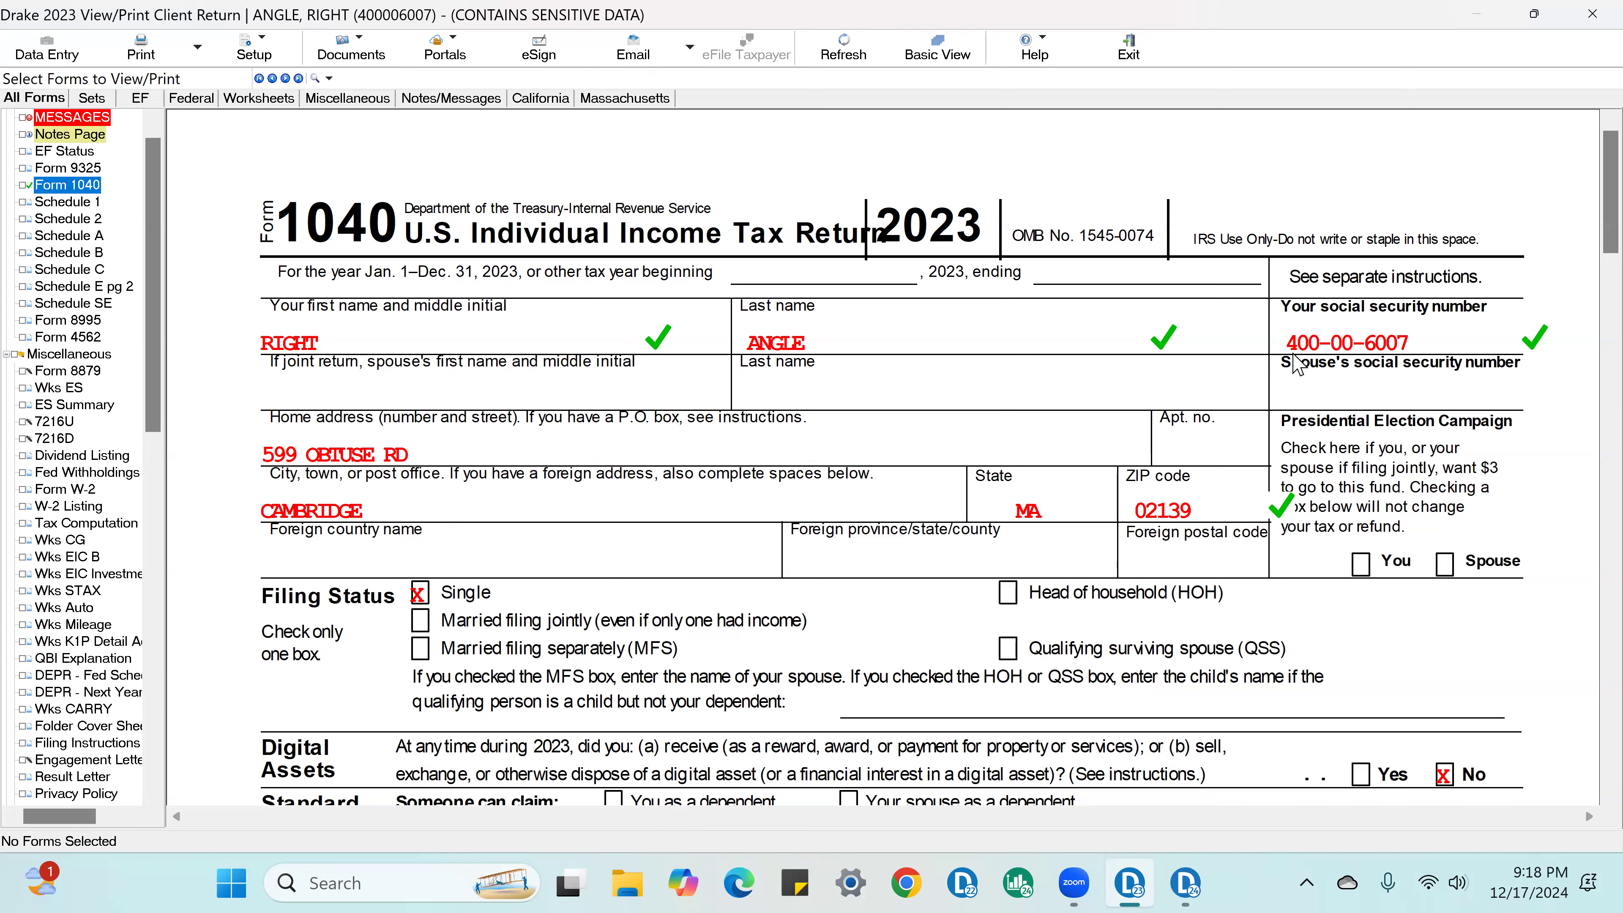
Step: On Form 1040, mark the home address as checked and clear the check mark beside the taxpayer's social security number
{"action": "left_click", "coordinate": [1475, 339]}
{"action": "left_click", "coordinate": [1475, 340]}
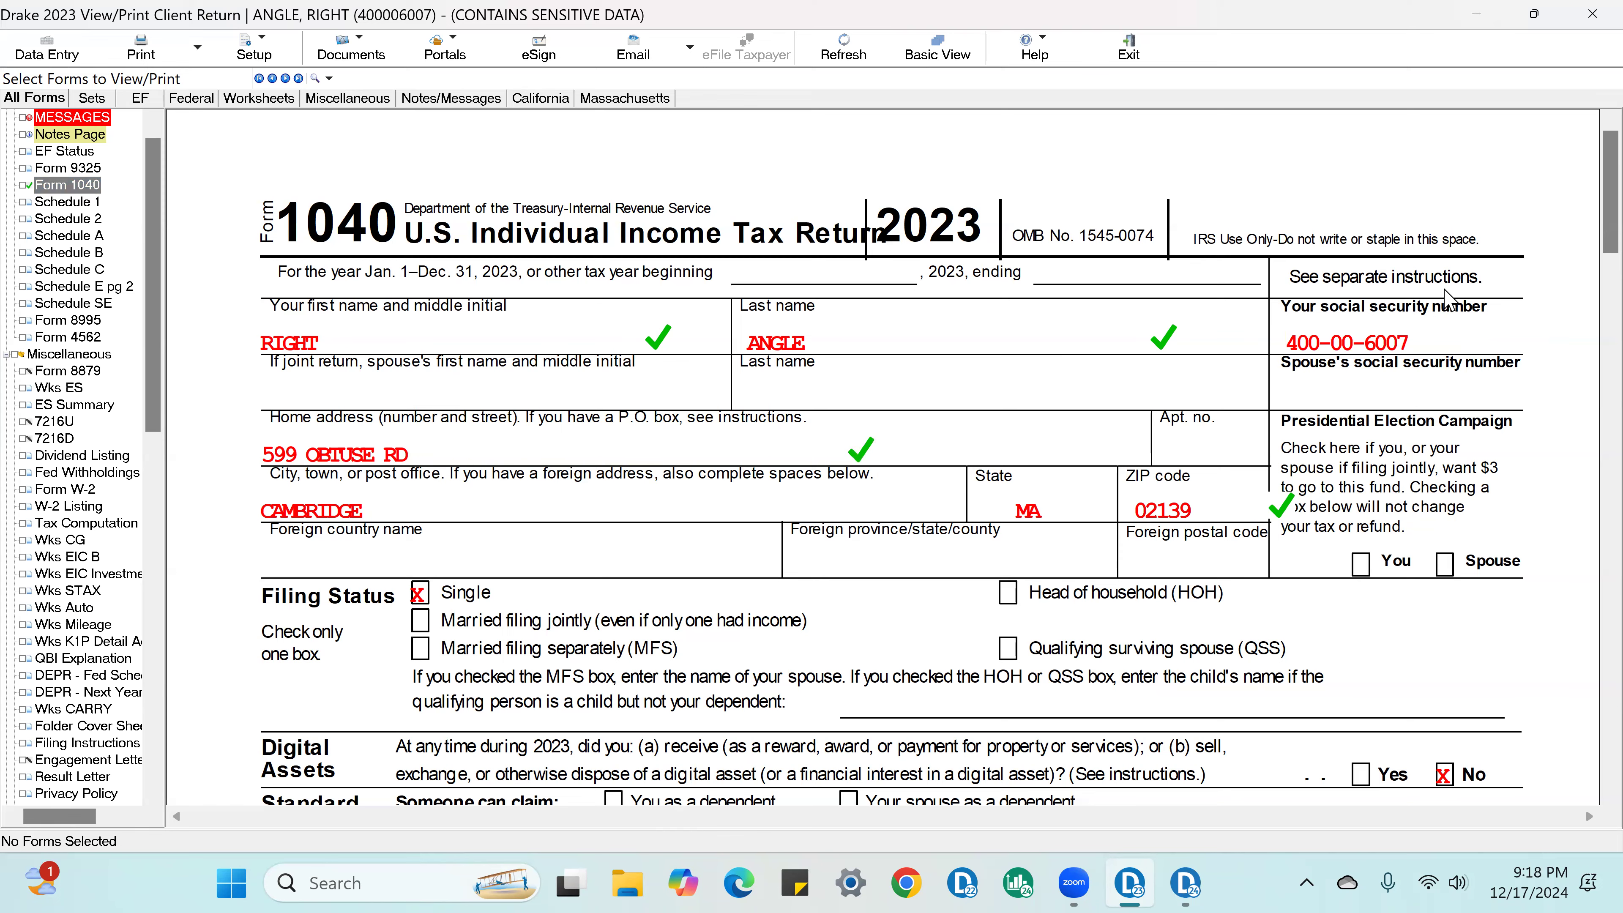
{"action": "scroll", "coordinate": [1481, 381], "scroll_direction": "down", "scroll_amount": 5}
{"action": "scroll", "coordinate": [1480, 410], "scroll_direction": "down", "scroll_amount": 3}
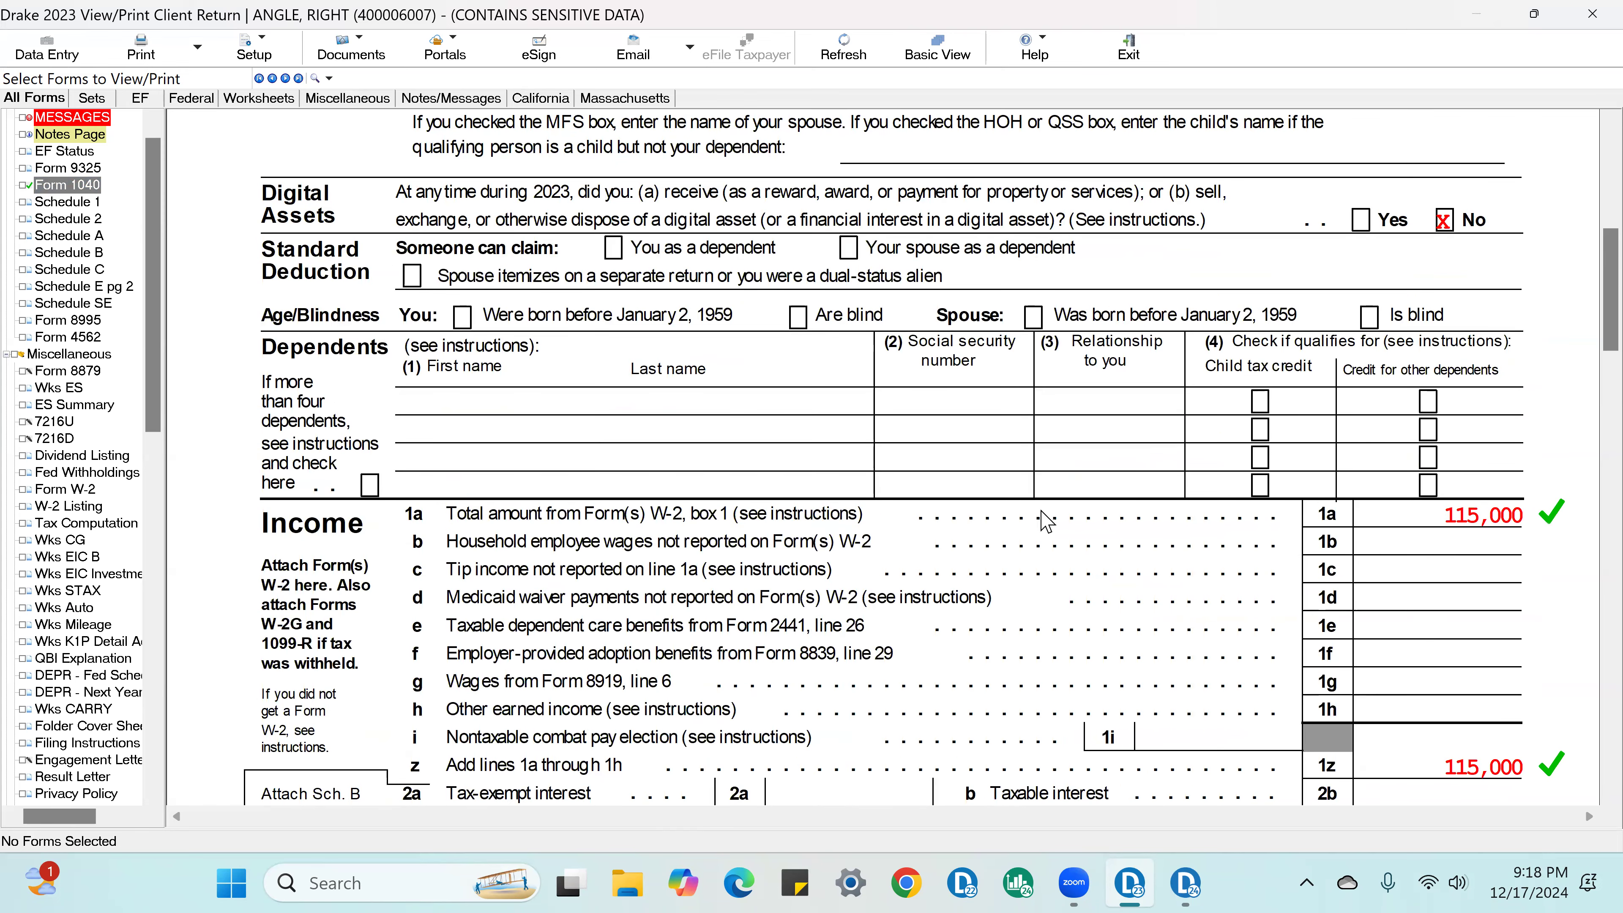
Step: Open Form W-2 and mark the employee's social security number, the EIN, and the employer's name and address as checked
{"action": "left_click", "coordinate": [83, 473]}
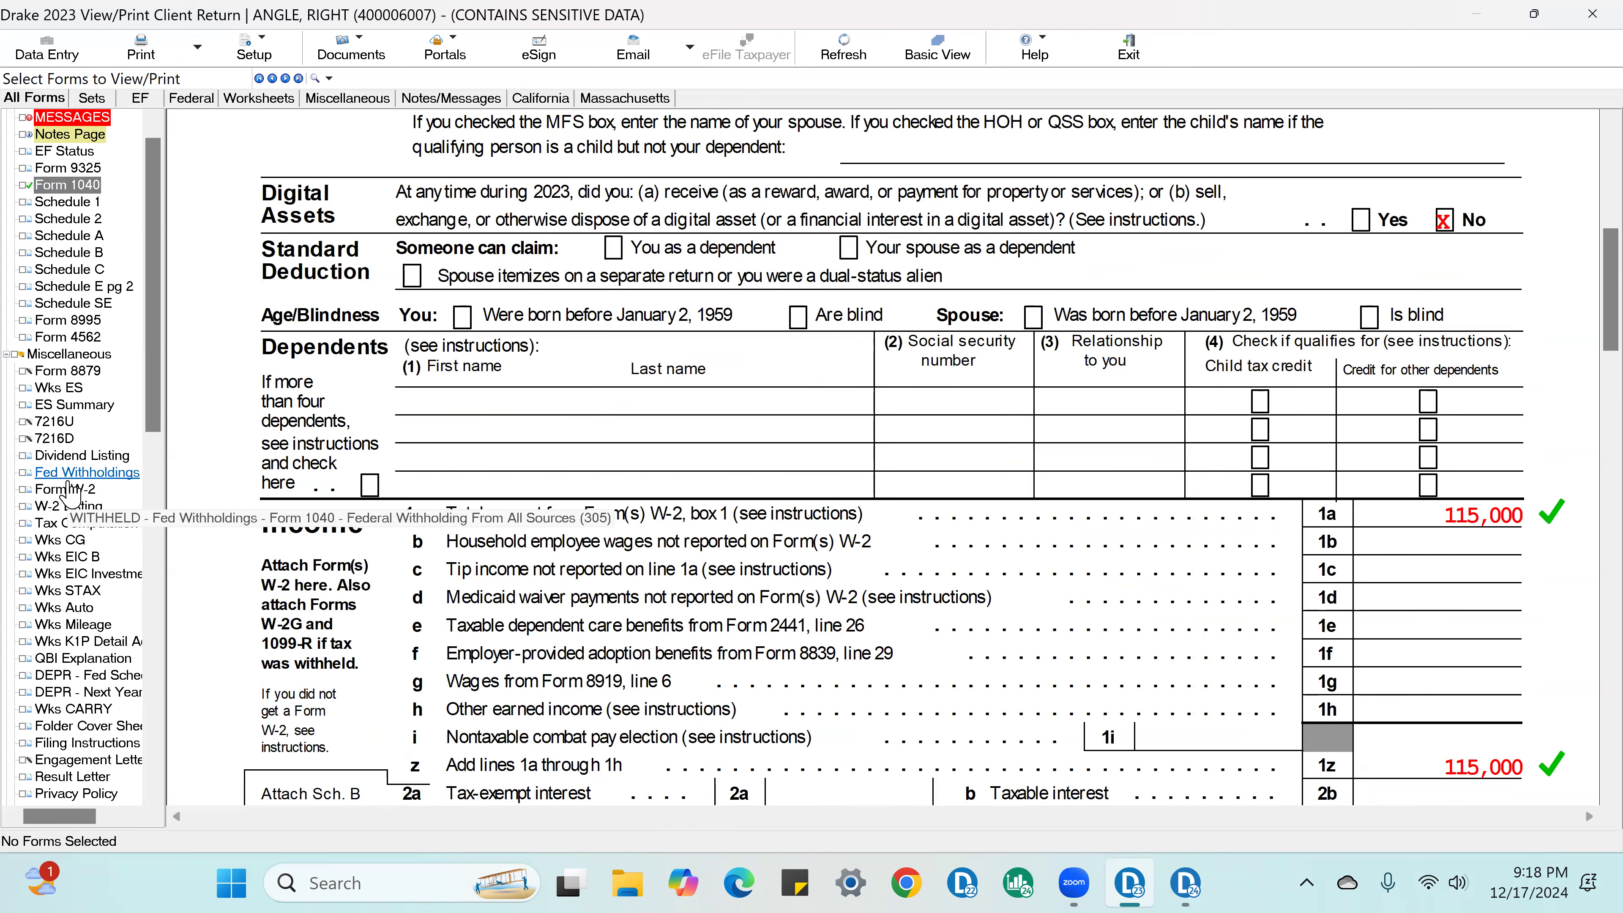
{"action": "left_click", "coordinate": [75, 490]}
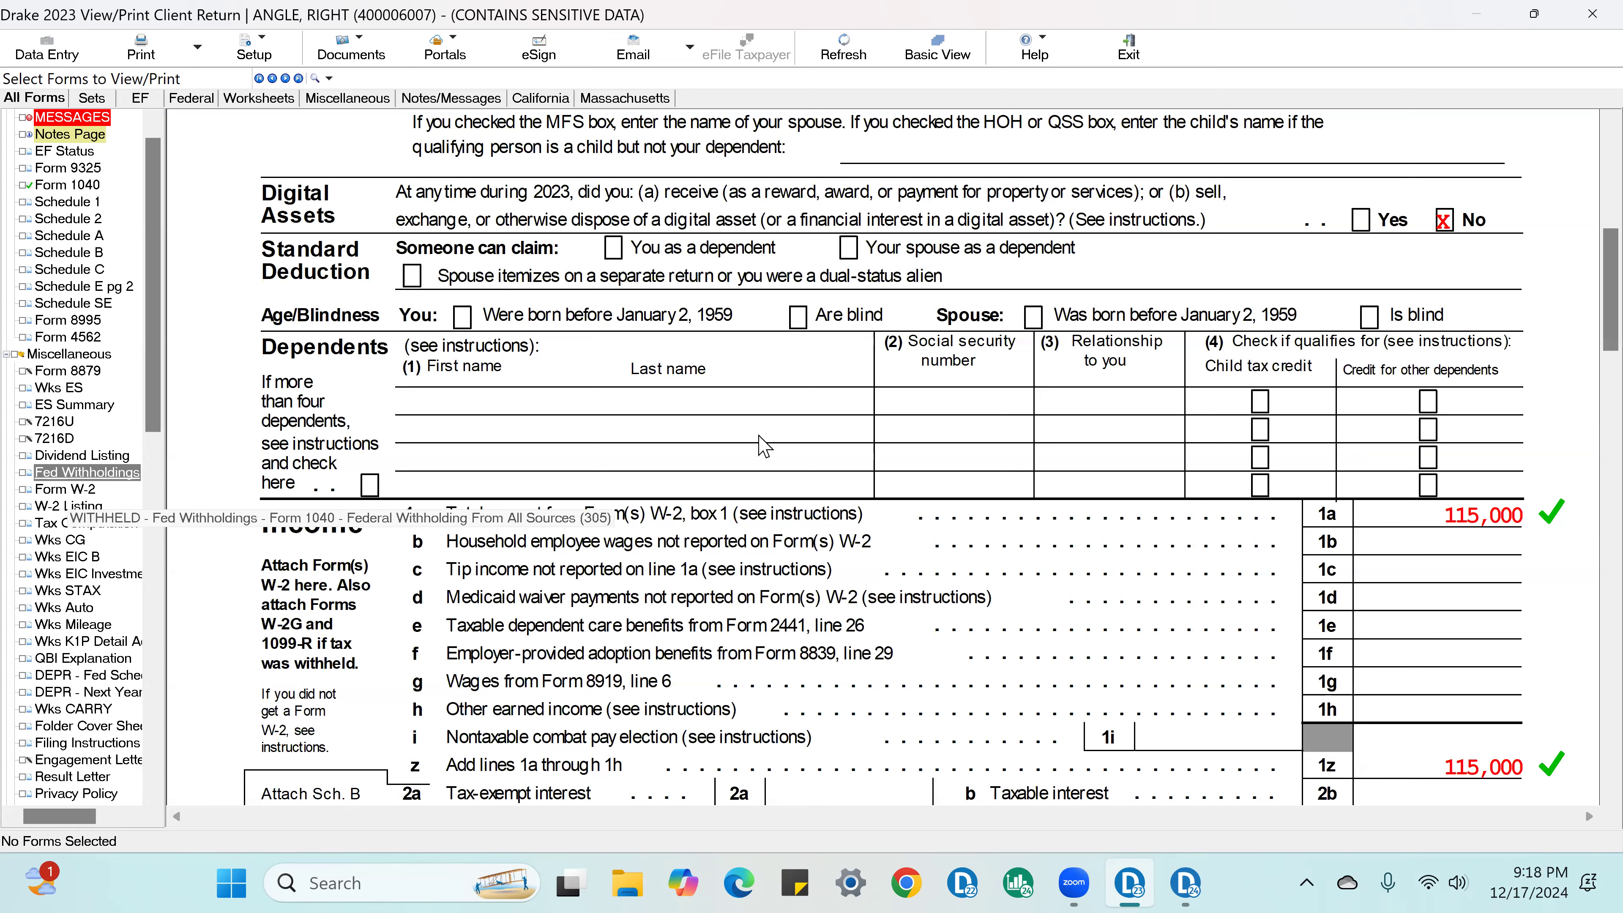
{"action": "scroll", "coordinate": [549, 387], "scroll_direction": "down", "scroll_amount": 1}
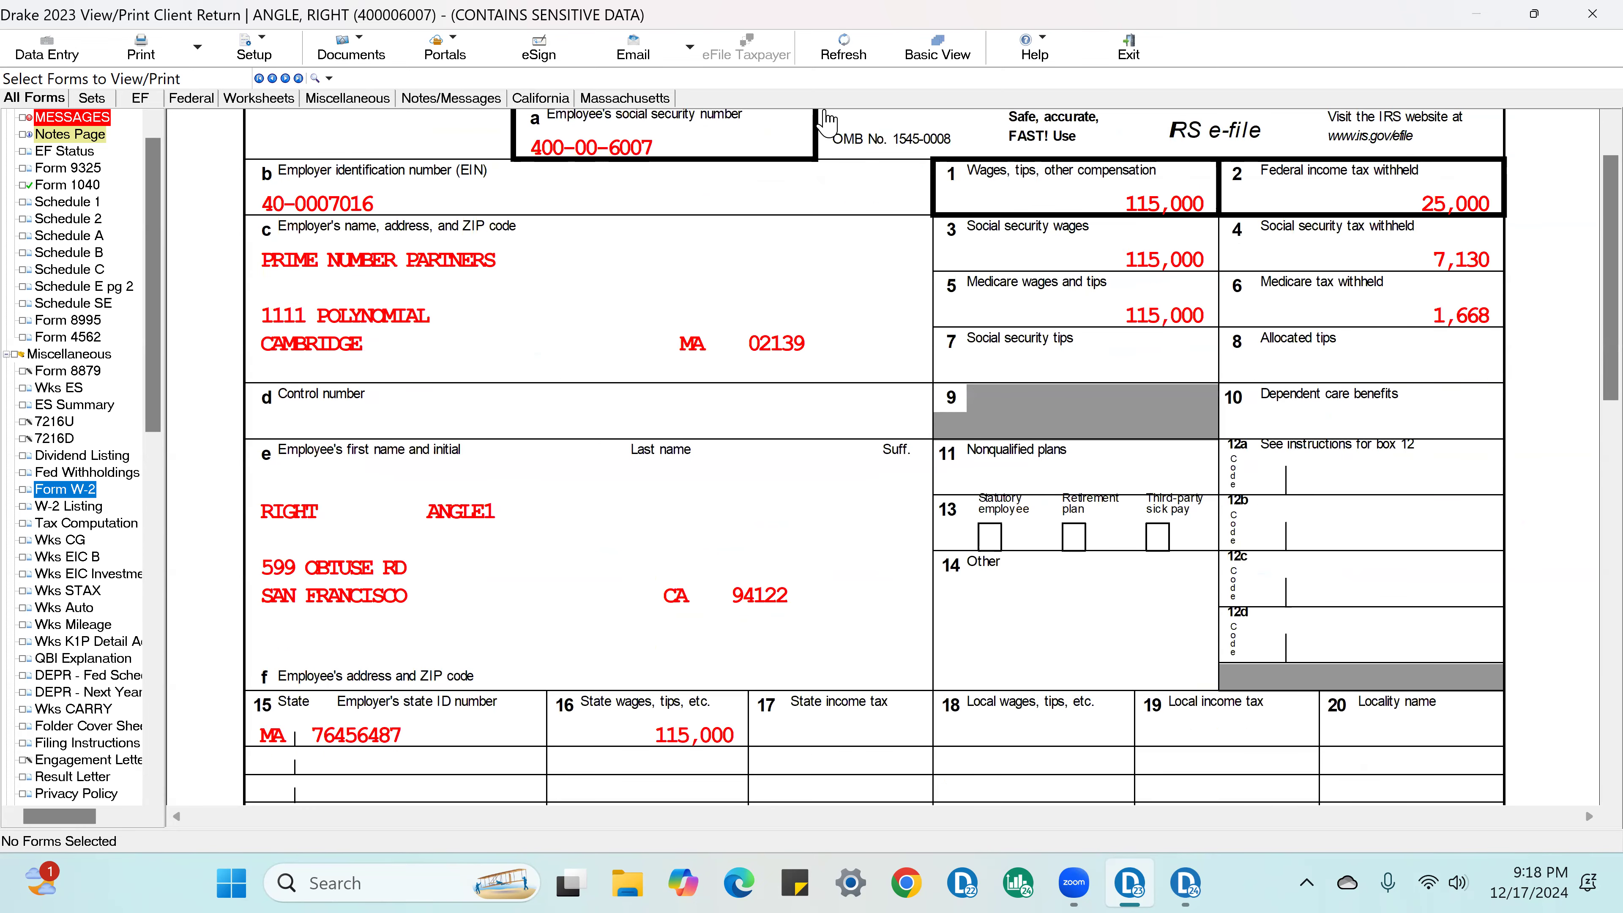
{"action": "left_click", "coordinate": [338, 217]}
{"action": "left_click", "coordinate": [617, 148]}
{"action": "left_click", "coordinate": [536, 263]}
{"action": "left_click", "coordinate": [770, 339]}
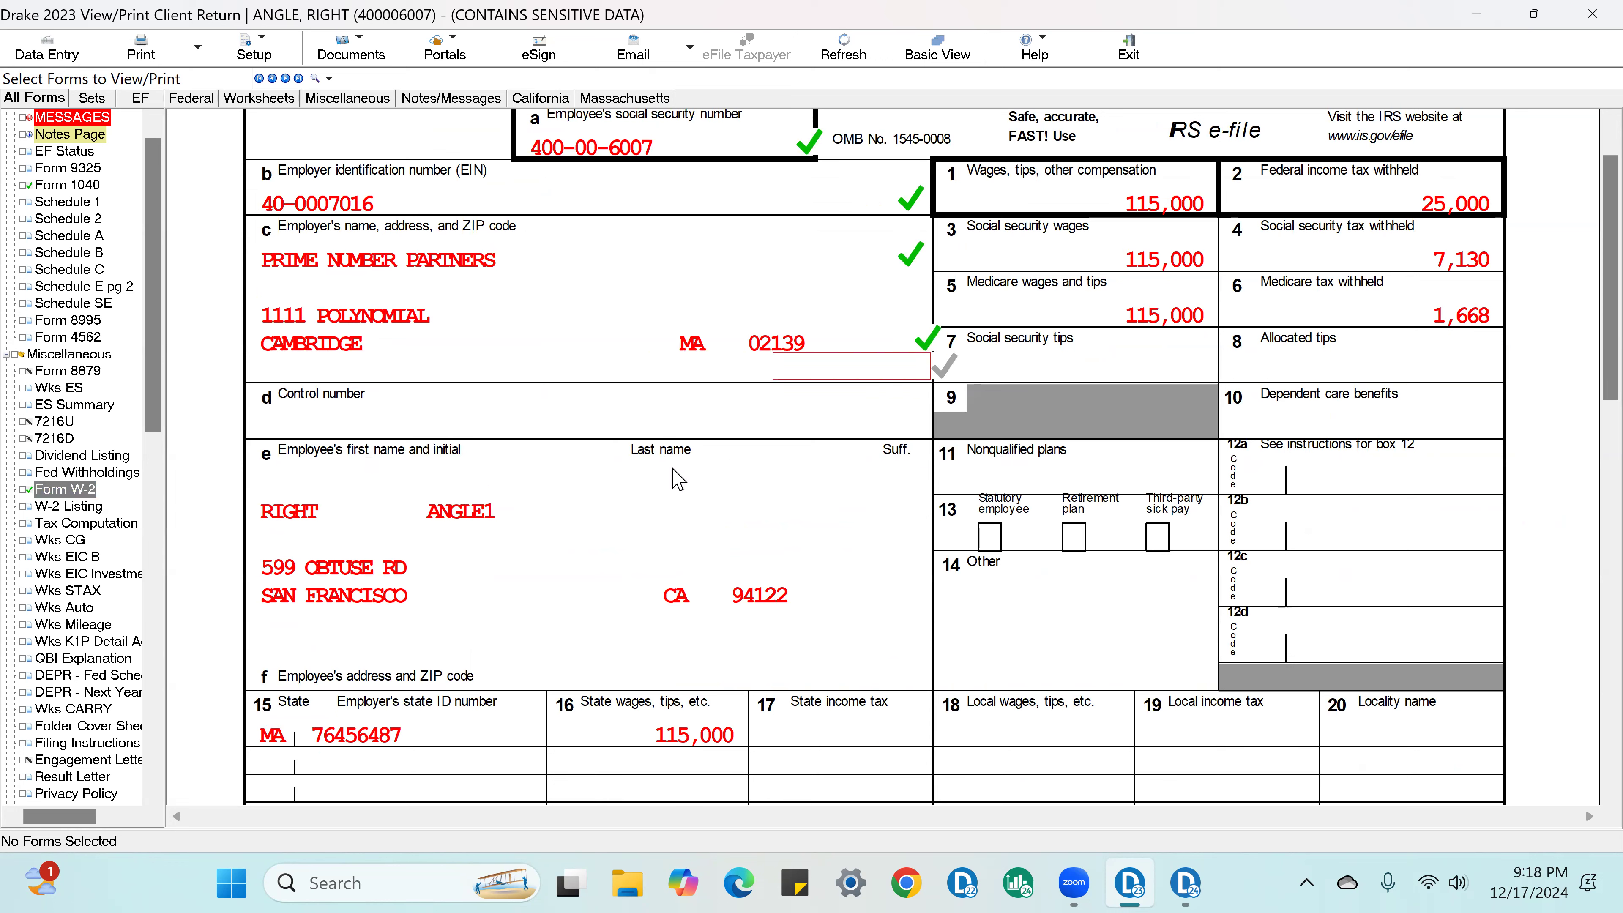
Step: Mark the employee's name, the employee's address and the box 16 state wages as checked on the W-2
{"action": "left_click", "coordinate": [512, 517]}
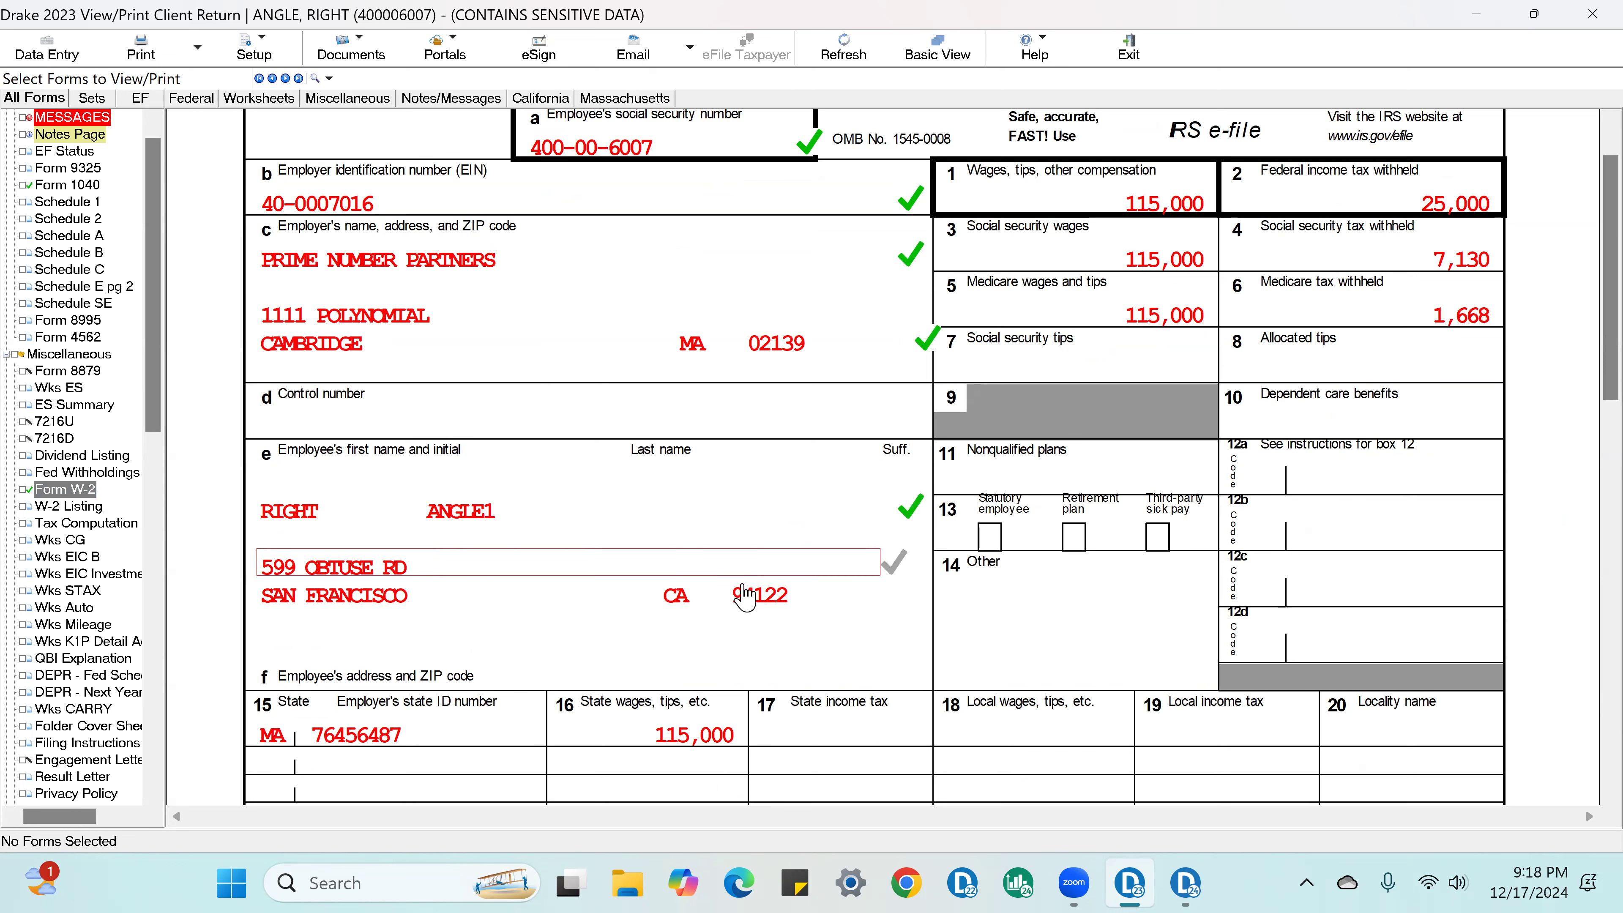
{"action": "left_click", "coordinate": [759, 607]}
{"action": "left_click", "coordinate": [719, 745]}
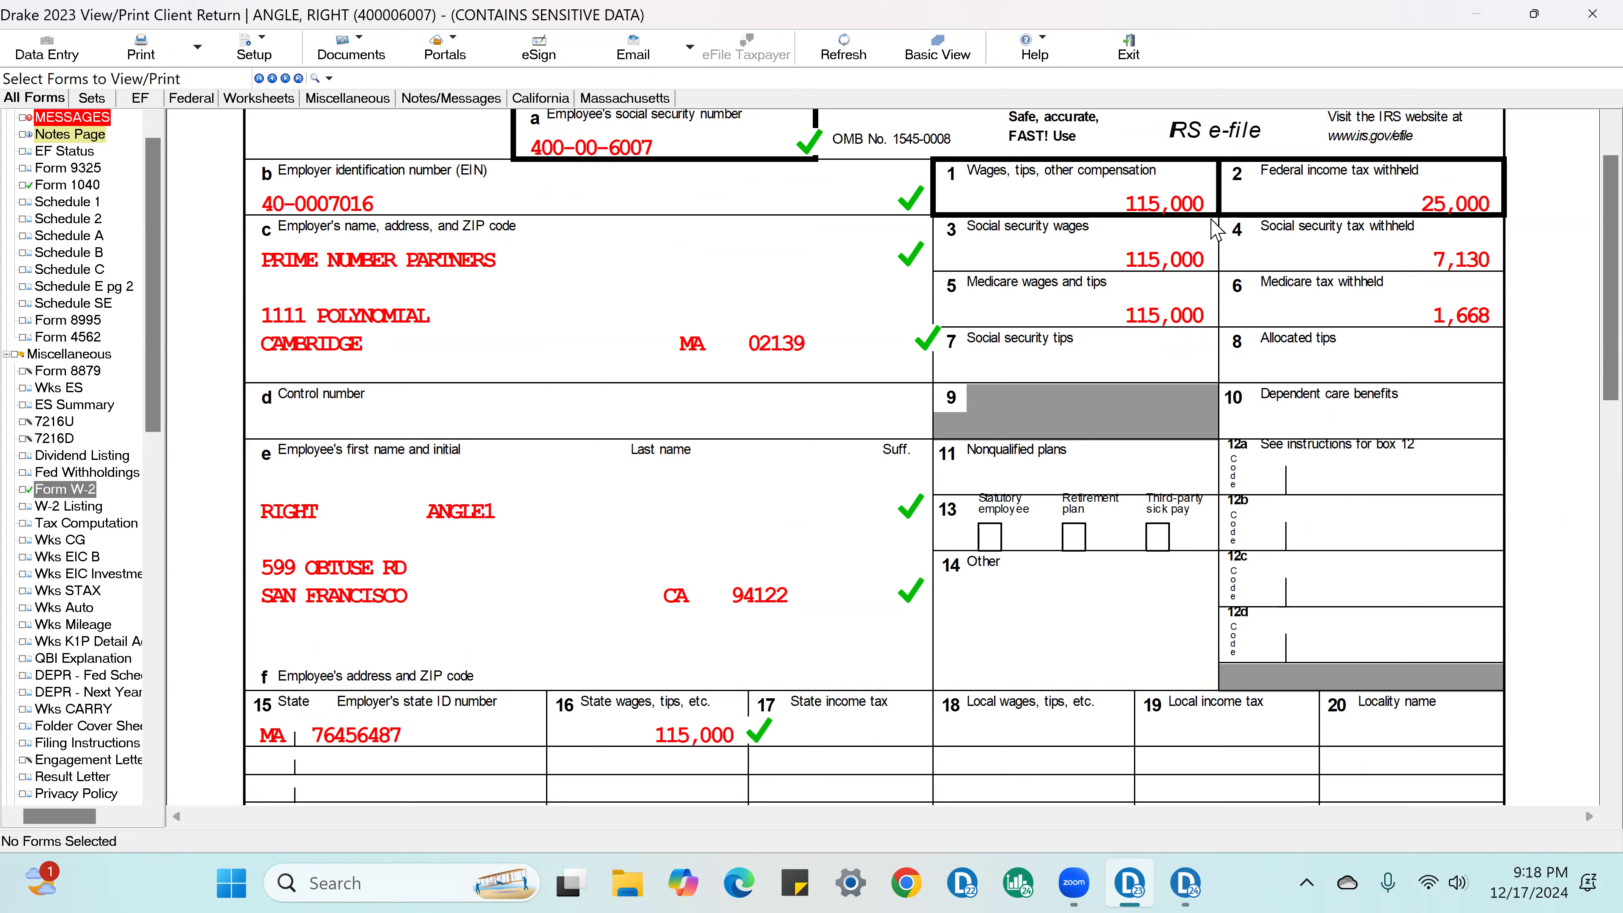
Step: Mark the federal, social security and Medicare wages and withholding in W-2 boxes 1 through 6 as checked
{"action": "left_click", "coordinate": [1196, 211]}
{"action": "left_click", "coordinate": [1435, 211]}
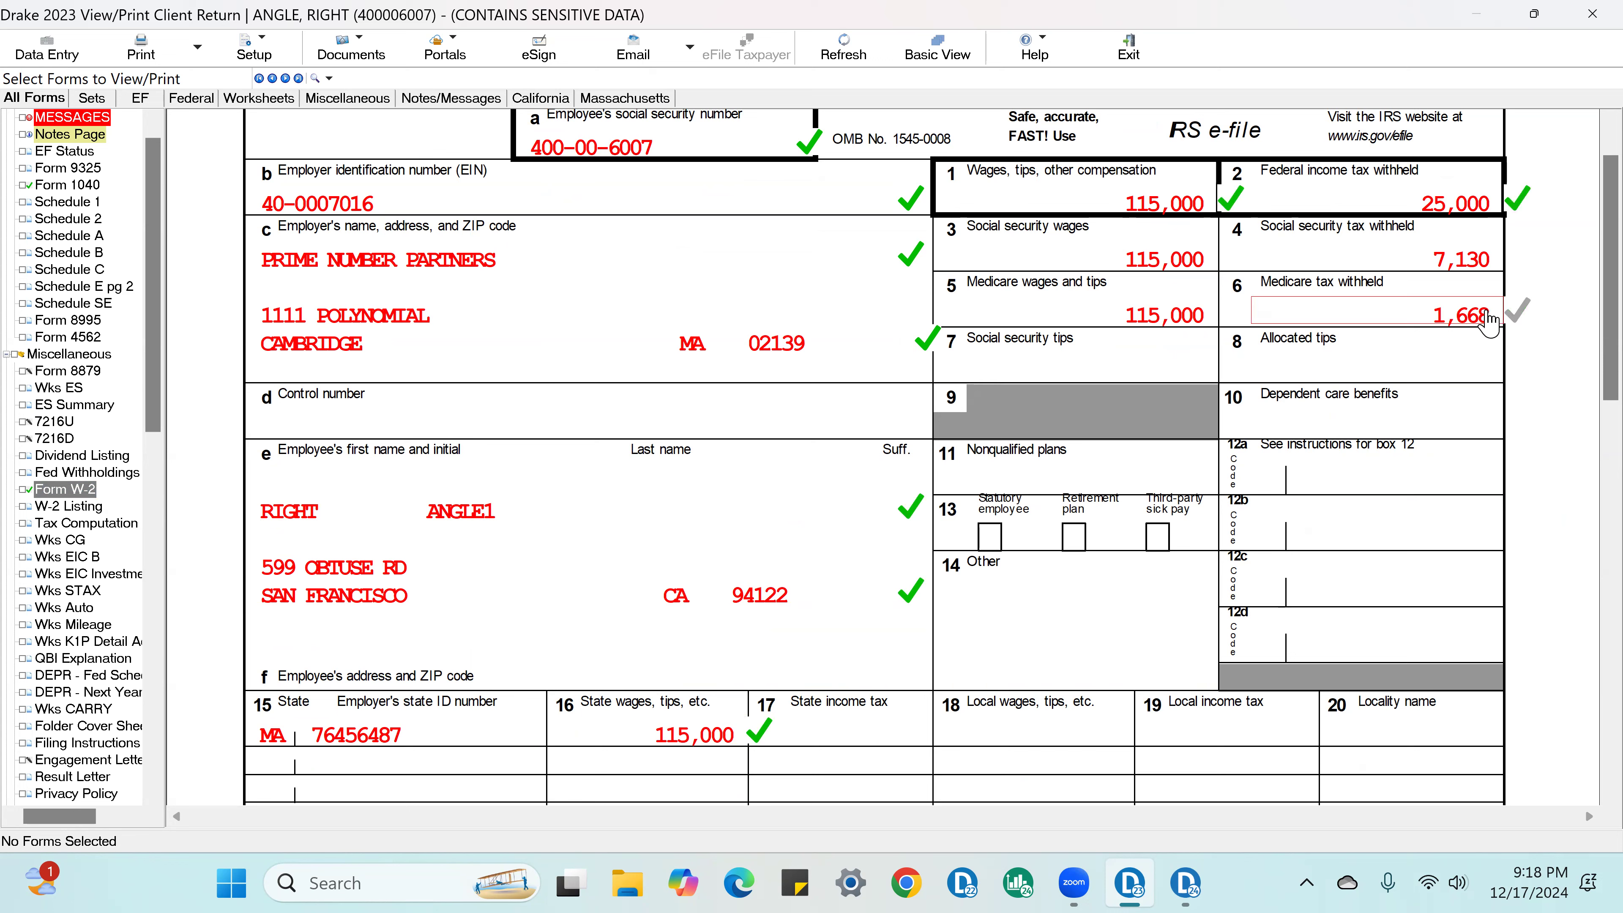
{"action": "left_click", "coordinate": [1214, 263]}
{"action": "left_click", "coordinate": [1265, 300]}
{"action": "left_click", "coordinate": [1158, 326]}
{"action": "left_click", "coordinate": [1450, 322]}
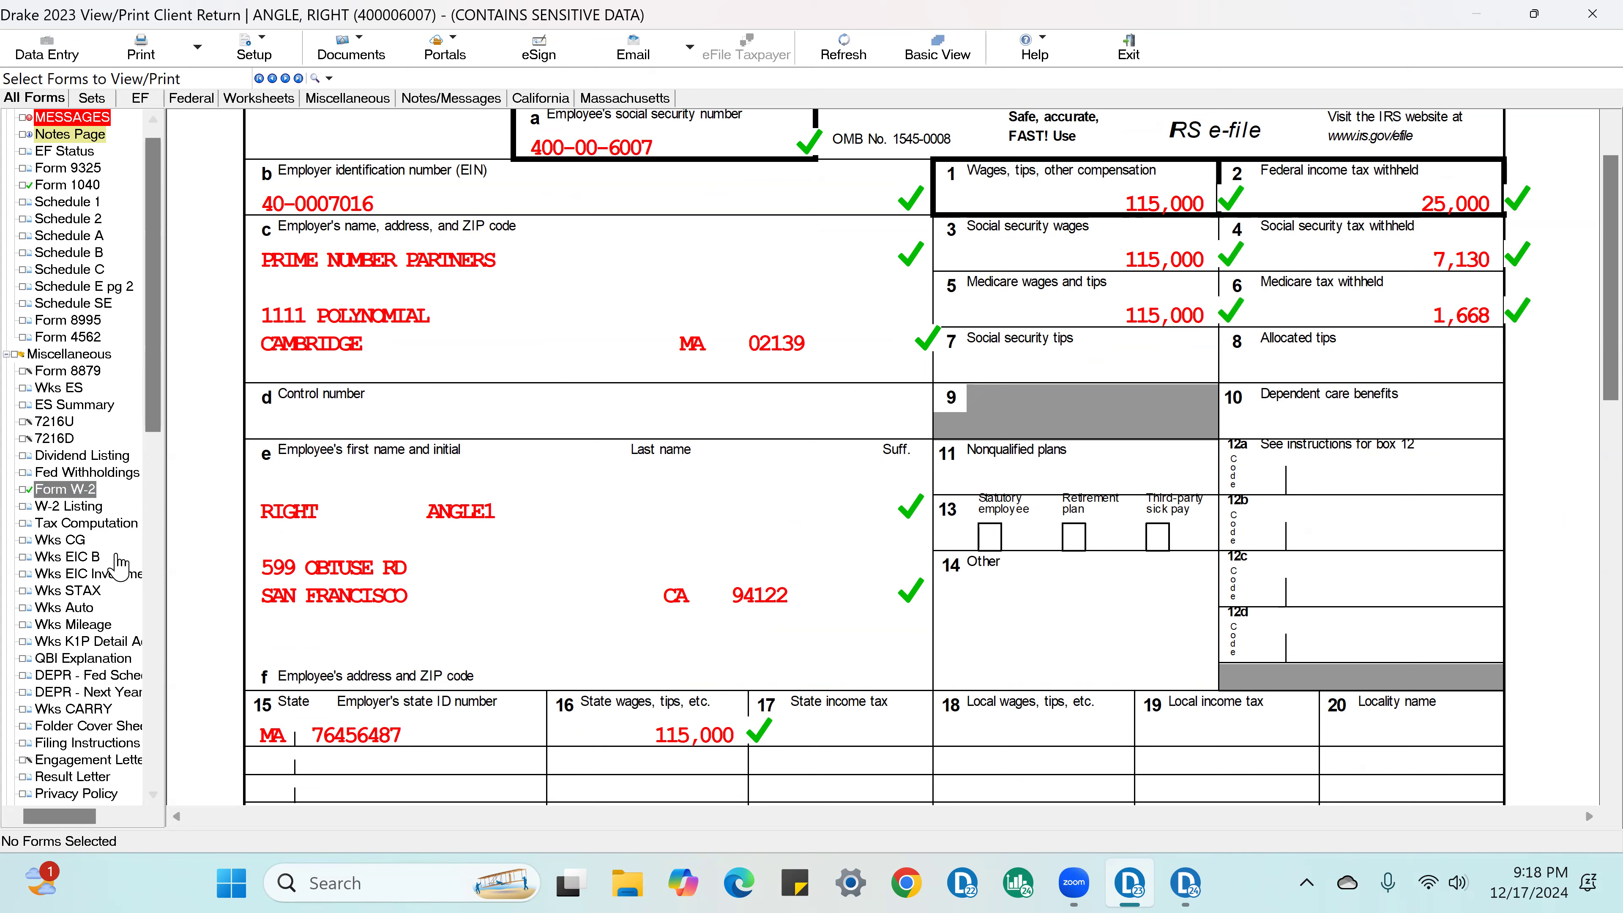
Step: Return to Form 1040 and mark the W-2 federal income tax withheld on line 25a as checked
{"action": "scroll", "coordinate": [96, 569], "scroll_direction": "up", "scroll_amount": 1}
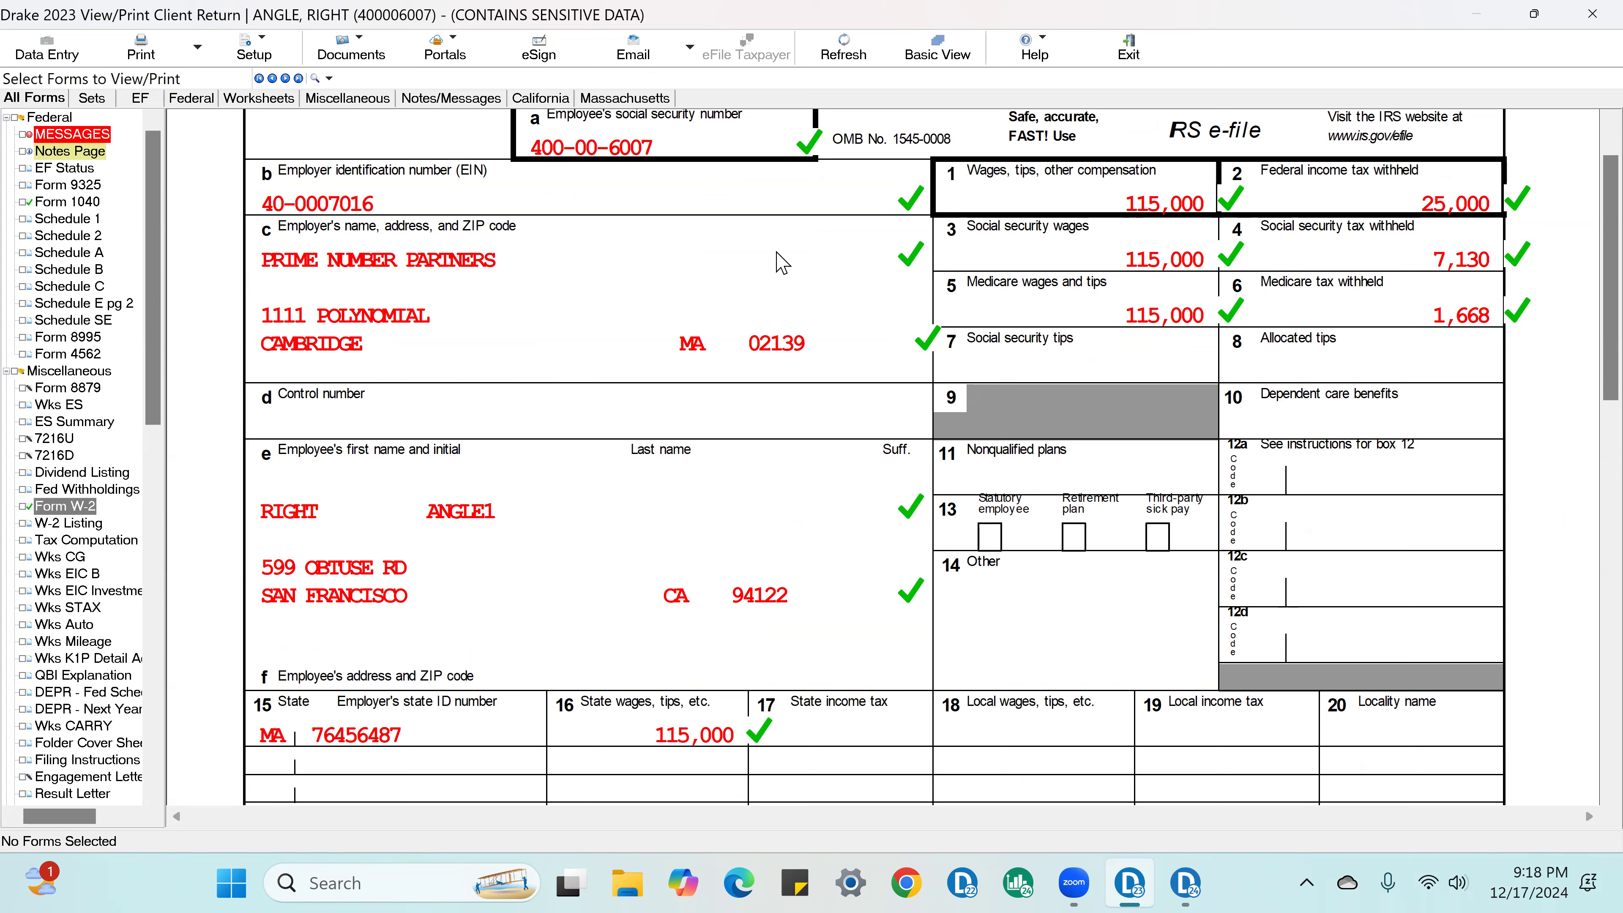
{"action": "left_click", "coordinate": [70, 202]}
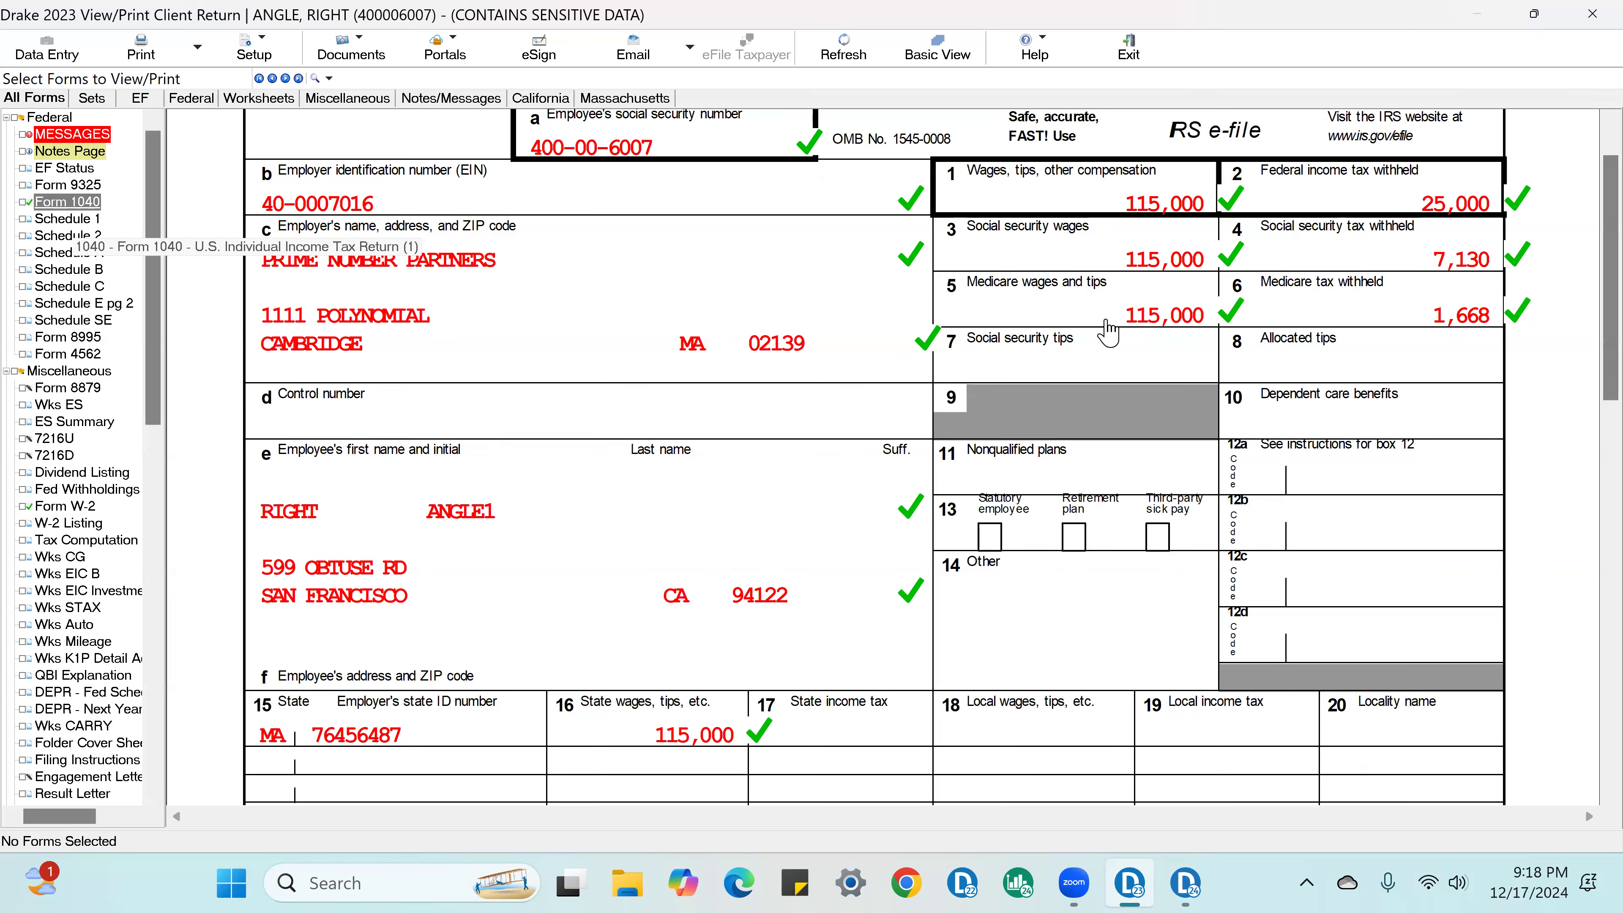
{"action": "scroll", "coordinate": [1411, 539], "scroll_direction": "down", "scroll_amount": 5}
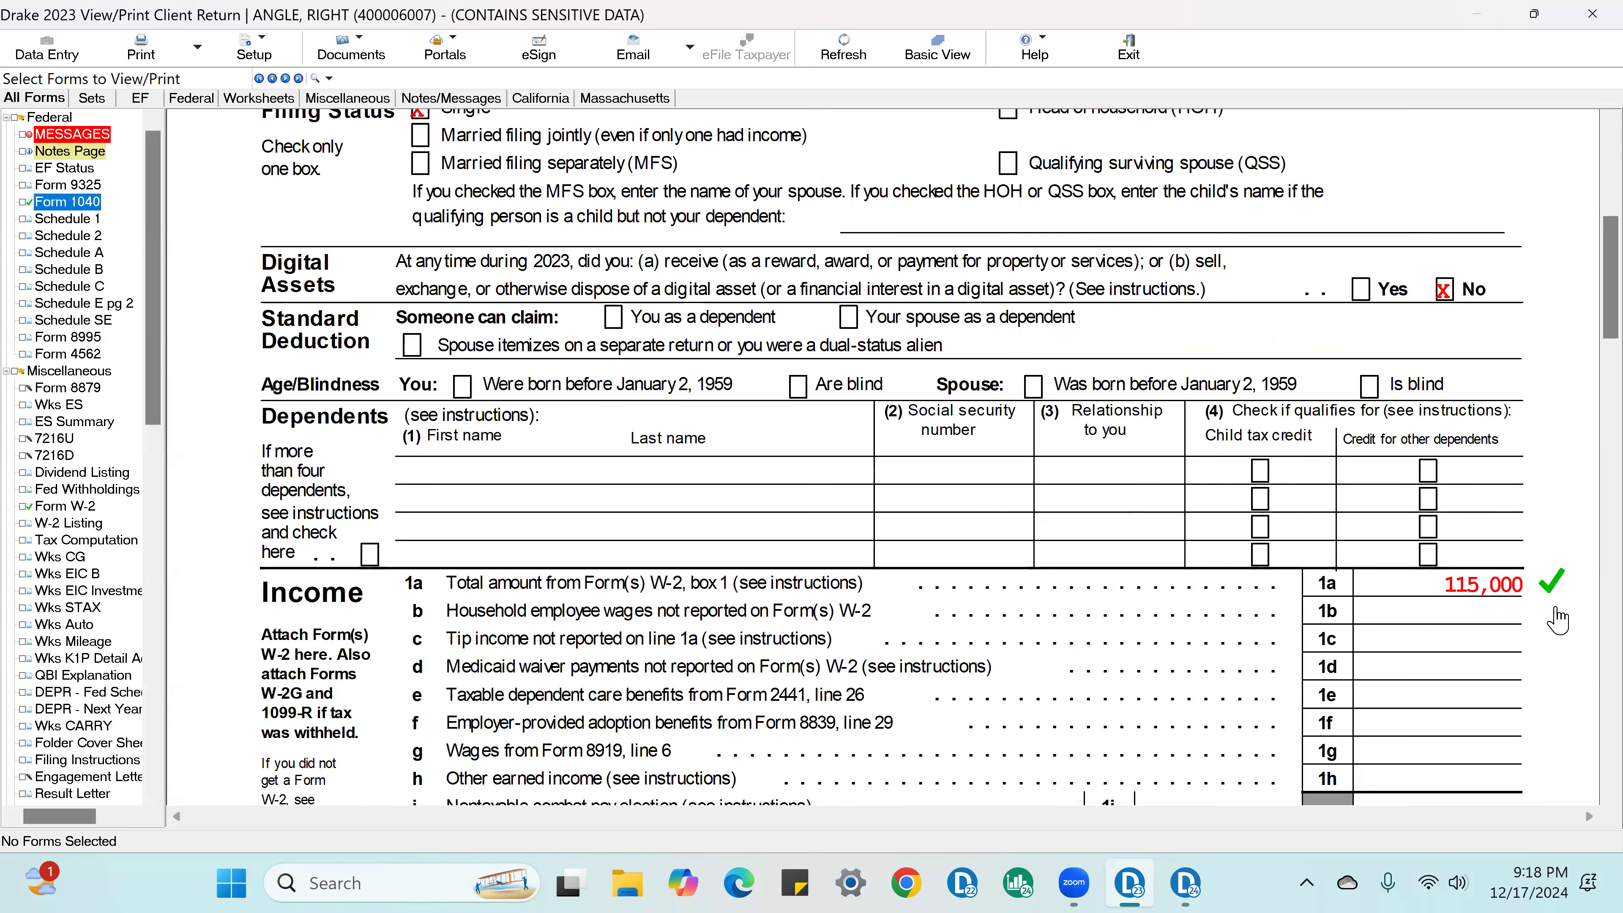
{"action": "scroll", "coordinate": [1554, 612], "scroll_direction": "down", "scroll_amount": 10}
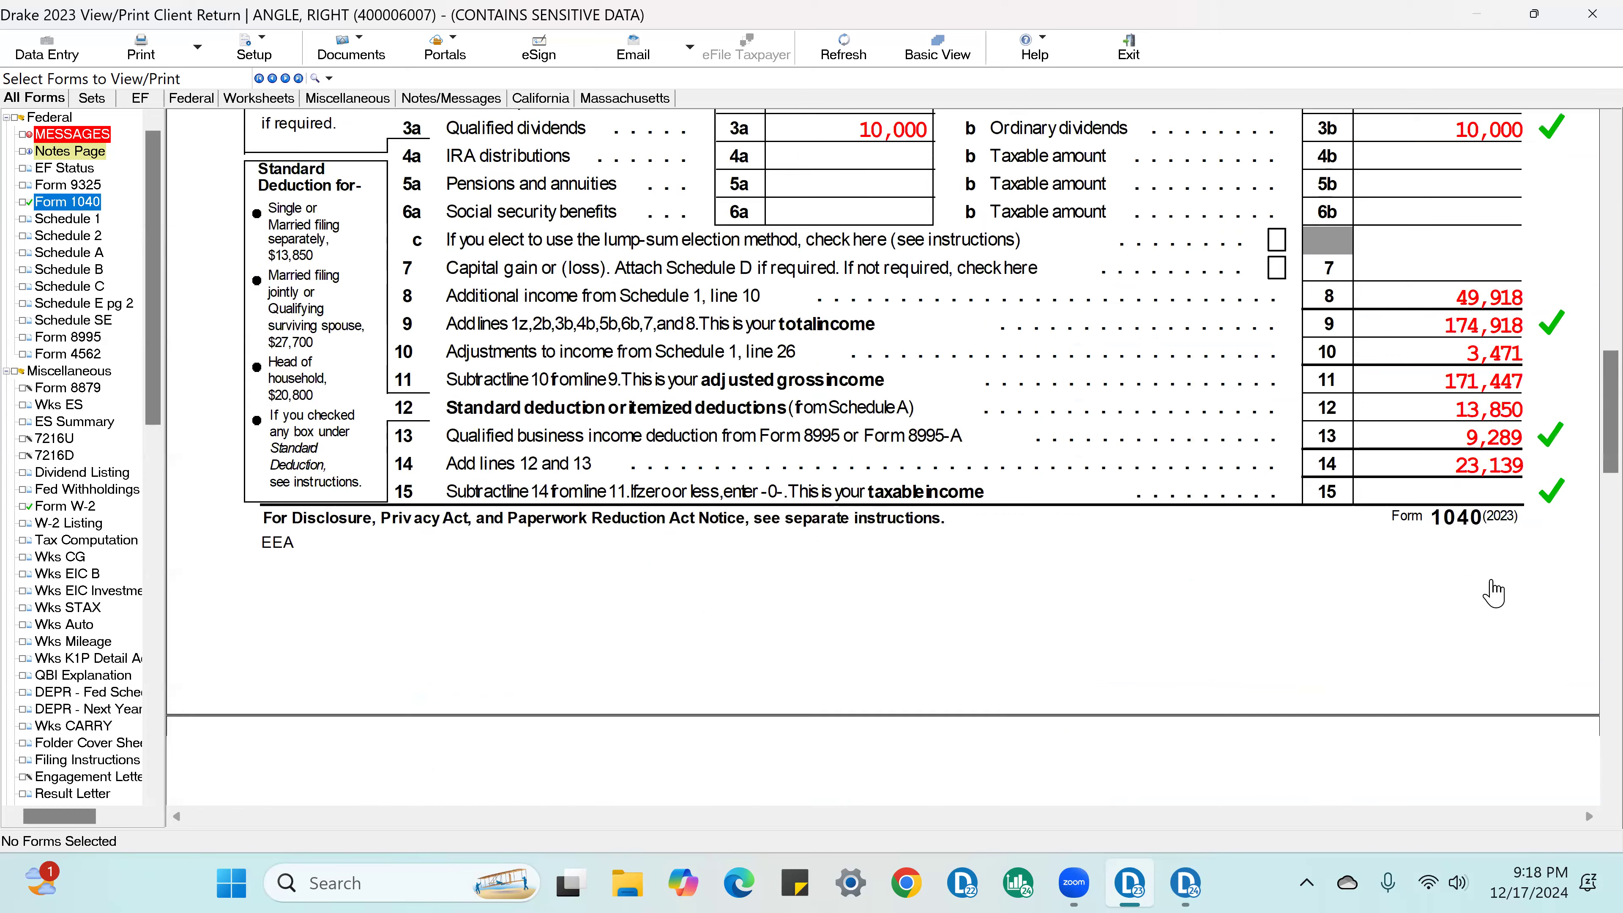
{"action": "scroll", "coordinate": [1489, 595], "scroll_direction": "down", "scroll_amount": 10}
{"action": "left_click", "coordinate": [1279, 411]}
{"action": "left_click", "coordinate": [1278, 411]}
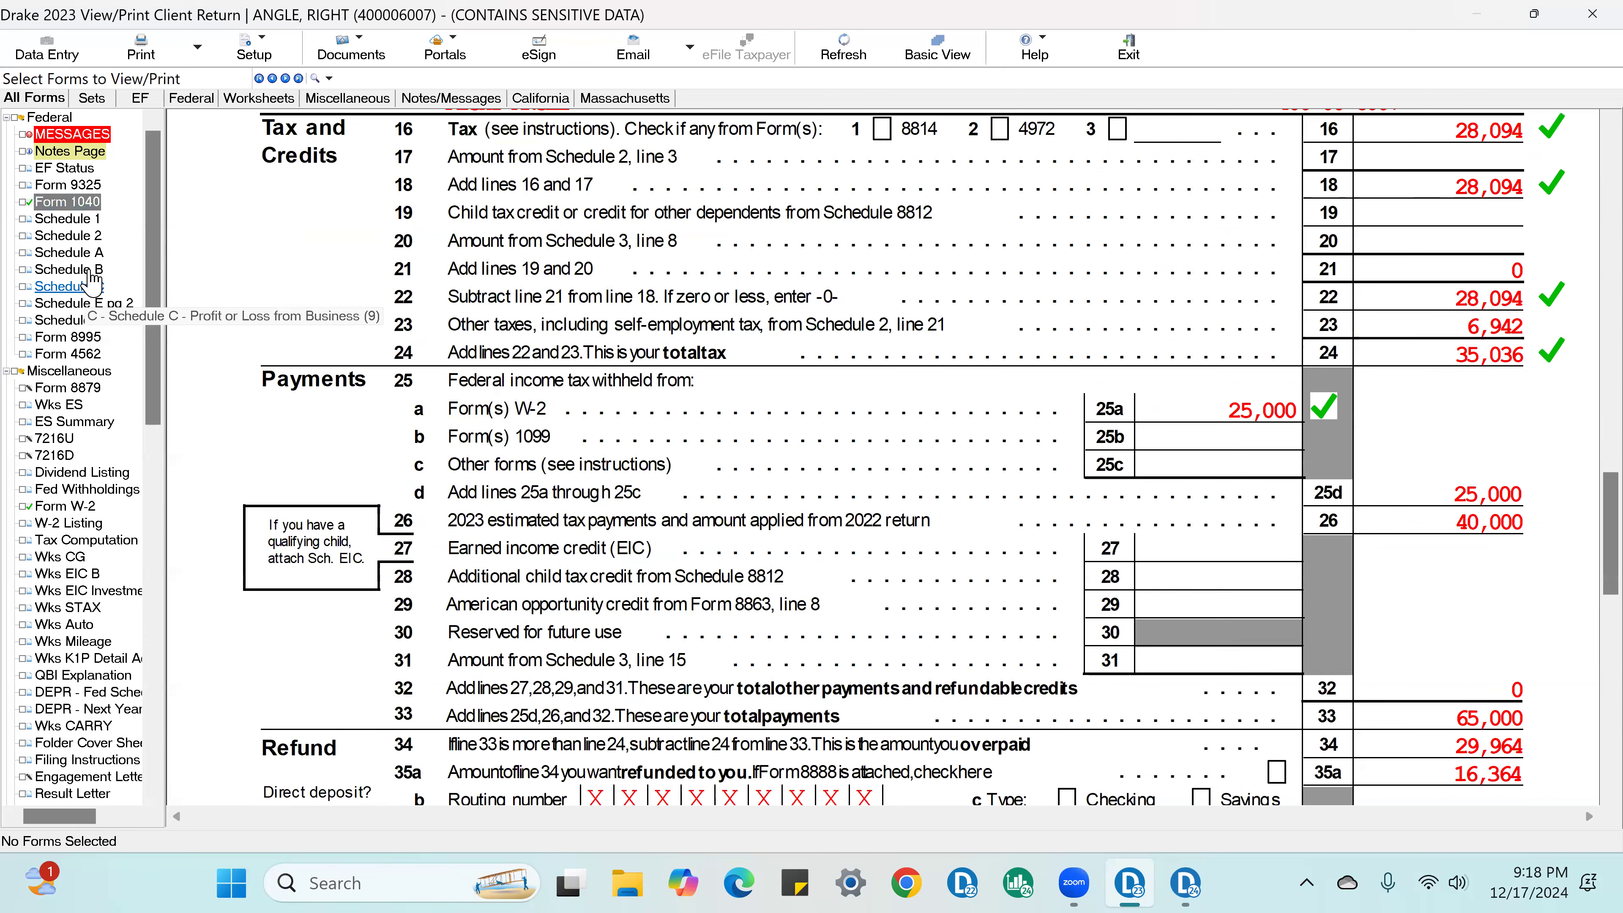
Step: Look over Schedule B, then mark the ordinary and qualified dividends as checked in the Dividend Listing
{"action": "left_click", "coordinate": [69, 270]}
{"action": "scroll", "coordinate": [551, 465], "scroll_direction": "down", "scroll_amount": 10}
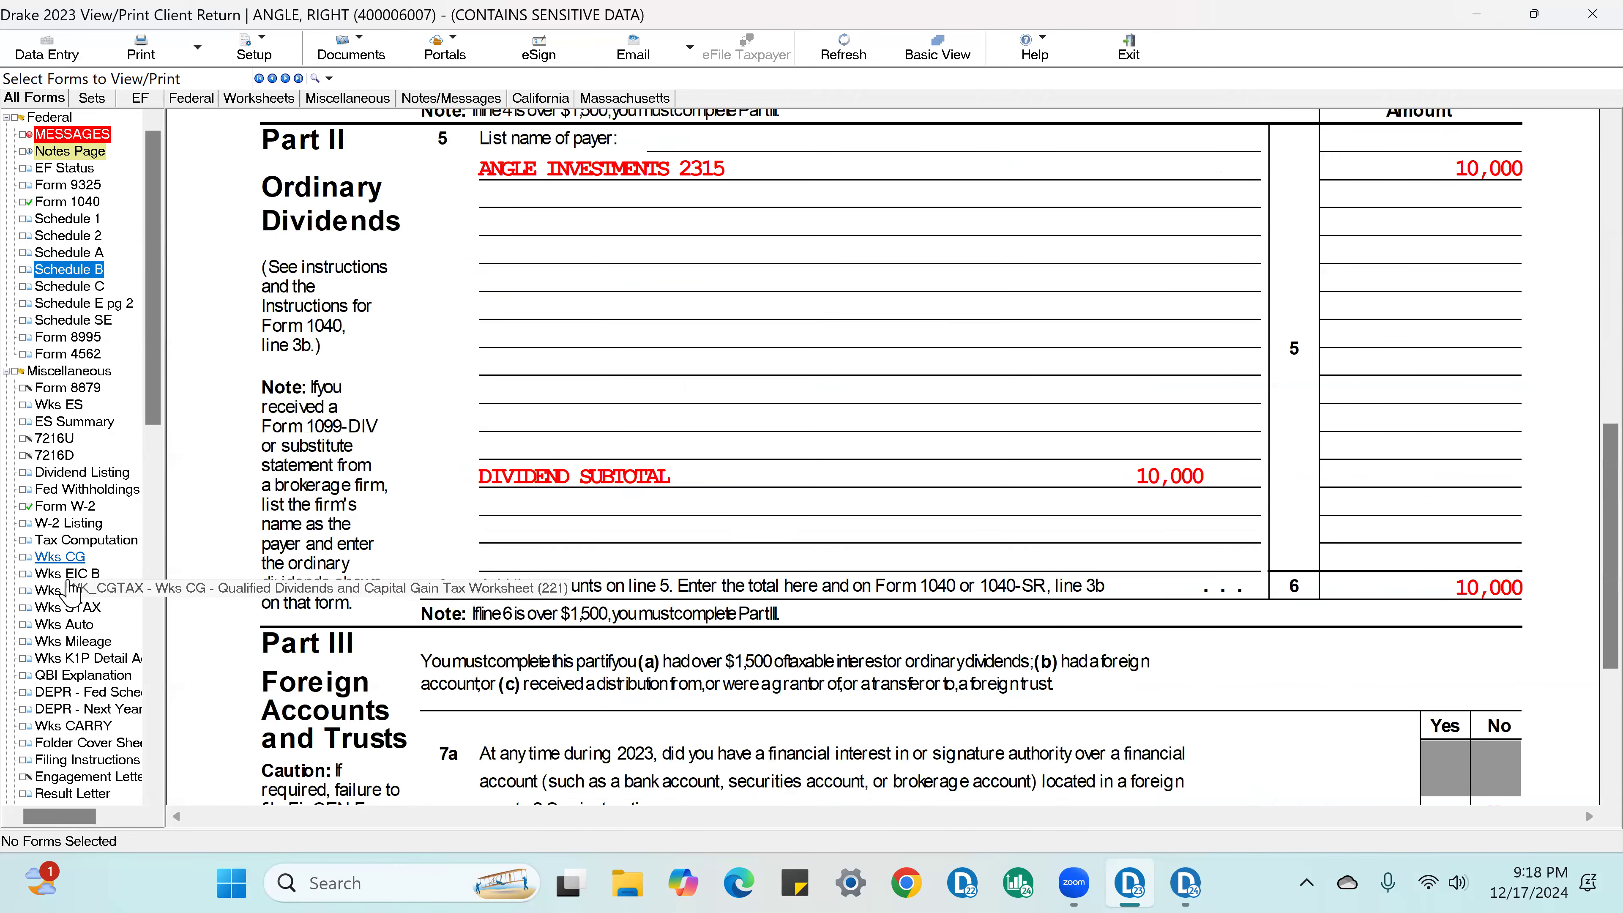
{"action": "left_click", "coordinate": [78, 476]}
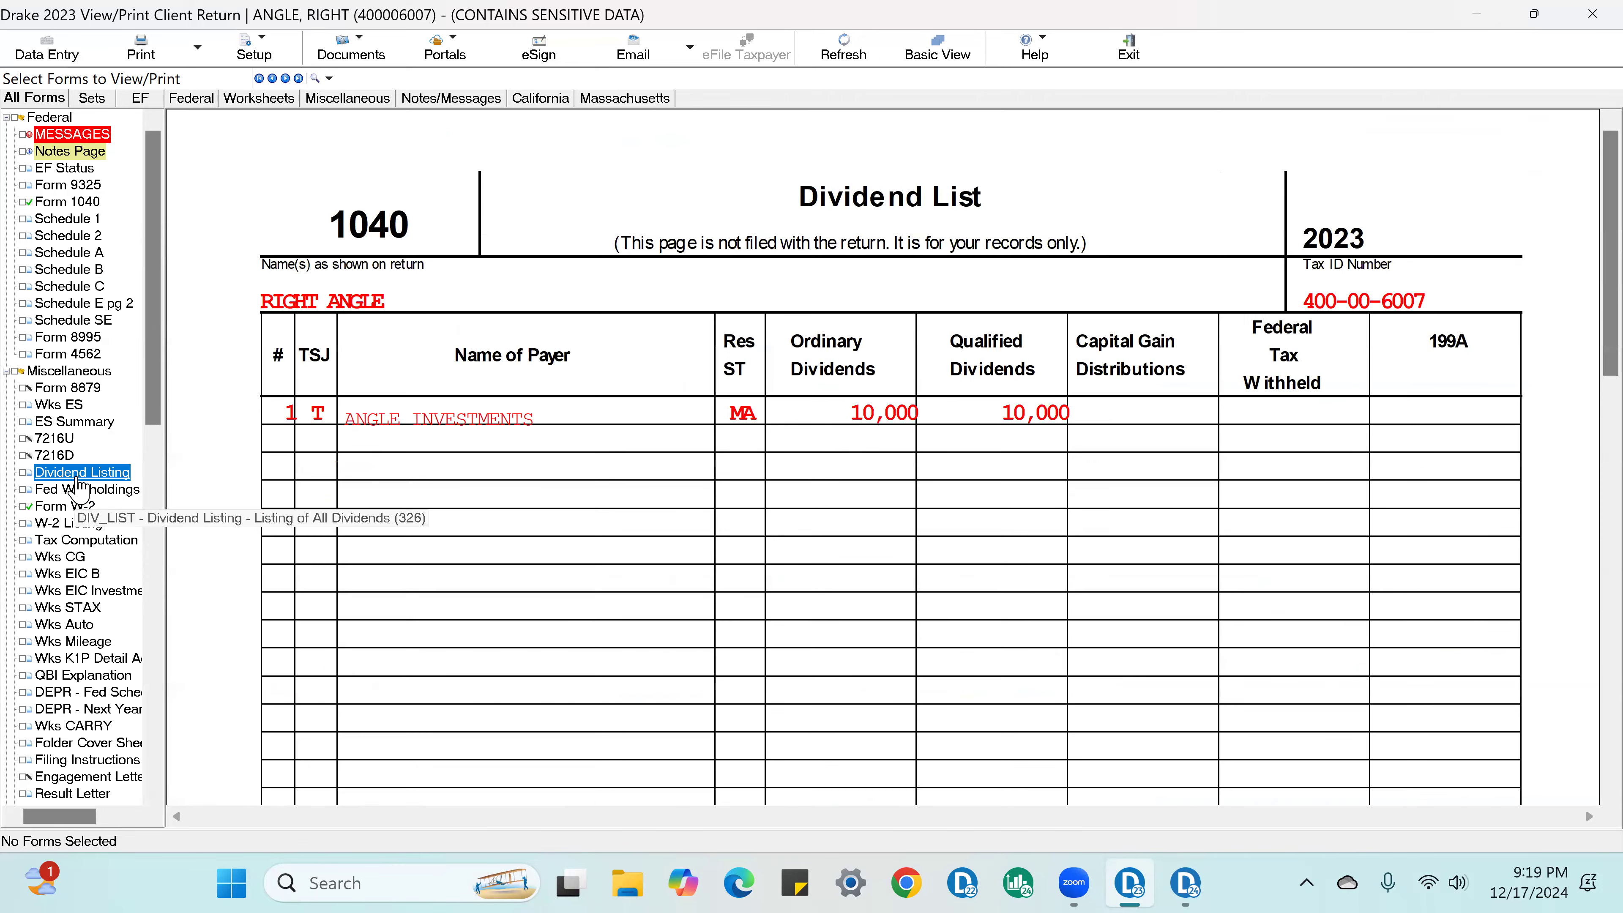
{"action": "left_click", "coordinate": [1050, 425]}
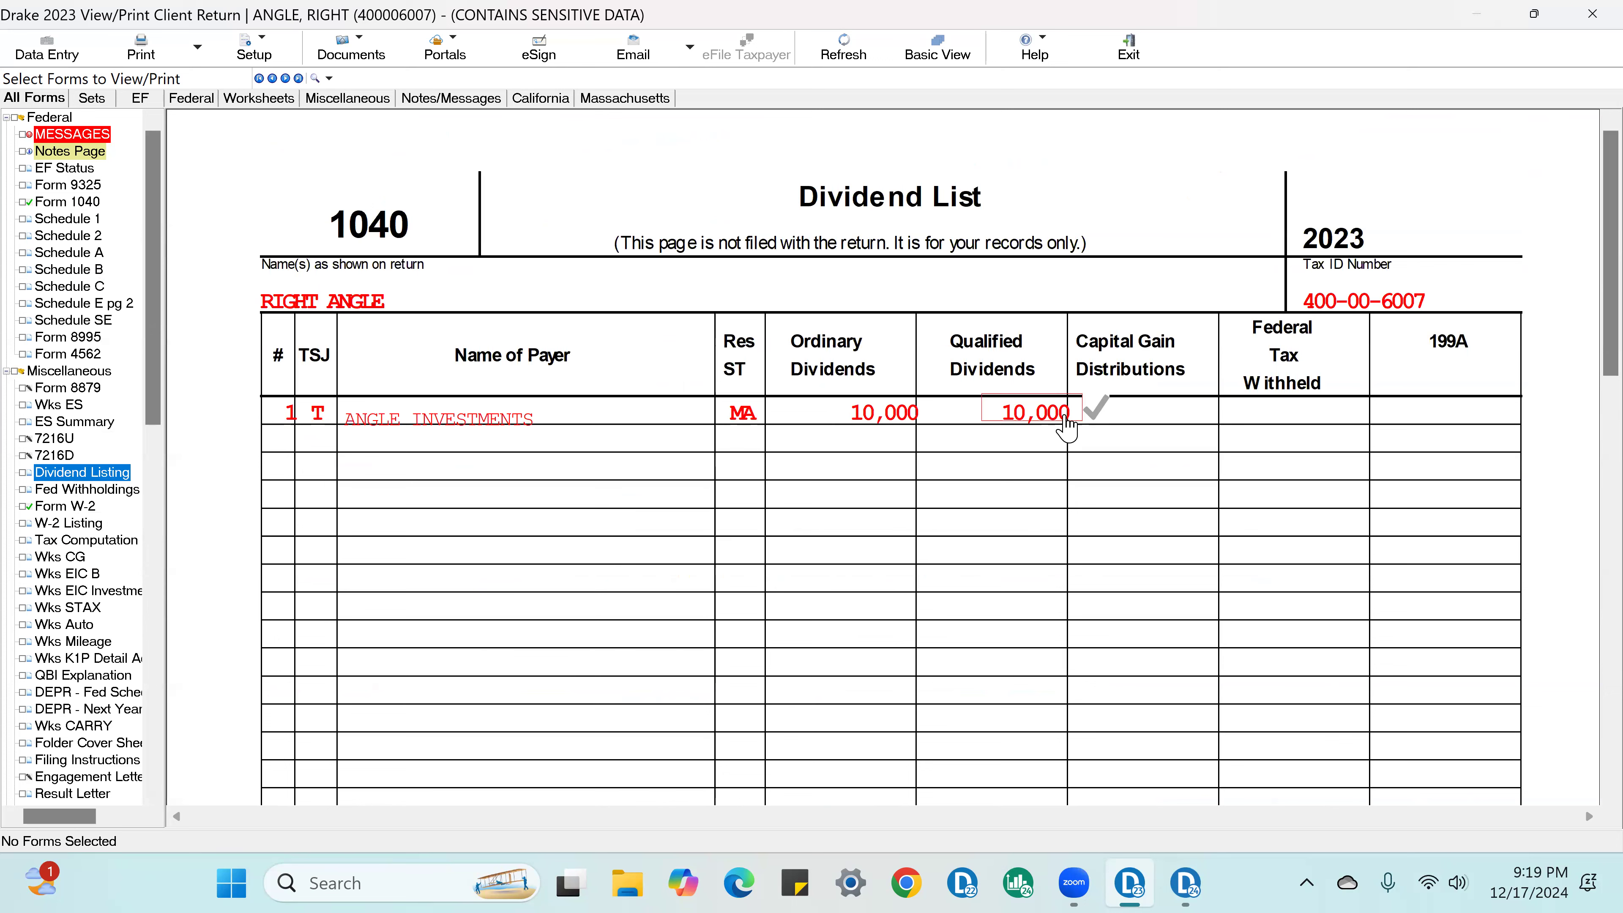
{"action": "left_click", "coordinate": [920, 417]}
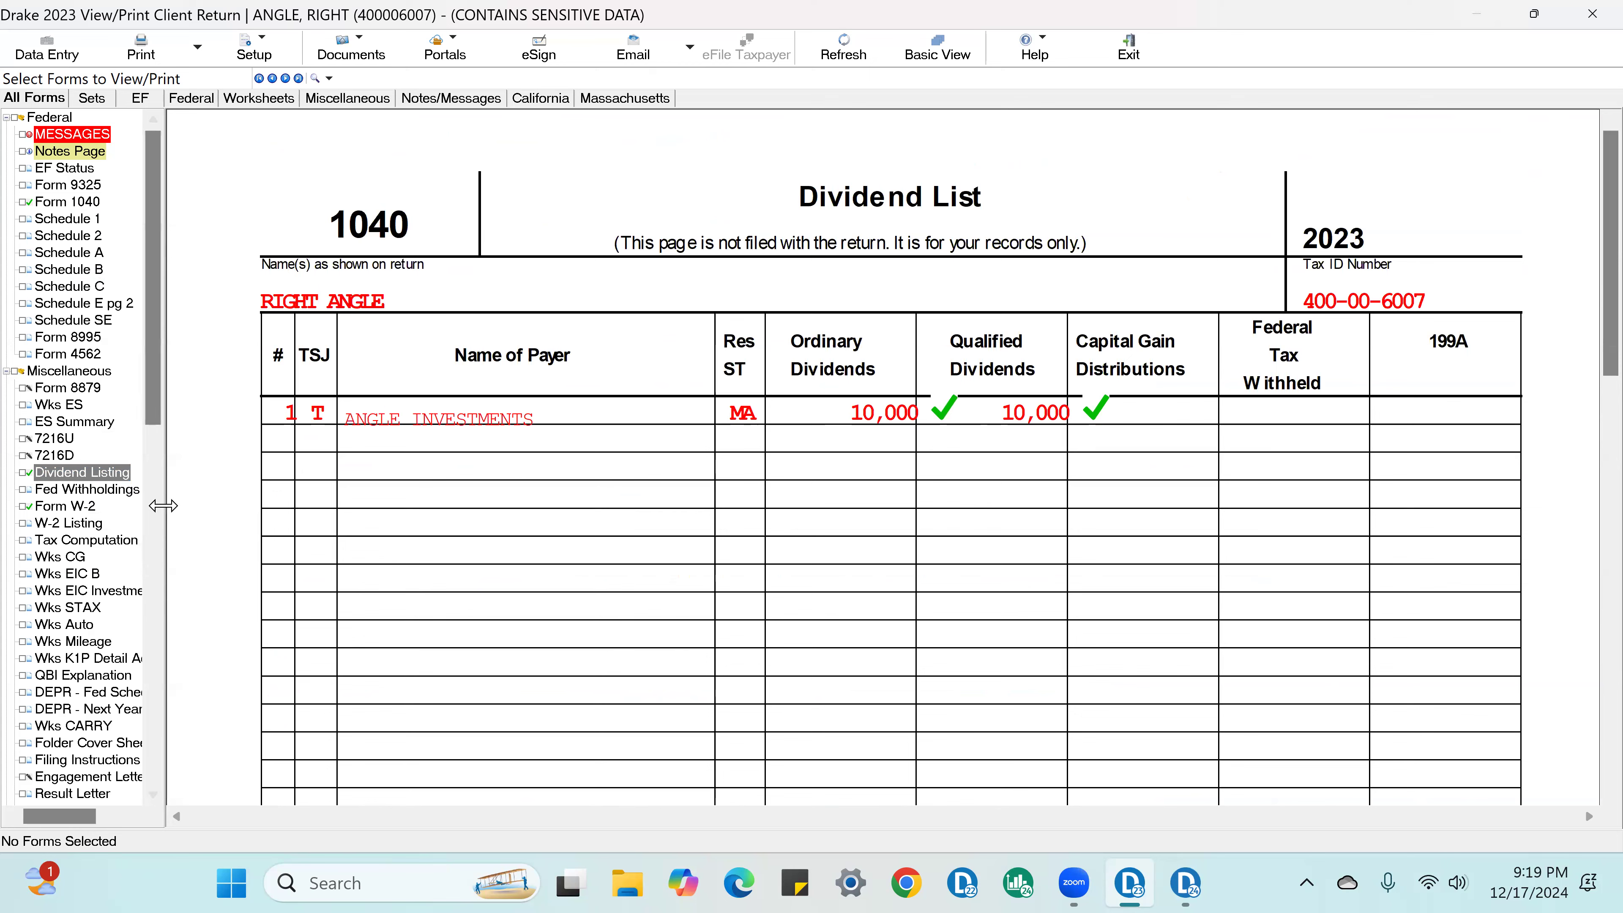
Step: Review the Schedule C business income and expenses and the partnership entries on Schedule E page 2
{"action": "left_click", "coordinate": [90, 290]}
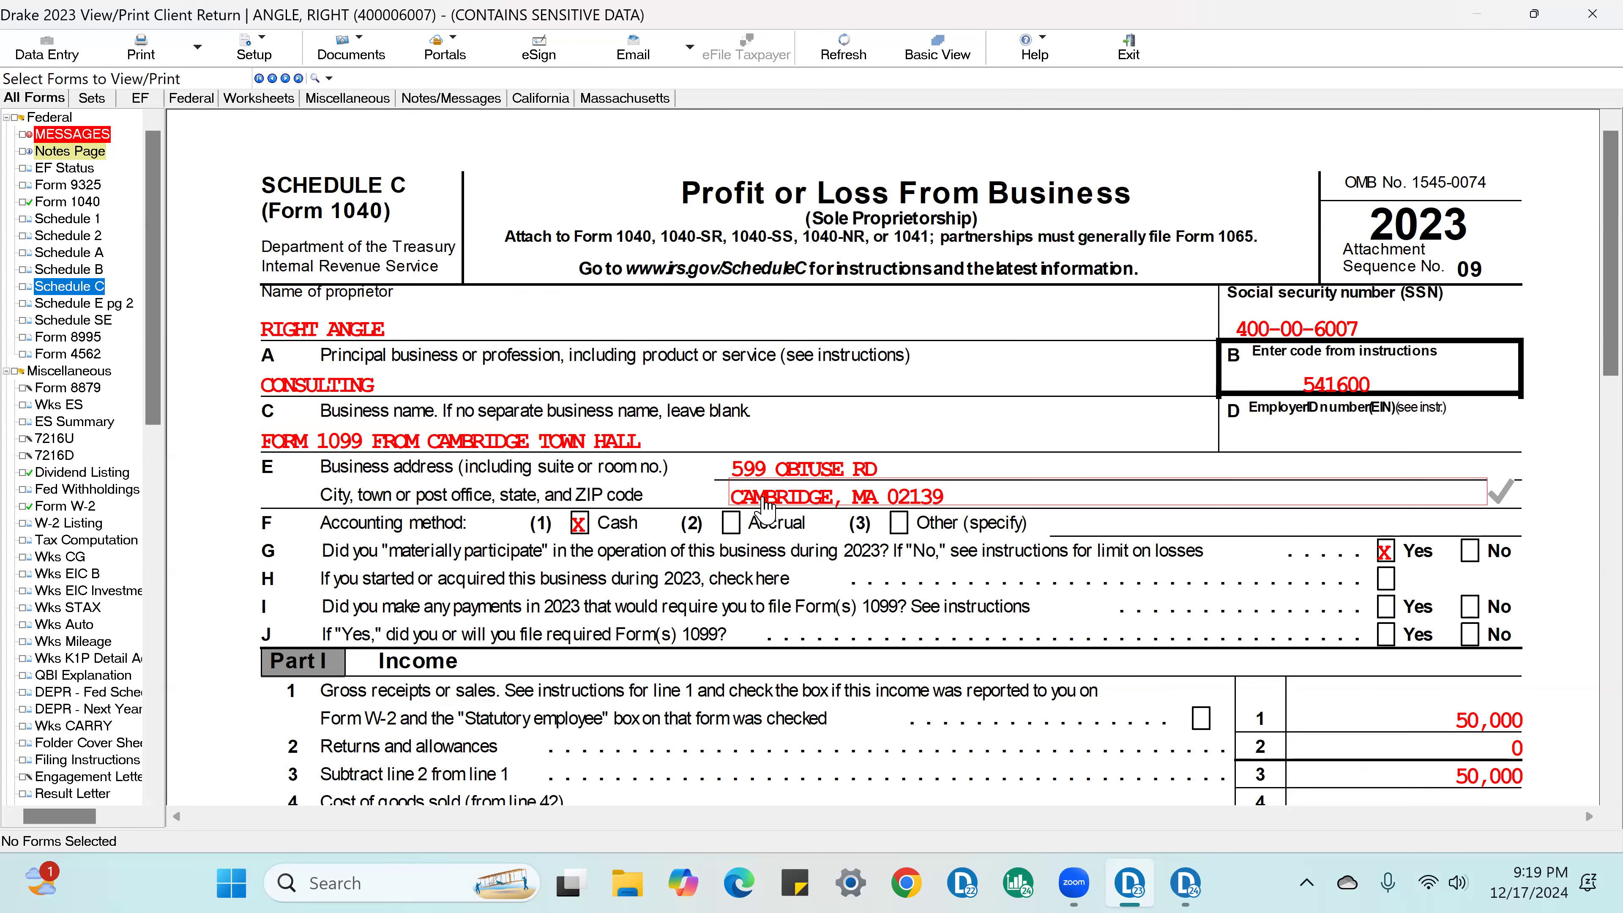
{"action": "scroll", "coordinate": [765, 512], "scroll_direction": "down", "scroll_amount": 12}
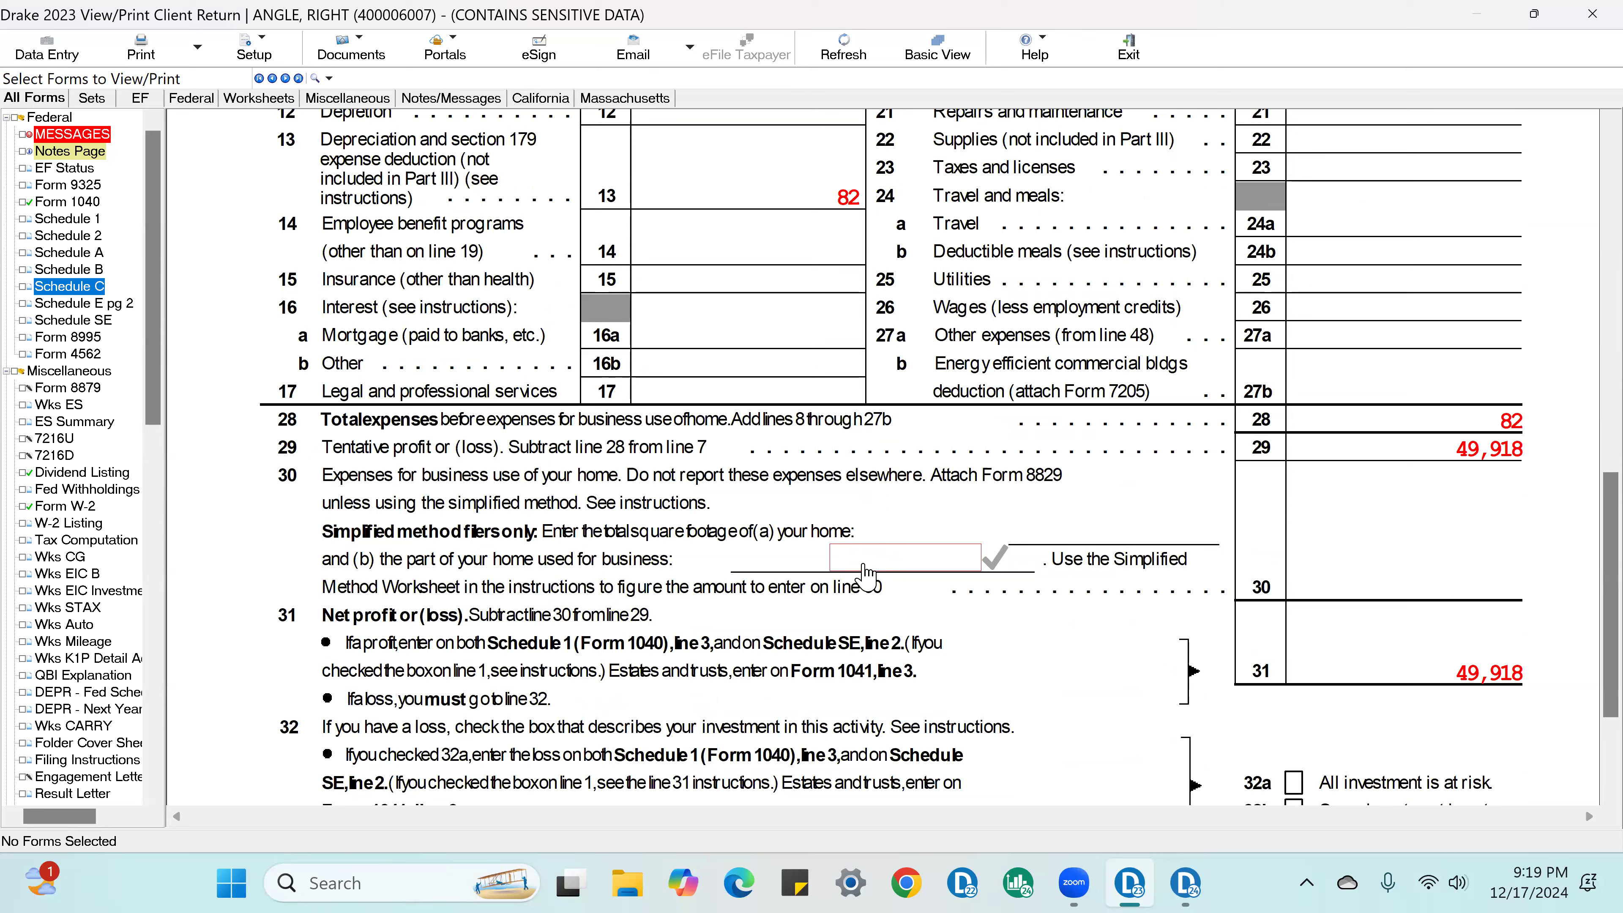
{"action": "left_click", "coordinate": [107, 306]}
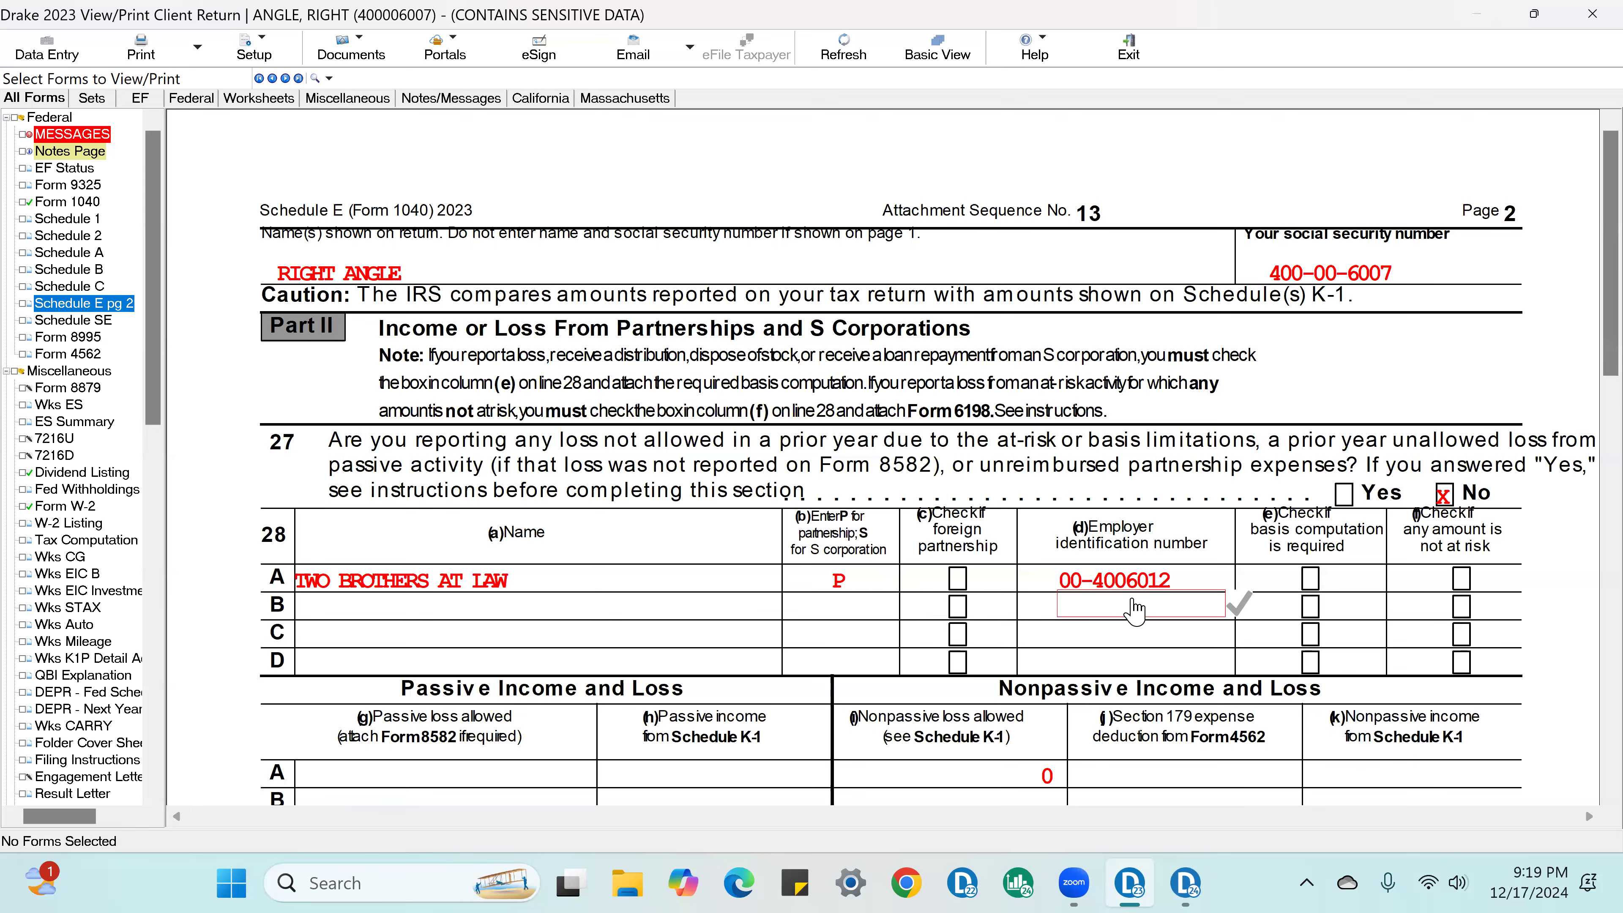
{"action": "scroll", "coordinate": [1165, 594], "scroll_direction": "down", "scroll_amount": 2}
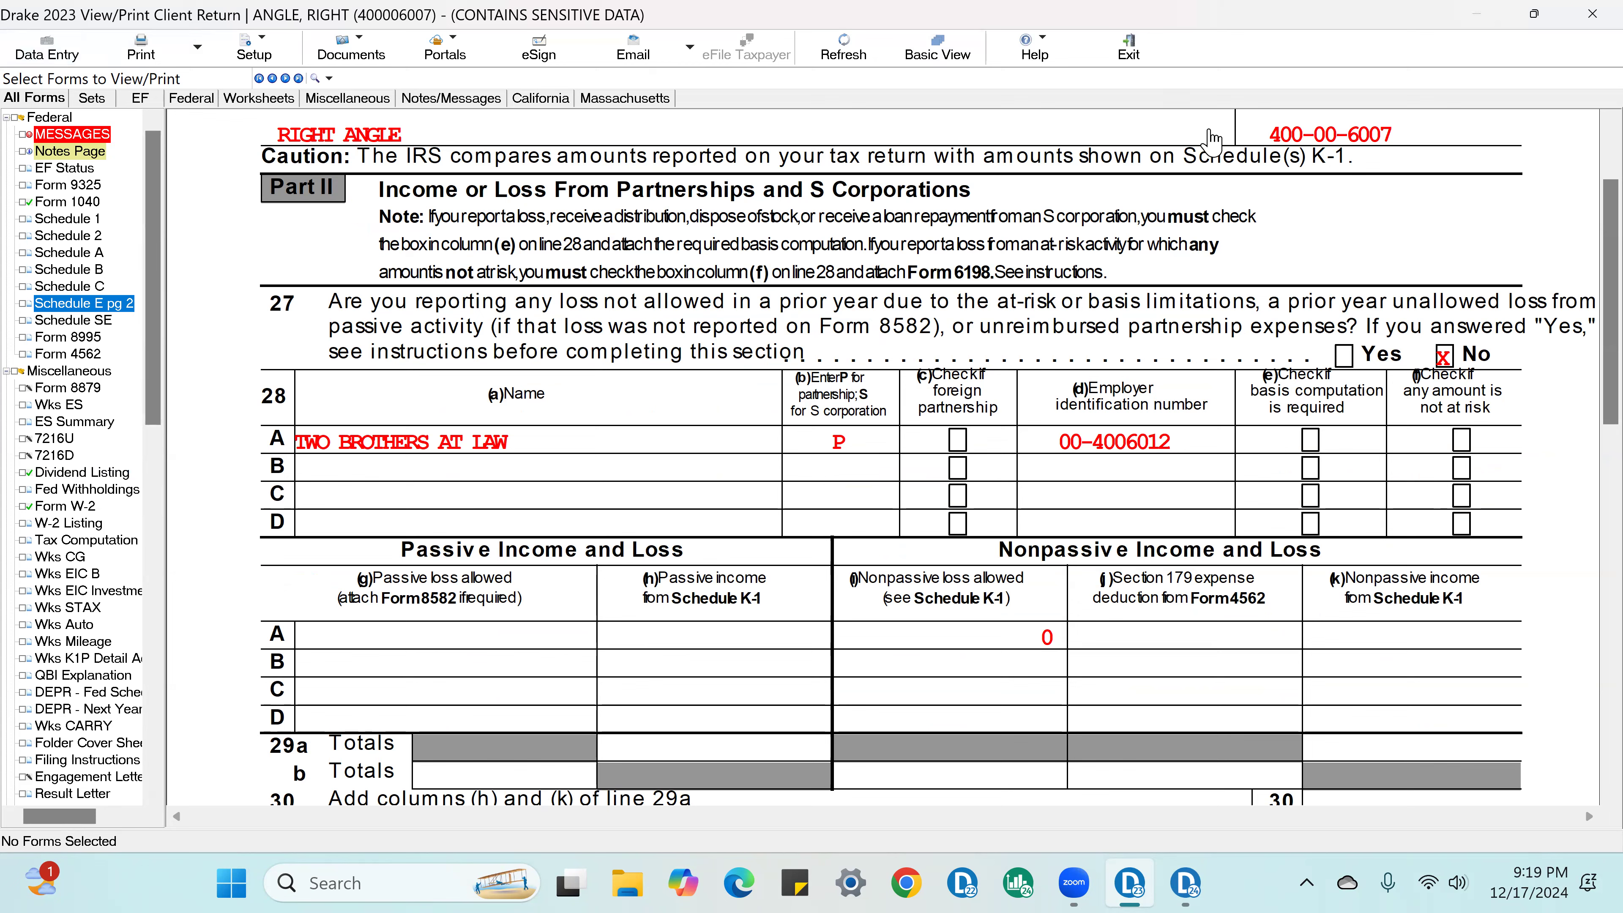
Step: Close the client return's View/Print window and take the main Drake 2023 window out of full screen
{"action": "left_click", "coordinate": [1535, 19]}
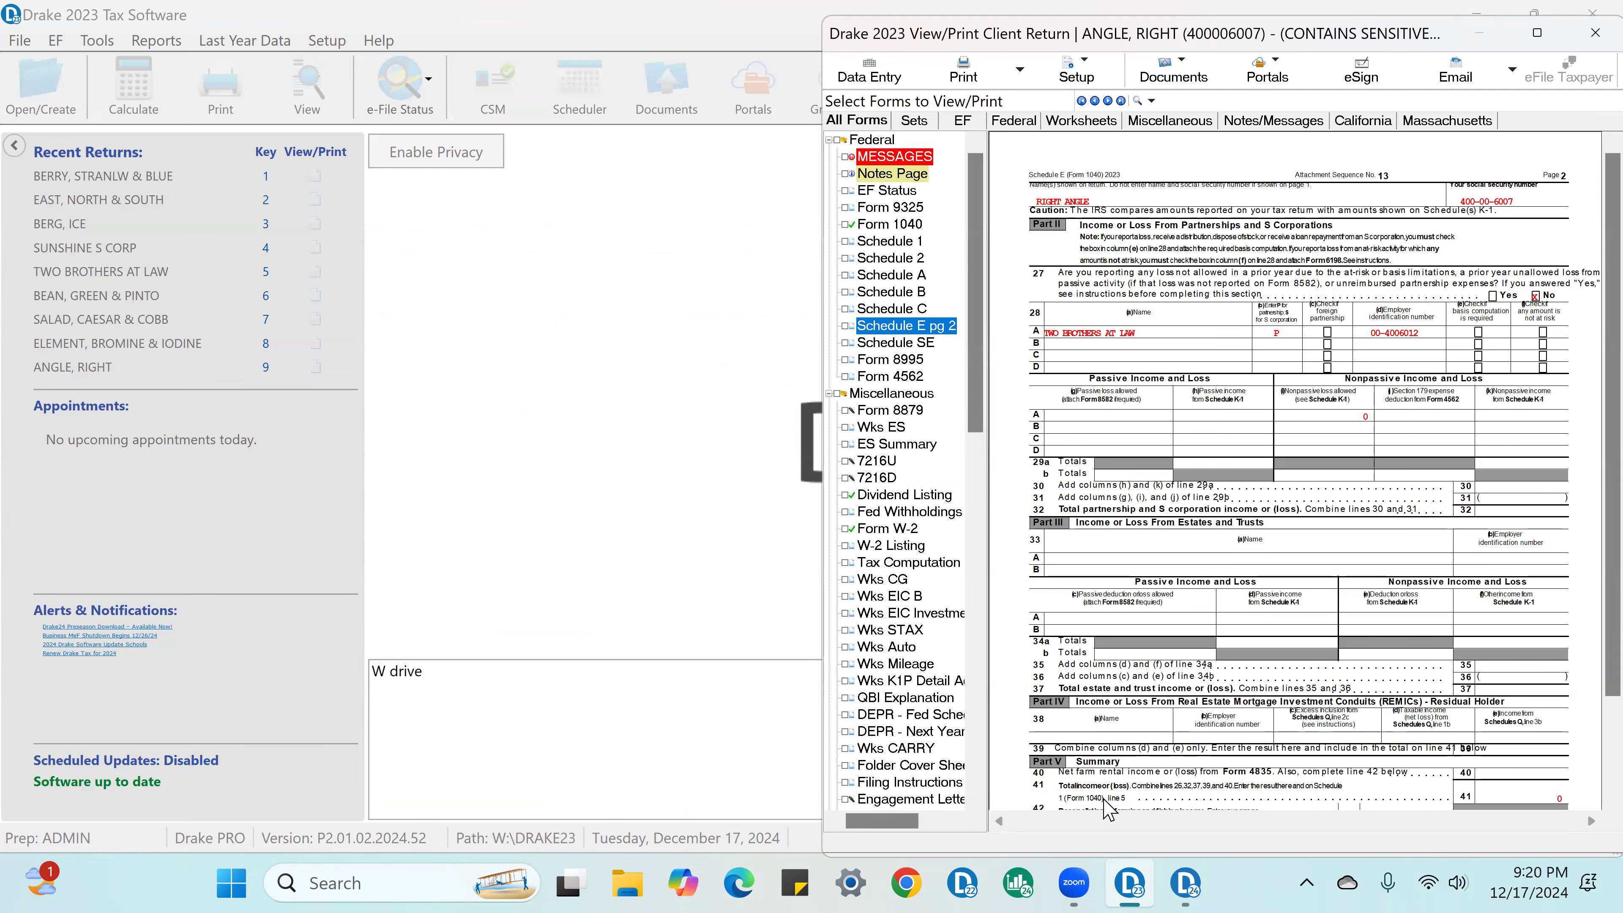
{"action": "left_click", "coordinate": [1592, 45]}
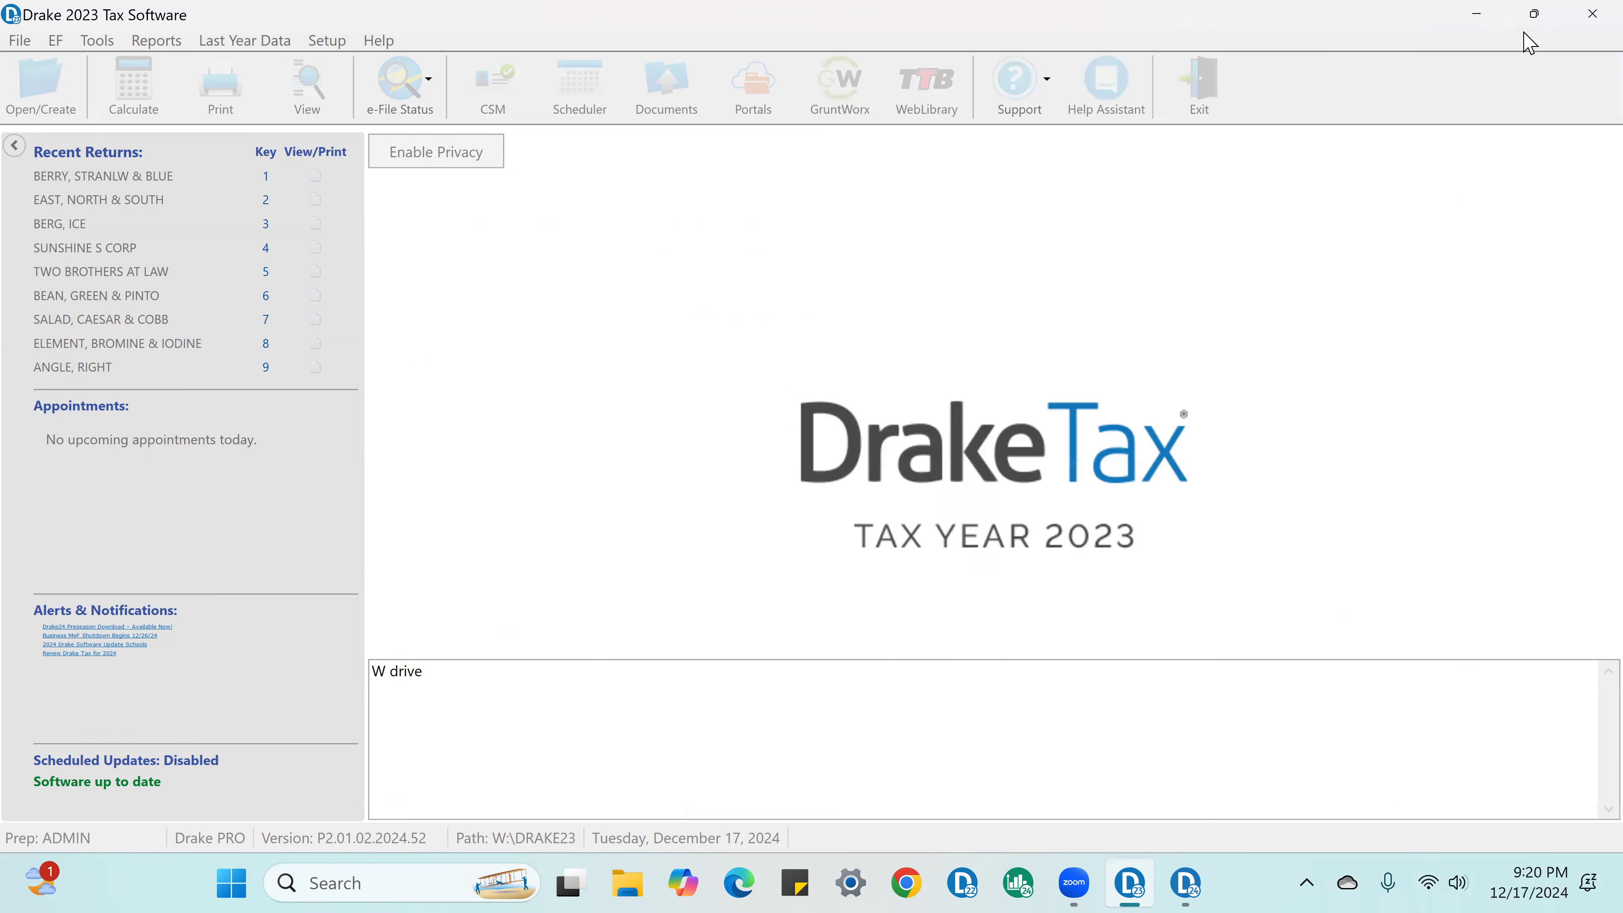
{"action": "left_click", "coordinate": [1534, 14]}
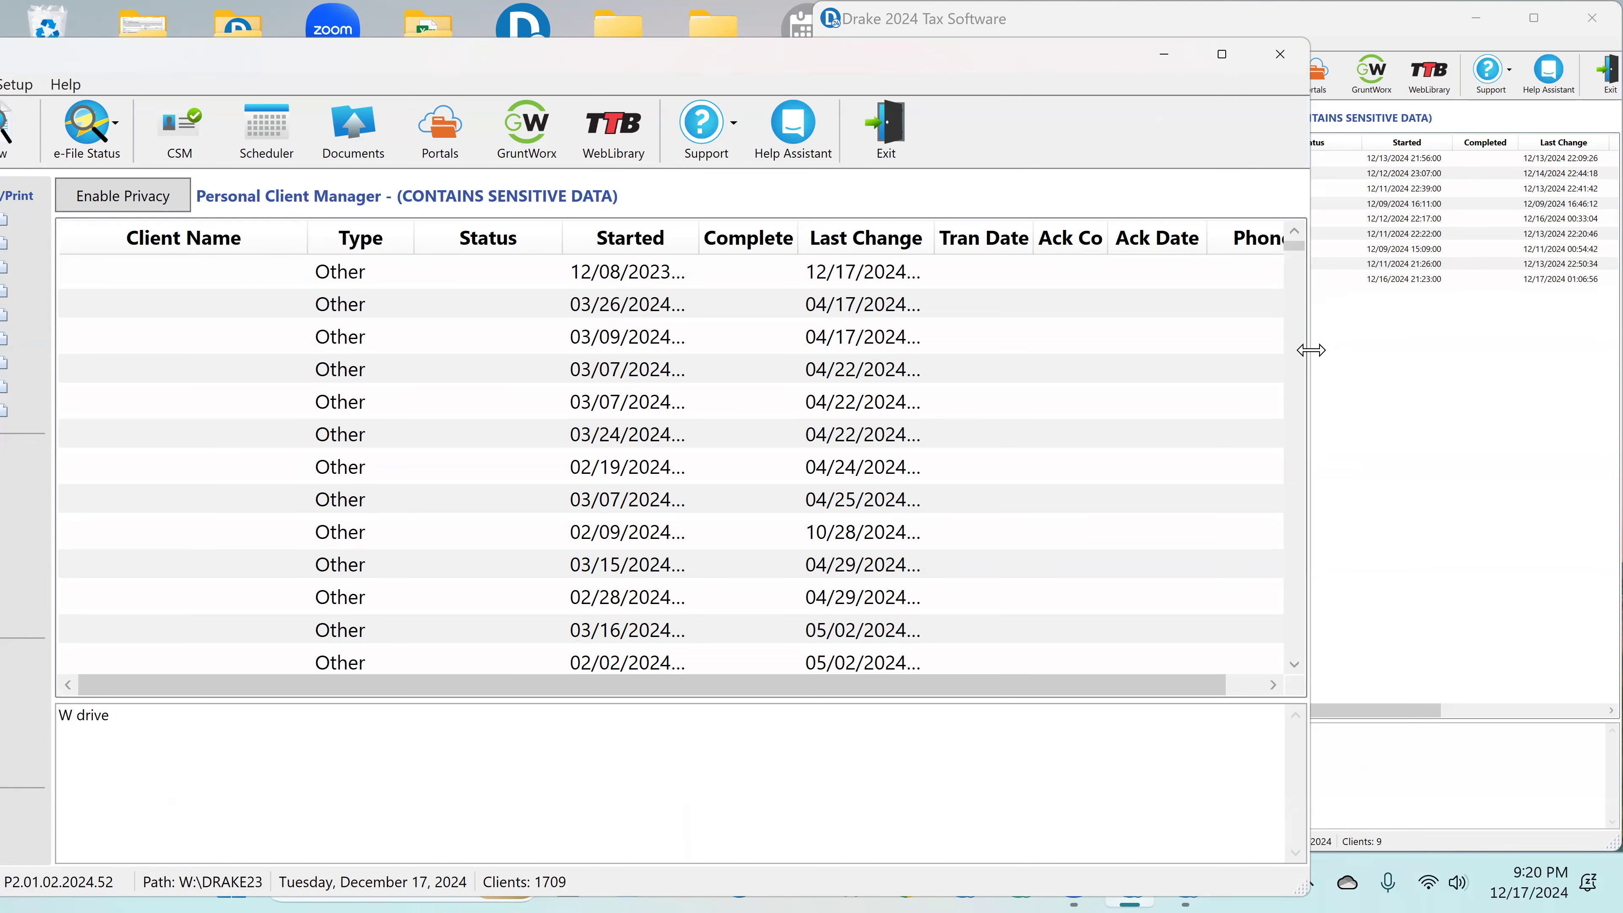
Step: Resize and reposition the Drake 2023 window so it sits side by side with the Drake 2024 window
{"action": "left_click_drag", "start_coordinate": [1312, 350], "coordinate": [786, 350]}
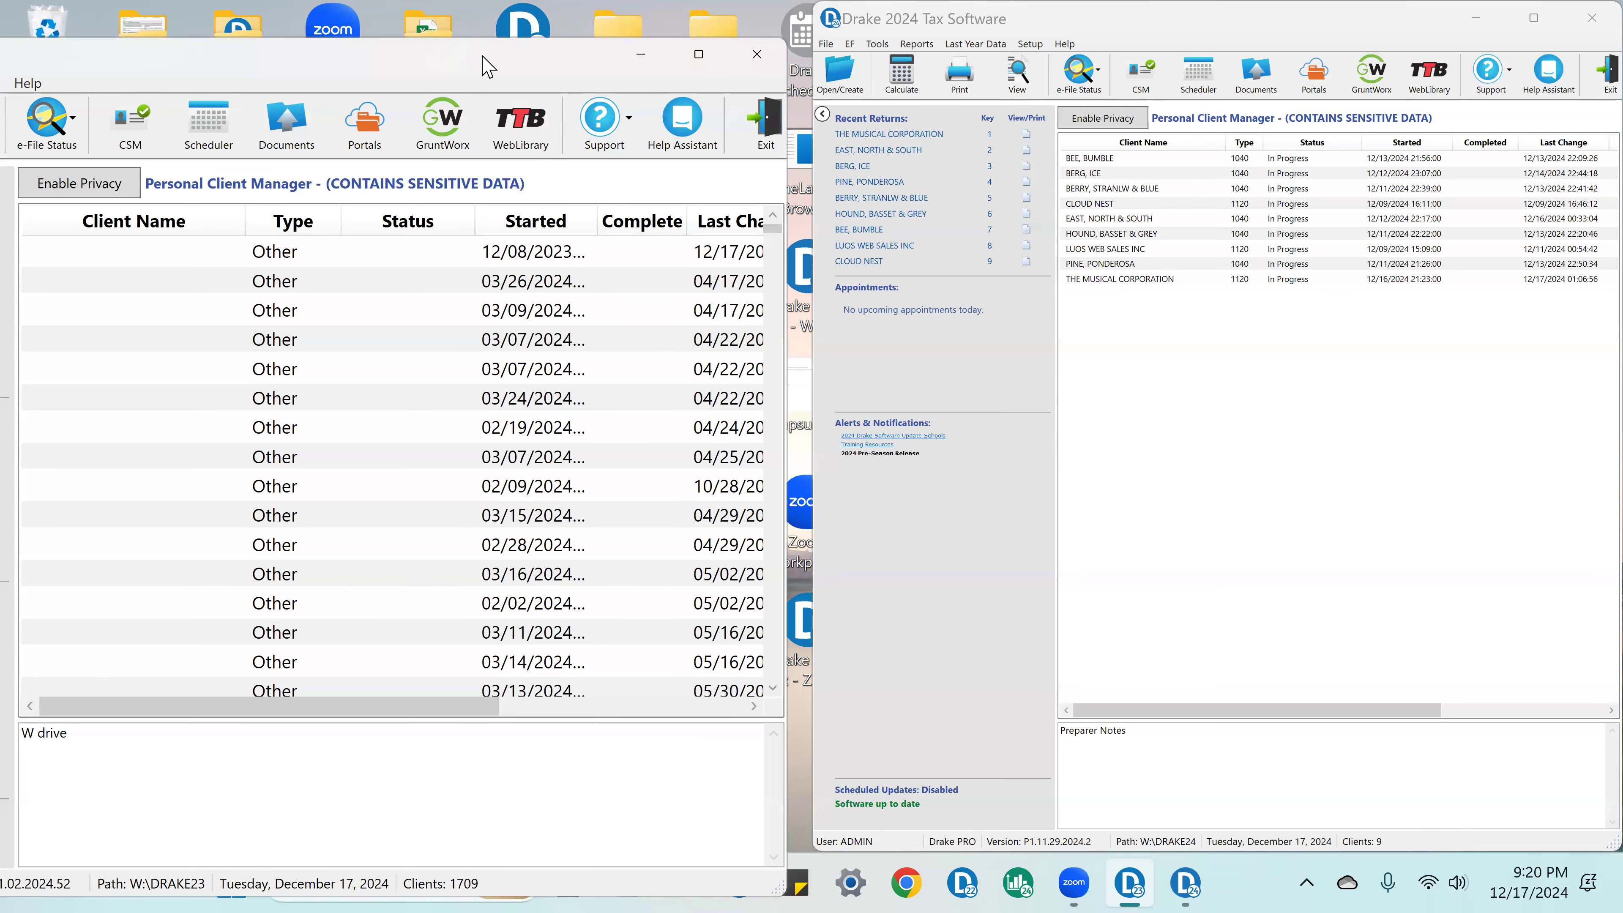
{"action": "left_click_drag", "start_coordinate": [511, 71], "coordinate": [513, 34]}
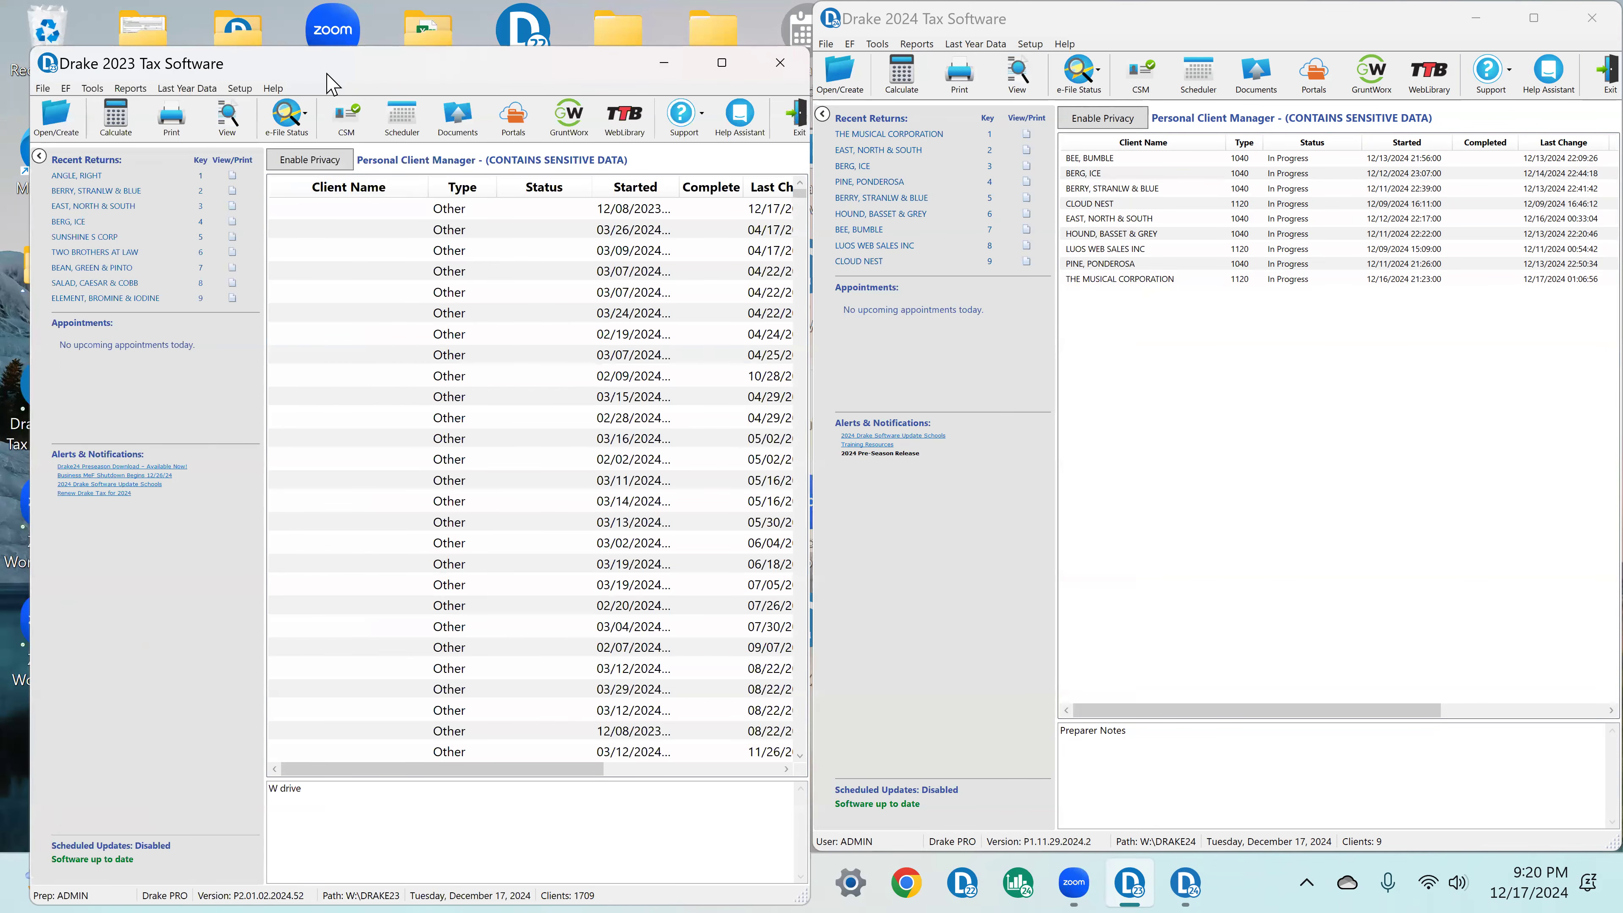
{"action": "left_click_drag", "start_coordinate": [327, 73], "coordinate": [325, 38]}
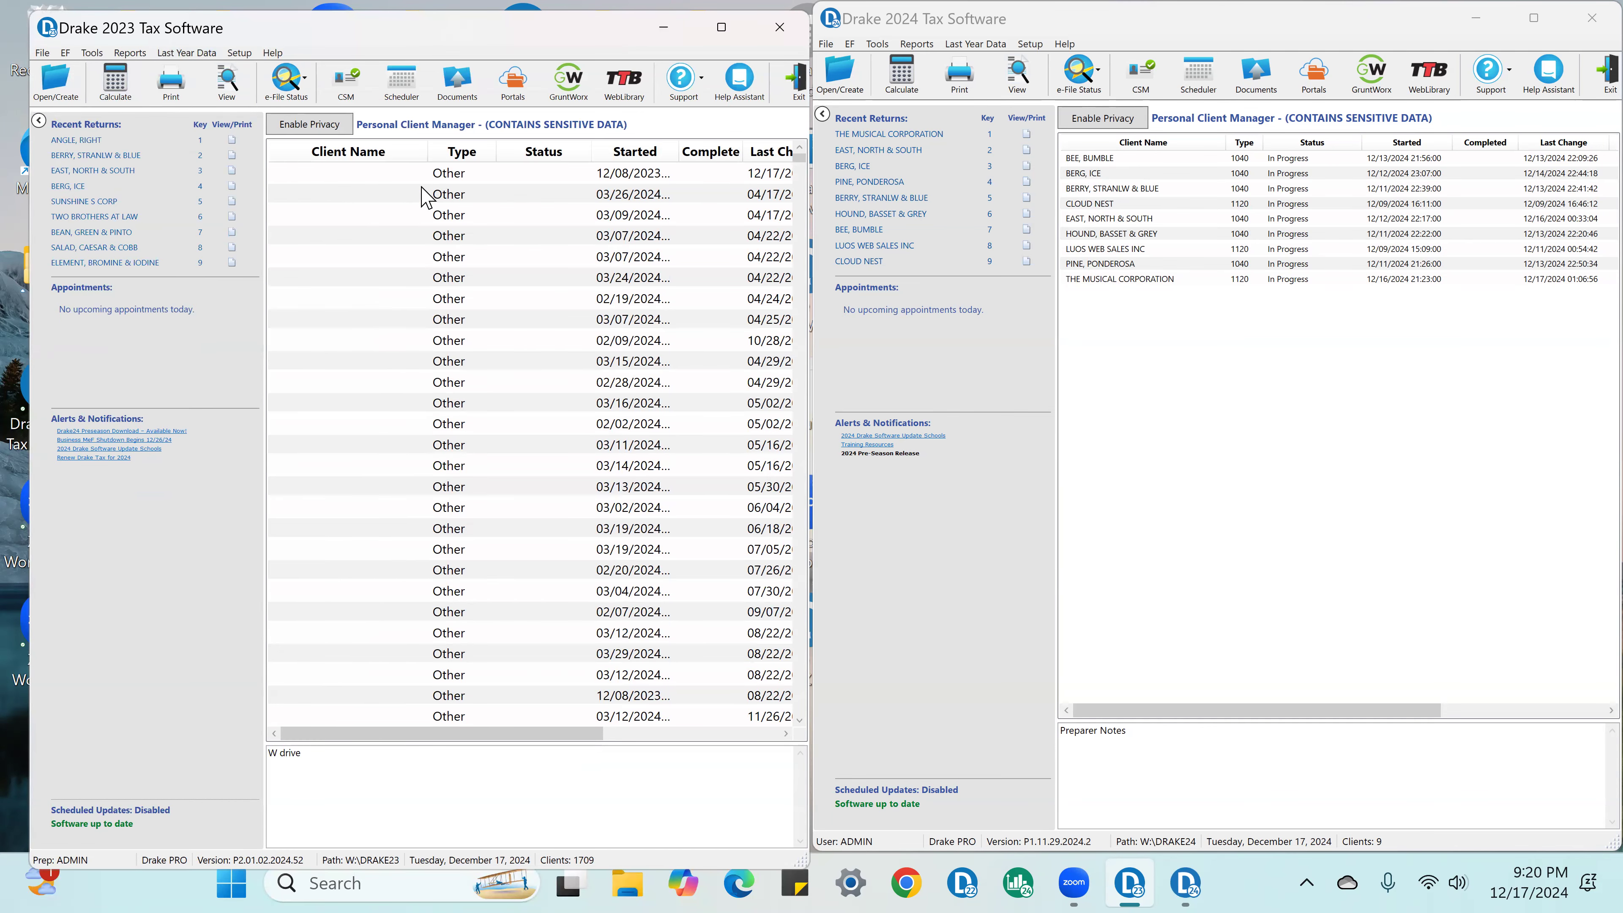
{"action": "left_click_drag", "start_coordinate": [265, 42], "coordinate": [247, 41]}
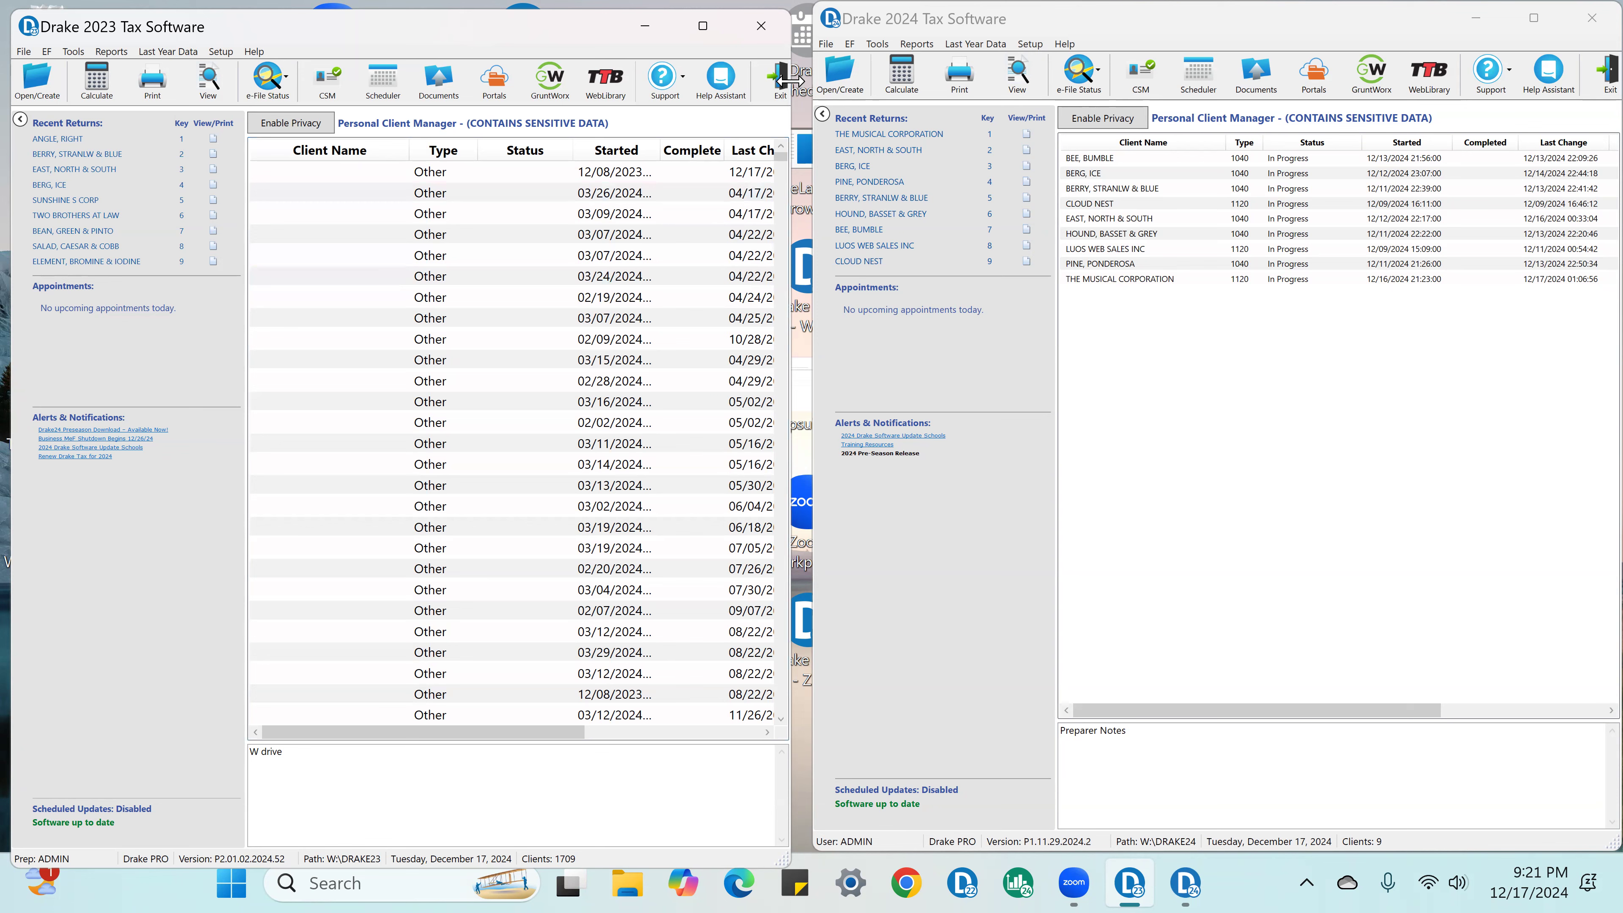
{"action": "left_click_drag", "start_coordinate": [792, 81], "coordinate": [799, 81]}
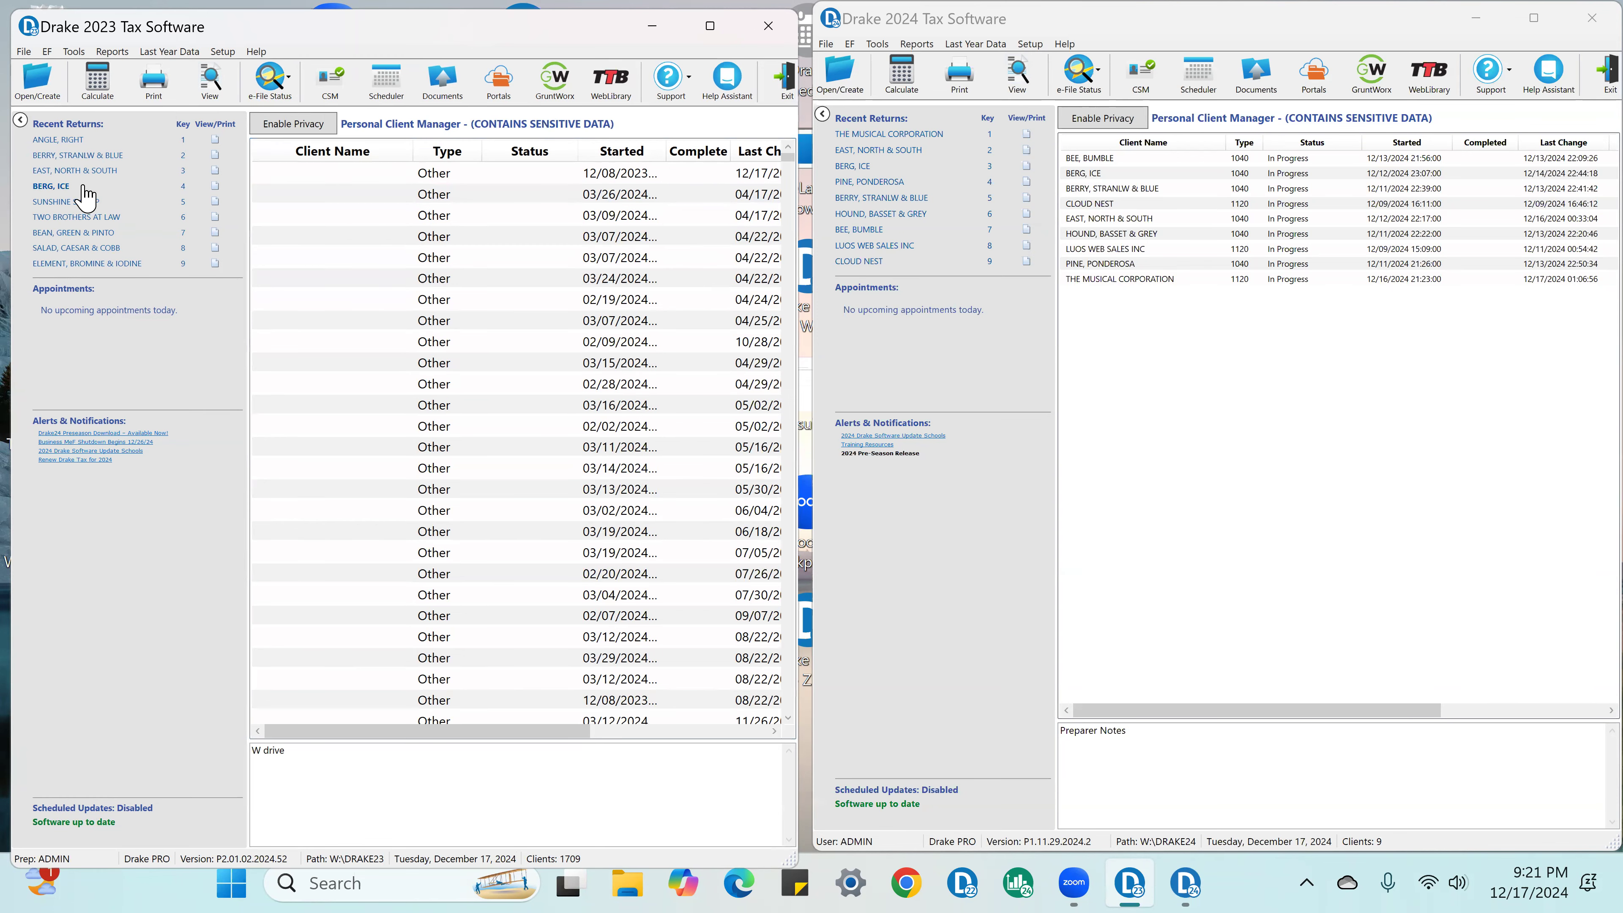
Step: Open the Name and Address screen of the most recent 2023 return and narrow its window to uncover Drake 2024
{"action": "left_click", "coordinate": [69, 140]}
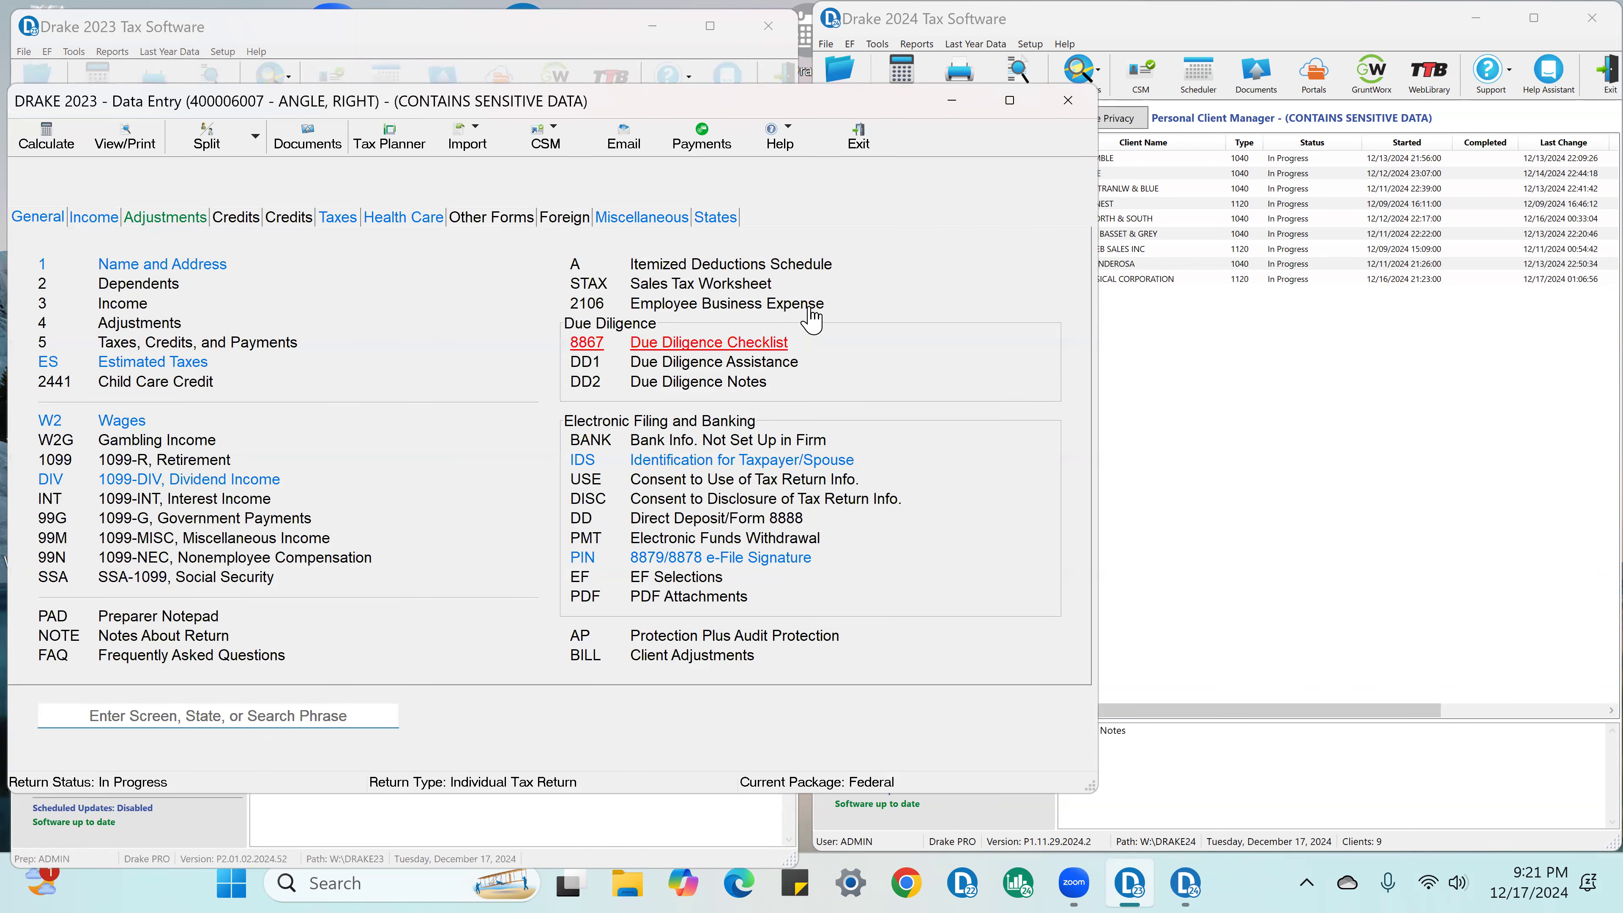
{"action": "mouse_move", "coordinate": [1099, 304]}
{"action": "left_mouse_down"}
{"action": "mouse_move", "coordinate": [964, 312]}
{"action": "mouse_move", "coordinate": [1099, 293]}
{"action": "left_mouse_up"}
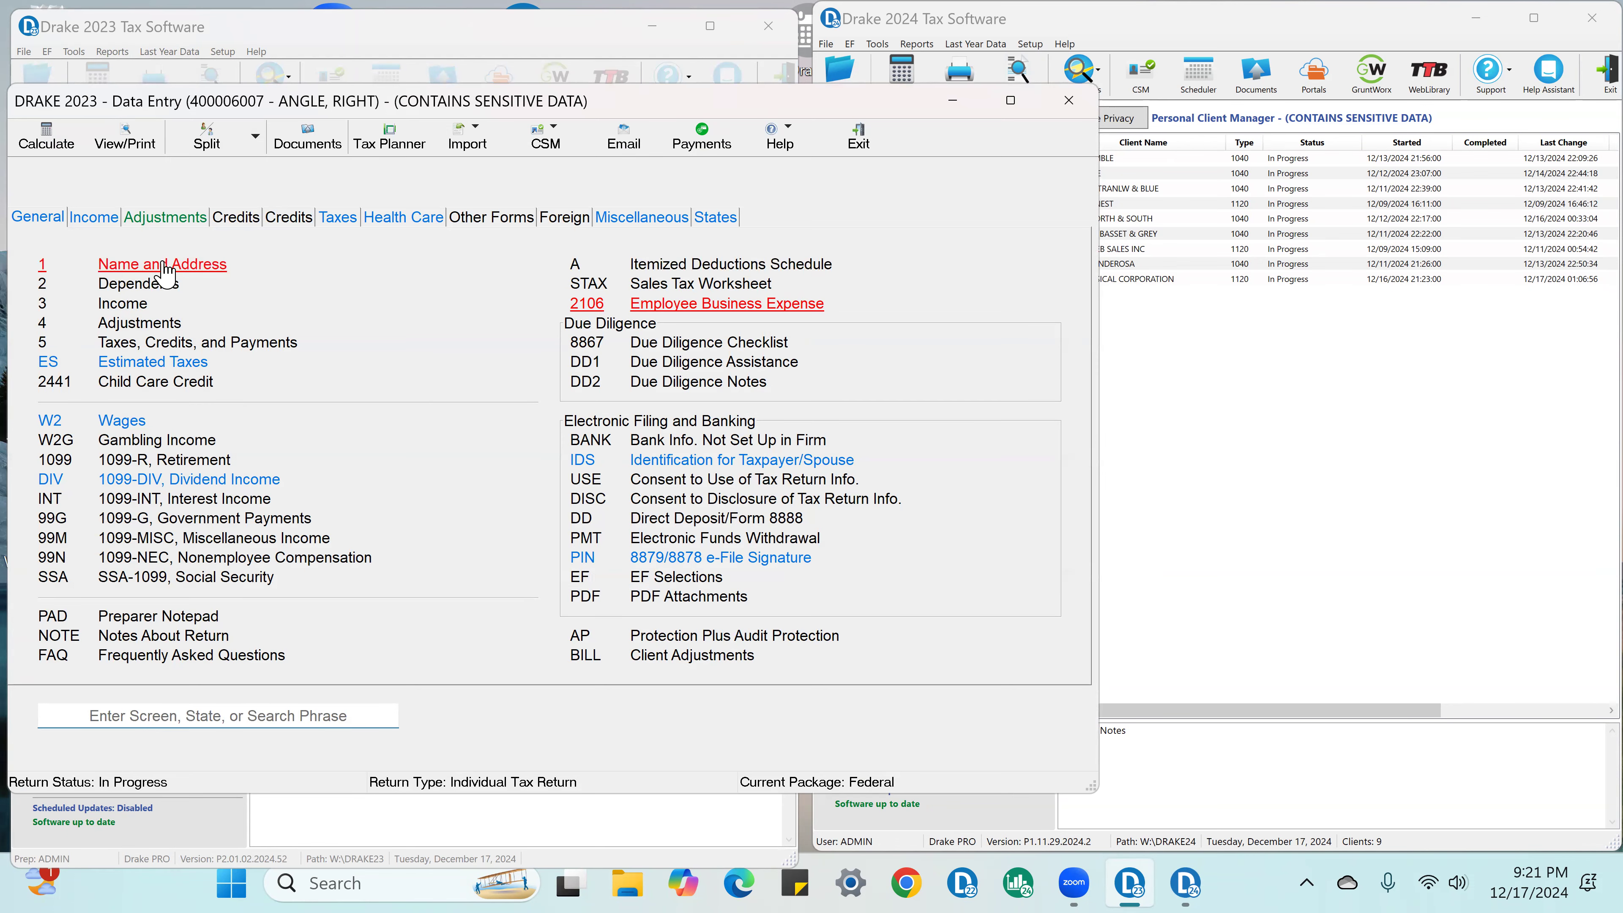
{"action": "left_click", "coordinate": [160, 258]}
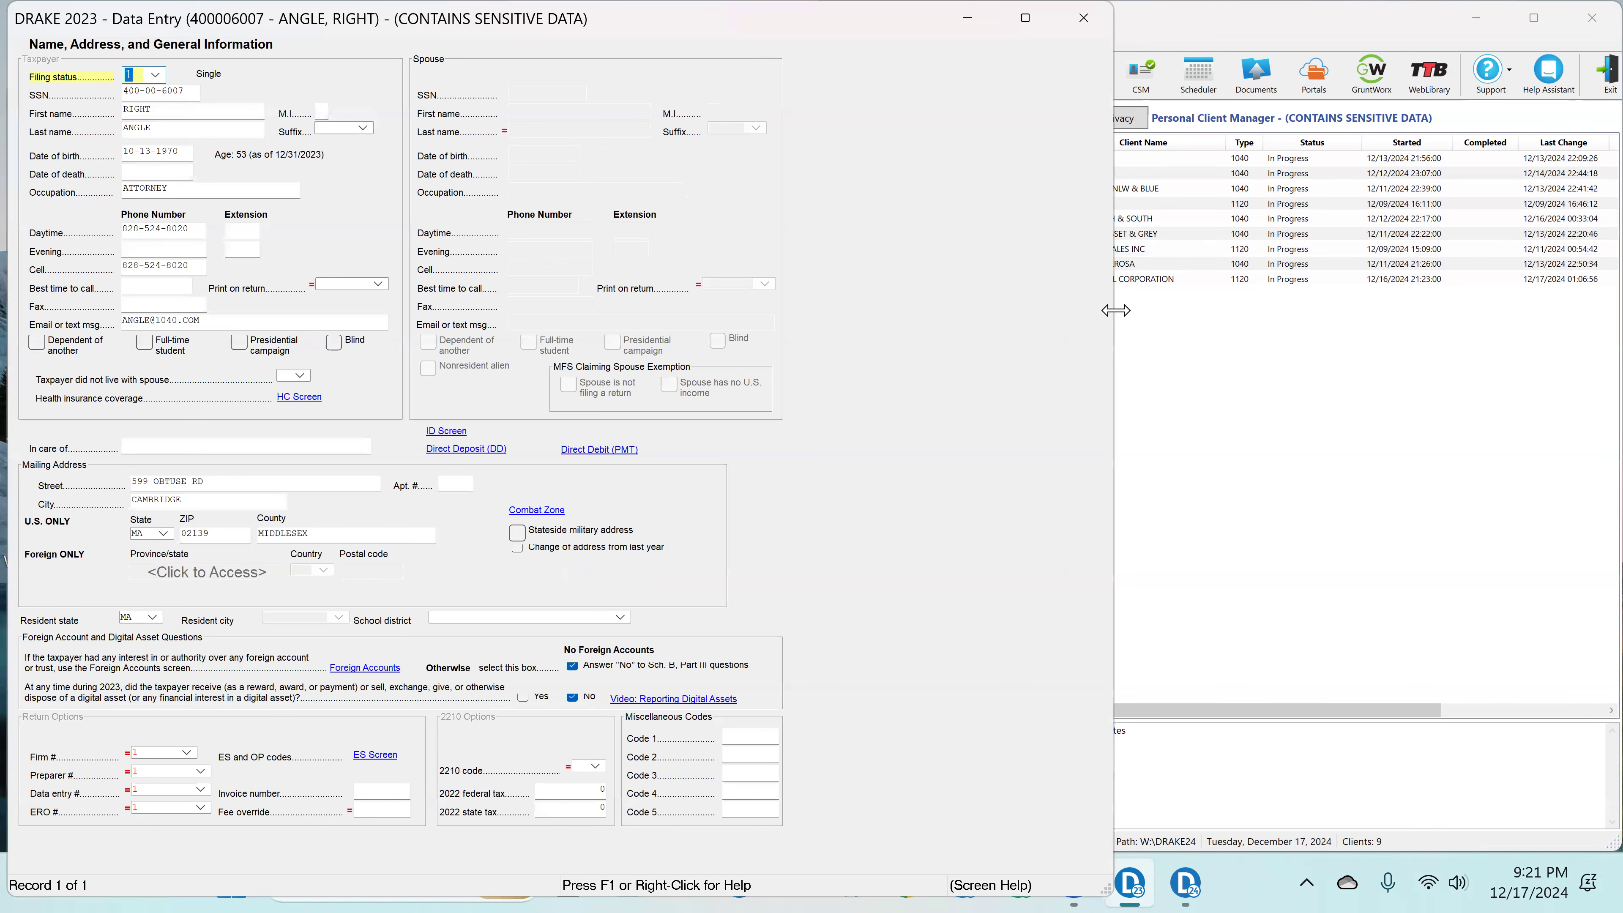
{"action": "left_click_drag", "start_coordinate": [1117, 310], "coordinate": [773, 312]}
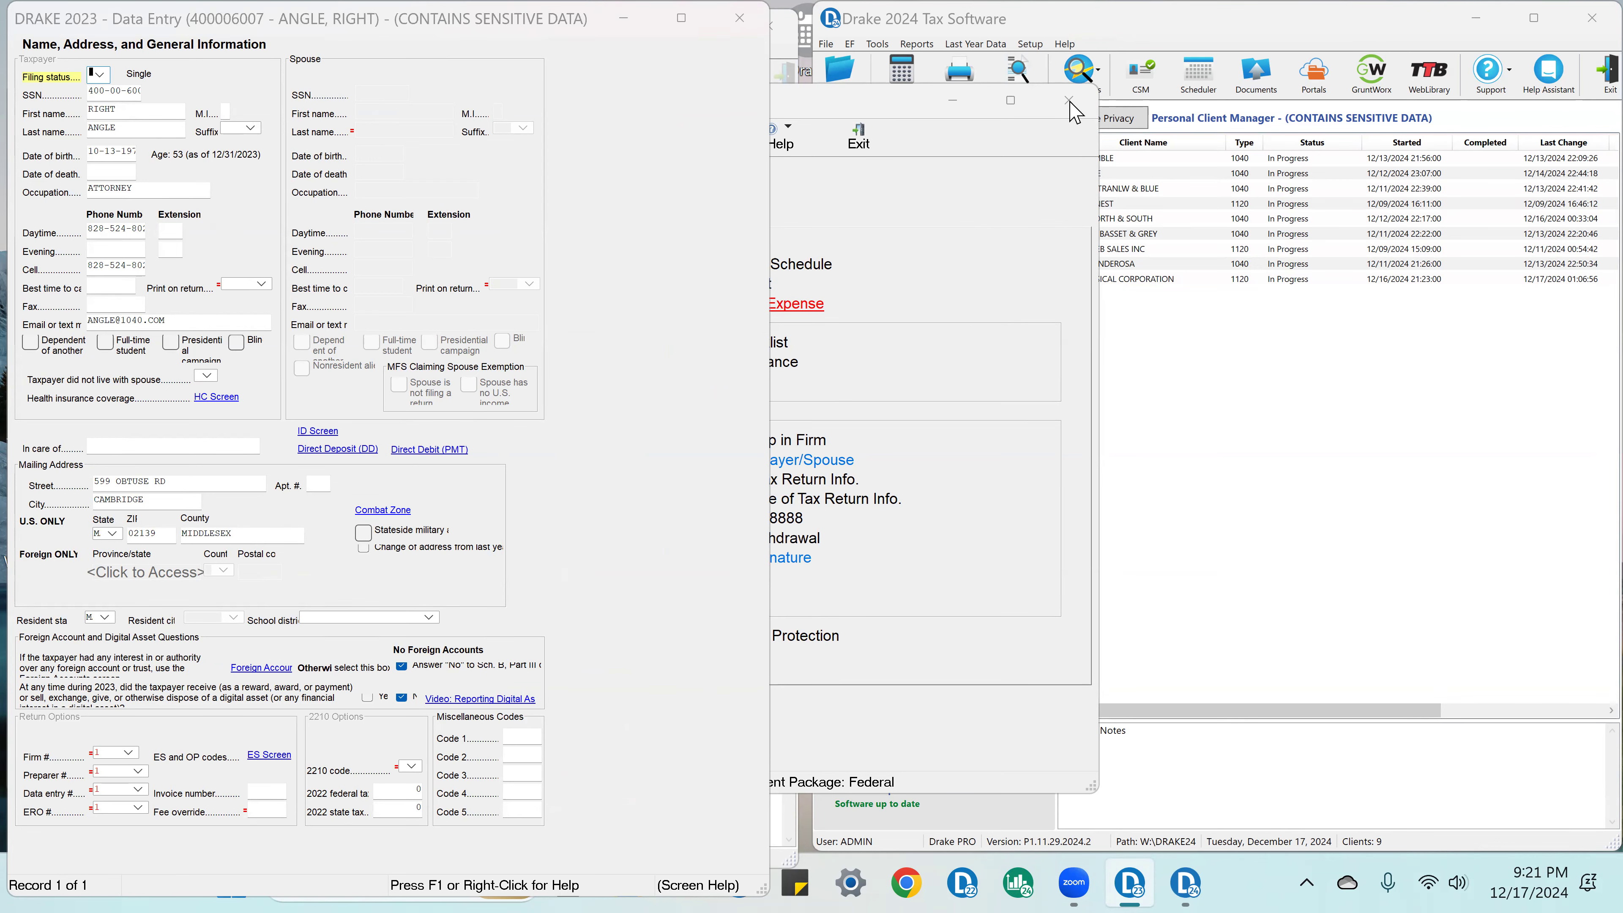
Step: Close the 2023 Name and Address screen, move the data entry window off Drake 2024, and start opening a return there
{"action": "left_click", "coordinate": [748, 23]}
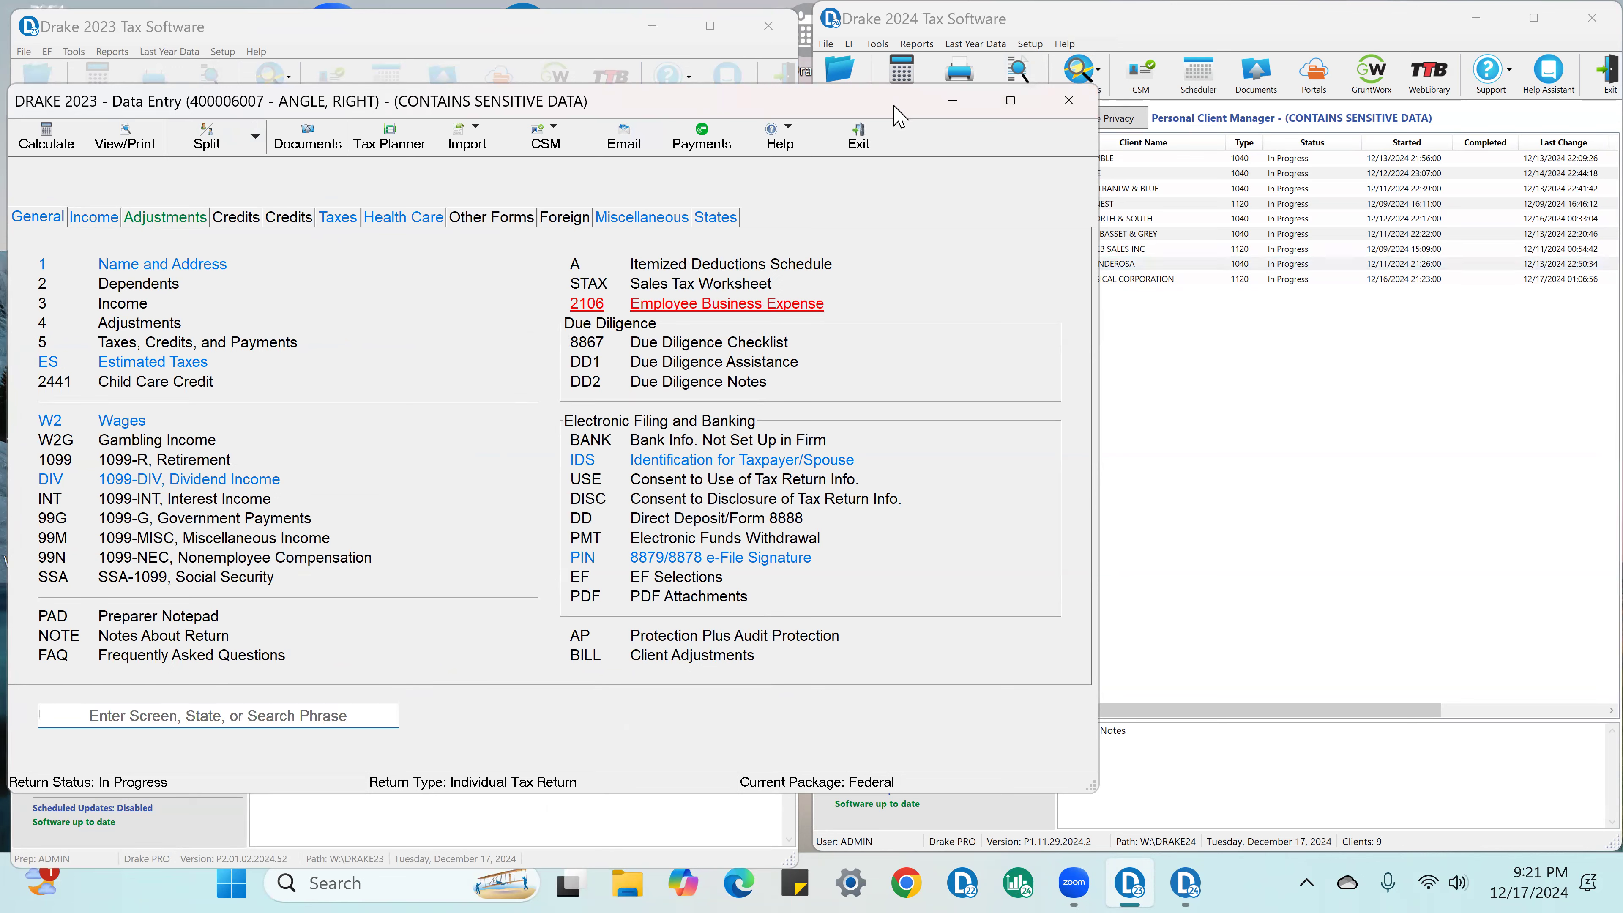
{"action": "left_click_drag", "start_coordinate": [895, 106], "coordinate": [593, 78]}
{"action": "left_click", "coordinate": [843, 77]}
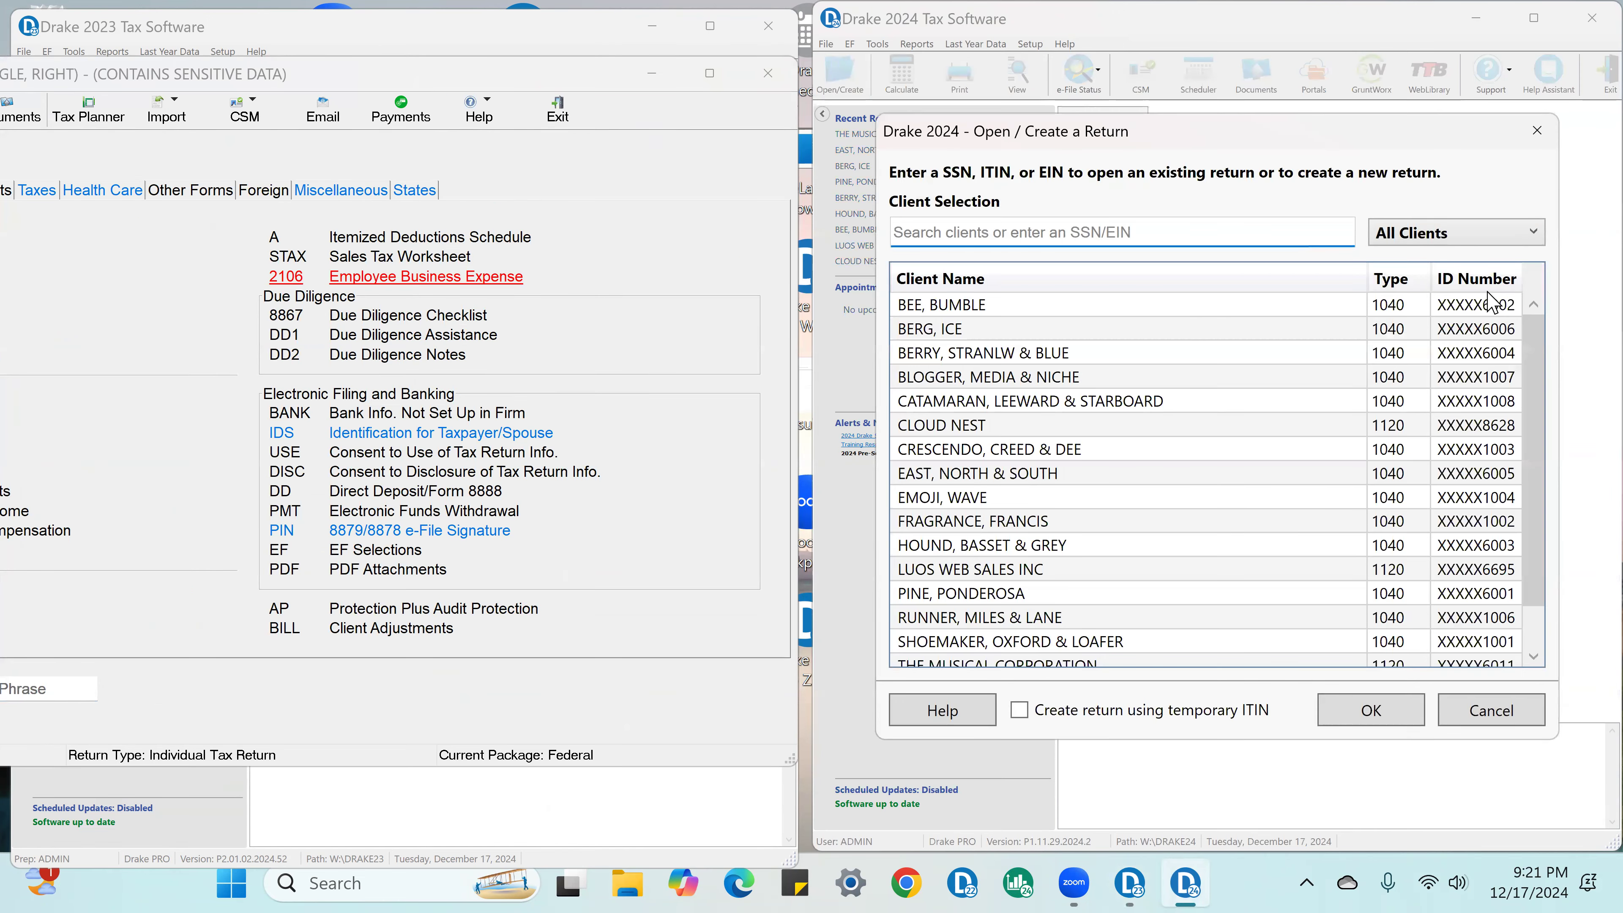
Step: Try to open the client's 2024 return using only the last four digits of the ID number
{"action": "type", "text": "6007"}
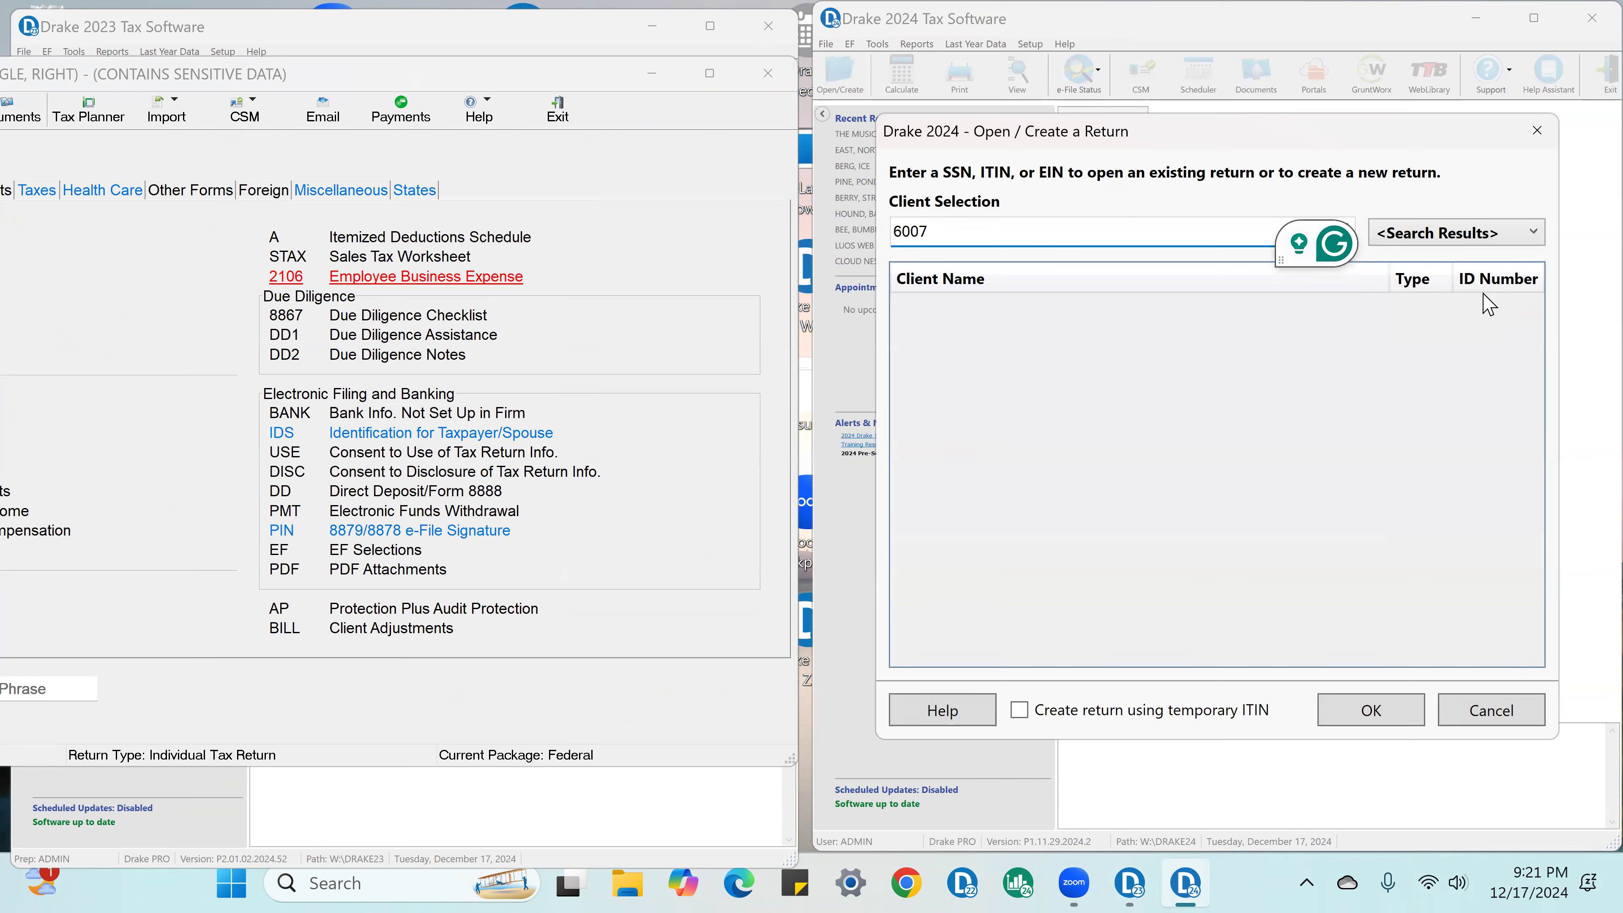
{"action": "key", "text": "Return"}
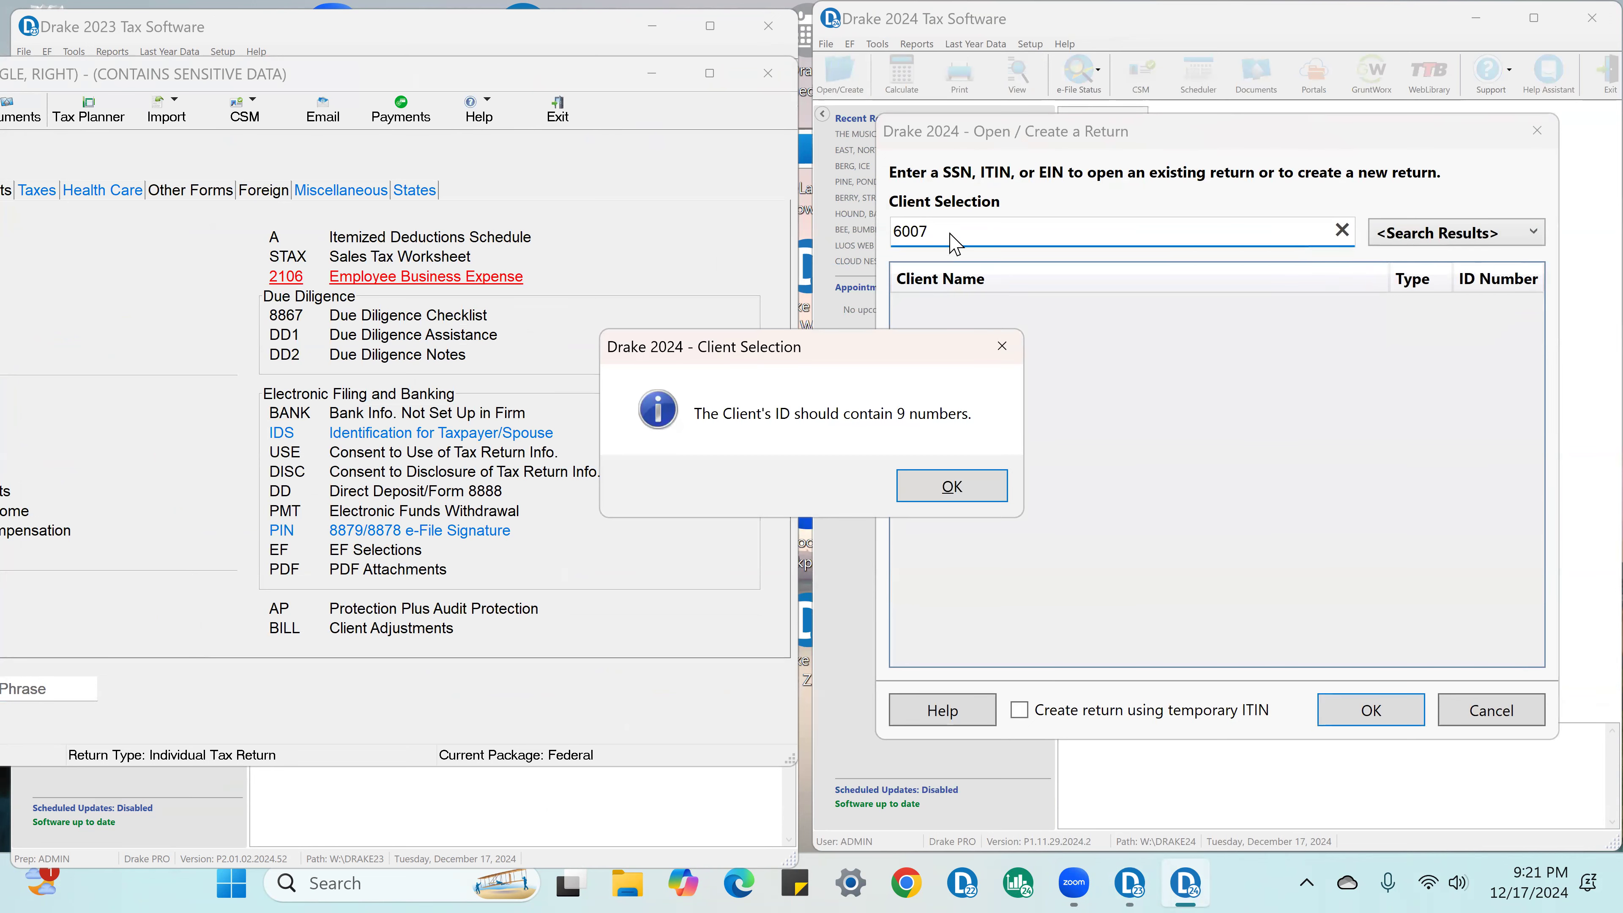
{"action": "left_click", "coordinate": [955, 487]}
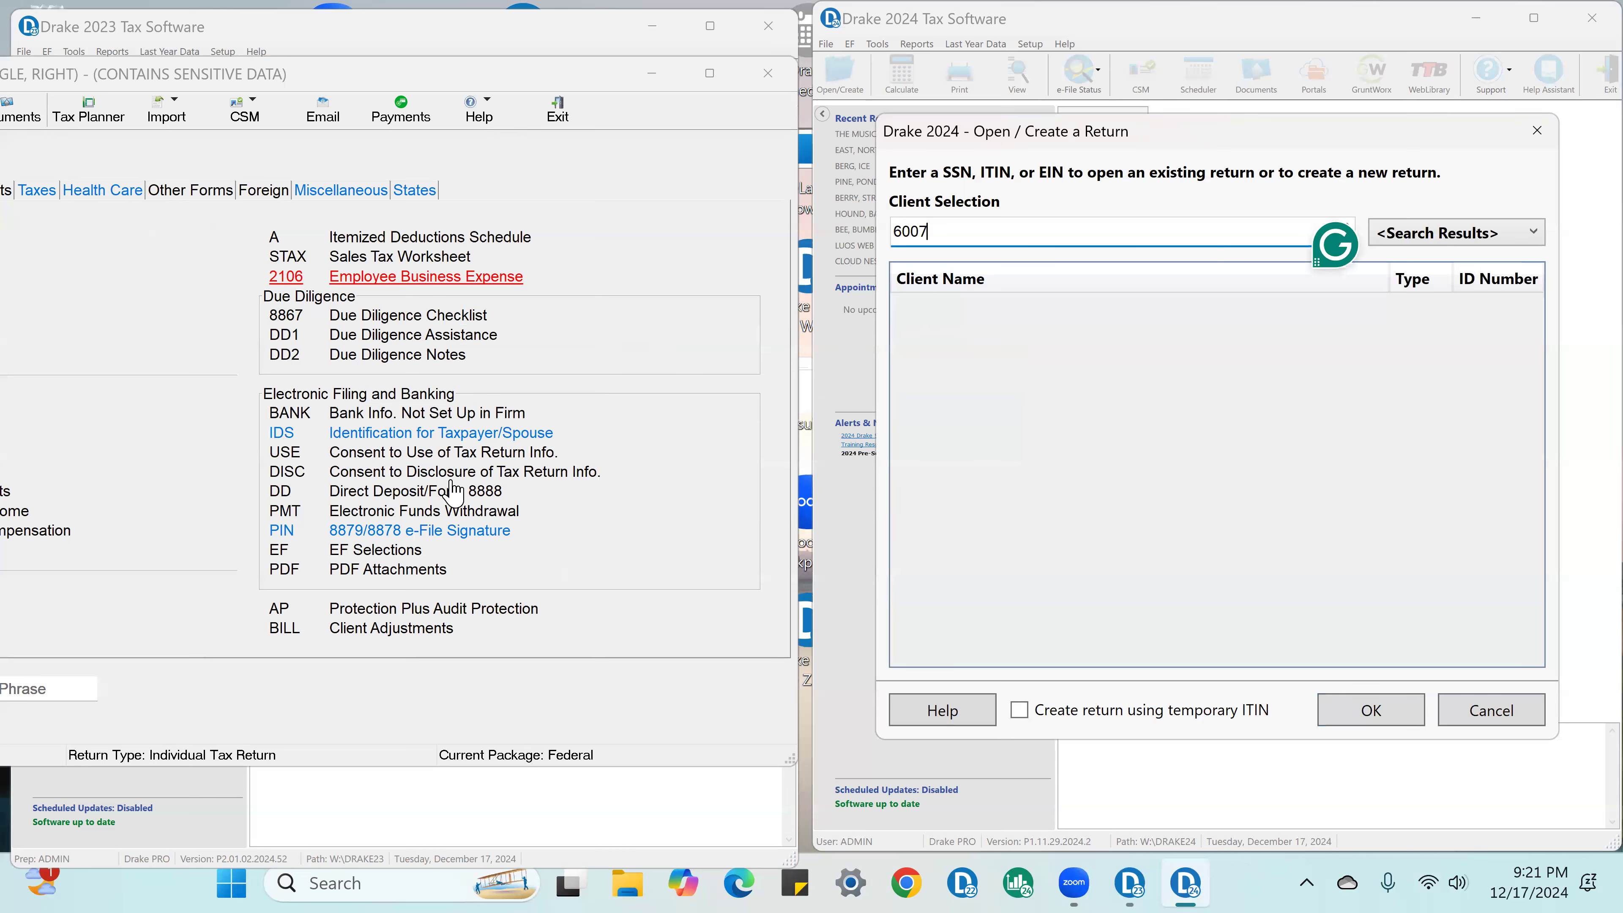
Step: Reposition the 2023 data entry window so its title shows the client's full ID number, and clear the 2024 client search
{"action": "left_click", "coordinate": [364, 78]}
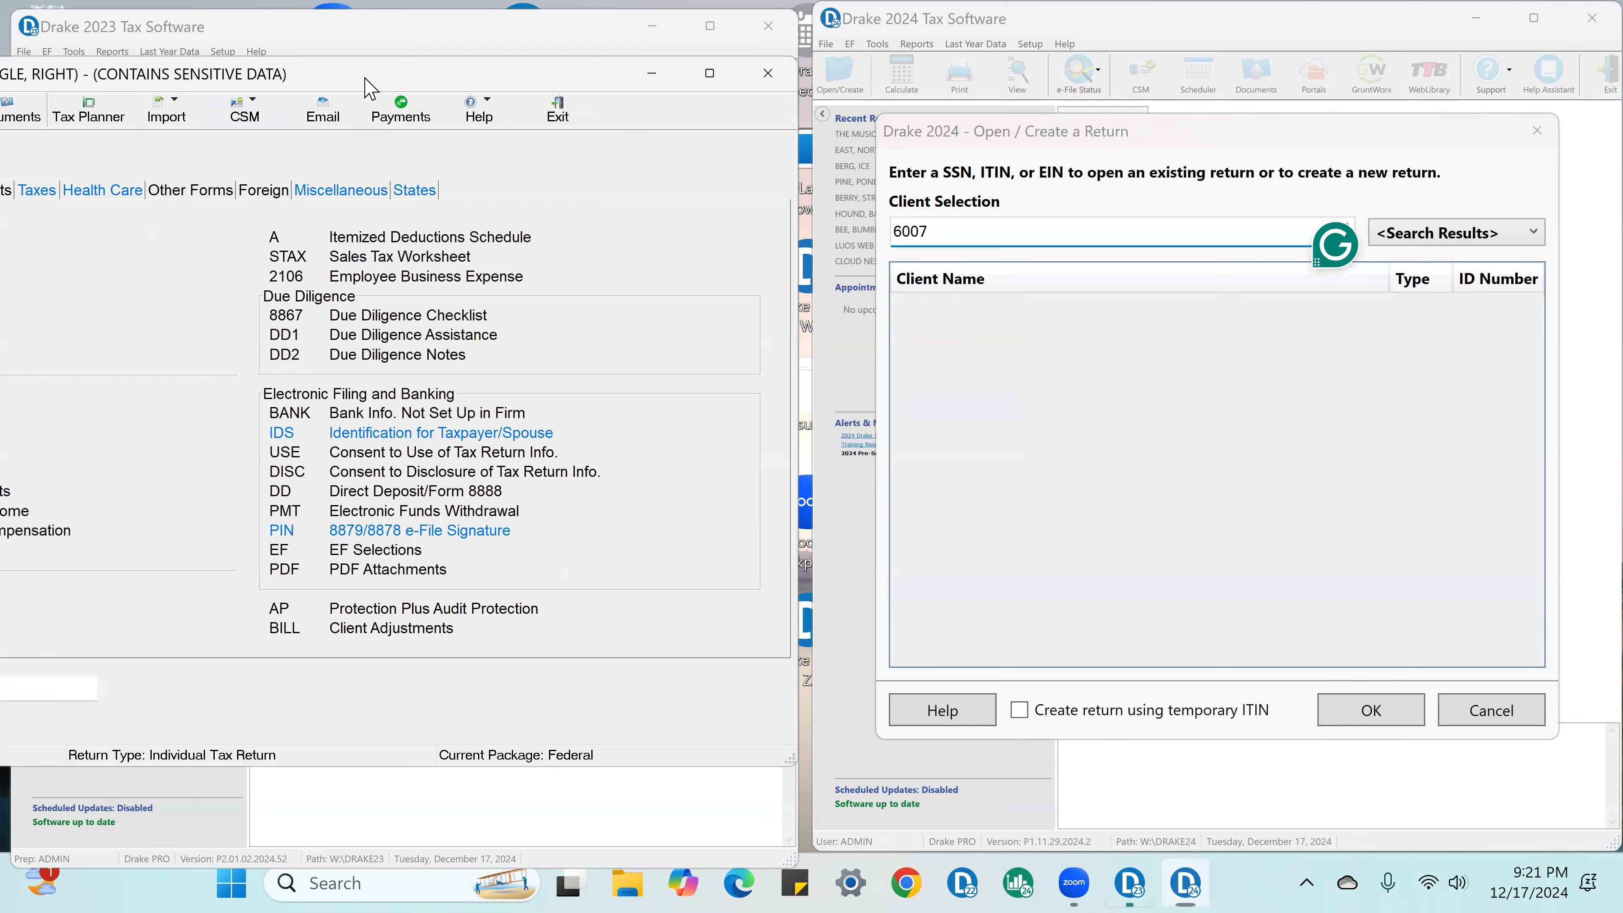
{"action": "left_click_drag", "start_coordinate": [365, 78], "coordinate": [1360, 308]}
{"action": "left_click_drag", "start_coordinate": [928, 235], "coordinate": [888, 240]}
{"action": "key", "text": "BackSpace"}
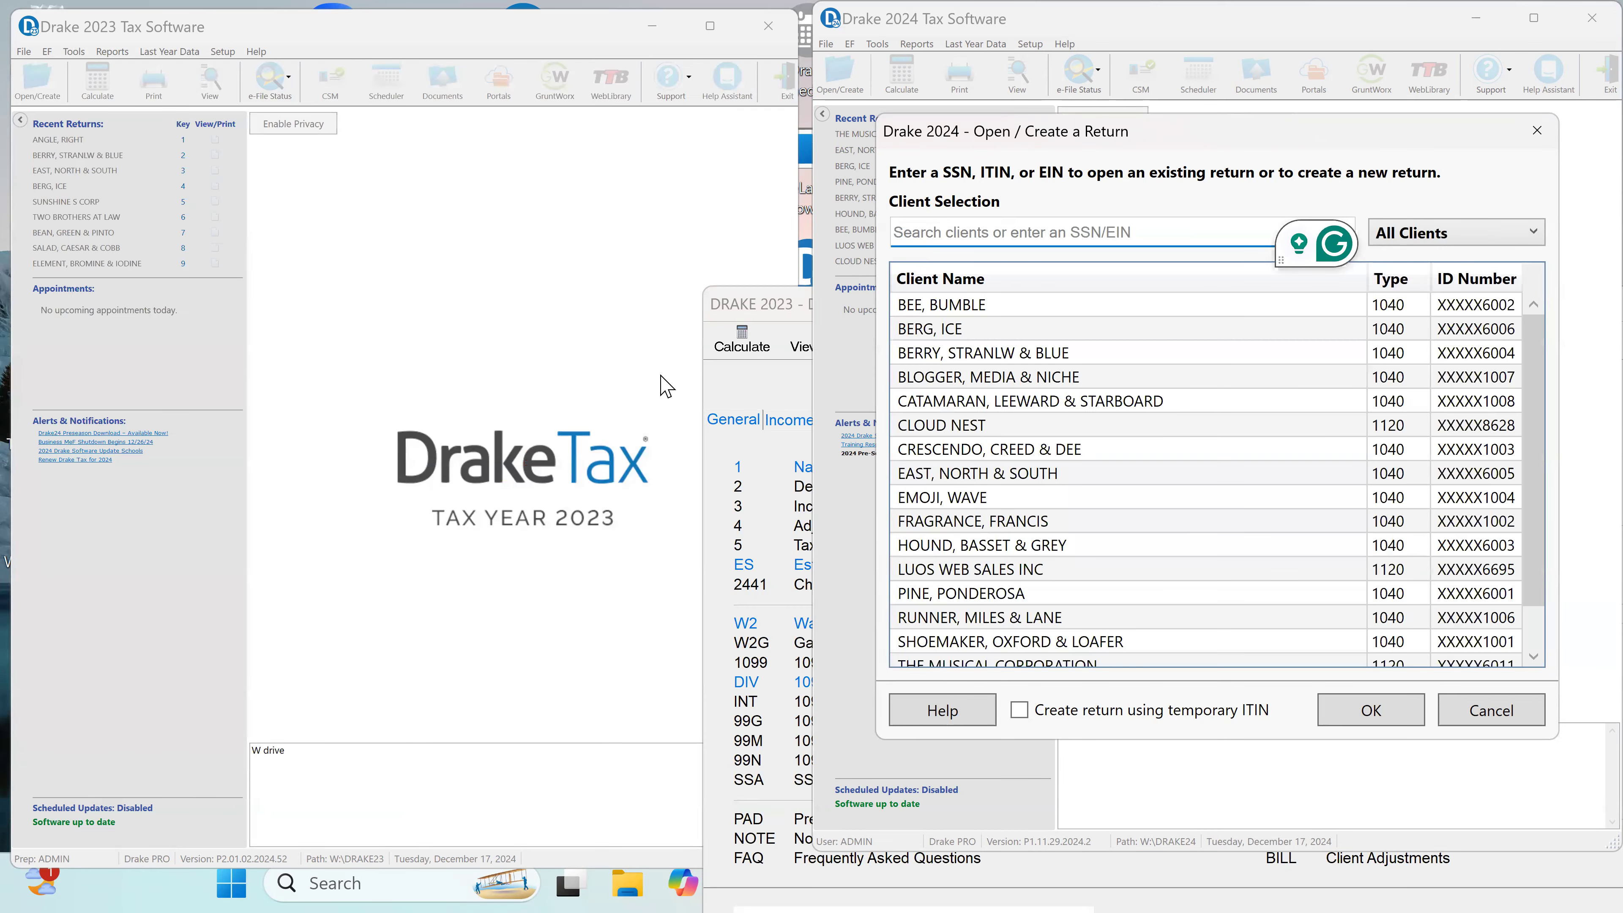
{"action": "left_click", "coordinate": [569, 321]}
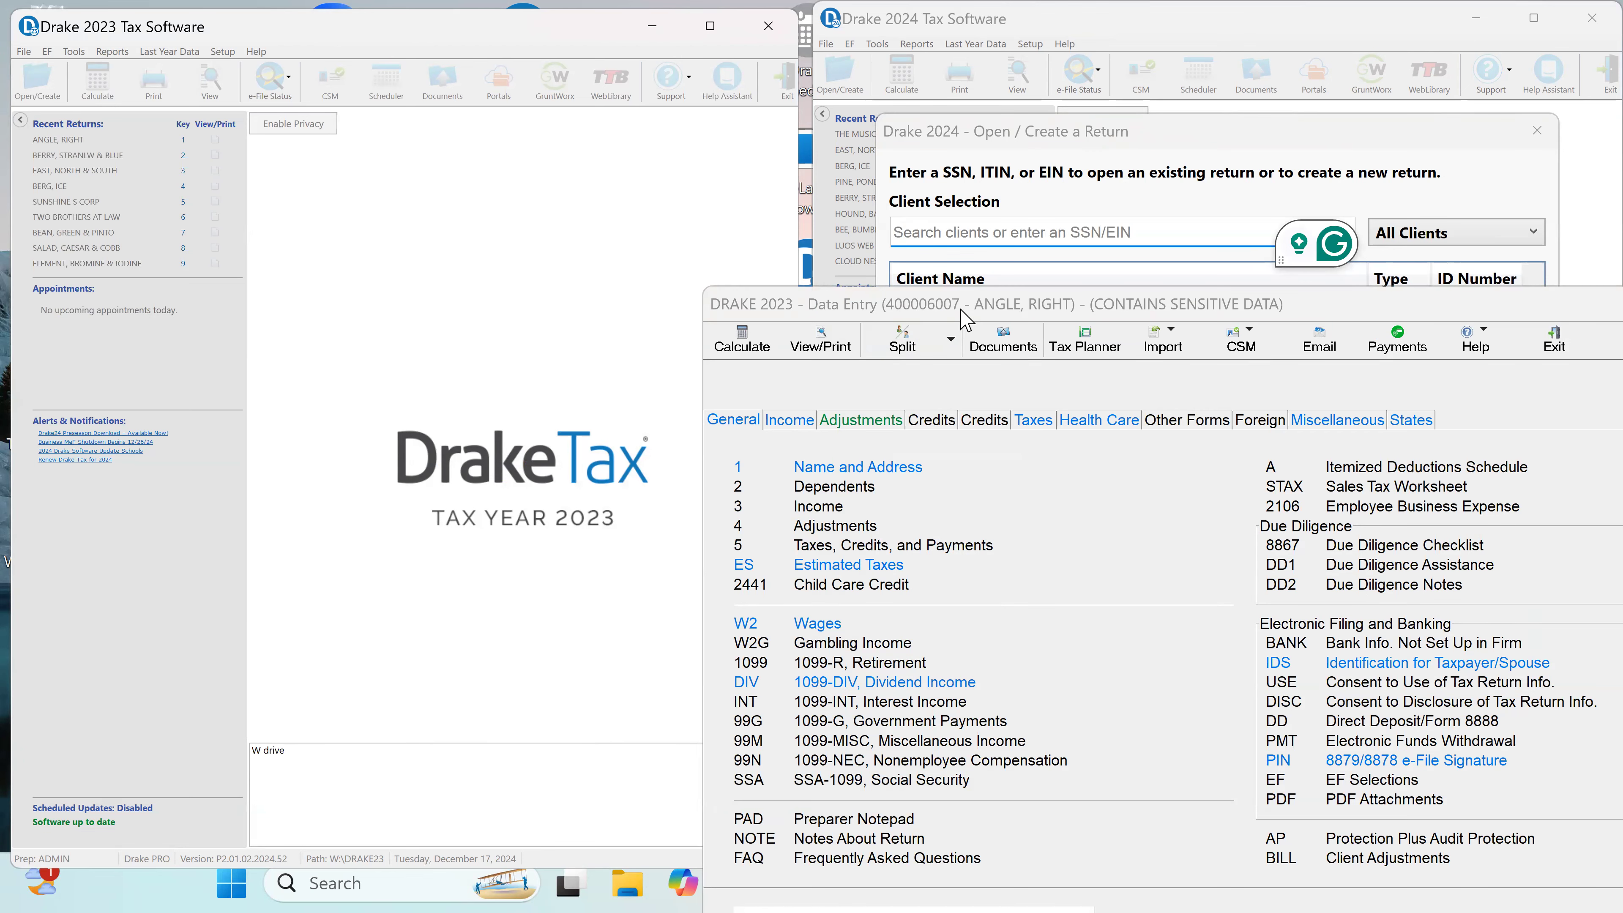
Step: Enter the client's full SSN in the 2024 client selection and update the 1040 from 2023 with all update options checked
{"action": "left_click", "coordinate": [946, 238]}
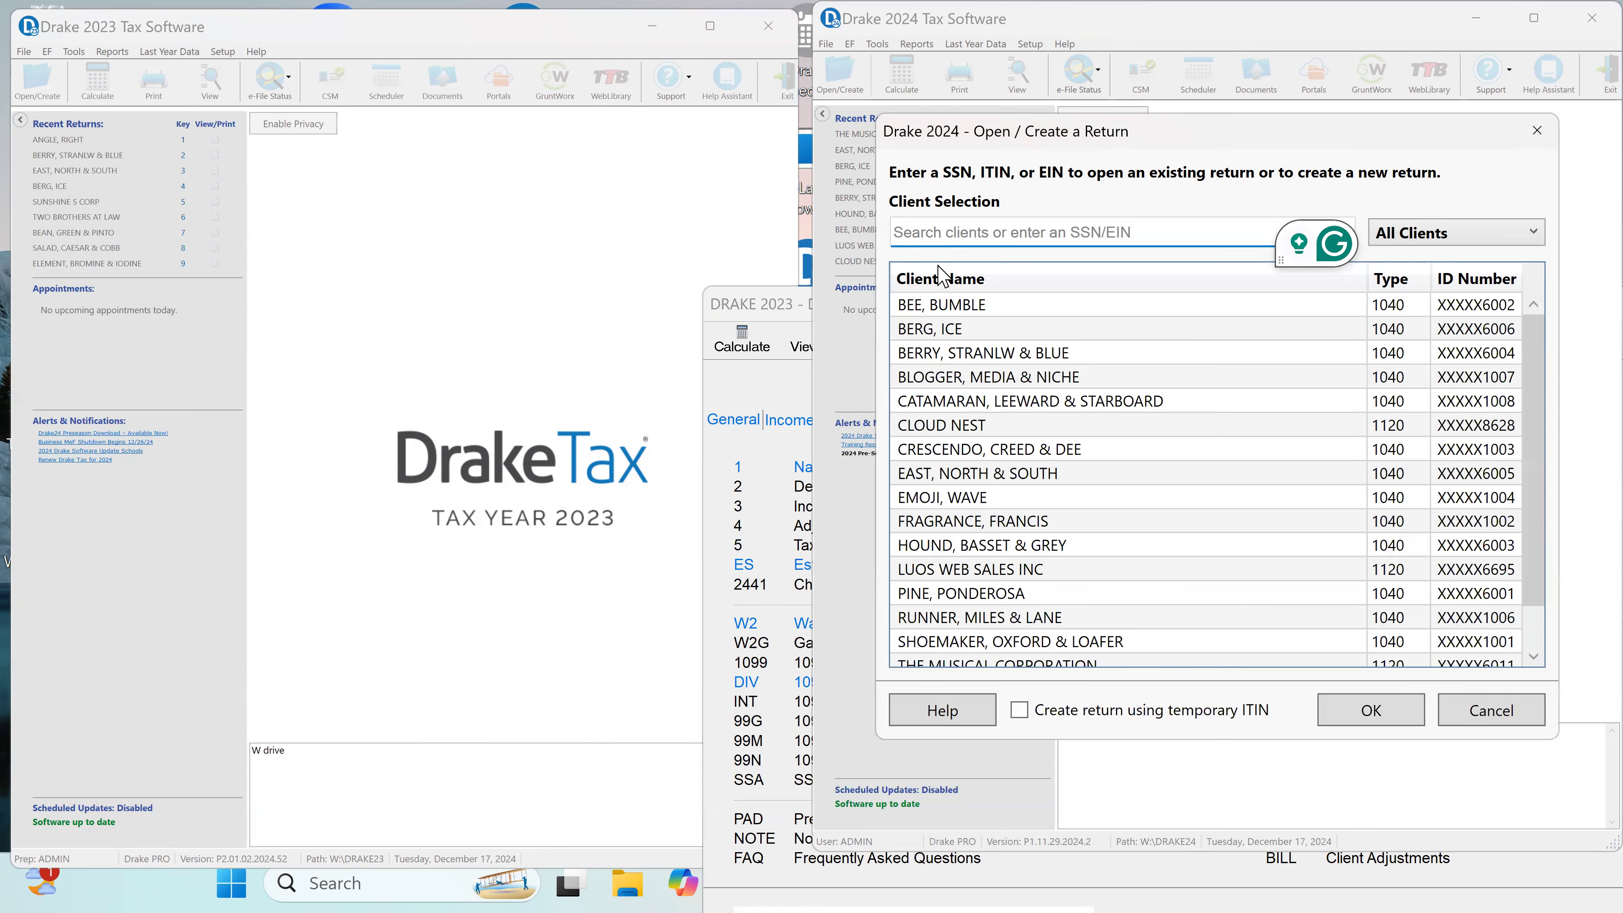
{"action": "type", "text": "40000"}
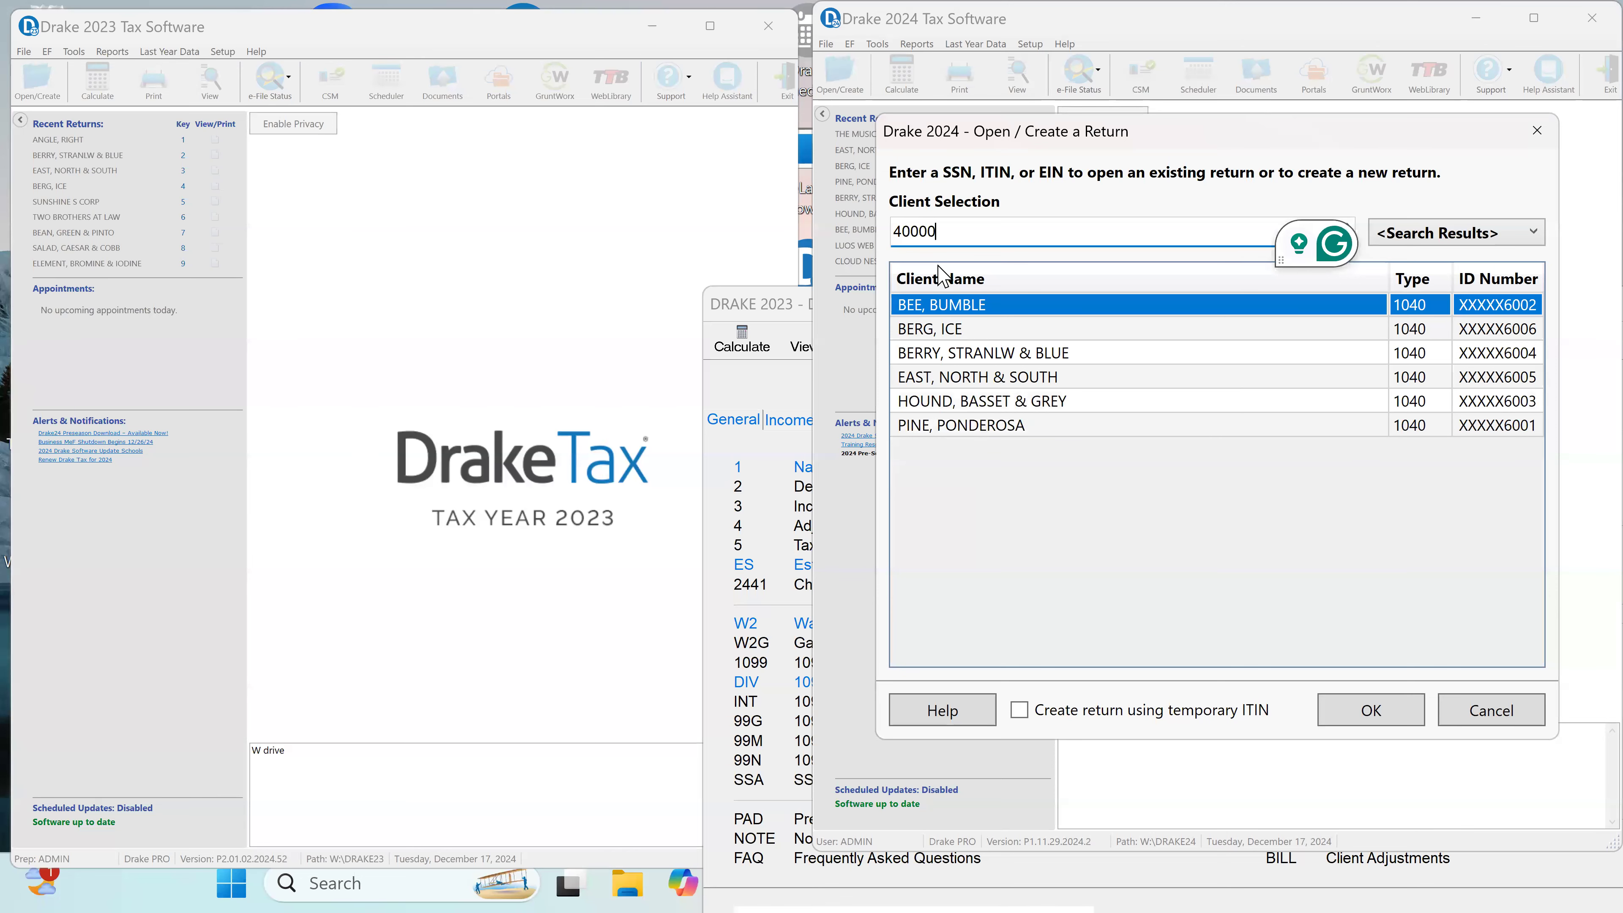
{"action": "type", "text": "6007"}
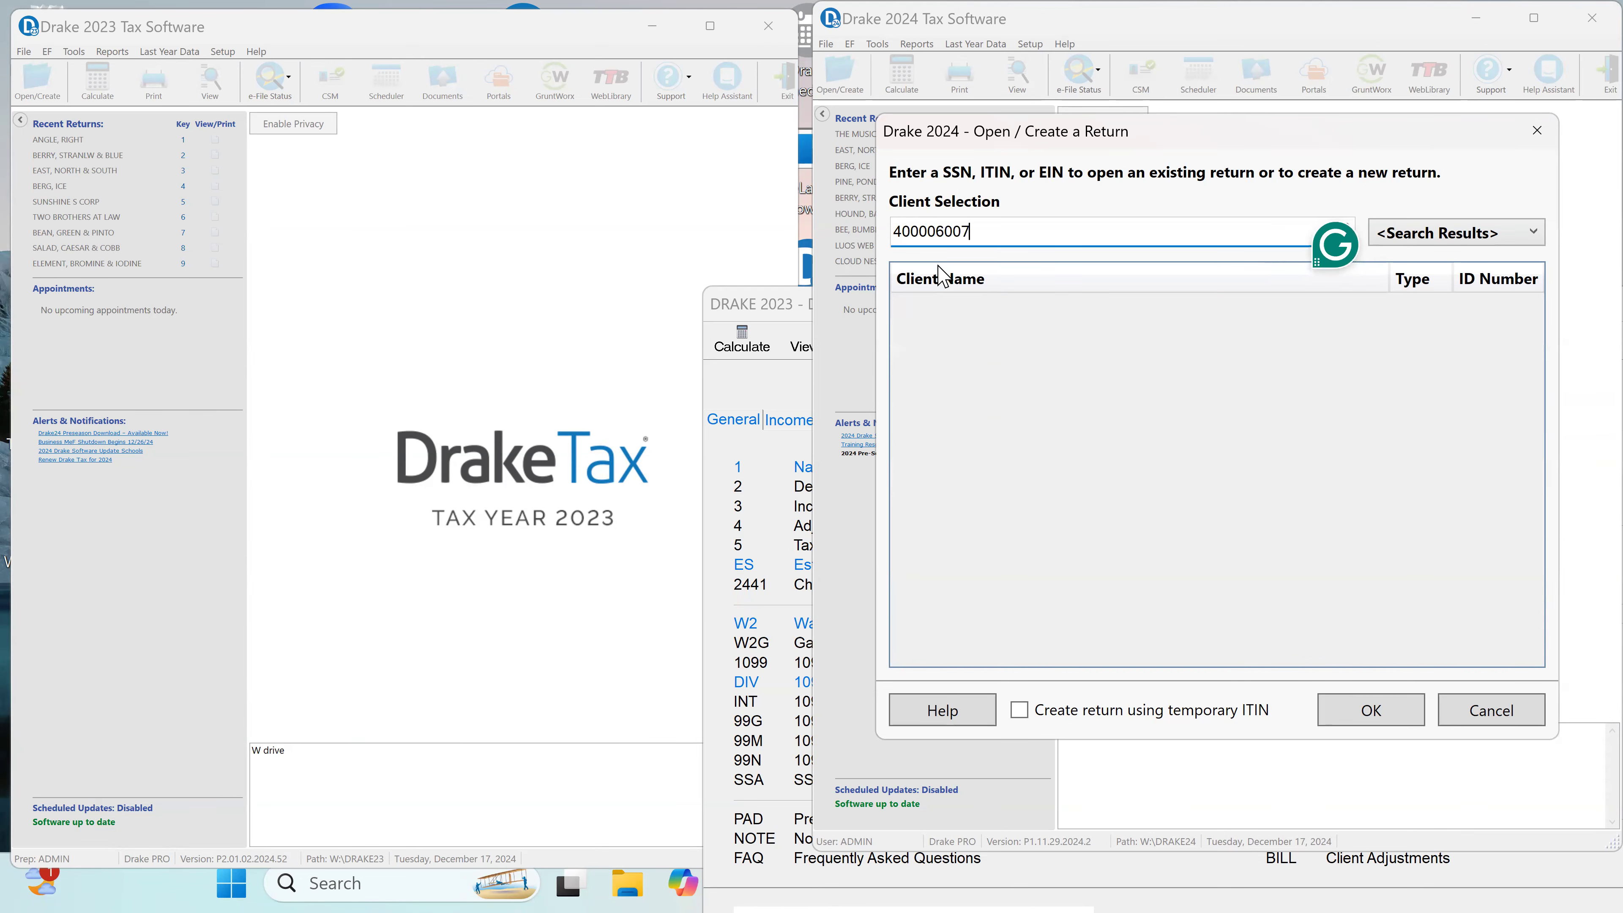
{"action": "key", "text": "Escape"}
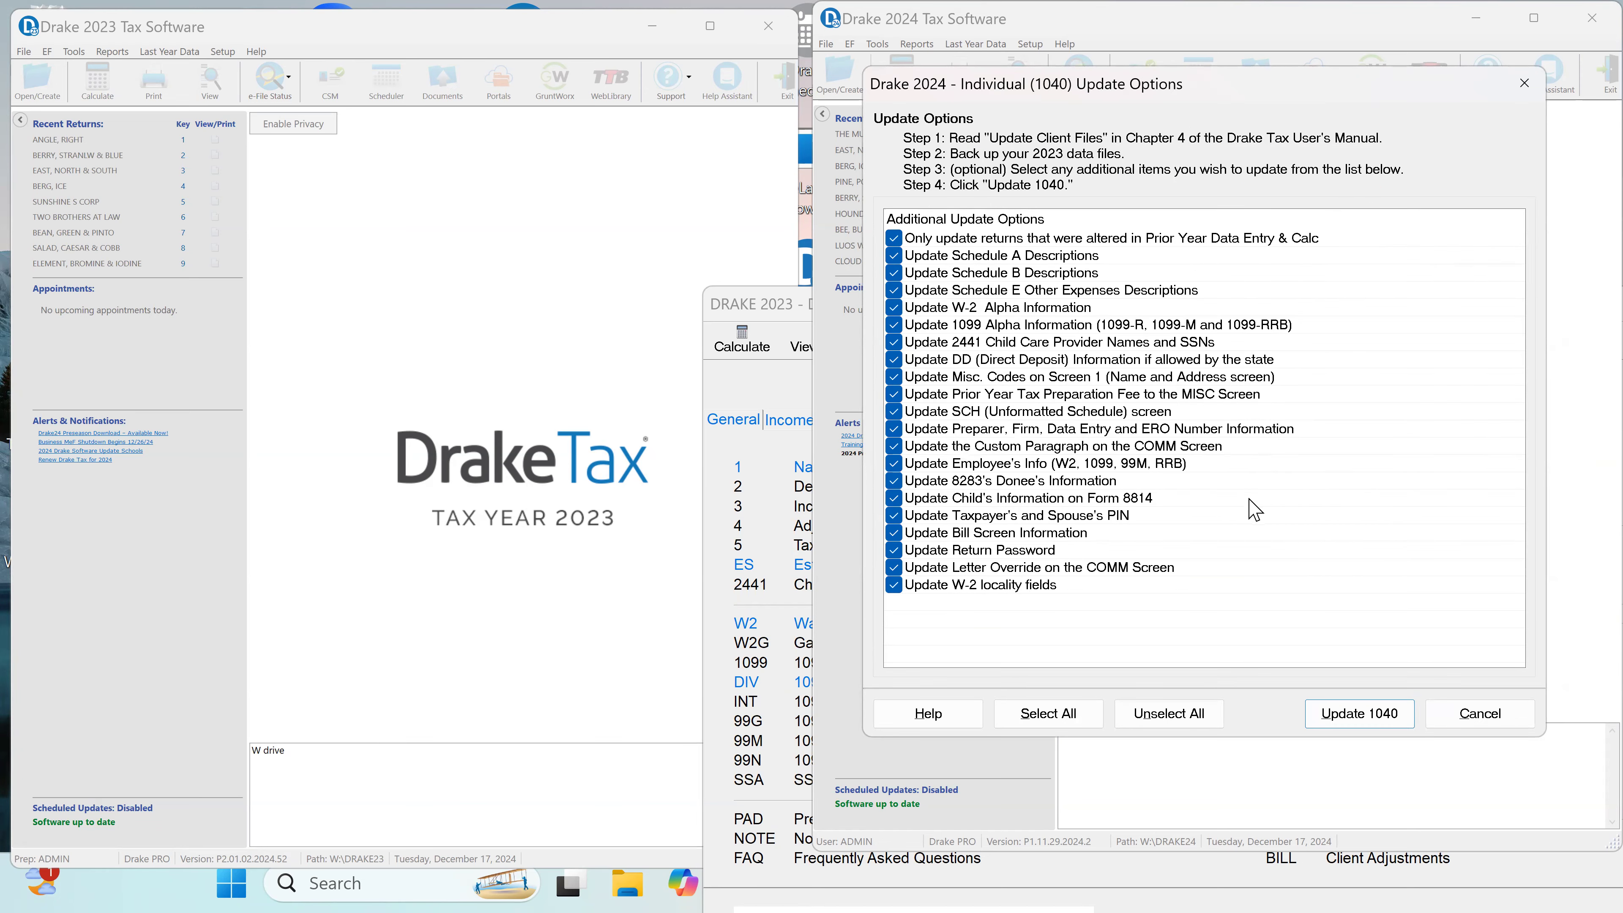
{"action": "left_click", "coordinate": [1348, 715]}
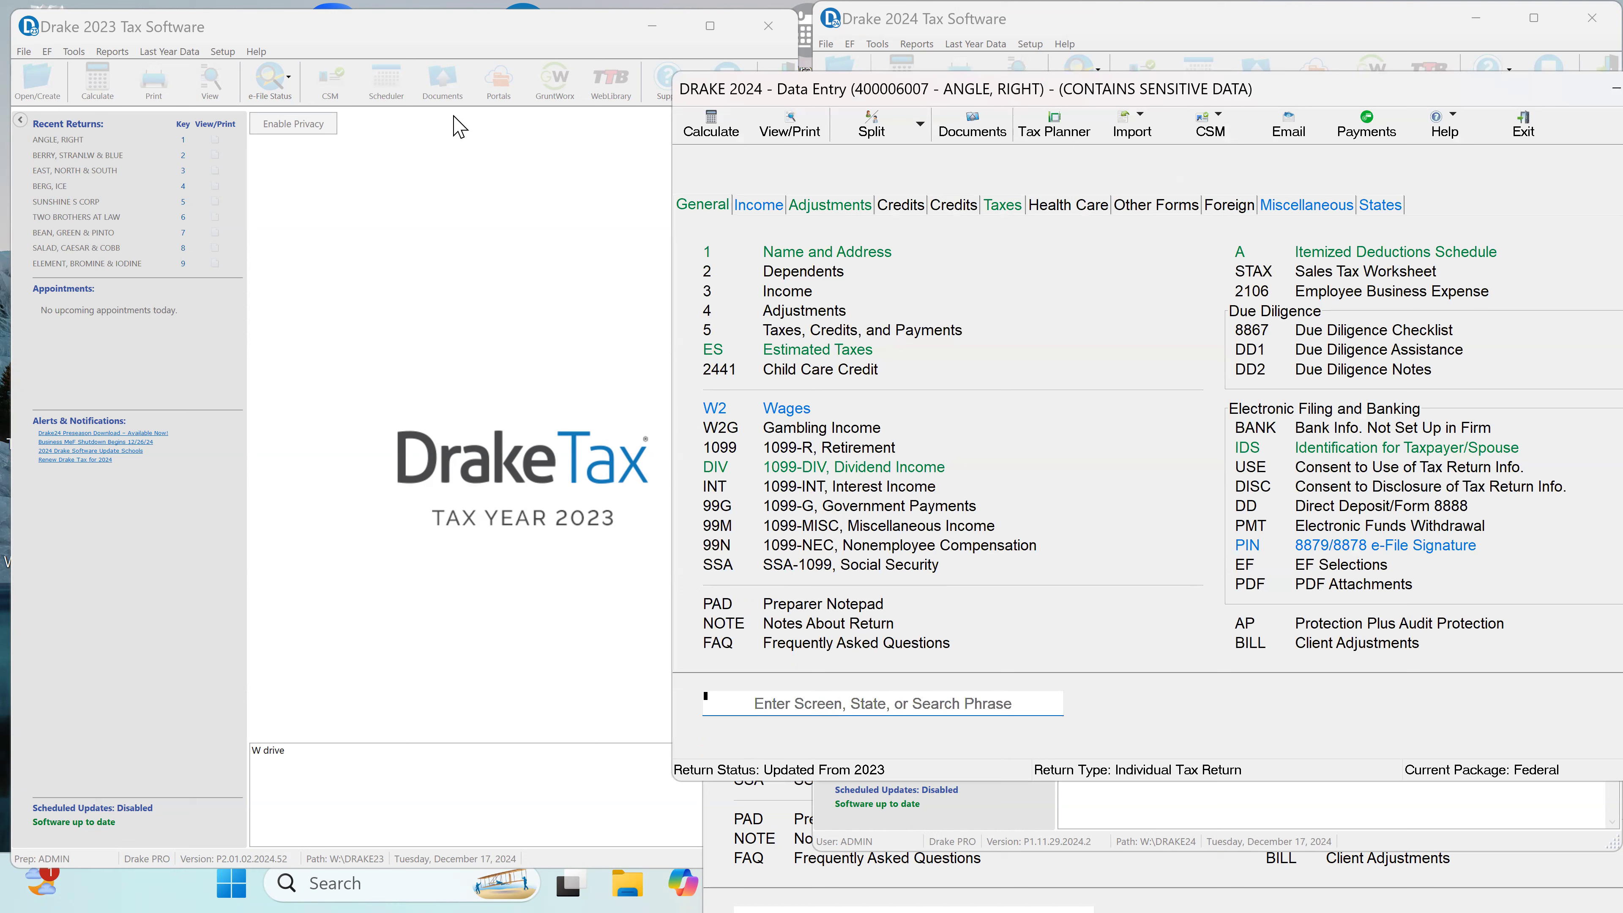
Step: Open the 2024 Name and Address screen and remove the review flag from the taxpayer's SSN
{"action": "left_click", "coordinate": [869, 262]}
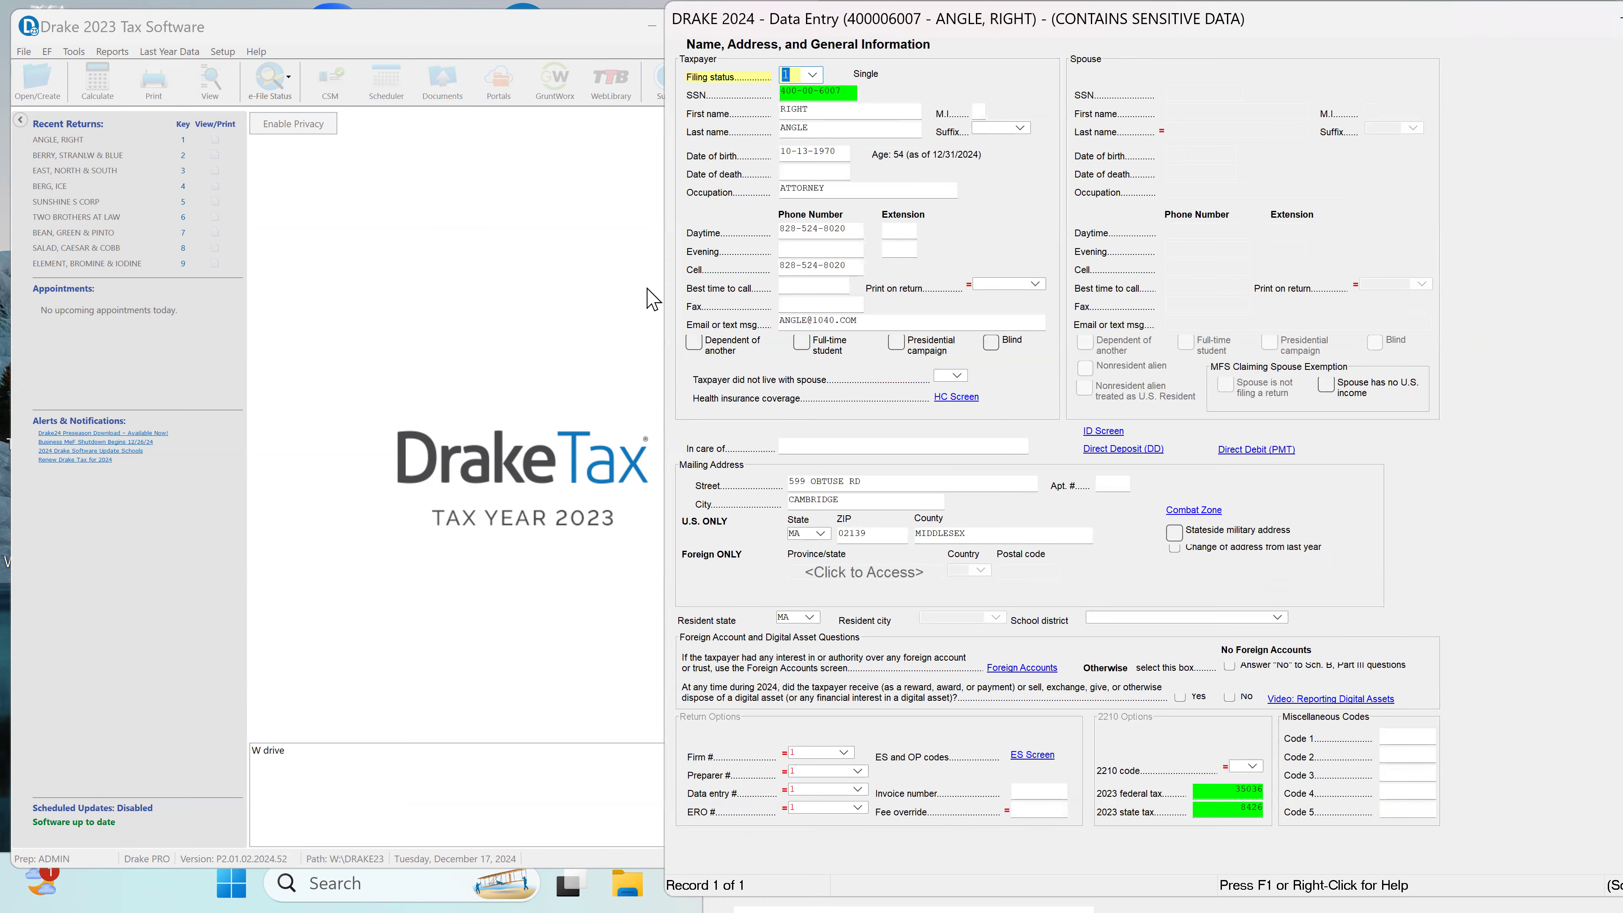
{"action": "left_click", "coordinate": [813, 96]}
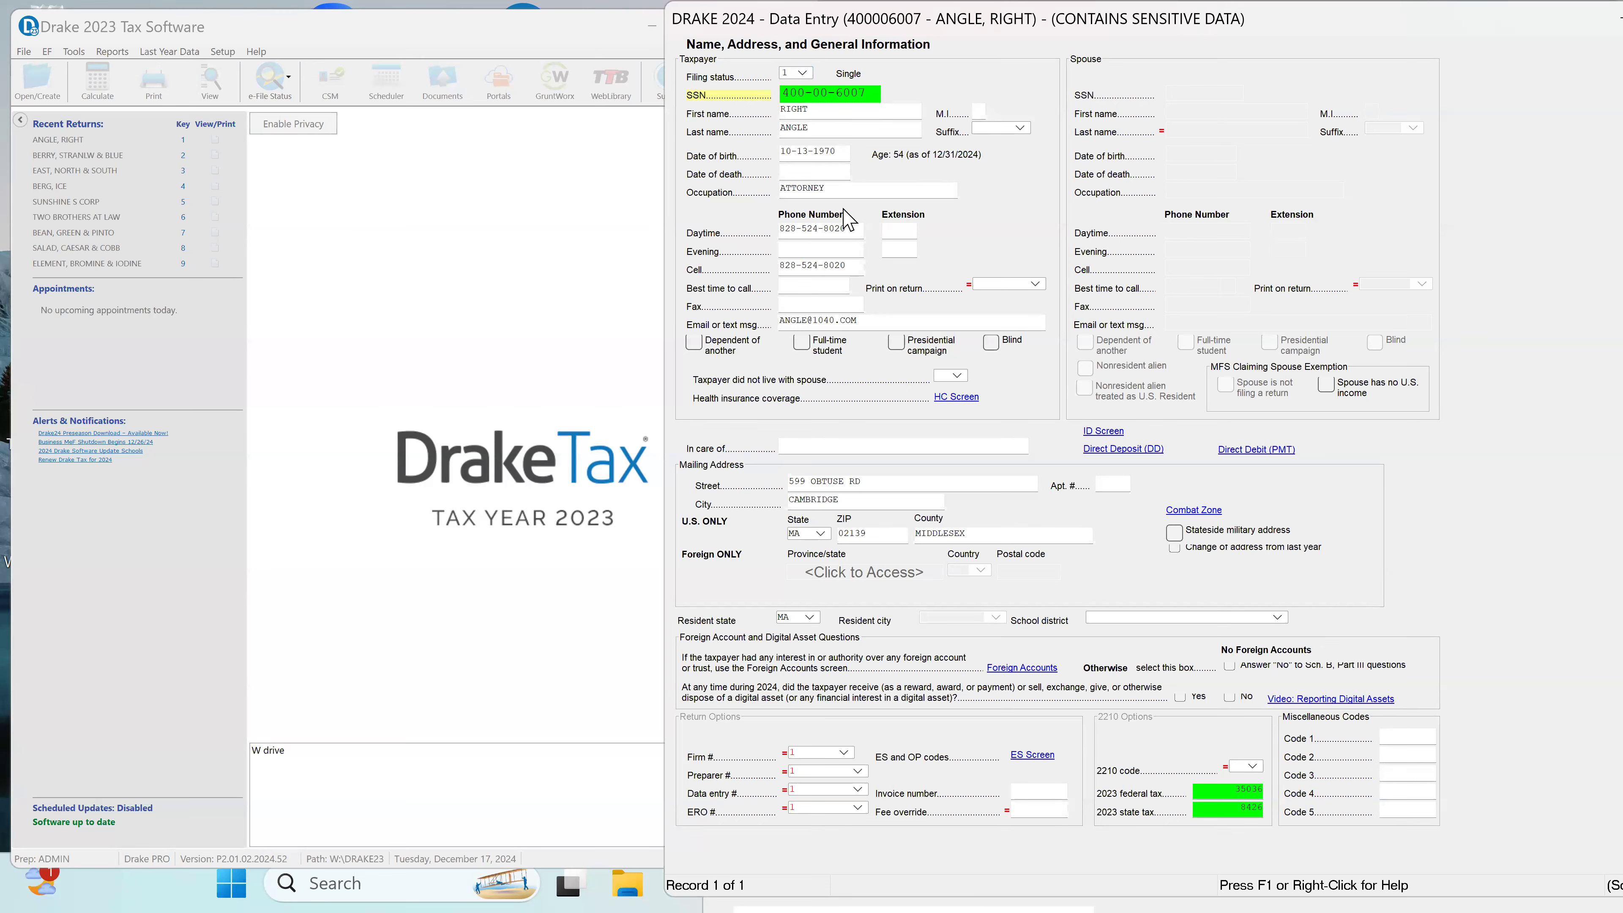
{"action": "left_click", "coordinate": [829, 190]}
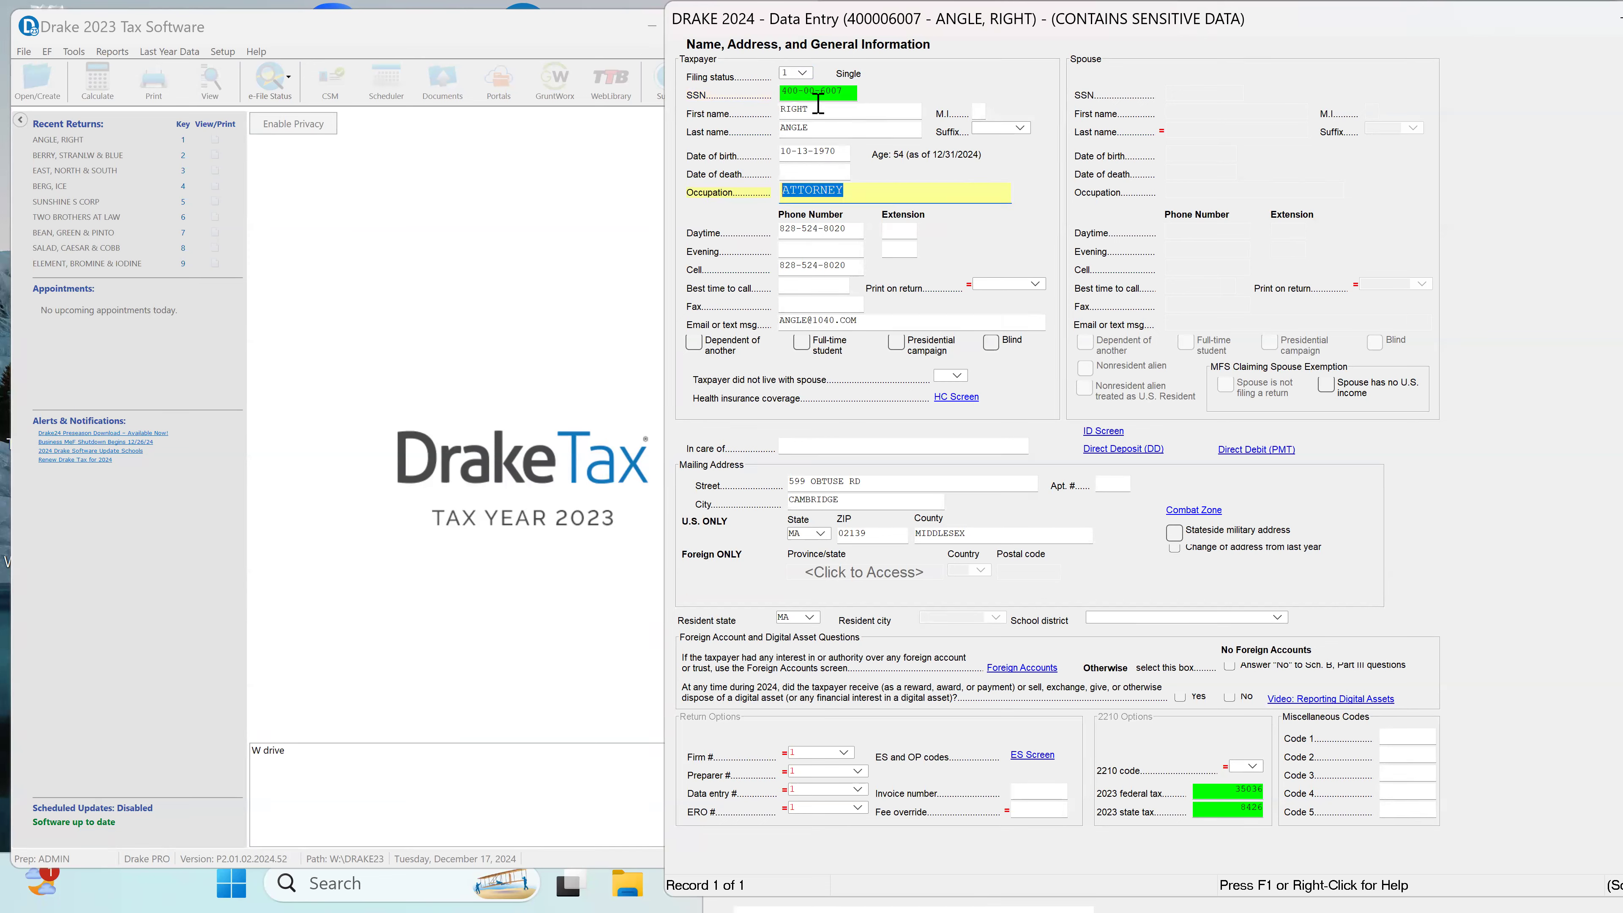
{"action": "left_click", "coordinate": [800, 93]}
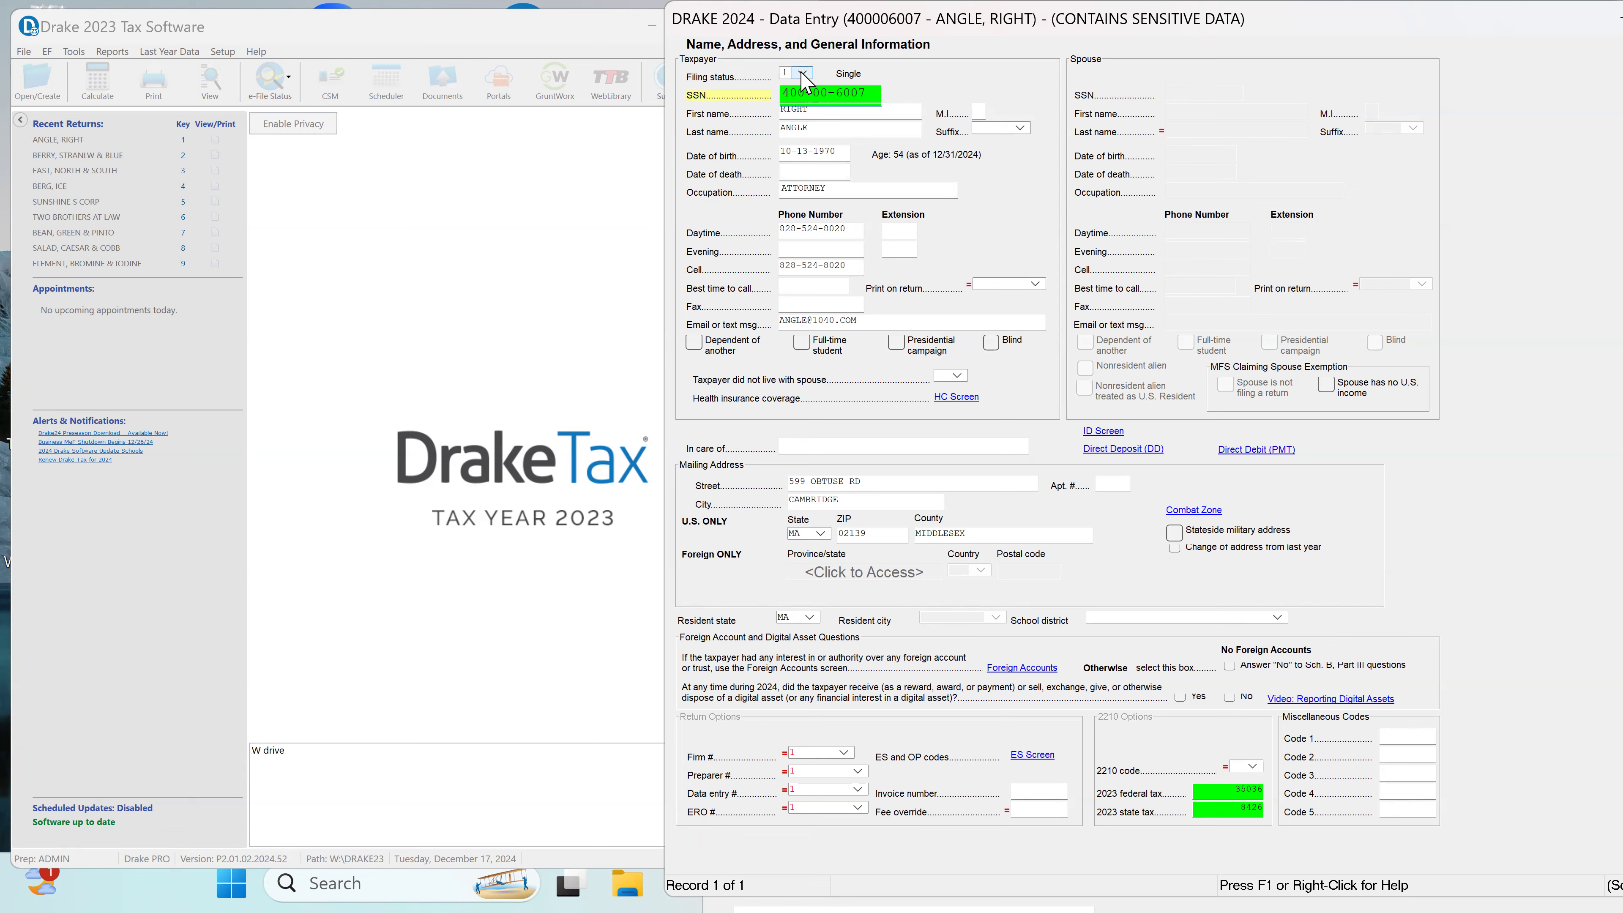
{"action": "left_click", "coordinate": [804, 93]}
{"action": "right_click", "coordinate": [834, 96]}
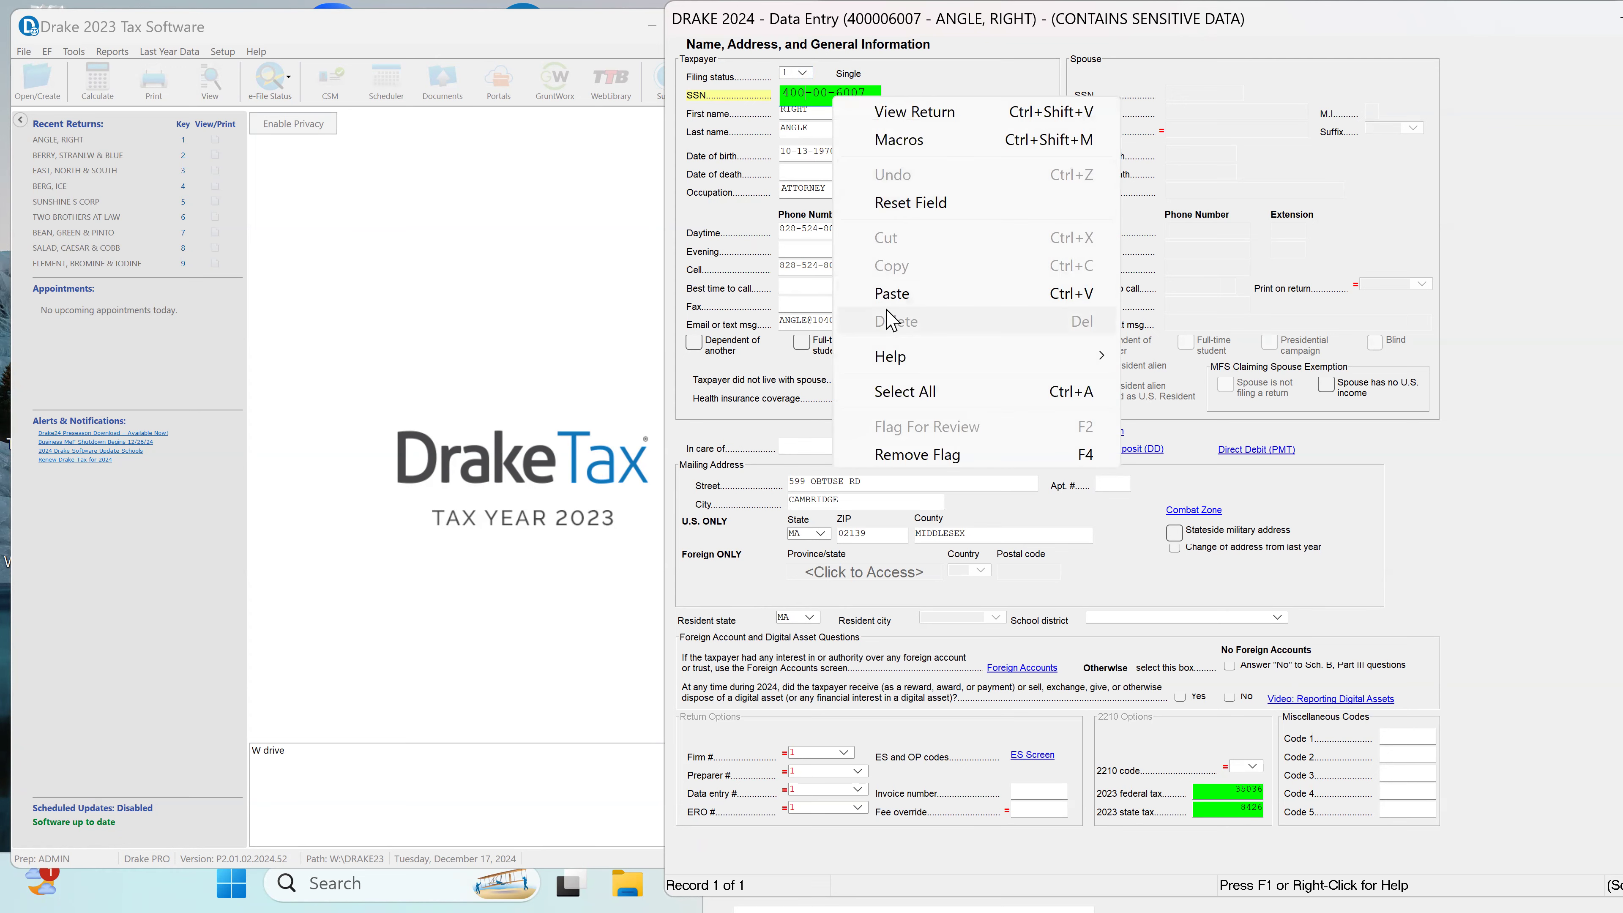
{"action": "left_click", "coordinate": [942, 454]}
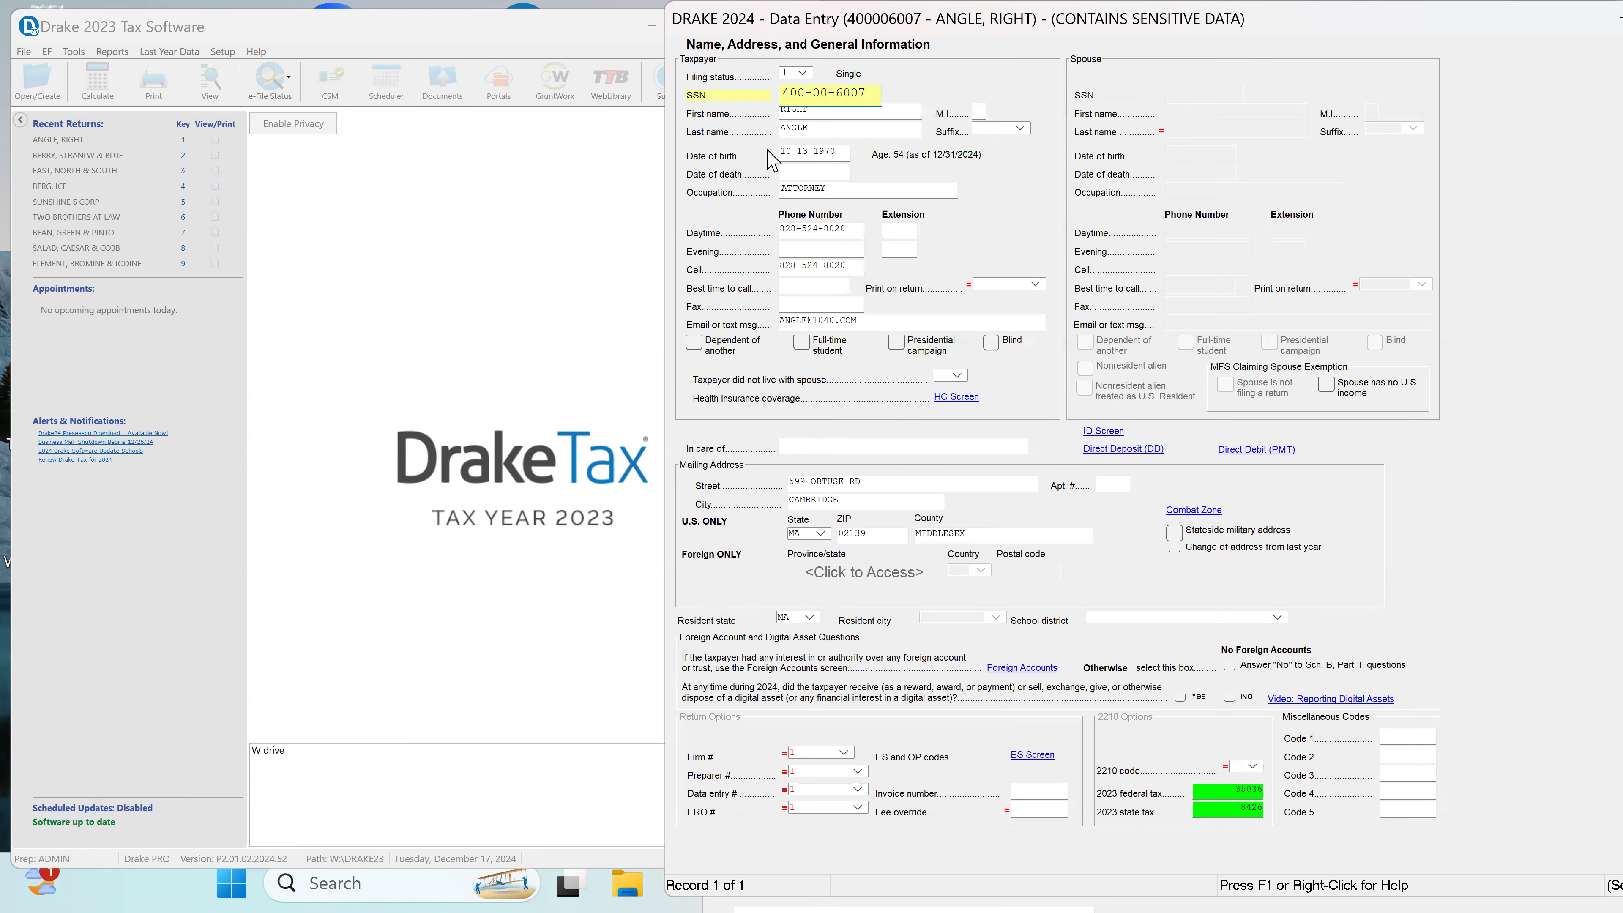
Step: Go through the taxpayer's name, birth date, occupation and phone fields, and set Print on return to CELL
{"action": "mouse_move", "coordinate": [1486, 41]}
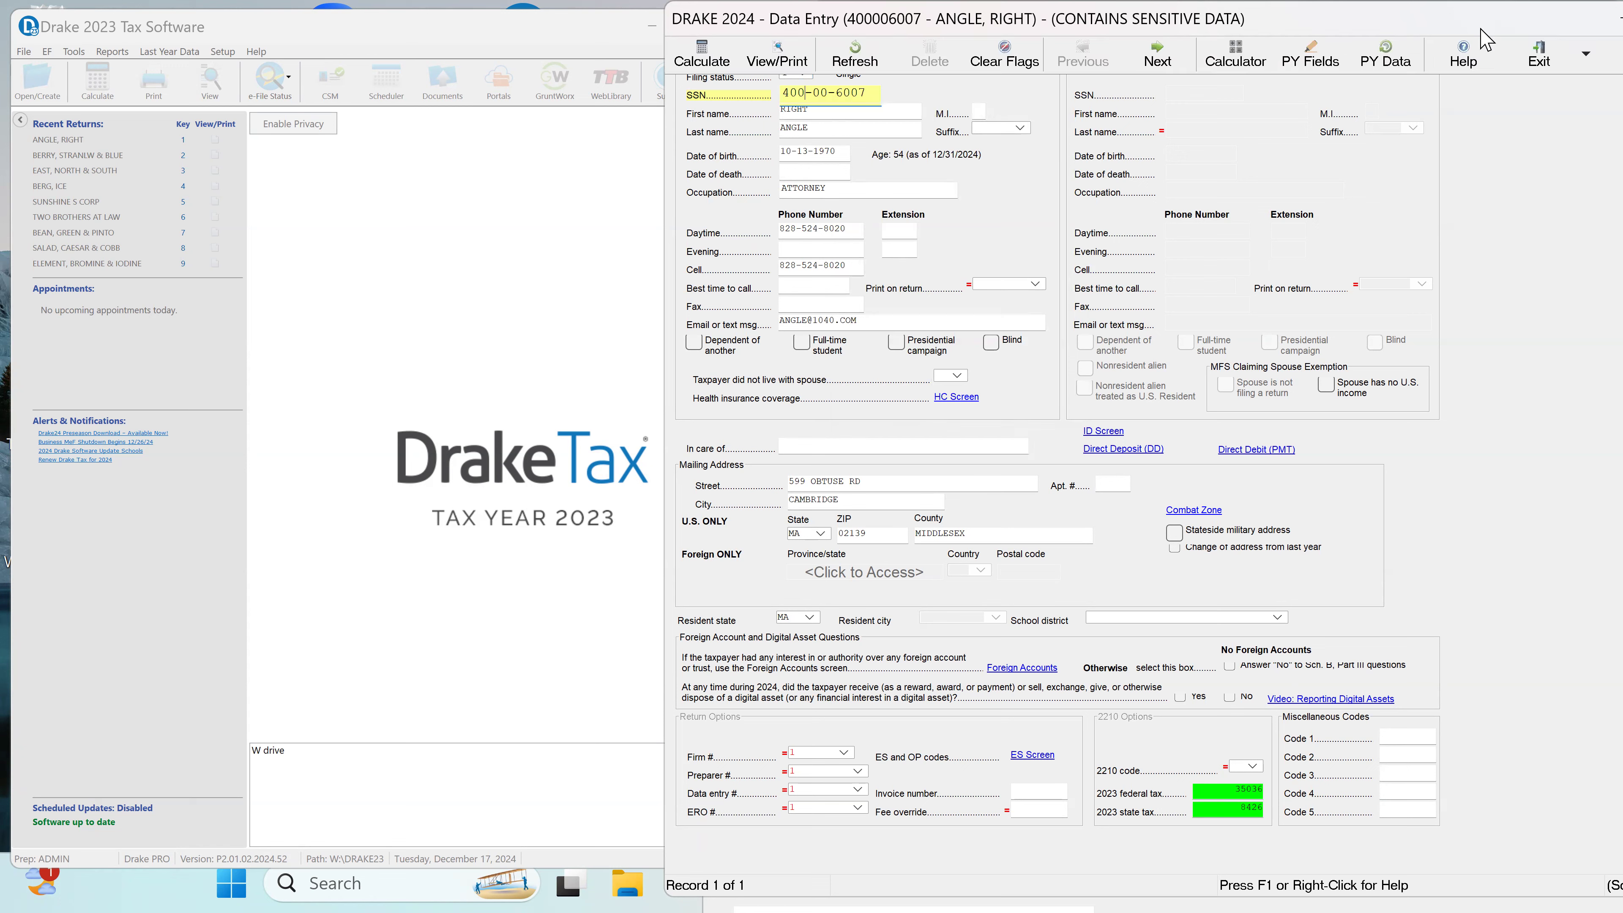
{"action": "key", "text": "Tab"}
{"action": "key", "text": "Tab"}
{"action": "key", "text": "Tab"}
{"action": "key", "text": "Tab"}
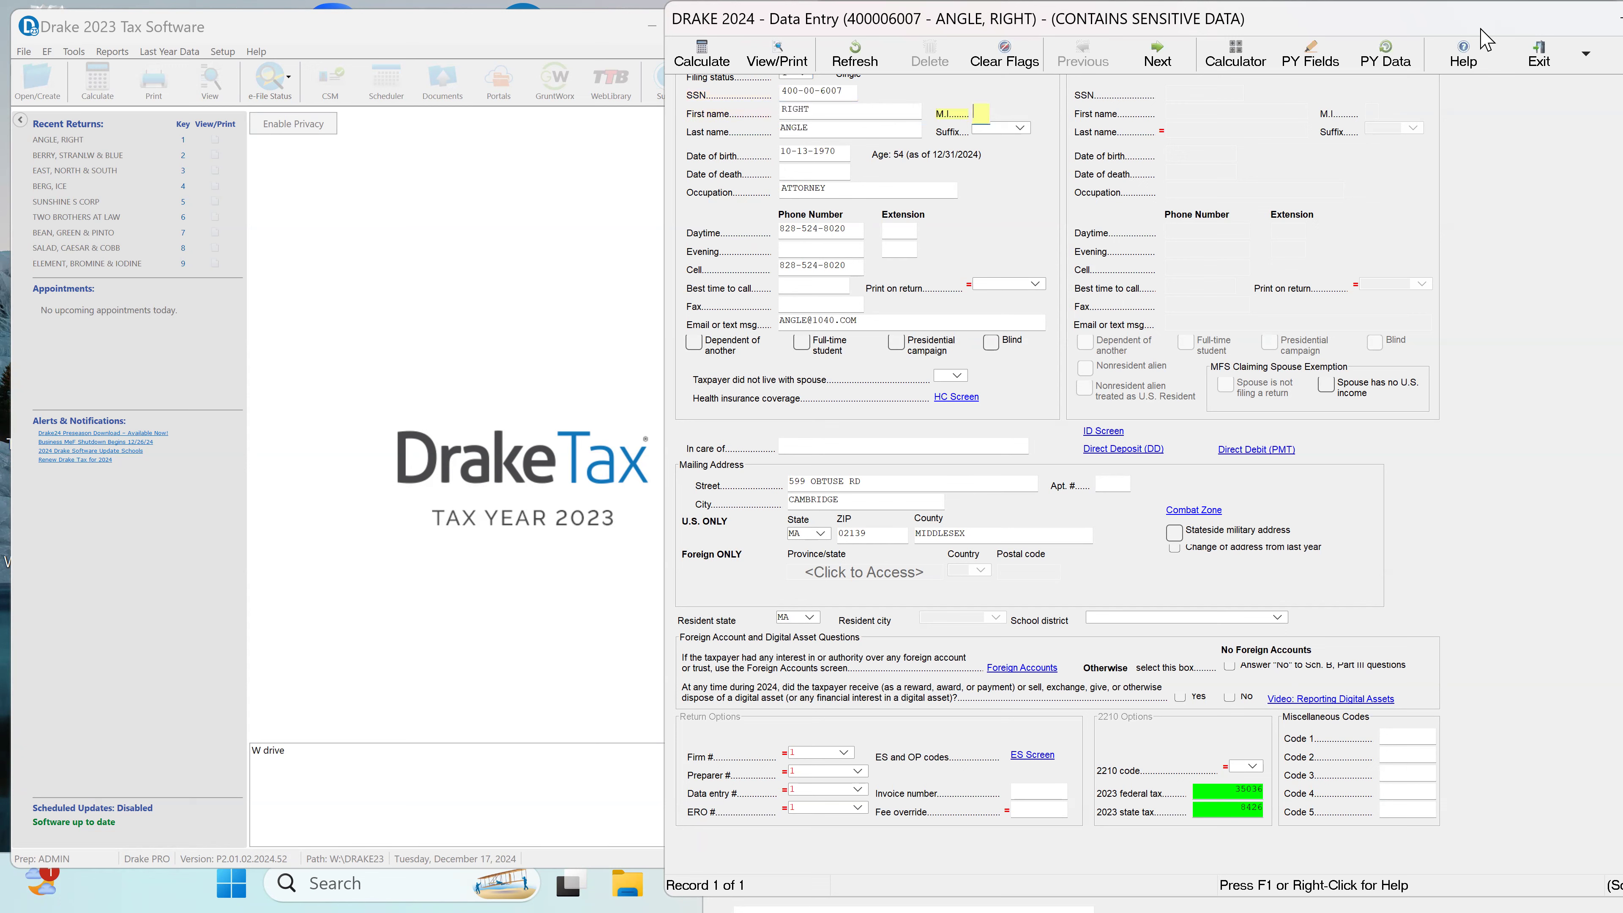
{"action": "key", "text": "Tab"}
{"action": "key", "text": "Tab"}
{"action": "key", "text": "Tab"}
{"action": "key", "text": "Tab"}
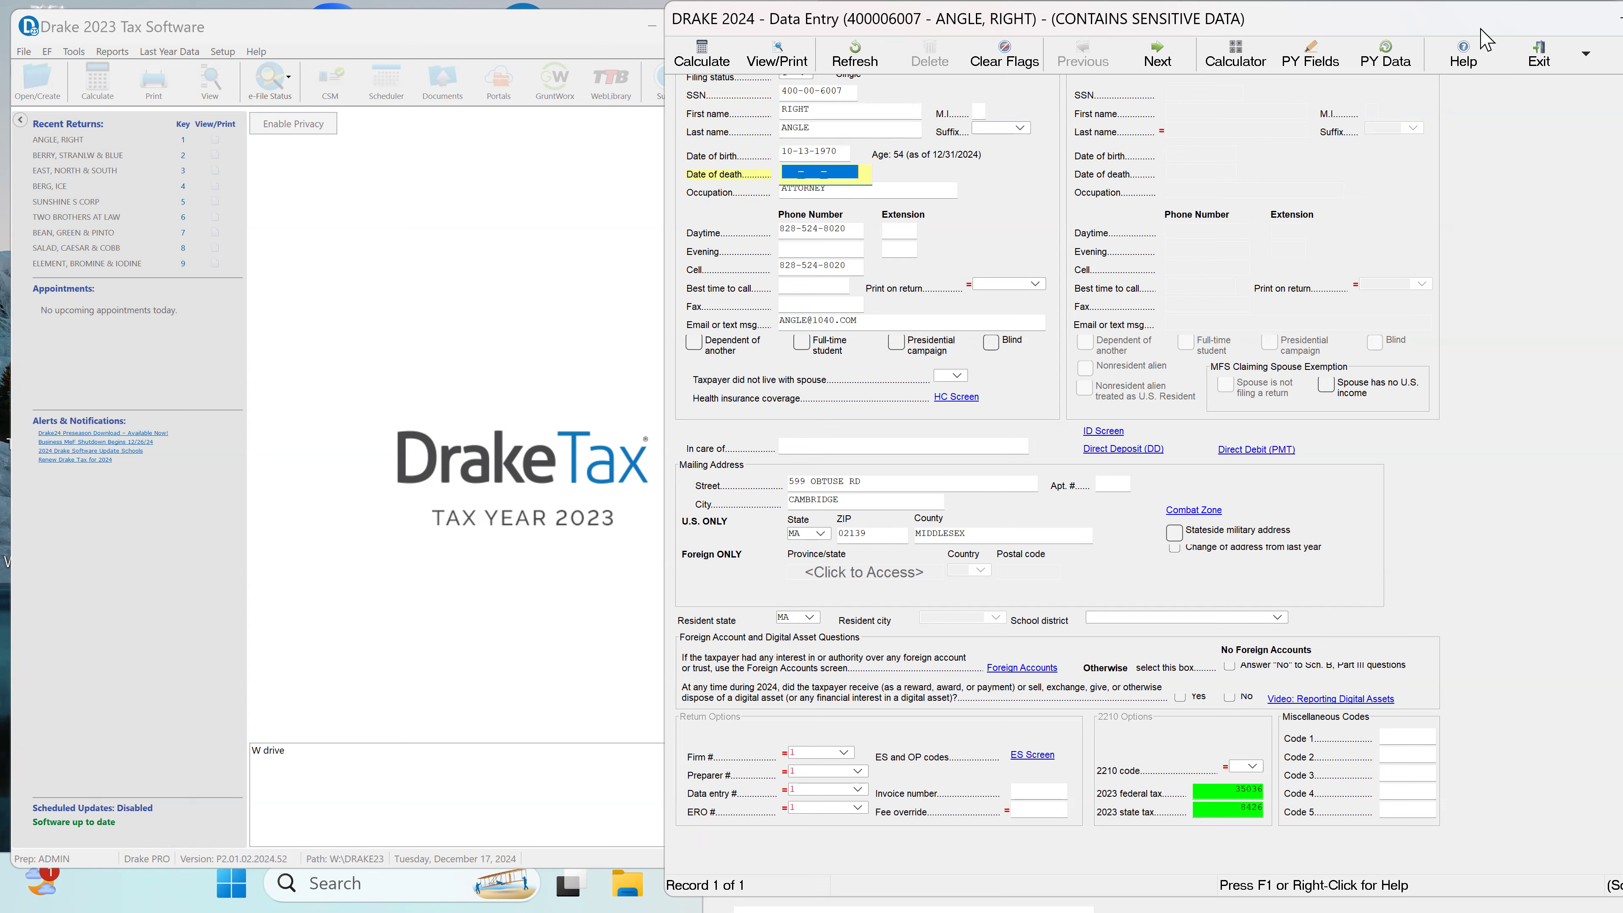
{"action": "key", "text": "Tab"}
{"action": "key", "text": "Tab"}
{"action": "key", "text": "Tab"}
{"action": "key", "text": "Tab"}
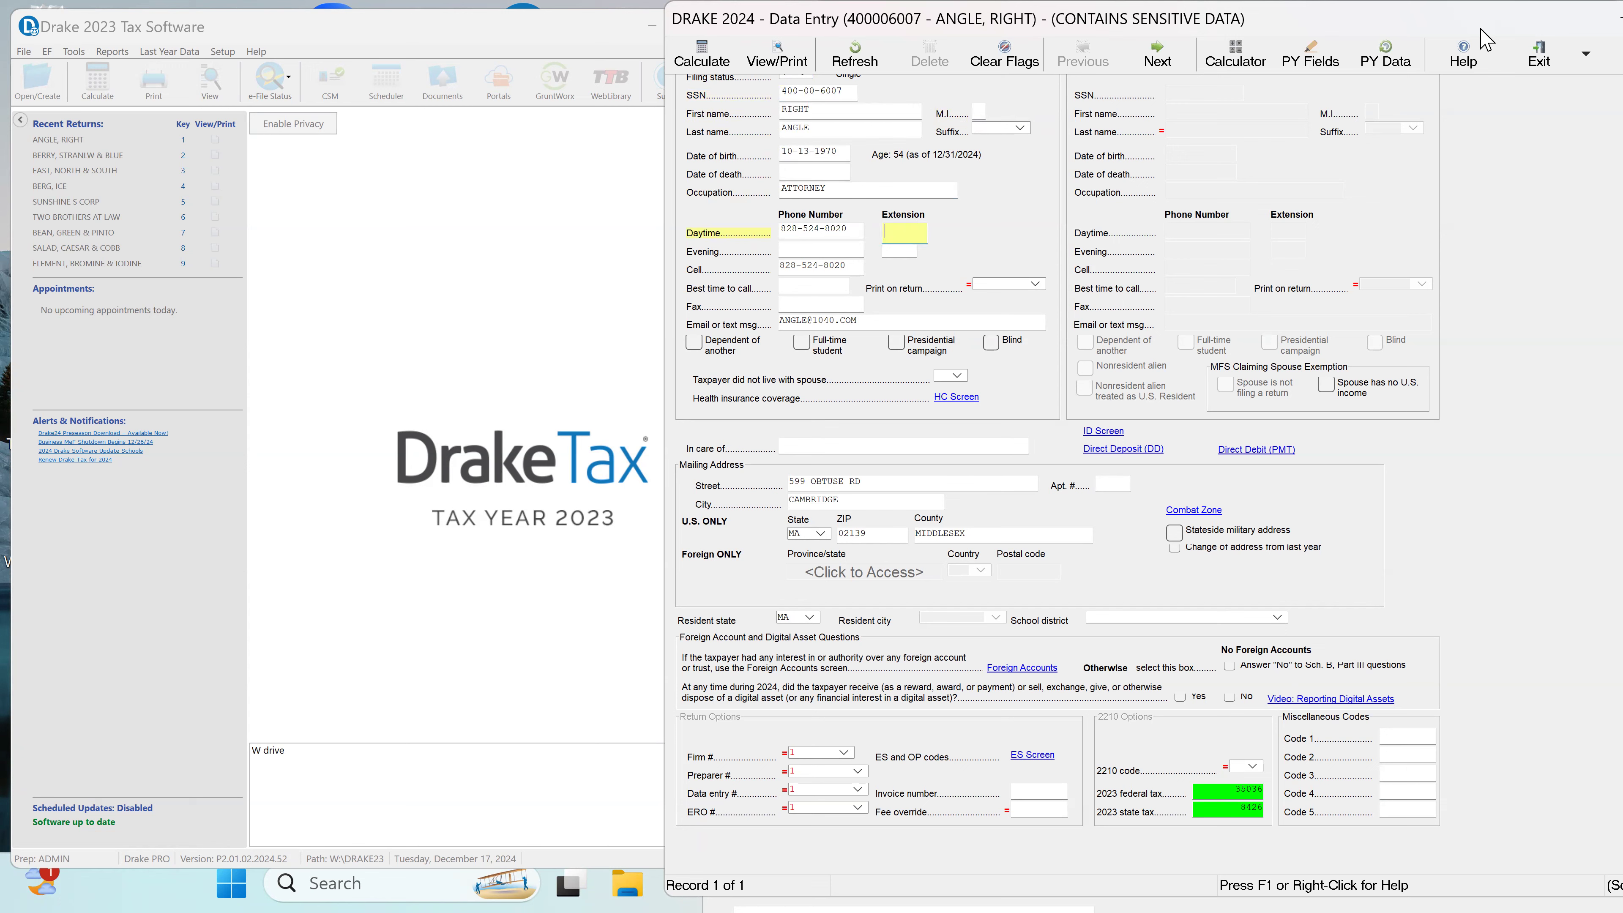
{"action": "key", "text": "Tab"}
{"action": "key", "text": "Tab"}
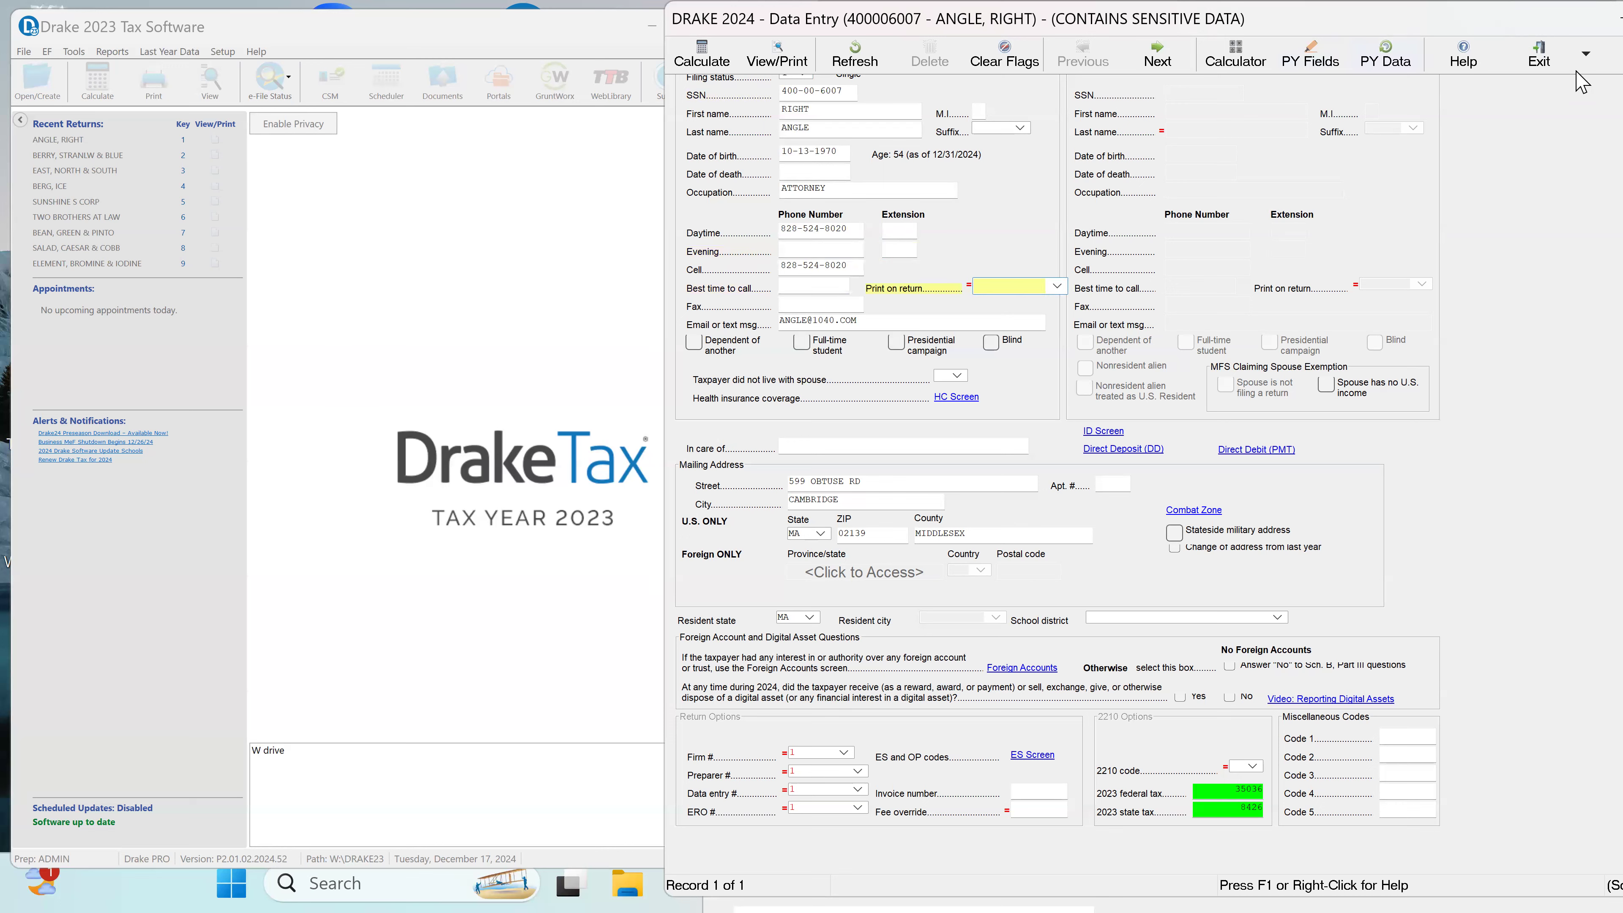
{"action": "left_click", "coordinate": [1057, 285]}
{"action": "left_click", "coordinate": [1016, 344]}
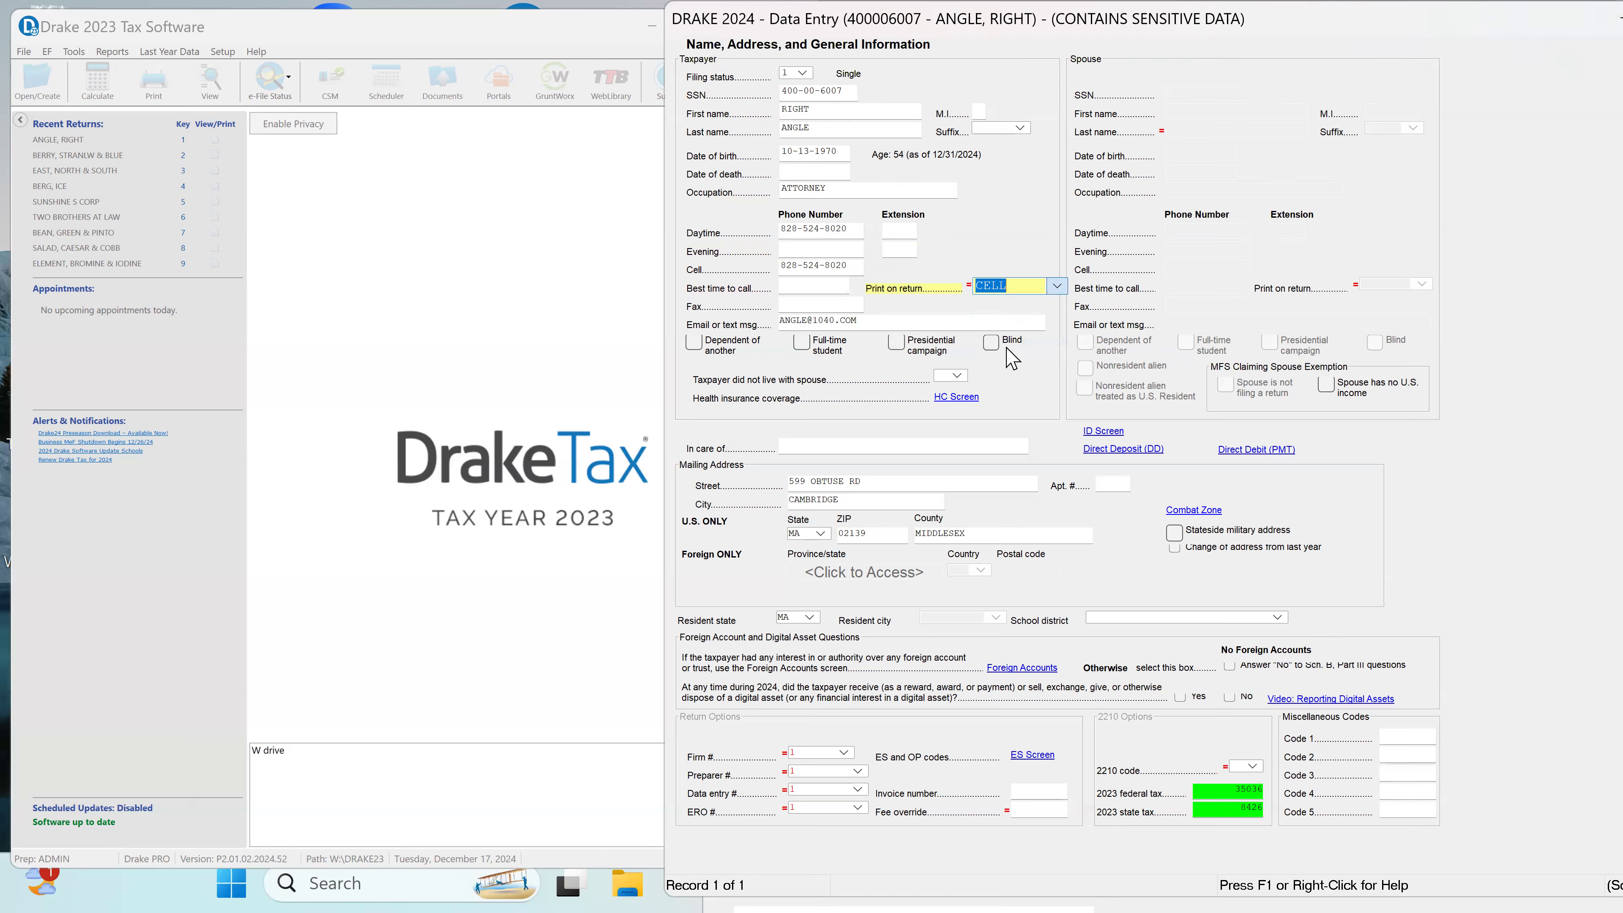
Step: Review the taxpayer's e-mail, dependency and student checkboxes, mailing address and resident state choices
{"action": "left_click", "coordinate": [850, 319]}
{"action": "key", "text": "Tab"}
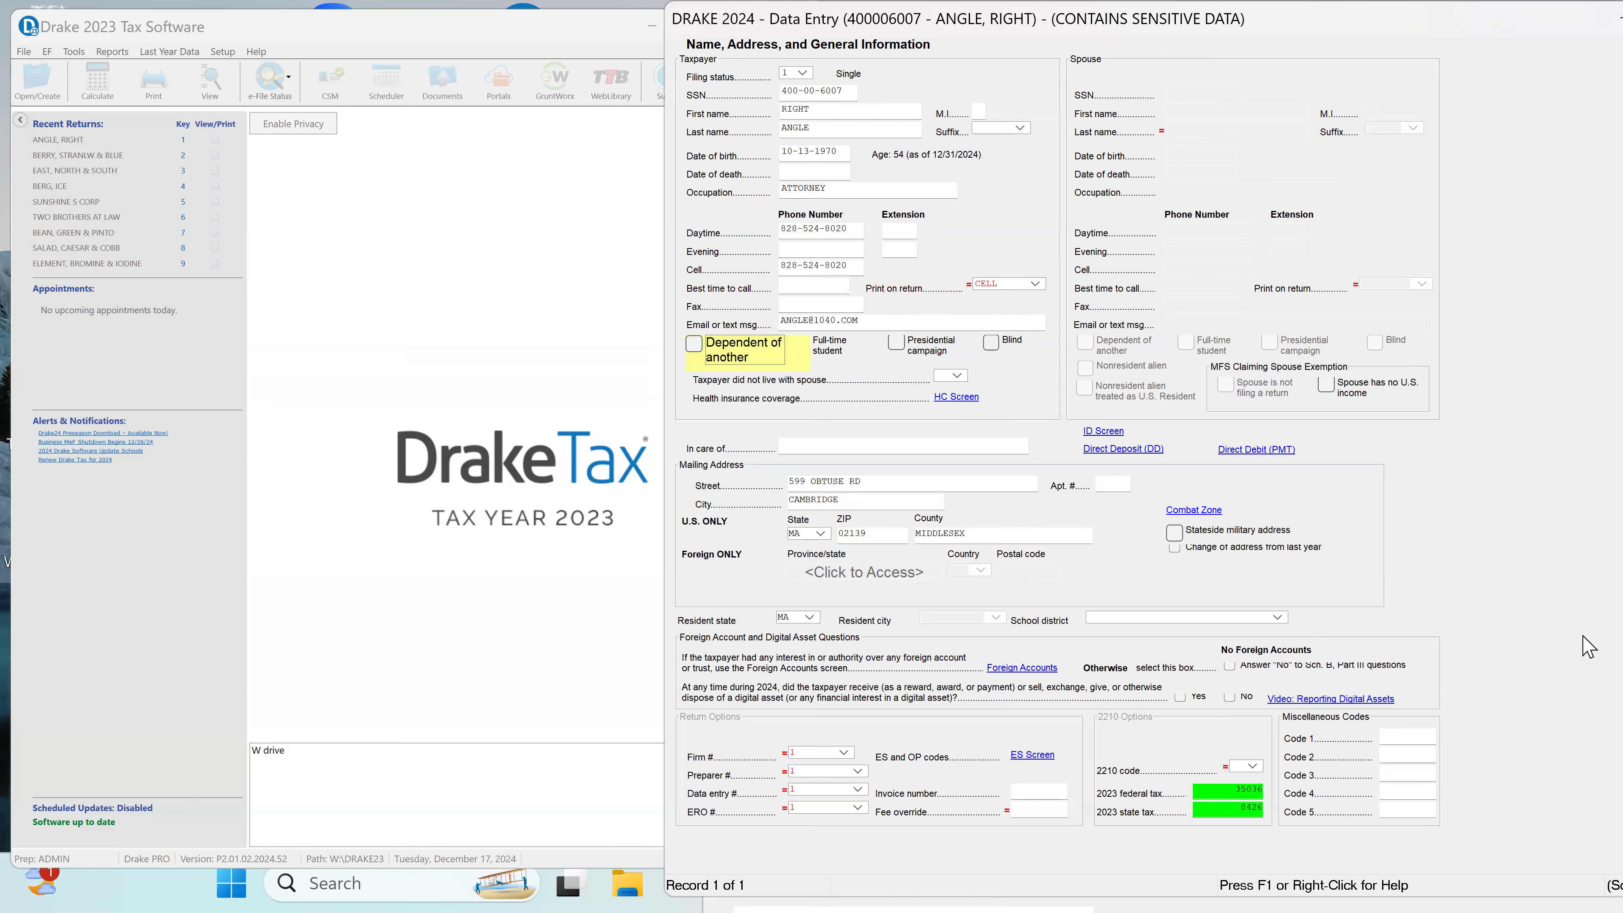
{"action": "key", "text": "Tab"}
{"action": "key", "text": "Tab"}
{"action": "key", "text": "Tab"}
{"action": "key", "text": "Tab"}
{"action": "key", "text": "Tab"}
{"action": "key", "text": "Tab"}
{"action": "key", "text": "Tab"}
{"action": "key", "text": "Tab"}
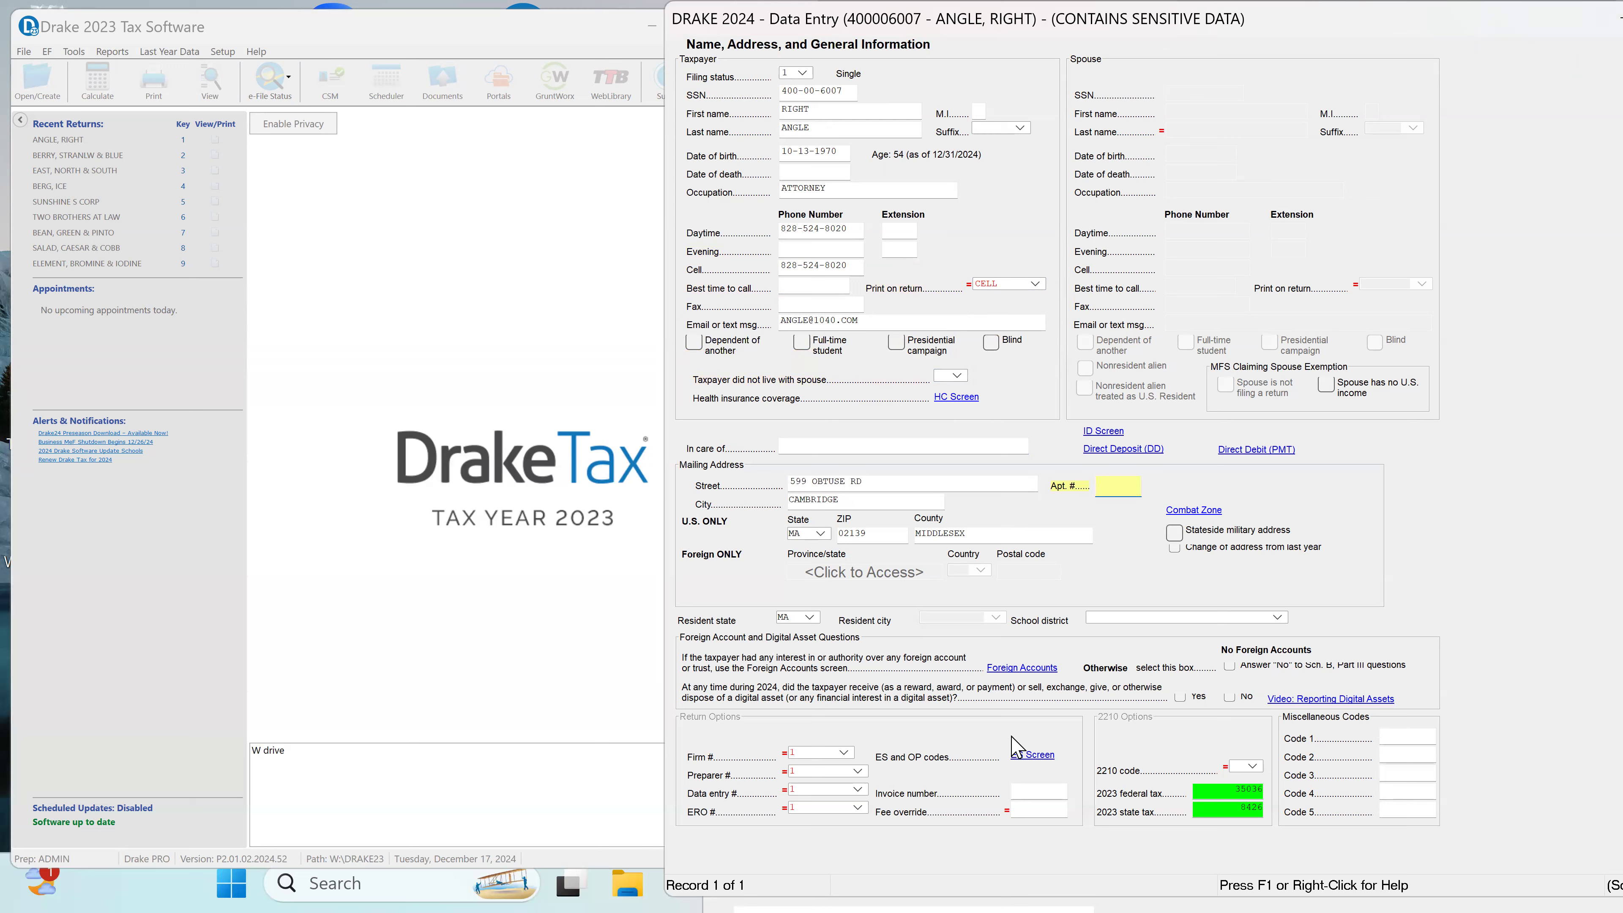
{"action": "left_click", "coordinate": [808, 619]}
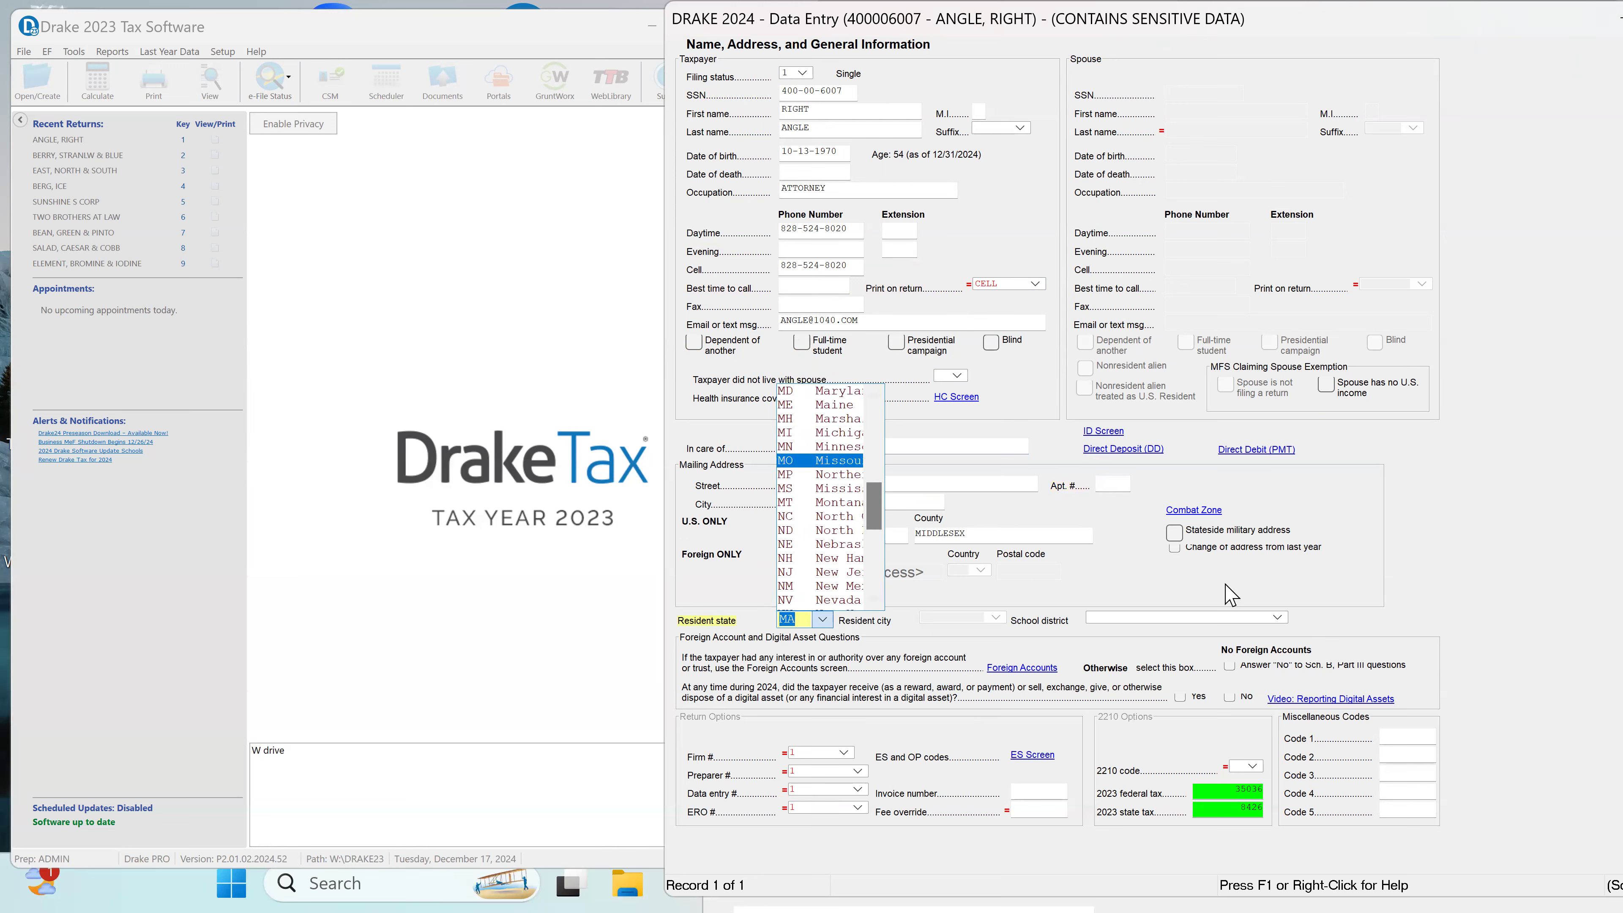
{"action": "left_click", "coordinate": [1163, 575]}
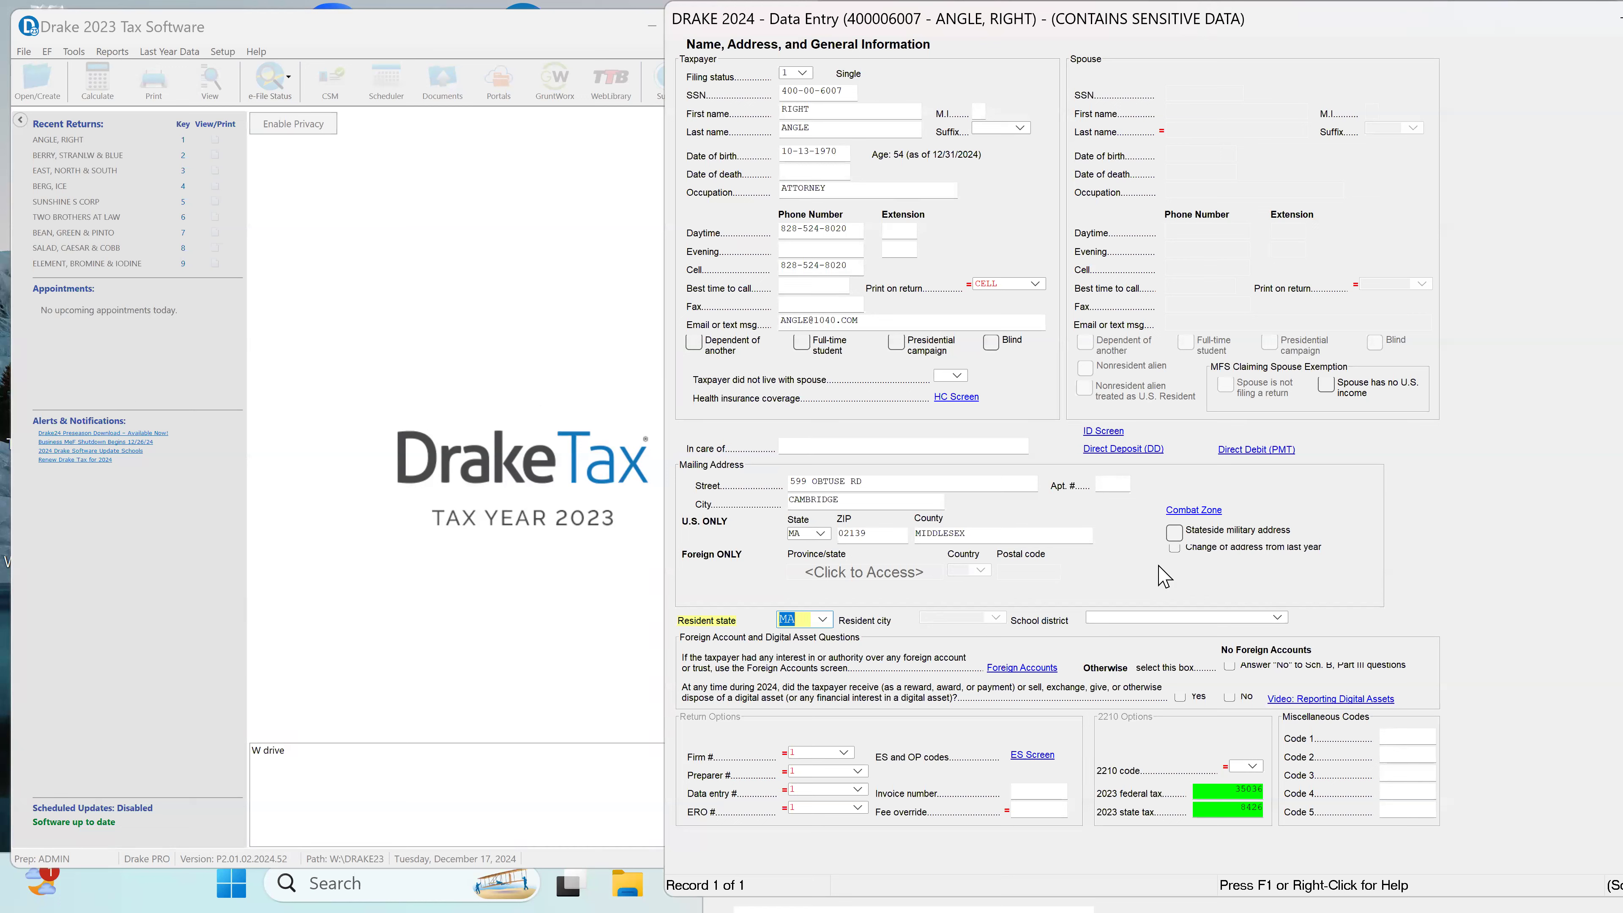
Step: Mark "No" for the Schedule B Part III foreign account questions and "No" for the 2024 digital asset question
{"action": "left_click", "coordinate": [1229, 666]}
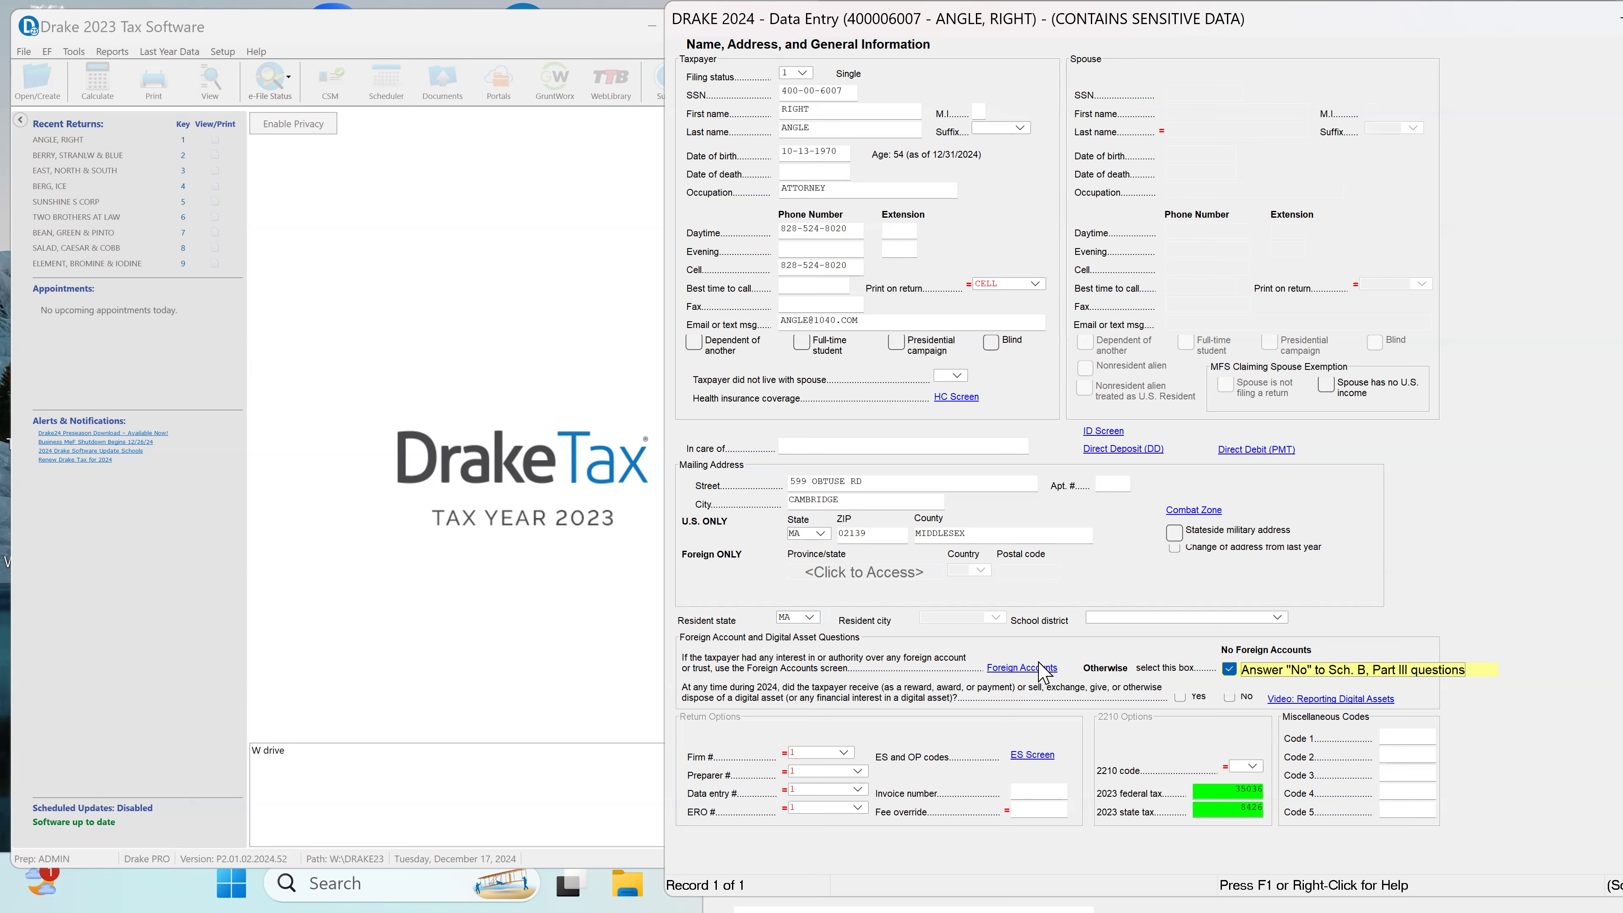
{"action": "left_click", "coordinate": [1228, 698]}
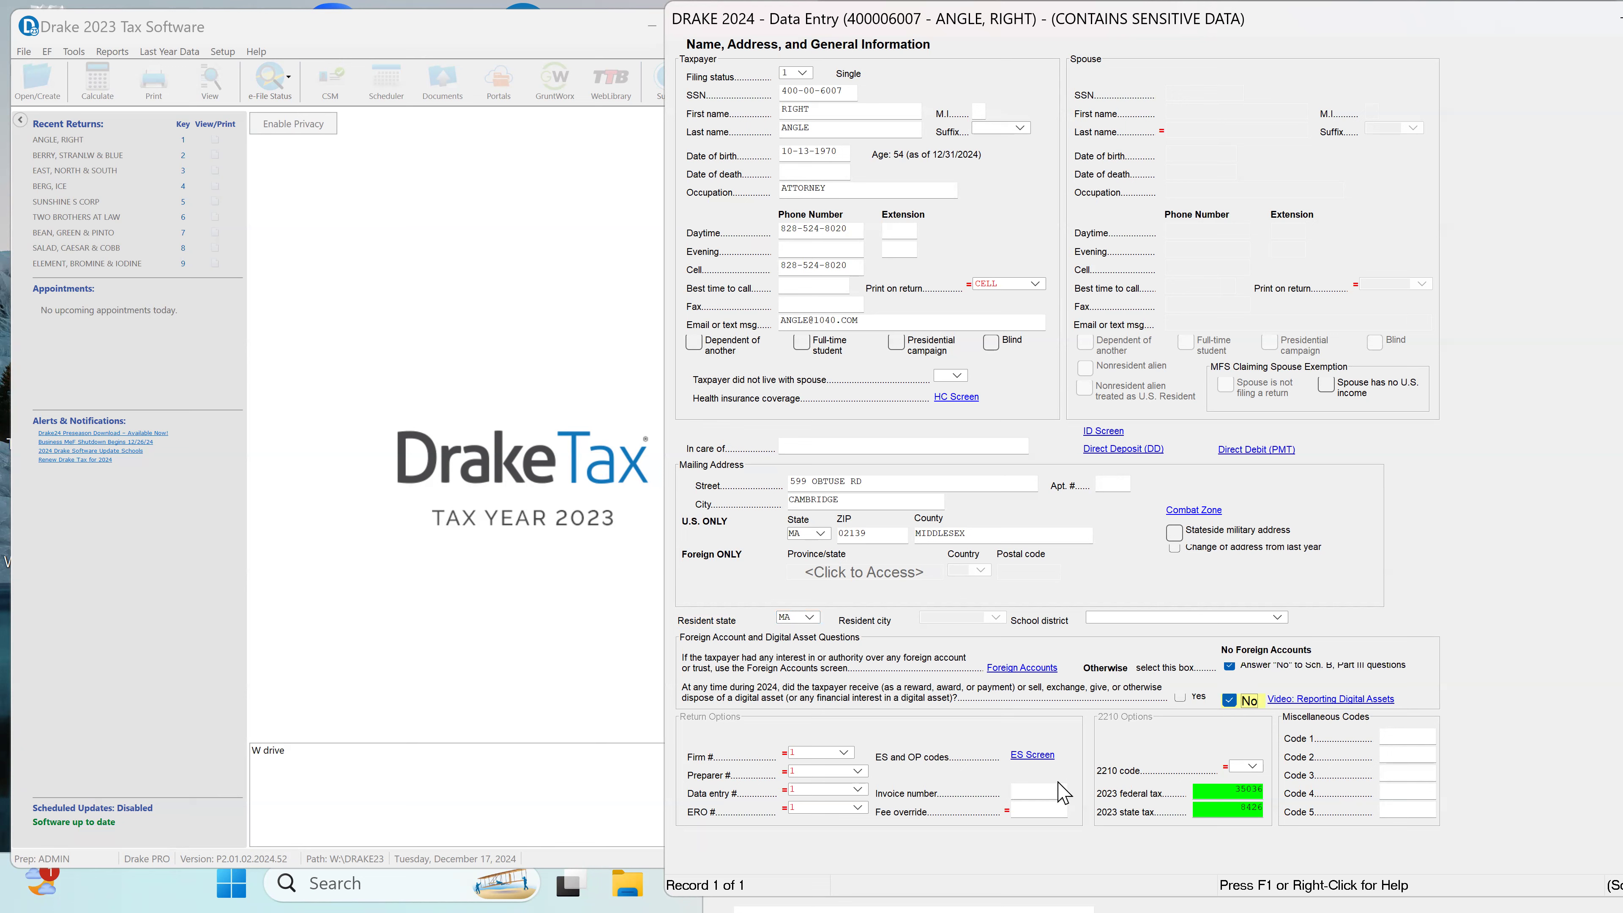
Step: Remove the review flags from the 2023 federal tax and 2023 state tax amounts in the 2210 options
{"action": "left_click", "coordinate": [1250, 793]}
{"action": "right_click", "coordinate": [1256, 794]}
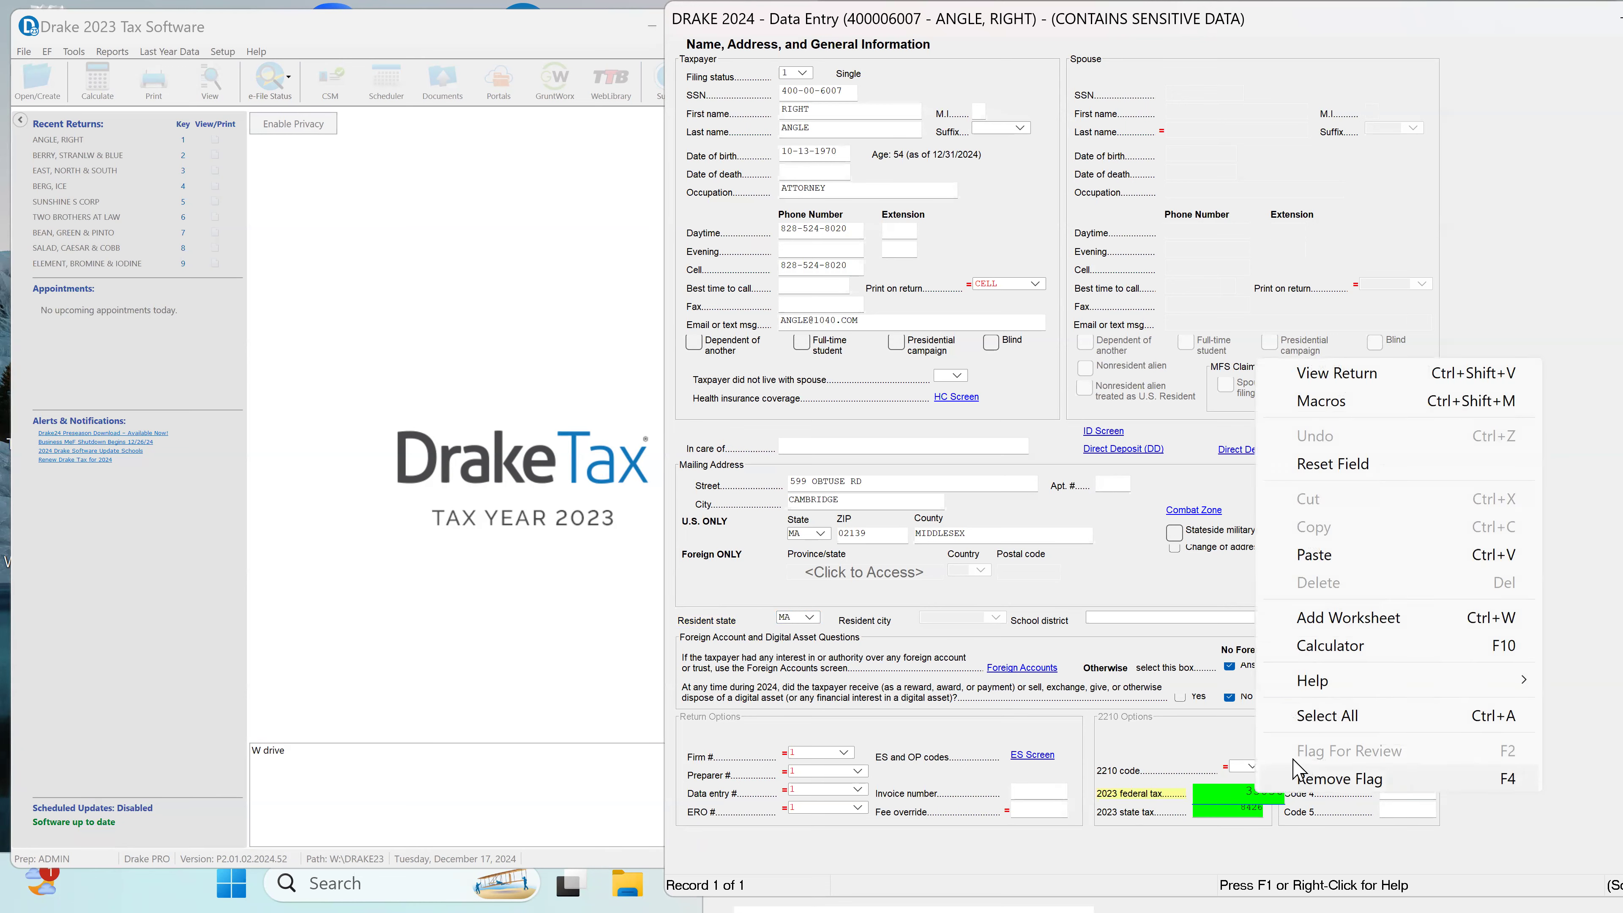
{"action": "left_click", "coordinate": [1341, 780]}
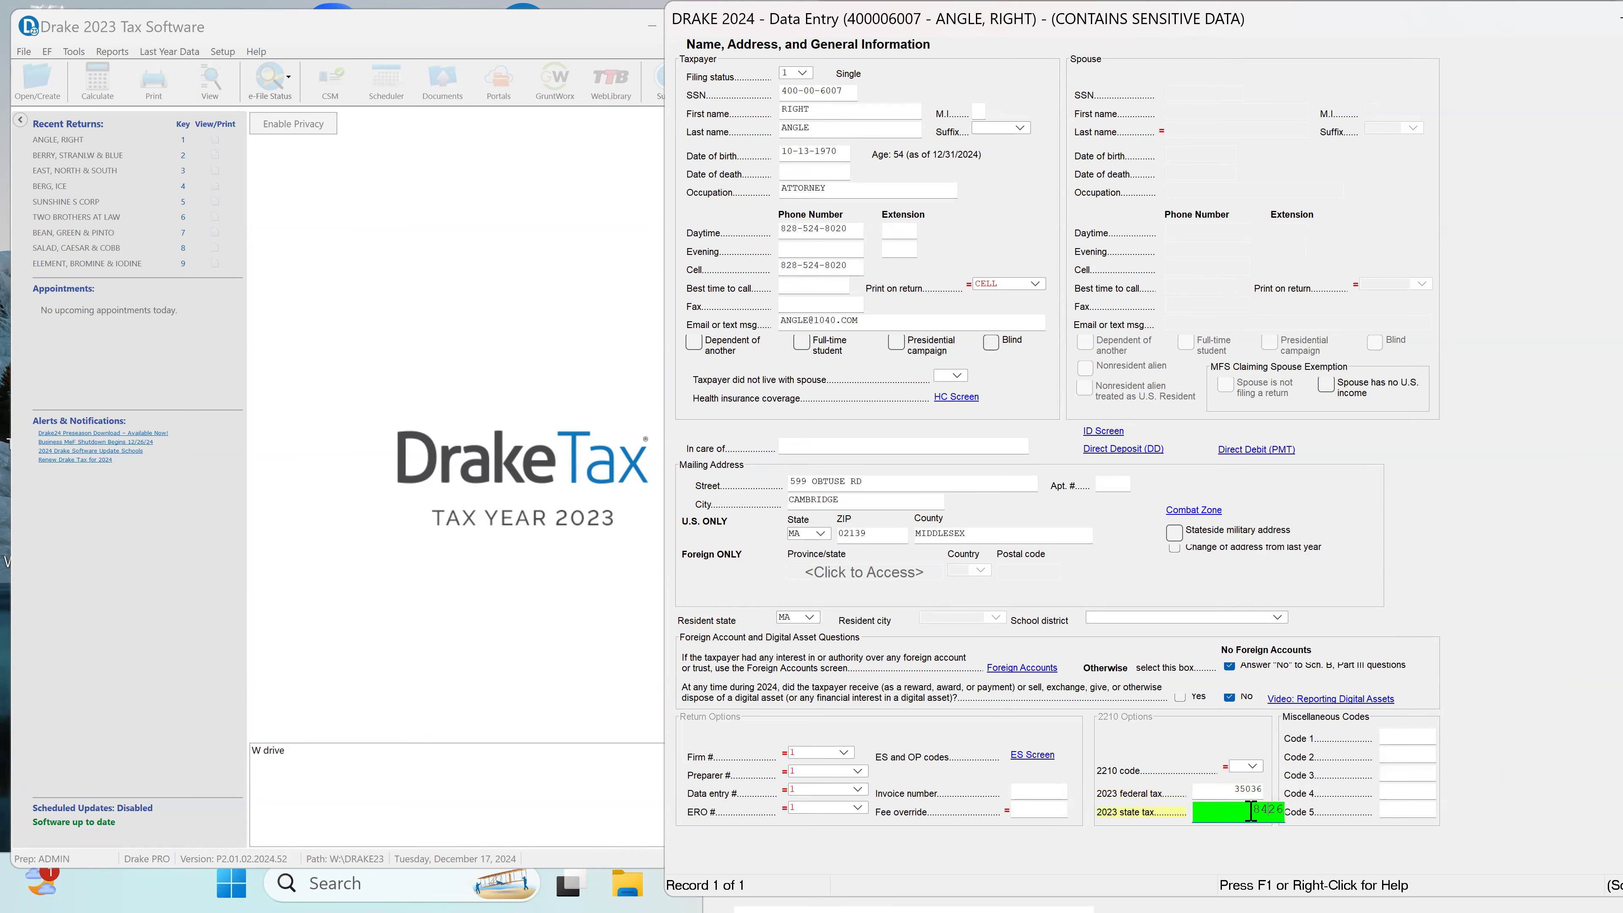
{"action": "right_click", "coordinate": [1250, 810]}
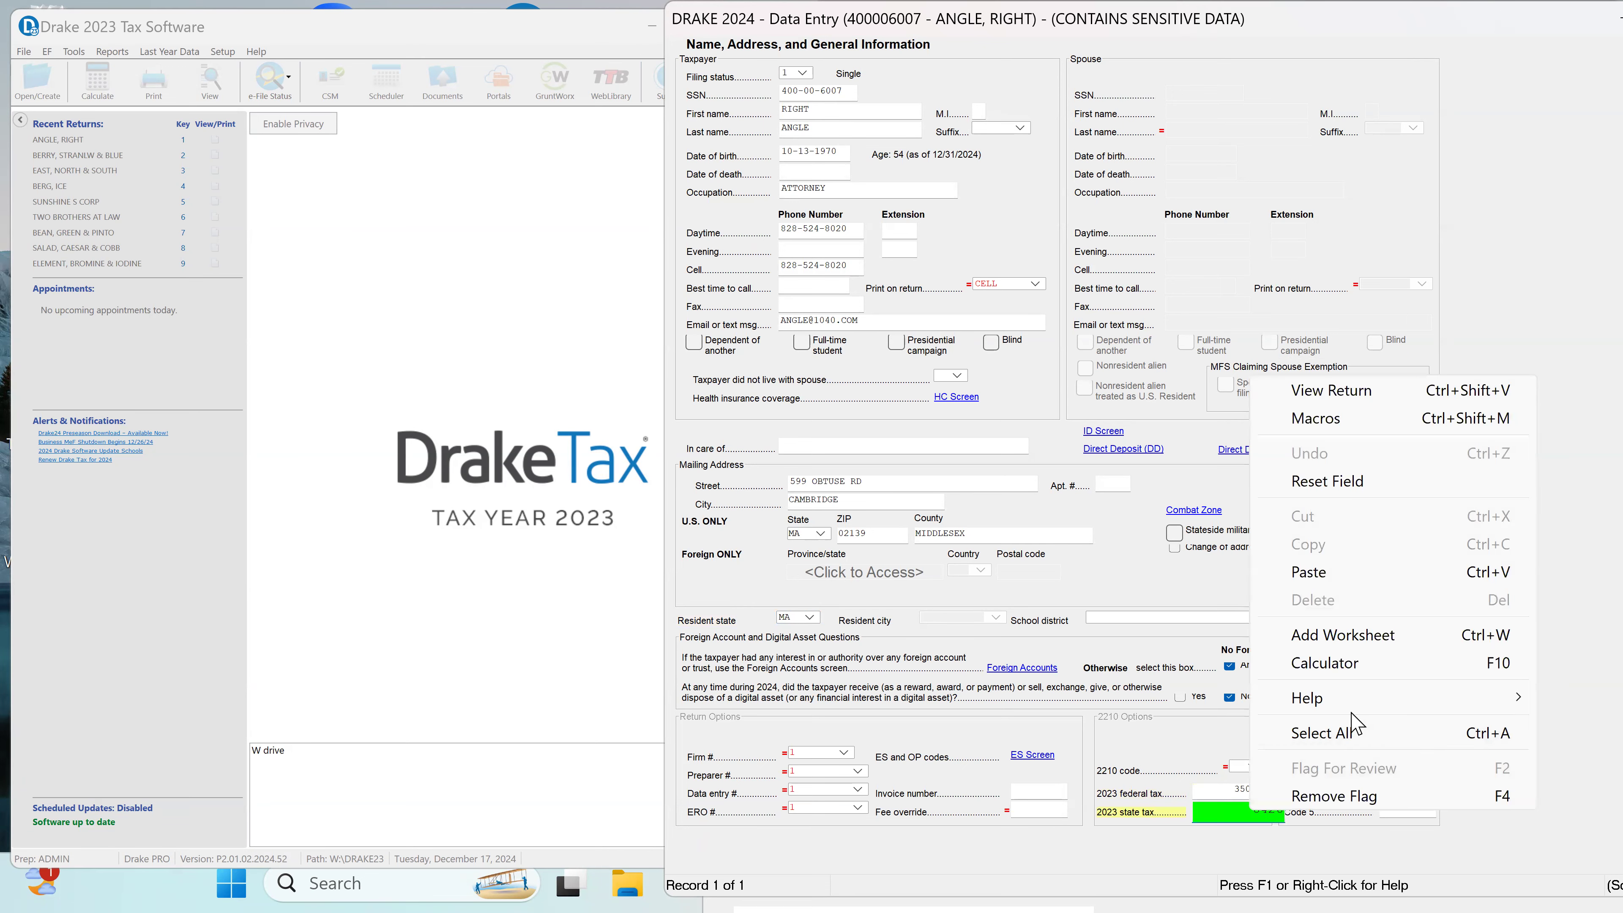
{"action": "left_click", "coordinate": [1336, 800]}
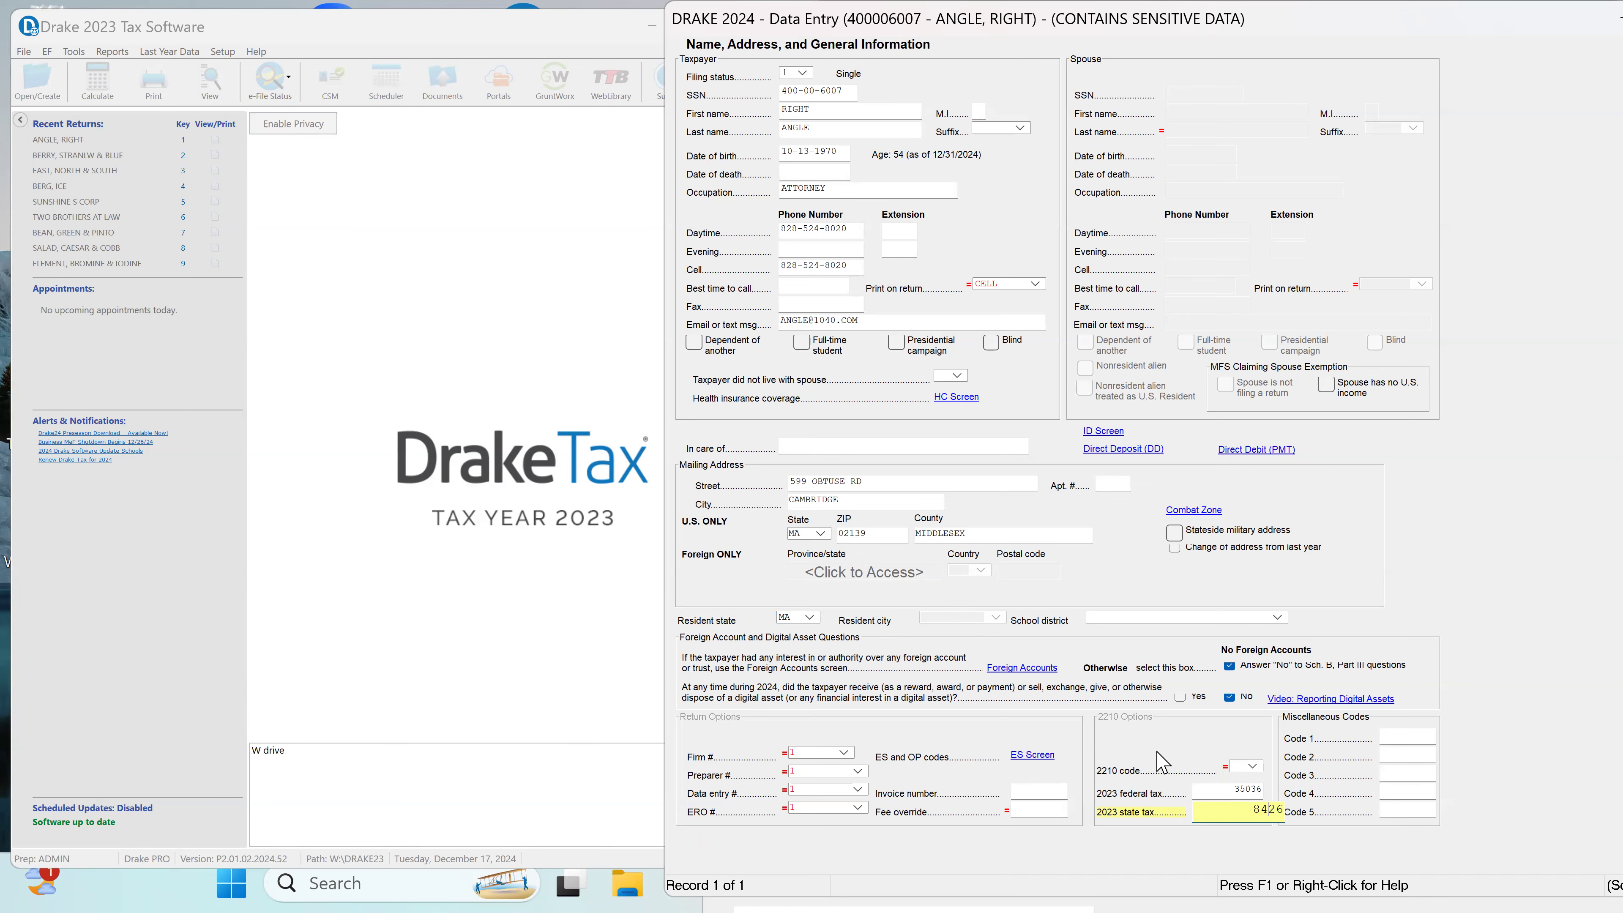
Step: Record Y for full-year minimum essential coverage or exemption for everybody on the return in the health care coverage screen
{"action": "left_click", "coordinate": [971, 398]}
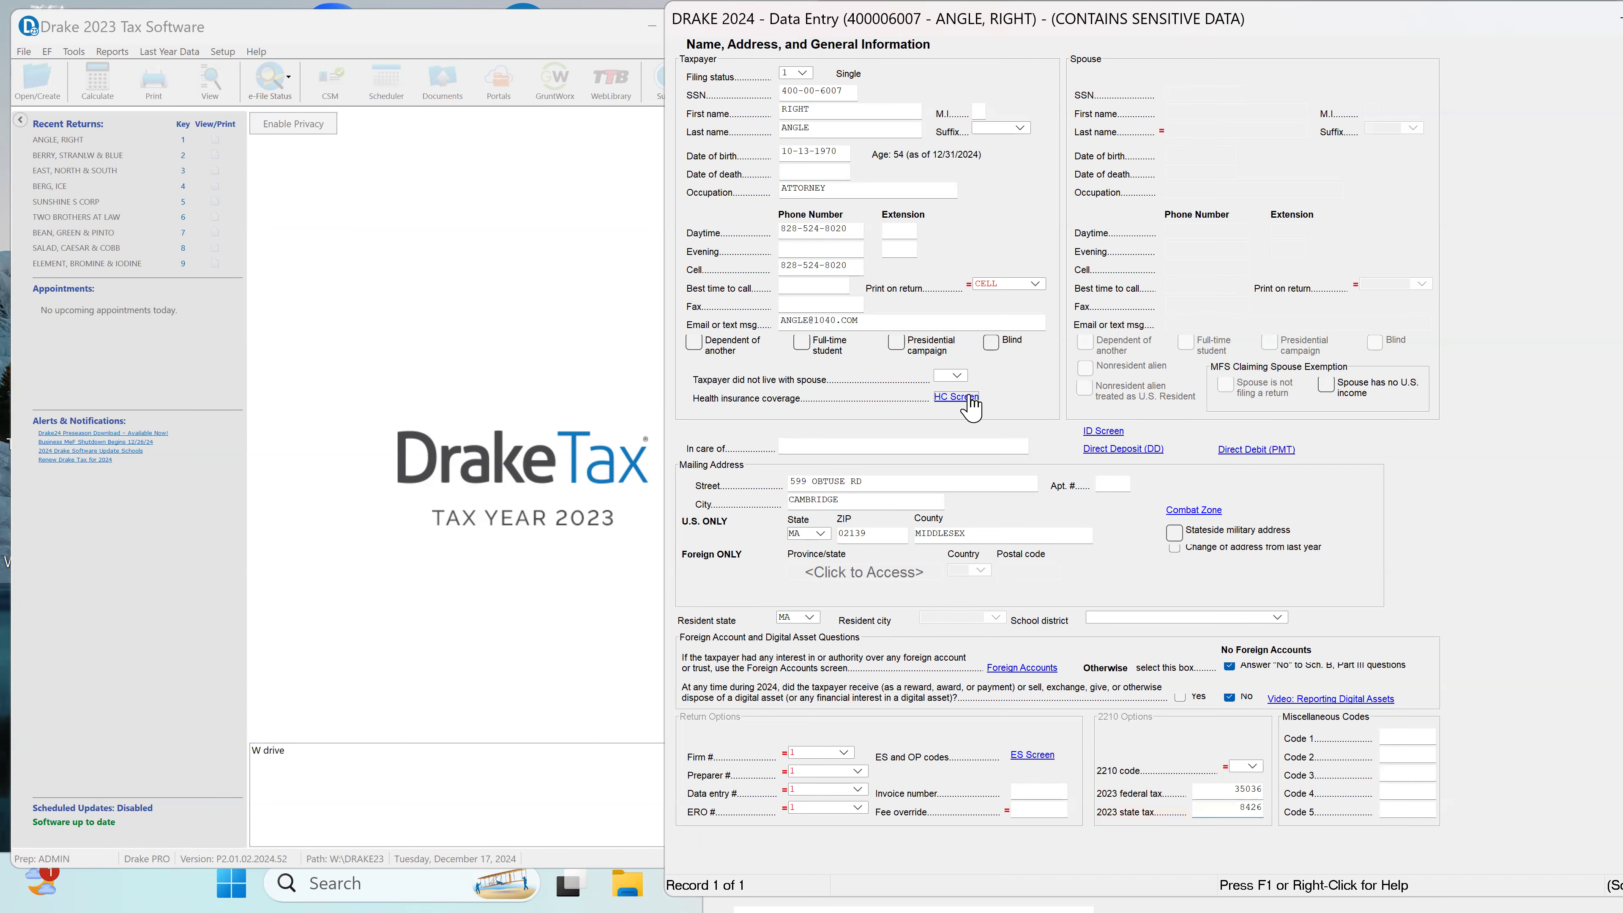
{"action": "left_click", "coordinate": [1377, 404]}
{"action": "left_click", "coordinate": [1376, 435]}
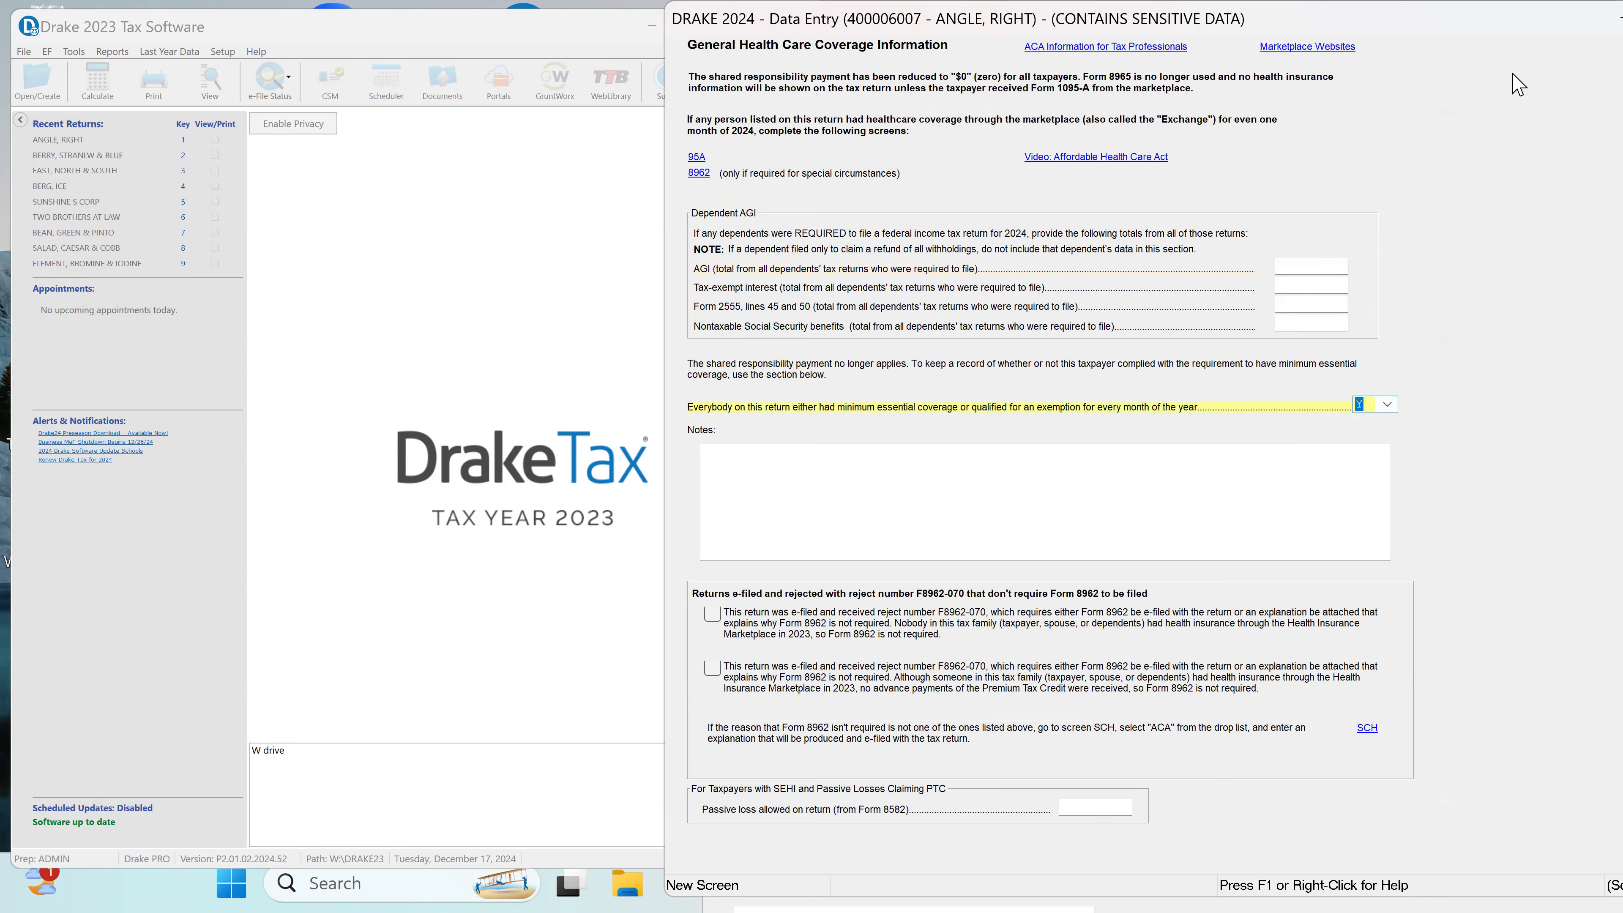
{"action": "mouse_move", "coordinate": [1500, 28]}
{"action": "left_mouse_down"}
{"action": "mouse_move", "coordinate": [1390, 28]}
{"action": "mouse_move", "coordinate": [1288, 56]}
{"action": "left_mouse_up"}
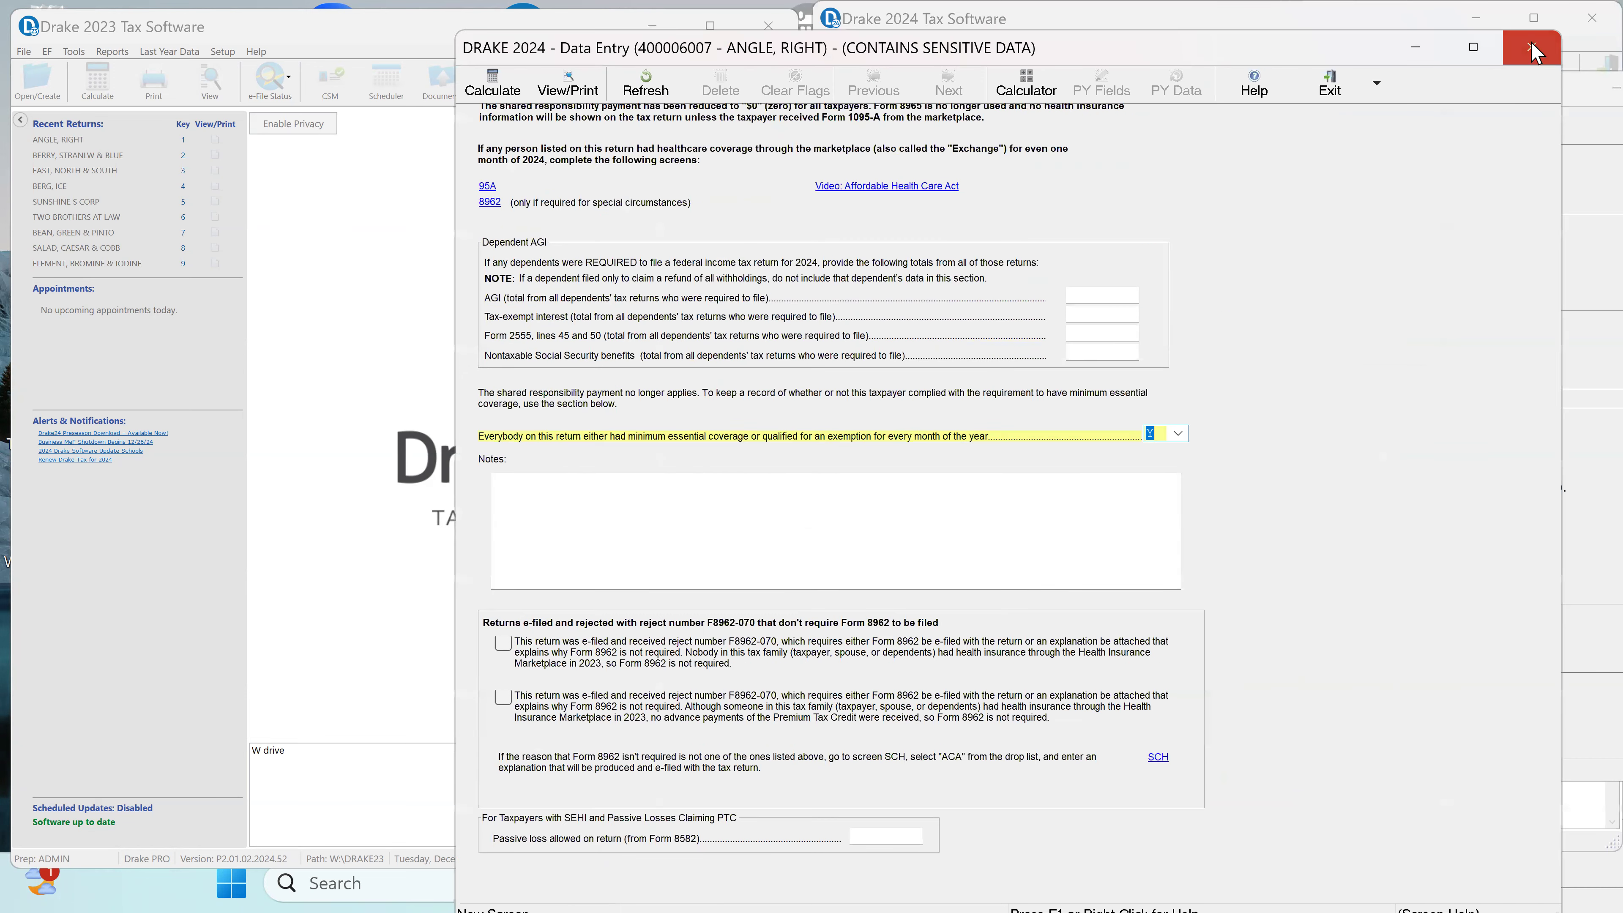
{"action": "left_click", "coordinate": [1536, 50]}
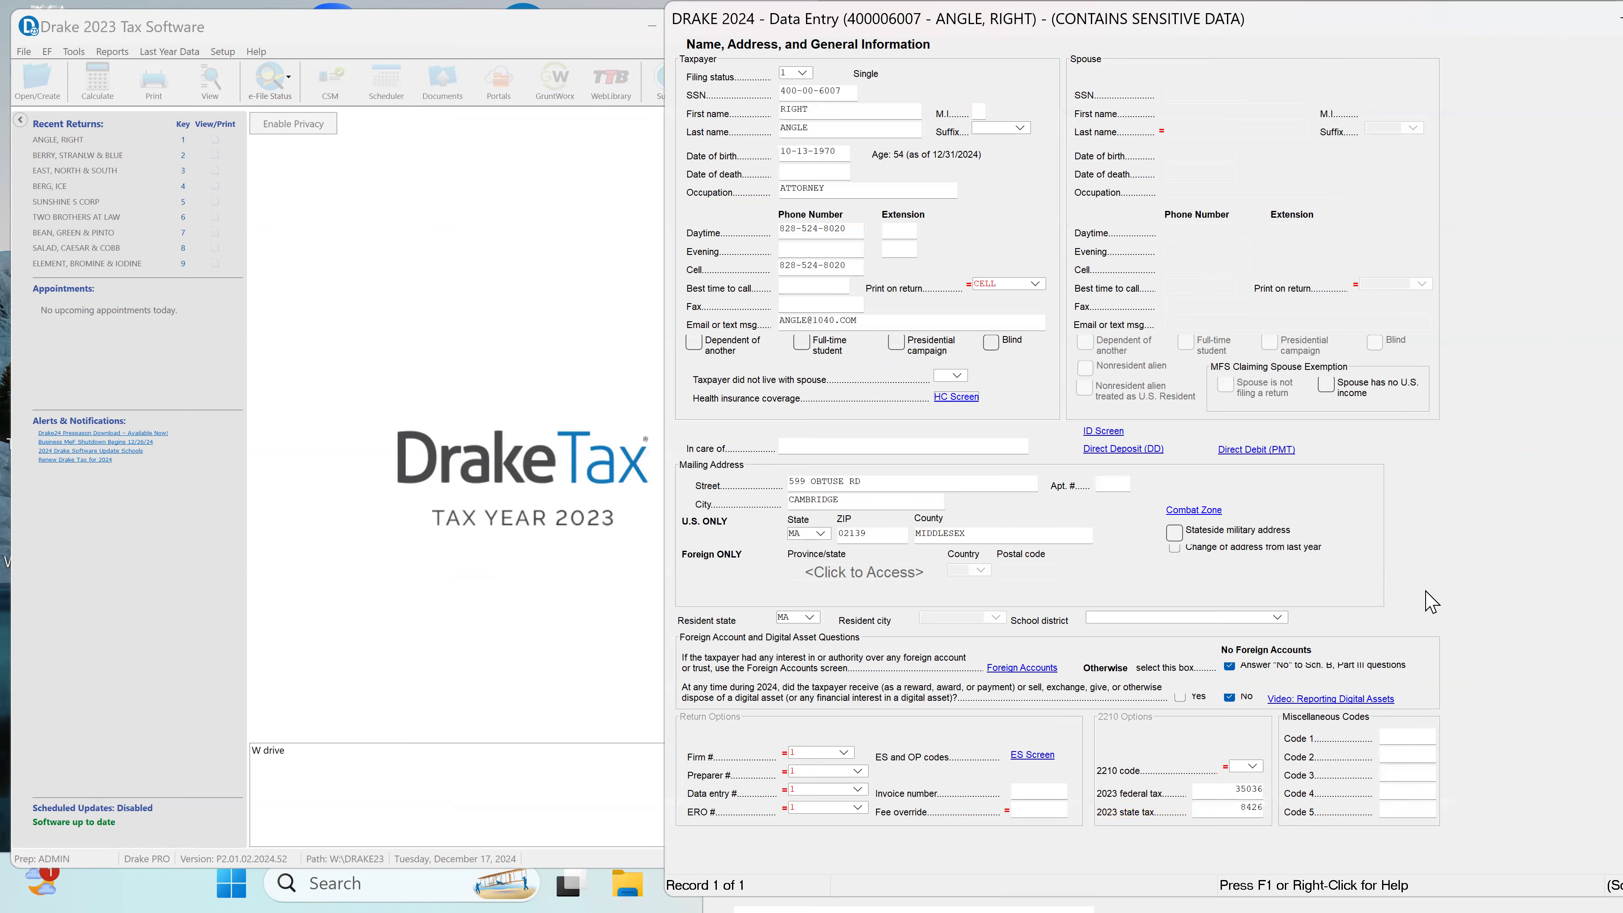
Step: Review the taxpayer's driver's license details on the ID screen, and close the name and address screen
{"action": "left_click", "coordinate": [1100, 432]}
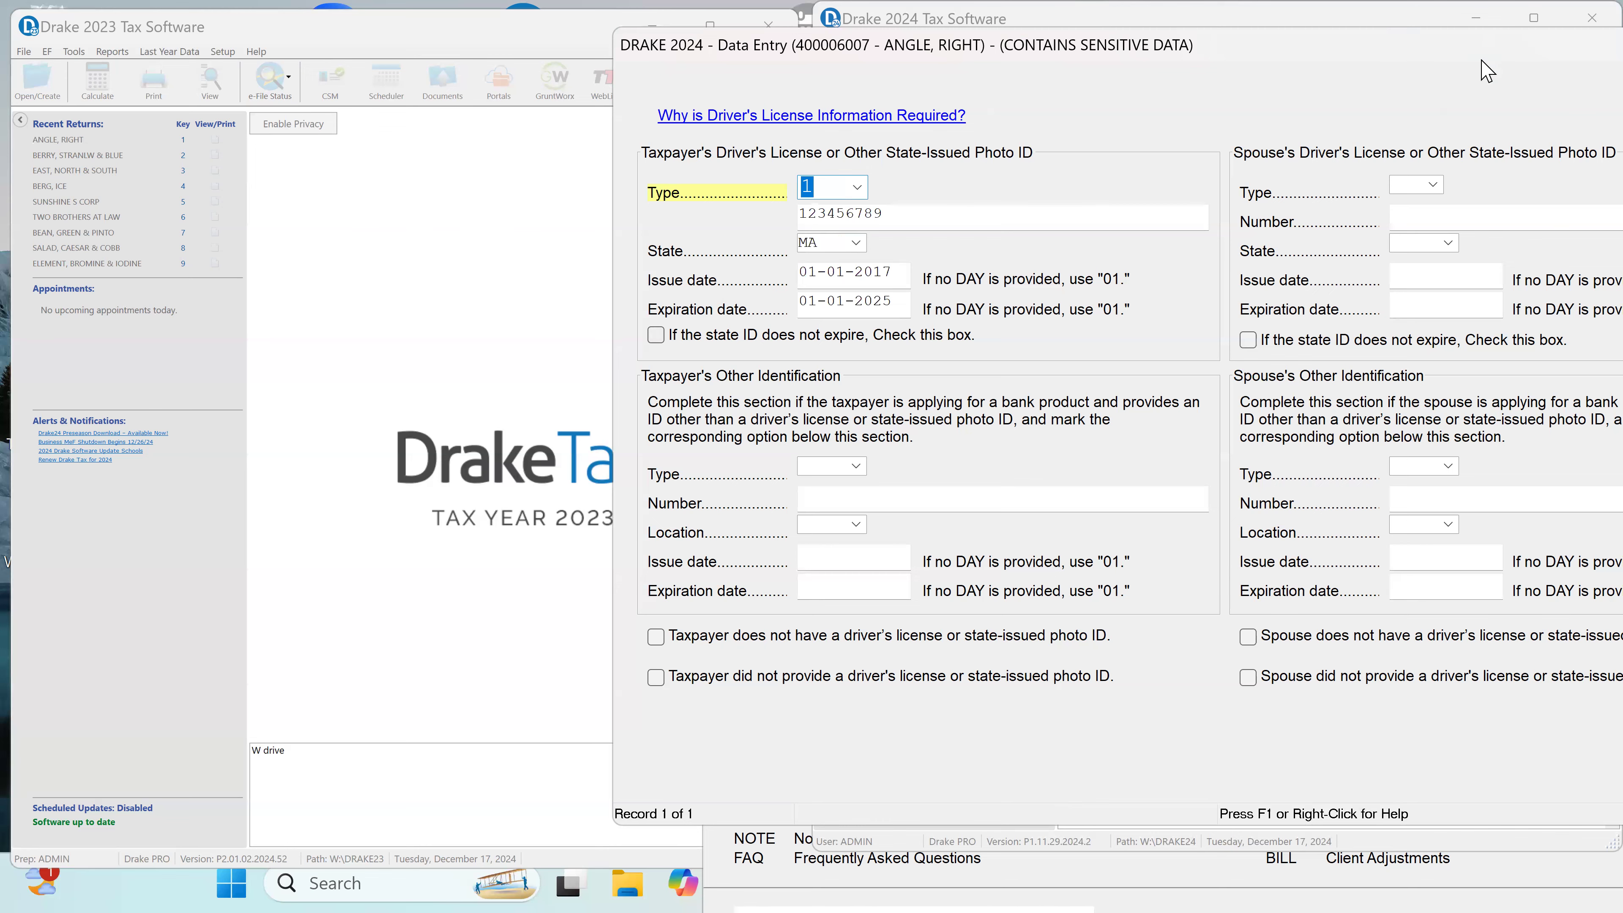
{"action": "left_click_drag", "start_coordinate": [1525, 46], "coordinate": [1256, 46]}
{"action": "left_click", "coordinate": [1525, 47]}
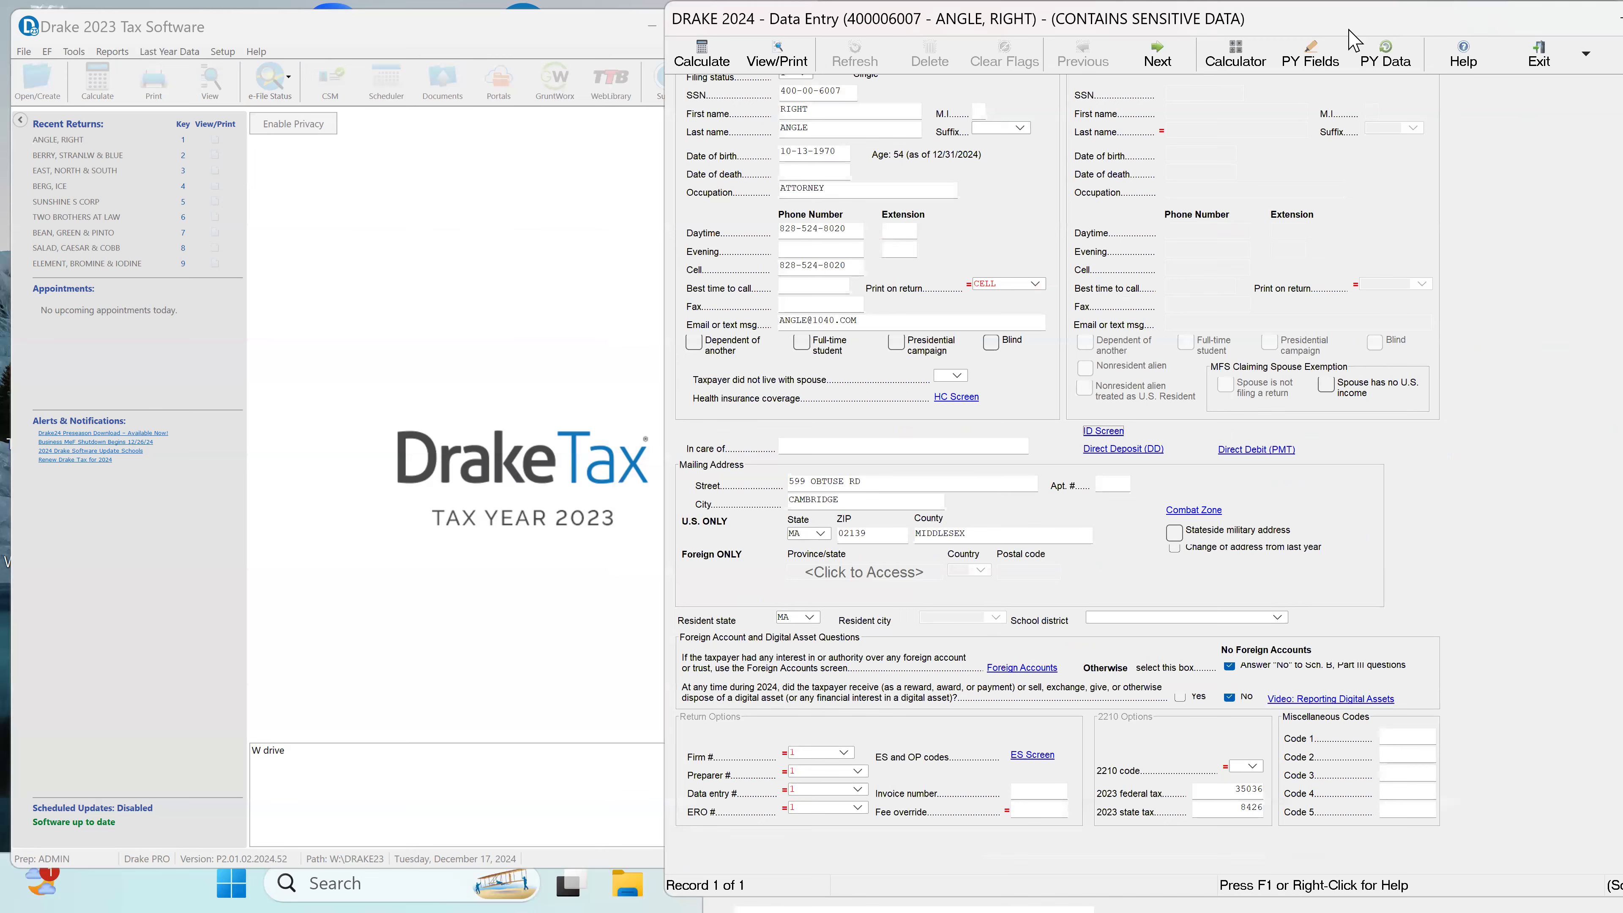
{"action": "left_click_drag", "start_coordinate": [1349, 30], "coordinate": [1023, 47]}
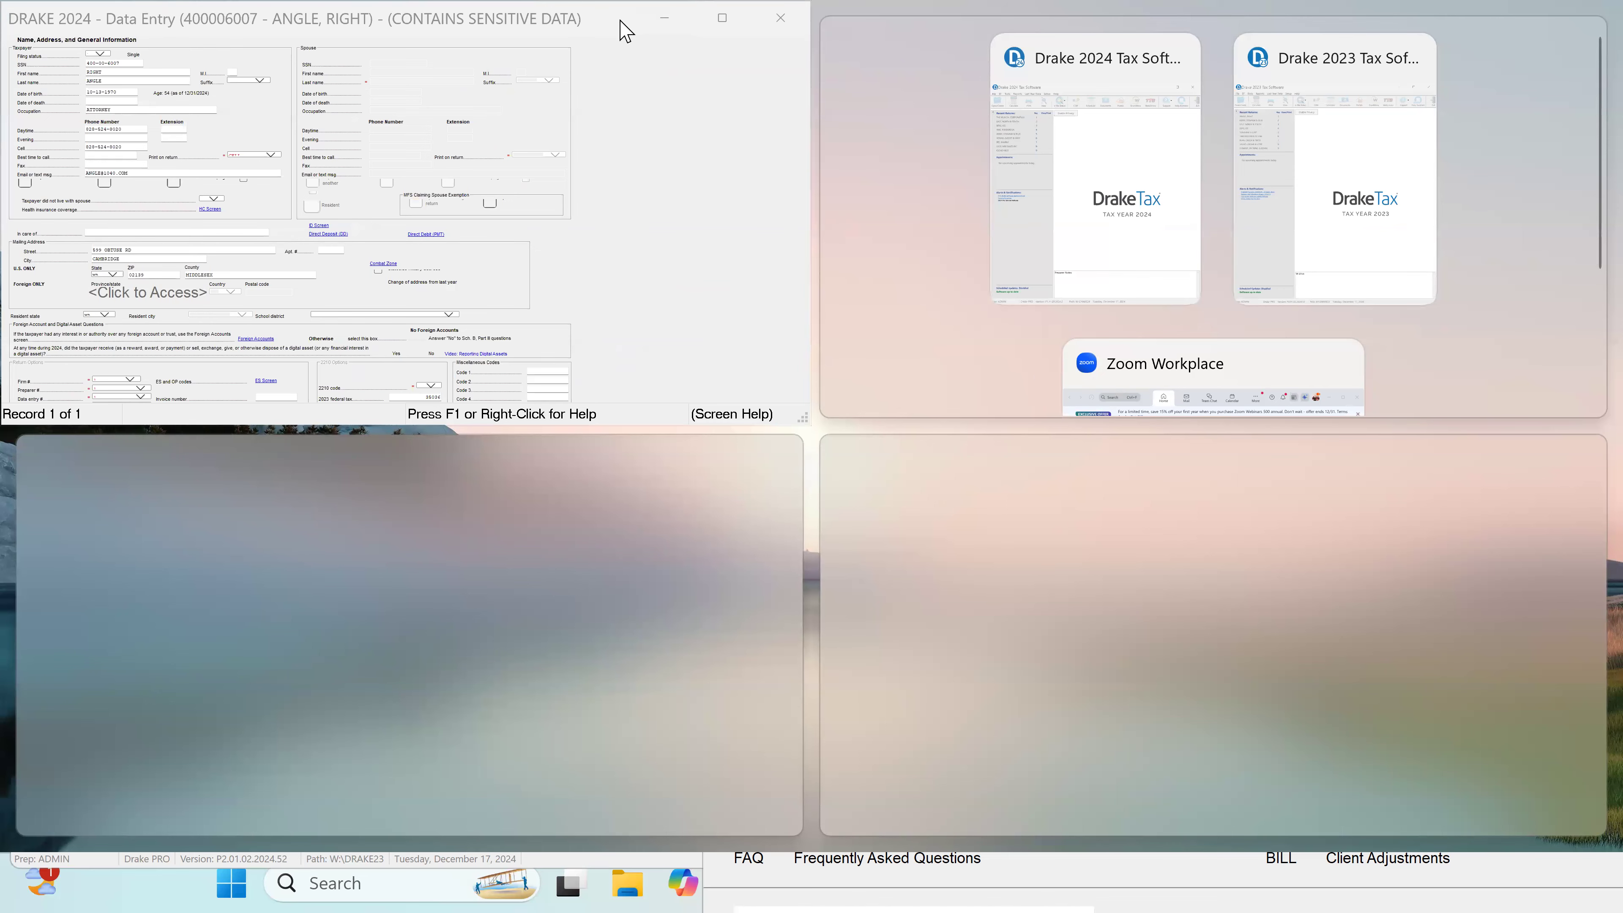
{"action": "left_click_drag", "start_coordinate": [621, 21], "coordinate": [1366, 65]}
{"action": "left_click", "coordinate": [1526, 66]}
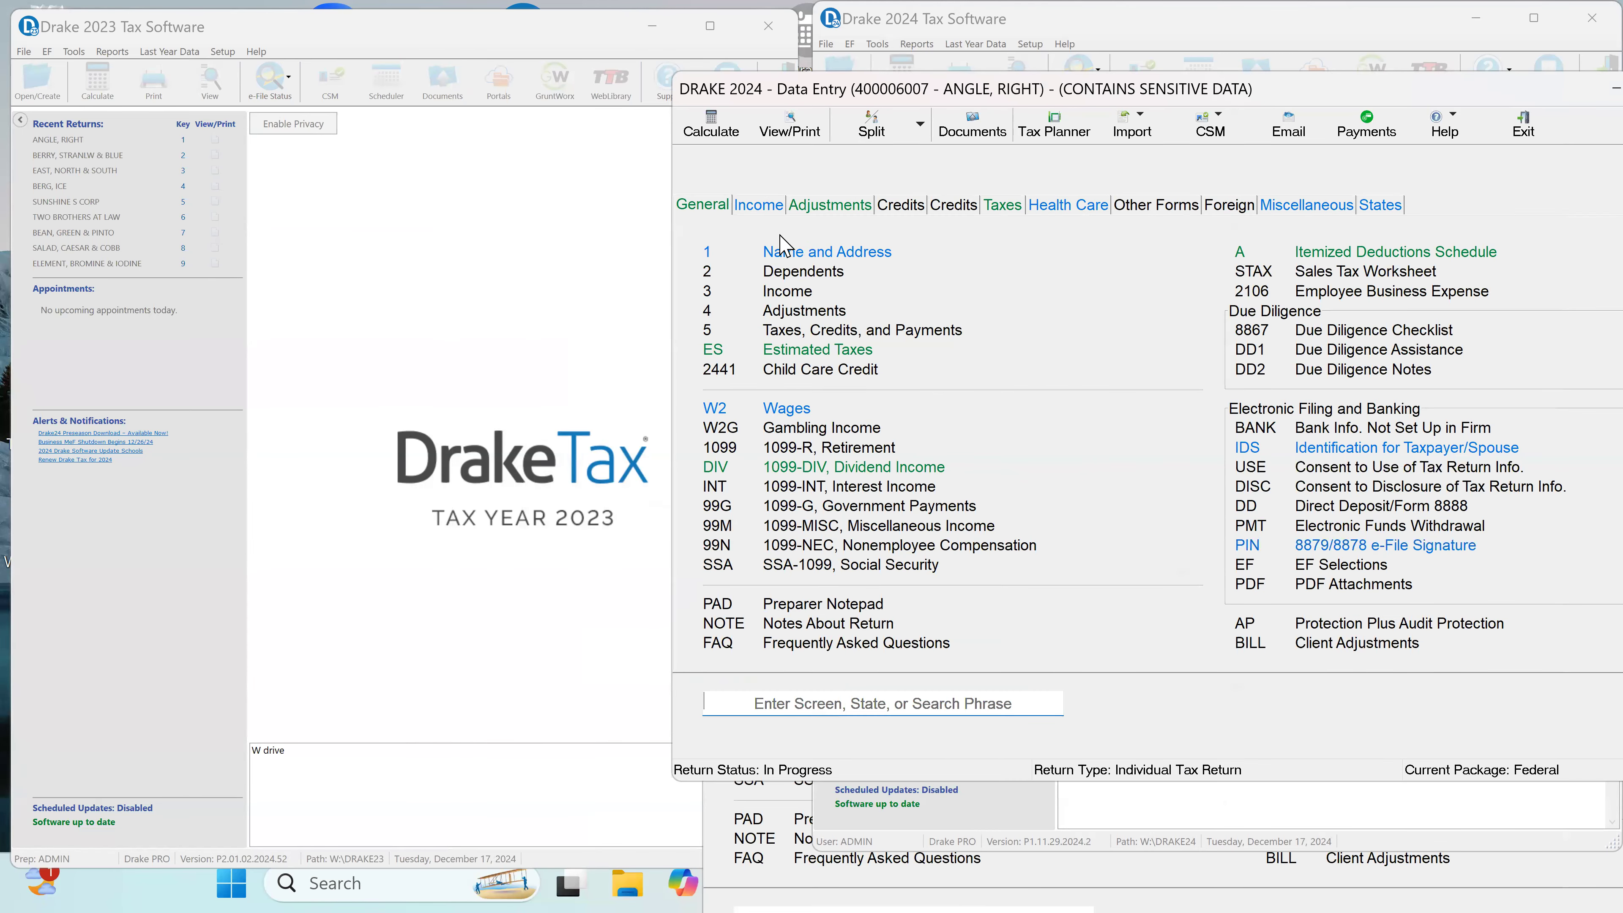
Step: Set the PIN signature date to 12-17-2024 and enter the ERO's PIN signature on the 8879/8878 e-file signature screen
{"action": "left_click", "coordinate": [1386, 545]}
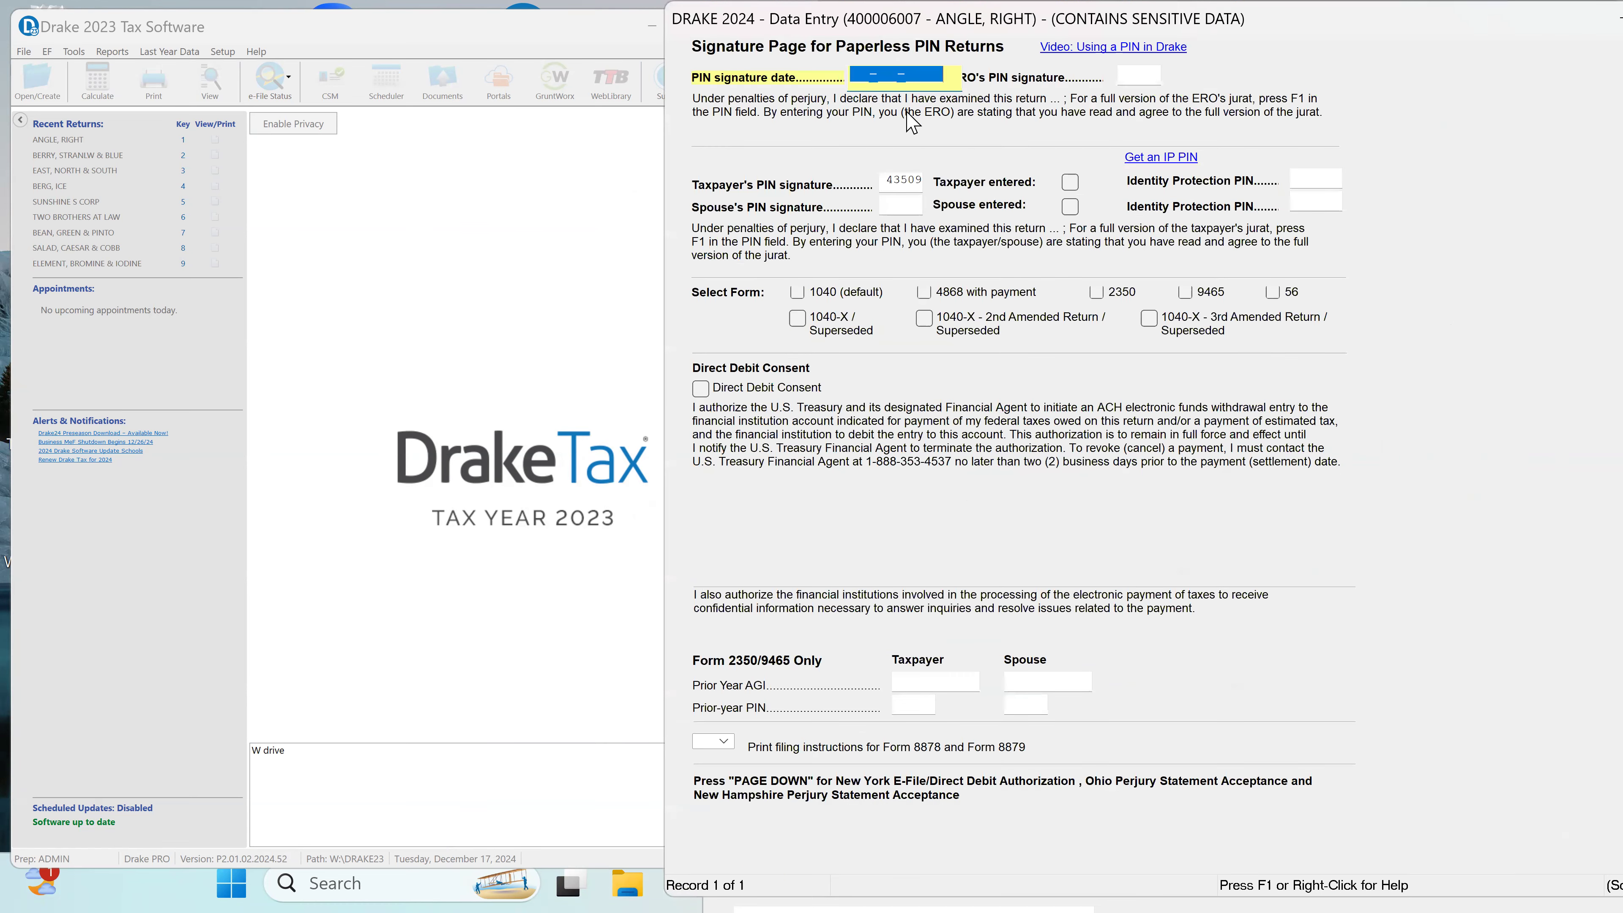
{"action": "type", "text": "12-1"}
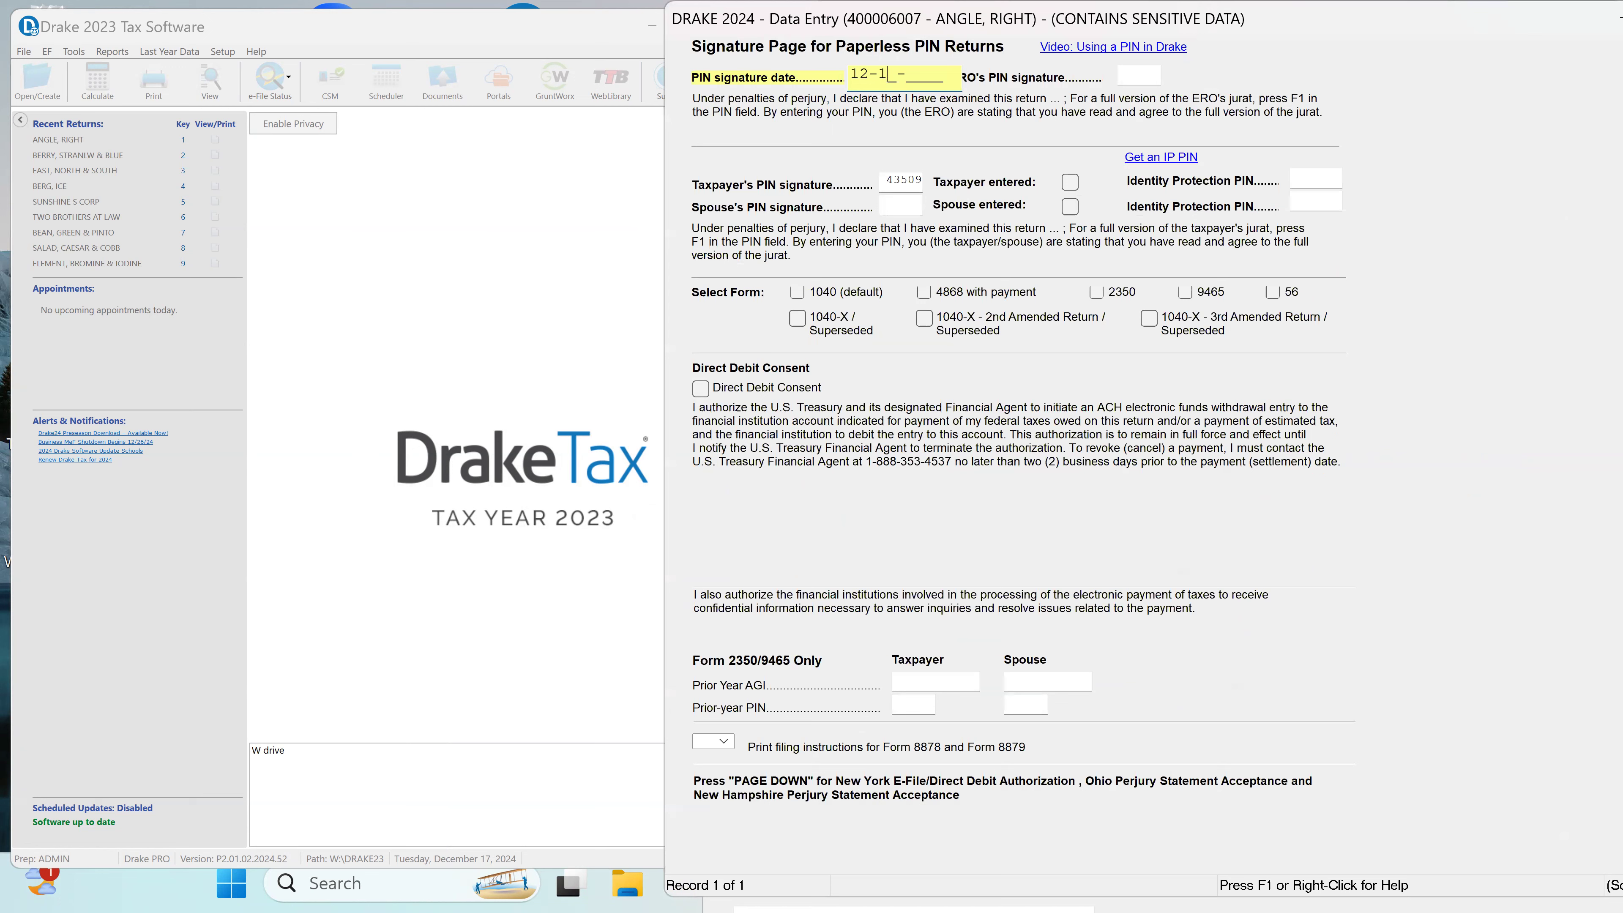
{"action": "type", "text": "7-2024"}
{"action": "key", "text": "Tab"}
{"action": "type", "text": "•••••"}
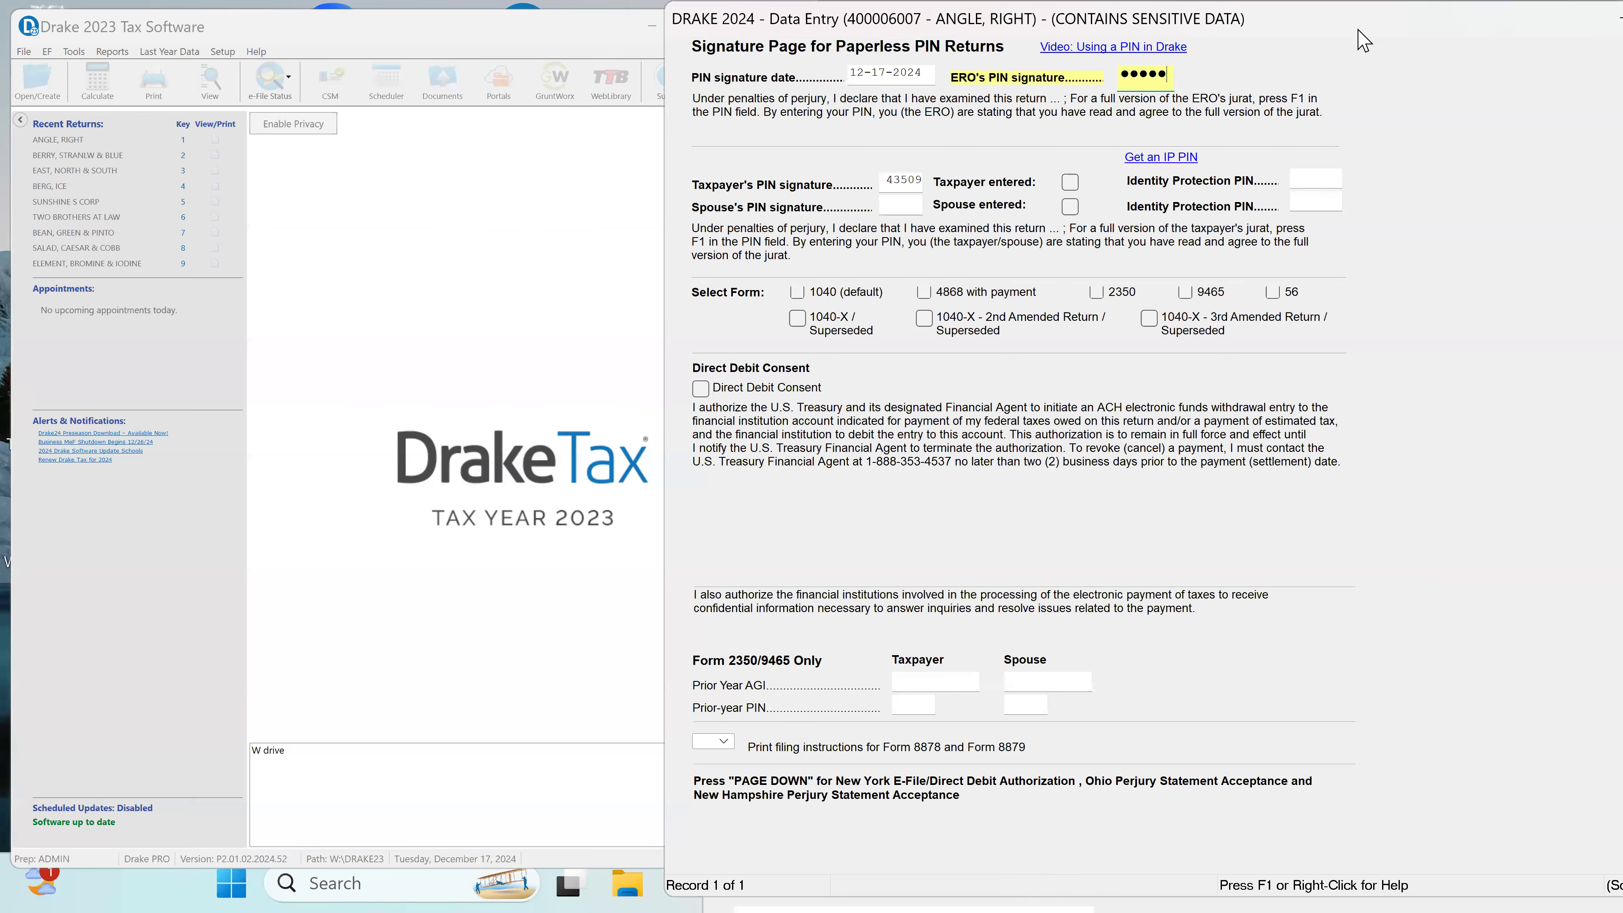
{"action": "left_click_drag", "start_coordinate": [1598, 40], "coordinate": [1383, 50]}
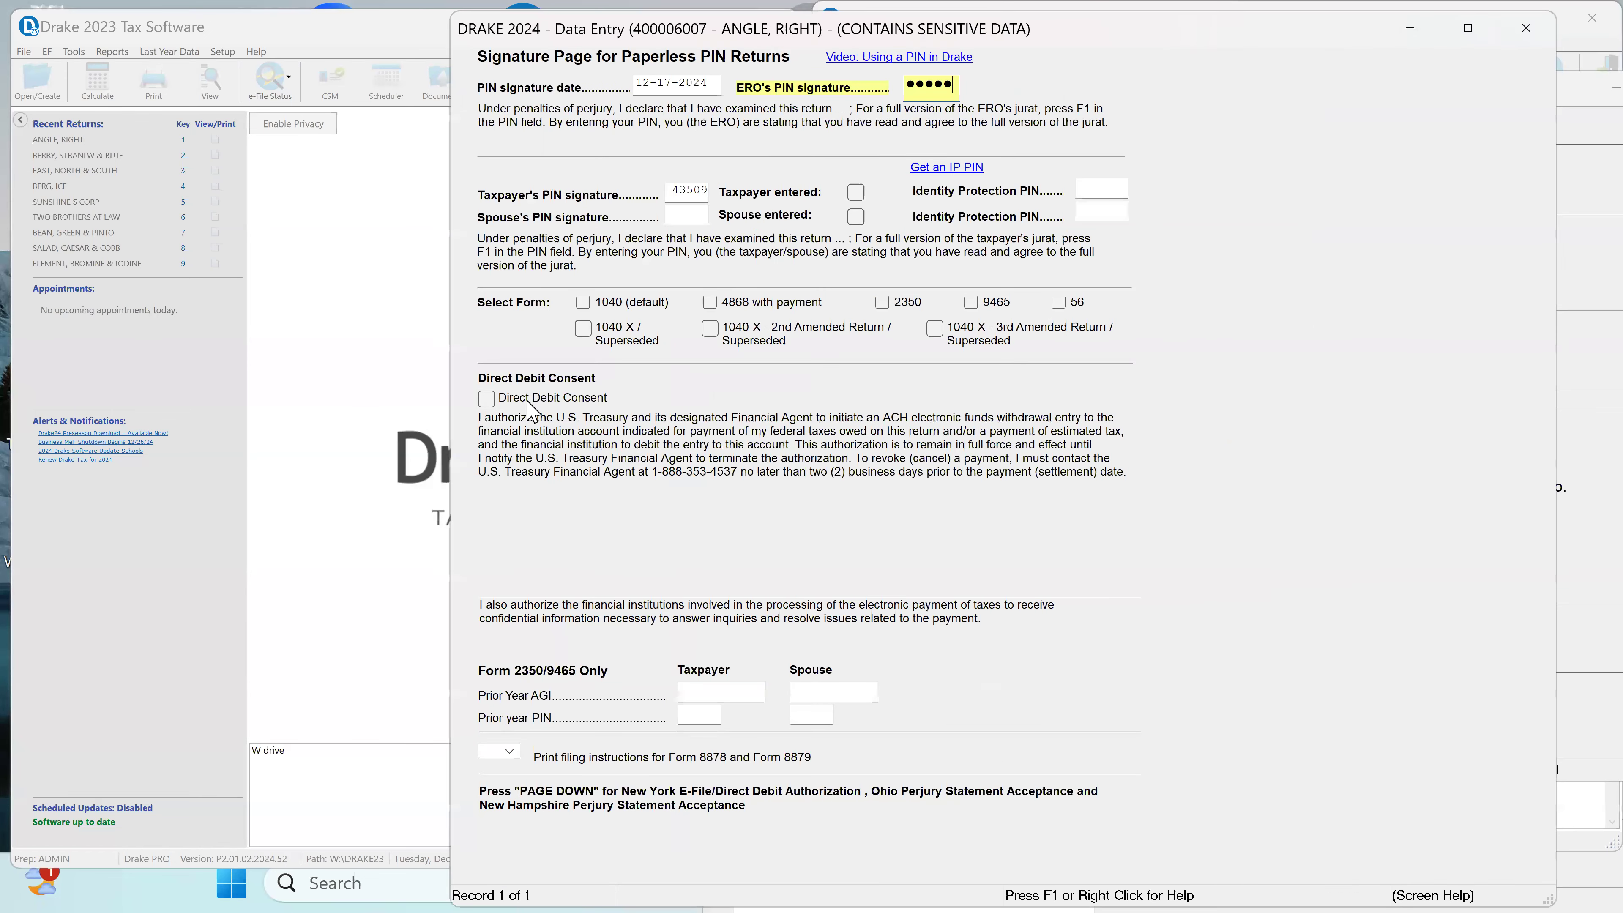
{"action": "left_click", "coordinate": [1531, 33]}
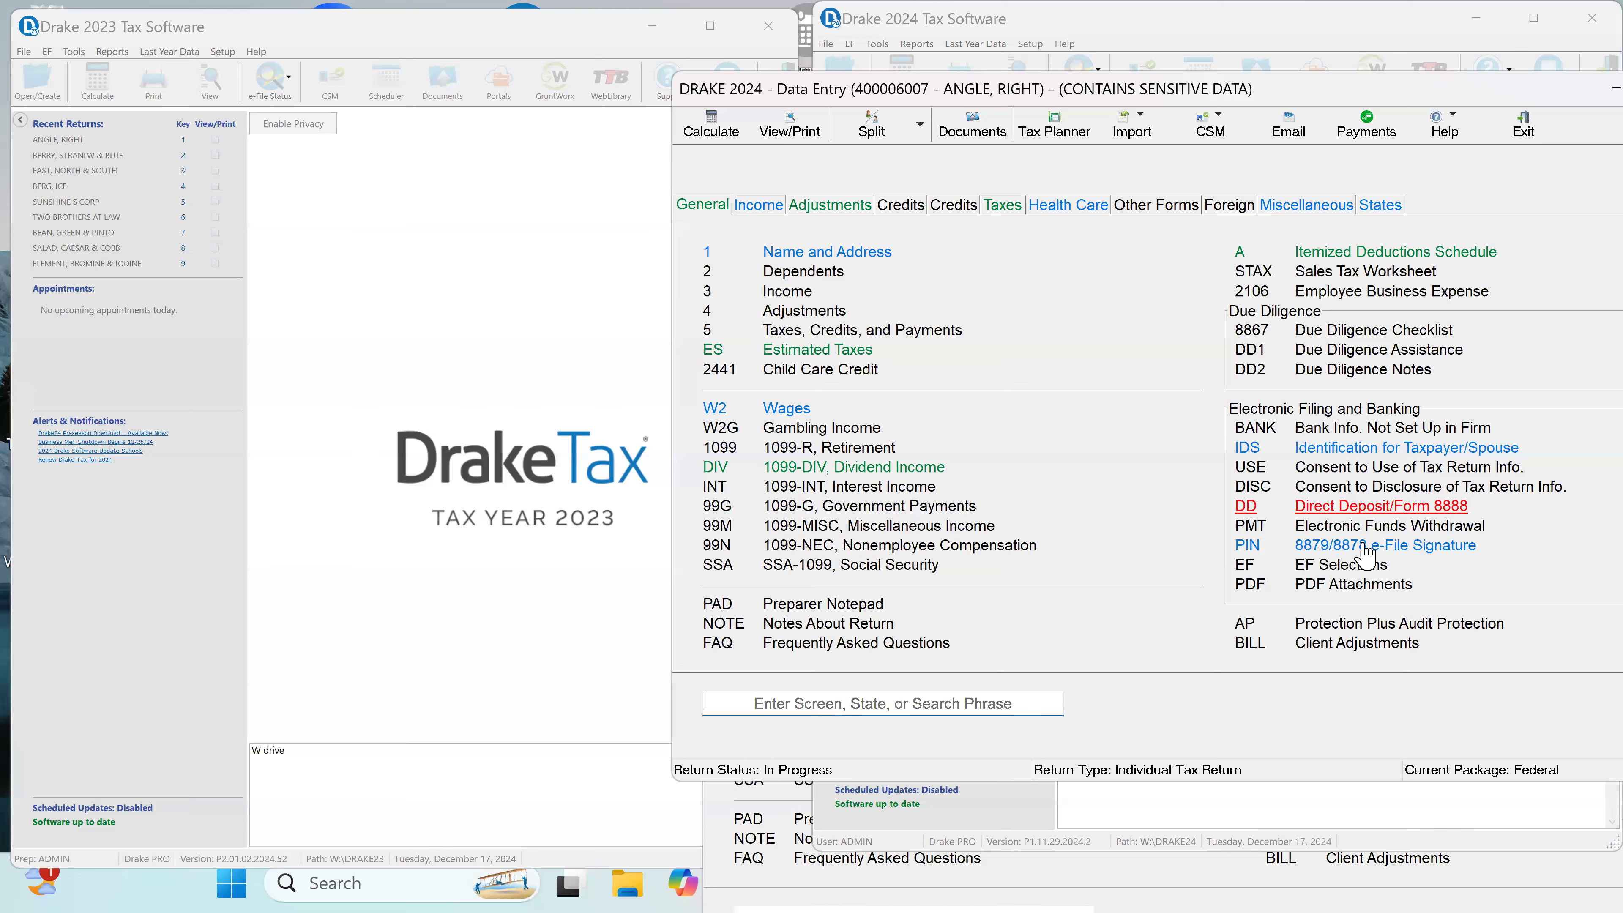
Step: Mark the return Ready for EF with X and select 1040 as the federal e-file override in the EF selections
{"action": "left_click", "coordinate": [1341, 564]}
{"action": "left_click", "coordinate": [738, 71]}
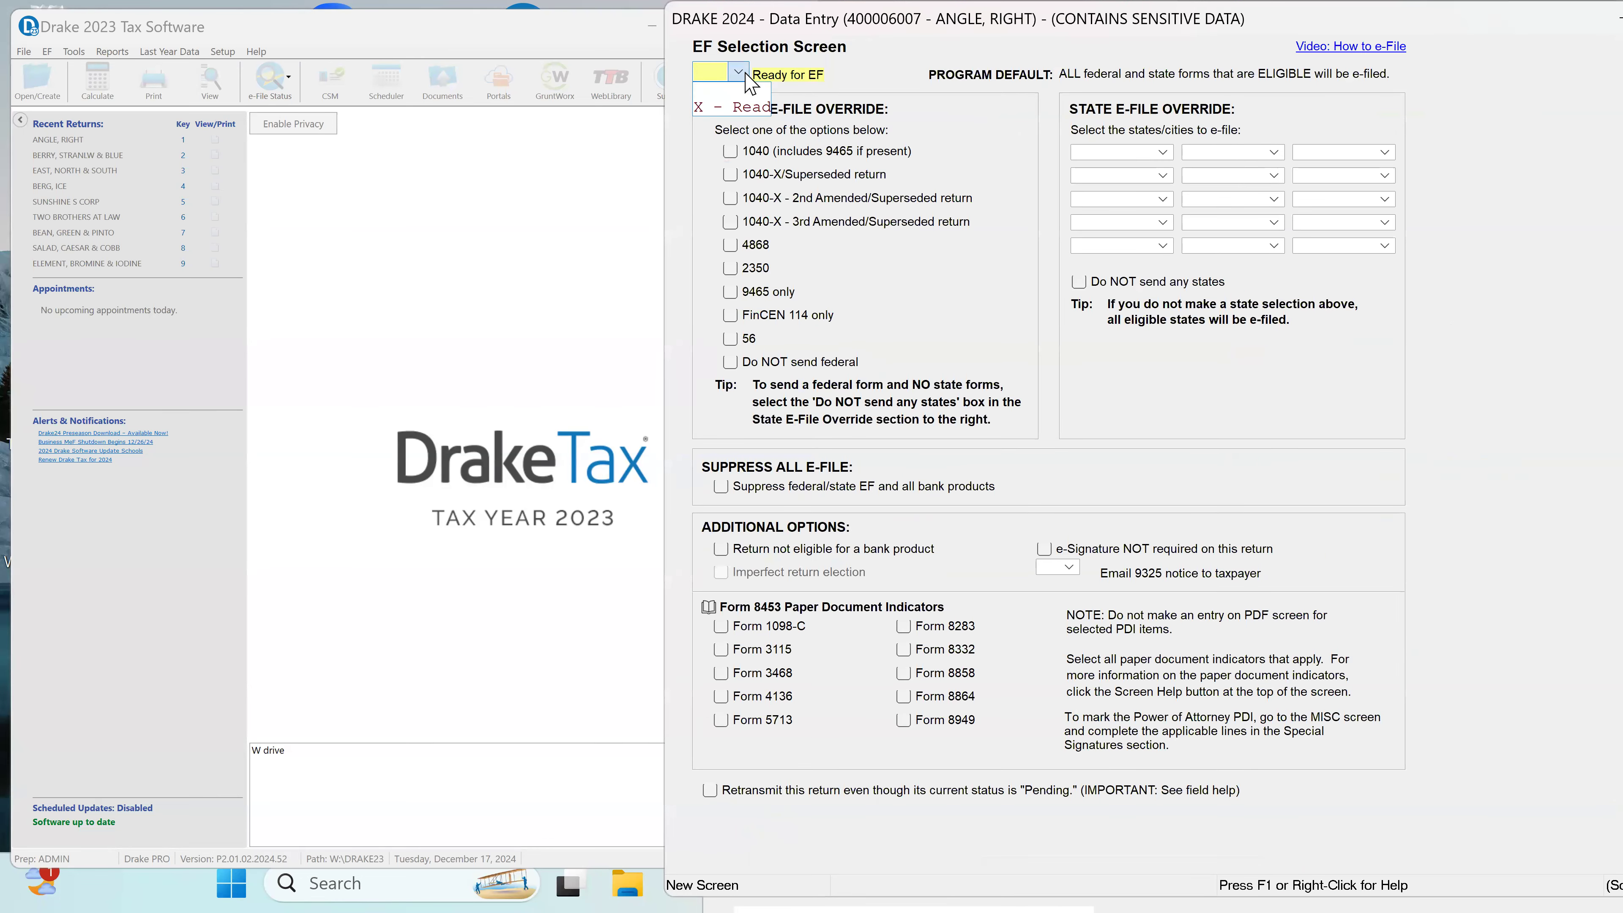
{"action": "left_click", "coordinate": [748, 108]}
{"action": "left_click", "coordinate": [730, 155]}
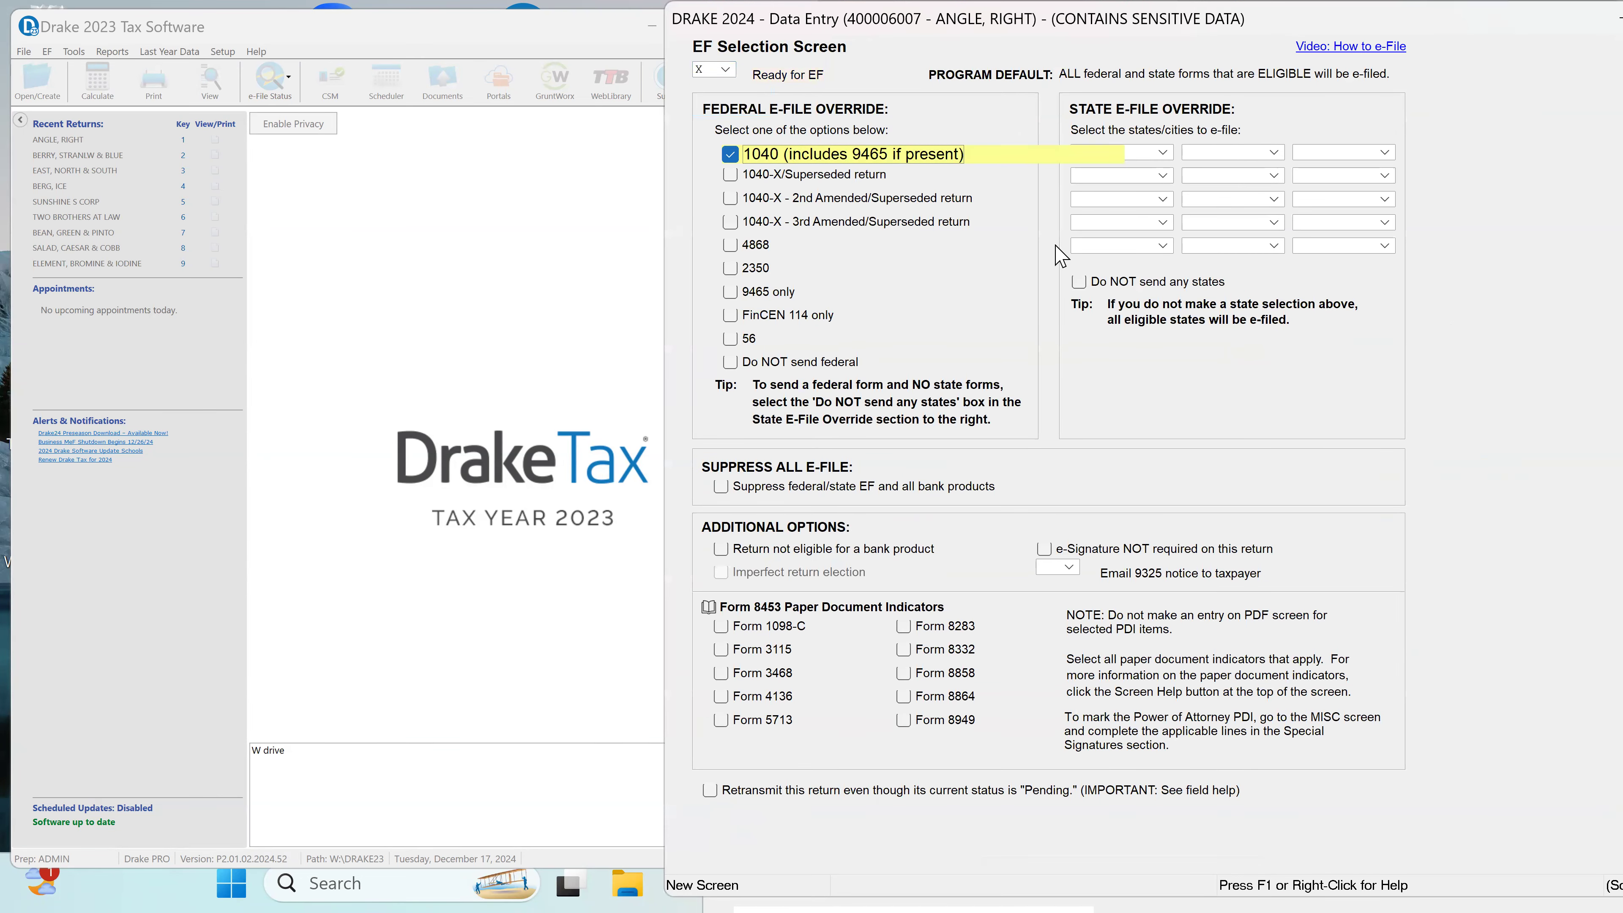
{"action": "left_click", "coordinate": [1112, 152]}
{"action": "left_click", "coordinate": [730, 155]}
{"action": "key", "text": "Tab"}
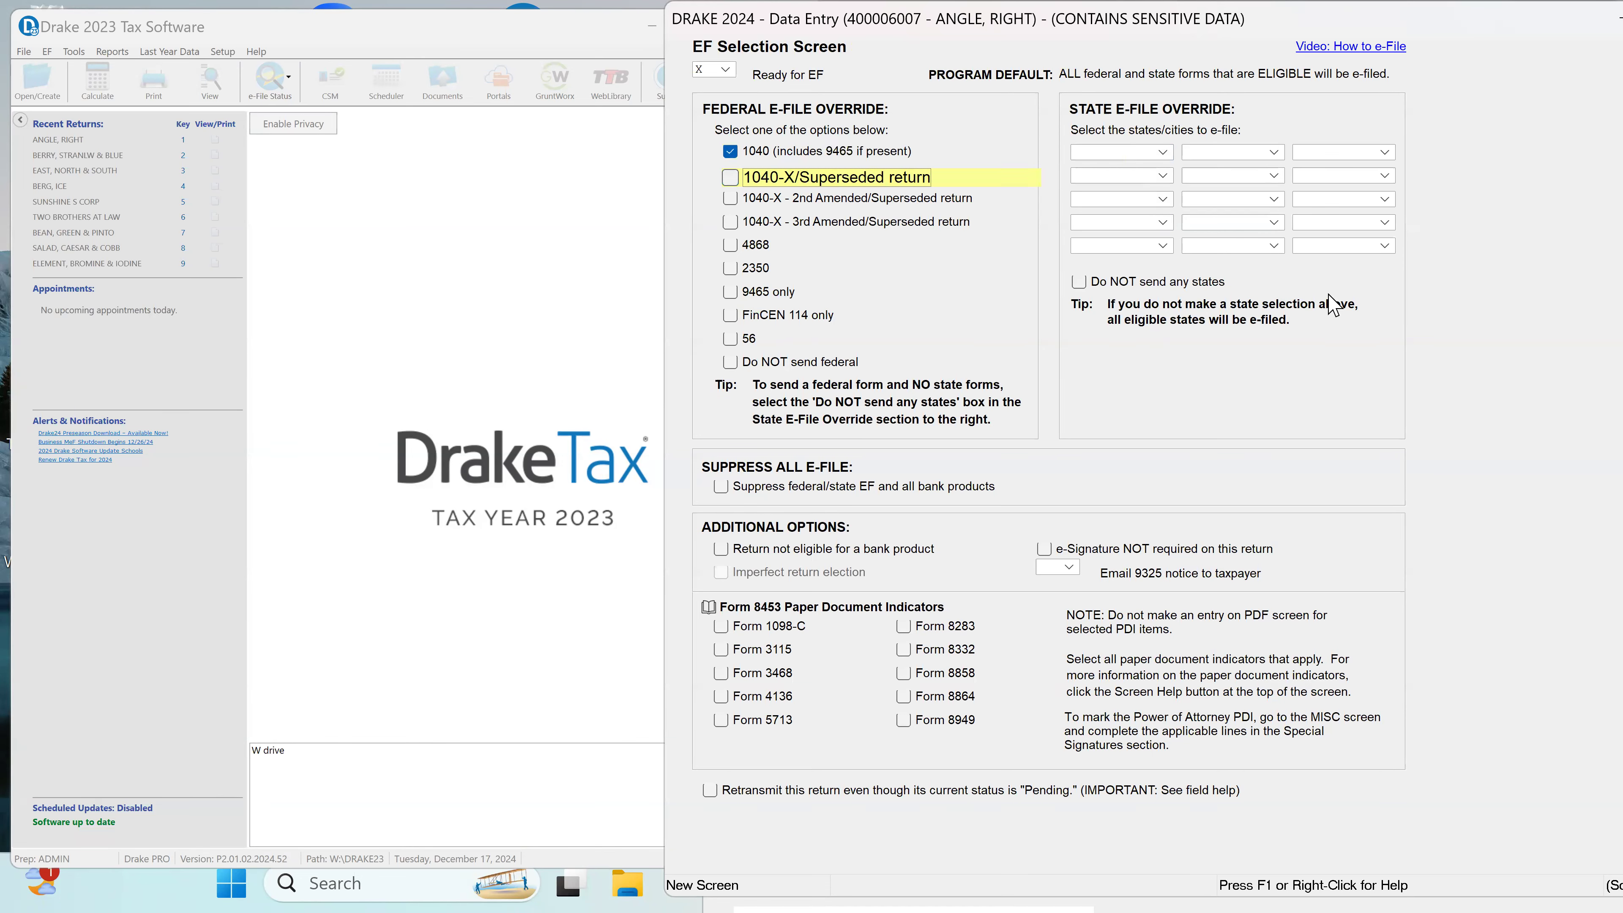
Step: Set the first state e-file override to MA and mark "Do NOT send any states" in the EF selections
{"action": "left_click", "coordinate": [1165, 154]}
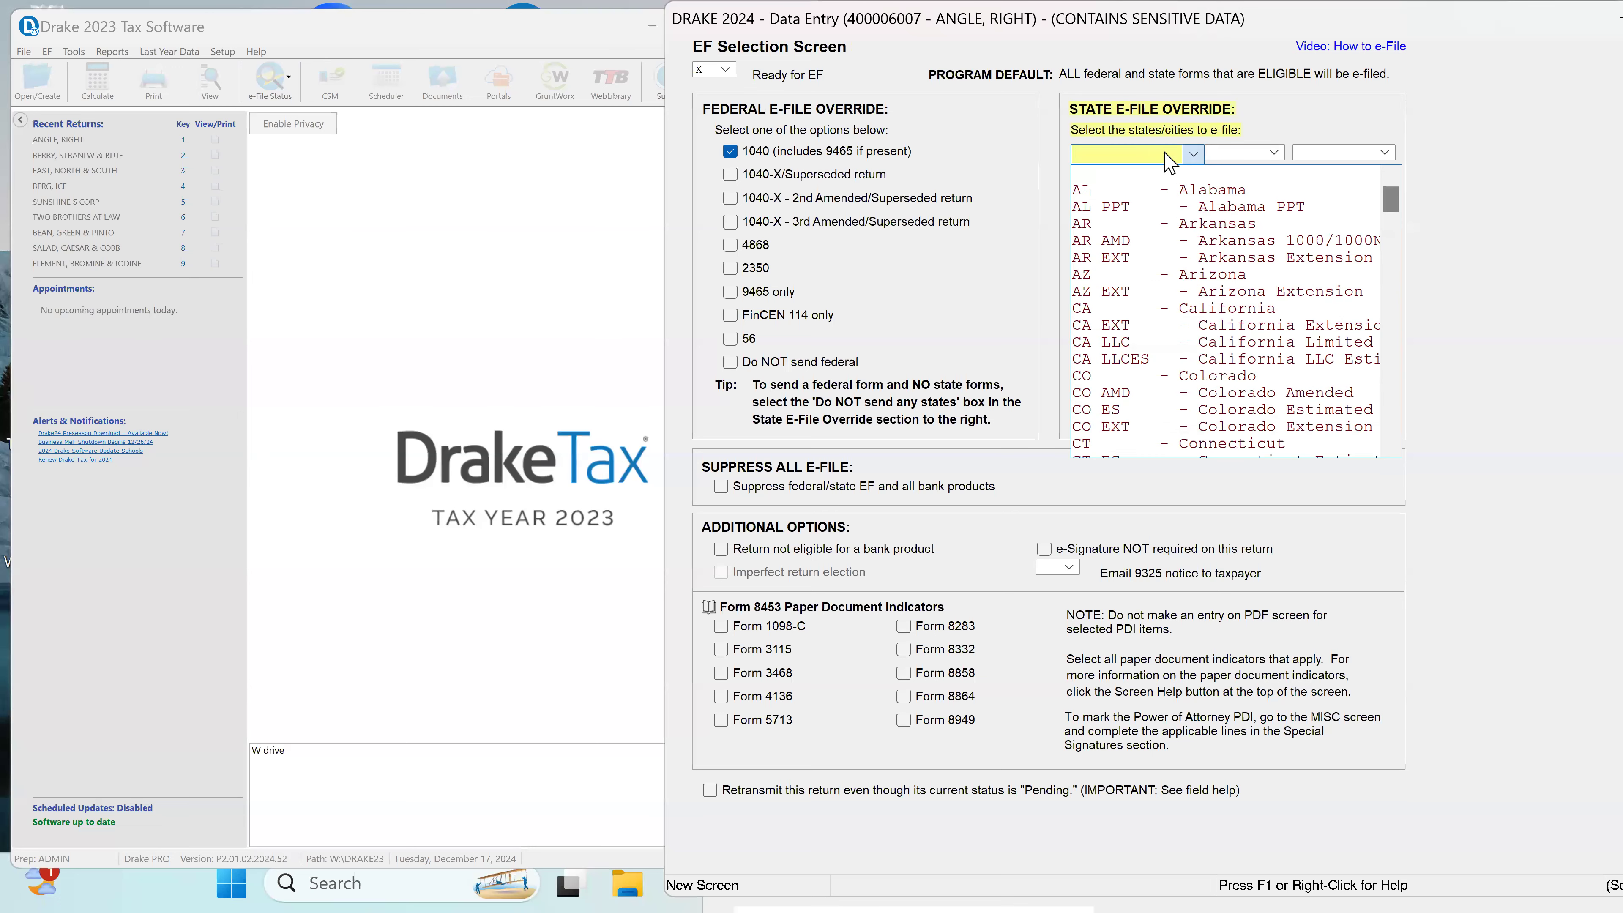
{"action": "type", "text": "MA"}
{"action": "key", "text": "Tab"}
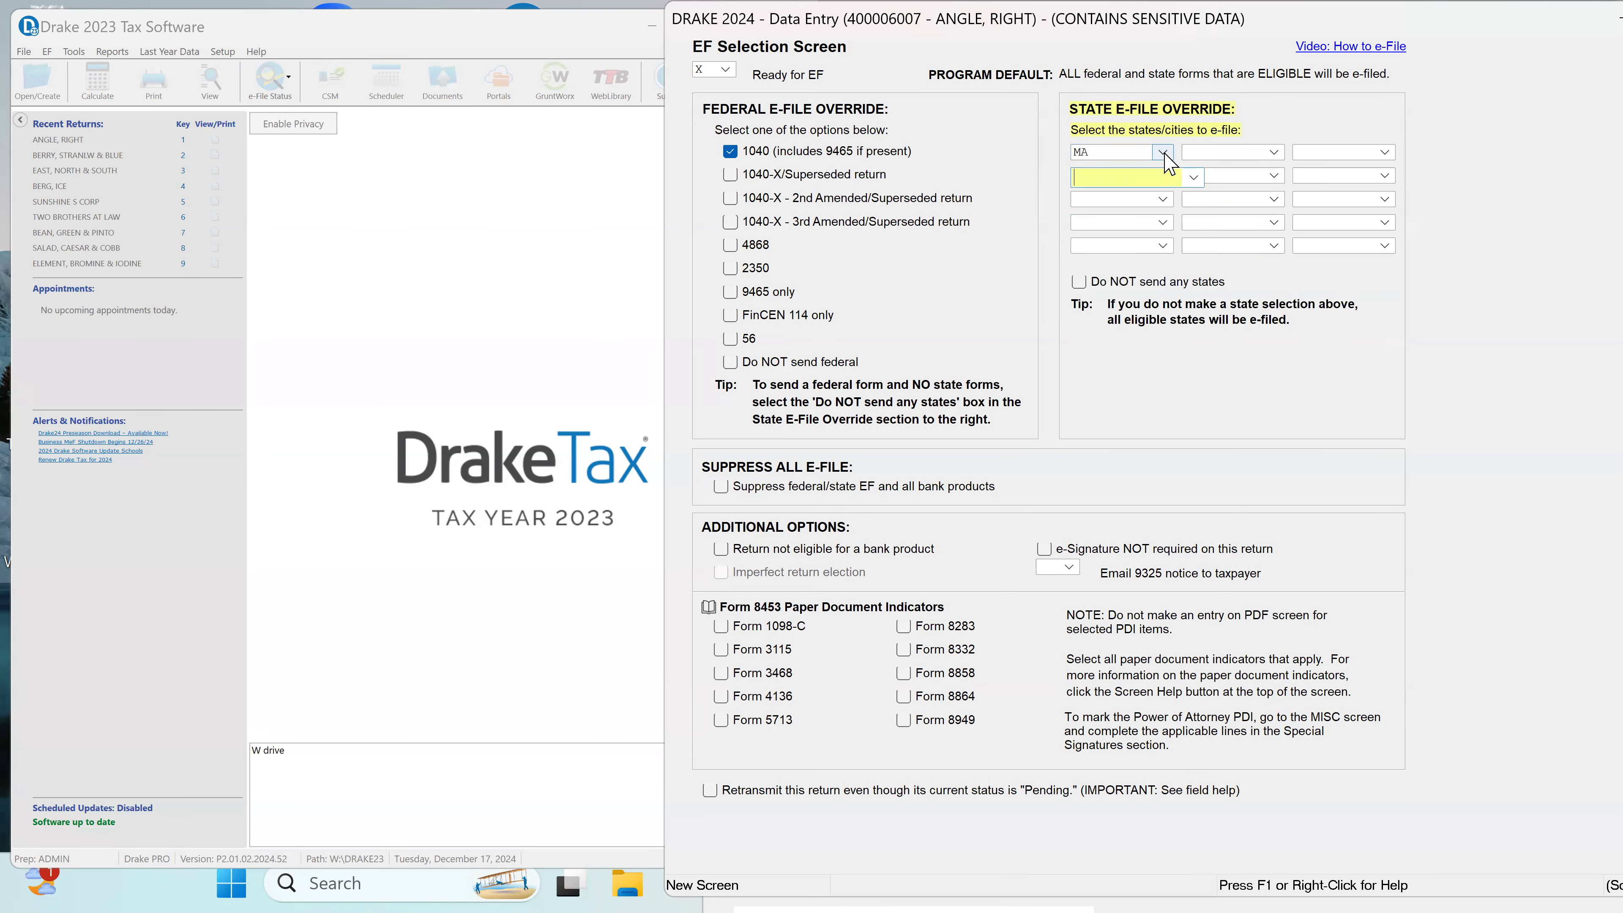
{"action": "left_click", "coordinate": [1079, 282]}
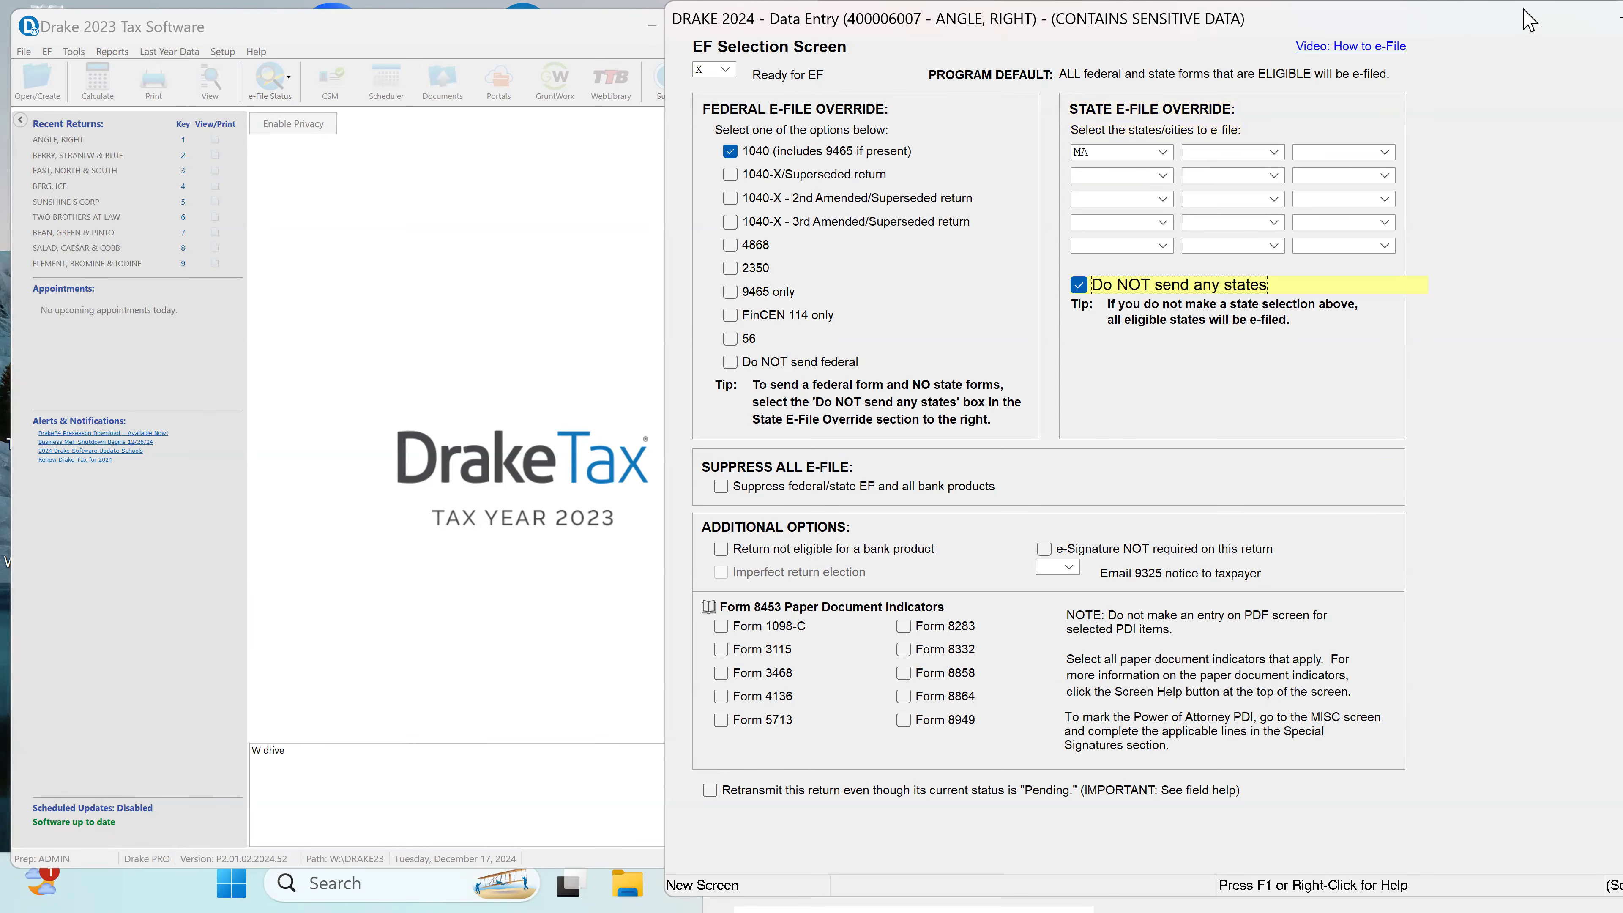
{"action": "left_click_drag", "start_coordinate": [1491, 33], "coordinate": [1218, 46]}
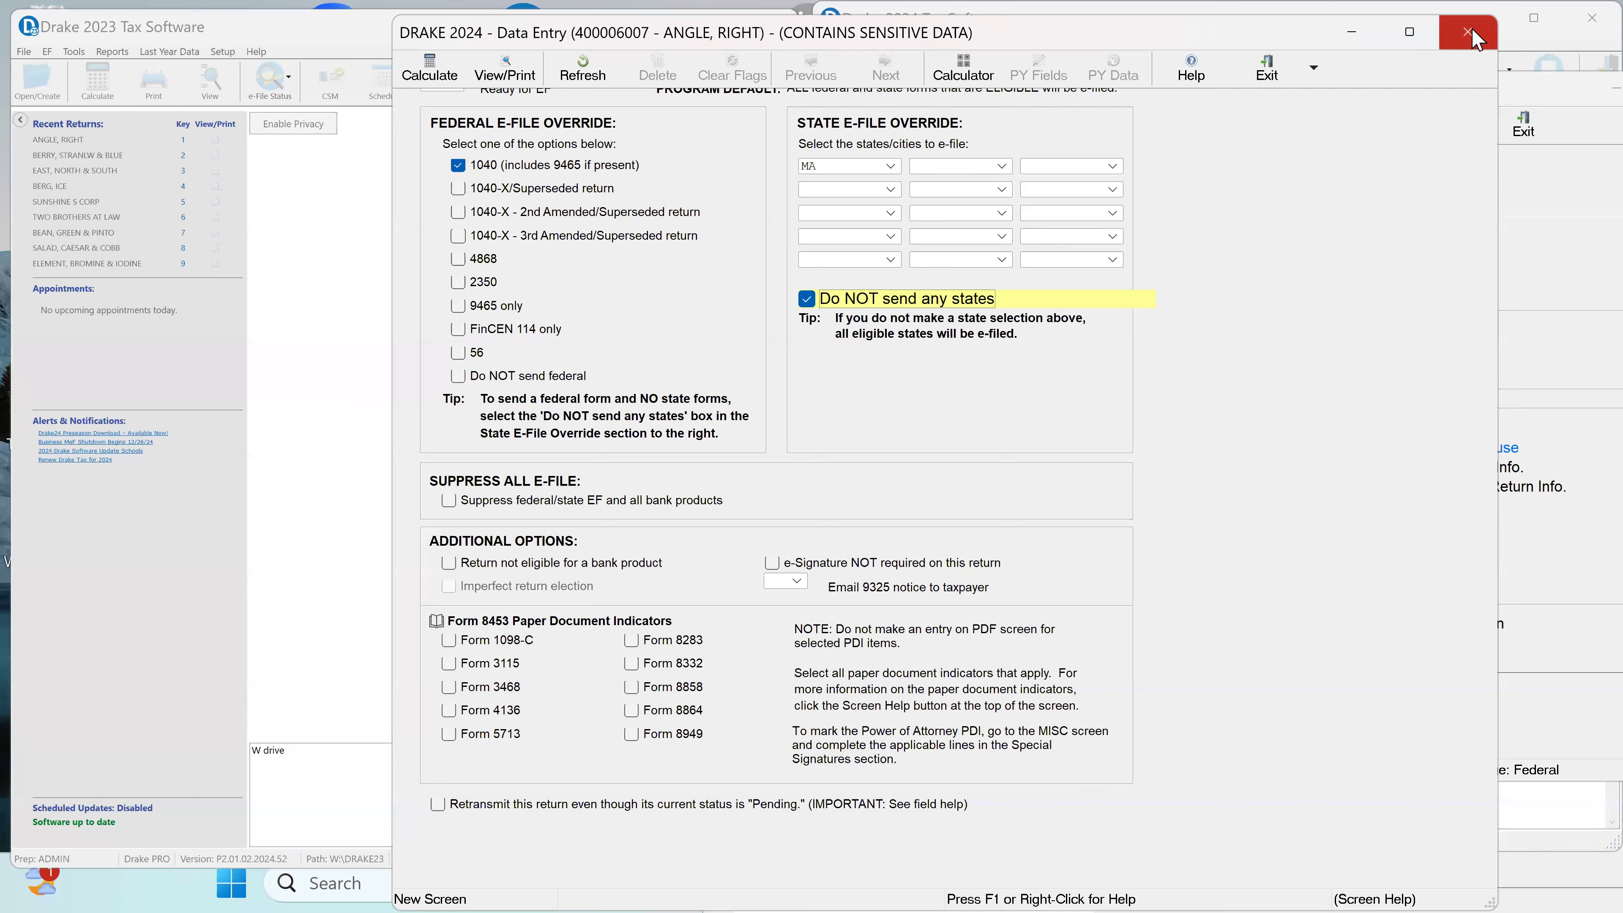
{"action": "left_click", "coordinate": [1468, 32]}
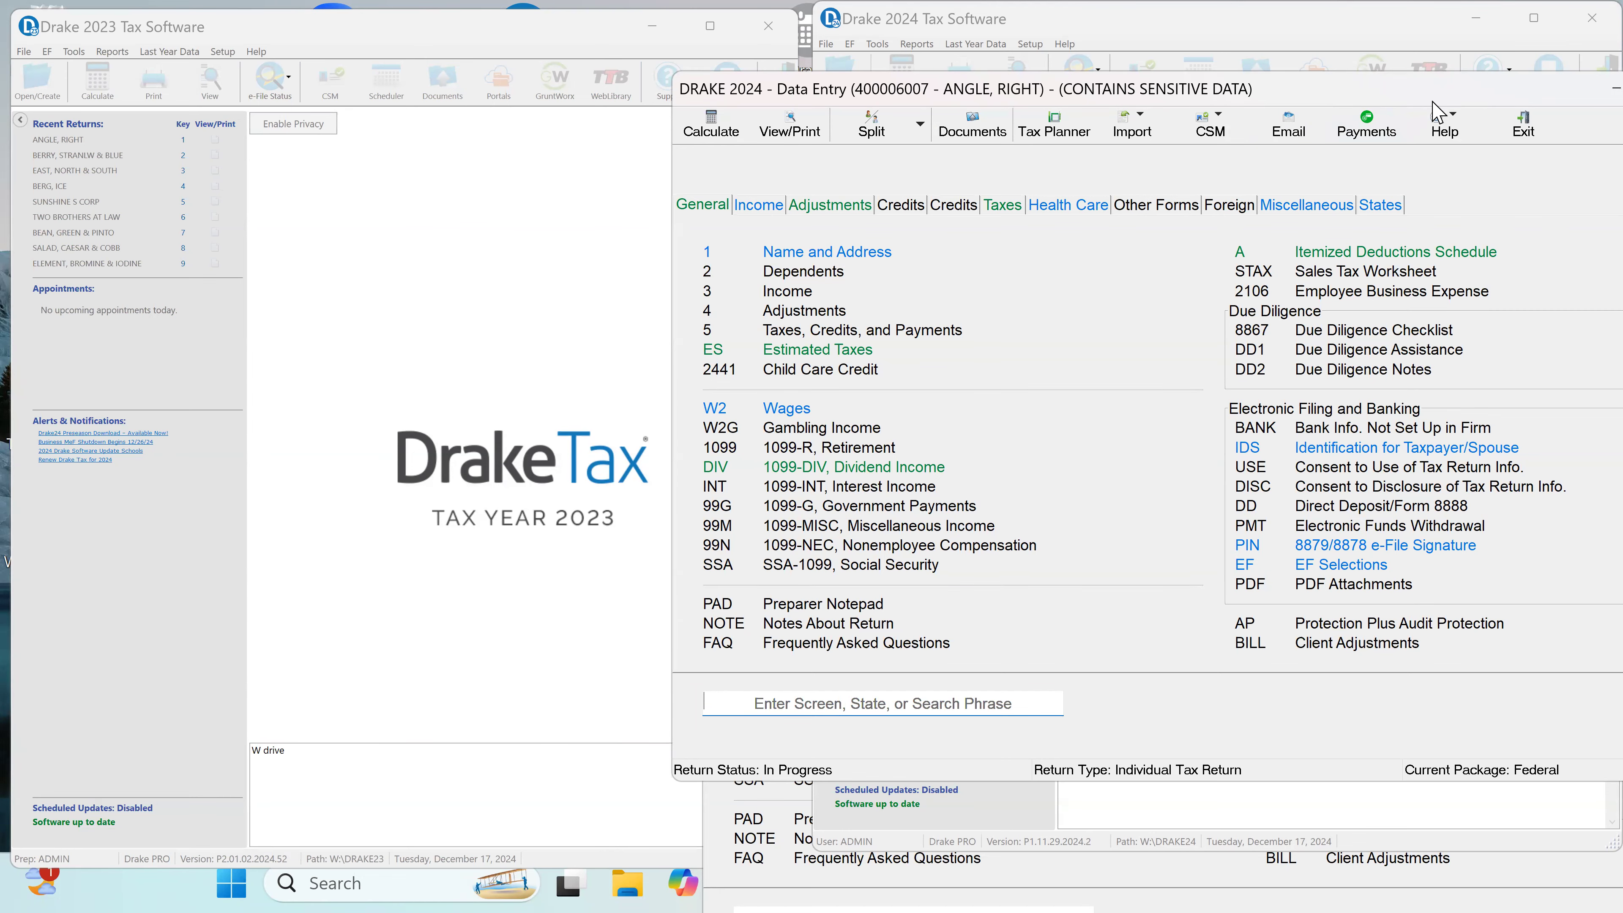
Step: Remove the review flag from the federal overpayment applied from 2023 in Estimated Taxes, and go through the quarterly payment fields
{"action": "left_click_drag", "start_coordinate": [1432, 101], "coordinate": [1231, 112]}
{"action": "left_click", "coordinate": [1476, 100]}
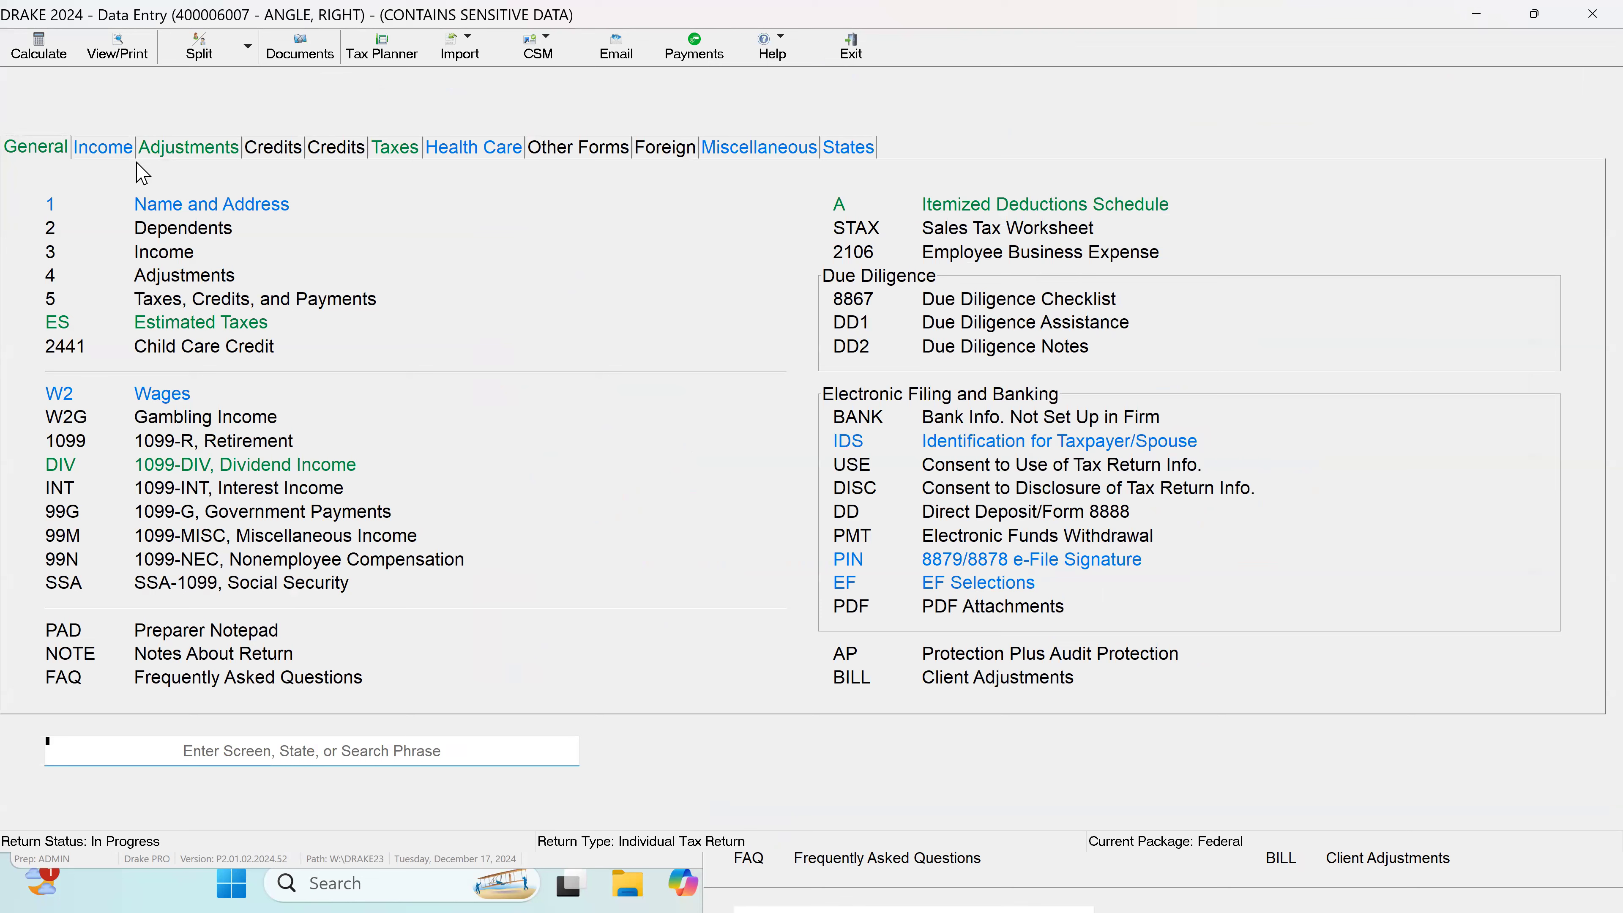
{"action": "left_click", "coordinate": [217, 333]}
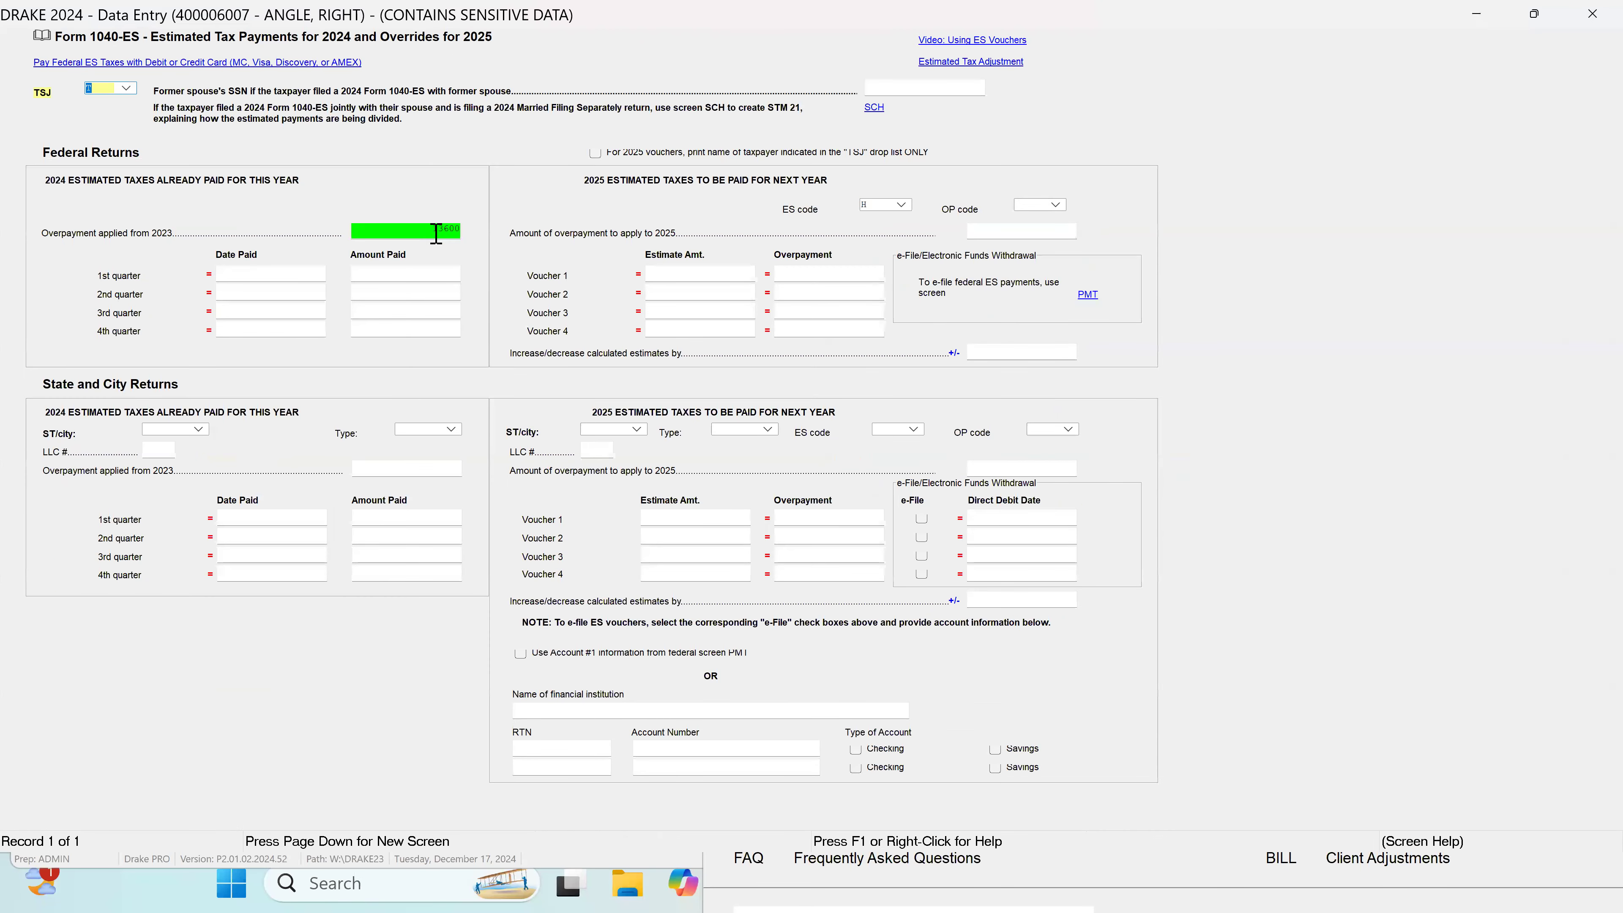
{"action": "left_click", "coordinate": [424, 231]}
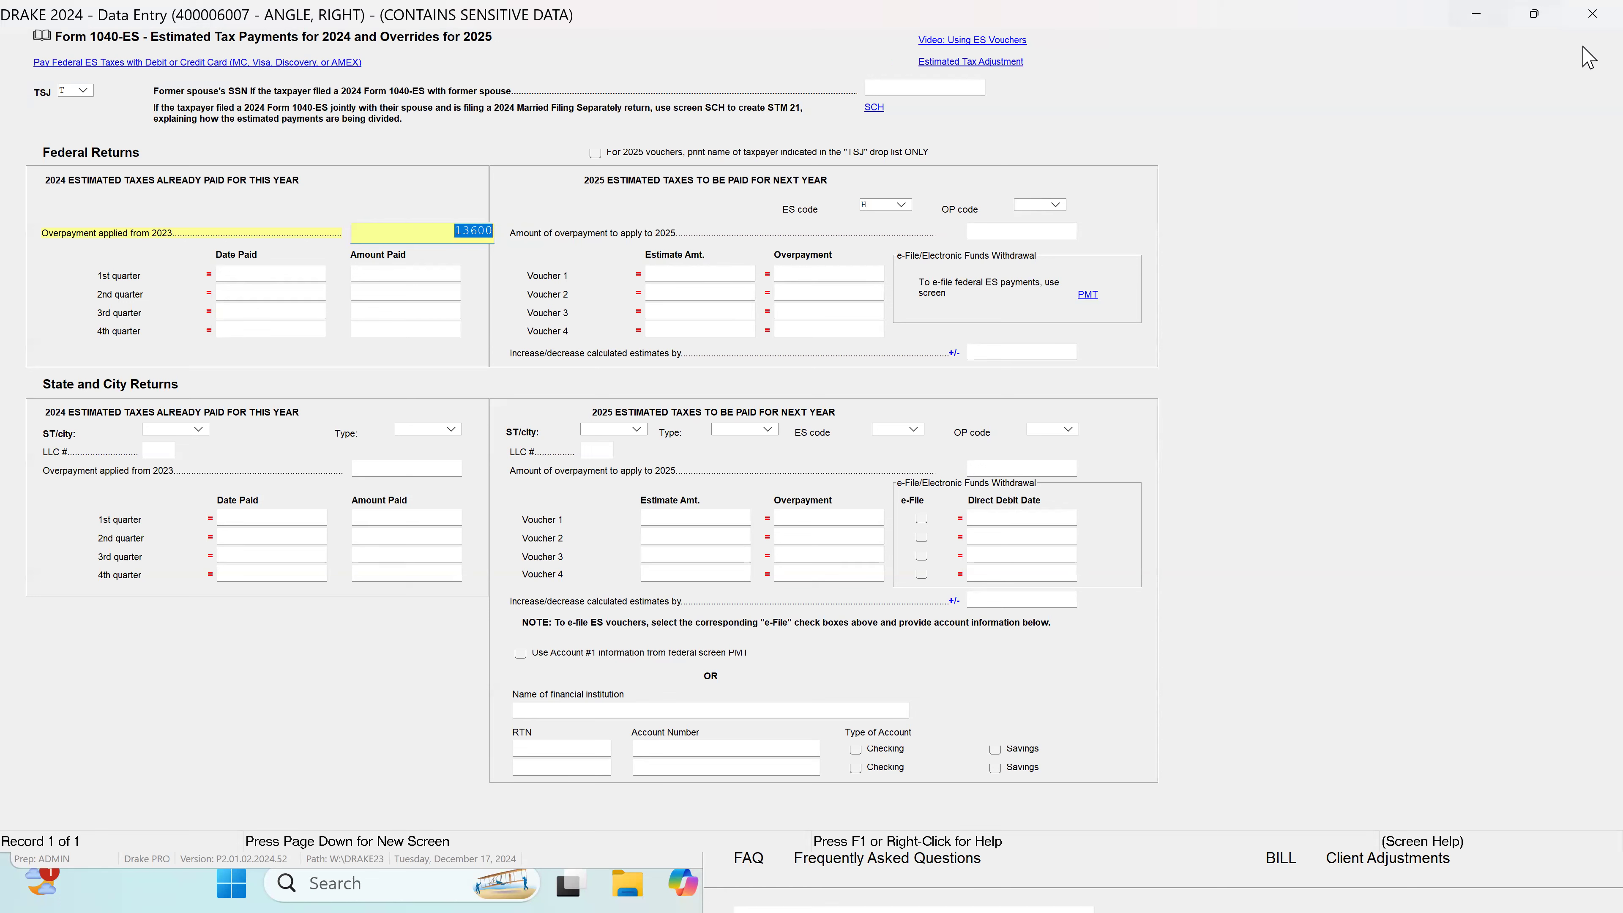
{"action": "left_click", "coordinate": [391, 273]}
{"action": "left_click", "coordinate": [320, 296]}
{"action": "left_click", "coordinate": [385, 294]}
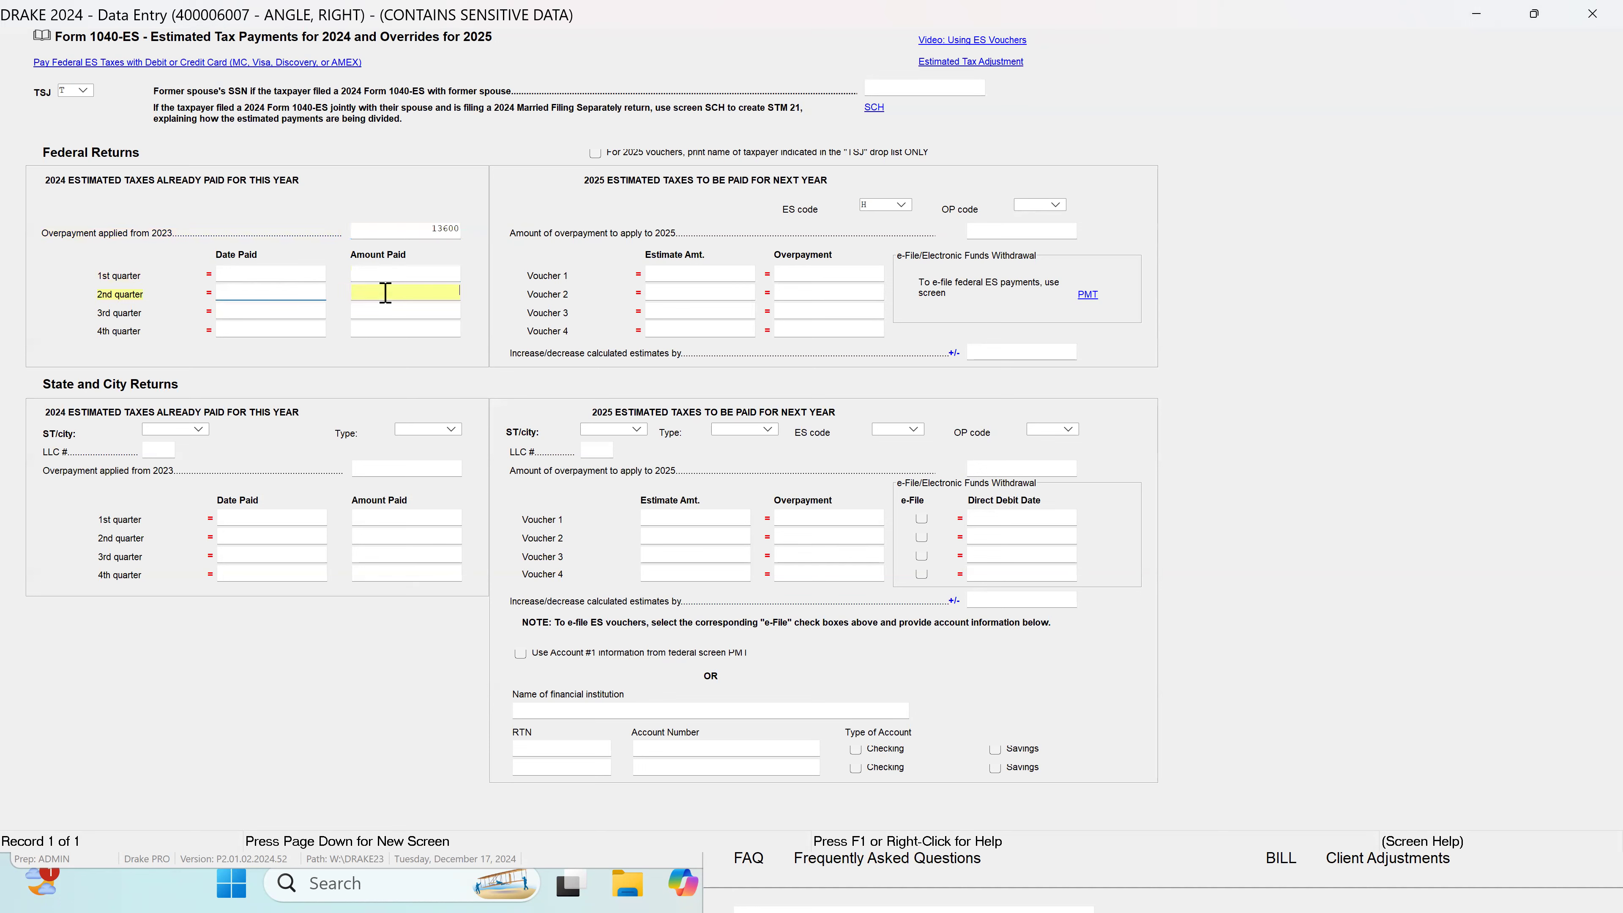
{"action": "left_click", "coordinate": [405, 315]}
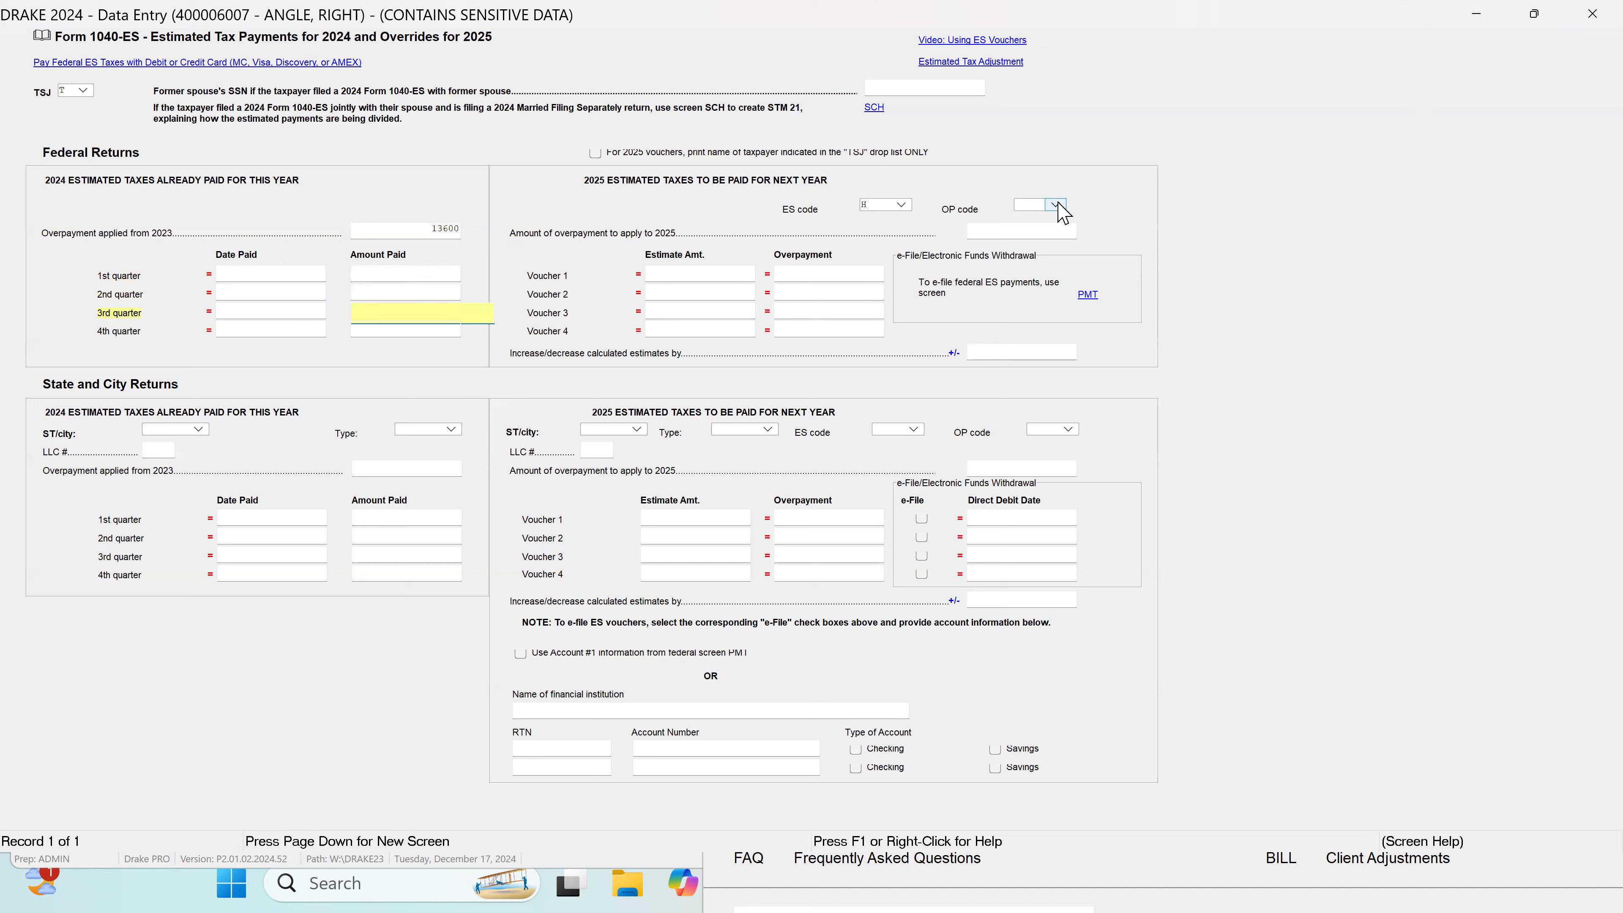
Step: Set the federal 2025 estimate's OP code to A, applying the overpayment to vouchers in order until used up
{"action": "left_click", "coordinate": [1056, 206]}
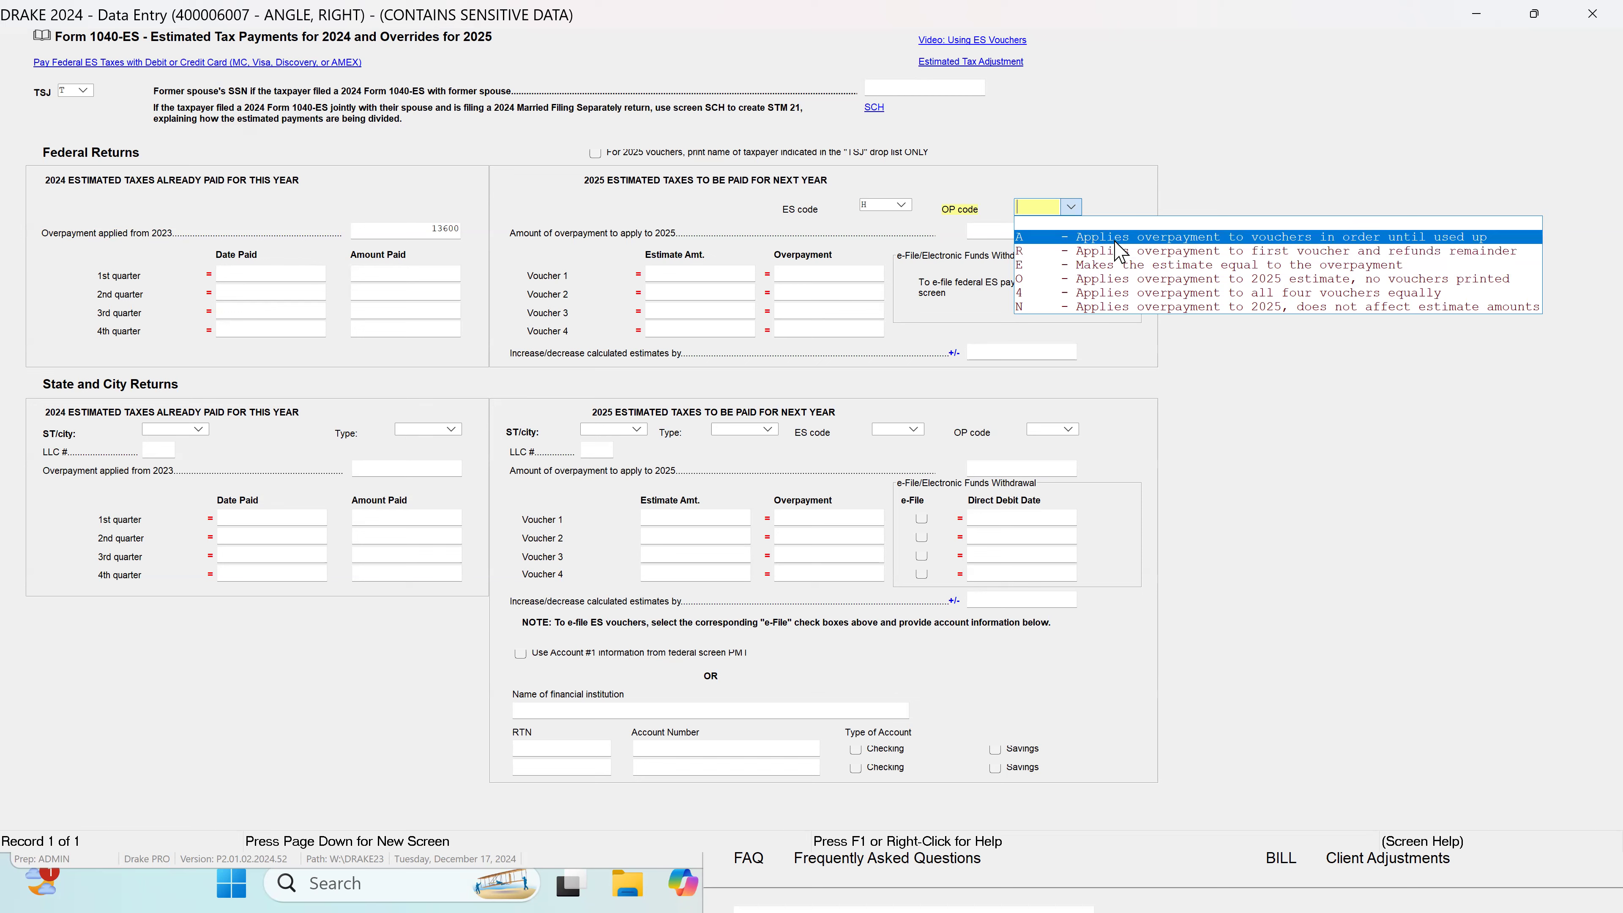
{"action": "left_click", "coordinate": [1116, 238]}
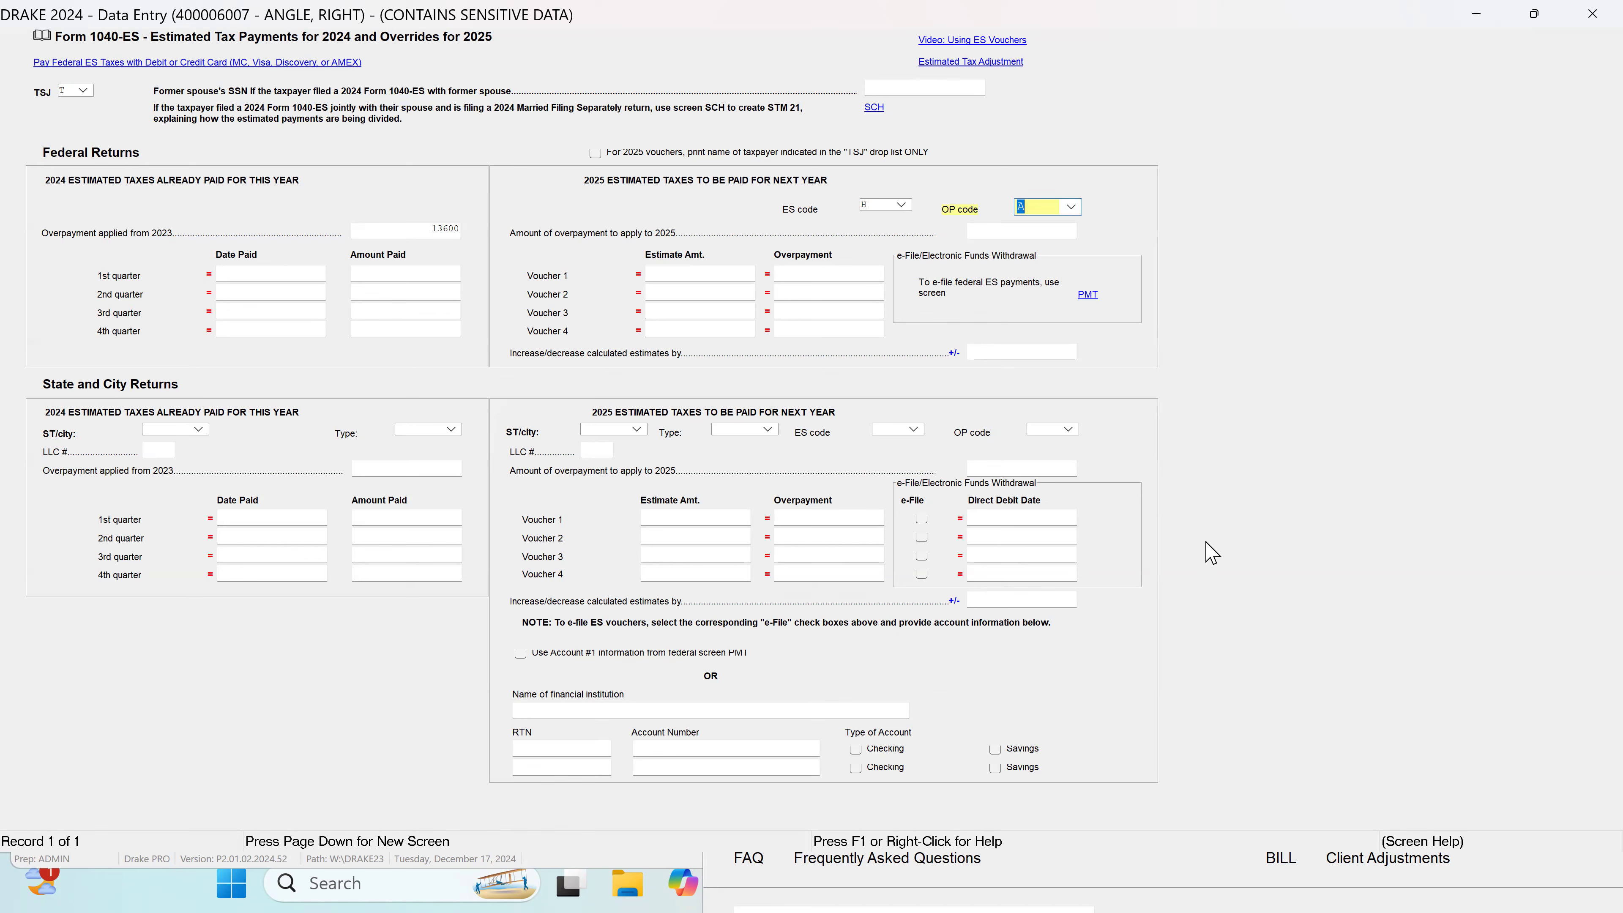
{"action": "left_click", "coordinate": [1590, 14]}
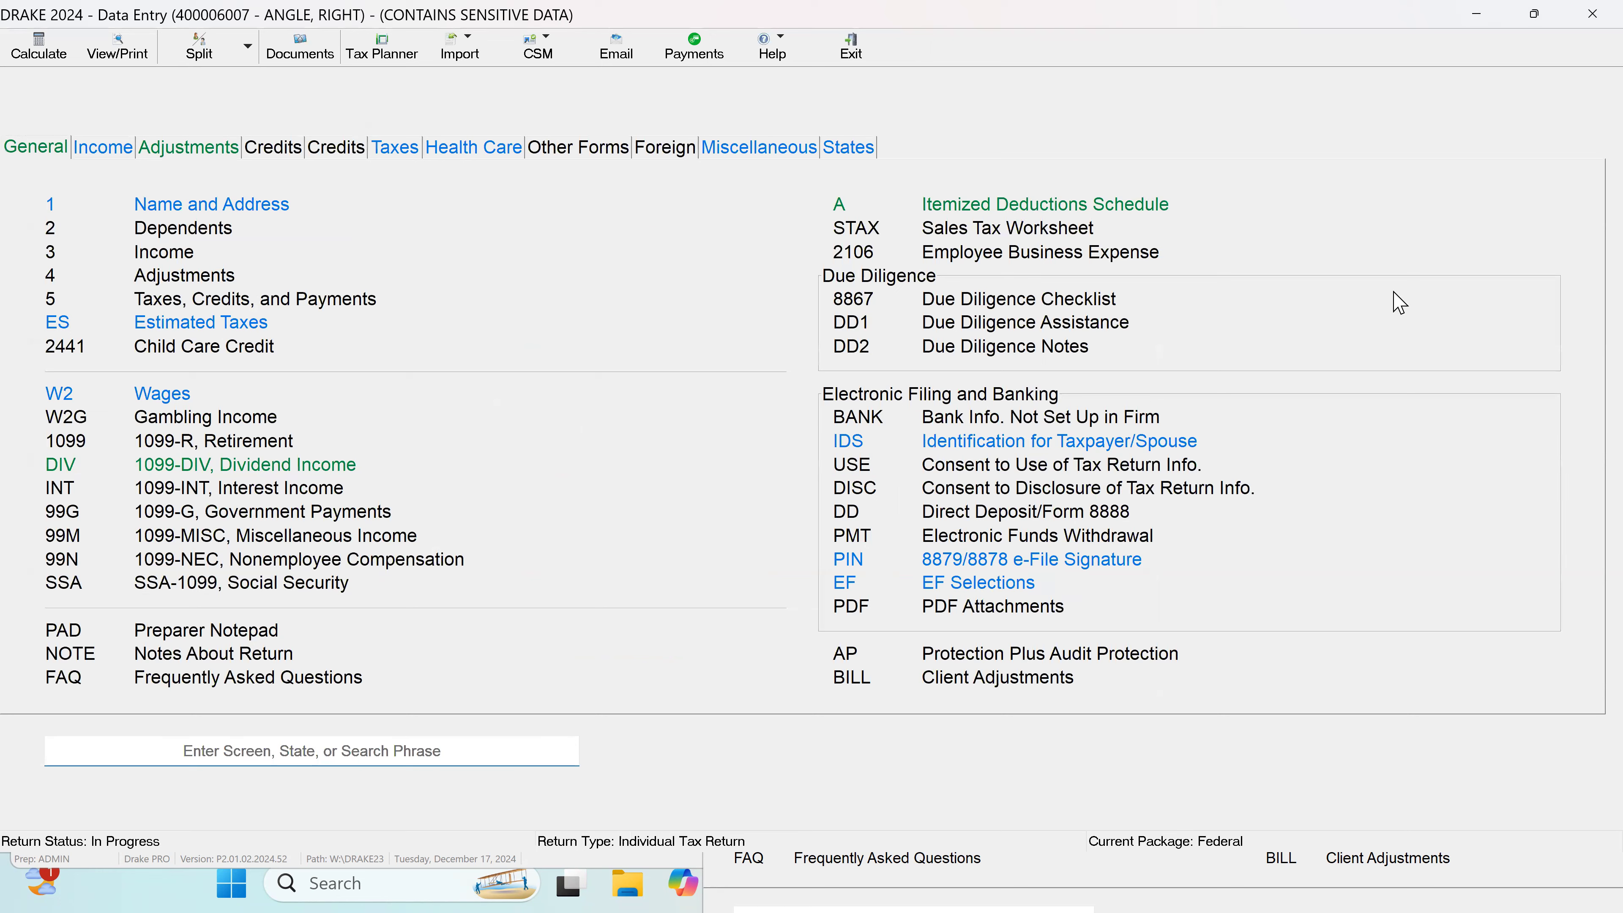
Step: Review the employer and employee details carried over to the W-2 wages screen
{"action": "left_click", "coordinate": [154, 406]}
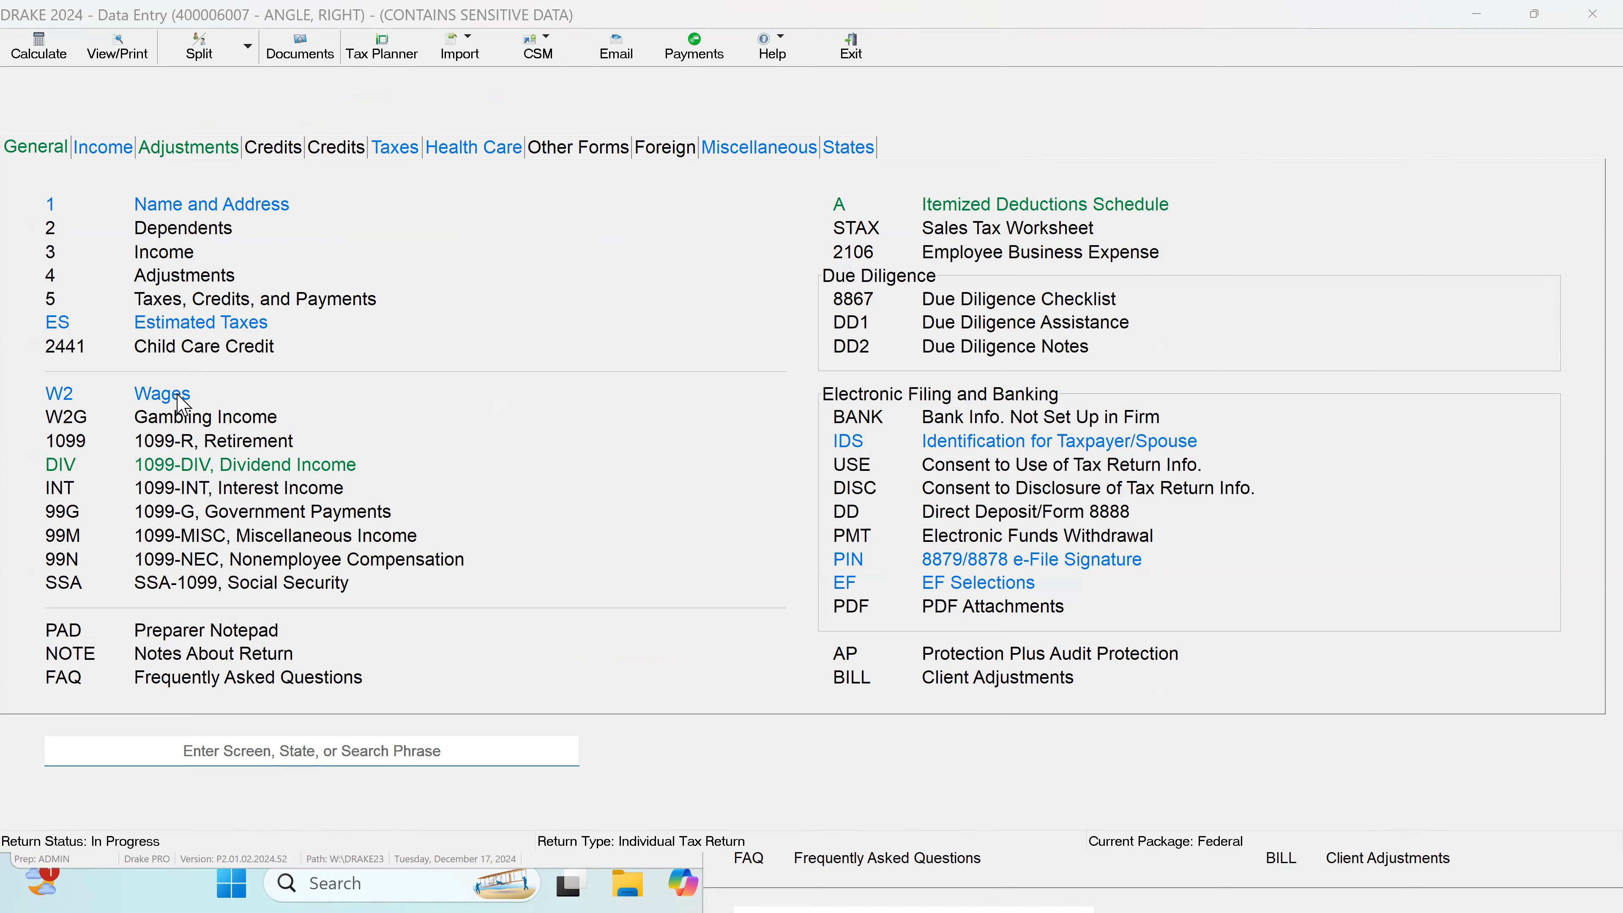
{"action": "left_click", "coordinate": [1535, 14]}
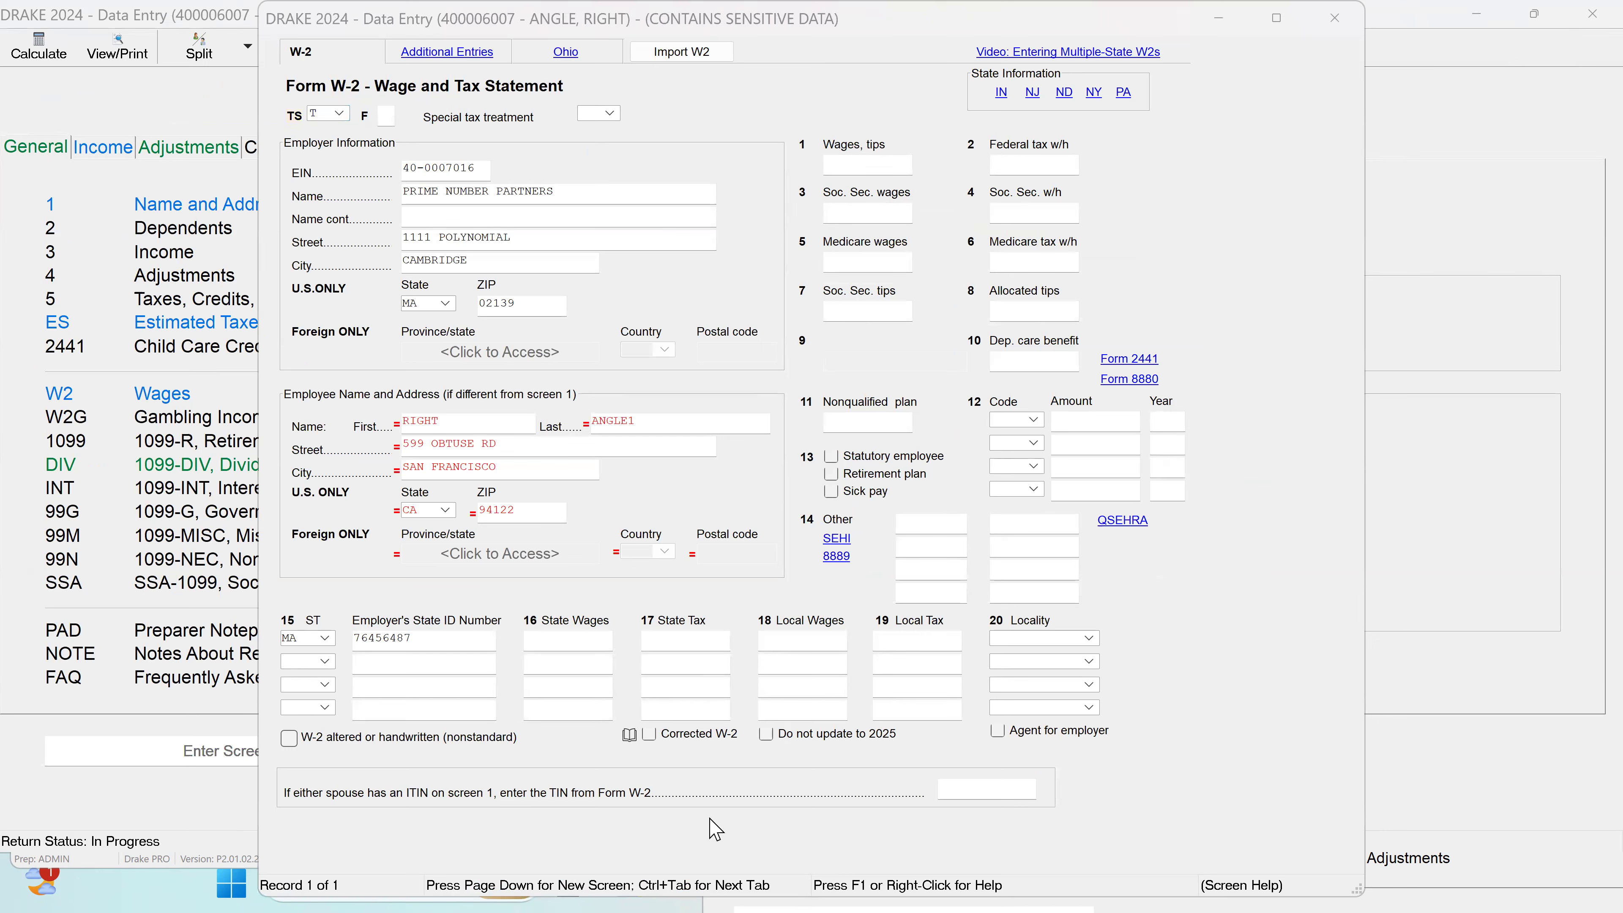
{"action": "left_click", "coordinate": [1336, 19]}
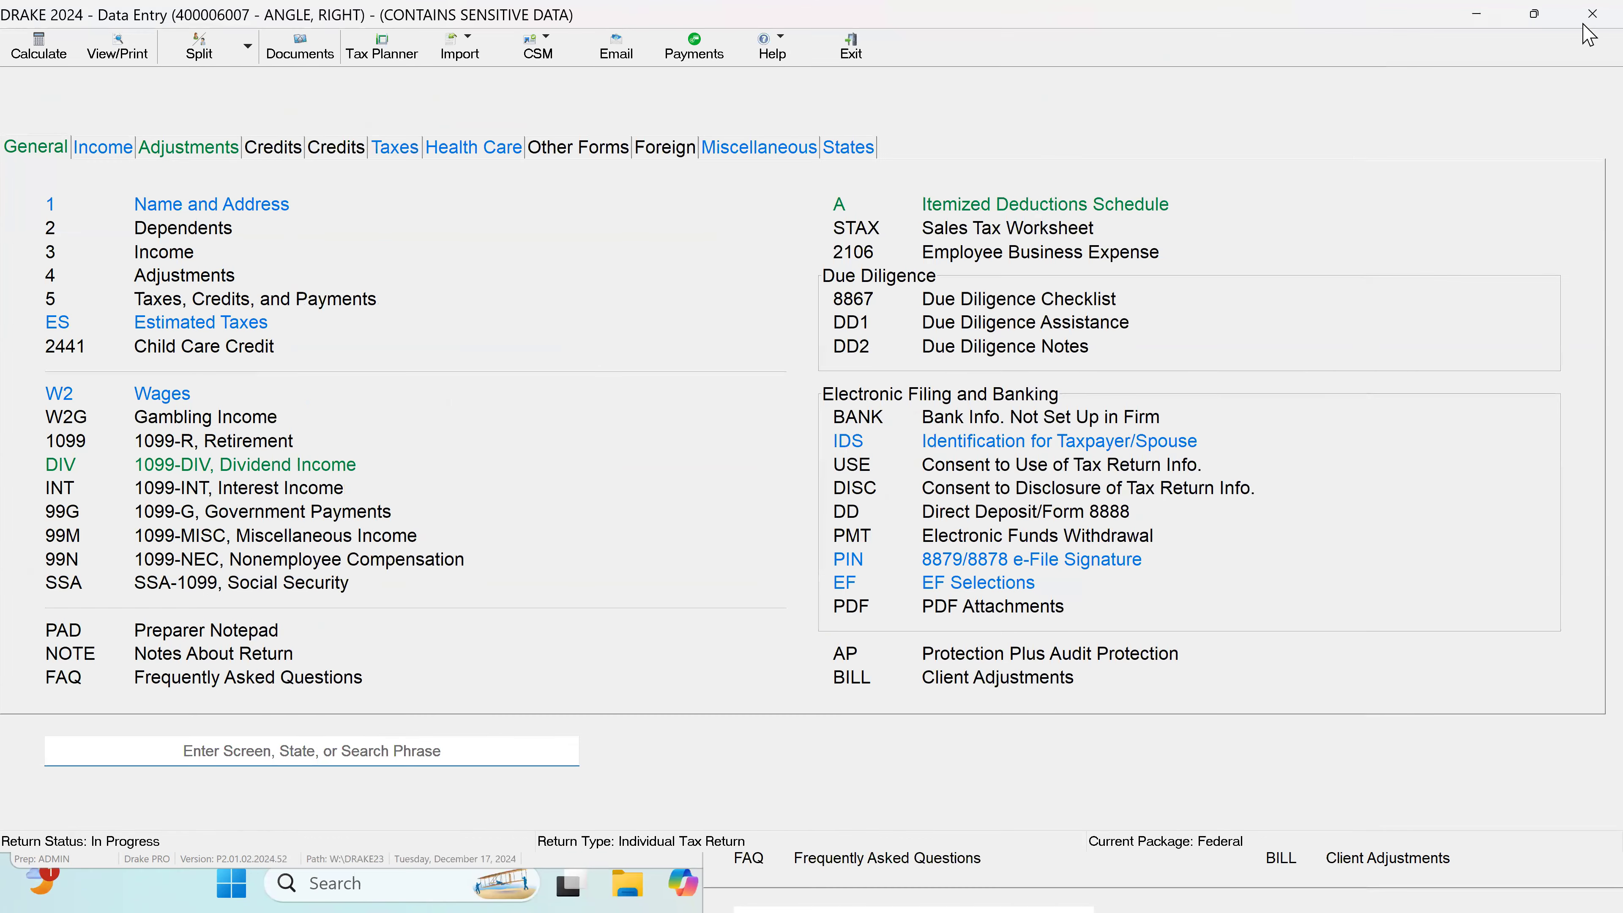
Step: Reduce the 2024 data entry window and bring the client's 2023 data entry window to the front
{"action": "left_click", "coordinate": [1544, 17]}
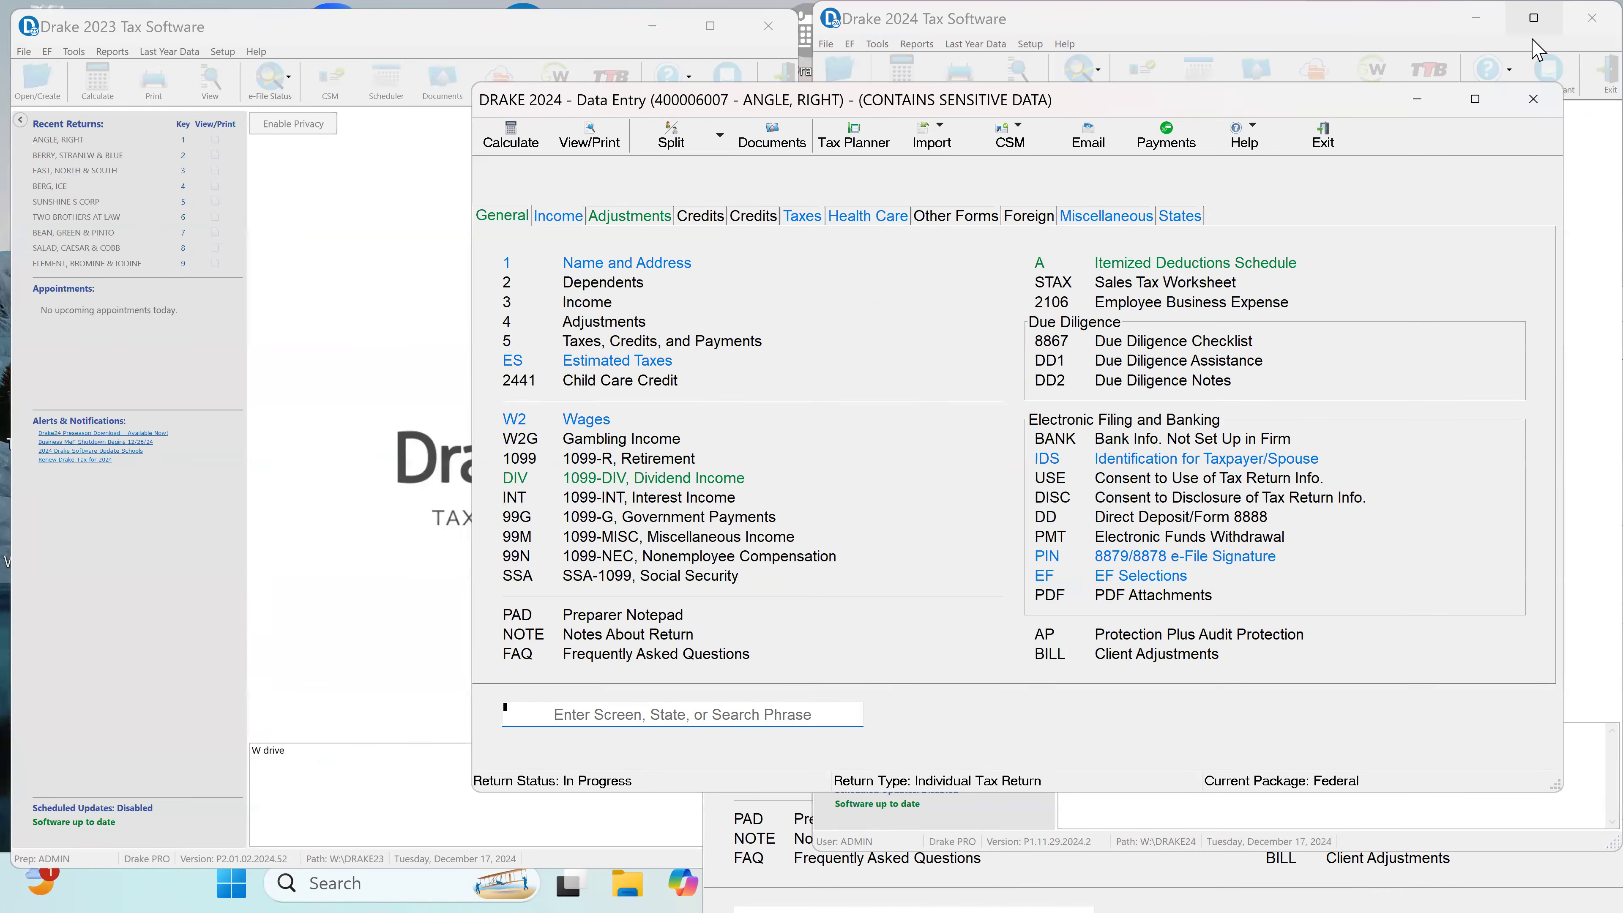
{"action": "left_click", "coordinate": [236, 304]}
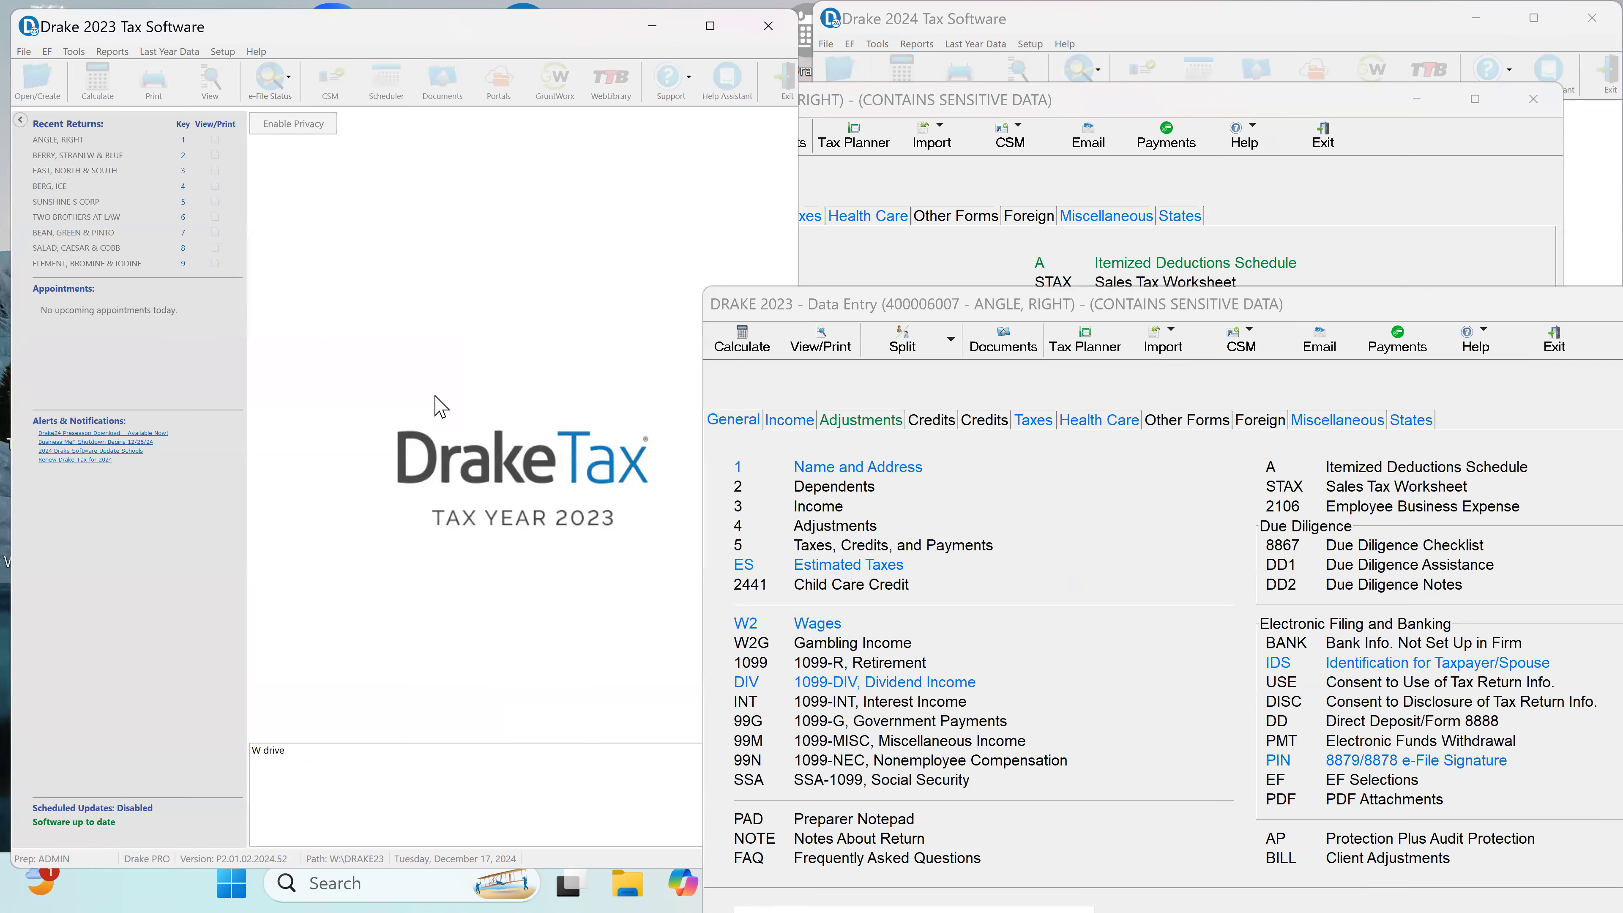
{"action": "left_click", "coordinate": [953, 299]}
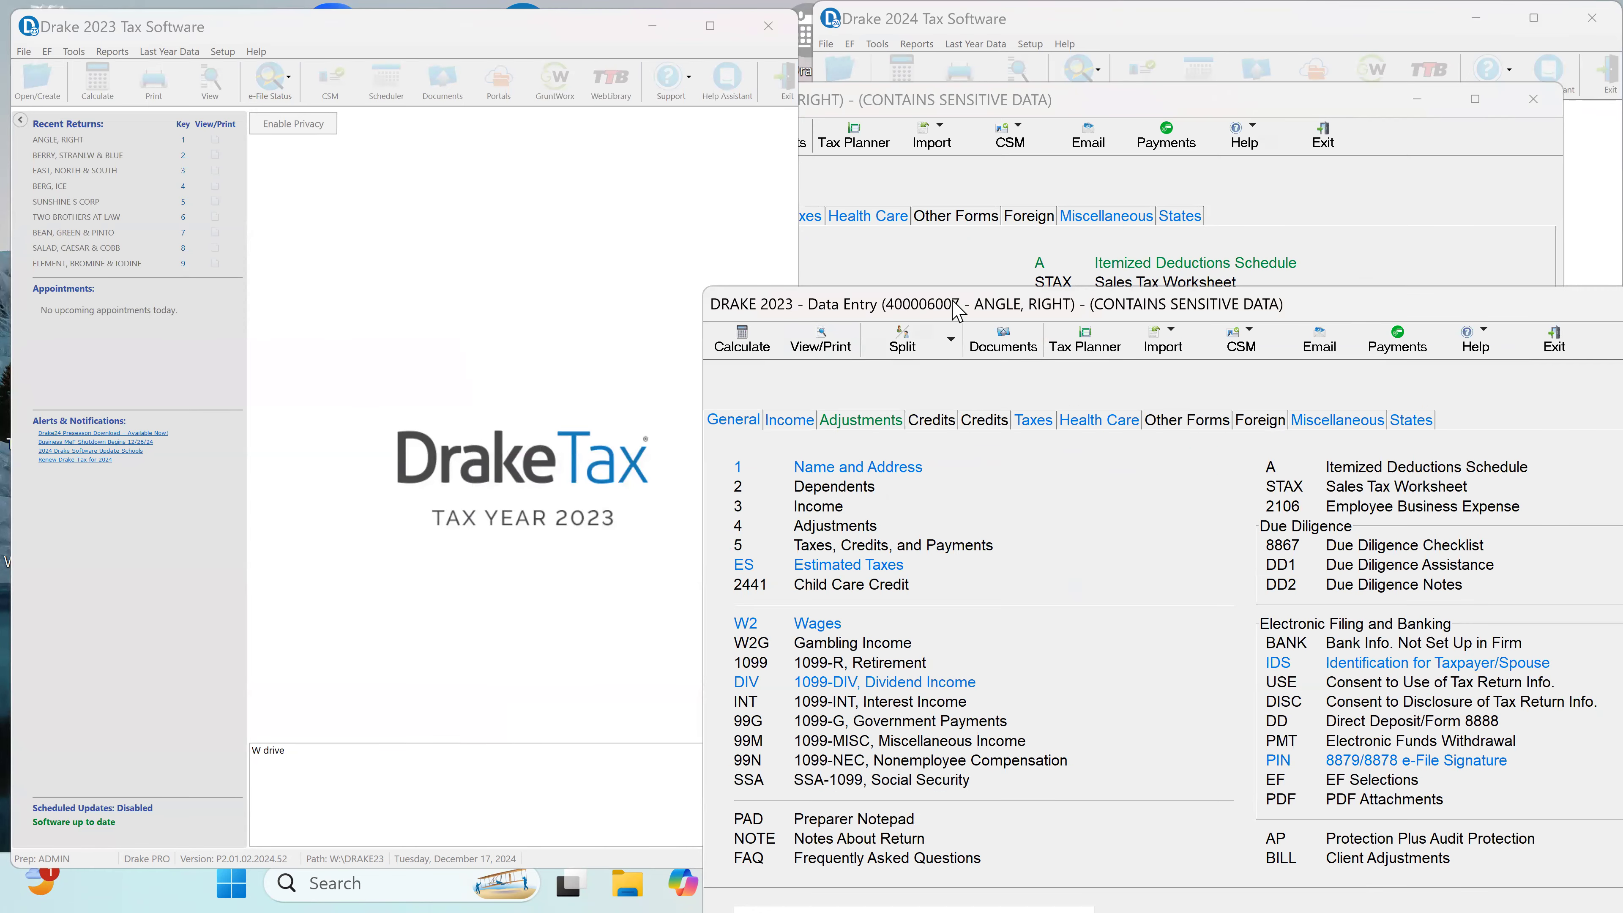
Step: Maximize Drake 2023, review the wages and withholding on the client's 2023 W-2, and close the 2023 return
{"action": "left_click_drag", "start_coordinate": [953, 304], "coordinate": [1089, 63]}
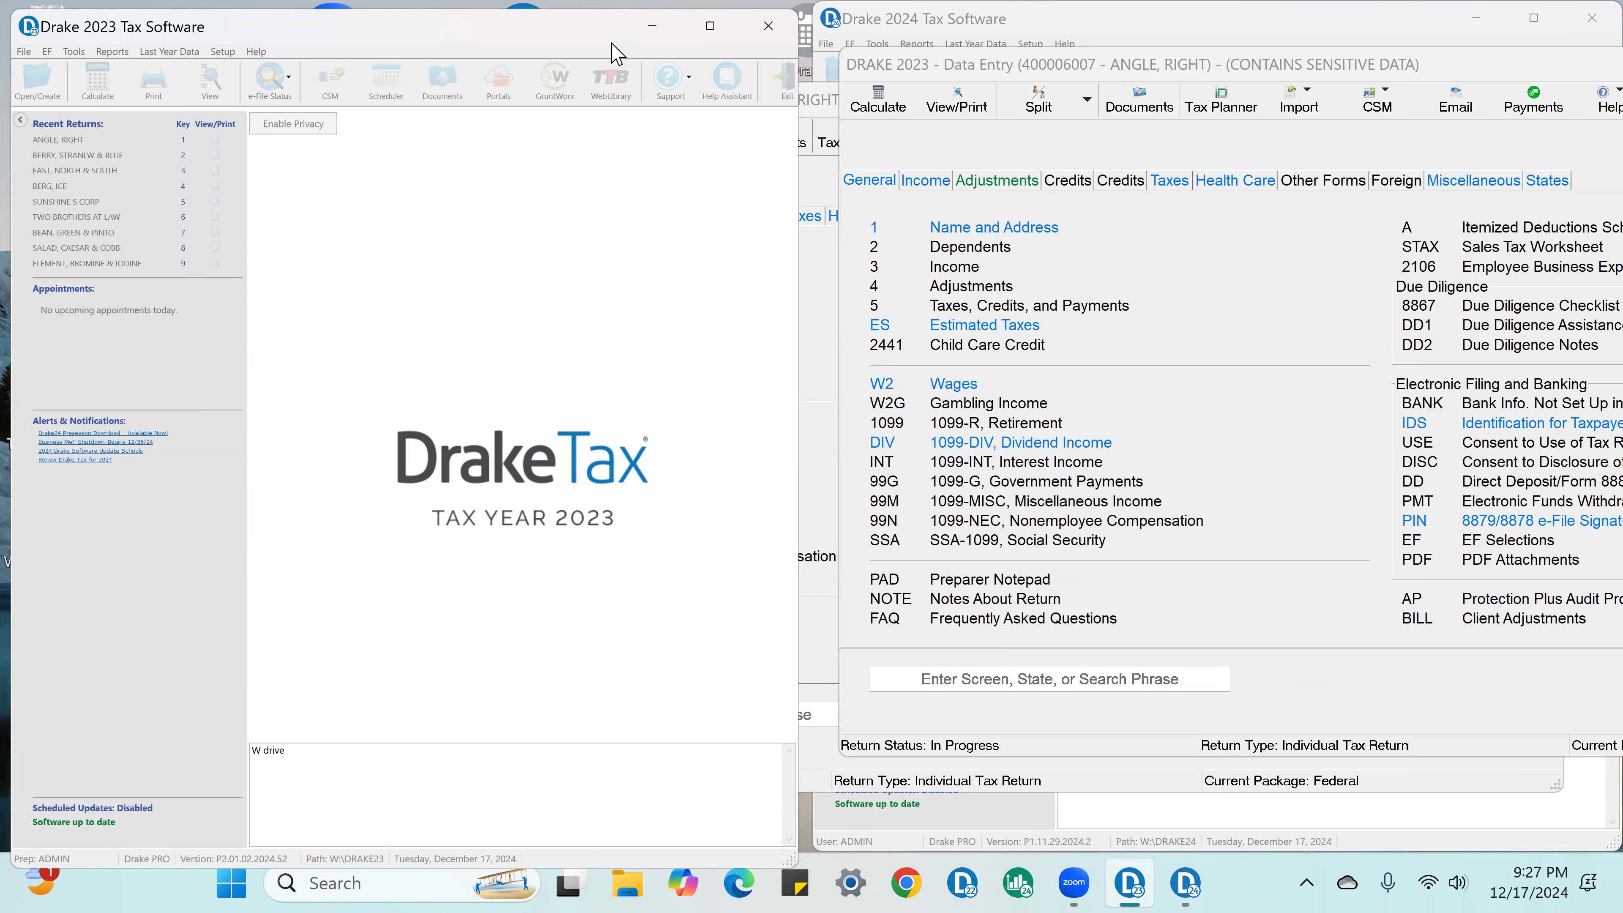
{"action": "left_click", "coordinate": [711, 27]}
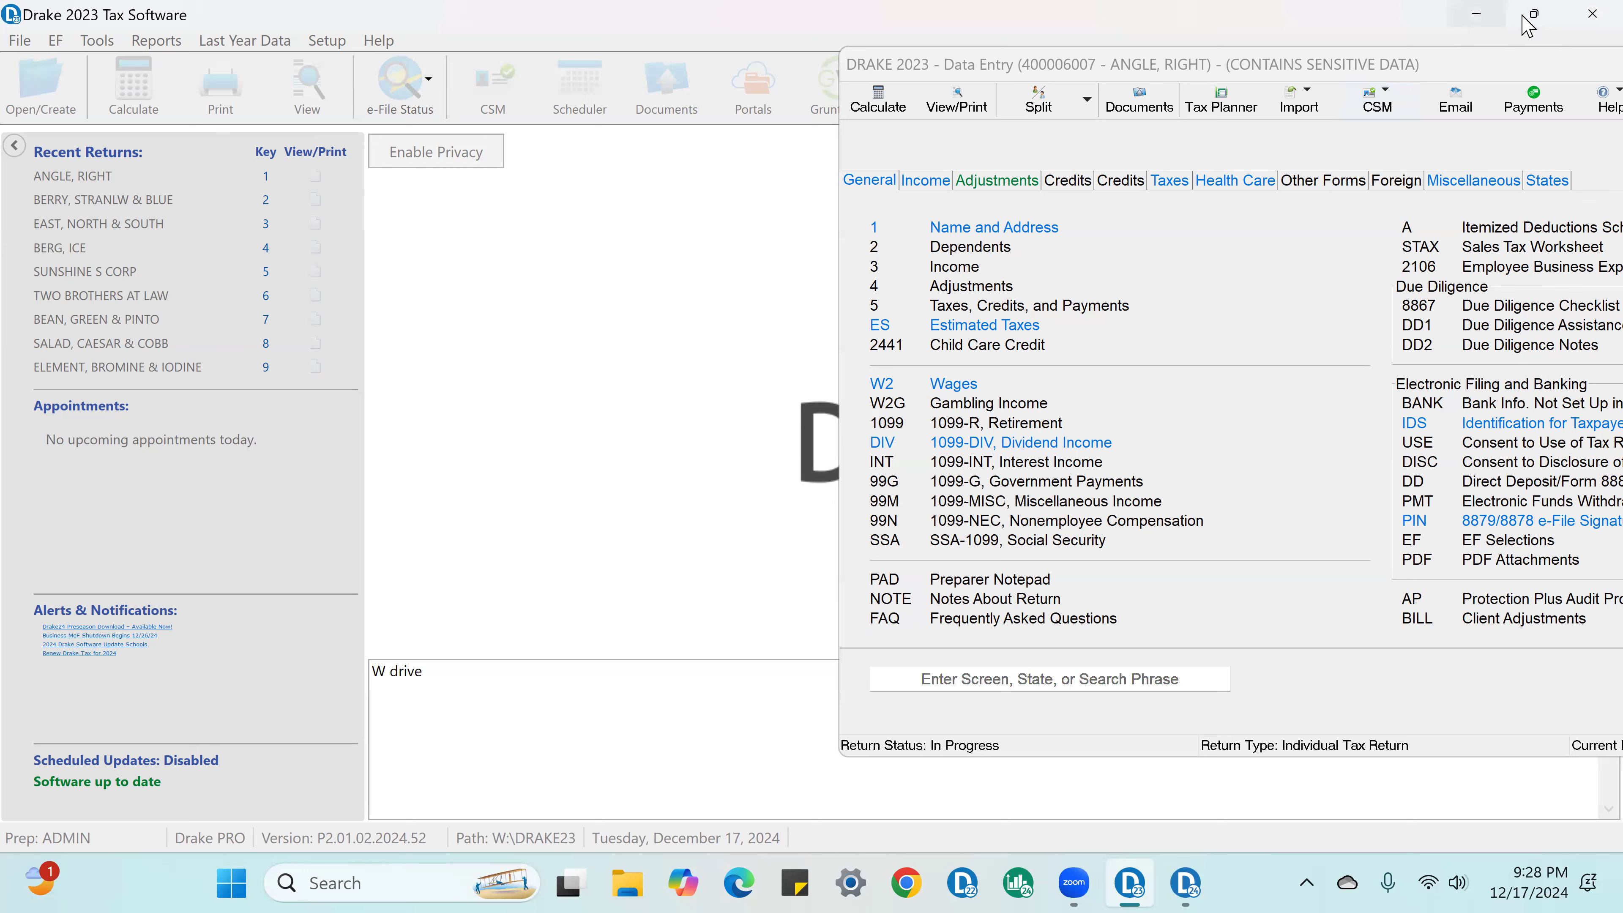
{"action": "mouse_move", "coordinate": [1531, 16]}
{"action": "left_click_drag", "start_coordinate": [1183, 78], "coordinate": [394, 126]}
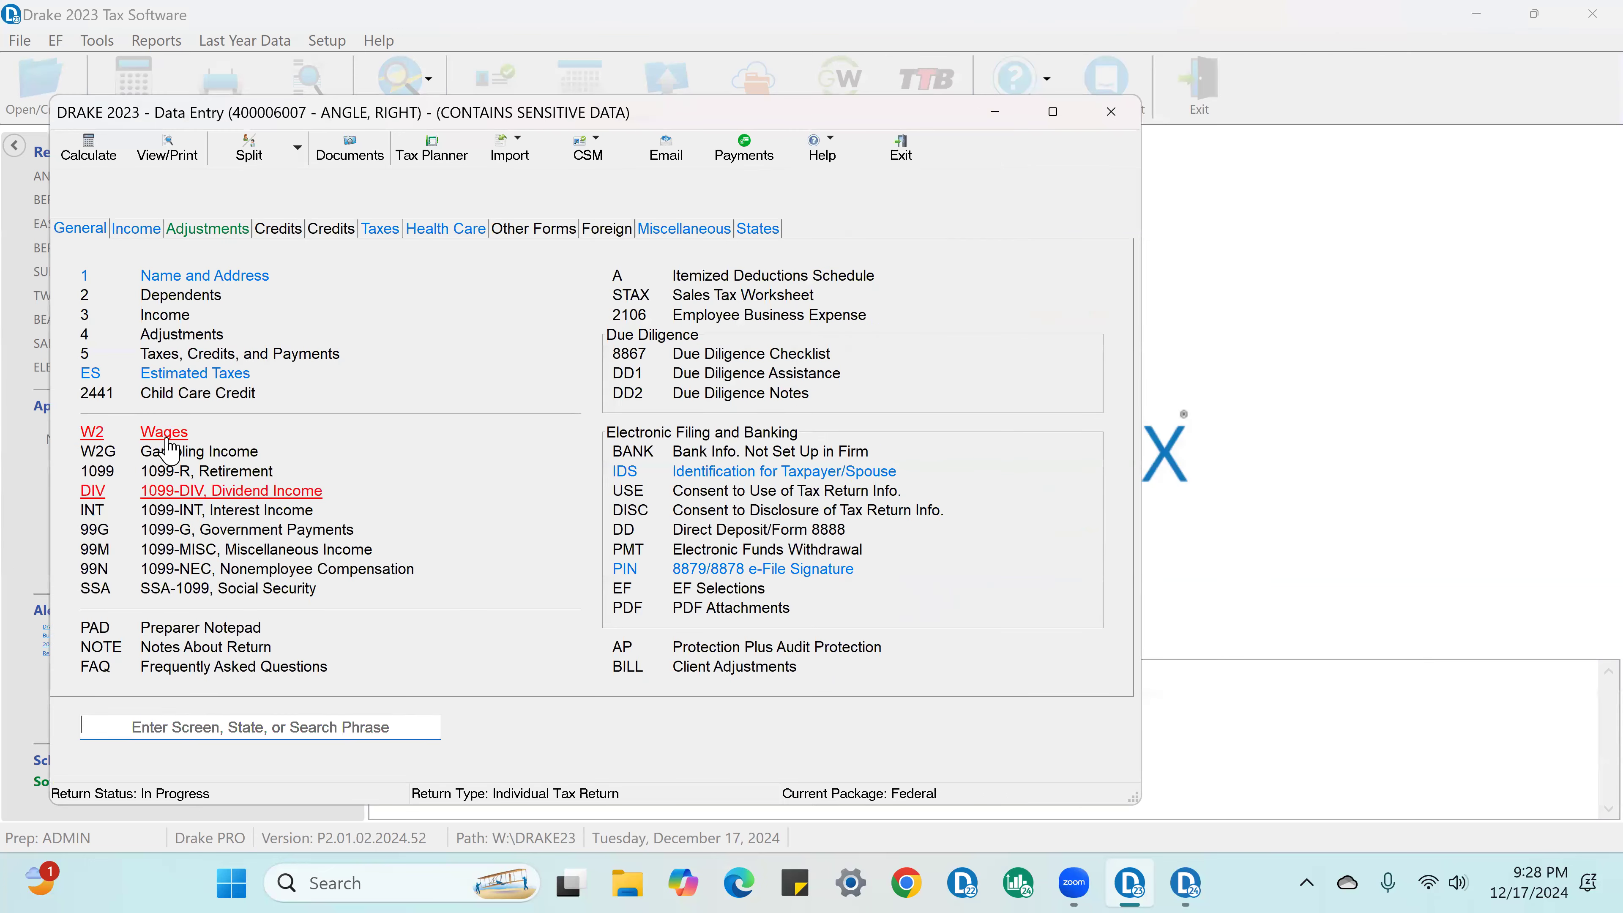
{"action": "left_click", "coordinate": [165, 433]}
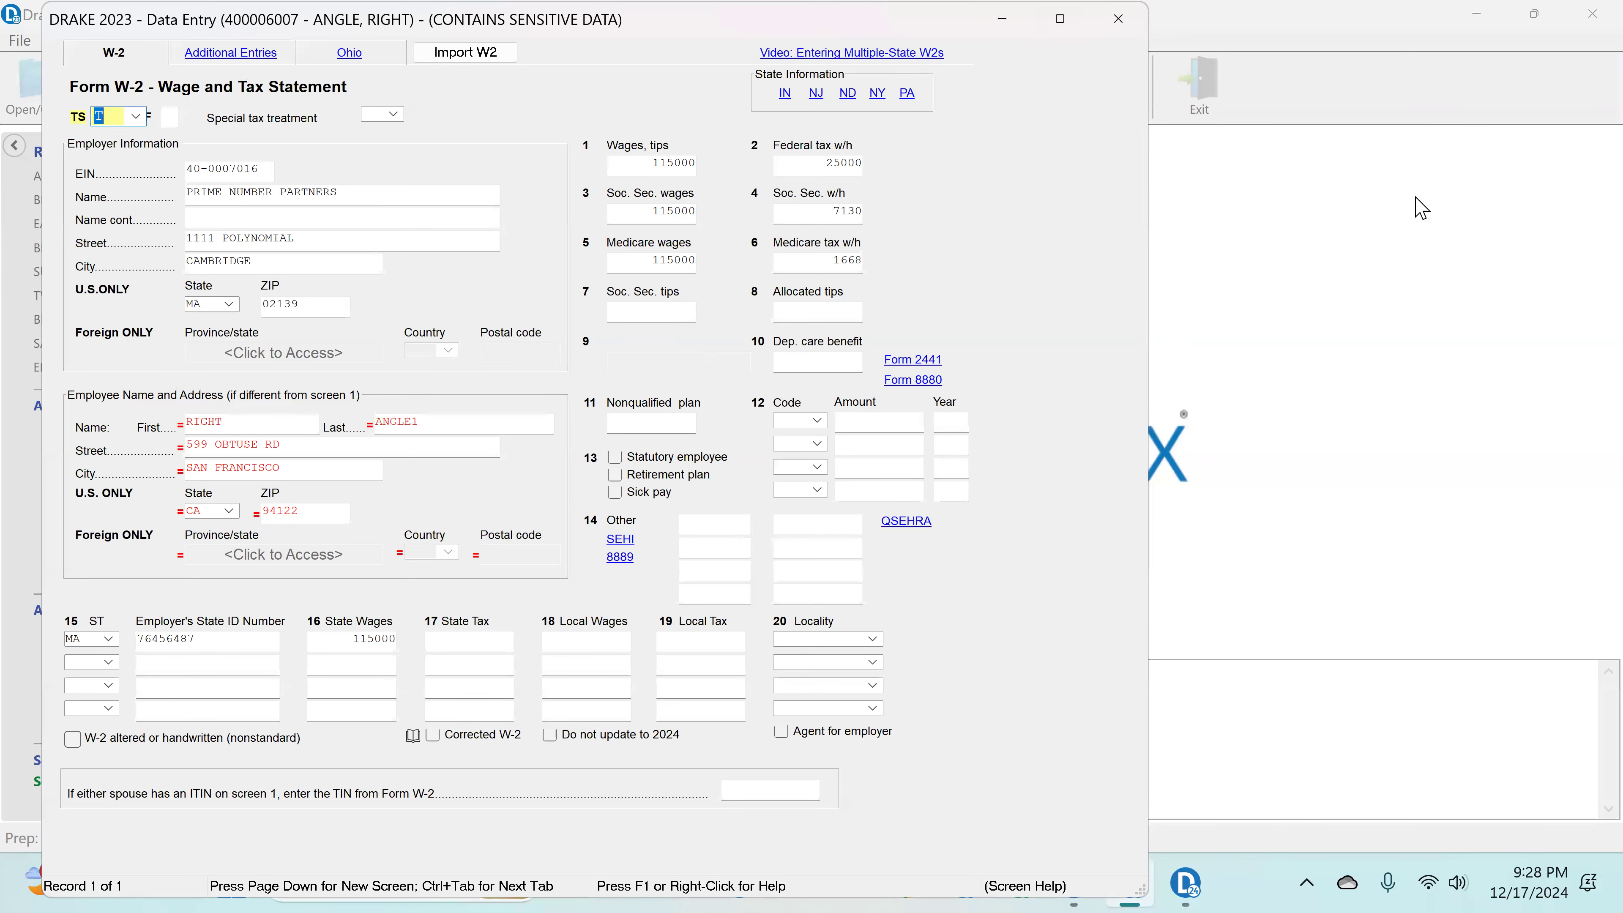
{"action": "left_click", "coordinate": [1277, 695]}
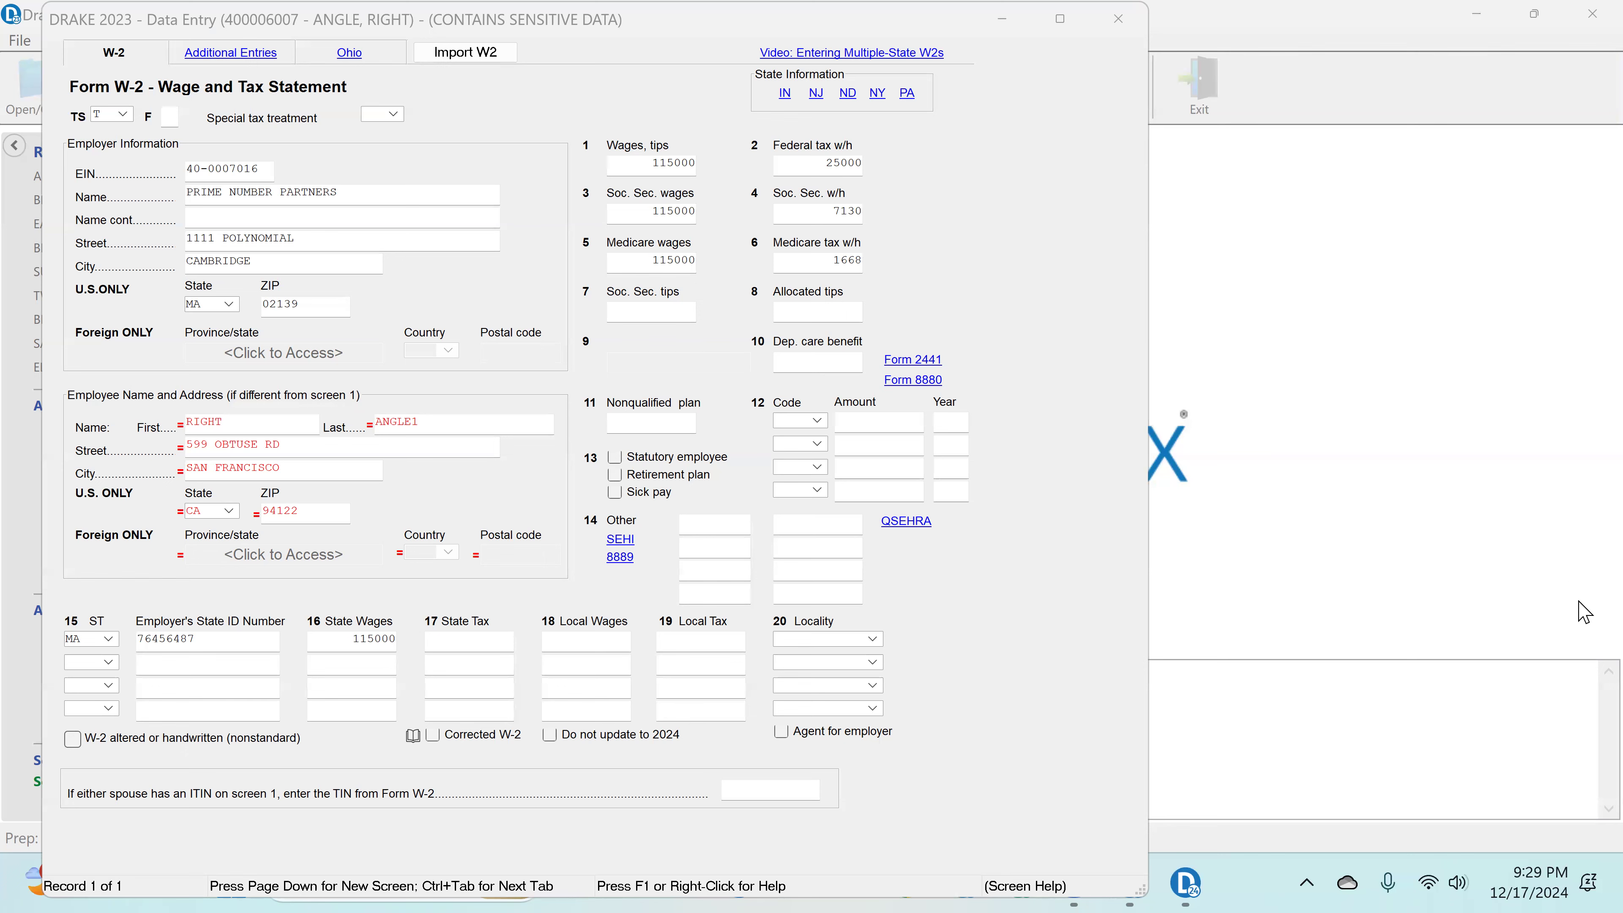
{"action": "left_click", "coordinate": [1119, 19]}
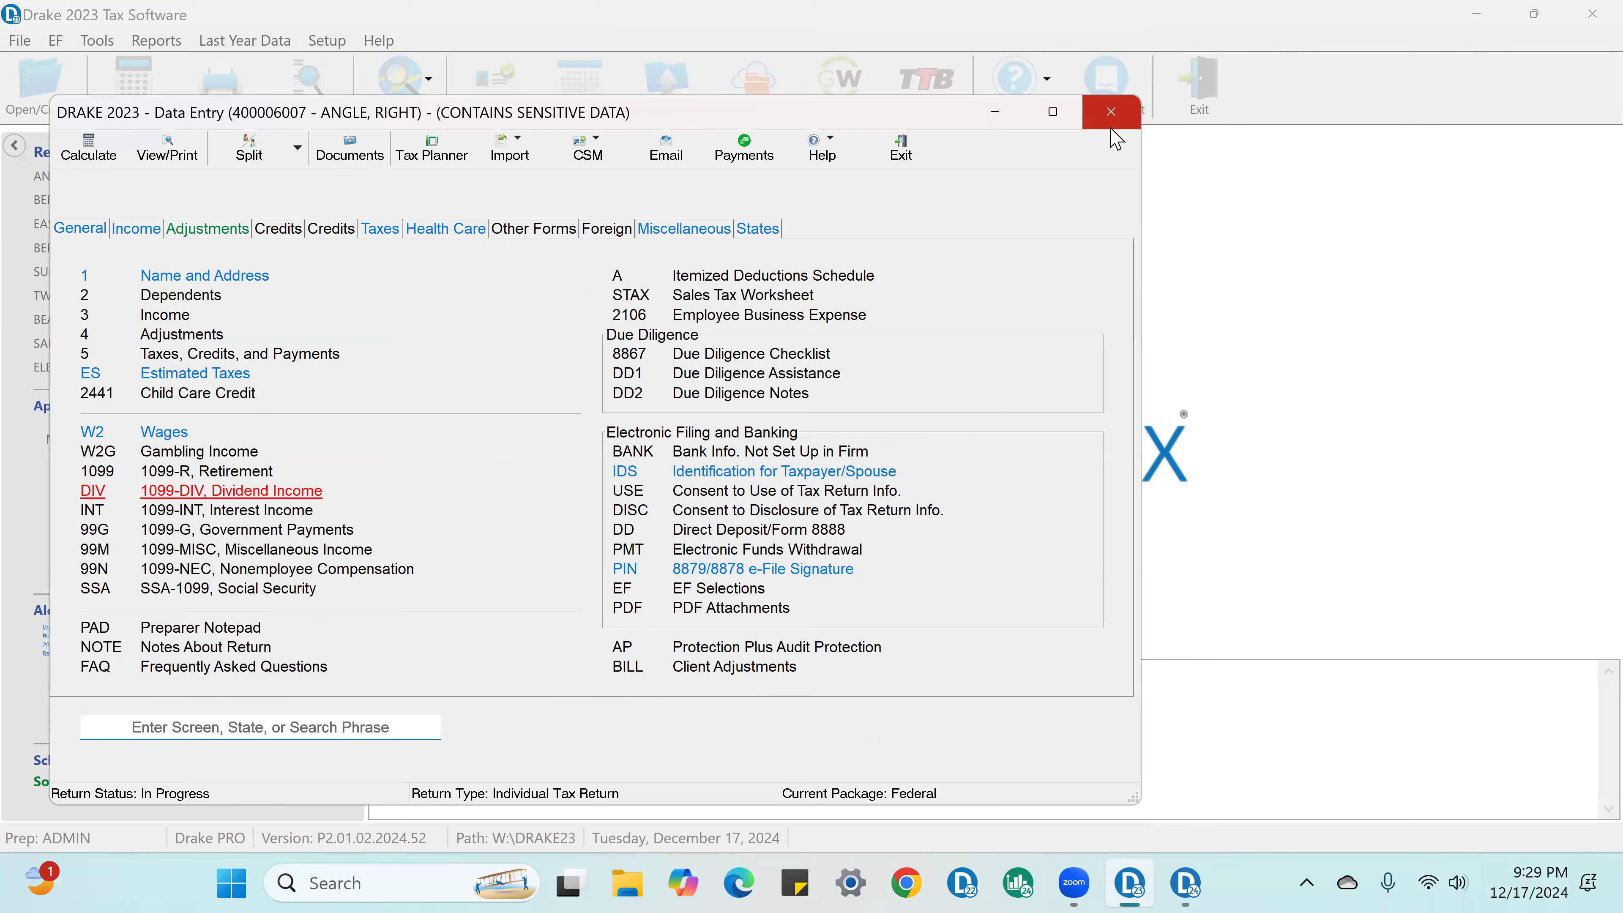
{"action": "left_click", "coordinate": [1111, 114]}
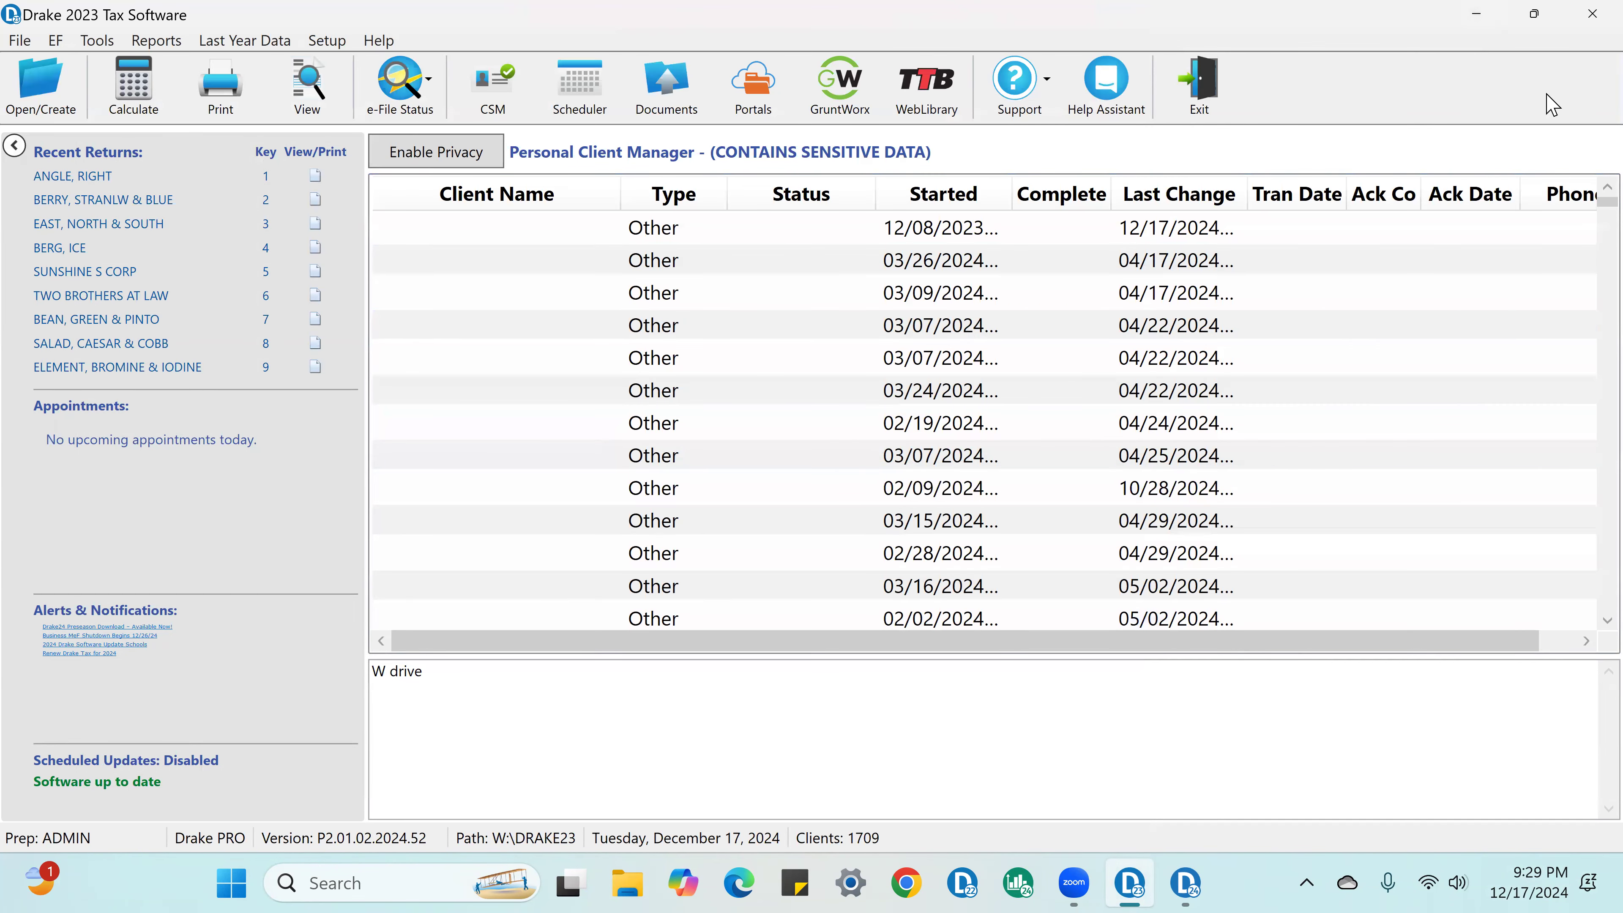
Step: Restore Drake 2023 to a smaller window, maximize Drake 2024 and reposition the client's 2024 data entry window
{"action": "mouse_move", "coordinate": [1537, 22]}
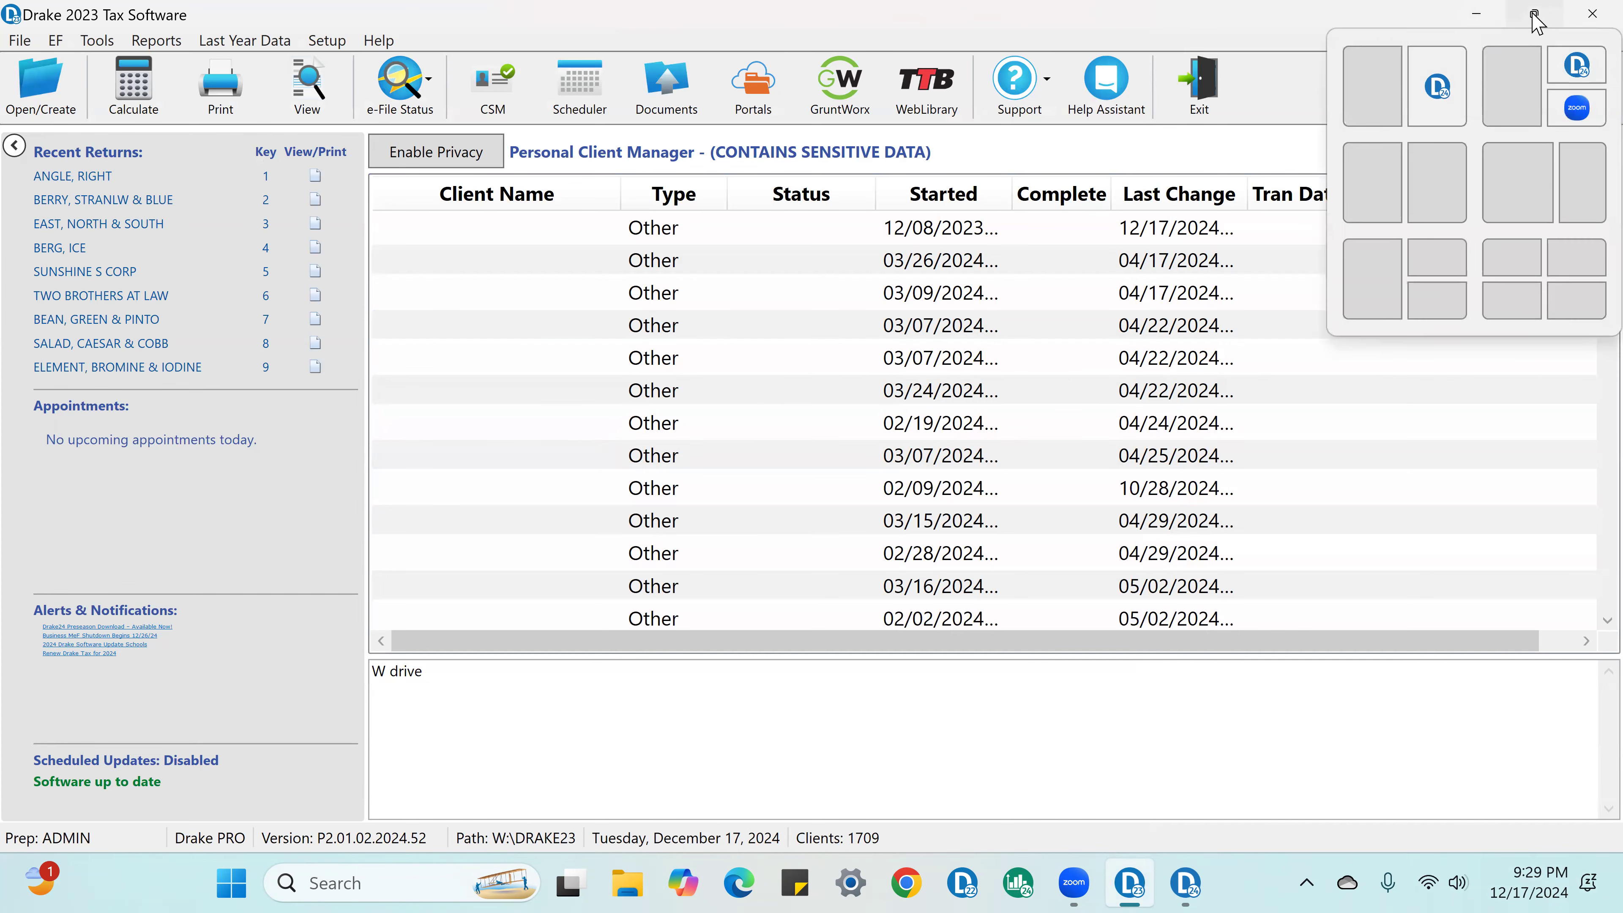
{"action": "left_click", "coordinate": [1373, 78]}
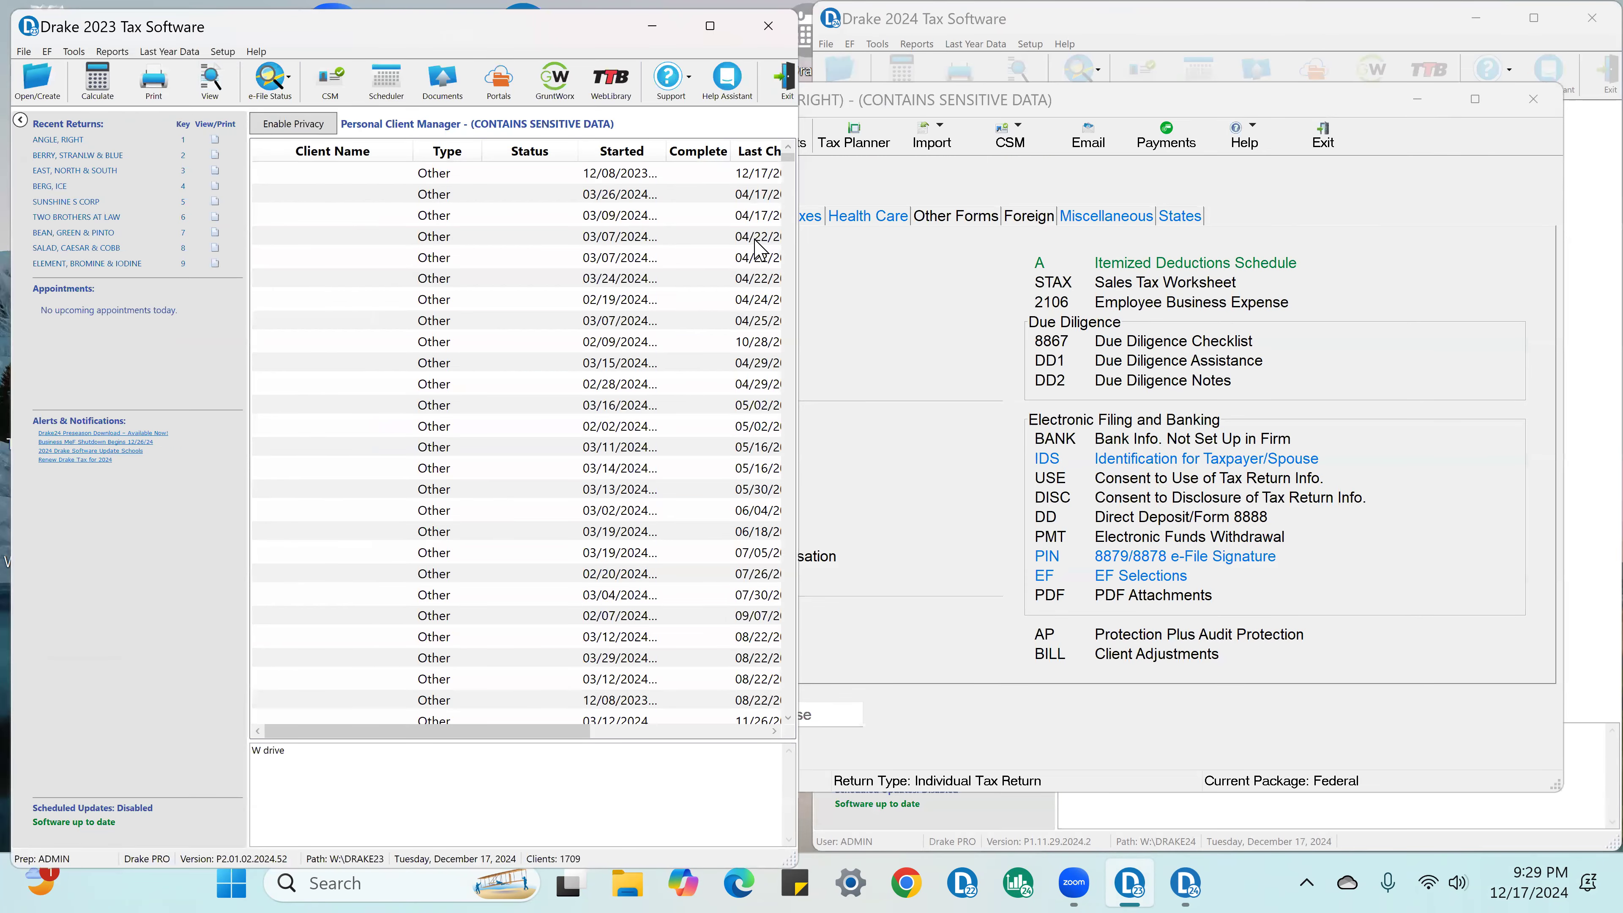
{"action": "left_click", "coordinate": [1534, 19]}
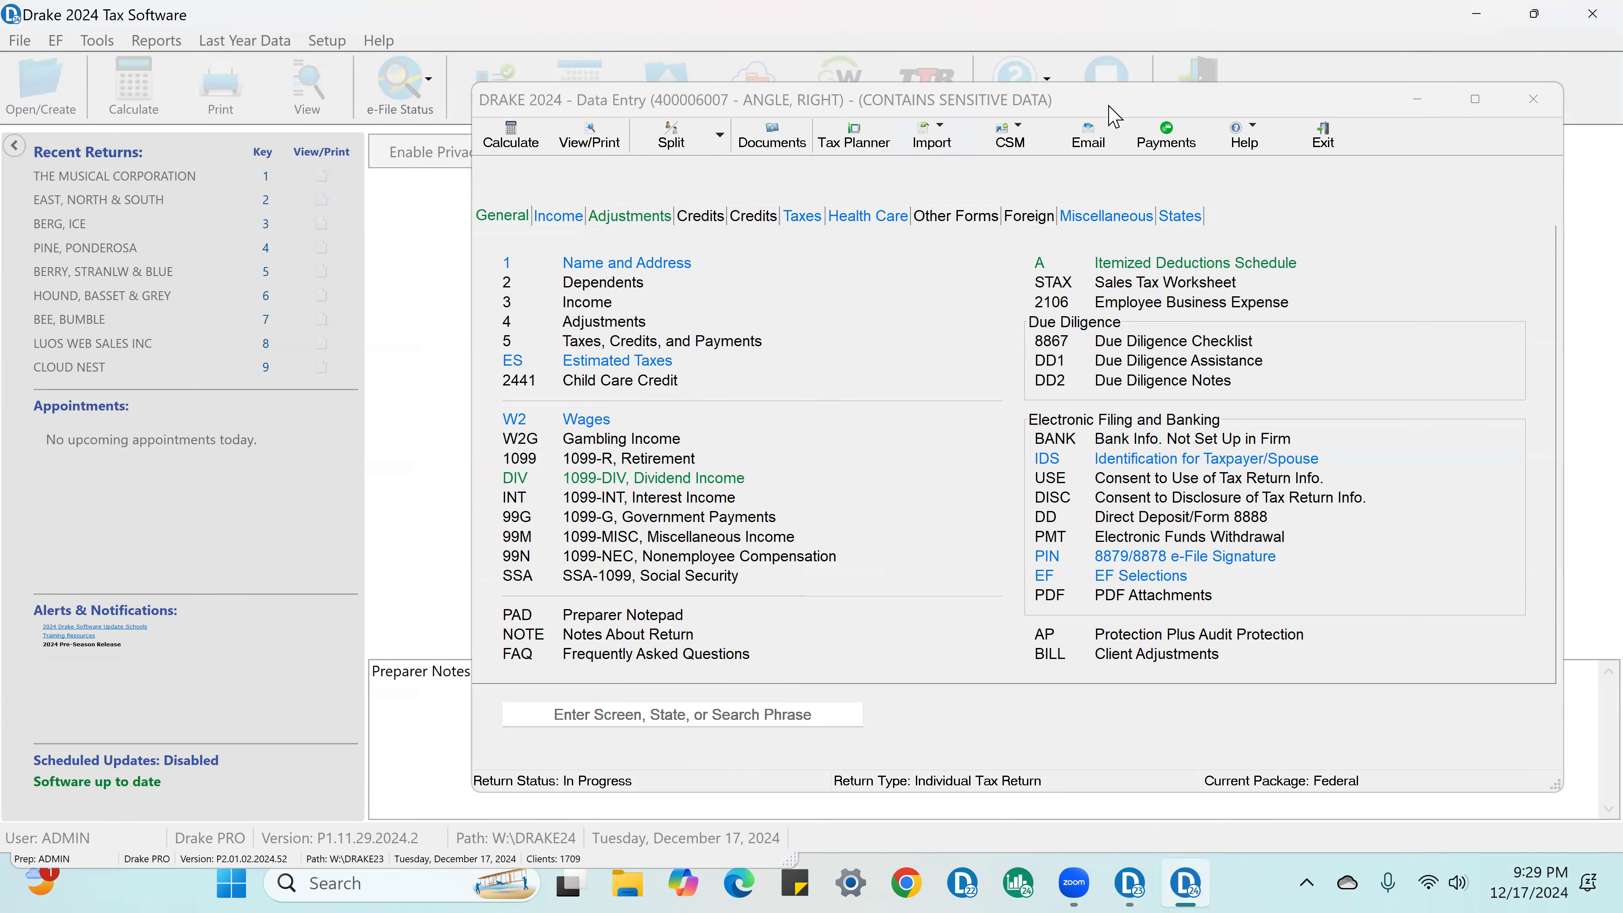
{"action": "left_click", "coordinate": [1112, 115]}
{"action": "left_click_drag", "start_coordinate": [1113, 115], "coordinate": [900, 95]}
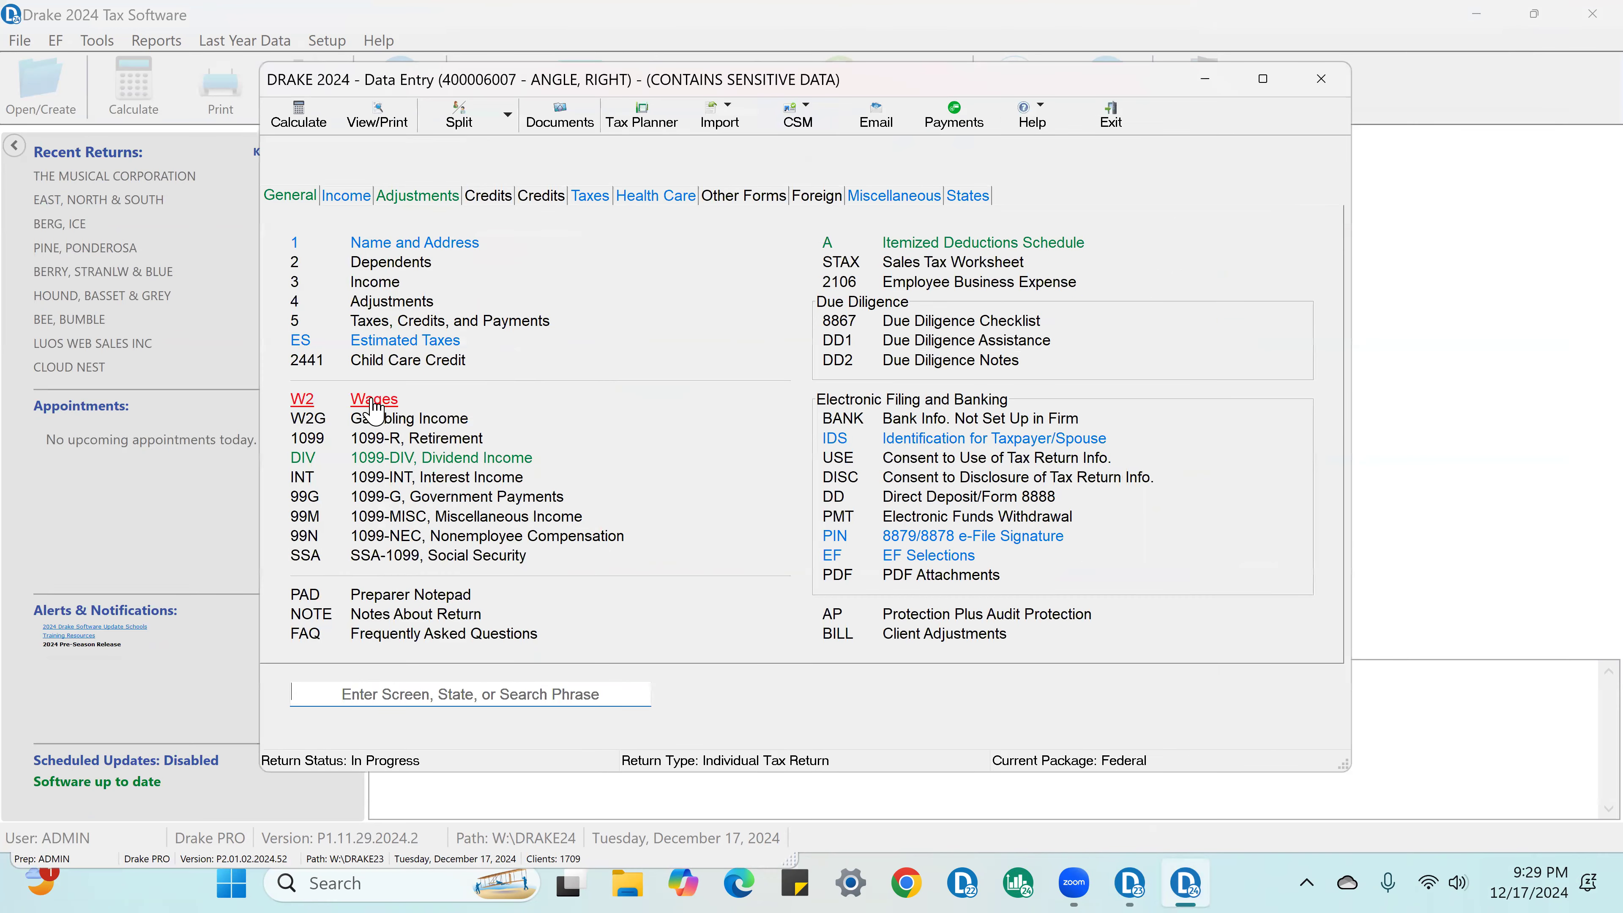
Step: Enter 115000 in wages and 25000 in federal tax withheld on the 2024 W-2, and close the screen
{"action": "left_click", "coordinate": [375, 402]}
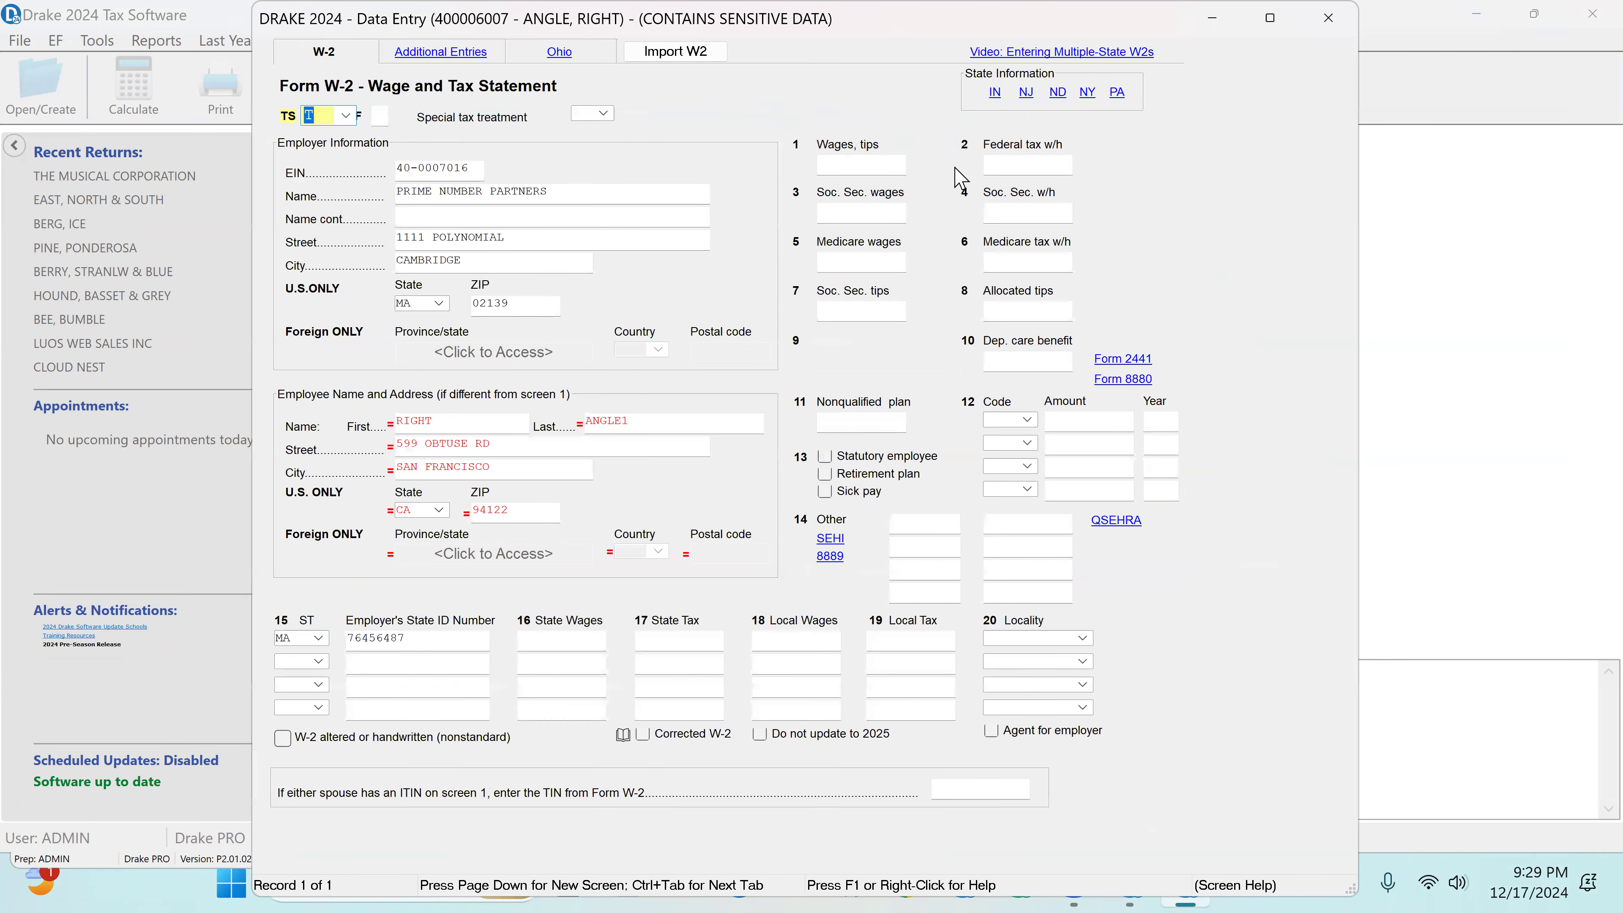
{"action": "left_click", "coordinate": [837, 170]}
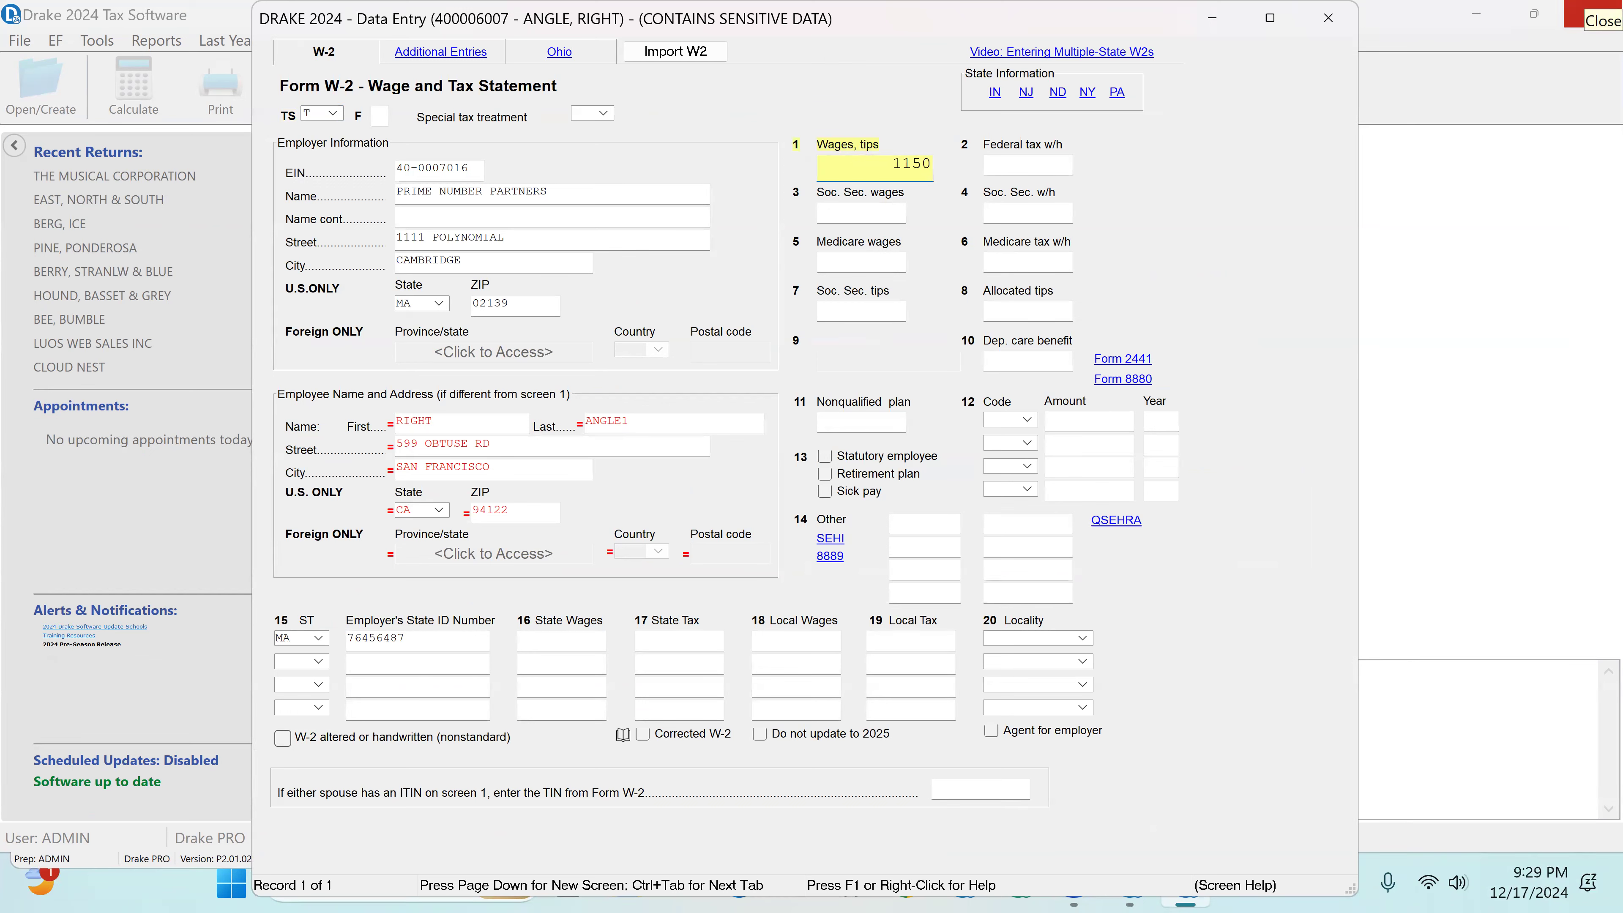
{"action": "key", "text": "Tab"}
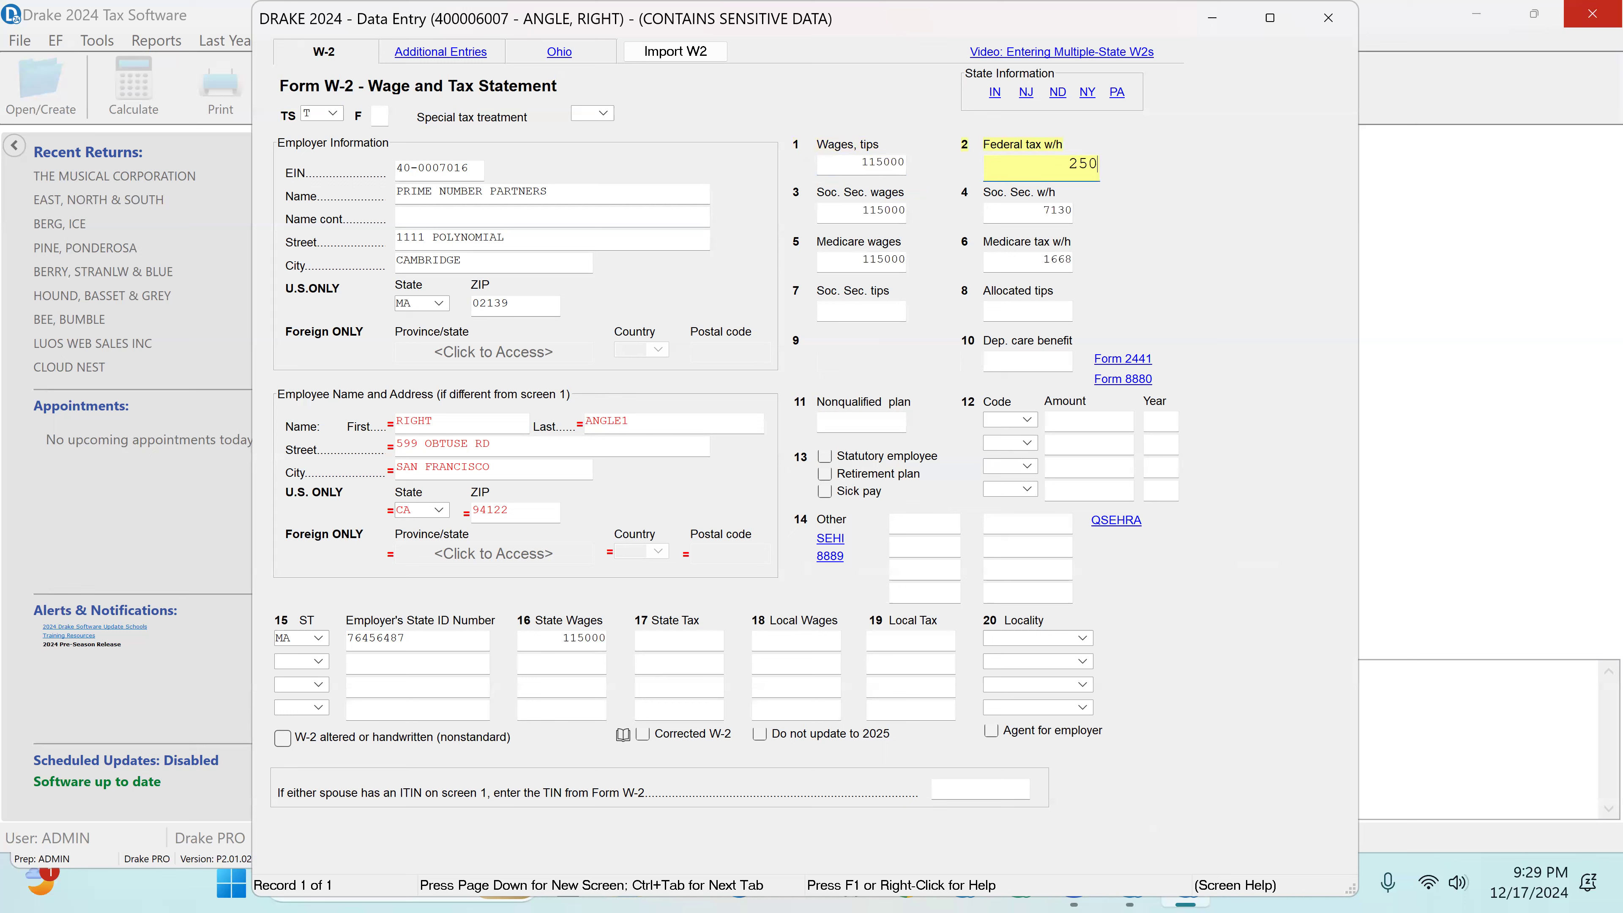
{"action": "key", "text": "Tab"}
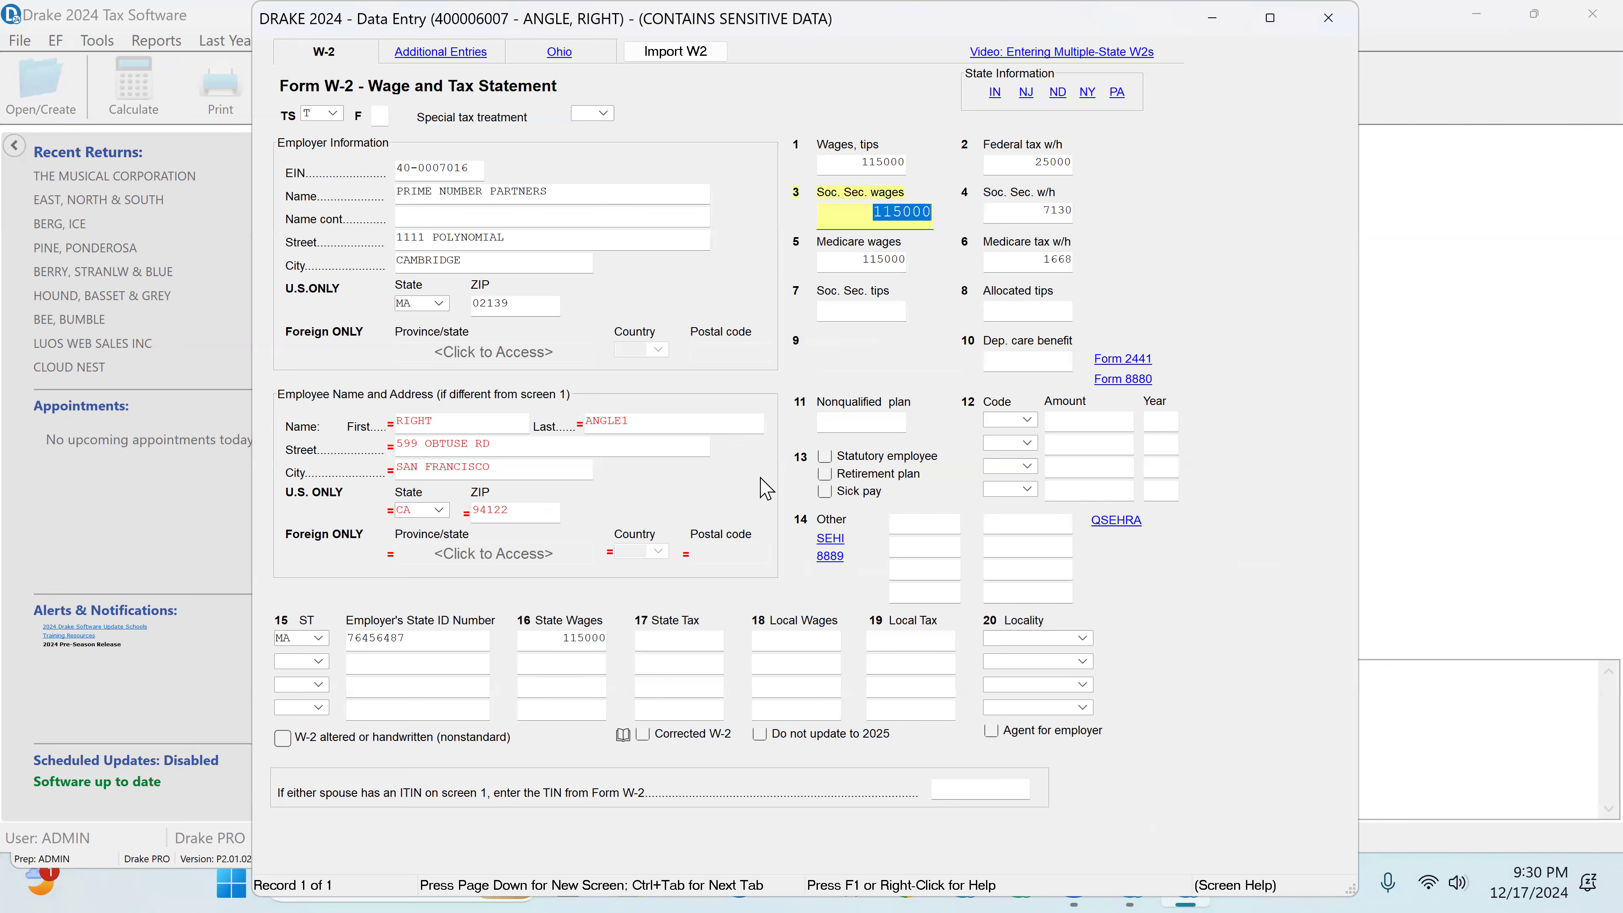
{"action": "left_click", "coordinate": [1323, 19]}
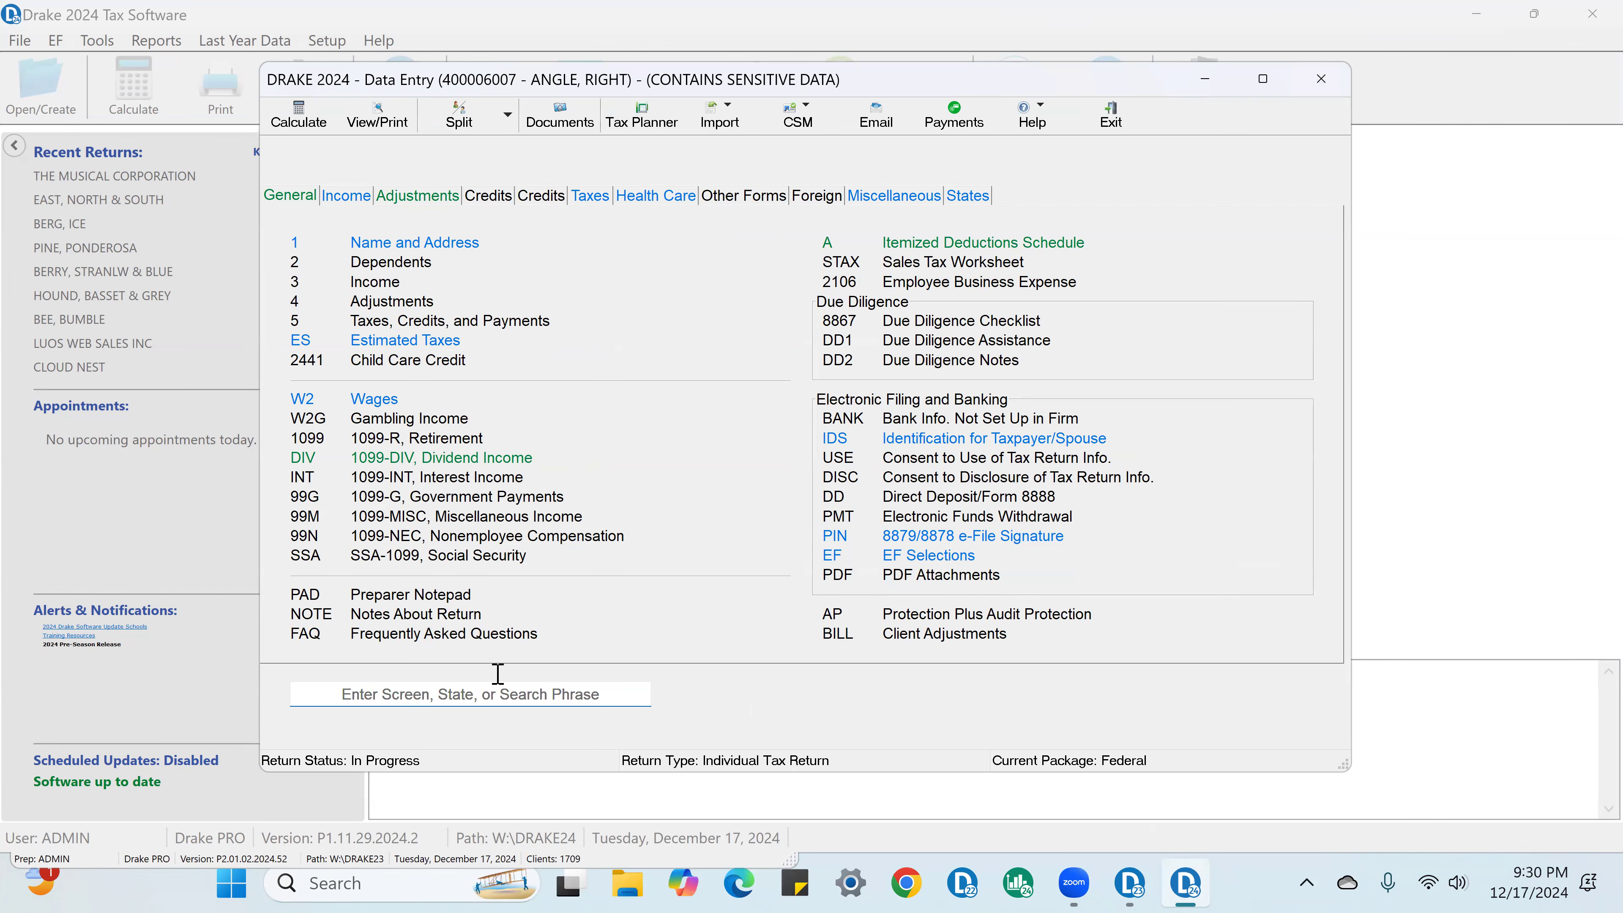
Step: Check the client's mailing address in Name and Address, and correct the employee ZIP code override on the W-2
{"action": "left_click", "coordinate": [402, 243]}
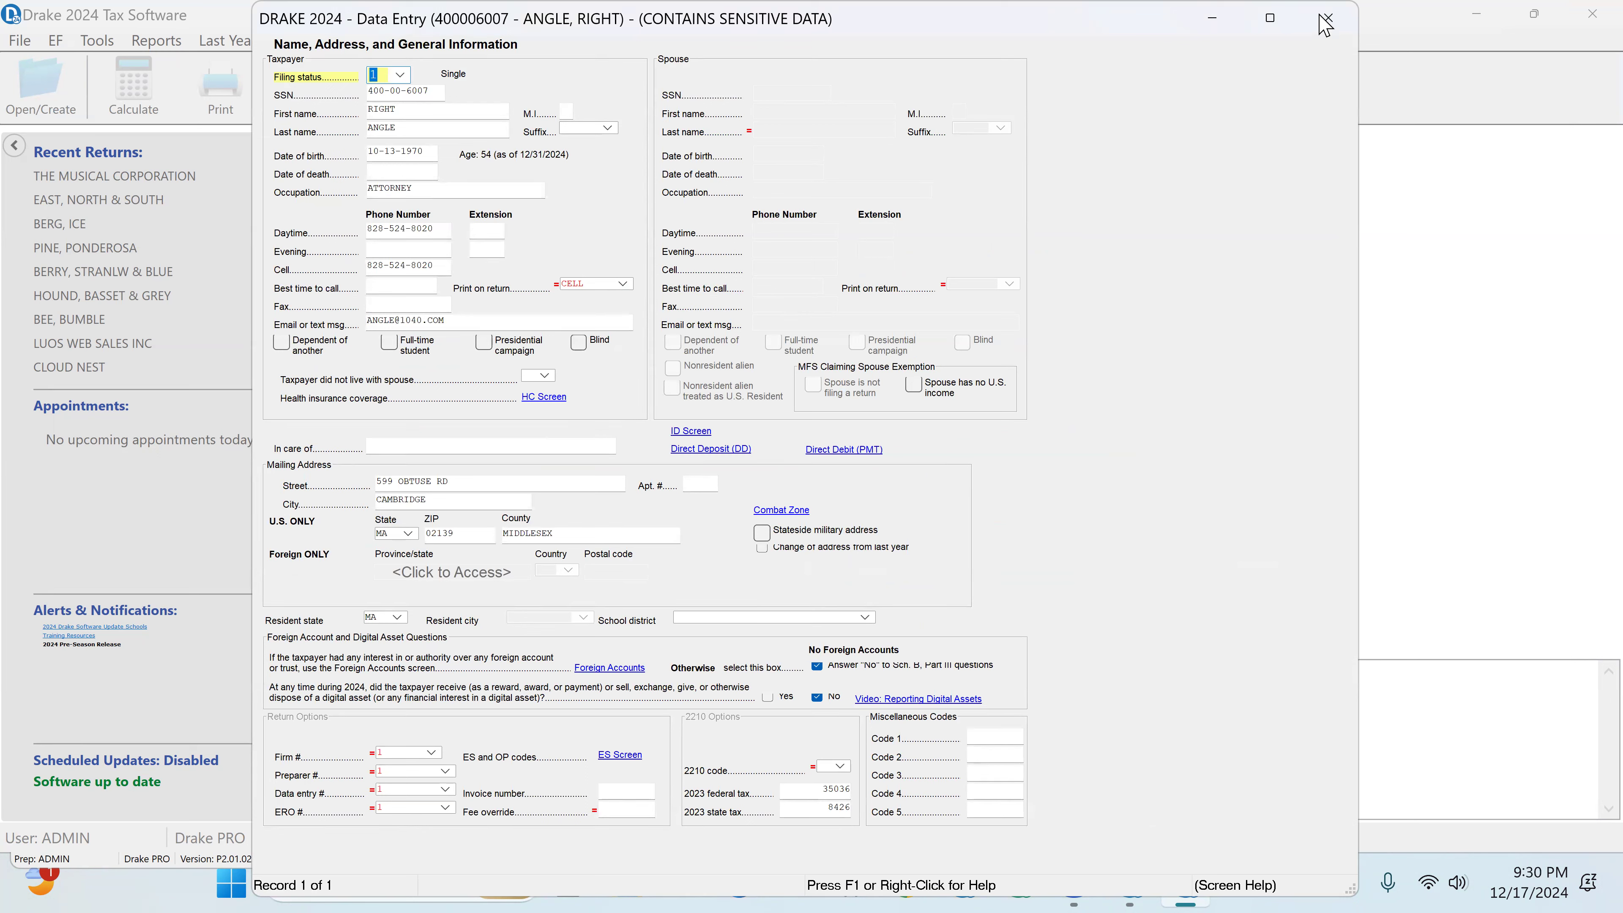
{"action": "left_click", "coordinate": [1330, 23]}
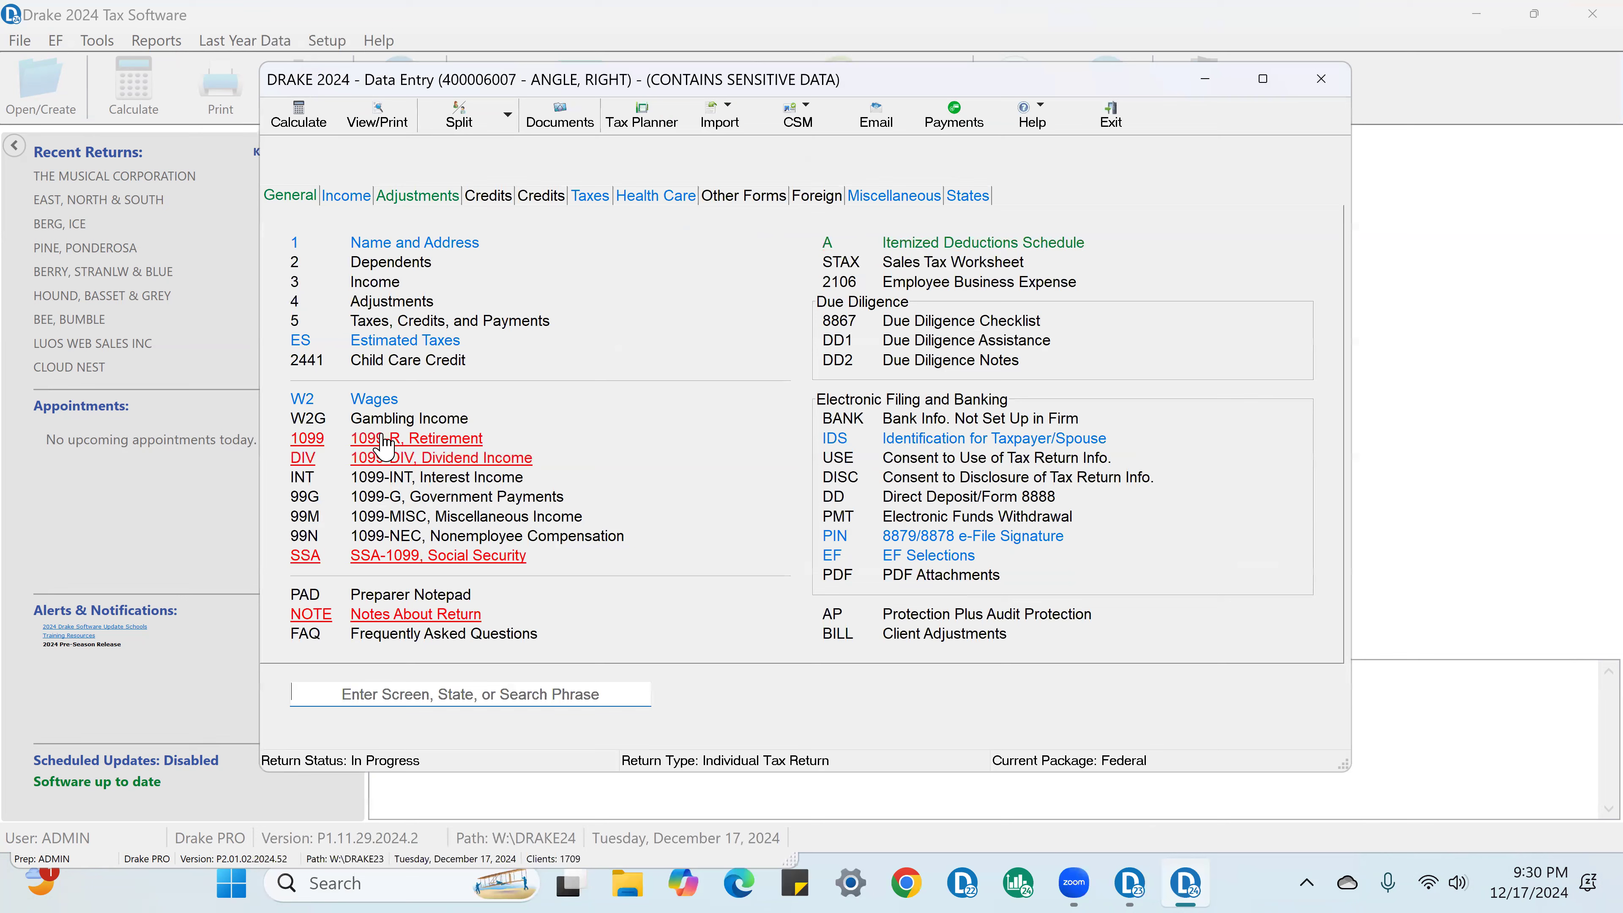
{"action": "left_click", "coordinate": [377, 402]}
{"action": "left_click", "coordinate": [516, 511]}
{"action": "type", "text": "02138"}
{"action": "key", "text": "Return"}
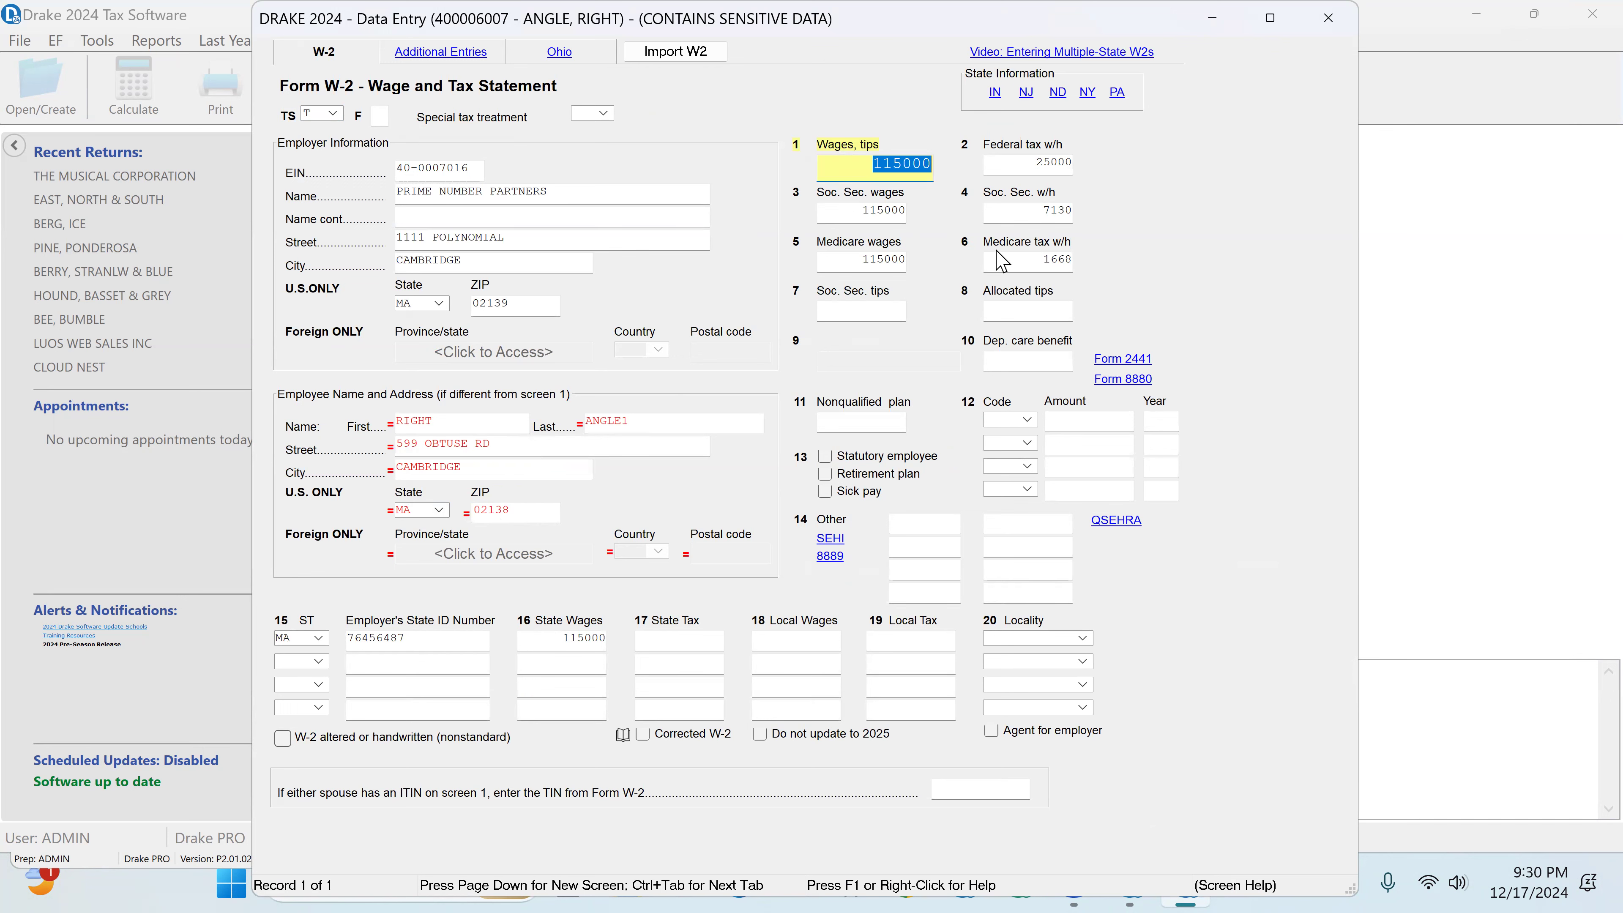
{"action": "left_click", "coordinate": [1328, 18]}
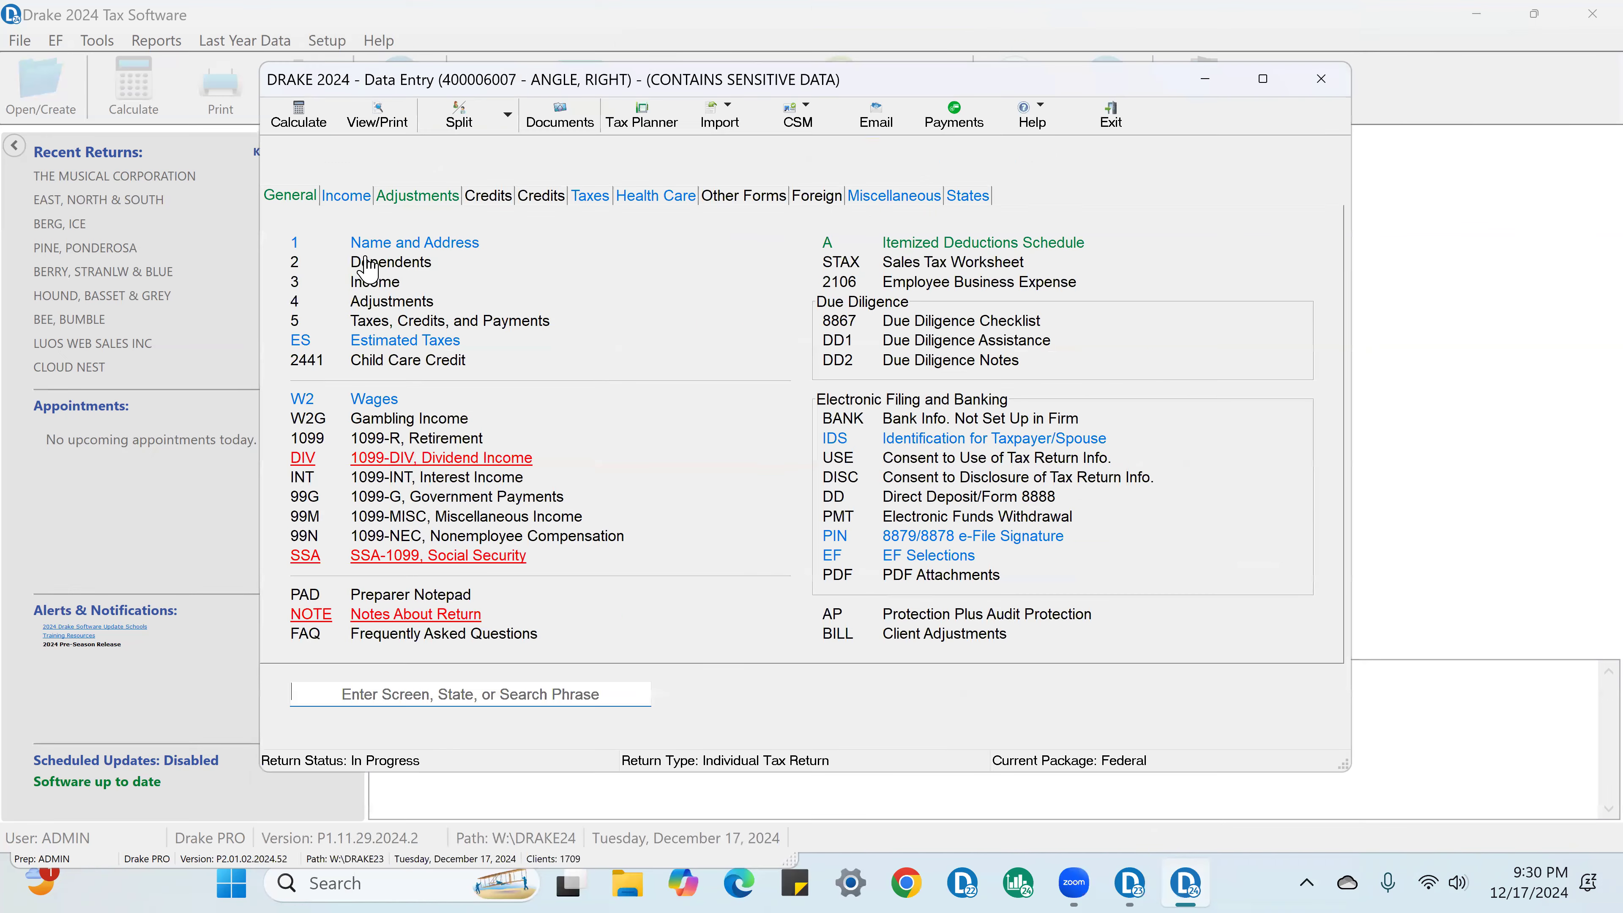
Step: Compare the ZIP code in Name and Address with the employee ZIP code on the W-2
{"action": "left_click", "coordinate": [388, 246]}
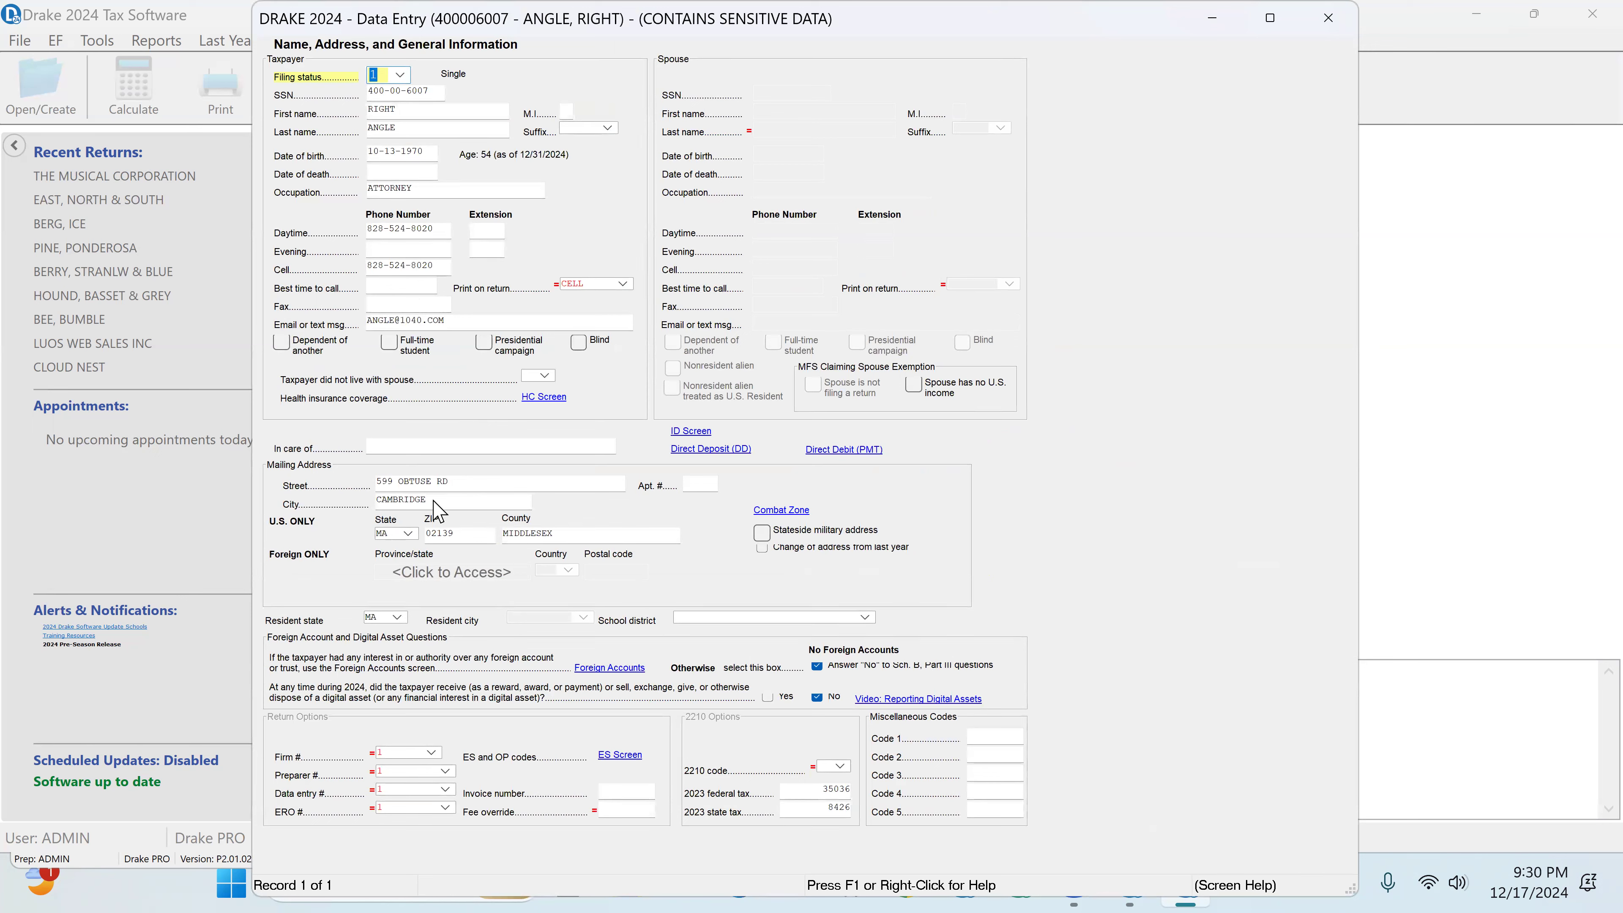
{"action": "left_click", "coordinate": [454, 531]}
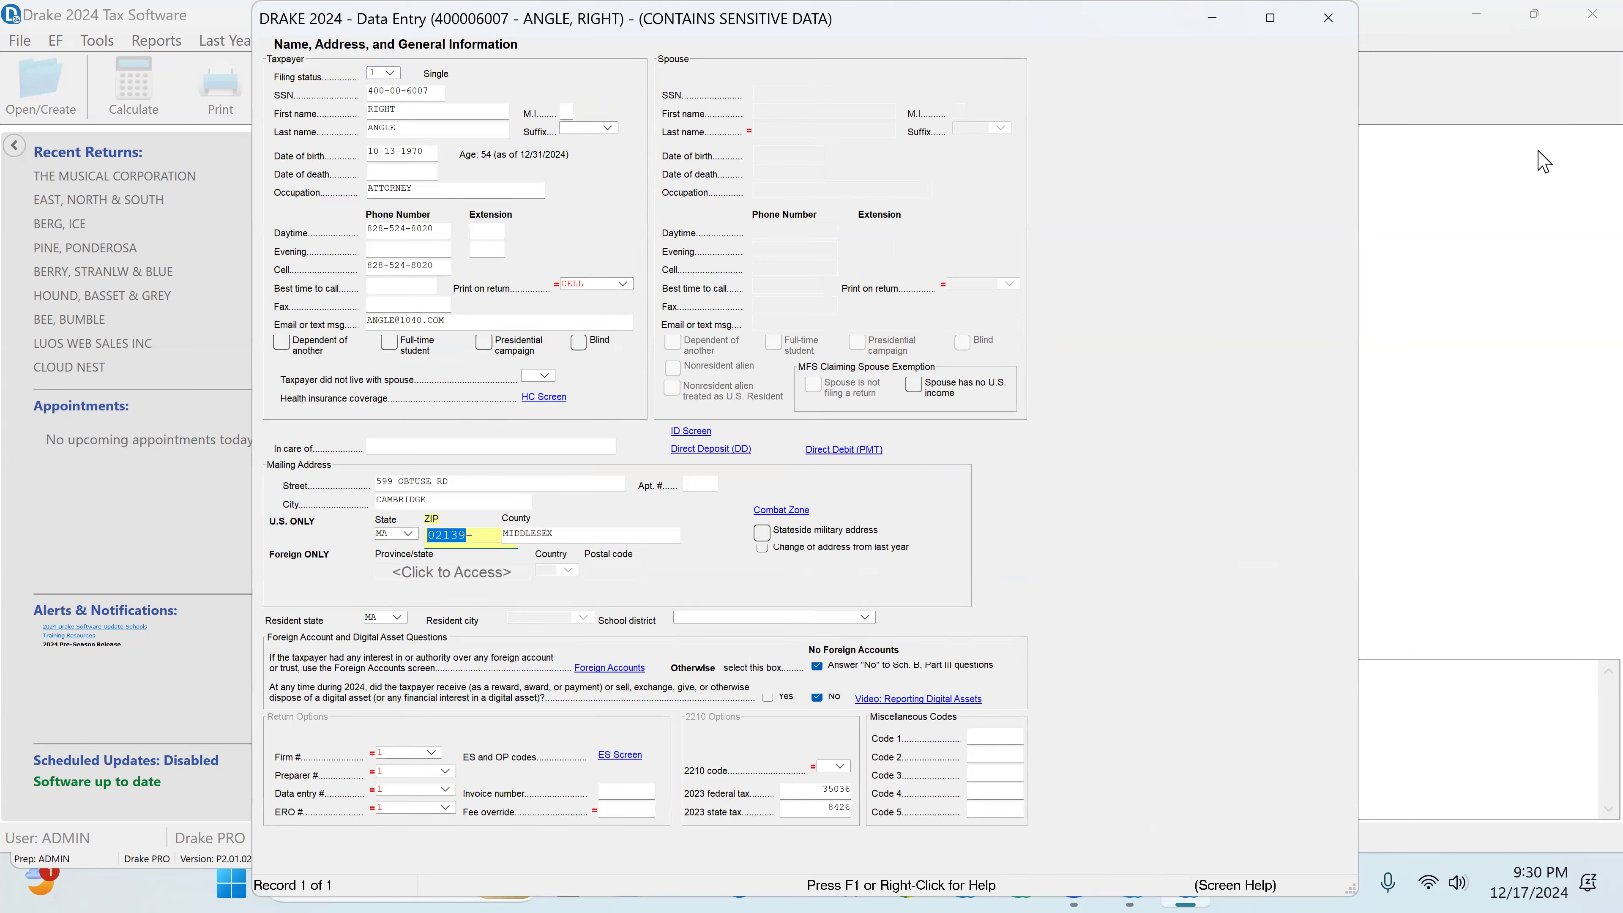
{"action": "left_click", "coordinate": [1328, 17]}
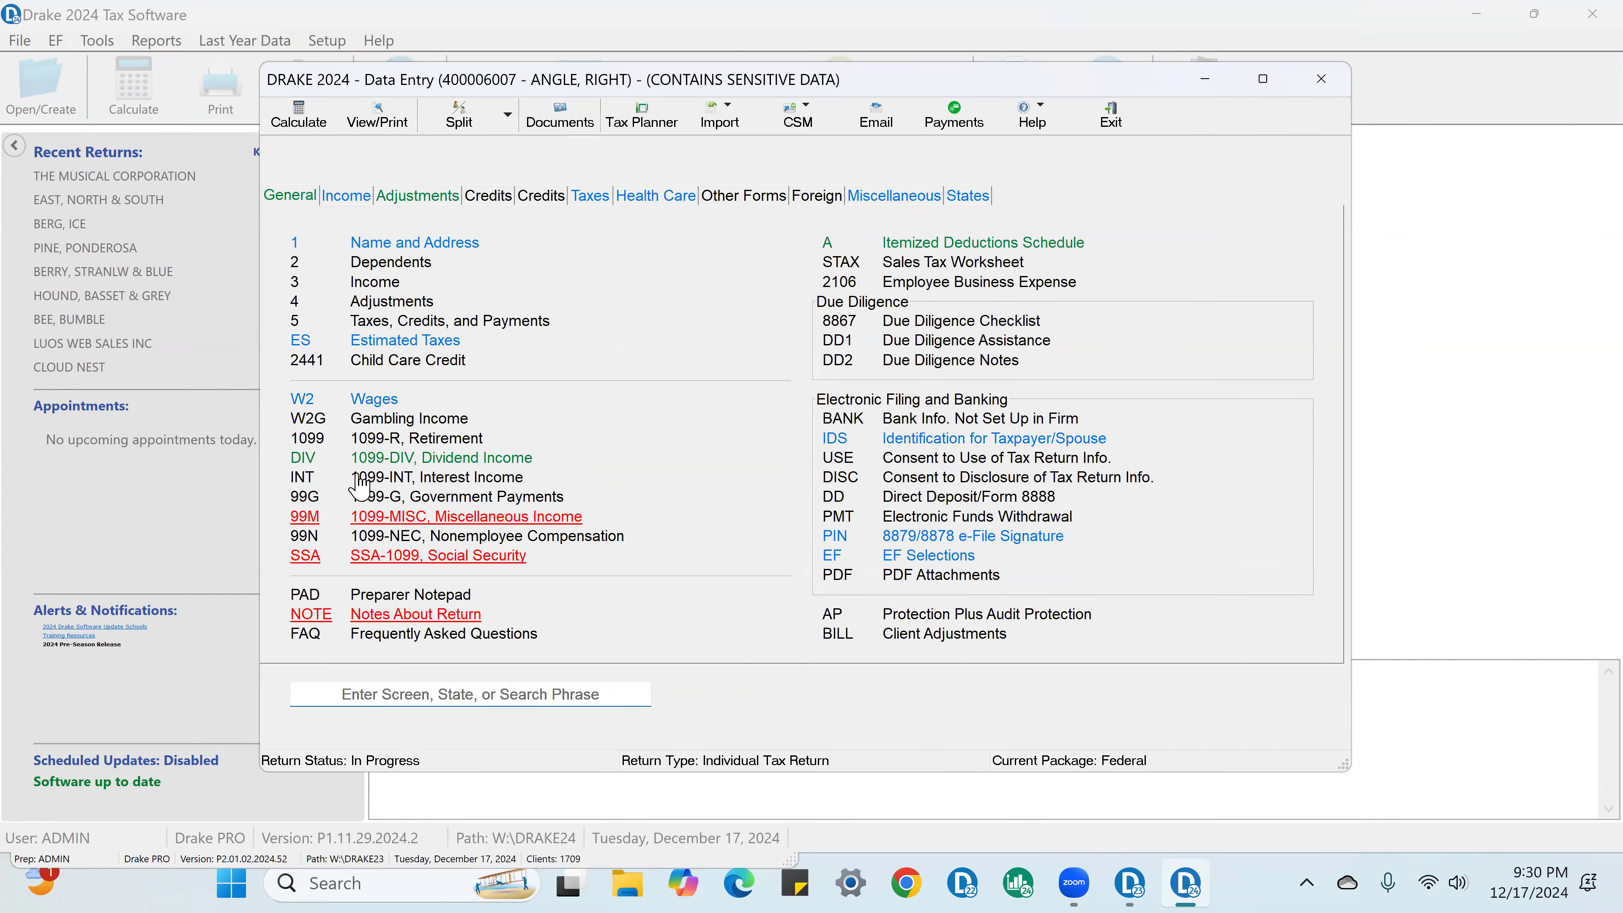
{"action": "left_click", "coordinate": [376, 400]}
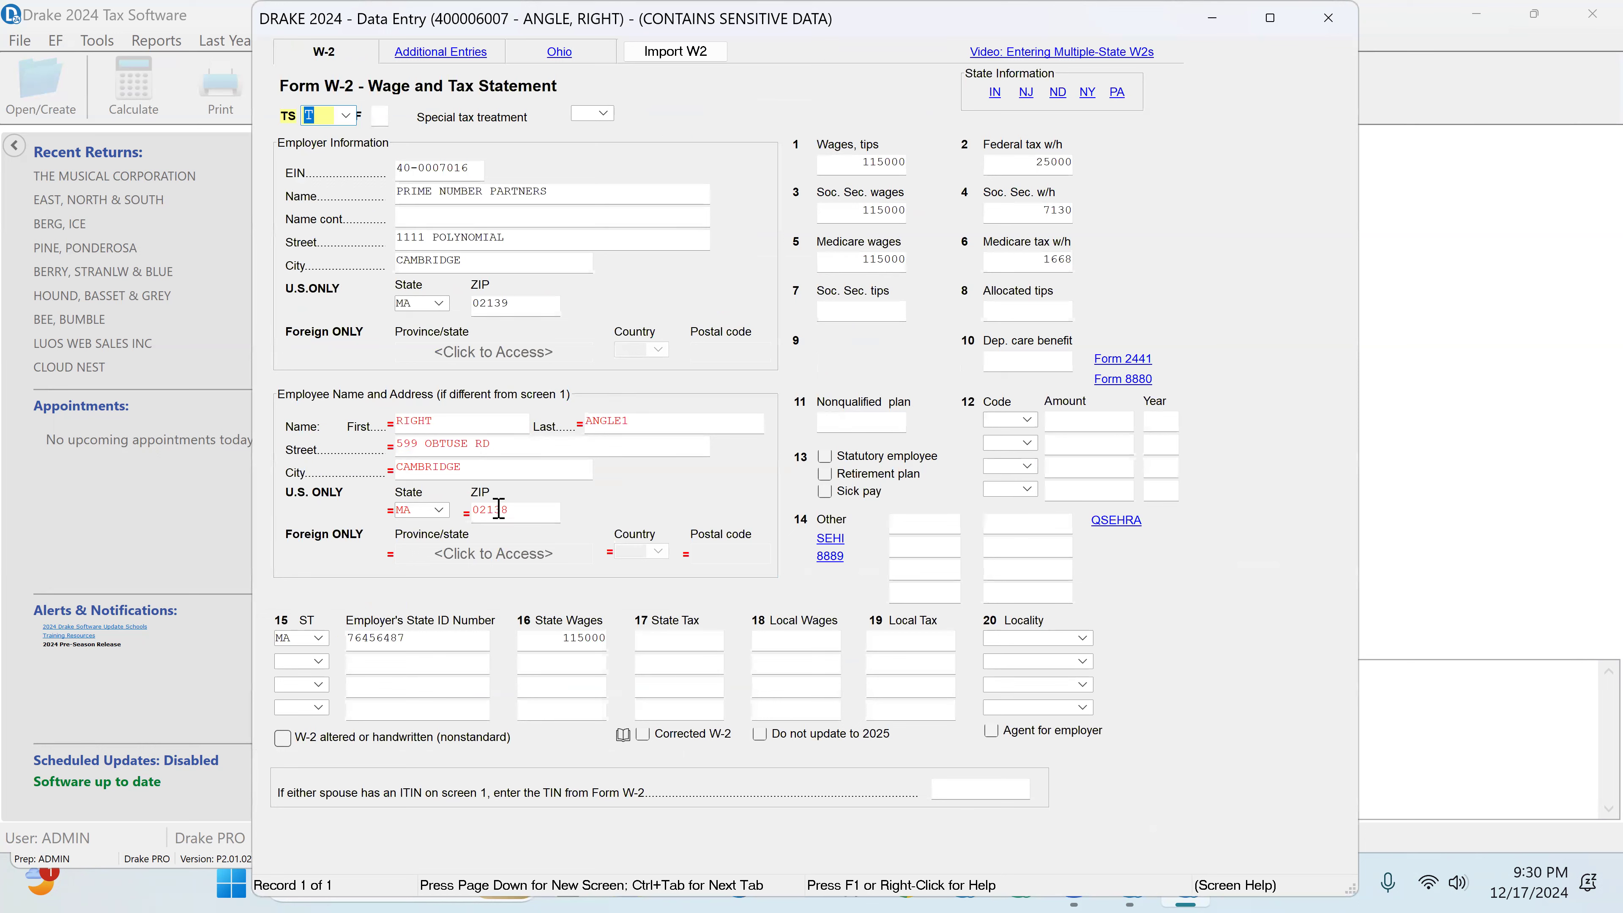
{"action": "left_click", "coordinate": [519, 506]}
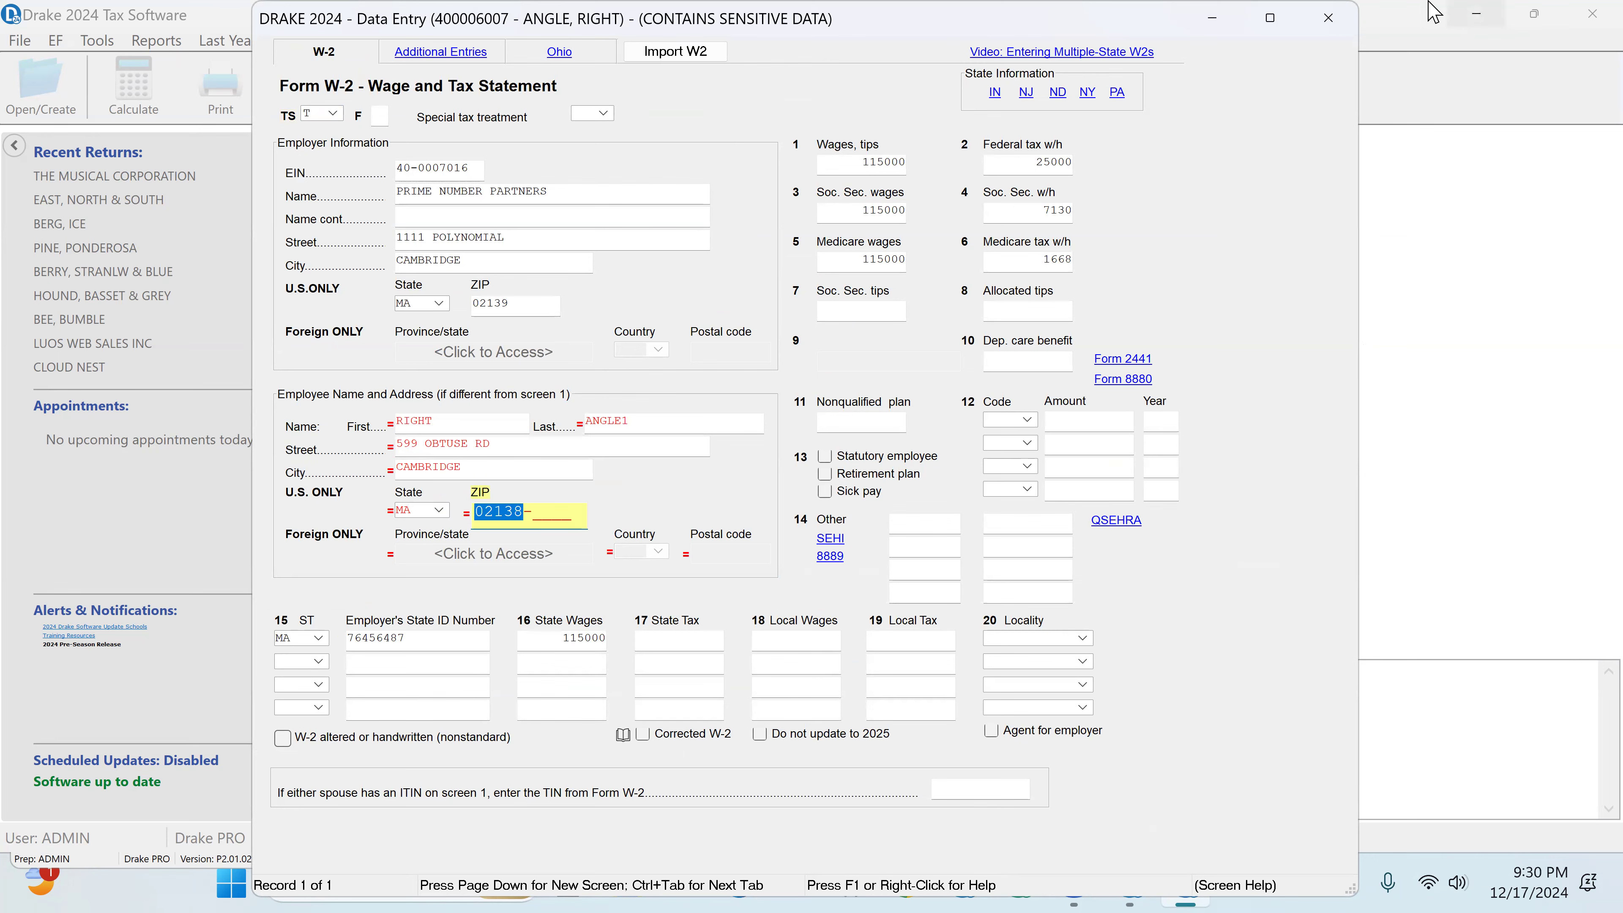
{"action": "left_click", "coordinate": [1330, 19]}
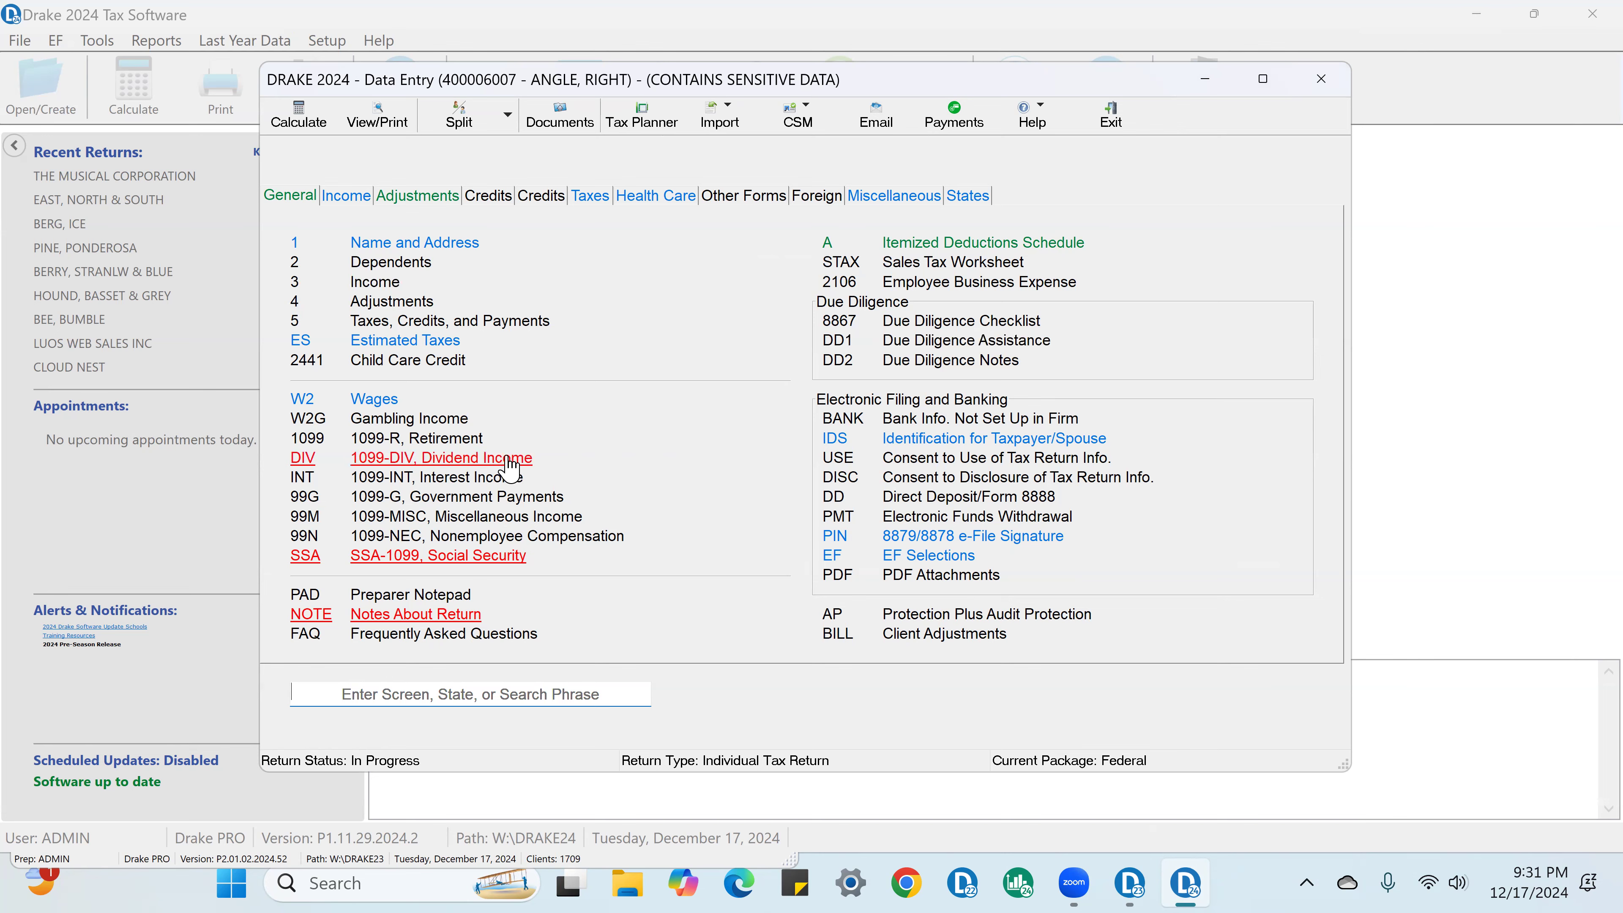
Step: Enter 10000 in both ordinary and qualified dividends for the existing payer in the 1099-DIV grid
{"action": "left_click", "coordinate": [509, 468]}
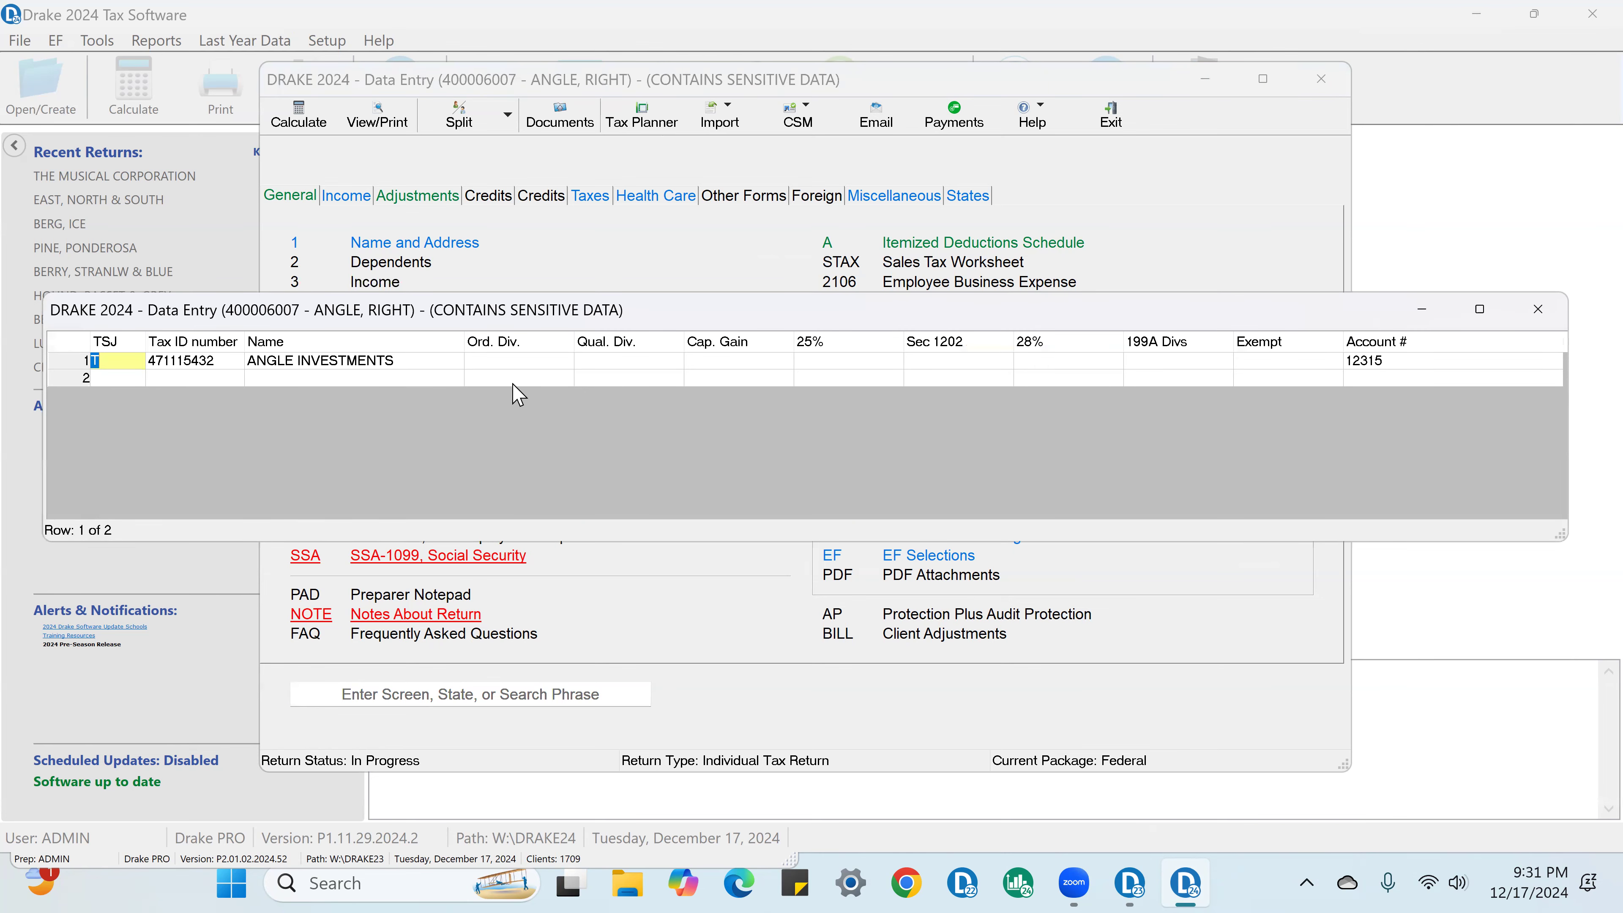
{"action": "left_click", "coordinate": [515, 364]}
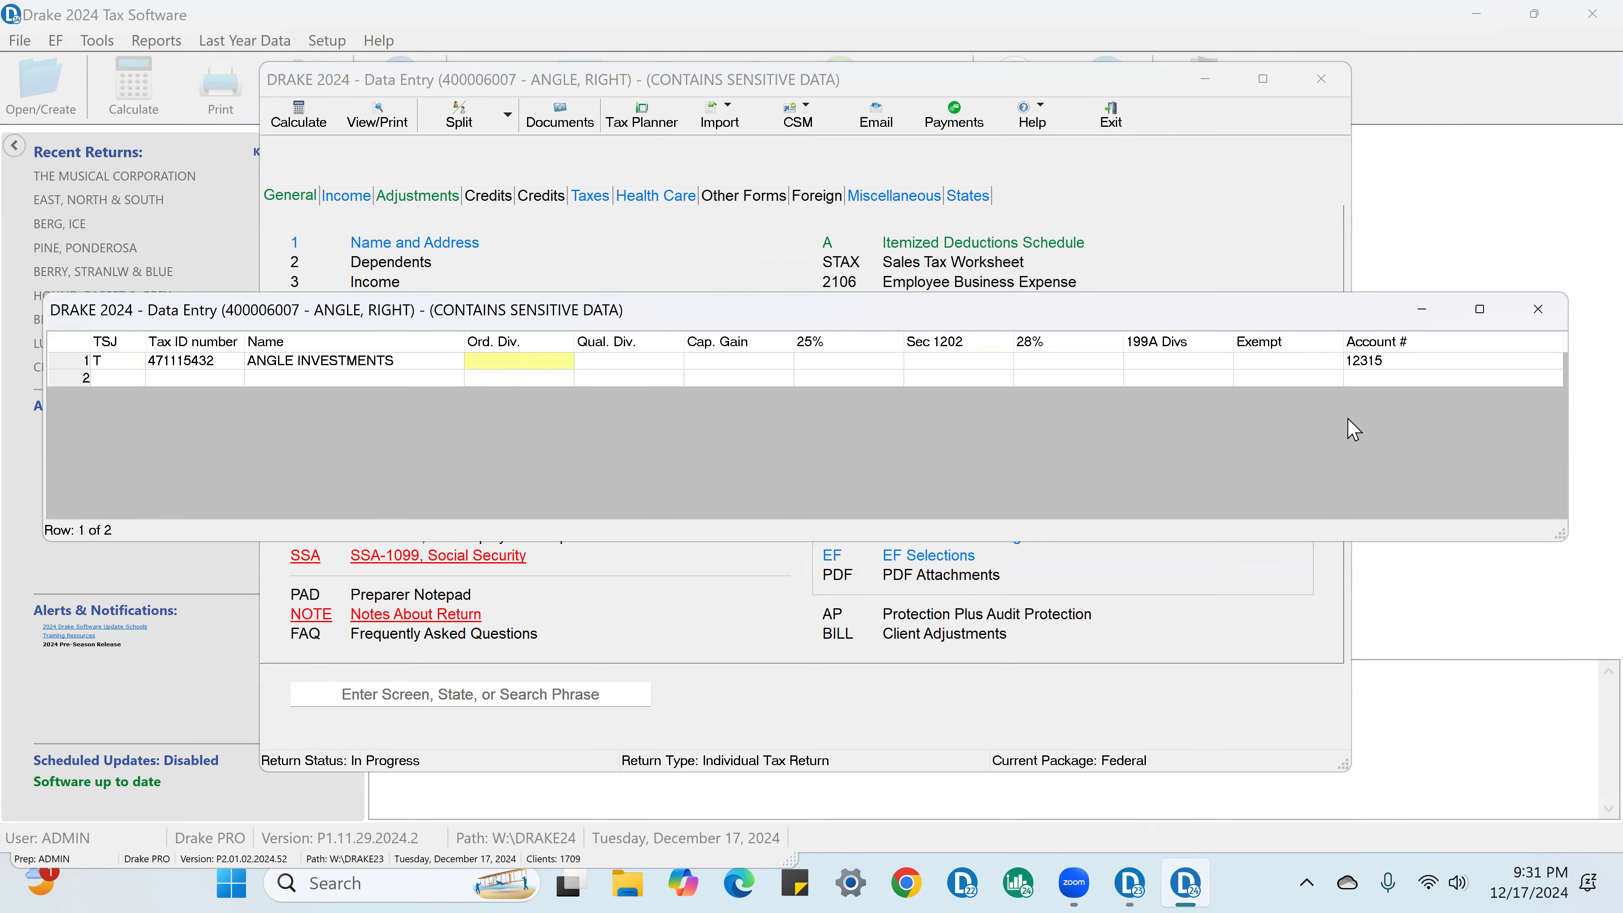
{"action": "type", "text": "10000"}
{"action": "key", "text": "Tab"}
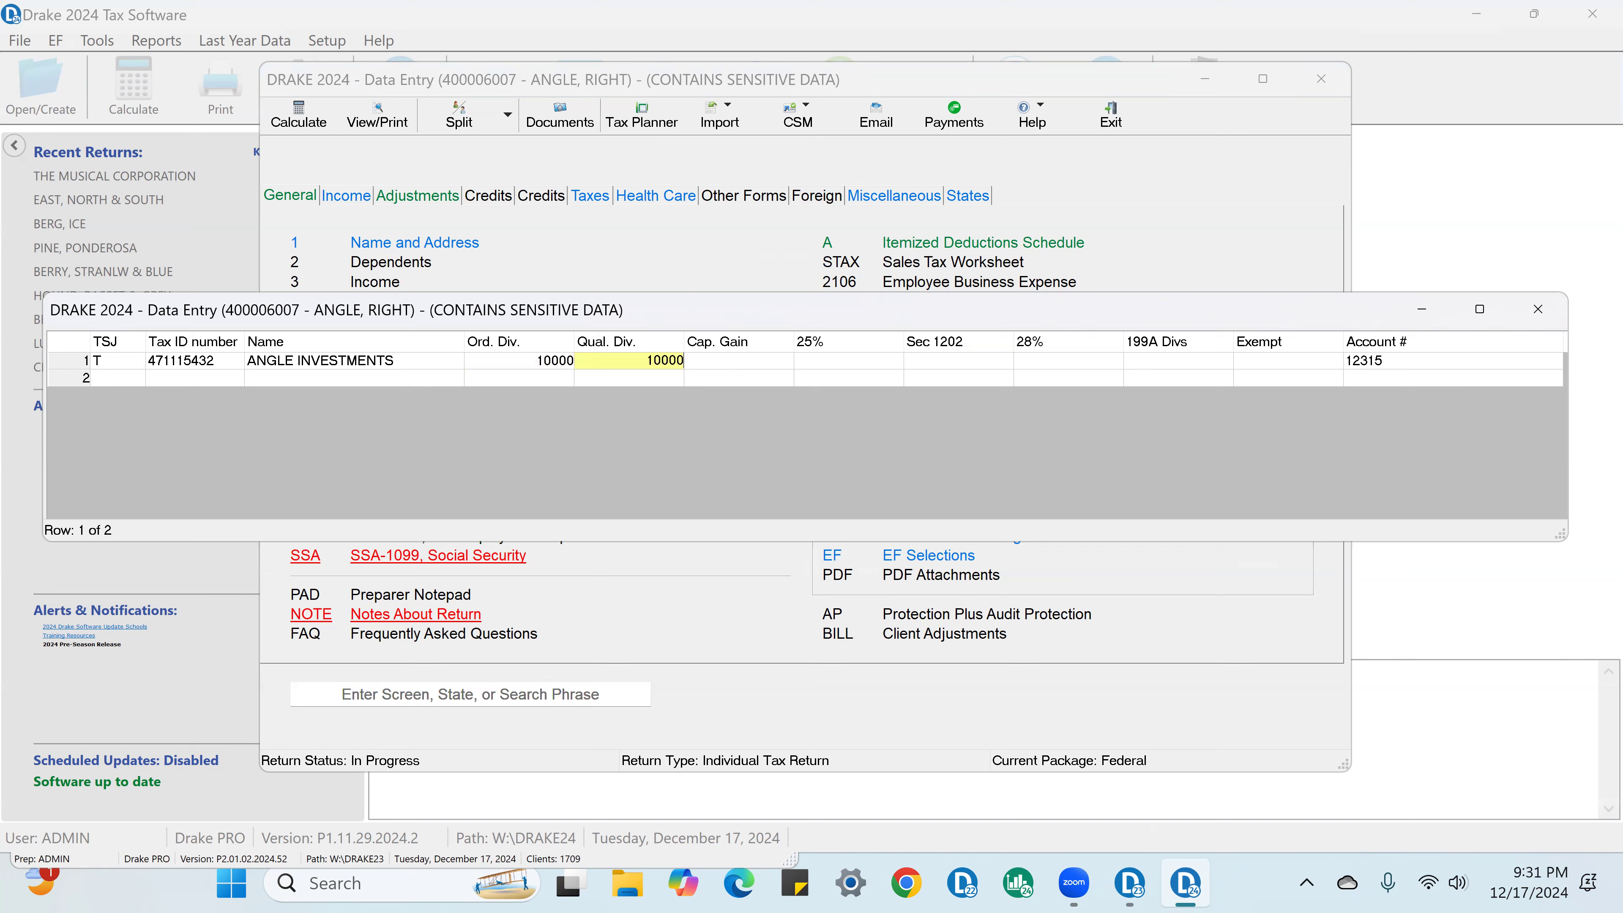
{"action": "key", "text": "Tab"}
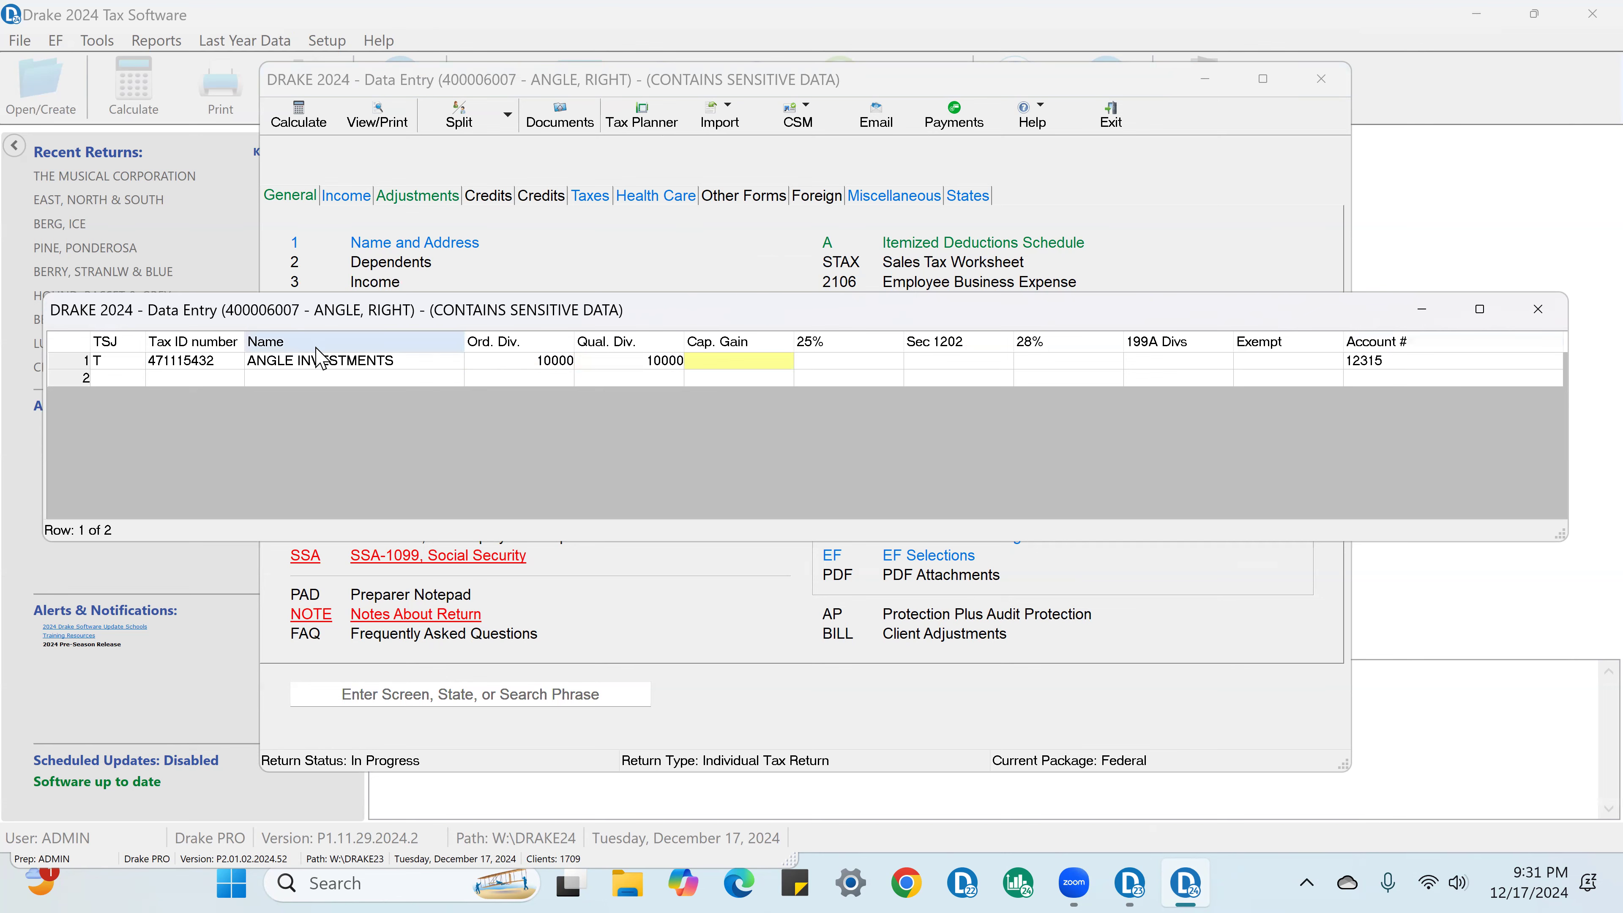
Step: Open the payer's full 1099-DIV record, remove the review flag from the account number, and close Dividend Income
{"action": "double_click", "coordinate": [344, 362]}
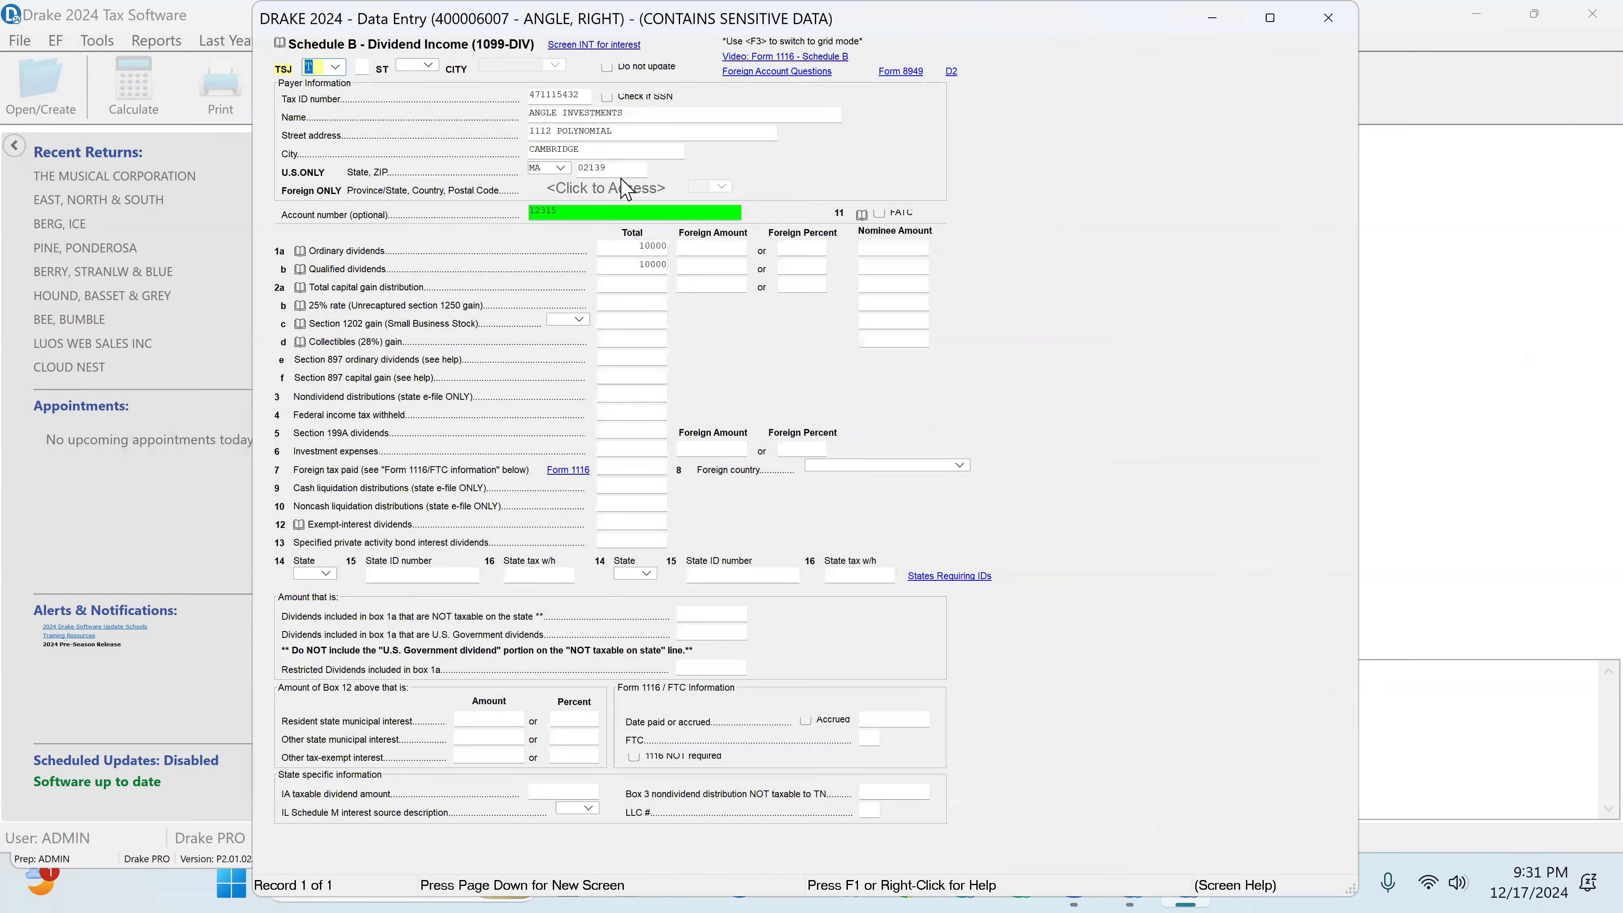
{"action": "left_click", "coordinate": [611, 213]}
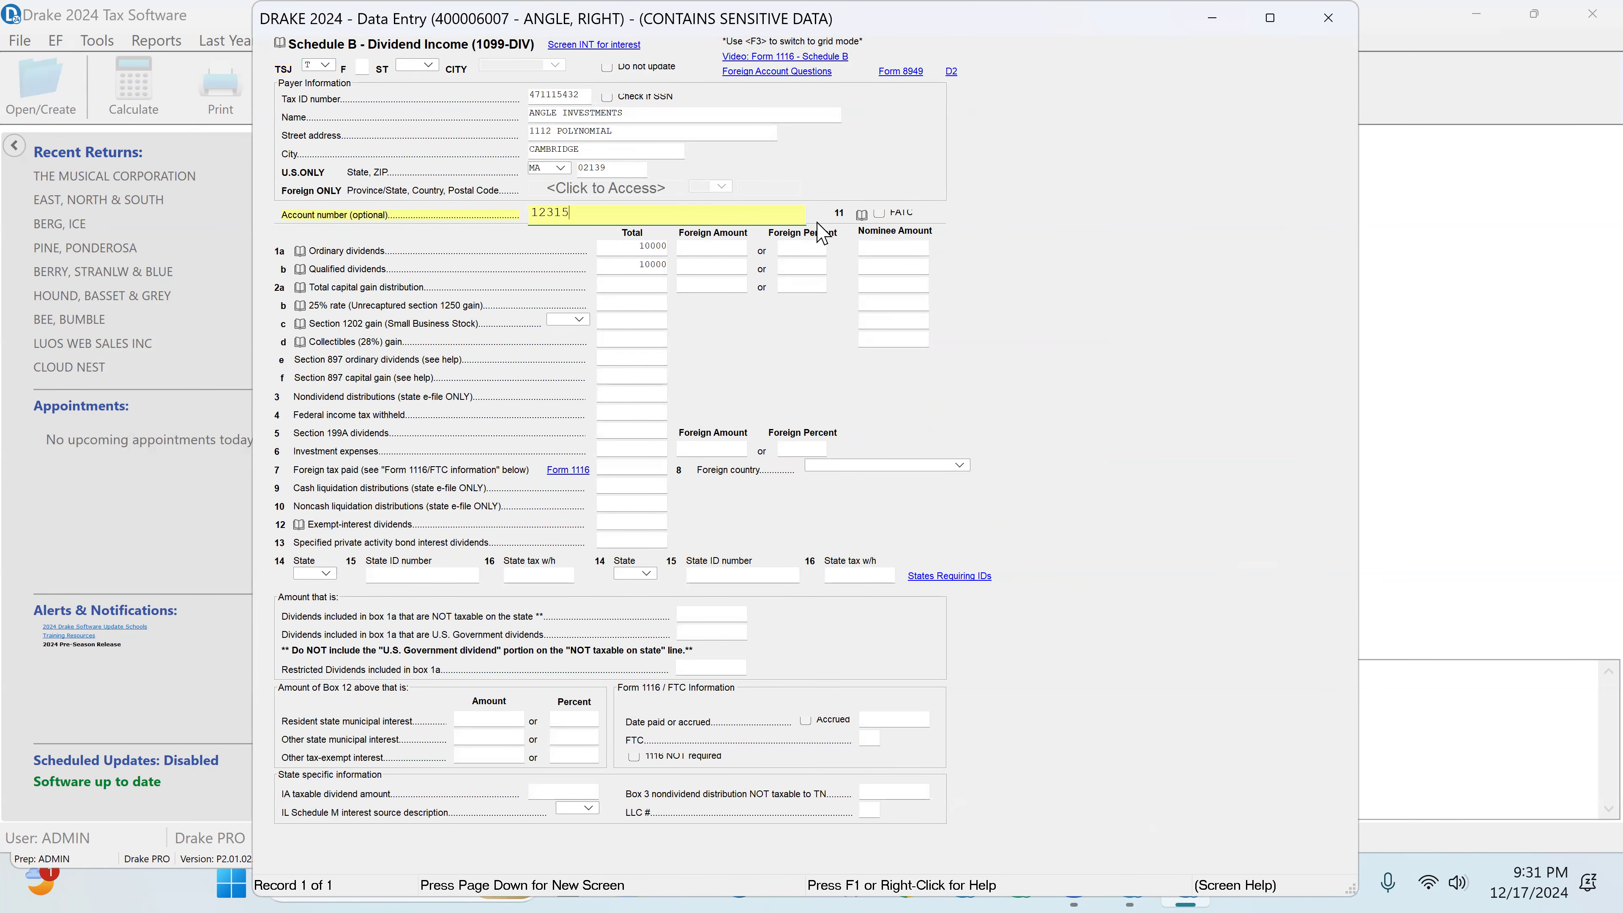
{"action": "left_click", "coordinate": [1330, 19]}
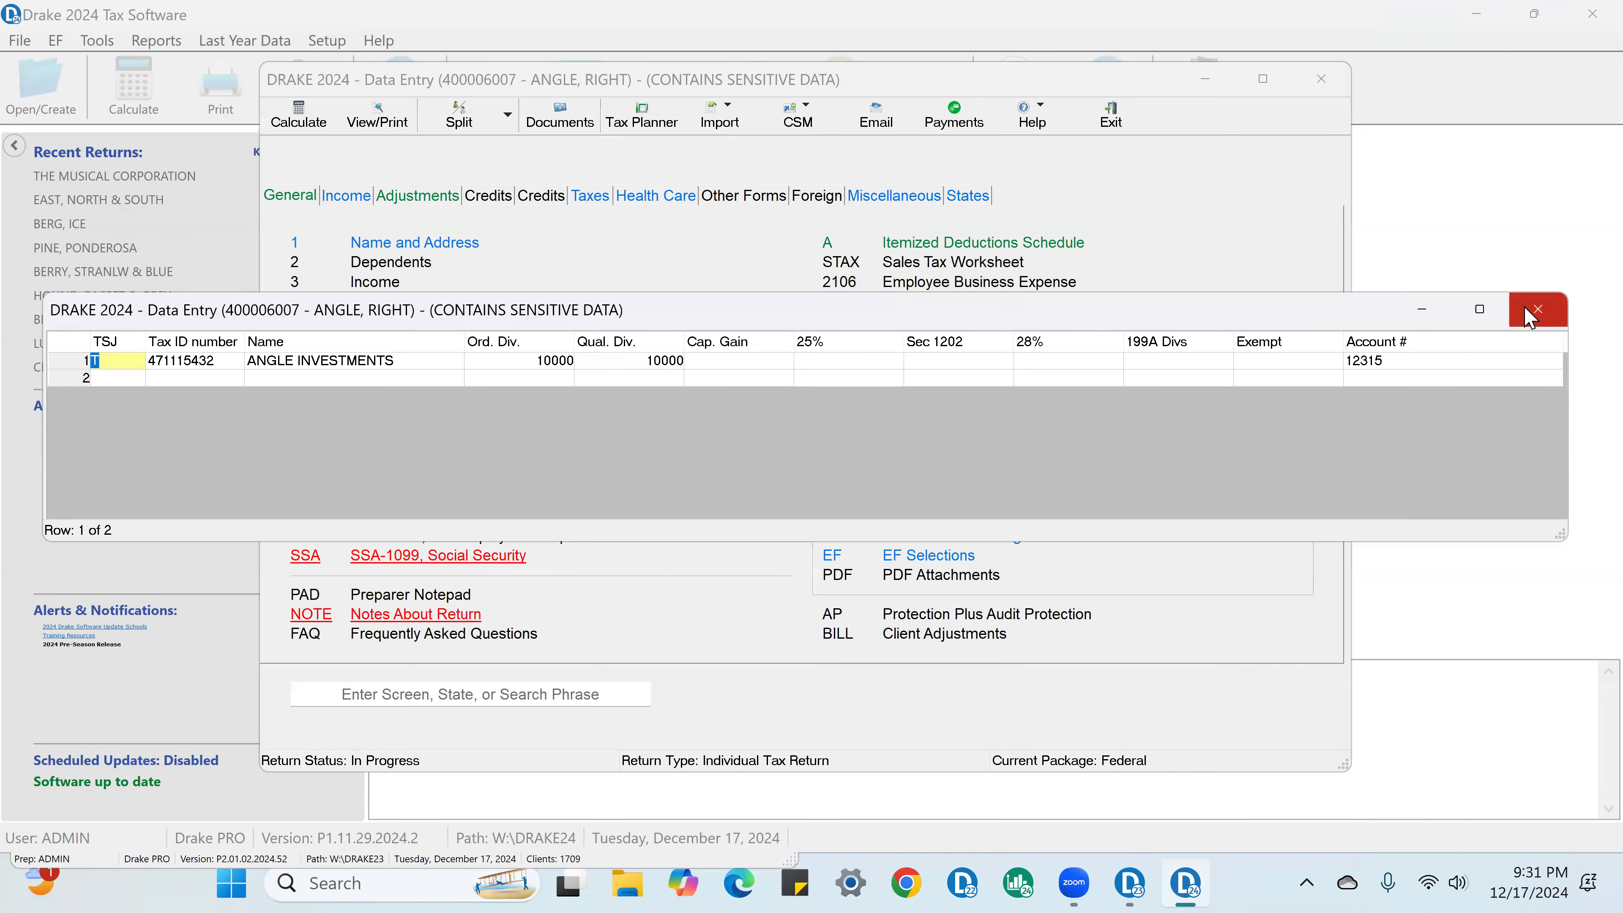
{"action": "left_click", "coordinate": [1537, 310]}
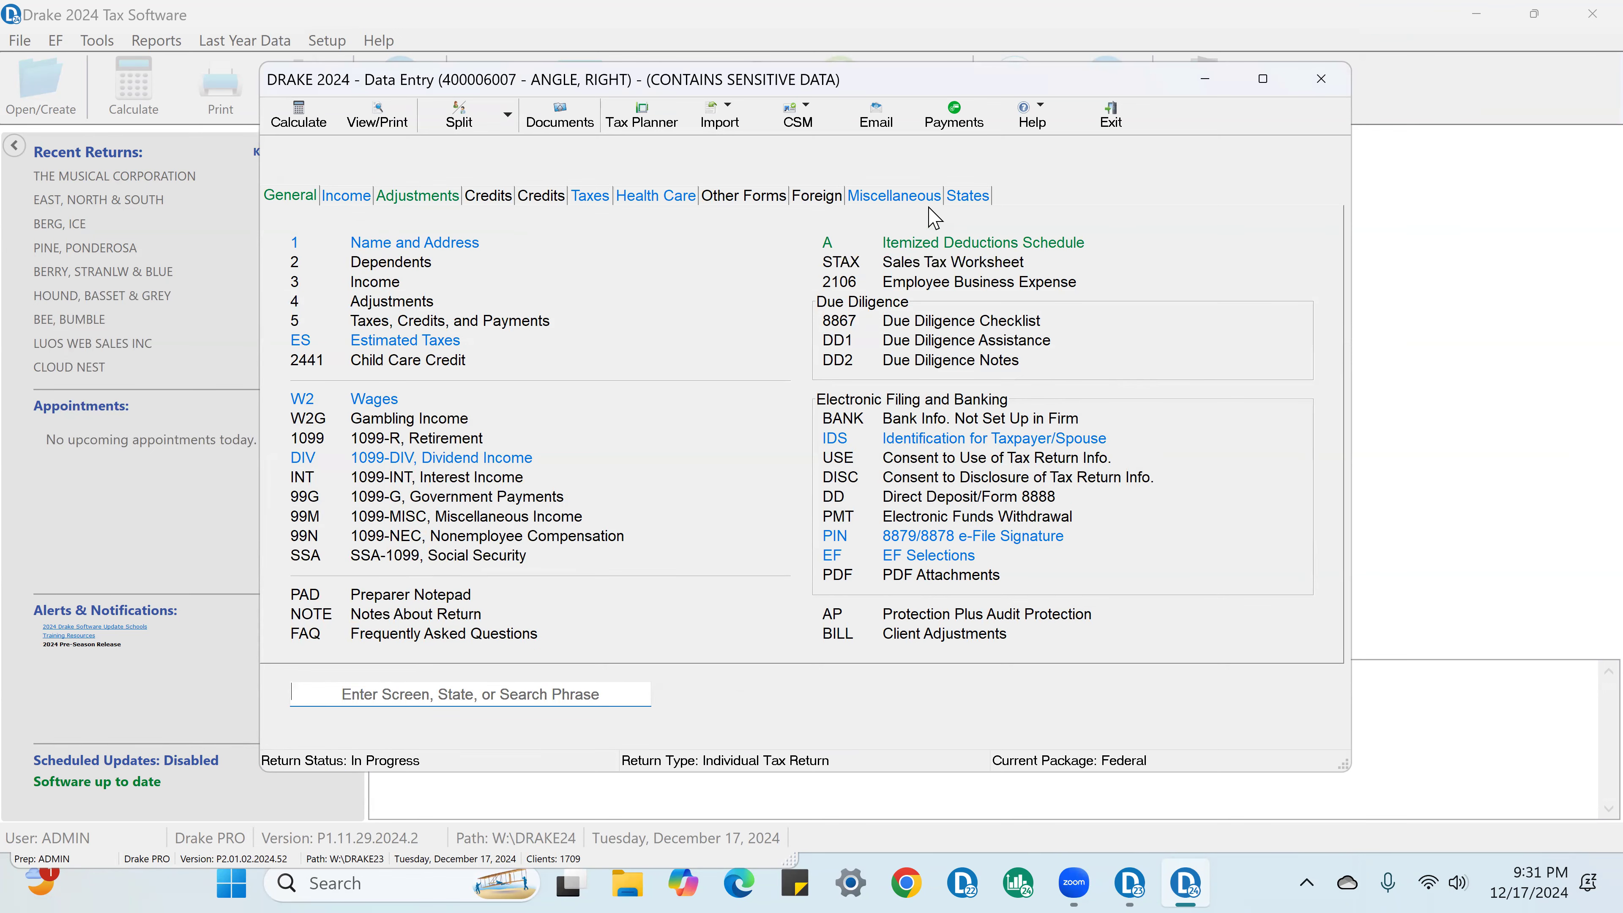
Step: Open the Itemized Deductions Schedule, remove the review flag from the line 5 income taxes amount, and close the schedule
{"action": "left_click", "coordinate": [953, 244]}
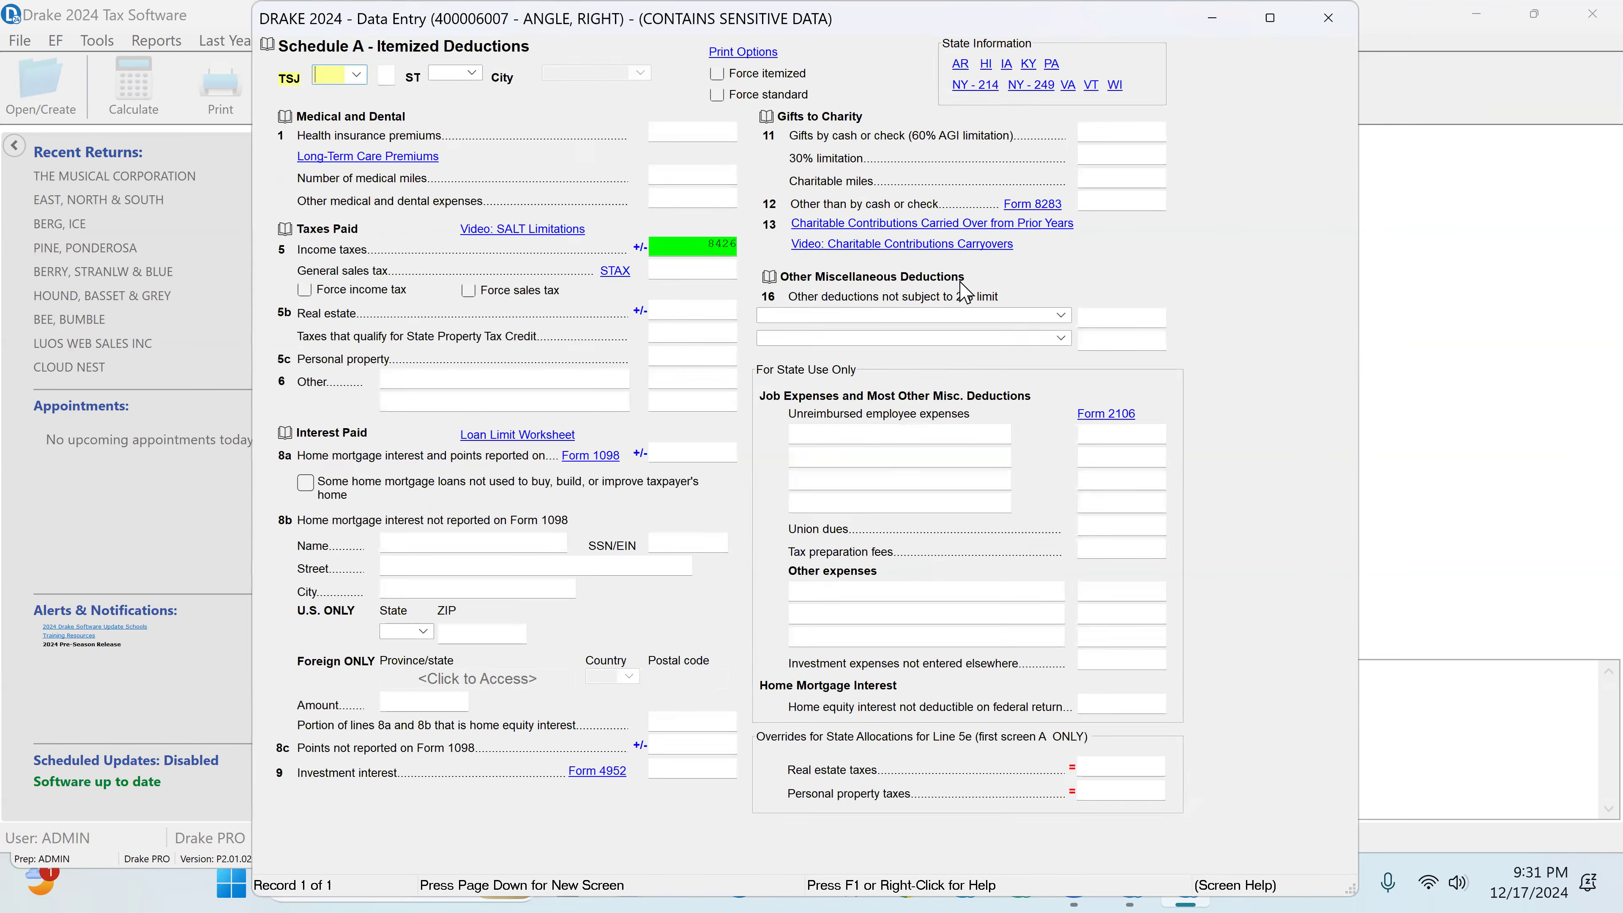
{"action": "left_click", "coordinate": [709, 240]}
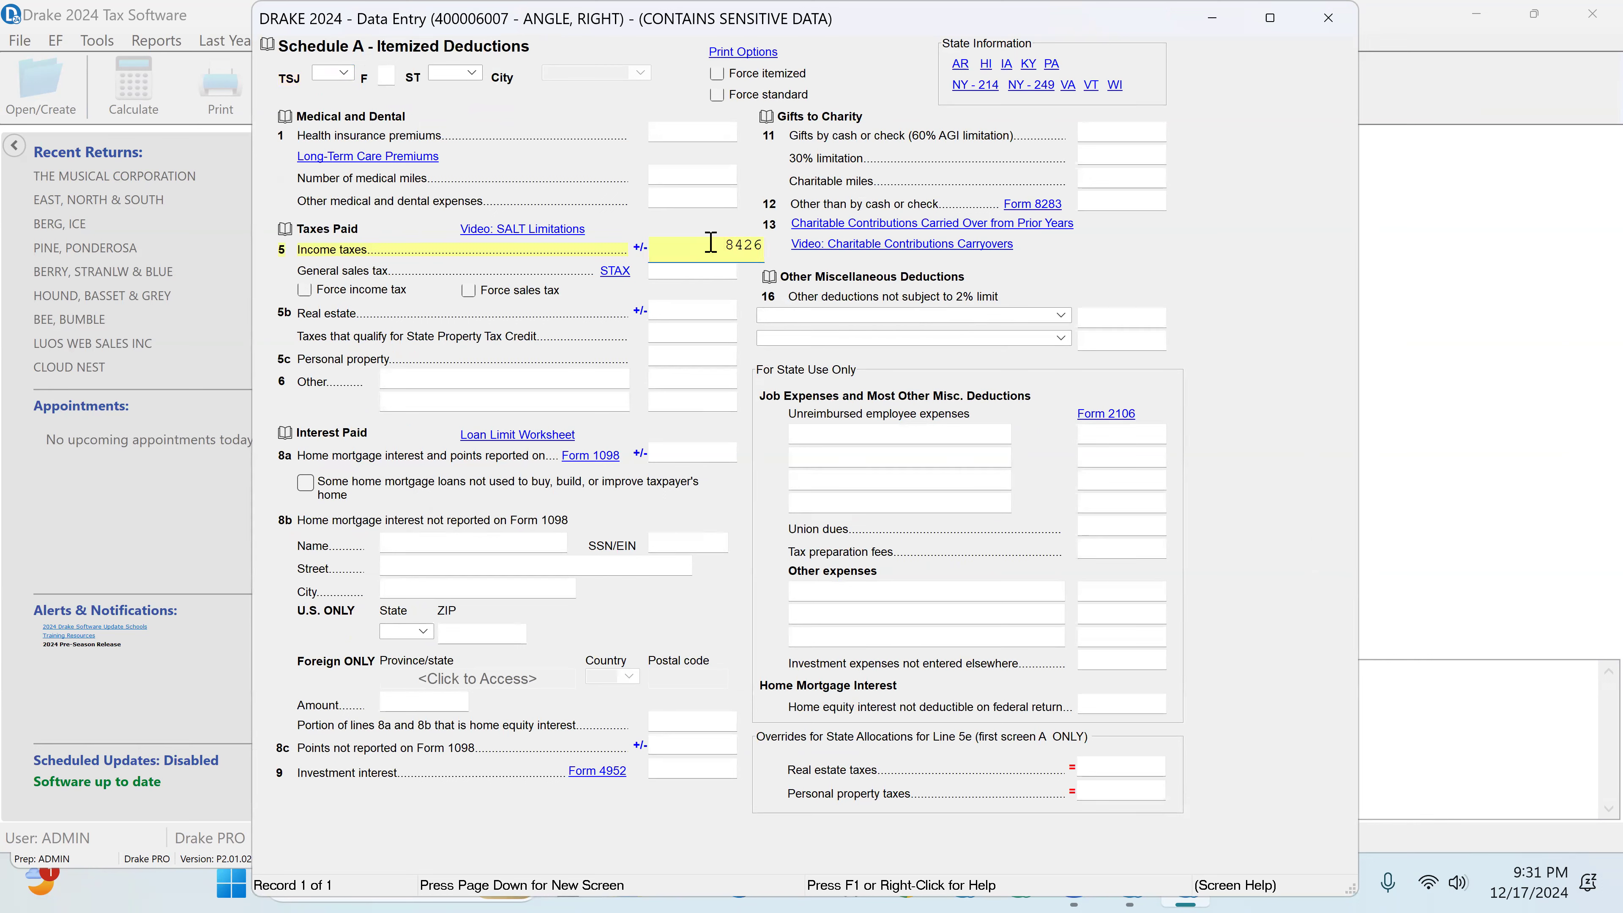
{"action": "left_click", "coordinate": [1355, 29]}
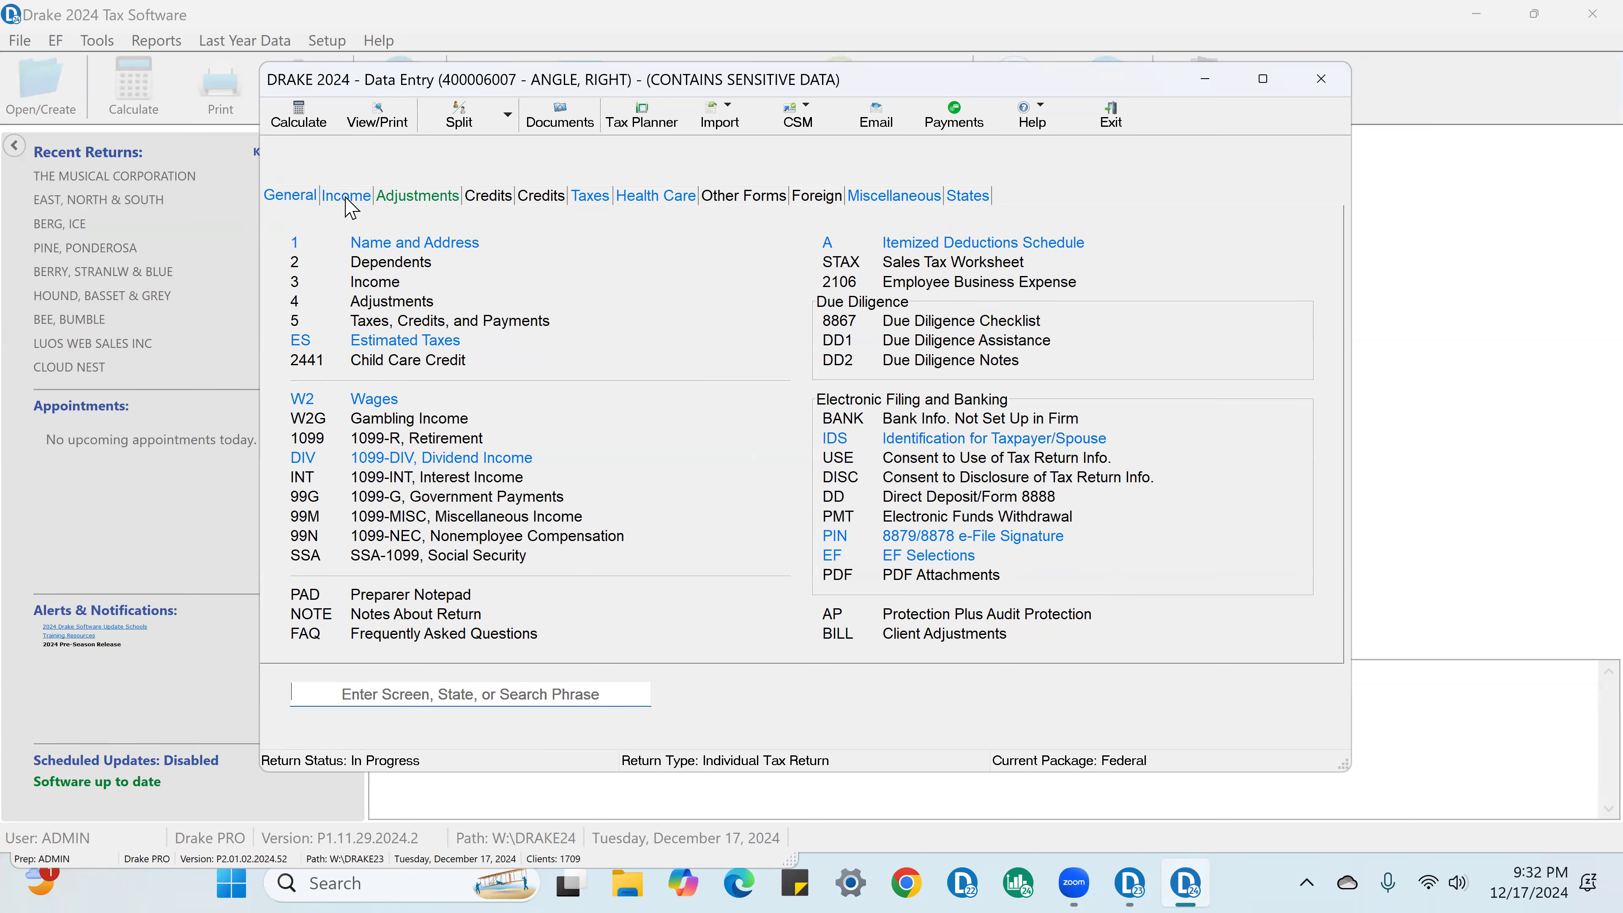
Step: Open the consulting business's Schedule C, enter 50000 gross receipts, and answer No to line I on payments requiring Forms 1099
{"action": "left_click", "coordinate": [346, 201]}
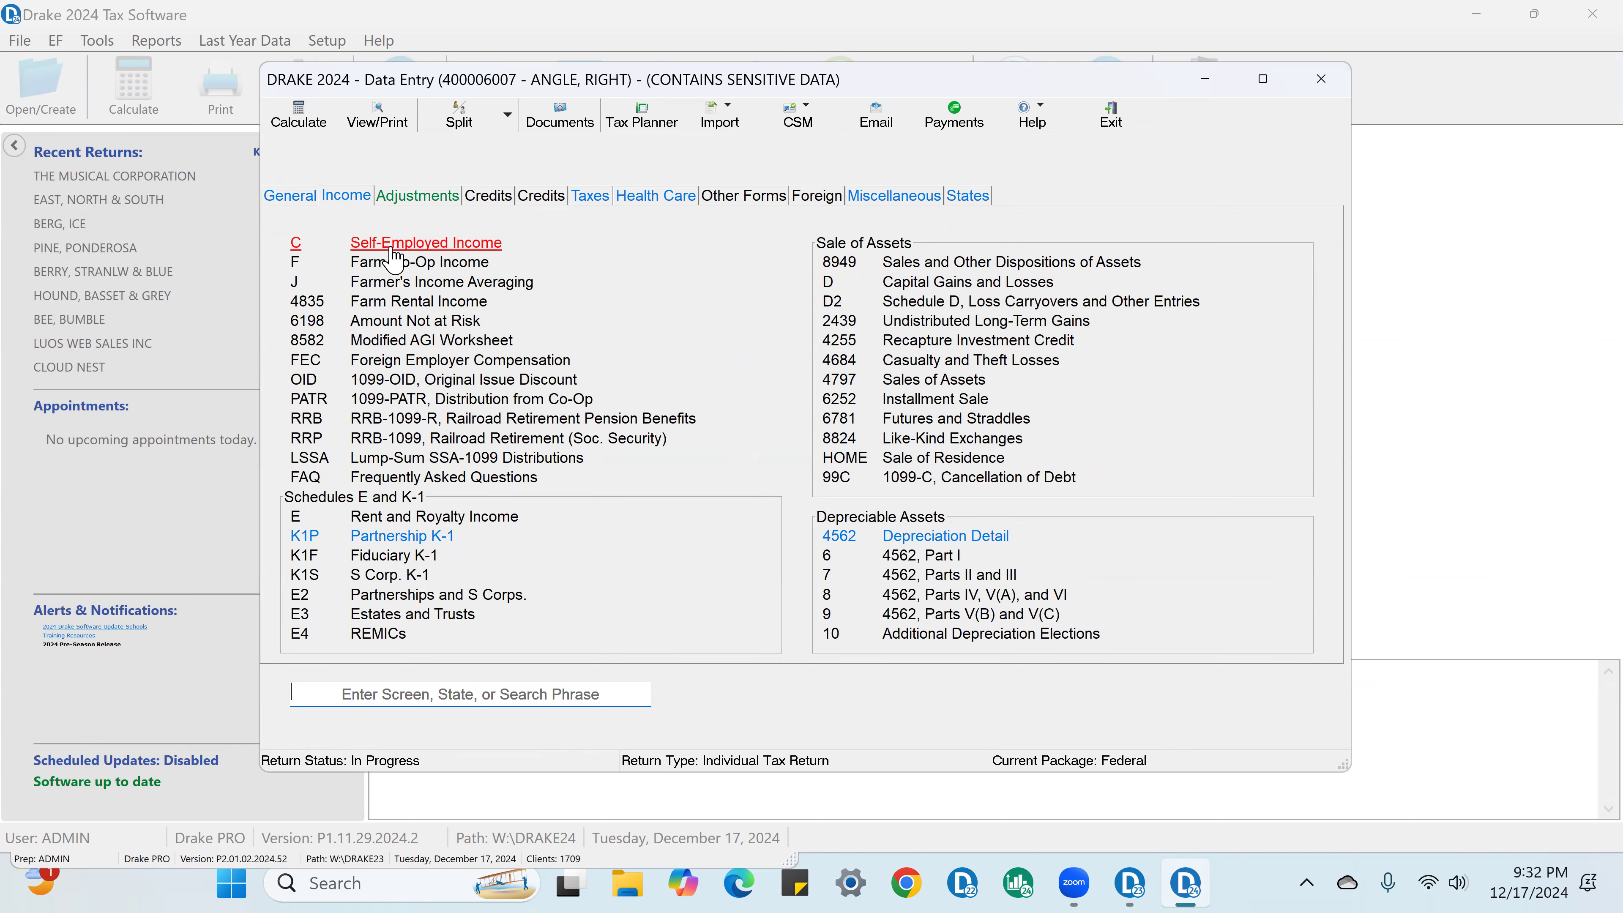
{"action": "left_click", "coordinate": [392, 249]}
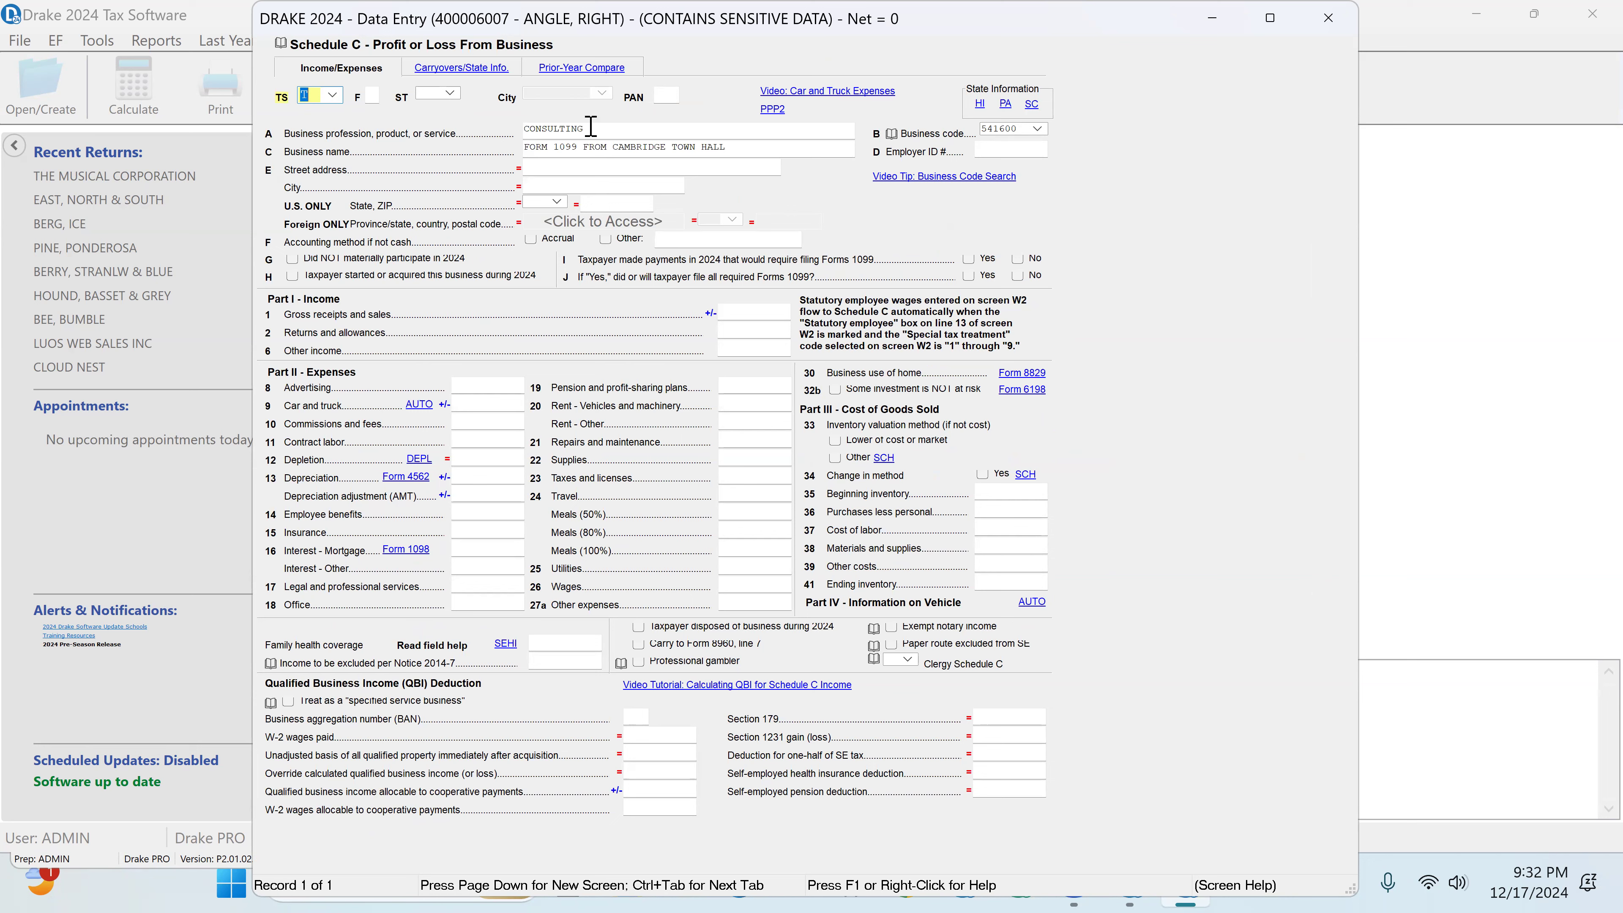
{"action": "left_click", "coordinate": [740, 147]}
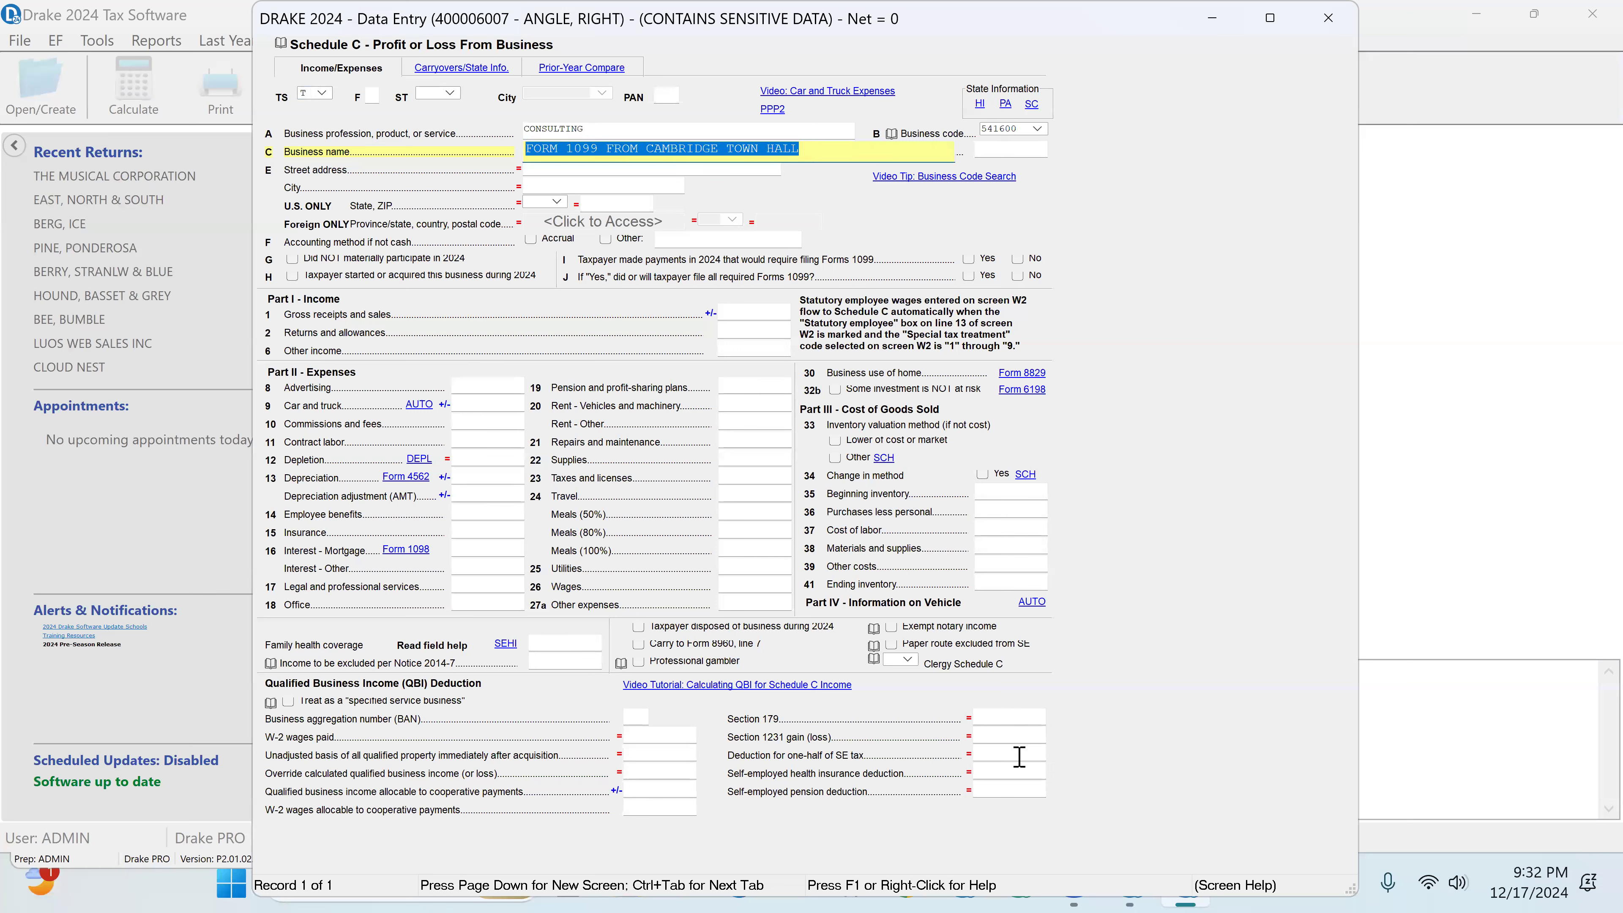
{"action": "left_click", "coordinate": [766, 314]}
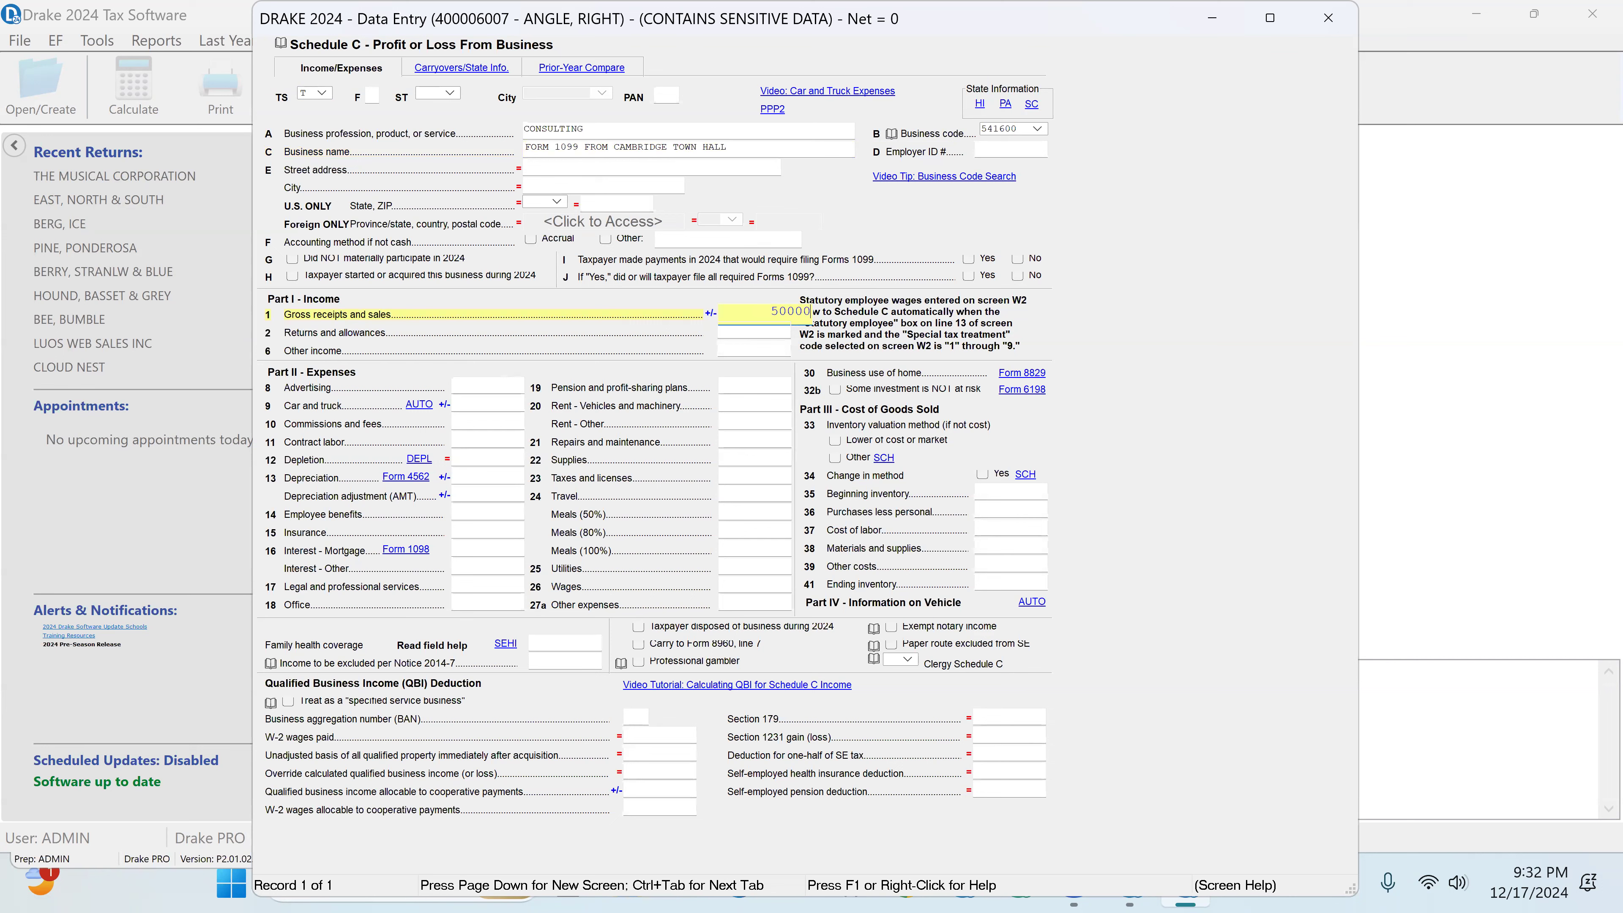
{"action": "left_click", "coordinate": [771, 332]}
{"action": "left_click", "coordinate": [1018, 262]}
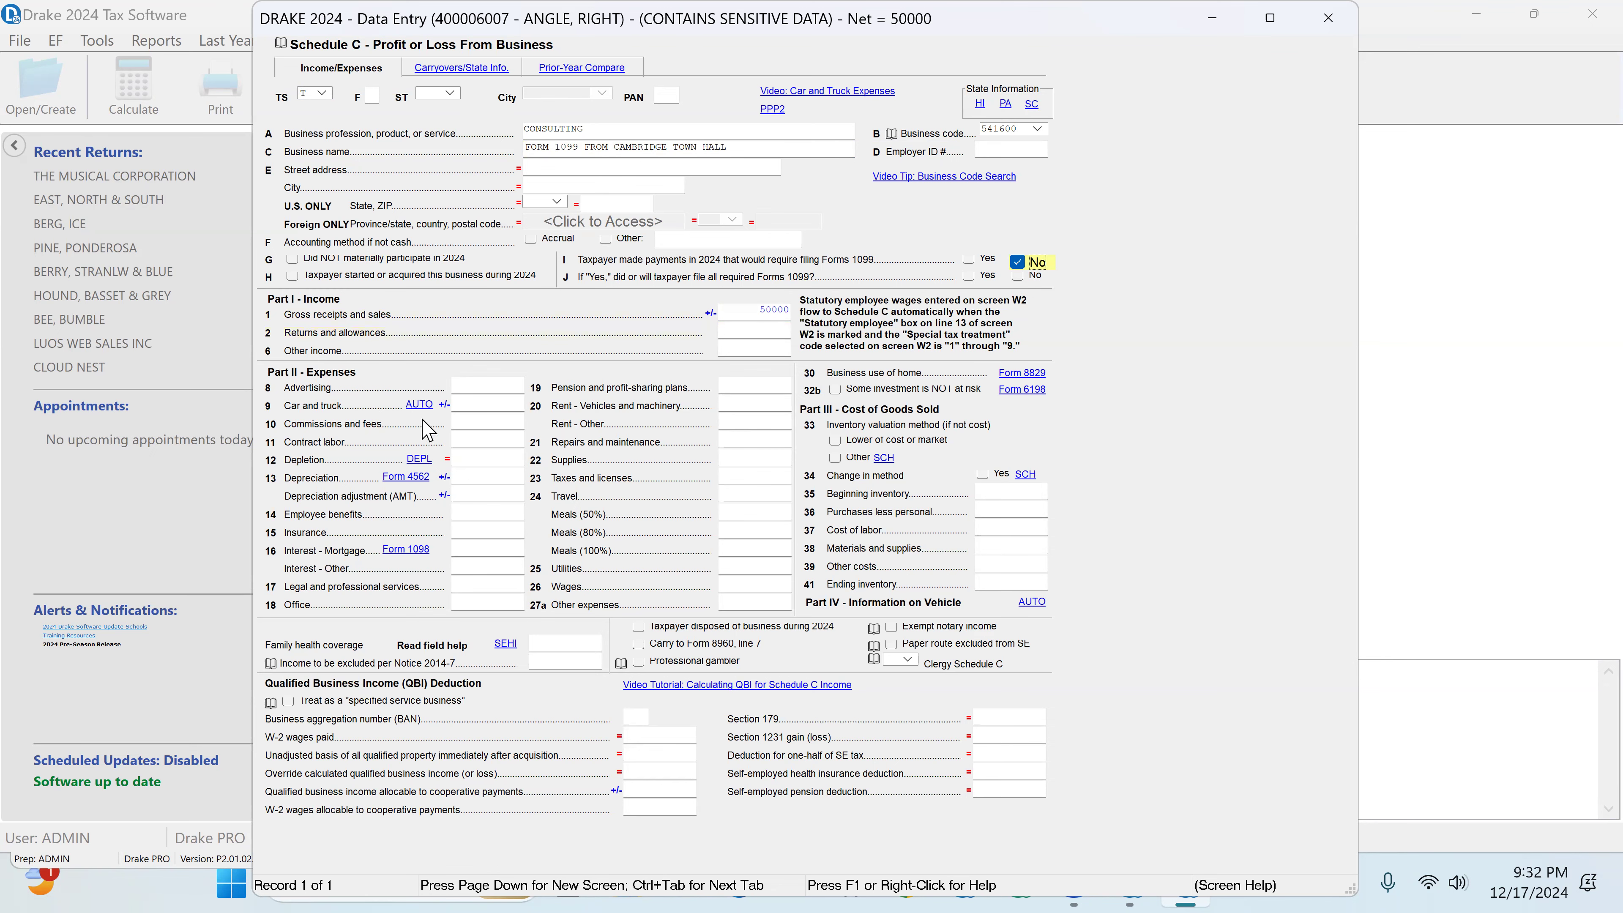
Step: In the Toyota's Auto Expense Worksheet, enter 5650 business and 8500 commuting miles, and clear the prior-years mileage review flags
{"action": "left_click", "coordinate": [409, 406]}
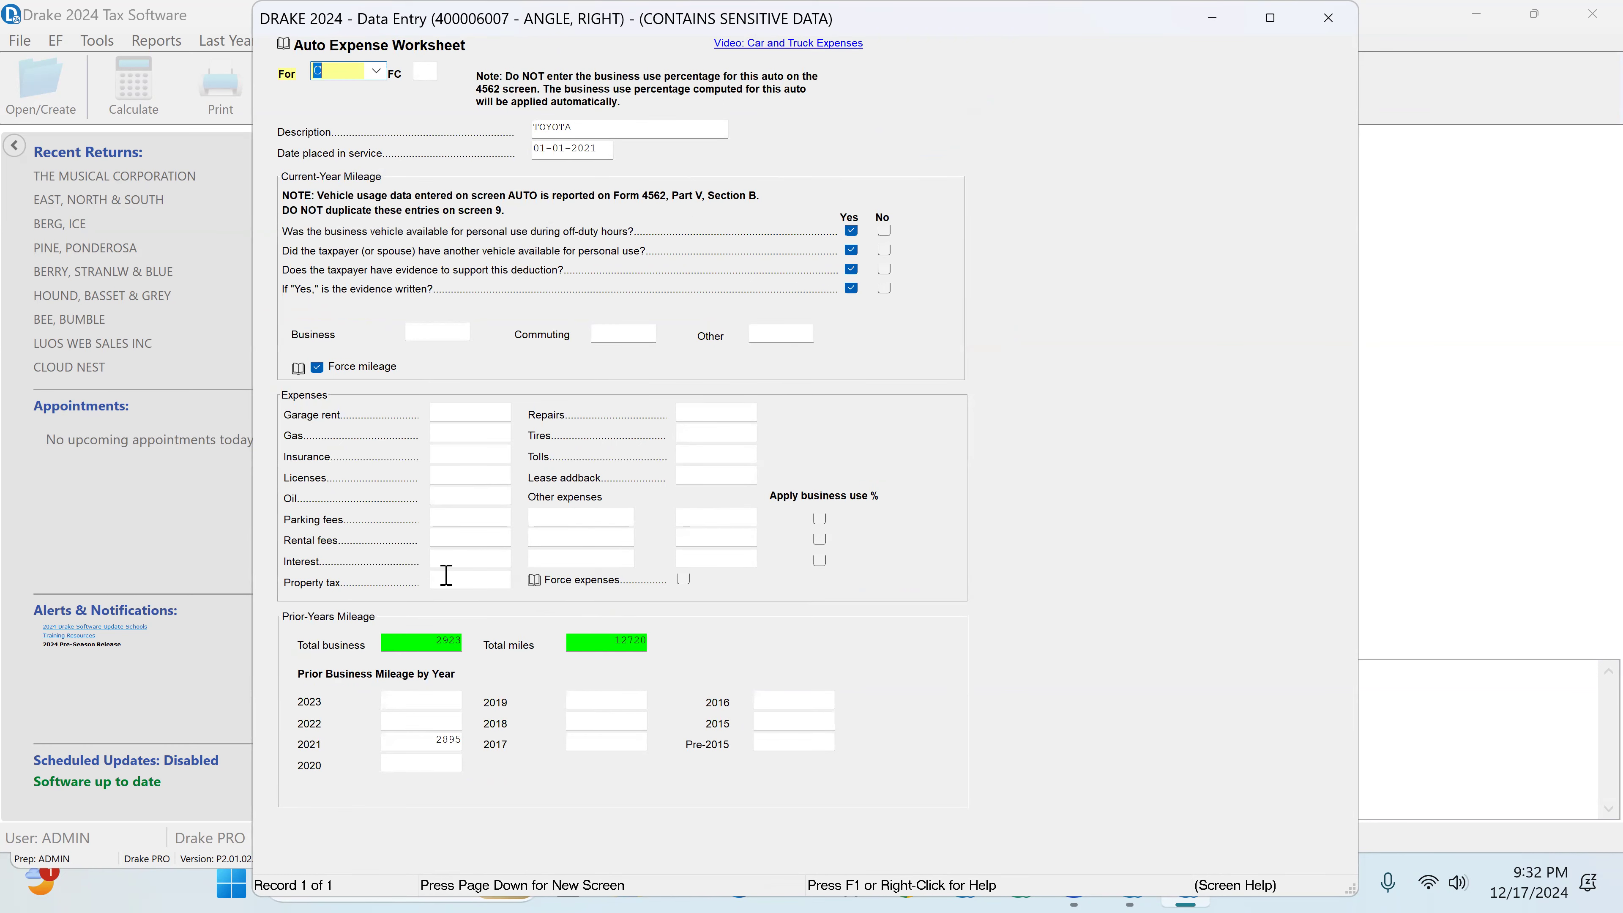
{"action": "left_click", "coordinate": [427, 333]}
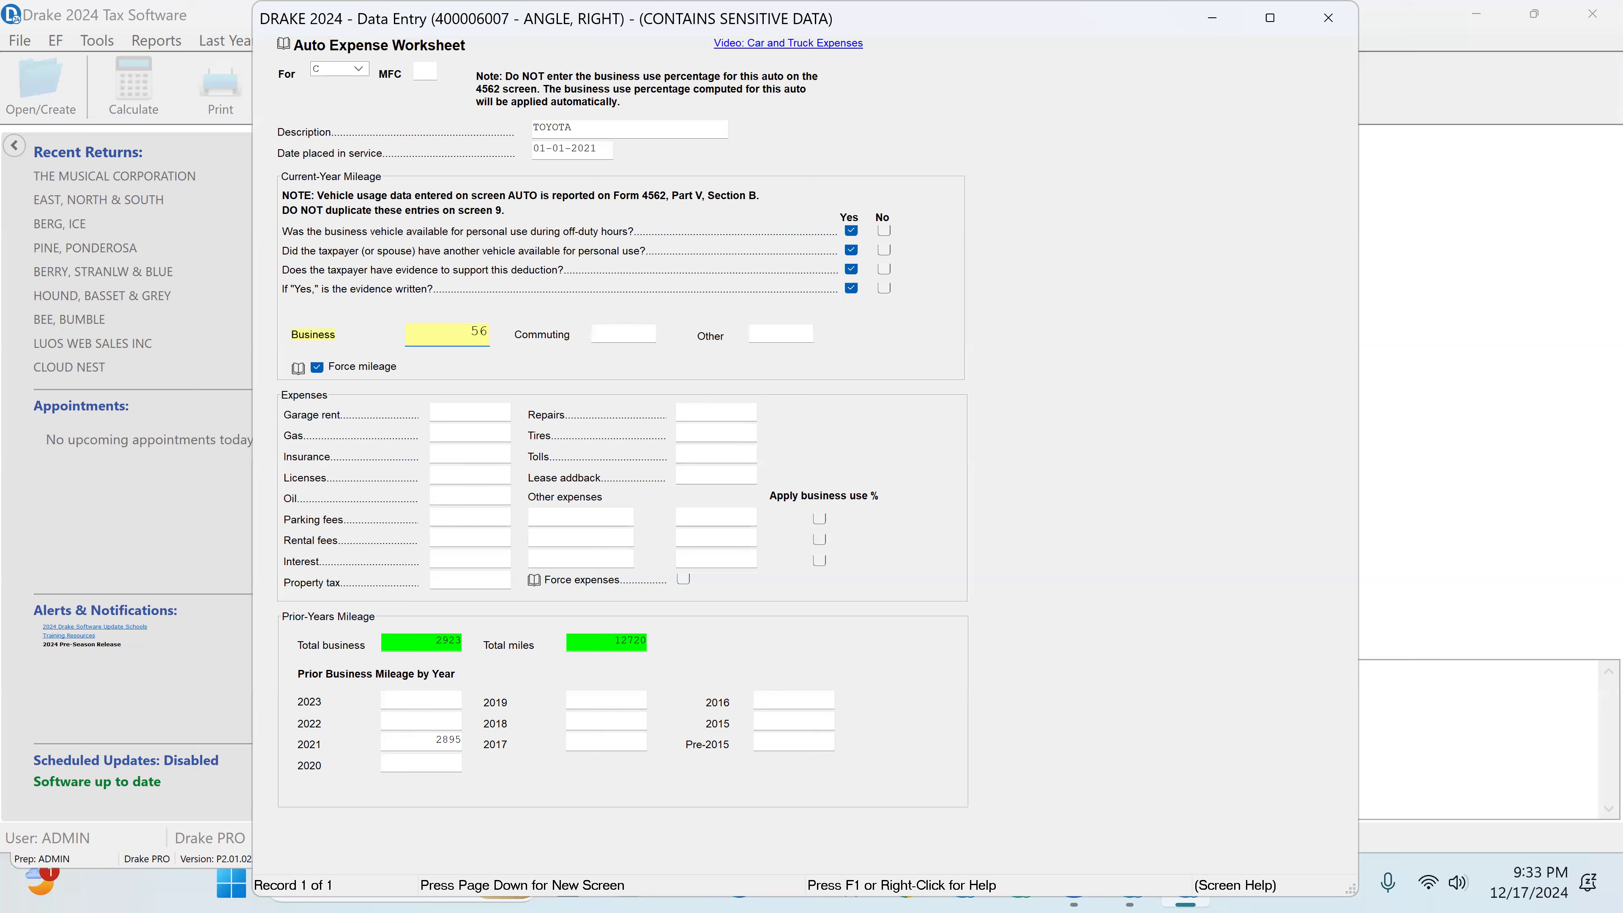
{"action": "key", "text": "Tab"}
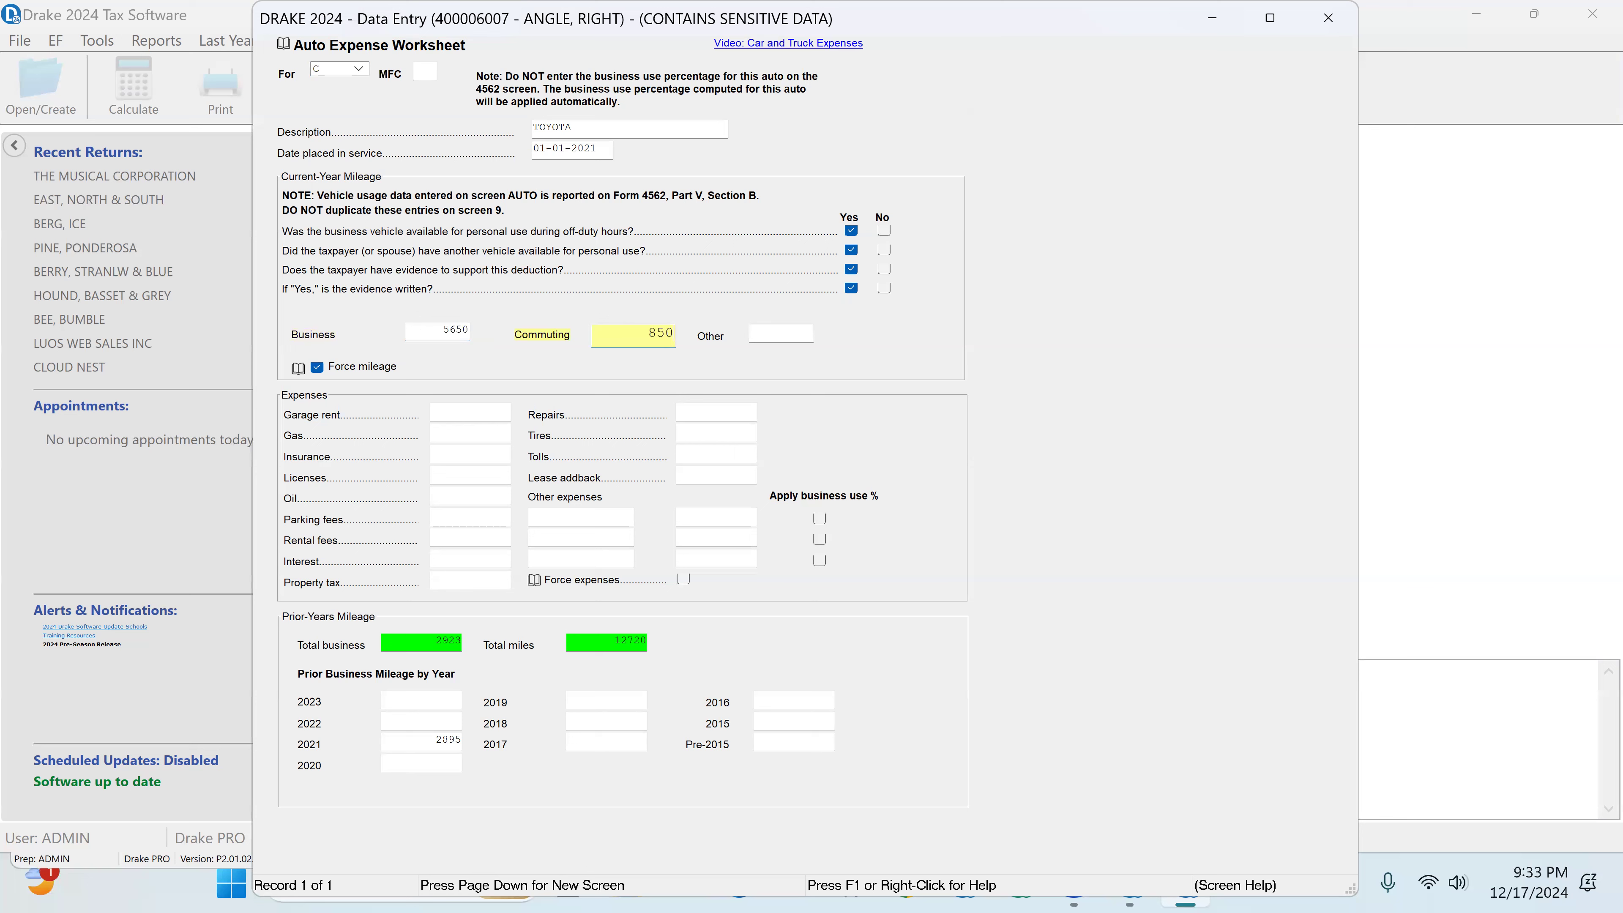
{"action": "key", "text": "Tab"}
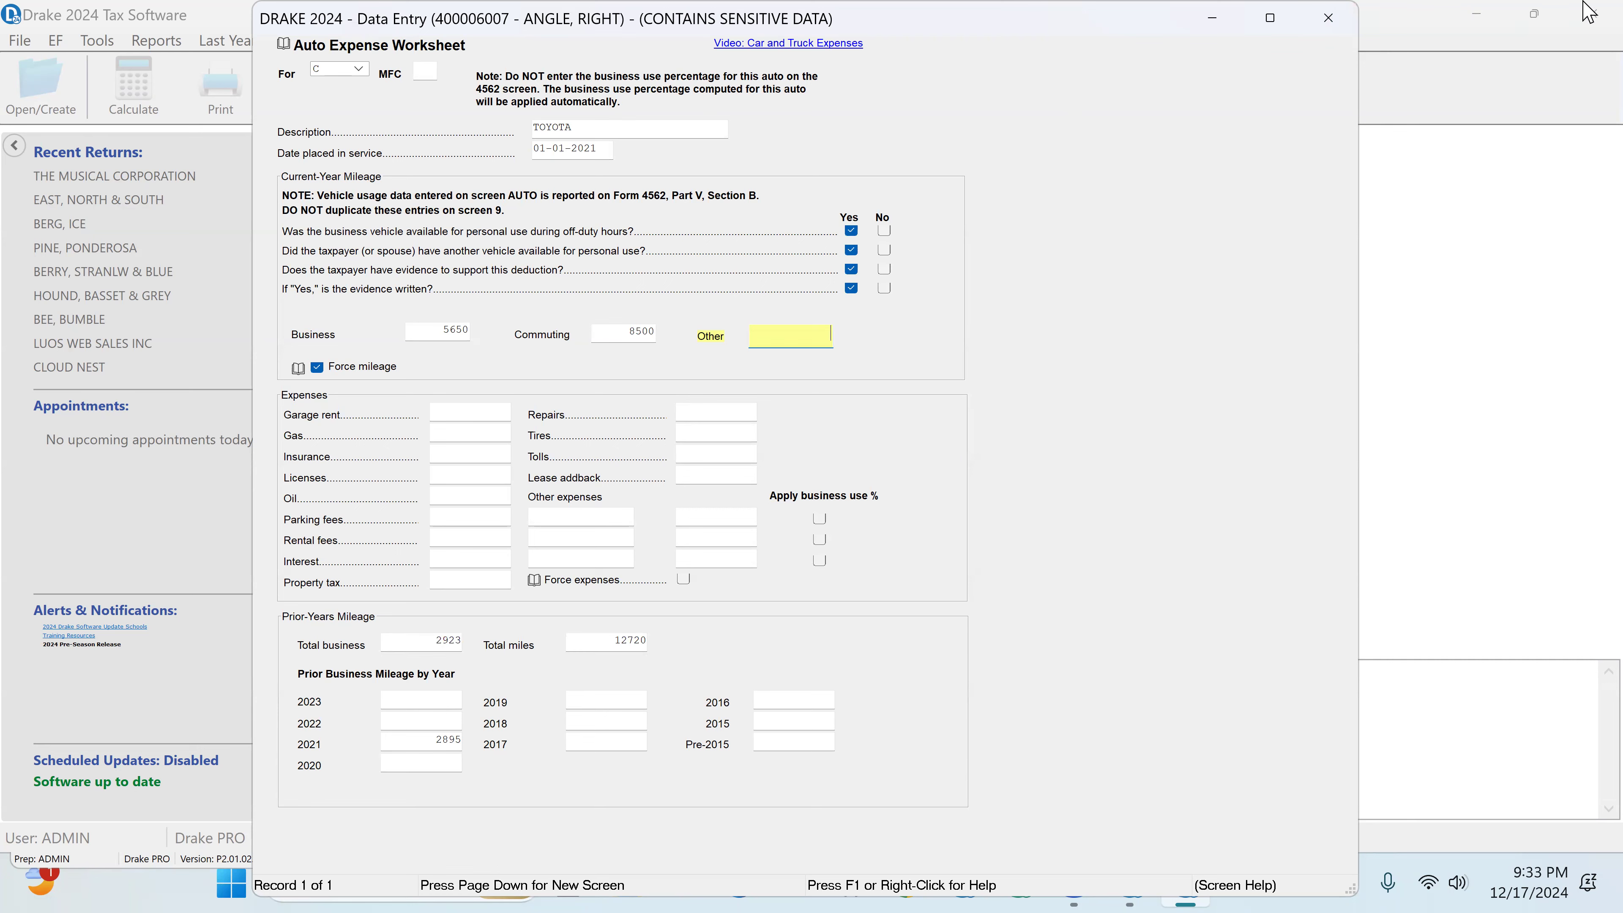
{"action": "left_click", "coordinate": [1328, 18]}
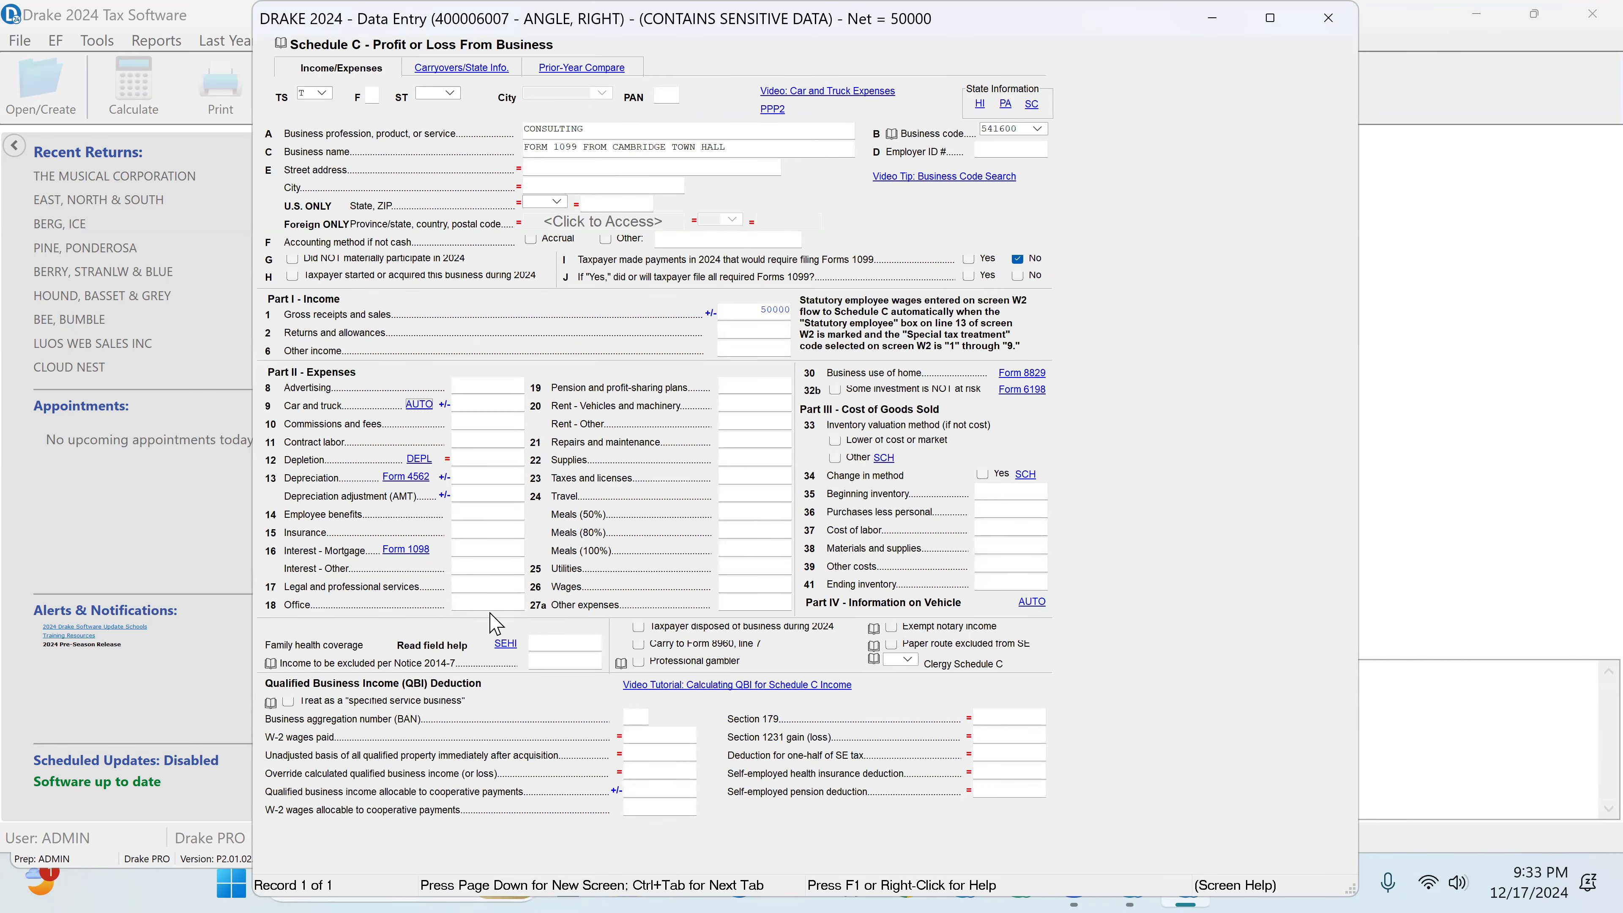
Step: Enter the Schedule C expenses: 526 for office, 689 for supplies and 2589 for travel
{"action": "left_click", "coordinate": [467, 602]}
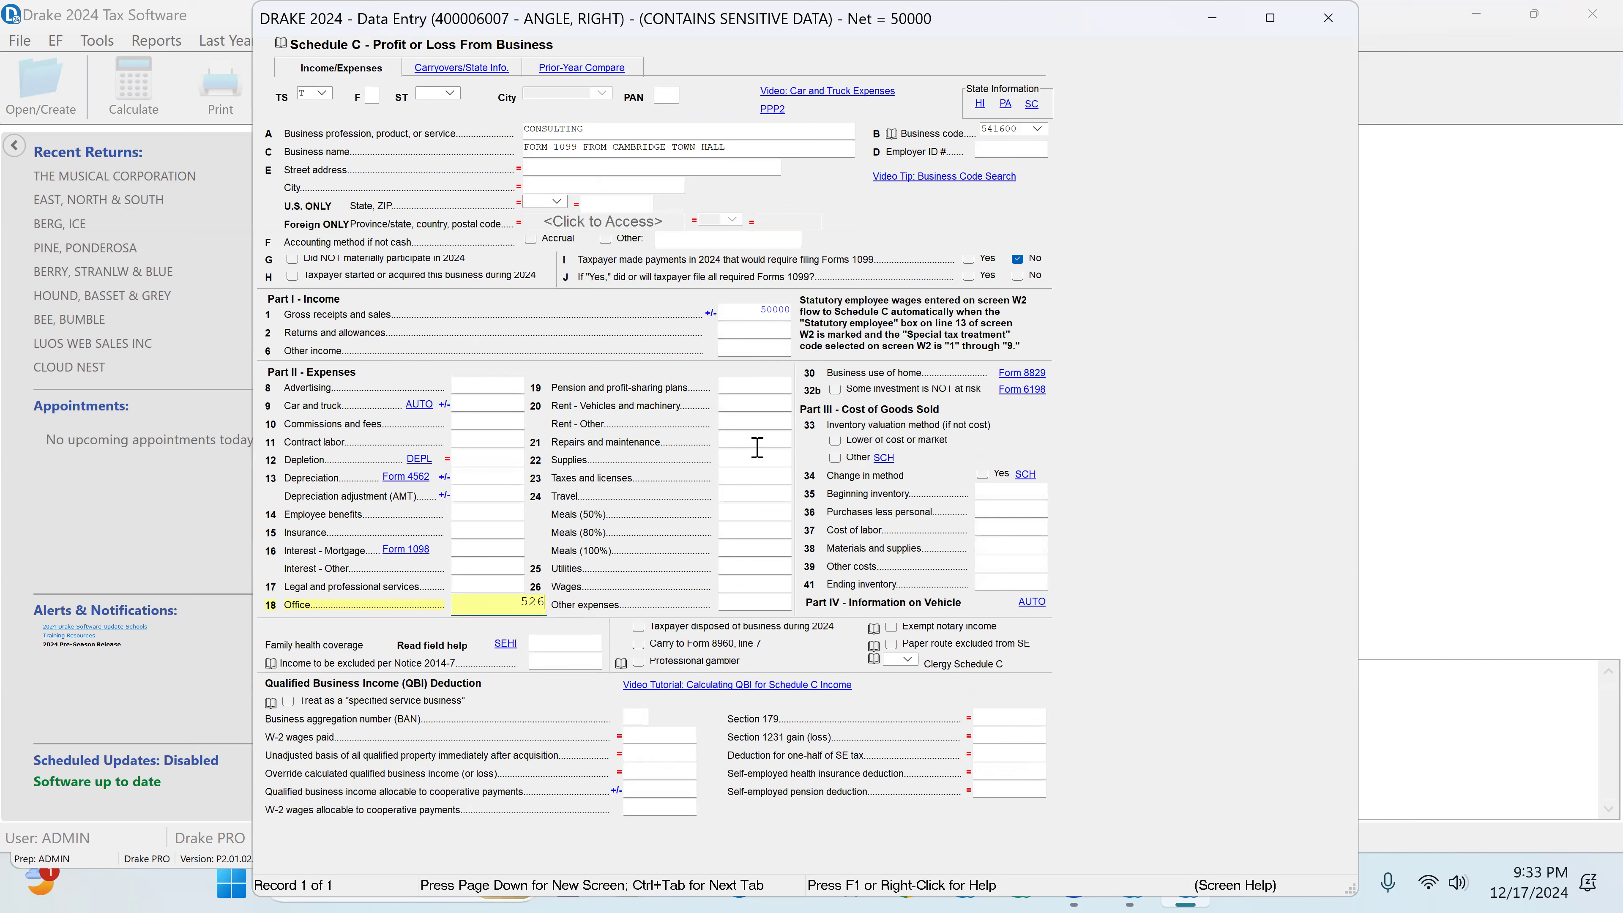
{"action": "left_click", "coordinate": [740, 458]}
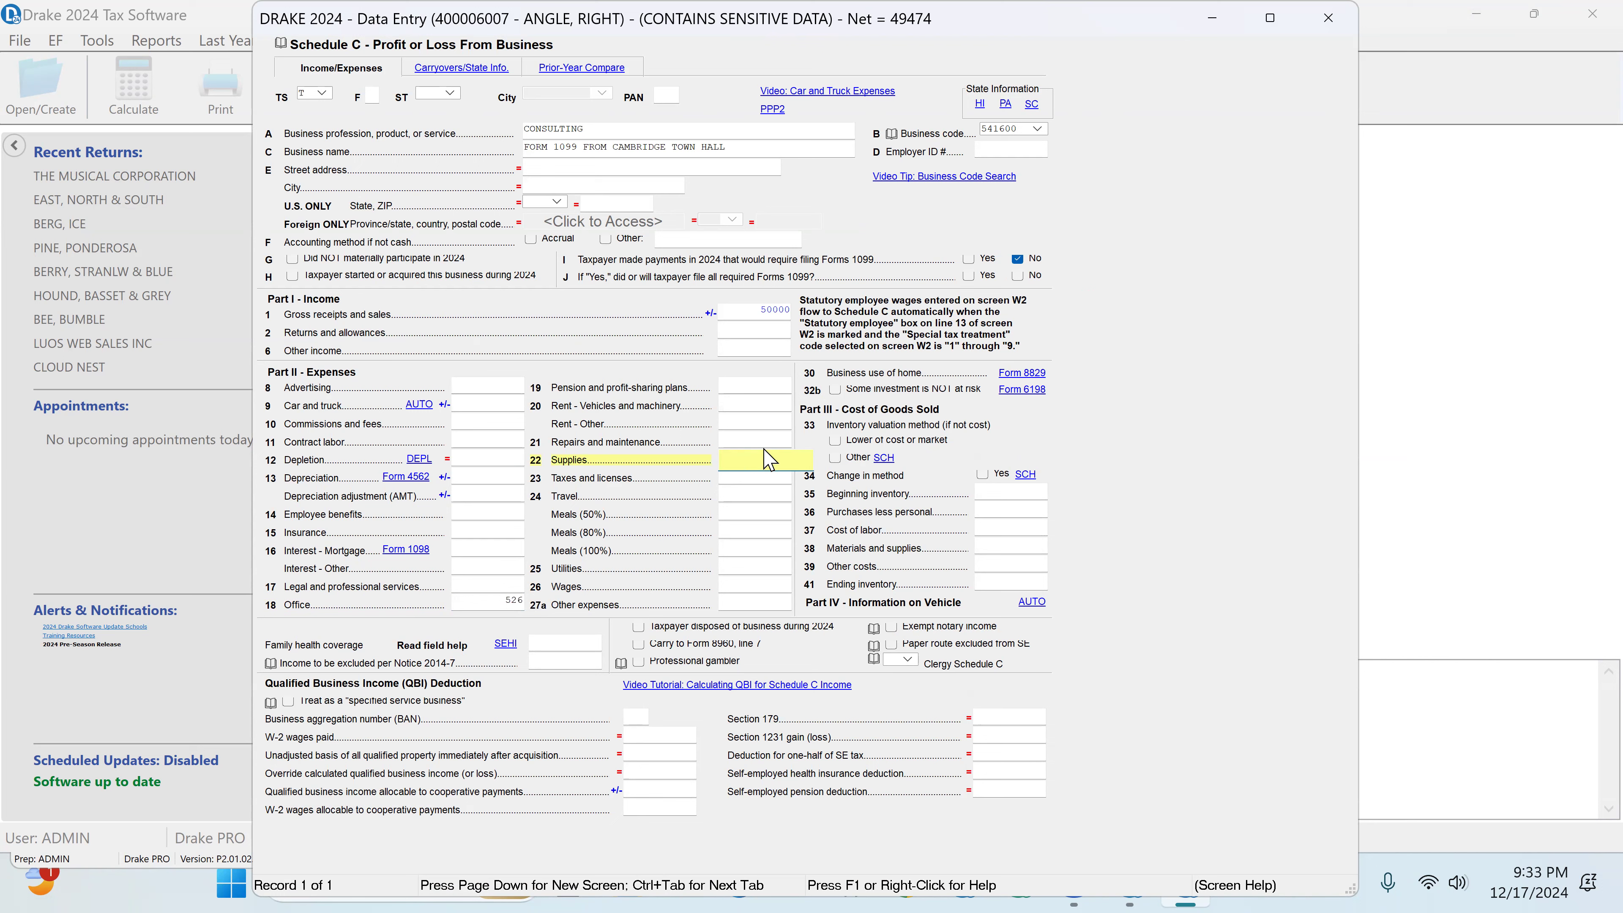
{"action": "type", "text": "689"}
{"action": "left_click", "coordinate": [744, 496]}
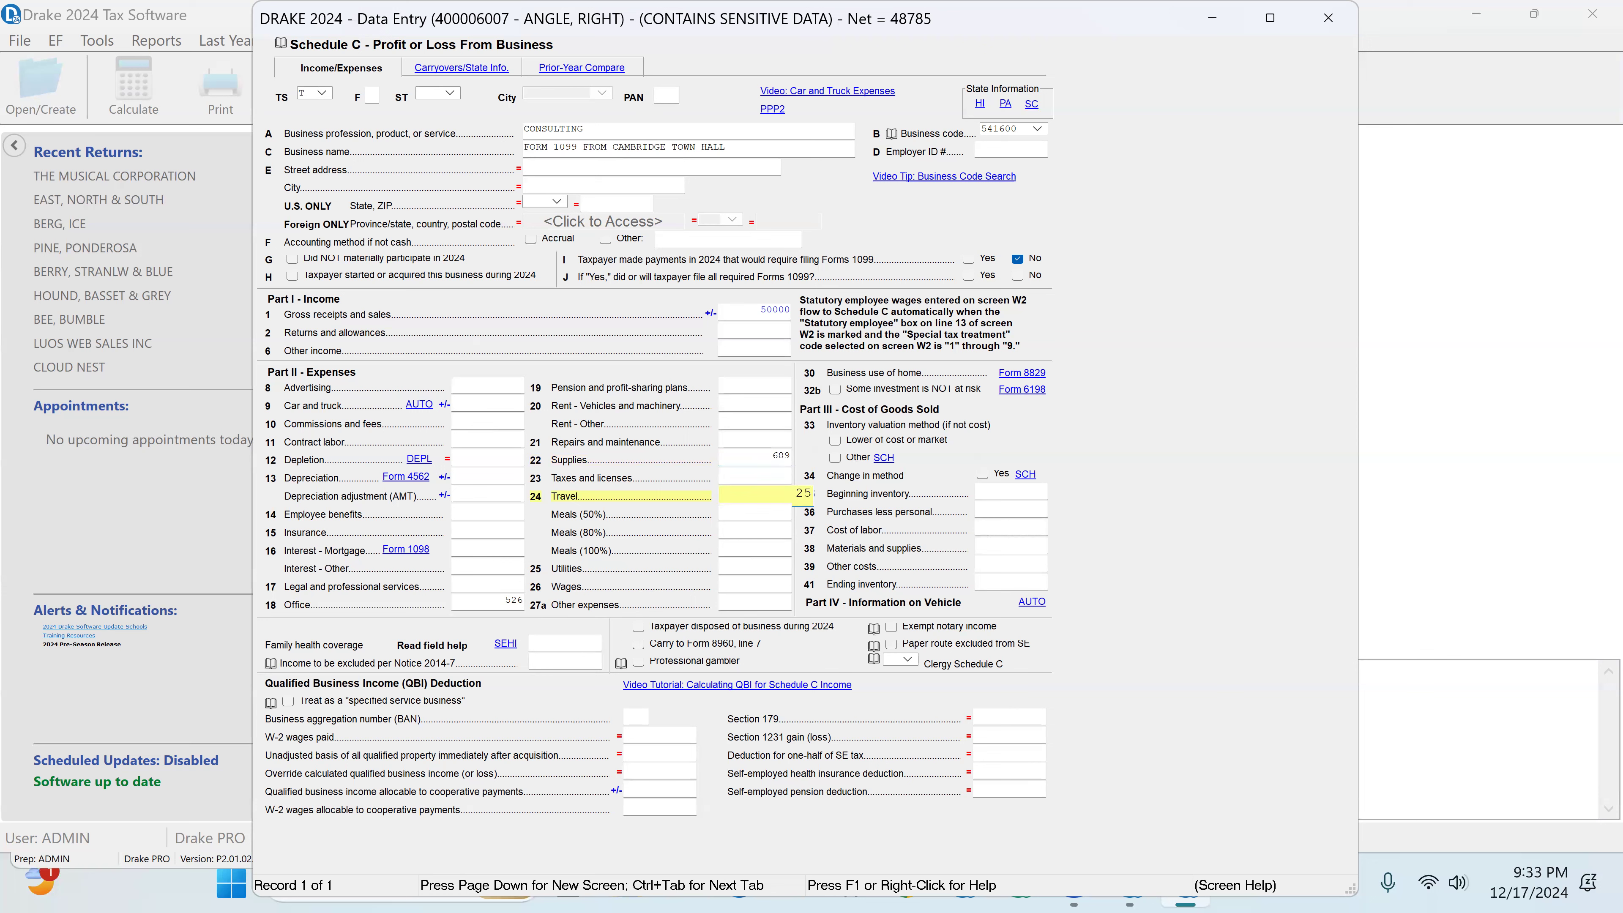
{"action": "key", "text": "Return"}
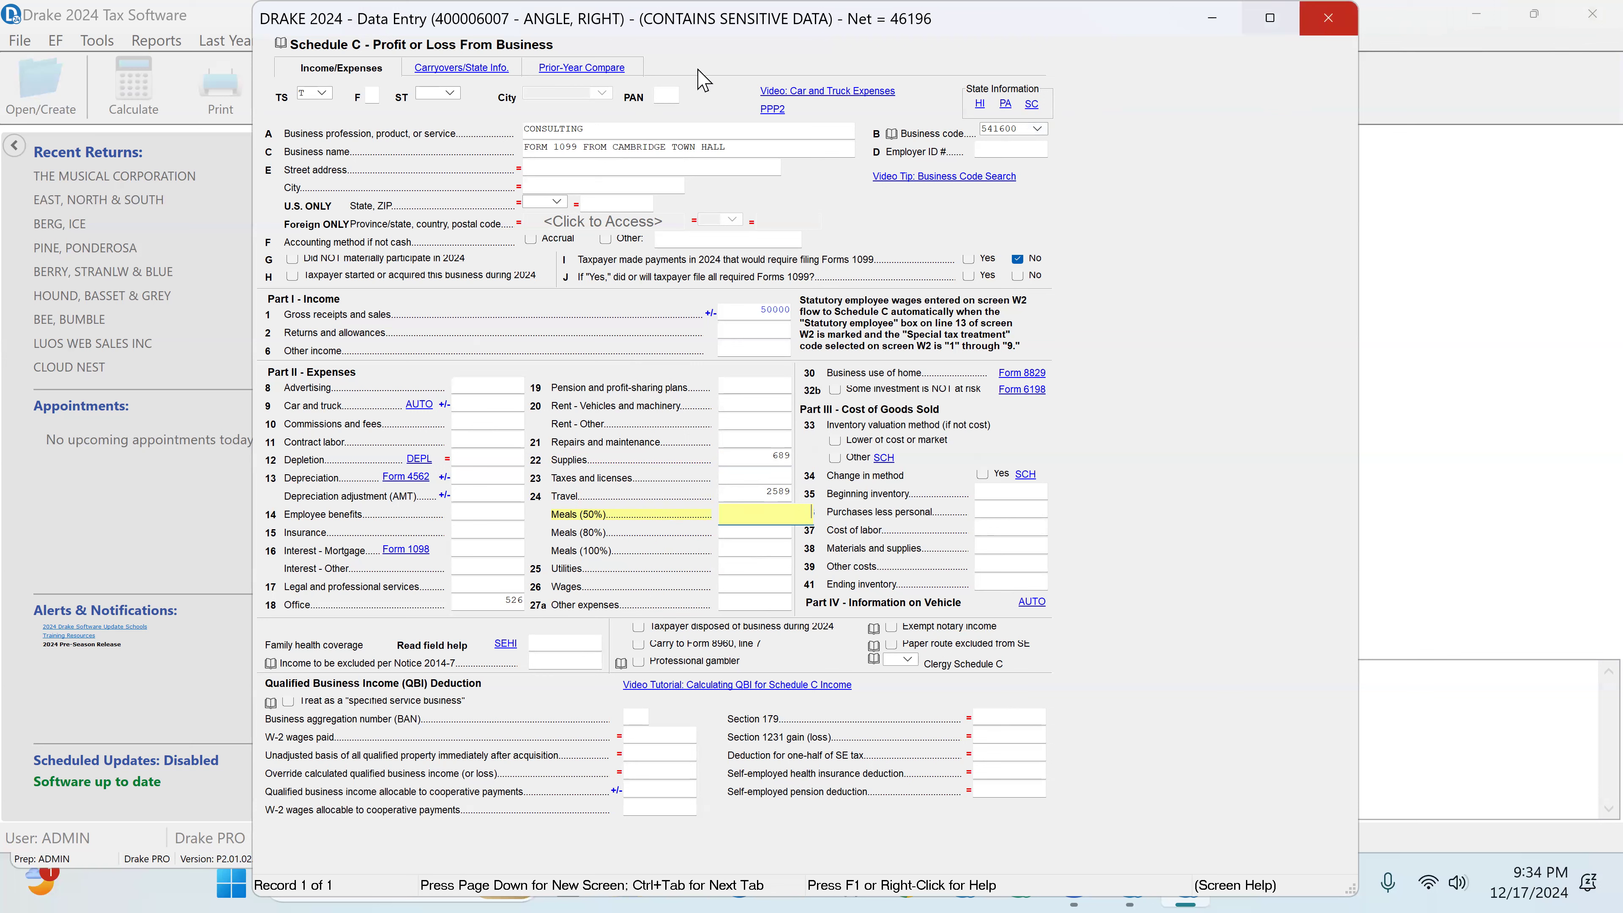
Step: Check the Schedule C business name and the description of business code 541600, and close the schedule
{"action": "left_click", "coordinate": [563, 142]}
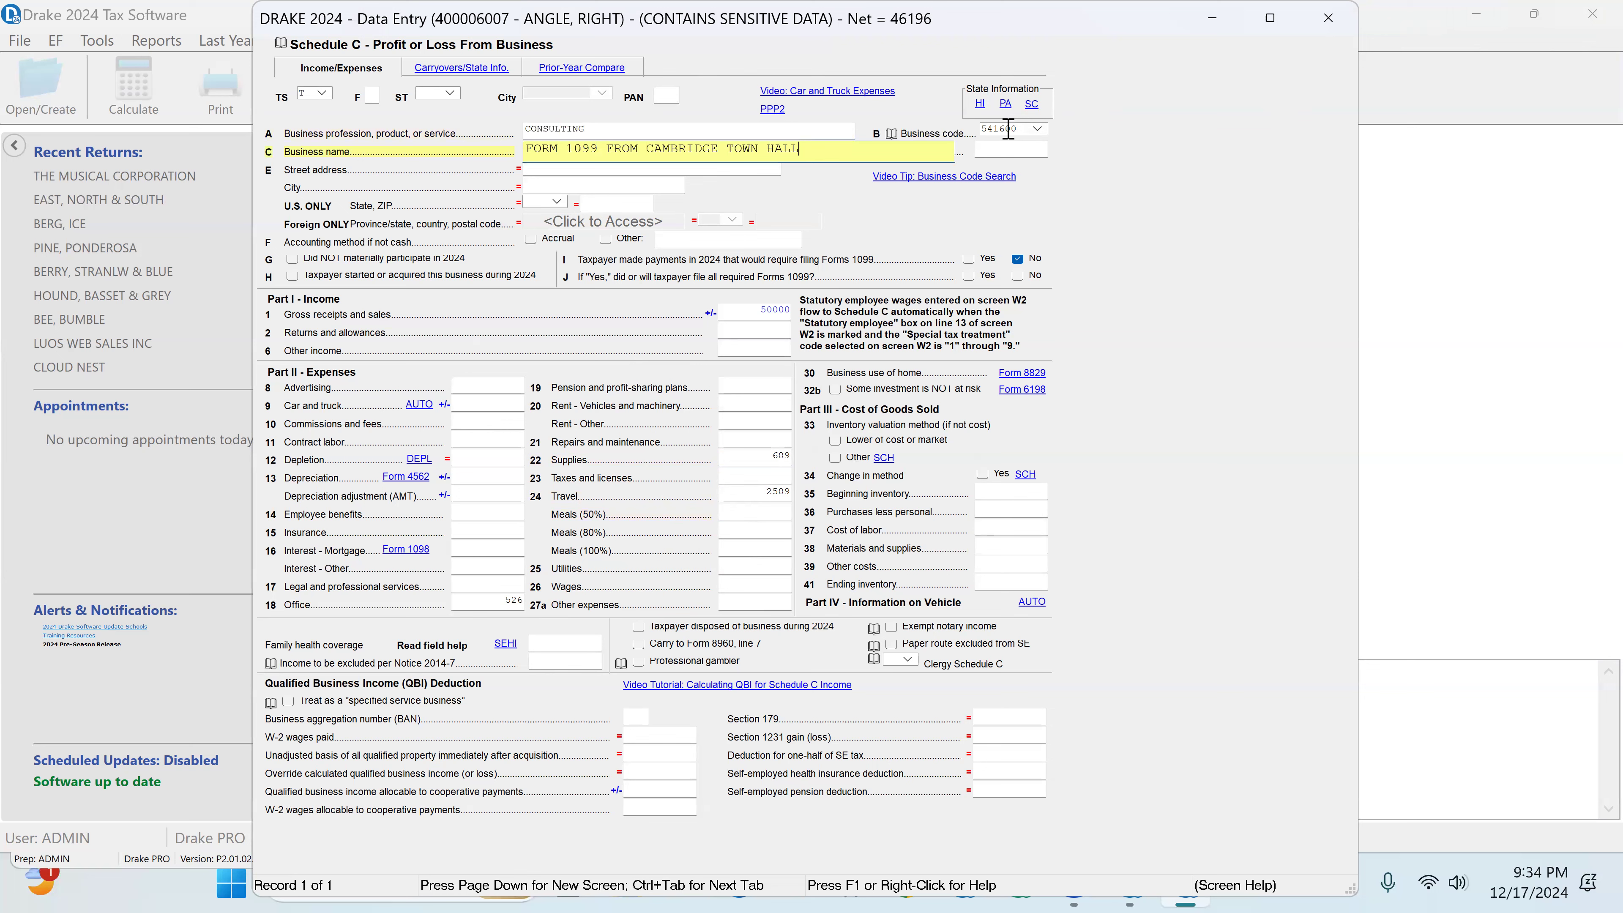
{"action": "left_click", "coordinate": [1022, 129]}
{"action": "left_click", "coordinate": [1058, 132]}
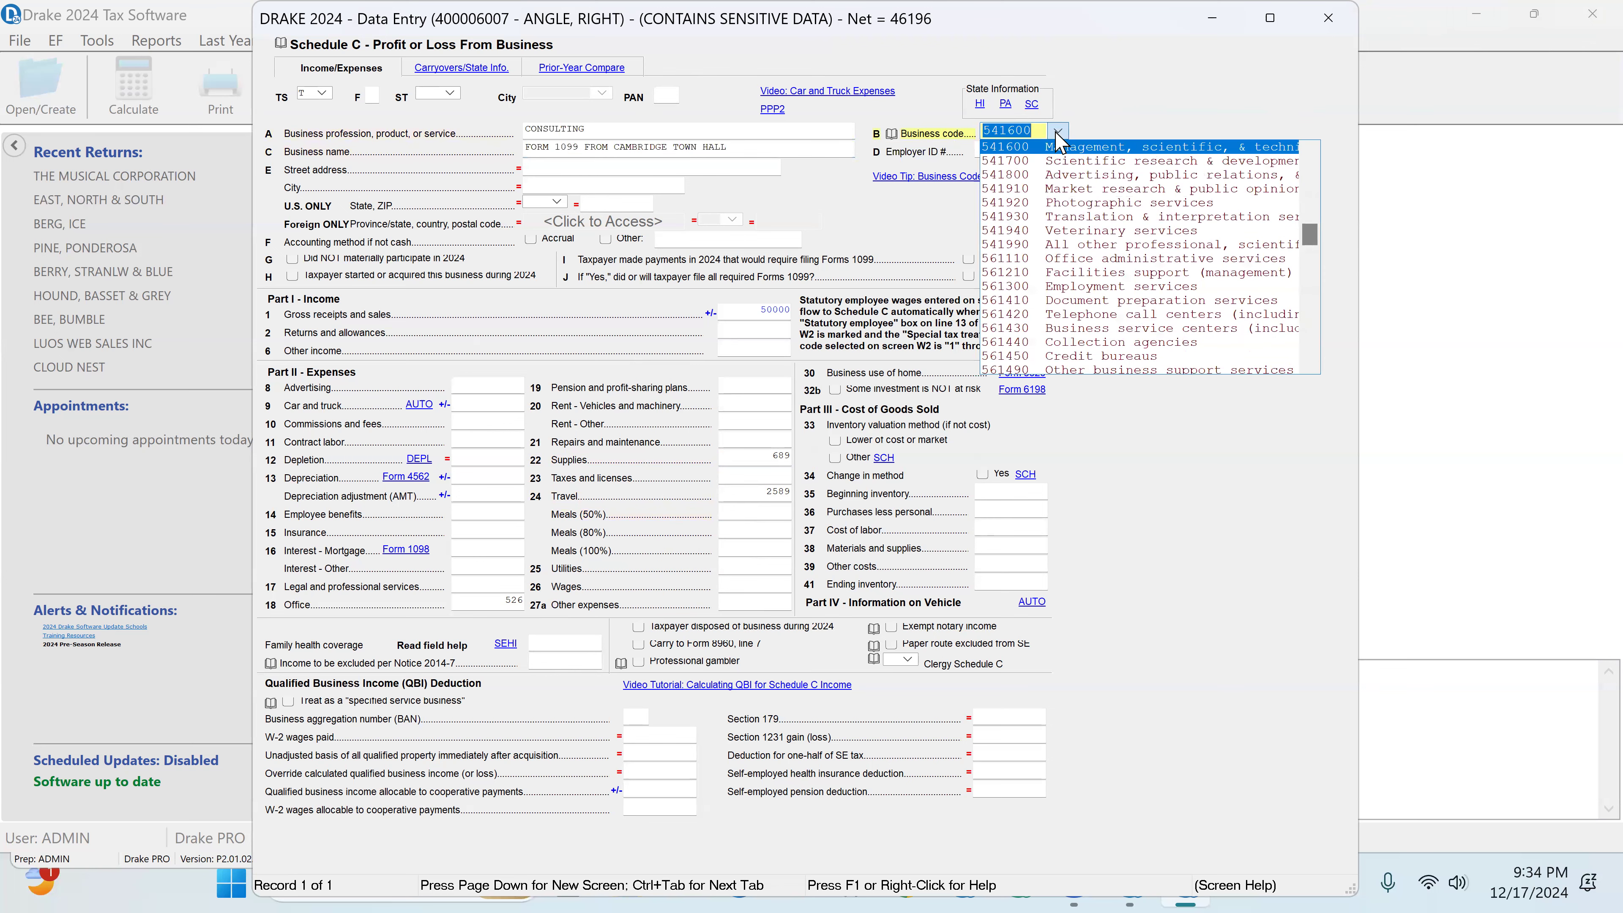
{"action": "left_click", "coordinate": [1082, 146]}
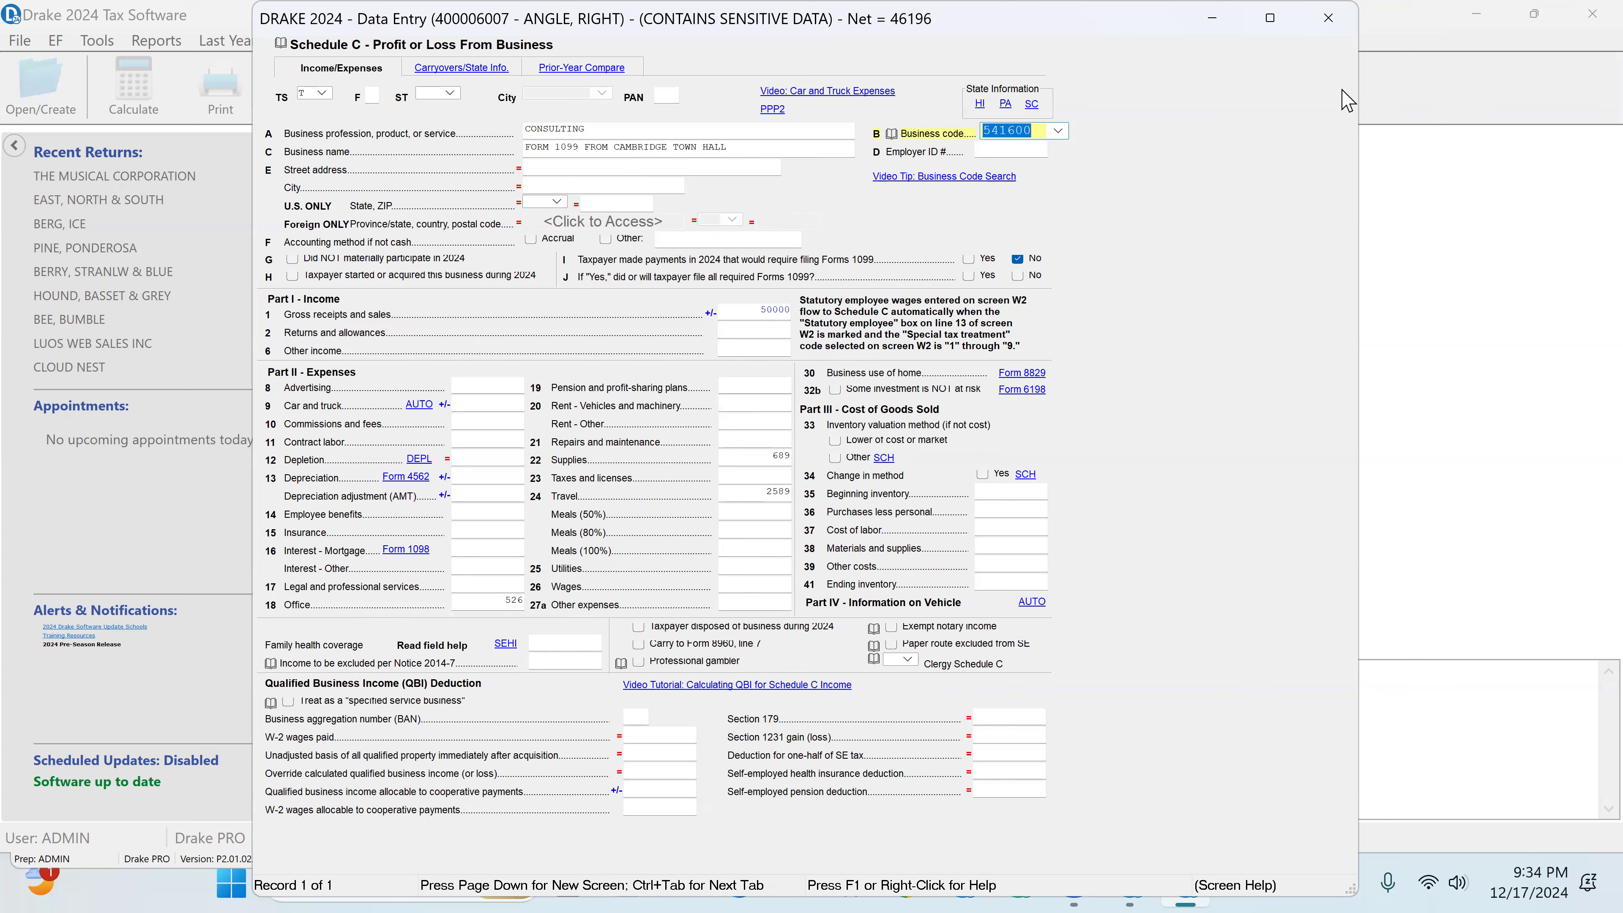
{"action": "left_click", "coordinate": [1329, 17]}
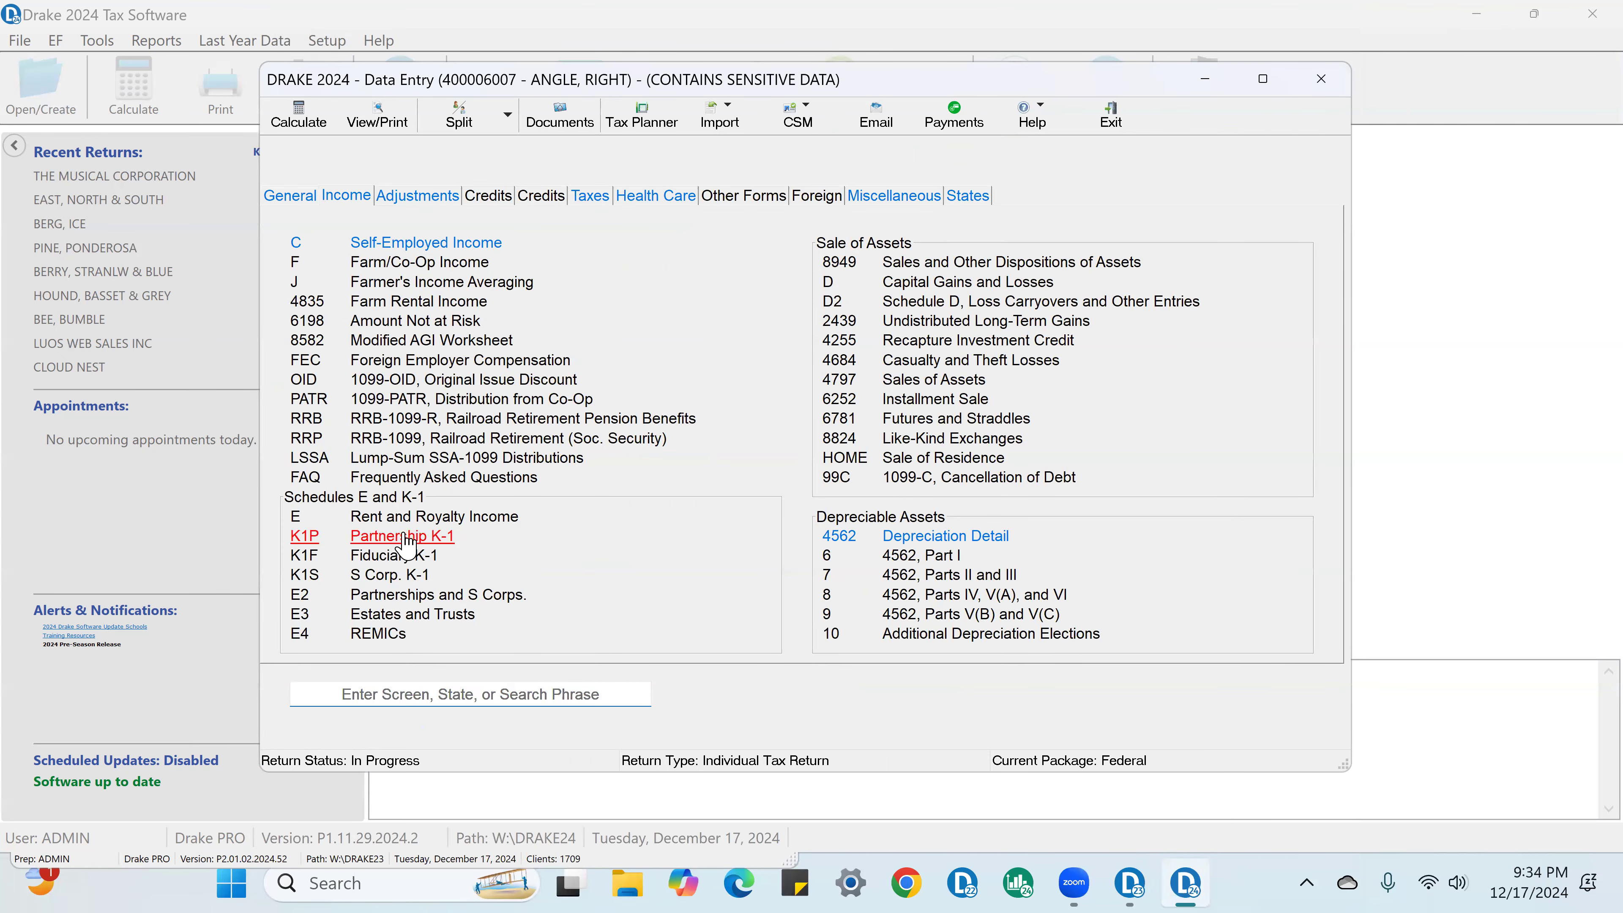
Step: Open the Partnership K-1 for Two Brothers at Law and enter 205000 as federal ordinary income on line 1
{"action": "left_click", "coordinate": [407, 545]}
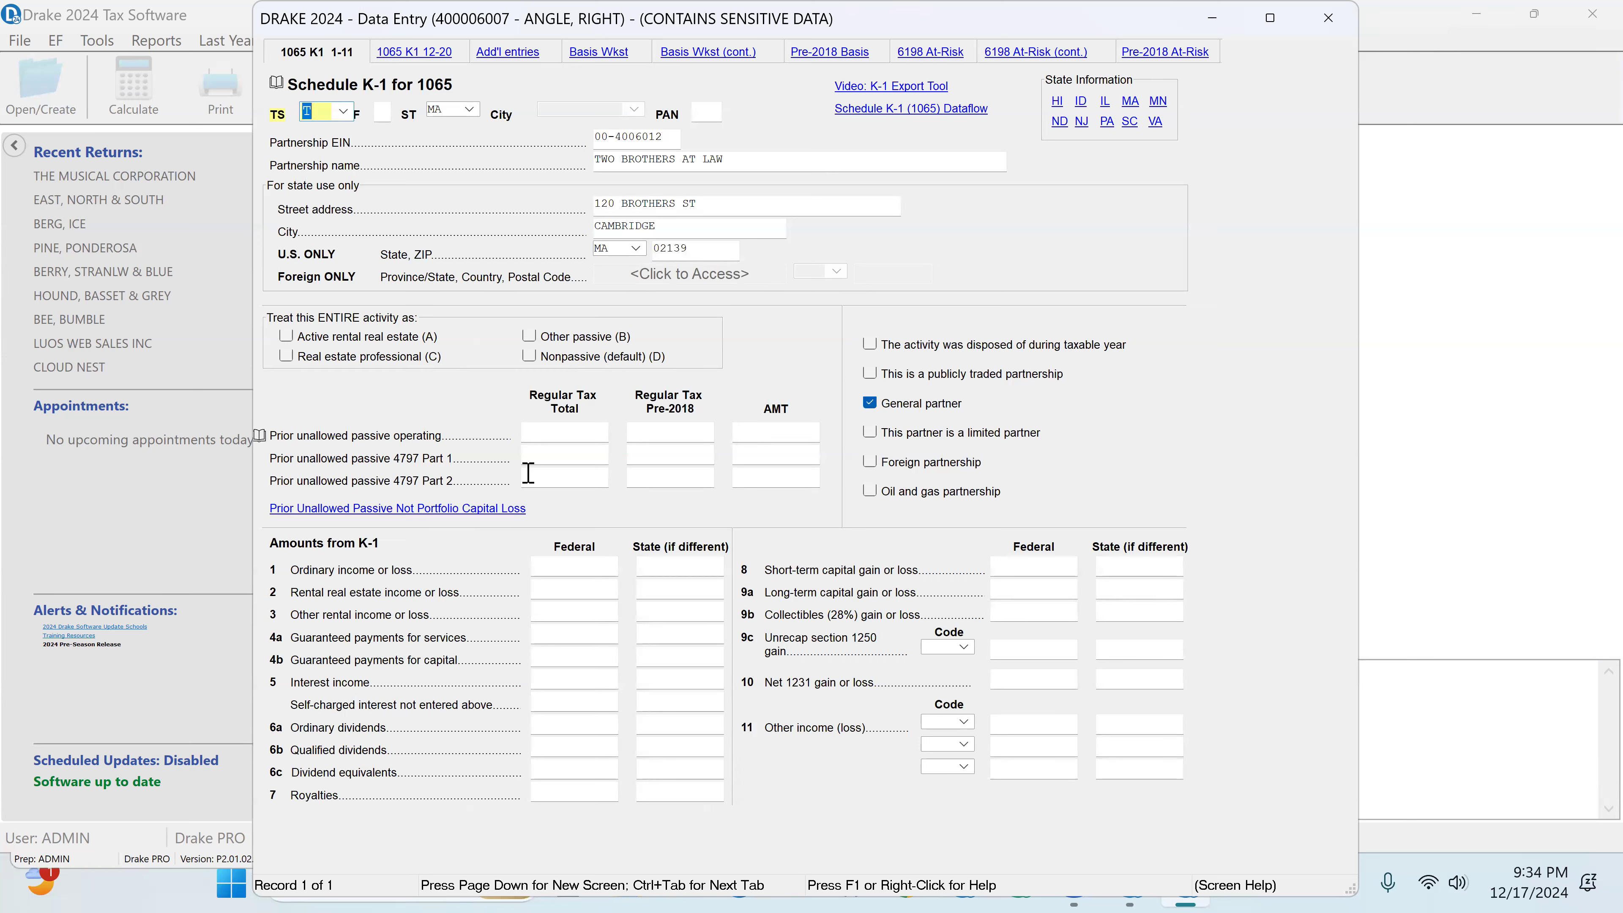
{"action": "left_click", "coordinate": [557, 565]}
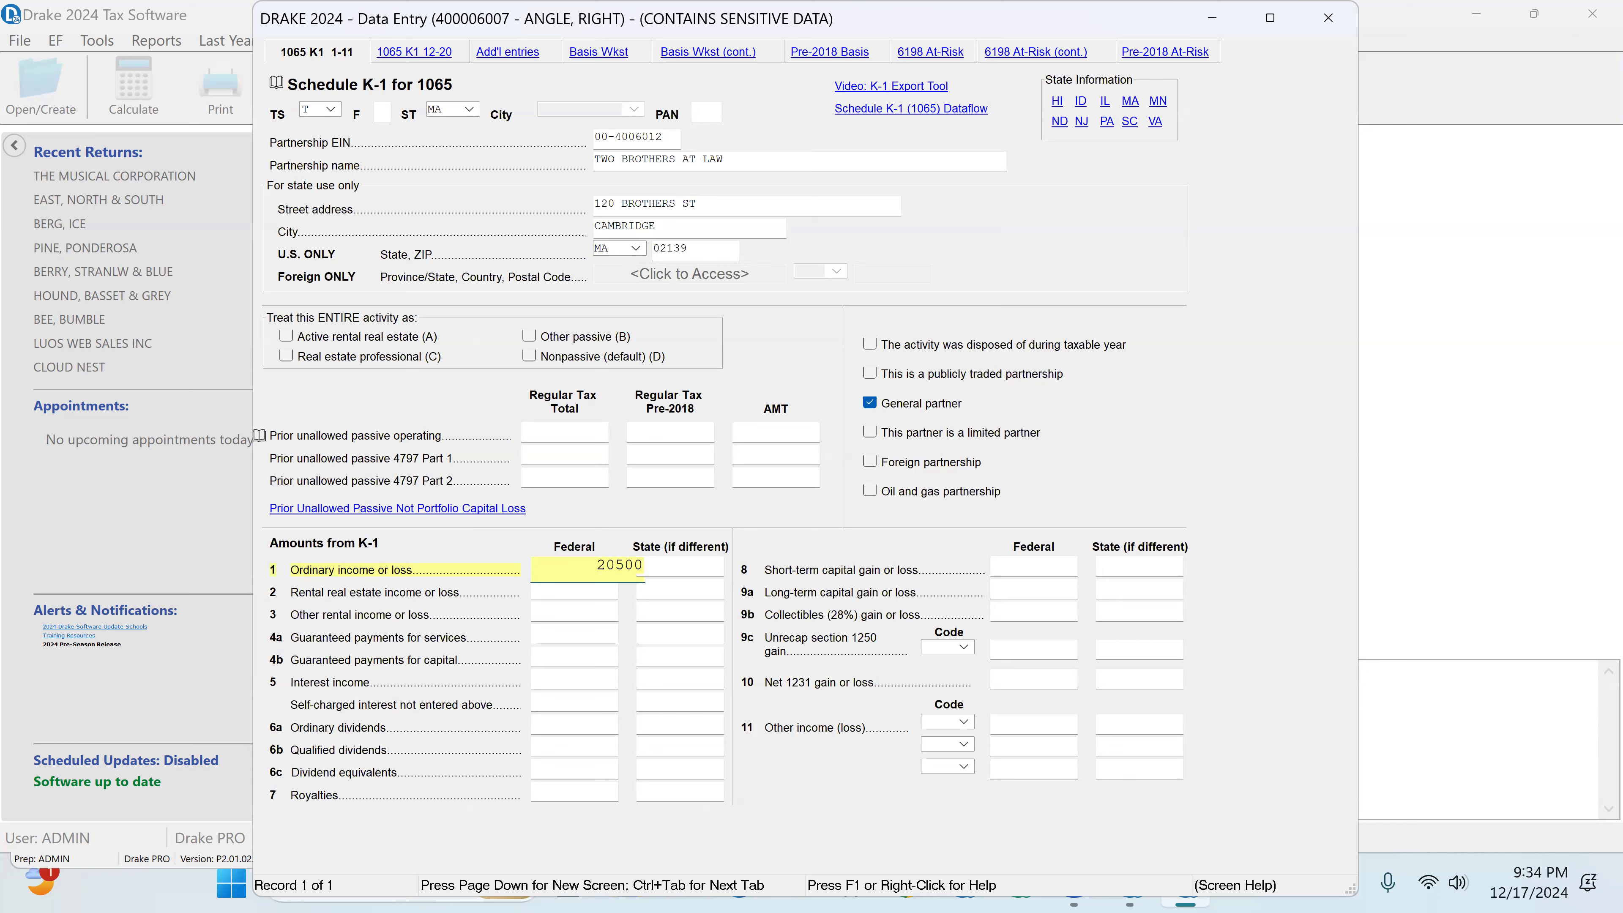
{"action": "key", "text": "Return"}
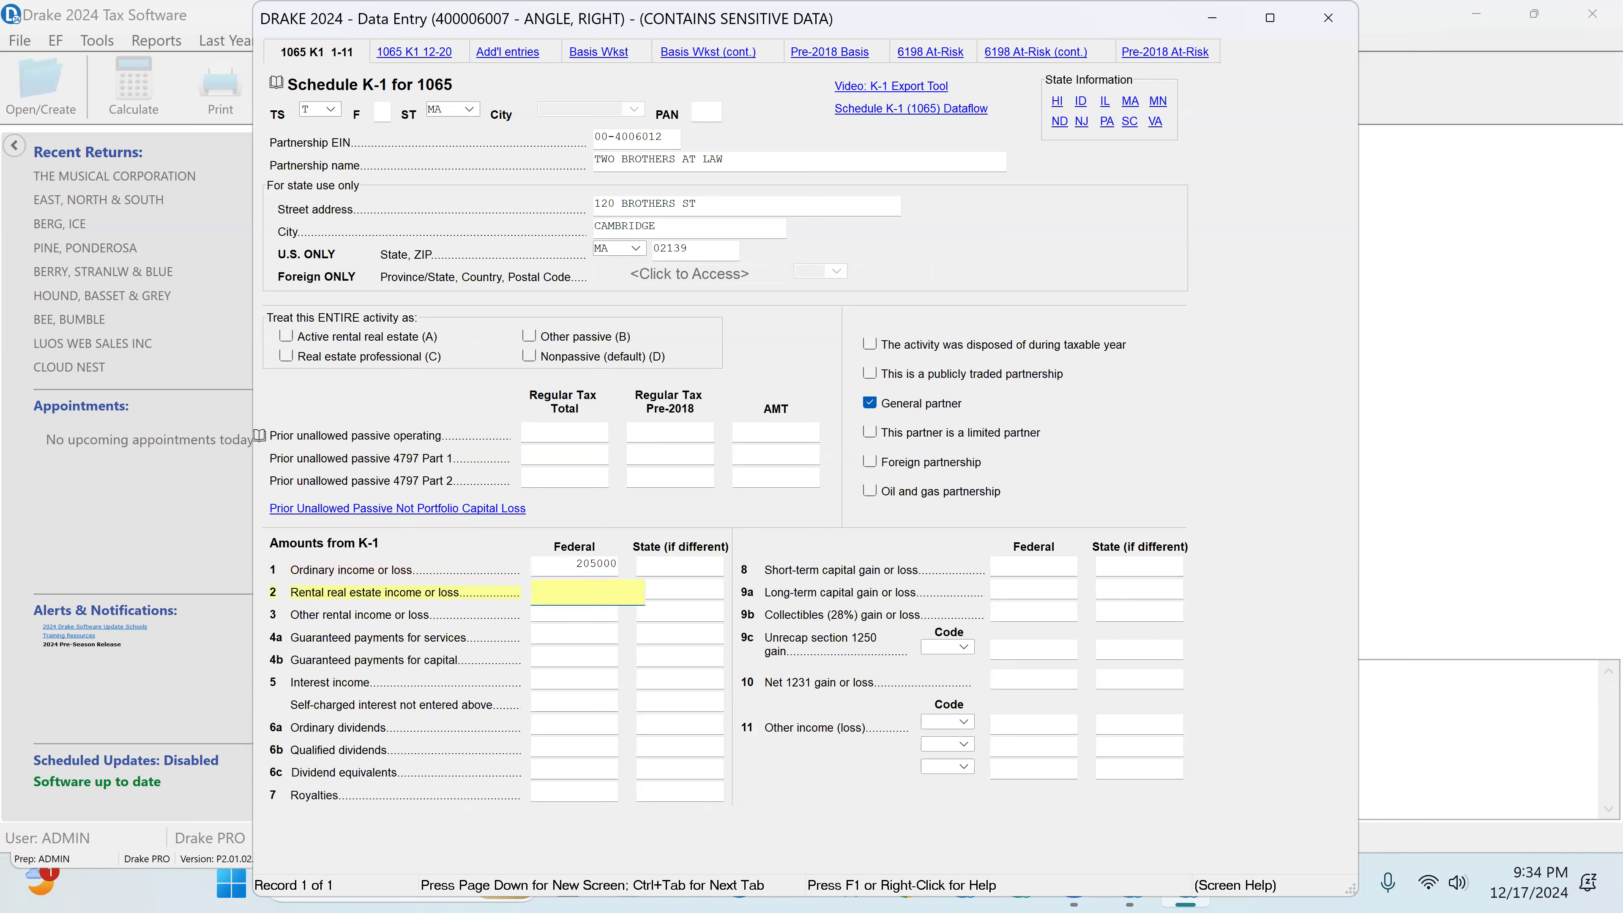
Step: Copy the K-1 ordinary income amount into line 14 SE earnings with code A, and close the K-1
{"action": "left_click", "coordinate": [561, 564]}
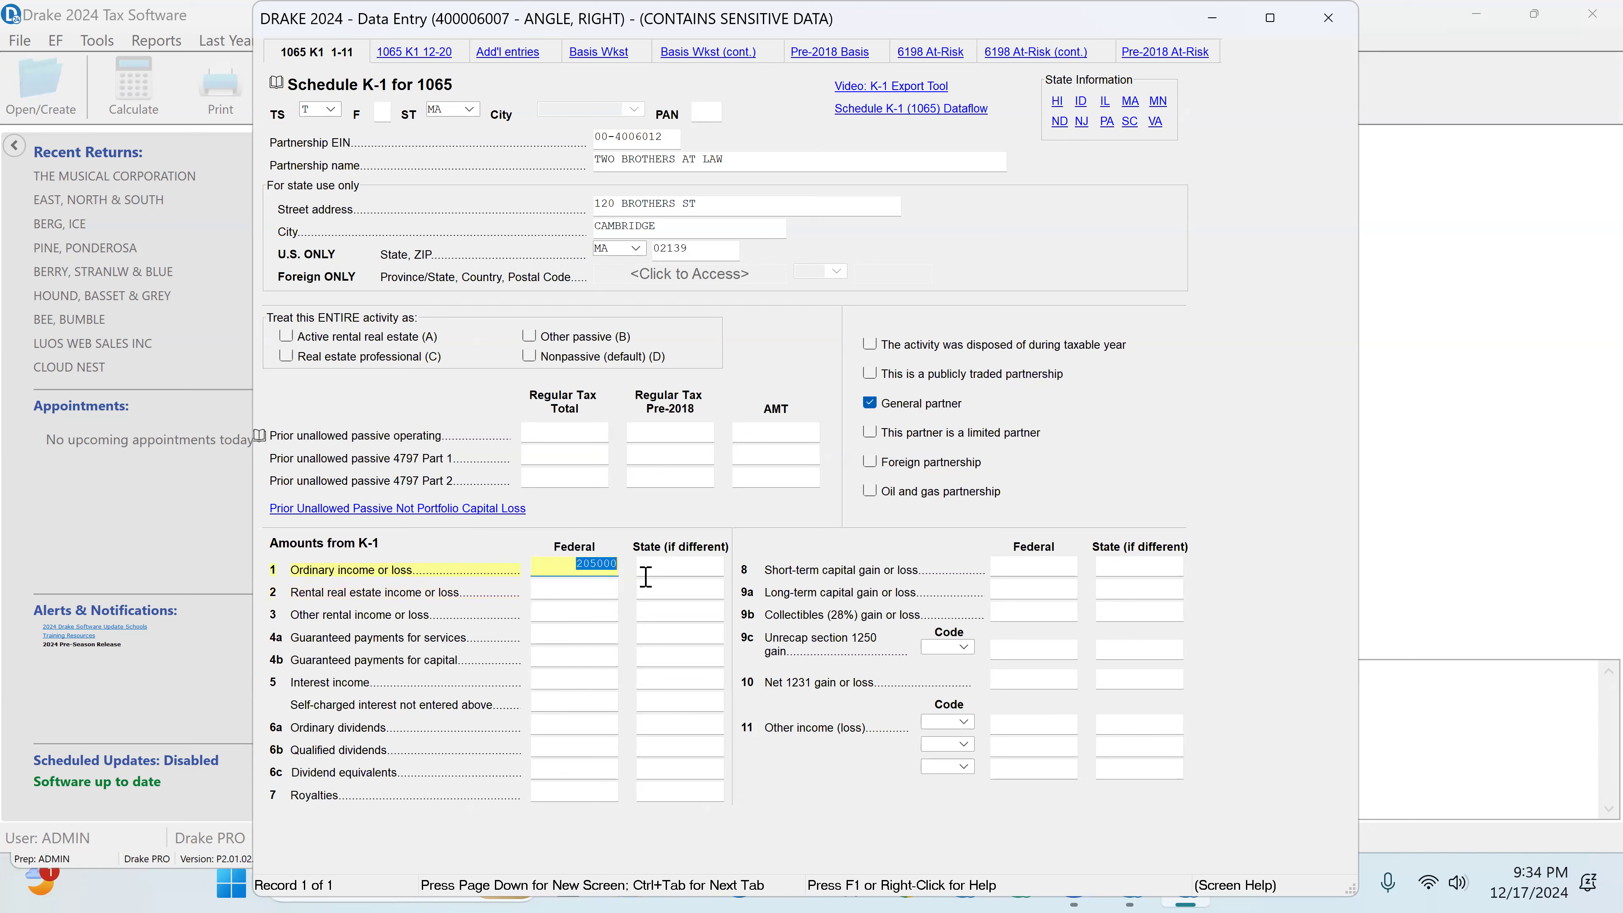
{"action": "right_click", "coordinate": [610, 573]}
{"action": "left_click", "coordinate": [665, 301]}
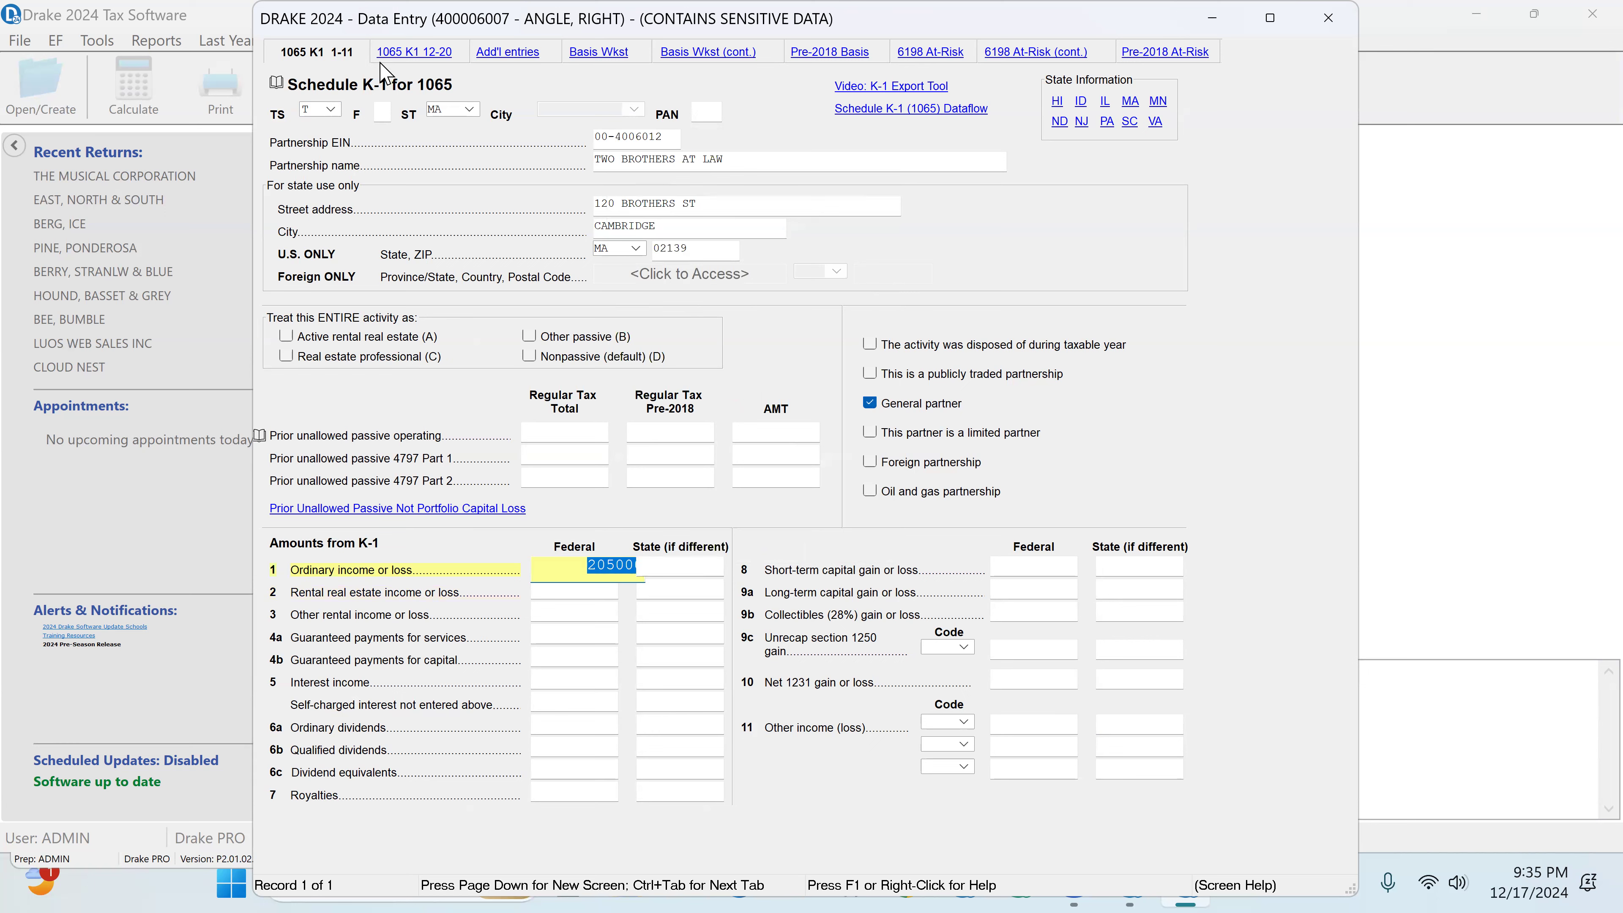
{"action": "left_click", "coordinate": [415, 57]}
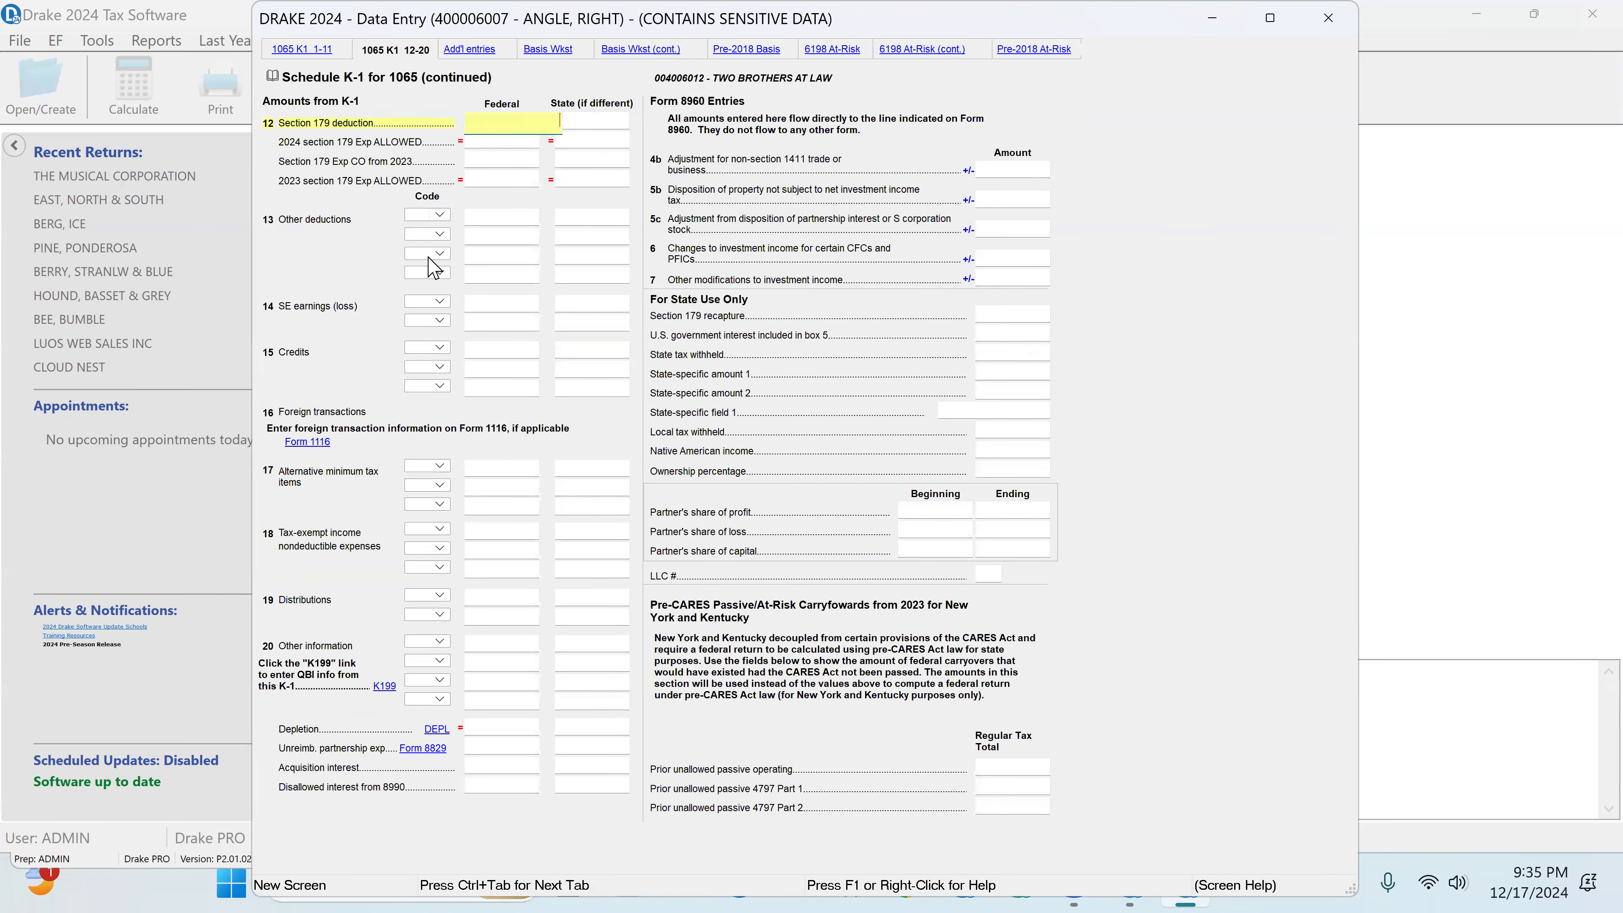
{"action": "left_click", "coordinate": [443, 301]}
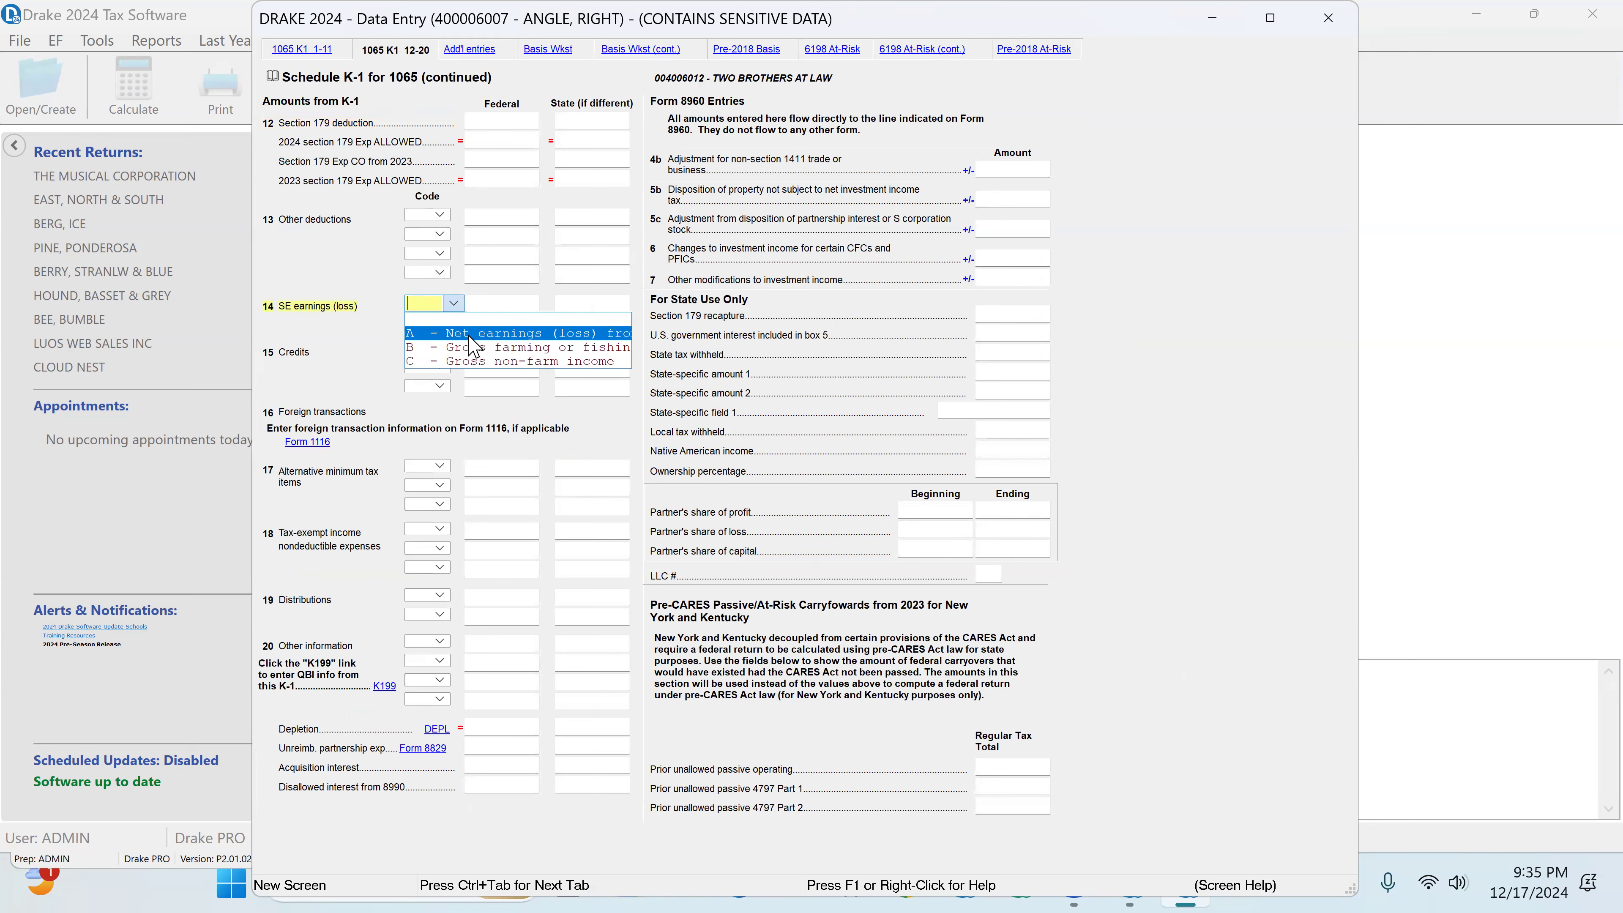
{"action": "left_click", "coordinate": [469, 334]}
{"action": "left_click", "coordinate": [487, 301]}
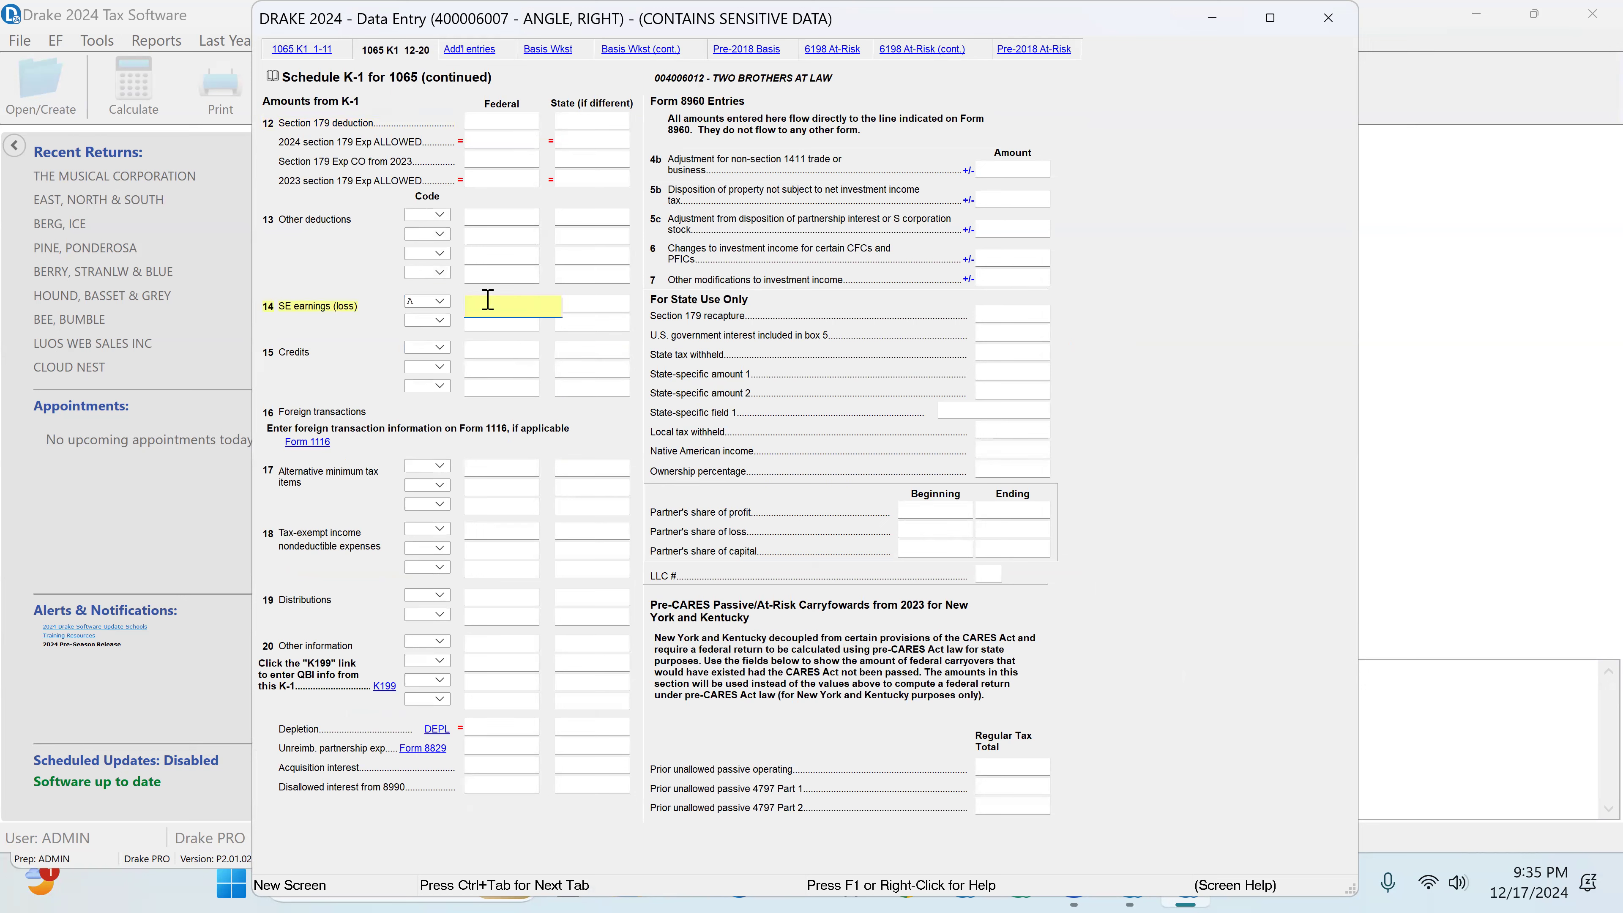
{"action": "right_click", "coordinate": [487, 300]}
{"action": "left_click", "coordinate": [545, 496]}
{"action": "left_click", "coordinate": [519, 323]}
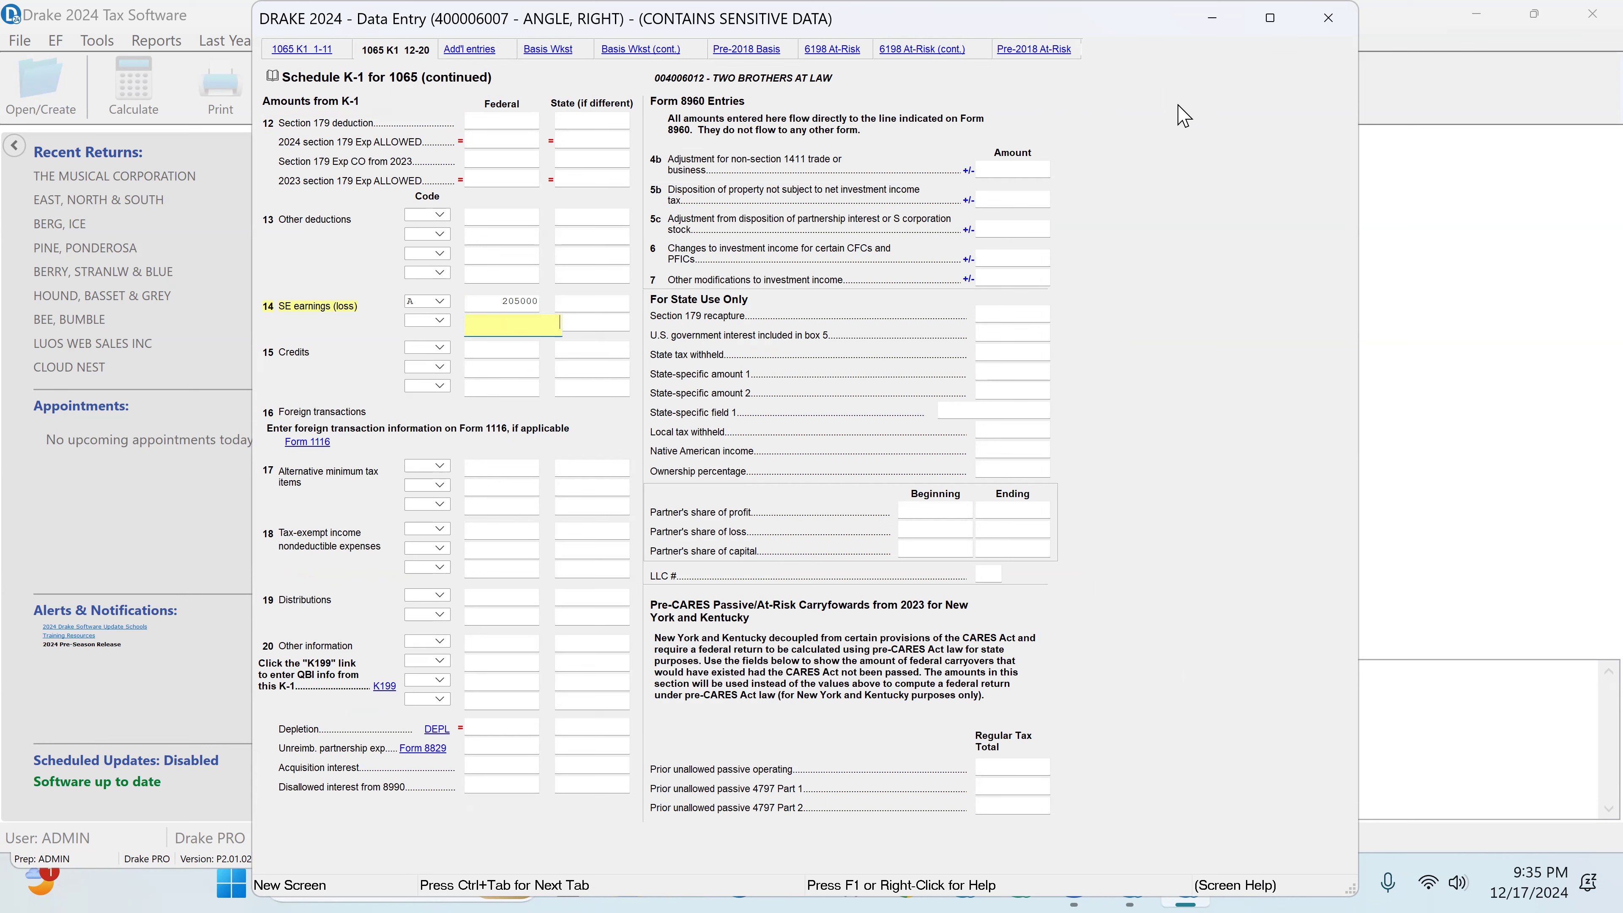
{"action": "left_click", "coordinate": [1329, 19]}
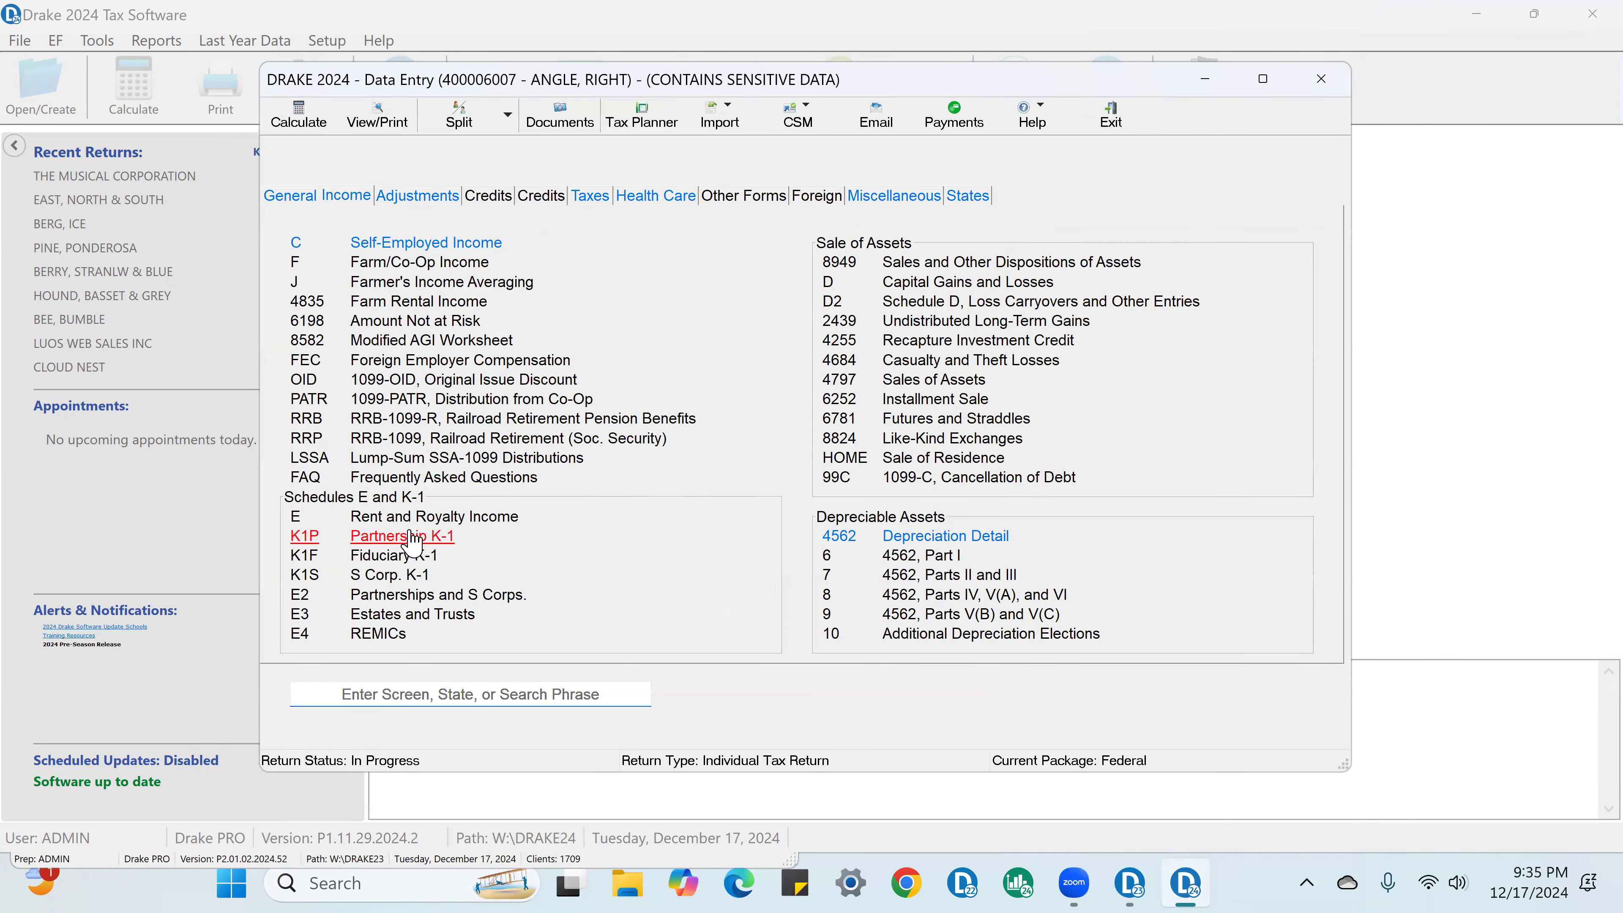
Step: Paste the 205000 ordinary income as reported into the K-1's linked QBI entries for Two Brothers at Law, and close the QBI screen
{"action": "left_click", "coordinate": [405, 543]}
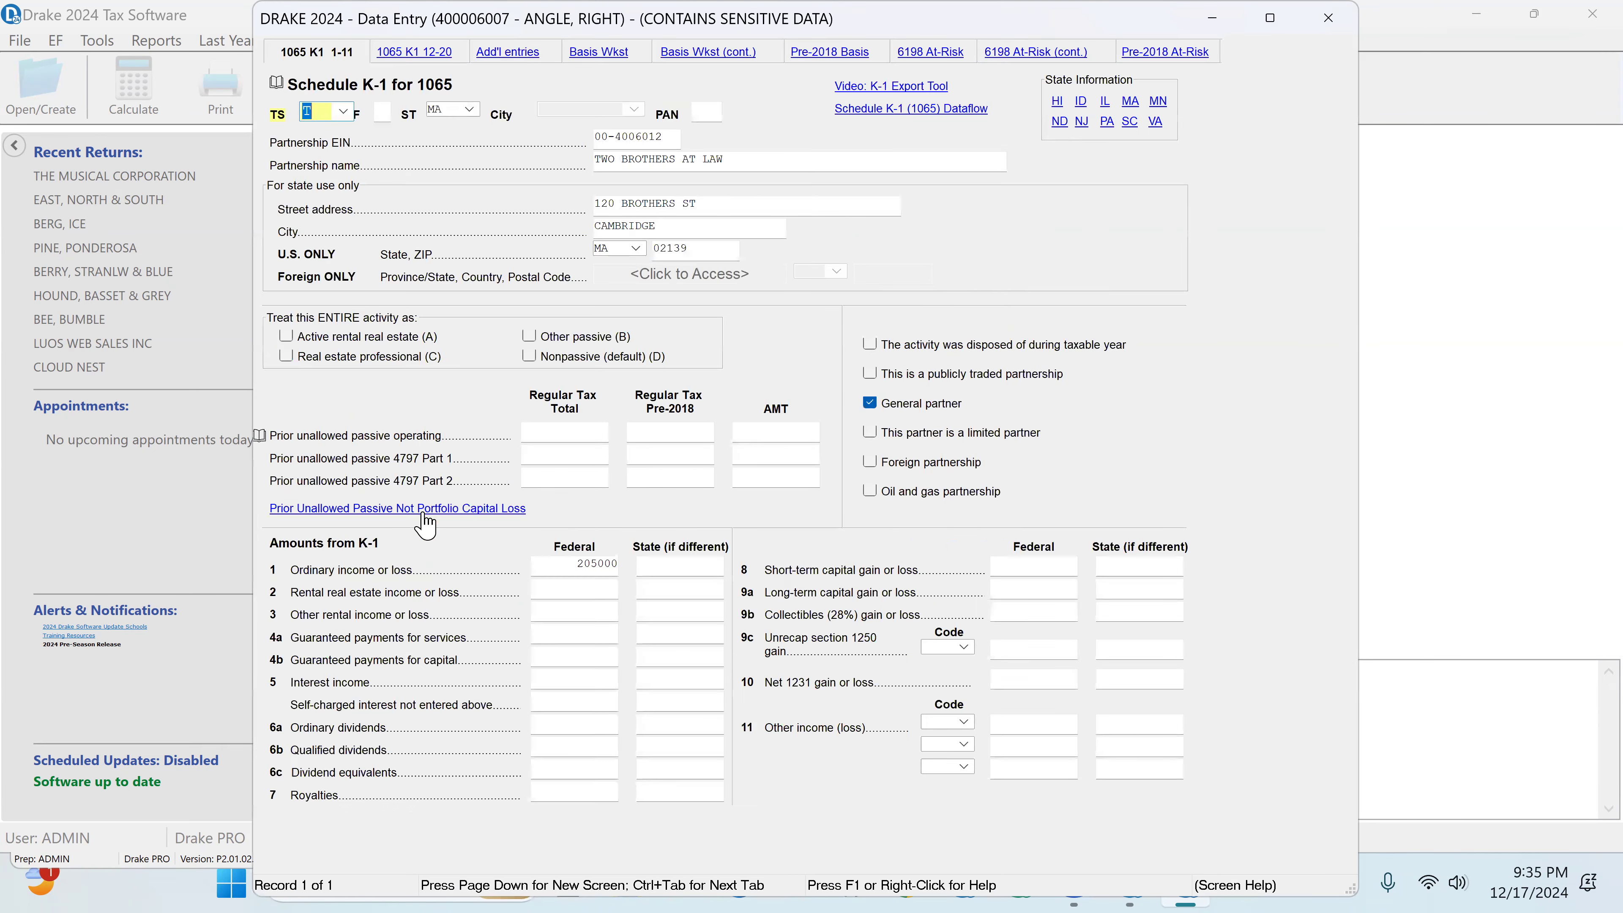
{"action": "left_click", "coordinate": [430, 58]}
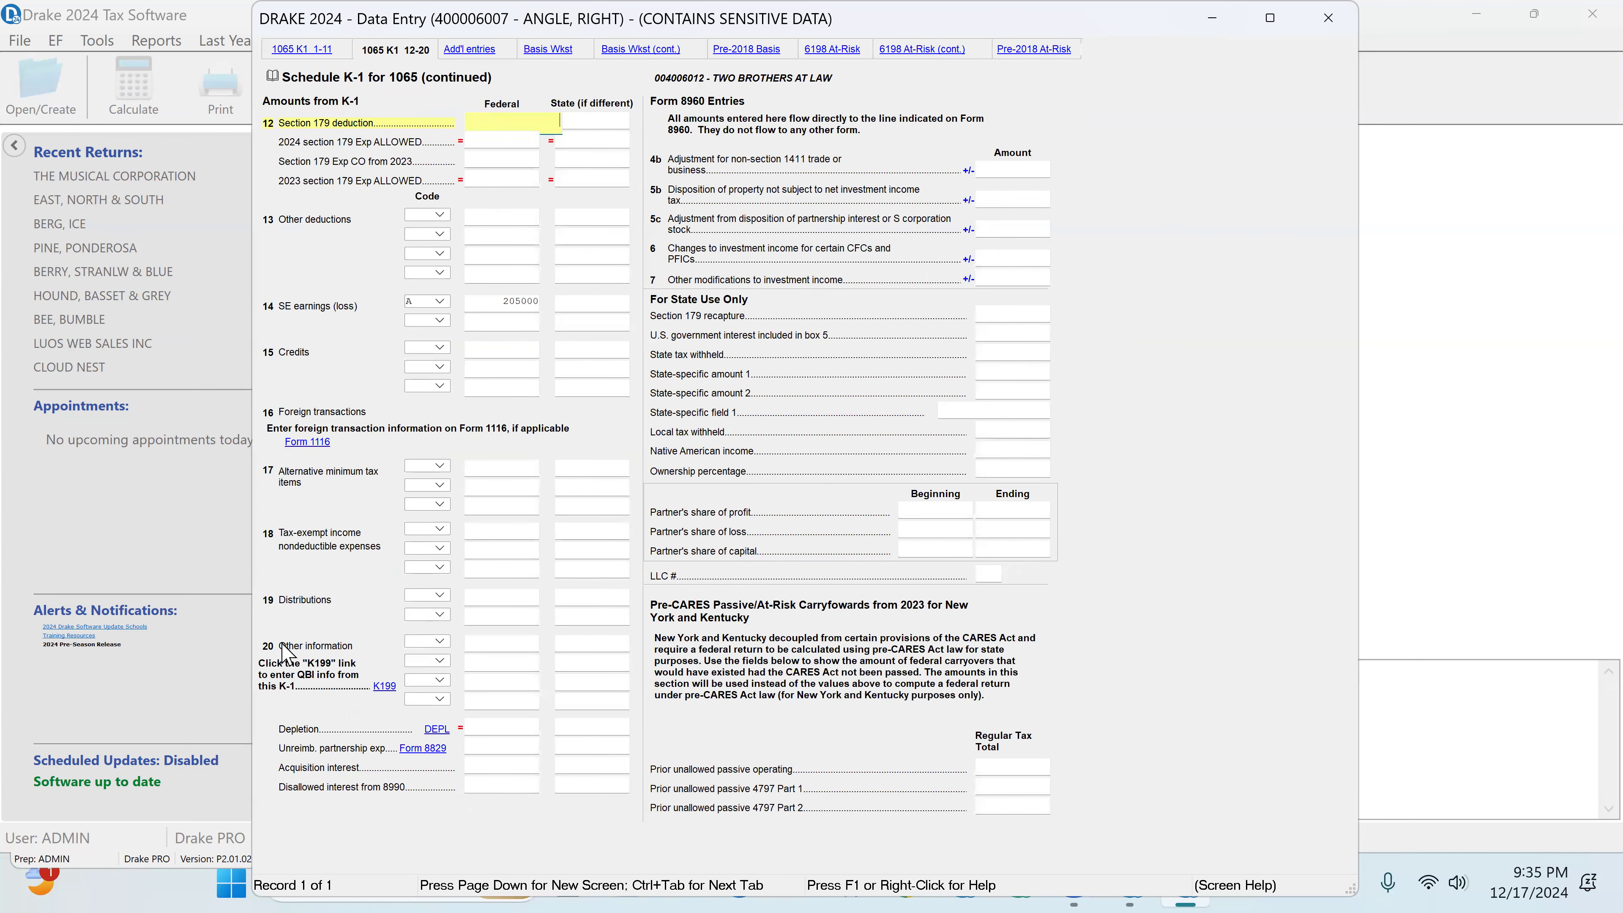
{"action": "left_click", "coordinate": [384, 686]}
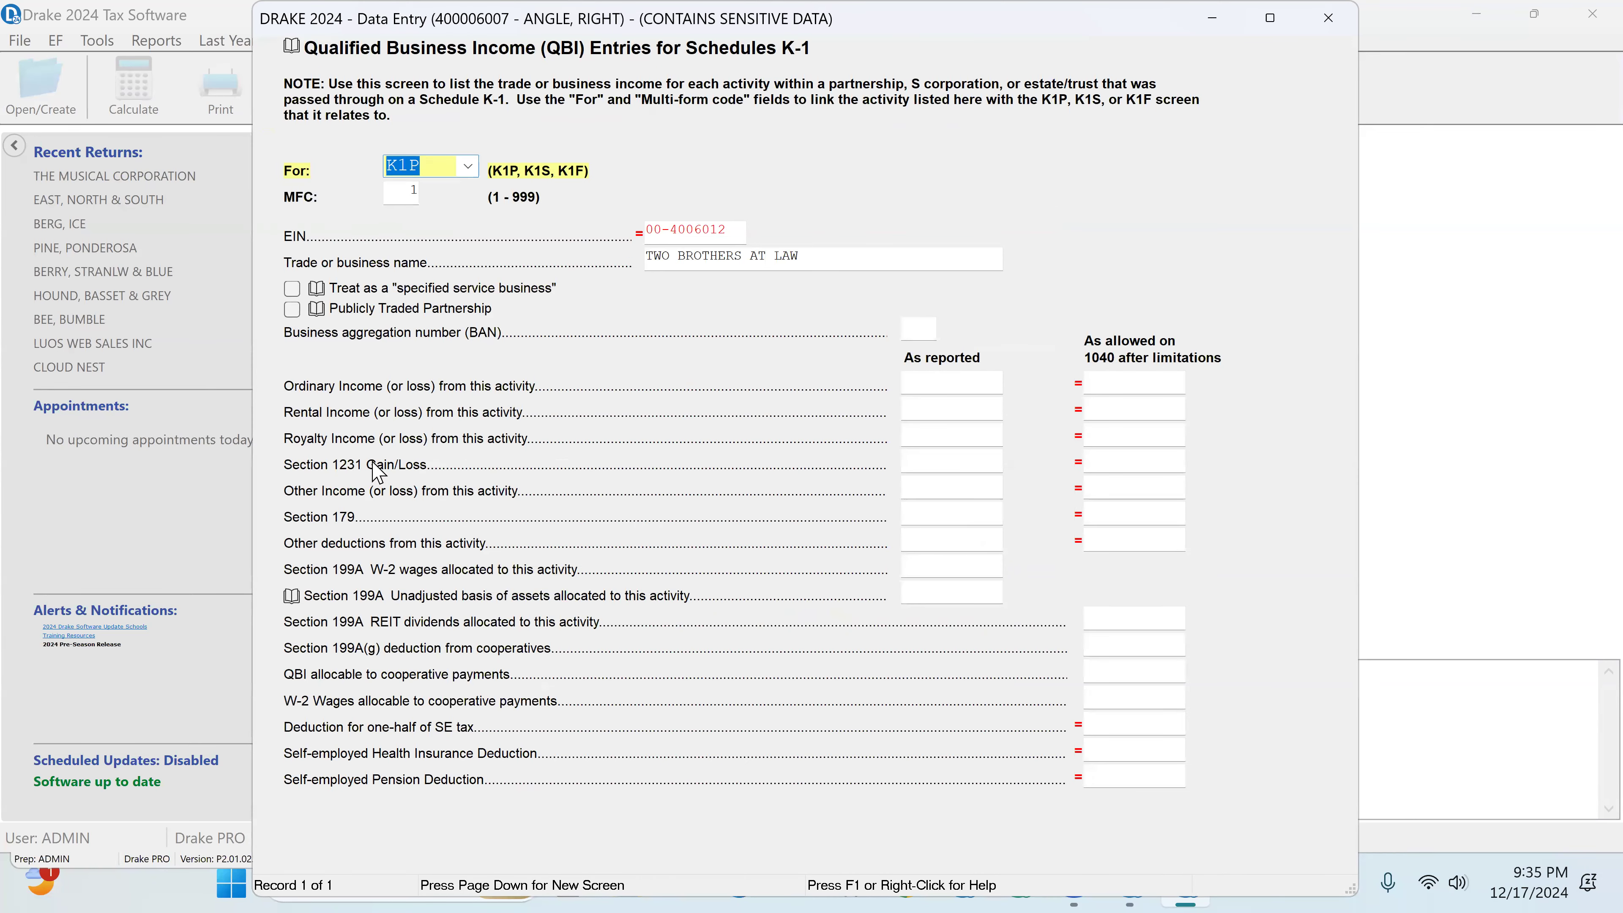
{"action": "left_click", "coordinate": [935, 384]}
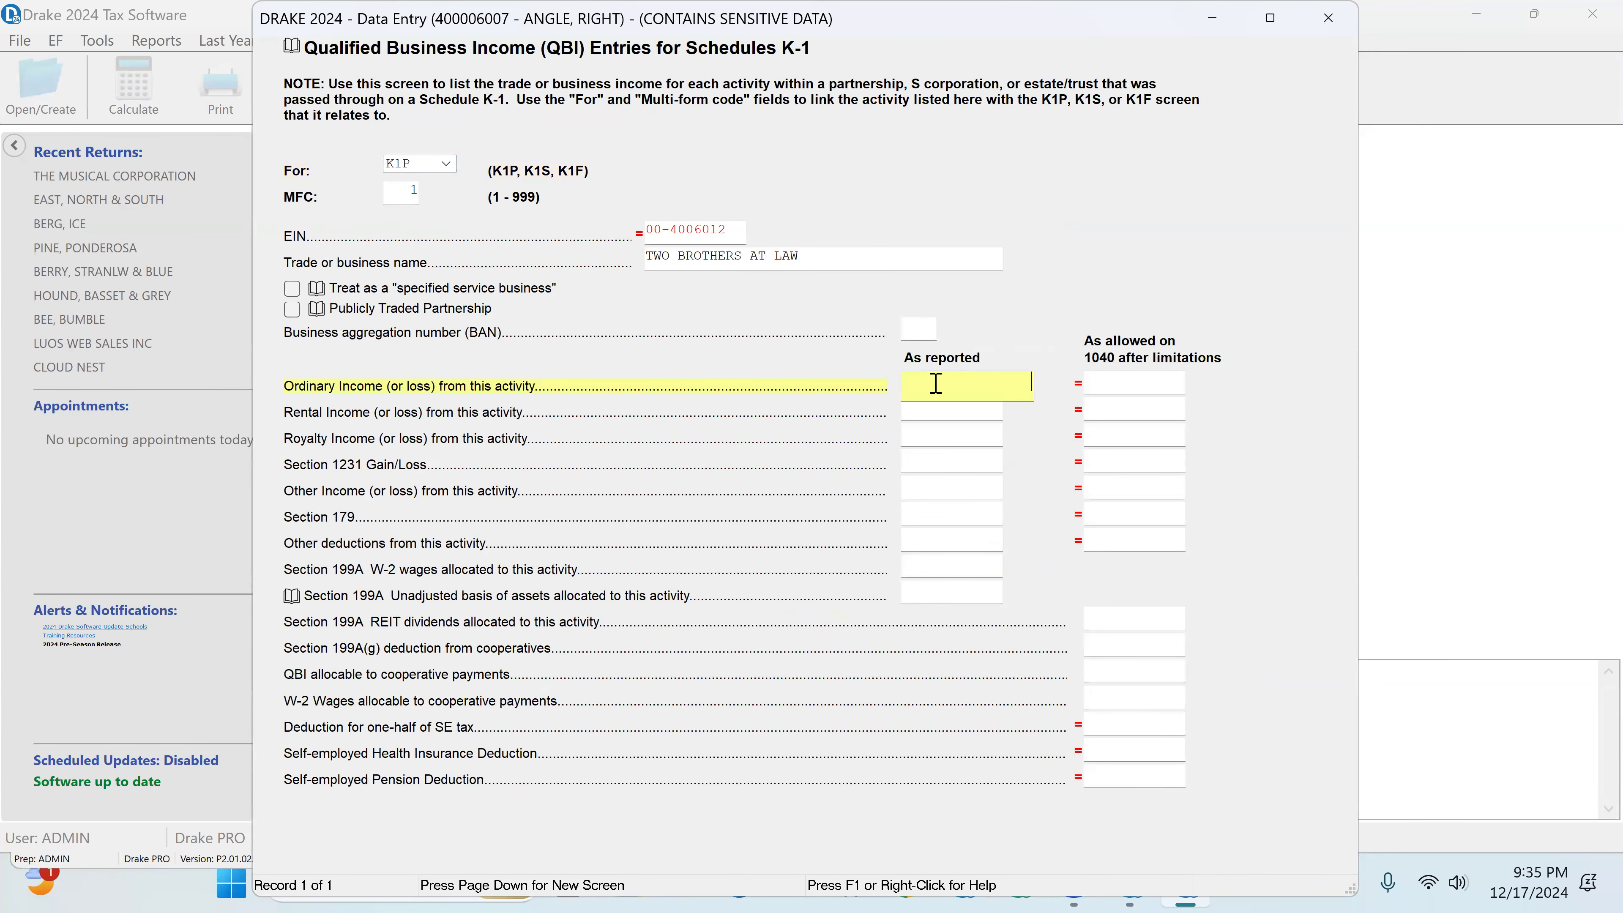
{"action": "right_click", "coordinate": [939, 392]}
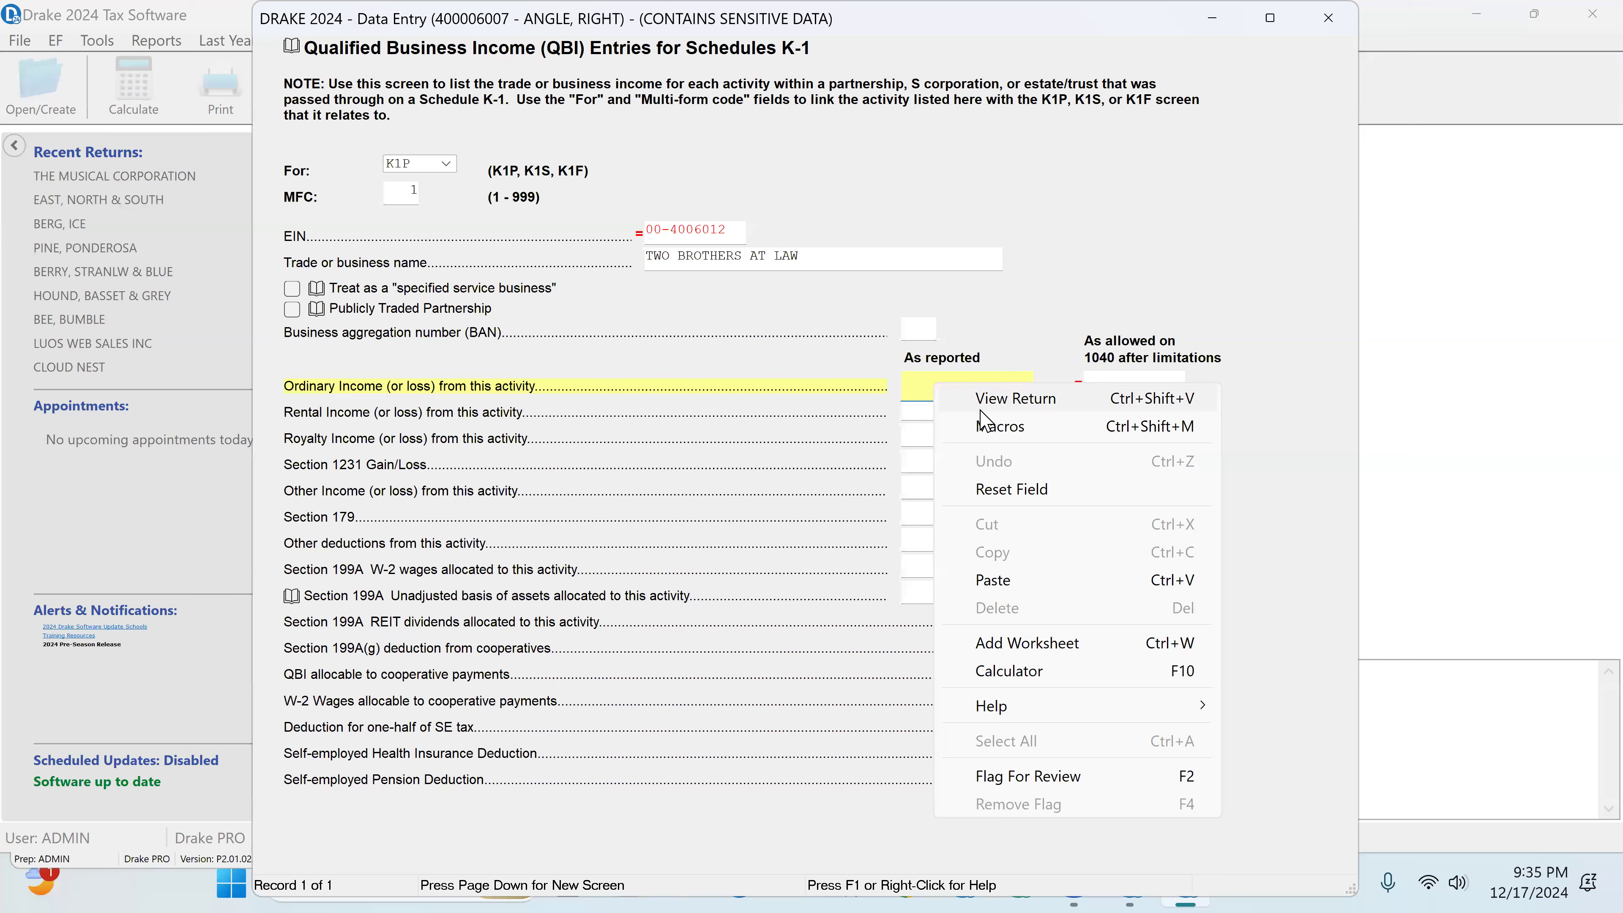
{"action": "left_click", "coordinate": [998, 579]}
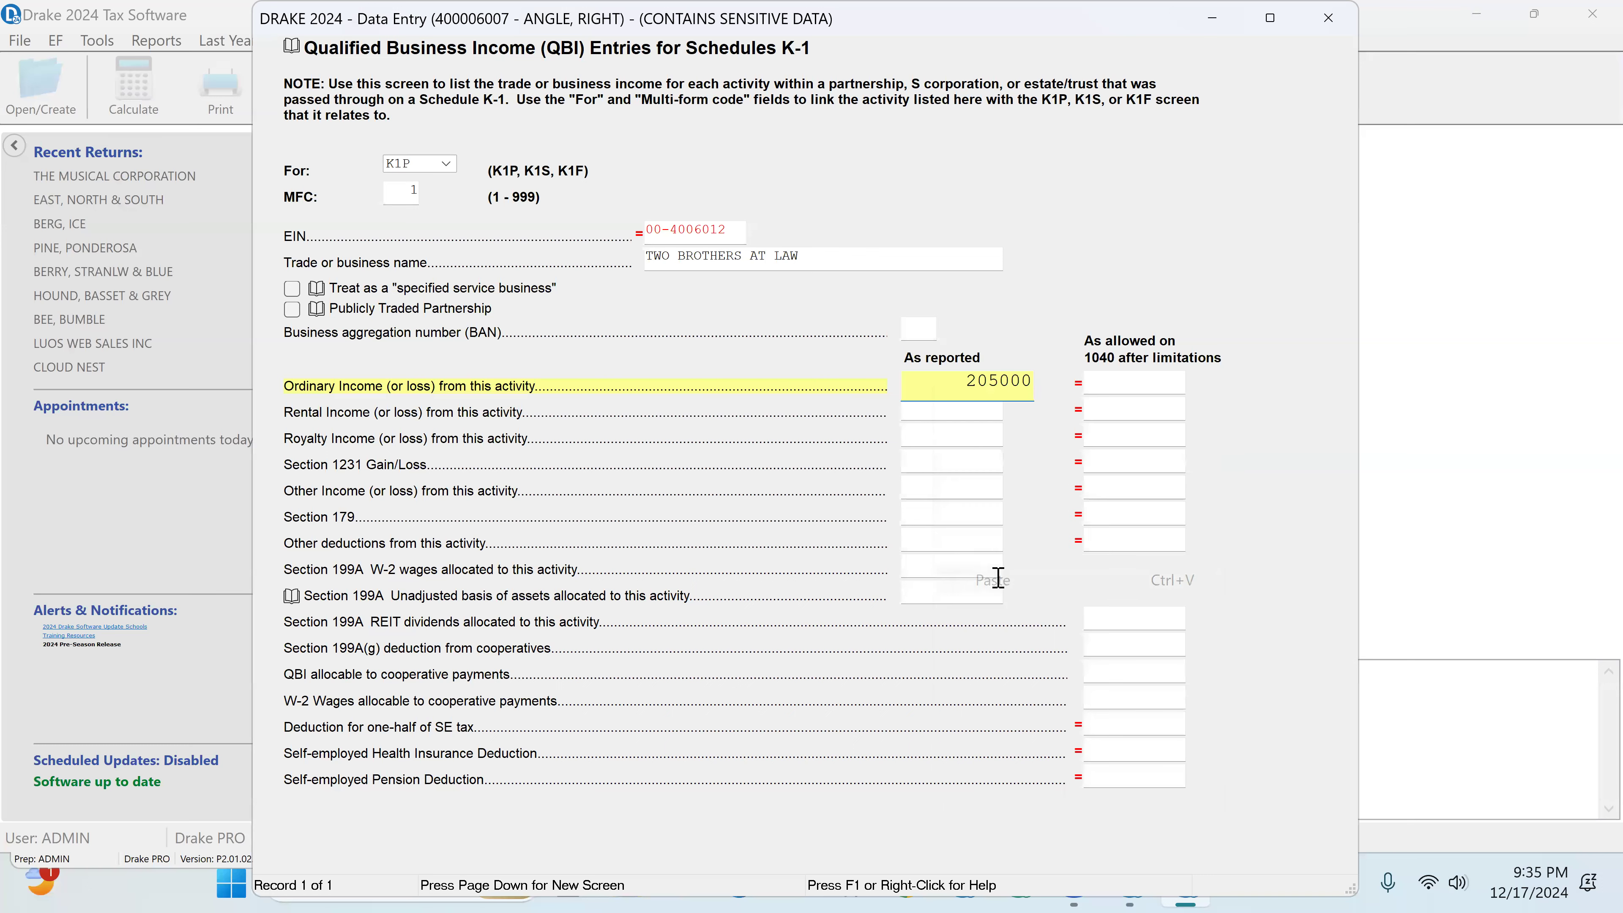
{"action": "left_click", "coordinate": [960, 410]}
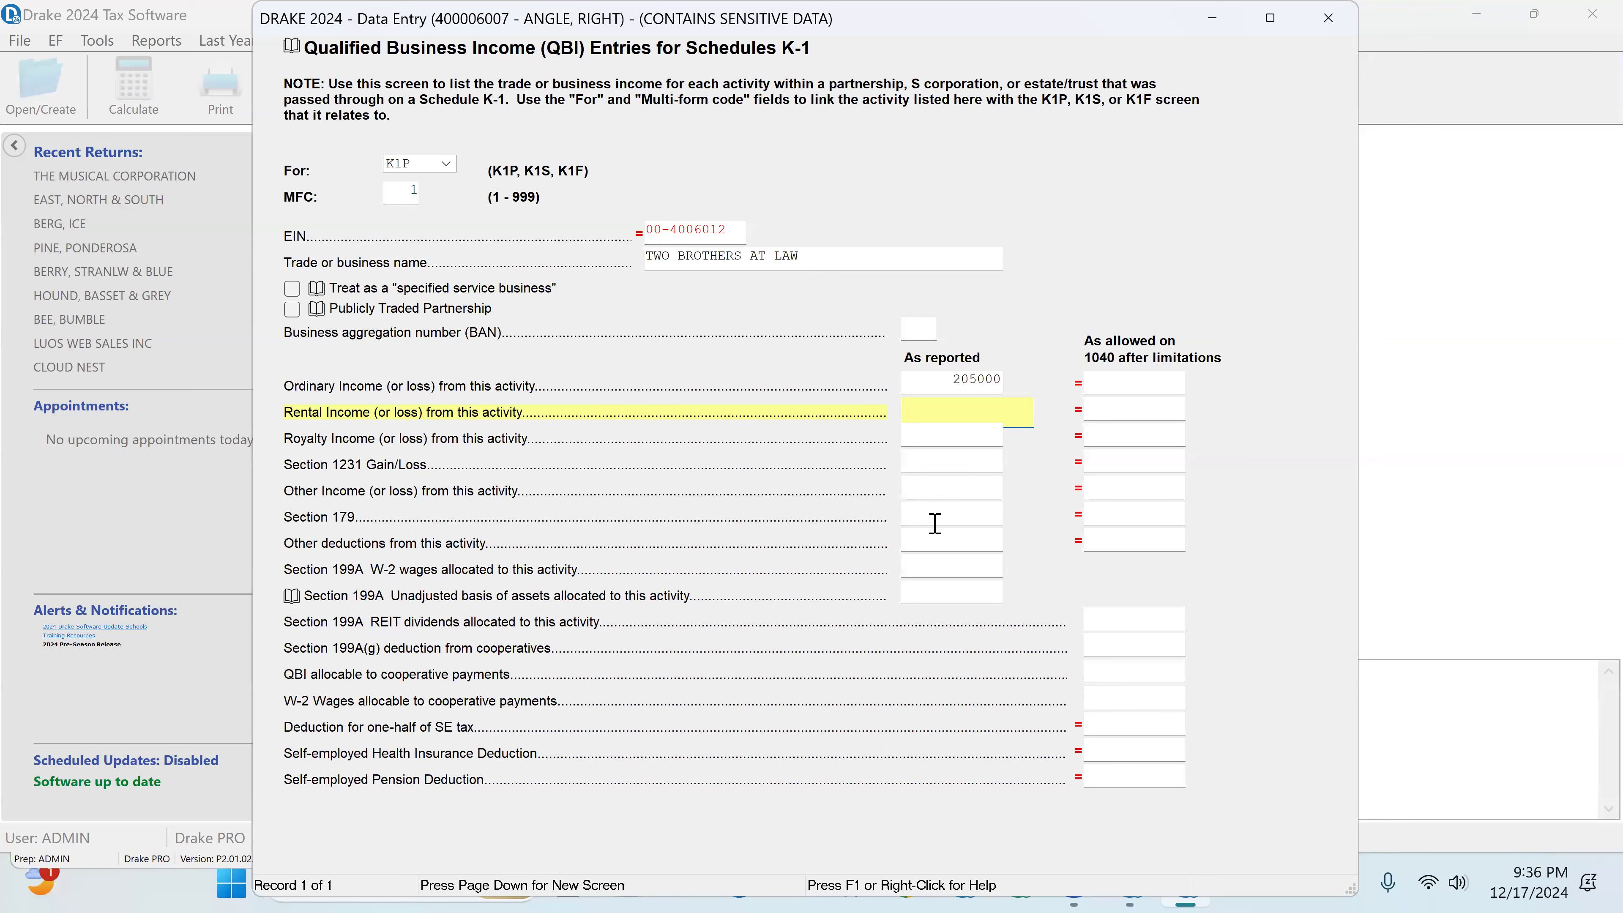
{"action": "left_click", "coordinate": [1328, 17]}
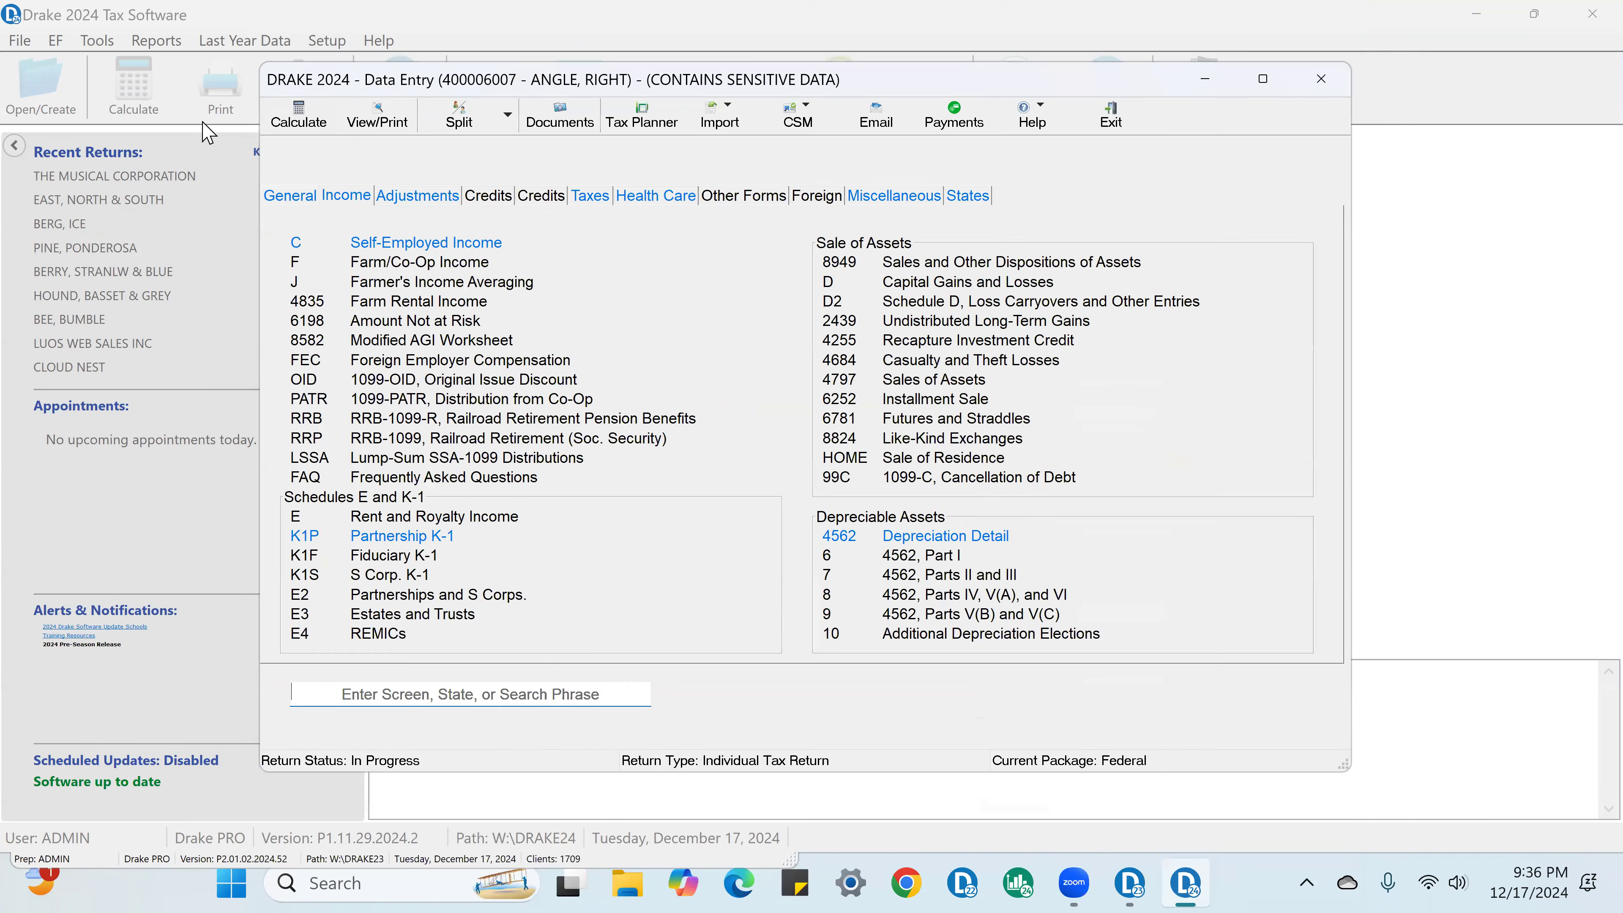
Step: Calculate and view the return, dismiss the error report, and display Form 1040
{"action": "left_click", "coordinate": [377, 118]}
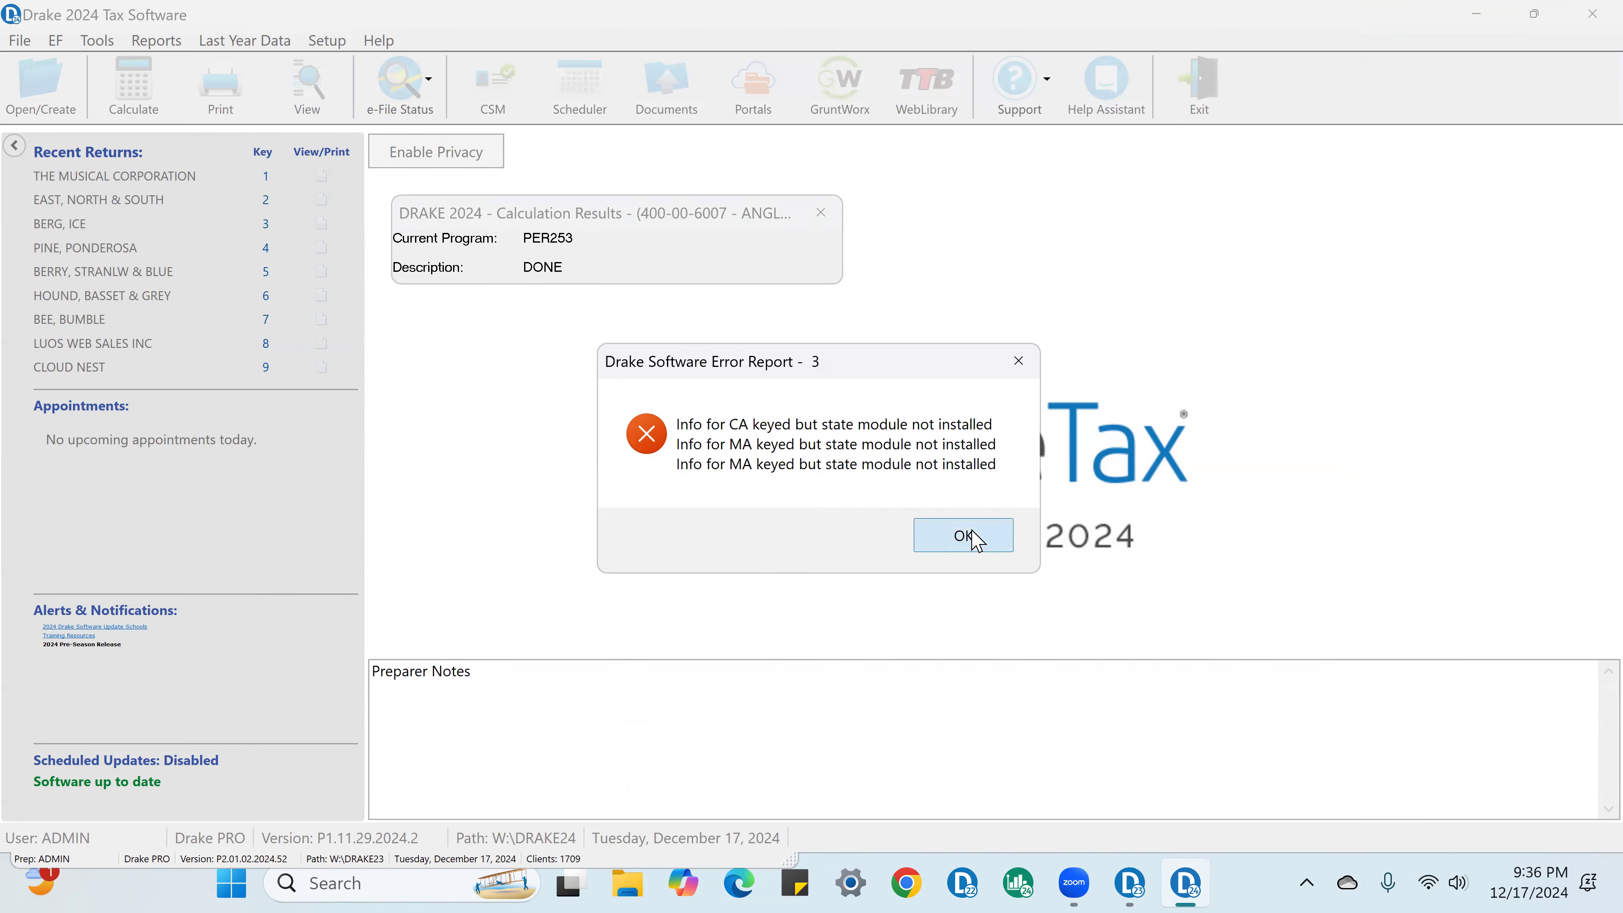
{"action": "left_click", "coordinate": [962, 536]}
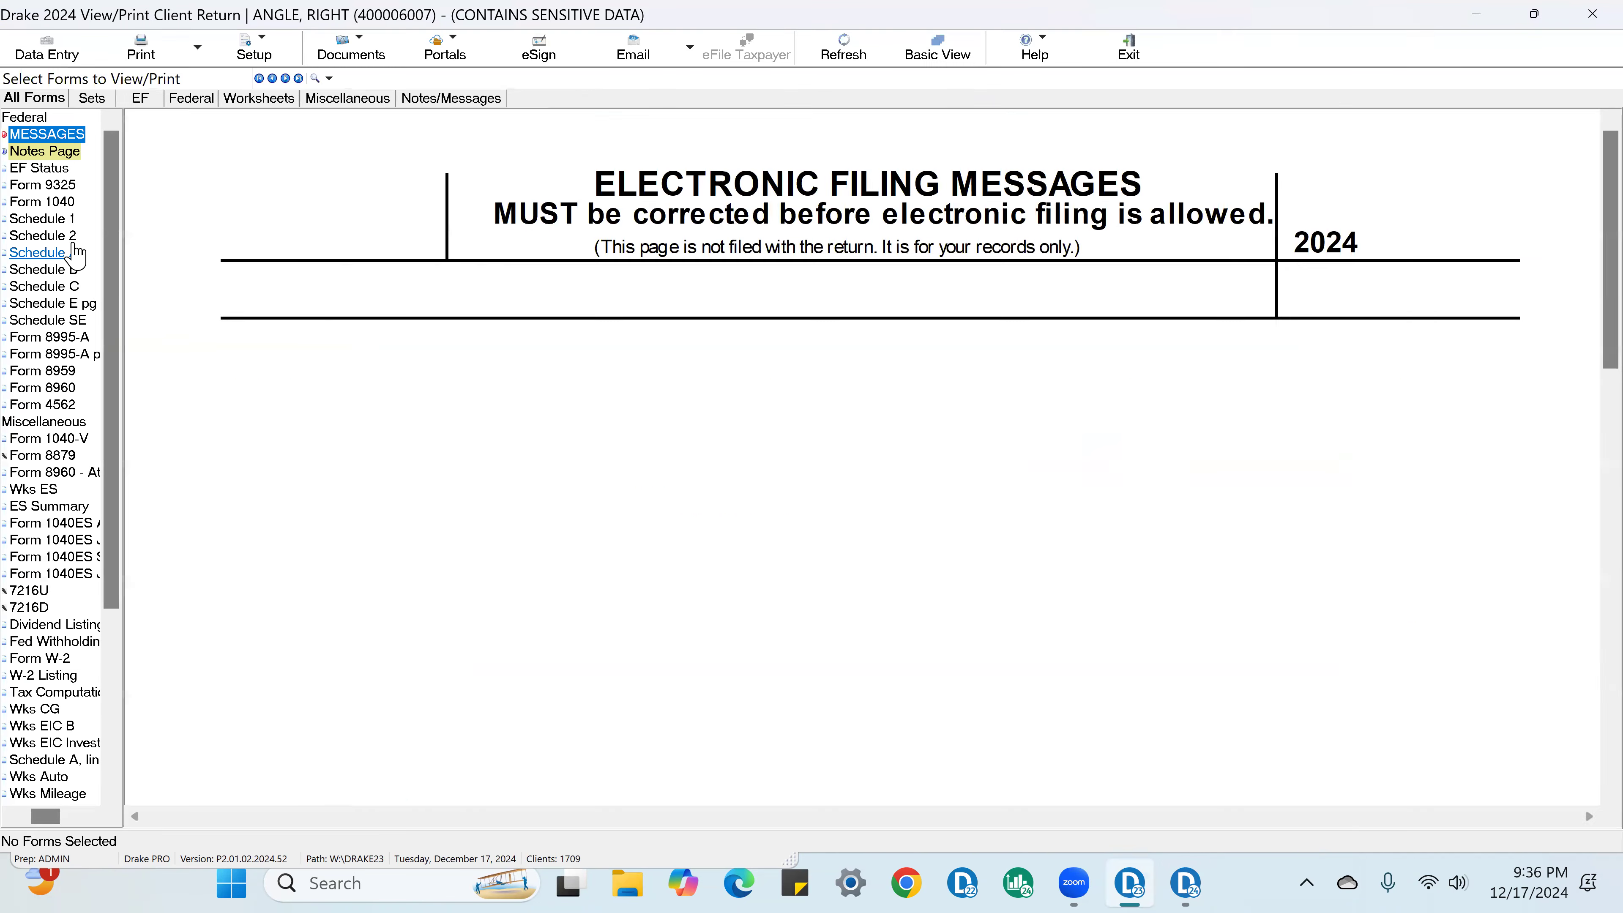
{"action": "left_click", "coordinate": [47, 202]}
{"action": "scroll", "coordinate": [710, 420], "scroll_direction": "down", "scroll_amount": 2}
{"action": "scroll", "coordinate": [713, 422], "scroll_direction": "up", "scroll_amount": 2}
Step: Check off the taxpayer's first name, last name, social security number, street address, state and ZIP code on Form 1040
{"action": "left_click", "coordinate": [275, 348]}
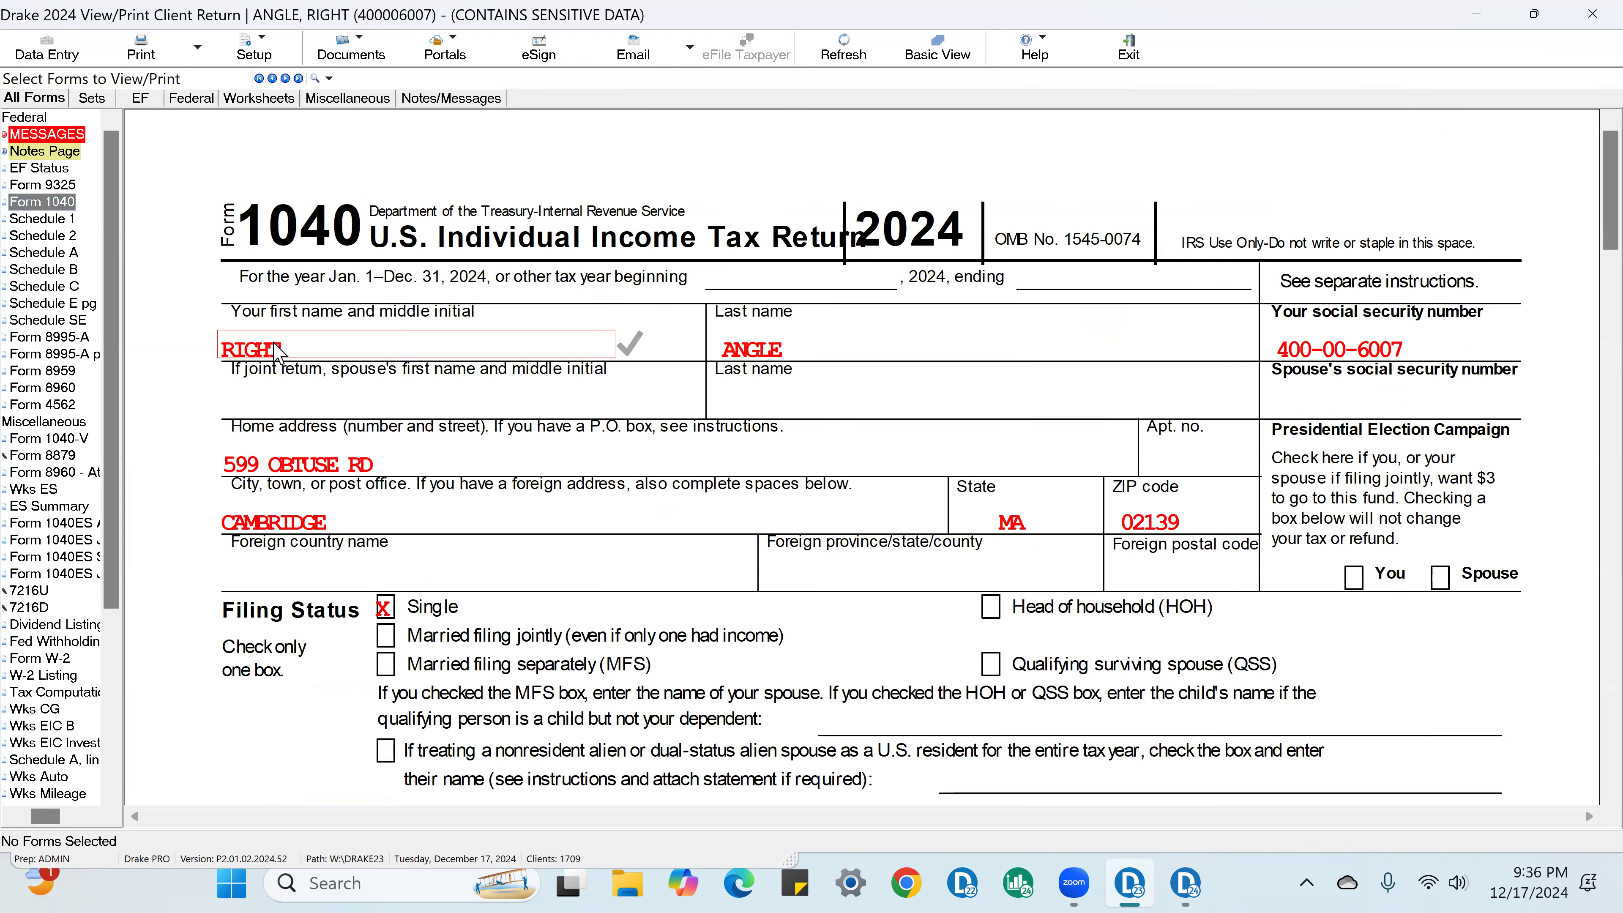
{"action": "left_click", "coordinate": [780, 352]}
{"action": "left_click", "coordinate": [1424, 358]}
{"action": "left_click", "coordinate": [446, 472]}
{"action": "left_click", "coordinate": [1012, 521]}
{"action": "left_click", "coordinate": [1183, 521]}
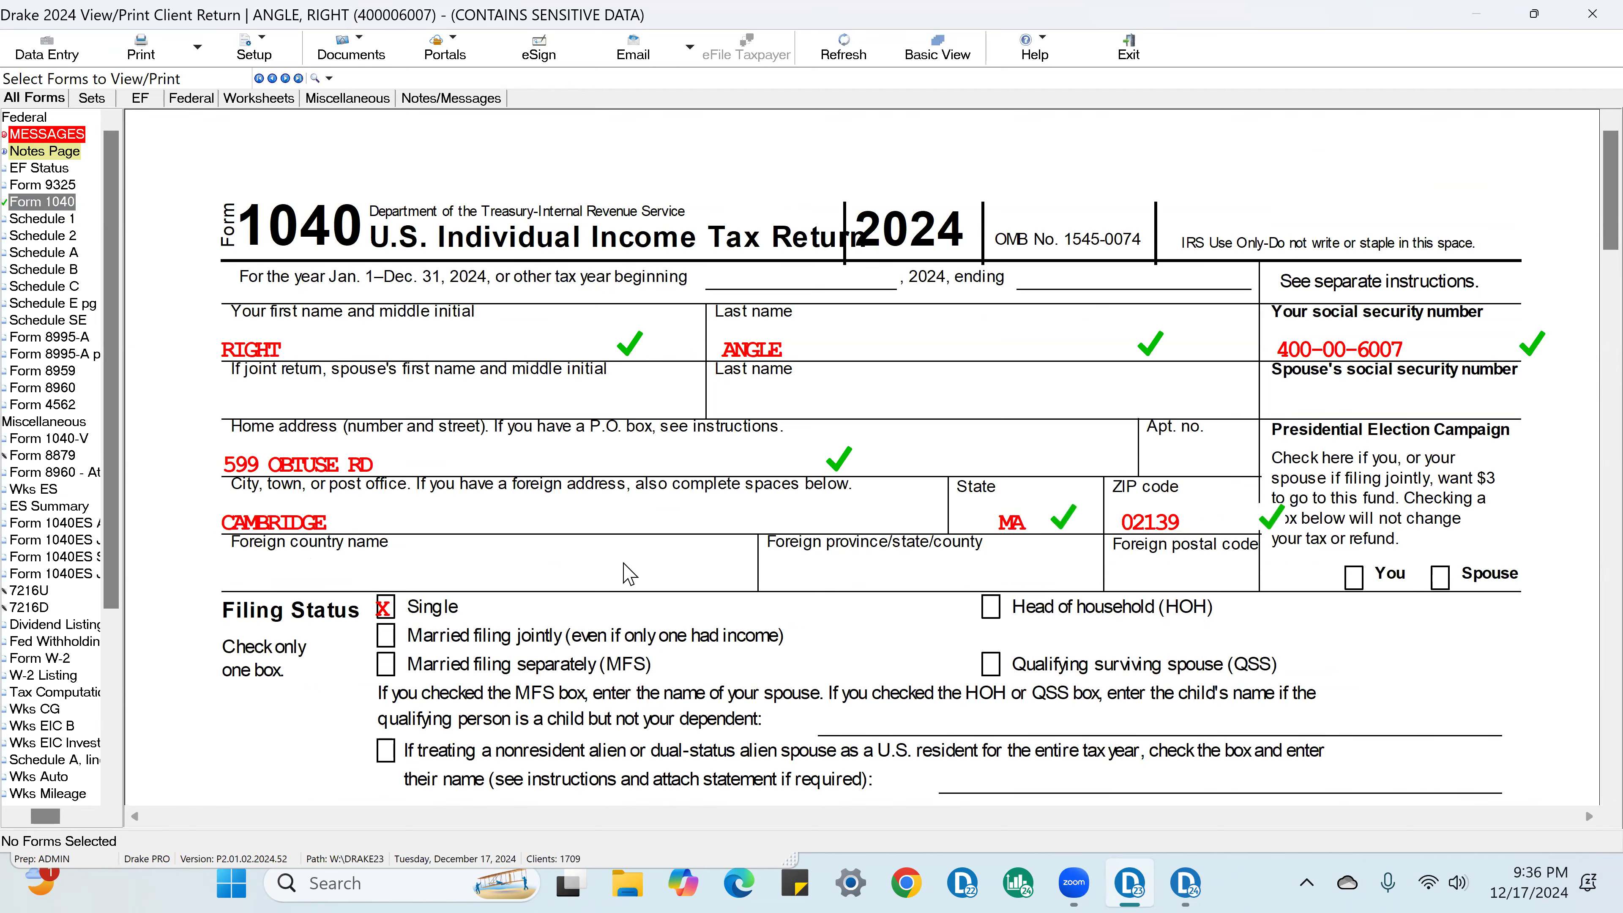
Step: Check off the Single filing status and the No answer to the digital assets question on Form 1040
{"action": "left_click", "coordinate": [386, 607]}
{"action": "scroll", "coordinate": [1090, 544], "scroll_direction": "down", "scroll_amount": 5}
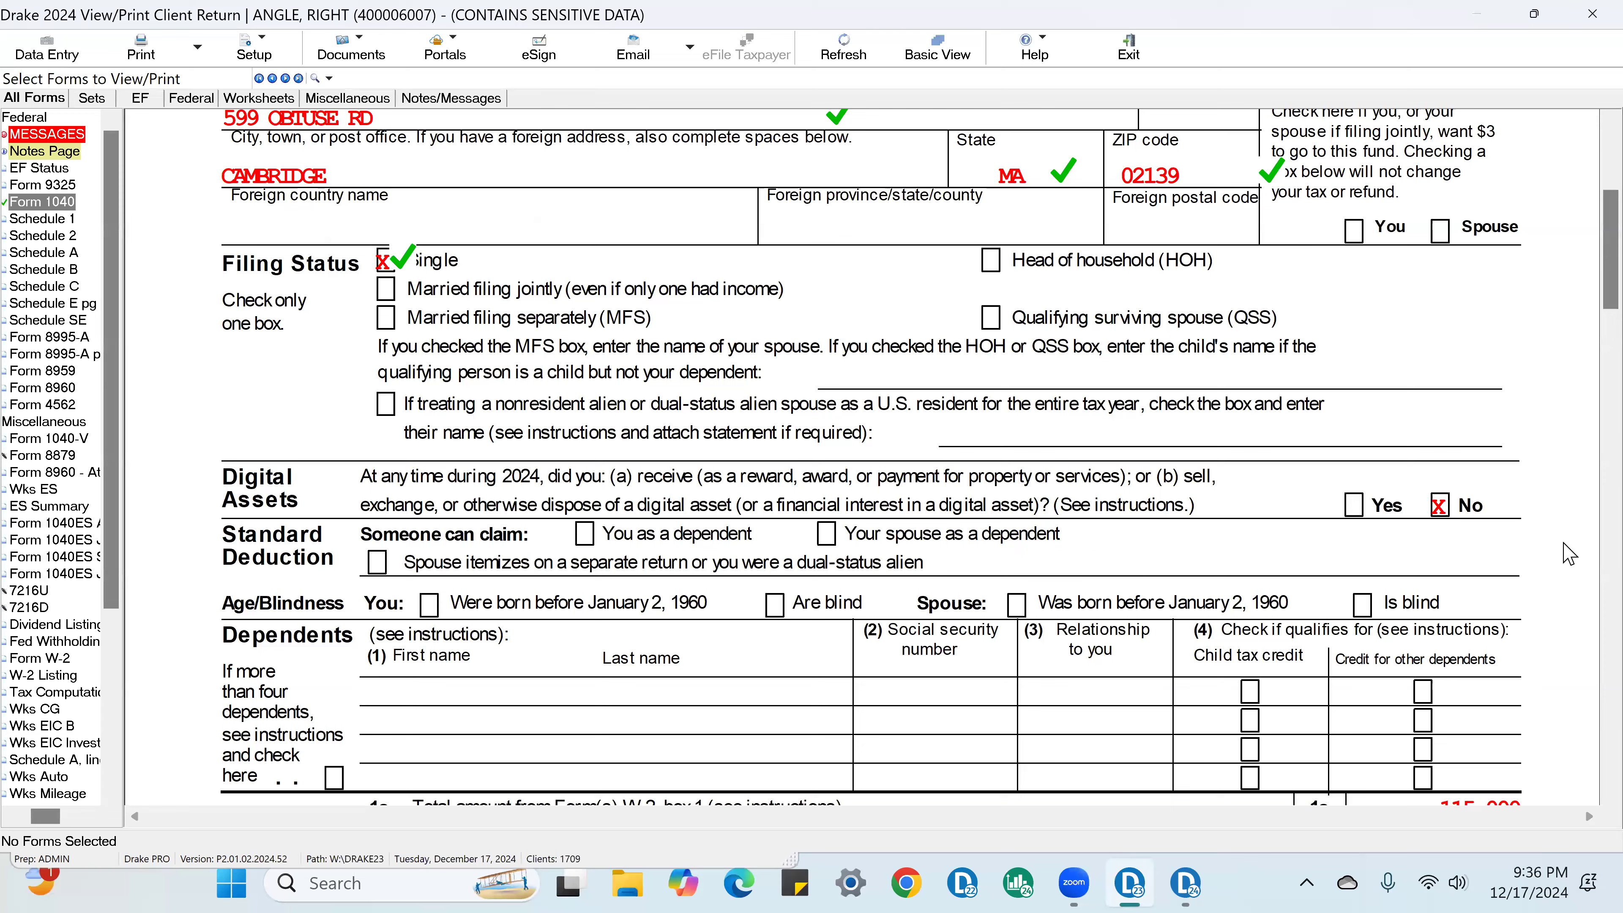
{"action": "left_click", "coordinate": [1439, 505]}
{"action": "scroll", "coordinate": [1406, 568], "scroll_direction": "down", "scroll_amount": 2}
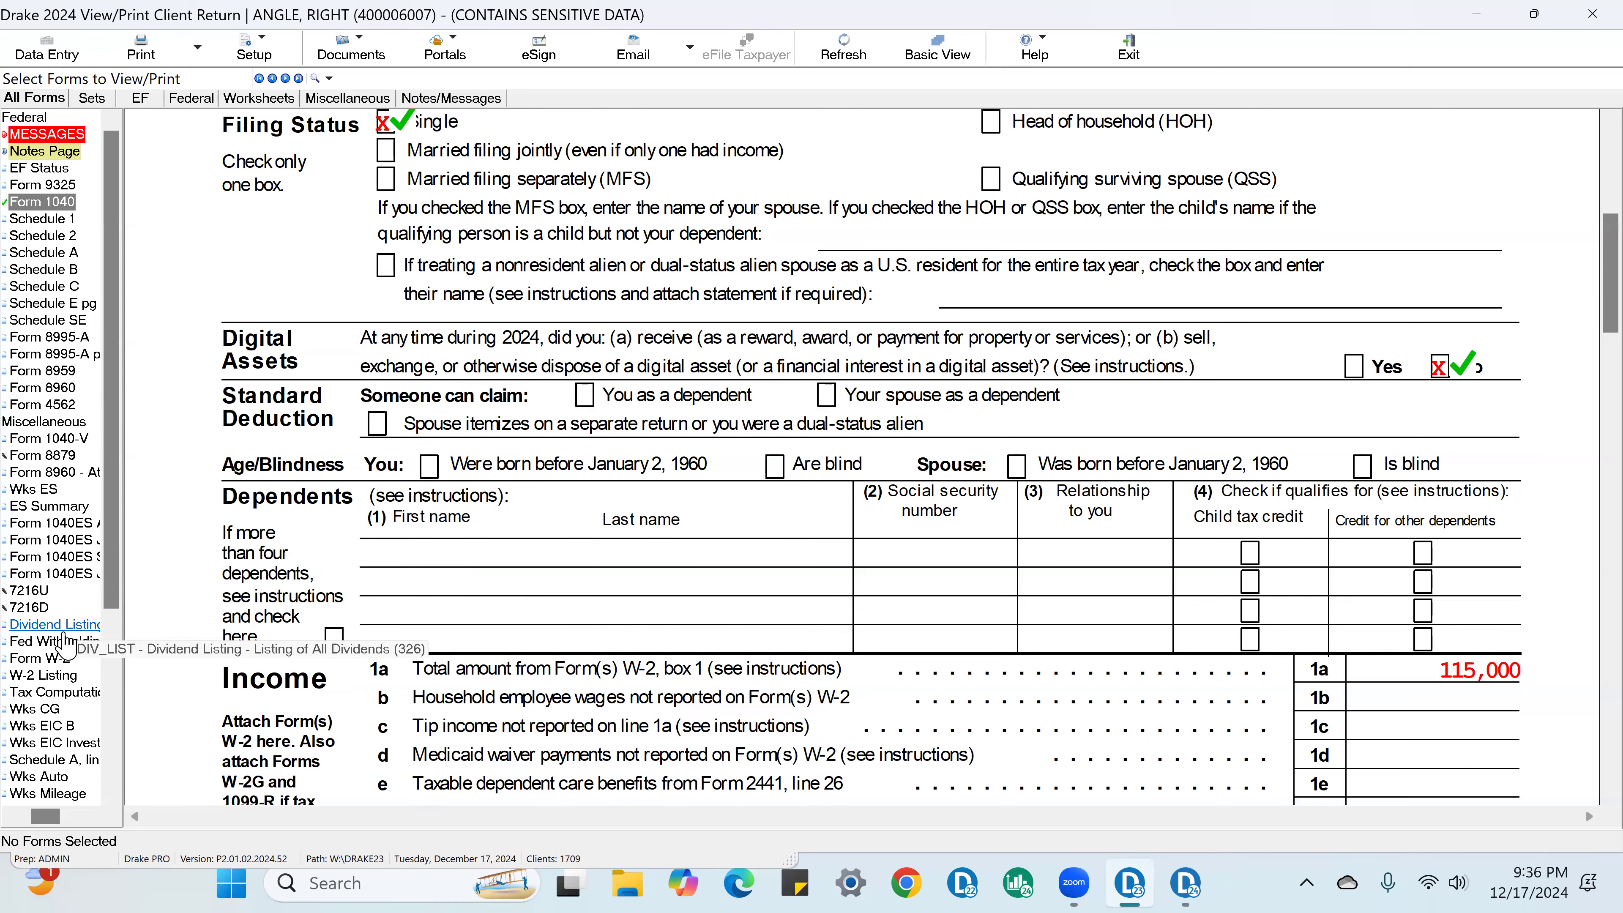
Step: On Form W-2, check off the wages and withholding amounts in boxes 1 through 6
{"action": "left_click", "coordinate": [67, 655]}
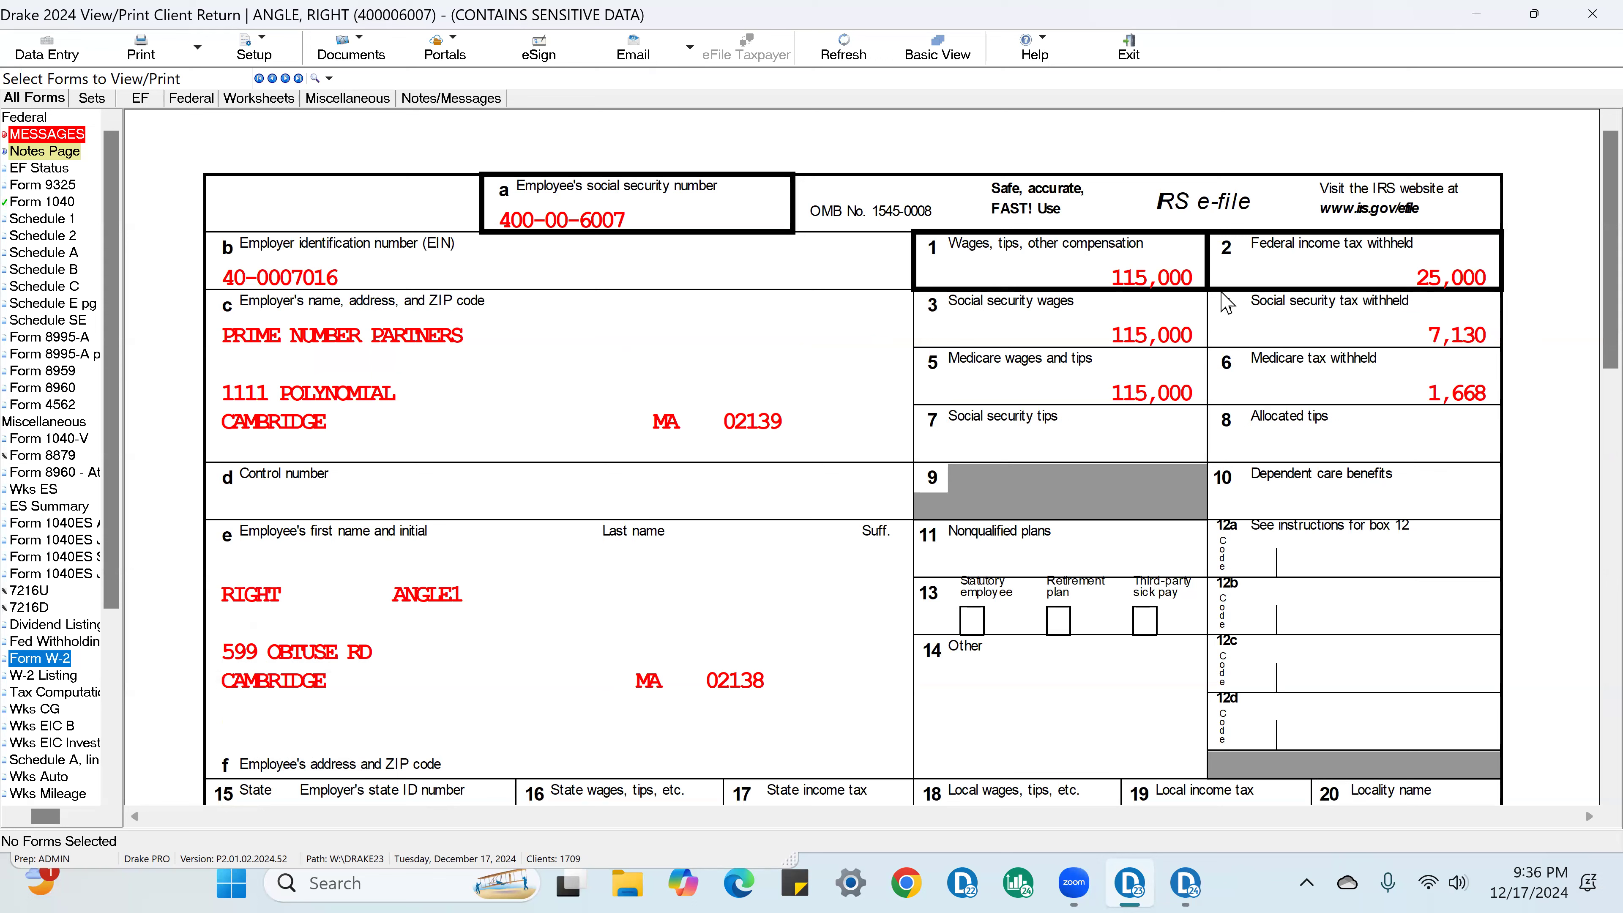
{"action": "left_click", "coordinate": [1169, 281]}
{"action": "left_click", "coordinate": [1461, 284]}
{"action": "left_click", "coordinate": [1175, 346]}
{"action": "left_click", "coordinate": [1393, 342]}
{"action": "left_click", "coordinate": [1147, 384]}
{"action": "left_click", "coordinate": [1430, 395]}
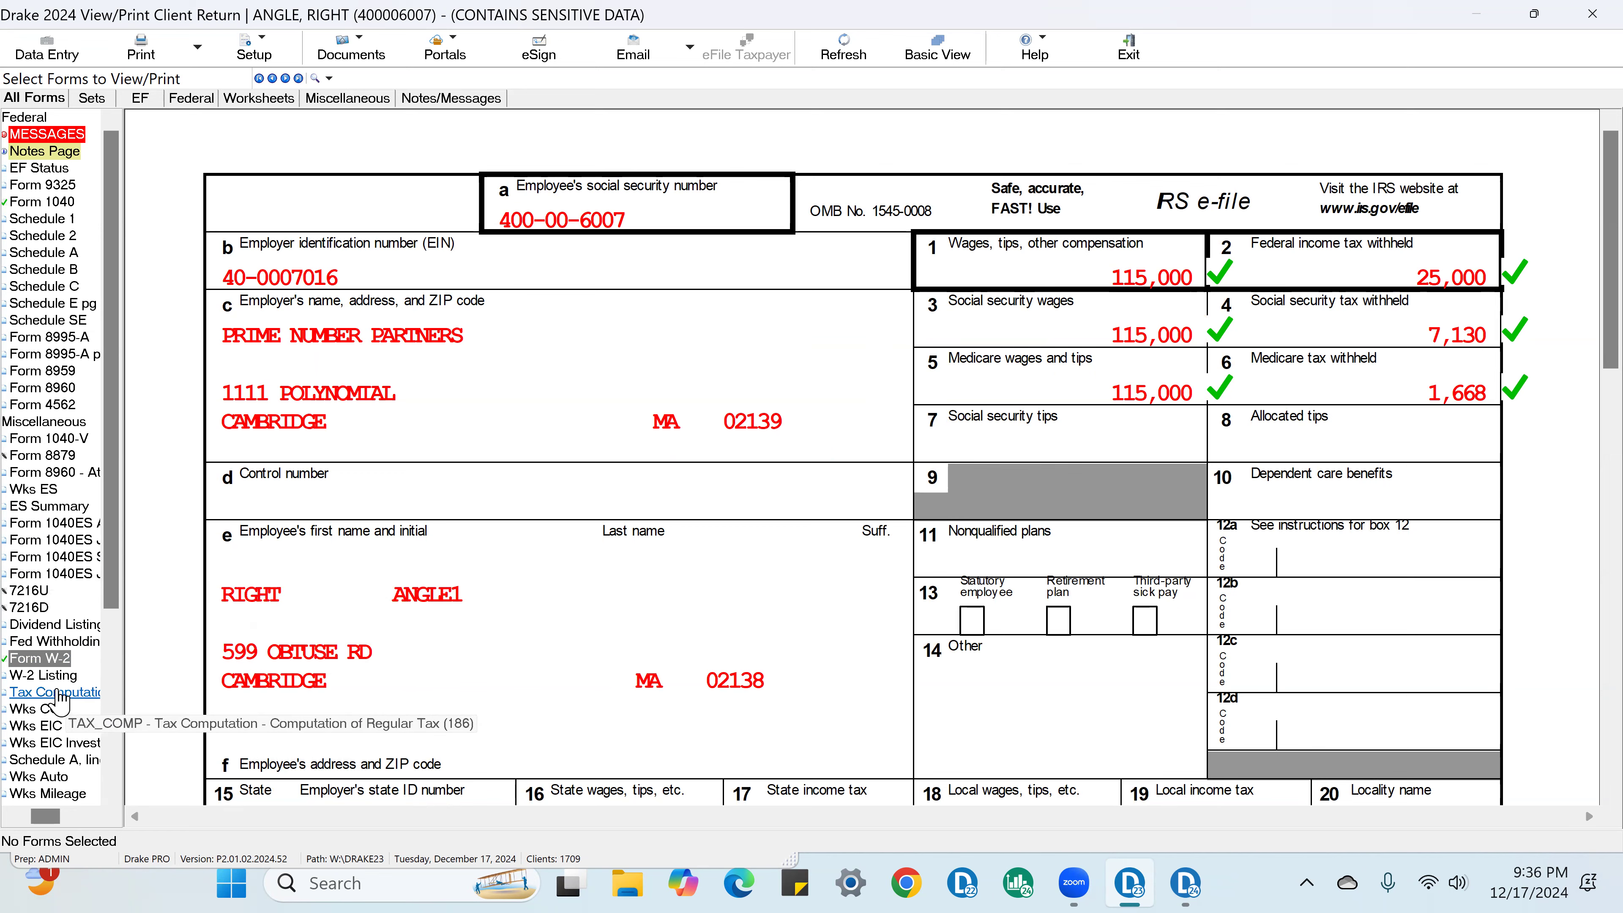
Step: Return to Form 1040 and check off line 1a wages, line 3a qualified dividends and line 3b ordinary dividends
{"action": "left_click", "coordinate": [69, 203]}
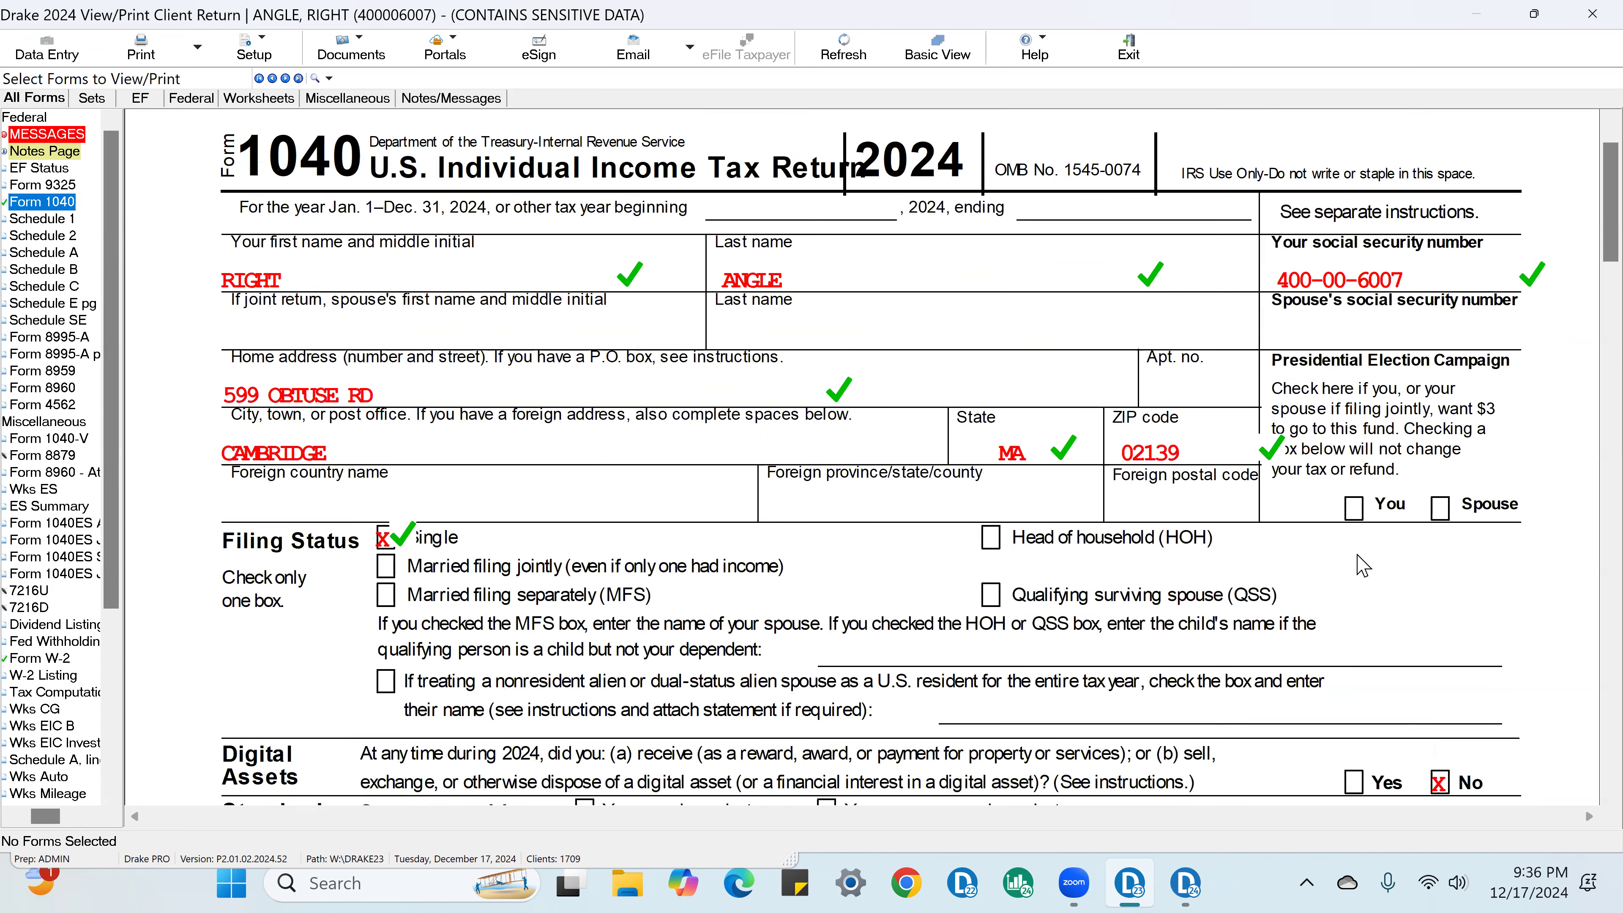
{"action": "scroll", "coordinate": [1363, 566], "scroll_direction": "down", "scroll_amount": 8}
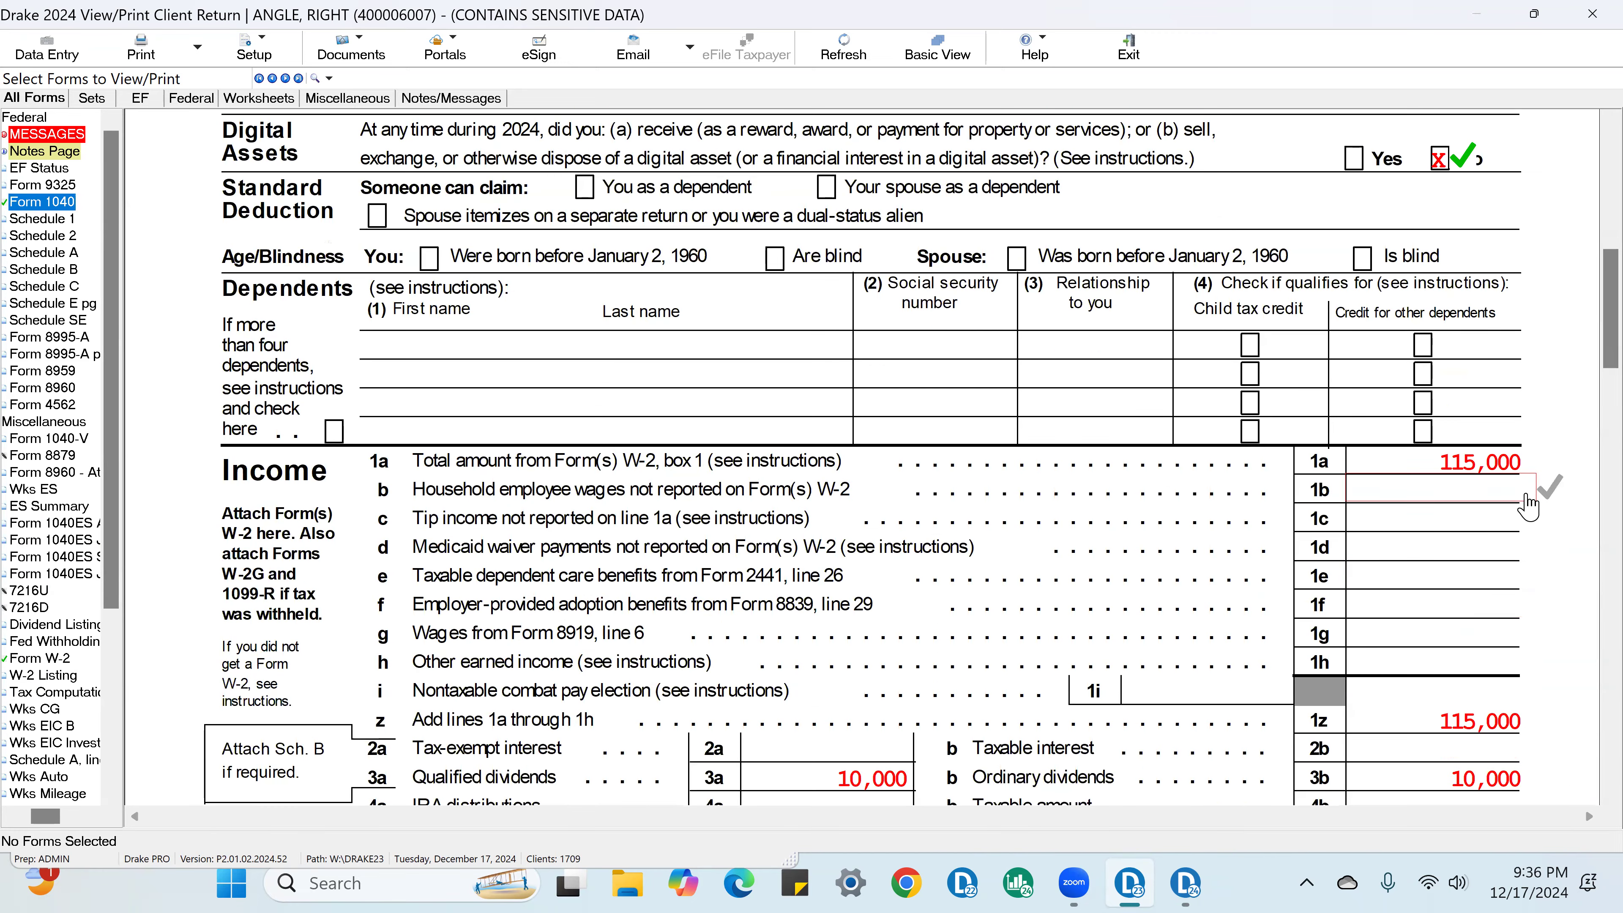
{"action": "left_click", "coordinate": [1528, 470]}
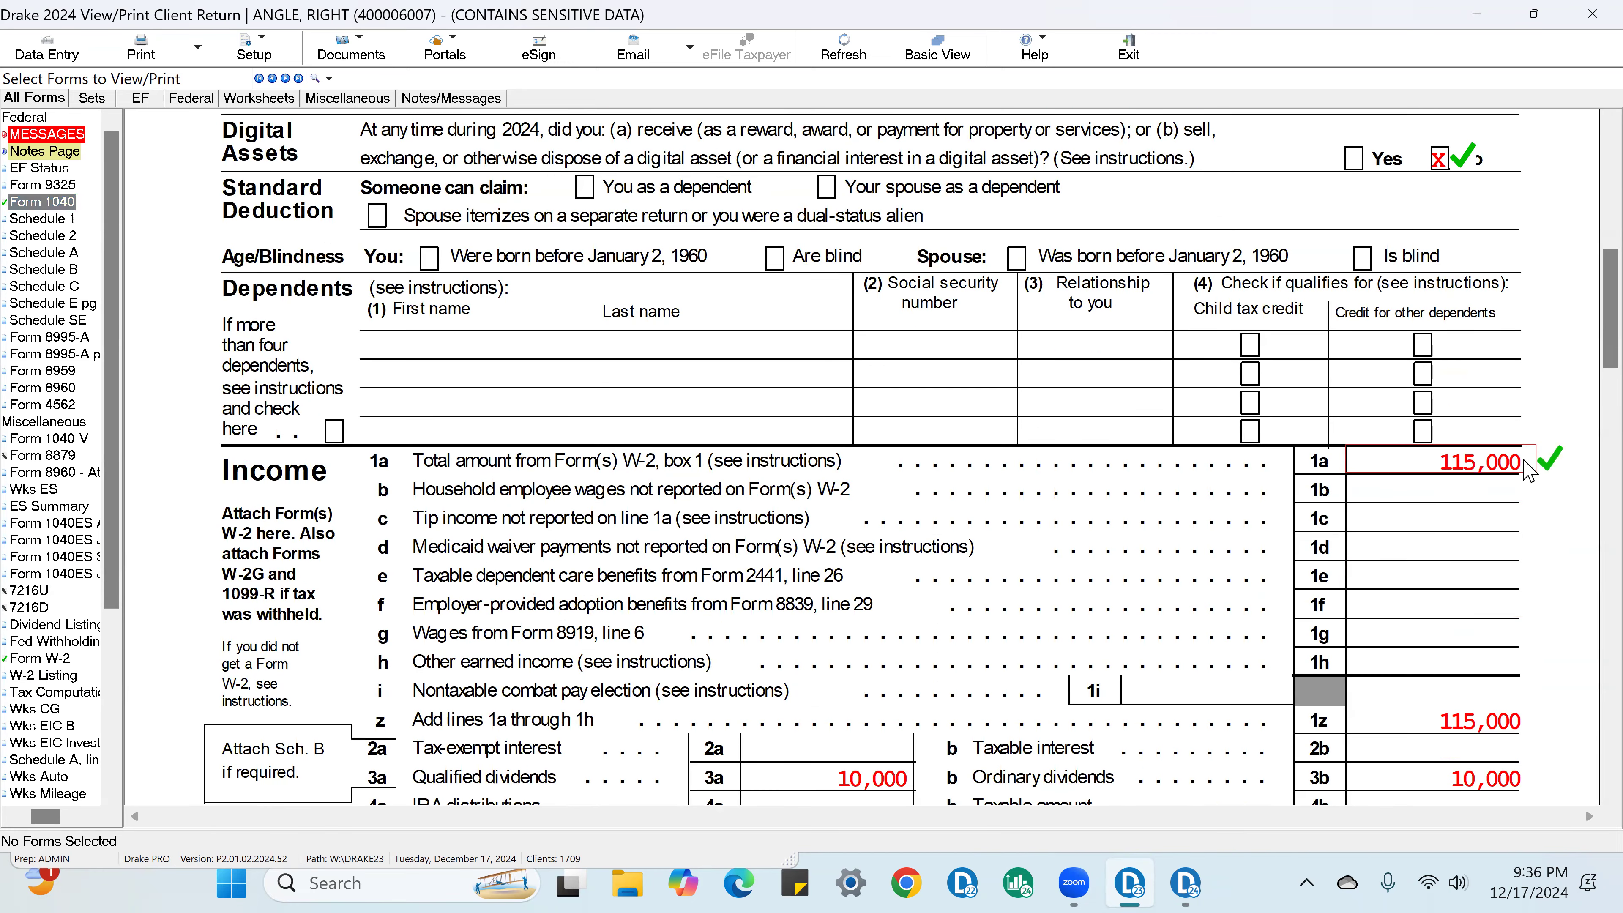
{"action": "scroll", "coordinate": [1528, 473], "scroll_direction": "down", "scroll_amount": 3}
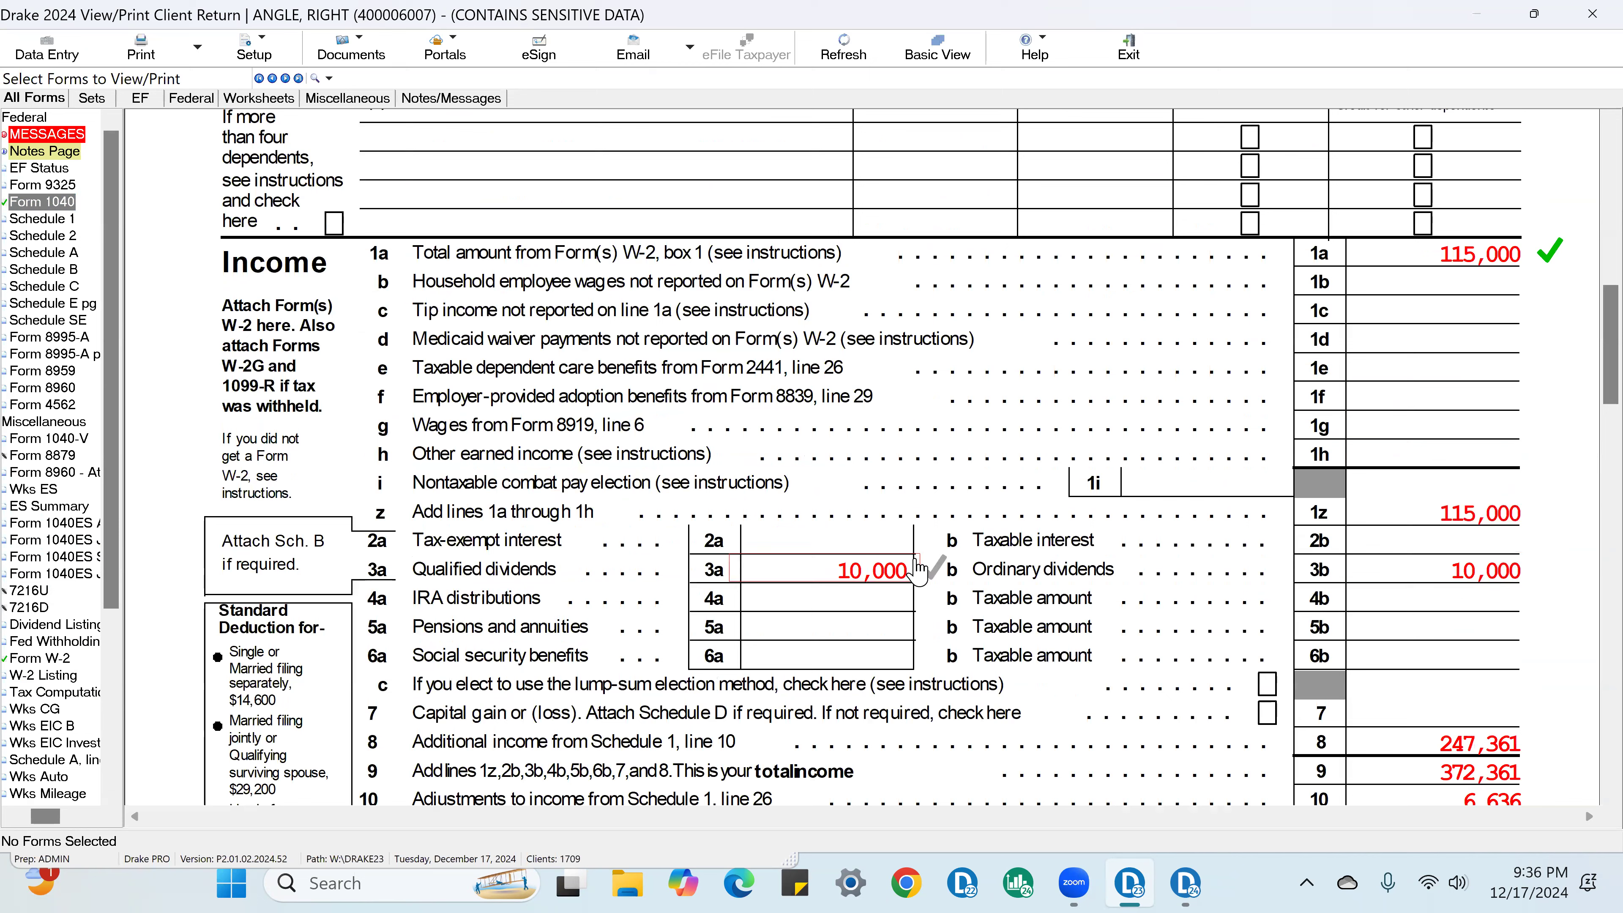
{"action": "left_click", "coordinate": [916, 563]}
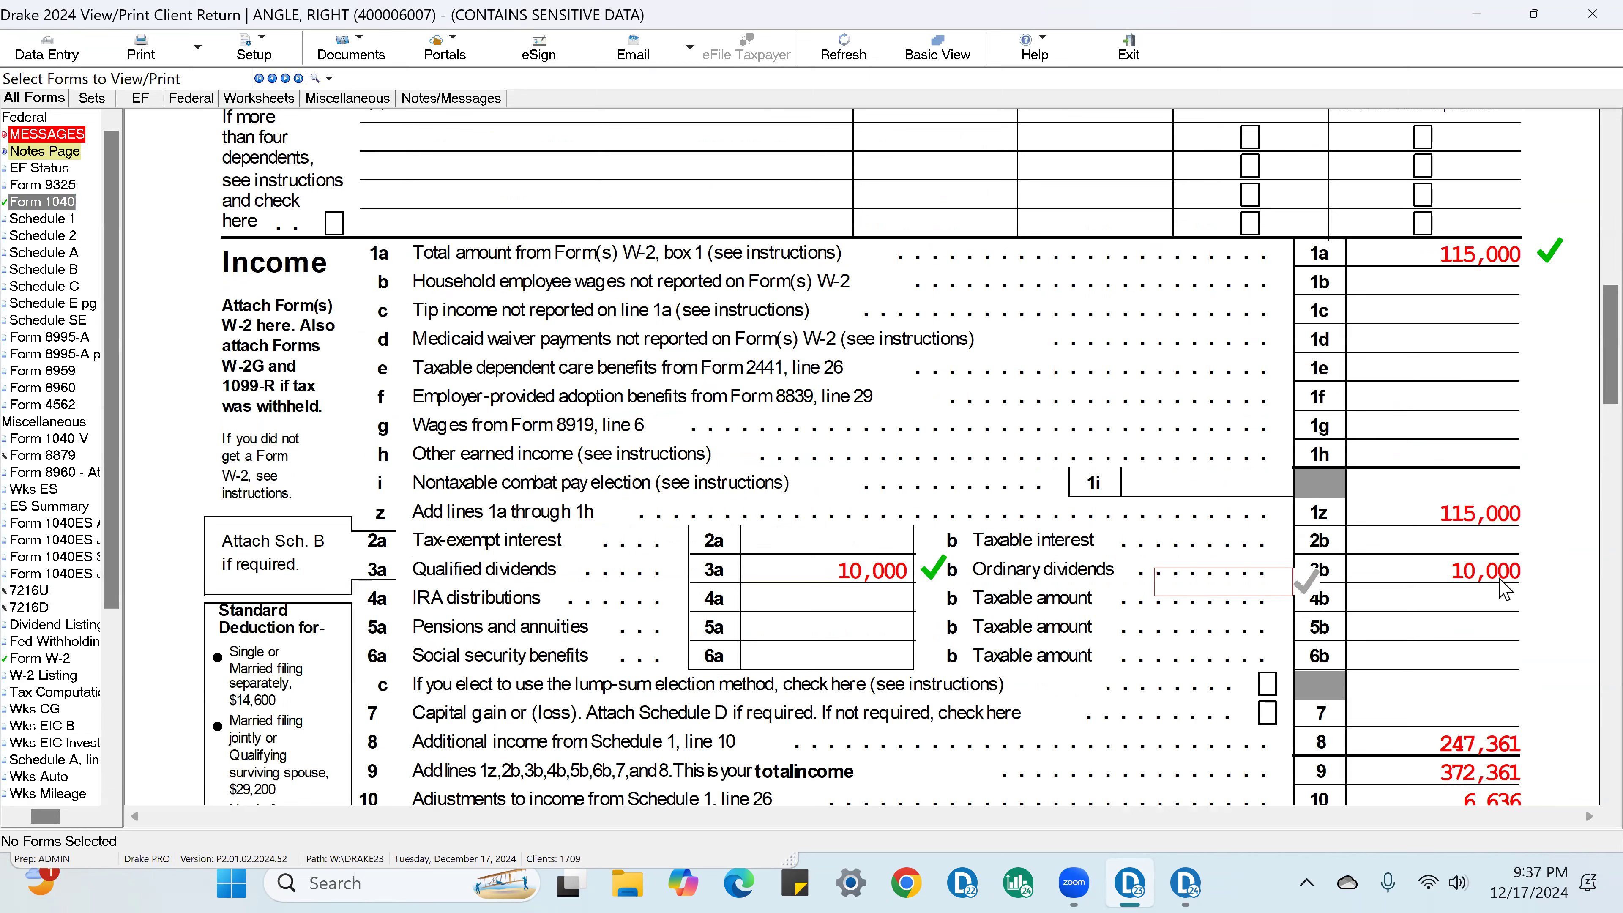
{"action": "left_click", "coordinate": [1531, 579]}
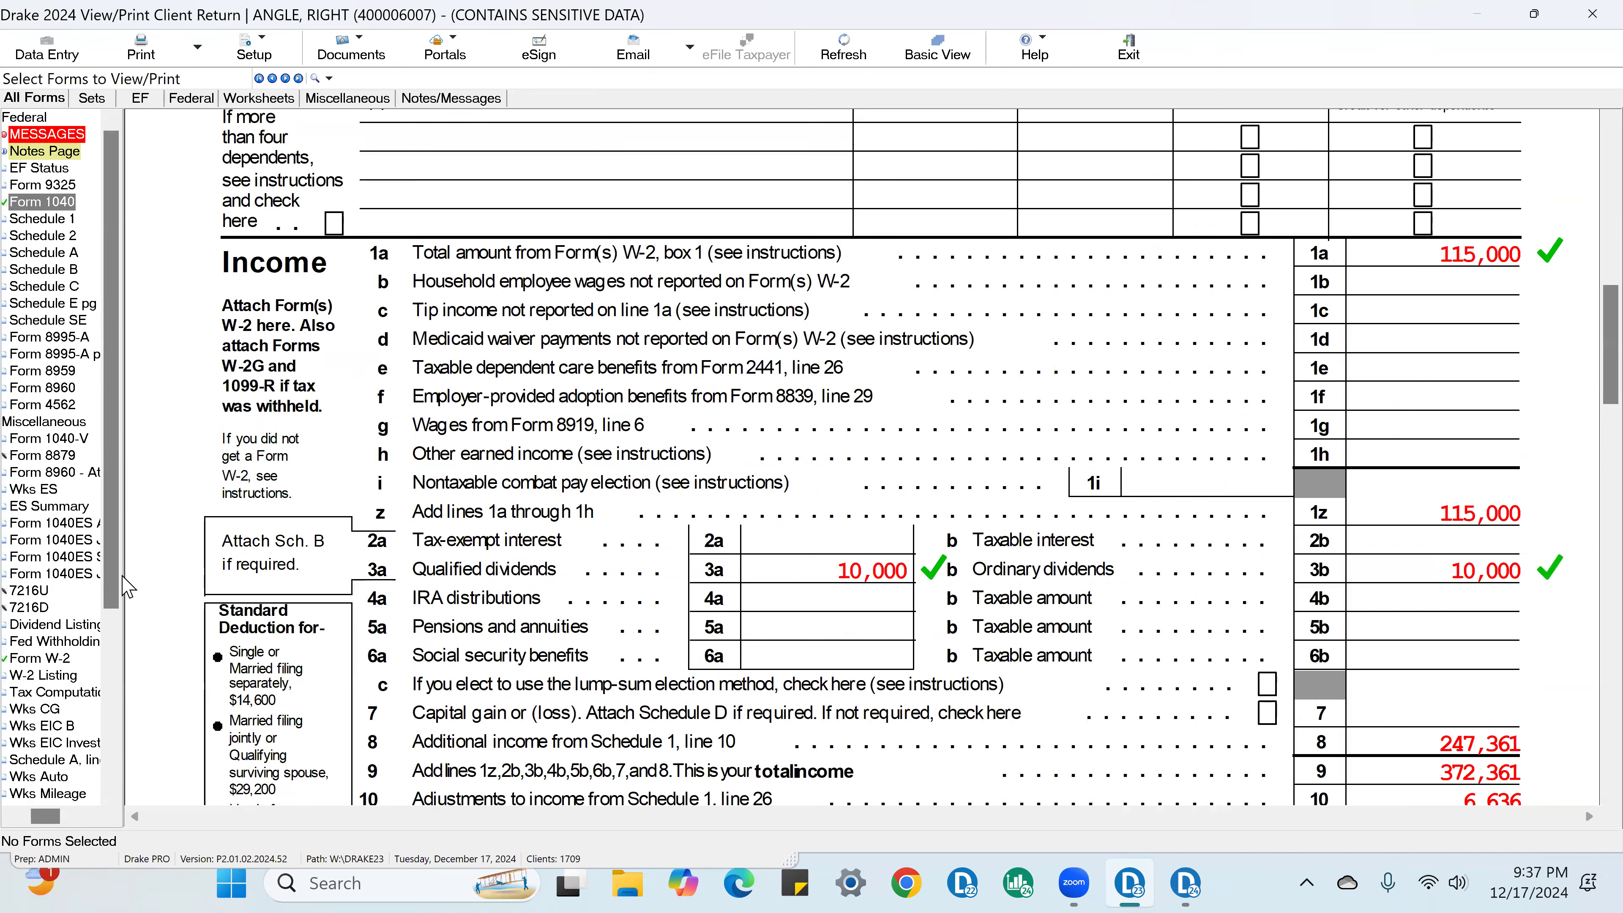
{"action": "scroll", "coordinate": [1058, 492], "scroll_direction": "down", "scroll_amount": 4}
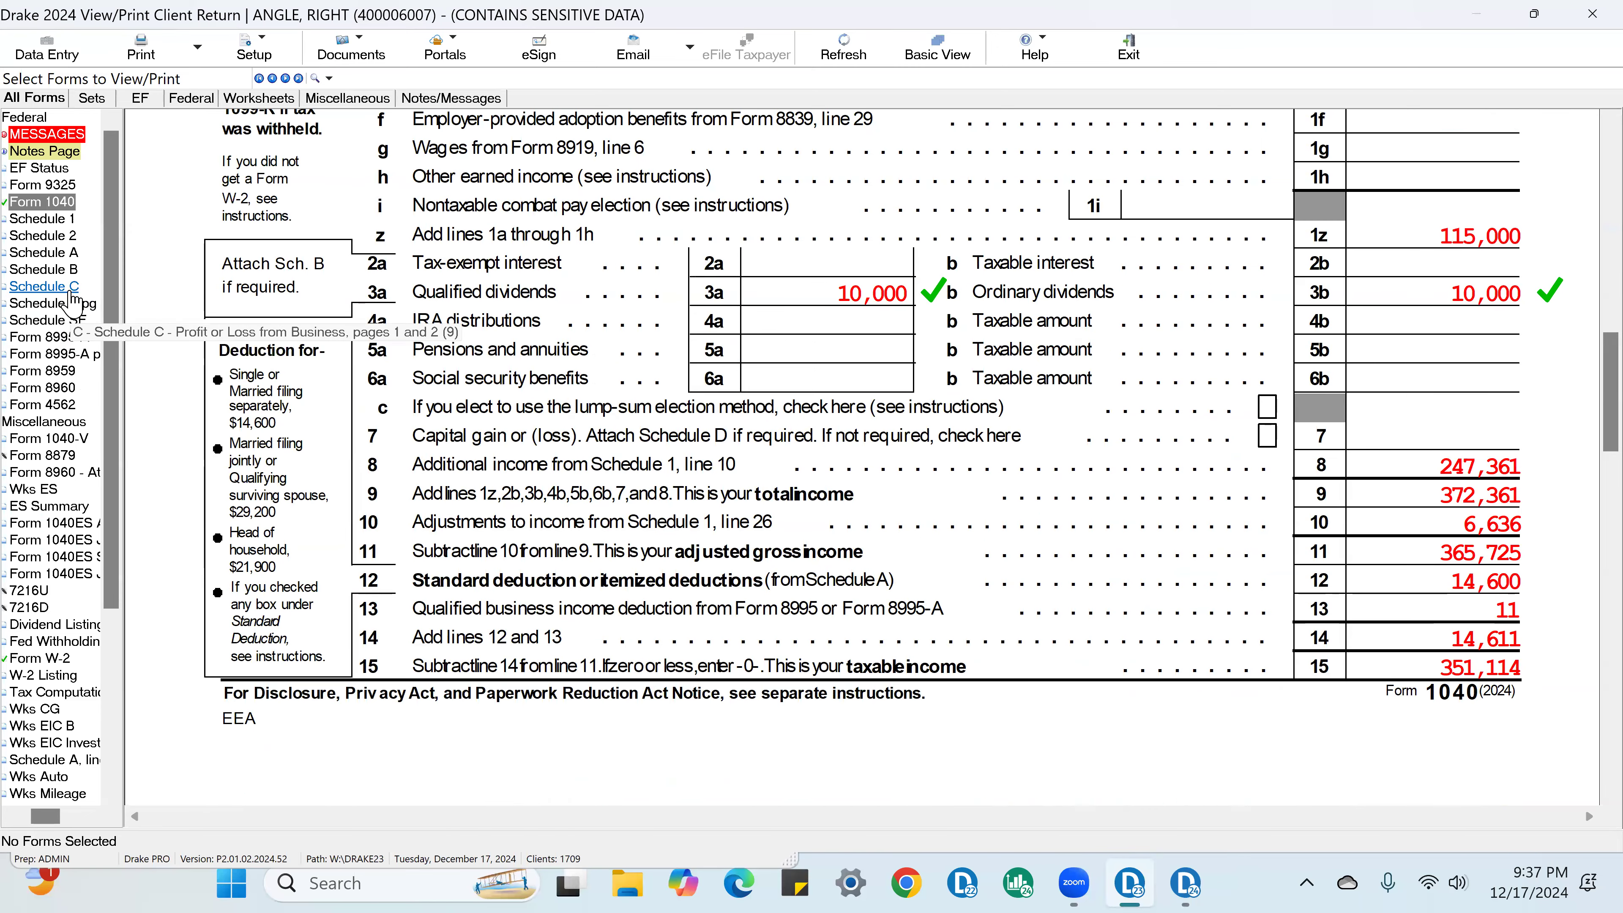
Step: On Schedule C, check off the line A principal business and the line 1 gross receipts
{"action": "left_click", "coordinate": [70, 292]}
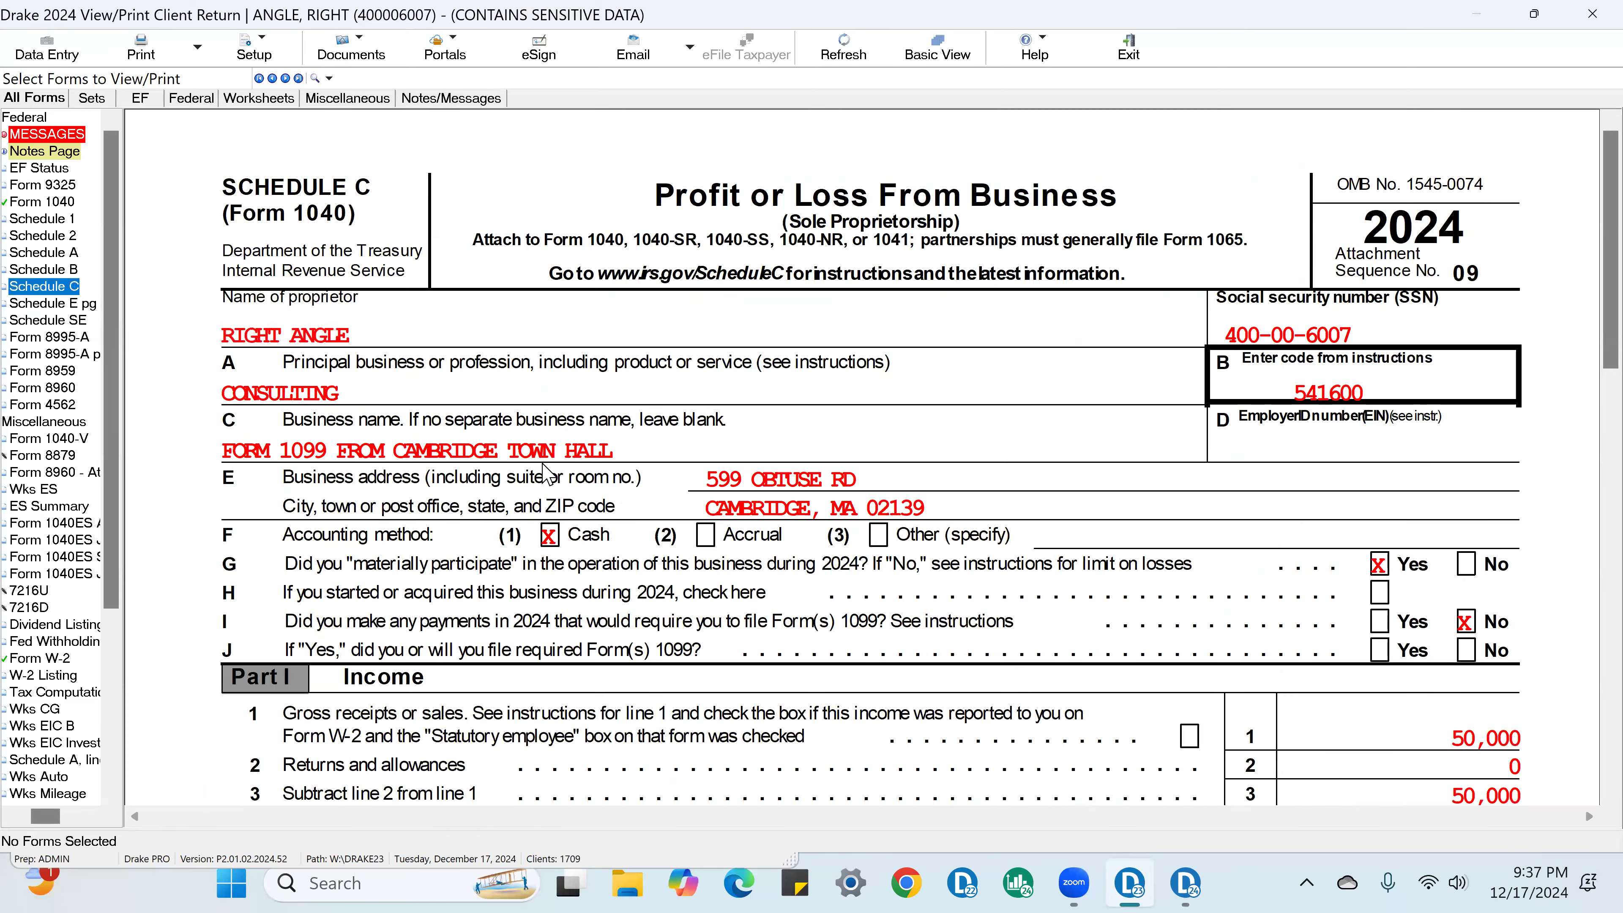
{"action": "left_click", "coordinate": [368, 393]}
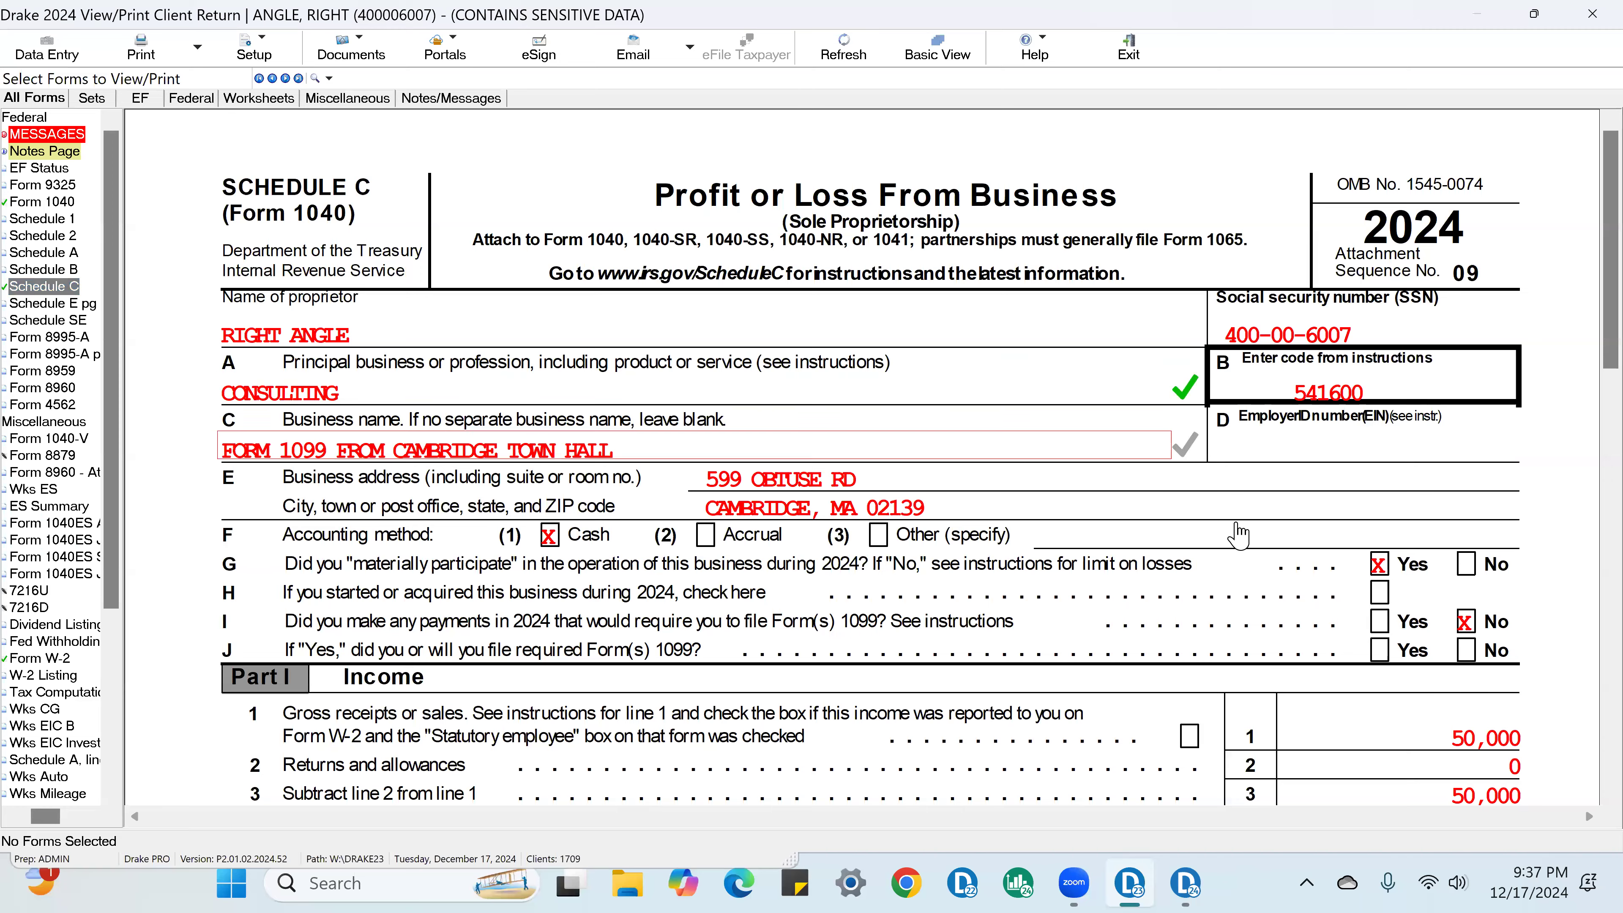
{"action": "scroll", "coordinate": [1238, 534], "scroll_direction": "down", "scroll_amount": 3}
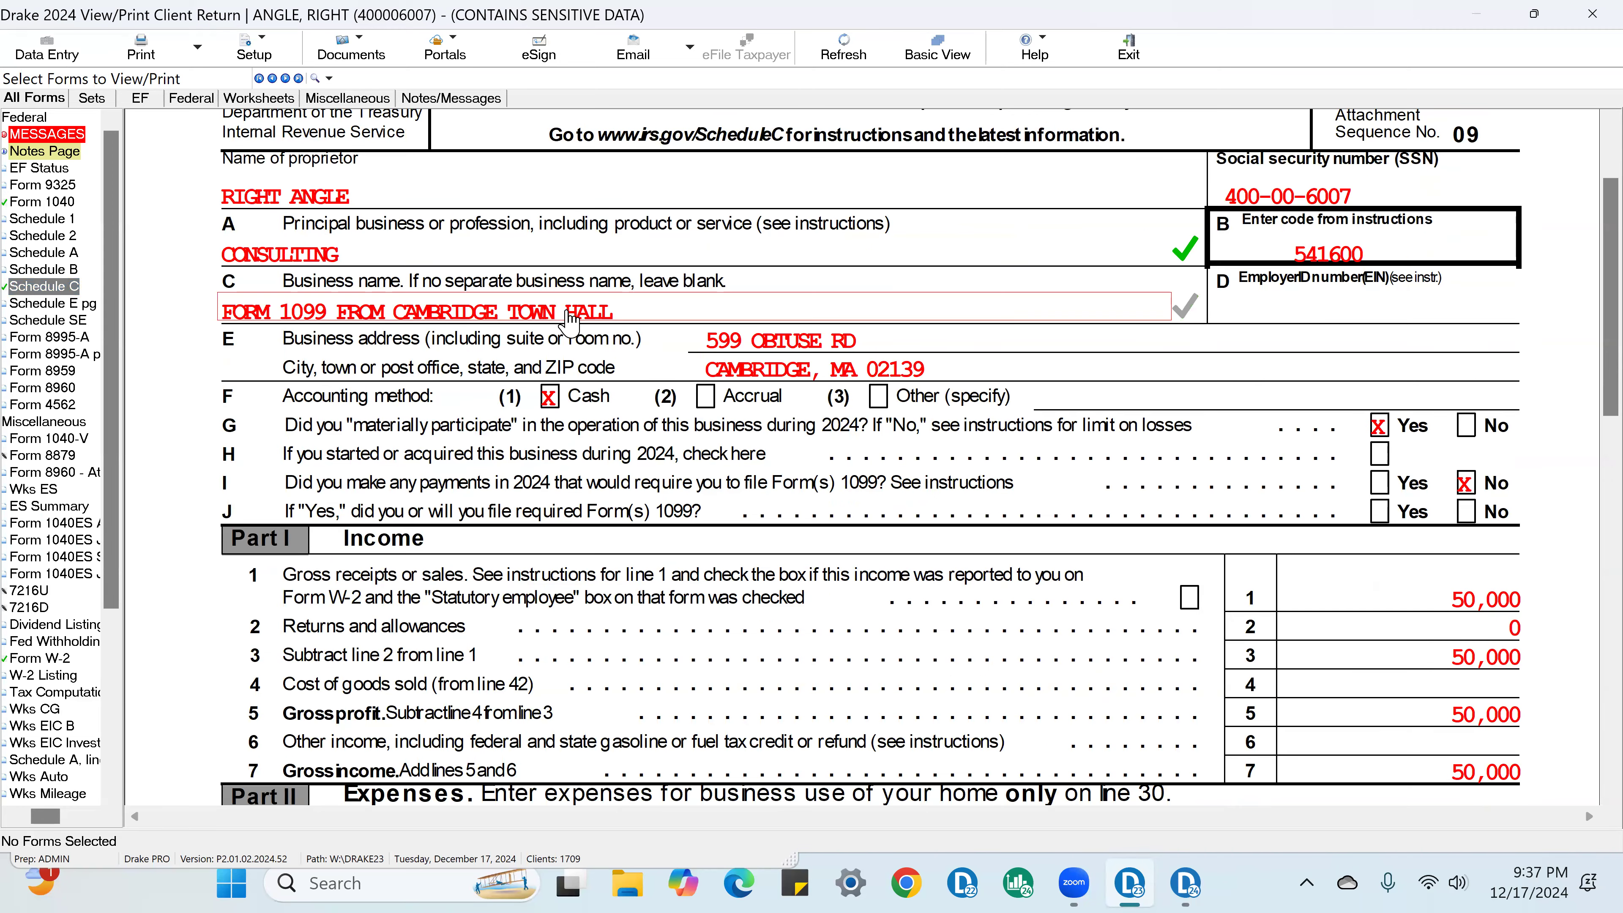
{"action": "scroll", "coordinate": [1464, 579], "scroll_direction": "down", "scroll_amount": 3}
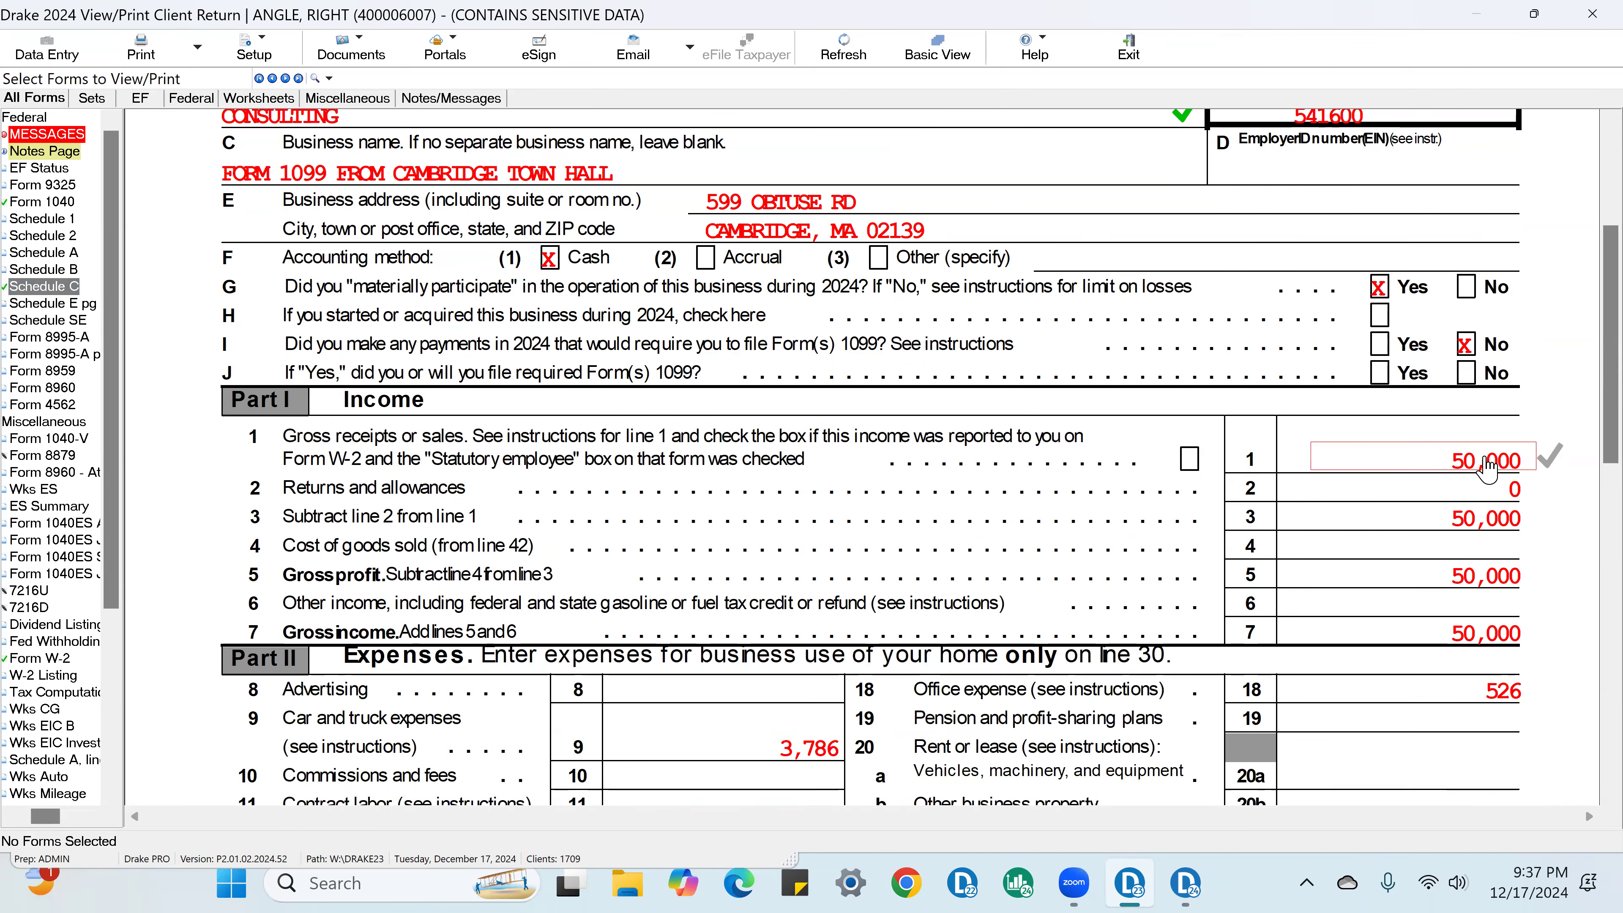
{"action": "scroll", "coordinate": [1489, 486], "scroll_direction": "down", "scroll_amount": 5}
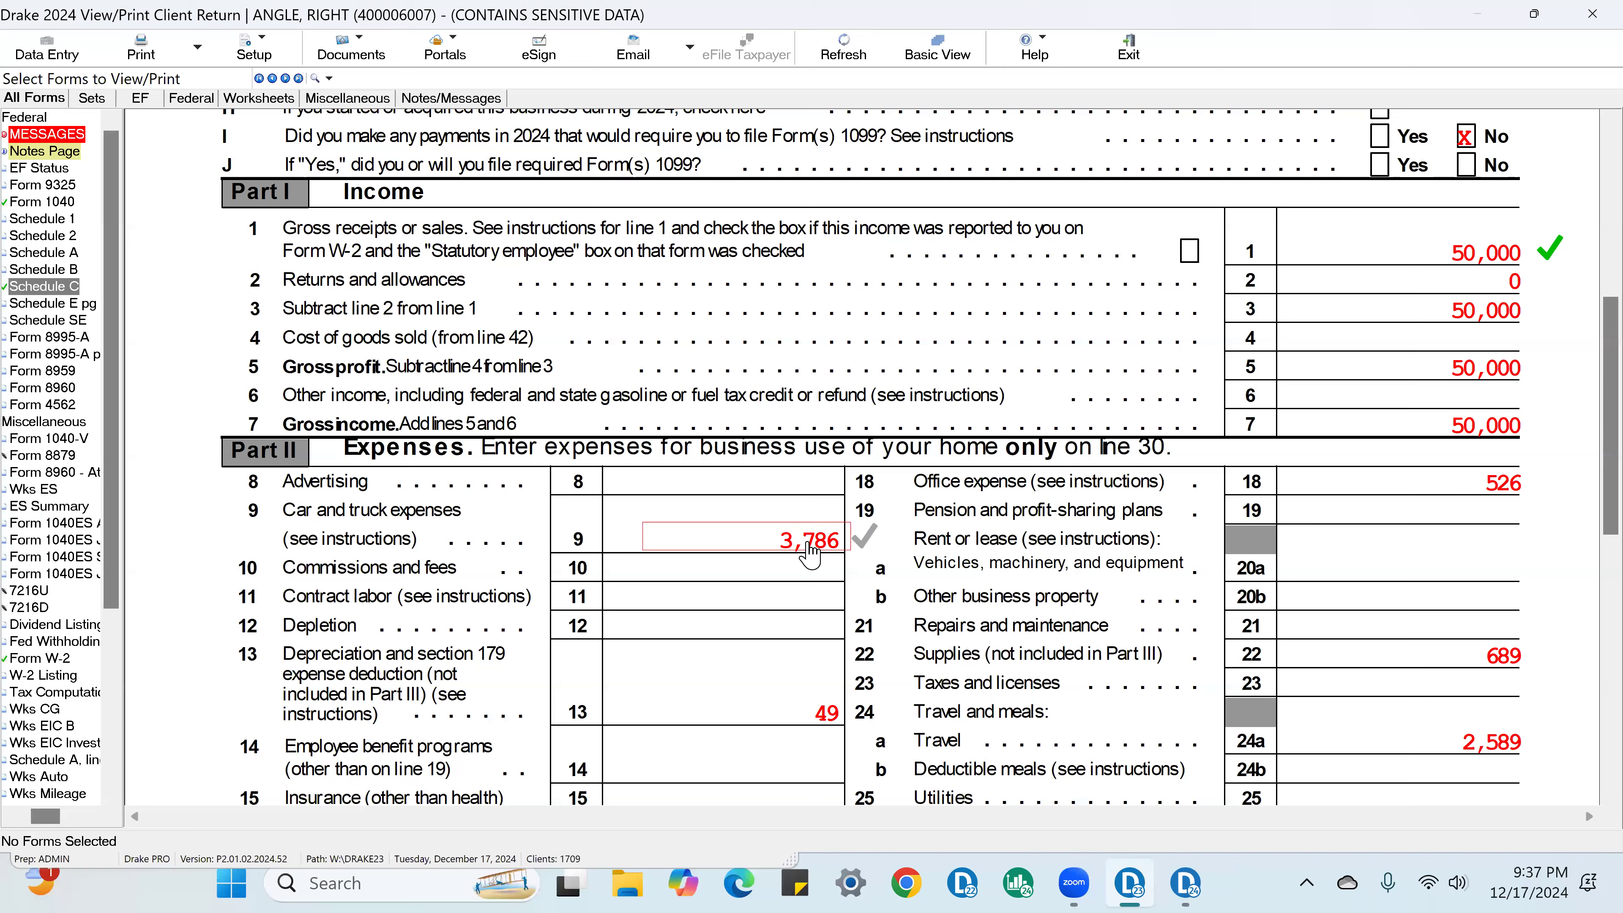
Step: Check off the Schedule C car and truck expenses, supplies, depreciation and line 31 net profit
{"action": "scroll", "coordinate": [824, 537], "scroll_direction": "down", "scroll_amount": 3}
{"action": "left_click", "coordinate": [1534, 518]}
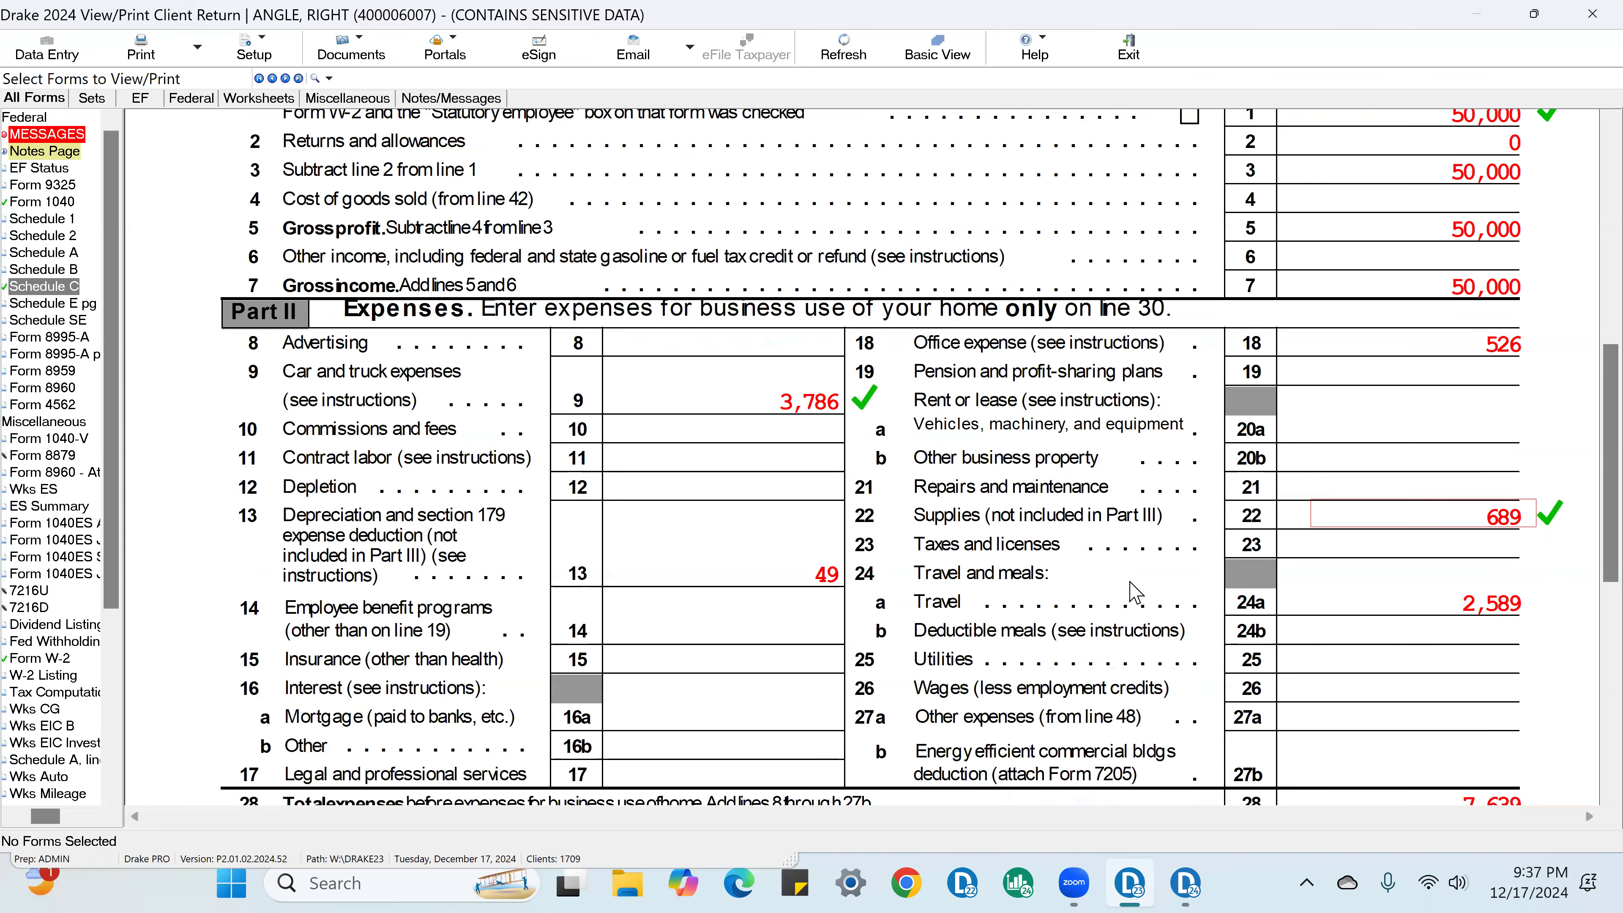
{"action": "left_click", "coordinate": [864, 572]}
{"action": "scroll", "coordinate": [908, 595], "scroll_direction": "down", "scroll_amount": 8}
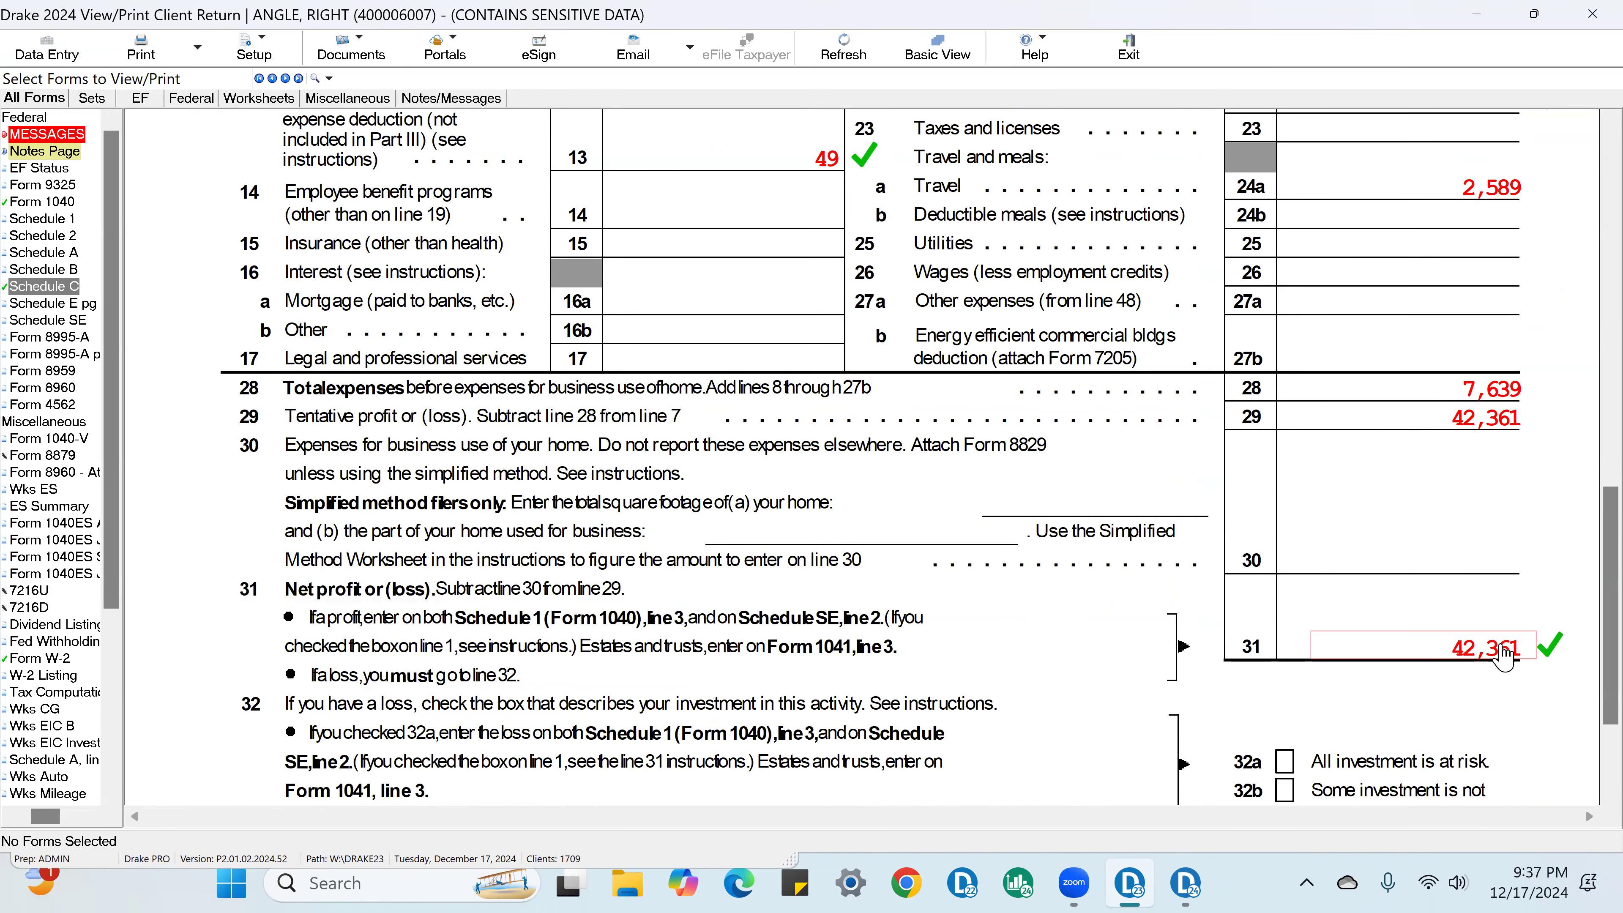
{"action": "scroll", "coordinate": [1505, 658], "scroll_direction": "down", "scroll_amount": 3}
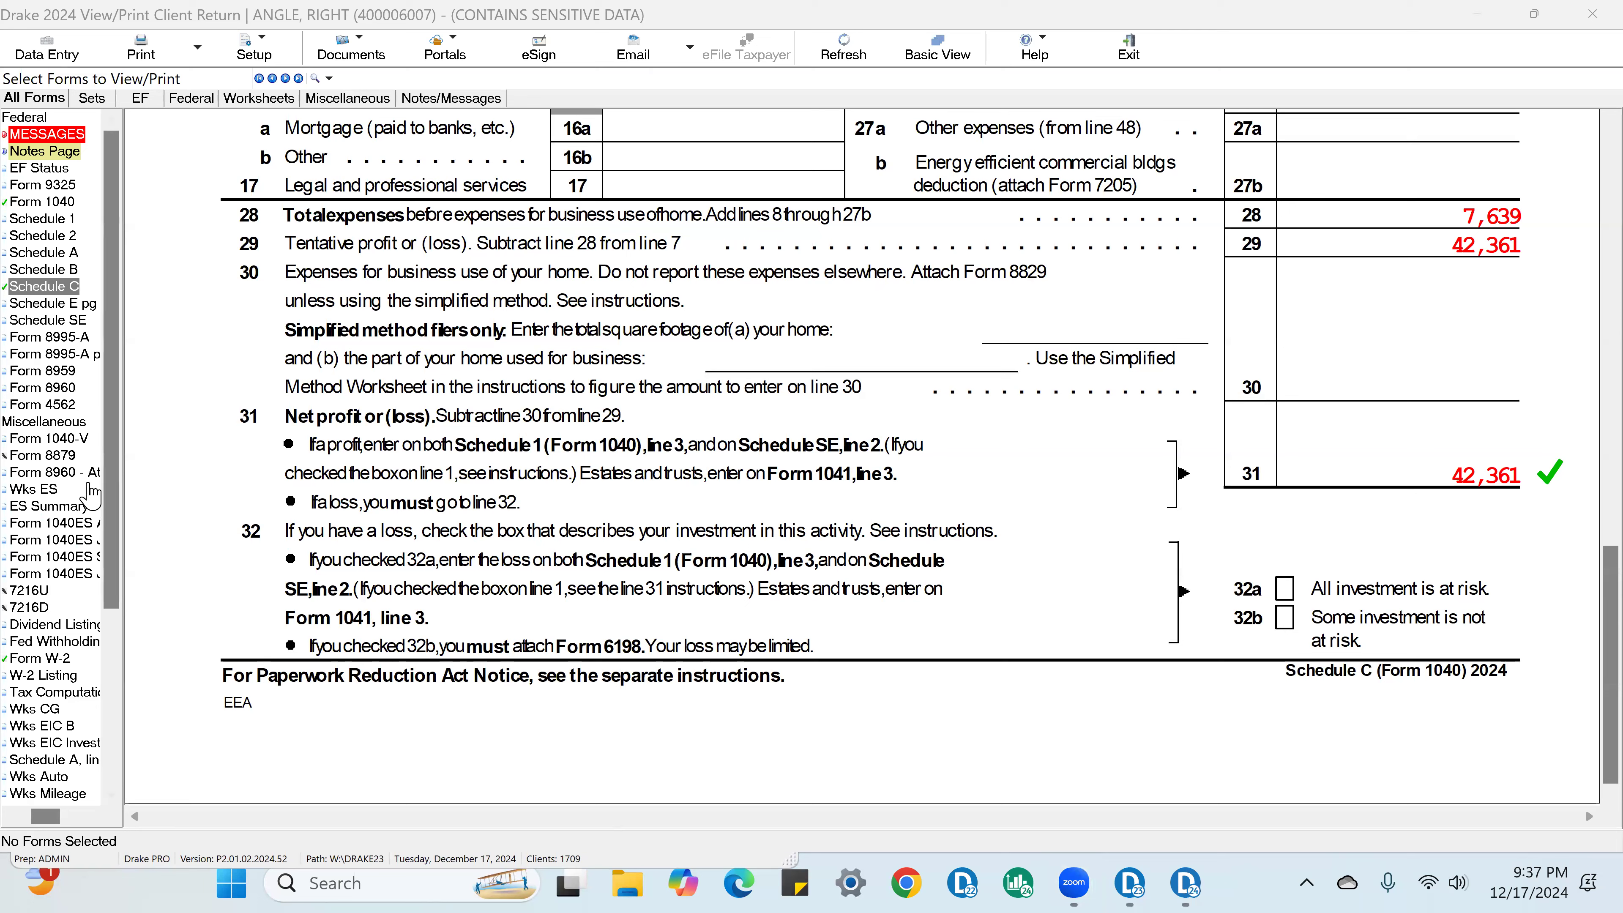
Step: On Schedule E page 2, check off the employer identification number, partnership type P and nonpassive income for Two Brothers at Law
{"action": "left_click", "coordinate": [88, 304]}
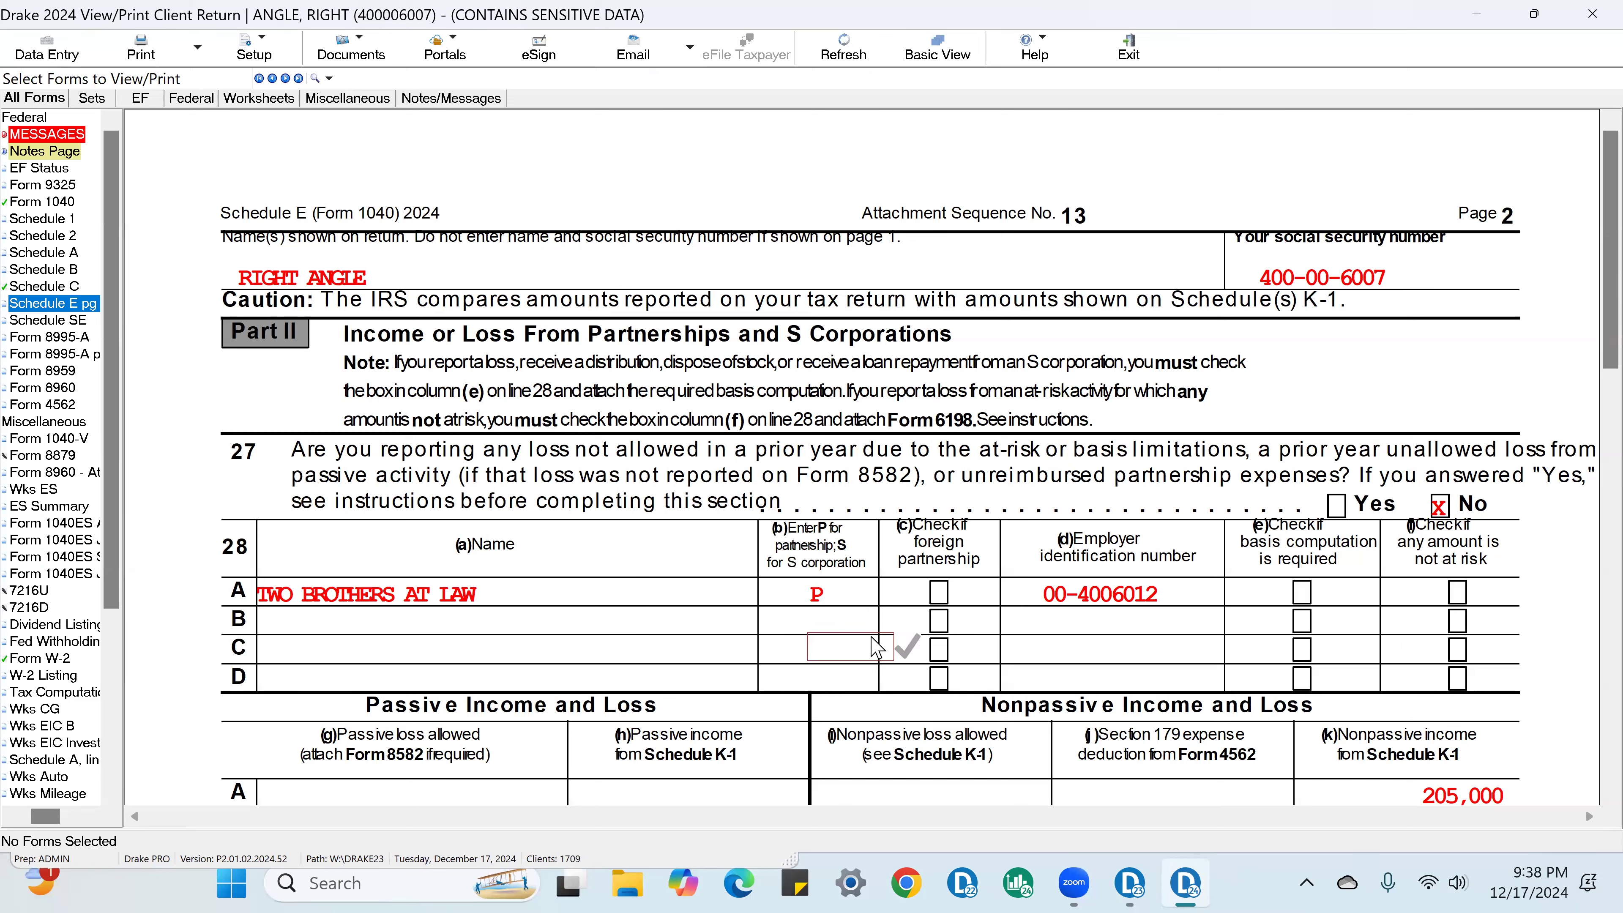
{"action": "left_click", "coordinate": [1176, 594]}
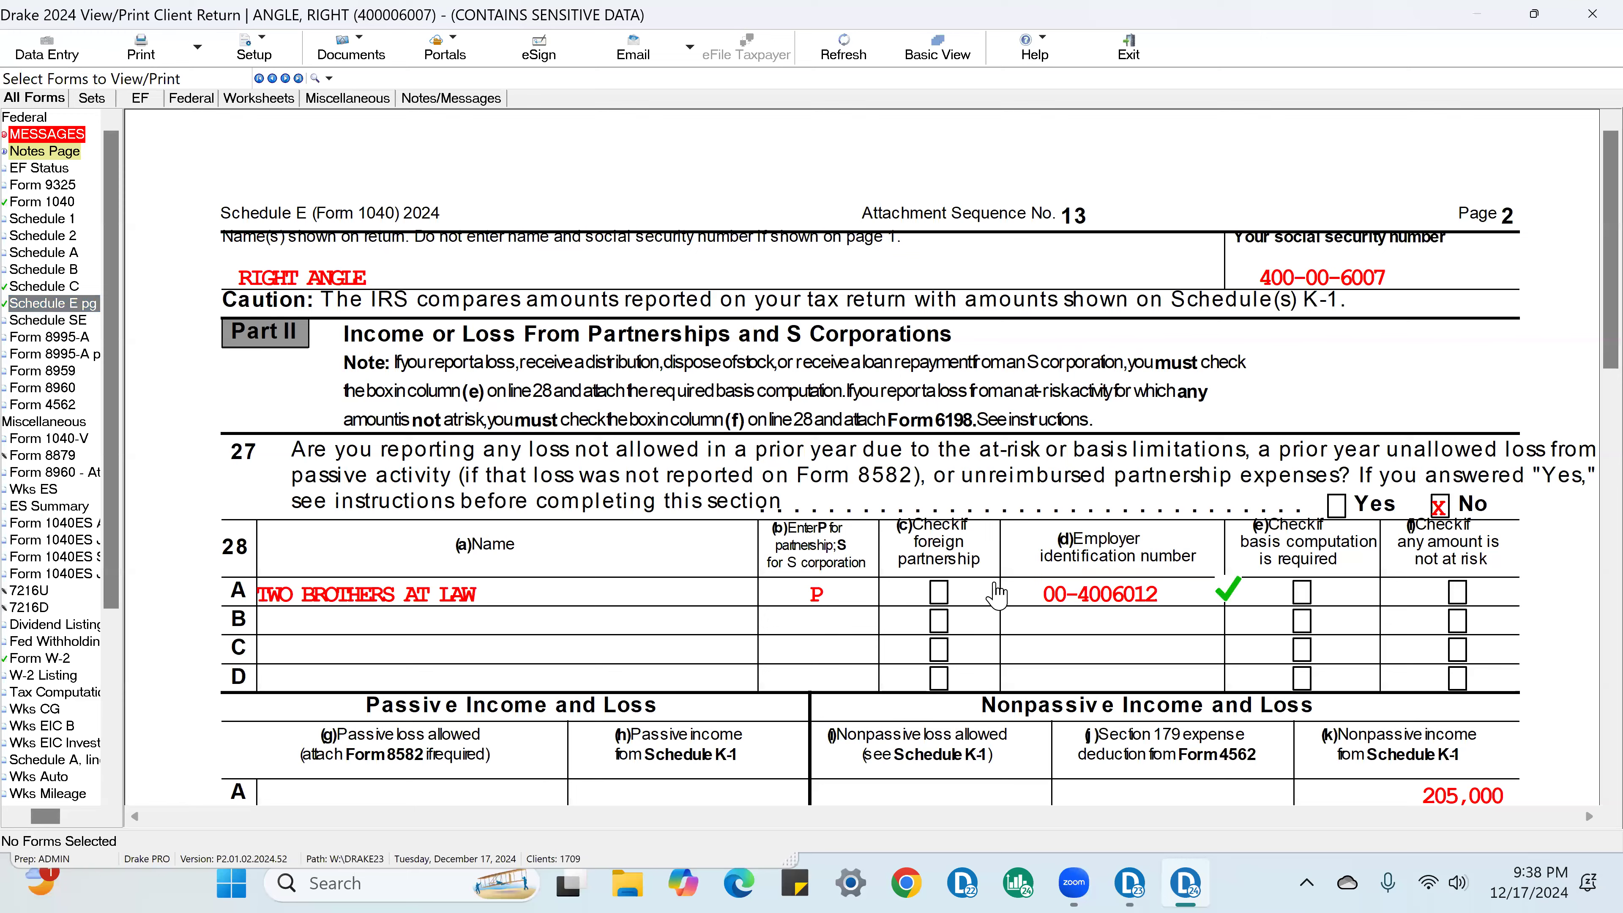
{"action": "left_click", "coordinate": [832, 601]}
{"action": "scroll", "coordinate": [1176, 627], "scroll_direction": "down", "scroll_amount": 3}
{"action": "left_click", "coordinate": [1496, 608]}
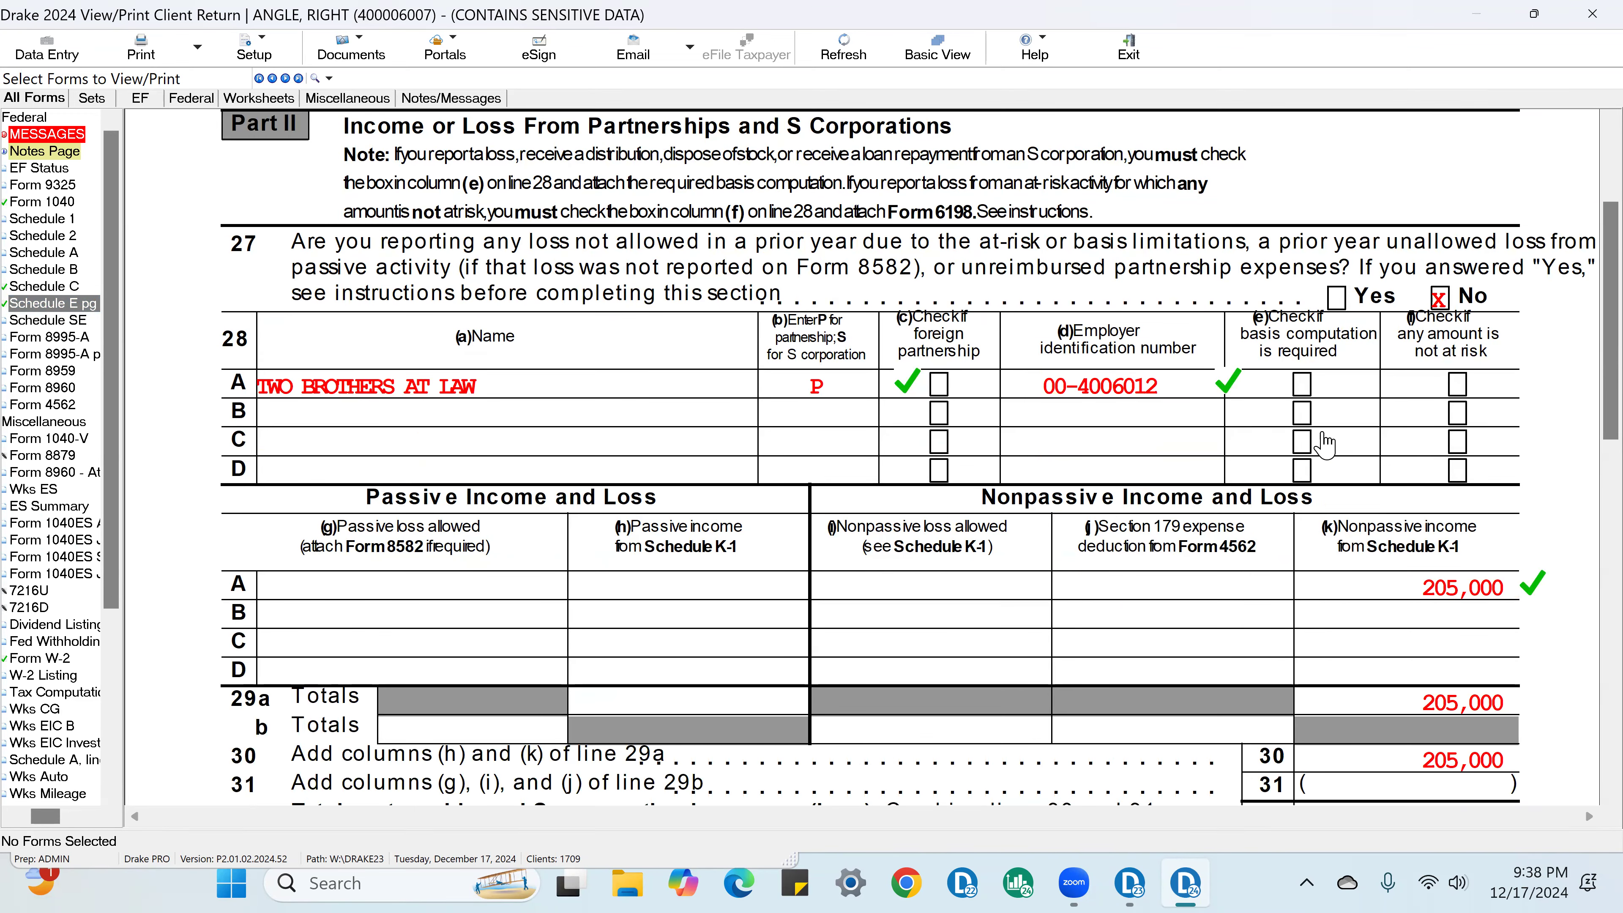
{"action": "scroll", "coordinate": [1322, 454], "scroll_direction": "down", "scroll_amount": 4}
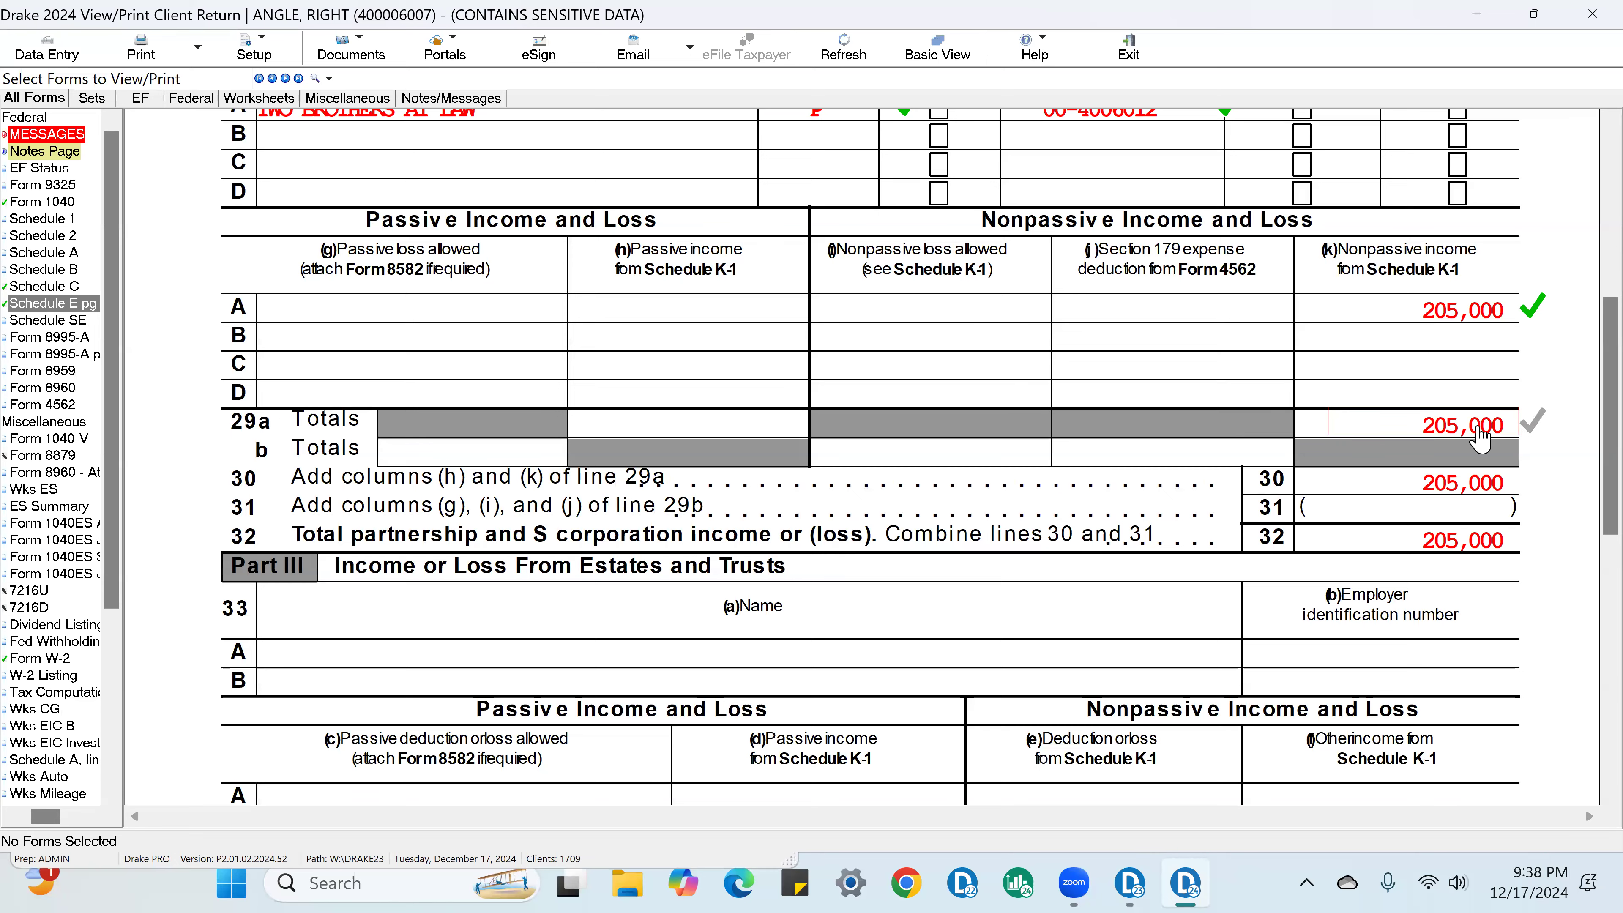
Step: Check off the Schedule E line 29a nonpassive total, plus line 3 business income and line 5 partnership income on Schedule 1
{"action": "left_click", "coordinate": [1464, 427]}
{"action": "scroll", "coordinate": [1022, 511], "scroll_direction": "down", "scroll_amount": 4}
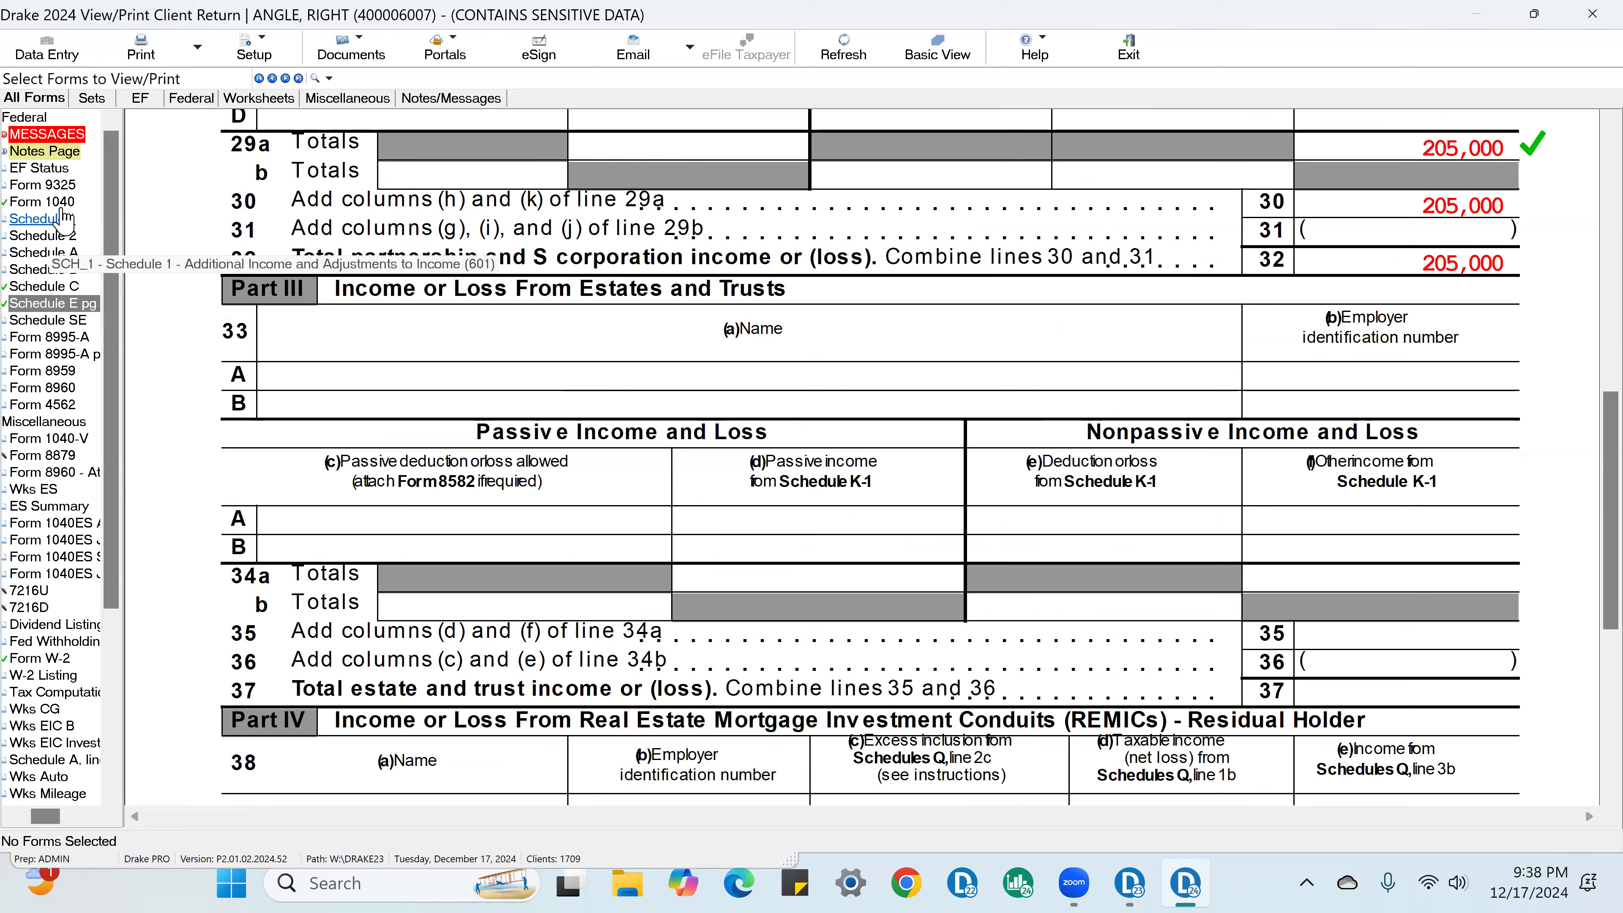
{"action": "left_click", "coordinate": [64, 221]}
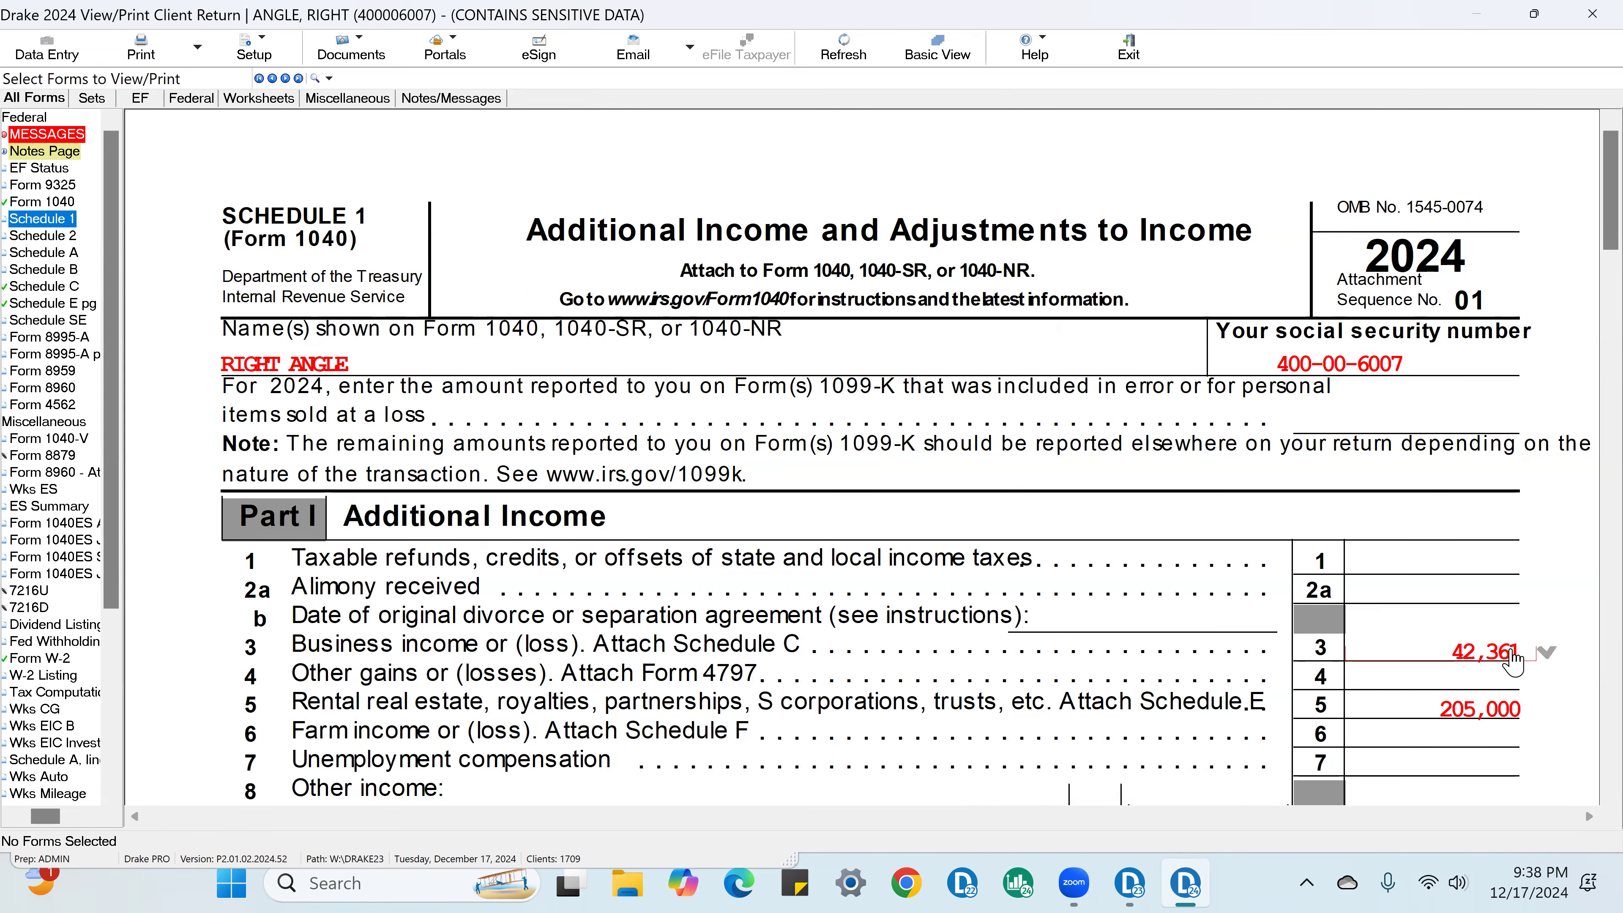
{"action": "left_click", "coordinate": [1512, 650]}
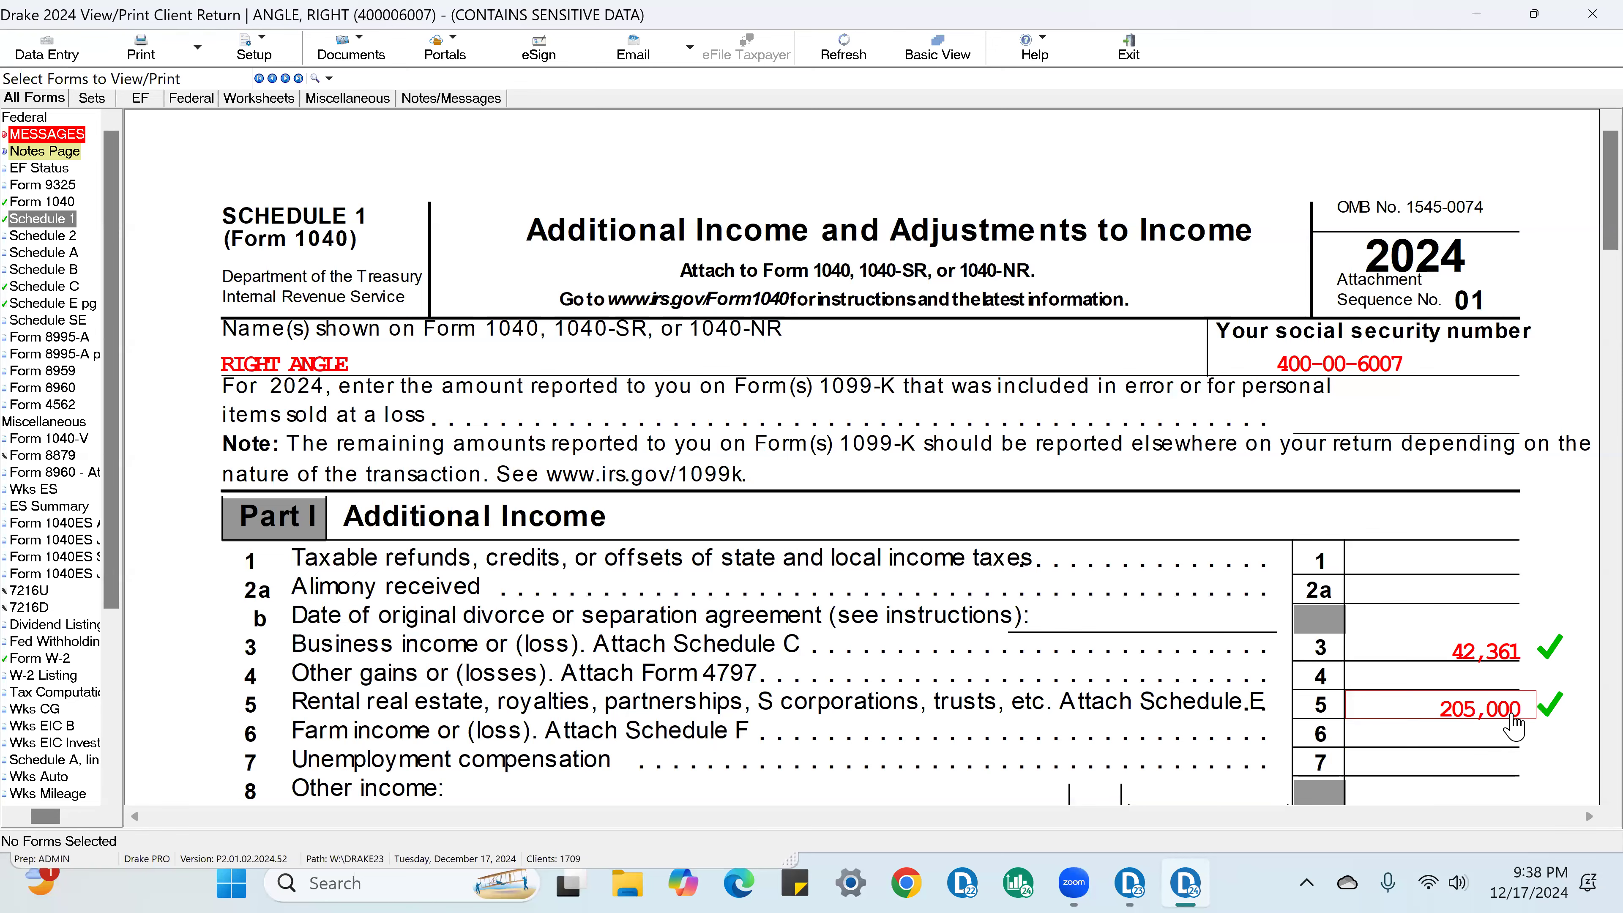
{"action": "scroll", "coordinate": [1516, 725], "scroll_direction": "down", "scroll_amount": 5}
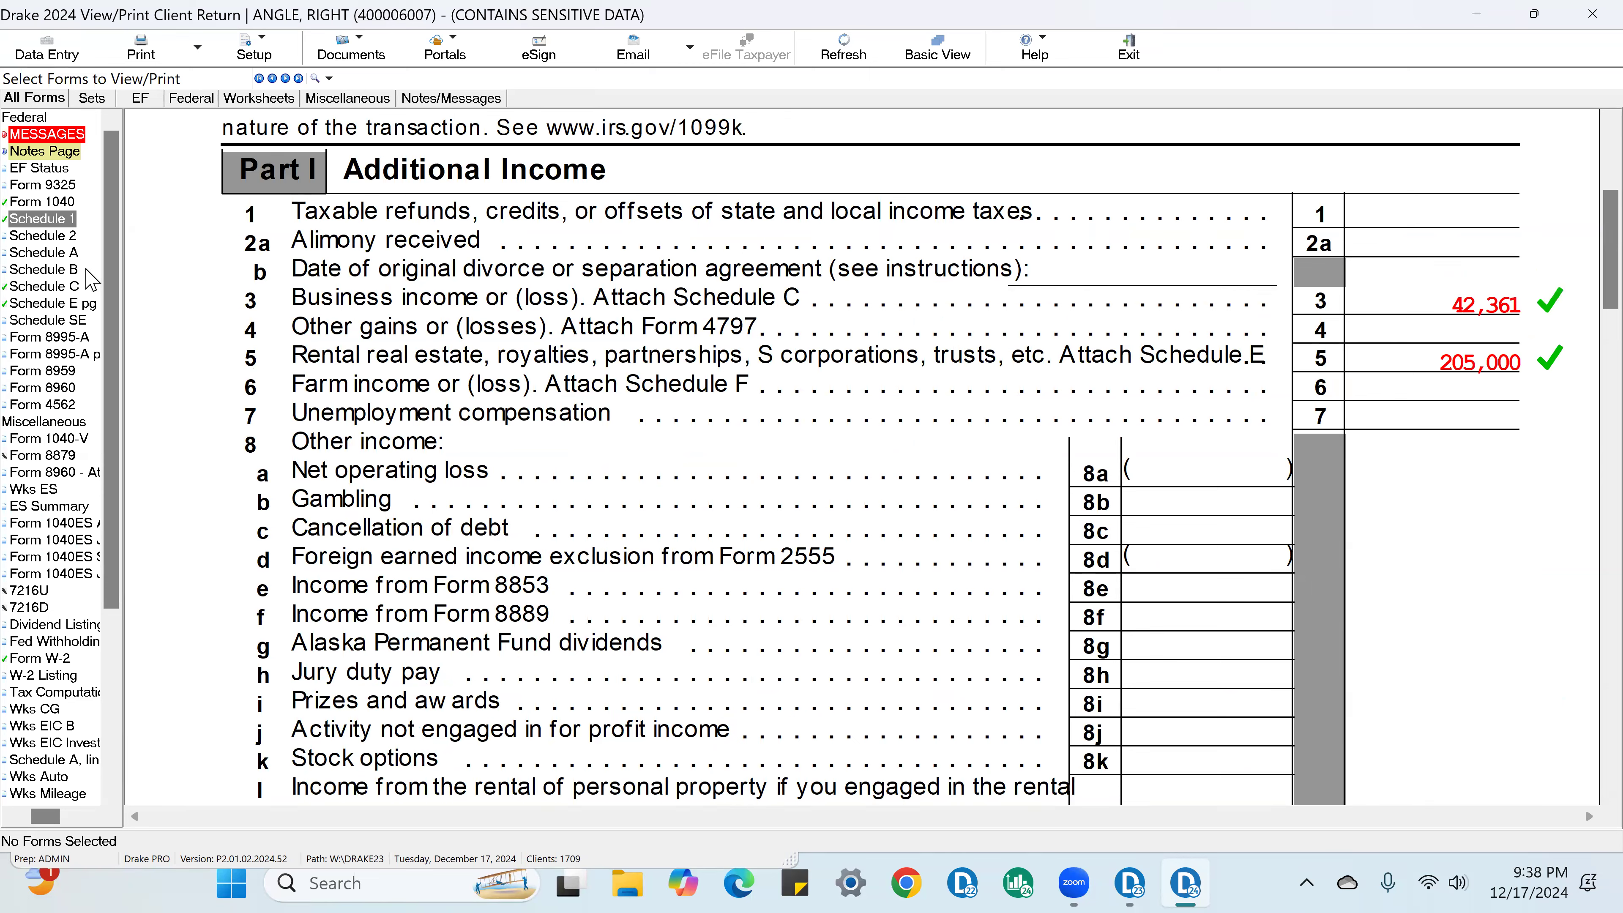
Step: On Form 1040, check off lines 8 through 13, from additional income to the qualified business income deduction
{"action": "left_click", "coordinate": [43, 201]}
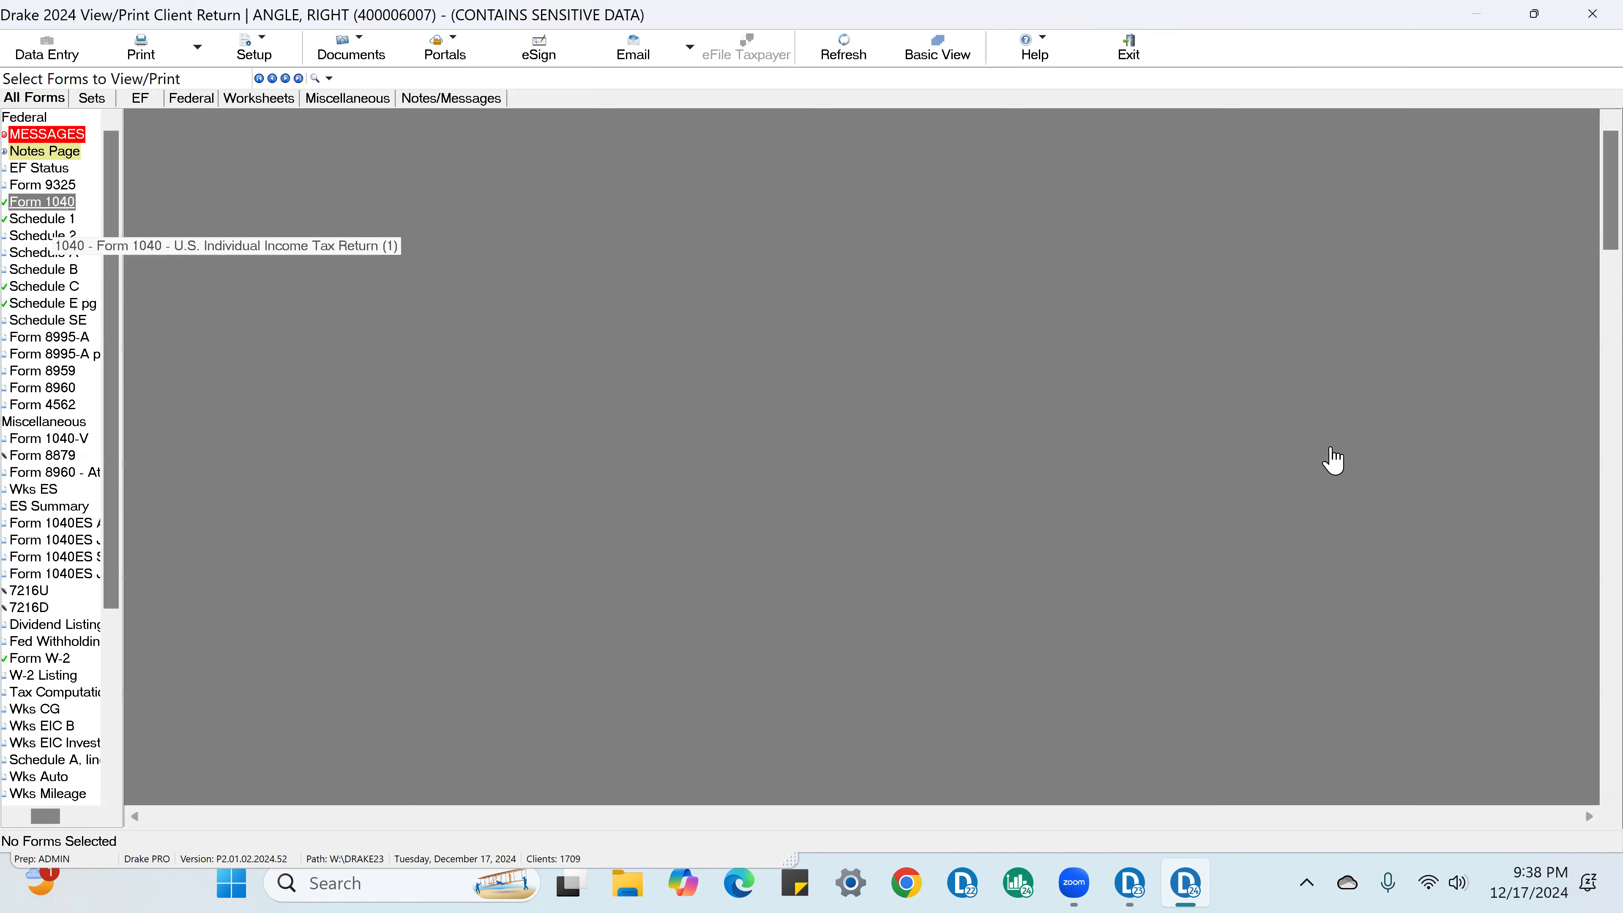
{"action": "scroll", "coordinate": [1526, 574], "scroll_direction": "down", "scroll_amount": 15}
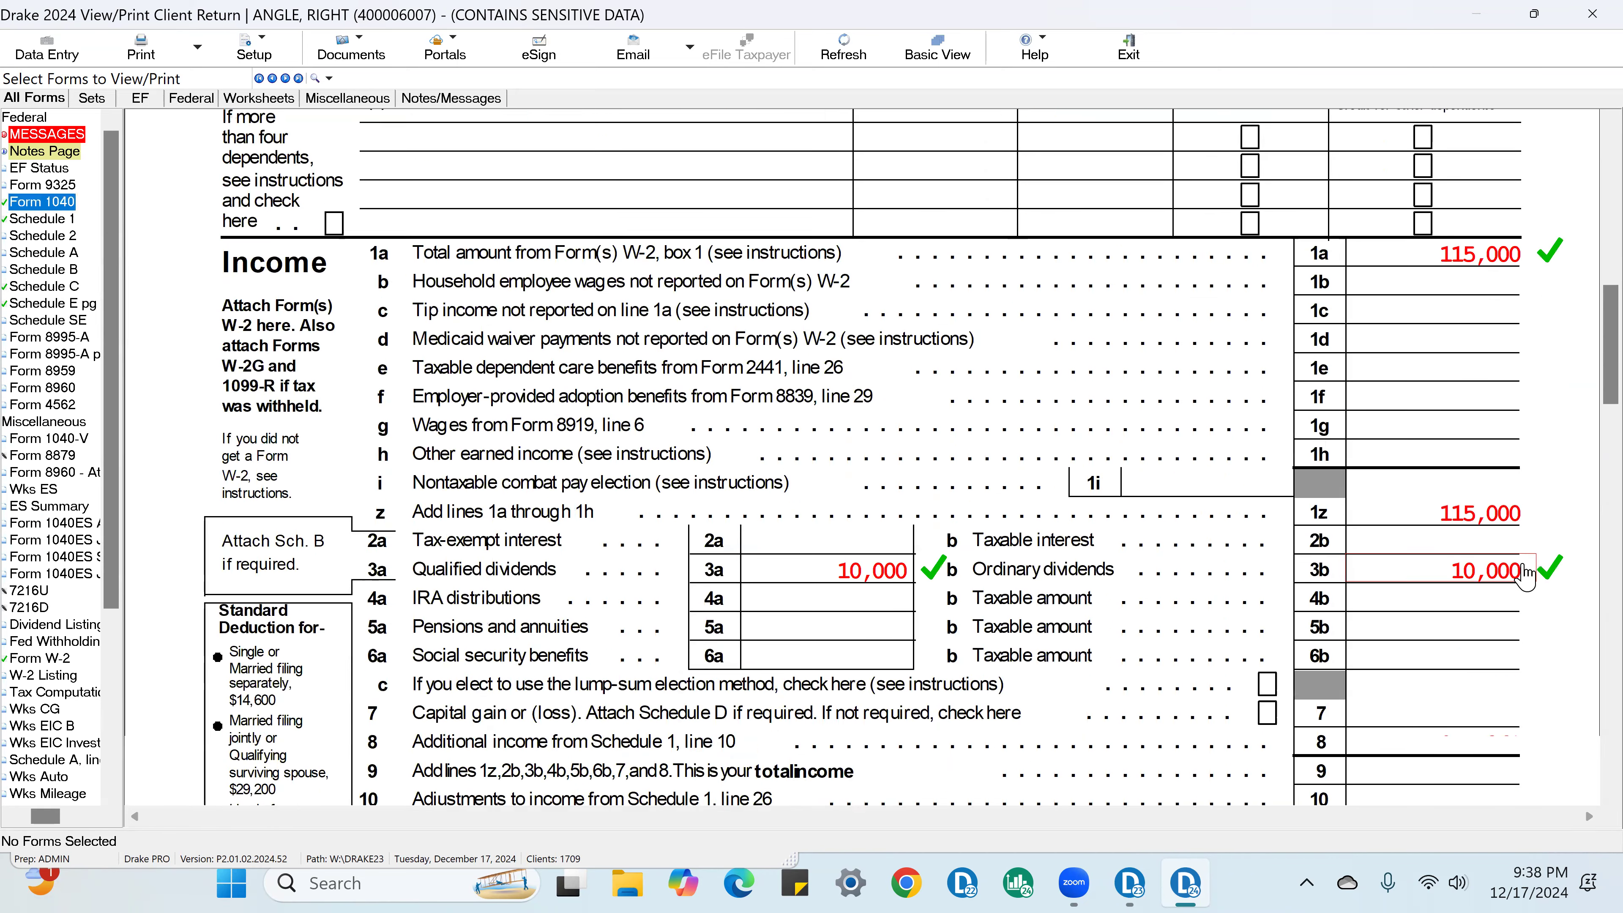
{"action": "scroll", "coordinate": [1526, 574], "scroll_direction": "down", "scroll_amount": 1}
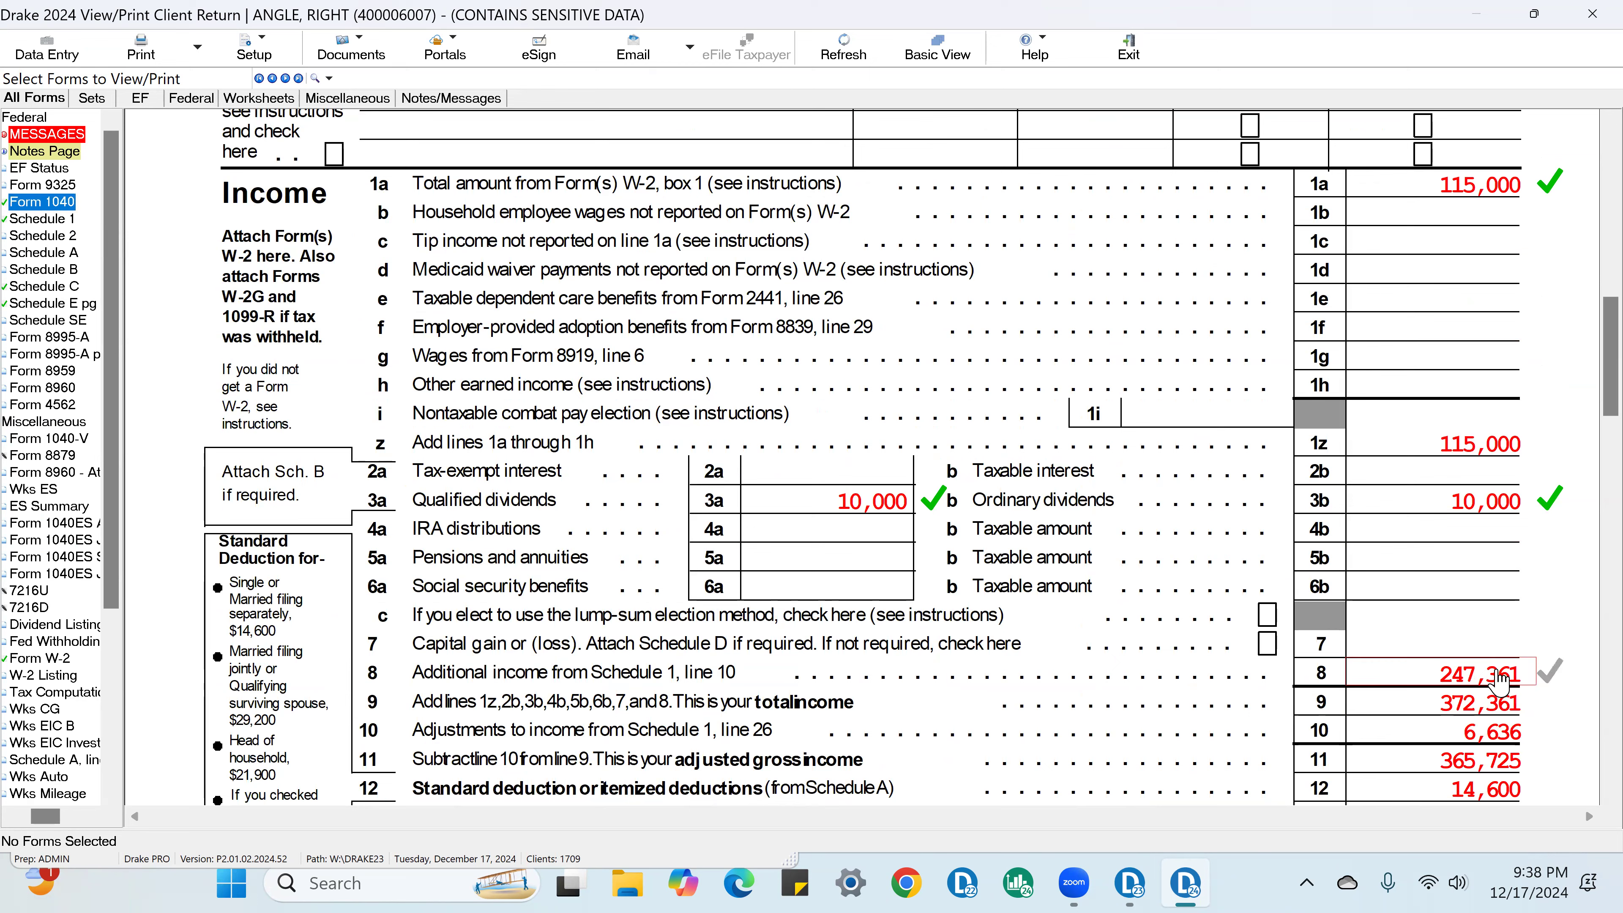
{"action": "left_click", "coordinate": [1499, 679]}
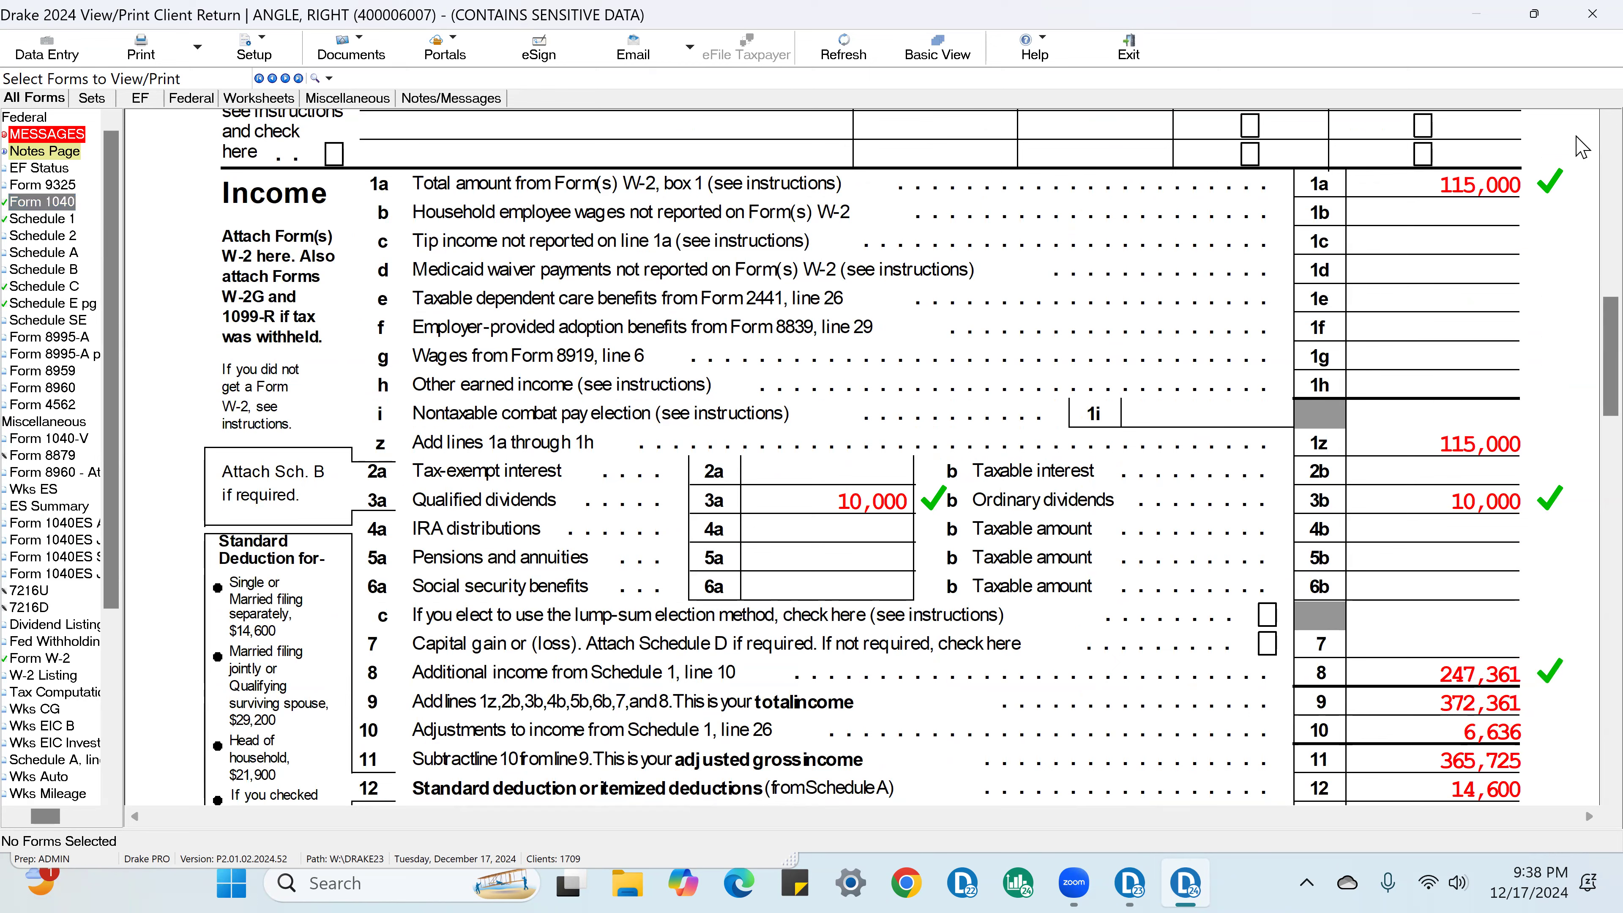
{"action": "left_click", "coordinate": [1525, 706]}
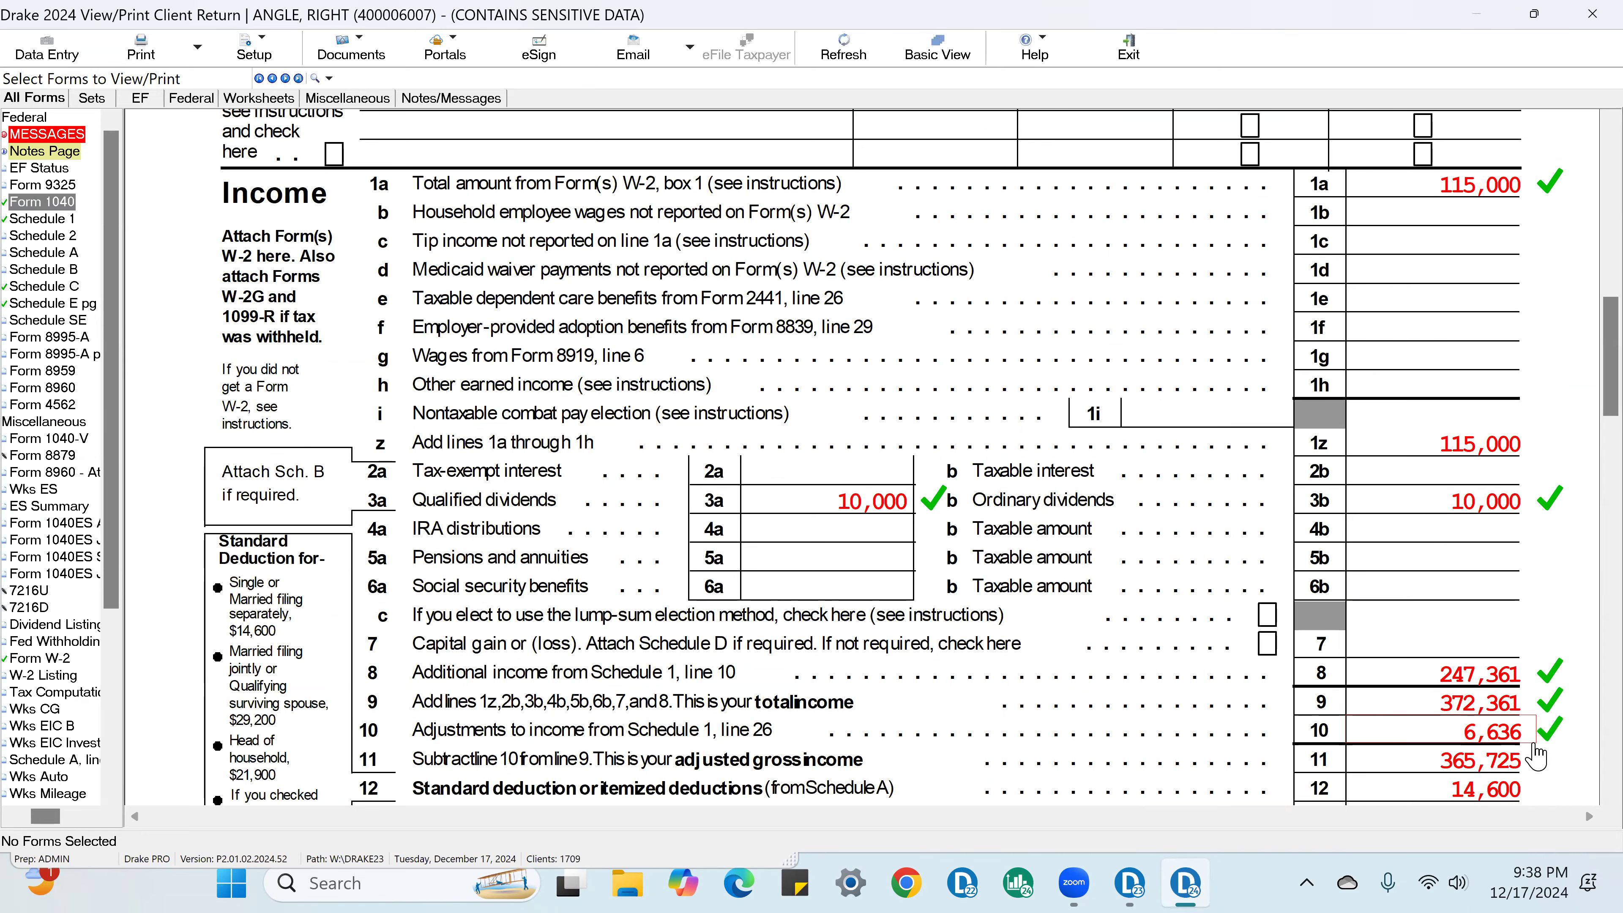
{"action": "scroll", "coordinate": [1536, 756], "scroll_direction": "down", "scroll_amount": 3}
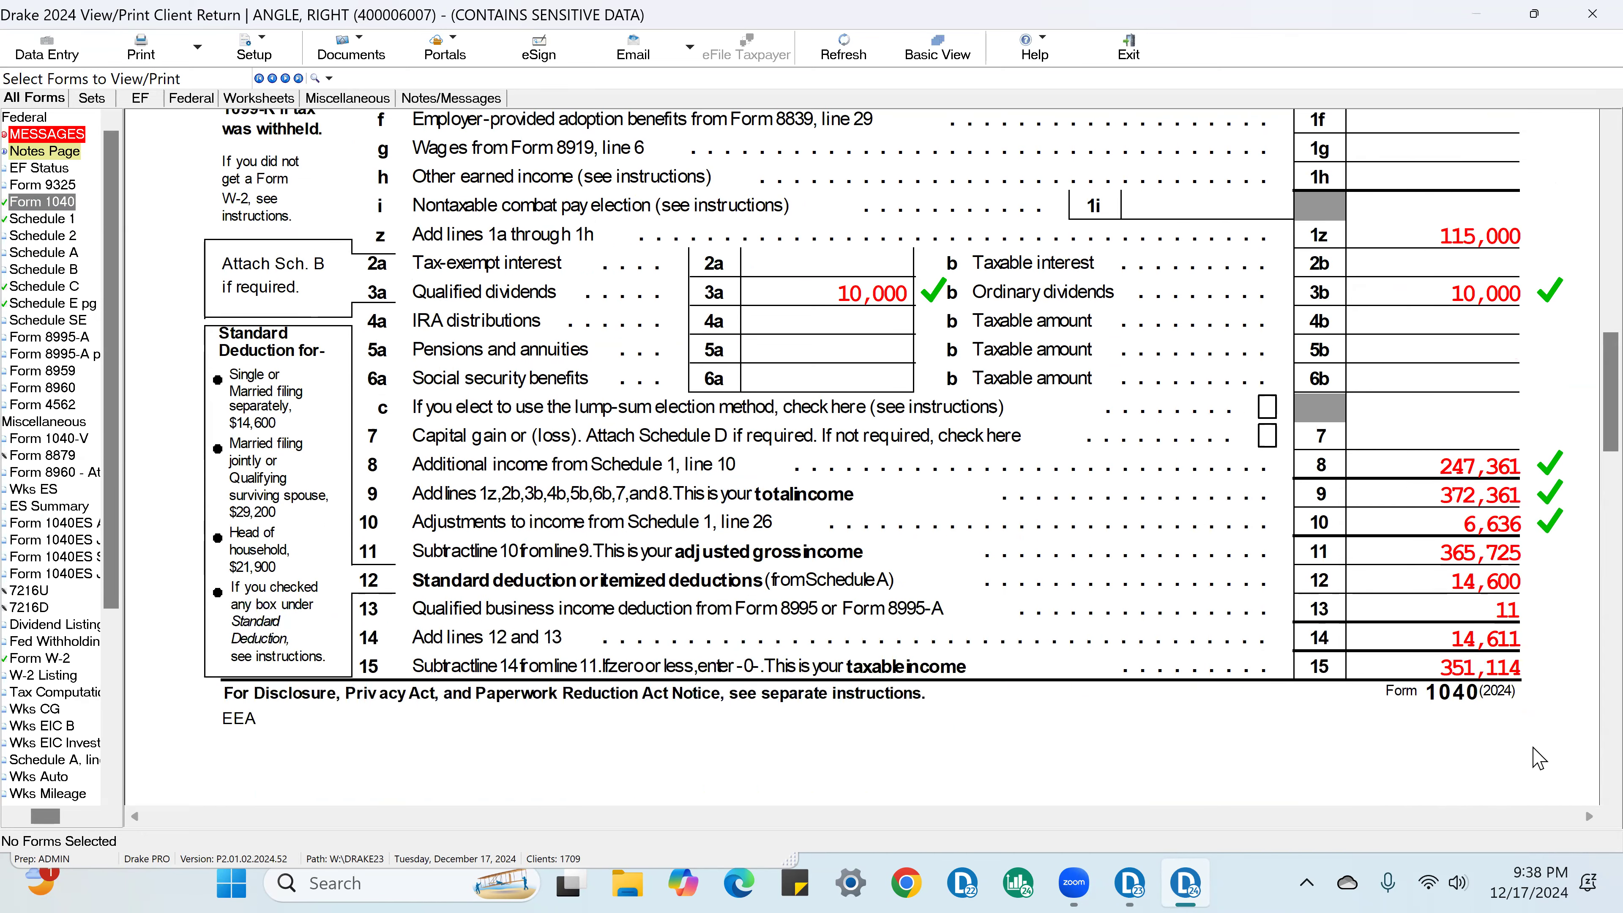
{"action": "left_click", "coordinate": [1510, 592]}
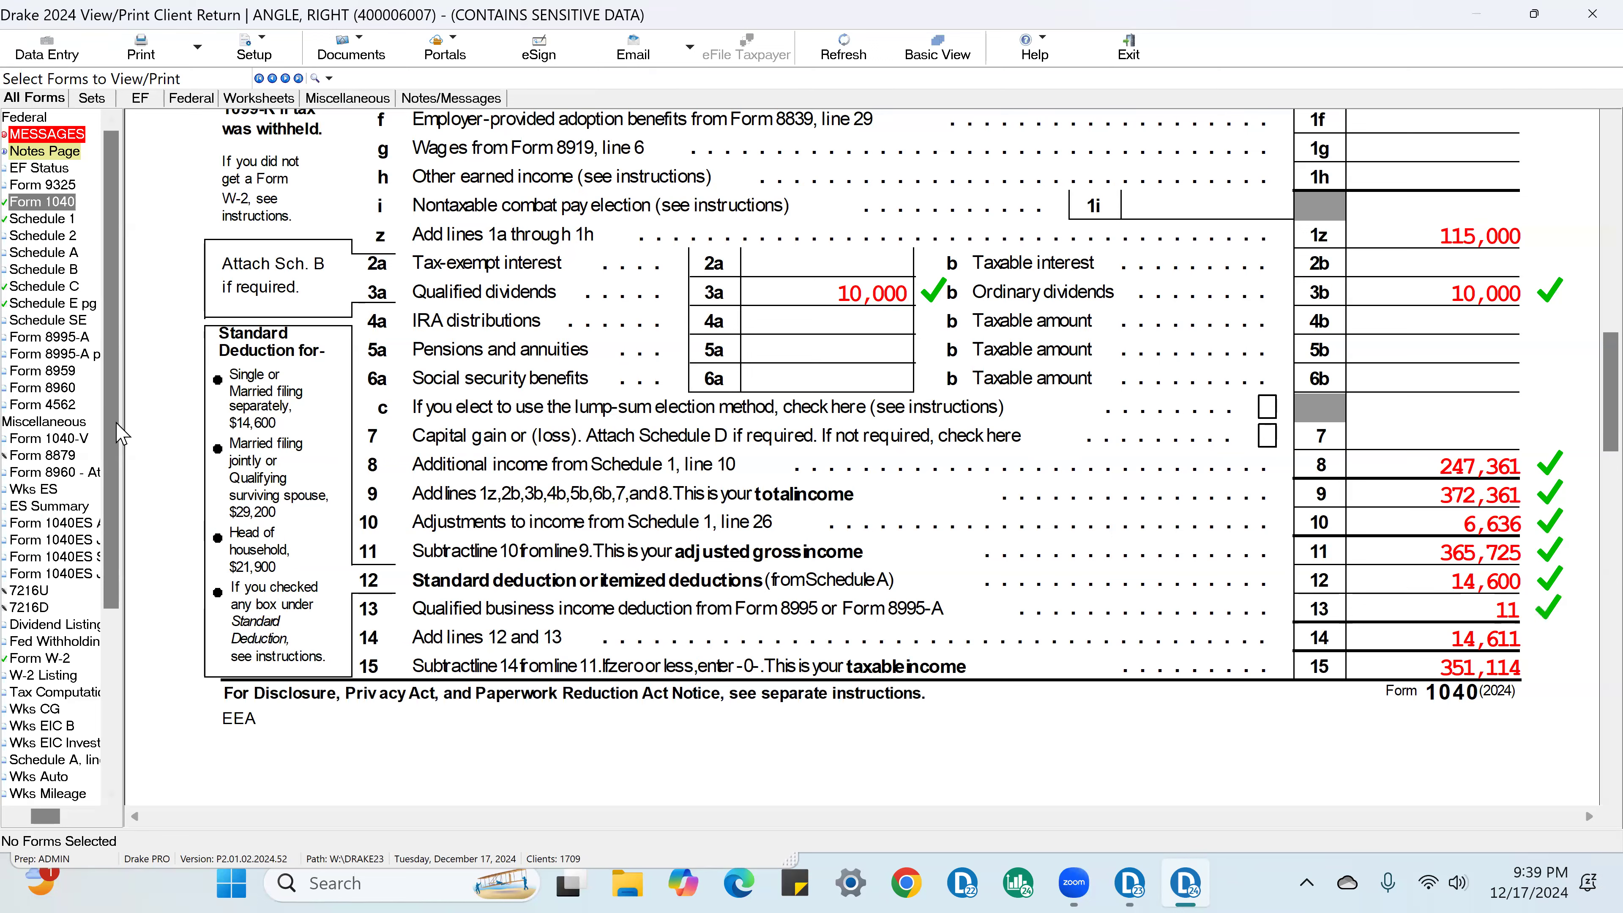
Step: Review Form 8995-A Parts I and II for the listed businesses and how the qualified business income deduction is determined
{"action": "left_click", "coordinate": [70, 337]}
{"action": "scroll", "coordinate": [1250, 429], "scroll_direction": "down", "scroll_amount": 5}
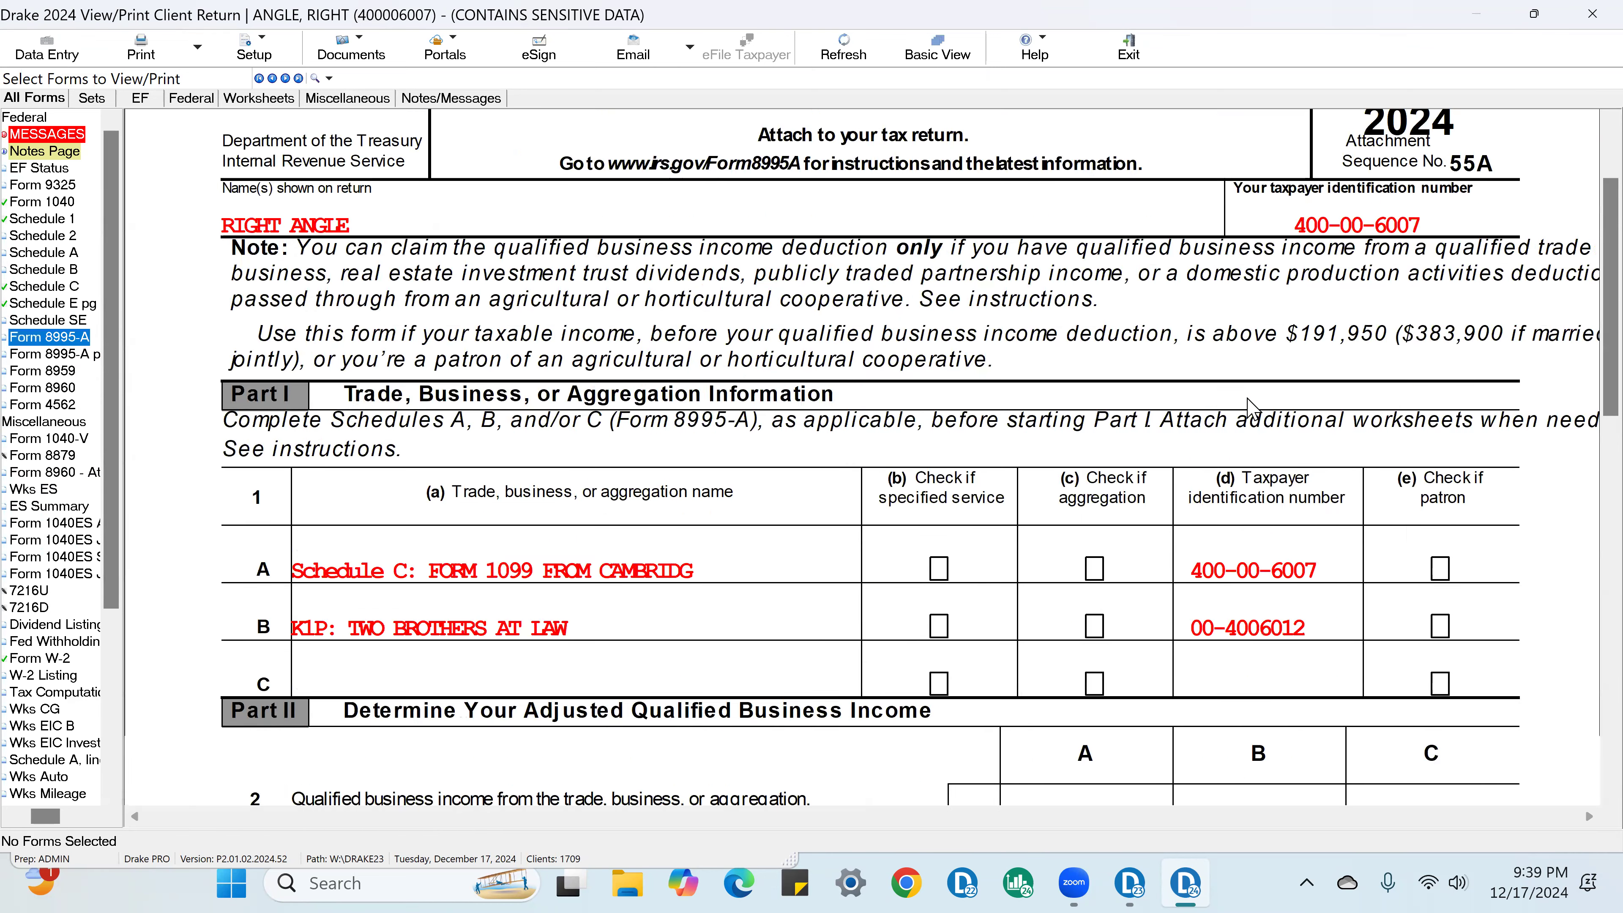
{"action": "scroll", "coordinate": [1250, 428], "scroll_direction": "down", "scroll_amount": 5}
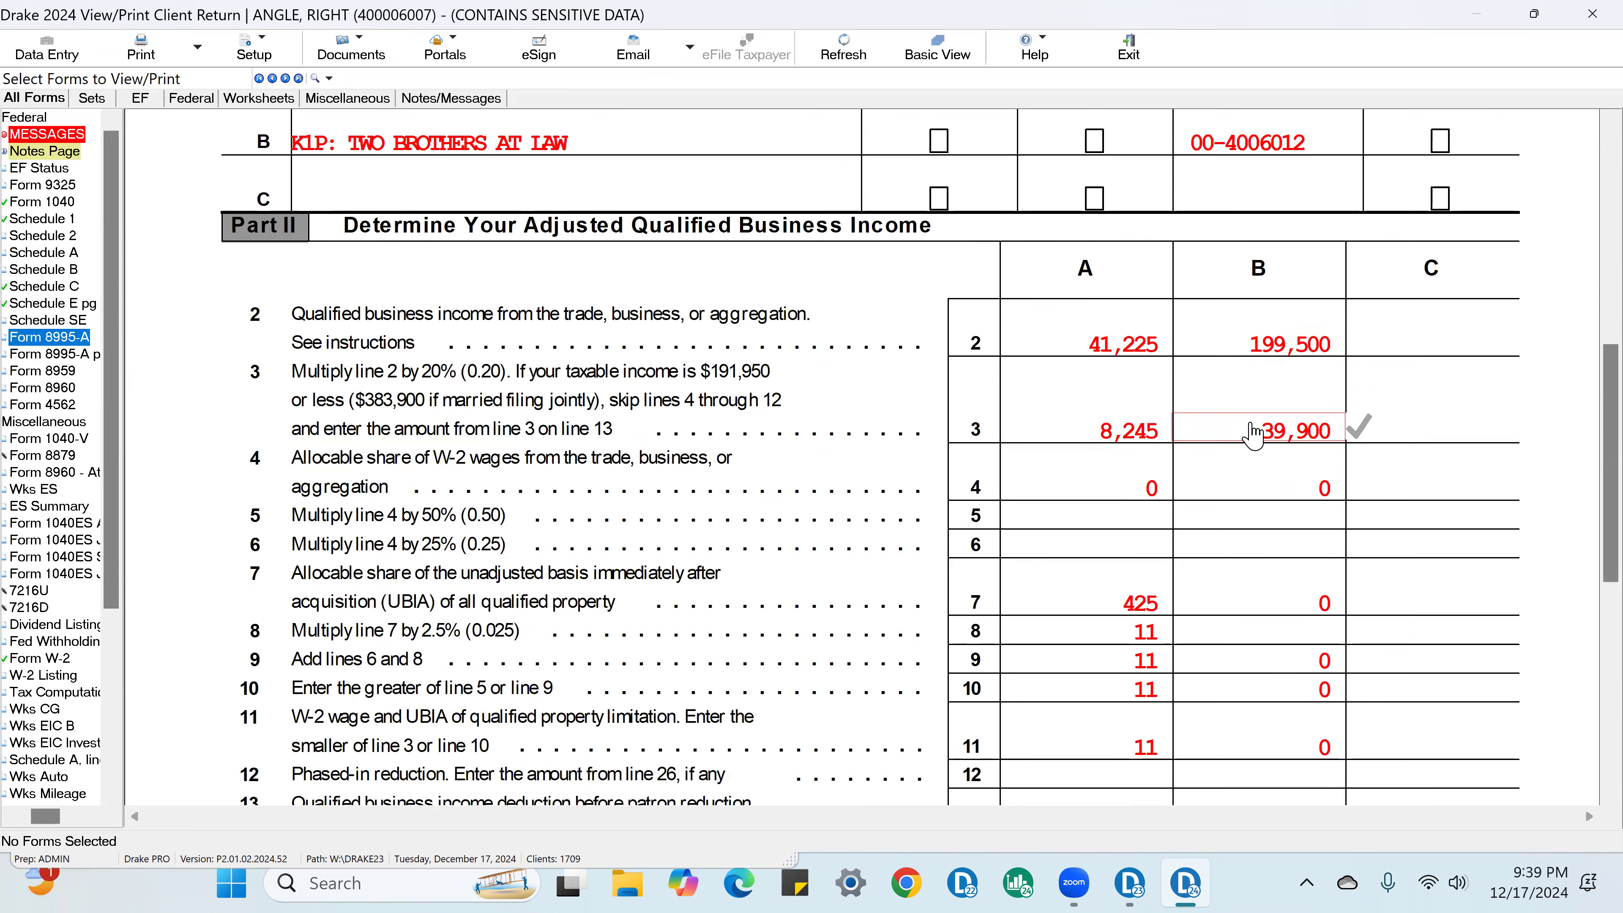
{"action": "scroll", "coordinate": [1134, 459], "scroll_direction": "up", "scroll_amount": 5}
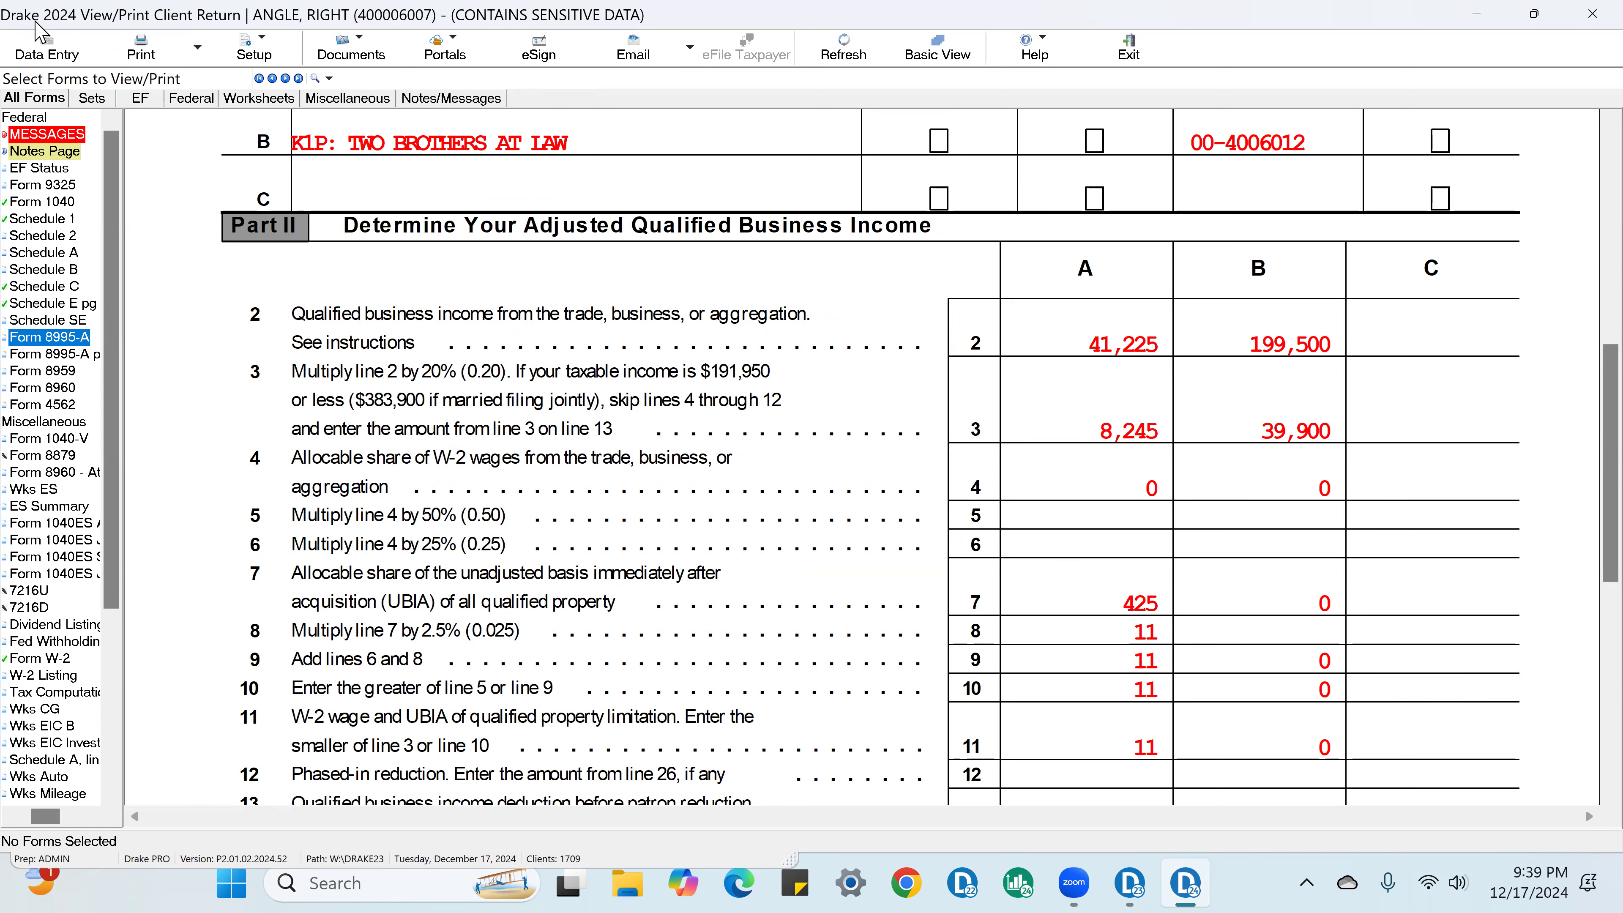
Step: In data entry, review the Partnership K-1 for Two Brothers at Law and its K199 qualified business income entries
{"action": "left_click", "coordinate": [43, 46]}
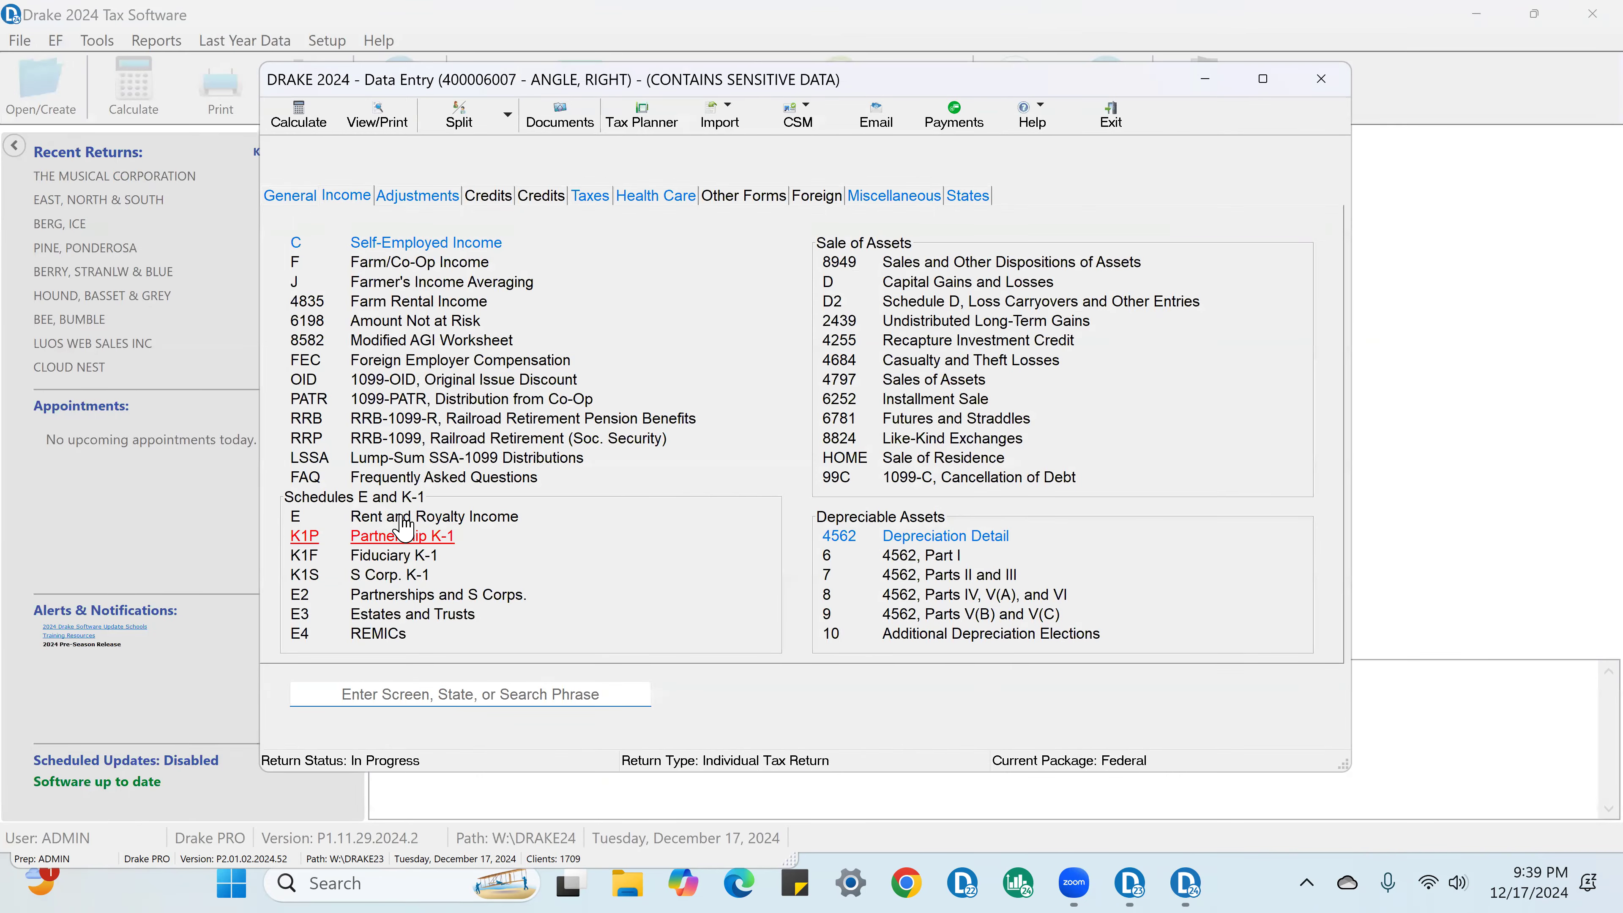
{"action": "left_click", "coordinate": [407, 537]}
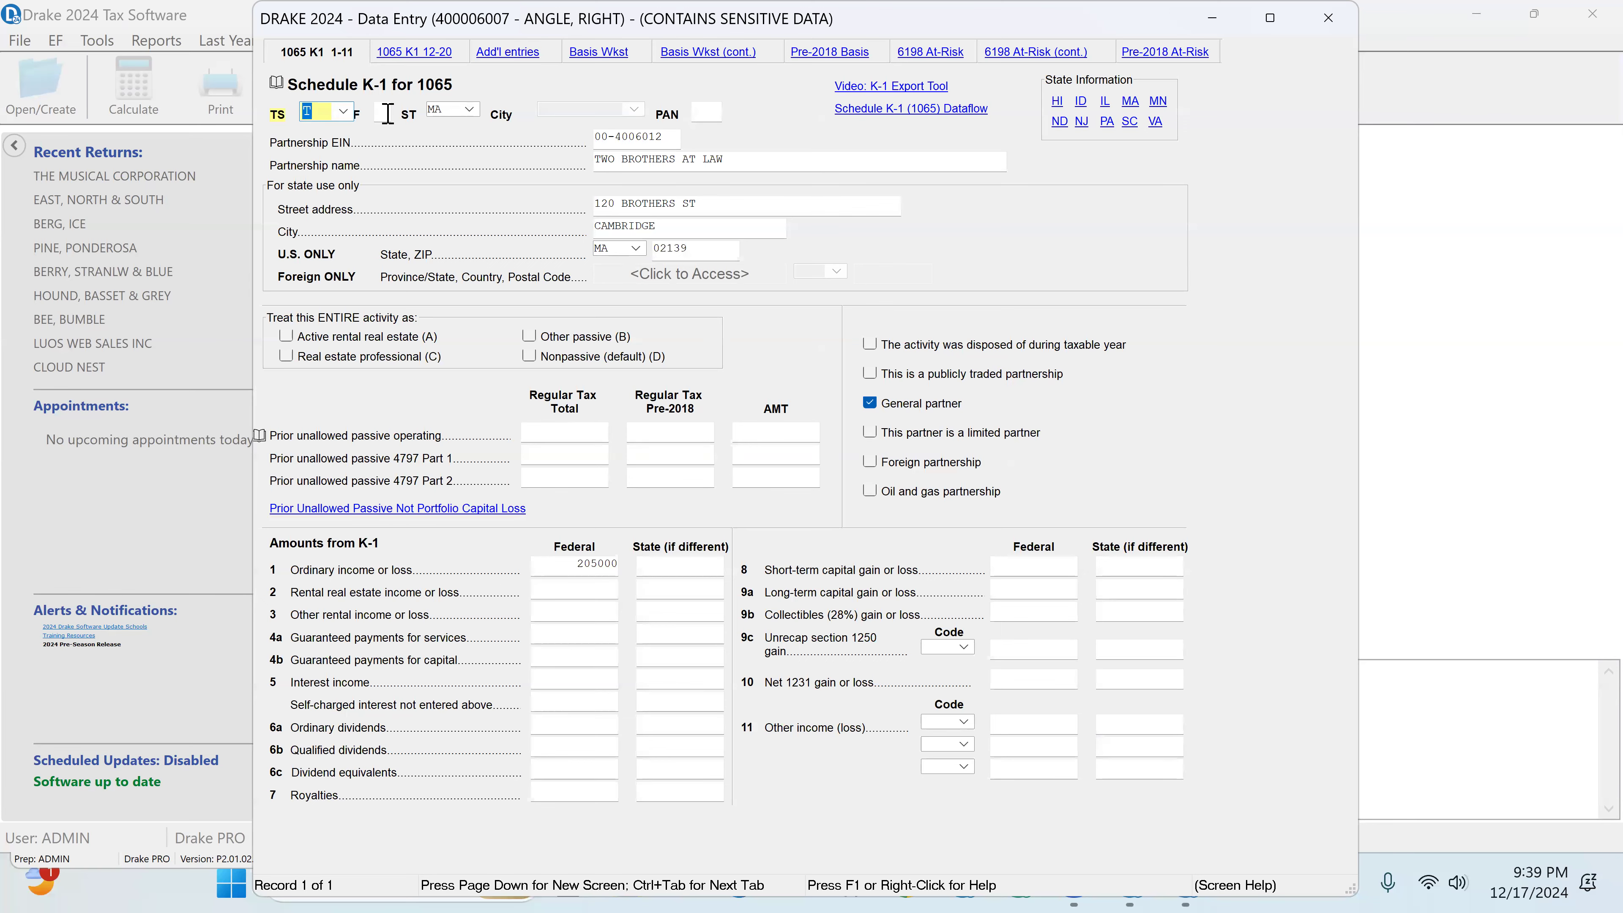
{"action": "left_click", "coordinate": [403, 58]}
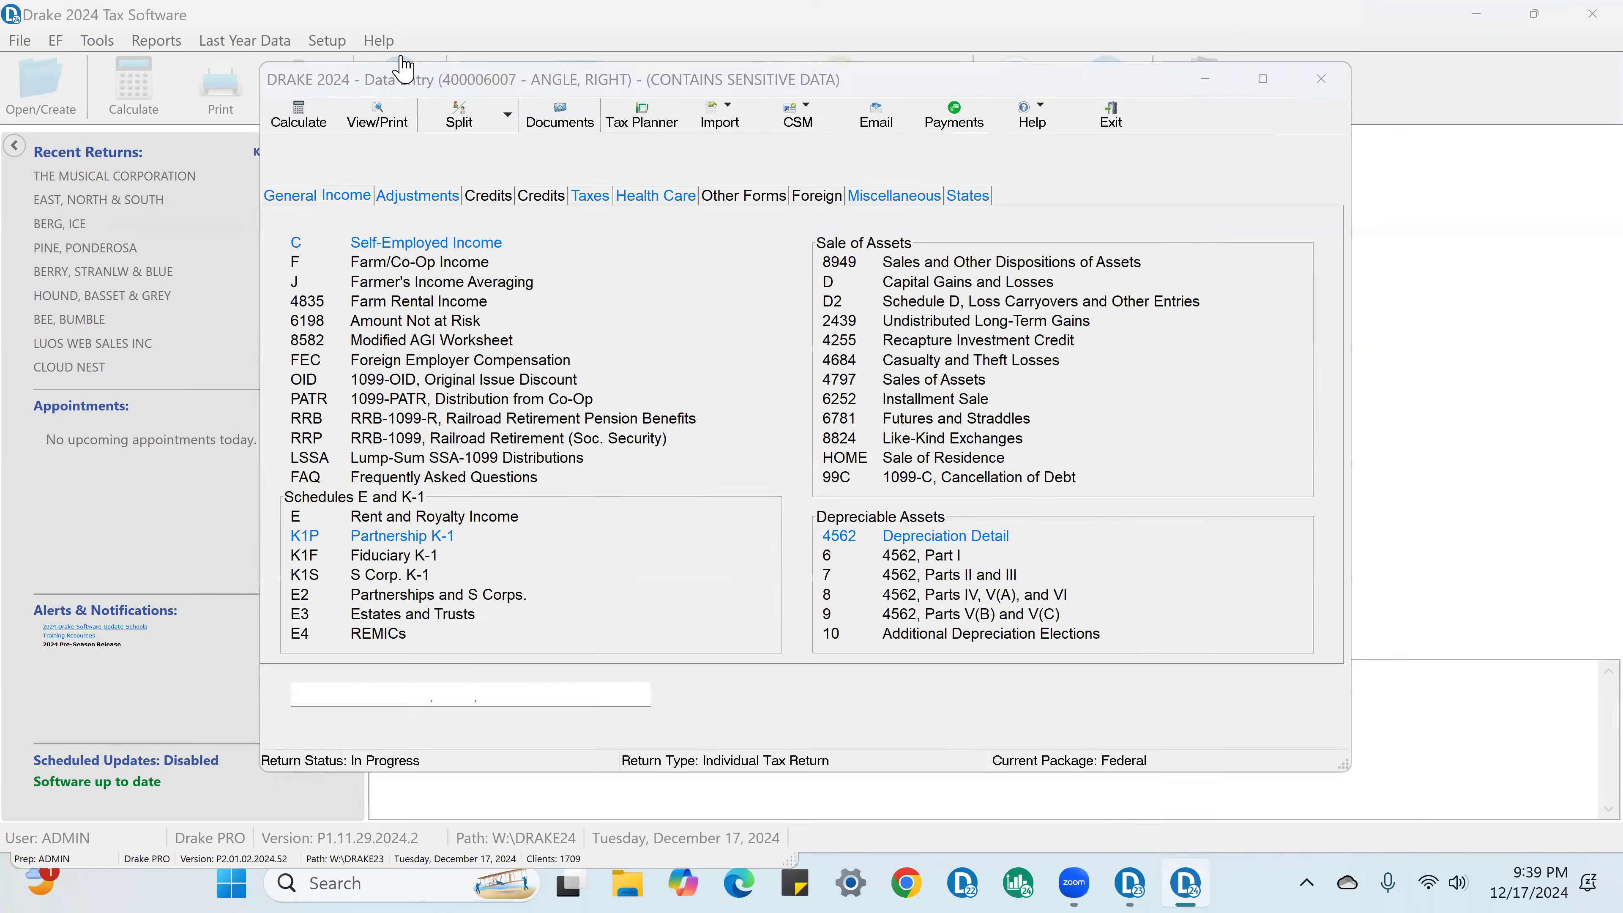
{"action": "left_click", "coordinate": [383, 687]}
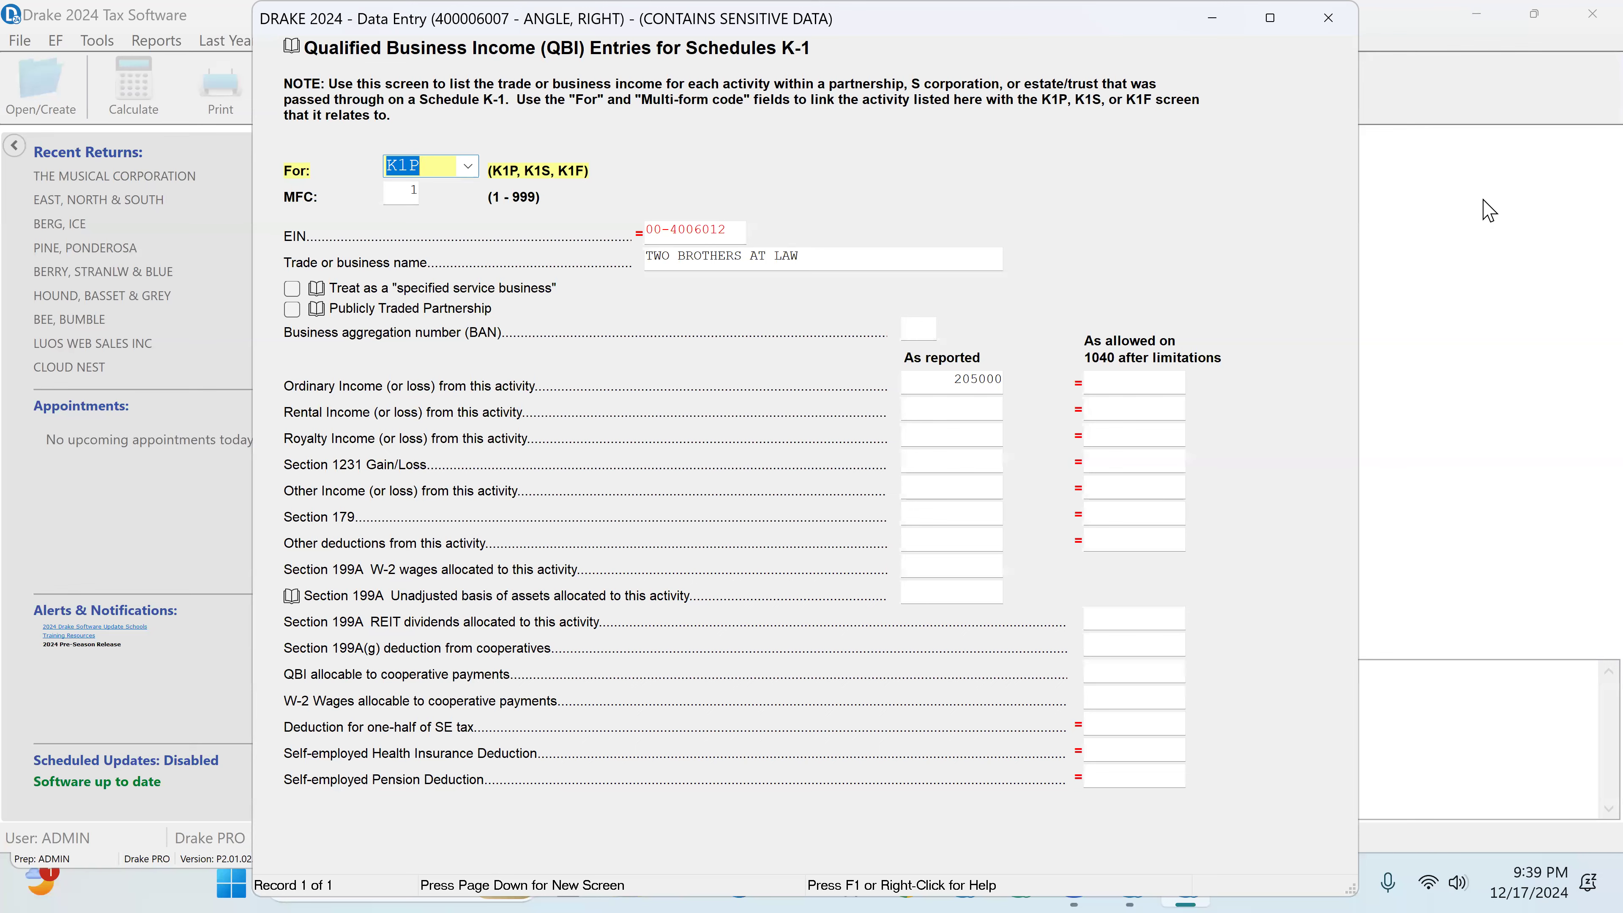
{"action": "left_click", "coordinate": [1329, 18]}
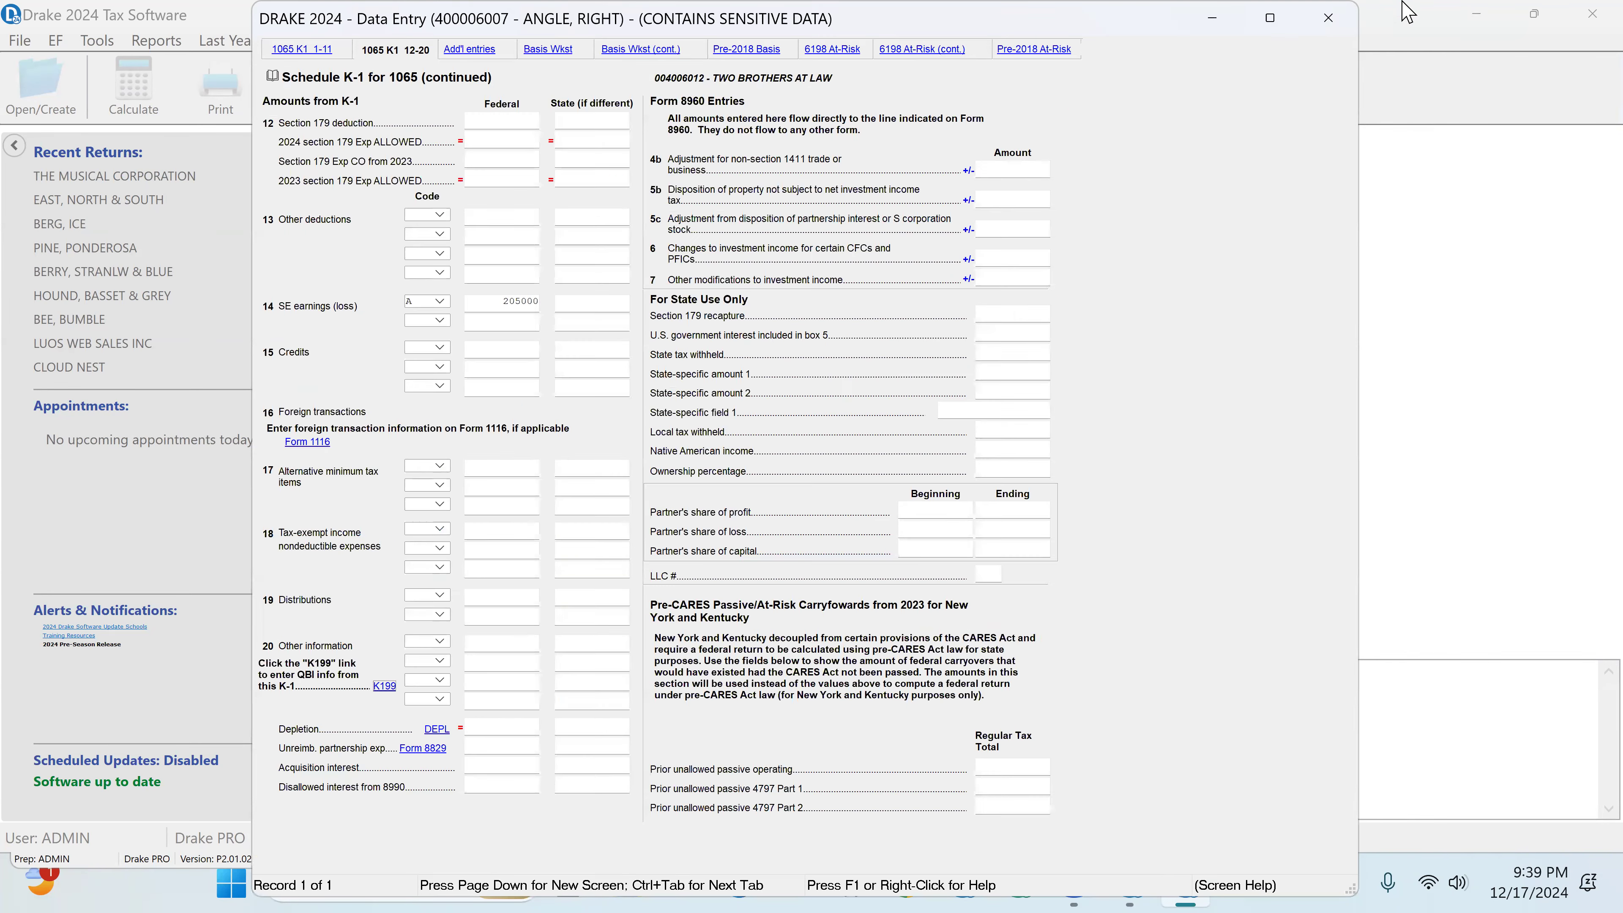
{"action": "left_click", "coordinate": [1328, 18]}
Step: Recalculate and view the return, and check off Form 1040 line 16 tax, line 23 other taxes and line 24 total tax
{"action": "left_click", "coordinate": [377, 120]}
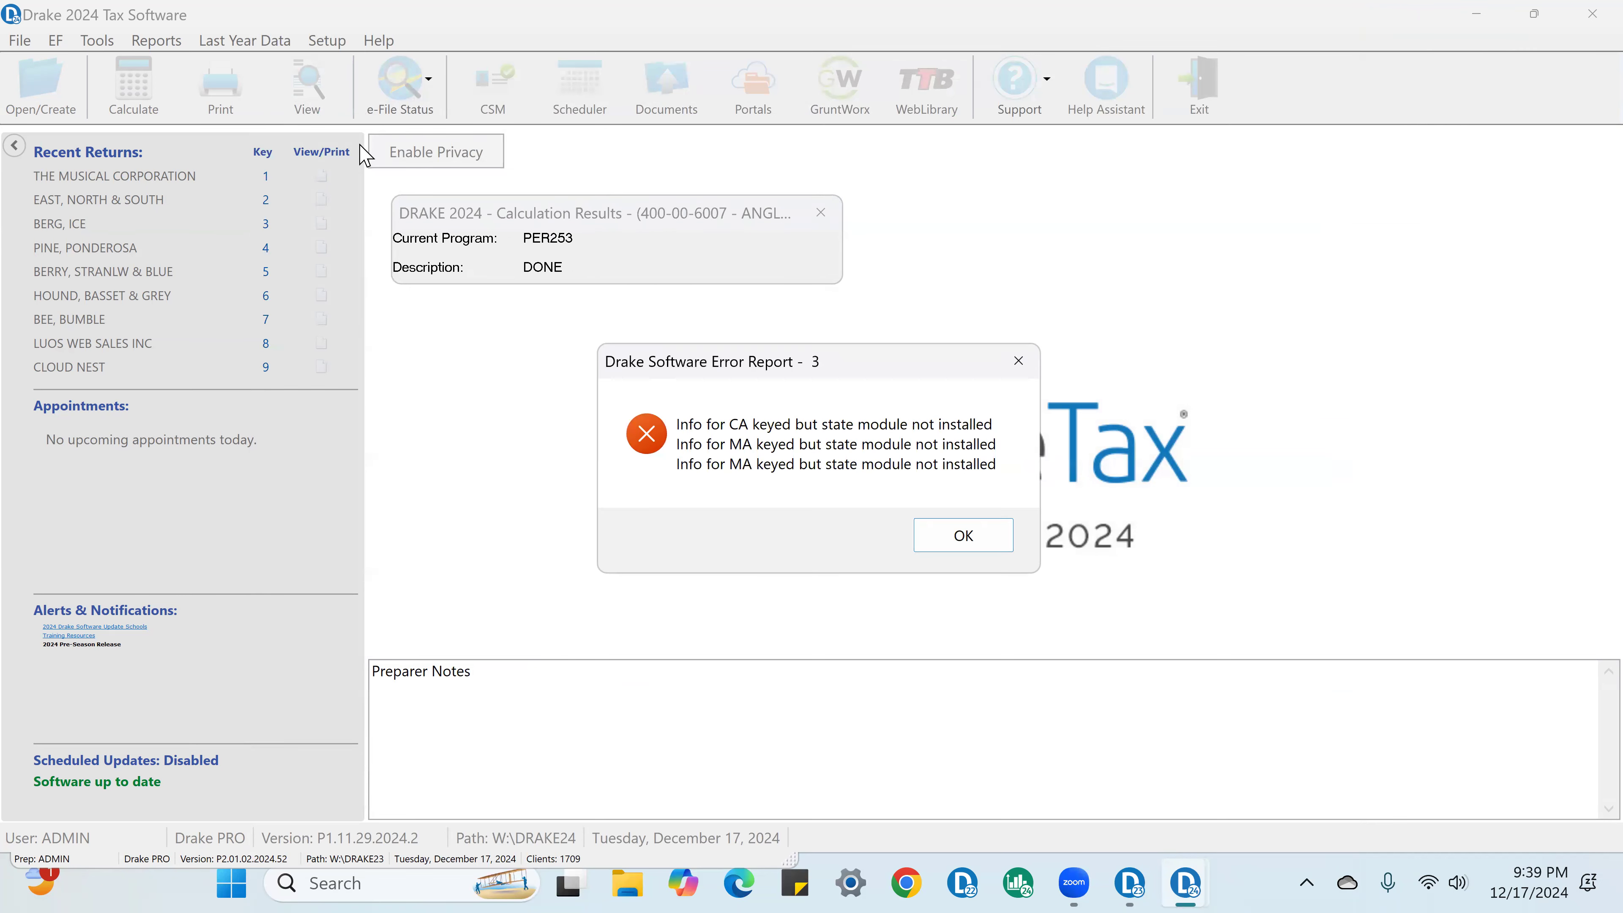
{"action": "left_click", "coordinate": [995, 536]}
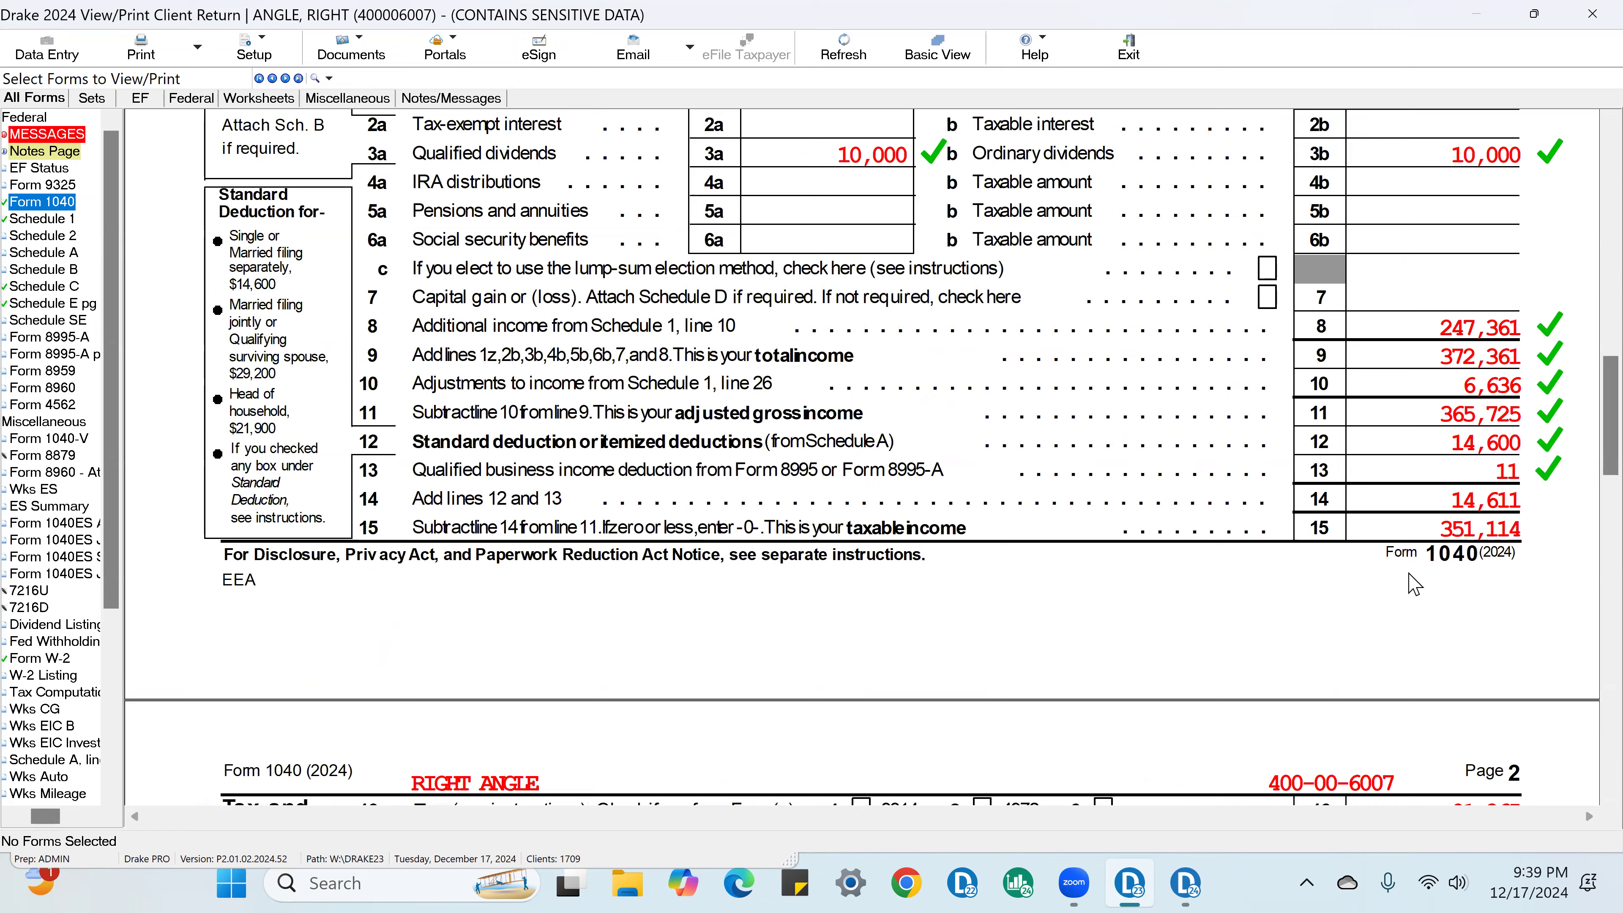
{"action": "scroll", "coordinate": [1527, 556], "scroll_direction": "down", "scroll_amount": 5}
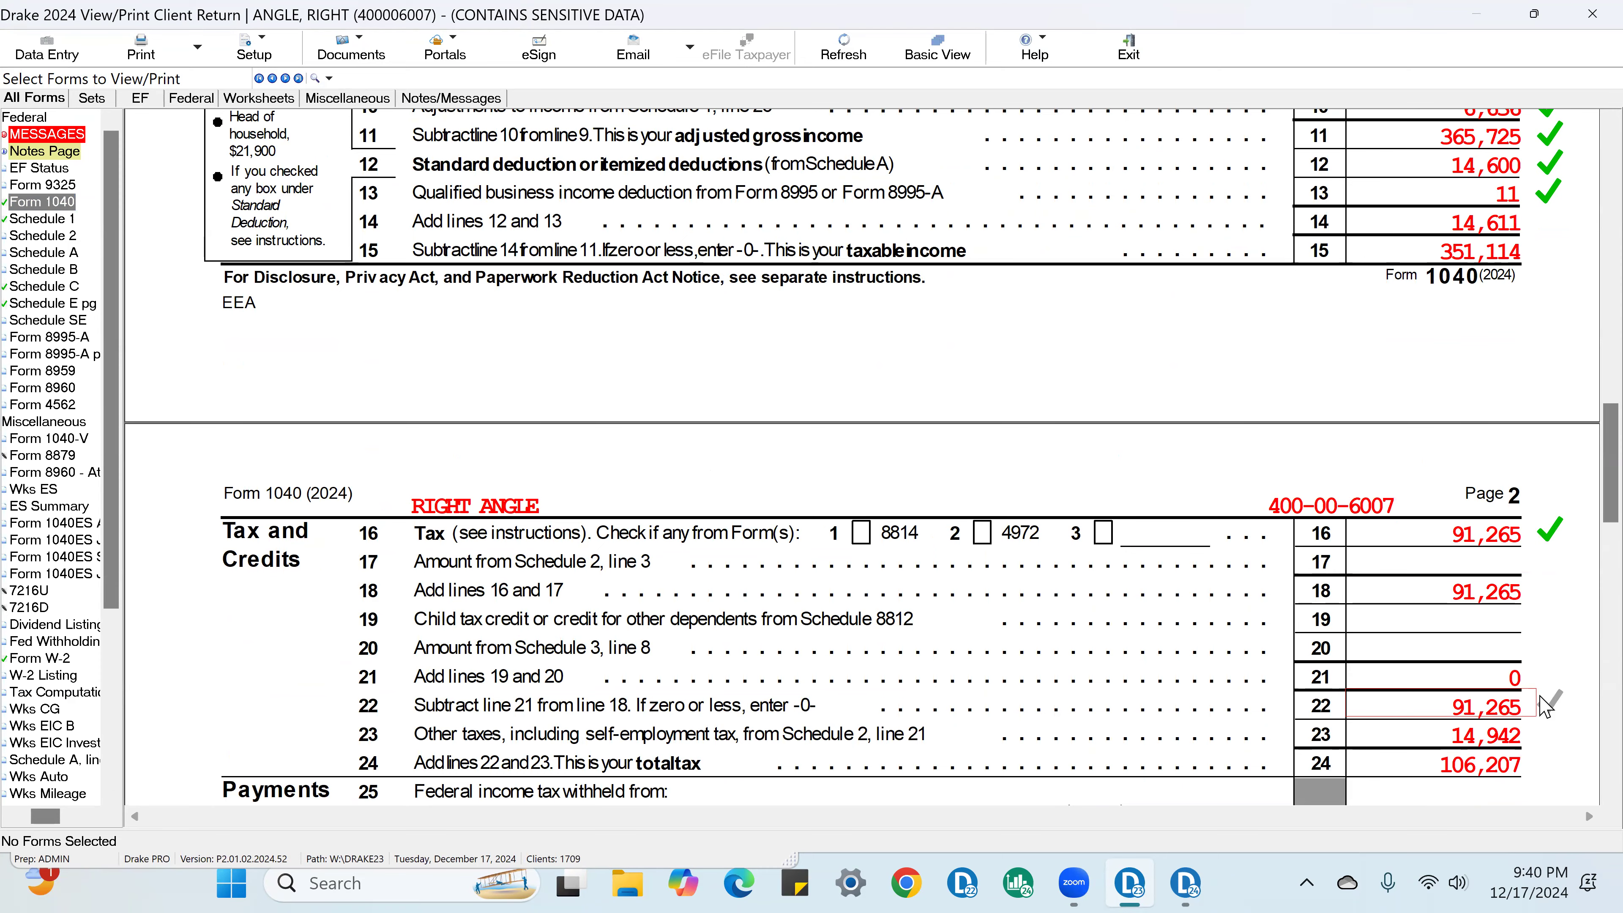
{"action": "scroll", "coordinate": [1537, 729], "scroll_direction": "down", "scroll_amount": 2}
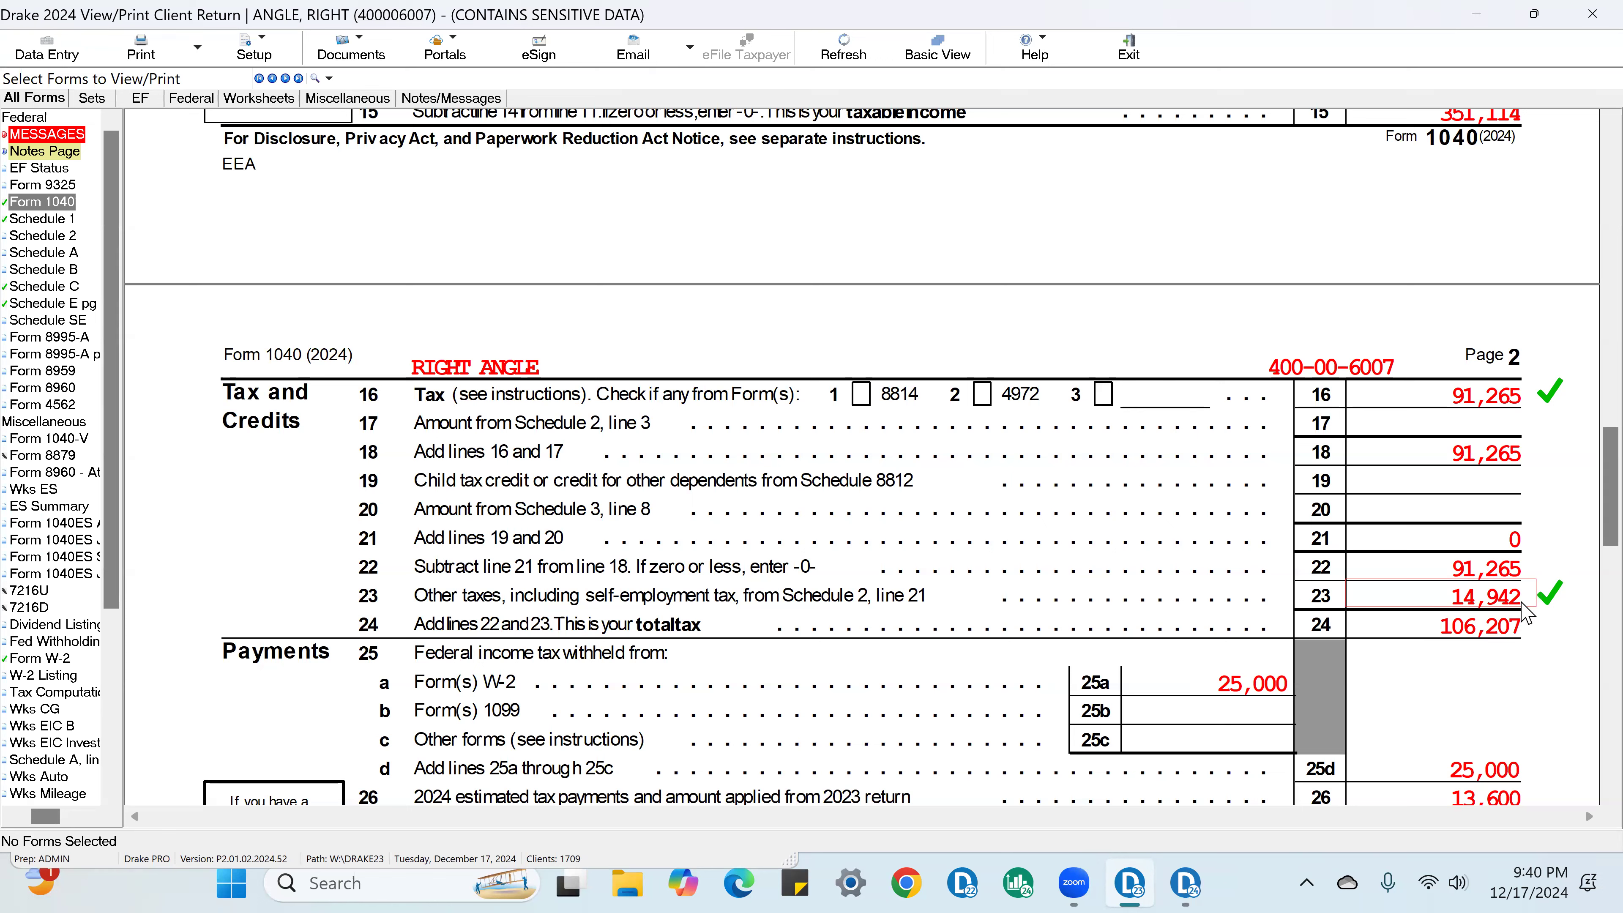
{"action": "left_click", "coordinate": [1534, 640]}
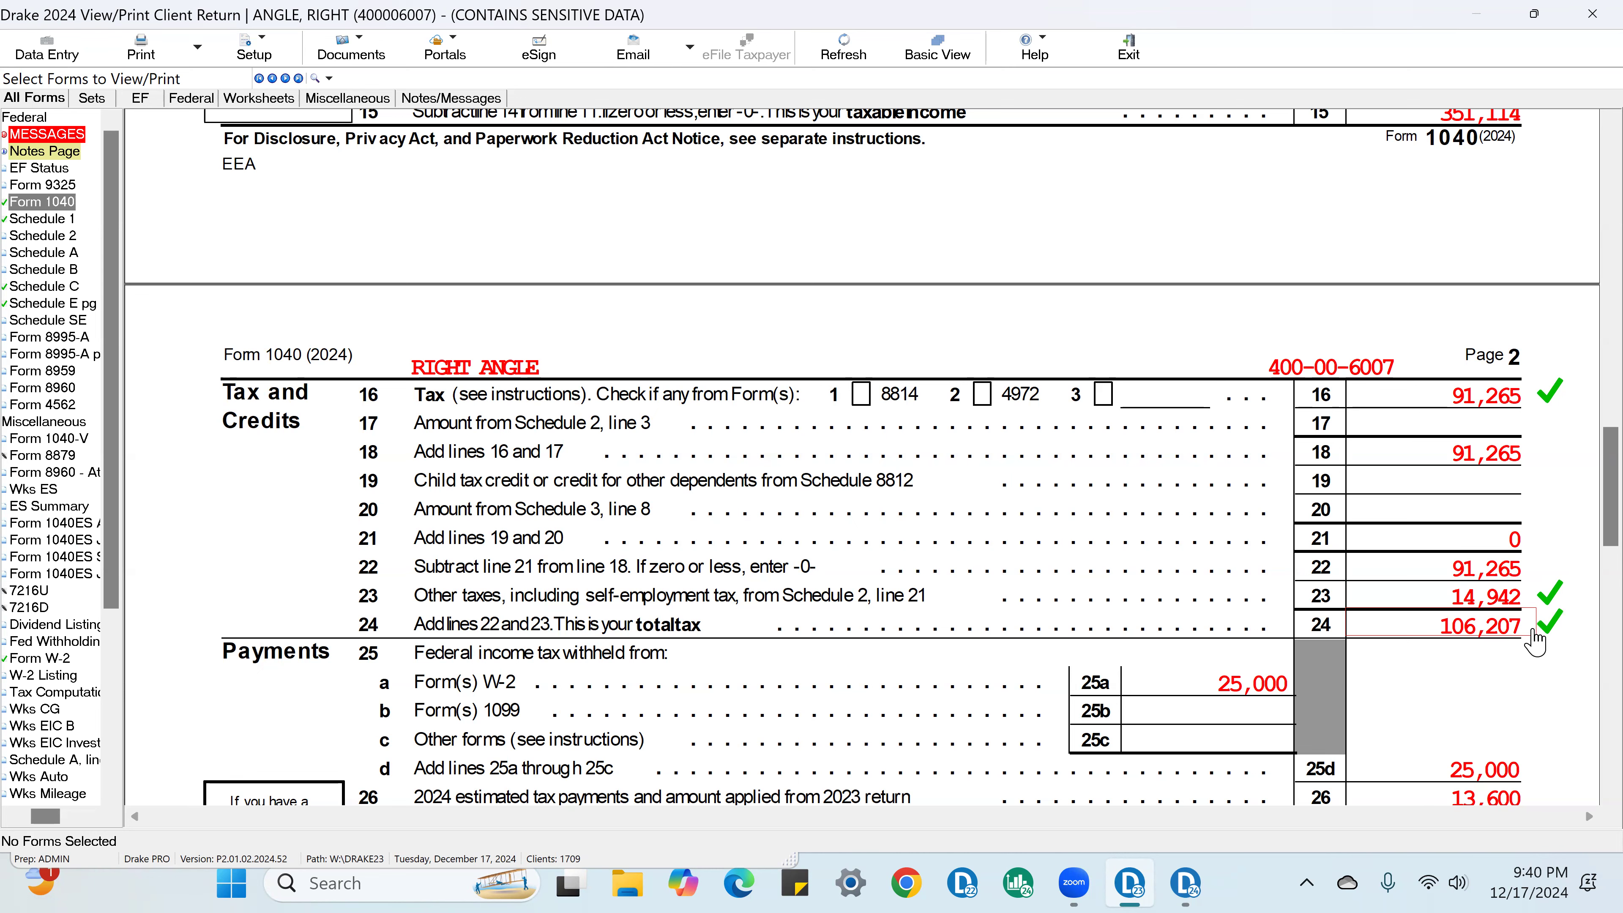
Step: Check off Form 1040 line 25a W-2 withholding, line 26 estimated payments, line 33 total payments and line 37 amount owed
{"action": "scroll", "coordinate": [1534, 639], "scroll_direction": "down", "scroll_amount": 2}
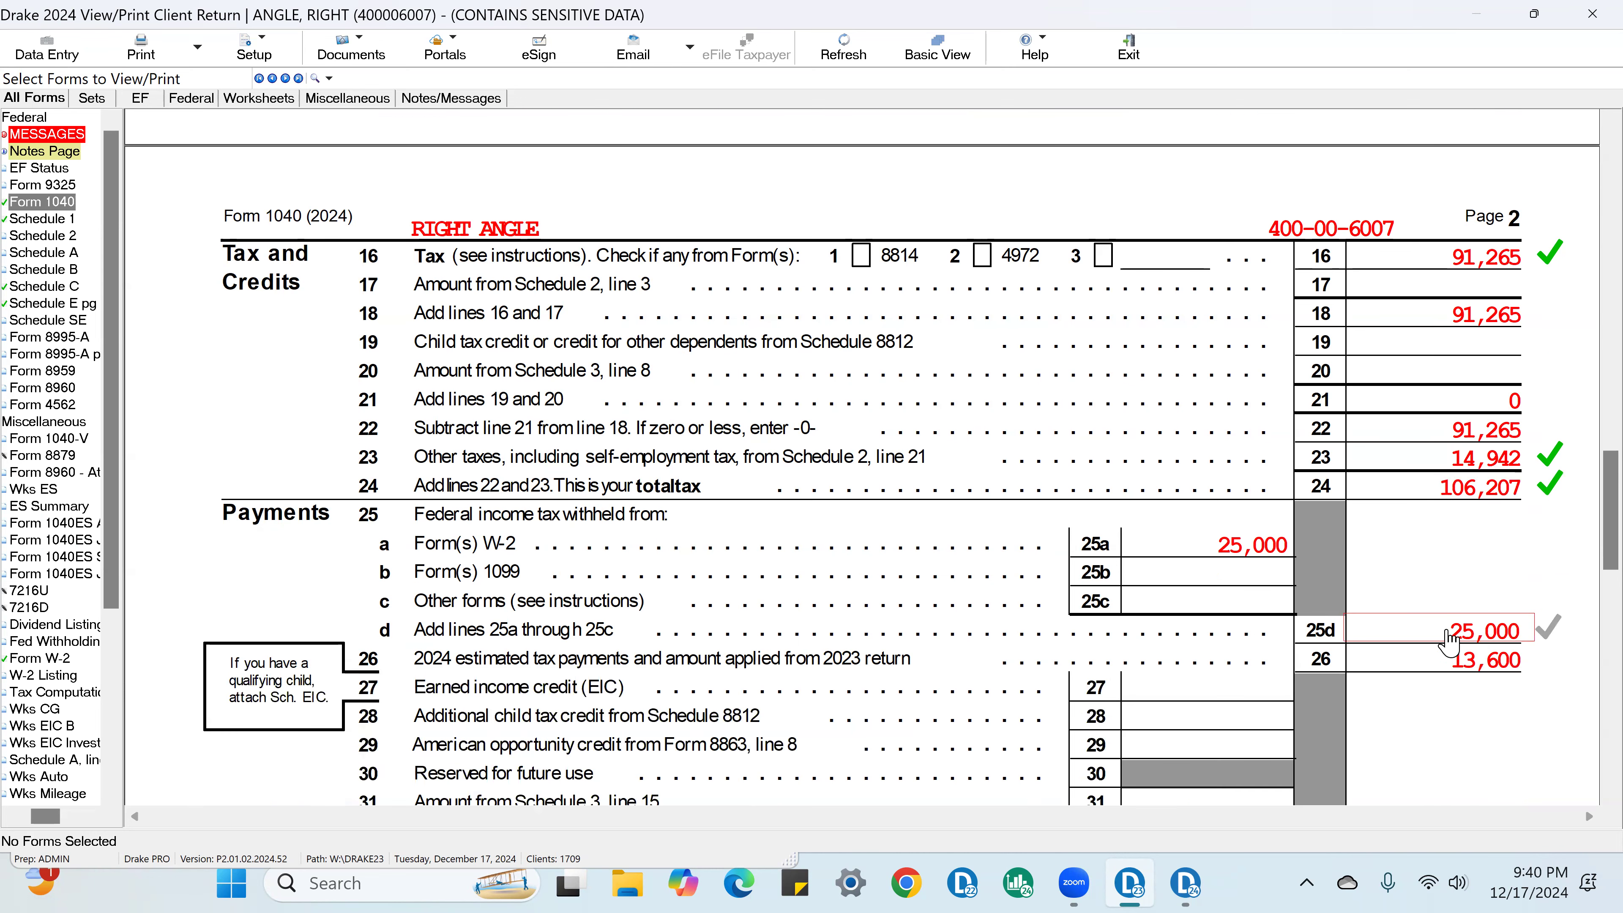
{"action": "left_click", "coordinate": [1279, 563]}
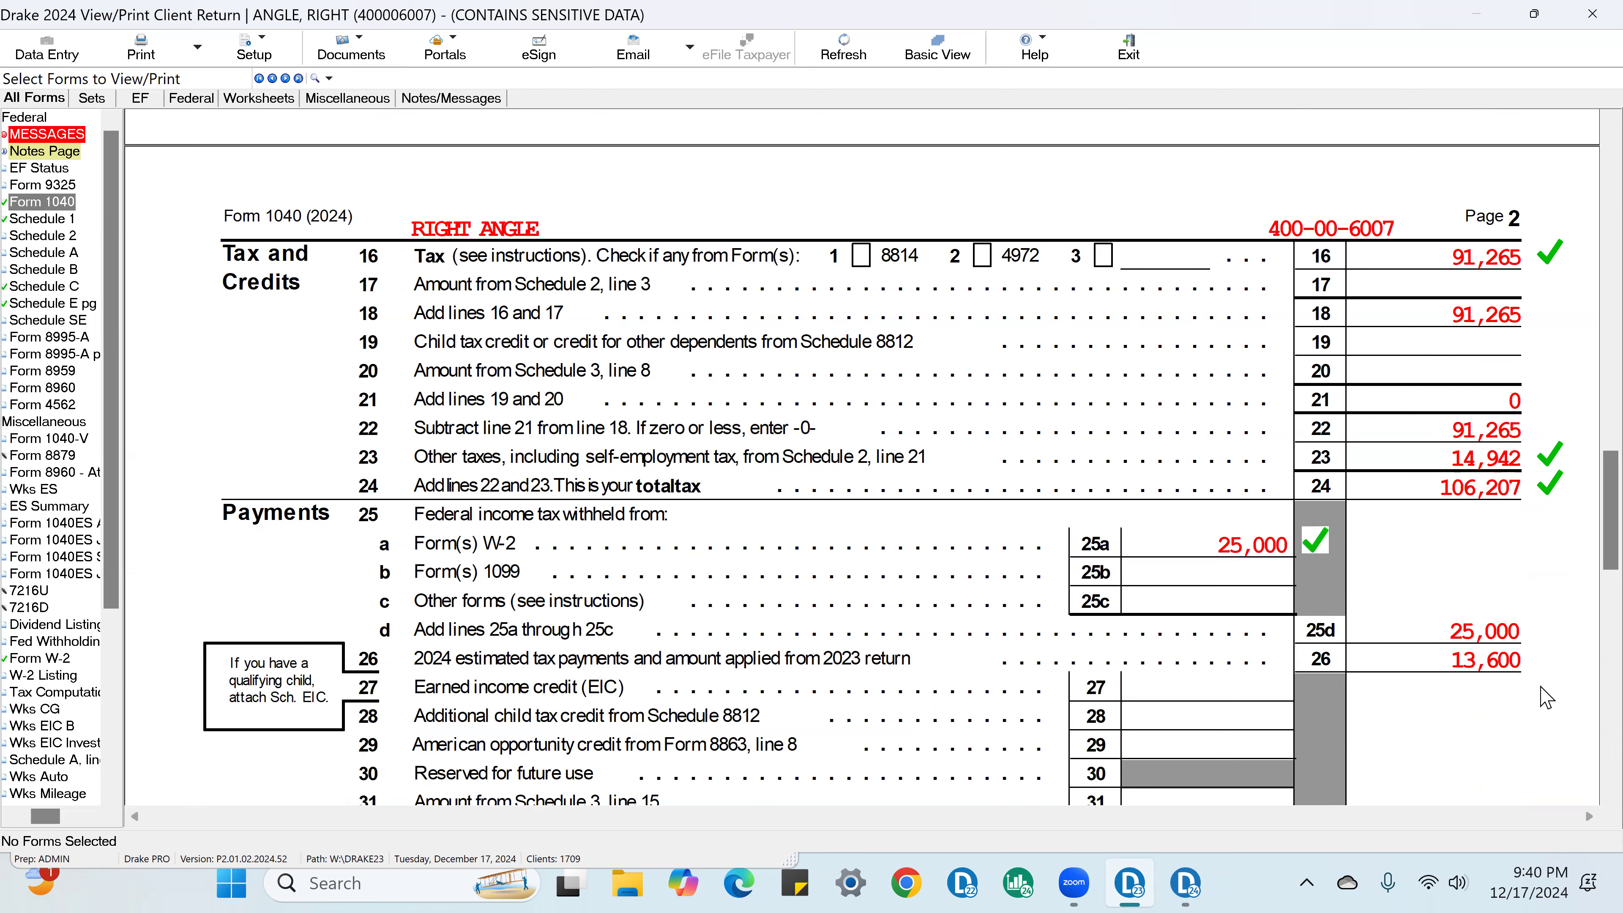
{"action": "left_click", "coordinate": [1509, 665]}
{"action": "scroll", "coordinate": [1521, 646], "scroll_direction": "down", "scroll_amount": 4}
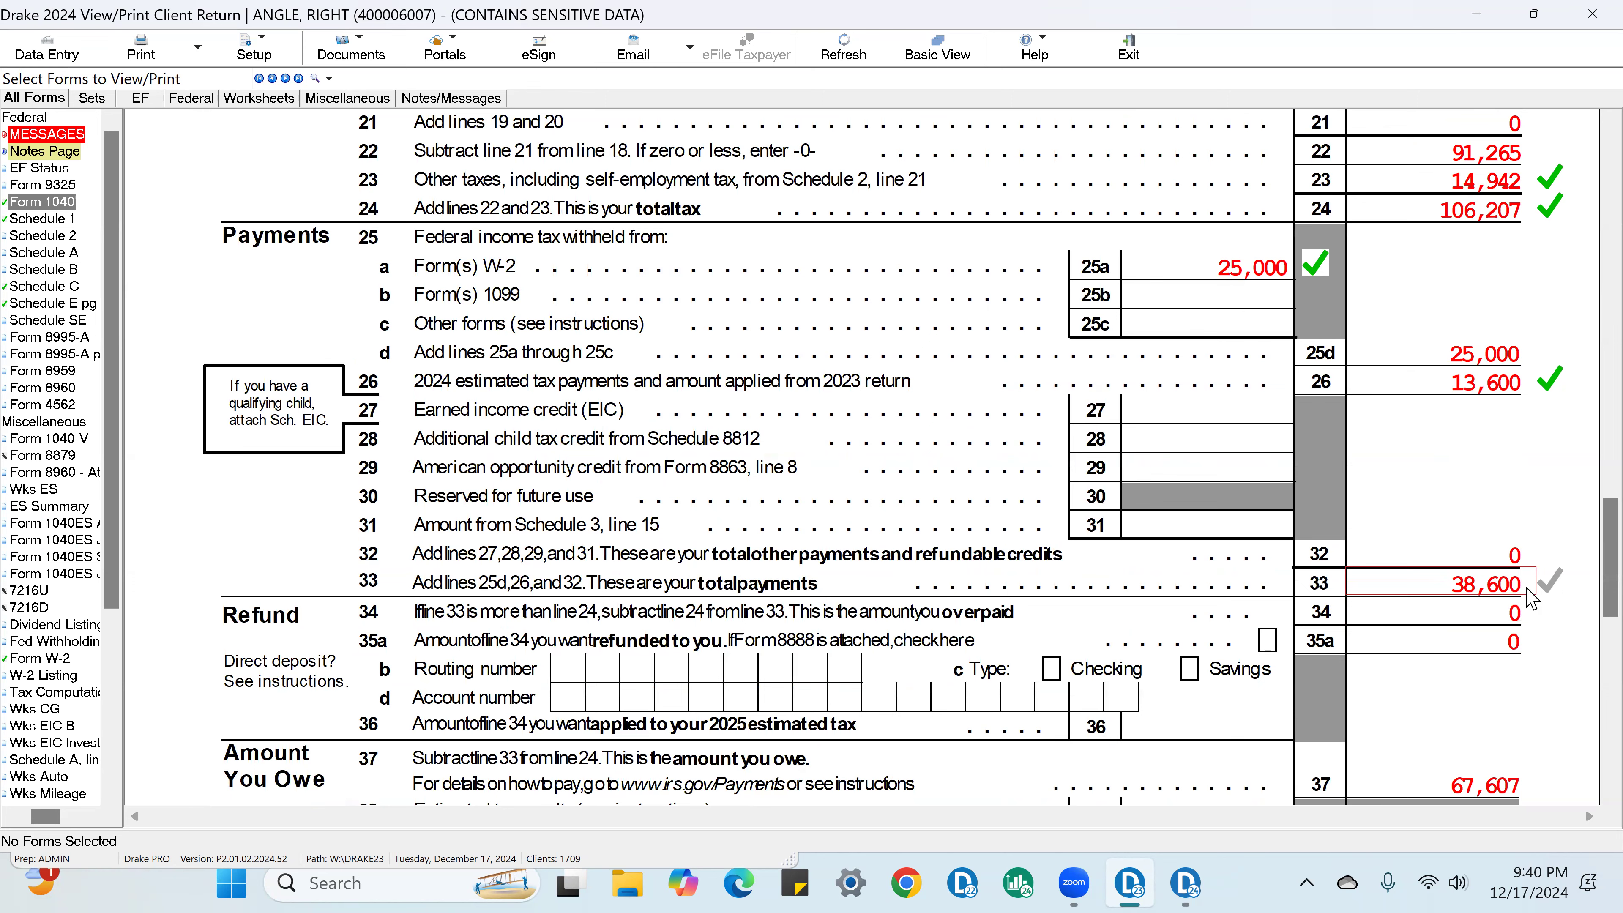
{"action": "scroll", "coordinate": [1537, 600], "scroll_direction": "down", "scroll_amount": 3}
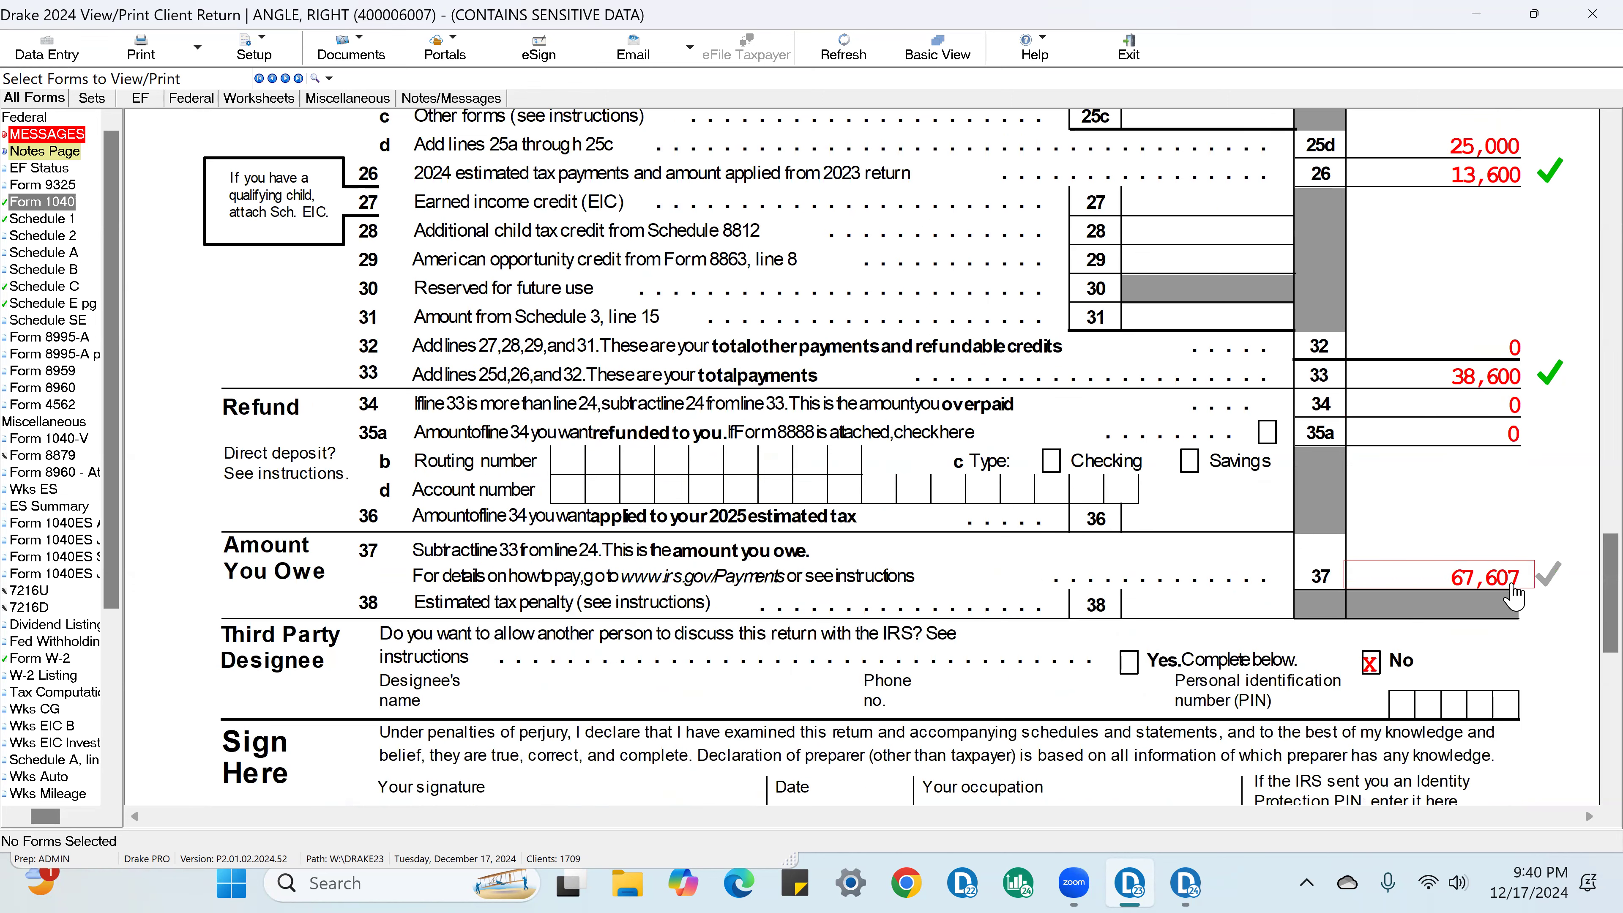
{"action": "scroll", "coordinate": [1505, 550], "scroll_direction": "up", "scroll_amount": 4}
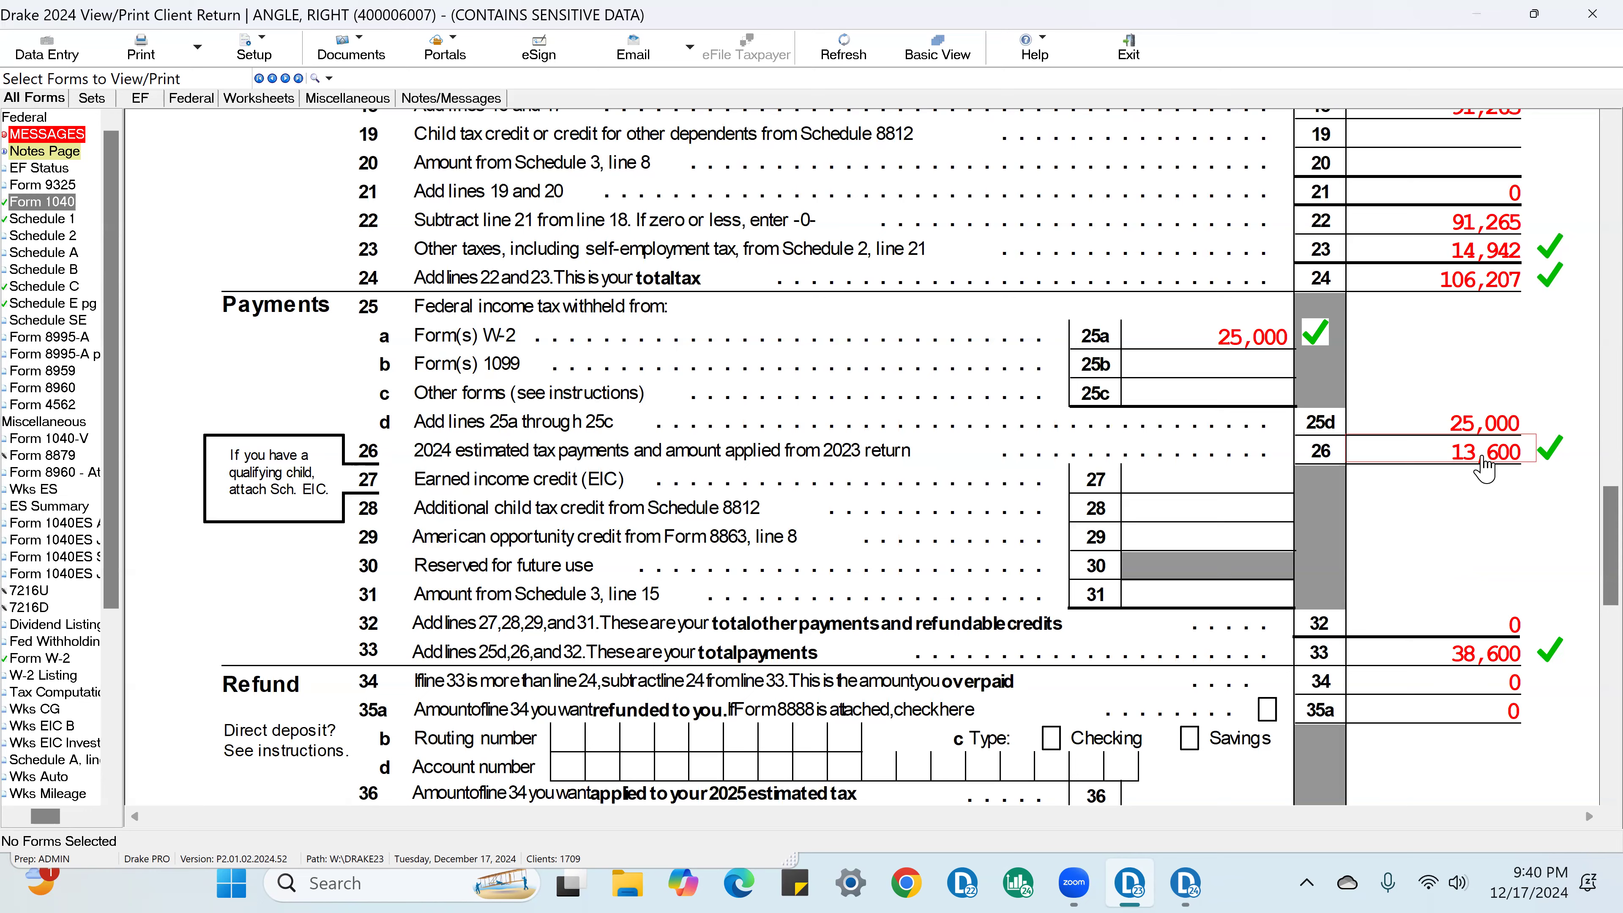
{"action": "scroll", "coordinate": [1484, 469], "scroll_direction": "down", "scroll_amount": 3}
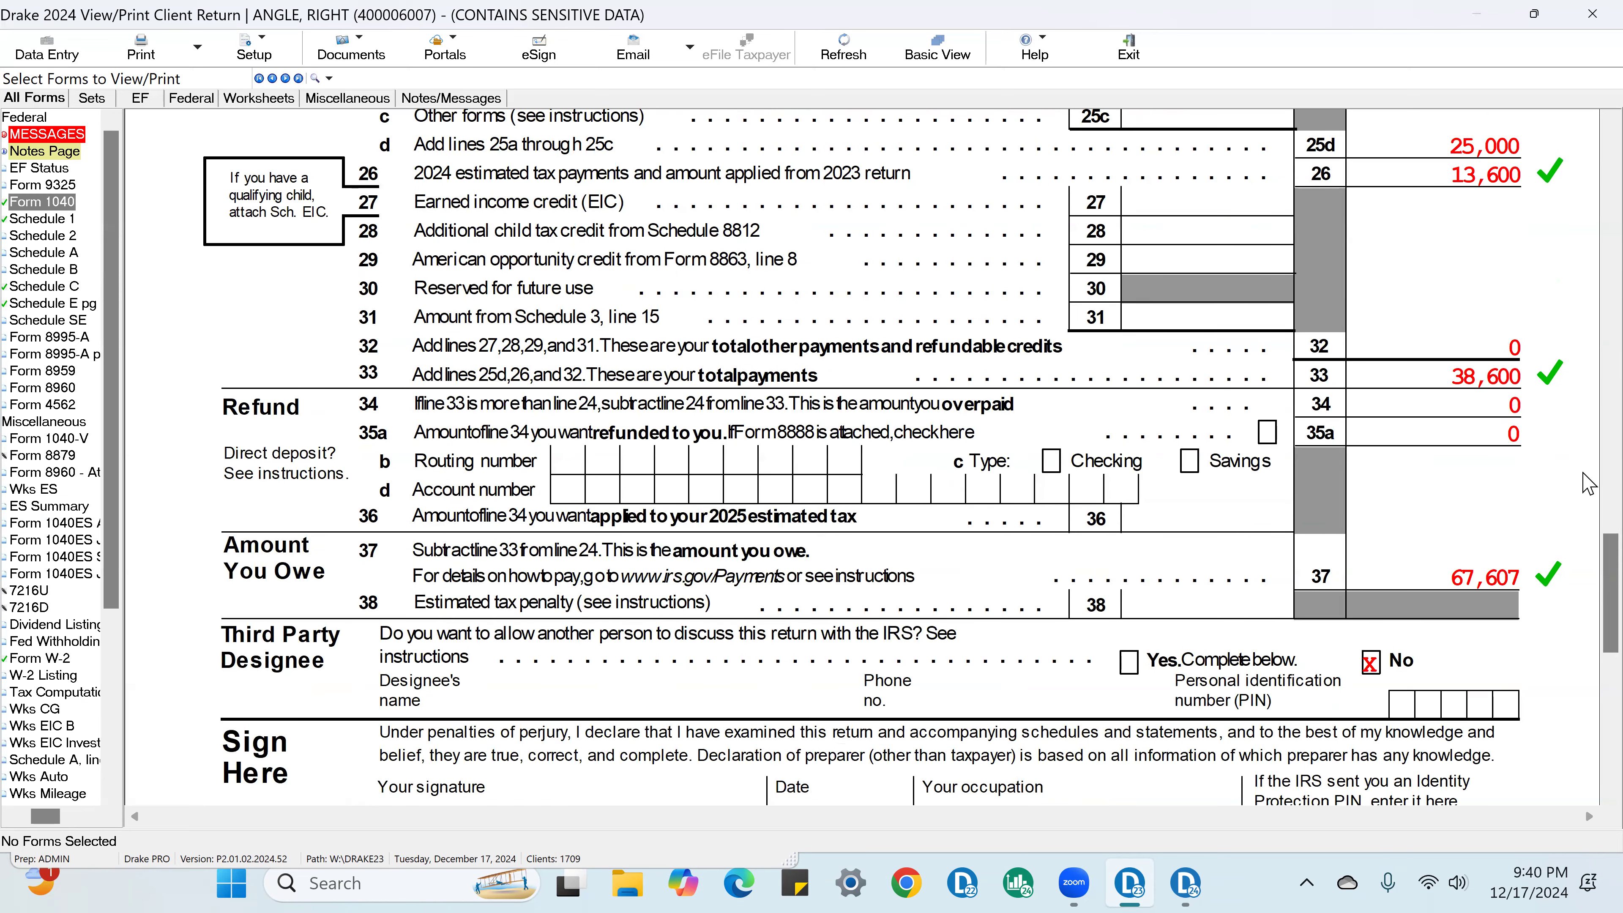
Step: Compare the Form 1040 payments with the 2023 federal tax in the 2210 options of the taxpayer's general information screen
{"action": "scroll", "coordinate": [1585, 485], "scroll_direction": "up", "scroll_amount": 3}
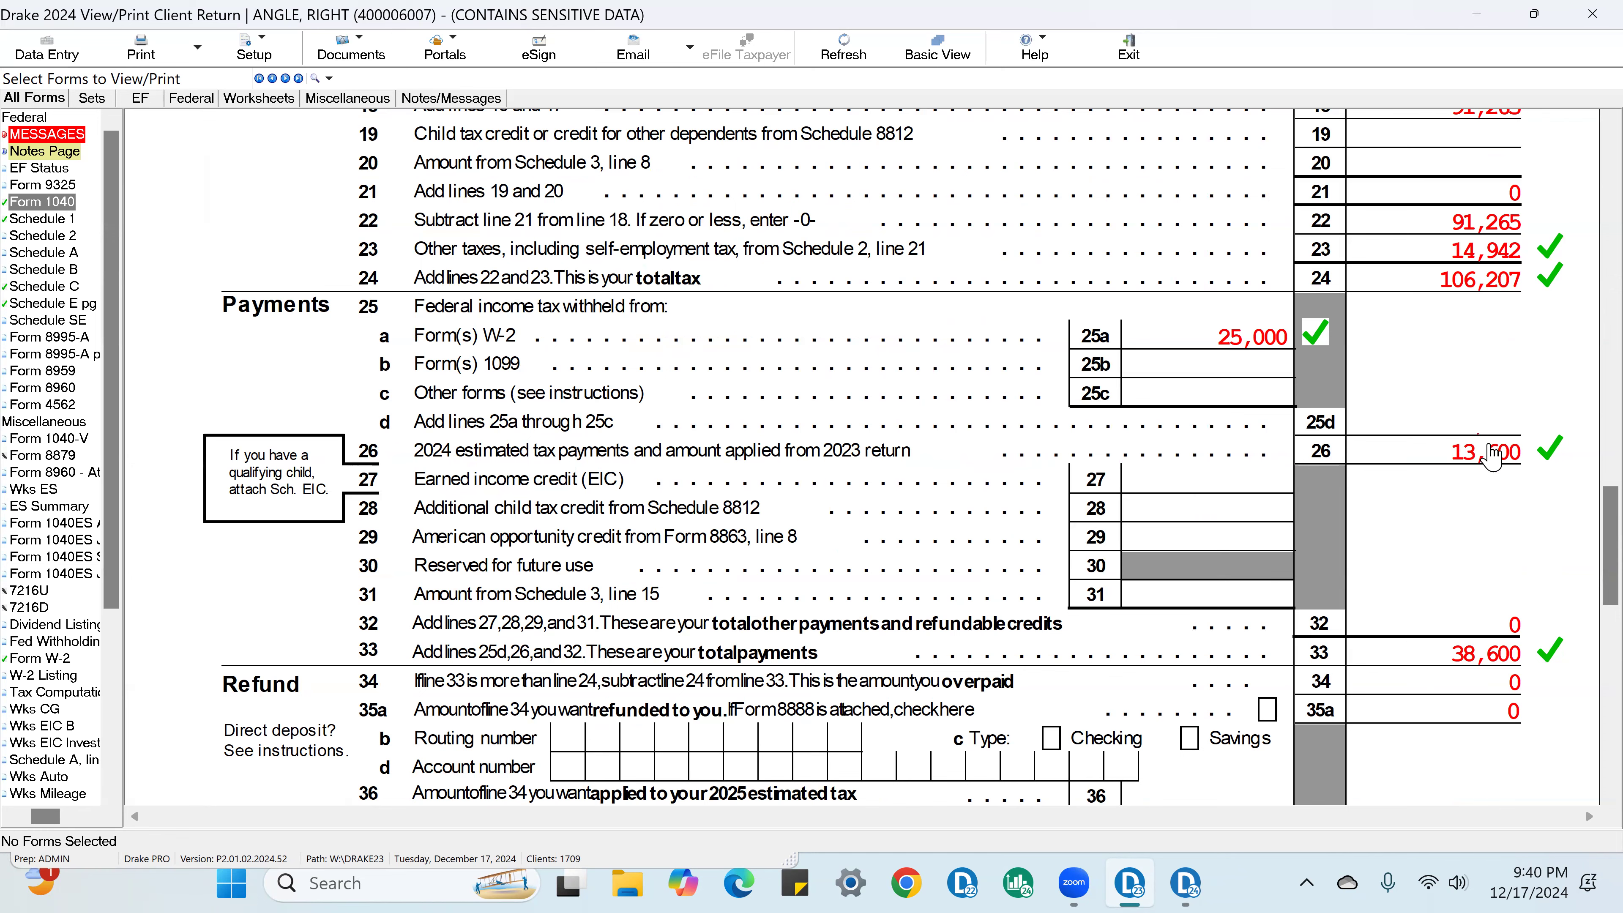
{"action": "left_click", "coordinate": [46, 52]}
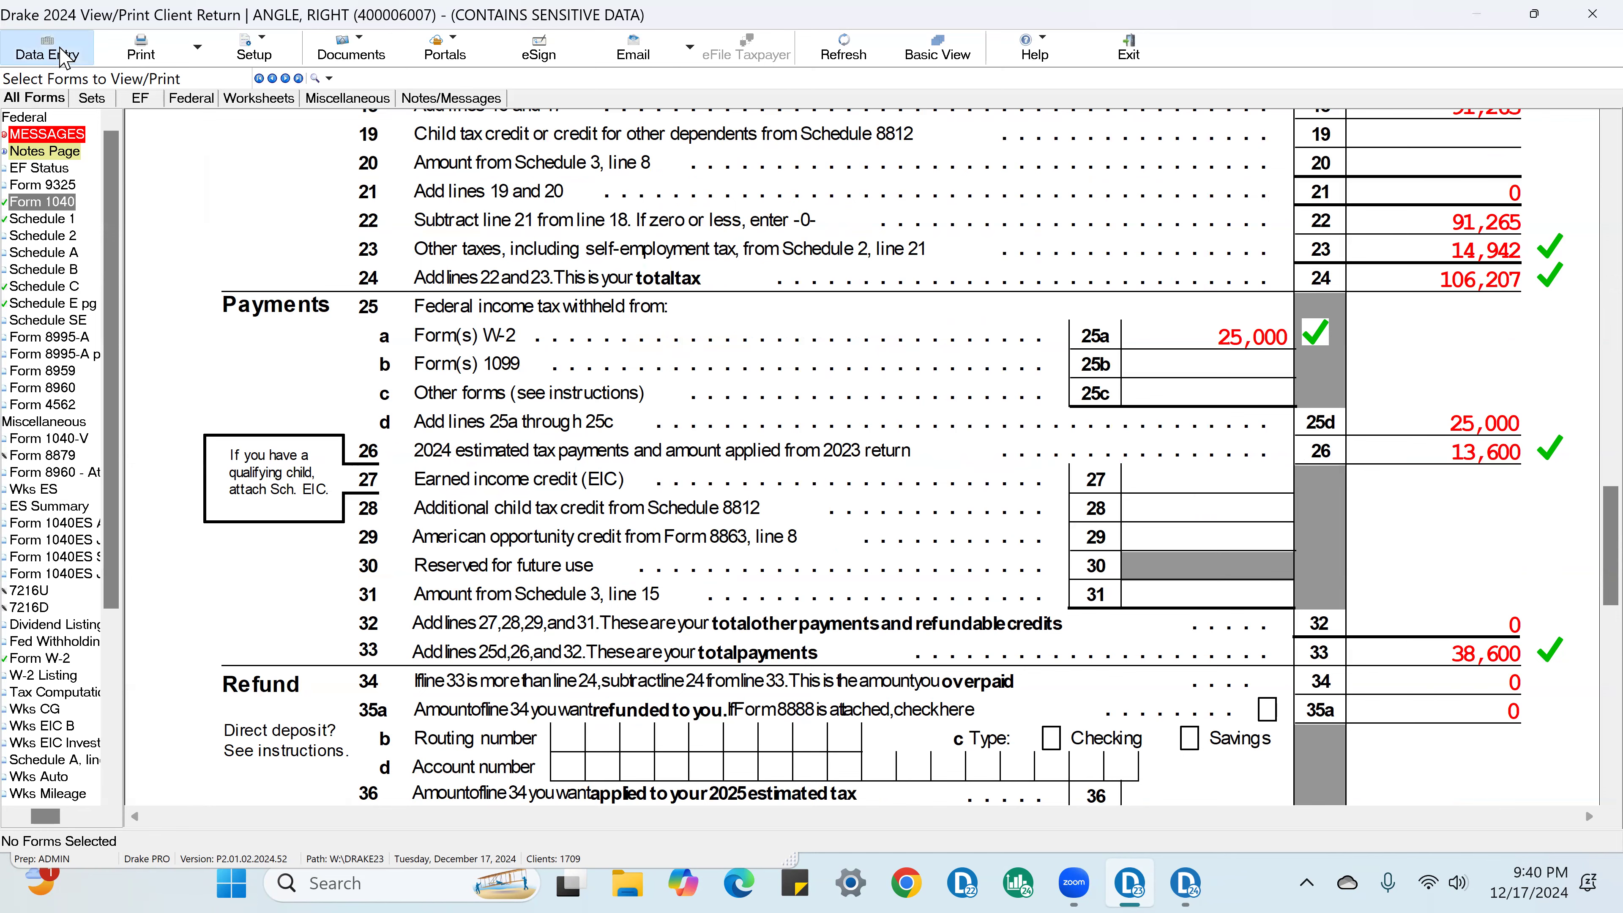
{"action": "left_click", "coordinate": [294, 203]}
{"action": "left_click", "coordinate": [377, 243]}
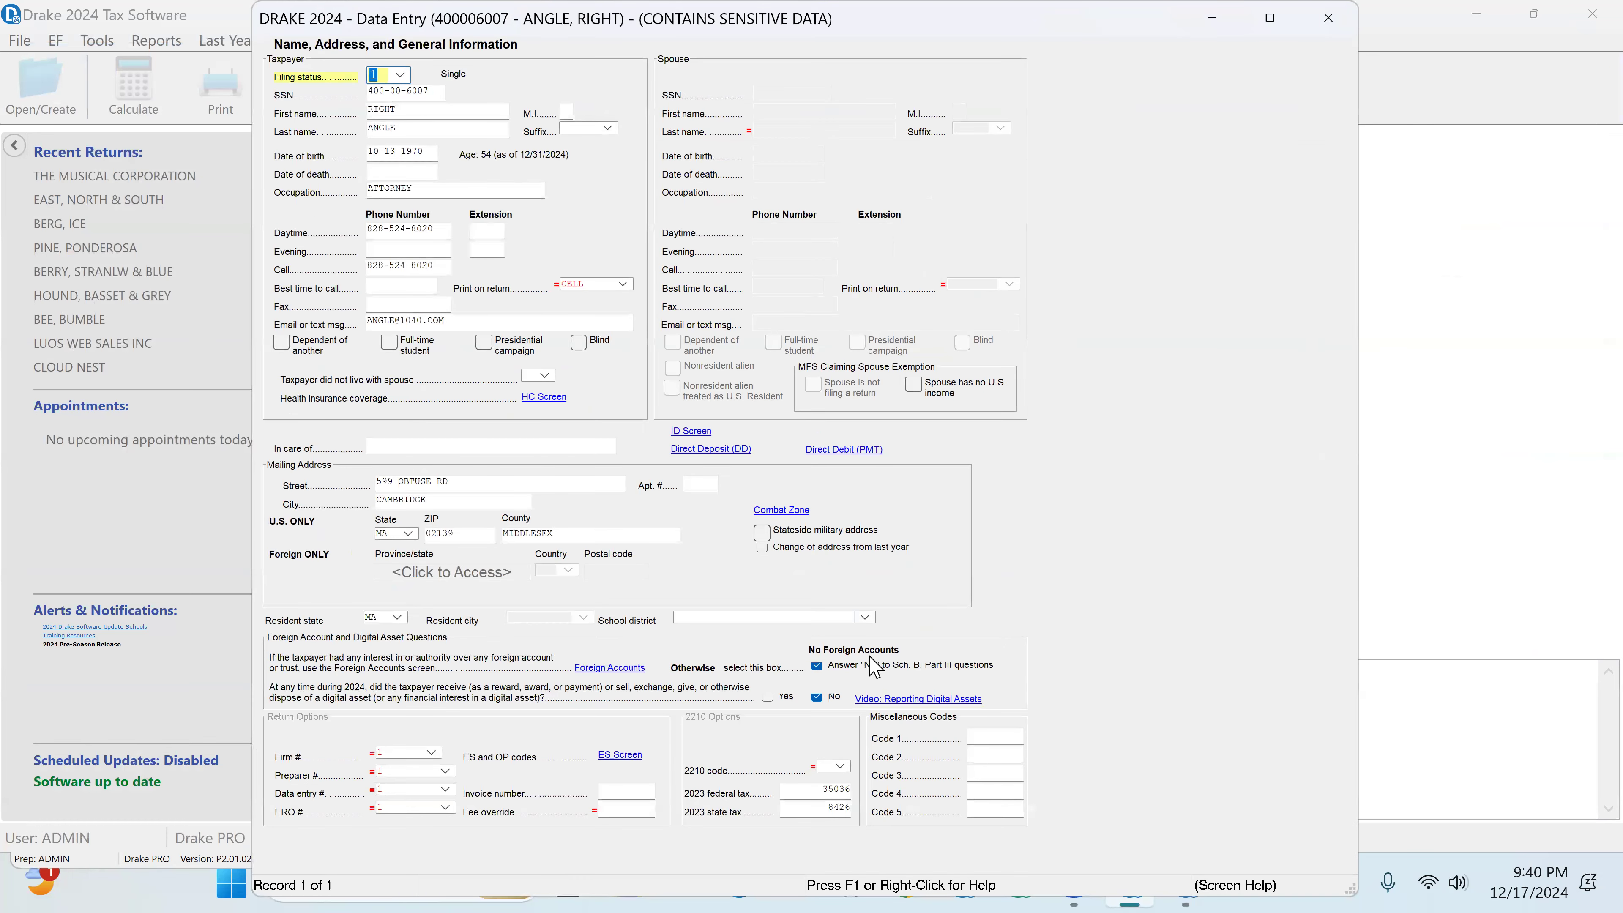
{"action": "left_click", "coordinate": [818, 795]}
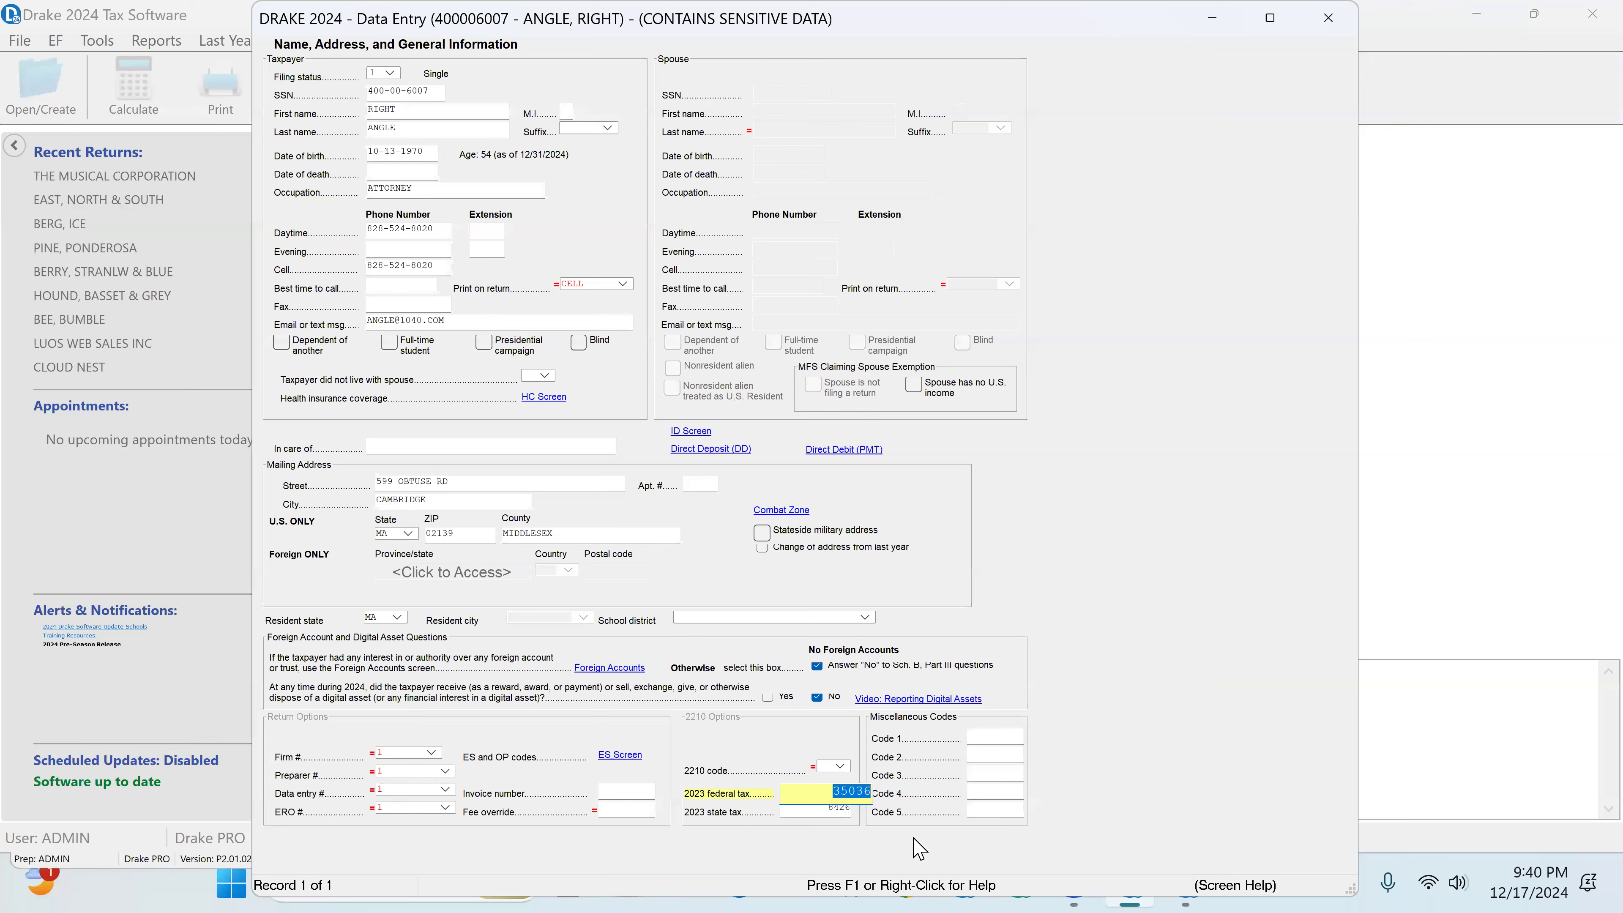
{"action": "left_click", "coordinate": [1333, 18]}
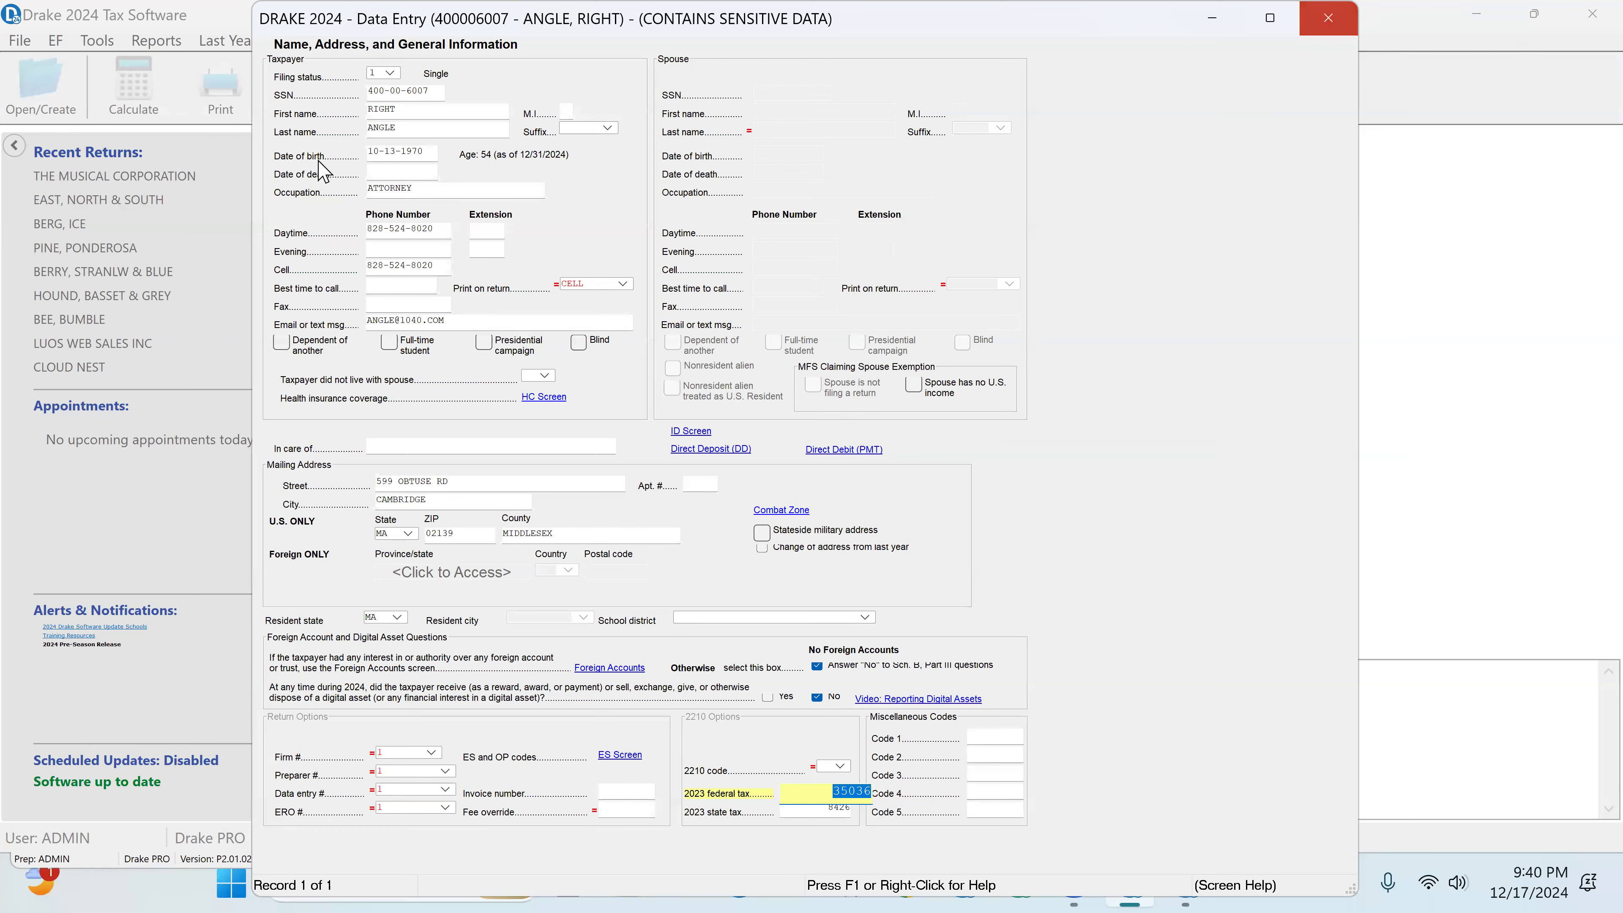
Step: Recalculate and view the return, and examine the total tax, payments and amount owed lines on Form 1040
{"action": "left_click", "coordinate": [377, 119]}
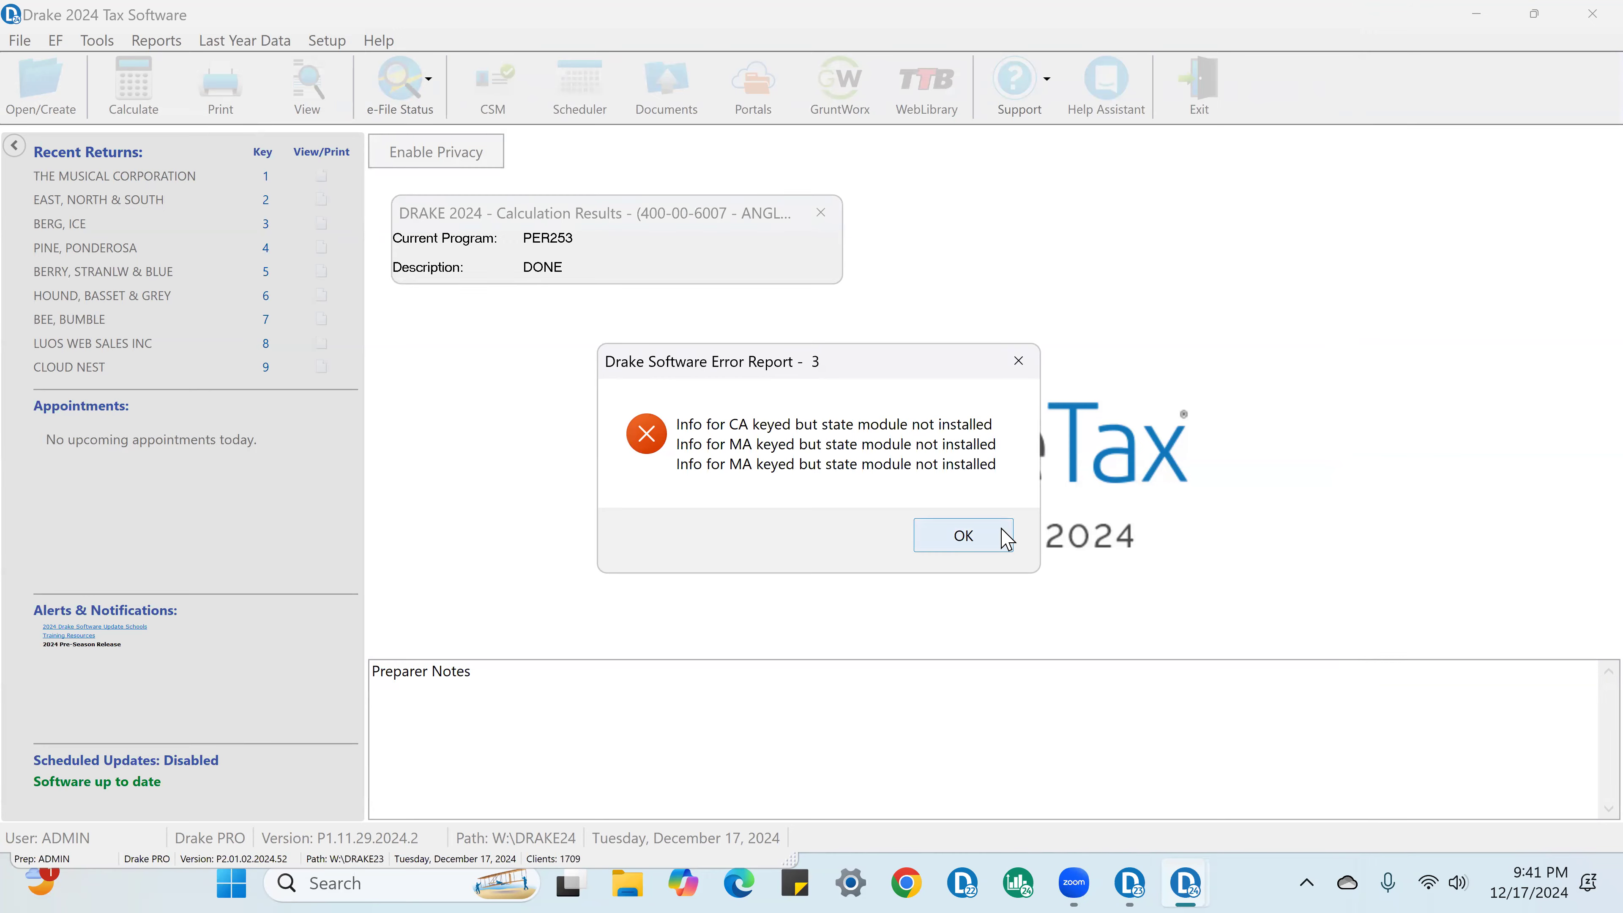
{"action": "left_click", "coordinate": [1004, 536]}
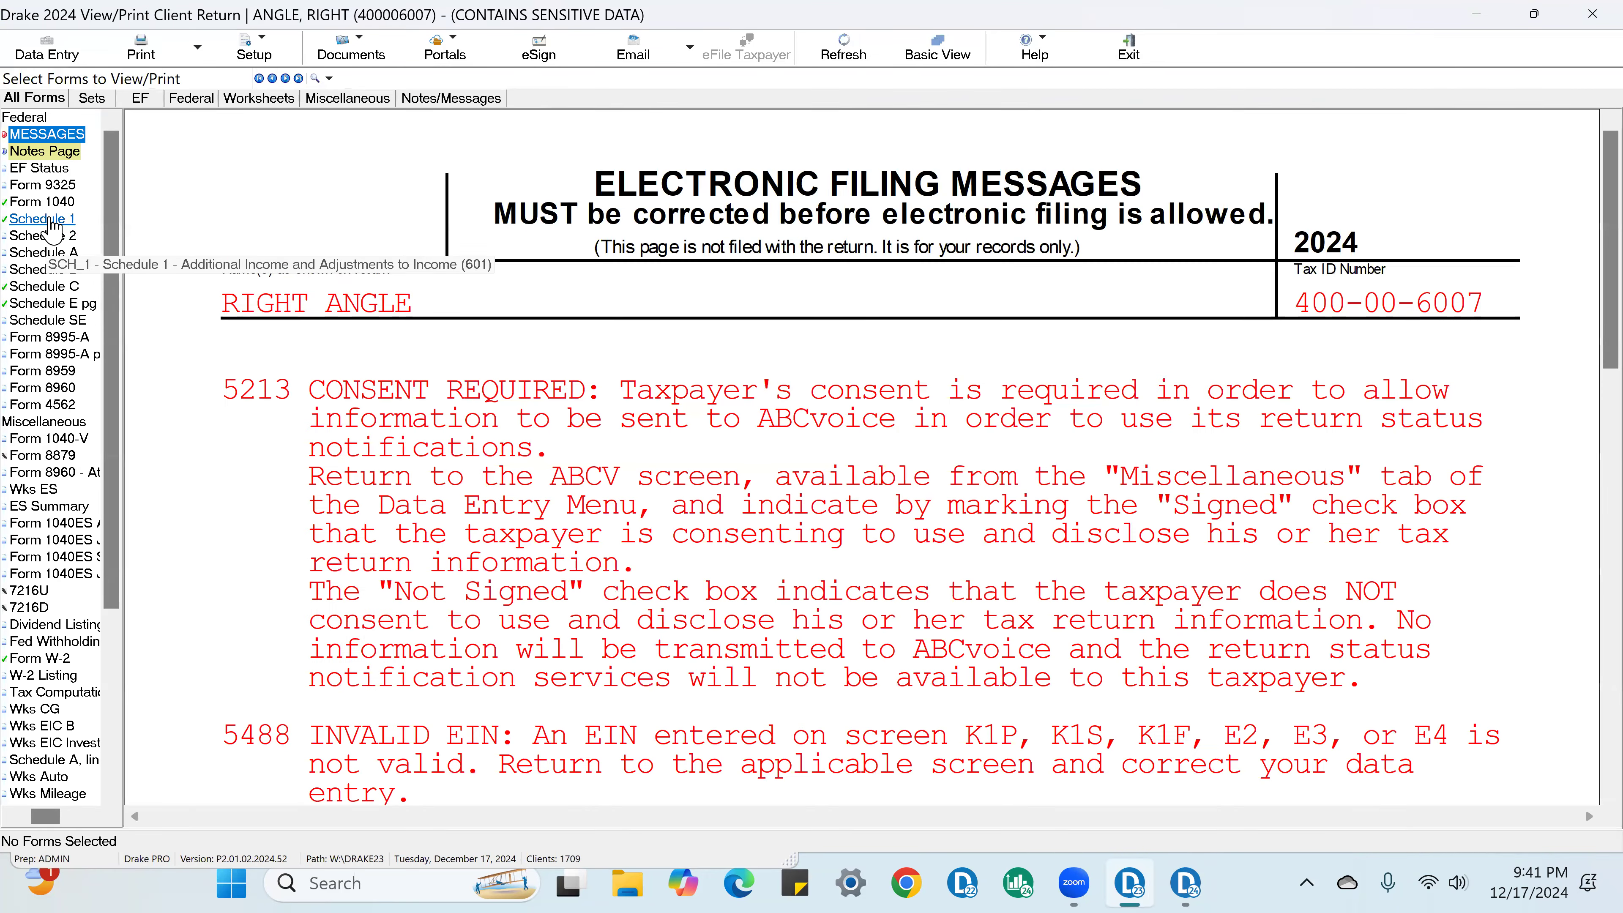
{"action": "left_click", "coordinate": [42, 202]}
{"action": "scroll", "coordinate": [903, 473], "scroll_direction": "down", "scroll_amount": 15}
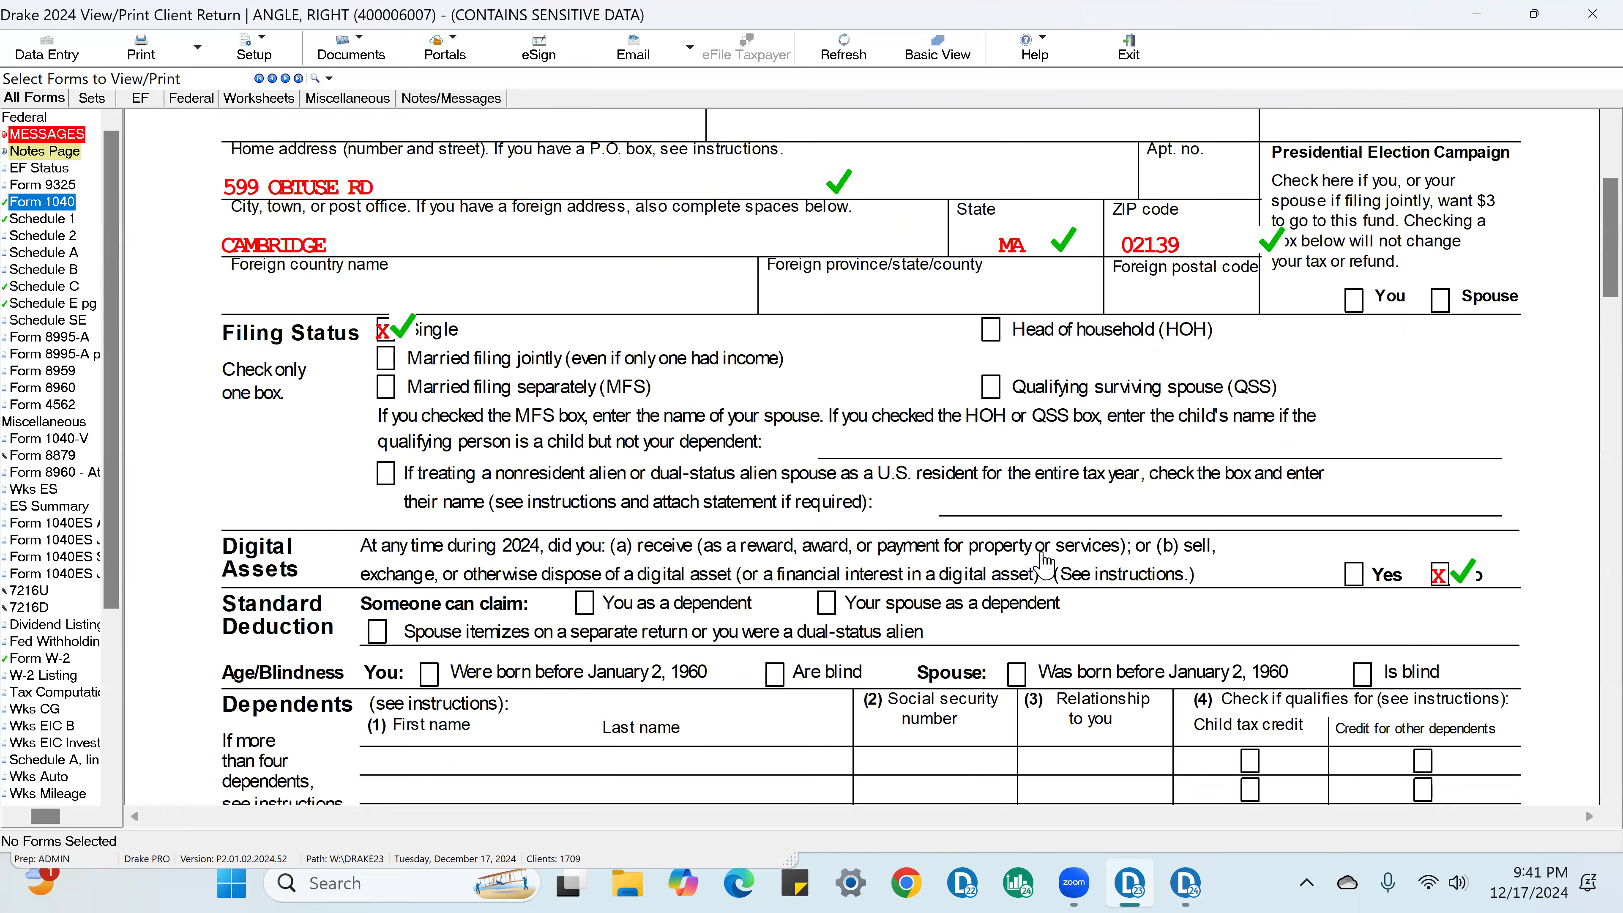
{"action": "scroll", "coordinate": [1063, 610], "scroll_direction": "down", "scroll_amount": 10}
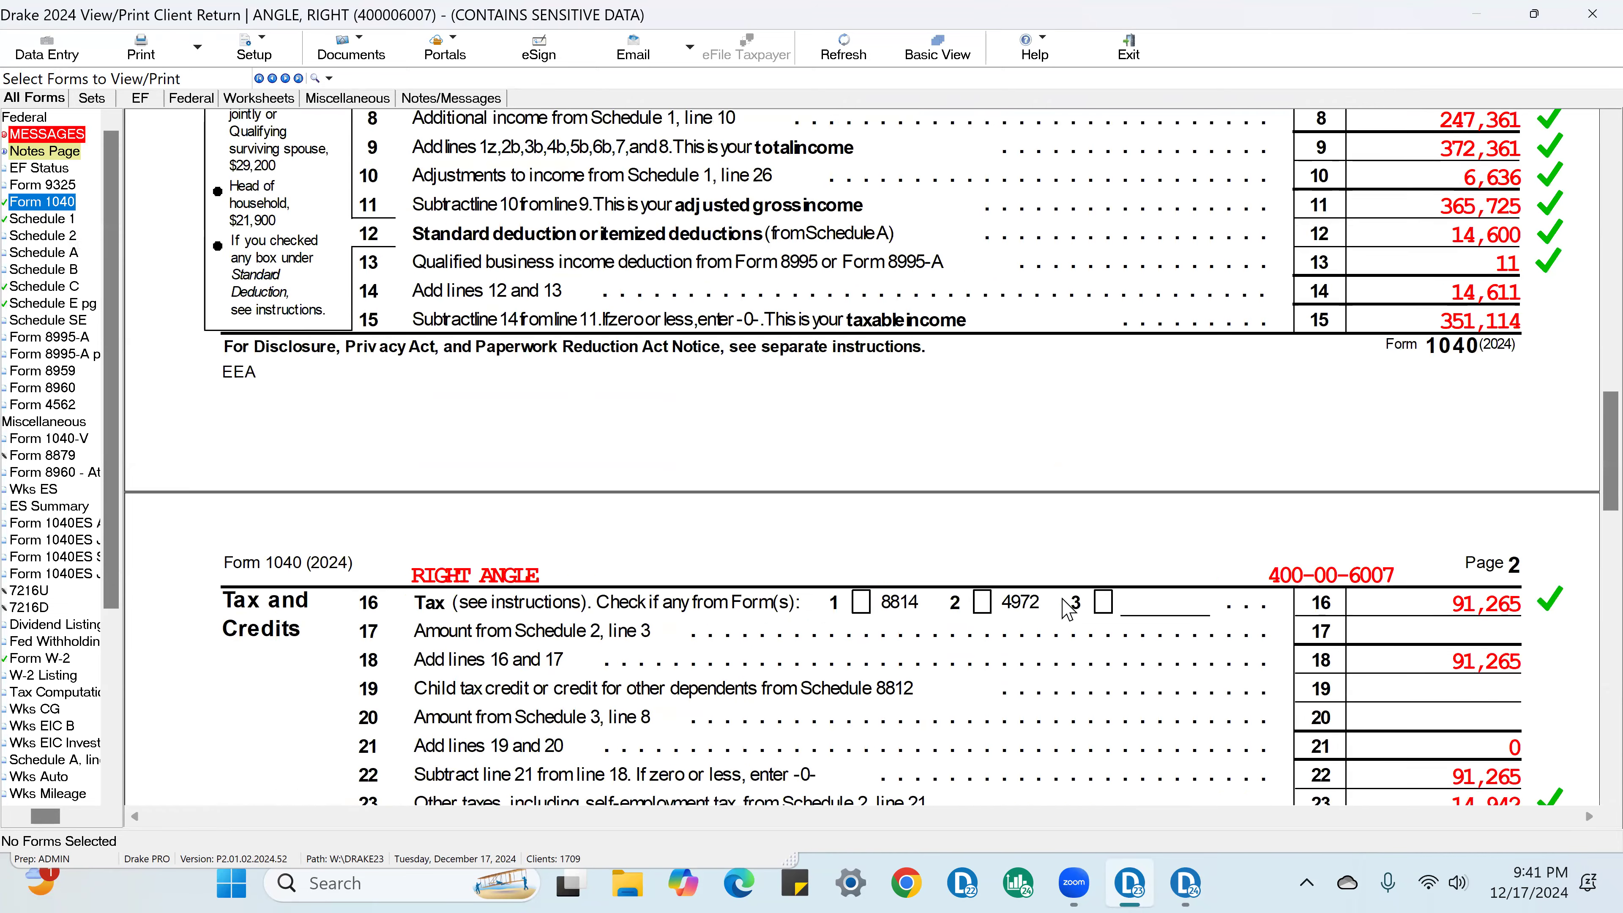
{"action": "scroll", "coordinate": [1066, 610], "scroll_direction": "down", "scroll_amount": 3}
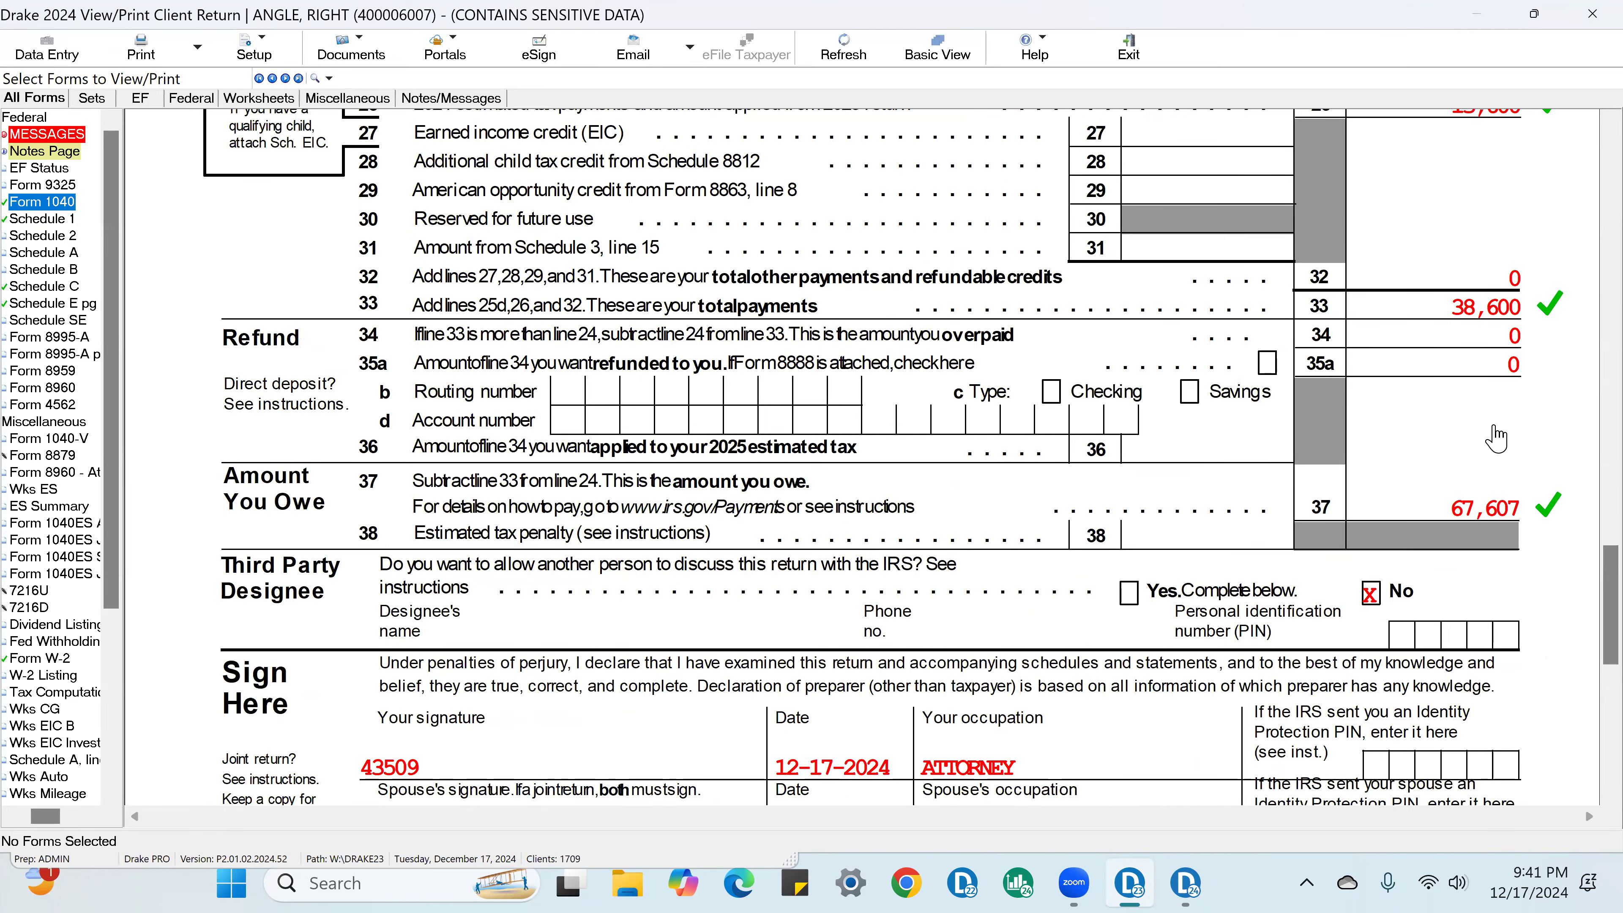
{"action": "scroll", "coordinate": [1496, 441], "scroll_direction": "up", "scroll_amount": 3}
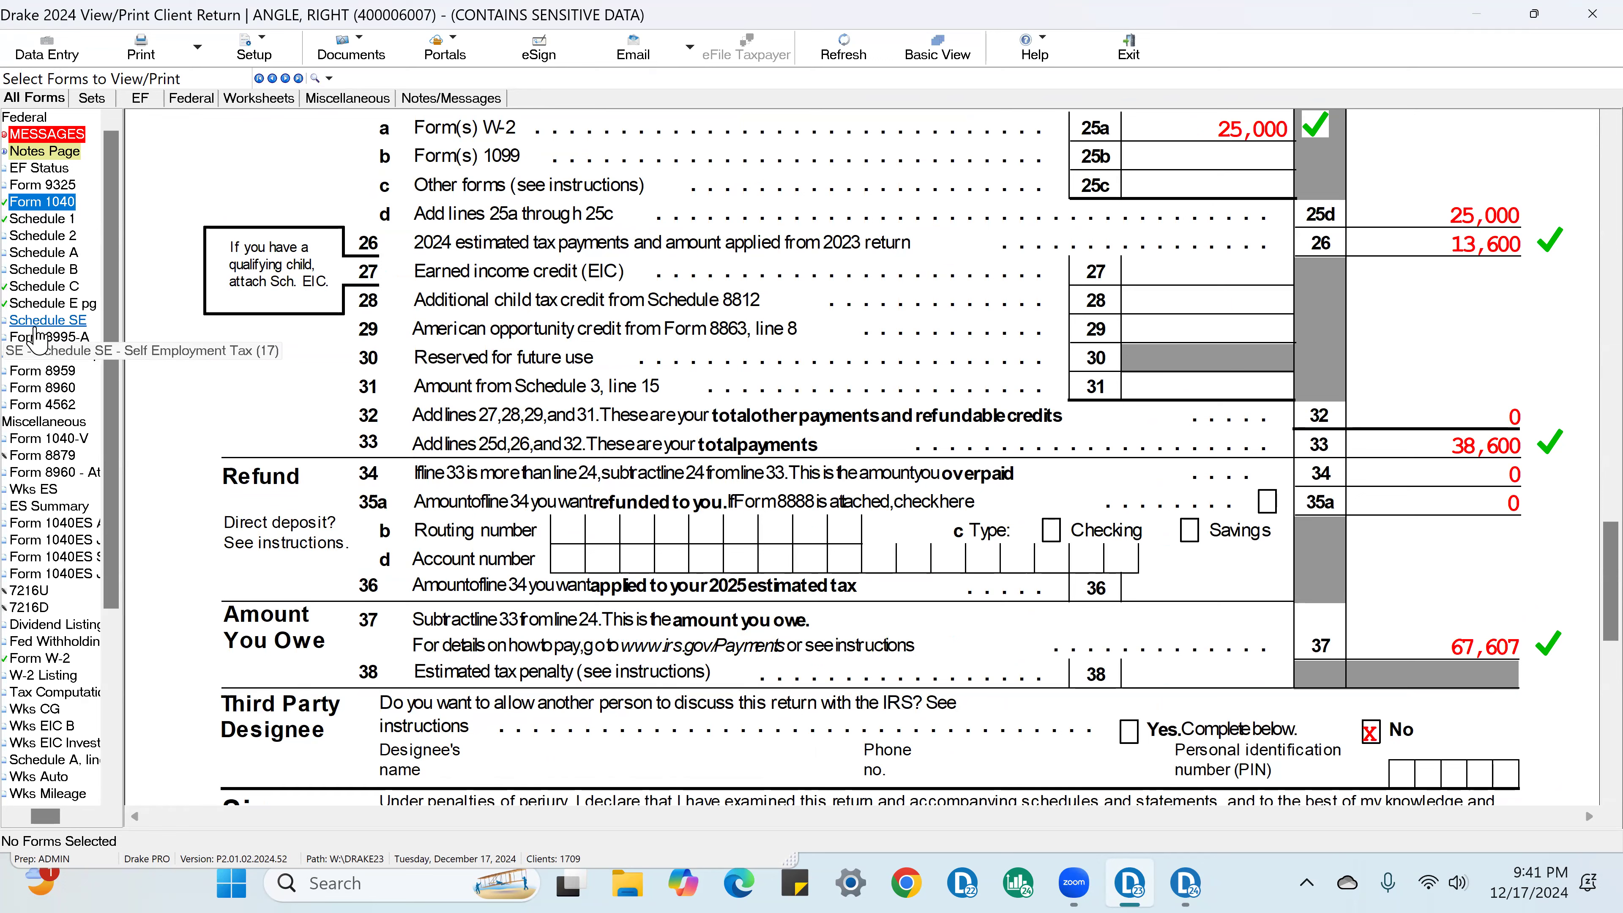
{"action": "scroll", "coordinate": [918, 432], "scroll_direction": "up", "scroll_amount": 6}
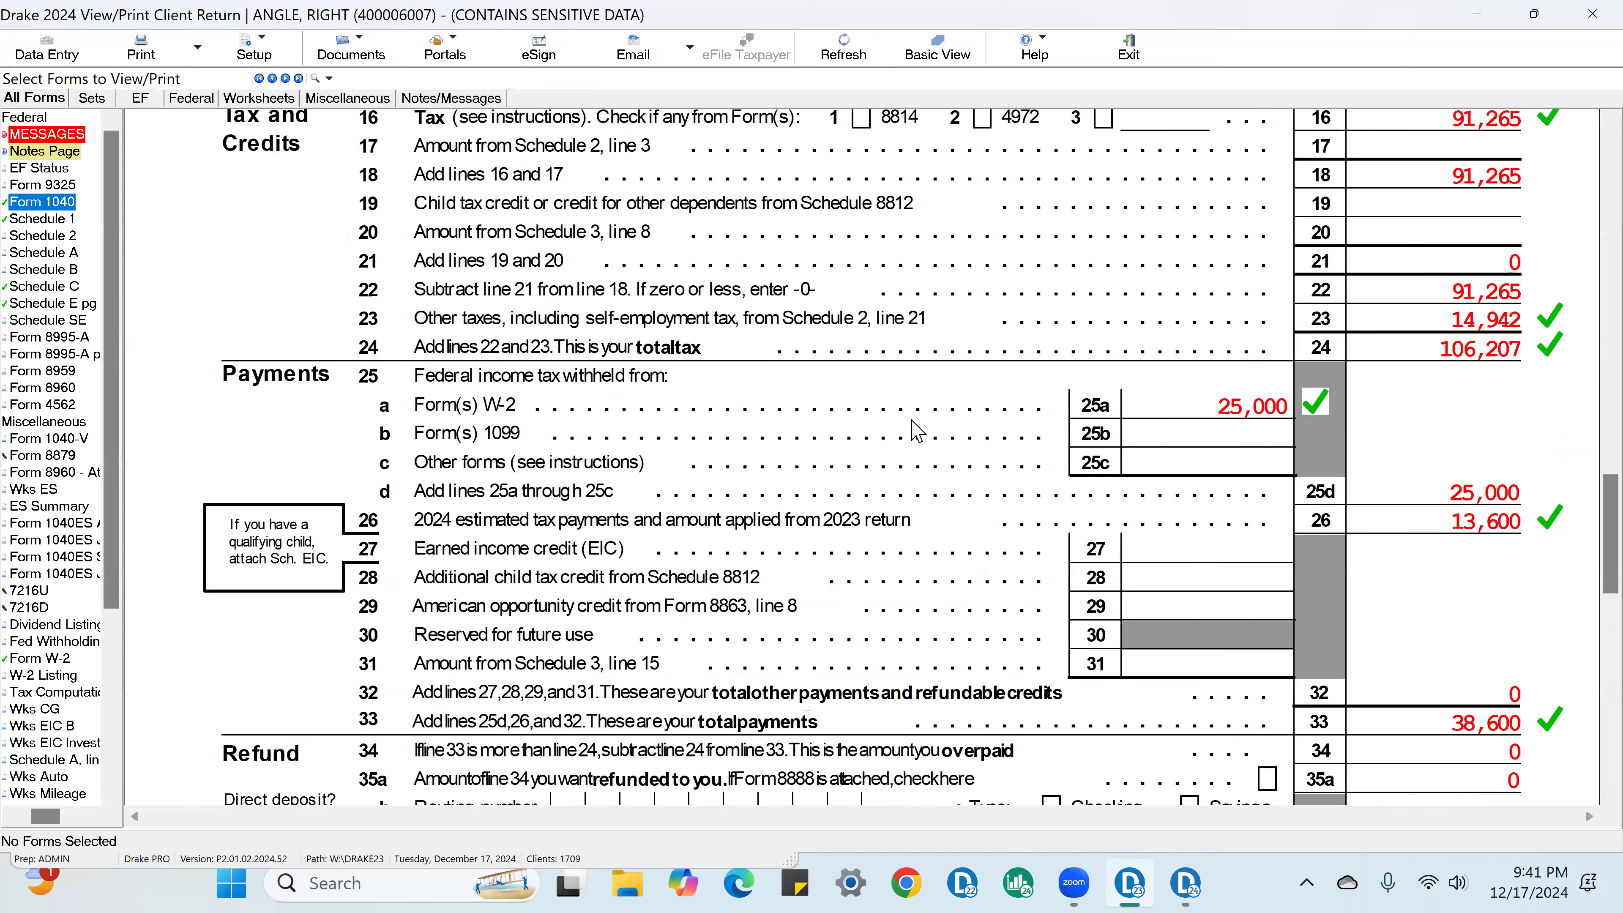
Step: Review the filing status, dependents, income and line 13 qualified business income deduction on Form 1040 page 1
{"action": "scroll", "coordinate": [920, 438], "scroll_direction": "up", "scroll_amount": 18}
{"action": "scroll", "coordinate": [941, 454], "scroll_direction": "up", "scroll_amount": 13}
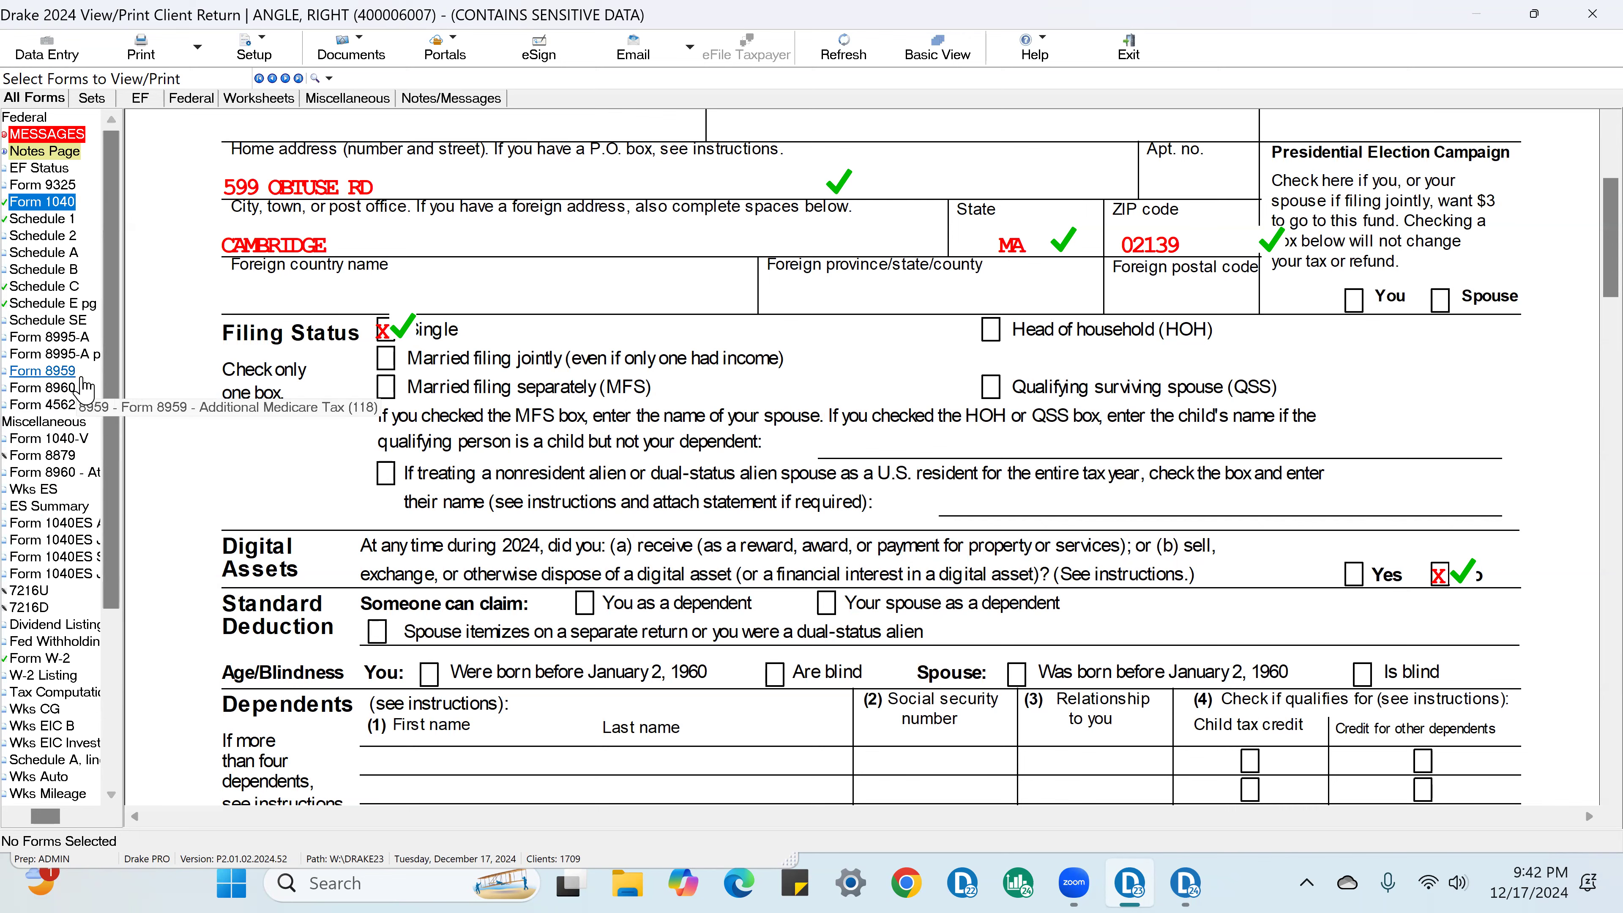
{"action": "scroll", "coordinate": [1454, 544], "scroll_direction": "down", "scroll_amount": 5}
{"action": "scroll", "coordinate": [1454, 544], "scroll_direction": "down", "scroll_amount": 4}
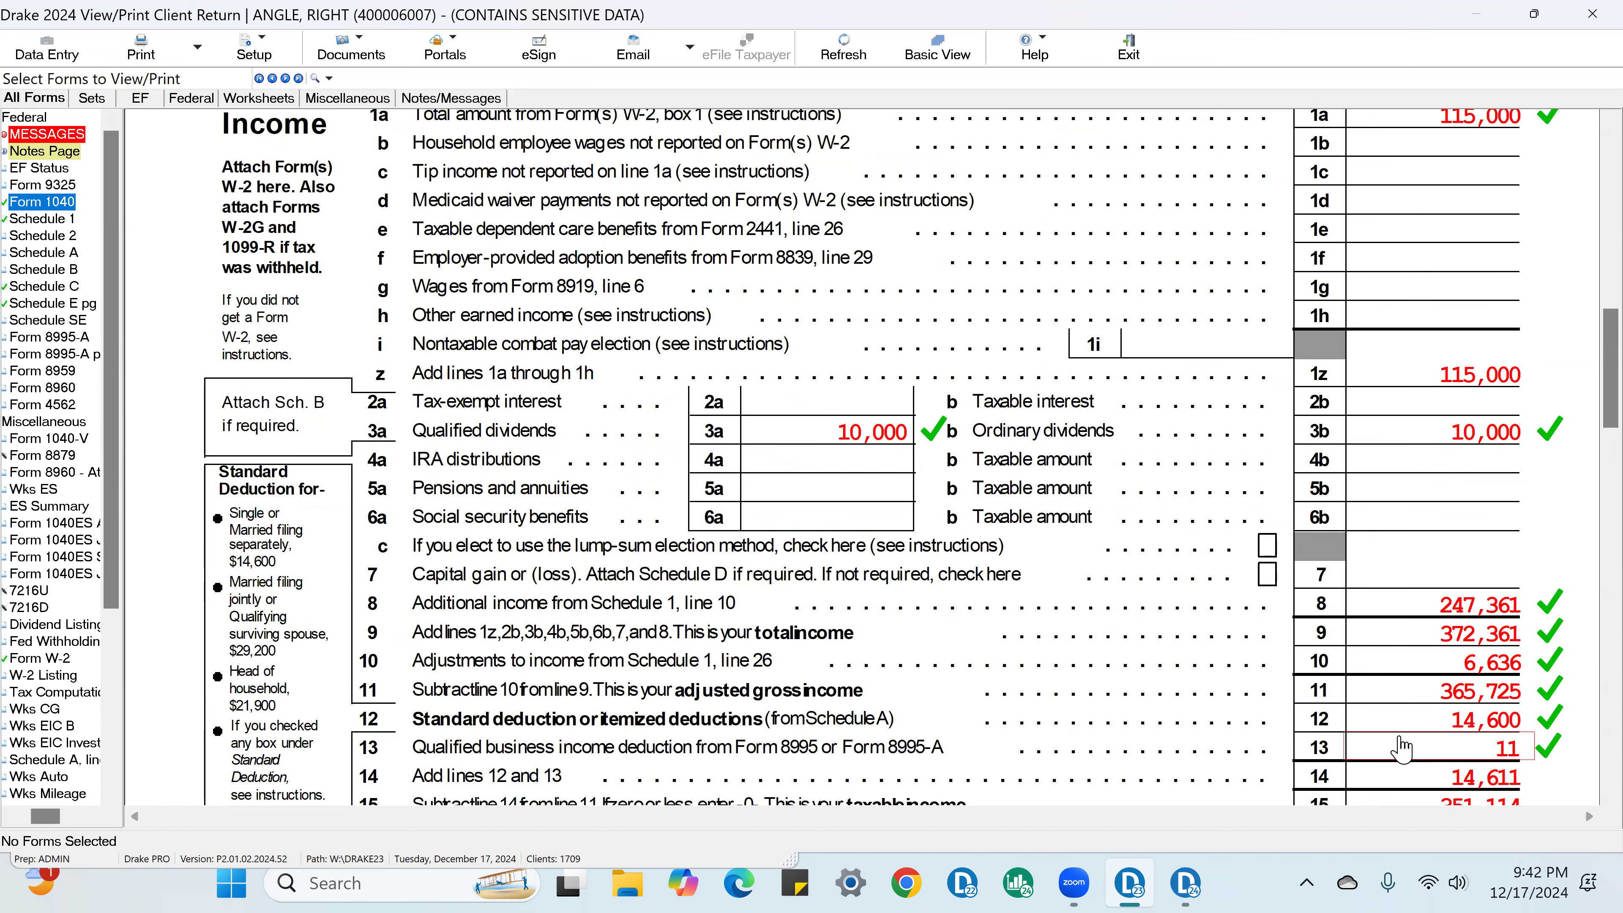
{"action": "scroll", "coordinate": [1394, 764], "scroll_direction": "up", "scroll_amount": 3}
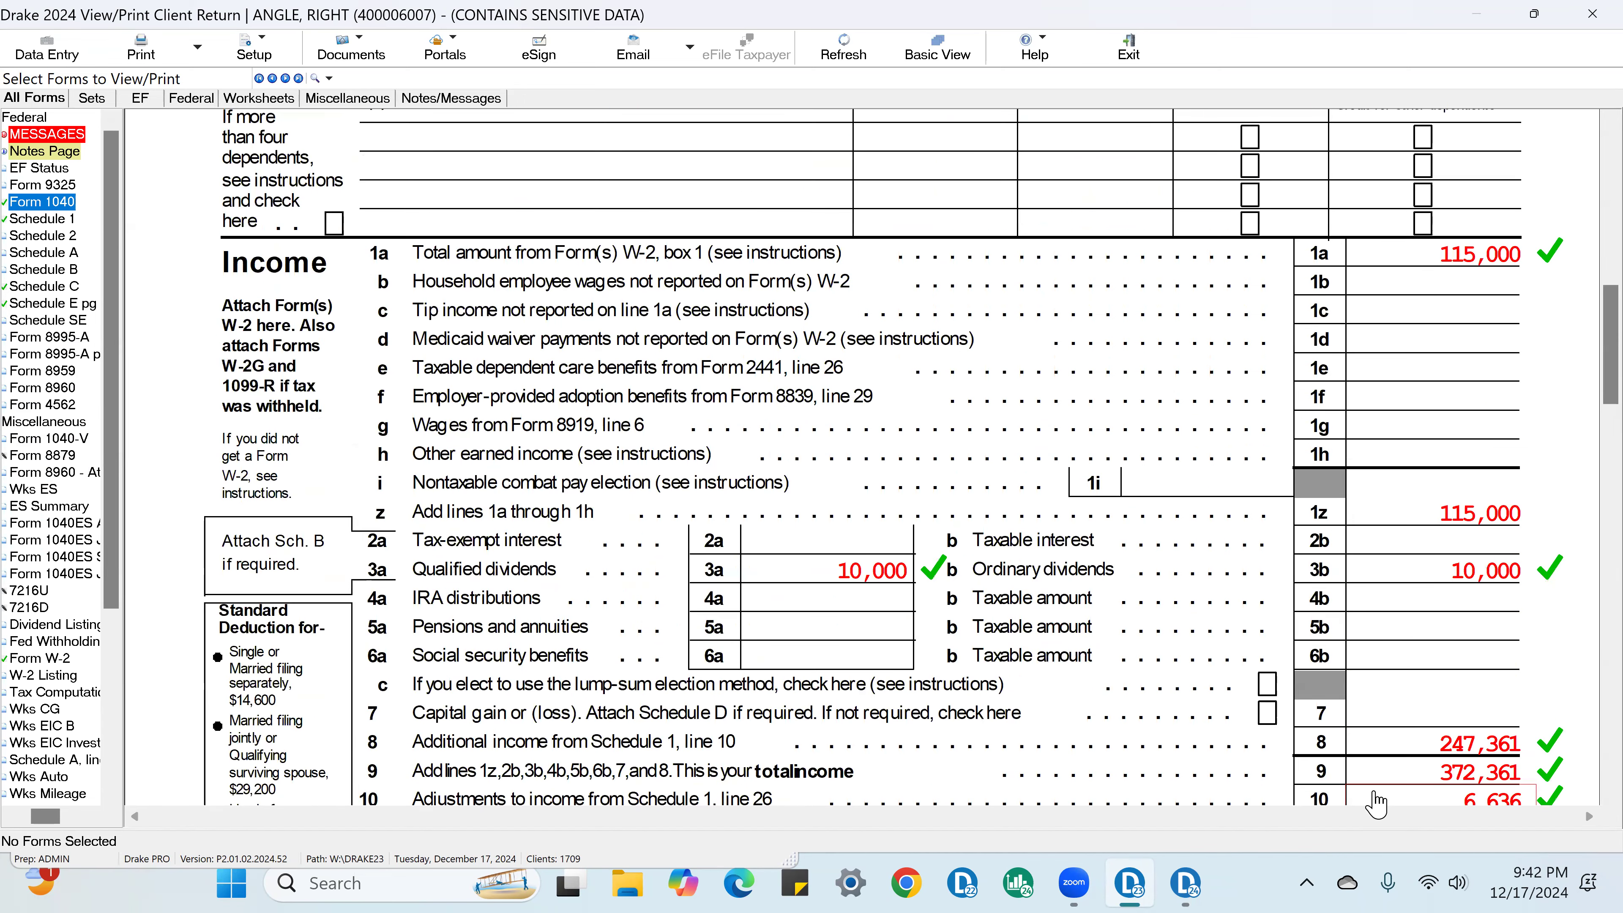
{"action": "scroll", "coordinate": [1379, 812], "scroll_direction": "up", "scroll_amount": 2}
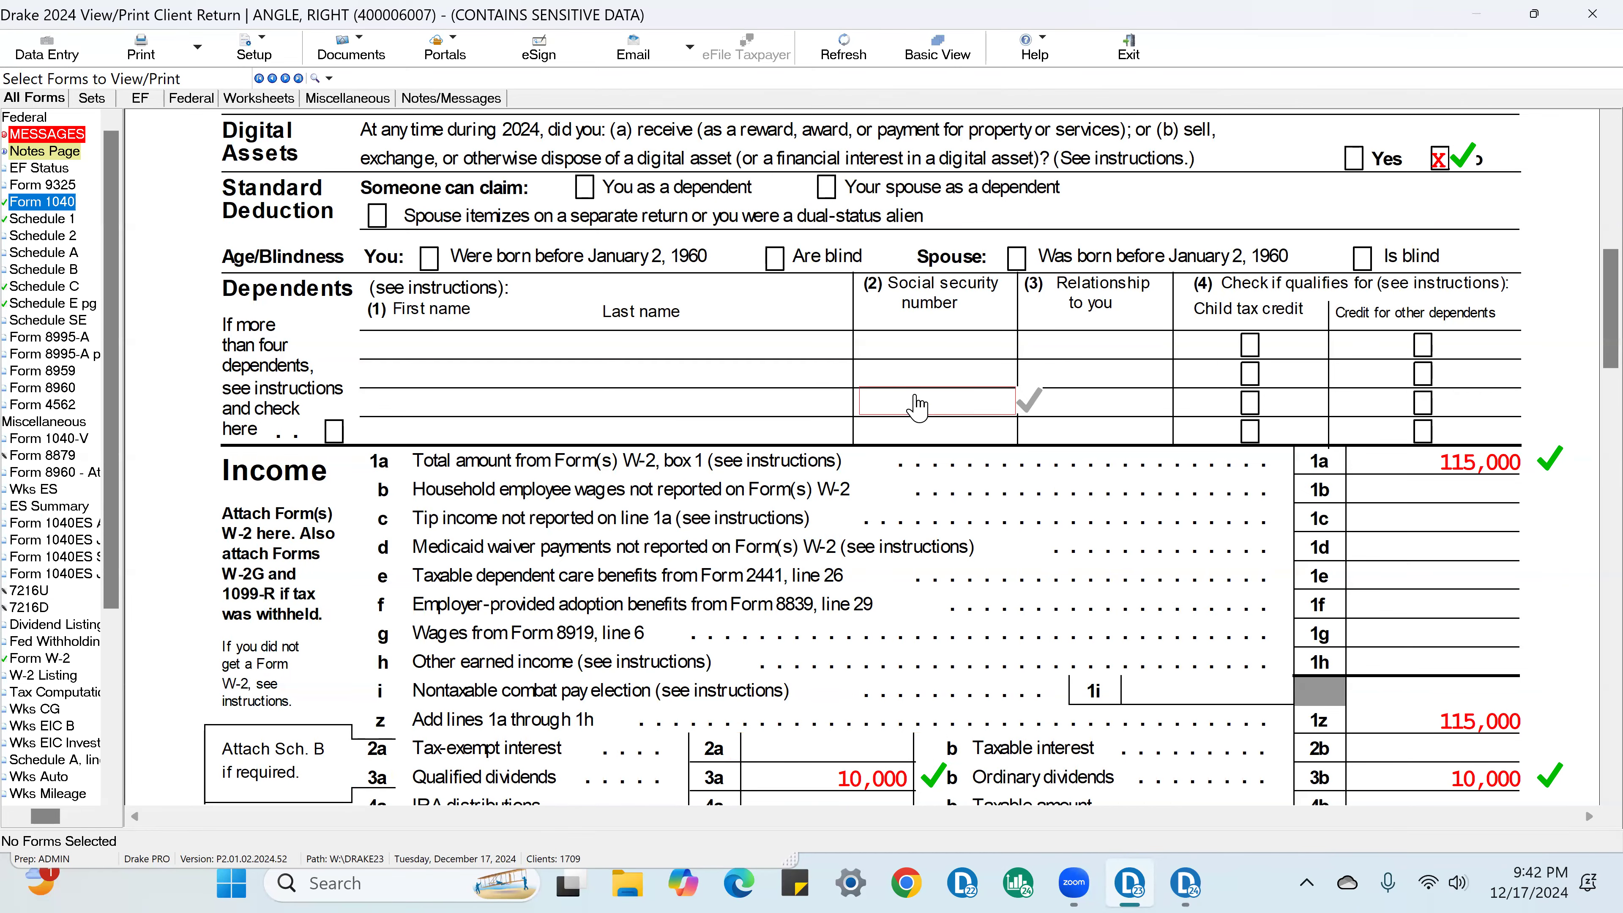
{"action": "scroll", "coordinate": [903, 416], "scroll_direction": "up", "scroll_amount": 3}
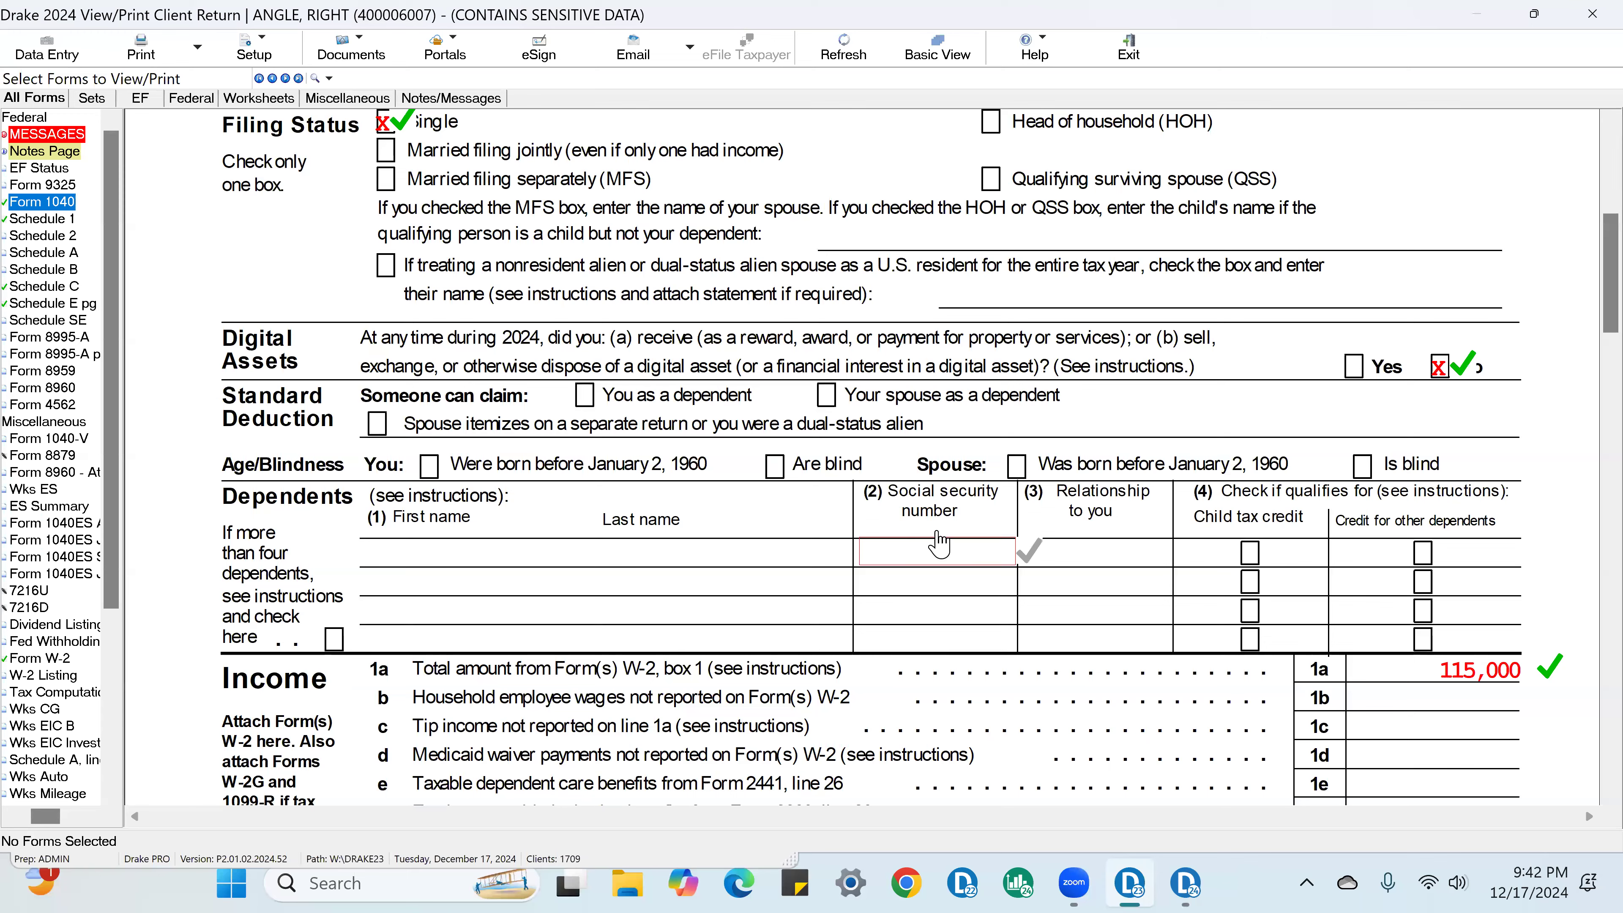
Step: Return to data entry and review the Schedule C consulting income, expenses and qualified business income fields
{"action": "left_click", "coordinate": [50, 61]}
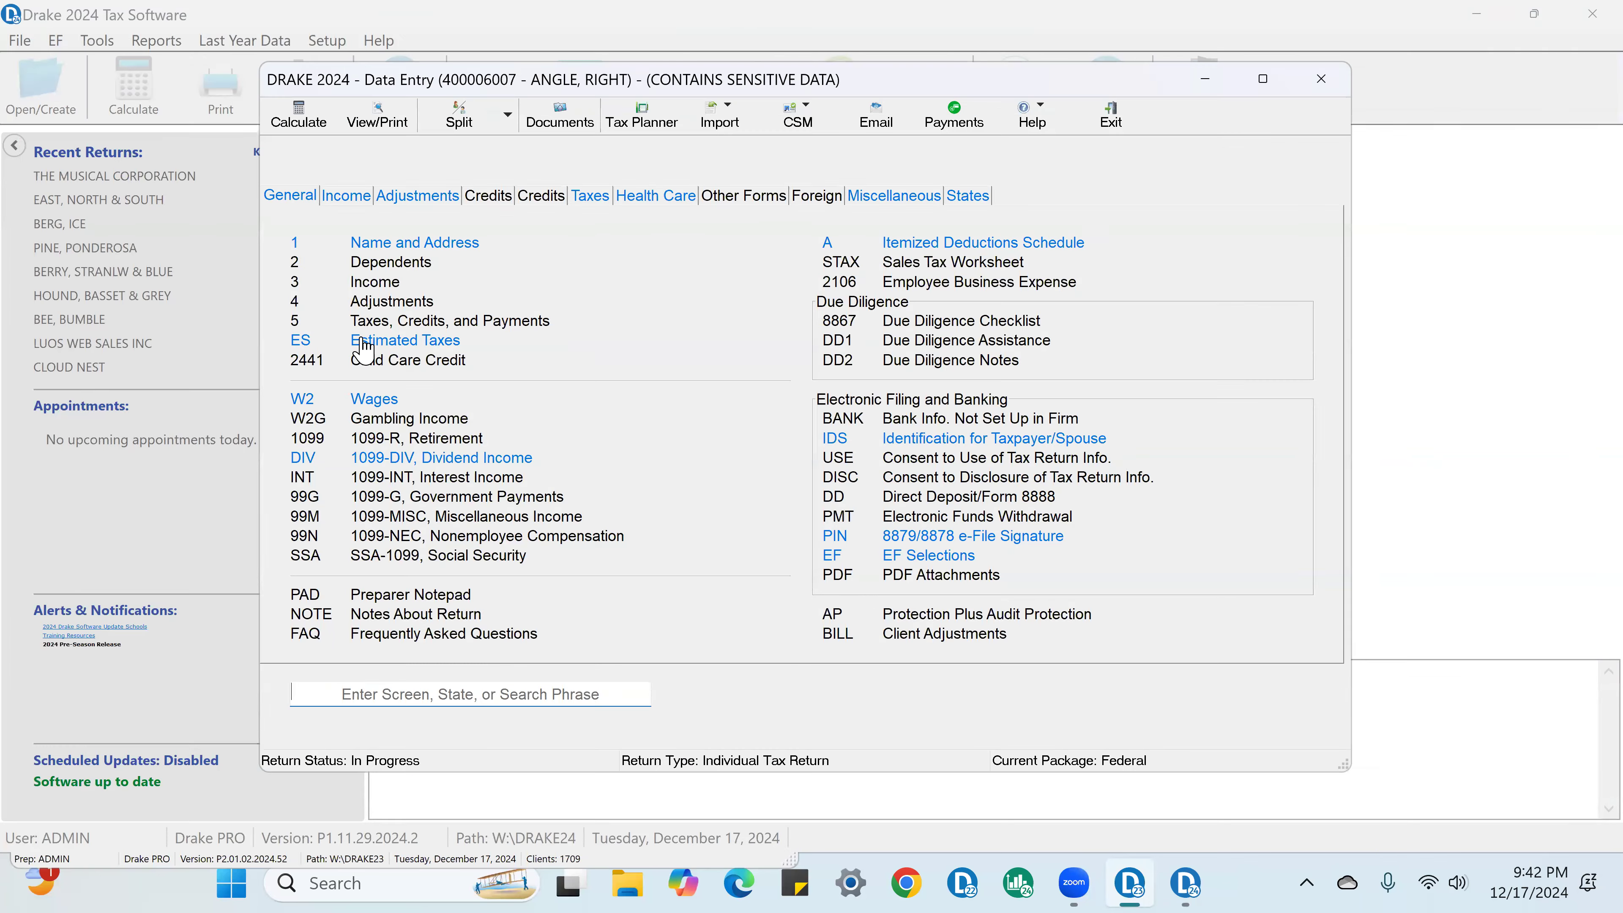
{"action": "left_click", "coordinate": [352, 198]}
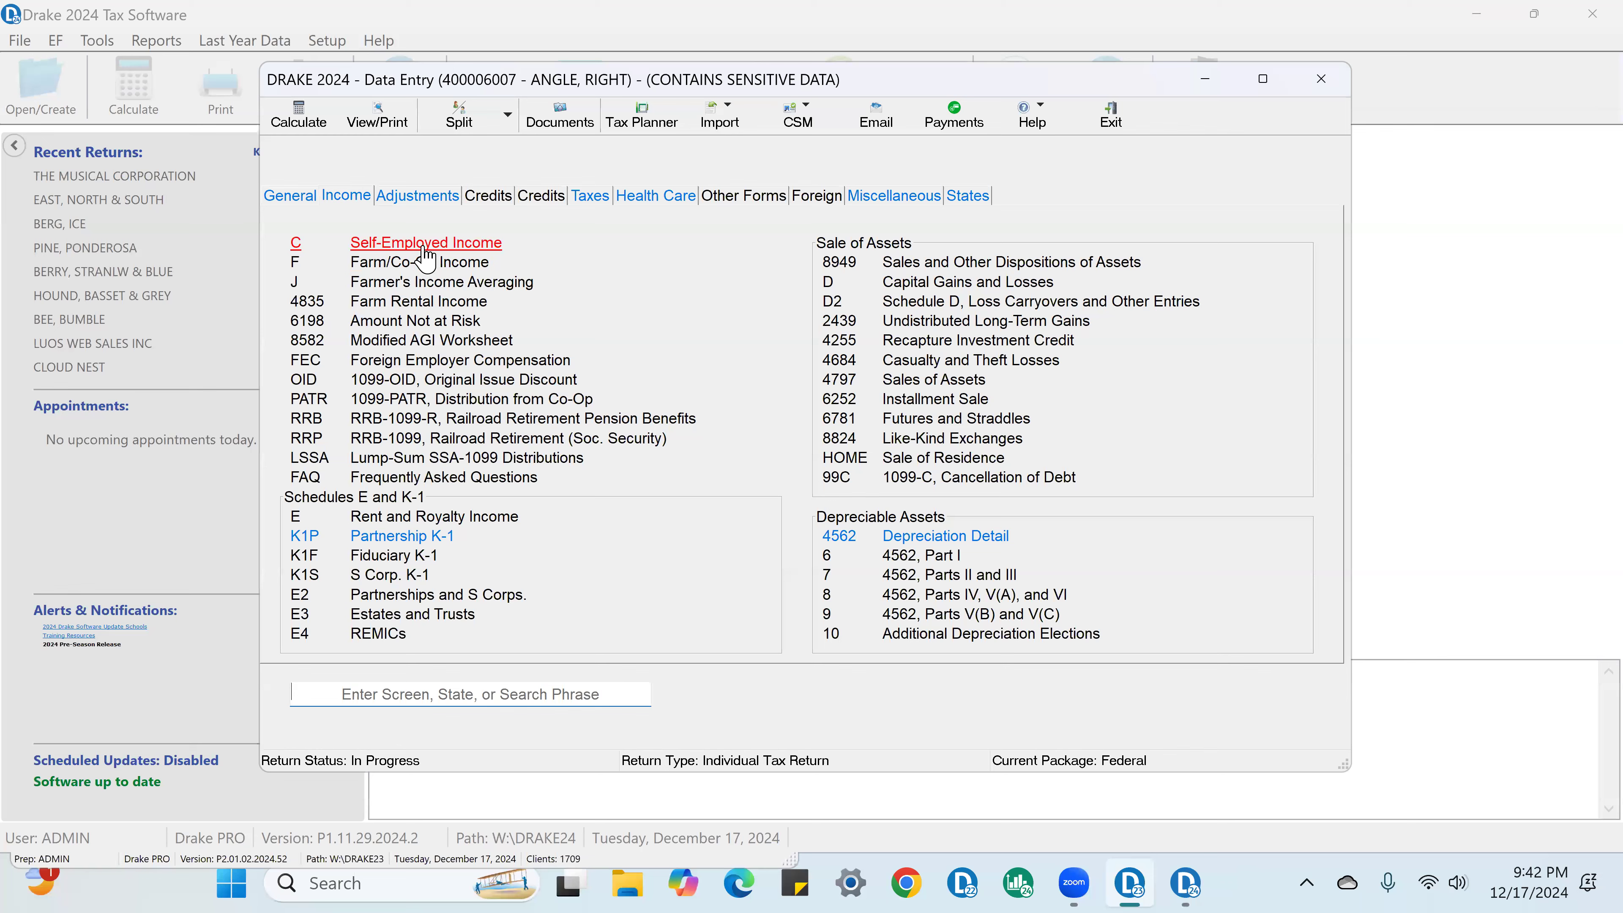
{"action": "left_click", "coordinate": [423, 251]}
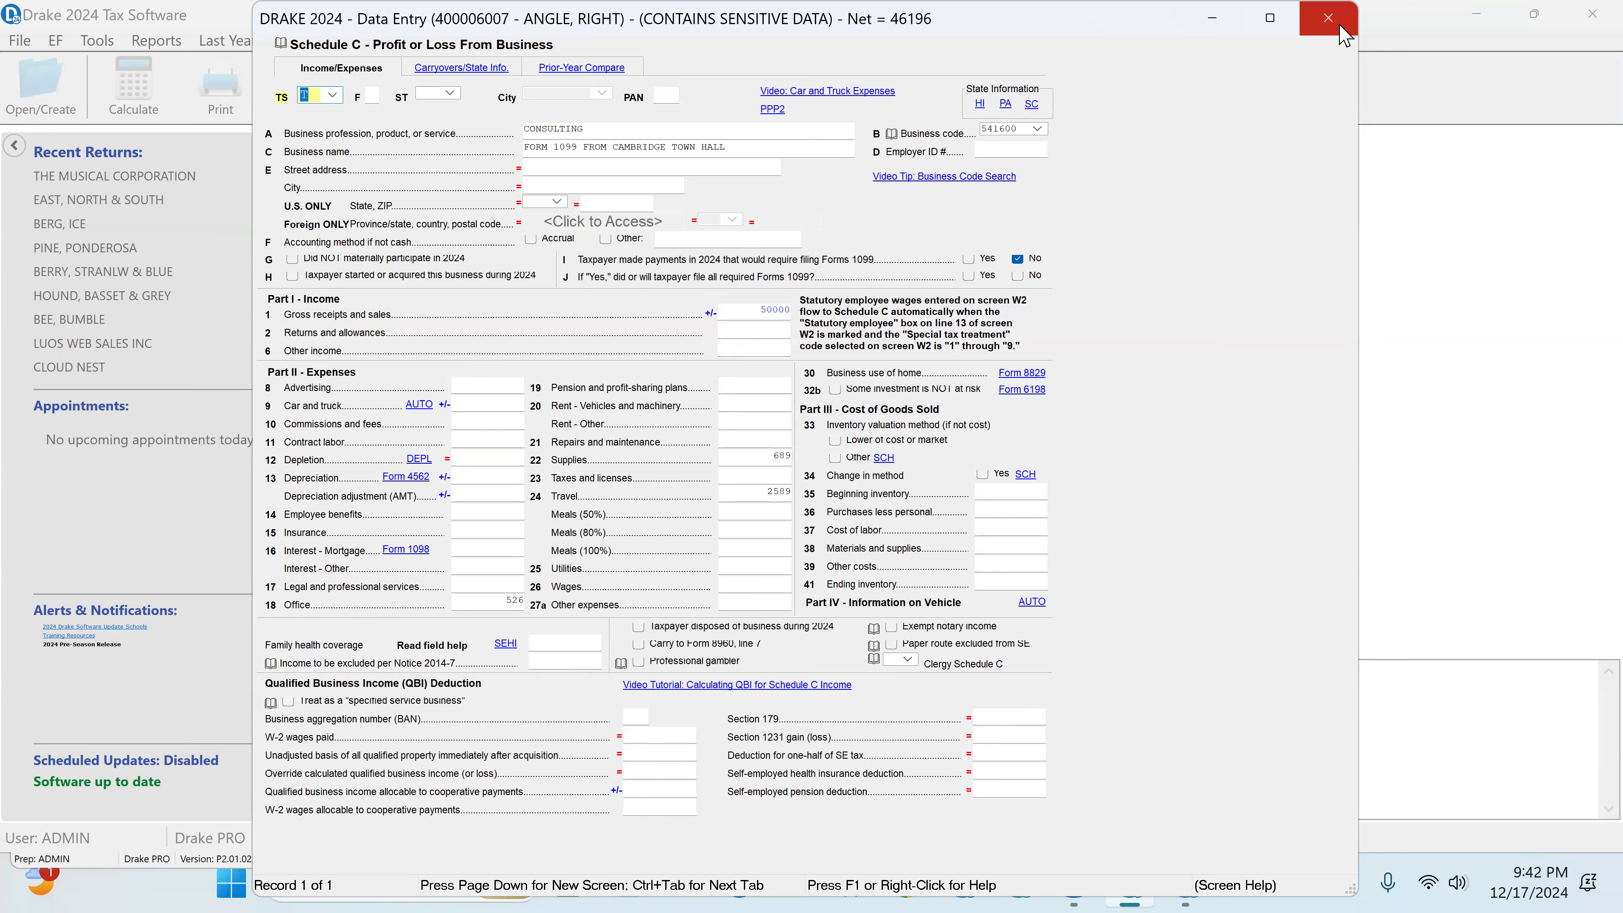
{"action": "left_click", "coordinate": [1329, 18]}
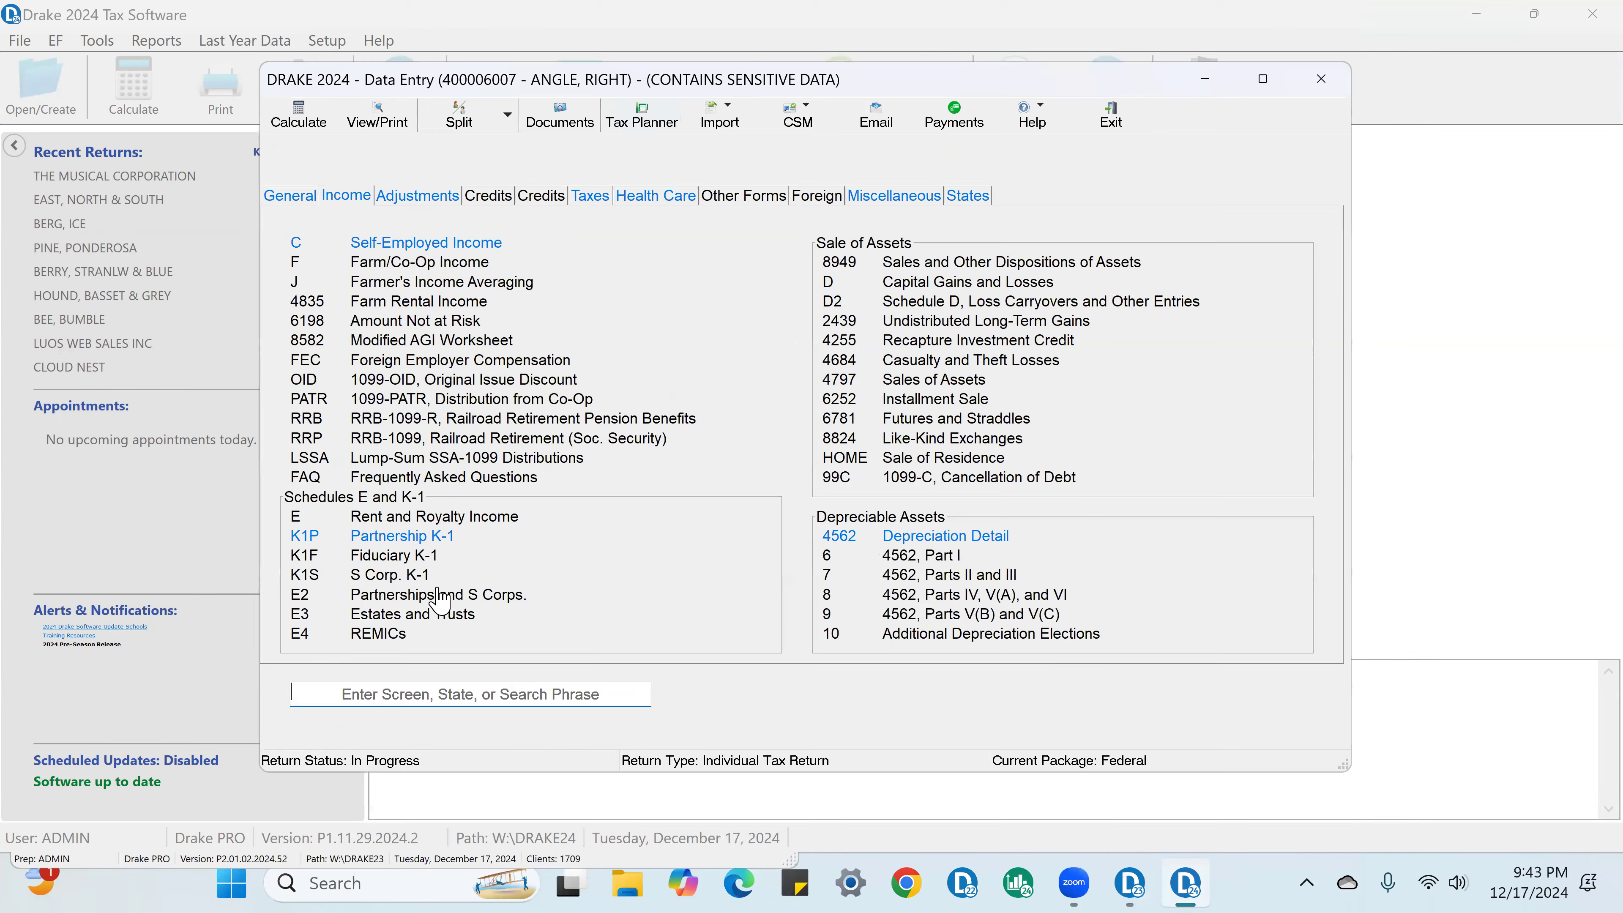
Step: Review the Two Brothers at Law Partnership K-1, its lines 12-20 and the linked K199 qualified business income entries
{"action": "left_click", "coordinate": [425, 544]}
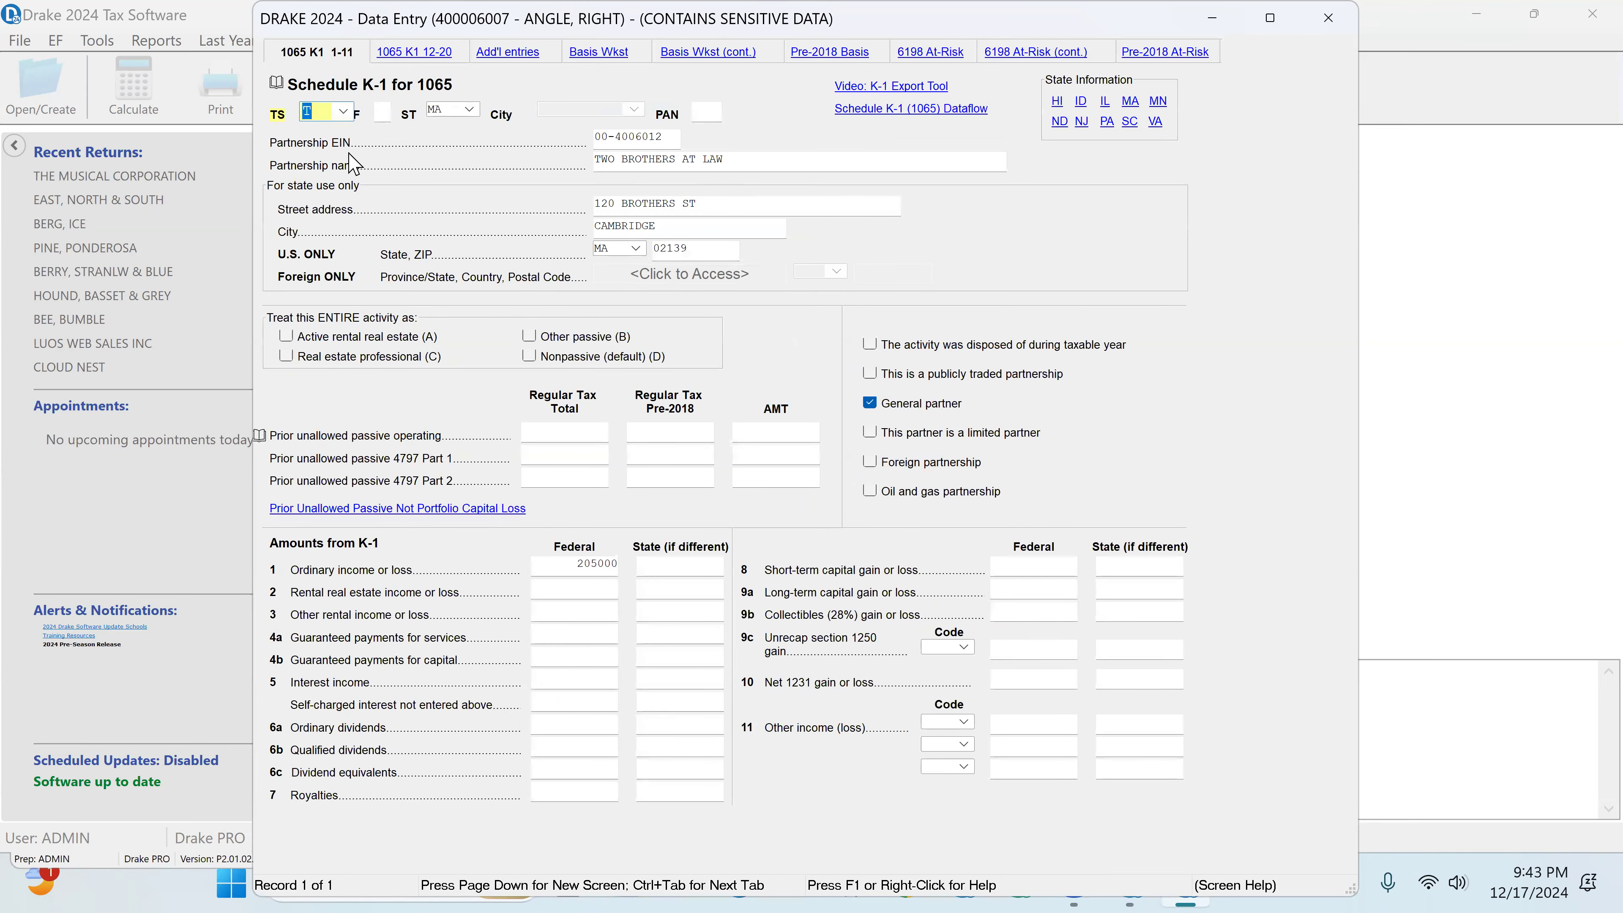
{"action": "left_click", "coordinate": [428, 55]}
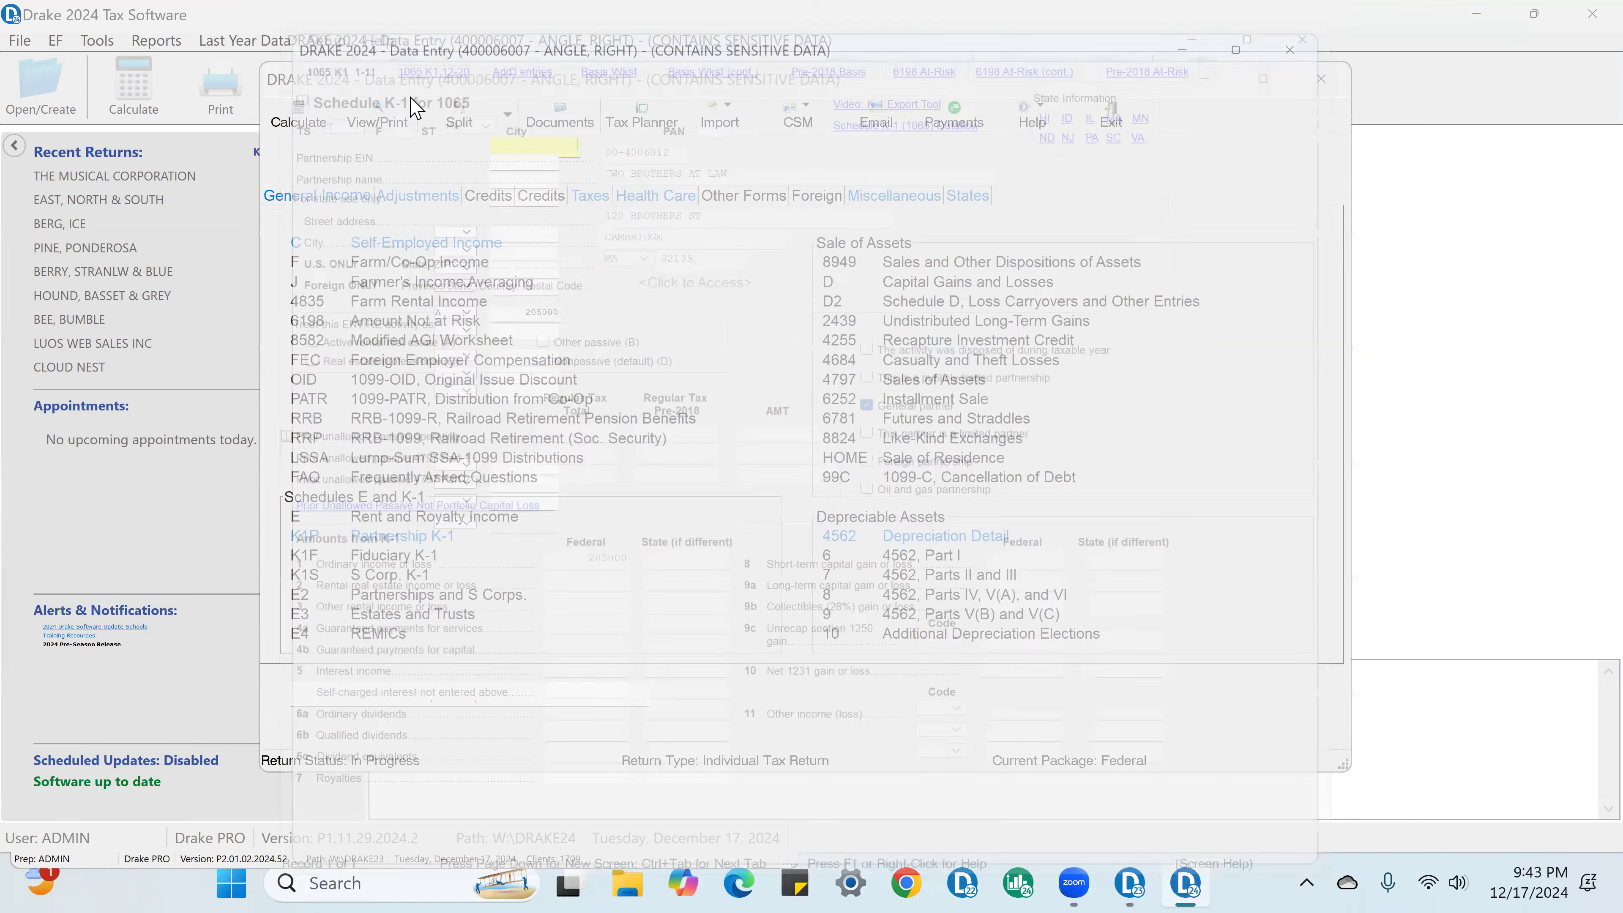
{"action": "left_click", "coordinate": [385, 687]}
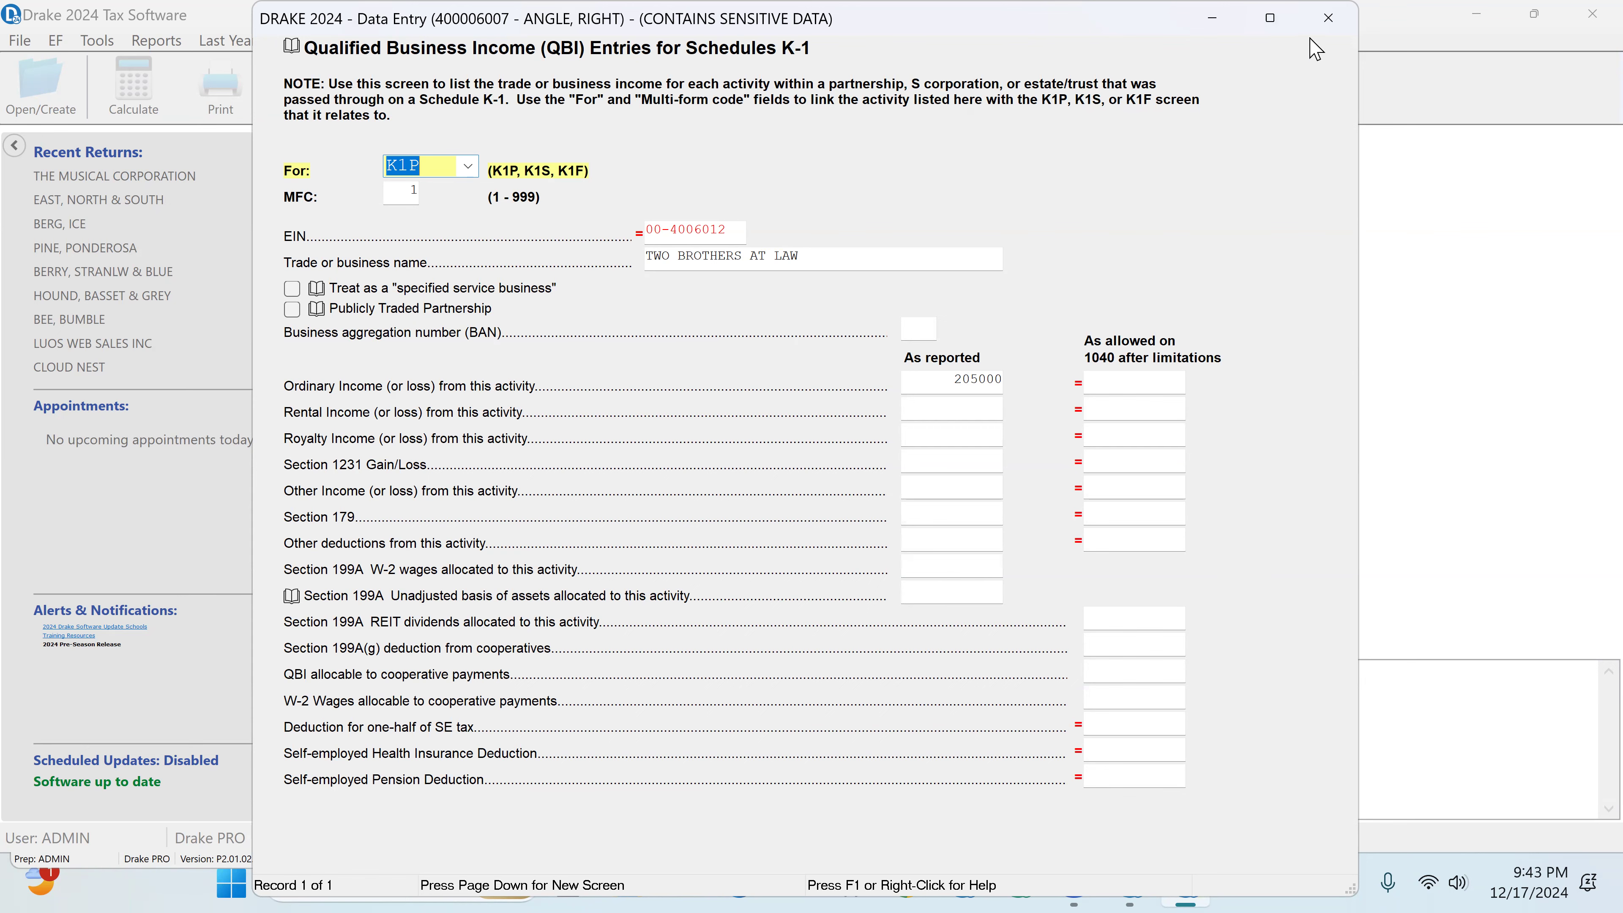
{"action": "left_click", "coordinate": [1329, 19]}
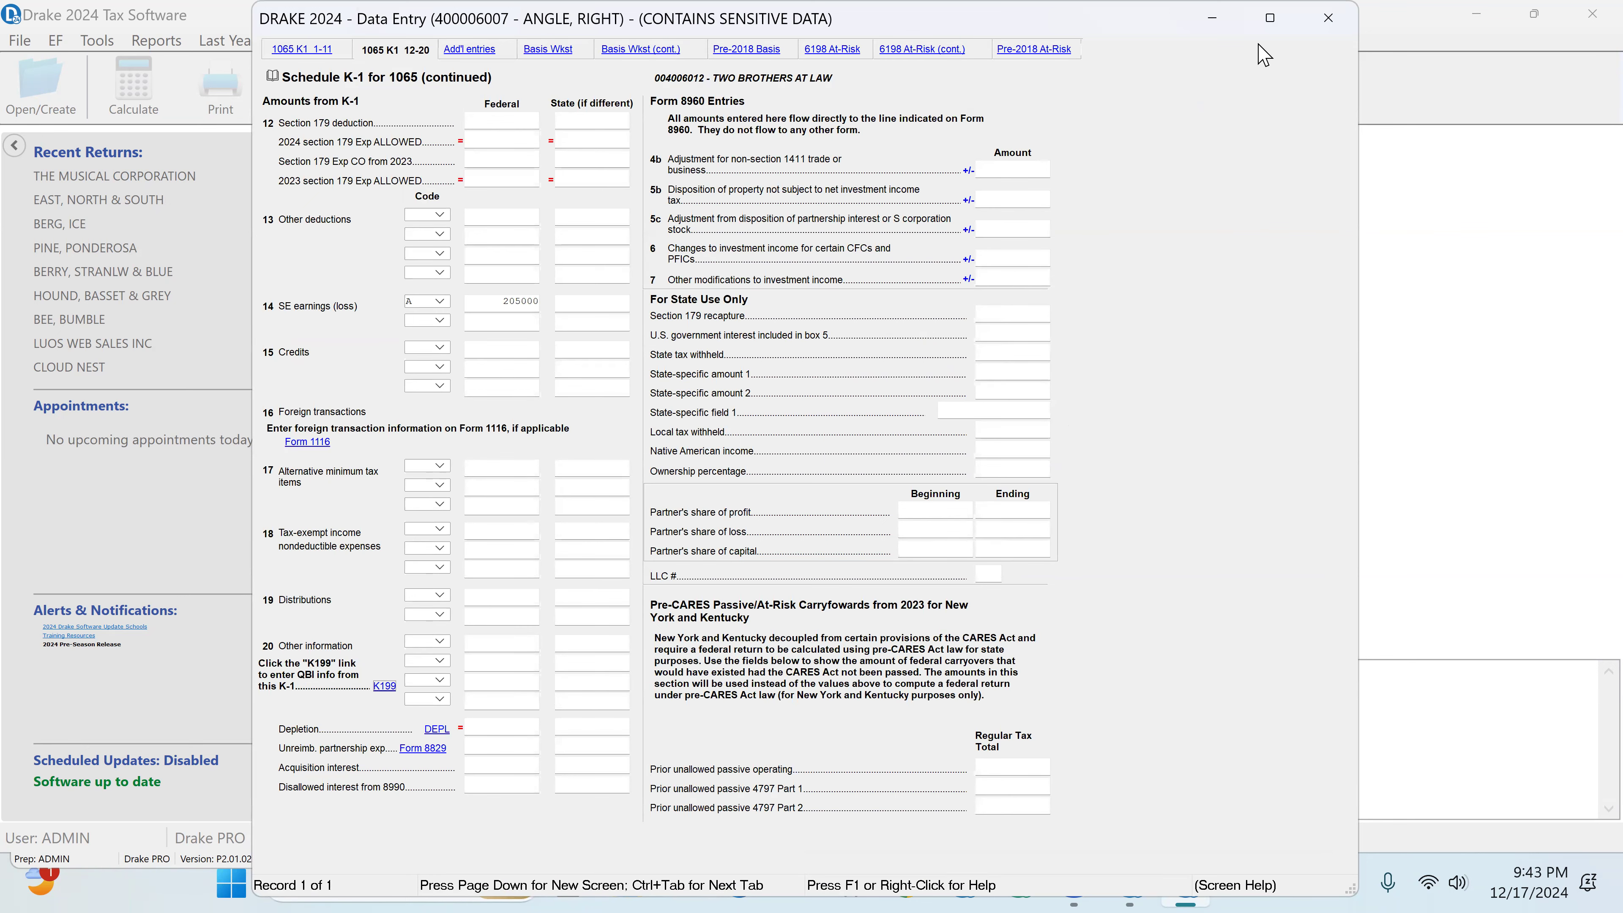
{"action": "left_click", "coordinate": [1330, 19]}
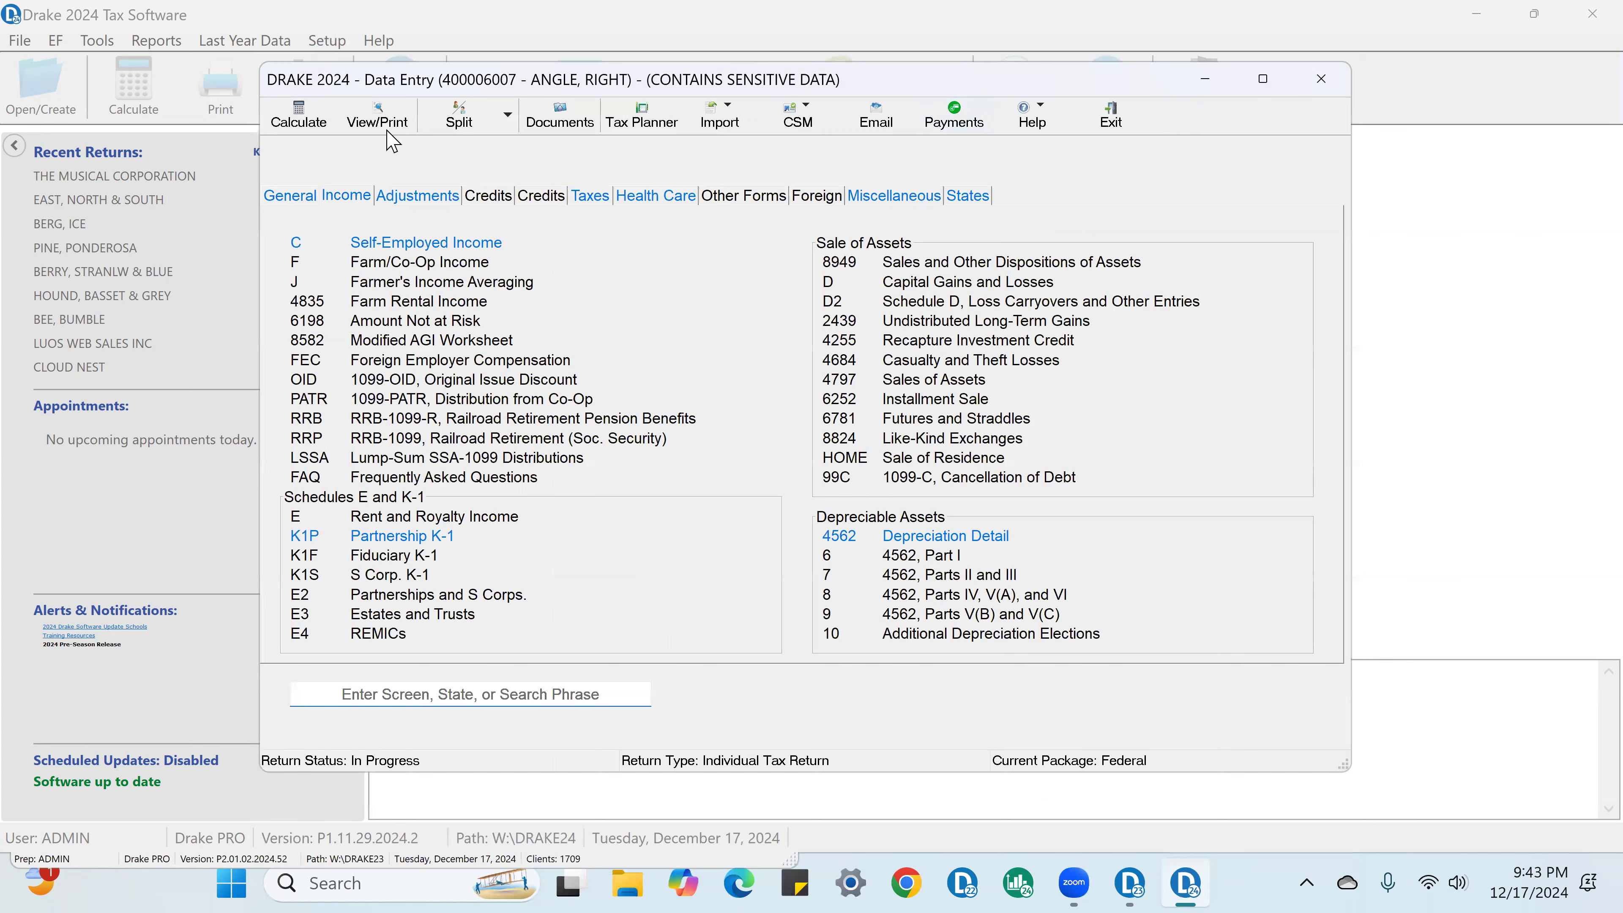
Step: Recalculate the return and display Form 1040 in the return view
{"action": "left_click", "coordinate": [389, 122]}
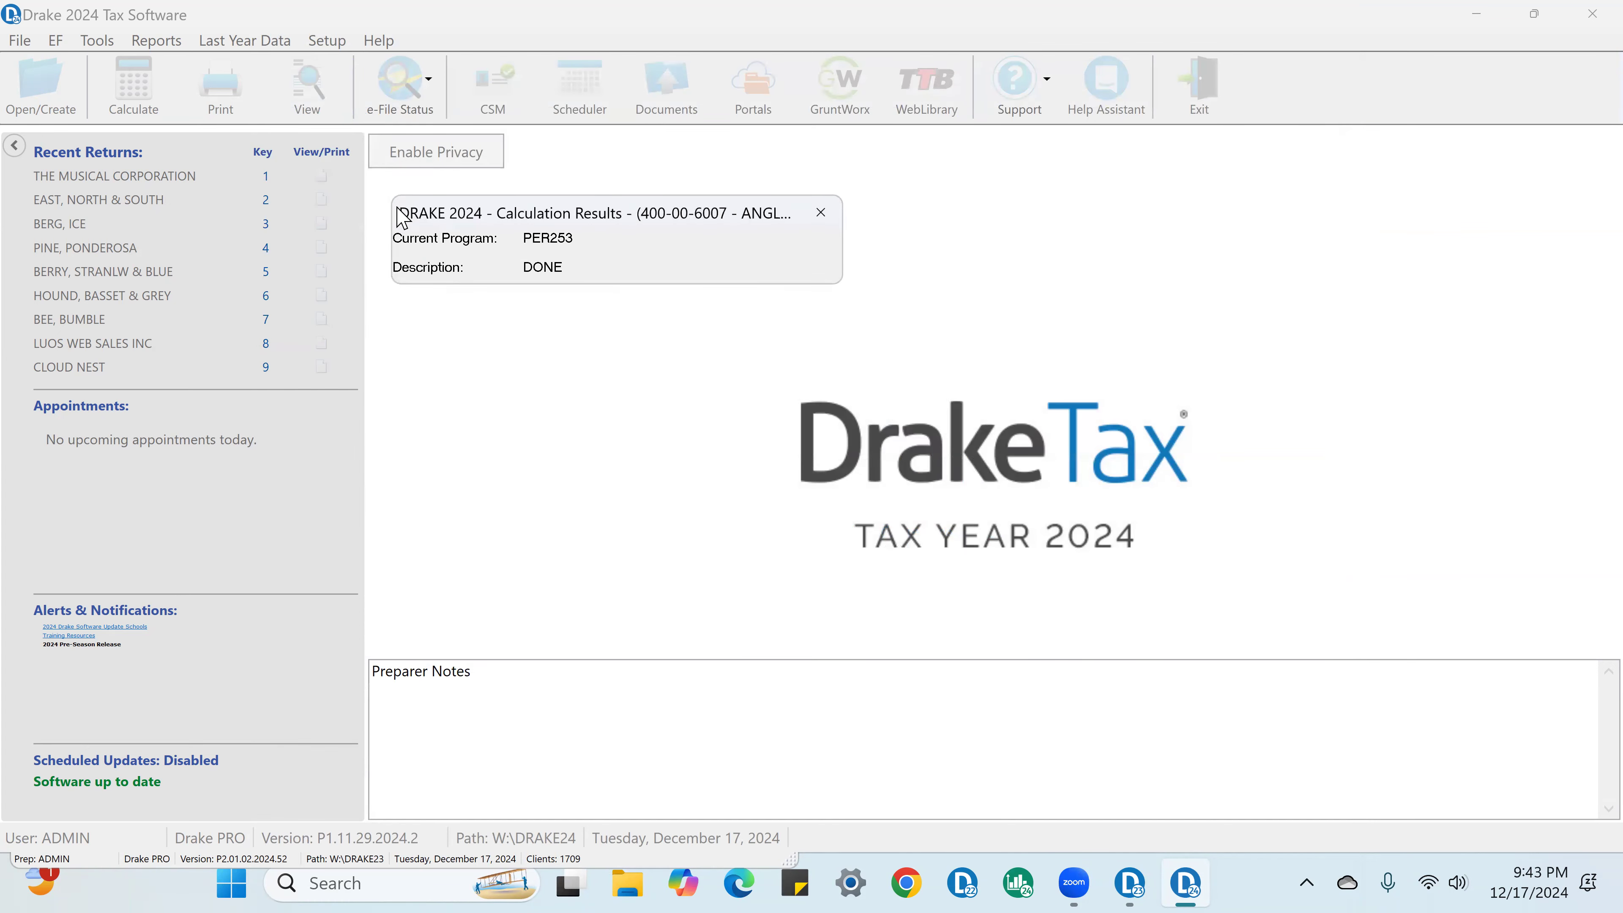
{"action": "left_click", "coordinate": [964, 542]}
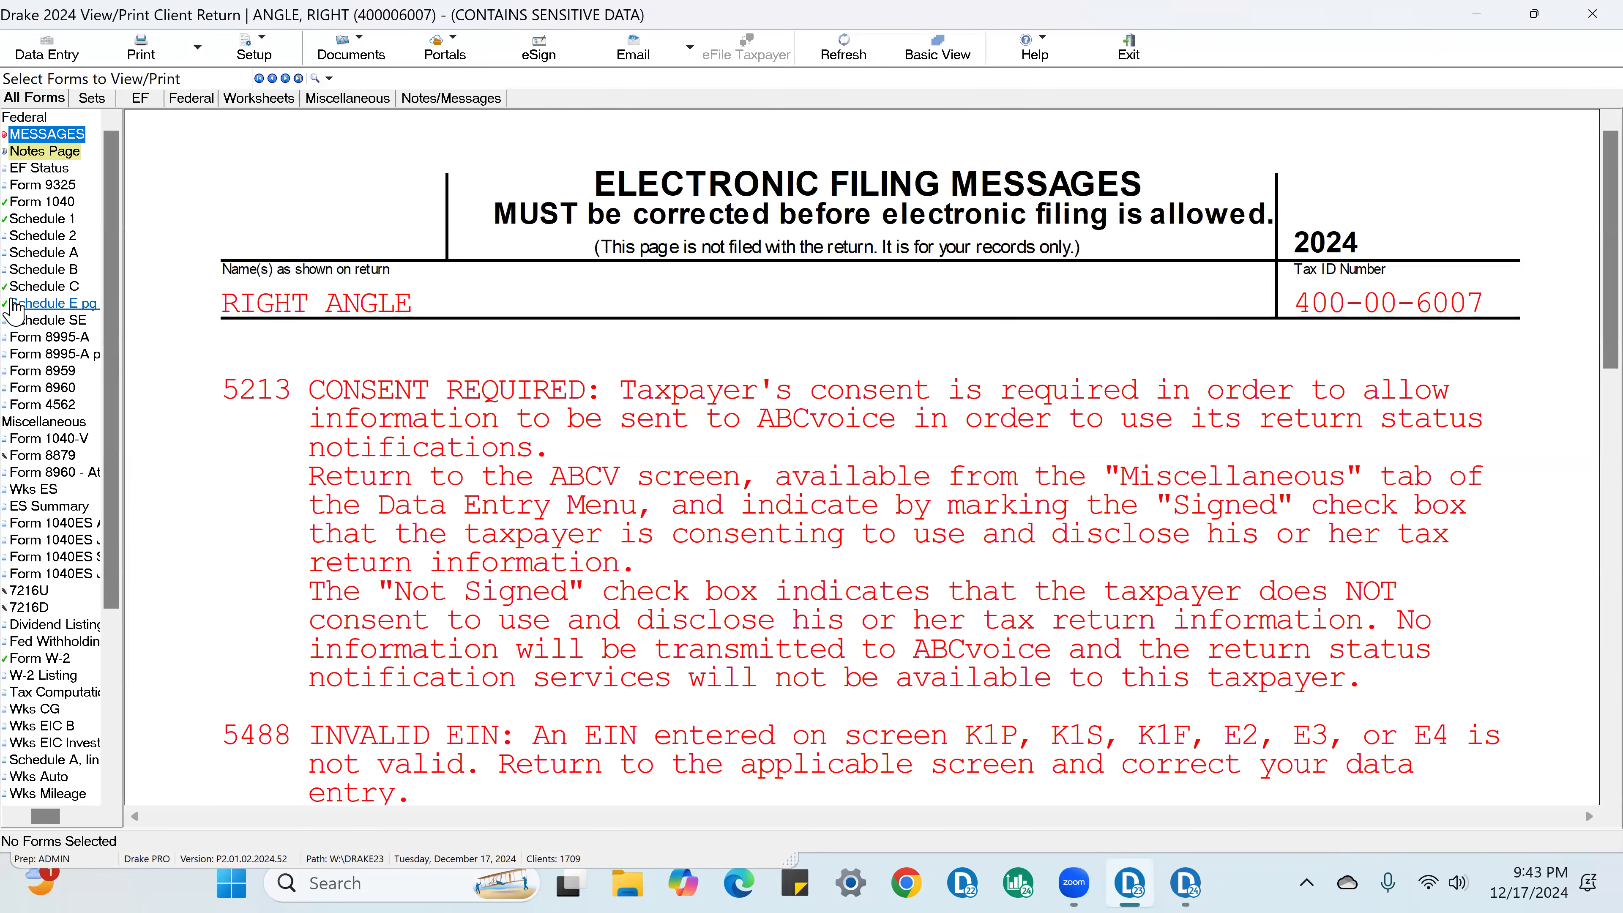
{"action": "left_click", "coordinate": [43, 201]}
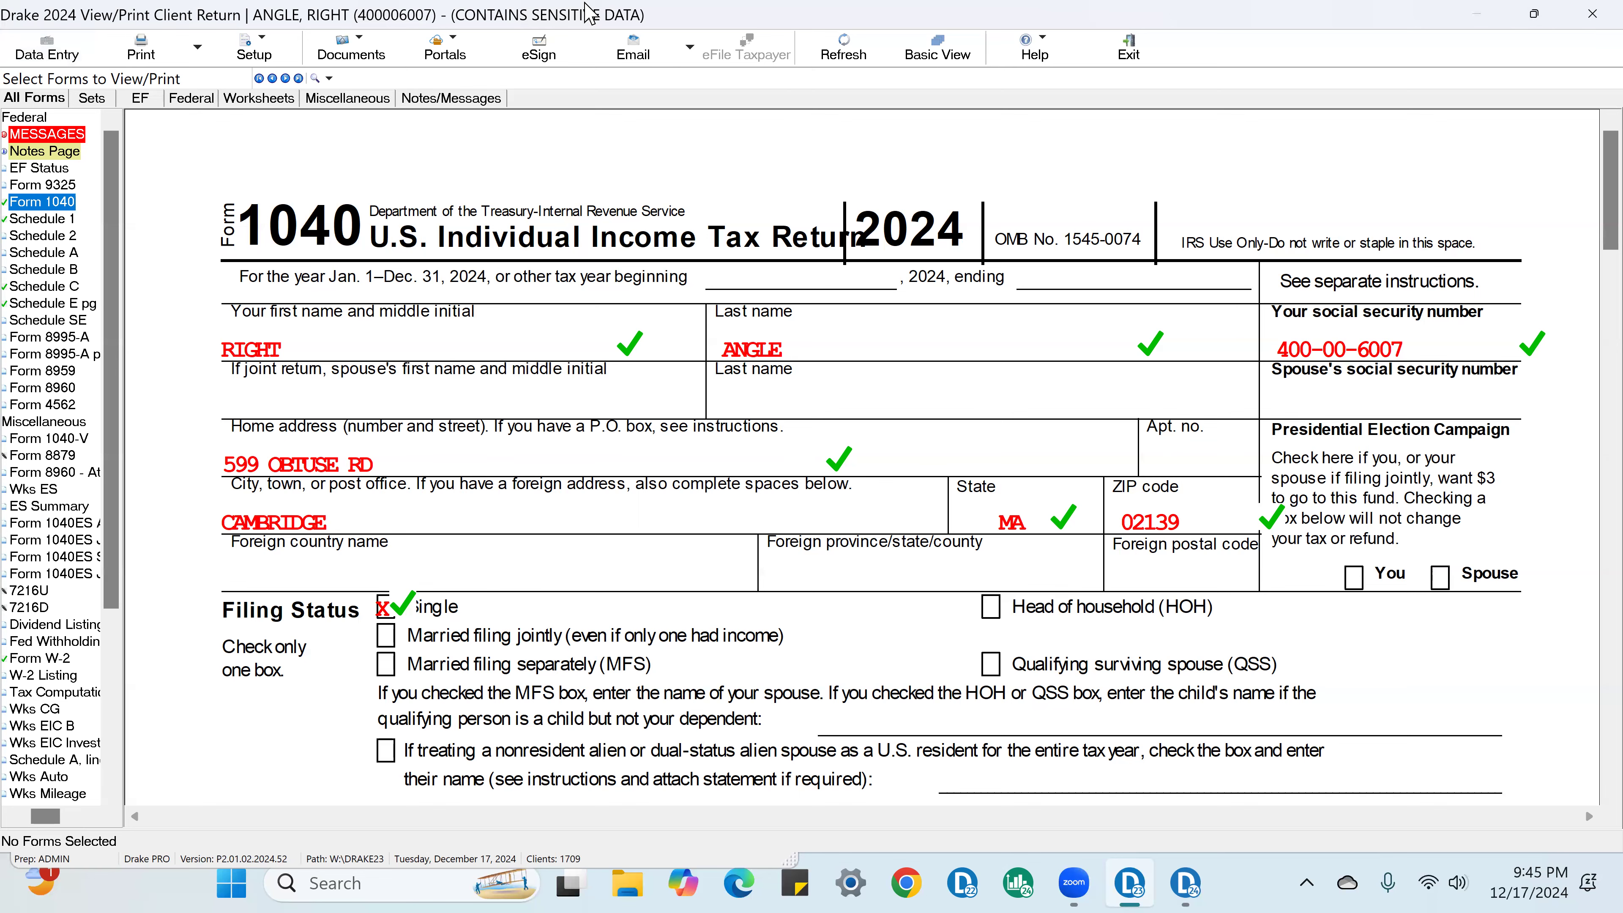
Step: Return to data entry and review the taxpayer's filing status, SSN, name, birth date, occupation and mailing address on the name and address screen
{"action": "left_click", "coordinate": [46, 51]}
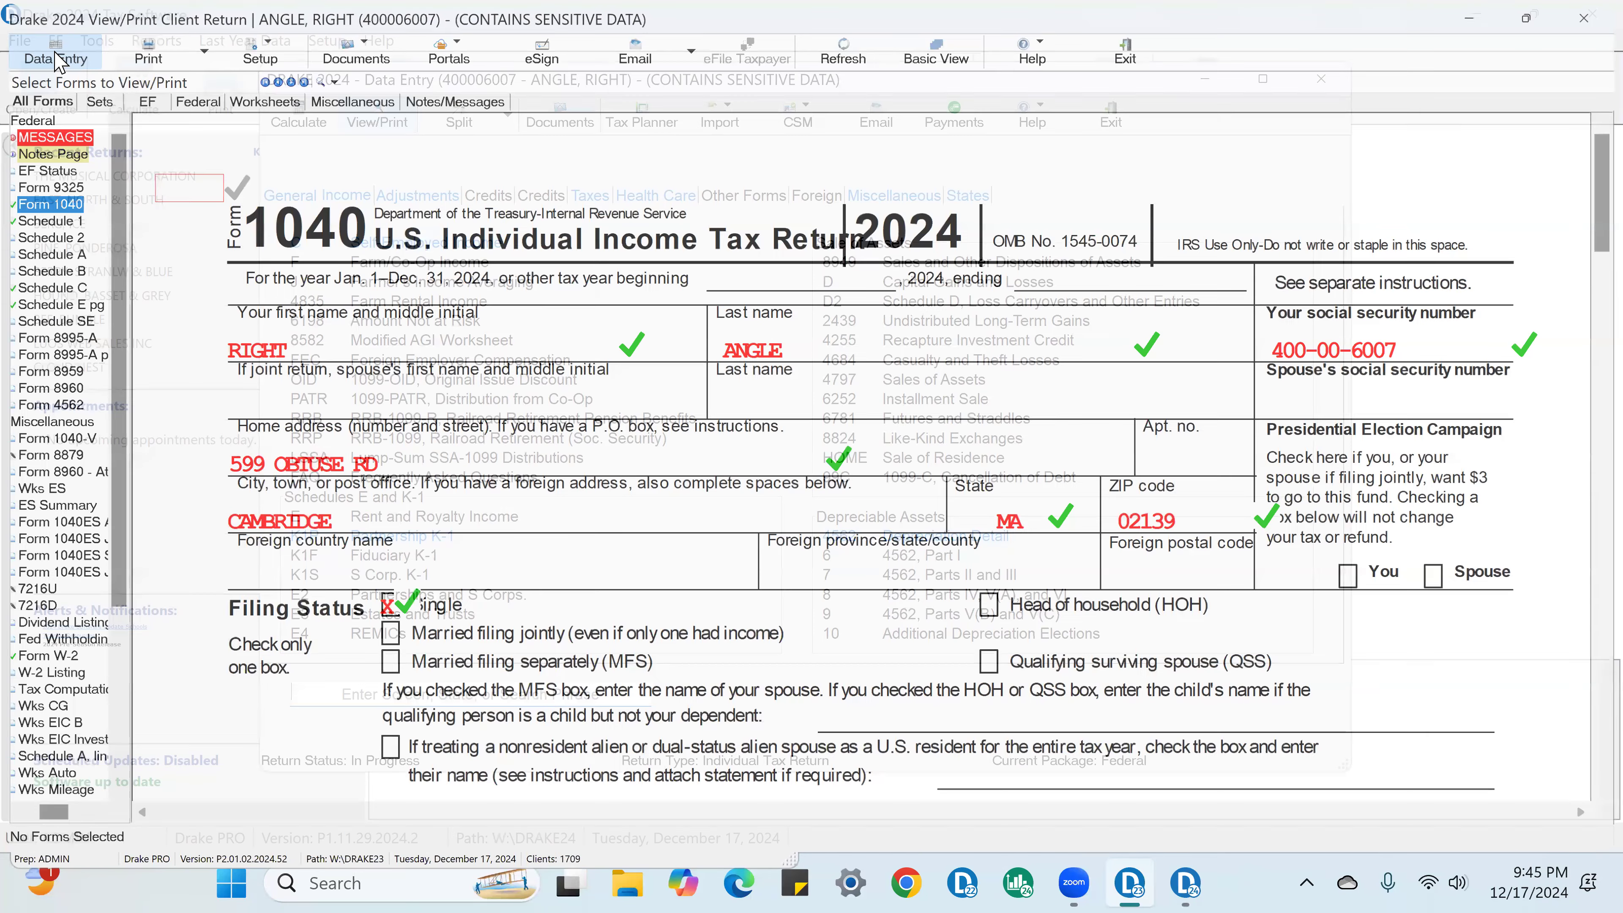
{"action": "left_click", "coordinate": [272, 196]}
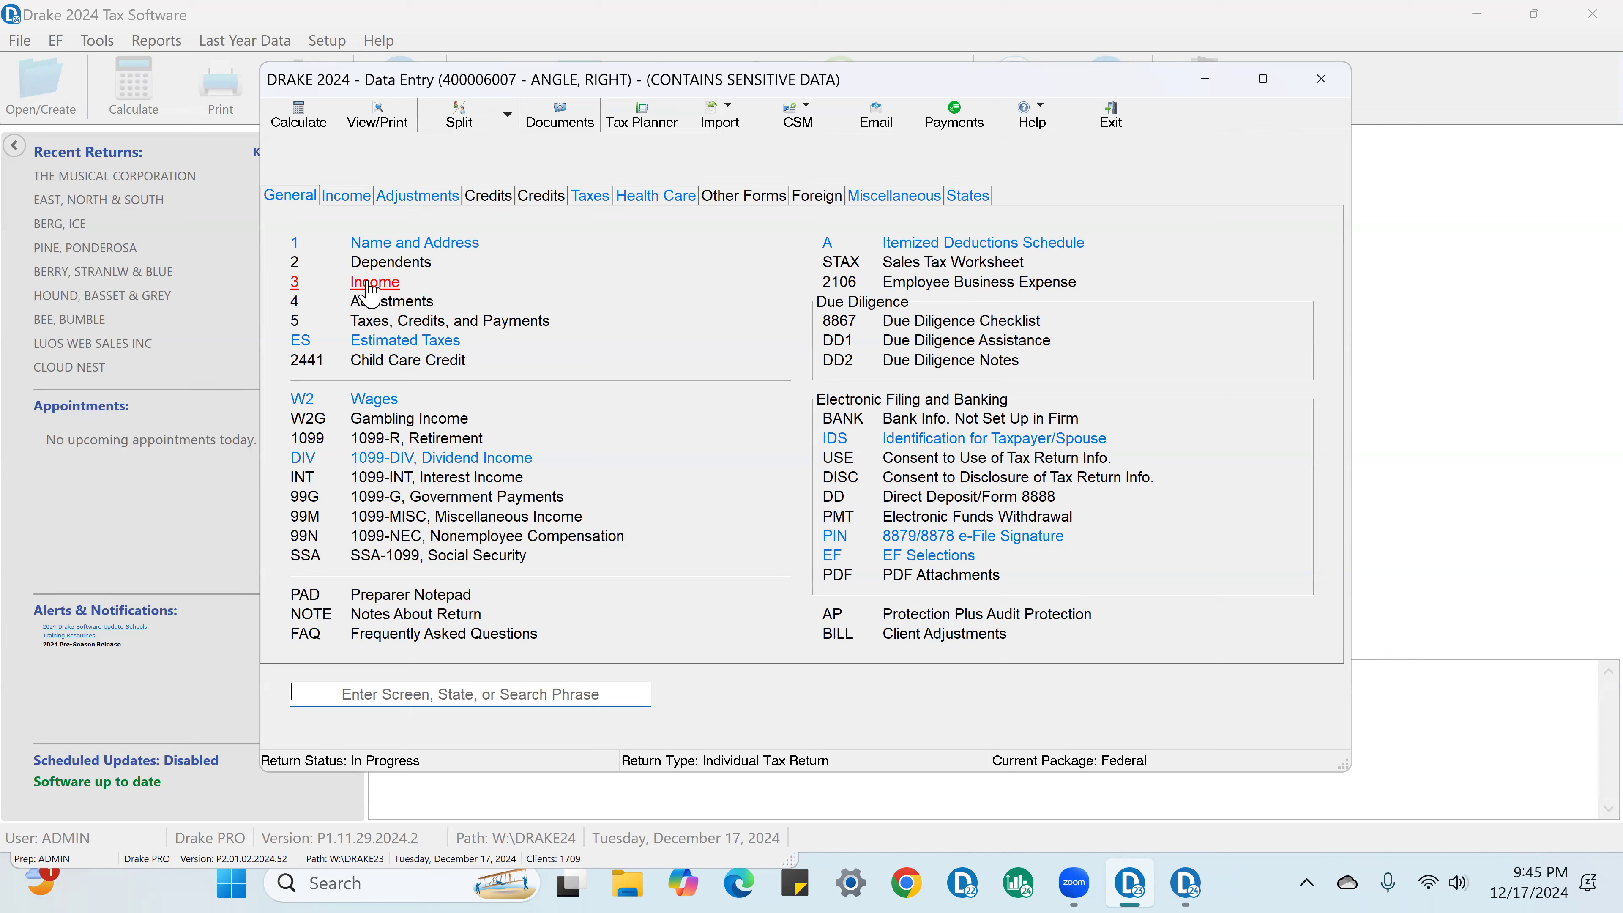
{"action": "left_click", "coordinate": [386, 249]}
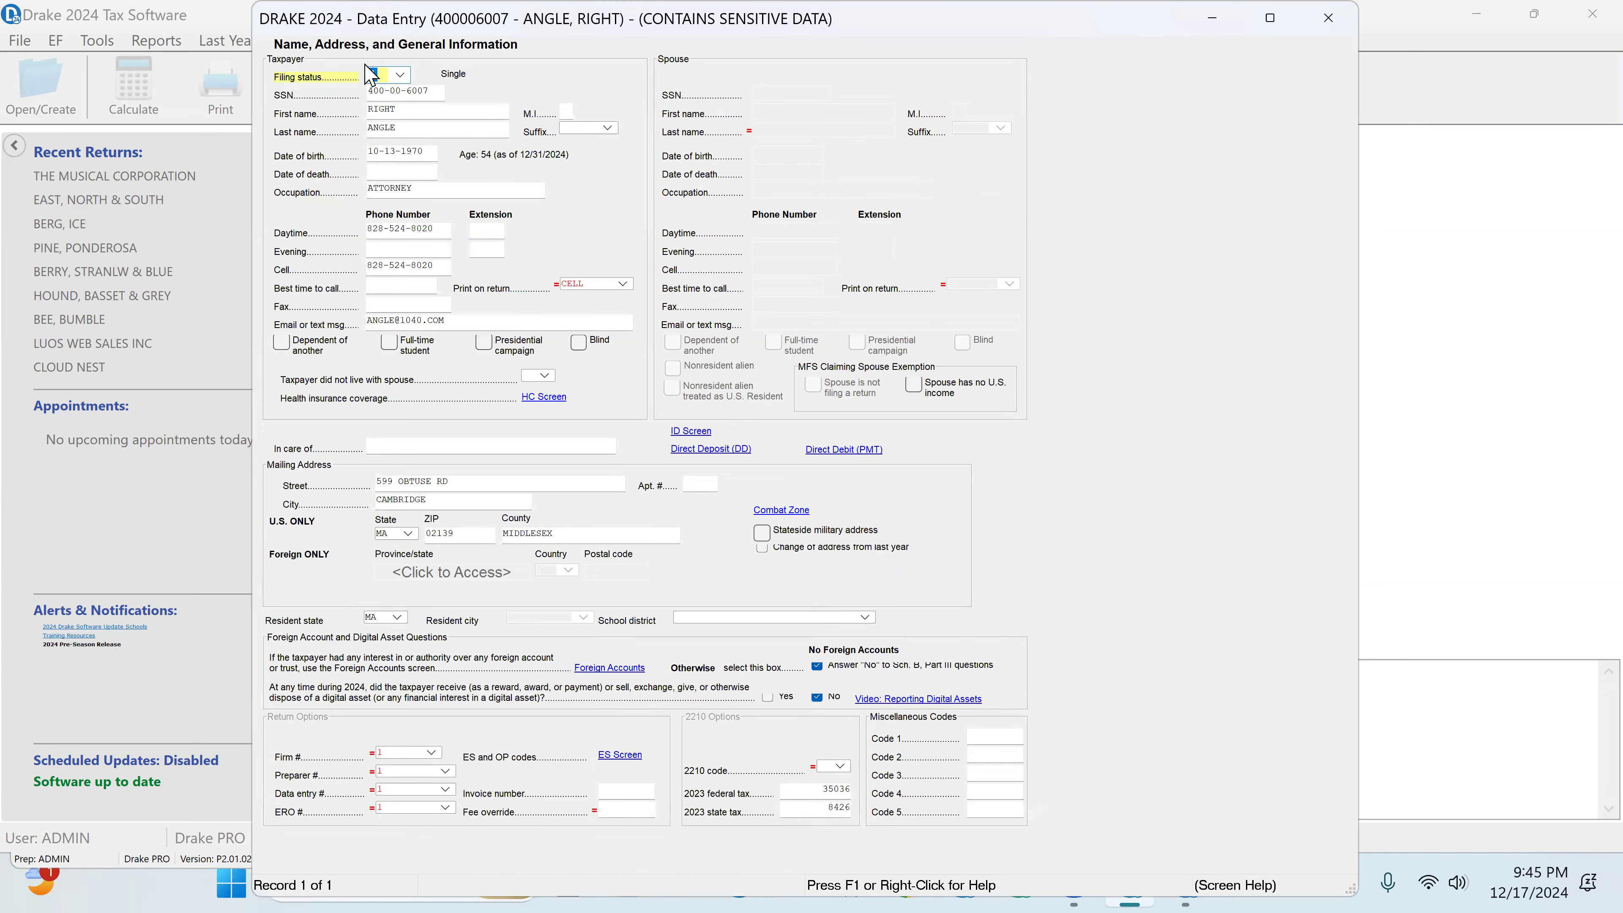
{"action": "left_click", "coordinate": [391, 93]}
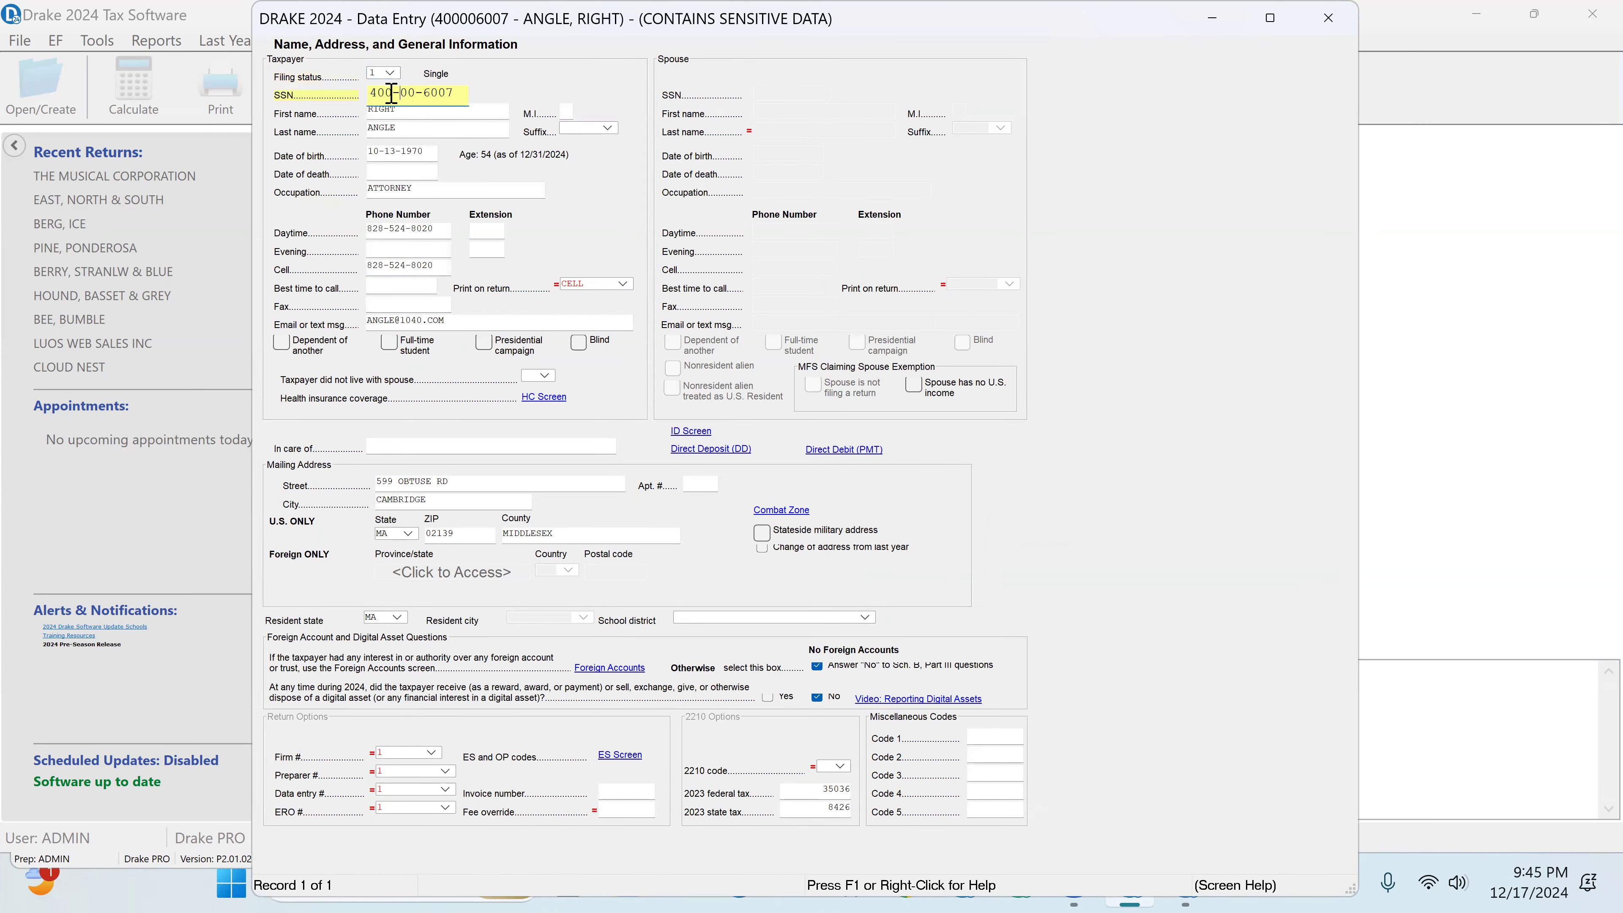
{"action": "left_click", "coordinate": [392, 112]}
{"action": "left_click", "coordinate": [383, 132]}
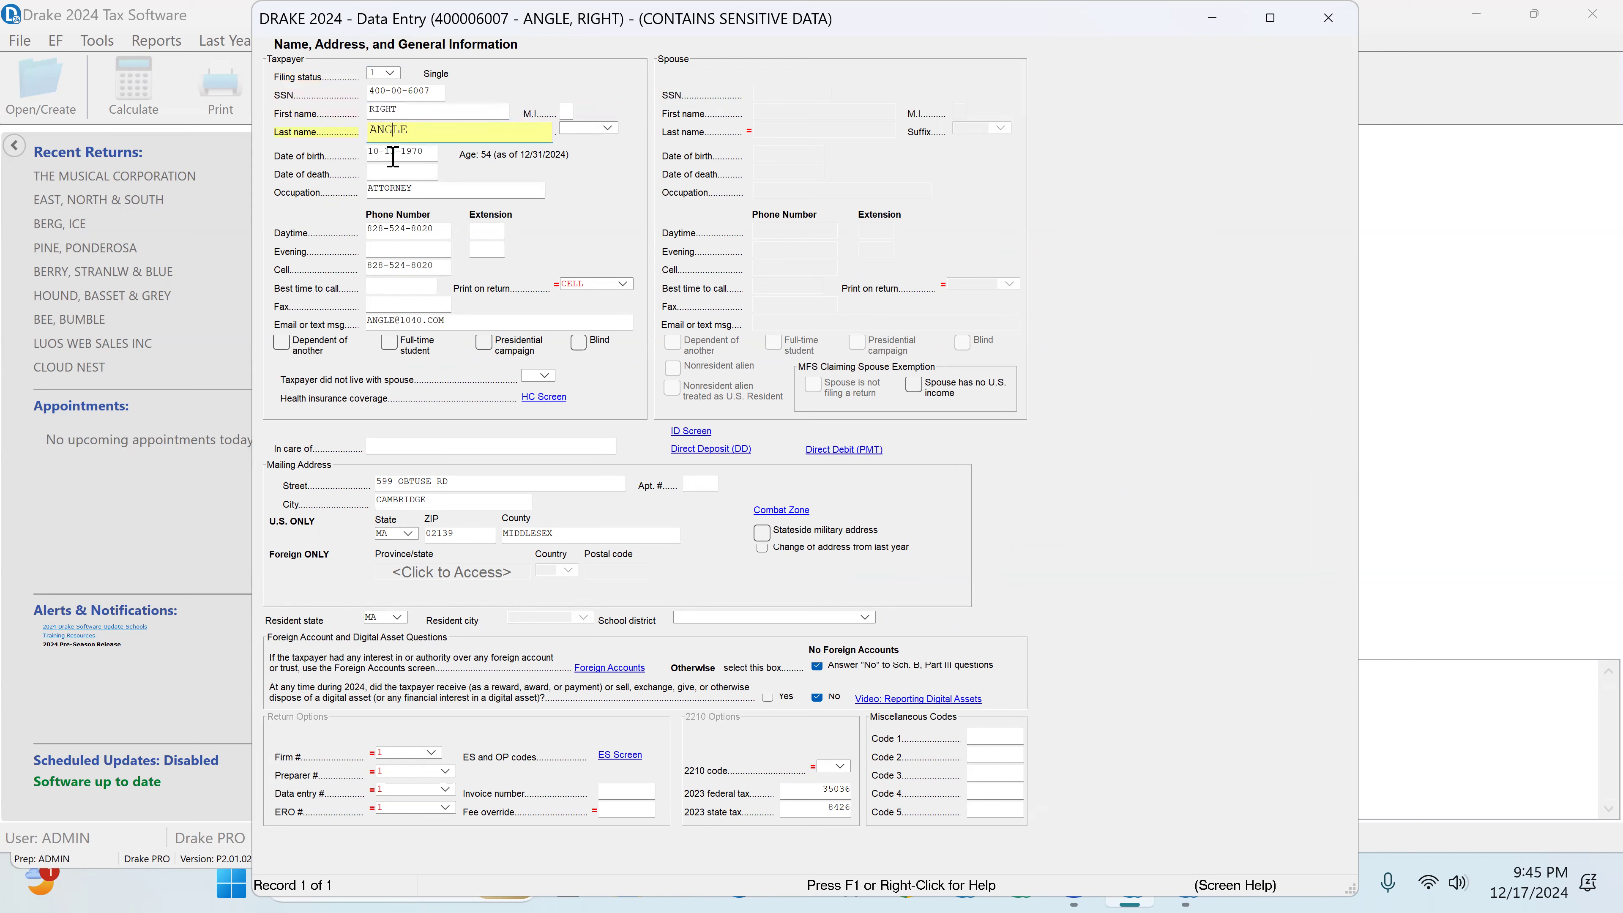
{"action": "left_click", "coordinate": [393, 157]}
{"action": "left_click", "coordinate": [395, 190]}
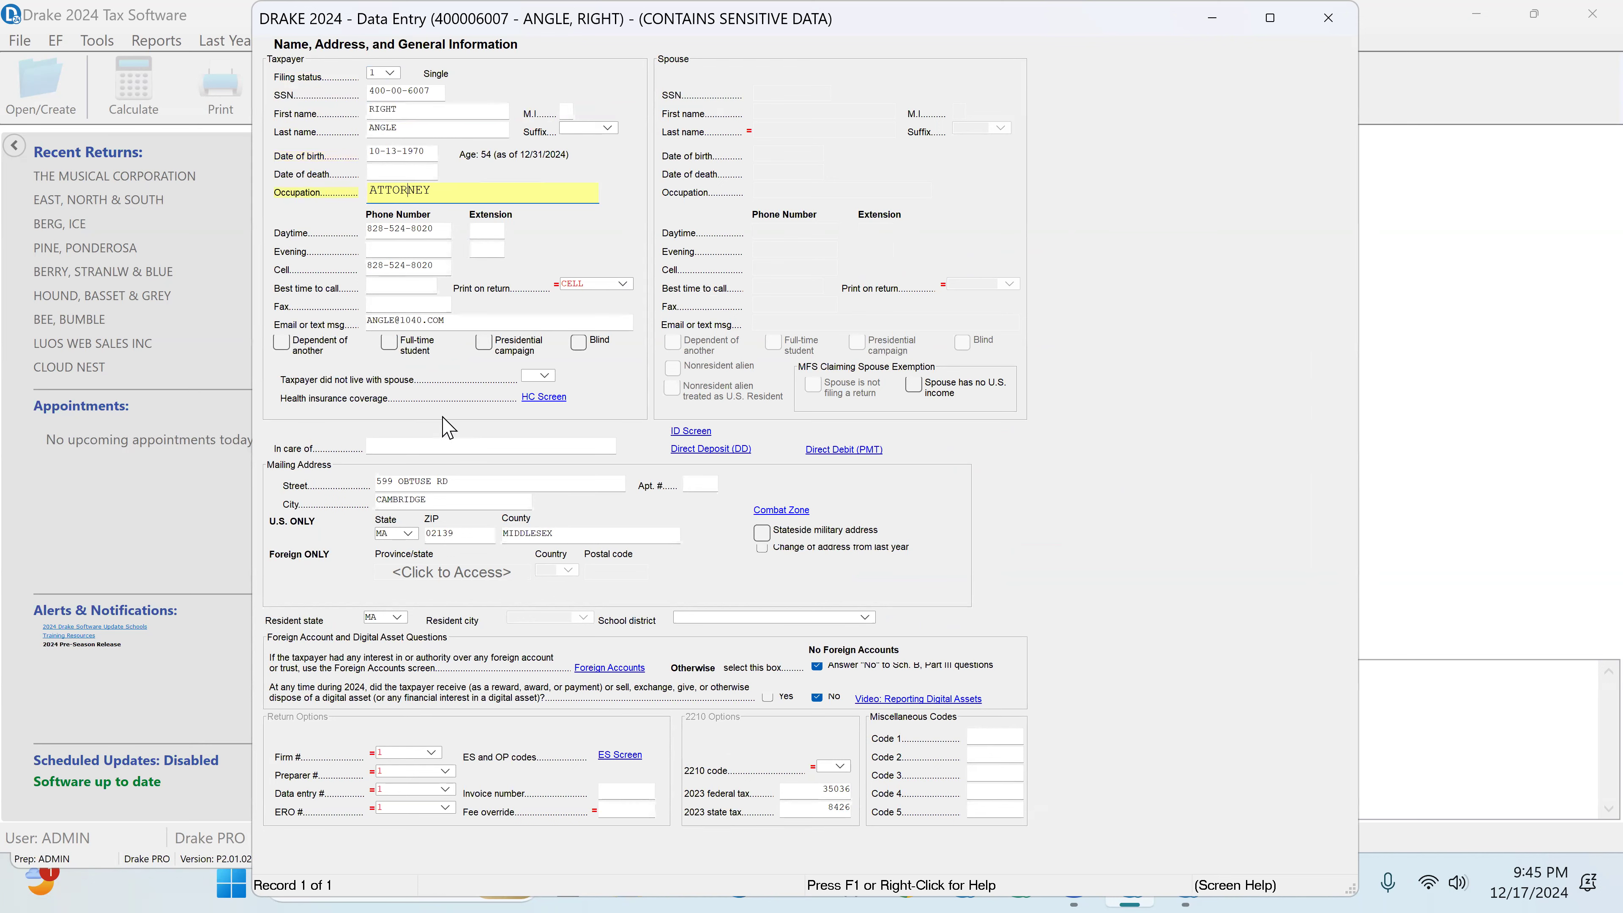
{"action": "left_click", "coordinate": [391, 75]}
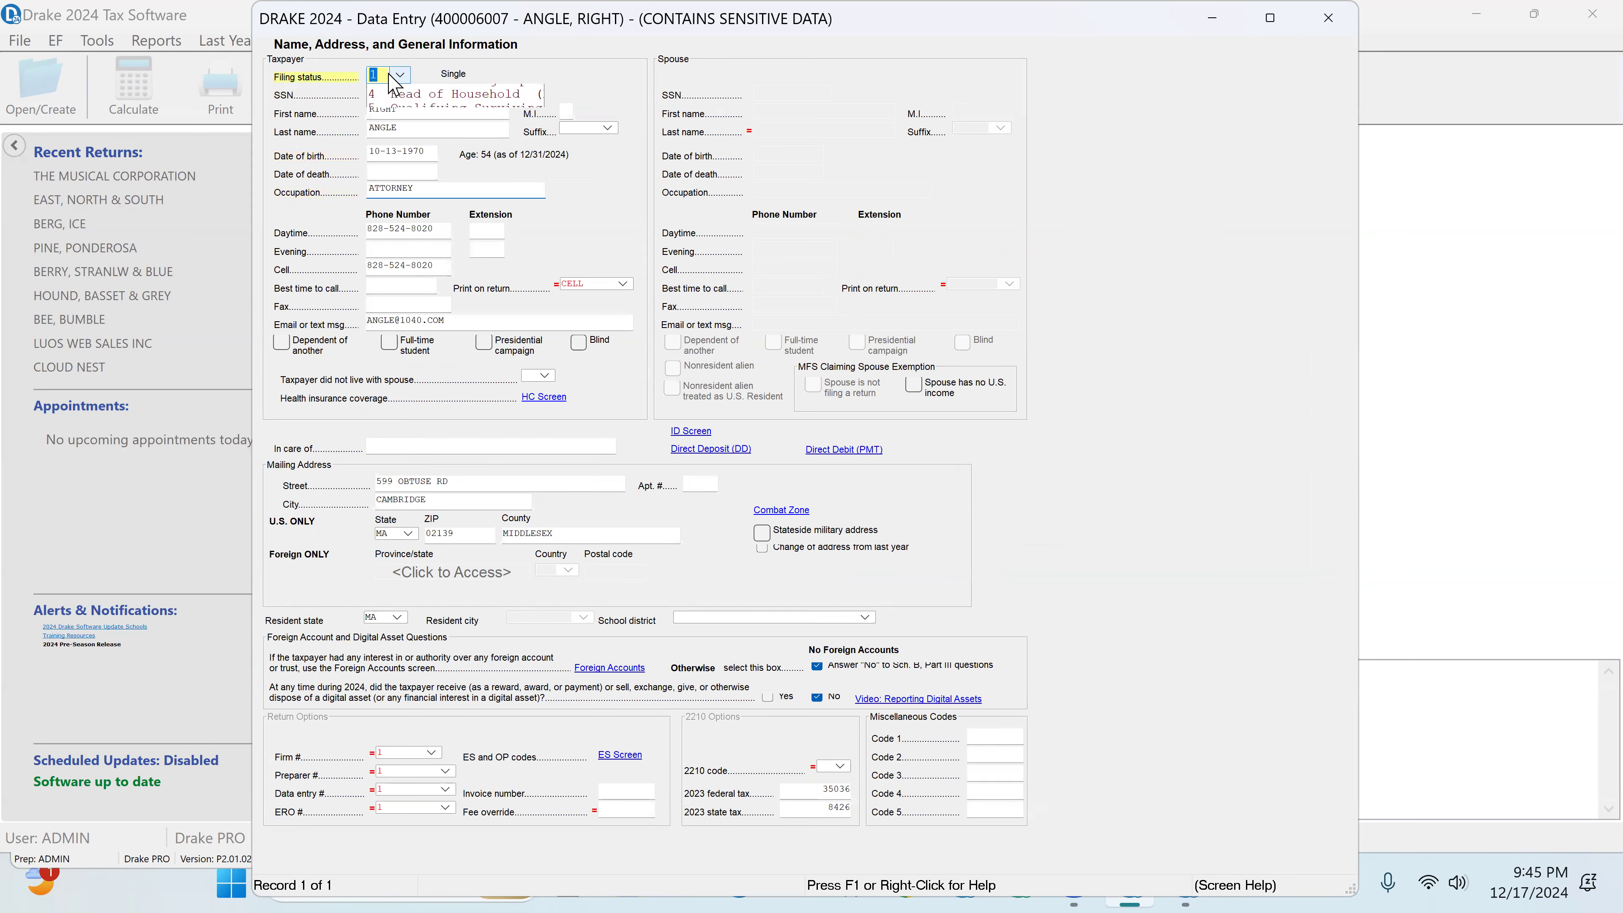
{"action": "left_click", "coordinate": [450, 486]}
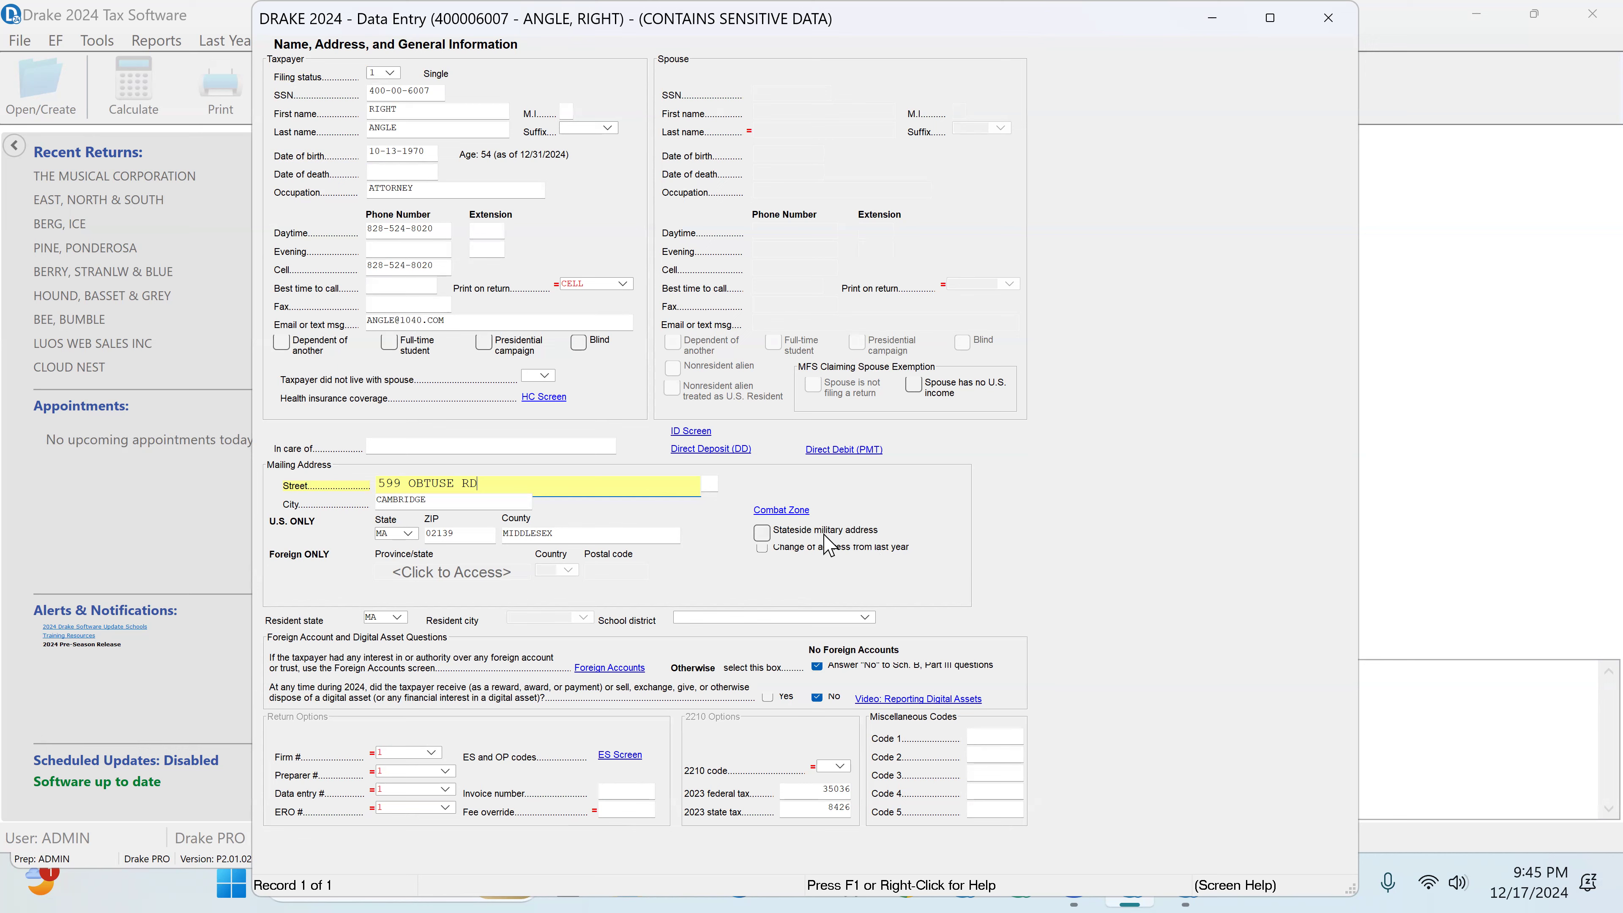
Step: Review the linked general health care coverage answer and the taxpayer's driver's license or state ID details
{"action": "left_click", "coordinate": [539, 397]}
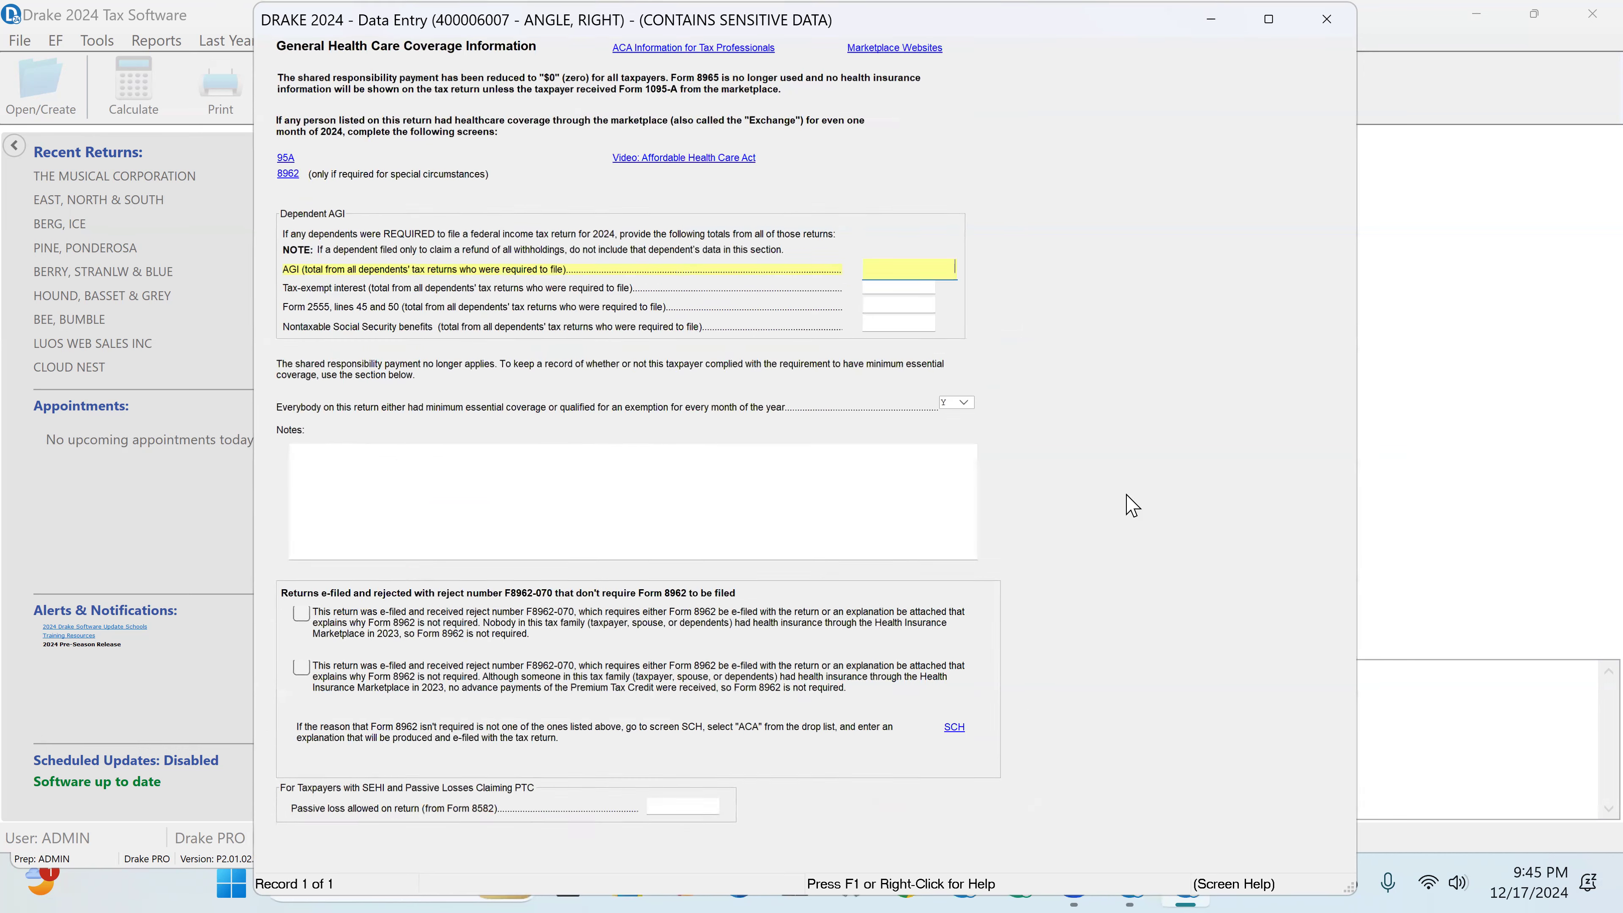
{"action": "left_click", "coordinate": [971, 408]}
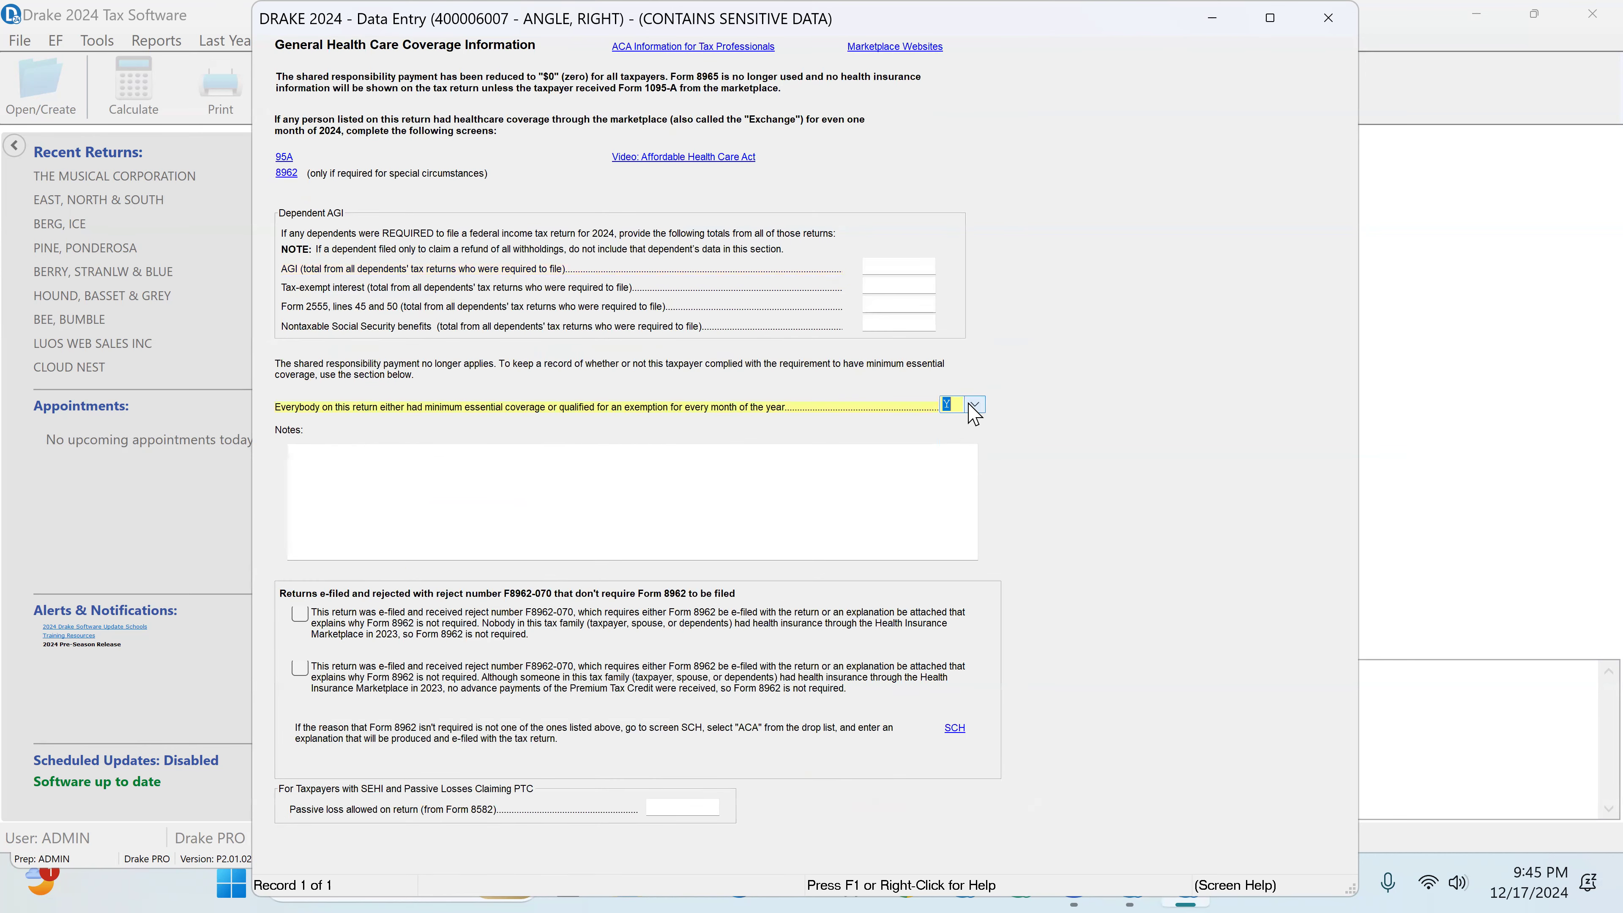
{"action": "left_click", "coordinate": [1335, 16]}
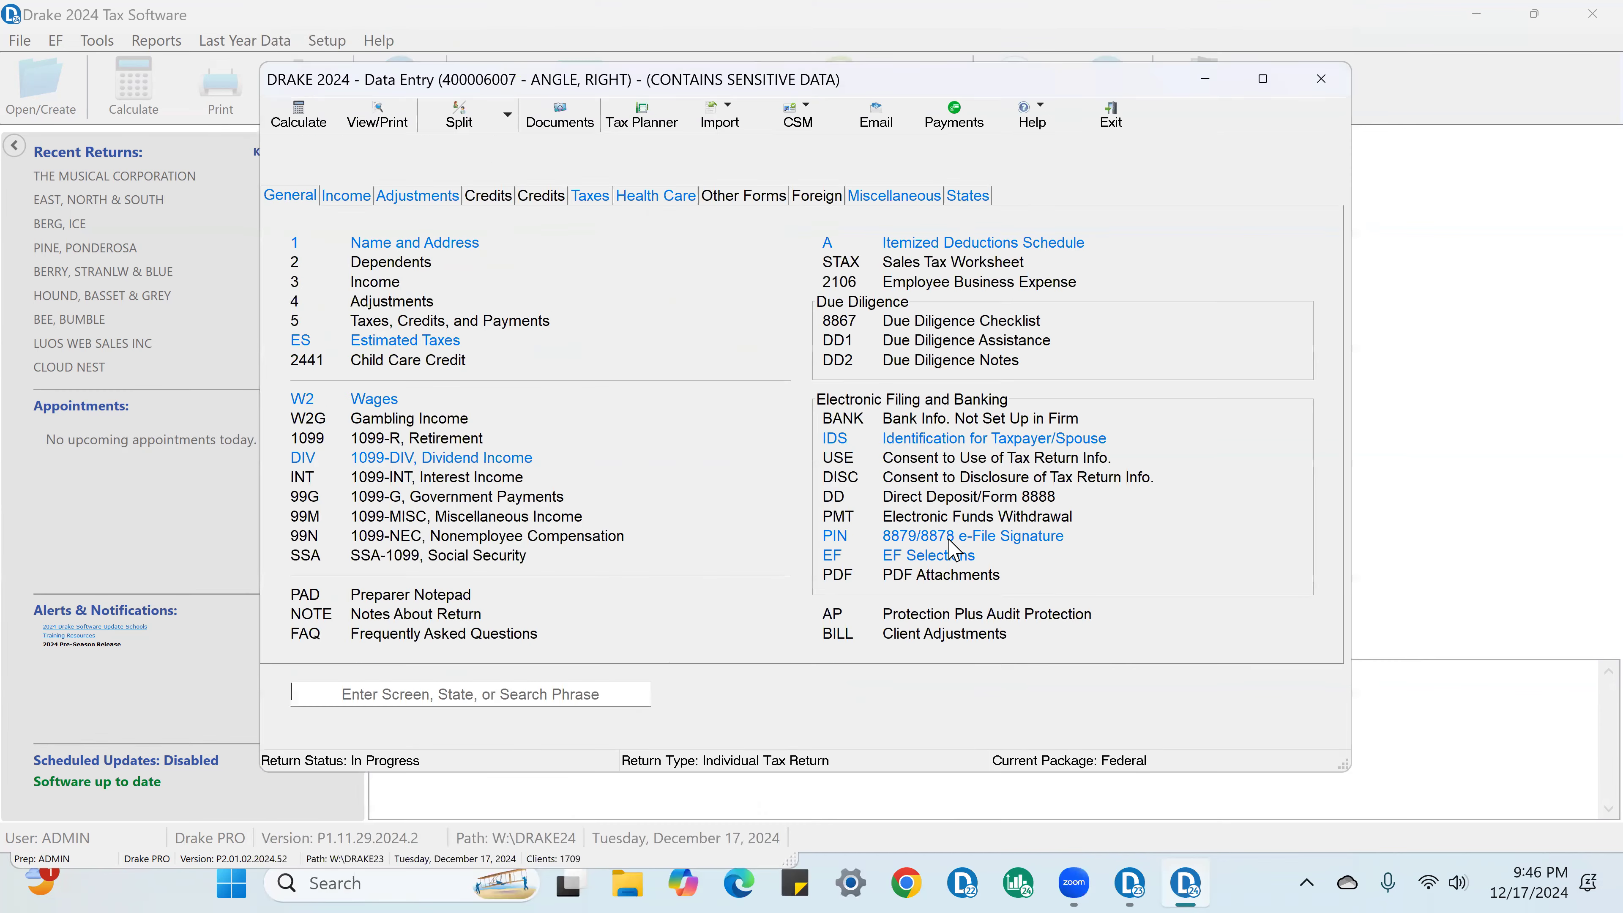
{"action": "left_click", "coordinate": [690, 433]}
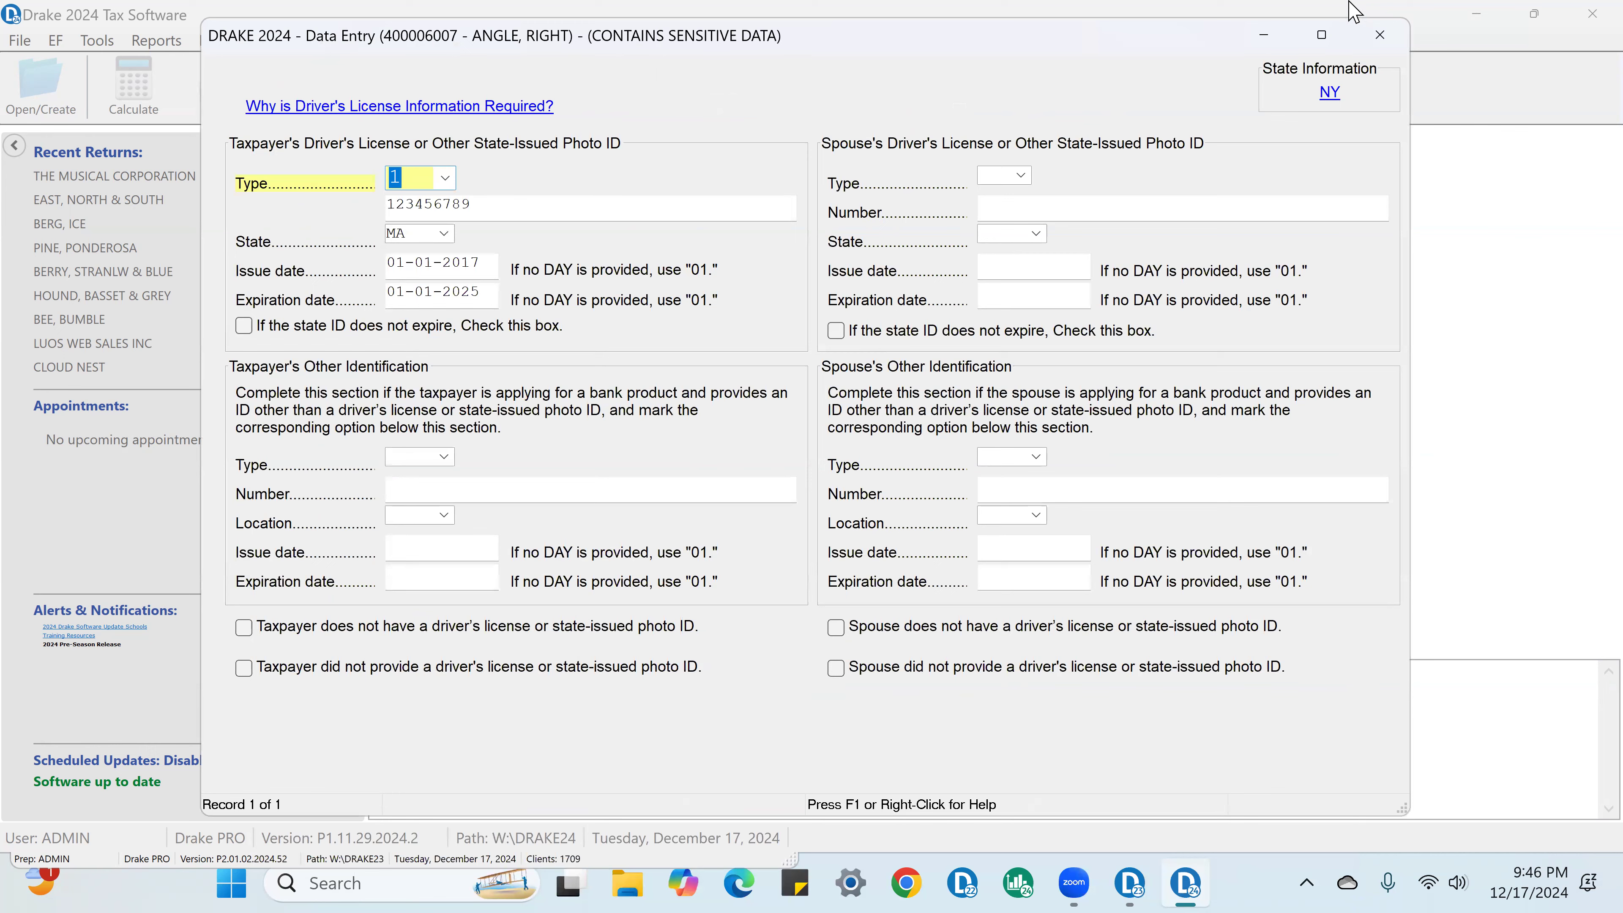
{"action": "left_click", "coordinate": [1380, 35]}
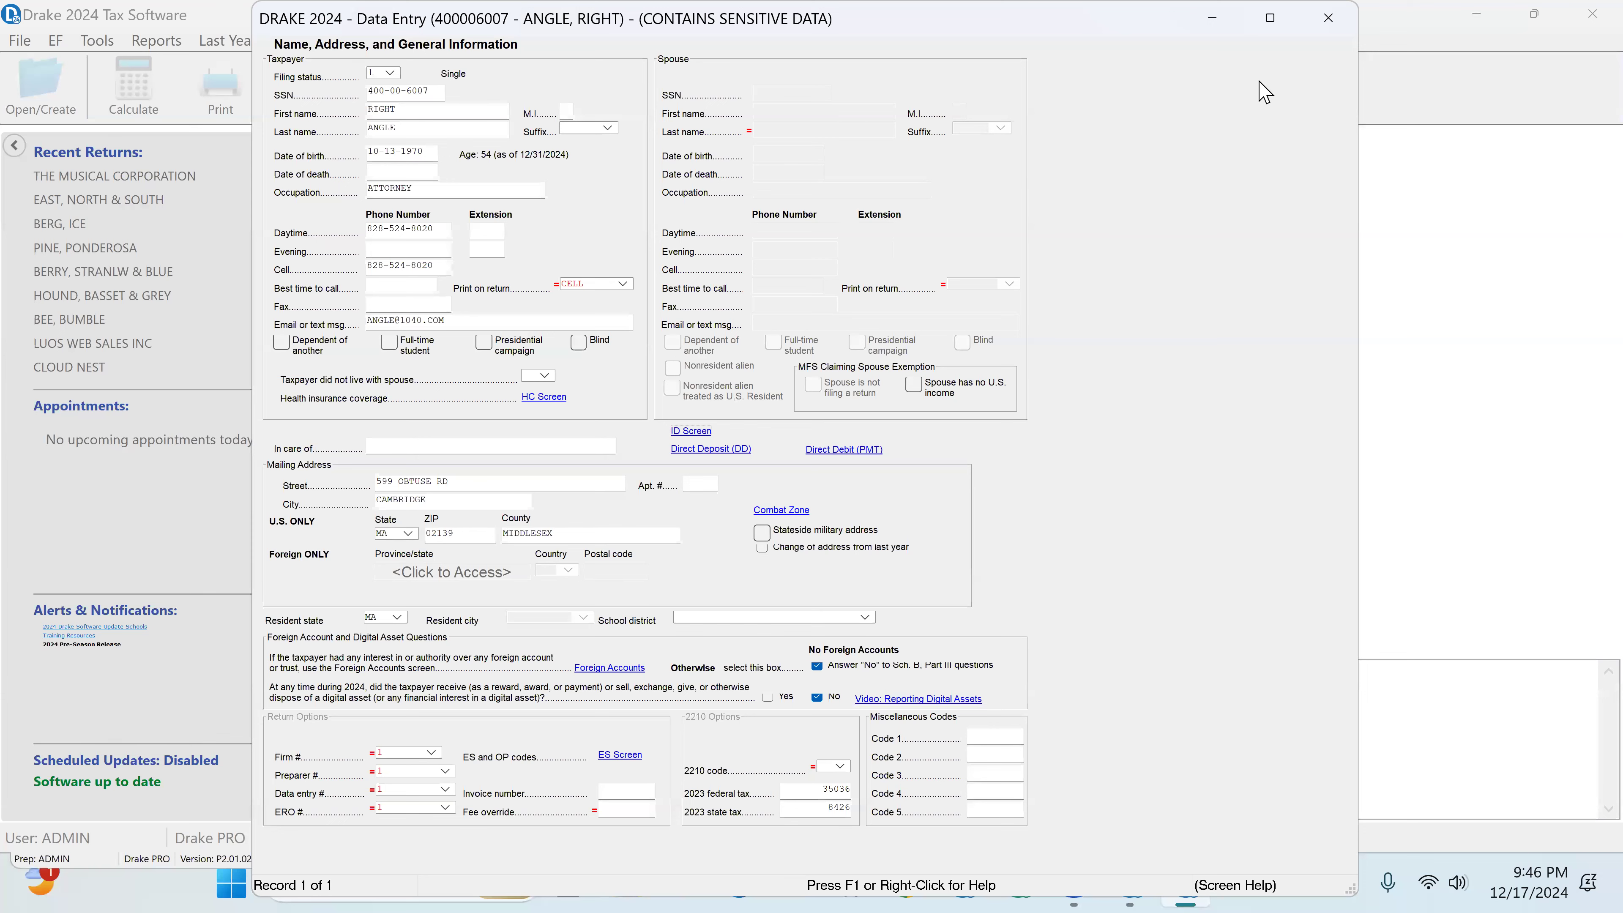
{"action": "left_click", "coordinate": [1328, 18]}
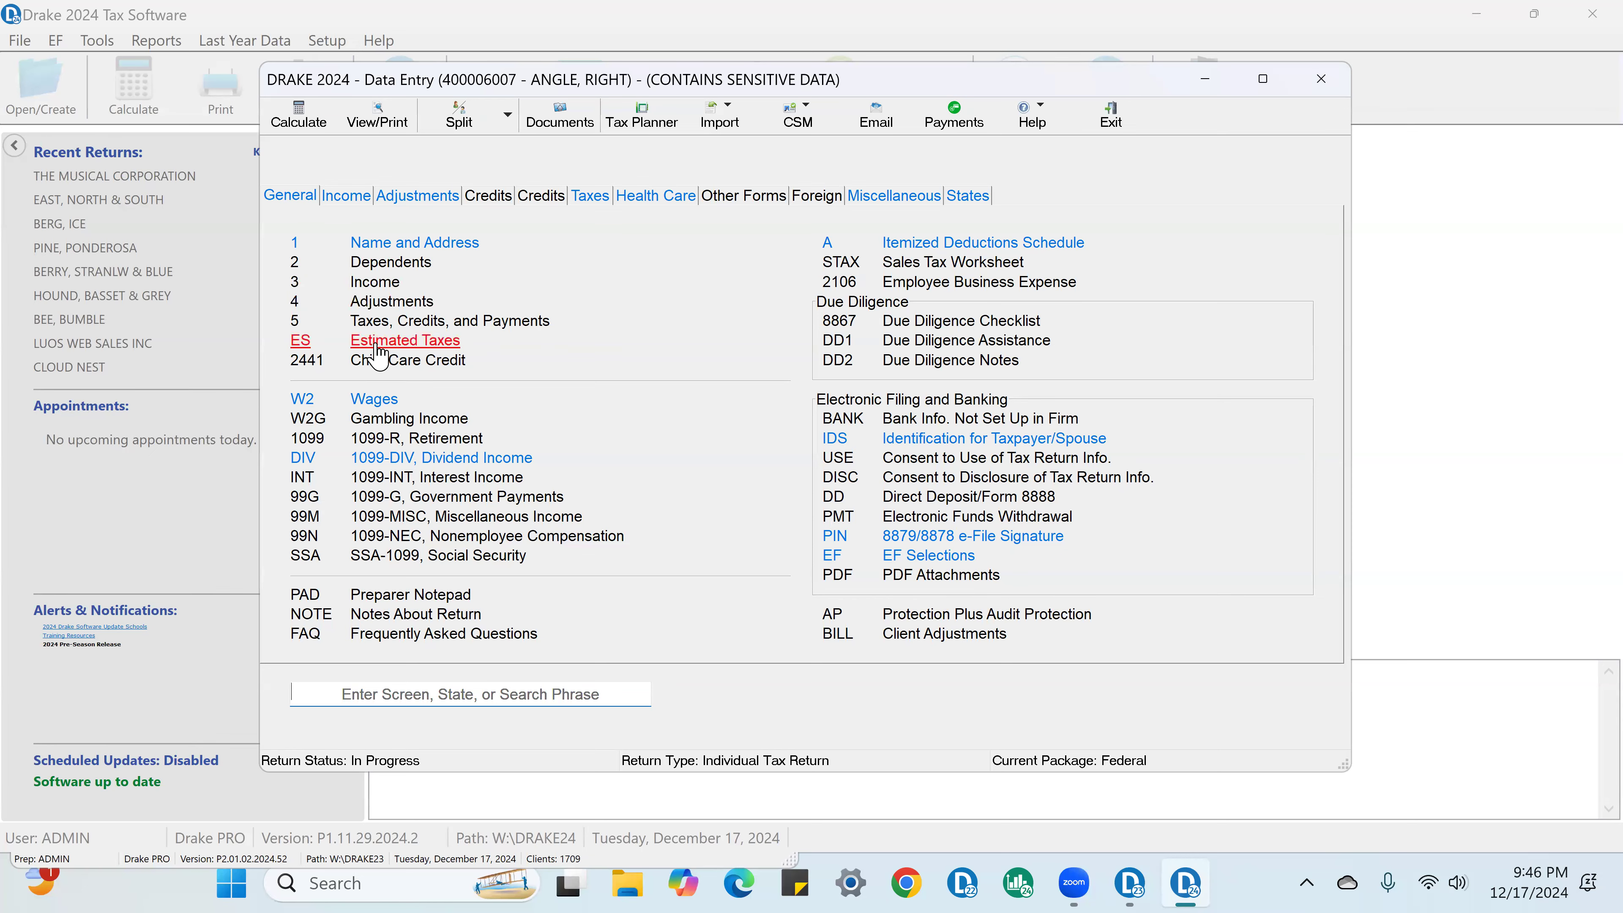
Step: Review the estimated taxes screen, checking the overpayment applied from 2023, the quarterly amounts paid and the federal OP code options
{"action": "left_click", "coordinate": [377, 349]}
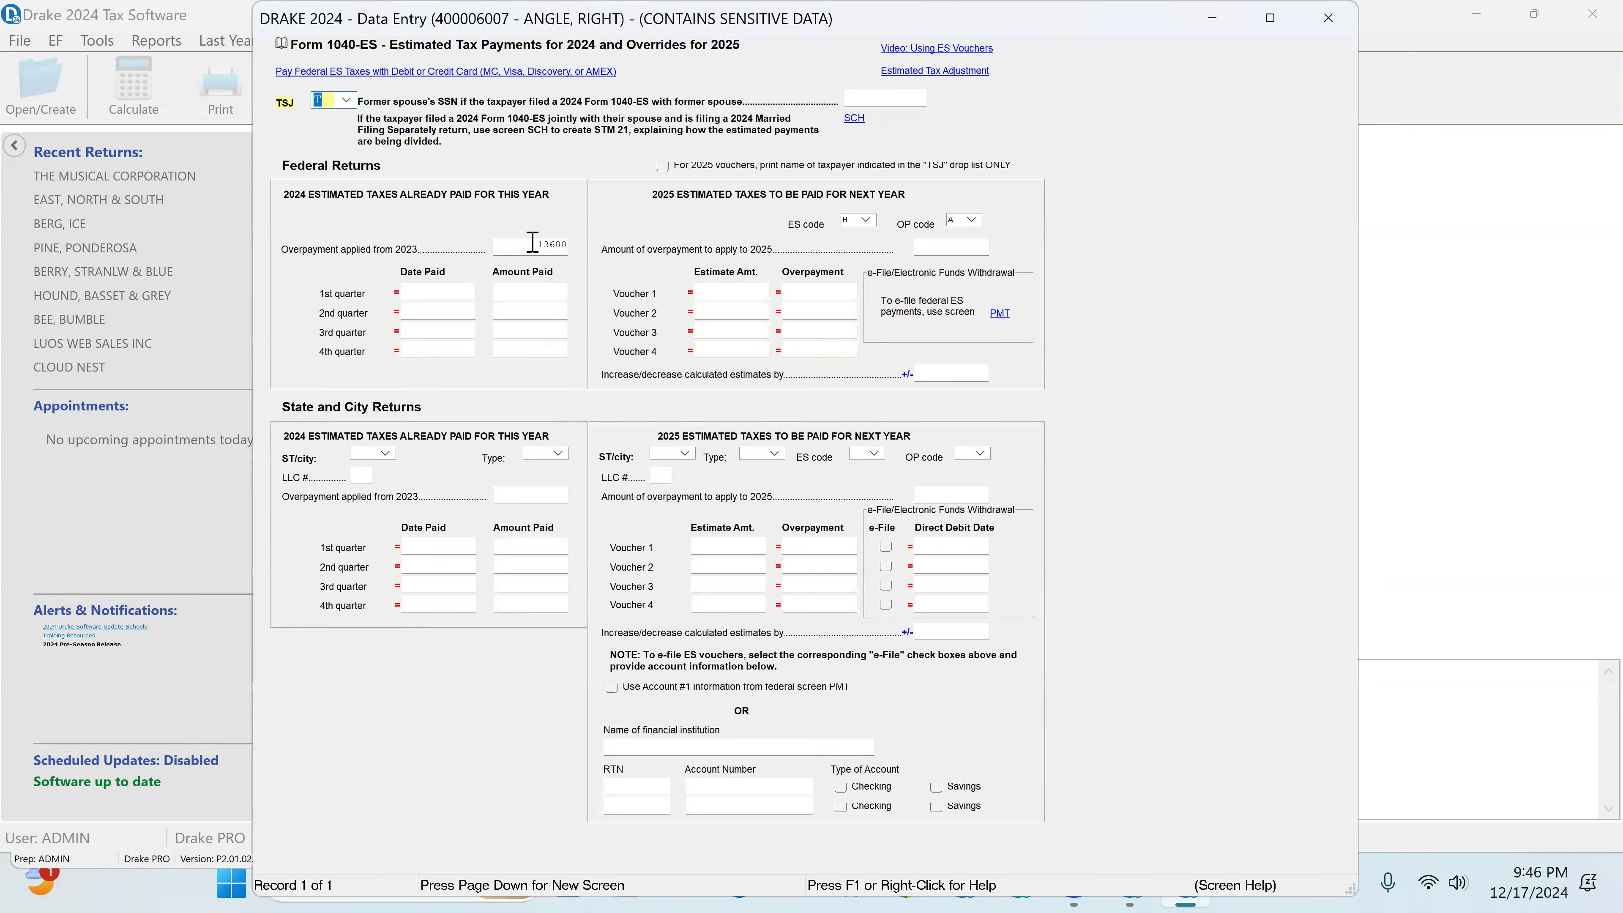
{"action": "left_click", "coordinate": [527, 256]}
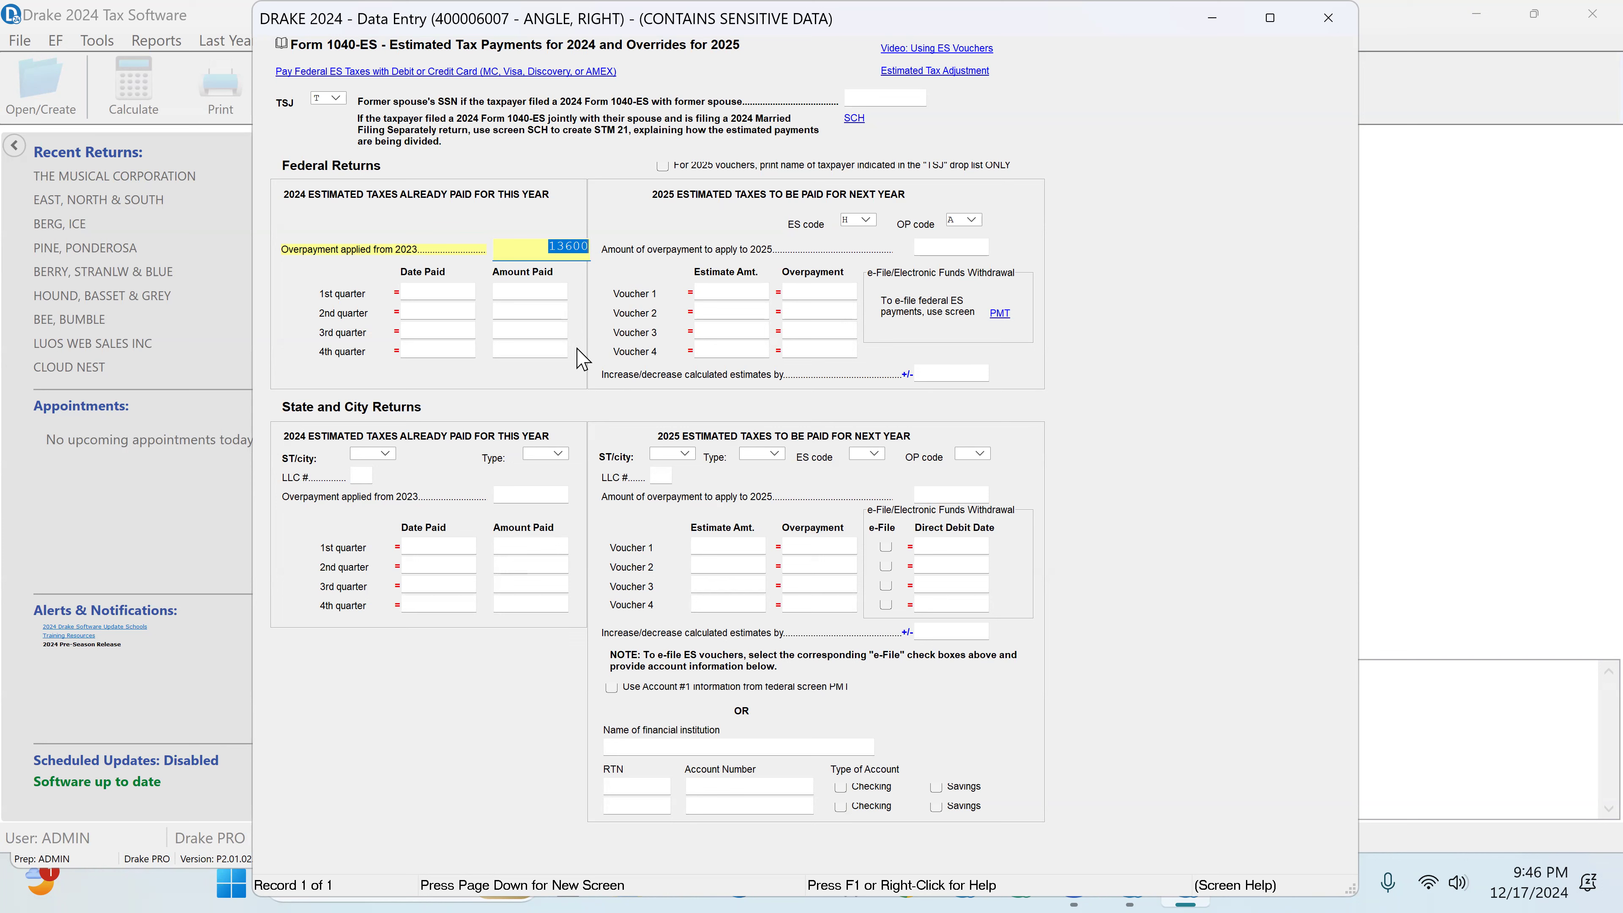
{"action": "left_click", "coordinate": [519, 294]}
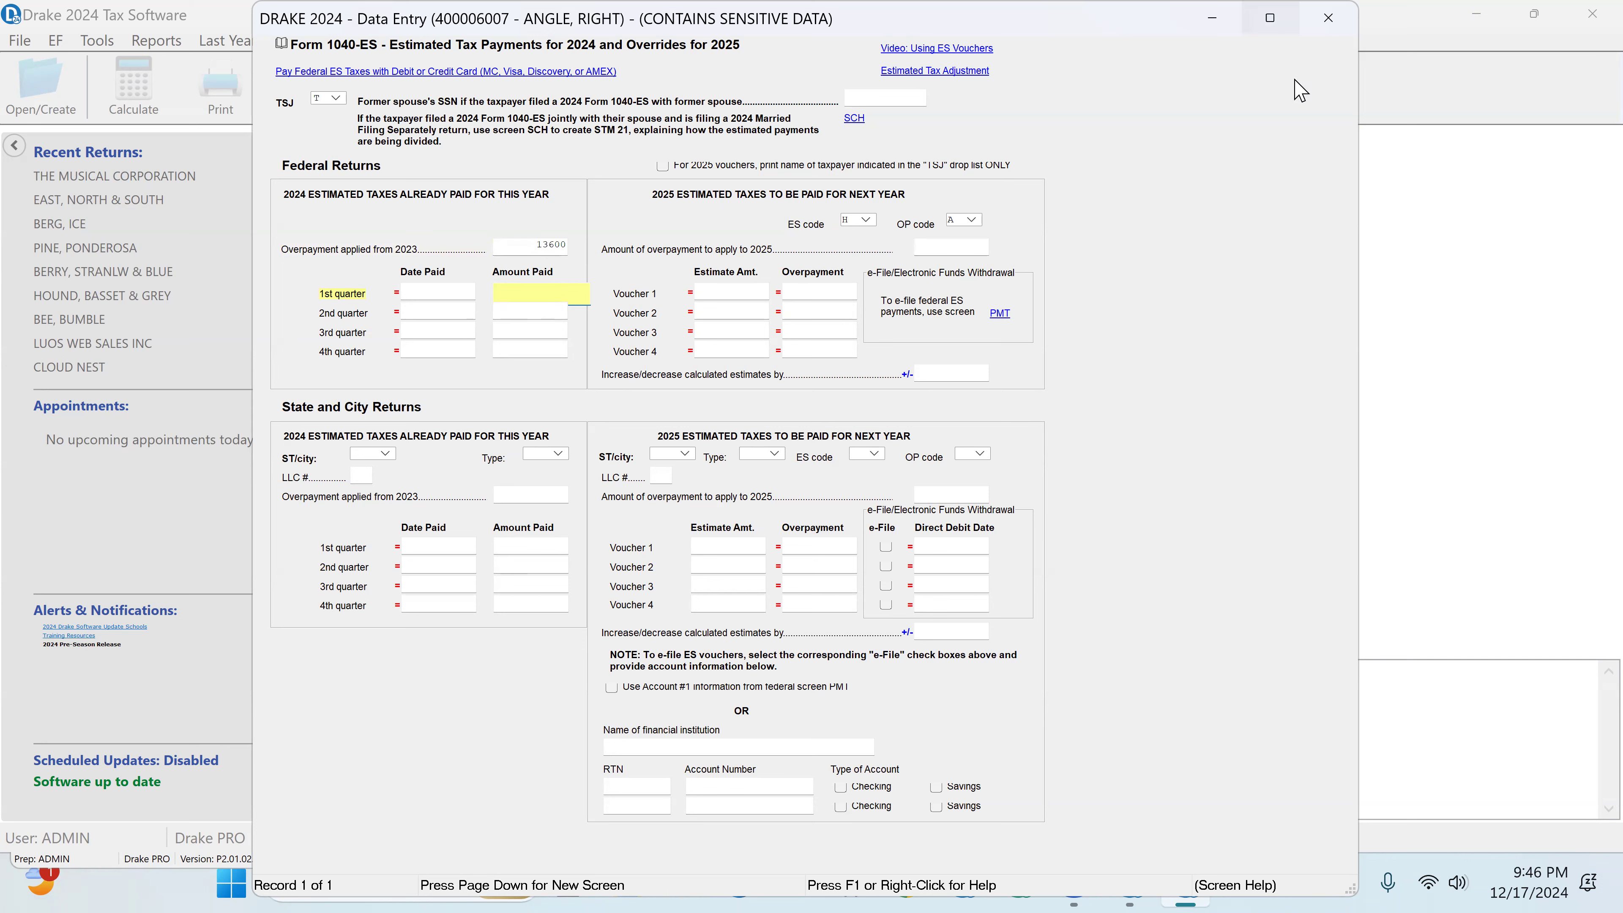
{"action": "left_click", "coordinate": [970, 220]}
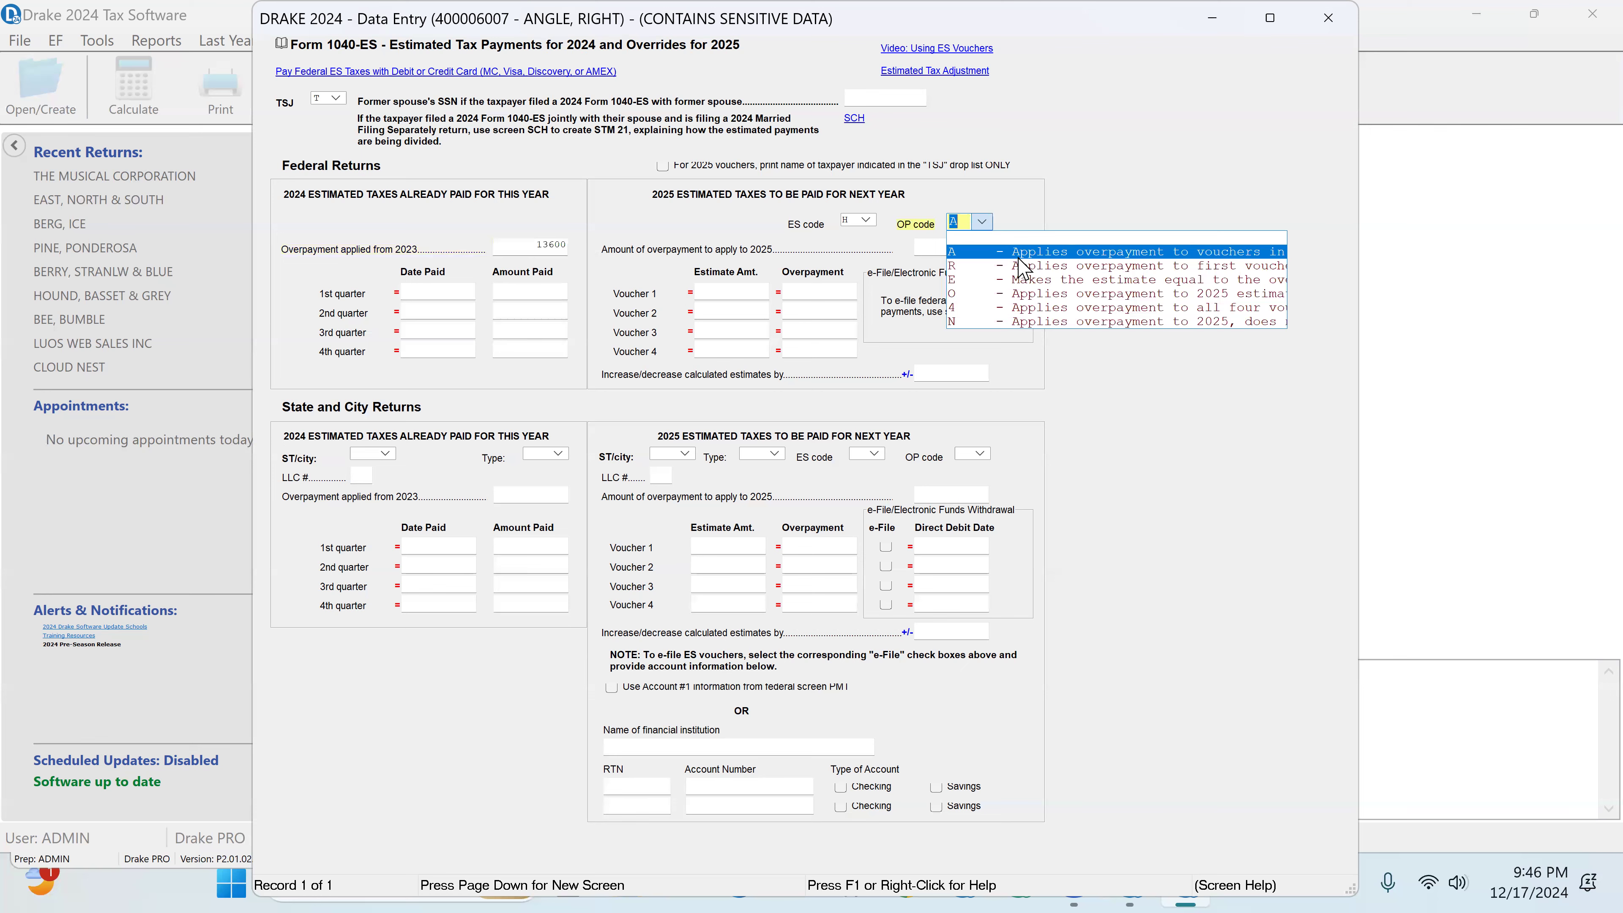
{"action": "left_click", "coordinate": [1018, 258]}
{"action": "left_click", "coordinate": [1331, 17]}
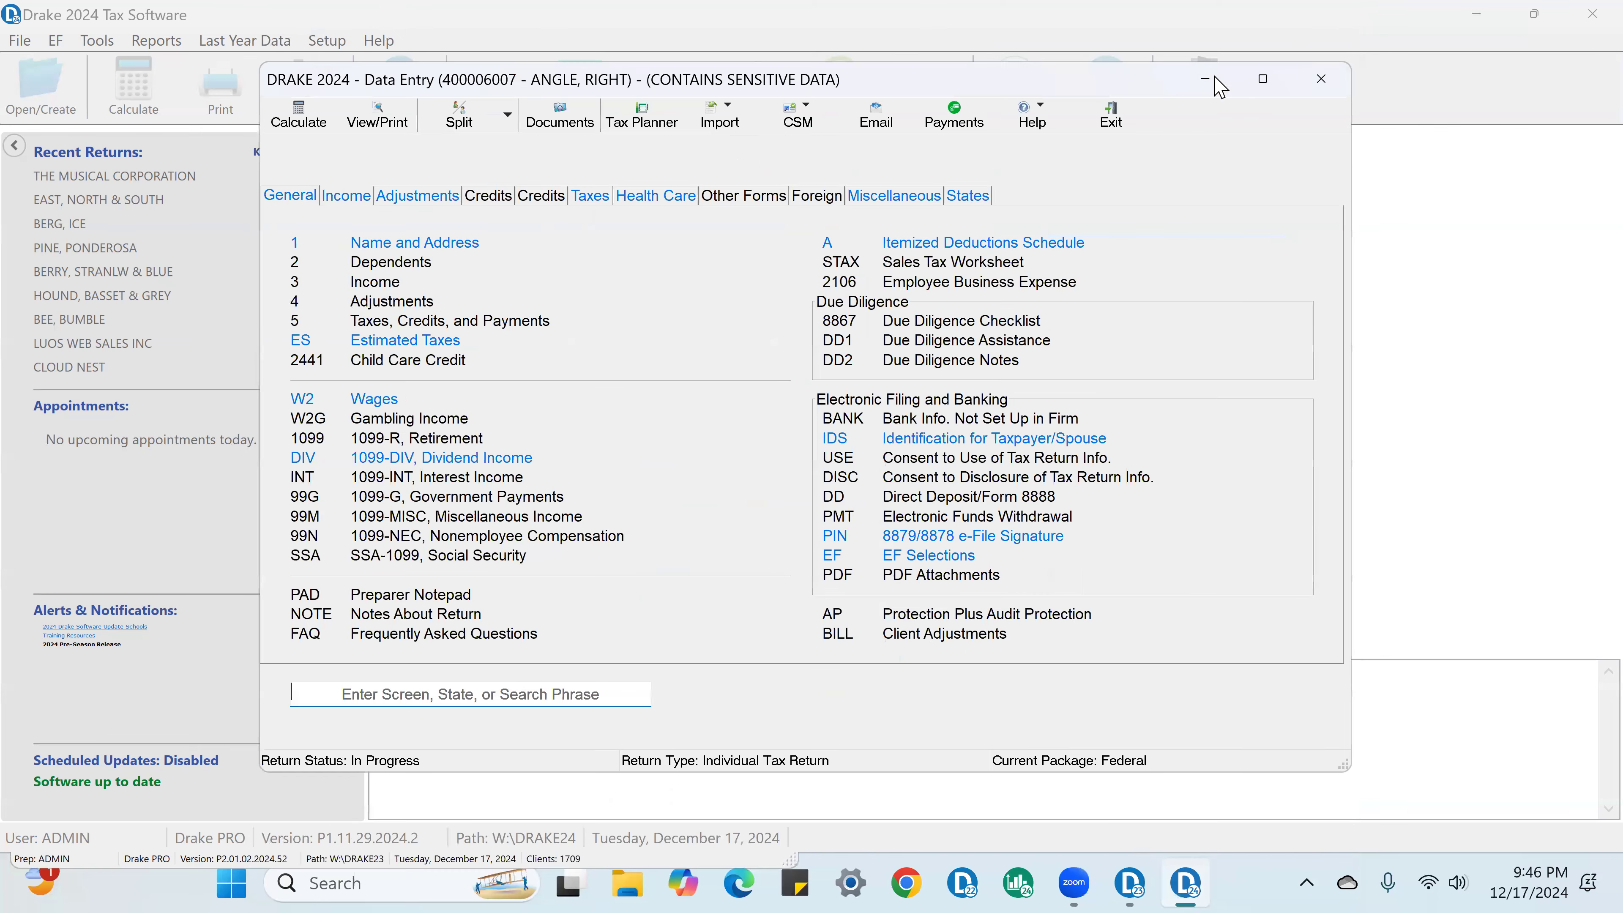
Step: Review the Prime Number Partners W-2, checking the employer name, box 1 wages and box 2 federal tax withheld
{"action": "left_click", "coordinate": [376, 403]}
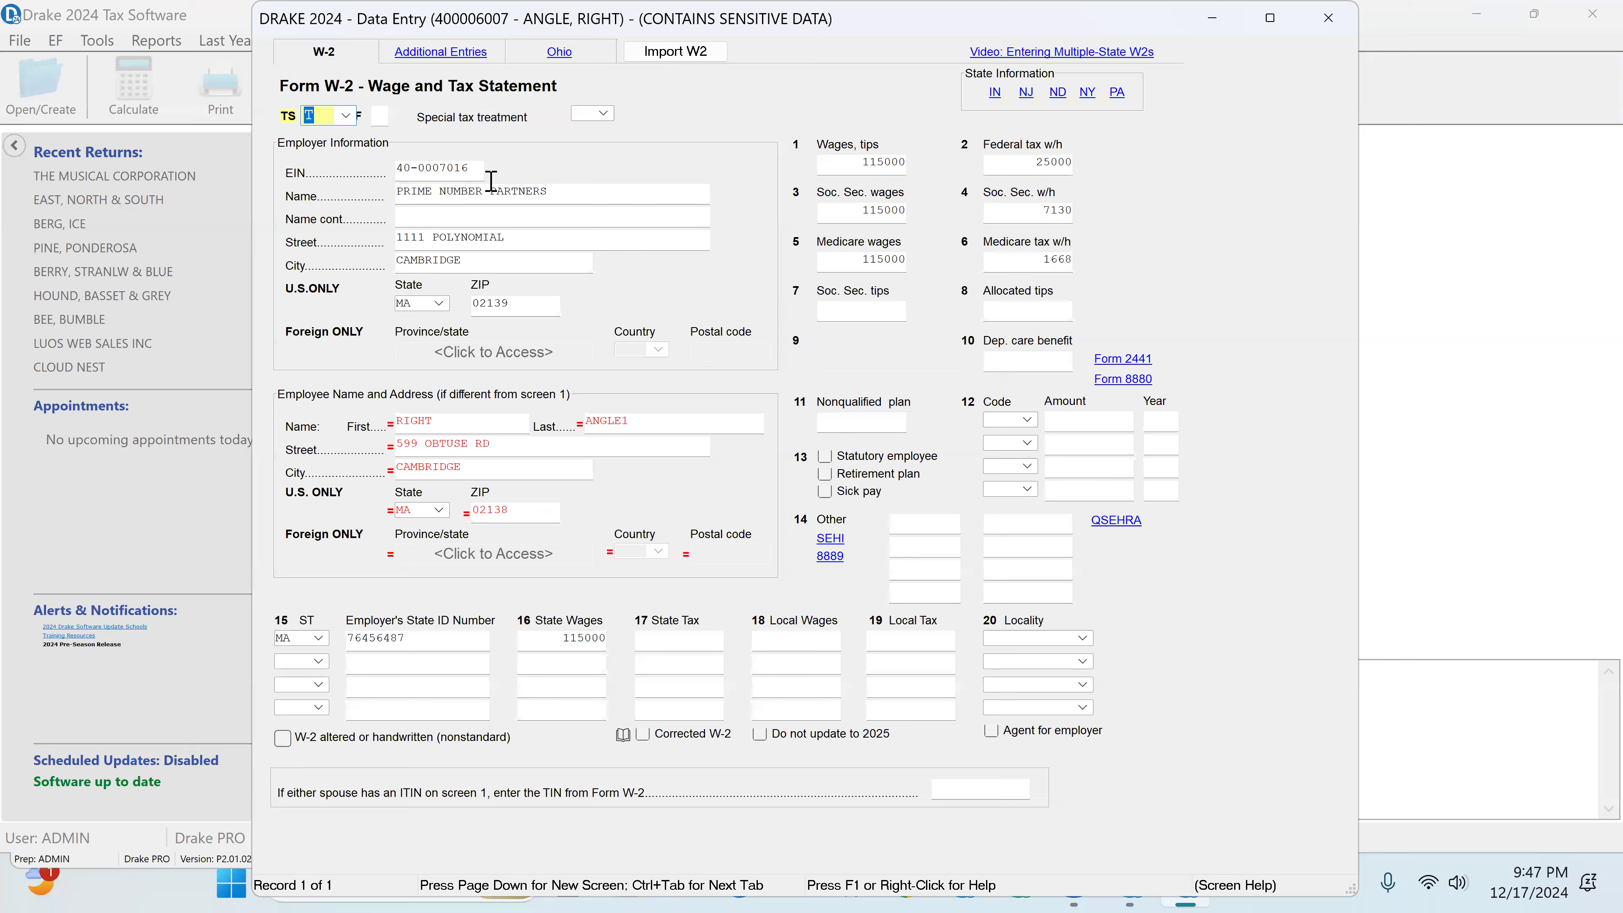
{"action": "left_click_drag", "start_coordinate": [563, 191], "coordinate": [339, 197]}
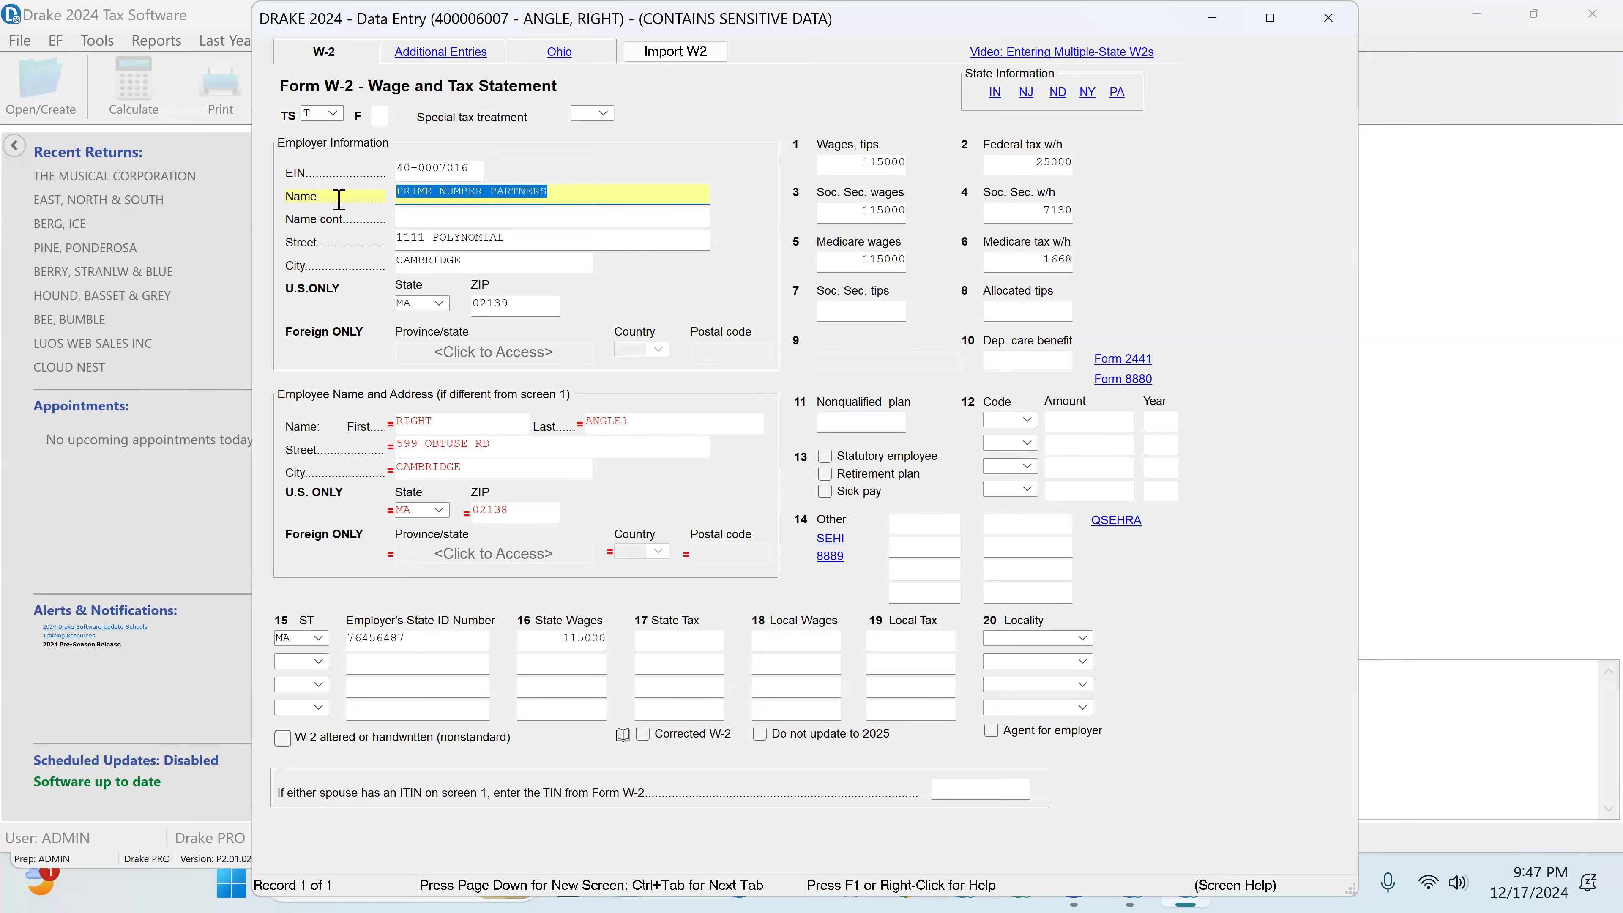
{"action": "left_click", "coordinate": [855, 170]}
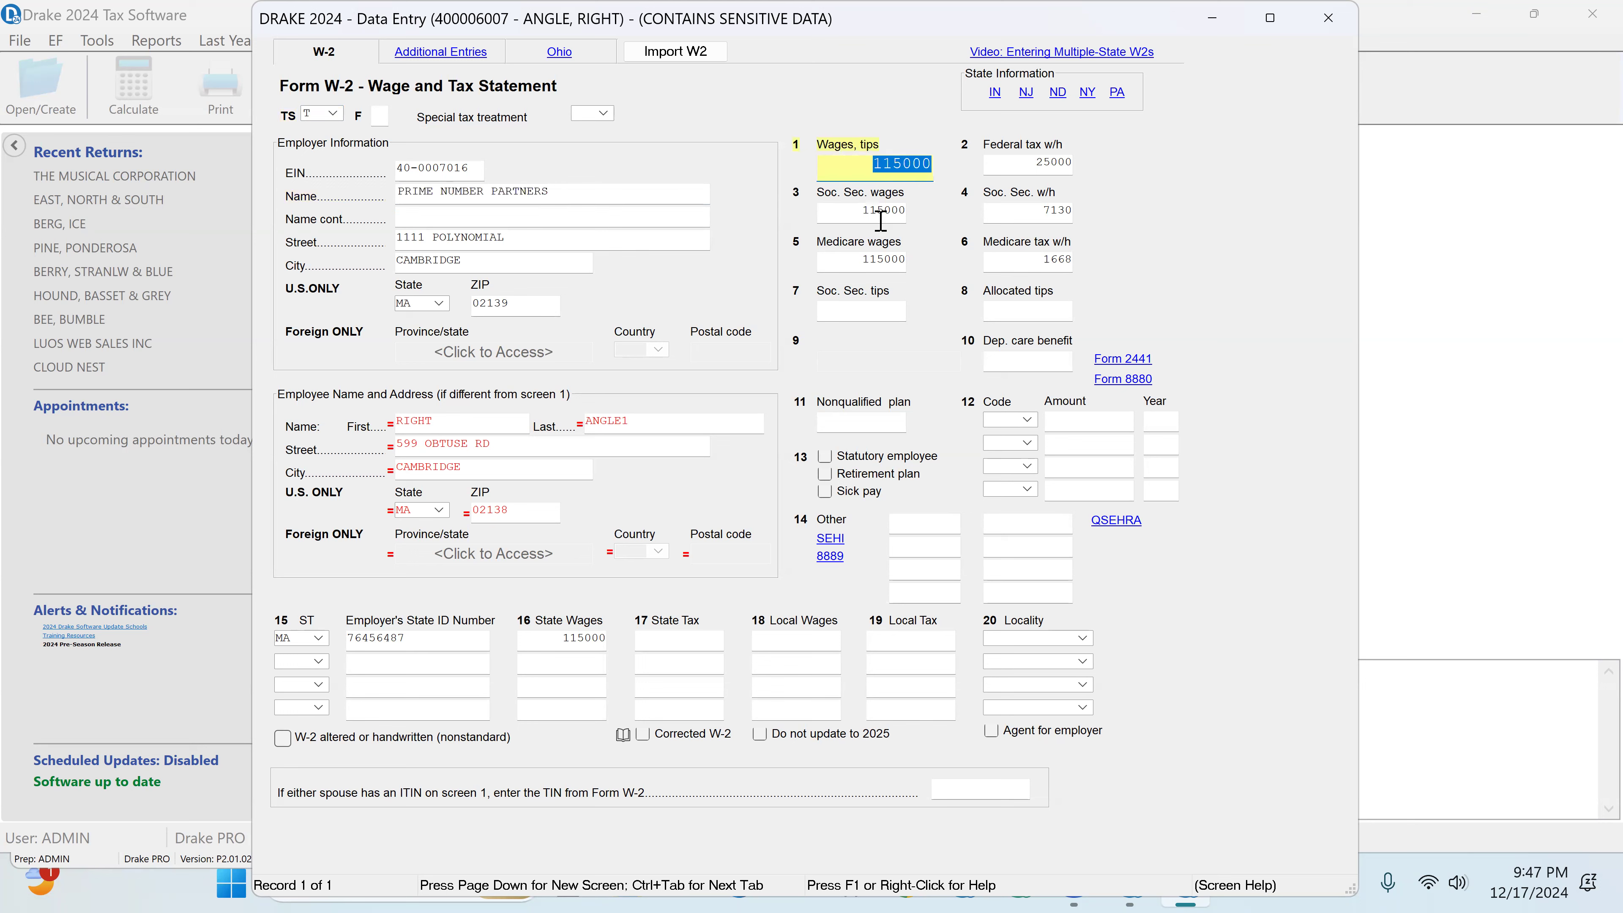
{"action": "left_click", "coordinate": [1026, 167]}
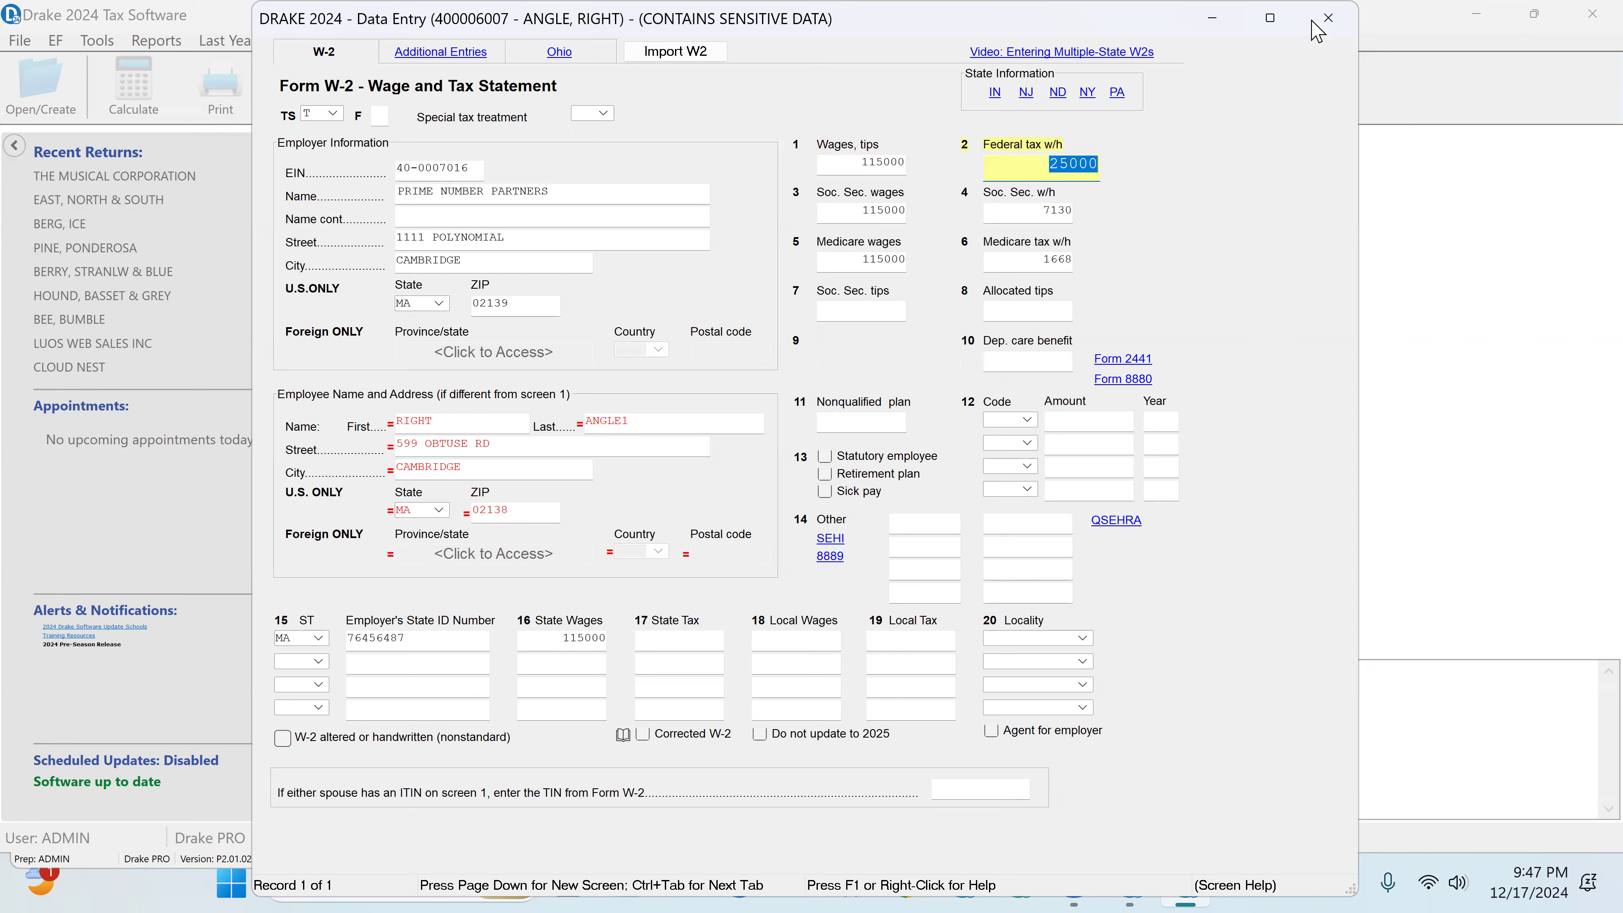
{"action": "left_click", "coordinate": [1328, 26]}
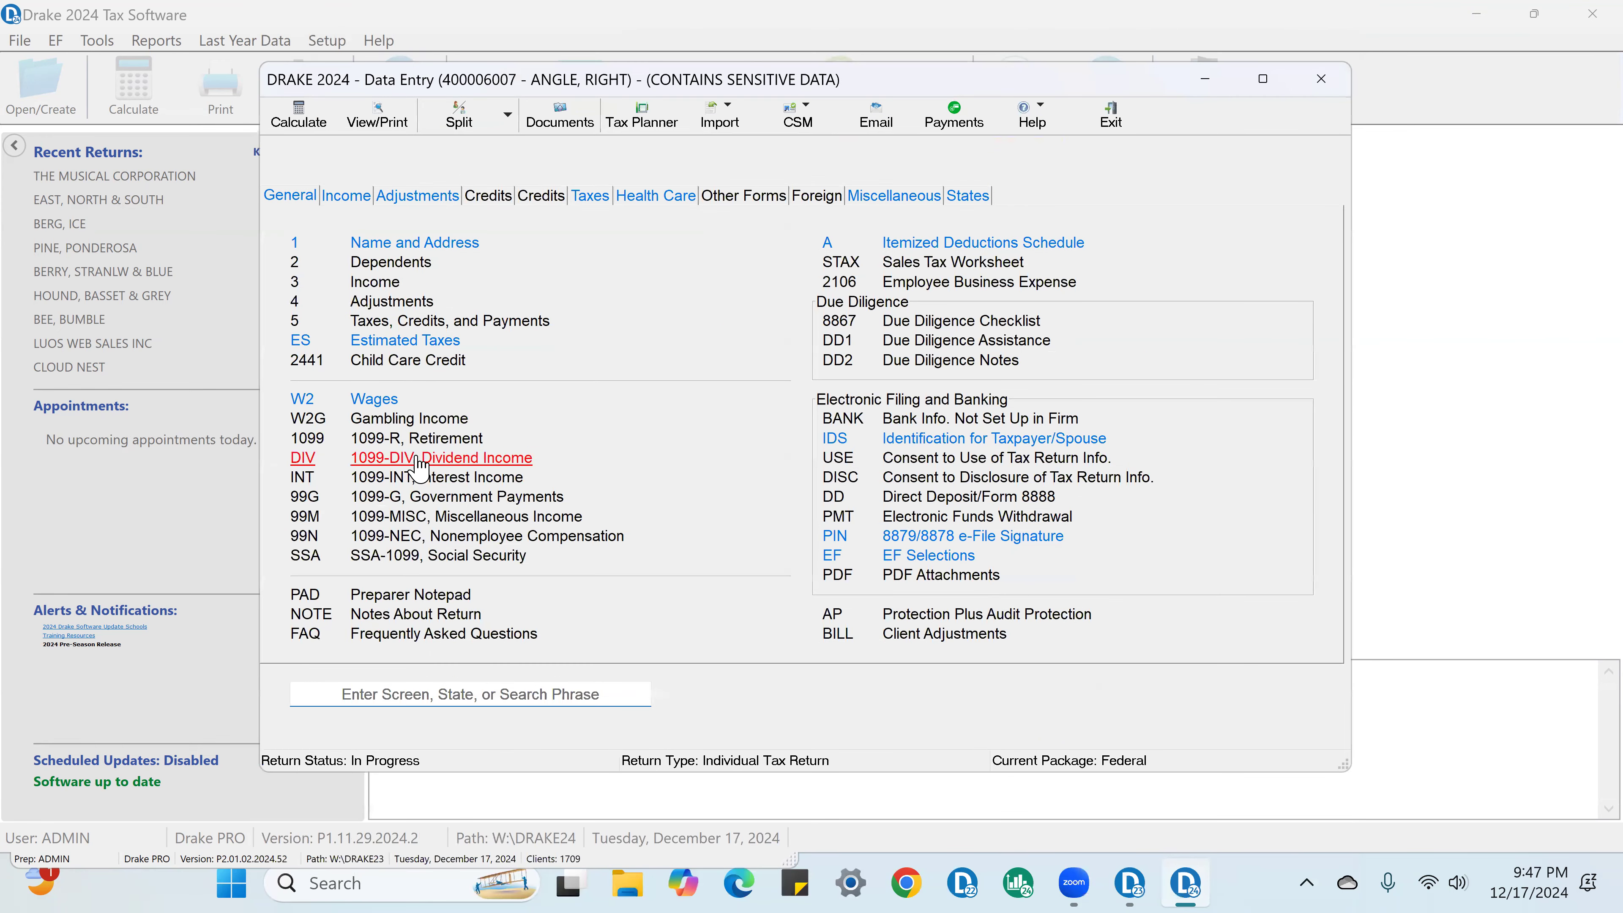
Step: Review the Angle Investments 1099-DIV entry, checking the payer name, ordinary dividends and qualified dividends
{"action": "left_click", "coordinate": [427, 466]}
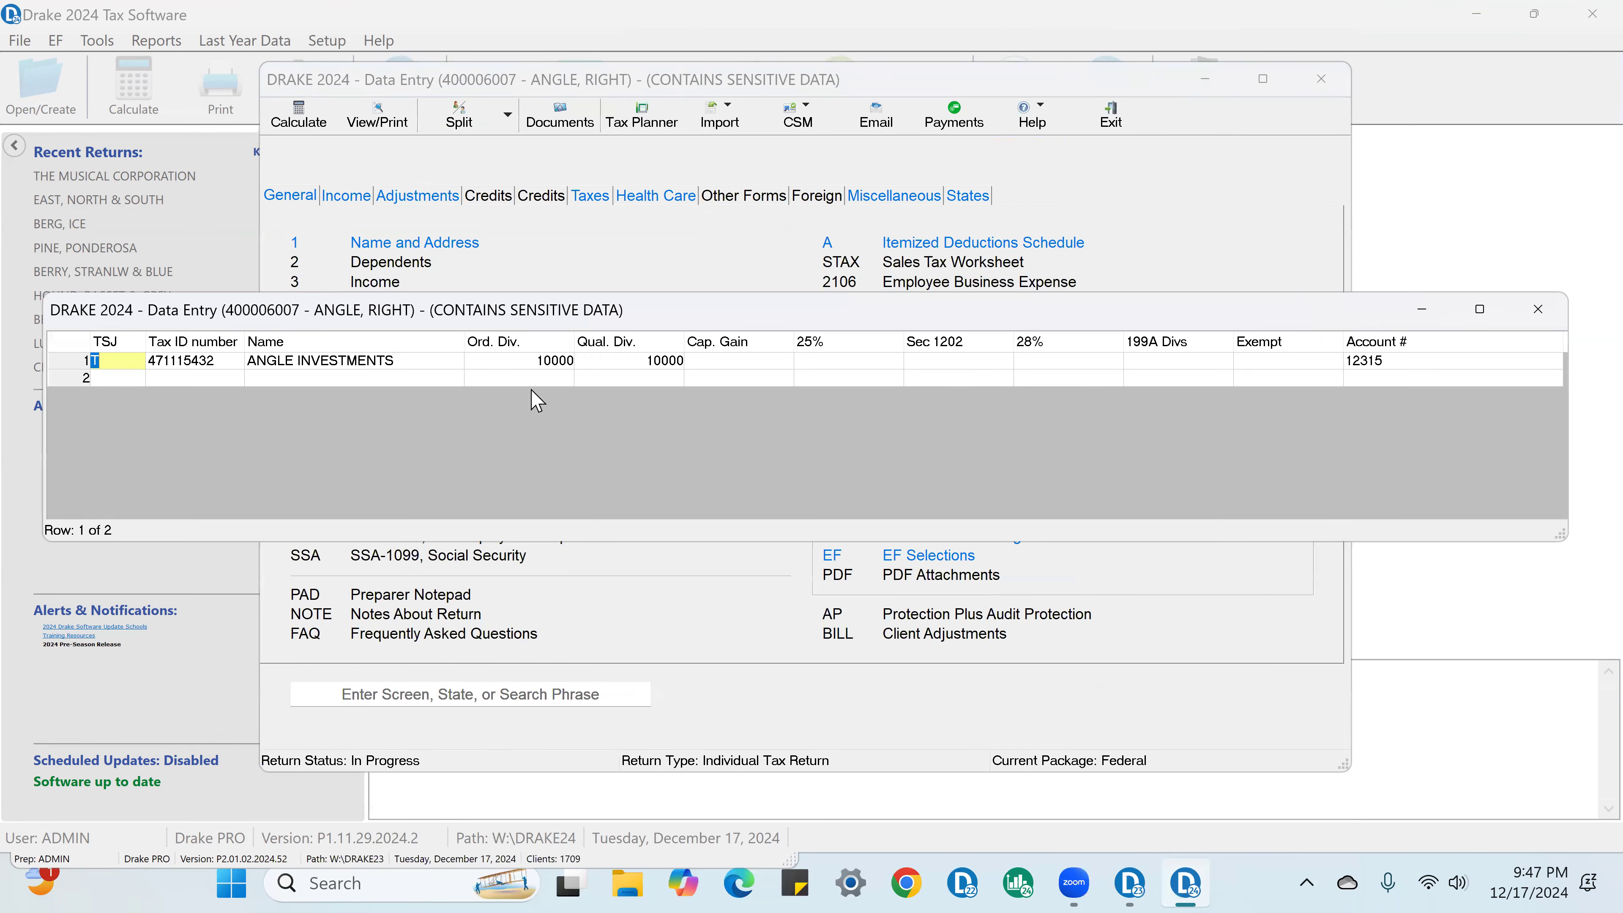
{"action": "left_click", "coordinate": [540, 362]}
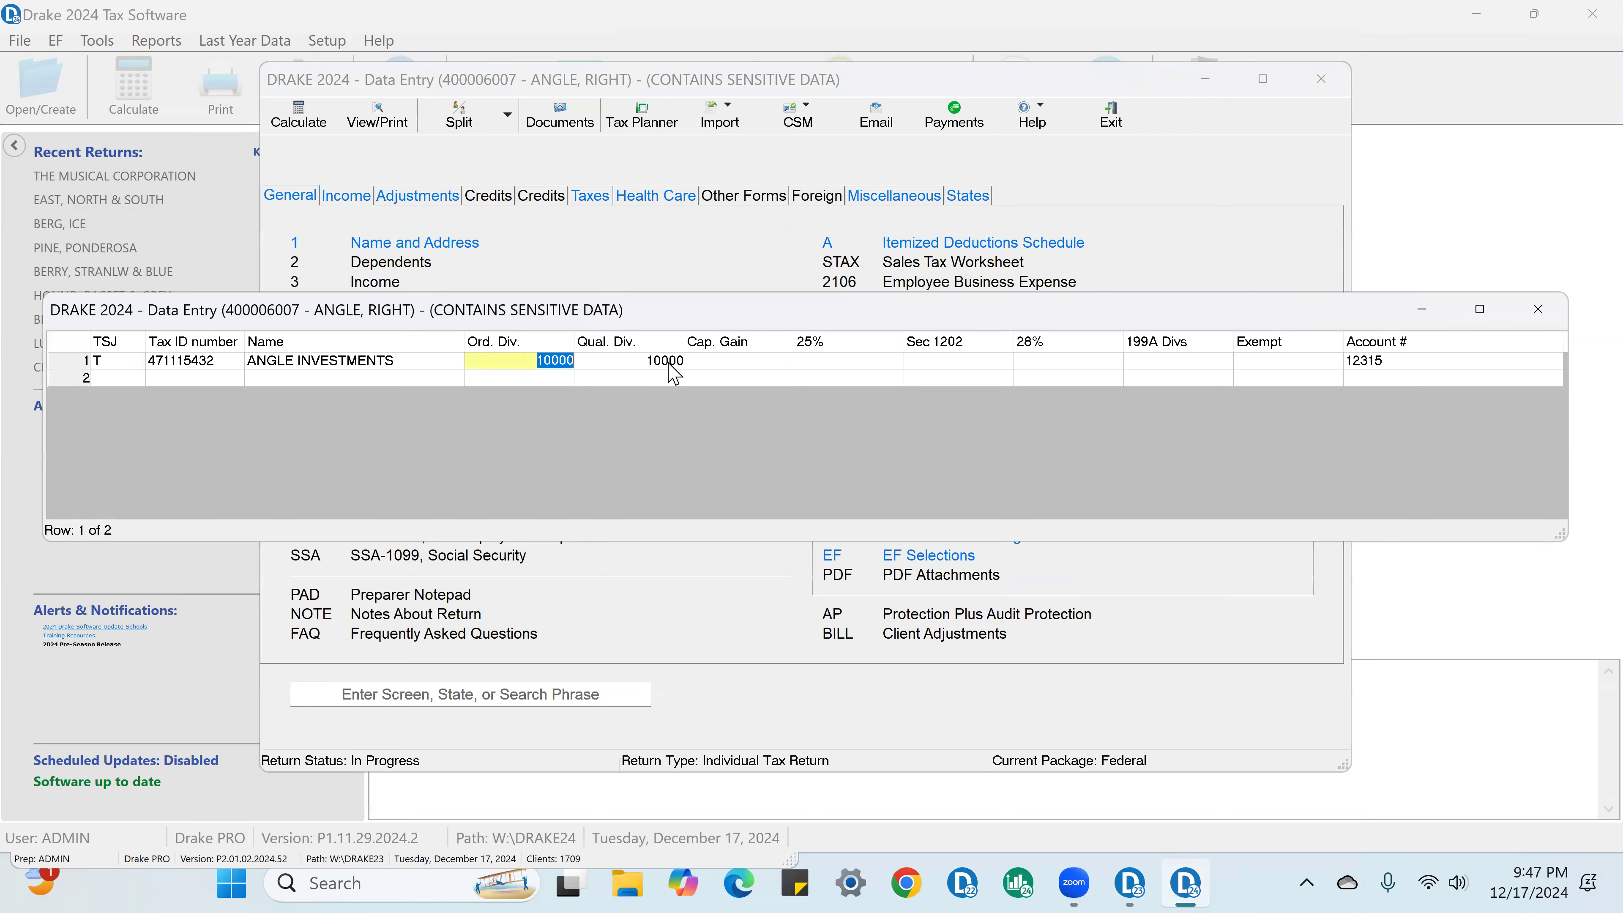
{"action": "left_click", "coordinate": [669, 362]}
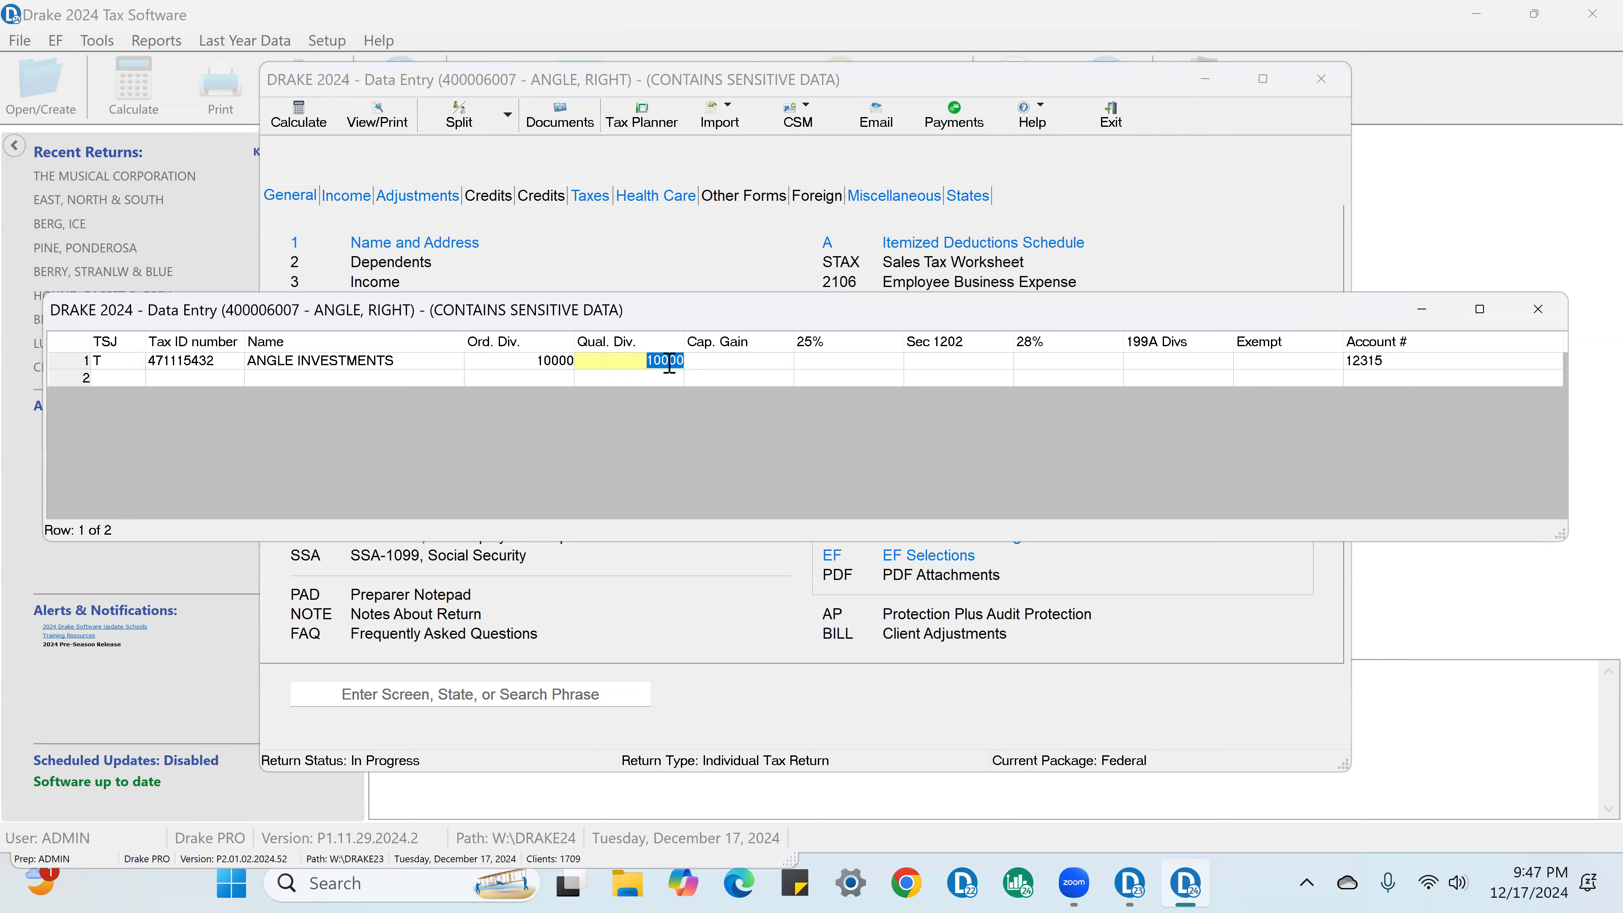
{"action": "left_click", "coordinate": [362, 365]}
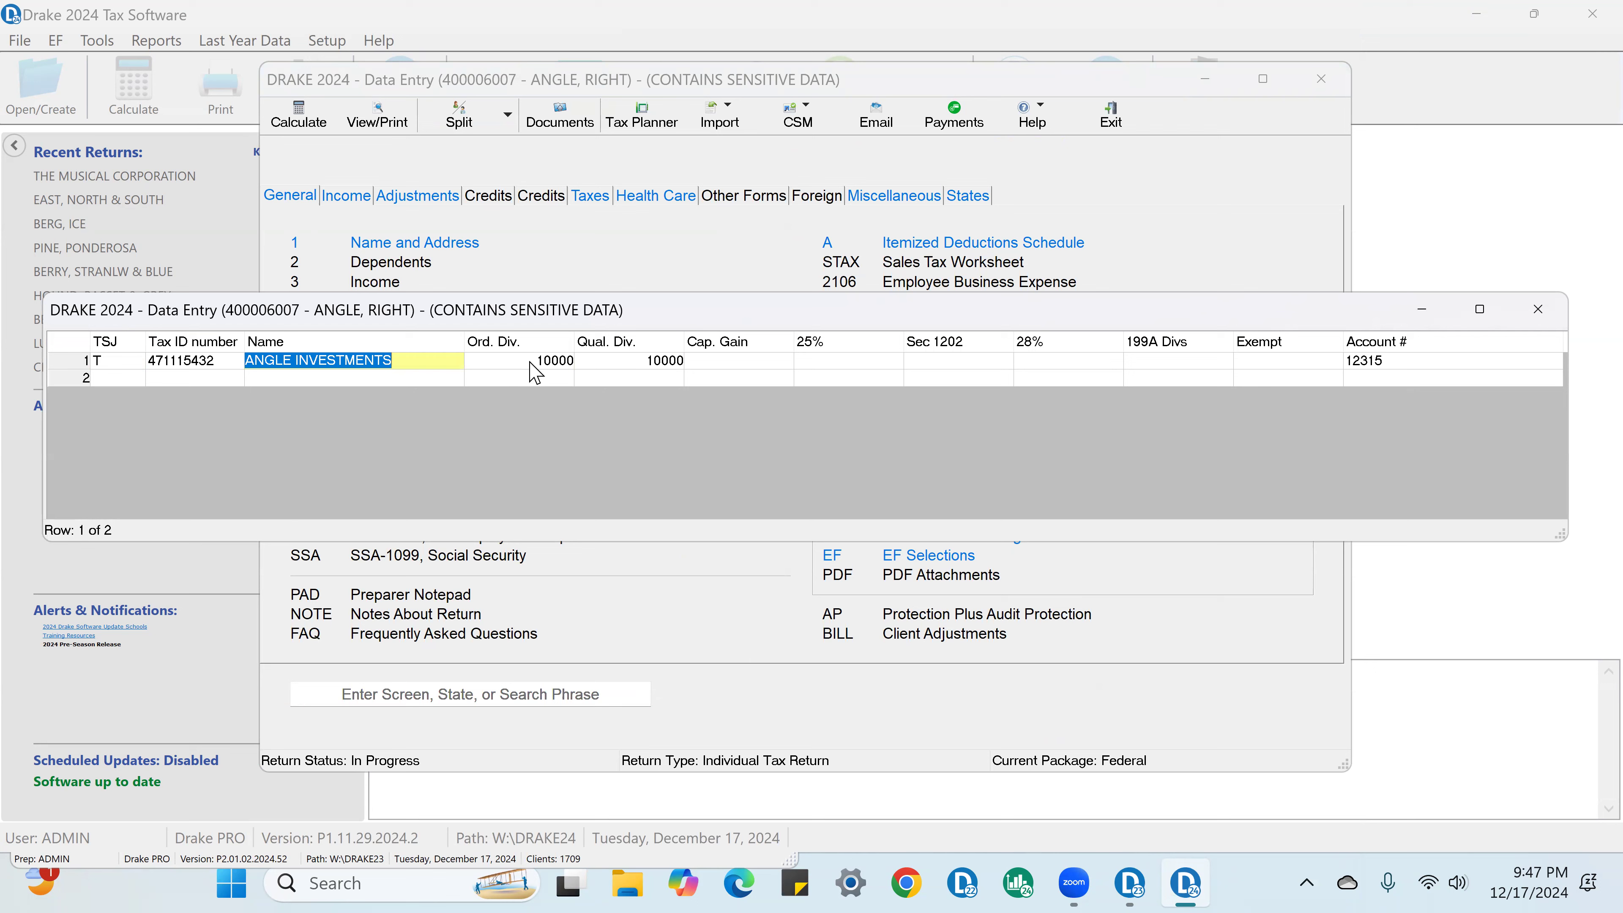
{"action": "key", "text": "Tab"}
{"action": "key", "text": "Tab"}
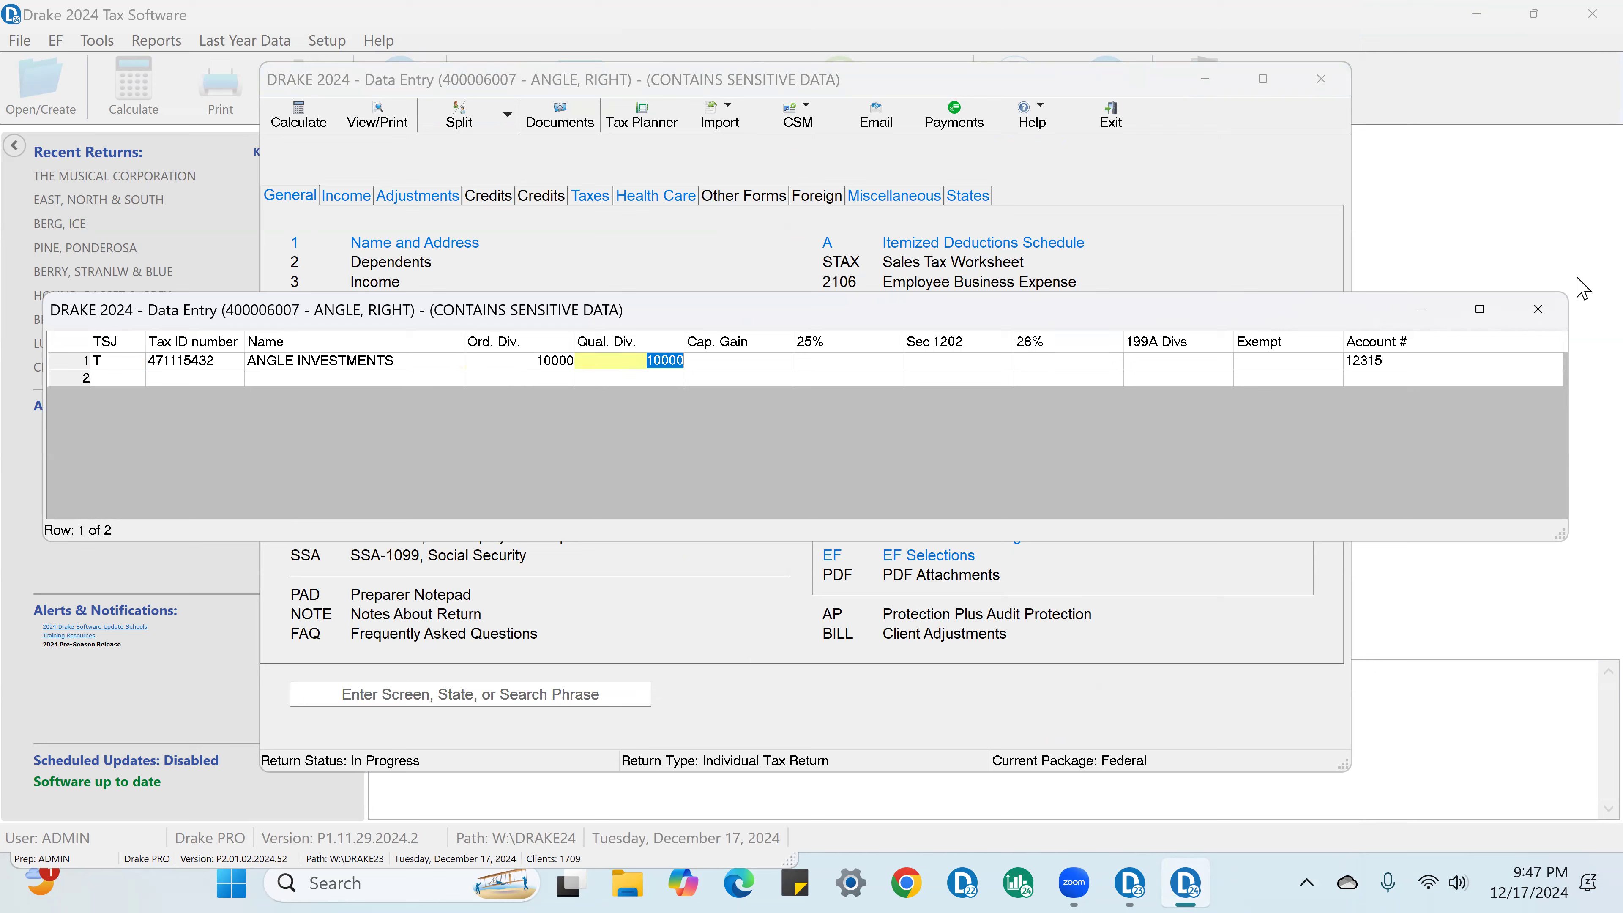
{"action": "left_click", "coordinate": [1539, 313]}
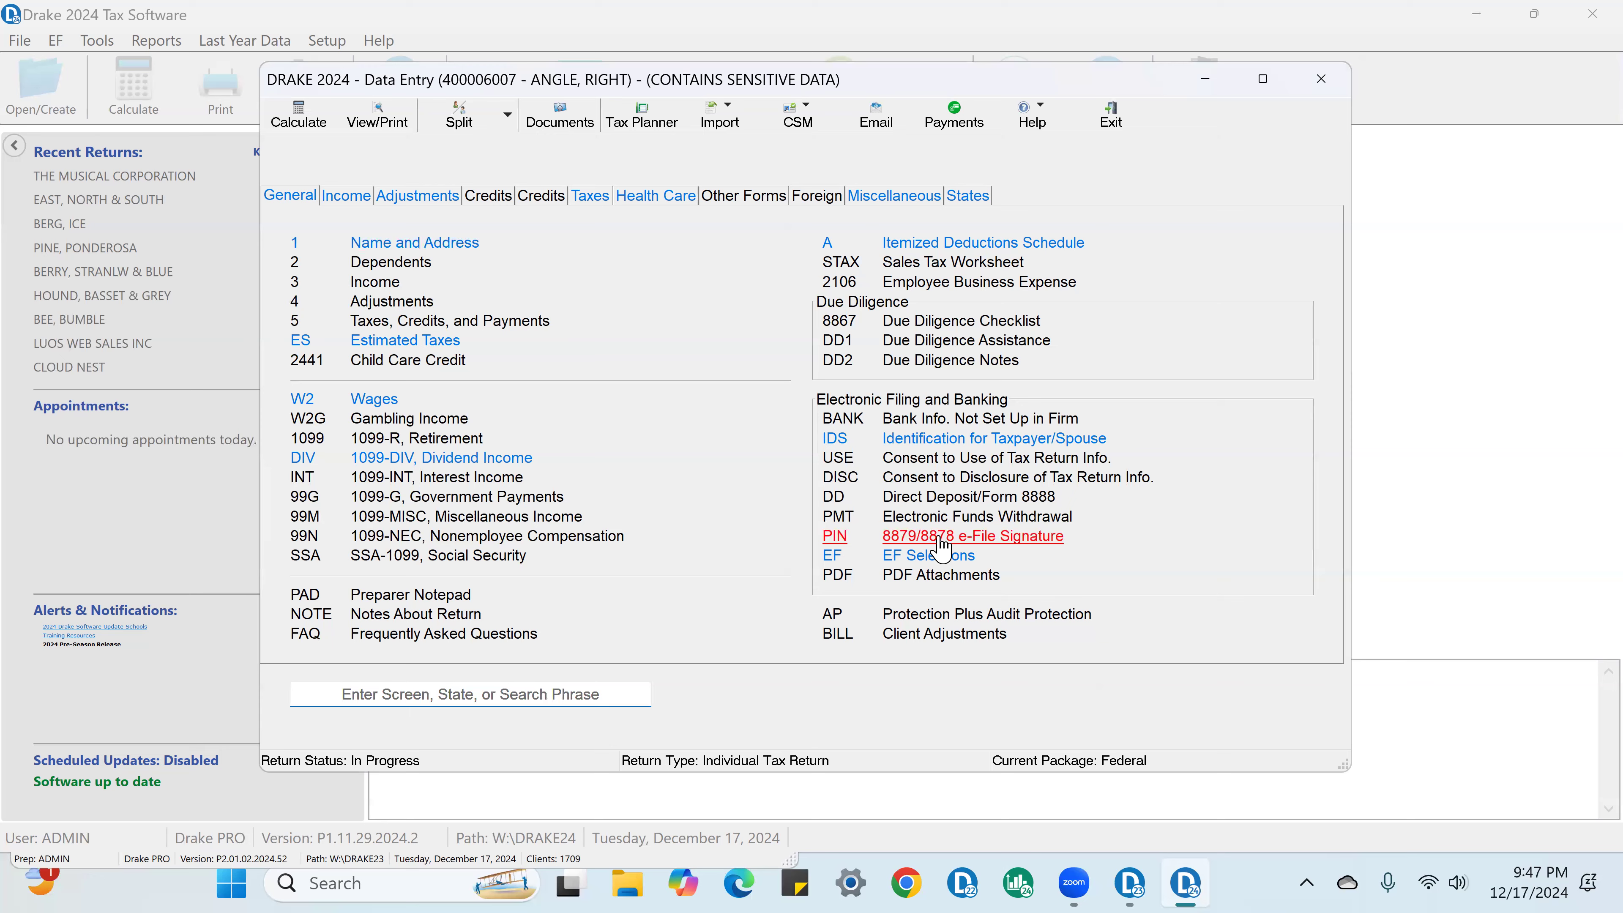
Step: Review the PIN signature date and the ERO's PIN signature on the 8879/8878 e-file signature screen
{"action": "left_click", "coordinate": [908, 536]}
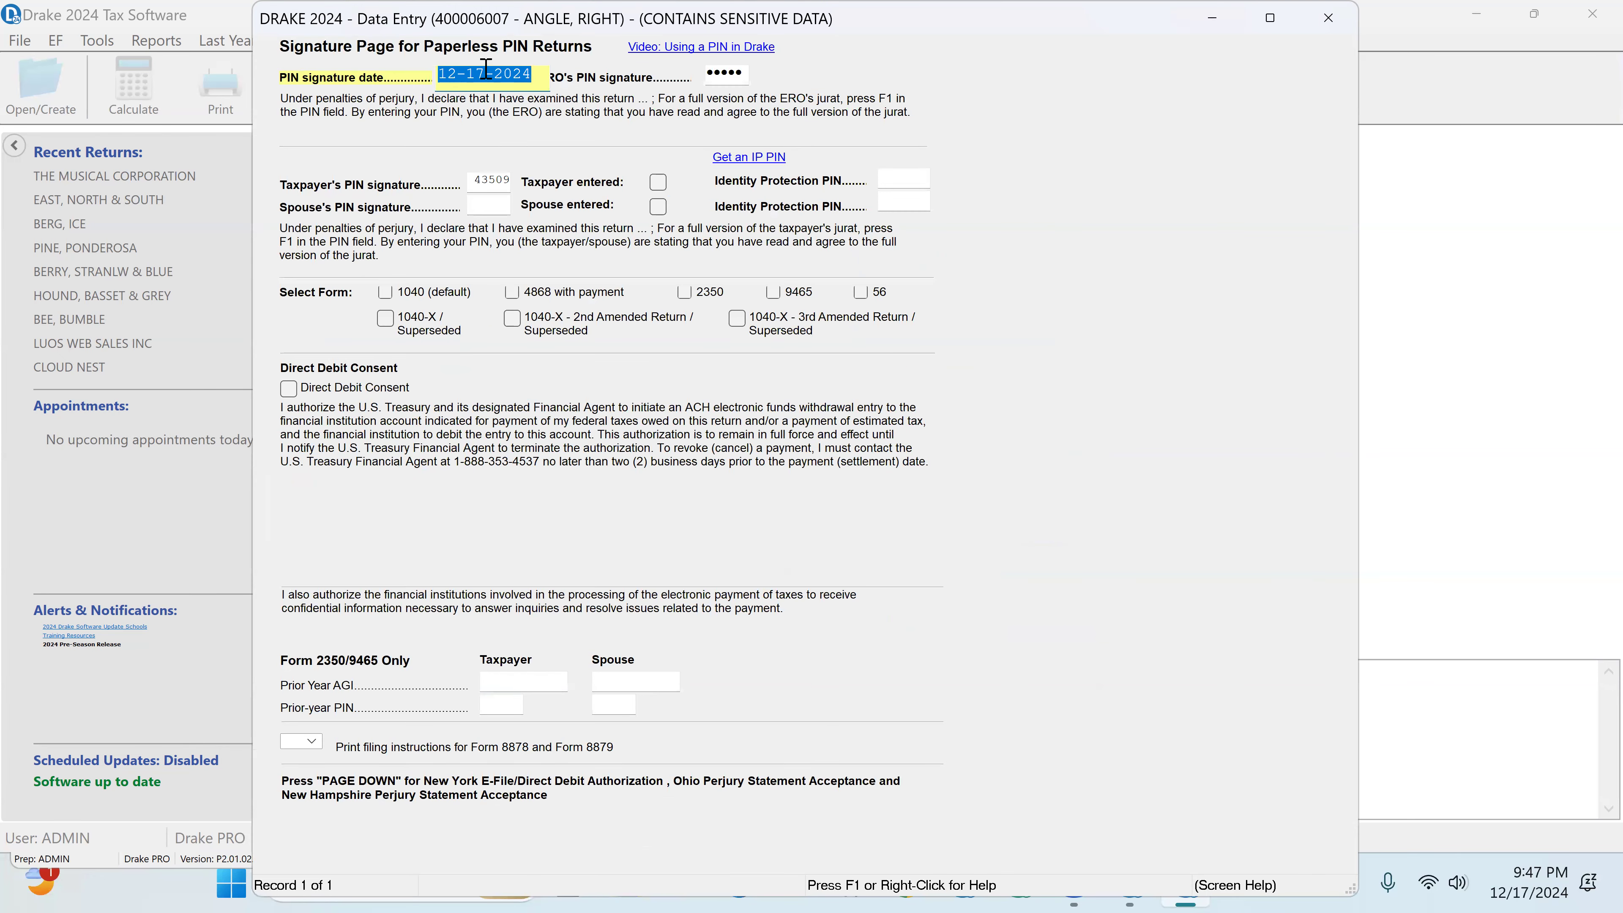
{"action": "left_click", "coordinate": [748, 72]}
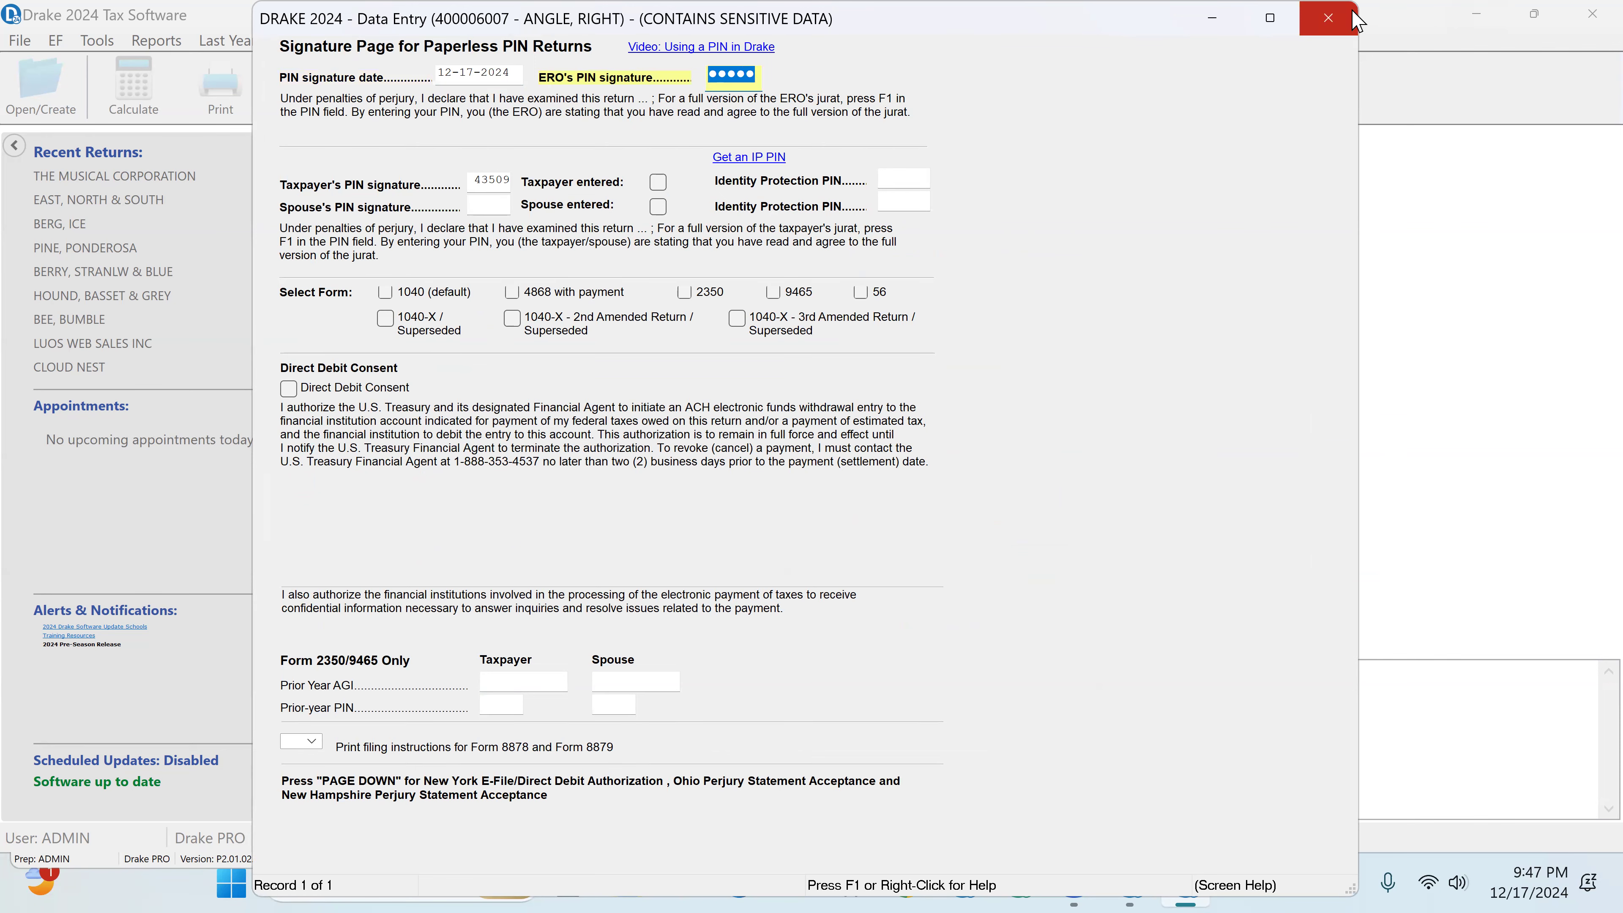
{"action": "left_click", "coordinate": [1329, 23]}
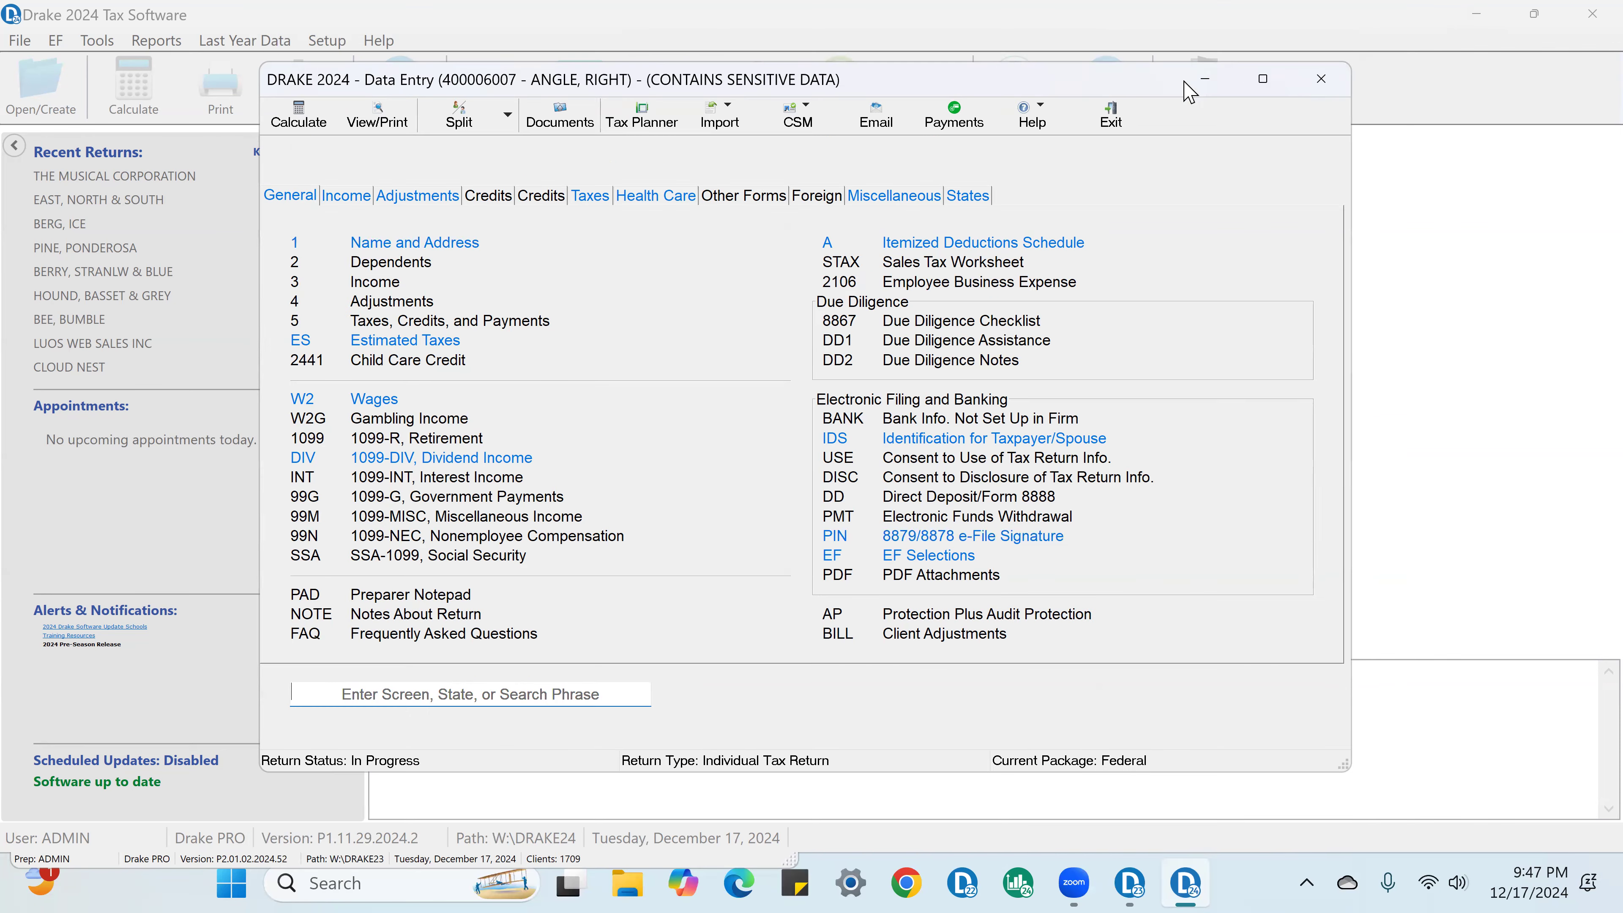
Step: Review the EF selection screen, checking the Ready for EF code, the federal 1040 override and the Do NOT send any states option
{"action": "left_click", "coordinate": [906, 556]}
{"action": "left_click", "coordinate": [318, 152]}
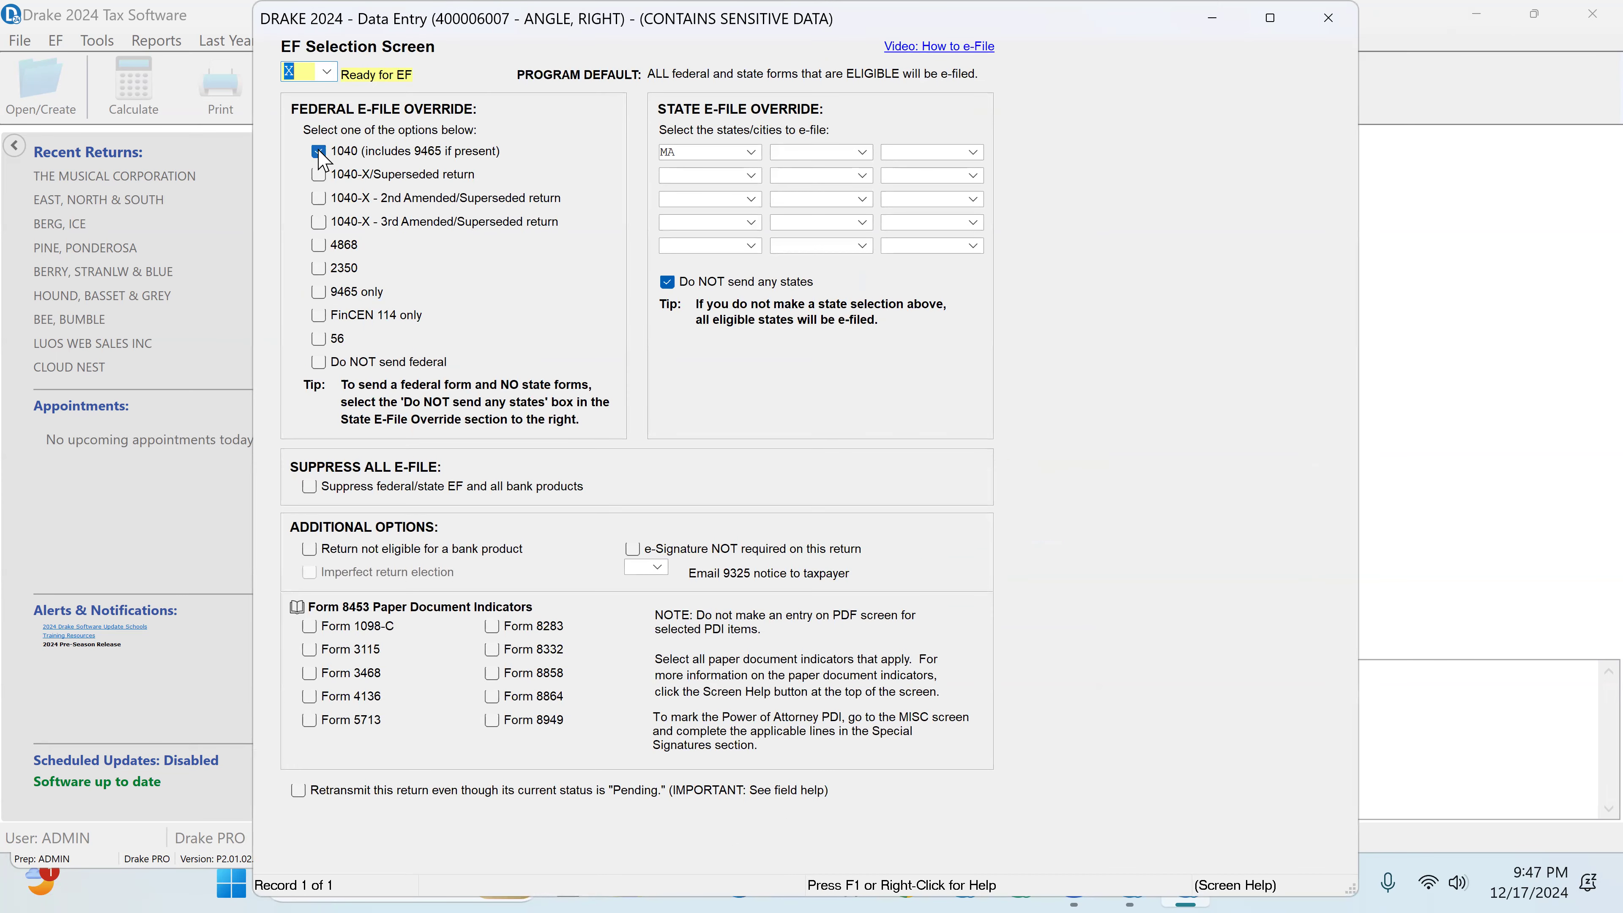
{"action": "left_click", "coordinate": [327, 72]}
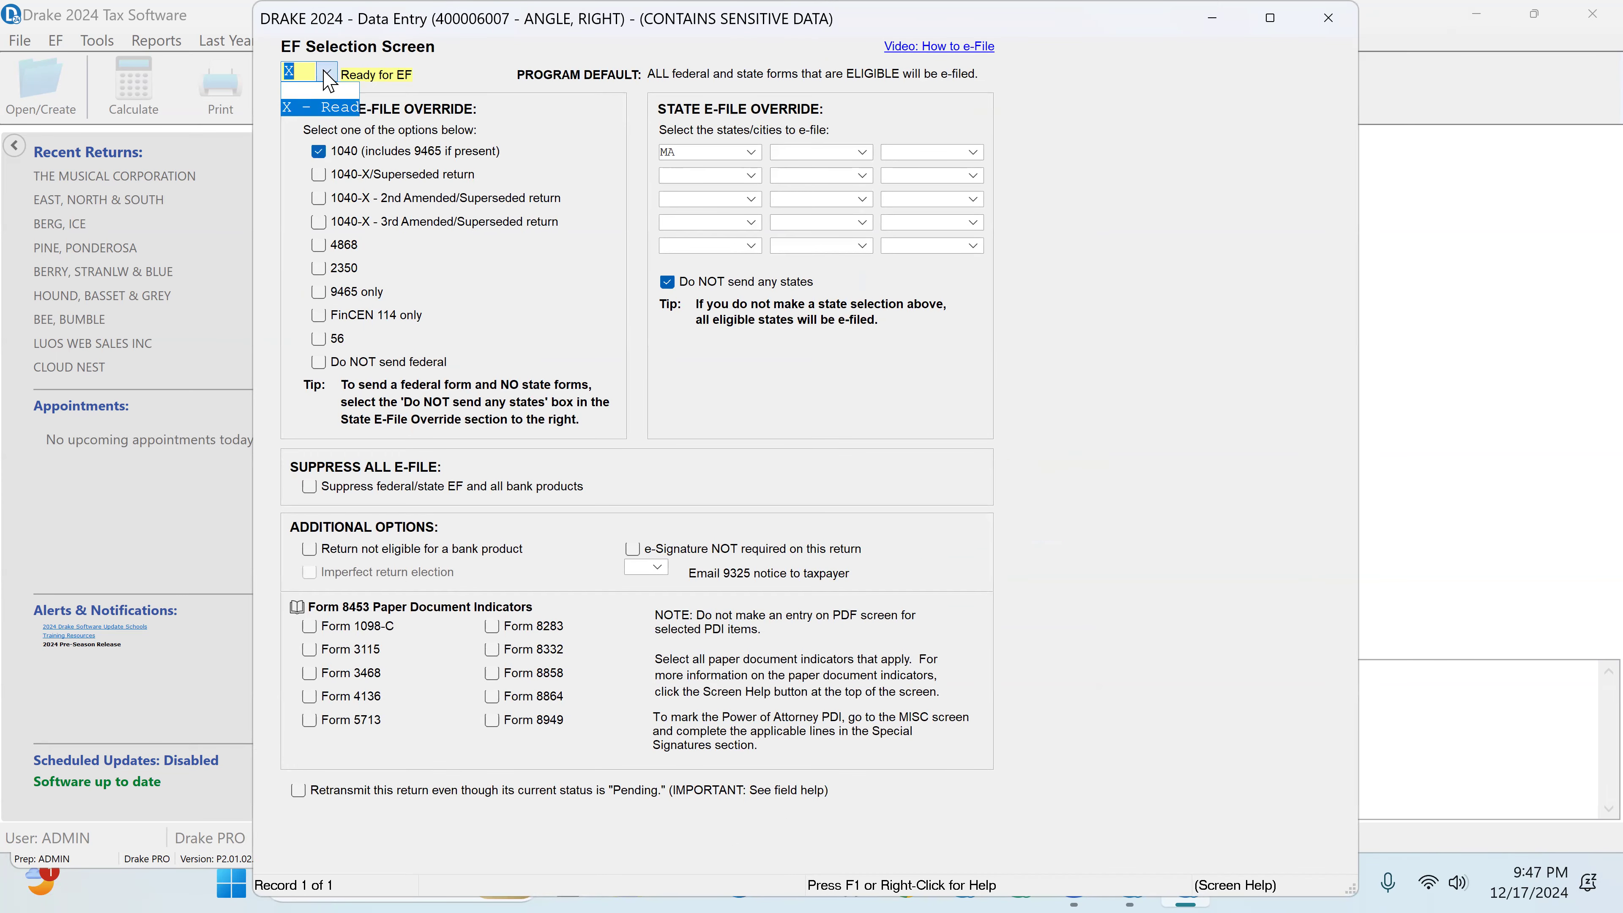
{"action": "left_click", "coordinate": [321, 107]}
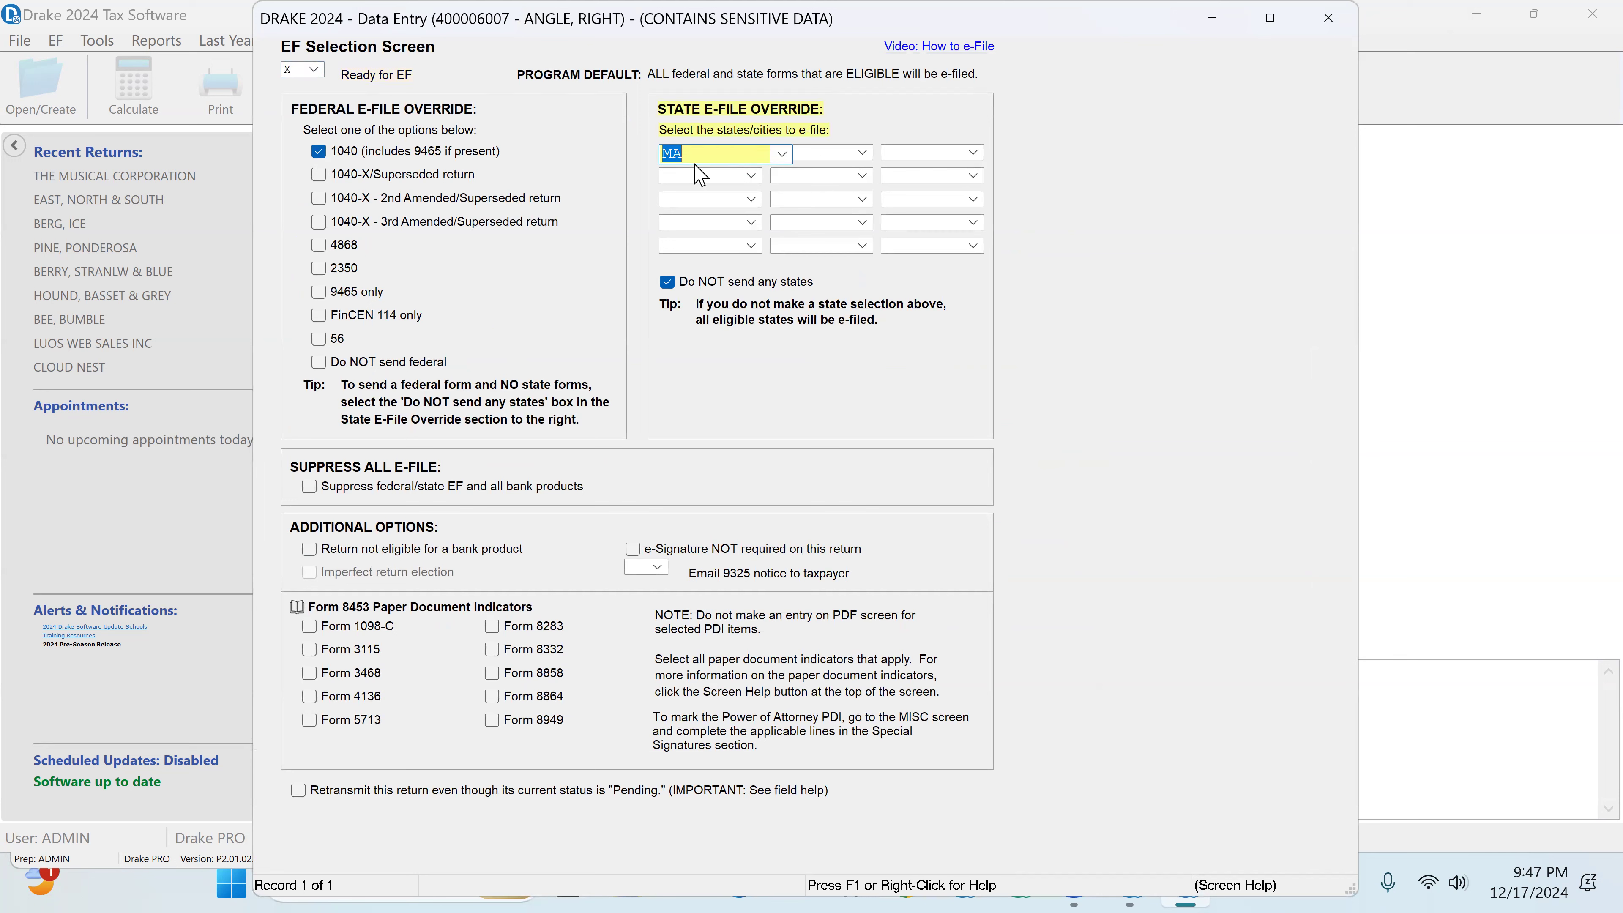
{"action": "left_click", "coordinate": [668, 283]}
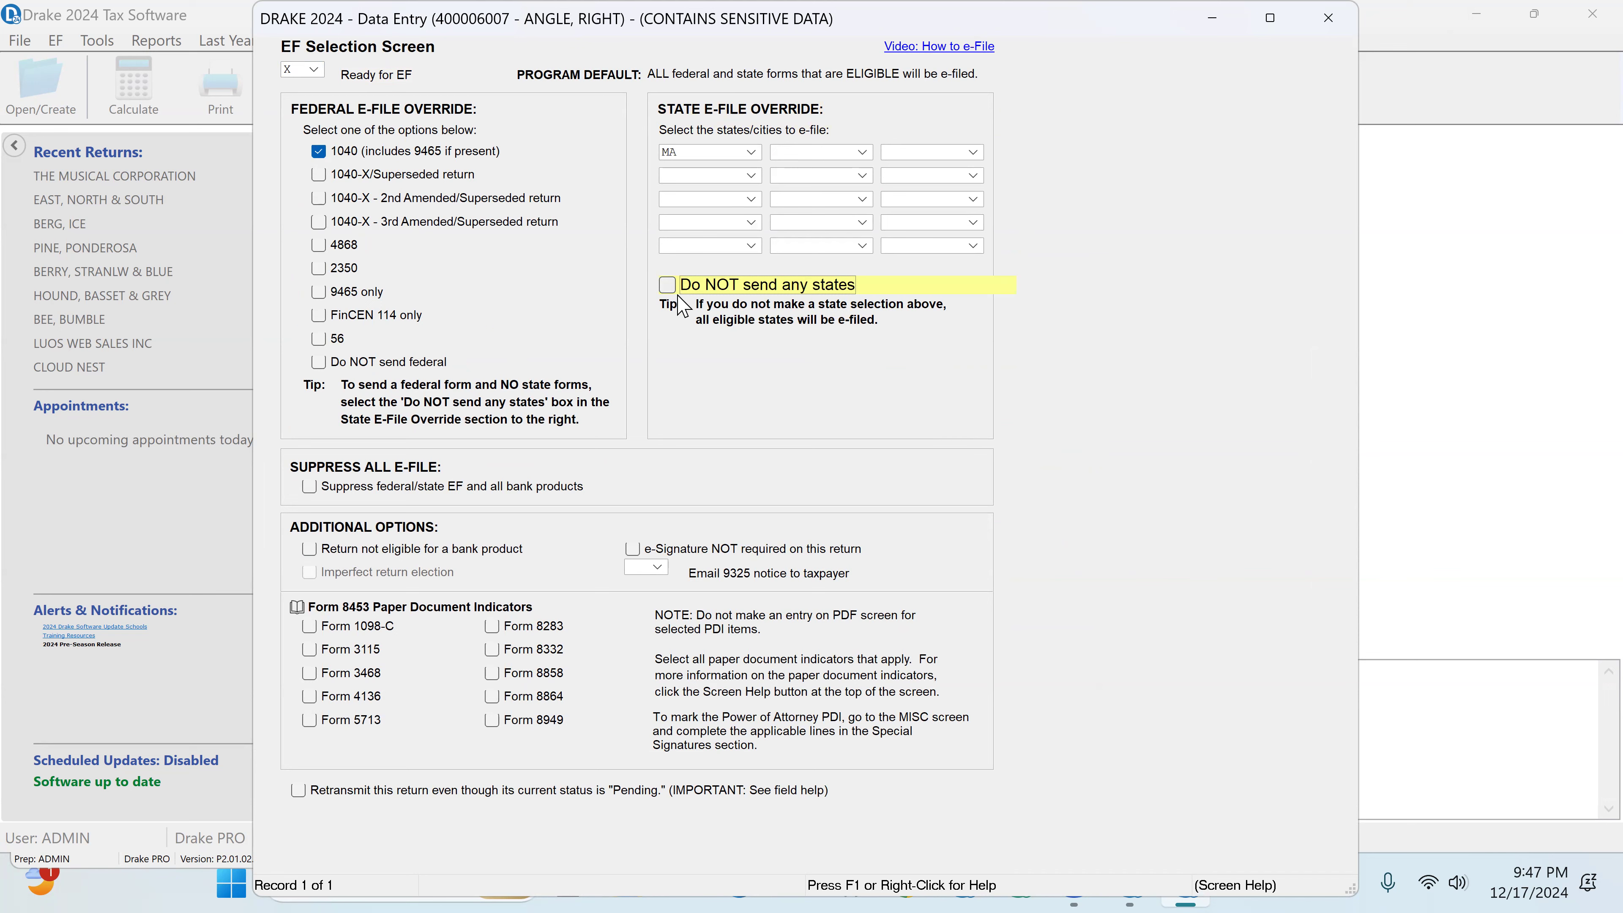
{"action": "left_click", "coordinate": [667, 286]}
{"action": "left_click", "coordinate": [1329, 17]}
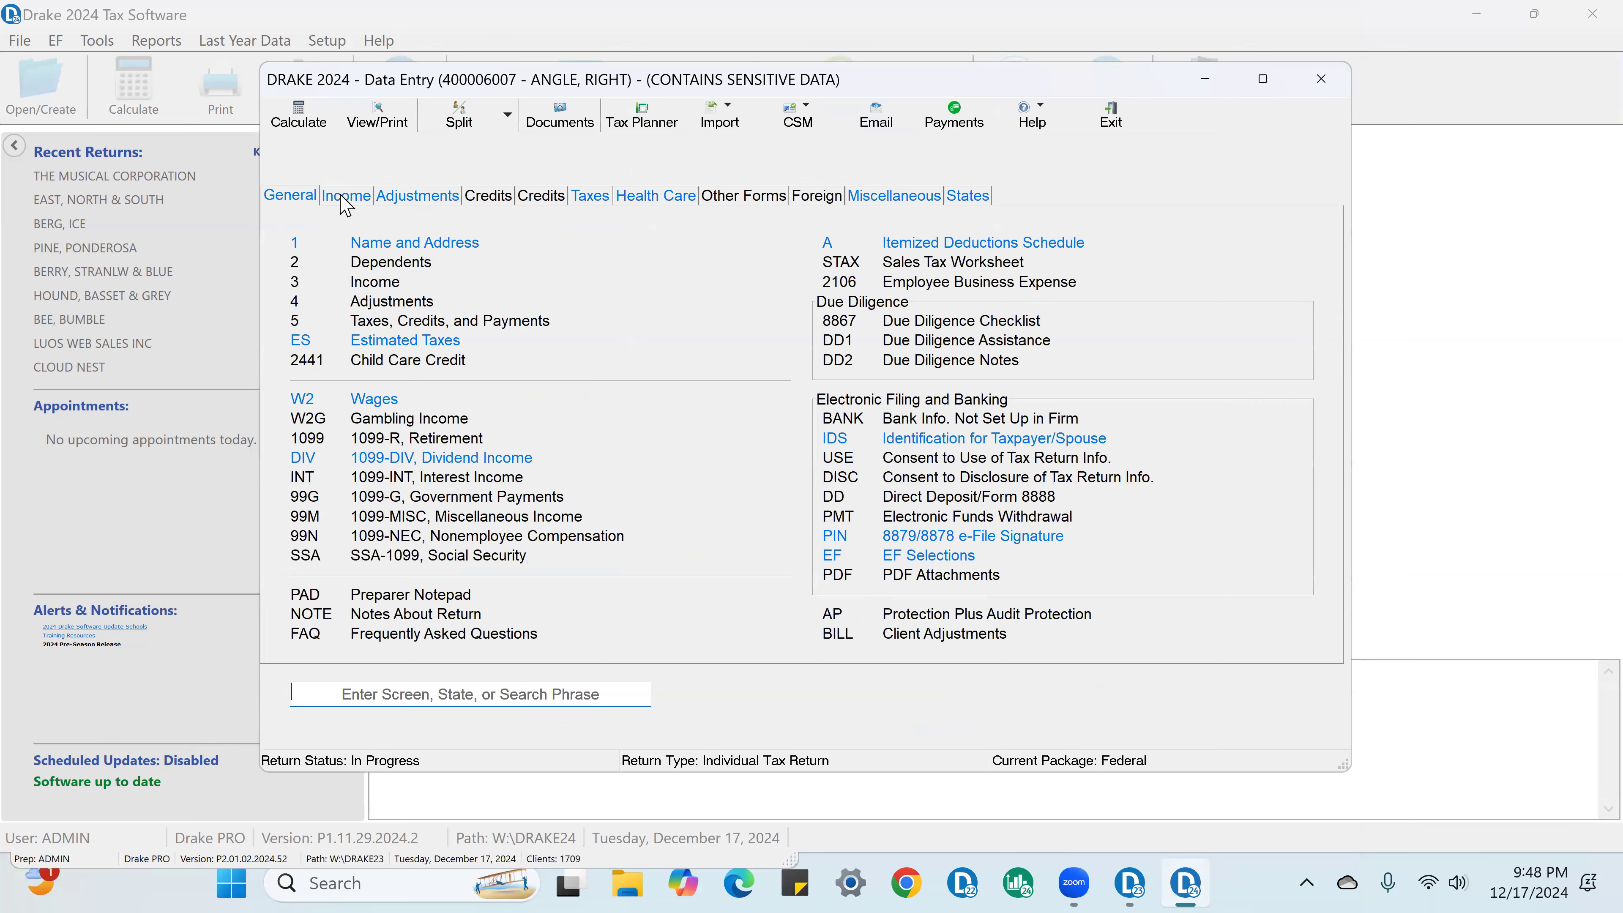
Step: Review the consulting business's Schedule C self-employed income, checking the gross receipts and sales entry
{"action": "left_click", "coordinate": [344, 198]}
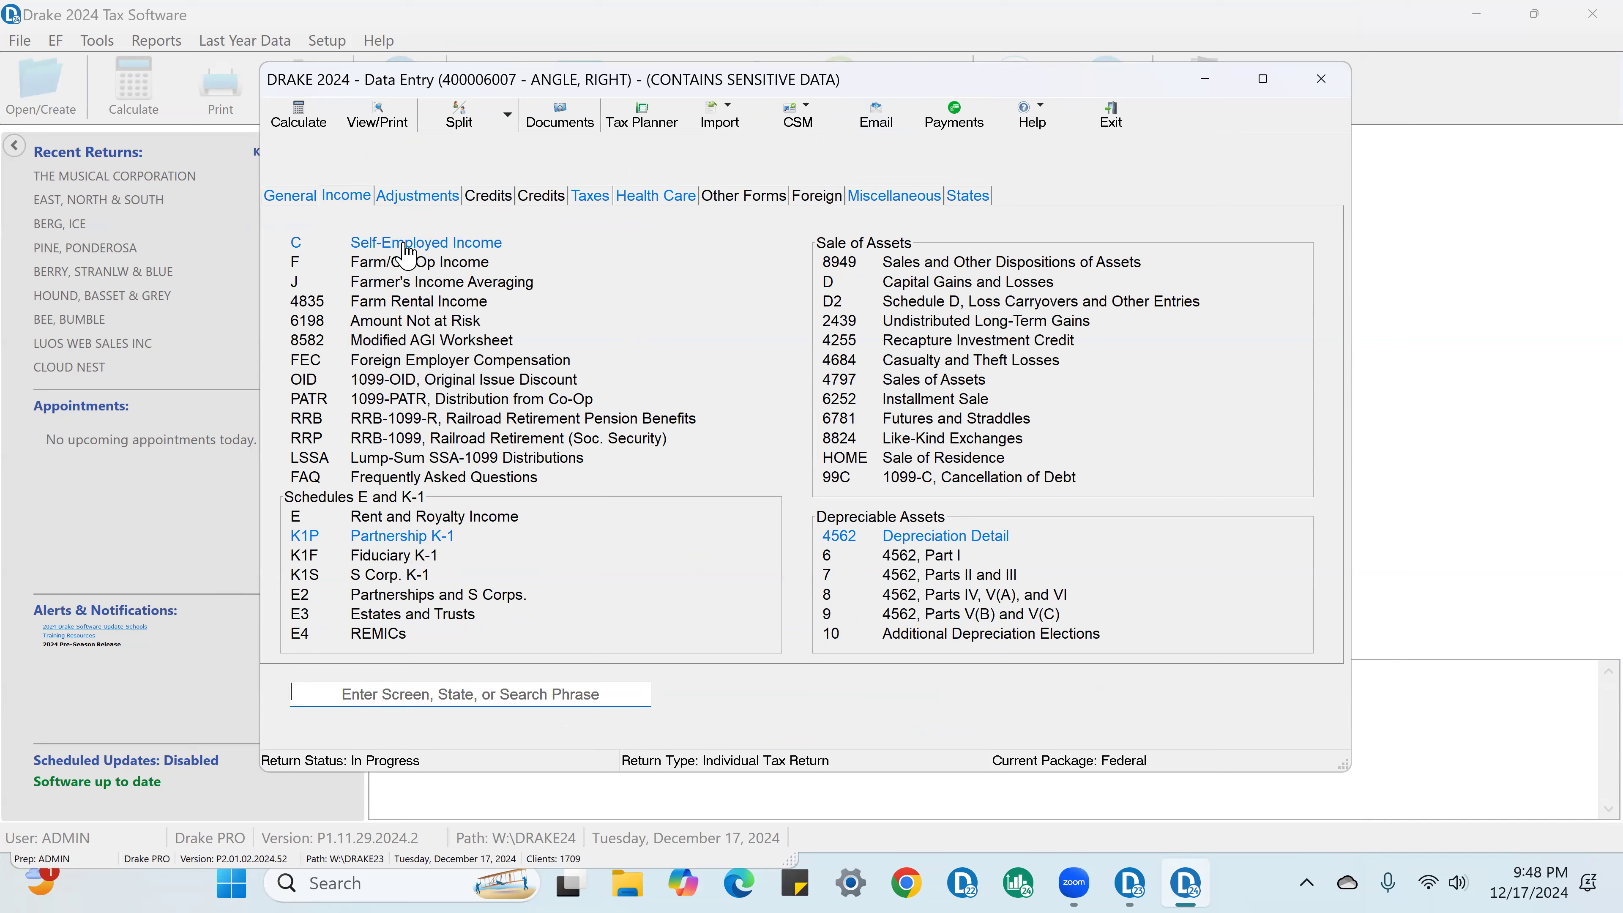
{"action": "left_click", "coordinate": [409, 252]}
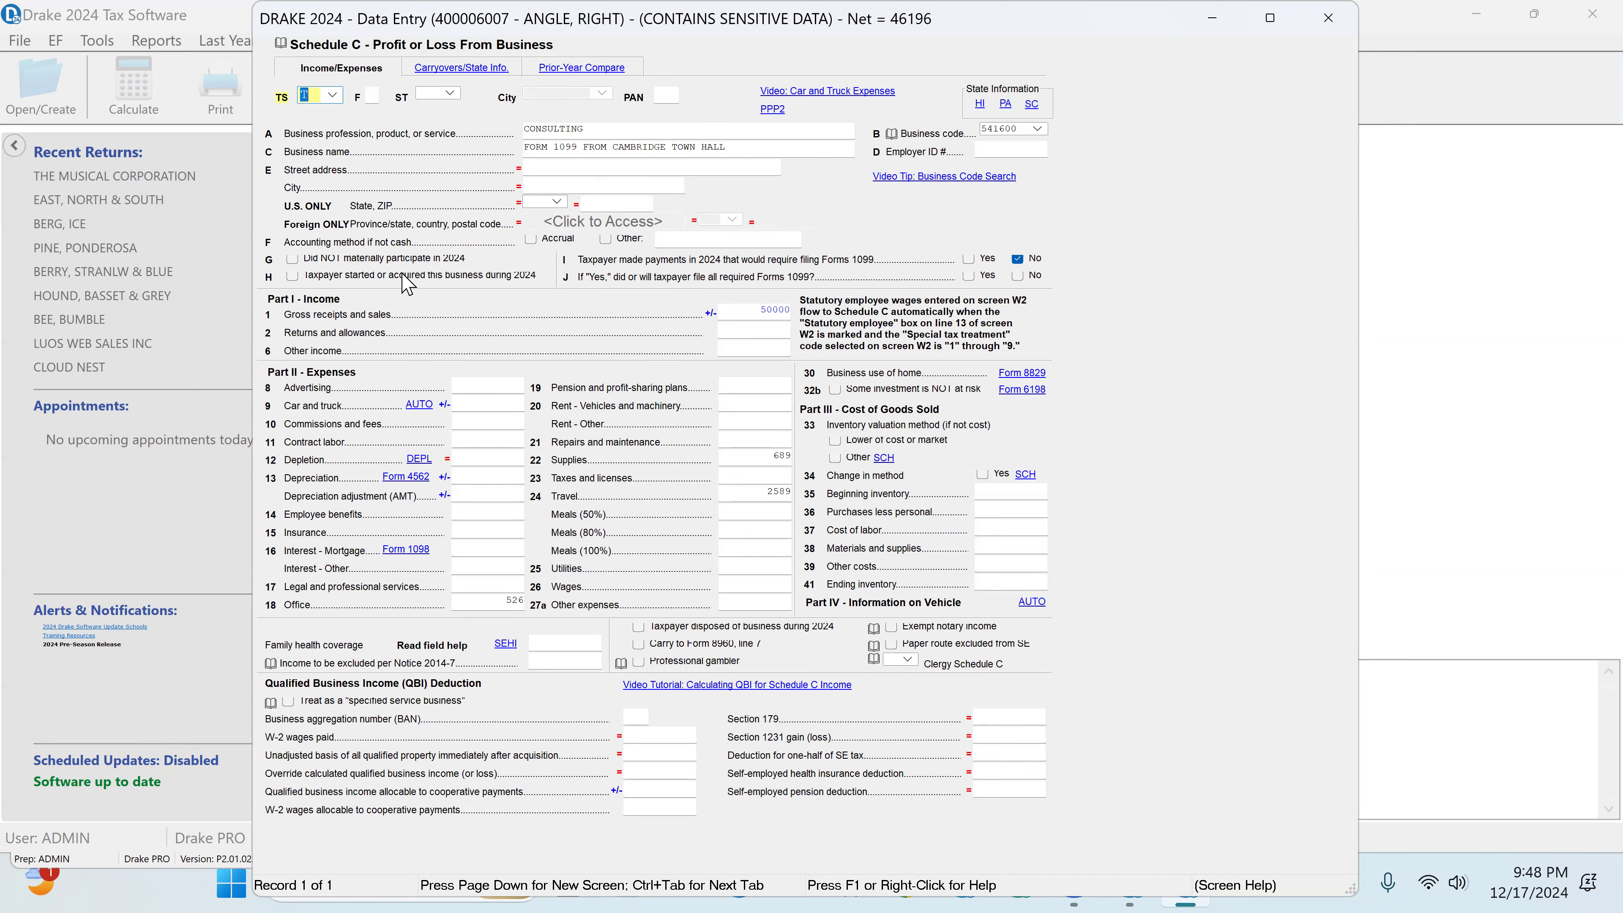
{"action": "left_click", "coordinate": [754, 312]}
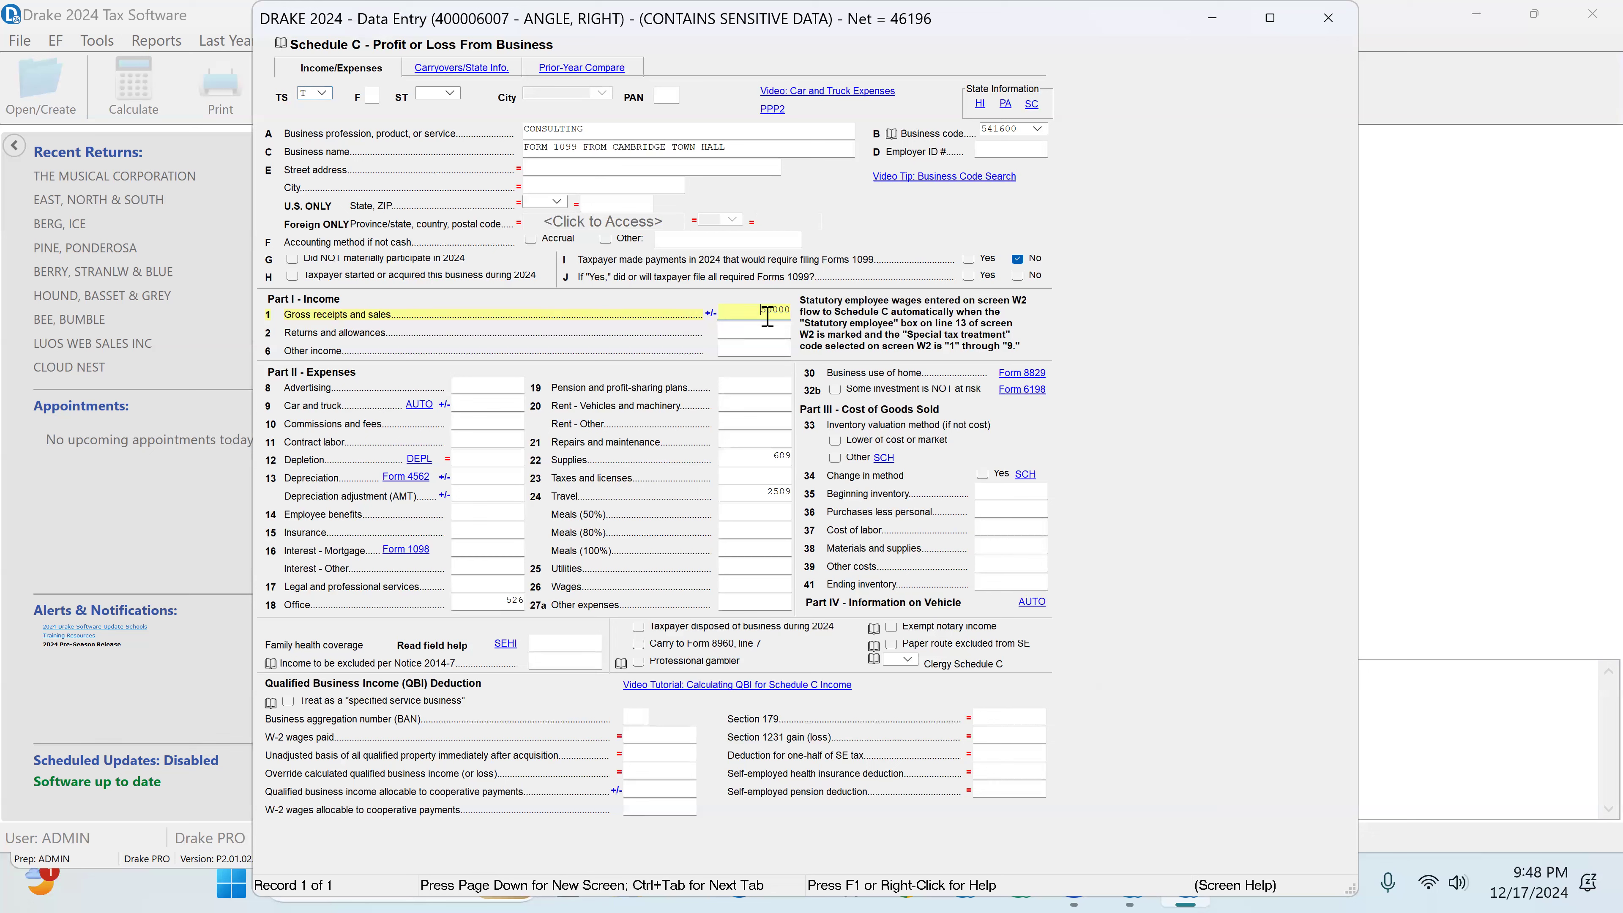
{"action": "double_click", "coordinate": [775, 318]}
{"action": "left_click", "coordinate": [784, 314]}
{"action": "left_click_drag", "start_coordinate": [766, 314], "coordinate": [860, 327]}
Step: Review the Toyota's auto expense worksheet linked to the Schedule C, checking the business and commuting mileage
{"action": "left_click", "coordinate": [425, 409]}
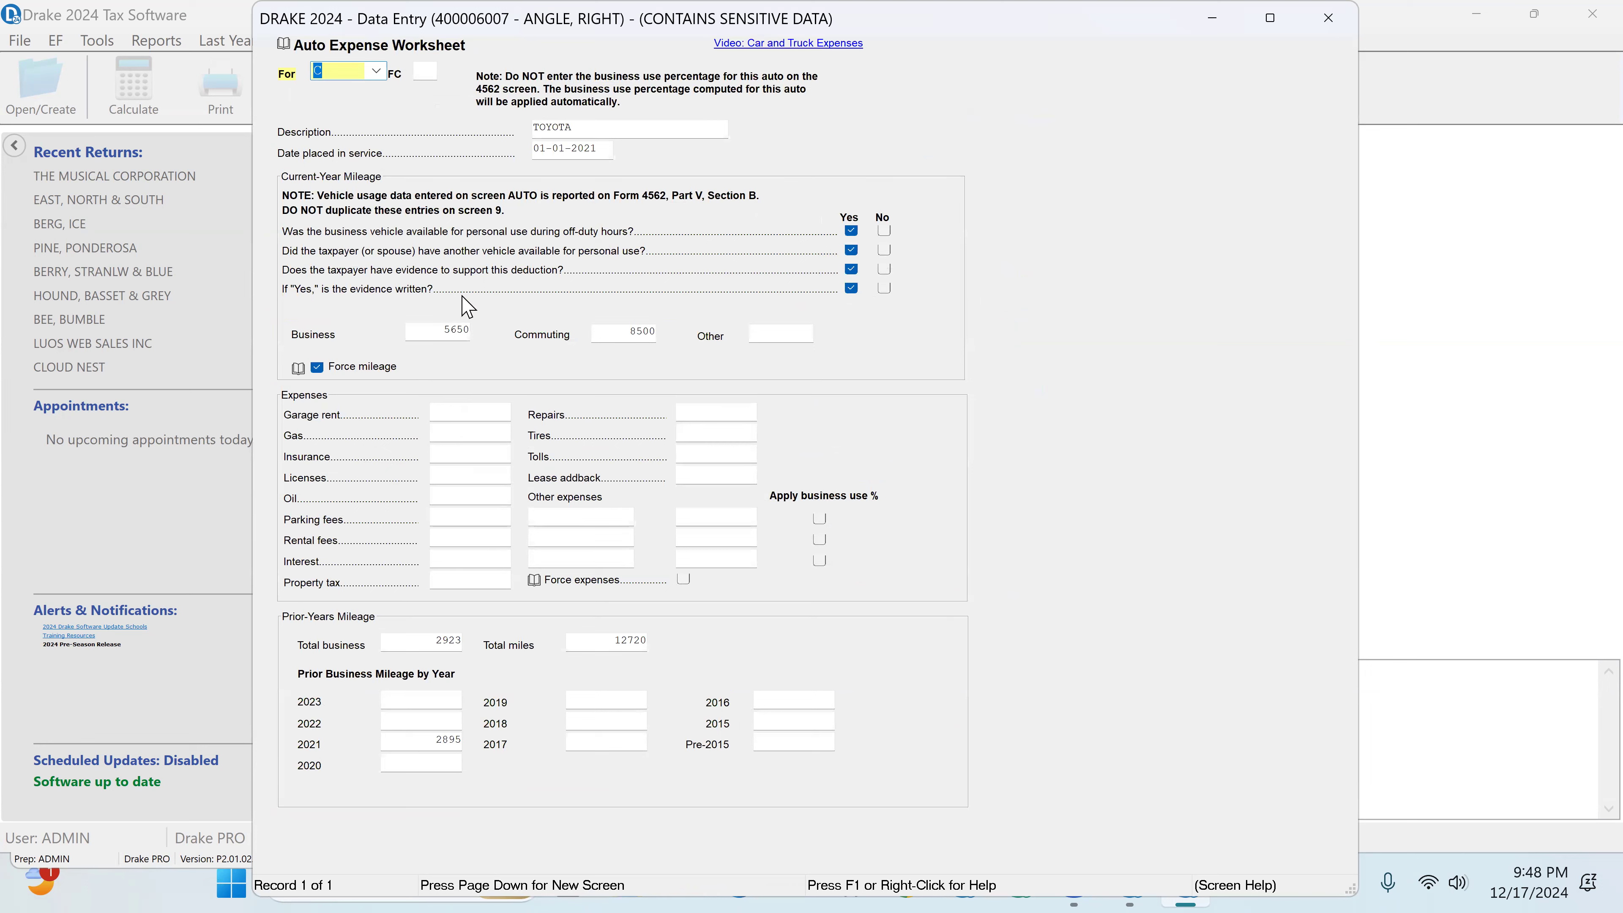
{"action": "left_click", "coordinate": [445, 328]}
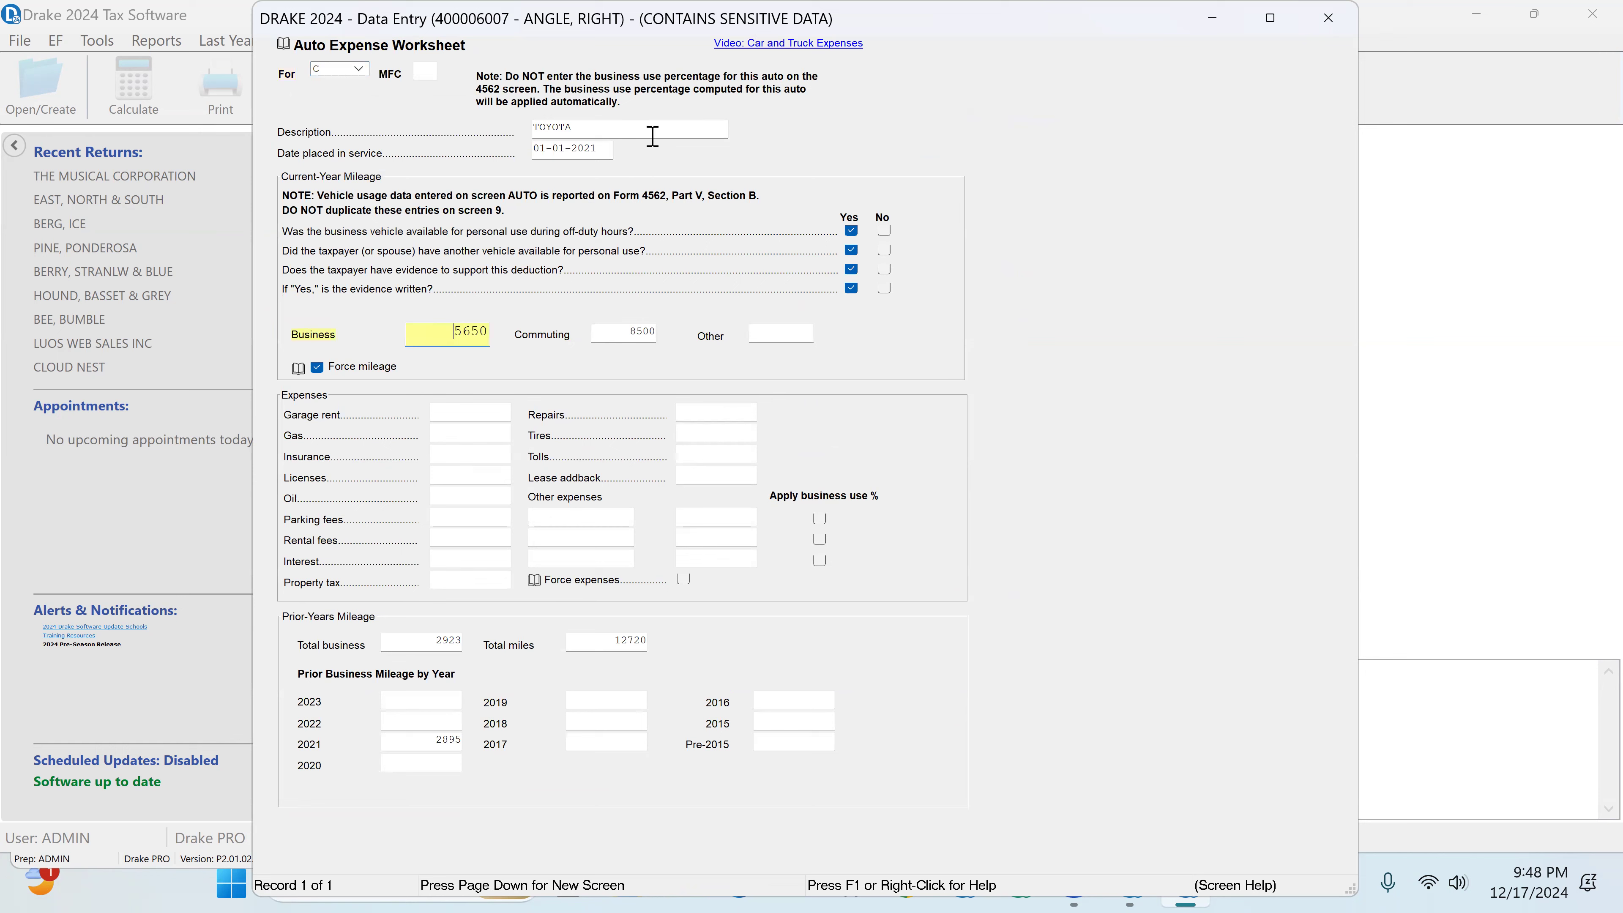
{"action": "left_click", "coordinate": [623, 330]}
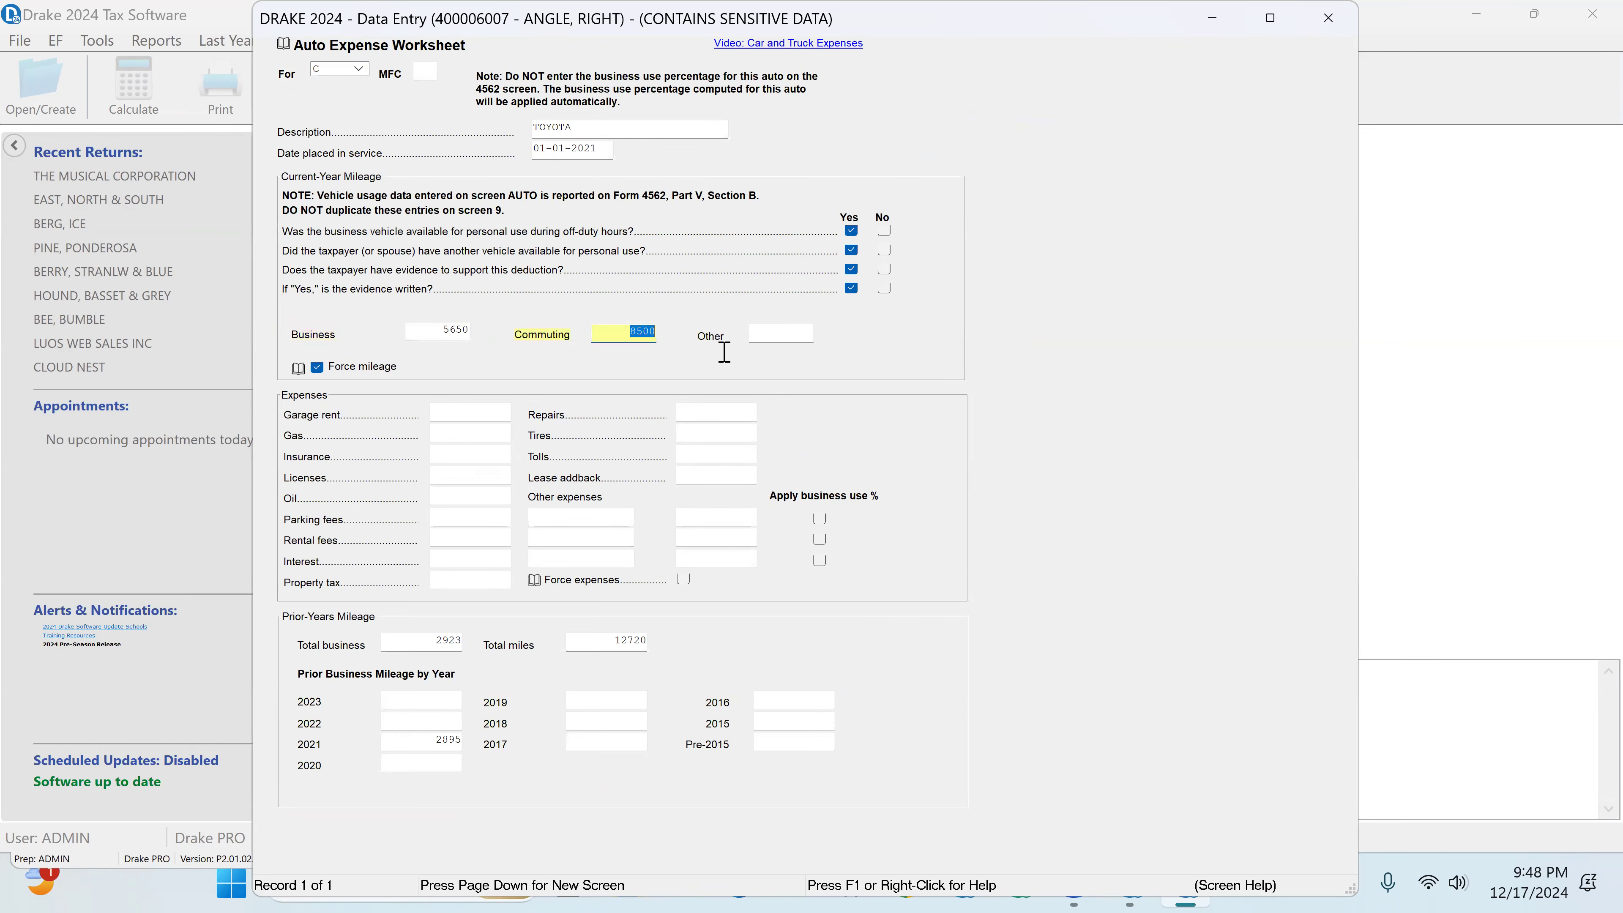
{"action": "left_click", "coordinate": [1330, 24]}
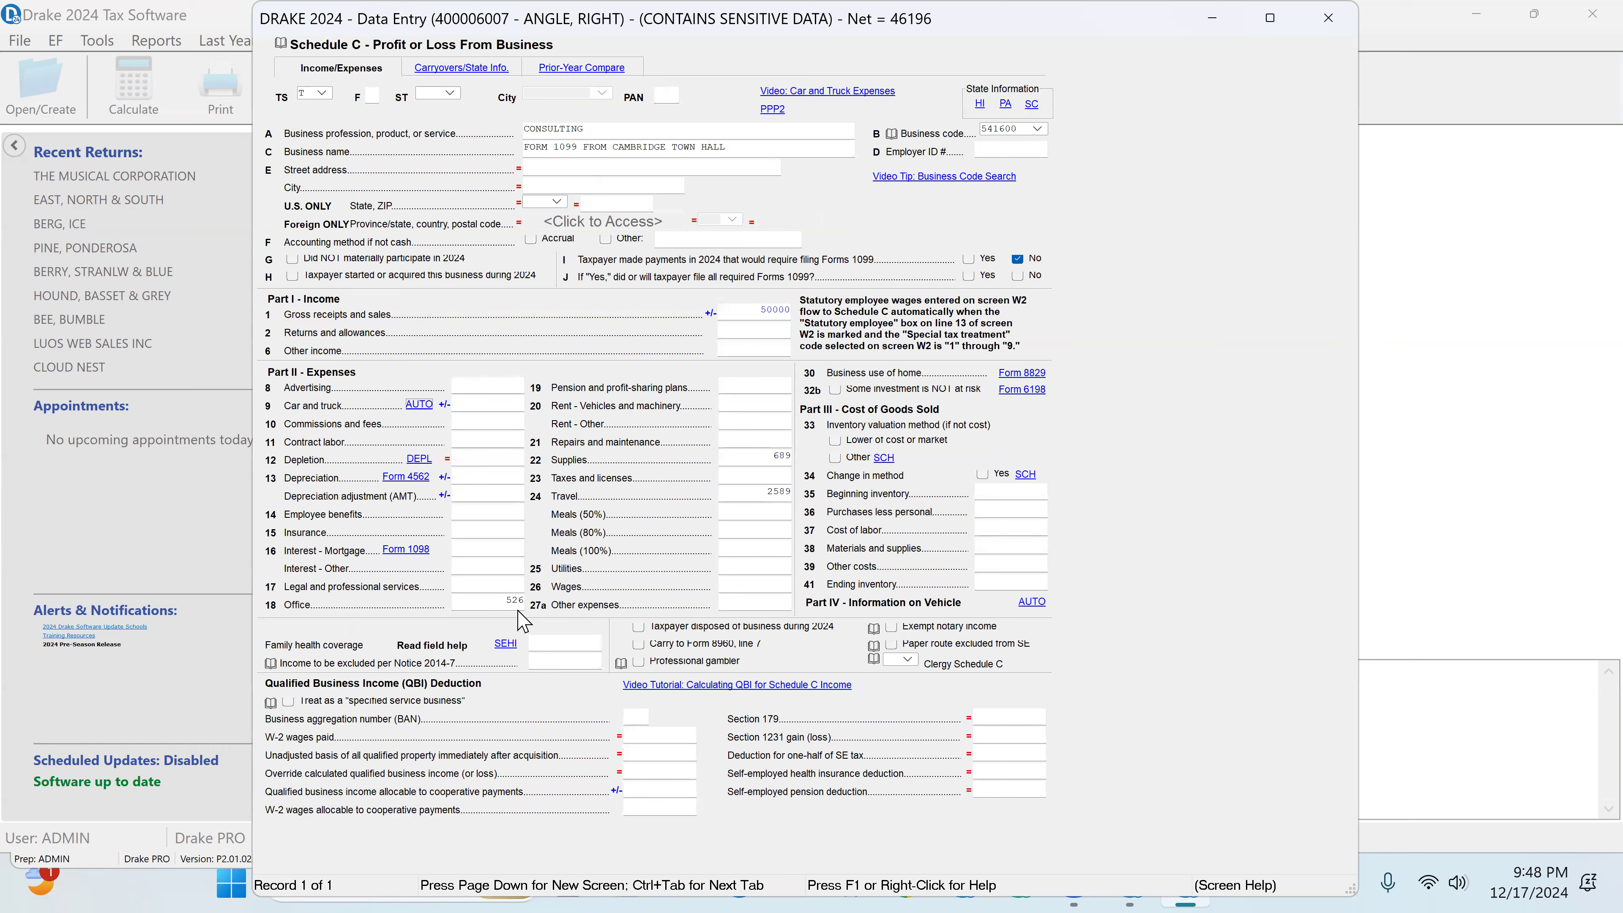
Step: Check the office, supplies and travel expenses on the Schedule C and close it
{"action": "left_click", "coordinate": [518, 604]}
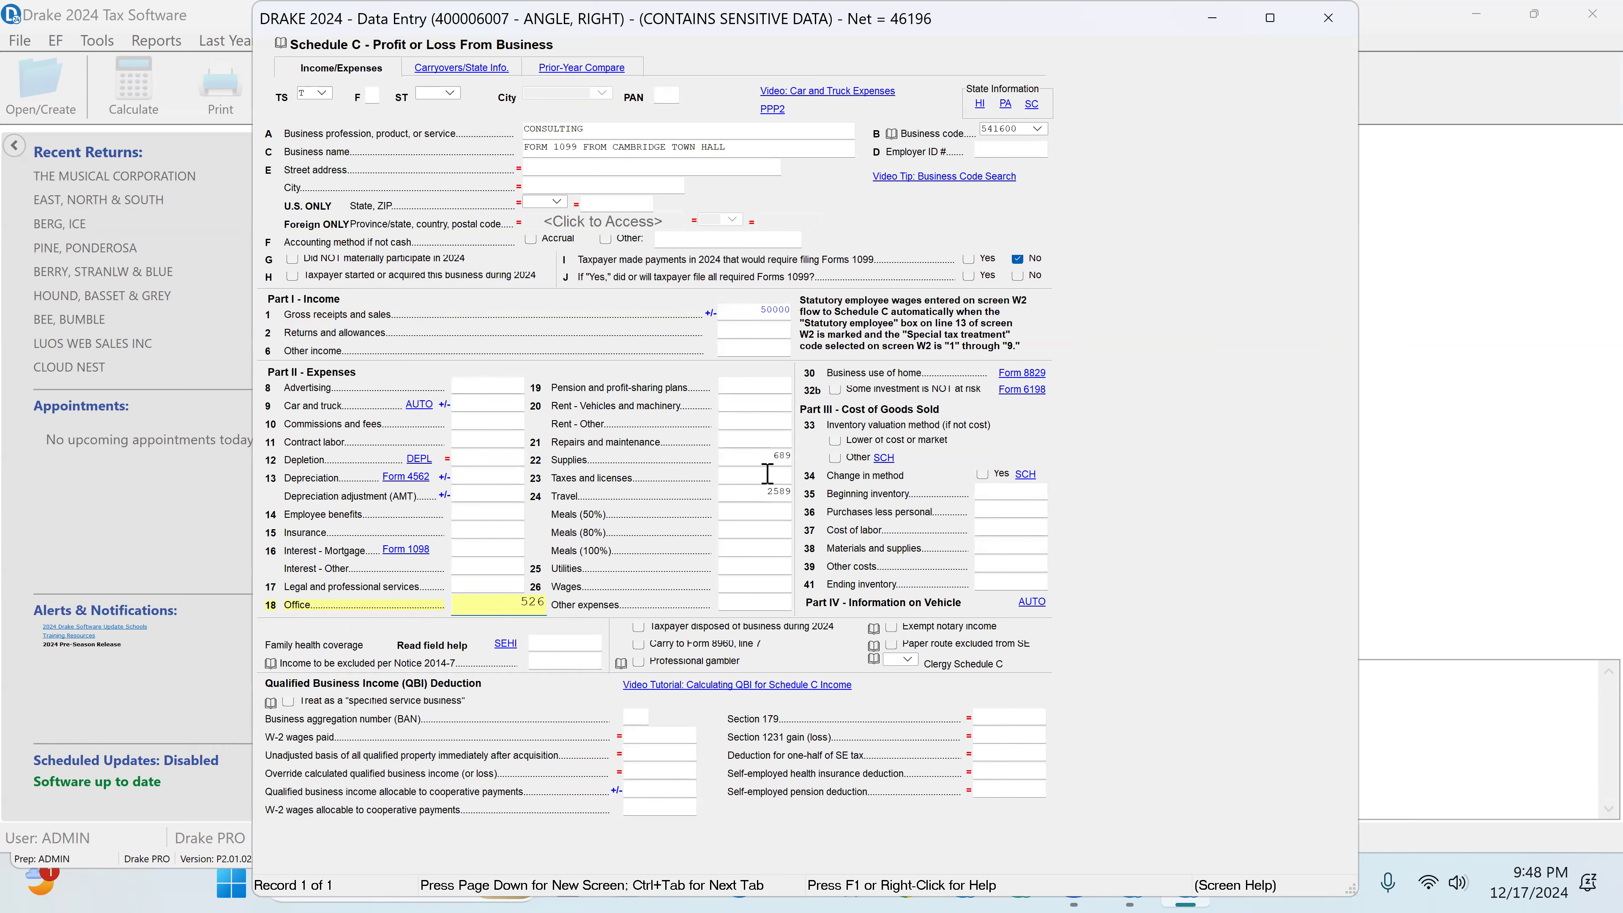
{"action": "left_click", "coordinate": [802, 458]}
{"action": "left_click", "coordinate": [782, 491]}
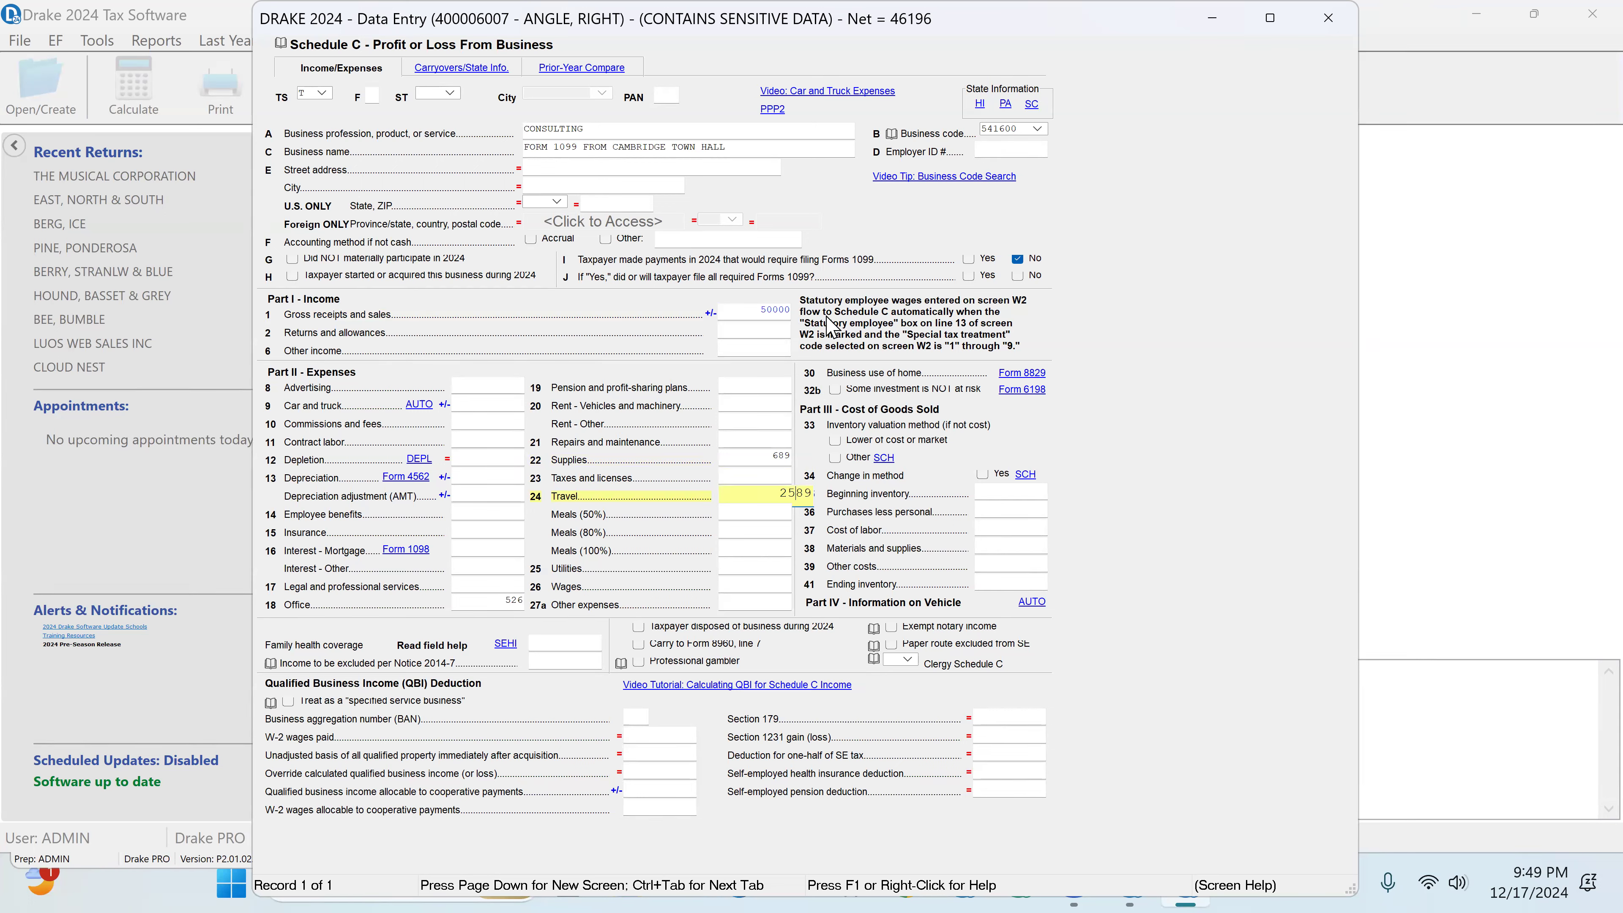
{"action": "left_click", "coordinate": [1328, 17]}
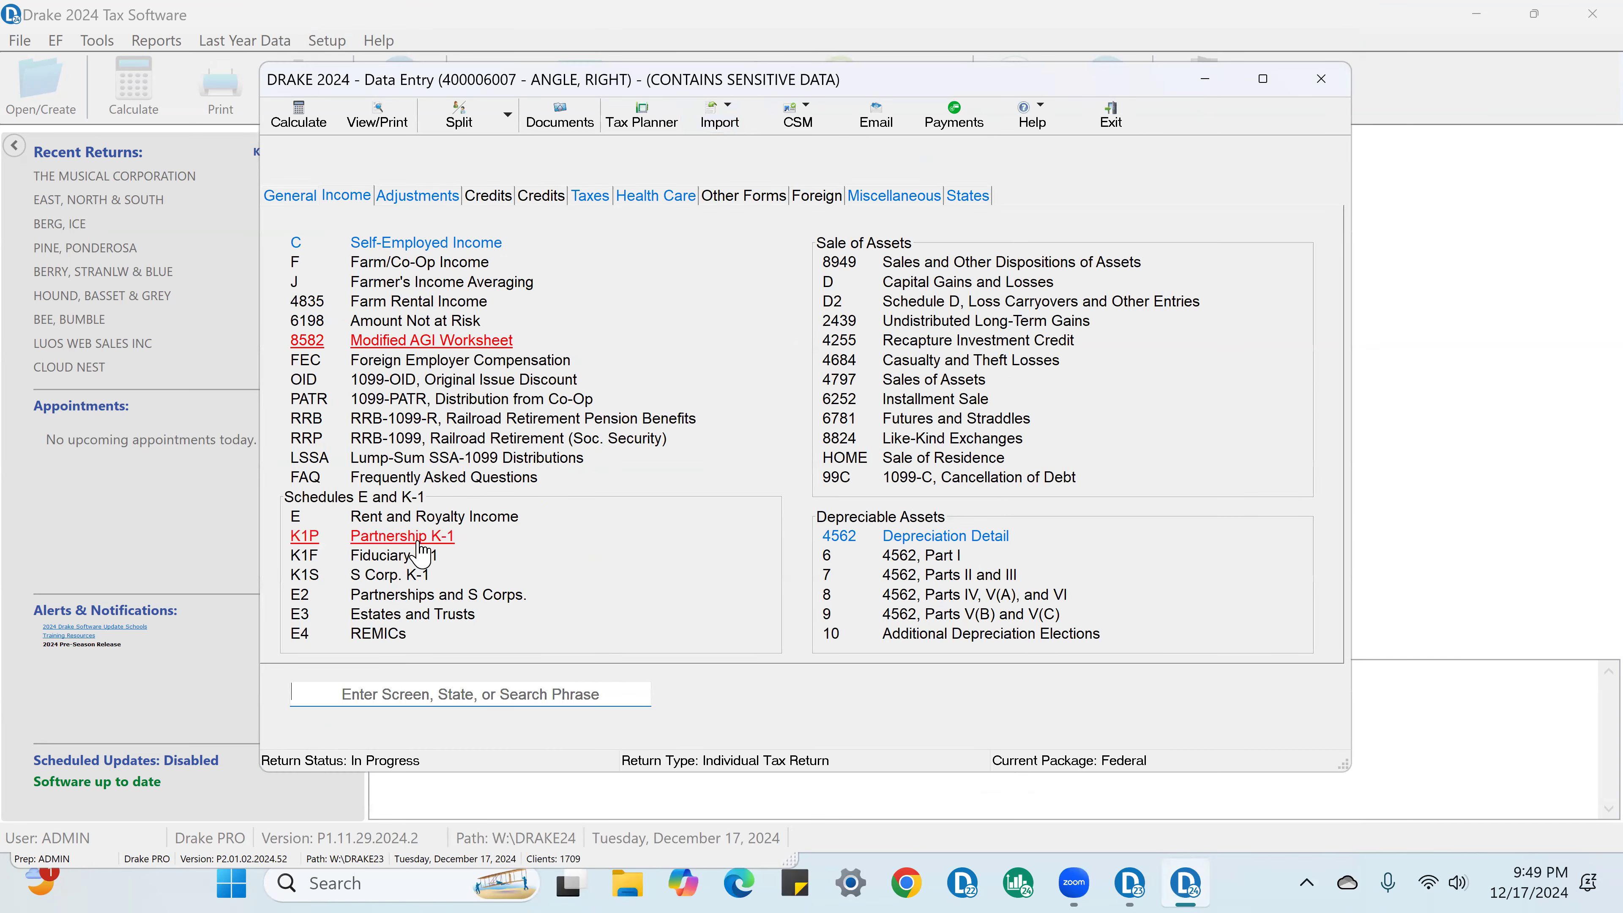
Step: On the Two Brothers at Law partnership K-1, treat the entire activity as Nonpassive (default) and check the general partner and ordinary income entries
{"action": "left_click", "coordinate": [419, 540]}
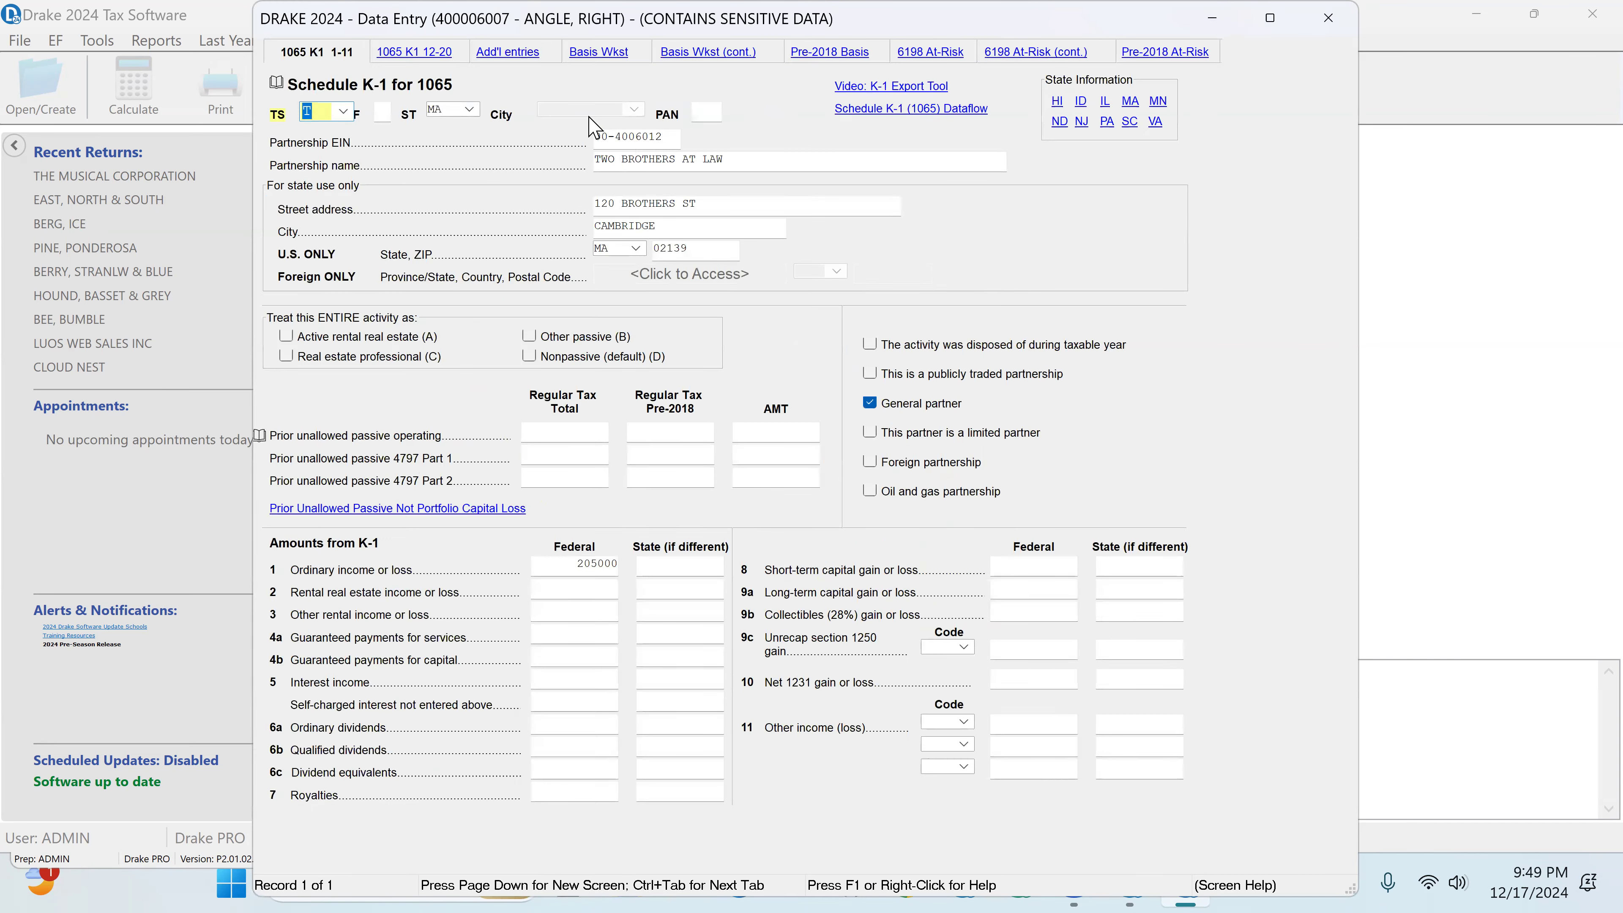
{"action": "left_click", "coordinate": [730, 157]}
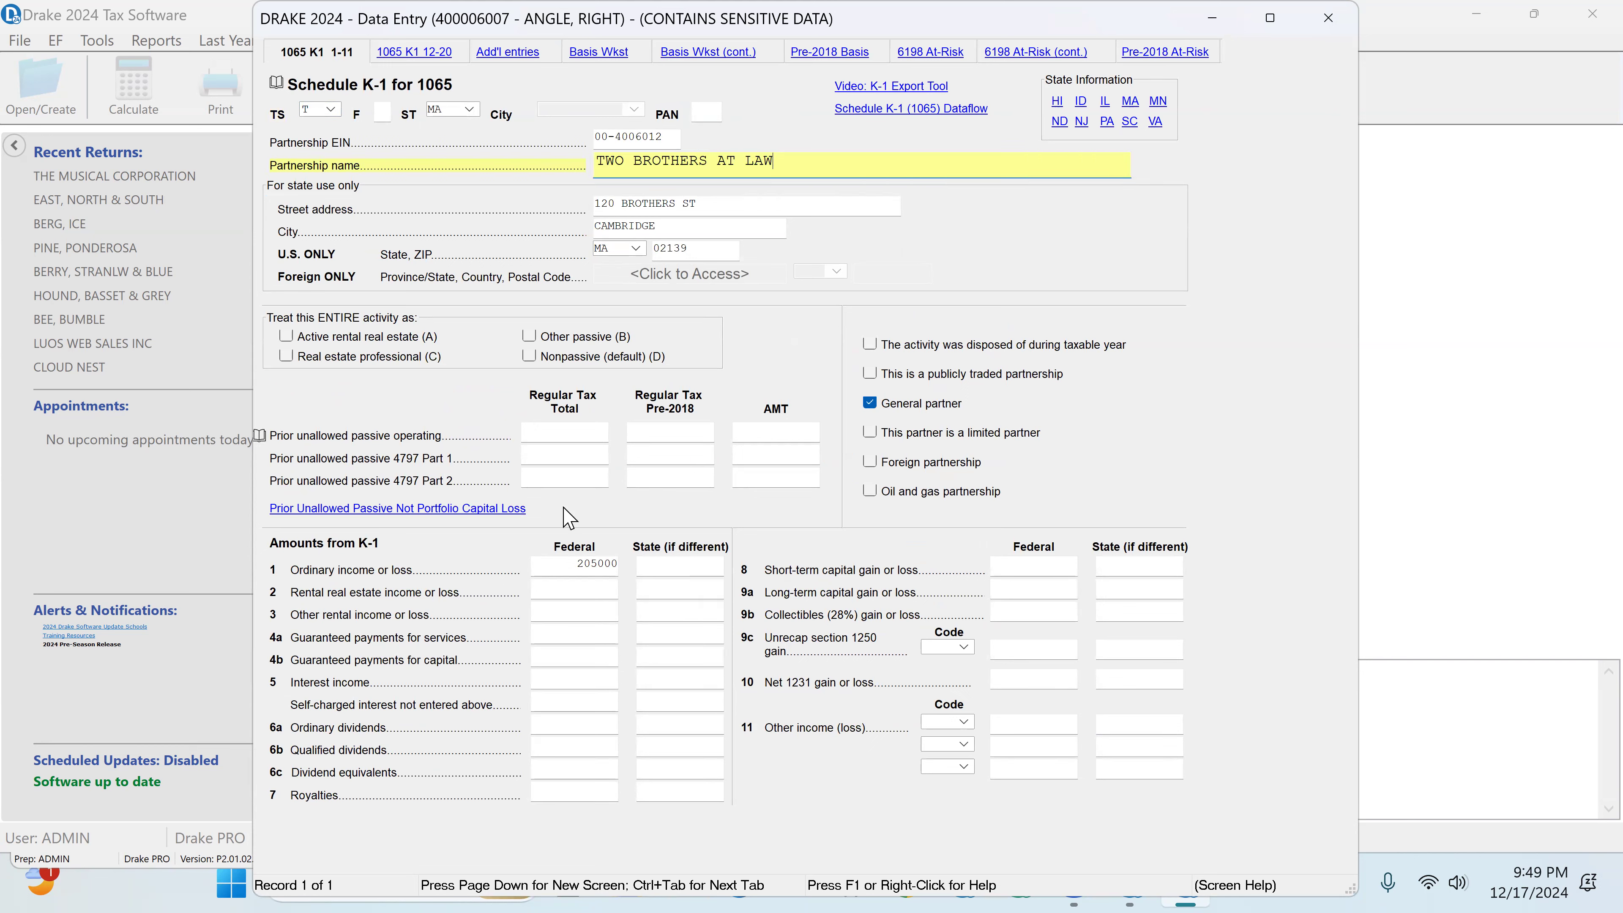
{"action": "left_click", "coordinate": [870, 403]}
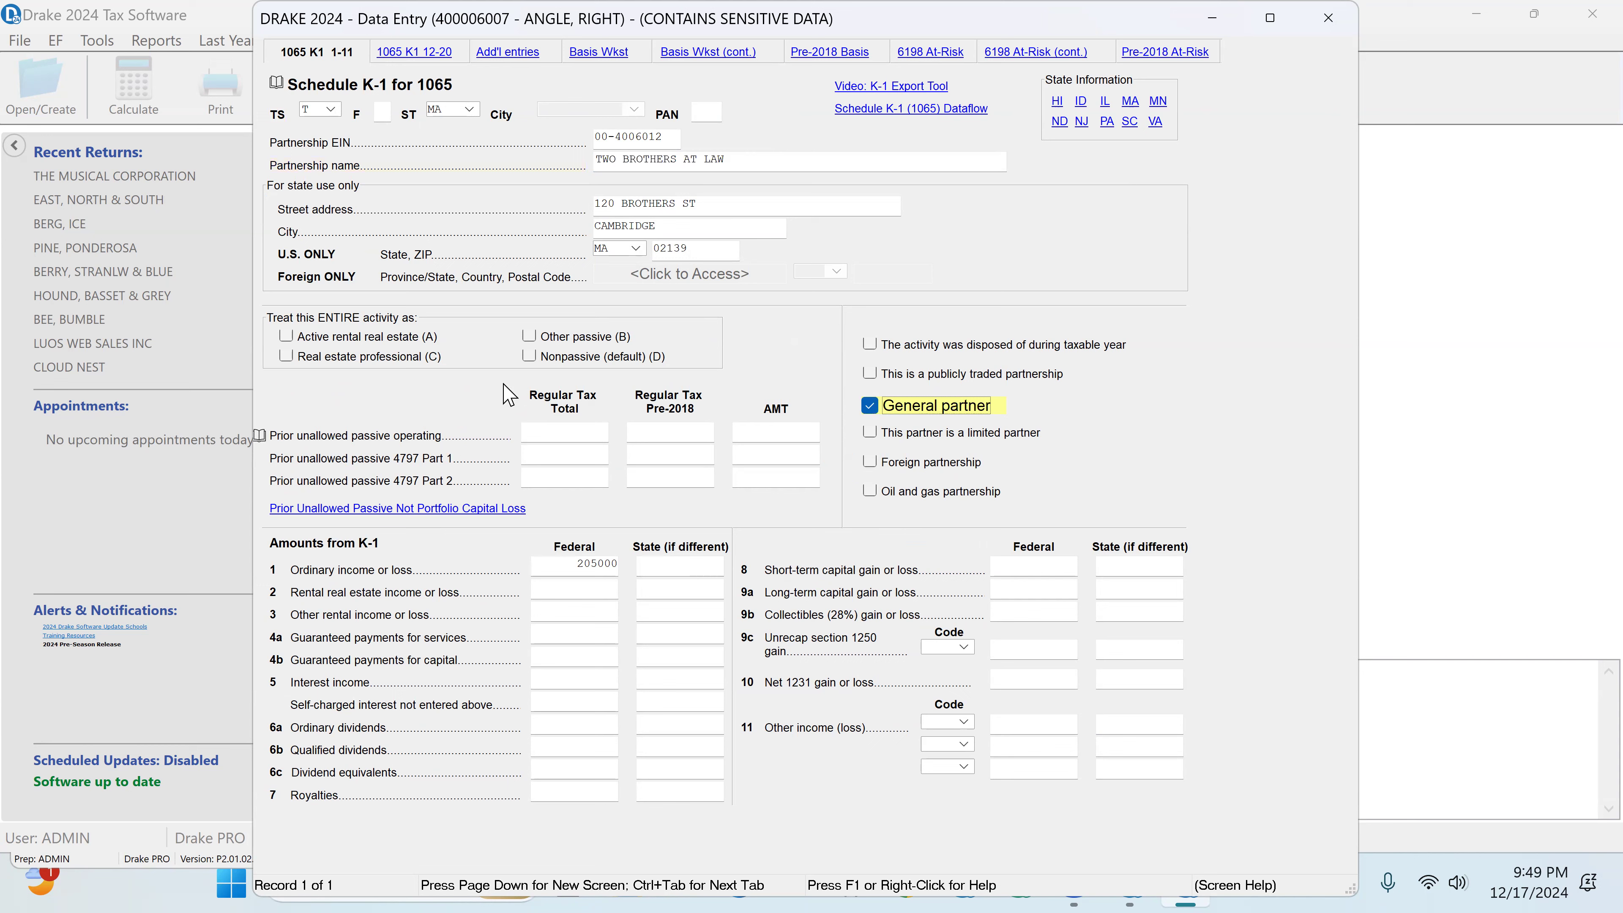
{"action": "left_click", "coordinate": [529, 357]}
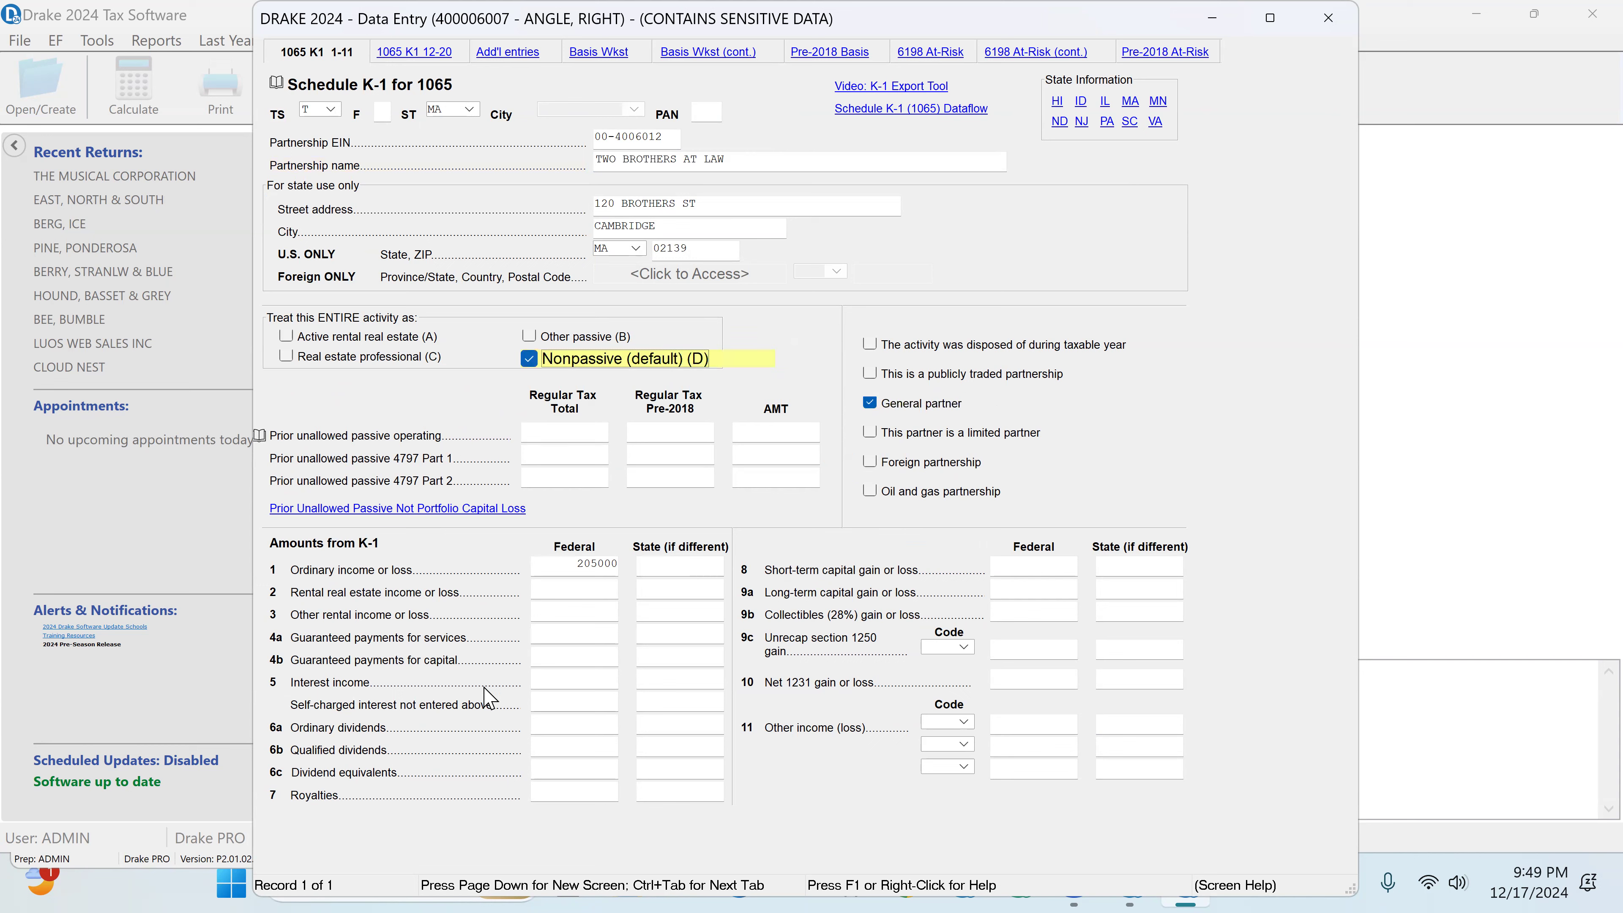
{"action": "left_click", "coordinate": [565, 565]}
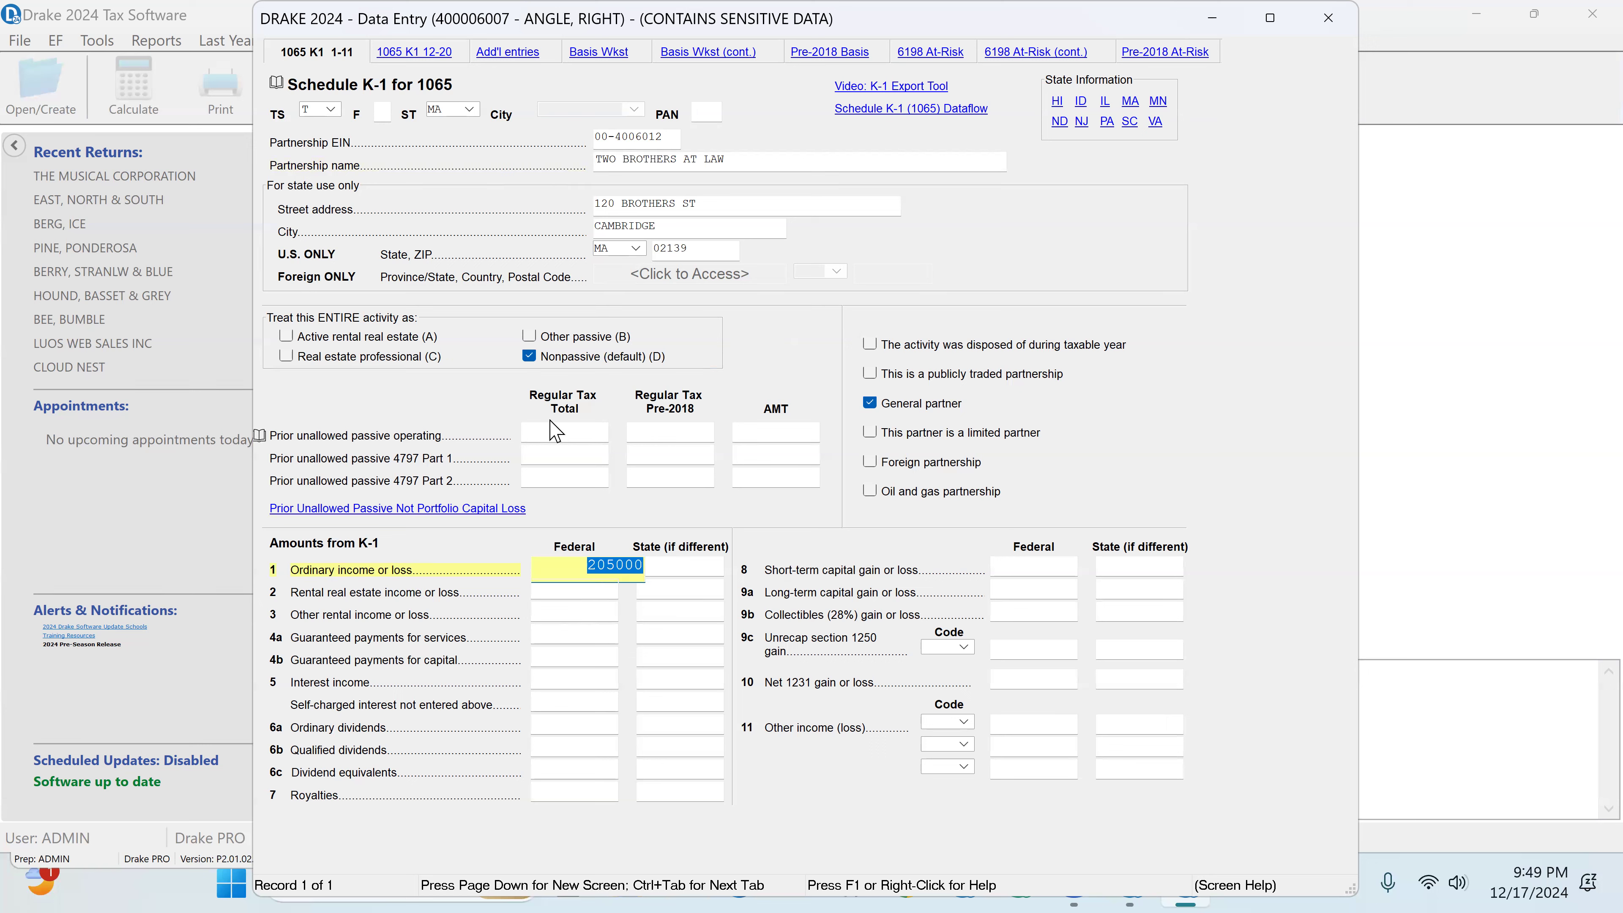
Step: Review line 14 self-employment earnings on the partnership K-1, checking the amount and the net earnings code A
{"action": "left_click", "coordinate": [416, 54]}
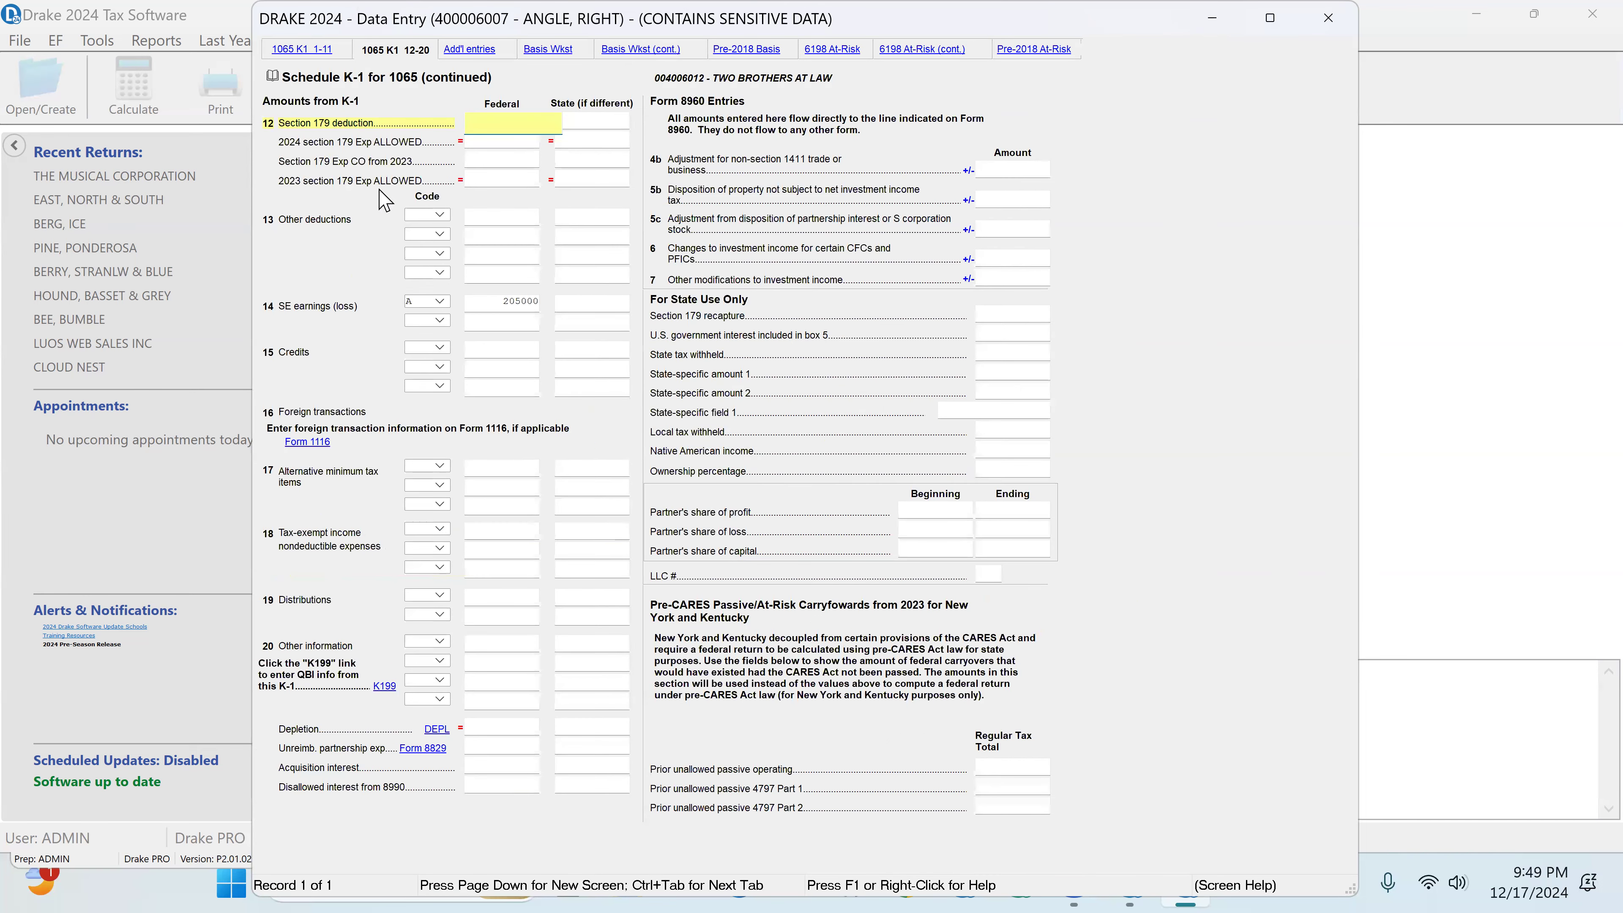
{"action": "left_click", "coordinate": [479, 303]}
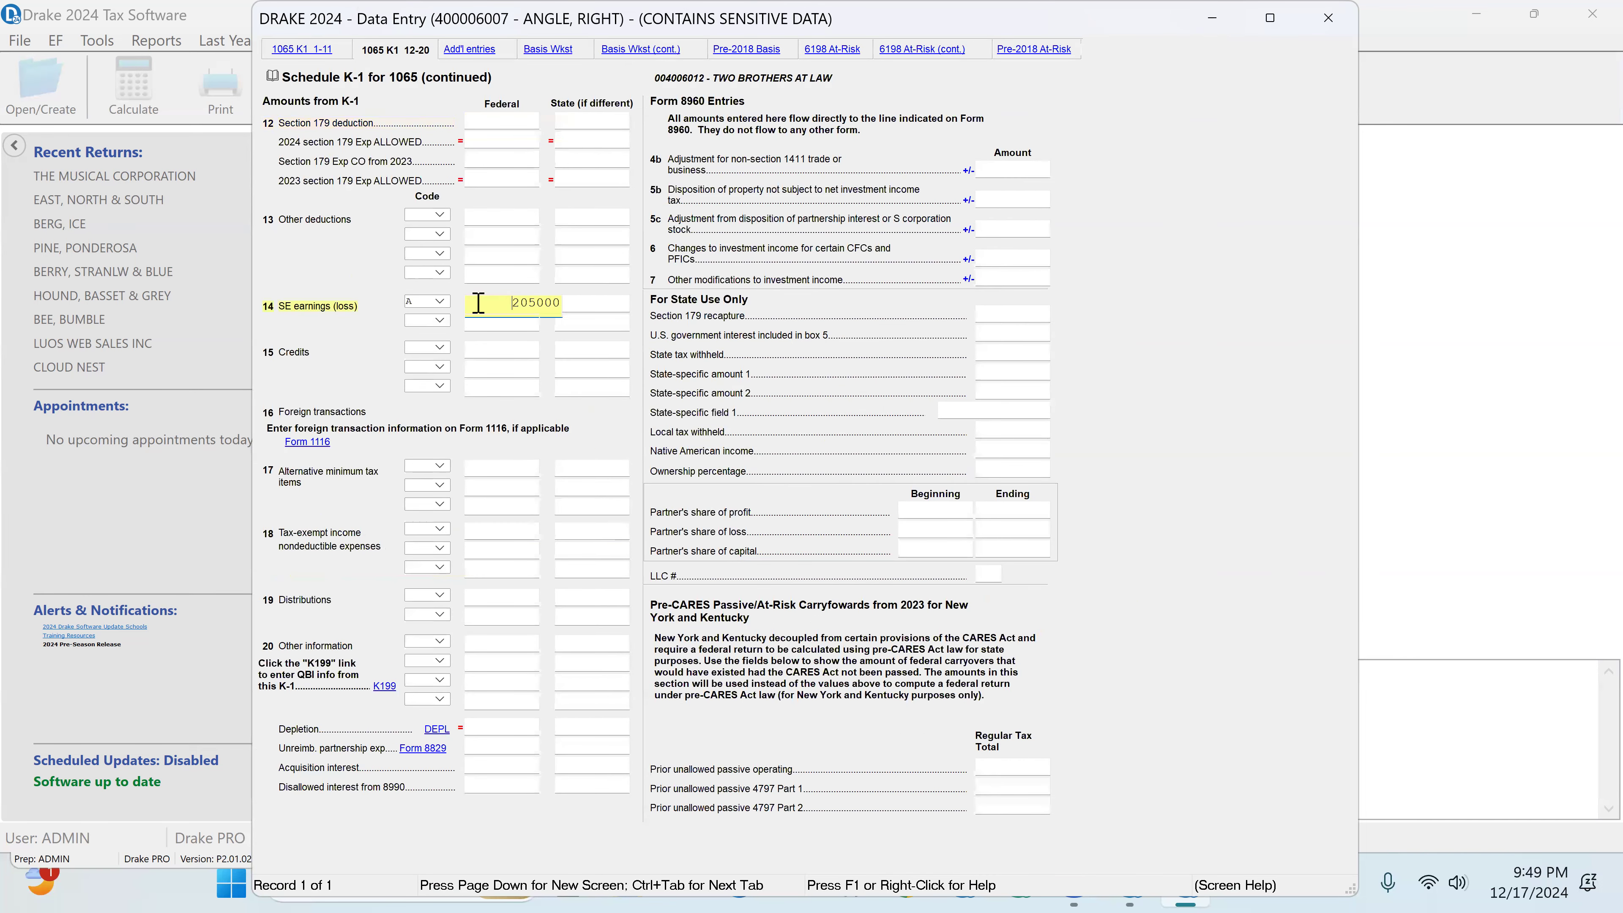
{"action": "left_click", "coordinate": [440, 301]}
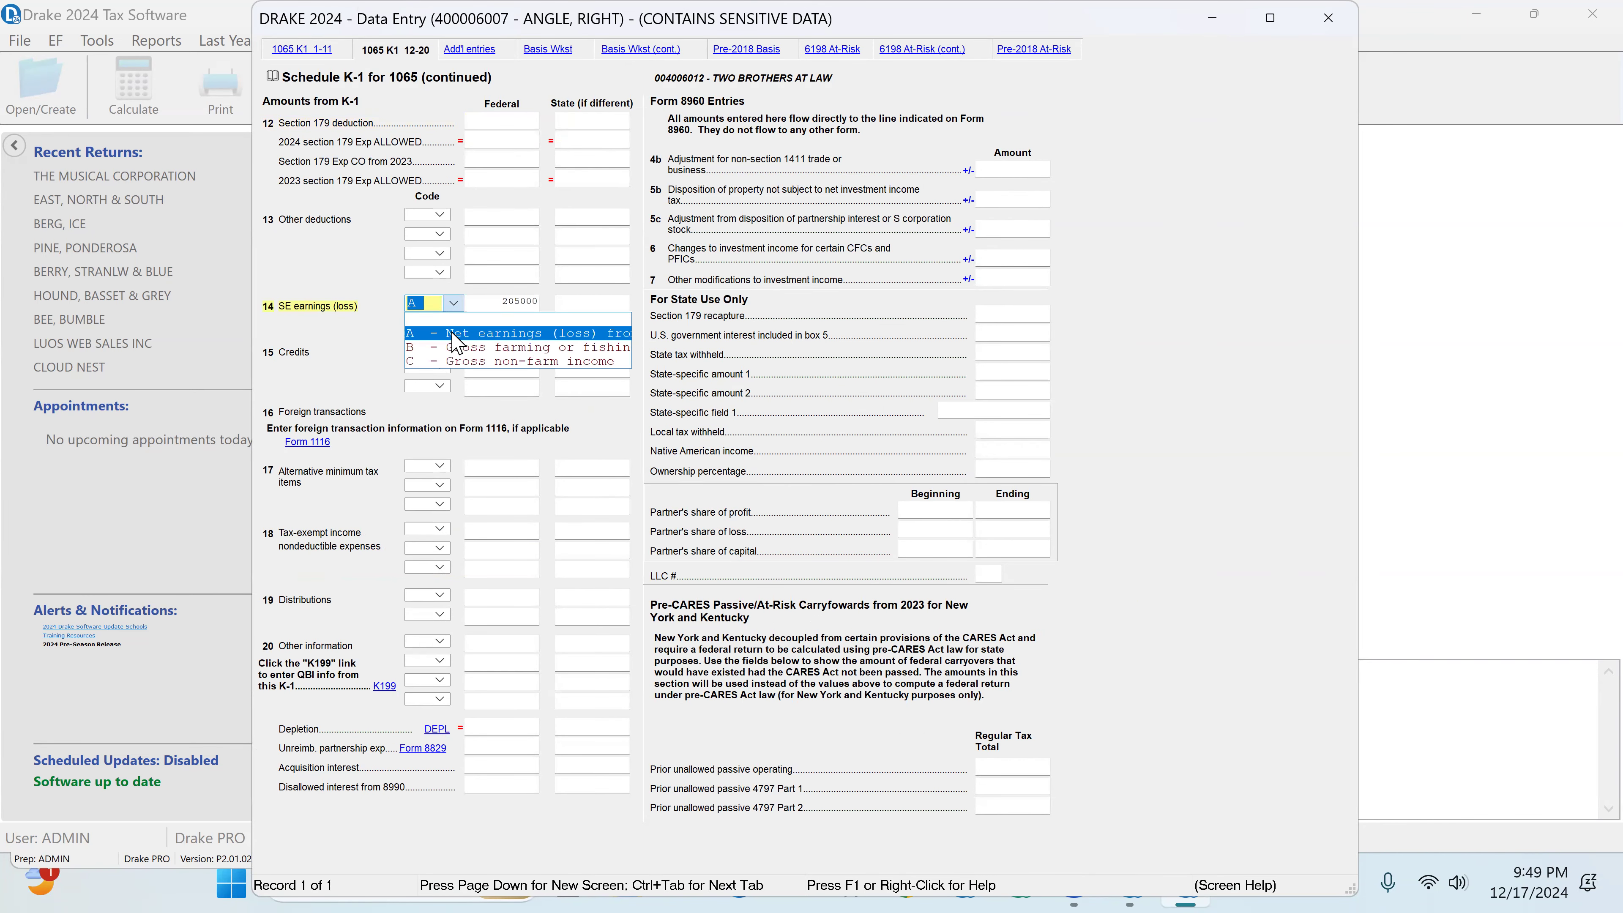
{"action": "left_click", "coordinate": [452, 333]}
{"action": "left_click", "coordinate": [492, 301]}
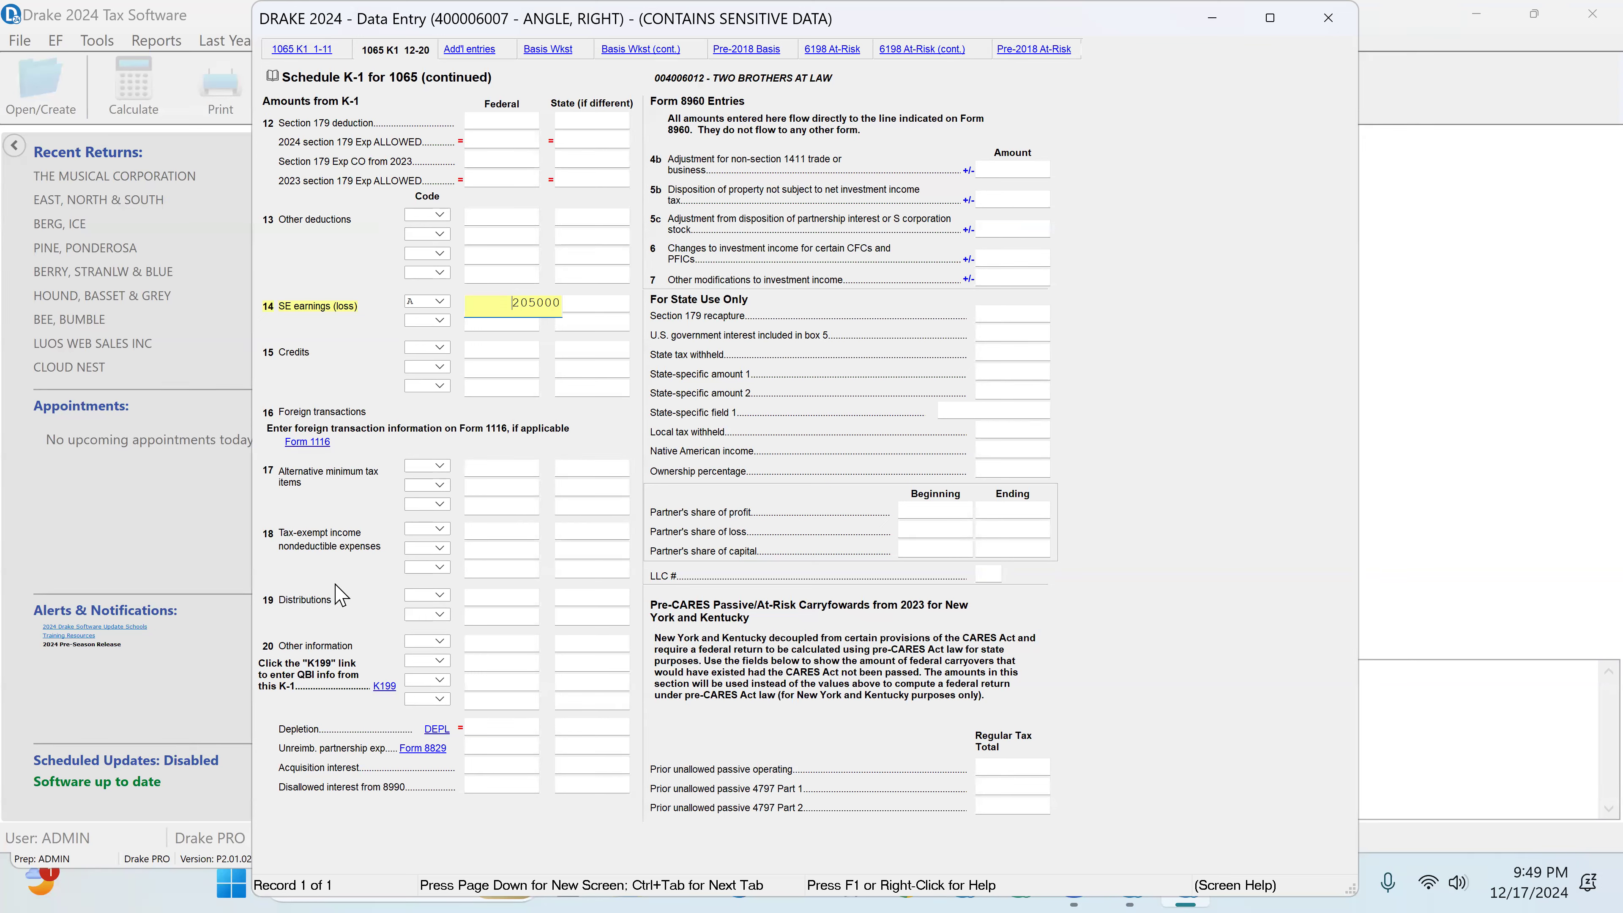
Step: Review the K199 qualified business income entries linked to the partnership K-1, checking the multi-form code and ordinary income
{"action": "left_click", "coordinate": [386, 688]}
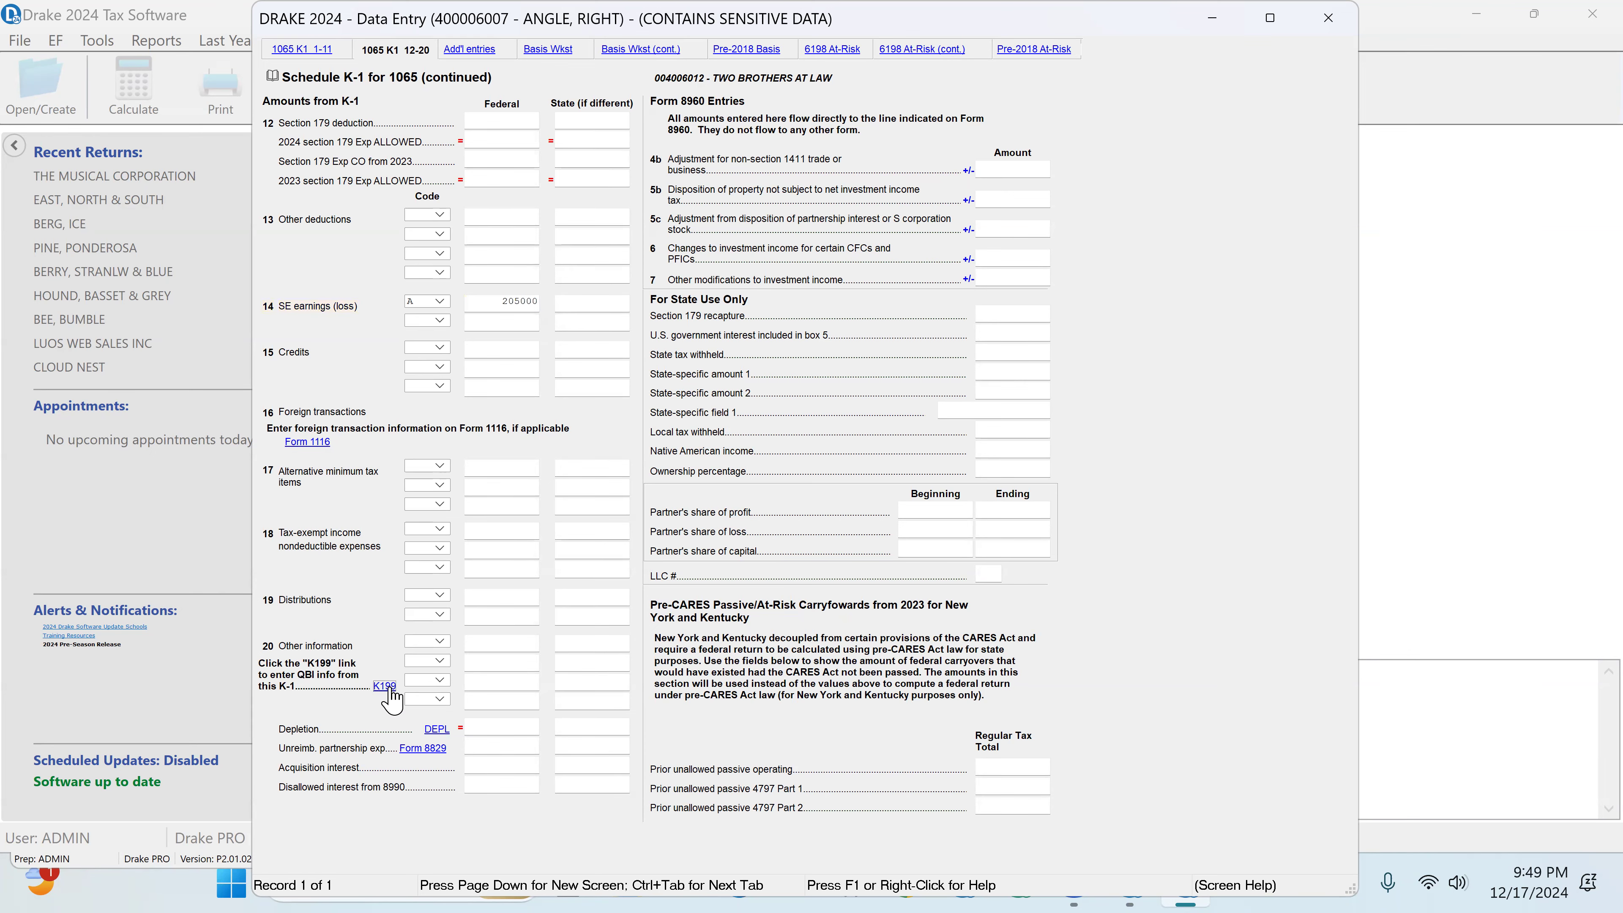
{"action": "left_click", "coordinate": [406, 190]}
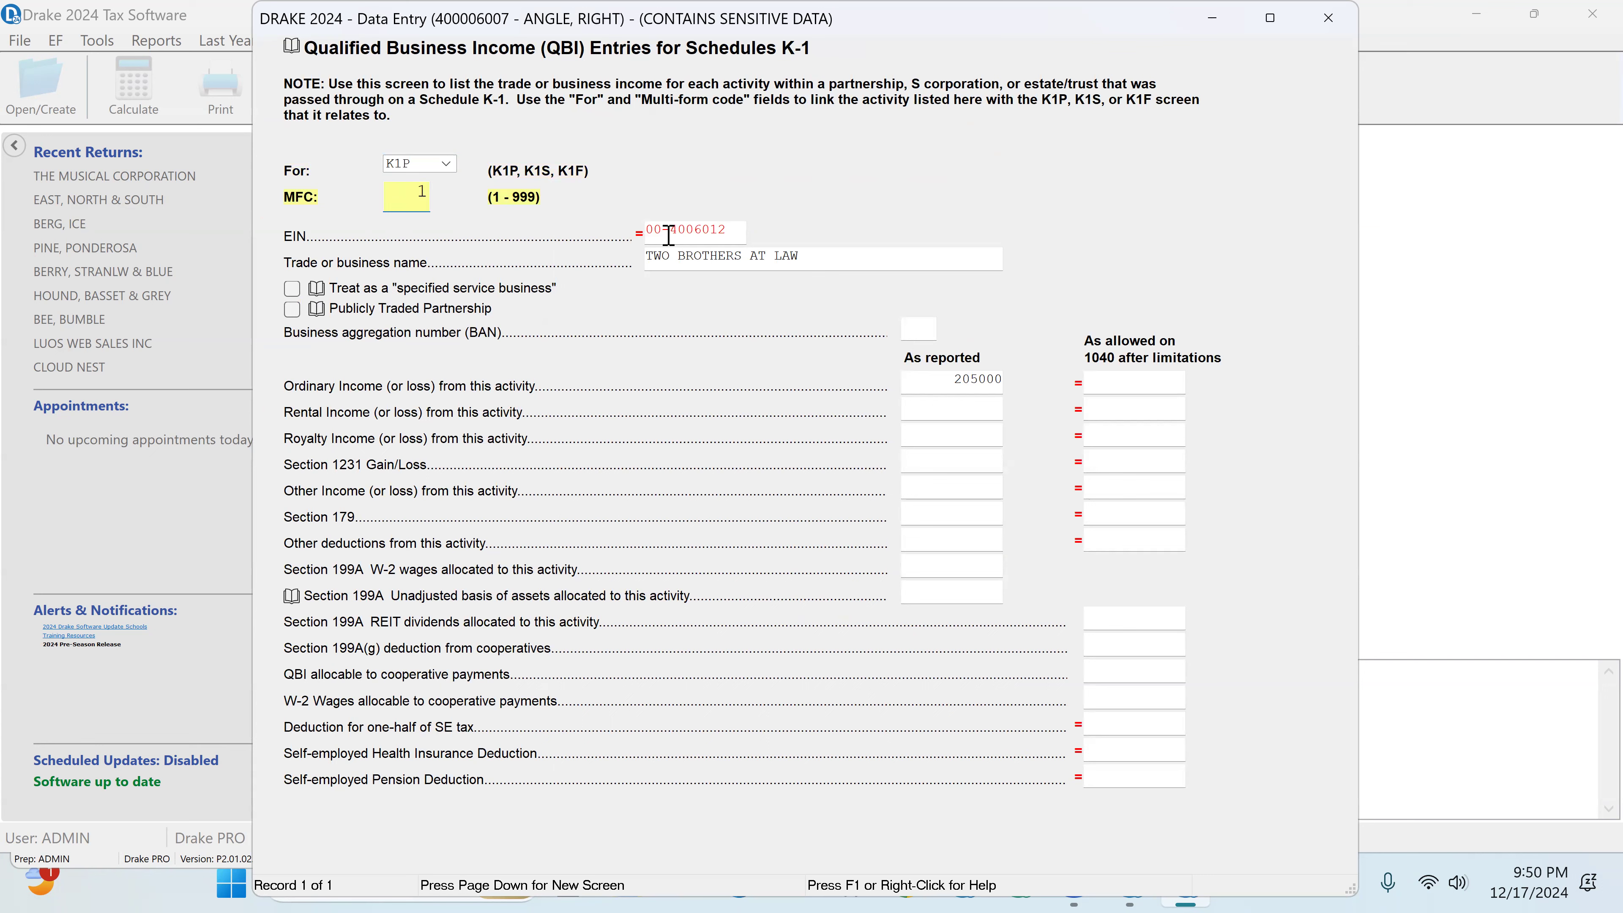
{"action": "left_click", "coordinate": [953, 382]}
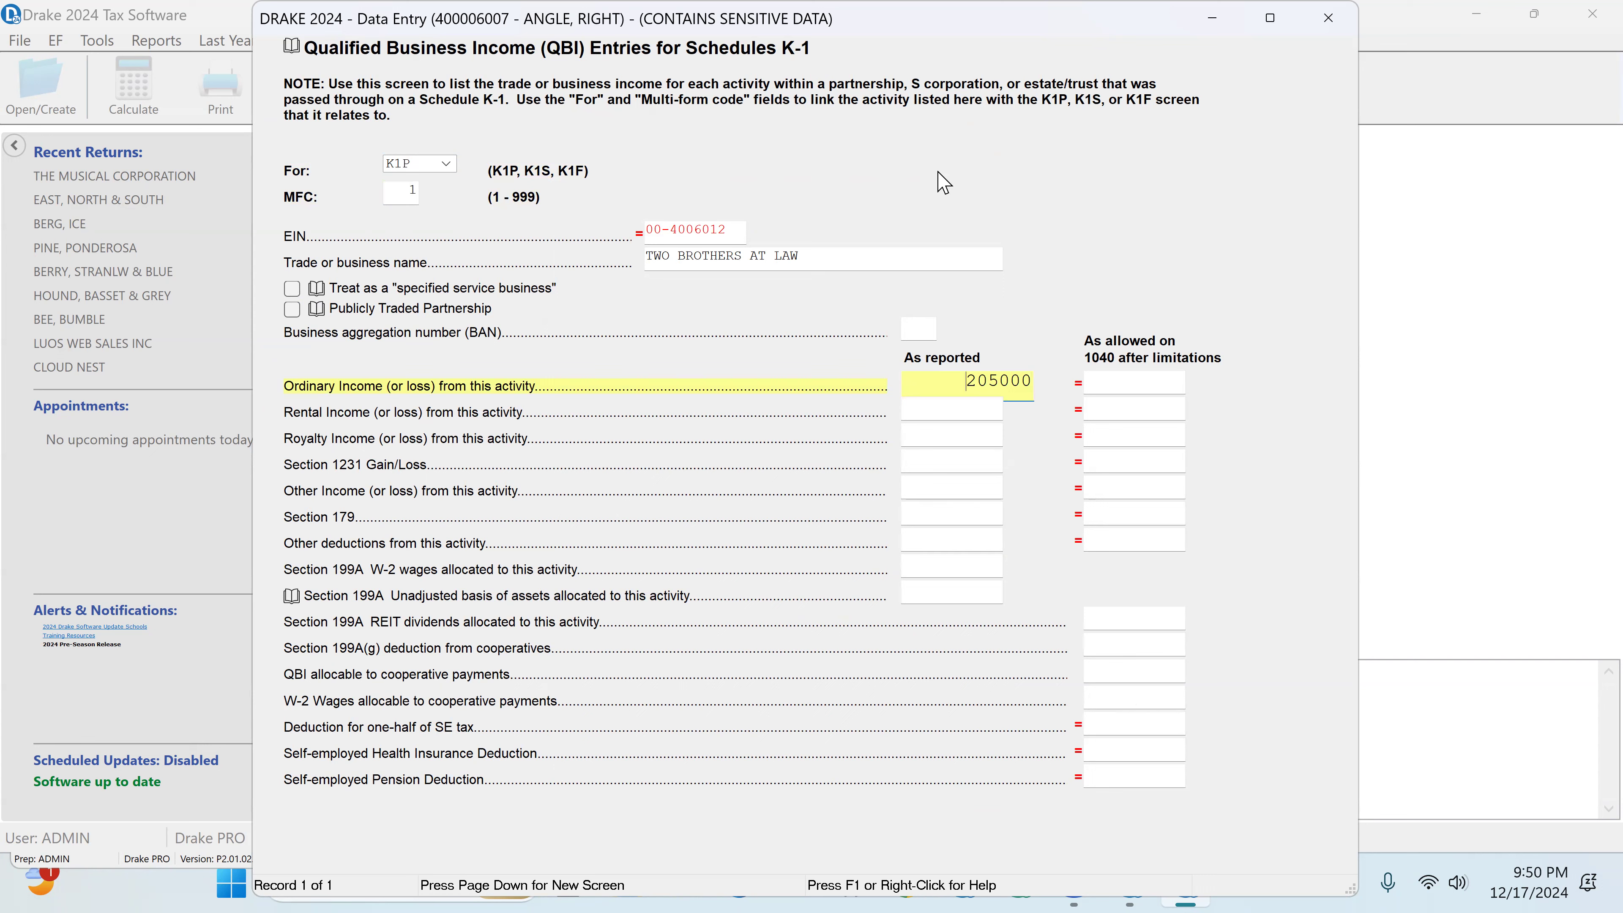
{"action": "left_click", "coordinate": [1328, 17]}
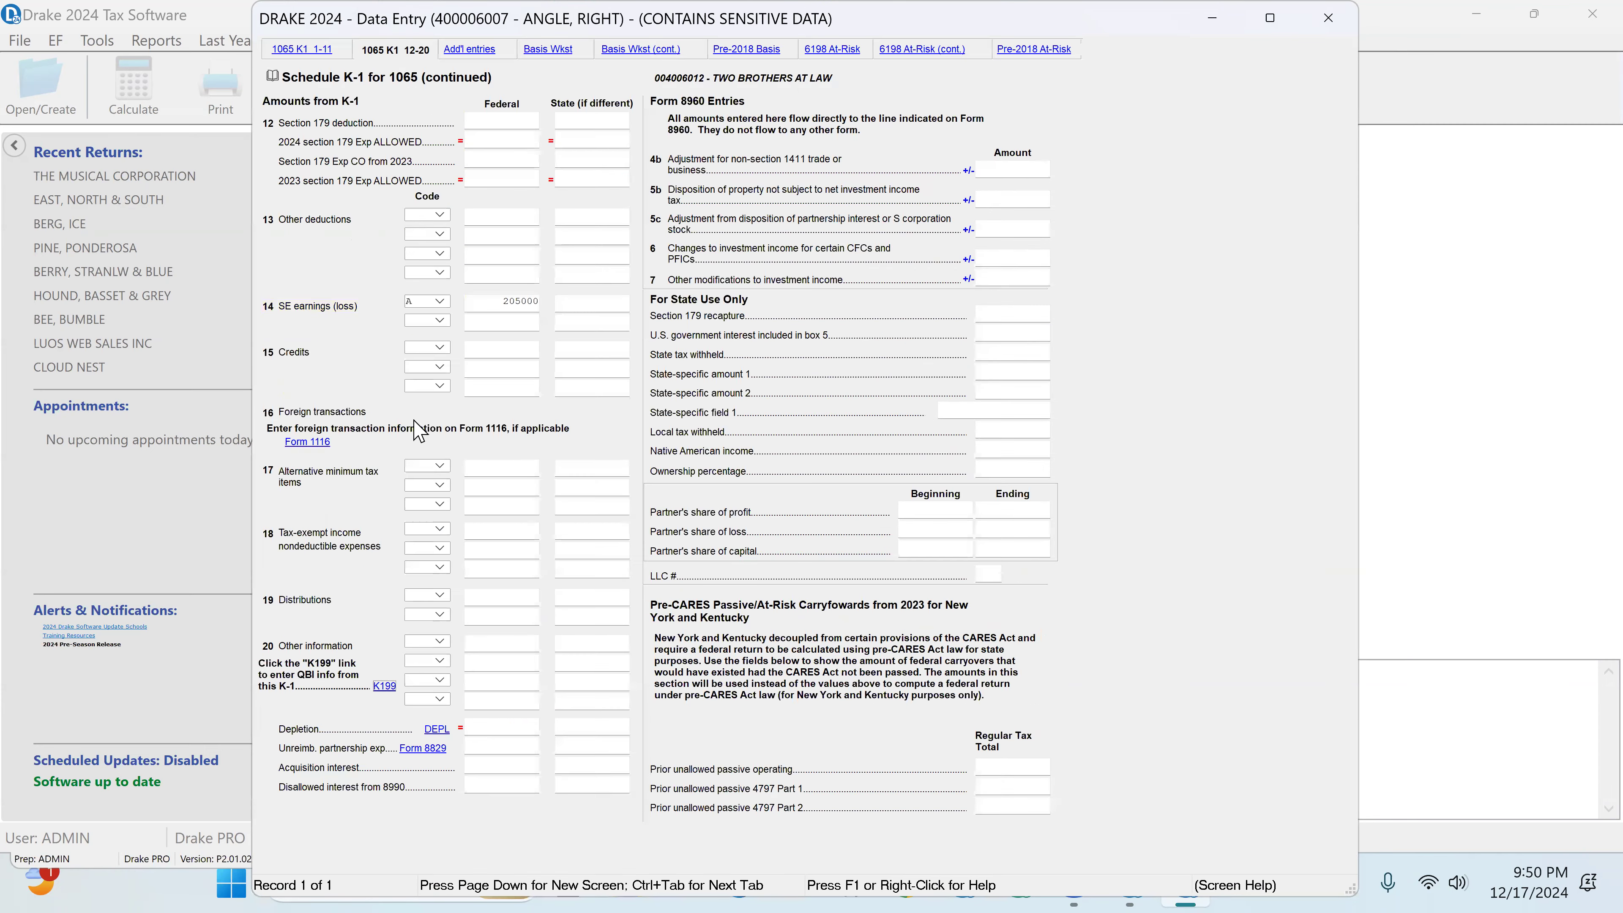
{"action": "left_click", "coordinate": [1328, 17]}
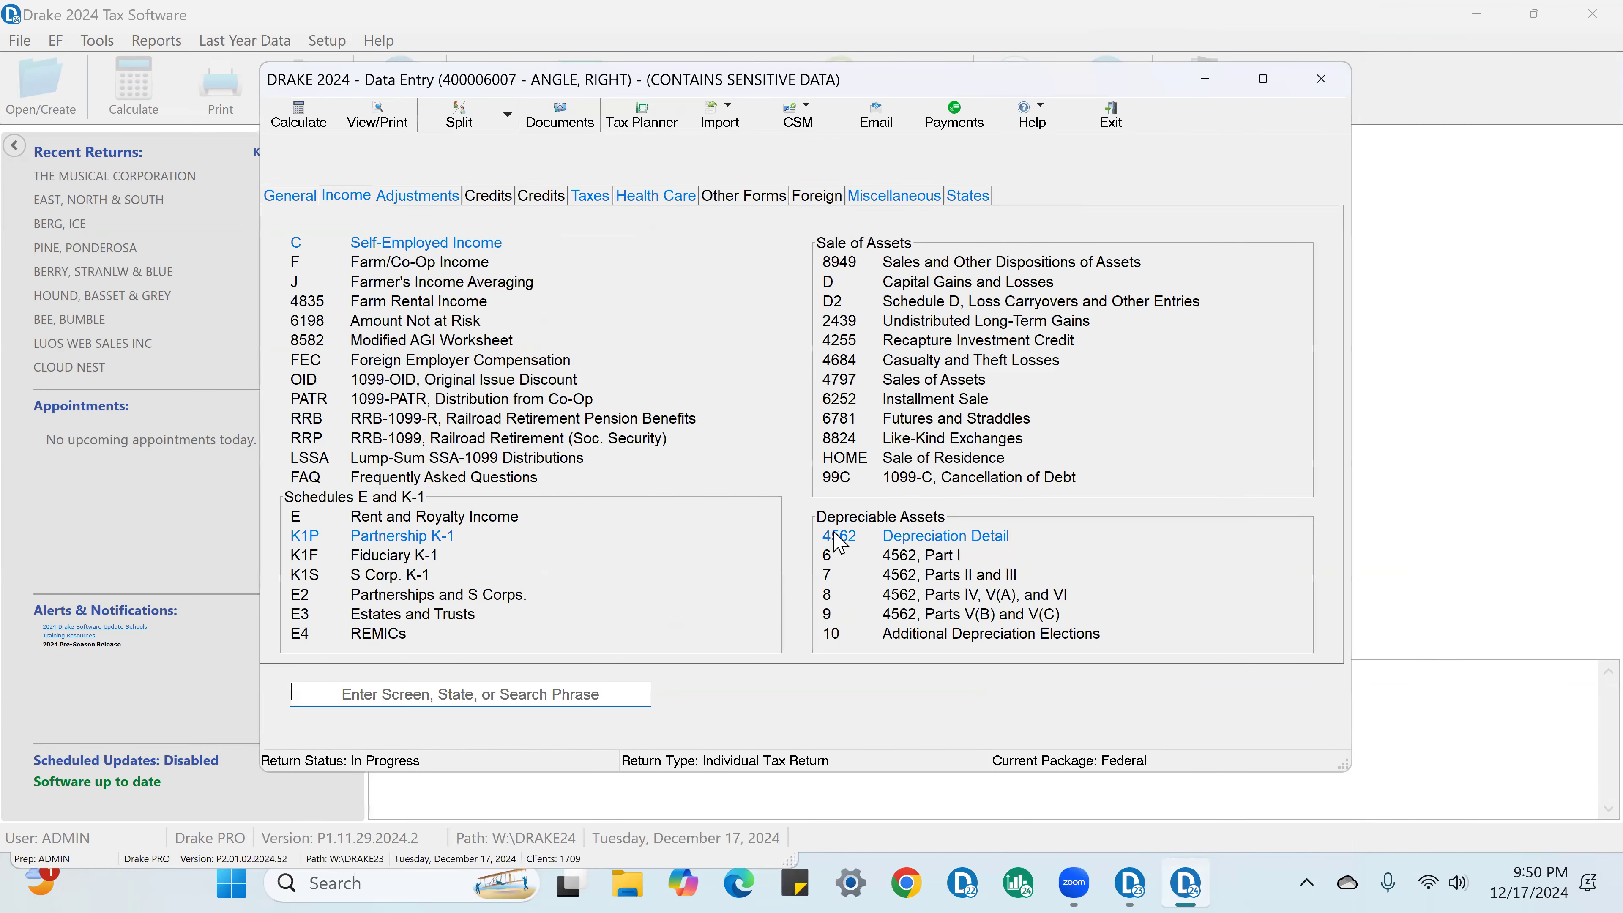
Step: Open the computer's Form 4562 depreciation detail and set its date acquired to 01-10-2024
{"action": "left_click", "coordinate": [966, 540]}
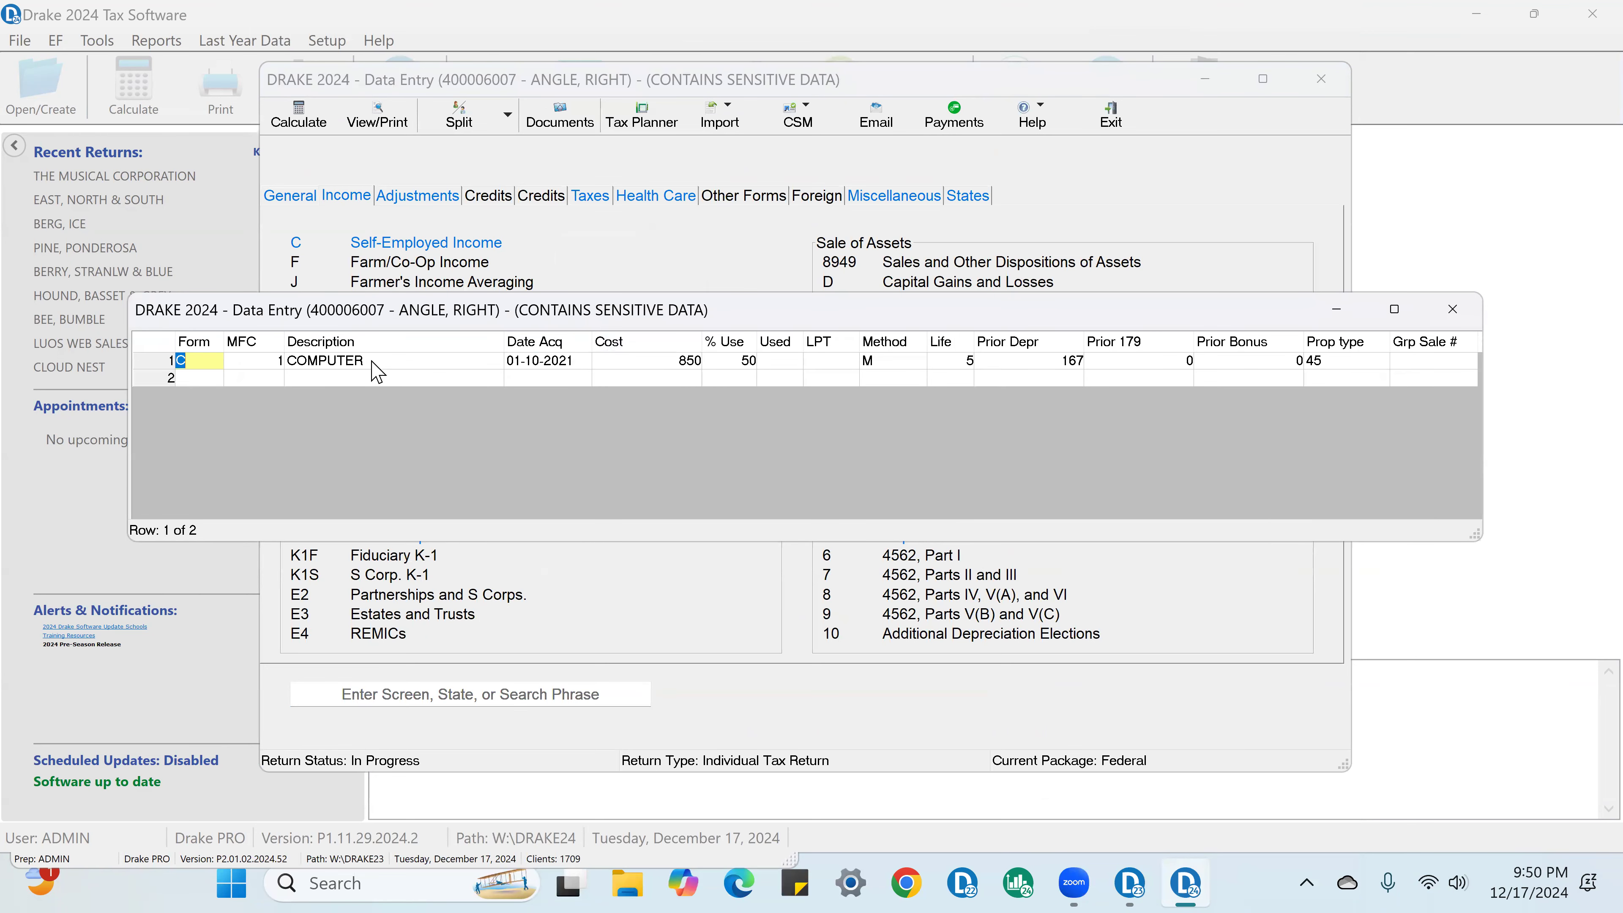
{"action": "left_click", "coordinate": [375, 361]}
{"action": "left_click", "coordinate": [375, 361]}
{"action": "double_click", "coordinate": [375, 360]}
{"action": "left_click", "coordinate": [653, 115]}
{"action": "type", "text": "2"}
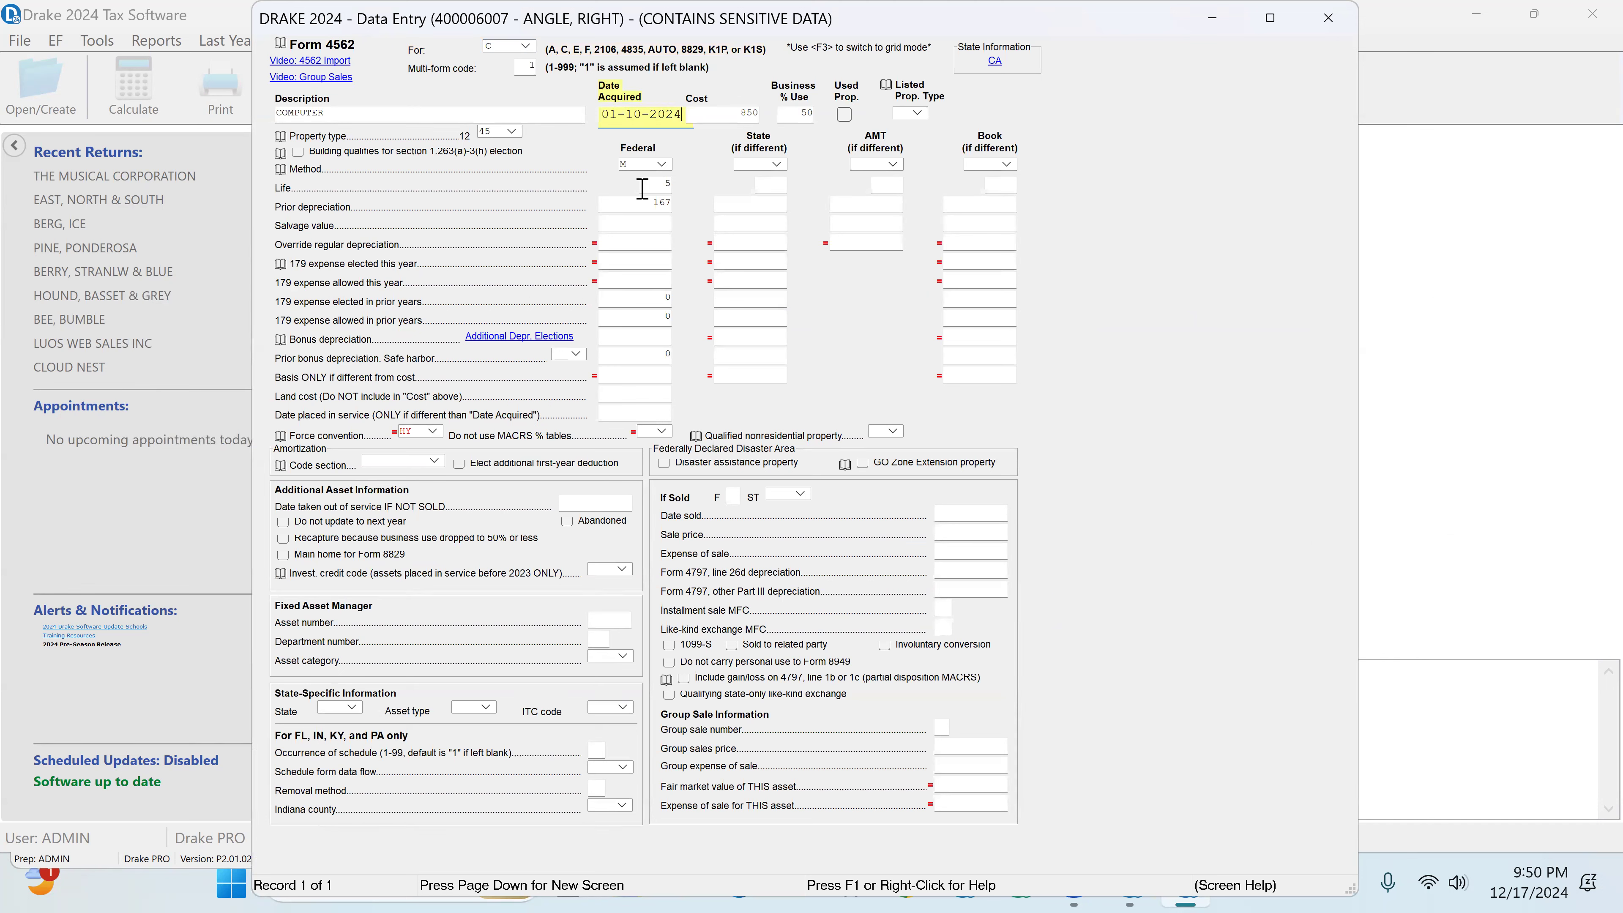
Step: Clear the computer's federal prior depreciation, check its business use percentage and close the asset's detail form
{"action": "double_click", "coordinate": [637, 204]}
{"action": "key", "text": "Delete"}
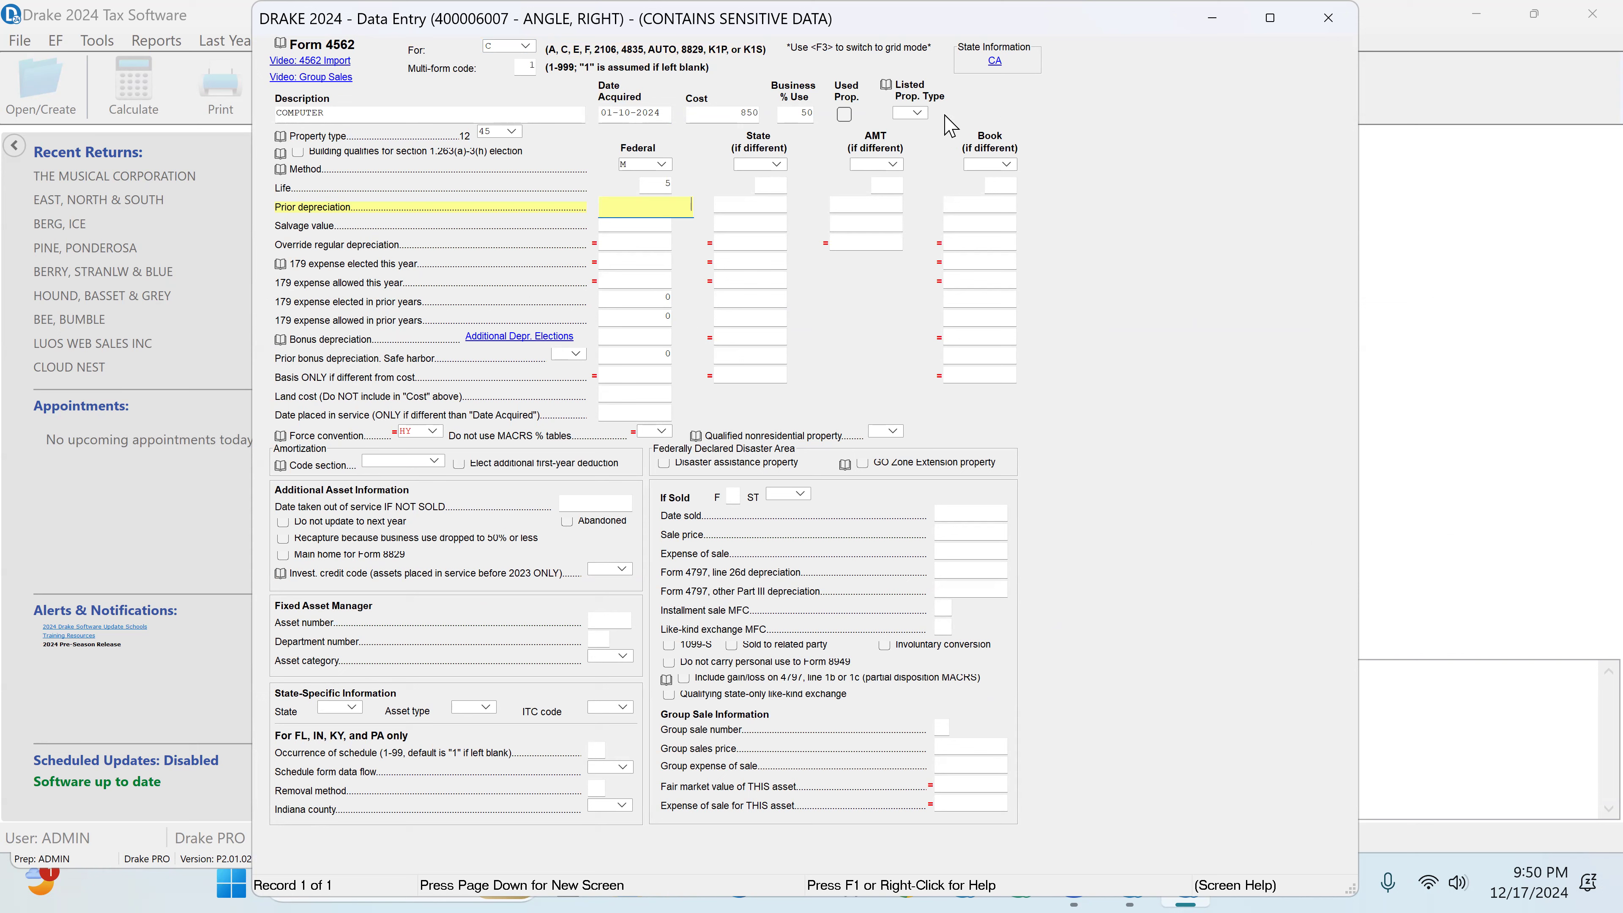
{"action": "left_click", "coordinate": [797, 114]}
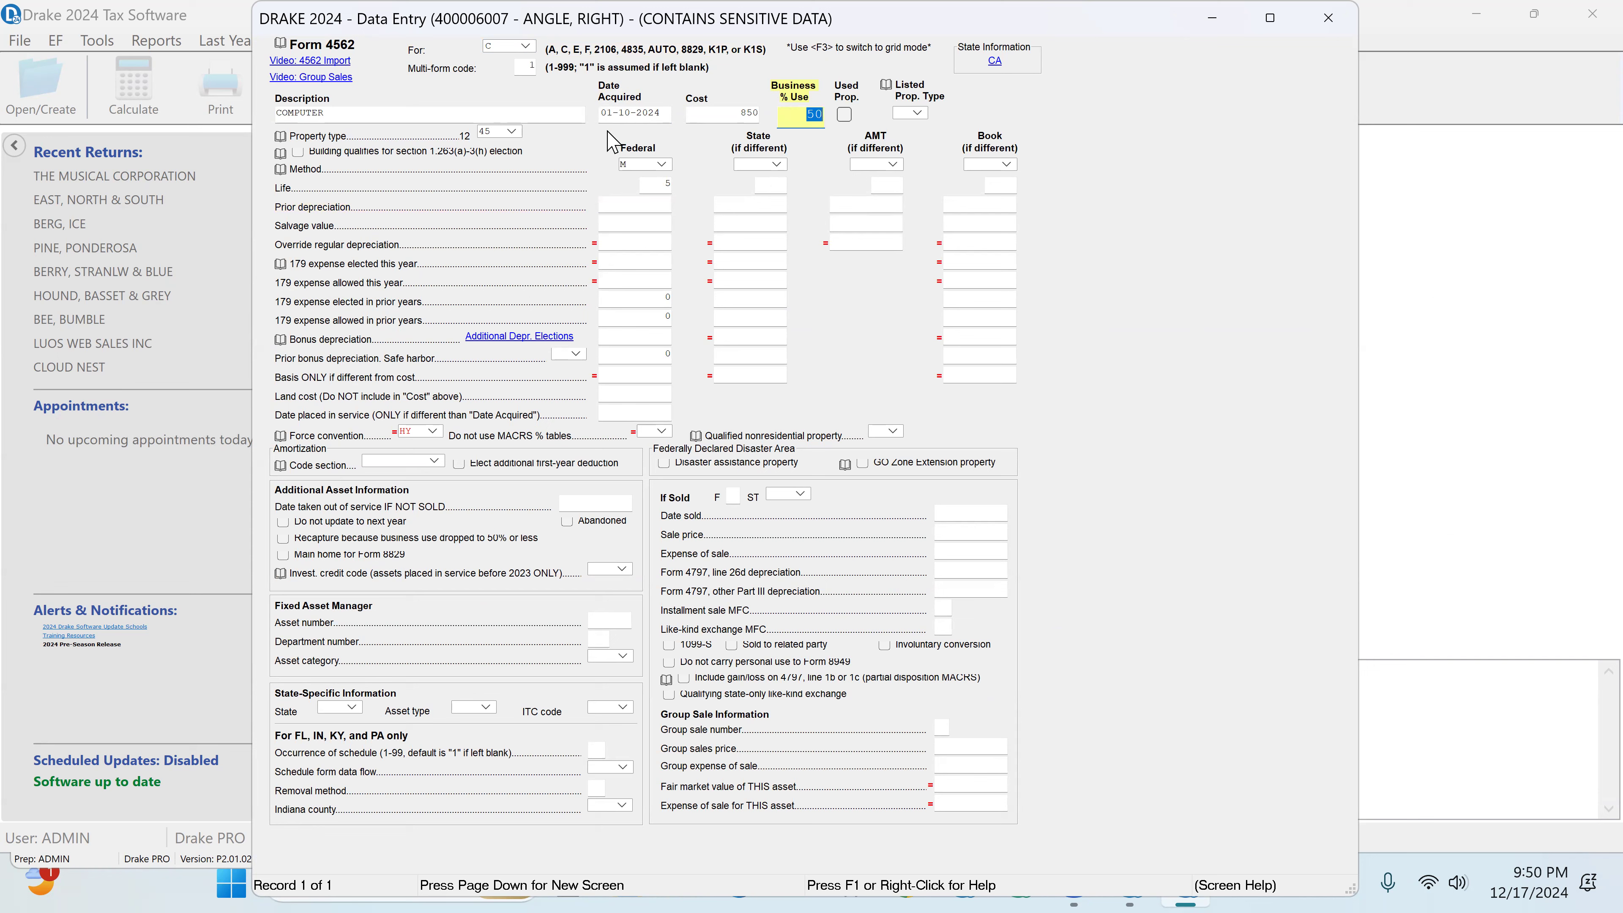
{"action": "left_click", "coordinate": [1328, 18]}
Step: Check the computer asset's form assignment and multi-form code on Form 4562, and close the depreciation detail and asset list
{"action": "left_click", "coordinate": [628, 362]}
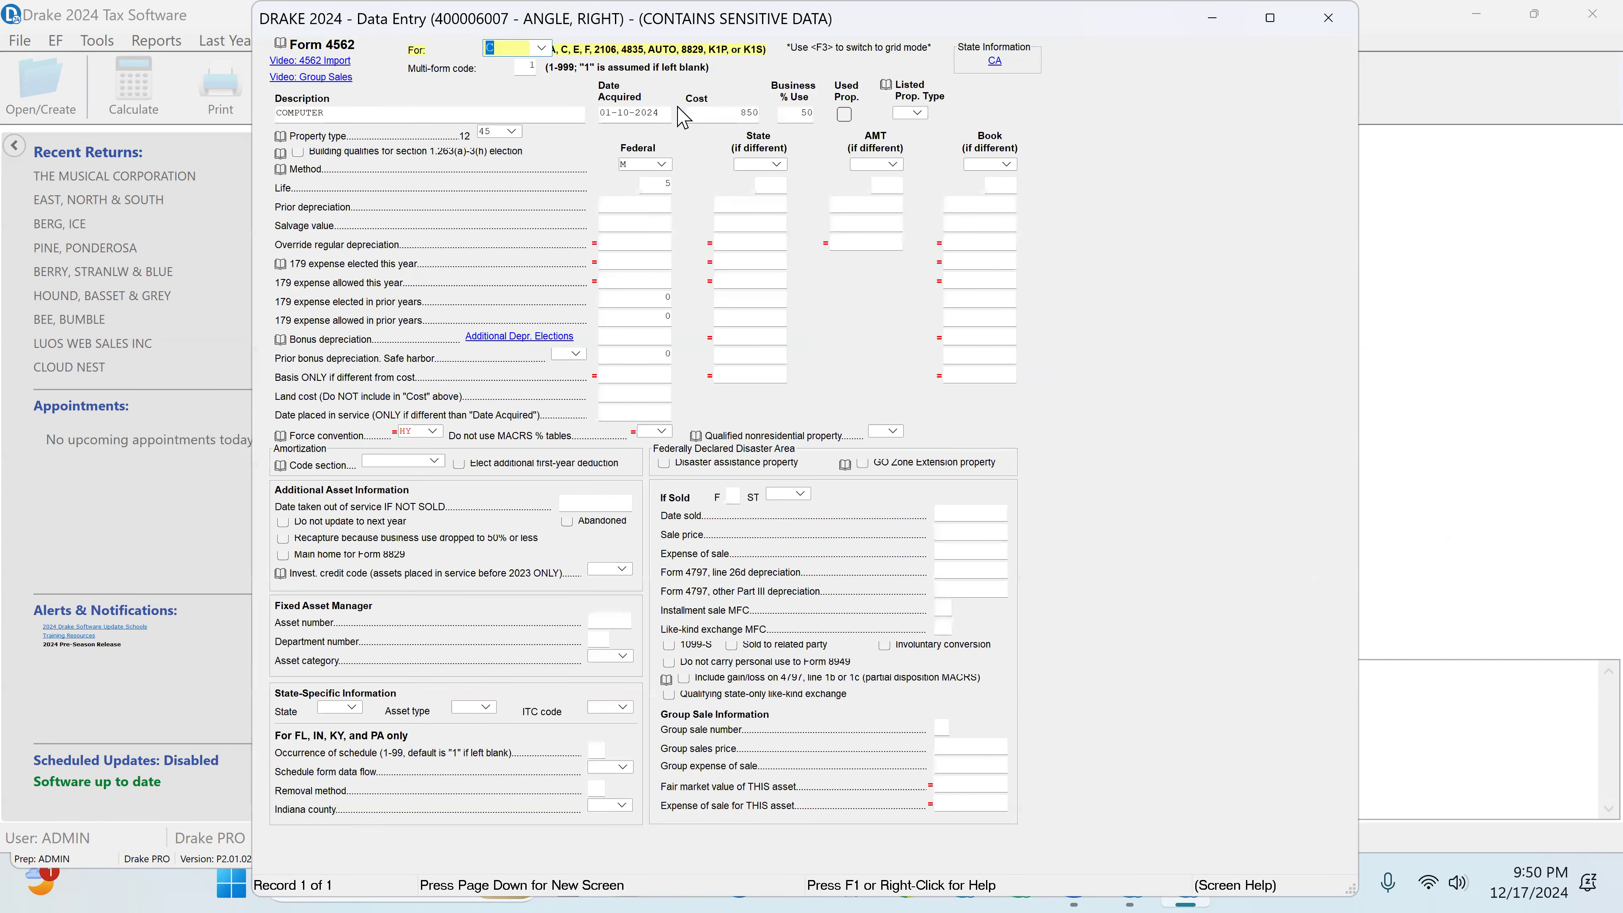
{"action": "left_click", "coordinate": [543, 49]}
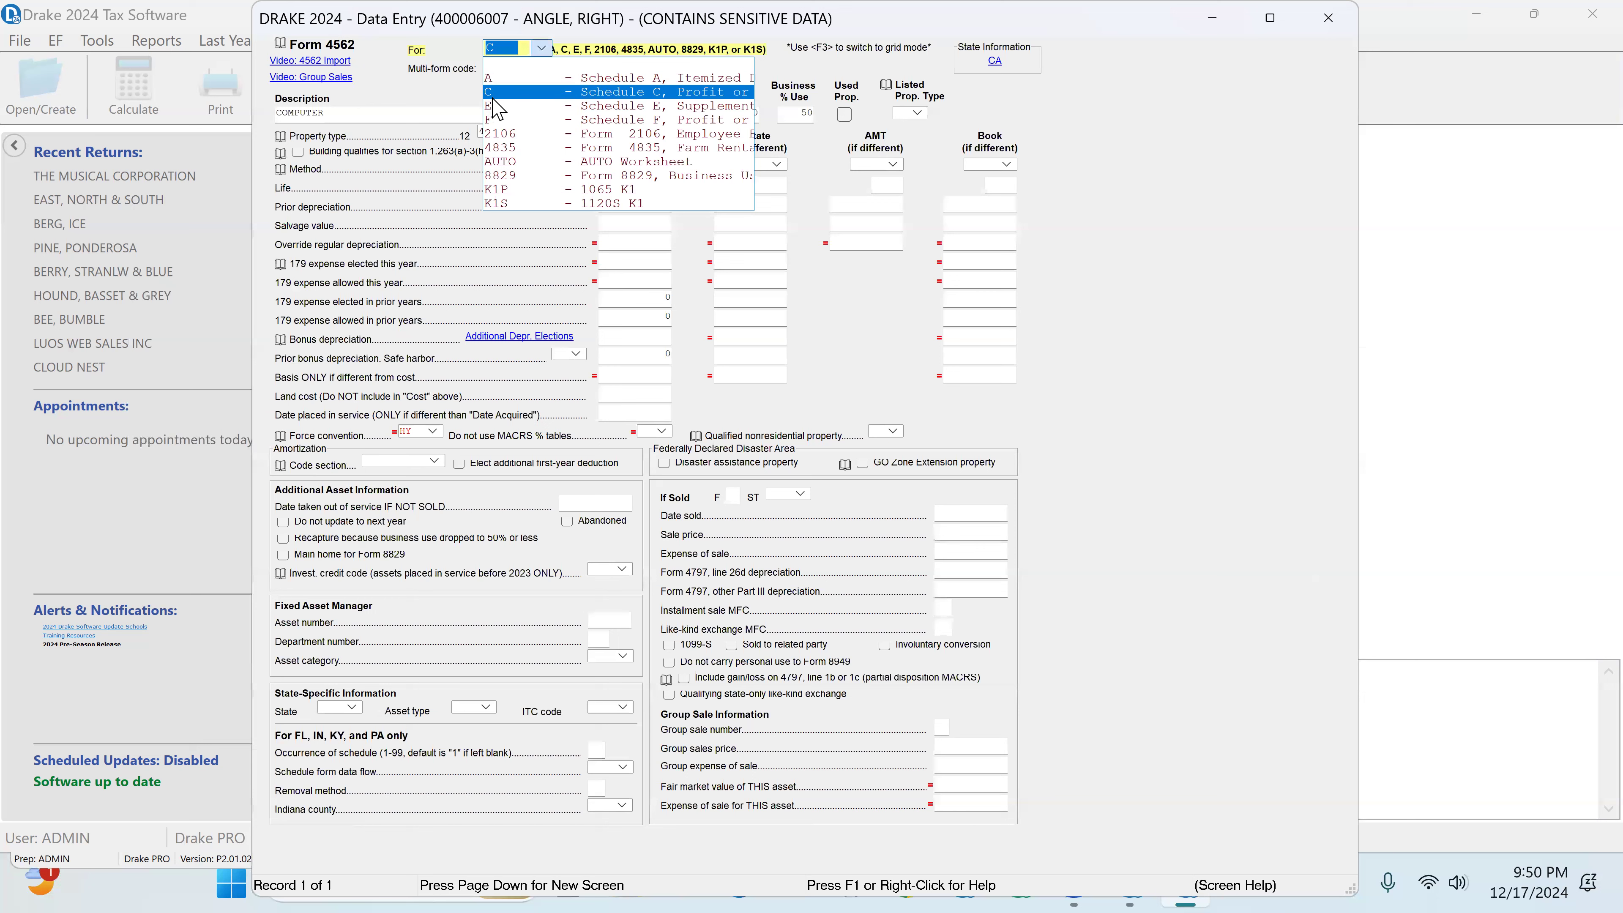
{"action": "left_click", "coordinate": [543, 49]}
{"action": "left_click", "coordinate": [532, 67]}
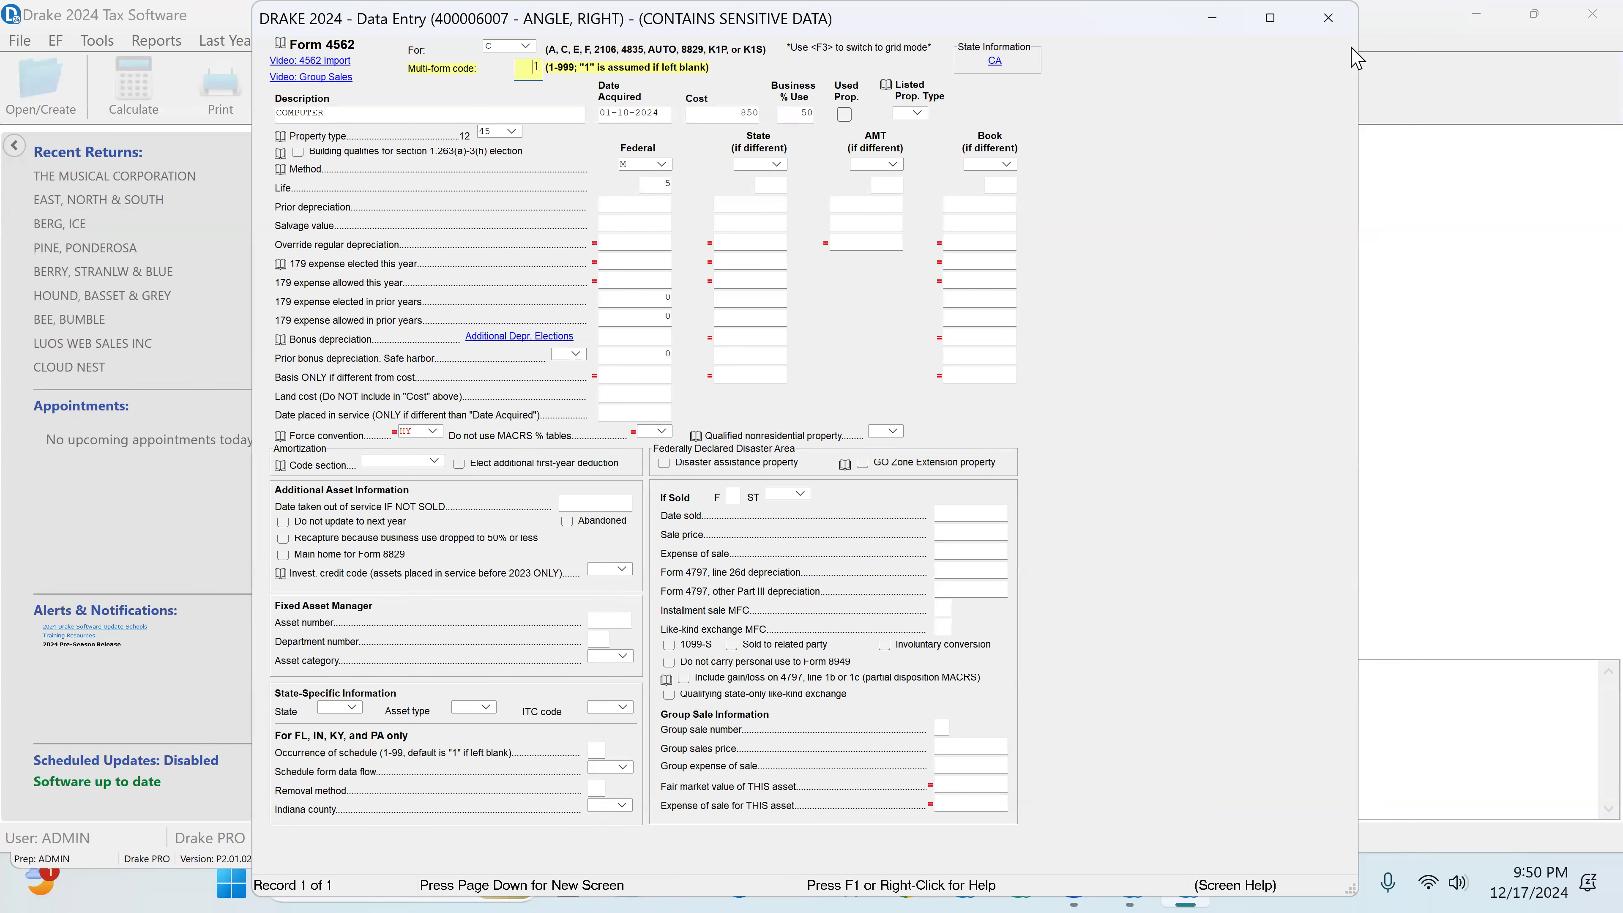
{"action": "left_click", "coordinate": [1328, 18]}
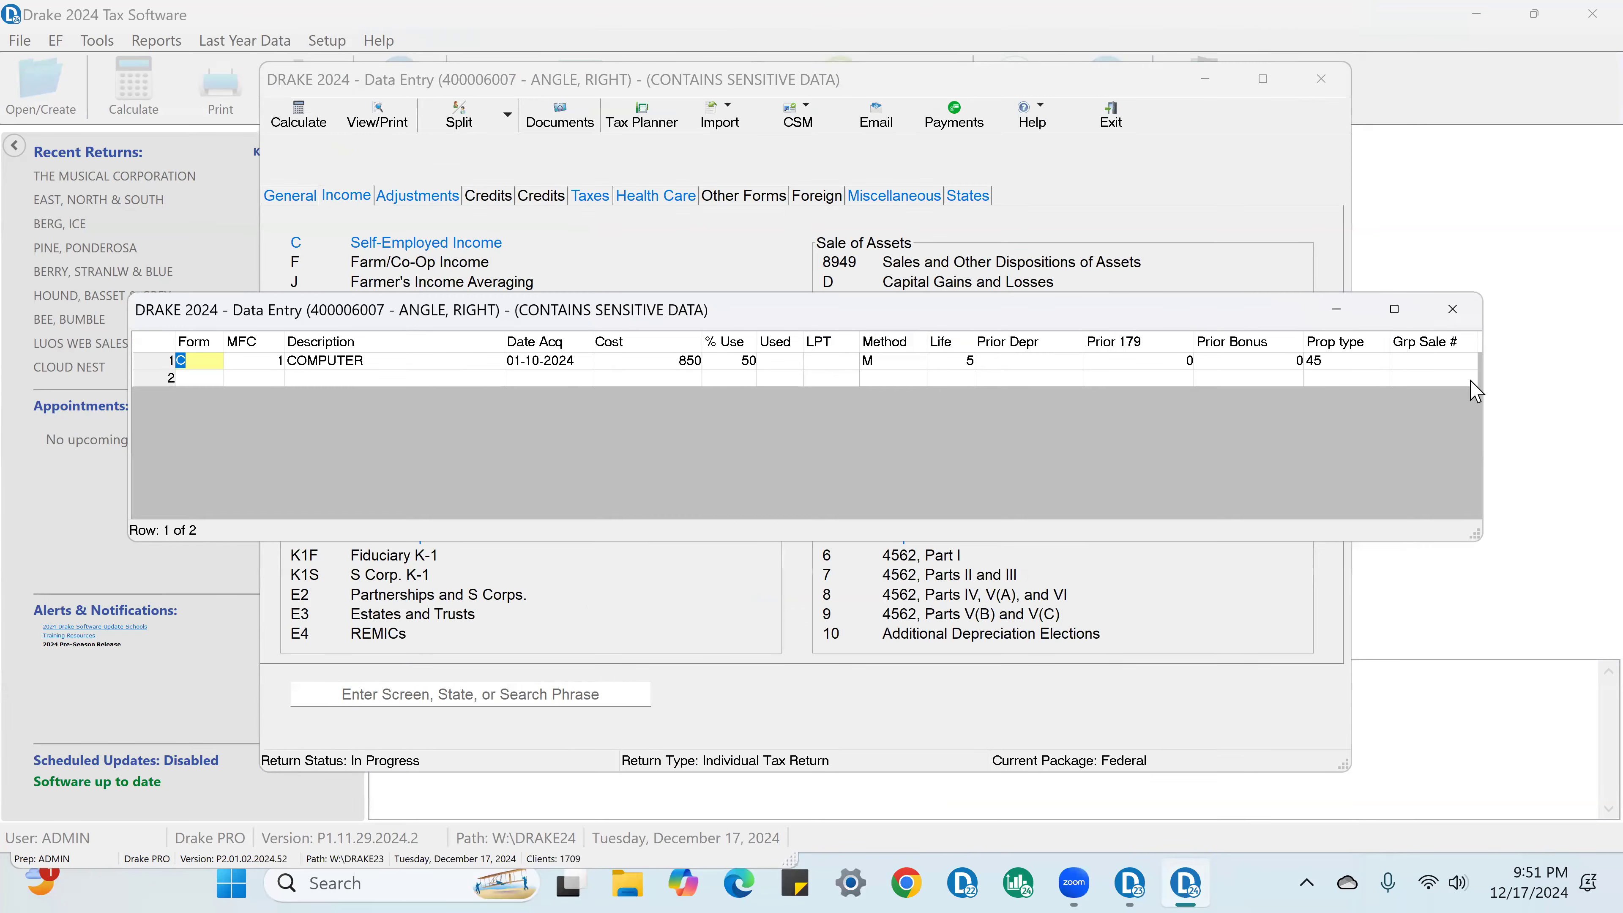
{"action": "left_click", "coordinate": [1453, 310]}
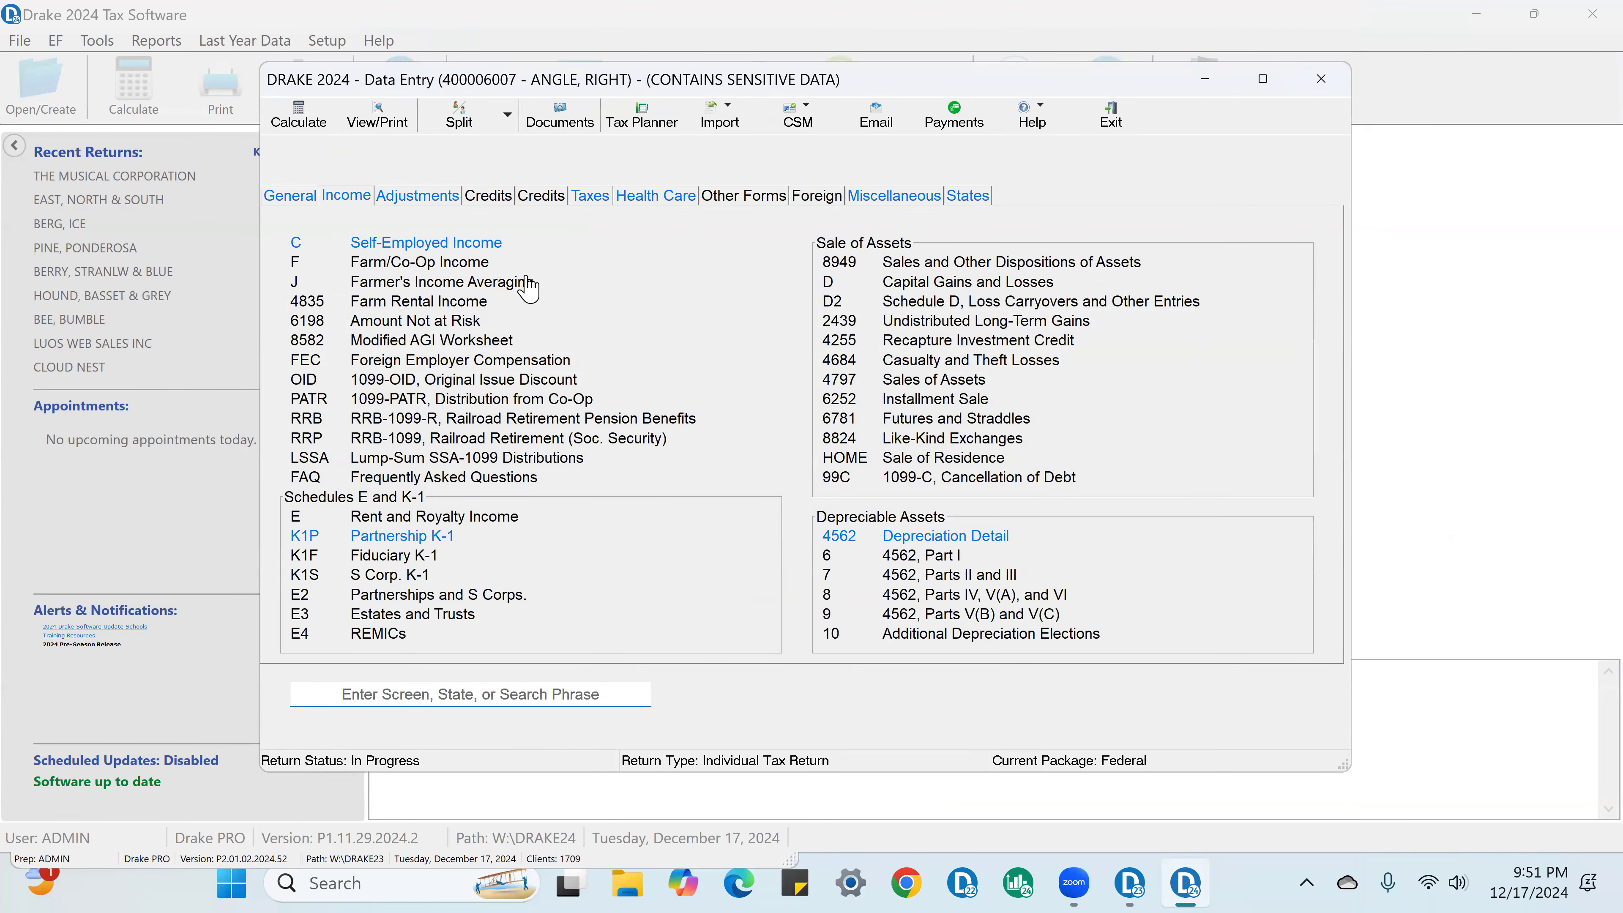
Step: Look through the adjustments, taxes, health care and miscellaneous screen lists, and calculate the return
{"action": "left_click", "coordinate": [391, 197]}
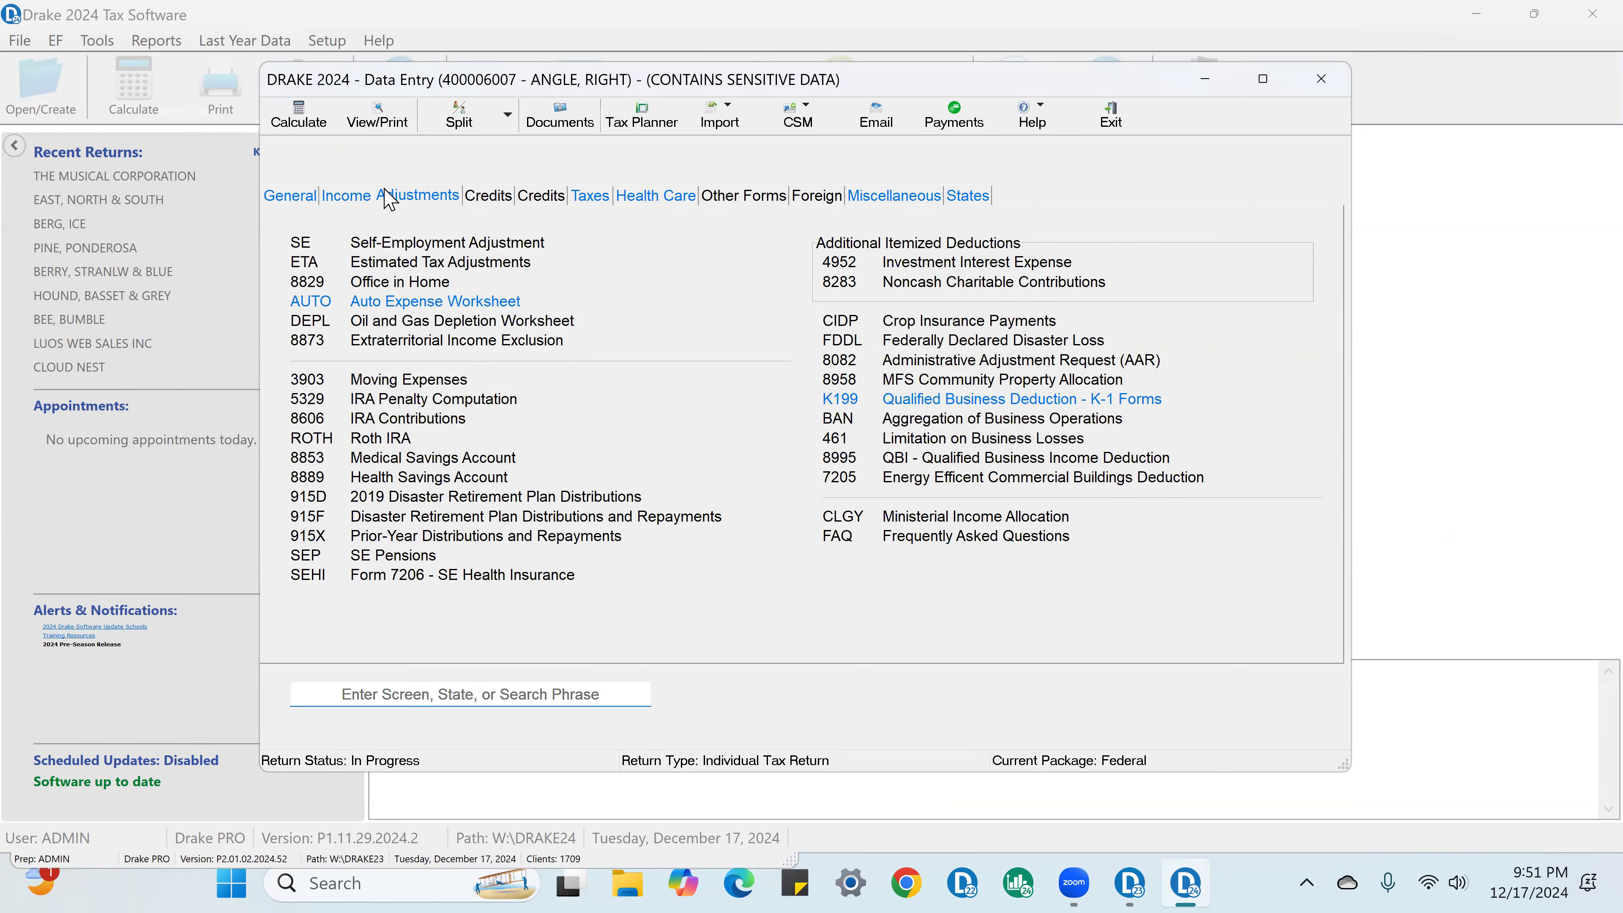
{"action": "left_click", "coordinate": [589, 204]}
{"action": "left_click", "coordinate": [653, 196]}
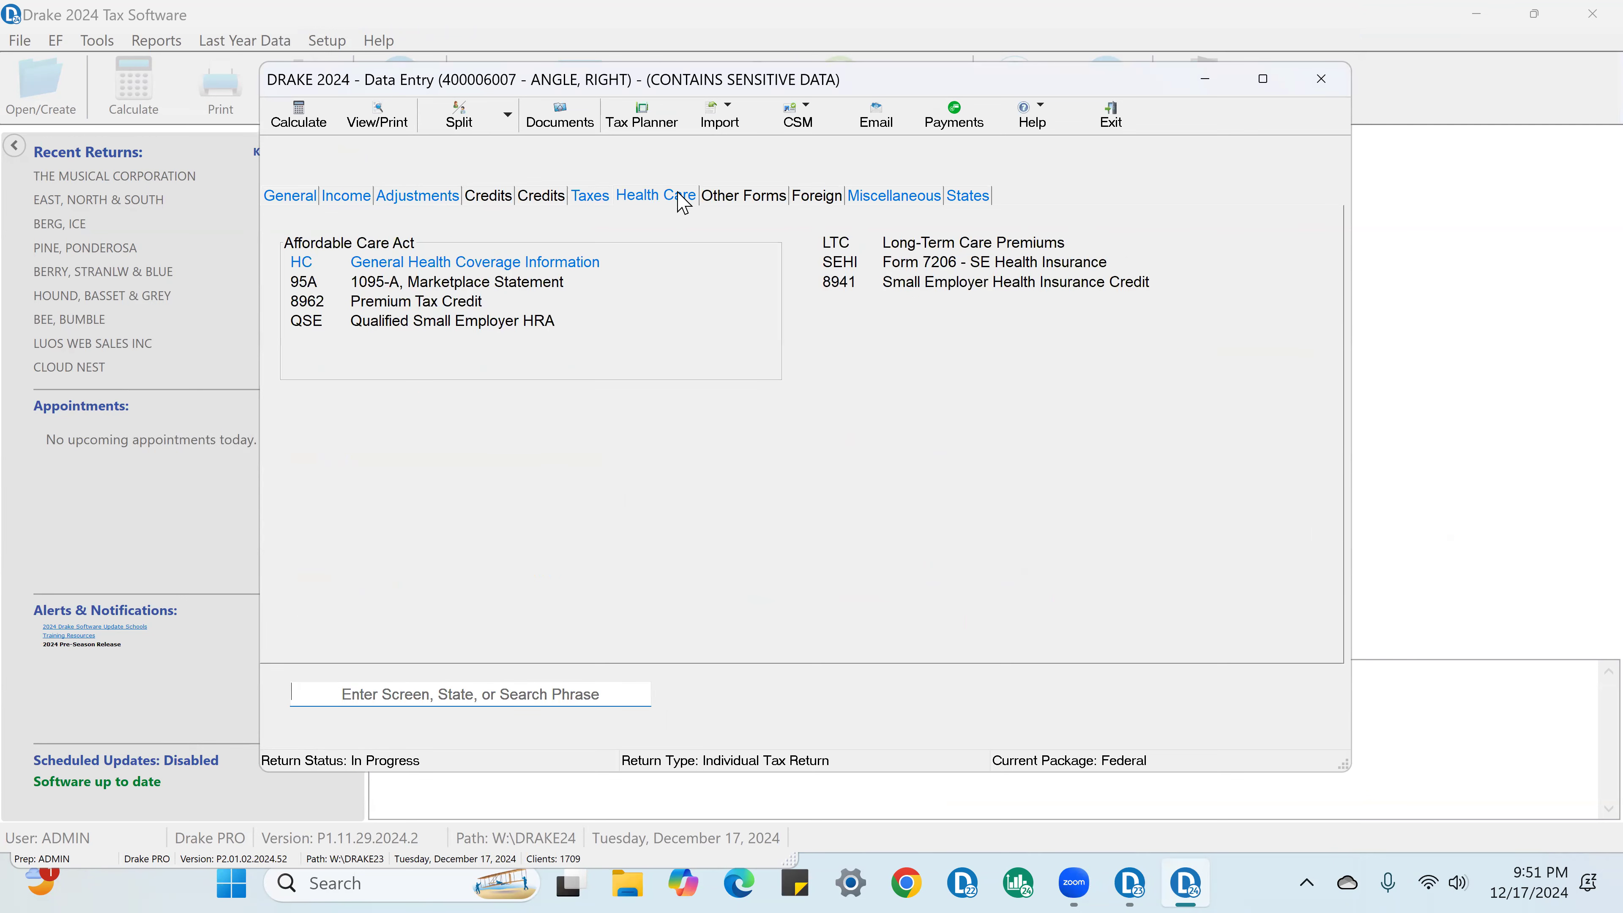
{"action": "left_click", "coordinate": [891, 196]}
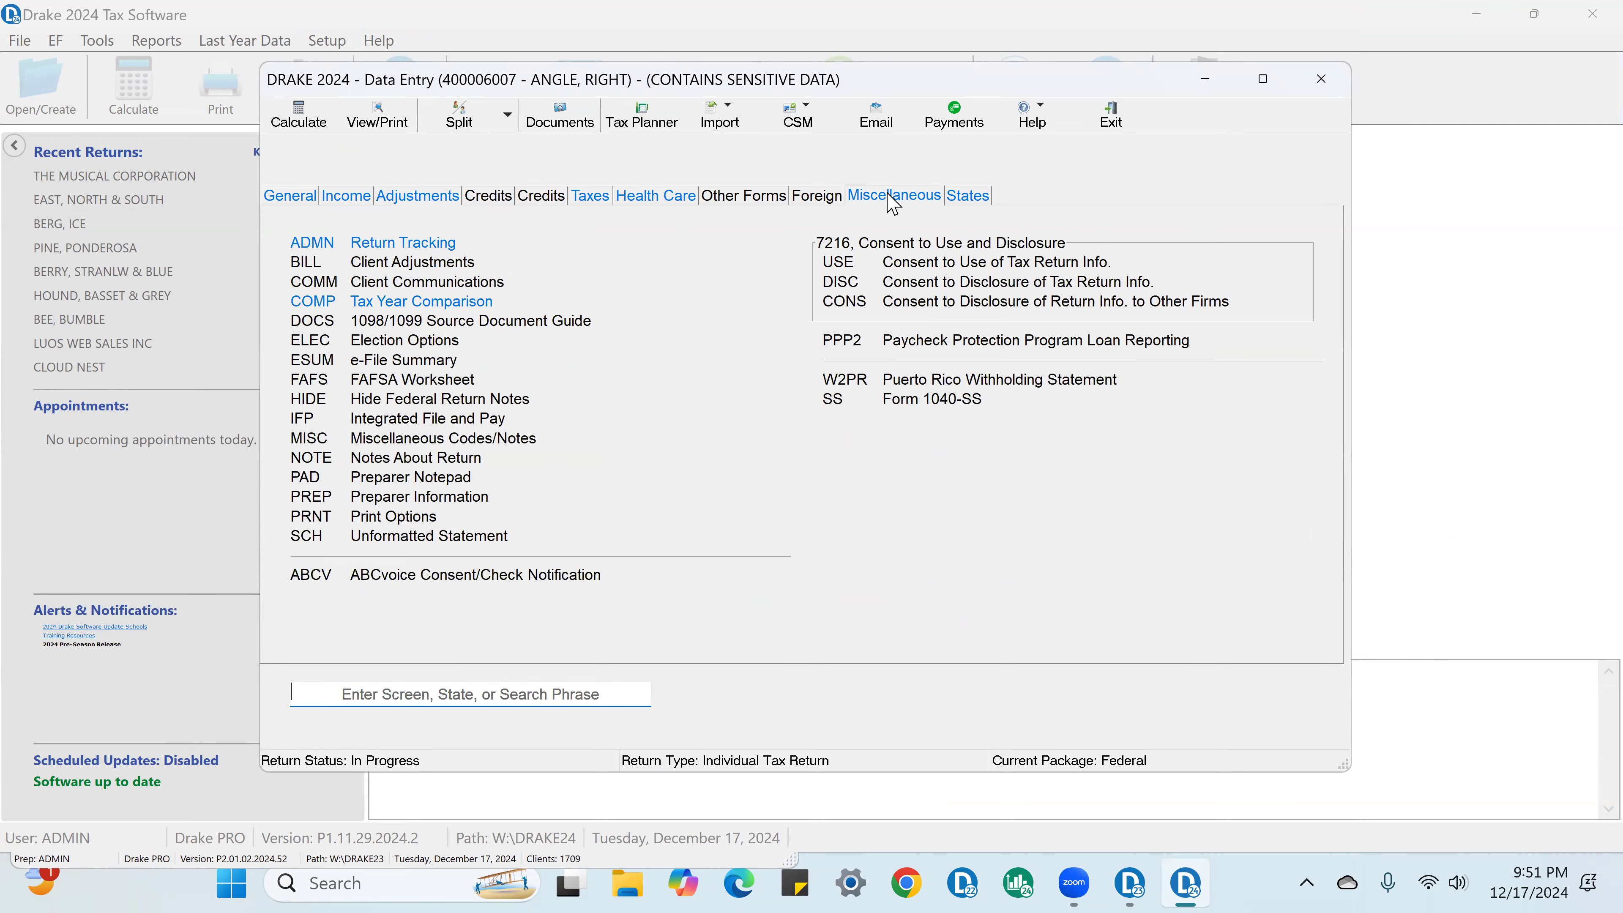
{"action": "left_click", "coordinate": [305, 121]}
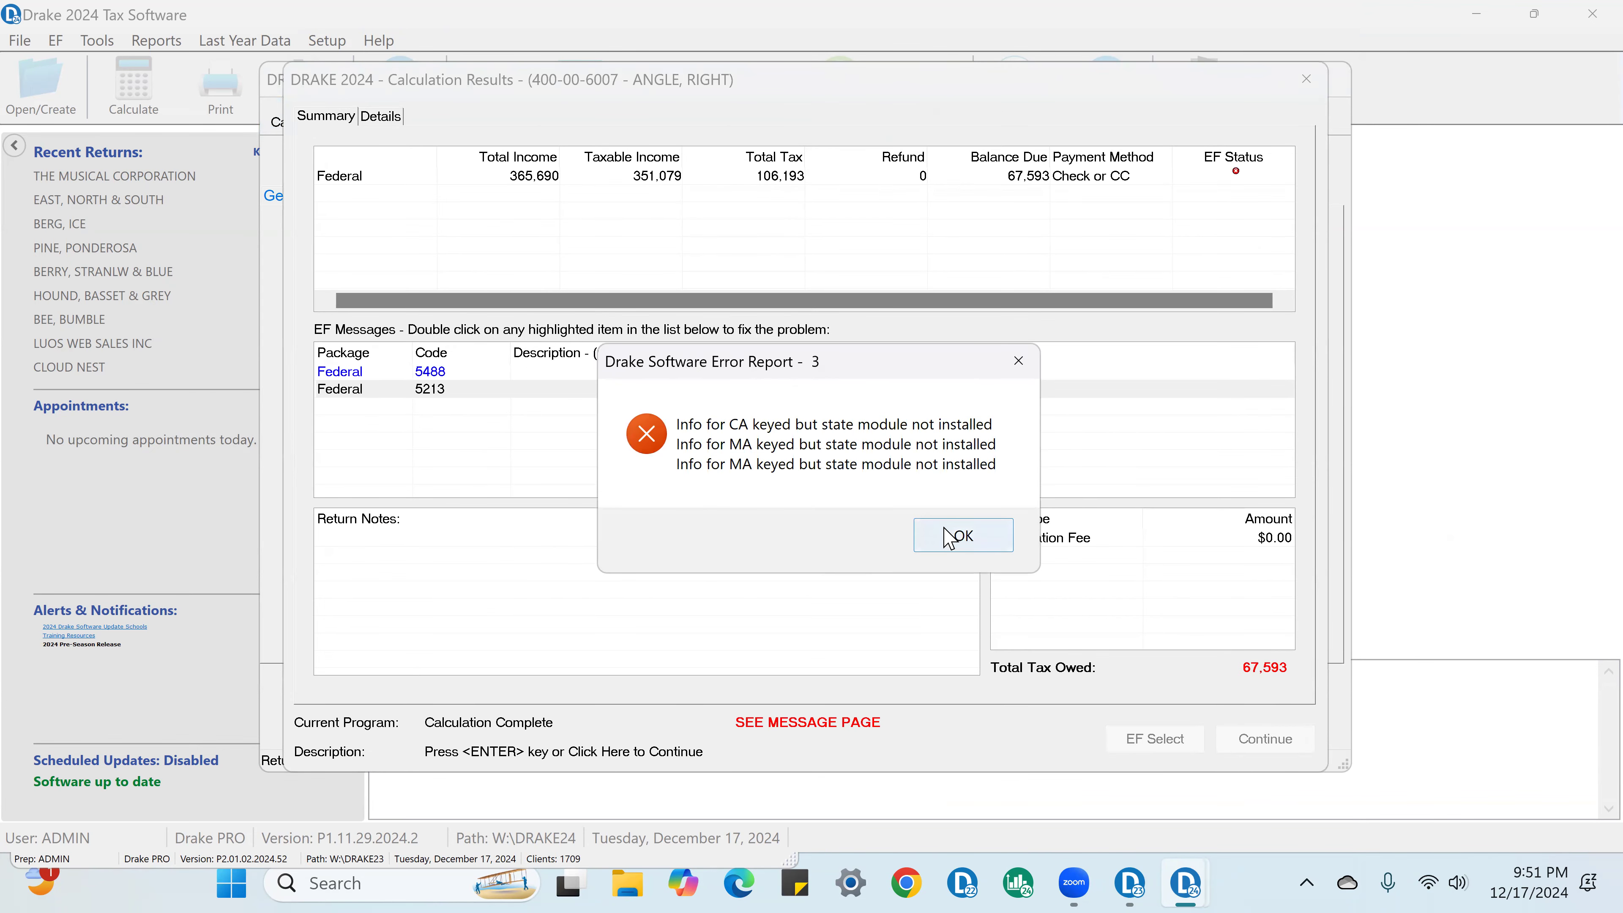
{"action": "left_click", "coordinate": [954, 536]}
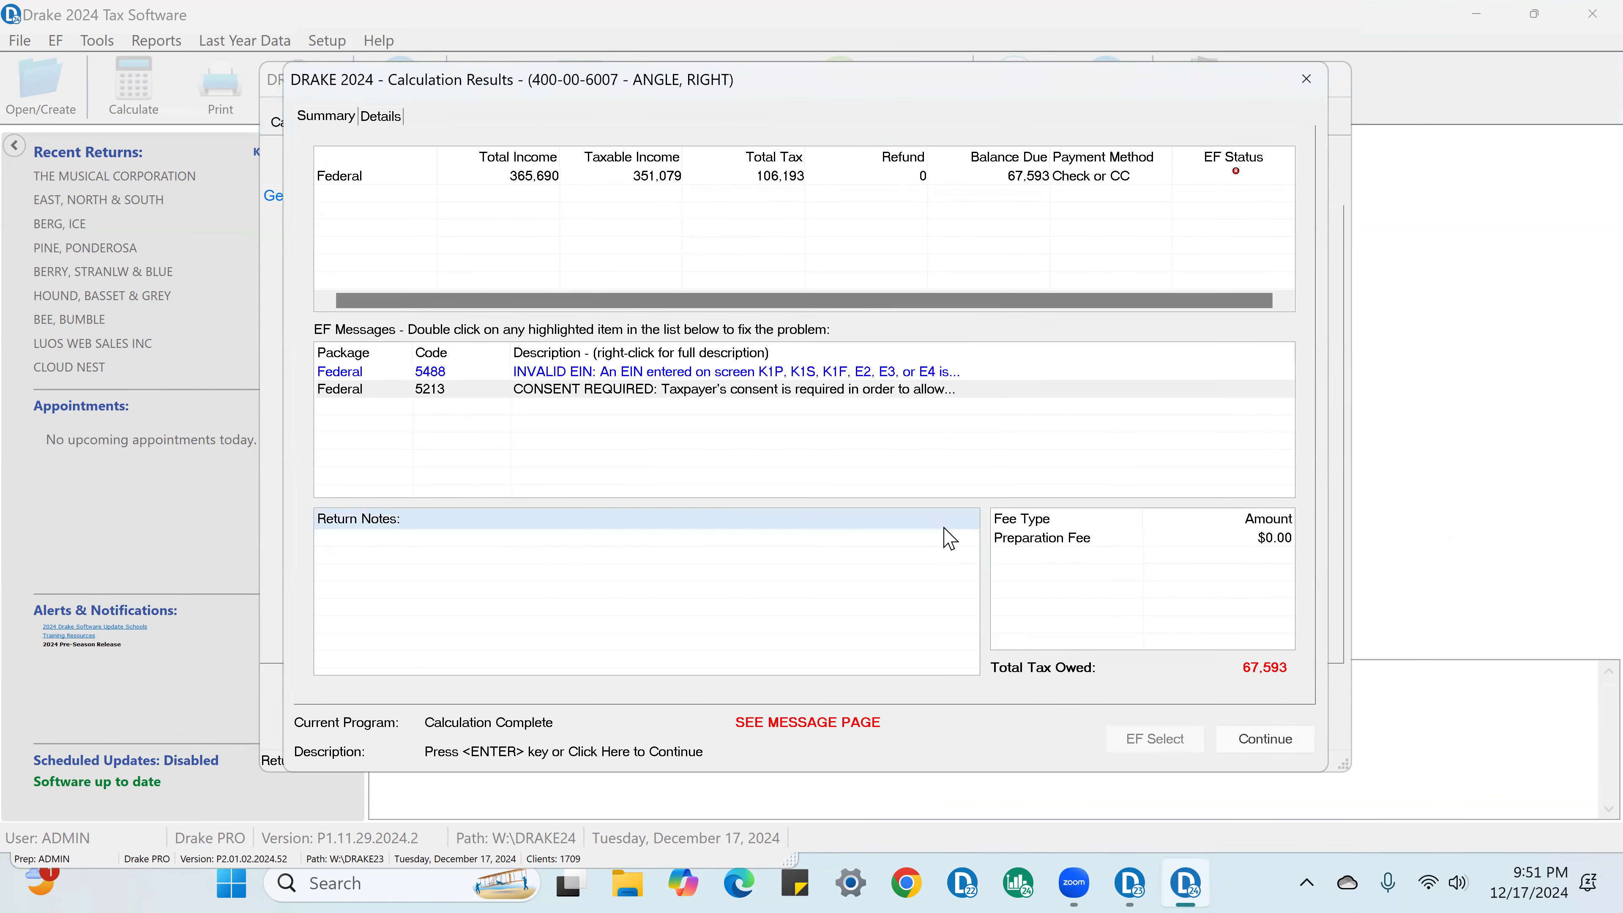
Step: Open the partnership K-1 from EF message 5488, correct the leading digits of the partnership EIN and close the form
{"action": "left_click", "coordinate": [715, 372]}
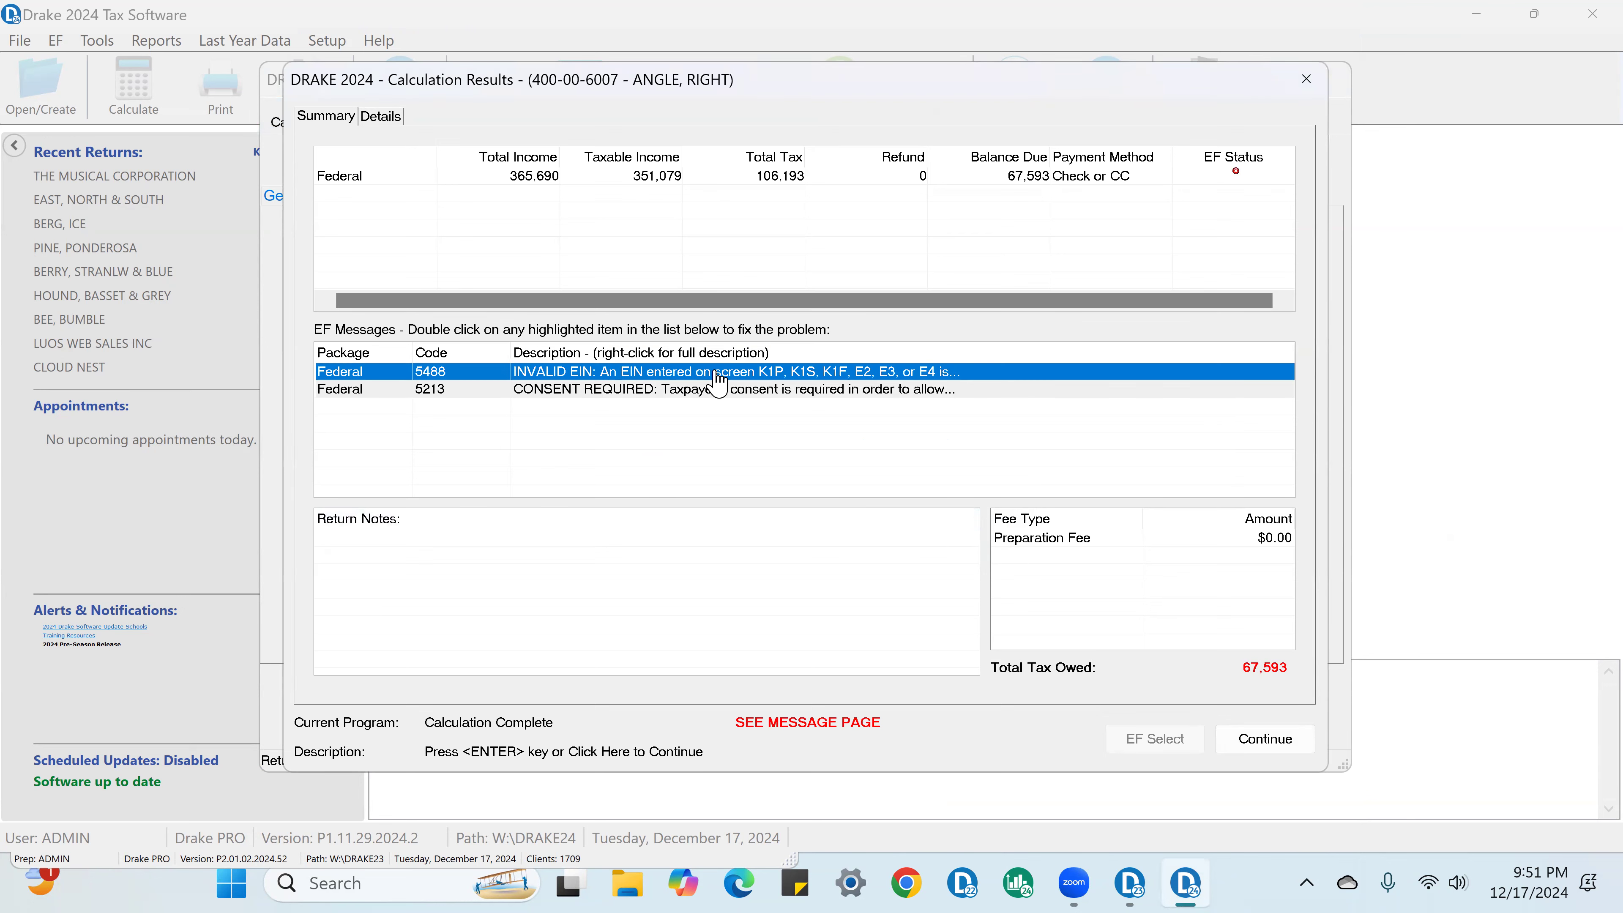
{"action": "double_click", "coordinate": [719, 372]}
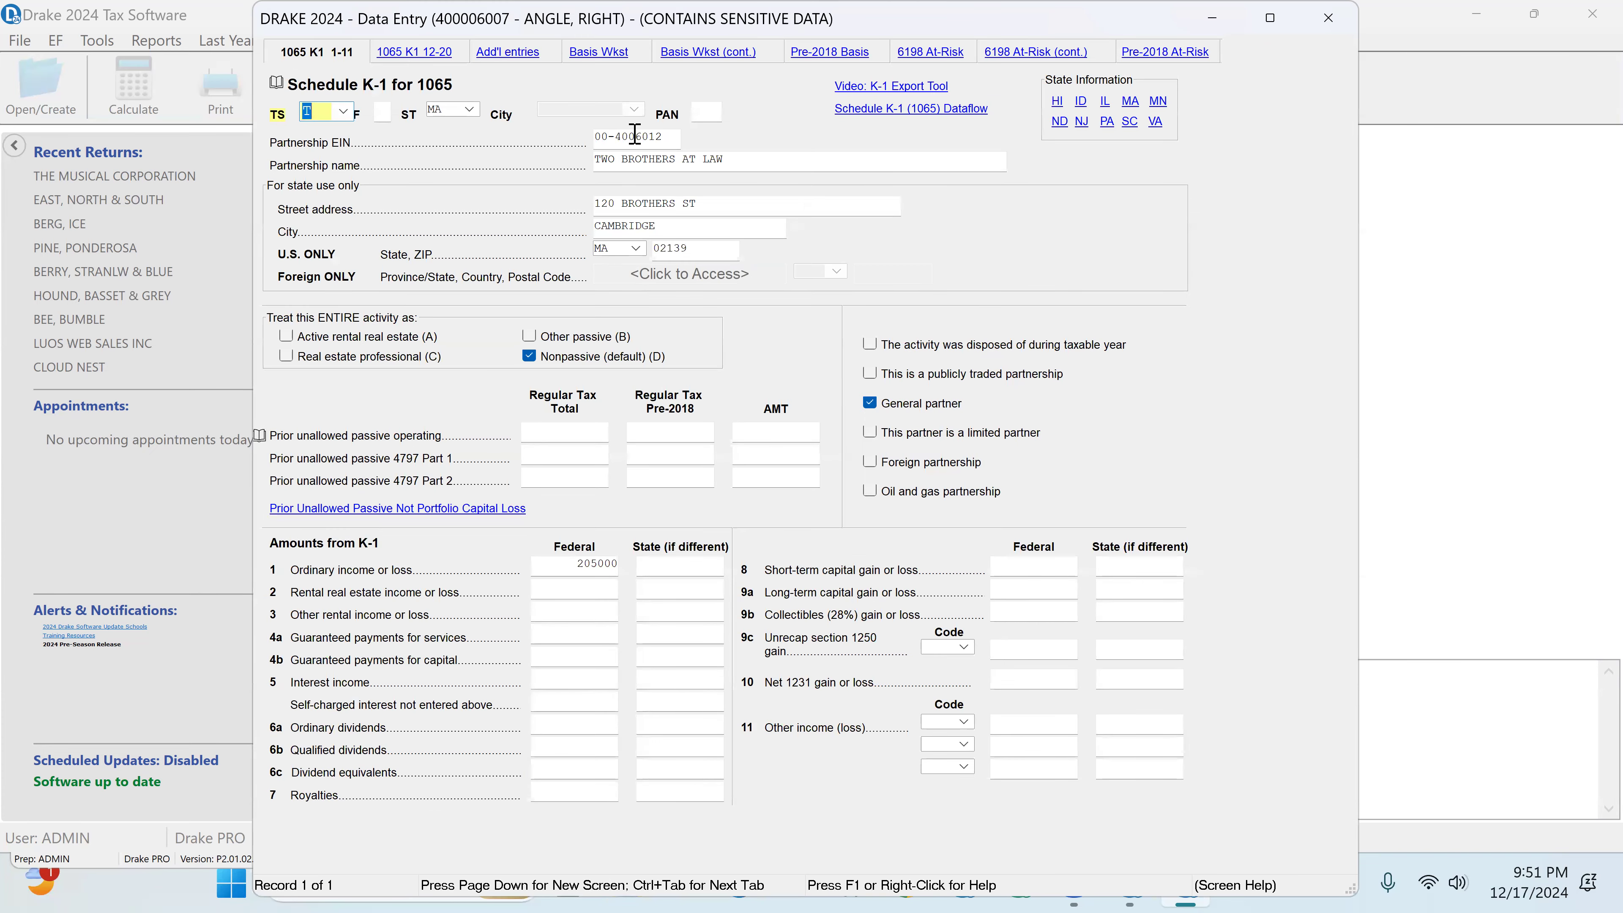
{"action": "left_click_drag", "start_coordinate": [608, 137], "coordinate": [601, 141]}
{"action": "type", "text": "12"}
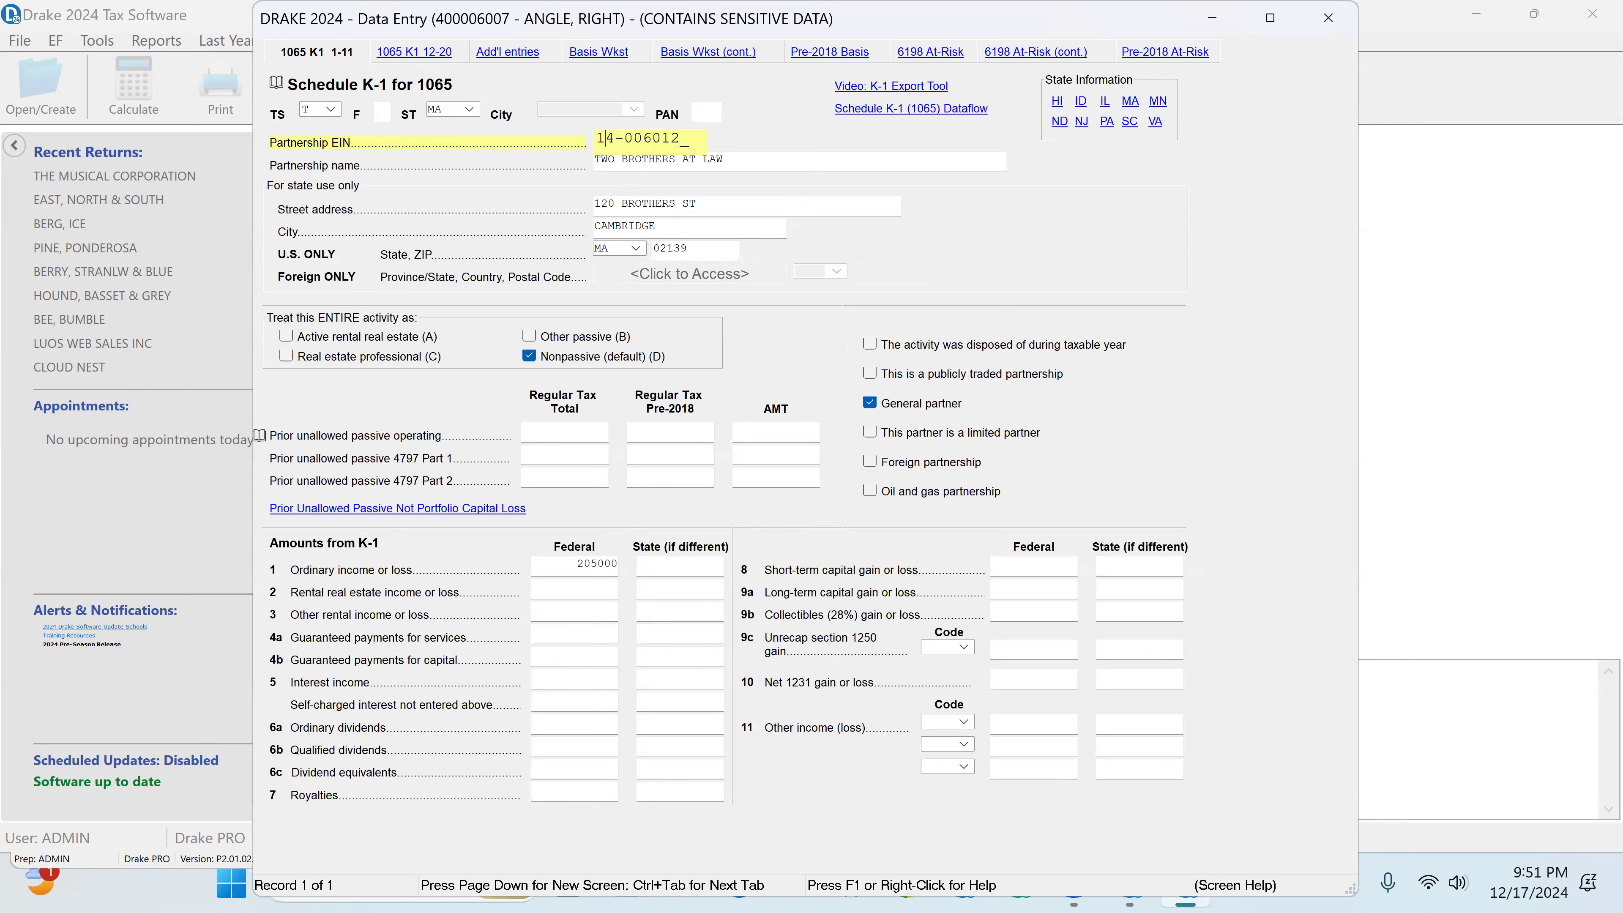
{"action": "left_click", "coordinate": [1329, 17]}
Step: Recalculate the return, read the full description of EF message 5213 and close the calculation results
{"action": "left_click", "coordinate": [289, 118]}
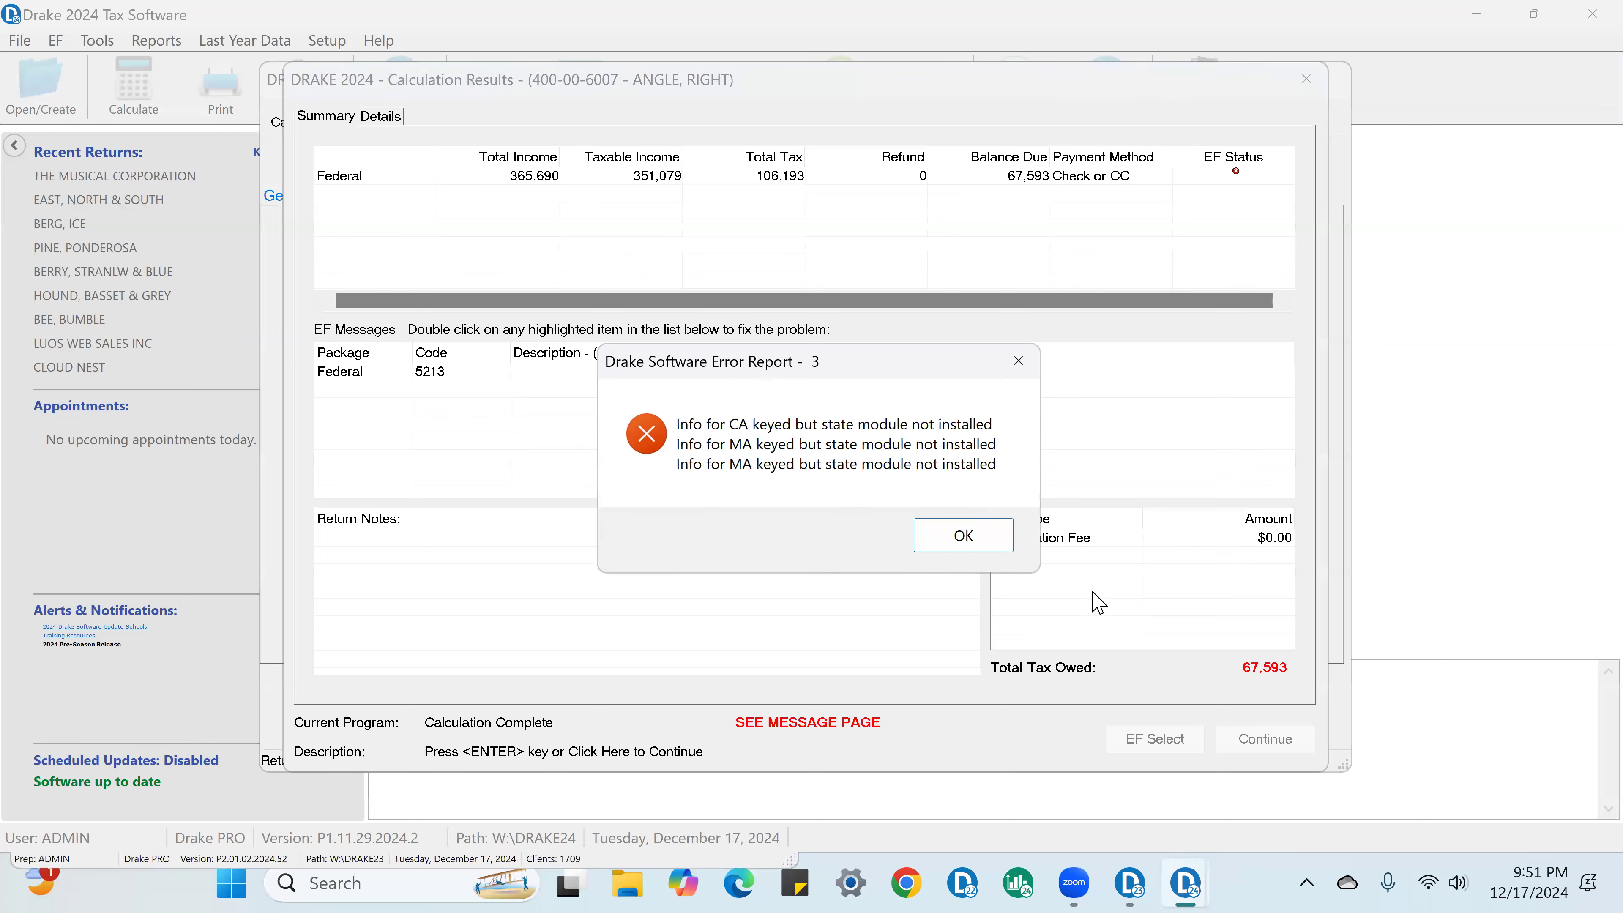
{"action": "left_click", "coordinate": [964, 536]}
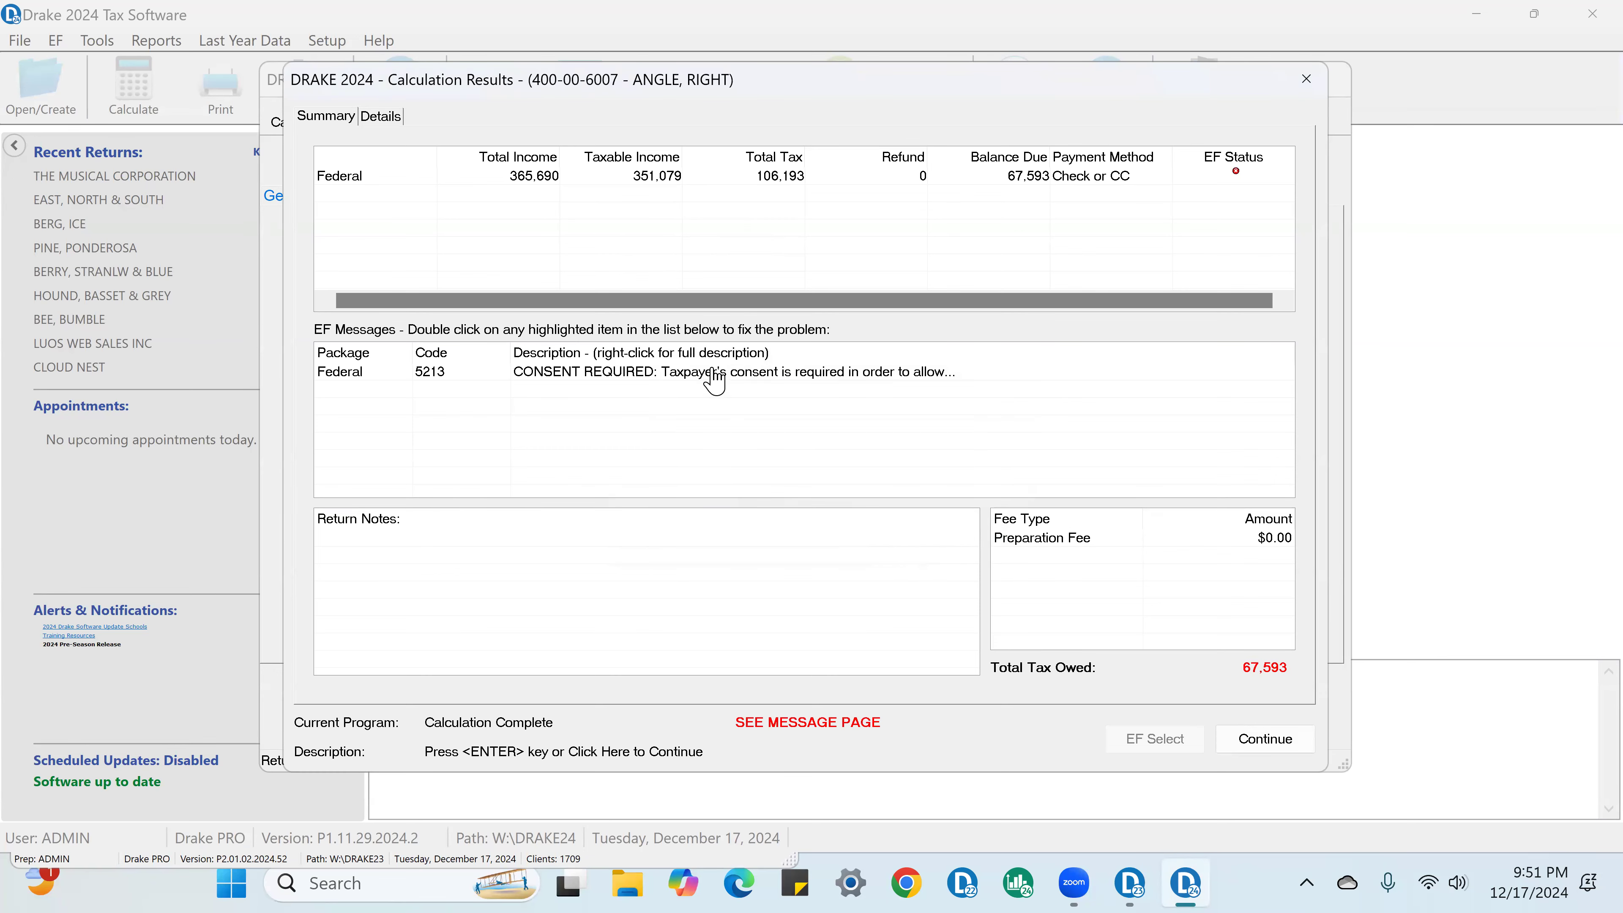
{"action": "right_click", "coordinate": [746, 384]}
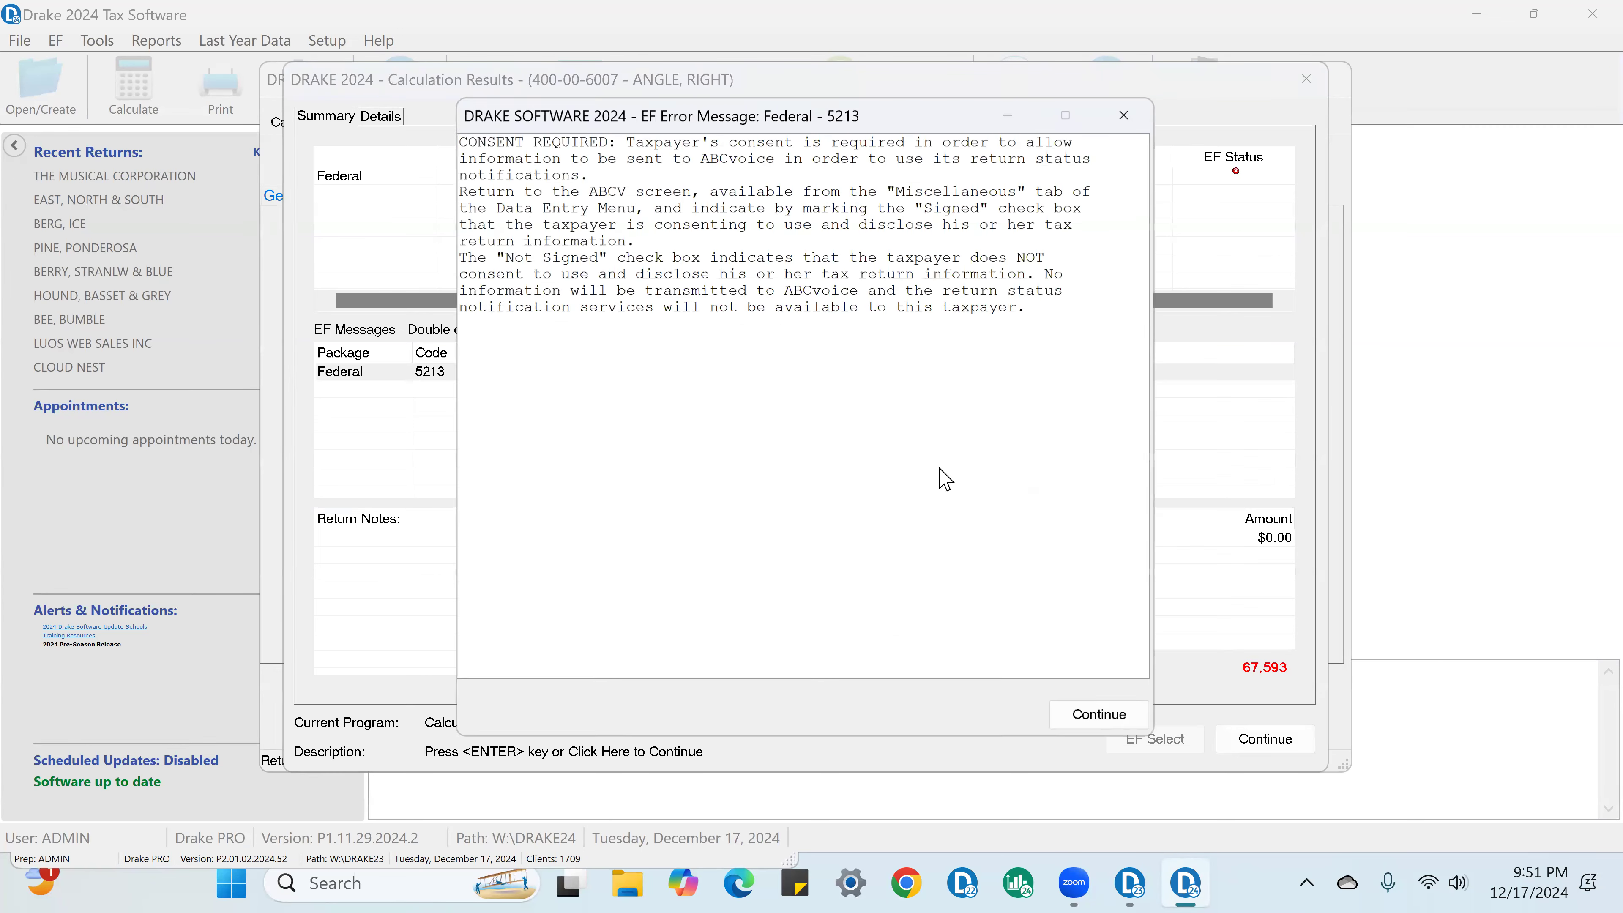
{"action": "left_click", "coordinate": [1098, 714]}
{"action": "left_click", "coordinate": [1266, 742]}
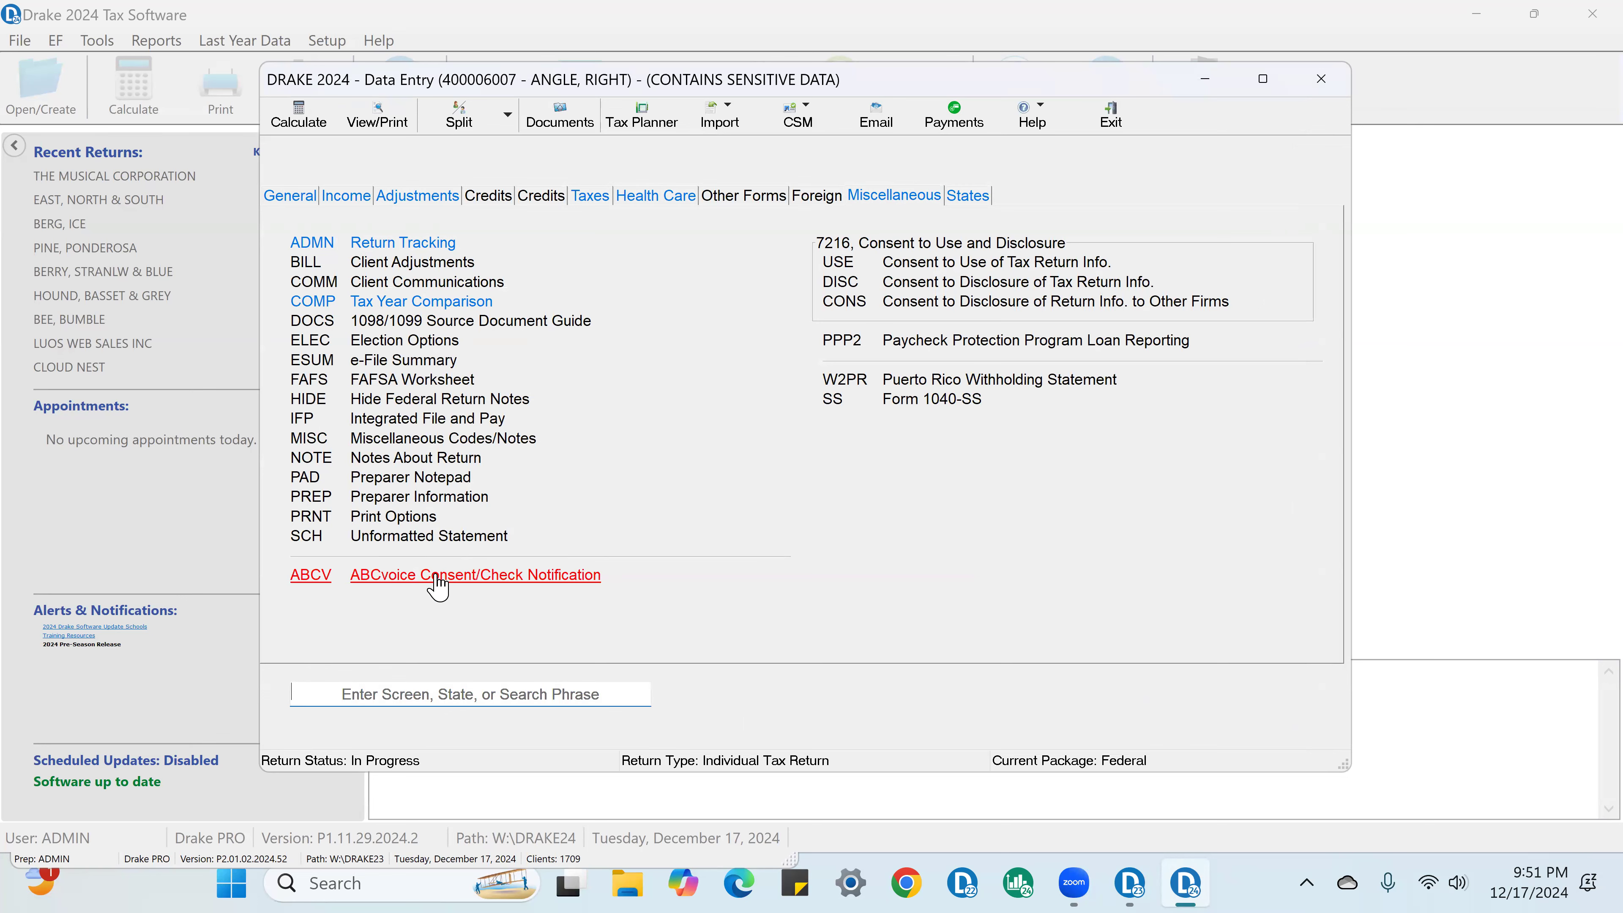
Step: Mark the ABCvoice taxpayer consent as Signed, set the contact method to Text and close the screen
{"action": "left_click", "coordinate": [437, 579]}
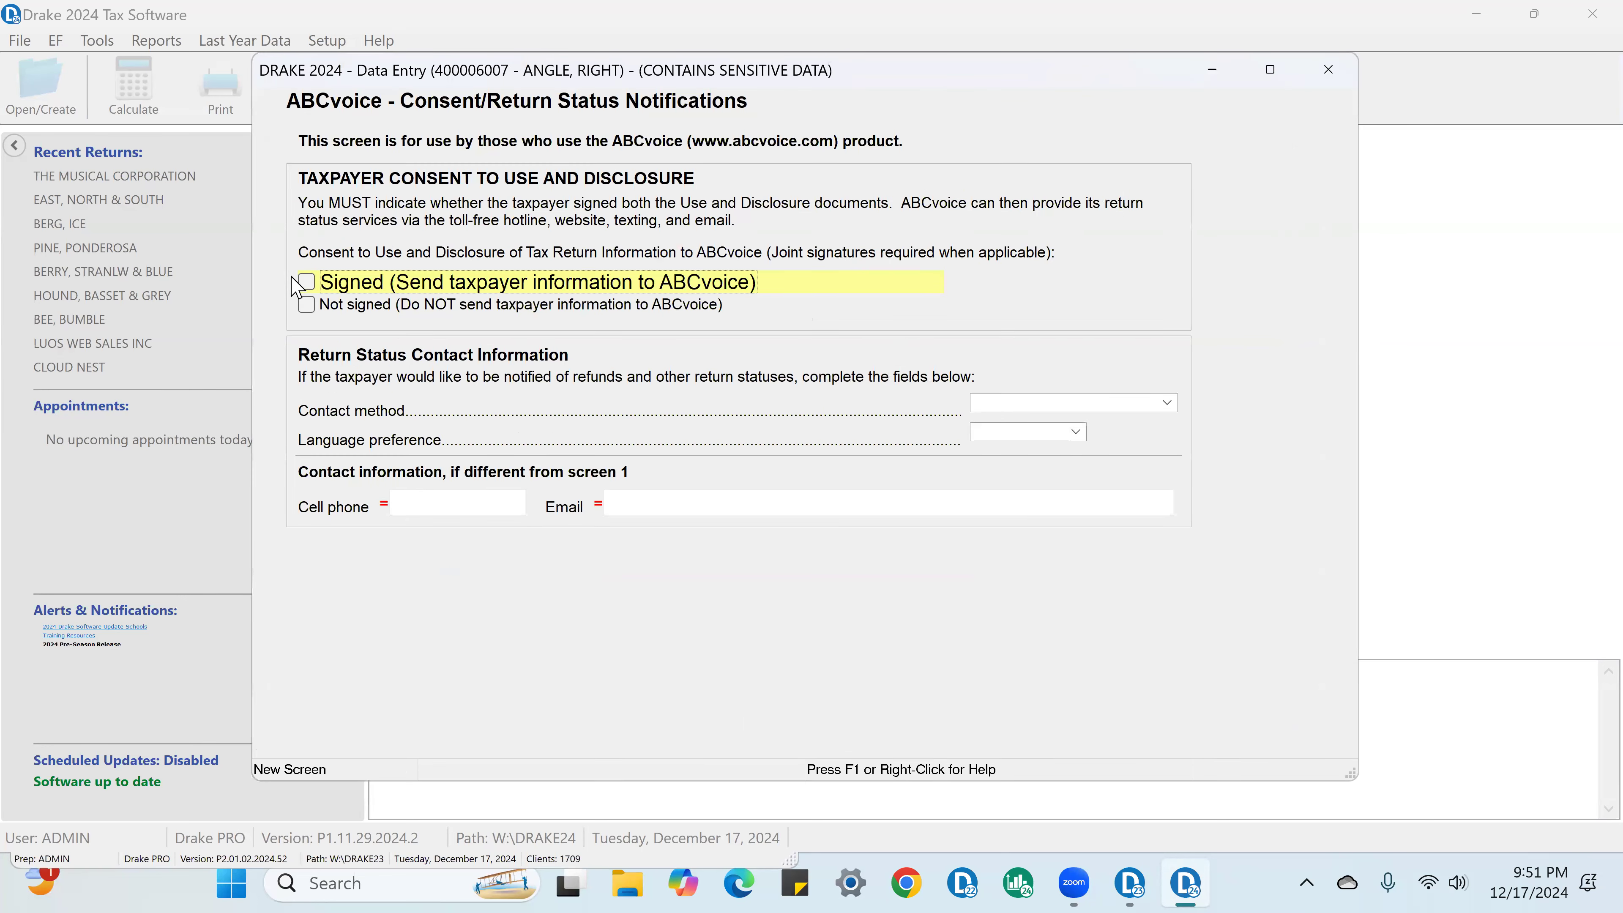
{"action": "left_click", "coordinate": [1165, 402]}
{"action": "left_click", "coordinate": [1012, 451]}
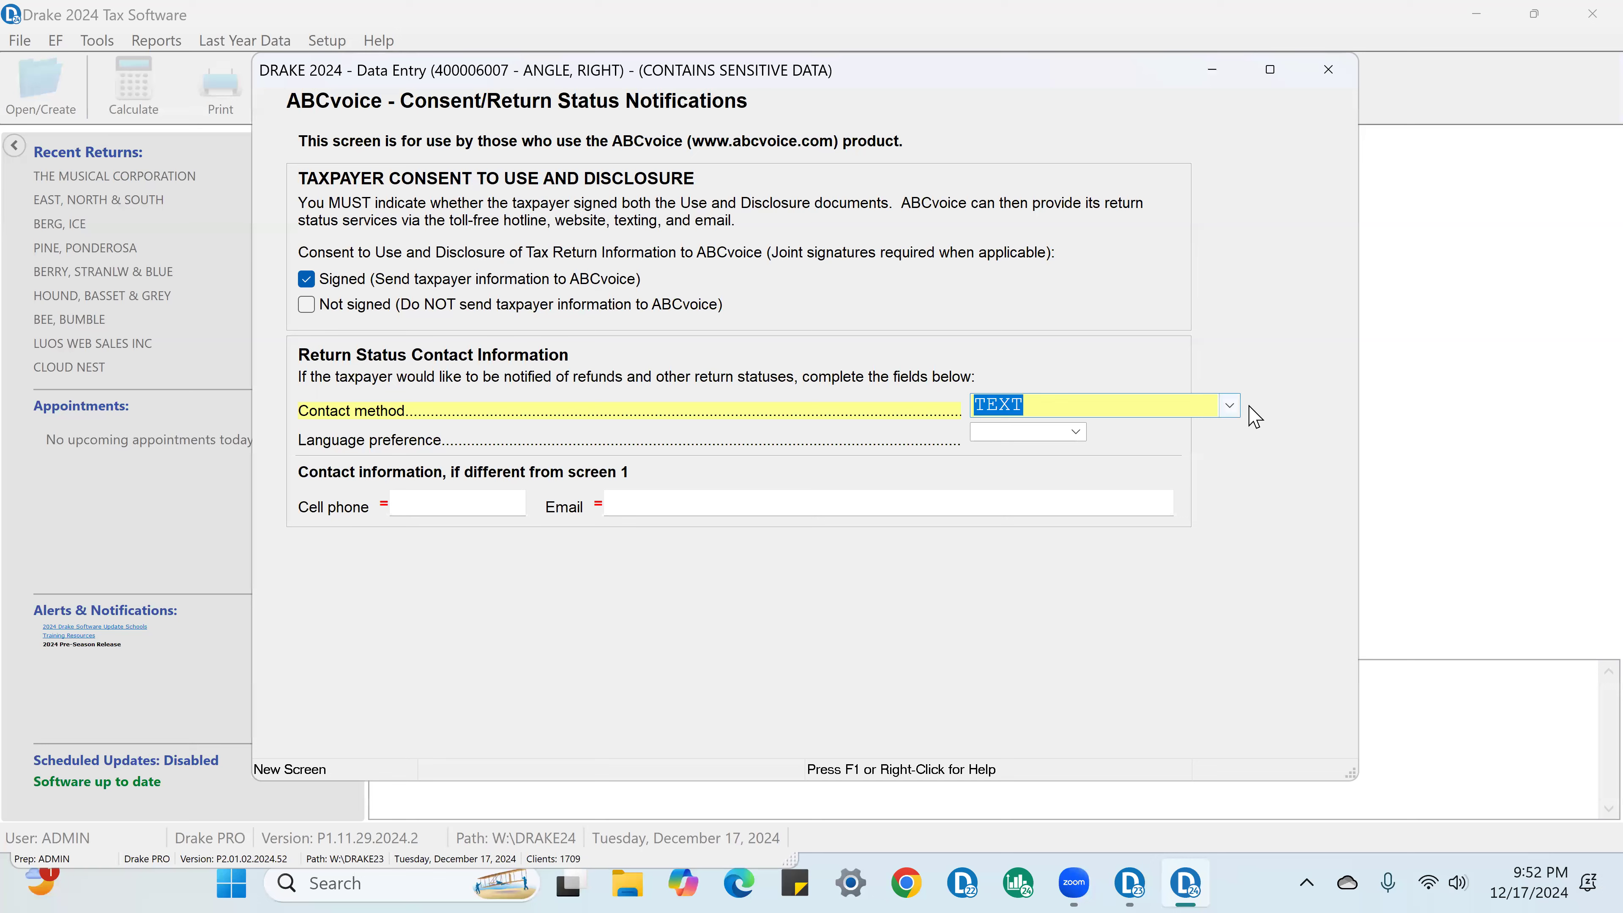
{"action": "left_click", "coordinate": [1231, 407]}
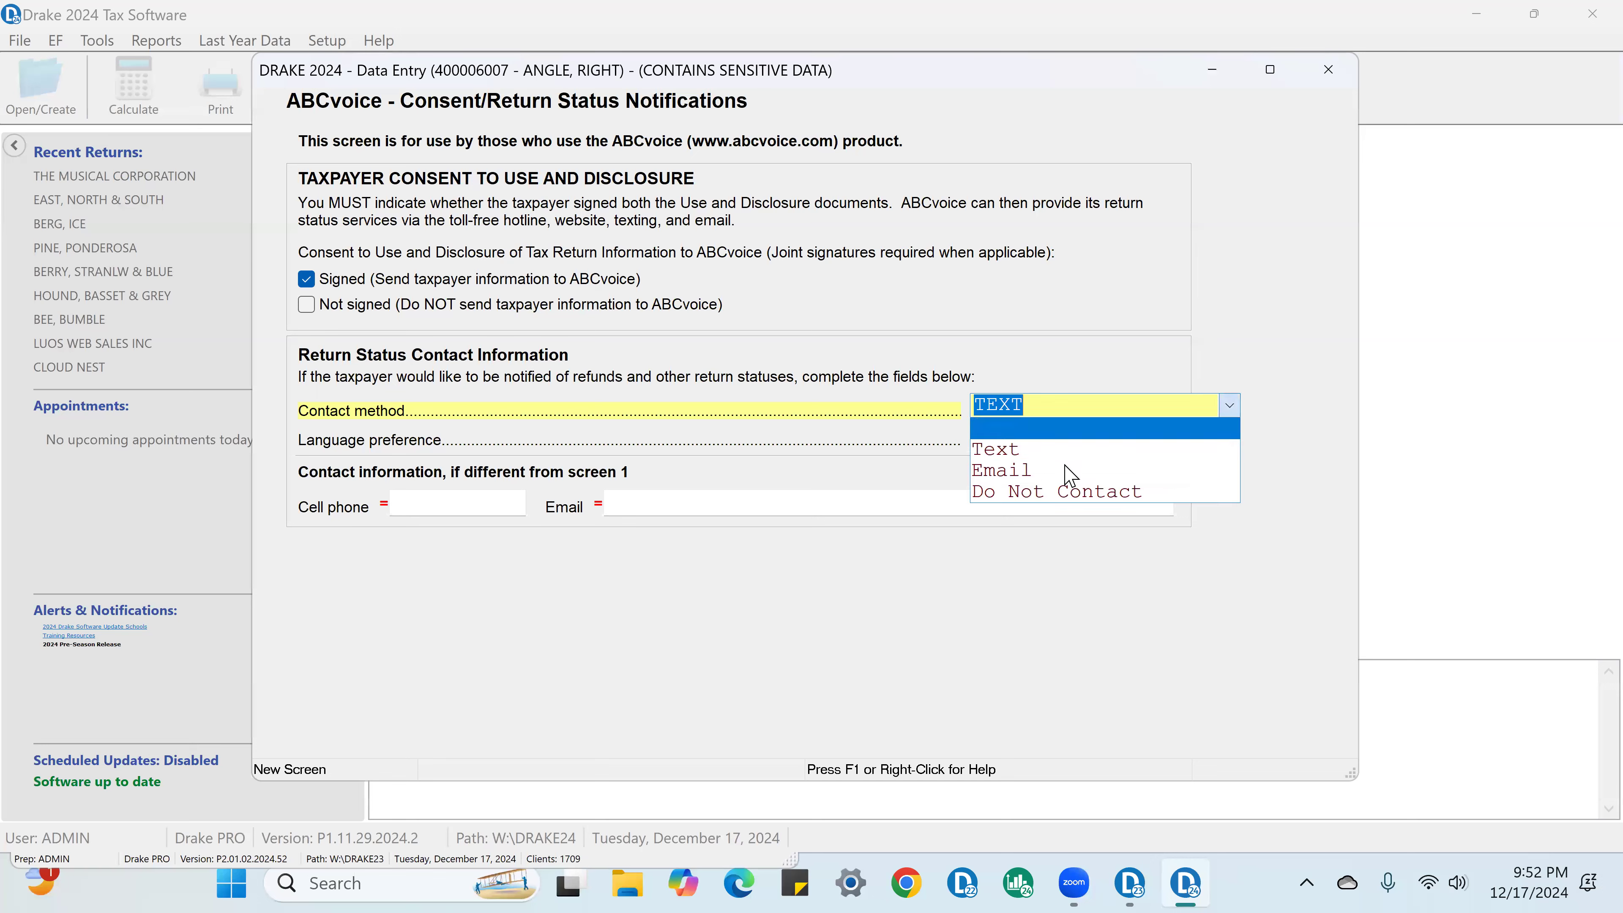
{"action": "left_click", "coordinate": [1023, 449]}
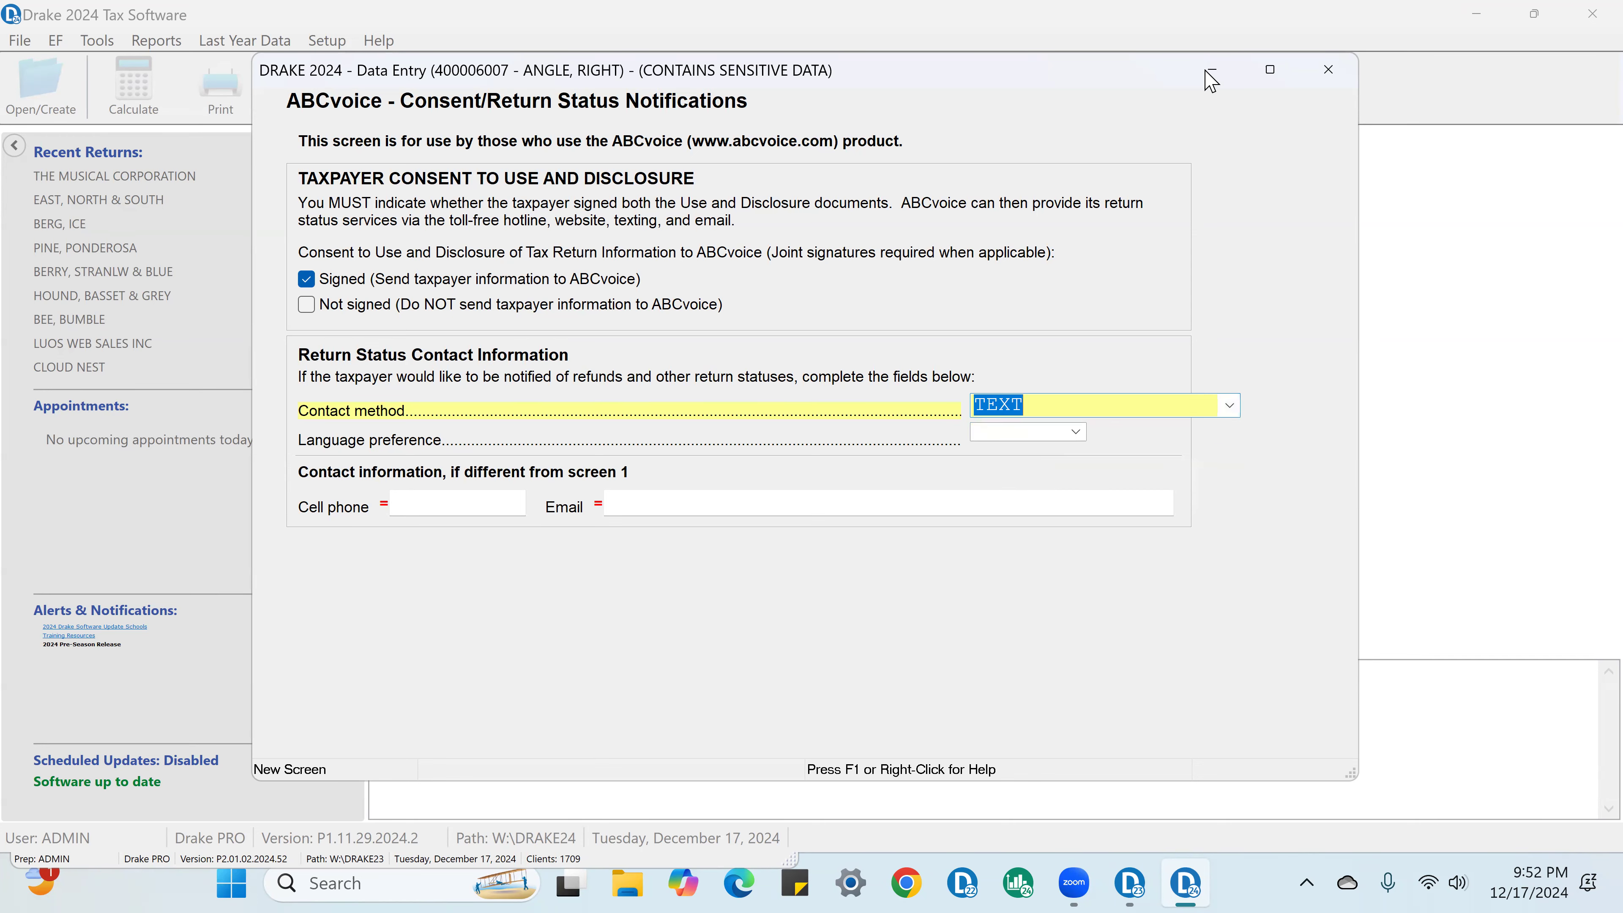
{"action": "left_click", "coordinate": [1329, 68]}
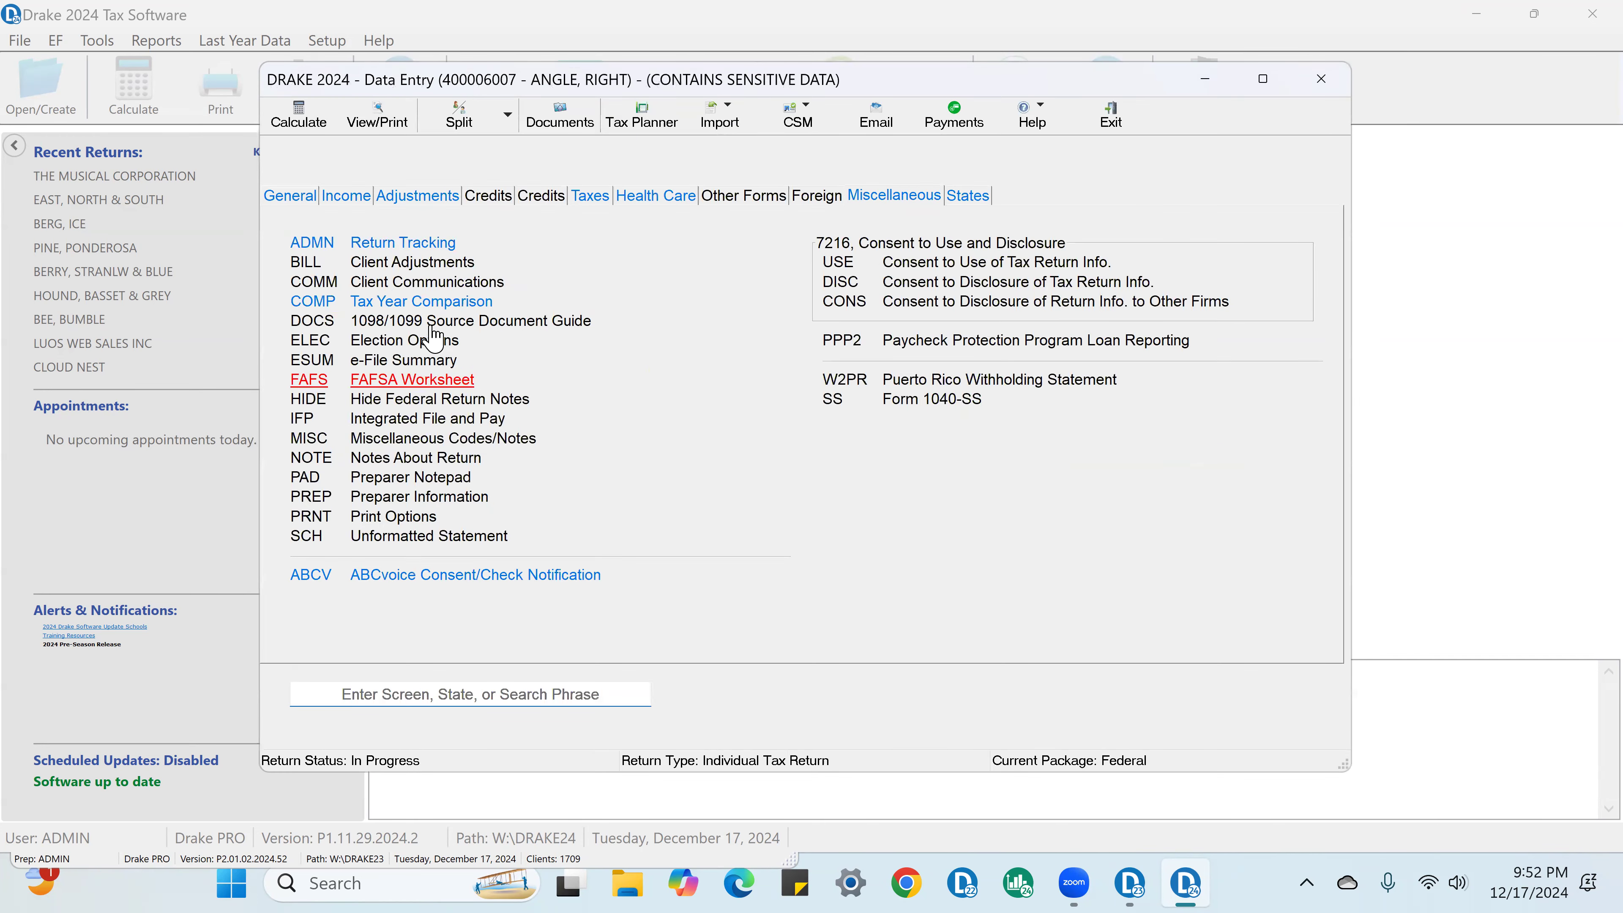
Step: Recalculate the return, close the results and open the return for viewing and printing
{"action": "left_click", "coordinate": [286, 118]}
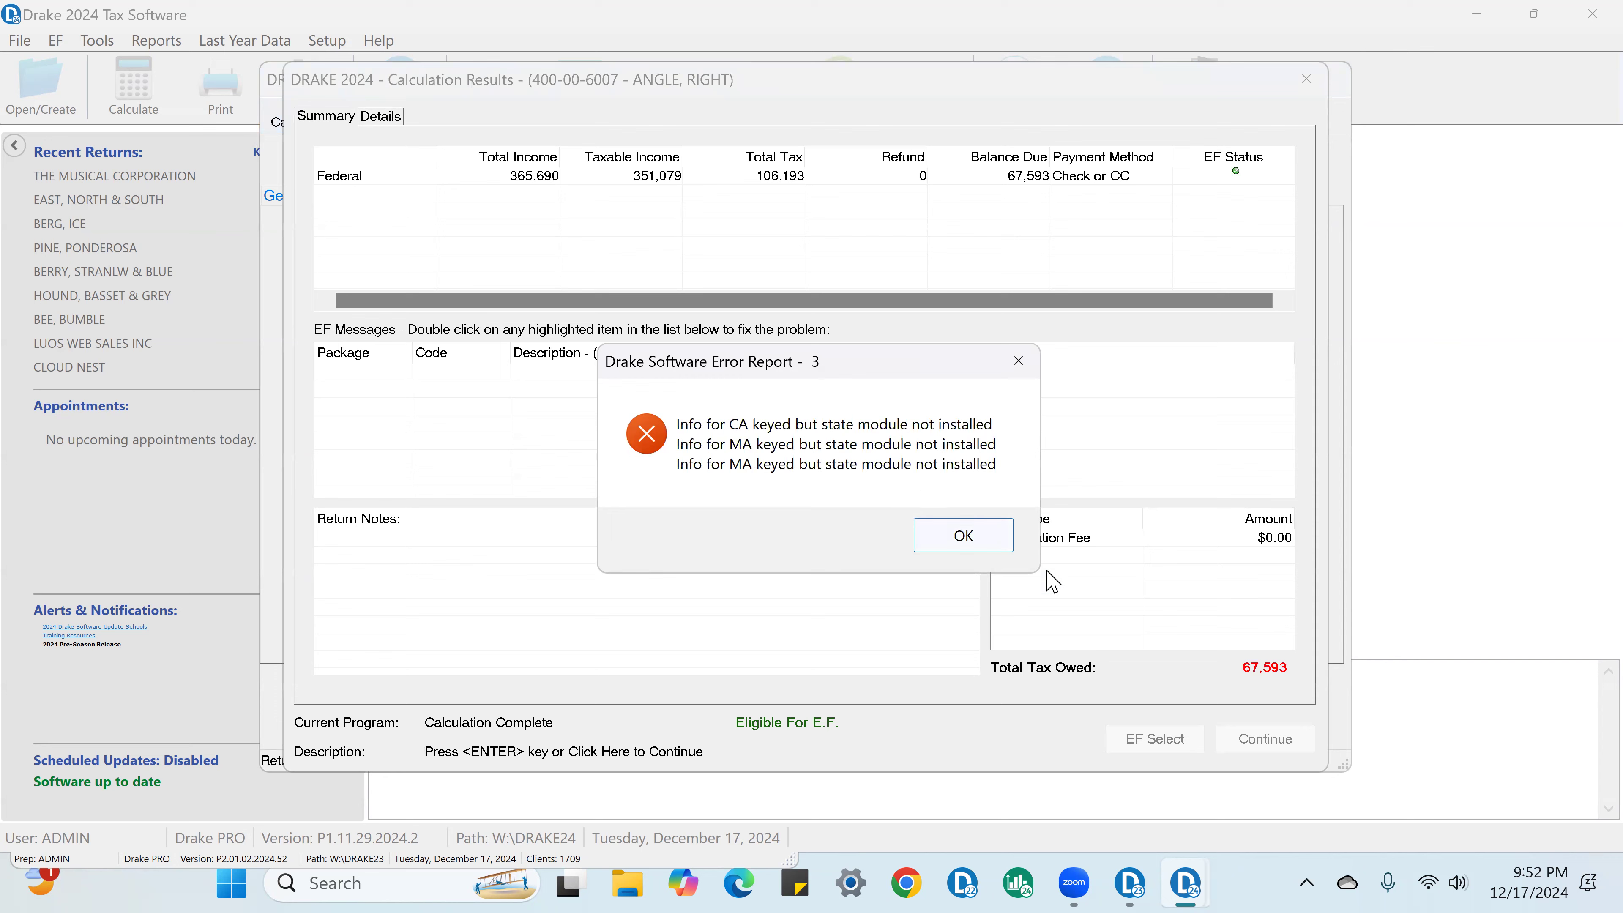
{"action": "left_click", "coordinate": [986, 533]}
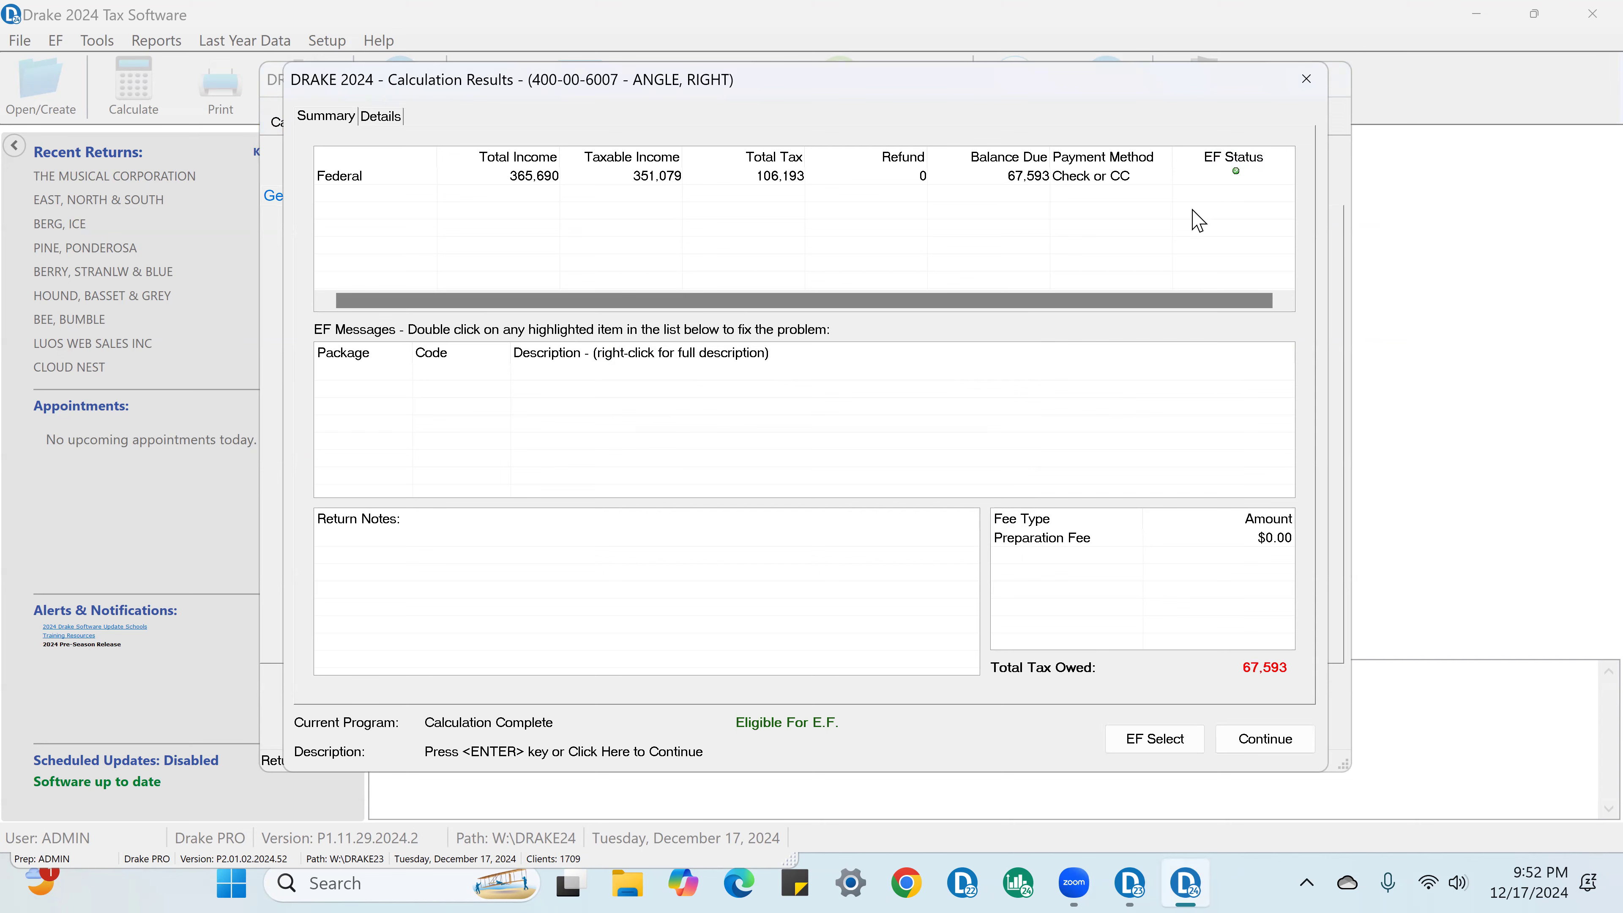
{"action": "left_click", "coordinate": [1264, 753]}
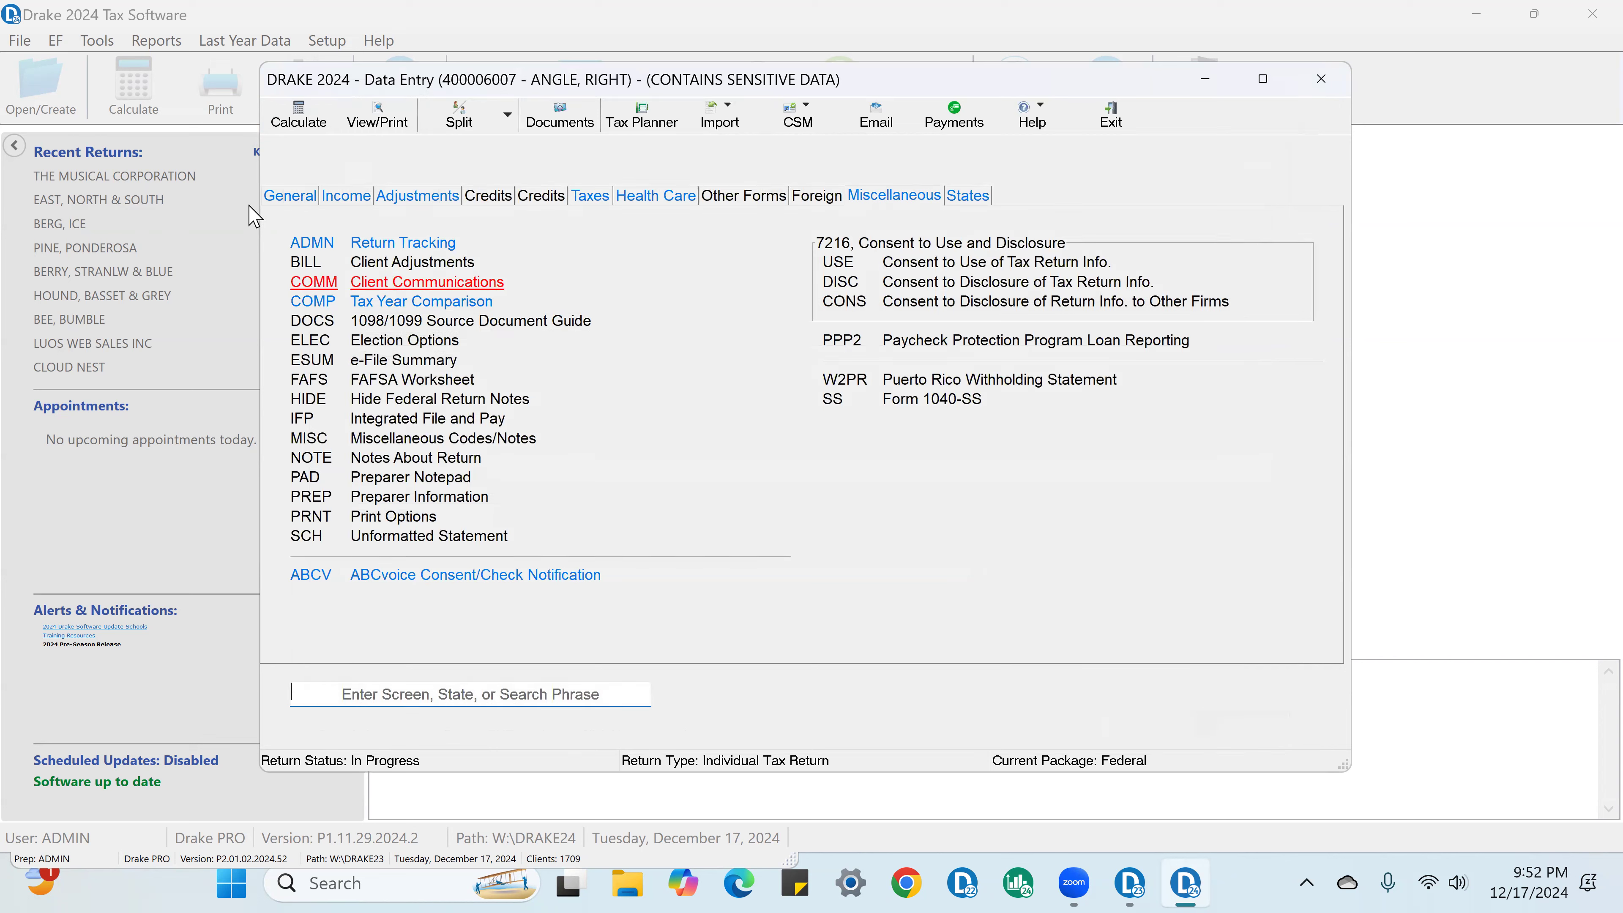
{"action": "left_click", "coordinate": [381, 119]}
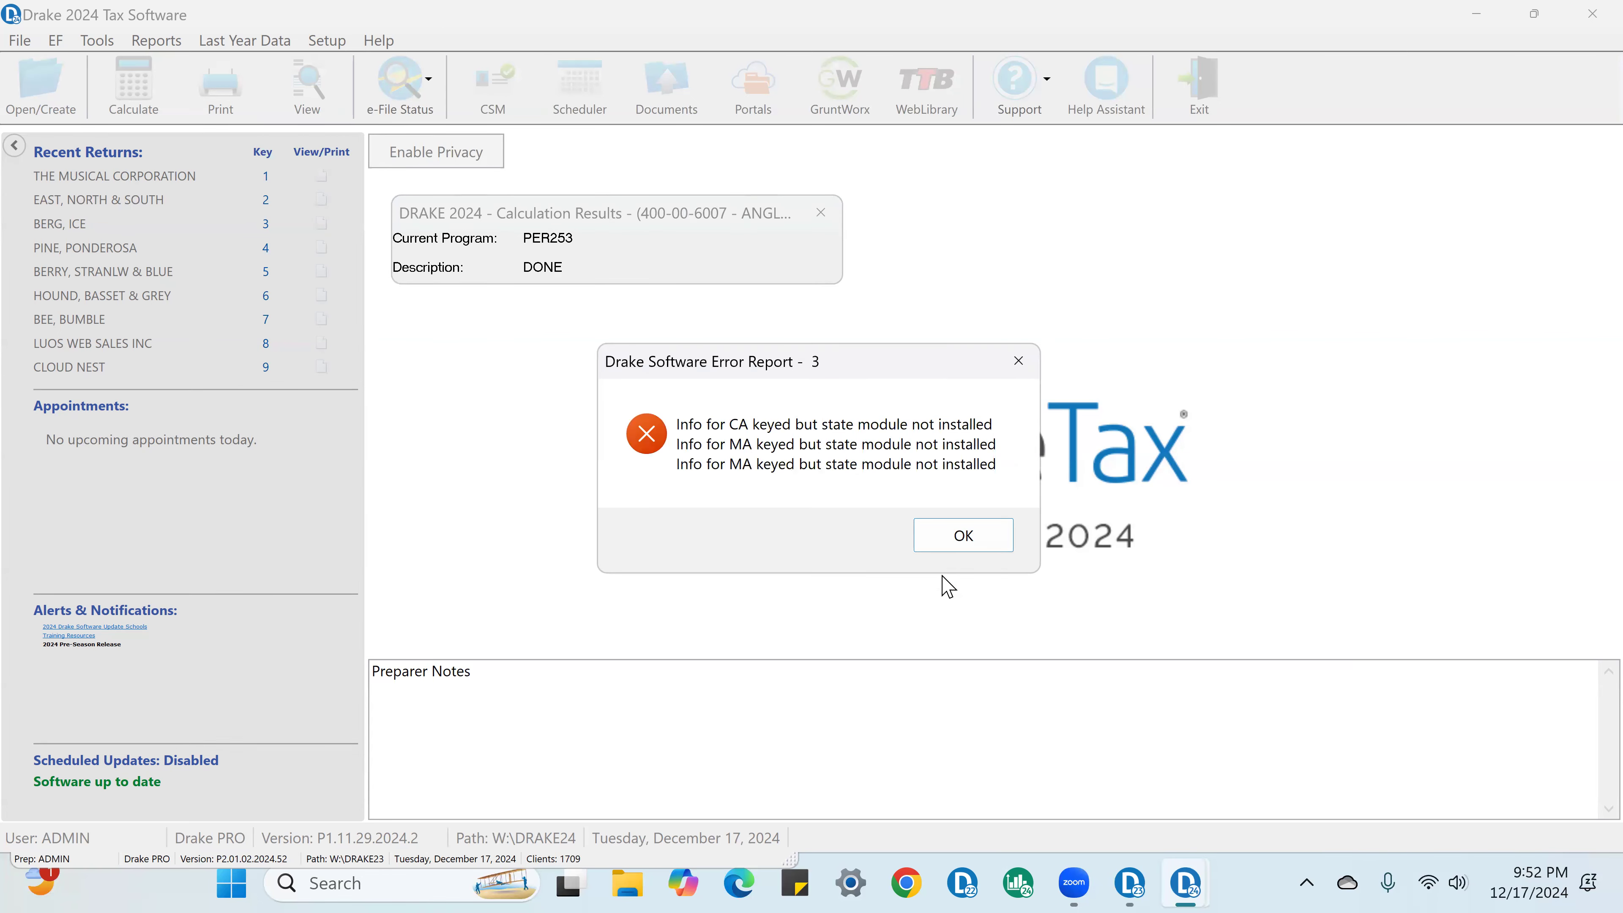
{"action": "left_click", "coordinate": [953, 541]}
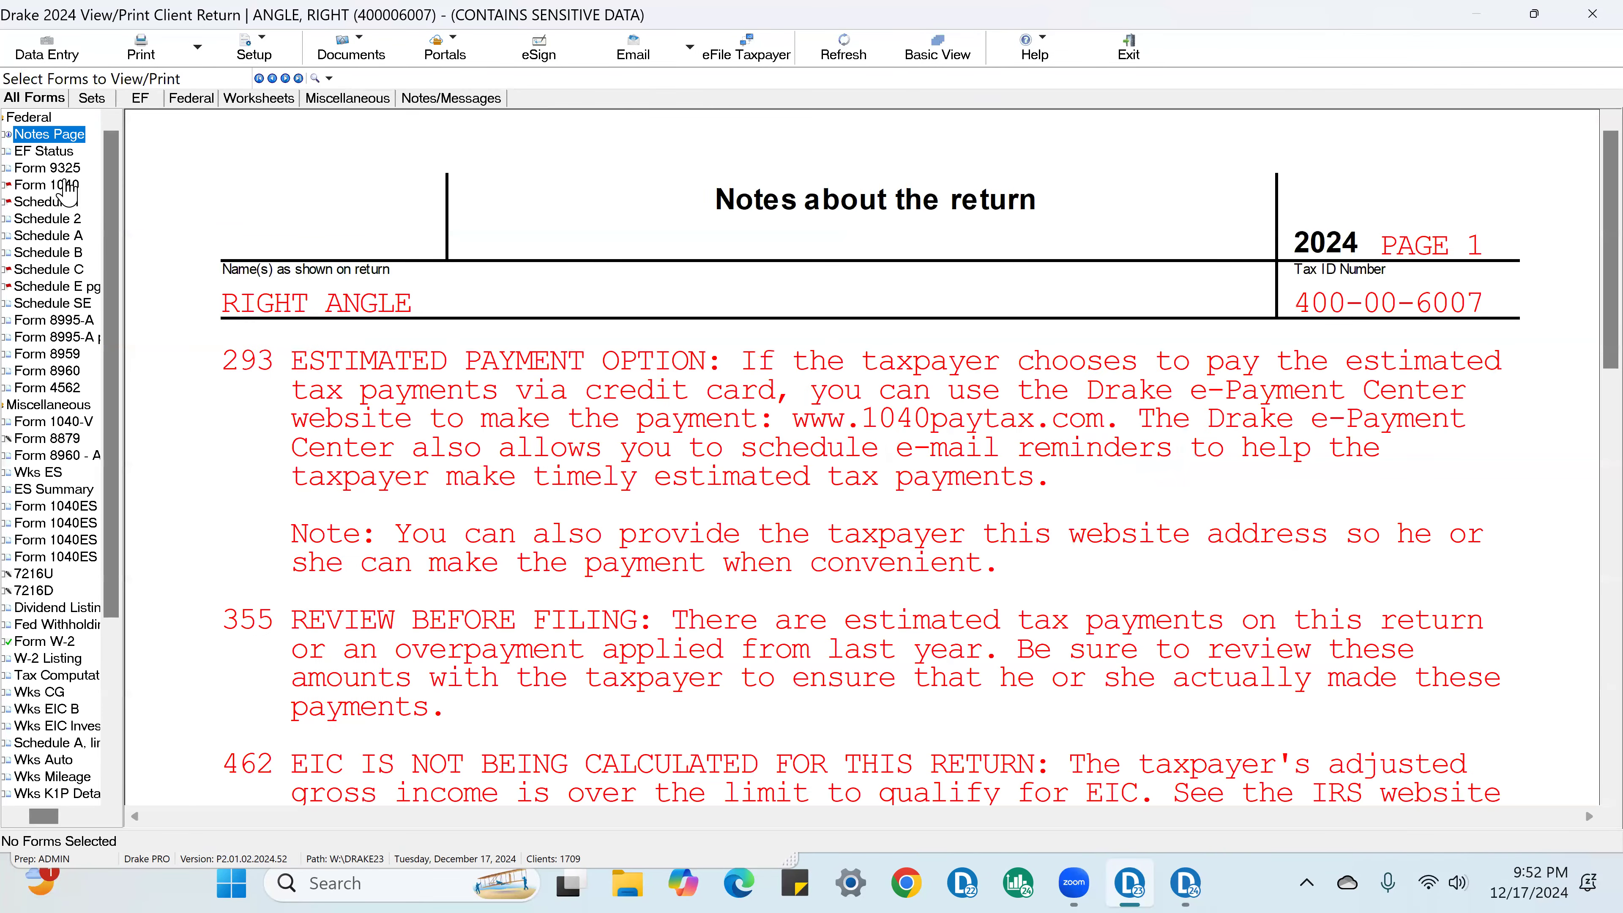
Step: Review page 1 of Form 1040, including the taxpayer's name, address, filing status and digital assets answer
{"action": "left_click", "coordinate": [66, 185]}
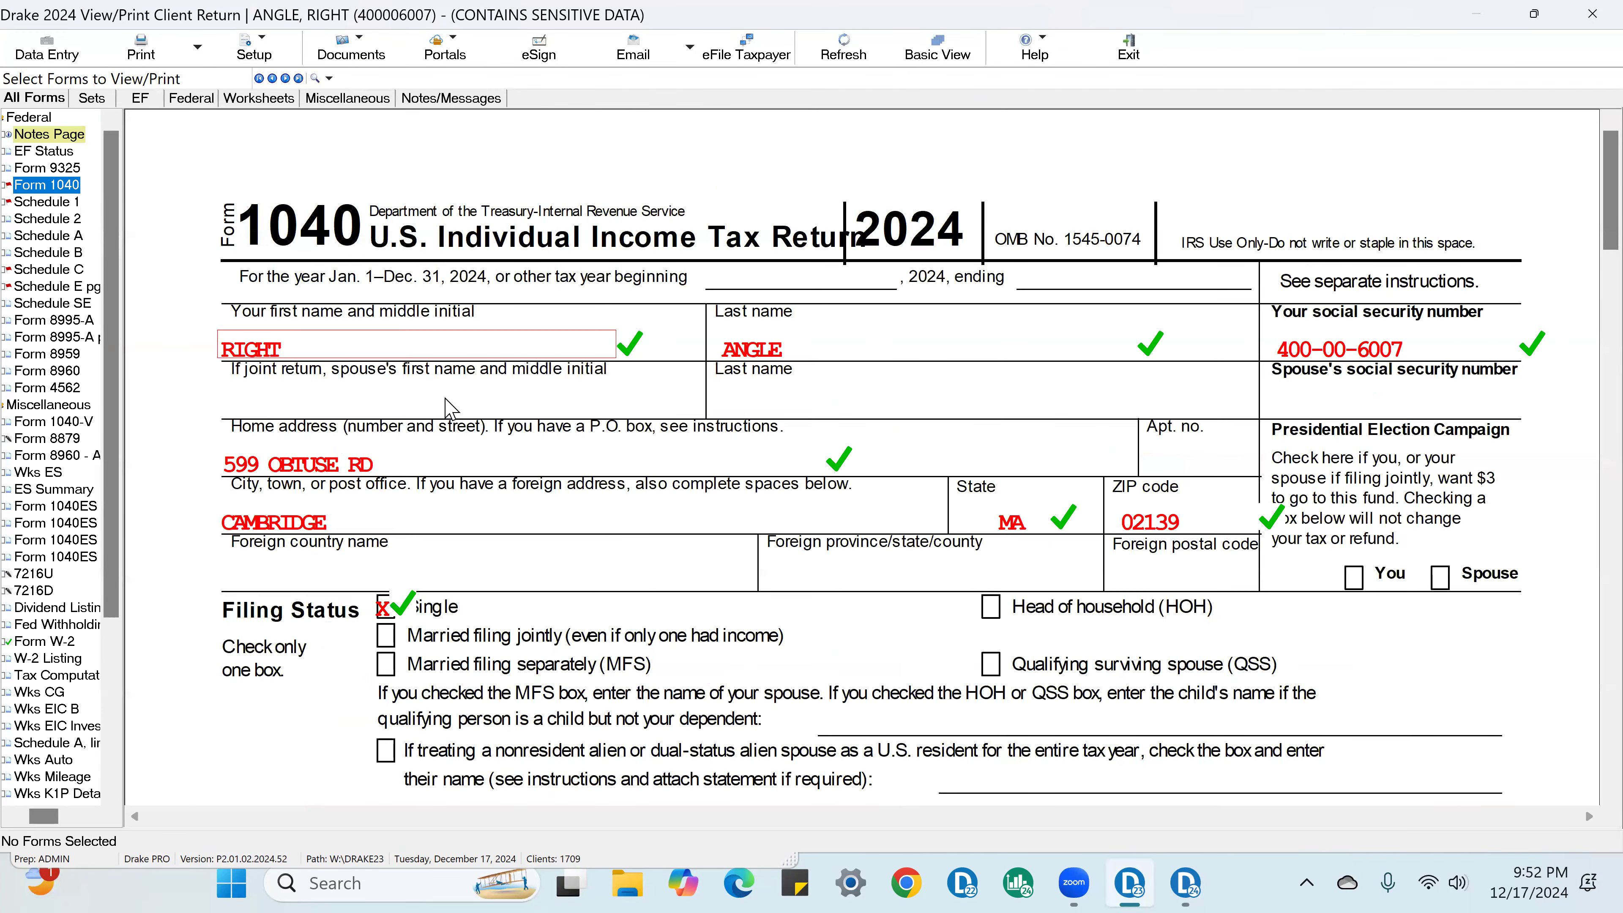
{"action": "left_click", "coordinate": [600, 364]}
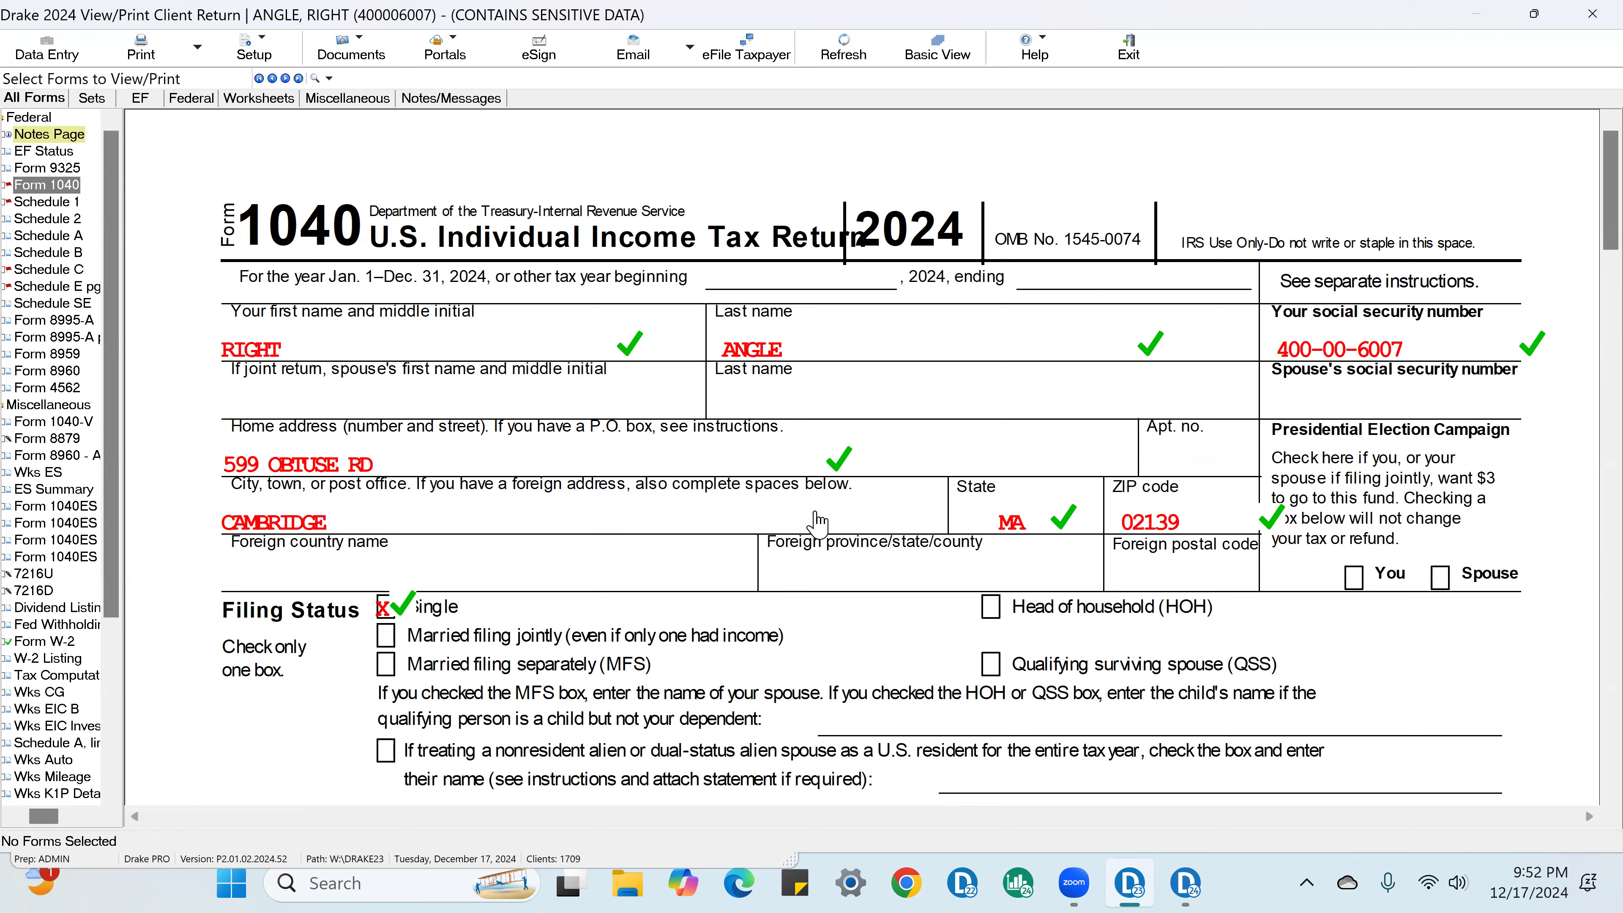
{"action": "scroll", "coordinate": [1142, 493], "scroll_direction": "down", "scroll_amount": 1}
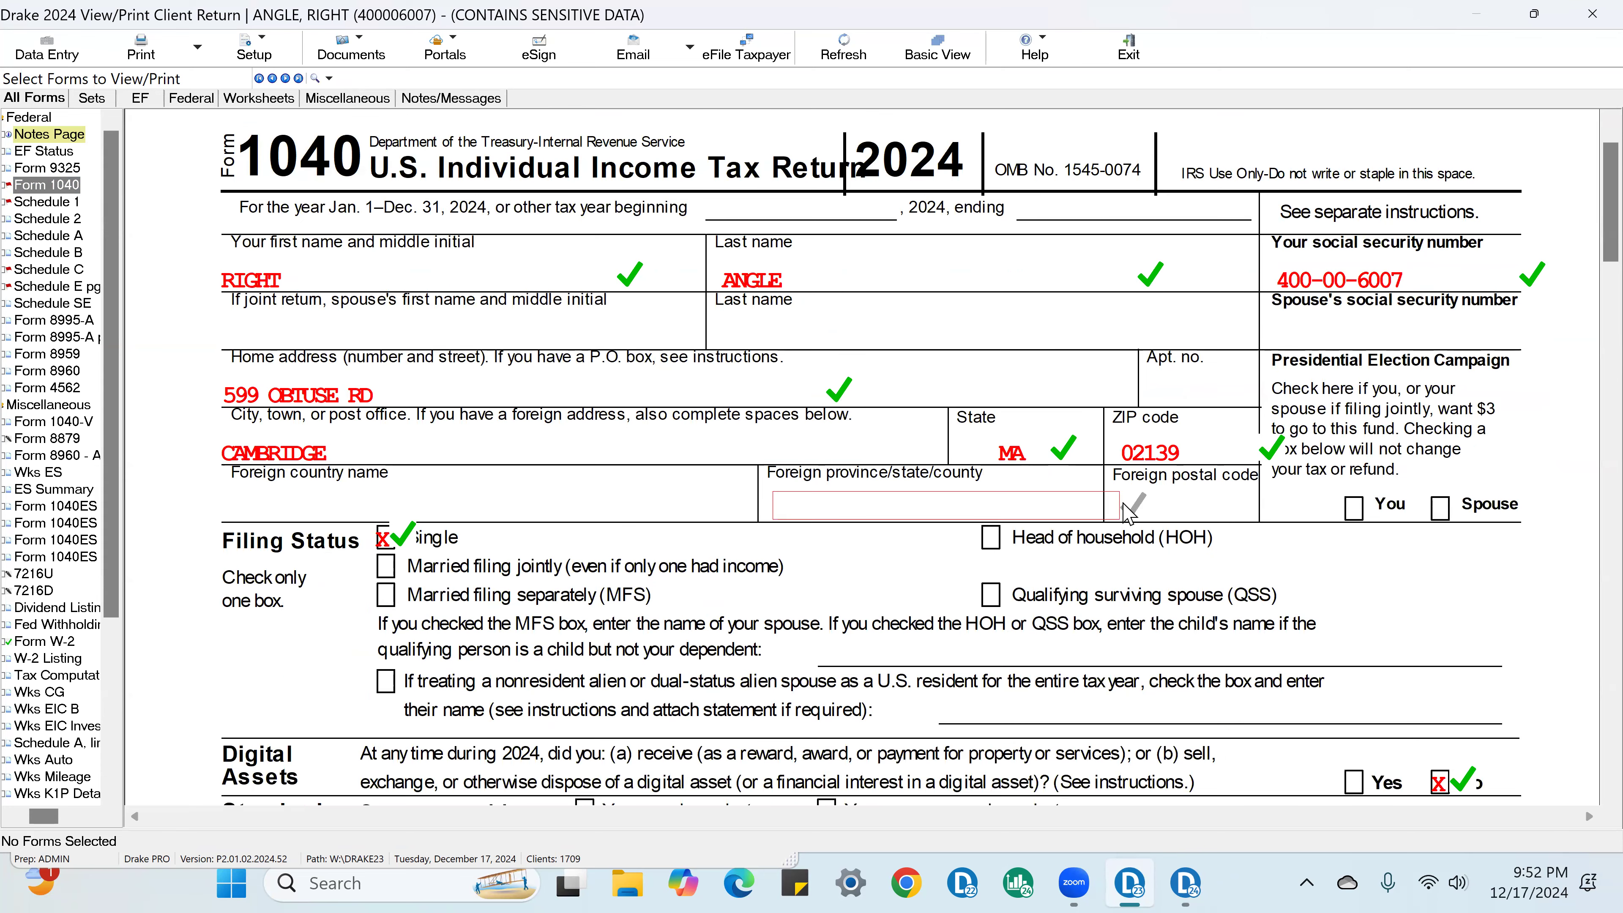
{"action": "scroll", "coordinate": [1142, 494], "scroll_direction": "down", "scroll_amount": 4}
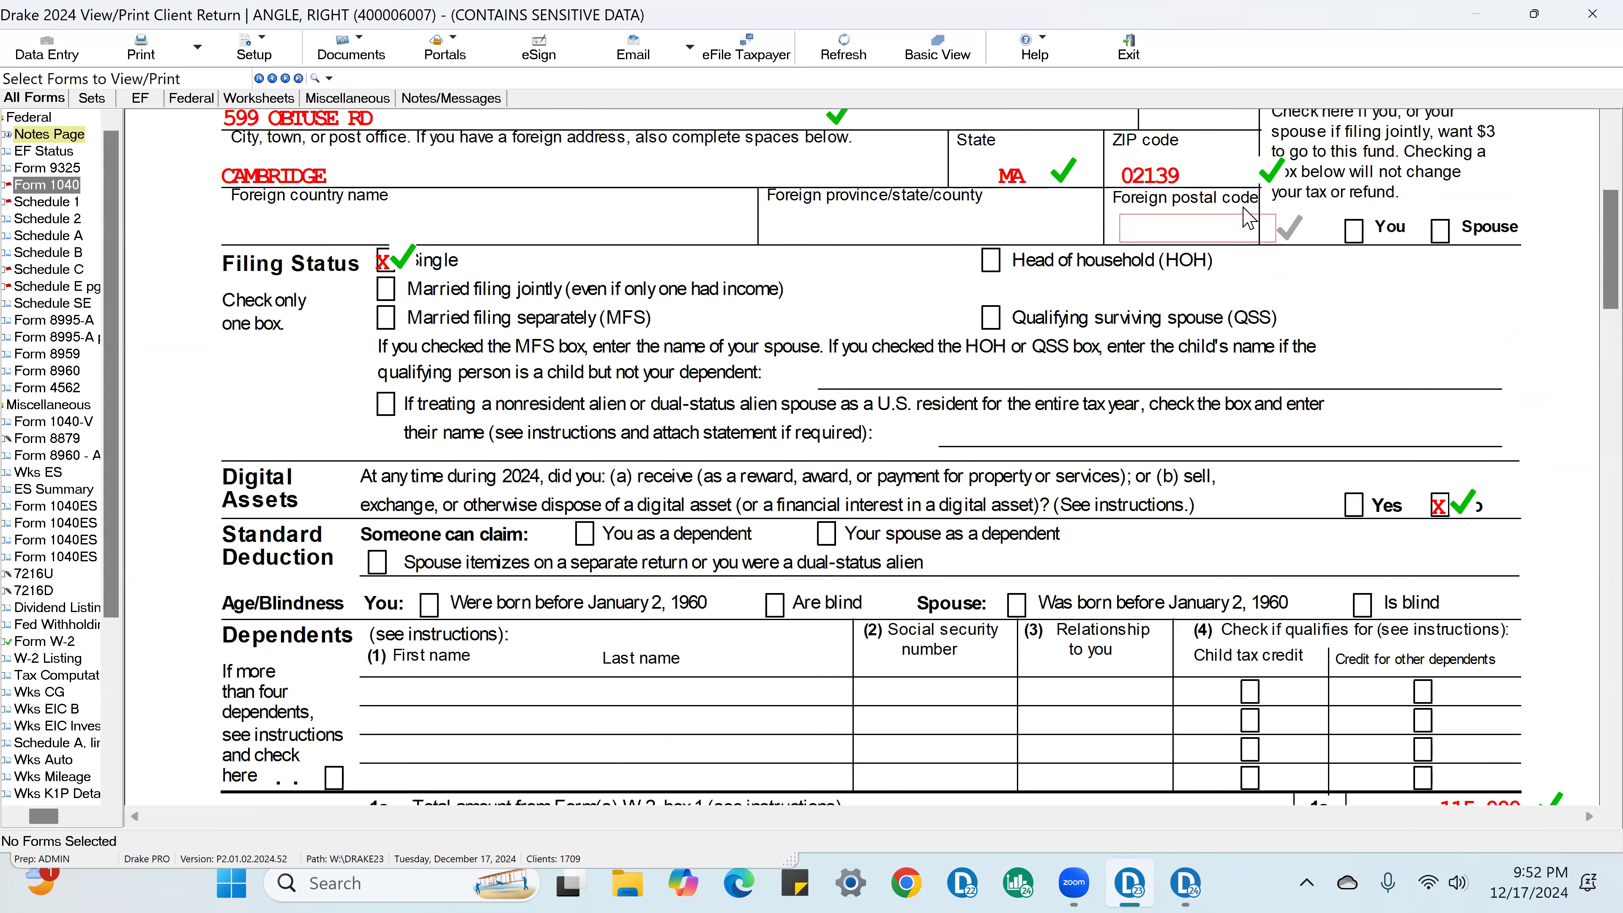
{"action": "scroll", "coordinate": [1445, 532], "scroll_direction": "up", "scroll_amount": 3}
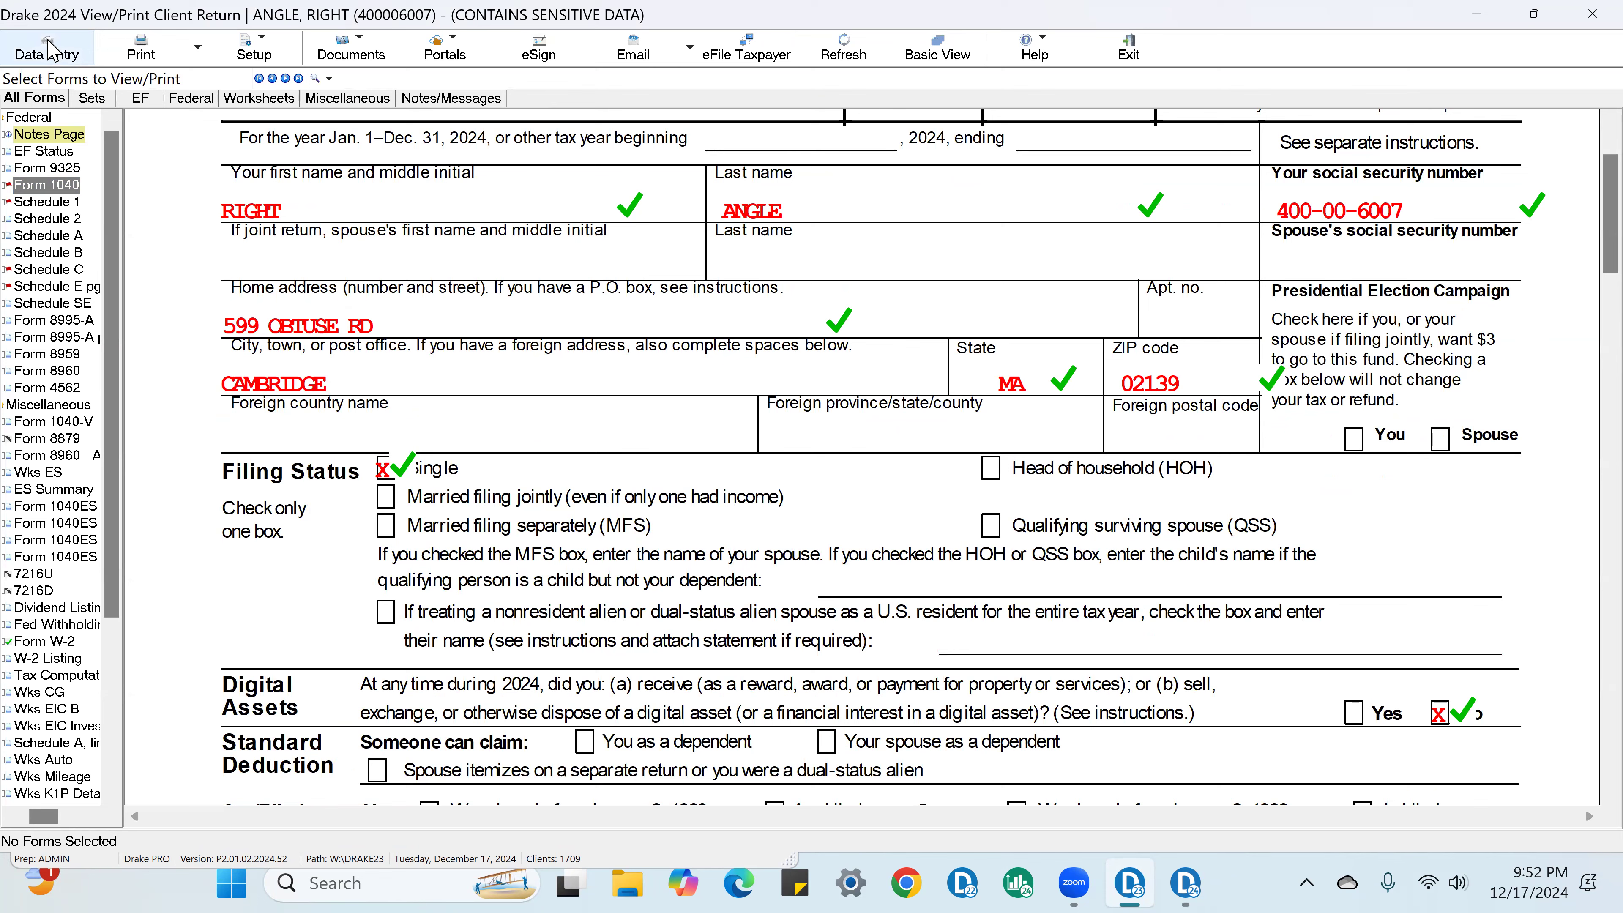
Step: Return to data entry and change the final letter of the taxpayer's last name to S on the Name and Address screen
{"action": "left_click", "coordinate": [51, 56]}
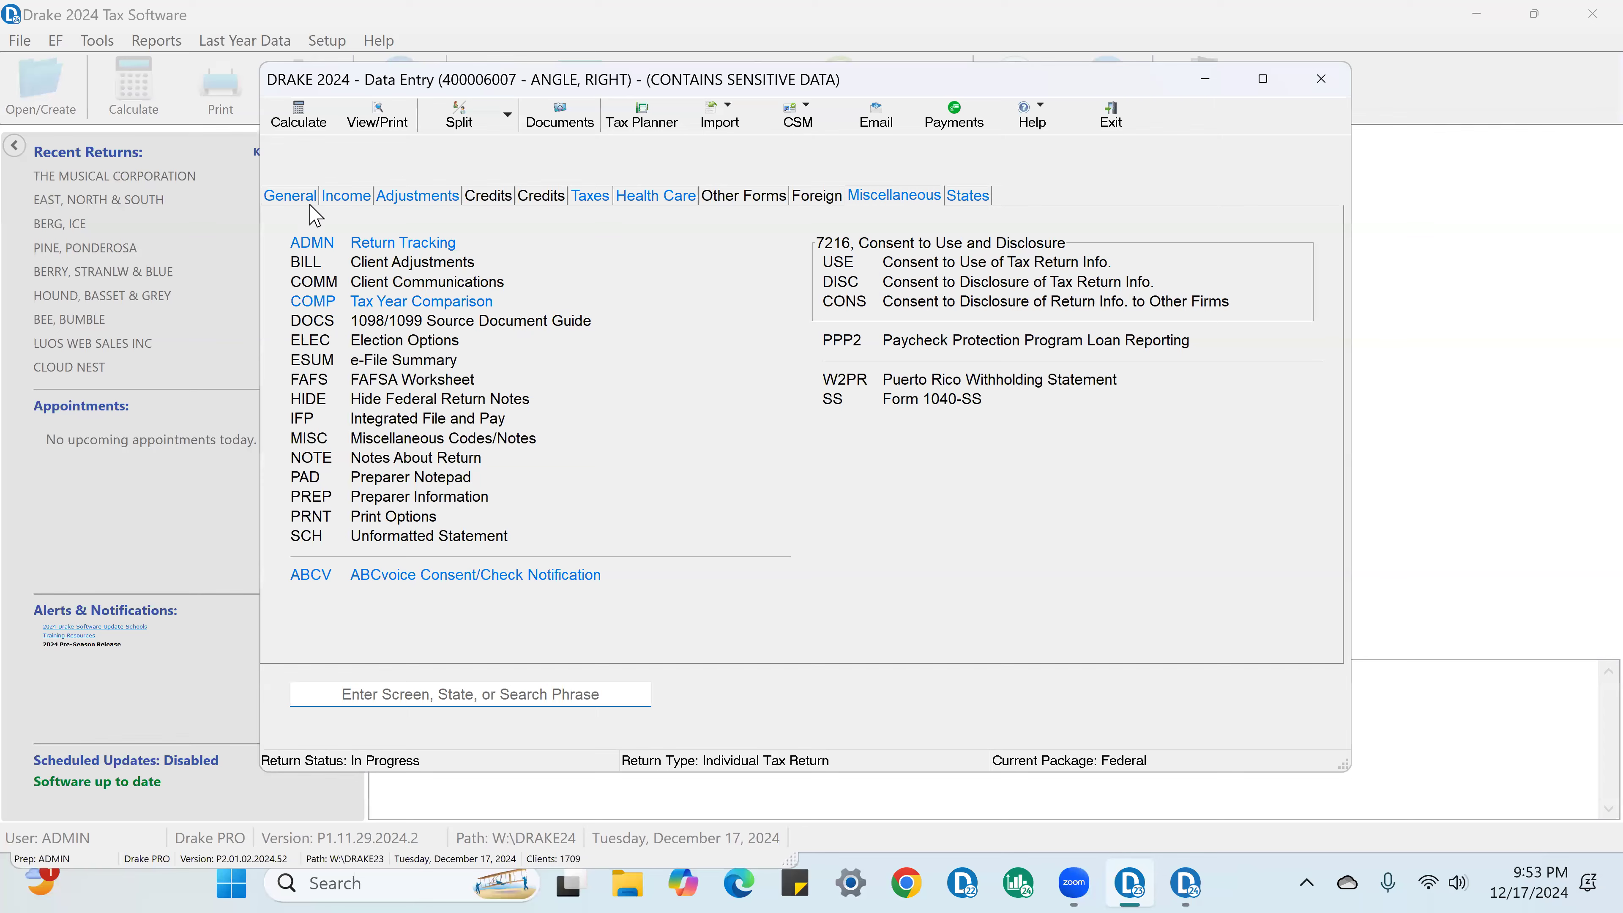
{"action": "left_click", "coordinate": [302, 196]}
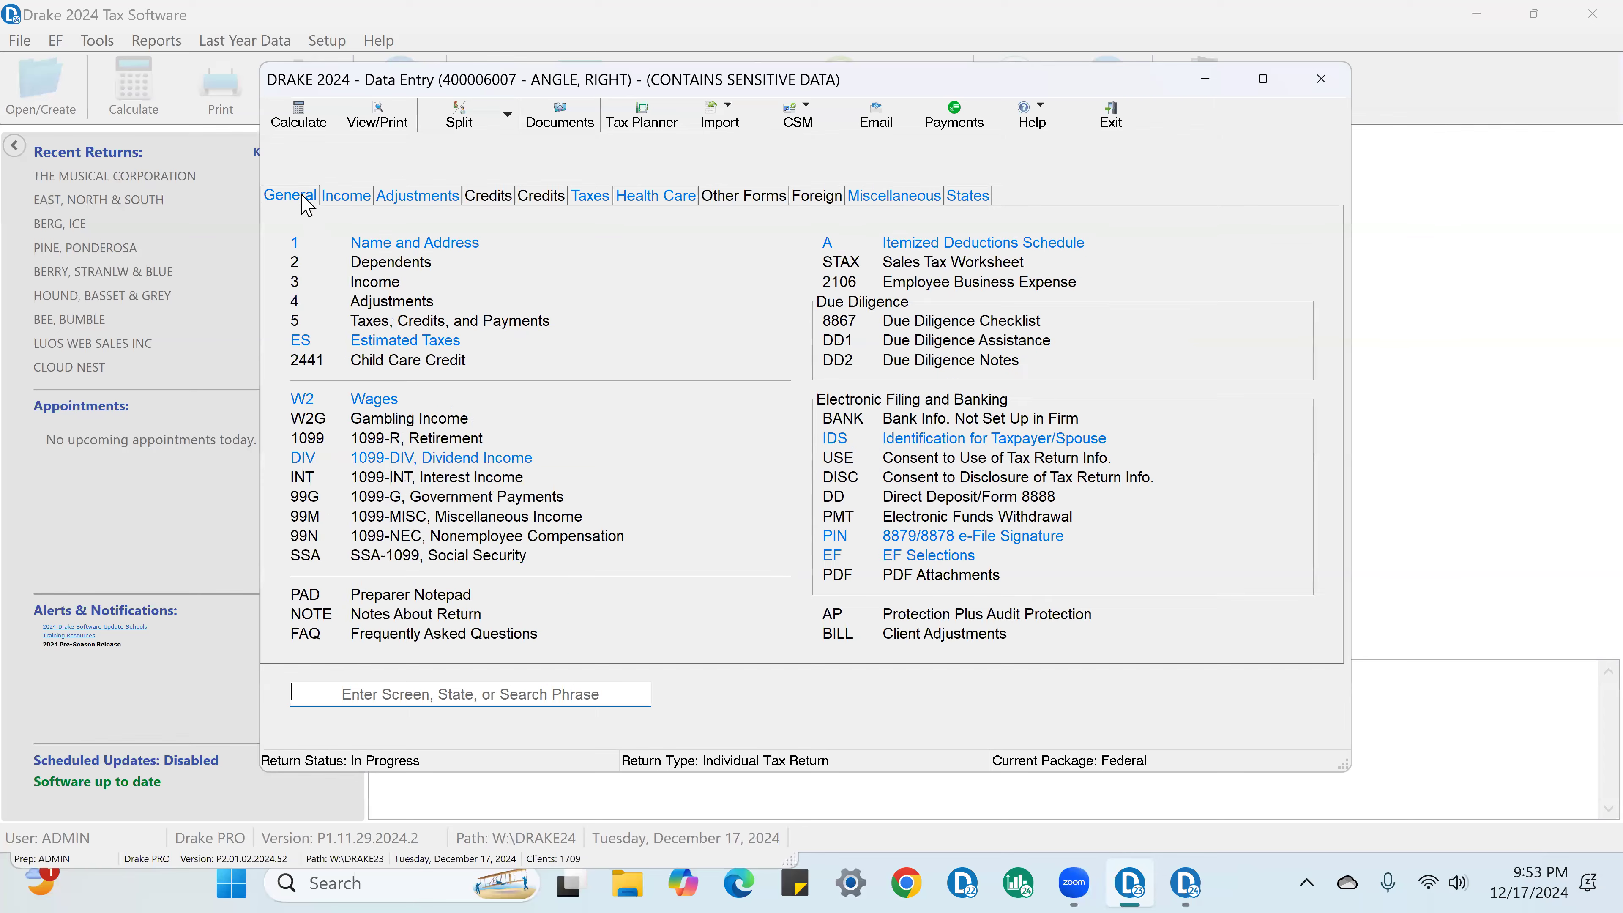
{"action": "left_click", "coordinate": [446, 248]}
{"action": "left_click", "coordinate": [404, 129]}
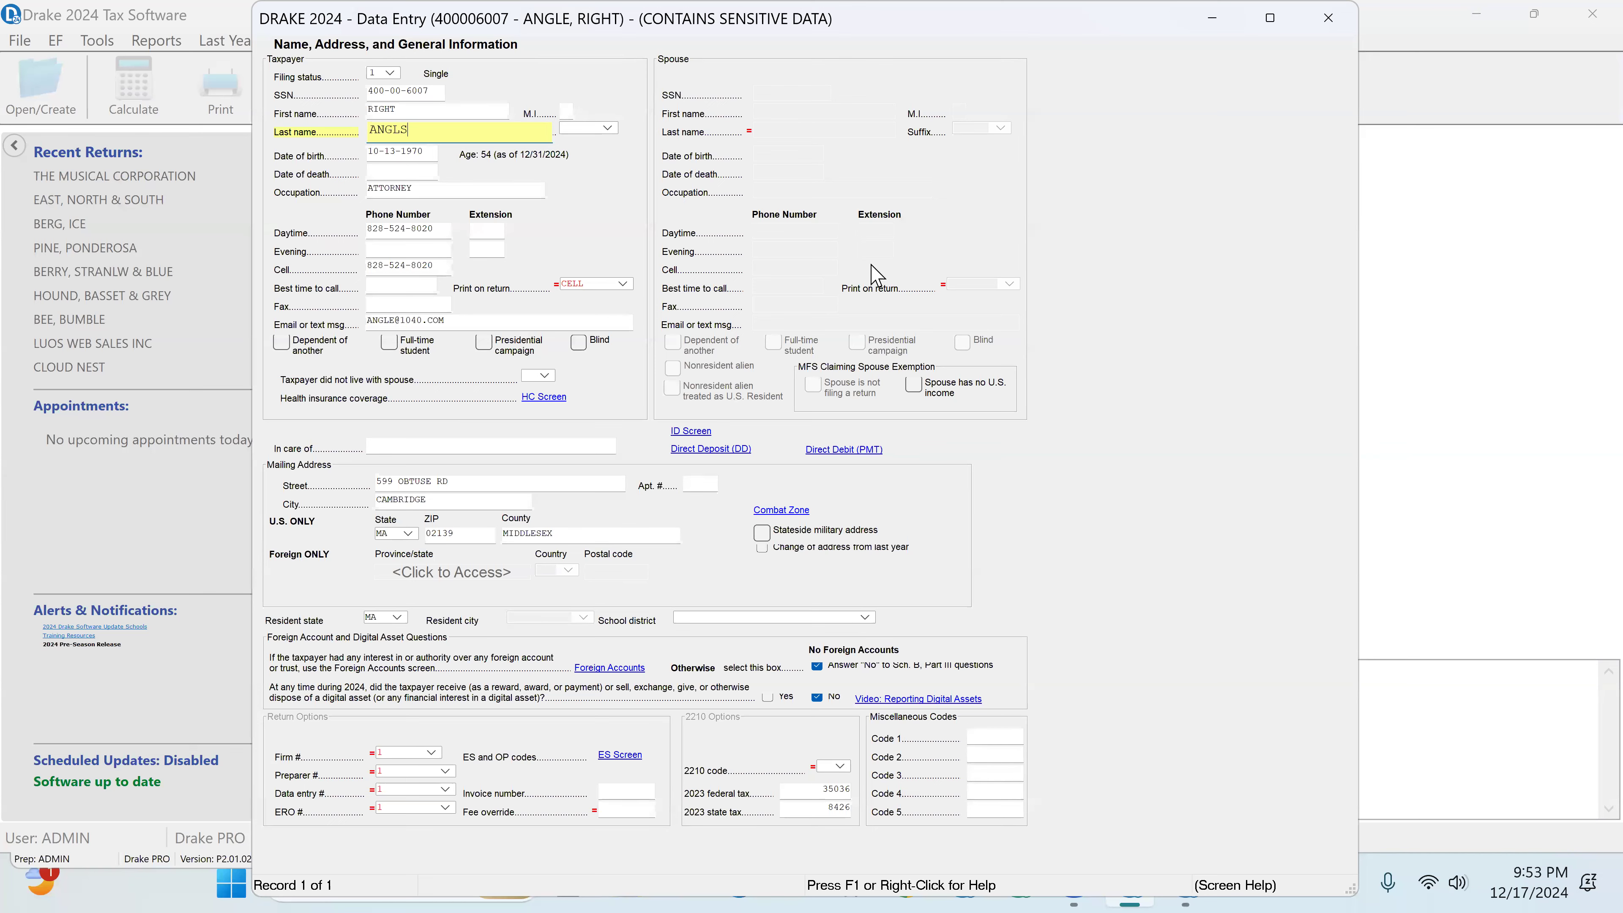
{"action": "left_click", "coordinate": [1327, 19]}
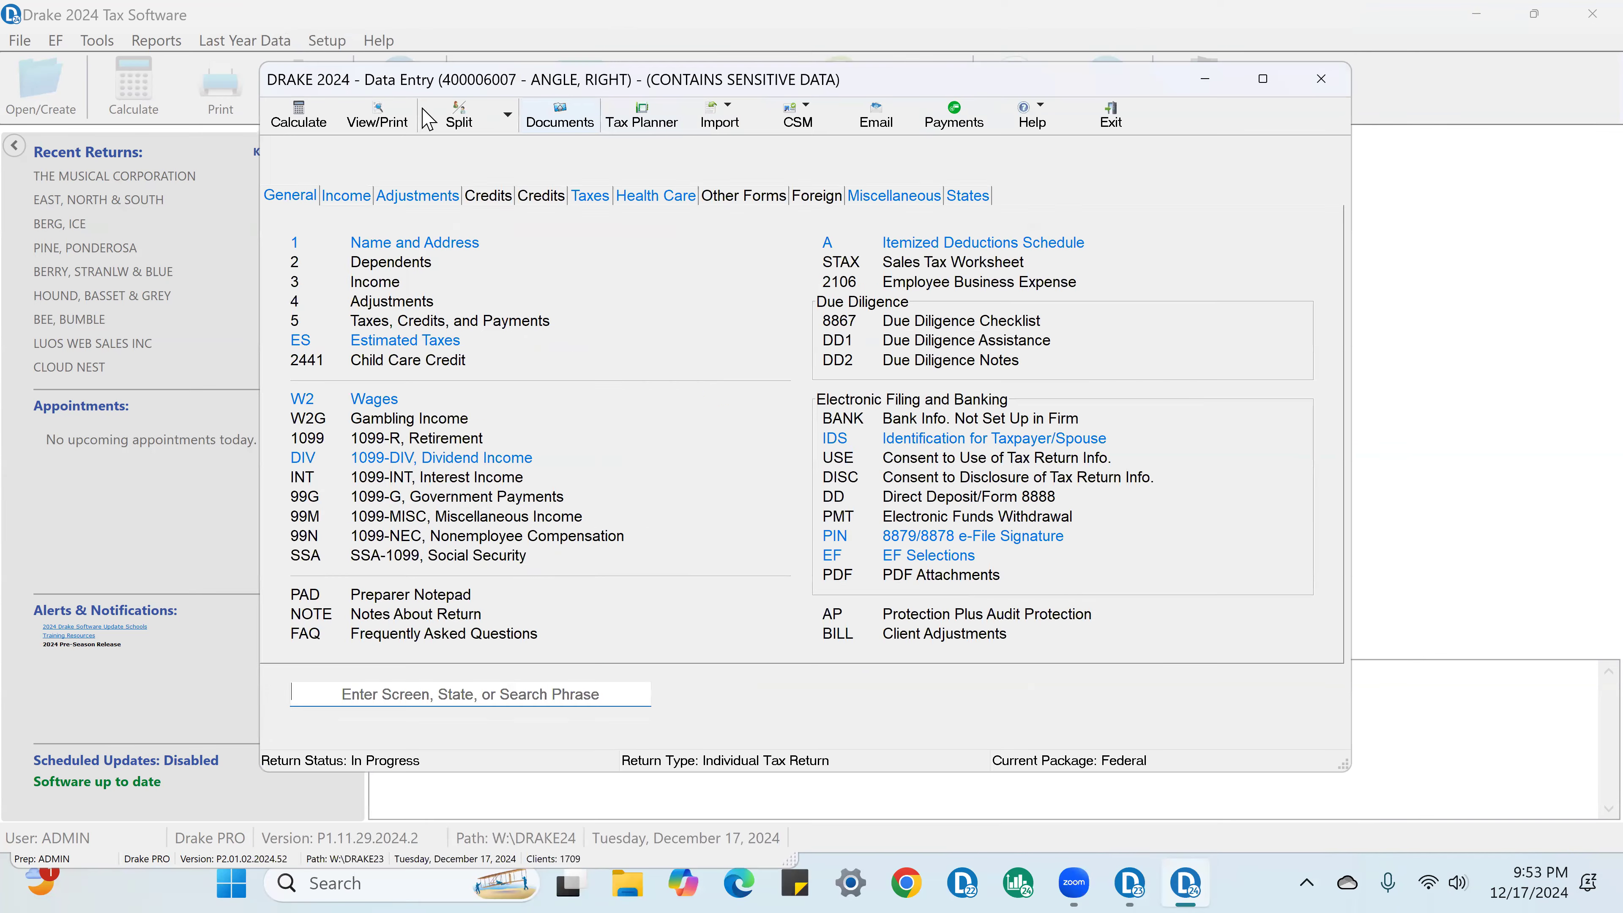
Step: Recalculate the return for viewing, dismiss the error report and open Form 1040 to check the last name field's review mark
{"action": "left_click", "coordinate": [386, 125]}
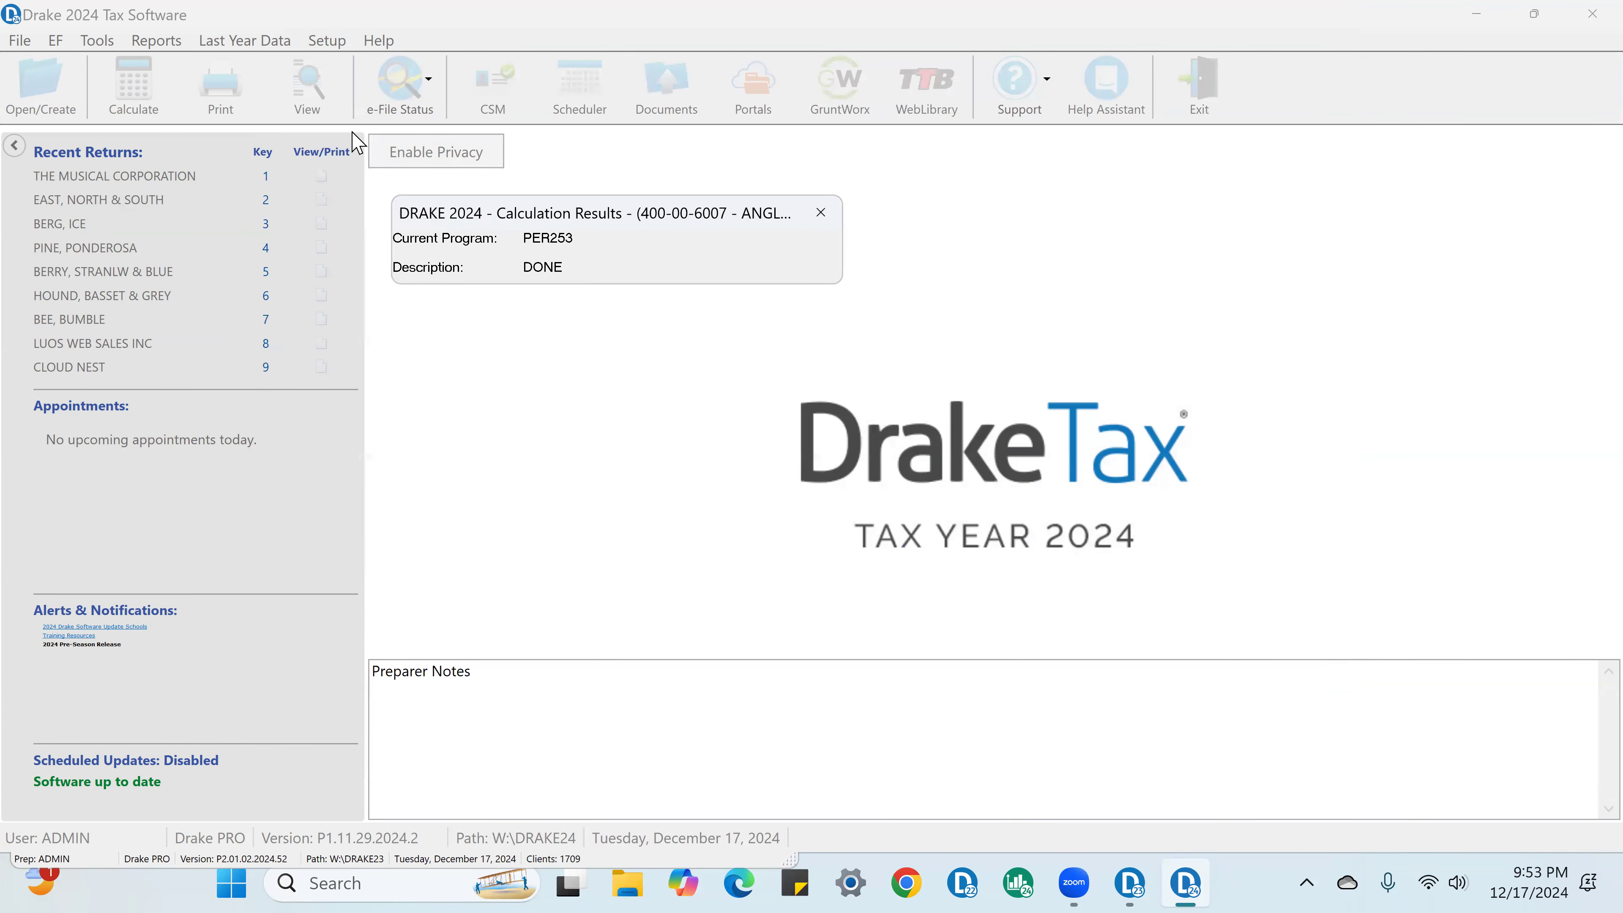
{"action": "left_click", "coordinate": [965, 538]}
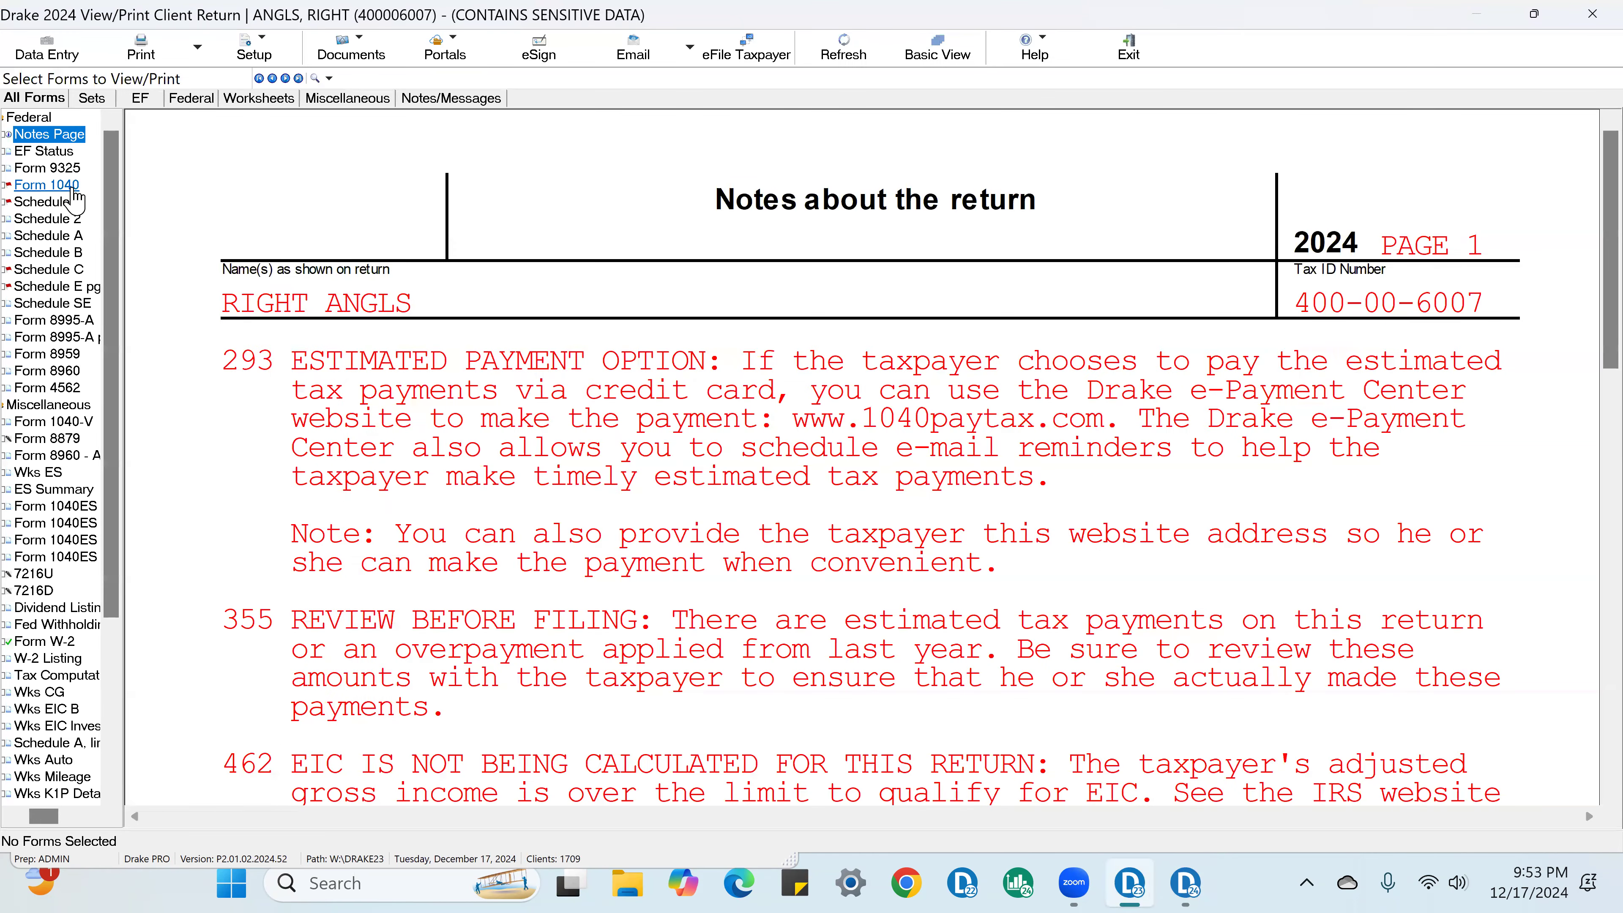
{"action": "left_click", "coordinate": [73, 188]}
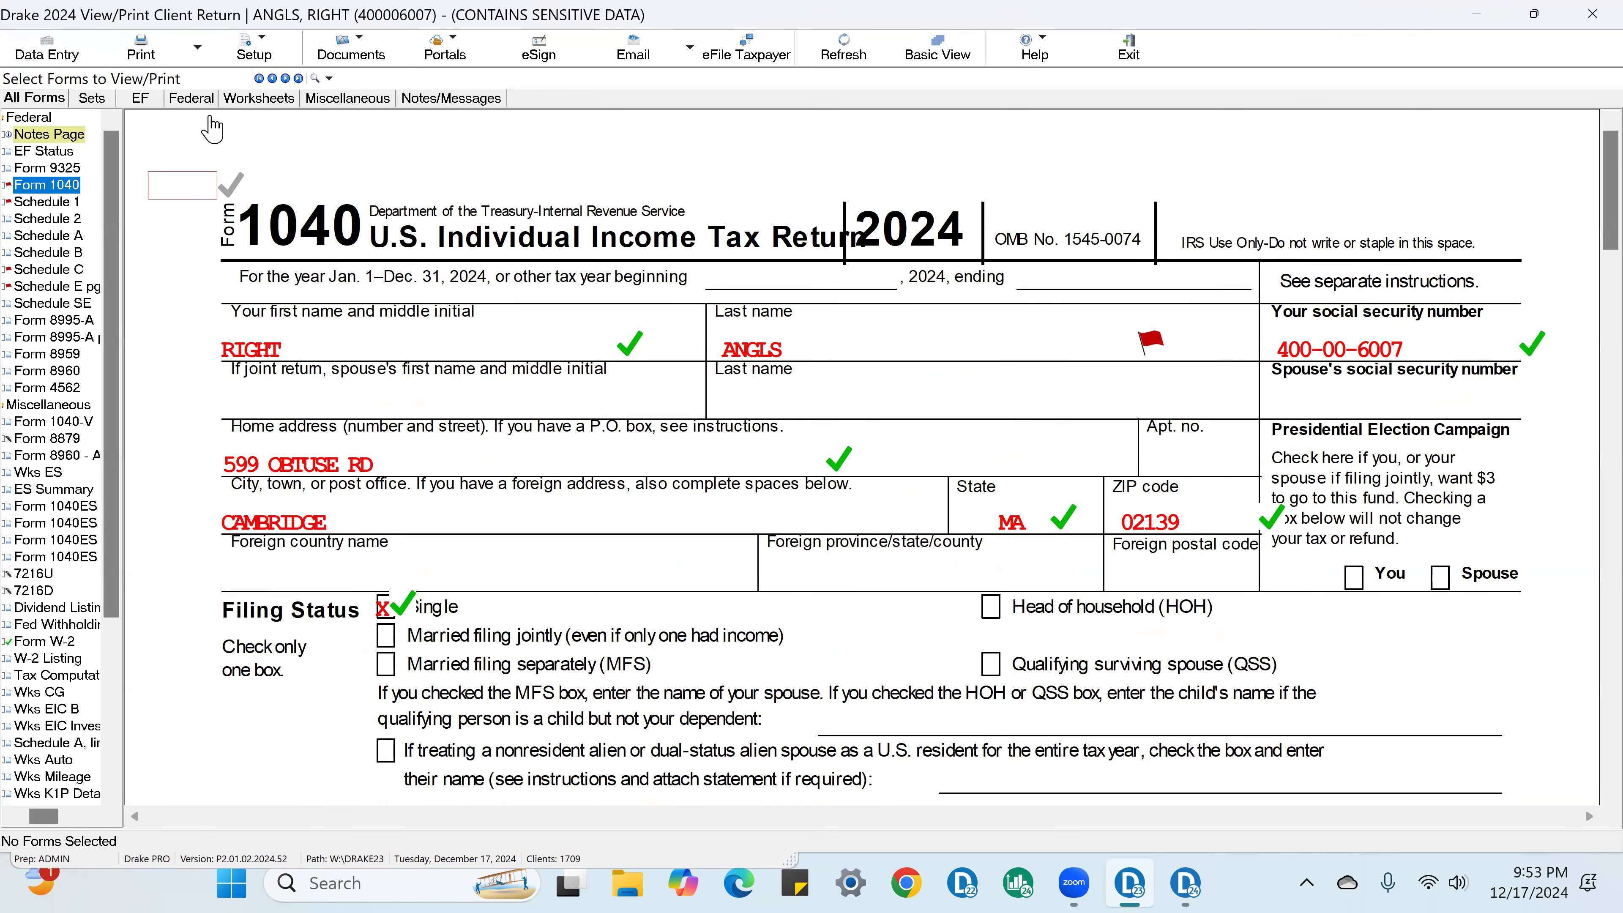
Step: Return to data entry and correct the final letter of the taxpayer's last name to E on the Name and Address screen
{"action": "left_click", "coordinate": [46, 50]}
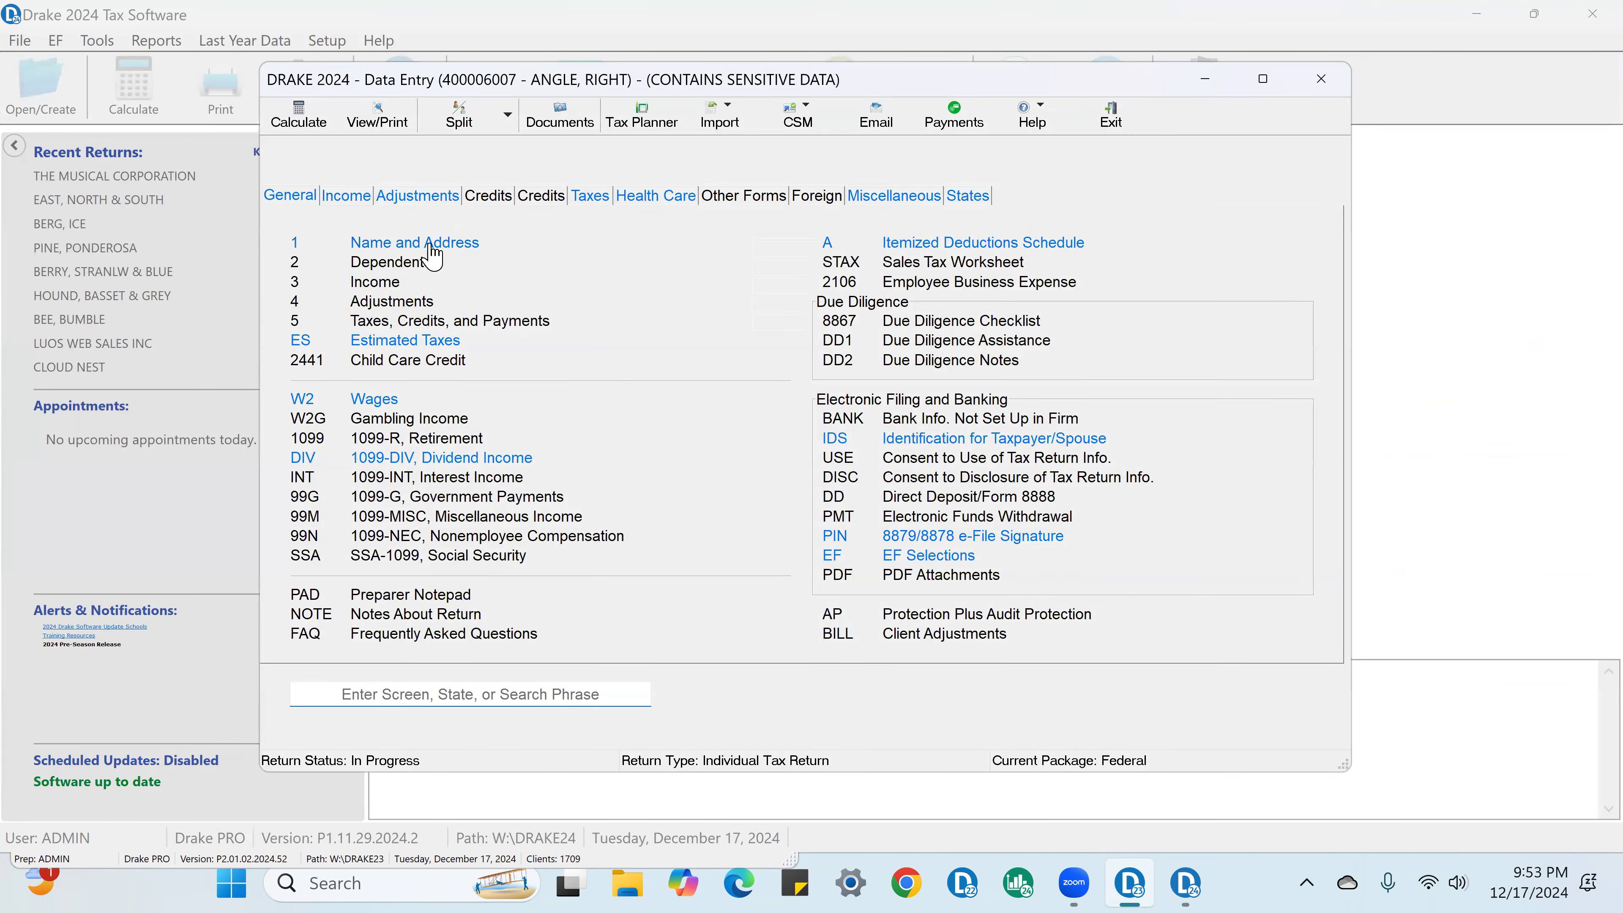
{"action": "left_click", "coordinate": [476, 243]}
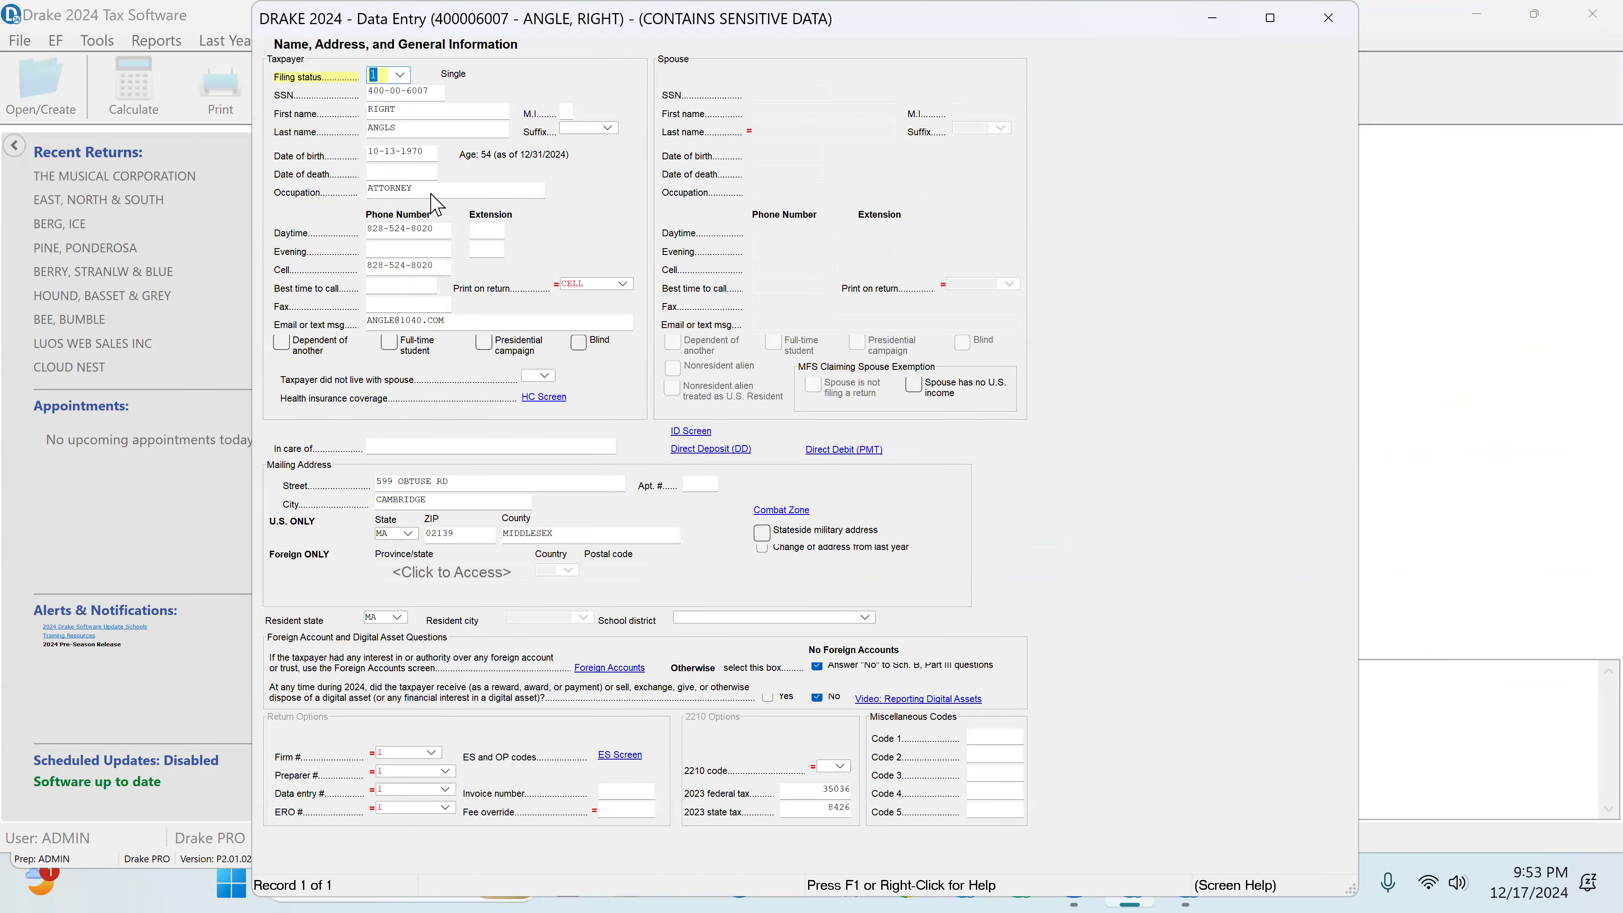
{"action": "left_click", "coordinate": [415, 129]}
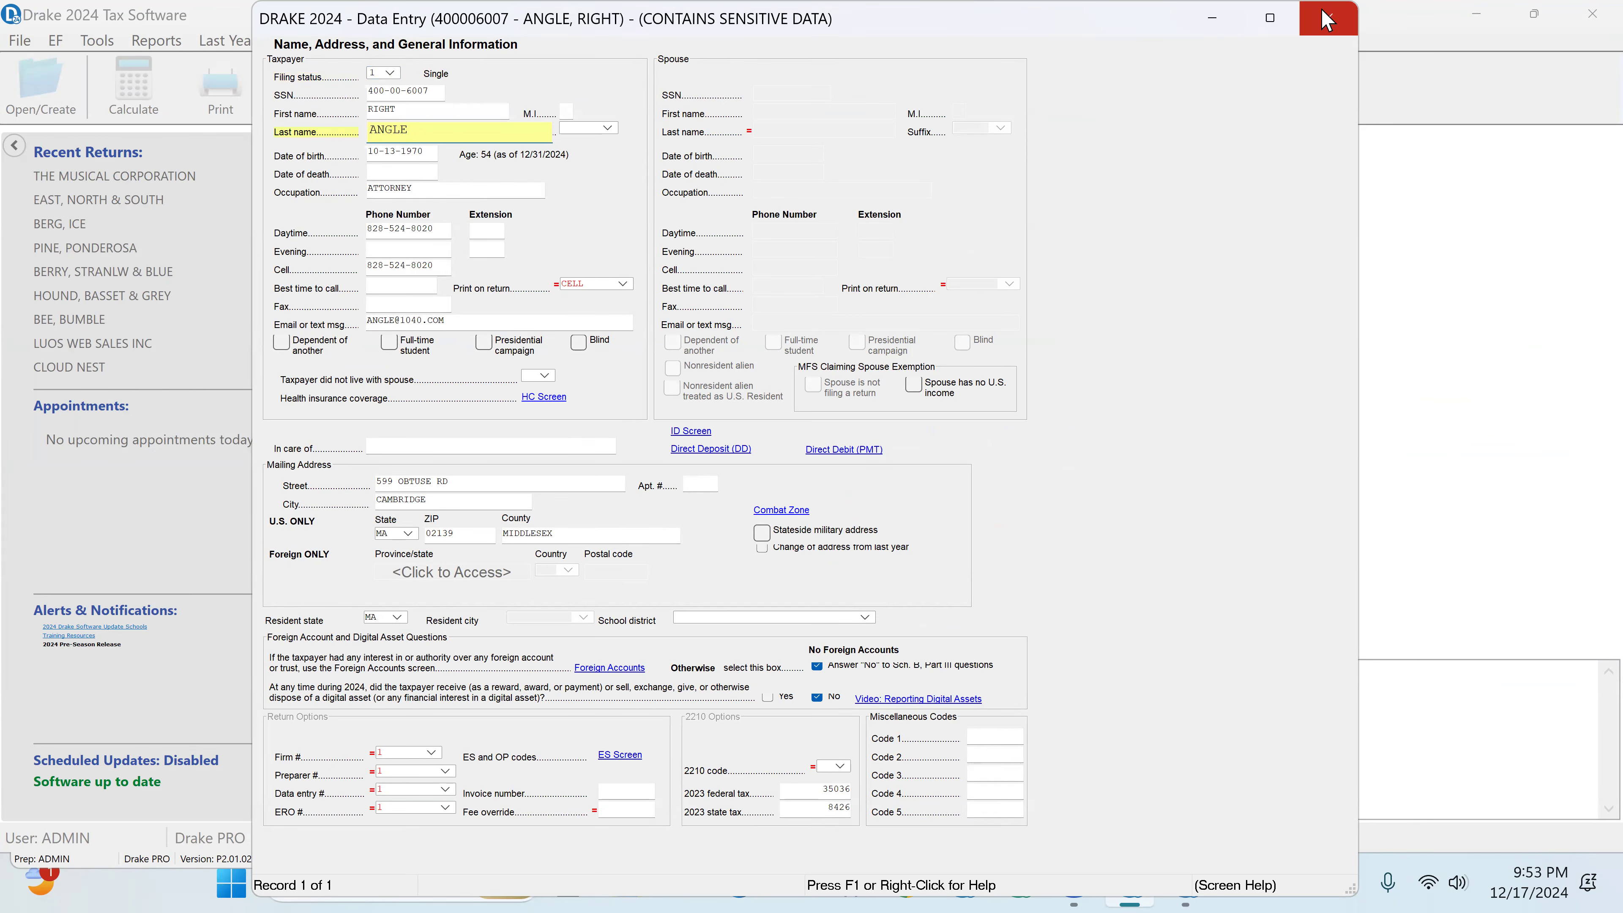
{"action": "key", "text": "Escape"}
Step: Recalculate the return with the corrected name, dismiss the error report and review Form 1040 from the name fields through the income lines
{"action": "left_click", "coordinate": [376, 115]}
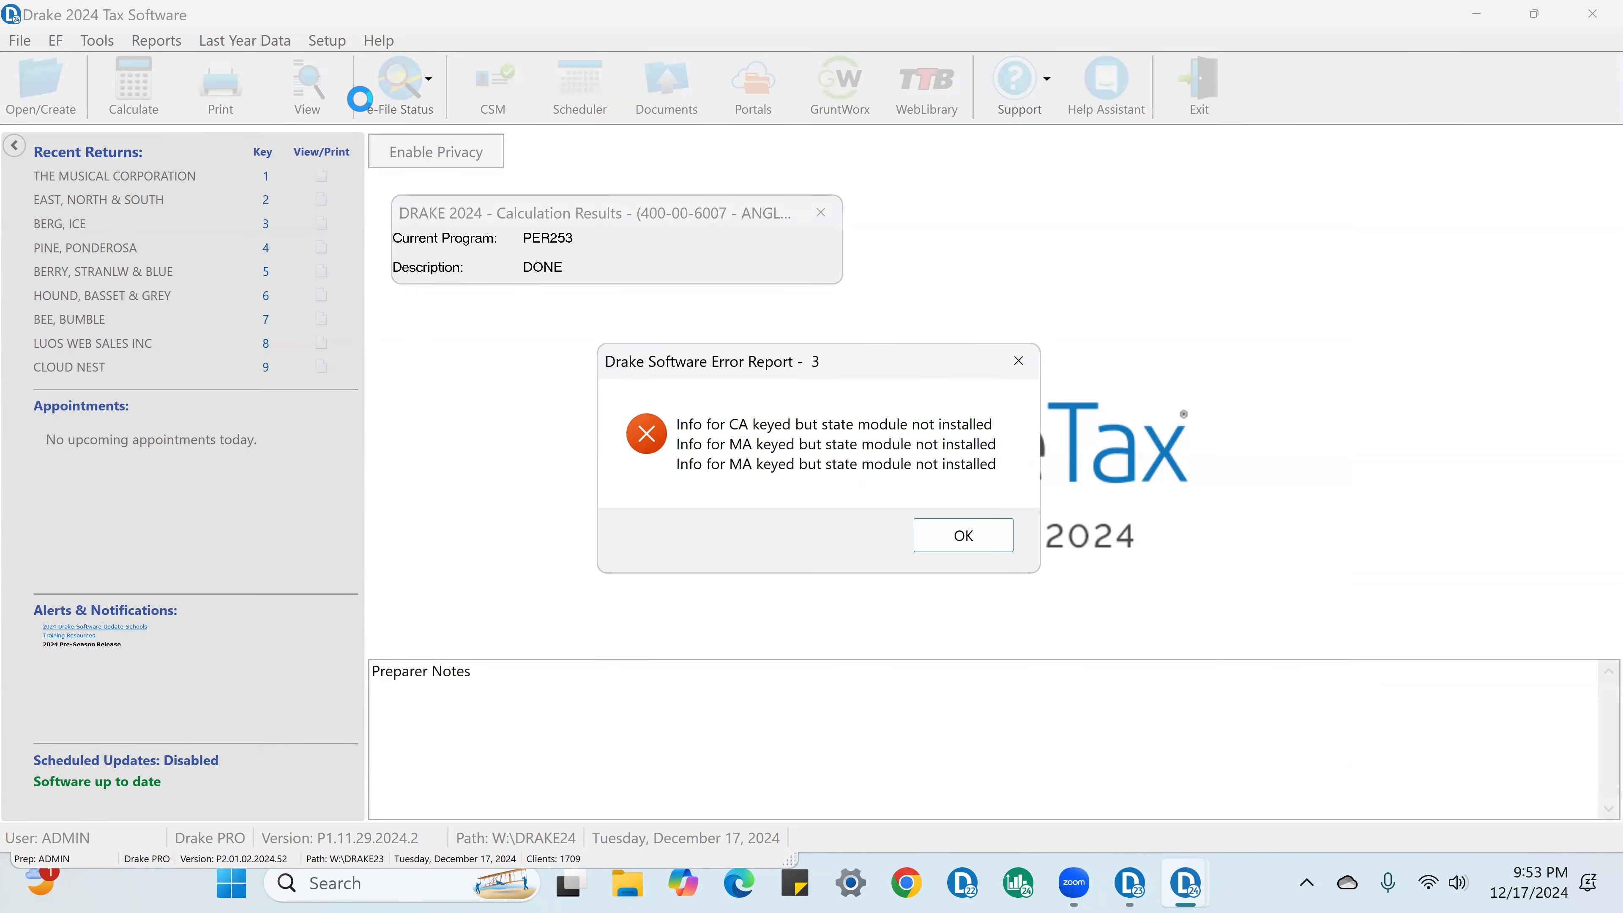
{"action": "left_click", "coordinate": [968, 545]}
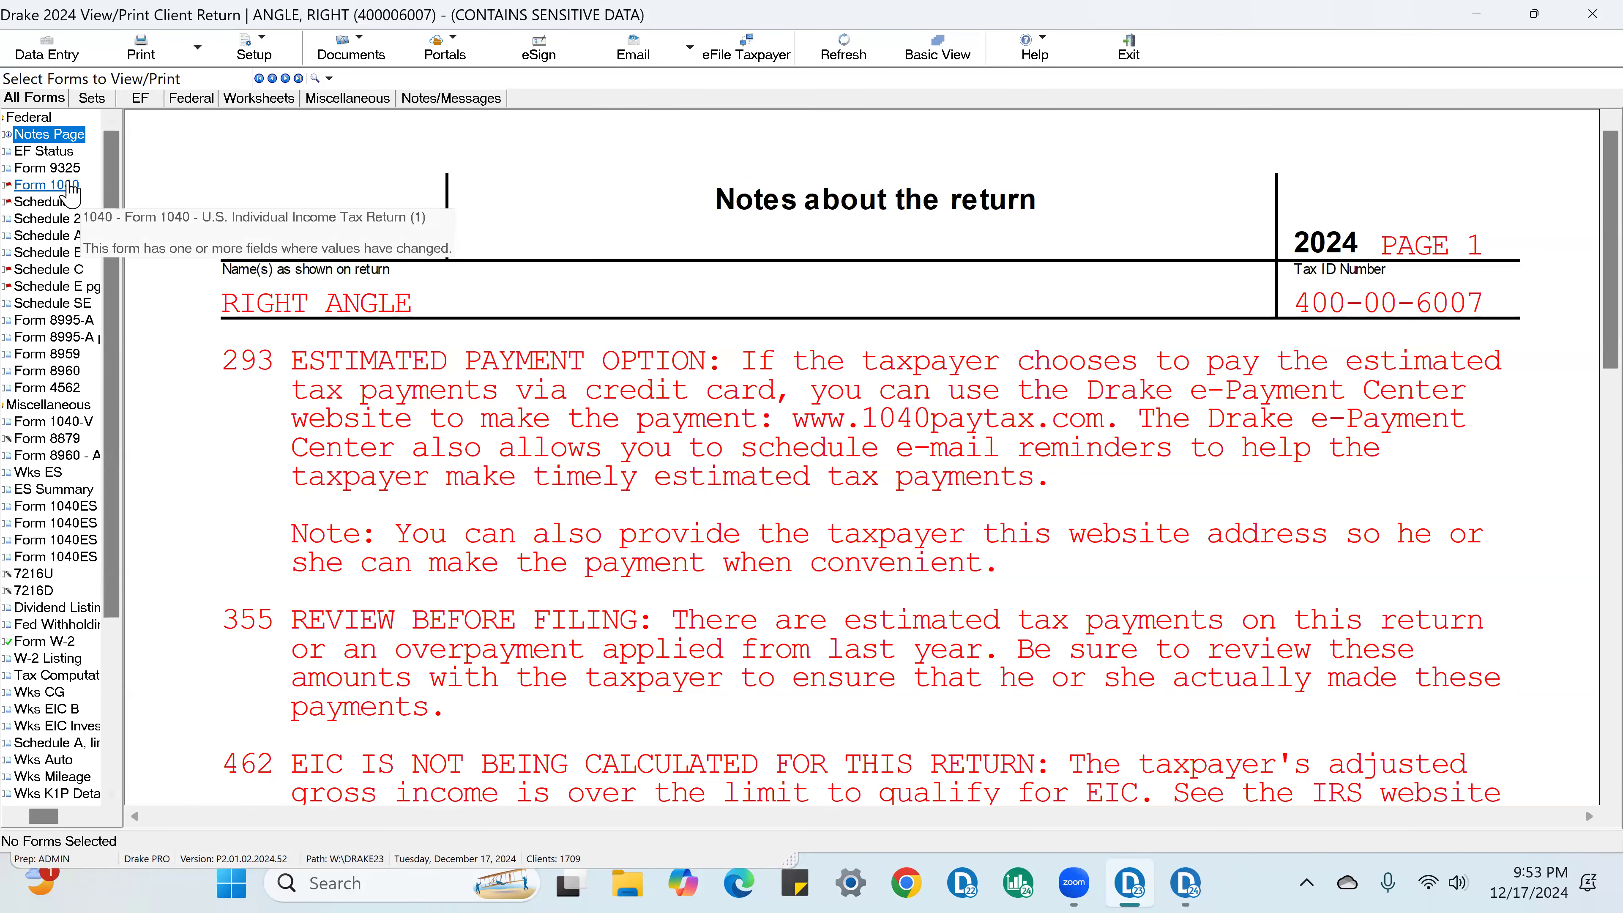
{"action": "left_click", "coordinate": [69, 187]}
{"action": "scroll", "coordinate": [1505, 566], "scroll_direction": "down", "scroll_amount": 3}
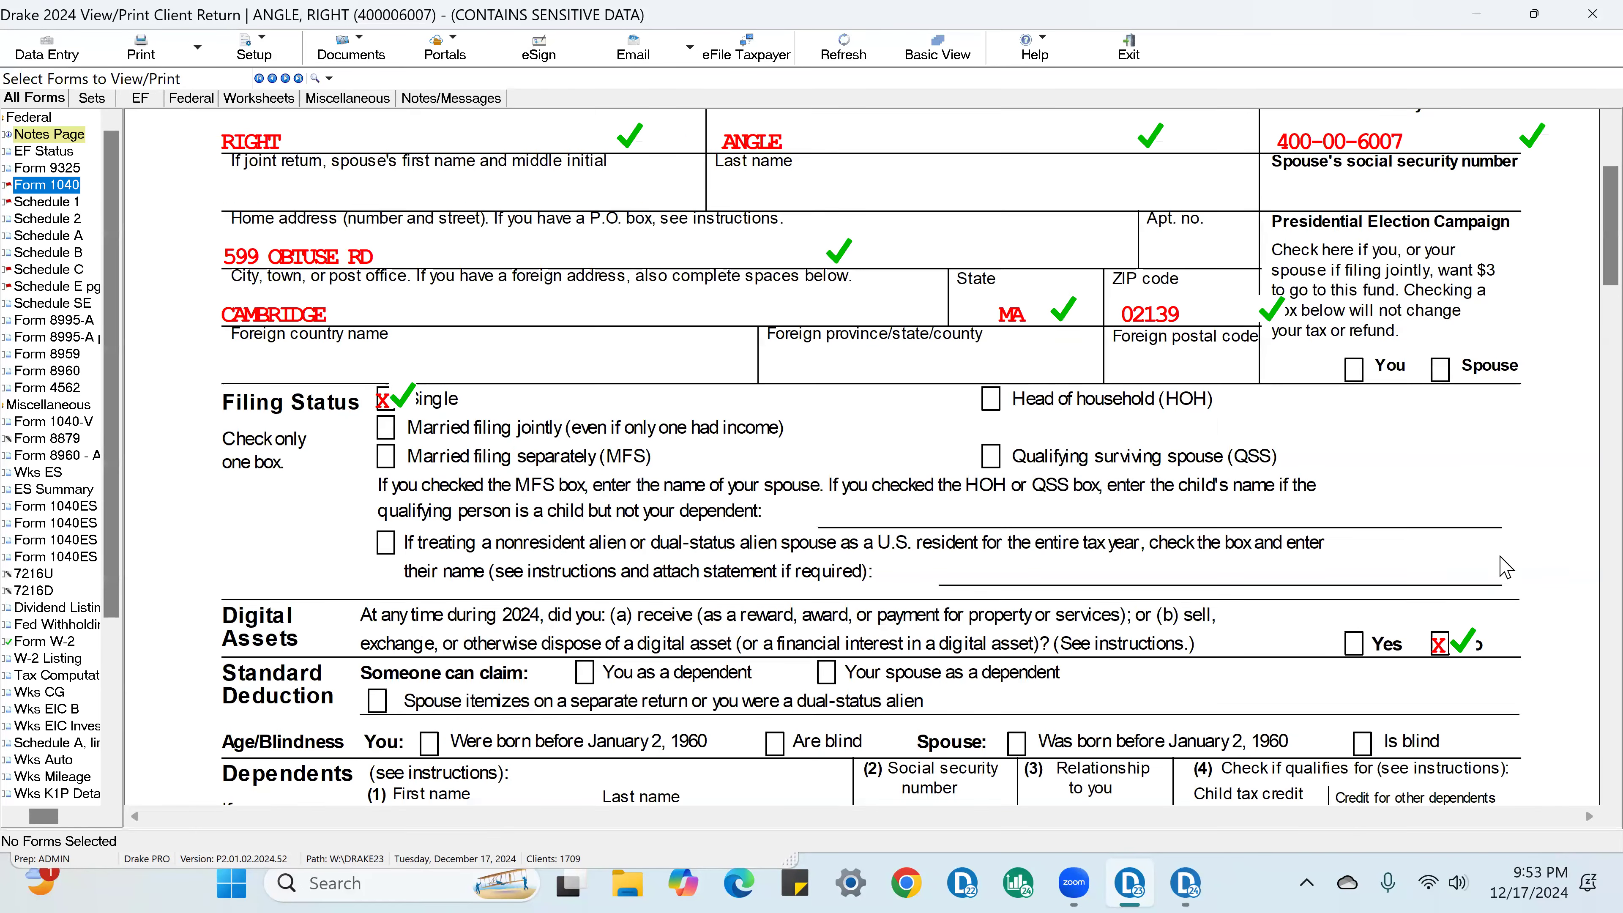
{"action": "scroll", "coordinate": [1509, 559], "scroll_direction": "down", "scroll_amount": 5}
{"action": "scroll", "coordinate": [1511, 562], "scroll_direction": "up", "scroll_amount": 7}
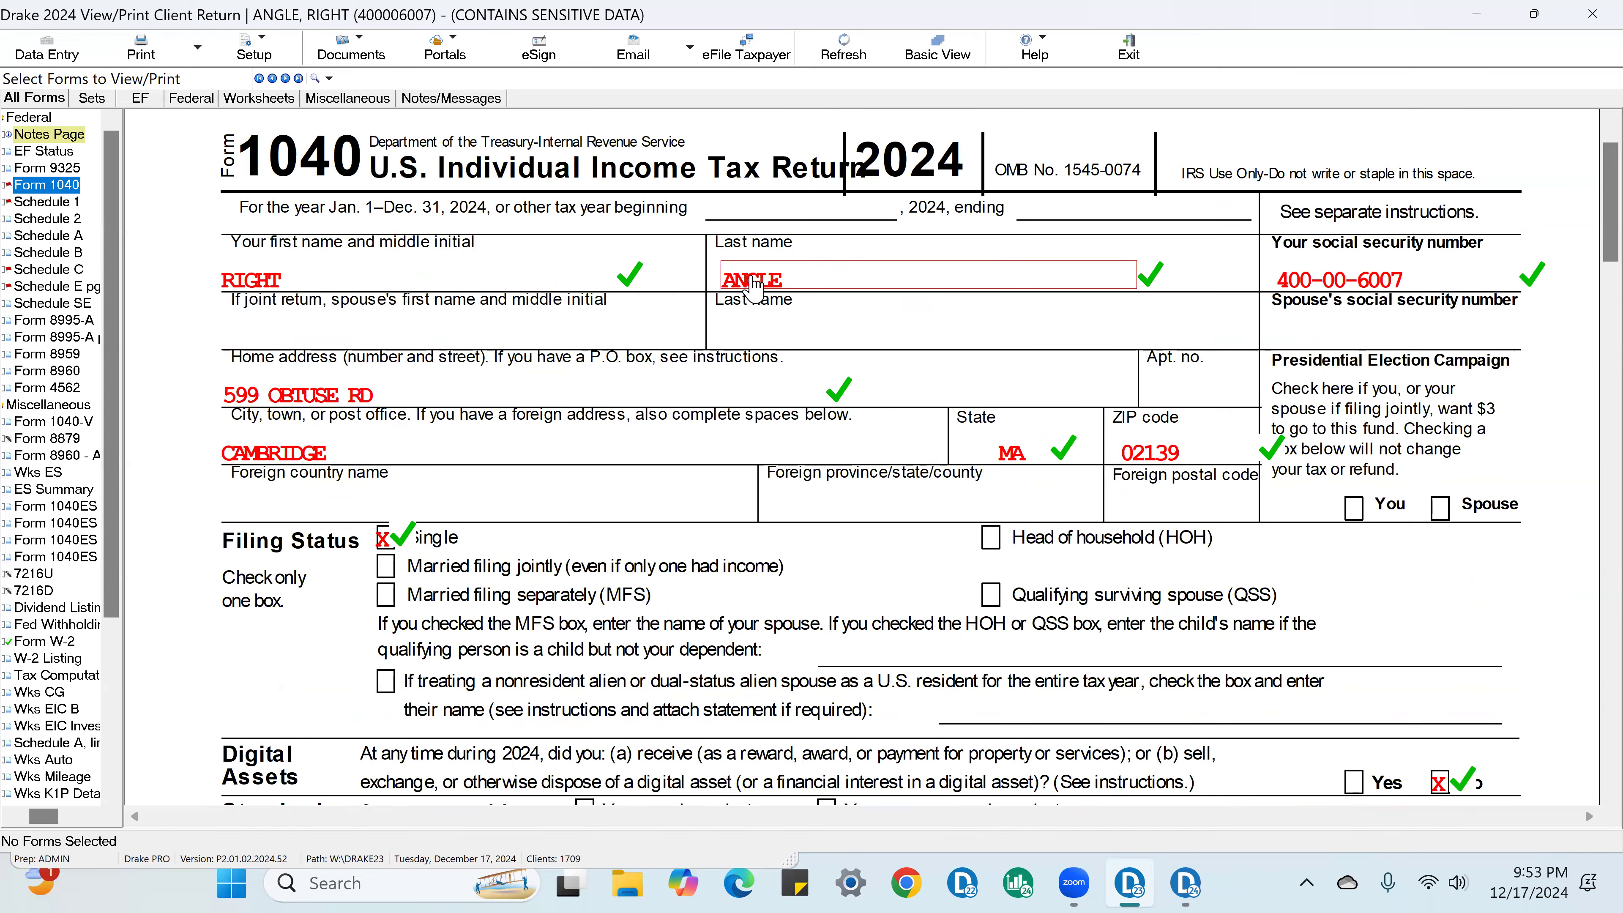
{"action": "scroll", "coordinate": [1491, 563], "scroll_direction": "down", "scroll_amount": 6}
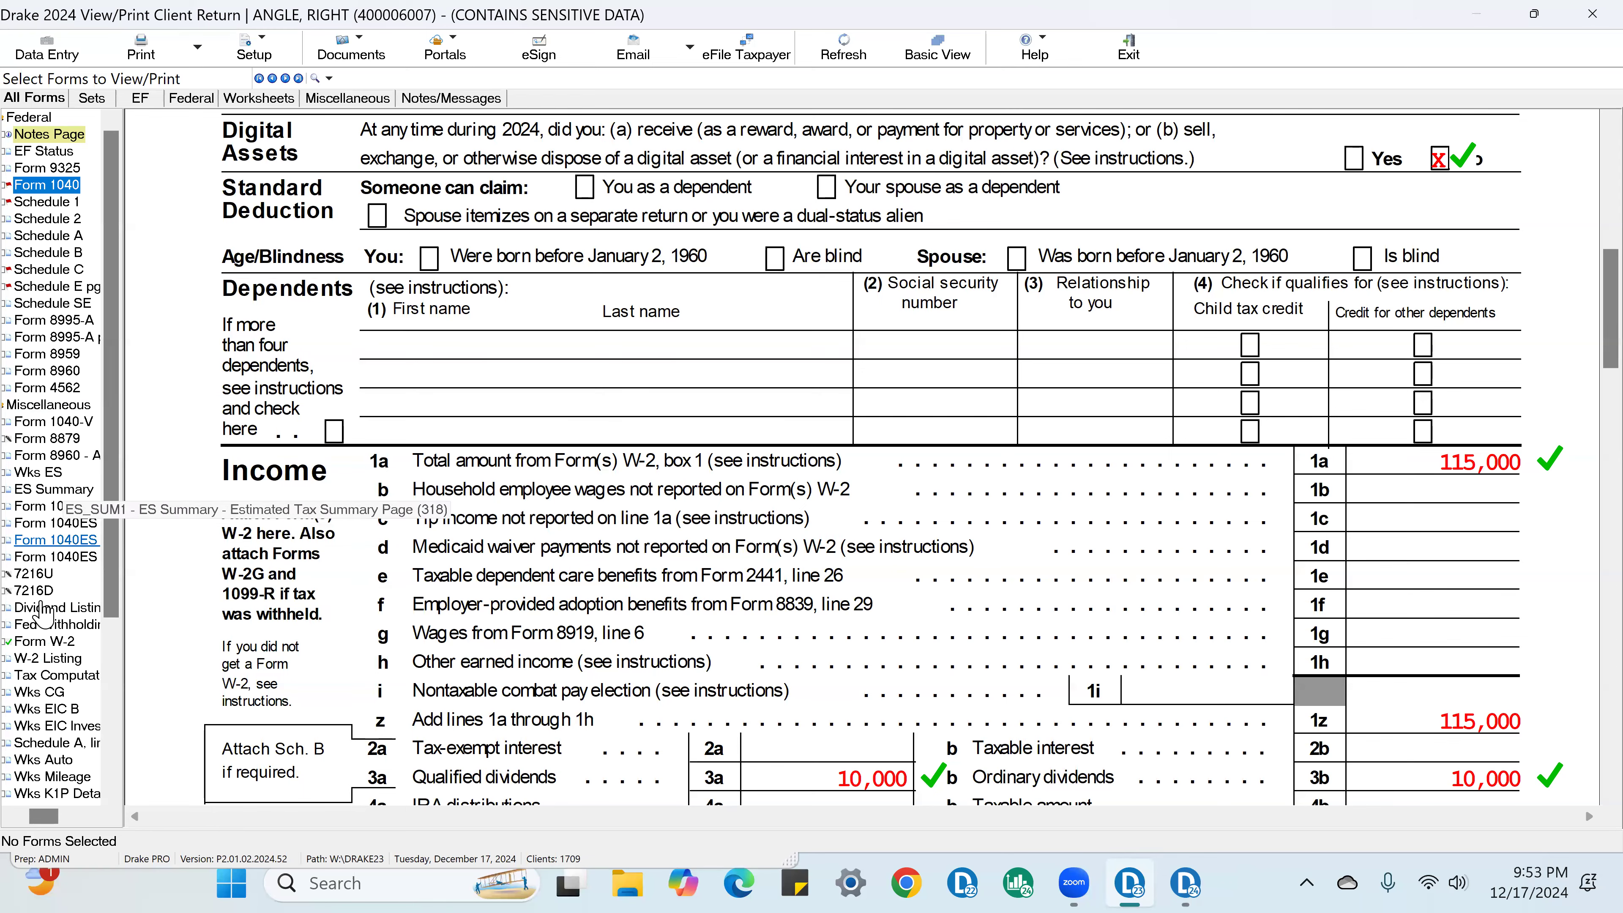
Step: Open Form W-2 and mark the employee's social security number and the employer's EIN, name and address fields as verified
{"action": "left_click", "coordinate": [46, 641]}
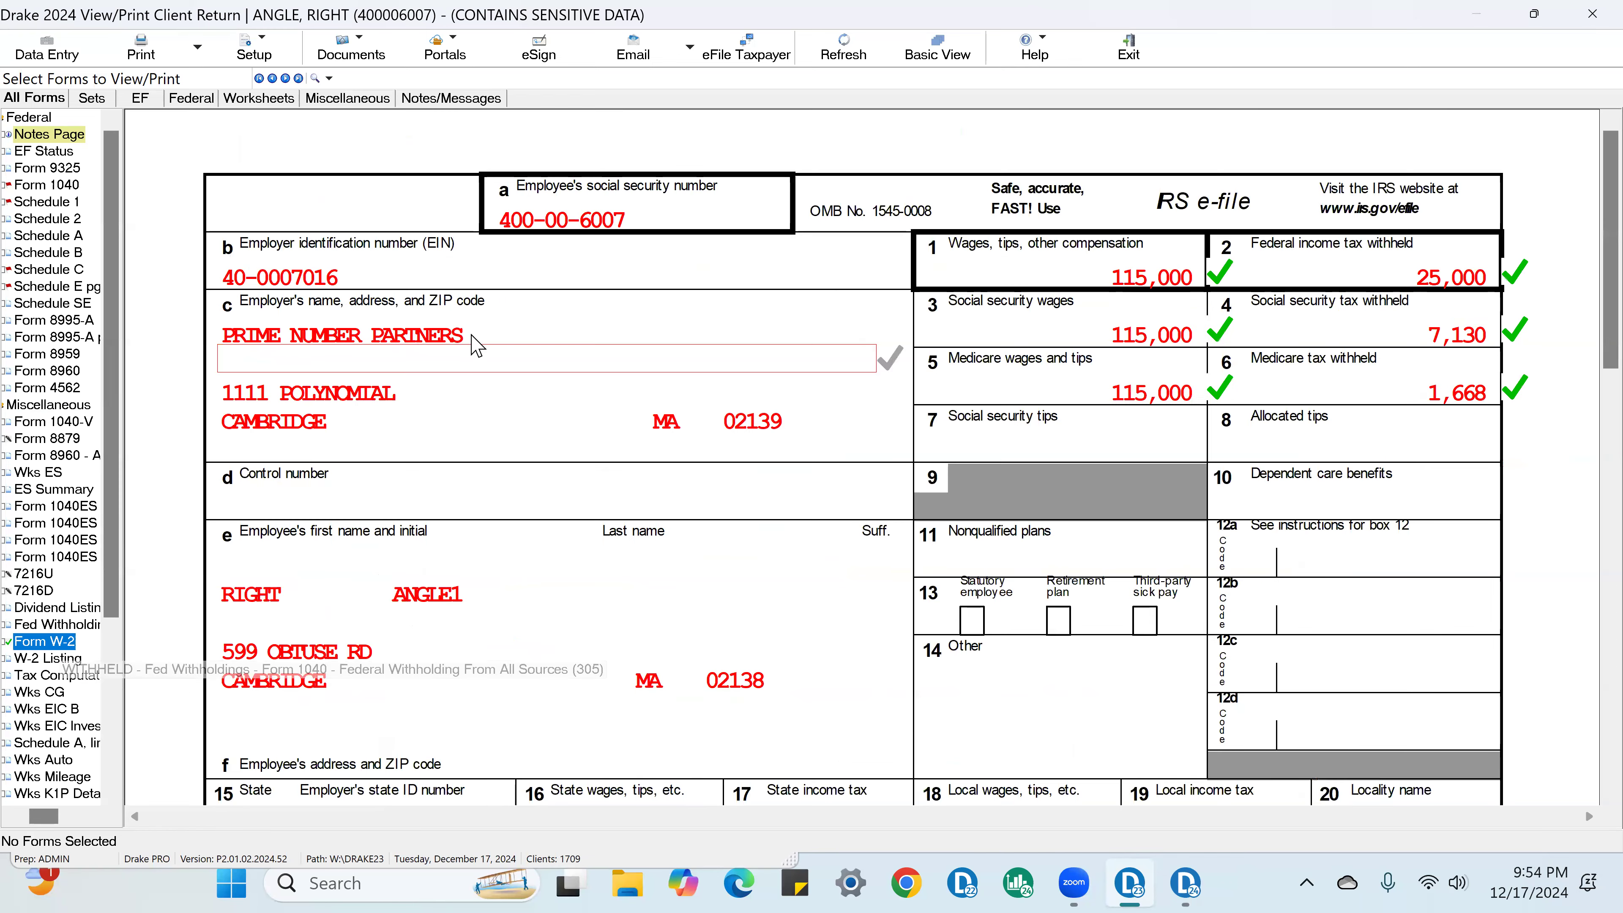
{"action": "left_click", "coordinate": [617, 223]}
{"action": "left_click", "coordinate": [361, 276]}
{"action": "left_click", "coordinate": [476, 335]}
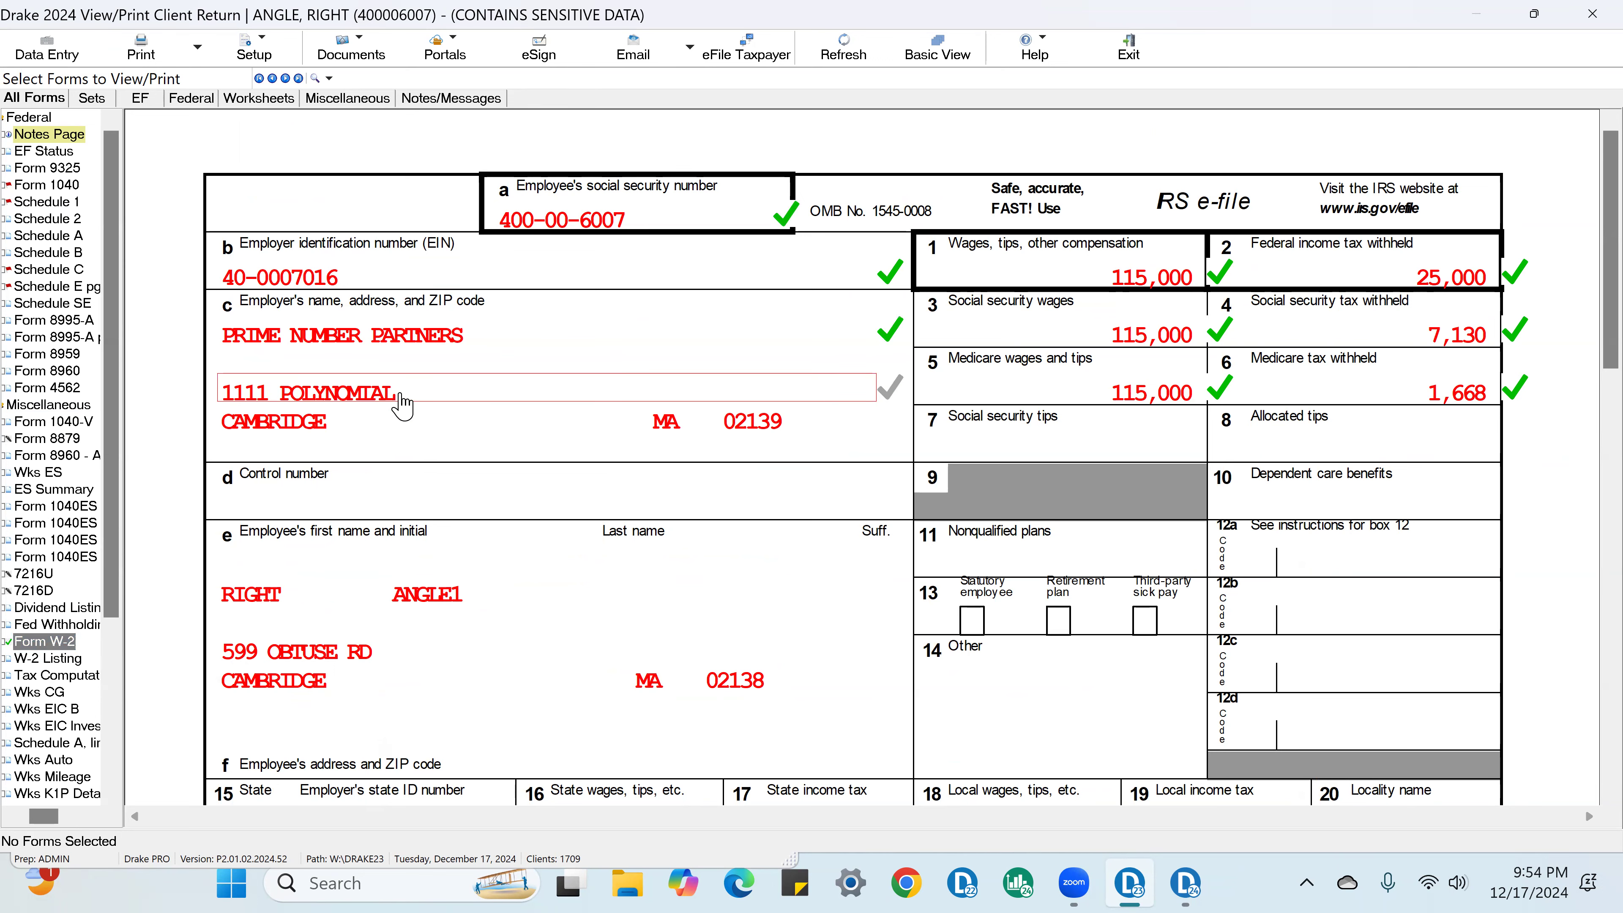
{"action": "left_click", "coordinate": [407, 403]}
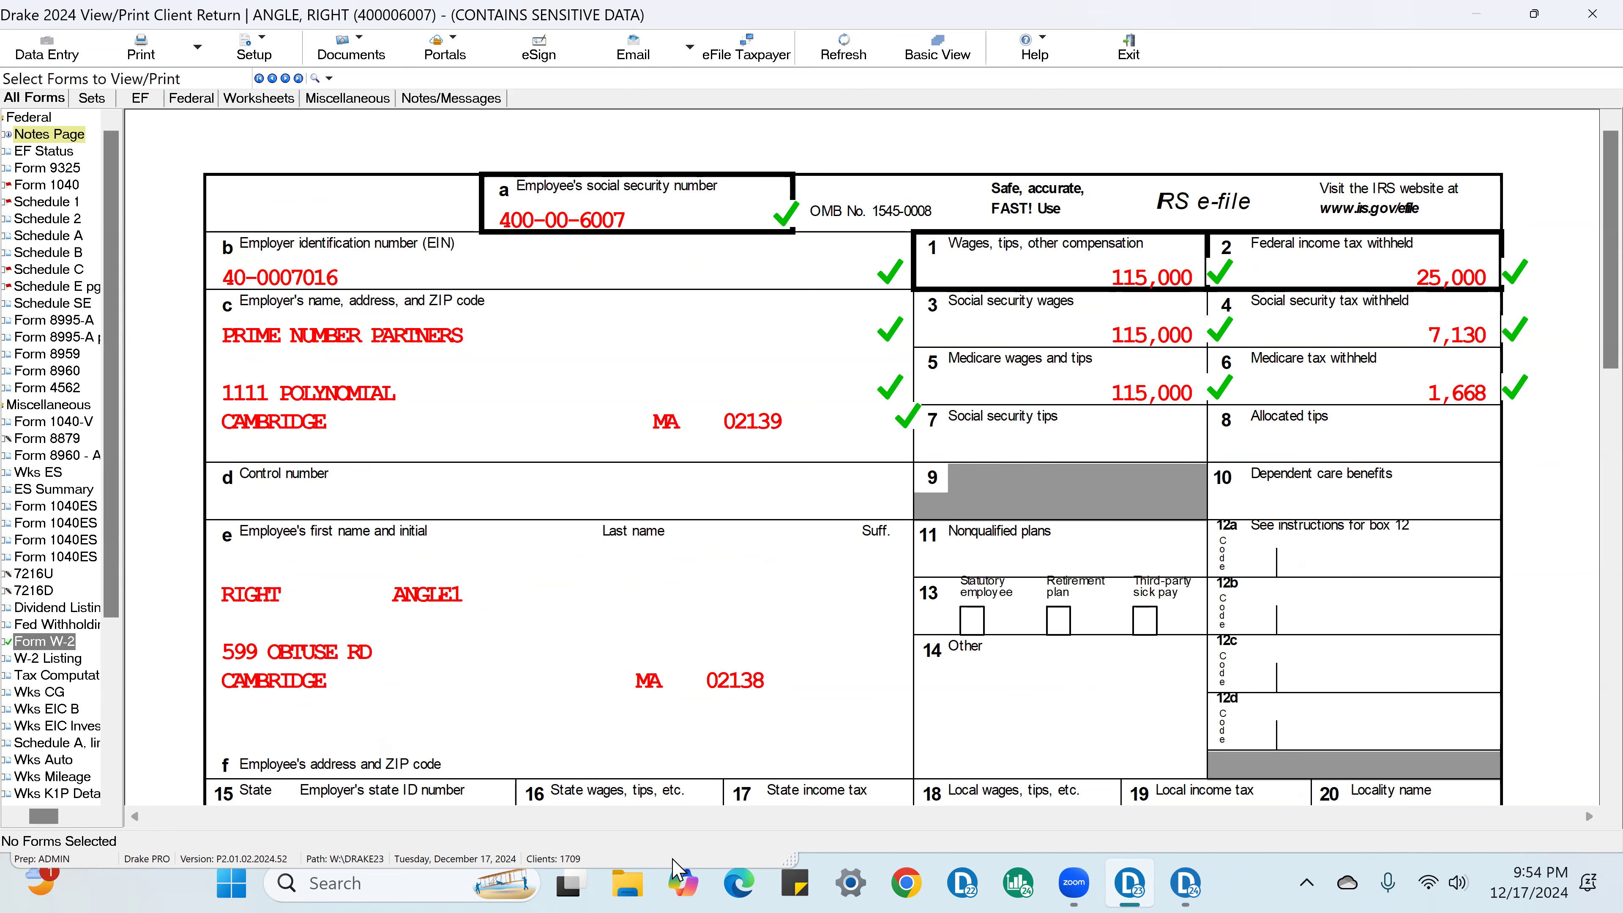
{"action": "scroll", "coordinate": [1325, 714], "scroll_direction": "down", "scroll_amount": 1}
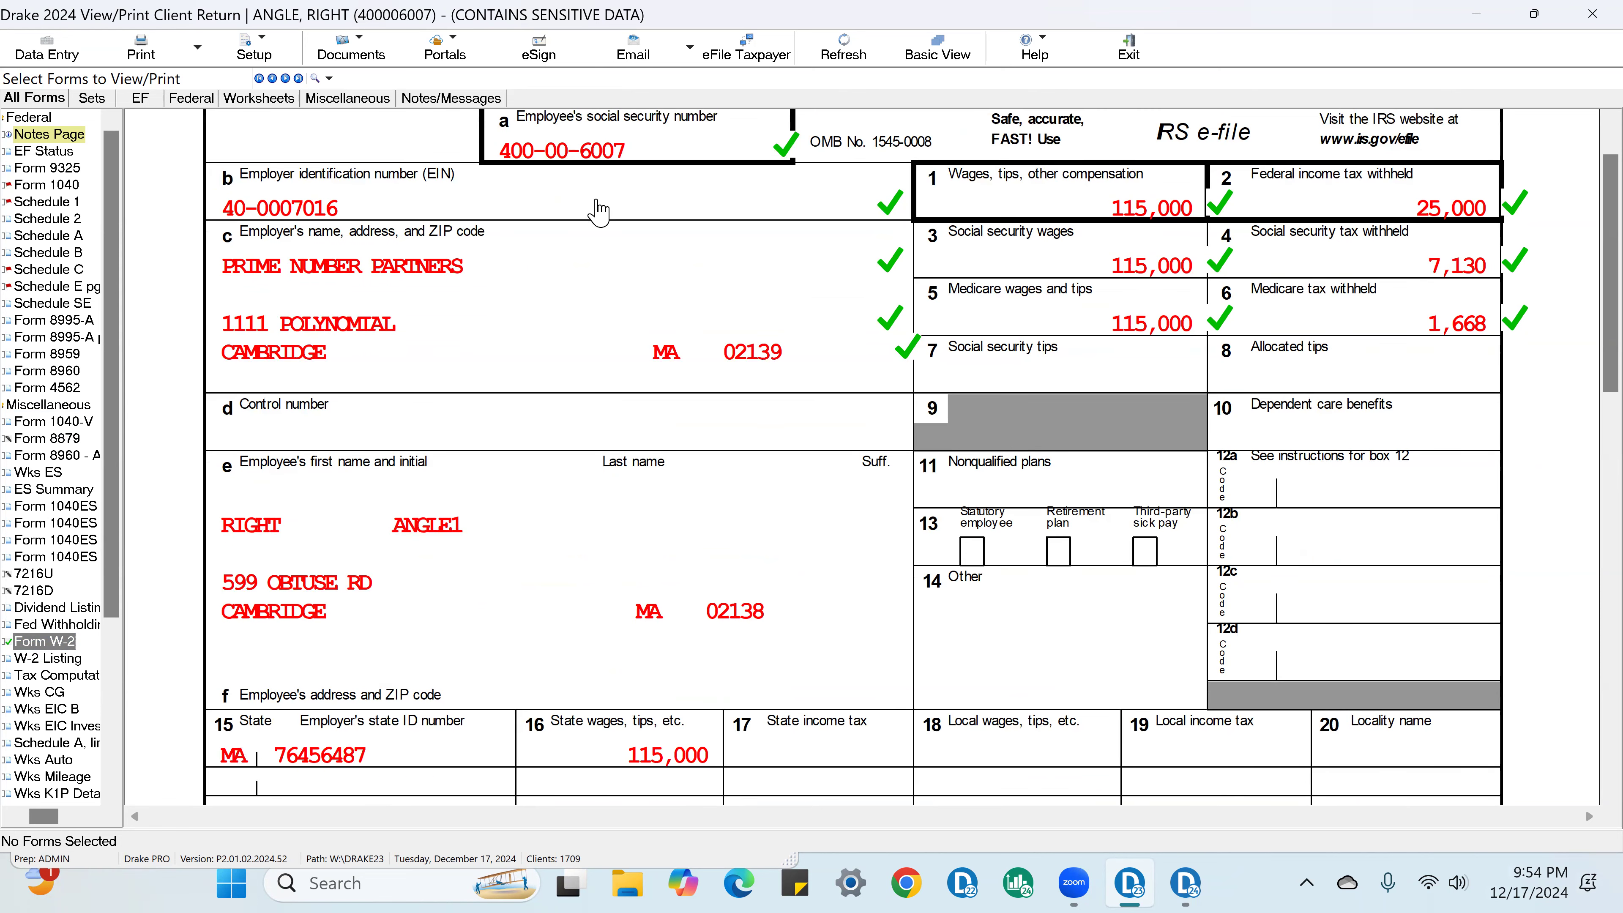
{"action": "scroll", "coordinate": [543, 354], "scroll_direction": "up", "scroll_amount": 1}
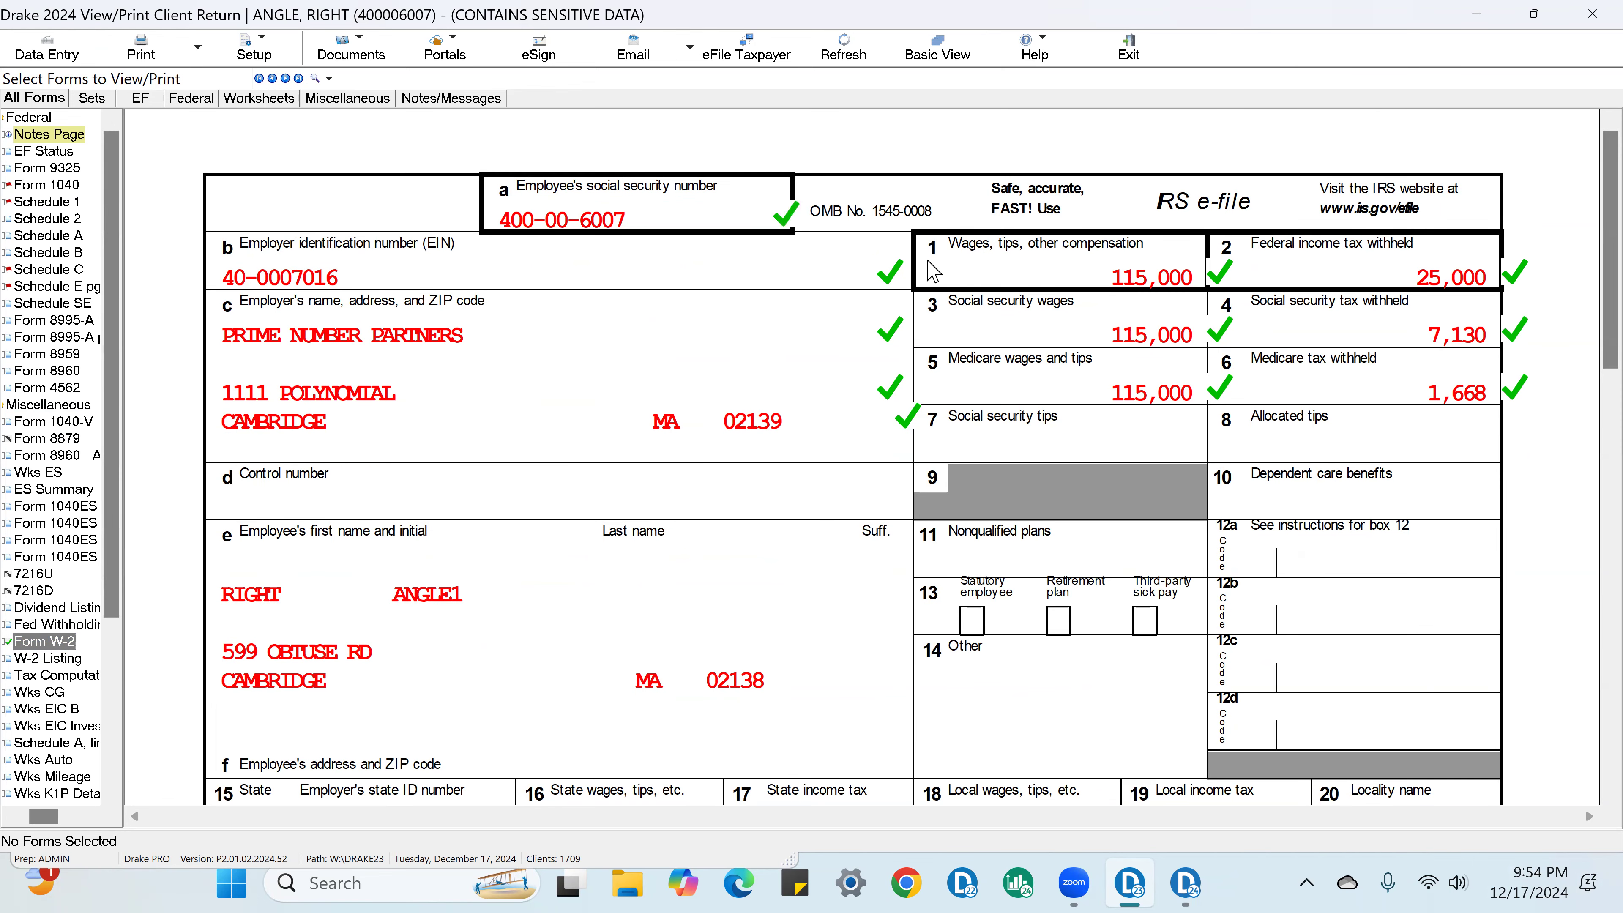
{"action": "left_click", "coordinate": [868, 331]}
Step: Review the W-2's employee address and state sections, then its wages and federal withholding in boxes 1 and 2
{"action": "scroll", "coordinate": [379, 387], "scroll_direction": "down", "scroll_amount": 3}
{"action": "scroll", "coordinate": [379, 386], "scroll_direction": "down", "scroll_amount": 1}
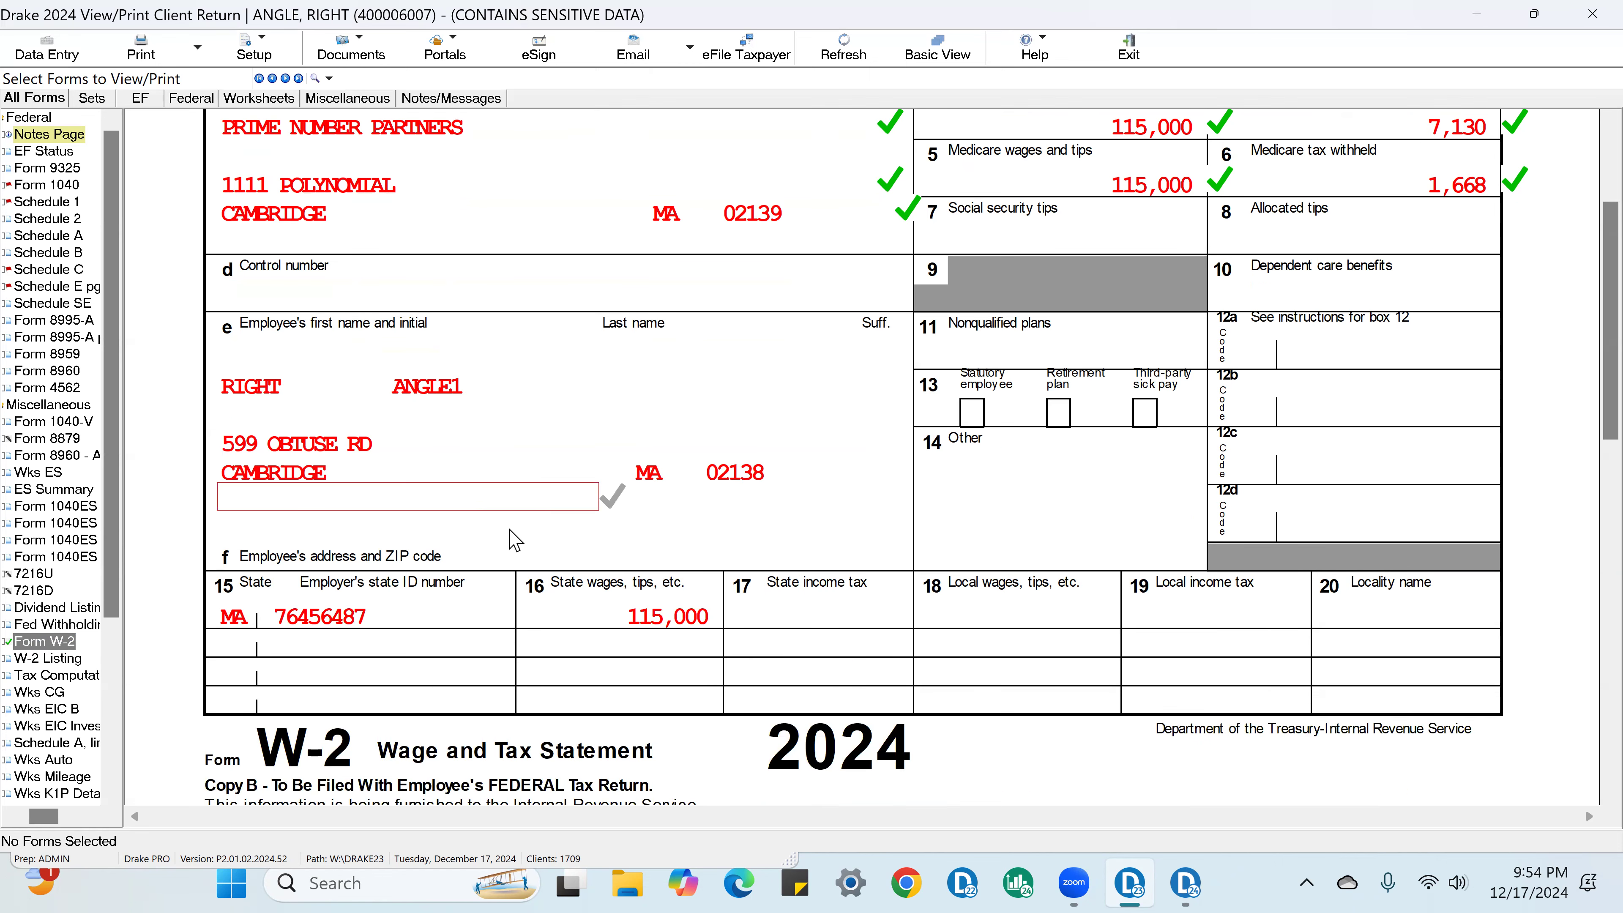
{"action": "scroll", "coordinate": [1347, 530], "scroll_direction": "up", "scroll_amount": 3}
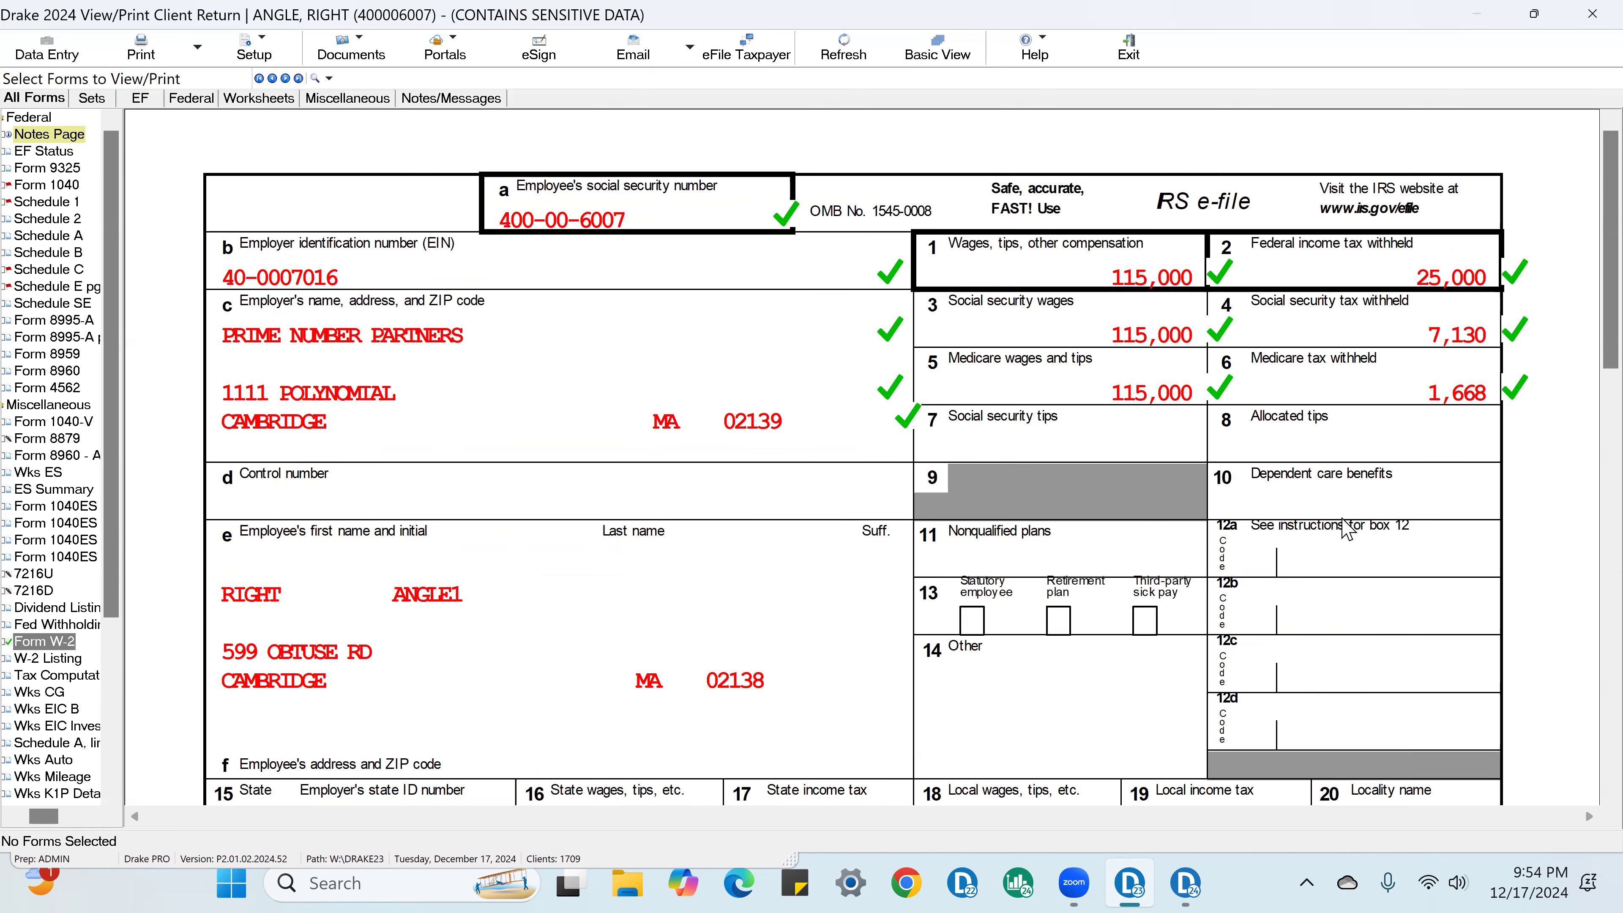
{"action": "left_click", "coordinate": [1208, 281]}
{"action": "left_click", "coordinate": [1208, 281]}
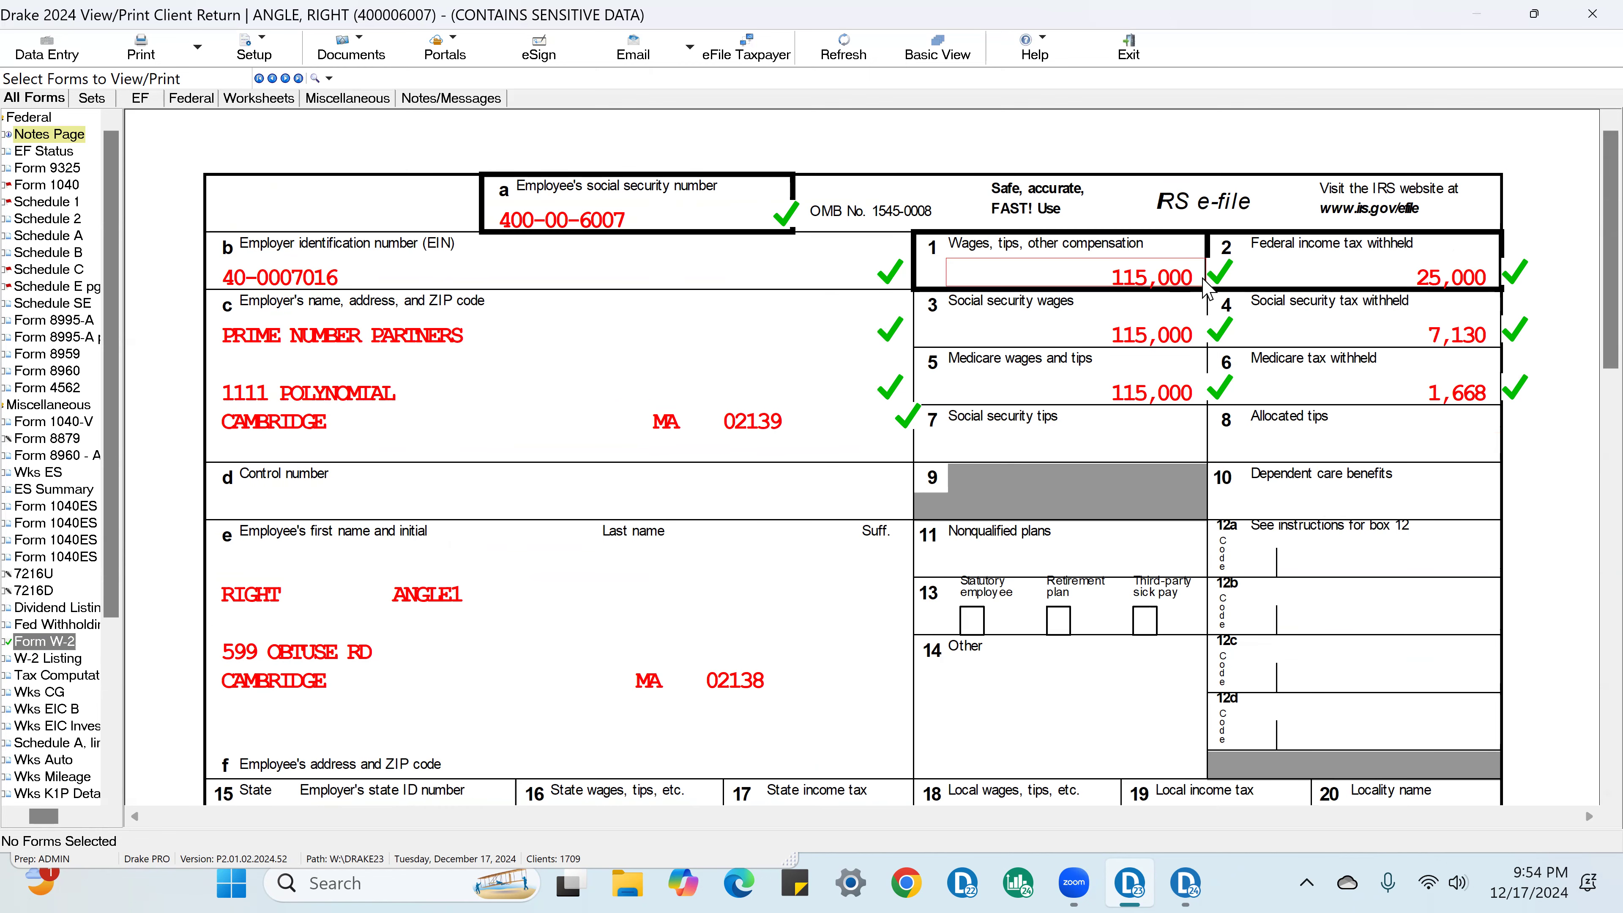
{"action": "left_click", "coordinate": [1464, 288]}
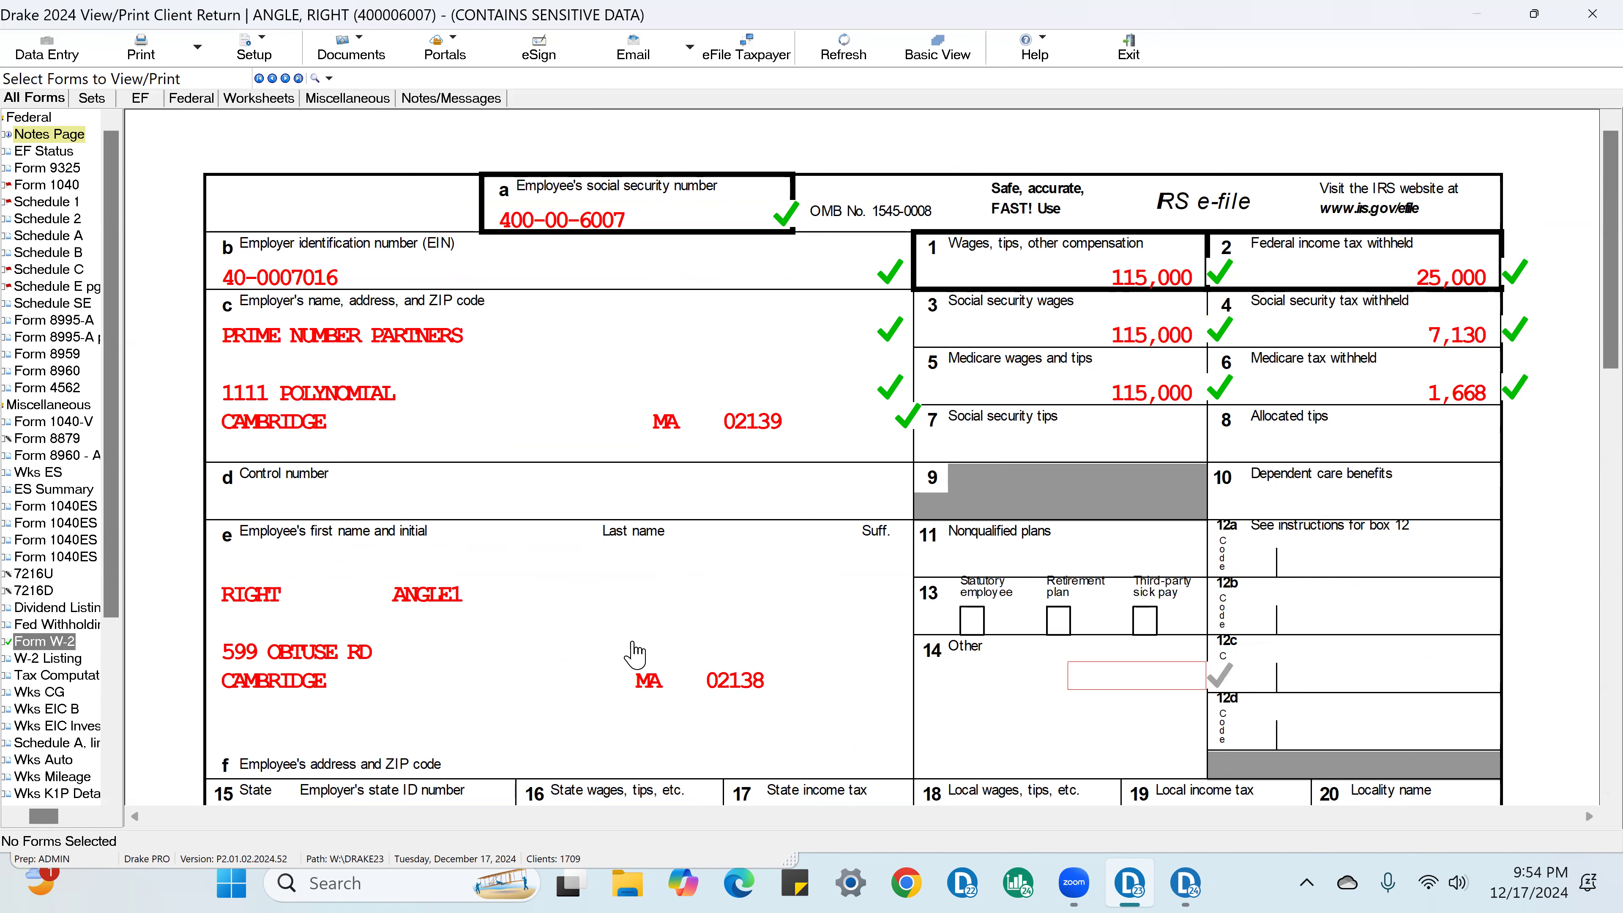
Step: Mark the W-2's state income tax, local income tax, locality name and a box 14 amount field as verified
{"action": "scroll", "coordinate": [1588, 653], "scroll_direction": "down", "scroll_amount": 3}
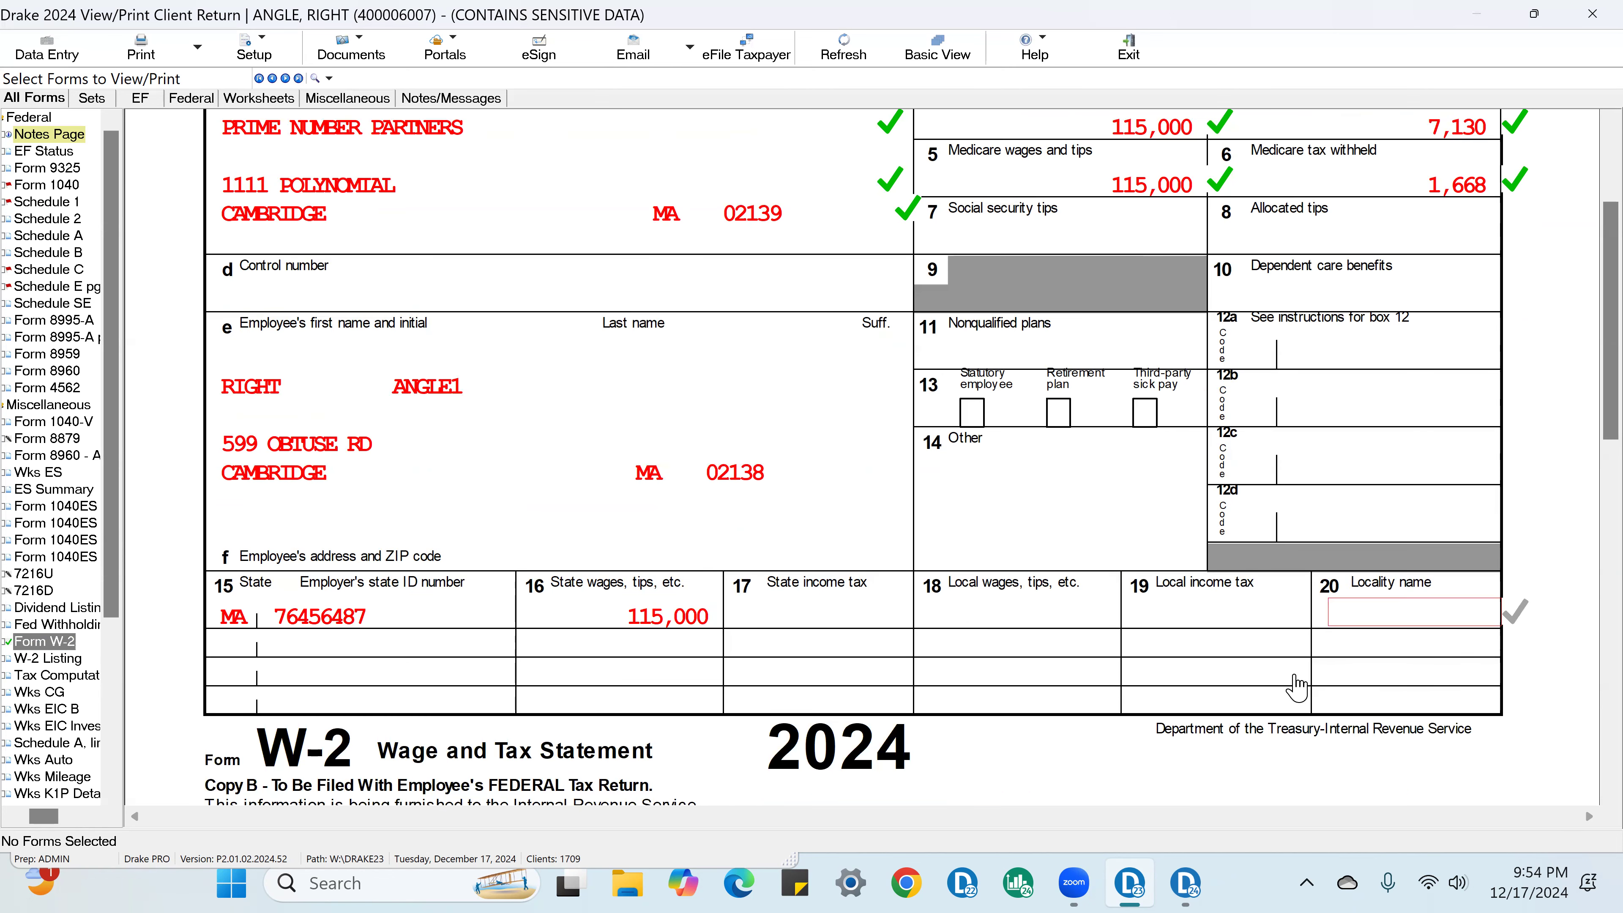
{"action": "left_click", "coordinate": [862, 613]}
{"action": "left_click", "coordinate": [1294, 616]}
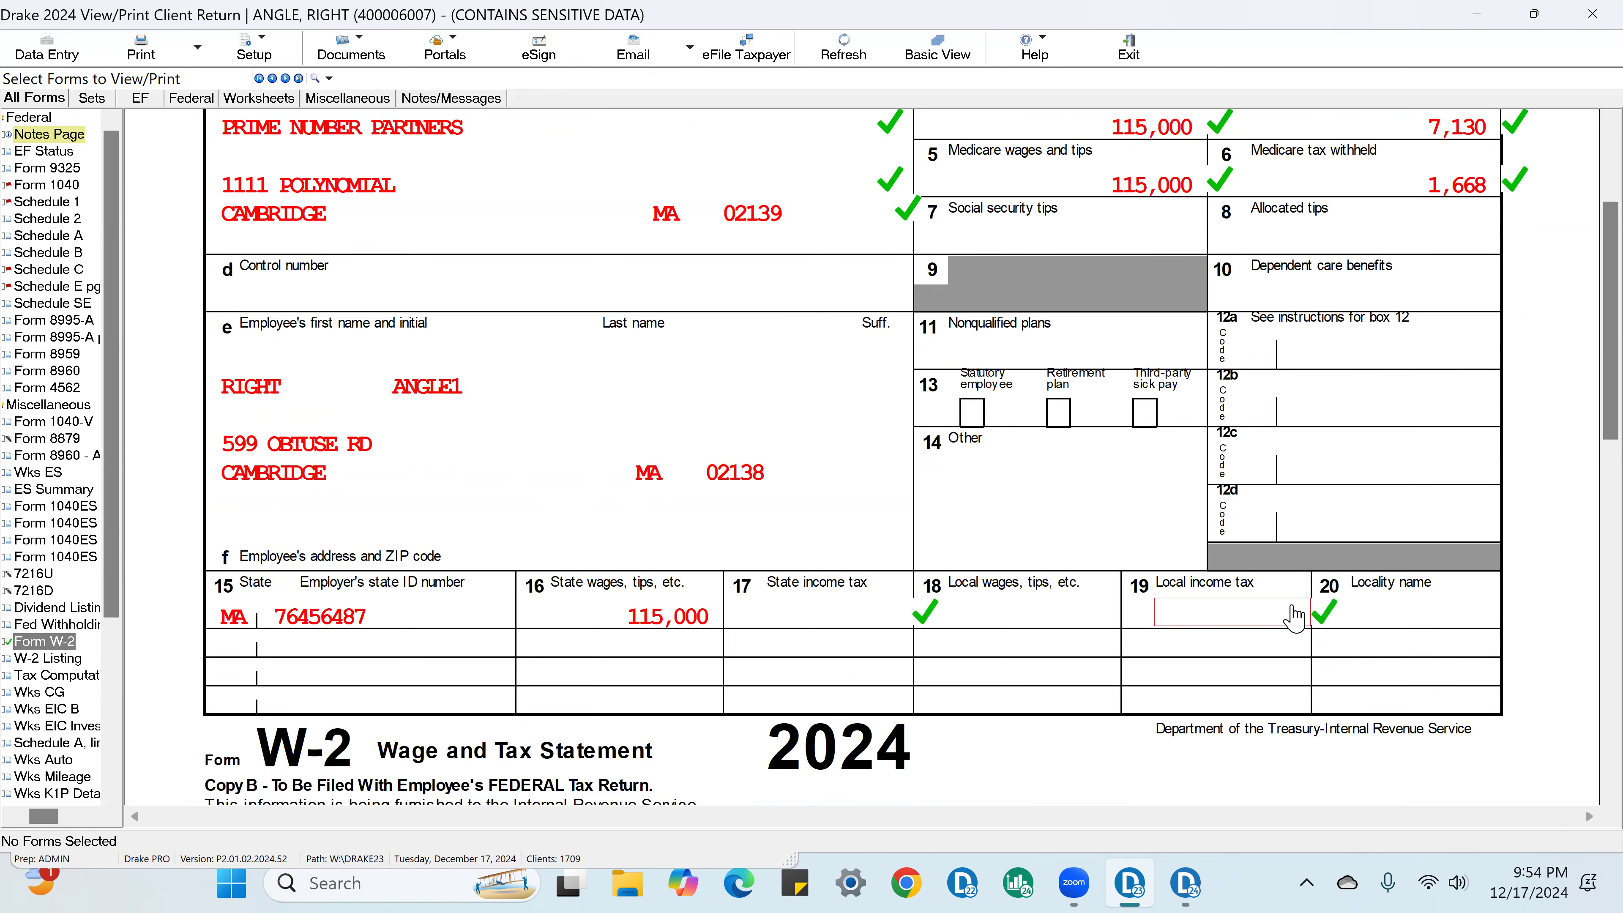
{"action": "left_click", "coordinate": [1443, 631]}
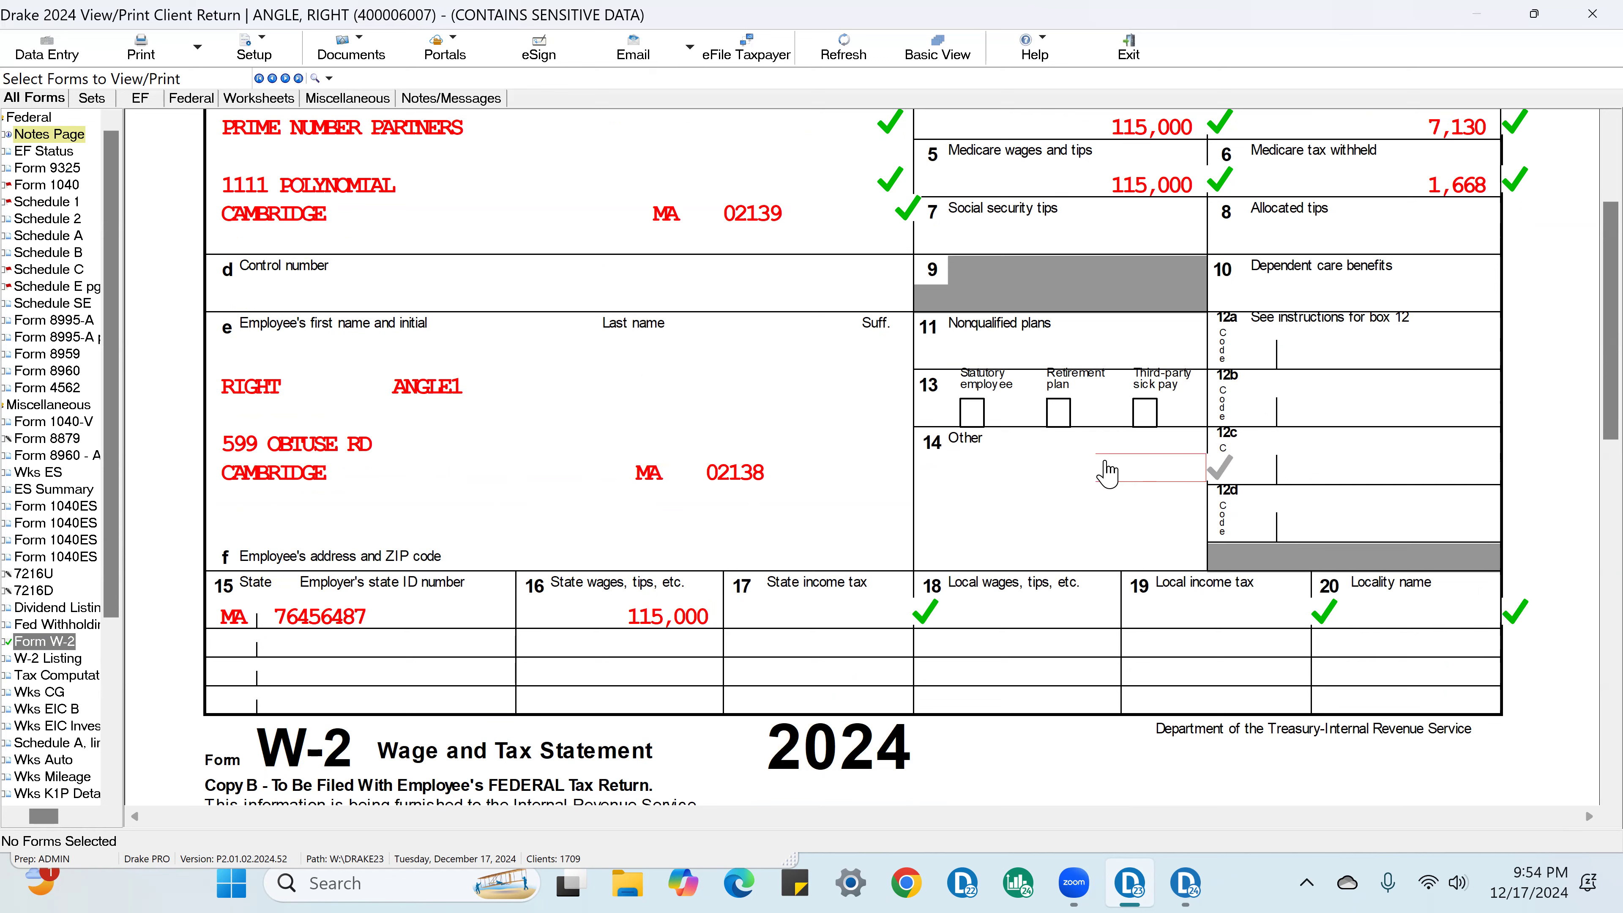
{"action": "left_click", "coordinate": [1166, 465]}
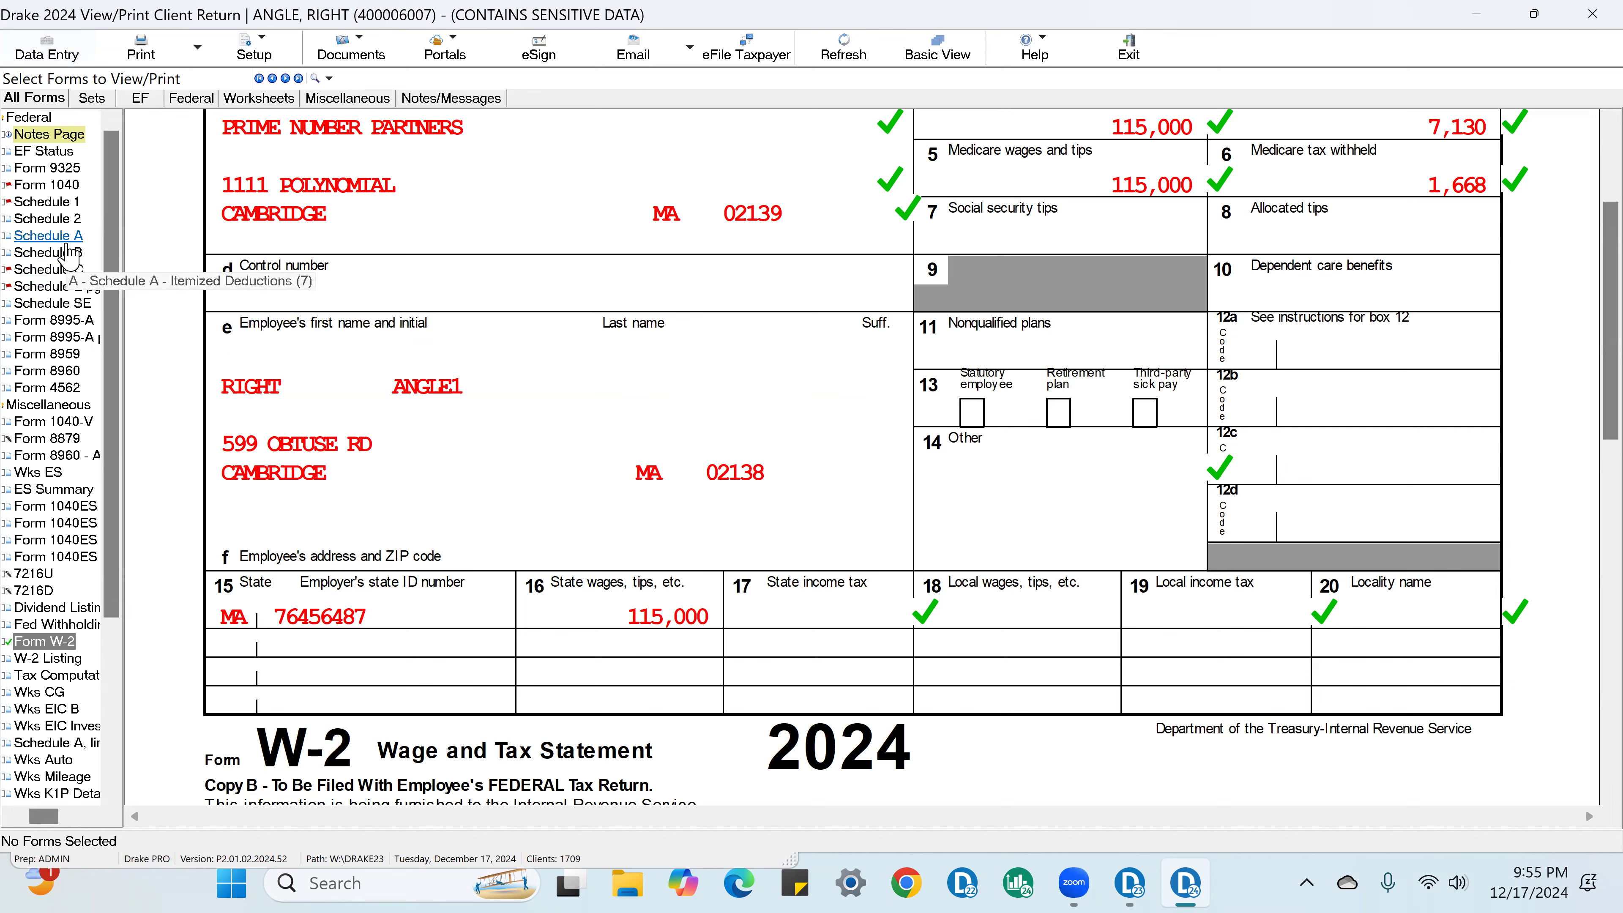
Step: Open Schedule B and mark the Angle Investments dividend amount in Part II as verified
{"action": "left_click", "coordinate": [48, 252]}
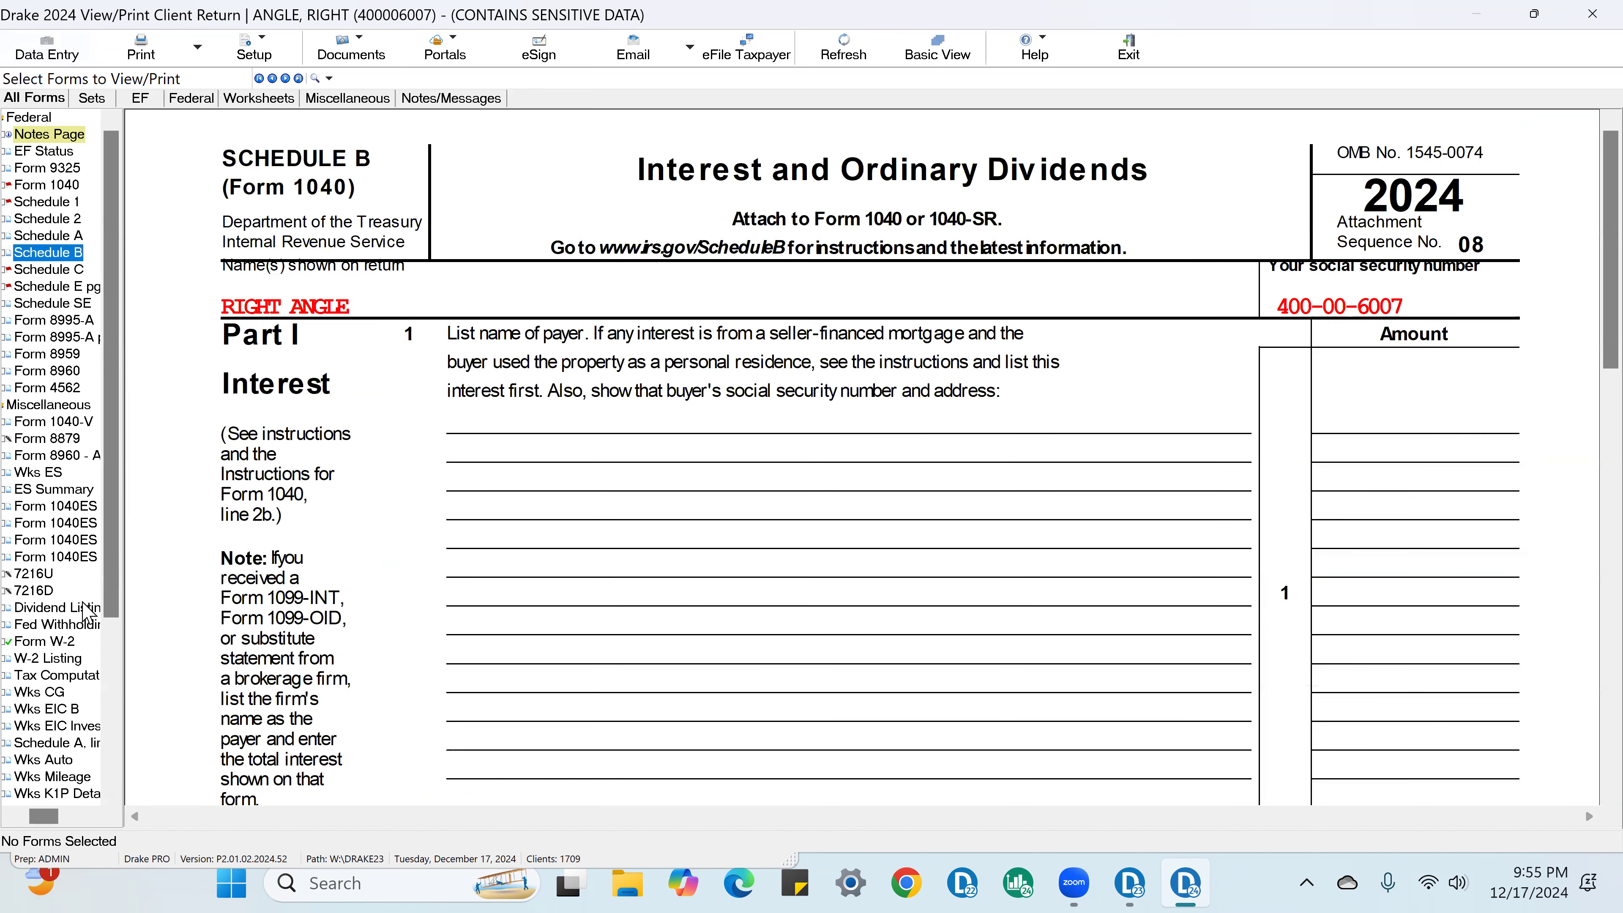
{"action": "scroll", "coordinate": [1034, 585], "scroll_direction": "down", "scroll_amount": 10}
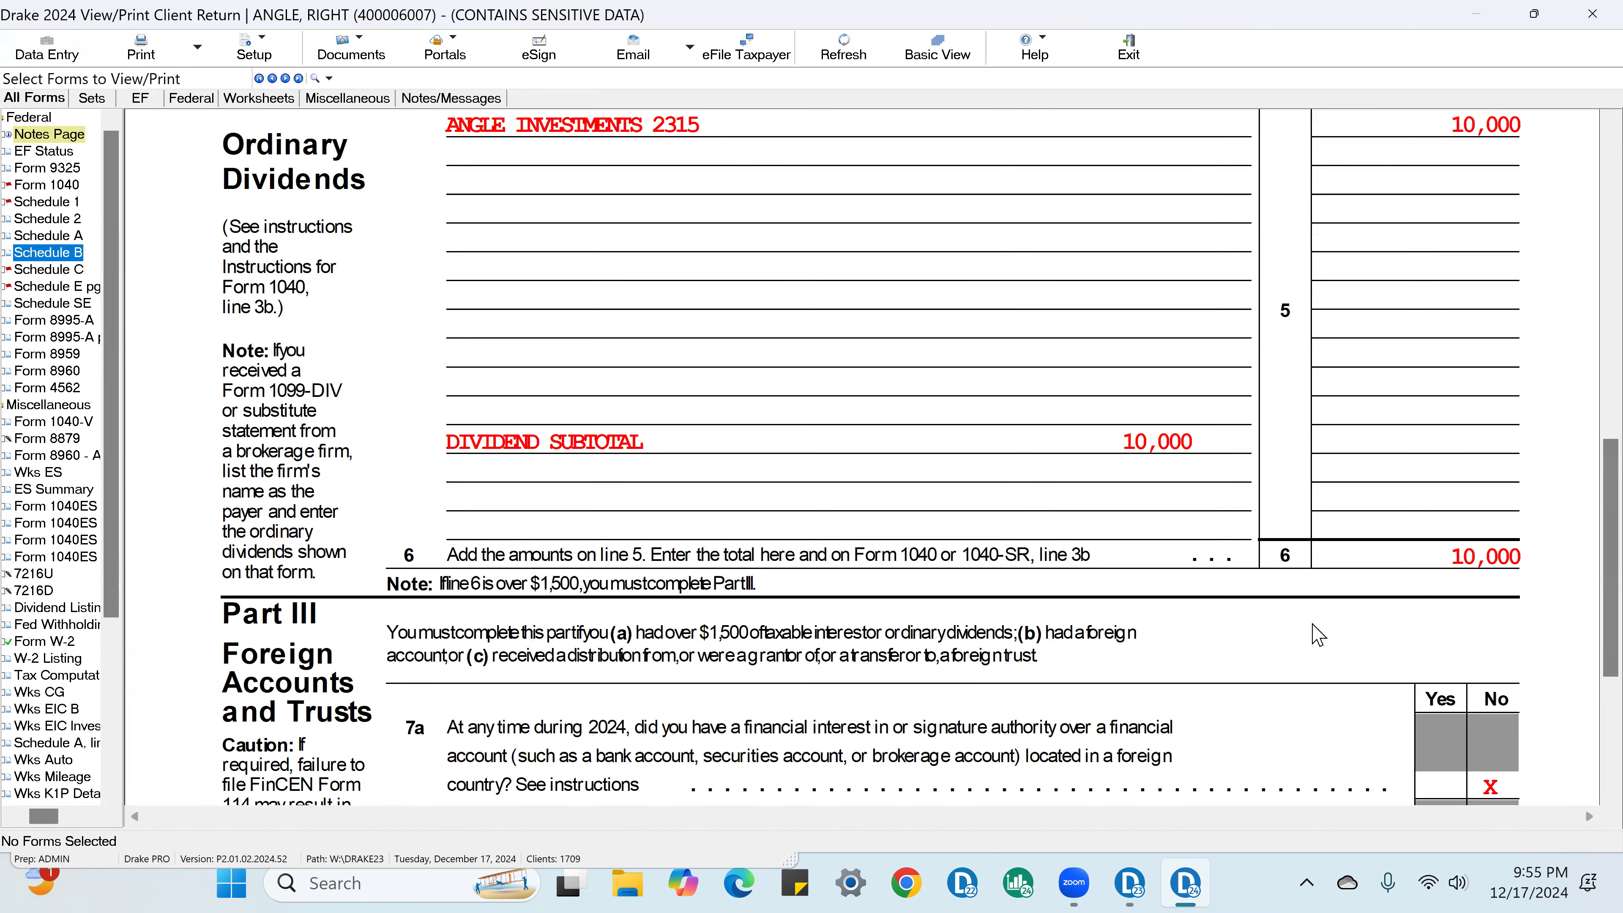
{"action": "left_click", "coordinate": [1505, 143]}
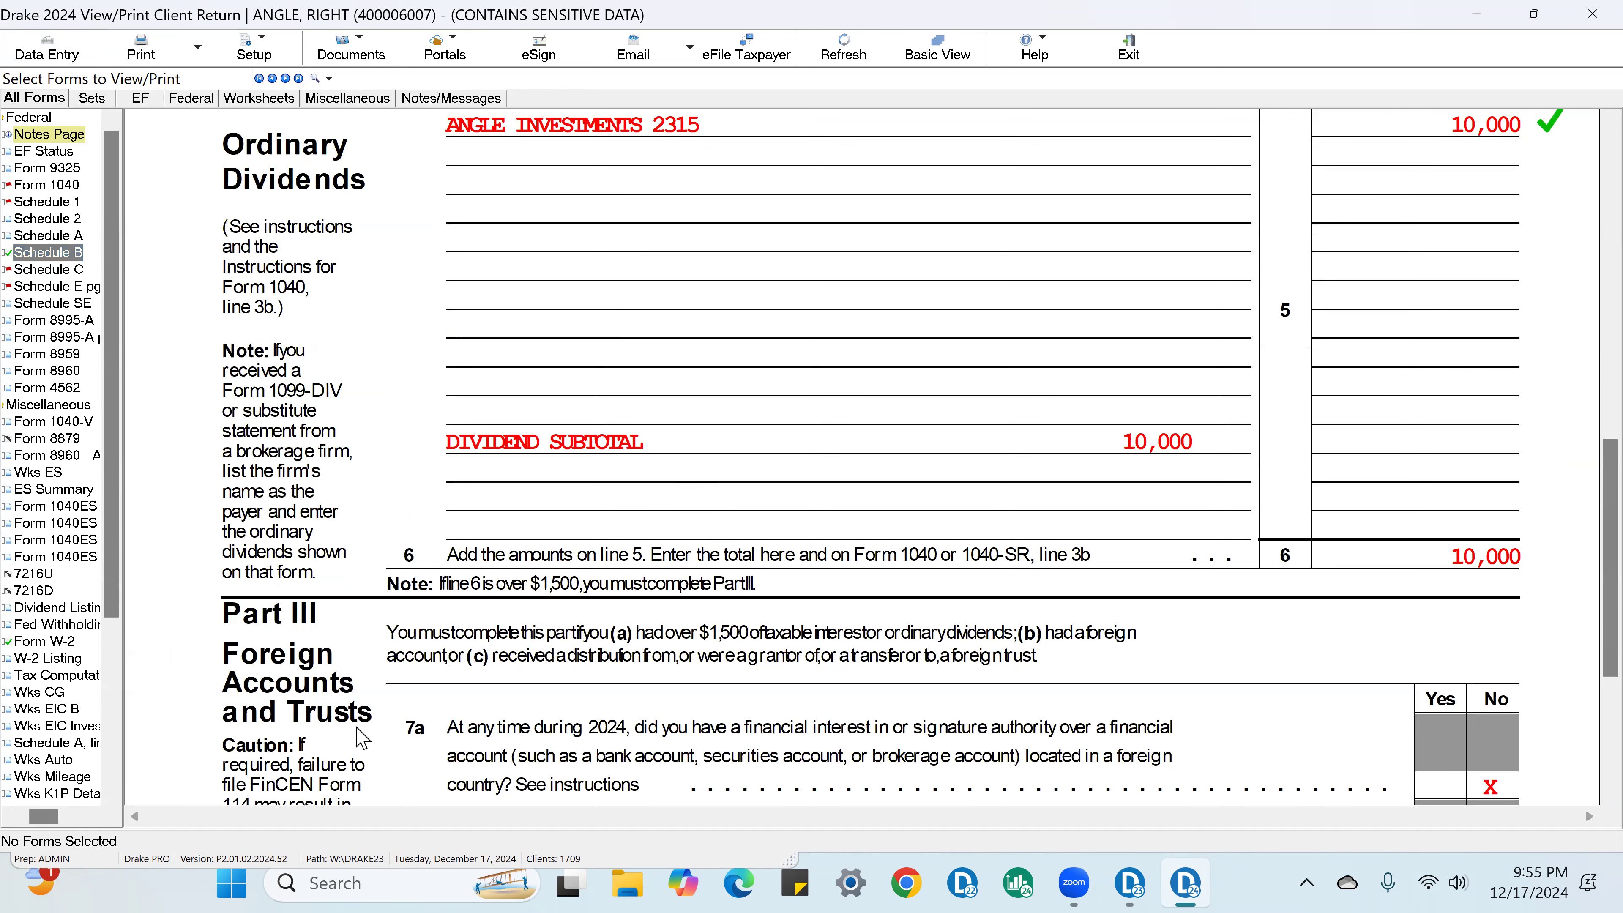
{"action": "scroll", "coordinate": [895, 455], "scroll_direction": "up", "scroll_amount": 4}
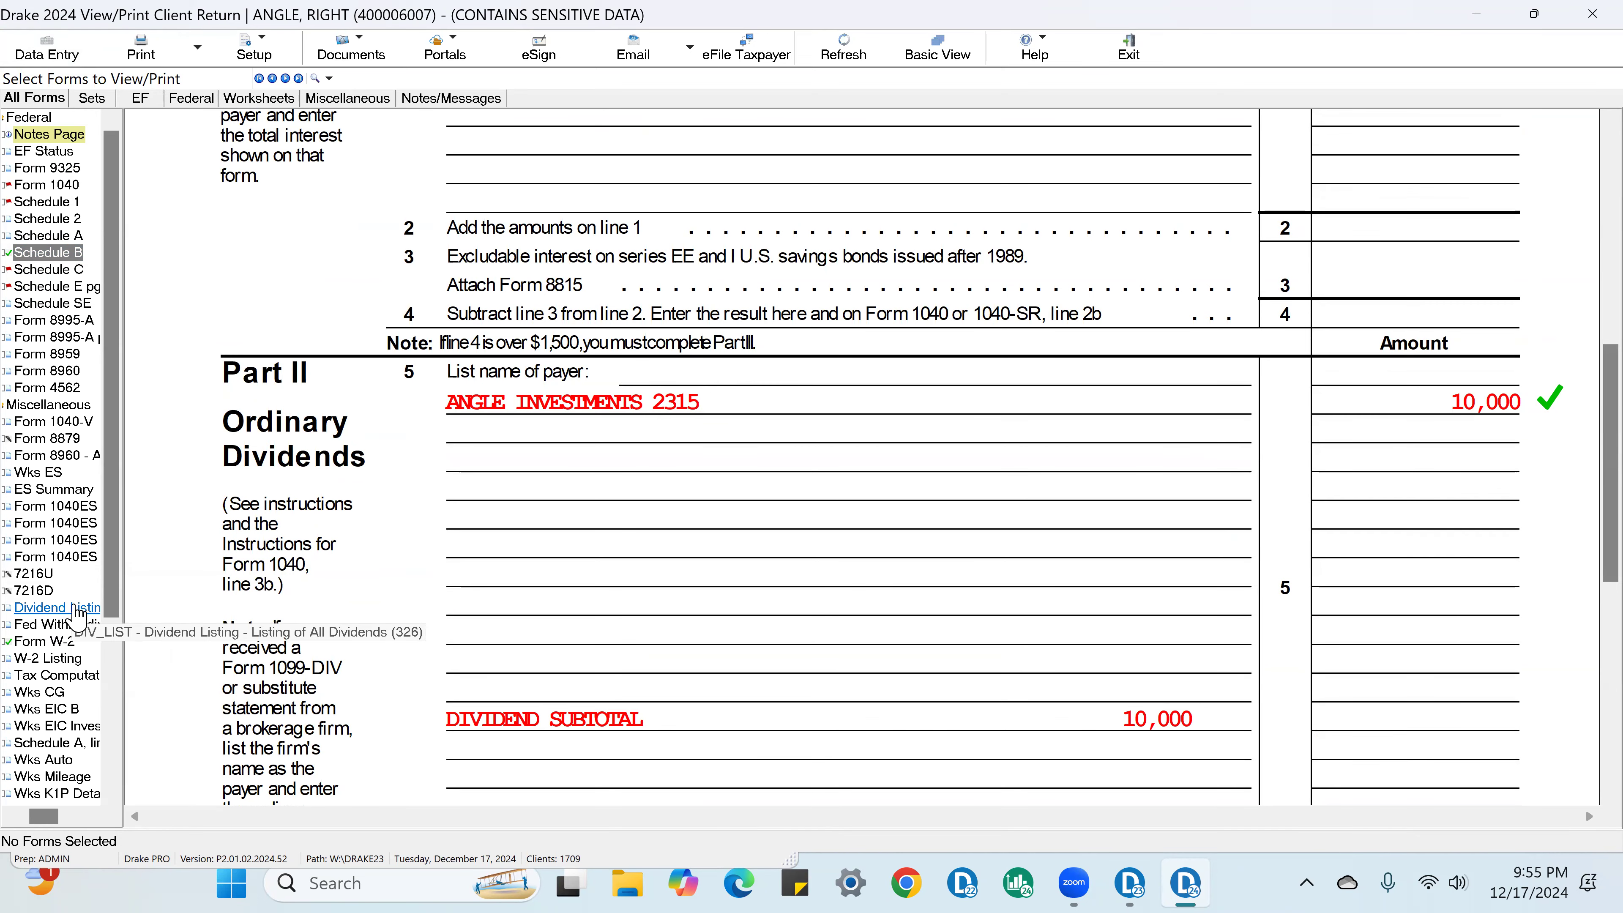
Step: Open the Dividend List and mark the payer's name, resident state, ordinary dividends and qualified dividends as verified
{"action": "left_click", "coordinate": [75, 608]}
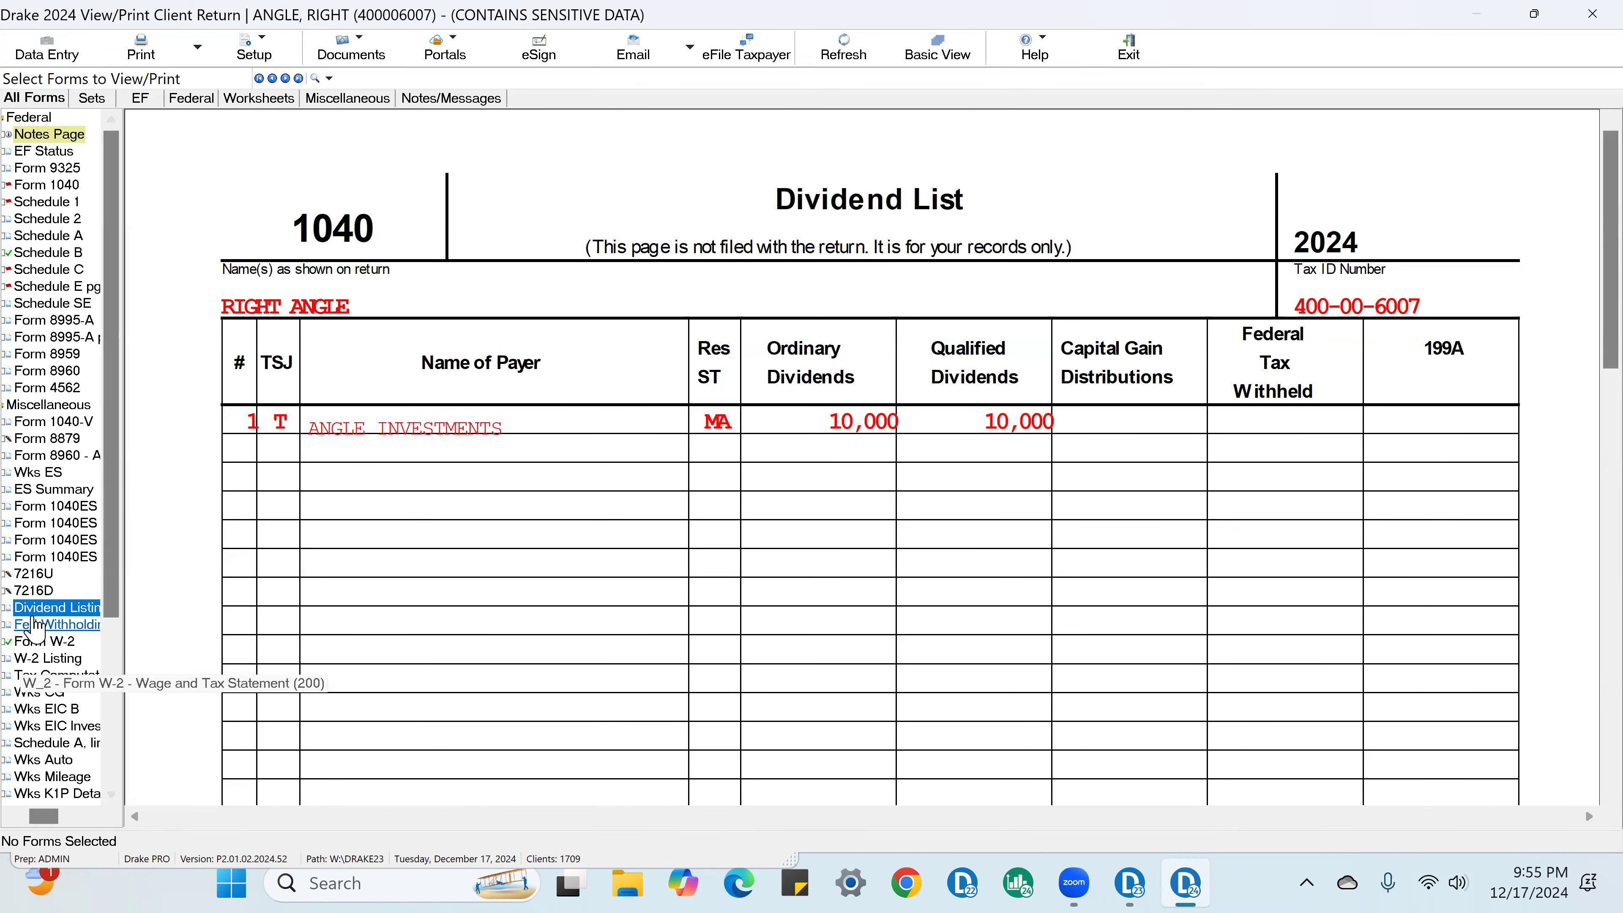
{"action": "left_click", "coordinate": [1078, 422]}
{"action": "left_click", "coordinate": [923, 422]}
{"action": "left_click", "coordinate": [750, 422]}
{"action": "left_click", "coordinate": [609, 422]}
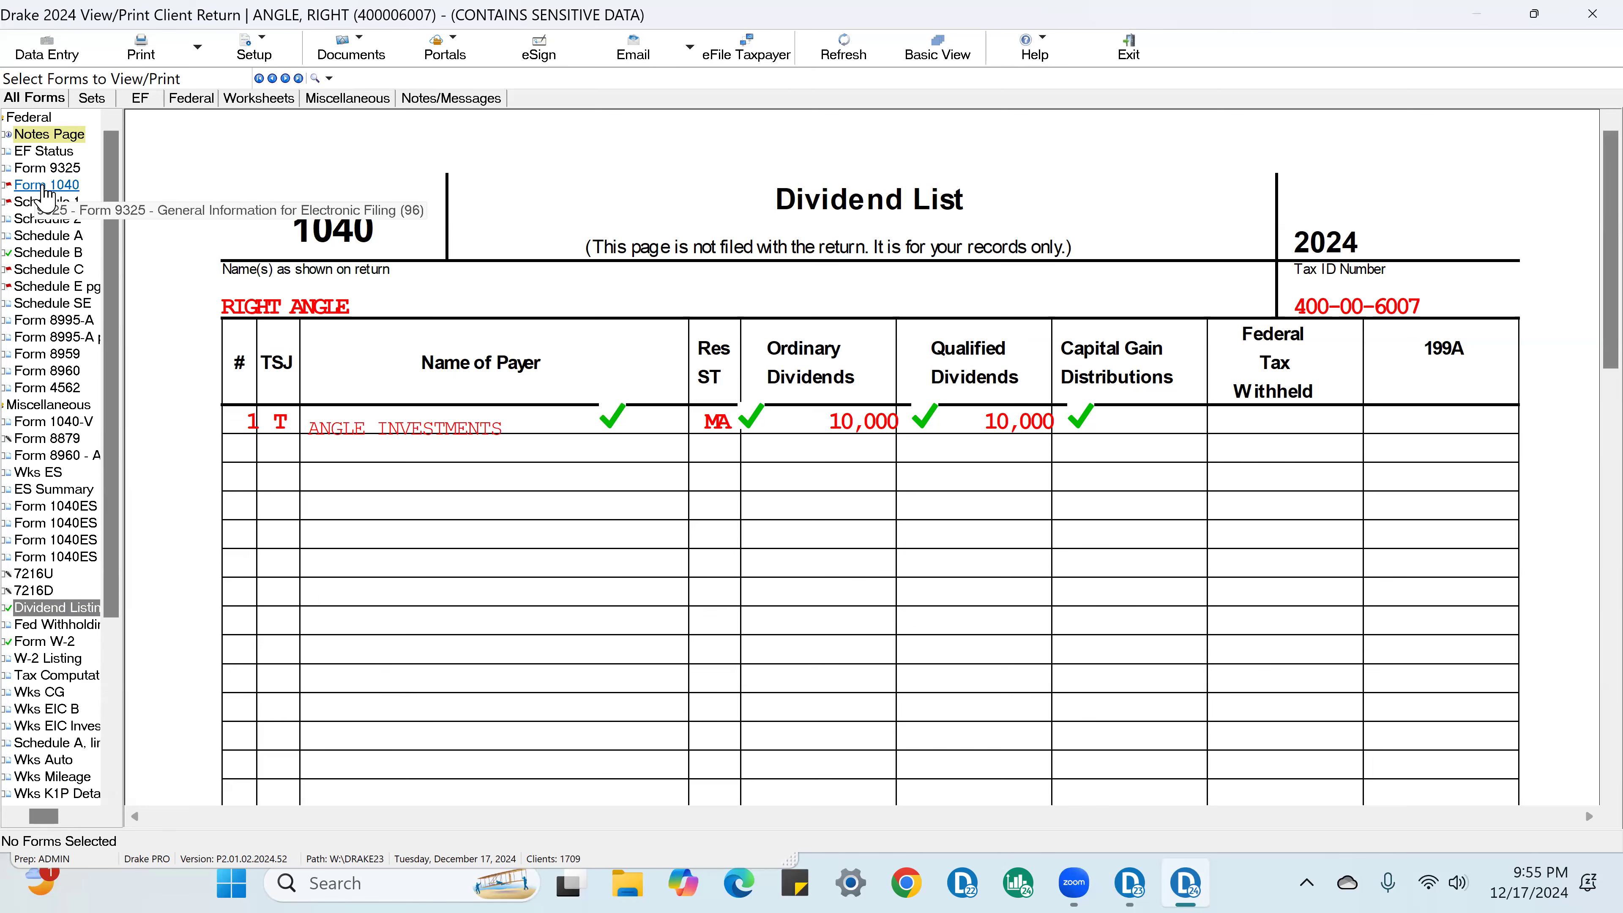
Step: Open Form 1040, toggle the verification mark on line 3b ordinary dividends and back, and mark the line 1z total as verified
{"action": "left_click", "coordinate": [47, 187]}
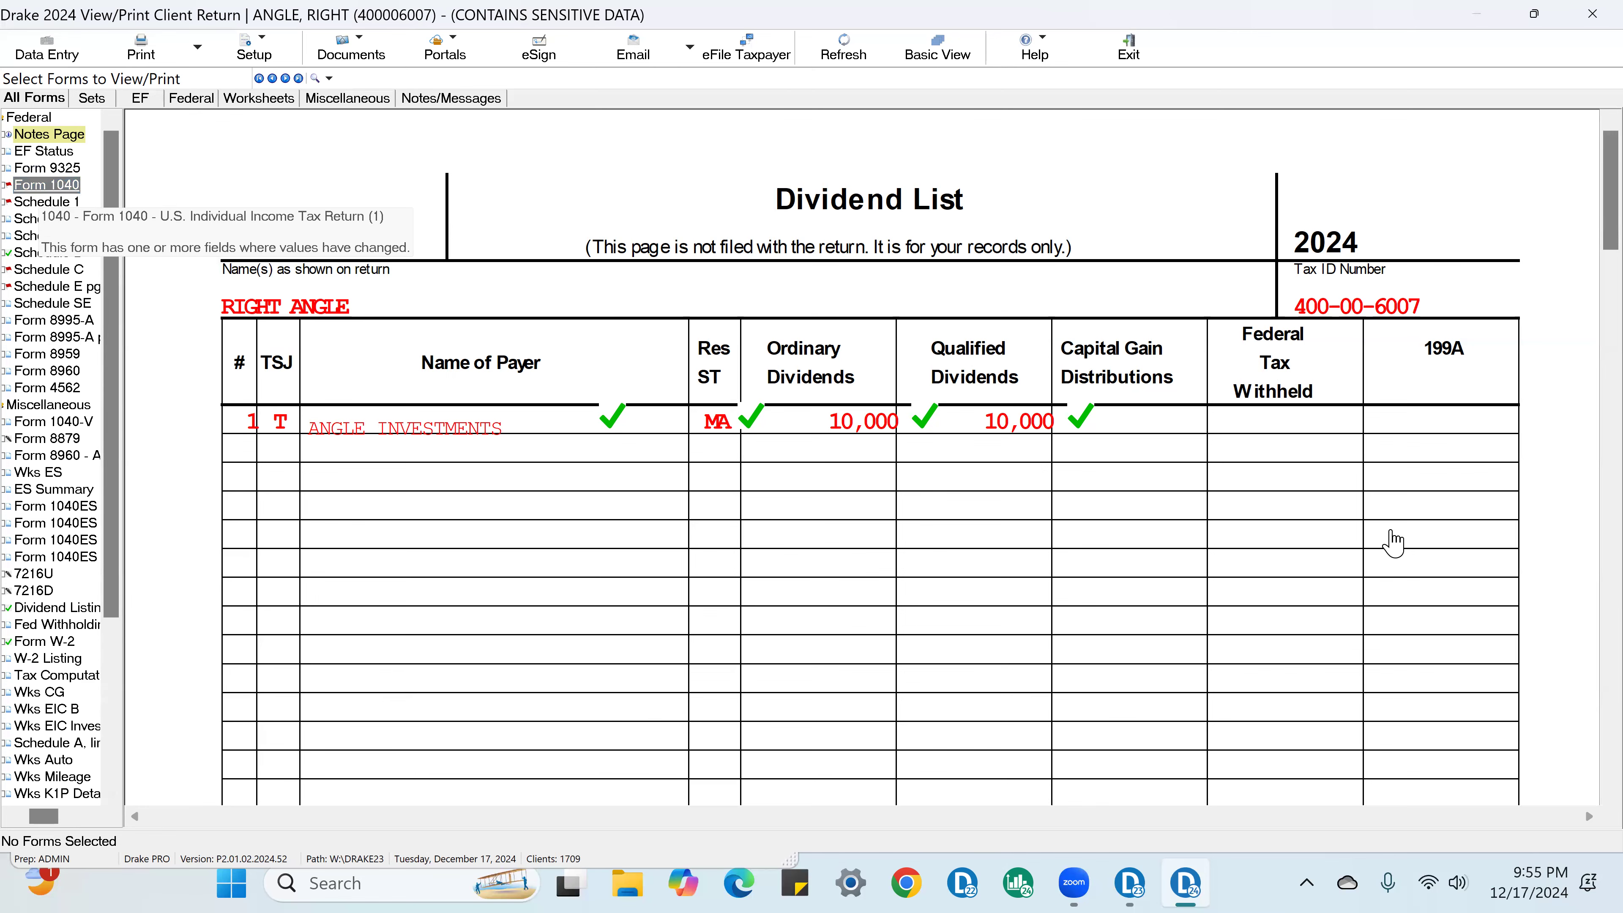
{"action": "scroll", "coordinate": [1214, 601], "scroll_direction": "down", "scroll_amount": 10}
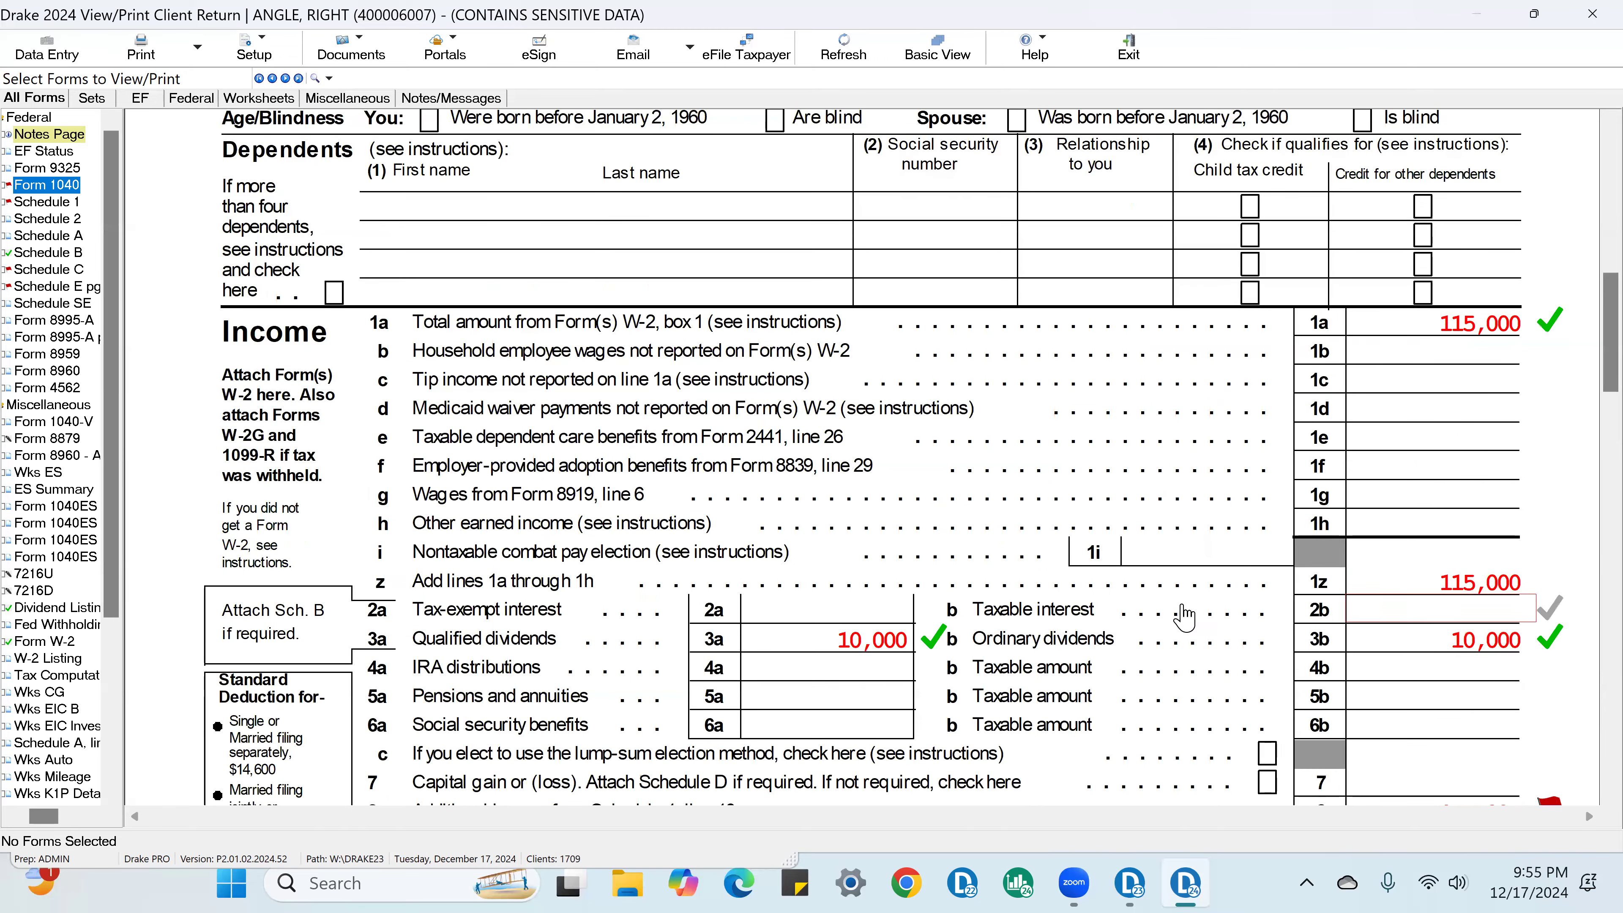
{"action": "left_click", "coordinate": [1533, 643]}
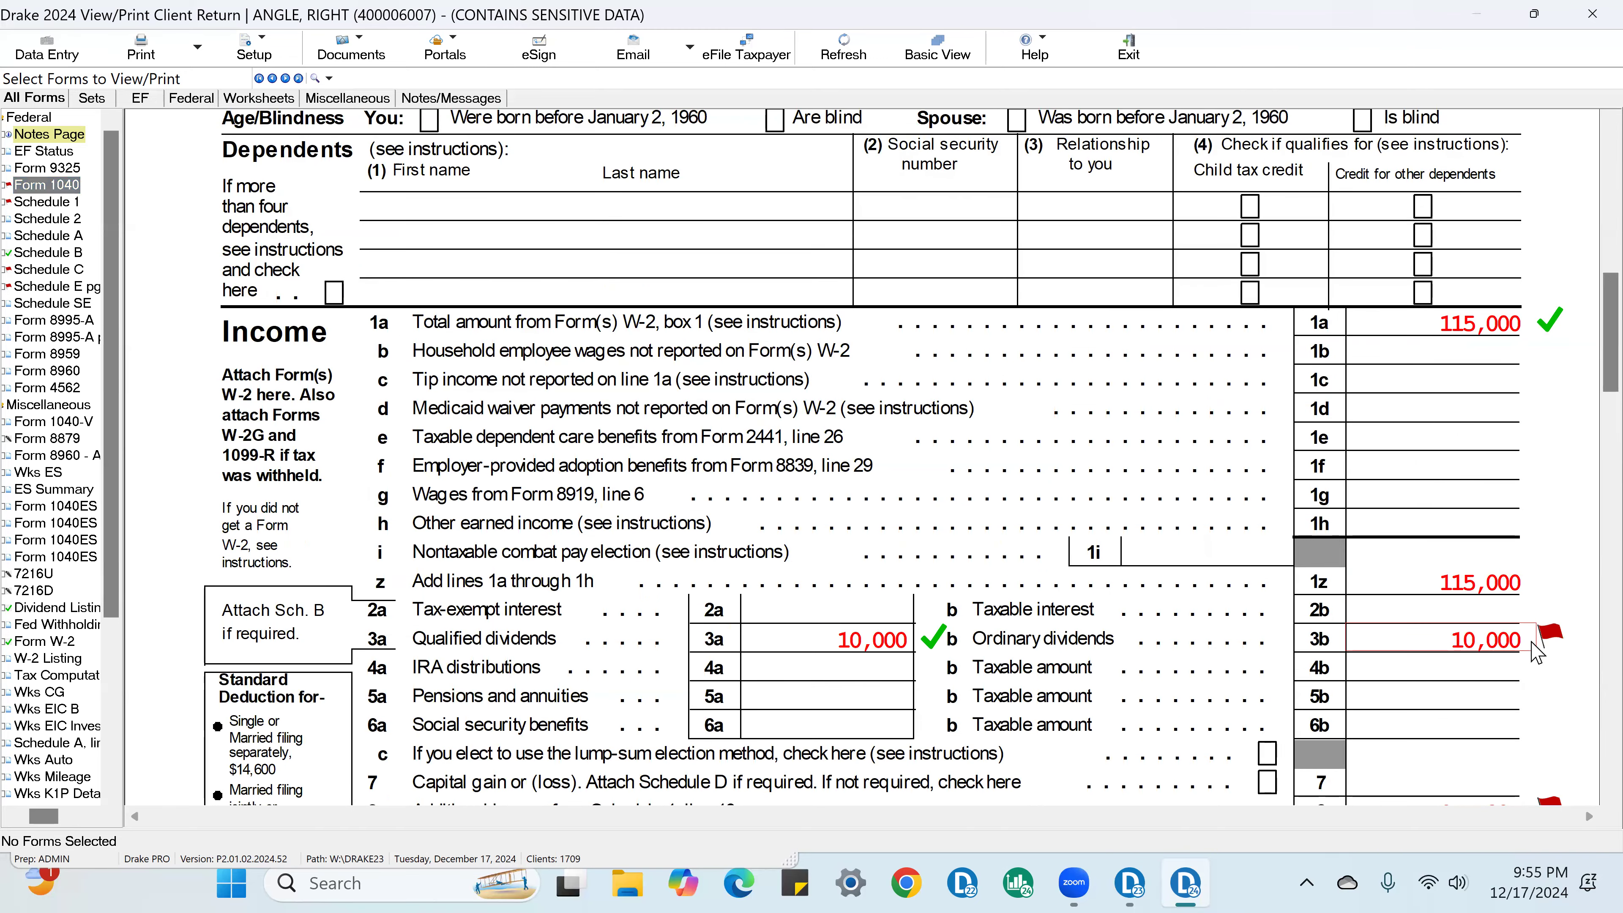
{"action": "left_click", "coordinate": [907, 643]}
{"action": "left_click", "coordinate": [905, 639]}
{"action": "left_click", "coordinate": [906, 640]}
{"action": "left_click", "coordinate": [1509, 592]}
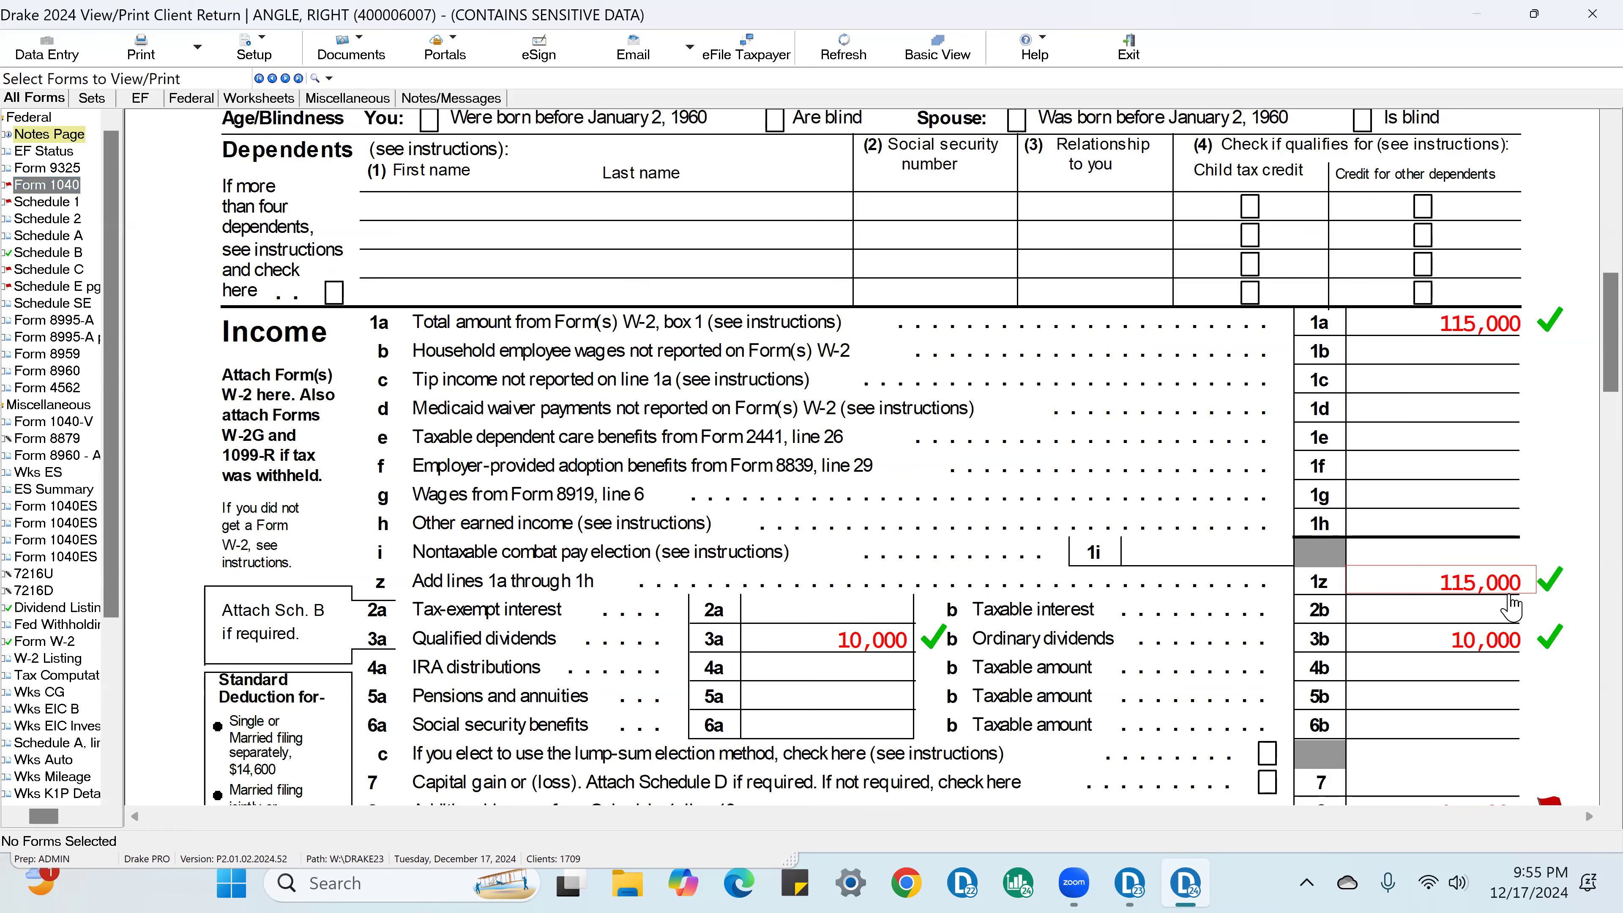
{"action": "scroll", "coordinate": [1510, 608], "scroll_direction": "down", "scroll_amount": 3}
{"action": "left_click", "coordinate": [1405, 602]}
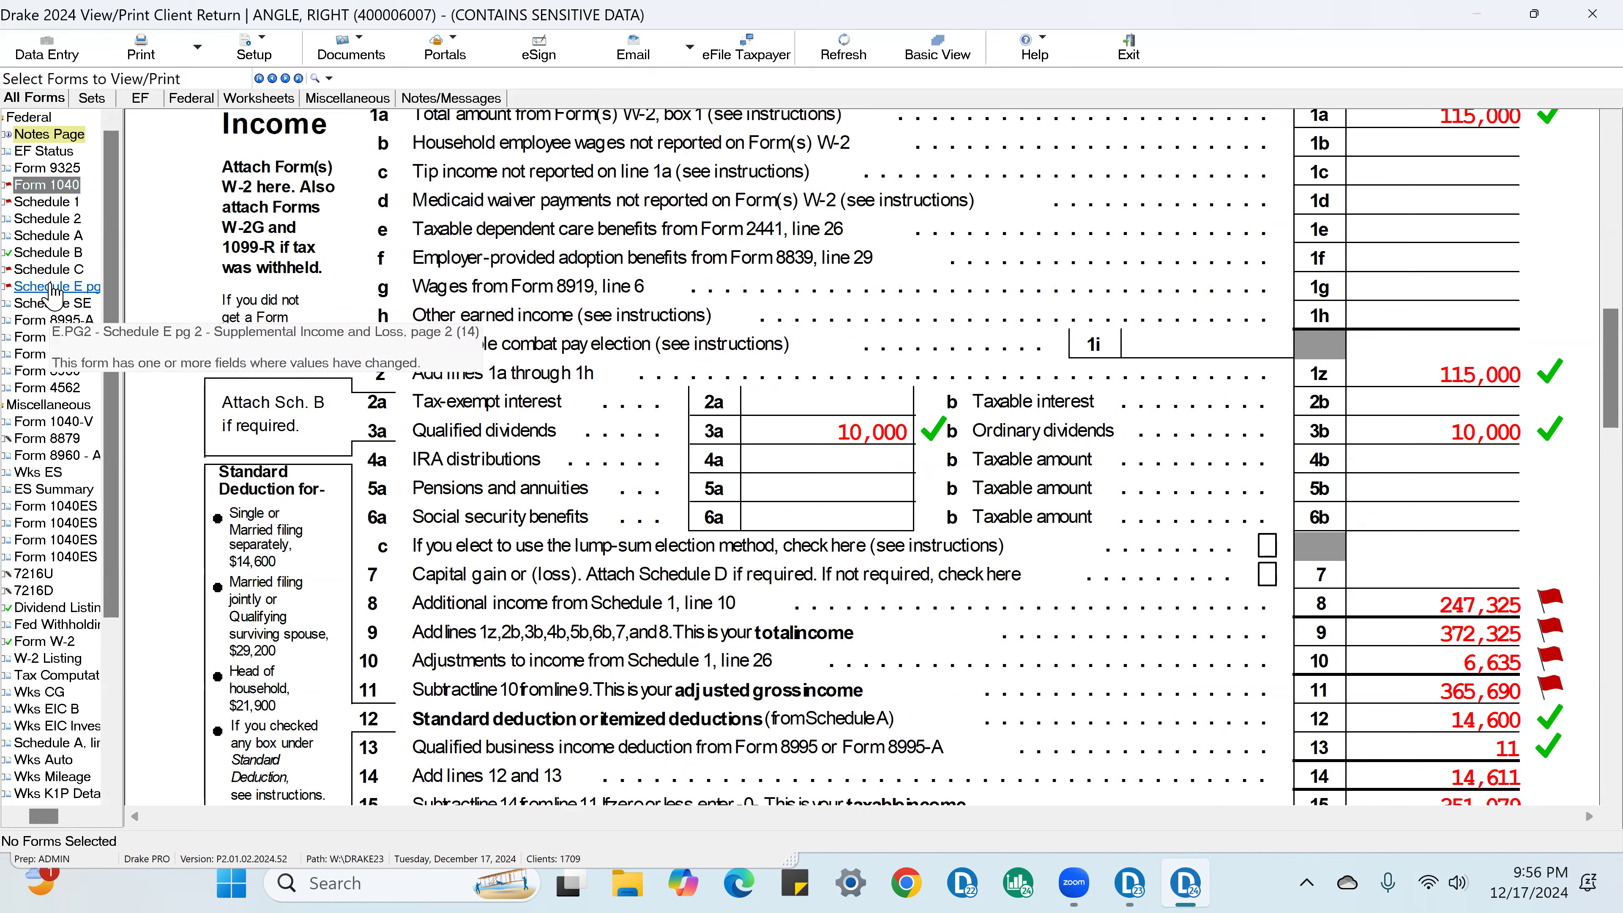
Step: Open Schedule C and mark the line 13 depreciation and line 31 net profit as verified
{"action": "left_click", "coordinate": [50, 269]}
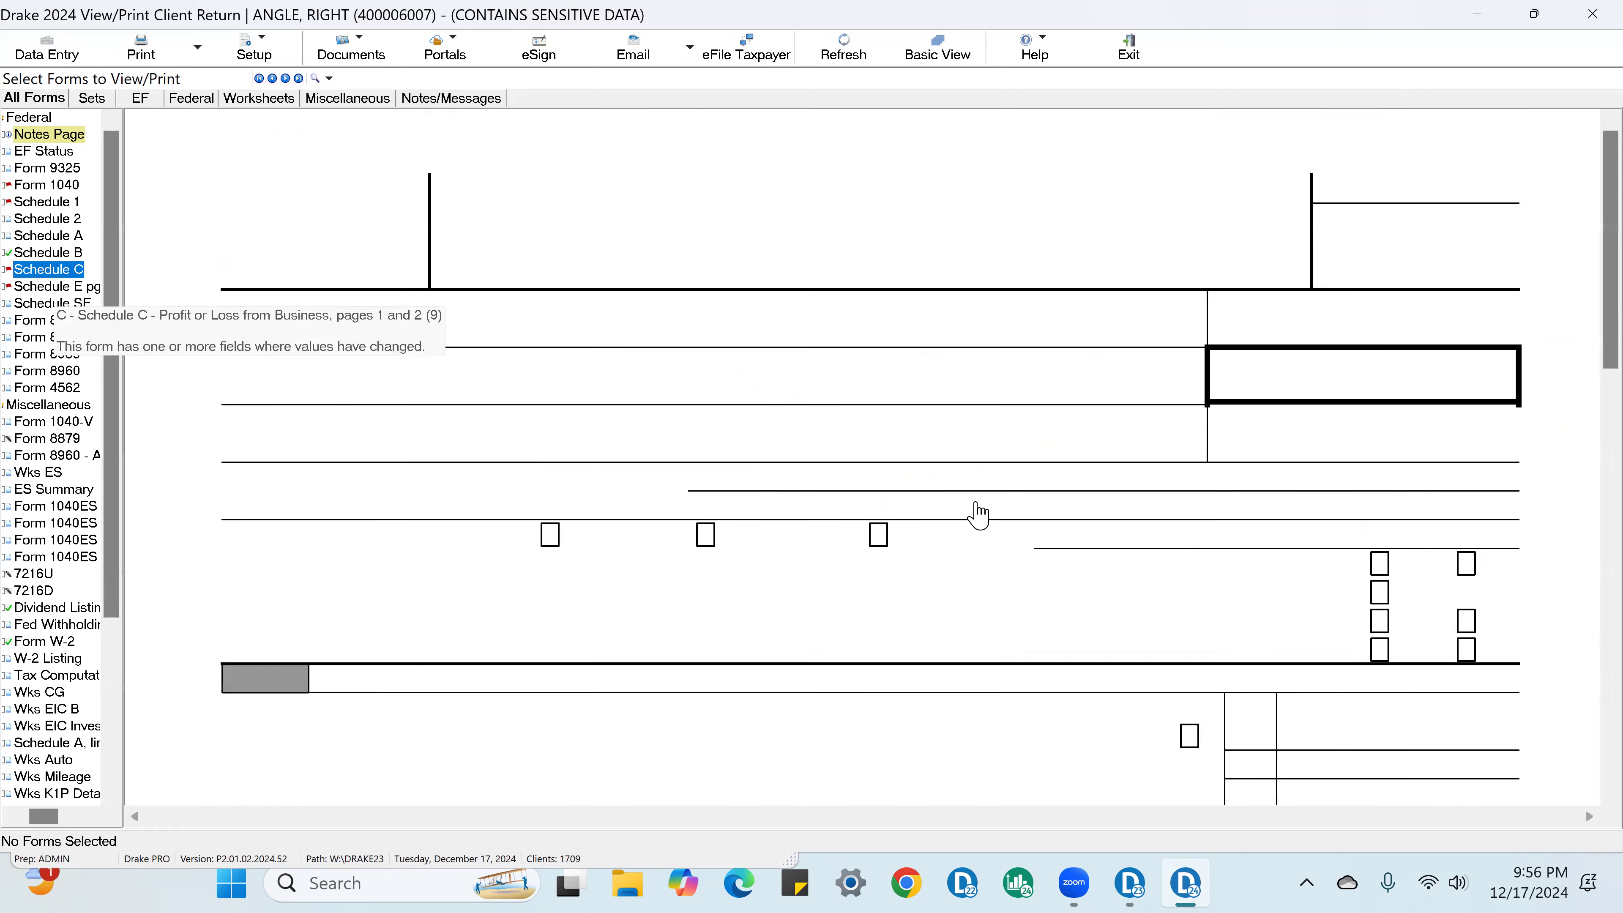
{"action": "scroll", "coordinate": [958, 511], "scroll_direction": "down", "scroll_amount": 10}
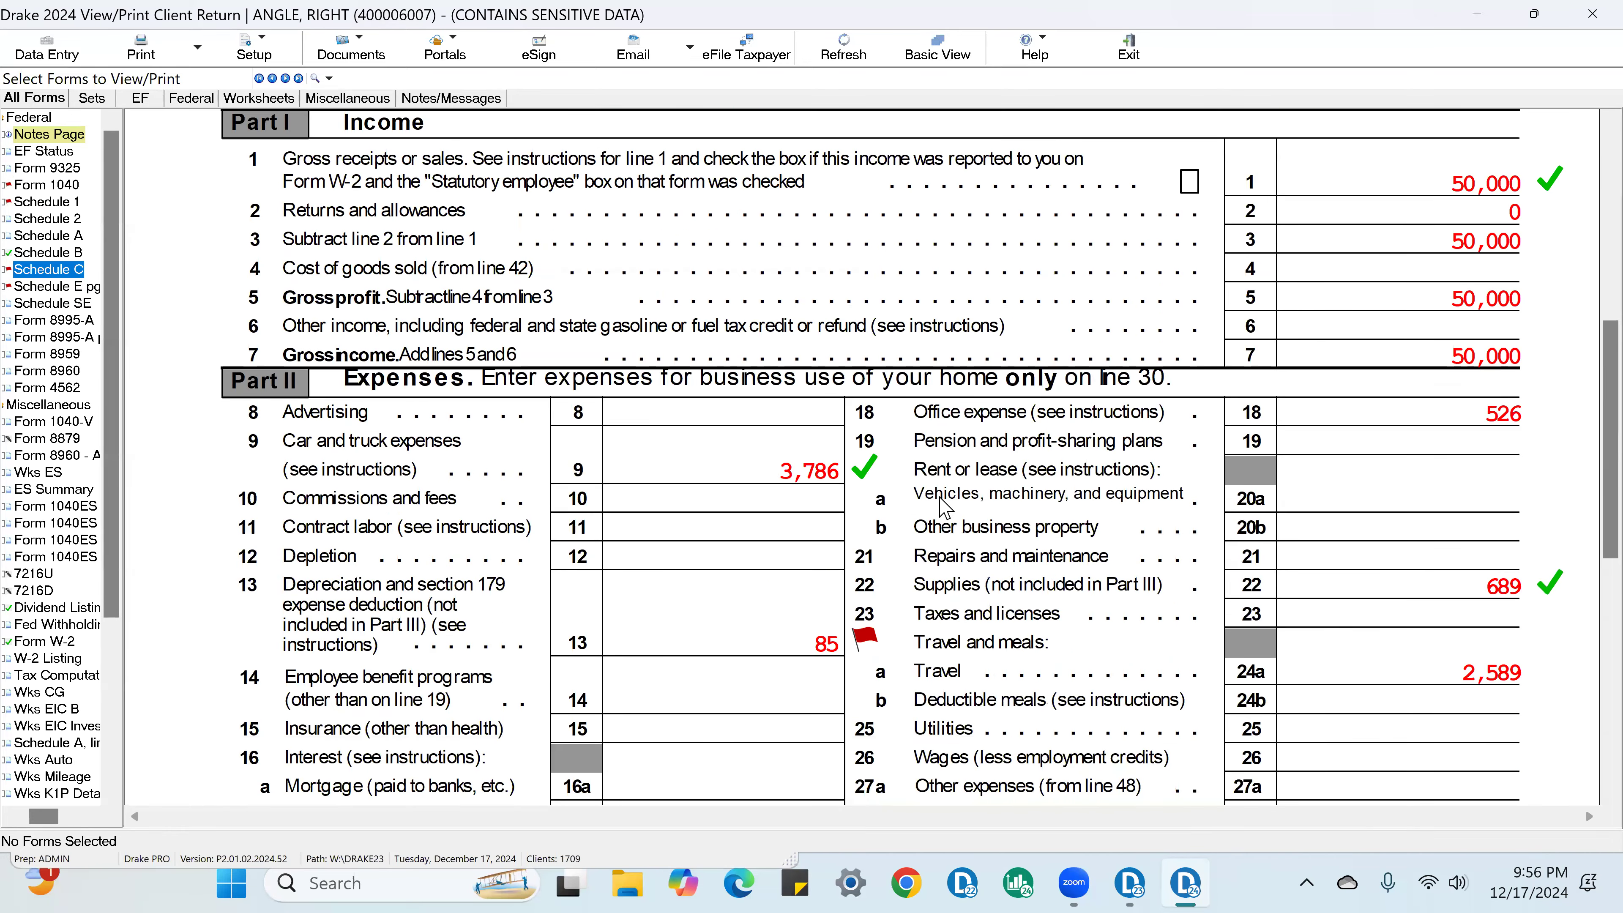
{"action": "left_click", "coordinate": [866, 640]}
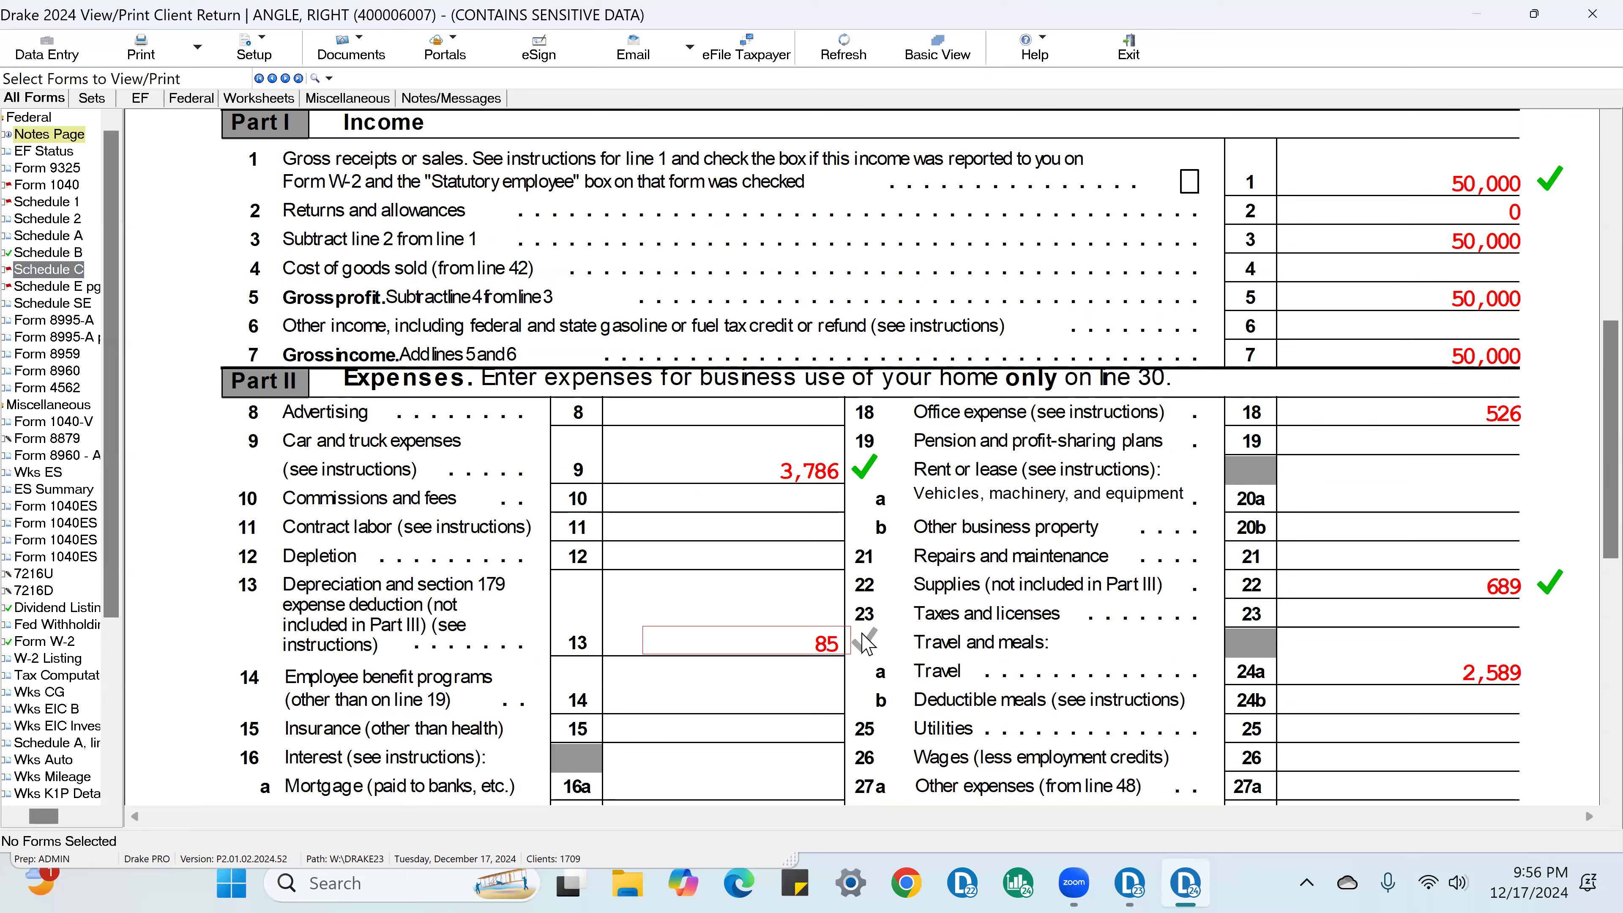
{"action": "scroll", "coordinate": [1214, 722], "scroll_direction": "down", "scroll_amount": 5}
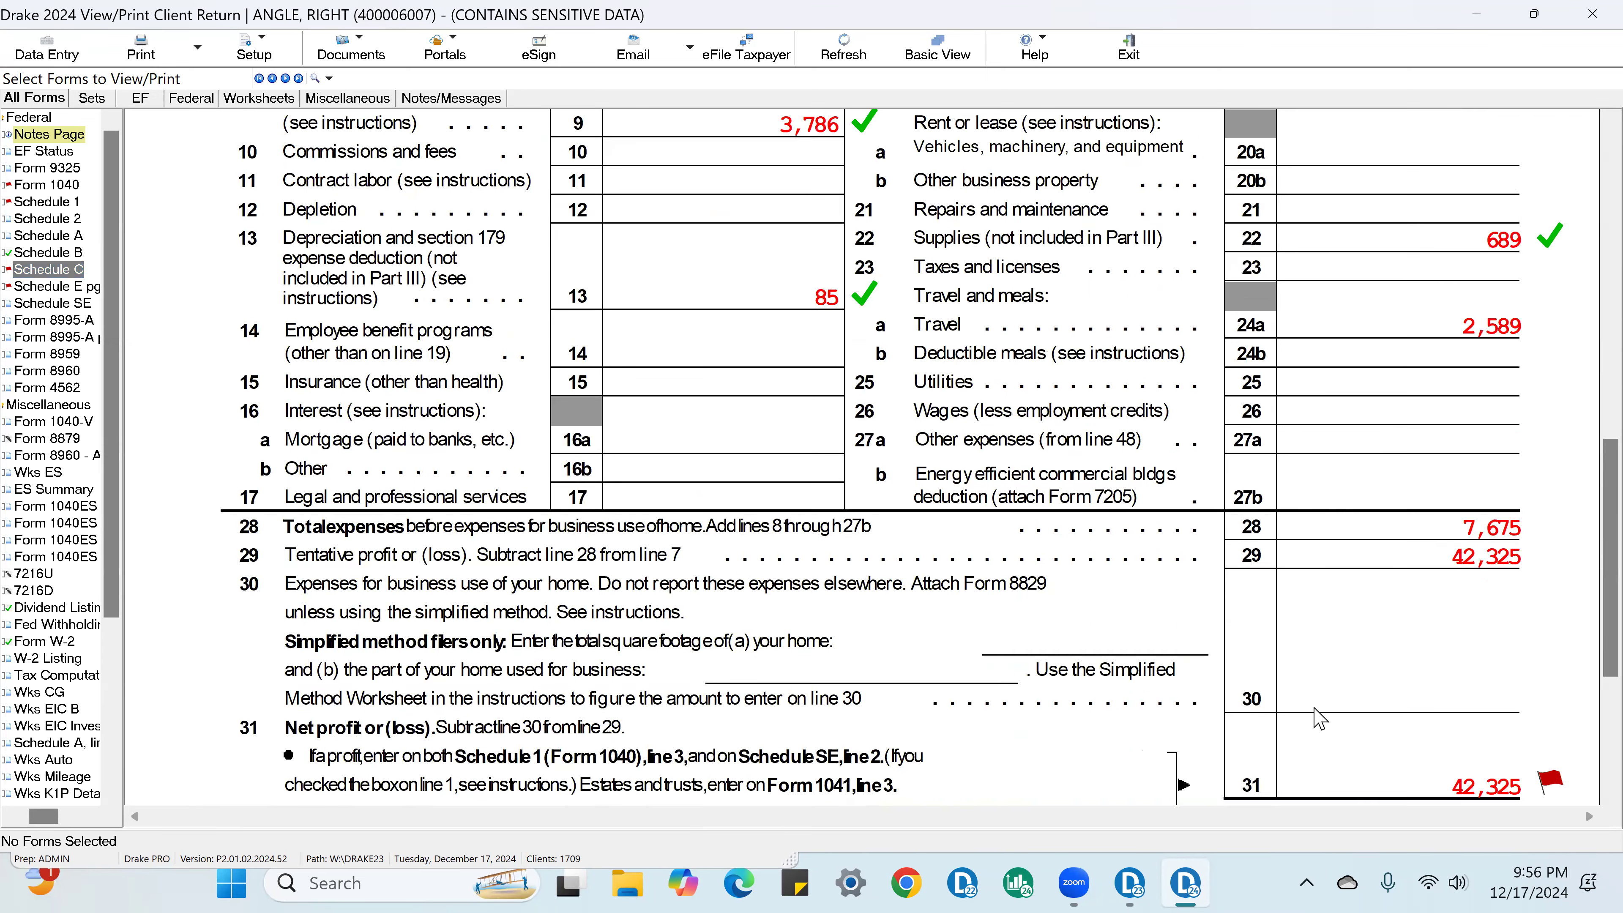
{"action": "scroll", "coordinate": [1553, 802], "scroll_direction": "down", "scroll_amount": 1}
{"action": "left_click", "coordinate": [1548, 719]}
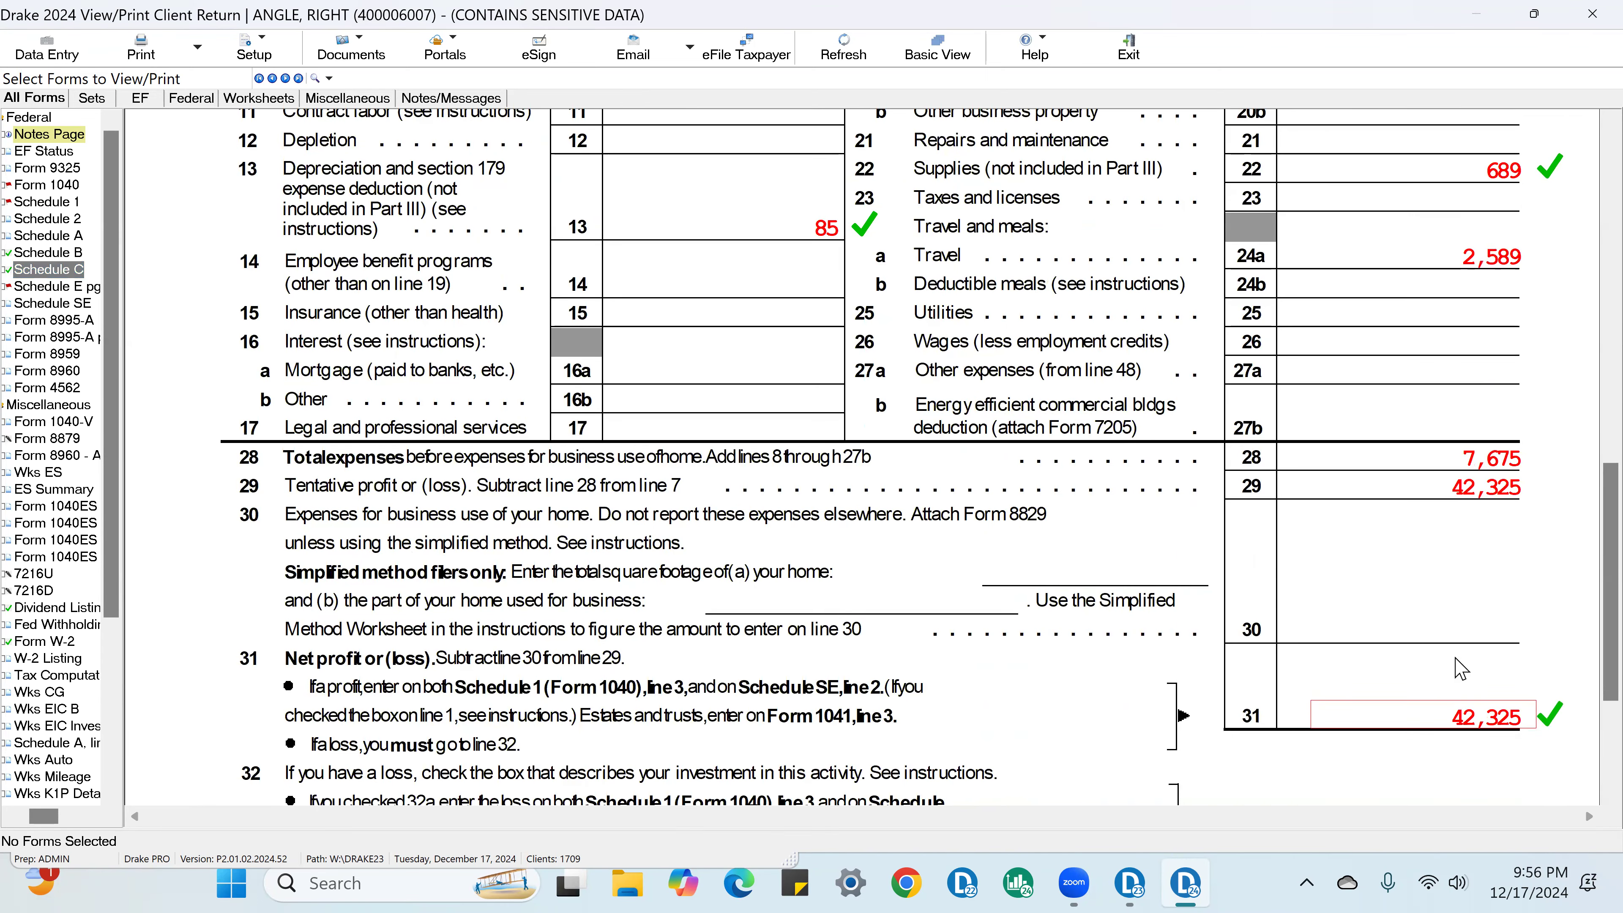
{"action": "scroll", "coordinate": [1460, 669], "scroll_direction": "up", "scroll_amount": 9}
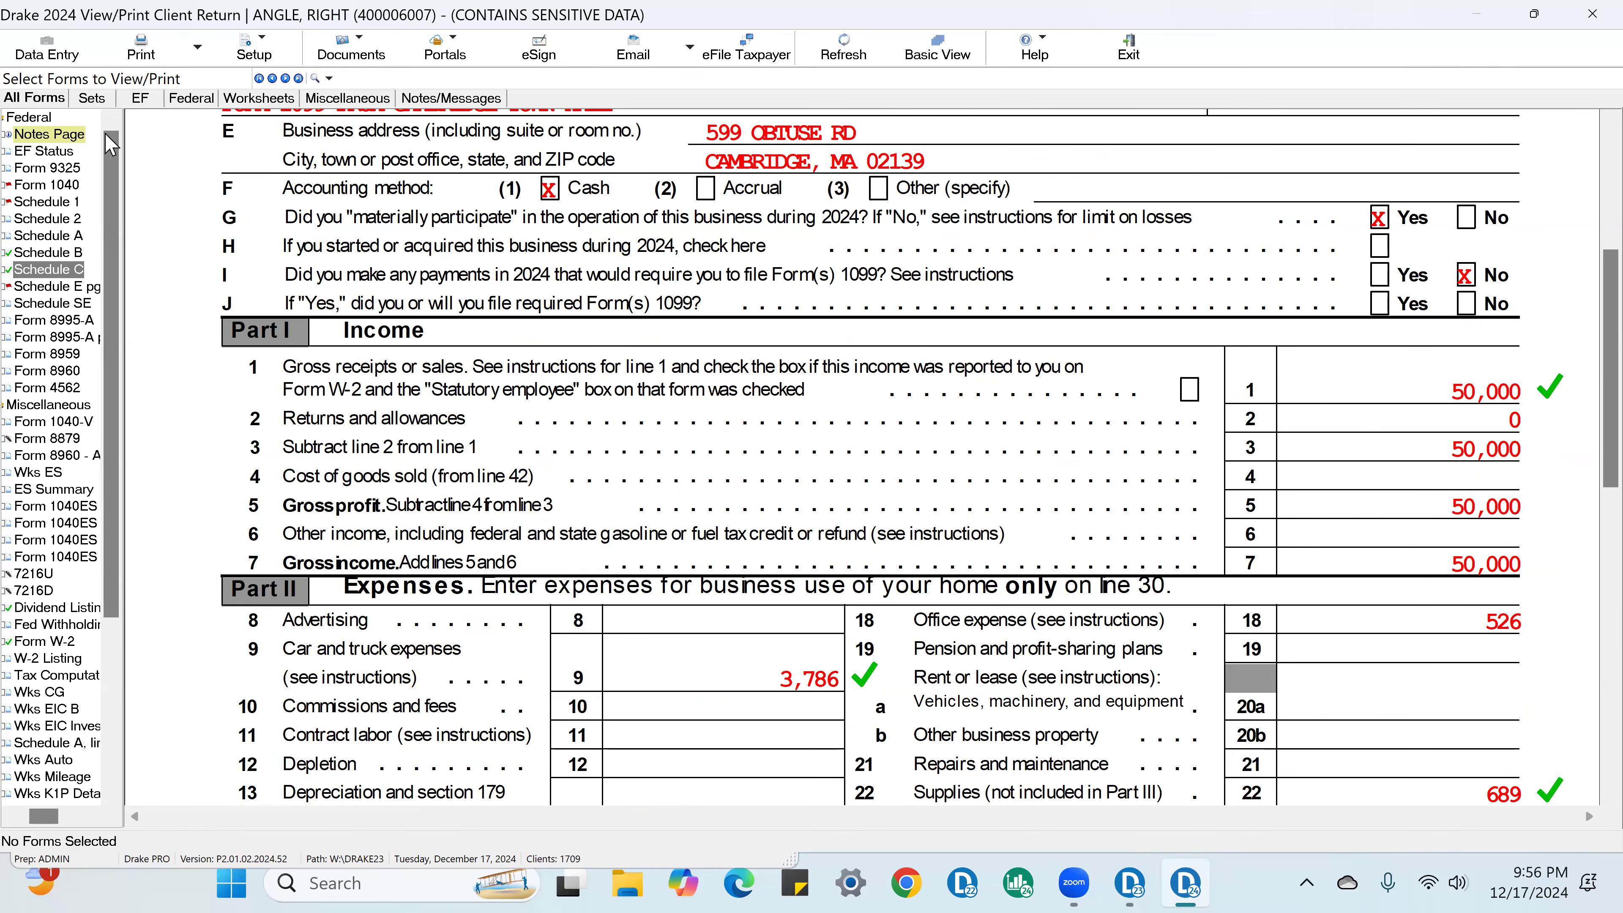
Step: Return to data entry, set the computer's business use to 60 percent in the depreciation detail, and close the list
{"action": "left_click", "coordinate": [48, 51]}
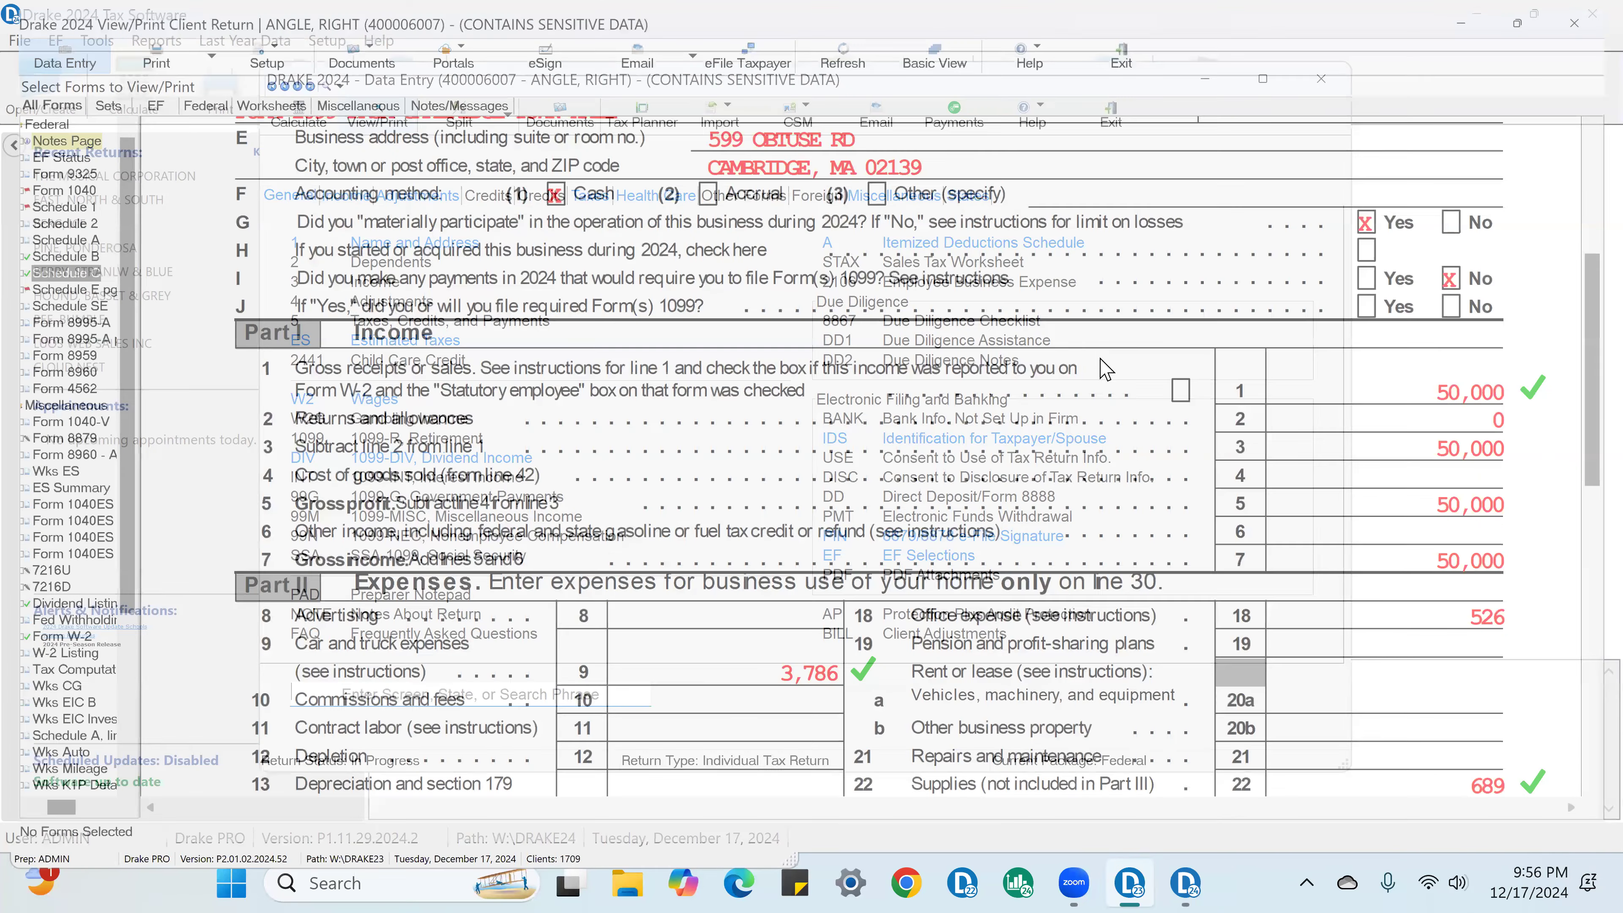
{"action": "left_click", "coordinate": [356, 194]}
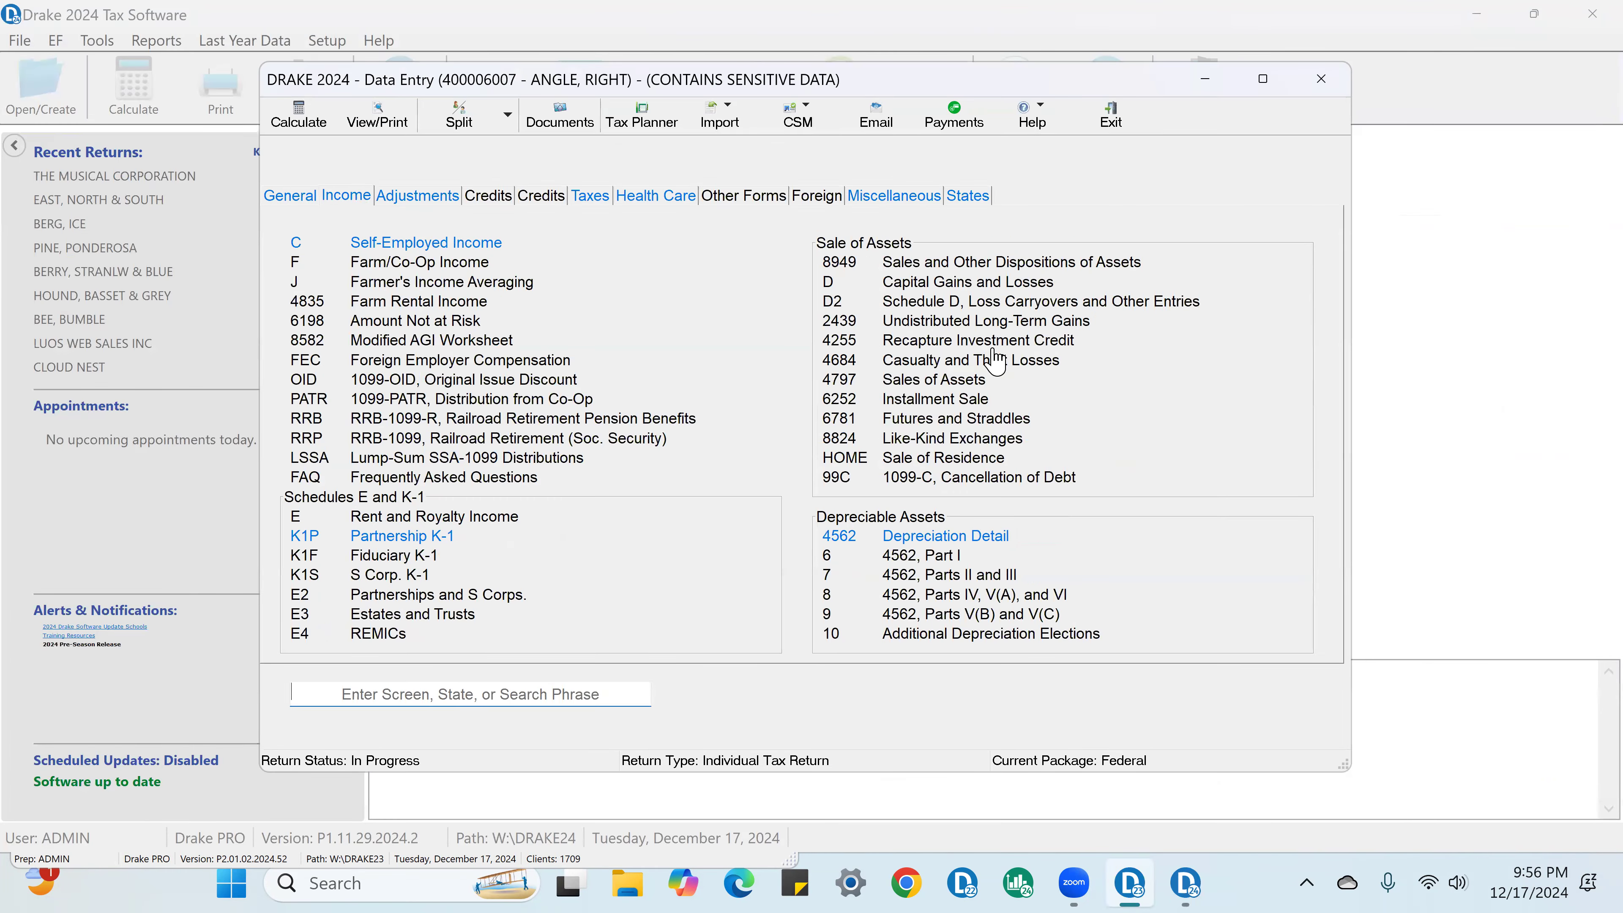
{"action": "left_click", "coordinate": [948, 537]}
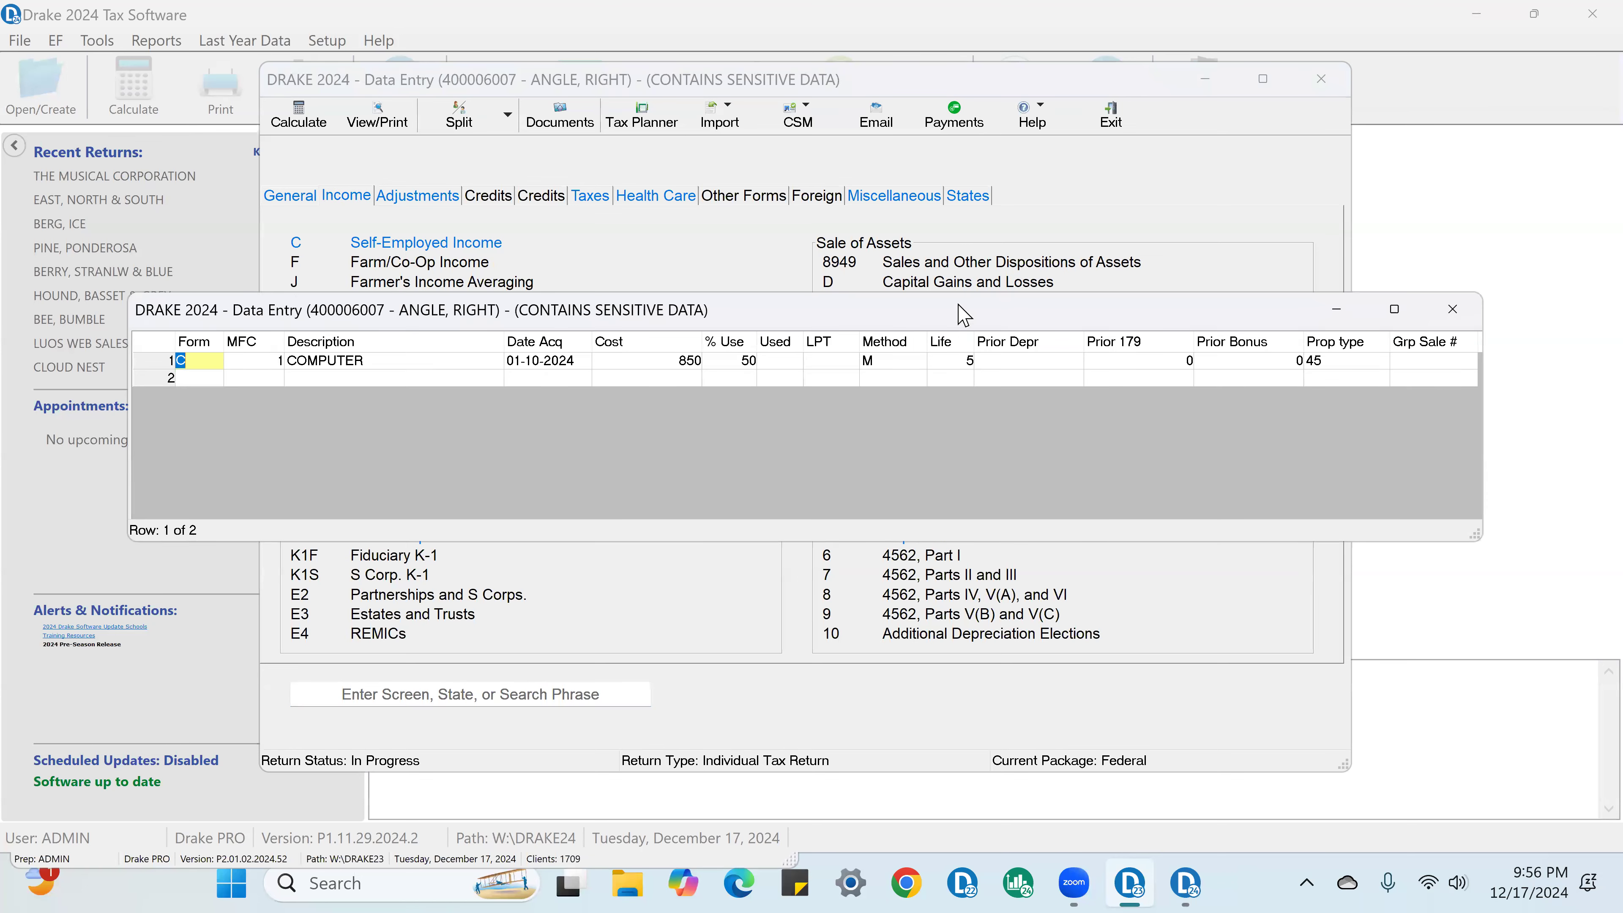
{"action": "left_click", "coordinate": [748, 361]}
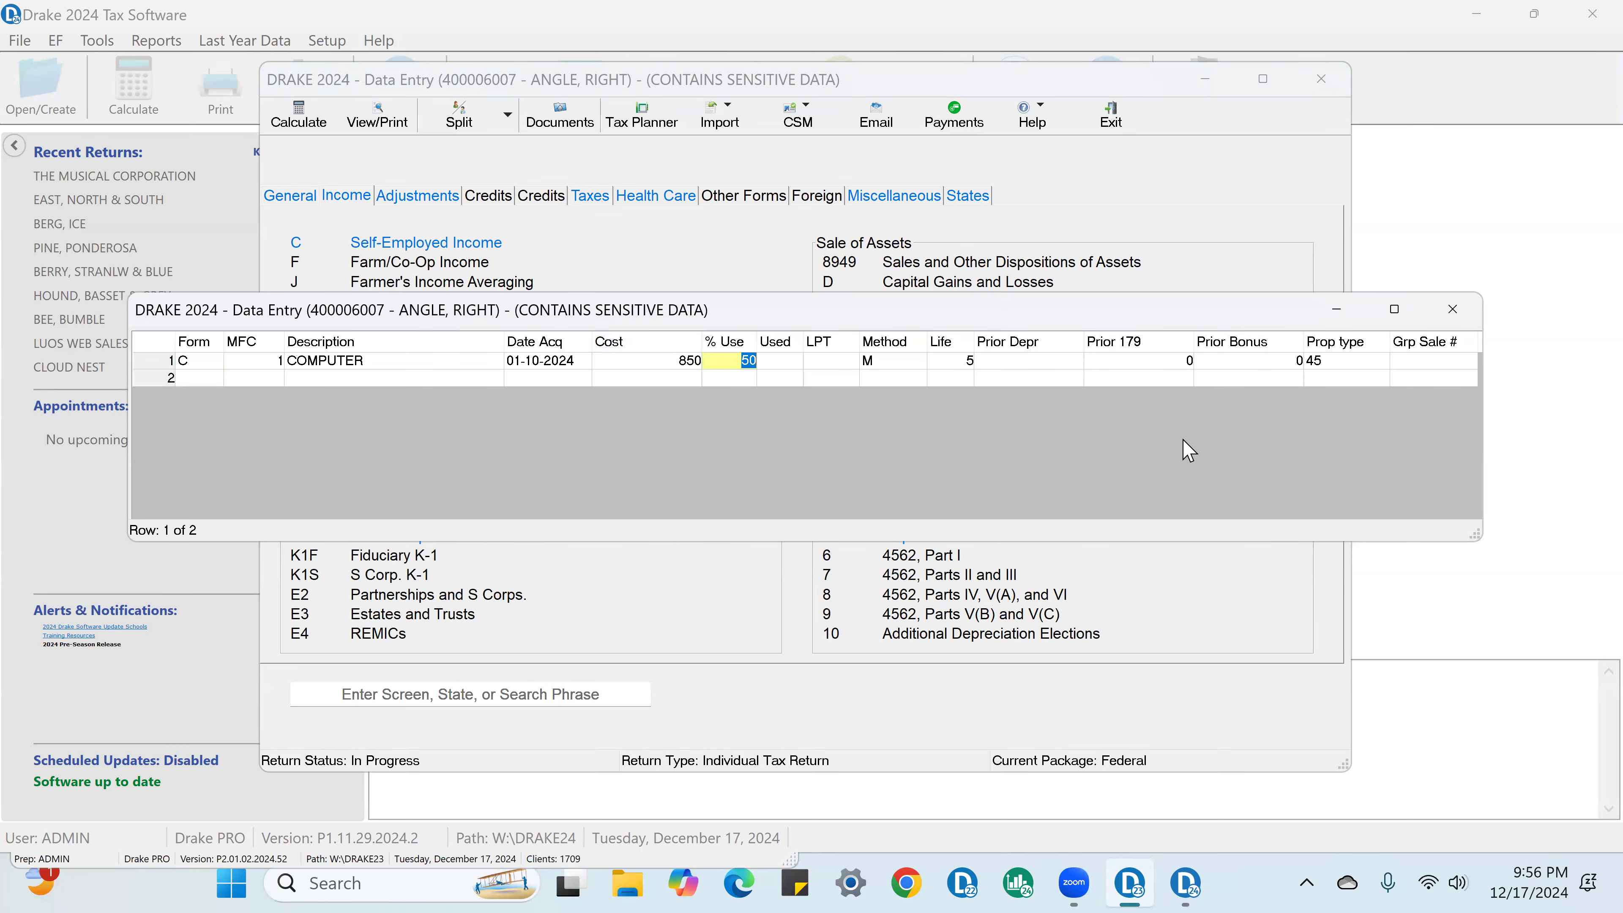
{"action": "type", "text": "6"}
{"action": "left_click", "coordinate": [1102, 363]}
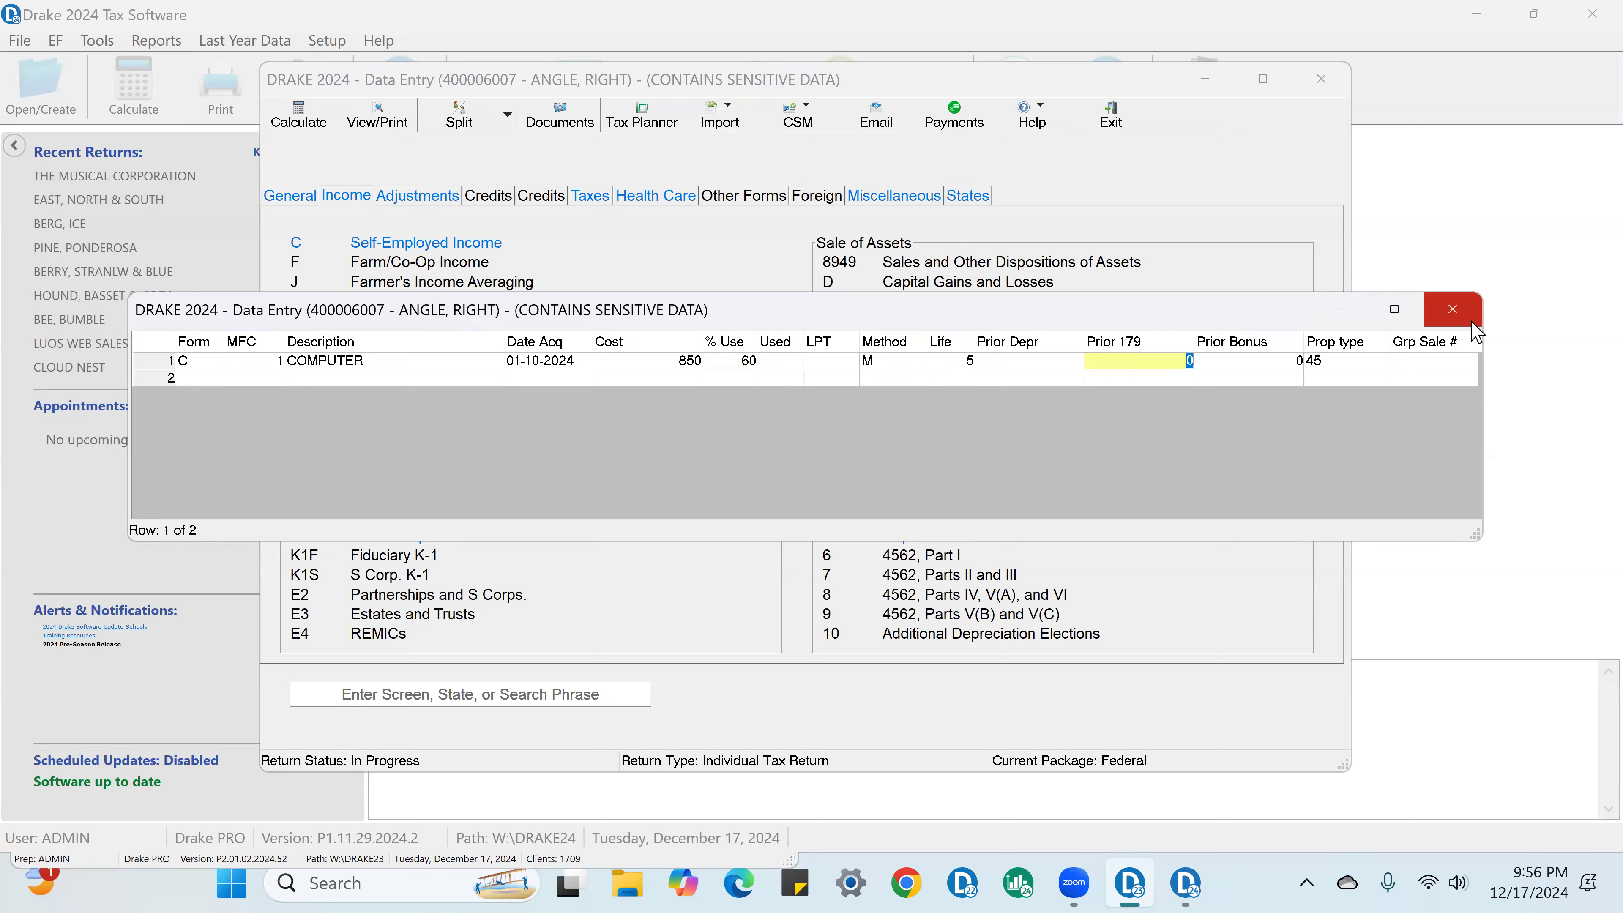
{"action": "left_click", "coordinate": [1469, 319]}
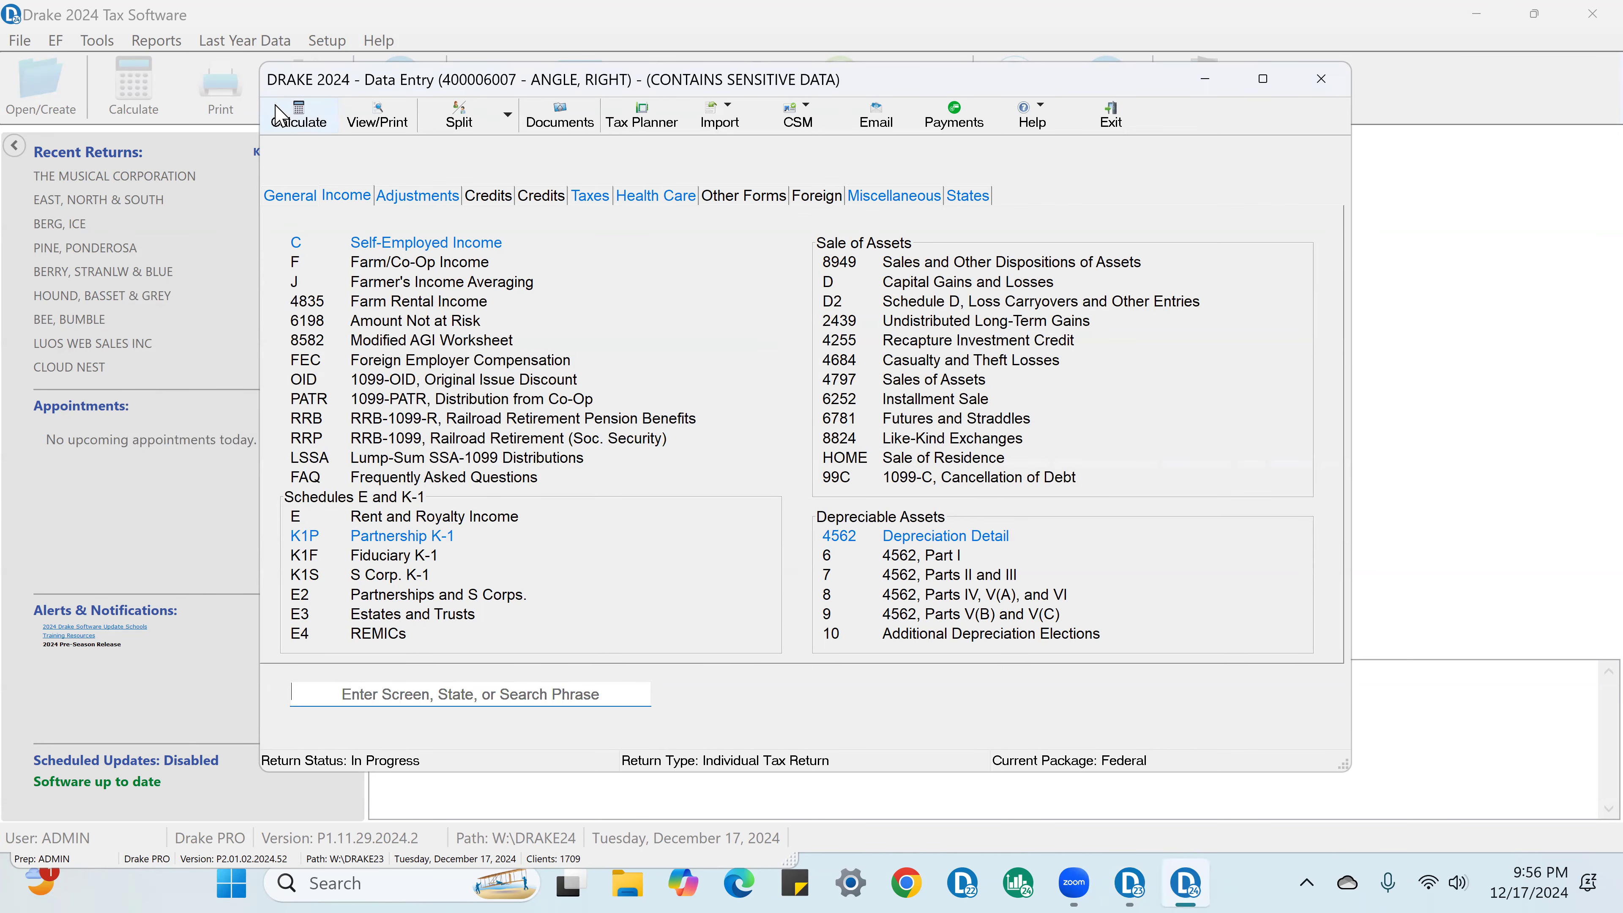
Step: Recalculate the return, continue past the results, and open the generated forms for viewing
{"action": "left_click", "coordinate": [282, 118]}
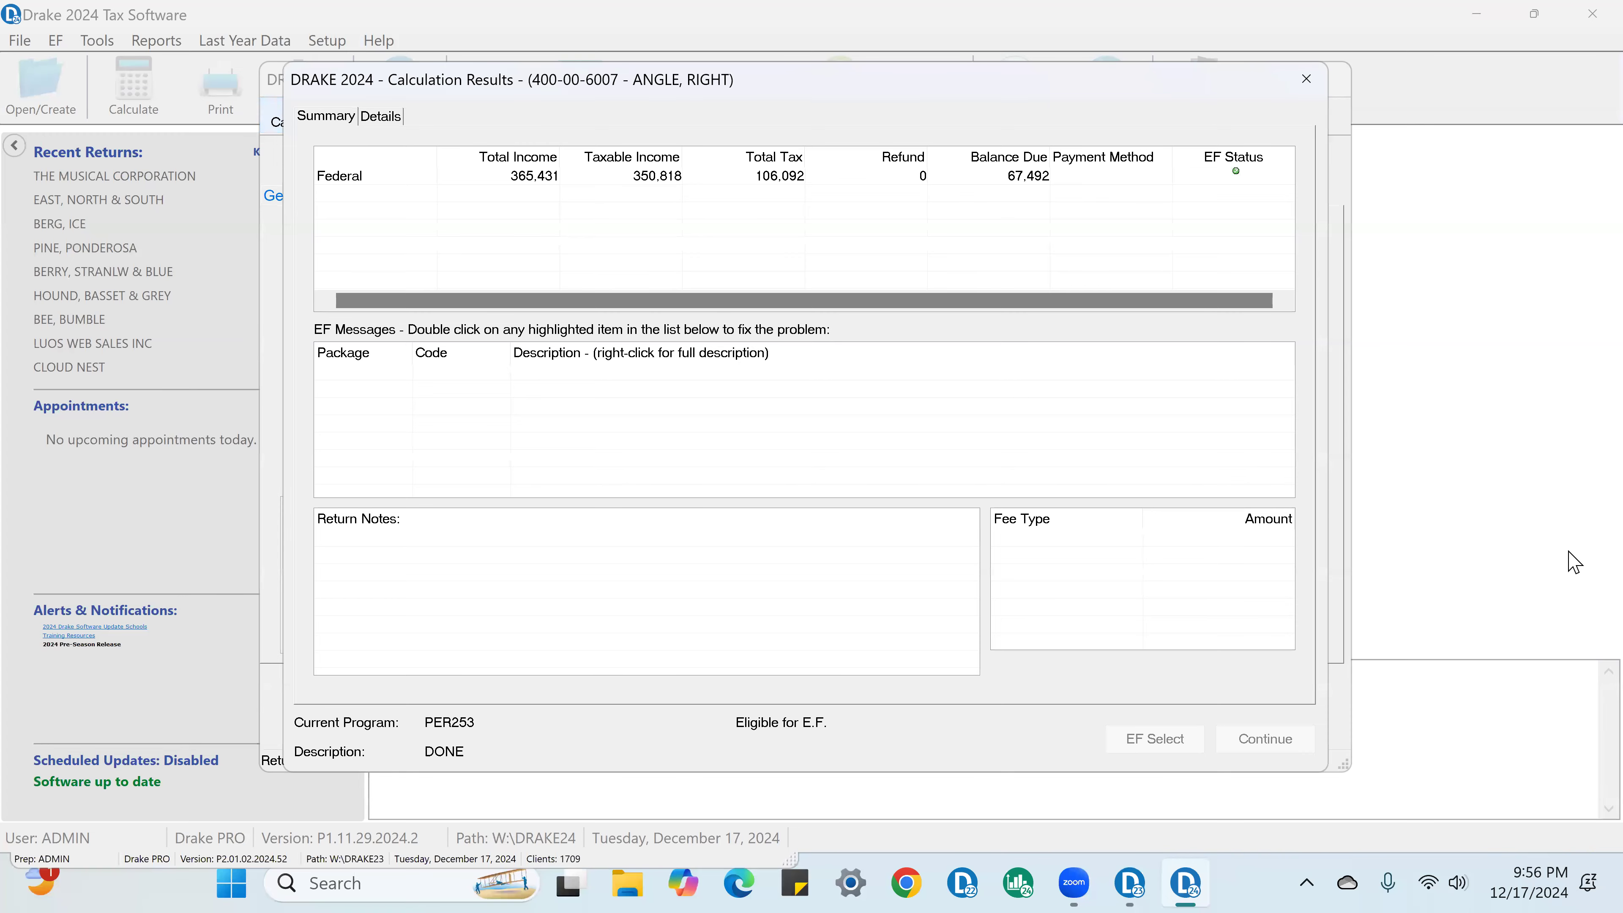
{"action": "left_click", "coordinate": [968, 539]}
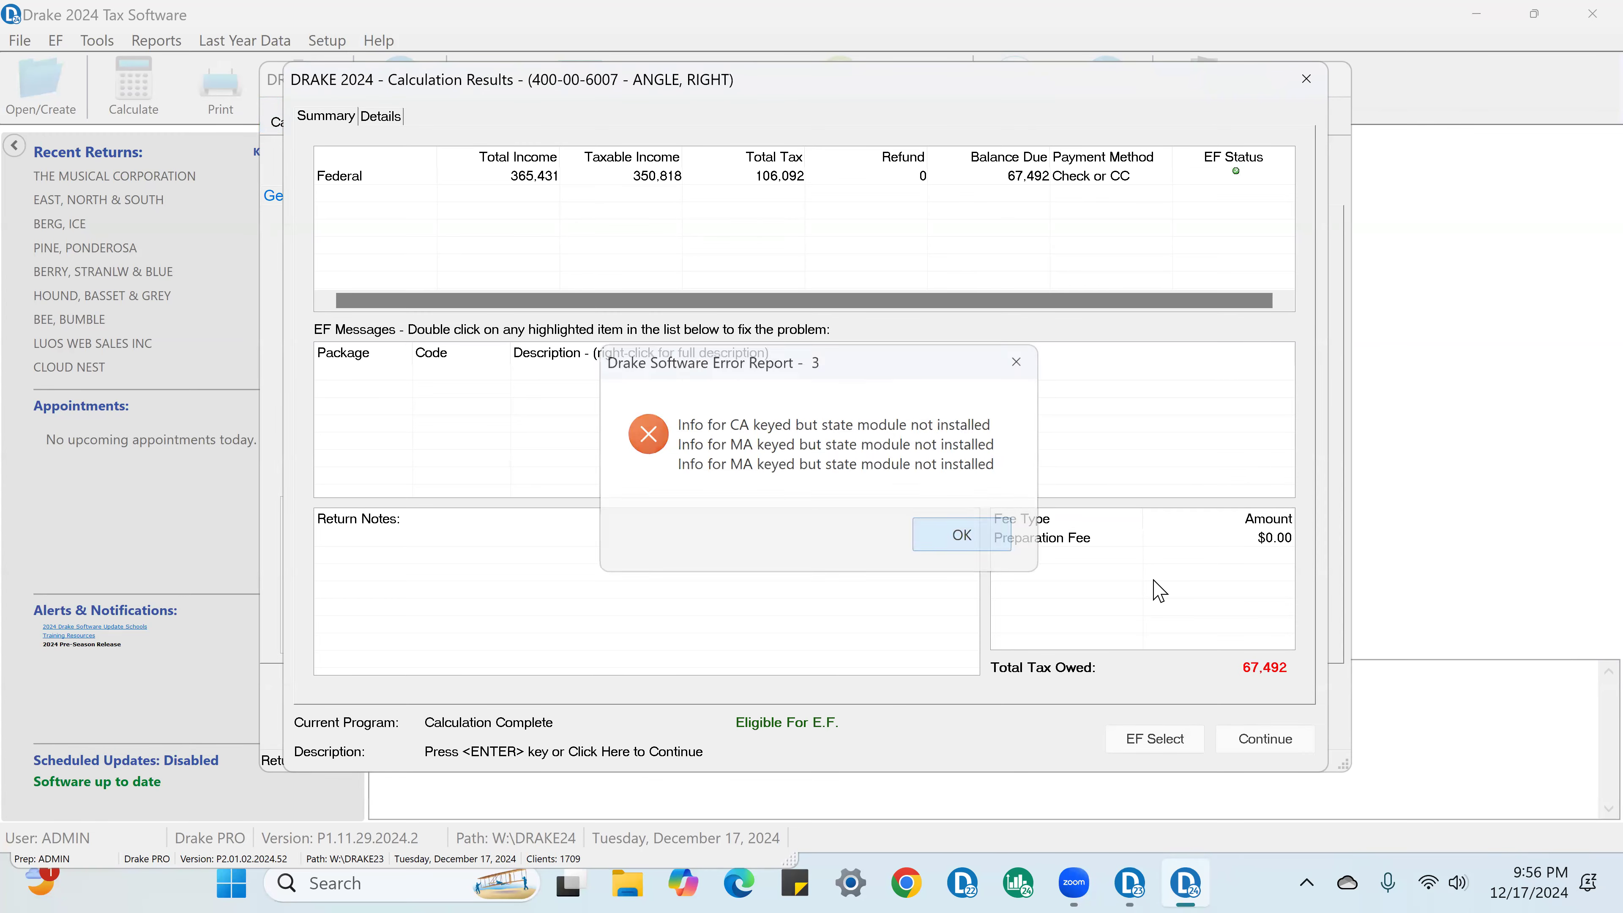
{"action": "left_click", "coordinate": [1280, 744]}
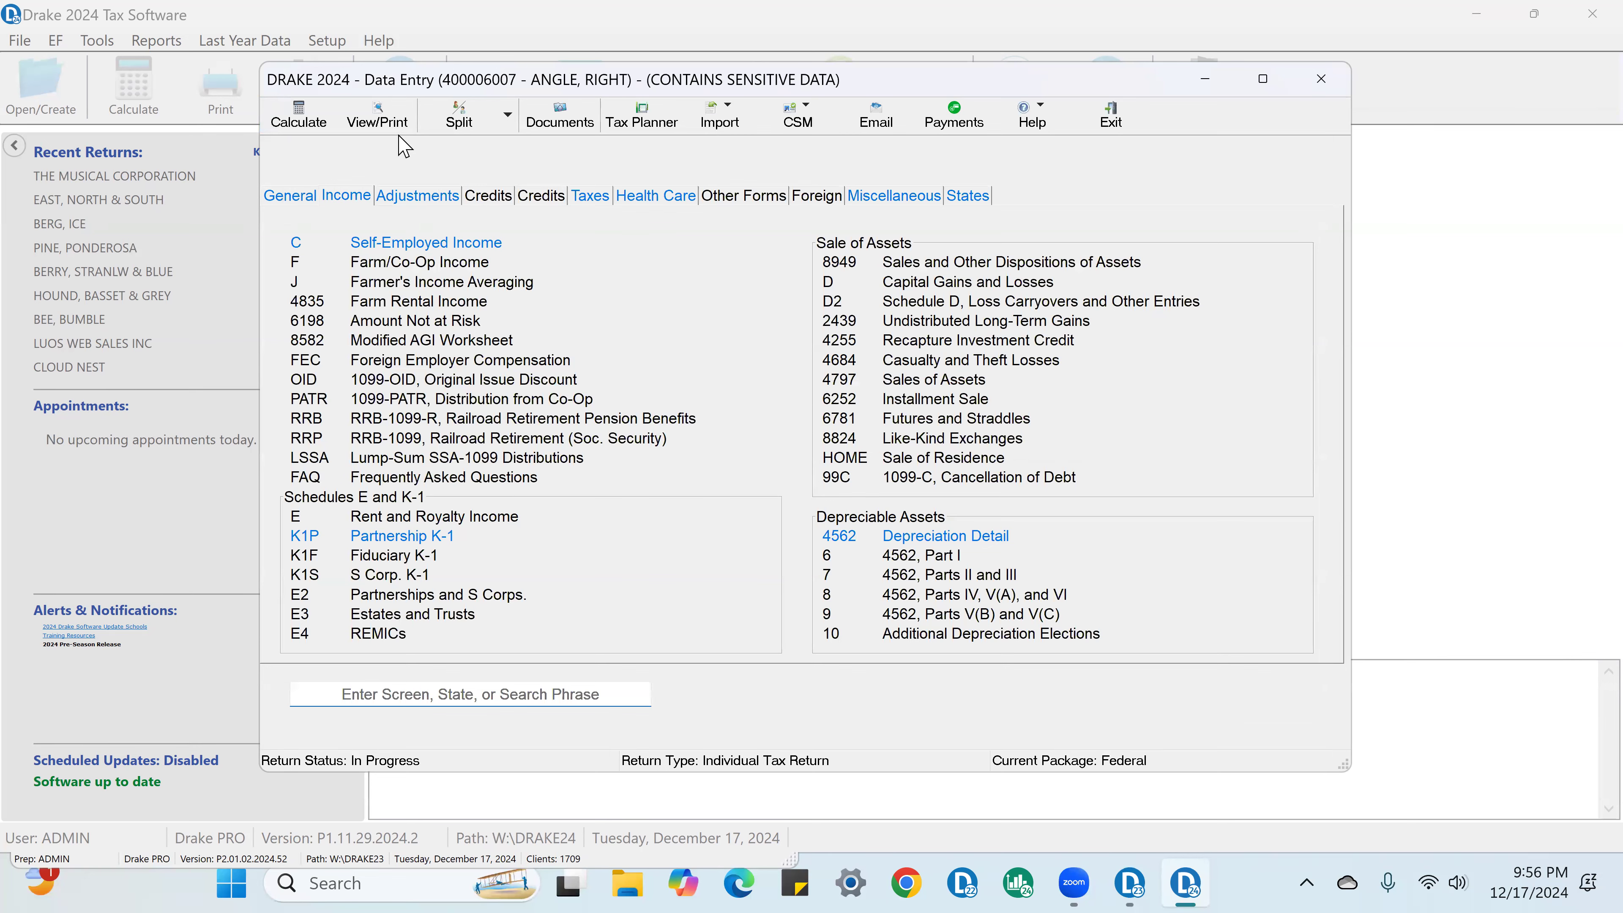
{"action": "left_click", "coordinate": [394, 125]}
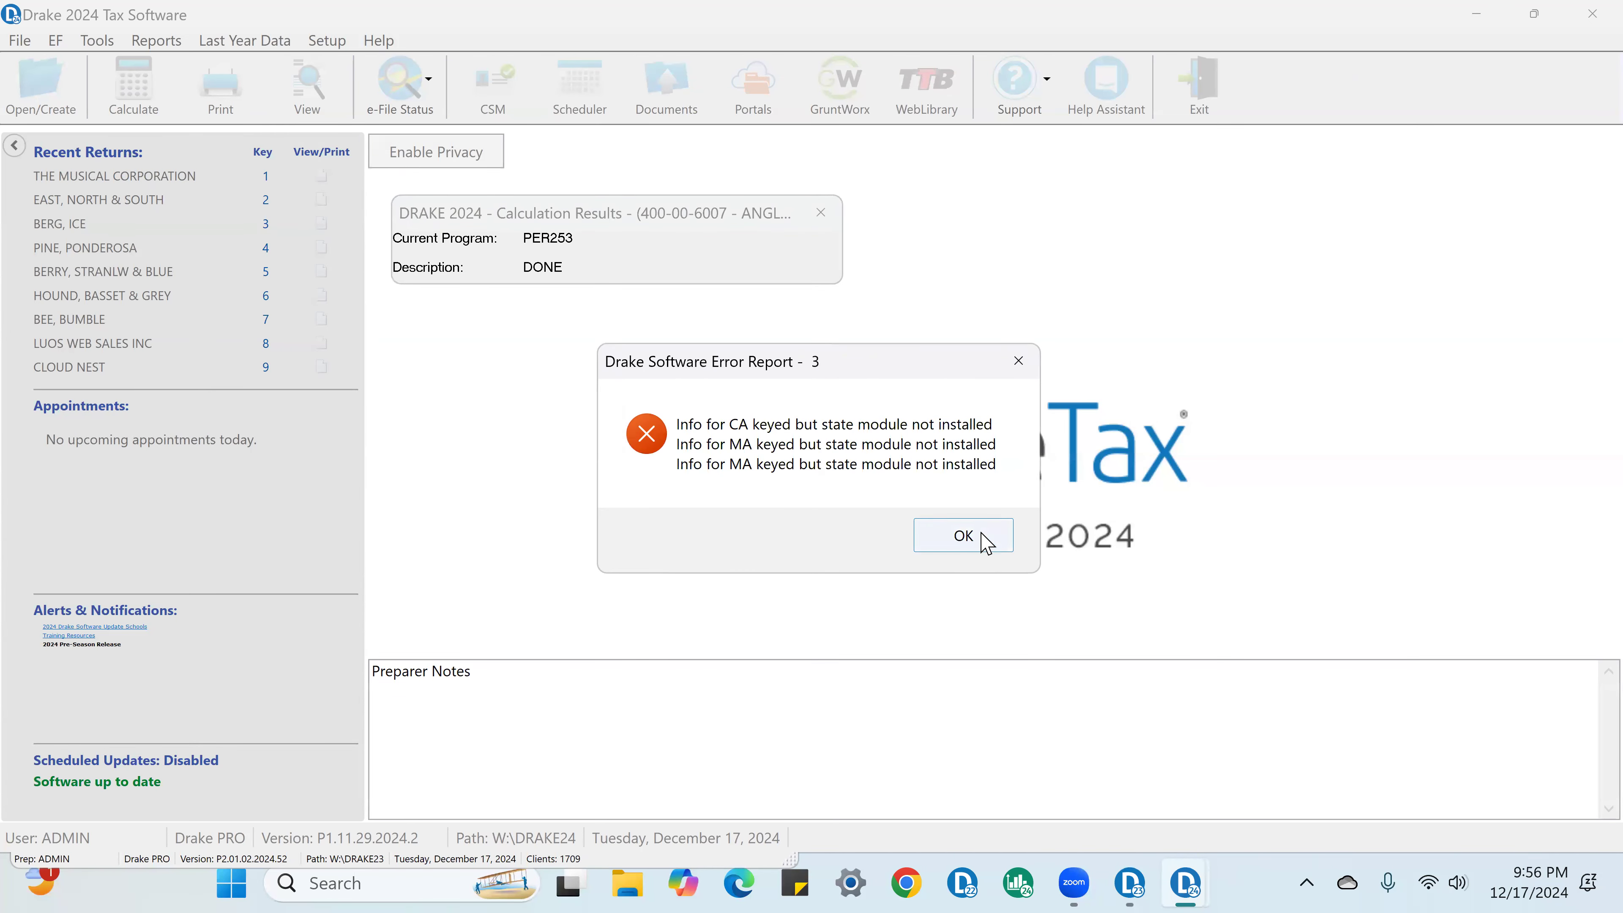
{"action": "left_click", "coordinate": [962, 536]}
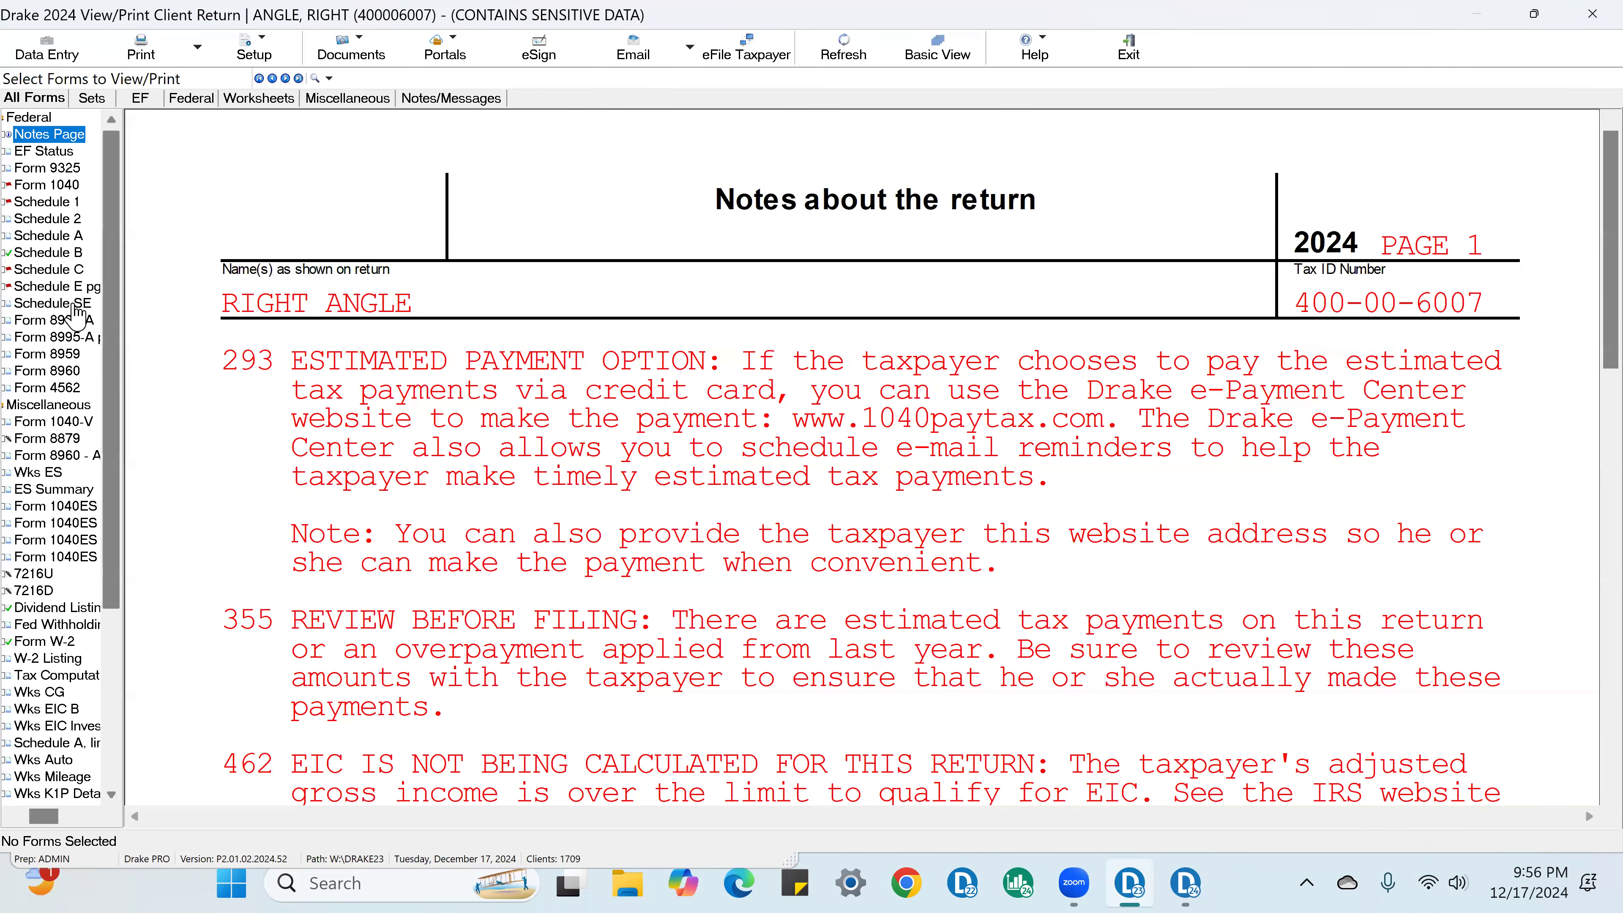
Step: Open Schedule C and mark the recalculated line 13 depreciation as verified
{"action": "left_click", "coordinate": [69, 272]}
{"action": "scroll", "coordinate": [873, 495], "scroll_direction": "down", "scroll_amount": 6}
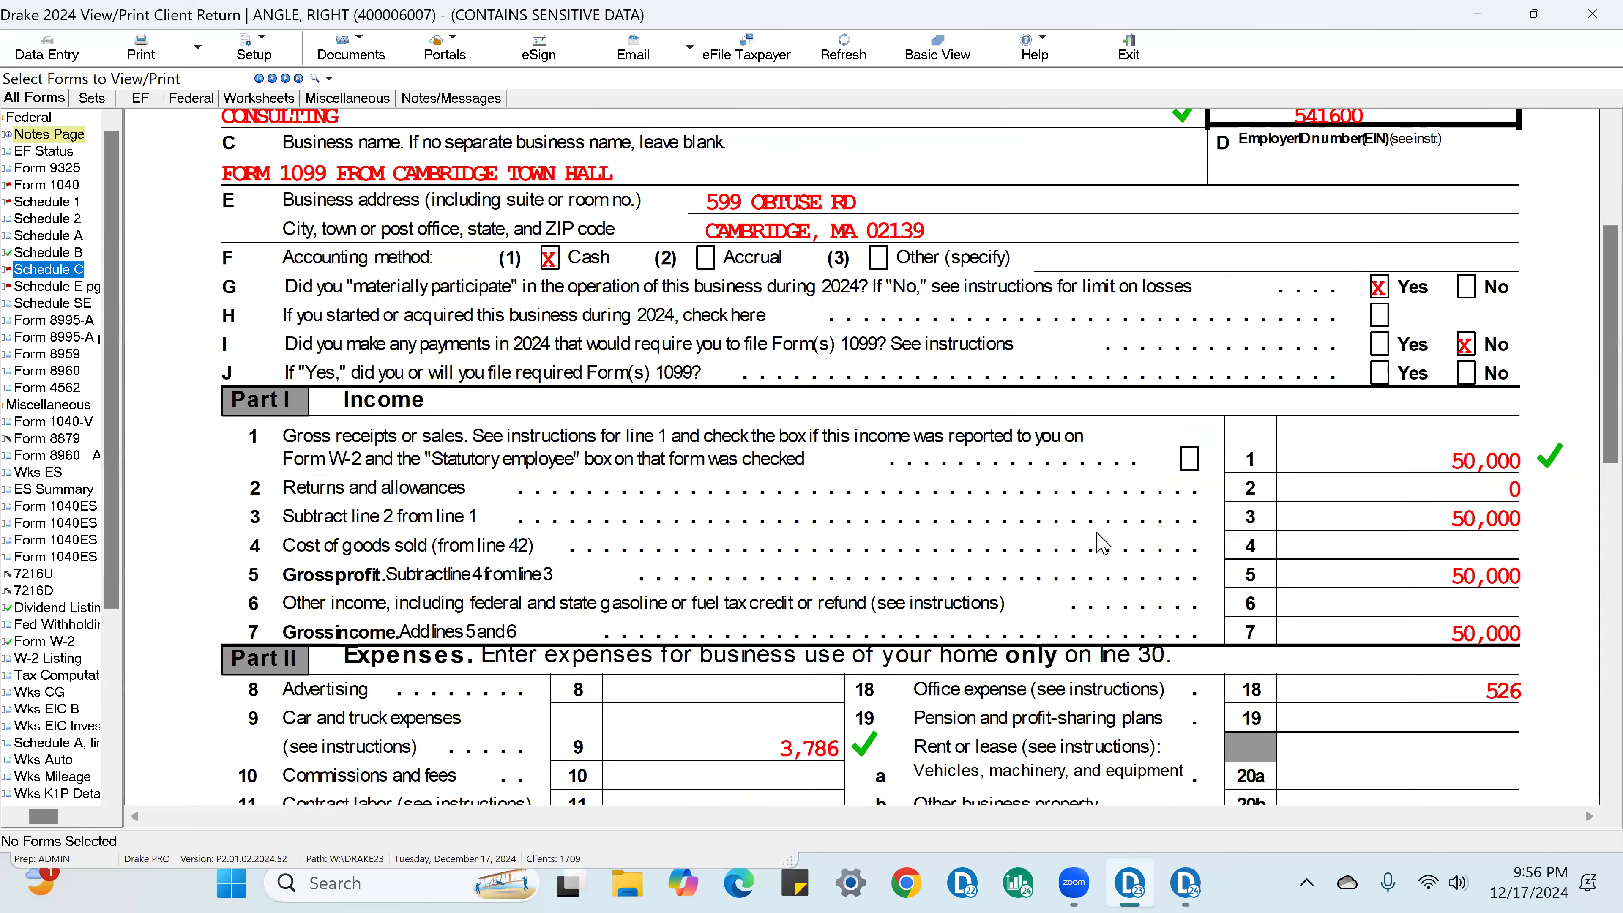
{"action": "left_click", "coordinate": [866, 293]}
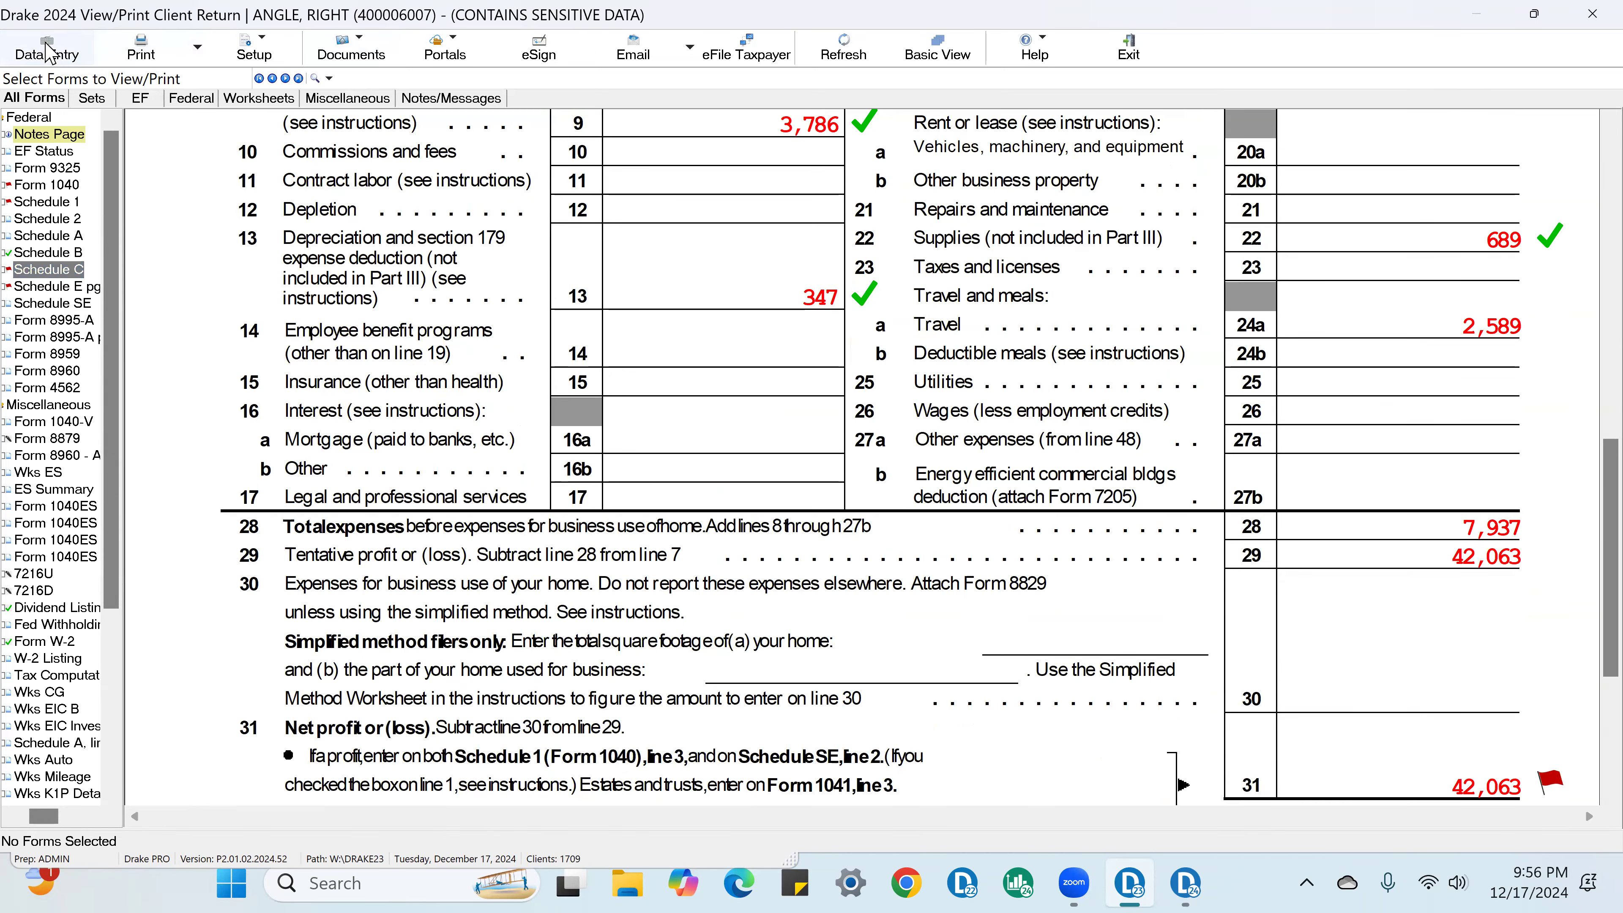
Step: Start a new Form 4562 depreciation asset for Schedule C with multi-form code 1 and the description TOYOTA
{"action": "left_click", "coordinate": [46, 48]}
{"action": "left_click", "coordinate": [984, 536]}
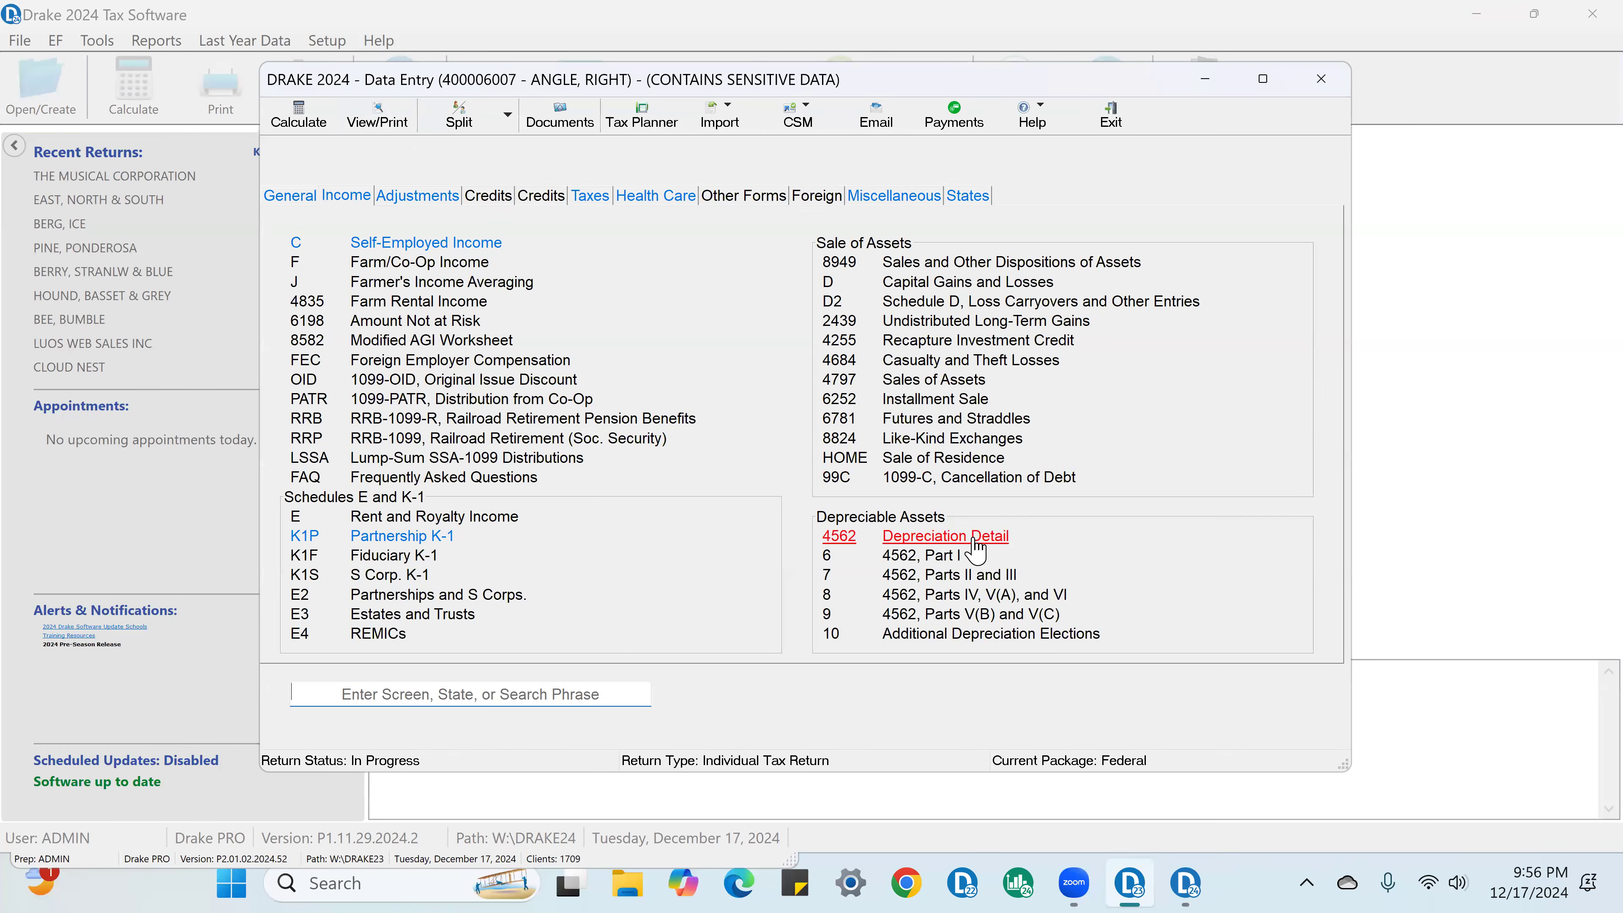
{"action": "left_click", "coordinate": [208, 380]}
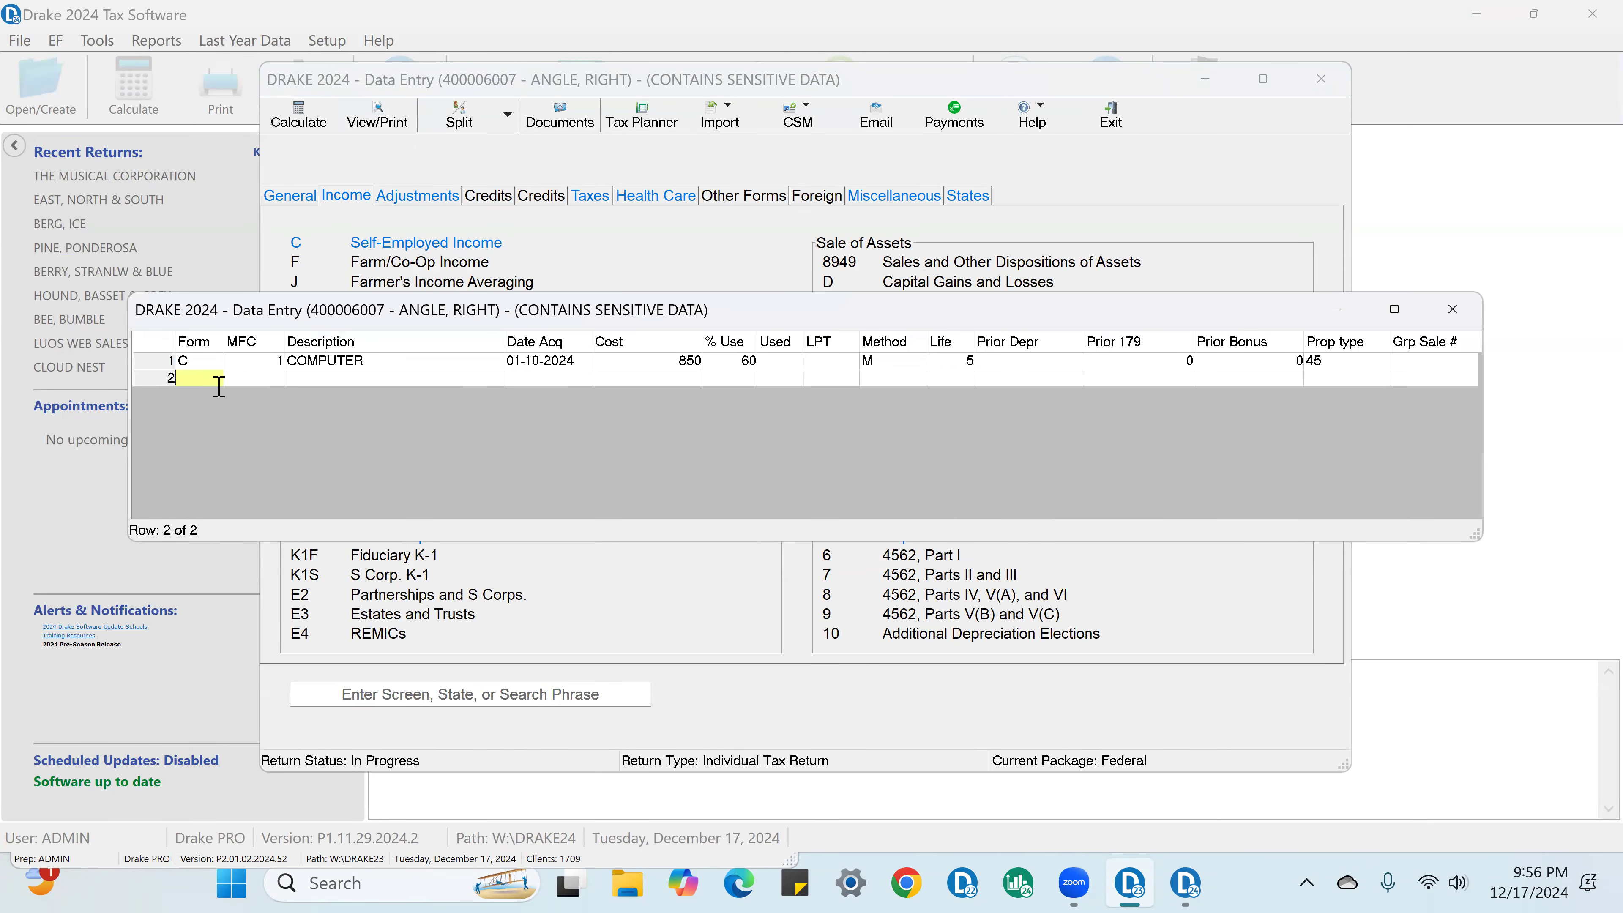
{"action": "key", "text": "F3"}
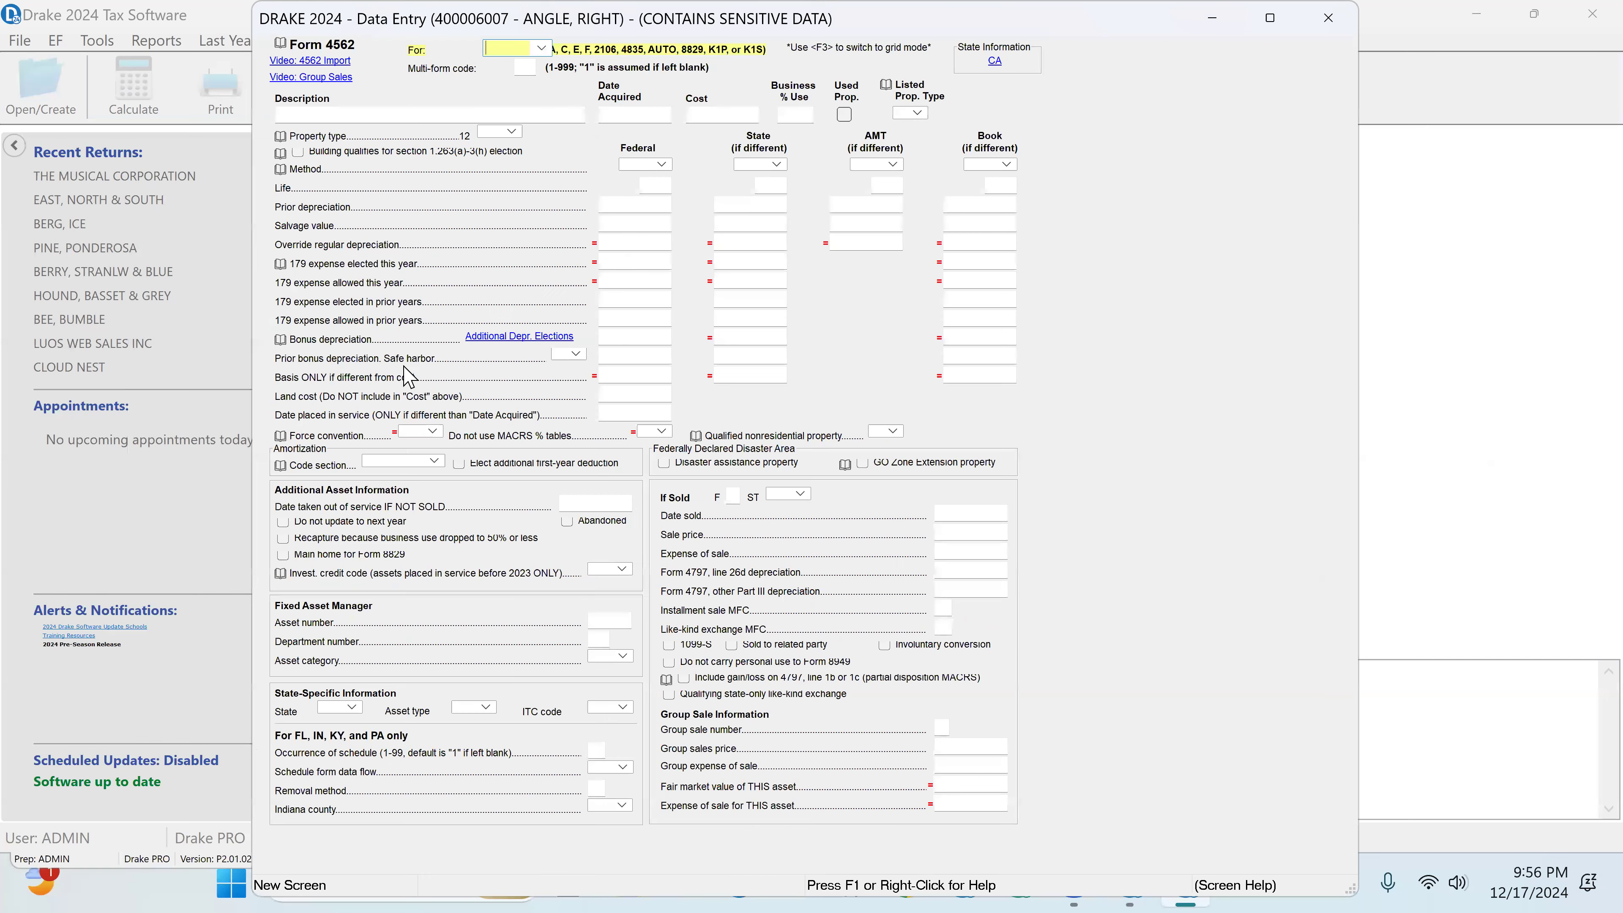
{"action": "left_click", "coordinate": [541, 48]}
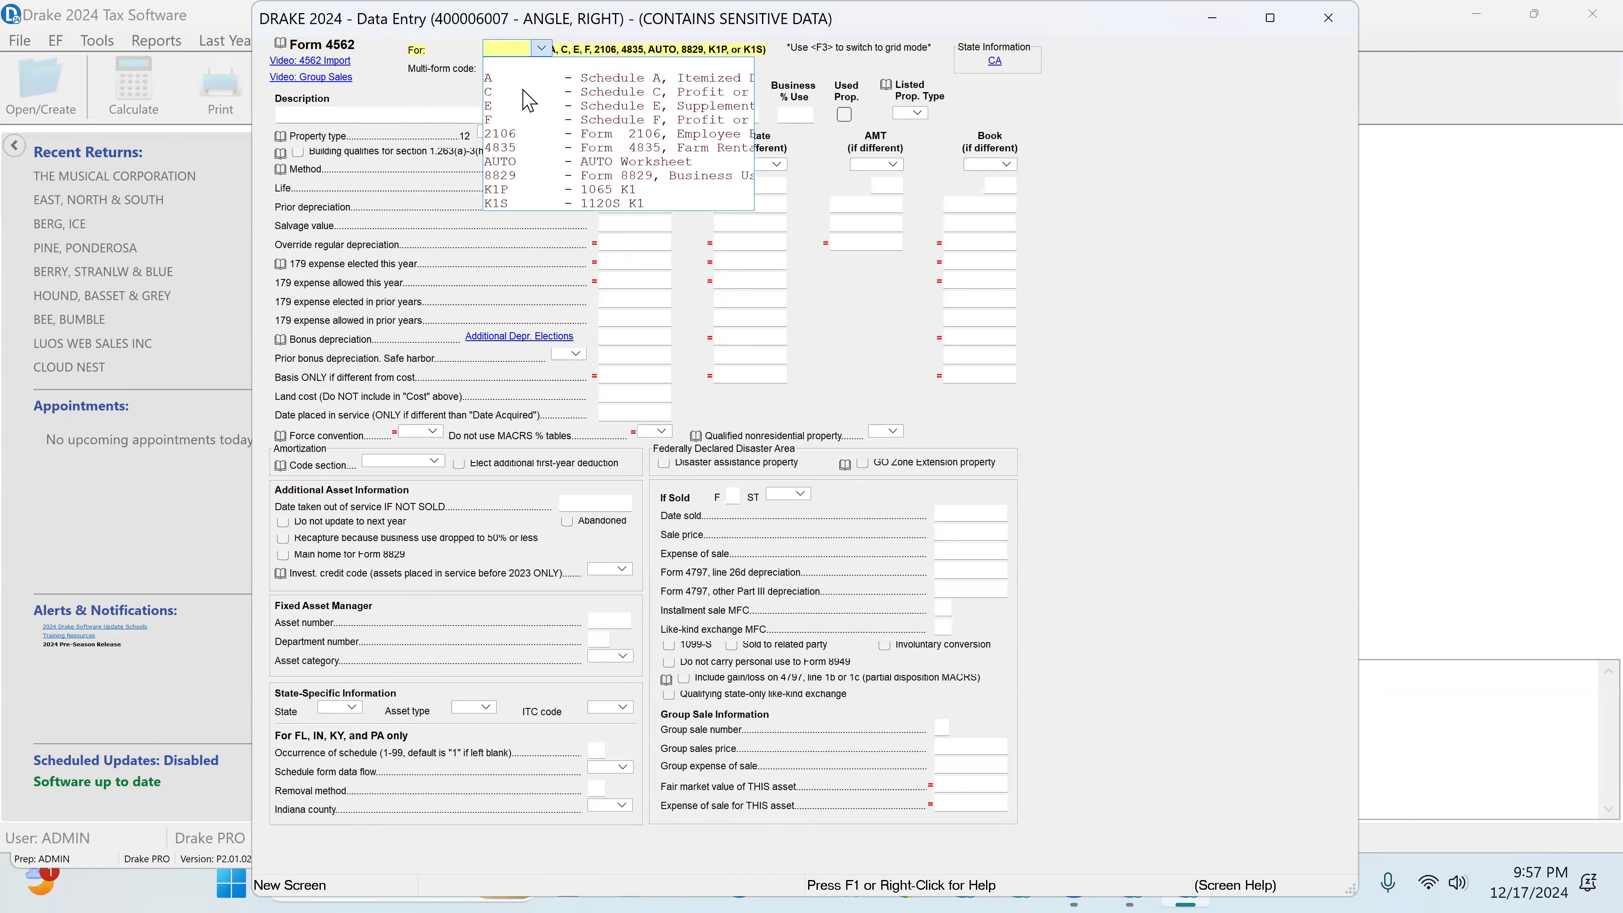
{"action": "left_click", "coordinate": [502, 94]}
{"action": "left_click", "coordinate": [516, 67]}
{"action": "left_click", "coordinate": [339, 112]}
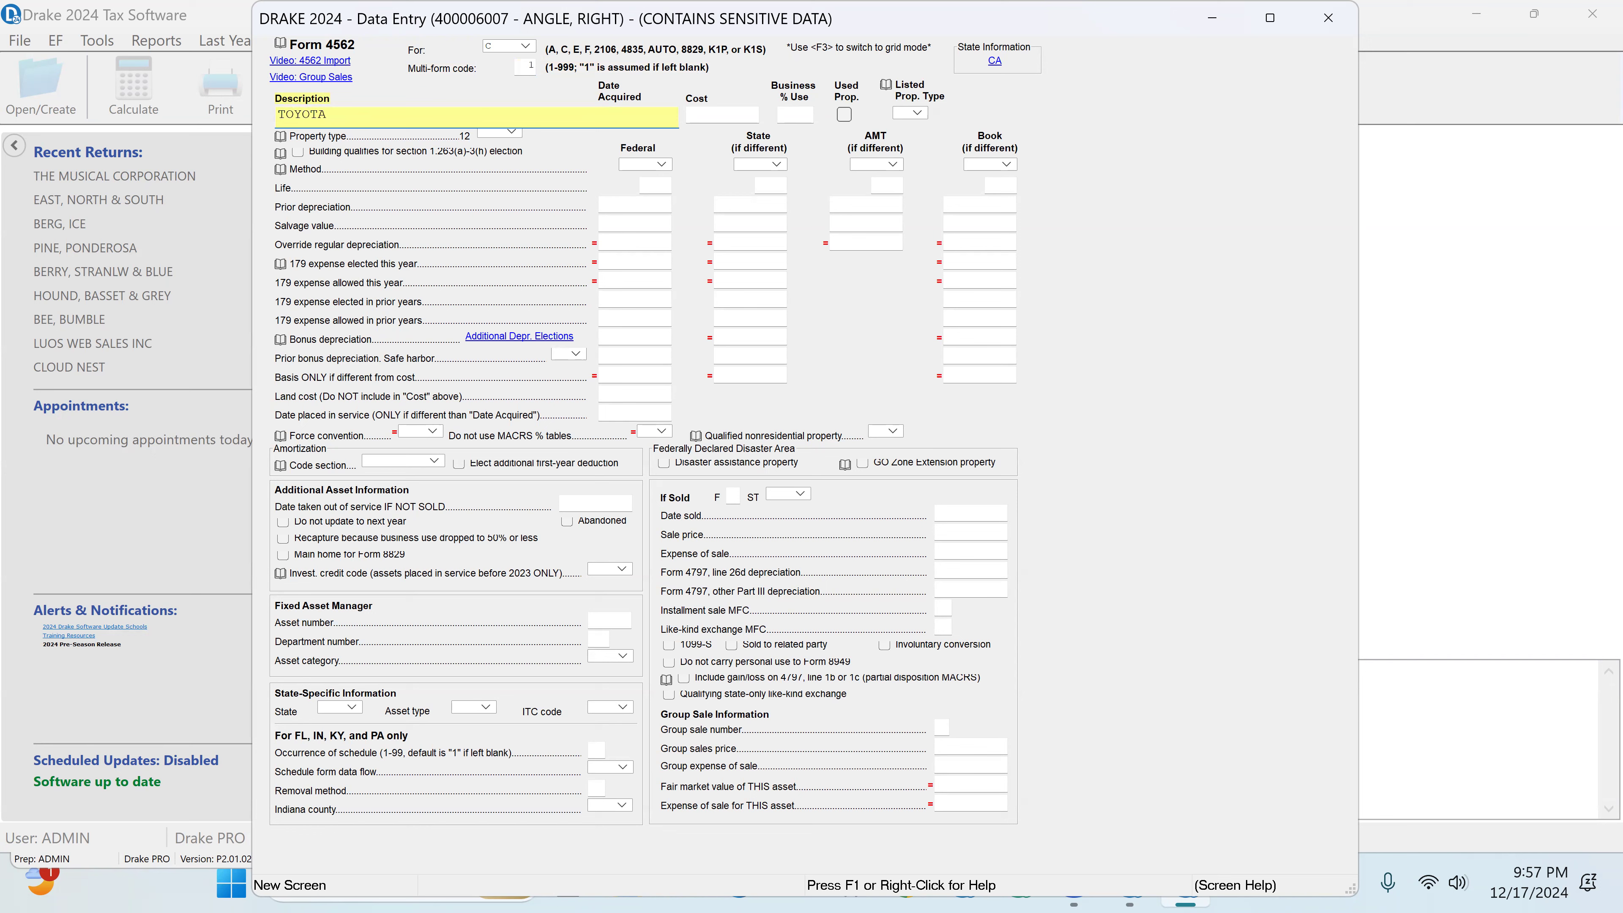
Step: Set the TOYOTA asset's date acquired to 02-01-2024 and its cost to 40000
{"action": "key", "text": "Tab"}
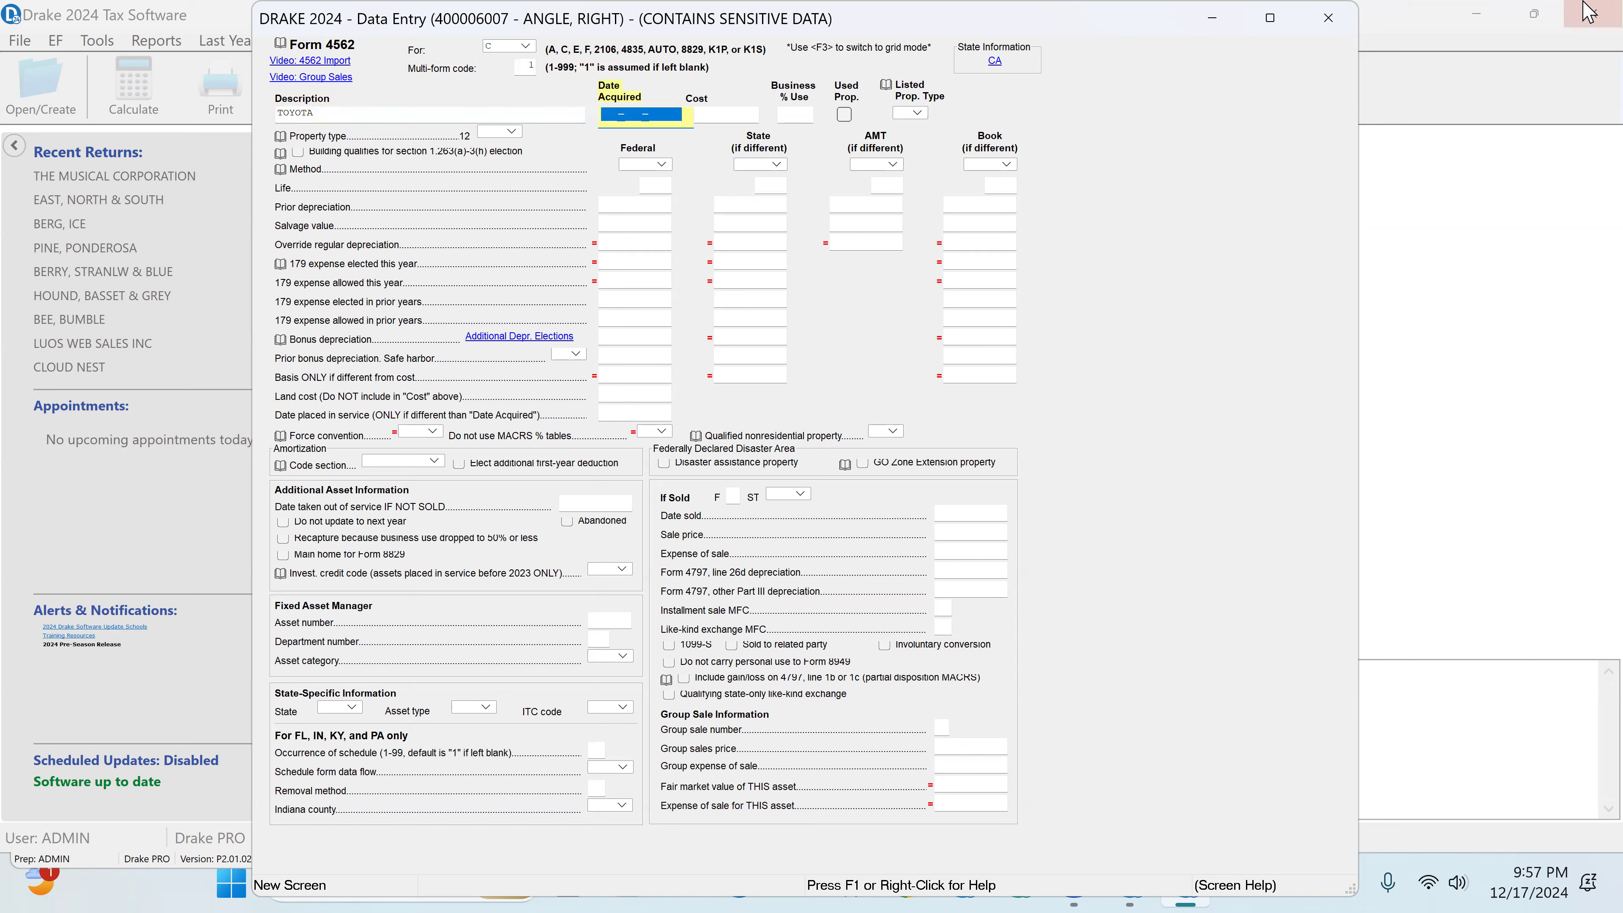
{"action": "type", "text": "02-"}
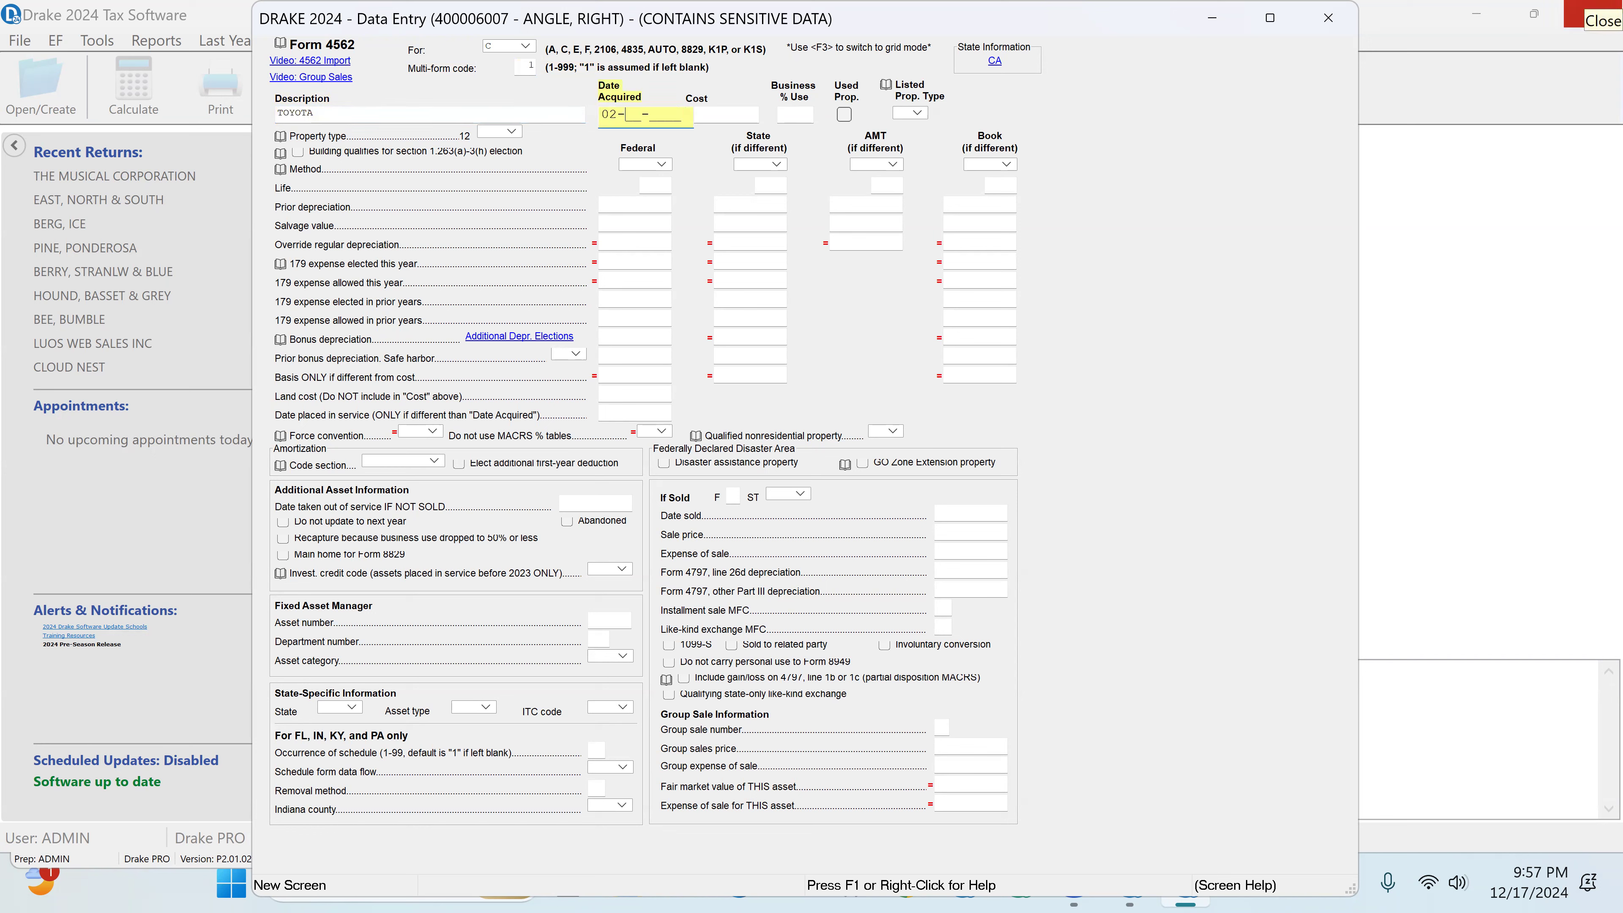
{"action": "type", "text": "01-2024"}
{"action": "key", "text": "Tab"}
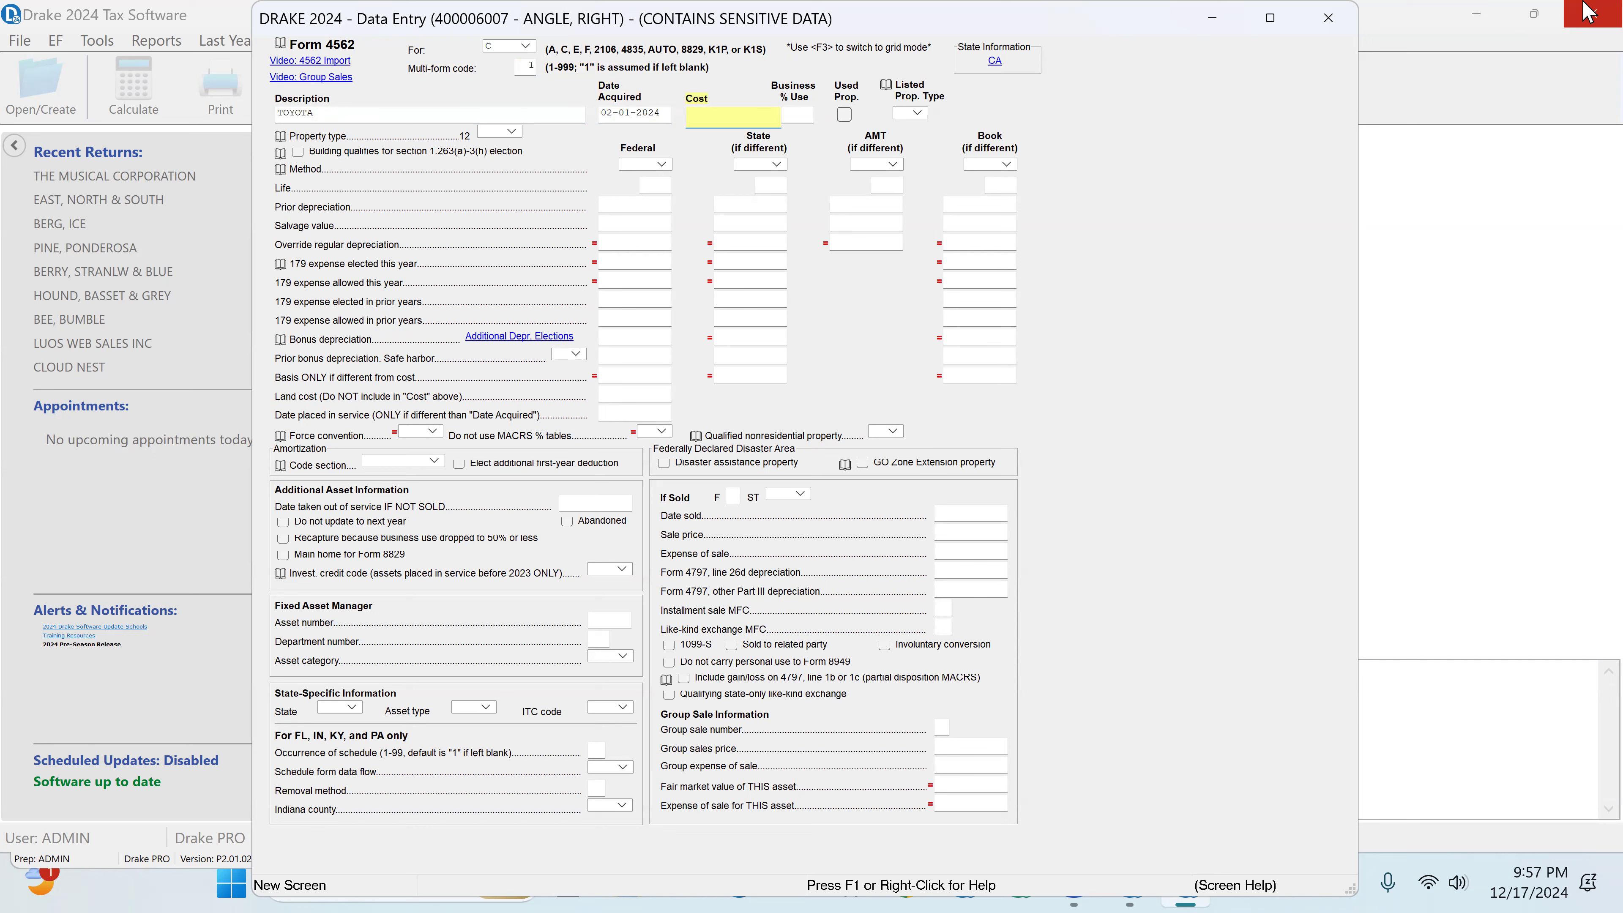
{"action": "key", "text": "Tab"}
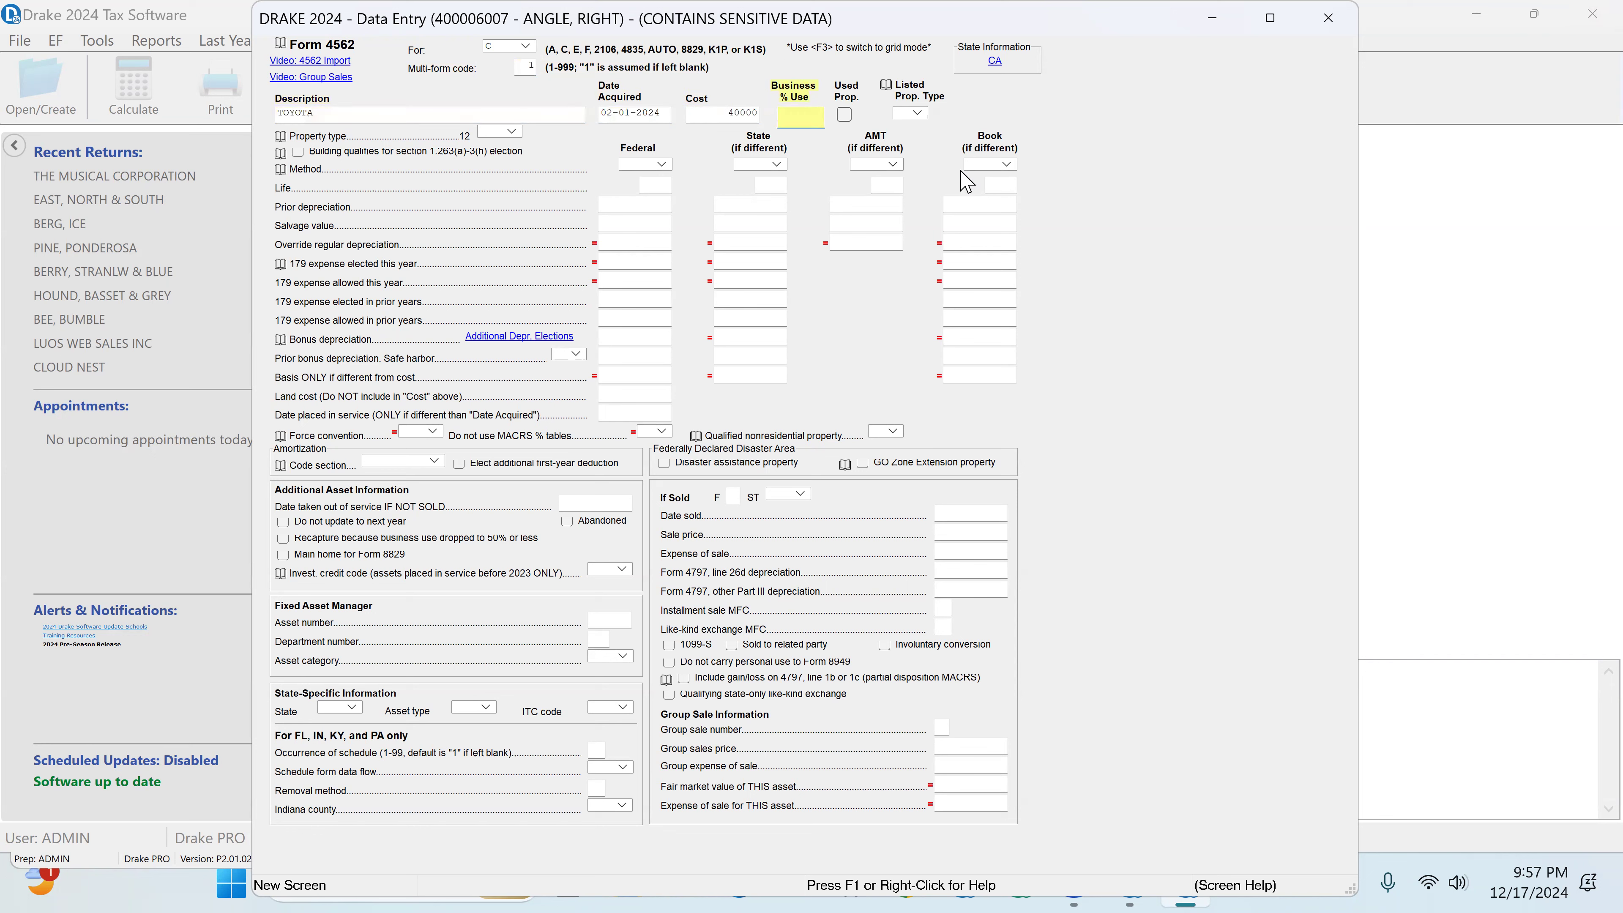
Step: Set the TOYOTA asset's business use to 60 percent and its listed property type to V, vehicle under 6,000 lbs
{"action": "left_click", "coordinate": [924, 114]}
{"action": "left_click", "coordinate": [1063, 105]}
{"action": "left_click", "coordinate": [797, 112]}
{"action": "left_click", "coordinate": [919, 114]}
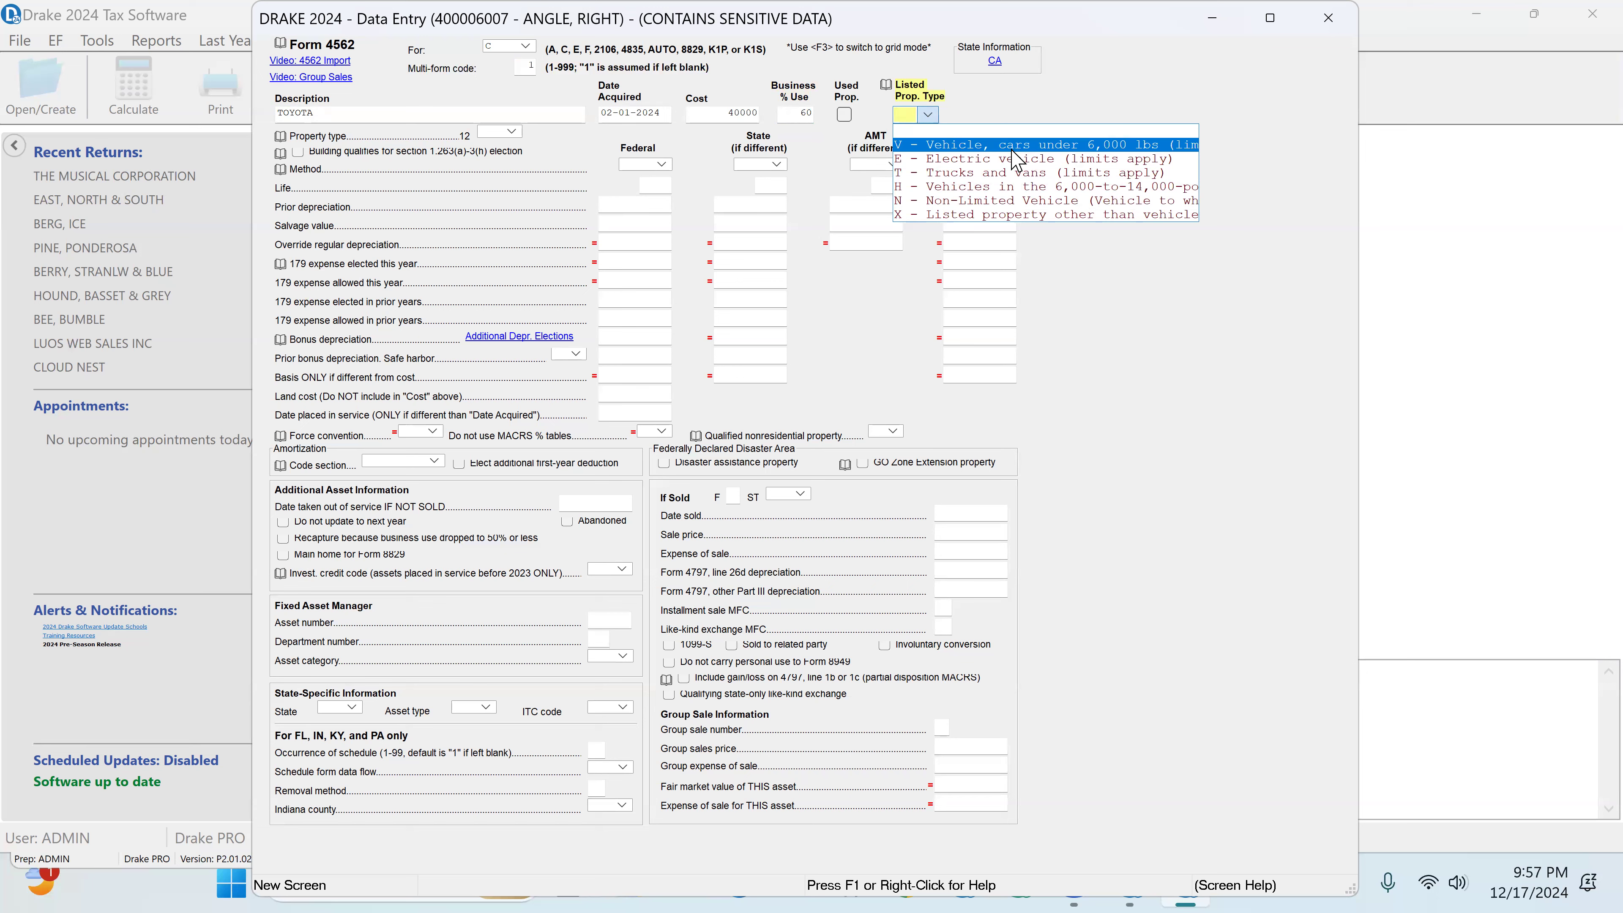
{"action": "key", "text": "Return"}
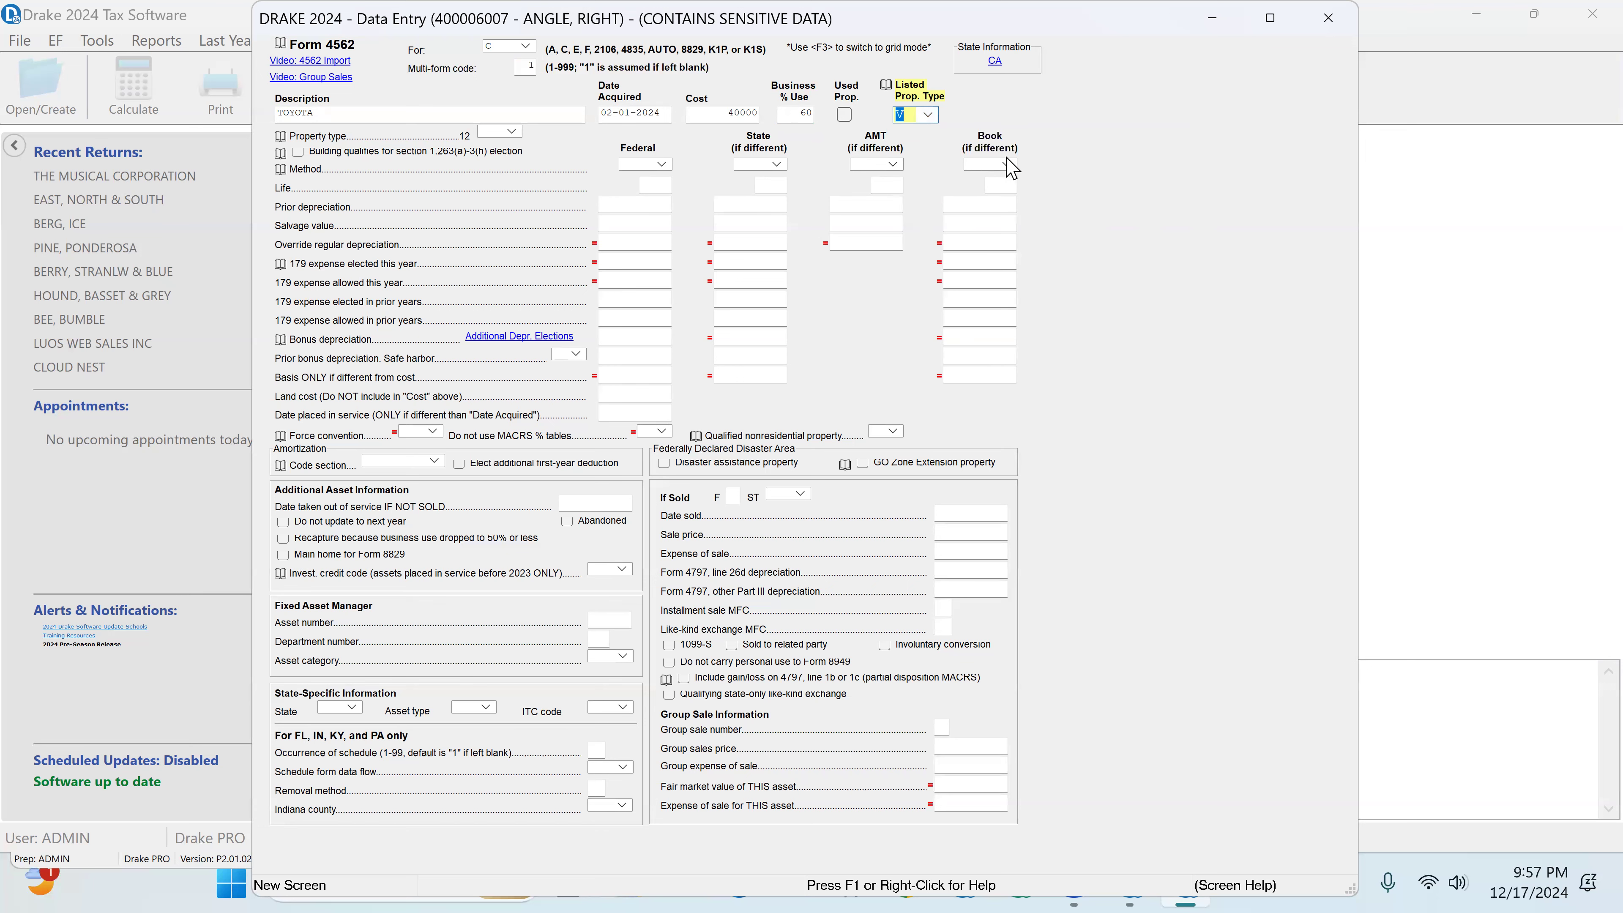
Step: Confirm listed property type V, vehicle under 6,000 lbs, for the TOYOTA asset and set its property type to 45
{"action": "left_click", "coordinate": [928, 114]}
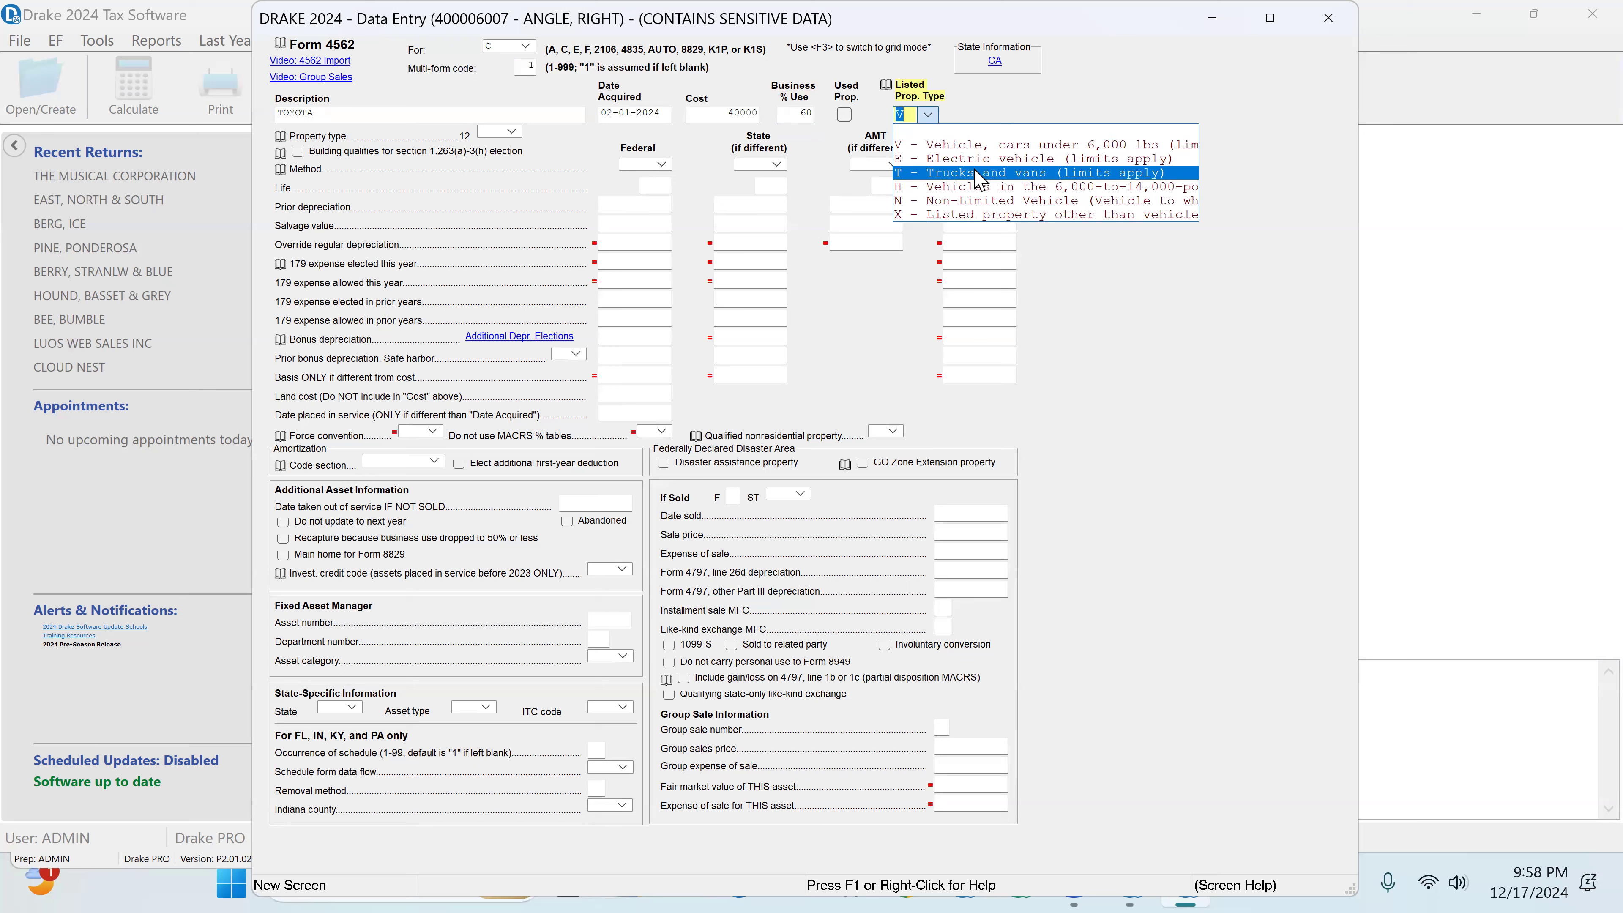
{"action": "left_click", "coordinate": [996, 147]}
{"action": "left_click", "coordinate": [513, 132]}
{"action": "left_click", "coordinate": [541, 171]}
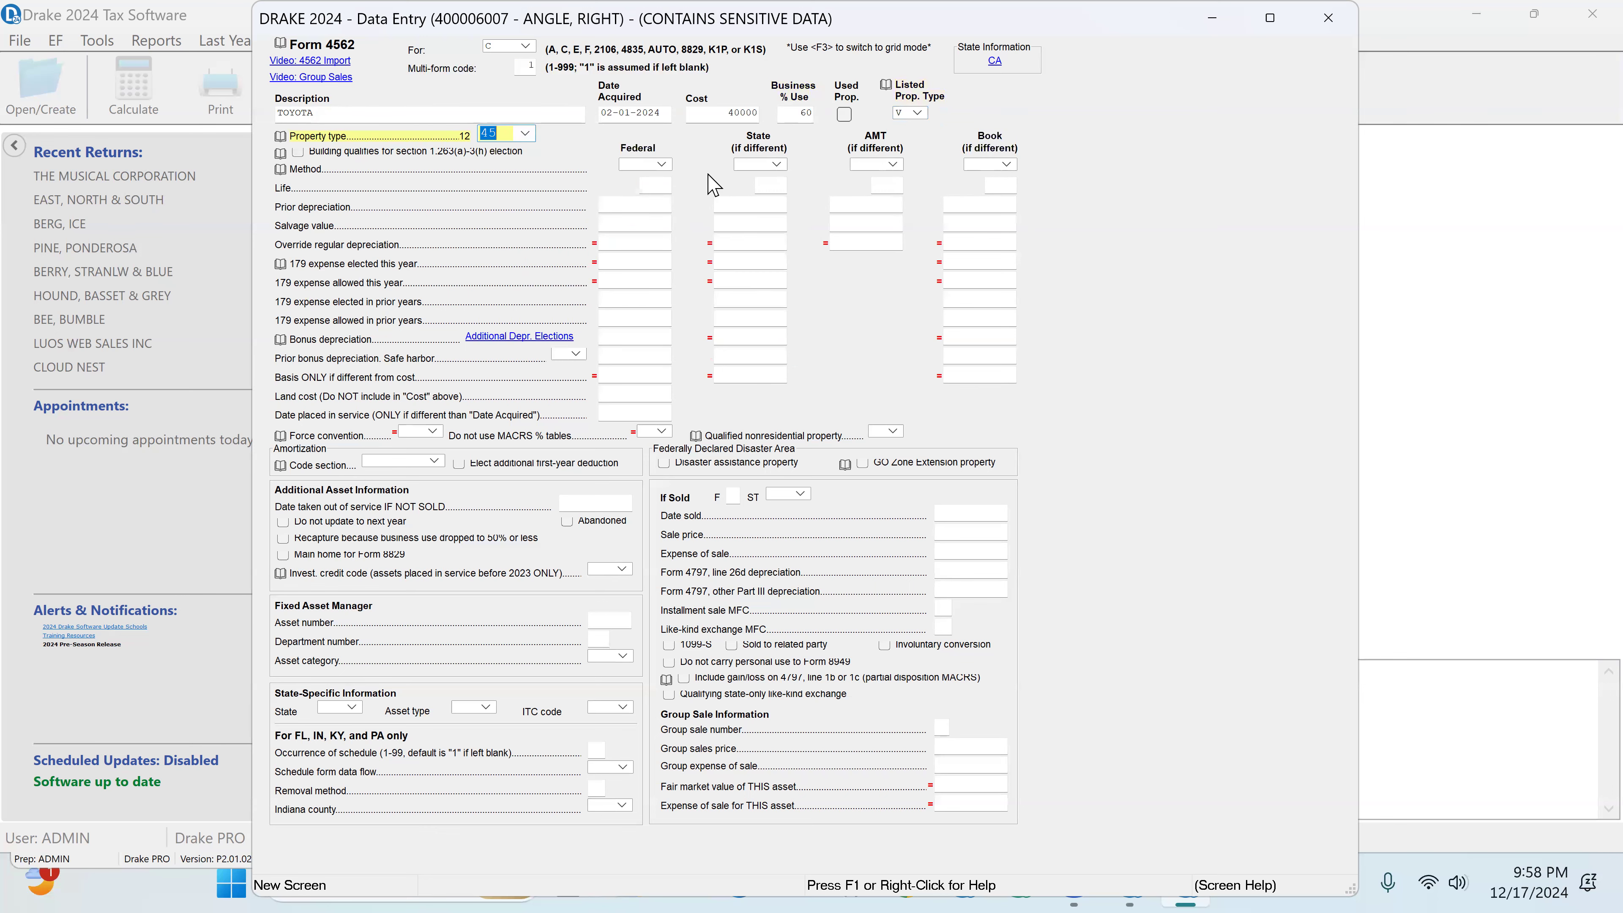
Step: Set the TOYOTA asset's federal method to M, MACRS (200DBHY), with a life of 5, and close the depreciation entries
{"action": "left_click", "coordinate": [663, 165]}
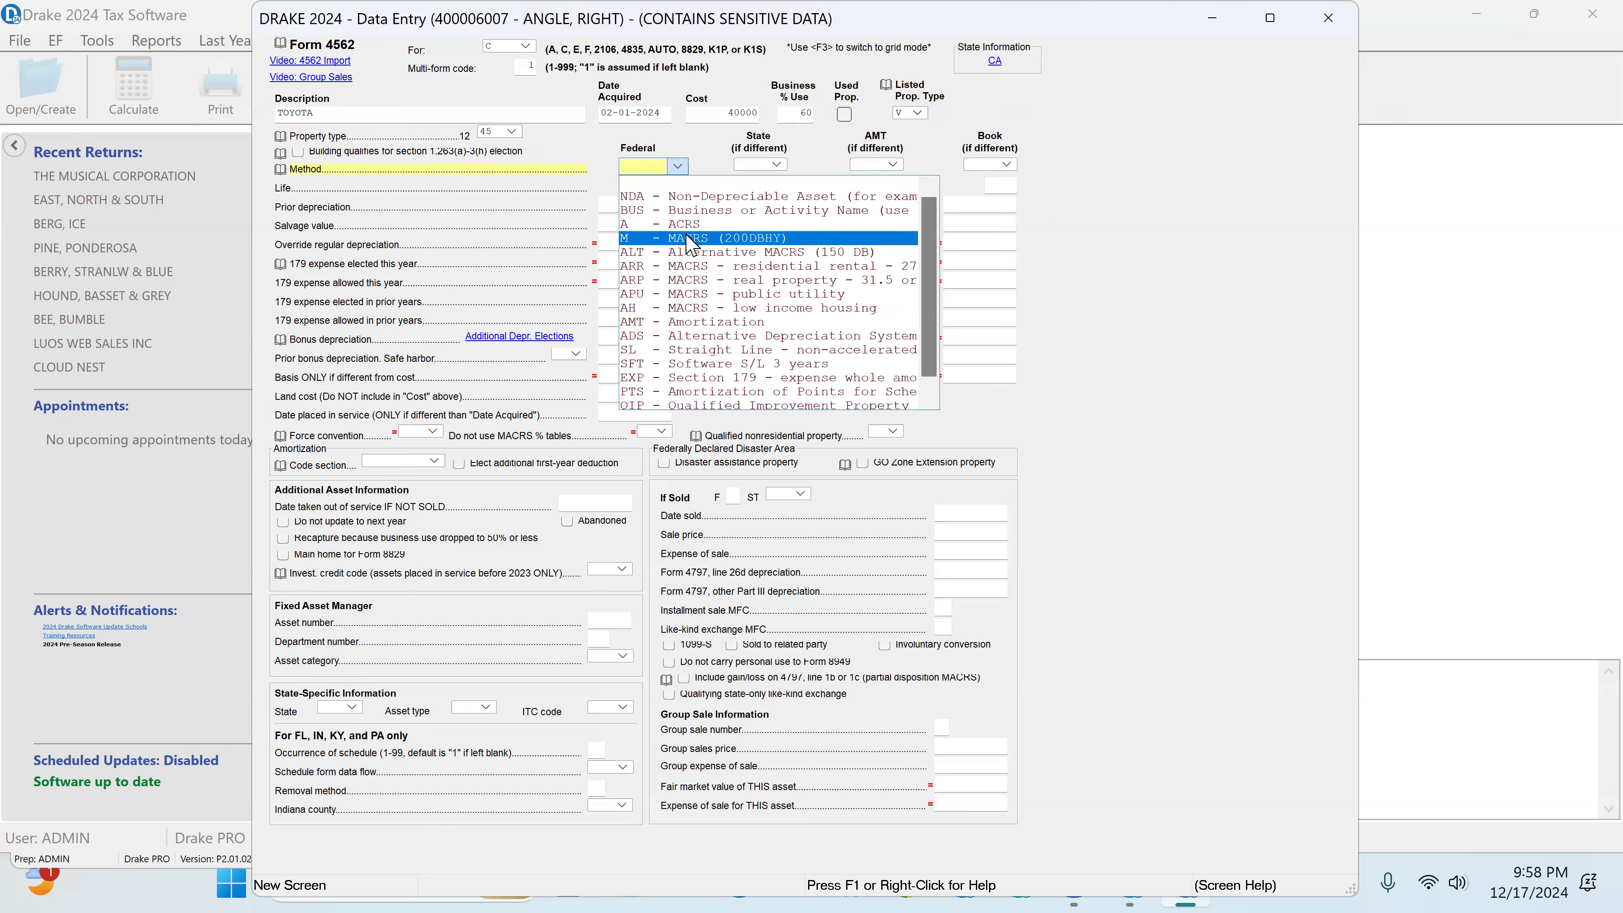
{"action": "left_click", "coordinate": [685, 238]}
{"action": "left_click", "coordinate": [657, 186]}
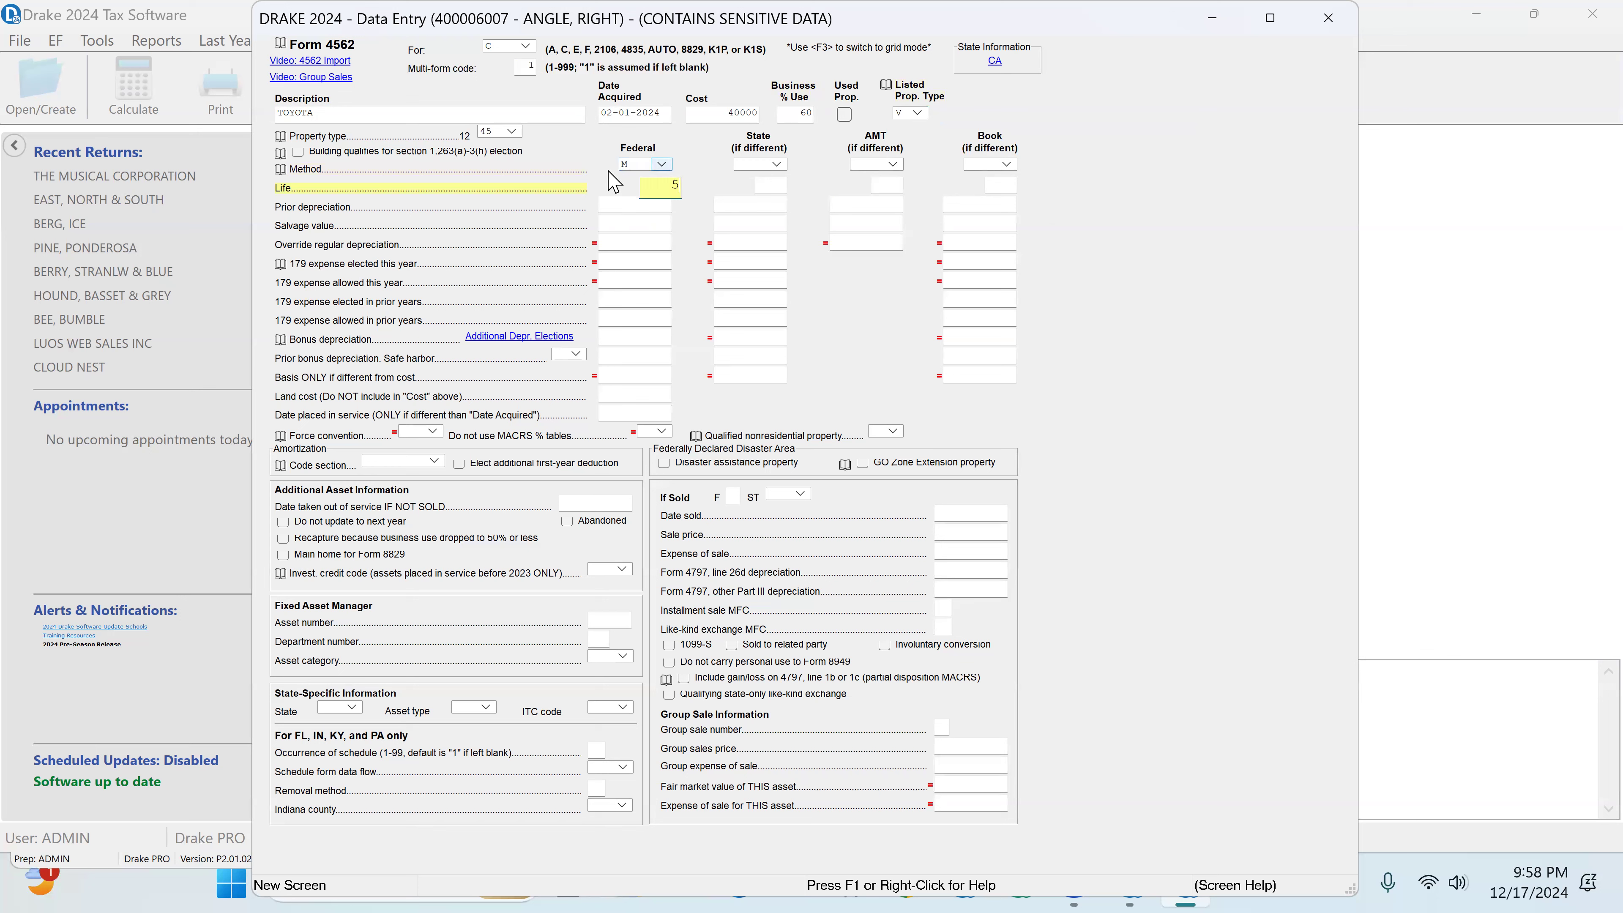
{"action": "left_click", "coordinate": [762, 211]}
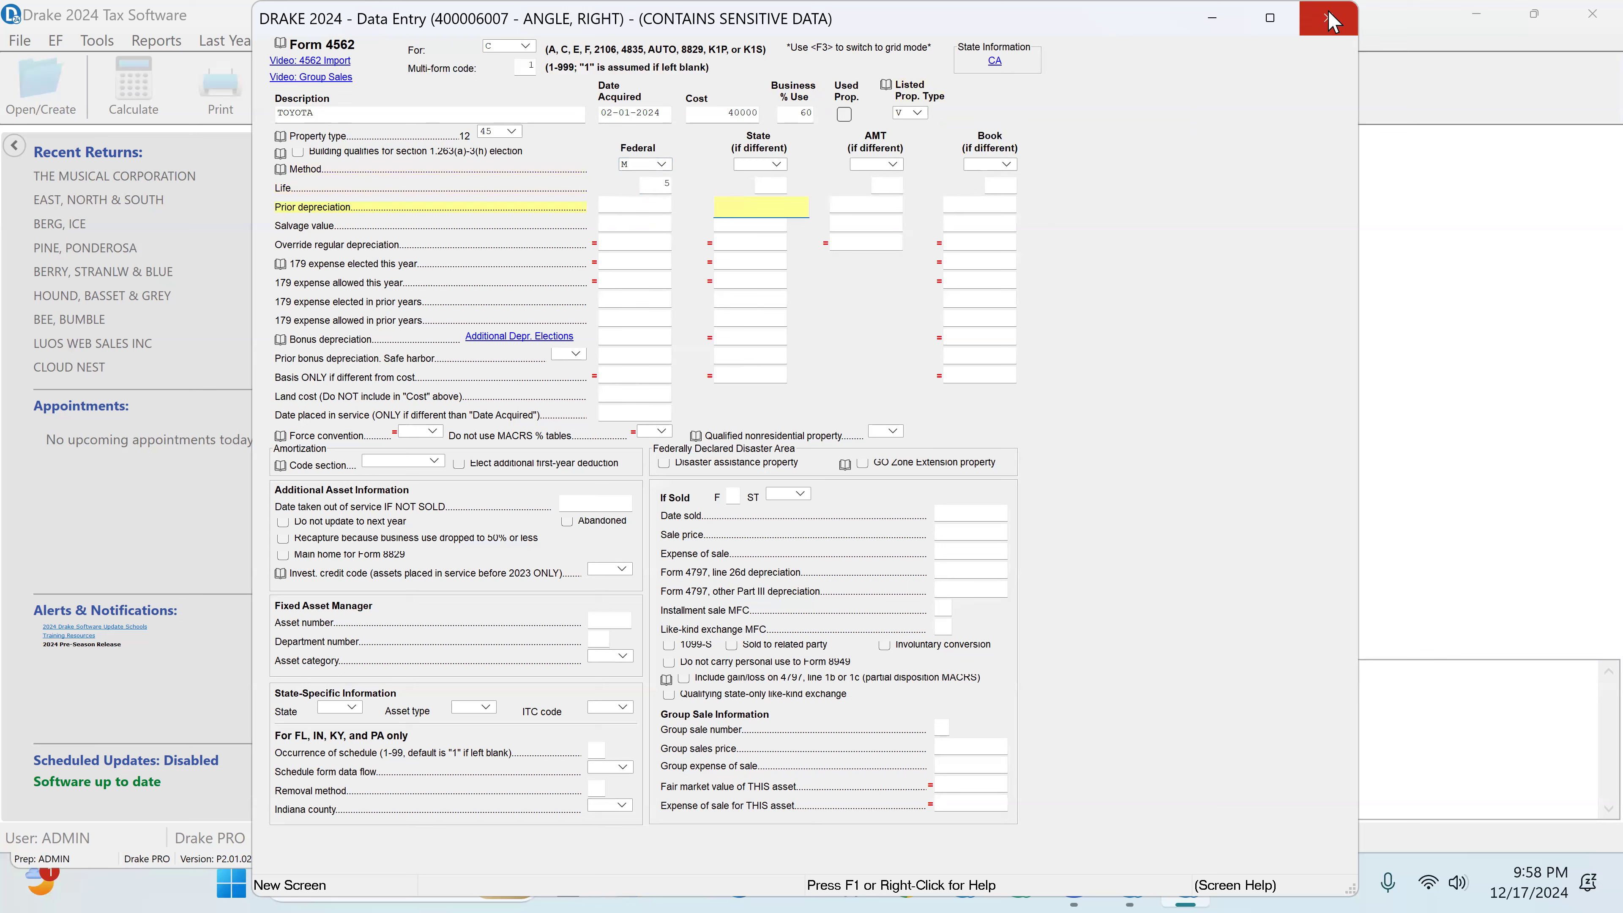
{"action": "key", "text": "F3"}
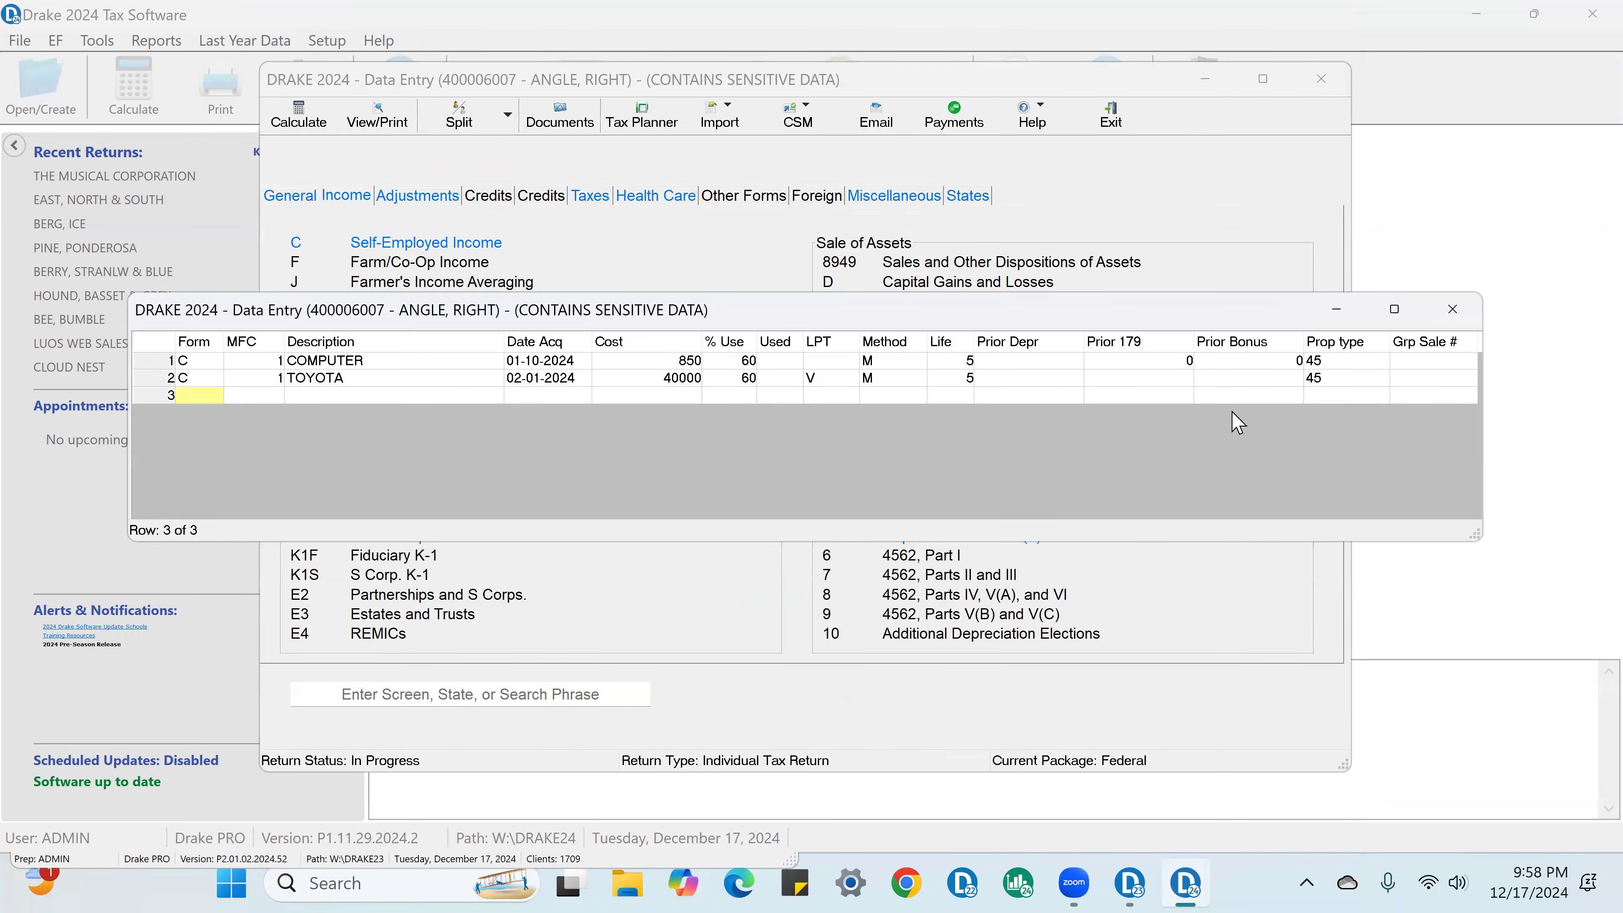
{"action": "left_click", "coordinate": [1453, 310]}
Step: Recalculate the return, dismiss the state module errors, and open its generated forms for viewing
{"action": "left_click", "coordinate": [294, 115]}
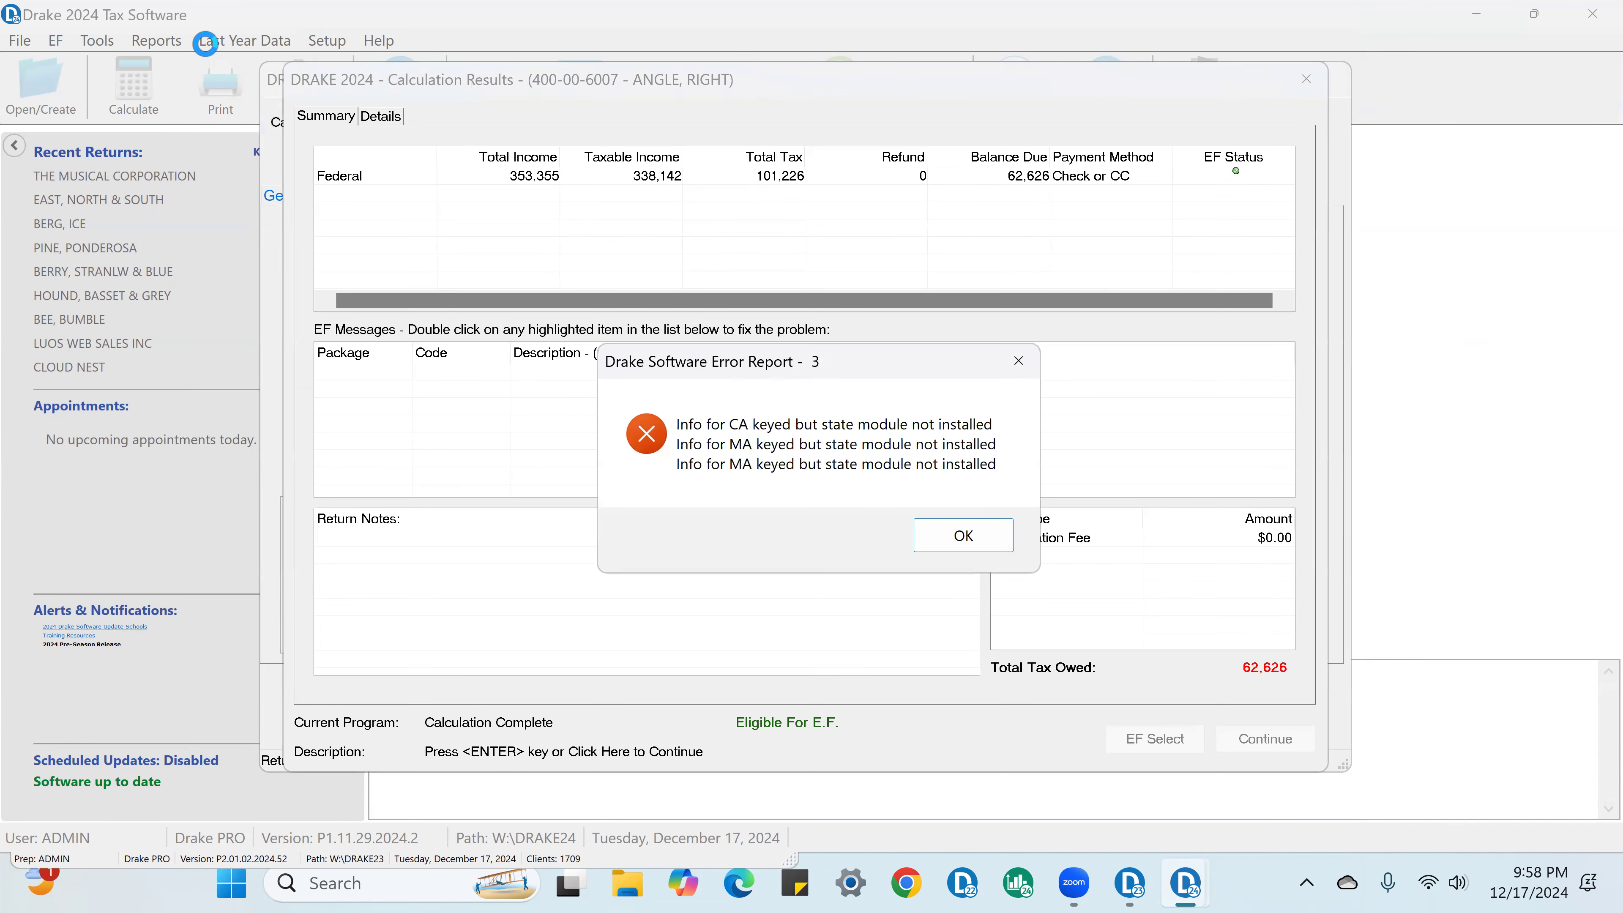
{"action": "left_click", "coordinate": [980, 540]}
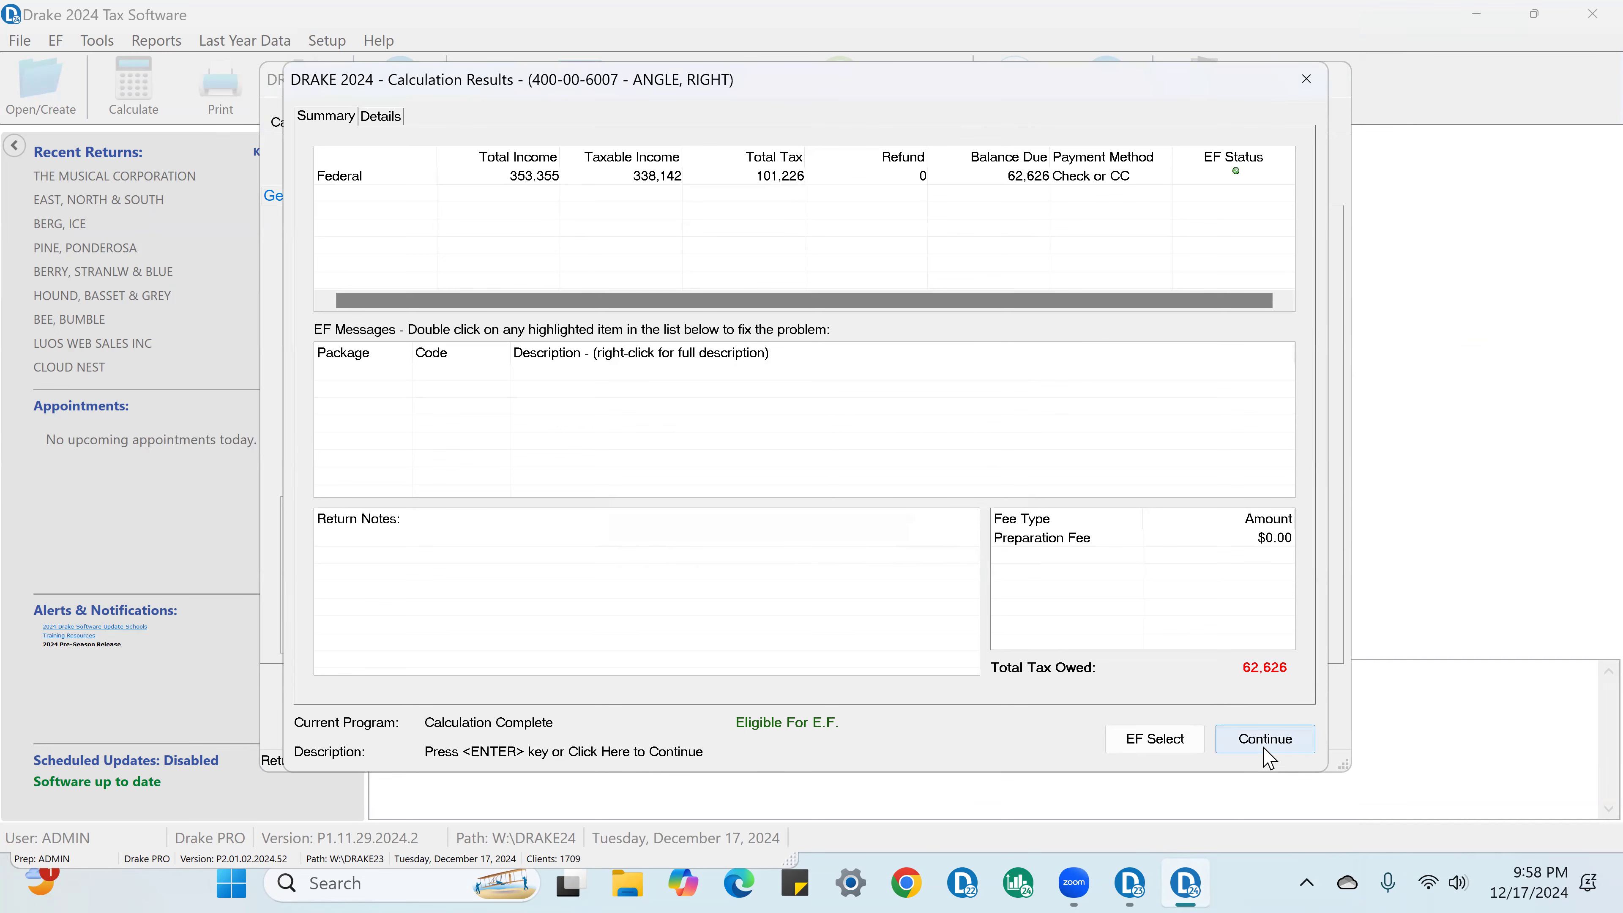
{"action": "left_click", "coordinate": [1264, 742]}
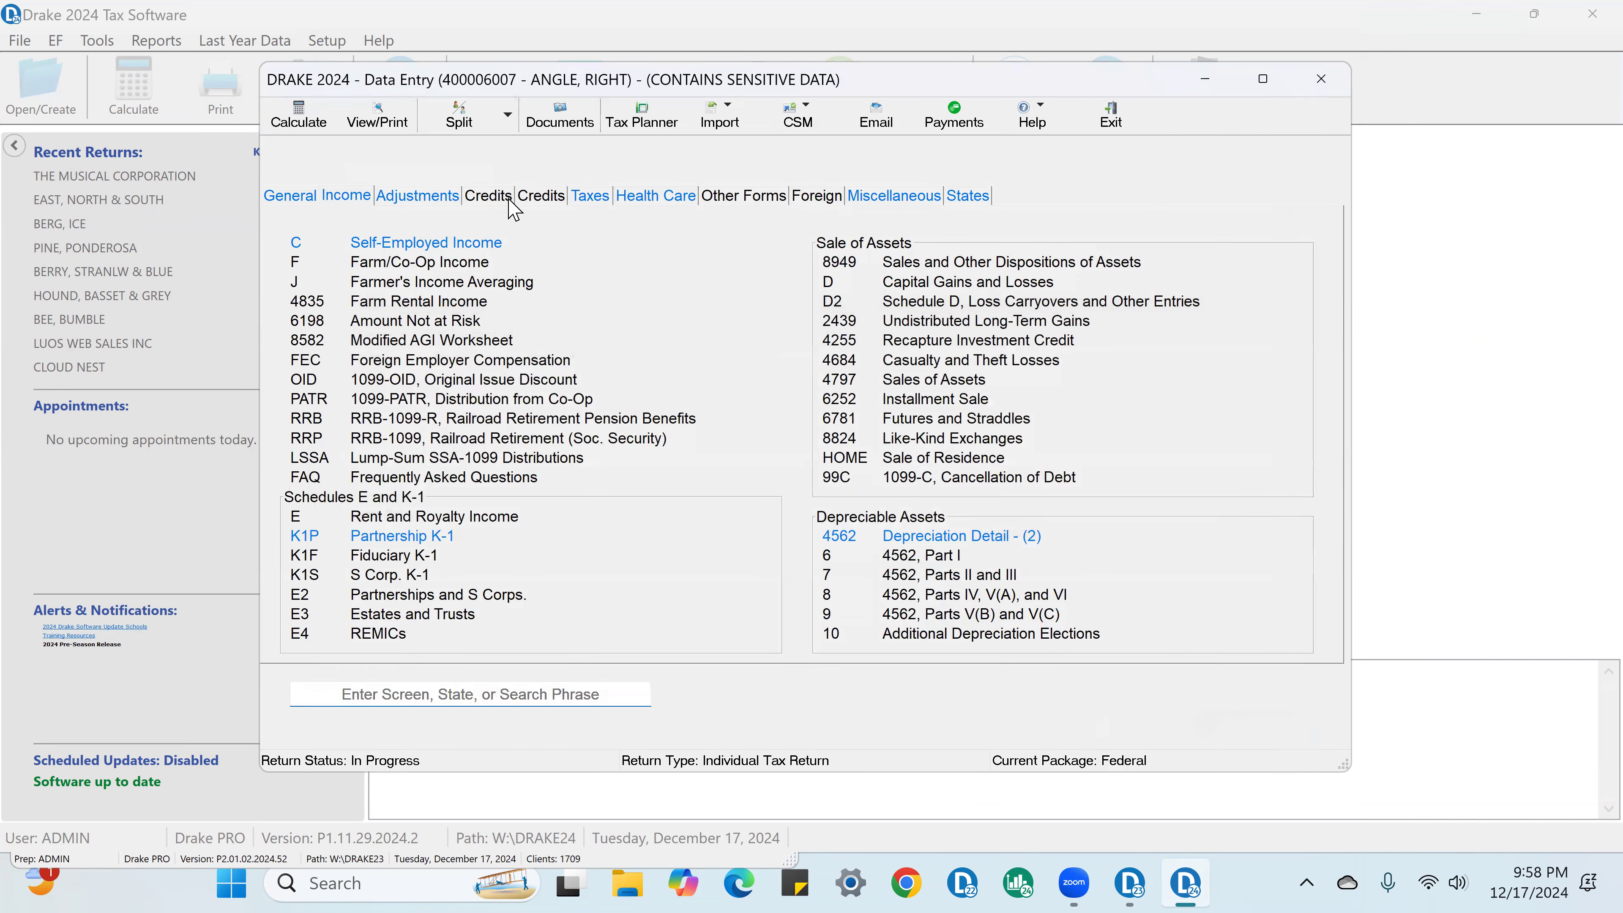
{"action": "left_click", "coordinate": [388, 99]}
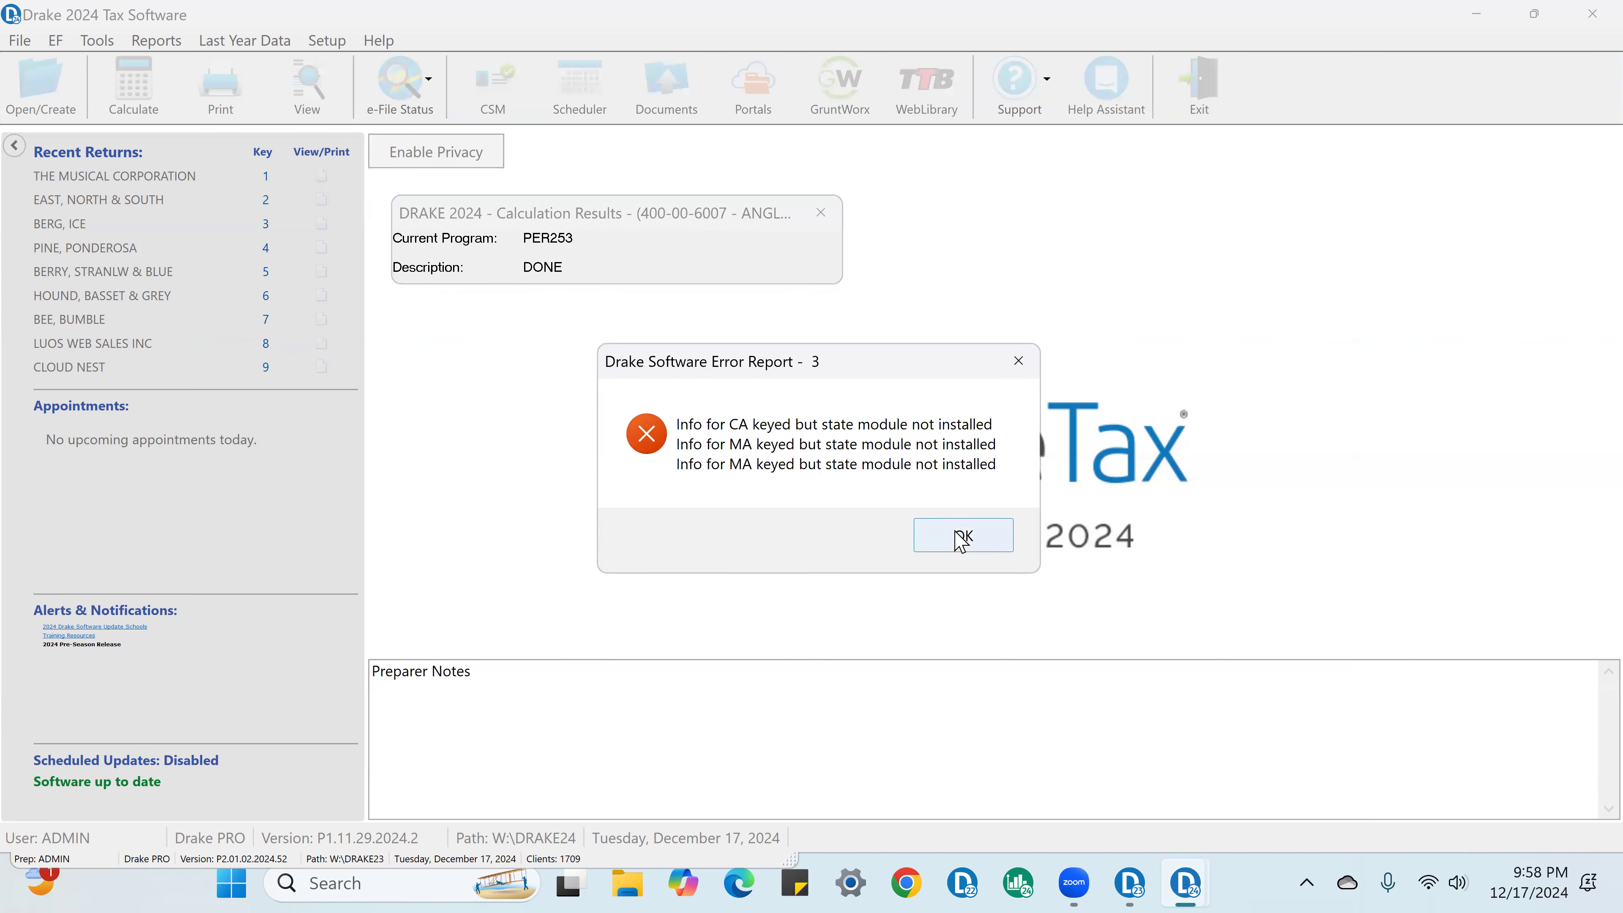
{"action": "left_click", "coordinate": [961, 536]}
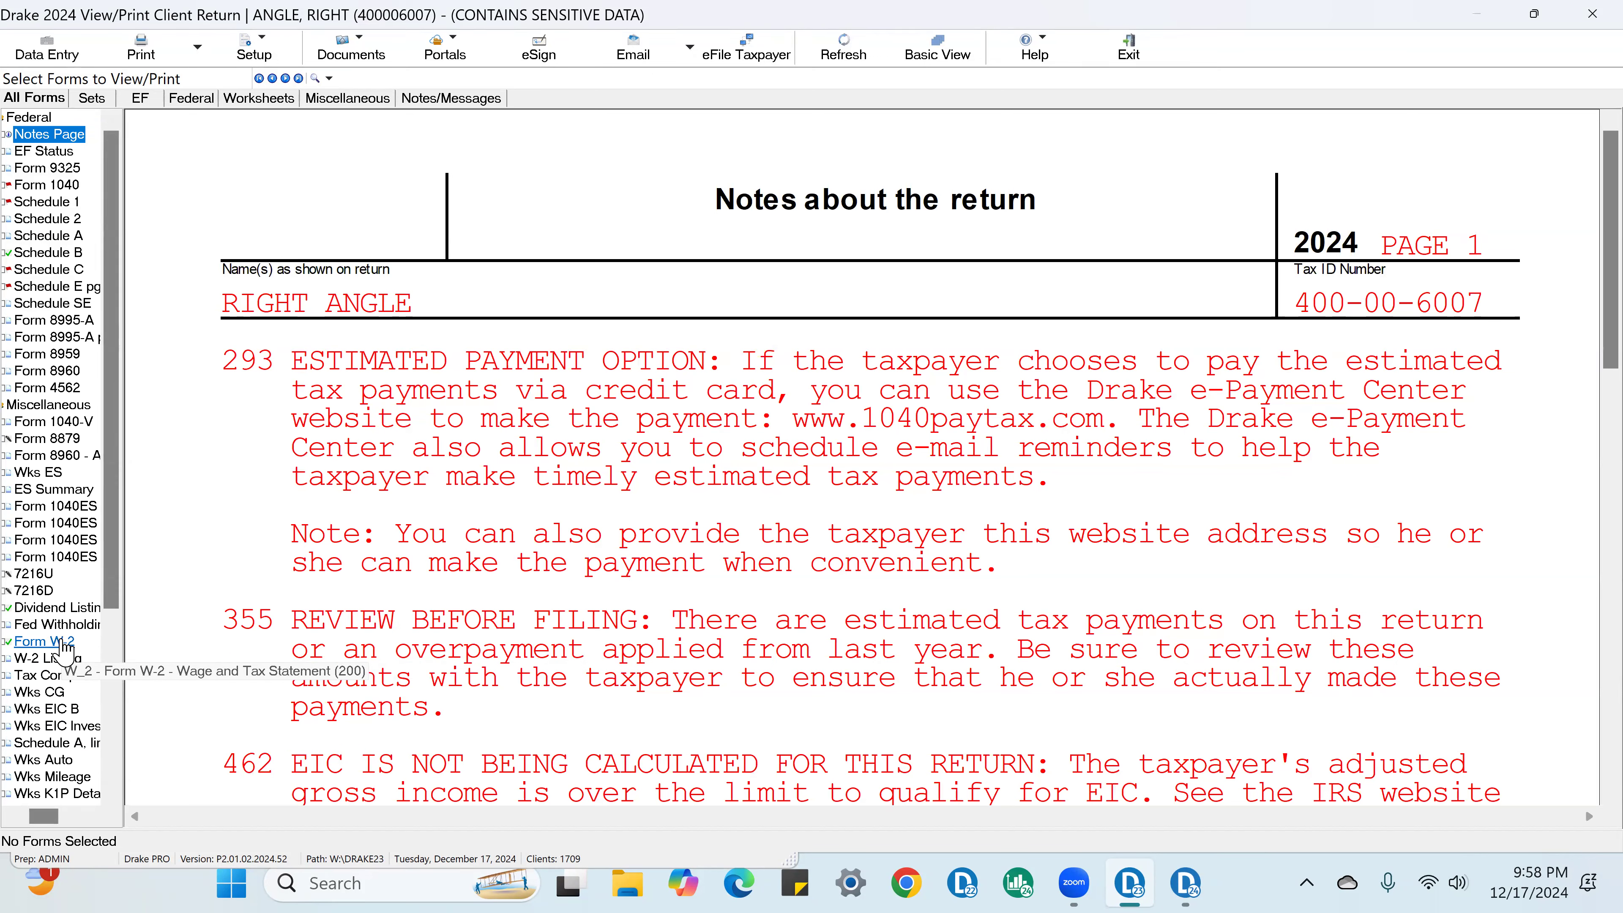
Step: Open the federal depreciation schedule and mark the TOYOTA asset's bonus depreciation as verified
{"action": "scroll", "coordinate": [64, 649], "scroll_direction": "down", "scroll_amount": 4}
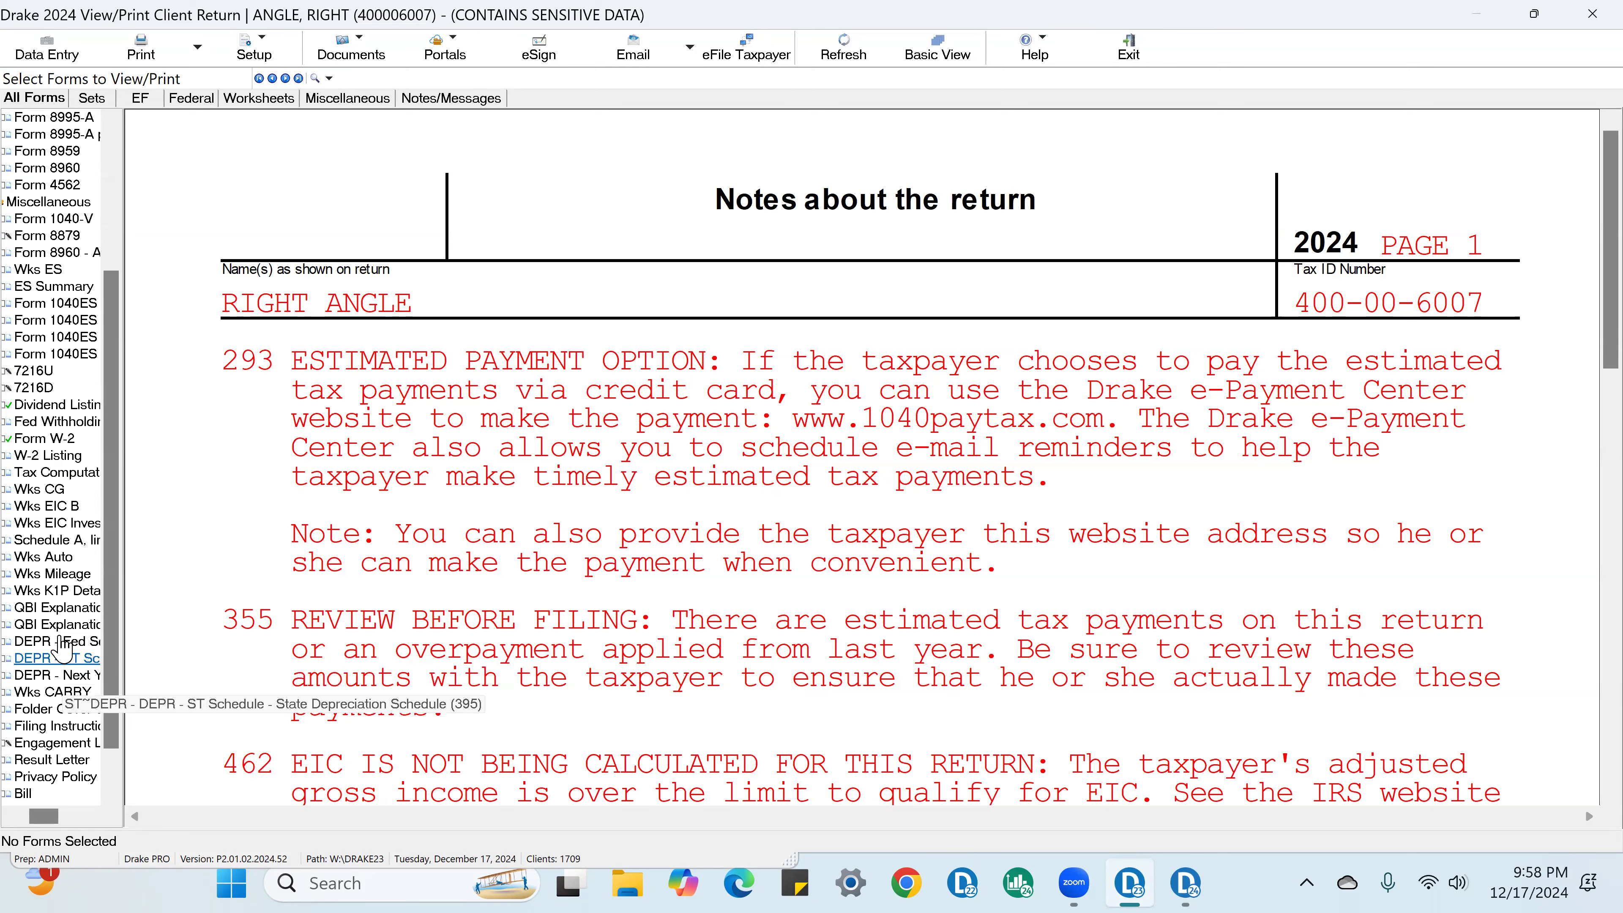
{"action": "left_click", "coordinate": [66, 644]}
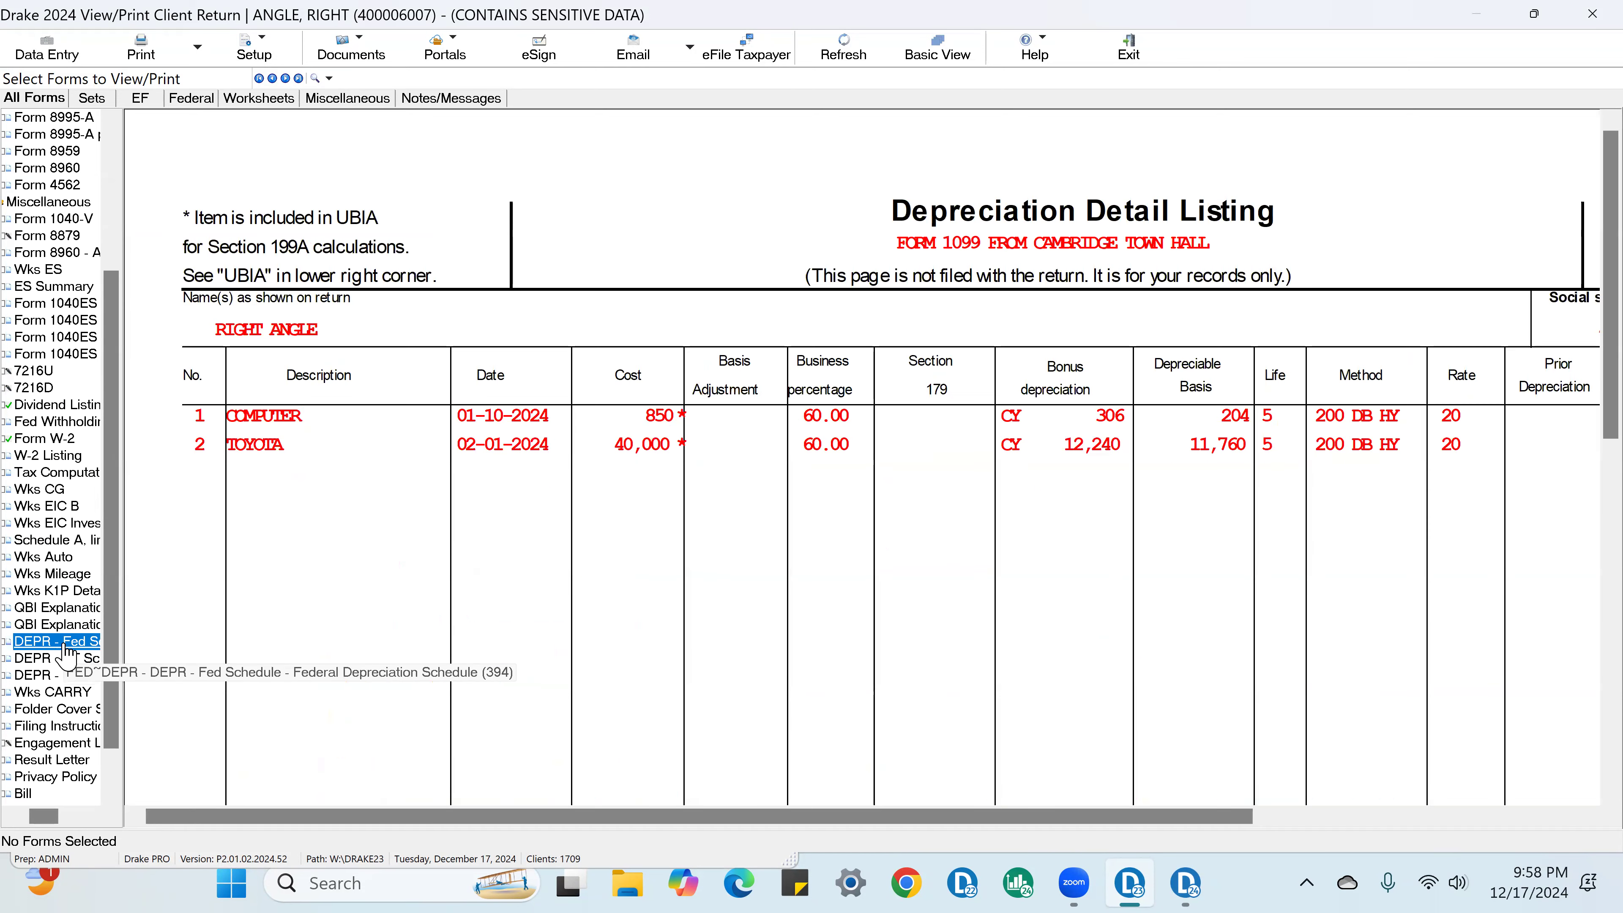
{"action": "left_click_drag", "start_coordinate": [984, 821], "coordinate": [1170, 820]}
{"action": "left_click", "coordinate": [885, 447]}
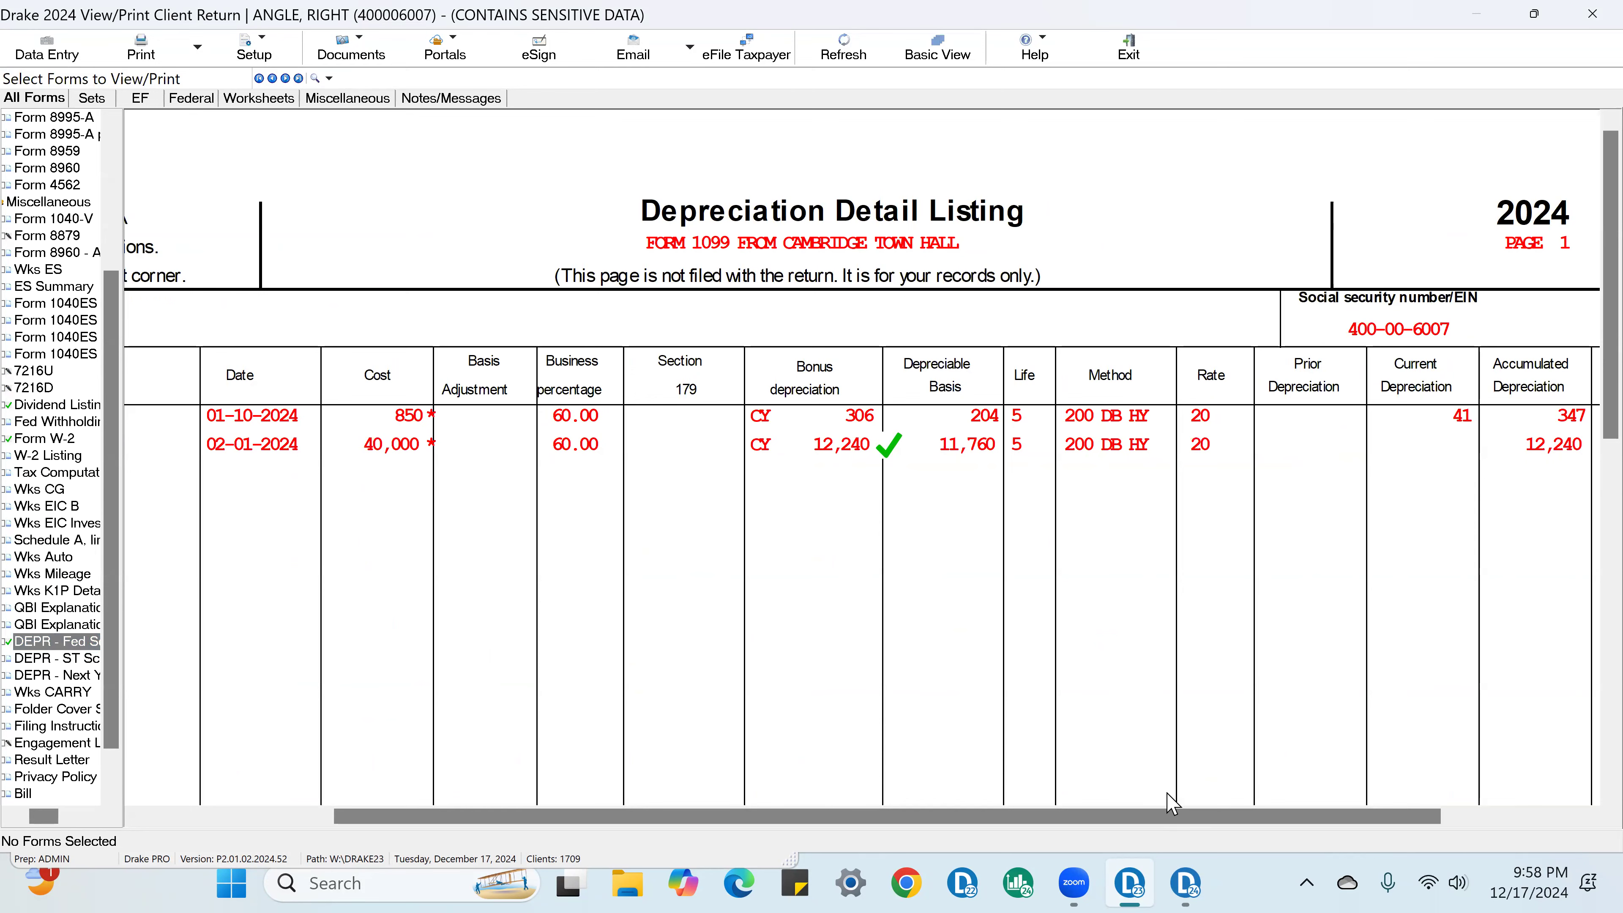
{"action": "scroll", "coordinate": [1217, 830], "scroll_direction": "right", "scroll_amount": 3}
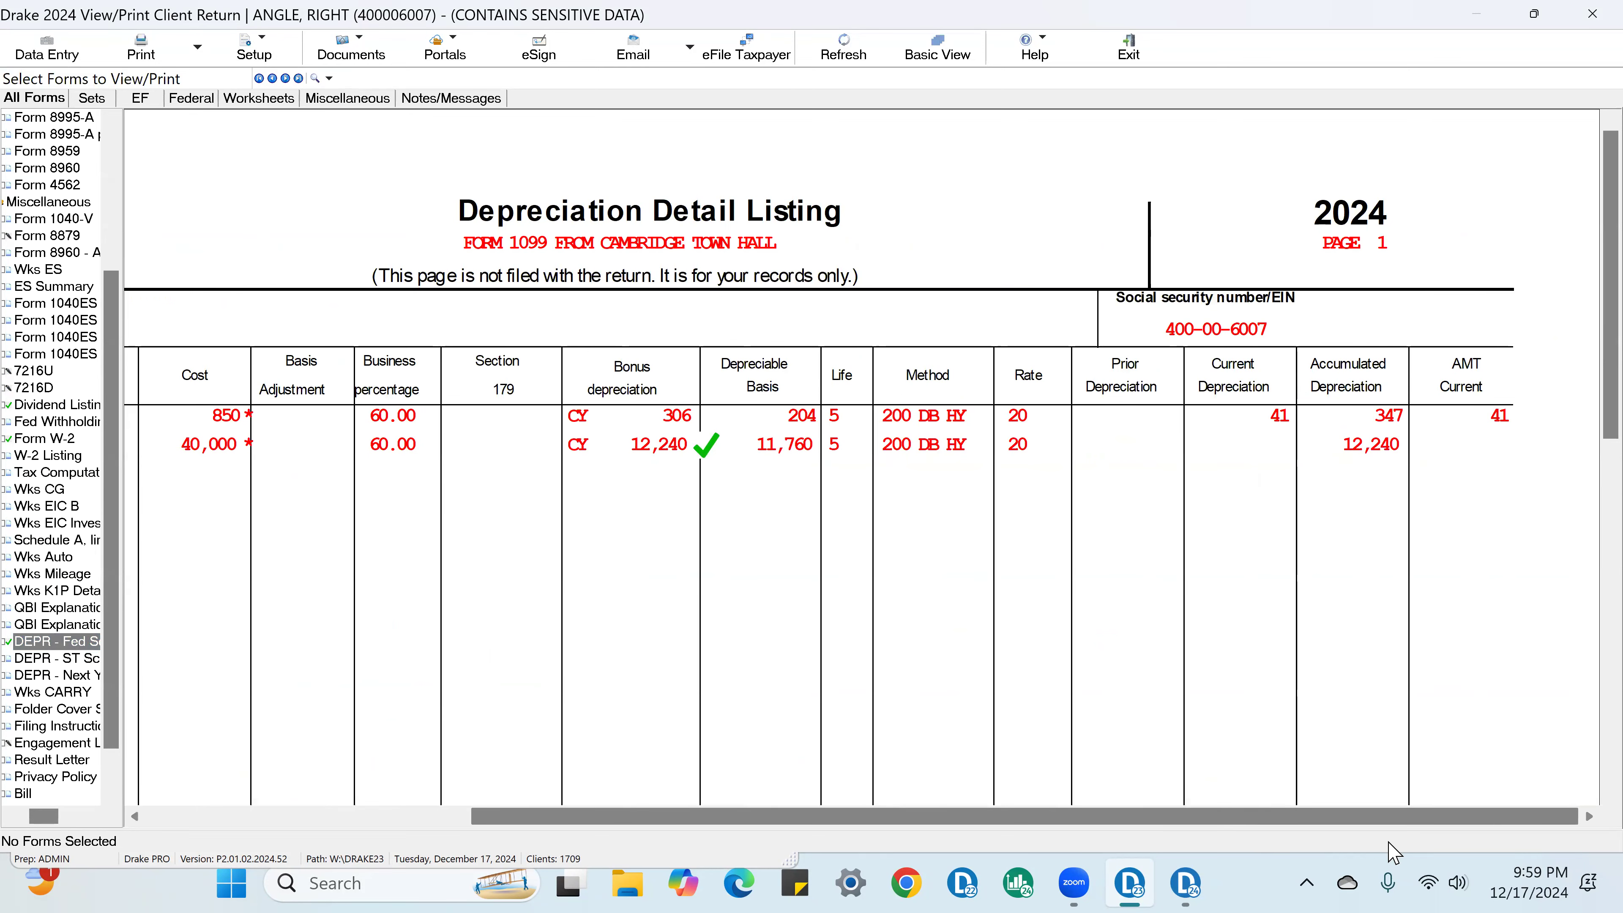
Step: On Schedule C, mark the updated line 13 depreciation and line 31 net profit as verified
{"action": "scroll", "coordinate": [64, 345], "scroll_direction": "up", "scroll_amount": 4}
{"action": "left_click", "coordinate": [75, 271]}
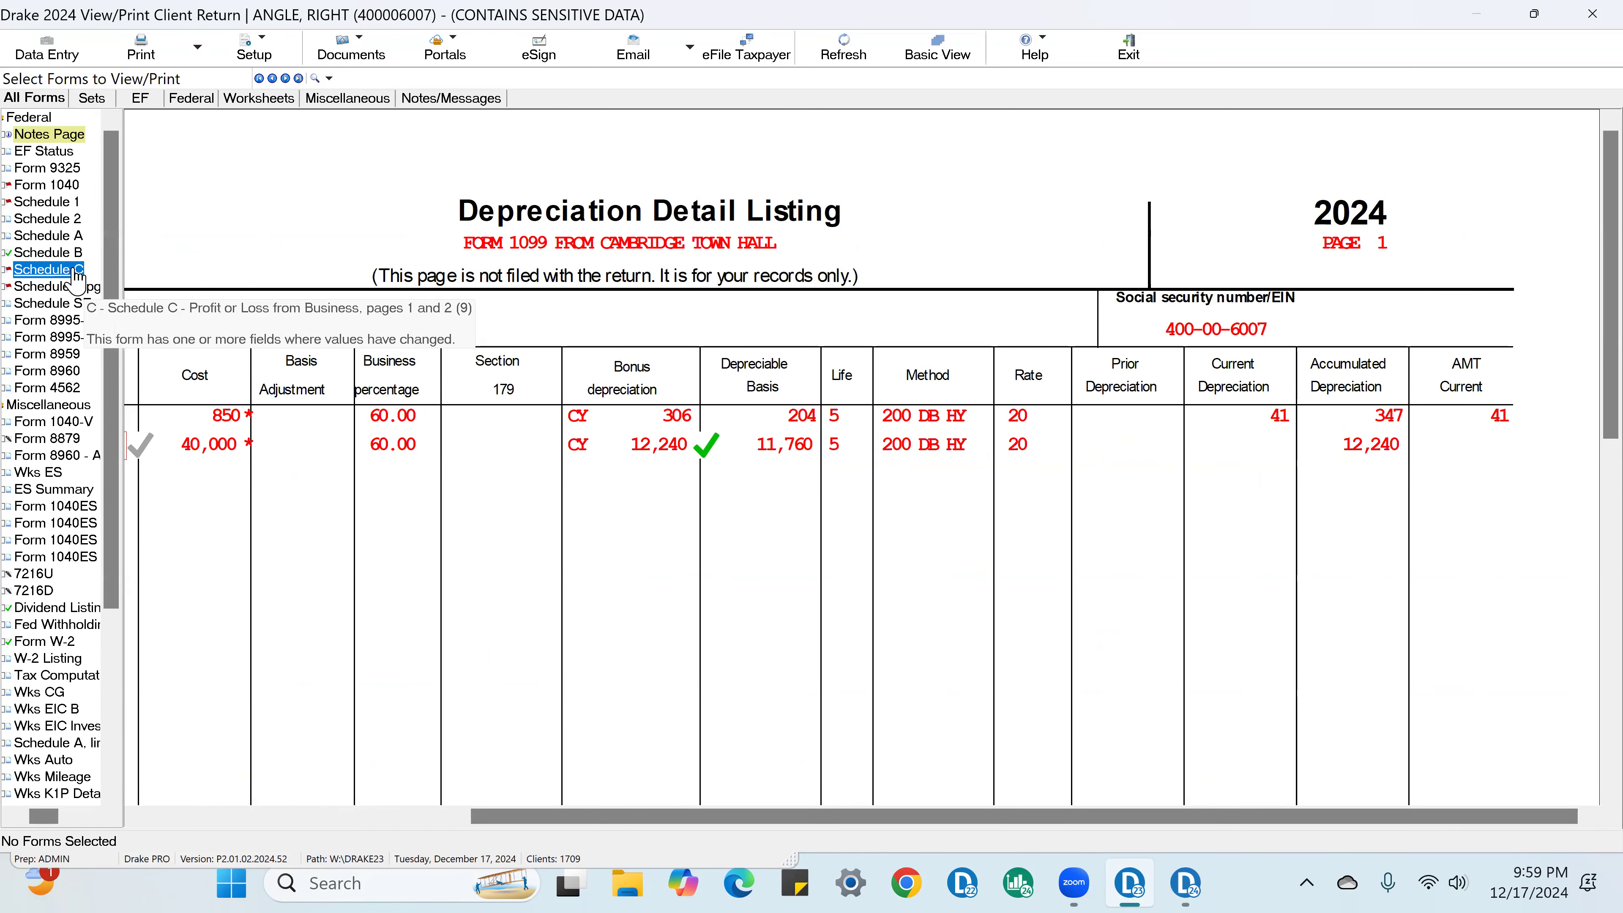
{"action": "scroll", "coordinate": [879, 576], "scroll_direction": "down", "scroll_amount": 10}
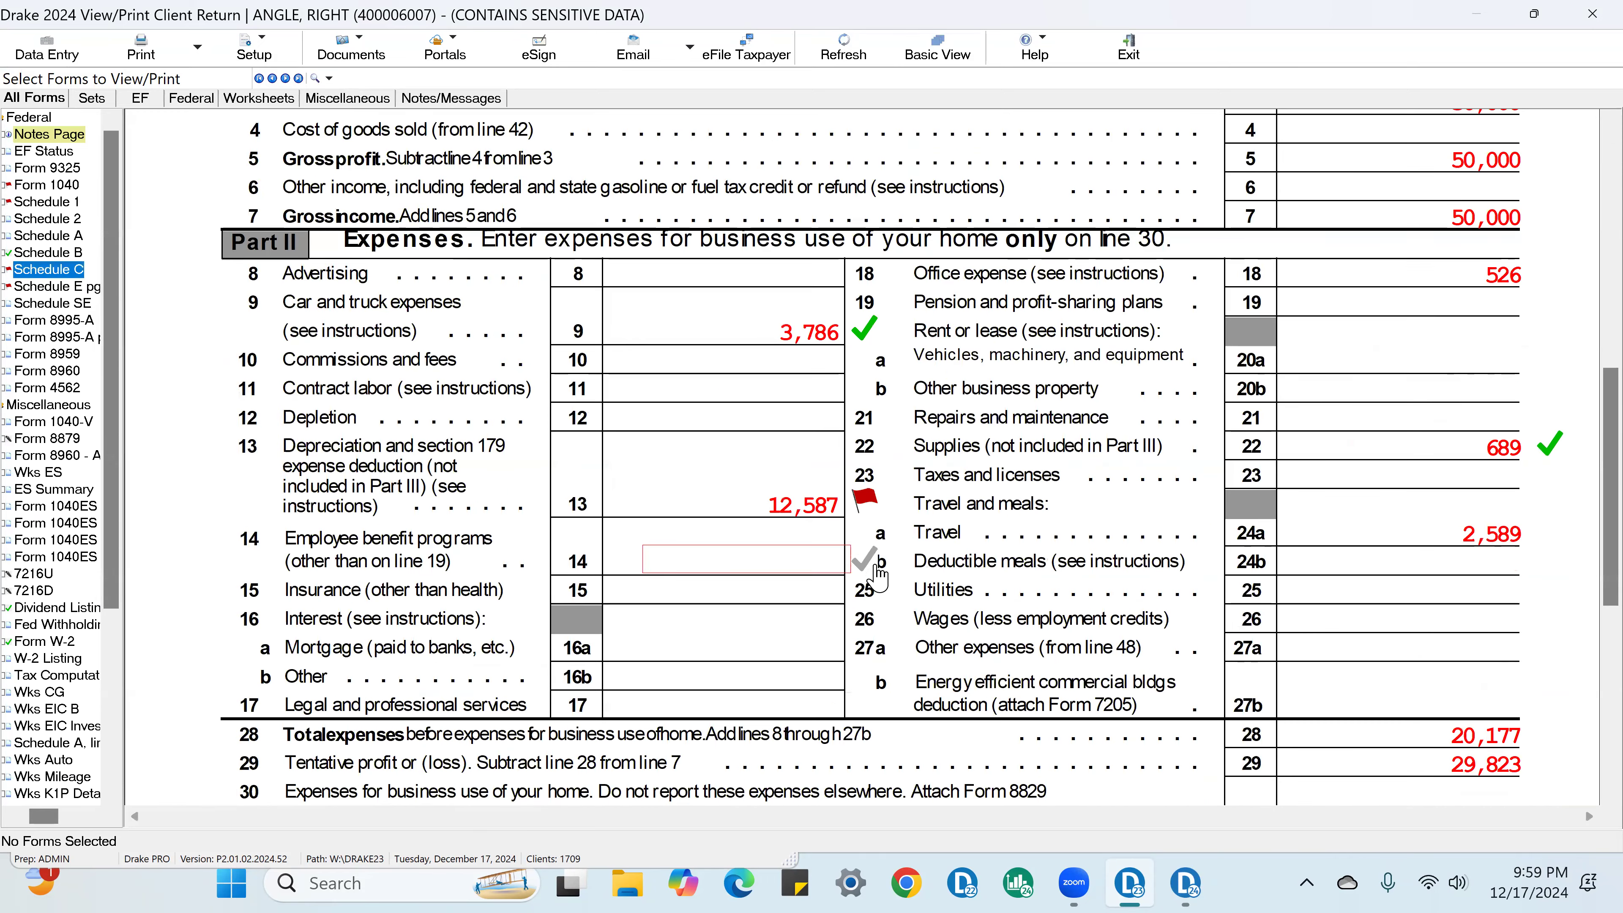
{"action": "left_click", "coordinate": [865, 498]}
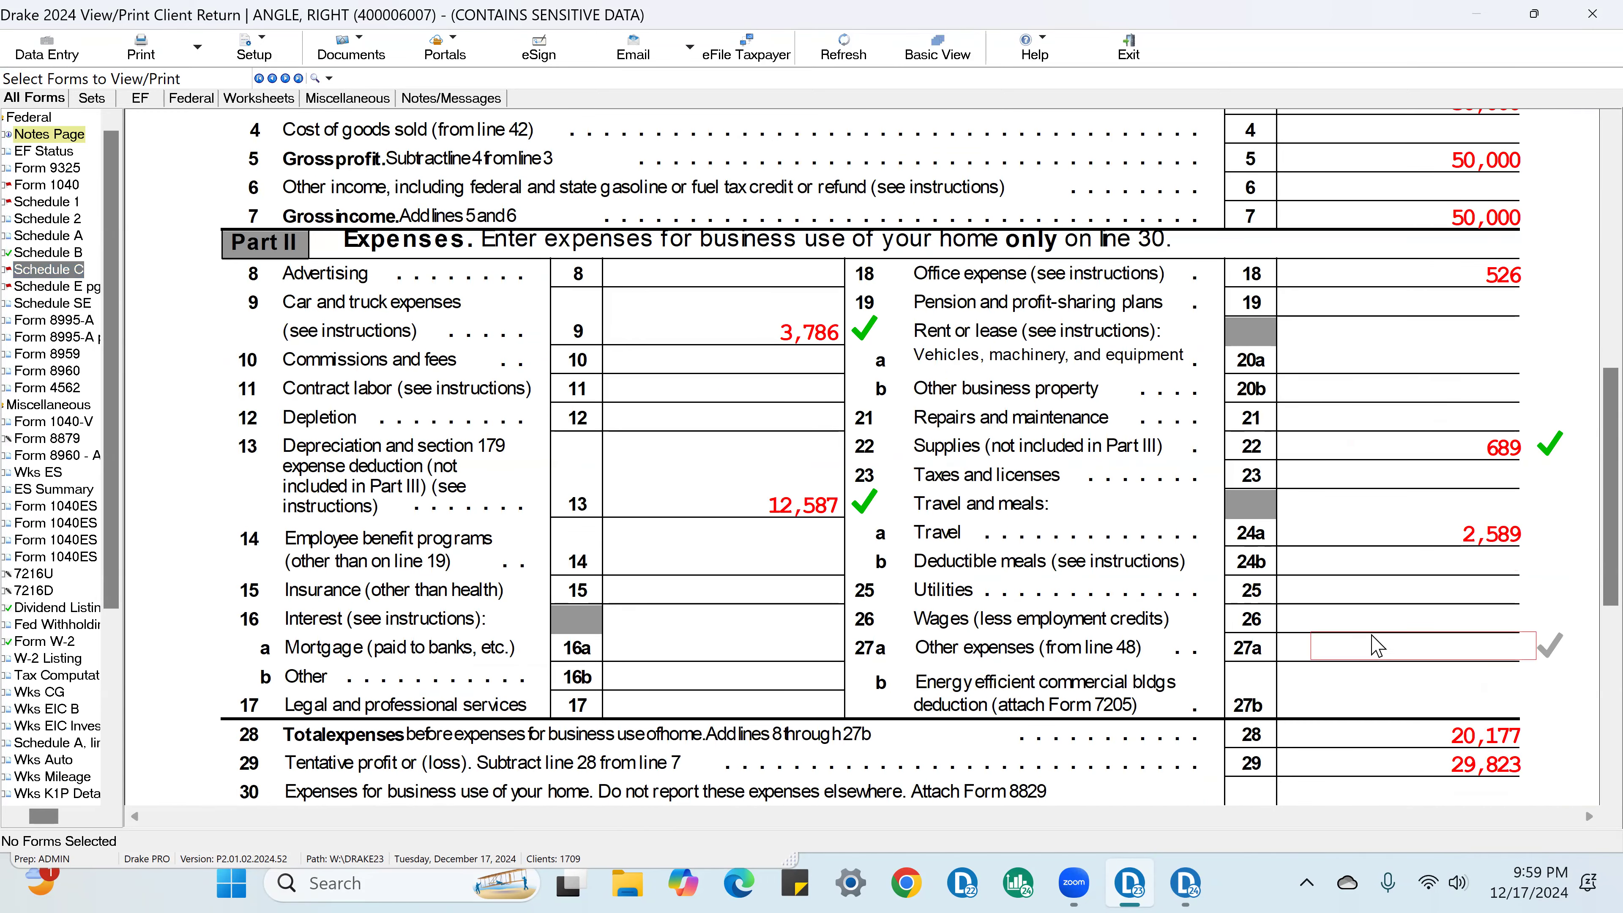
{"action": "scroll", "coordinate": [1377, 646], "scroll_direction": "down", "scroll_amount": 5}
{"action": "left_click", "coordinate": [1549, 646]}
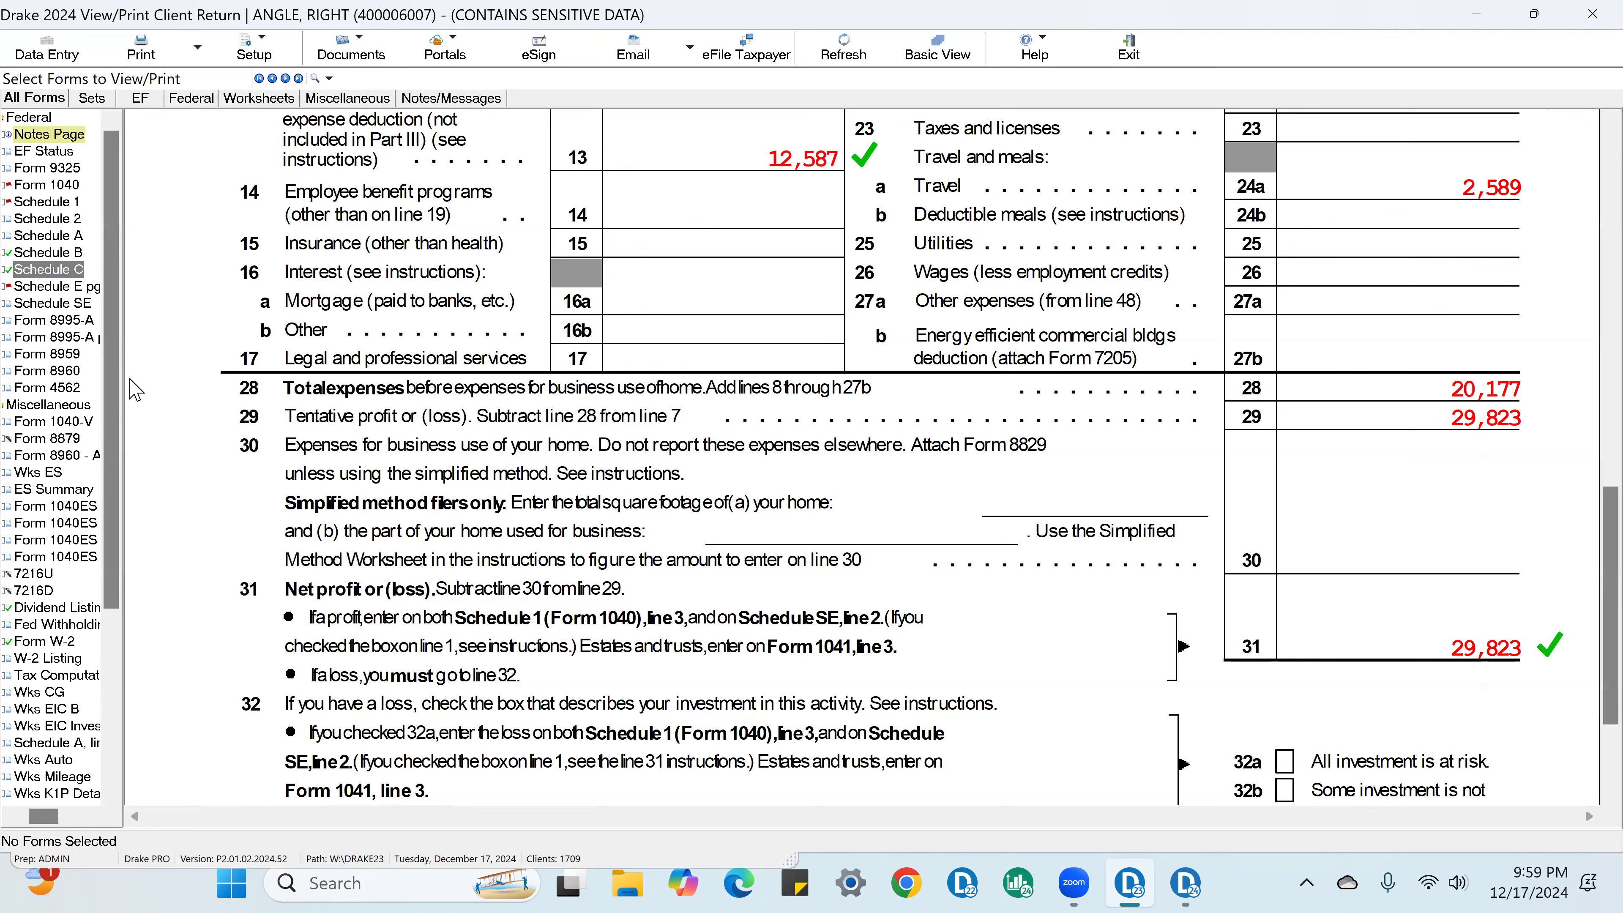
Step: Open Form 1040 and mark the line 37 amount owed as verified
{"action": "left_click", "coordinate": [46, 185]}
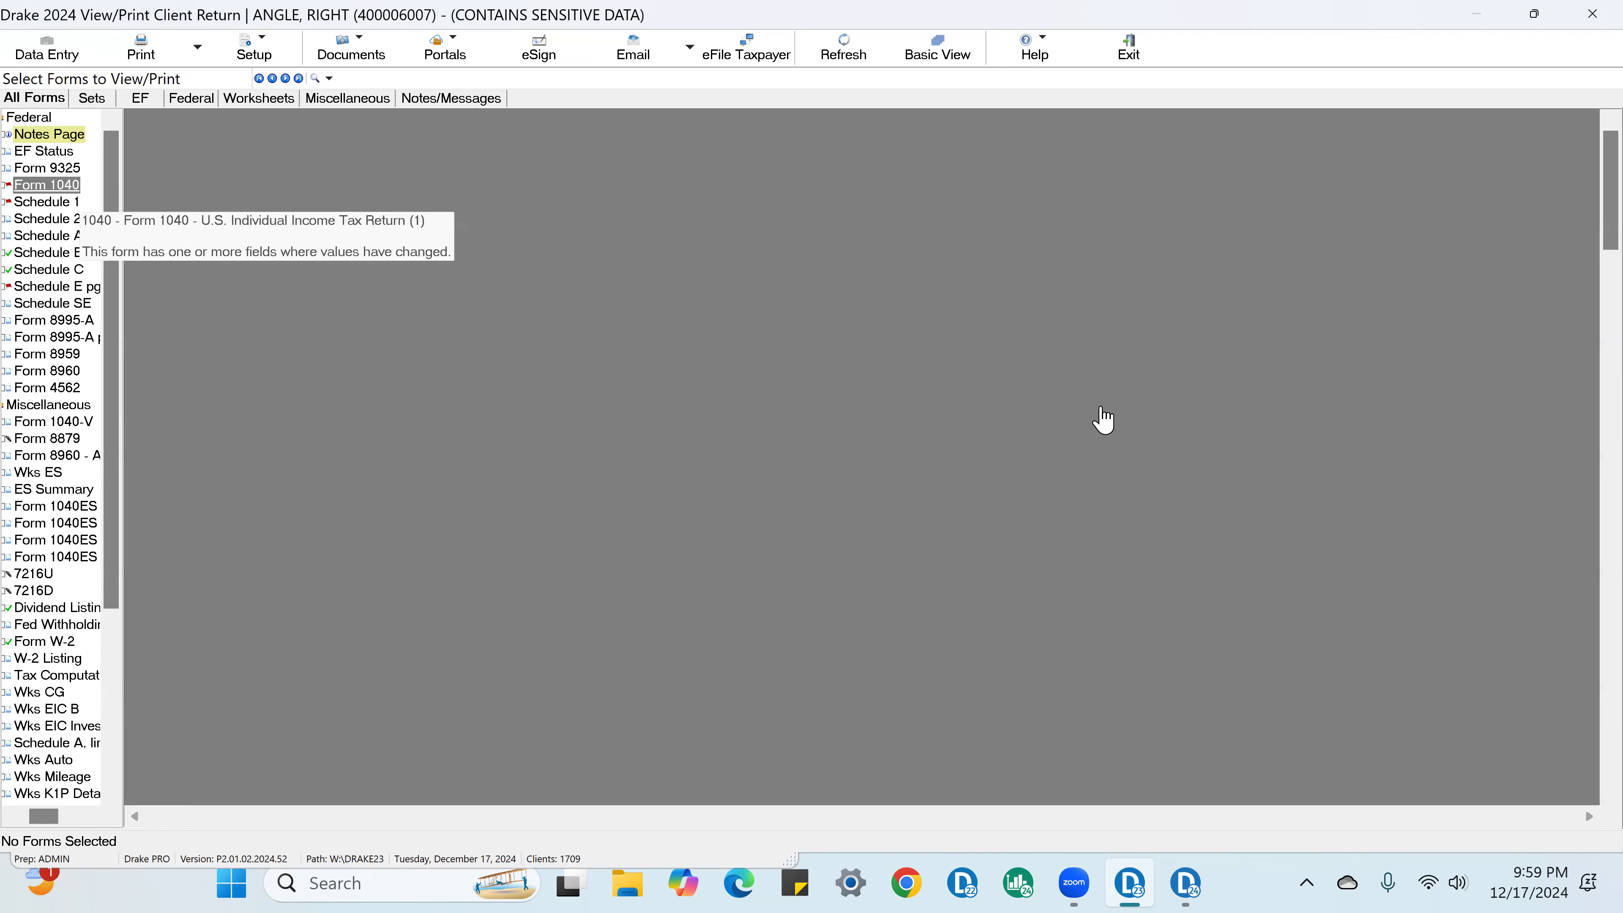
{"action": "scroll", "coordinate": [1392, 507], "scroll_direction": "down", "scroll_amount": 15}
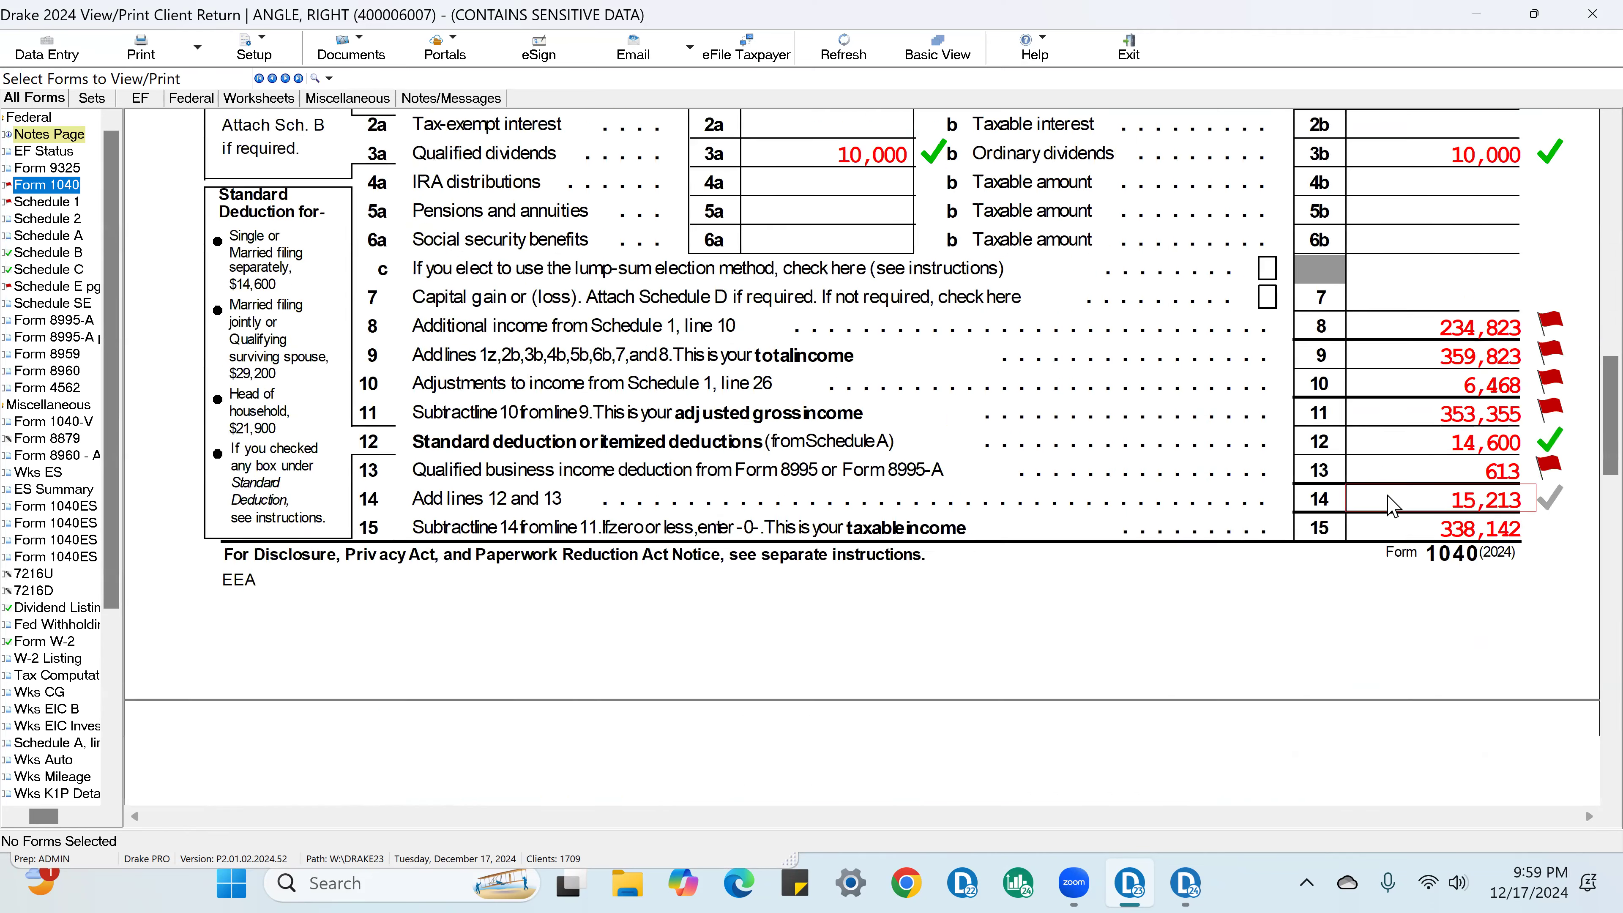
{"action": "scroll", "coordinate": [1392, 507], "scroll_direction": "down", "scroll_amount": 17}
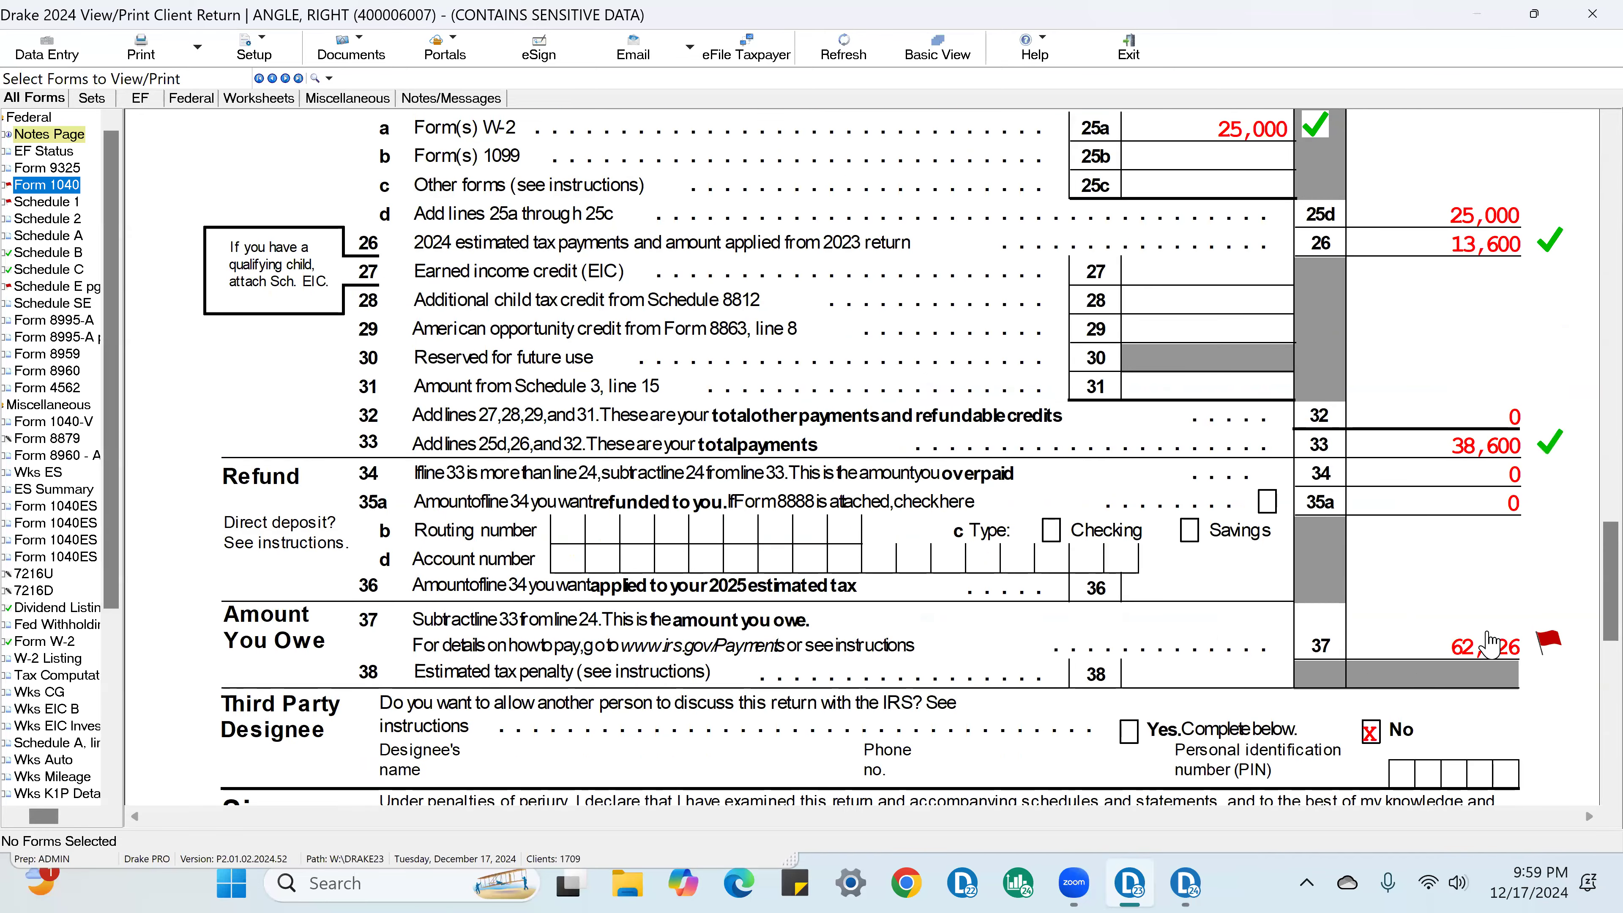
{"action": "left_click", "coordinate": [1528, 649]}
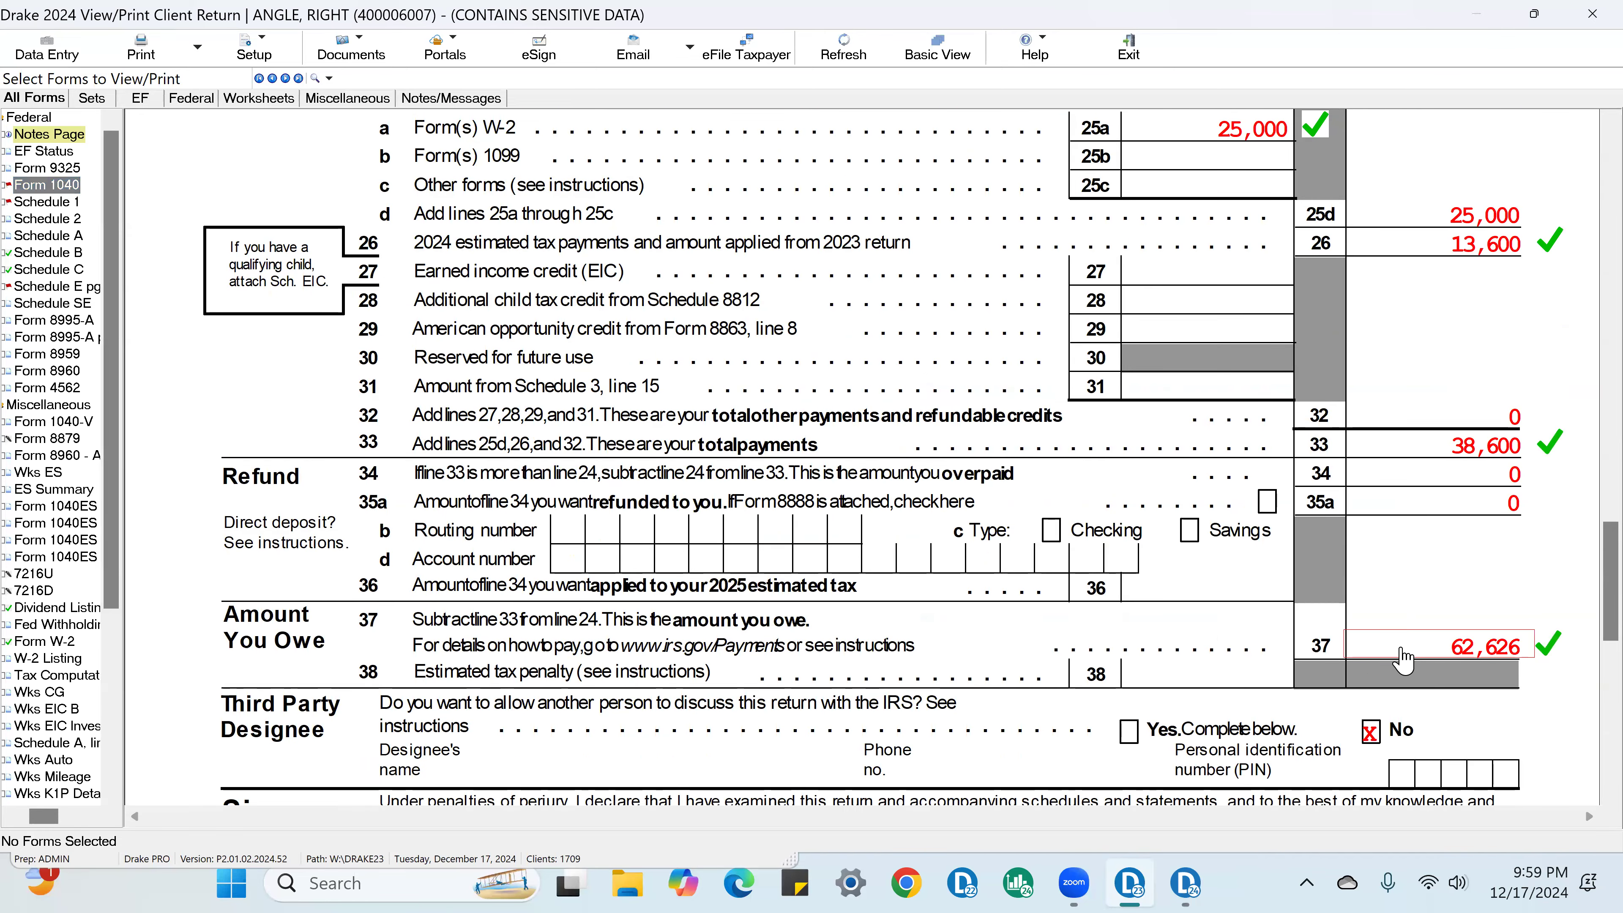
{"action": "scroll", "coordinate": [1390, 662], "scroll_direction": "up", "scroll_amount": 4}
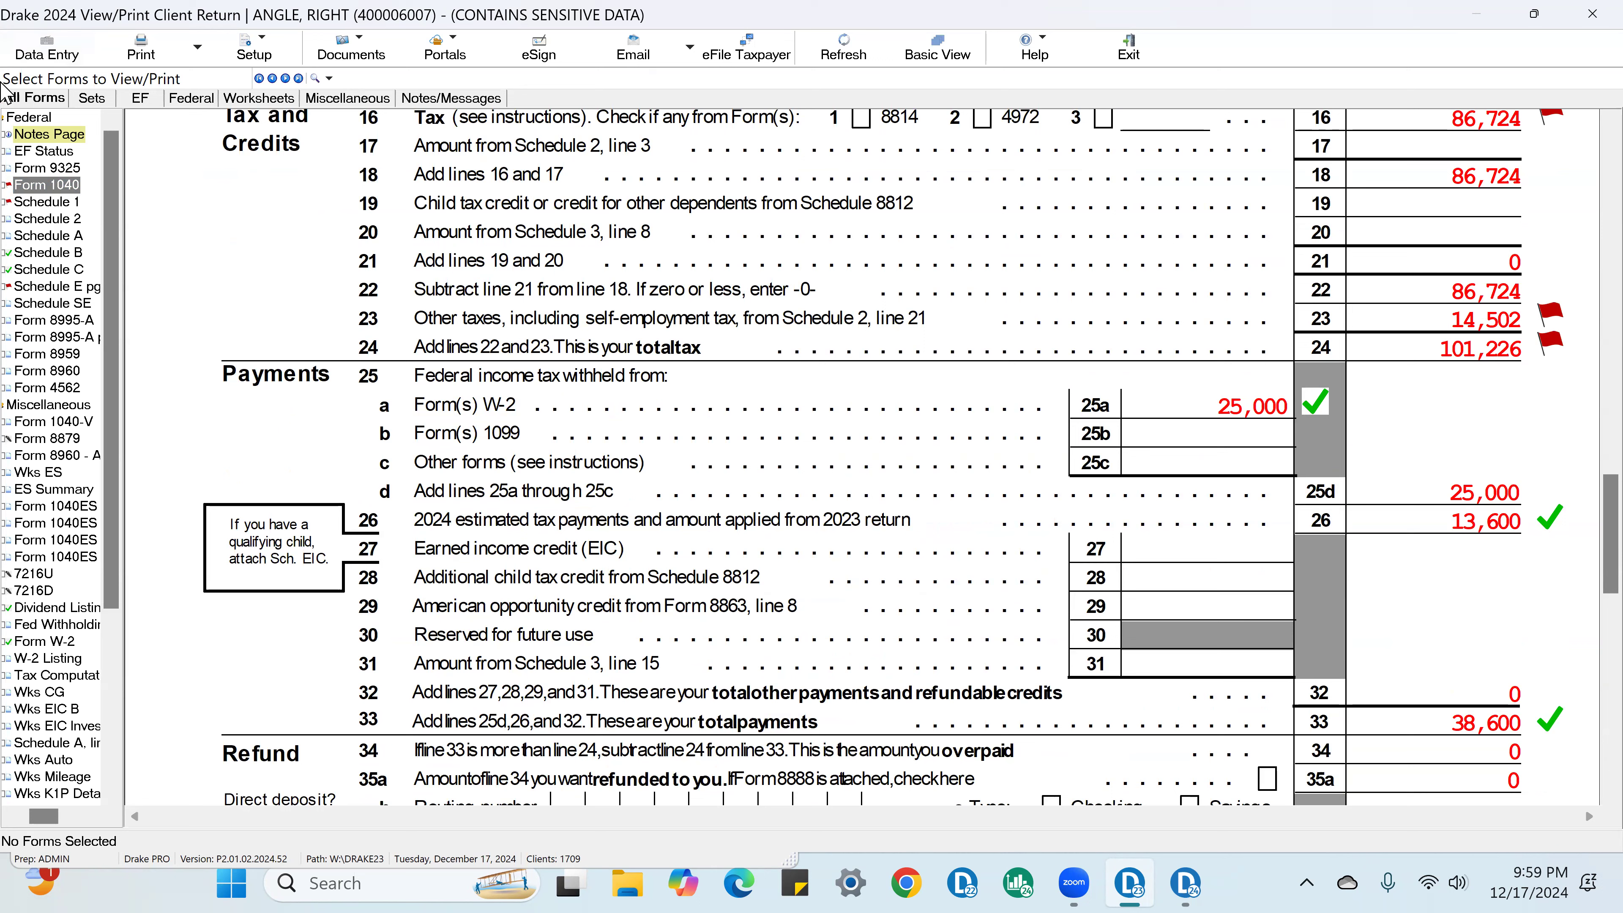
Step: Open Schedule E page 2 and mark the partnership's employer identification number on line 28A as verified
{"action": "left_click", "coordinate": [91, 288]}
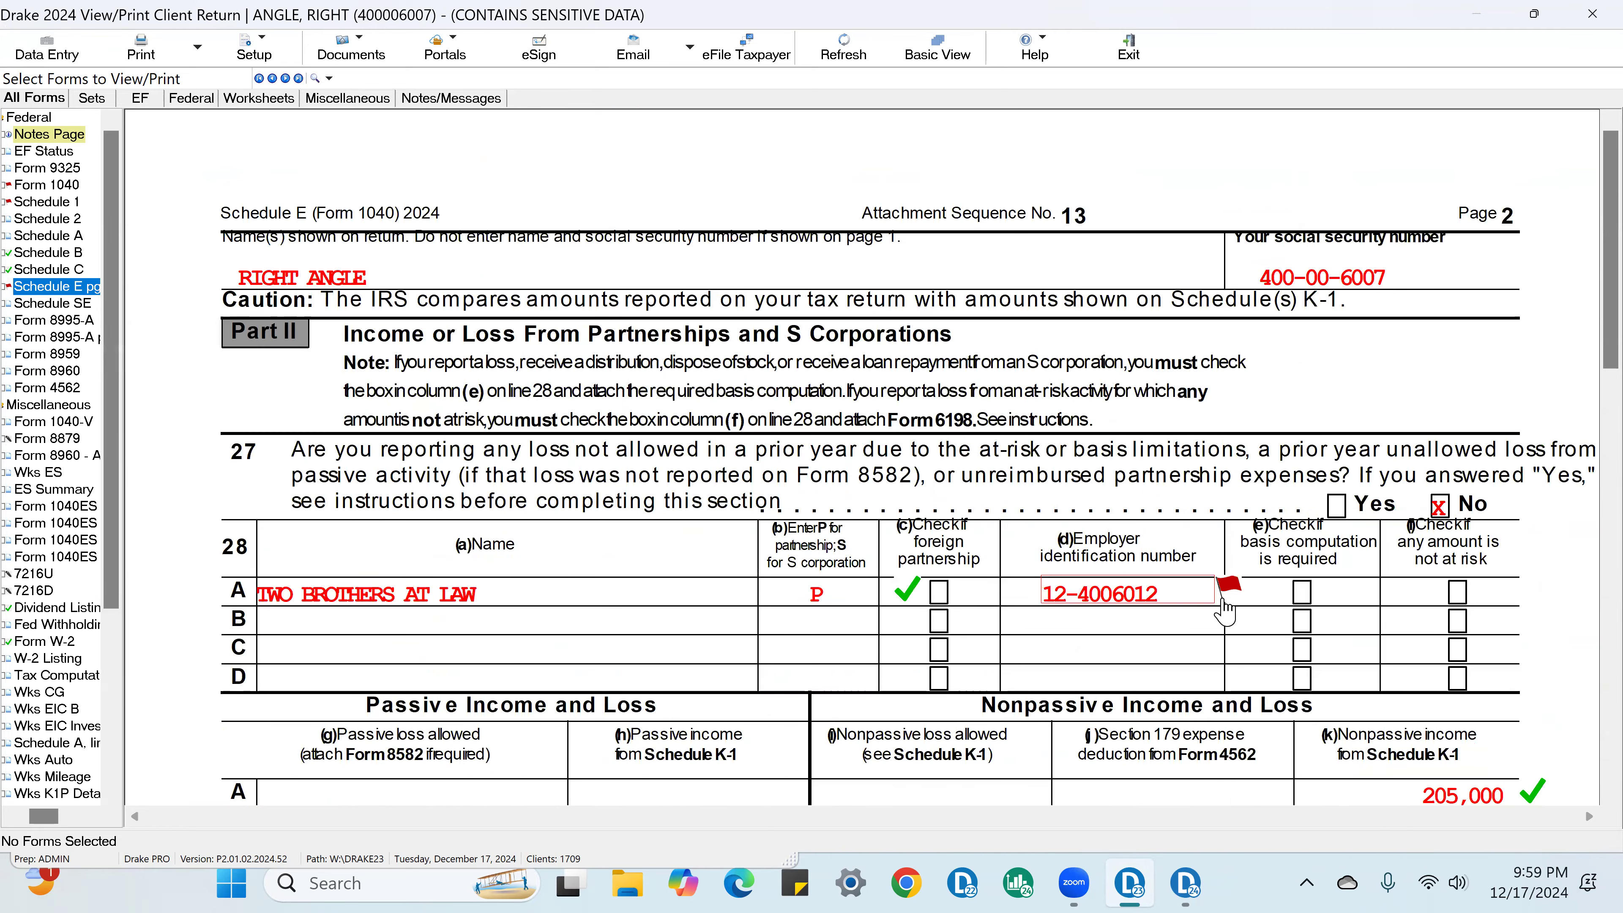
{"action": "left_click", "coordinate": [1227, 585]}
{"action": "scroll", "coordinate": [1126, 592], "scroll_direction": "down", "scroll_amount": 3}
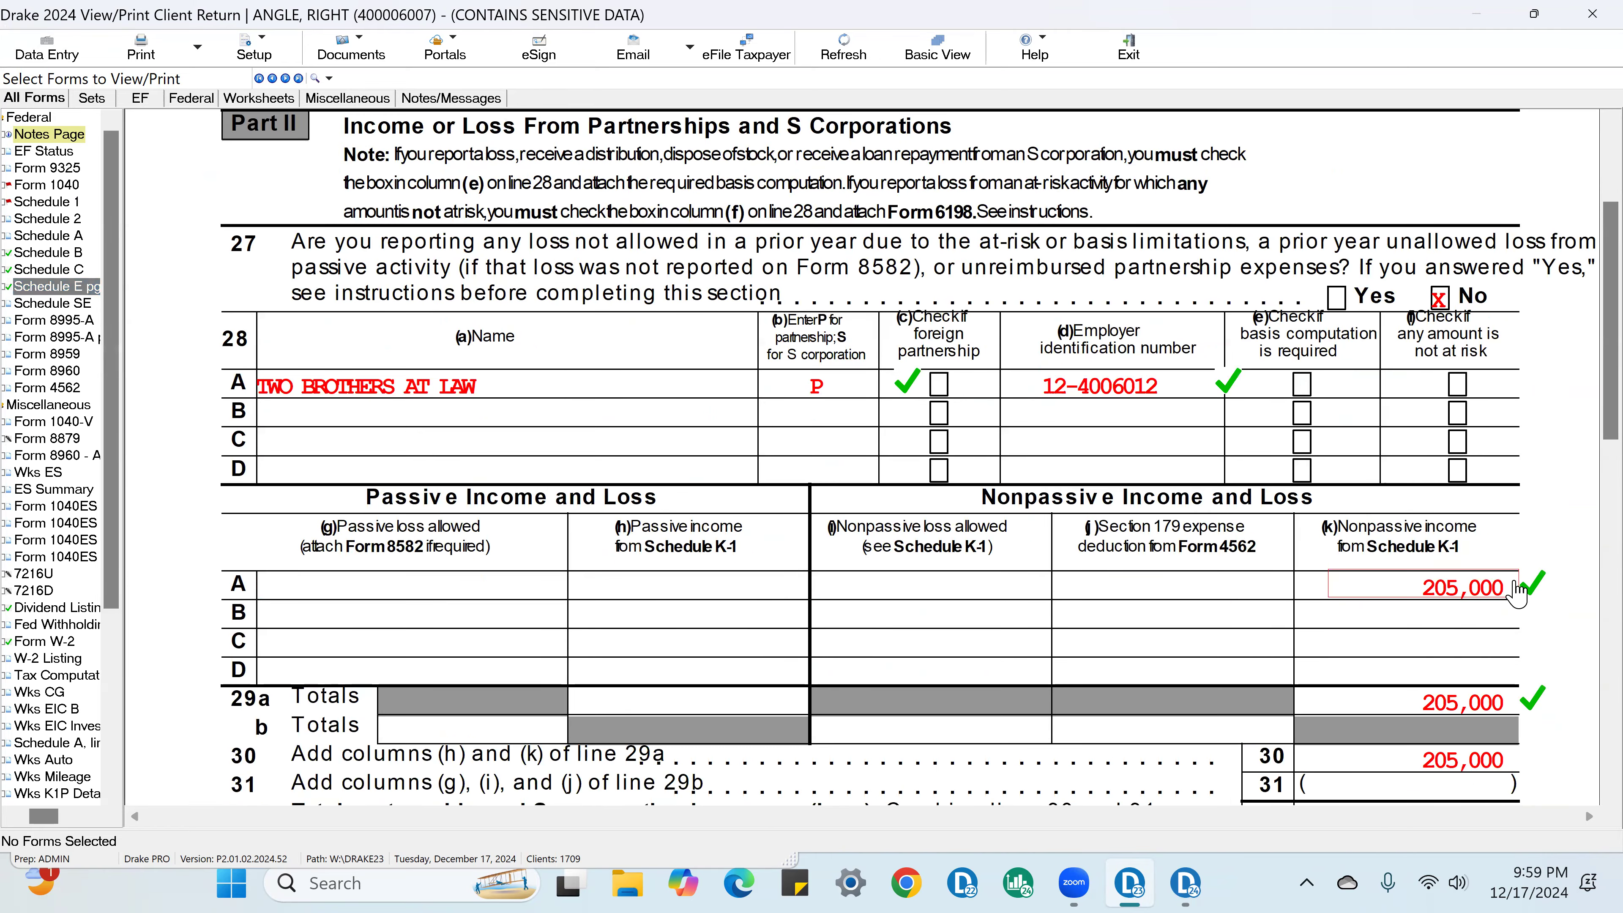
{"action": "scroll", "coordinate": [1438, 575], "scroll_direction": "down", "scroll_amount": 3}
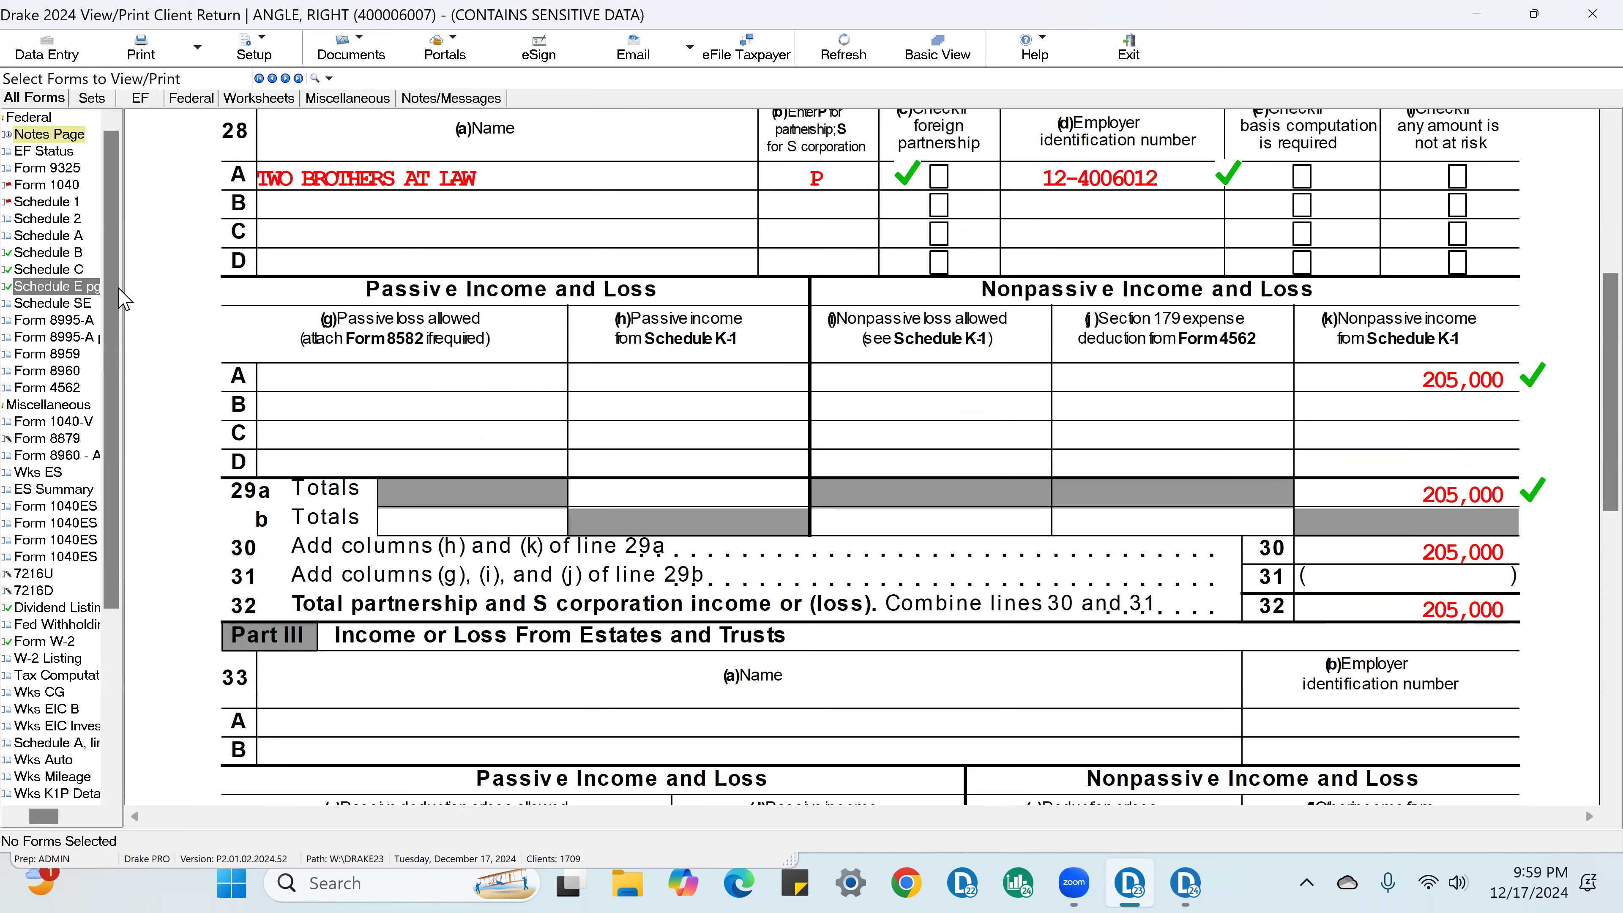
Step: Open Schedule 1 and mark the line 3 business income as verified
{"action": "left_click", "coordinate": [46, 201]}
{"action": "scroll", "coordinate": [830, 448], "scroll_direction": "down", "scroll_amount": 2}
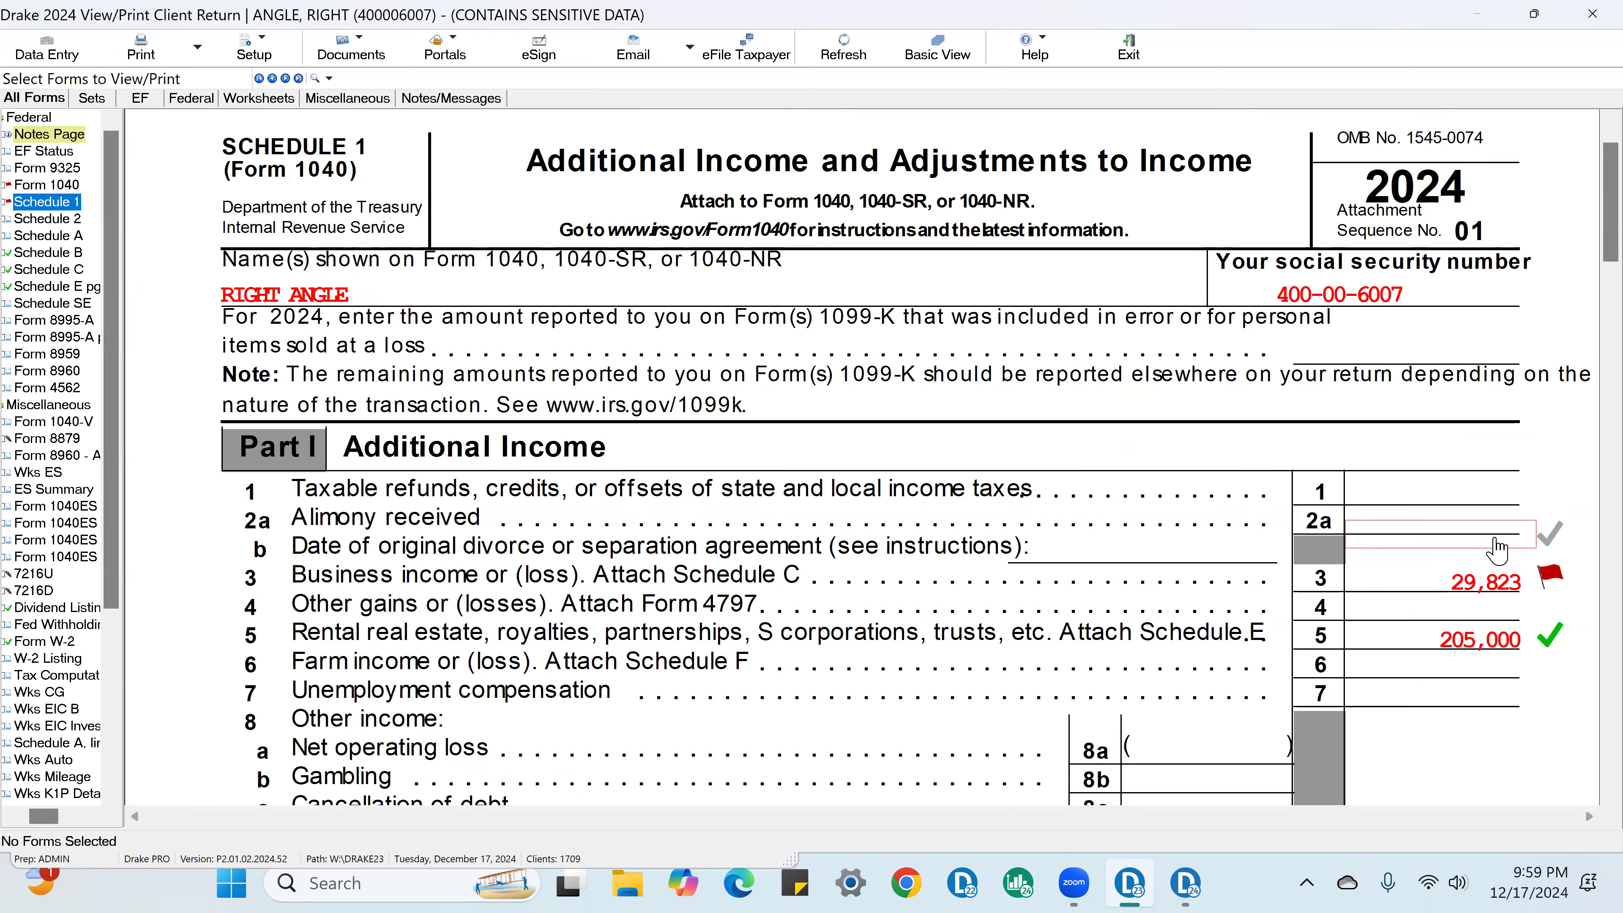
{"action": "left_click", "coordinate": [1513, 515]}
{"action": "scroll", "coordinate": [1534, 550], "scroll_direction": "down", "scroll_amount": 5}
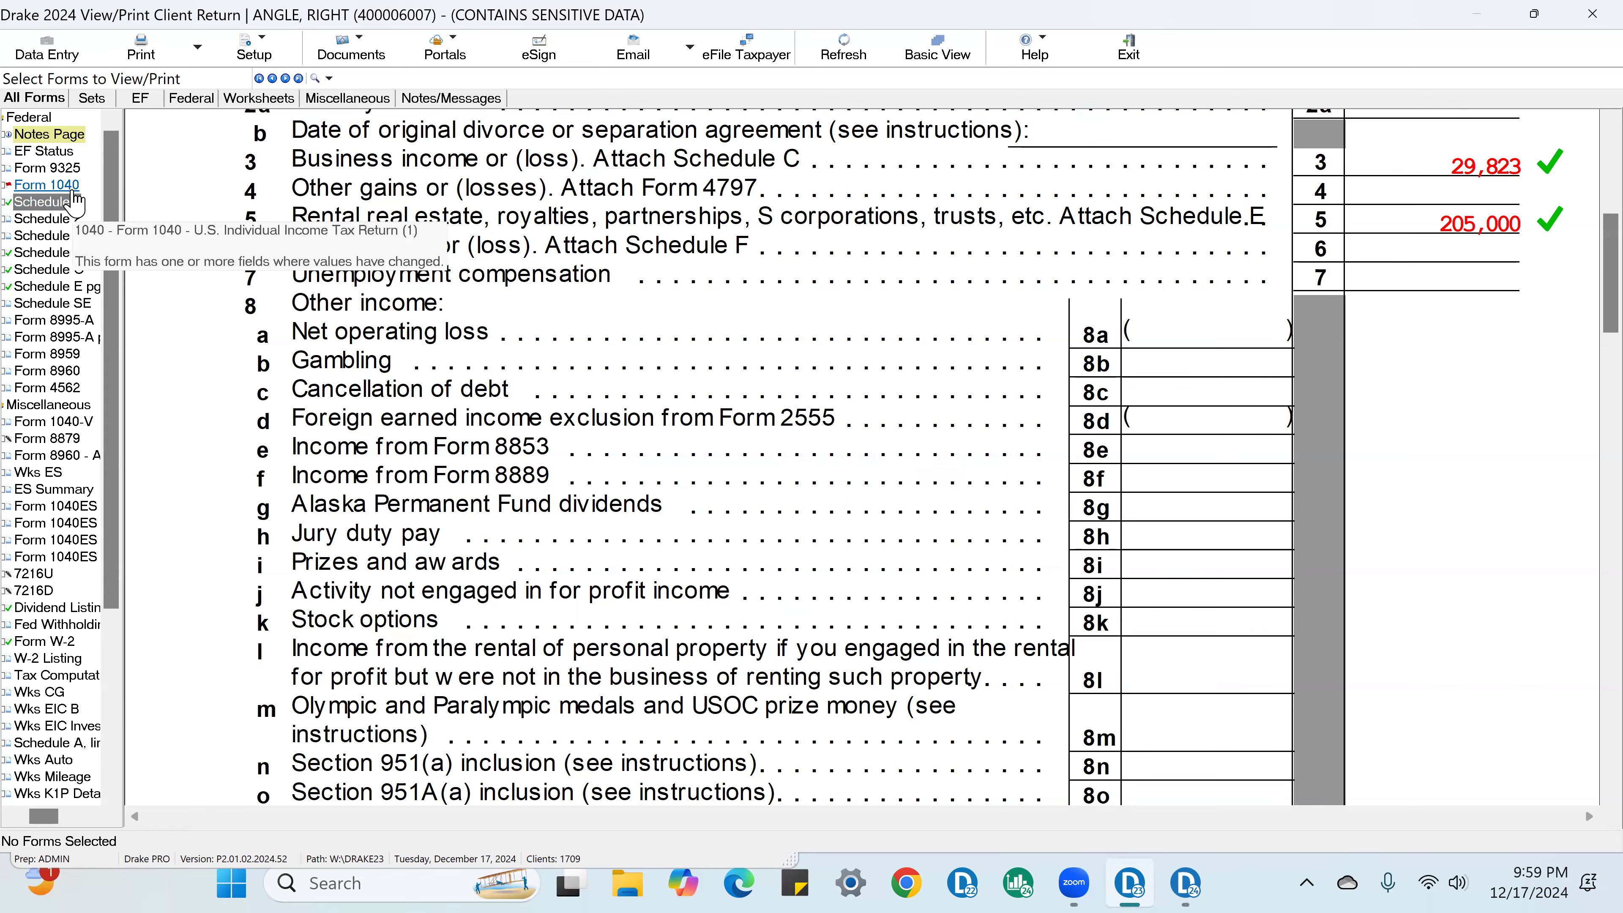
Step: Return to Form 1040 and mark lines 8, 9, 10, 11 and 13 as verified
{"action": "left_click", "coordinate": [47, 185]}
{"action": "scroll", "coordinate": [1501, 416], "scroll_direction": "down", "scroll_amount": 15}
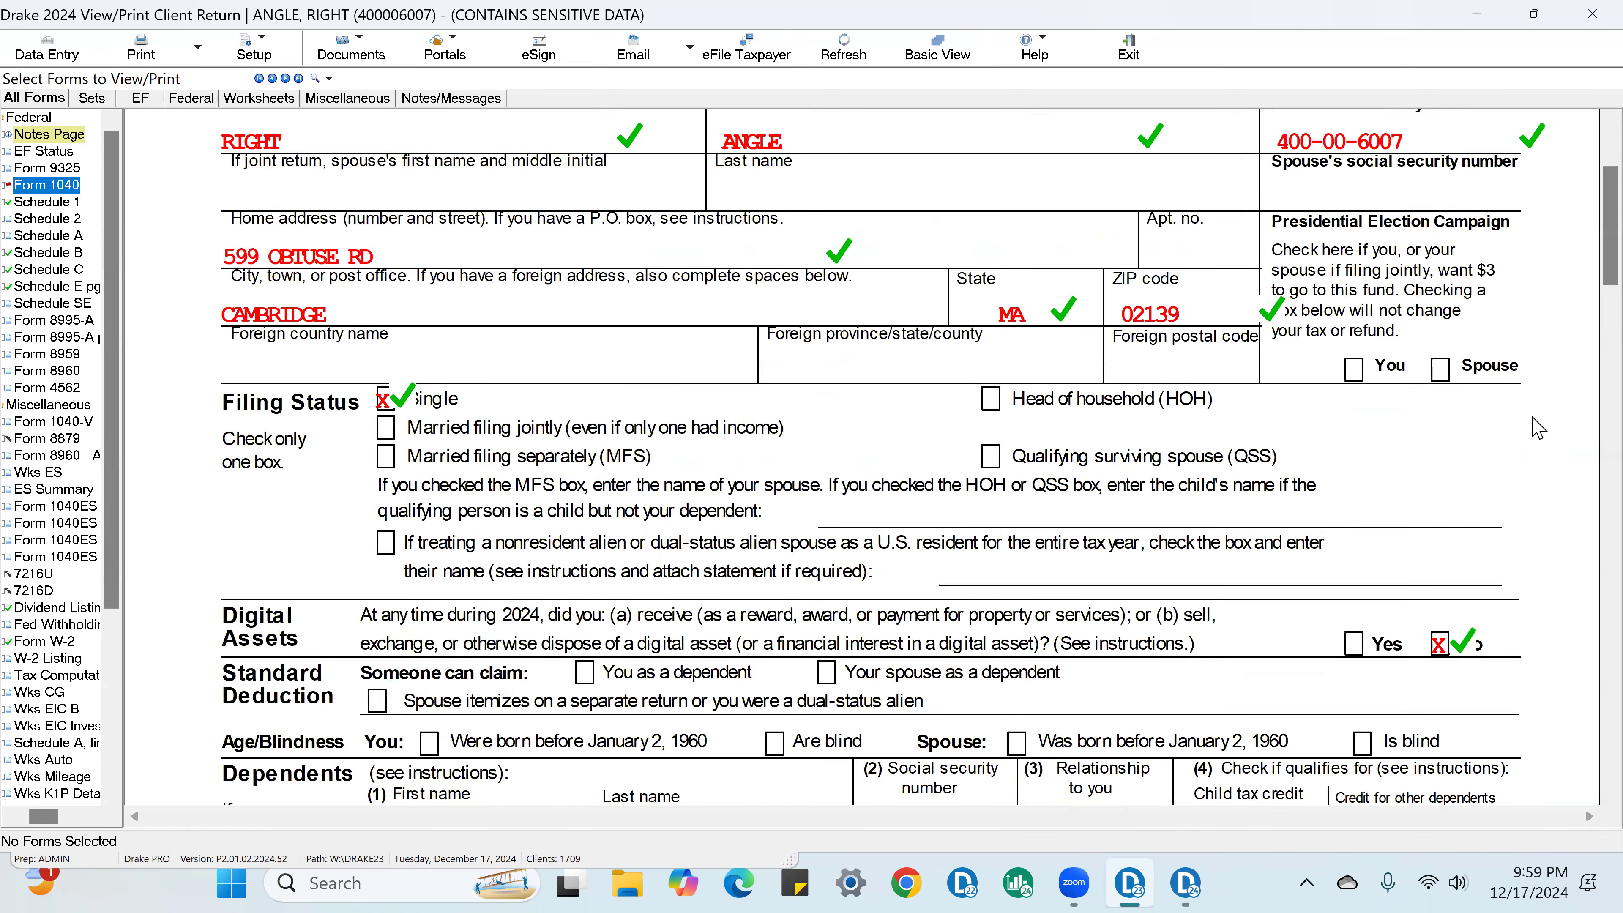
{"action": "left_click", "coordinate": [1550, 600]}
{"action": "left_click", "coordinate": [1549, 630]}
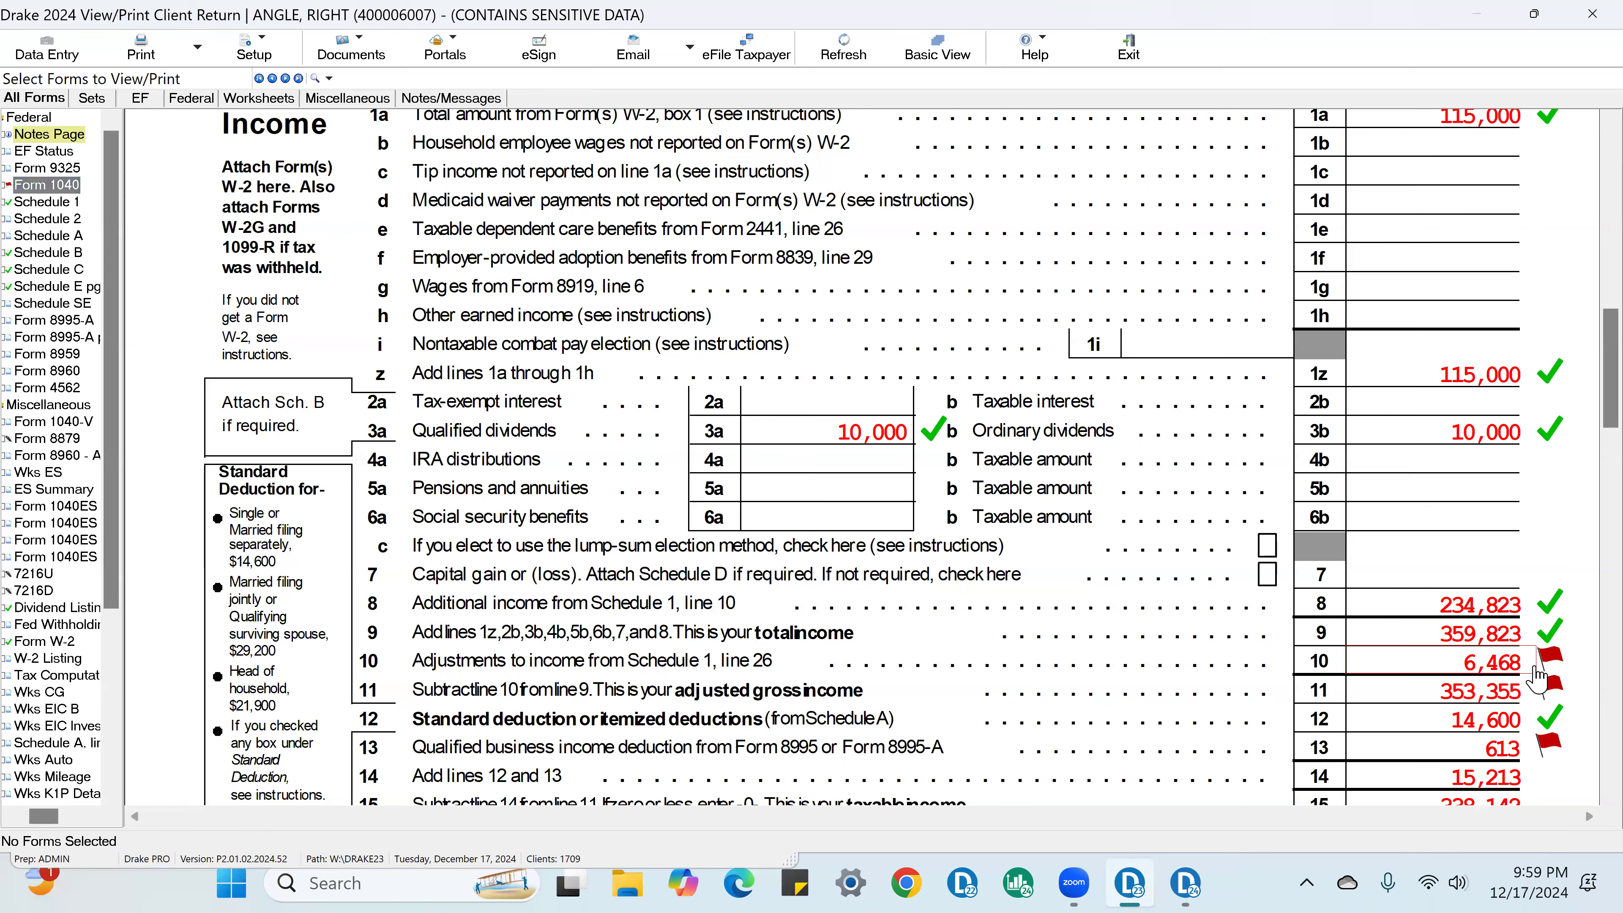
{"action": "left_click", "coordinate": [1549, 659]}
{"action": "left_click", "coordinate": [1550, 686]}
{"action": "left_click", "coordinate": [1549, 747]}
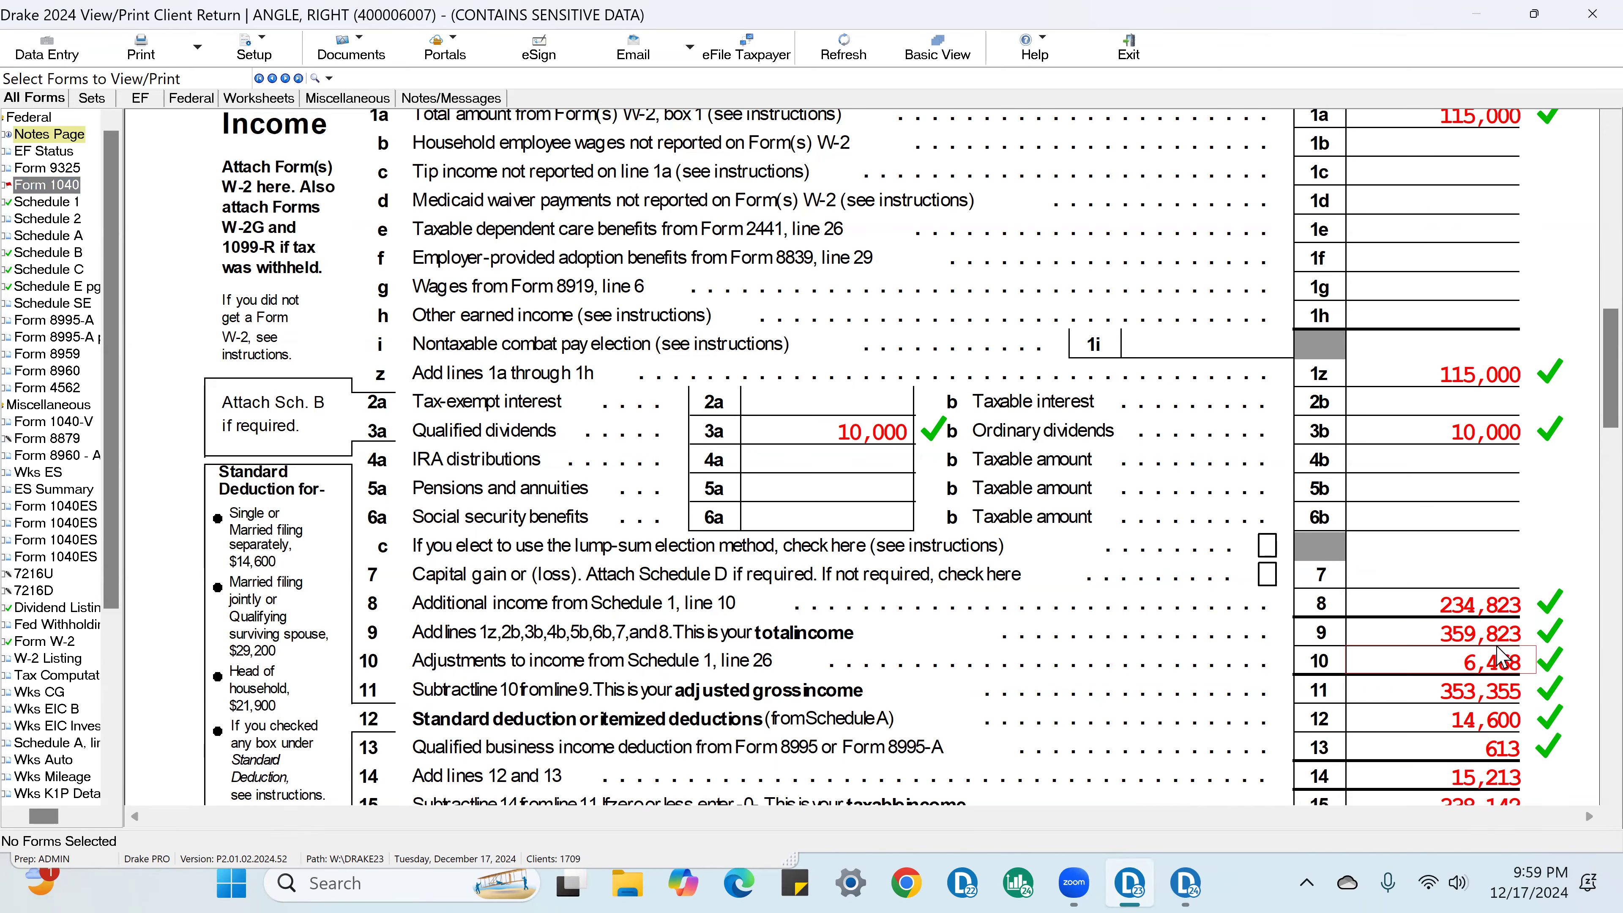
Step: On Form 1040 page 2, mark the line 23 other taxes and line 16 tax as verified
{"action": "scroll", "coordinate": [1560, 735], "scroll_direction": "down", "scroll_amount": 9}
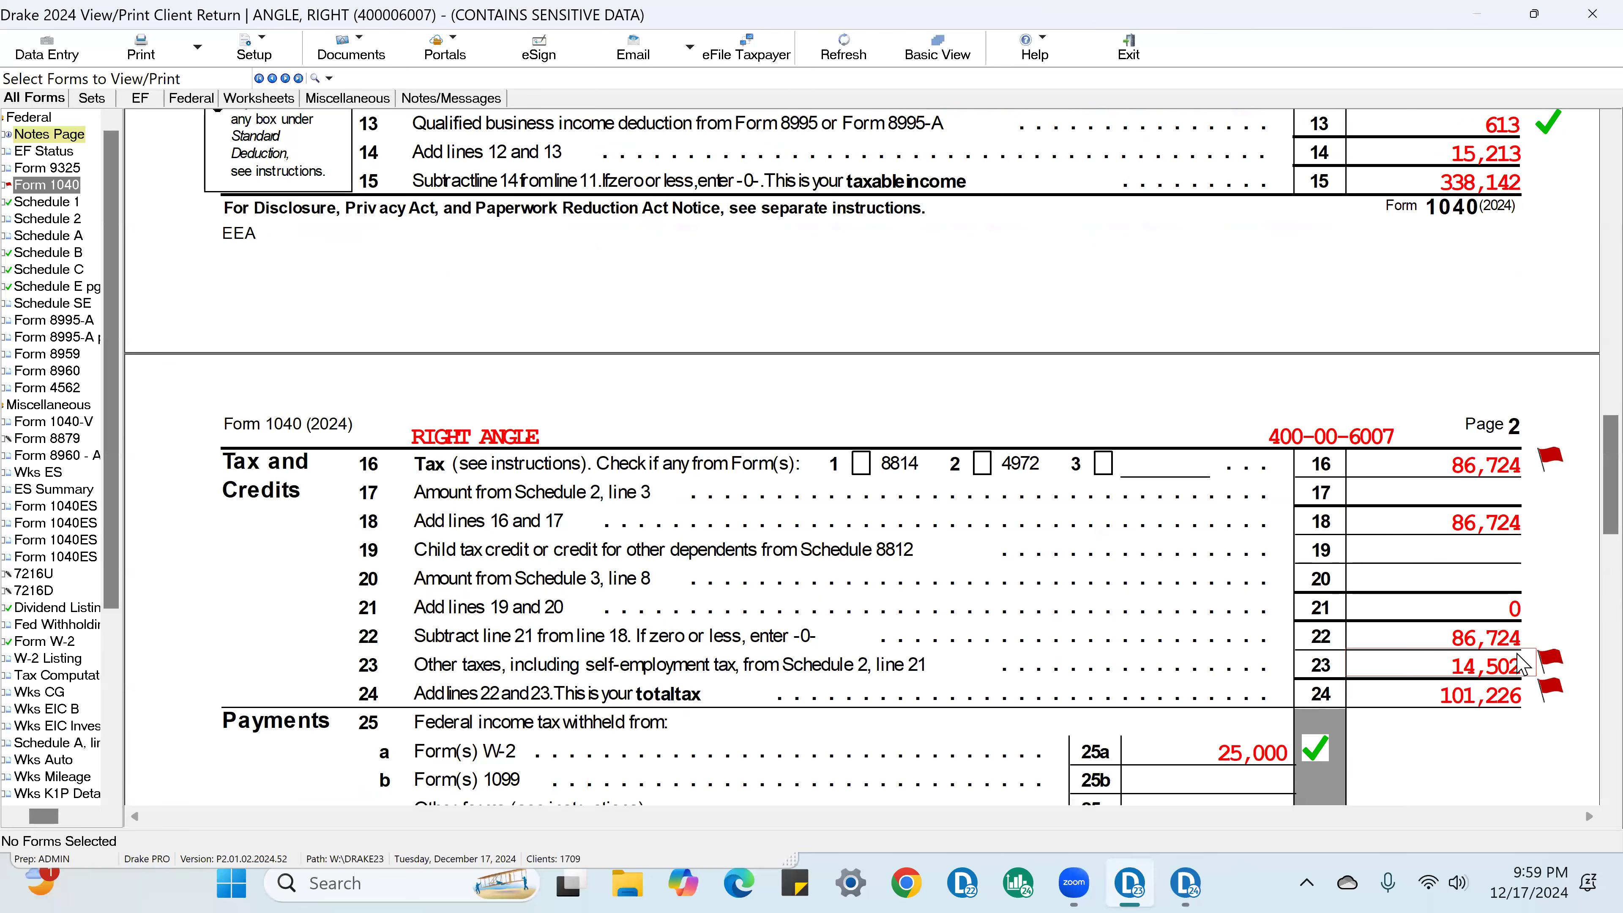
{"action": "left_click", "coordinate": [1550, 661]}
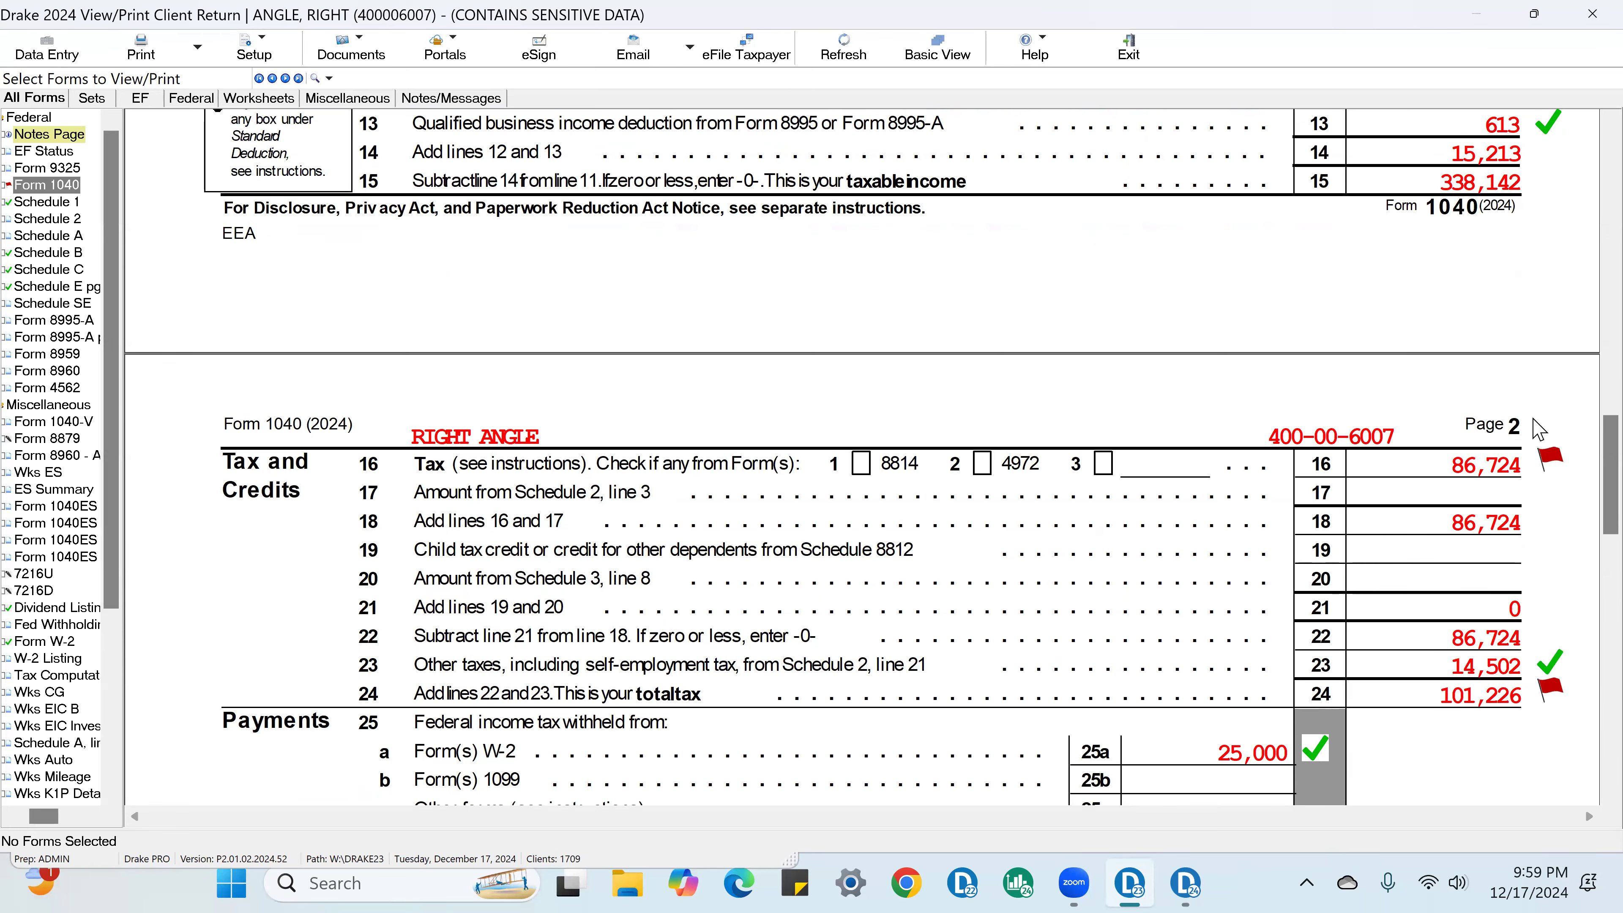
{"action": "left_click", "coordinate": [1550, 460]}
{"action": "scroll", "coordinate": [1589, 613], "scroll_direction": "down", "scroll_amount": 3}
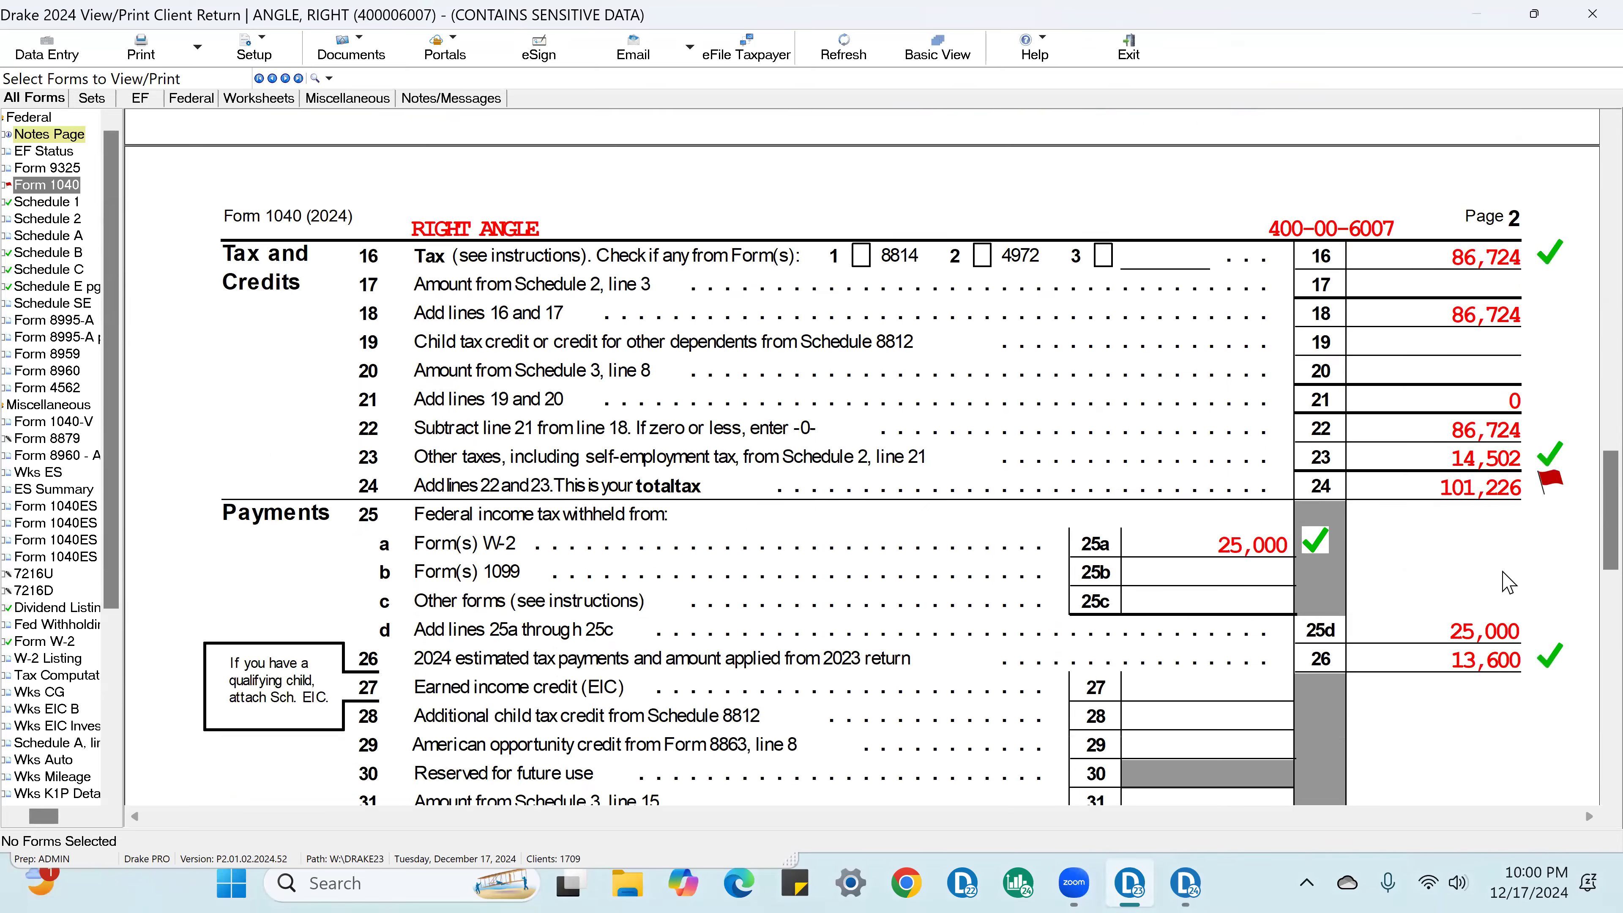
Step: Mark the line 24 total tax on Form 1040 as verified and review the form's remaining lines for unverified flags
{"action": "left_click", "coordinate": [1550, 485]}
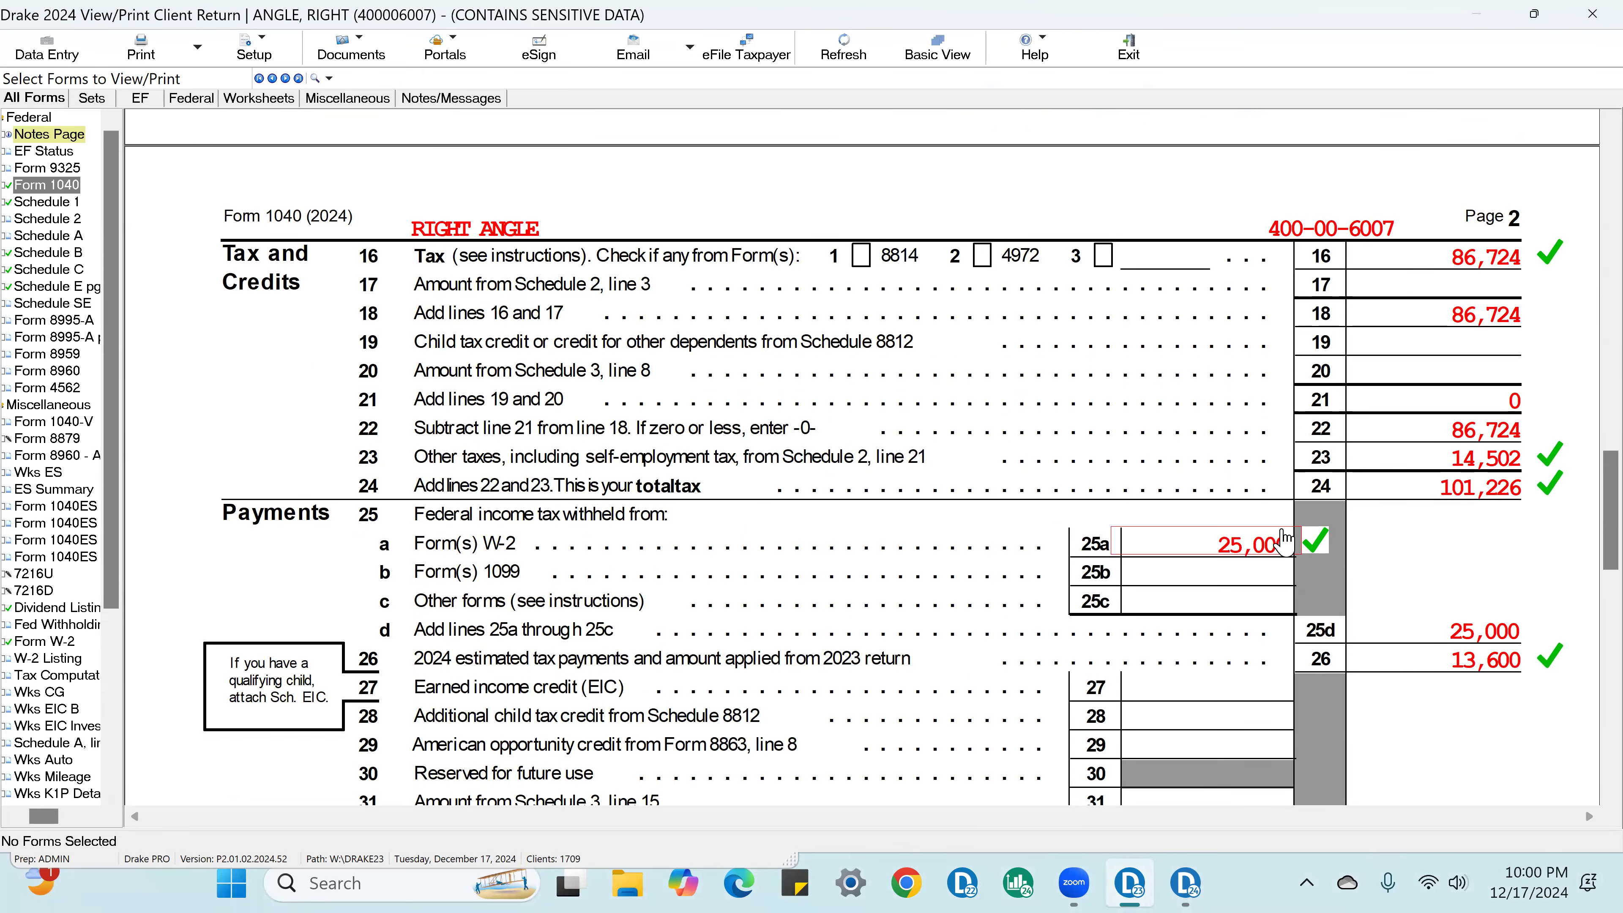
{"action": "scroll", "coordinate": [1518, 572], "scroll_direction": "down", "scroll_amount": 3}
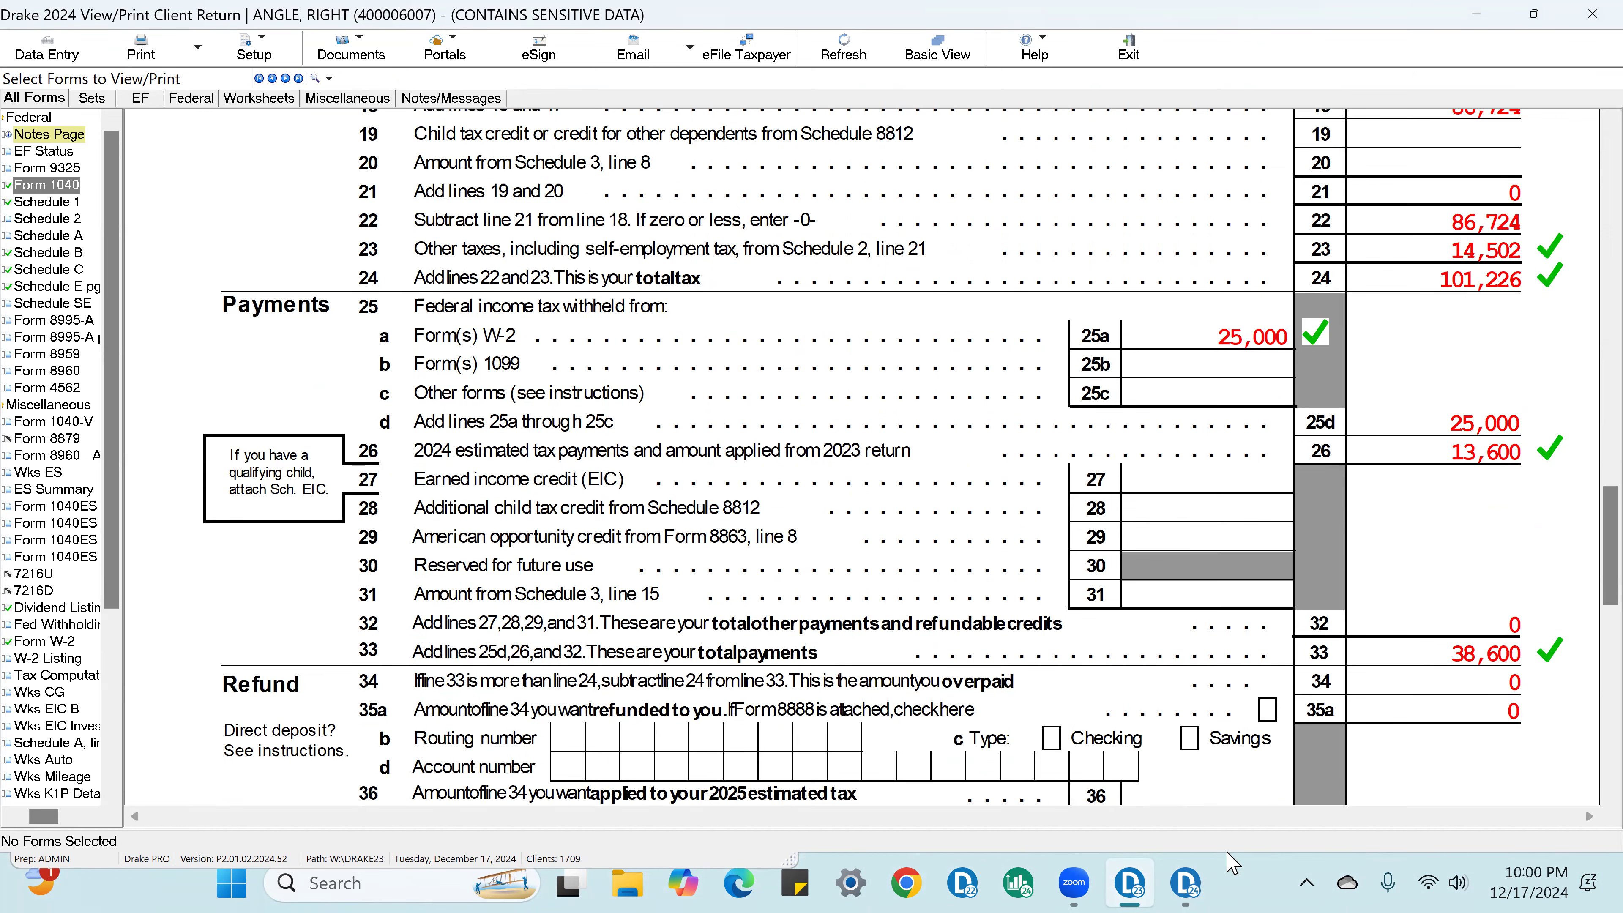
{"action": "scroll", "coordinate": [1237, 799], "scroll_direction": "down", "scroll_amount": 3}
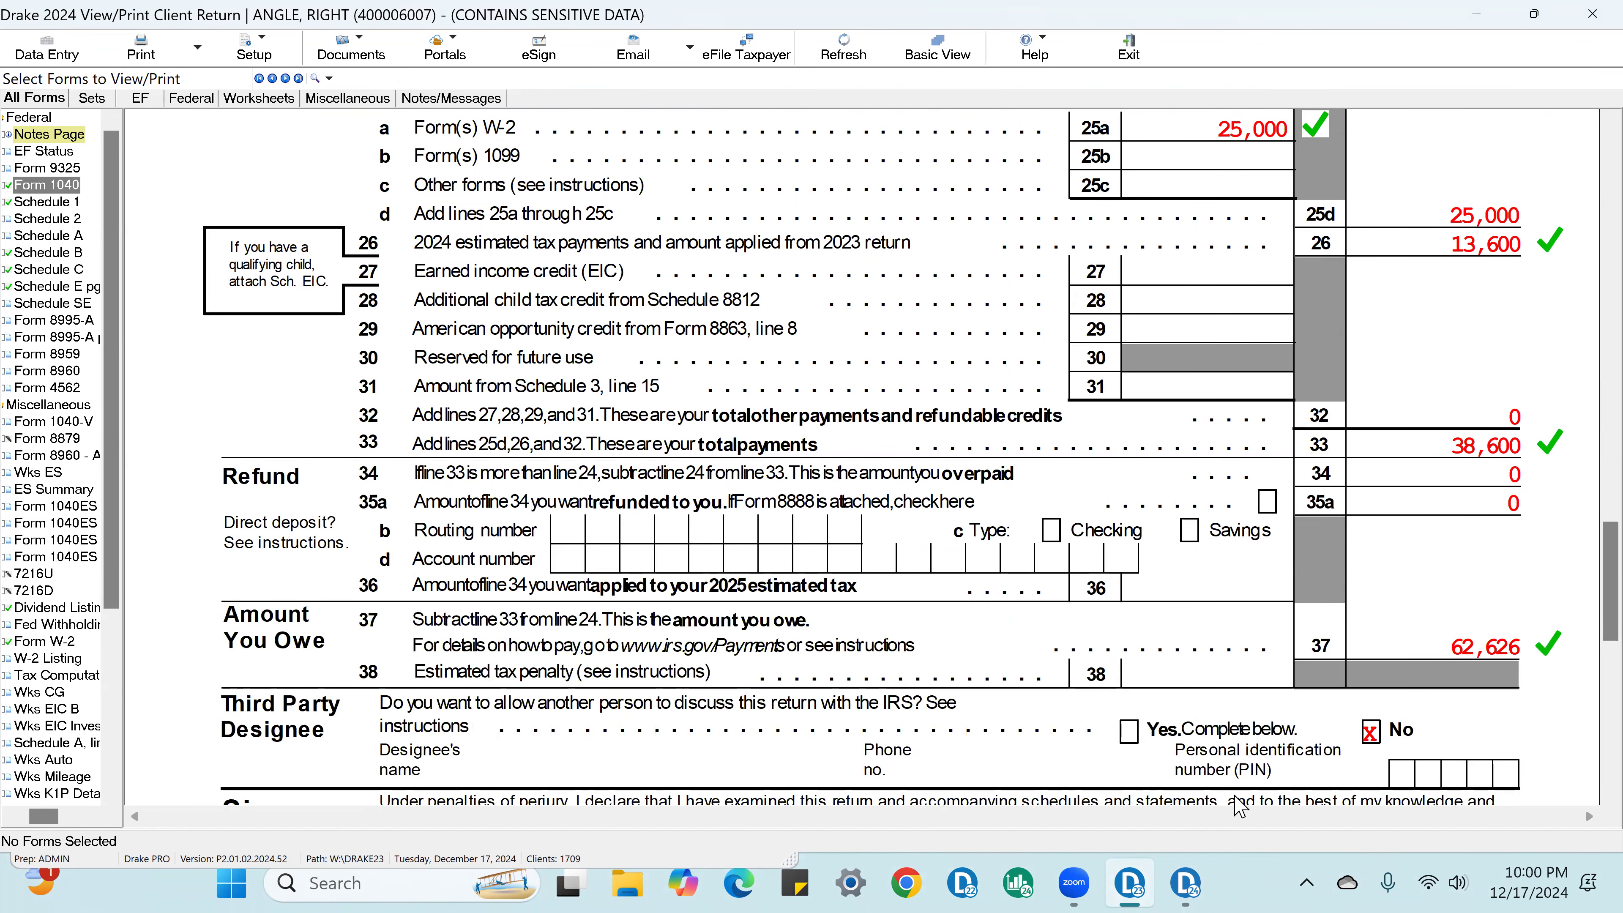
{"action": "scroll", "coordinate": [904, 607], "scroll_direction": "up", "scroll_amount": 10}
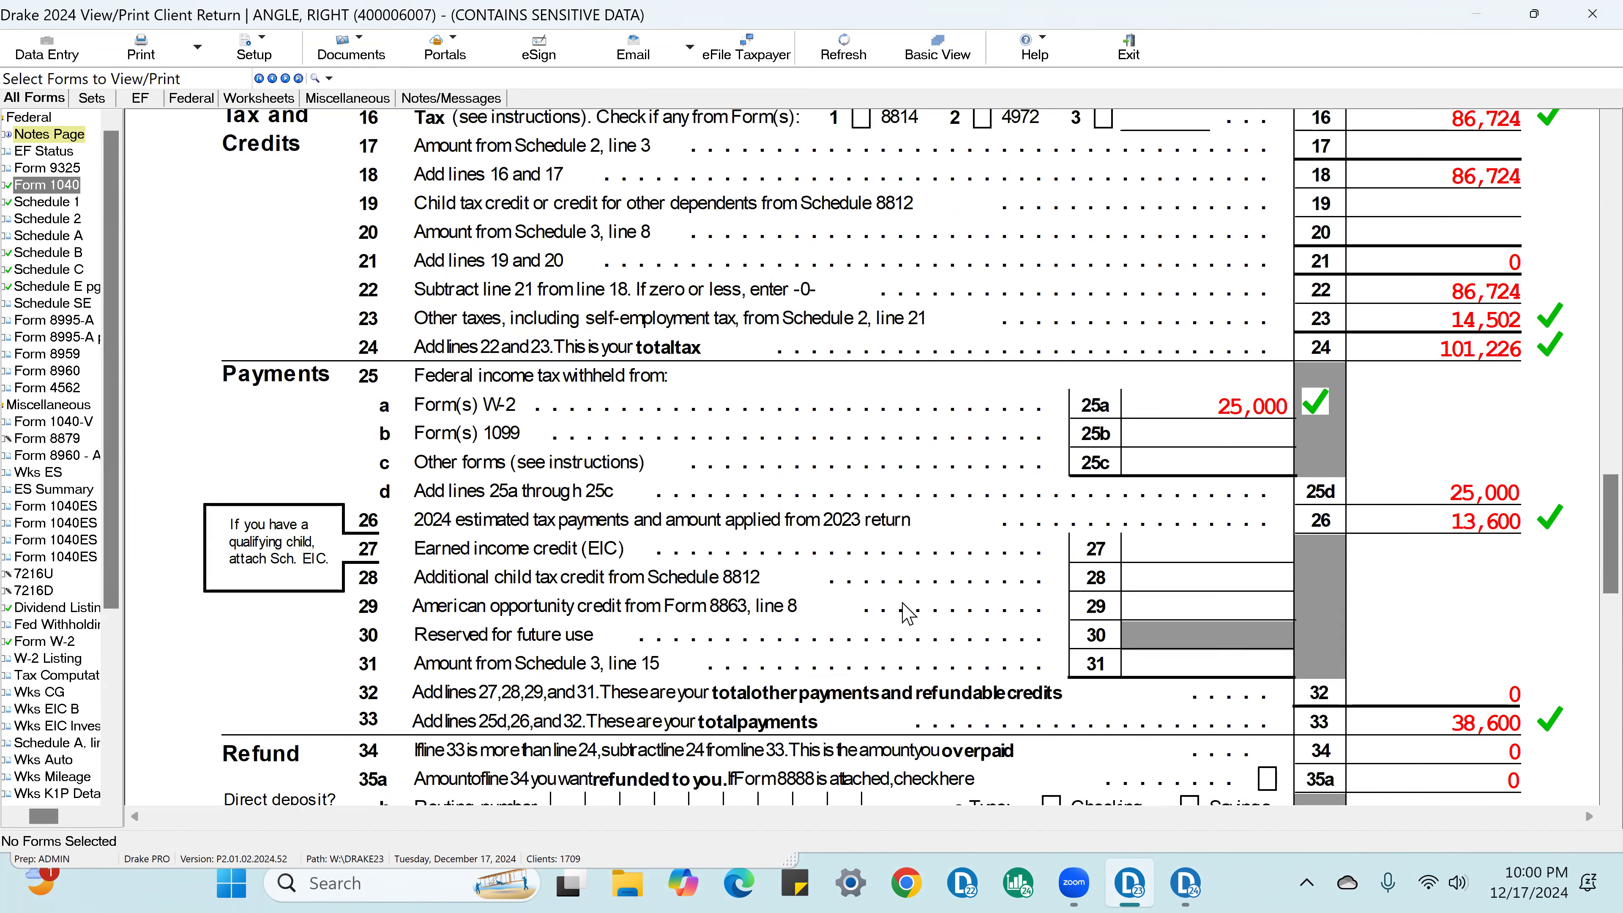
{"action": "scroll", "coordinate": [933, 600], "scroll_direction": "up", "scroll_amount": 7}
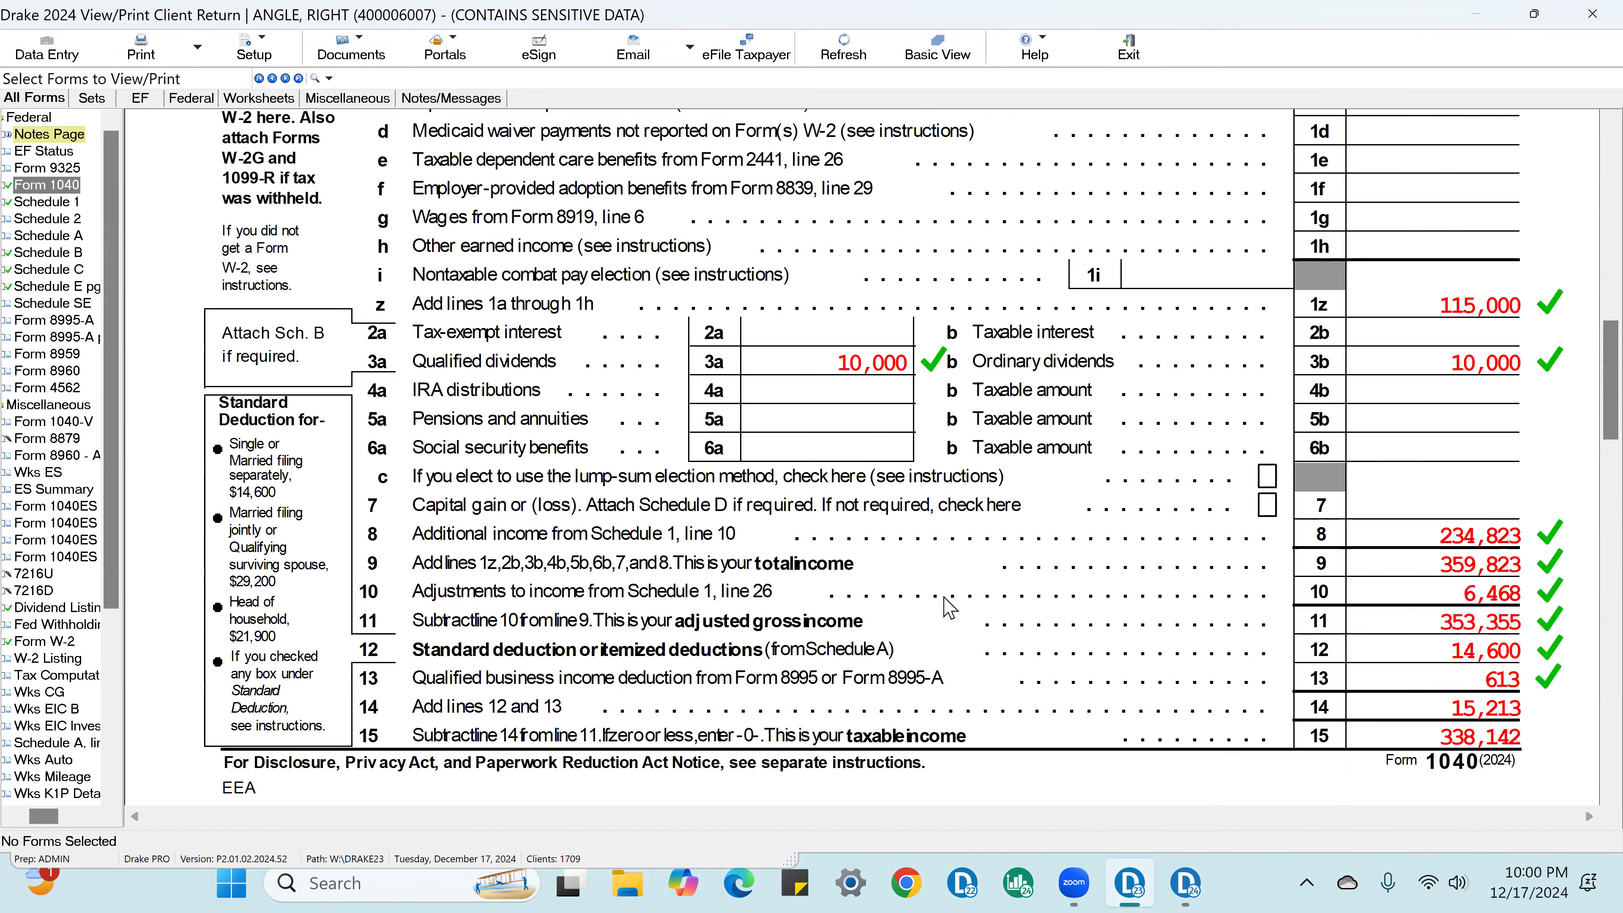
{"action": "scroll", "coordinate": [947, 606], "scroll_direction": "up", "scroll_amount": 14}
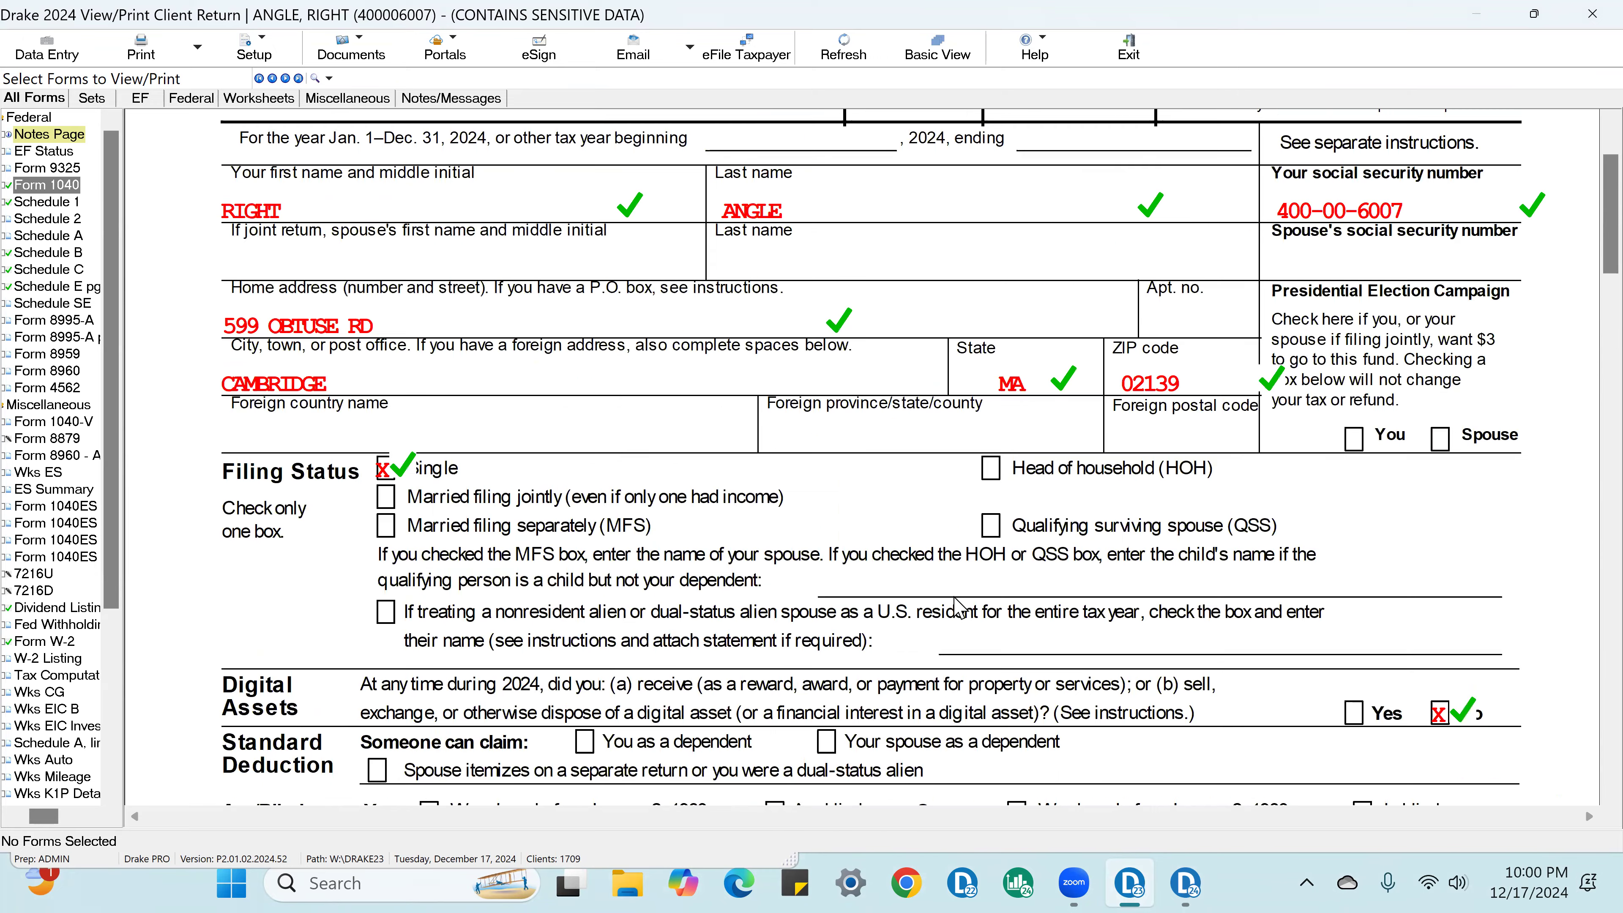
{"action": "scroll", "coordinate": [956, 608], "scroll_direction": "up", "scroll_amount": 2}
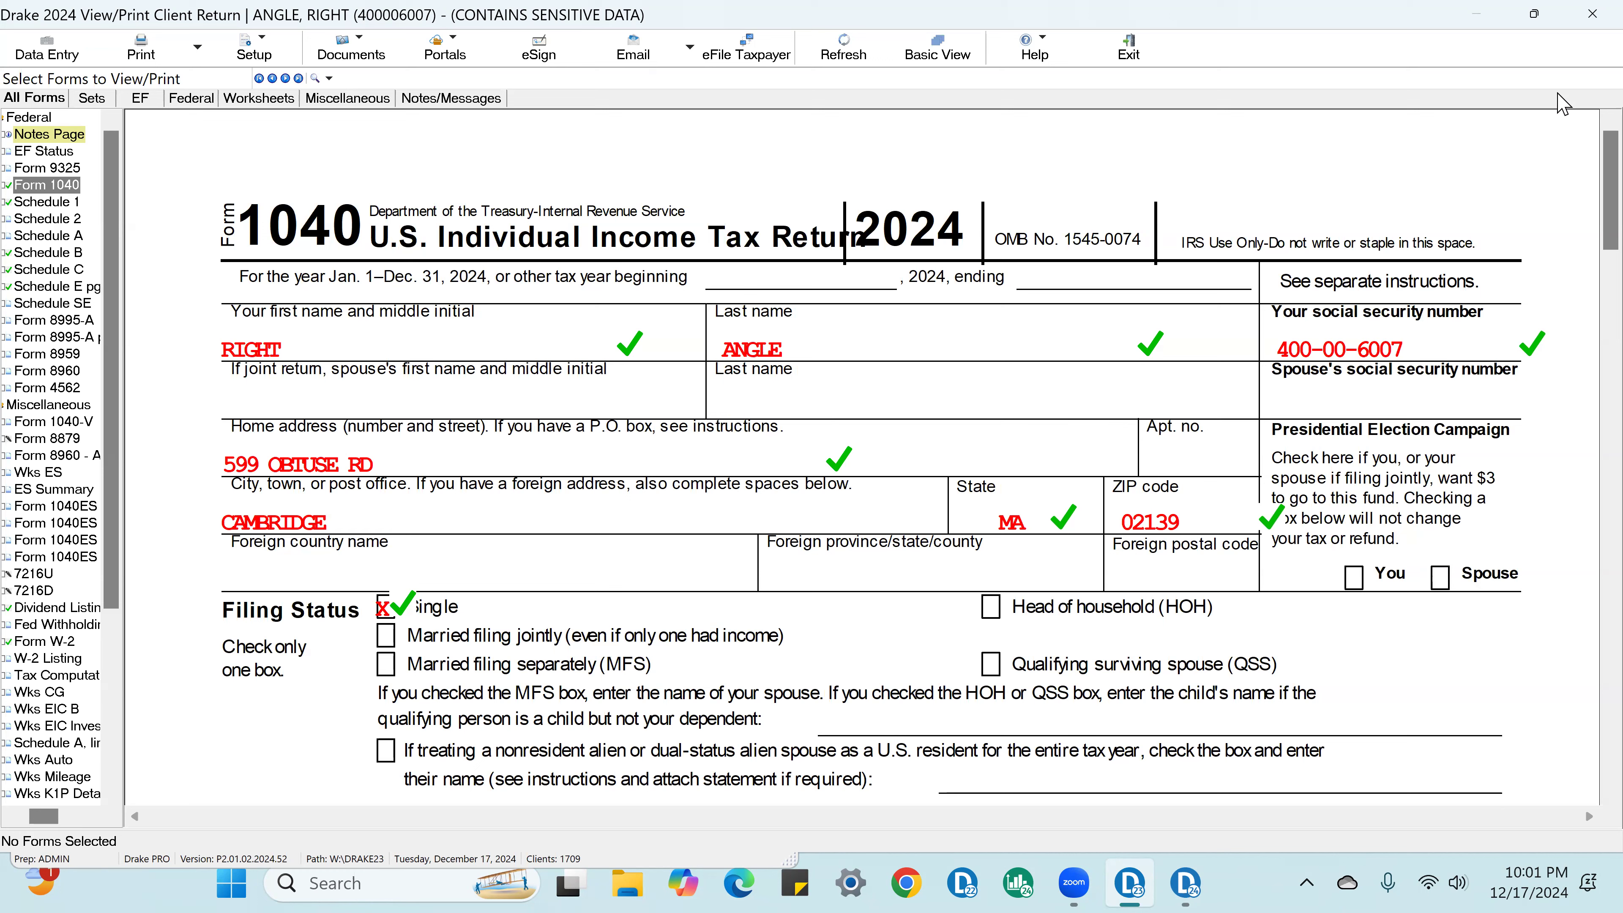
Step: Close the reviewed return and bring up the client selection for opening or creating another return
{"action": "left_click", "coordinate": [1583, 17]}
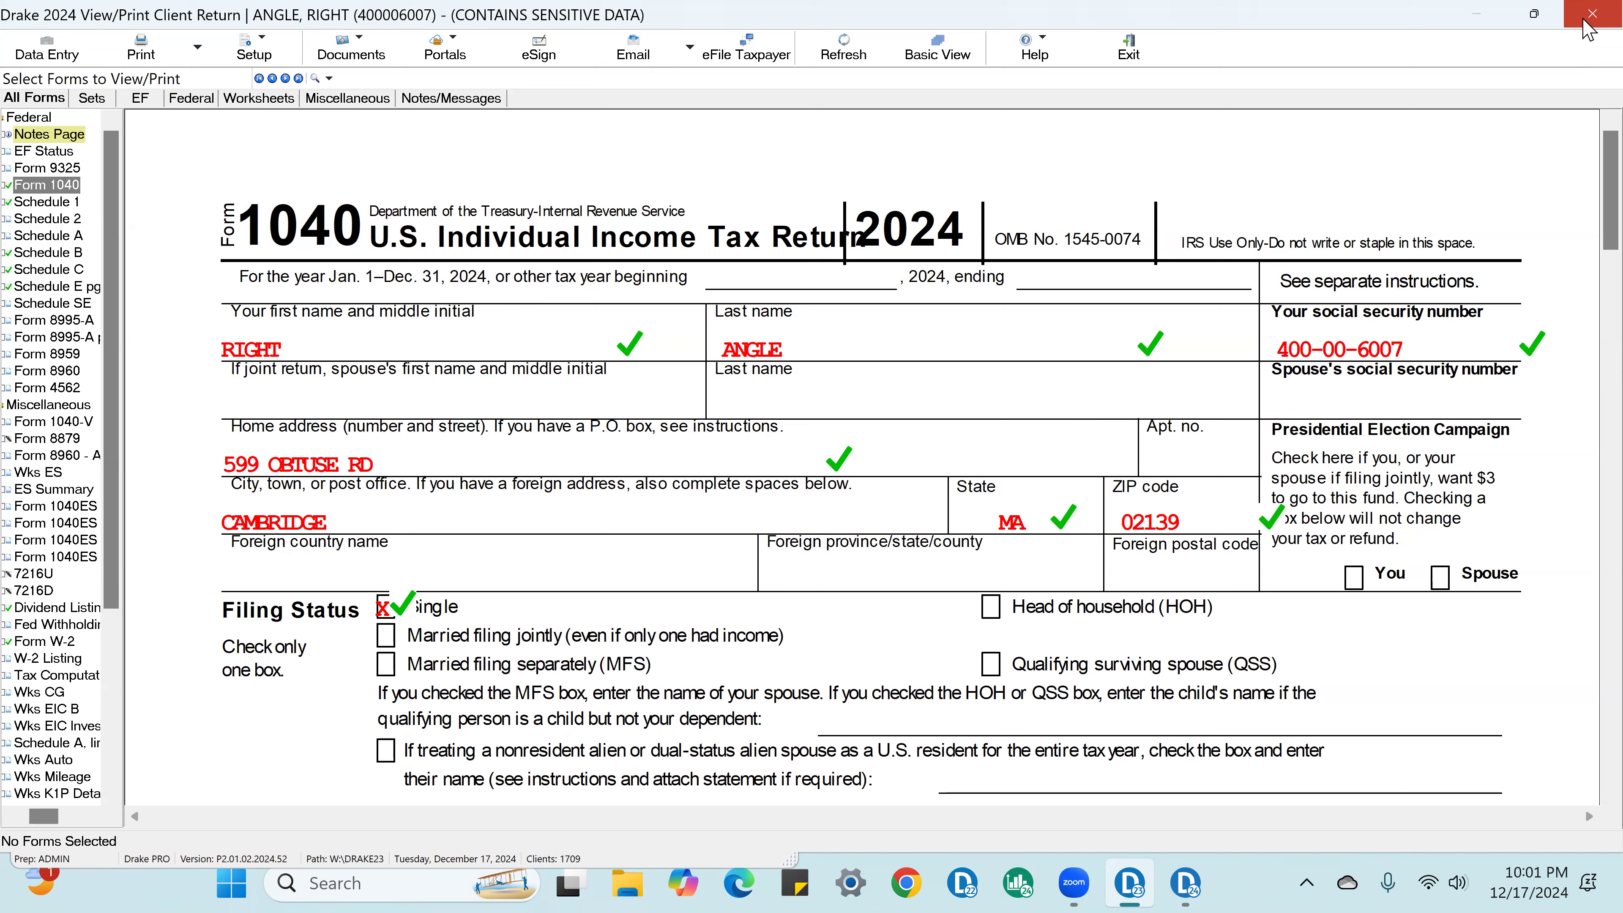
{"action": "left_click", "coordinate": [1591, 14]}
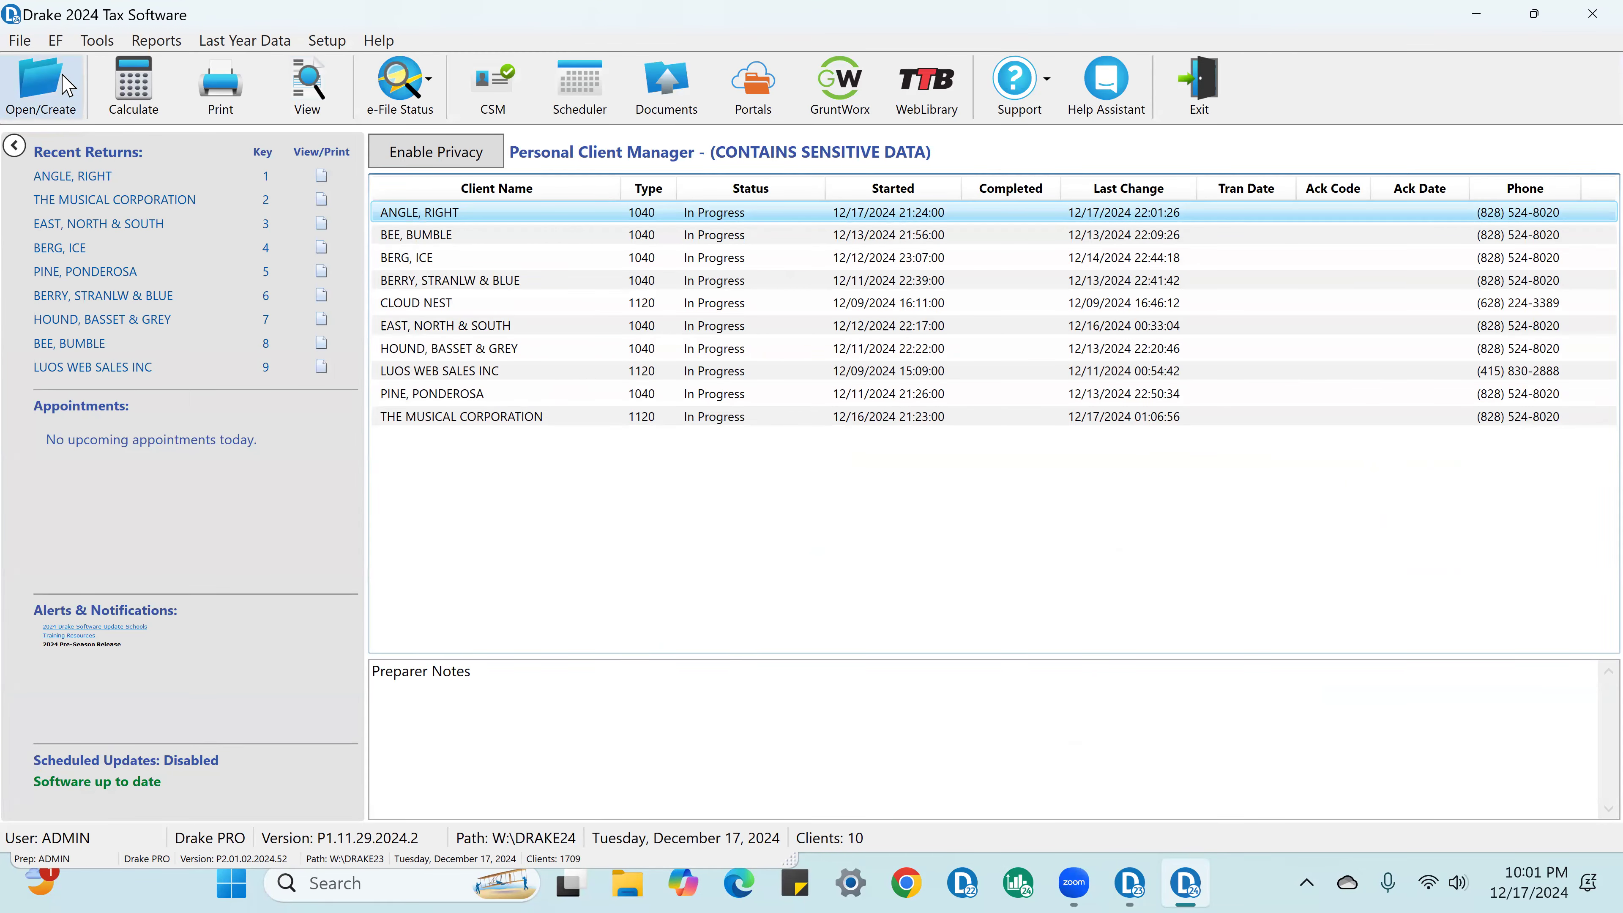
{"action": "left_click", "coordinate": [76, 83]}
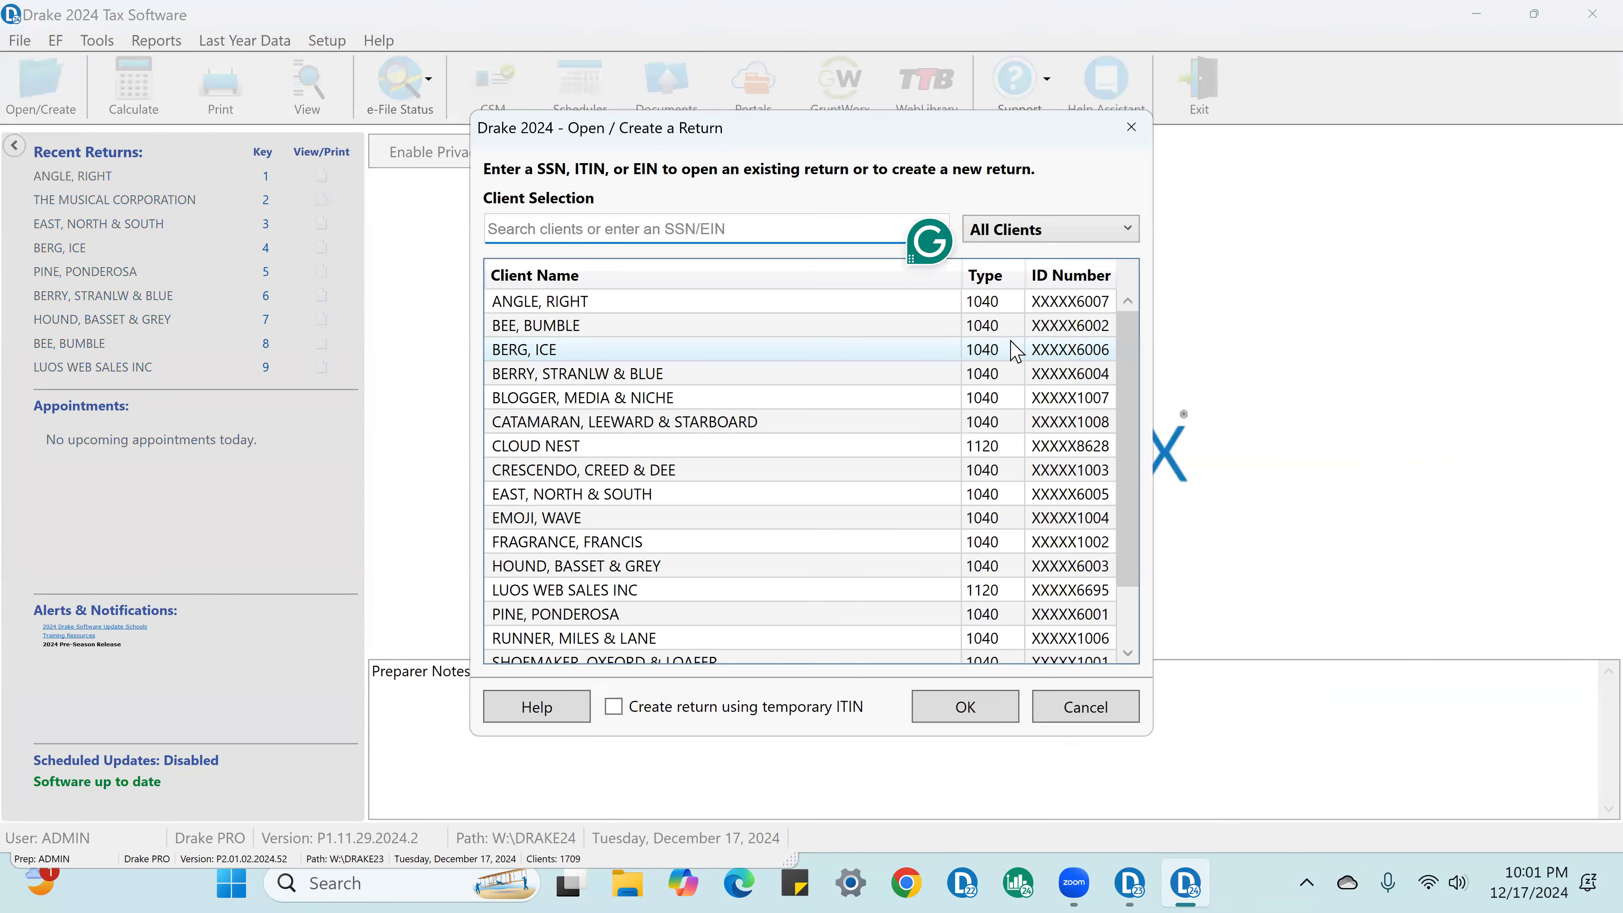
{"action": "type", "text": "6008"}
{"action": "key", "text": "Return"}
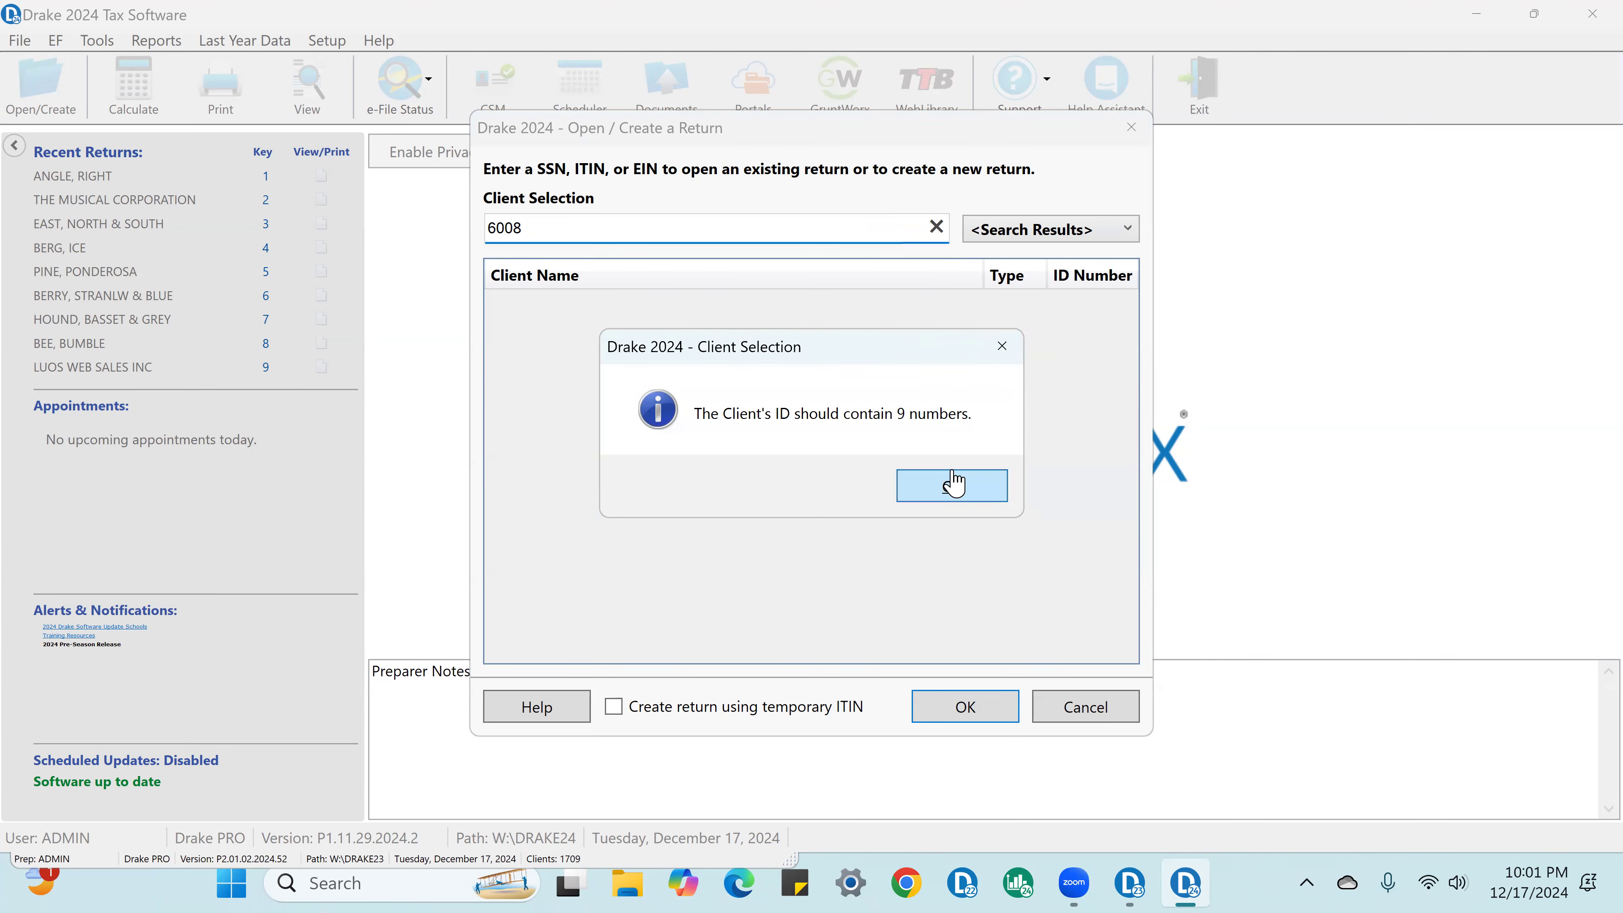
{"action": "left_click", "coordinate": [951, 485]}
{"action": "key", "text": "BackSpace"}
{"action": "key", "text": "BackSpace"}
{"action": "key", "text": "BackSpace"}
{"action": "key", "text": "BackSpace"}
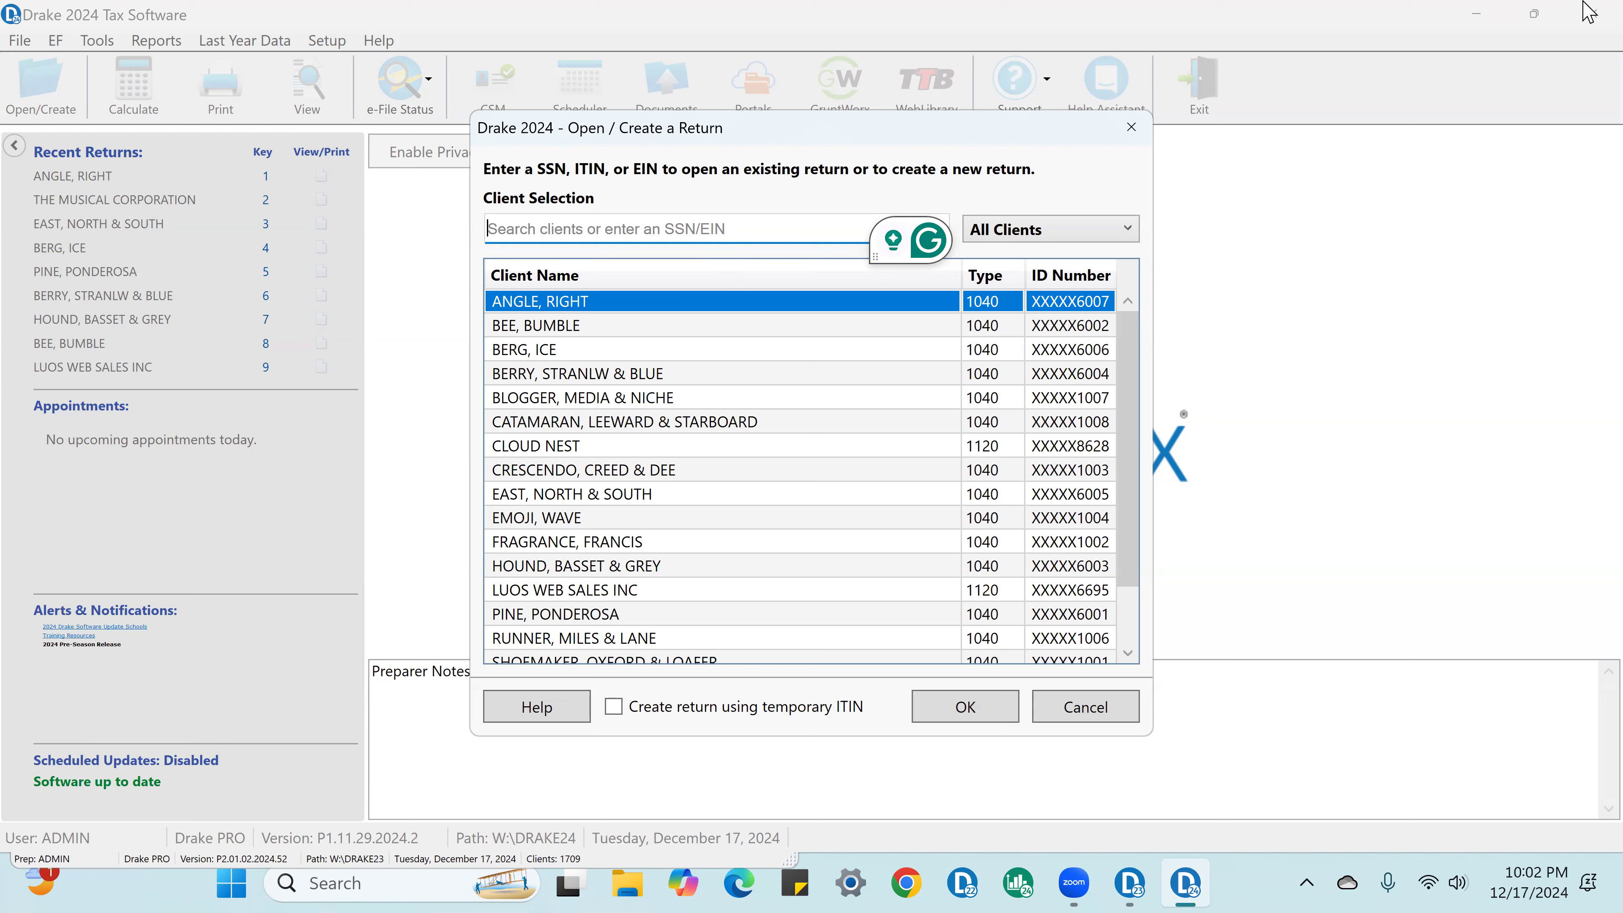
Step: Open the next client's return by the taxpayer's full Social Security number and update their 1040 from 2023 with all additional update options
{"action": "type", "text": "400"}
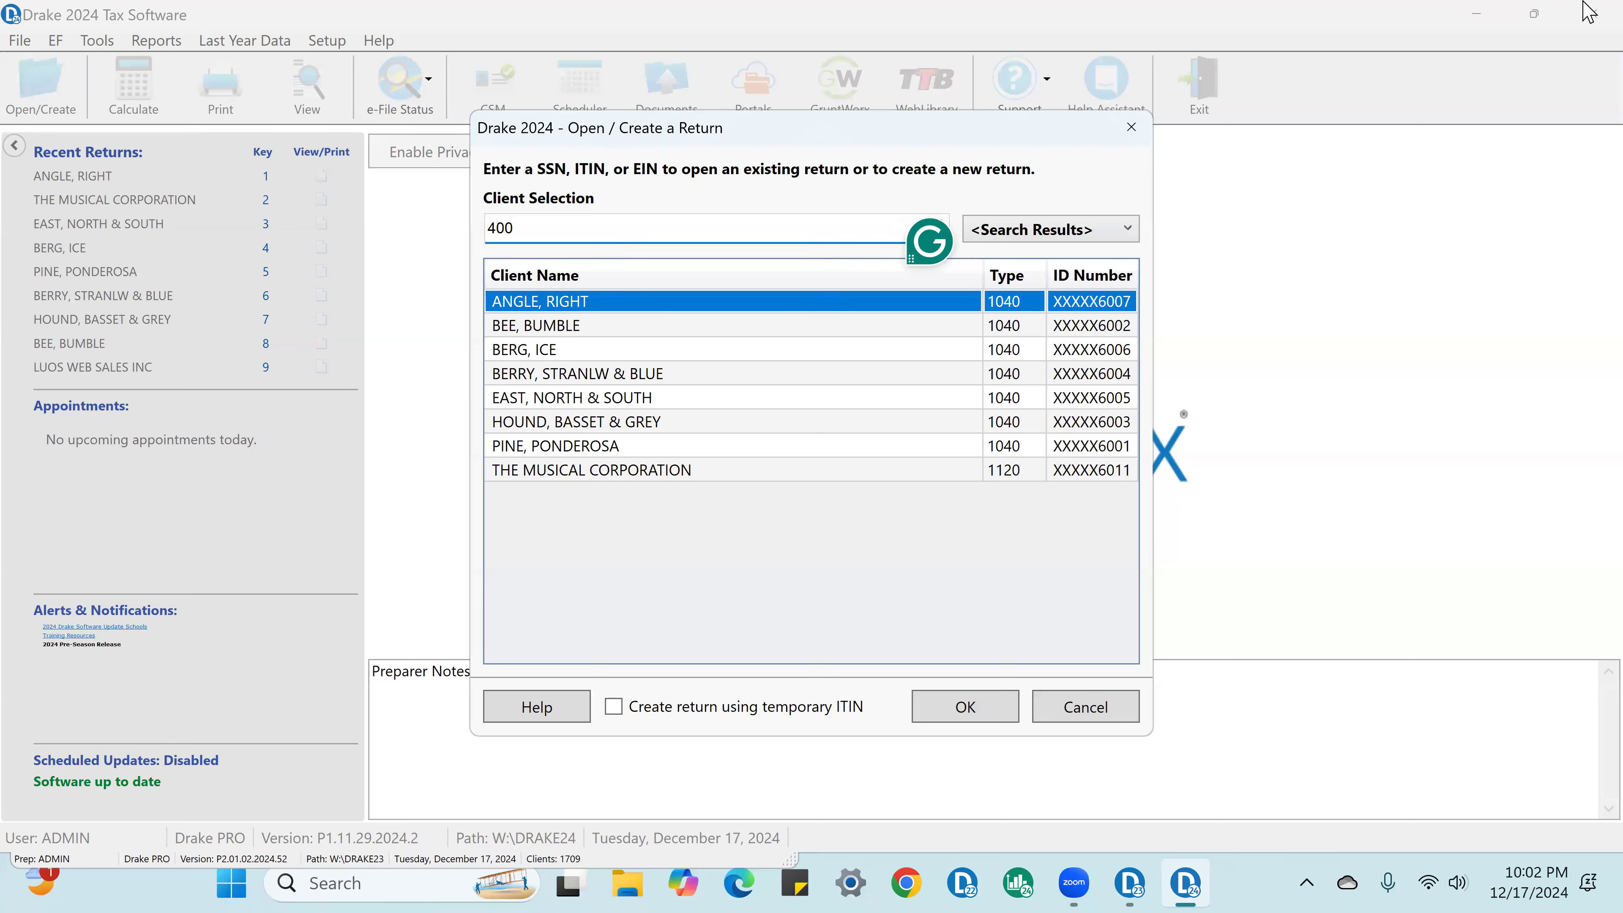
{"action": "type", "text": "00"}
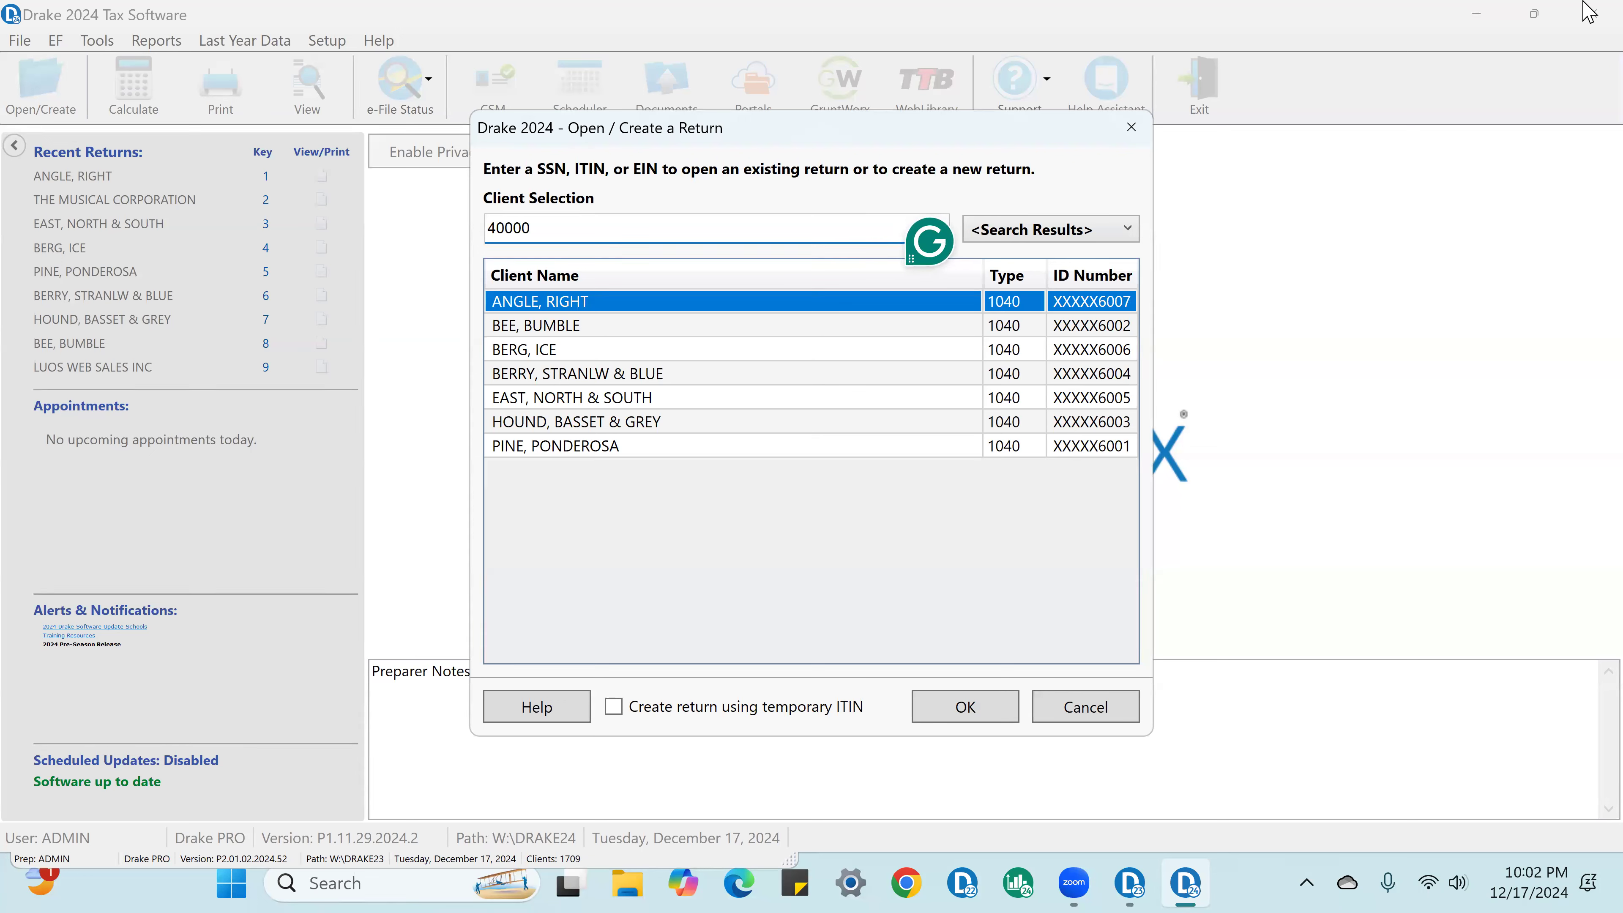
{"action": "type", "text": "6008"}
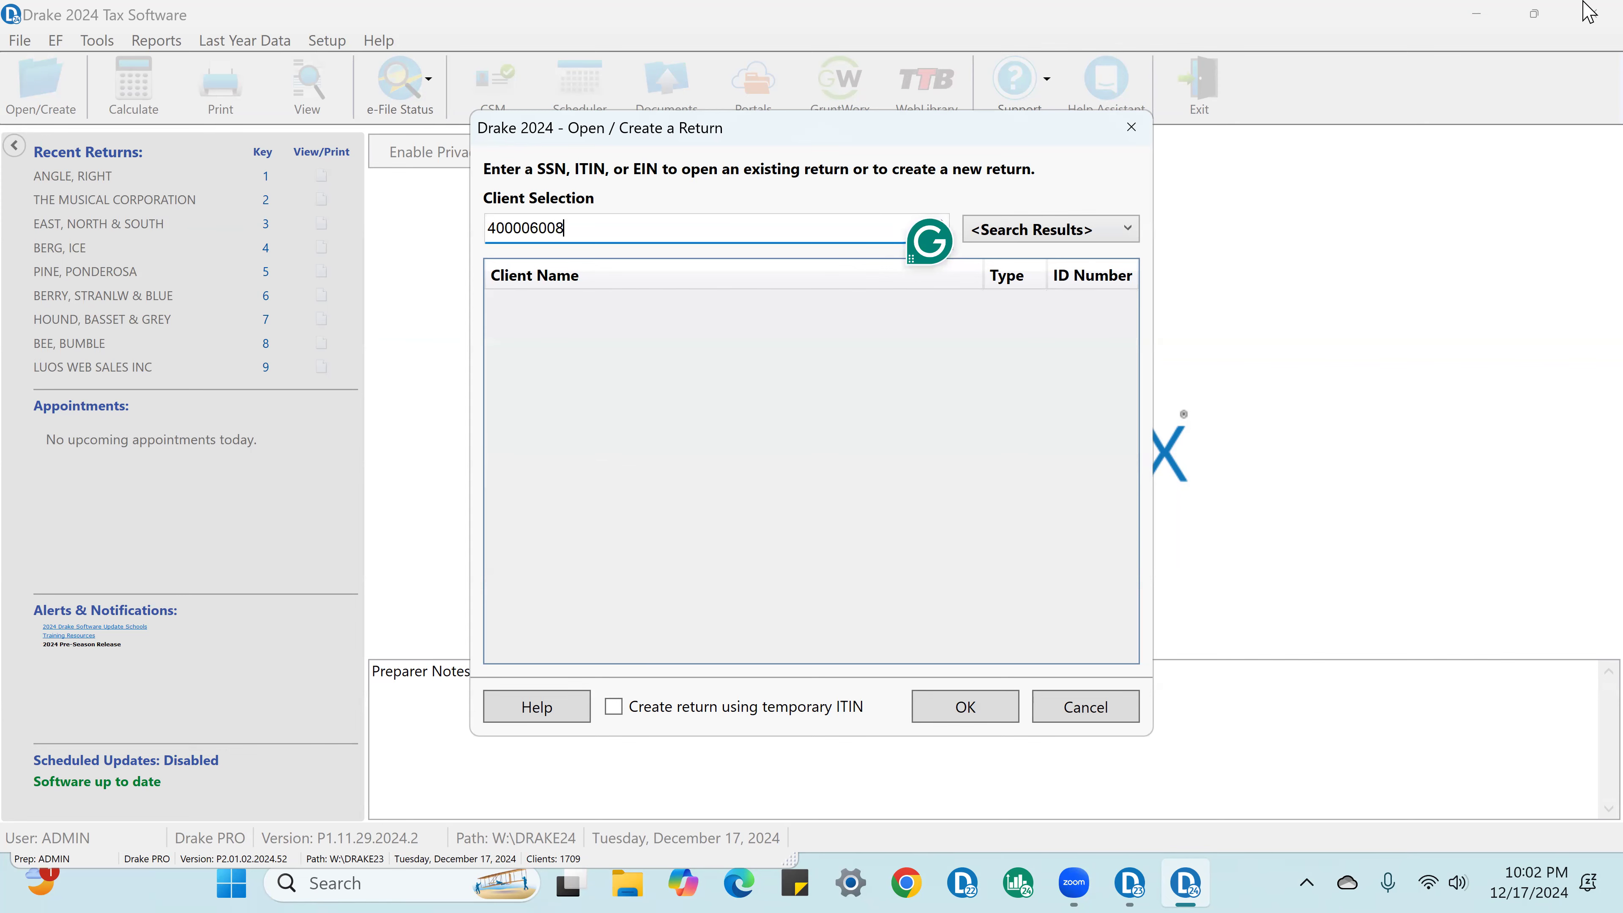
{"action": "key", "text": "Return"}
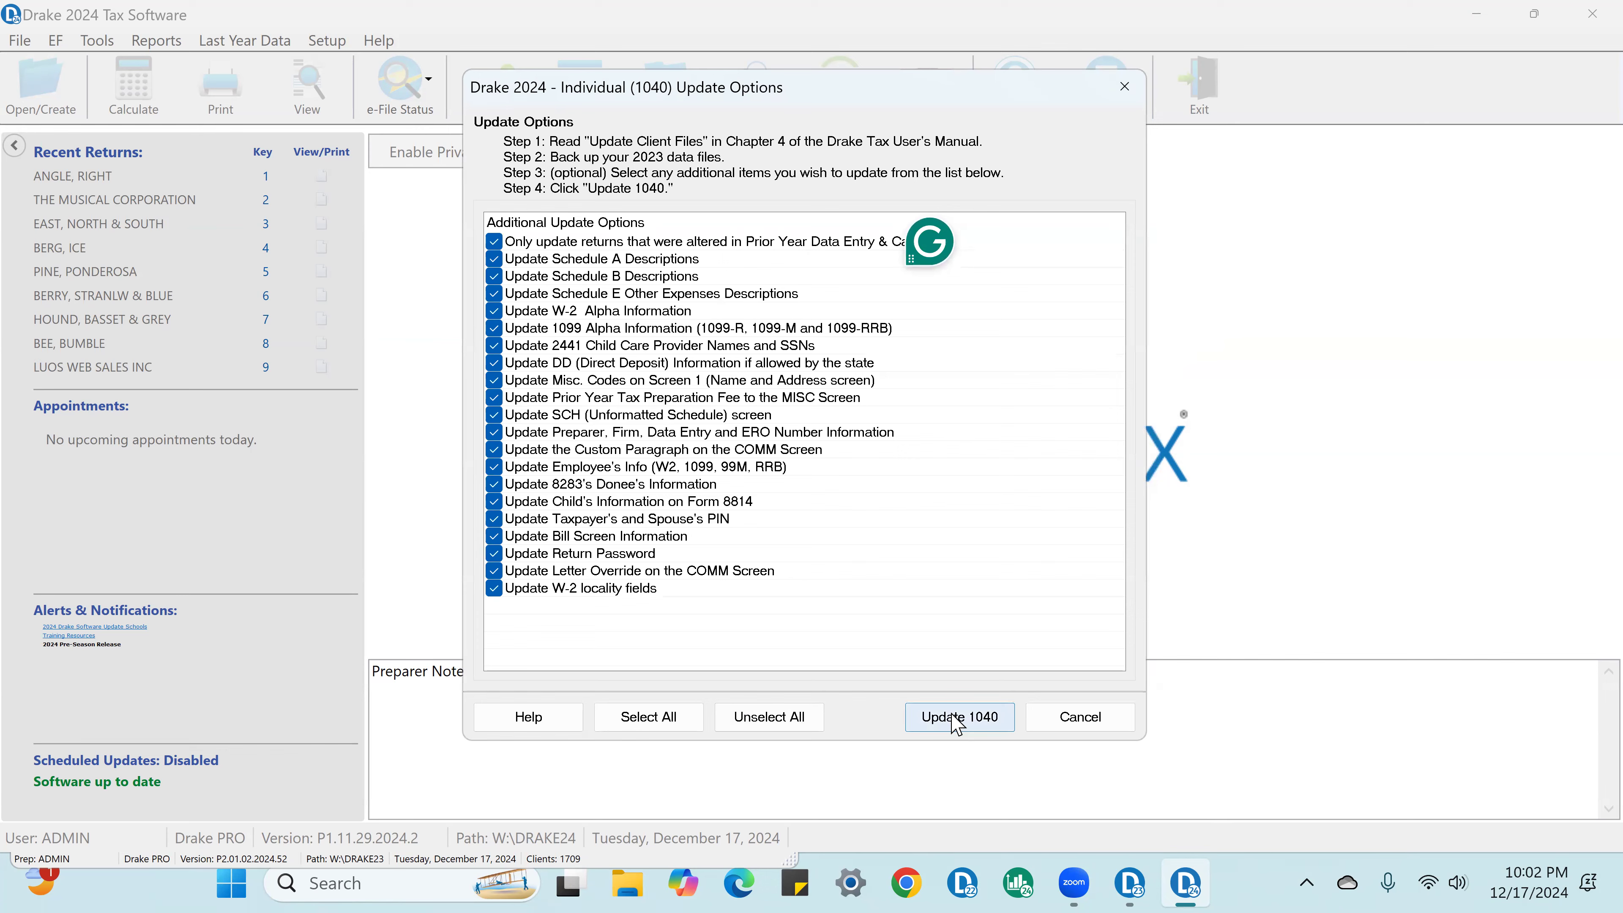
{"action": "left_click", "coordinate": [958, 719]}
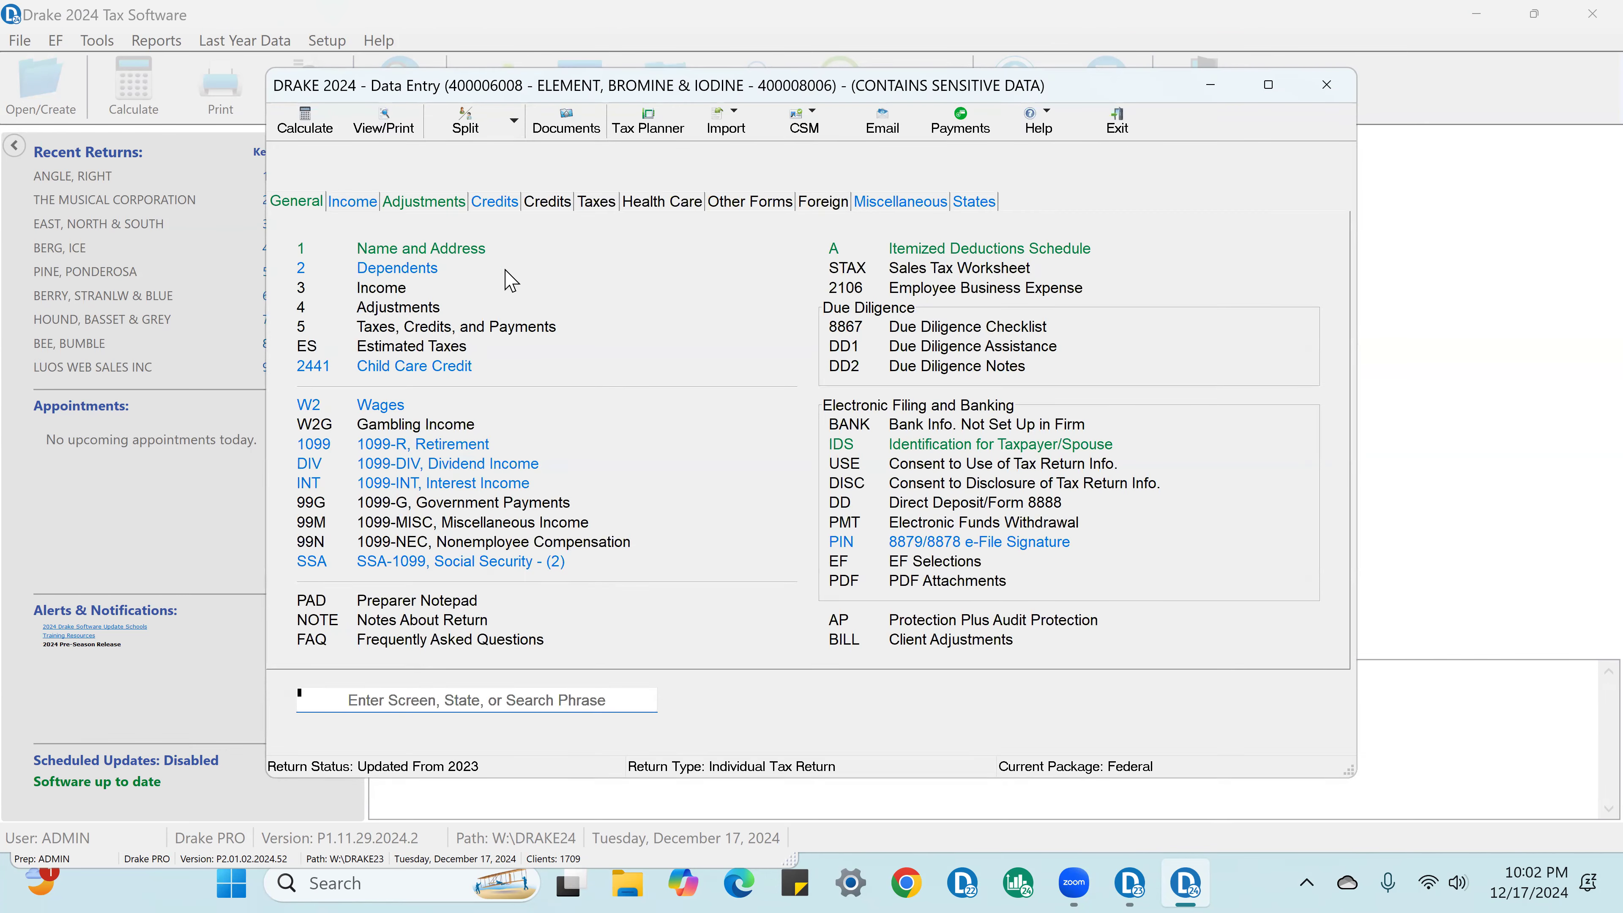
Step: Open the Name and Address screen and remove the review flags from the taxpayer's and spouse's Social Security numbers
{"action": "left_click", "coordinate": [465, 252]}
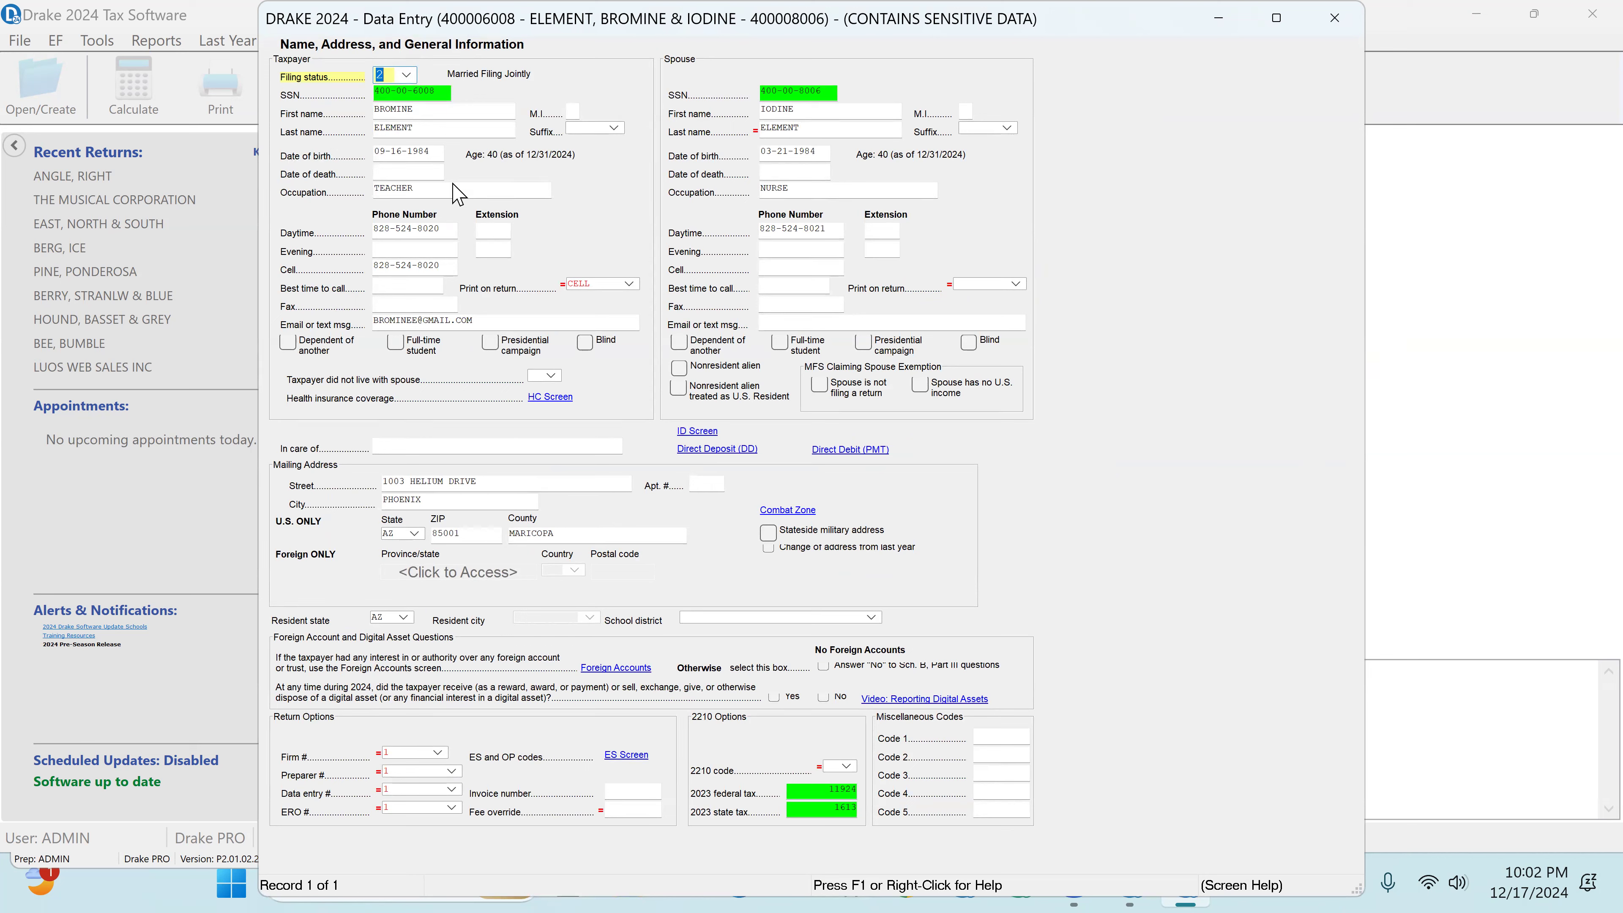
{"action": "left_click", "coordinate": [408, 92]}
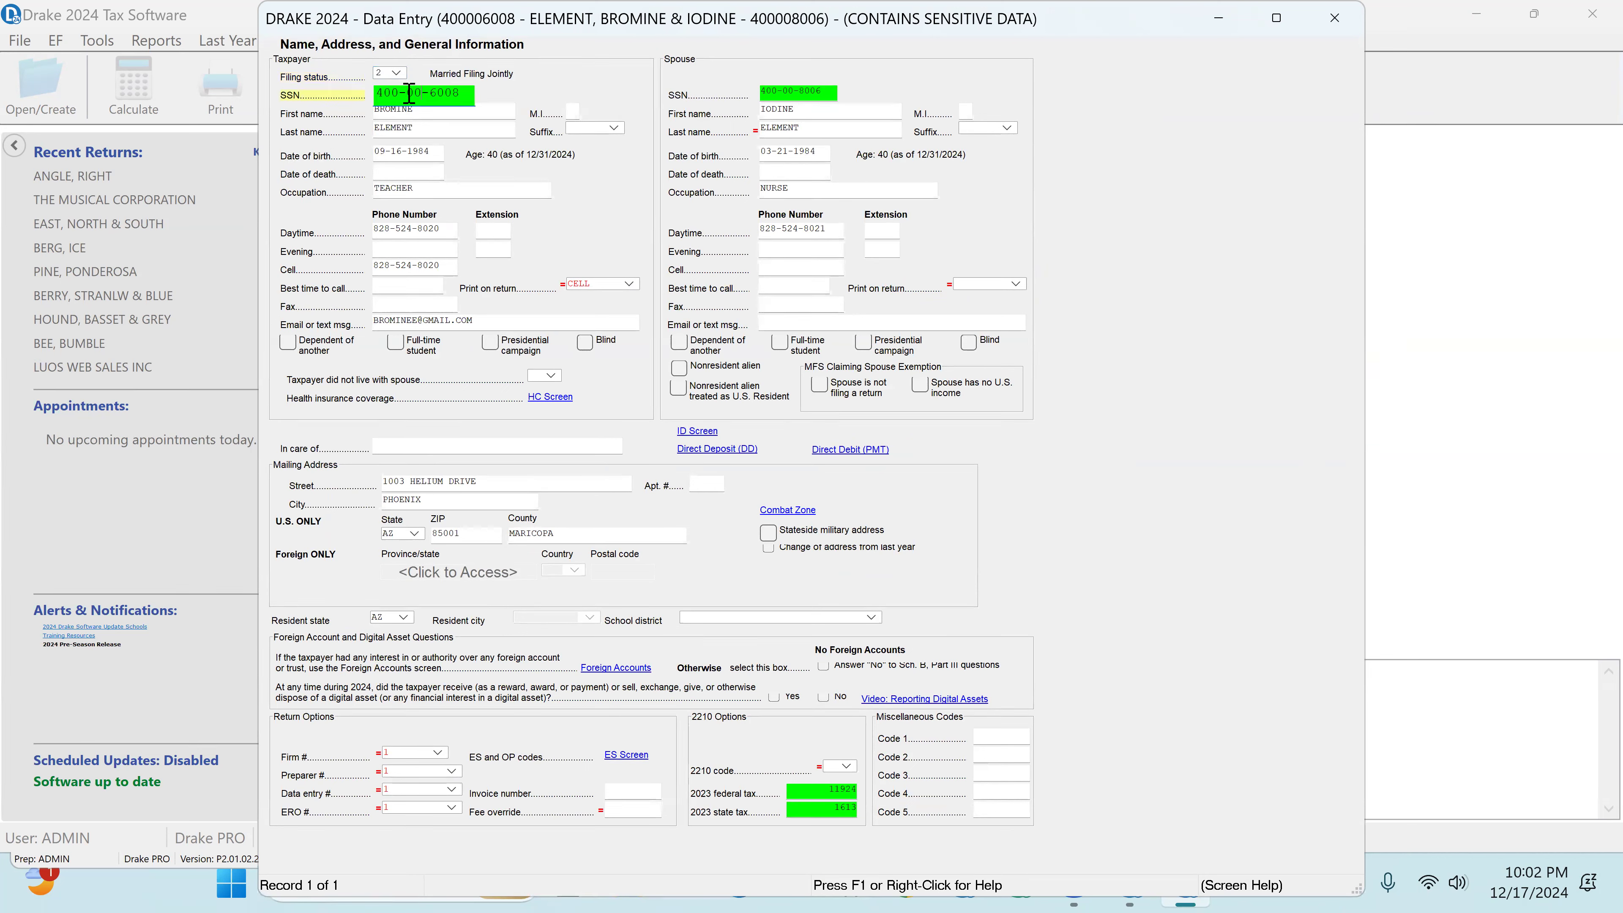
{"action": "left_click", "coordinate": [815, 95]}
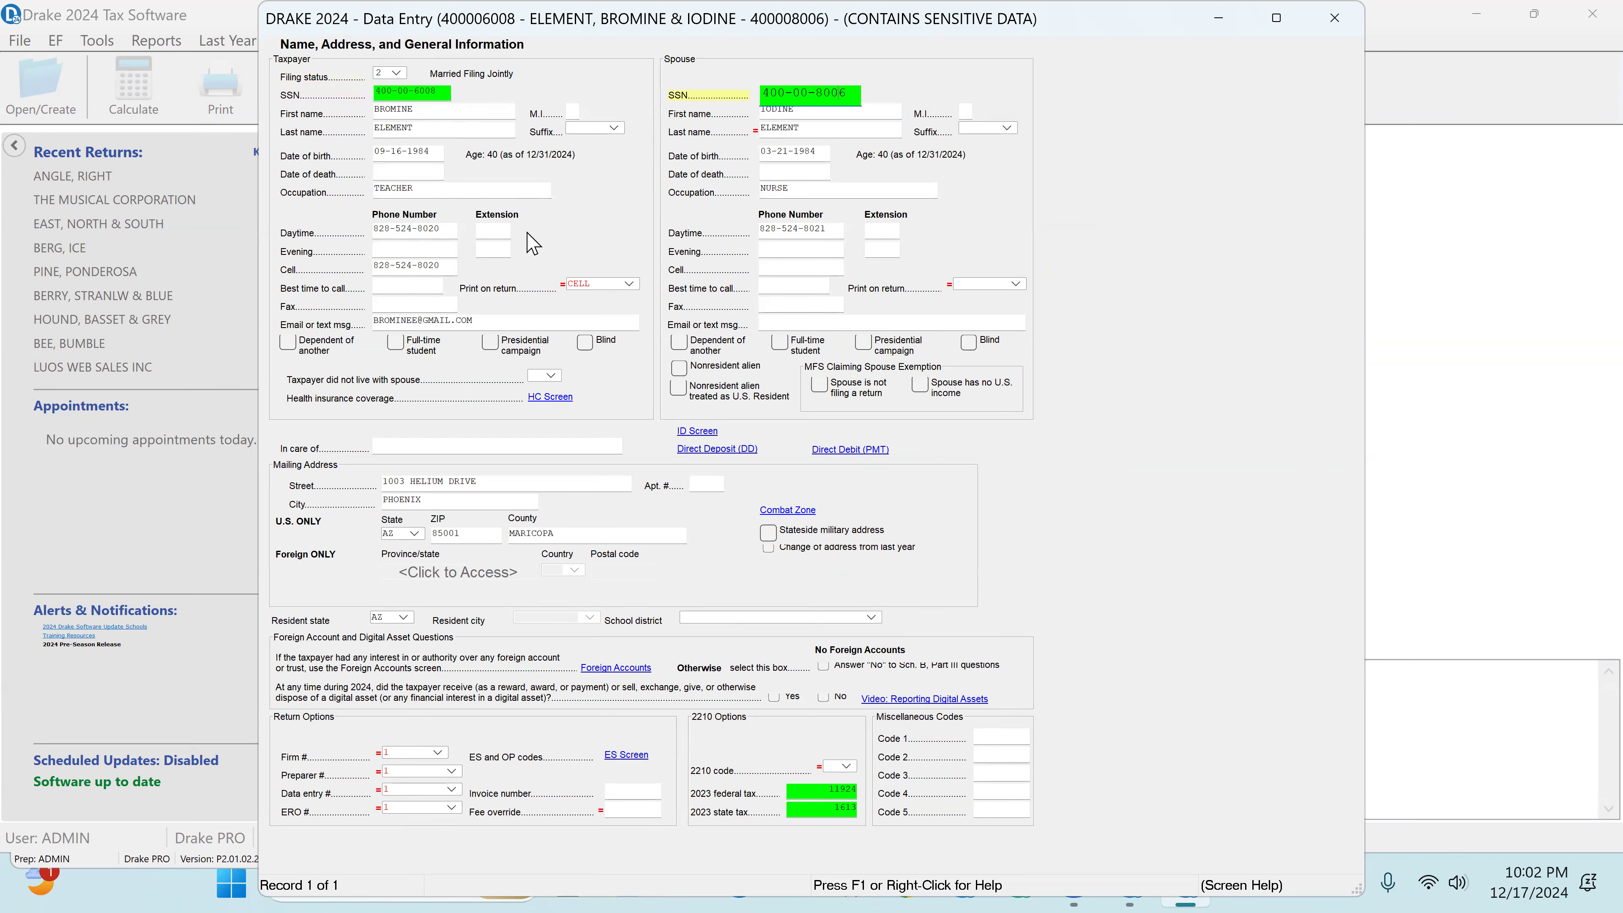
{"action": "right_click", "coordinate": [415, 94]}
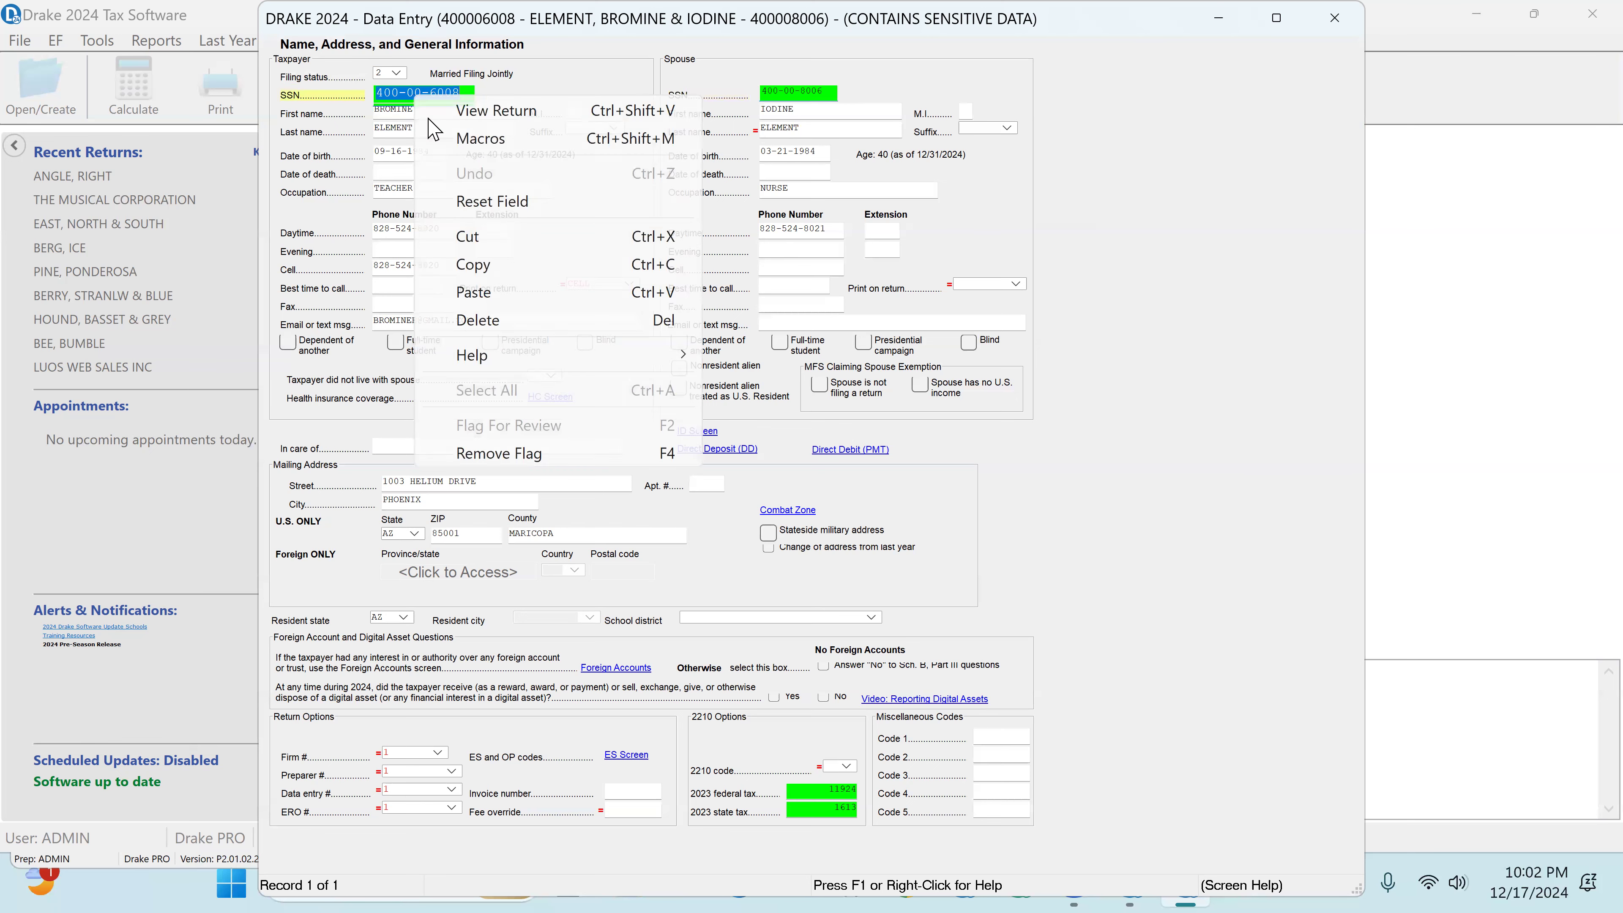
{"action": "left_click", "coordinate": [485, 453]}
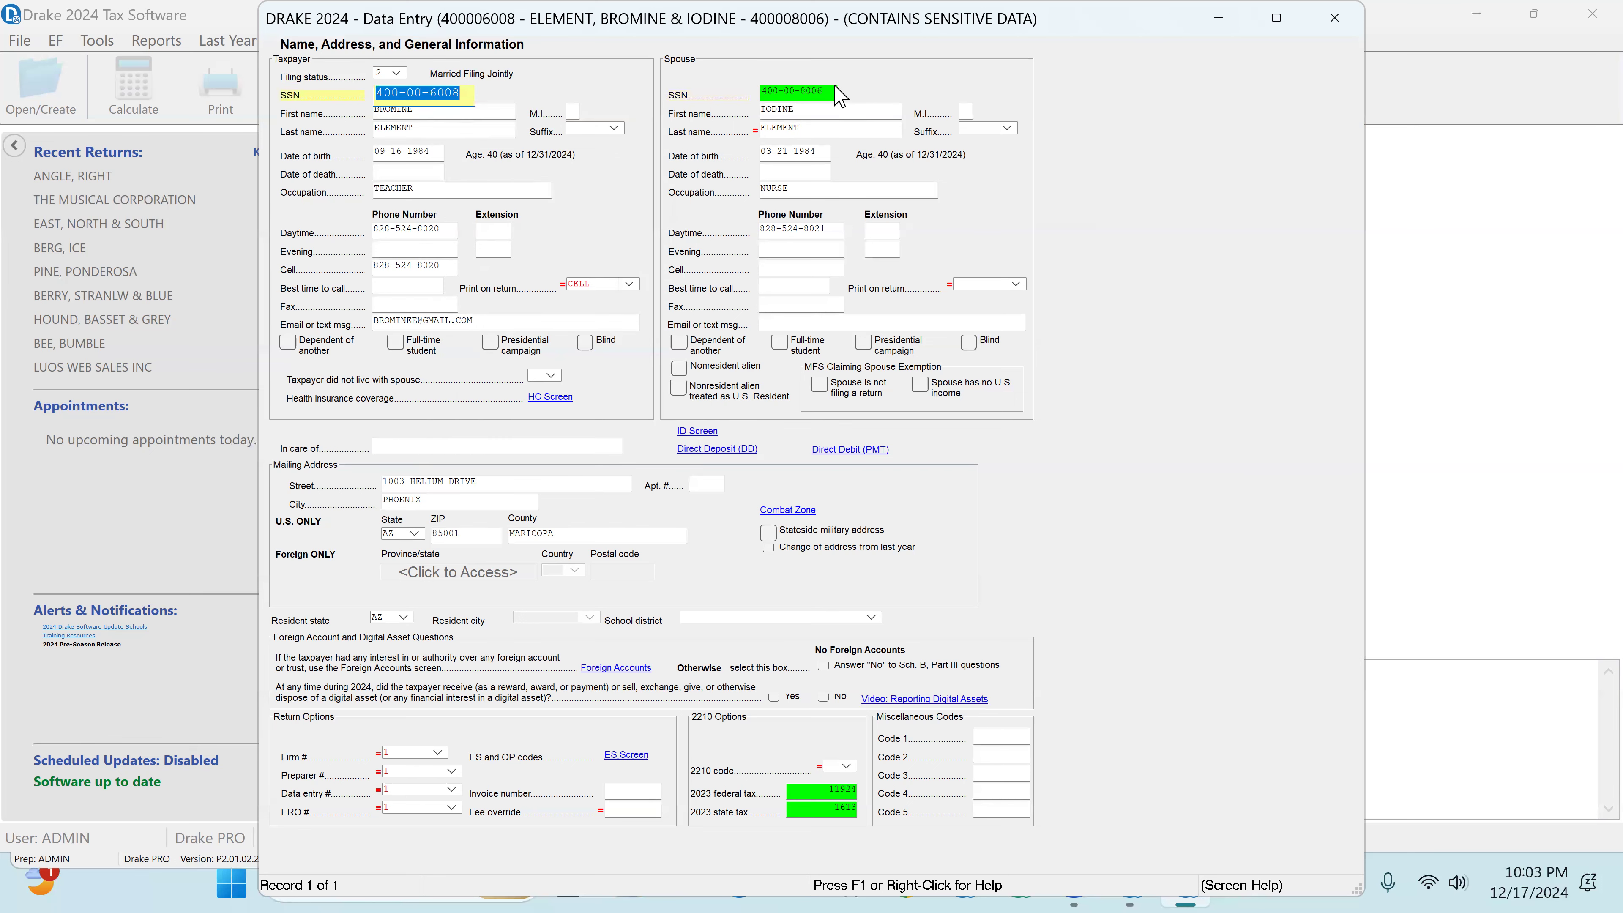
{"action": "right_click", "coordinate": [781, 90]}
{"action": "left_click", "coordinate": [884, 455]}
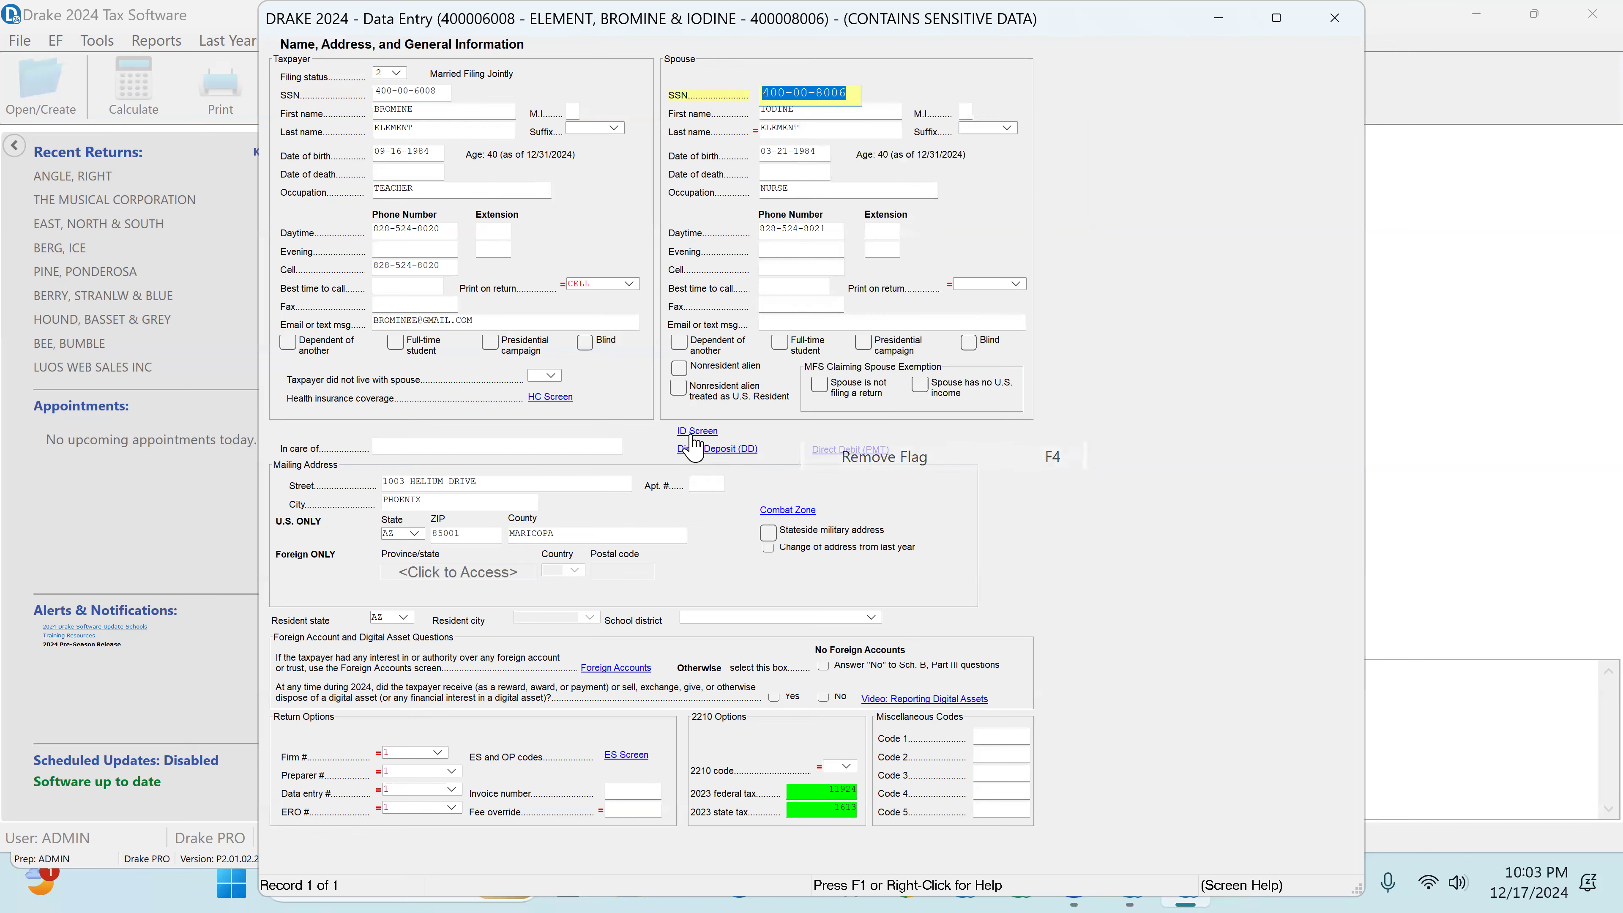
Step: On the health care coverage screen, answer Yes to everyone having minimum essential coverage or an exemption, and return to the general information screen
{"action": "left_click", "coordinate": [554, 396]}
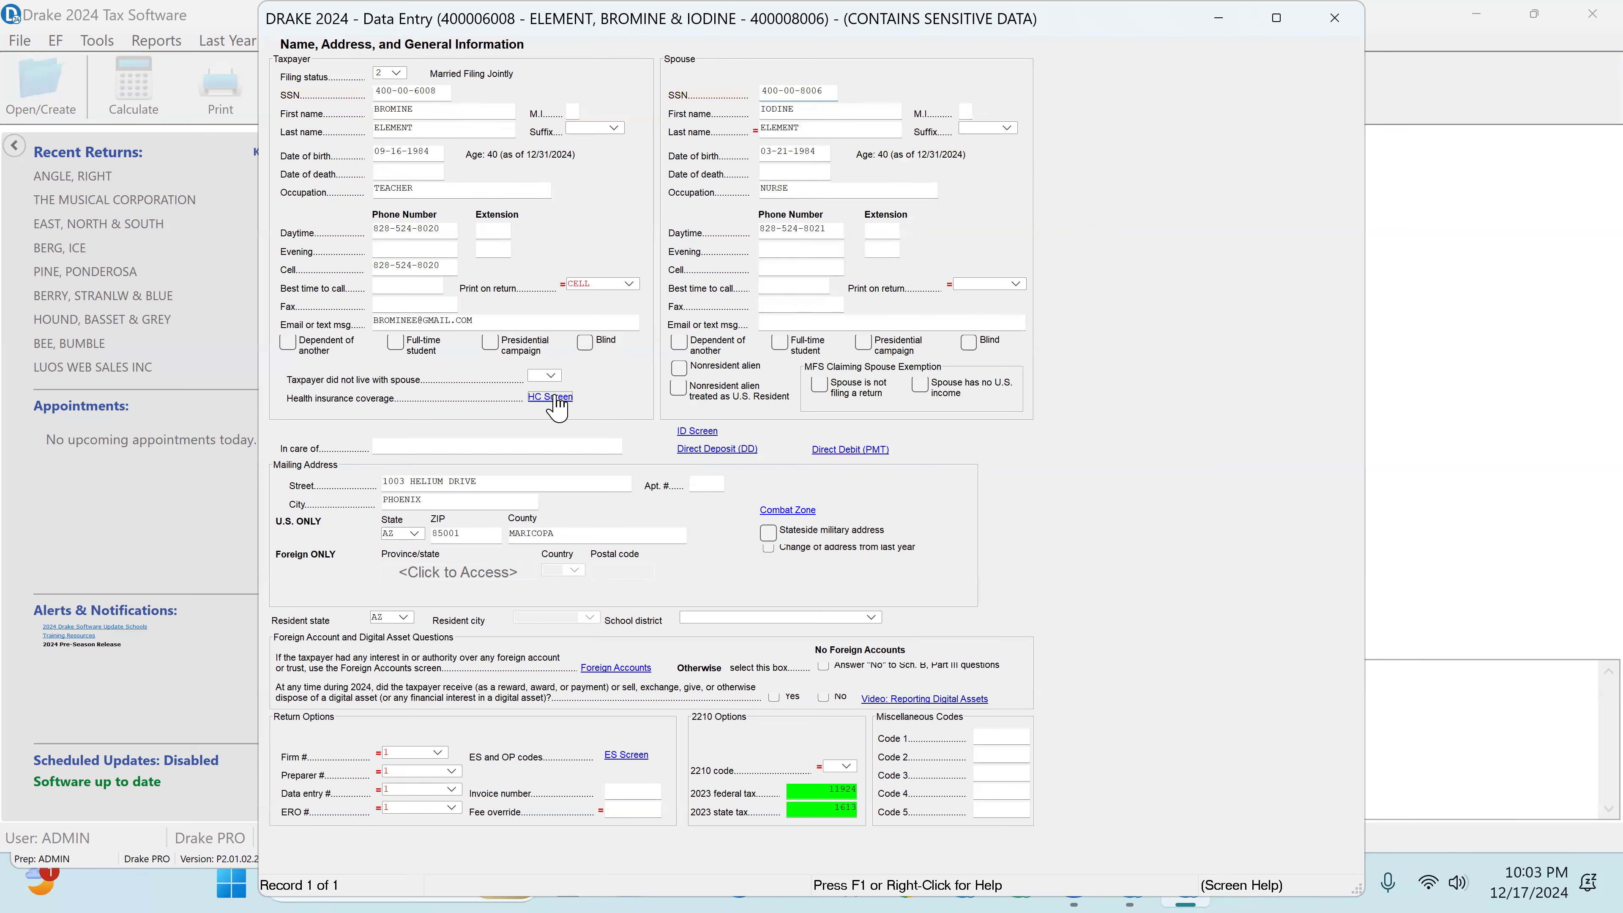
{"action": "left_click", "coordinate": [980, 406]}
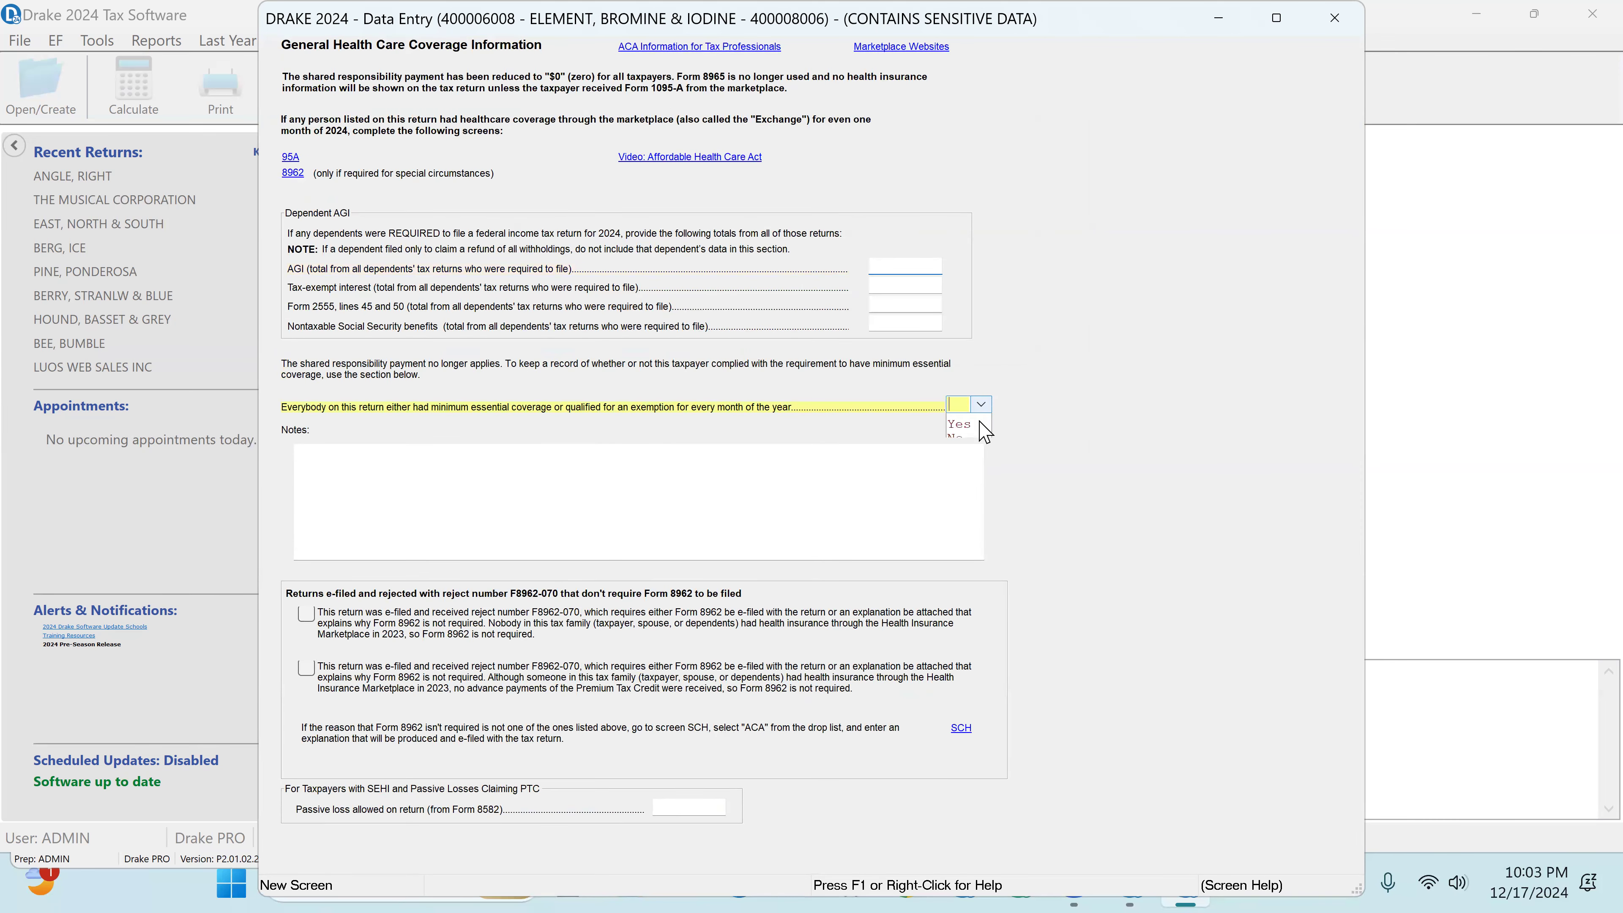
{"action": "left_click", "coordinate": [977, 429]}
{"action": "left_click", "coordinate": [1339, 22]}
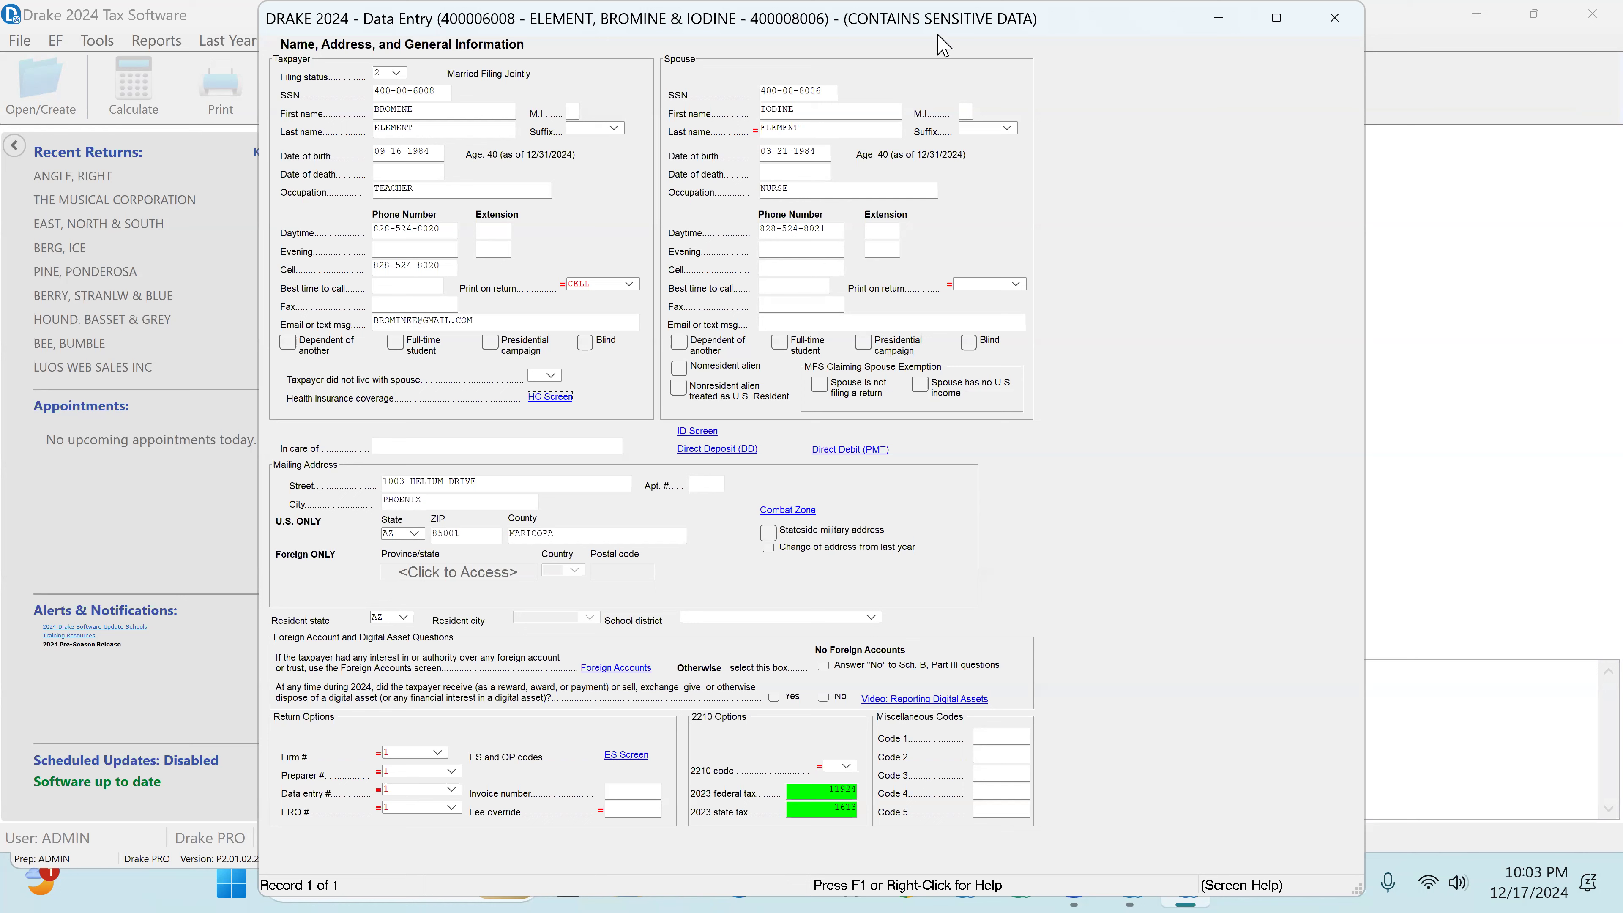
Step: Check the taxpayer's and spouse's occupations, names, Social Security numbers, dates of birth and daytime phone entries
{"action": "left_click", "coordinate": [388, 187]}
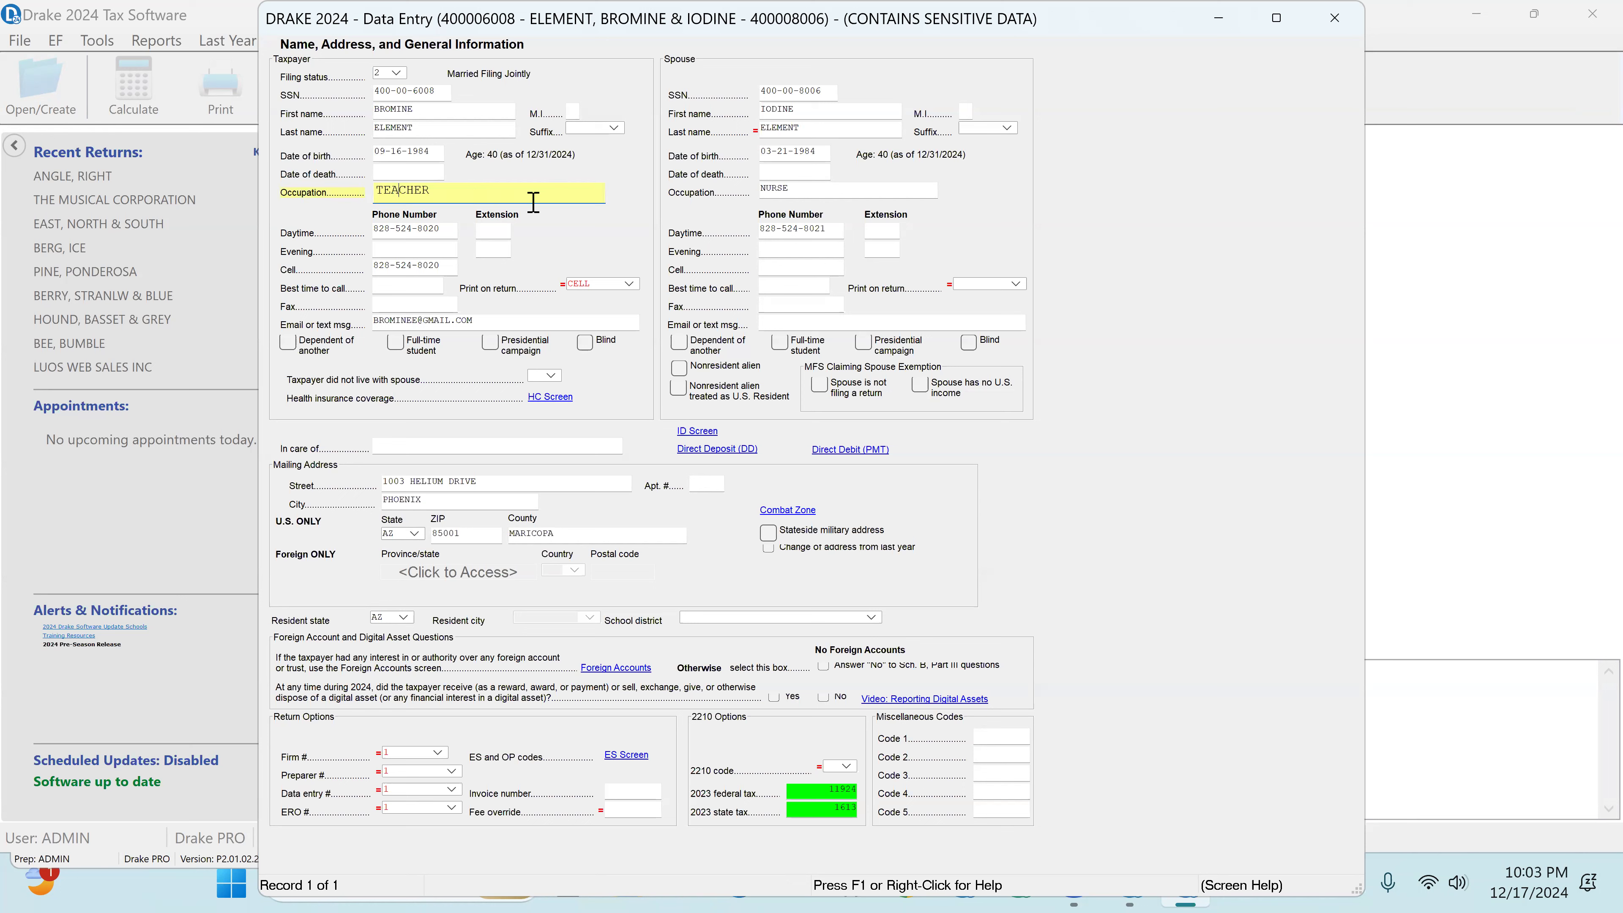
{"action": "left_click", "coordinate": [777, 188]}
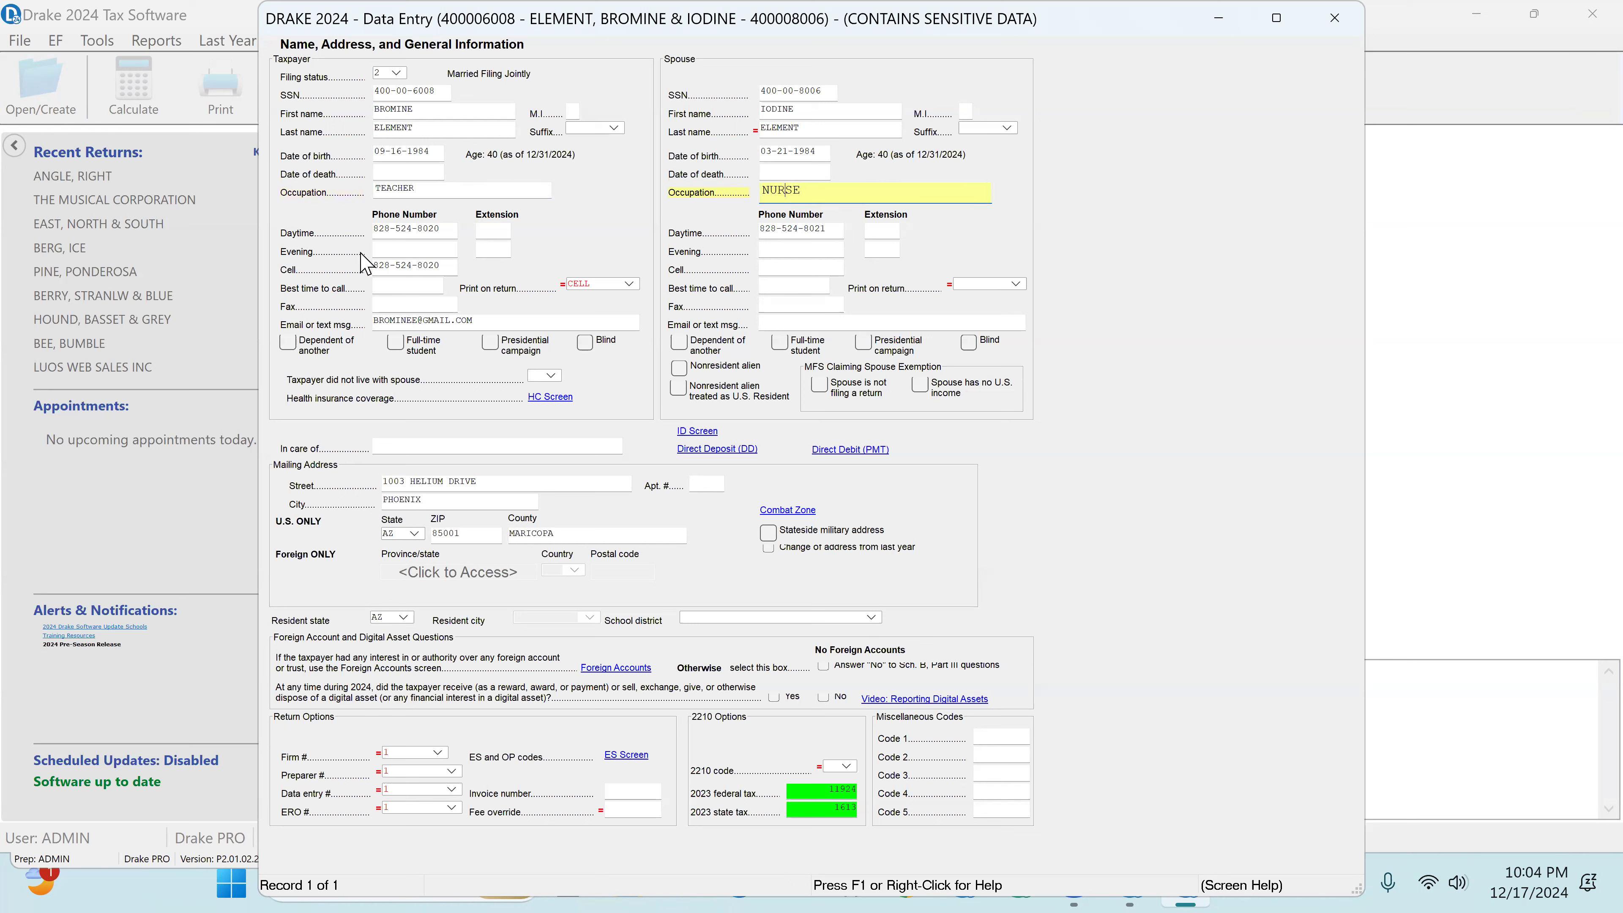
{"action": "left_click", "coordinate": [393, 109]}
{"action": "left_click", "coordinate": [408, 93]}
{"action": "left_click", "coordinate": [809, 92]}
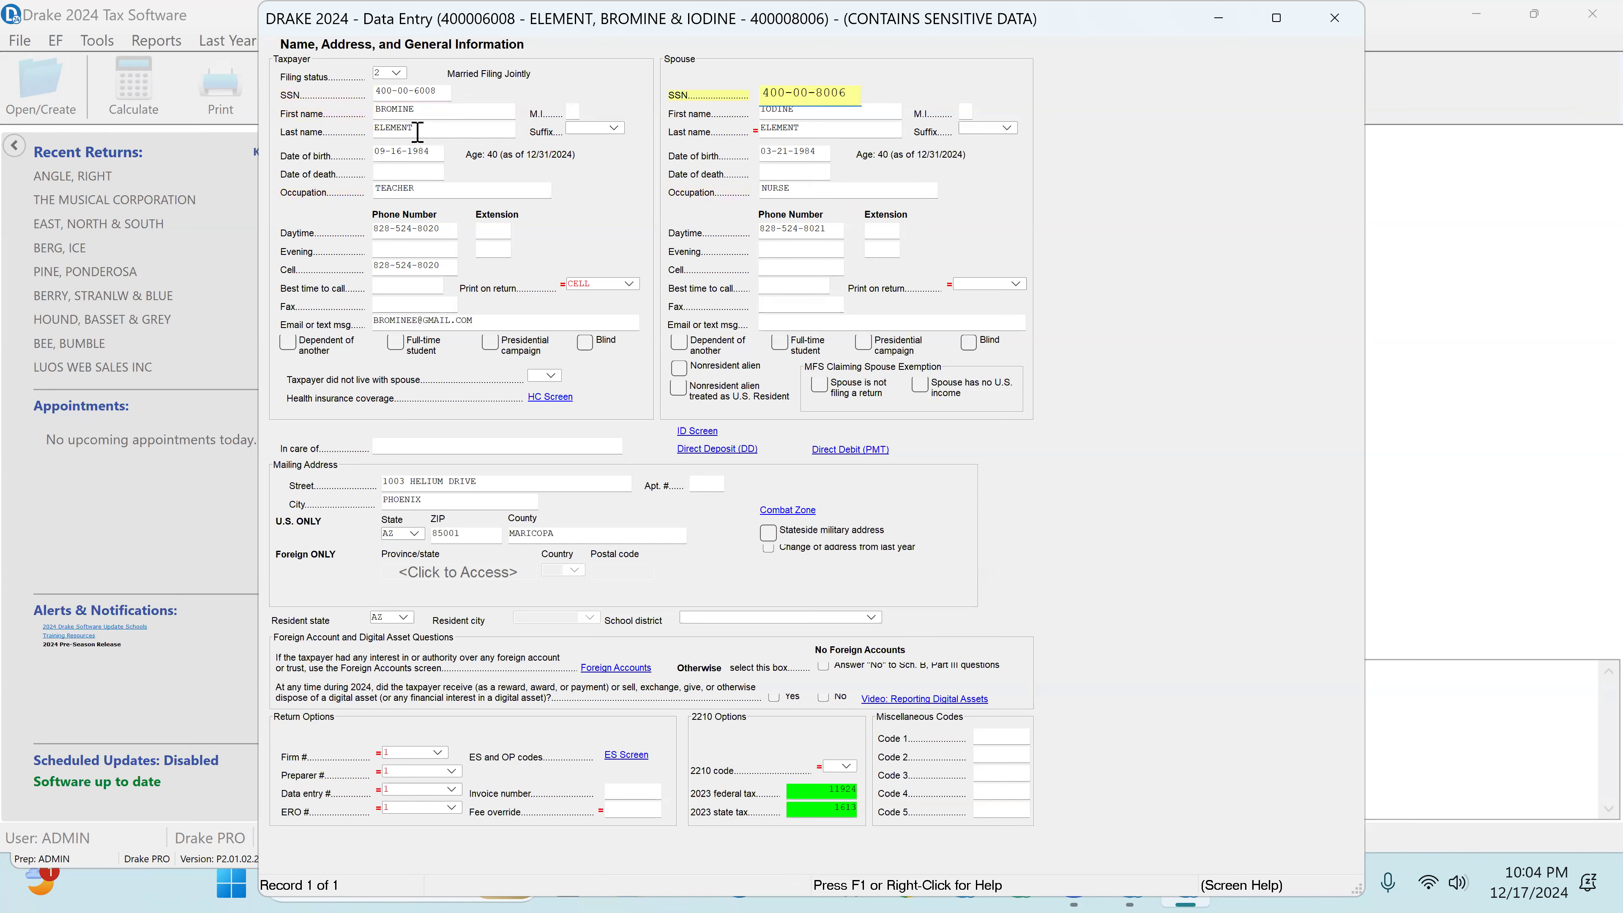
{"action": "left_click", "coordinate": [382, 154]}
{"action": "left_click", "coordinate": [807, 153]}
{"action": "left_click", "coordinate": [437, 232]}
Step: Copy the spouse's daytime phone number into the spouse's cell phone field
{"action": "double_click", "coordinate": [830, 230]}
{"action": "right_click", "coordinate": [804, 229]}
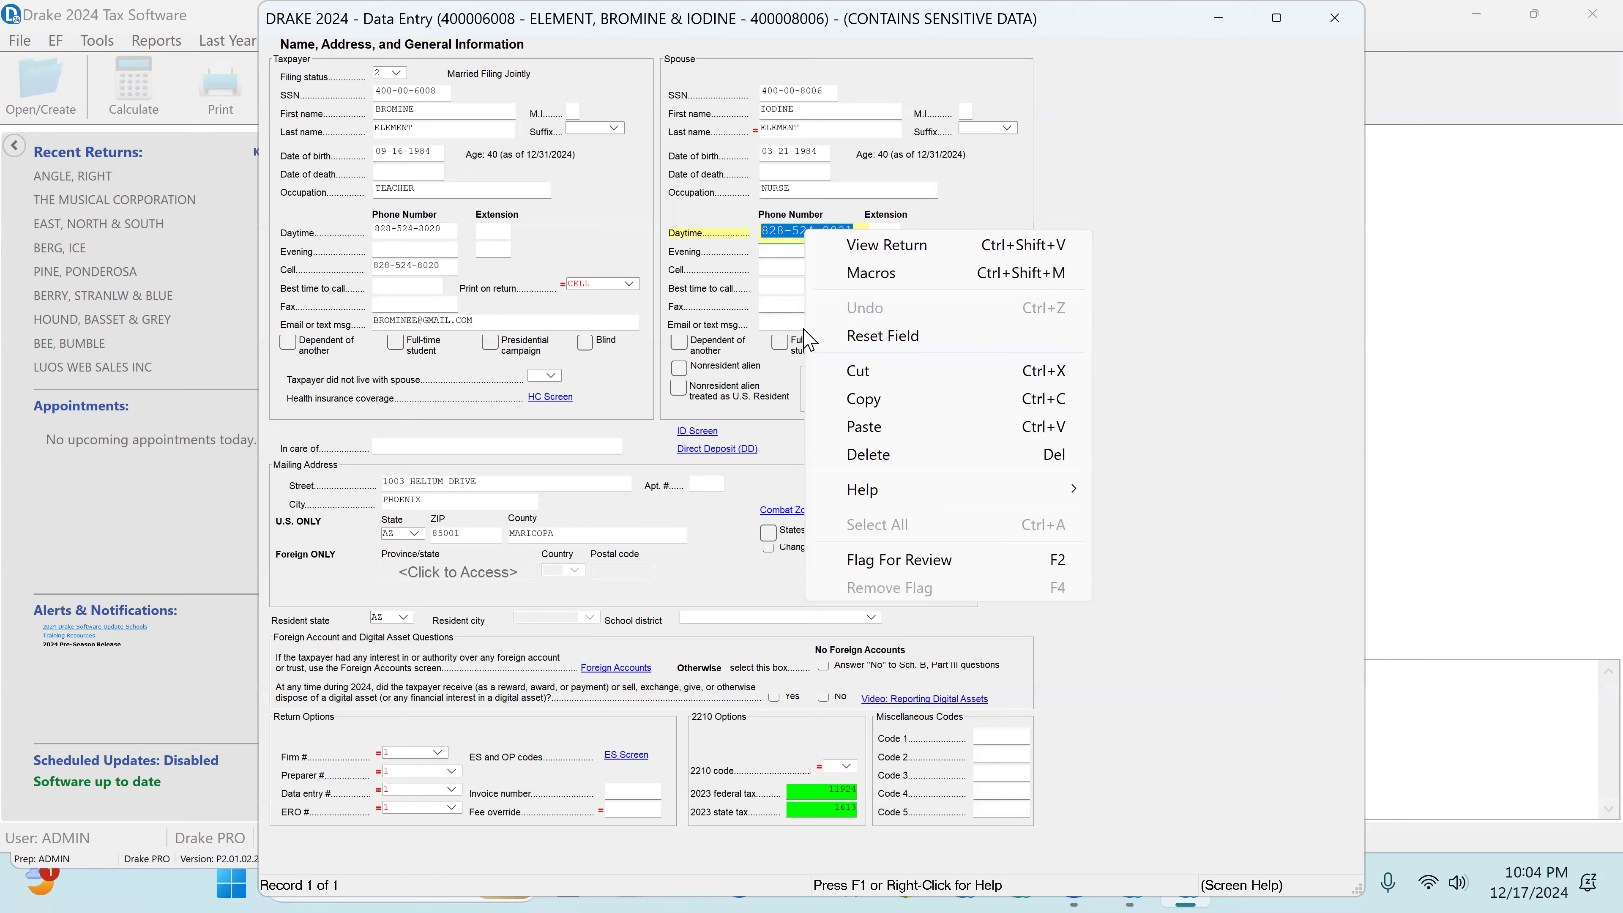
{"action": "left_click", "coordinate": [864, 400]}
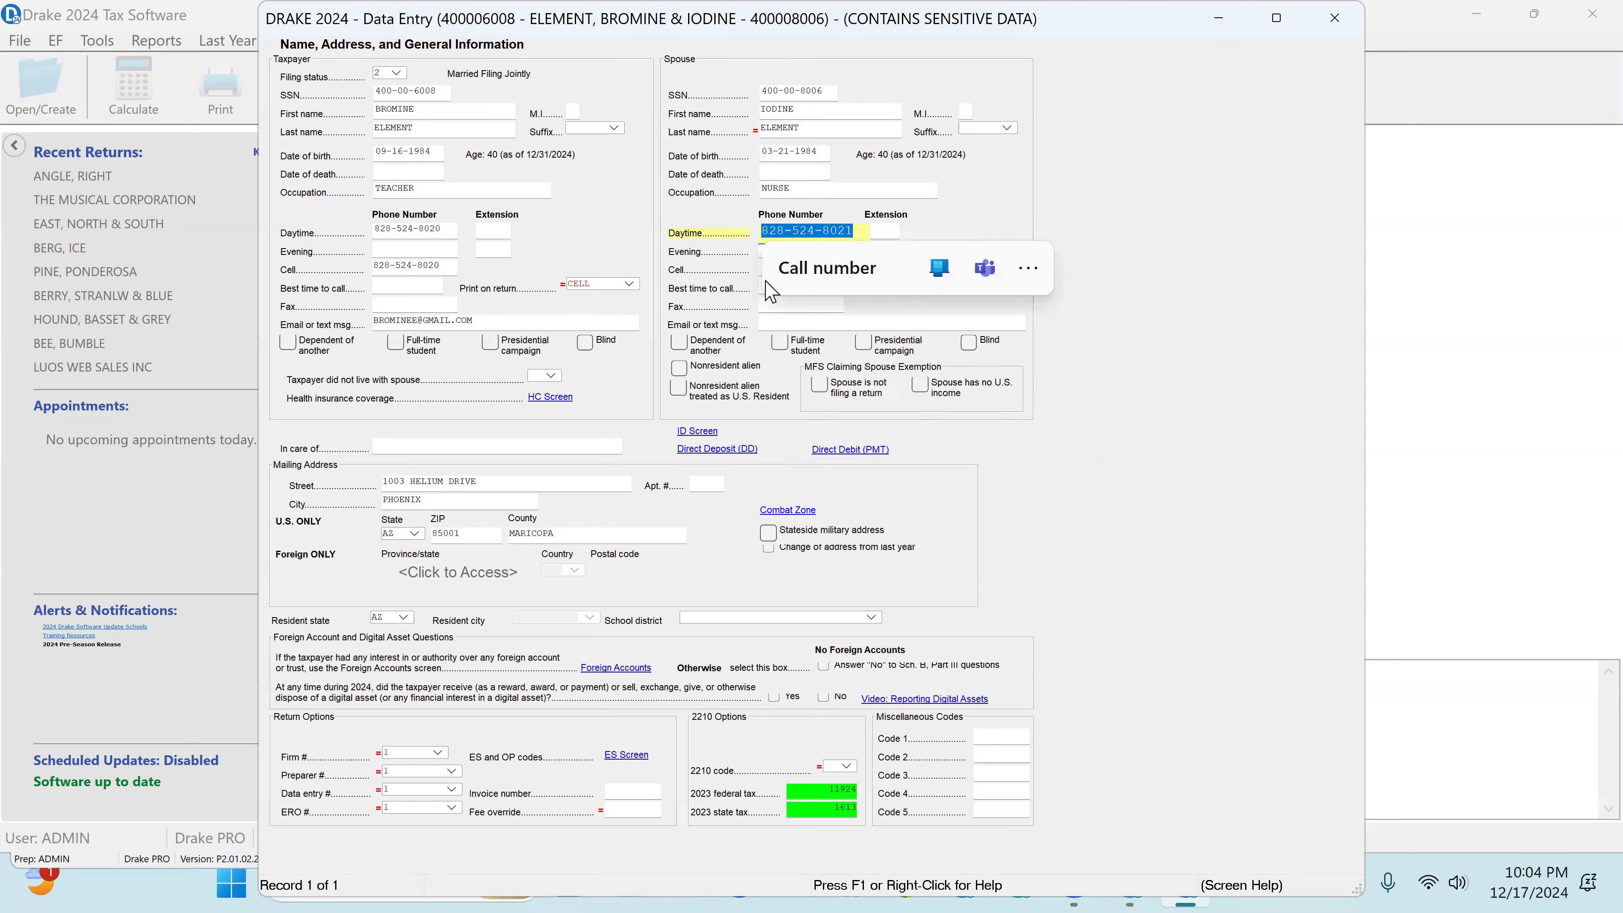
{"action": "left_click", "coordinate": [767, 269]}
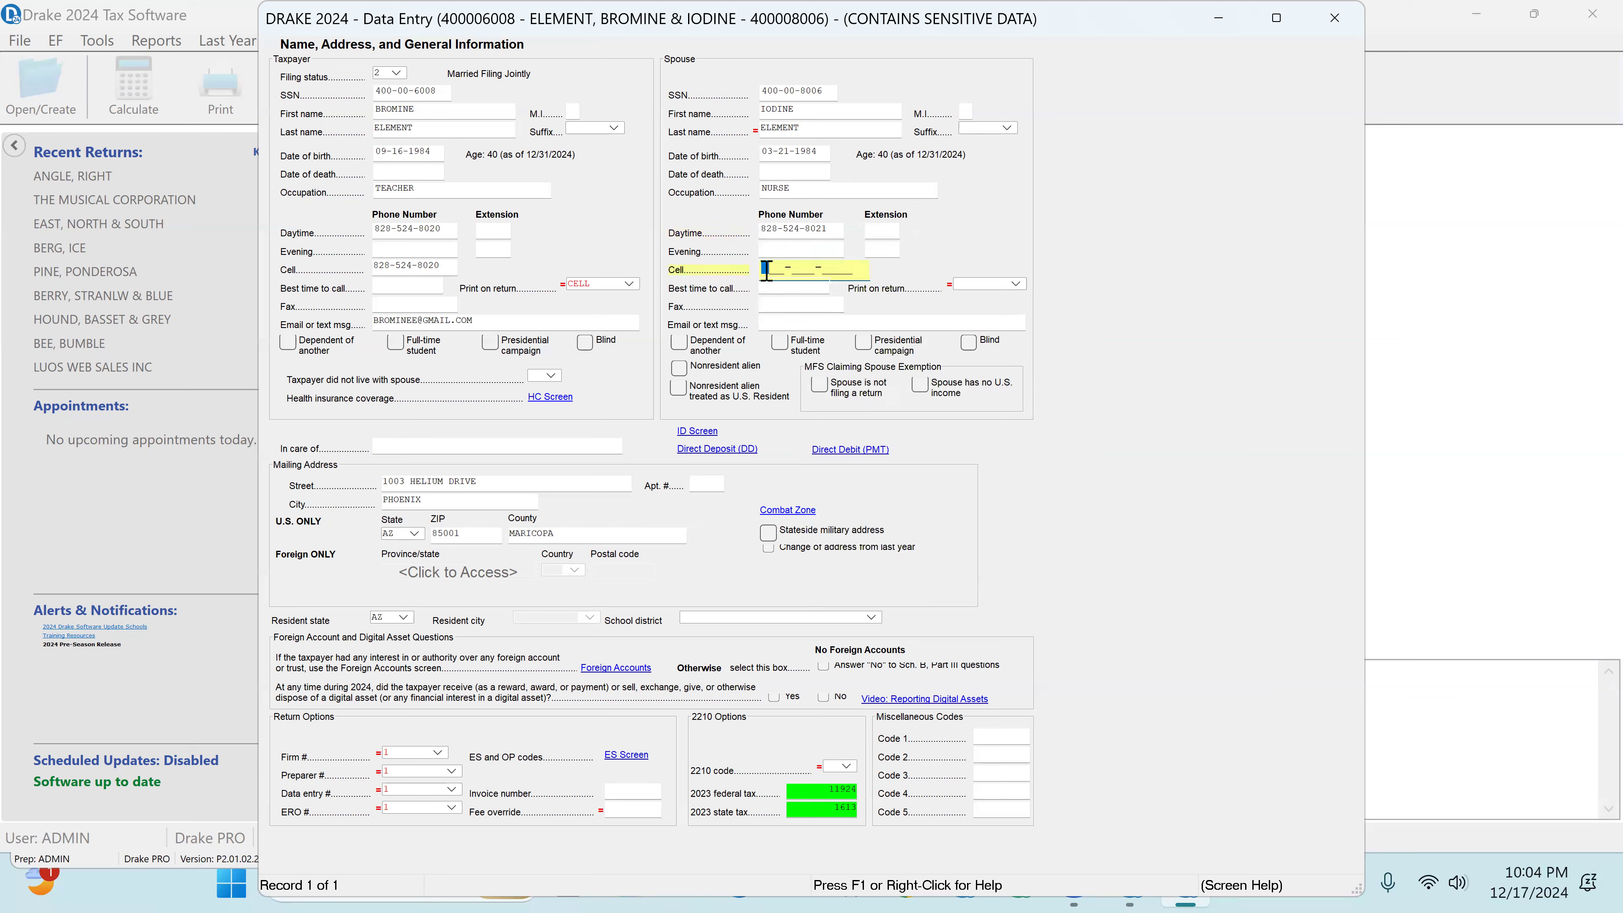
{"action": "right_click", "coordinate": [767, 270]}
{"action": "left_click", "coordinate": [813, 469]}
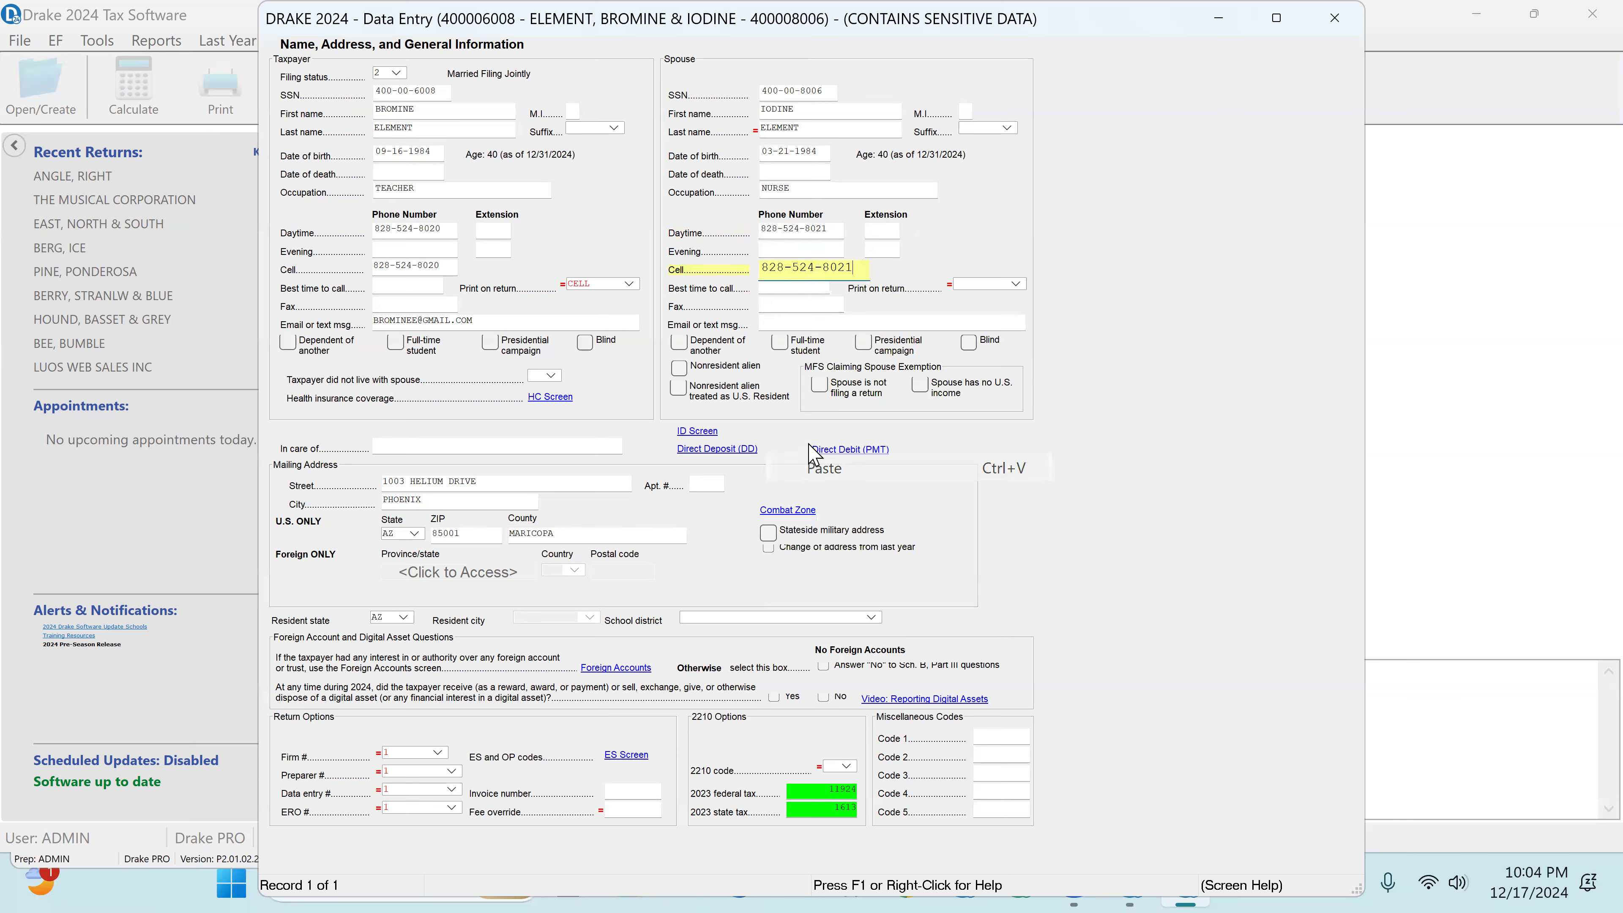
Step: Check the mailing address, ZIP and county, and clear the review flags from the 2023 federal and state tax amounts
{"action": "left_click", "coordinate": [481, 483]}
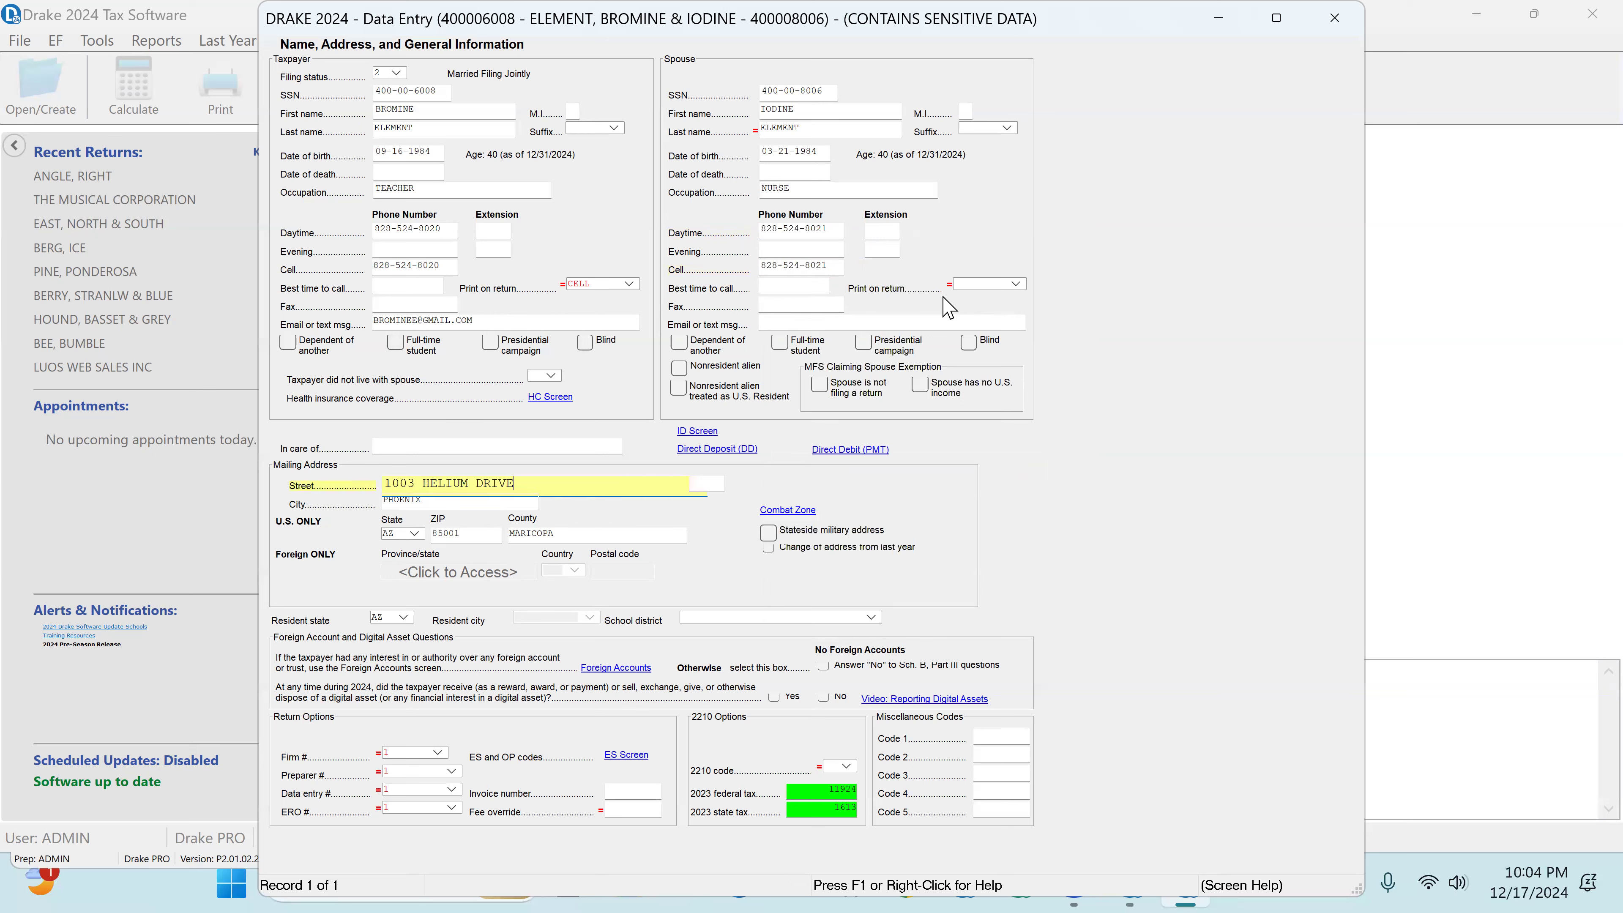
{"action": "key", "text": "Tab"}
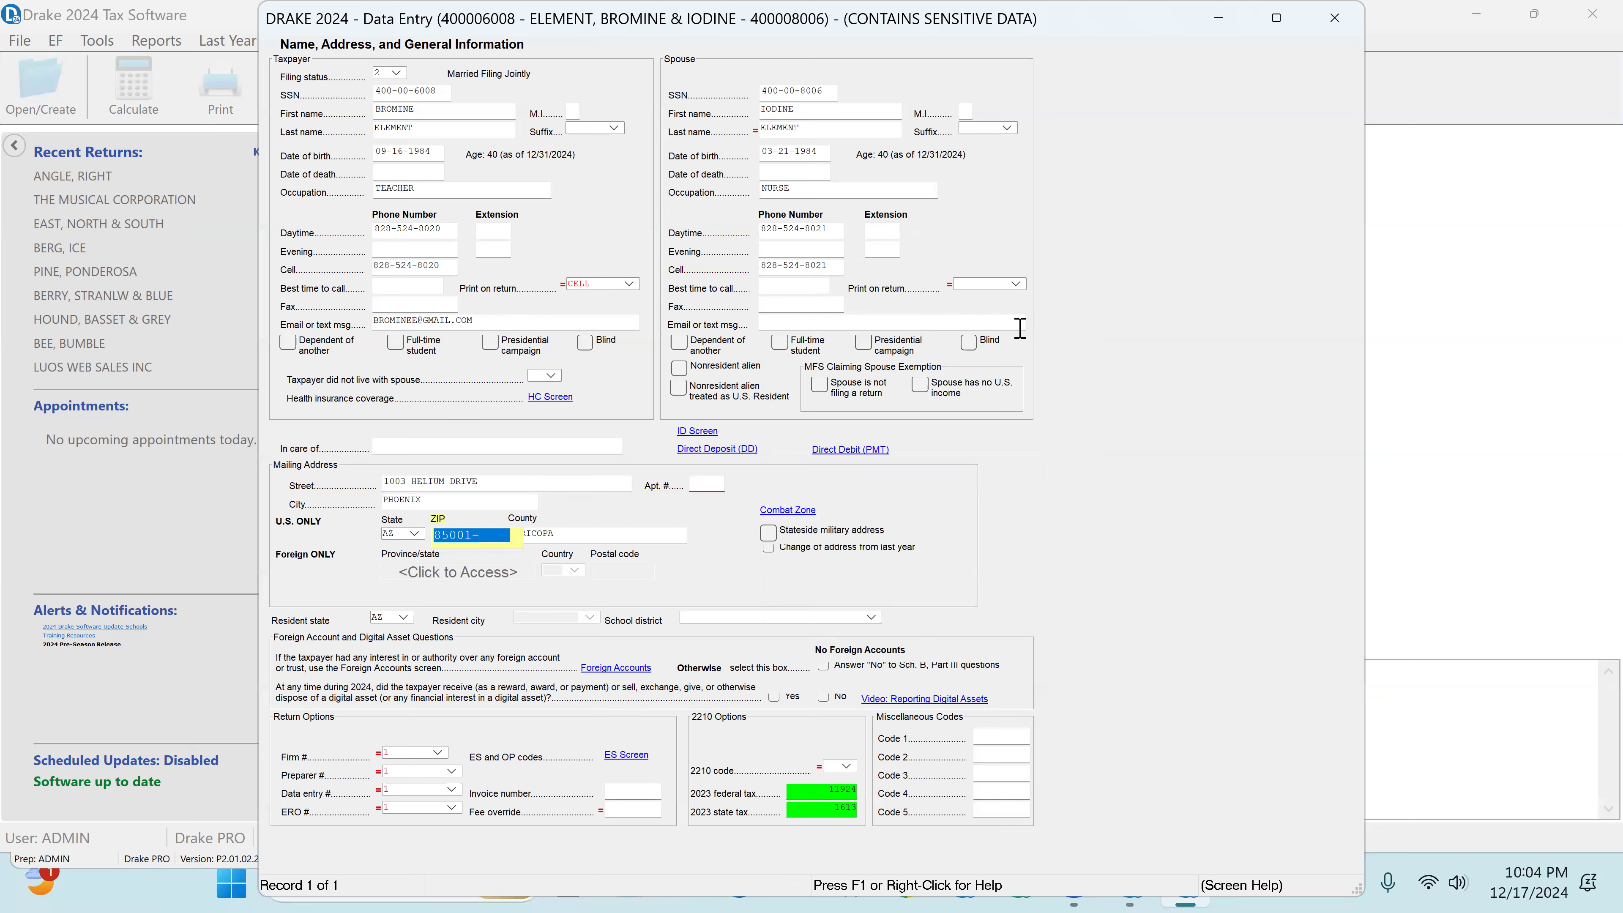
{"action": "key", "text": "Tab"}
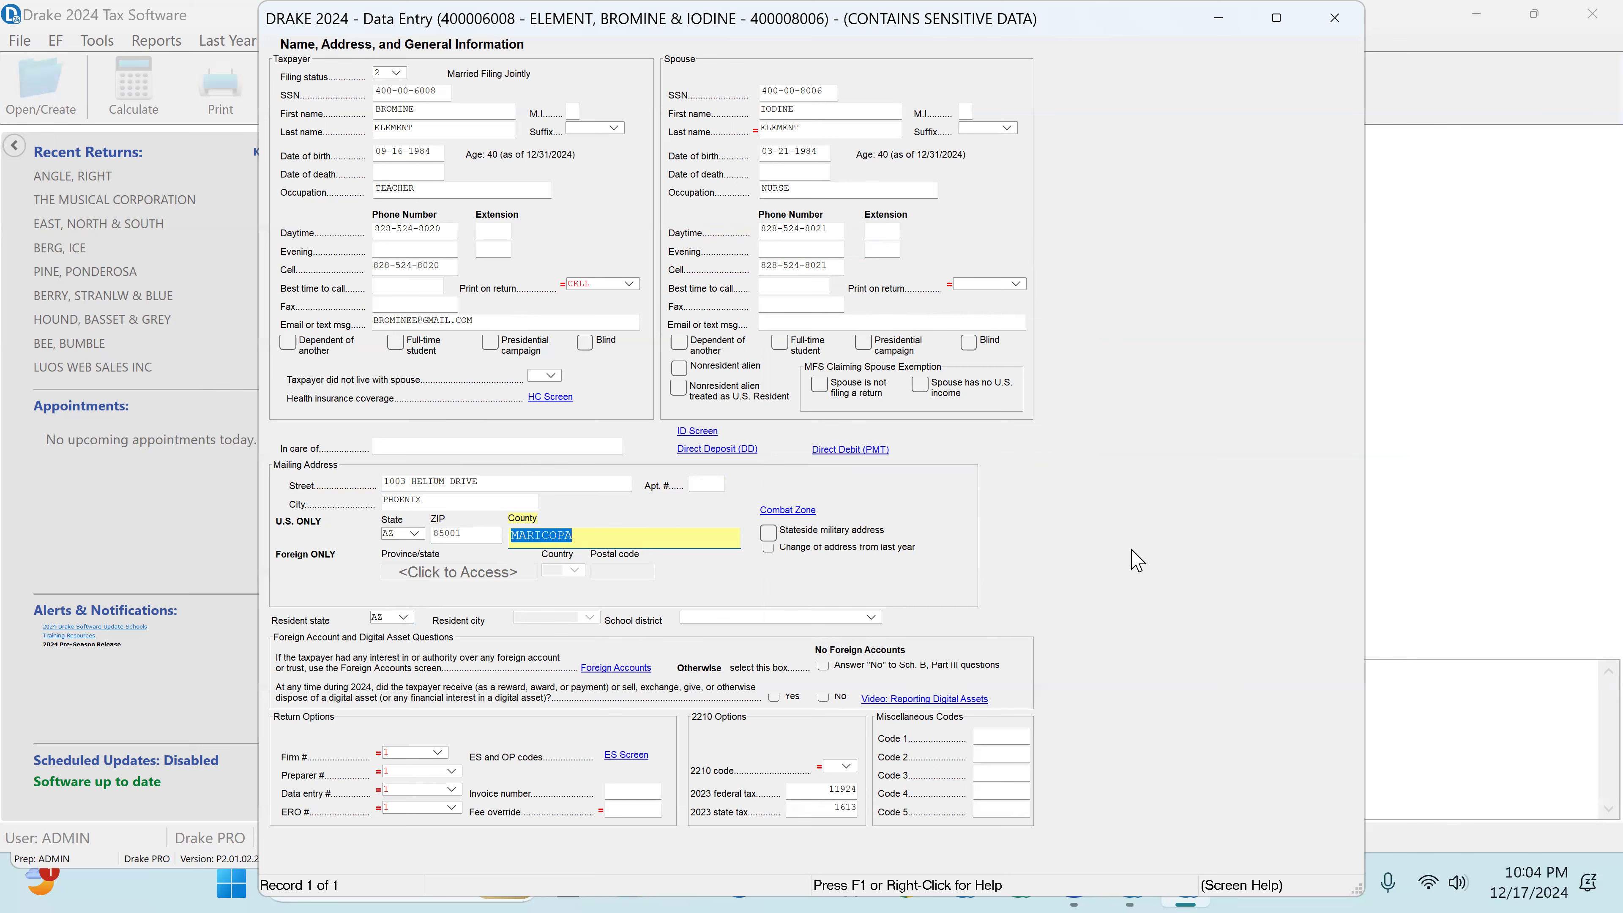
Step: Check the minimum essential coverage answer on the HC screen and both spouses' driver's license details on the ID screen
{"action": "left_click", "coordinate": [547, 396]}
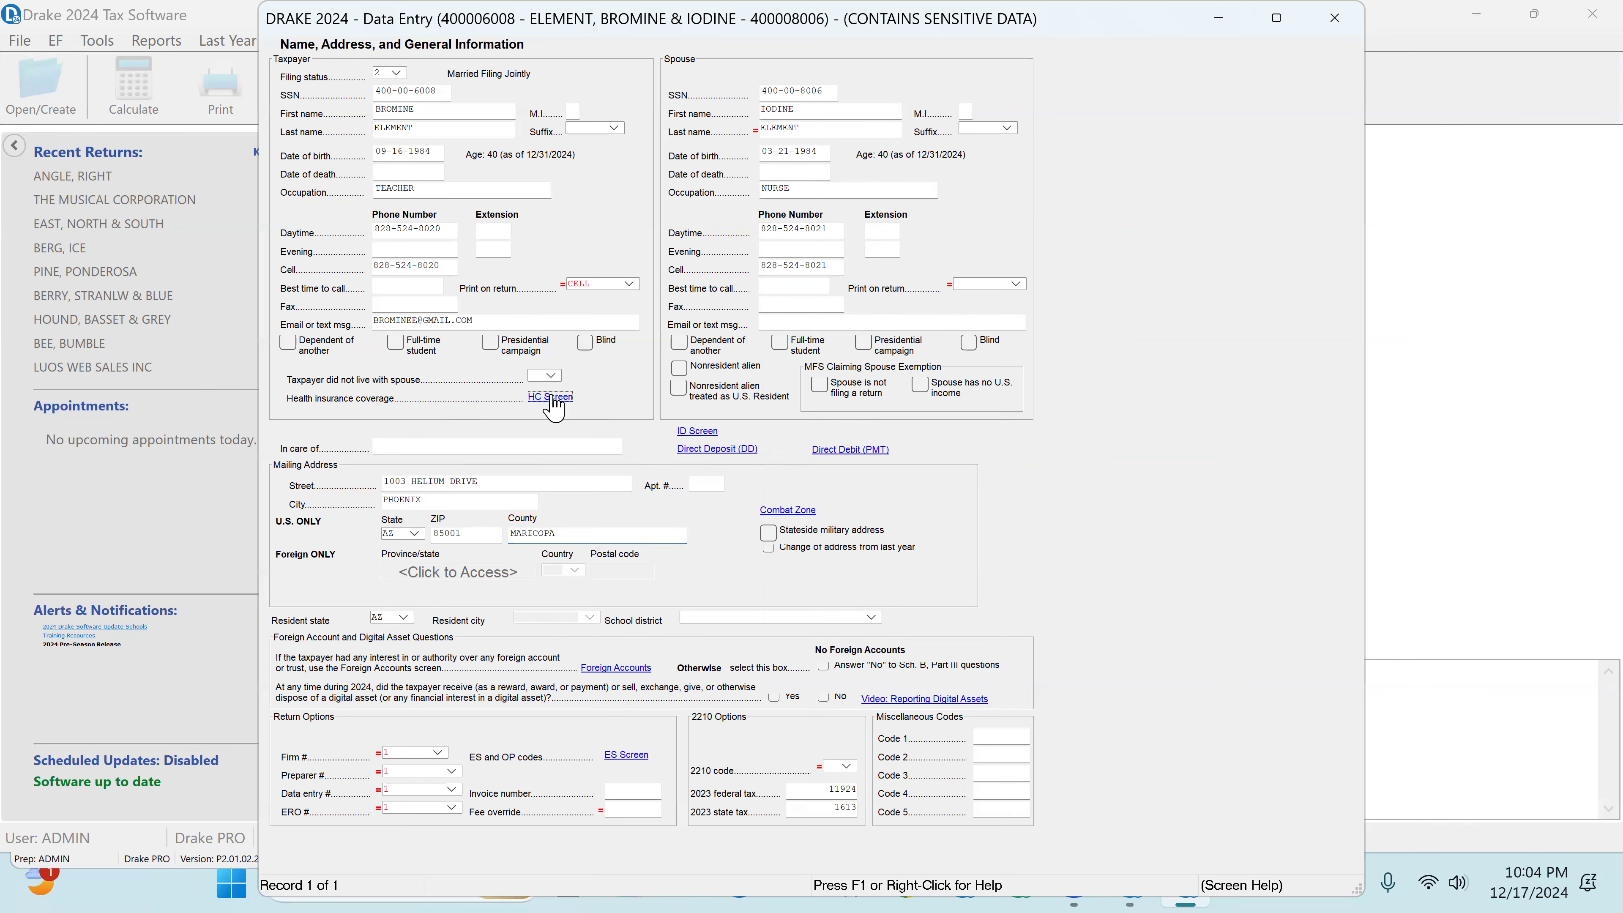
{"action": "left_click", "coordinate": [967, 404]}
{"action": "left_click", "coordinate": [959, 435]}
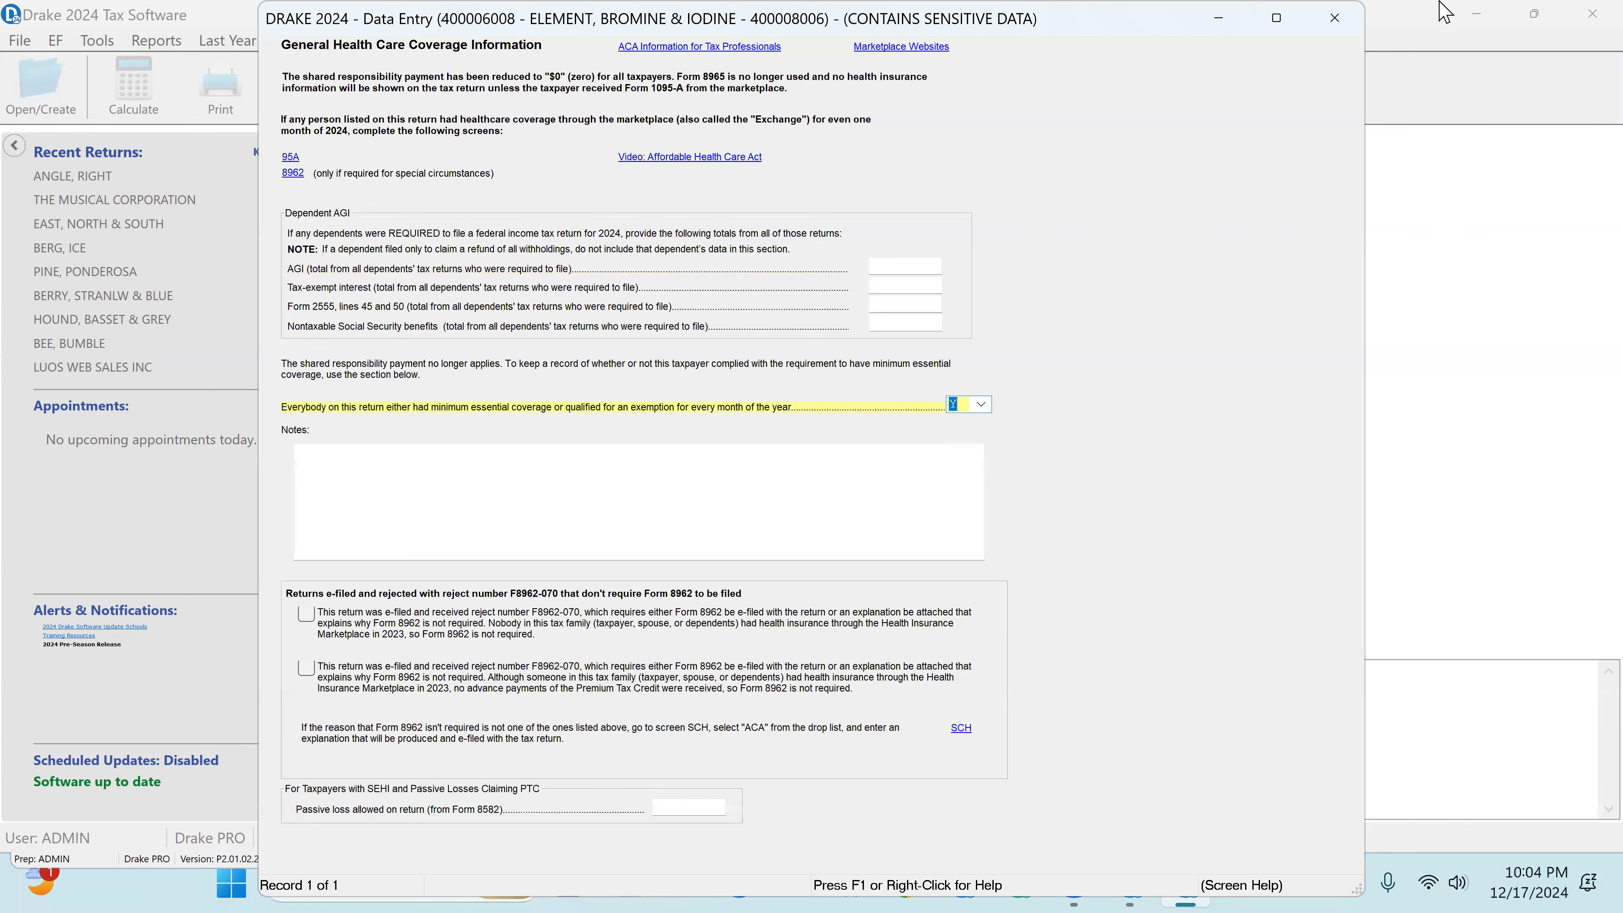
{"action": "left_click", "coordinate": [1337, 19]}
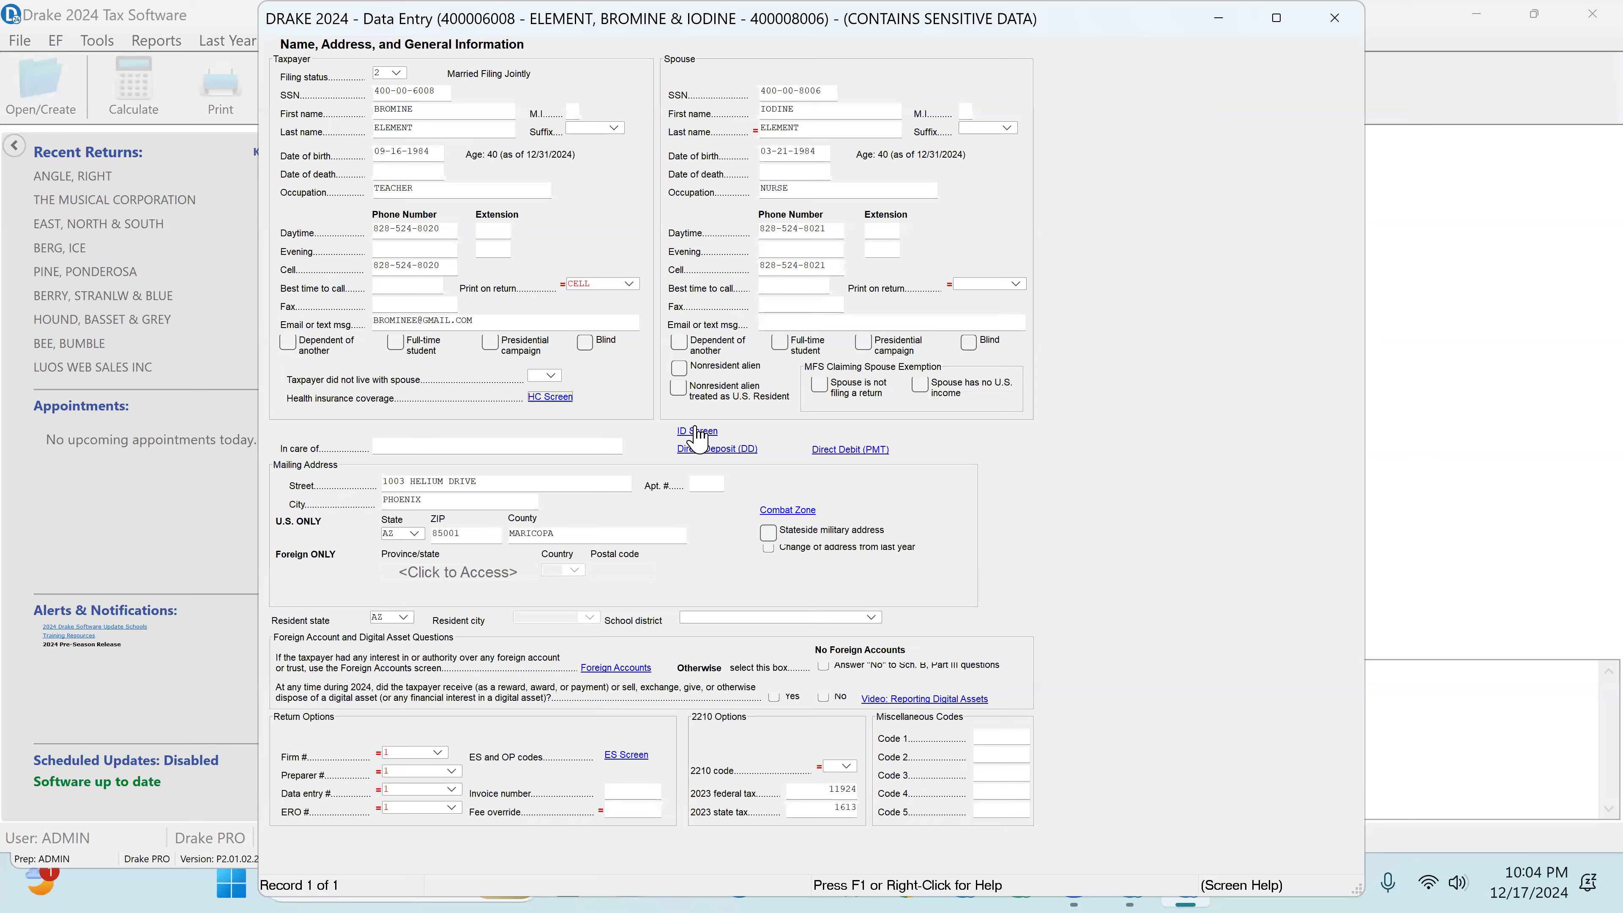
{"action": "left_click", "coordinate": [697, 430]}
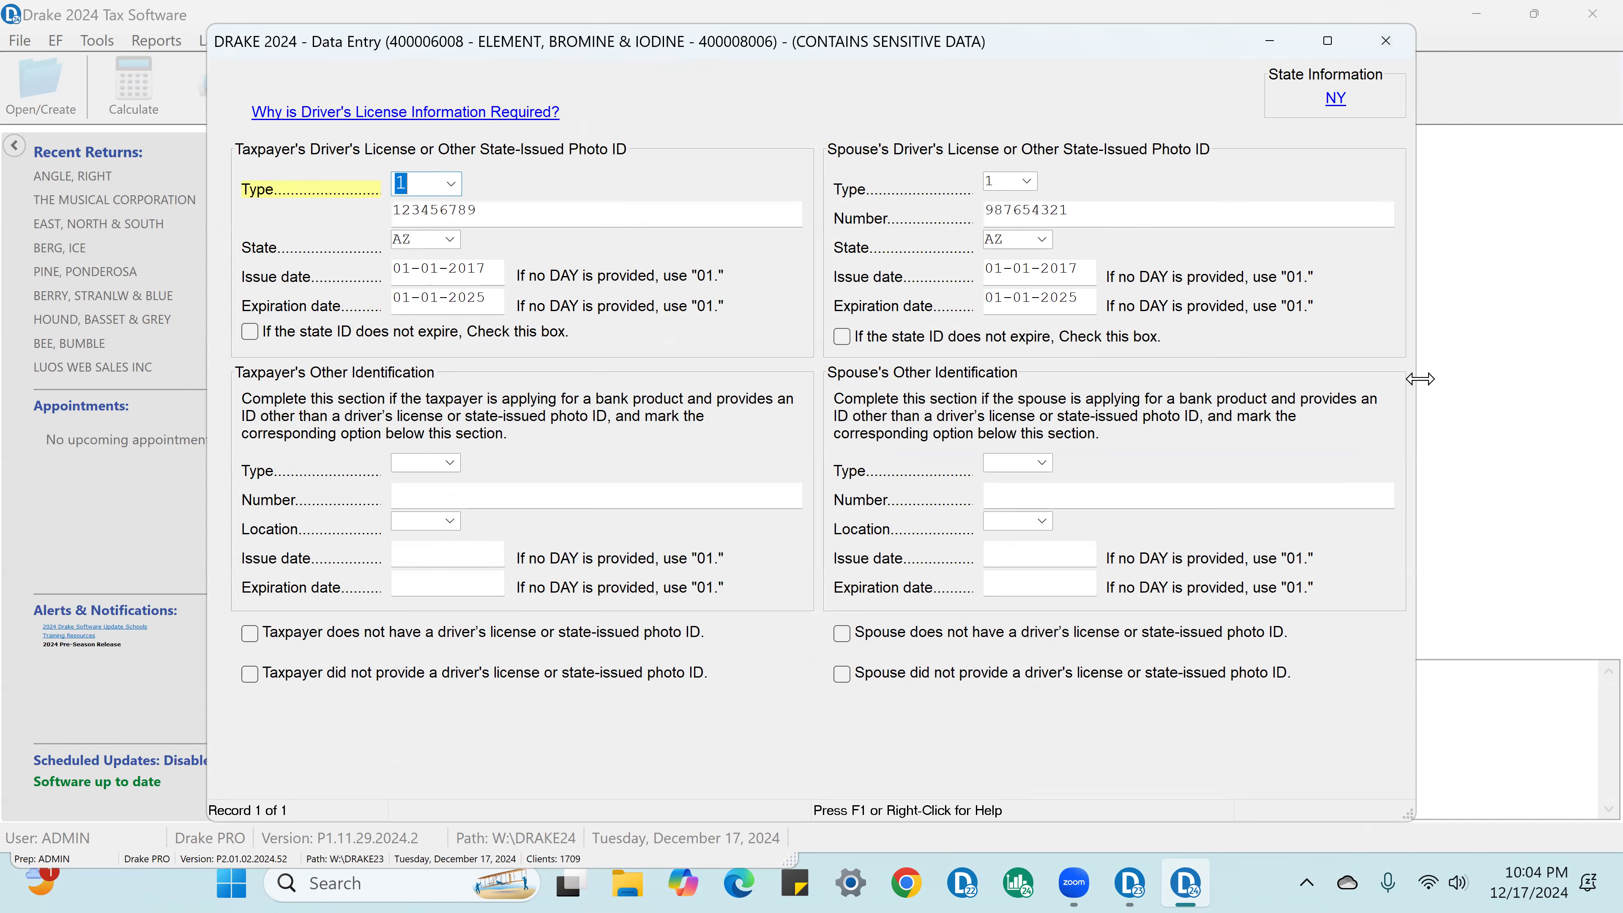
{"action": "left_click", "coordinate": [1386, 42]}
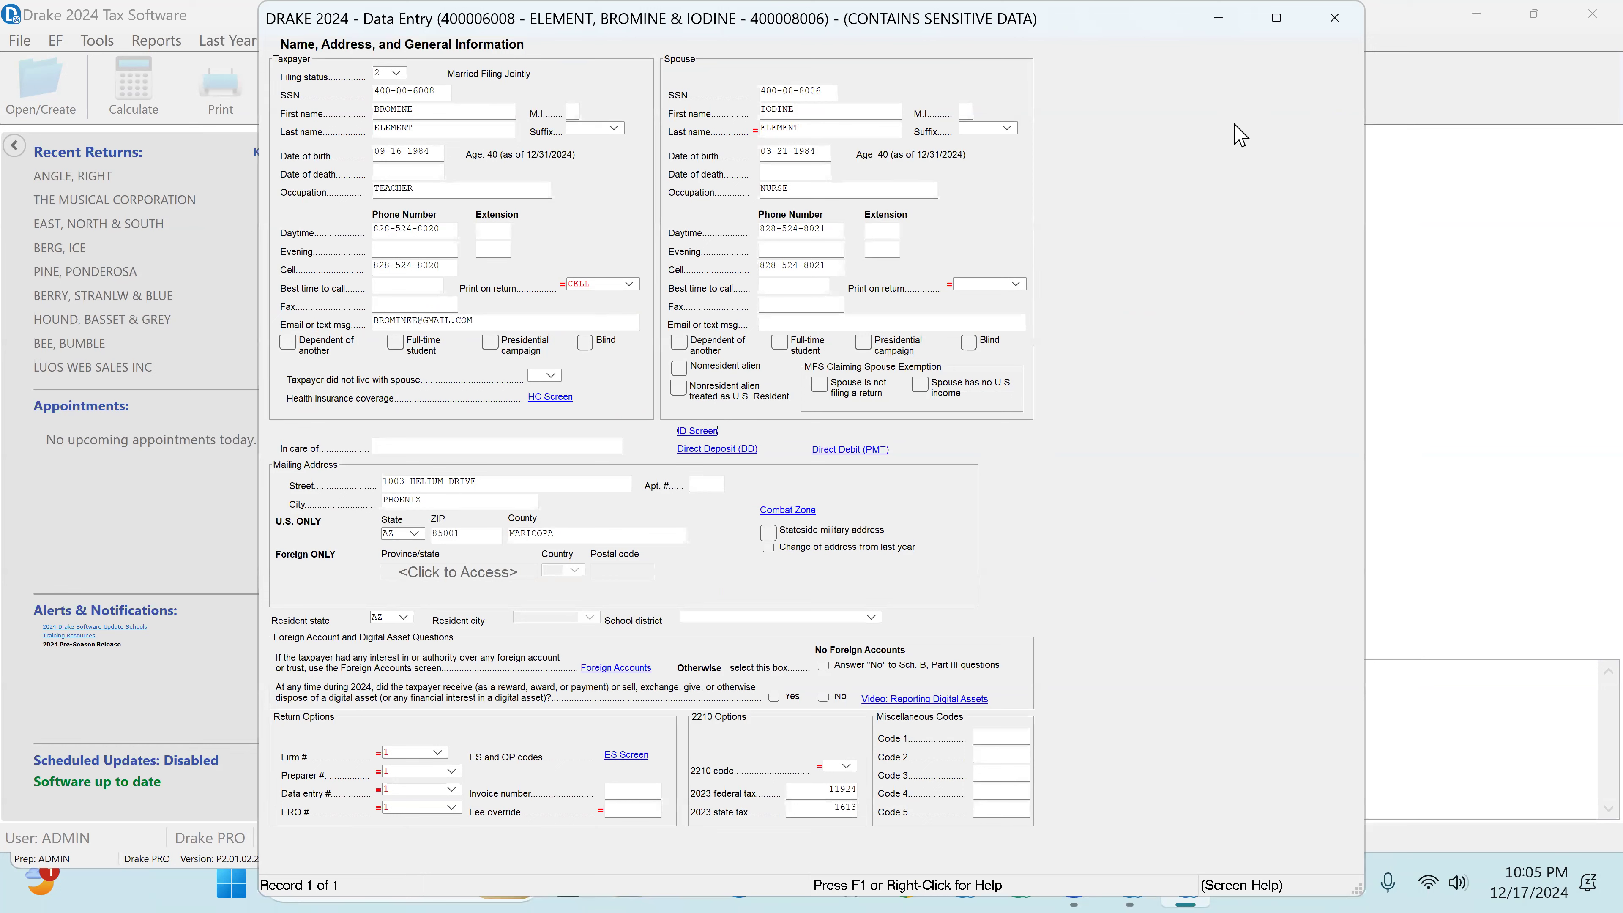
Step: Answer No to the foreign accounts and digital asset questions, and close the general information screen
{"action": "left_click", "coordinate": [823, 667]}
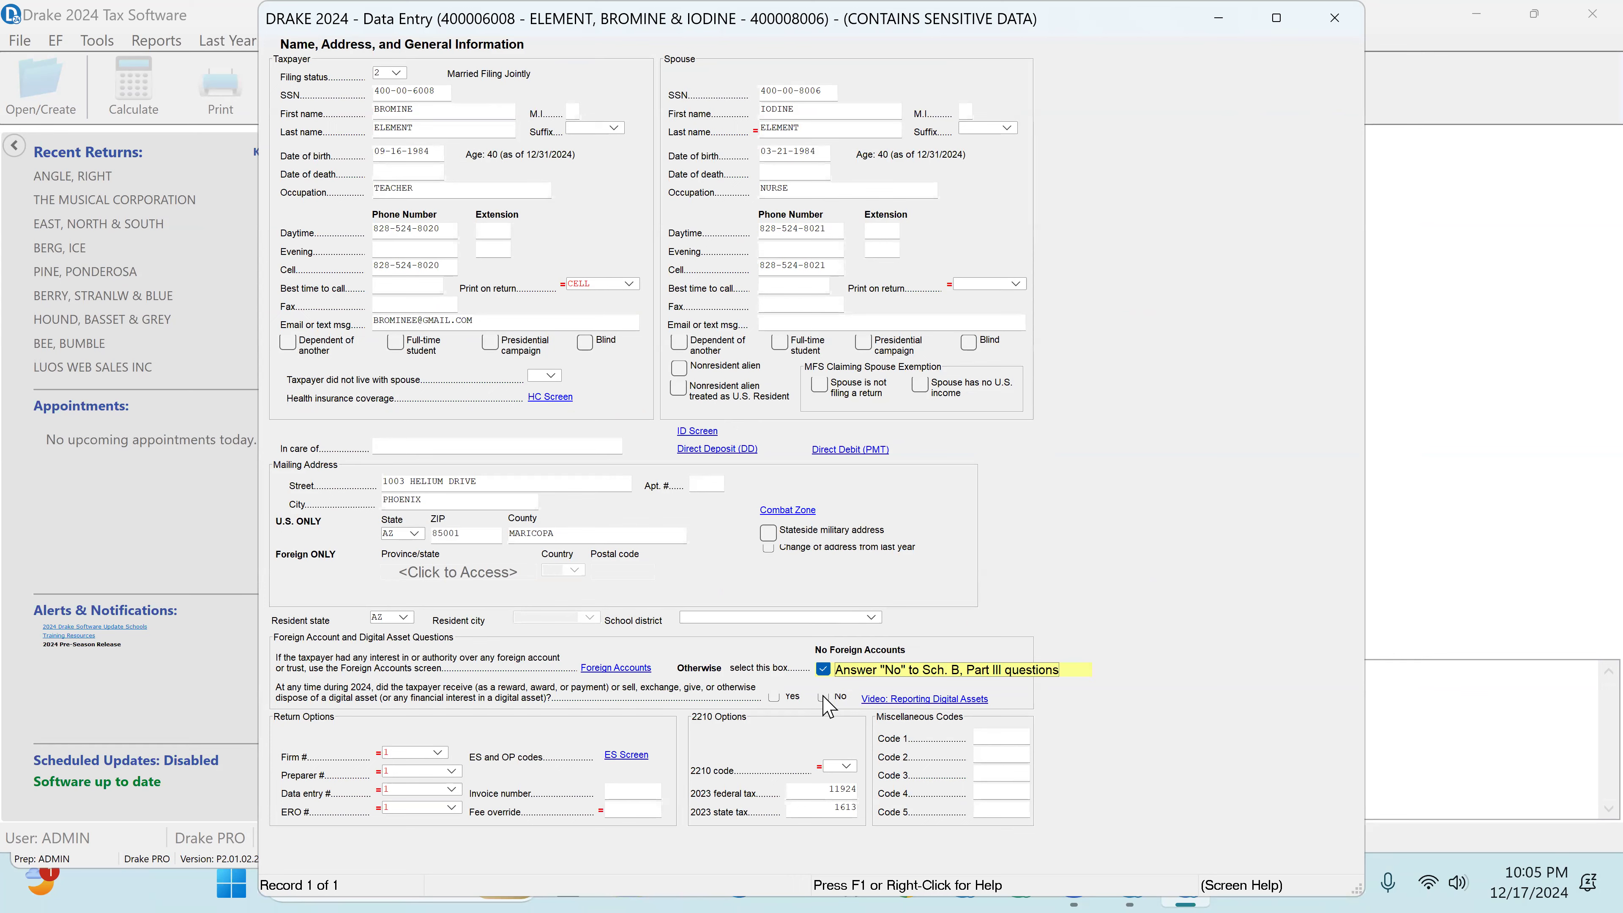
{"action": "left_click", "coordinate": [824, 698]}
{"action": "left_click", "coordinate": [1334, 18]}
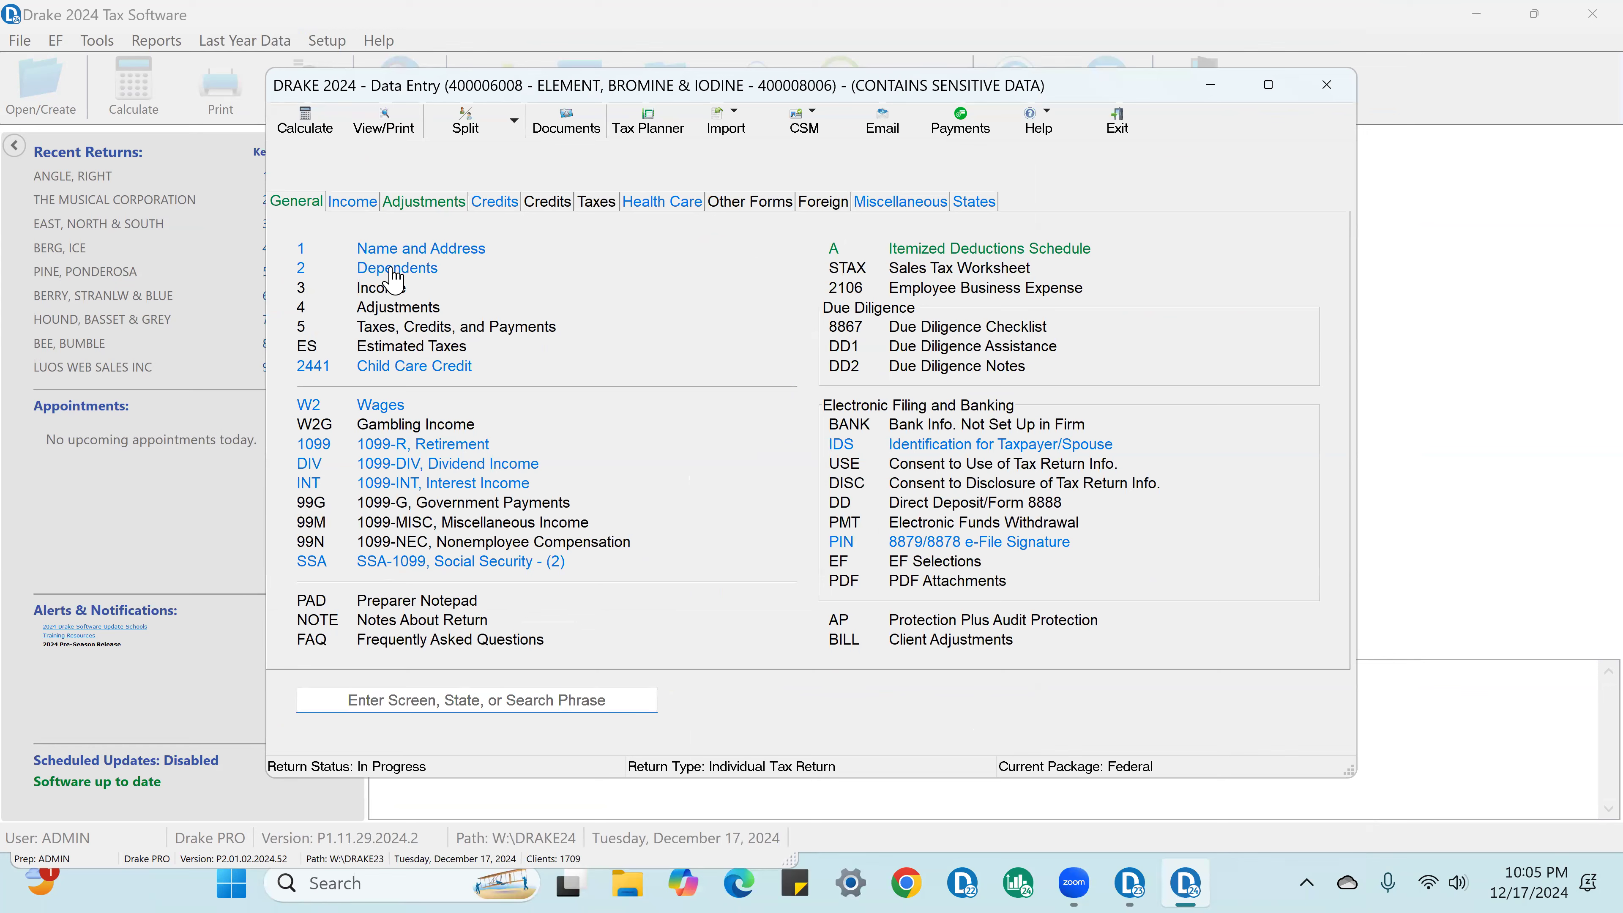
Step: Open the dependent's record and check the name, Social Security number, Son relationship, months in home and date of birth
{"action": "left_click", "coordinate": [395, 269]}
{"action": "left_click", "coordinate": [427, 366]}
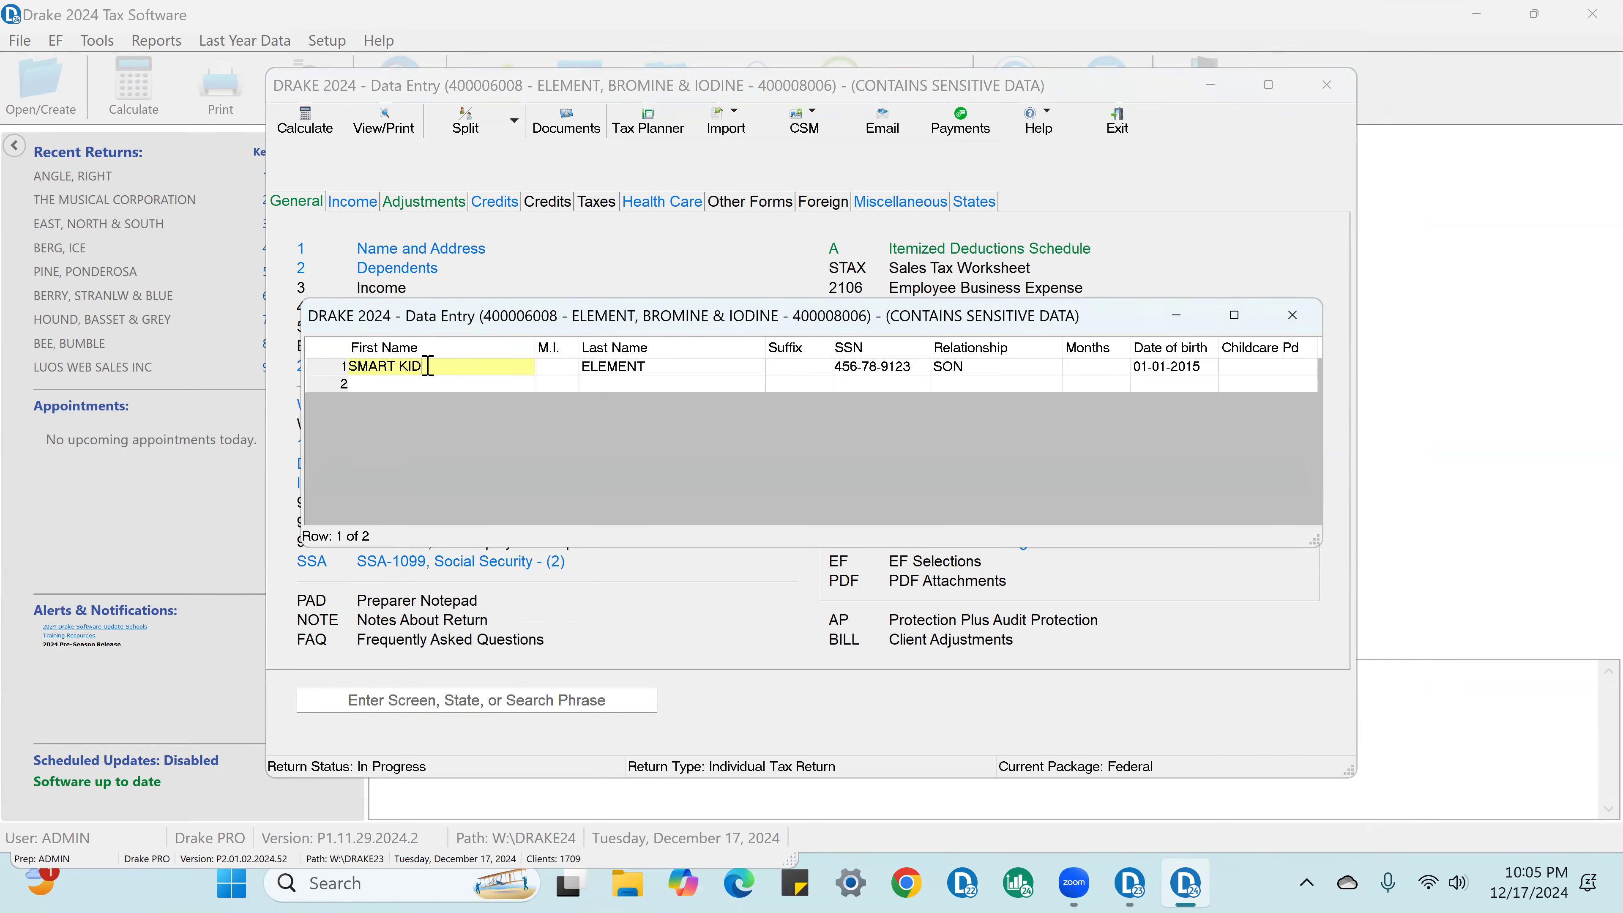
{"action": "double_click", "coordinate": [690, 371]}
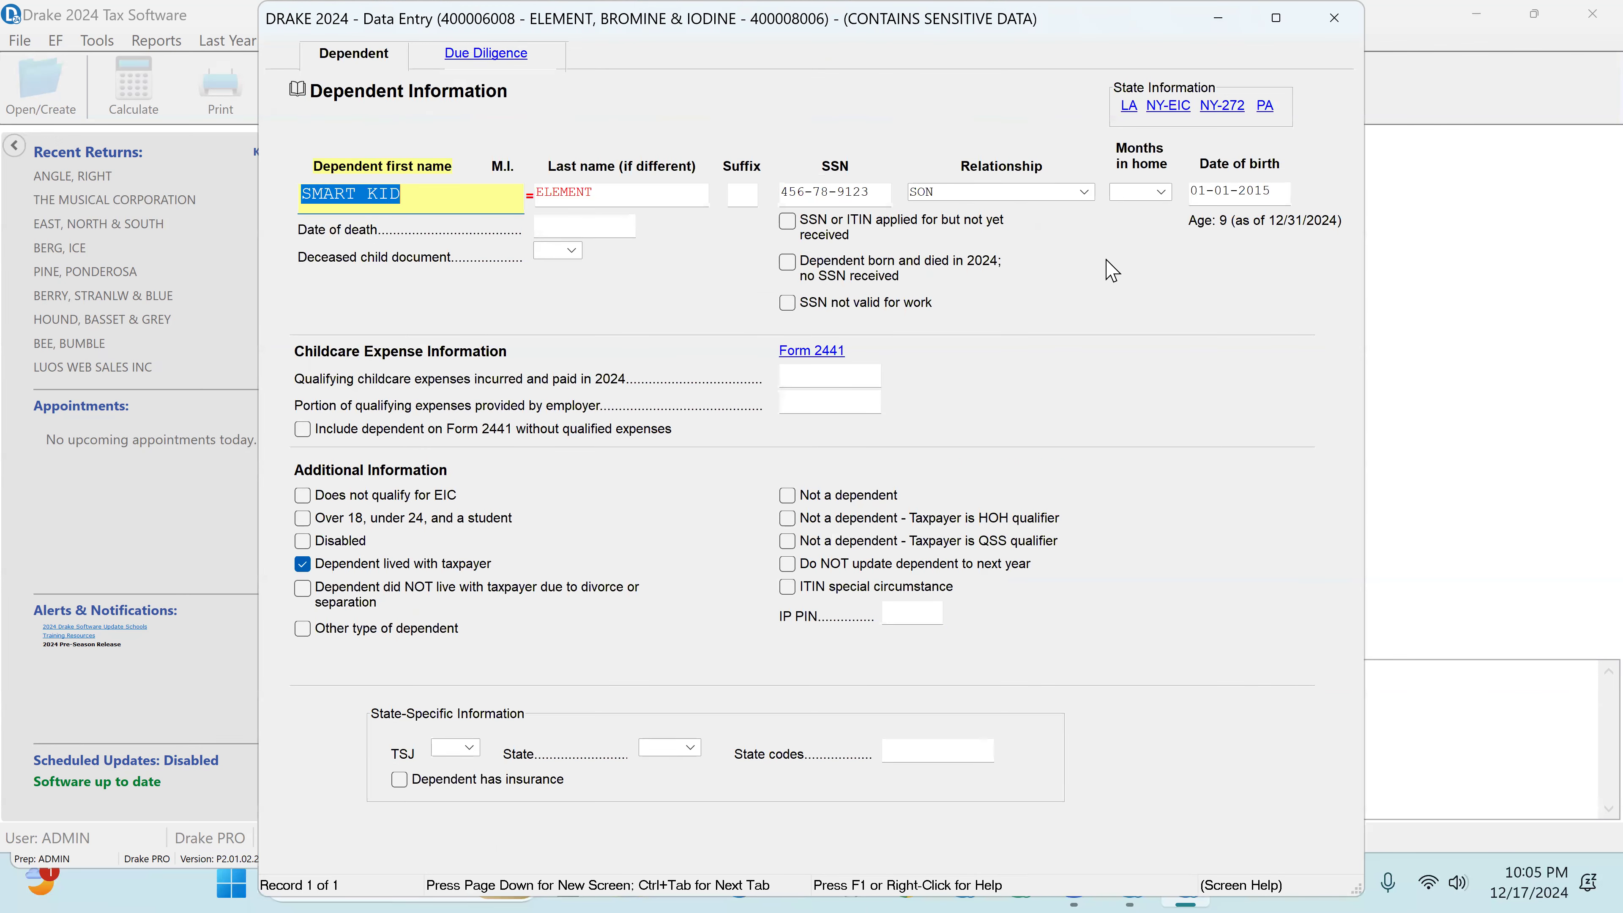
{"action": "key", "text": "Tab"}
{"action": "key", "text": "Tab"}
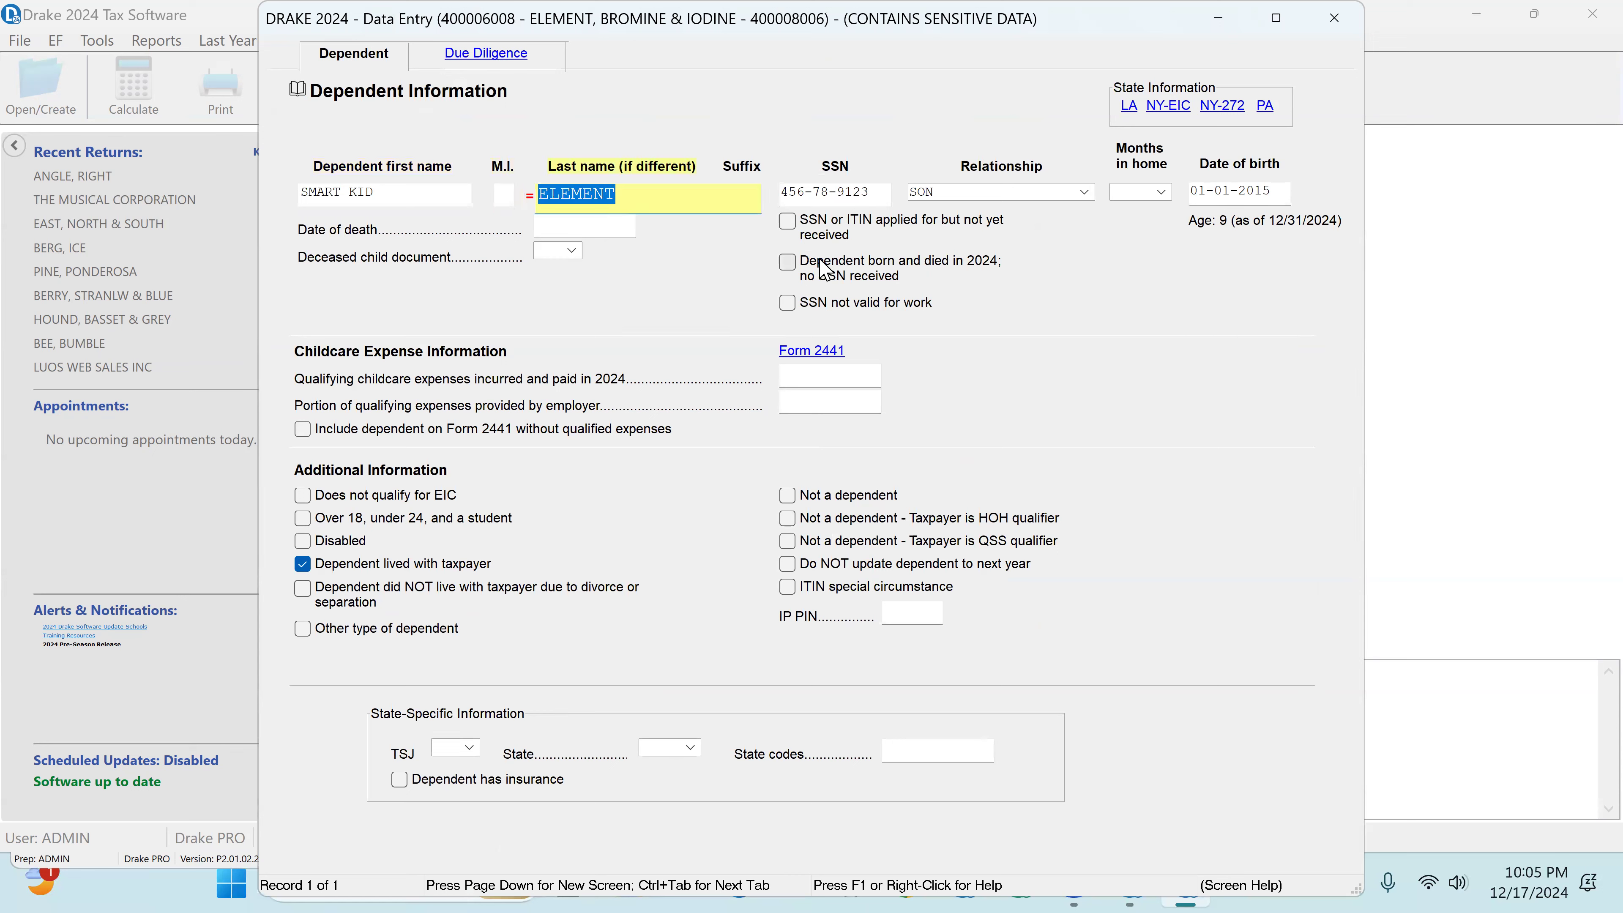
{"action": "key", "text": "Tab"}
{"action": "key", "text": "Tab"}
{"action": "key", "text": "Tab"}
{"action": "key", "text": "Tab"}
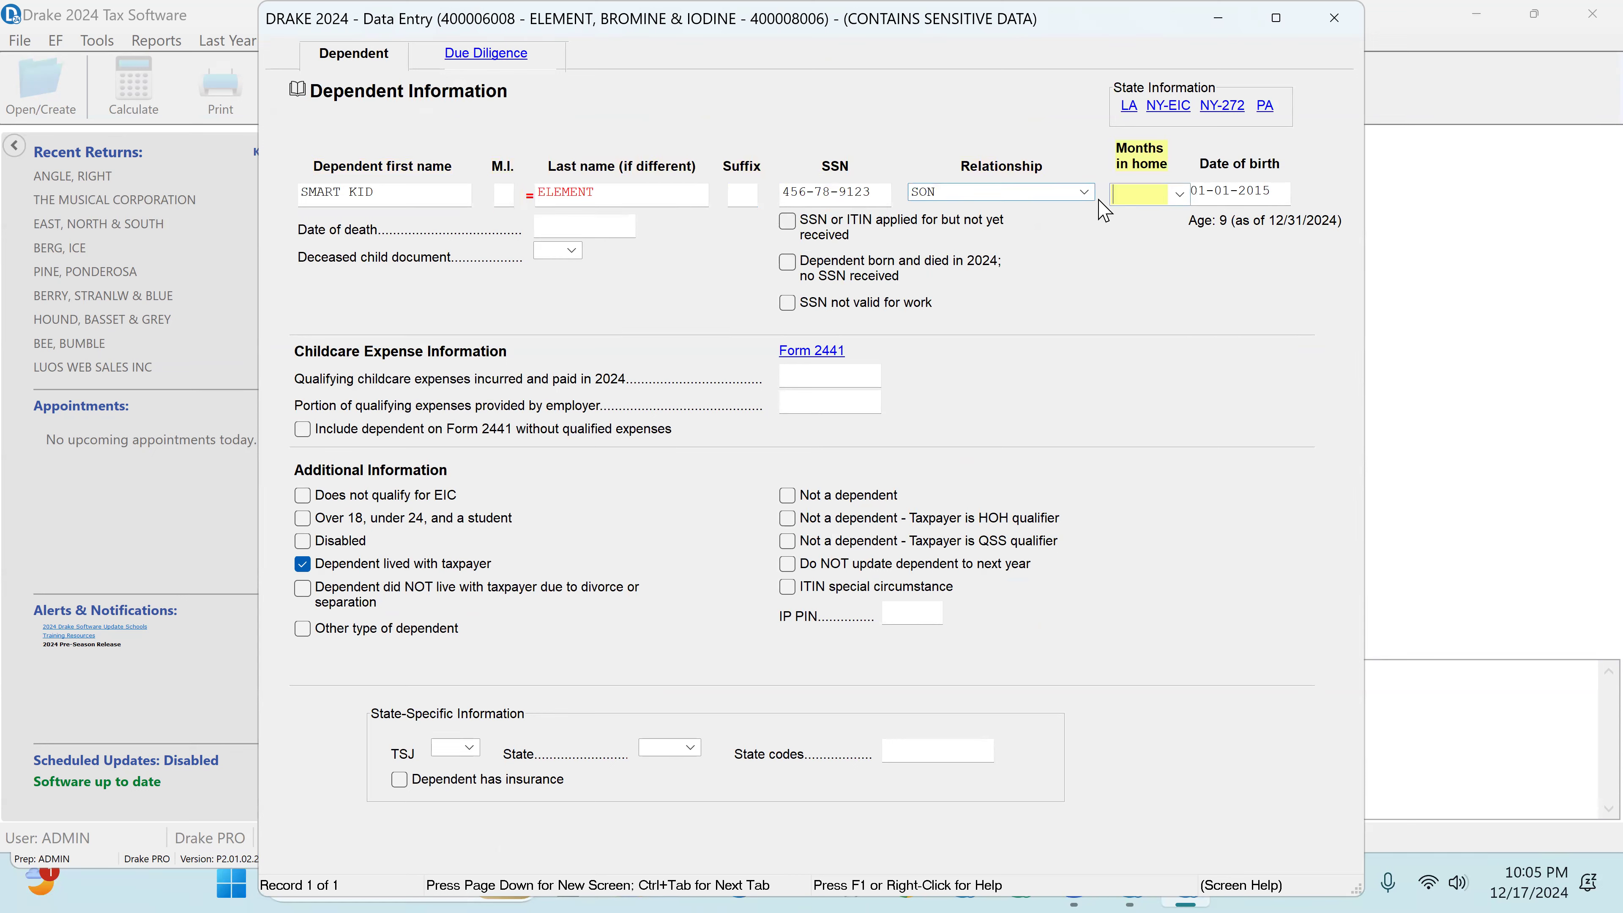
{"action": "left_click", "coordinate": [1085, 192]}
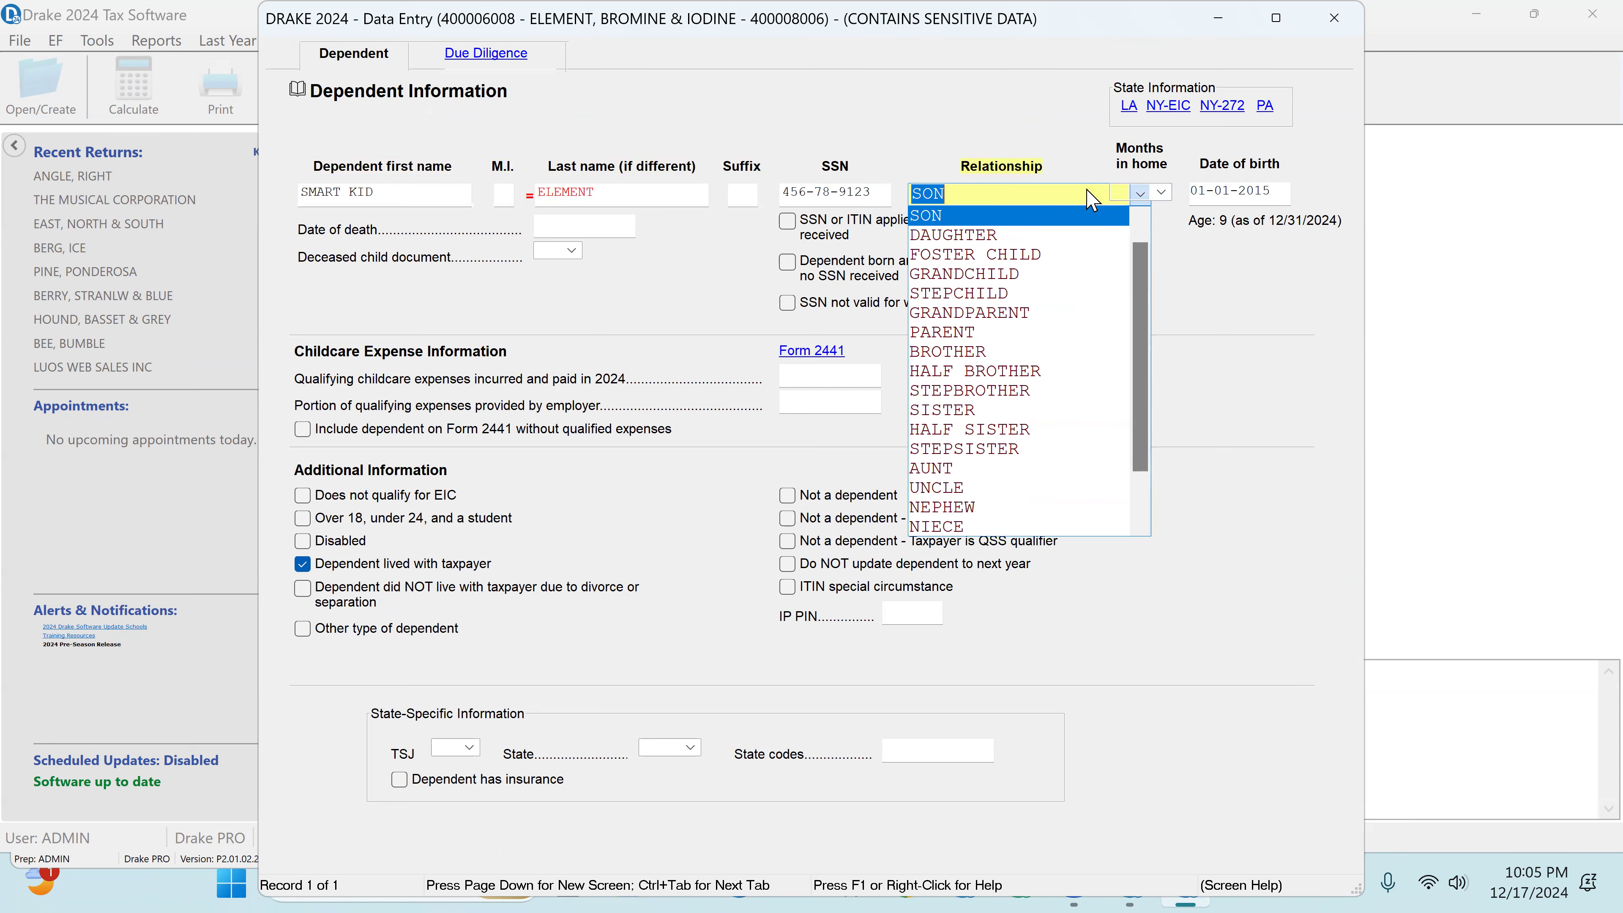
{"action": "left_click", "coordinate": [932, 221]}
{"action": "key", "text": "Tab"}
{"action": "key", "text": "Tab"}
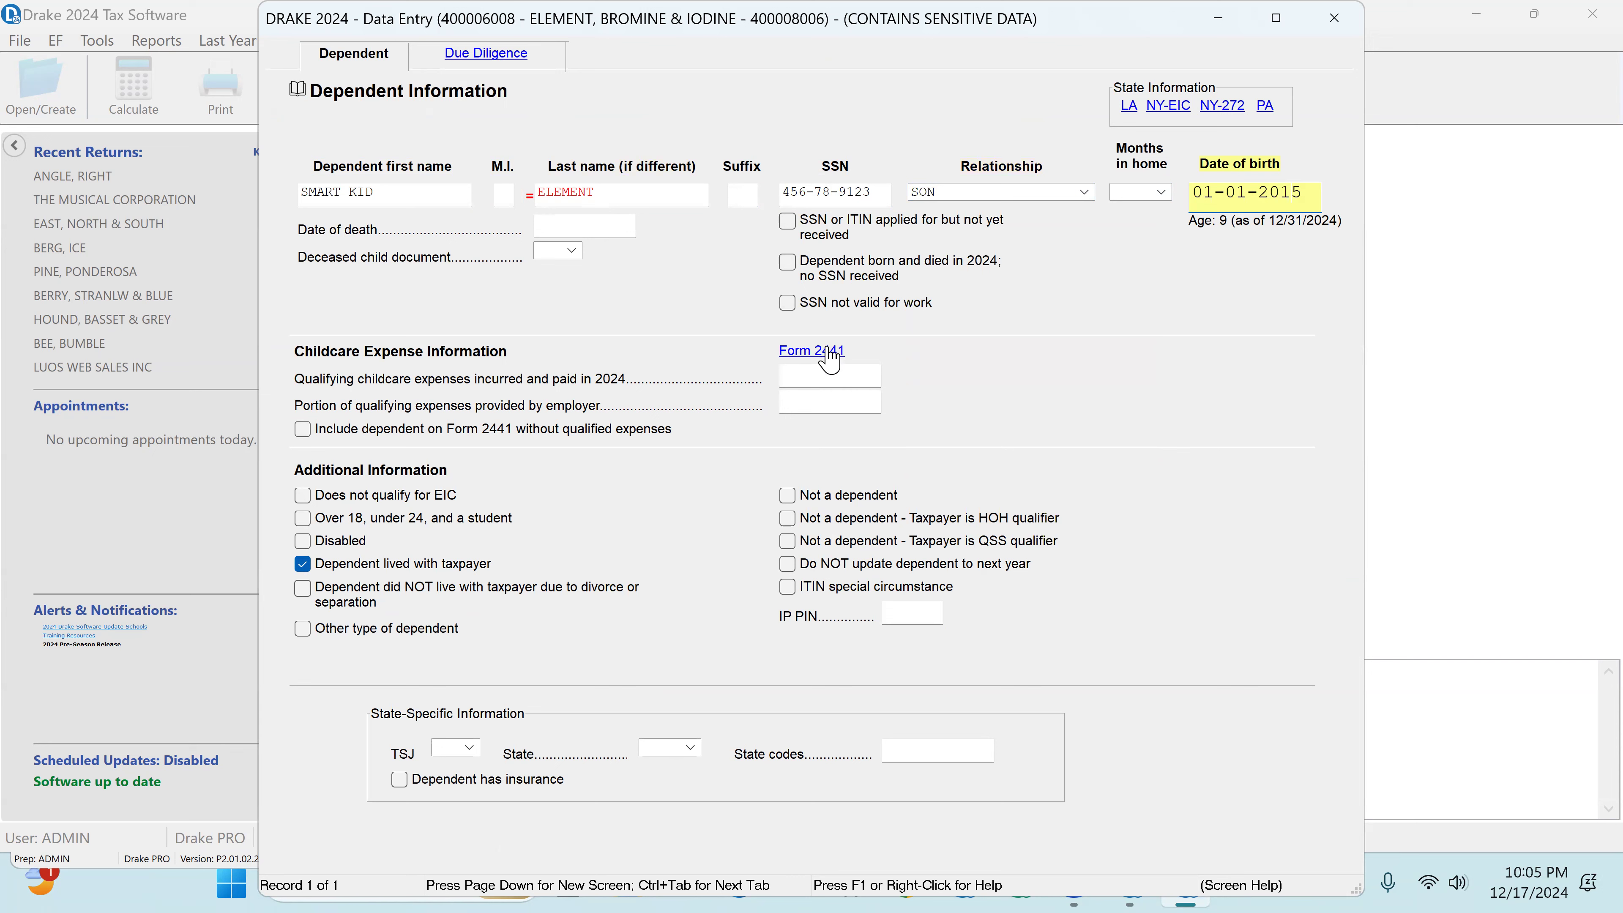
Step: Enter 6000 as the dependent's 2024 qualifying childcare expenses and as the amount paid to the first provider on Form 2441
{"action": "left_click", "coordinate": [837, 378]}
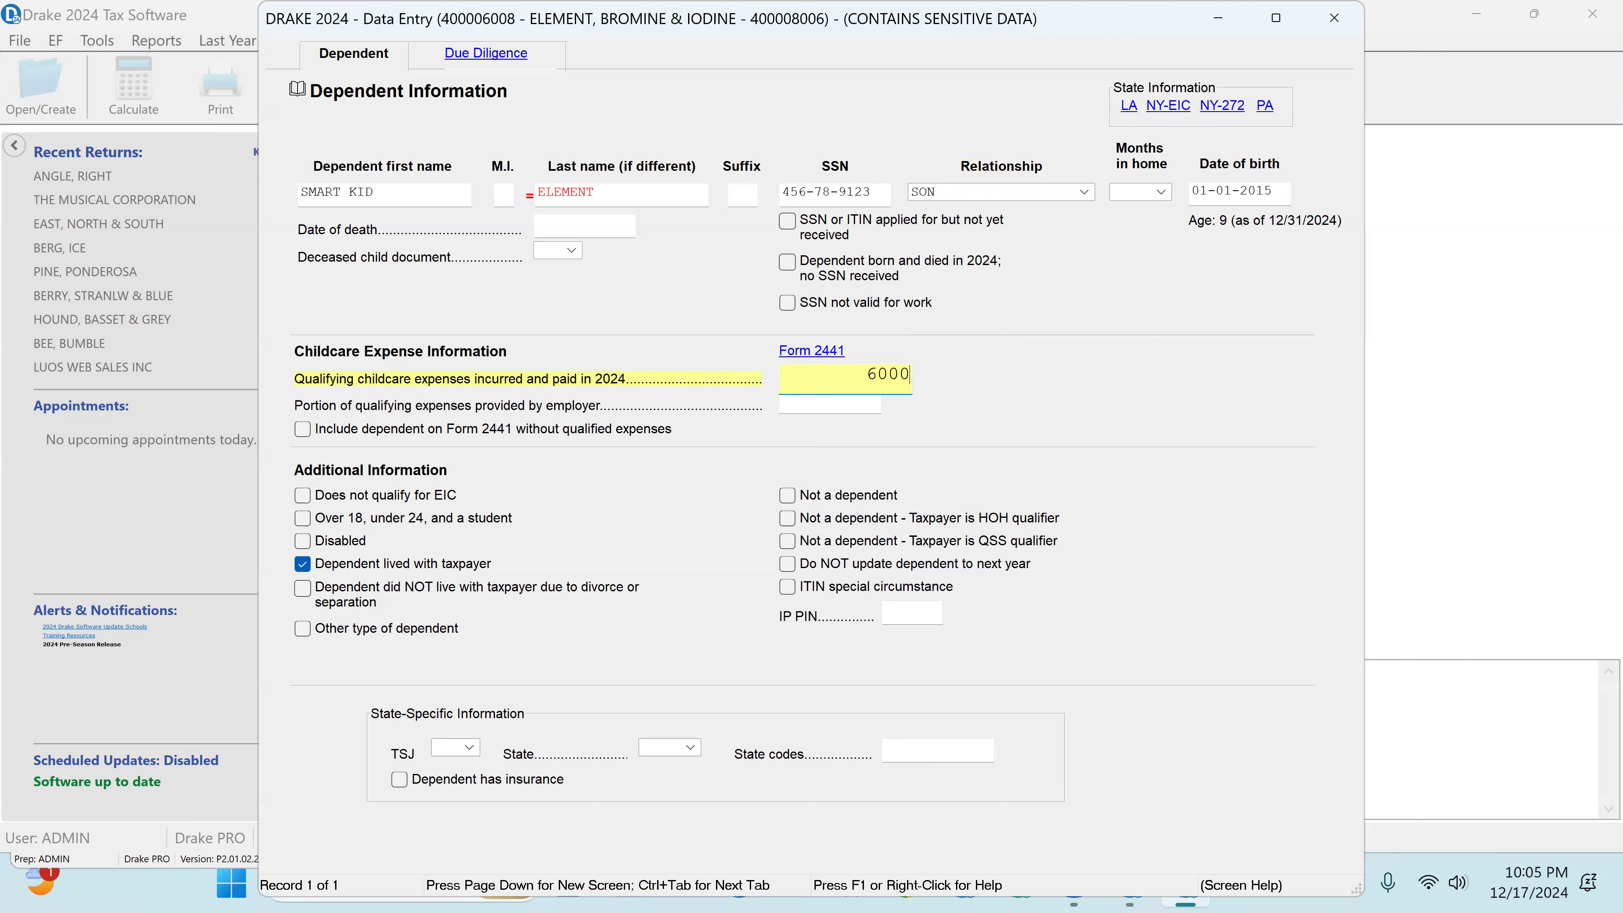
{"action": "type", "text": "6000"}
{"action": "left_click", "coordinate": [821, 353]}
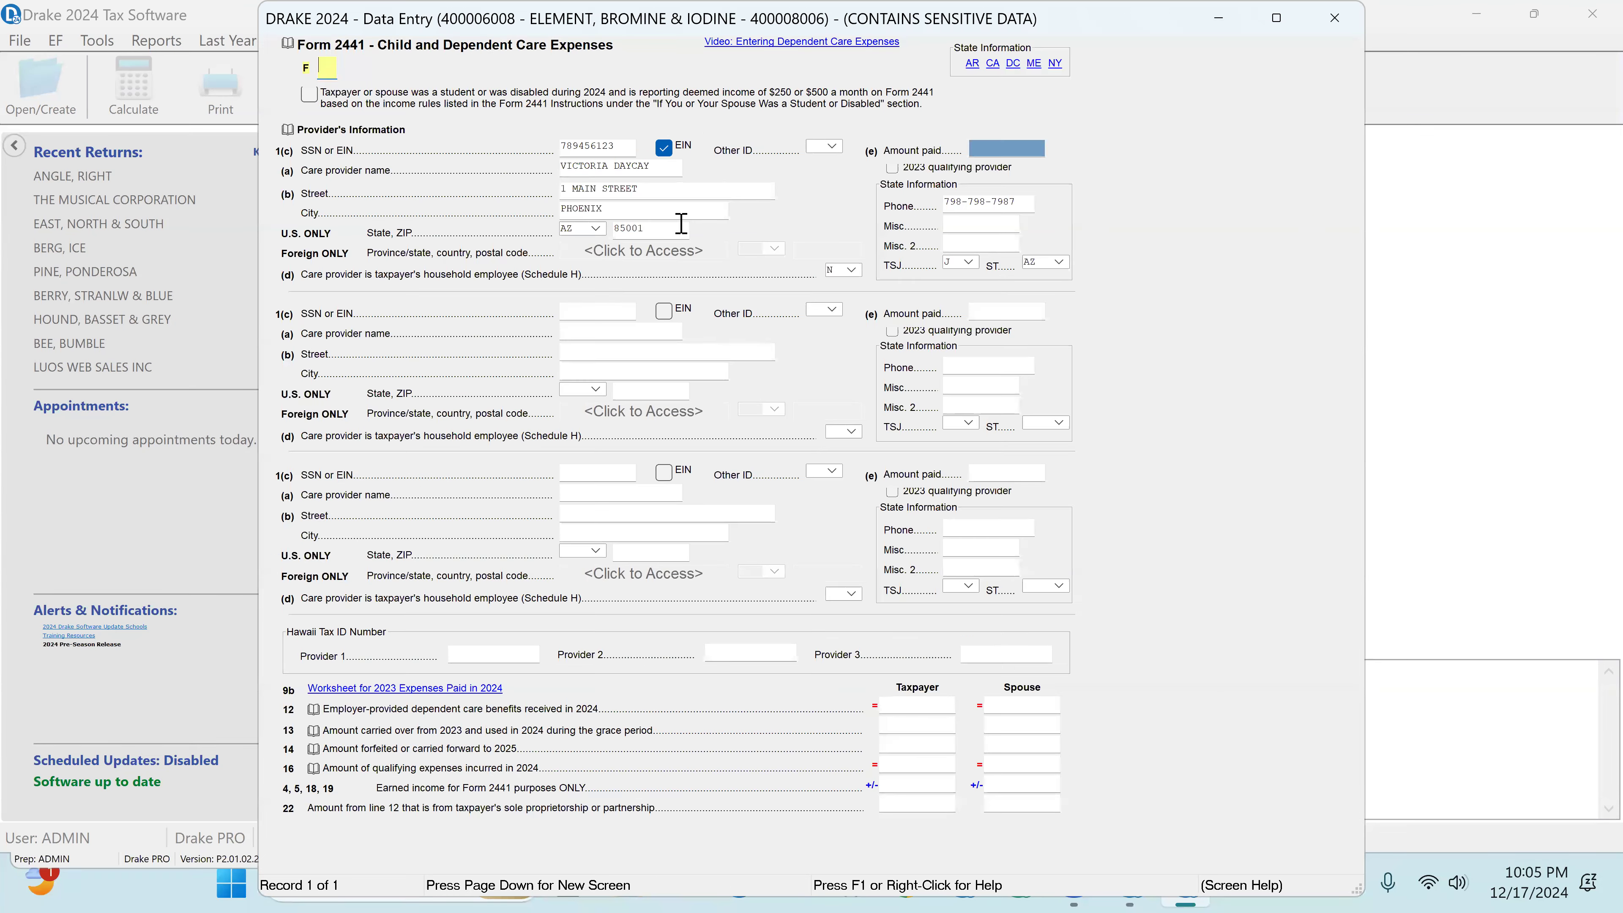
{"action": "left_click", "coordinate": [985, 144]}
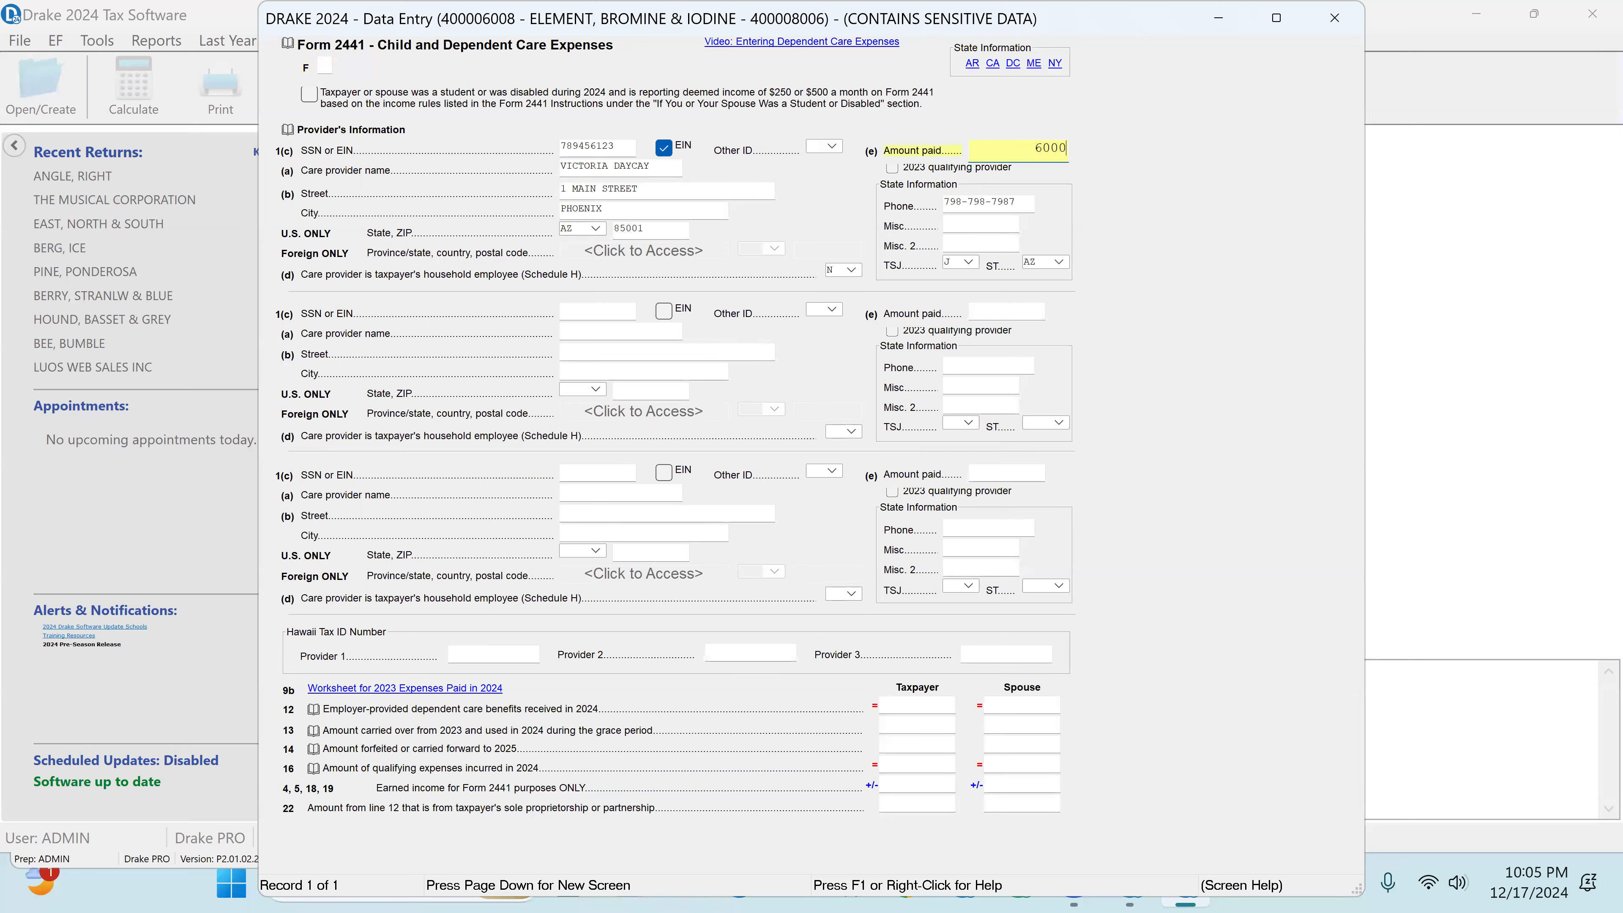
{"action": "left_click", "coordinate": [978, 223]}
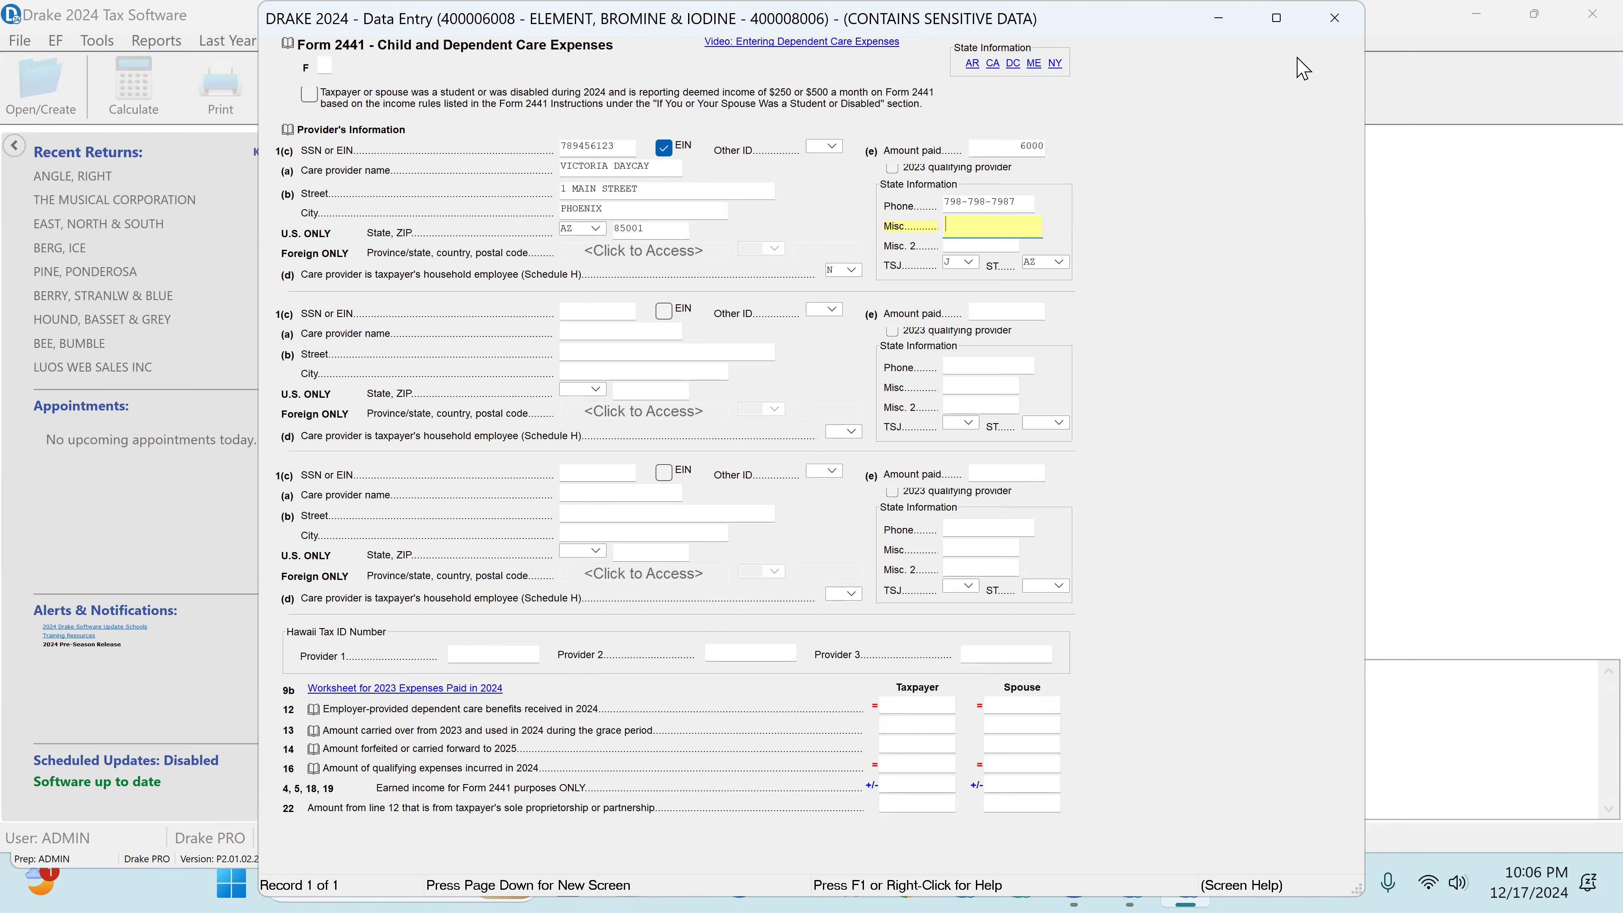
{"action": "left_click", "coordinate": [1335, 22]}
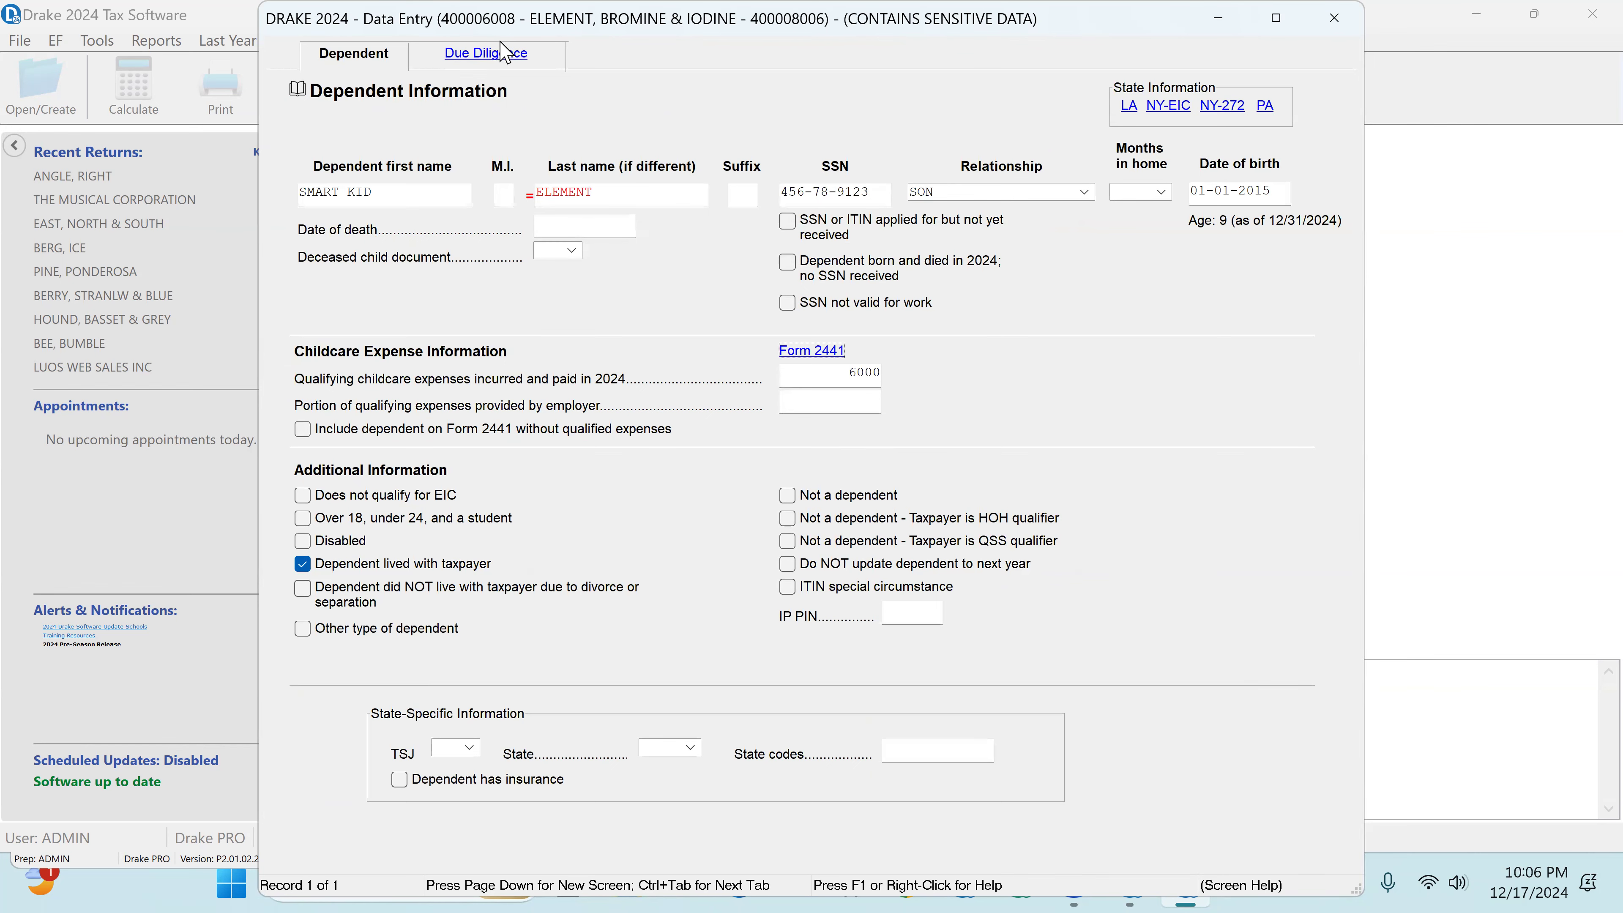
Step: In the dependent's due diligence, answer Yes to the first two questions and 10 through 12, and Not Applicable to the non-child question
{"action": "left_click", "coordinate": [495, 57]}
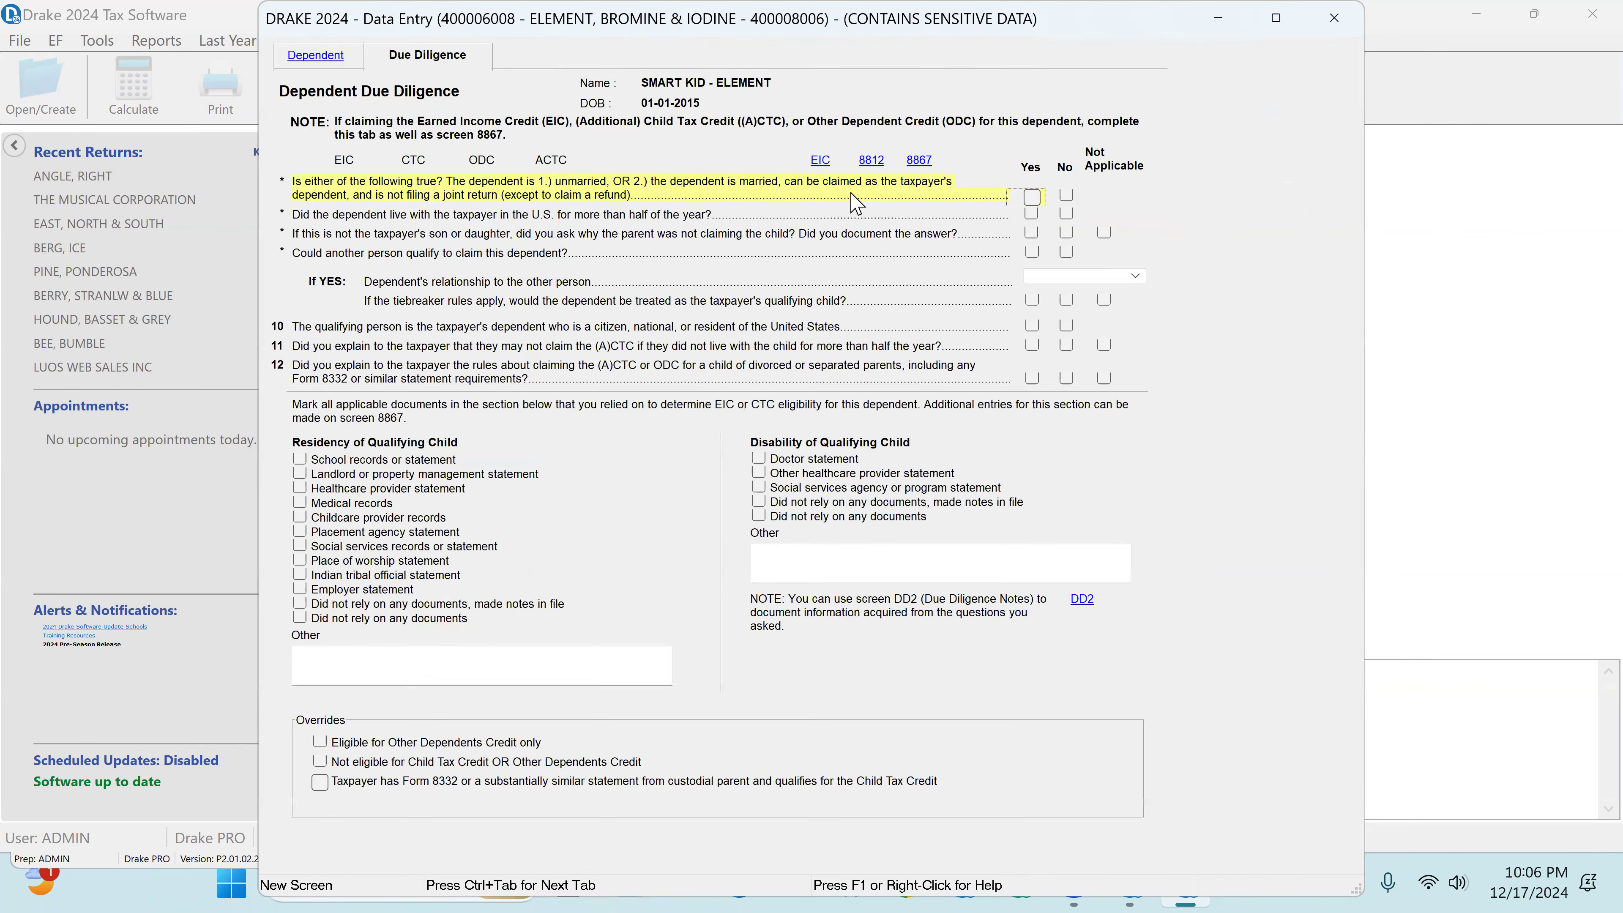
{"action": "left_click", "coordinate": [1030, 198]}
{"action": "left_click", "coordinate": [1032, 216]}
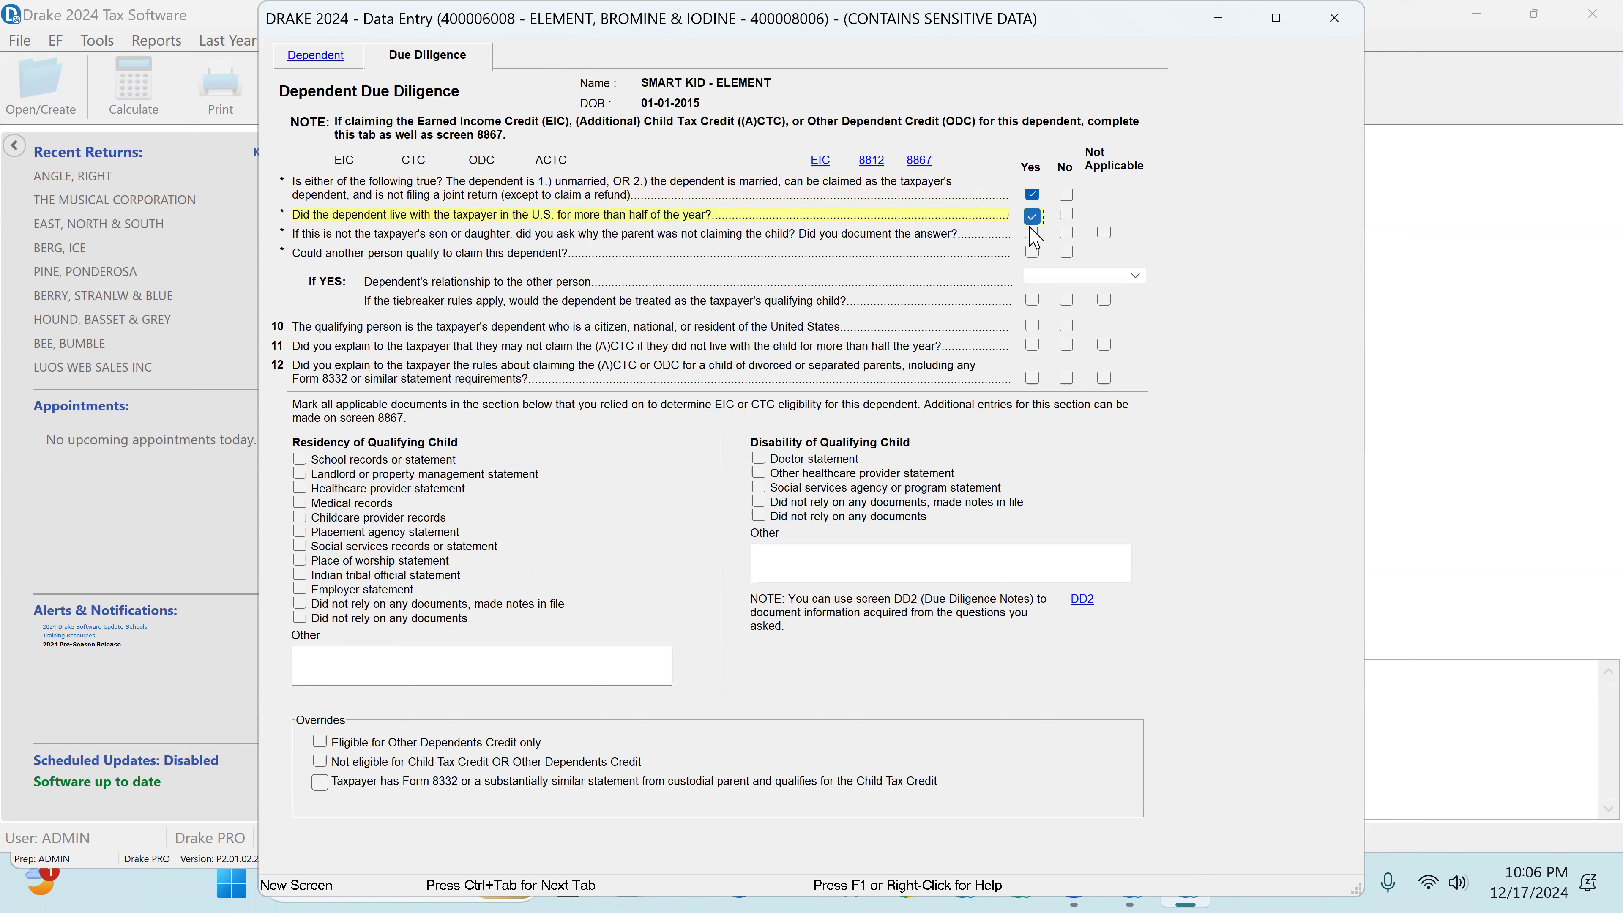
{"action": "left_click", "coordinate": [1105, 234]}
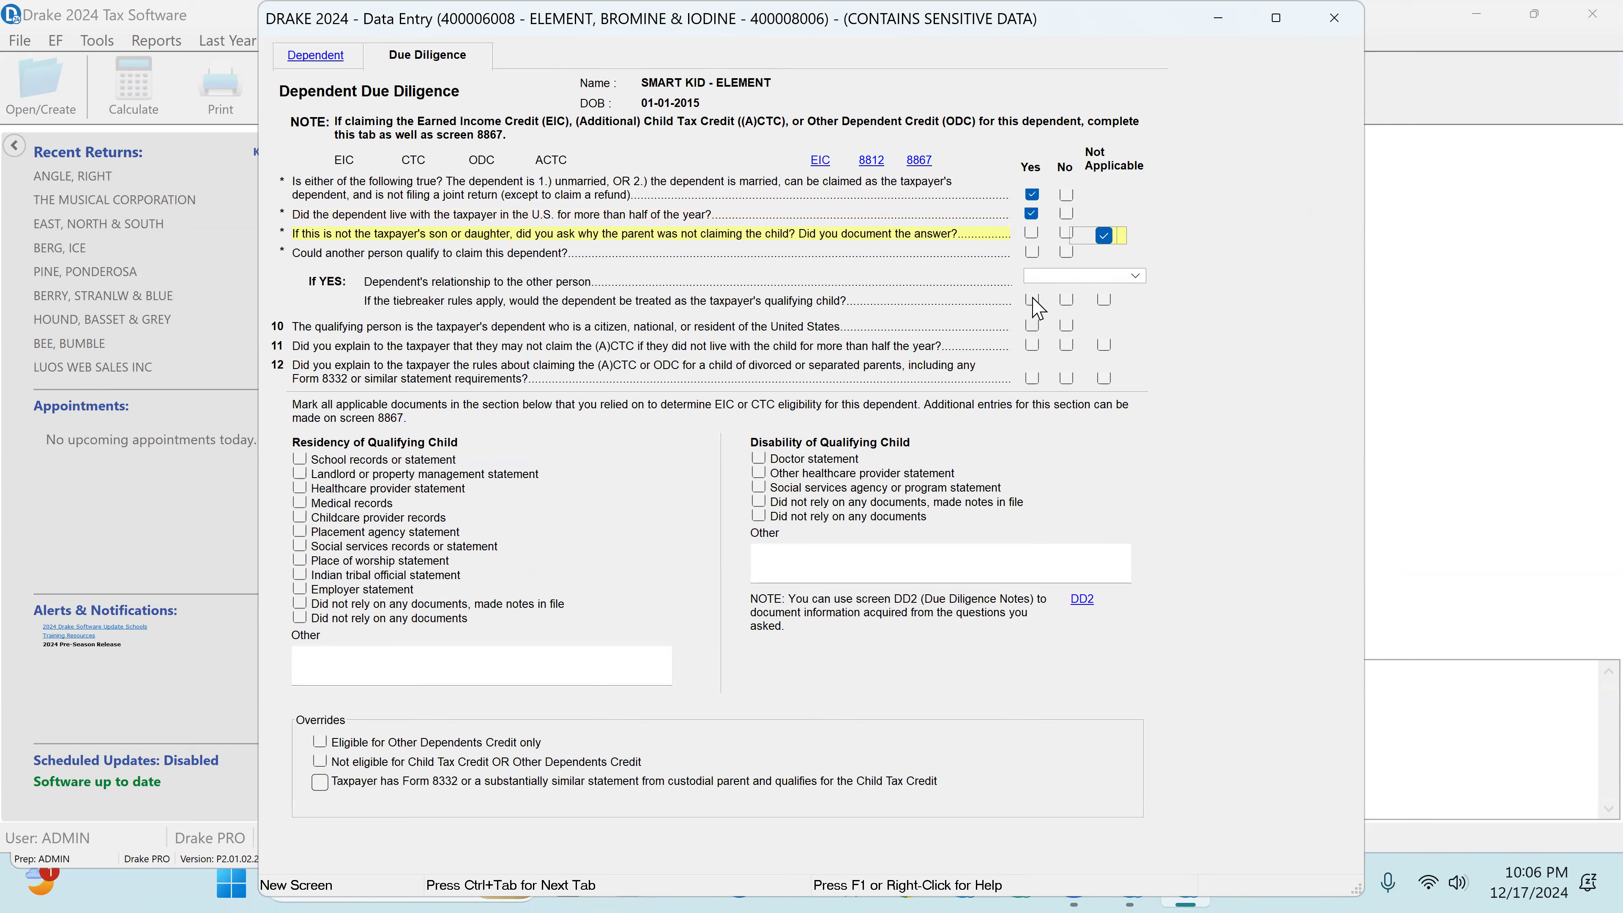
{"action": "left_click", "coordinate": [1034, 328]}
{"action": "left_click", "coordinate": [1032, 346]}
{"action": "left_click", "coordinate": [1032, 379]}
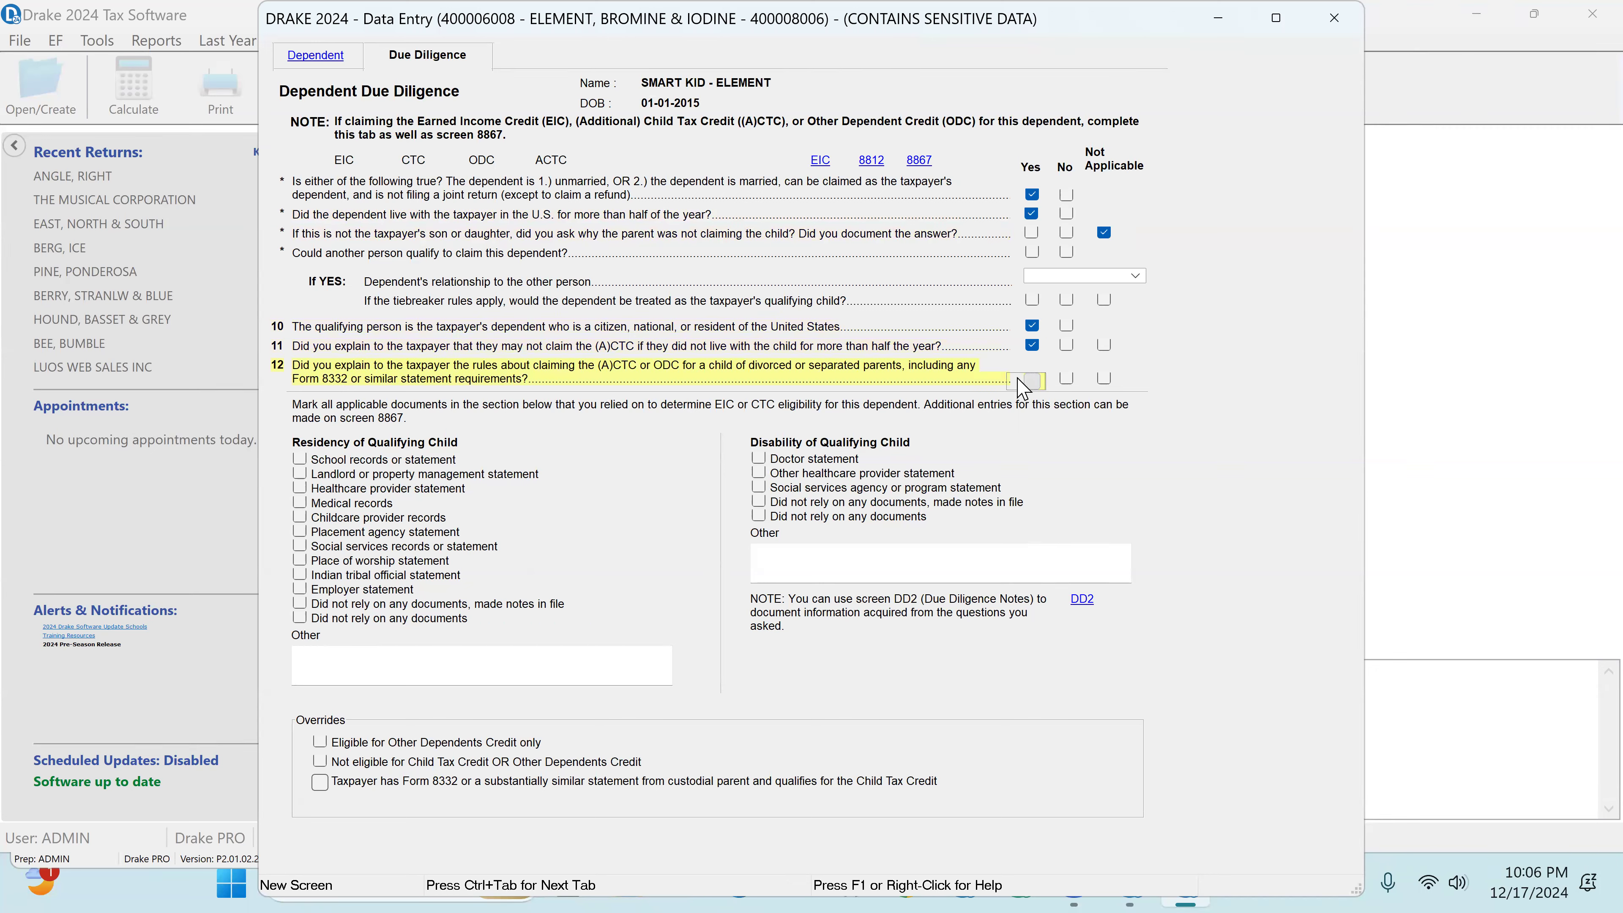
Step: Mark only medical records and childcare provider records as the residency documents relied on, leaving school records unselected
{"action": "left_click", "coordinate": [300, 460]}
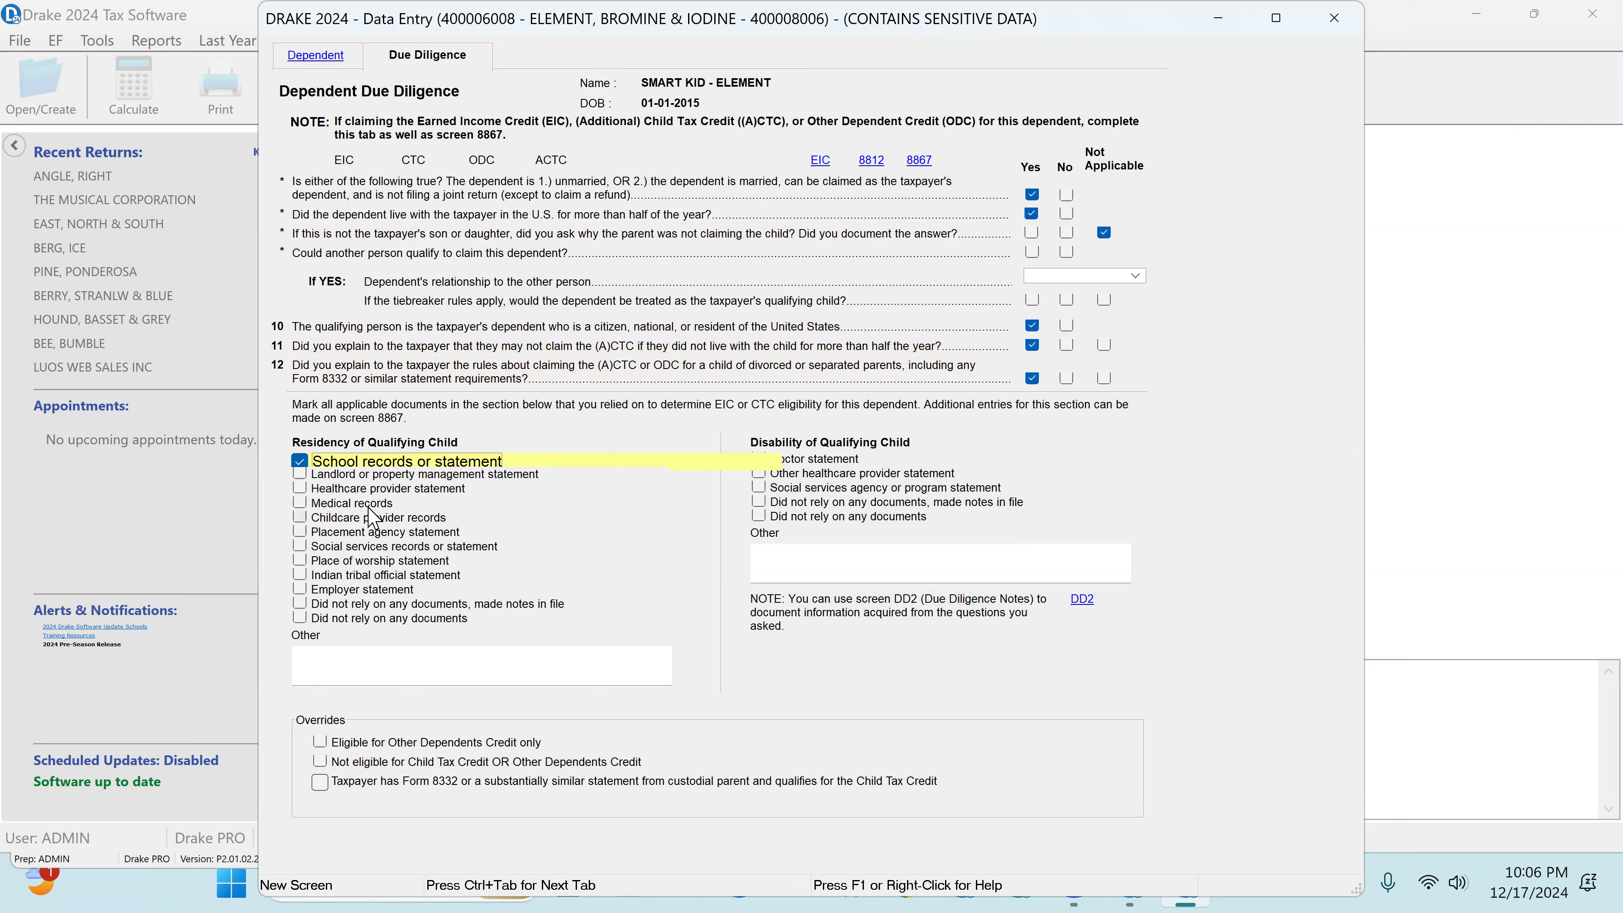
{"action": "left_click", "coordinate": [298, 517]}
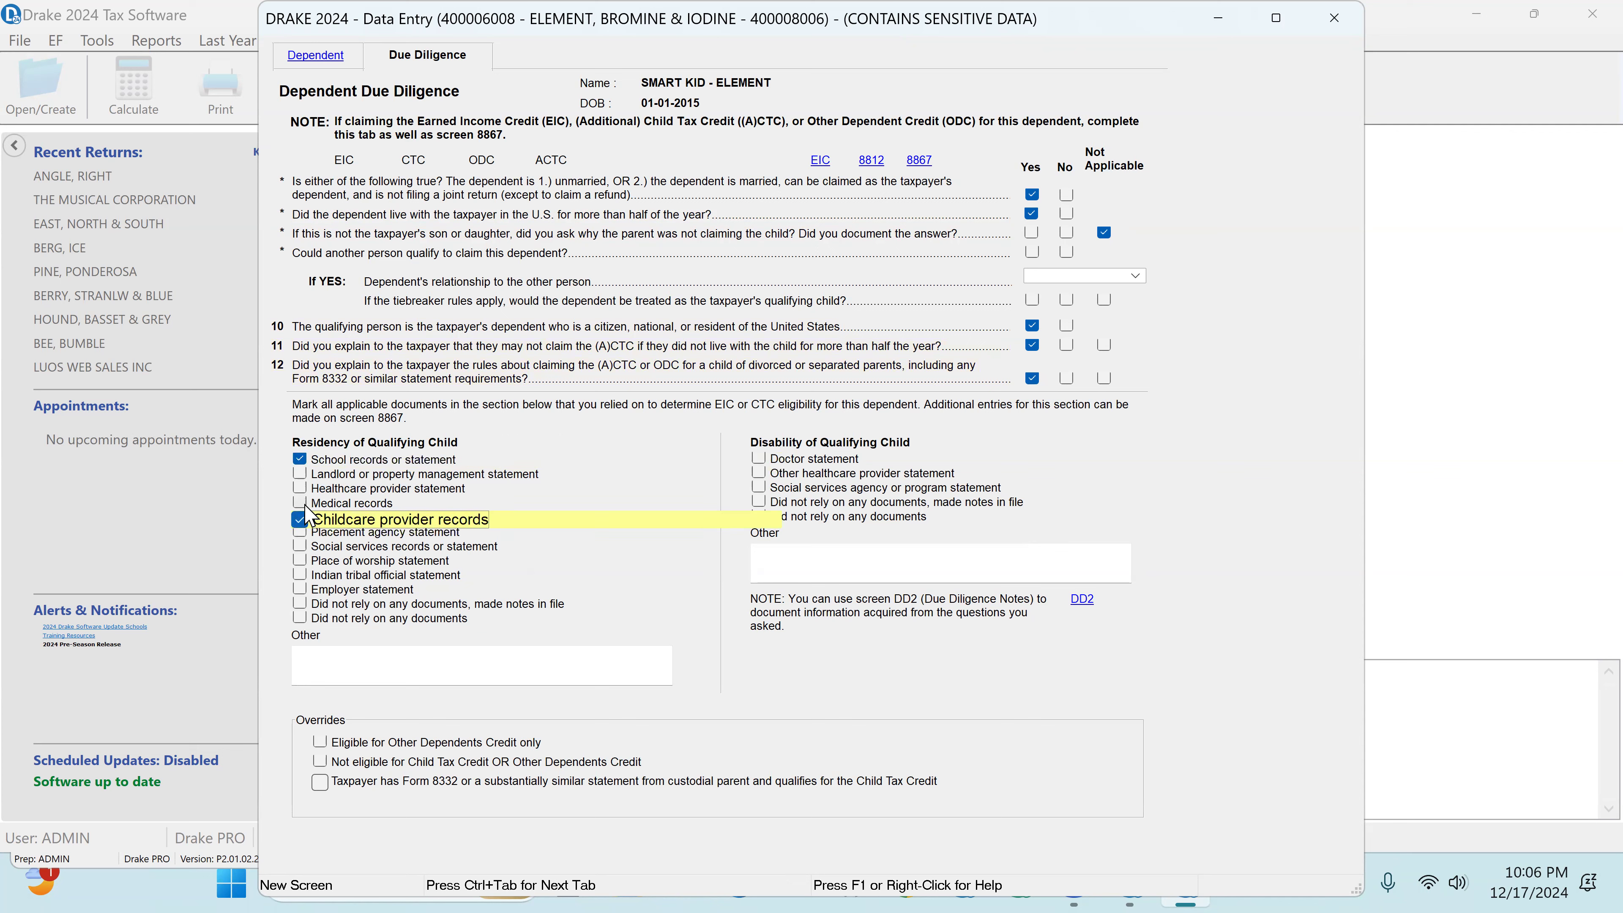
{"action": "left_click", "coordinate": [298, 503]}
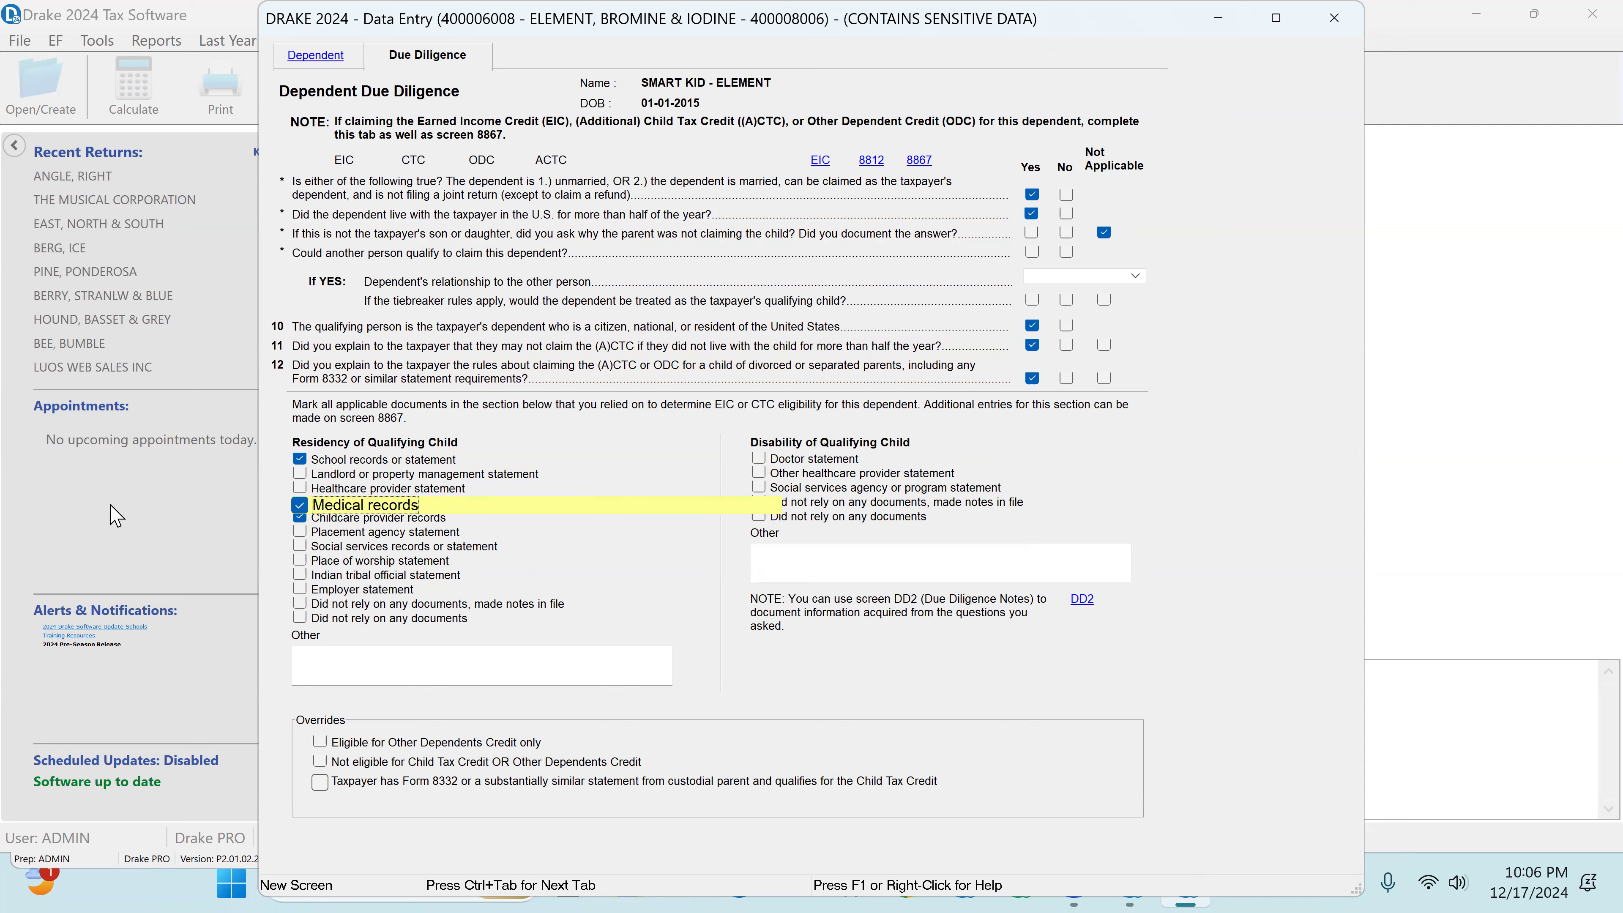
{"action": "left_click", "coordinate": [299, 459]}
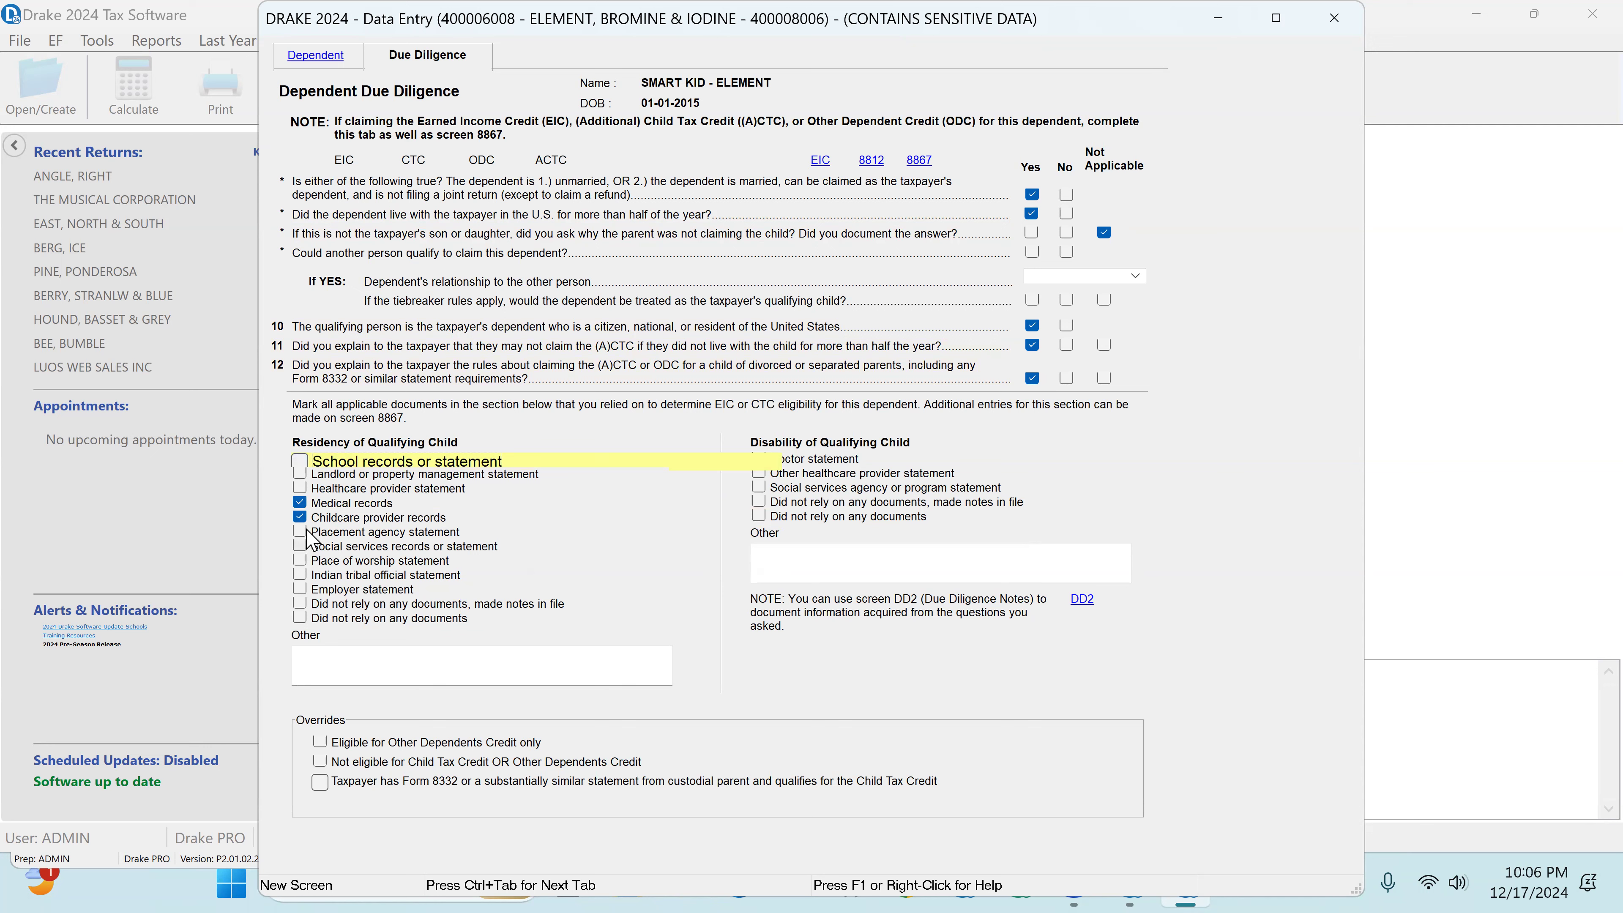
Step: Add school records or statement to the dependent's residency documents, leaving the healthcare provider statement unselected, and close the due diligence record
{"action": "left_click", "coordinate": [303, 488]}
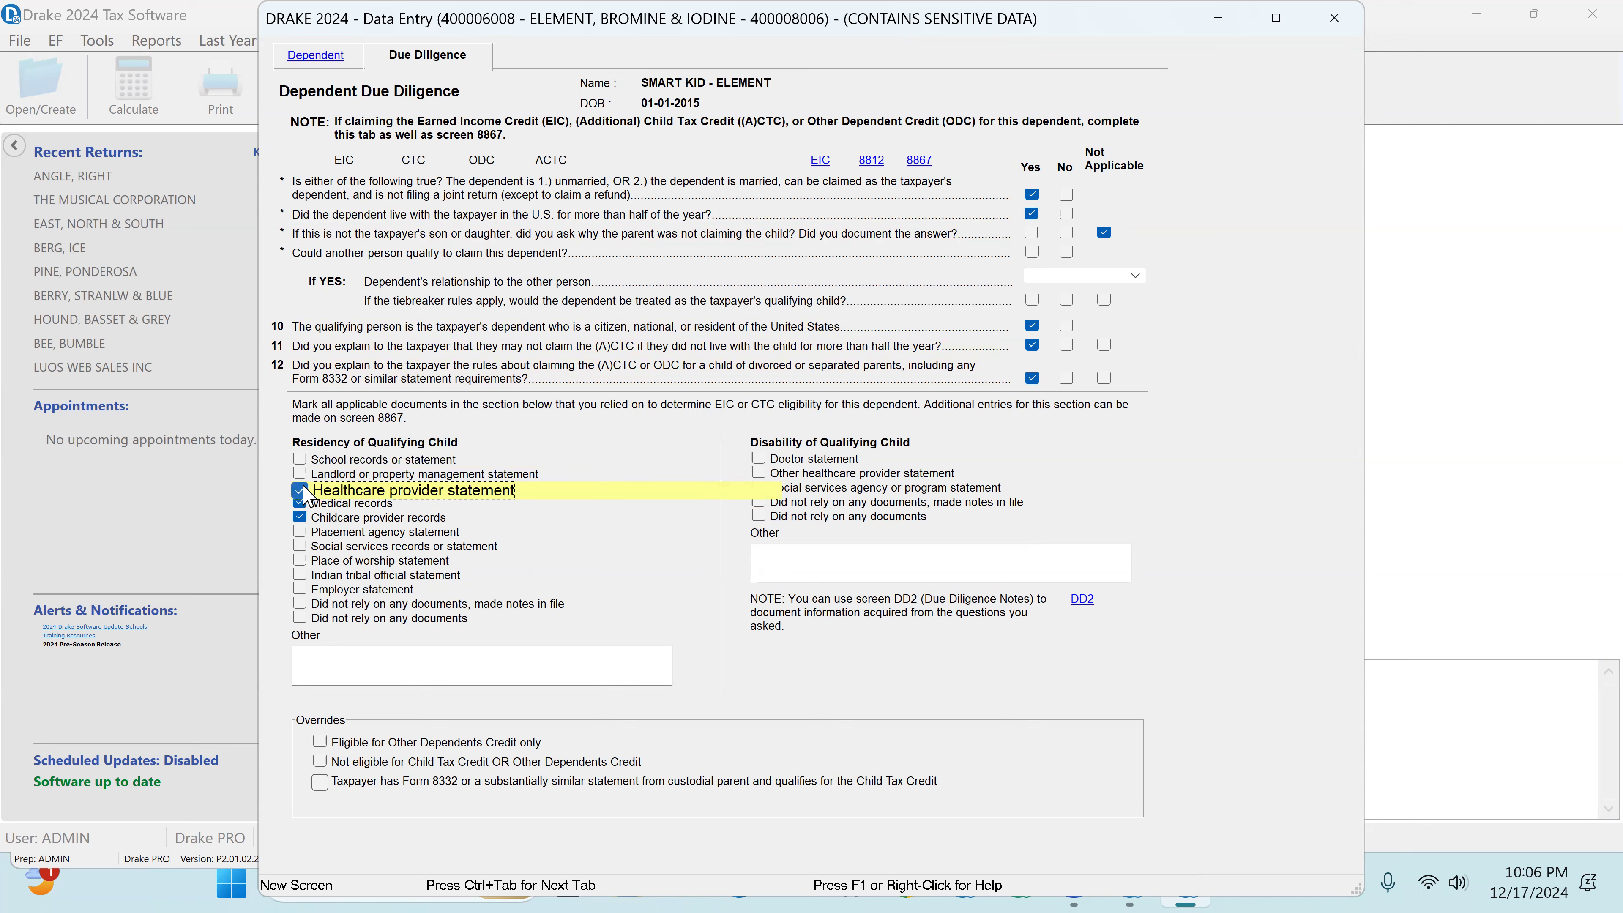
{"action": "left_click", "coordinate": [302, 490]}
{"action": "left_click", "coordinate": [302, 459]}
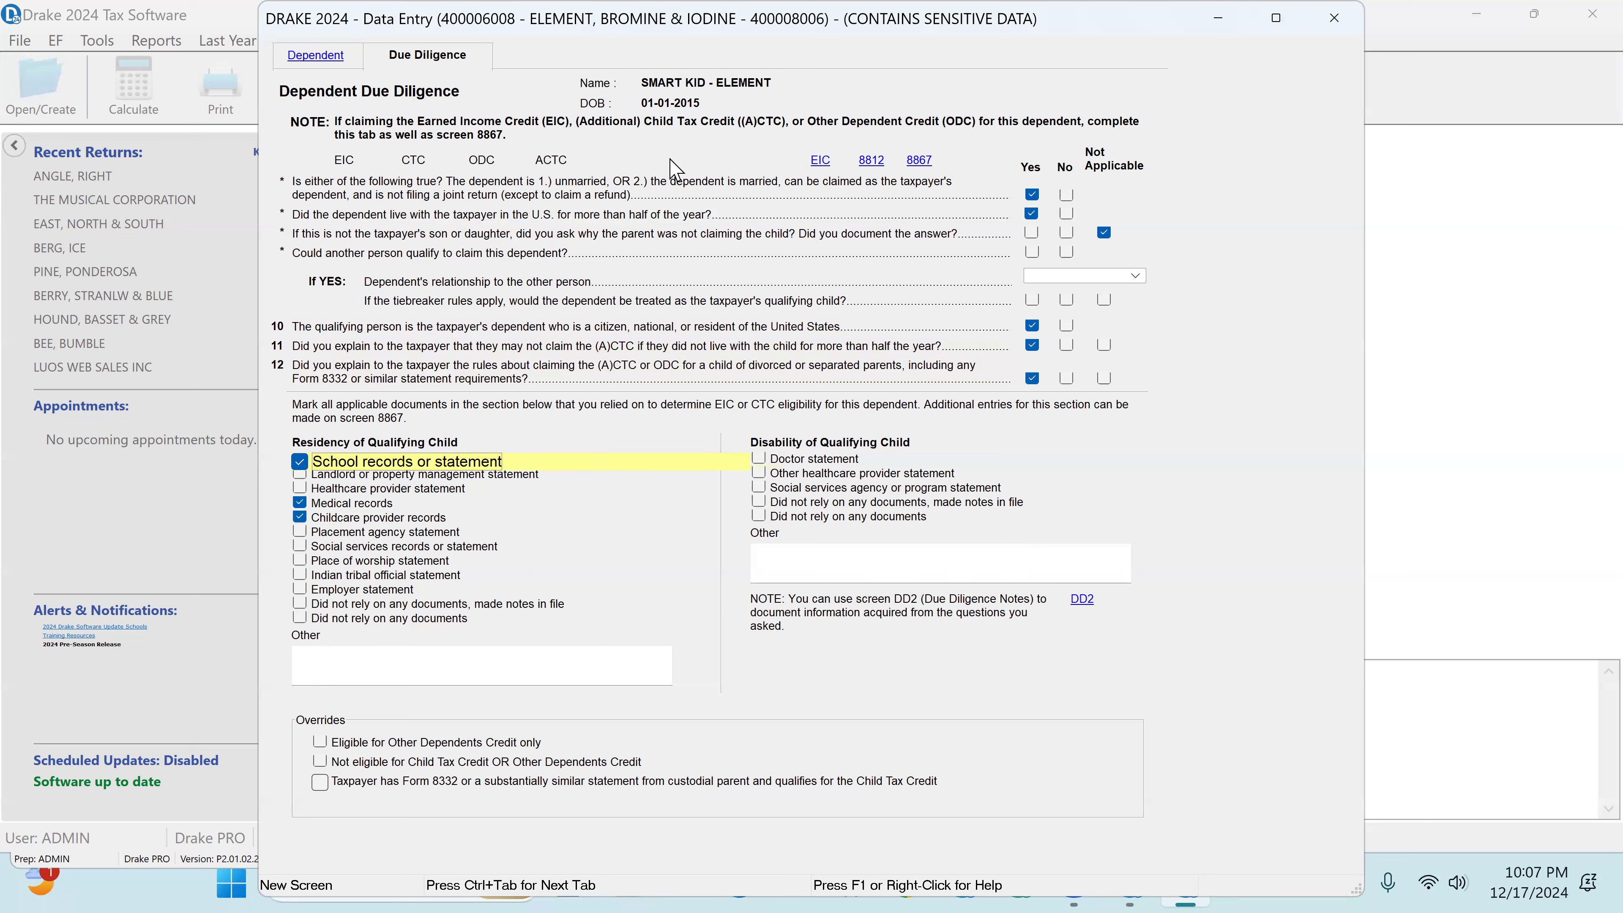
{"action": "left_click", "coordinate": [1335, 19]}
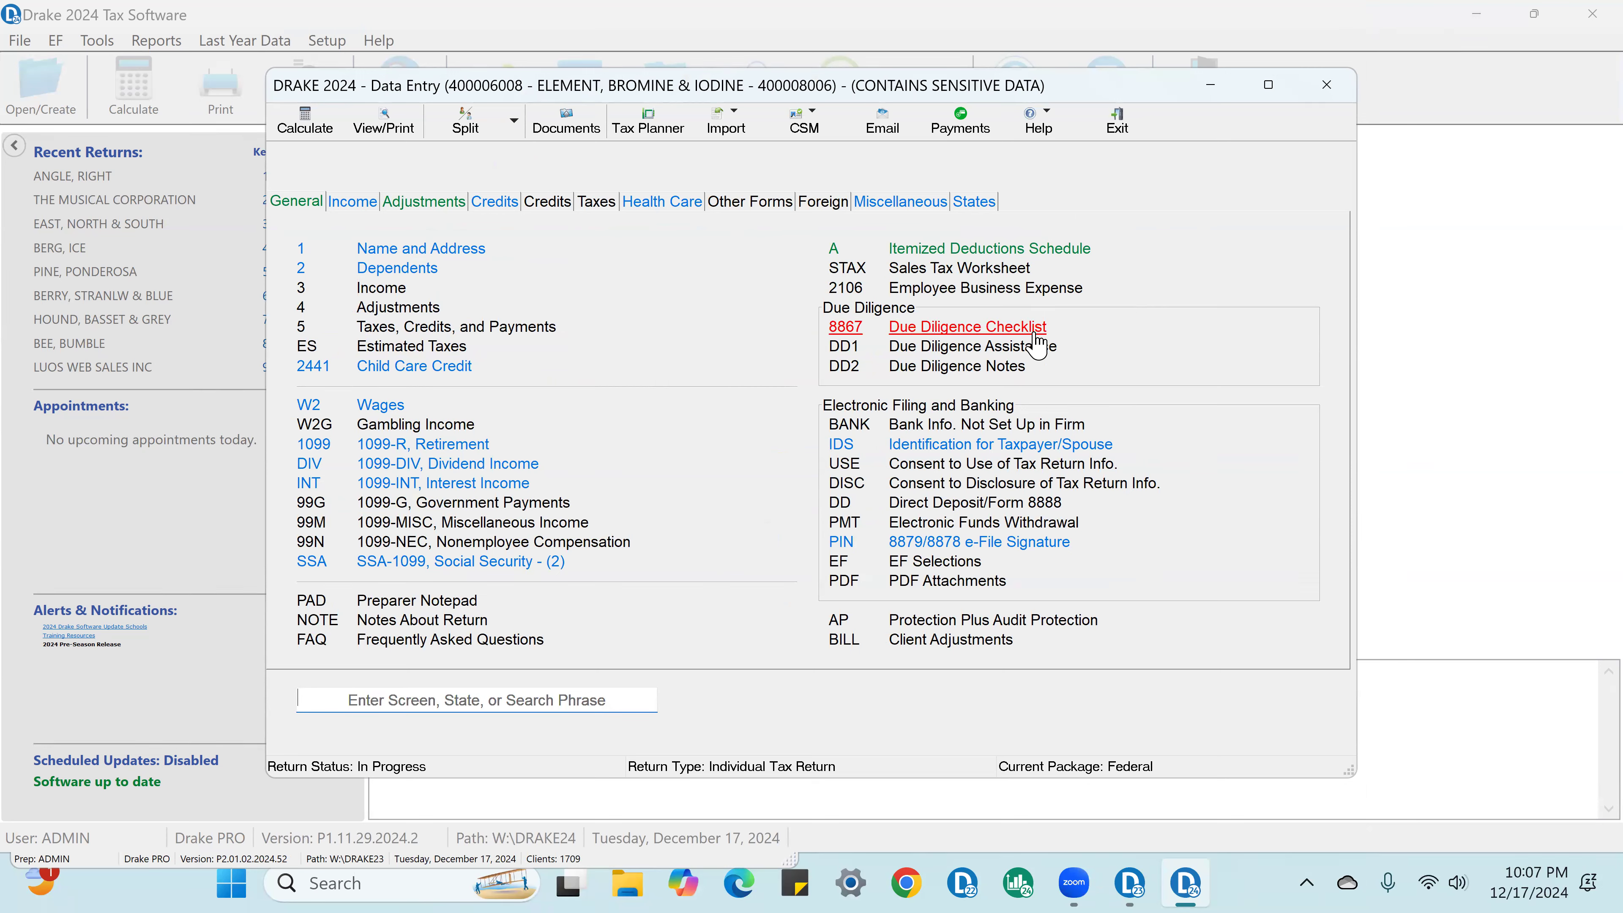
Step: On the Form 8867 due diligence checklist, answer Yes to questions 1, 3, 5, 6 and 7, and No to question 4
{"action": "left_click", "coordinate": [1035, 335]}
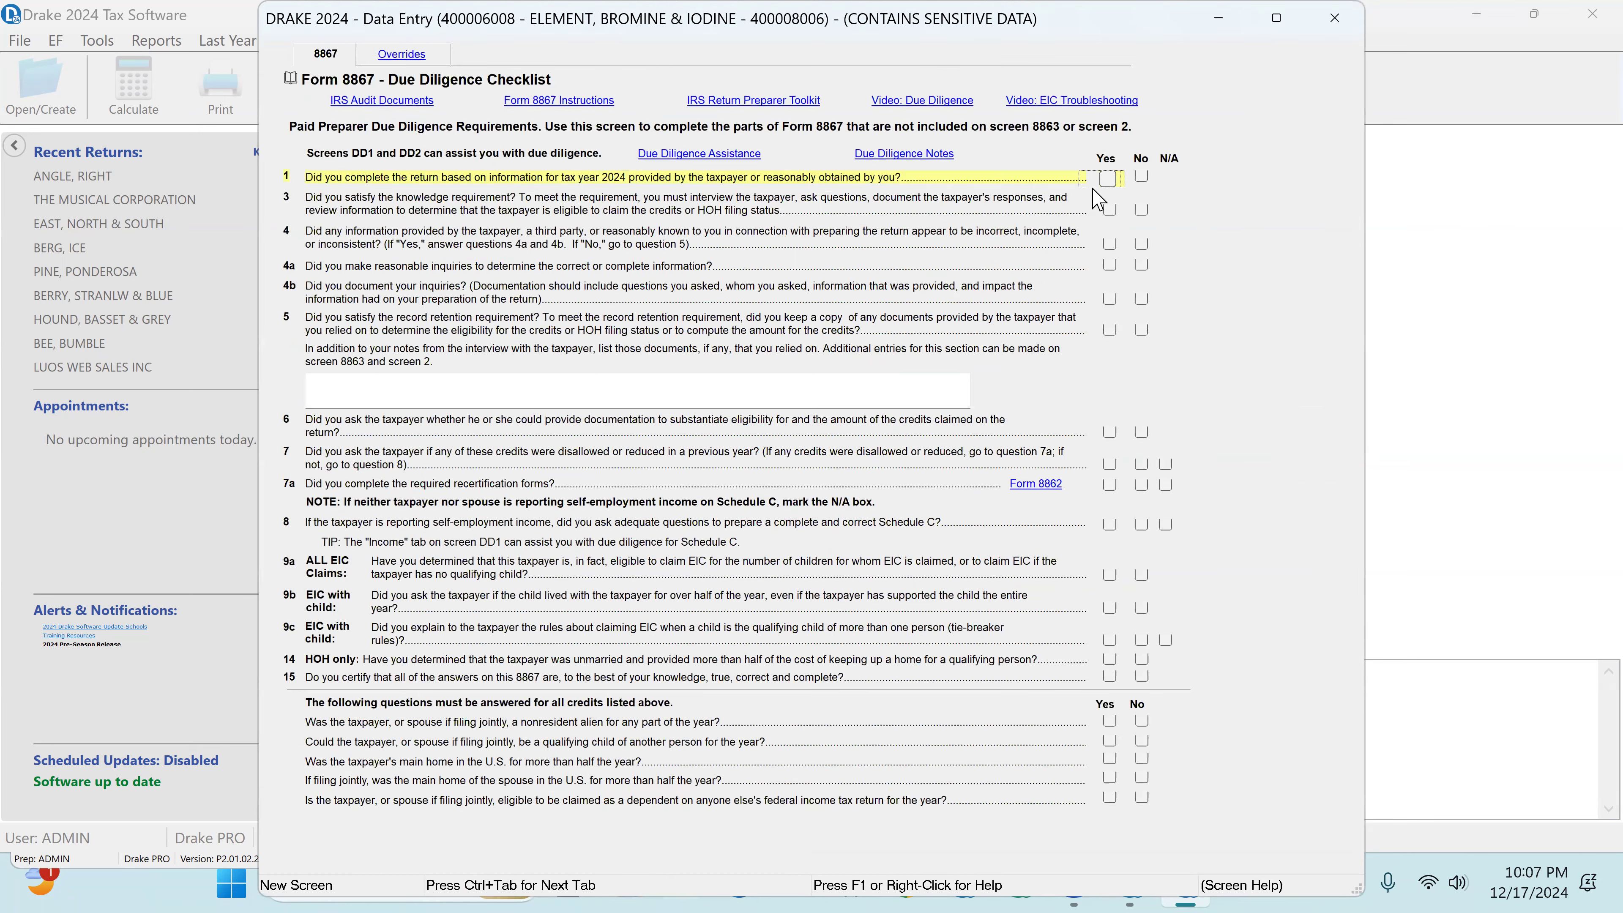
{"action": "left_click", "coordinate": [1109, 209]}
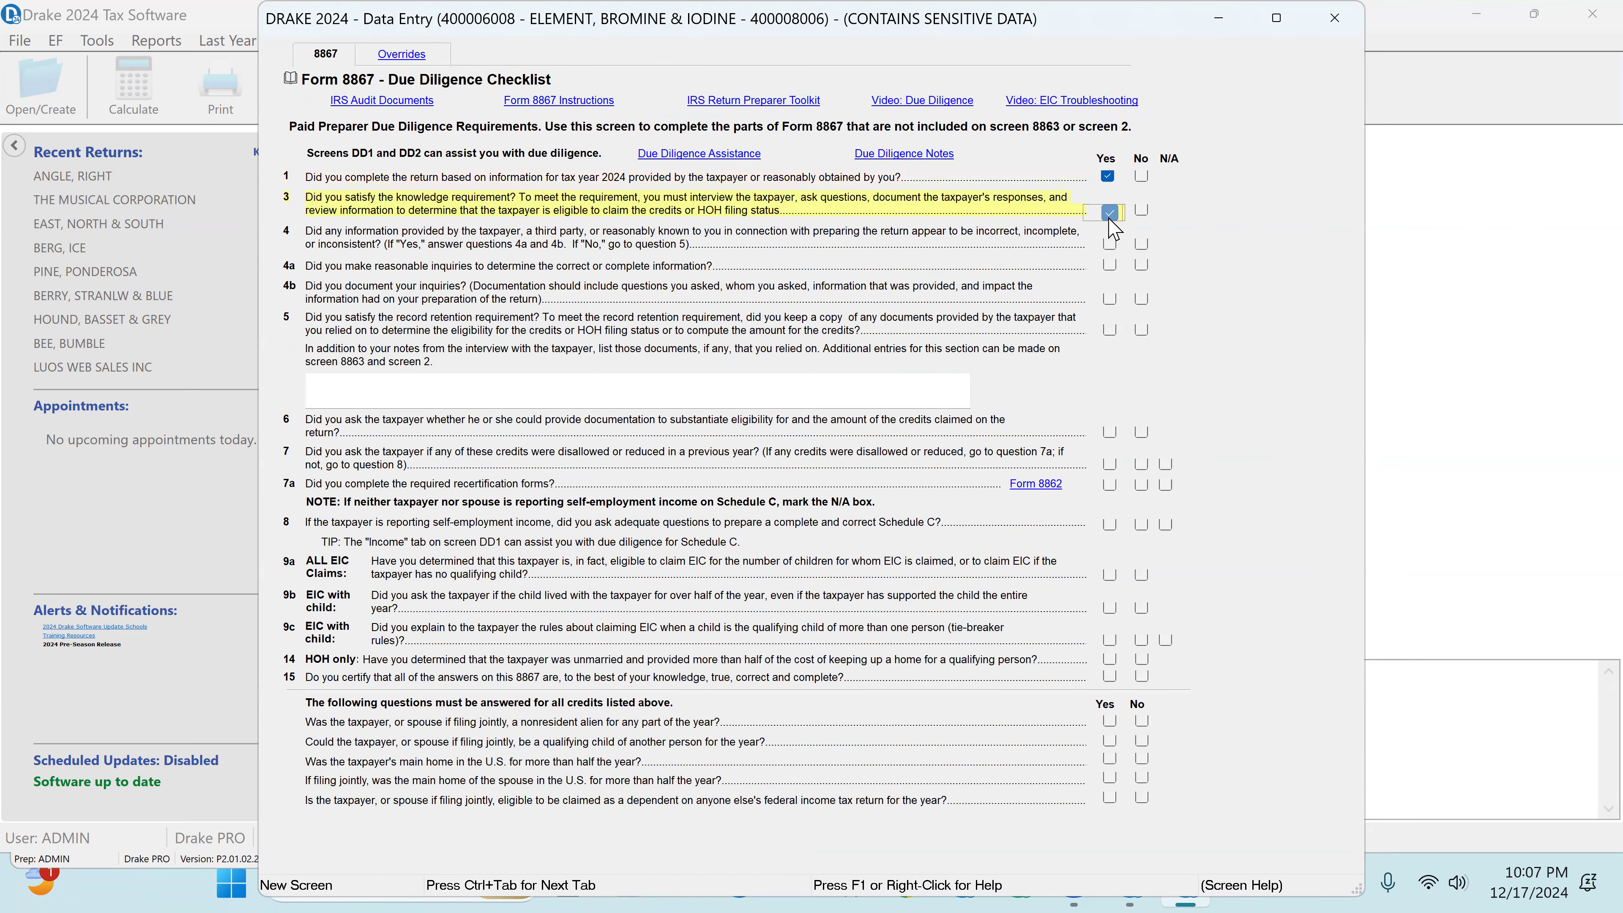
{"action": "left_click", "coordinate": [1142, 245]}
{"action": "left_click", "coordinate": [1143, 244]}
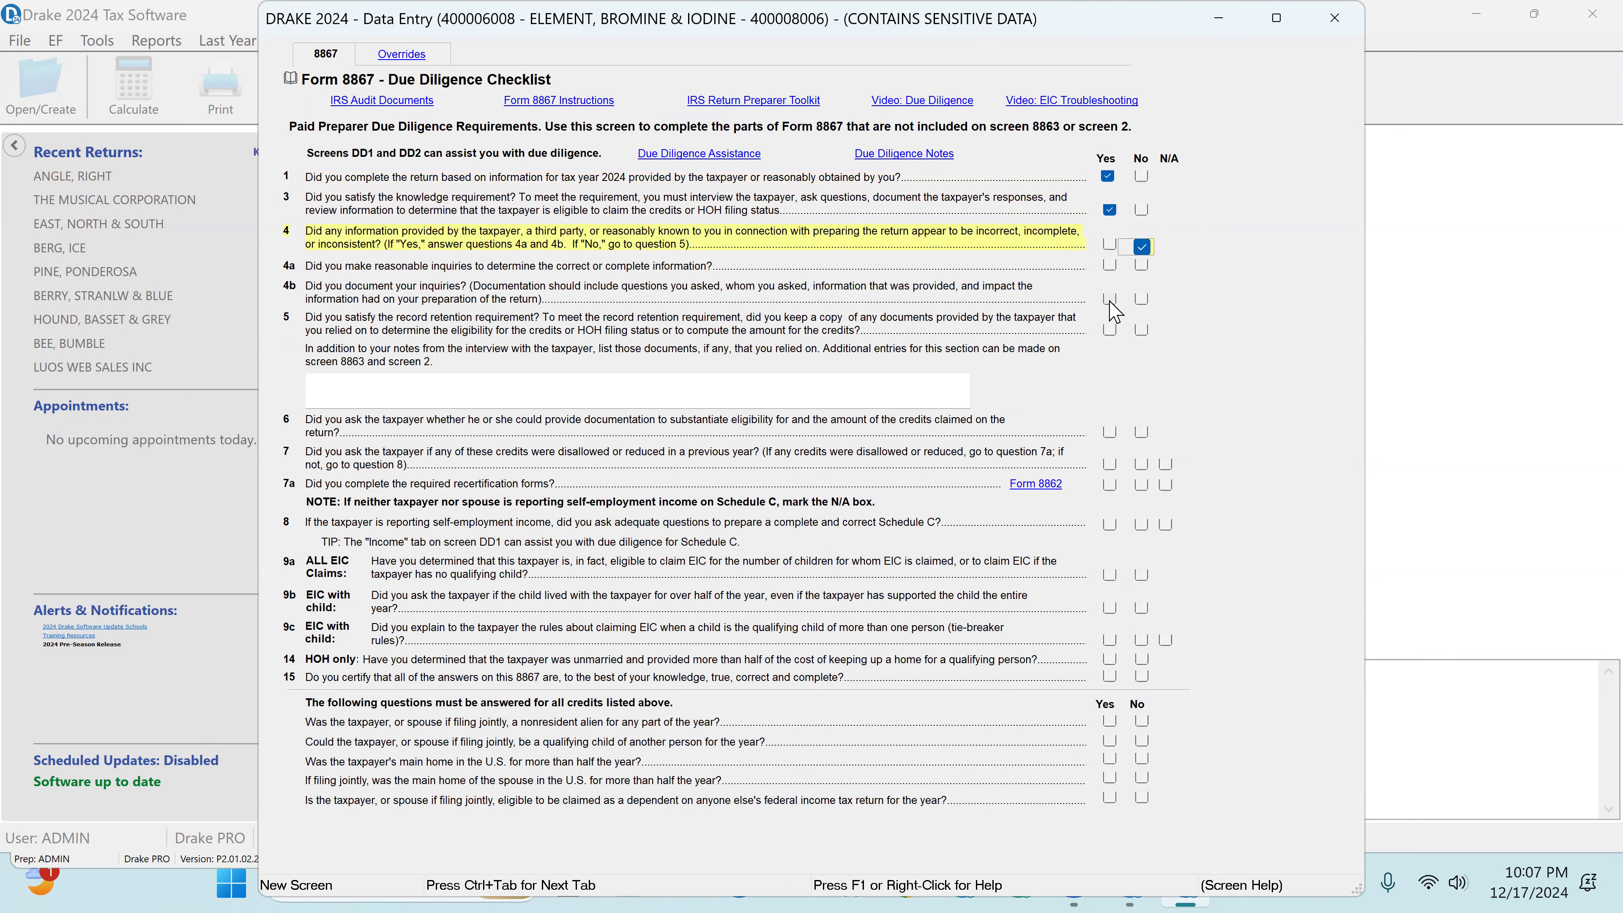
{"action": "left_click", "coordinate": [1110, 331]}
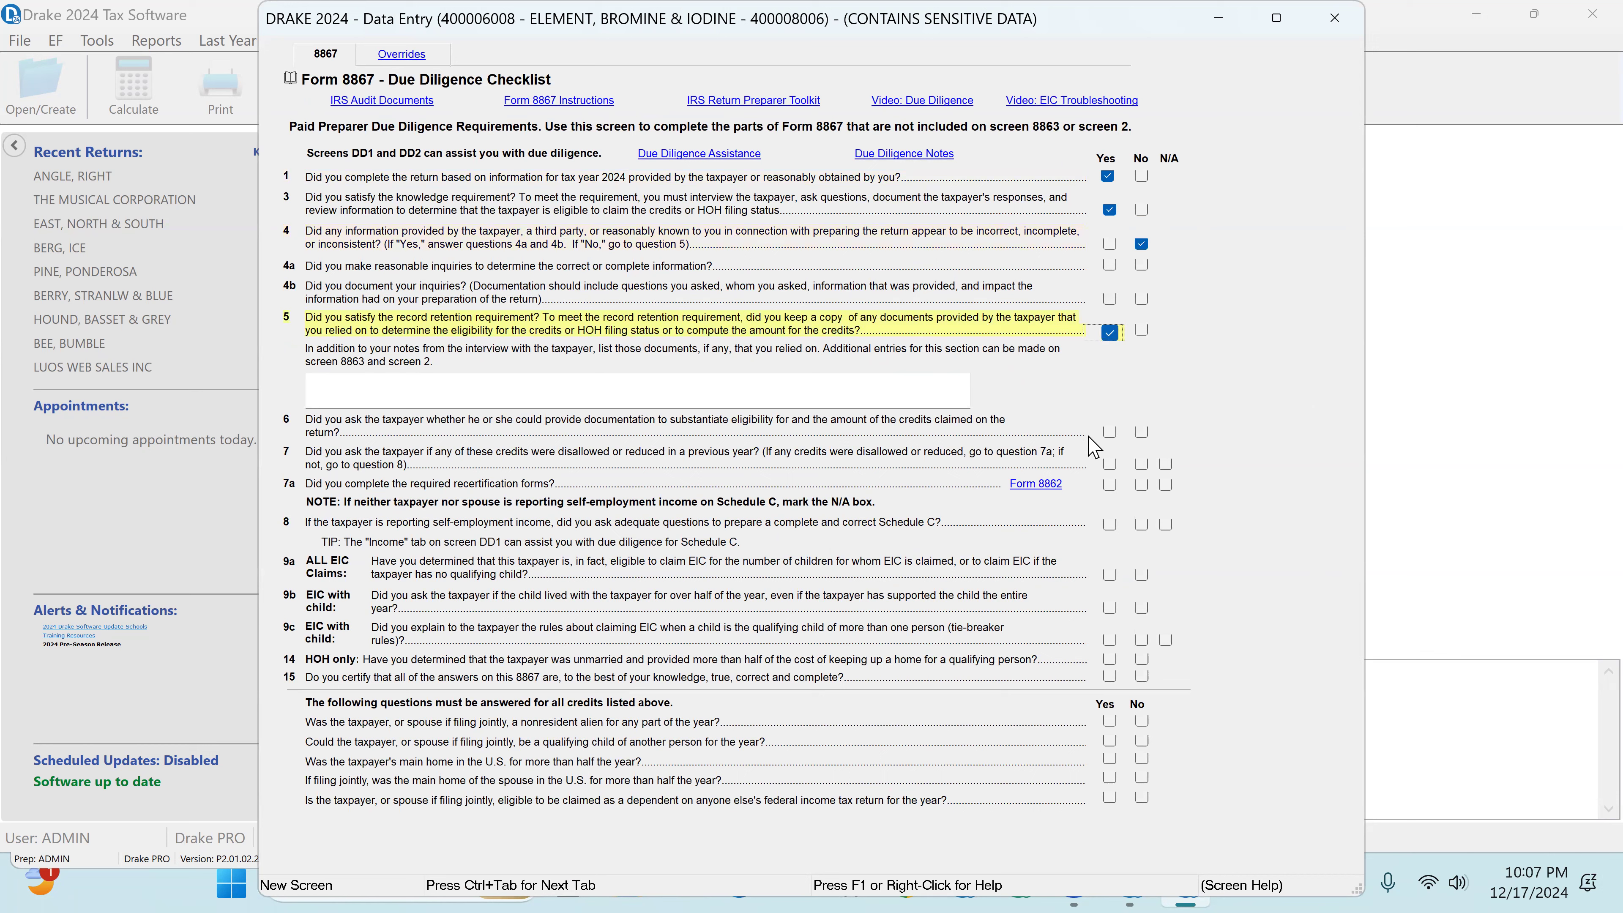
{"action": "left_click", "coordinate": [1111, 434]}
{"action": "left_click", "coordinate": [1108, 465]}
{"action": "left_click", "coordinate": [1167, 488]}
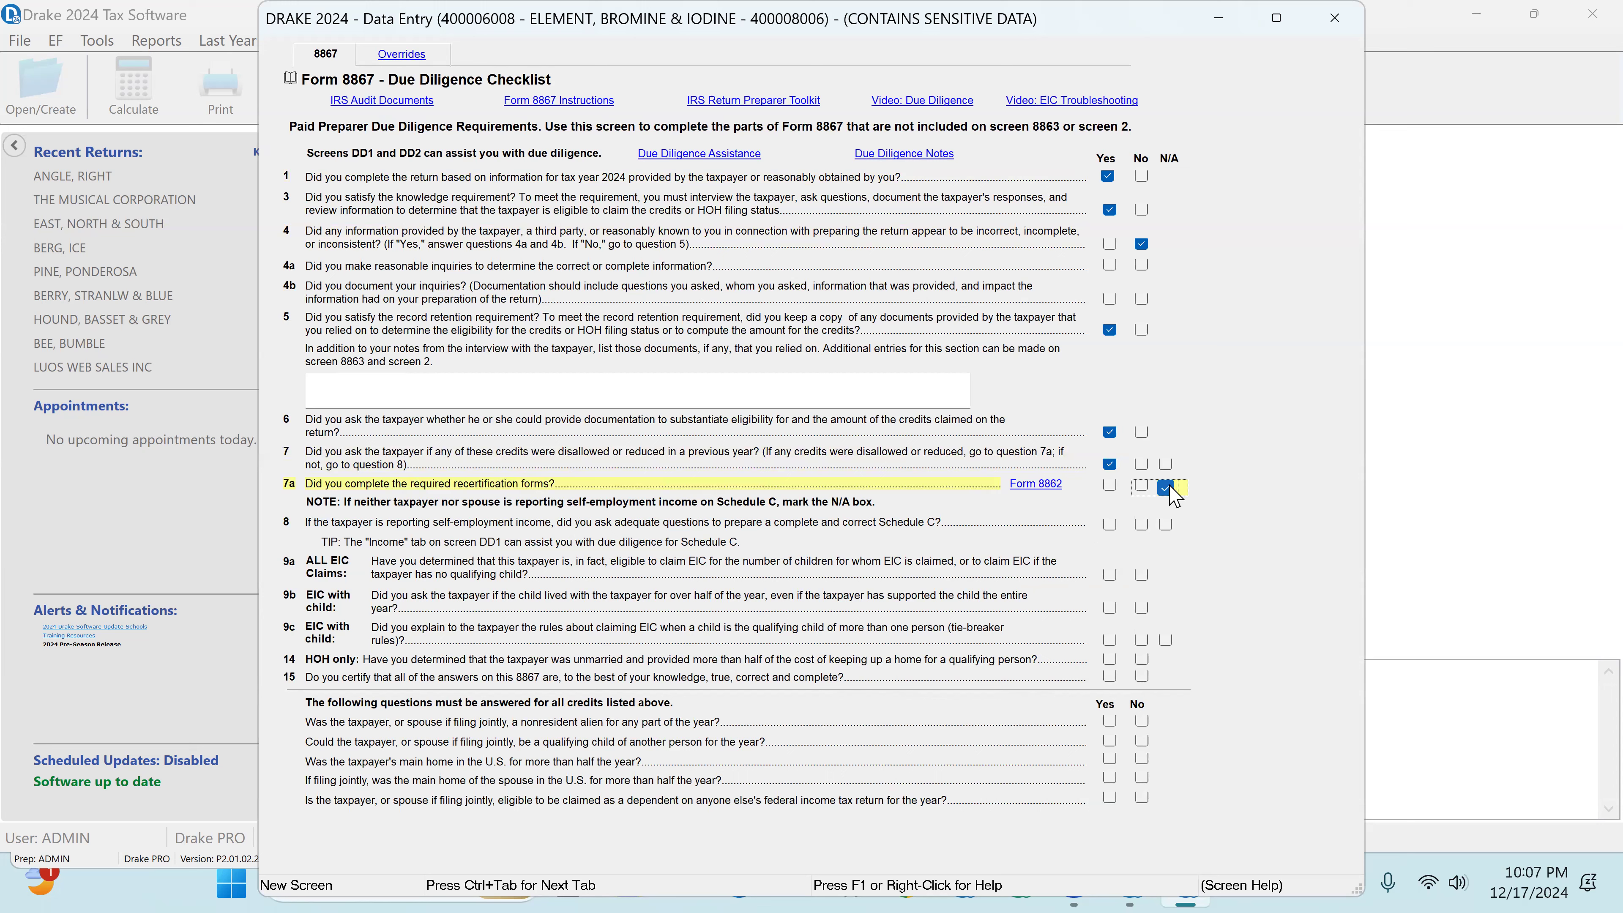
Step: Leave 7a blank, mark question 8 N/A and 15 Yes, and answer the five final credit questions No, No, Yes, Yes, No
{"action": "left_click", "coordinate": [1164, 526]}
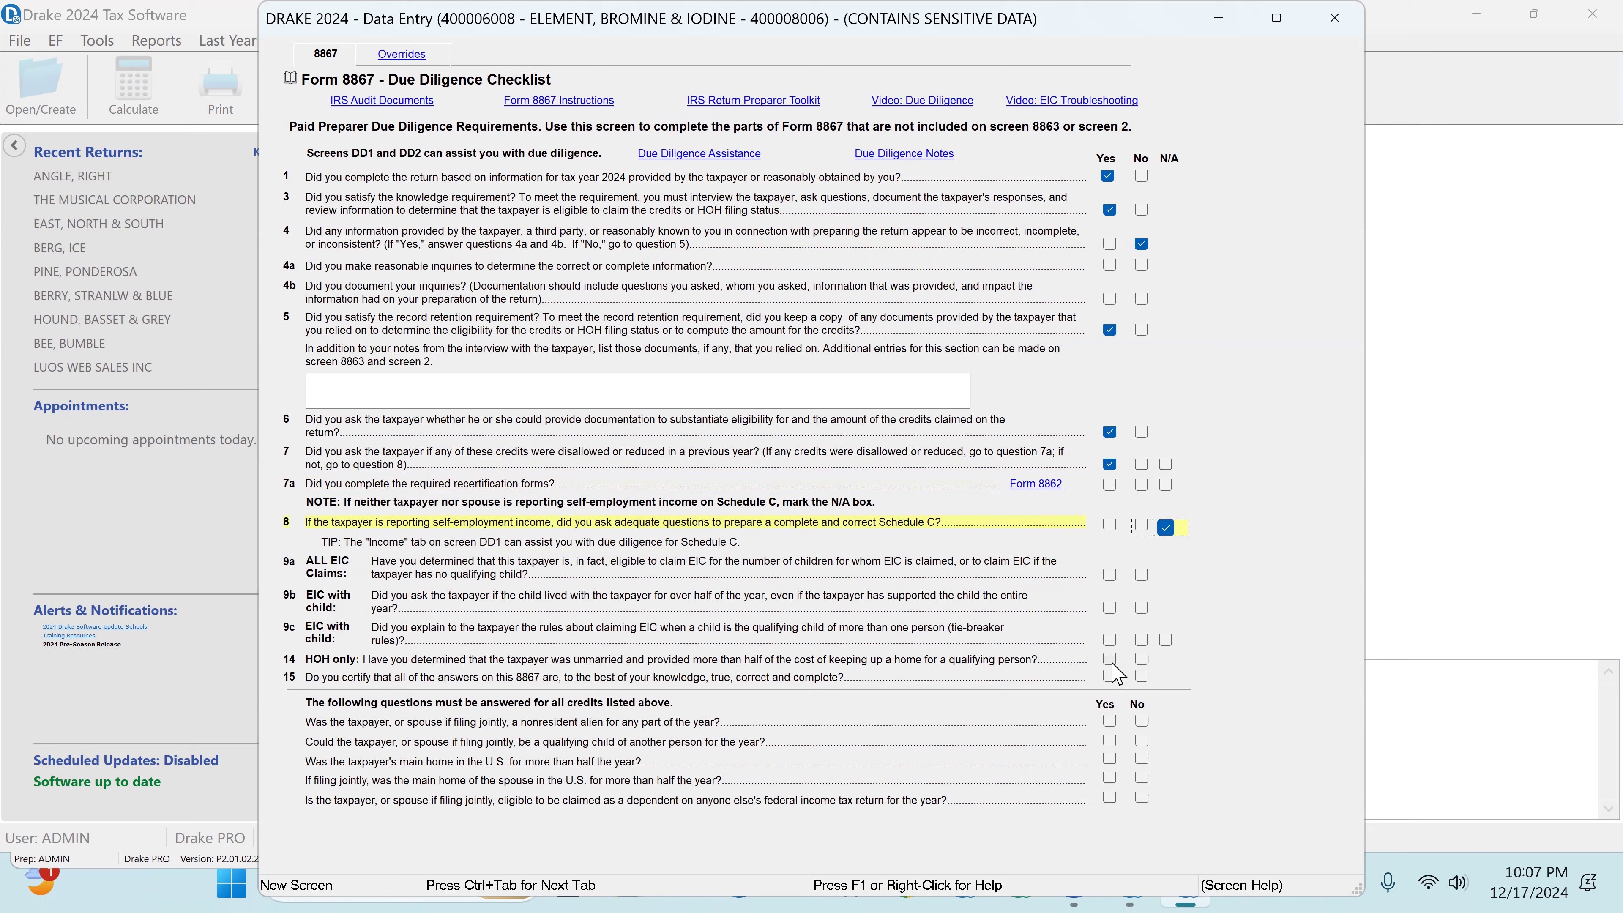
{"action": "left_click", "coordinate": [1110, 676]}
{"action": "left_click", "coordinate": [1141, 721]}
{"action": "left_click", "coordinate": [1141, 742]}
{"action": "left_click", "coordinate": [1110, 758]}
{"action": "left_click", "coordinate": [1110, 780]}
{"action": "left_click", "coordinate": [1143, 799]}
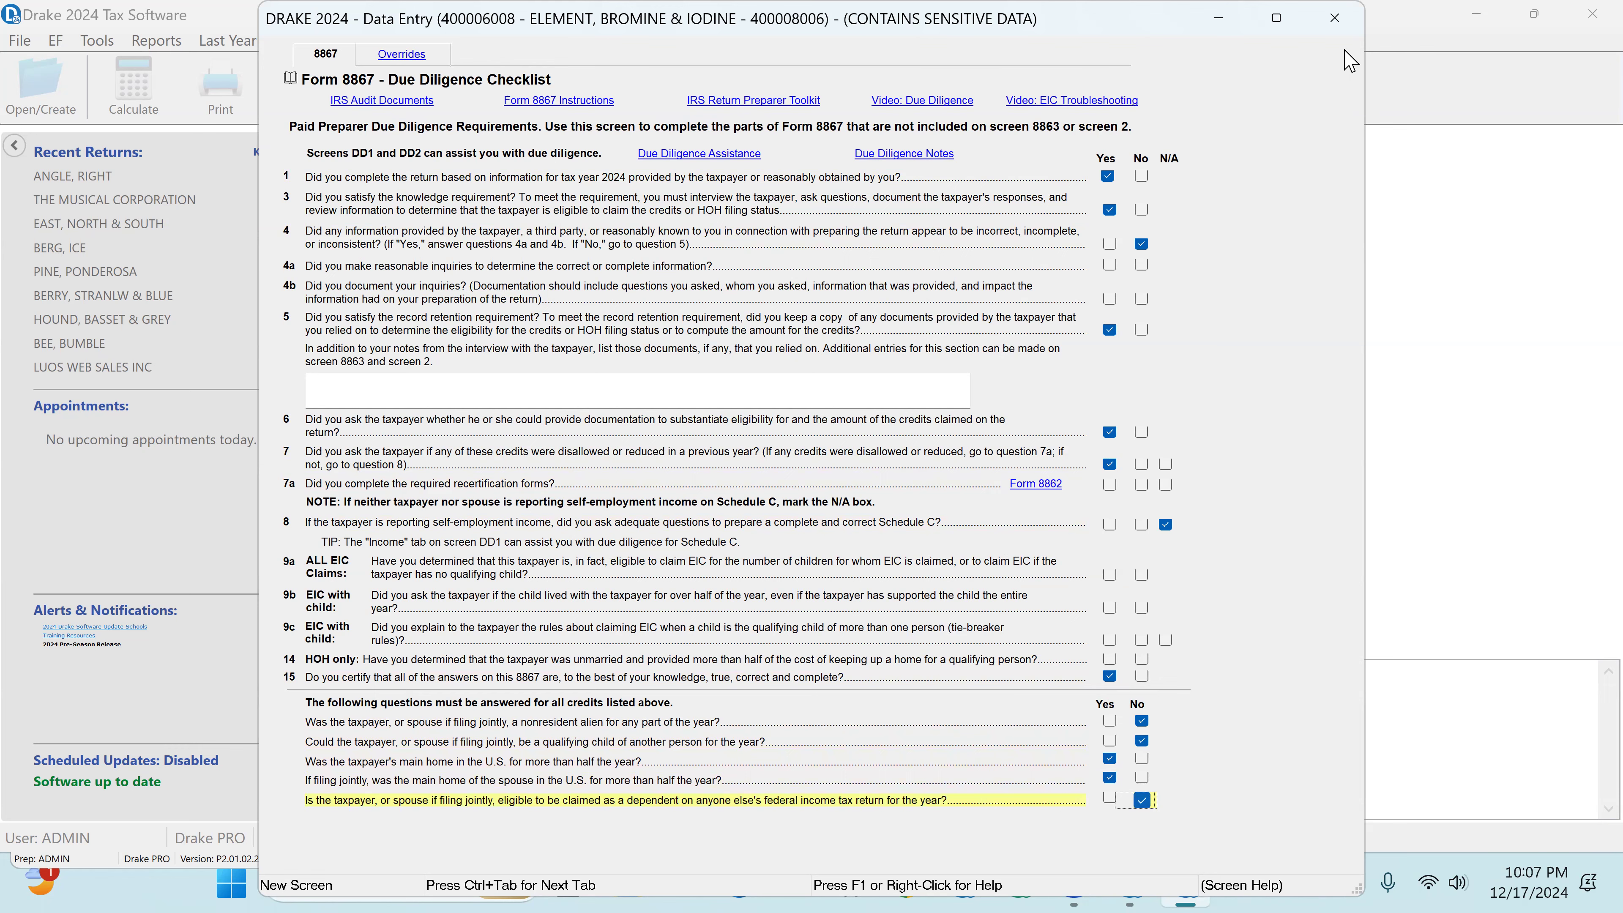
{"action": "left_click", "coordinate": [1334, 18]}
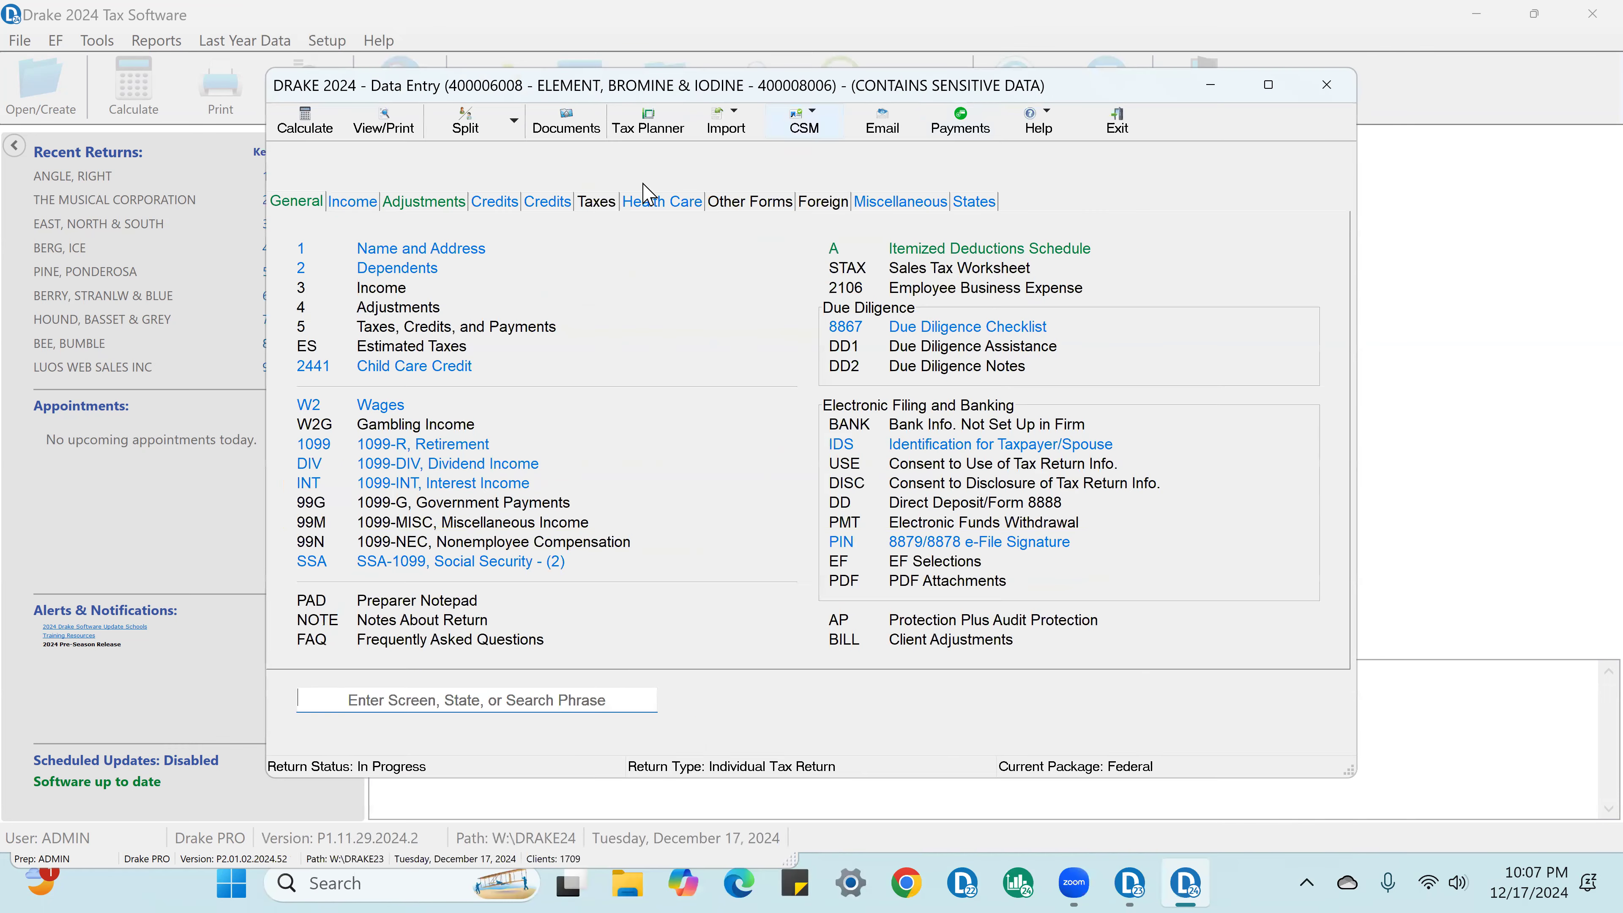
Step: Enter 40000 as box 1 wages on the W-2 from ABC INC
{"action": "left_click", "coordinate": [396, 409]}
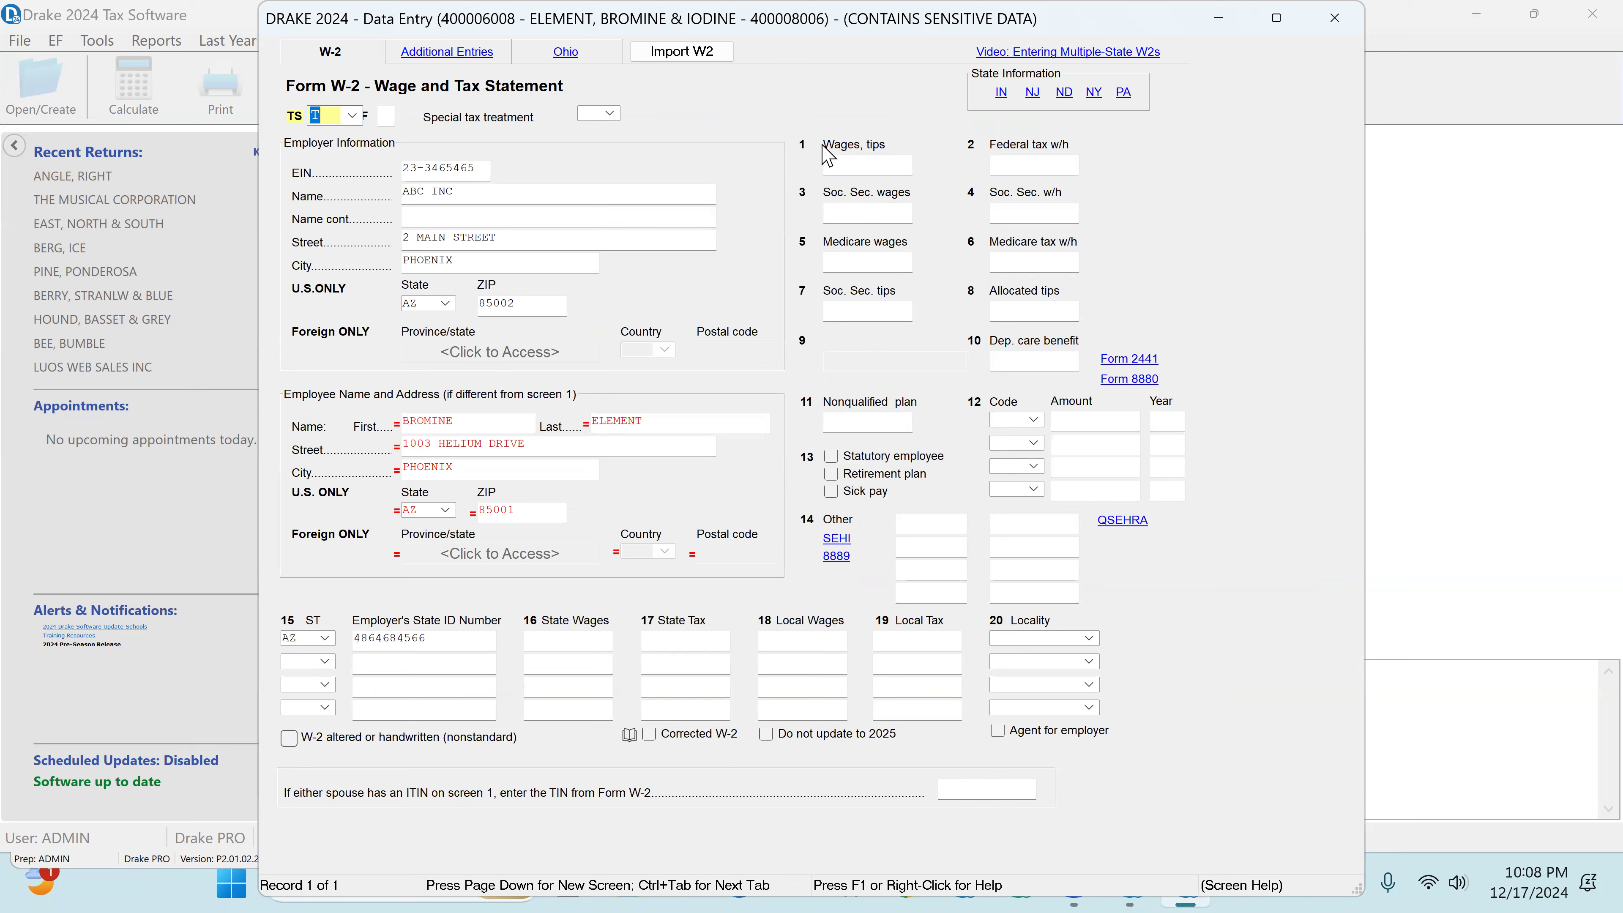
{"action": "left_click", "coordinate": [858, 161]}
{"action": "type", "text": "40000"}
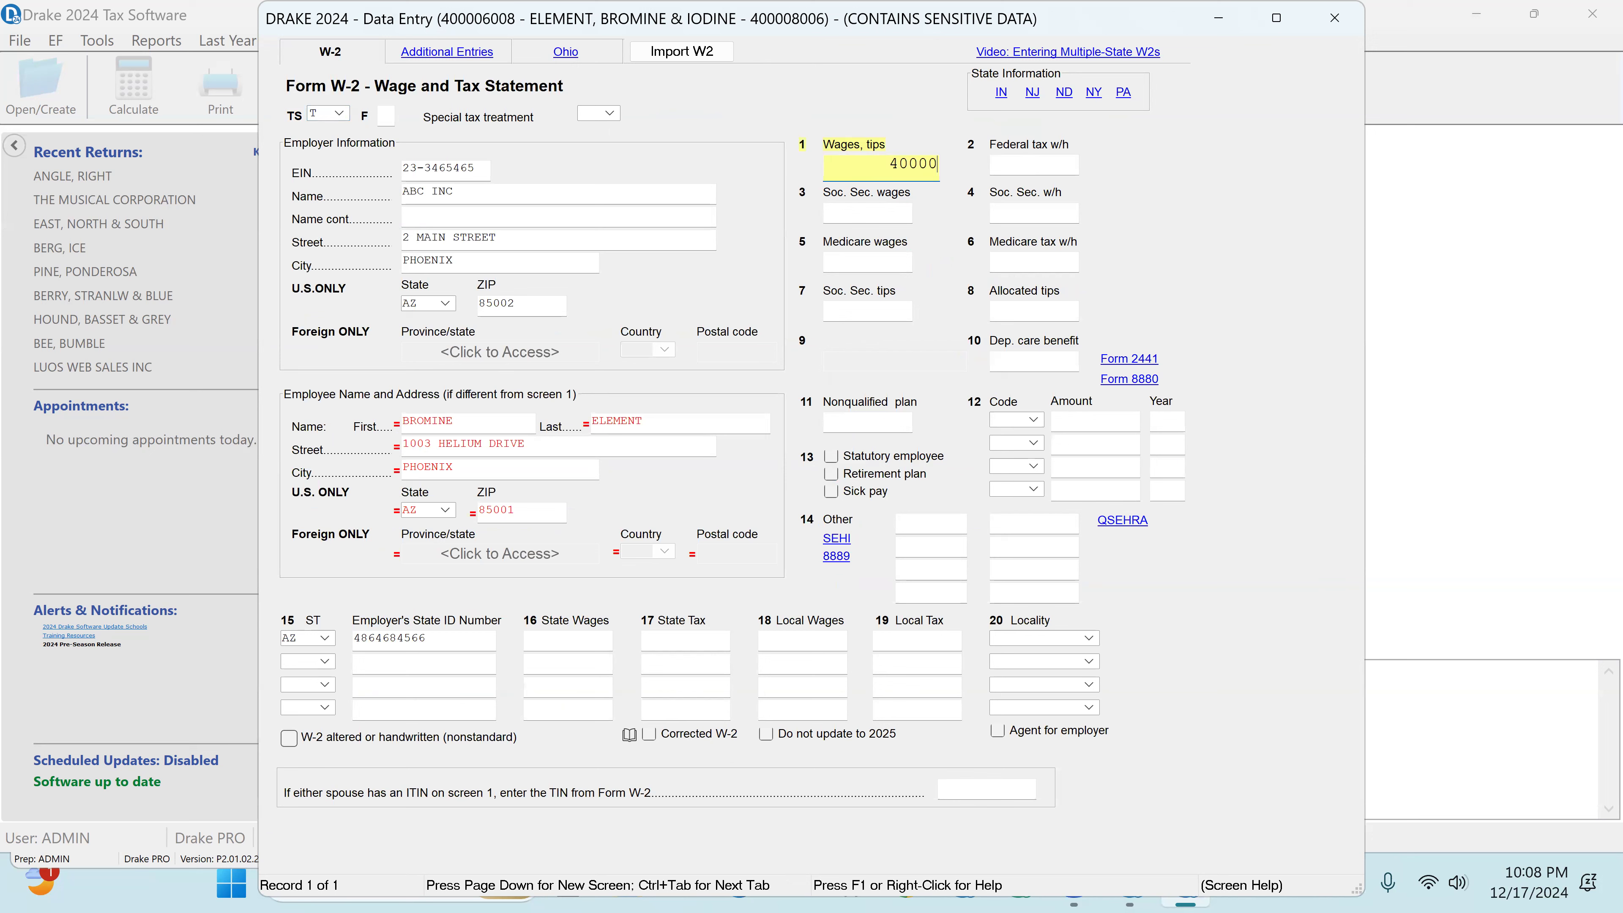
{"action": "key", "text": "Tab"}
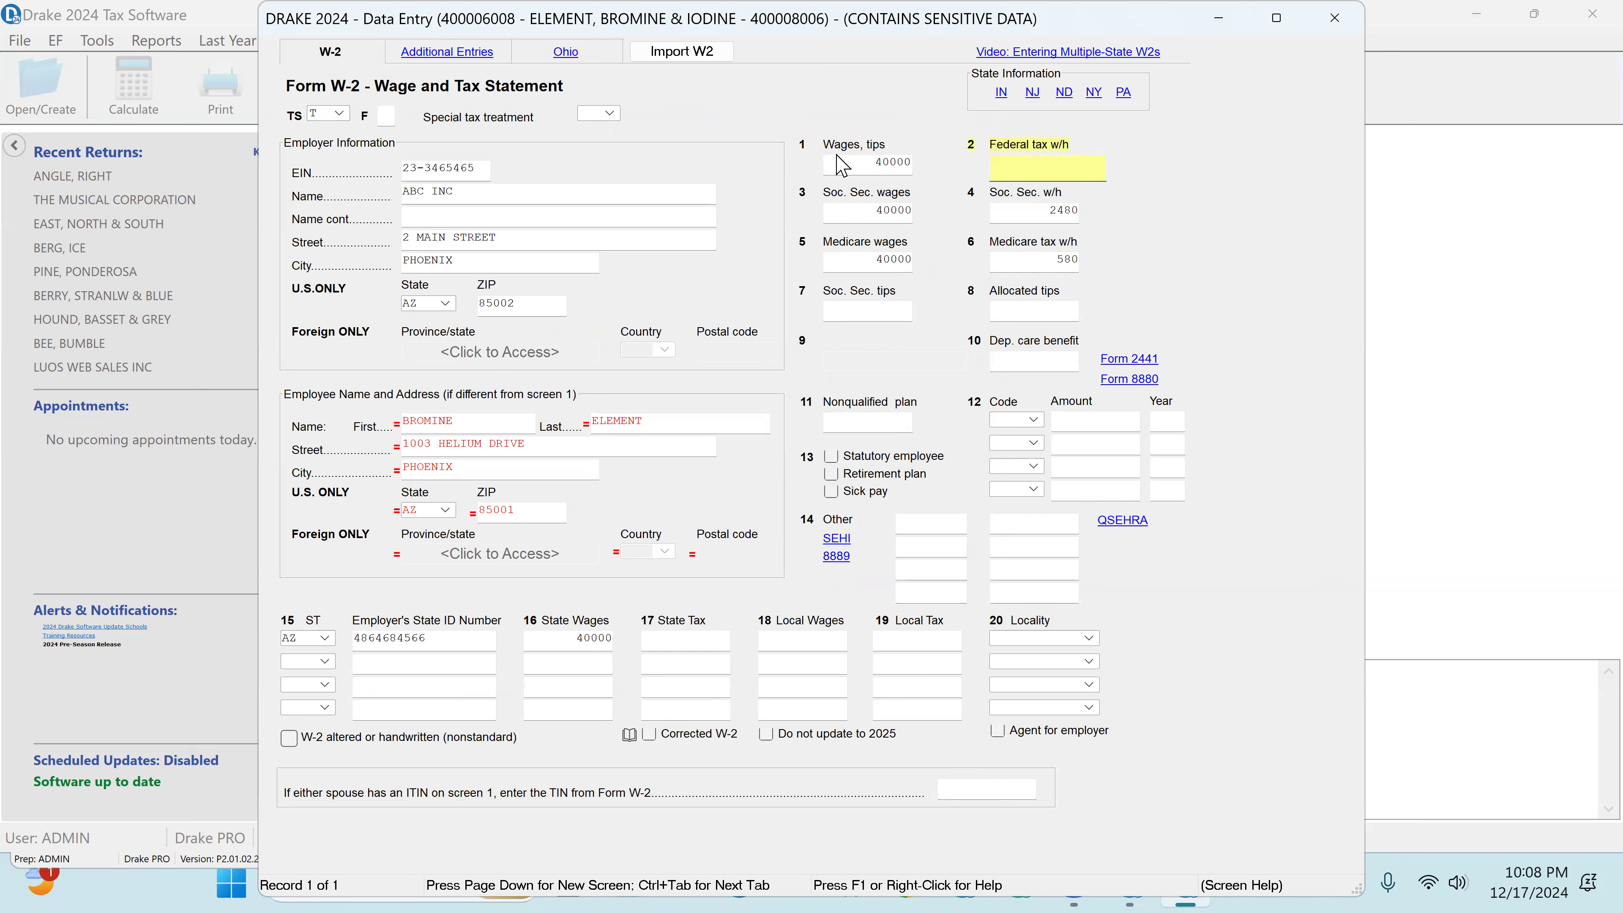
Step: Set the W-2's federal tax withheld to 4000, check the employer's EIN and close the form
{"action": "type", "text": "2"}
{"action": "key", "text": "BackSpace"}
{"action": "type", "text": "3000"}
{"action": "key", "text": "BackSpace"}
{"action": "key", "text": "BackSpace"}
{"action": "key", "text": "BackSpace"}
{"action": "key", "text": "BackSpace"}
{"action": "type", "text": "4000"}
{"action": "key", "text": "Tab"}
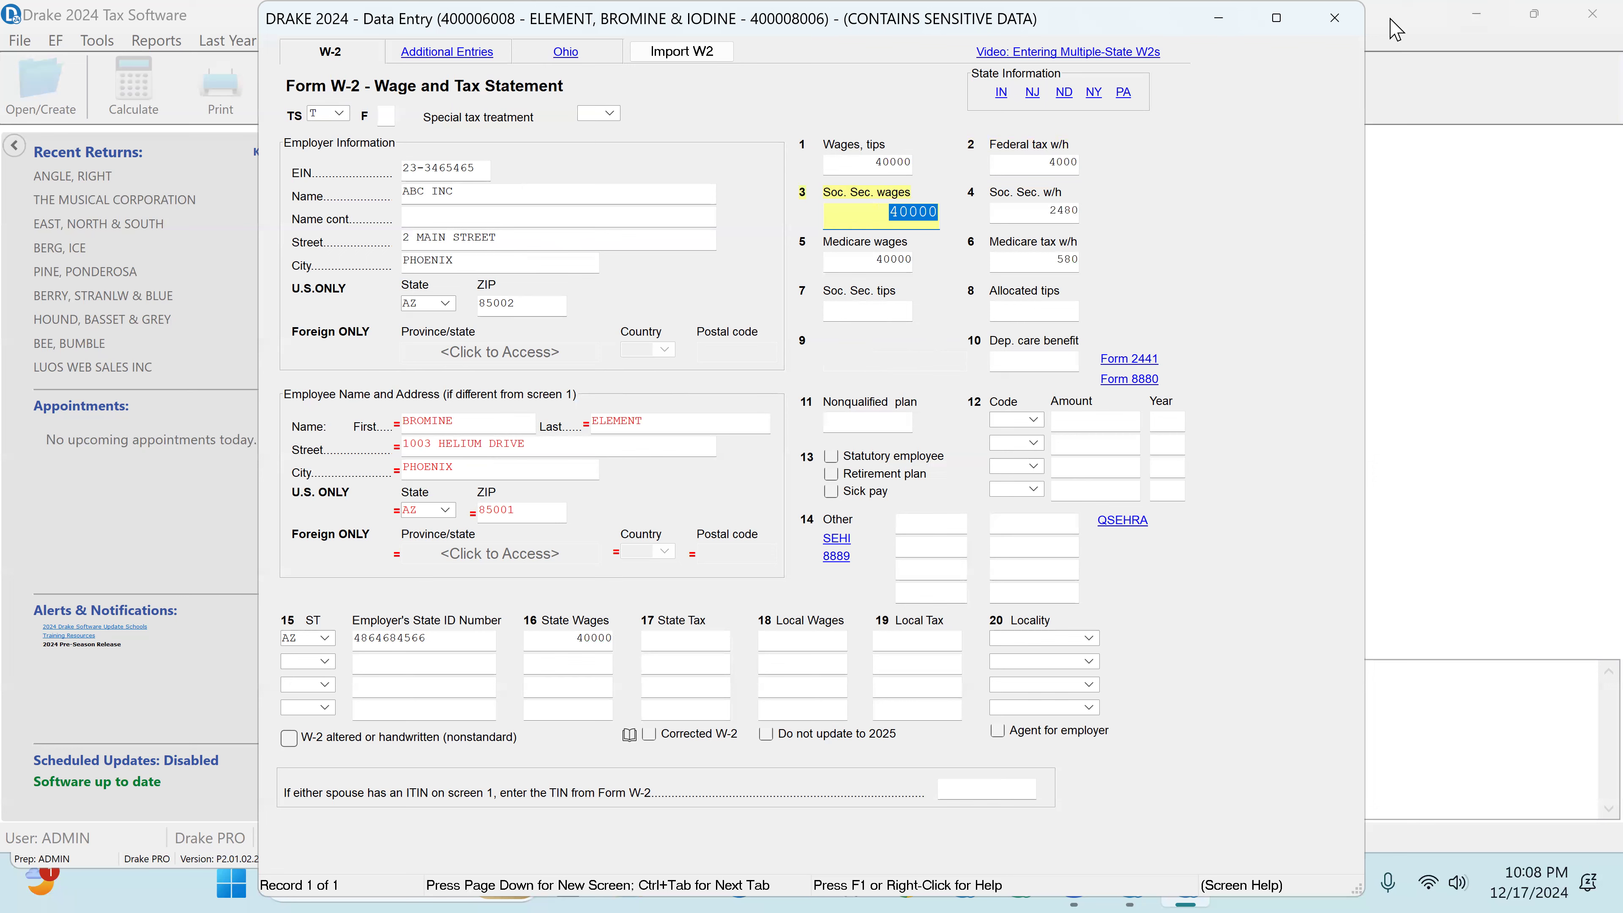
{"action": "left_click", "coordinate": [472, 166]}
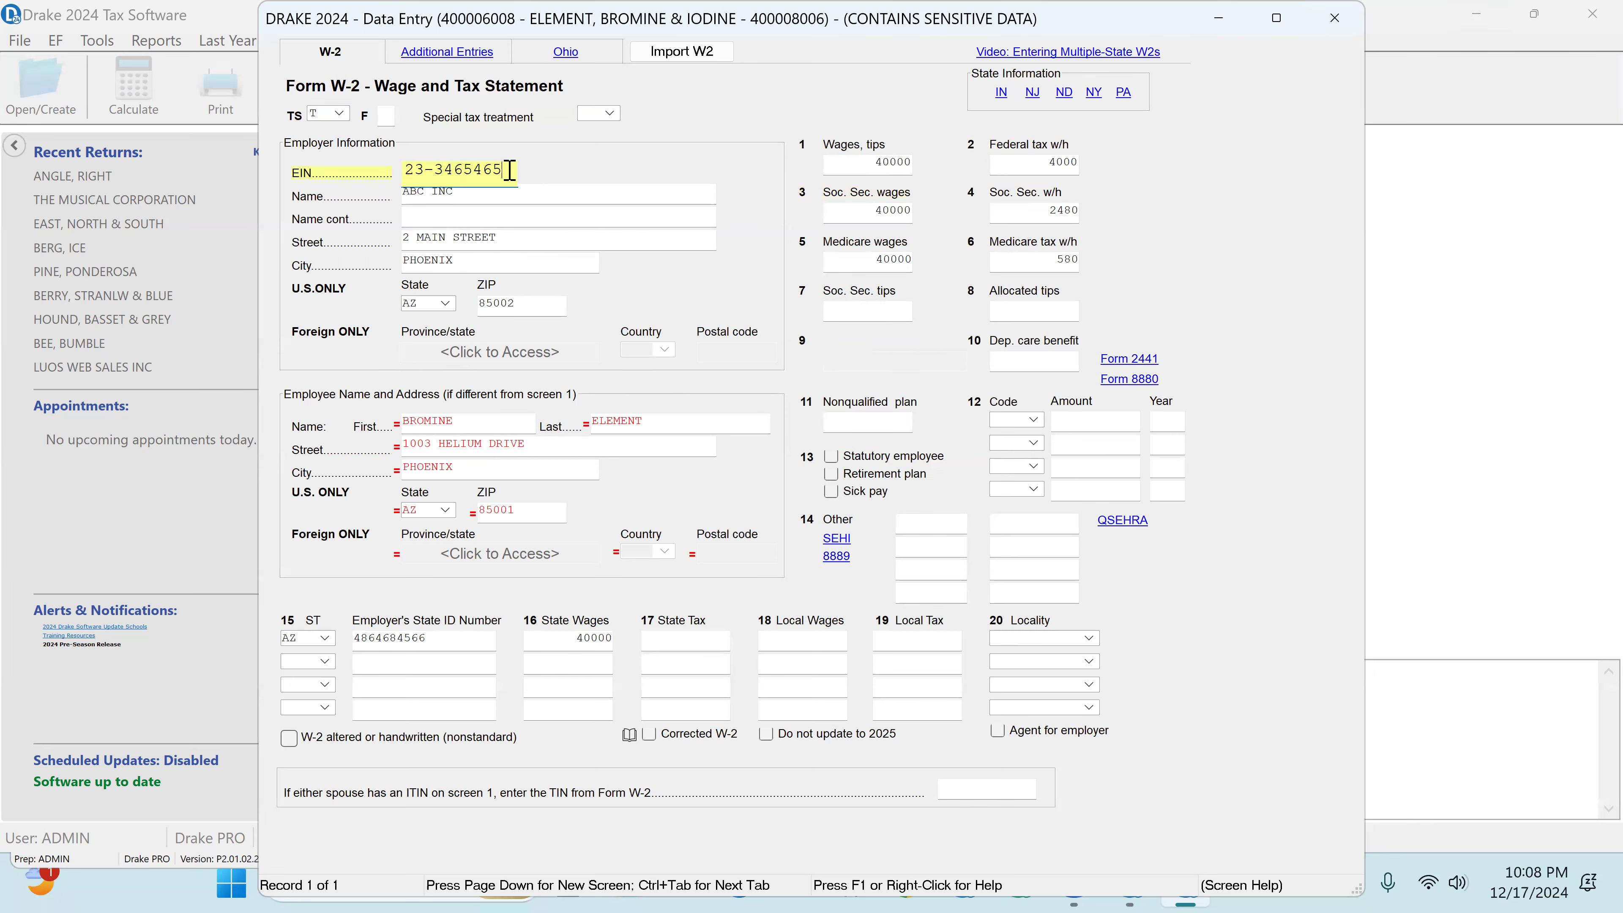
{"action": "left_click", "coordinate": [1331, 19]}
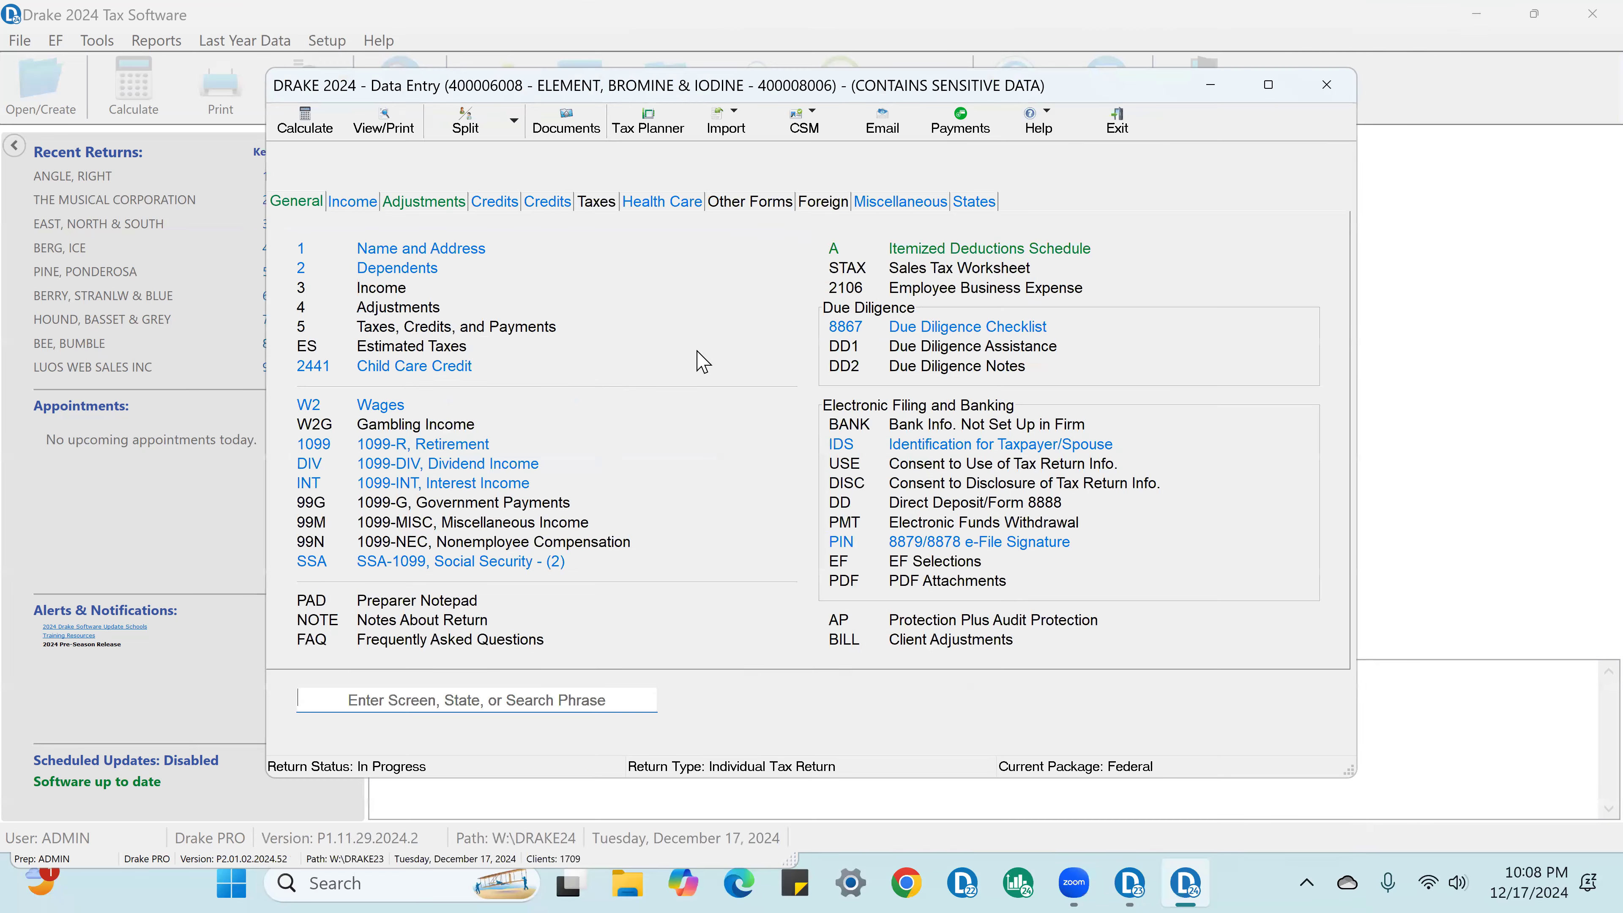
Step: Enter 12000 as both the gross distribution and the taxable amount on the Form 1099-R
{"action": "left_click", "coordinate": [451, 447]}
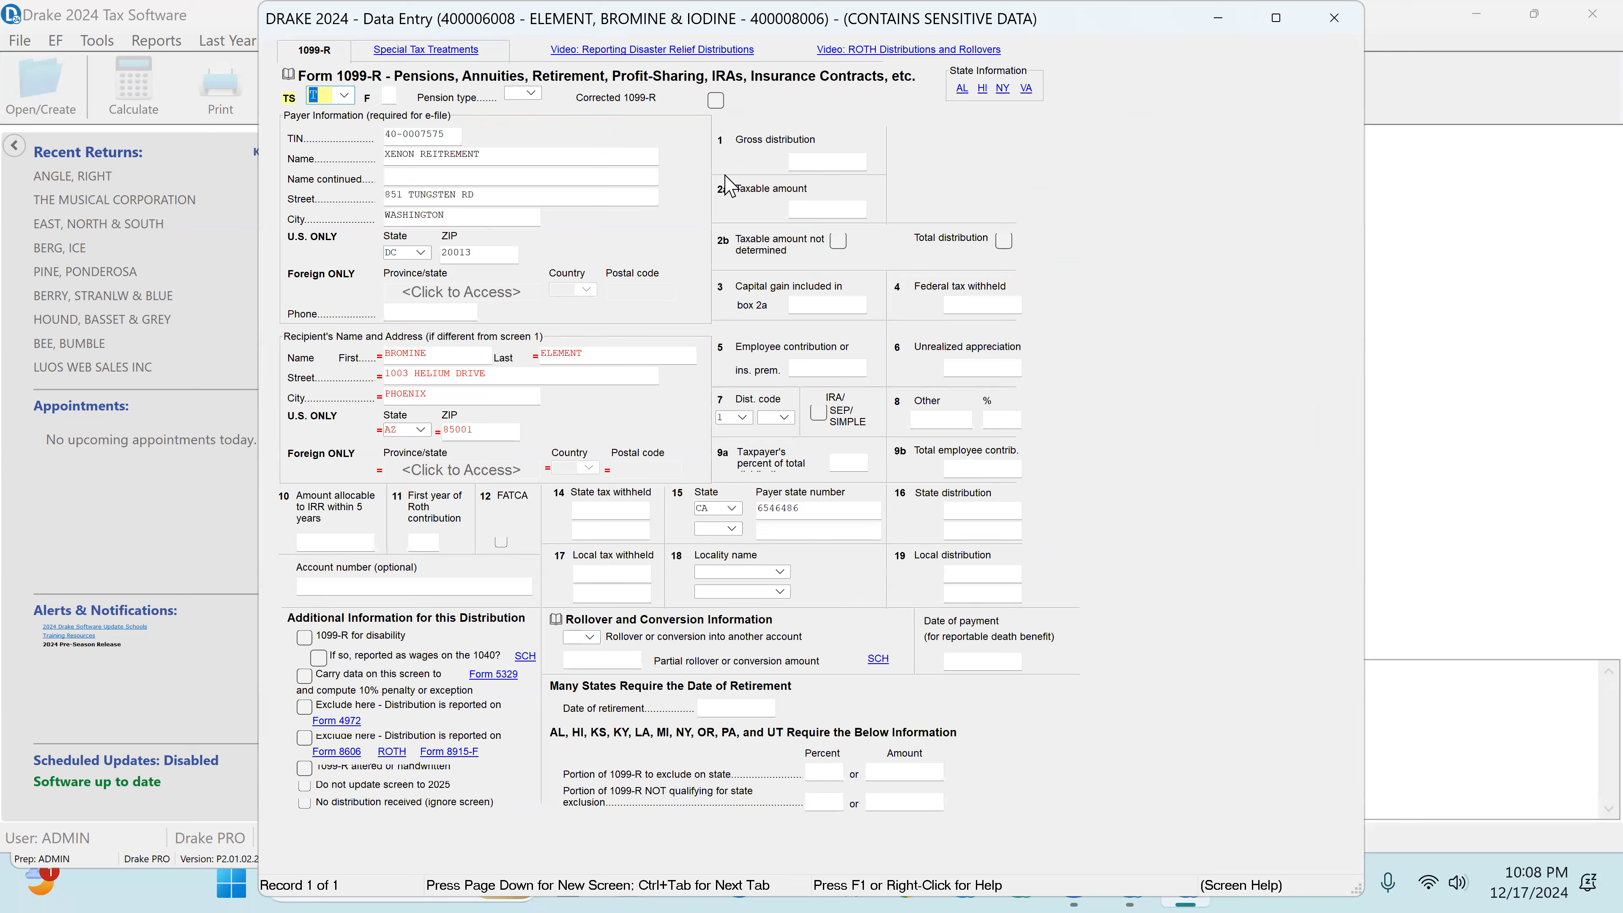
{"action": "left_click", "coordinate": [816, 160]}
{"action": "type", "text": "12000"}
{"action": "key", "text": "Return"}
{"action": "type", "text": "12000"}
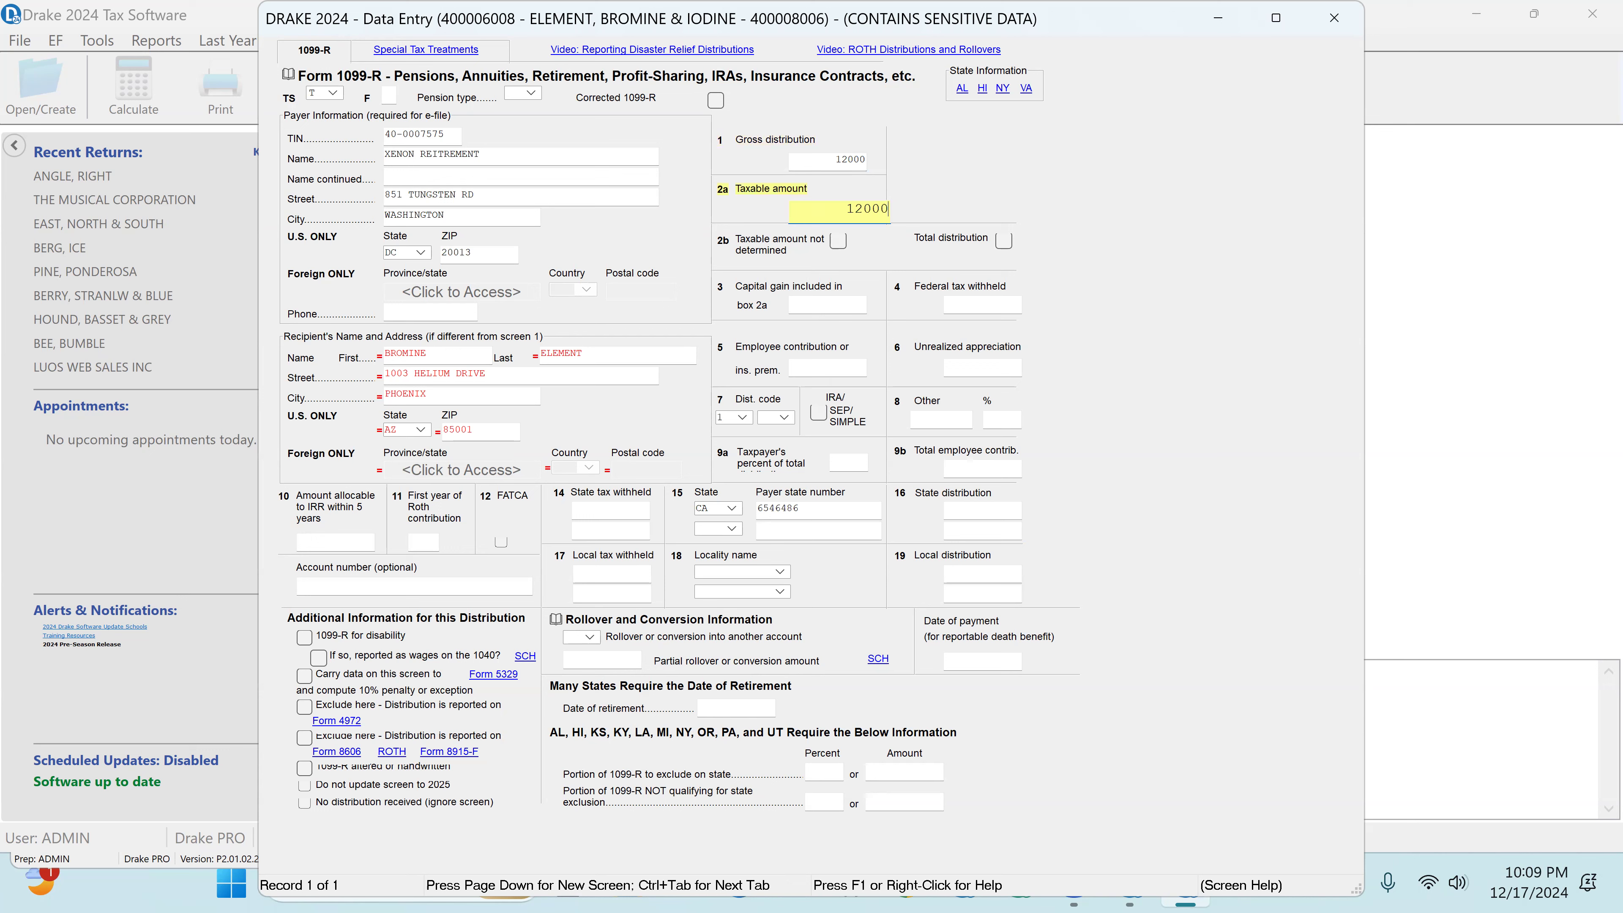
{"action": "key", "text": "Return"}
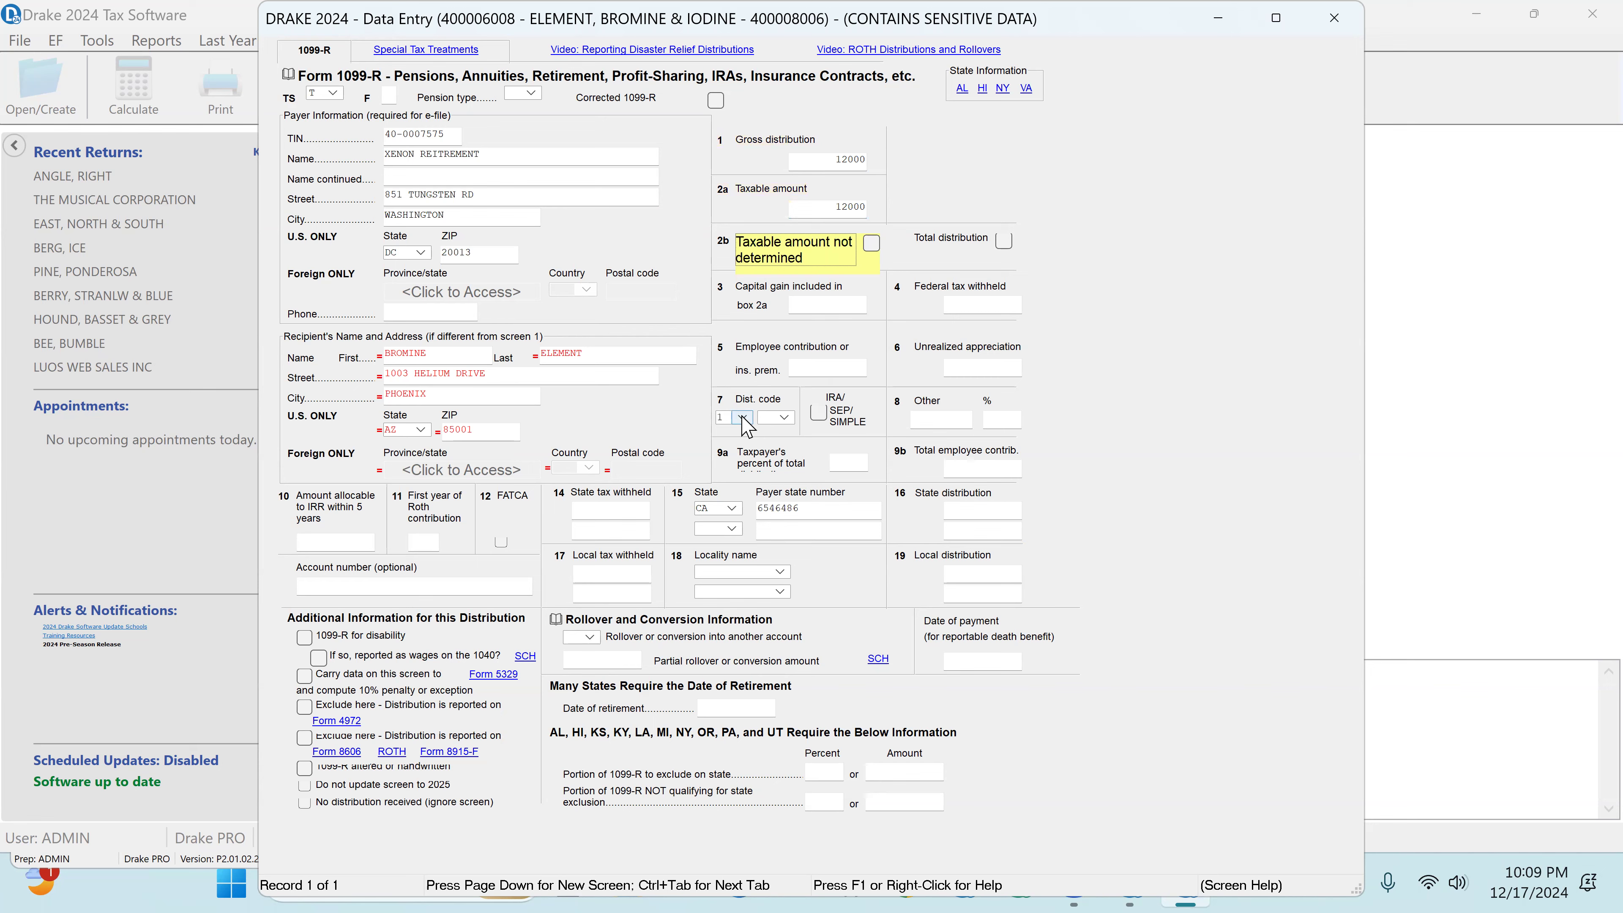
{"action": "left_click", "coordinate": [1335, 18]}
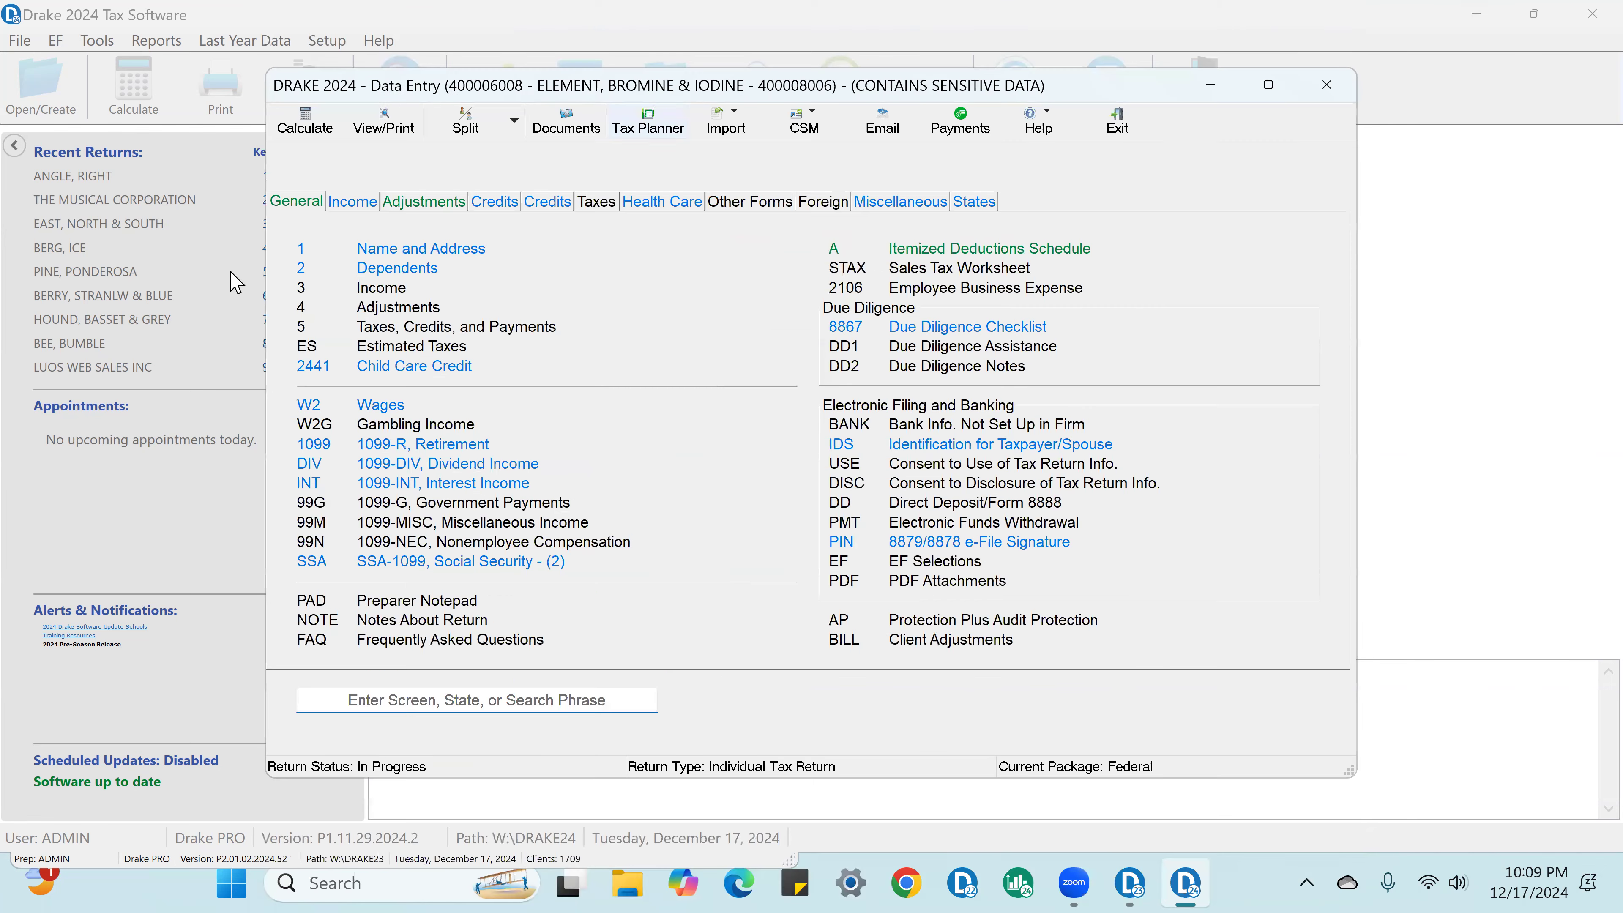
Step: Check the taxpayer's date of birth and age in the name and address information
{"action": "left_click", "coordinate": [413, 250]}
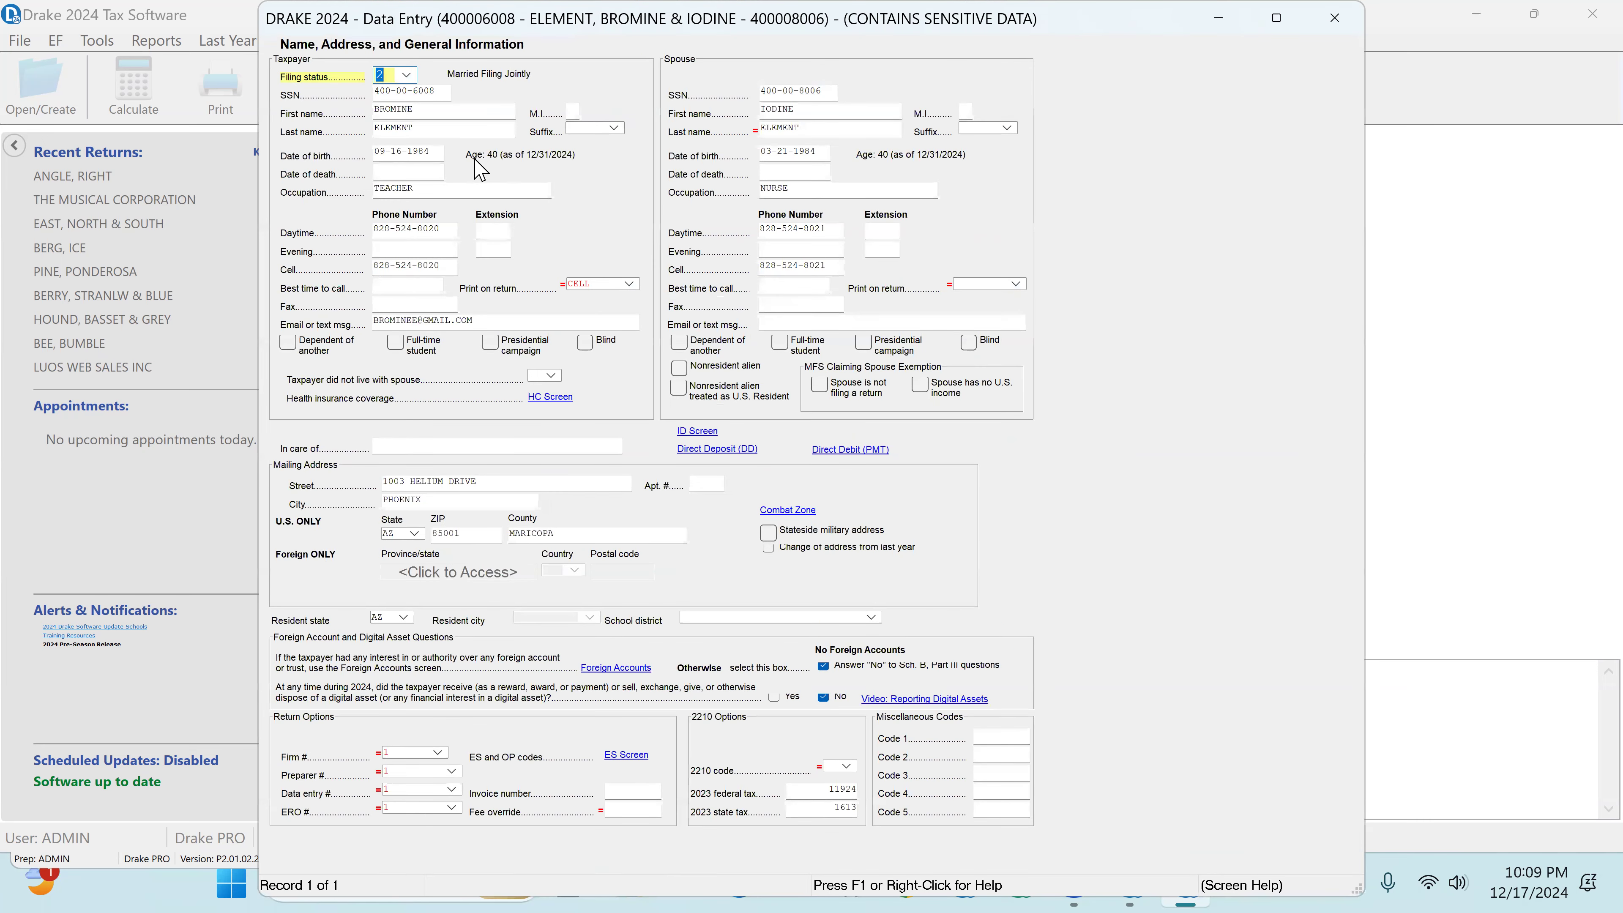
{"action": "left_click", "coordinate": [443, 155]}
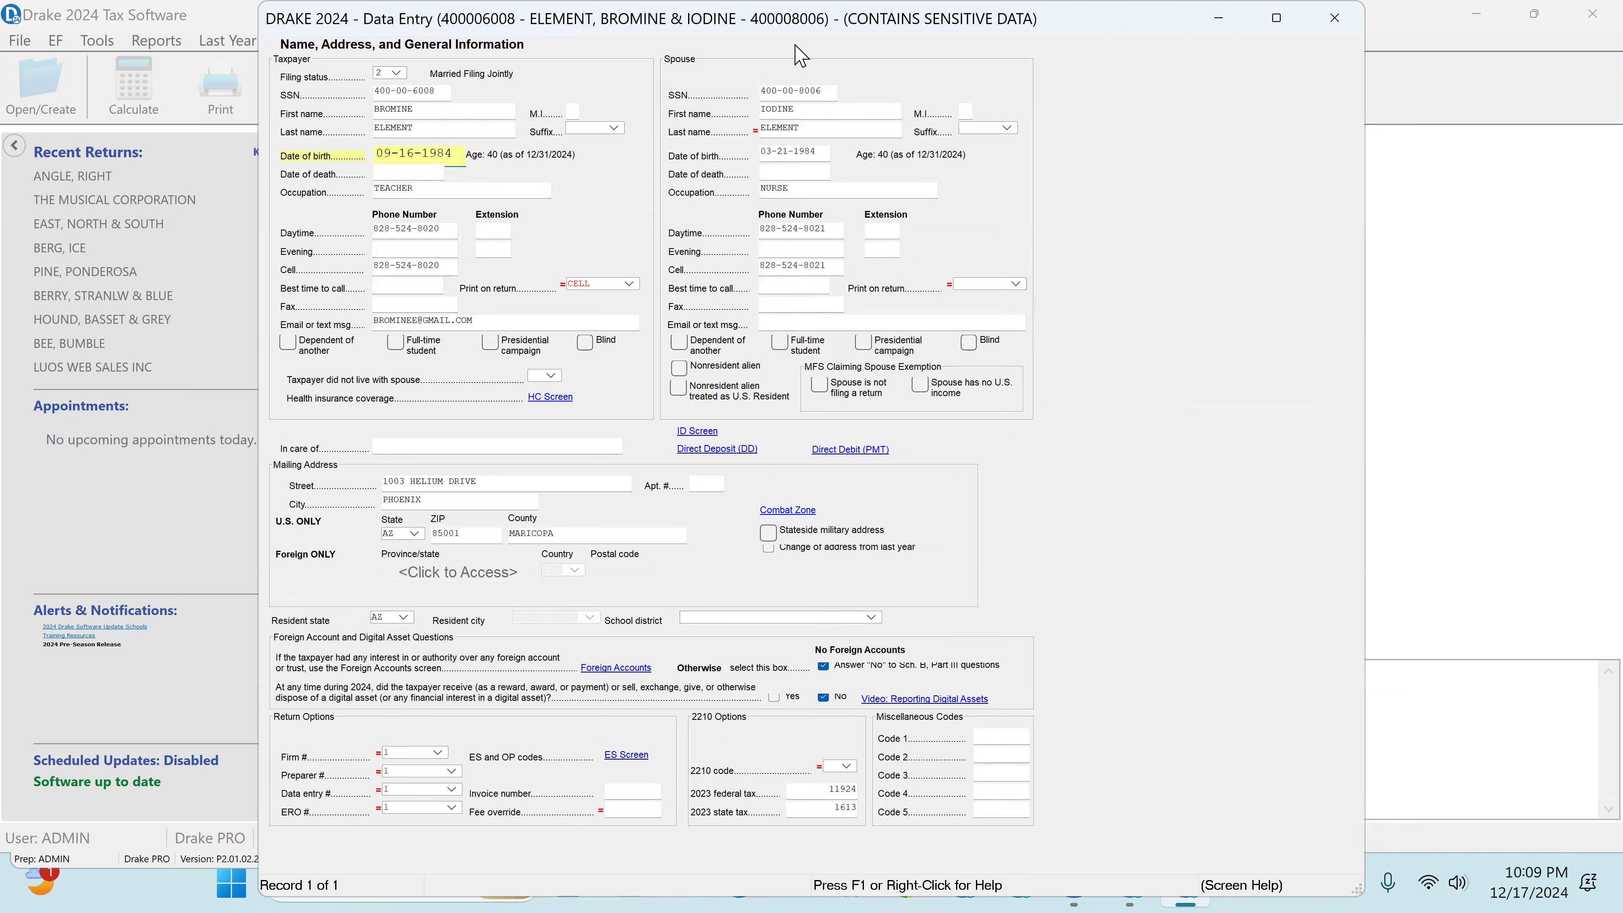
{"action": "left_click", "coordinate": [1316, 19]}
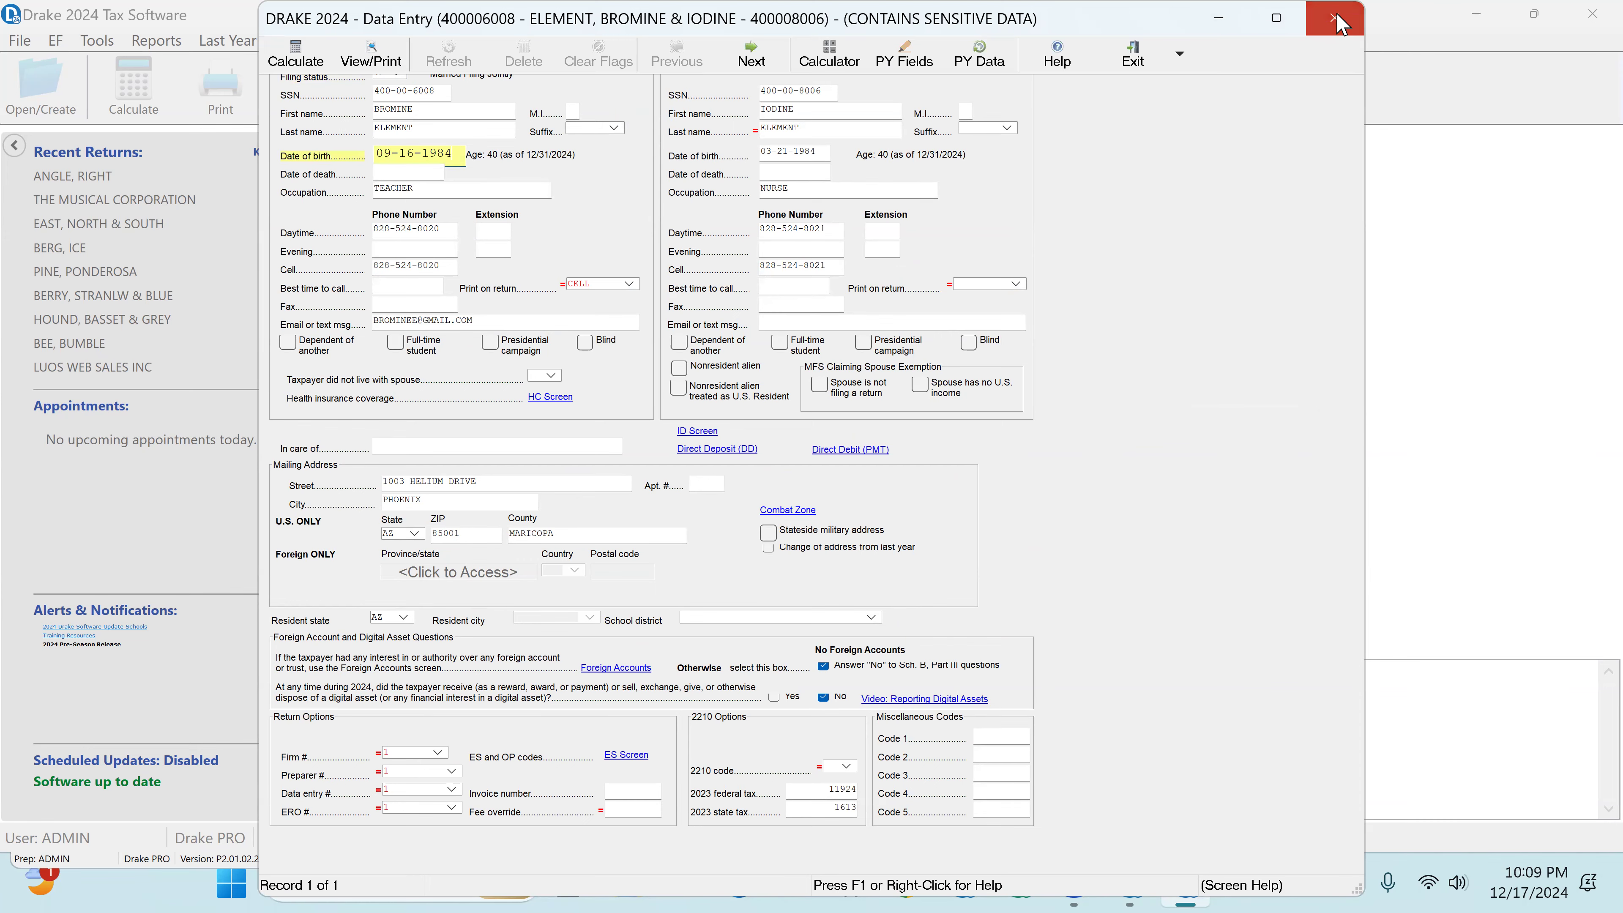
Step: Set both the gross distribution and the taxable amount on the Form 1099-R to 10000
{"action": "left_click", "coordinate": [424, 448]}
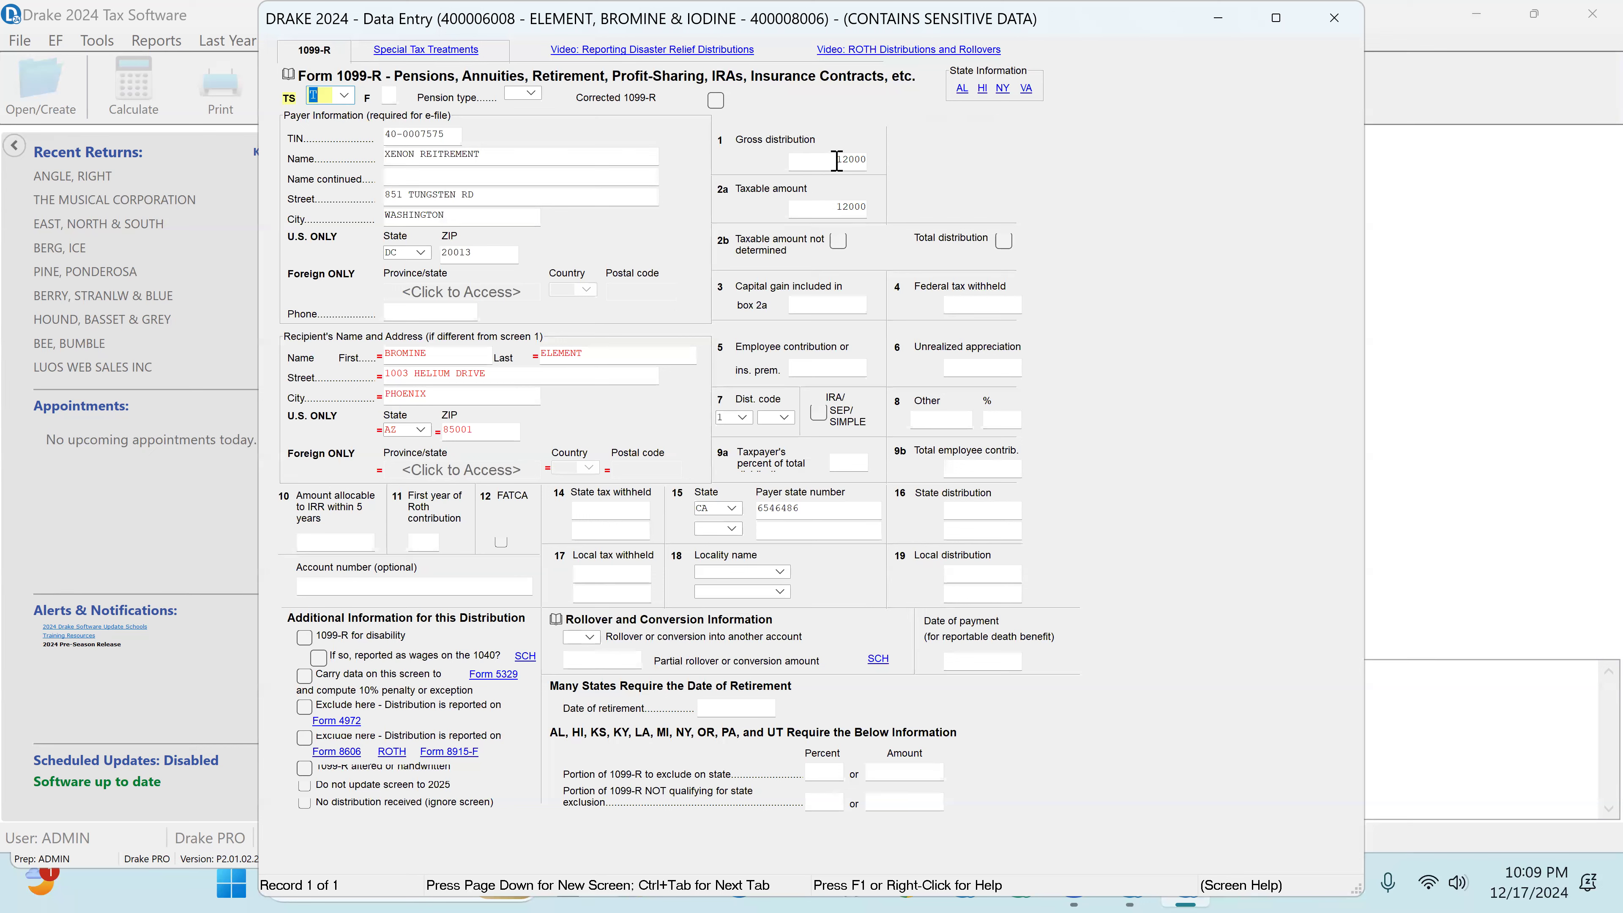
{"action": "left_click", "coordinate": [837, 159]}
{"action": "type", "text": "10000"}
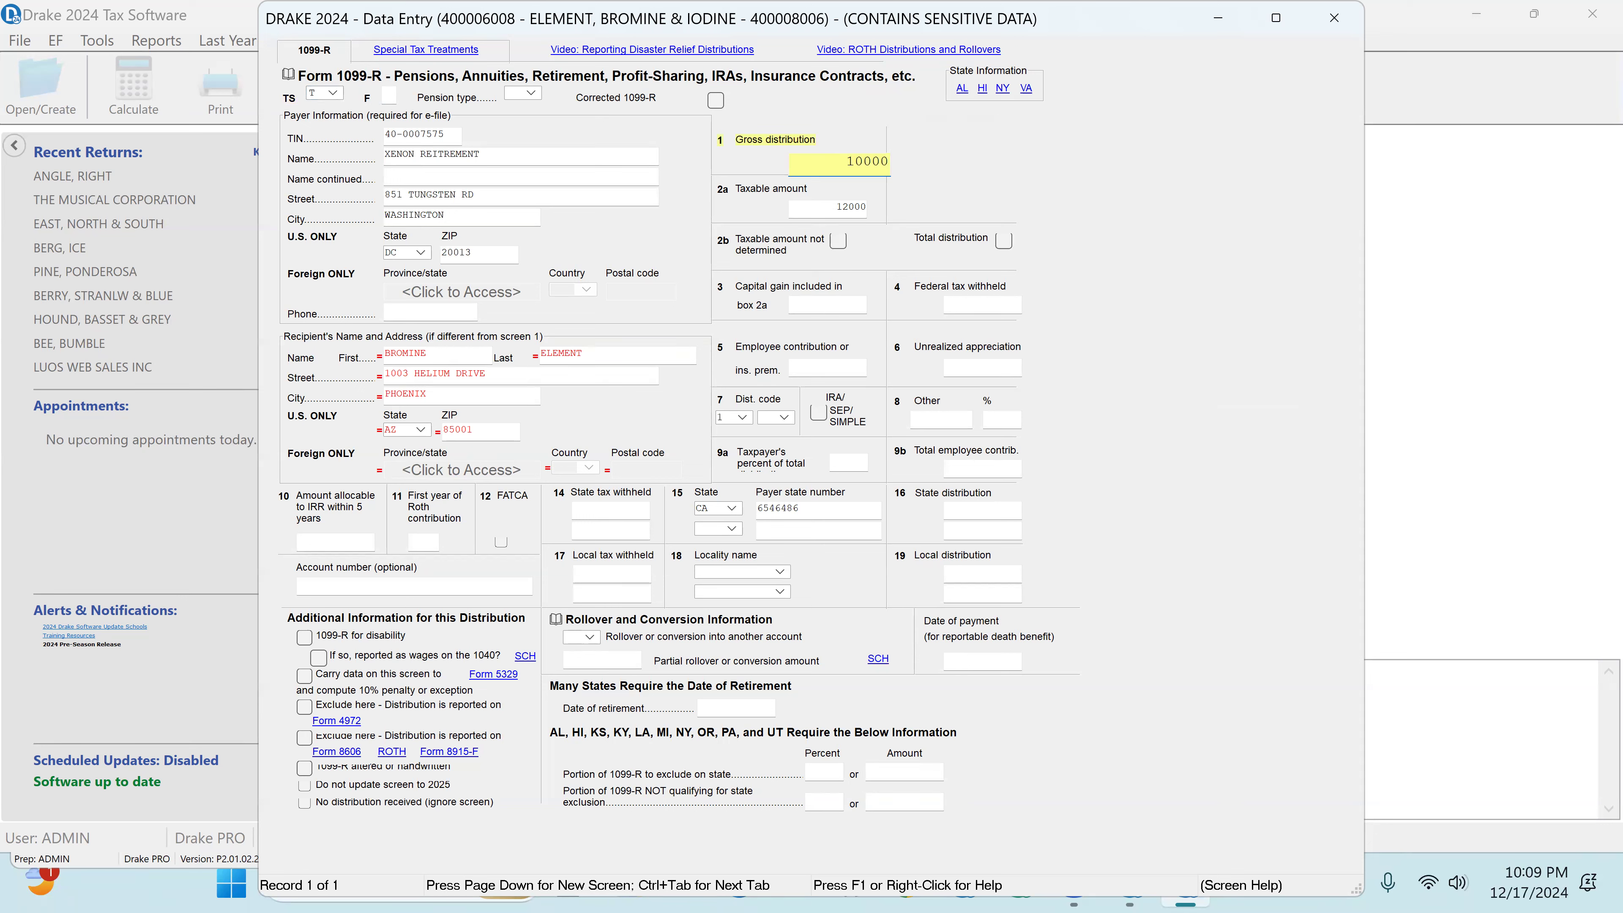
{"action": "key", "text": "Tab"}
{"action": "type", "text": "10000"}
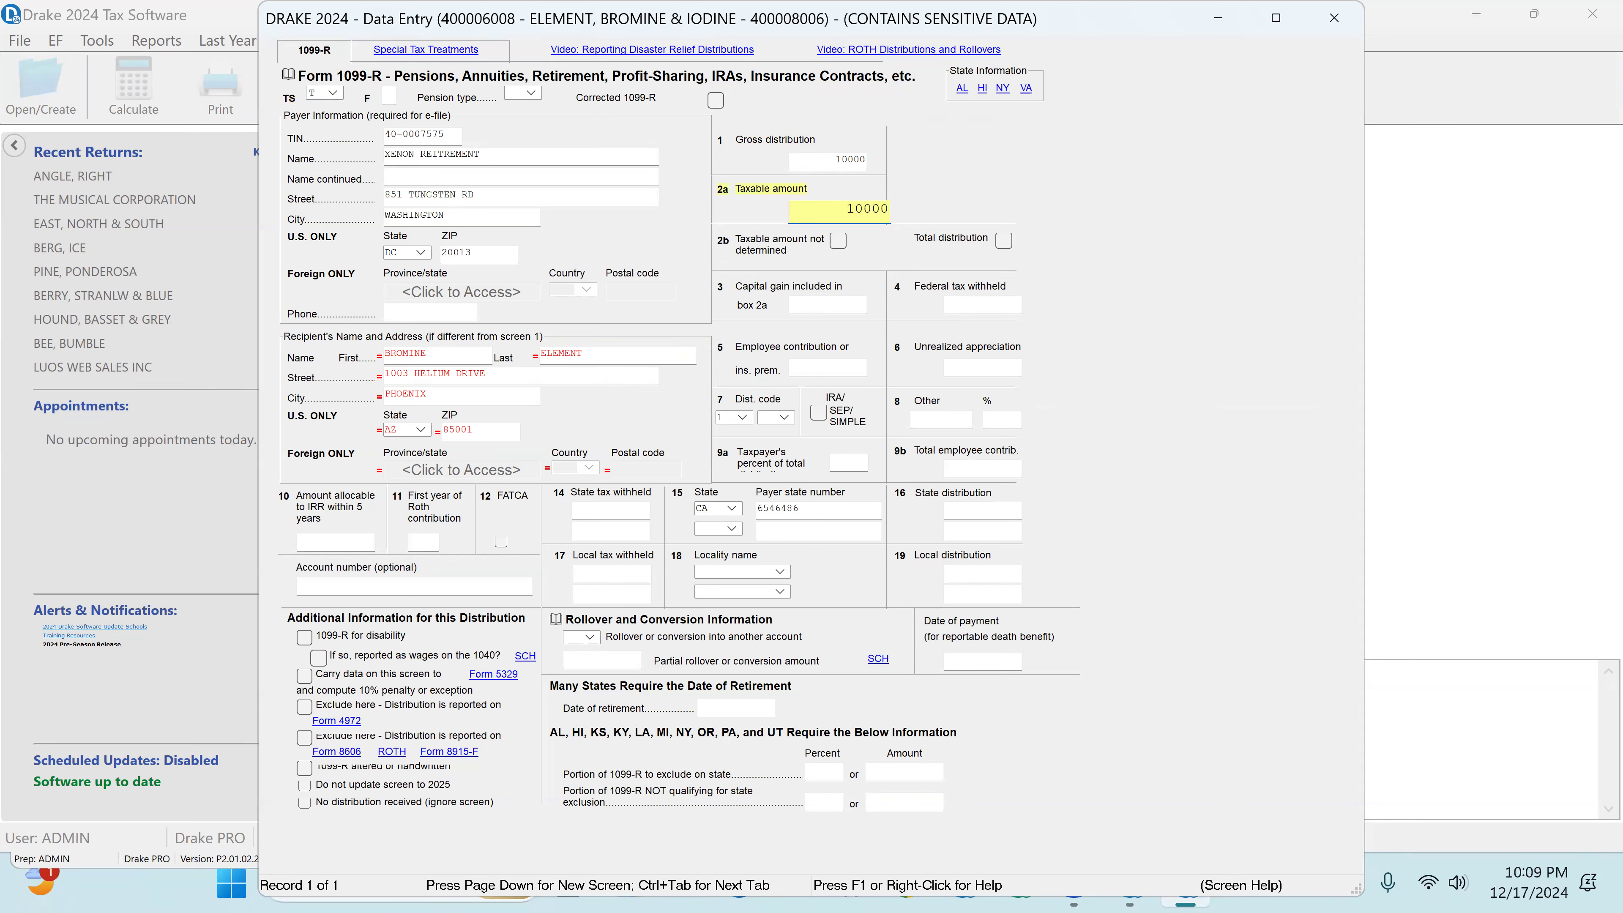
{"action": "key", "text": "Tab"}
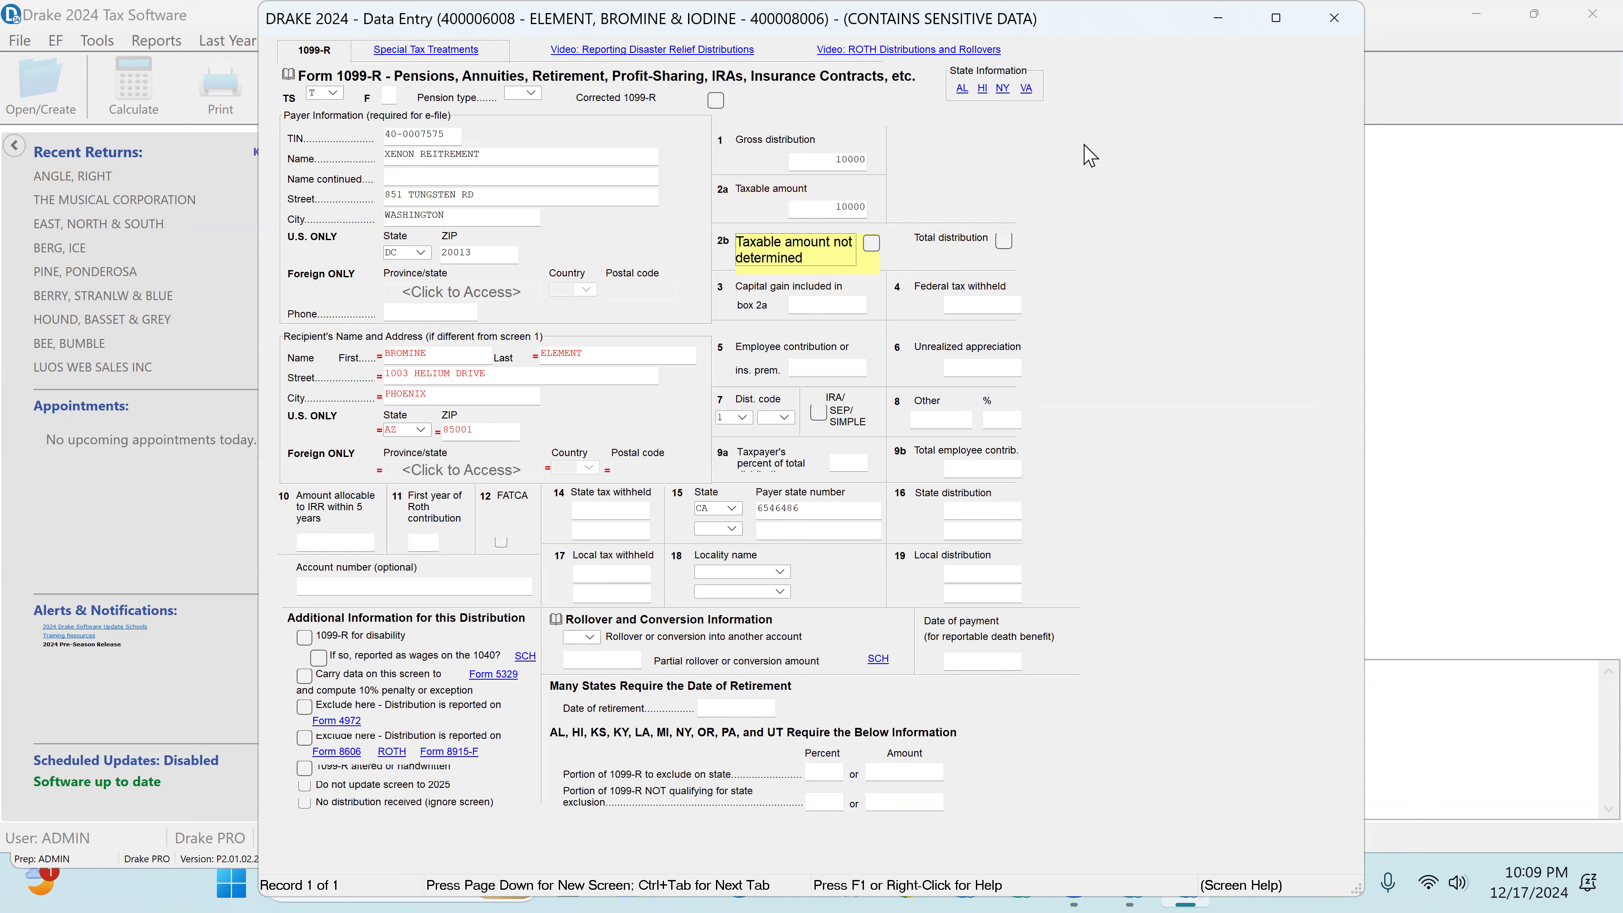
Step: Keep distribution code 1 for an early distribution, set the 1099-R's box 15 state to AZ and close the form
{"action": "left_click", "coordinate": [742, 417]}
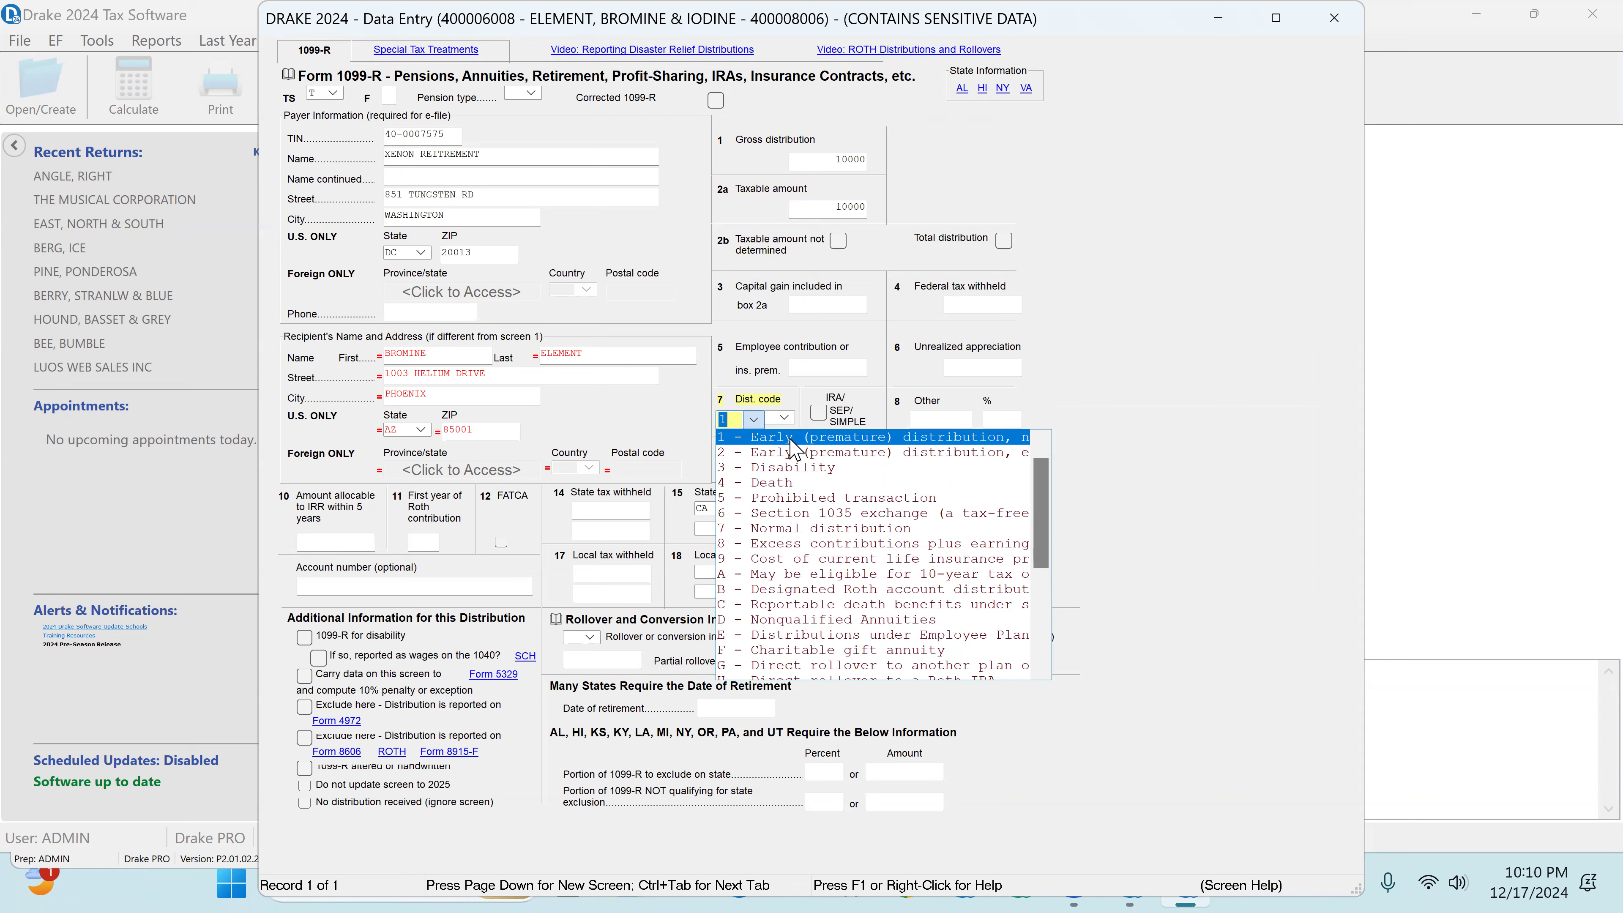
{"action": "left_click", "coordinate": [791, 440]}
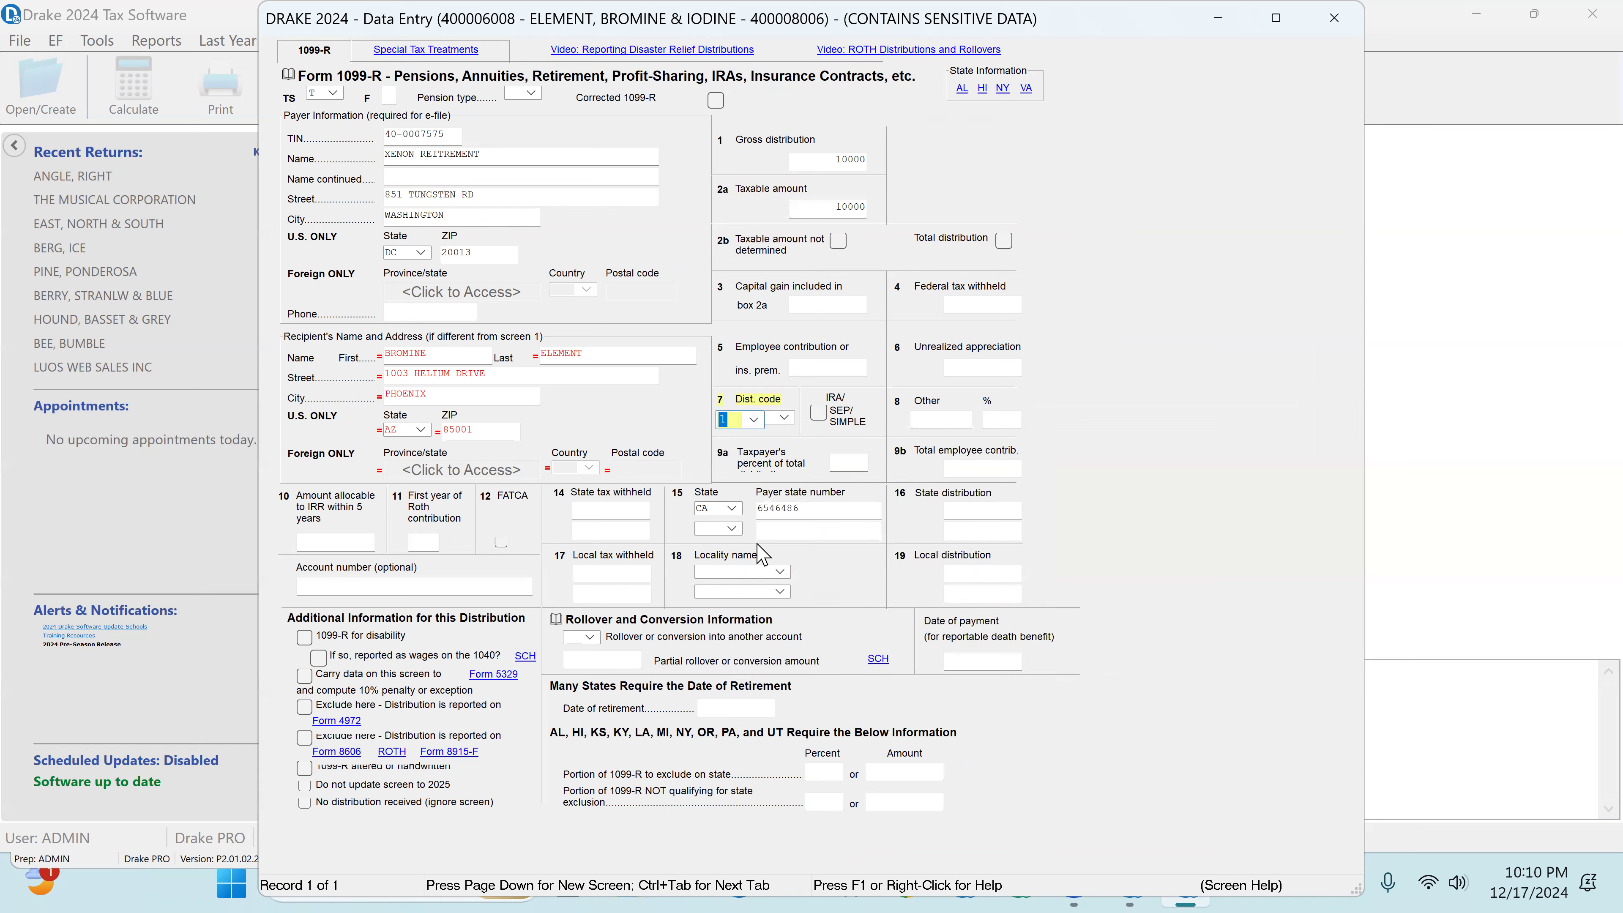
{"action": "left_click", "coordinate": [711, 509]}
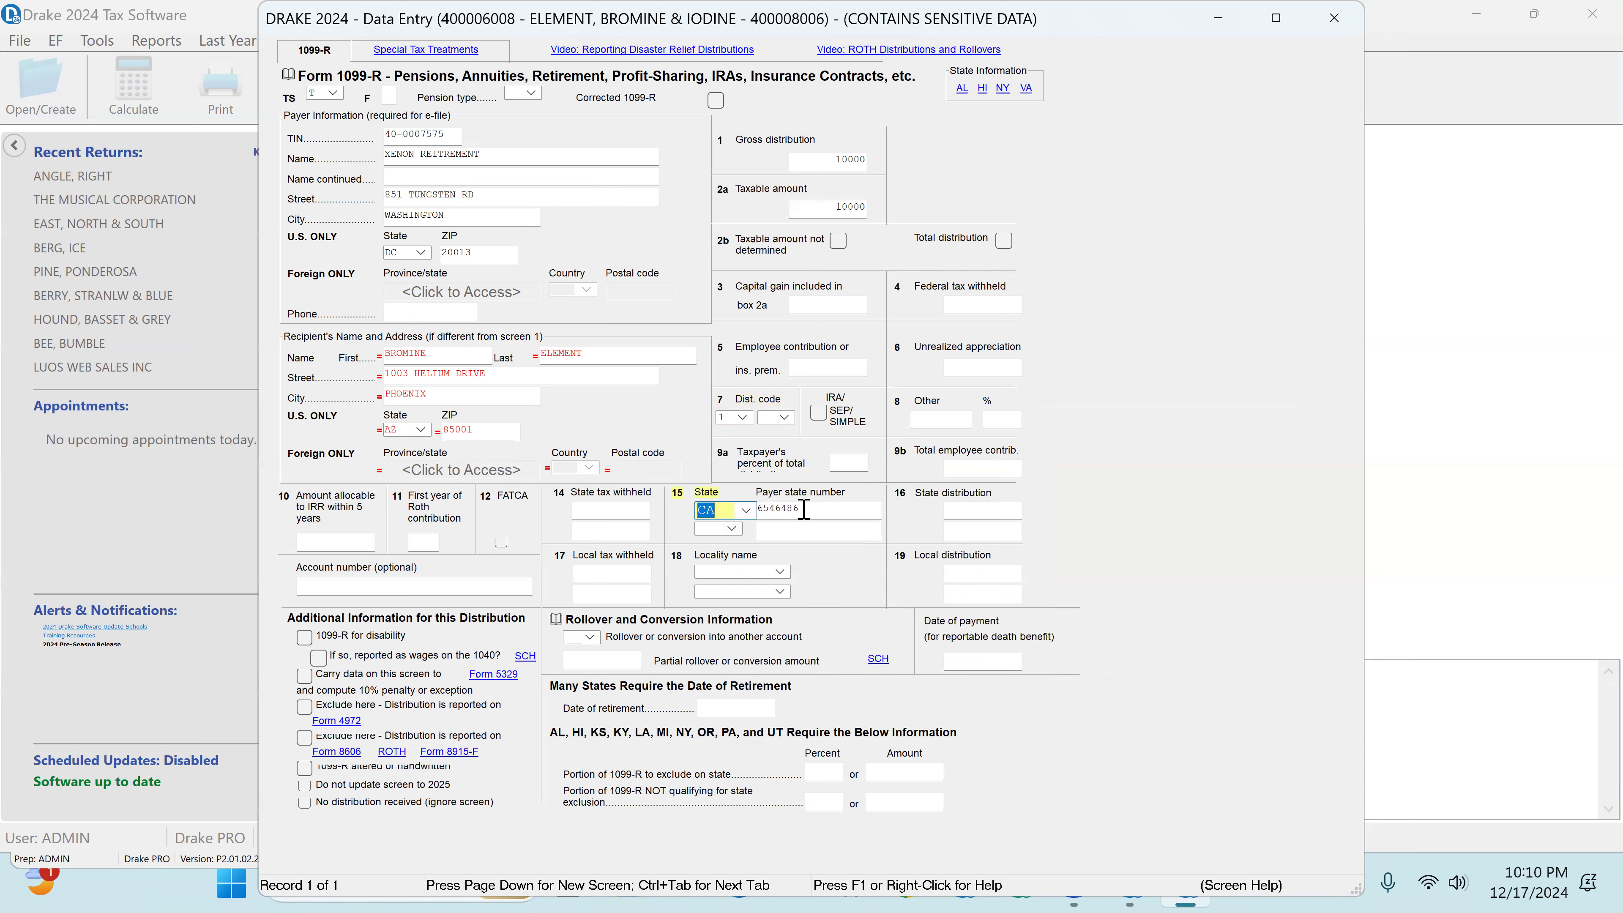
{"action": "type", "text": "AZ"}
{"action": "key", "text": "Tab"}
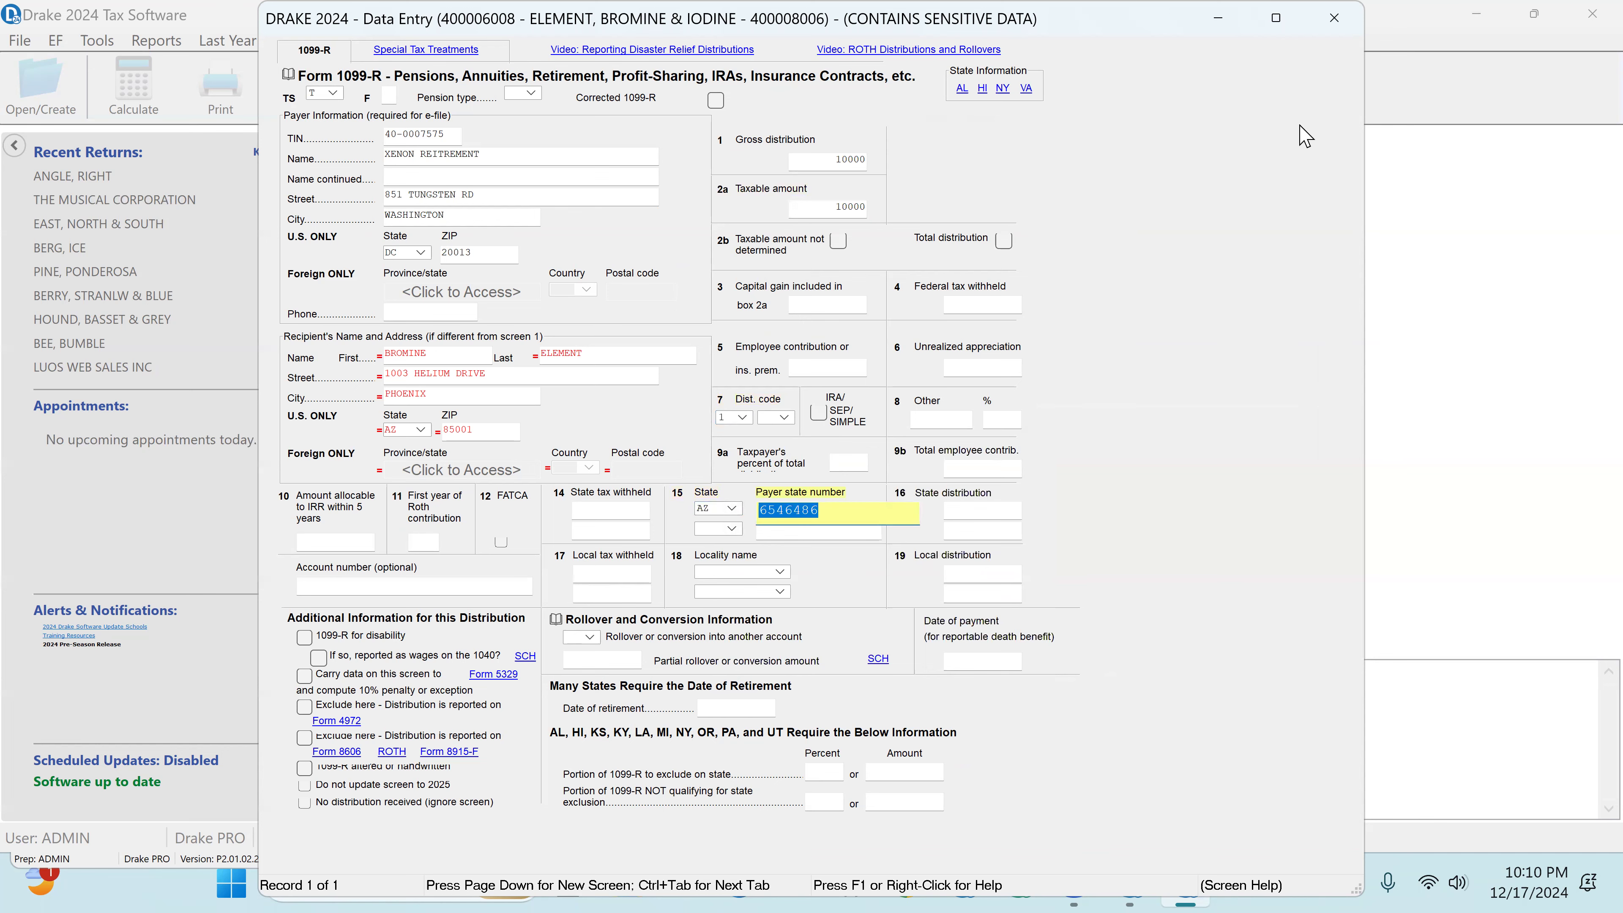
{"action": "left_click", "coordinate": [1337, 22]}
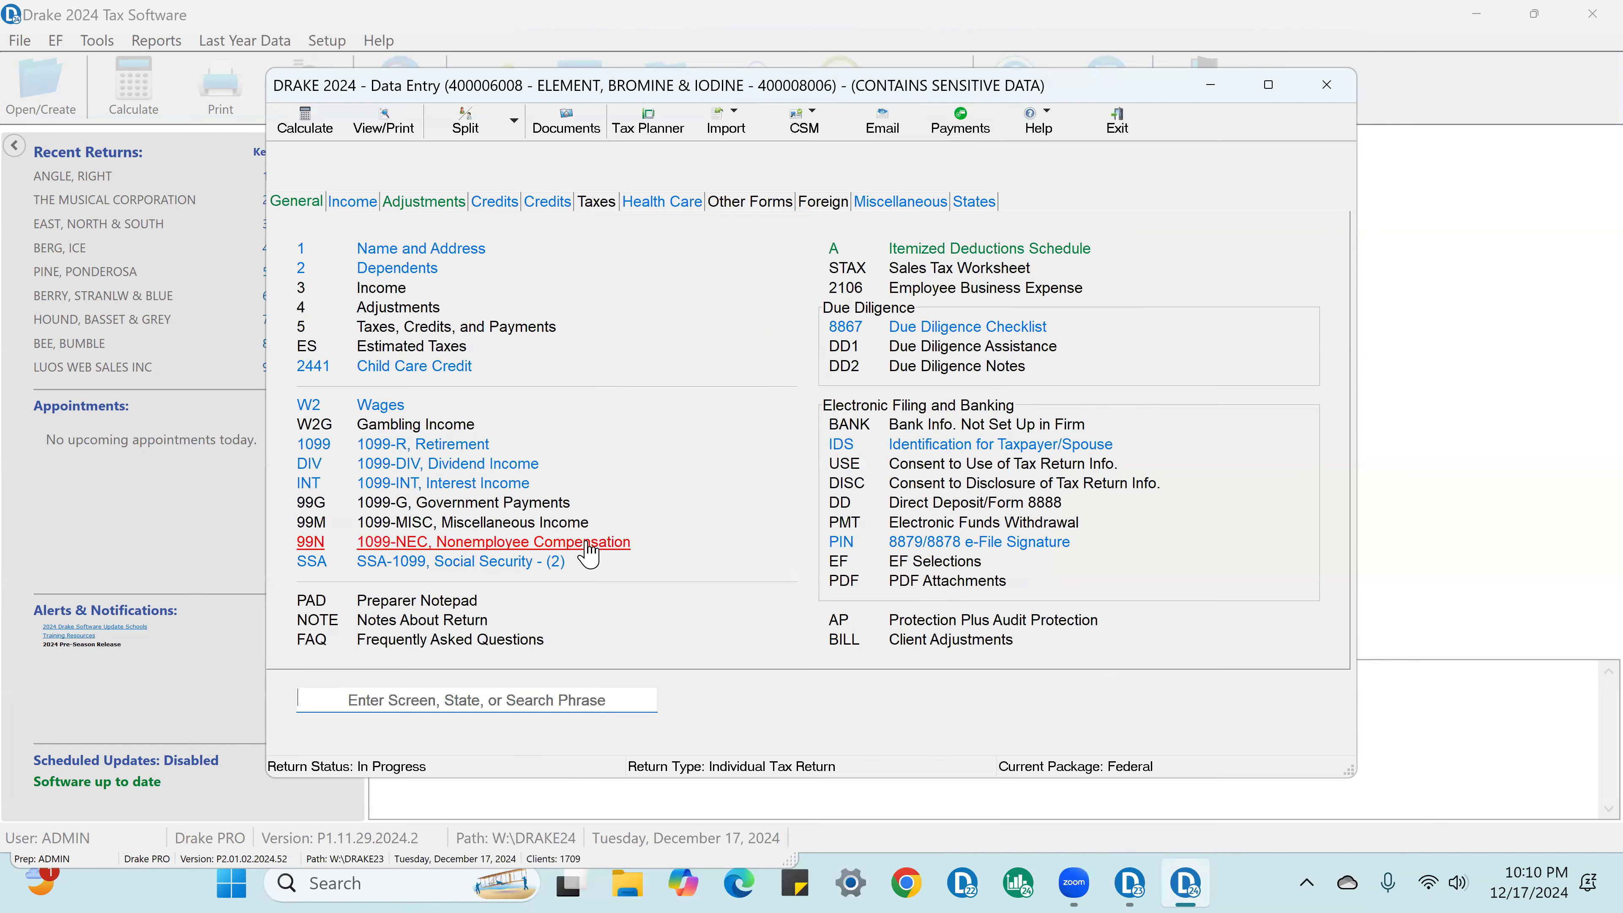
Step: Enter 2500 ordinary dividends, 1800 qualified dividends and 525 total capital gain distribution on the full 1099-DIV form for GOOD LUCK INVESTMENT
{"action": "left_click", "coordinate": [452, 465]}
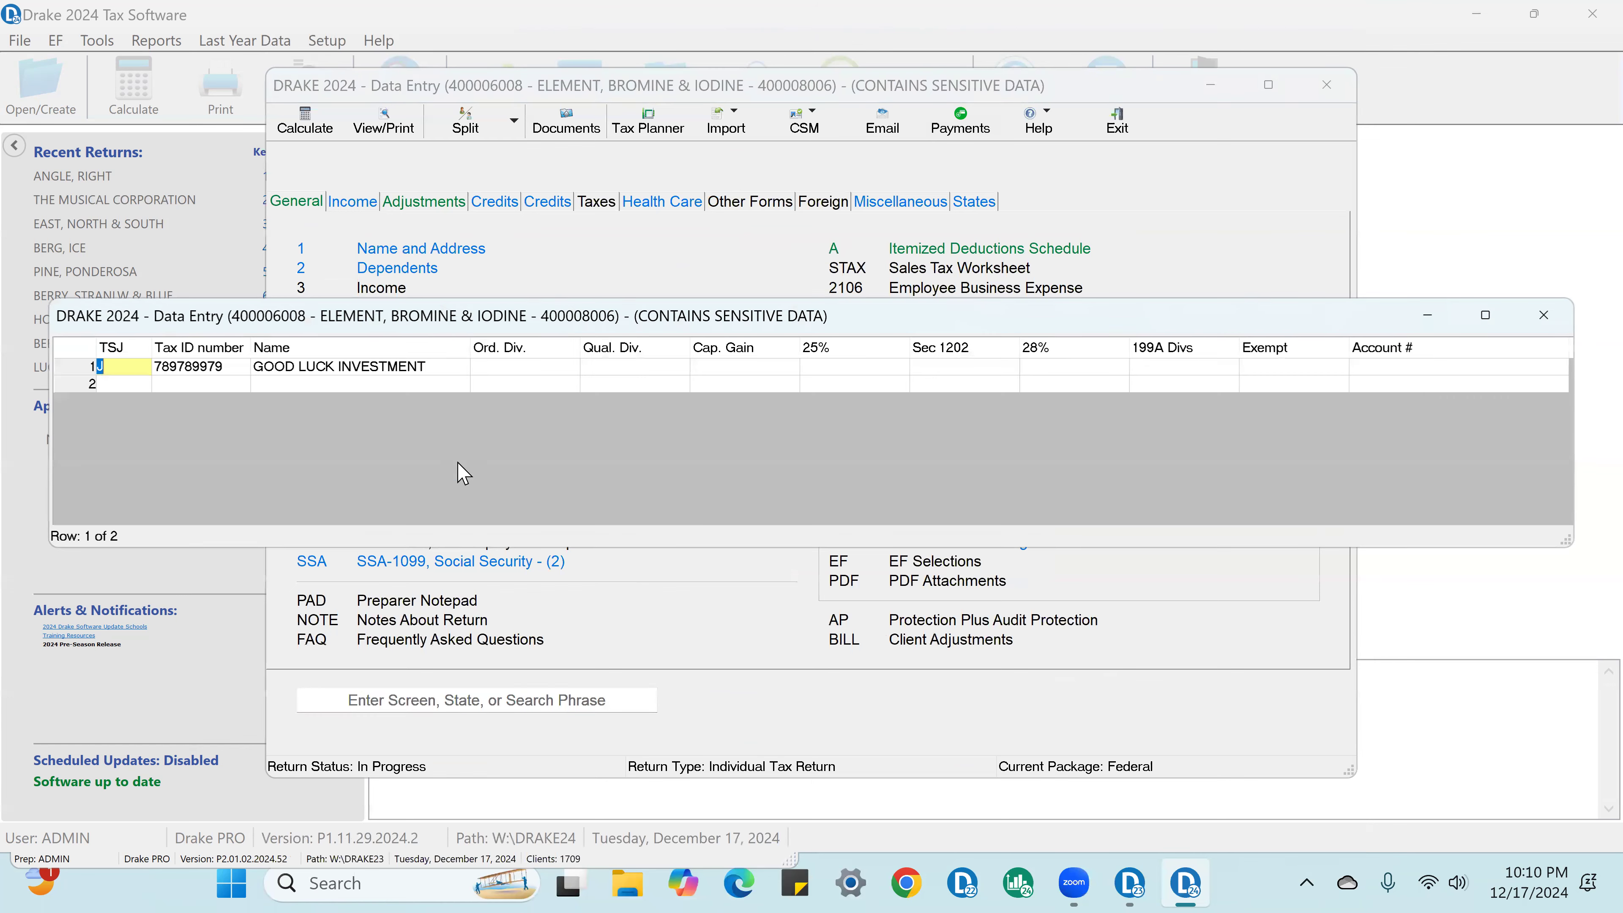
{"action": "left_click", "coordinate": [512, 369]}
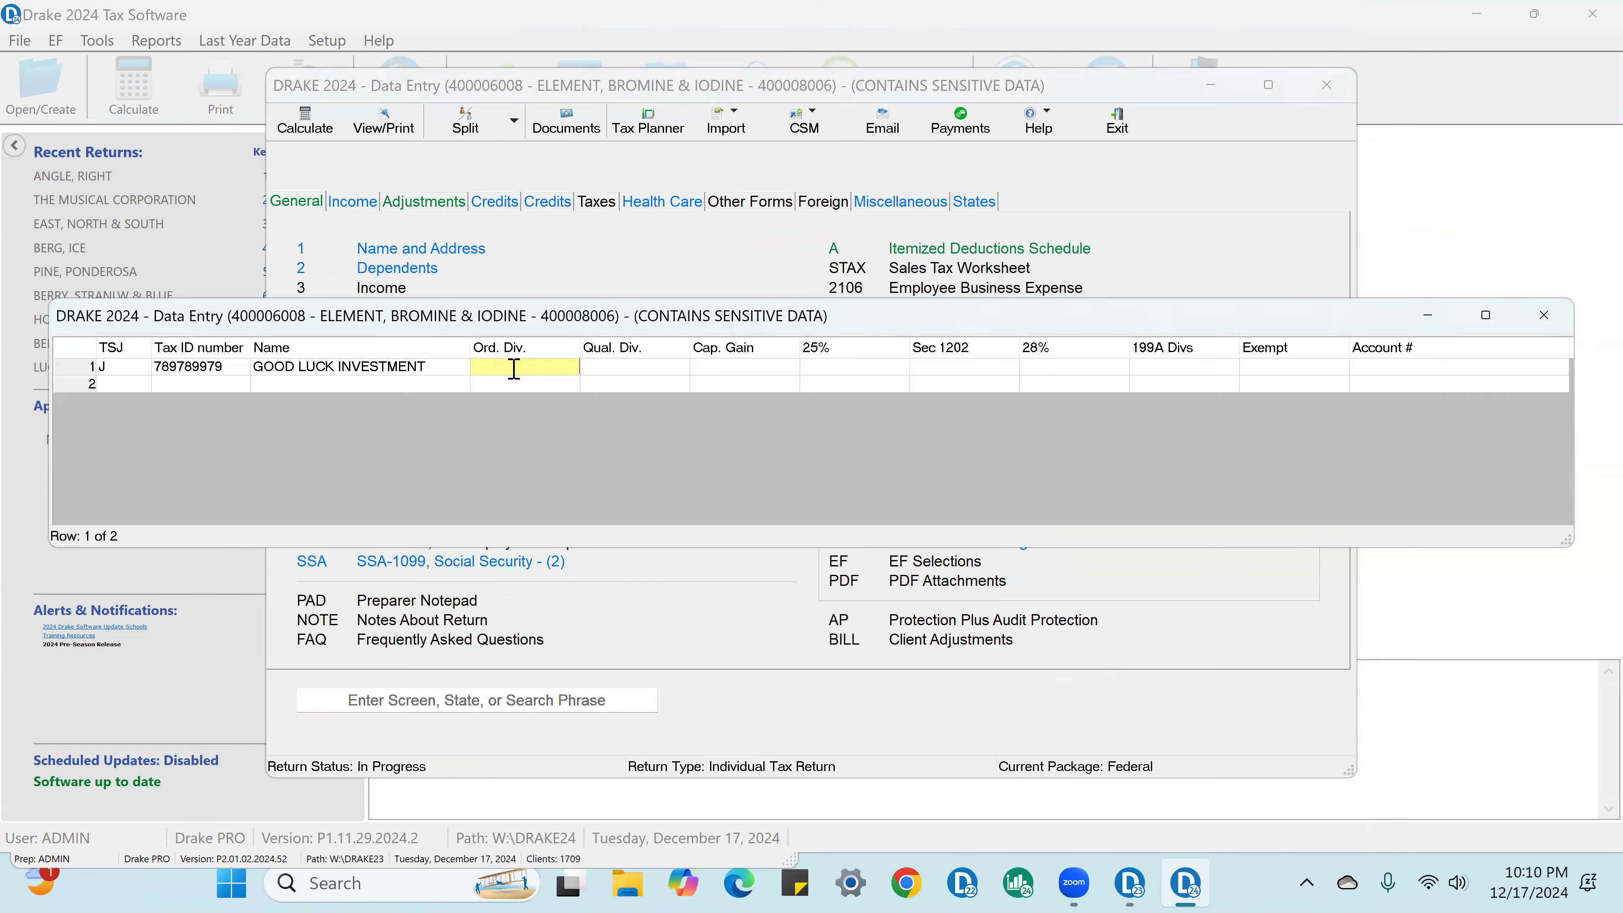
{"action": "key", "text": "F3"}
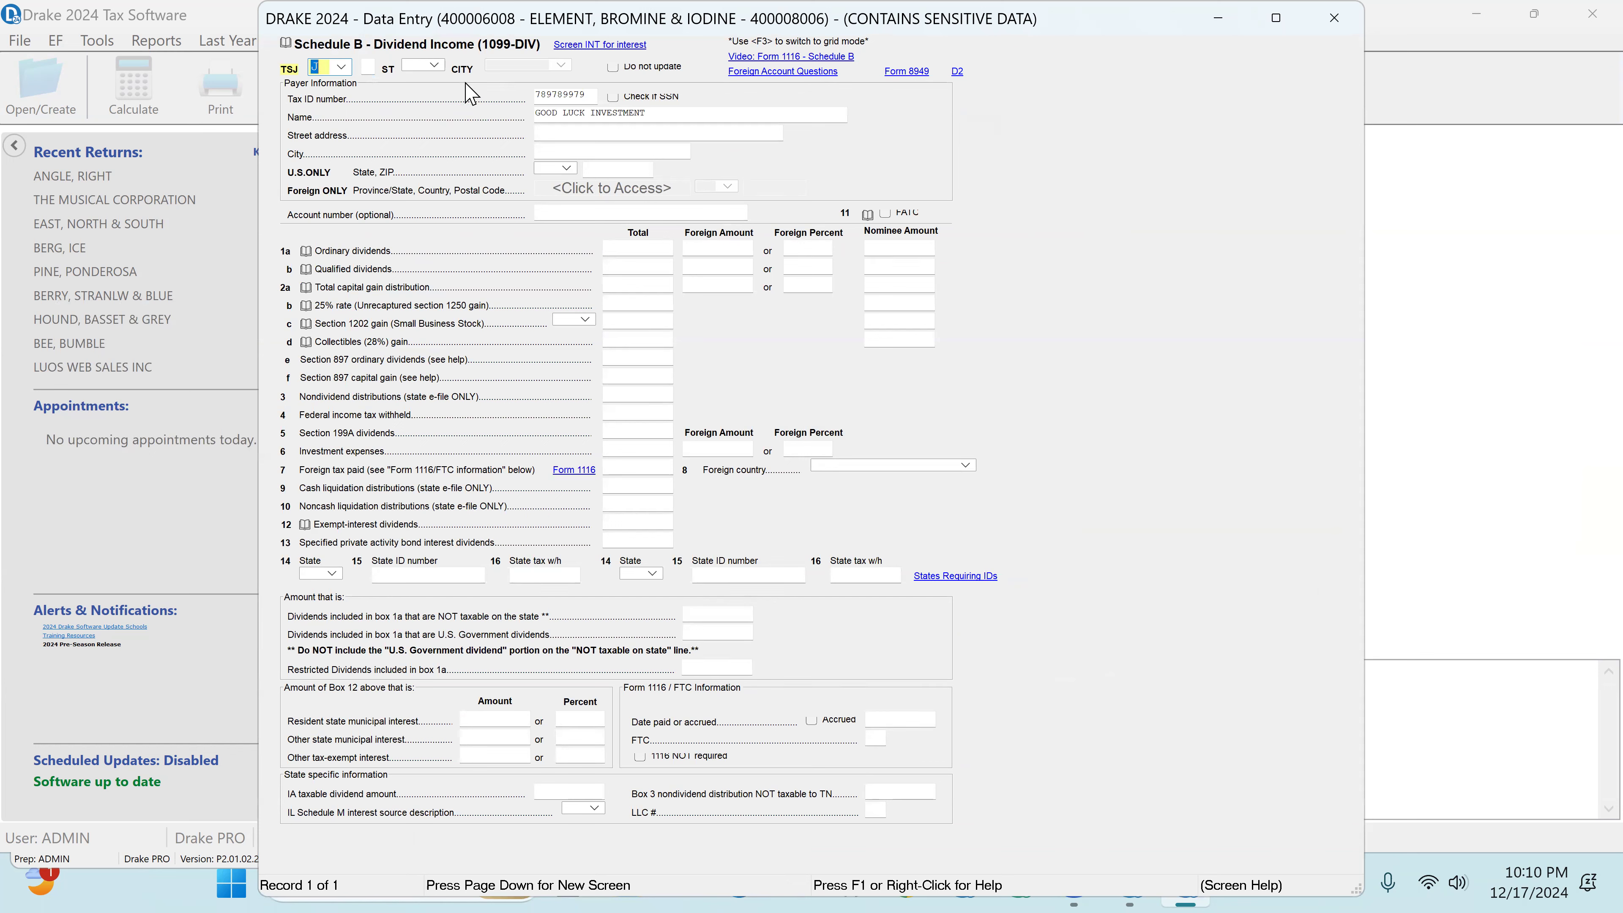
{"action": "left_click", "coordinate": [610, 250]}
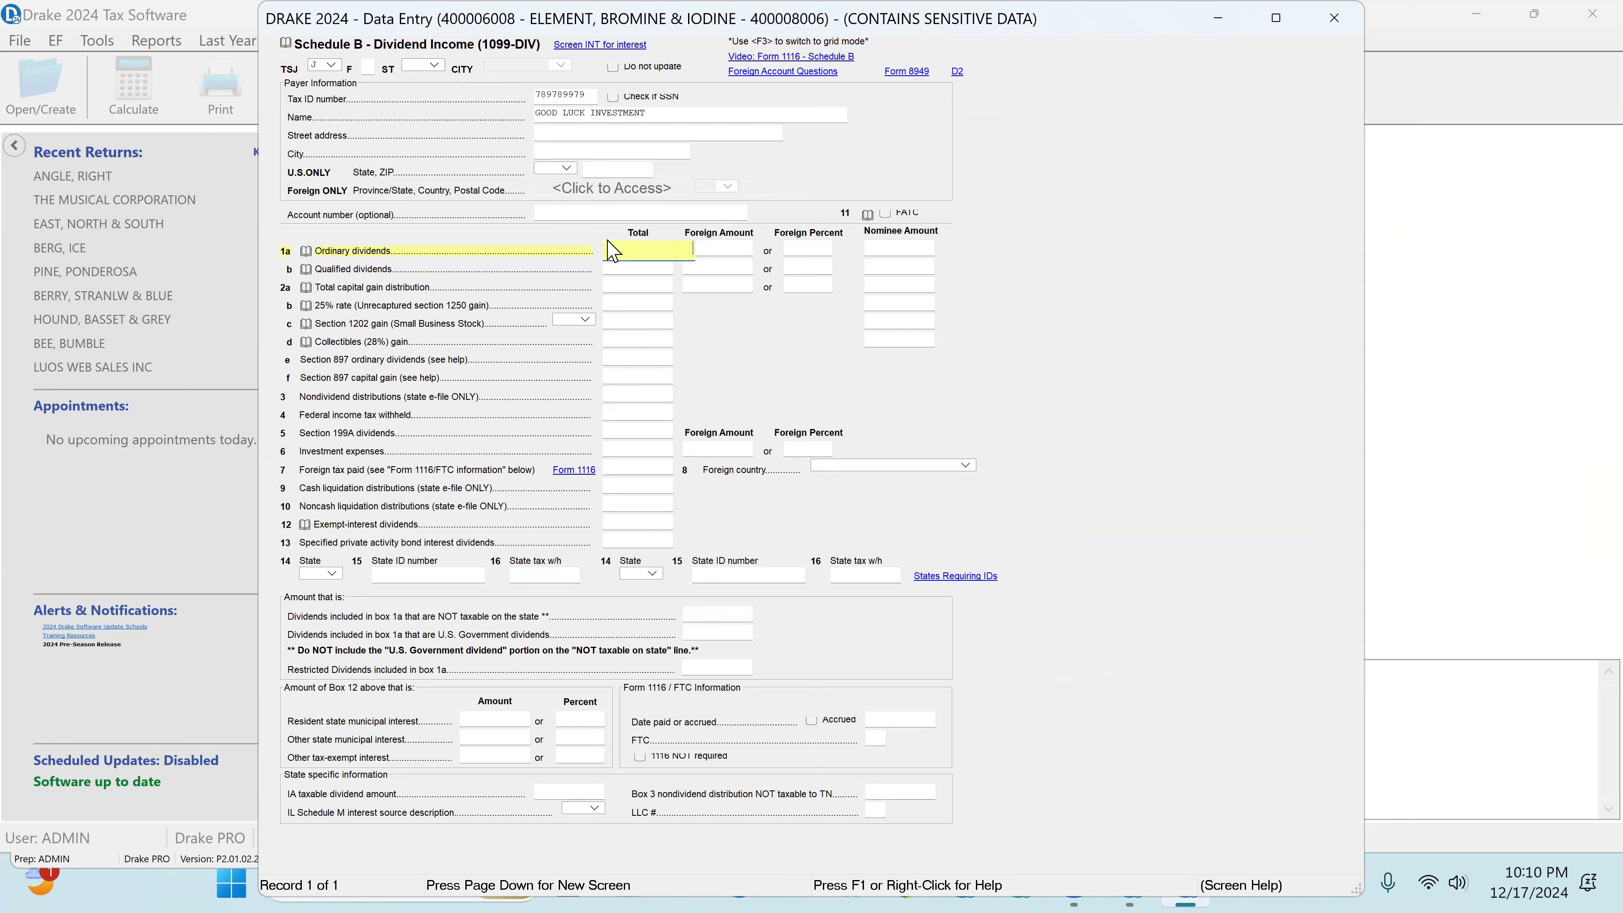
{"action": "type", "text": "2500"}
{"action": "key", "text": "Return"}
{"action": "type", "text": "1800"}
{"action": "key", "text": "Return"}
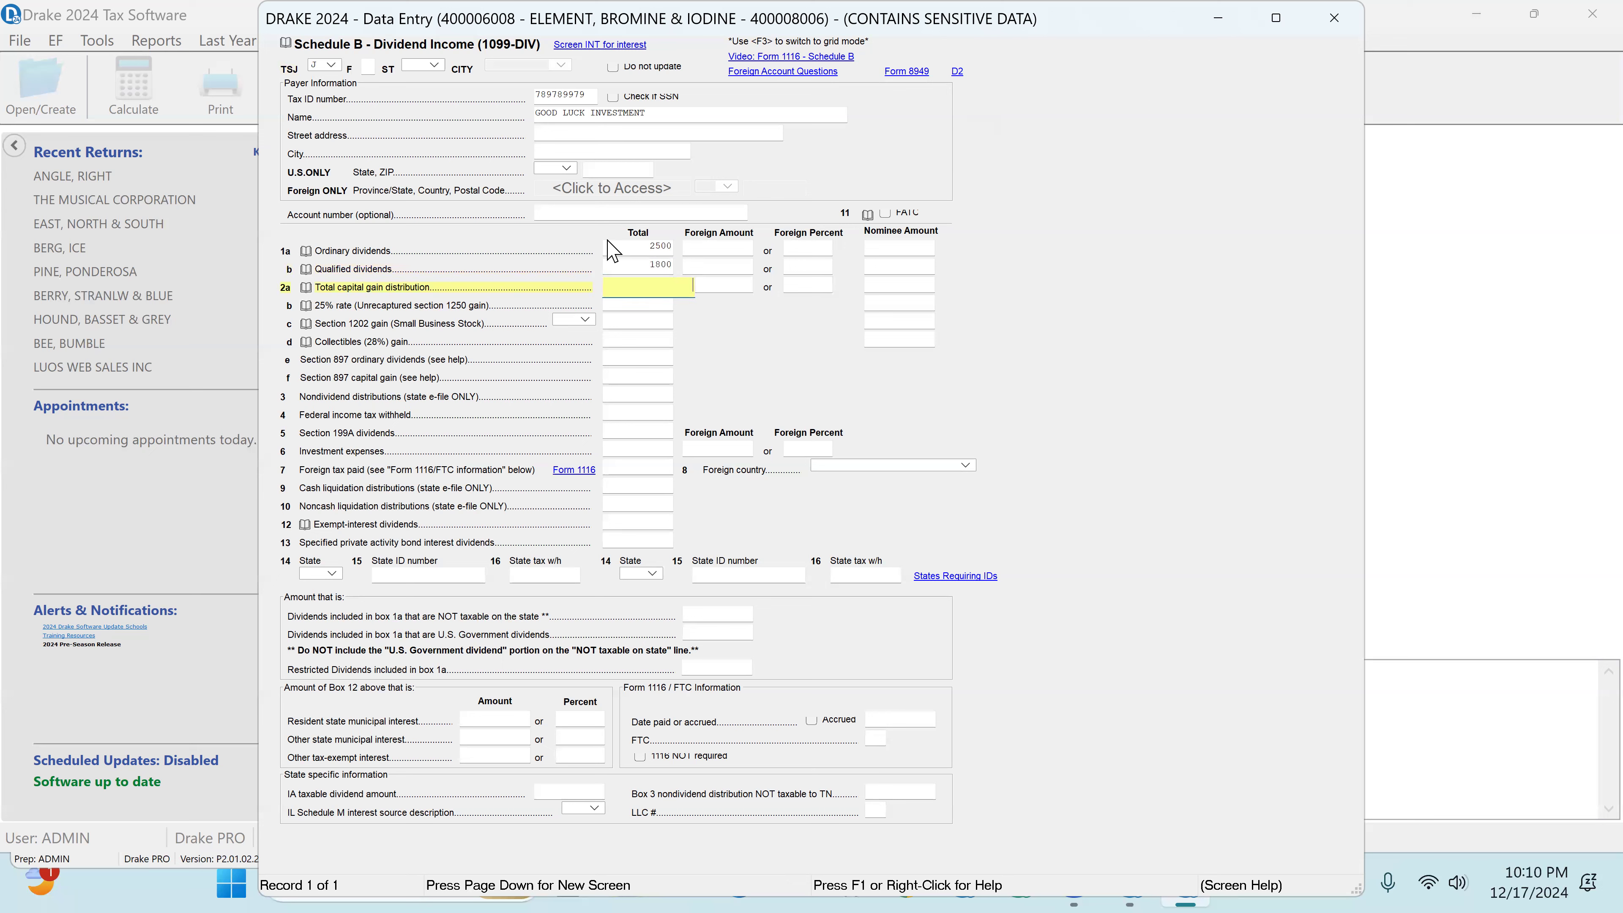
{"action": "type", "text": "525"}
{"action": "key", "text": "Return"}
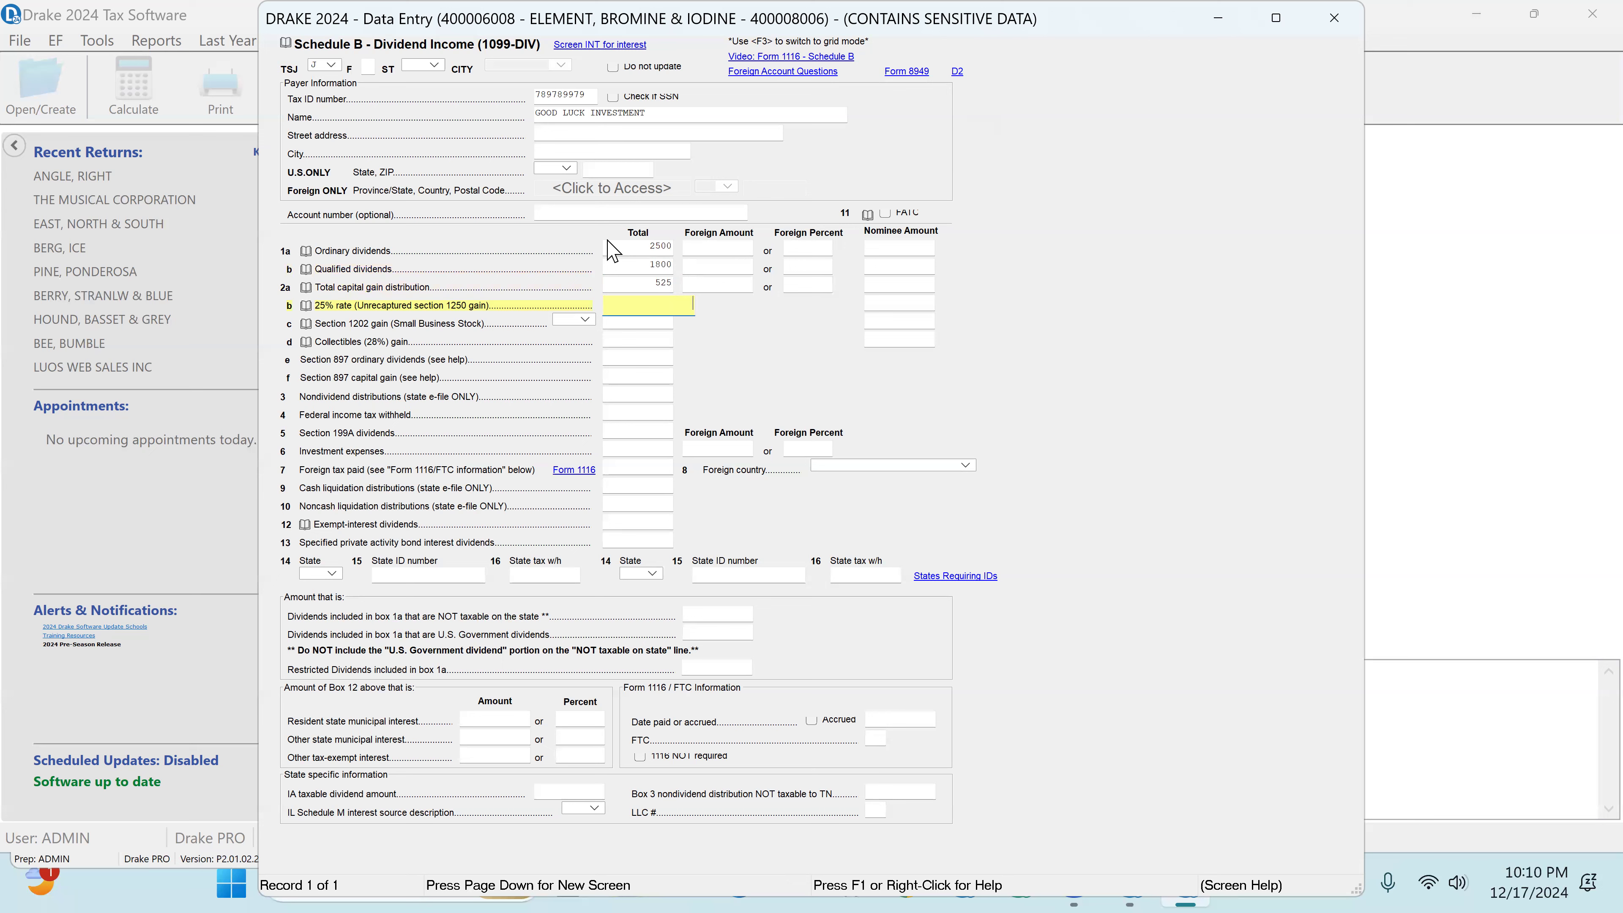
Step: Close the dividend form and examine the BANK OF AMERICA 1099-INT record in both the grid and the full form
{"action": "left_click", "coordinate": [1336, 19]}
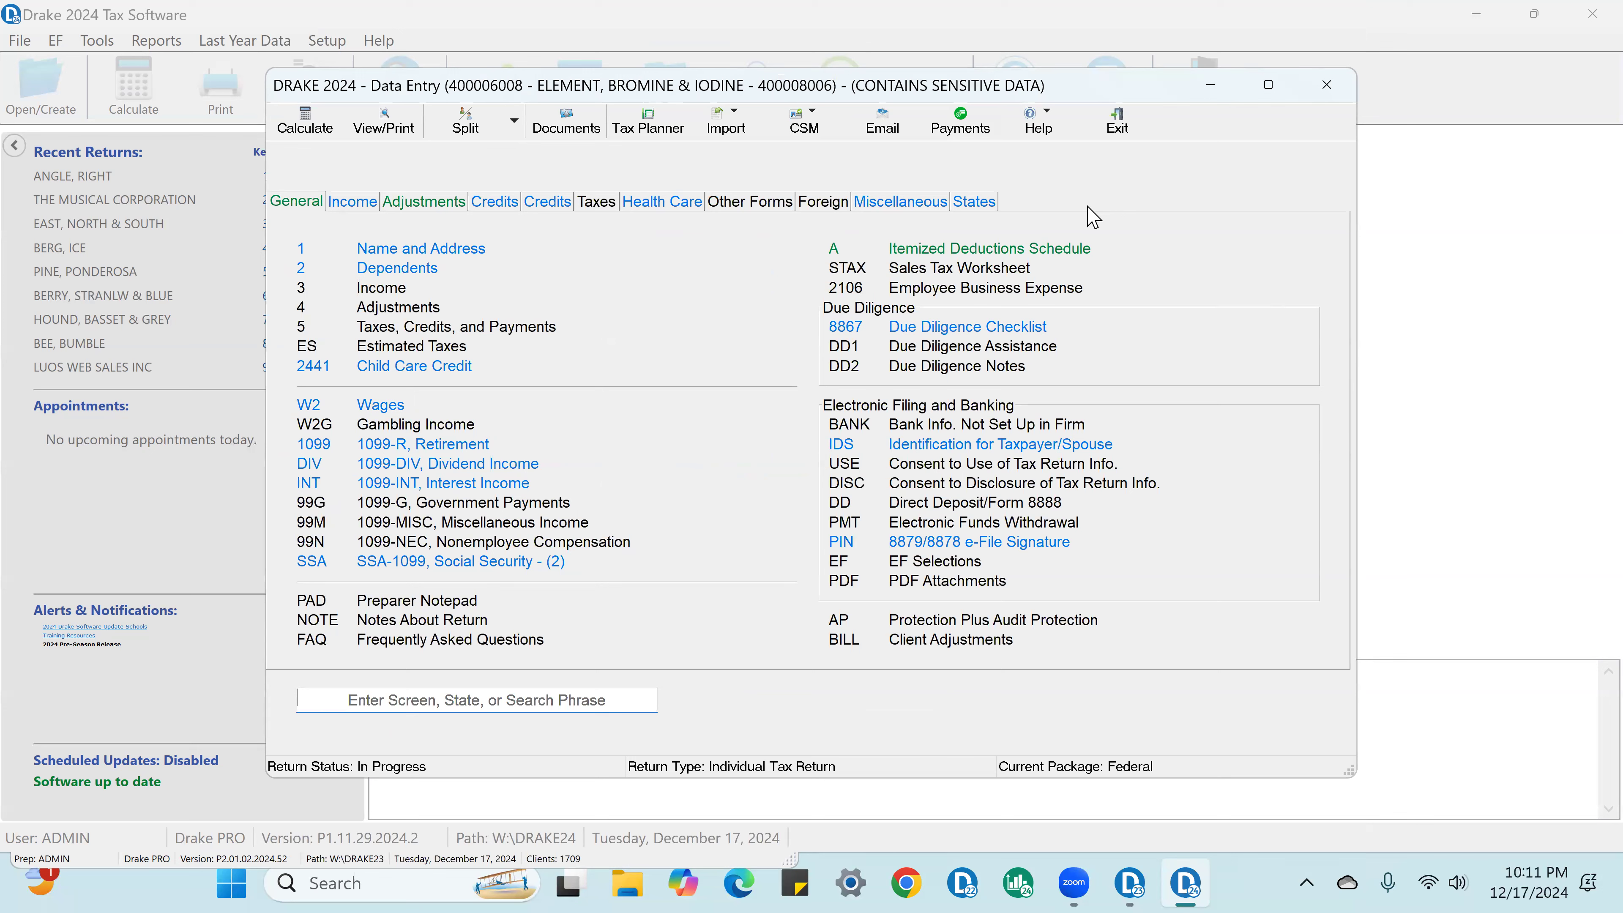
{"action": "left_click", "coordinate": [492, 484]}
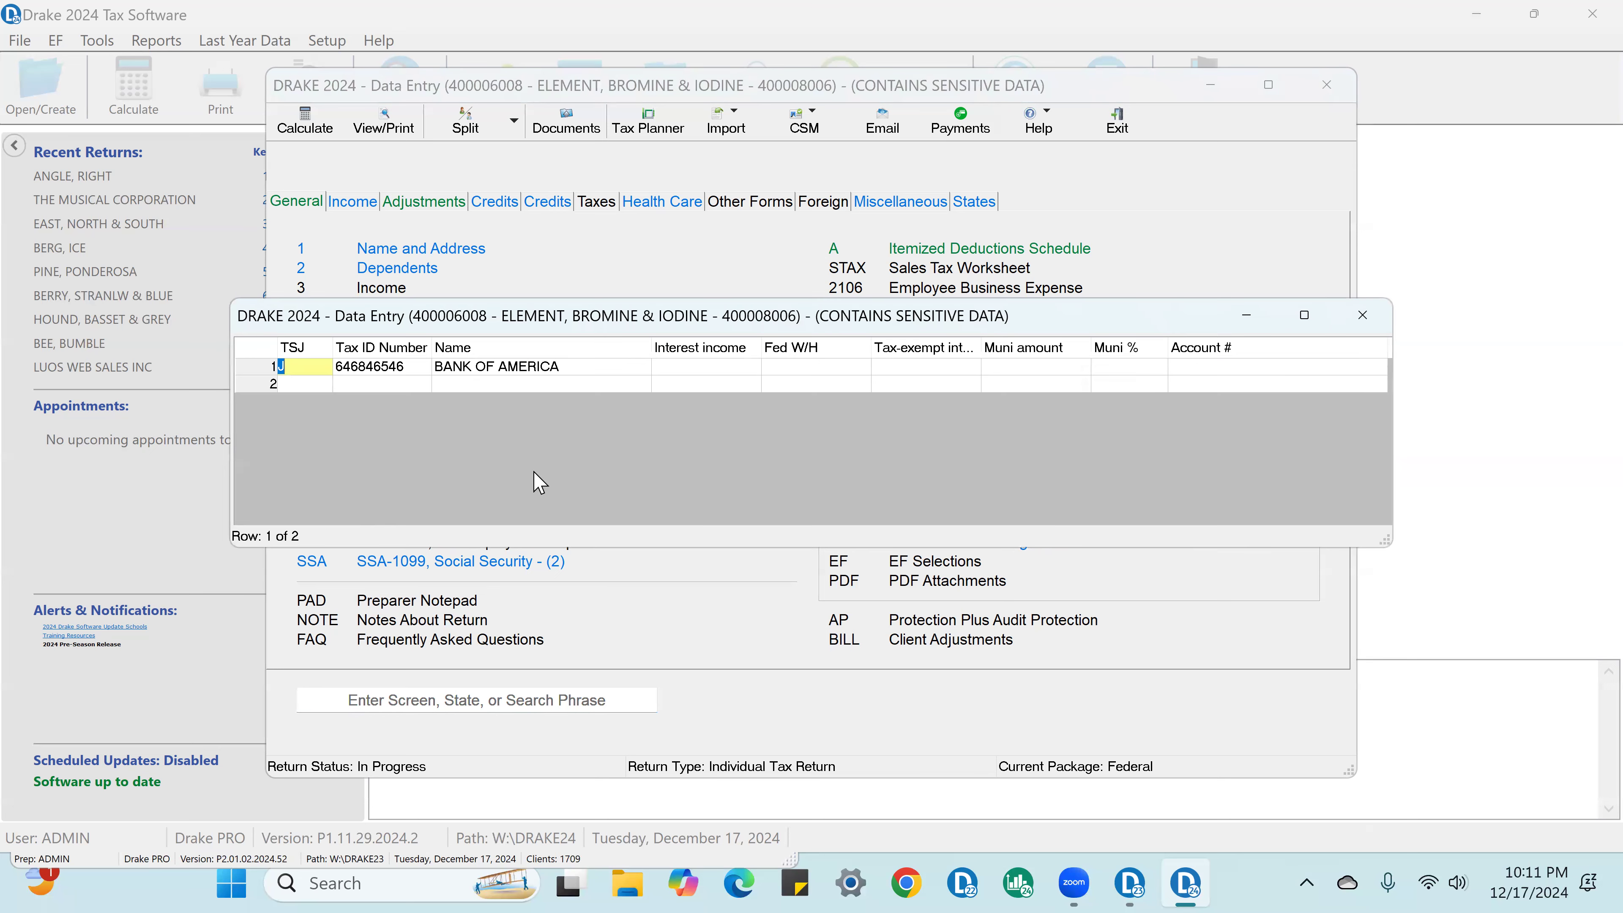
{"action": "left_click", "coordinate": [691, 368]}
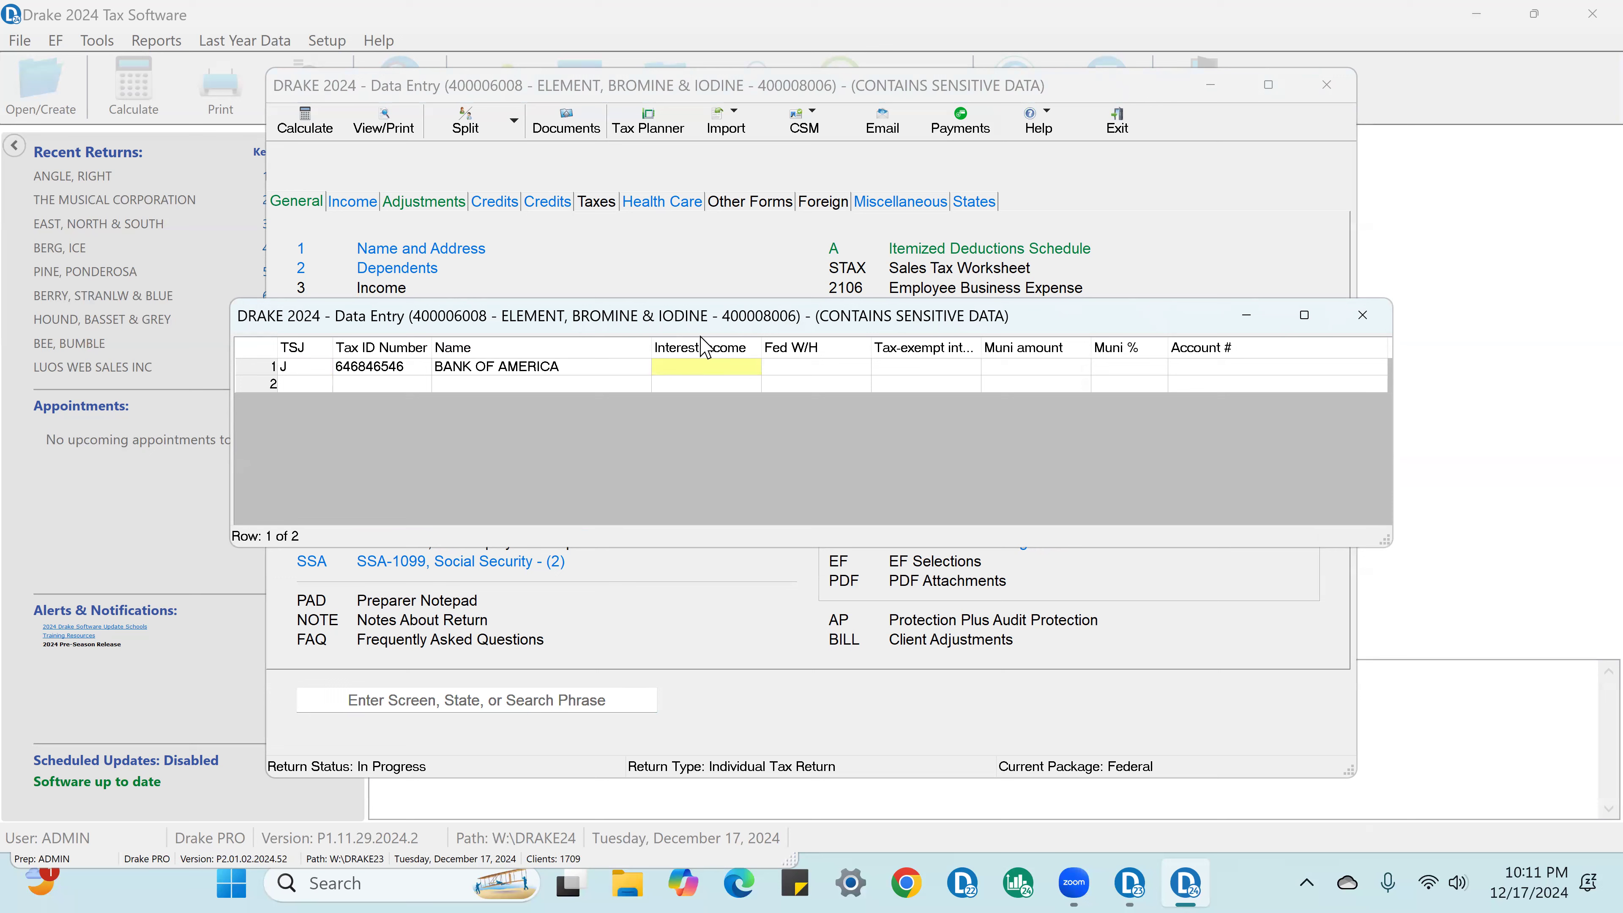
{"action": "left_click", "coordinate": [804, 371]}
{"action": "key", "text": "Escape"}
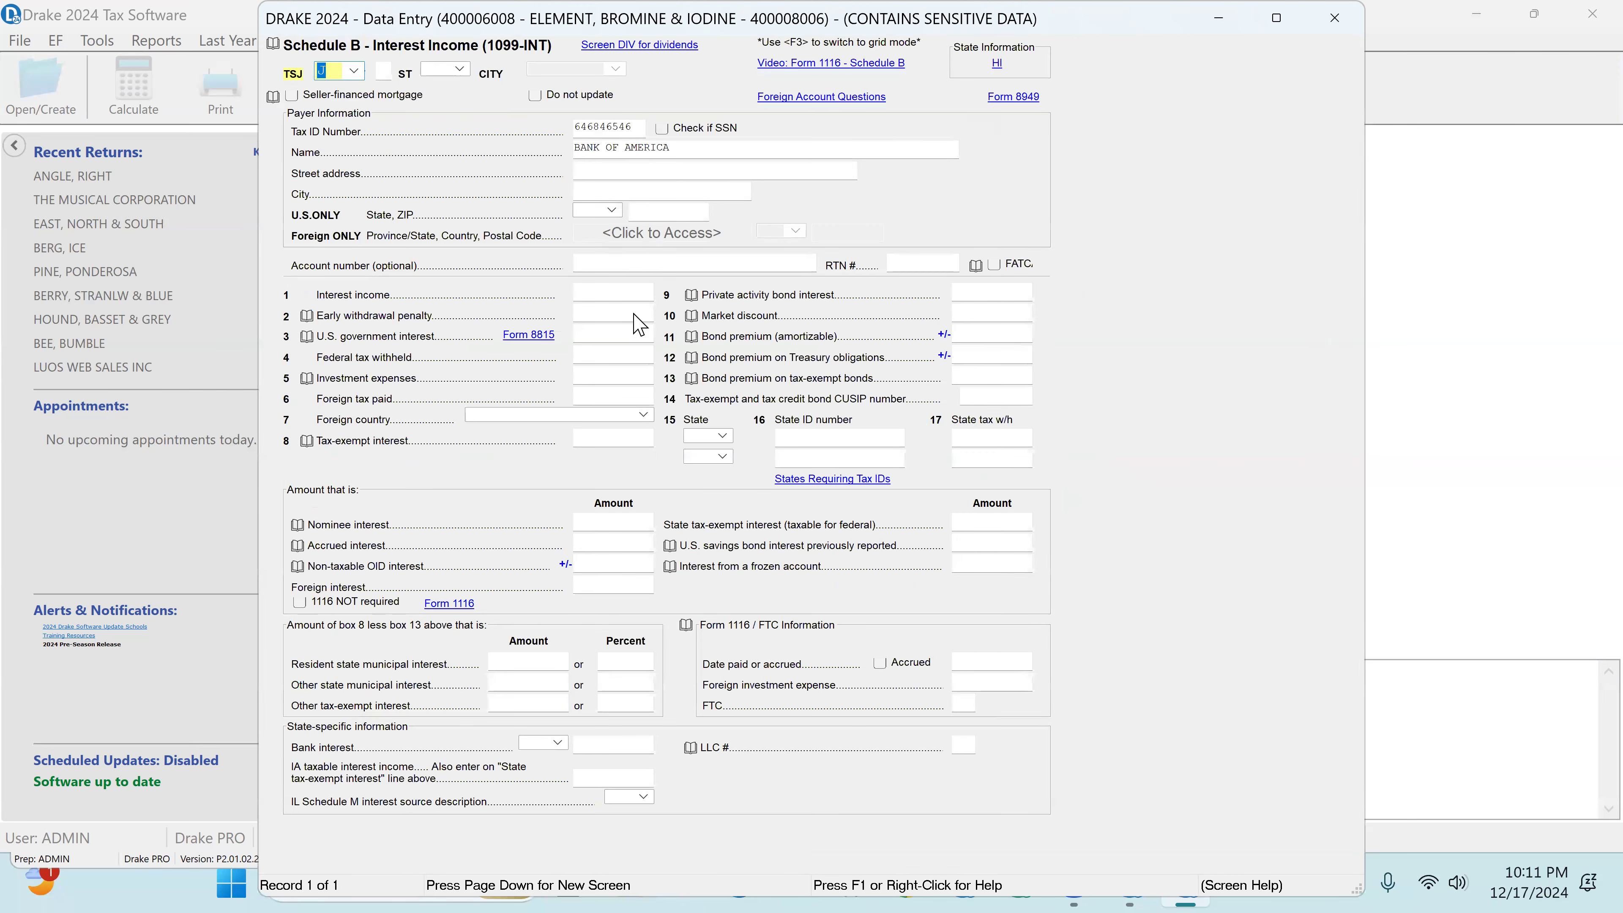
{"action": "left_click", "coordinate": [621, 296]}
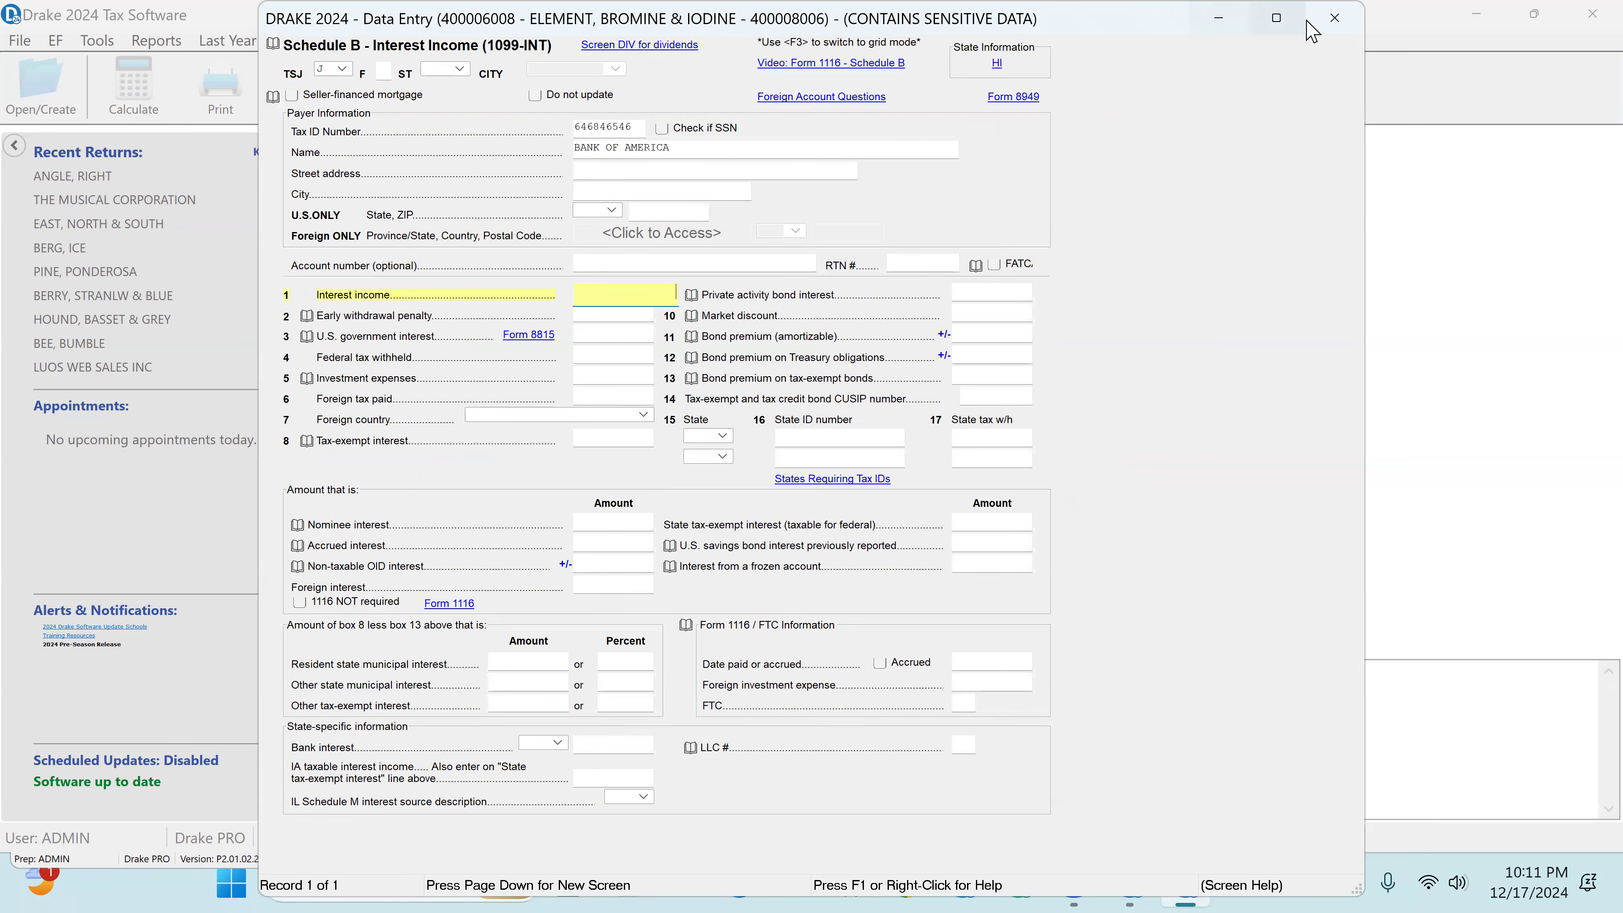
{"action": "key", "text": "Escape"}
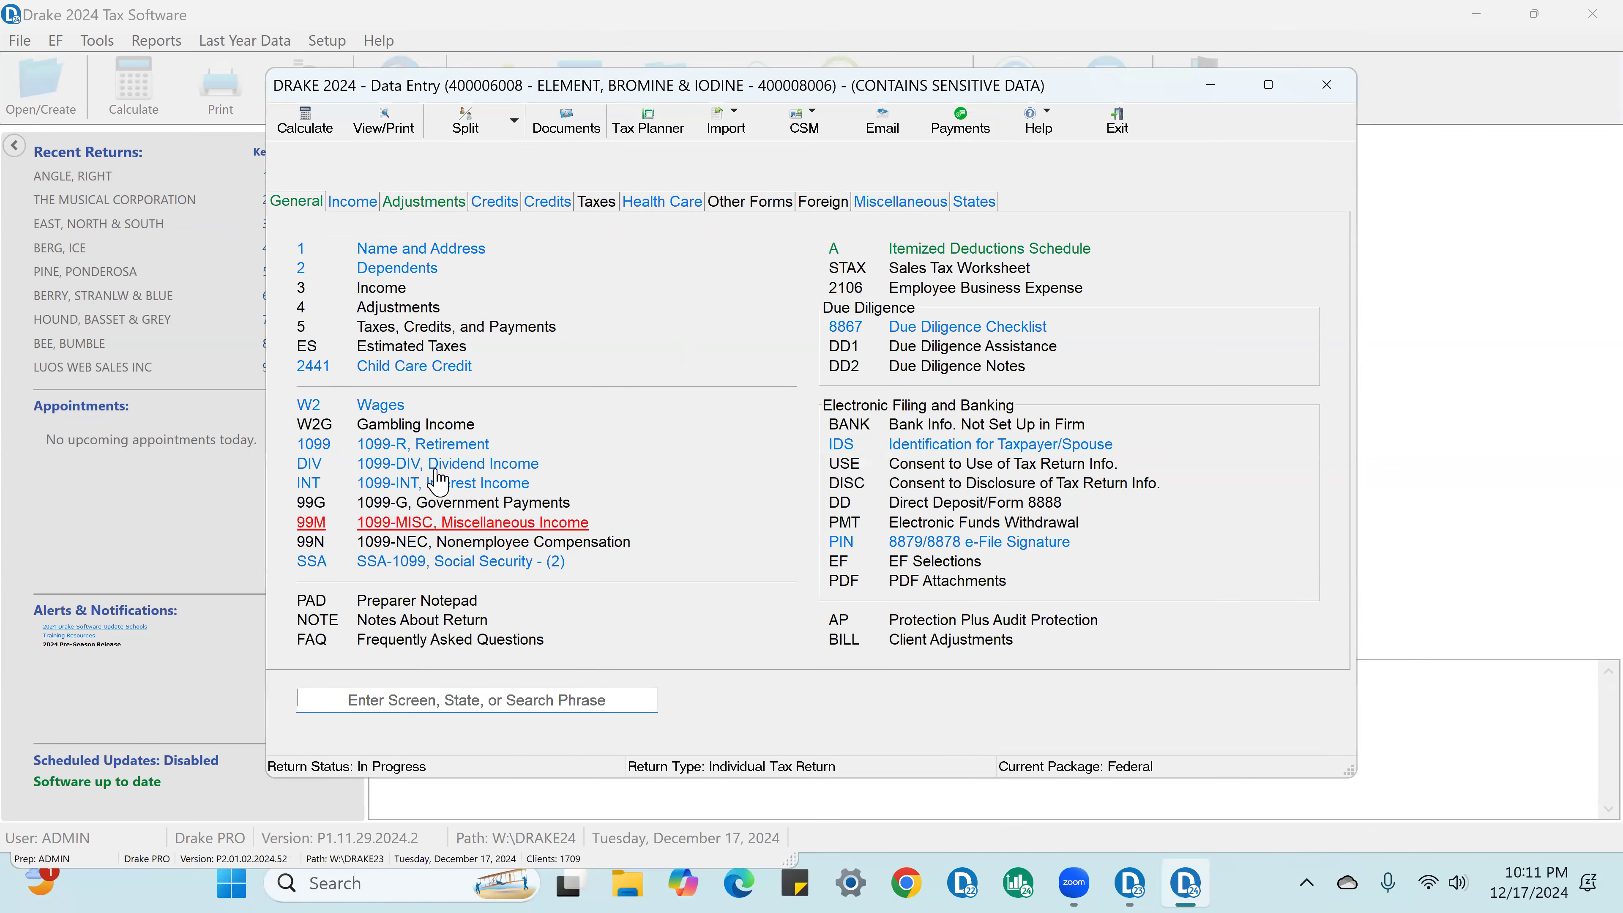
Step: Enter 525 interest income for BANK OF AMERICA in the 1099-INT grid and close it
{"action": "left_click", "coordinate": [448, 485]}
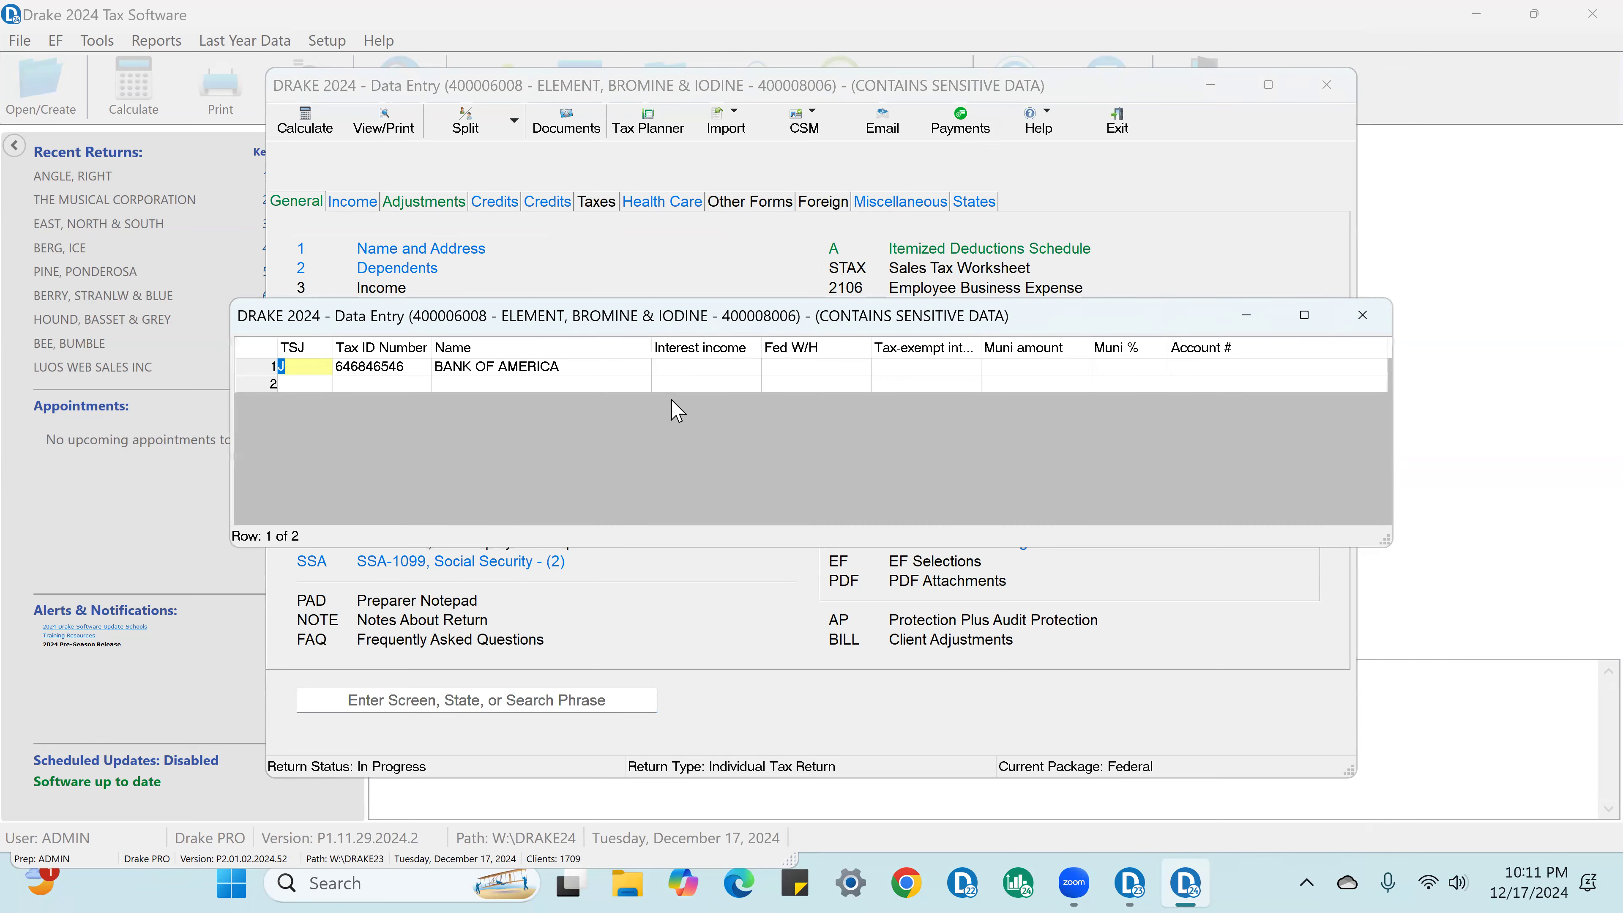
{"action": "left_click", "coordinate": [708, 365]}
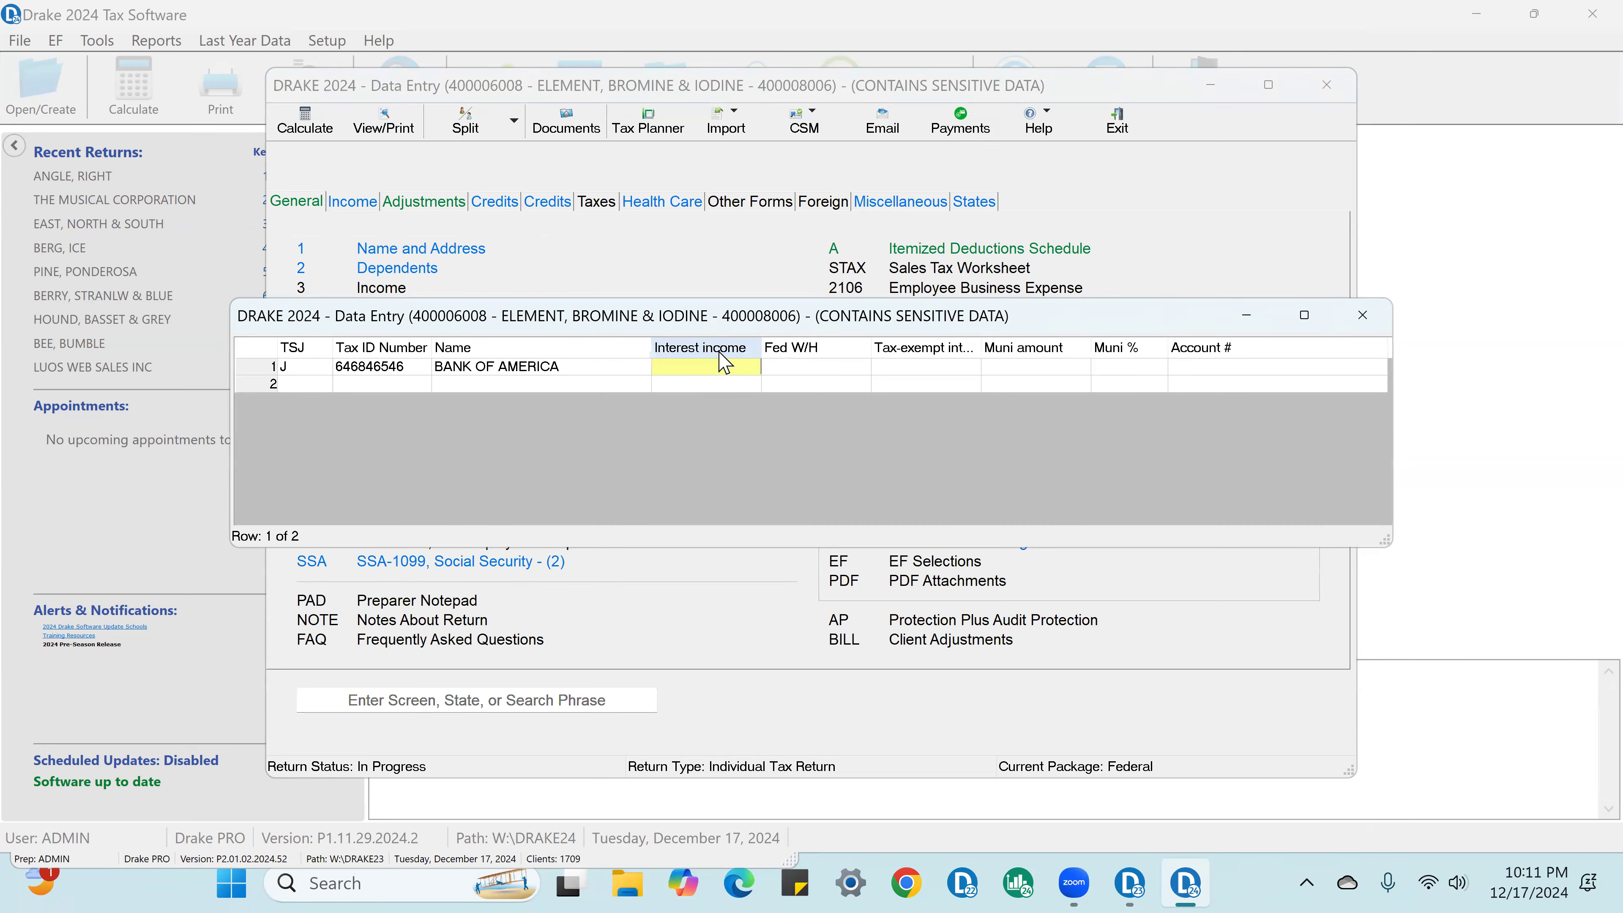
{"action": "type", "text": "525"}
{"action": "left_click", "coordinate": [1363, 315]}
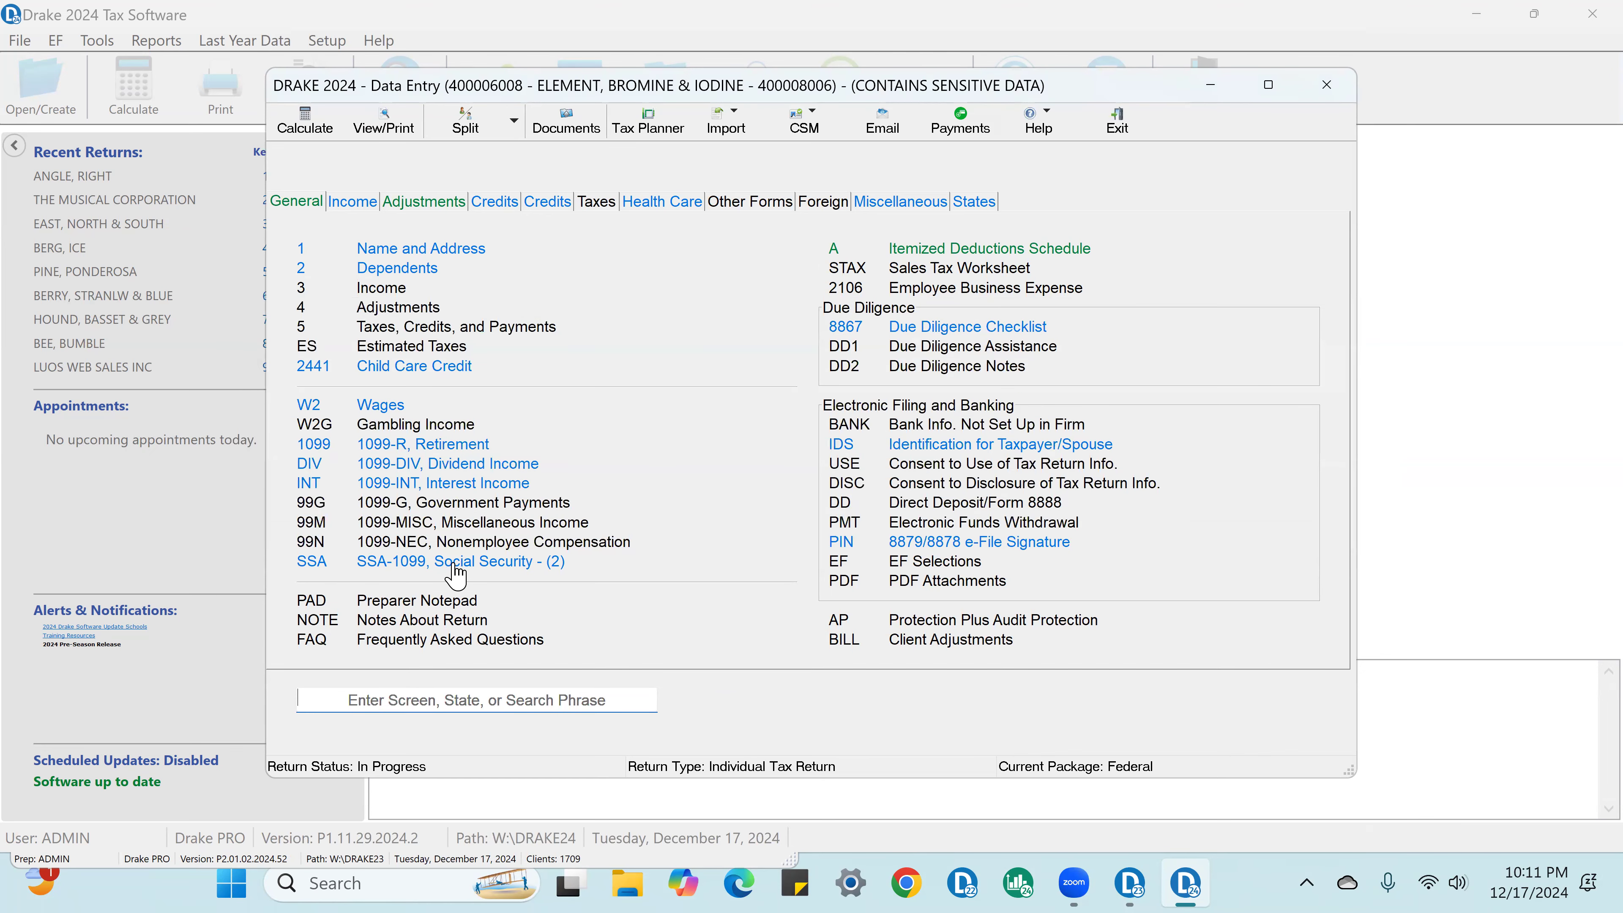
Step: Check the list of existing SSA-1099 Social Security records and close it
{"action": "left_click", "coordinate": [455, 563]}
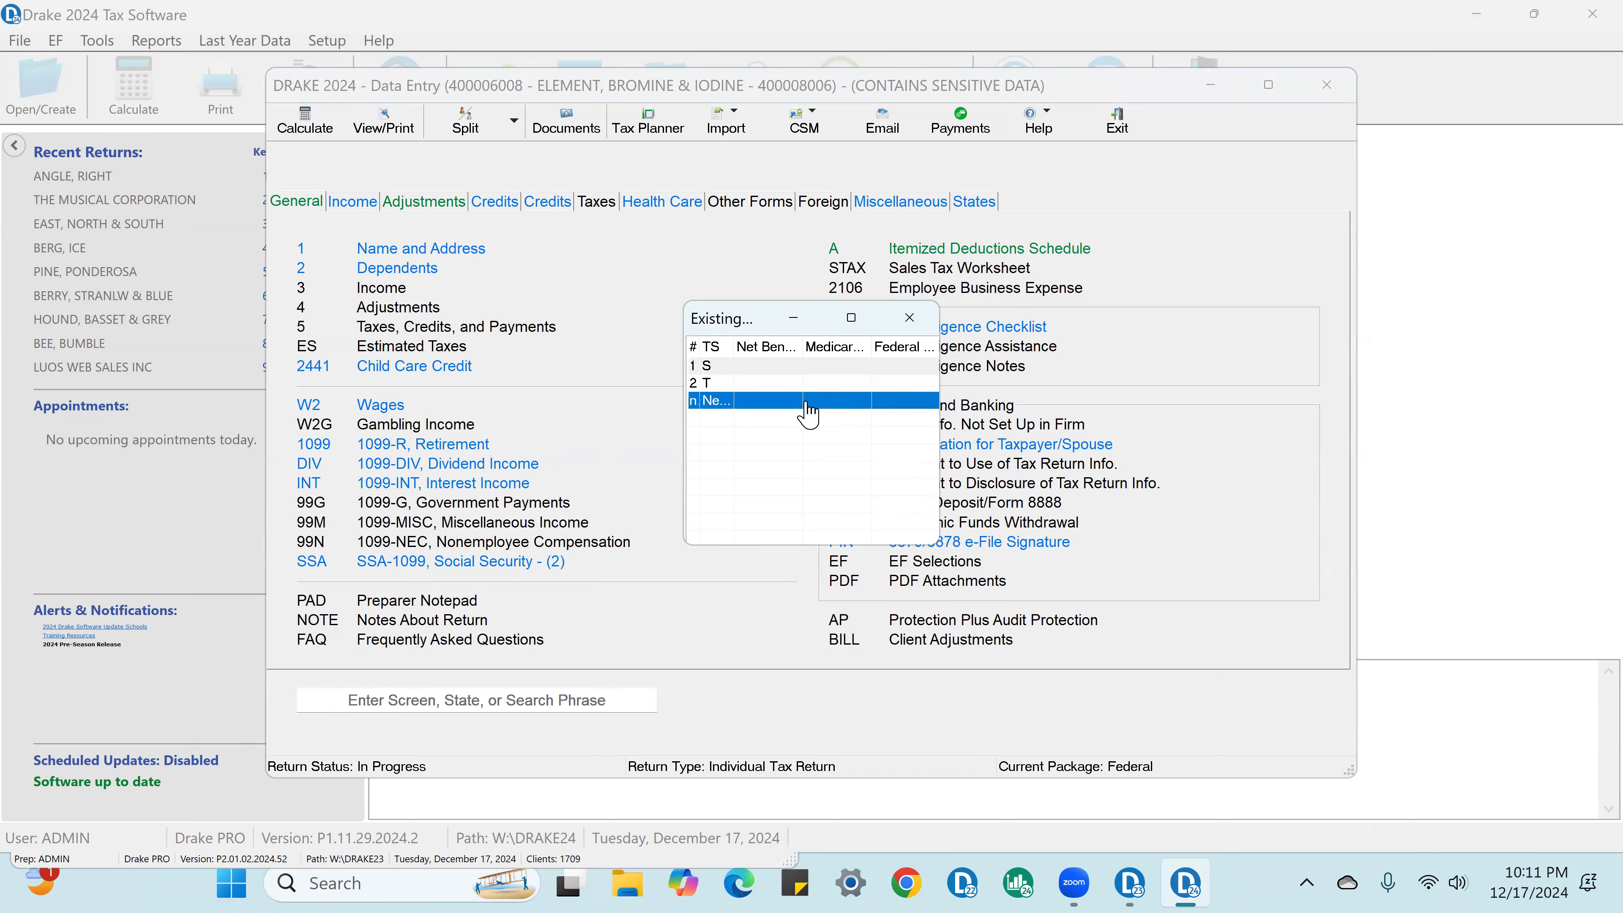
{"action": "left_click", "coordinate": [759, 368]}
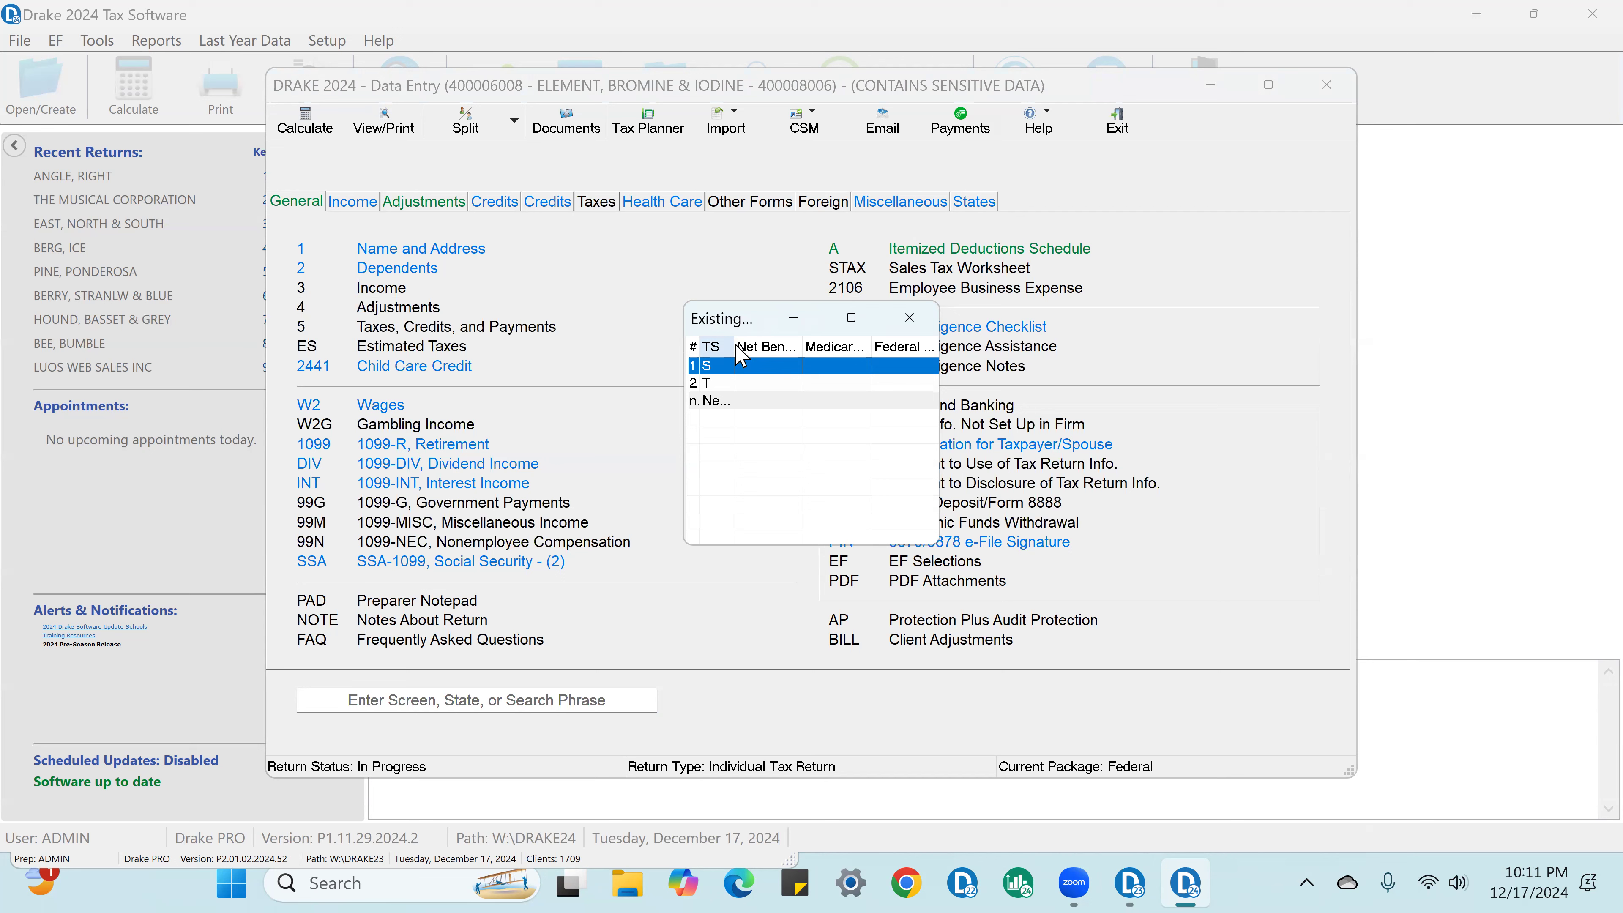
{"action": "left_click", "coordinate": [910, 318]}
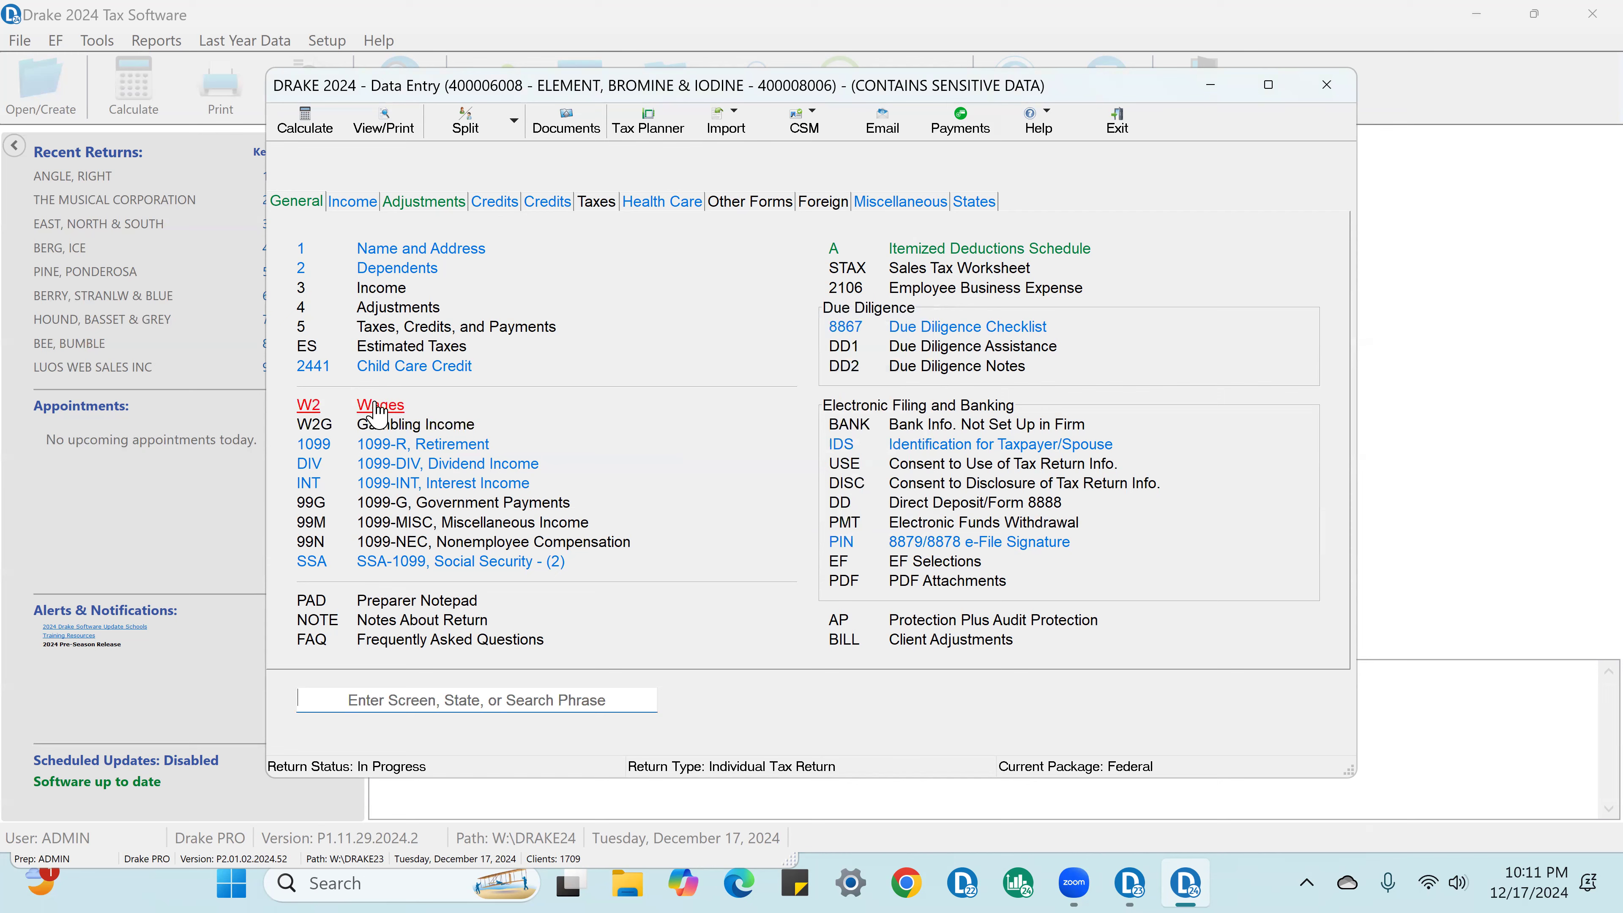
Step: Add a new W-2 belonging to the spouse, entering the employer's EIN and the employer name XYZ COMPANY
{"action": "left_click", "coordinate": [379, 404]}
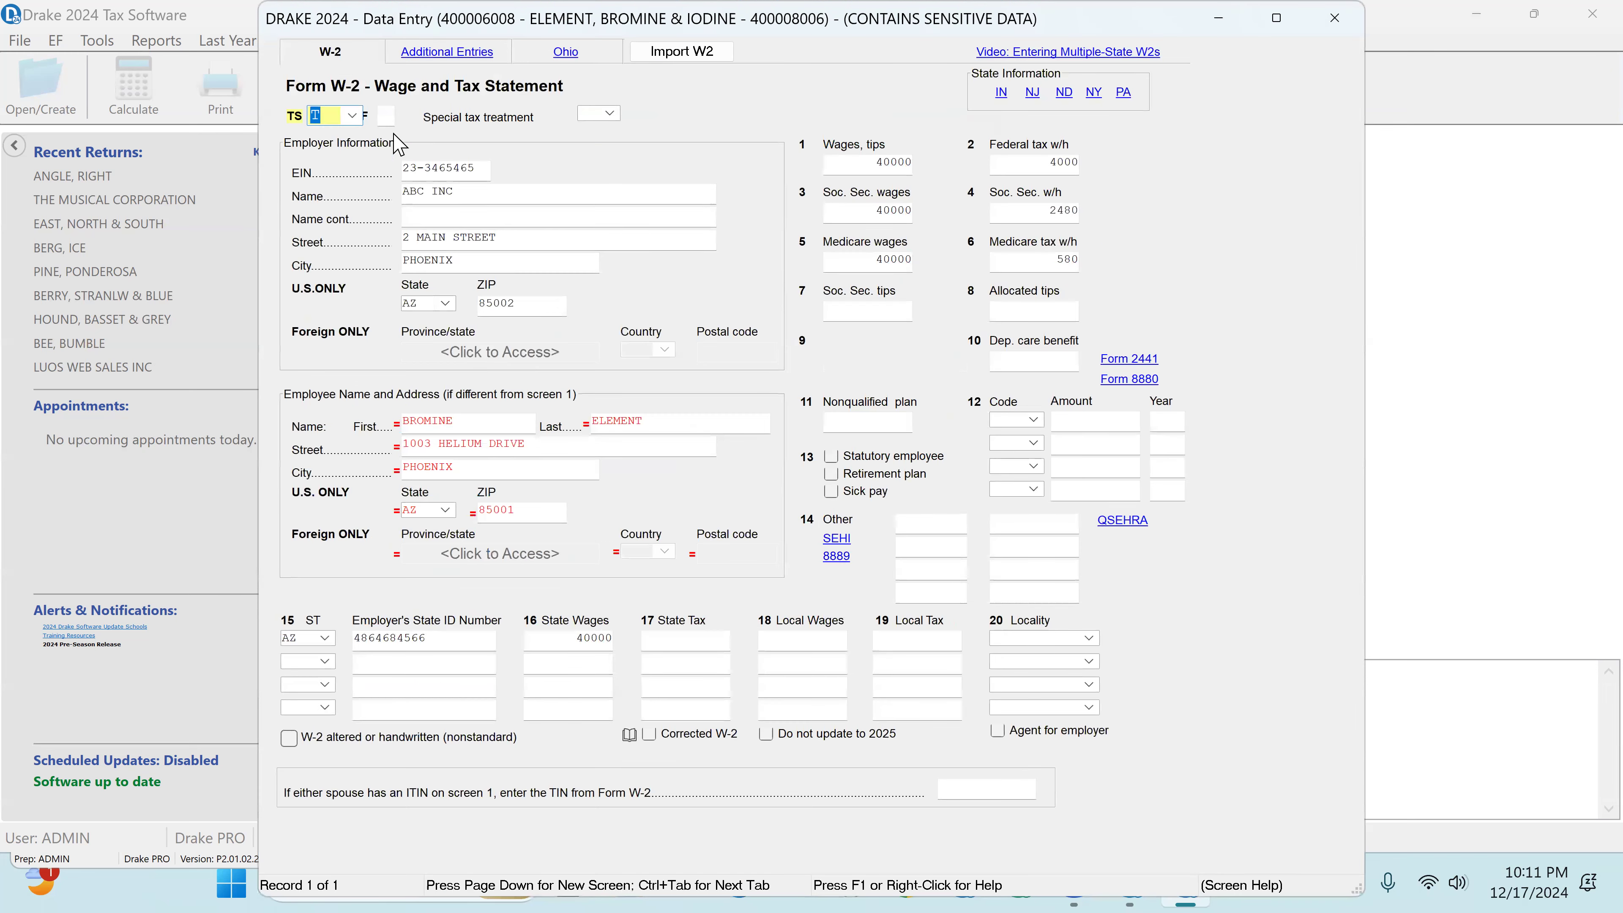
{"action": "key", "text": "Page_Down"}
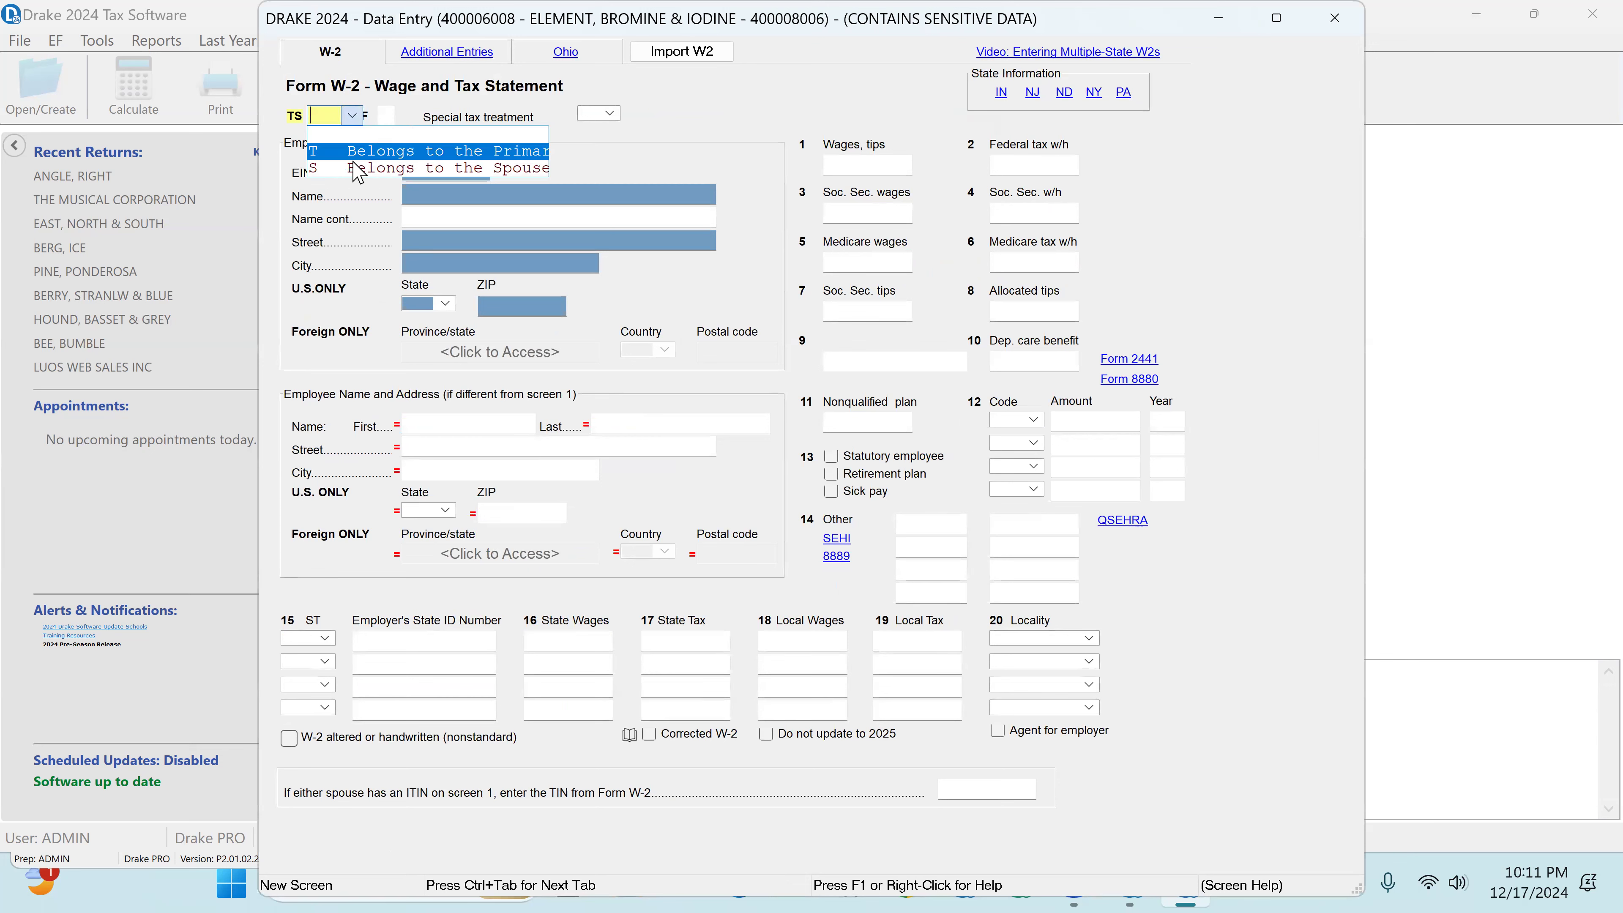
{"action": "left_click", "coordinate": [362, 130]}
{"action": "left_click", "coordinate": [416, 171]}
{"action": "type", "text": "98-7654321"}
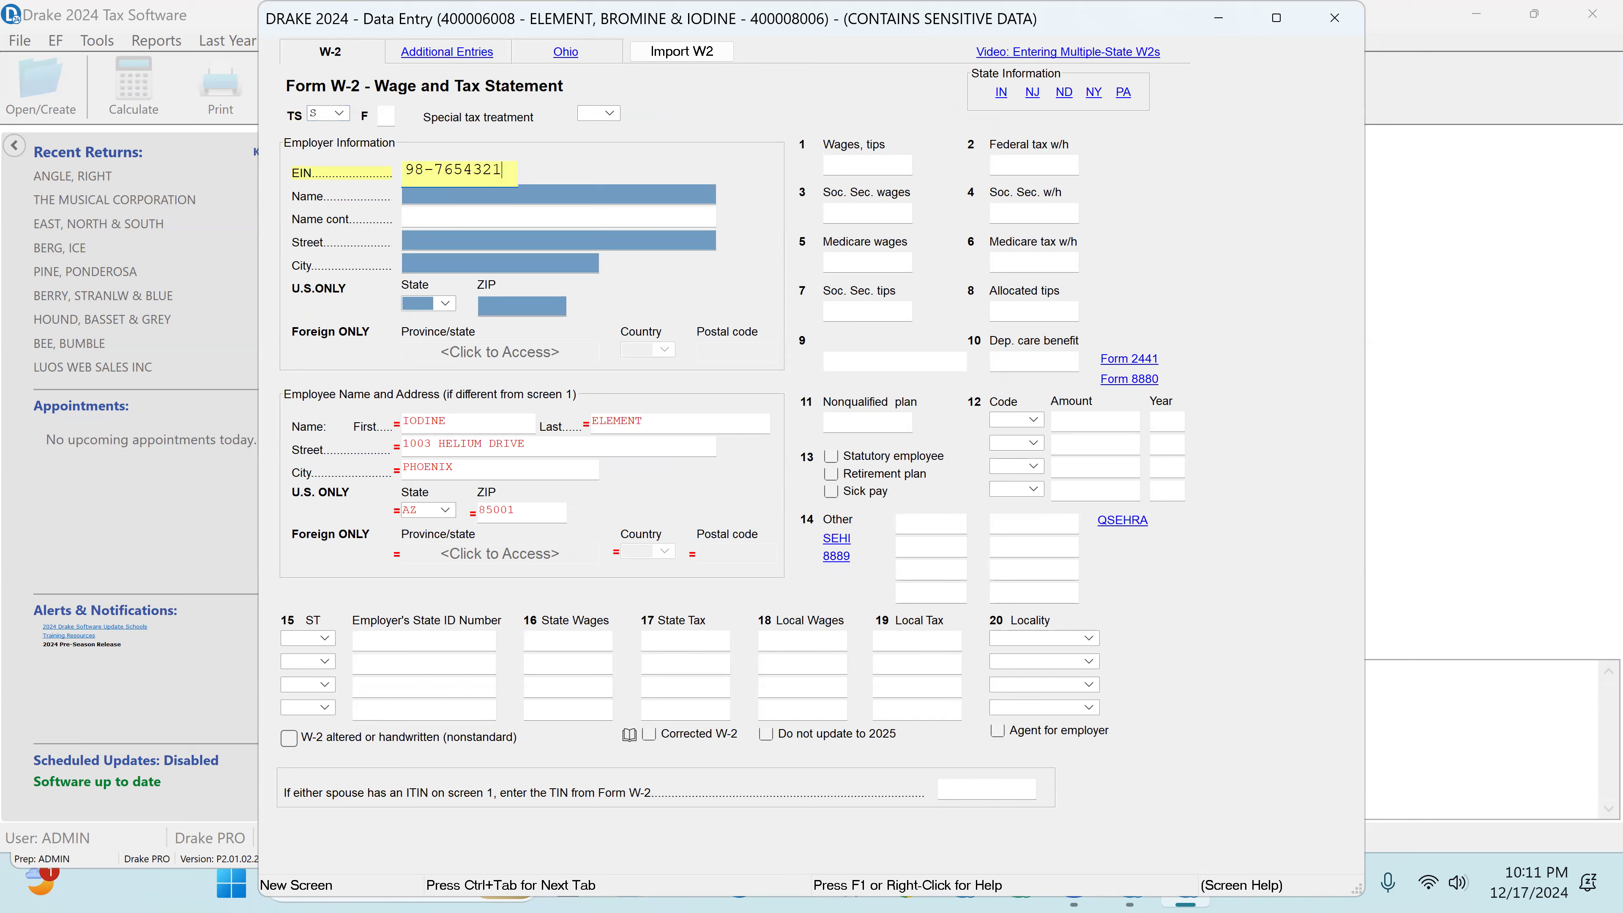
{"action": "key", "text": "Return"}
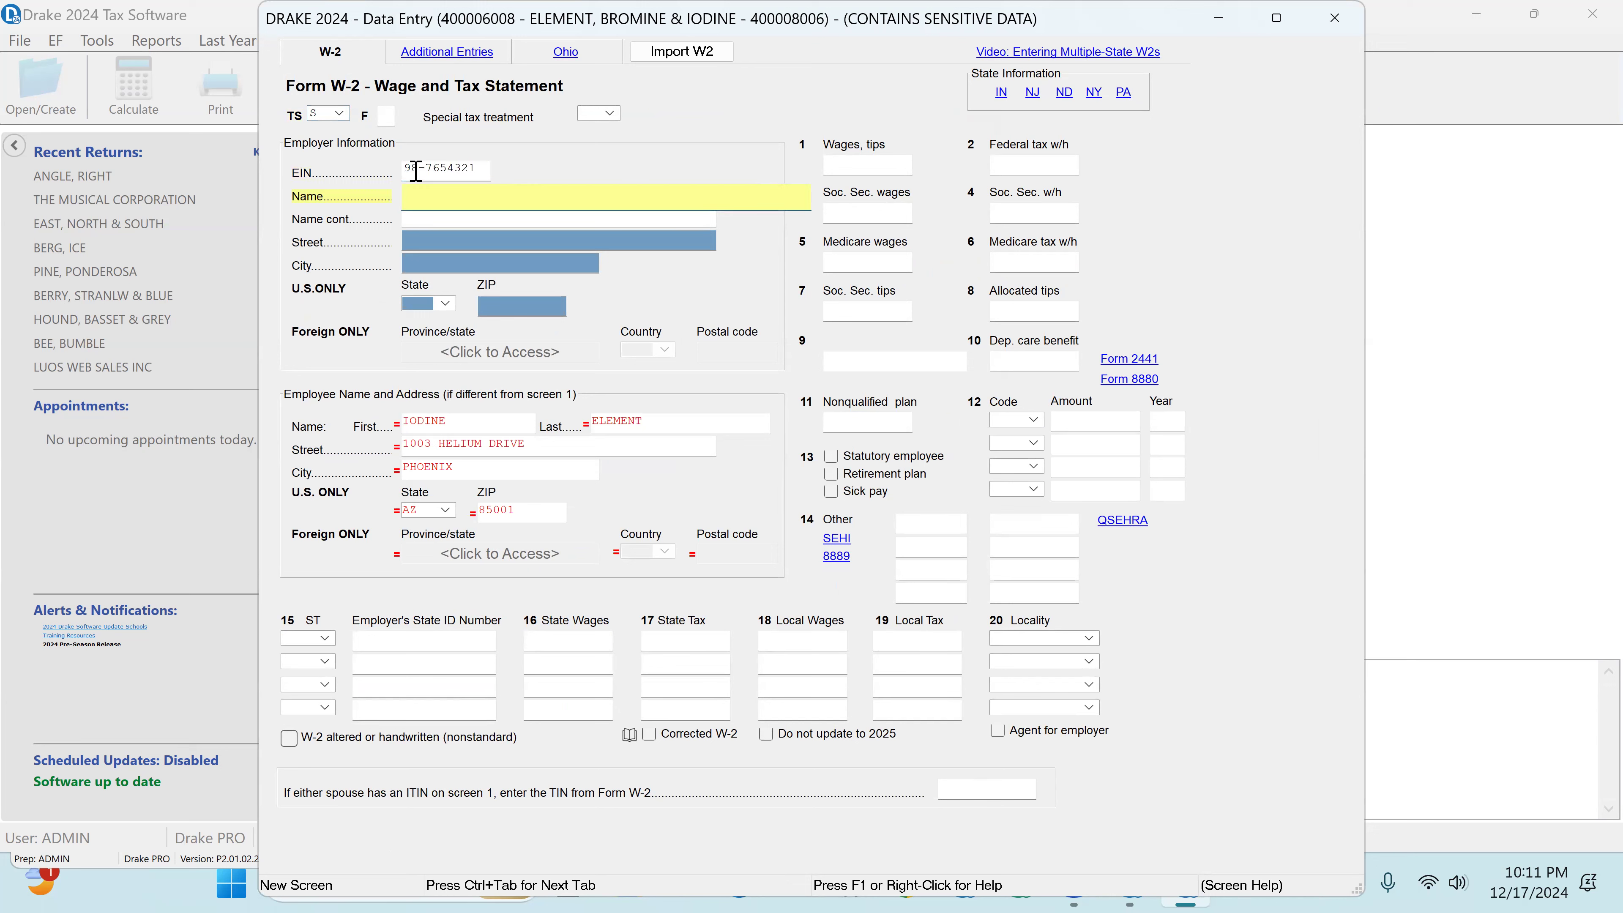
{"action": "type", "text": "XYZ COMPANY"}
{"action": "key", "text": "Return"}
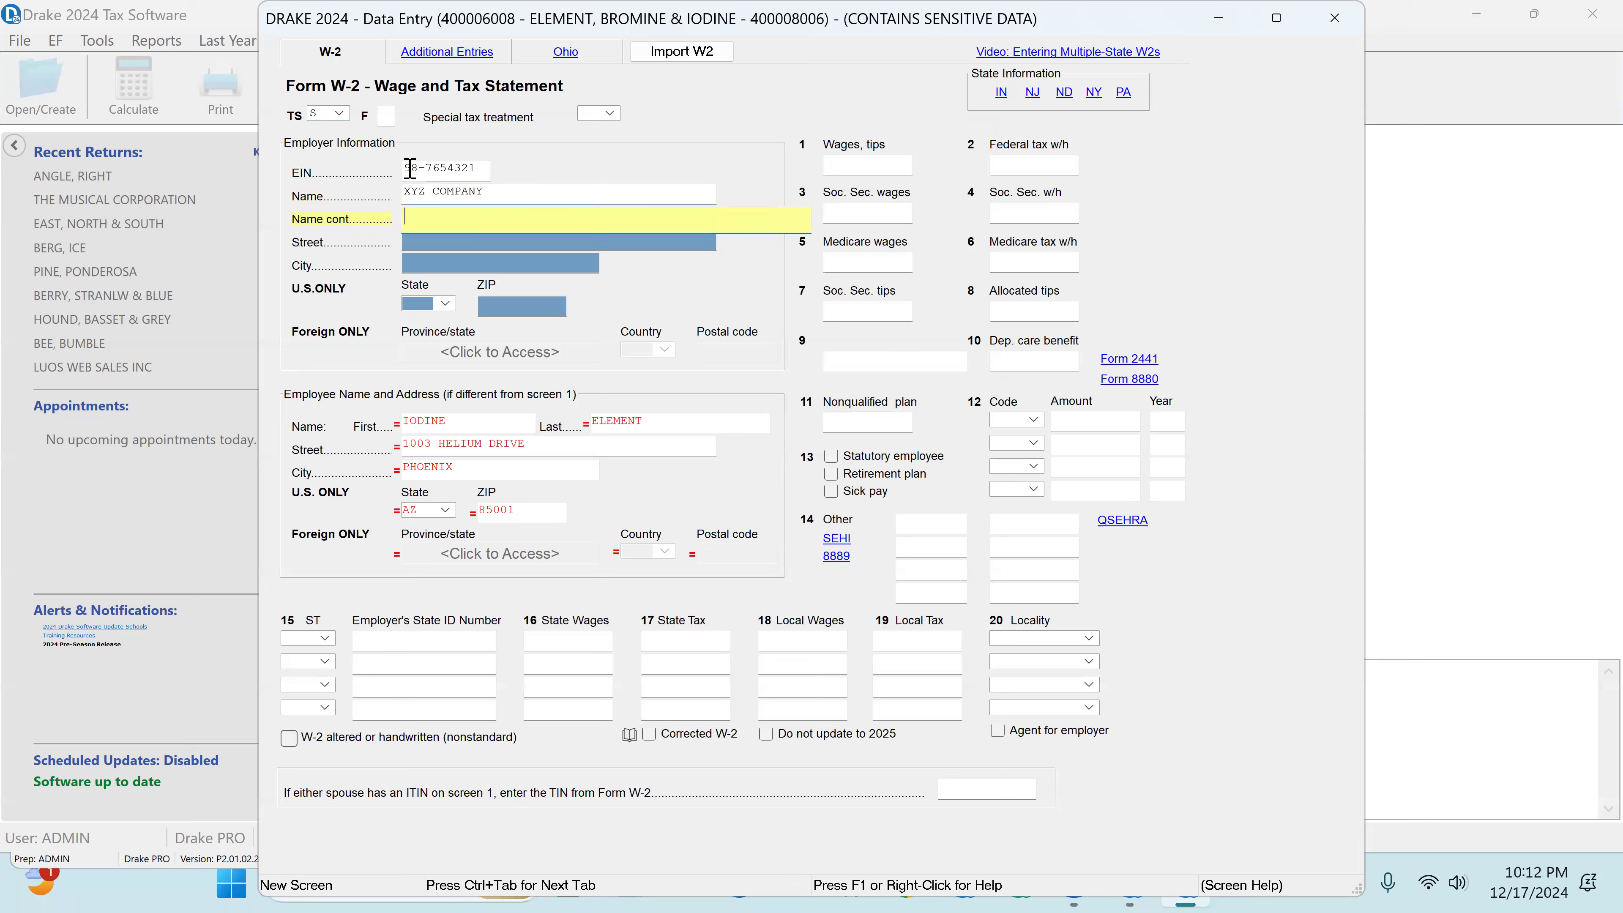
Step: Fill in the employer's street address and ZIP code on the spouse's W-2, leaving the second name line blank
{"action": "key", "text": "Return"}
{"action": "type", "text": "3"}
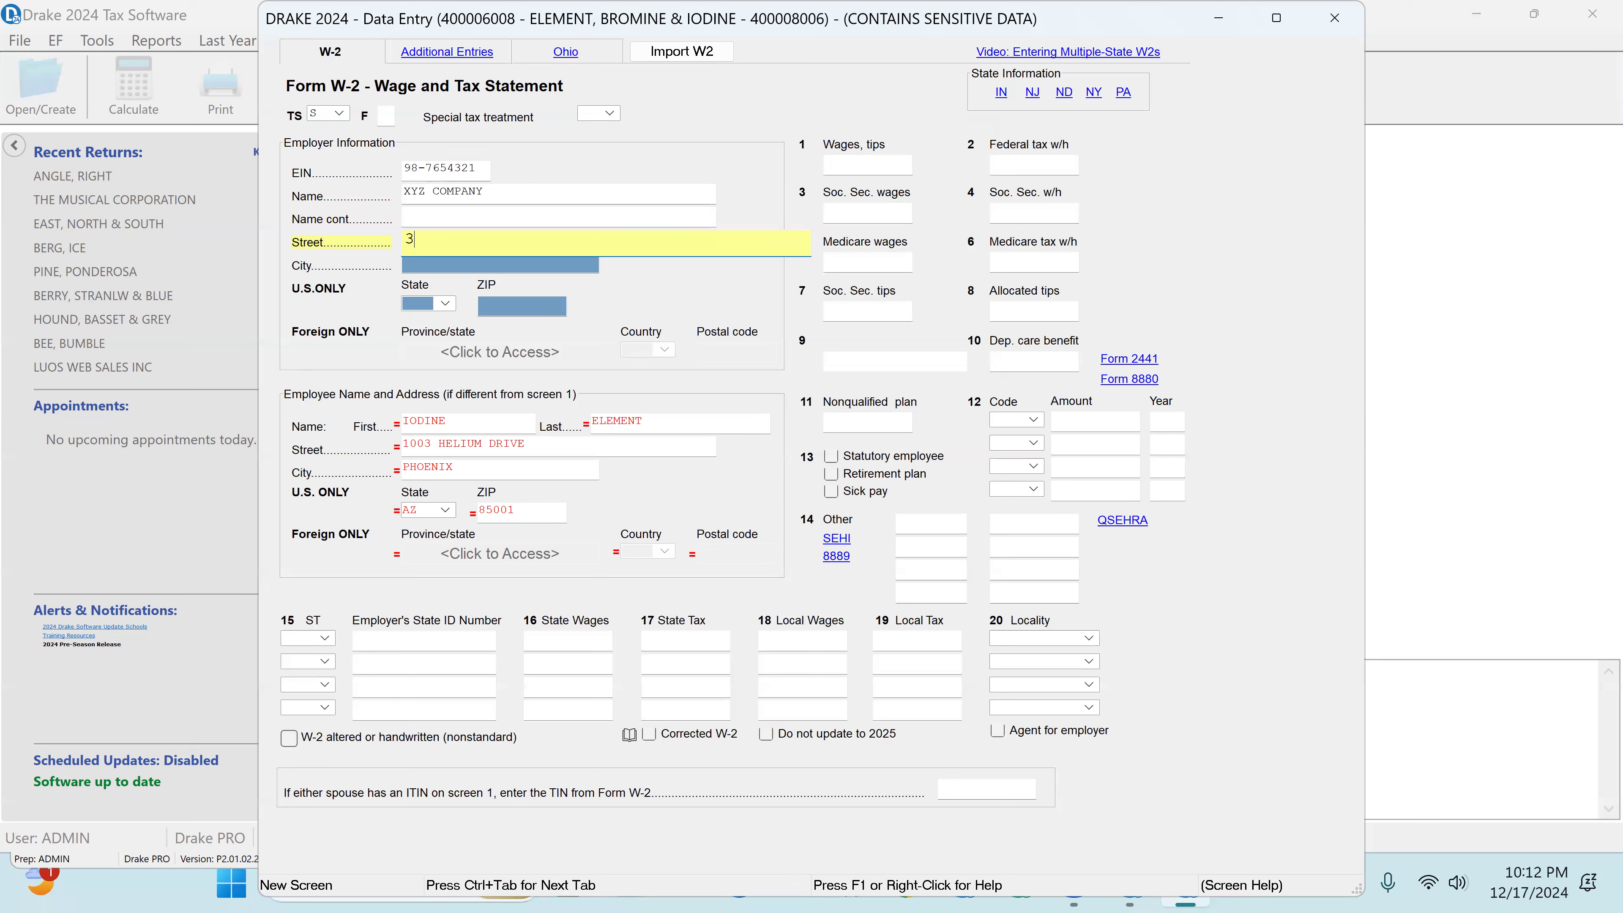
{"action": "type", "text": " MAIN STREET"}
{"action": "key", "text": "Return"}
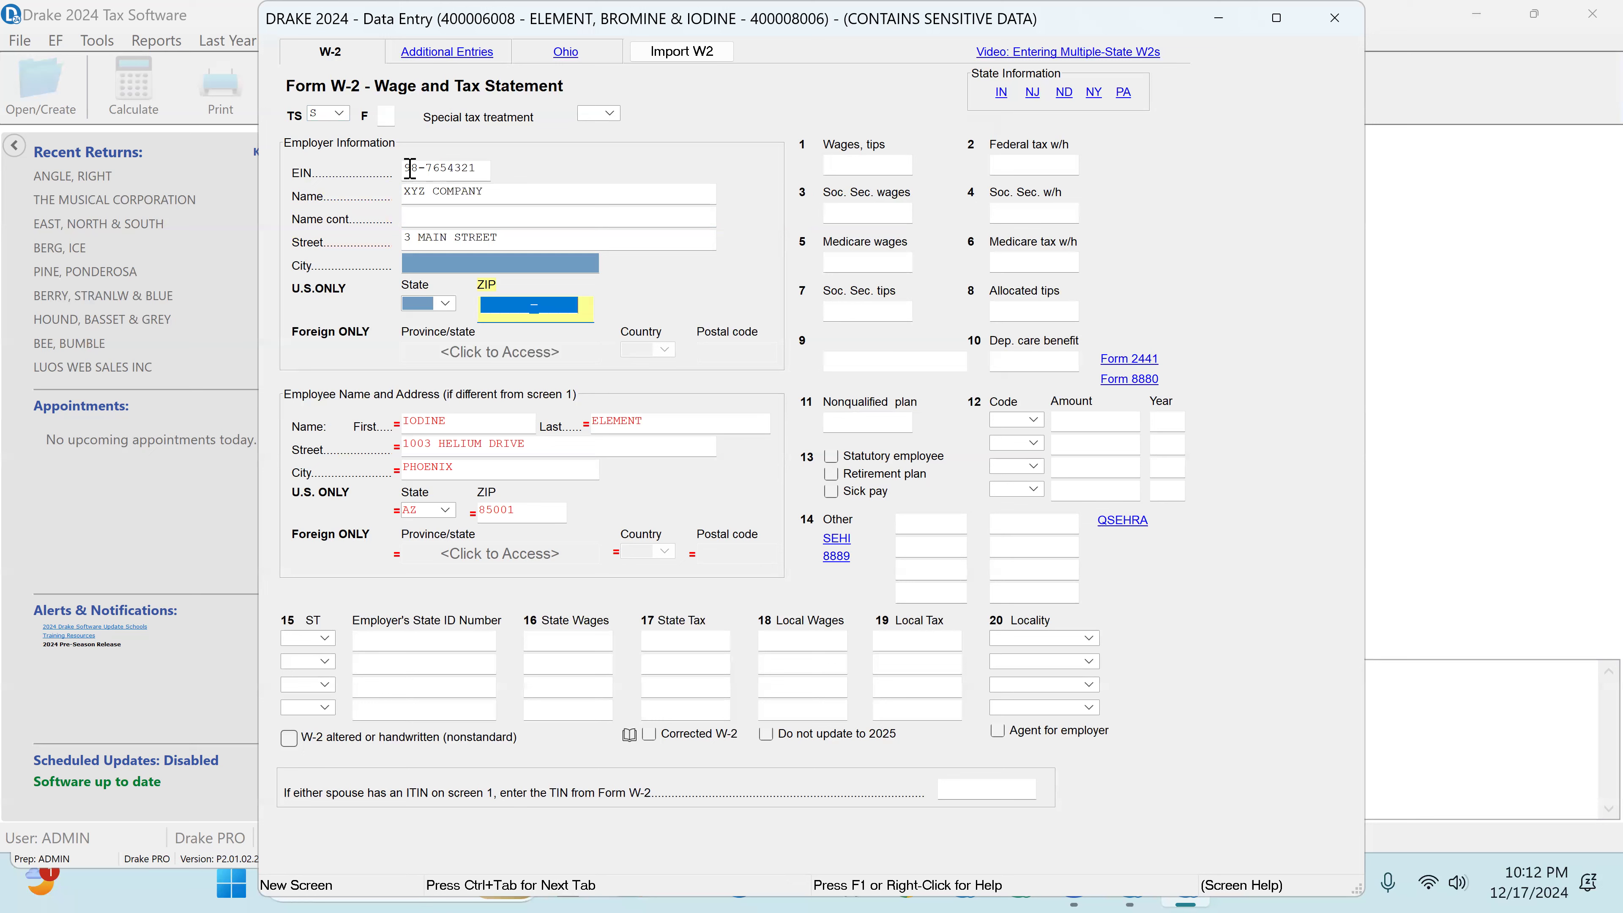
{"action": "type", "text": "85"}
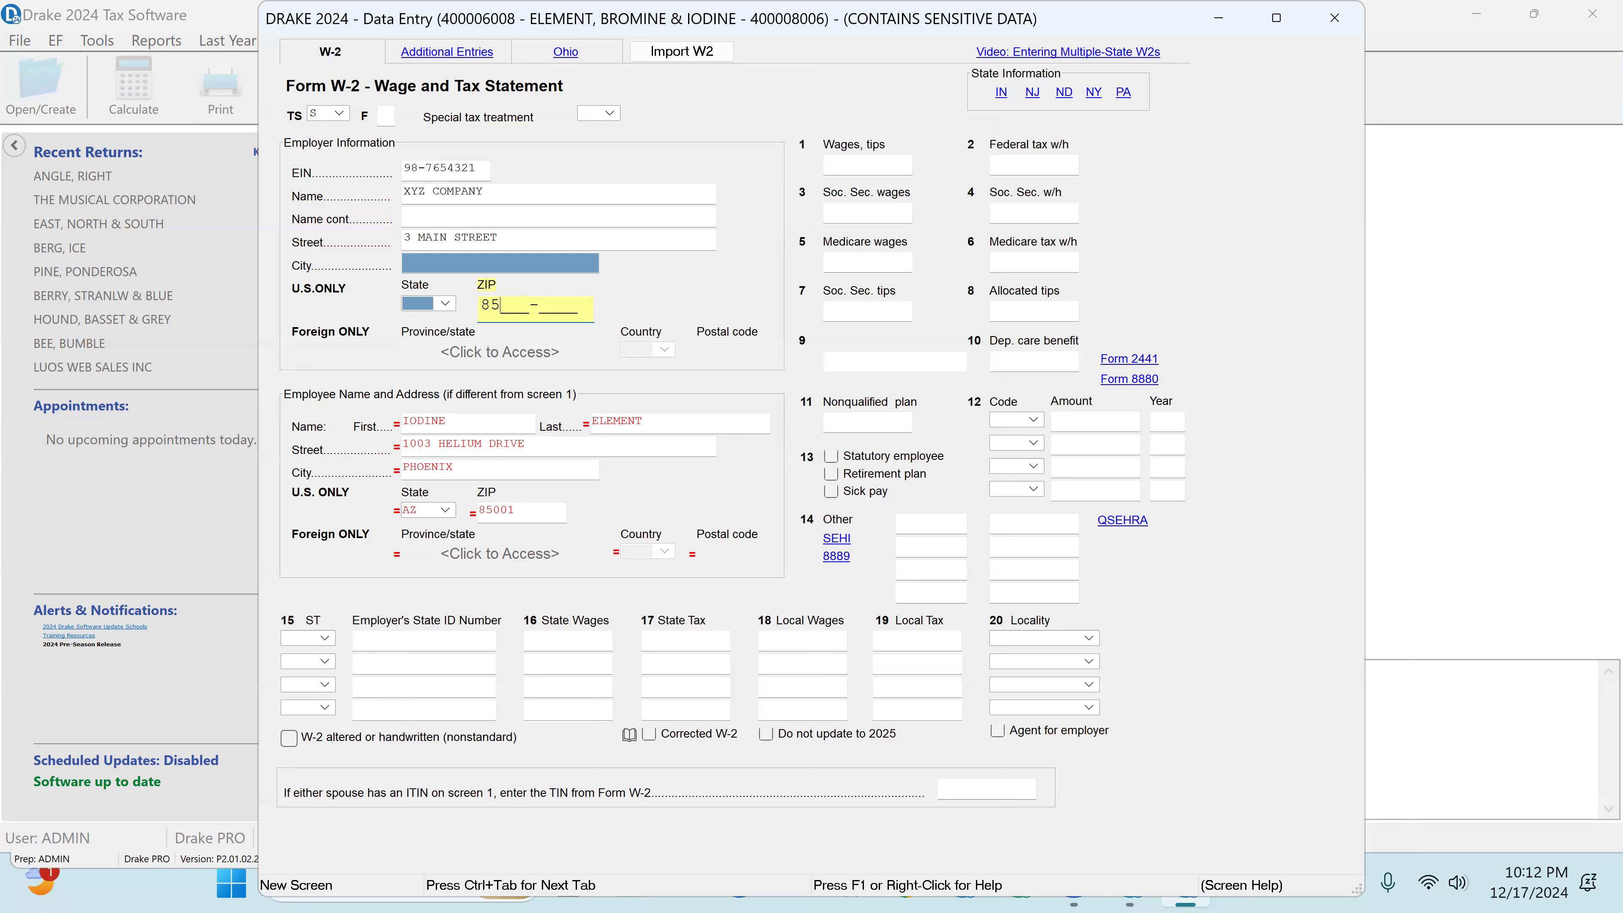
{"action": "type", "text": "004"}
{"action": "key", "text": "Tab"}
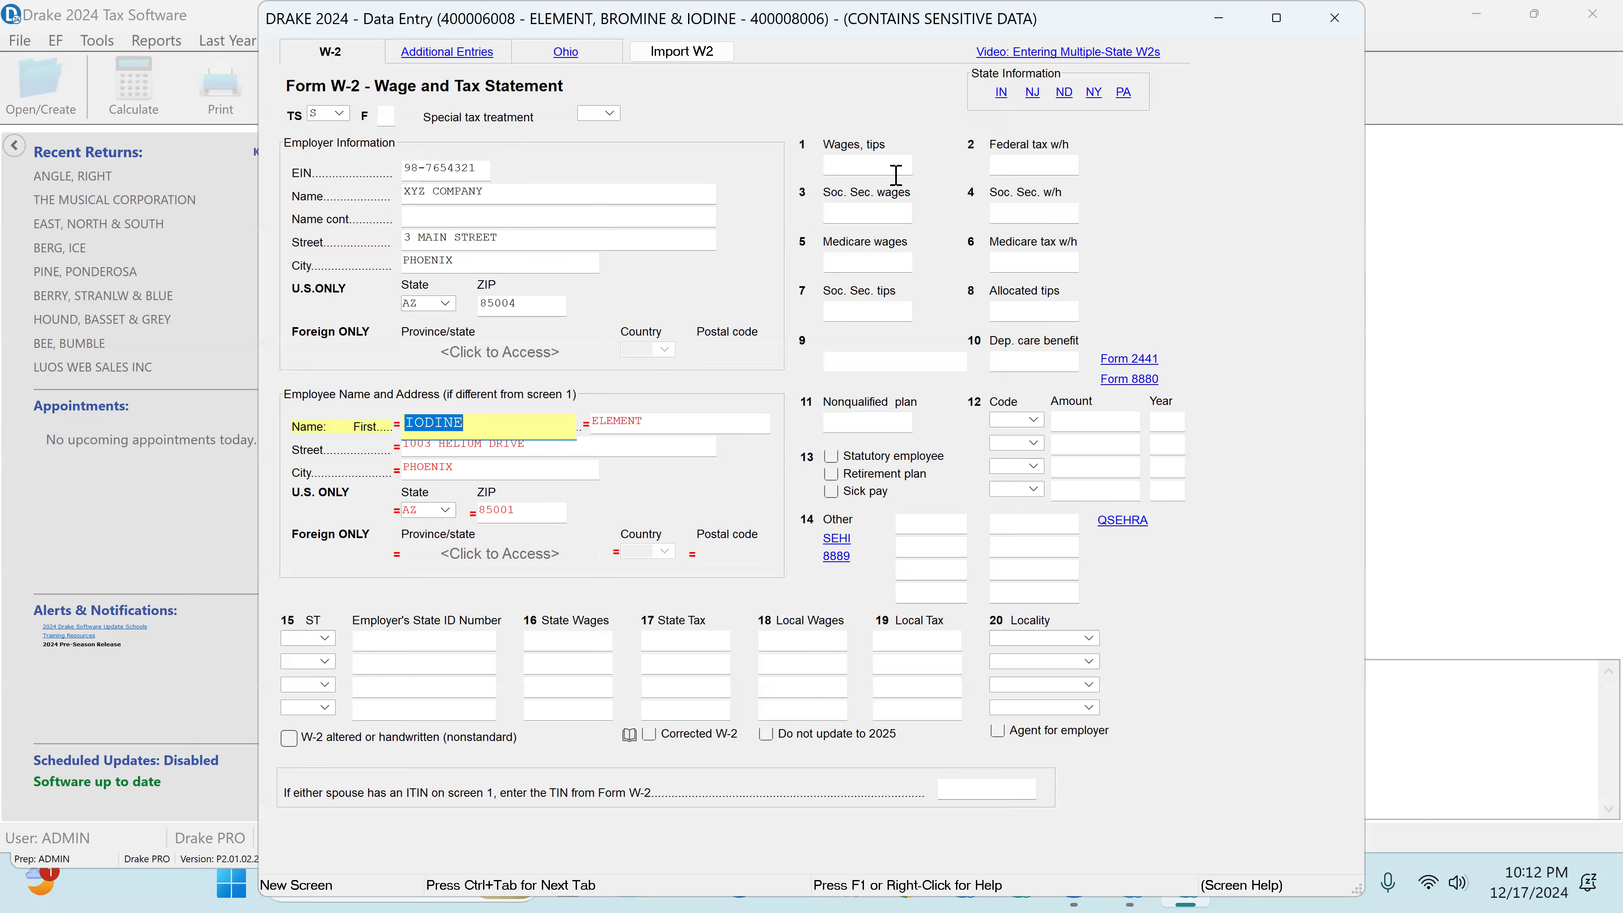
Step: Enter wages of 50000 and federal tax withheld of 6500 on the spouse's W-2
{"action": "left_click", "coordinate": [855, 163]}
{"action": "type", "text": "50000"}
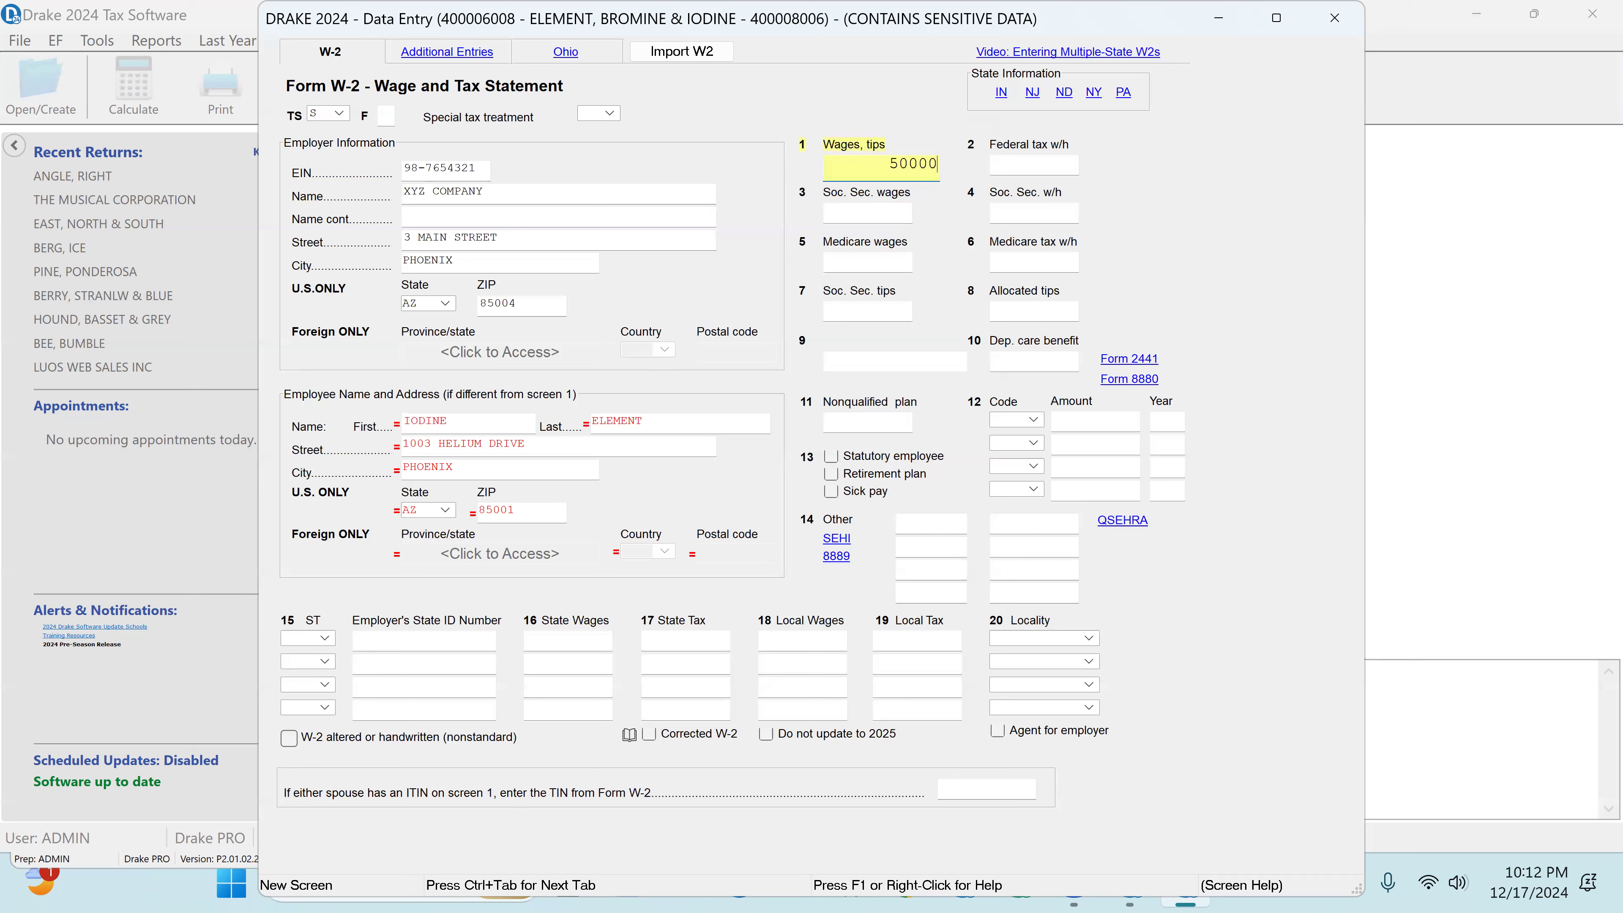
{"action": "key", "text": "Return"}
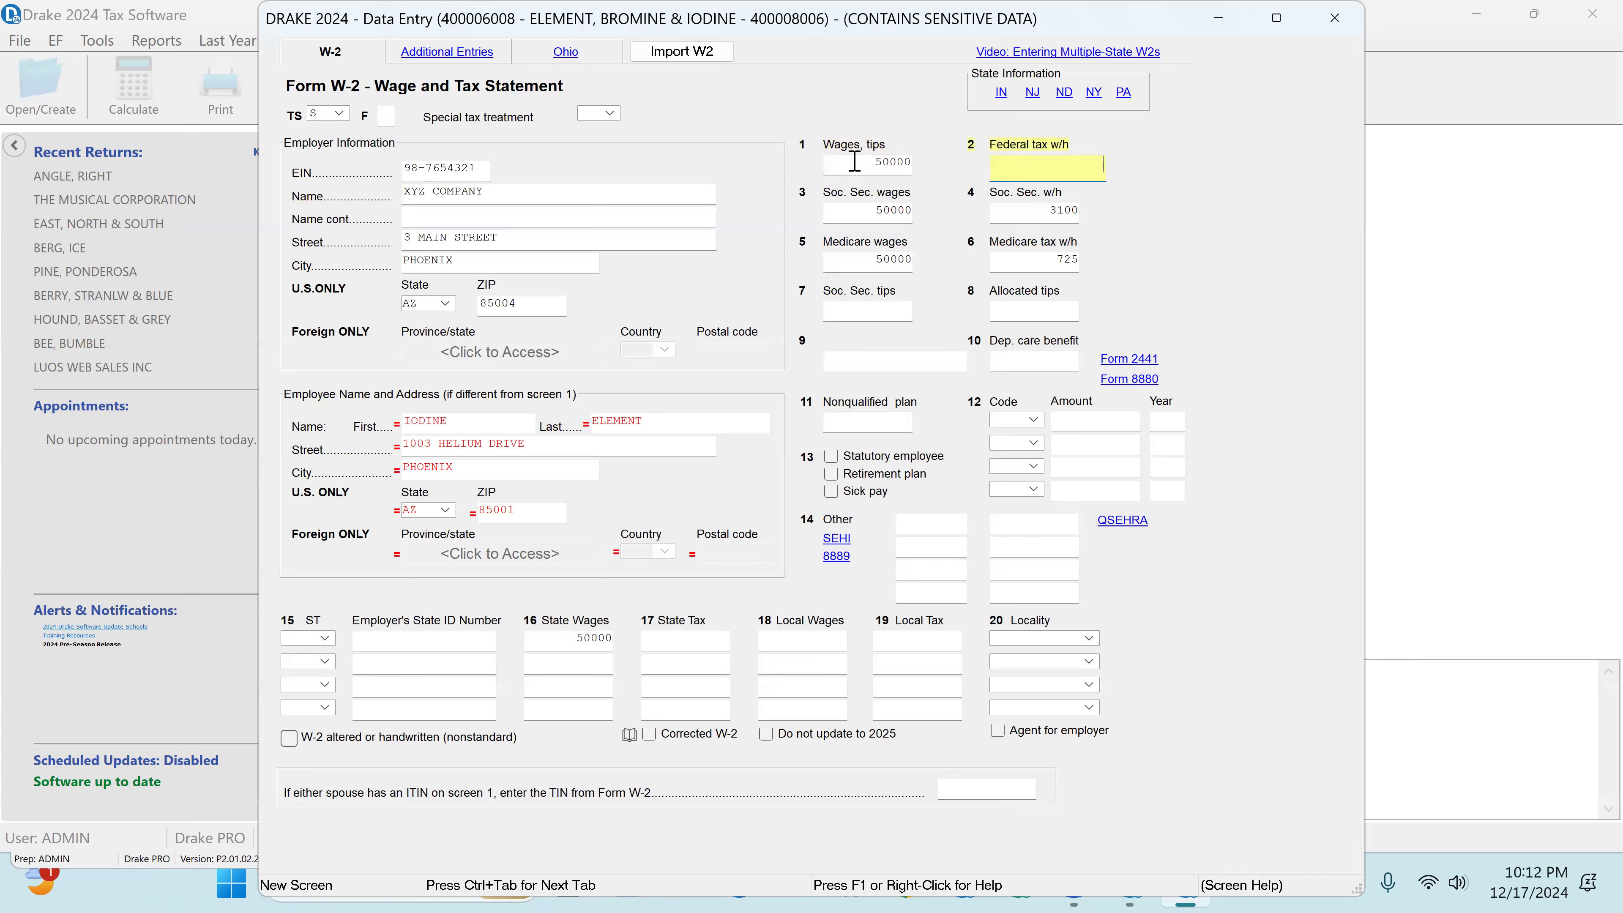
{"action": "type", "text": "6500"}
{"action": "key", "text": "Return"}
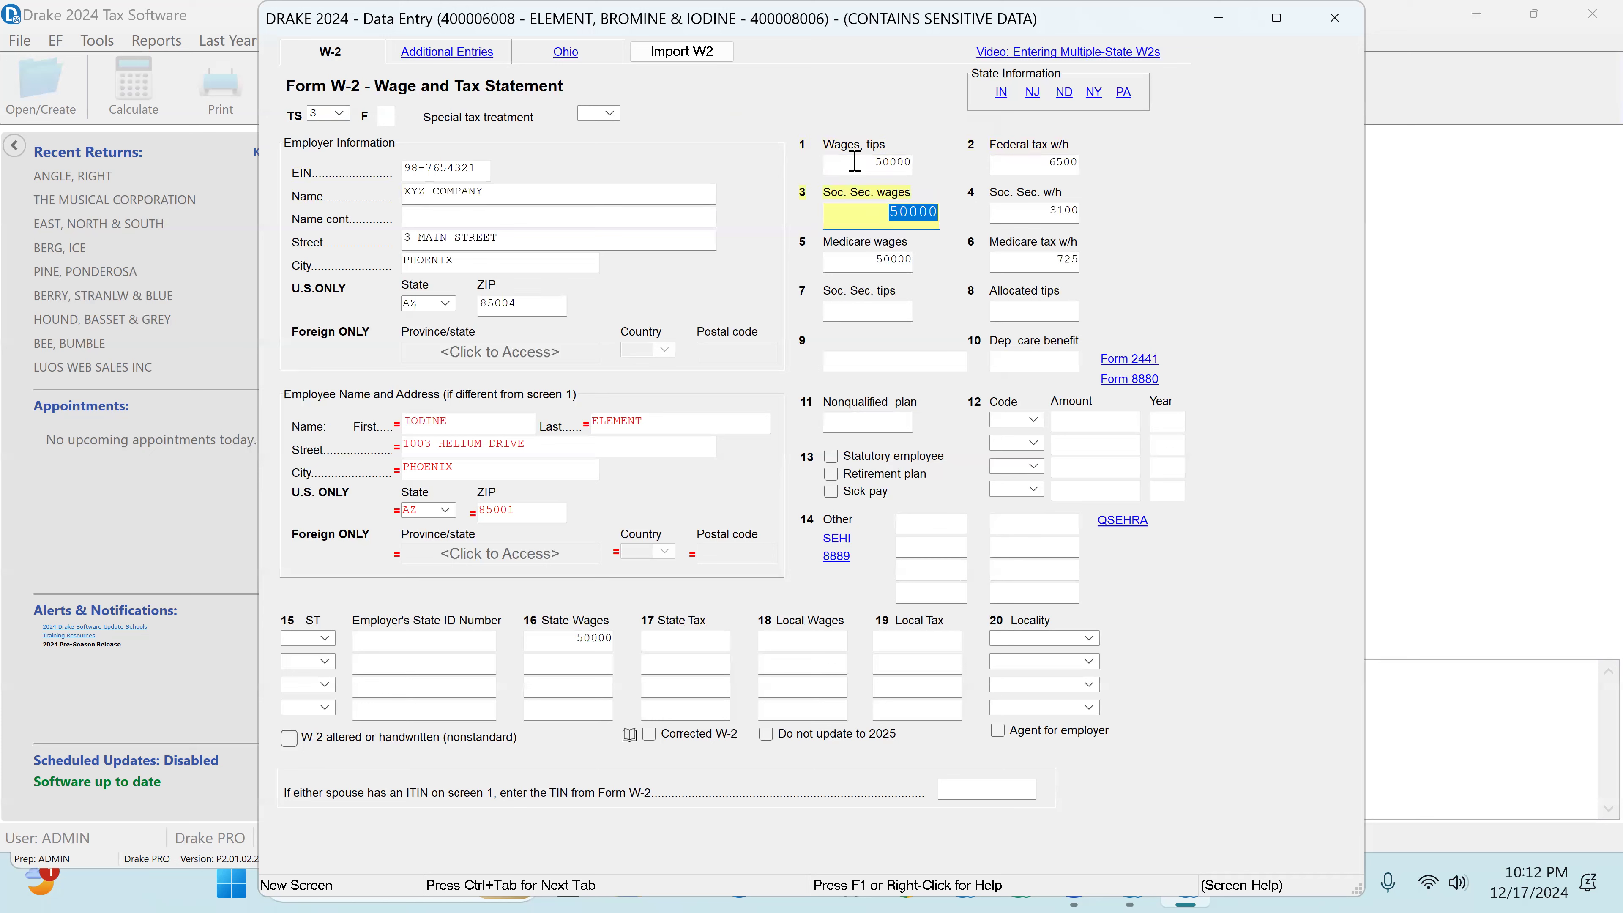
Step: Set the W-2's box 15 state to AZ, enter the employer's state ID number and close the form
{"action": "left_click", "coordinate": [304, 635]}
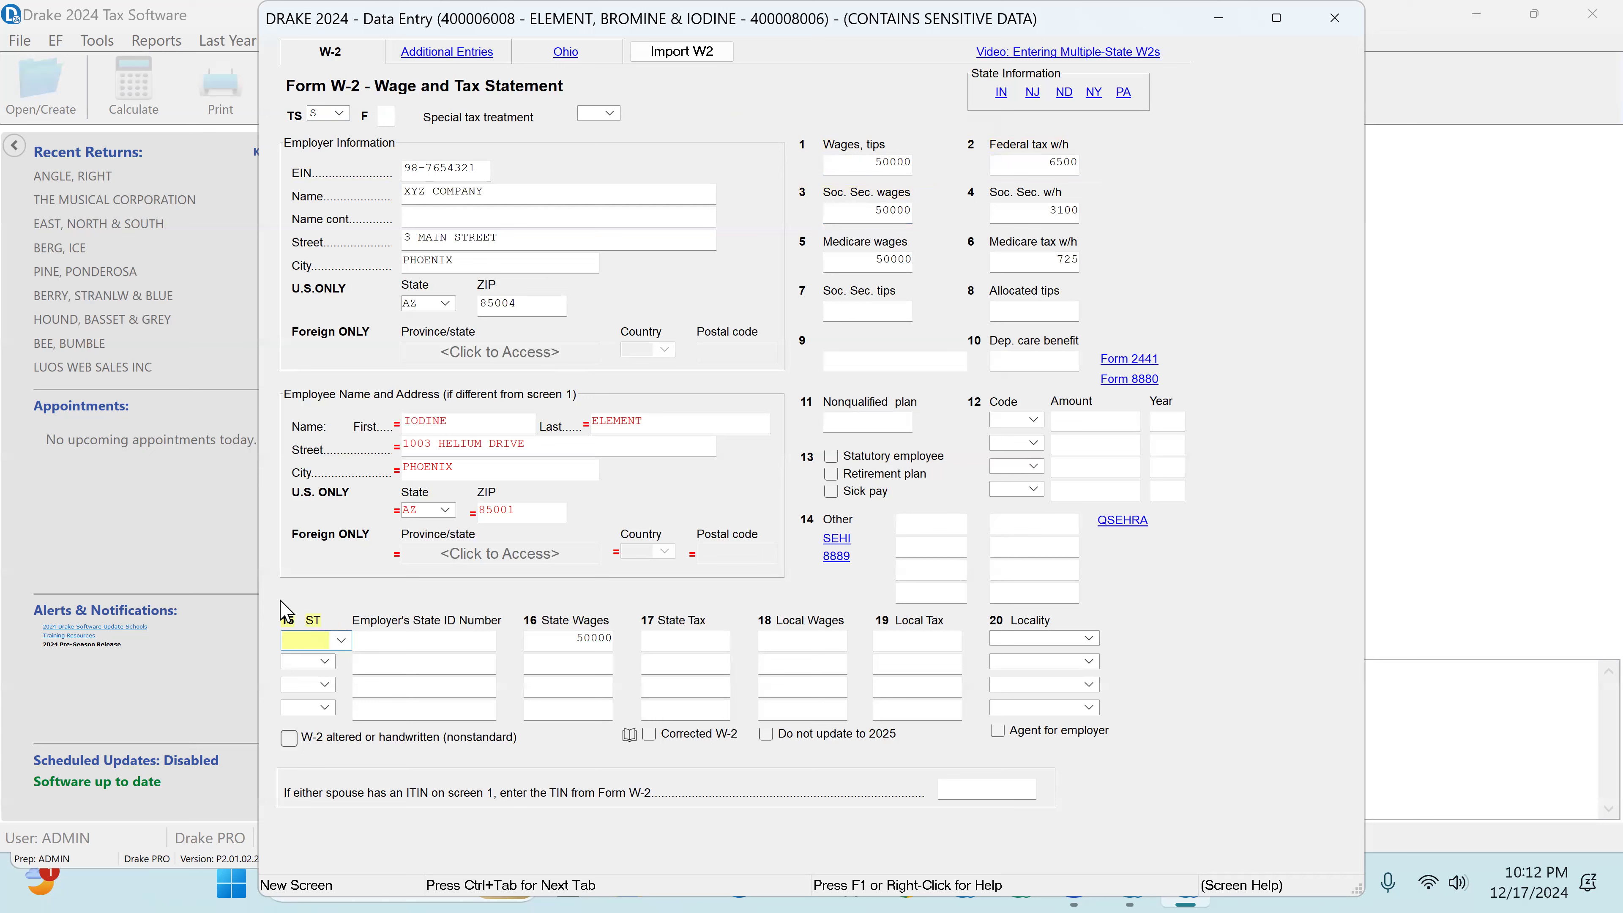
{"action": "type", "text": "AZ"}
{"action": "key", "text": "Return"}
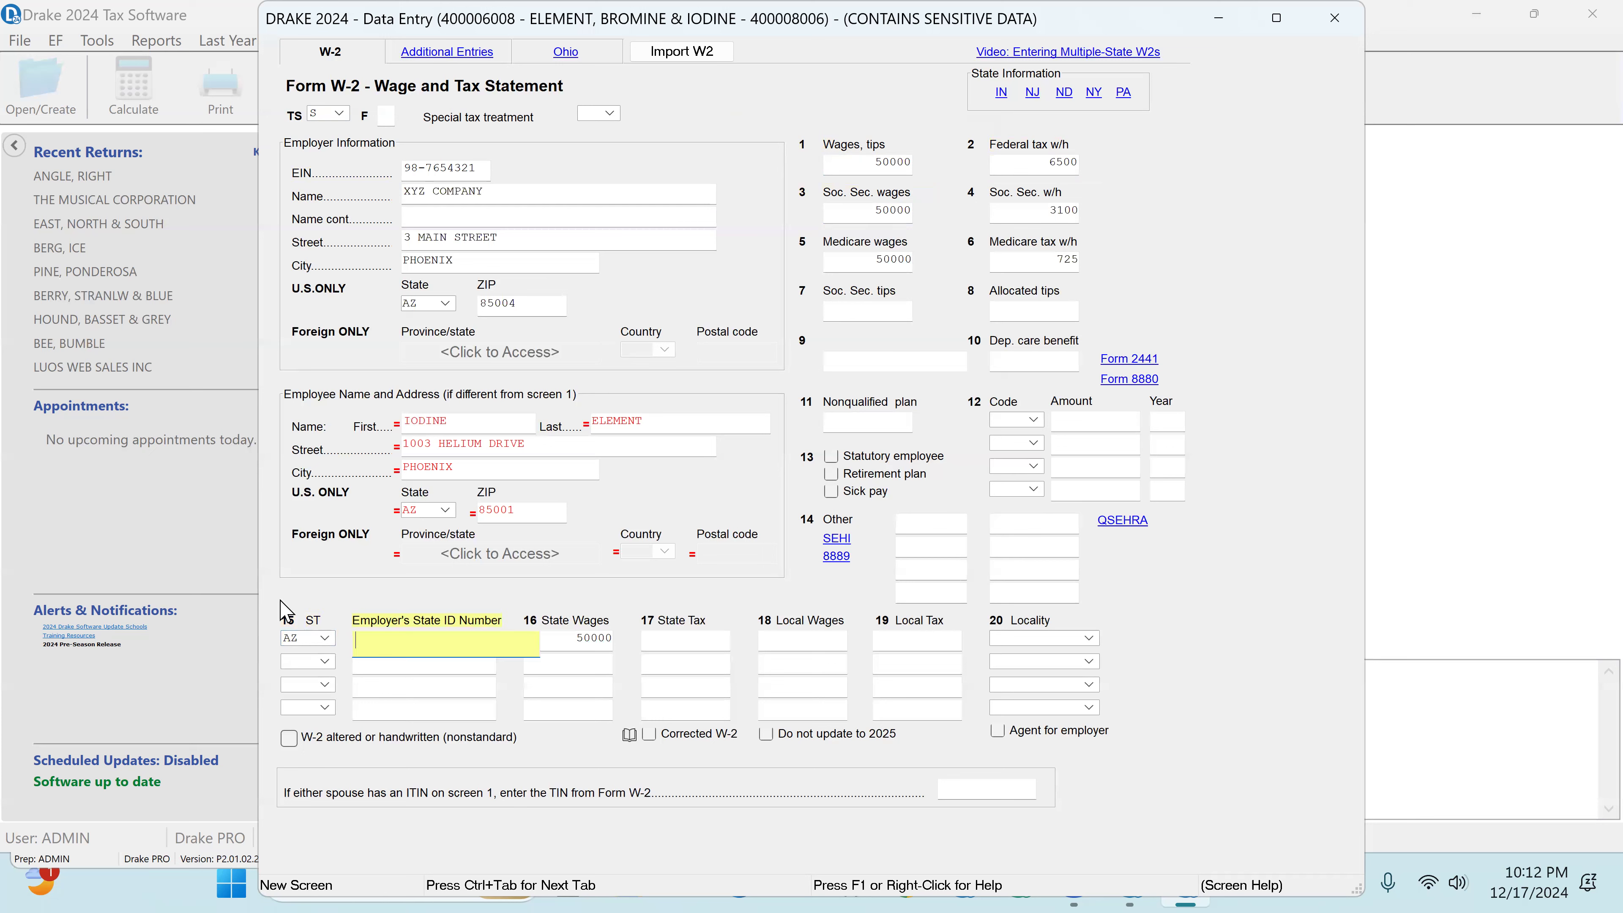
{"action": "type", "text": "456798"}
{"action": "key", "text": "Return"}
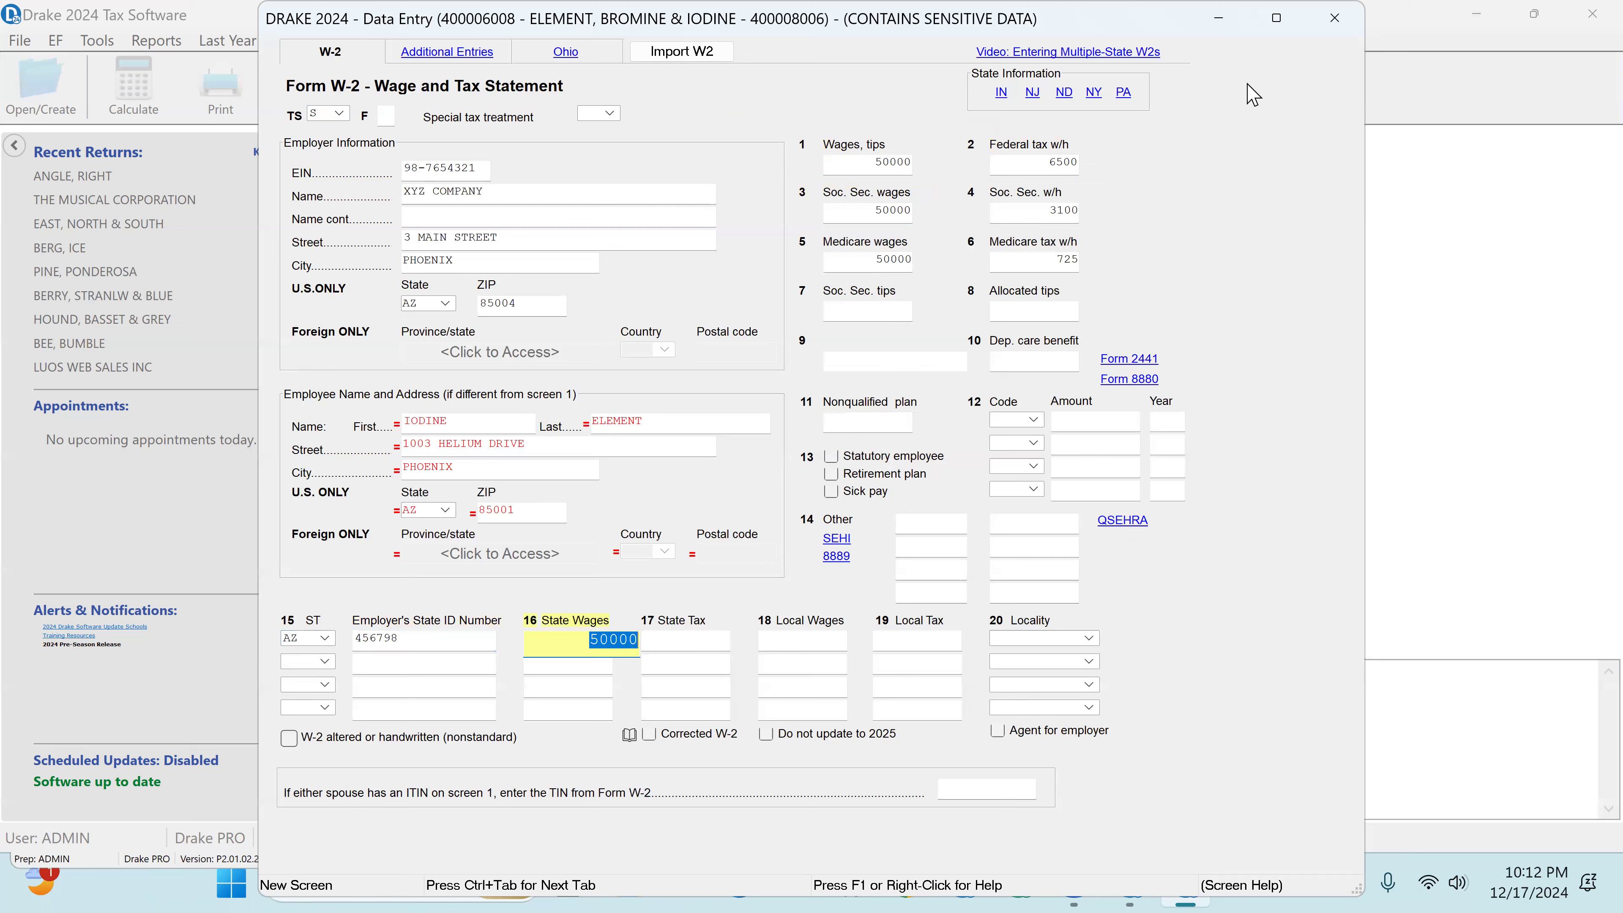
{"action": "left_click", "coordinate": [1335, 18]}
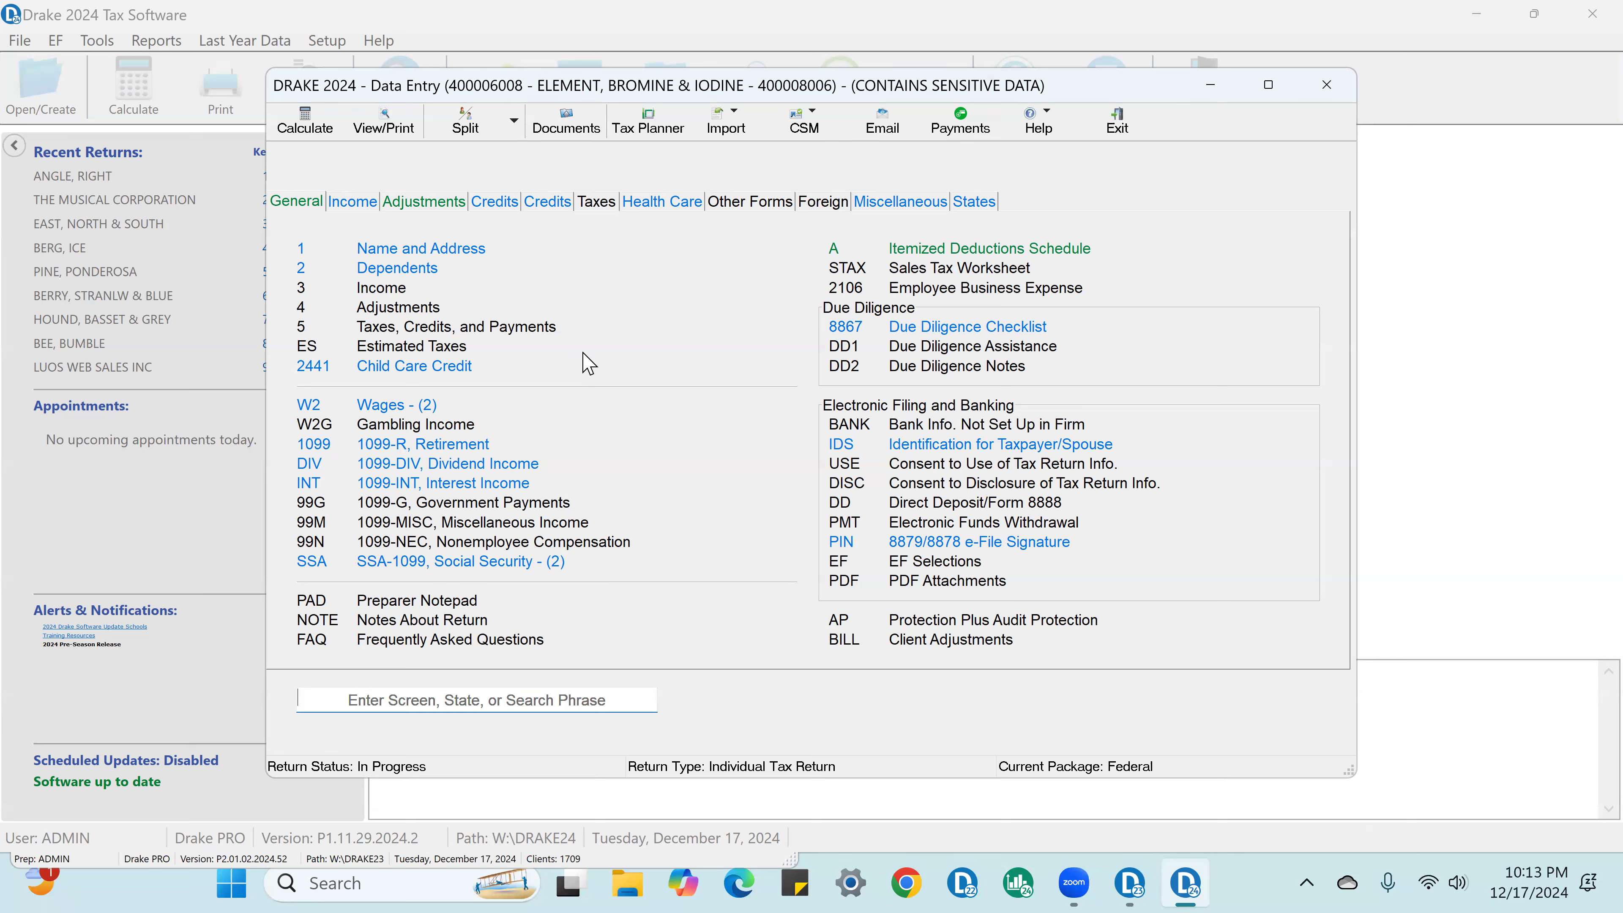
Step: Search the Schedule C business codes for "real estate" and assign 531210, Offices of real estate agents & brokers, to the REALTOR business
{"action": "left_click", "coordinate": [354, 203]}
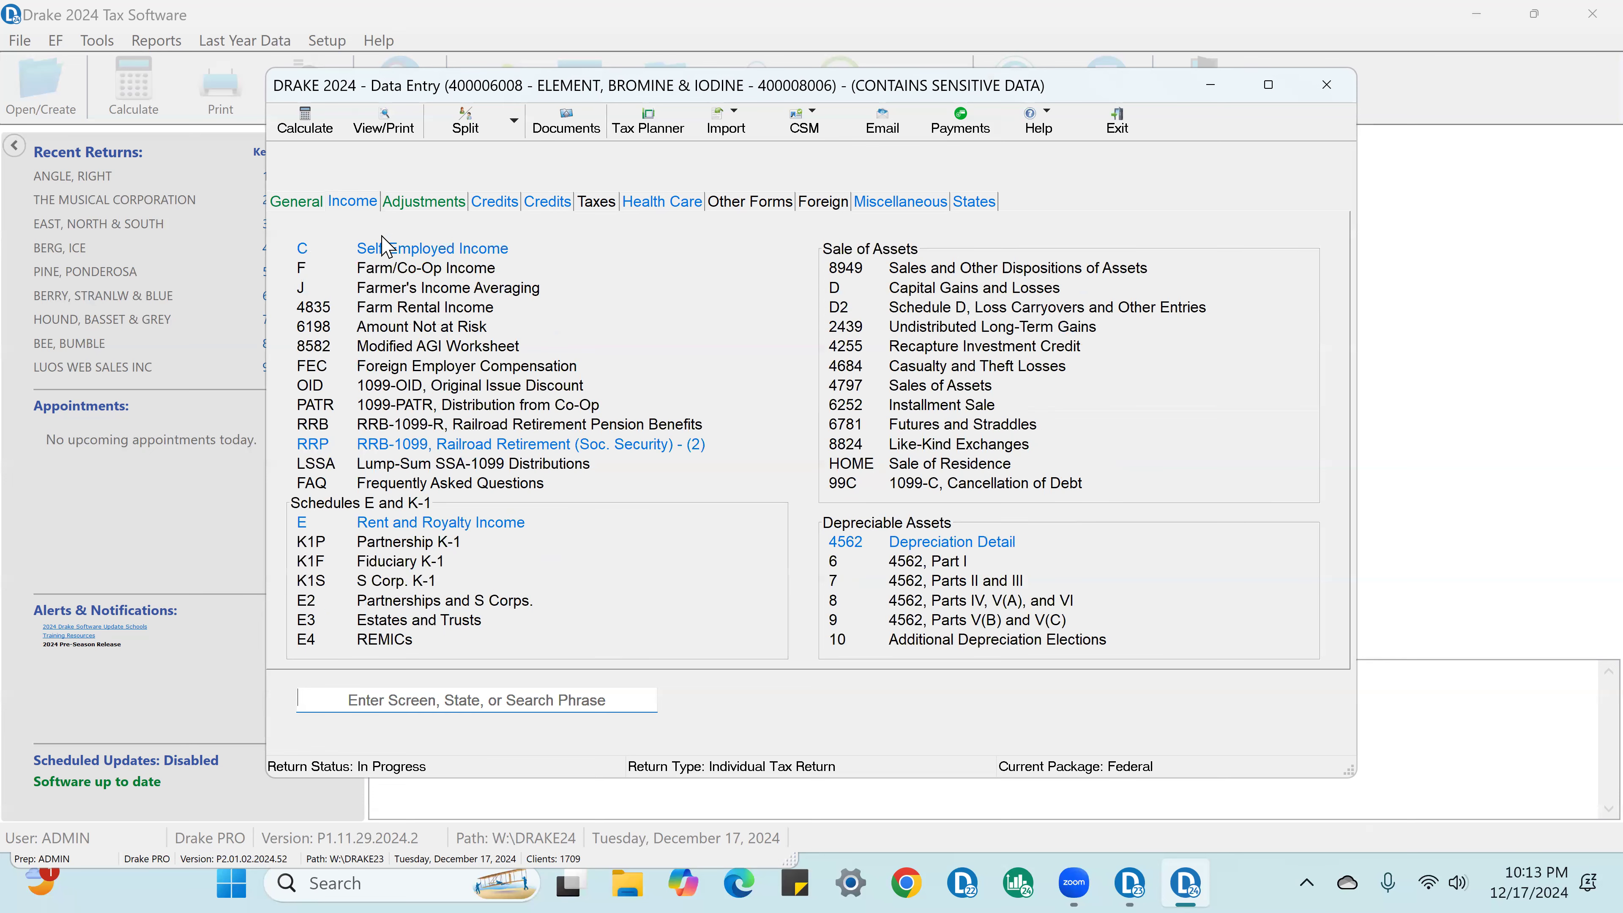
{"action": "left_click", "coordinate": [407, 249]}
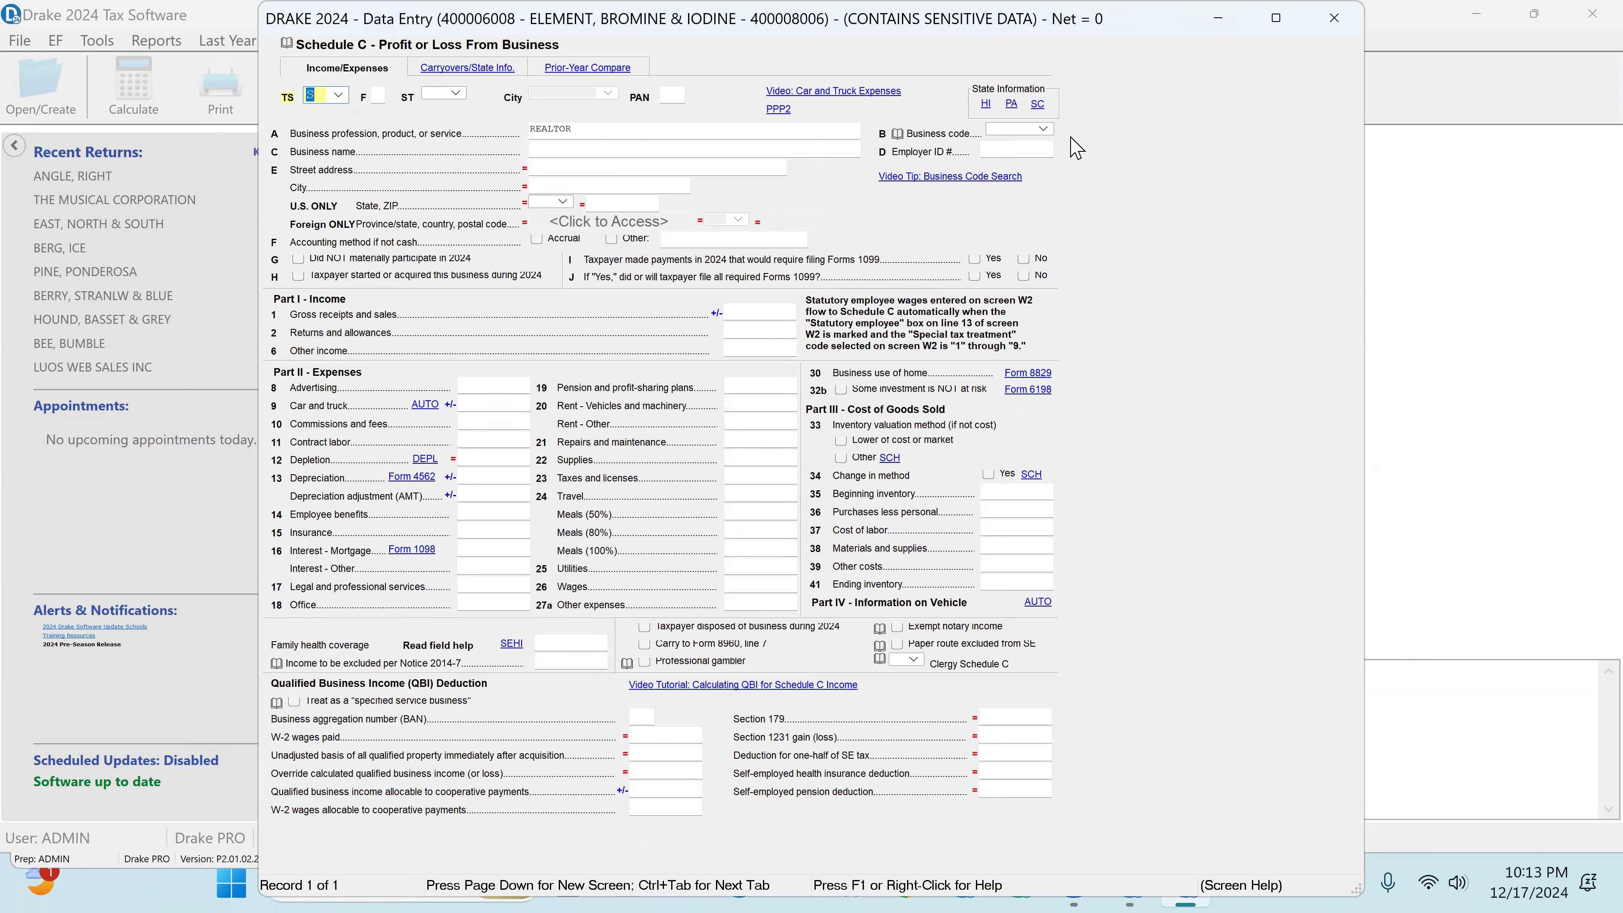
{"action": "left_click", "coordinate": [1041, 130]}
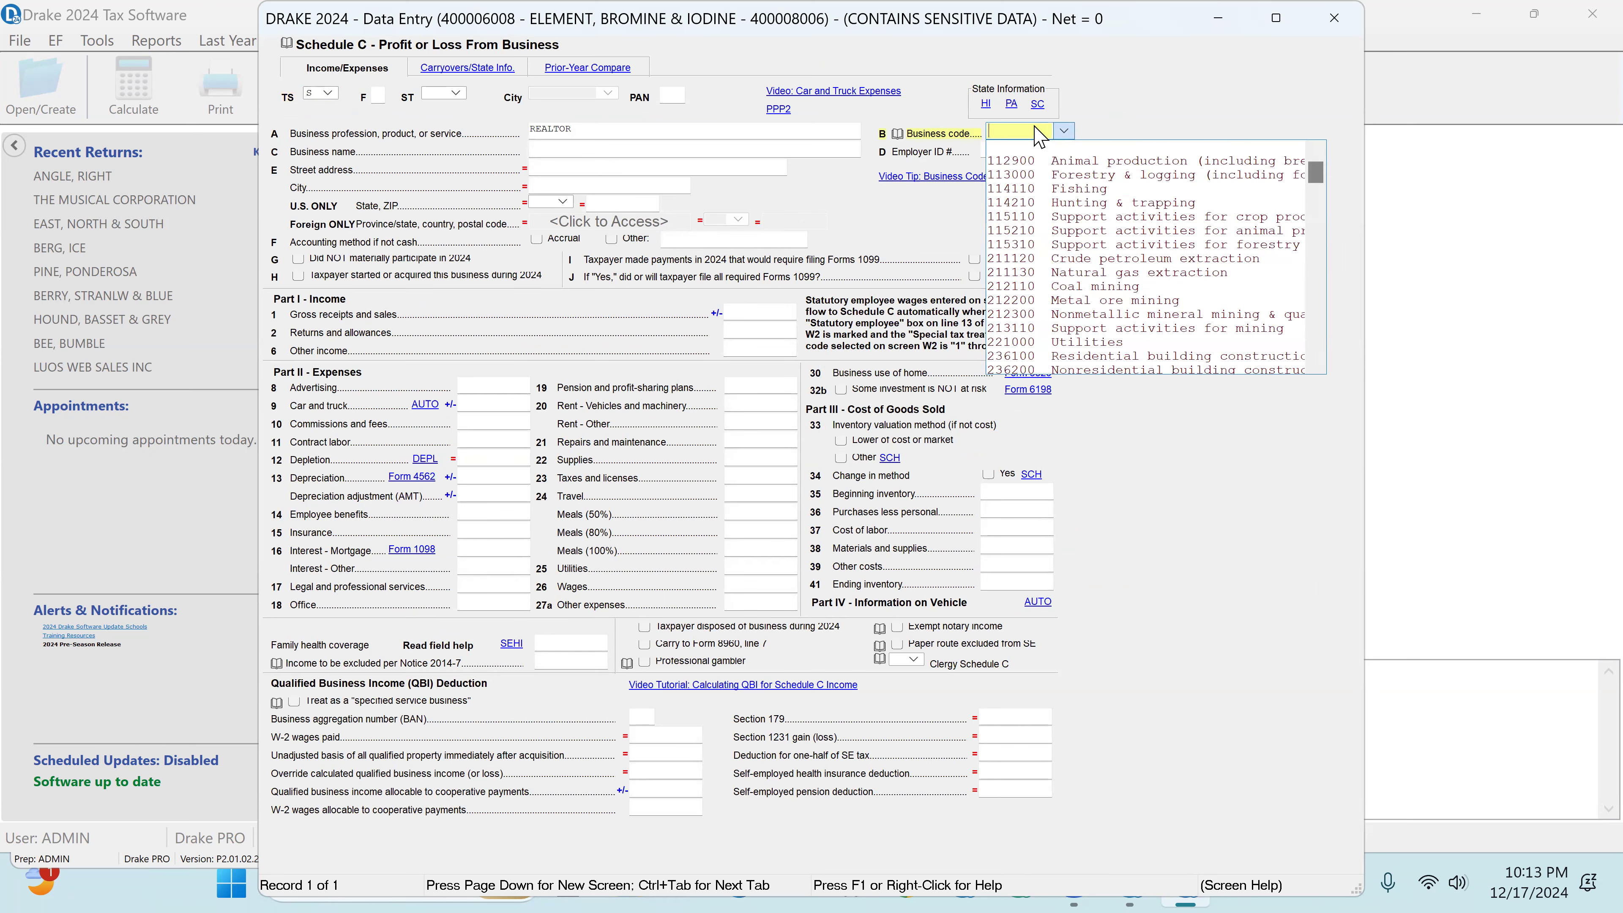
{"action": "key", "text": "ctrl+shift+s"}
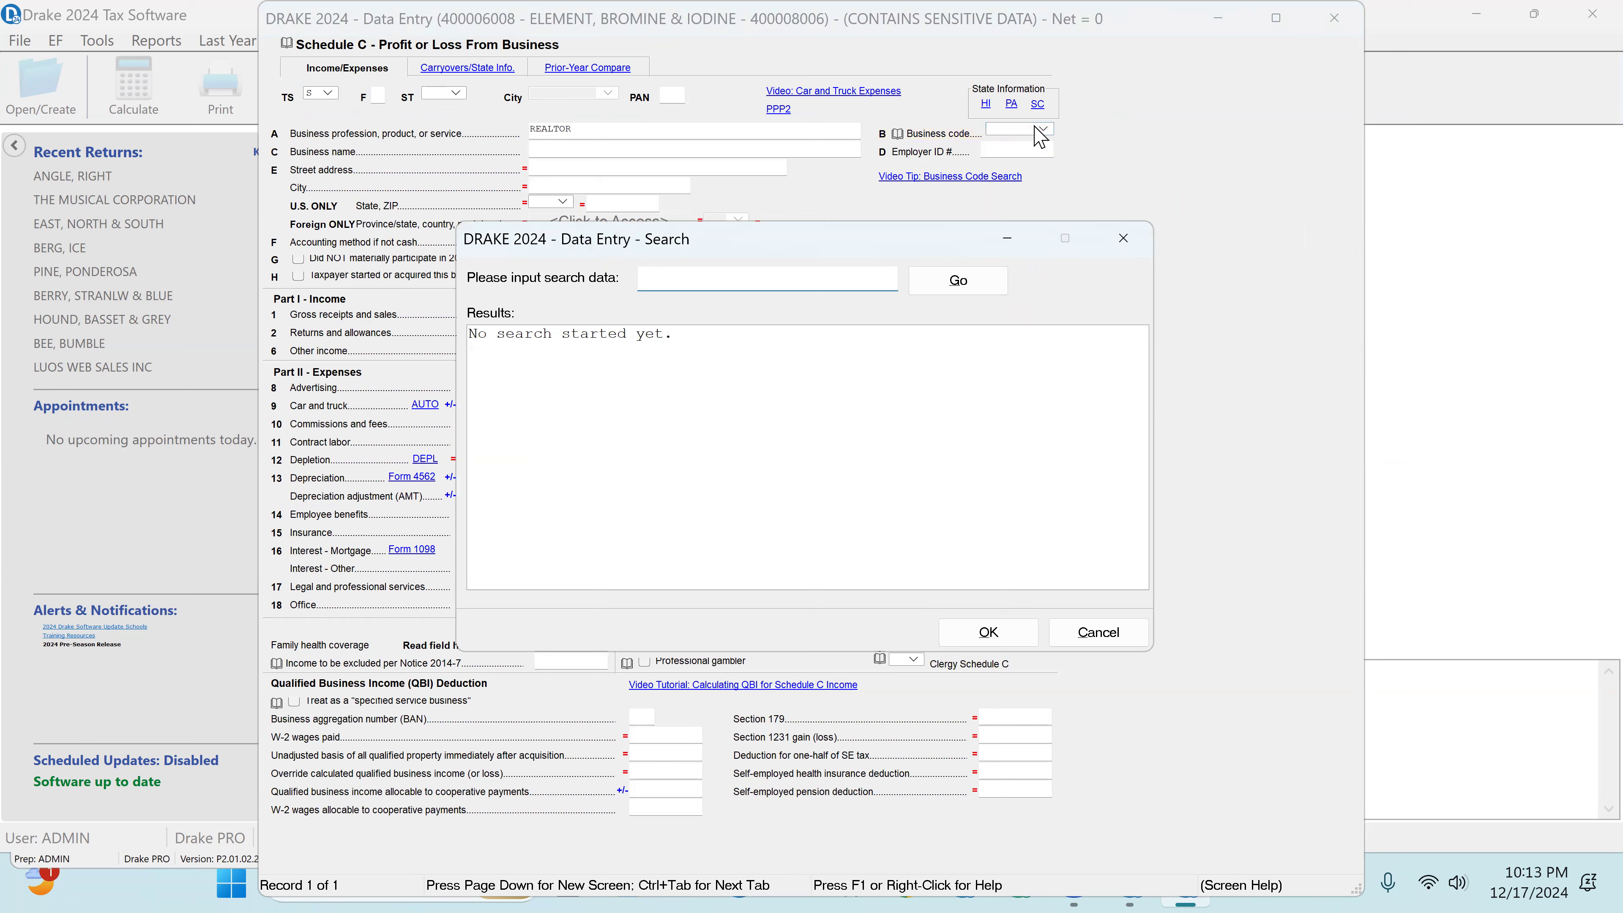
{"action": "type", "text": "real estate"}
{"action": "key", "text": "Return"}
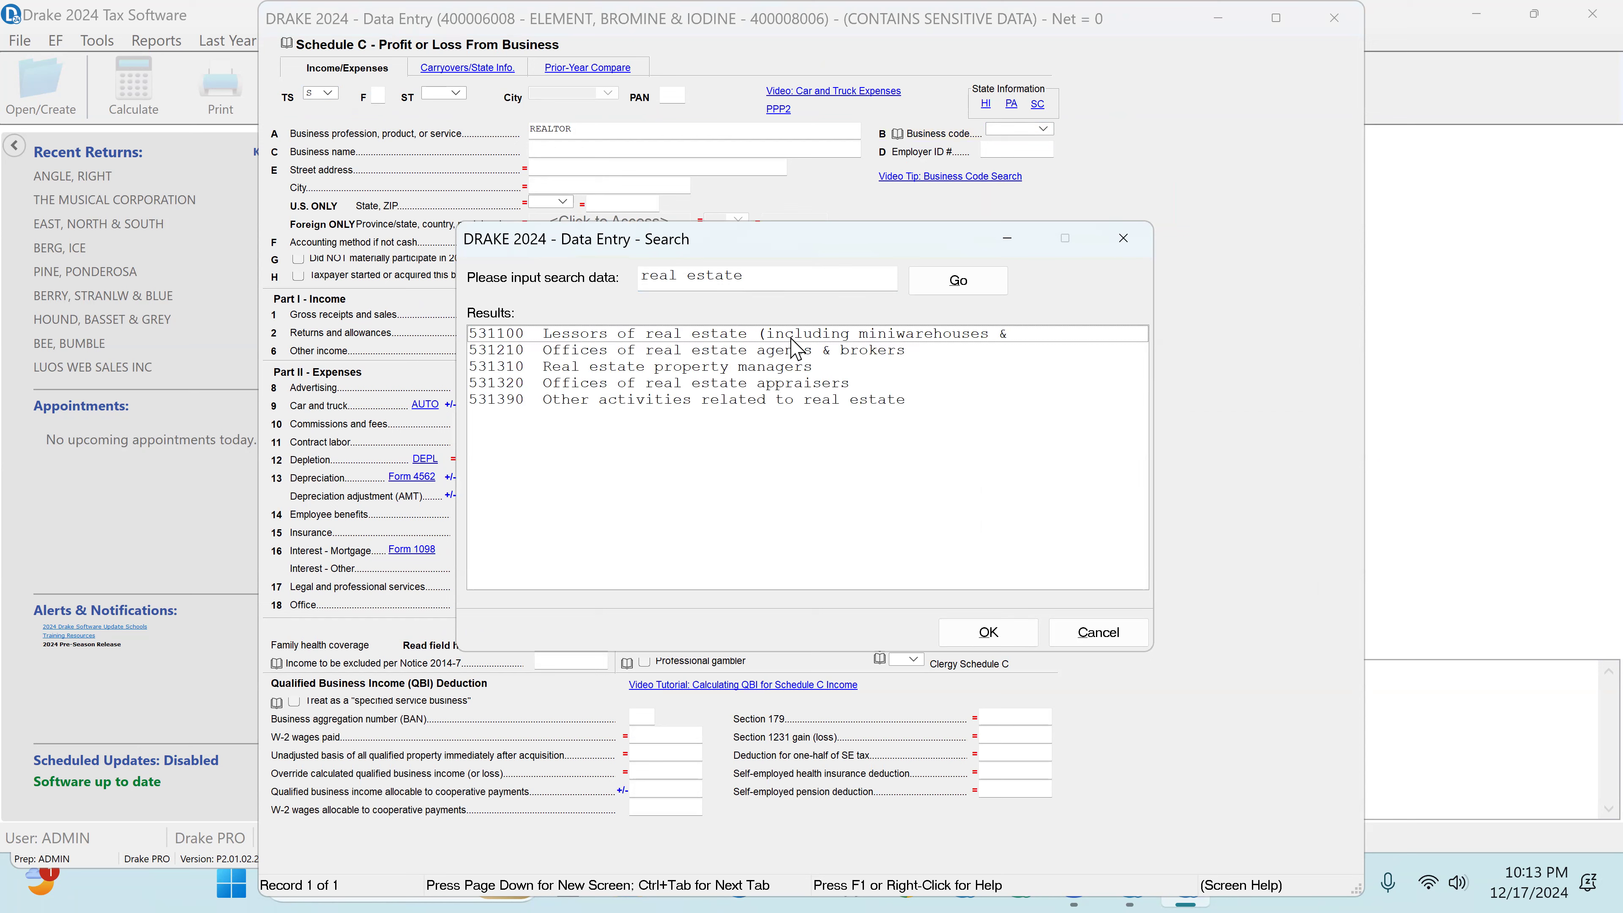
{"action": "double_click", "coordinate": [795, 350]}
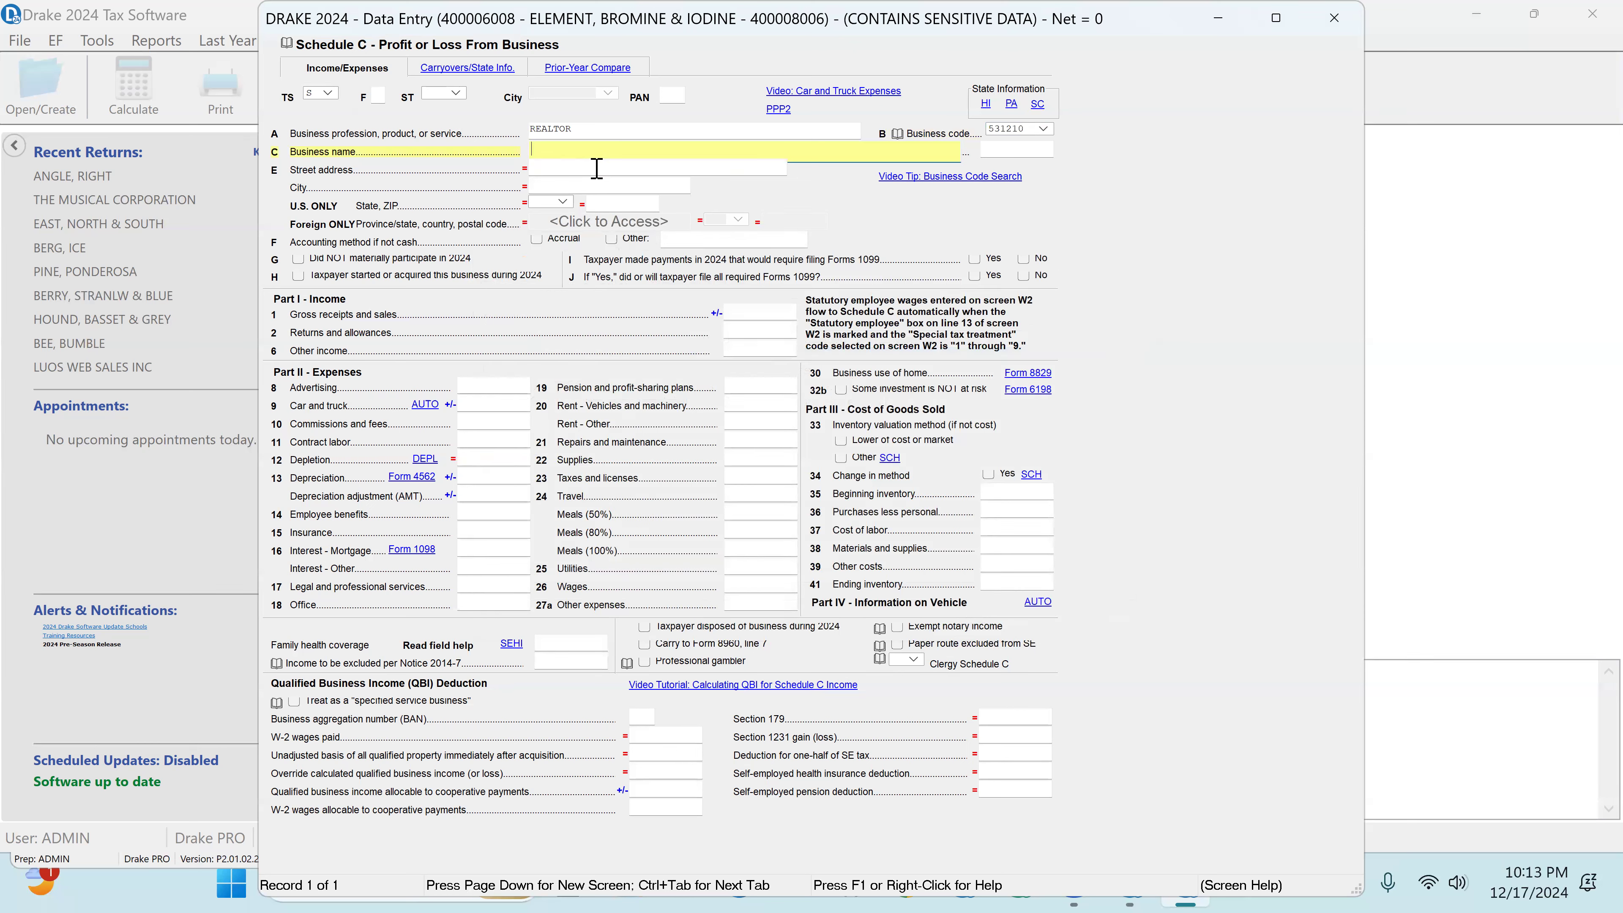
Step: Enter "1099 NEC FROM SUPER REALTOR INC." as the Schedule C business name
{"action": "type", "text": "1099 NEC FROM SUPER REALTOR INC."}
{"action": "key", "text": "Tab"}
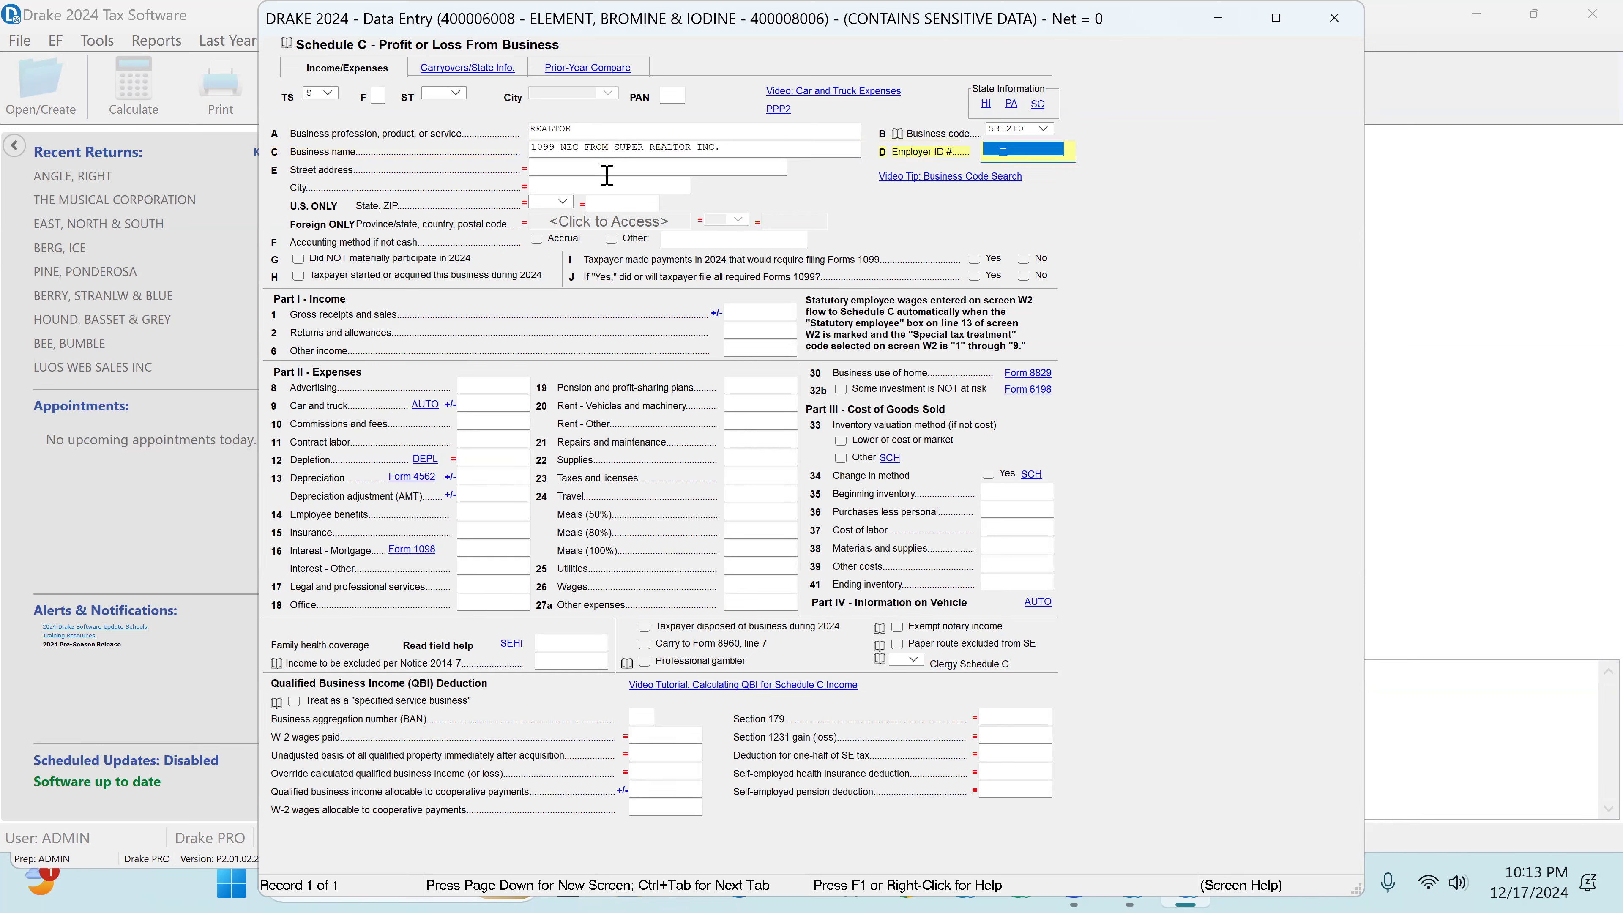
Step: Enter 50000 as gross receipts and sales for the REALTOR business on Schedule C
{"action": "left_click", "coordinate": [758, 316]}
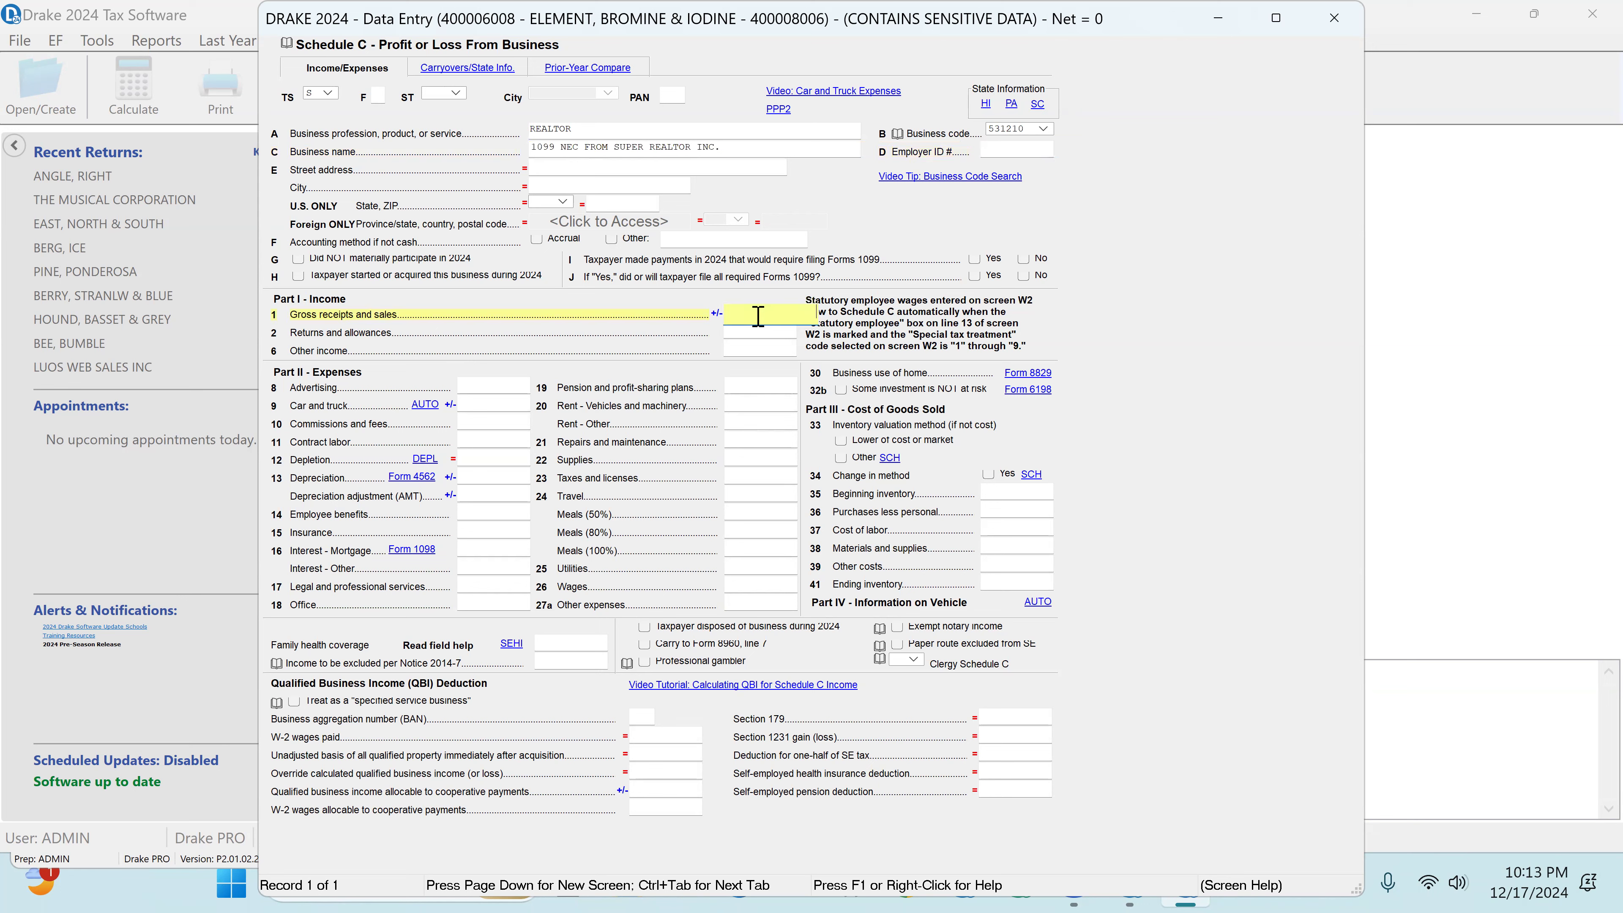
{"action": "type", "text": "50000"}
{"action": "key", "text": "Return"}
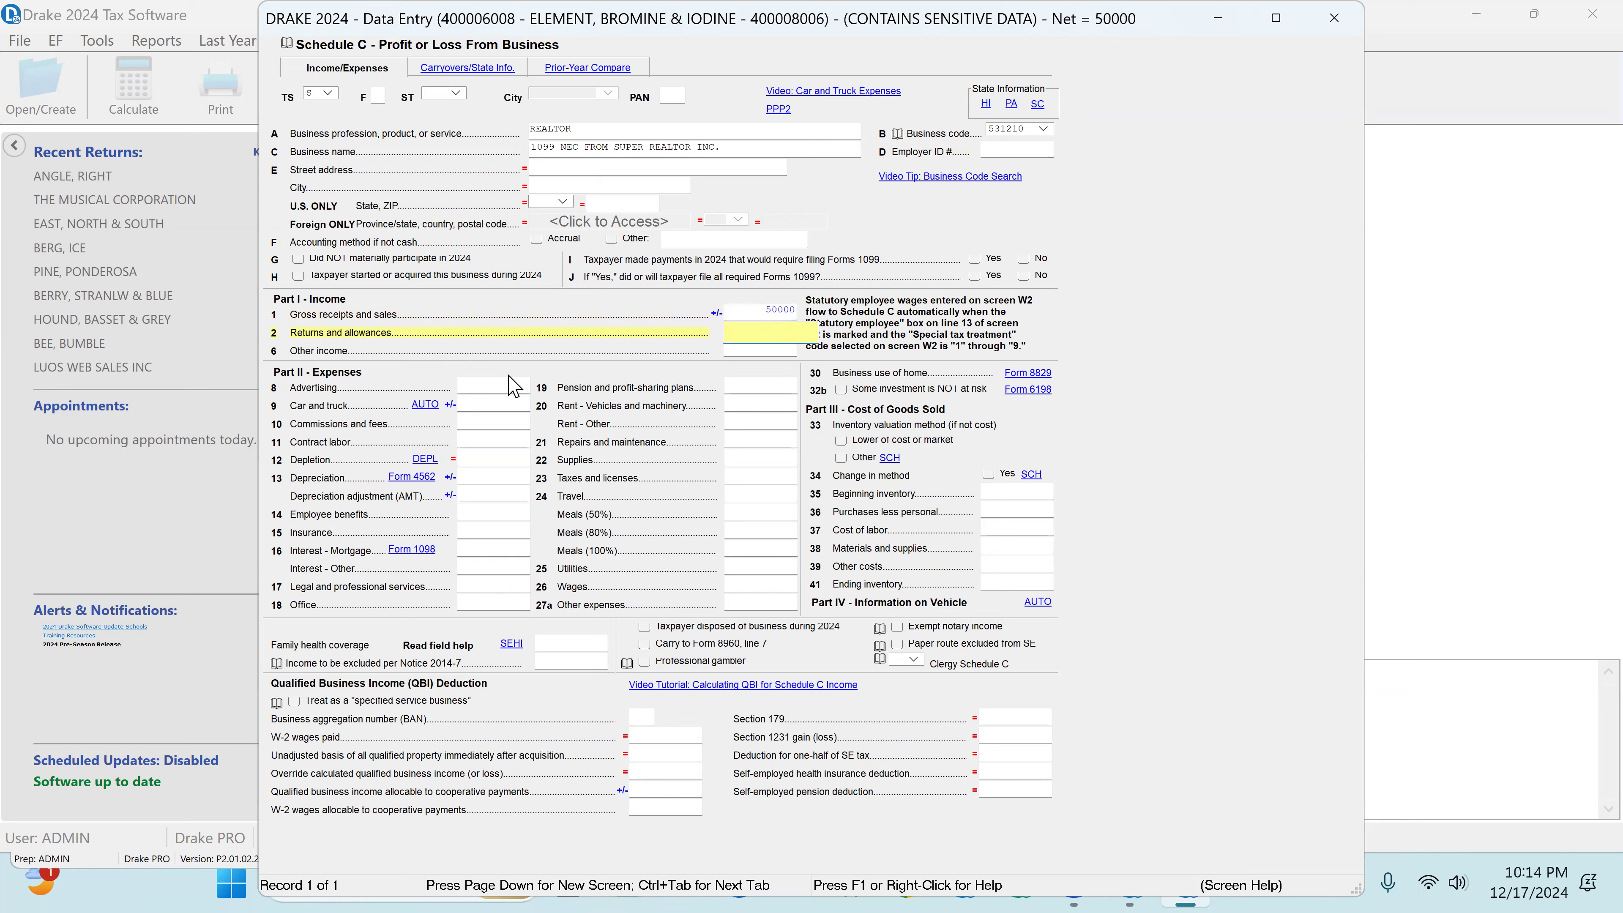
Step: Enter Schedule C expenses of 6000 for advertising and 5000 for contract labor
{"action": "left_click", "coordinate": [477, 391]}
{"action": "type", "text": "6000"}
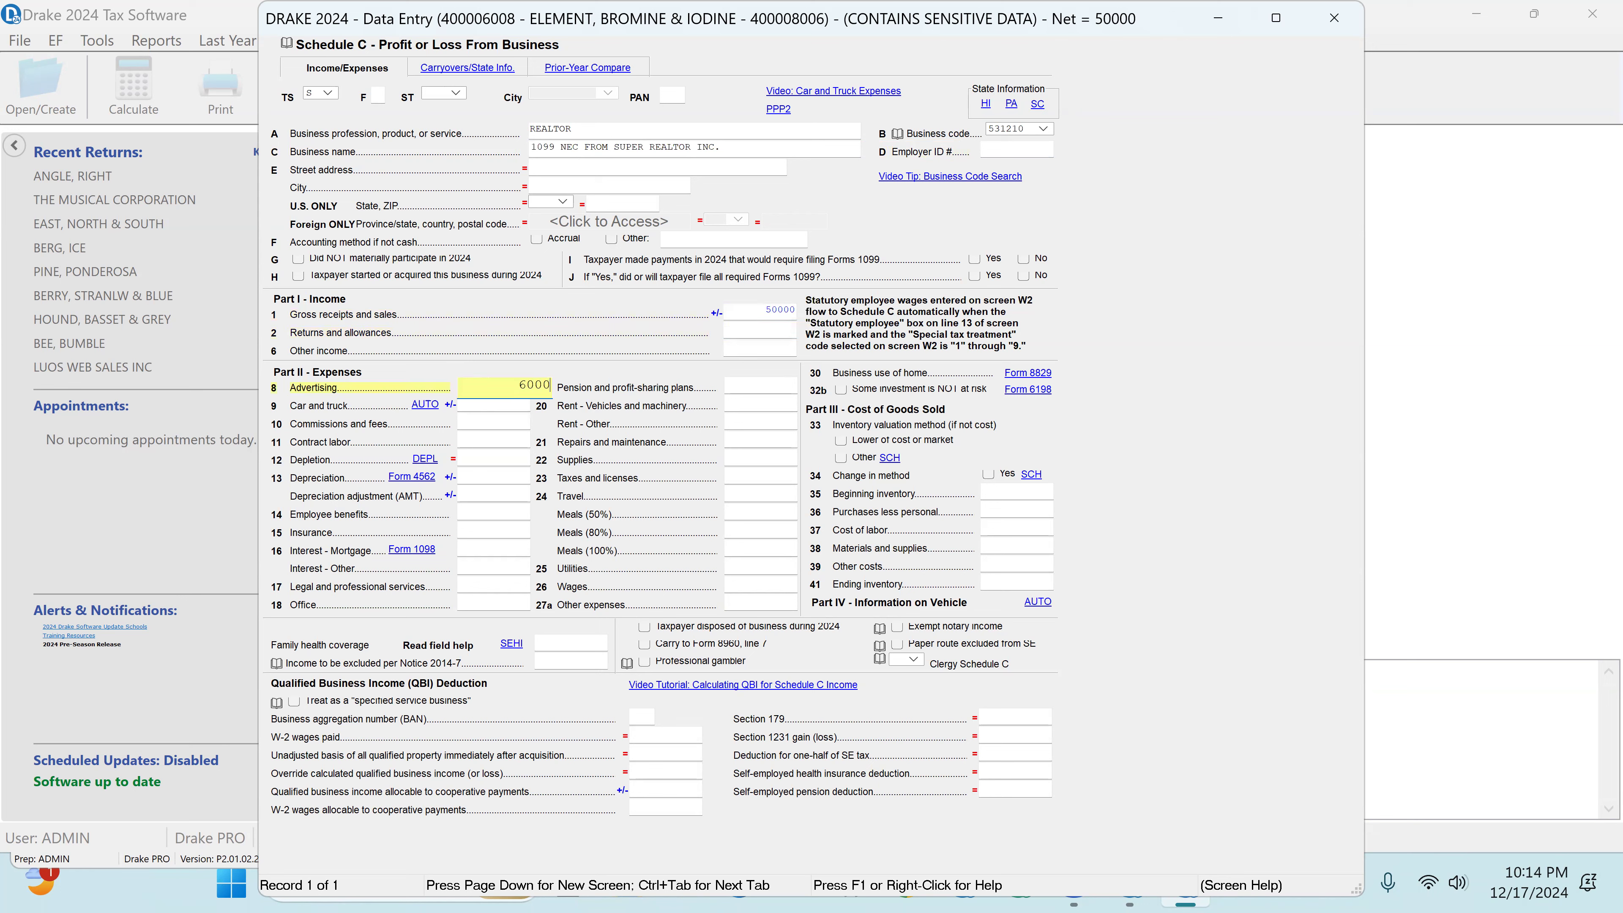
{"action": "key", "text": "Return"}
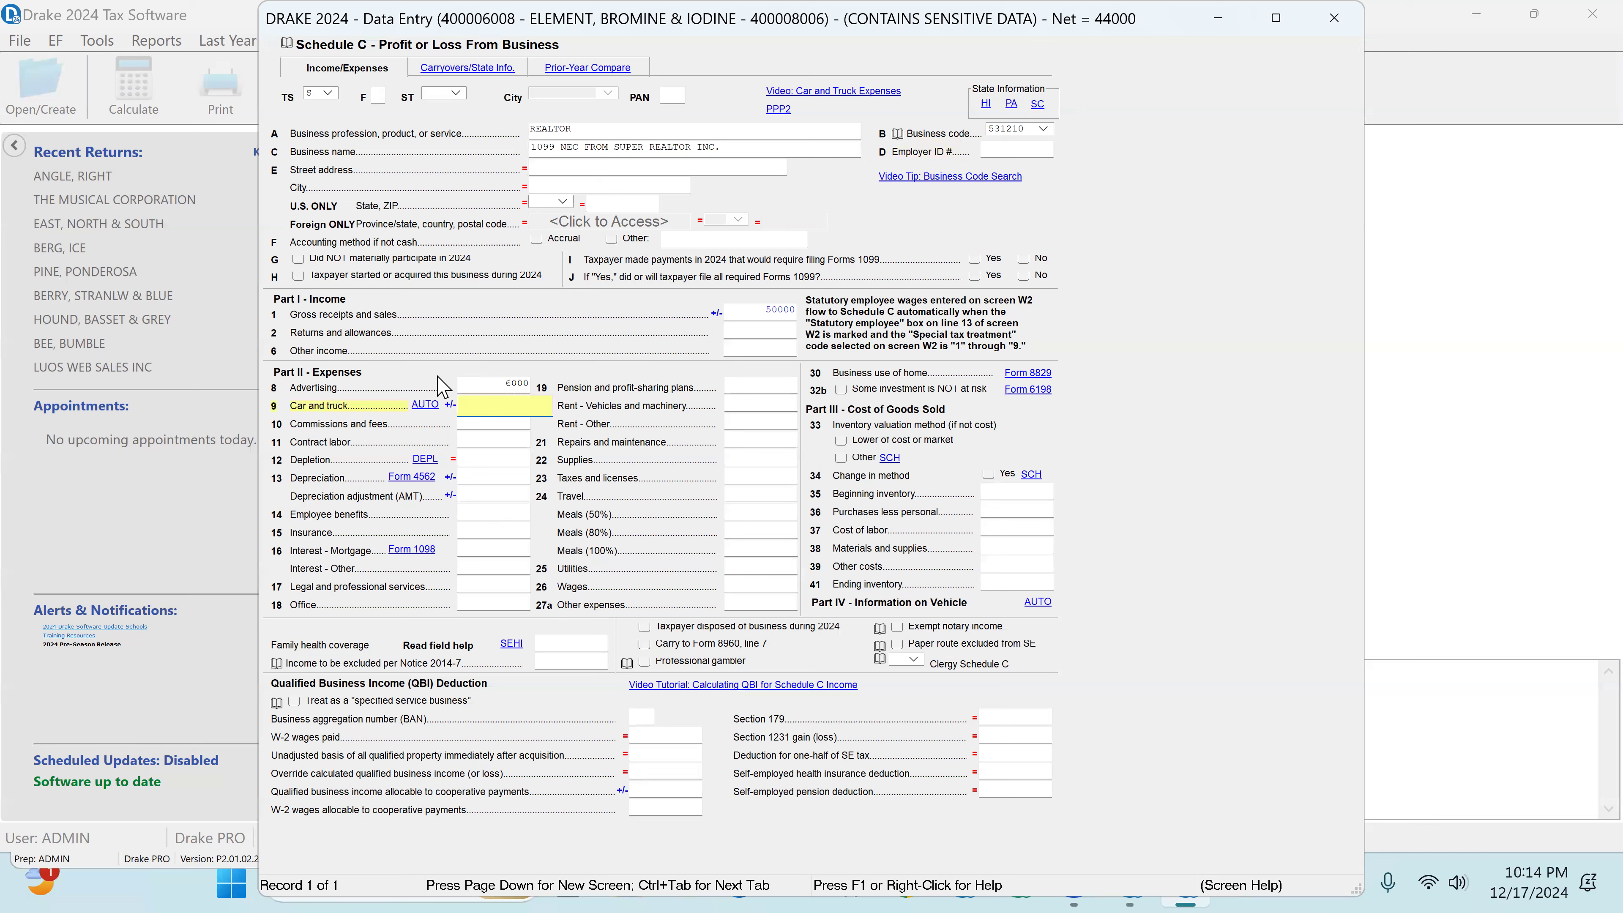
{"action": "key", "text": "Return"}
{"action": "key", "text": "Return"}
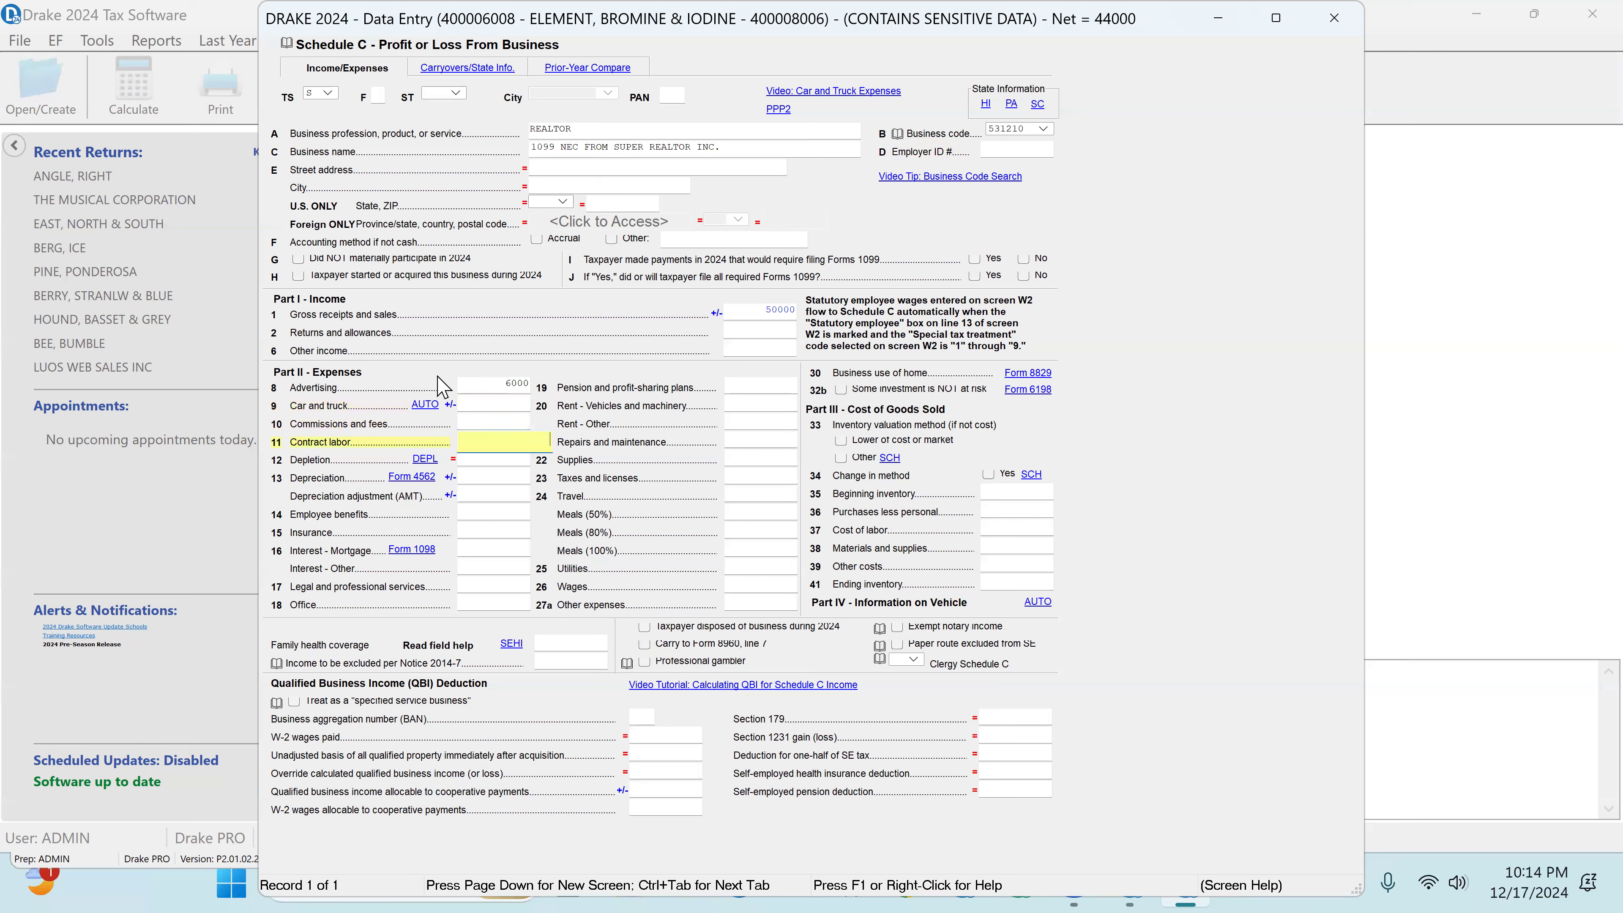
{"action": "type", "text": "5000"}
{"action": "key", "text": "Return"}
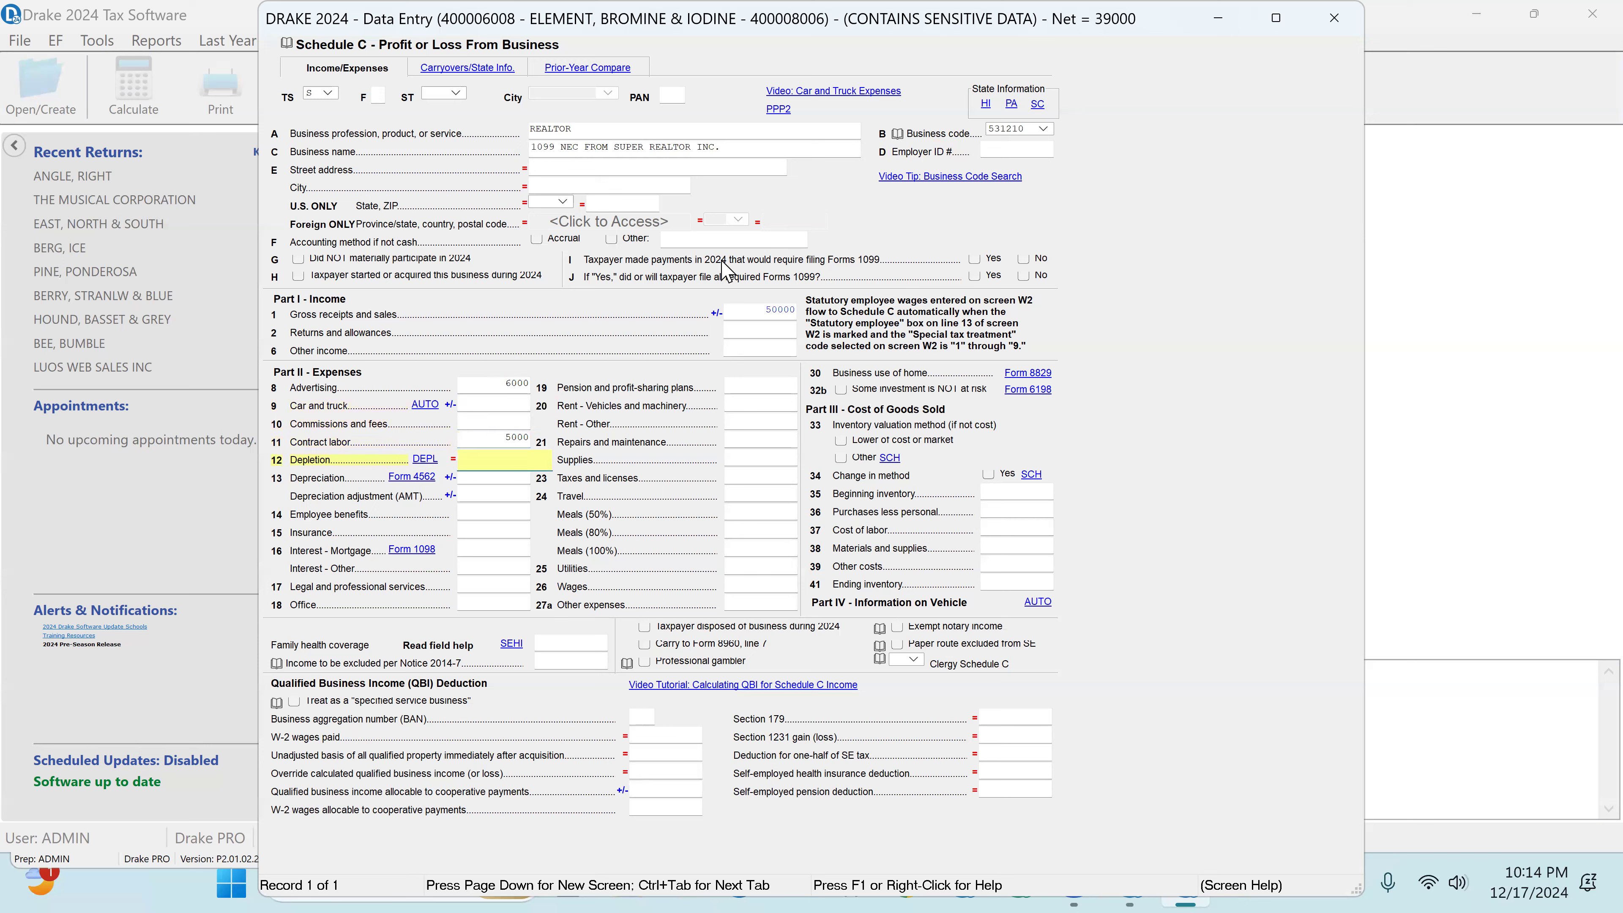
Step: Answer Yes to both Schedule C questions about payments requiring Forms 1099 and filing those forms
{"action": "left_click", "coordinate": [976, 259]}
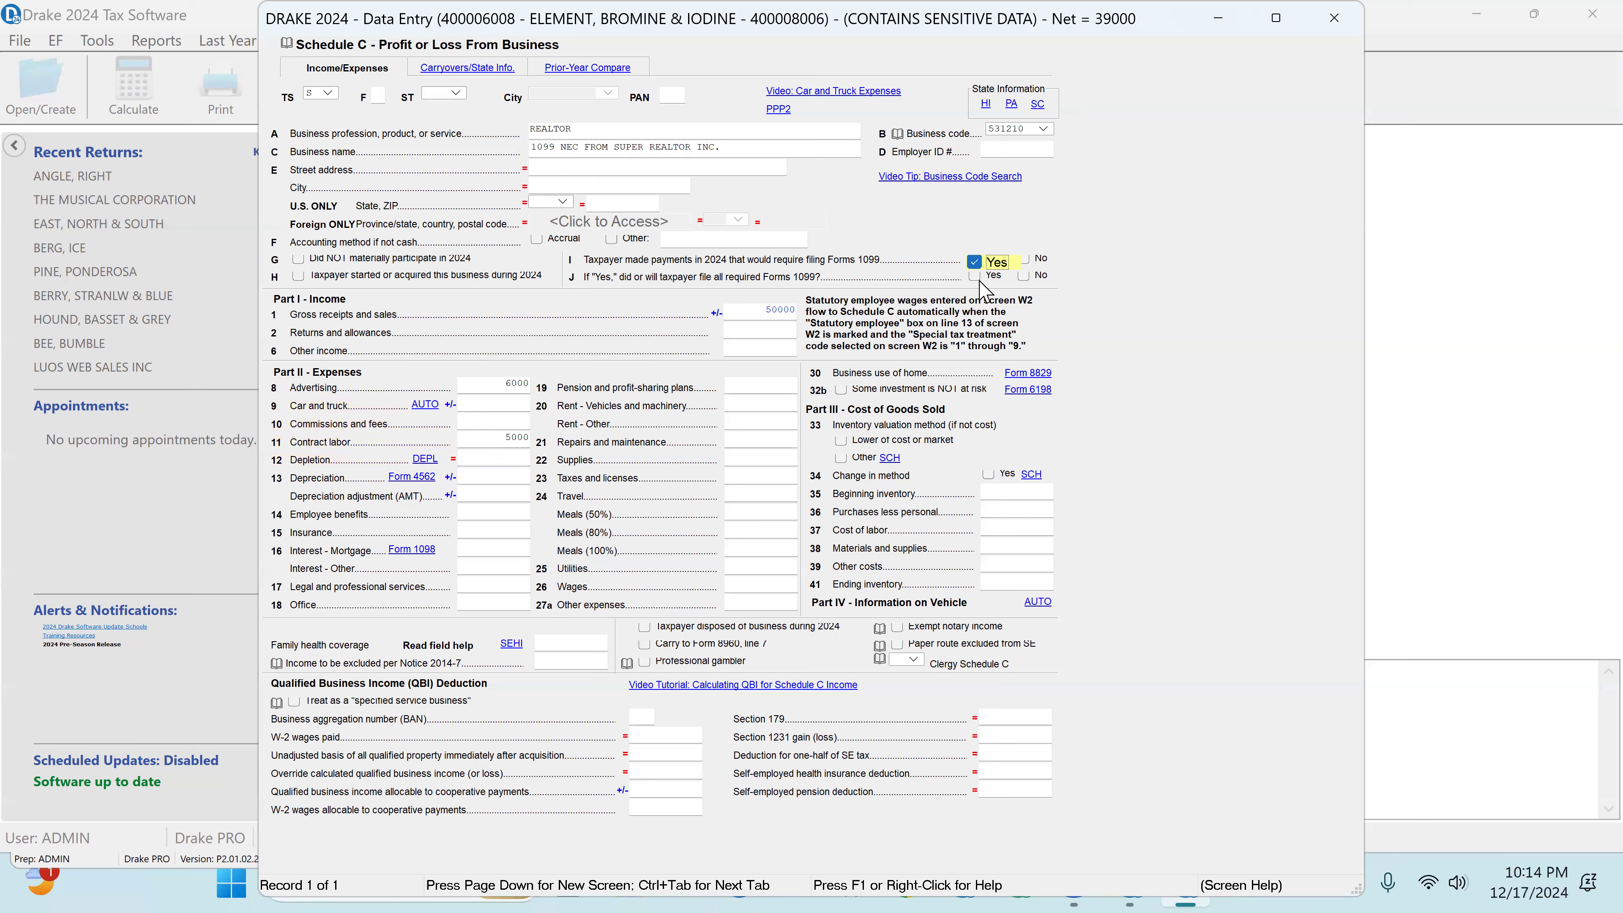
{"action": "left_click", "coordinate": [976, 277]}
{"action": "left_click", "coordinate": [770, 311]}
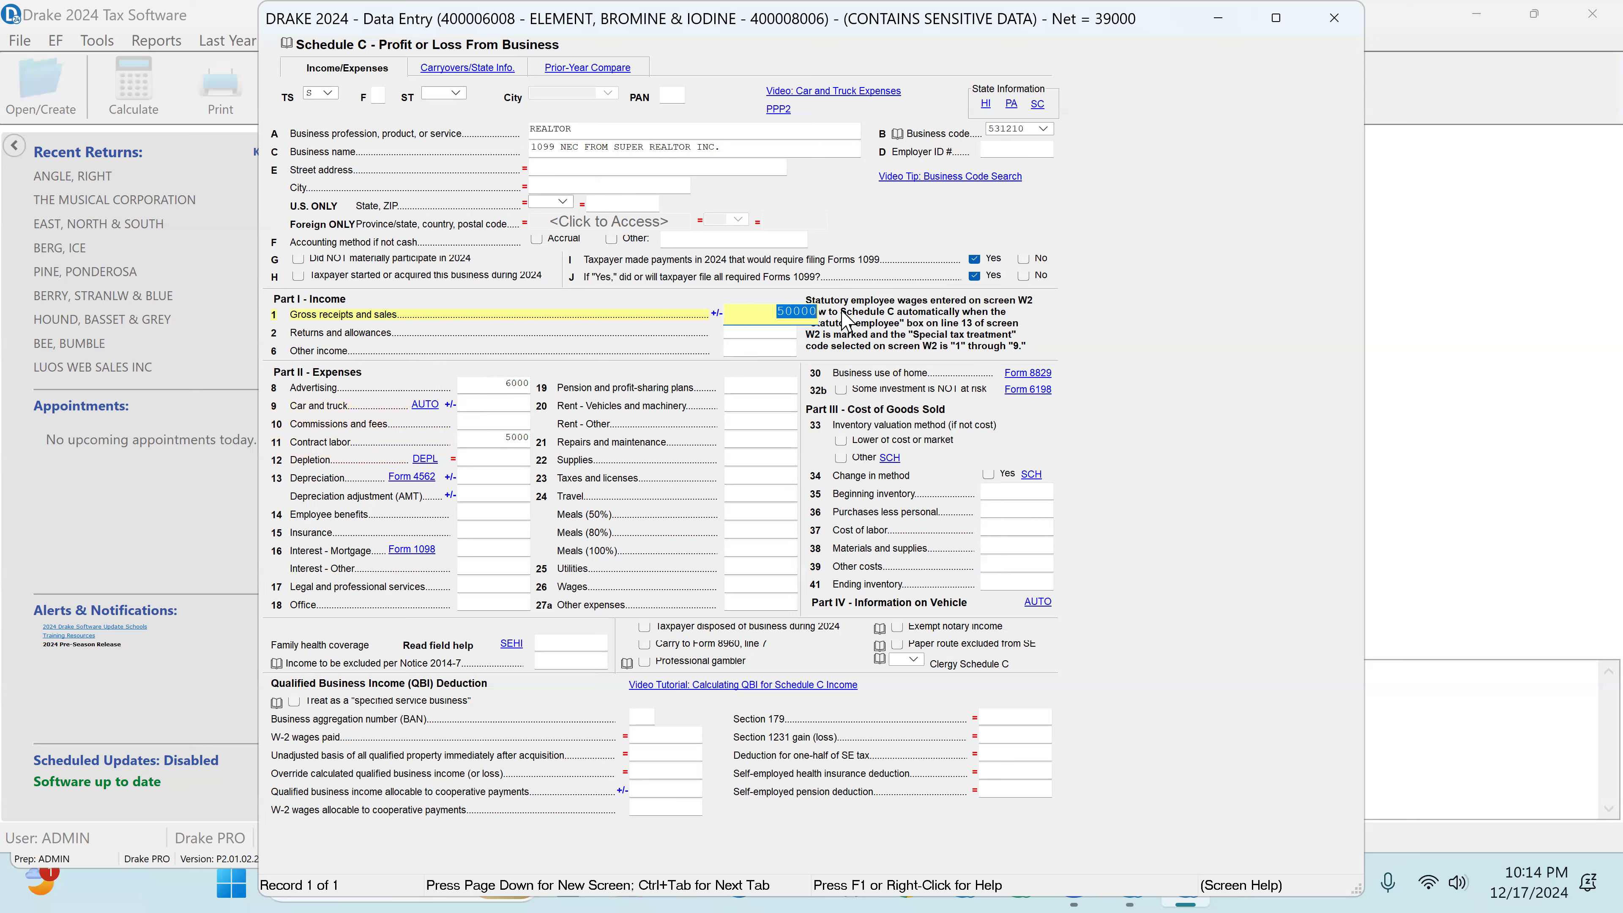
{"action": "left_click", "coordinate": [481, 439]}
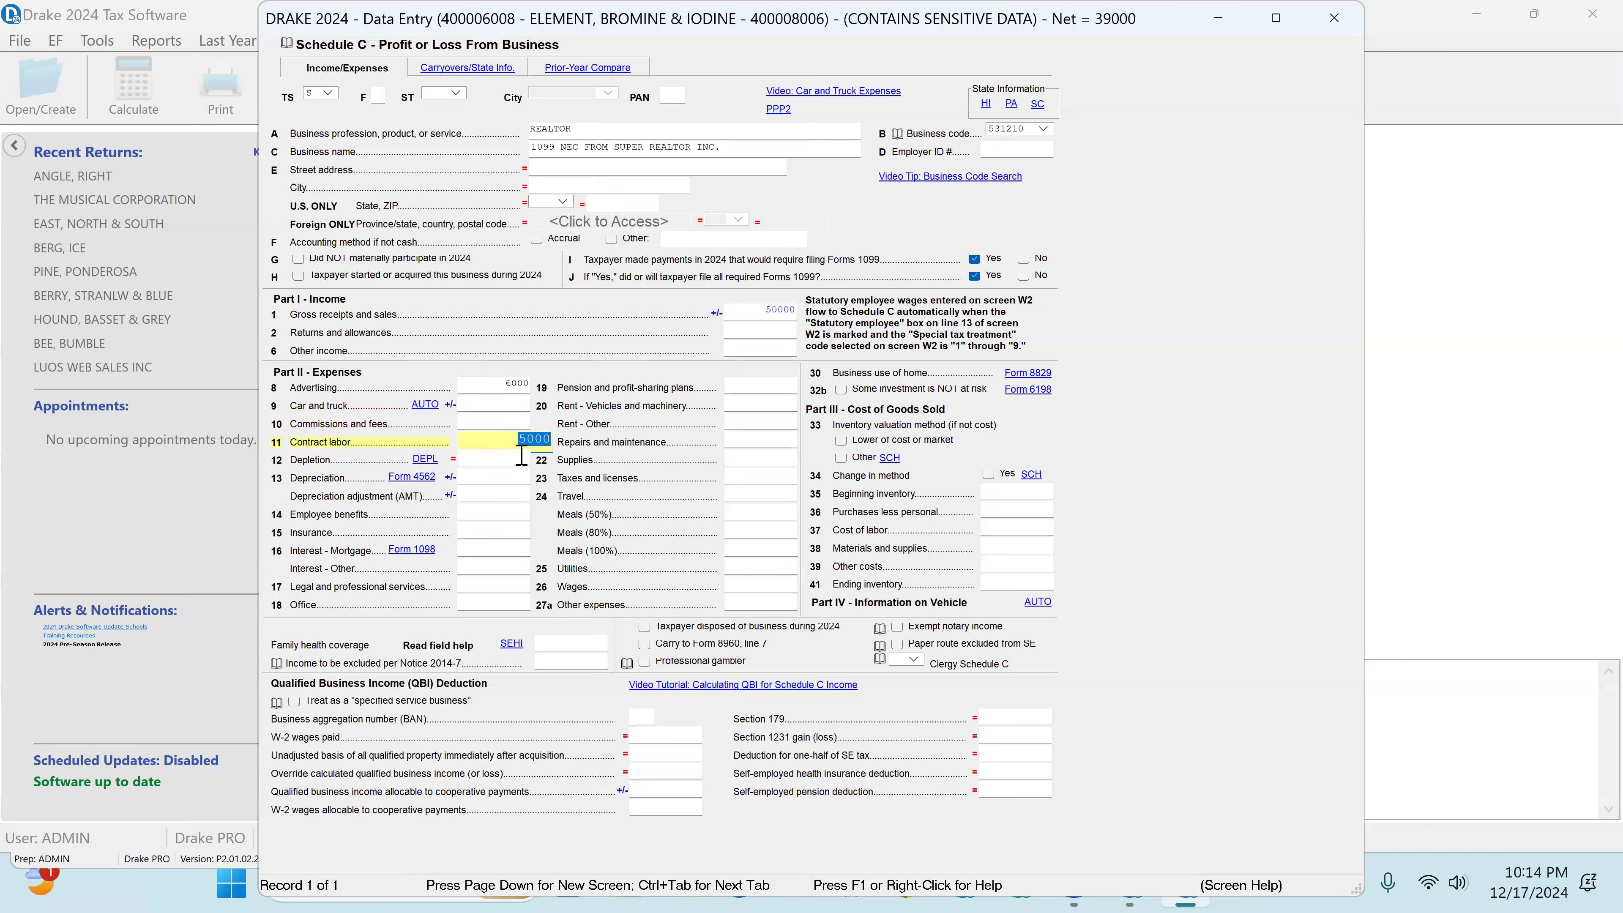
Step: Enter Schedule C expenses of 652 for insurance, 1250 for legal and professional services, and 2689 for office
{"action": "left_click", "coordinate": [497, 534]}
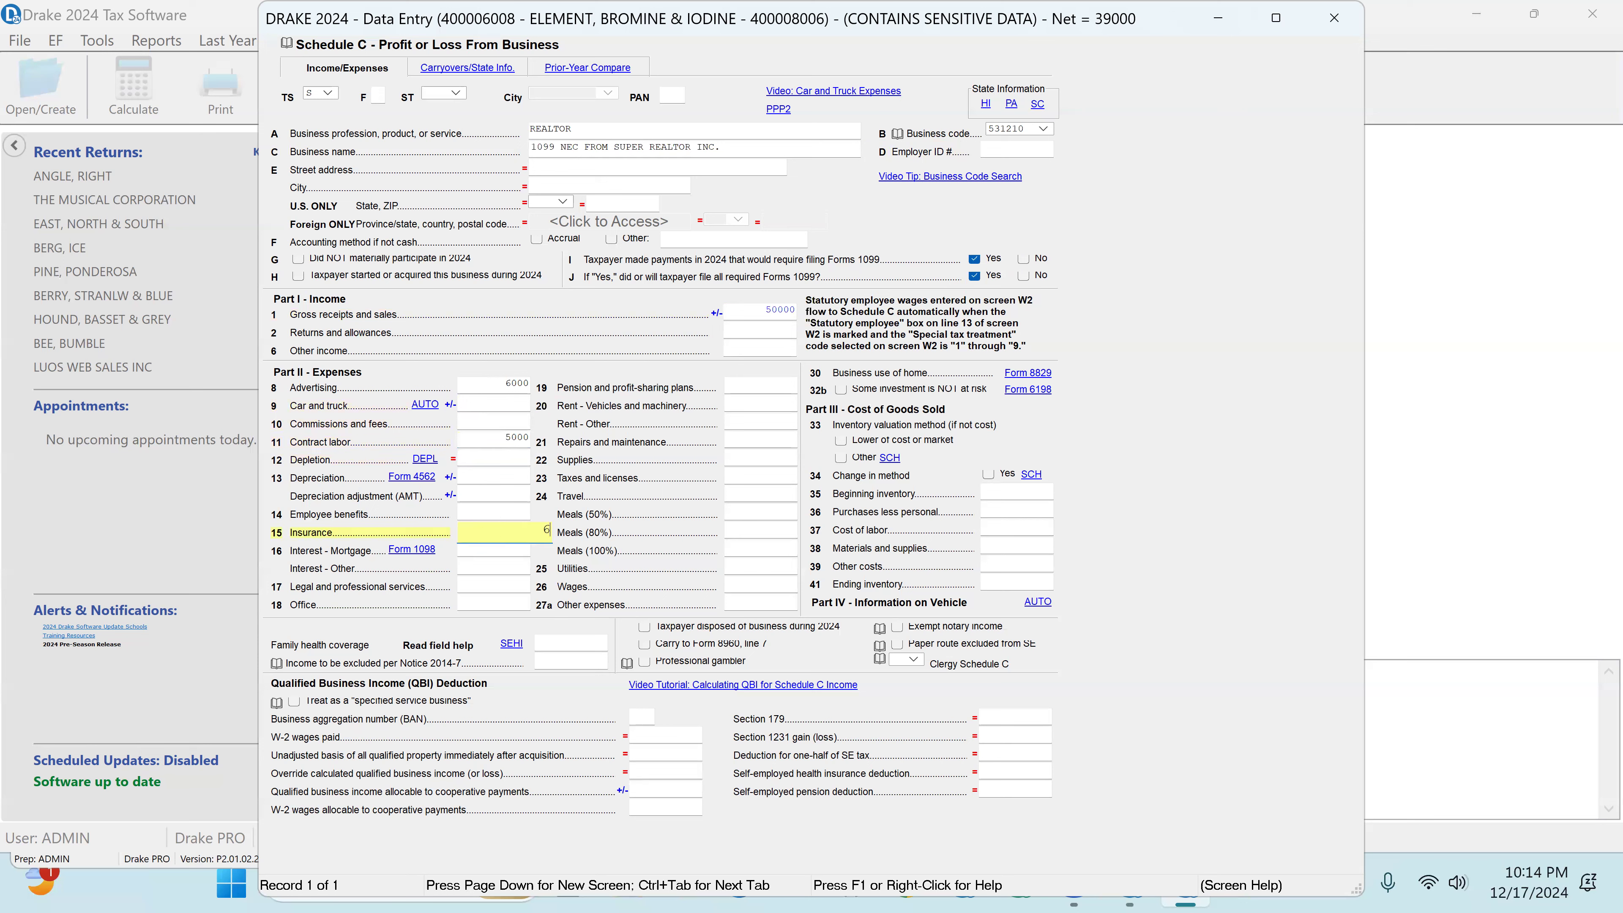
{"action": "key", "text": "Return"}
{"action": "key", "text": "Return"}
{"action": "key", "text": "Return"}
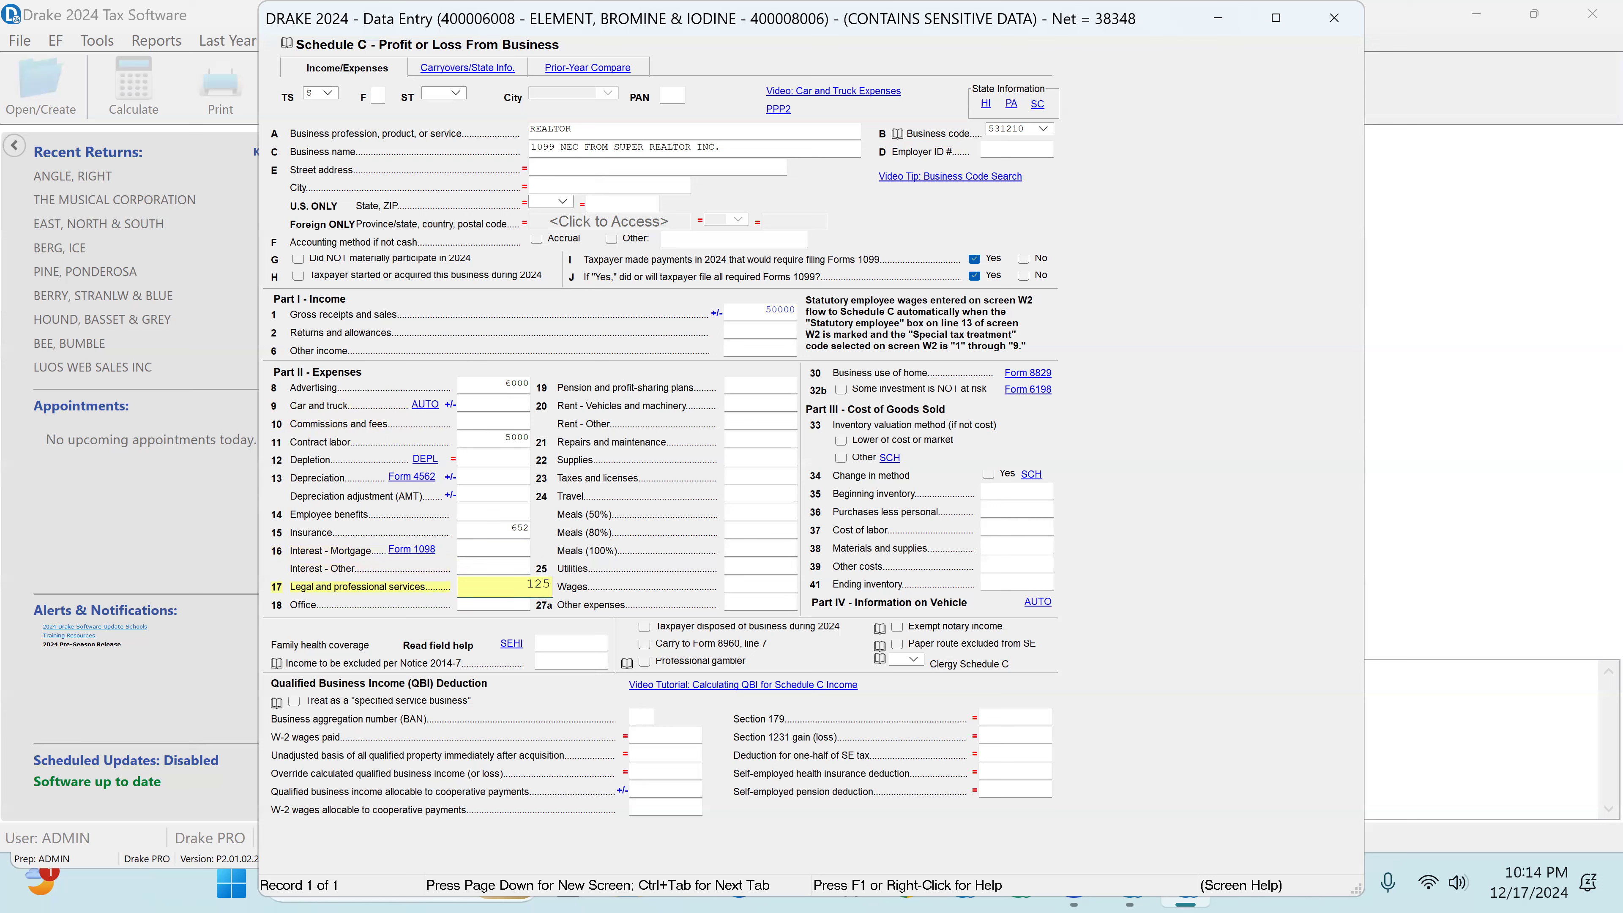
{"action": "key", "text": "Return"}
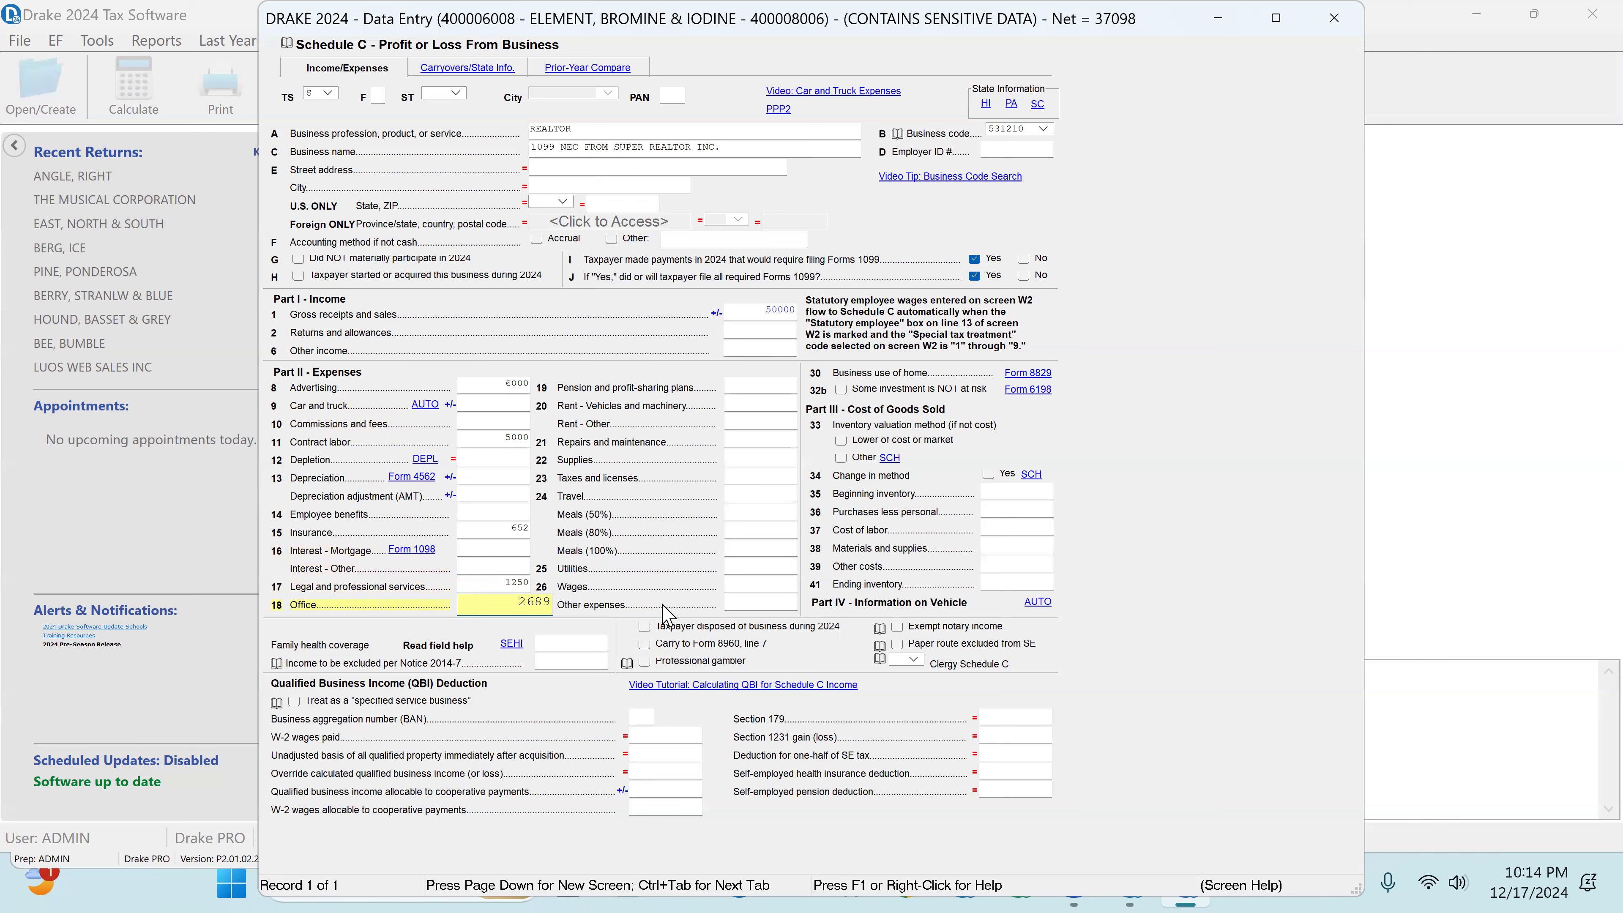
Step: Enter Schedule C expenses: repairs and maintenance 452, supplies 785, taxes and licenses 365, travel 2562 and 50% meals 750
{"action": "left_click", "coordinate": [754, 442]}
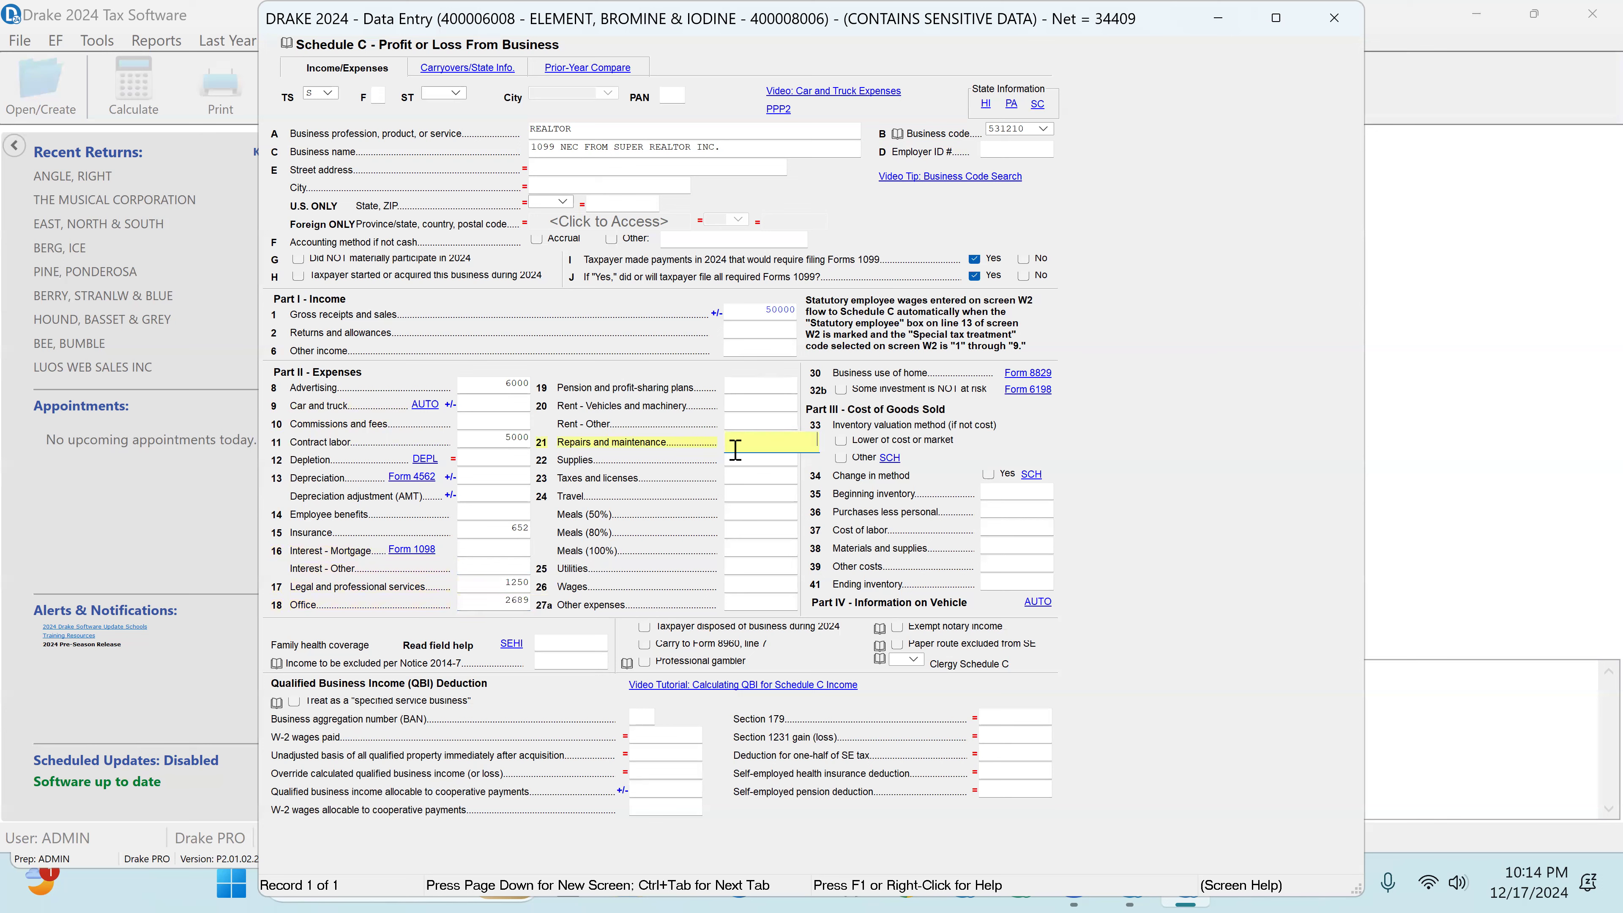
{"action": "left_click", "coordinate": [736, 450]}
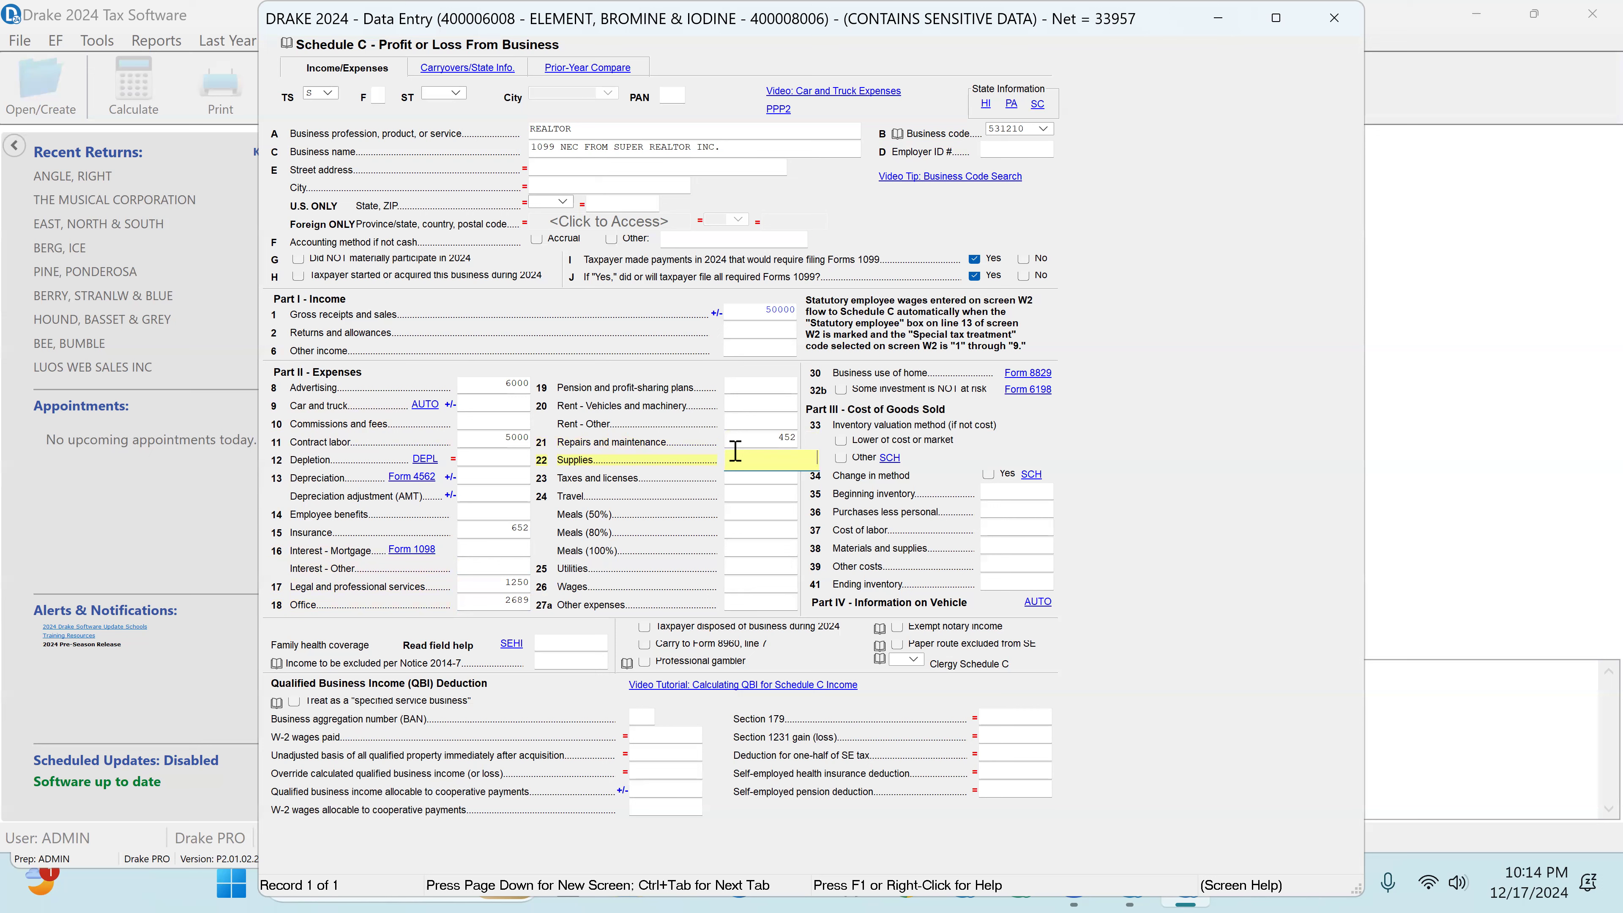
{"action": "key", "text": "Return"}
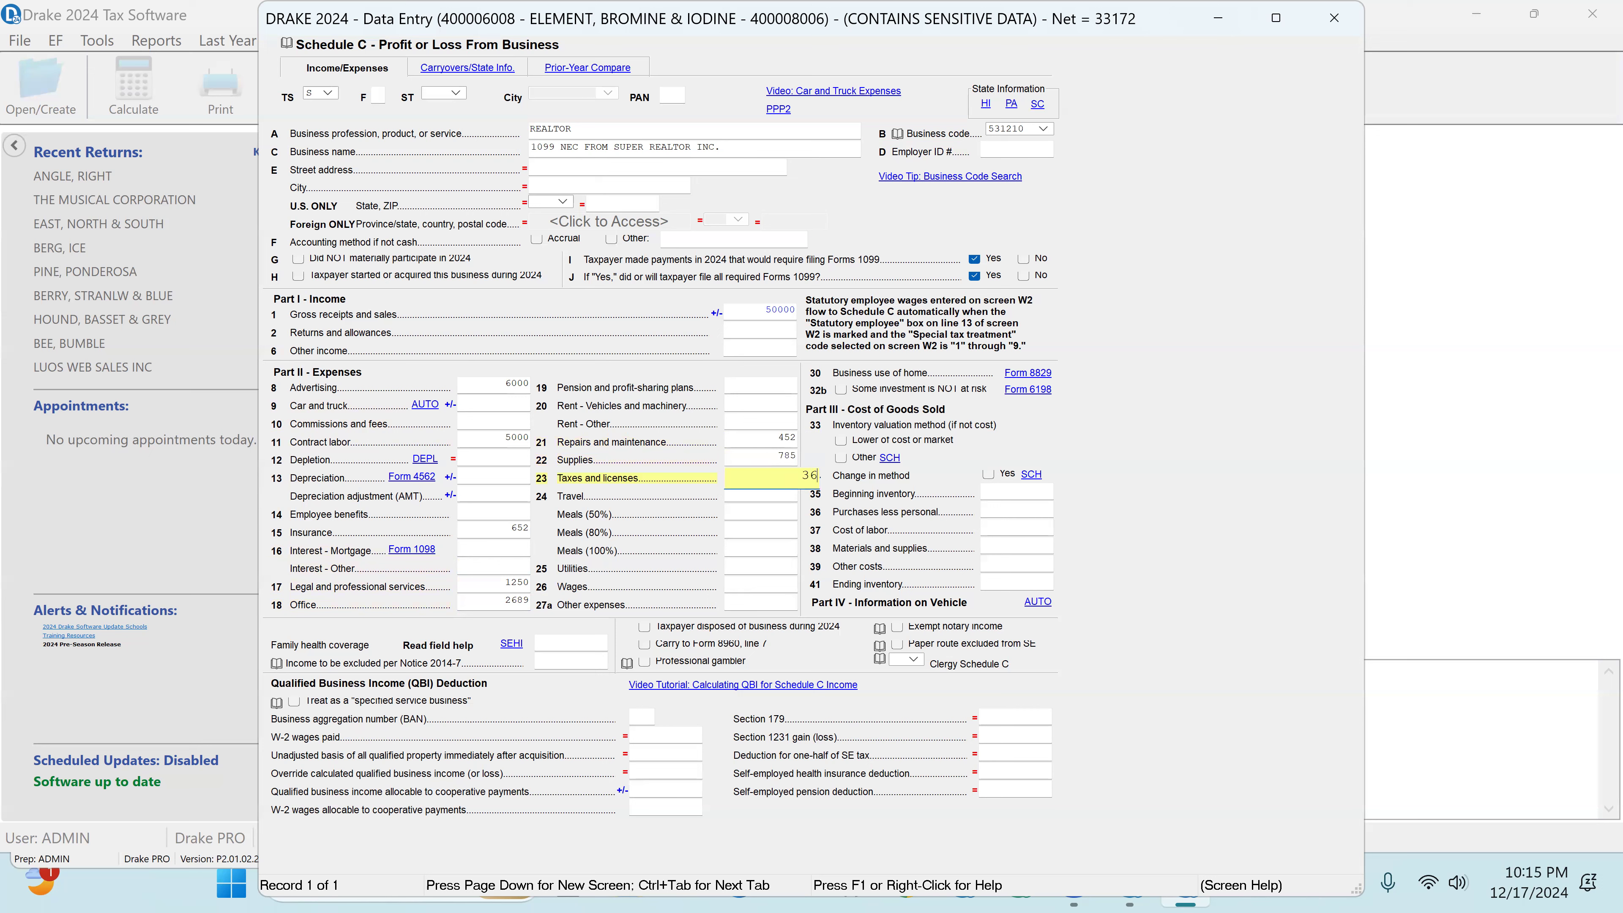
{"action": "key", "text": "Return"}
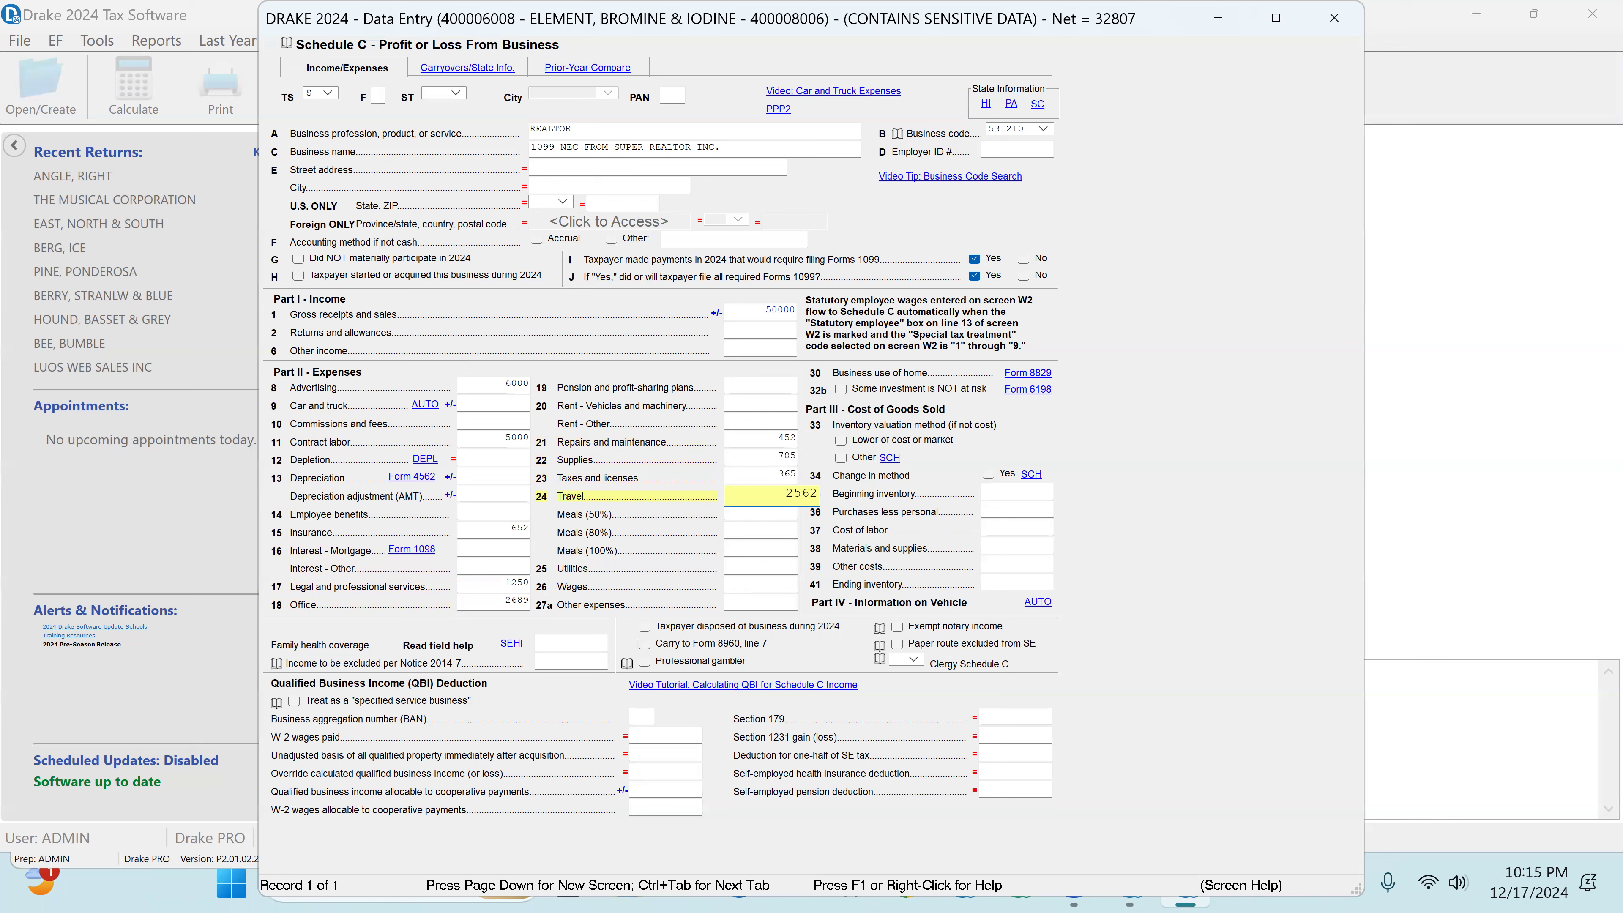
{"action": "key", "text": "Return"}
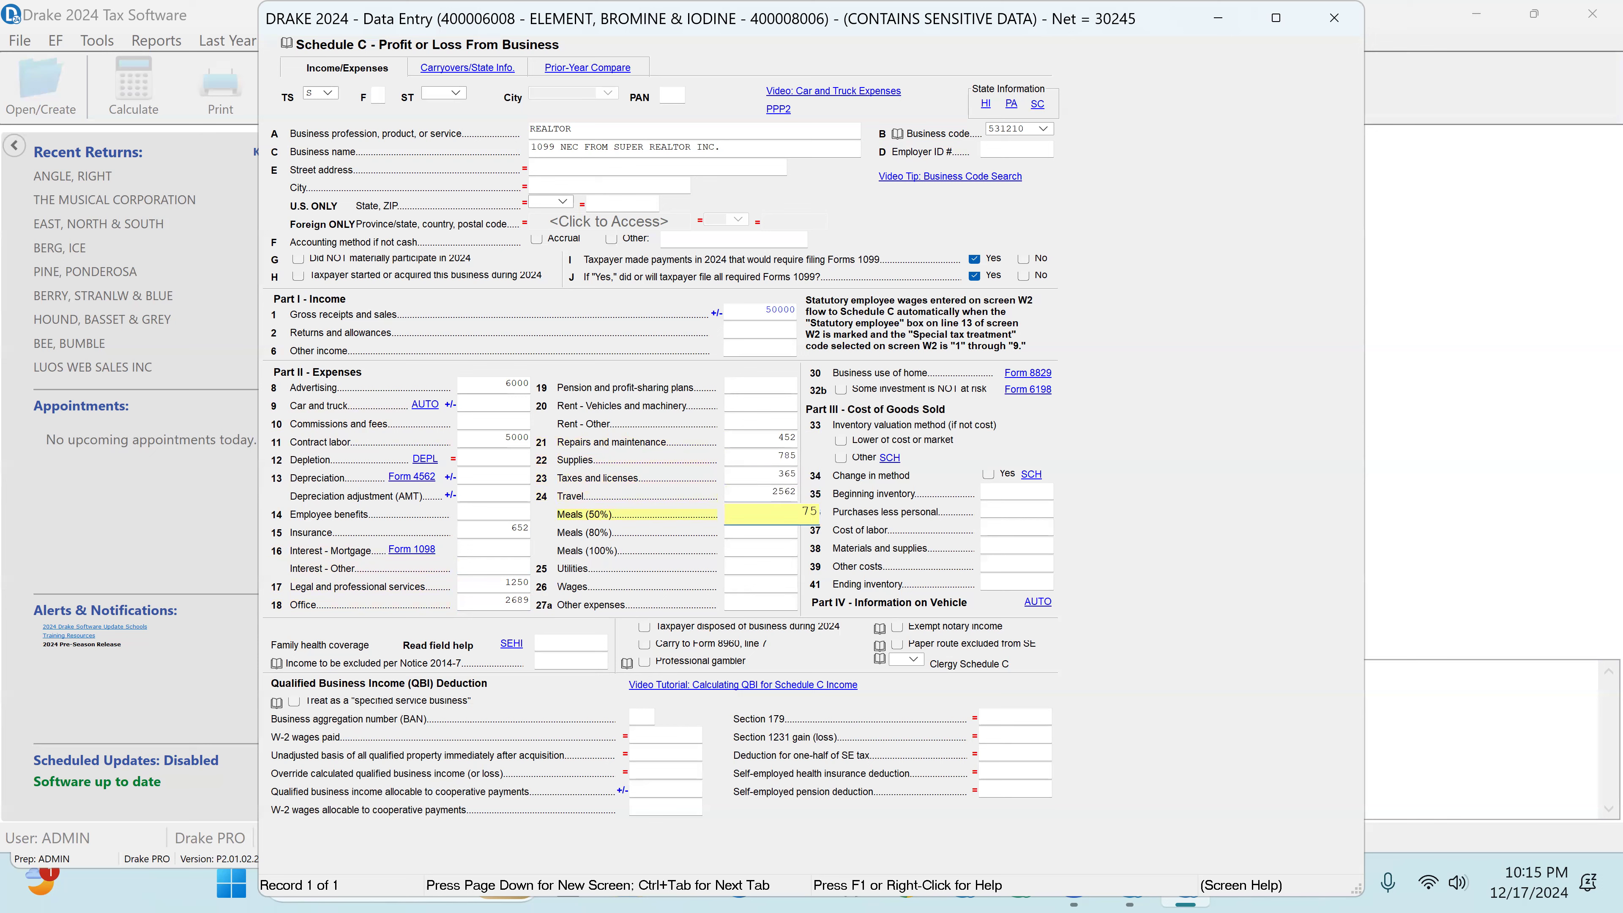
{"action": "key", "text": "Return"}
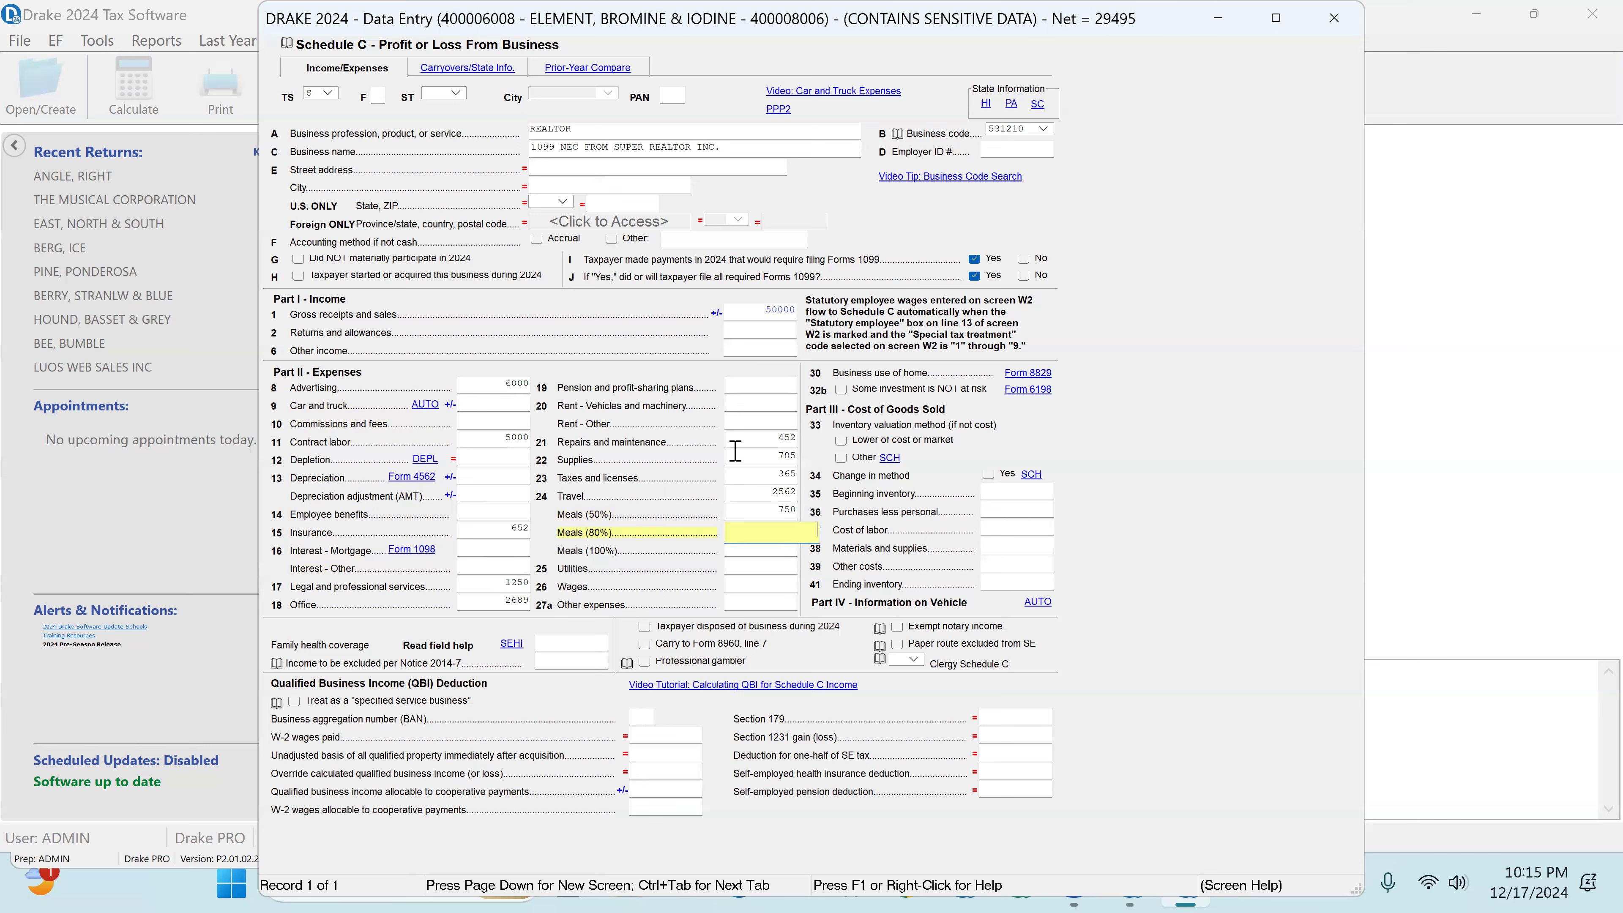
Step: Enter 425 for utilities on Schedule C and close the form
{"action": "key", "text": "Return"}
{"action": "key", "text": "Return"}
{"action": "key", "text": "Return"}
{"action": "key", "text": "Up"}
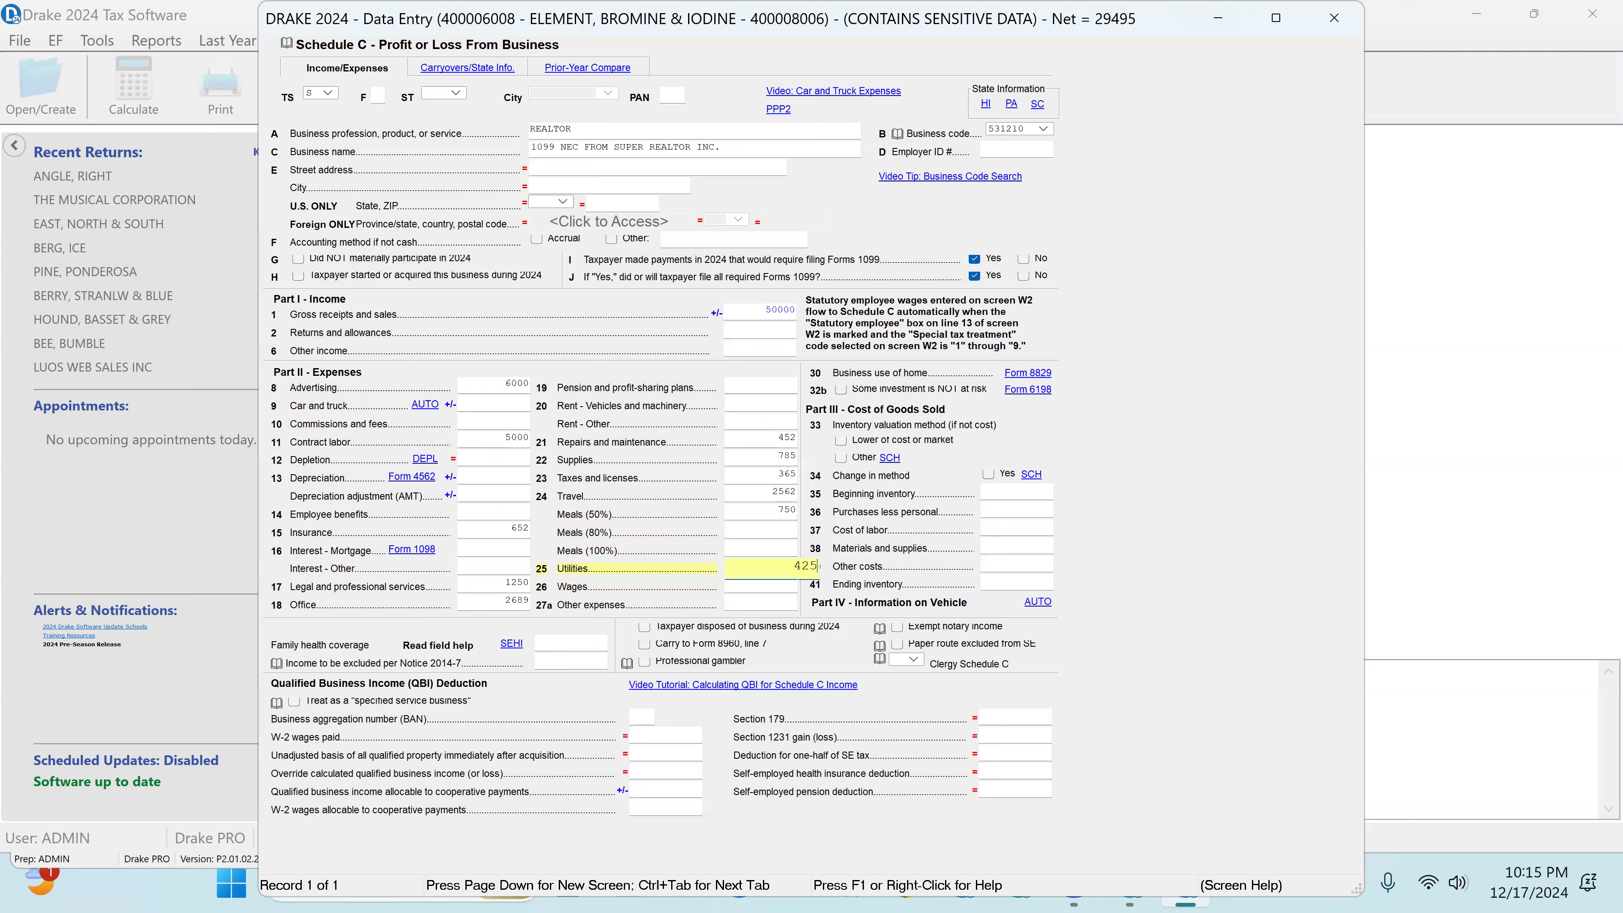
{"action": "left_click", "coordinate": [1335, 17]}
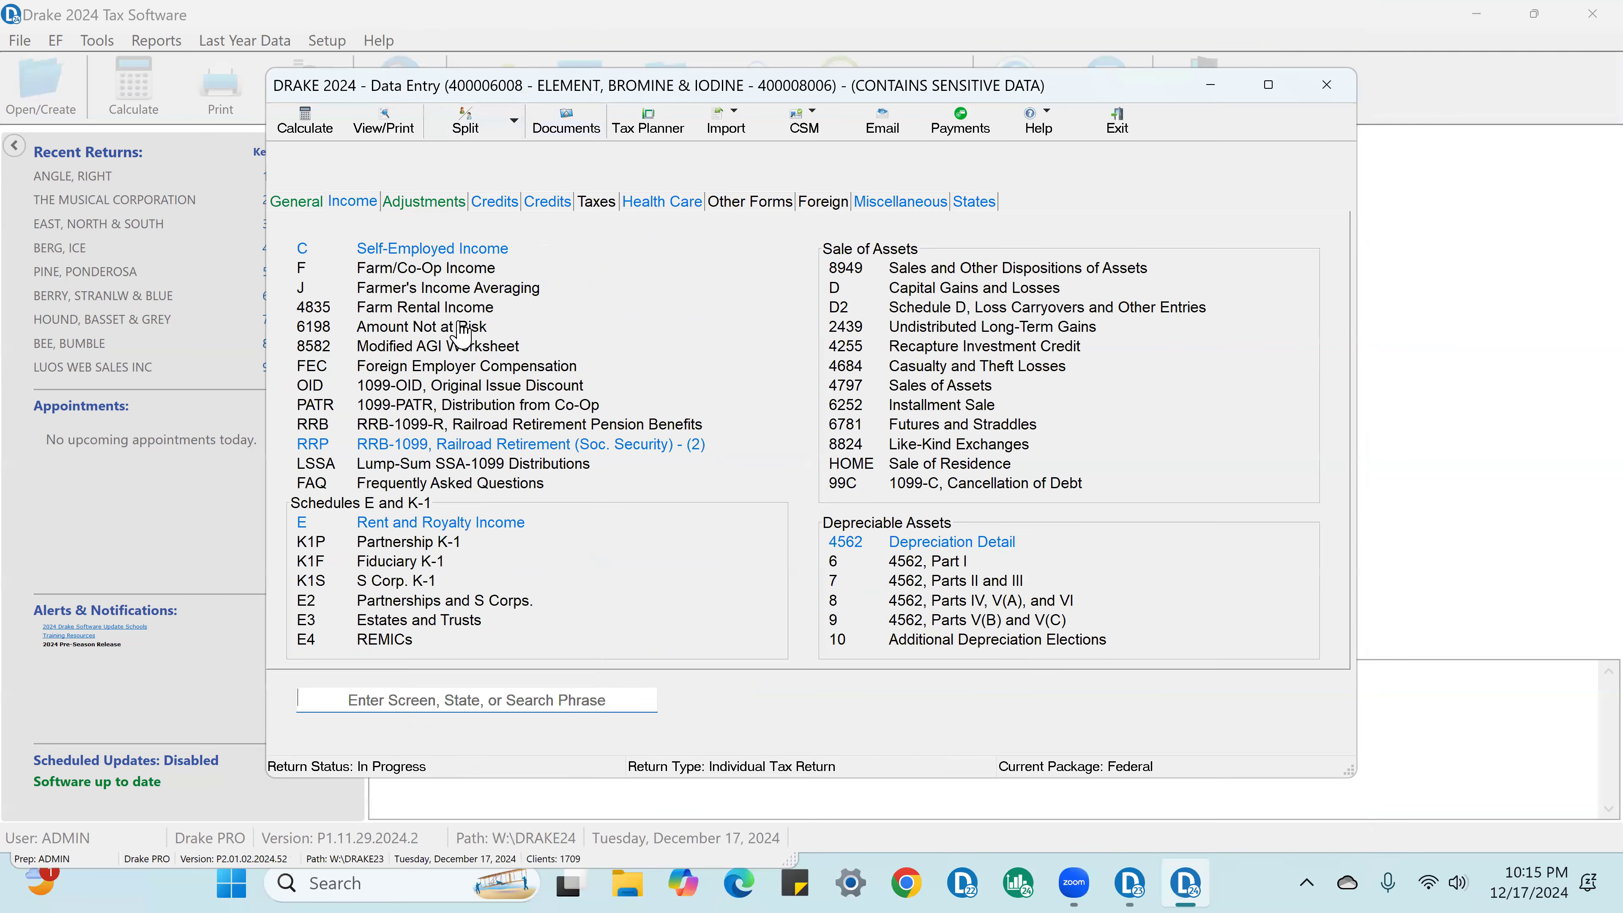
Step: Open the Schedule E rental property, review its prior-year figures and bring up its income and expenses
{"action": "left_click", "coordinate": [500, 526]}
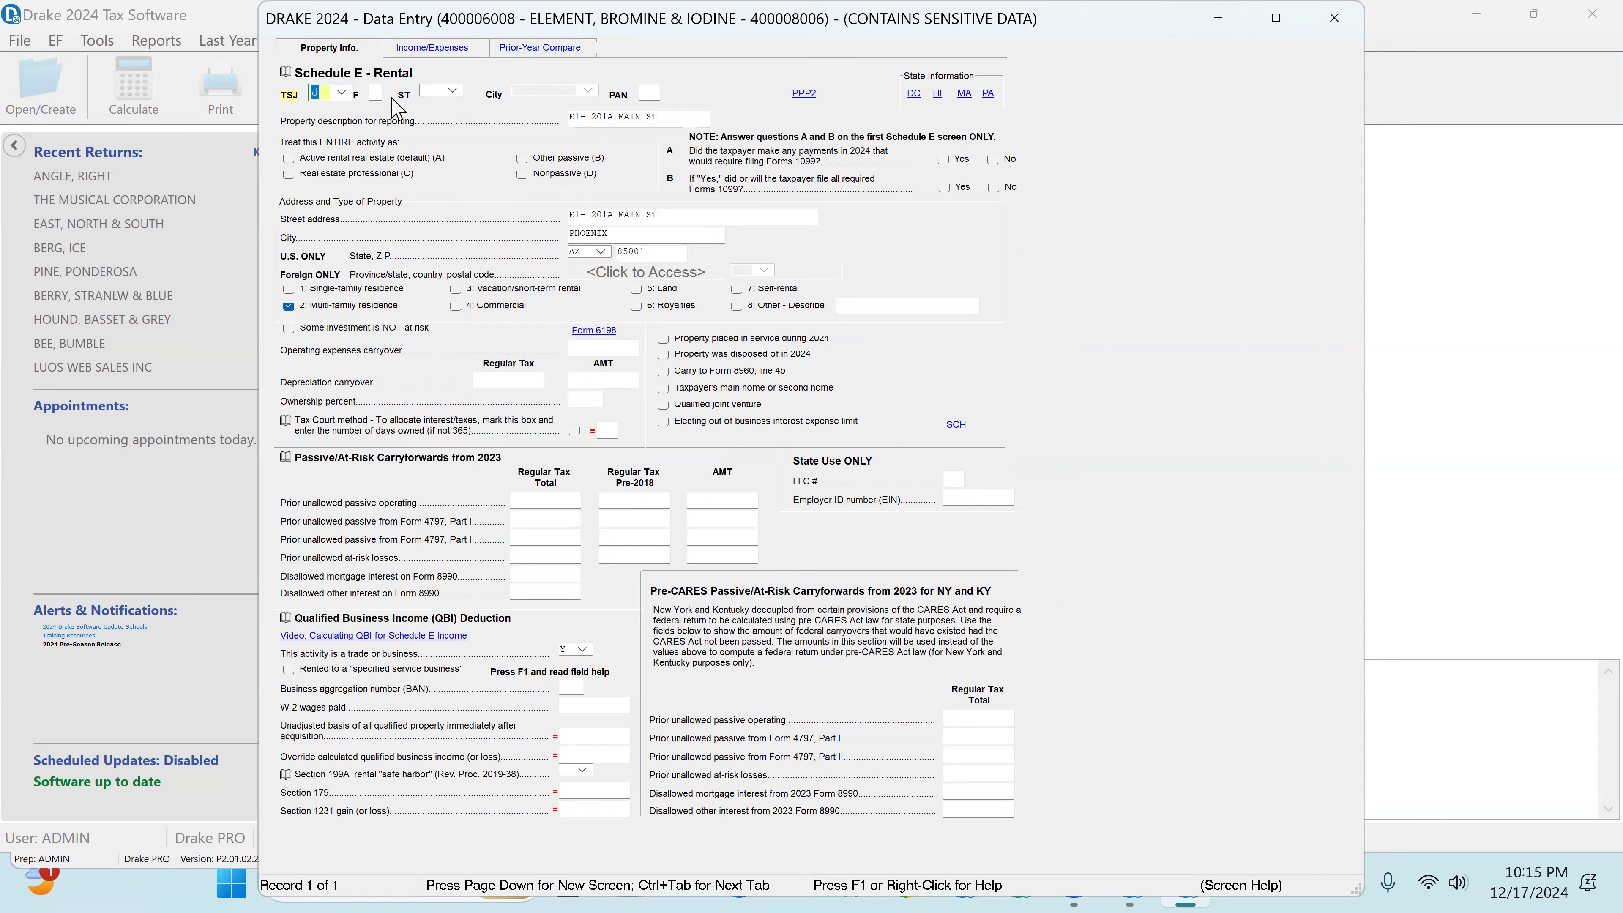
{"action": "left_click", "coordinate": [556, 51]}
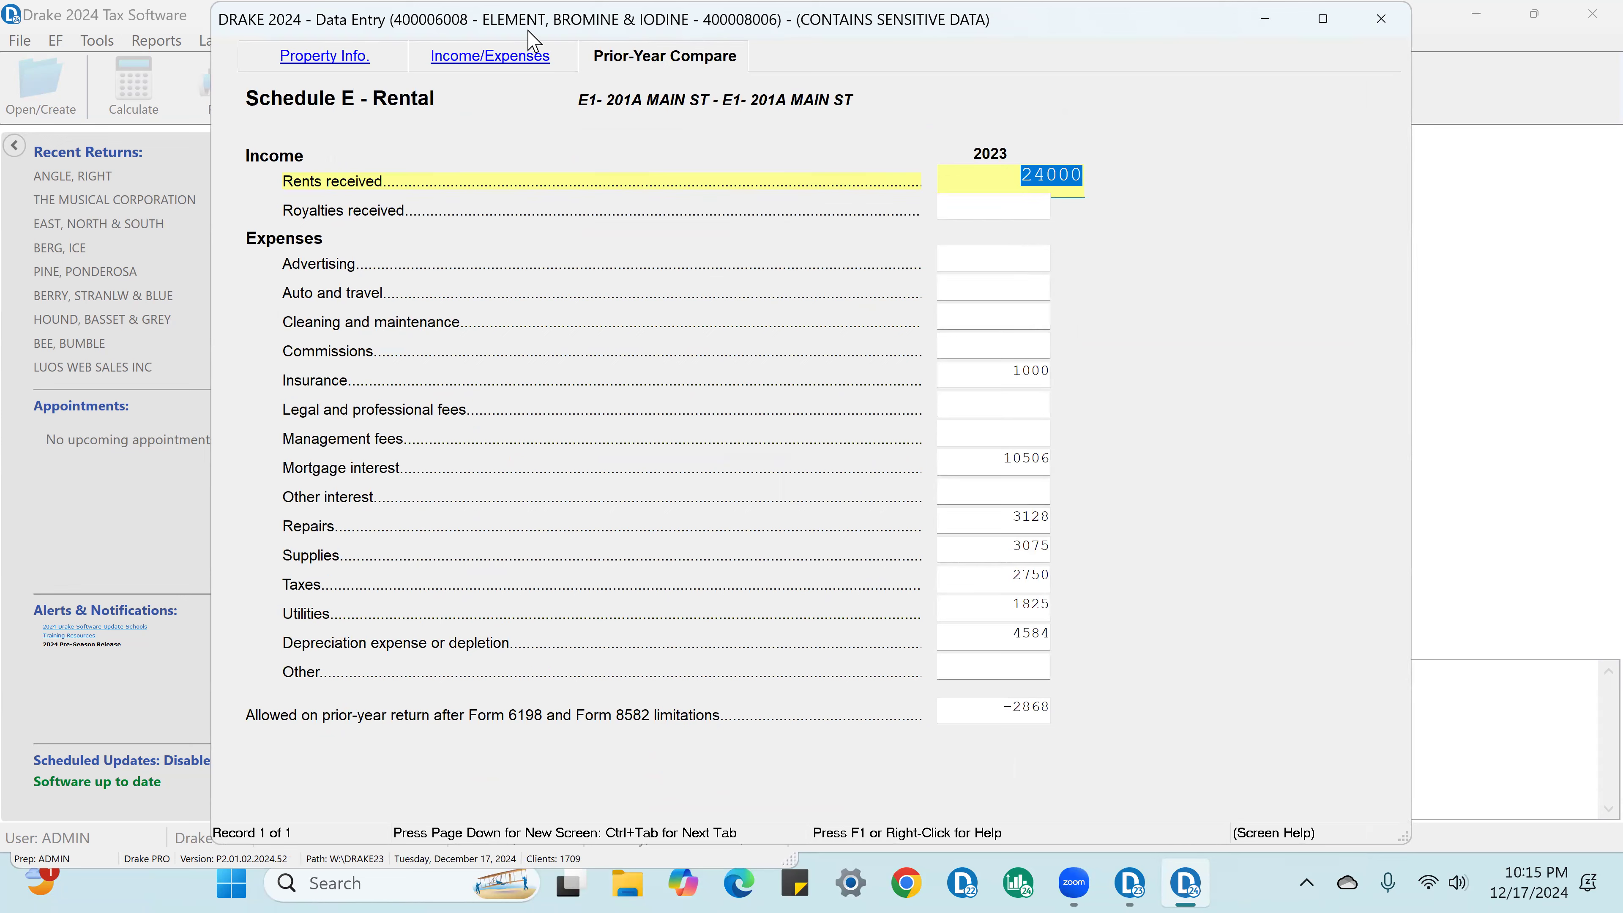
{"action": "left_click", "coordinate": [518, 64]}
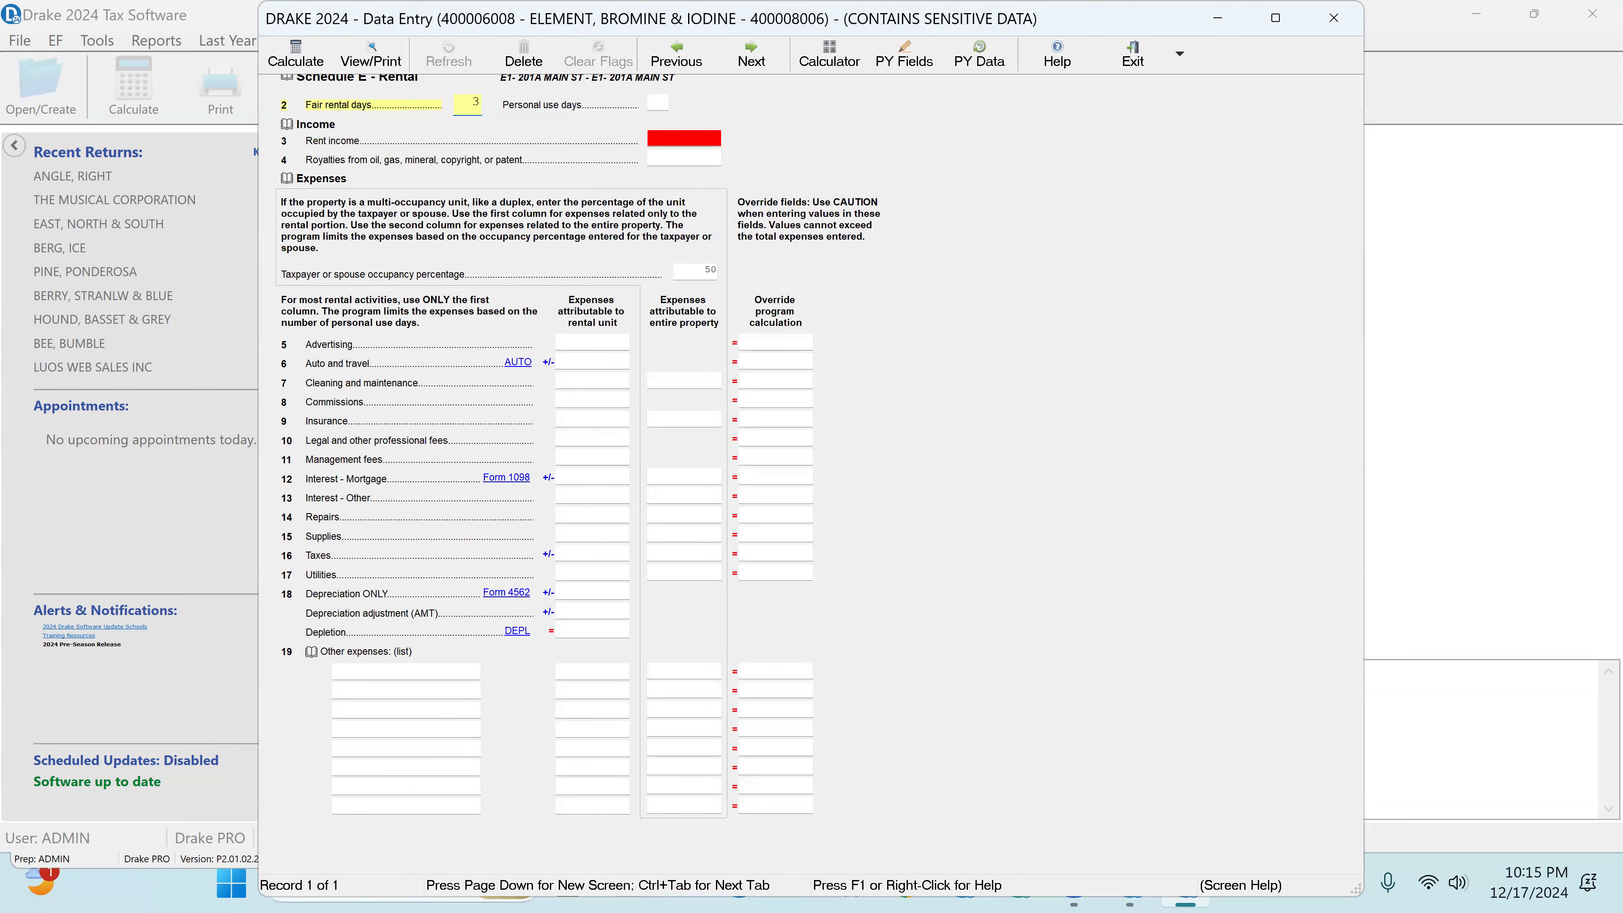
Step: Enter 25000 as the rental's rent income through a detail worksheet and close the worksheet
{"action": "double_click", "coordinate": [712, 138]}
{"action": "left_click", "coordinate": [844, 152]}
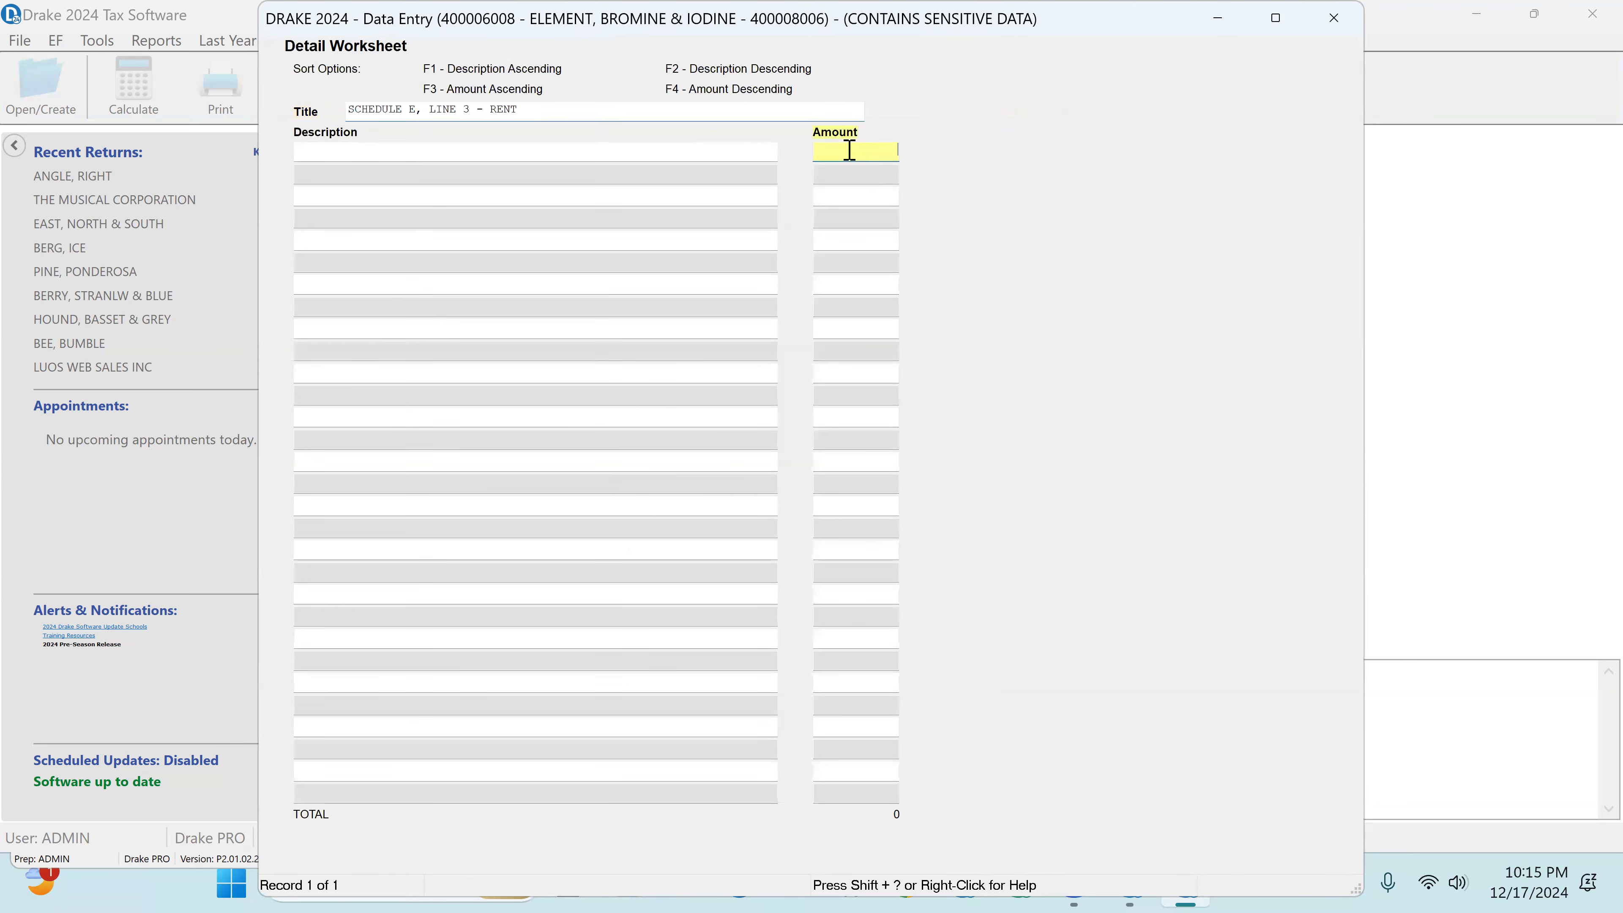
{"action": "type", "text": "25000"}
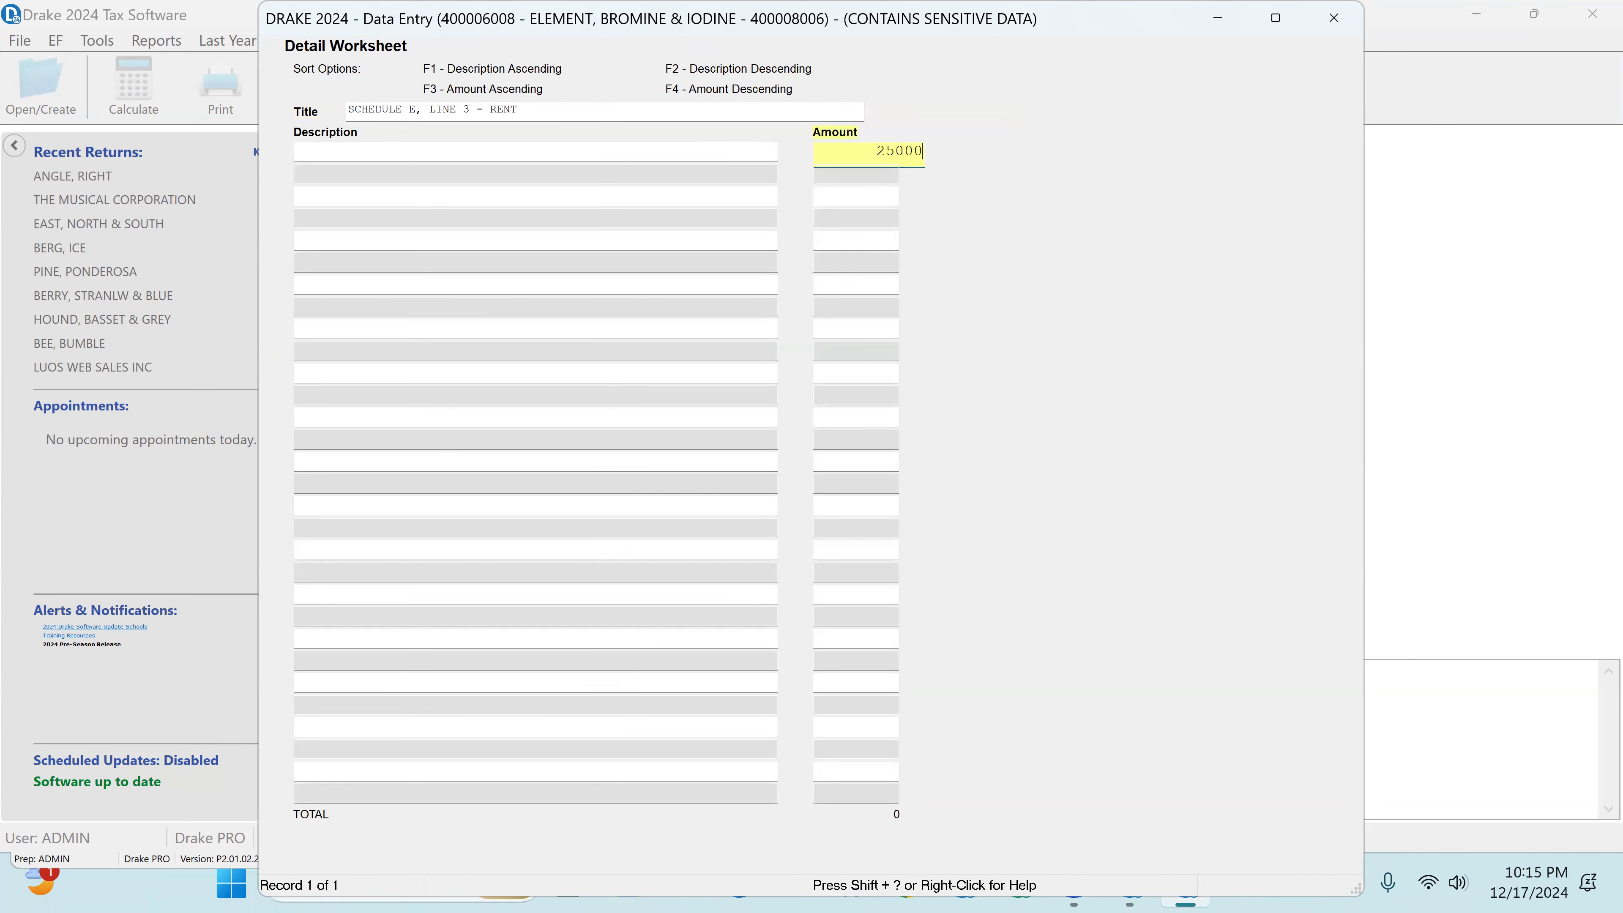
{"action": "key", "text": "Return"}
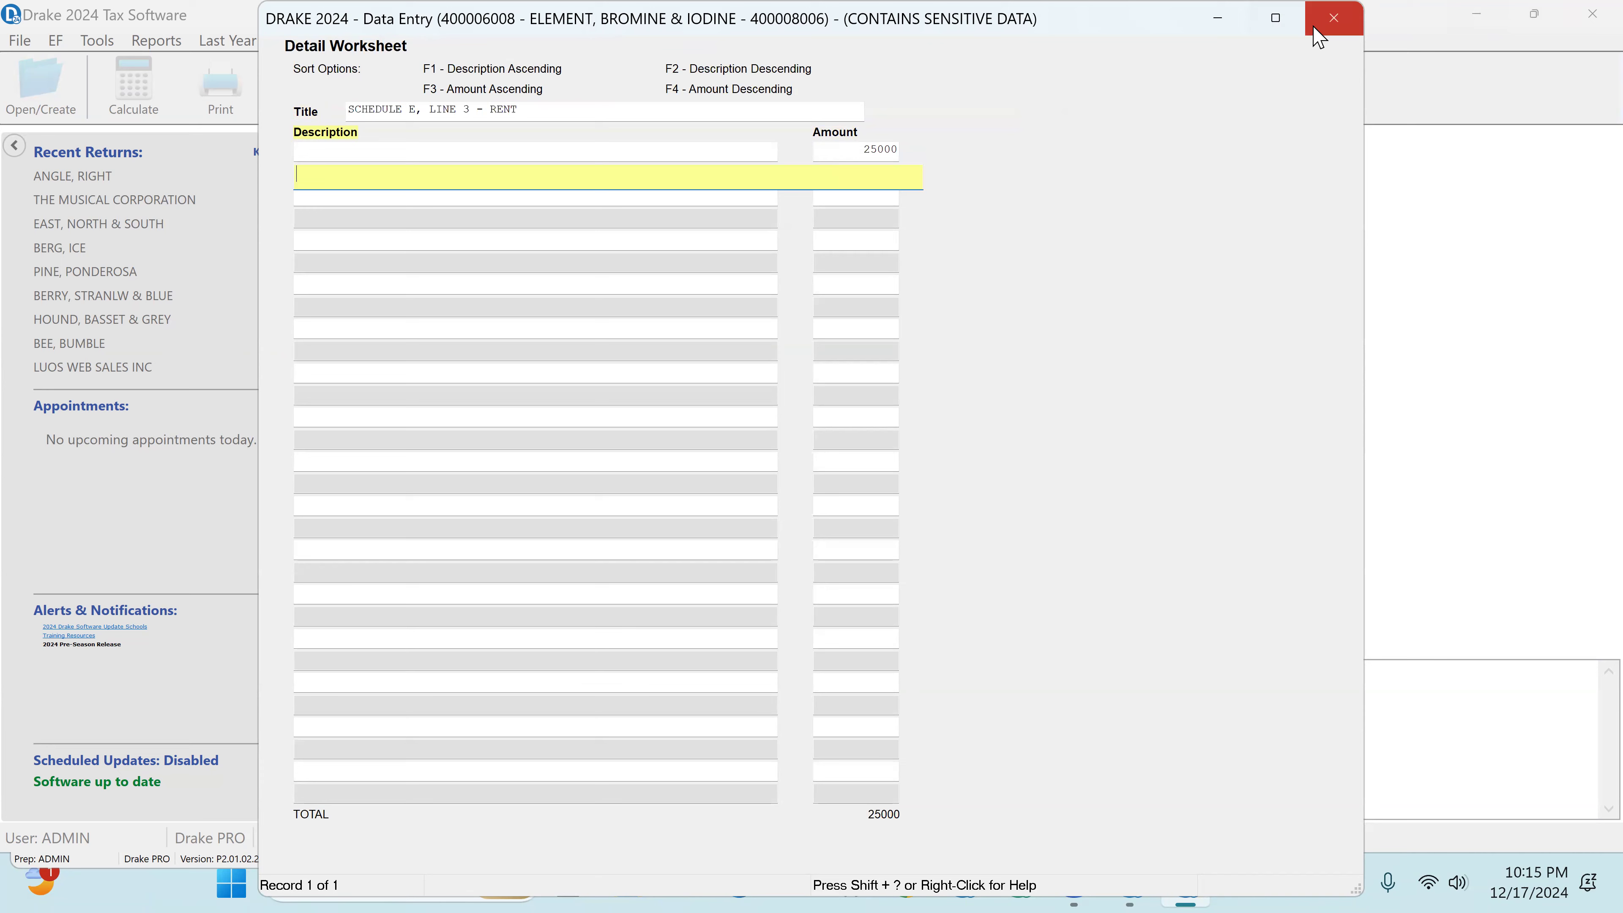
{"action": "left_click", "coordinate": [1328, 20]}
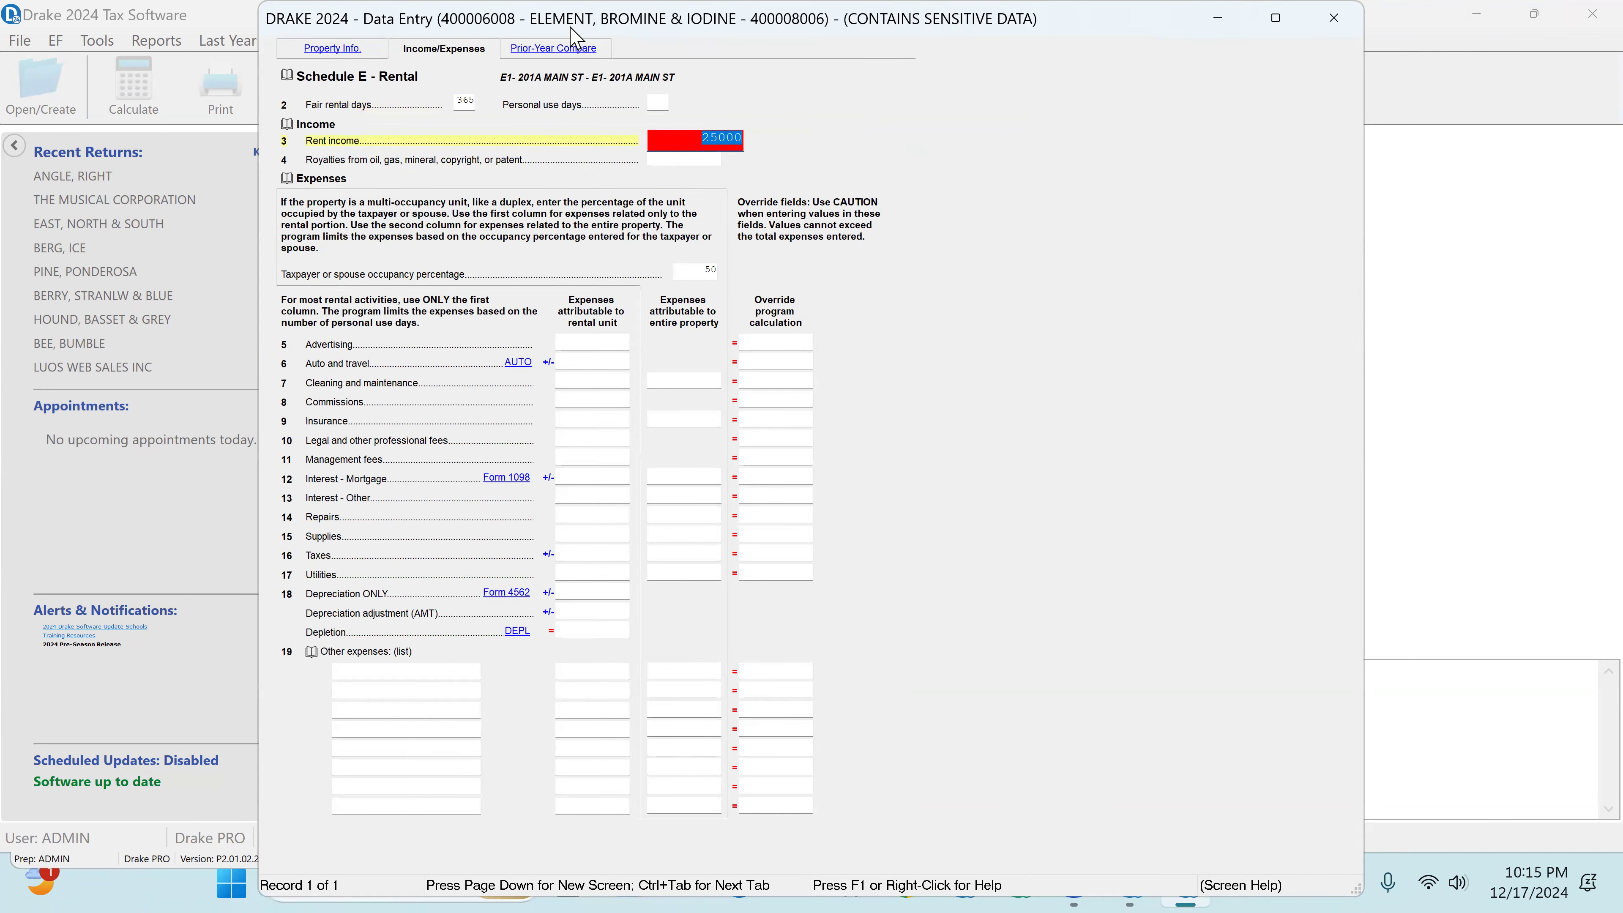
Step: Check the rental's 2023 insurance expense and enter 1250 as this year's insurance attributable to the rental unit
{"action": "left_click", "coordinate": [556, 50]}
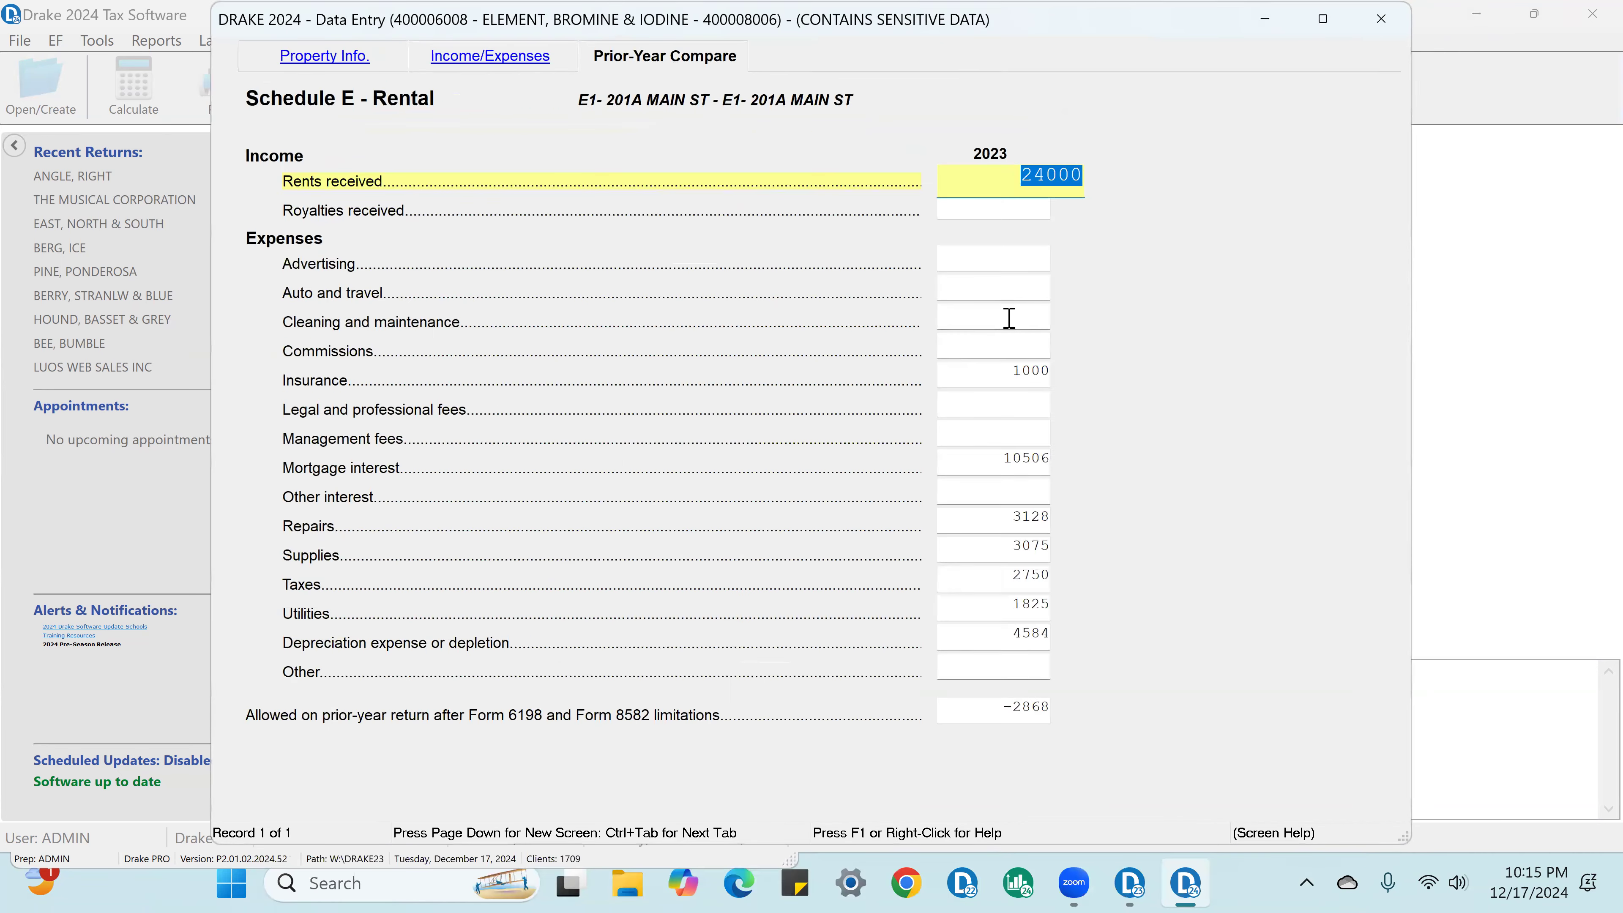
{"action": "left_click", "coordinate": [1007, 375]}
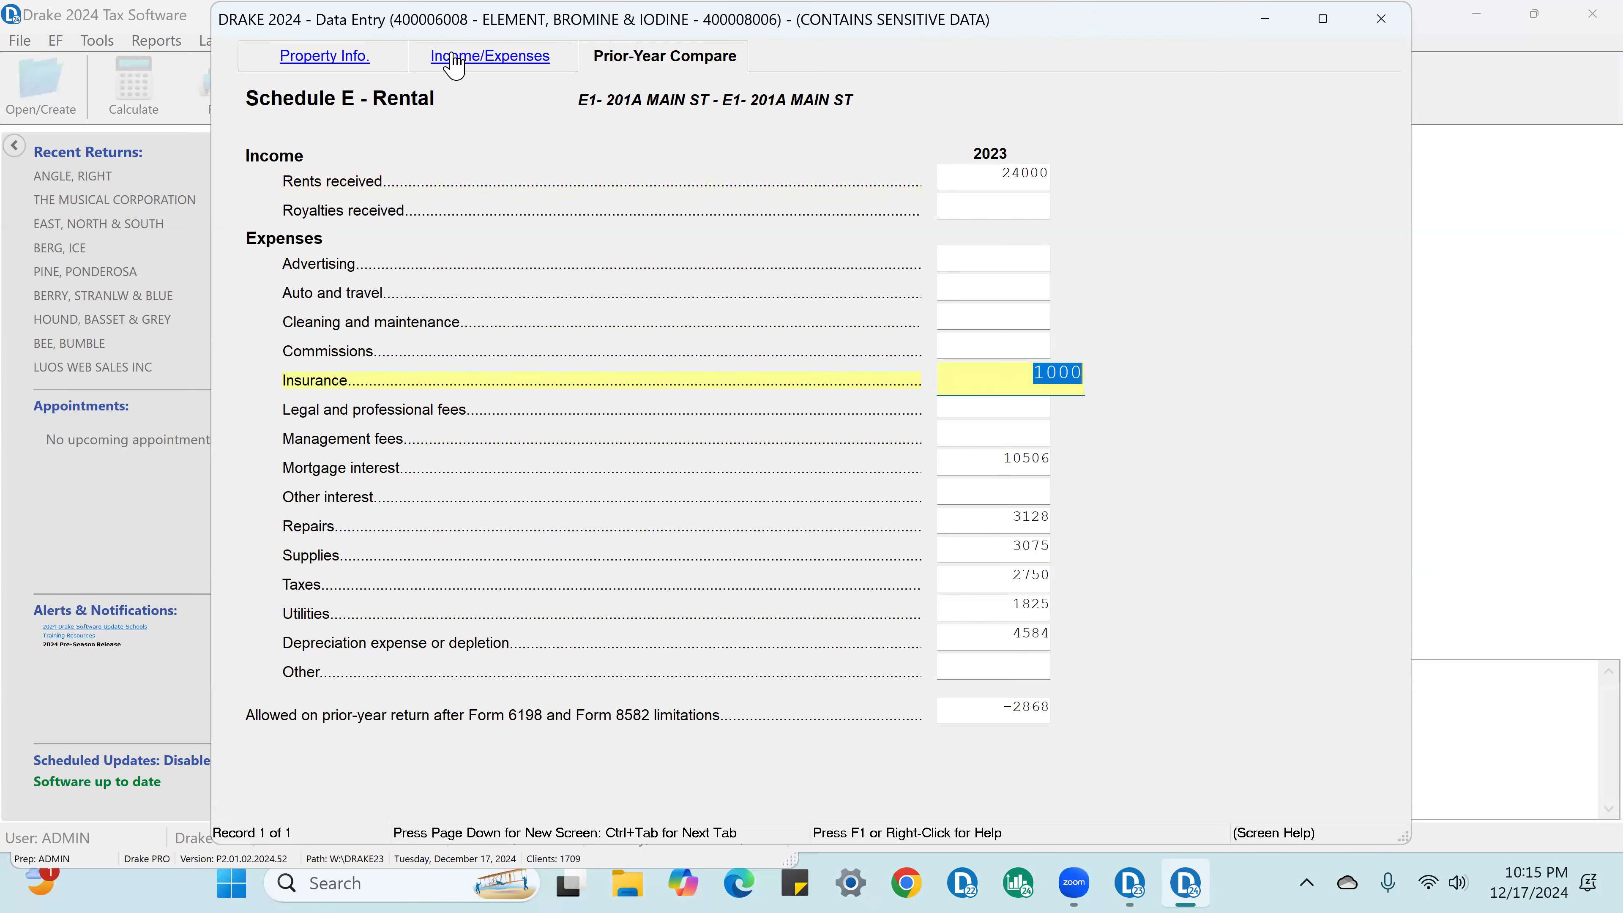
{"action": "left_click", "coordinate": [457, 61]}
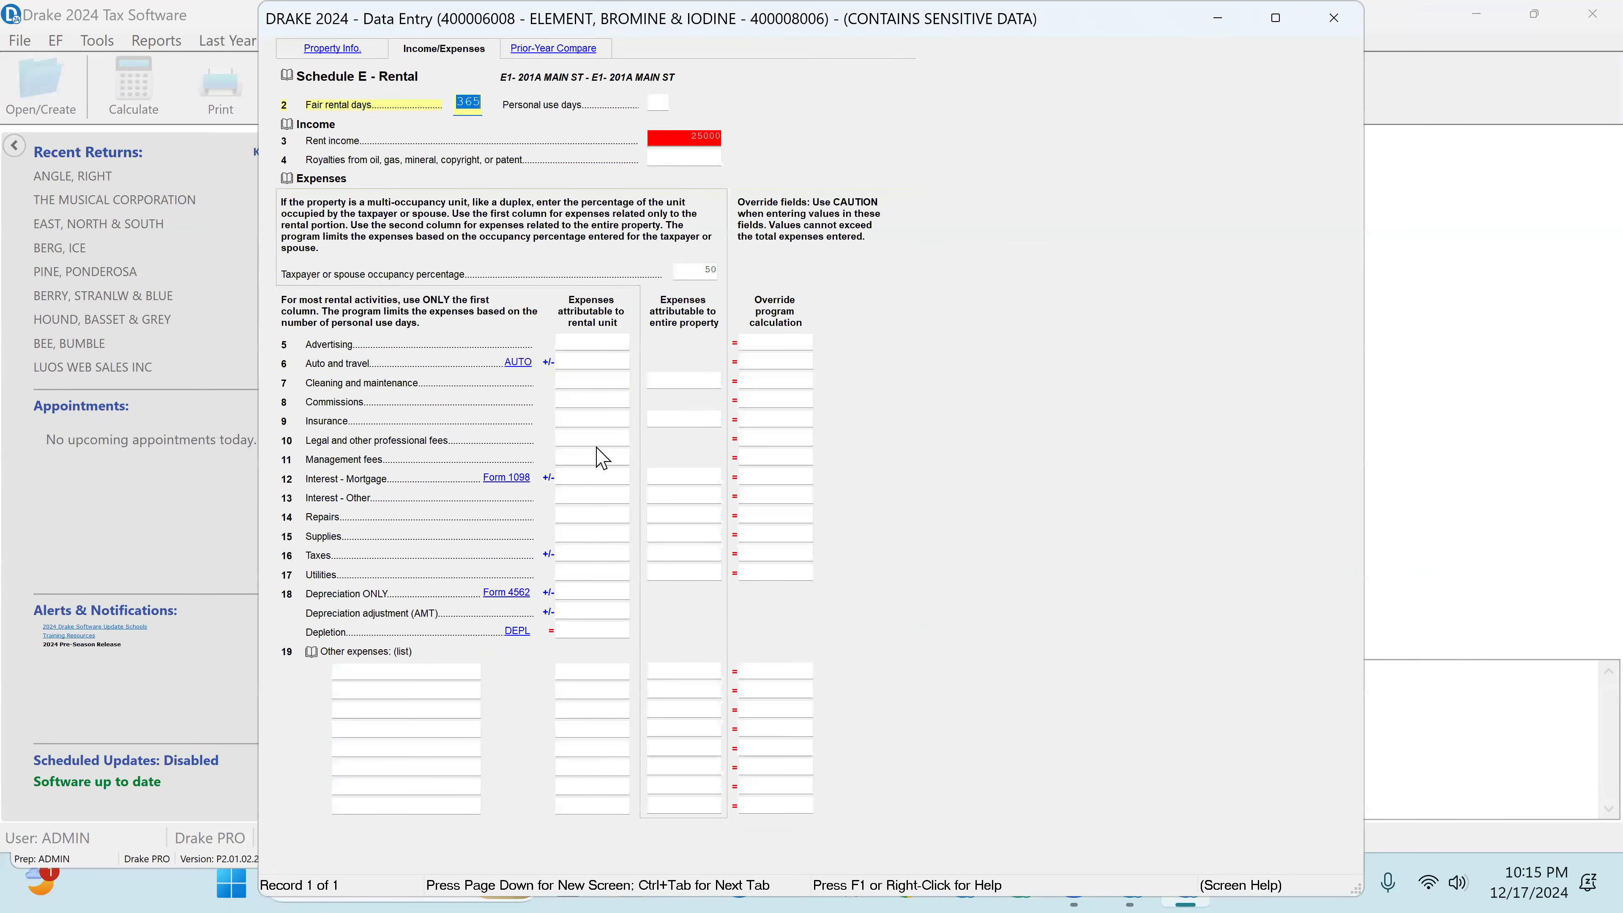
{"action": "left_click", "coordinate": [572, 419]}
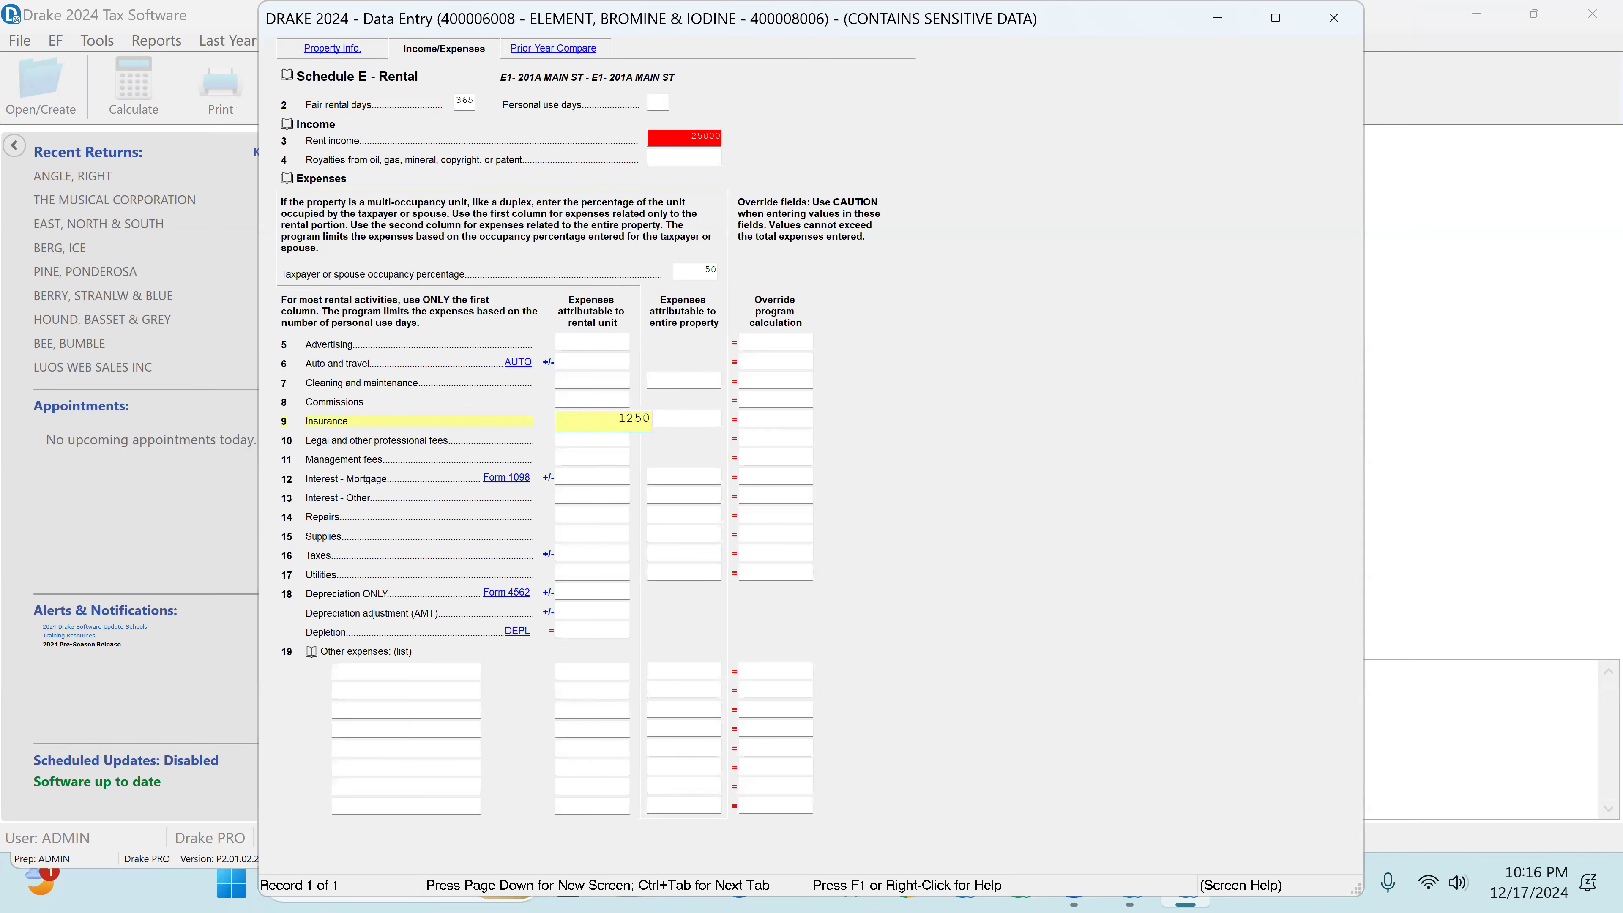
{"action": "type", "text": "1250"}
{"action": "key", "text": "Tab"}
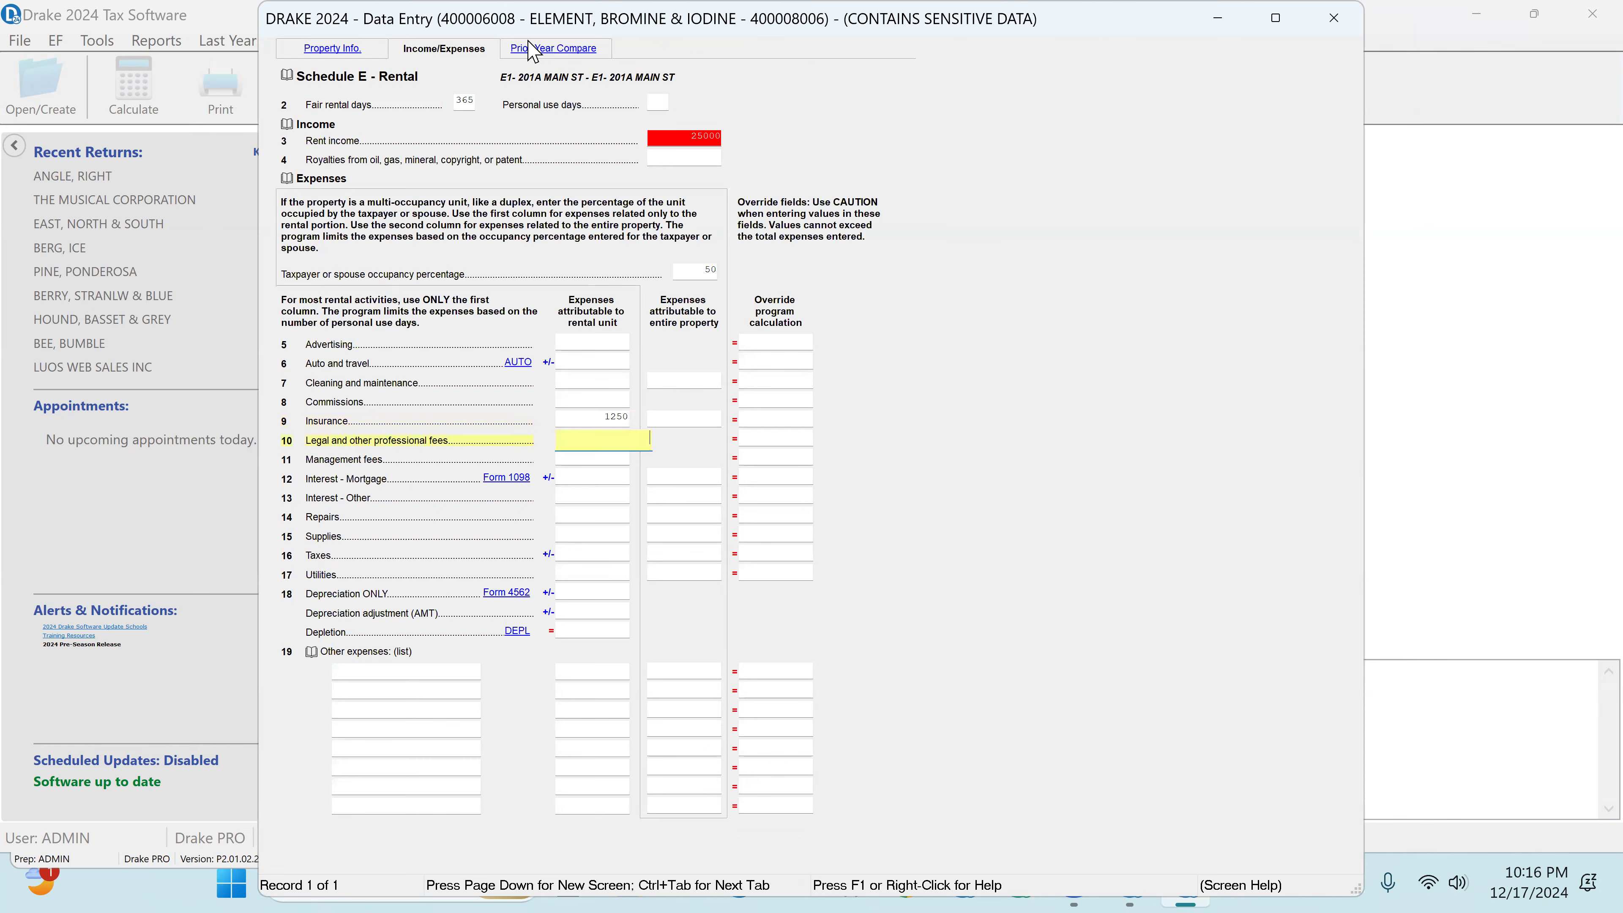
Step: Check the rental's 2023 mortgage interest and enter 9526 as this year's mortgage interest attributable to the rental unit
{"action": "left_click", "coordinate": [553, 49]}
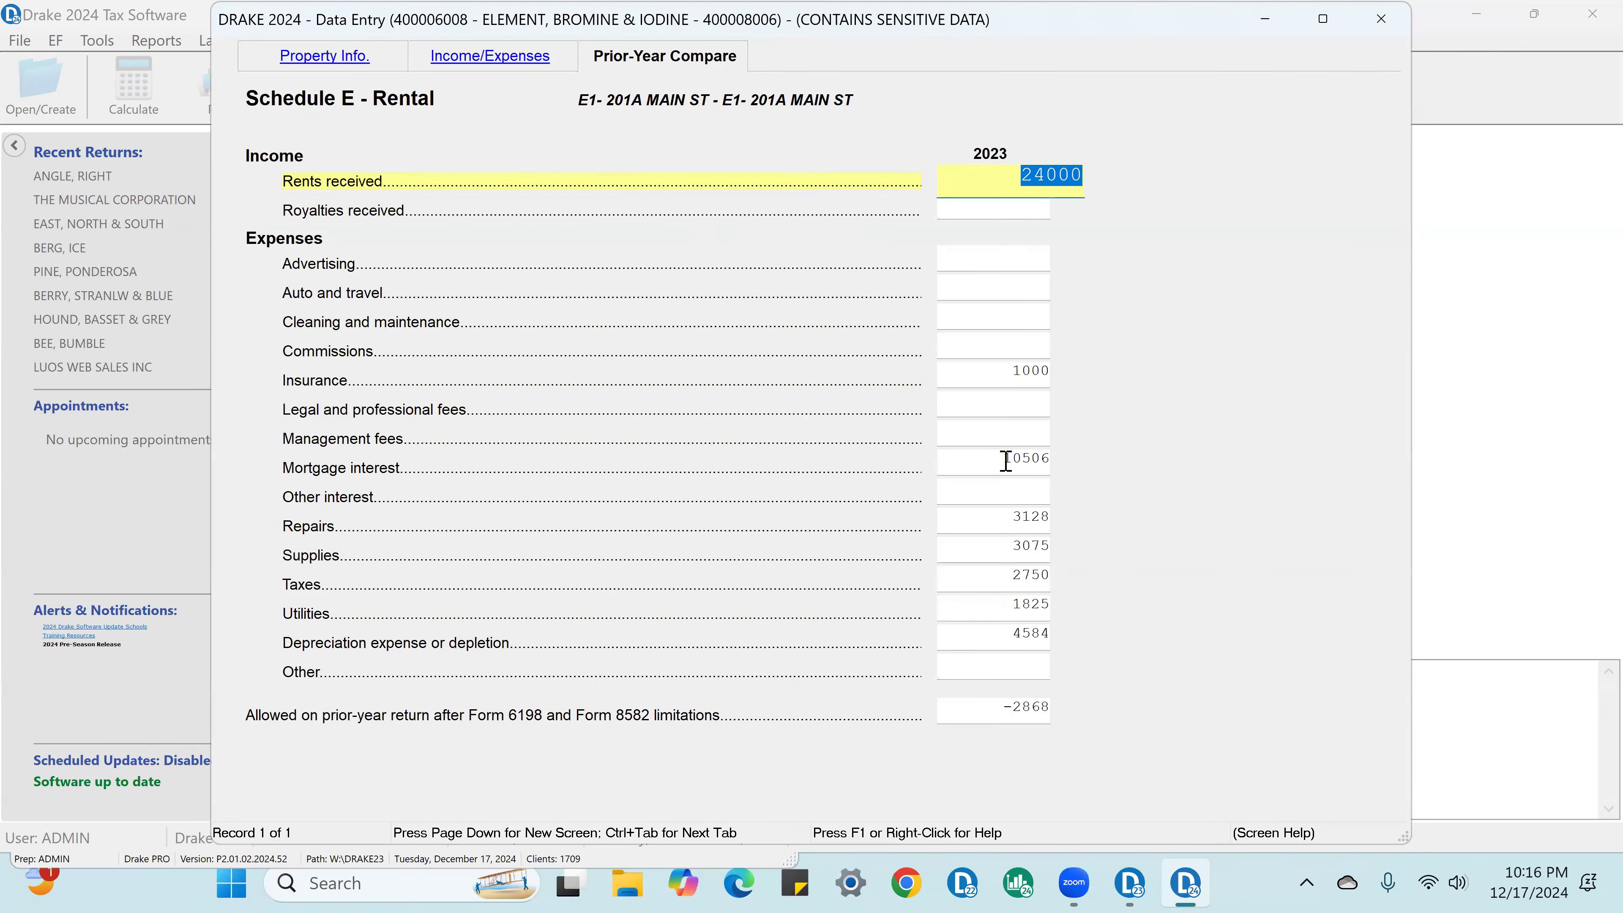
{"action": "left_click", "coordinate": [512, 59]}
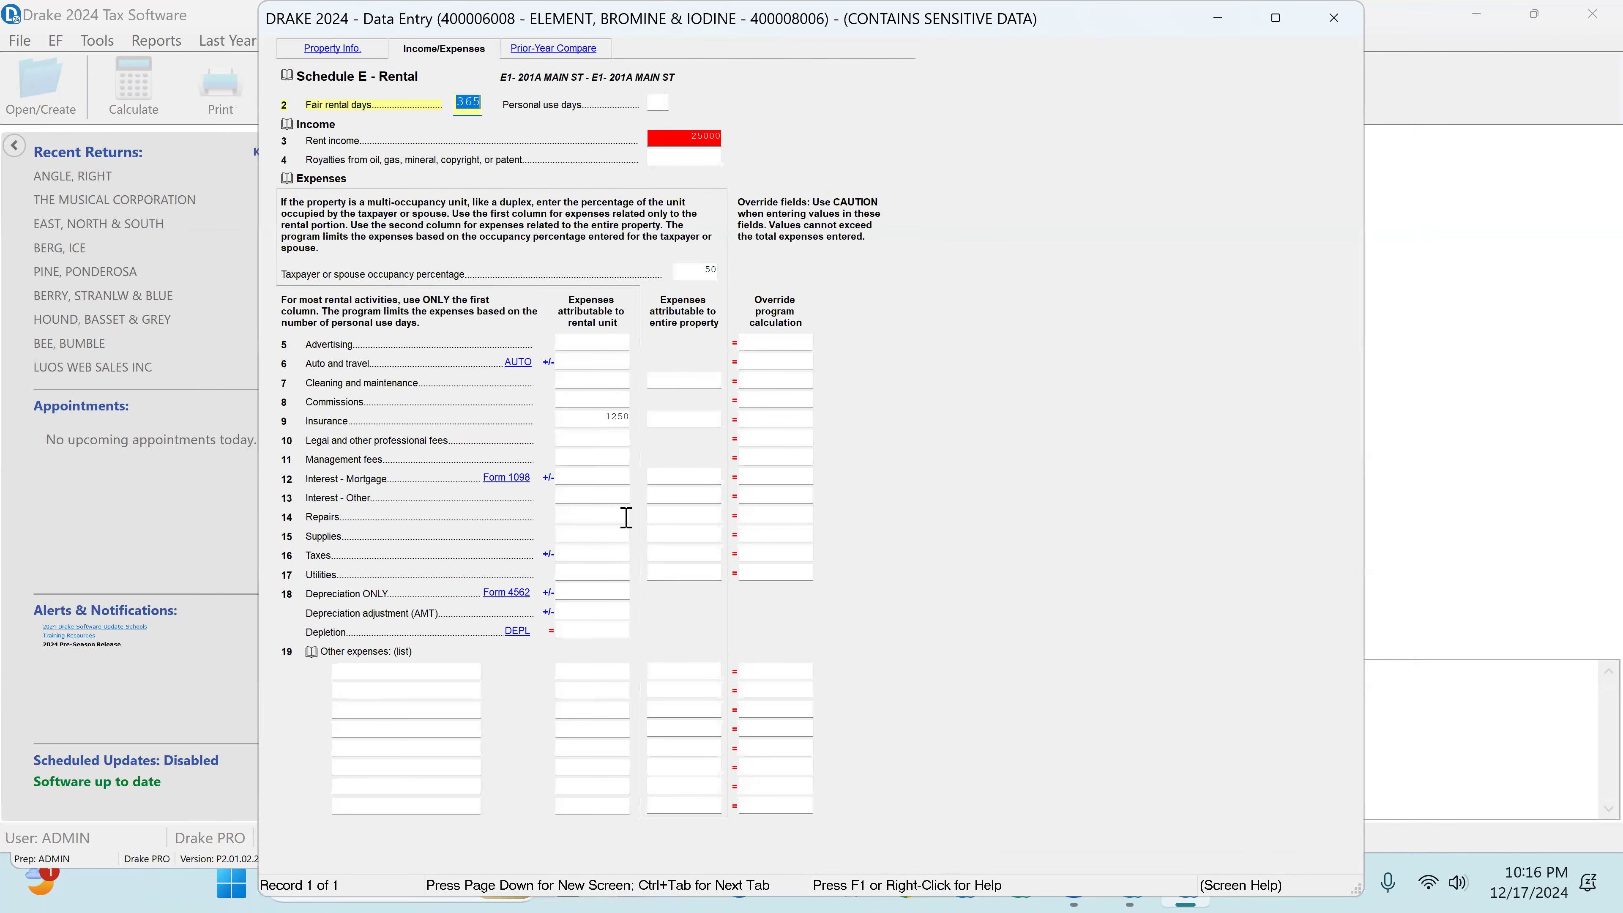
{"action": "left_click", "coordinate": [602, 478]}
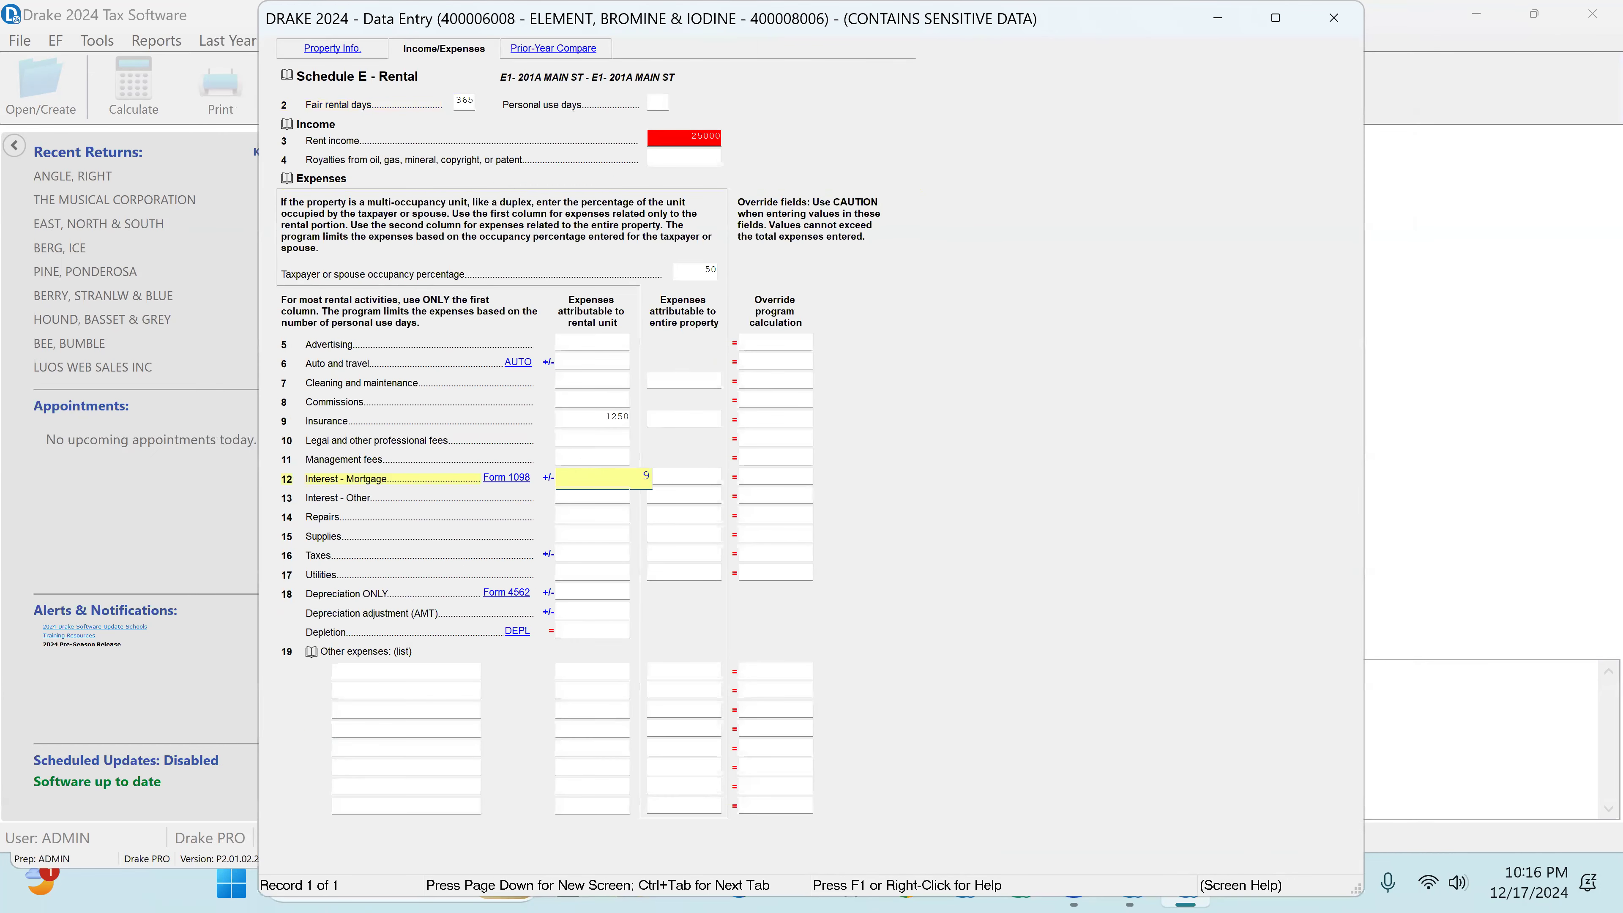
{"action": "key", "text": "Tab"}
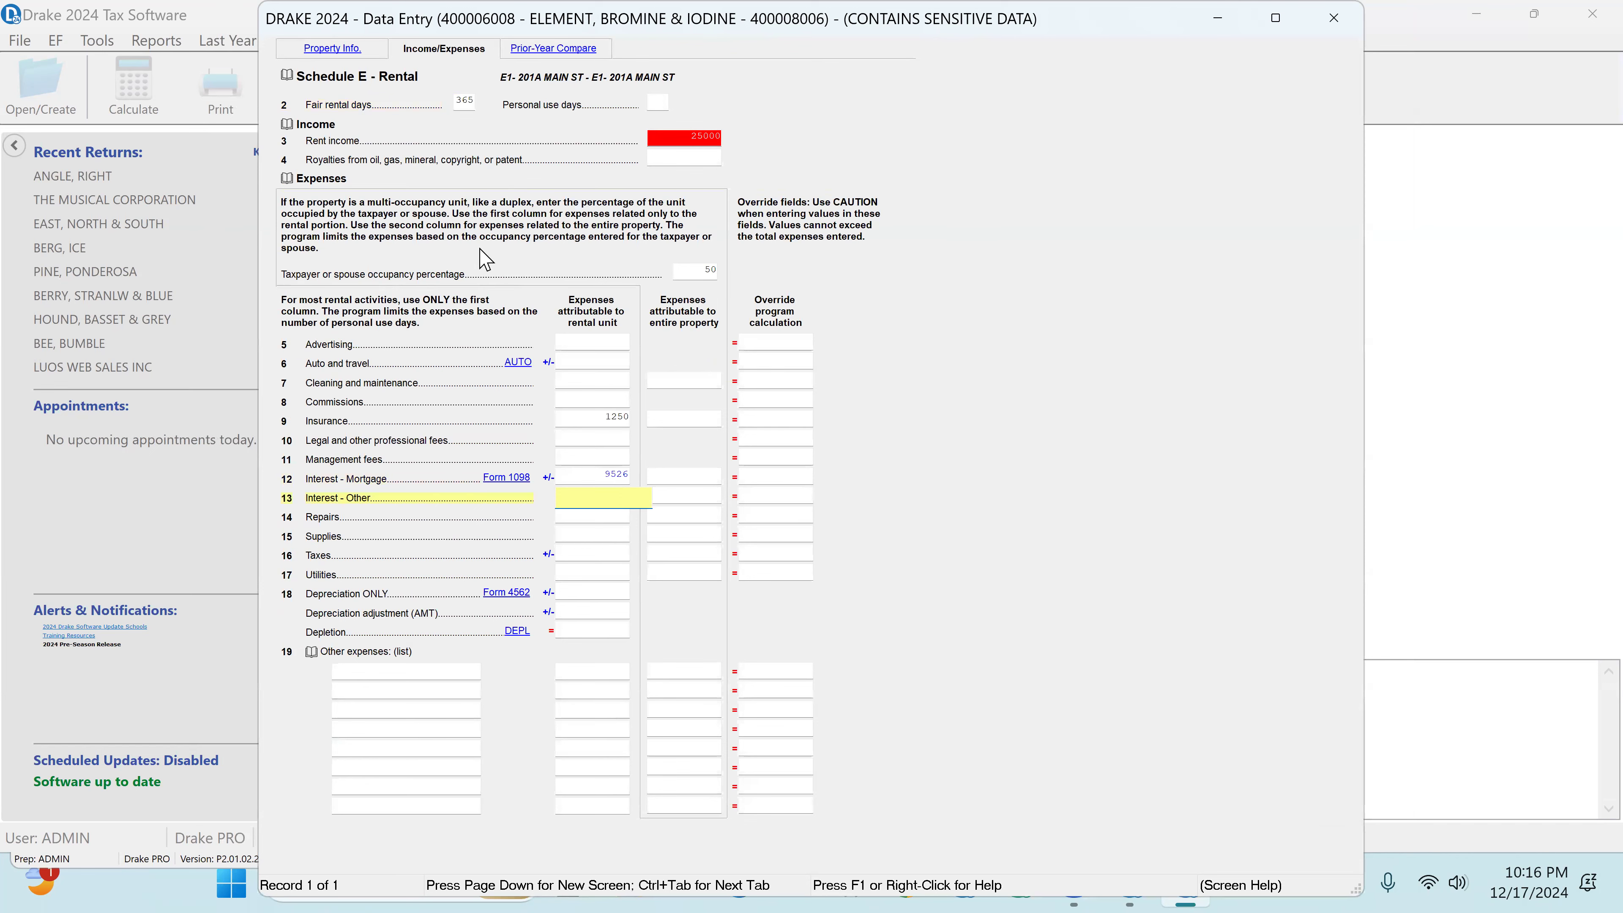
Step: Check the rental's 2023 repairs and supplies and enter 1253 for repairs and 369 for supplies in the rental unit column
{"action": "left_click", "coordinate": [570, 52]}
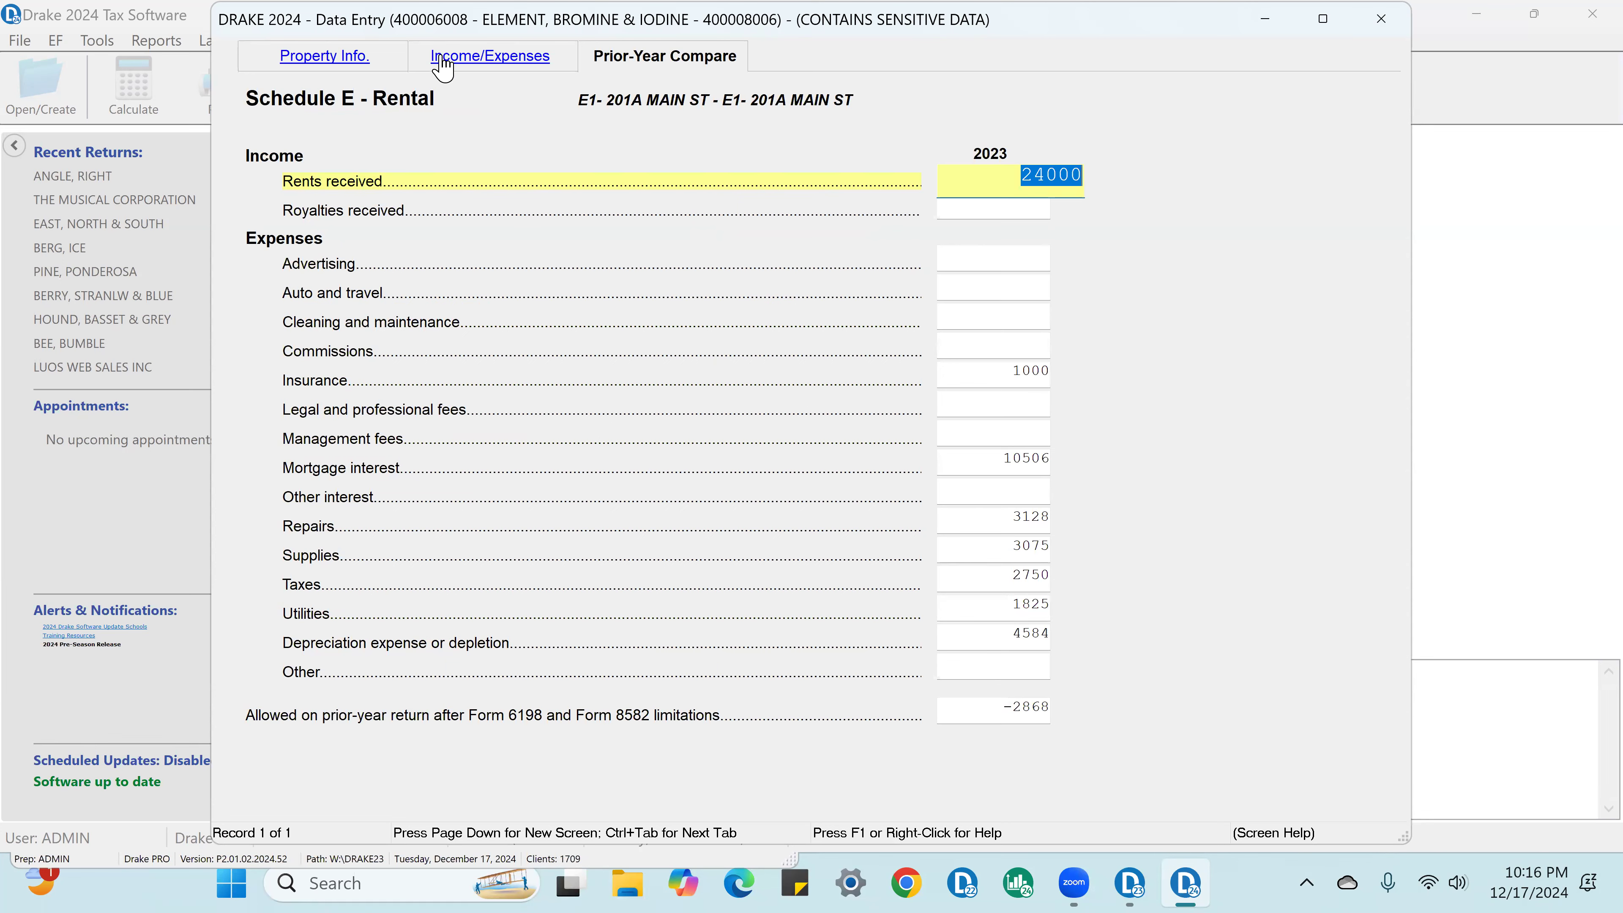
{"action": "left_click", "coordinate": [451, 57]}
{"action": "left_click", "coordinate": [604, 517]}
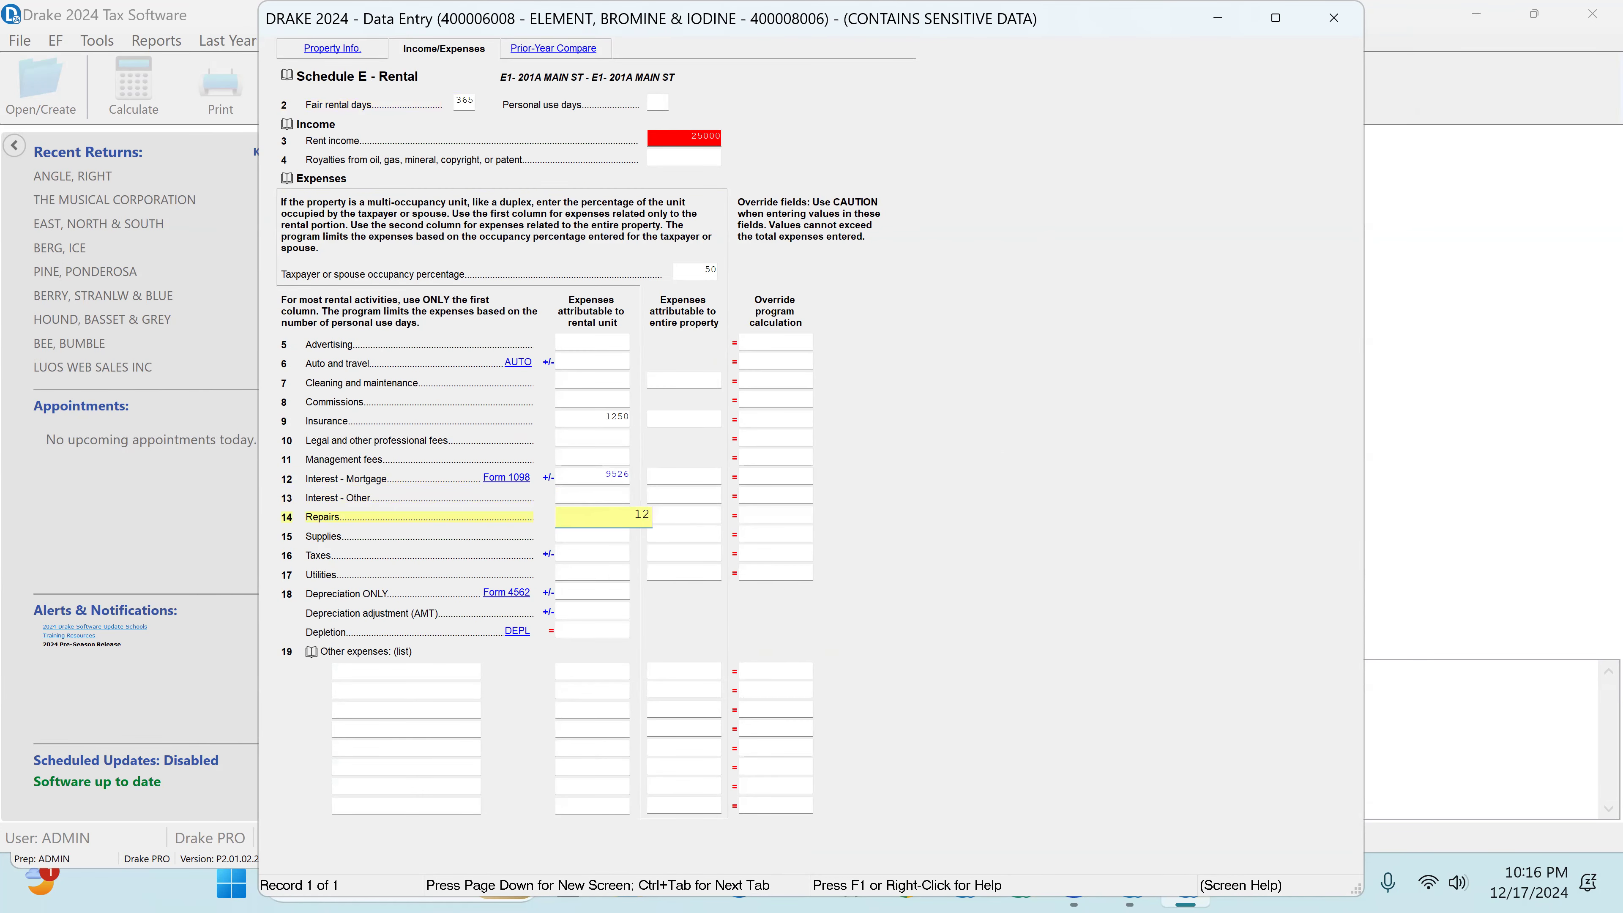
{"action": "type", "text": "1253"}
{"action": "key", "text": "Return"}
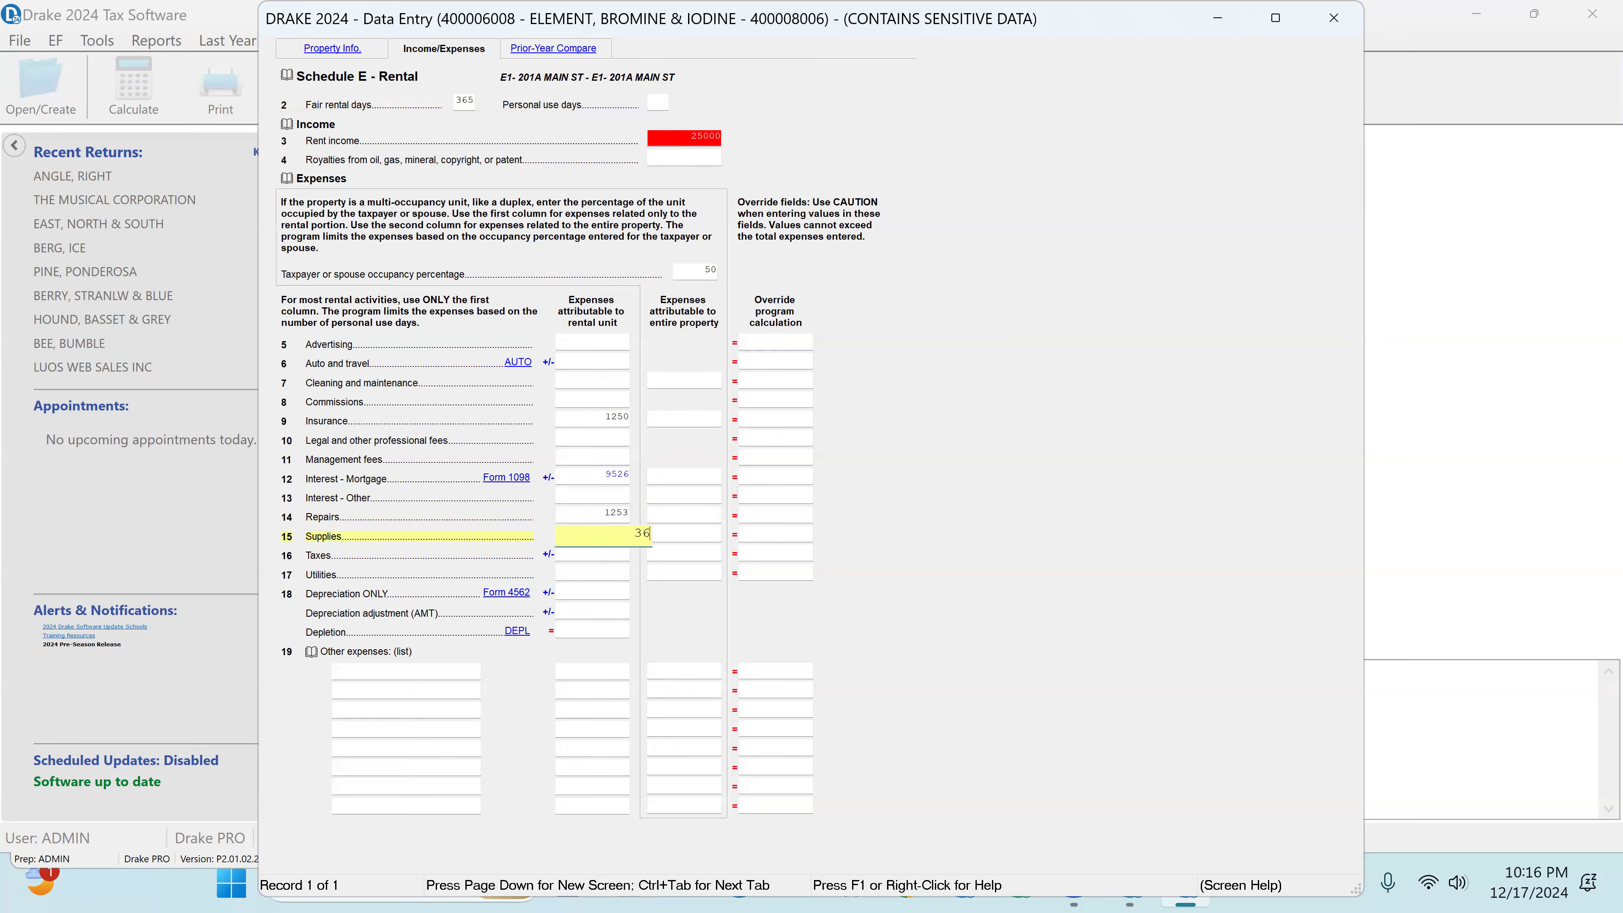
{"action": "type", "text": "369"}
{"action": "key", "text": "Return"}
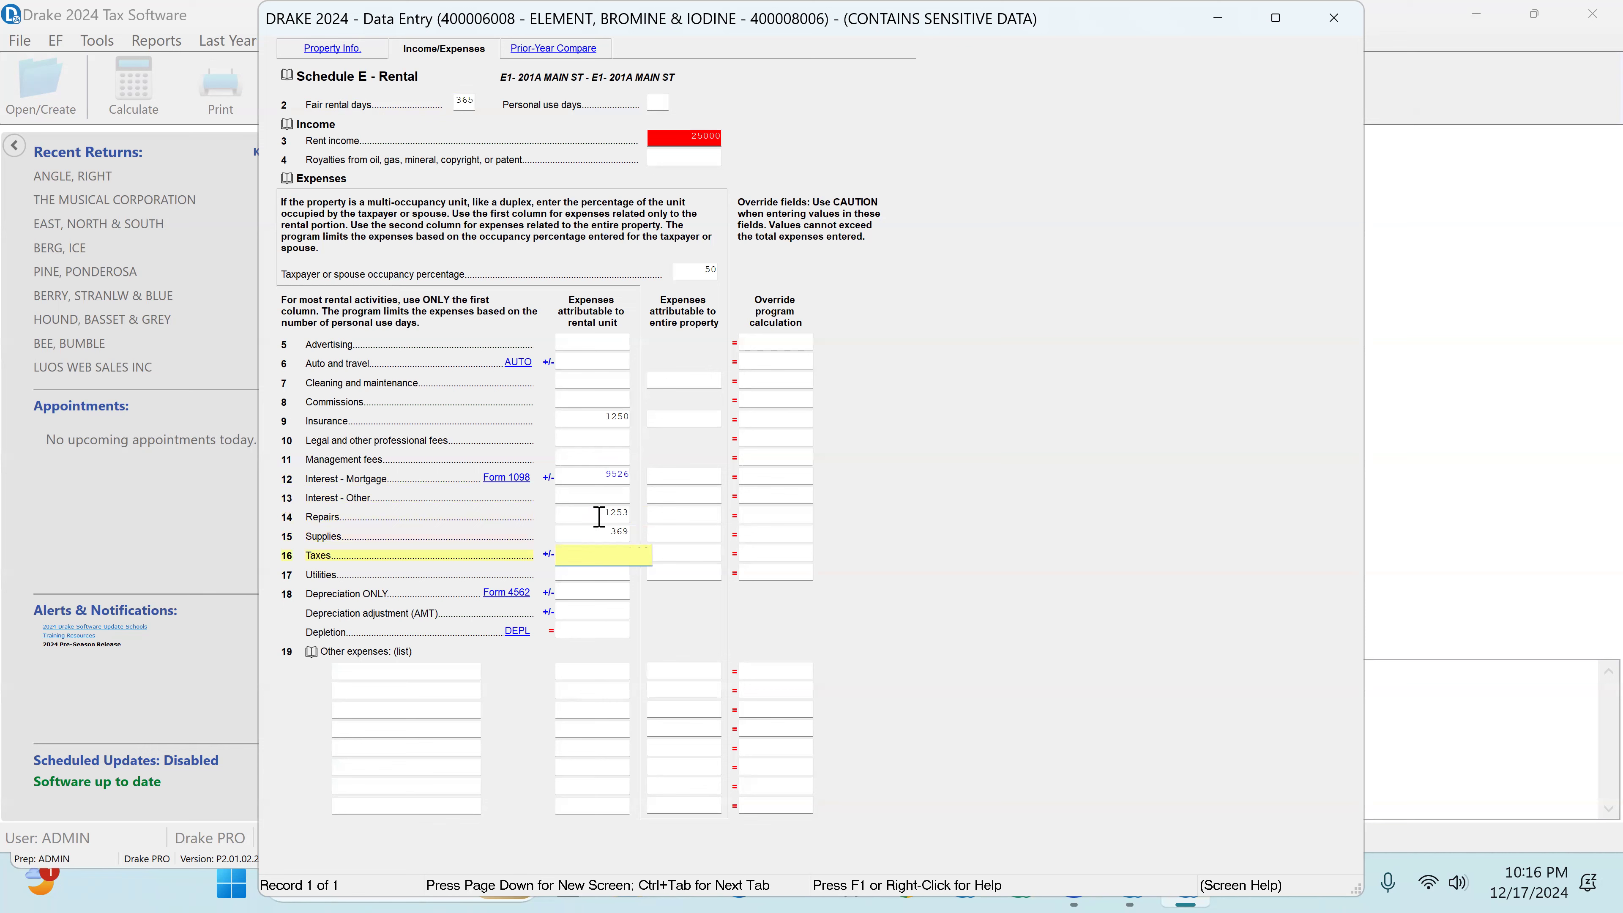
Step: Check the rental's 2023 taxes and utilities and enter 3256 for taxes and 2365 for utilities in the rental unit column
{"action": "left_click", "coordinate": [564, 62]}
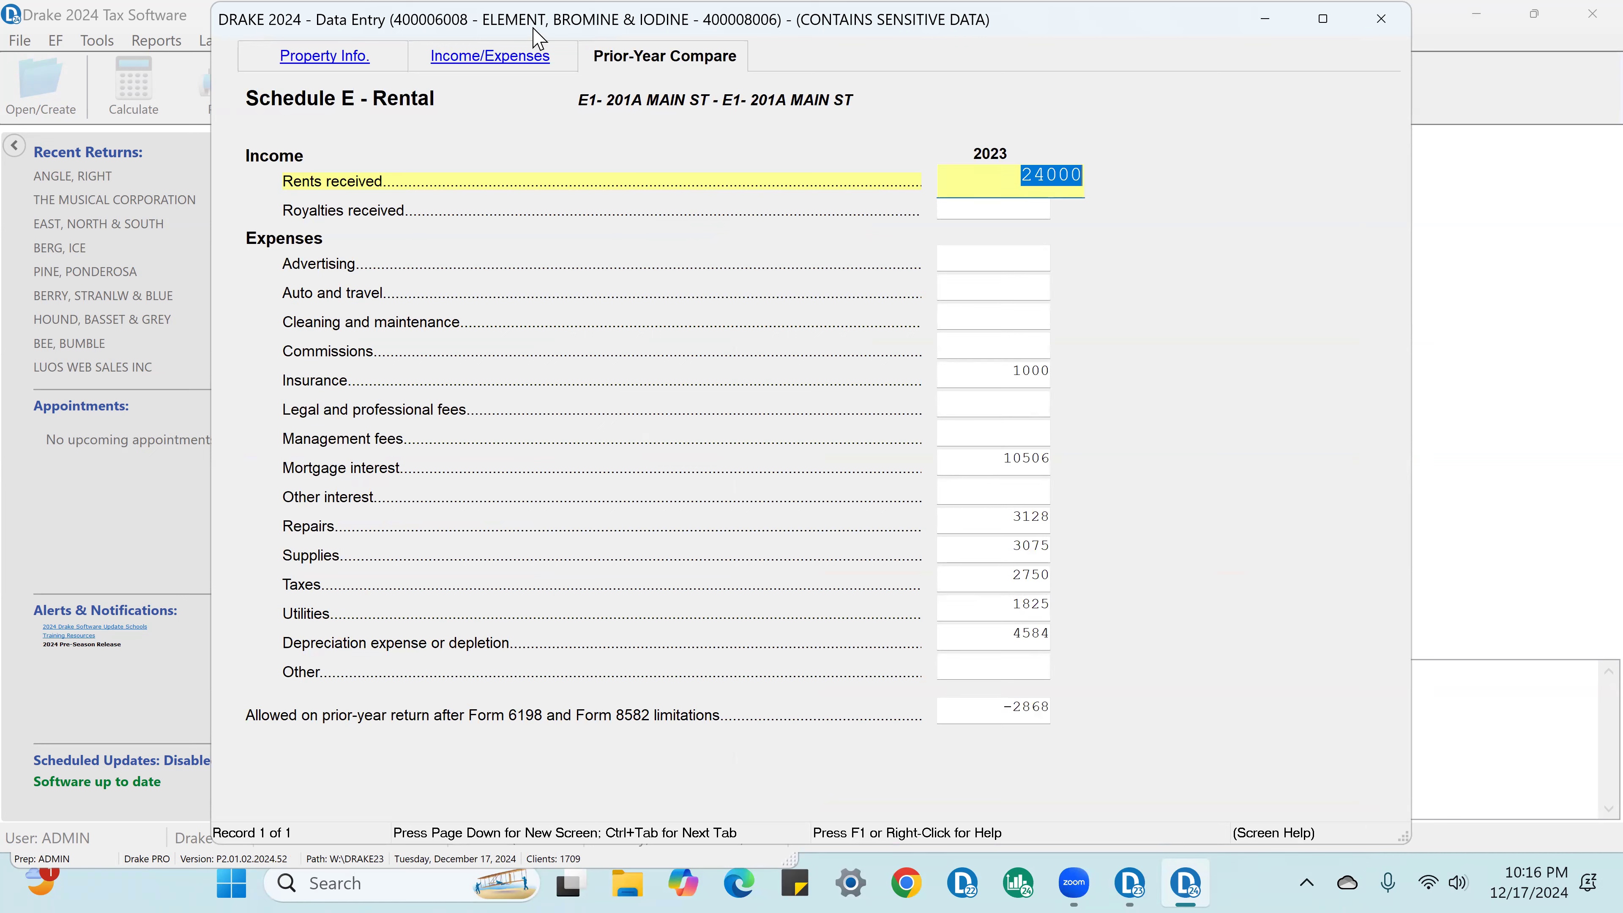
{"action": "left_click", "coordinate": [501, 61]}
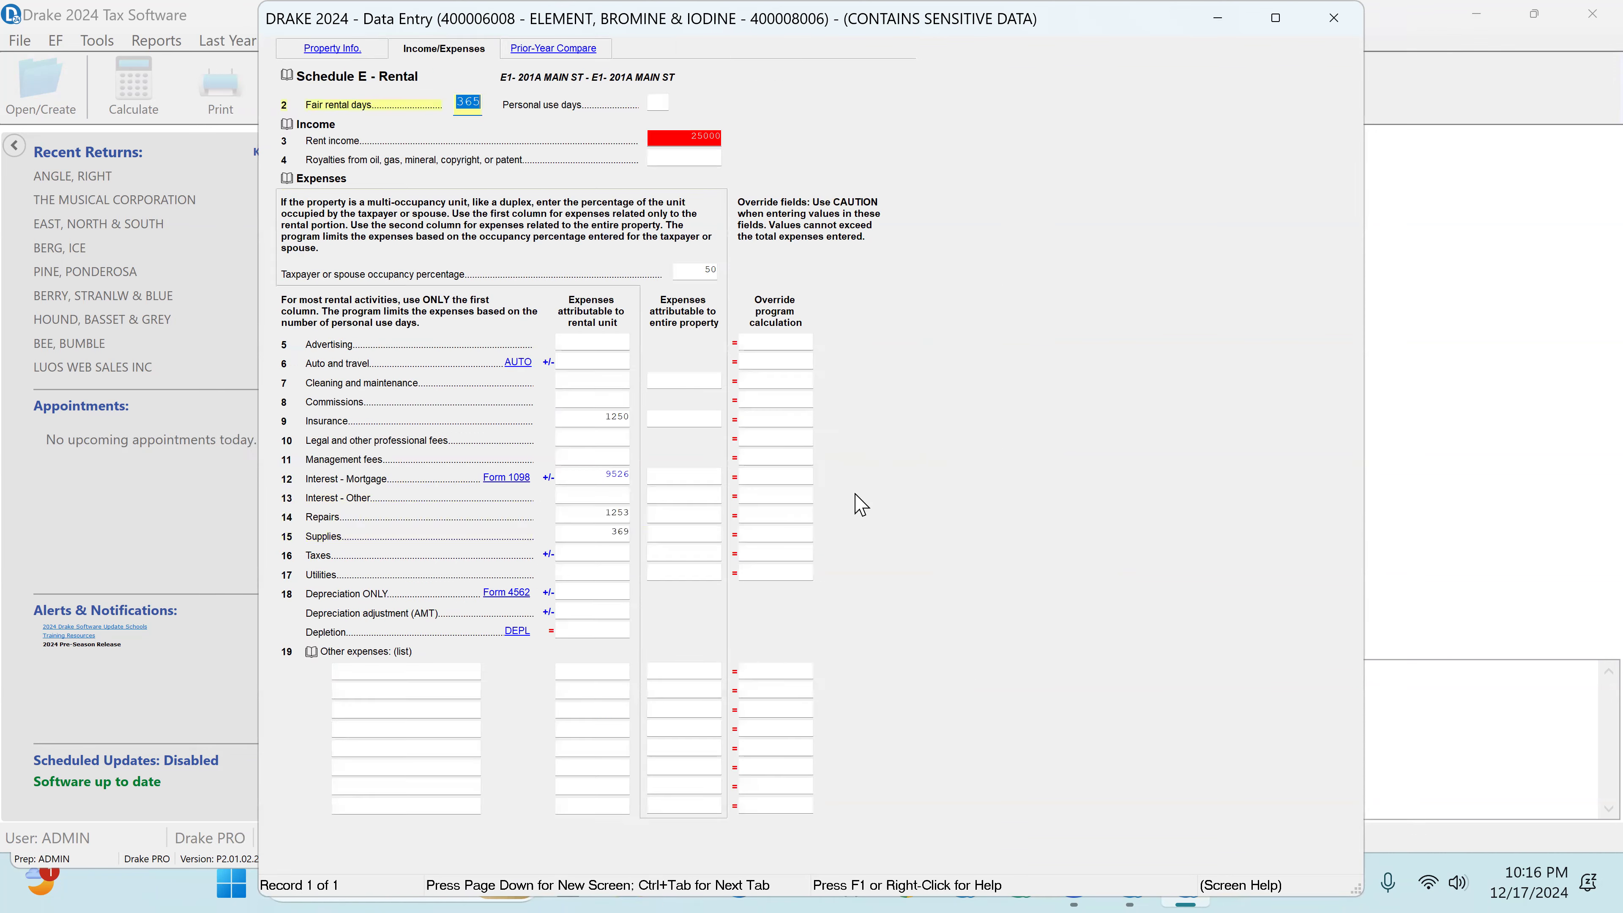
{"action": "left_click", "coordinate": [598, 551]}
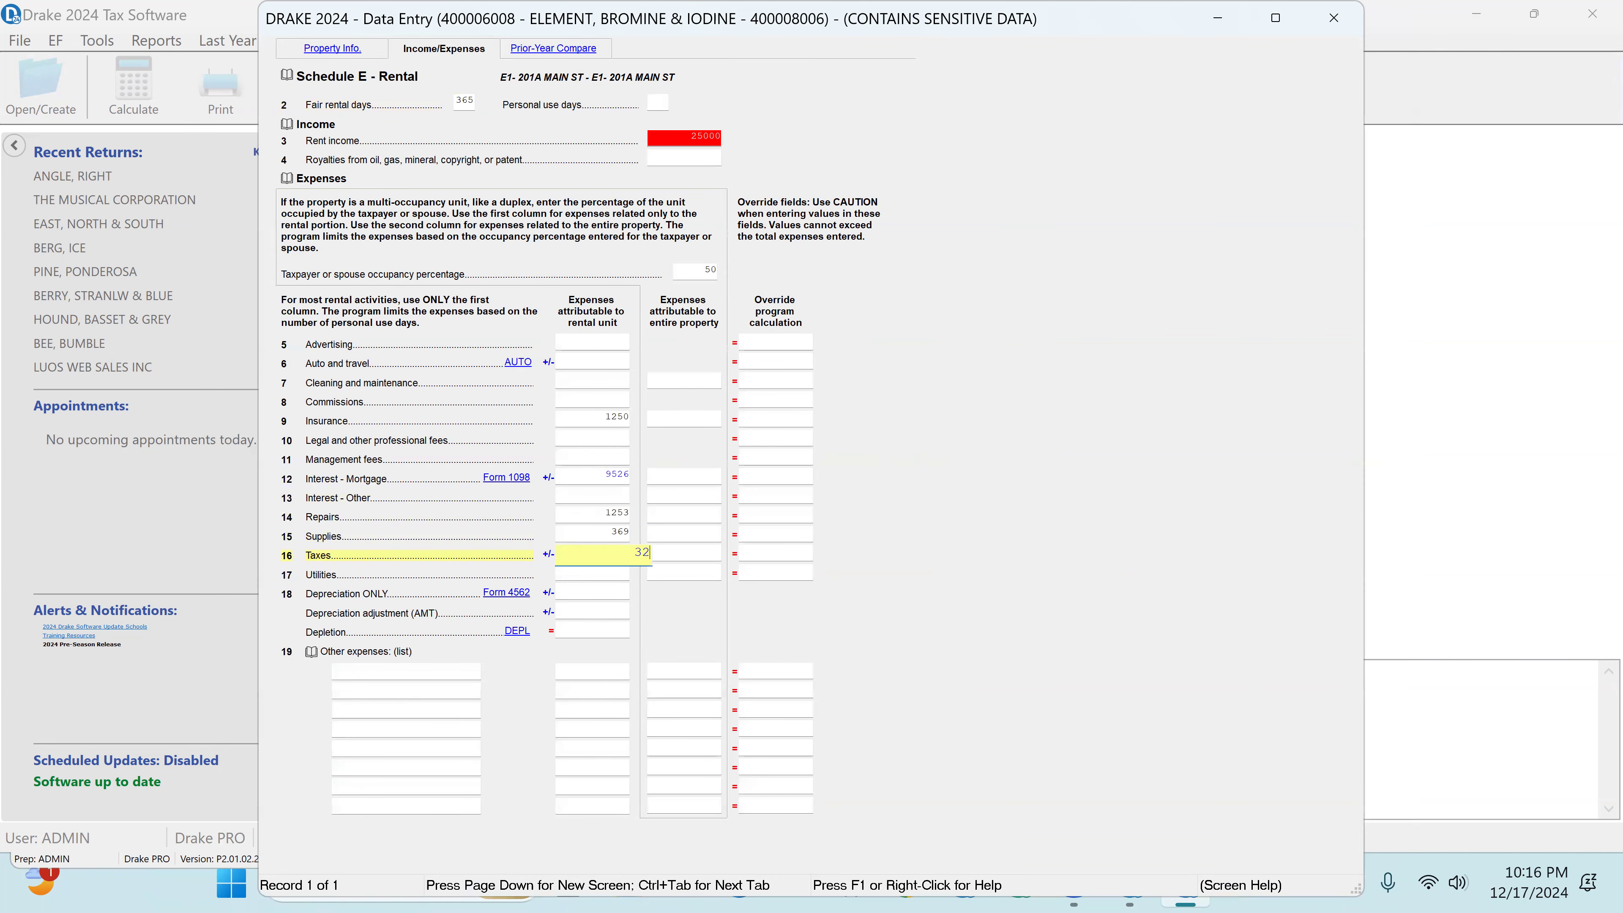
{"action": "key", "text": "Tab"}
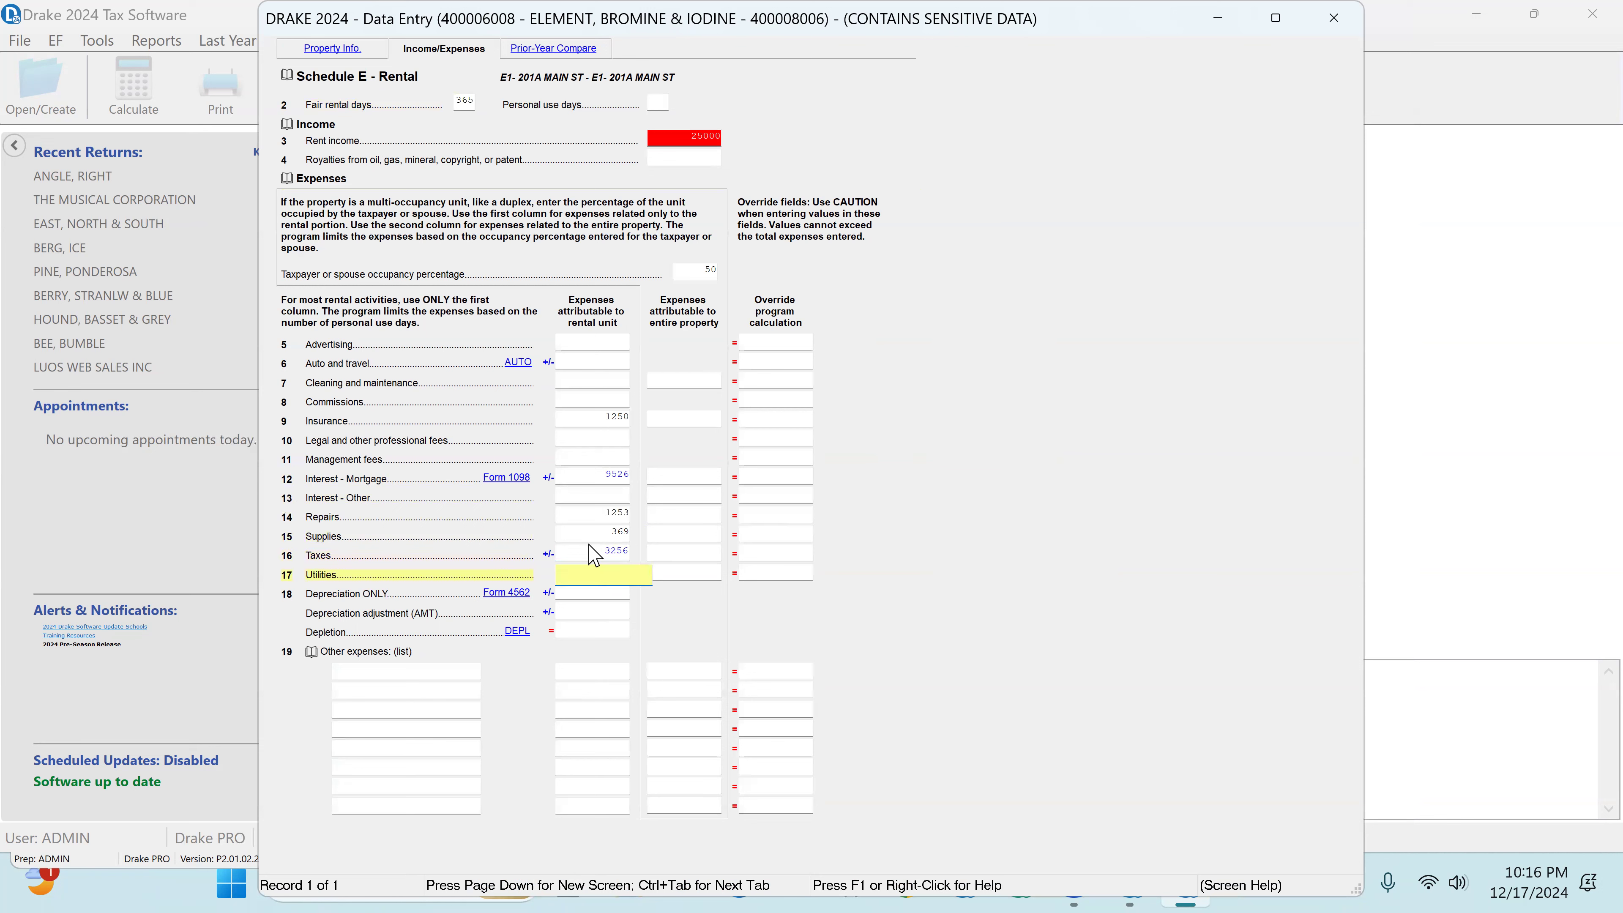
{"action": "type", "text": "2365"}
{"action": "key", "text": "Tab"}
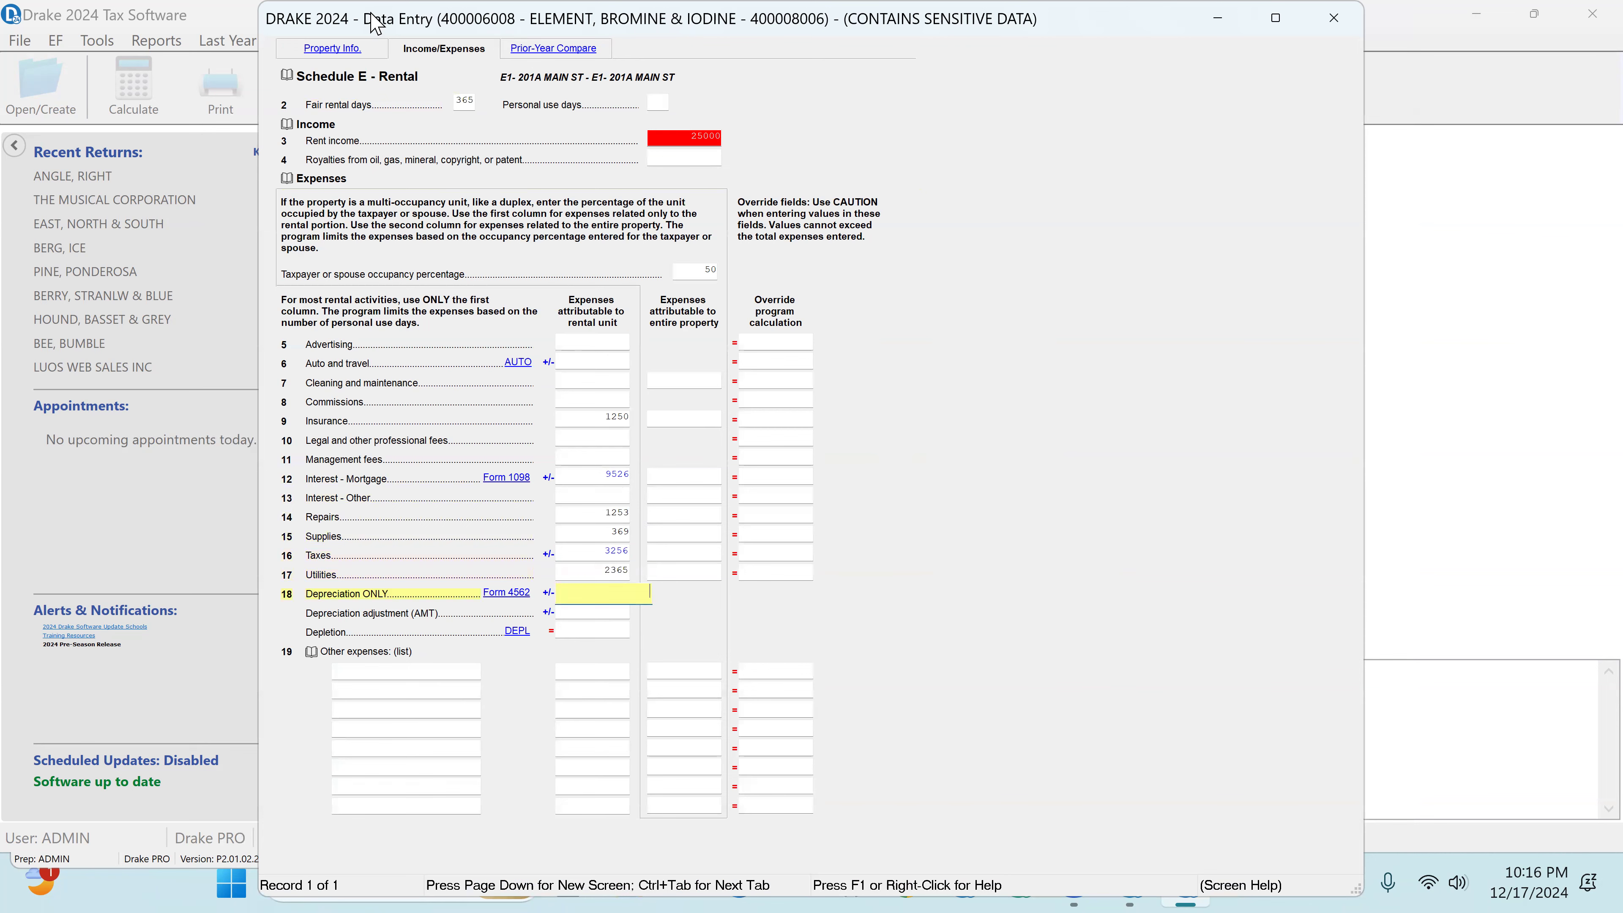
Step: Set the date acquired of the rental's Form 4562 asset to 01-01-2023 and close the depreciation and Schedule E screens
{"action": "mouse_move", "coordinate": [422, 16]}
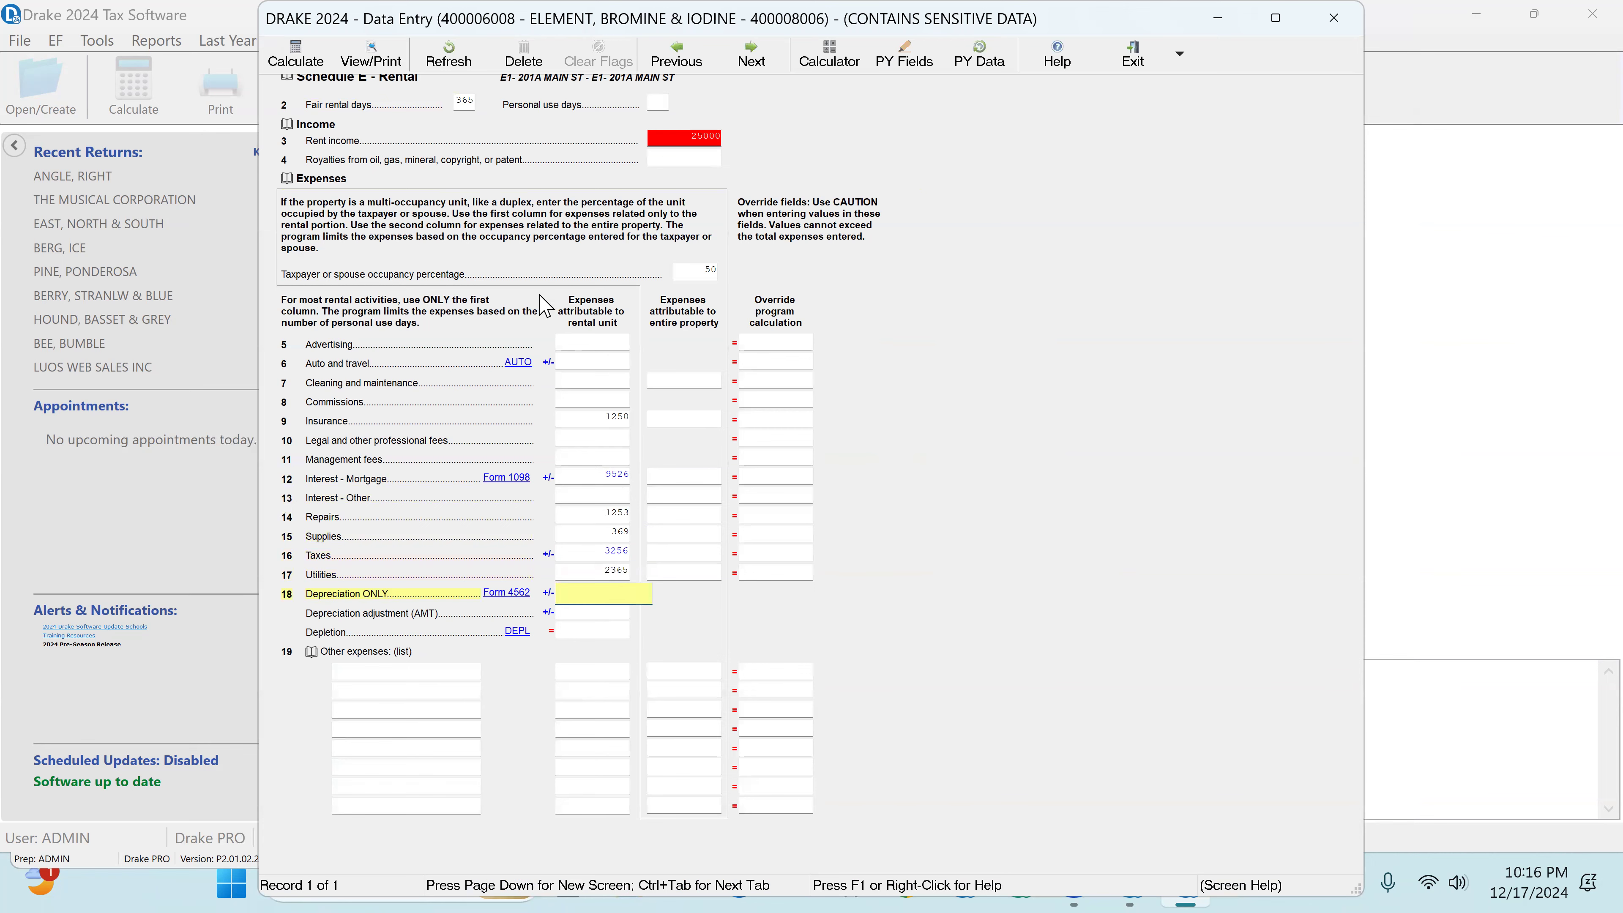
{"action": "left_click", "coordinate": [506, 594]}
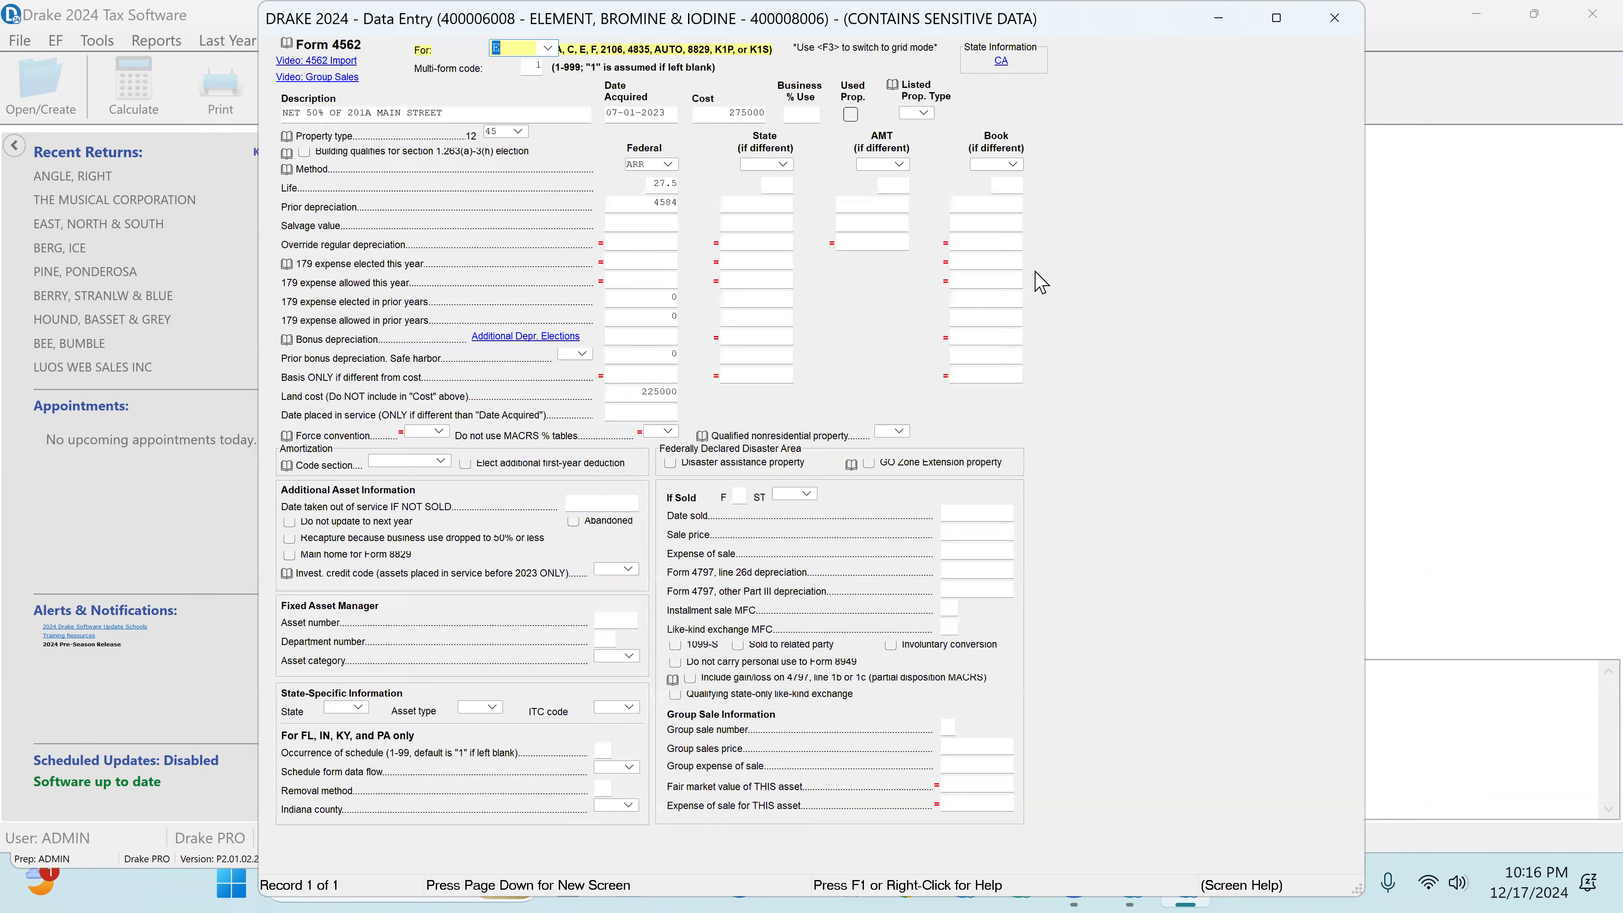
{"action": "left_click", "coordinate": [671, 111]}
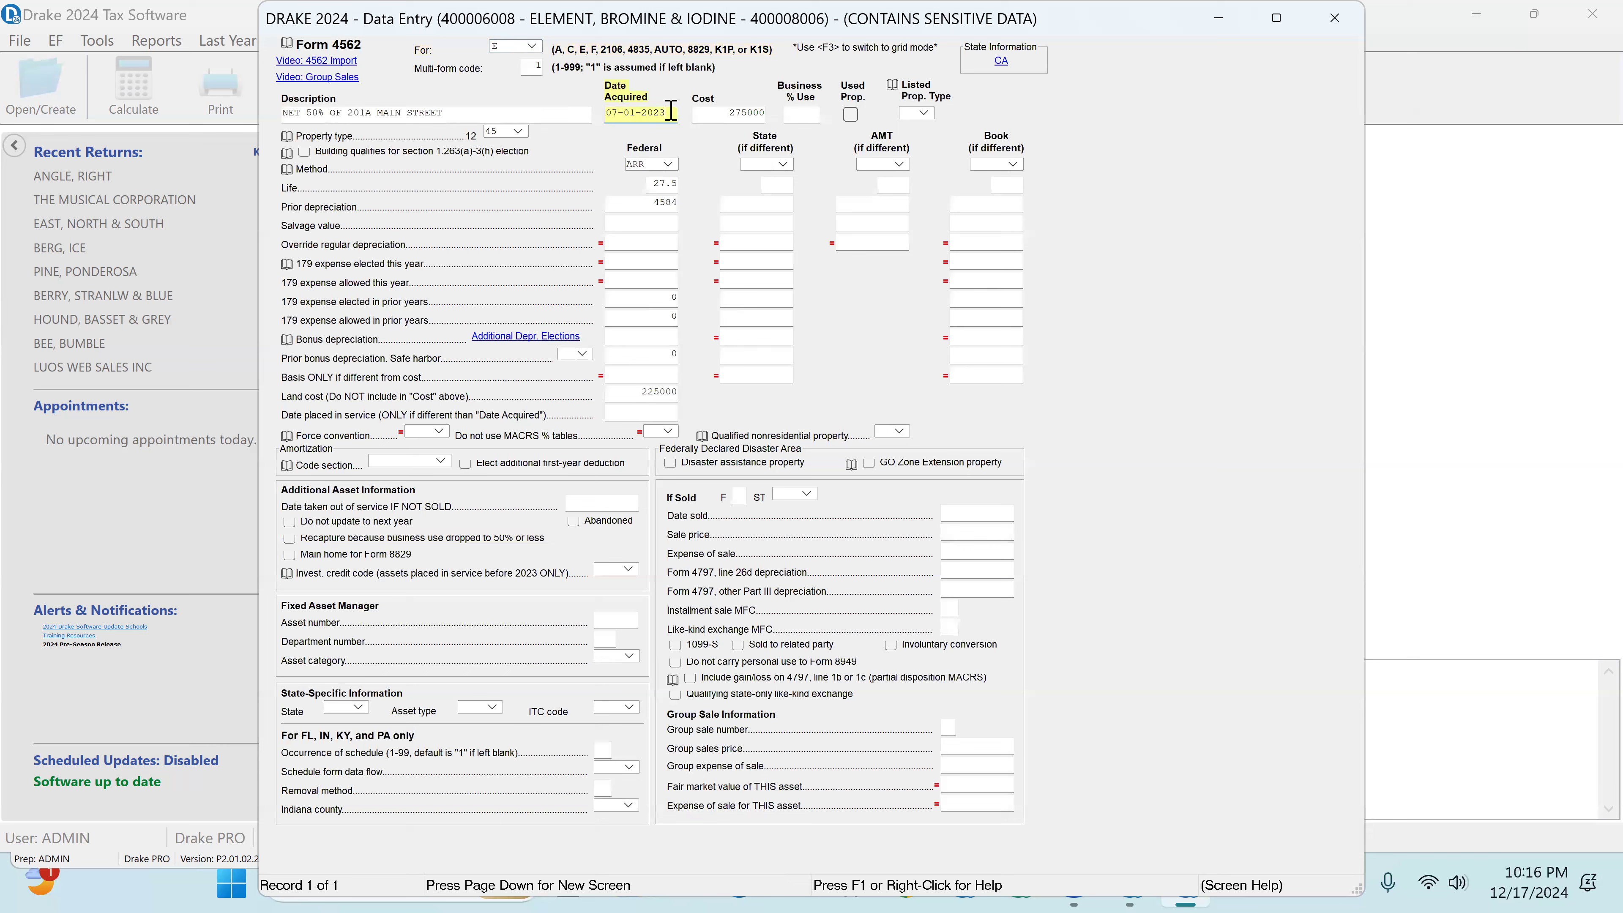
{"action": "mouse_move", "coordinate": [666, 112]}
{"action": "left_mouse_down"}
{"action": "mouse_move", "coordinate": [635, 112]}
{"action": "mouse_move", "coordinate": [662, 112]}
{"action": "left_mouse_up"}
{"action": "type", "text": "4"}
{"action": "key", "text": "Tab"}
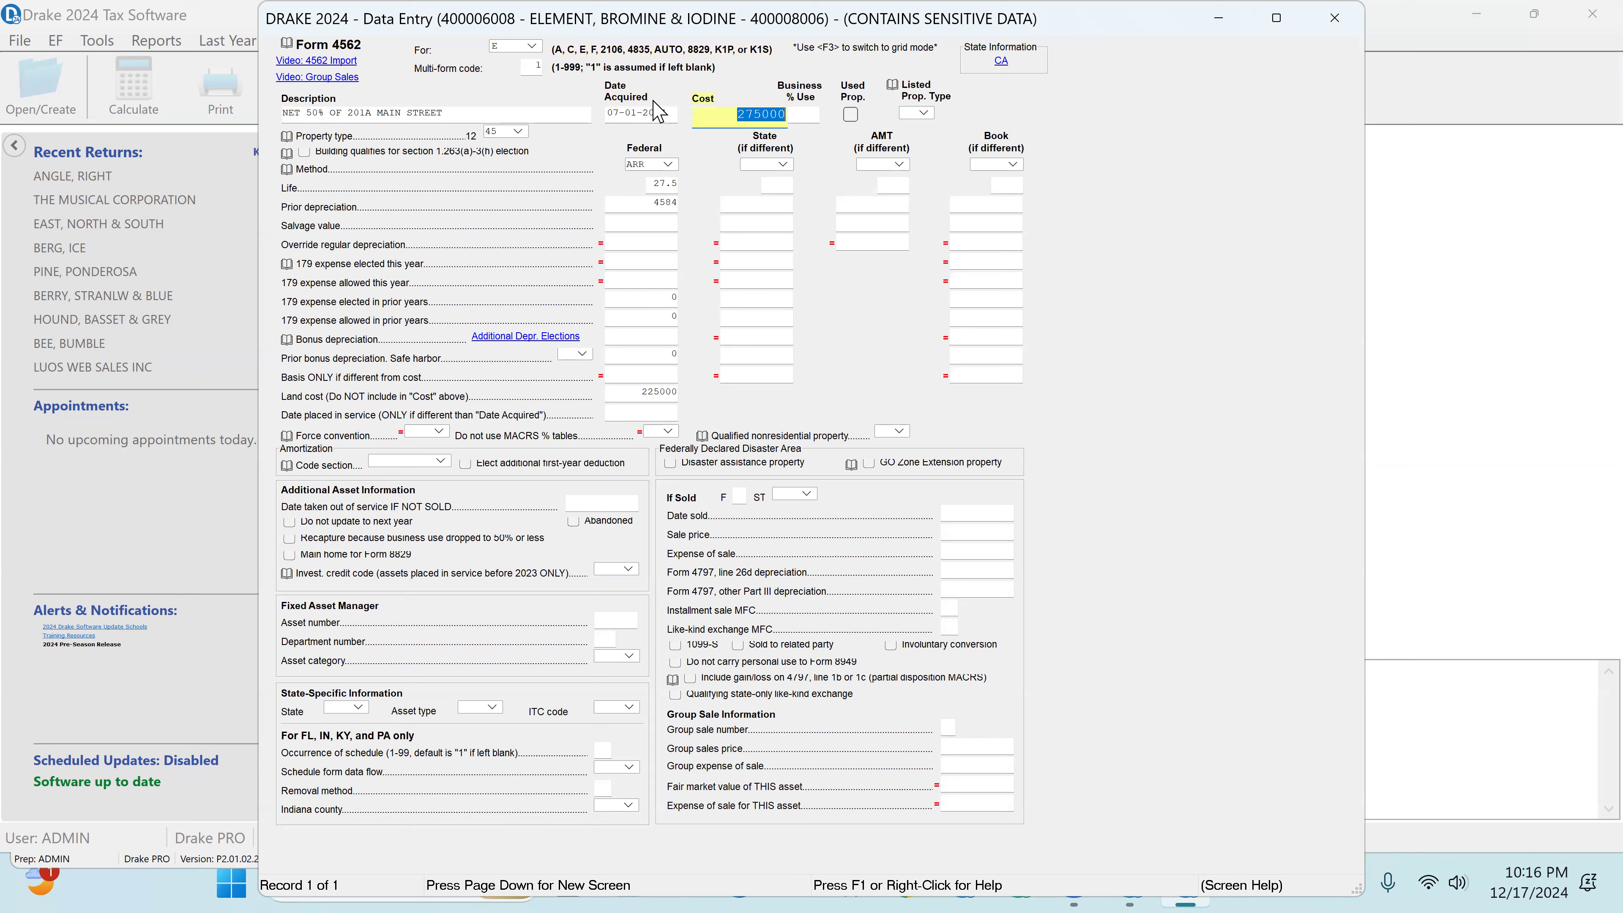
{"action": "key", "text": "shift+Tab"}
{"action": "type", "text": "0"}
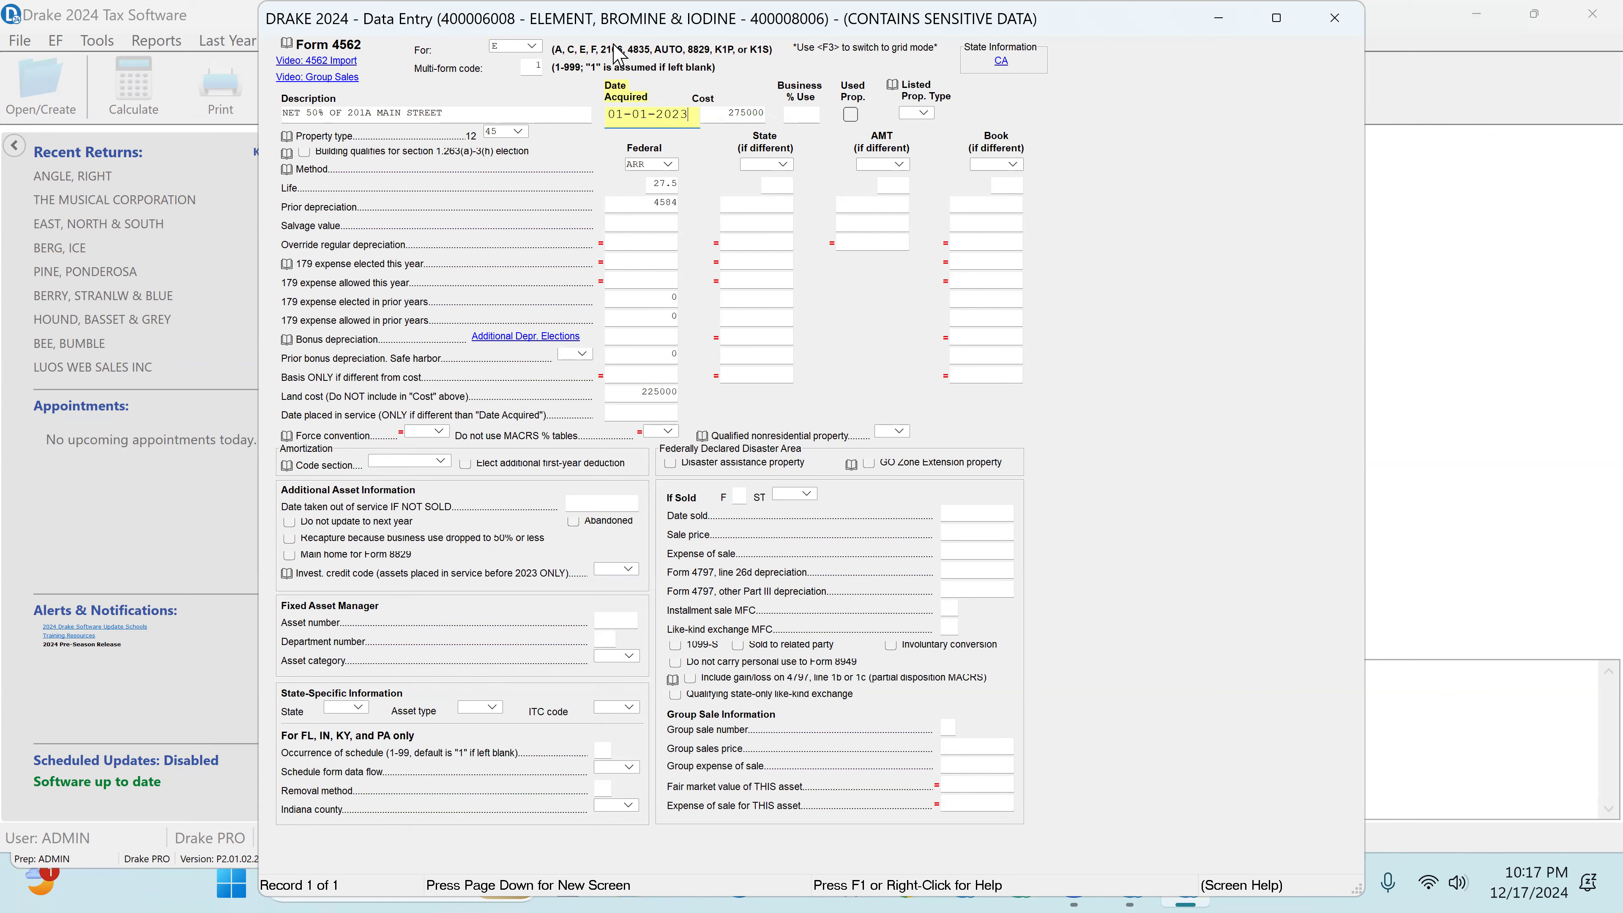
{"action": "left_click", "coordinate": [1342, 19]}
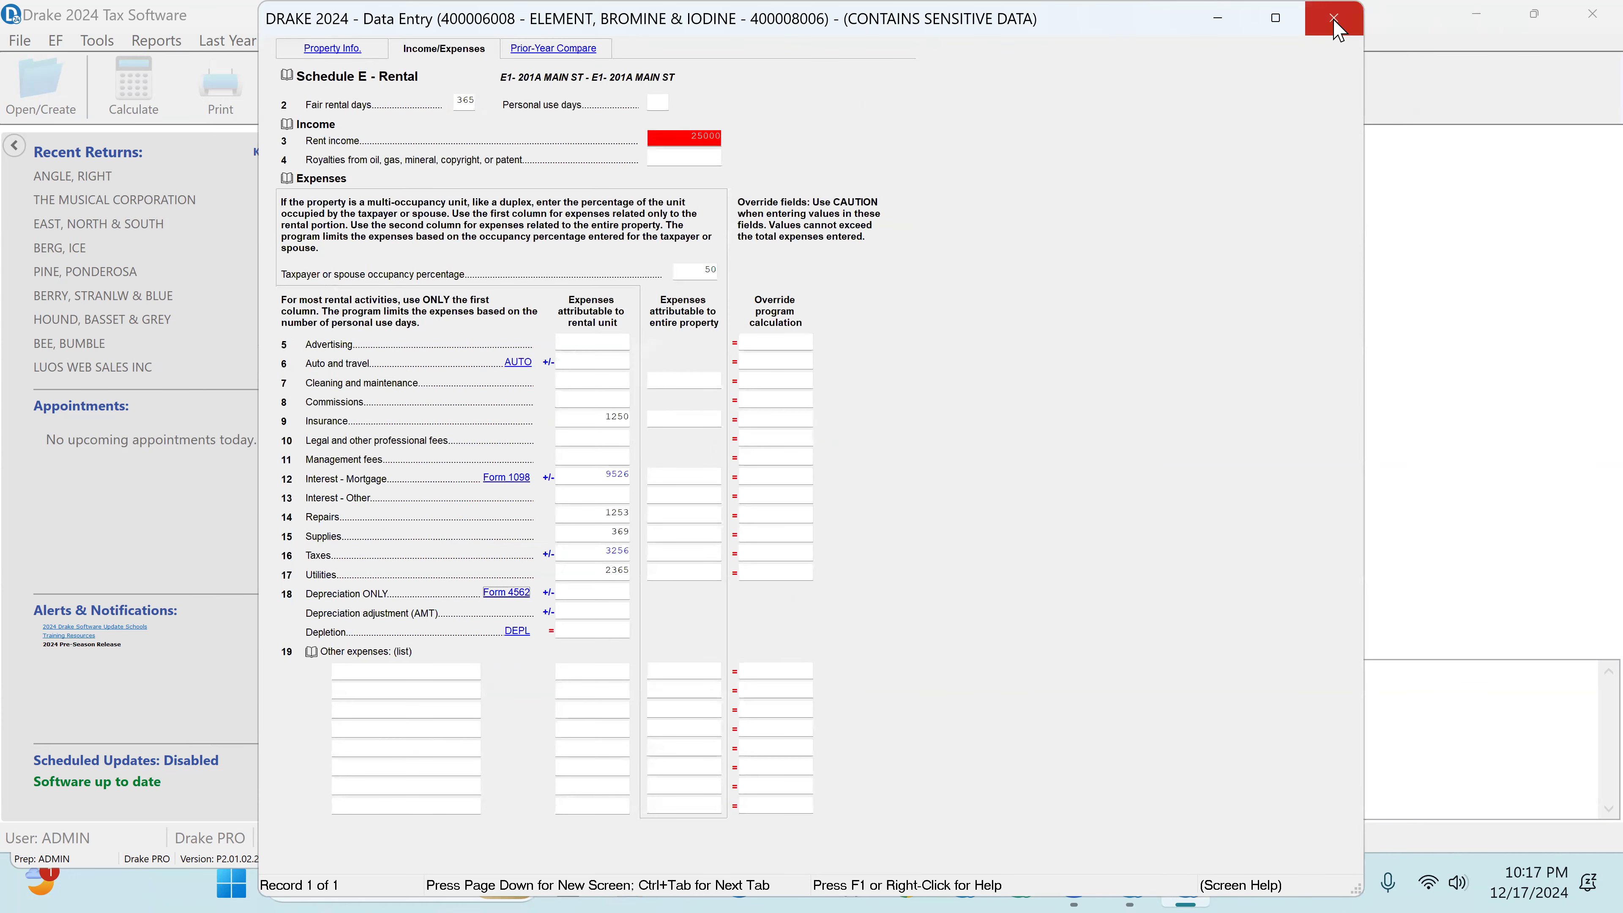
{"action": "left_click", "coordinate": [1336, 20]}
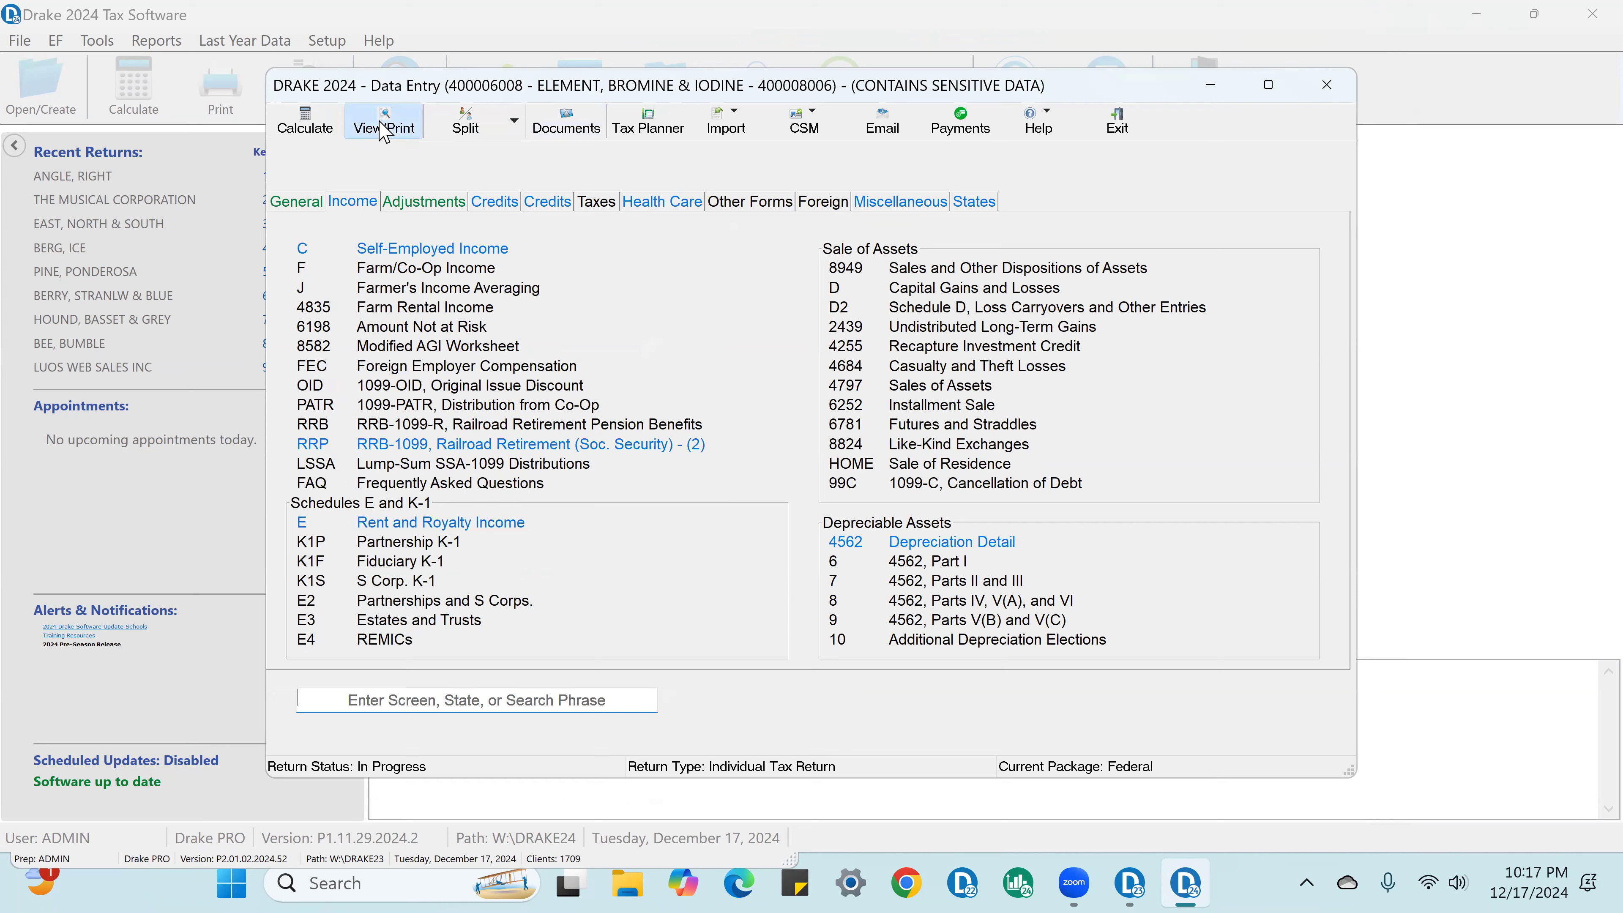
Step: Generate the return for viewing, dismissing the calculation error report, and open Form 1040
{"action": "left_click", "coordinate": [382, 125]}
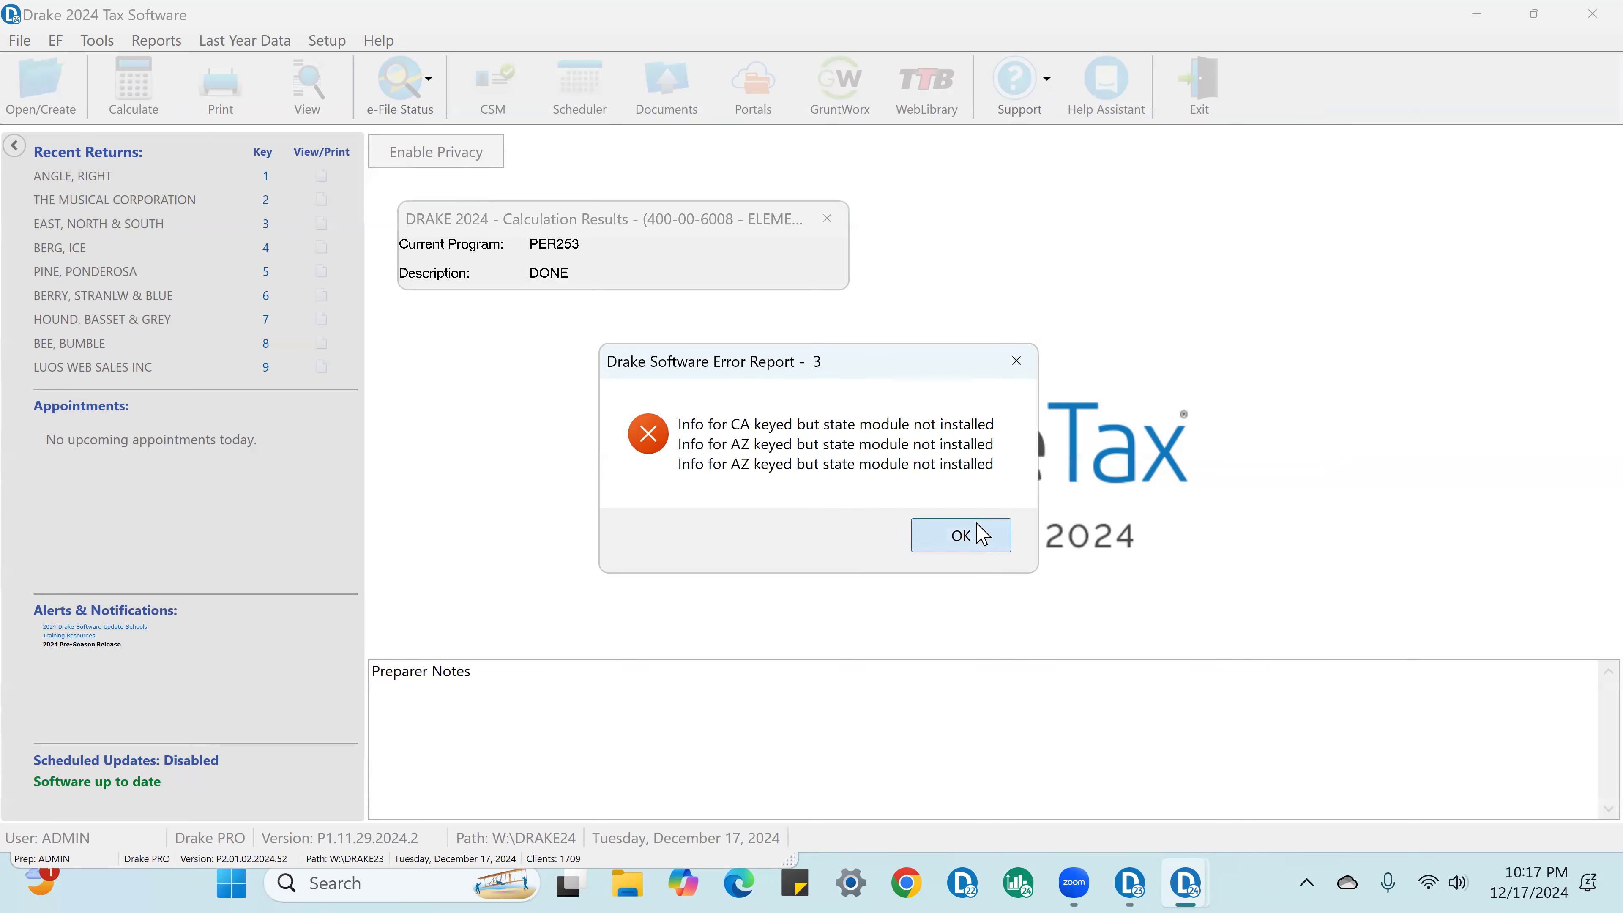
{"action": "left_click", "coordinate": [982, 535]}
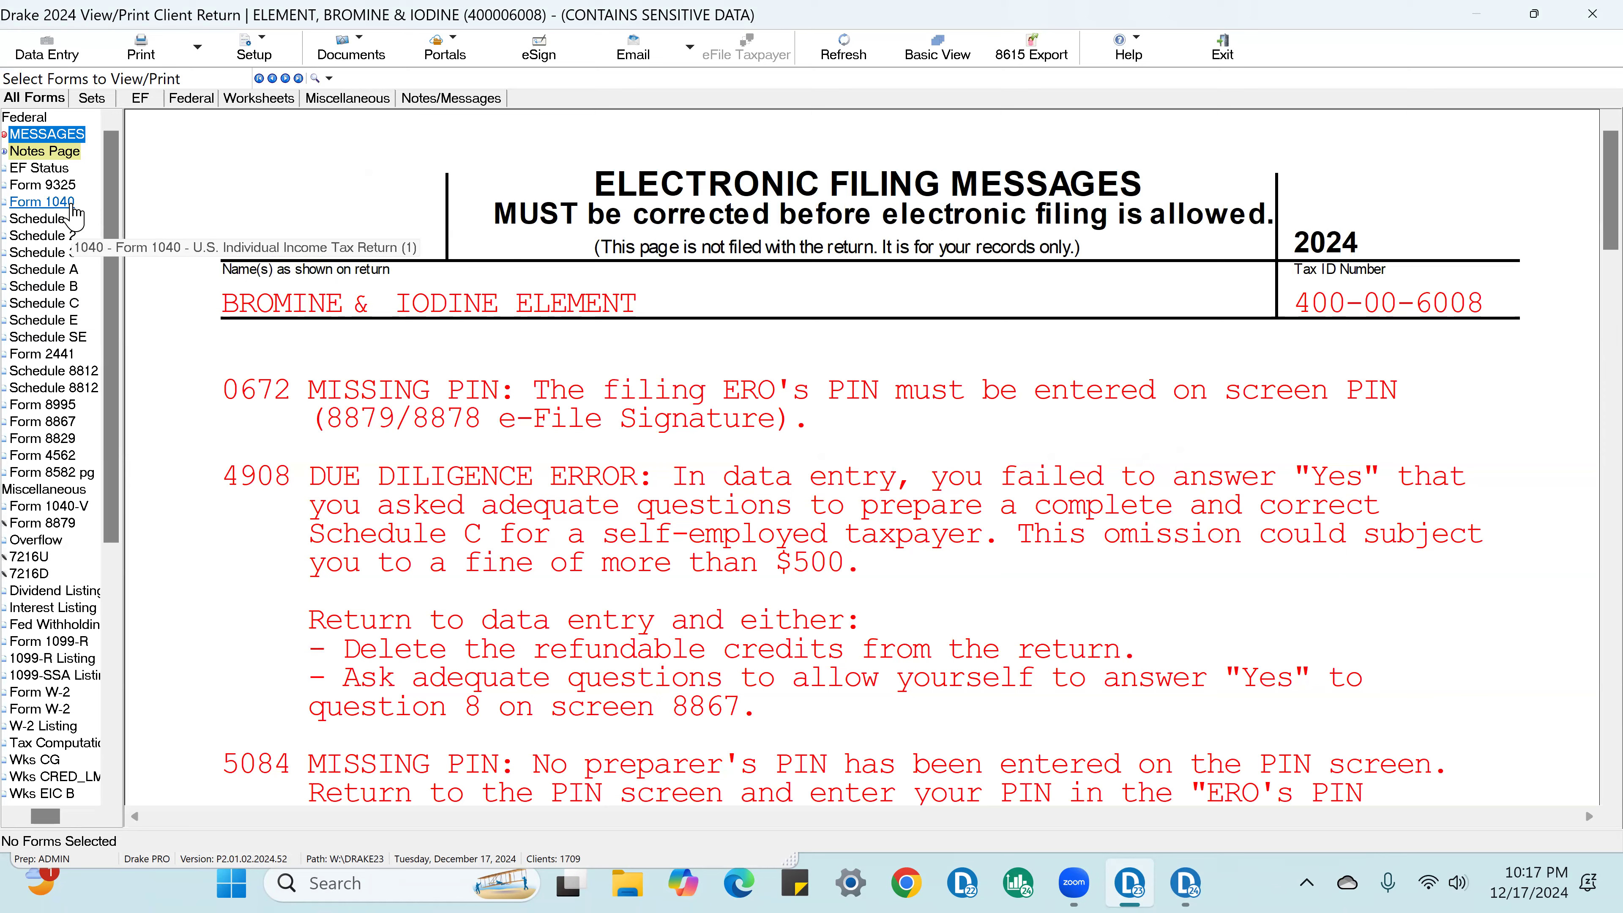
{"action": "left_click", "coordinate": [73, 205]}
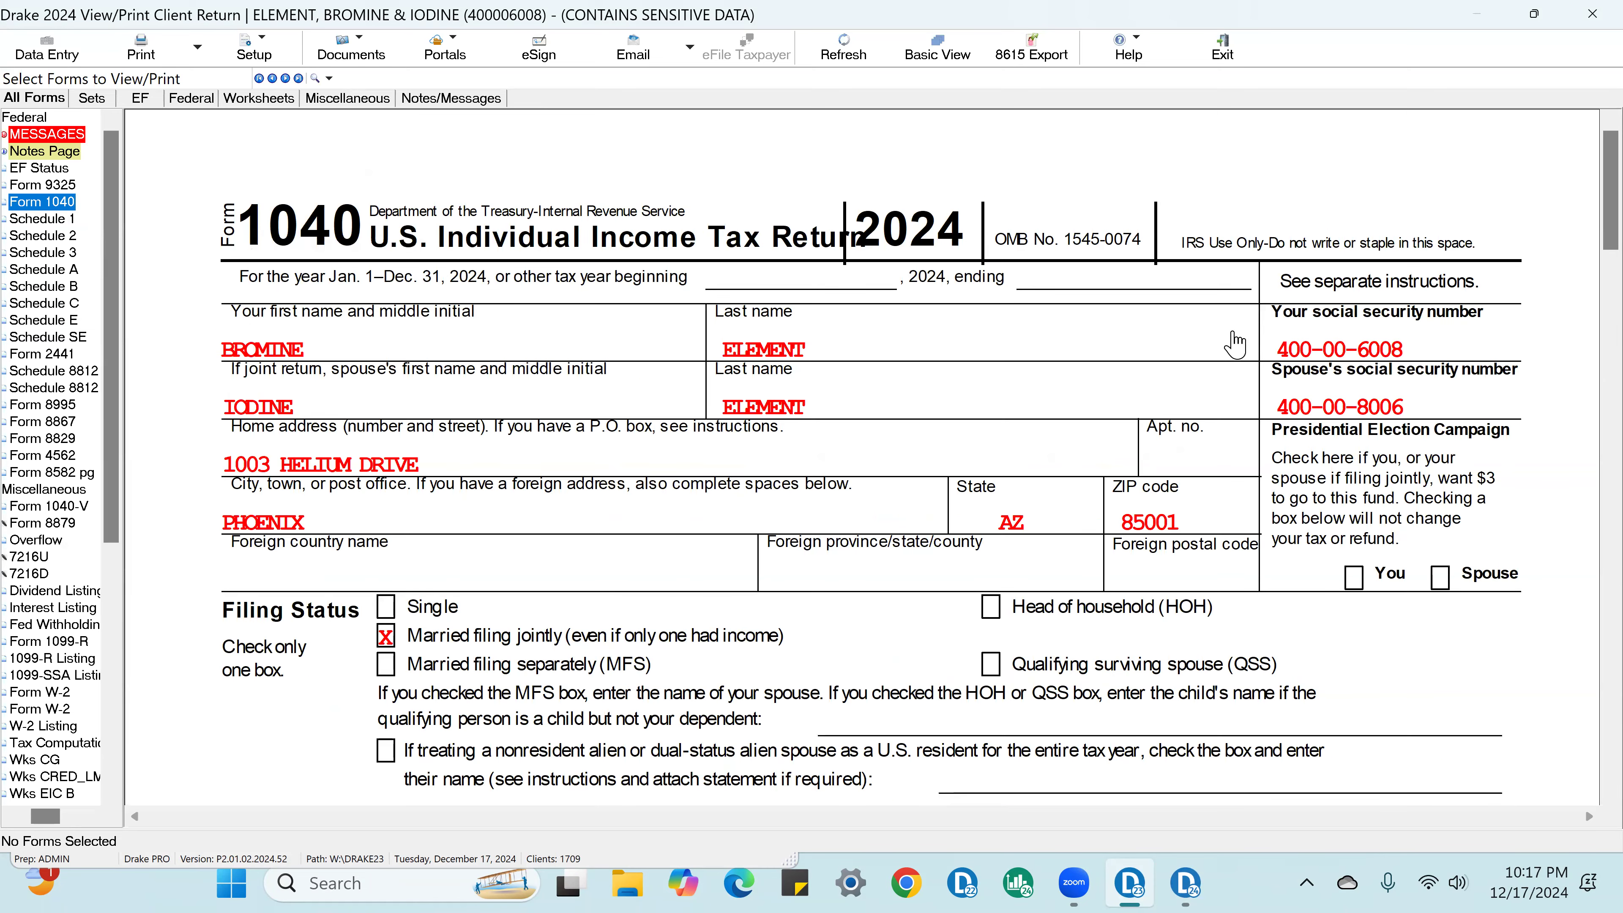
Step: Add review check marks to the taxpayer's and spouse's social security numbers and names on Form 1040
{"action": "left_click", "coordinate": [1476, 359]}
{"action": "left_click", "coordinate": [1483, 412]}
{"action": "left_click", "coordinate": [838, 349]}
{"action": "left_click", "coordinate": [853, 408]}
{"action": "left_click", "coordinate": [447, 348]}
{"action": "left_click", "coordinate": [361, 409]}
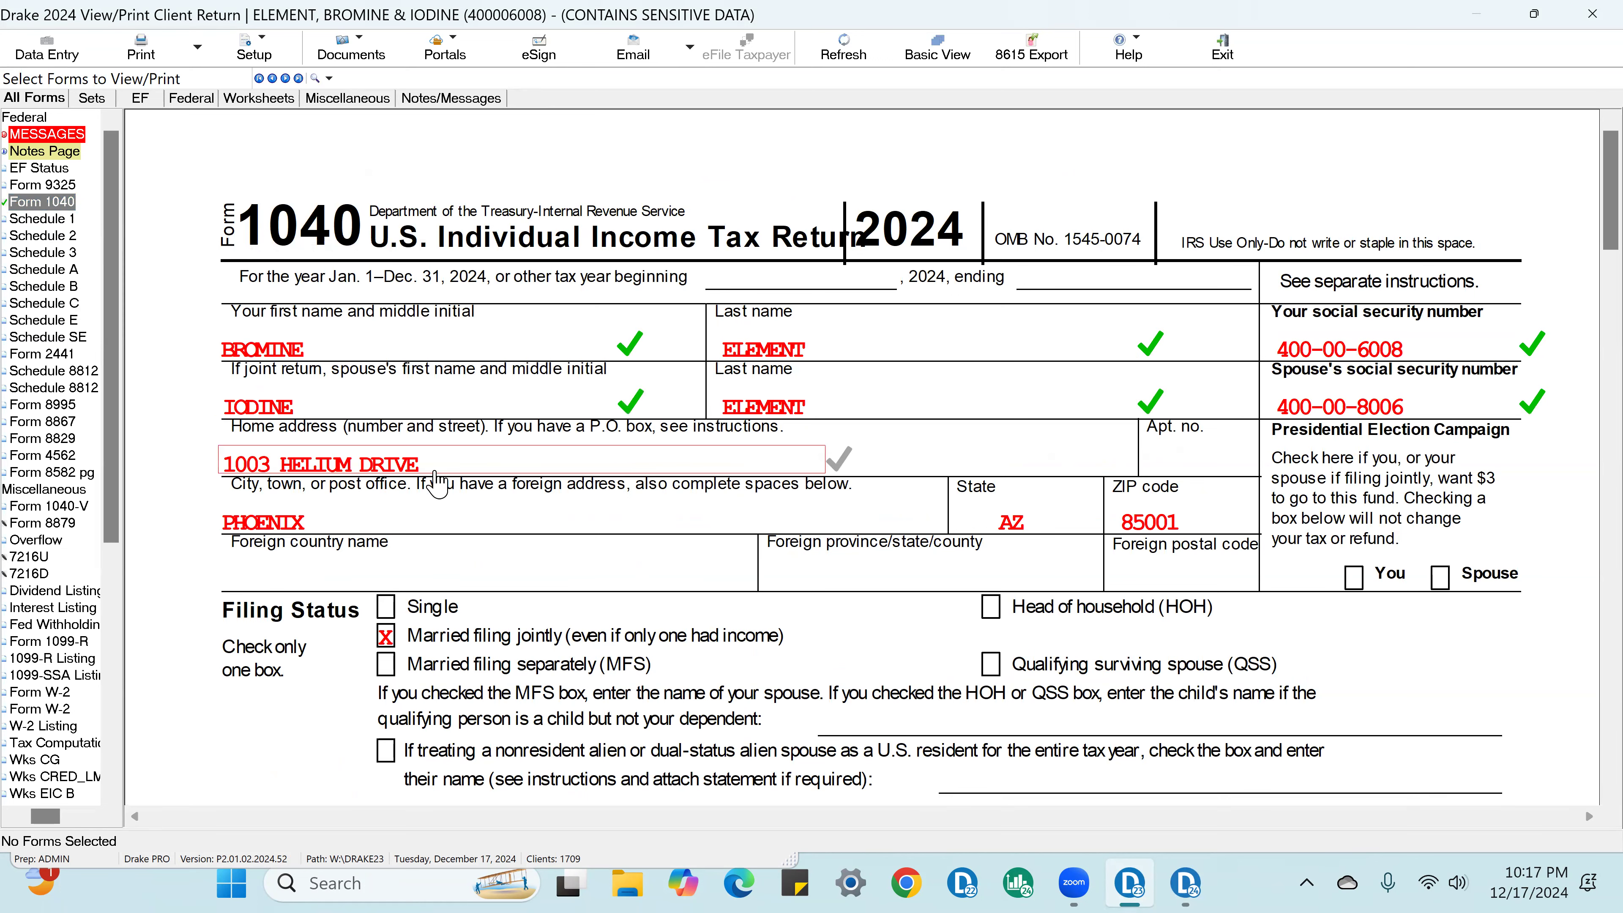
Step: Add review check marks to the home address, city, state, ZIP code and married filing jointly status on Form 1040
{"action": "left_click", "coordinate": [439, 470]}
{"action": "left_click", "coordinate": [700, 530]}
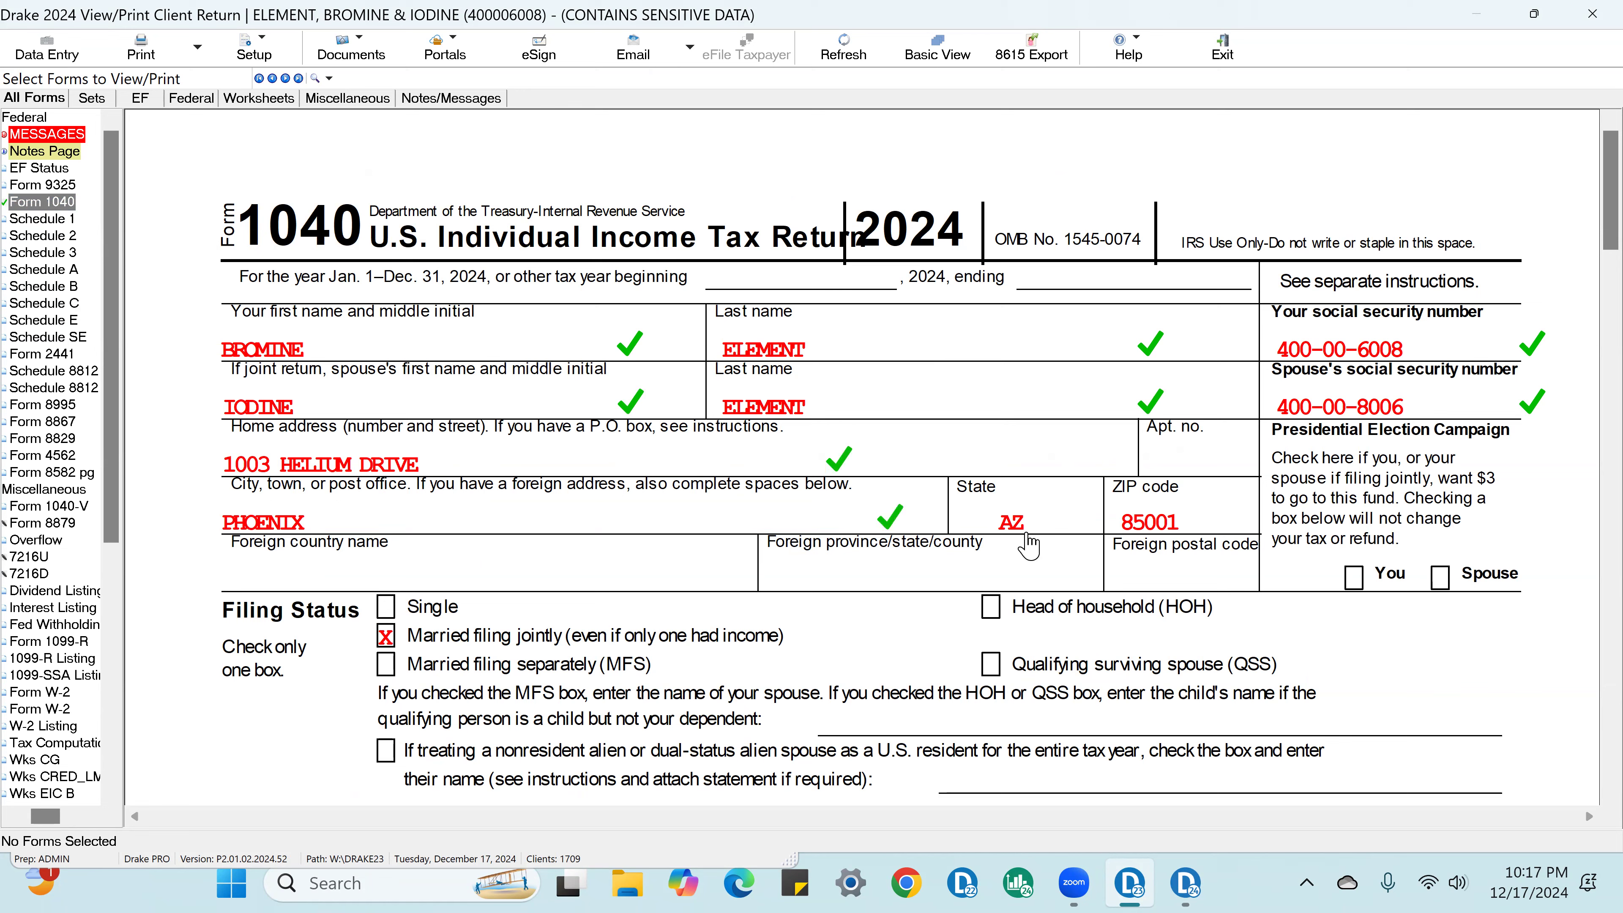
{"action": "left_click", "coordinate": [1048, 538]}
{"action": "left_click", "coordinate": [1168, 523]}
{"action": "left_click", "coordinate": [400, 636]}
Step: Add a review check mark to the dependent's child tax credit box on Form 1040
{"action": "scroll", "coordinate": [761, 582], "scroll_direction": "down", "scroll_amount": 3}
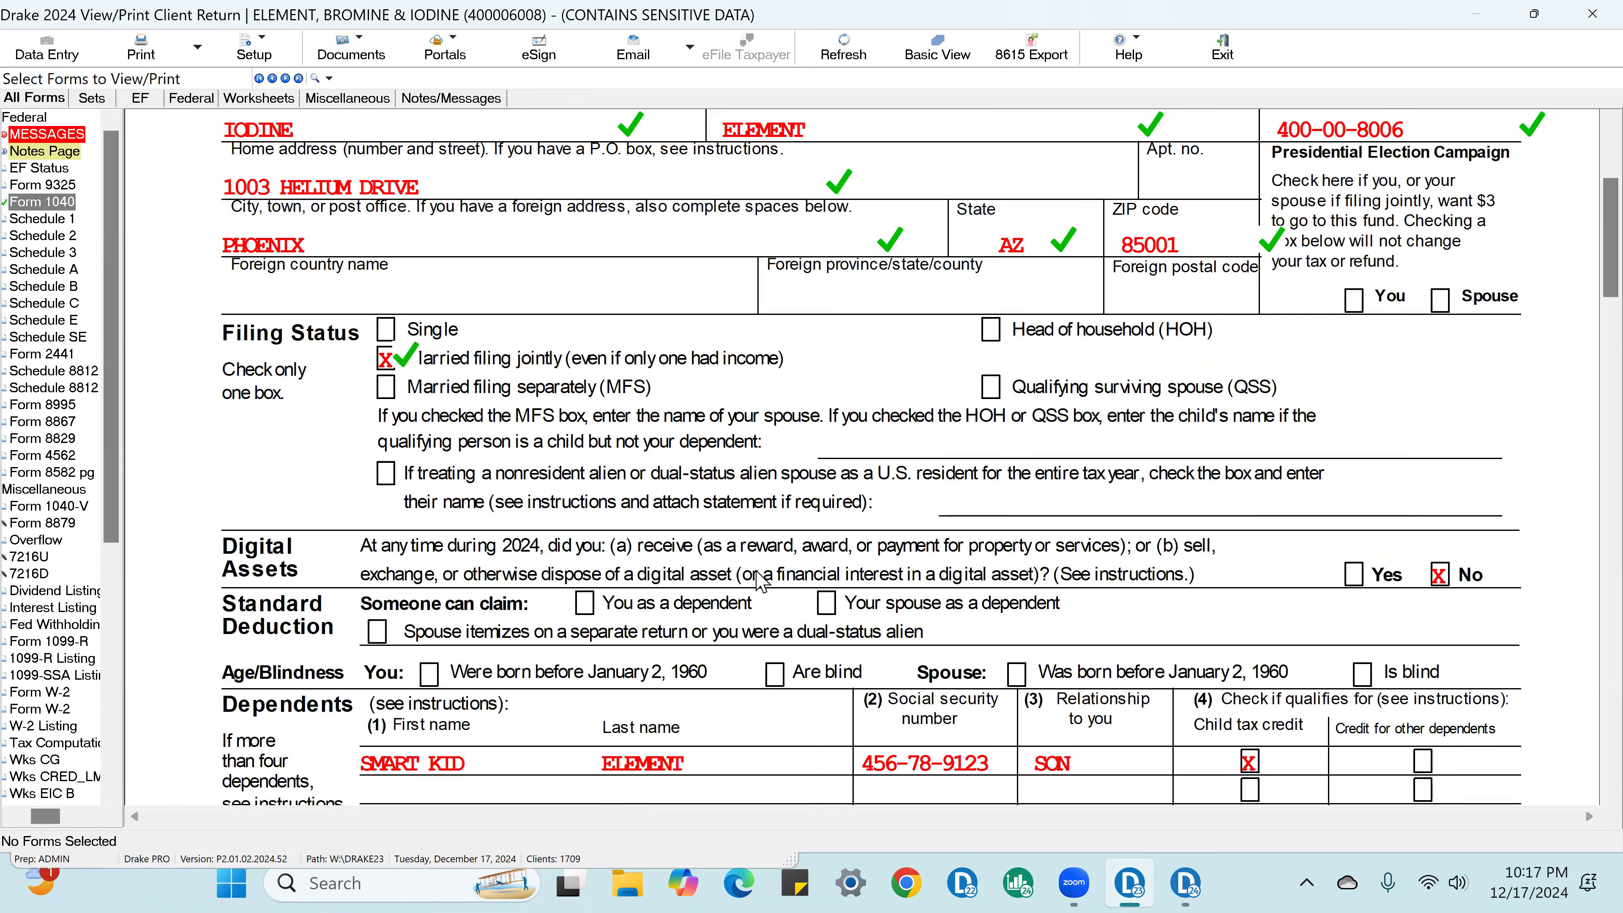
{"action": "scroll", "coordinate": [761, 581], "scroll_direction": "down", "scroll_amount": 2}
{"action": "left_click", "coordinate": [1281, 627]}
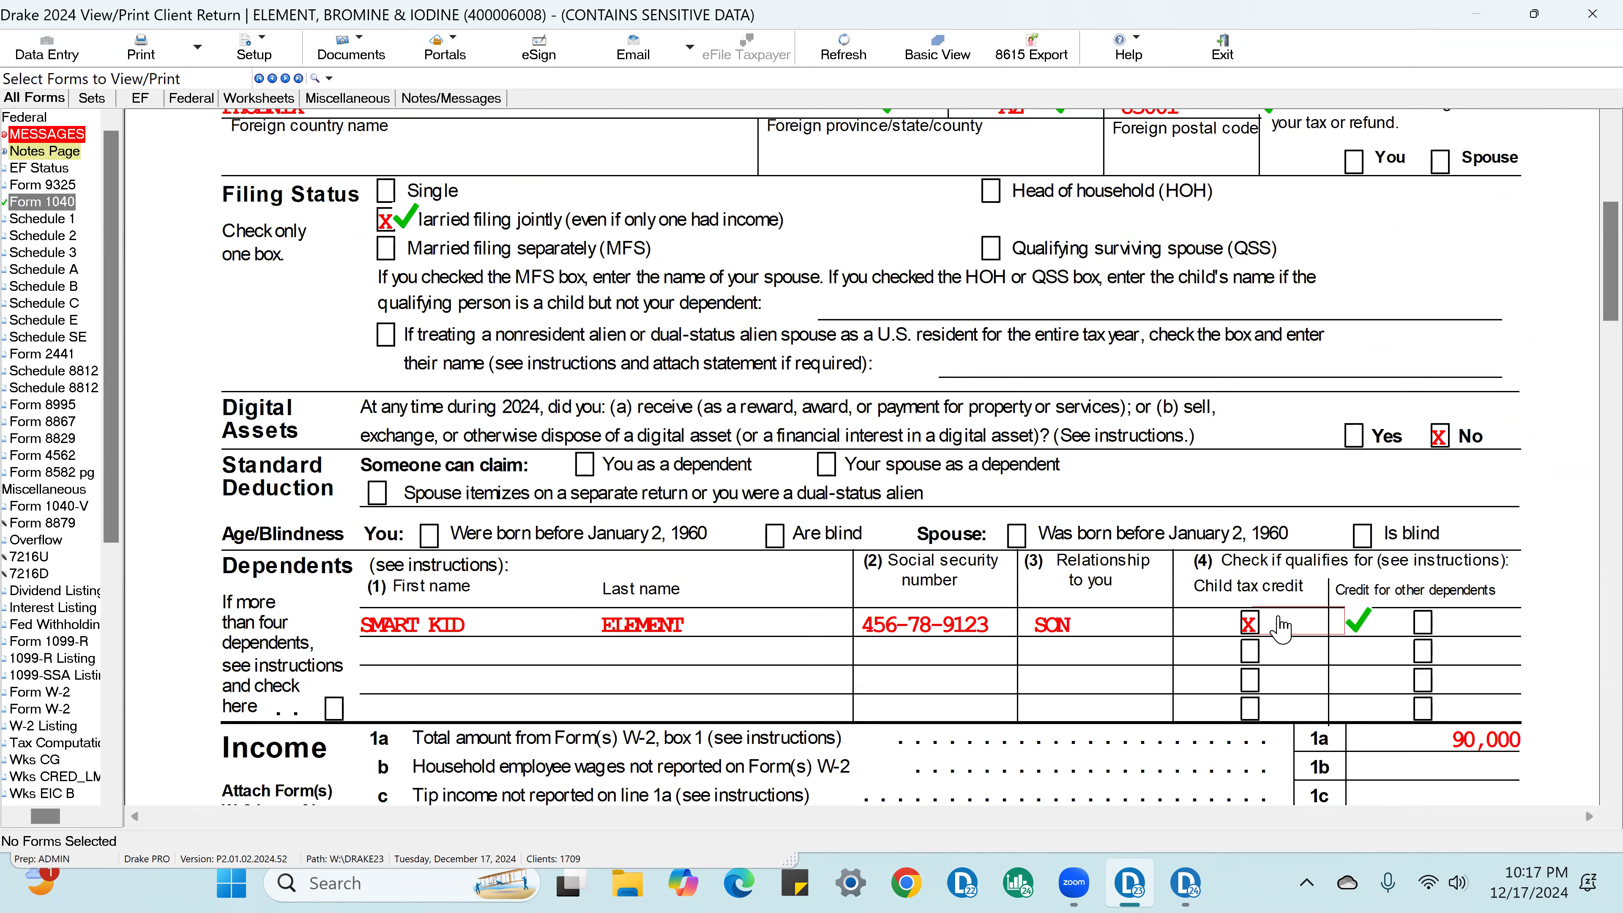
{"action": "scroll", "coordinate": [1281, 630], "scroll_direction": "down", "scroll_amount": 3}
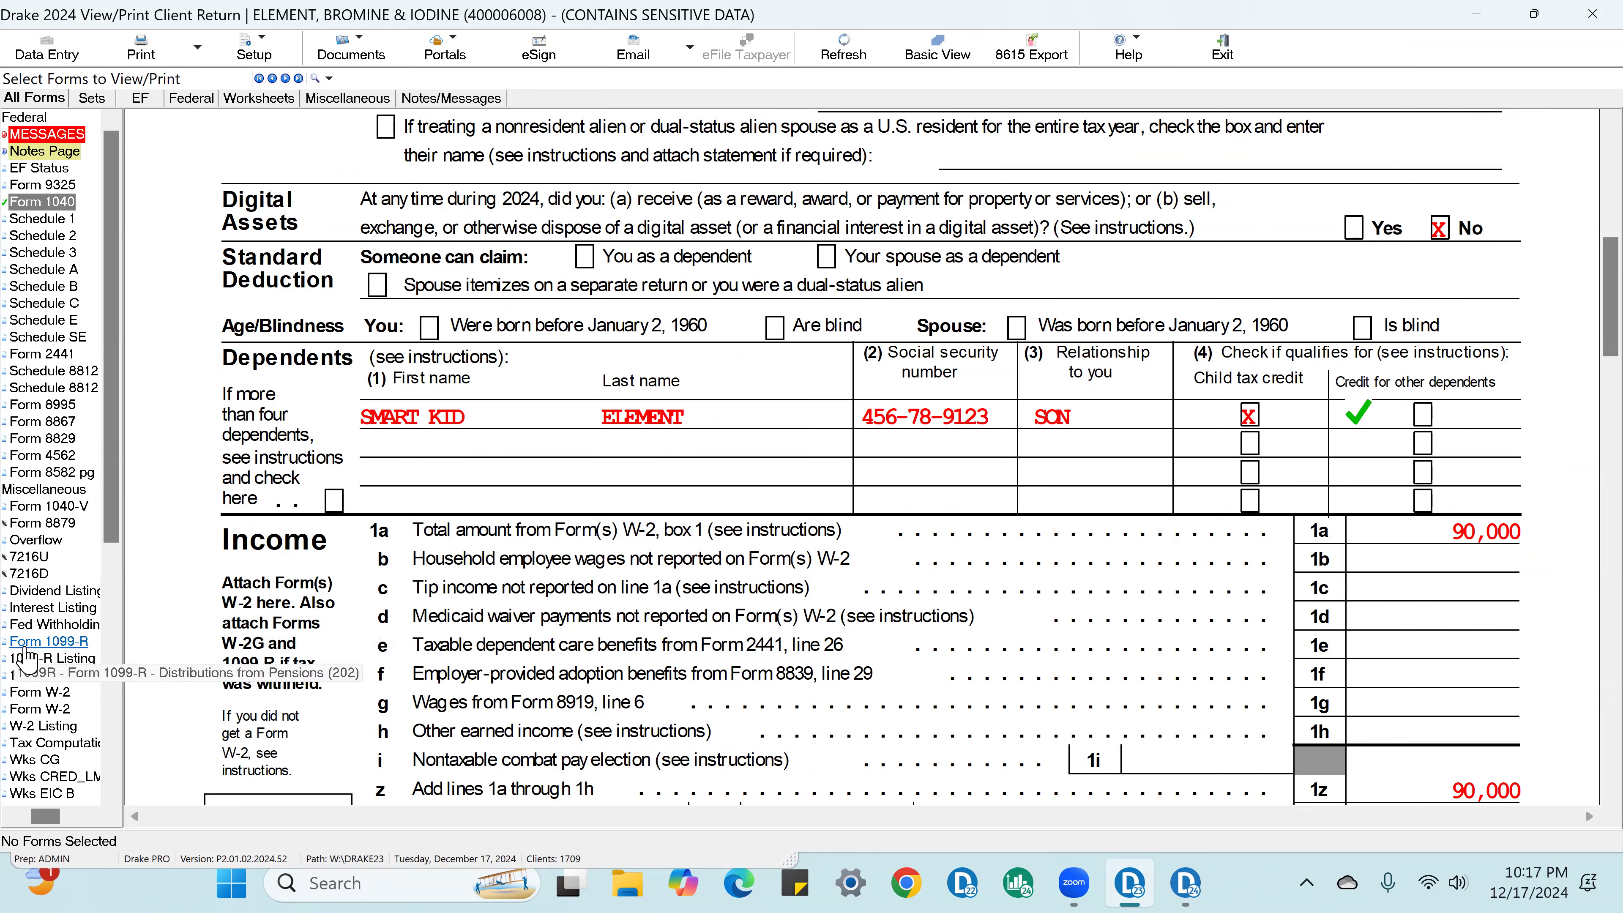
Step: Open the ABC Inc Form W-2 and check off its wages, federal withholding, employee social security number, EIN and employer details
{"action": "left_click", "coordinate": [72, 692]}
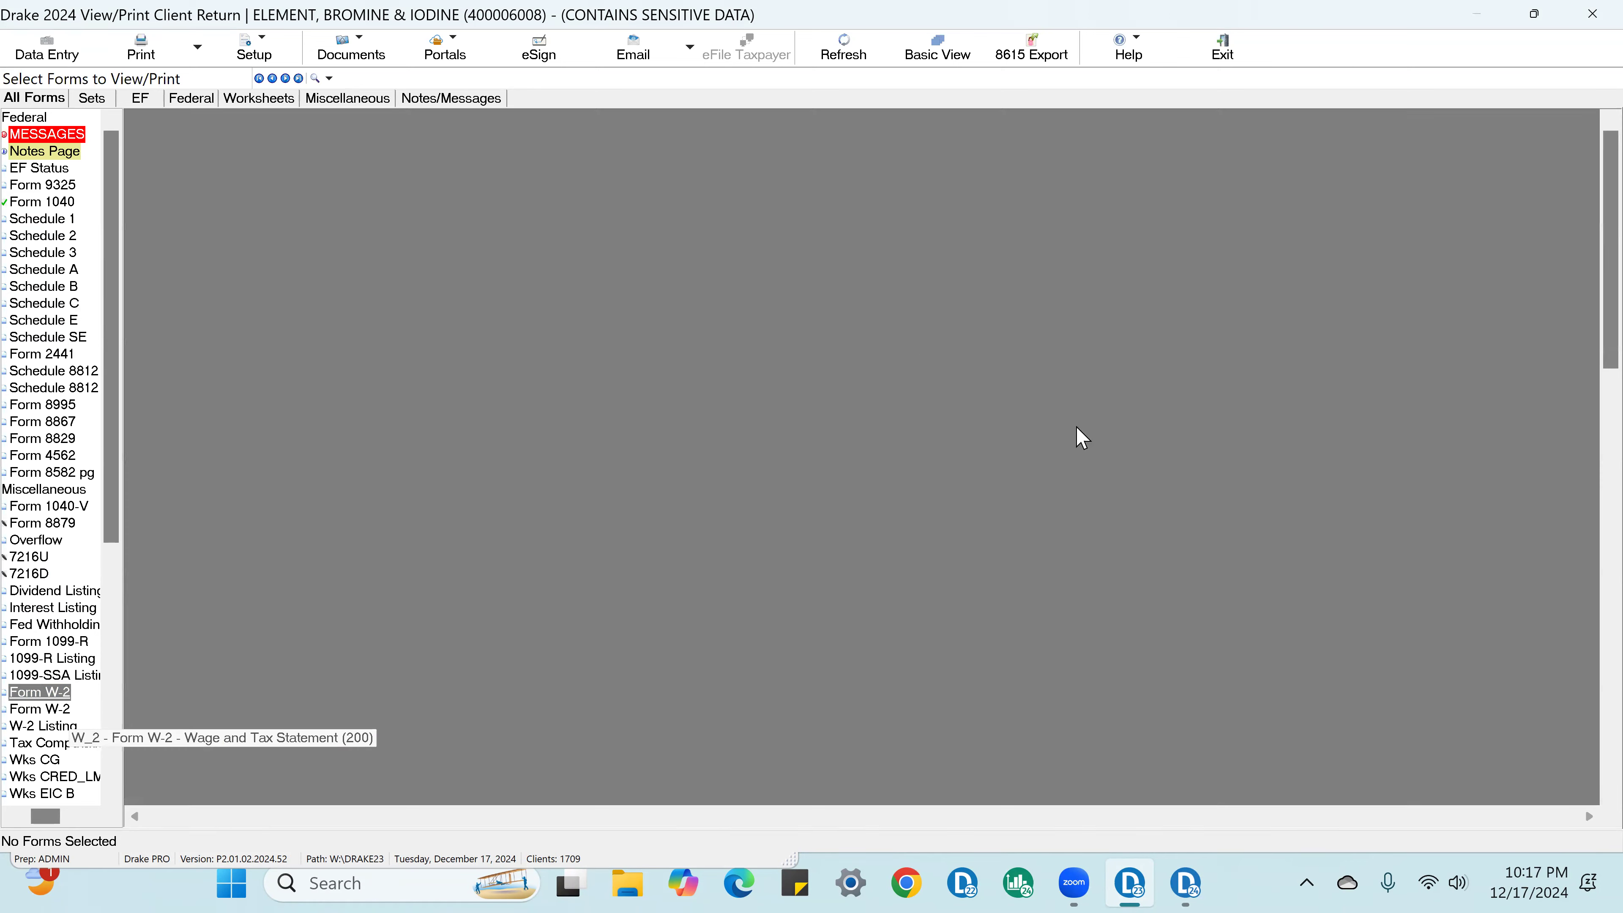
{"action": "left_click", "coordinate": [1176, 278]}
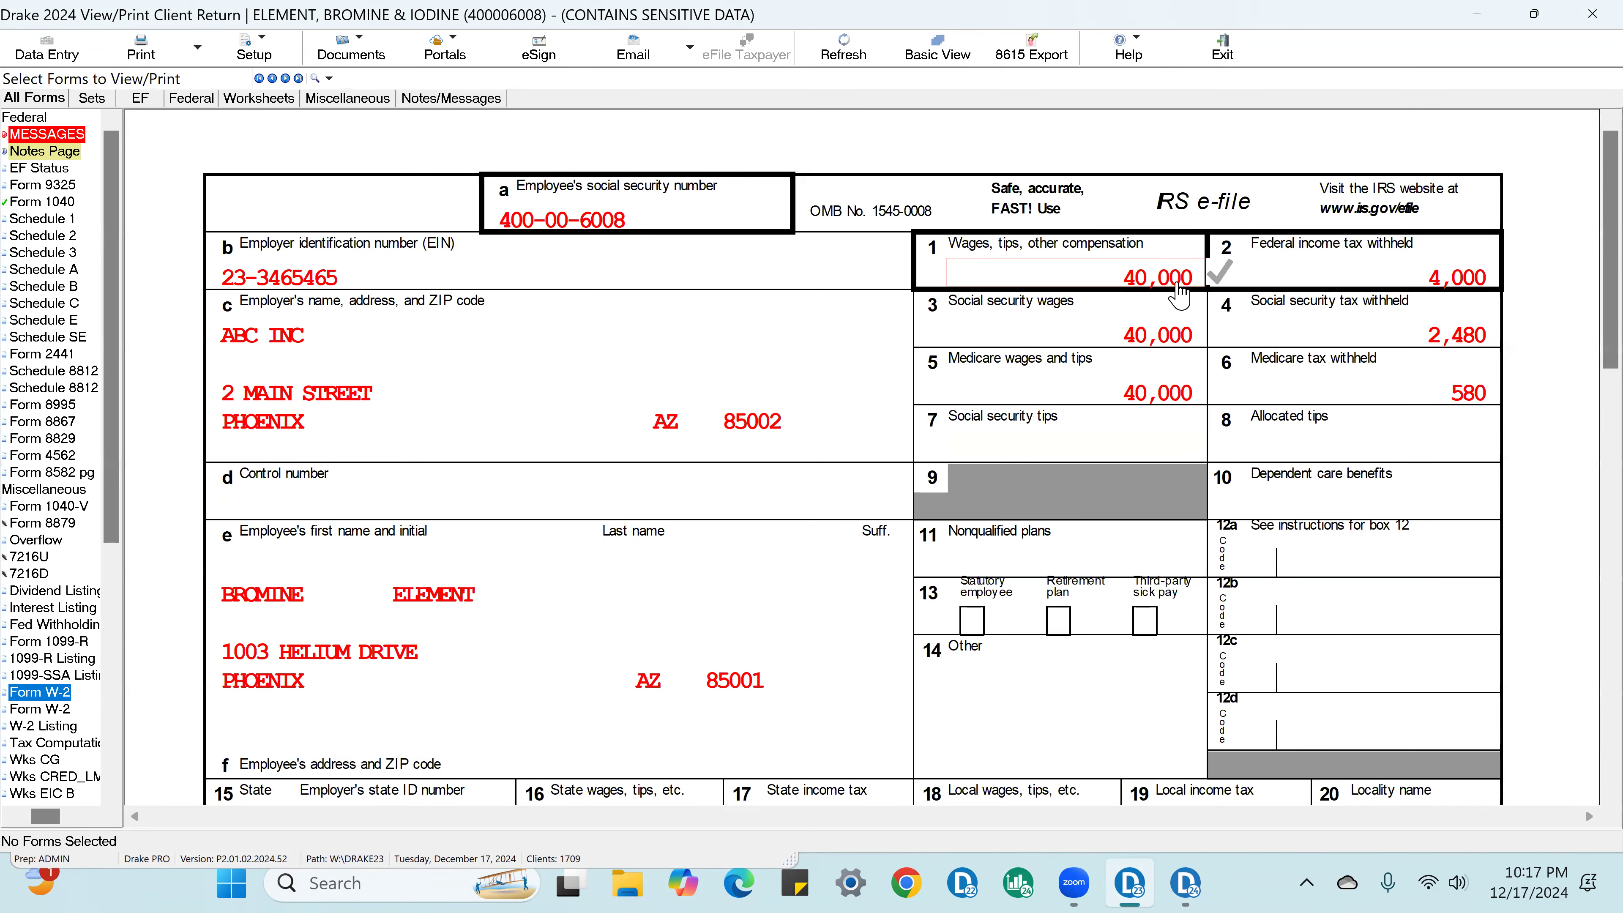
{"action": "left_click", "coordinate": [1470, 276]}
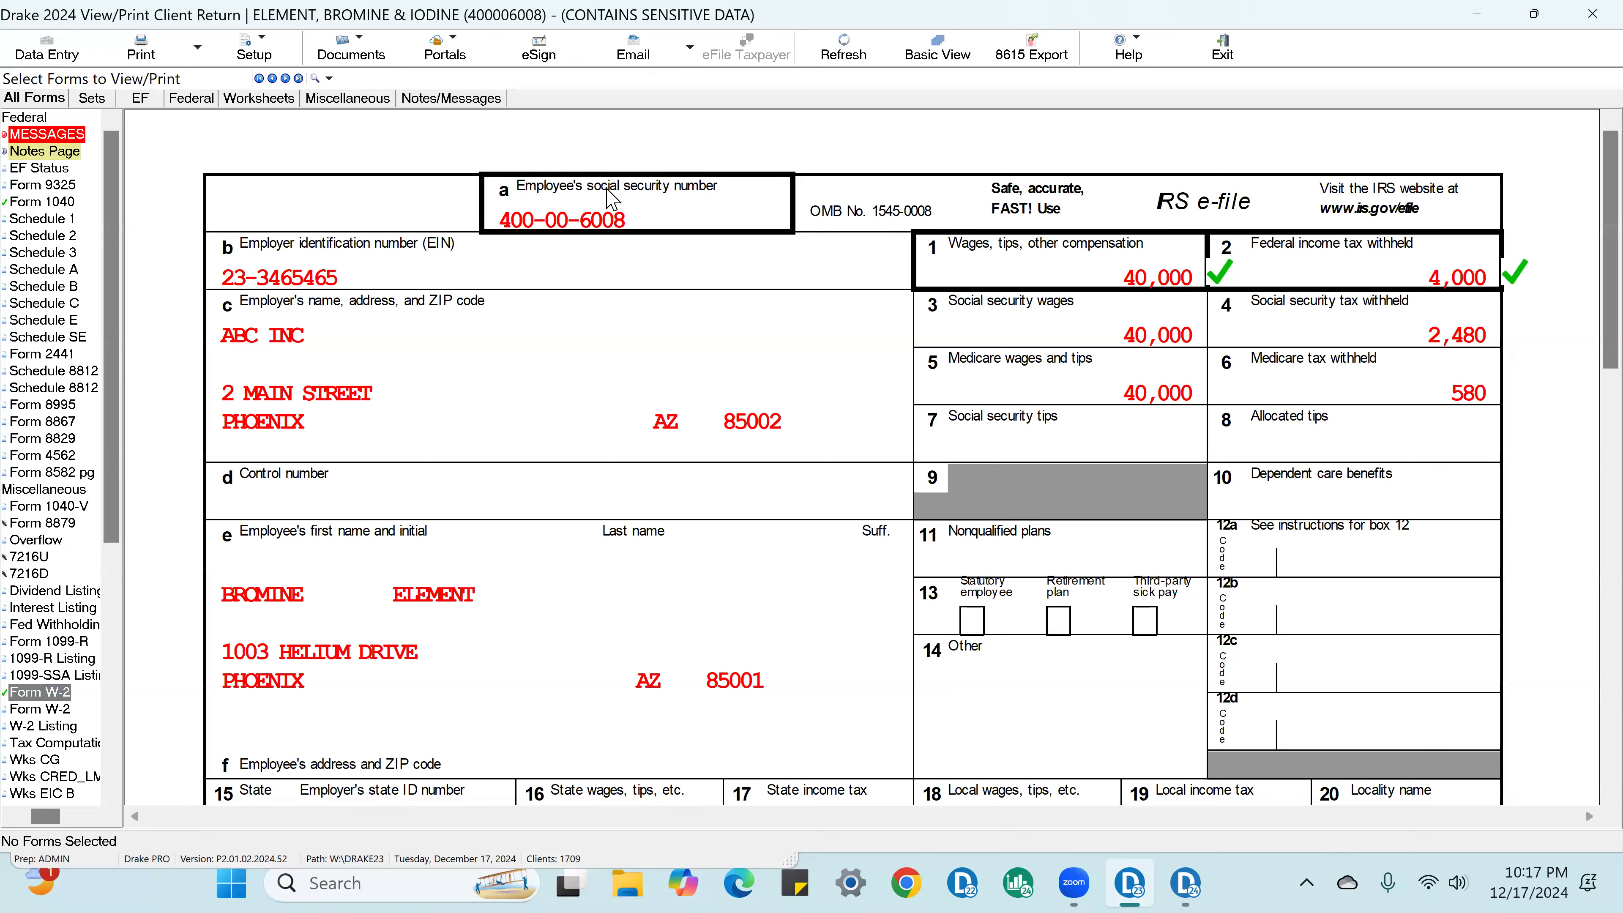
{"action": "left_click", "coordinate": [623, 214]}
{"action": "left_click", "coordinate": [355, 280]}
{"action": "left_click", "coordinate": [618, 365]}
{"action": "left_click", "coordinate": [743, 435]}
Step: Check off the social security and Medicare wages and taxes and the employee's address on the ABC Inc Form W-2
{"action": "left_click", "coordinate": [1159, 351]}
{"action": "left_click", "coordinate": [1170, 398]}
{"action": "left_click", "coordinate": [1460, 337]}
{"action": "left_click", "coordinate": [1482, 403]}
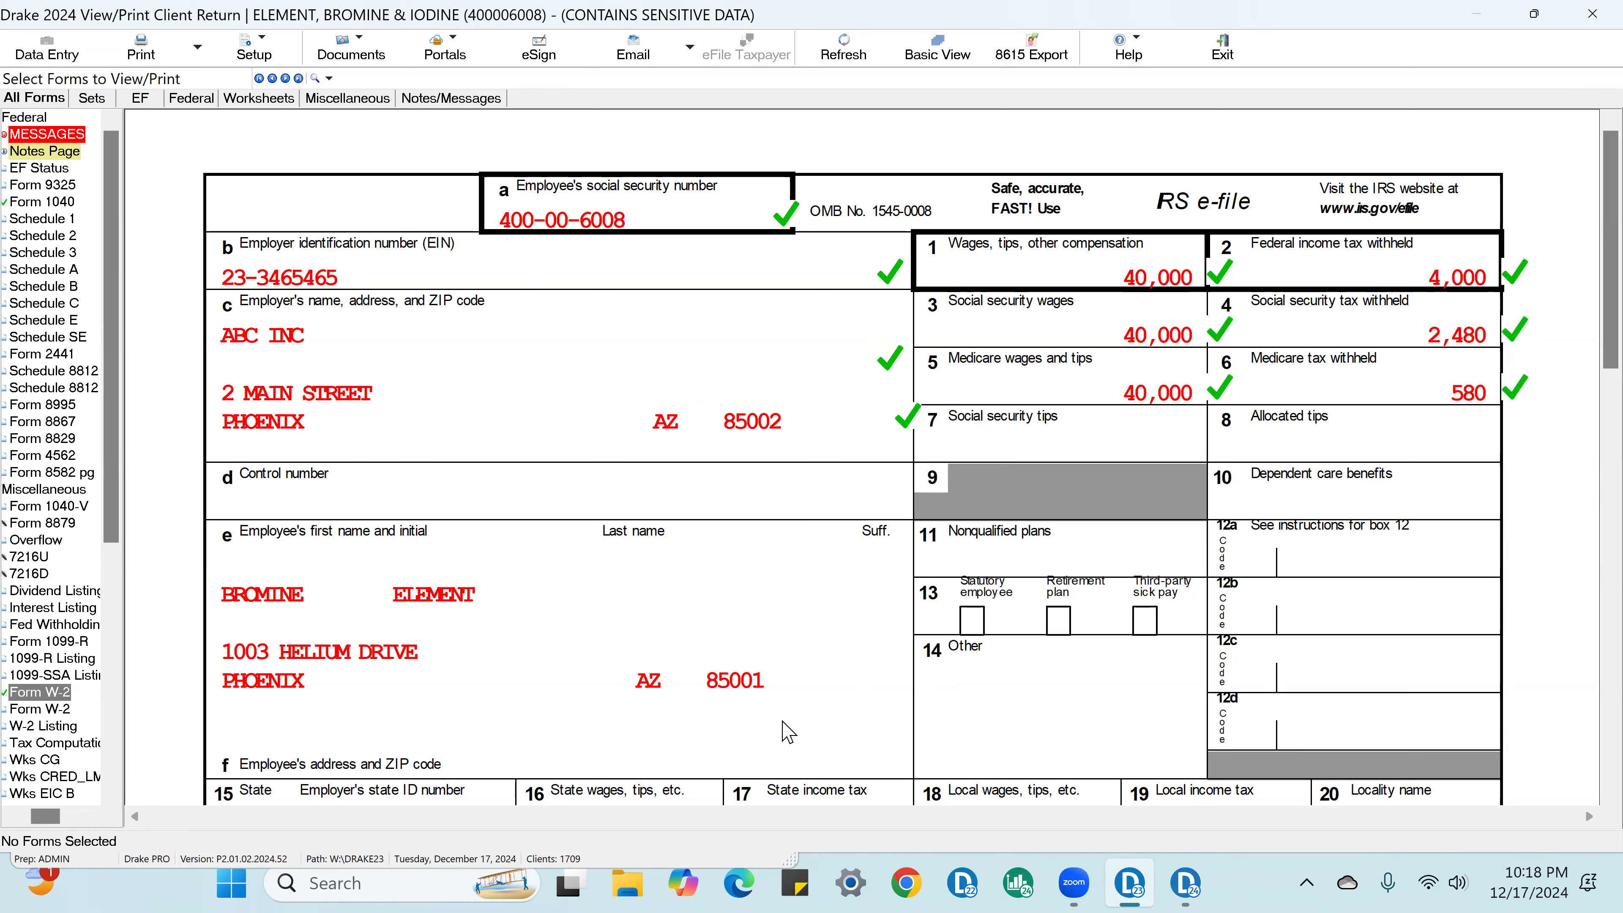
{"action": "left_click", "coordinate": [835, 678]}
{"action": "scroll", "coordinate": [837, 677], "scroll_direction": "down", "scroll_amount": 3}
{"action": "left_click", "coordinate": [684, 636]}
Step: Open the XYZ Company Form W-2 and check off the employee's social security number, EIN, employer name, wages, social security wages and federal withholding
{"action": "left_click", "coordinate": [60, 711]}
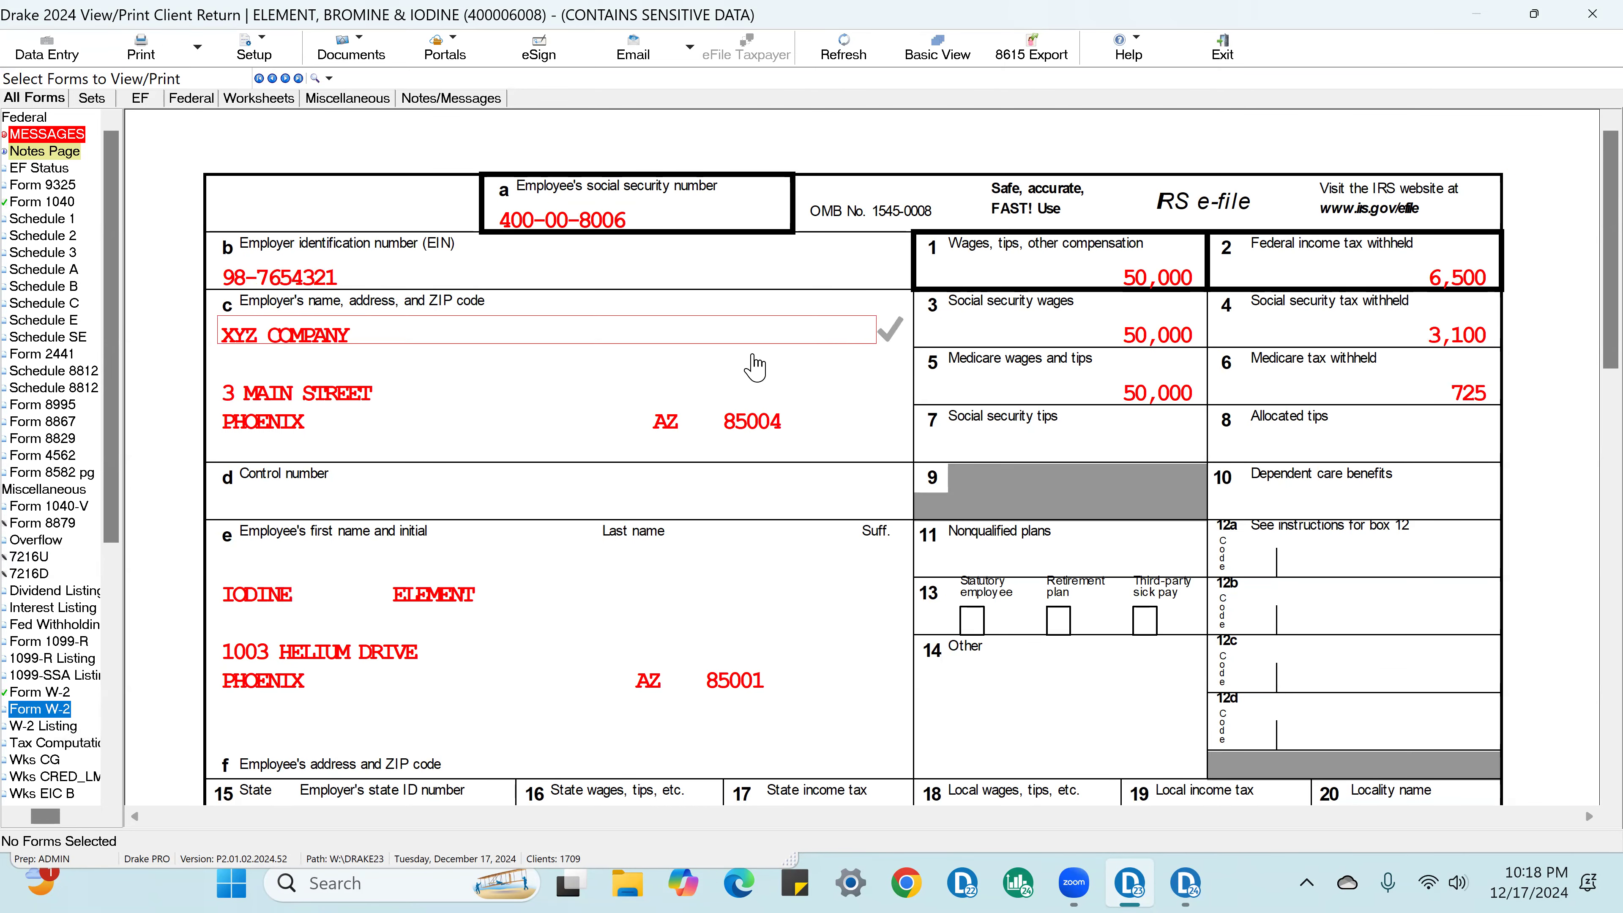
{"action": "left_click", "coordinate": [610, 221]}
{"action": "left_click", "coordinate": [367, 275]}
{"action": "left_click", "coordinate": [367, 342]}
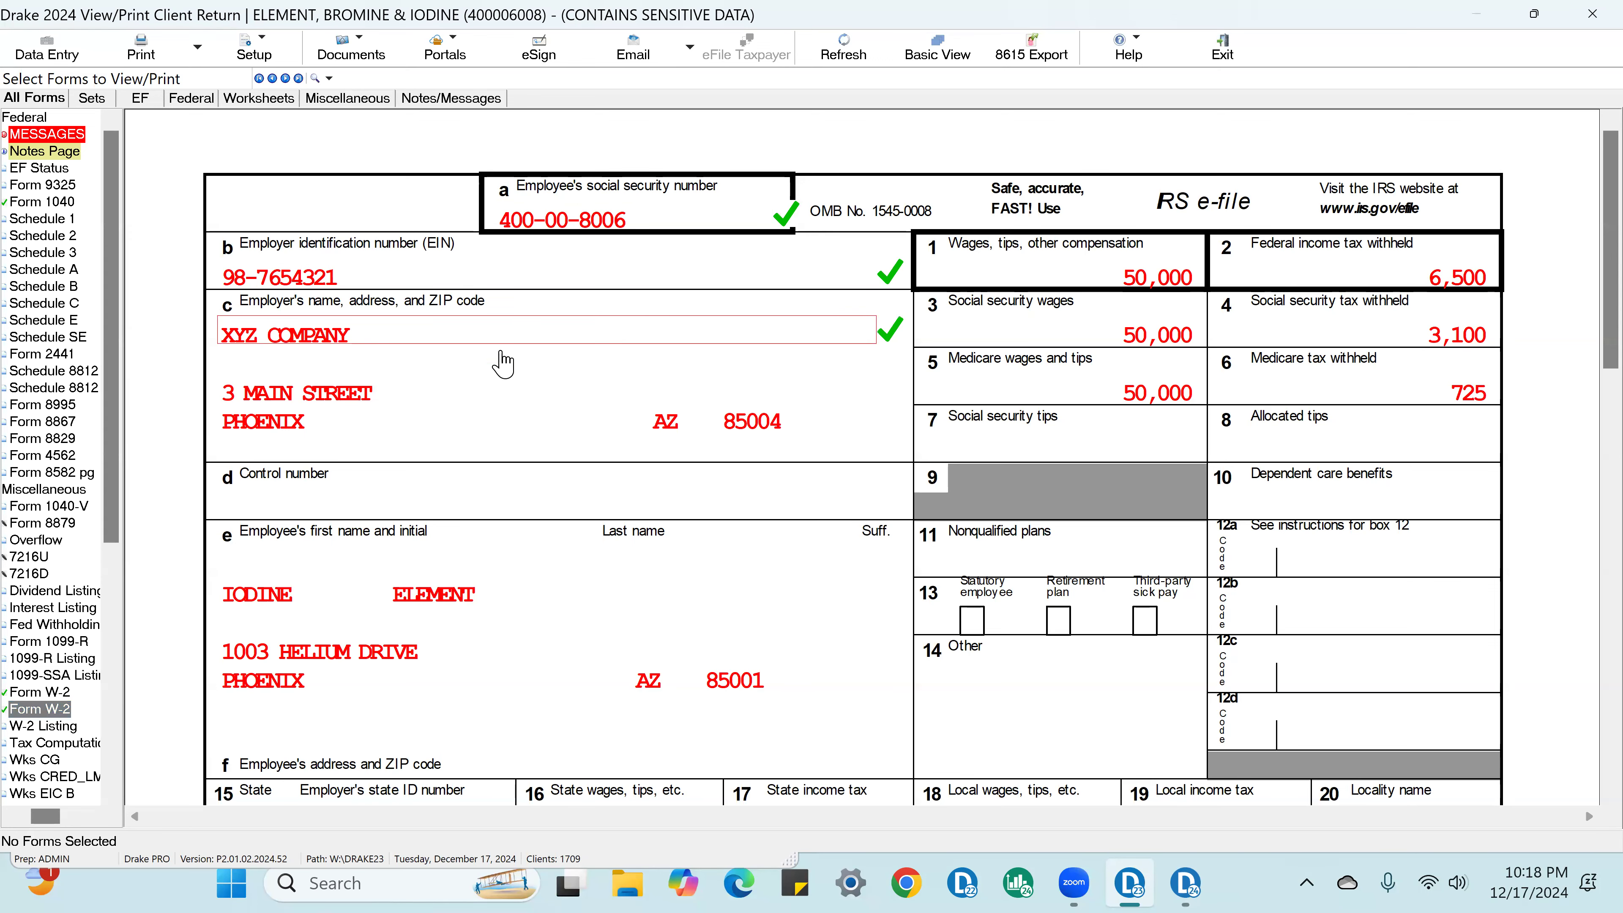
{"action": "left_click", "coordinate": [1160, 287]}
{"action": "left_click", "coordinate": [1164, 339]}
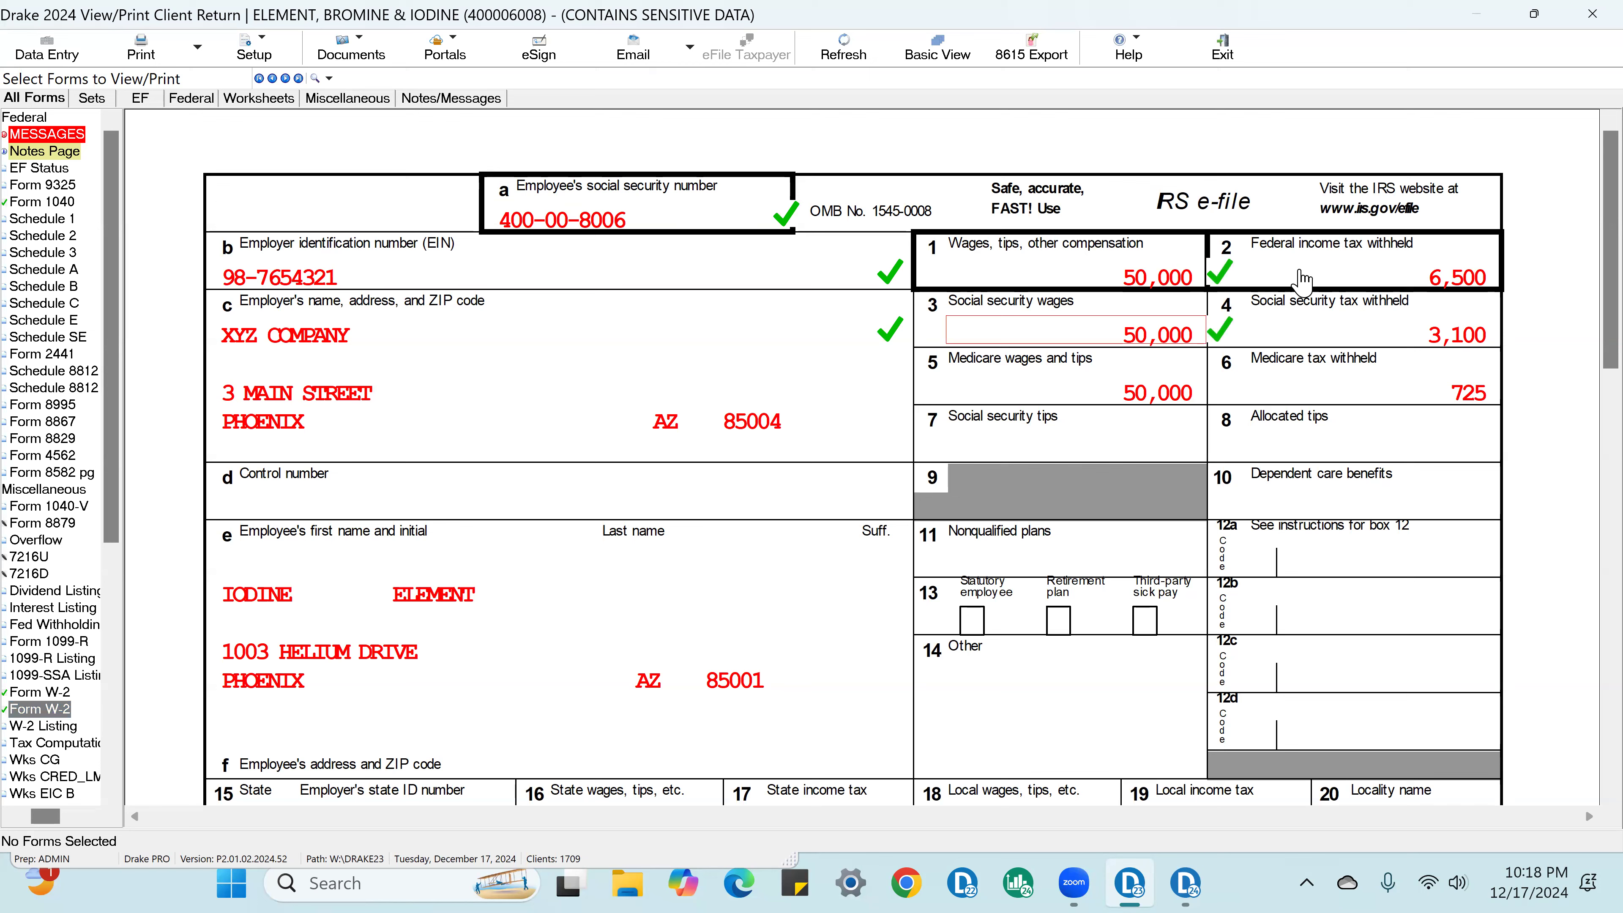
{"action": "left_click", "coordinate": [1463, 274]}
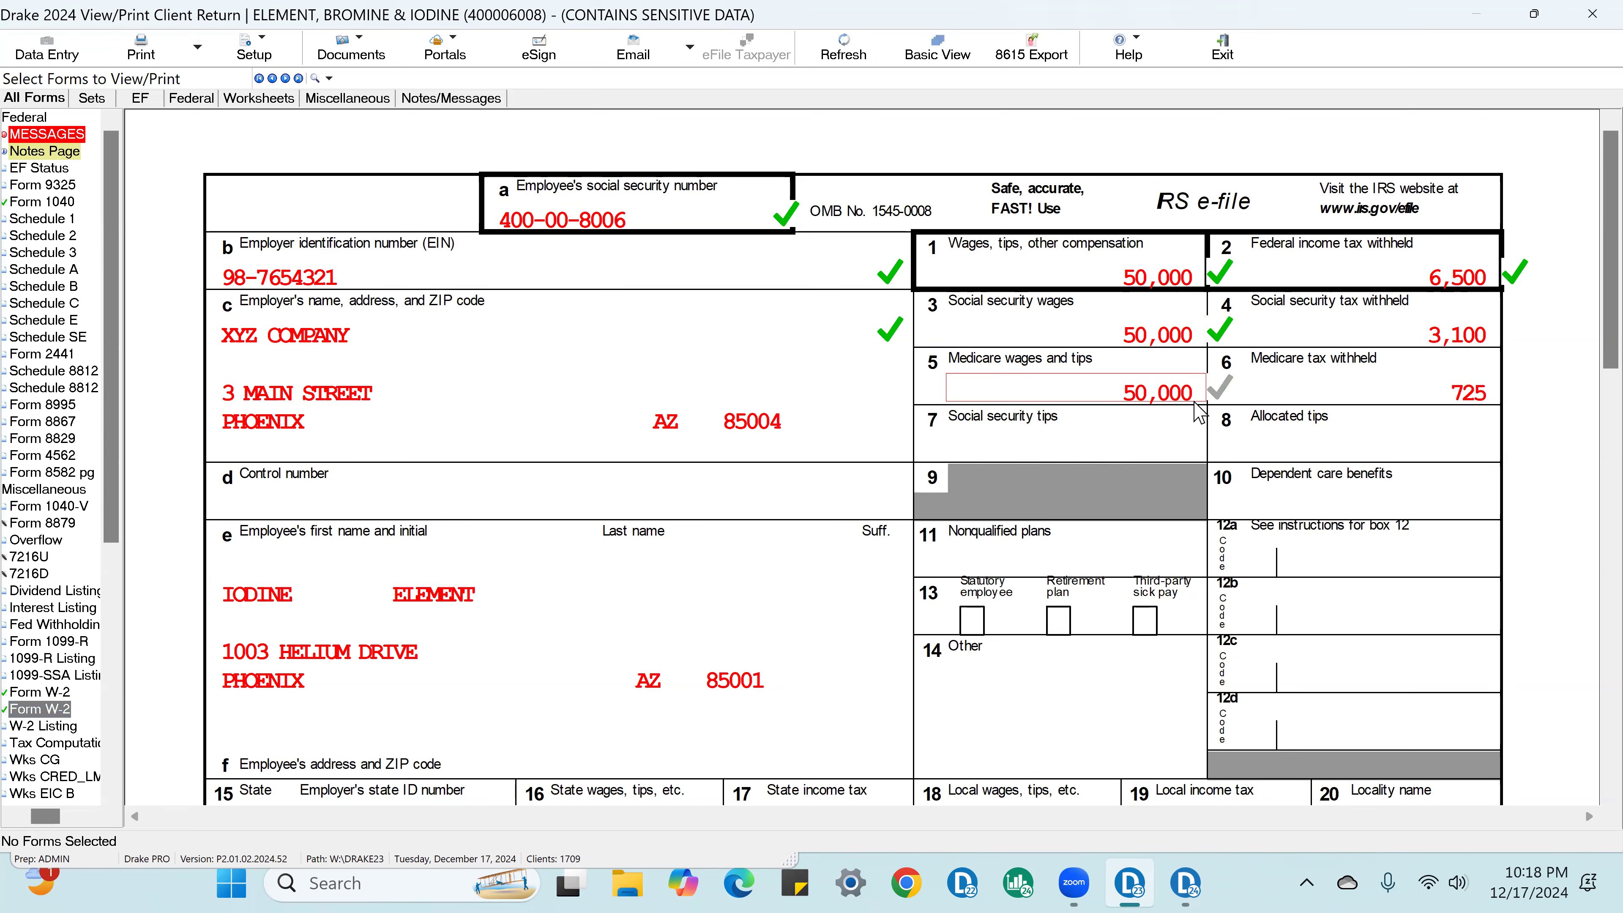
{"action": "scroll", "coordinate": [1199, 413], "scroll_direction": "down", "scroll_amount": 5}
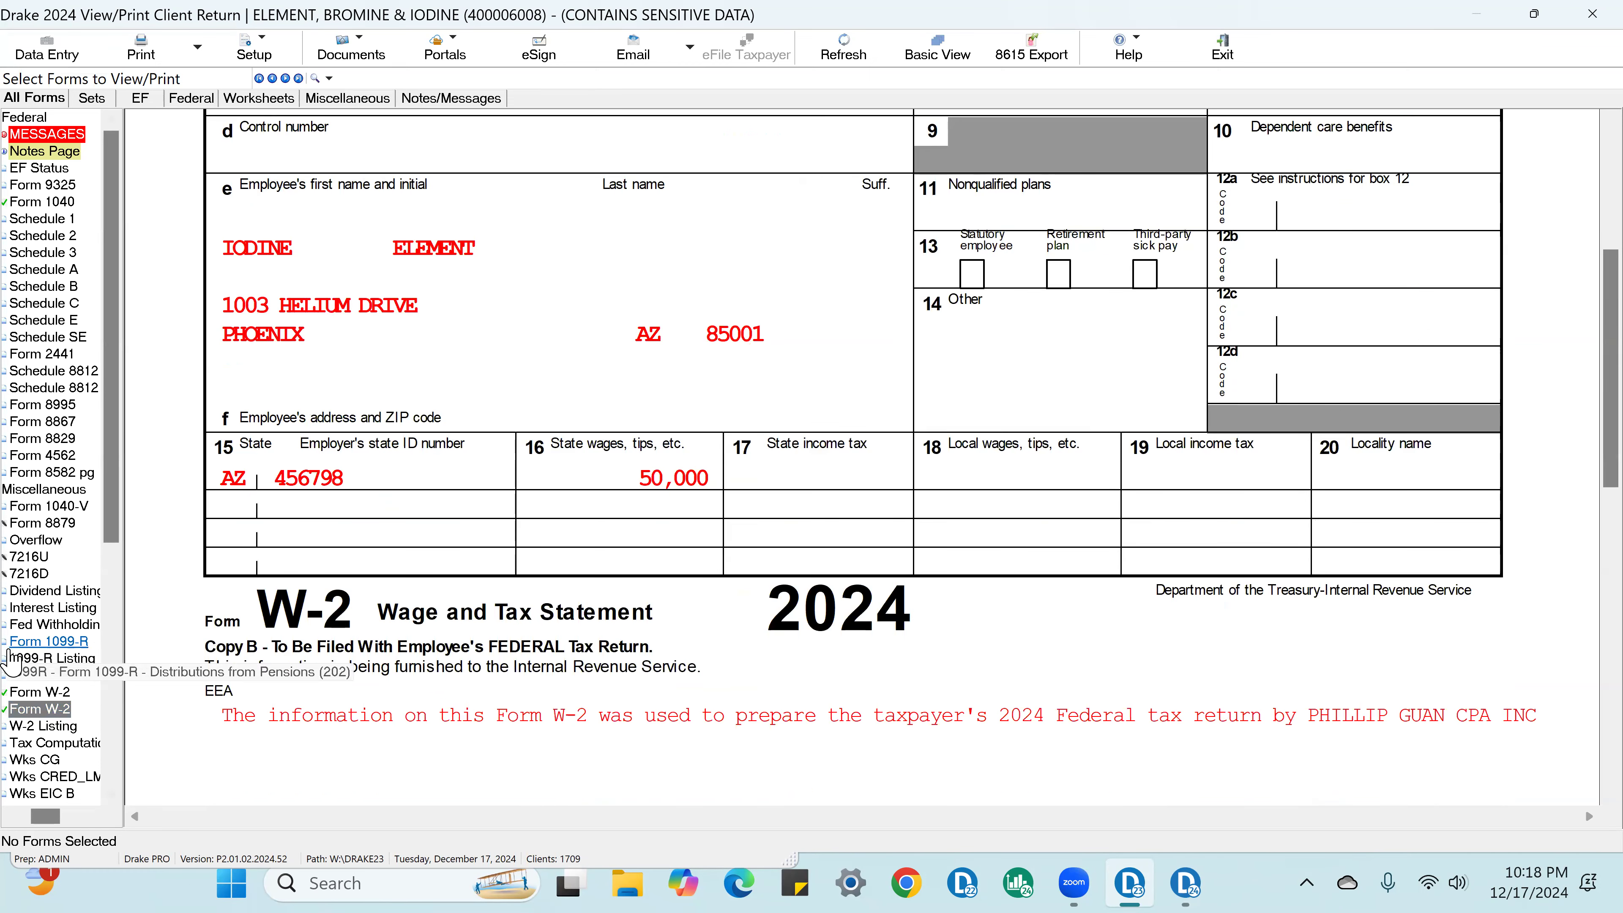
Step: Open the W-2 Detail Listing and check off the total federal gross wages and total federal withholding
{"action": "left_click", "coordinate": [42, 726]}
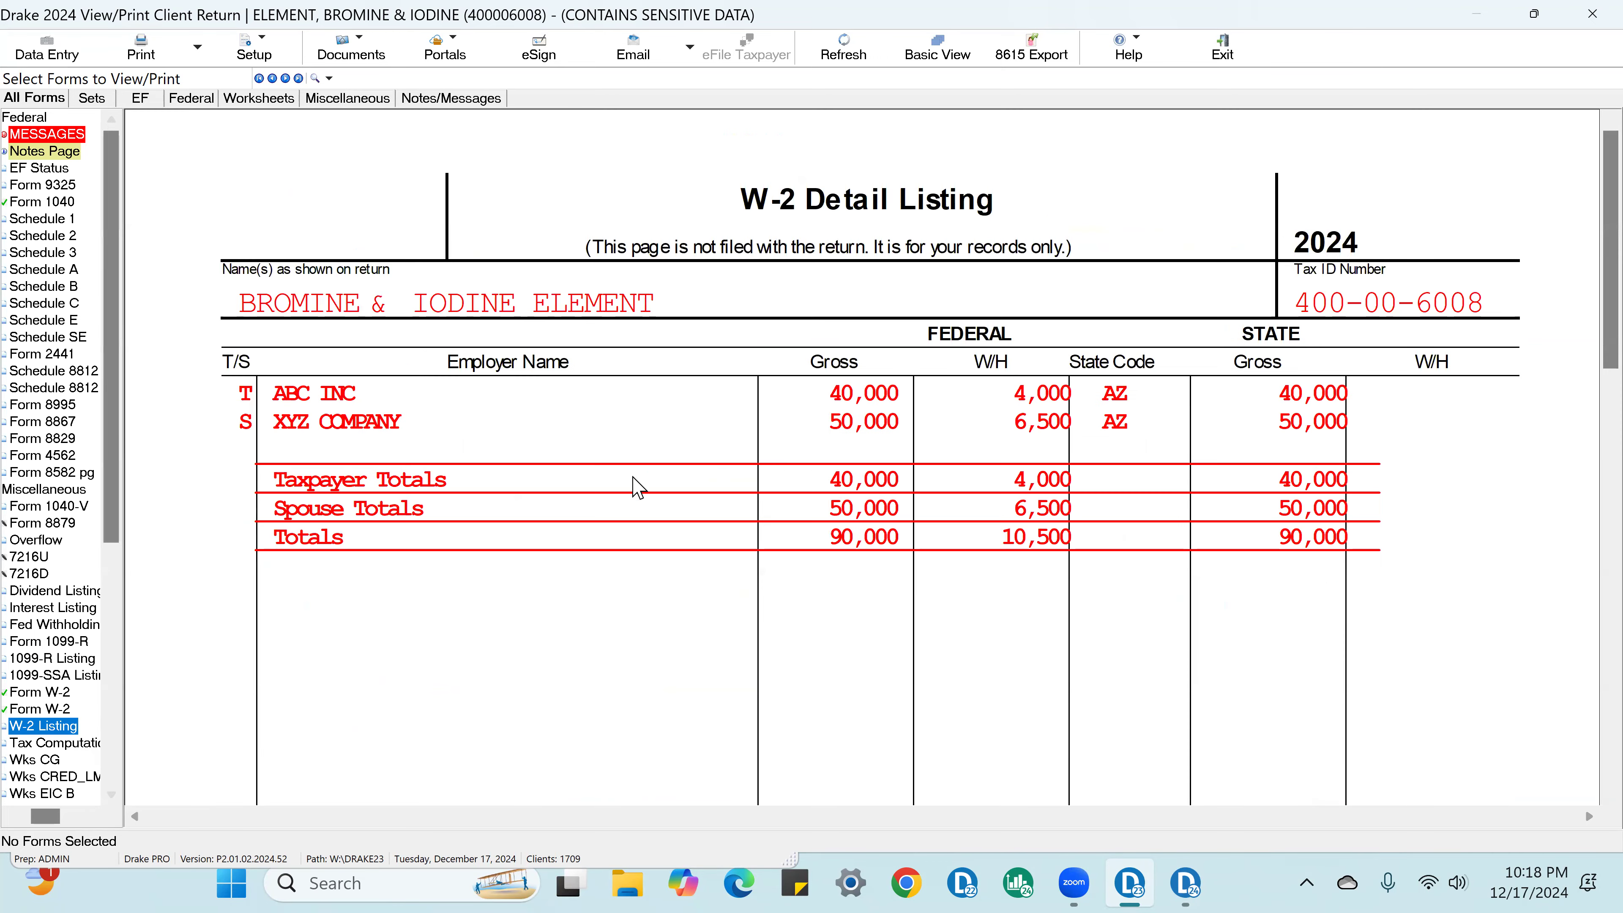
{"action": "left_click", "coordinate": [877, 542]}
{"action": "left_click", "coordinate": [1044, 533]}
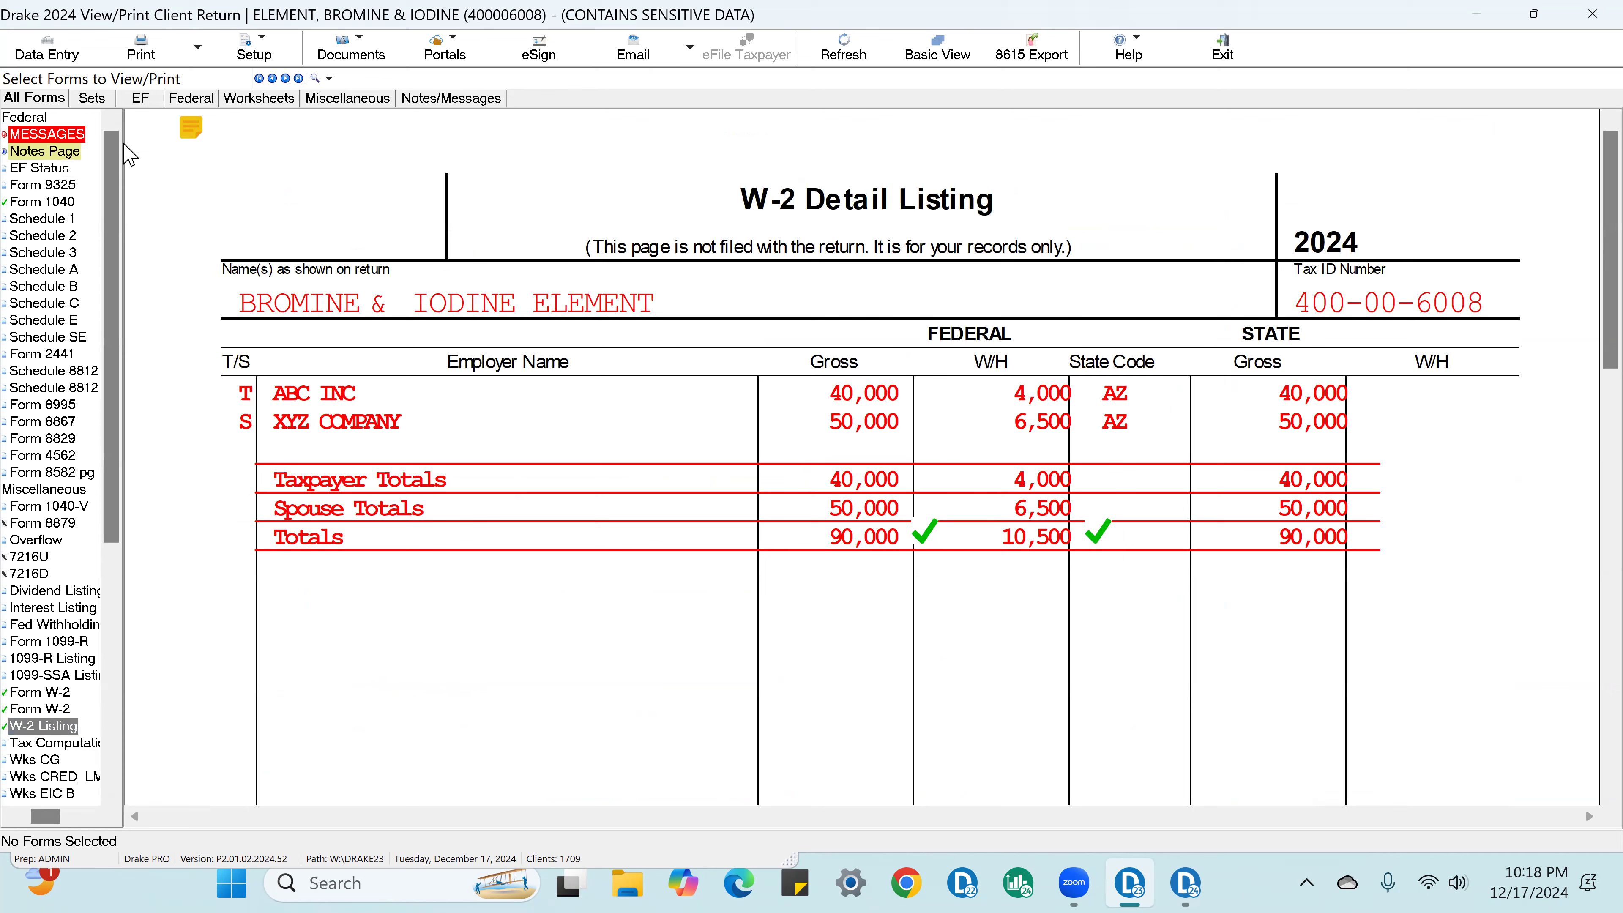
Step: Return to Form 1040 and check off the W-2 wages on line 1a and the W-2 federal withholding on line 25a
{"action": "left_click", "coordinate": [43, 202]}
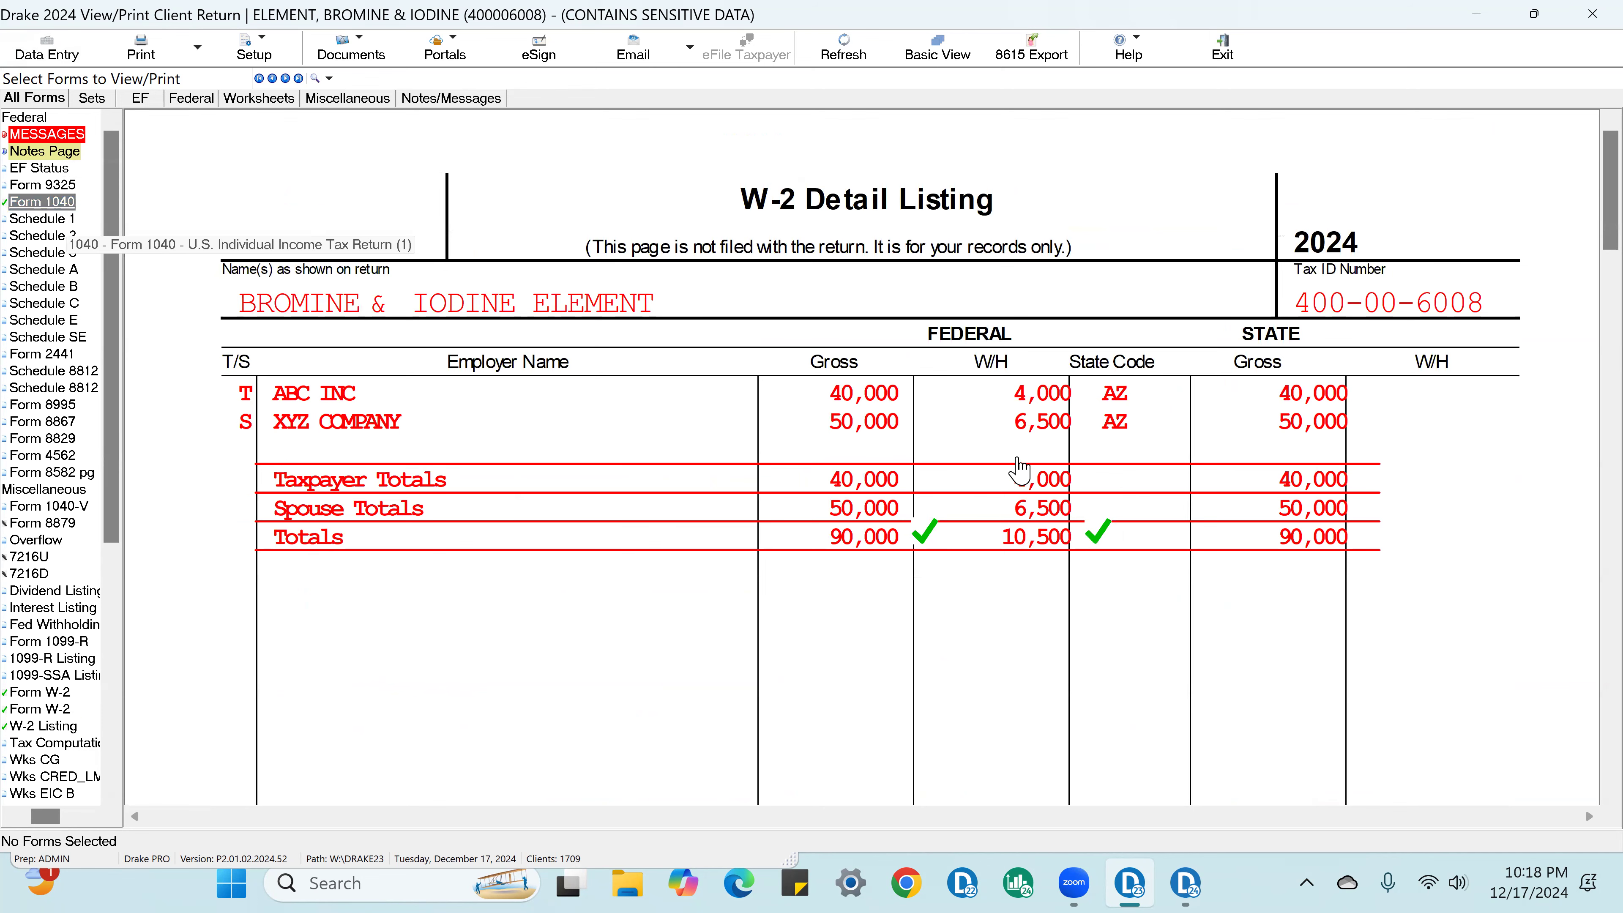
{"action": "scroll", "coordinate": [1150, 454], "scroll_direction": "down", "scroll_amount": 7}
{"action": "left_click", "coordinate": [1515, 671]}
{"action": "scroll", "coordinate": [1524, 674], "scroll_direction": "down", "scroll_amount": 7}
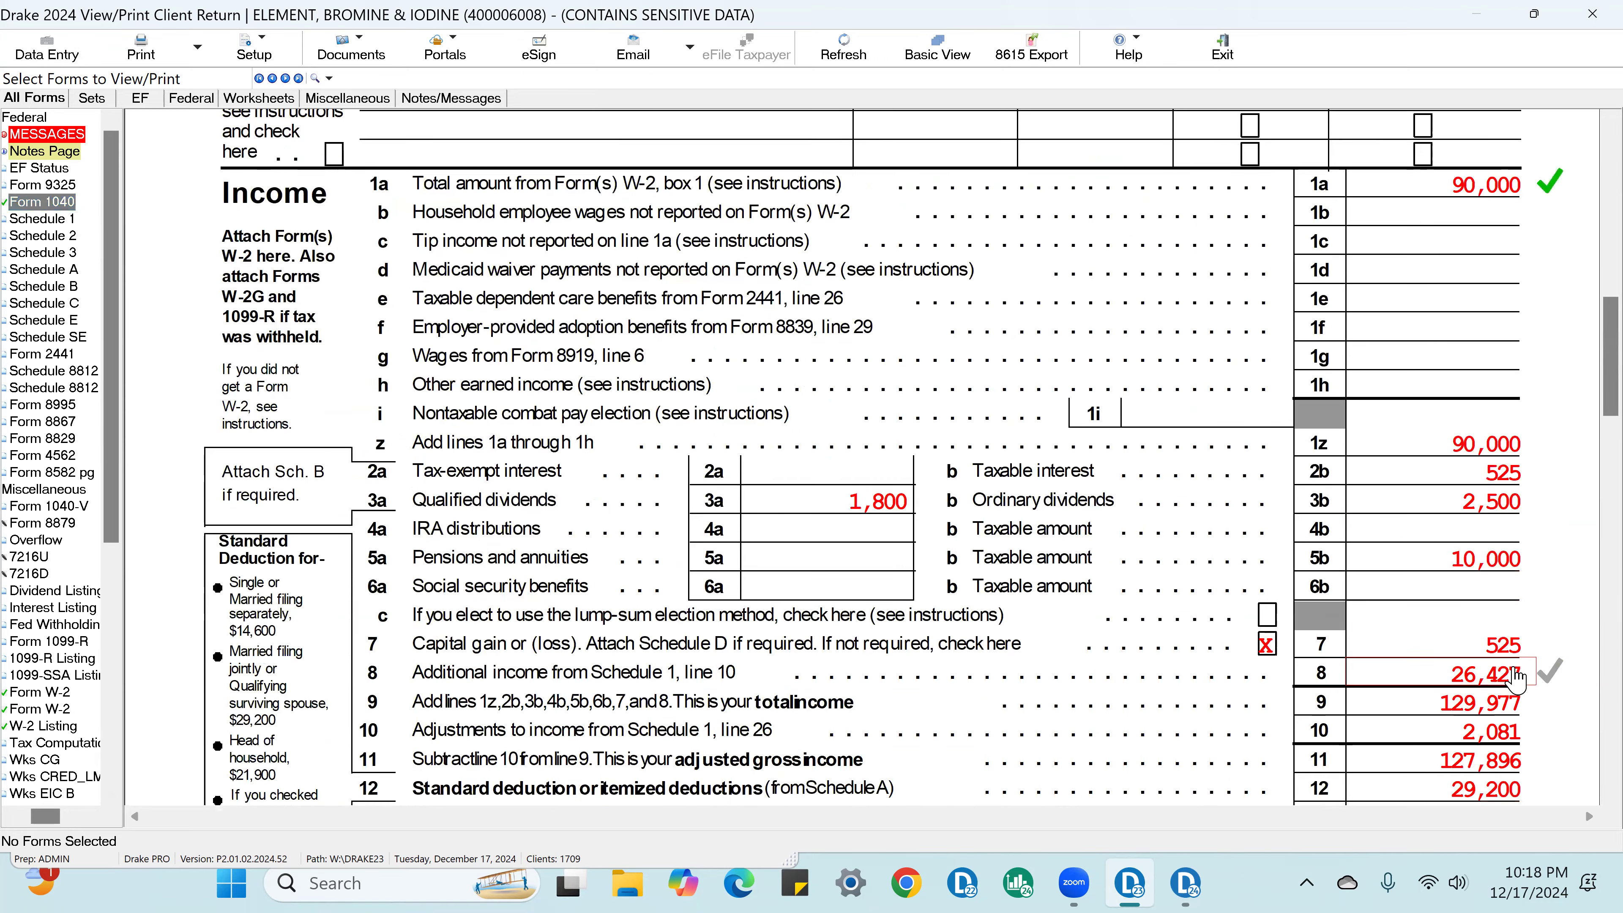
{"action": "scroll", "coordinate": [1516, 678], "scroll_direction": "down", "scroll_amount": 10}
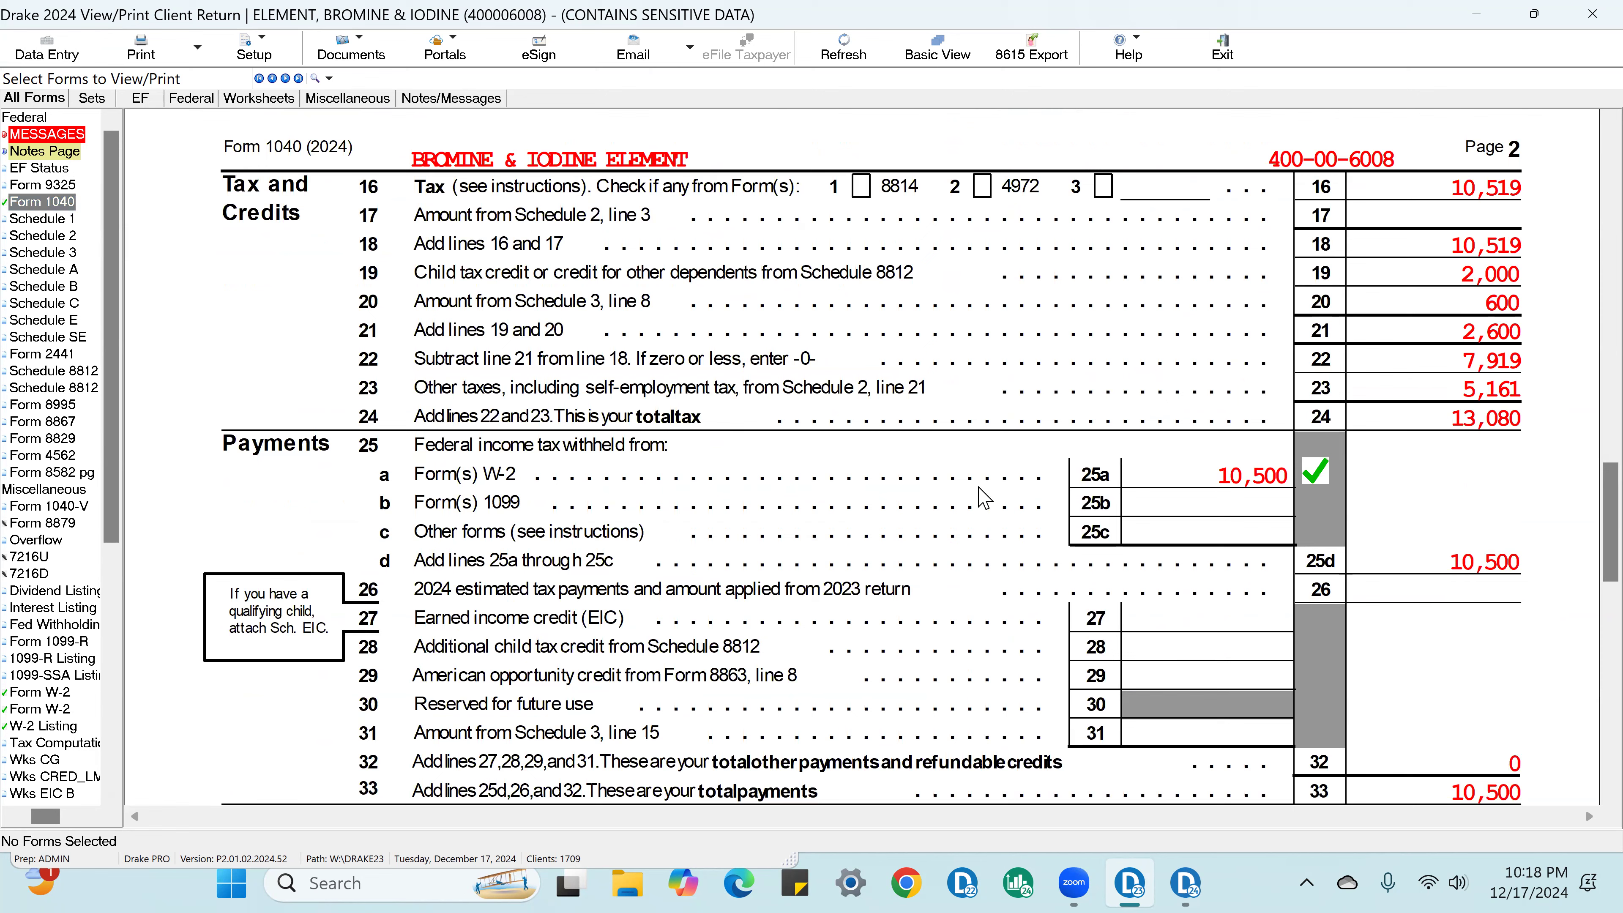
Step: Open Schedule E and check off property A's rents received and insurance expense
{"action": "left_click", "coordinate": [38, 320]}
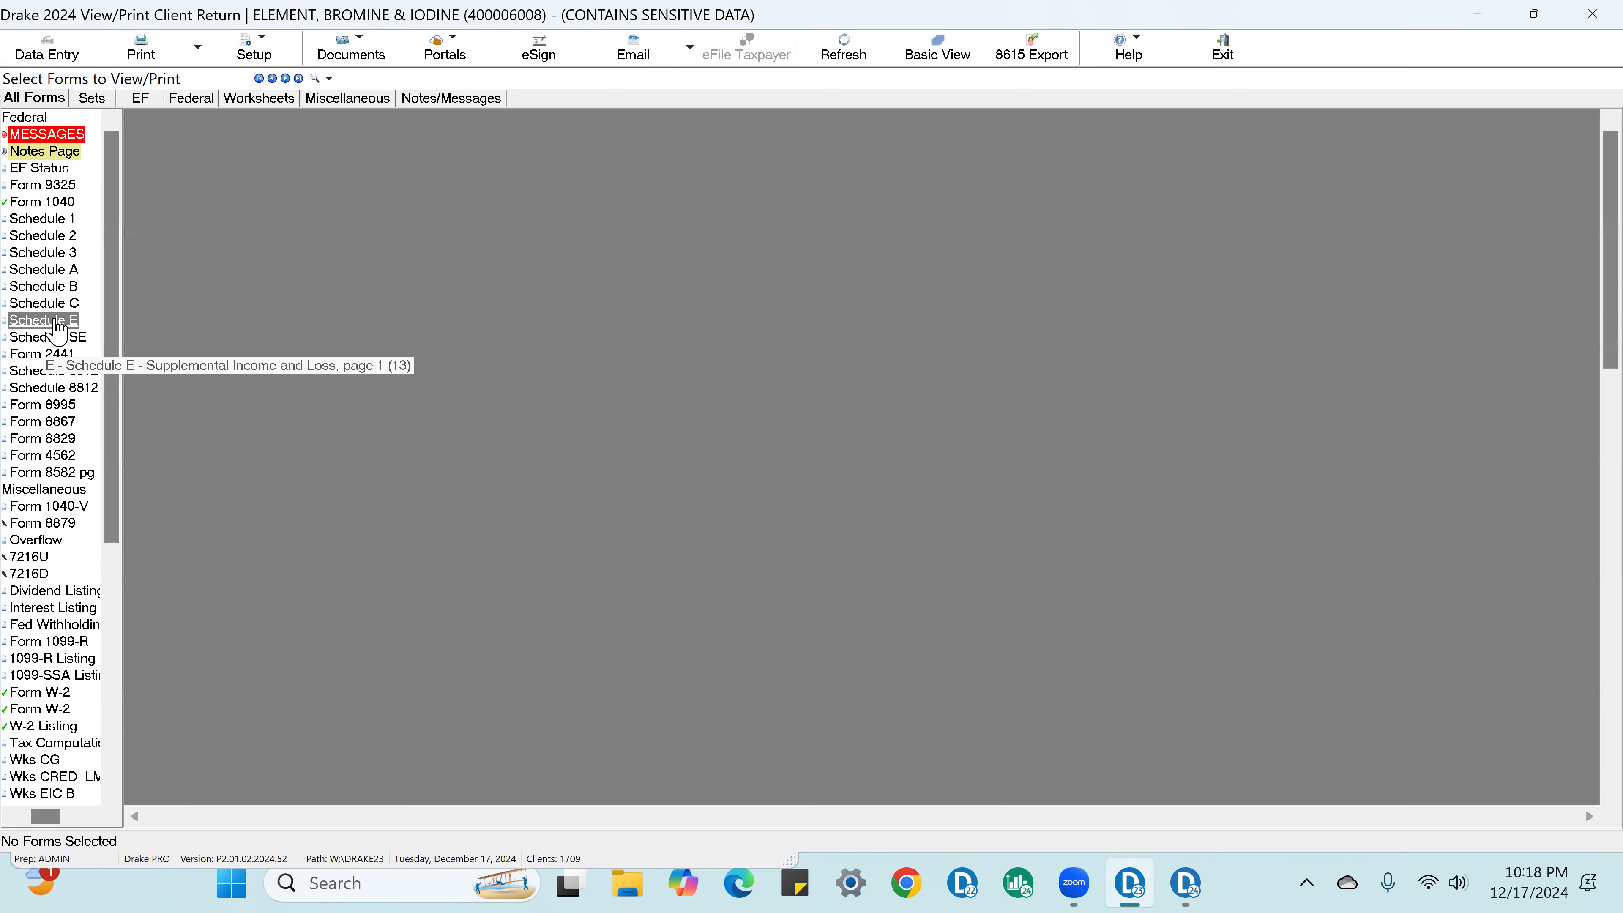
{"action": "scroll", "coordinate": [562, 435], "scroll_direction": "down", "scroll_amount": 5}
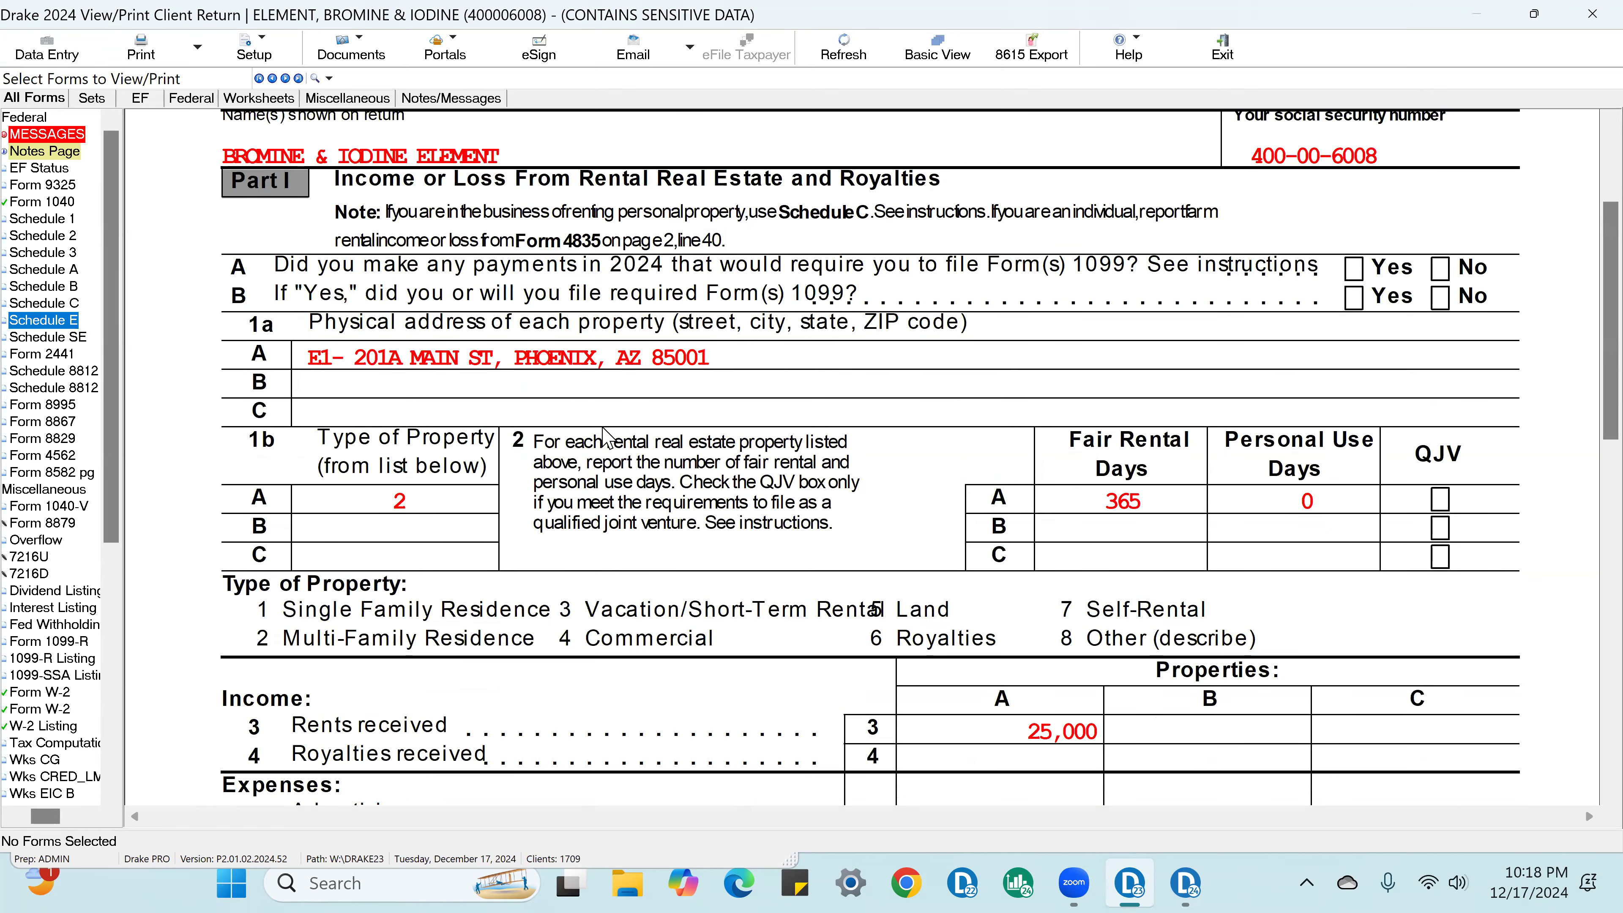
{"action": "scroll", "coordinate": [689, 447], "scroll_direction": "down", "scroll_amount": 2}
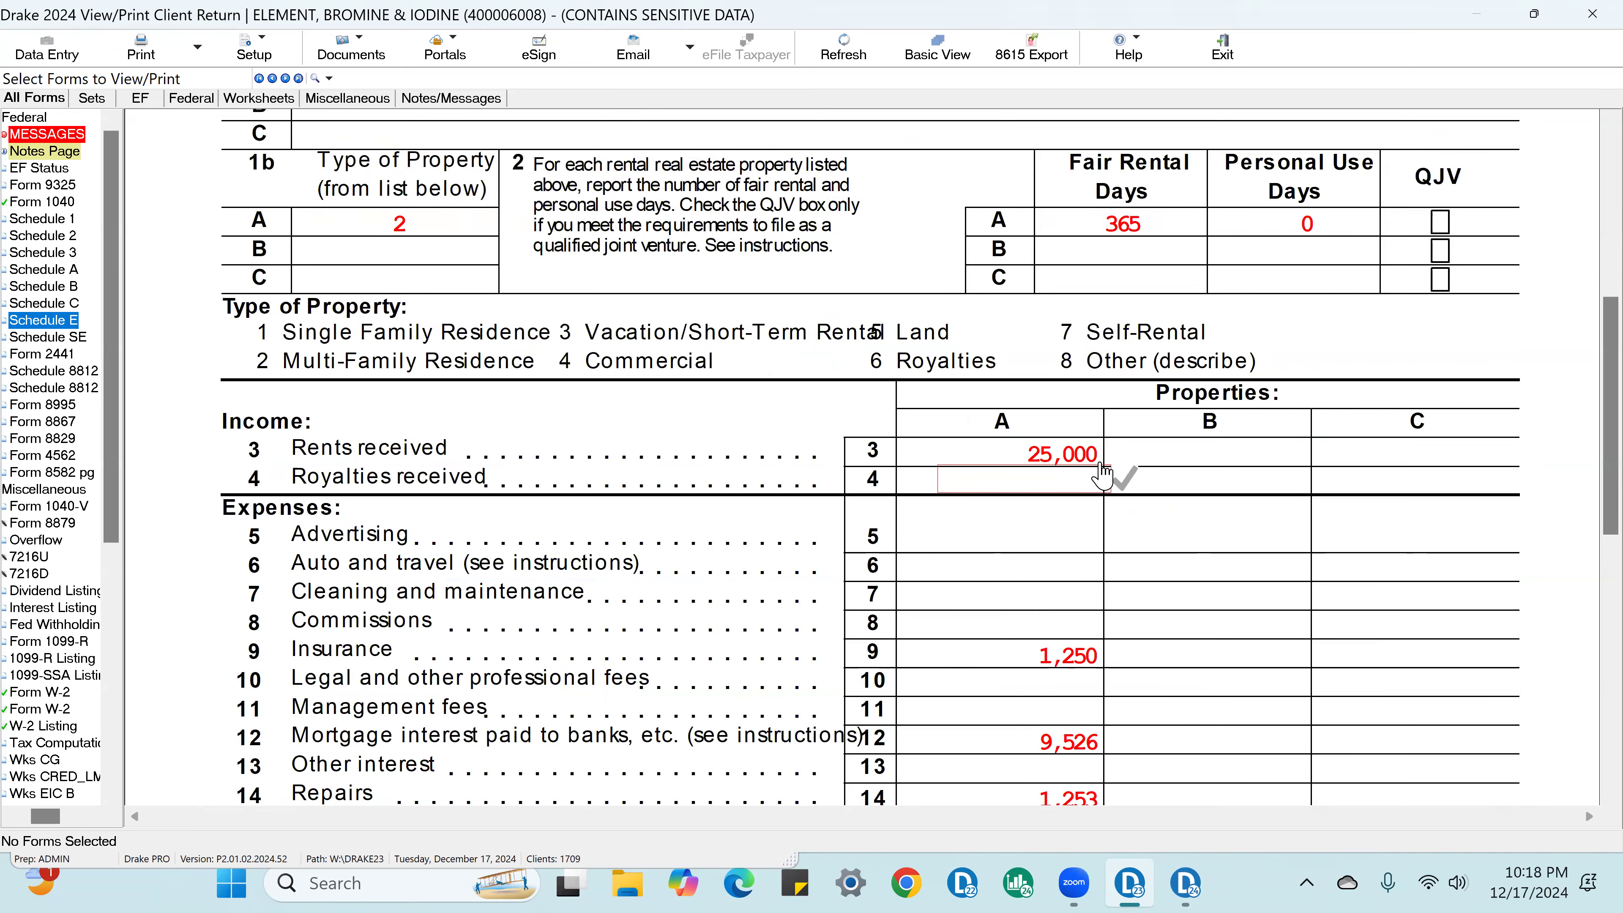
{"action": "left_click", "coordinate": [1098, 454]}
{"action": "left_click", "coordinate": [1101, 455]}
{"action": "left_click", "coordinate": [1090, 658]}
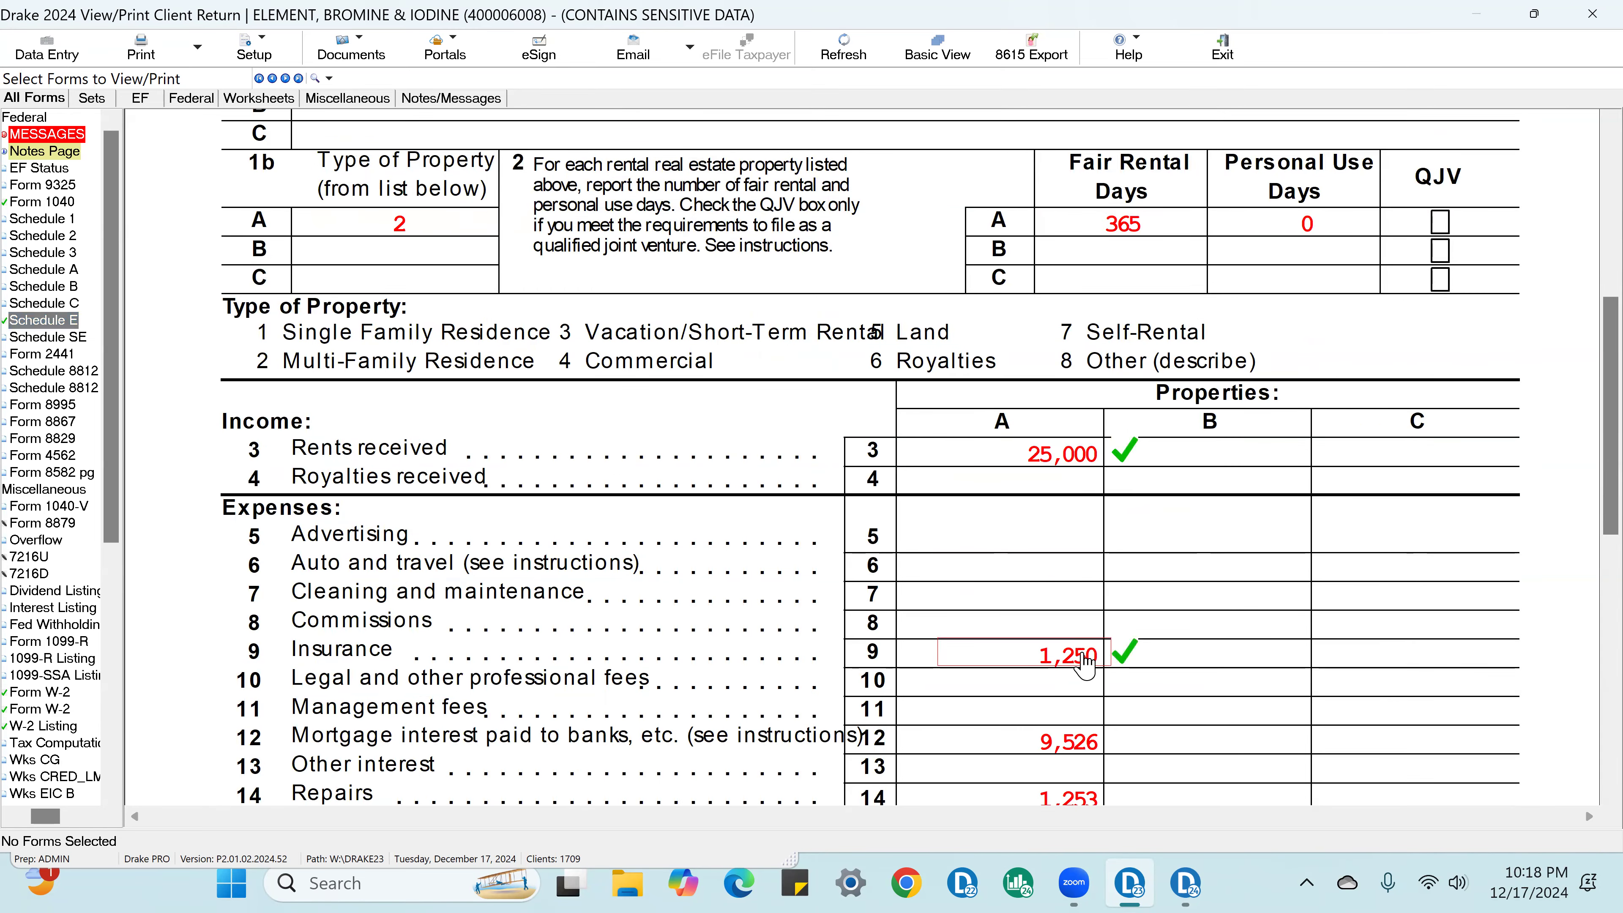
Step: Check off property A's line 21 loss and the total rental real estate loss on Schedule E
{"action": "scroll", "coordinate": [1119, 593], "scroll_direction": "down", "scroll_amount": 3}
{"action": "scroll", "coordinate": [1099, 614], "scroll_direction": "down", "scroll_amount": 3}
{"action": "left_click", "coordinate": [1106, 641]}
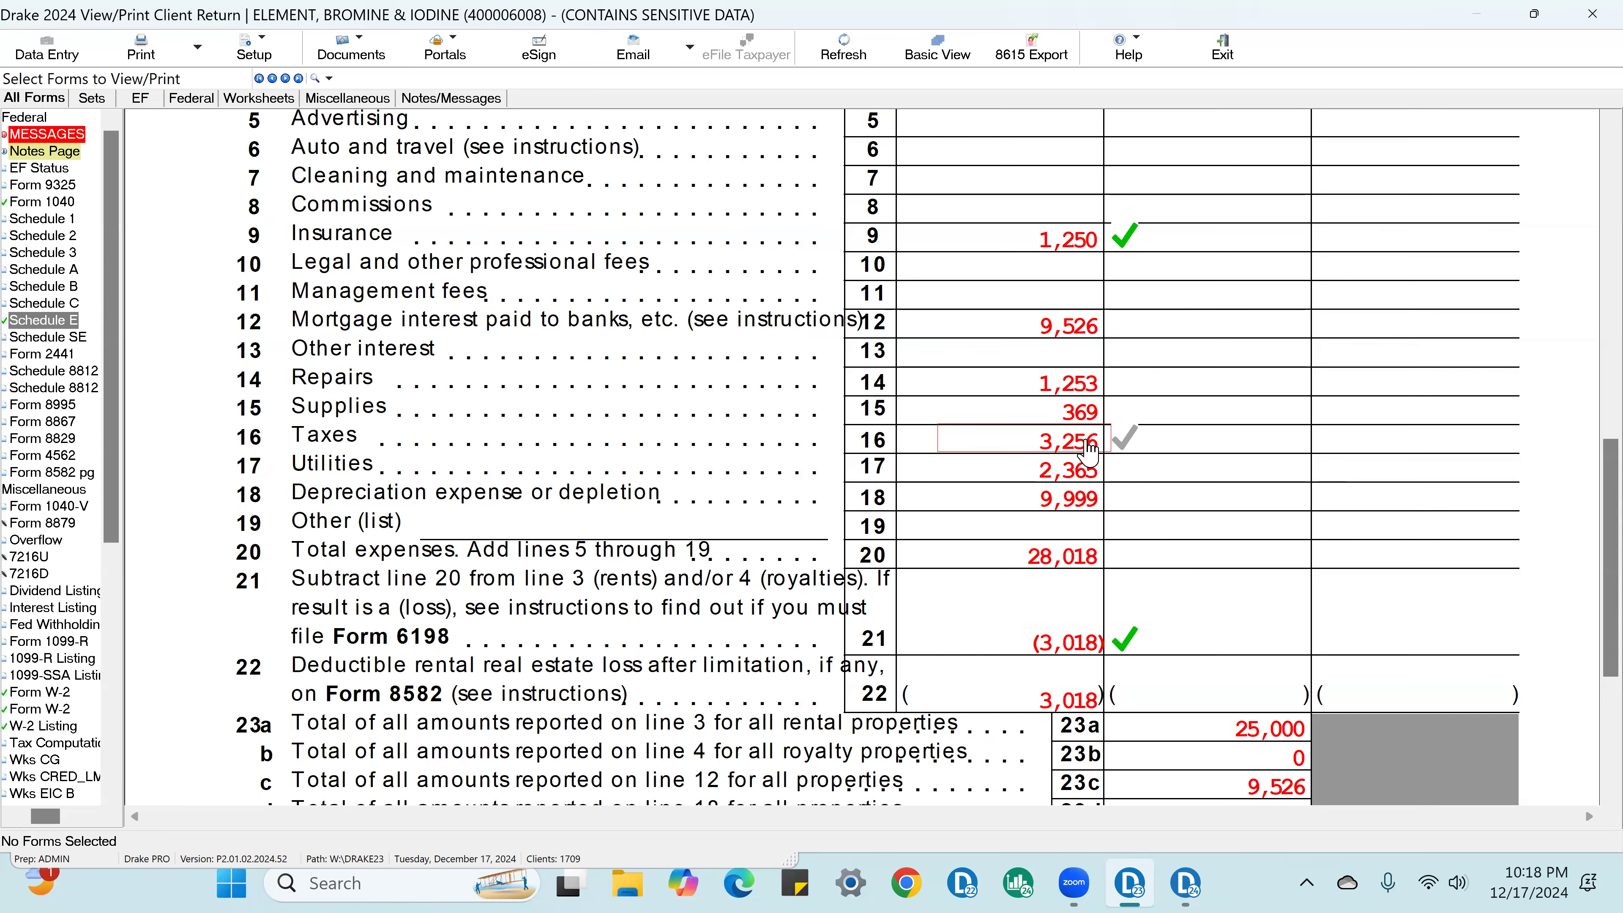
{"action": "scroll", "coordinate": [1096, 687], "scroll_direction": "down", "scroll_amount": 2}
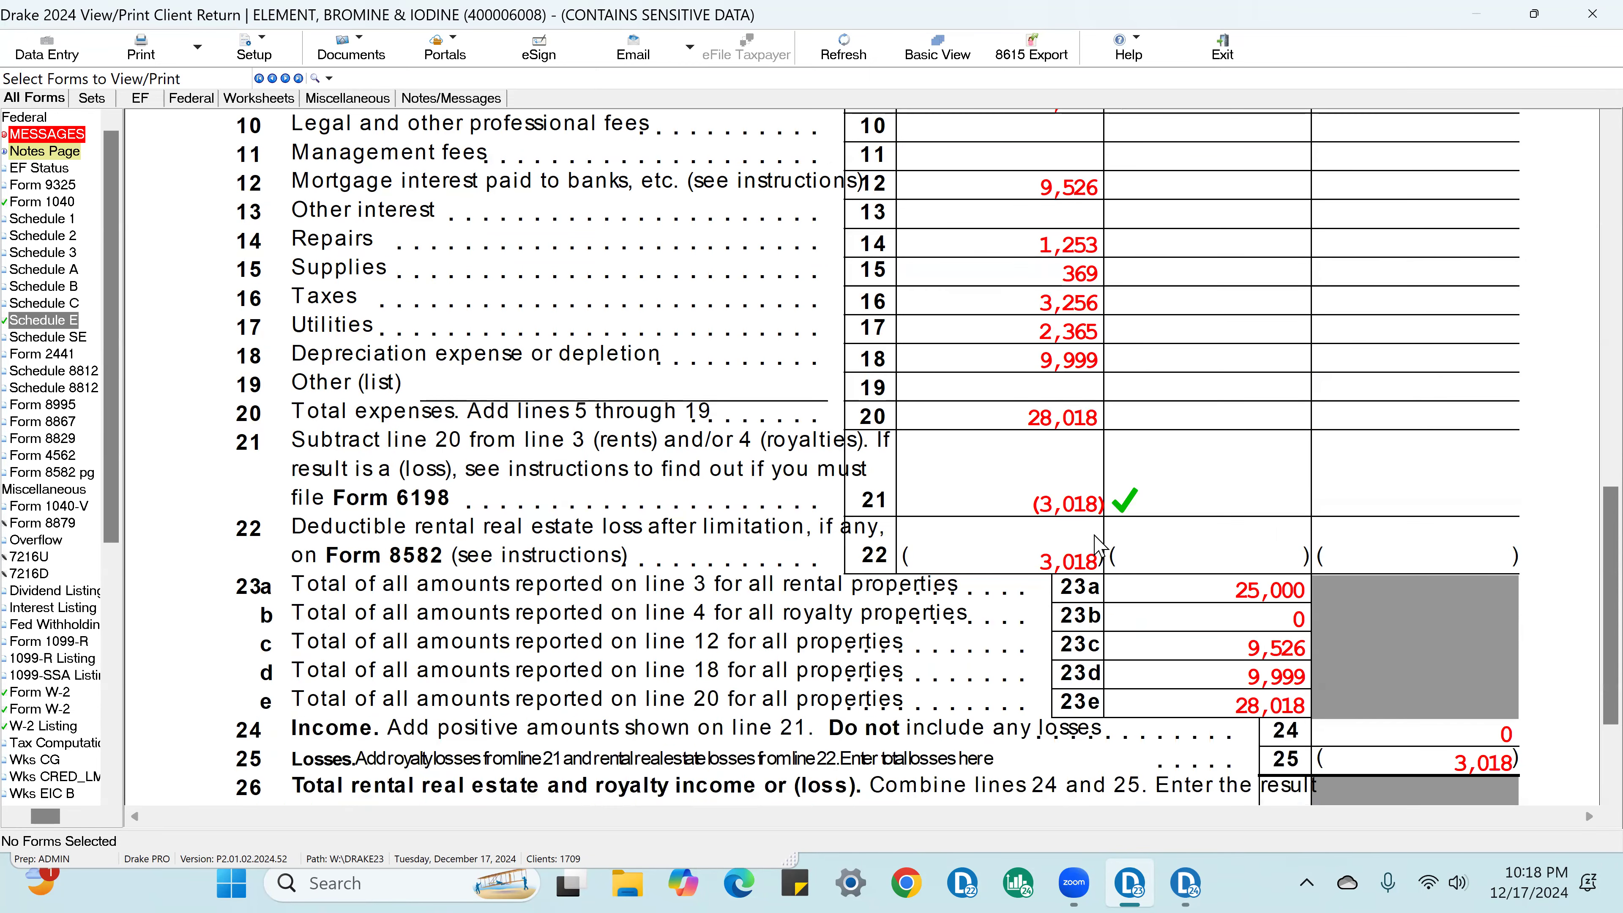
{"action": "scroll", "coordinate": [1315, 646], "scroll_direction": "down", "scroll_amount": 2}
{"action": "left_click", "coordinate": [1497, 712]}
Step: Open Schedule 1 and check off the rental income or loss on line 5 and the business income on line 3
{"action": "left_click", "coordinate": [42, 218]}
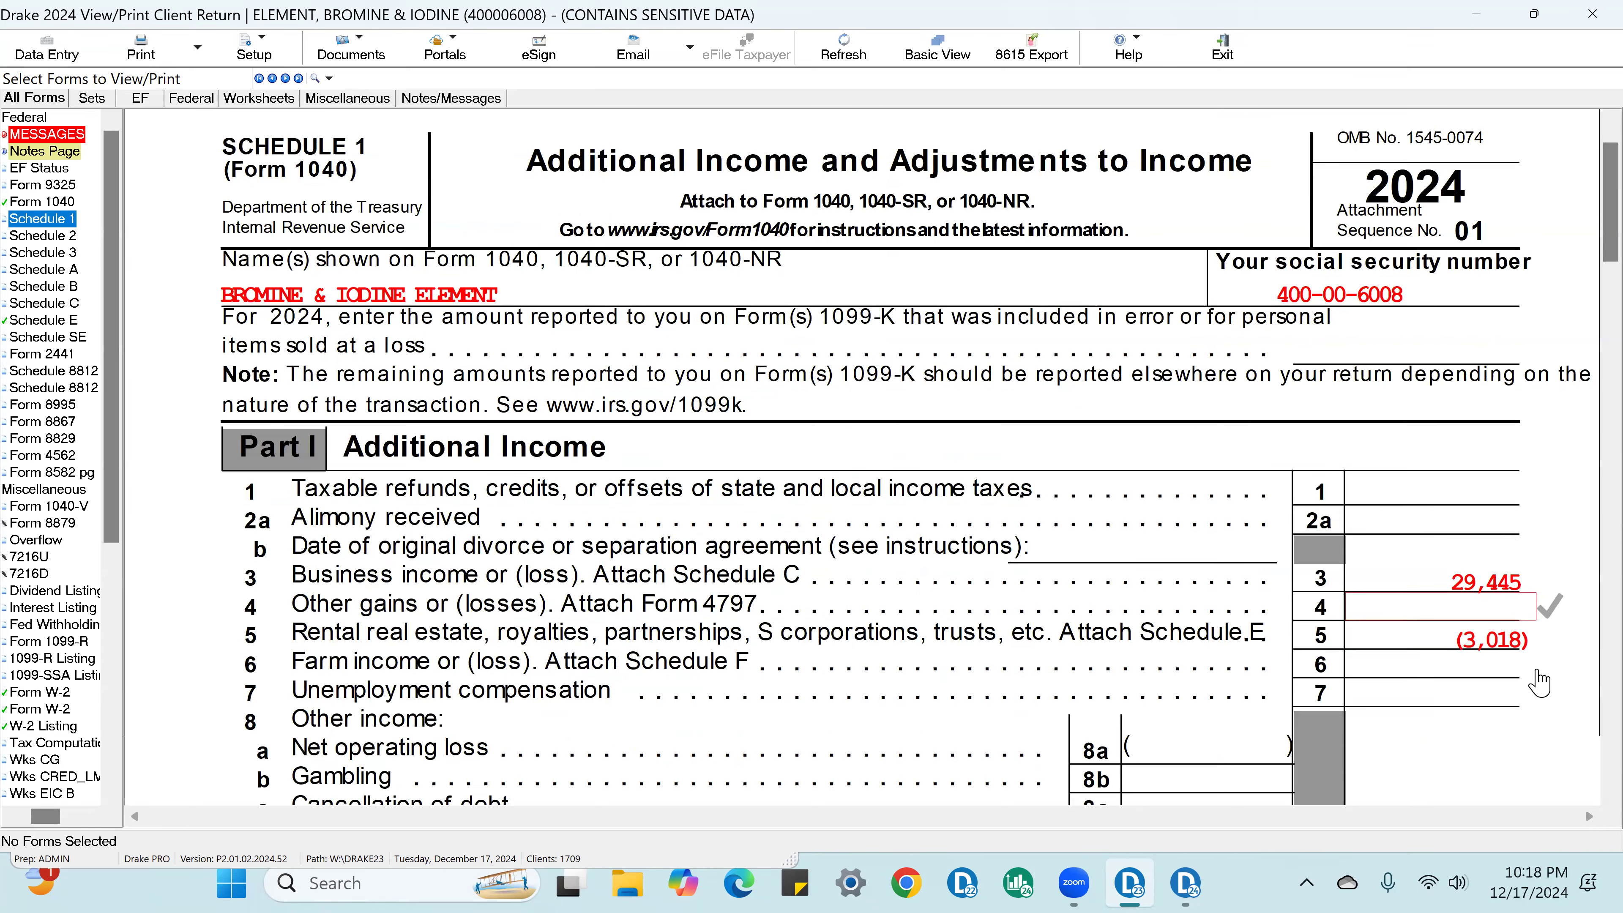
{"action": "left_click", "coordinate": [1490, 640]}
{"action": "left_click", "coordinate": [1470, 583]}
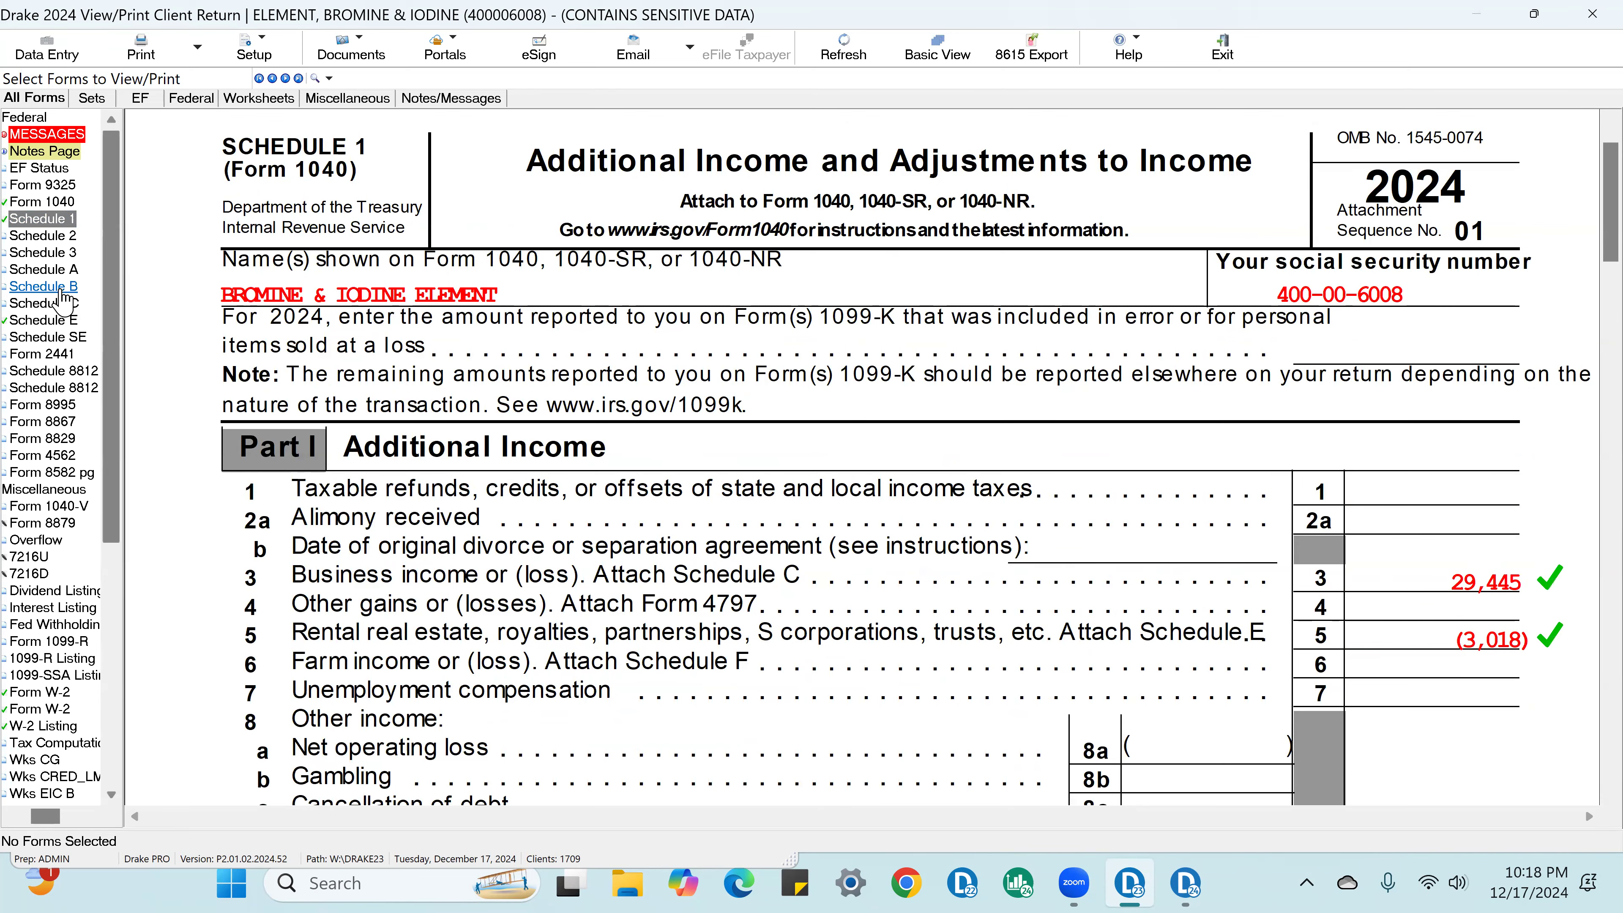
Step: Open Schedule C and check off the principal profession and the business name
{"action": "left_click", "coordinate": [64, 303]}
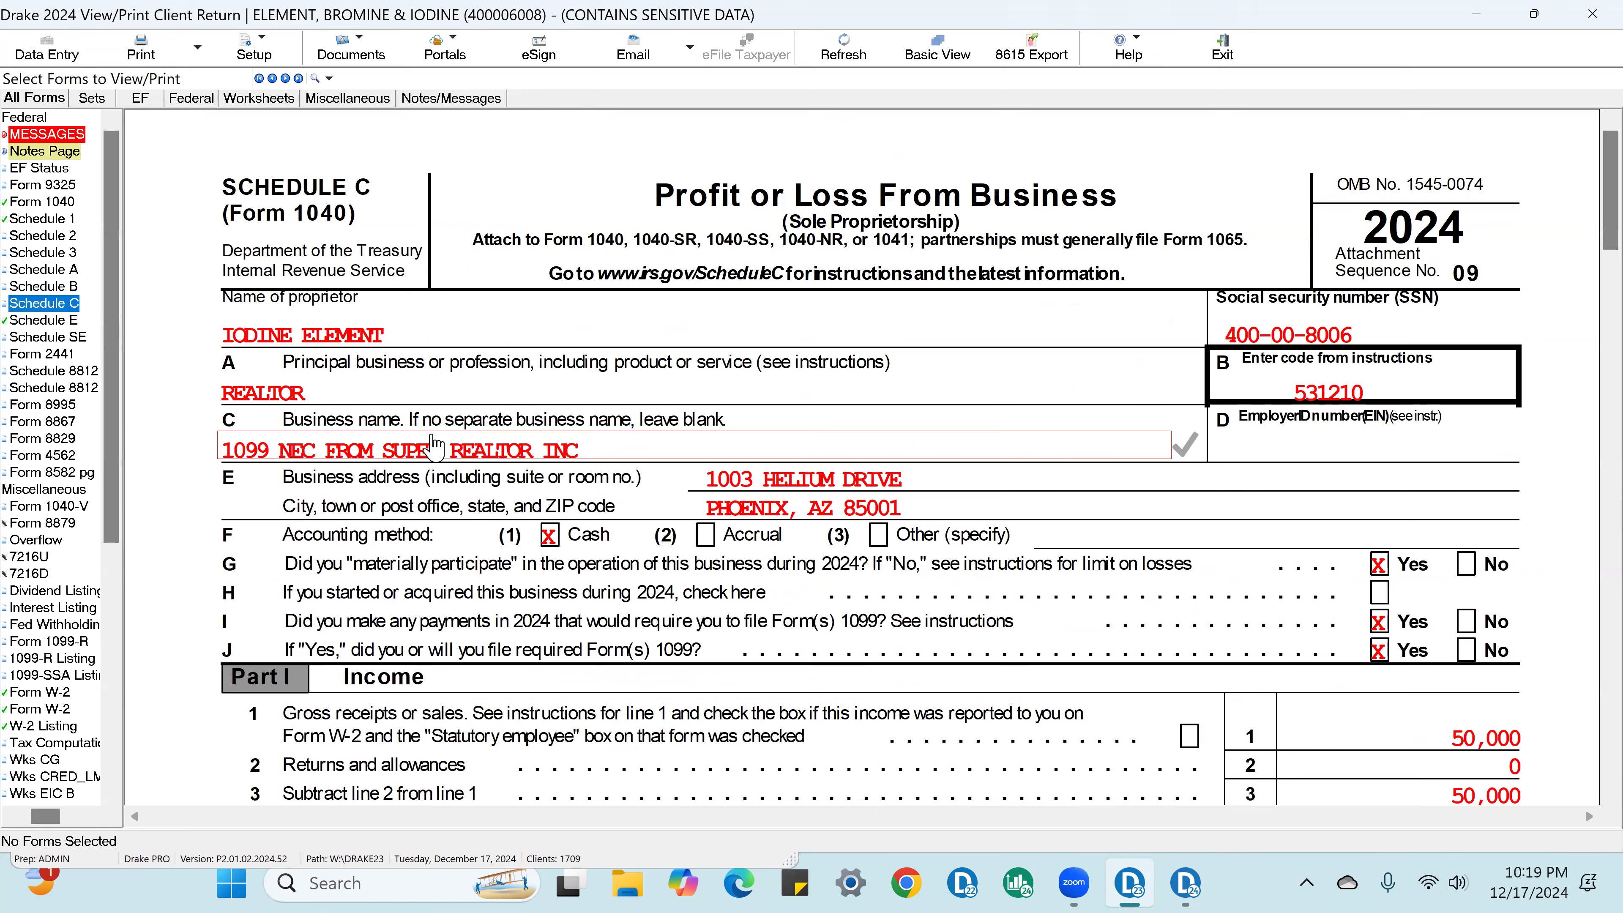
{"action": "left_click", "coordinate": [343, 389]}
{"action": "left_click", "coordinate": [606, 456]}
Step: Check off lines 1 and 3 of the Schedule C income section, plus the advertising and contract labor expenses
{"action": "scroll", "coordinate": [1241, 555], "scroll_direction": "down", "scroll_amount": 3}
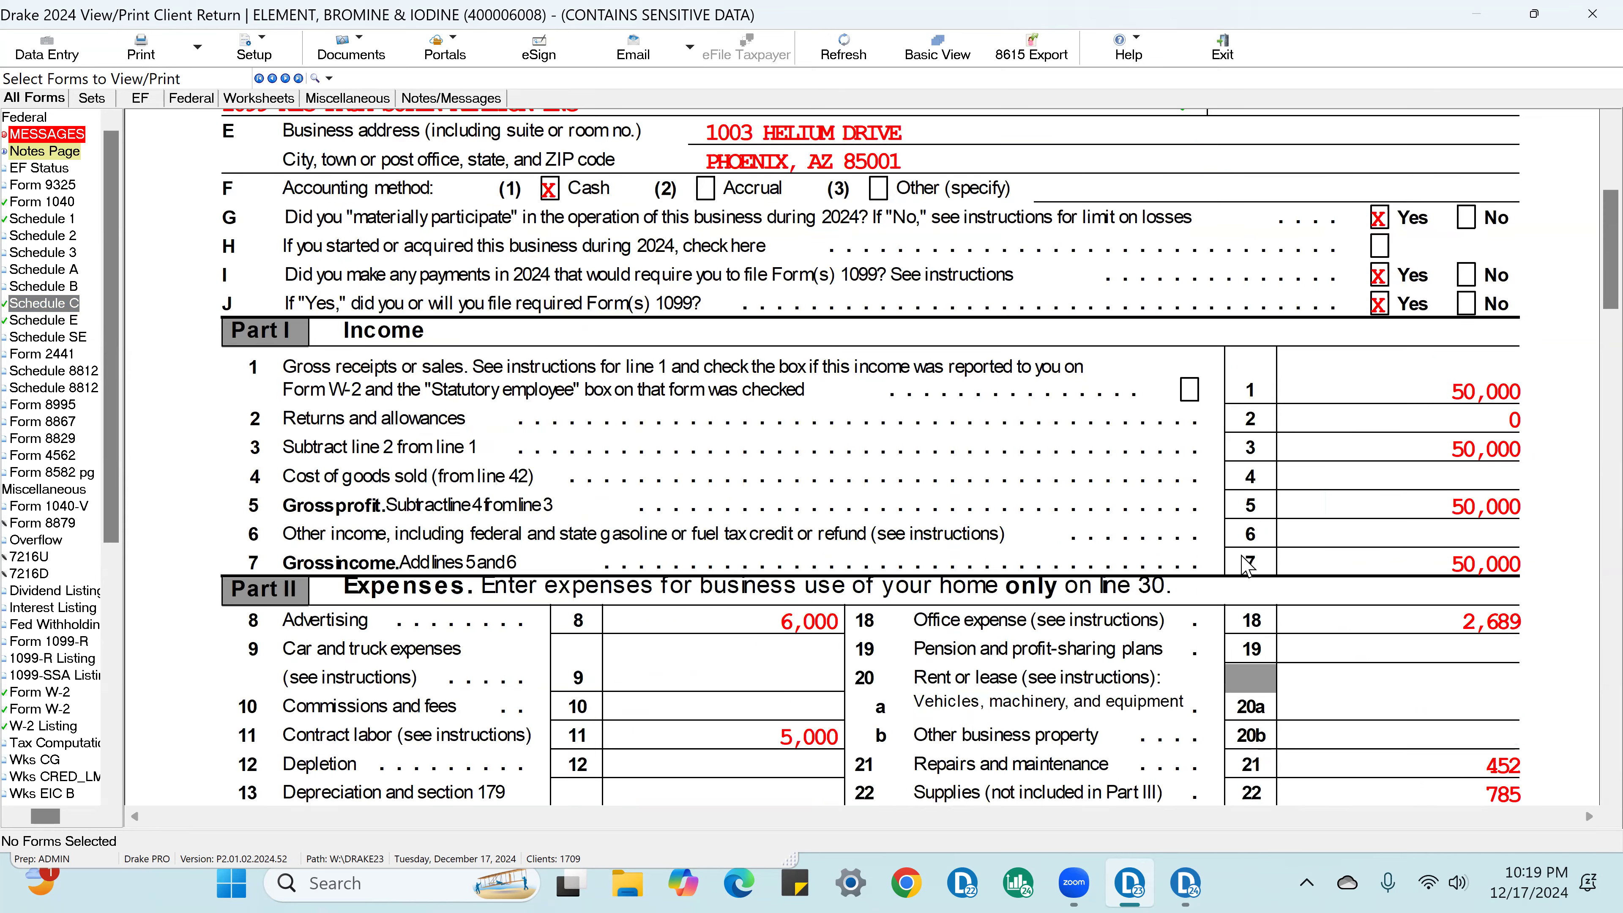
{"action": "left_click", "coordinate": [1490, 391]}
{"action": "left_click", "coordinate": [1507, 454]}
{"action": "left_click", "coordinate": [809, 633]}
{"action": "left_click", "coordinate": [809, 737]}
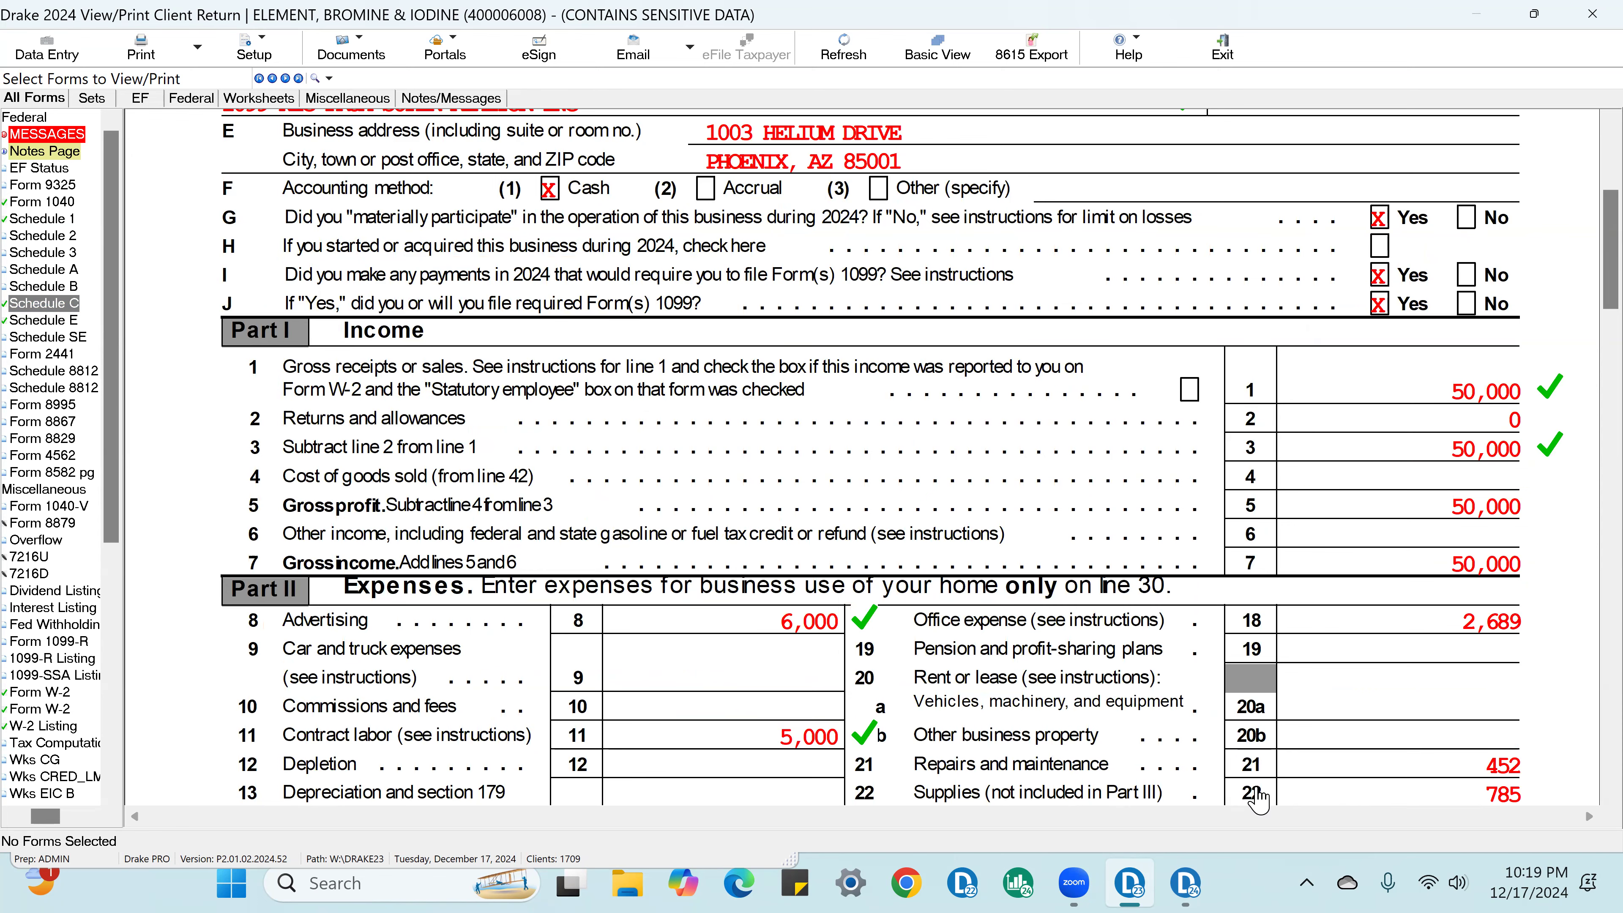
Step: Check off the office expense and utilities in Part II of Schedule C
{"action": "scroll", "coordinate": [1520, 576], "scroll_direction": "down", "scroll_amount": 1}
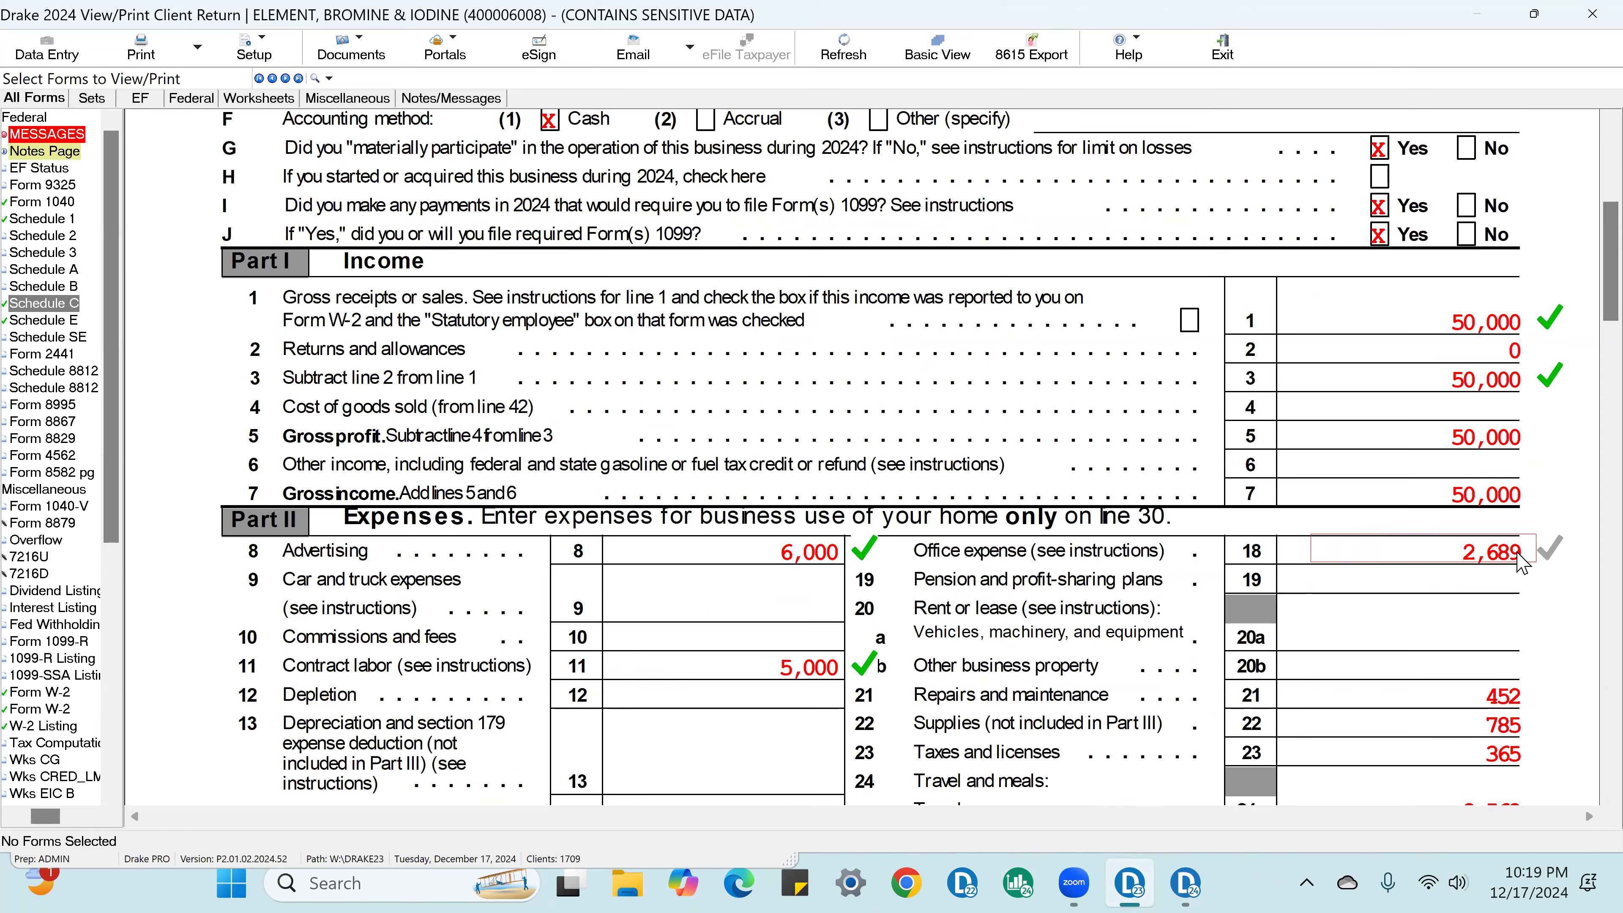
{"action": "left_click", "coordinate": [1516, 558]}
{"action": "scroll", "coordinate": [1515, 576], "scroll_direction": "down", "scroll_amount": 4}
{"action": "left_click", "coordinate": [1511, 591]}
{"action": "scroll", "coordinate": [1512, 591], "scroll_direction": "down", "scroll_amount": 3}
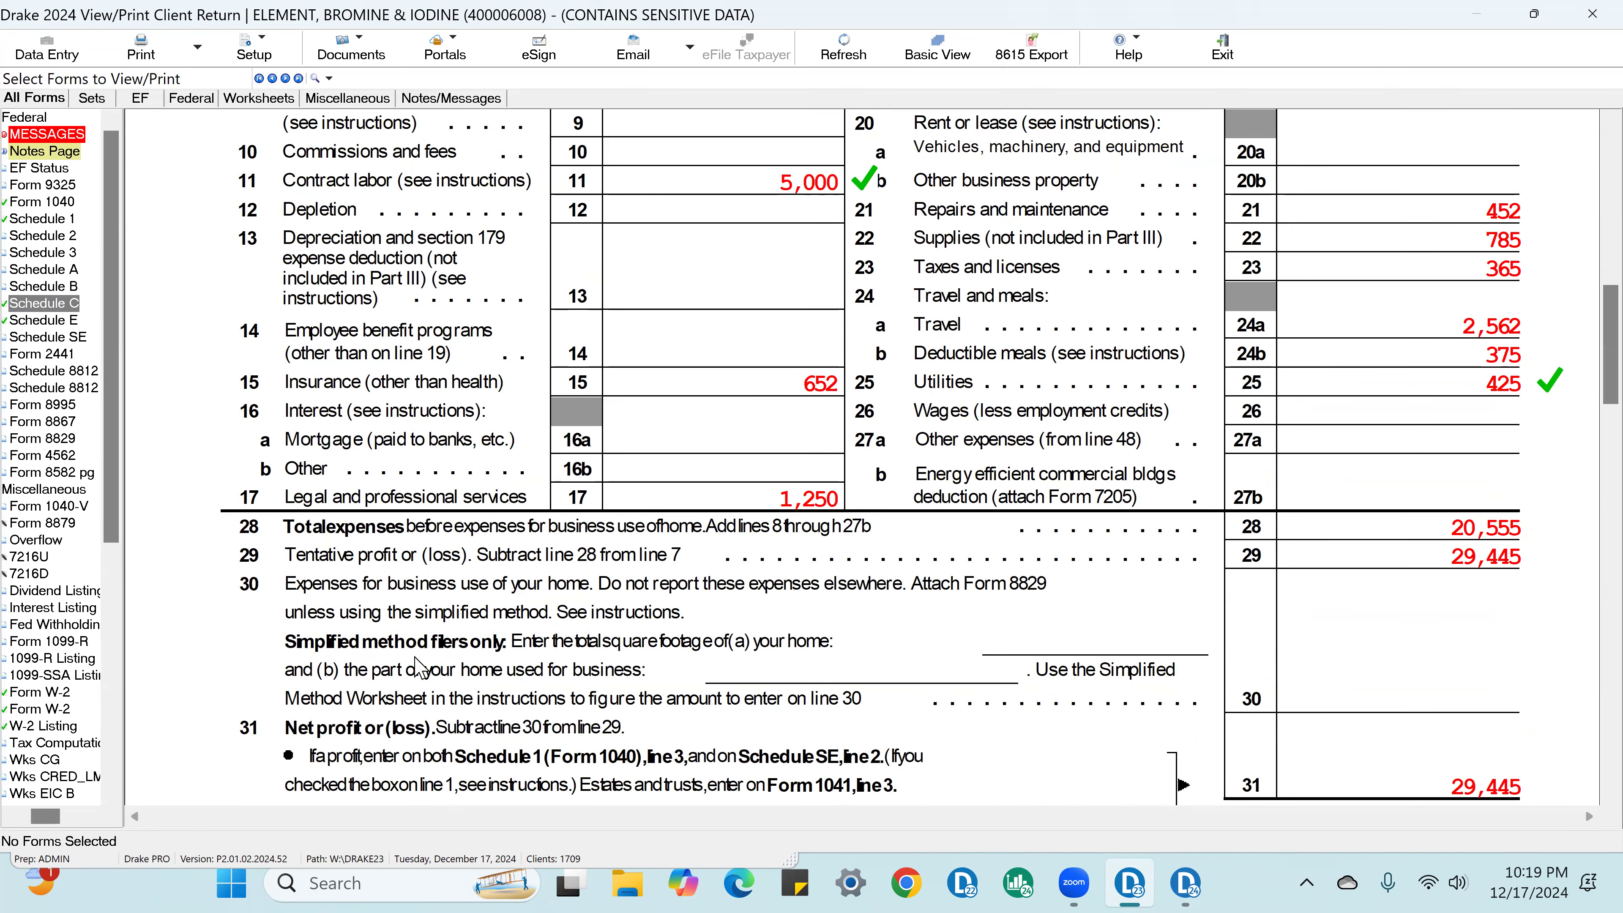
{"action": "left_click", "coordinate": [1476, 707]}
Step: Return to data entry, open Form 8829 from the Schedule C screen and review the business and total square footage
{"action": "left_click", "coordinate": [46, 51]}
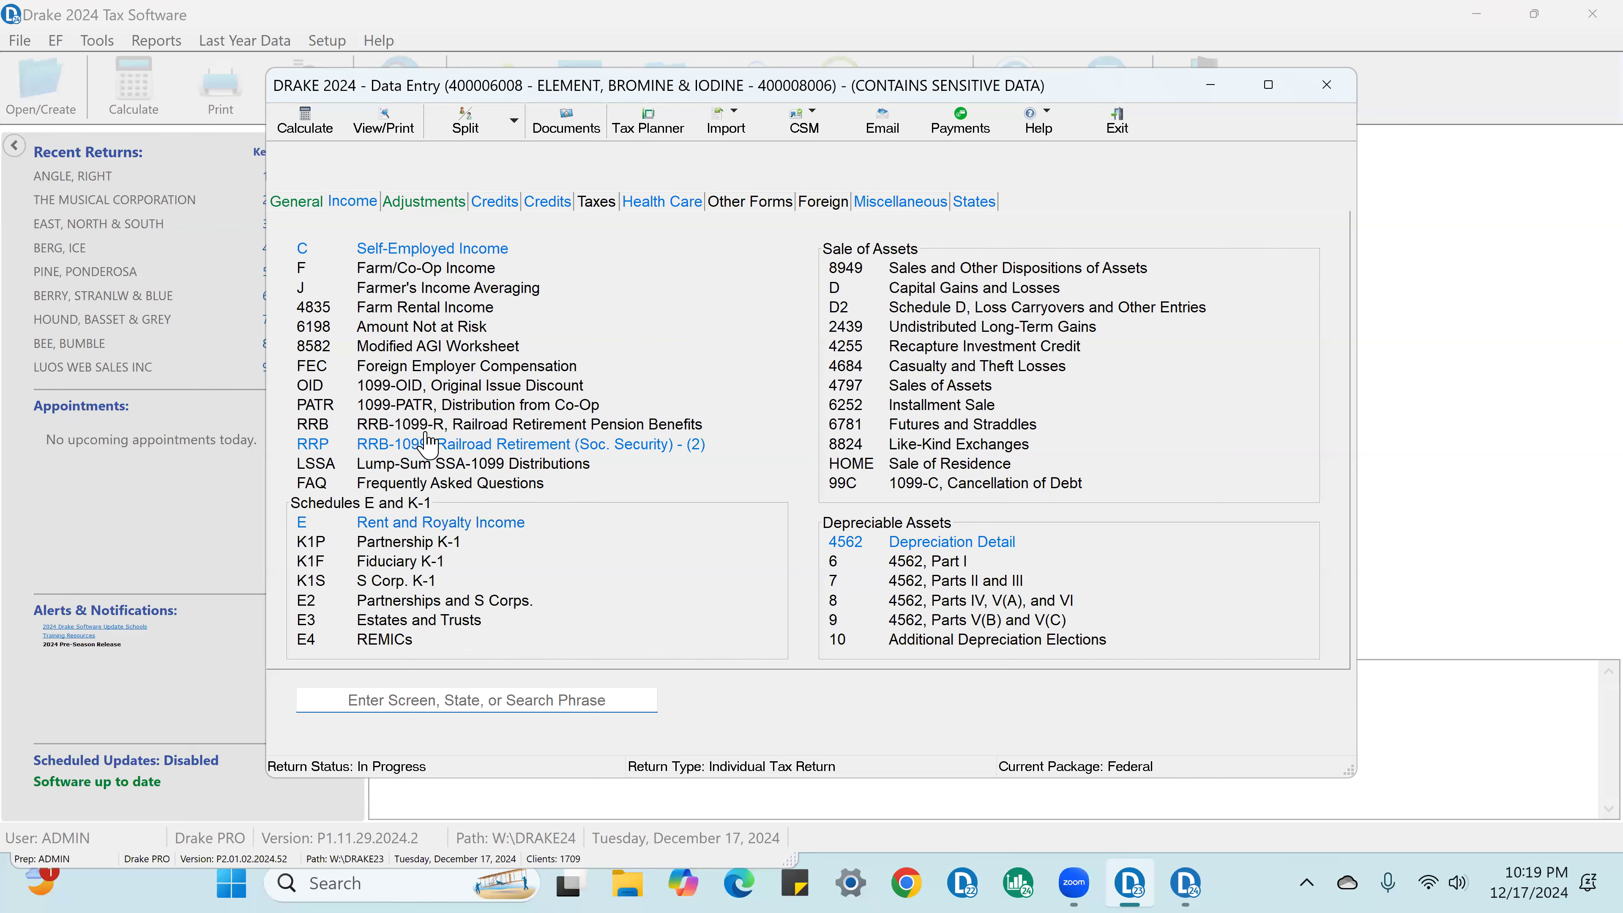
{"action": "left_click", "coordinate": [455, 252]}
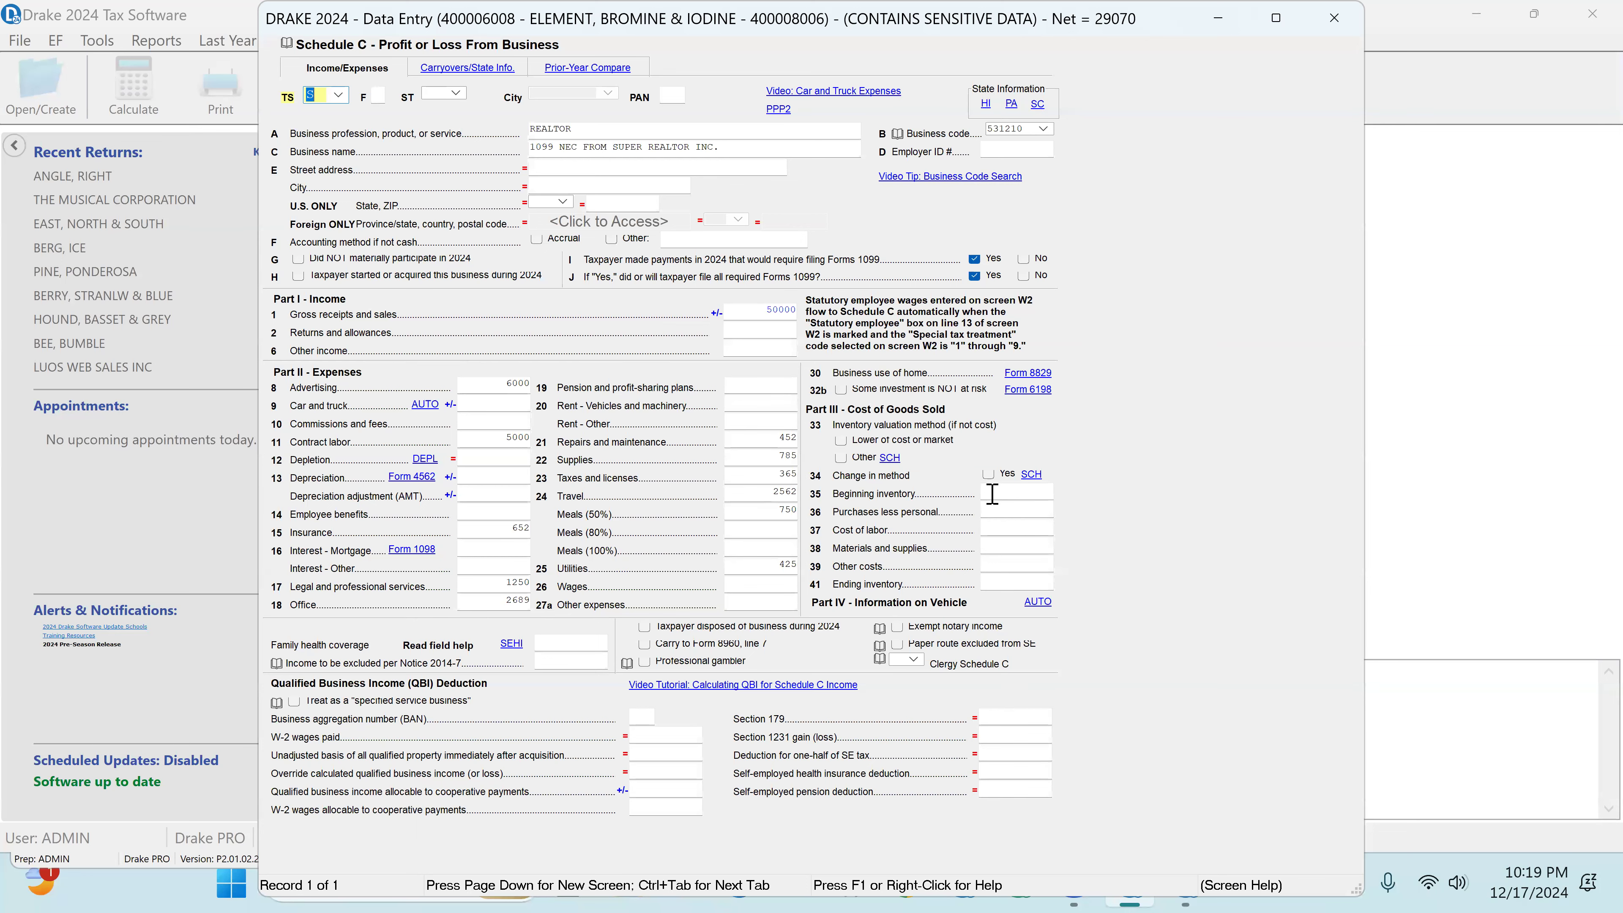
{"action": "left_click", "coordinate": [1042, 376]}
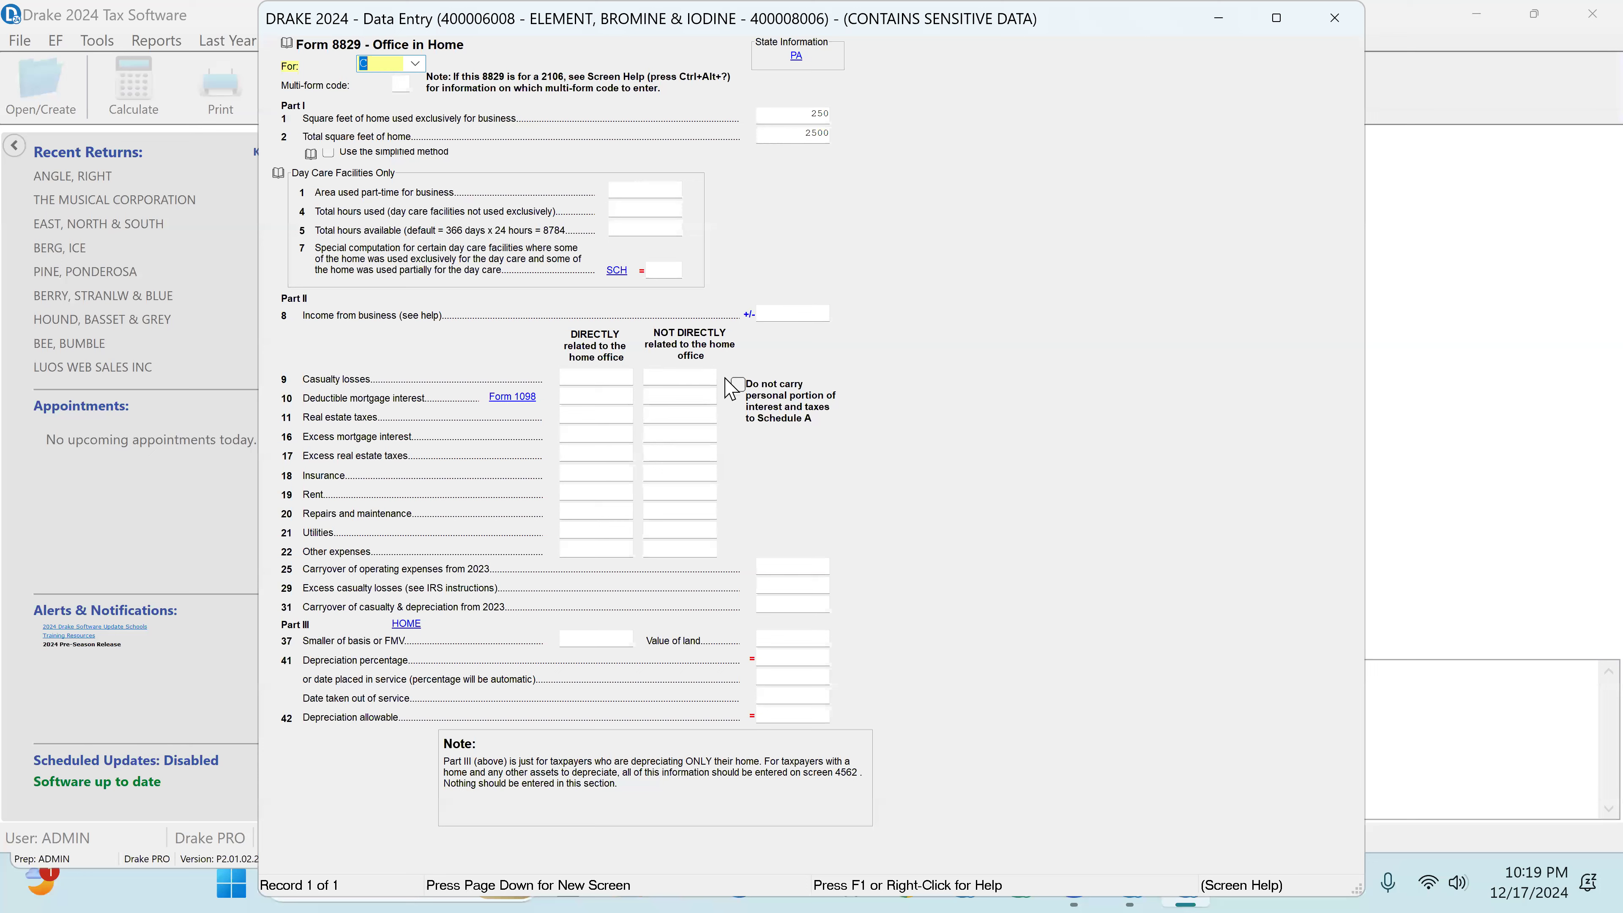
{"action": "left_click", "coordinate": [683, 402]}
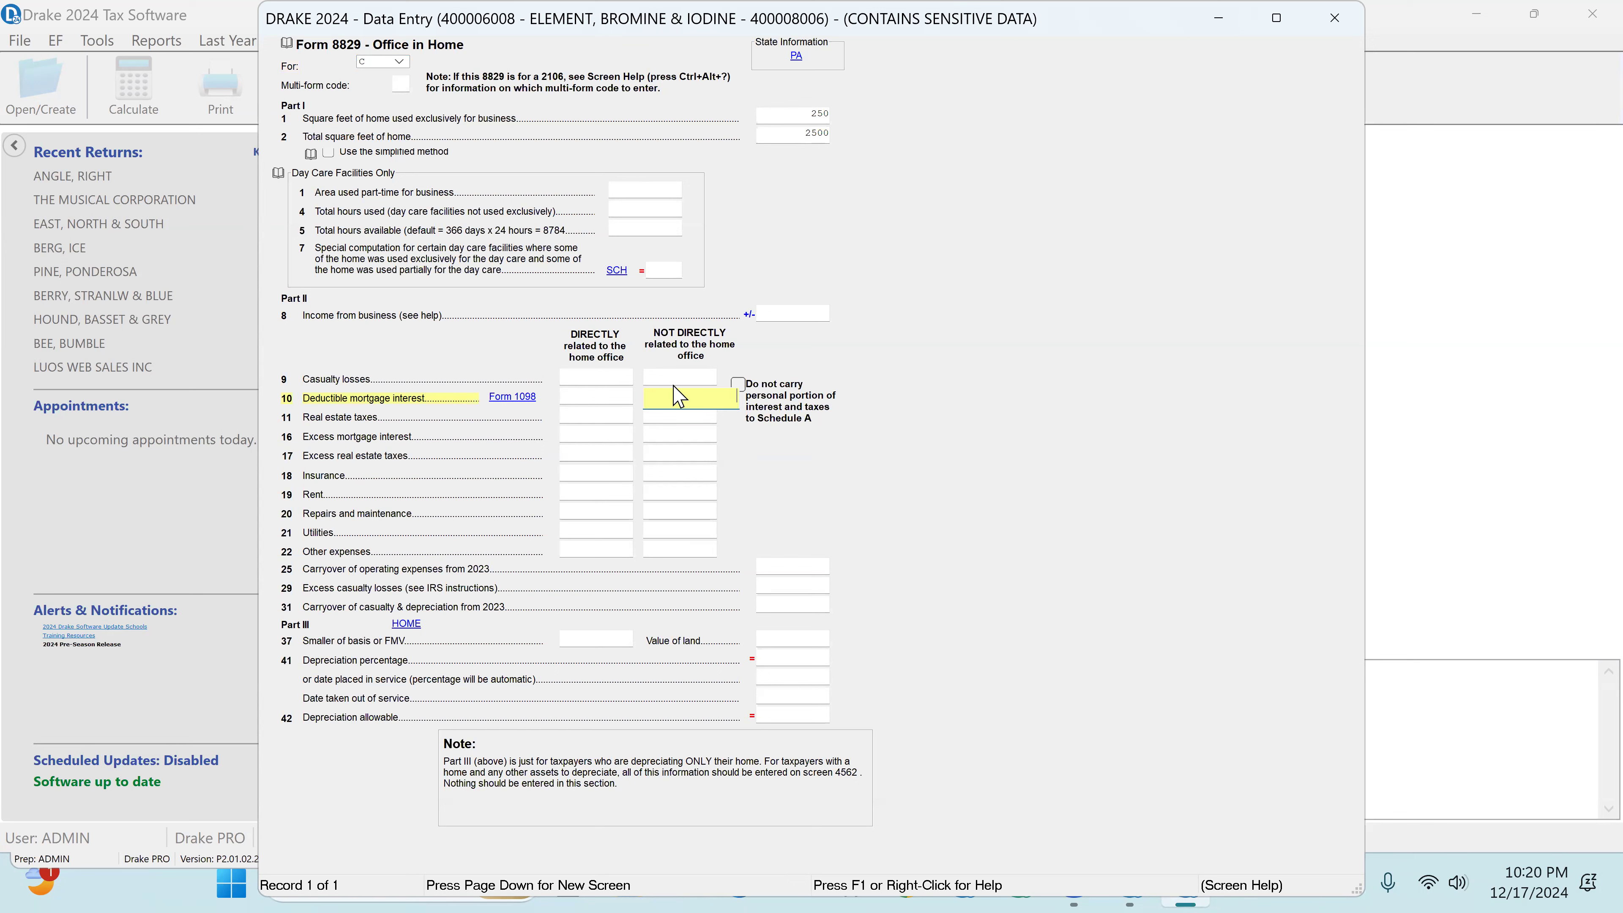
{"action": "left_click", "coordinate": [802, 114]}
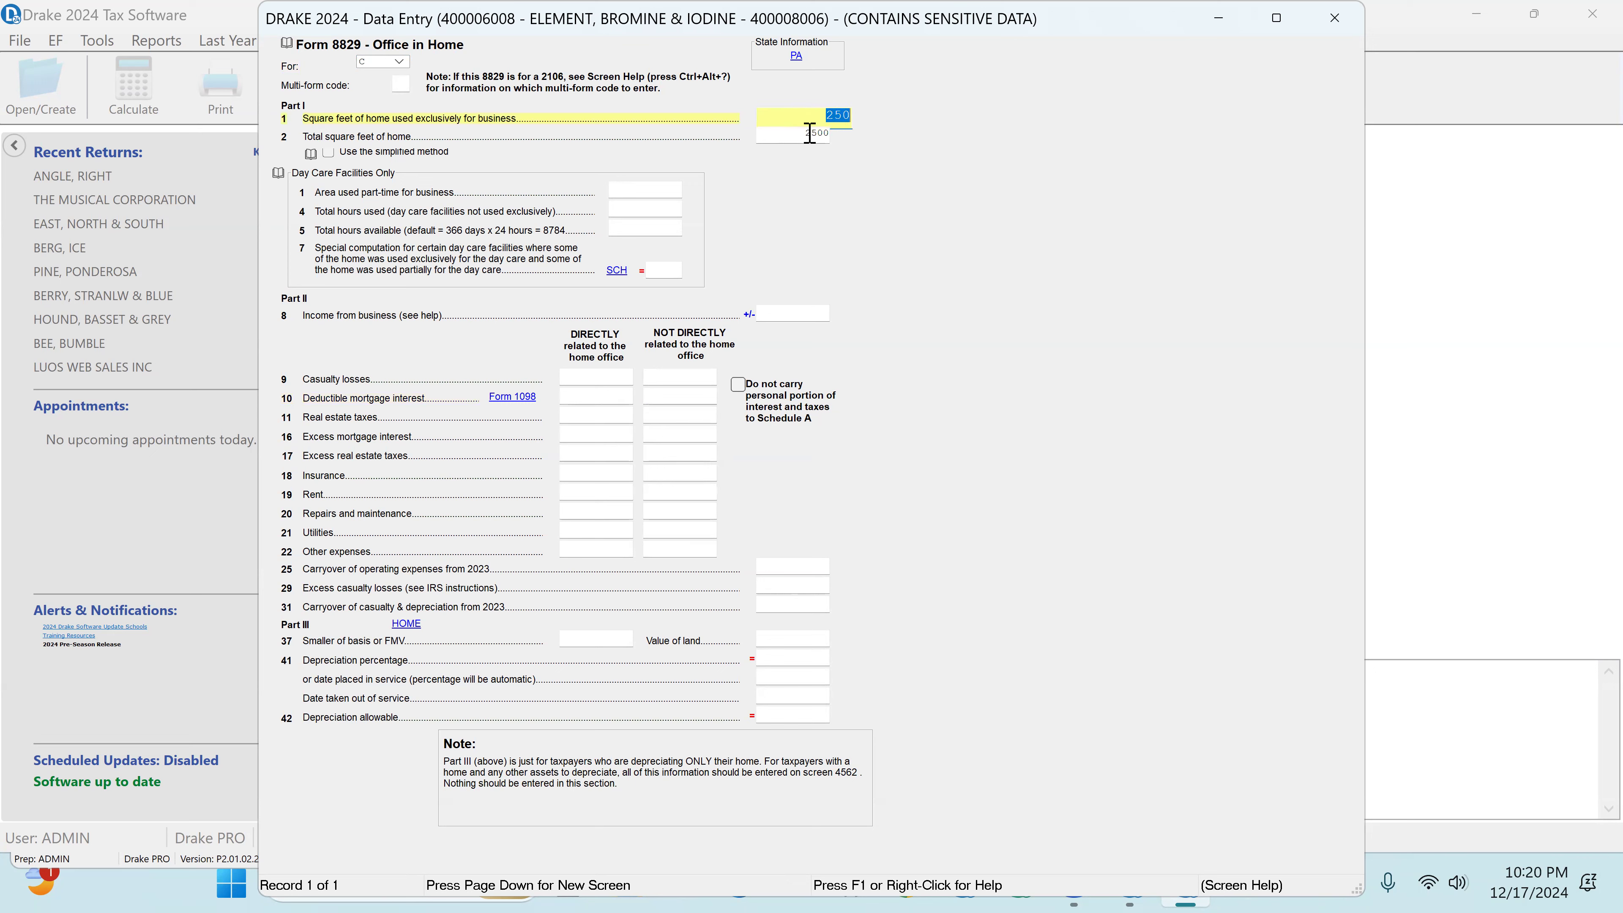
{"action": "left_click", "coordinate": [795, 132]}
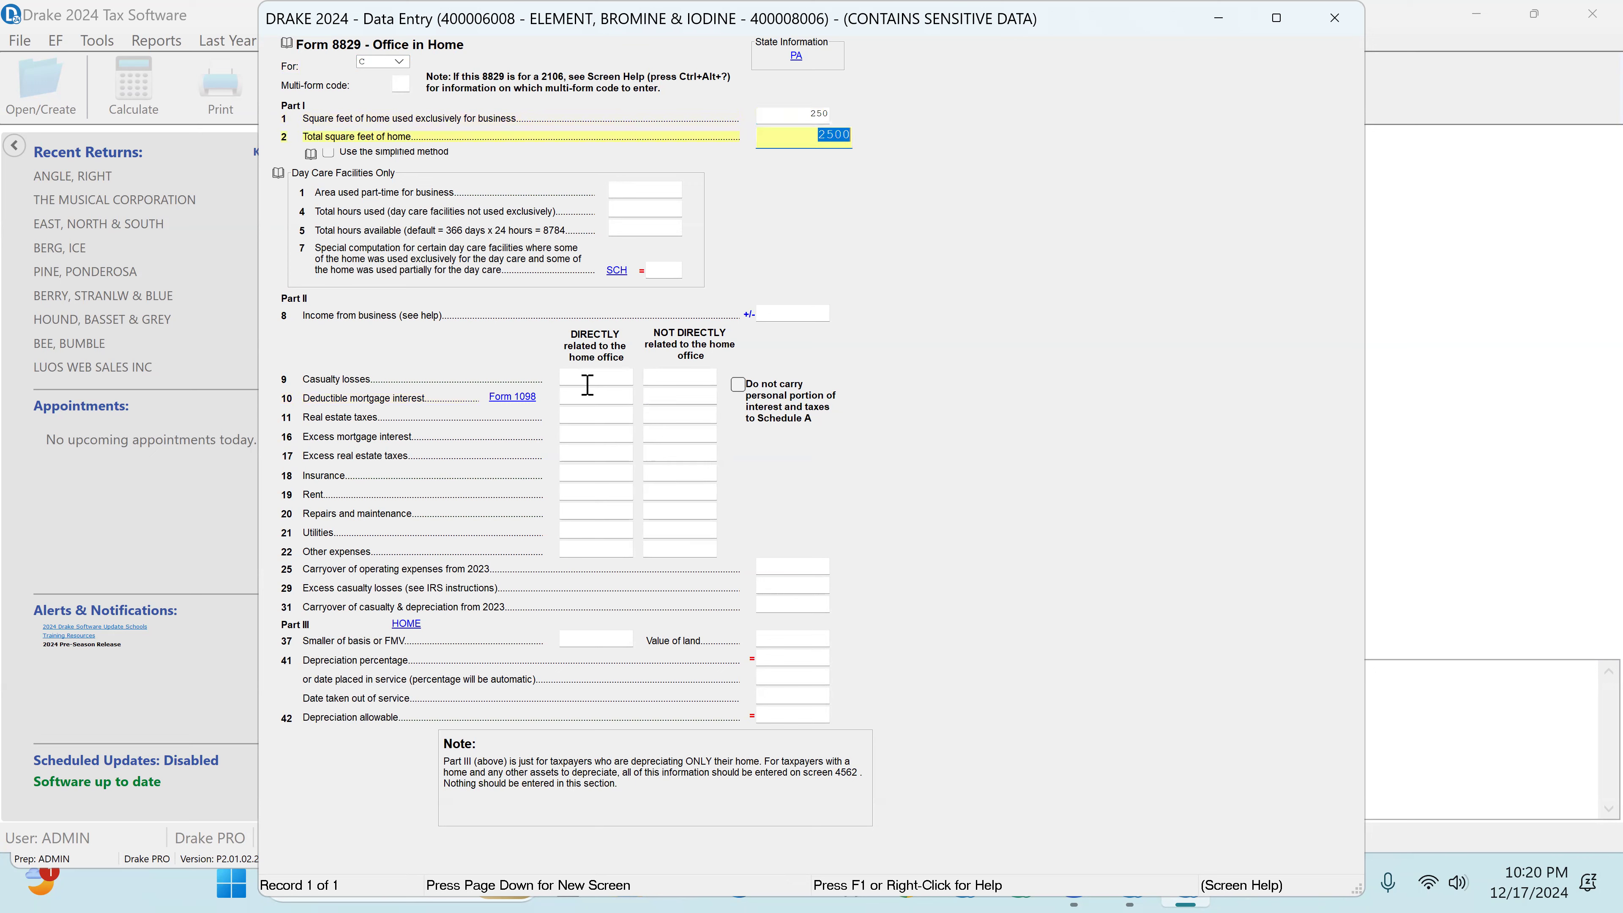
Step: Enter 35000 for deductible mortgage interest and 12000 for real estate taxes as expenses not directly related to the home office
{"action": "left_click", "coordinate": [663, 397]}
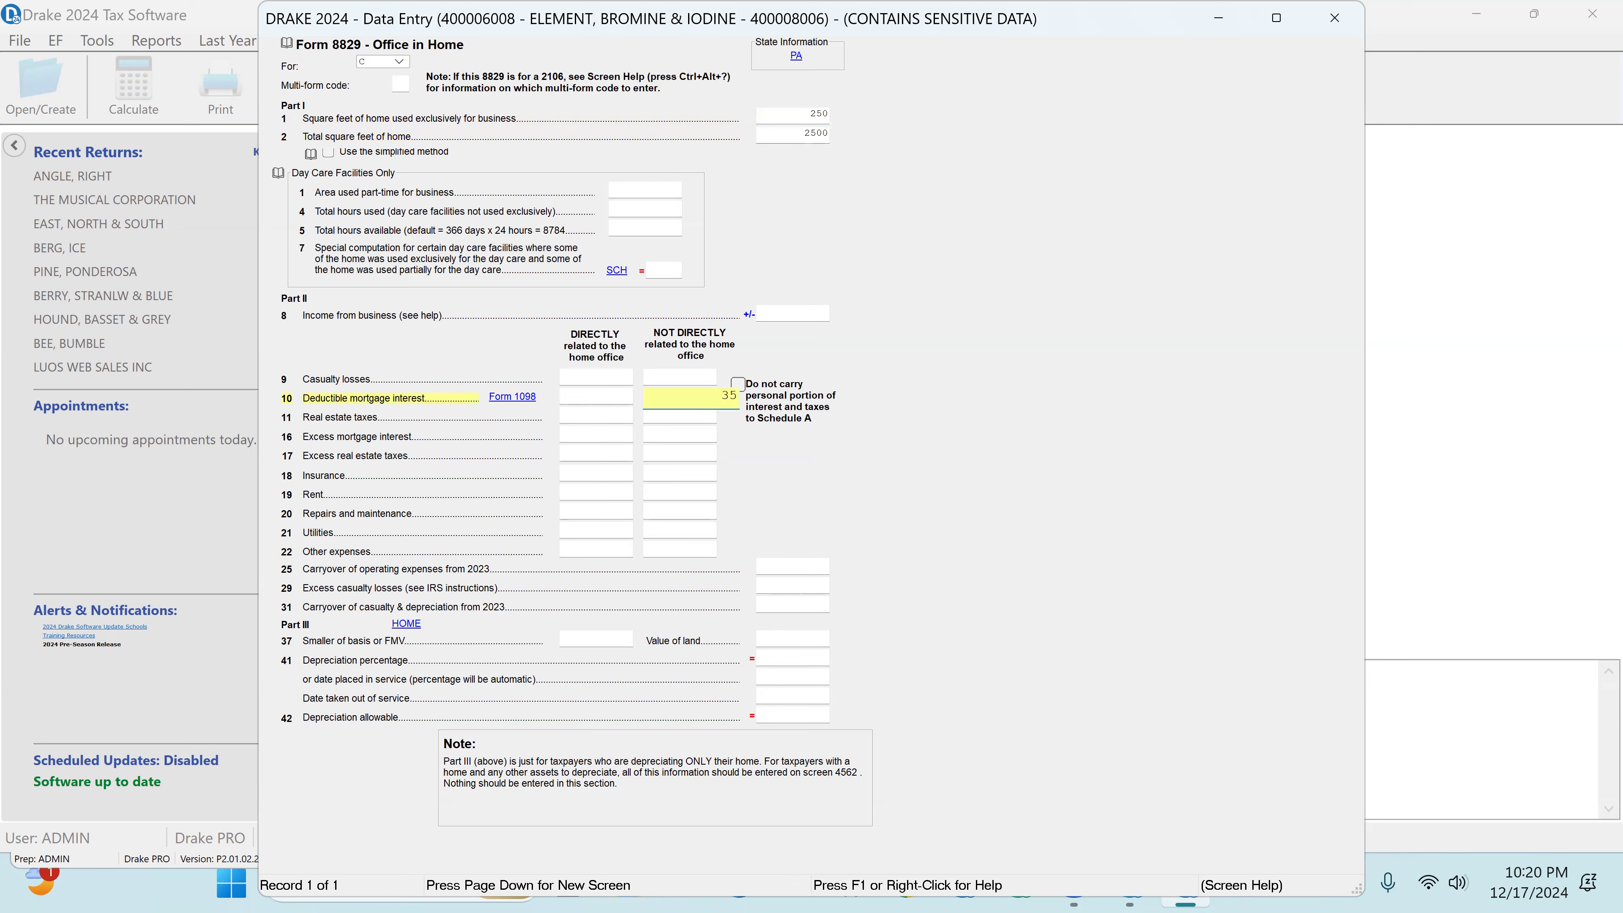
{"action": "key", "text": "Tab"}
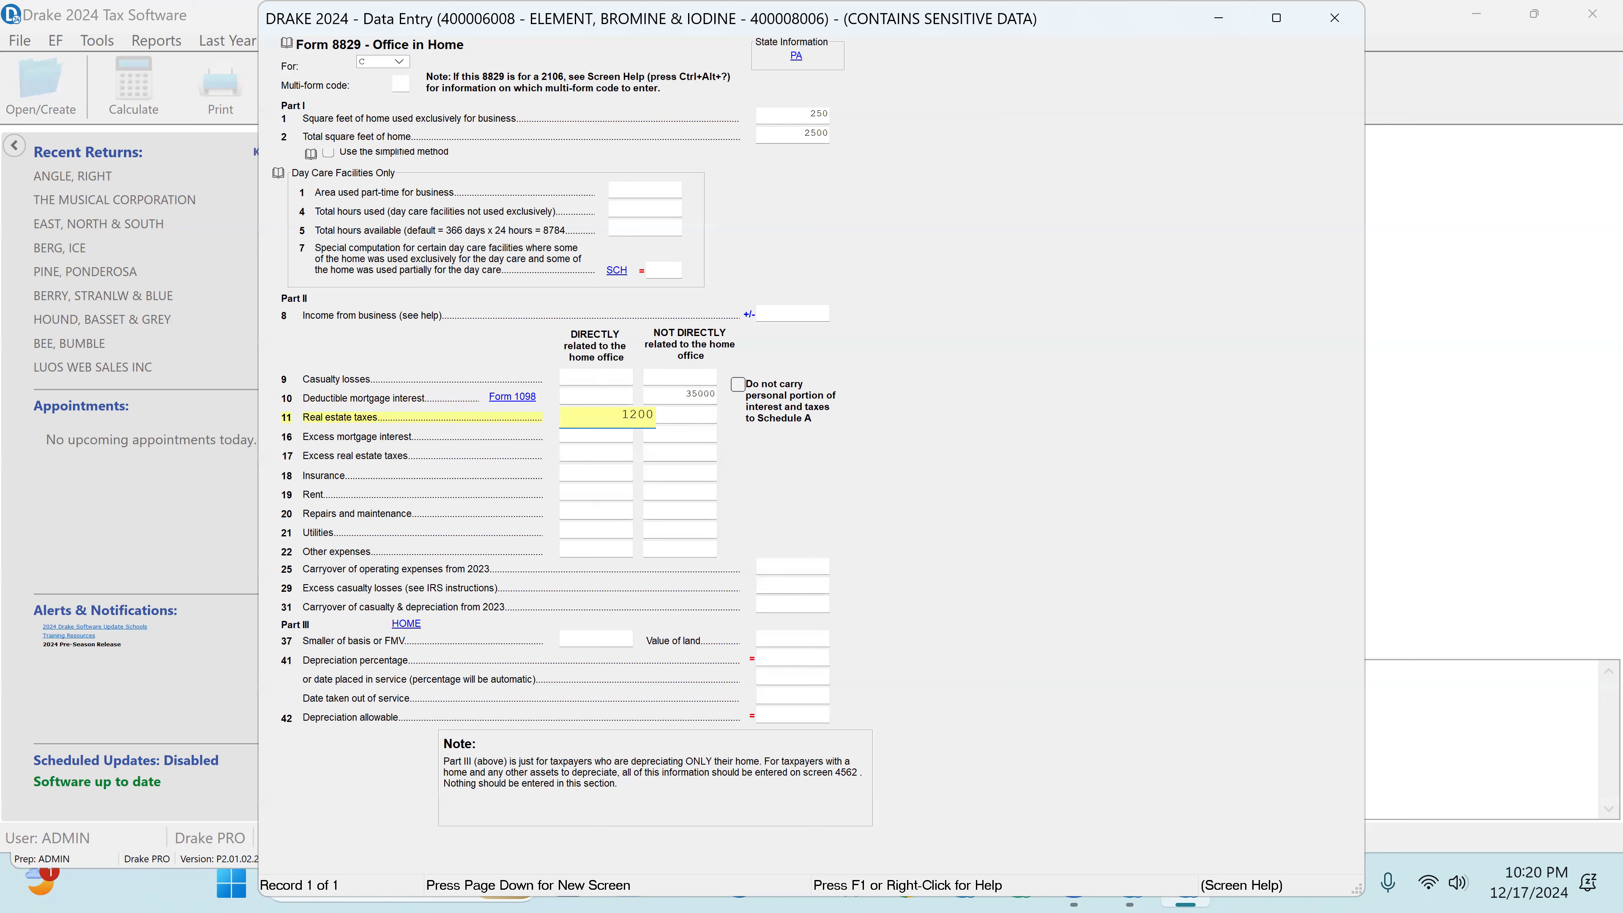
{"action": "key", "text": "Tab"}
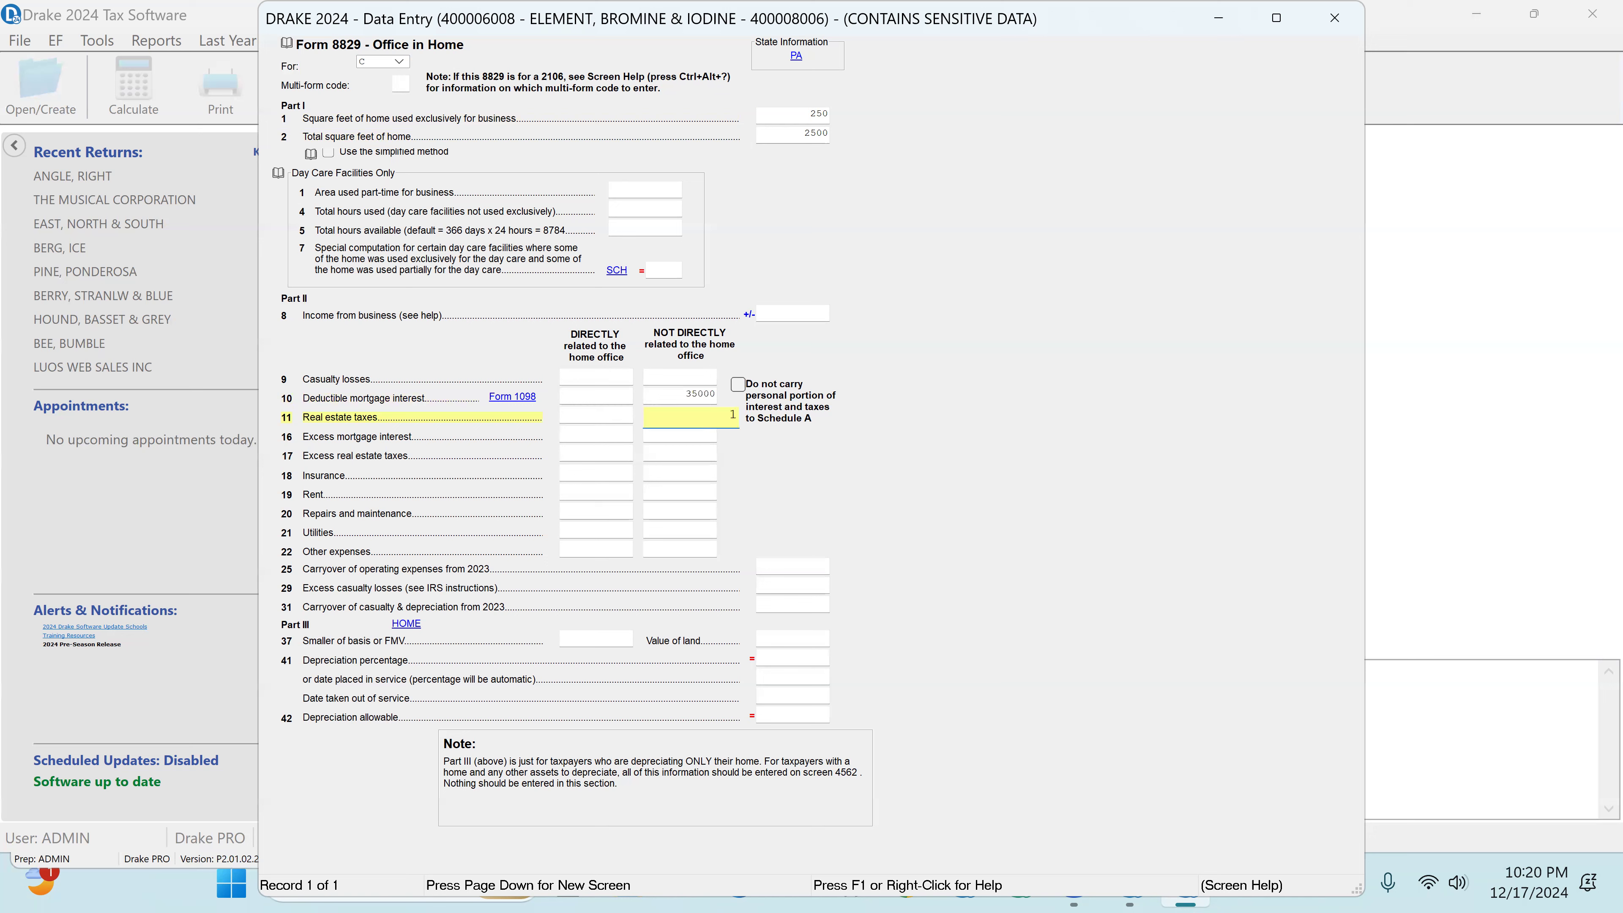
{"action": "key", "text": "Tab"}
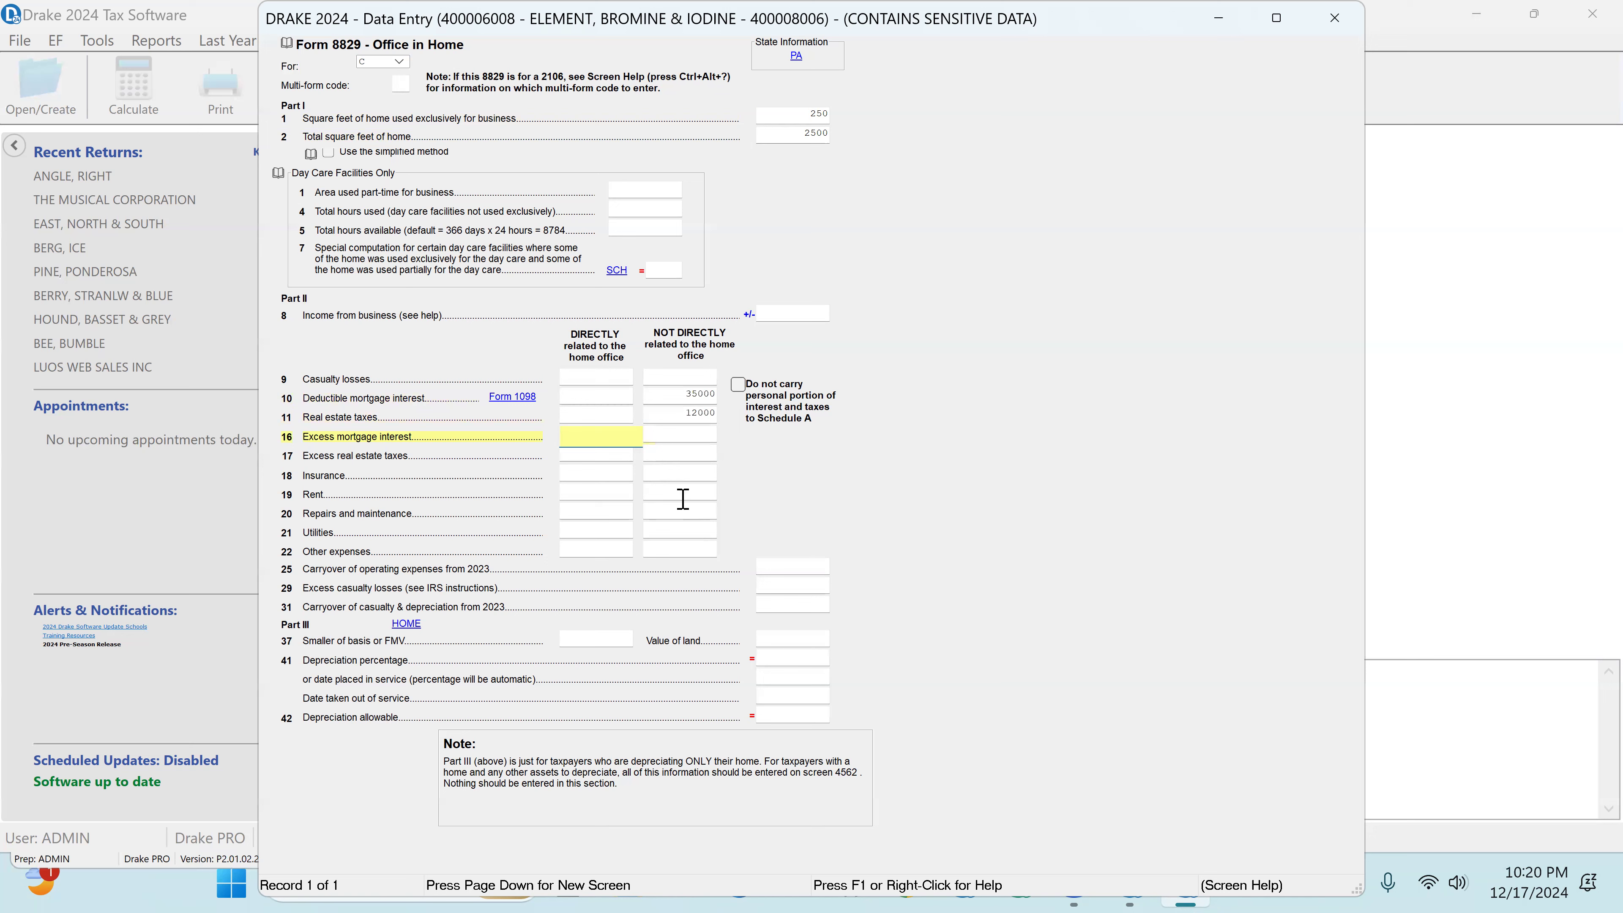
Step: Enter 2500 for insurance, 2689 for repairs and maintenance, and 4800 for utilities as expenses not directly related to the home office
{"action": "left_click", "coordinate": [684, 476]}
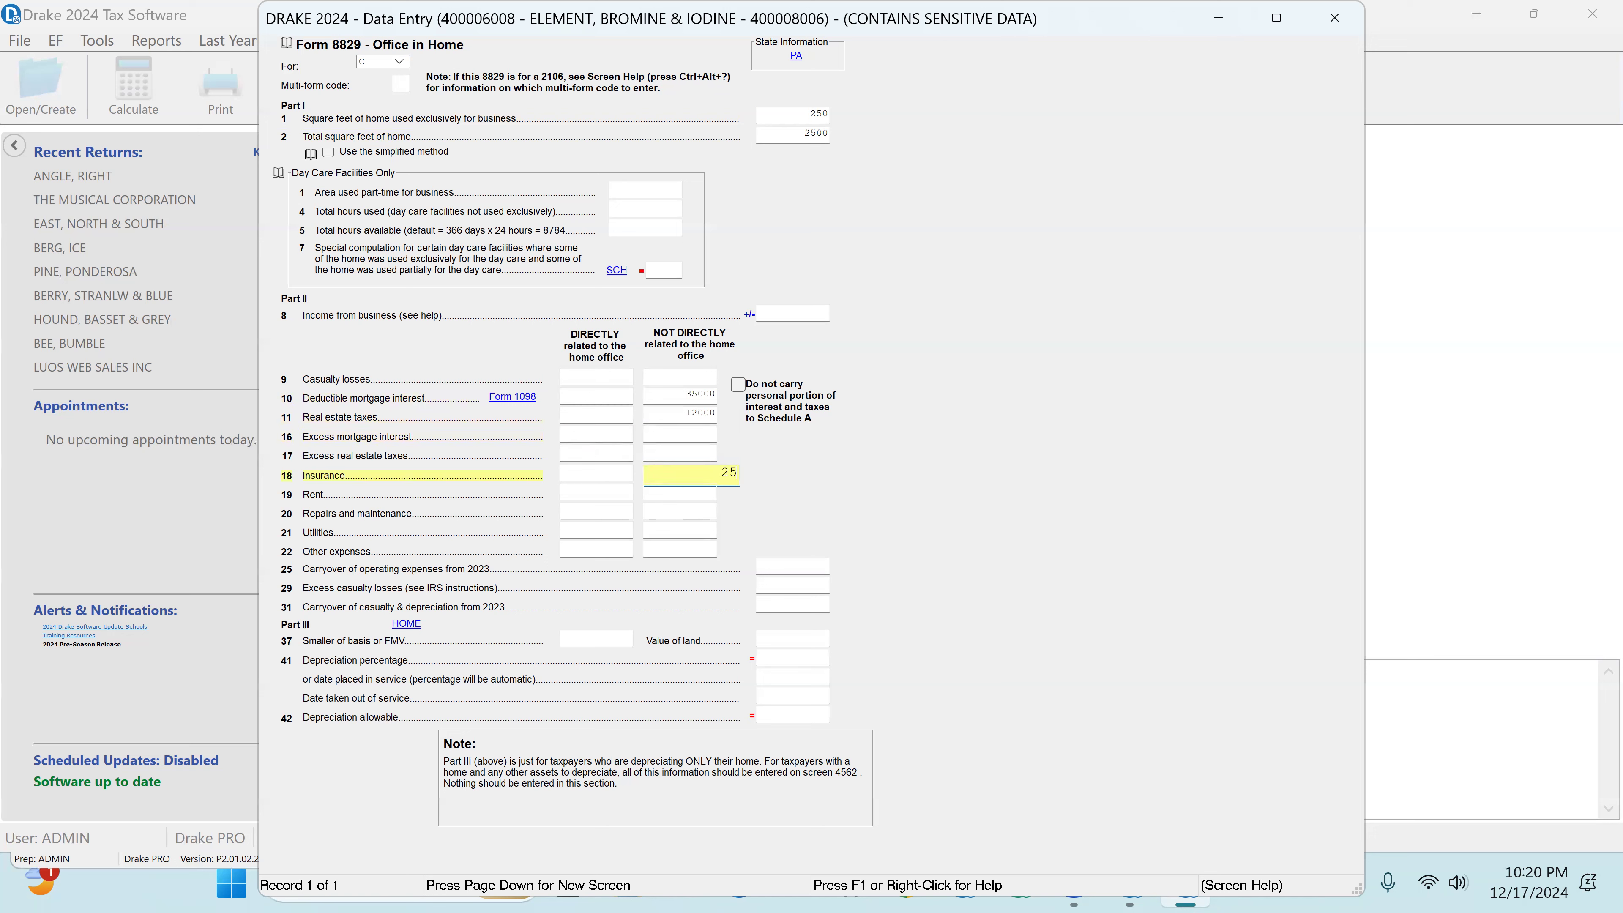
{"action": "type", "text": "2500"}
{"action": "key", "text": "Tab"}
{"action": "key", "text": "Tab"}
{"action": "key", "text": "Tab"}
{"action": "key", "text": "Tab"}
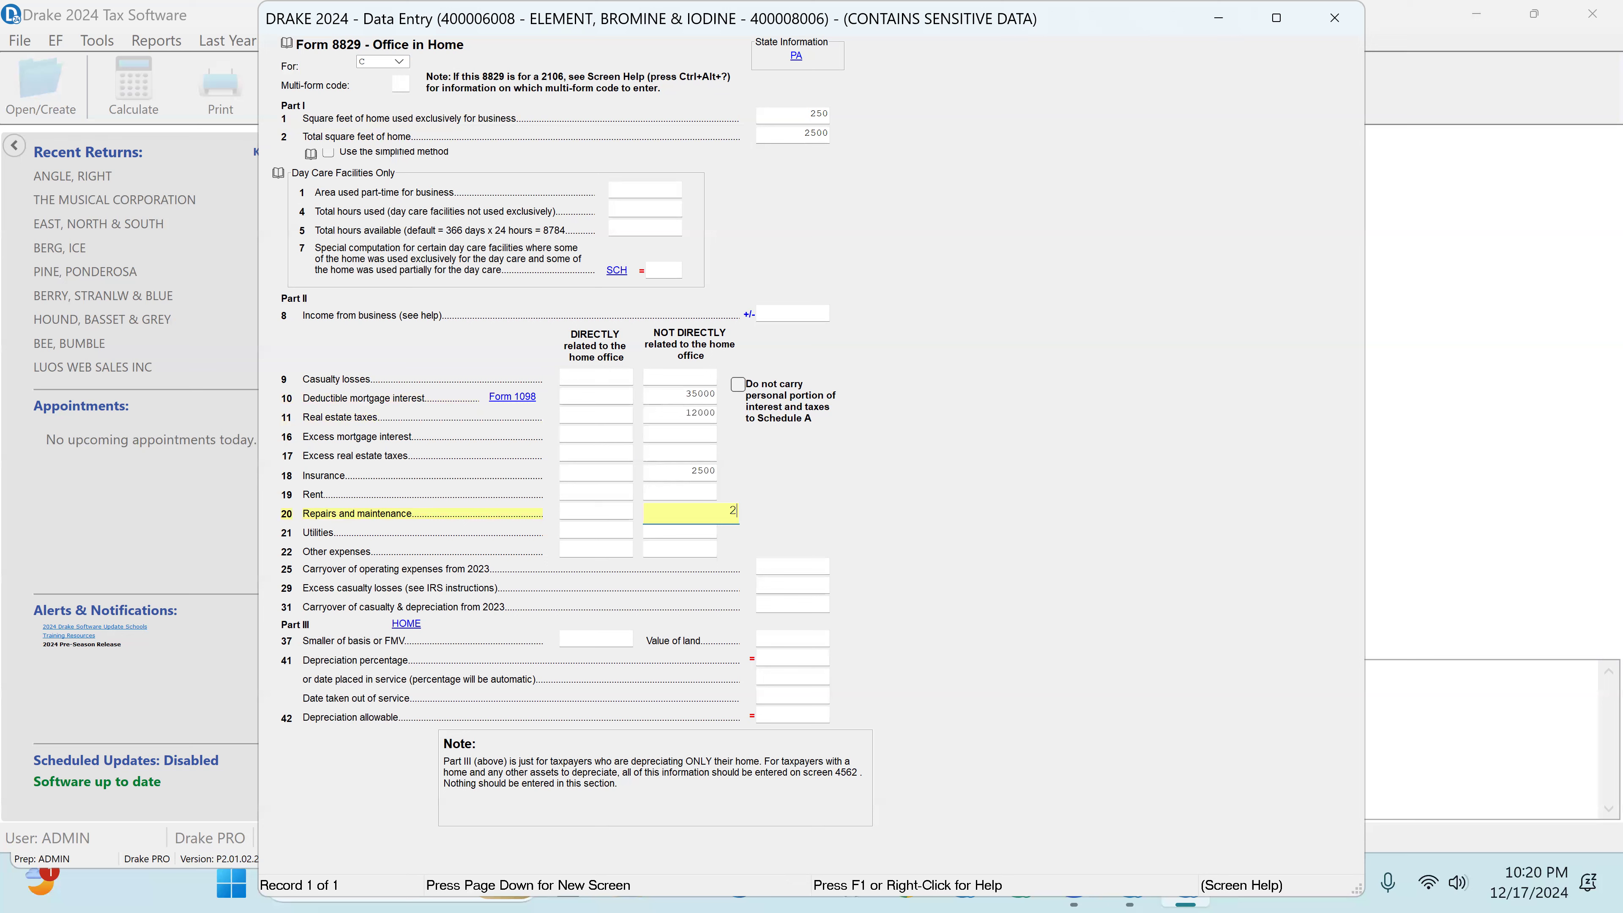
{"action": "key", "text": "Tab"}
{"action": "key", "text": "Tab"}
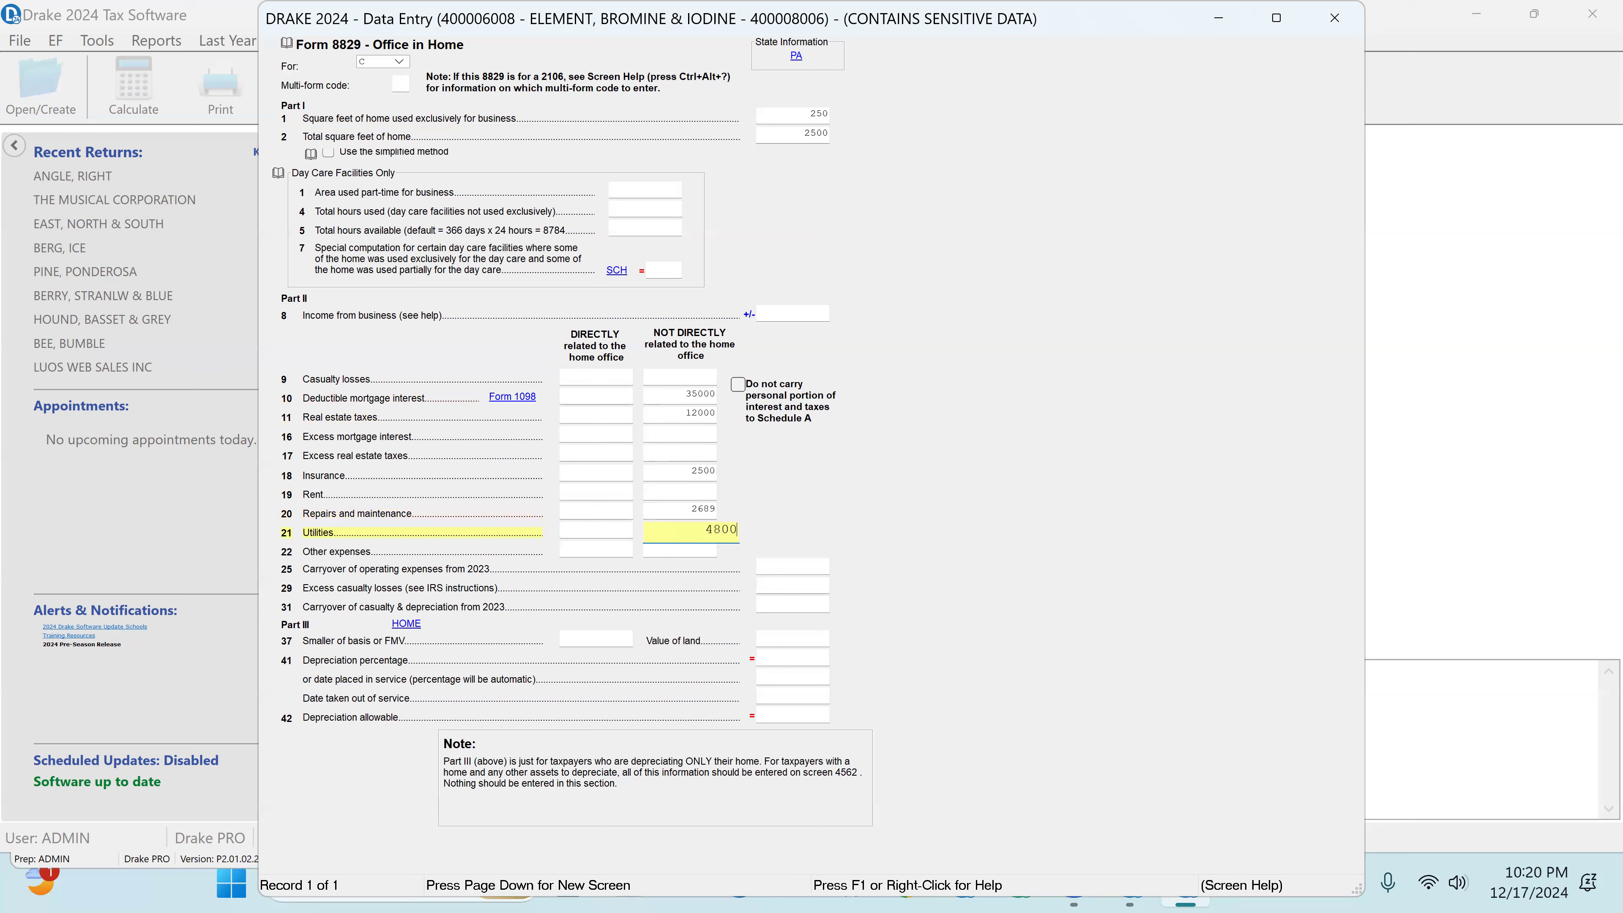
{"action": "key", "text": "Tab"}
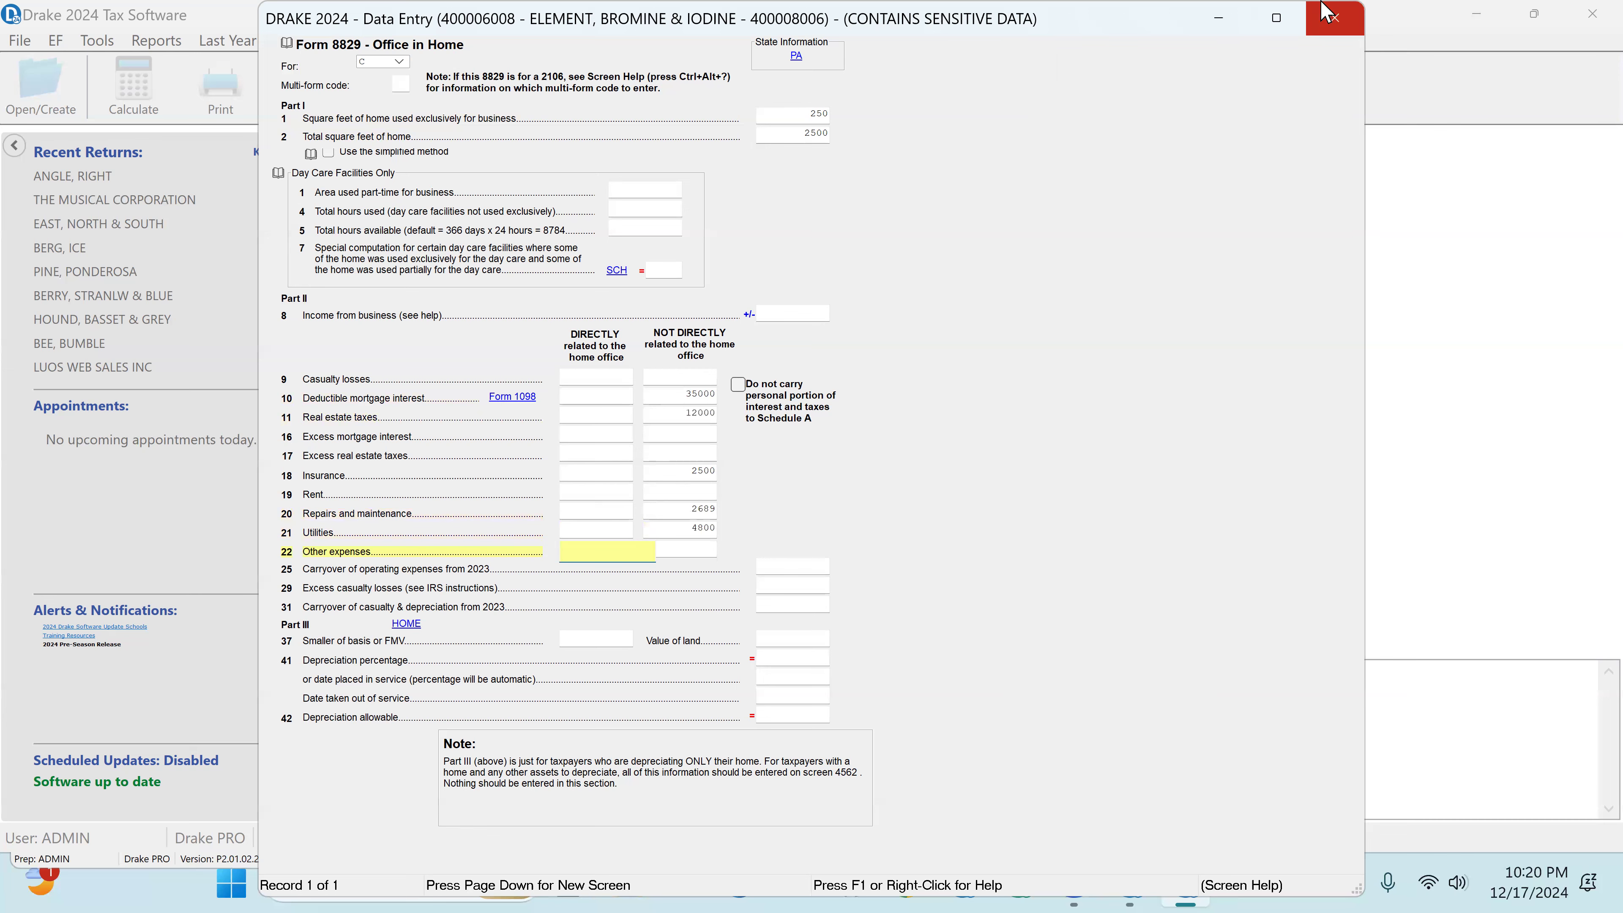
Step: Close the Form 8829 and Schedule C screens, leave data entry to view the recalculated return, and dismiss the error report
{"action": "left_click", "coordinate": [1335, 26]}
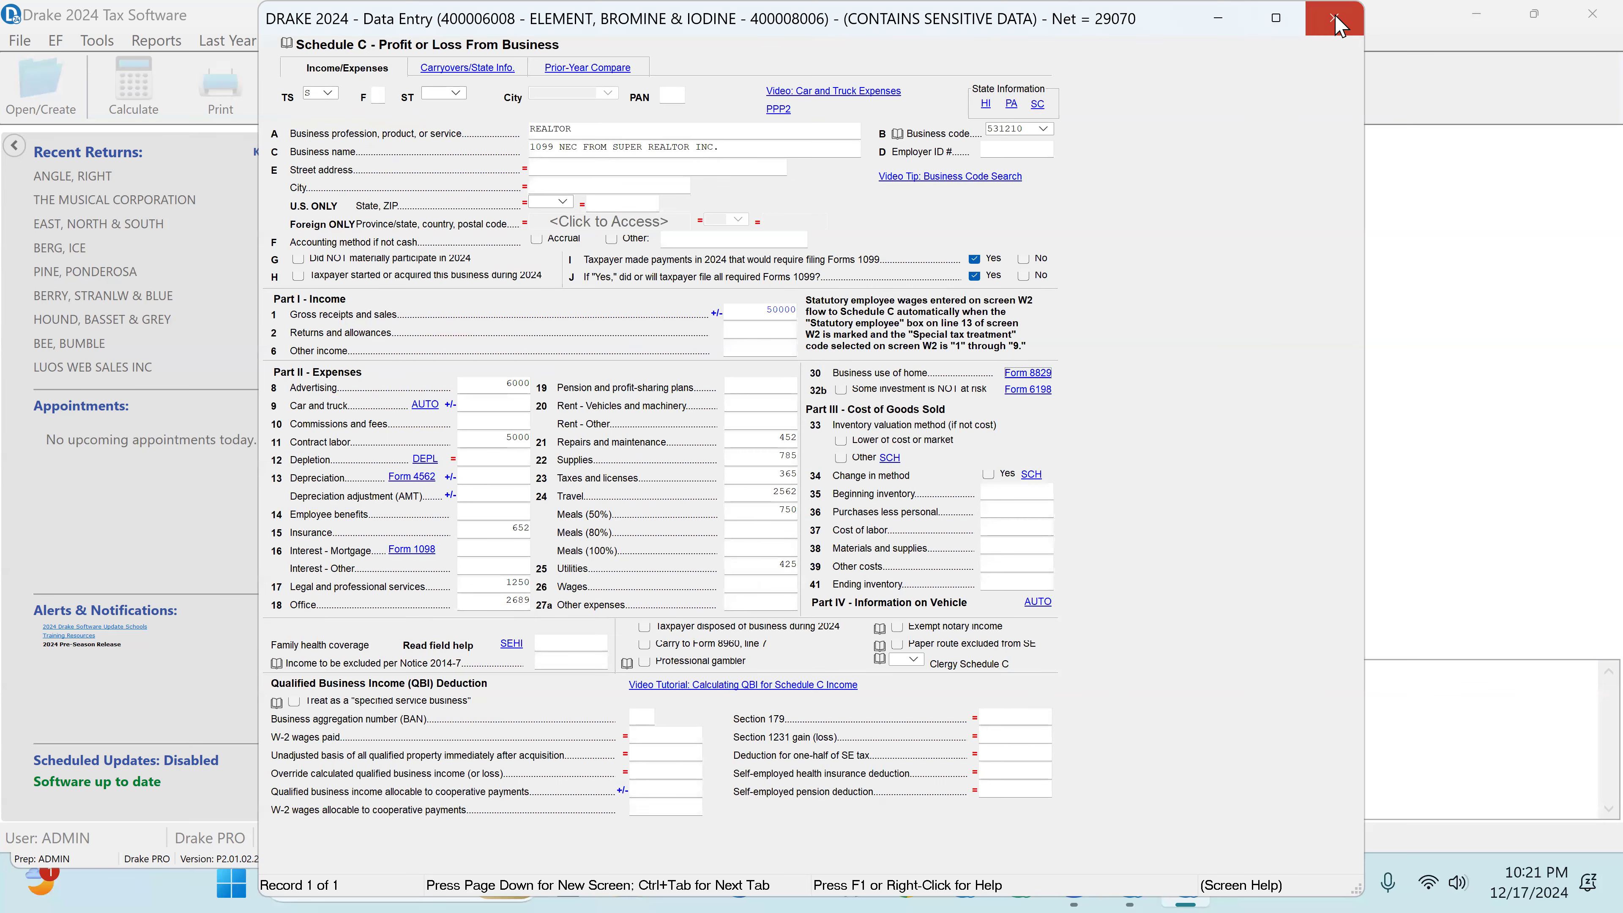
{"action": "left_click", "coordinate": [1335, 19]}
{"action": "key", "text": "Escape"}
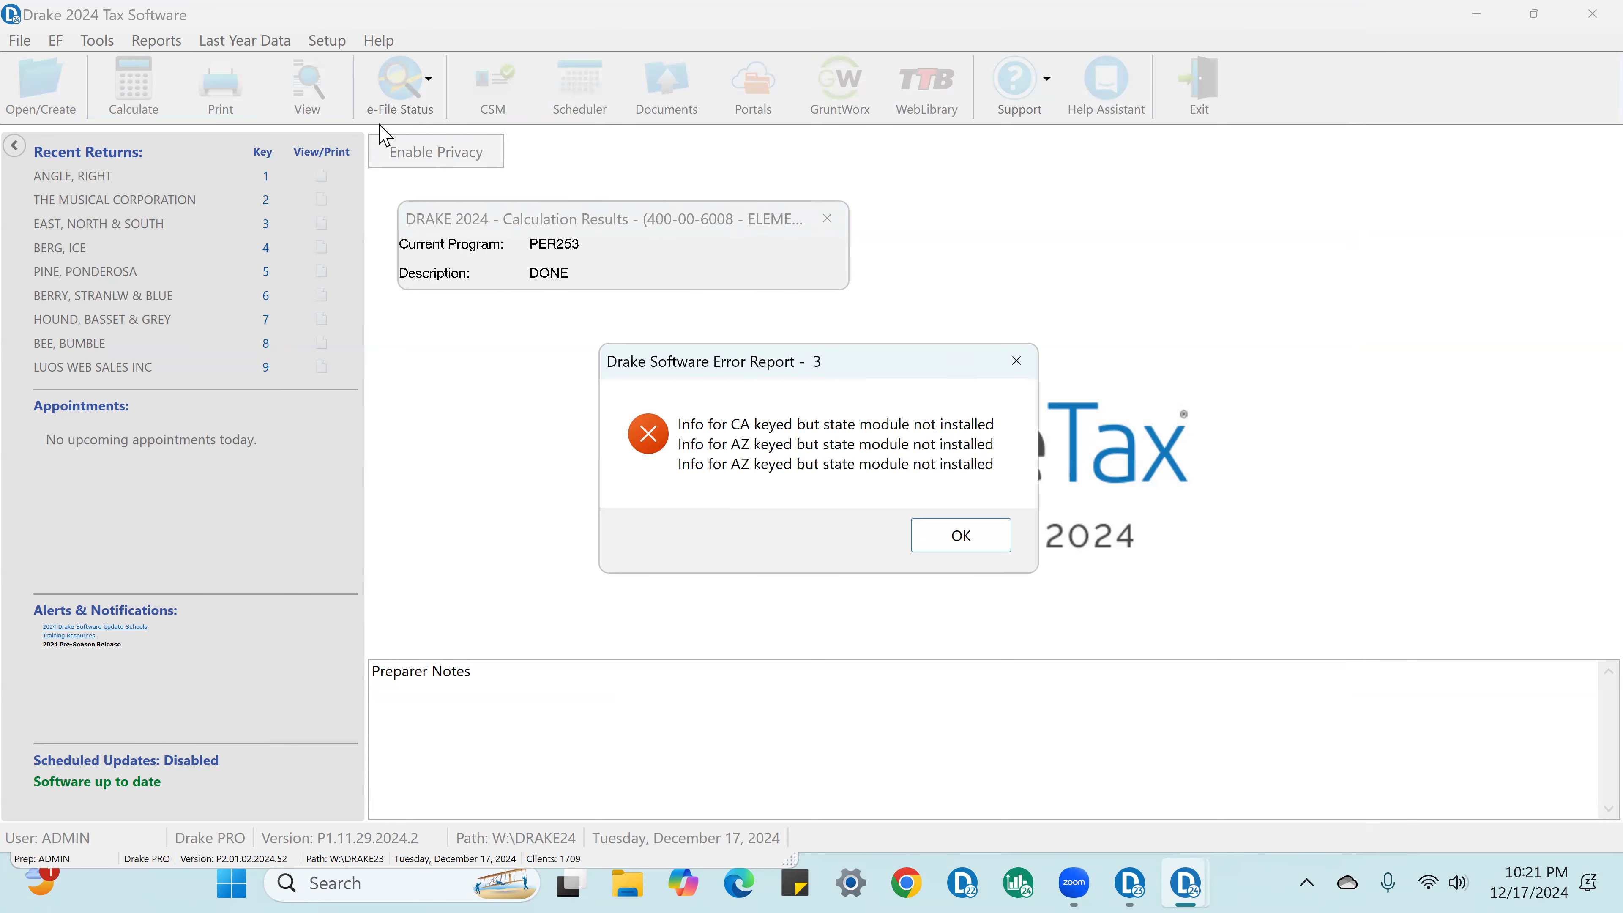
{"action": "left_click", "coordinate": [957, 543]}
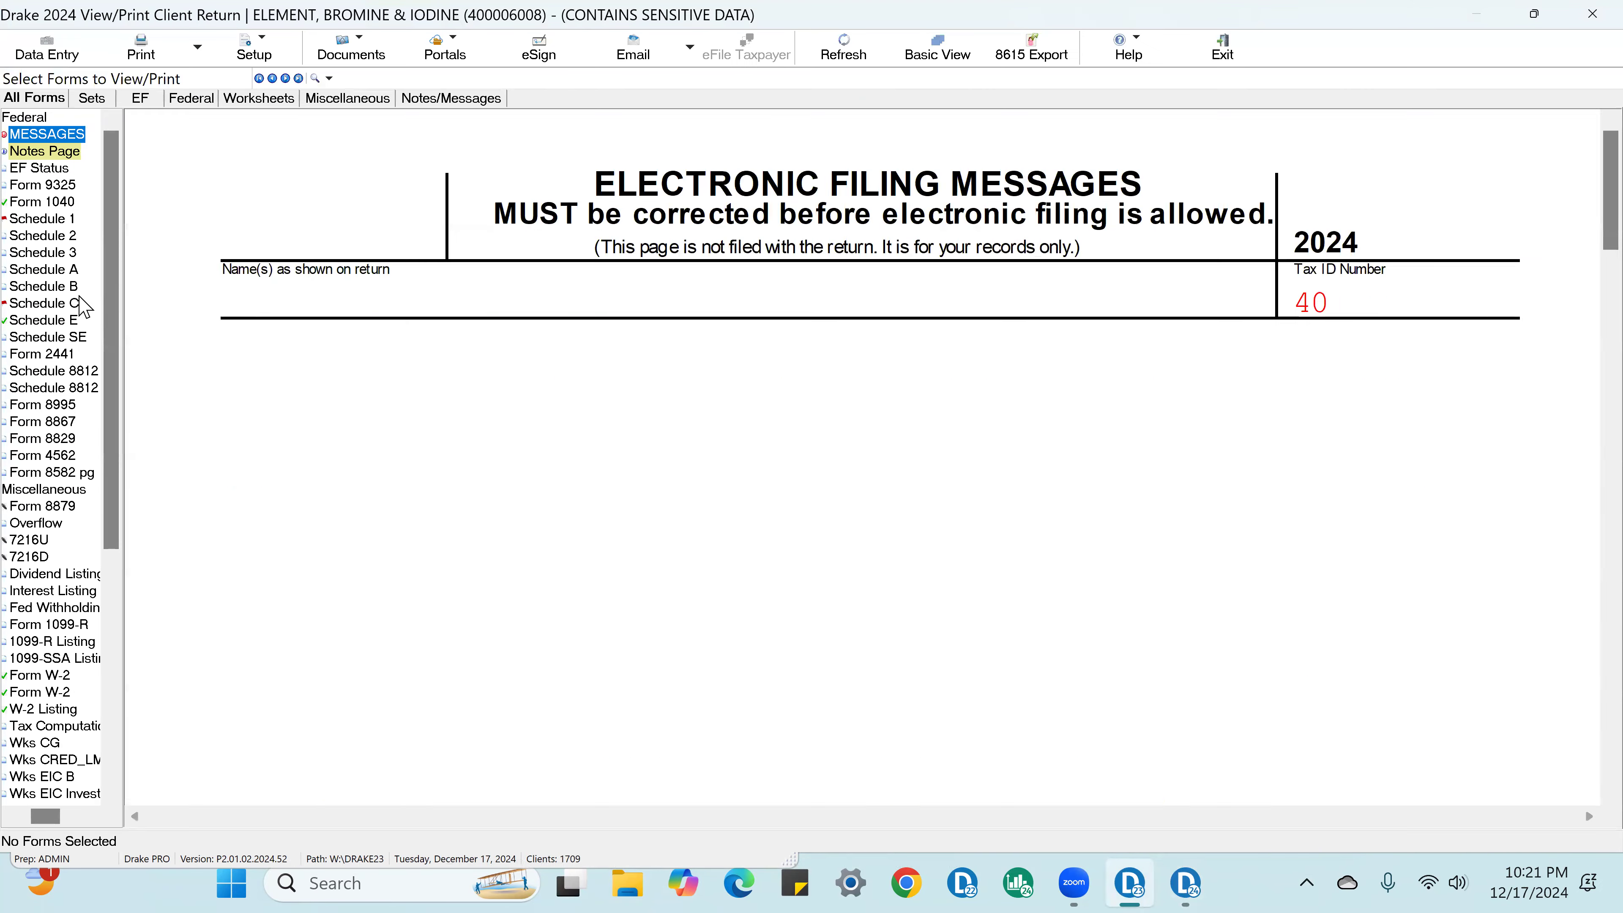
Step: On the generated Form 8829, check off the business area, the deductible mortgage interest and the line 36 allowable expenses
{"action": "left_click", "coordinate": [75, 303]}
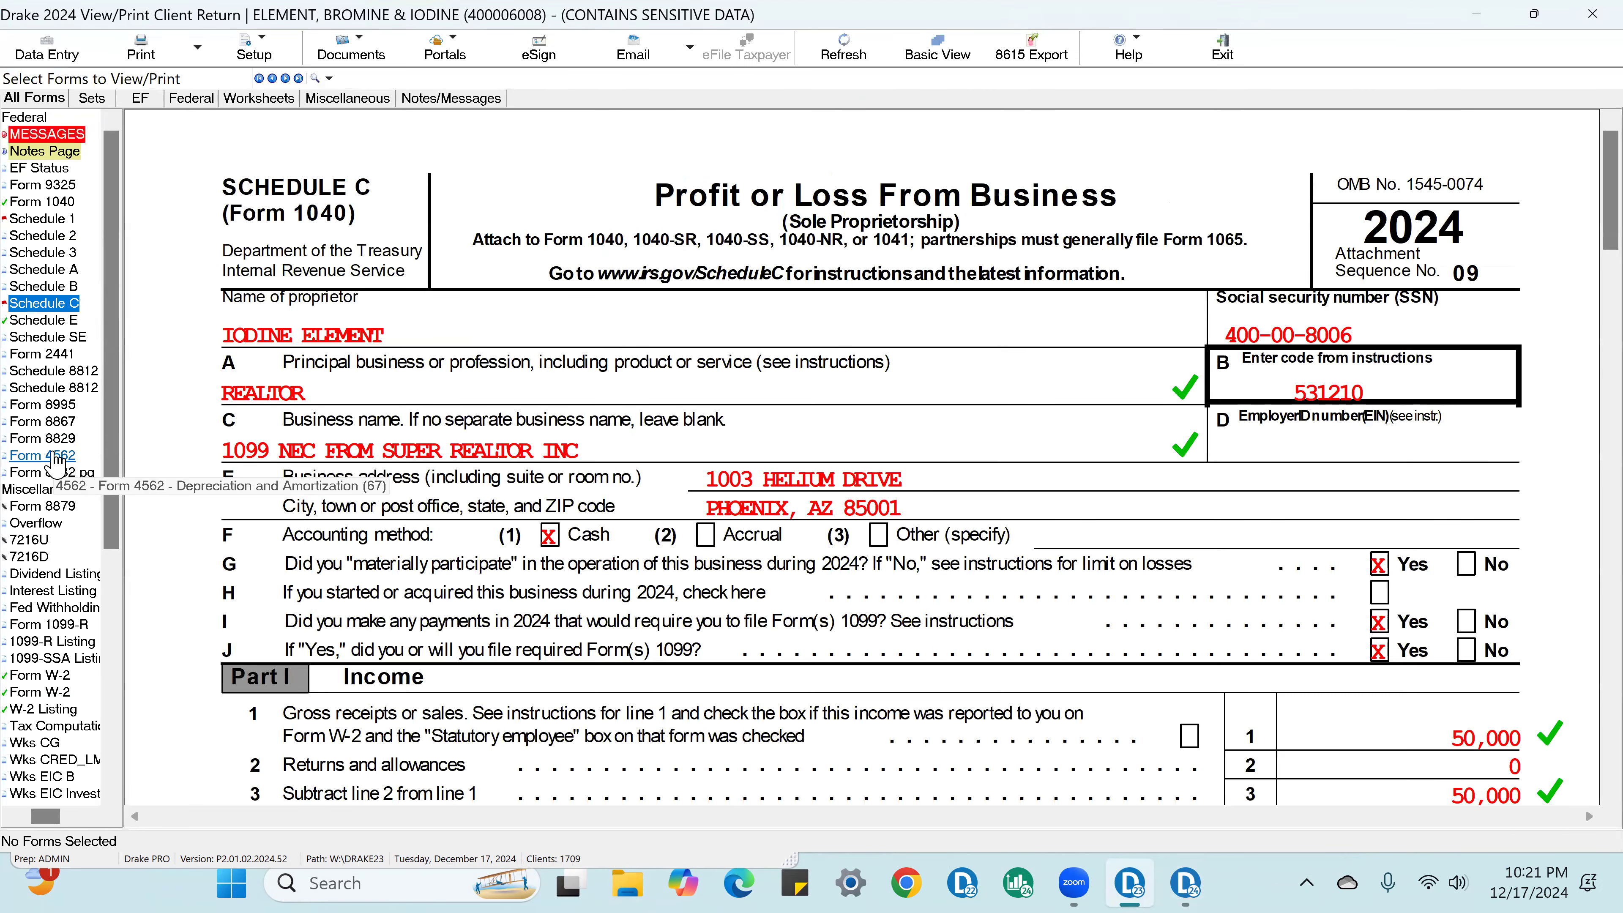
{"action": "left_click", "coordinate": [61, 440]}
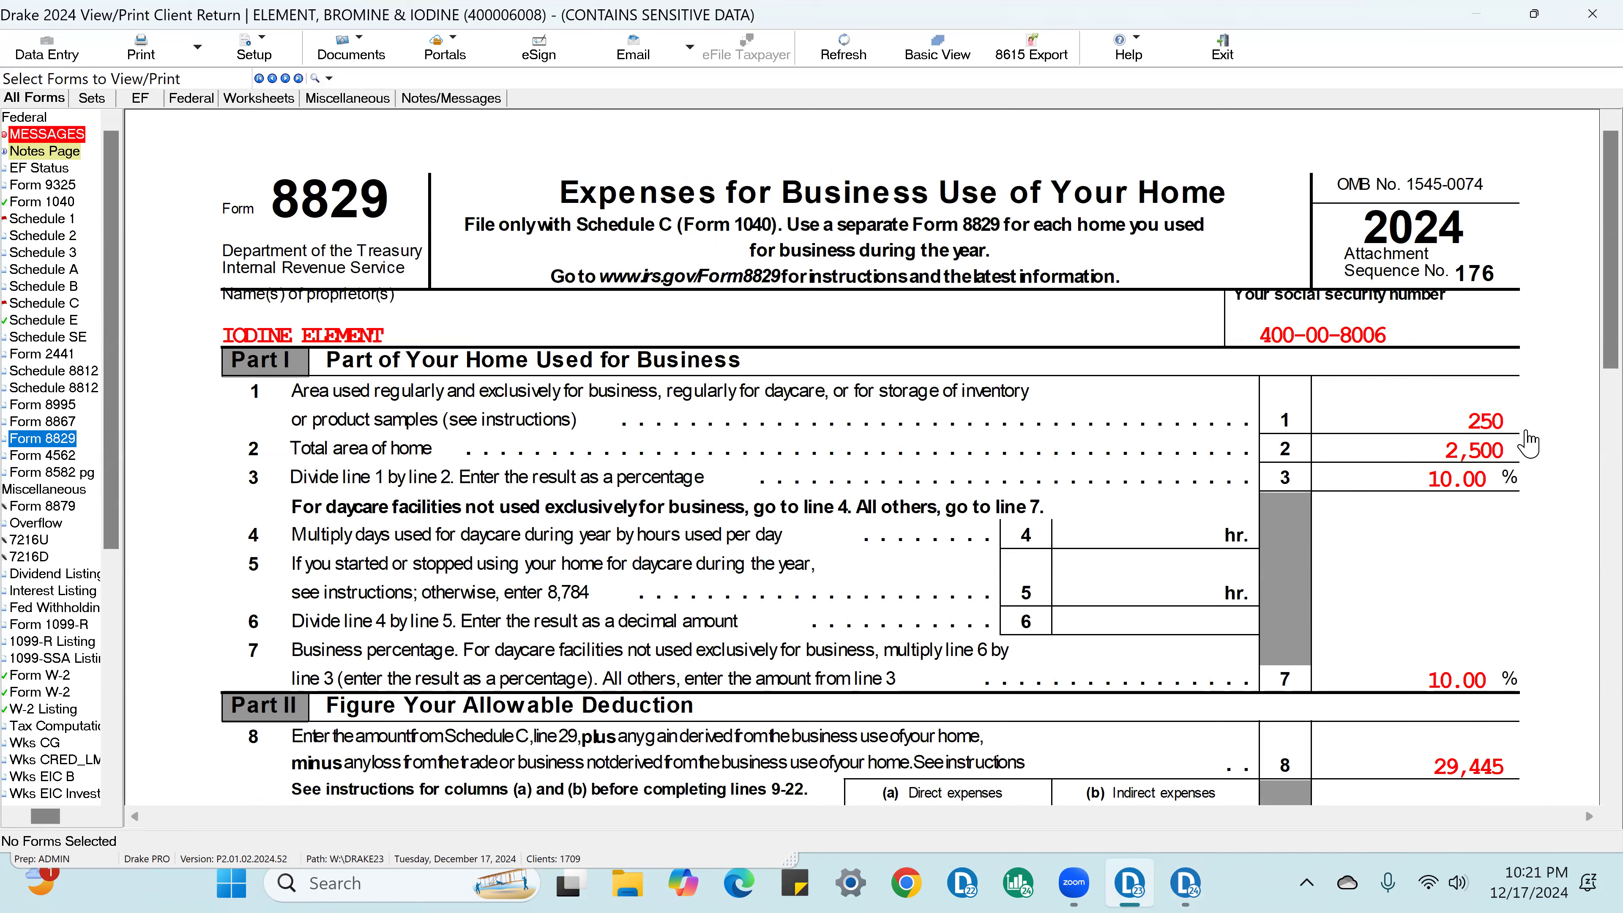
{"action": "left_click", "coordinate": [1505, 422]}
{"action": "scroll", "coordinate": [1510, 454], "scroll_direction": "down", "scroll_amount": 10}
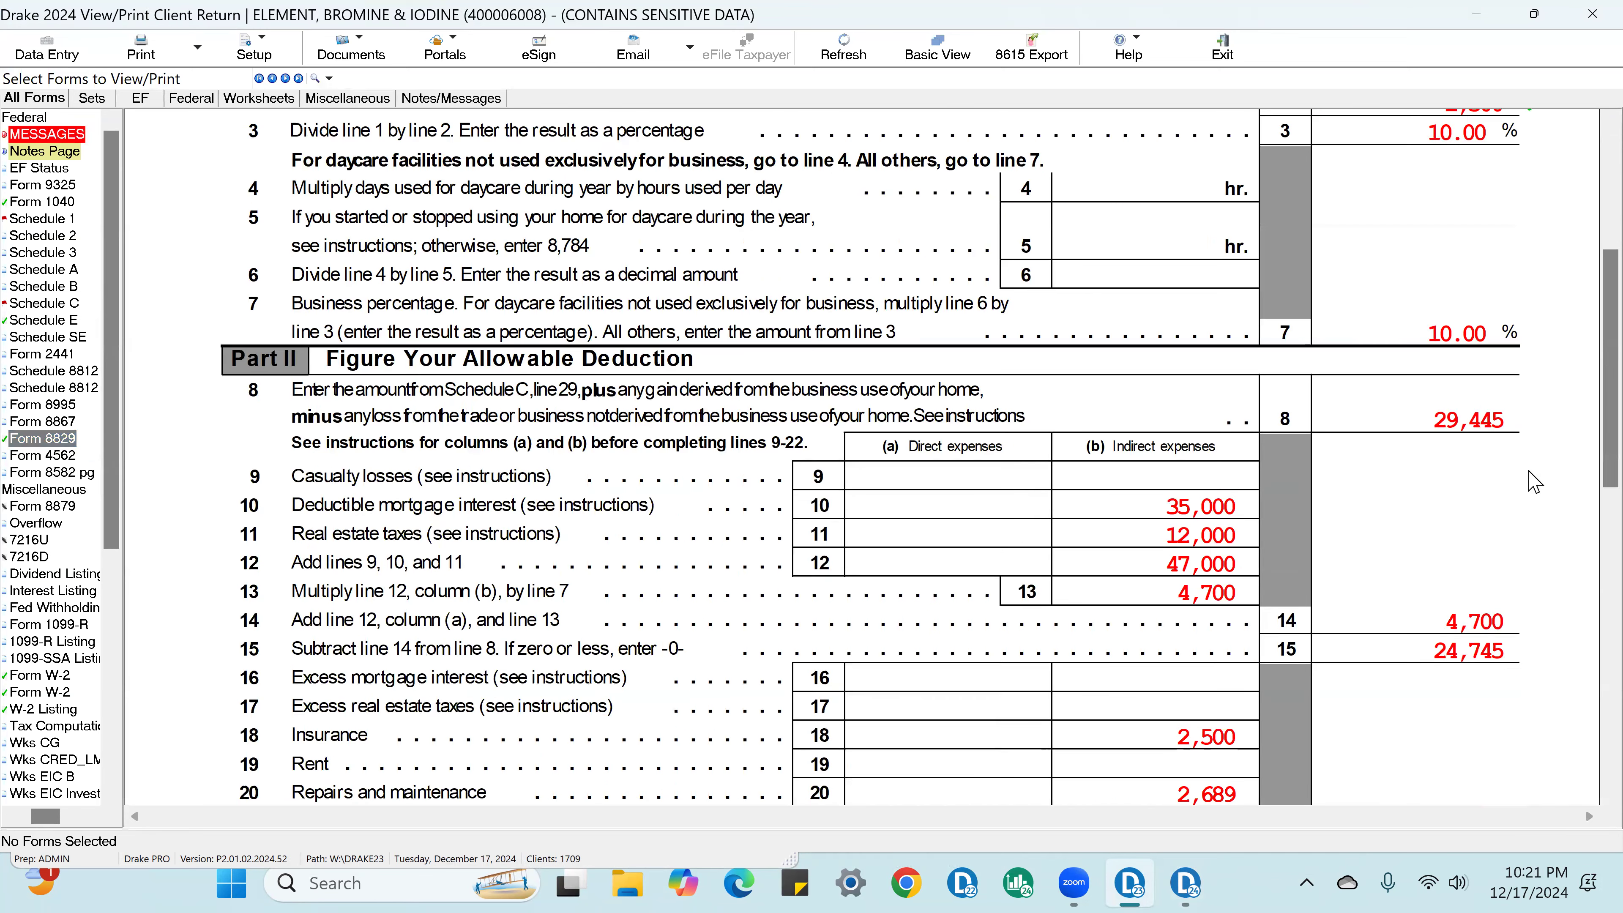
{"action": "left_click", "coordinate": [1237, 231]}
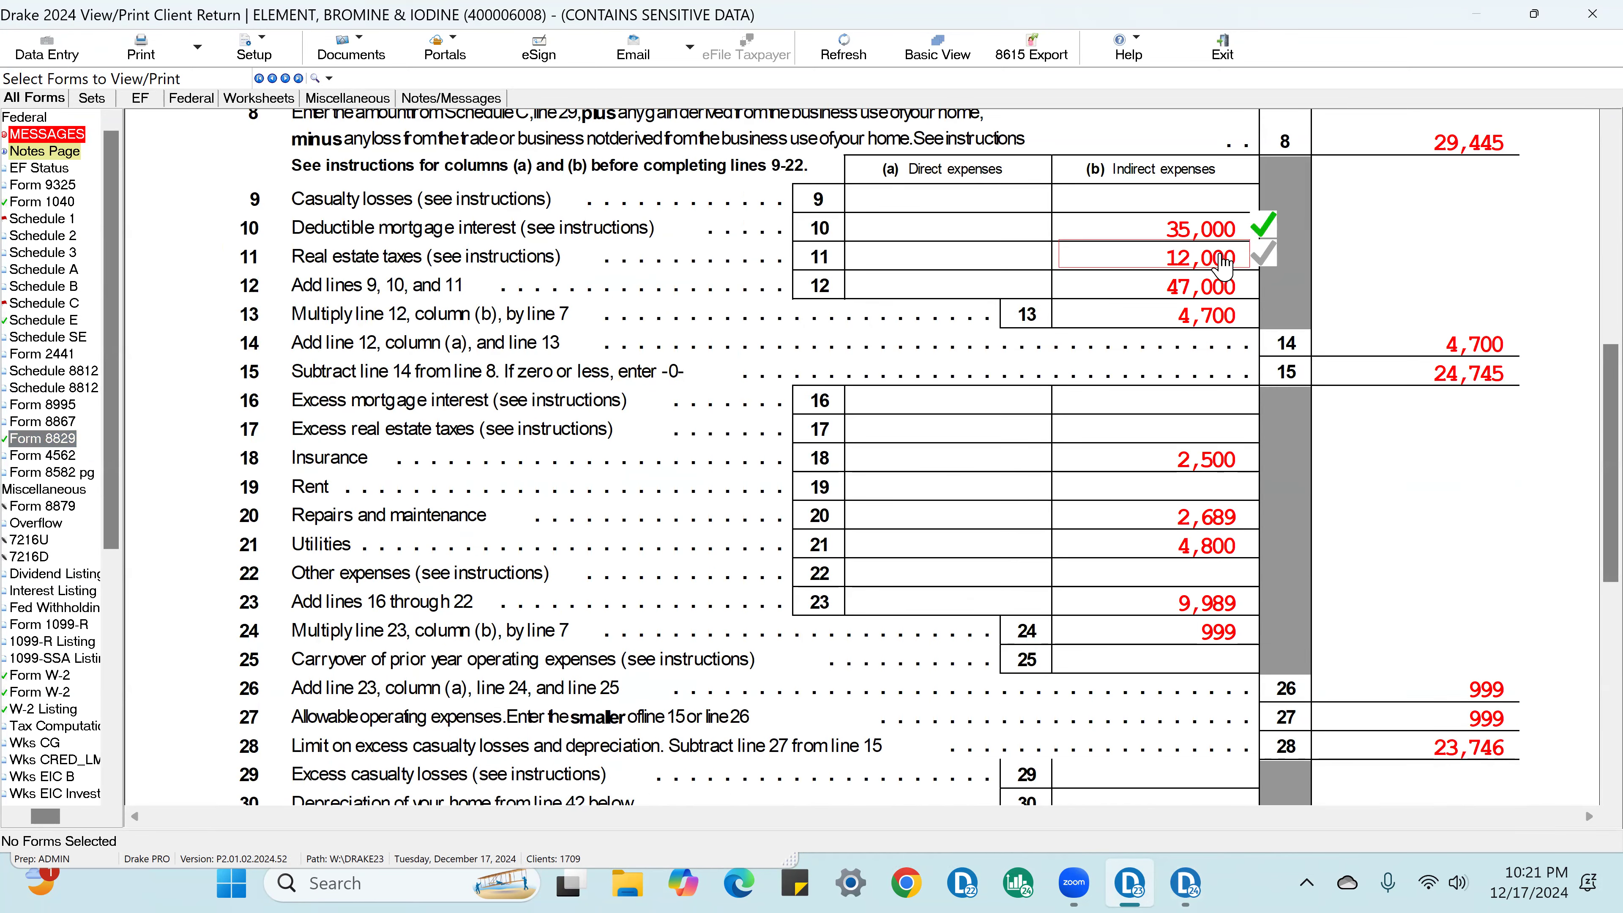
{"action": "scroll", "coordinate": [1425, 529], "scroll_direction": "down", "scroll_amount": 7}
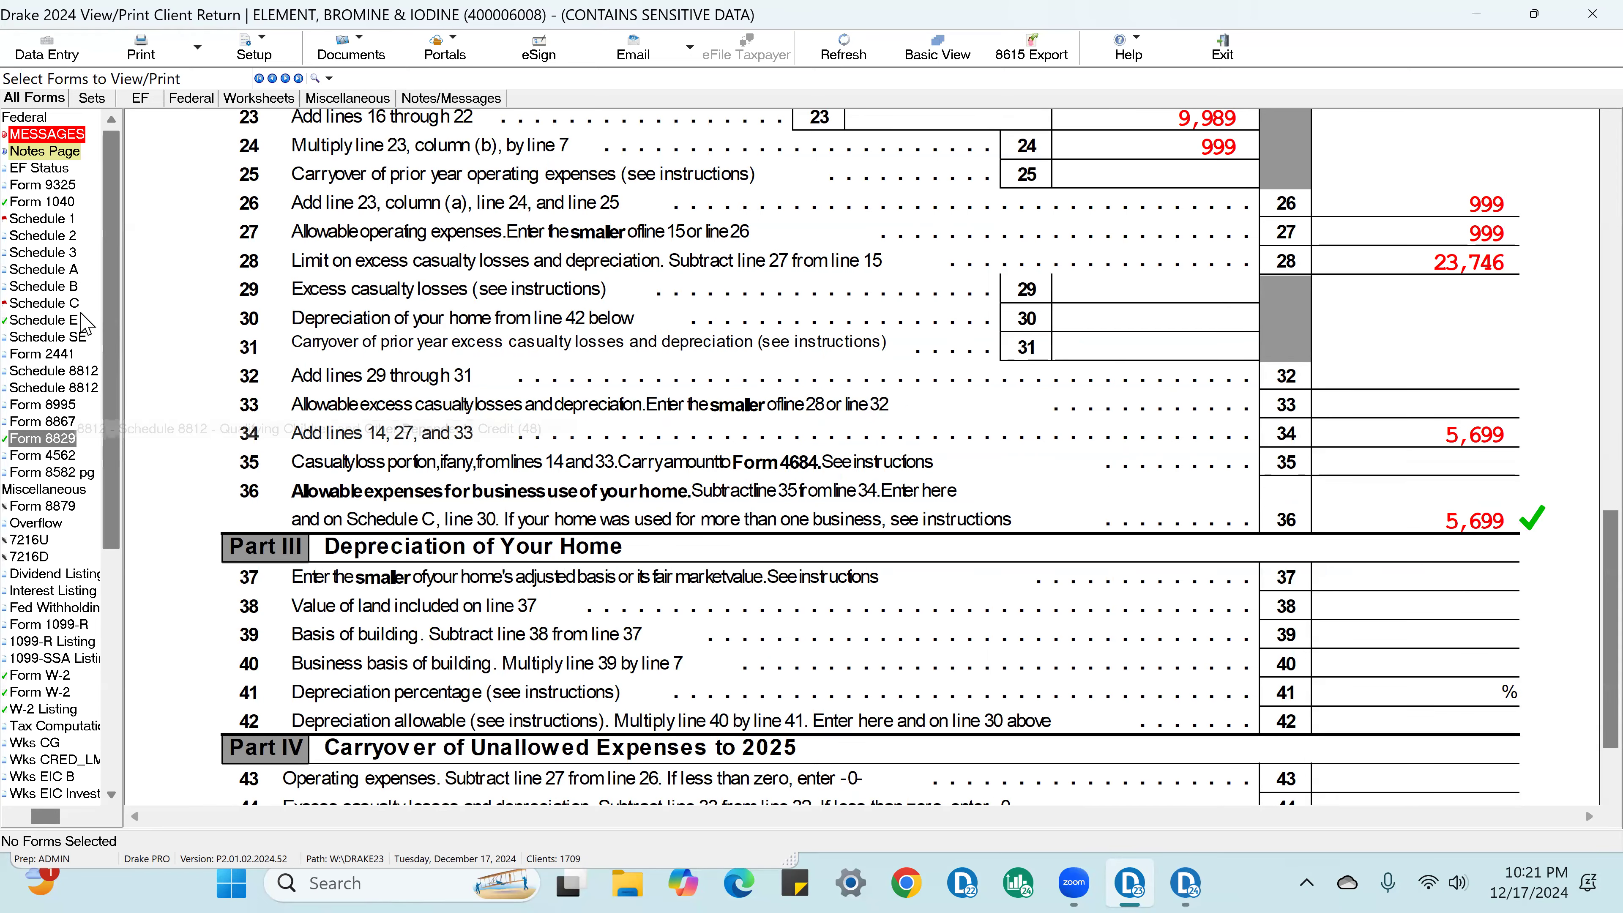
Step: Check off the line 30 business use of home expenses and the line 31 net profit on Schedule C
{"action": "left_click", "coordinate": [45, 303]}
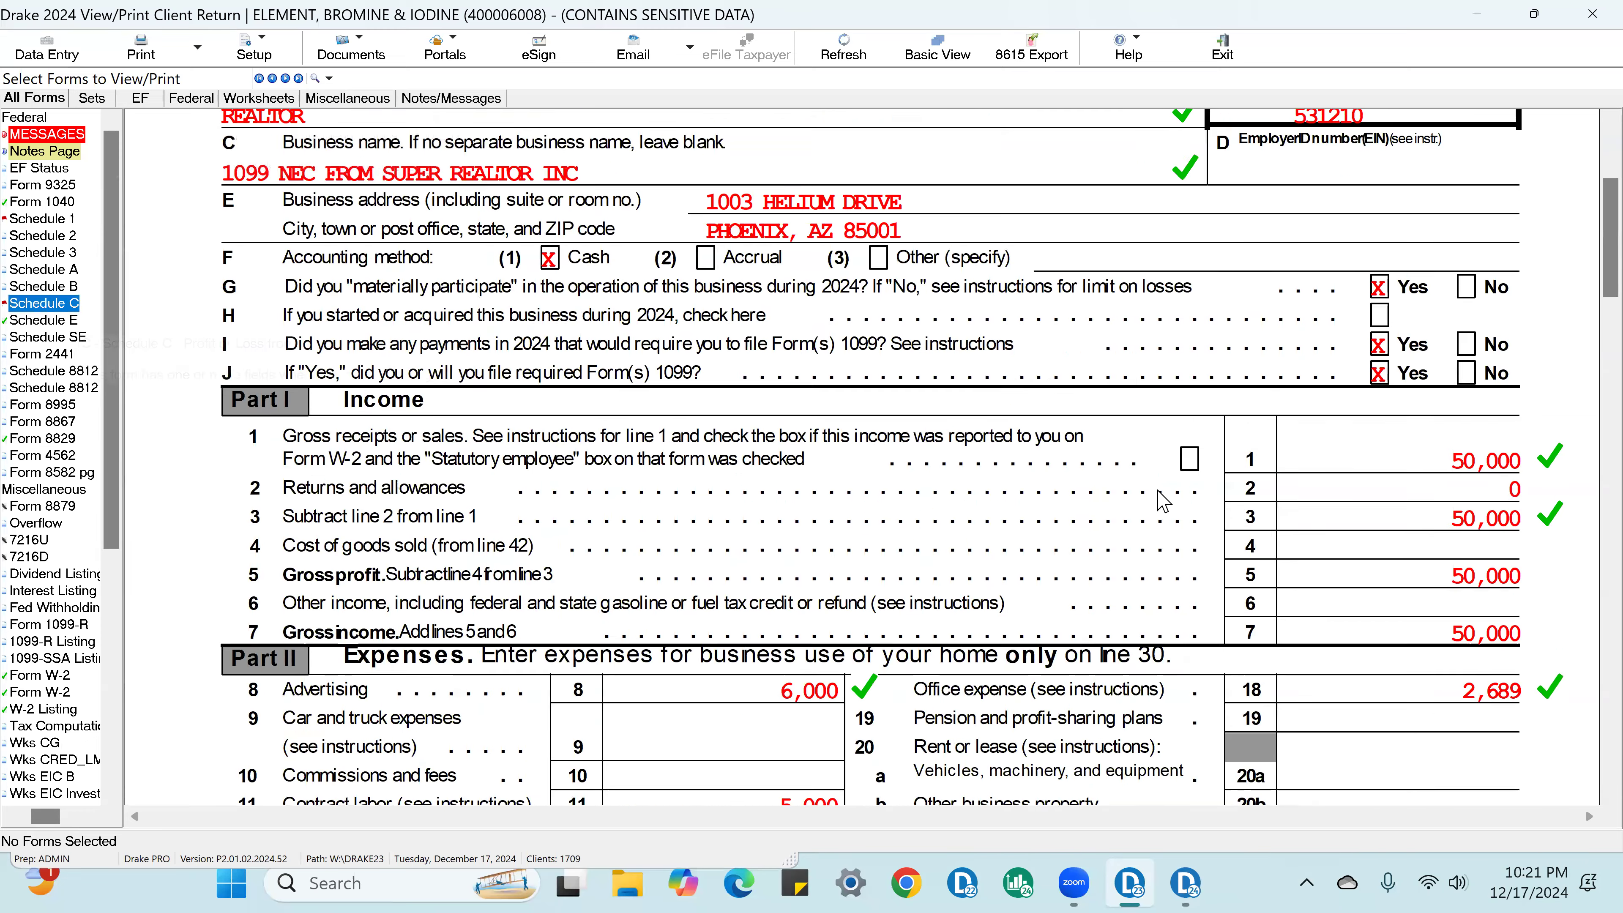
{"action": "scroll", "coordinate": [1361, 600], "scroll_direction": "down", "scroll_amount": 8}
{"action": "scroll", "coordinate": [1362, 600], "scroll_direction": "down", "scroll_amount": 4}
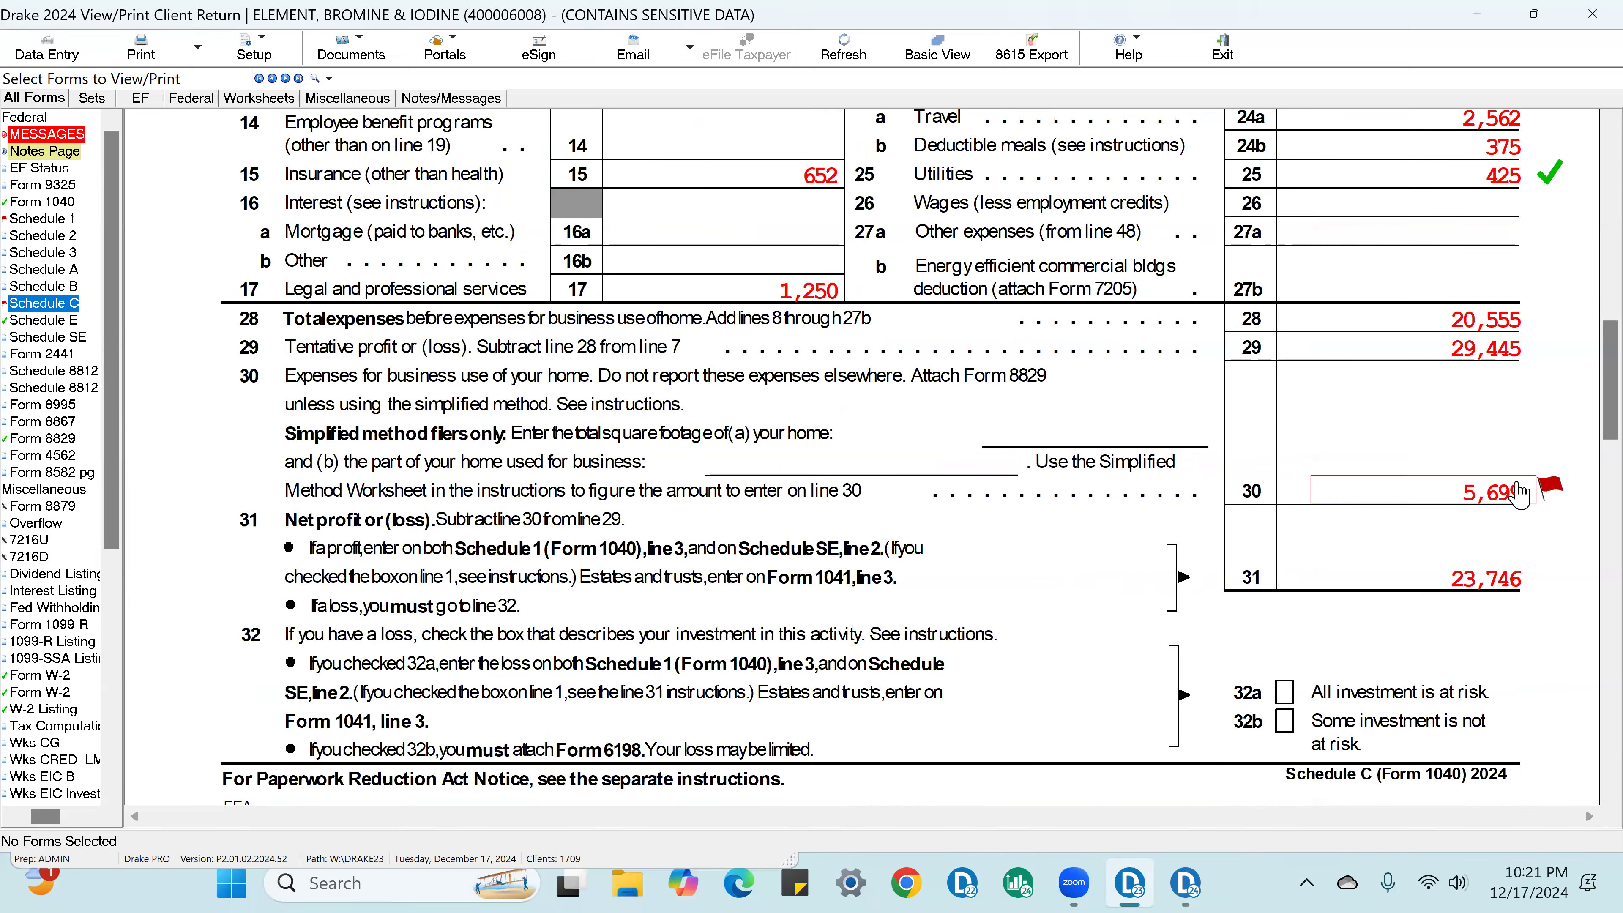
{"action": "left_click", "coordinate": [1496, 581]}
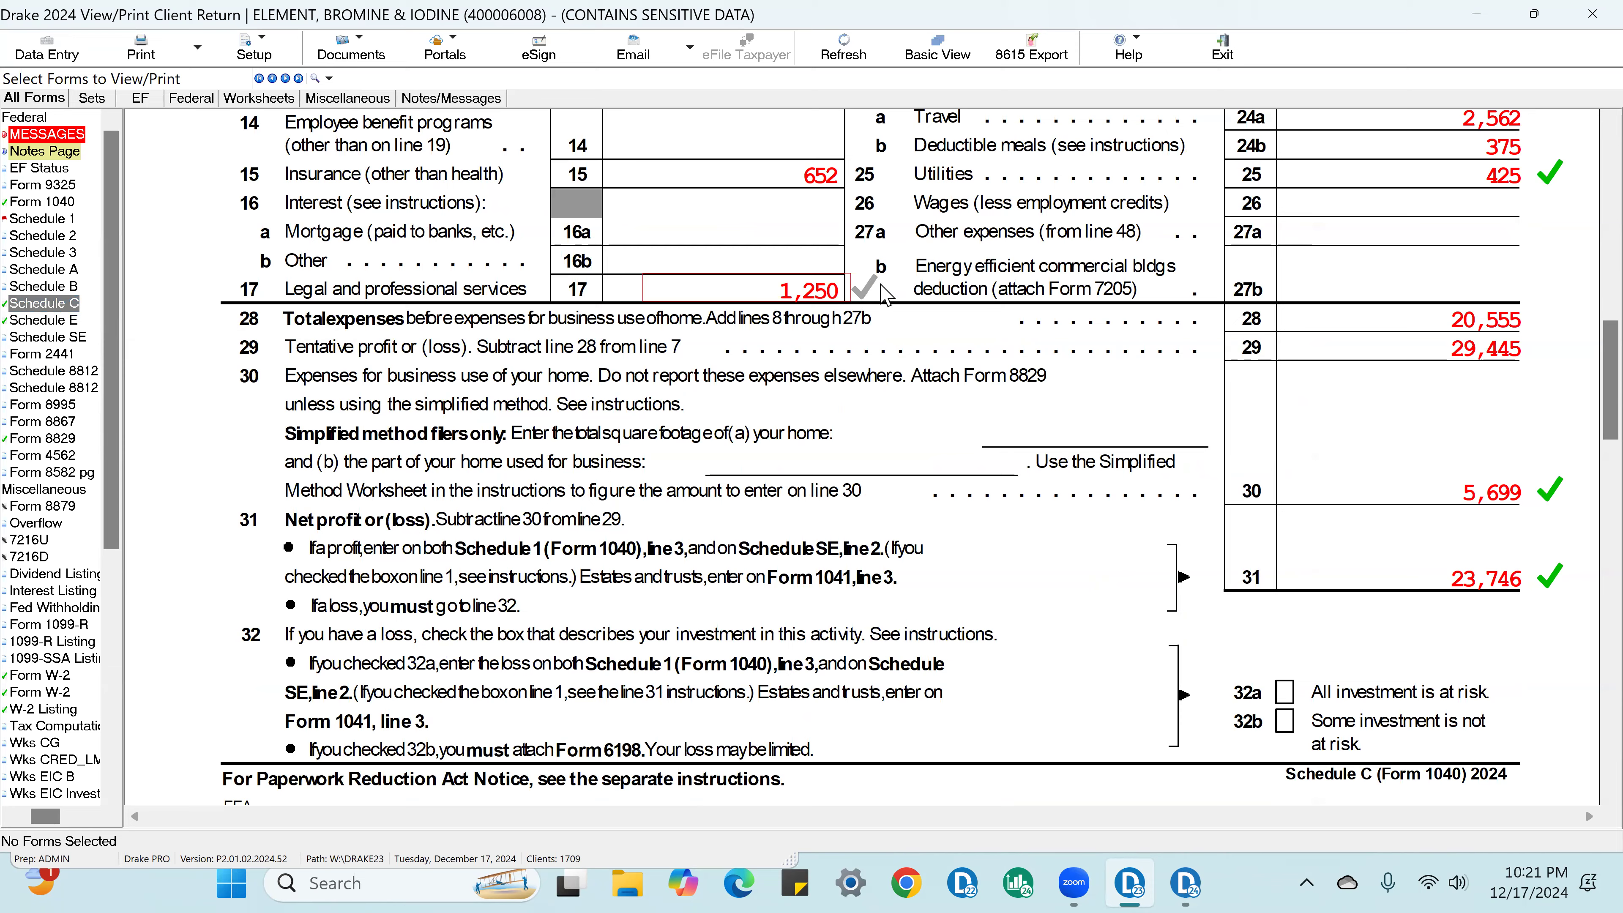
{"action": "scroll", "coordinate": [917, 300], "scroll_direction": "up", "scroll_amount": 2}
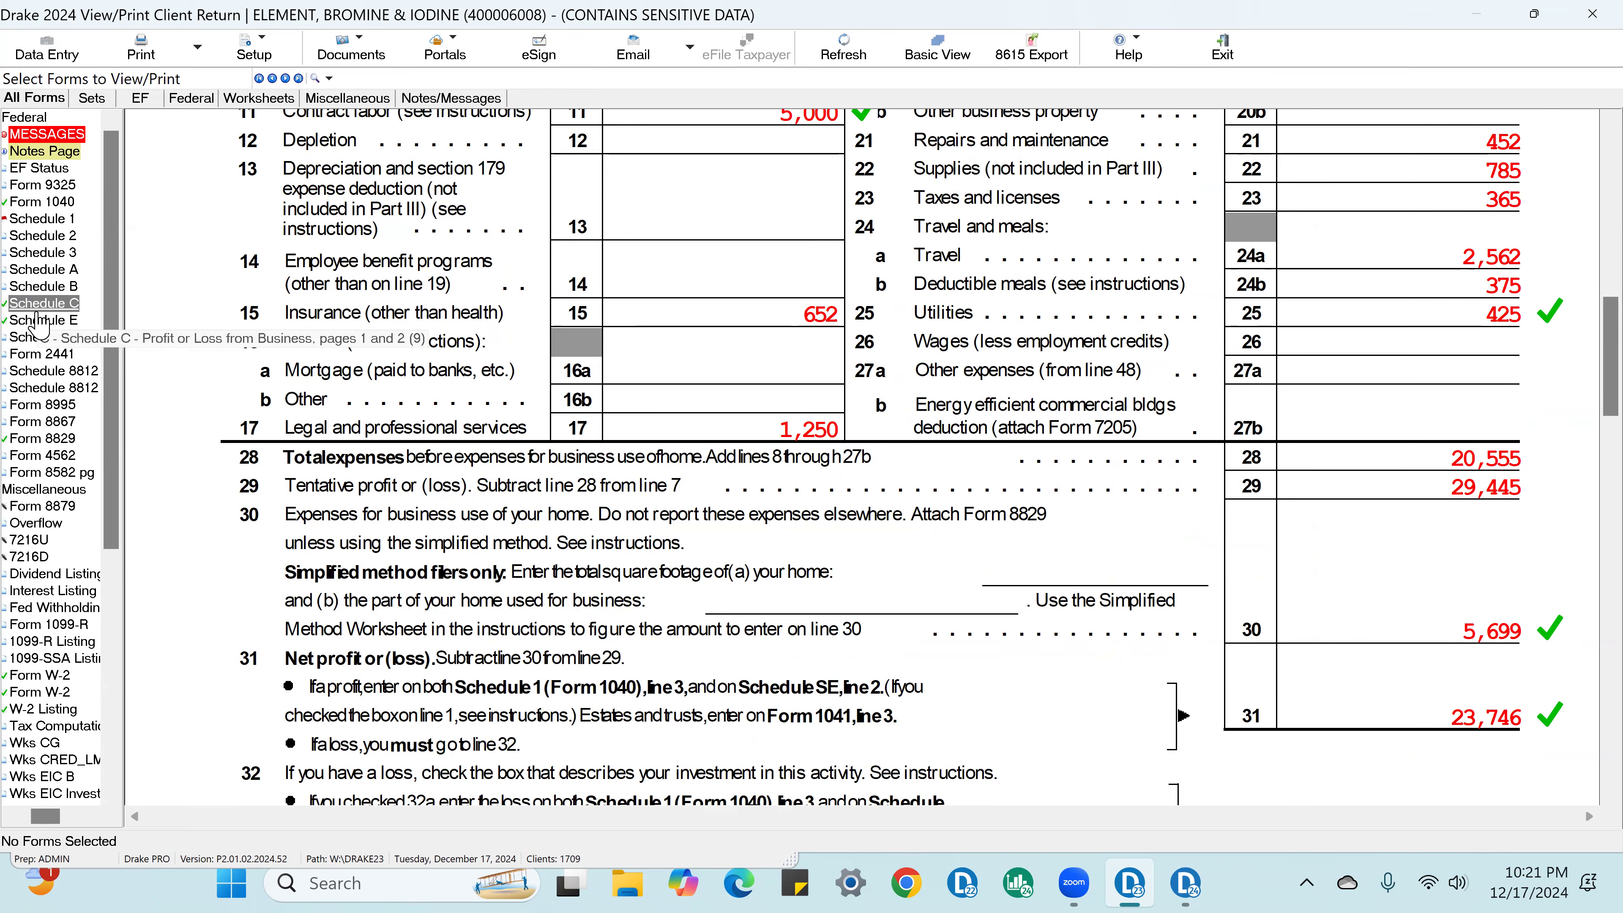
Step: Review the Schedule E totals and clear the red flag on the line 3 business income of Schedule 1
{"action": "left_click", "coordinate": [55, 322]}
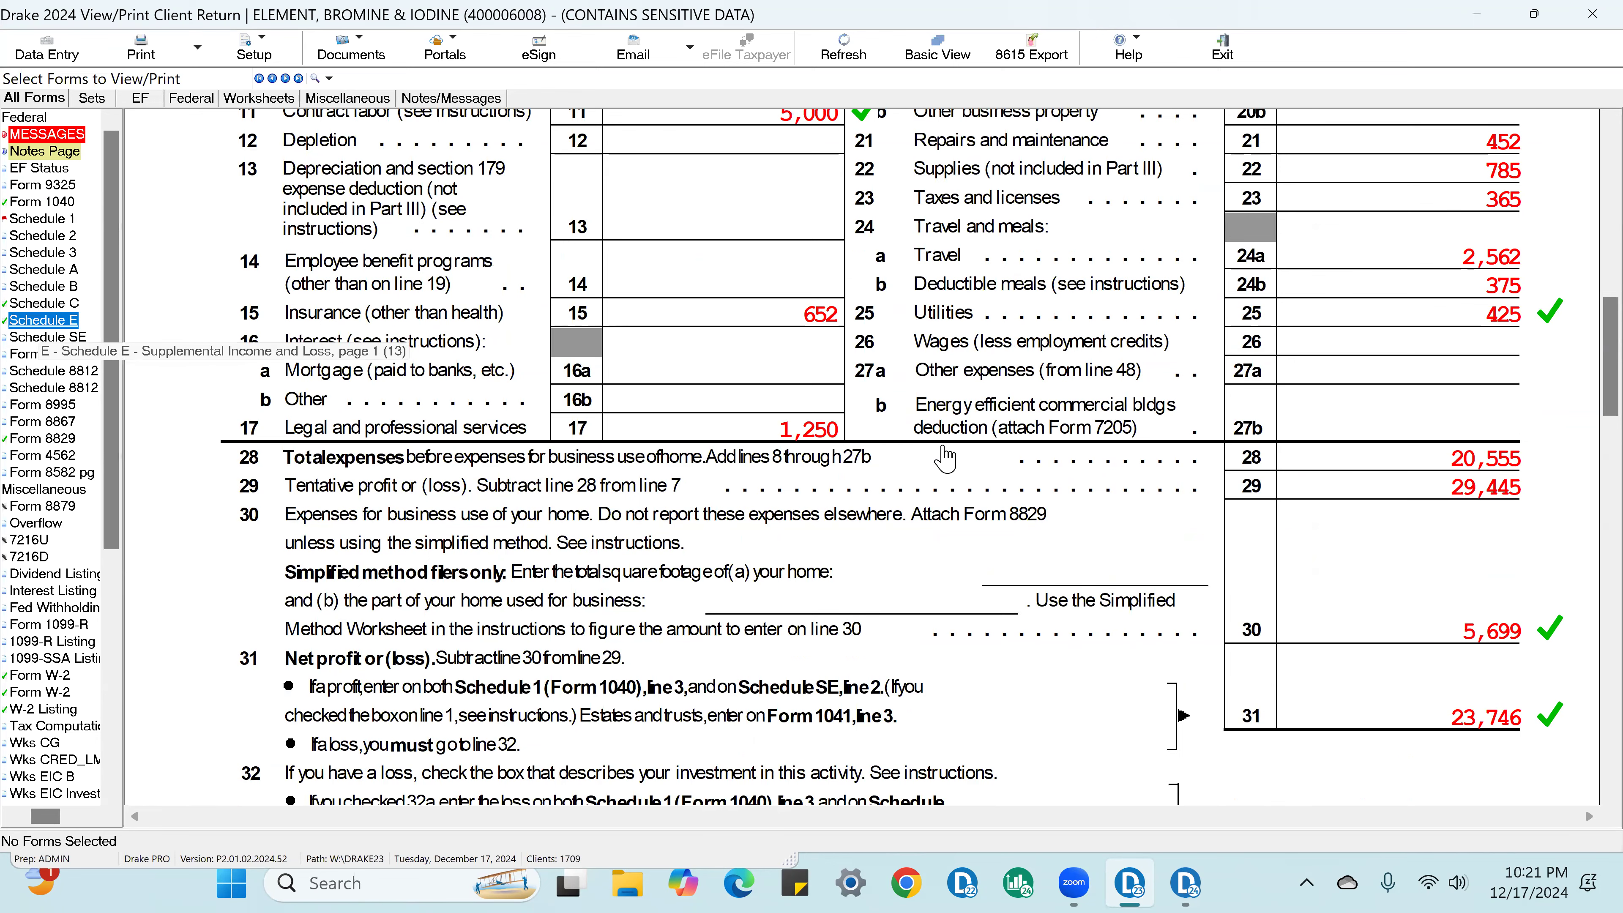
{"action": "scroll", "coordinate": [1167, 547], "scroll_direction": "down", "scroll_amount": 10}
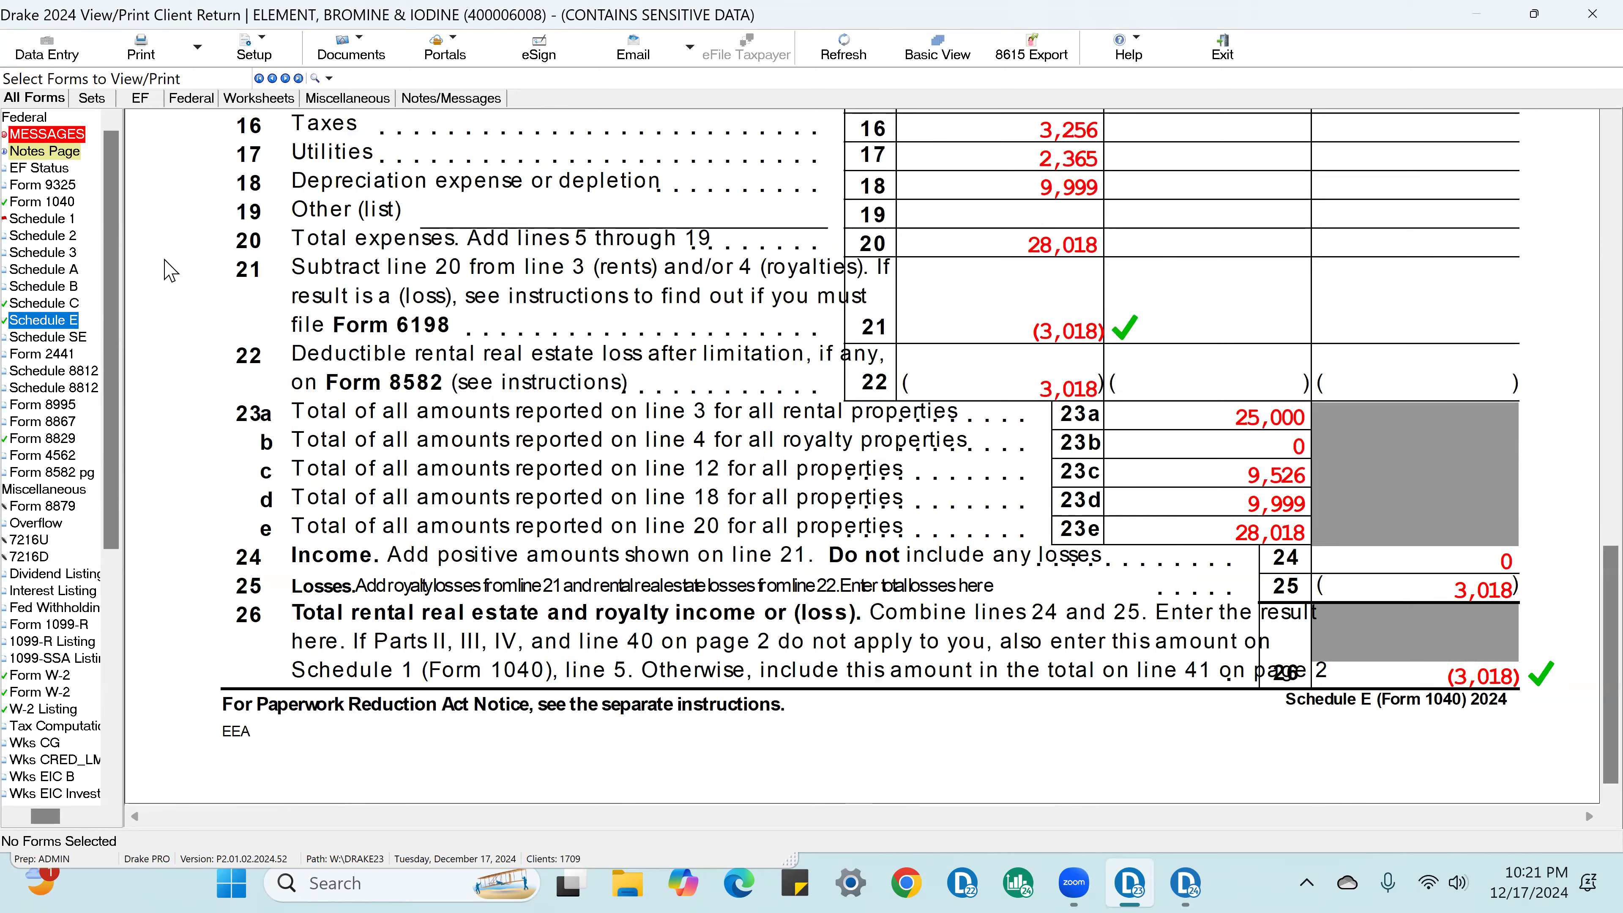
{"action": "left_click", "coordinate": [66, 219]}
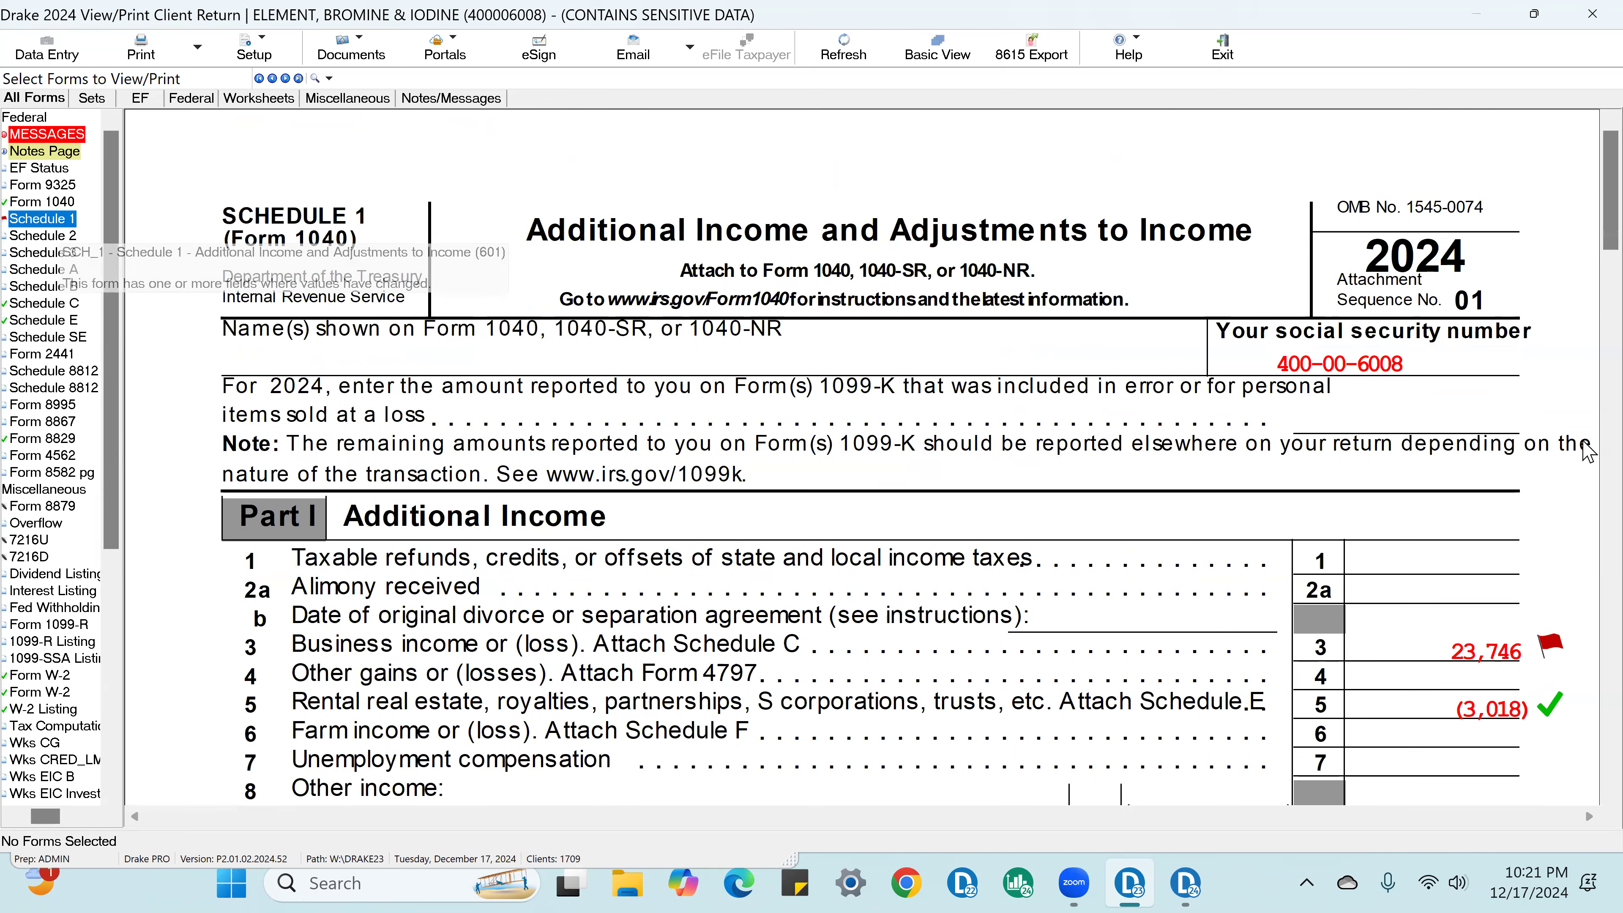
{"action": "left_click", "coordinate": [1532, 657]}
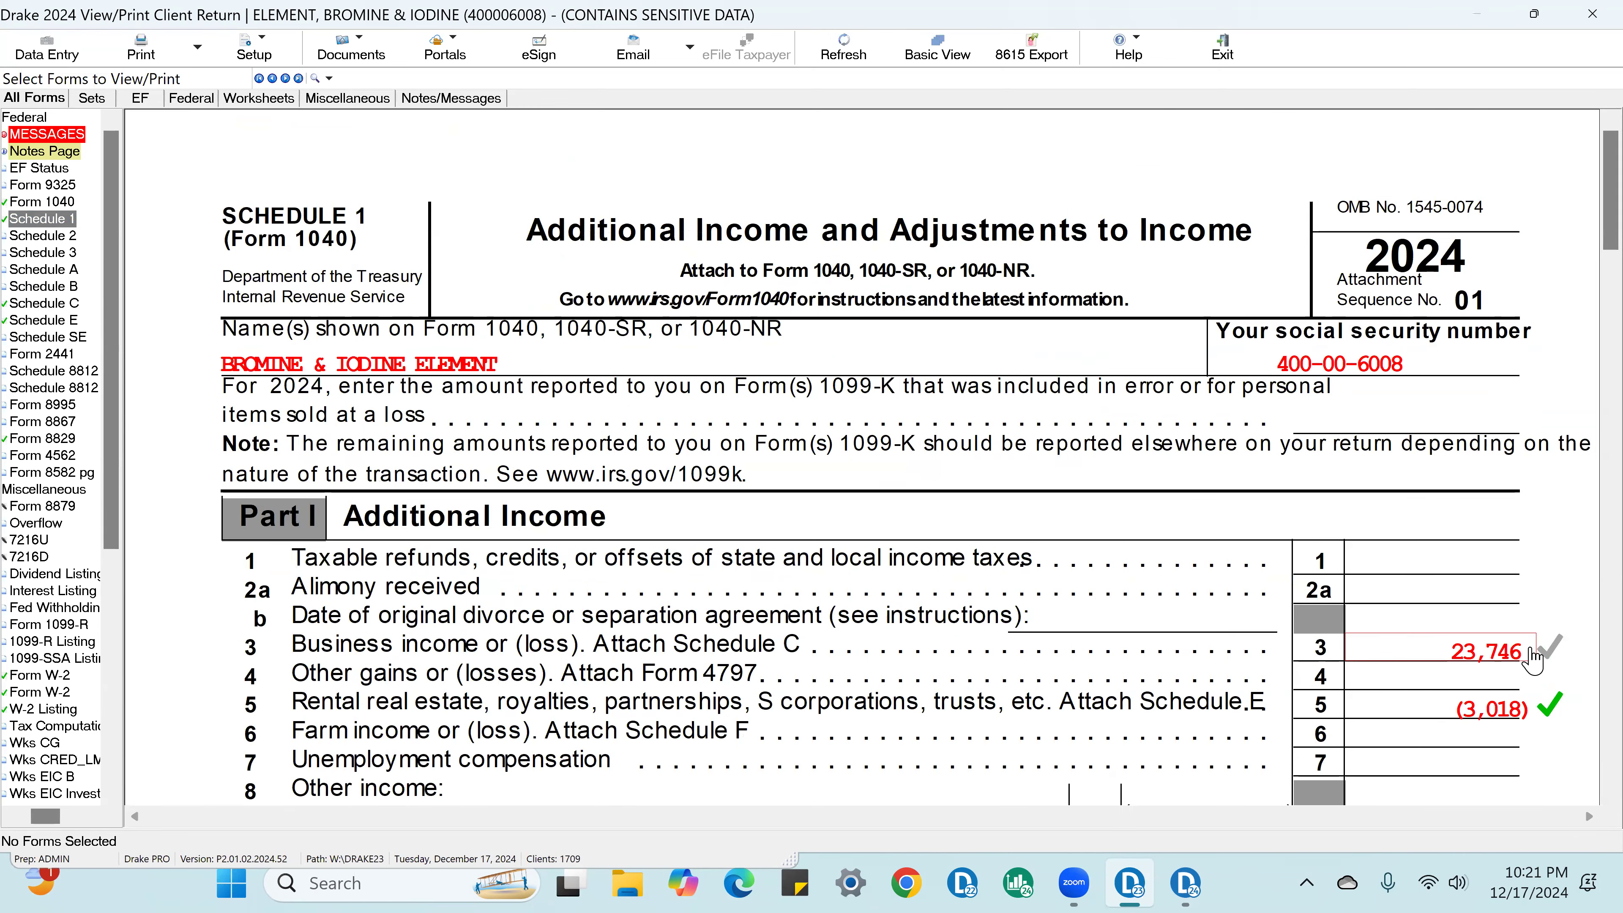
Step: Review the additional income total and the adjustments to income on Schedule 1
{"action": "scroll", "coordinate": [1531, 646], "scroll_direction": "down", "scroll_amount": 10}
{"action": "scroll", "coordinate": [1531, 640], "scroll_direction": "down", "scroll_amount": 5}
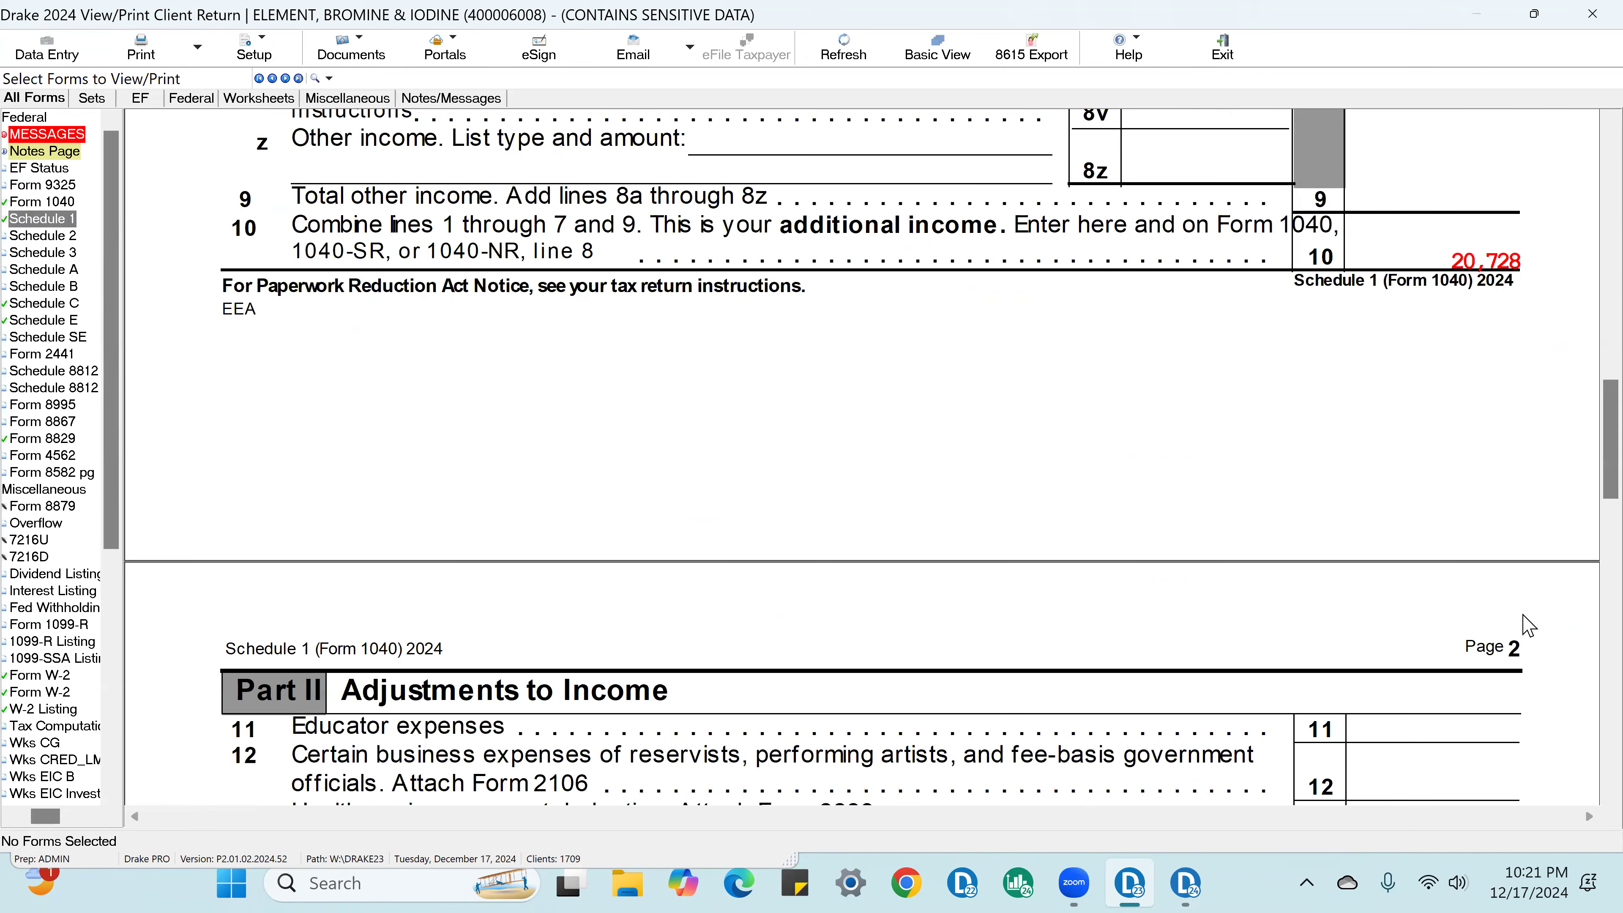
{"action": "left_click", "coordinate": [1522, 293]}
{"action": "scroll", "coordinate": [1534, 397], "scroll_direction": "down", "scroll_amount": 5}
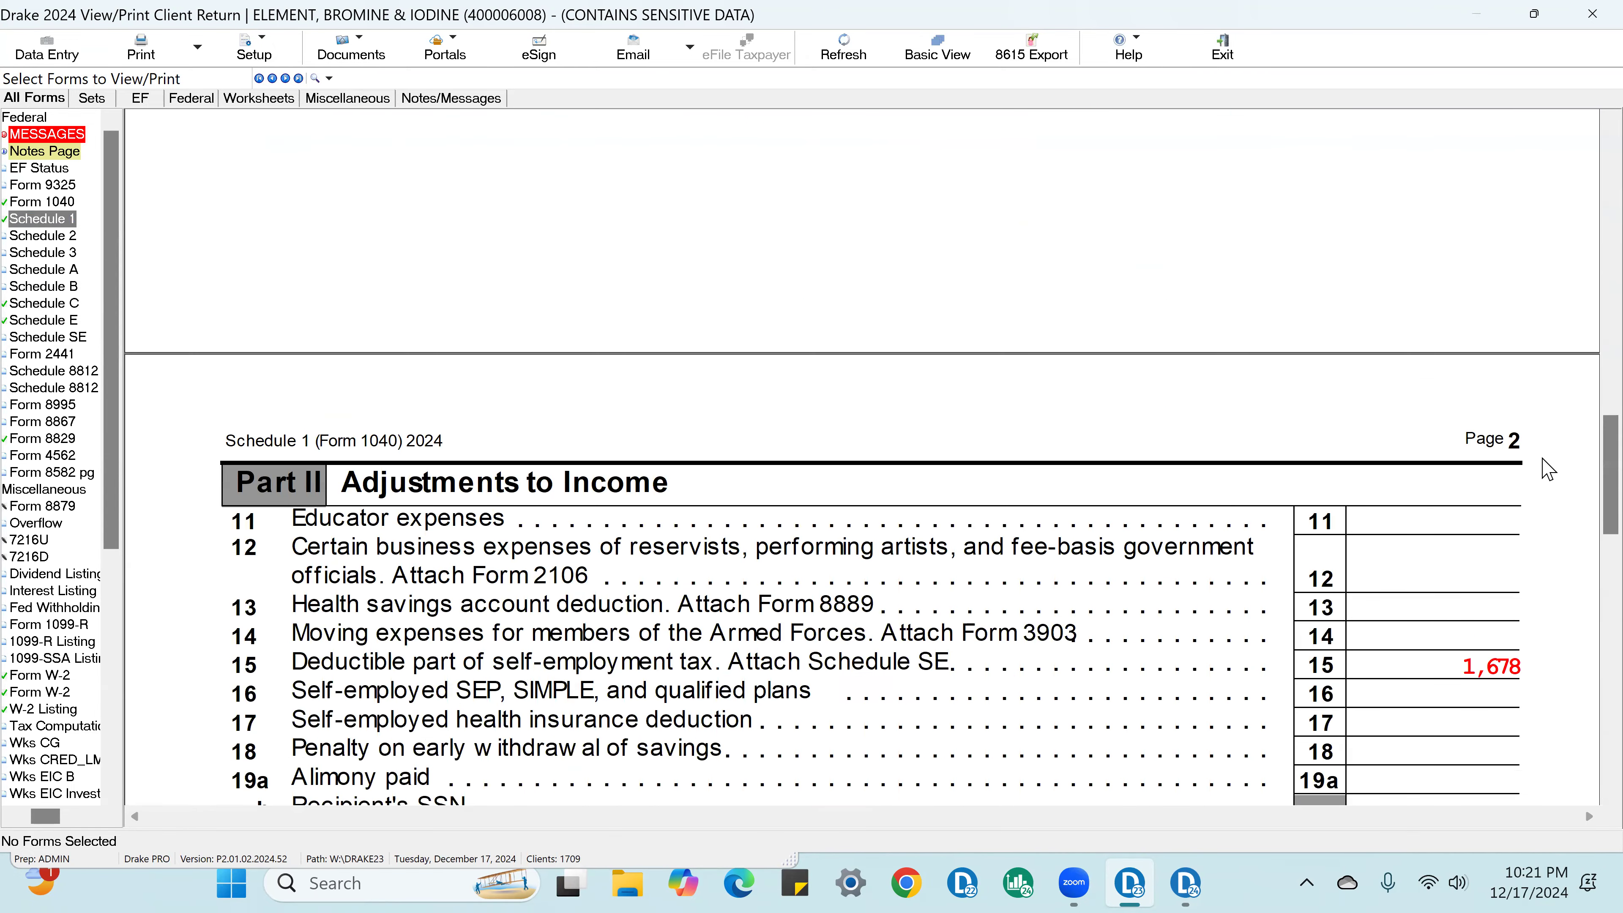
{"action": "left_click", "coordinate": [1531, 404]}
{"action": "scroll", "coordinate": [1534, 479], "scroll_direction": "down", "scroll_amount": 10}
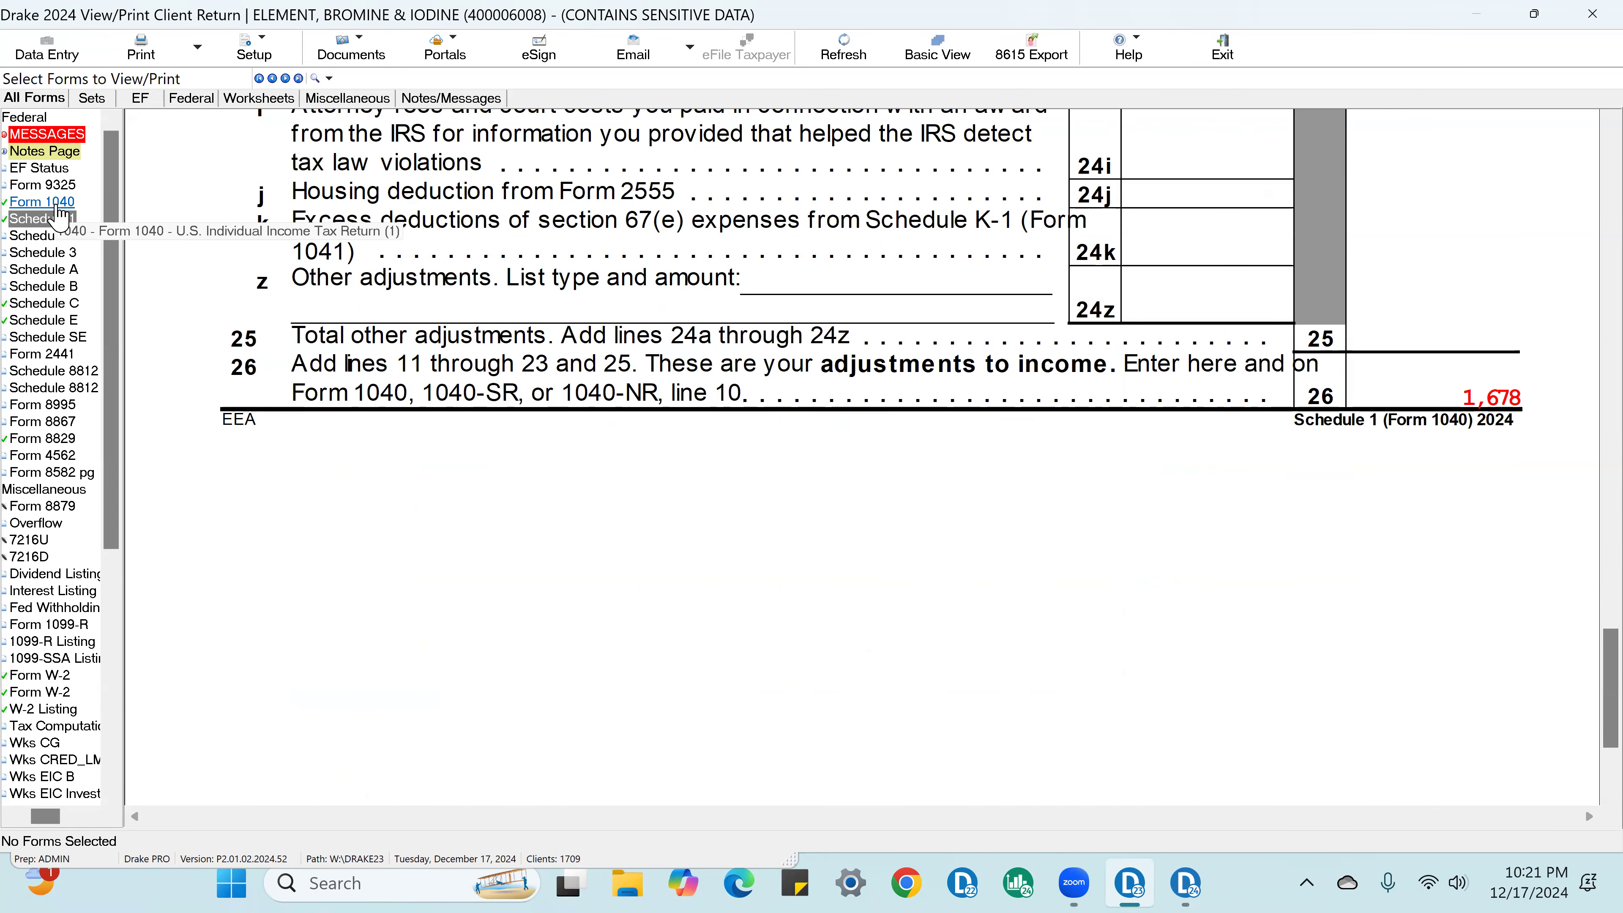
Step: On Form 1040, check off taxable interest on line 2b, ordinary dividends on line 3b and taxable pensions on line 5b
{"action": "left_click", "coordinate": [57, 201]}
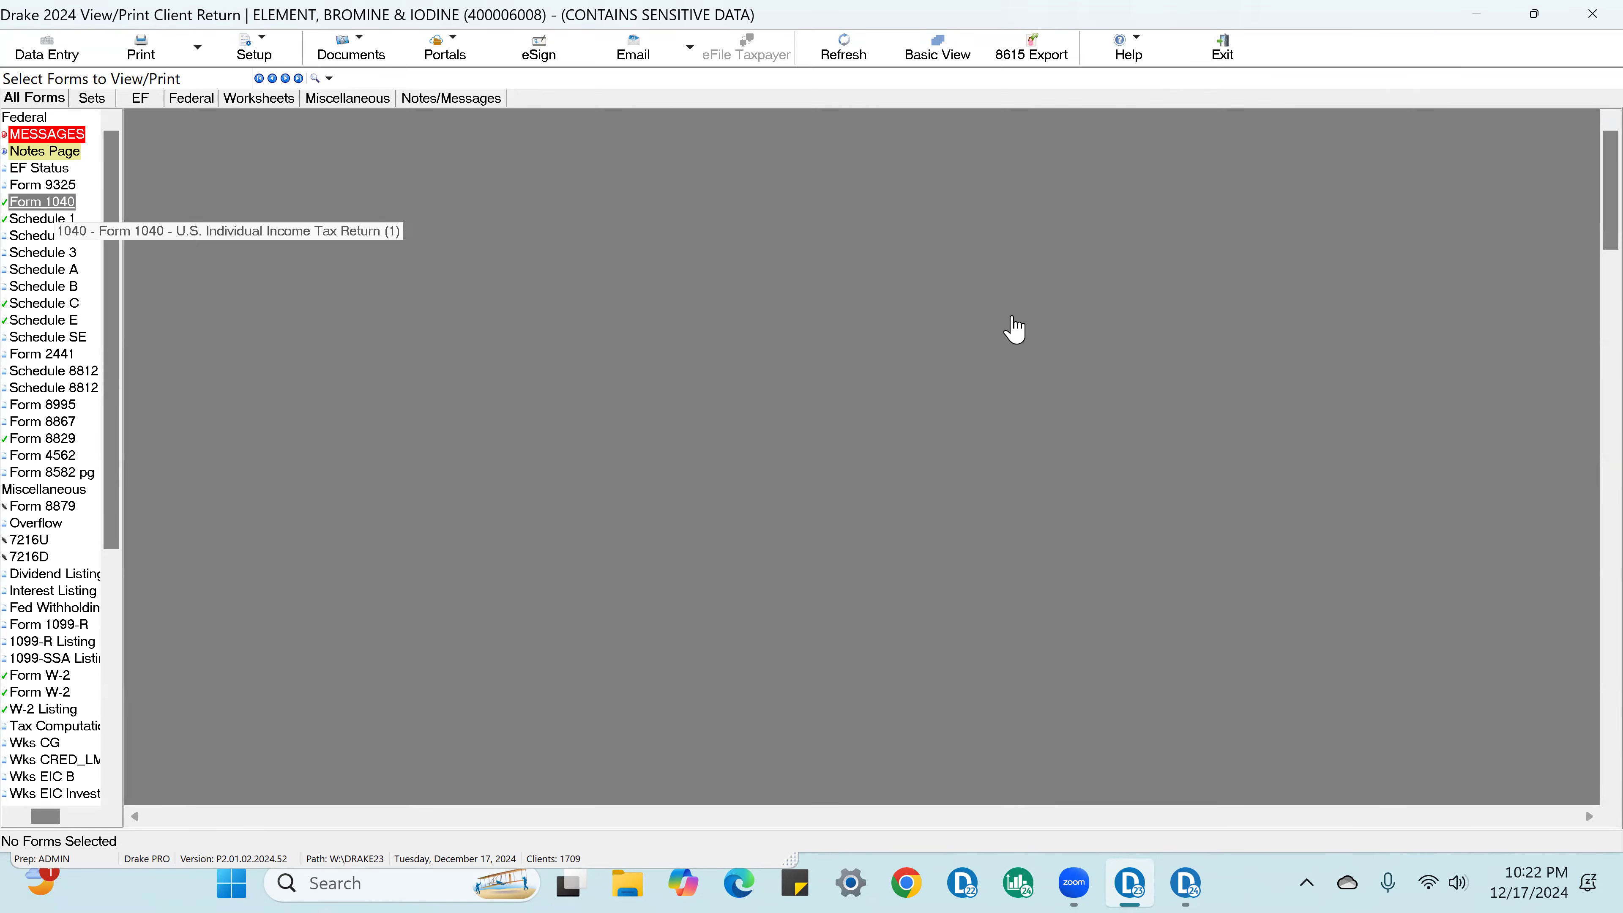
{"action": "scroll", "coordinate": [1534, 512], "scroll_direction": "down", "scroll_amount": 5}
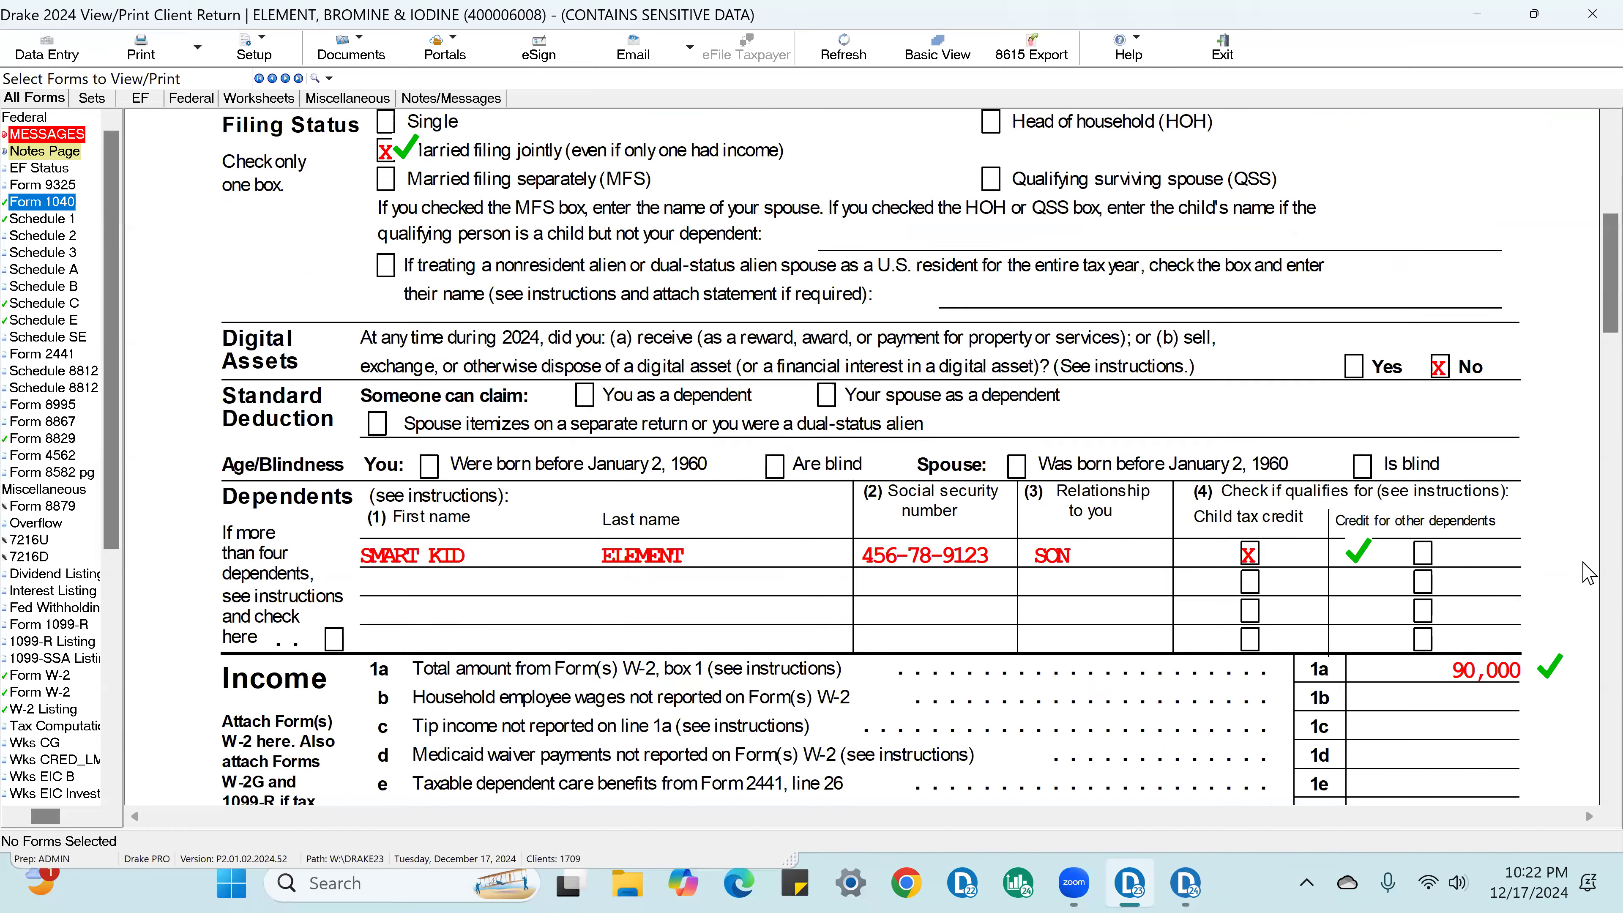
{"action": "scroll", "coordinate": [1588, 573], "scroll_direction": "down", "scroll_amount": 5}
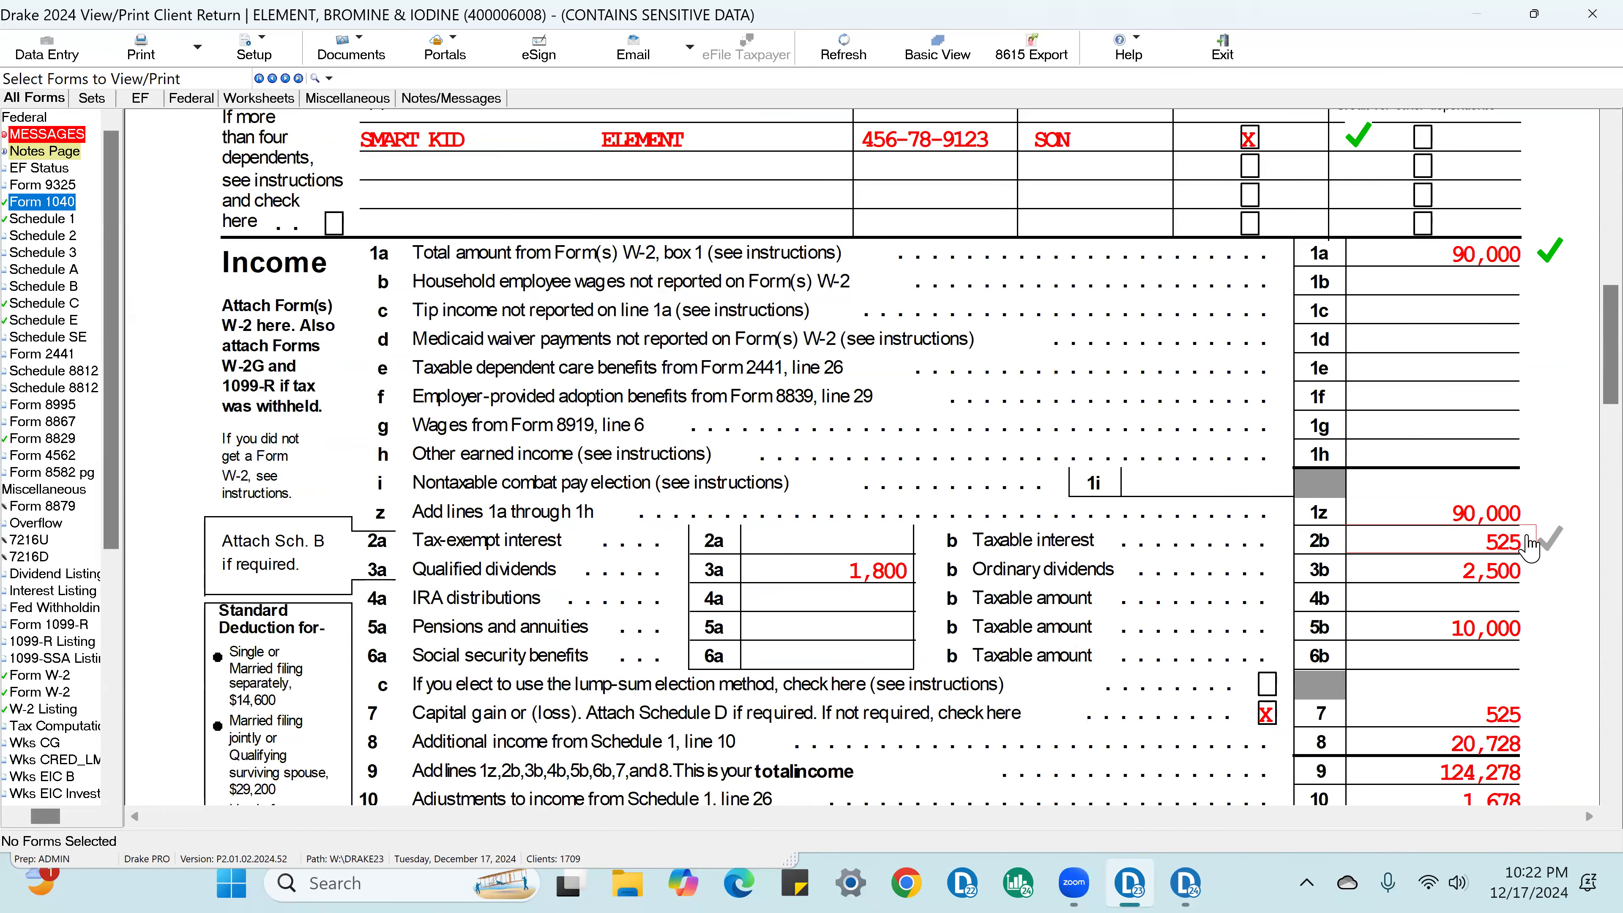
{"action": "left_click", "coordinate": [1529, 544]}
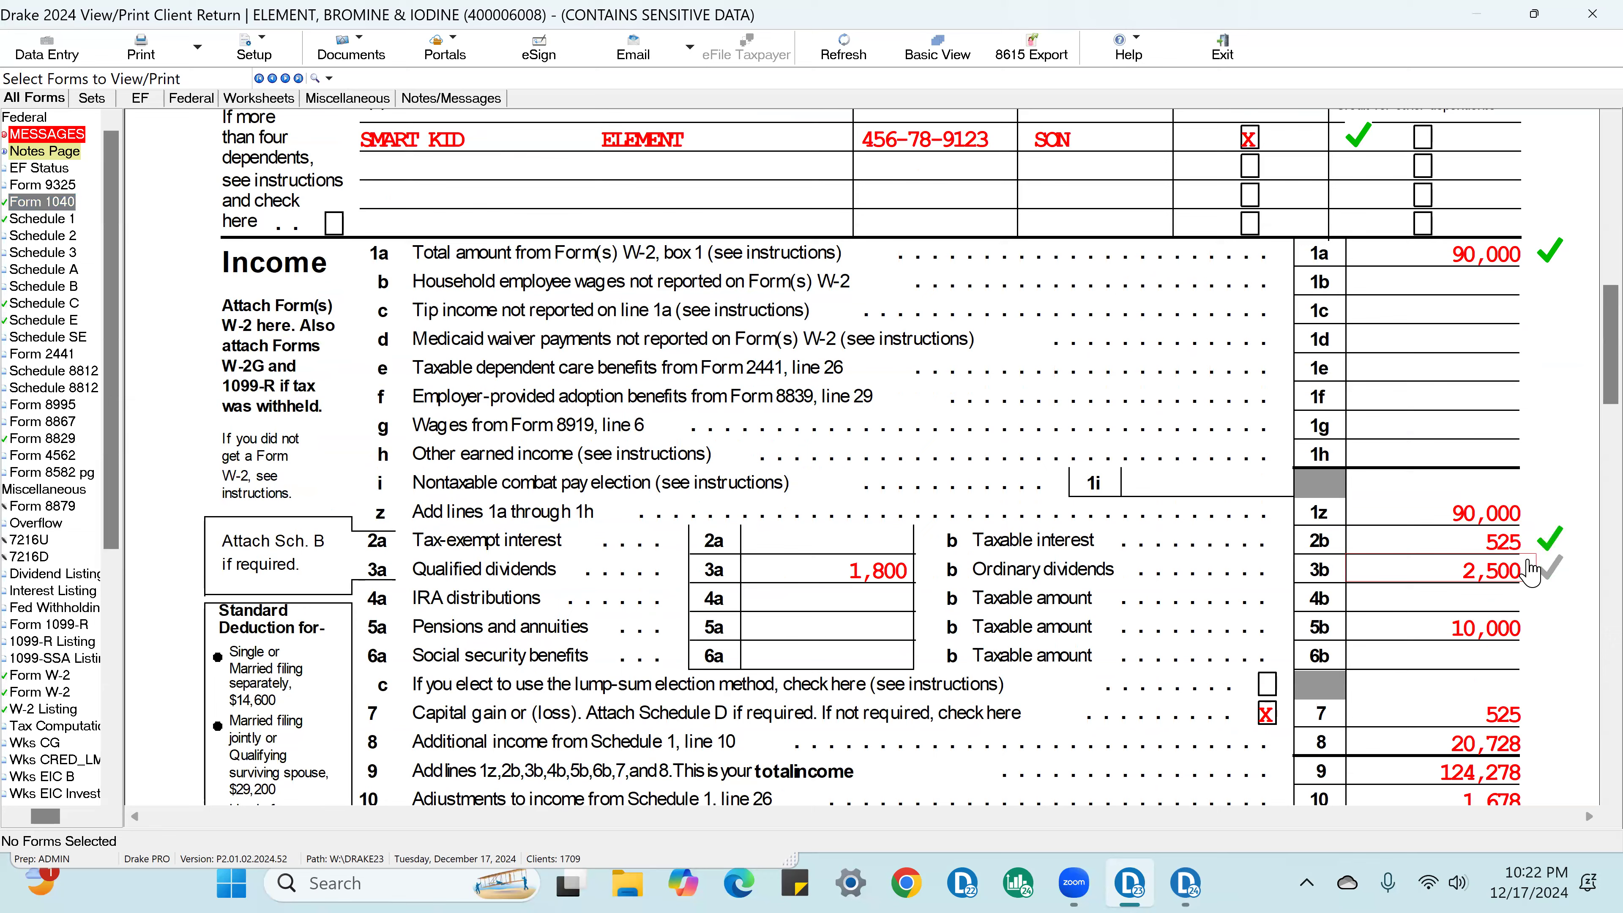
{"action": "scroll", "coordinate": [1528, 573], "scroll_direction": "down", "scroll_amount": 2}
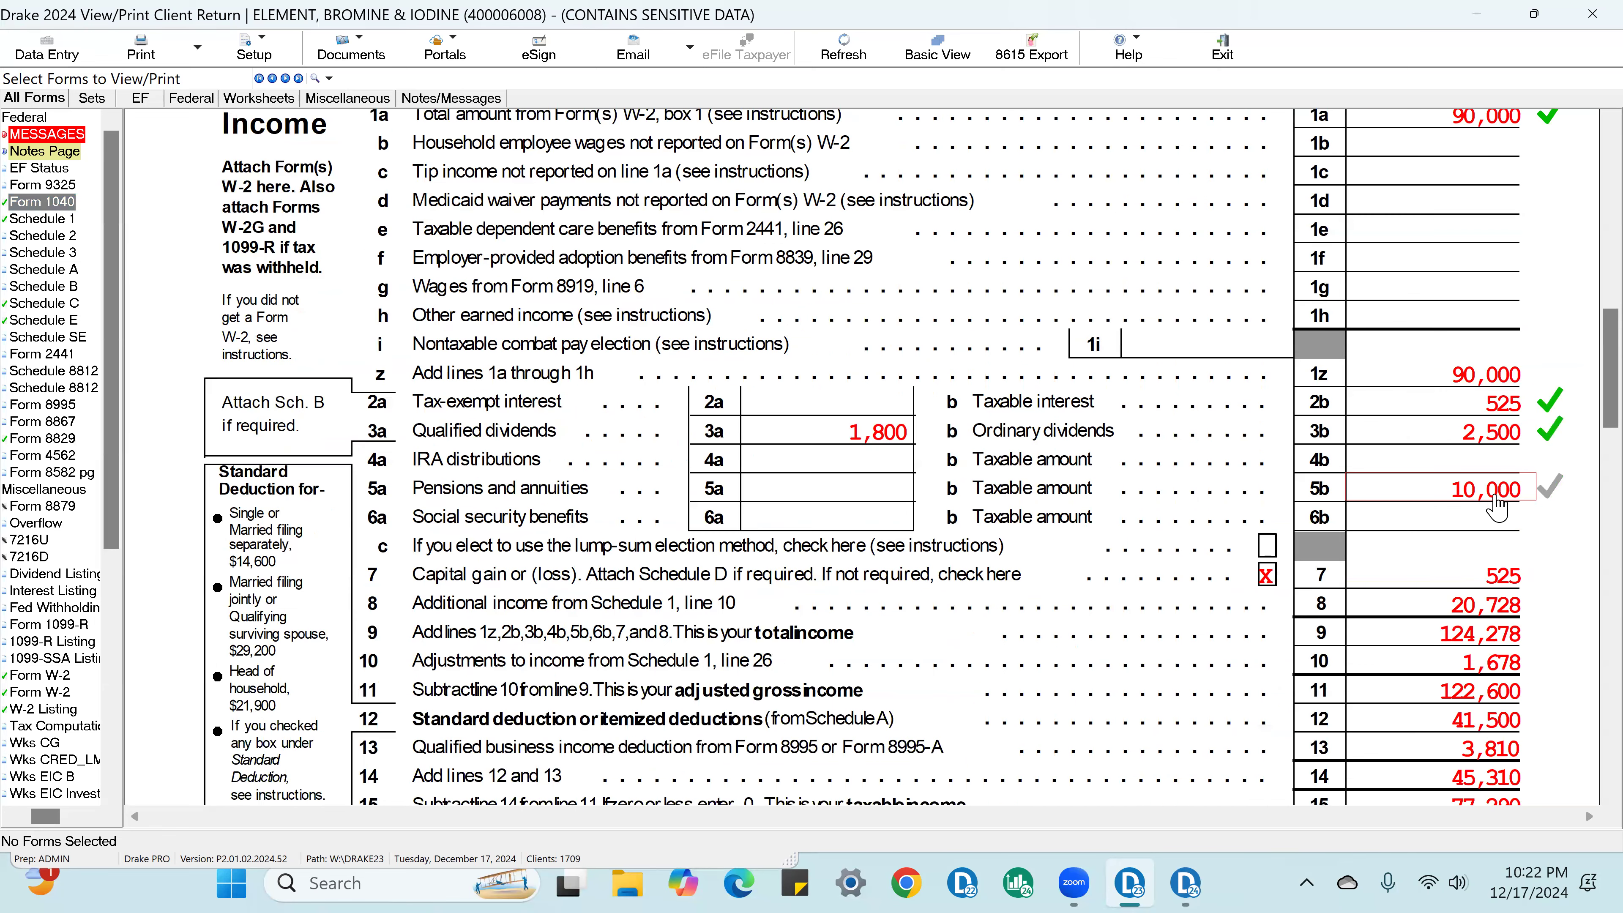
{"action": "left_click", "coordinate": [1497, 510]}
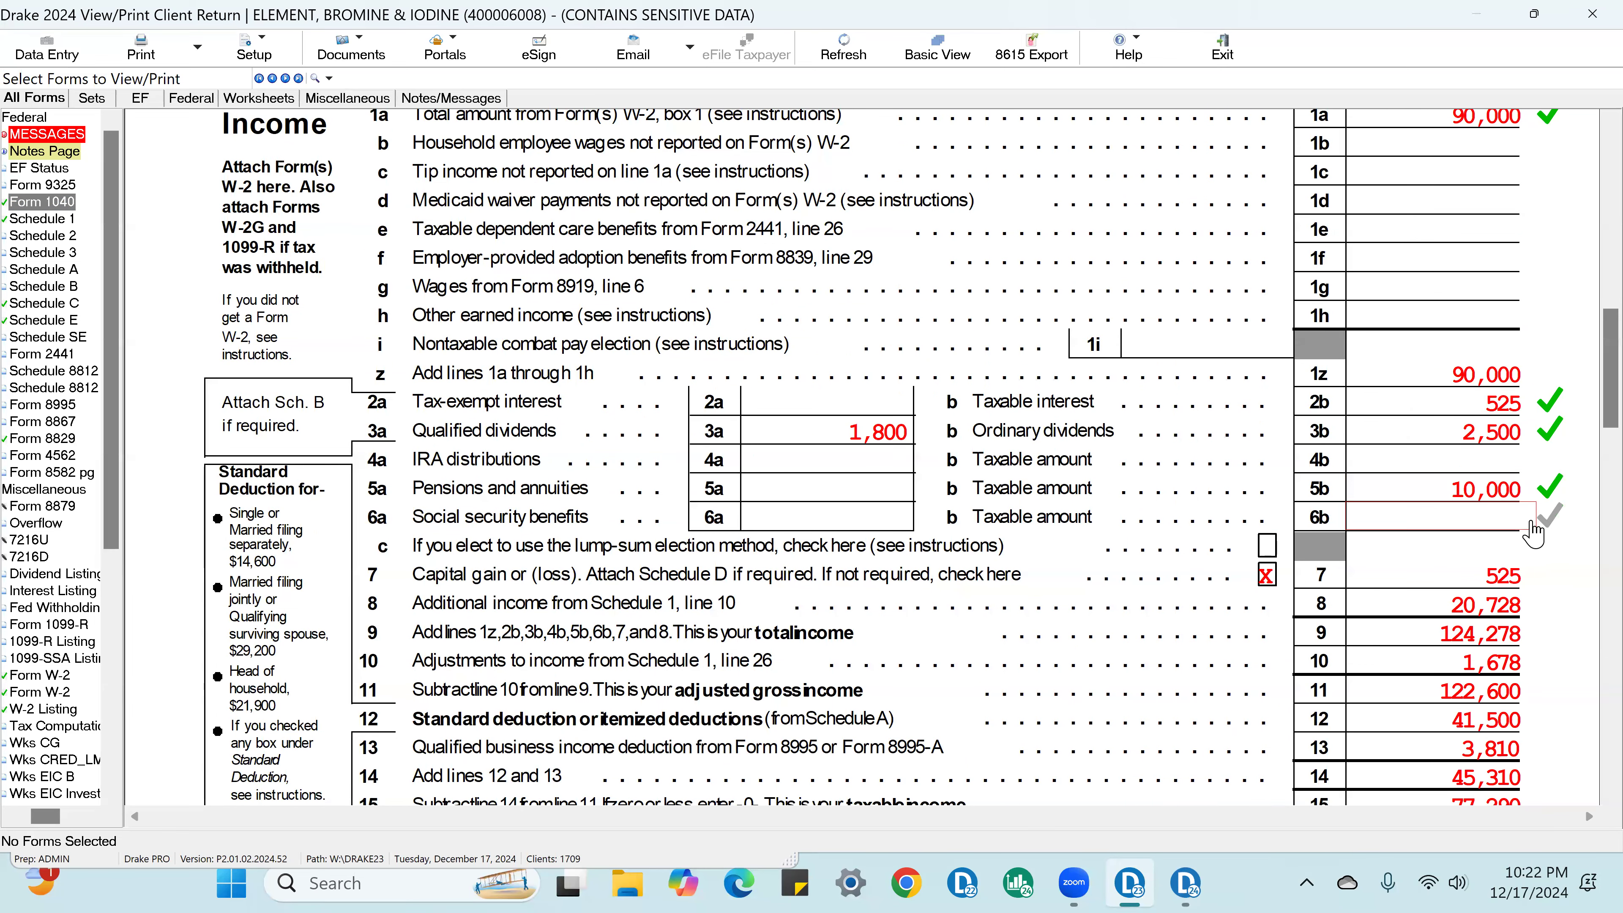
Step: Check off capital gain on line 7, additional income on line 8 and adjusted gross income on line 11 of Form 1040
{"action": "left_click", "coordinate": [1500, 583]}
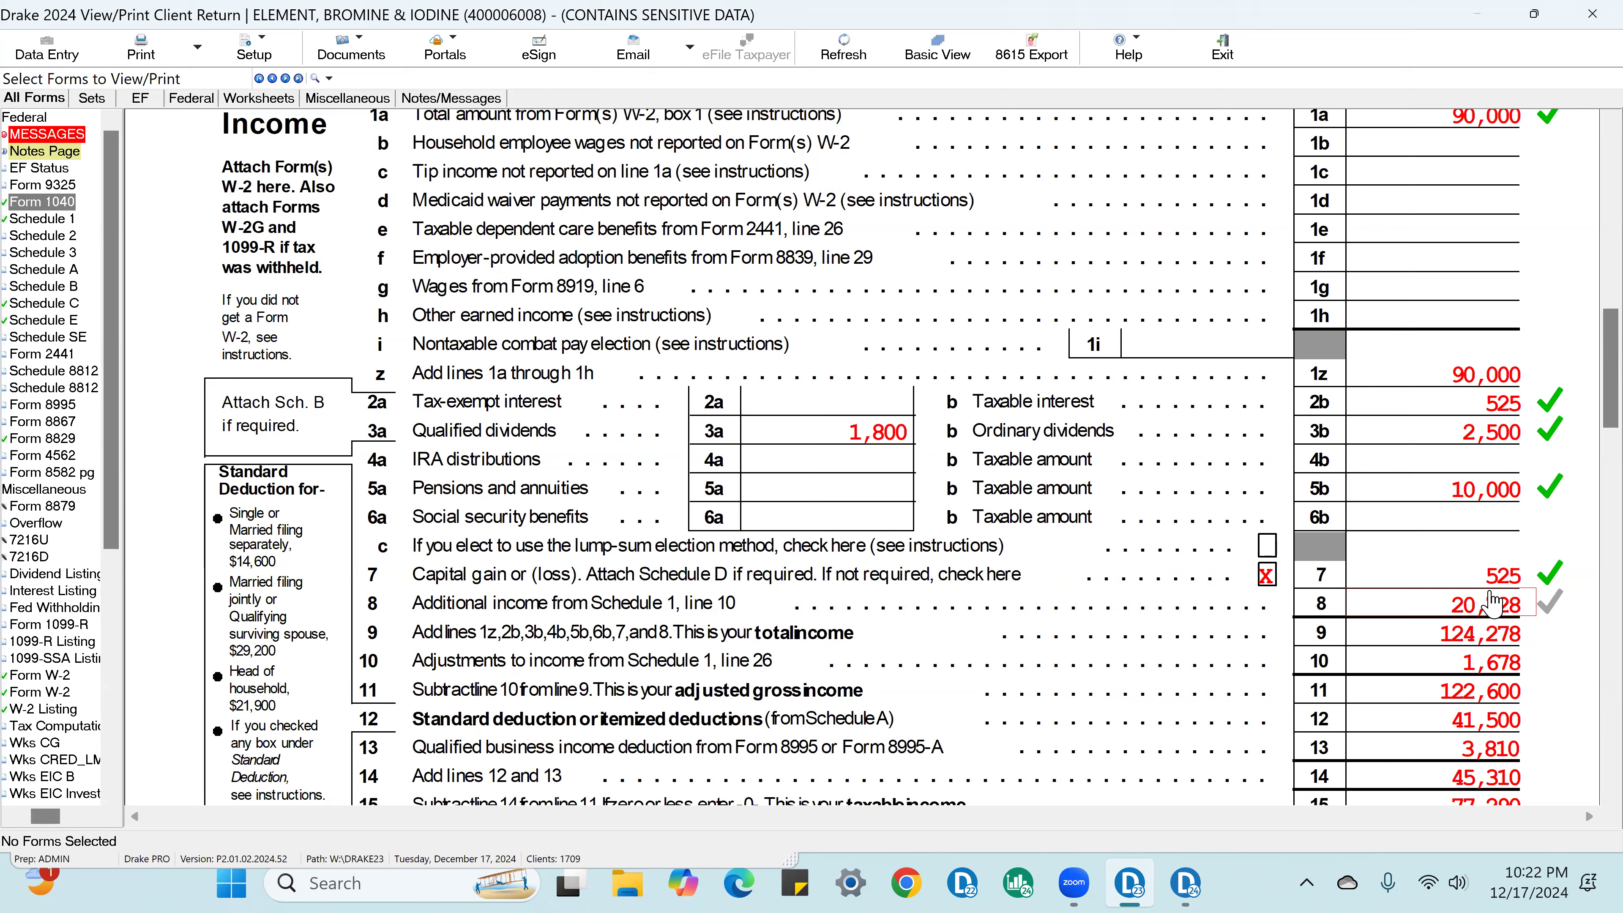
{"action": "left_click", "coordinate": [1530, 608]}
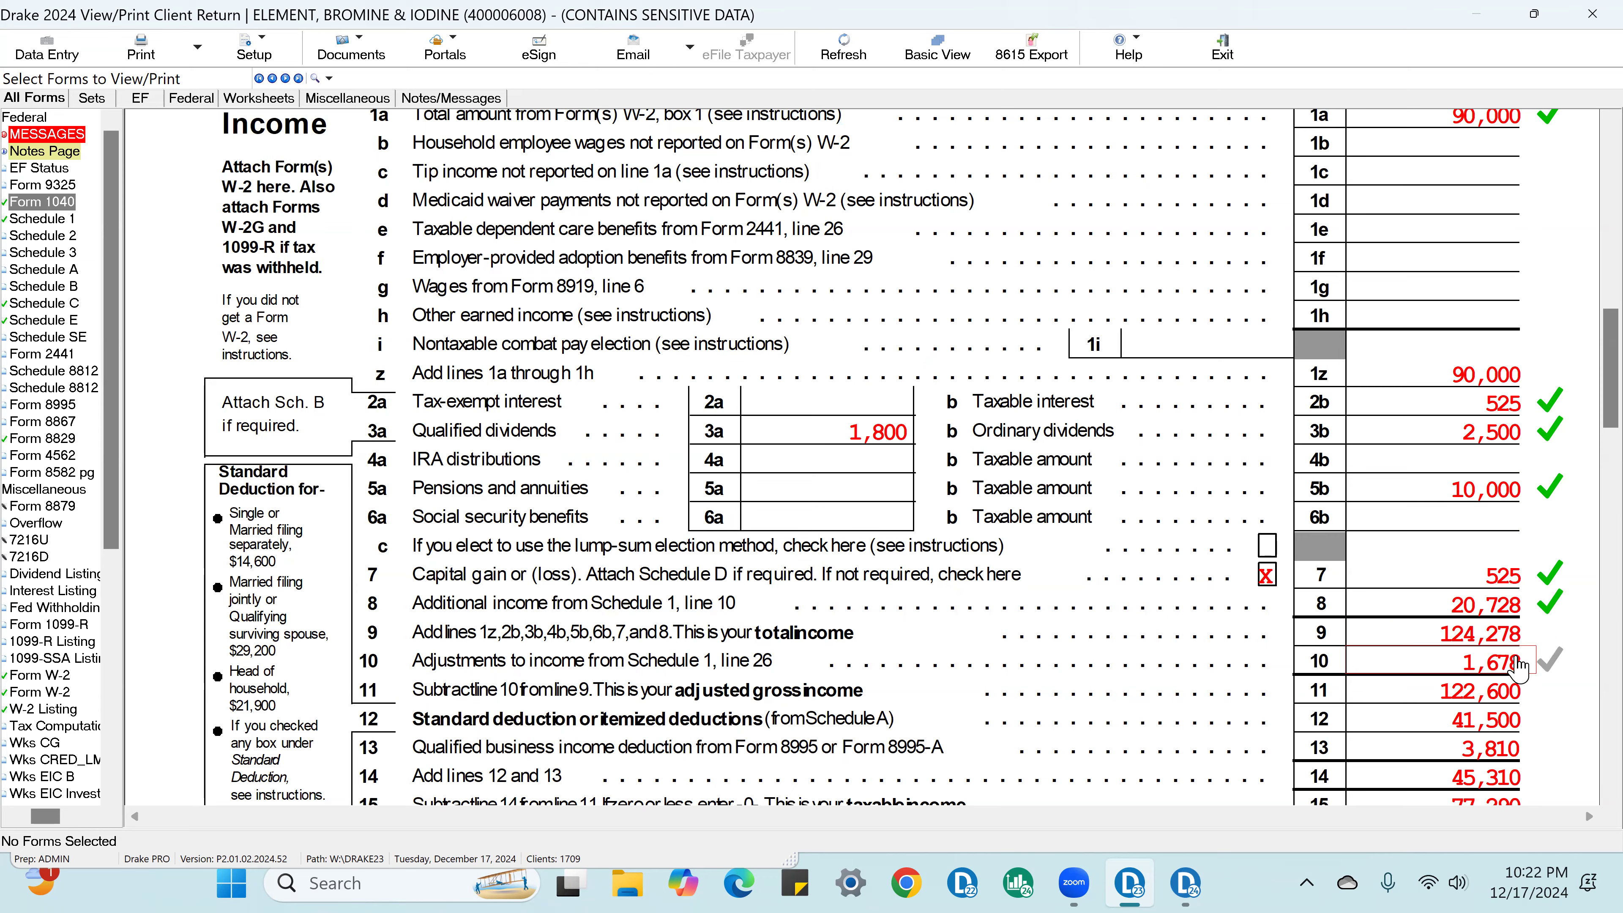
{"action": "scroll", "coordinate": [1498, 646], "scroll_direction": "down", "scroll_amount": 3}
{"action": "left_click", "coordinate": [1532, 486]}
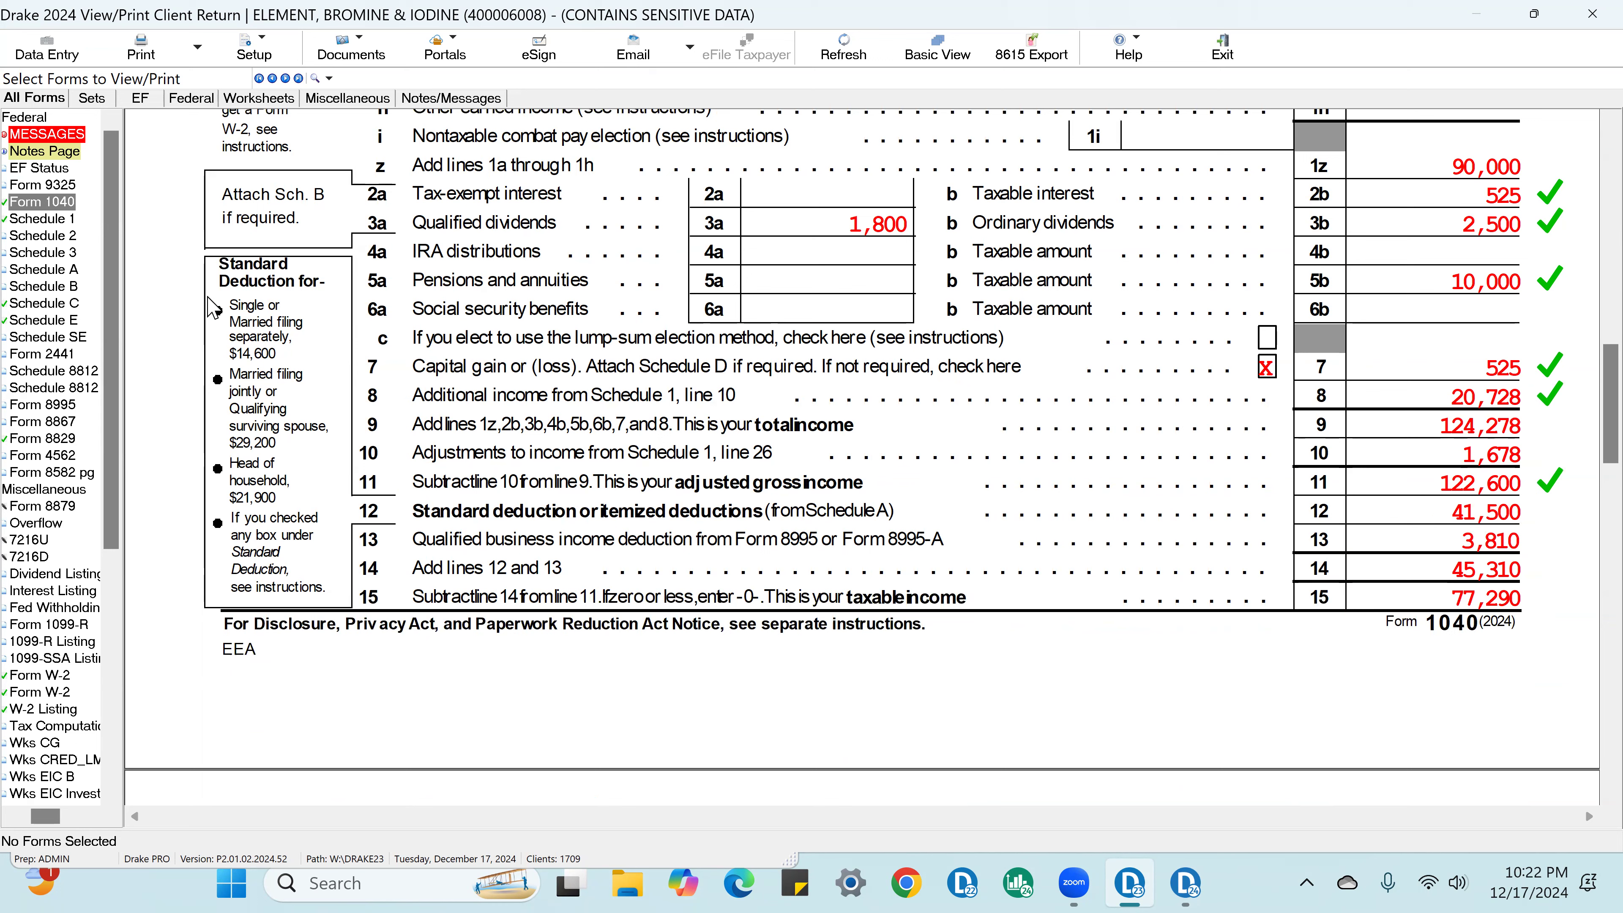
Step: Check off the line 8a home mortgage interest and the line 5e state and local taxes on Schedule A
{"action": "left_click", "coordinate": [77, 270]}
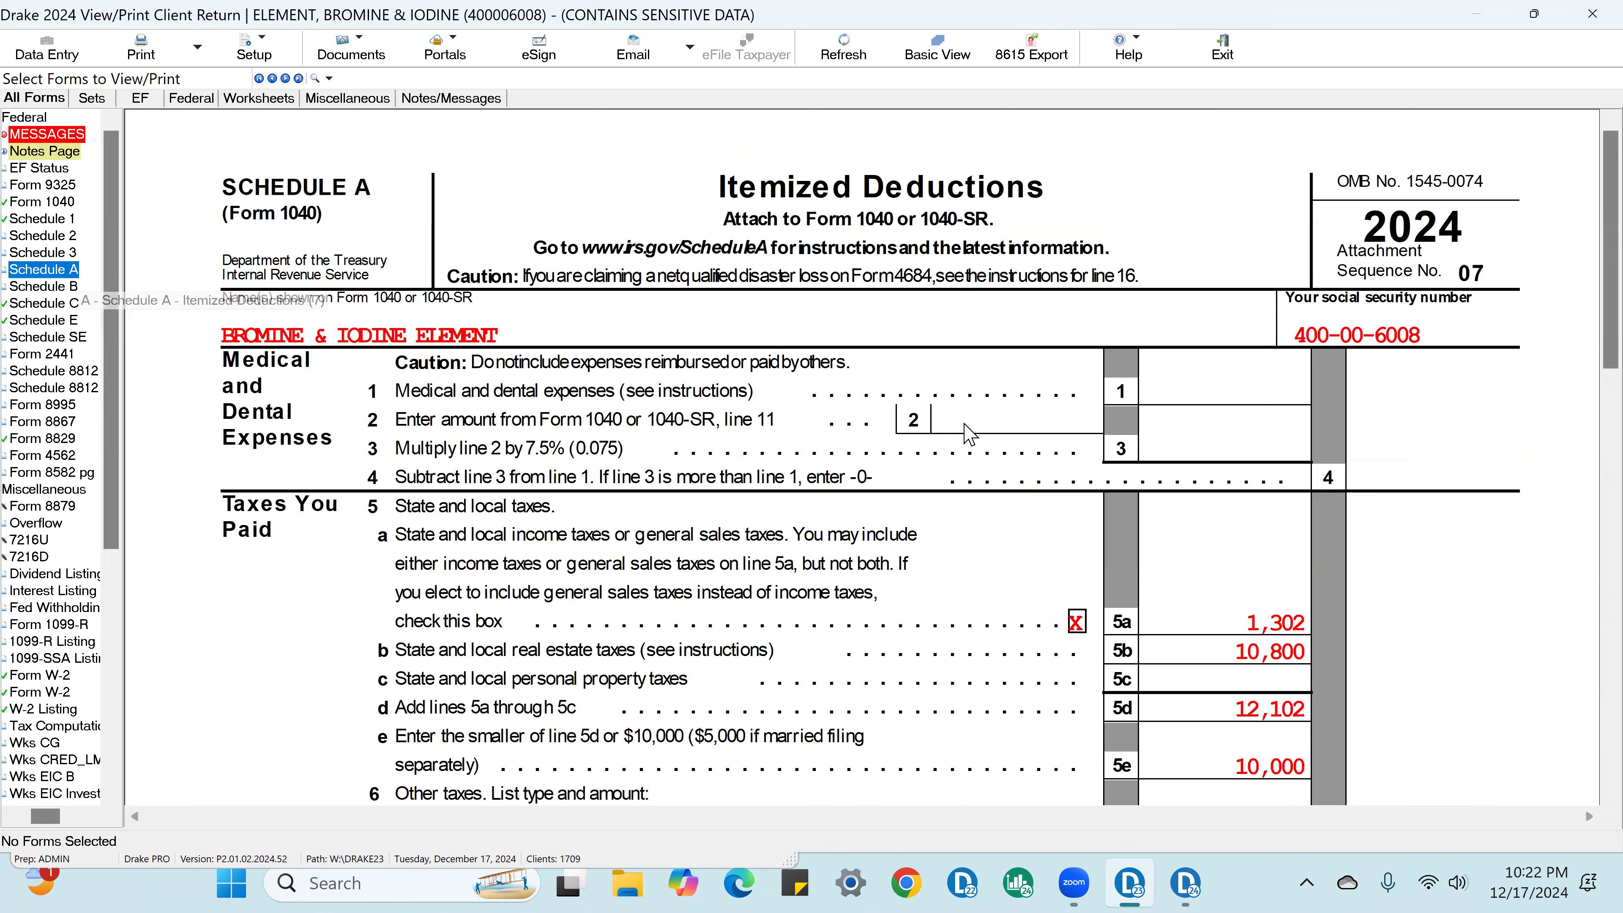
{"action": "scroll", "coordinate": [1246, 421], "scroll_direction": "down", "scroll_amount": 8}
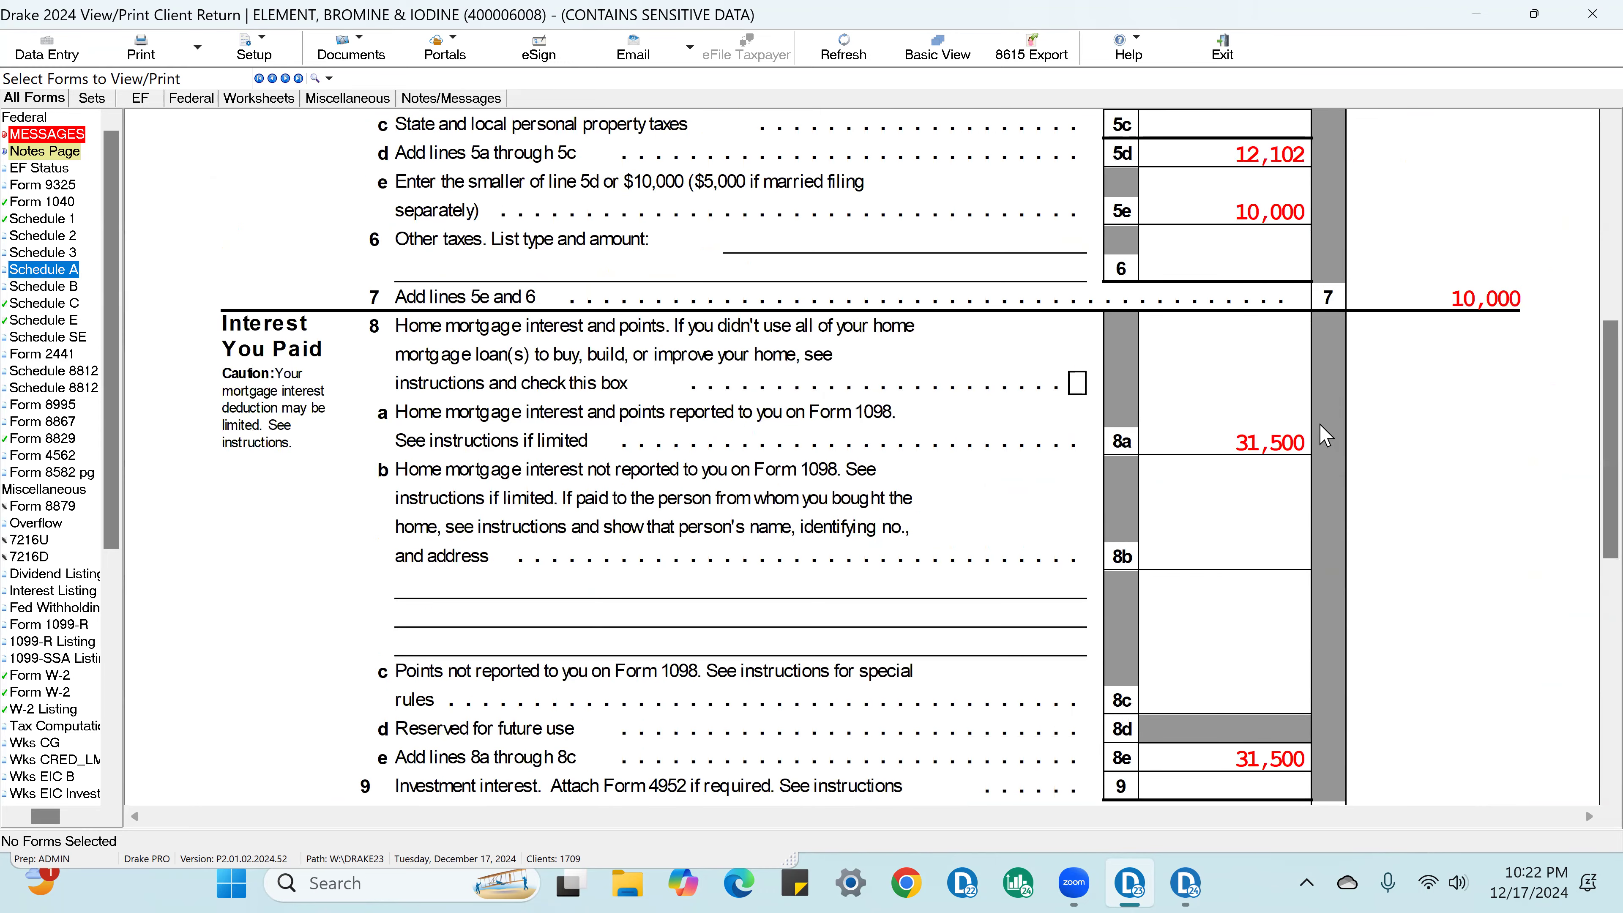
{"action": "left_click", "coordinate": [1305, 439]}
{"action": "left_click", "coordinate": [1304, 442]}
{"action": "left_click", "coordinate": [1301, 212]}
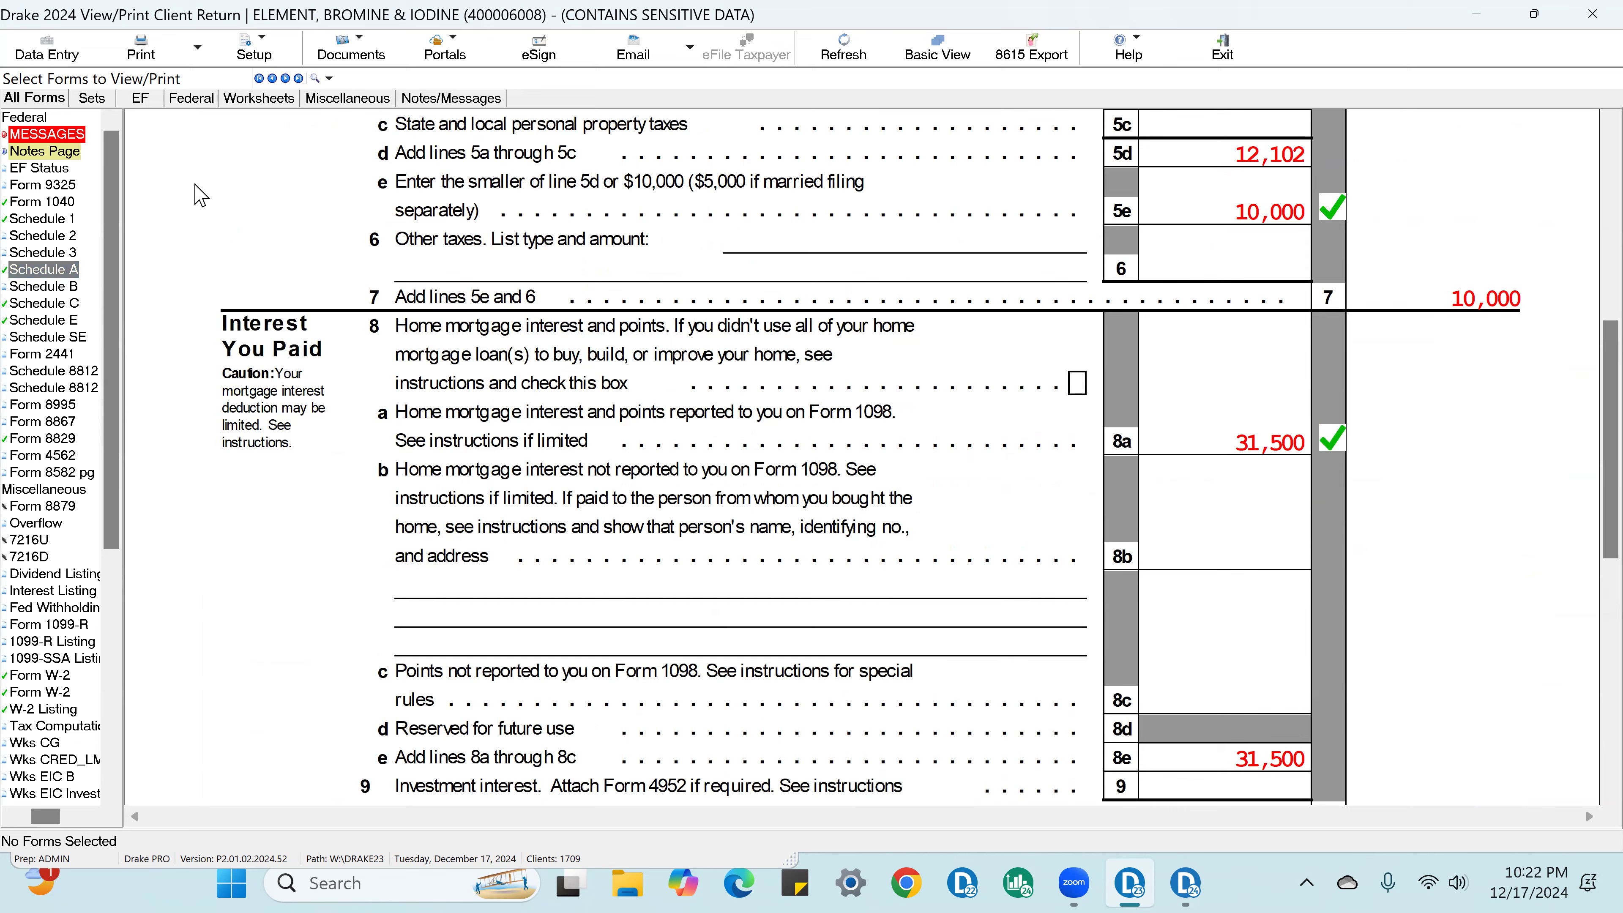
Step: On Form 1040, check off the line 14 total deductions and the line 15 taxable income
{"action": "left_click", "coordinate": [89, 202]}
{"action": "scroll", "coordinate": [1438, 544], "scroll_direction": "down", "scroll_amount": 4}
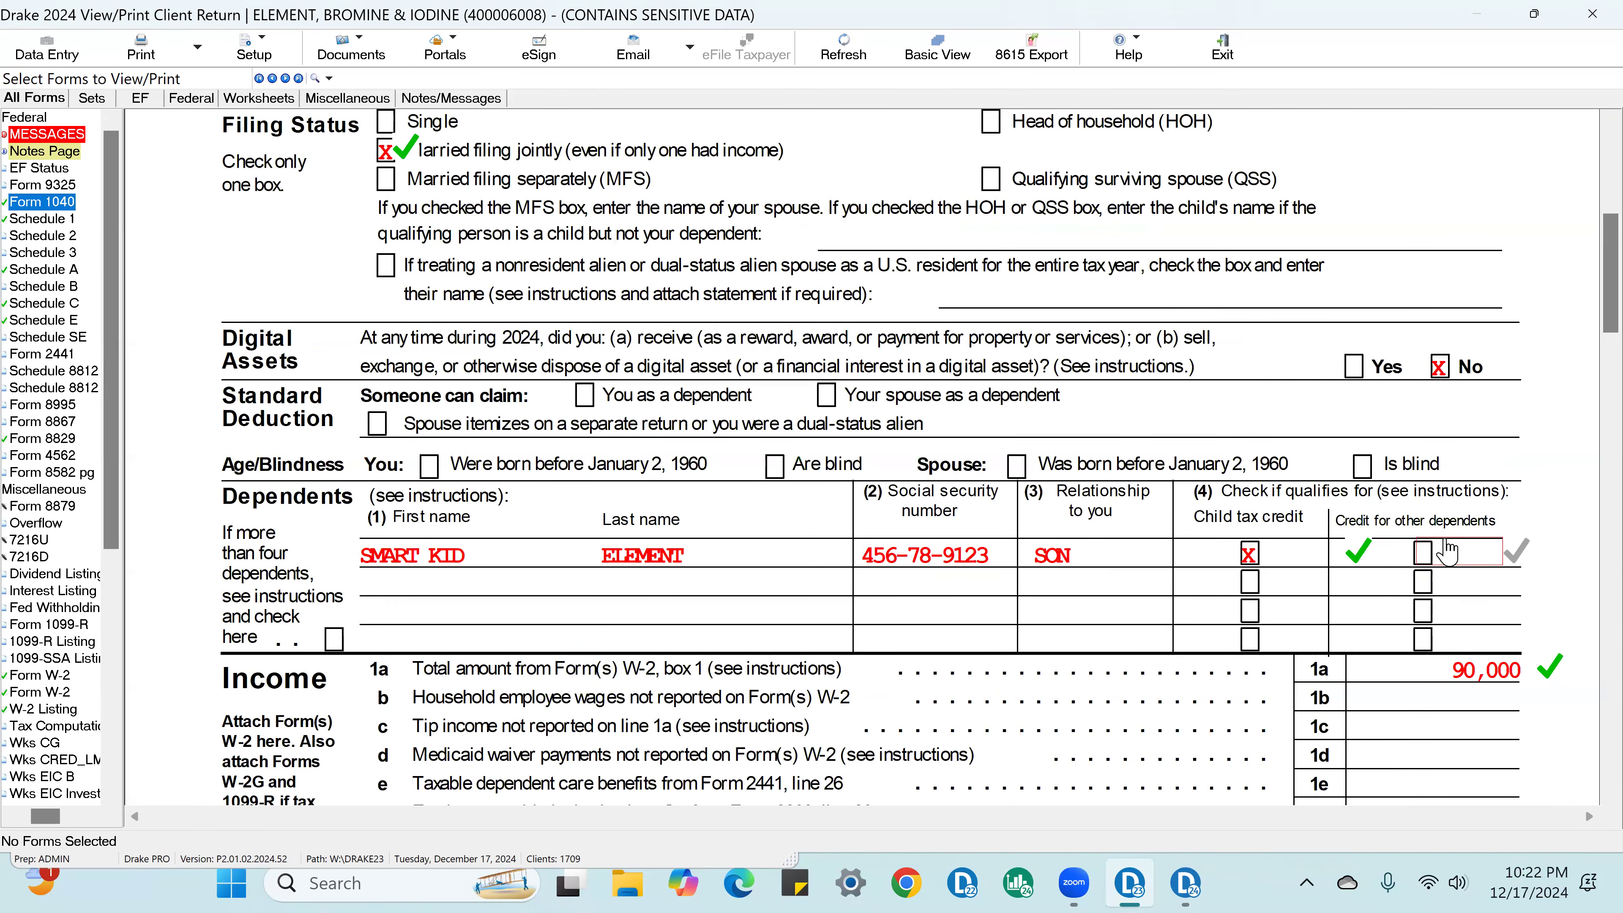
{"action": "scroll", "coordinate": [1467, 525], "scroll_direction": "down", "scroll_amount": 10}
{"action": "scroll", "coordinate": [1468, 527], "scroll_direction": "down", "scroll_amount": 5}
{"action": "scroll", "coordinate": [1482, 544], "scroll_direction": "up", "scroll_amount": 5}
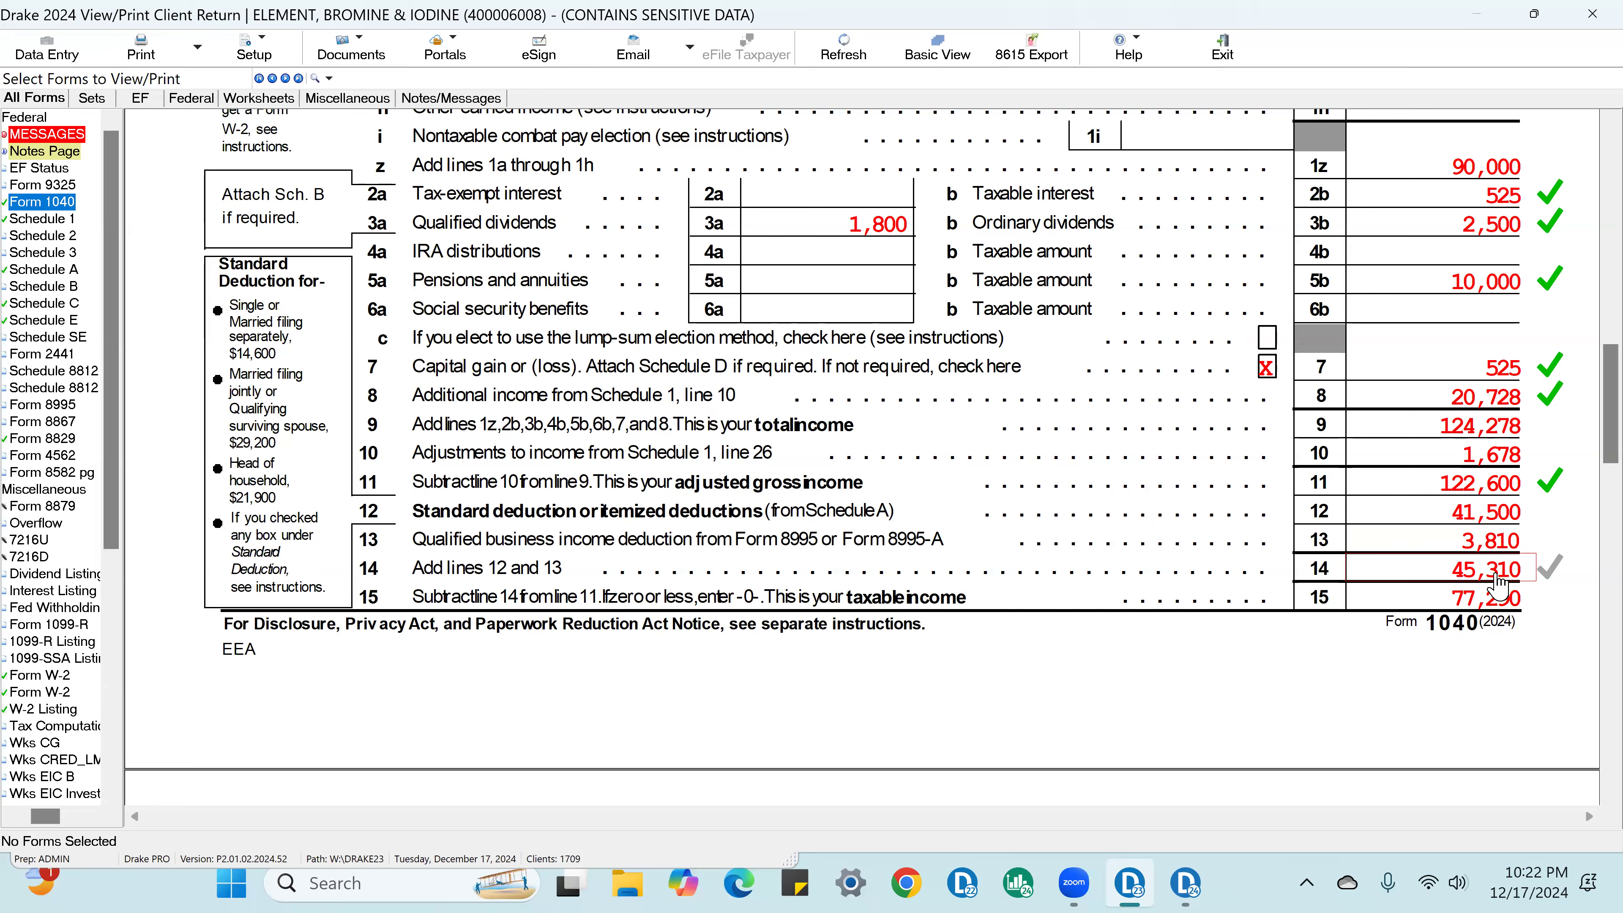
{"action": "left_click", "coordinate": [1497, 576]}
{"action": "left_click", "coordinate": [1501, 596]}
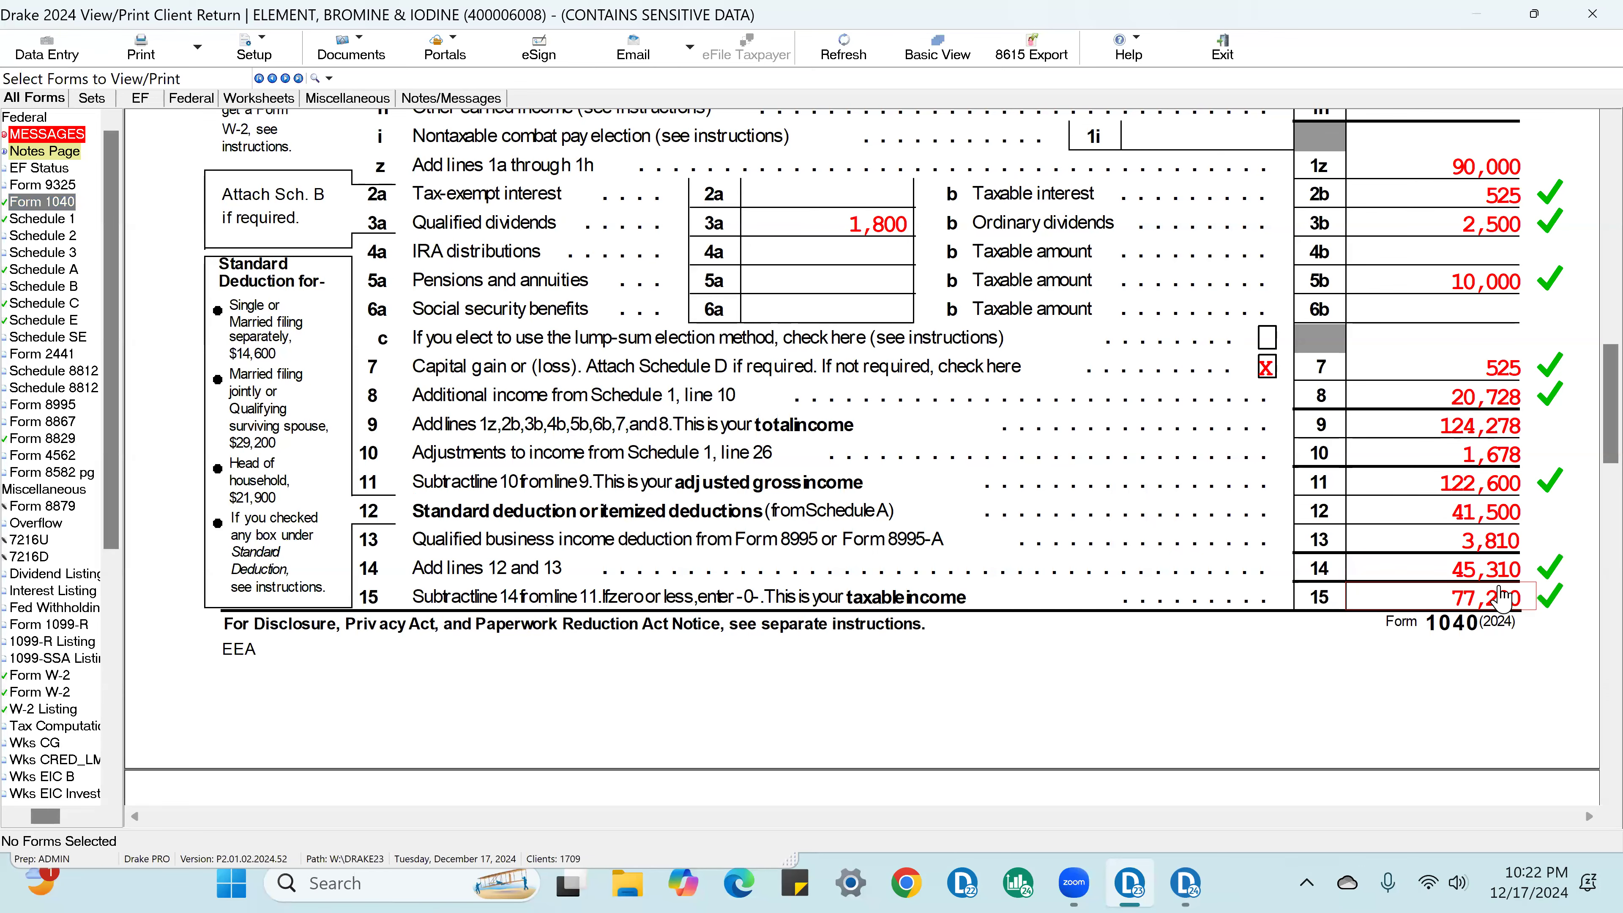
Step: On page 2 of Form 1040, check off the line 19 child tax credit, line 22, line 23 other taxes and the line 24 total tax
{"action": "scroll", "coordinate": [1501, 596], "scroll_direction": "down", "scroll_amount": 5}
{"action": "scroll", "coordinate": [1512, 607], "scroll_direction": "down", "scroll_amount": 3}
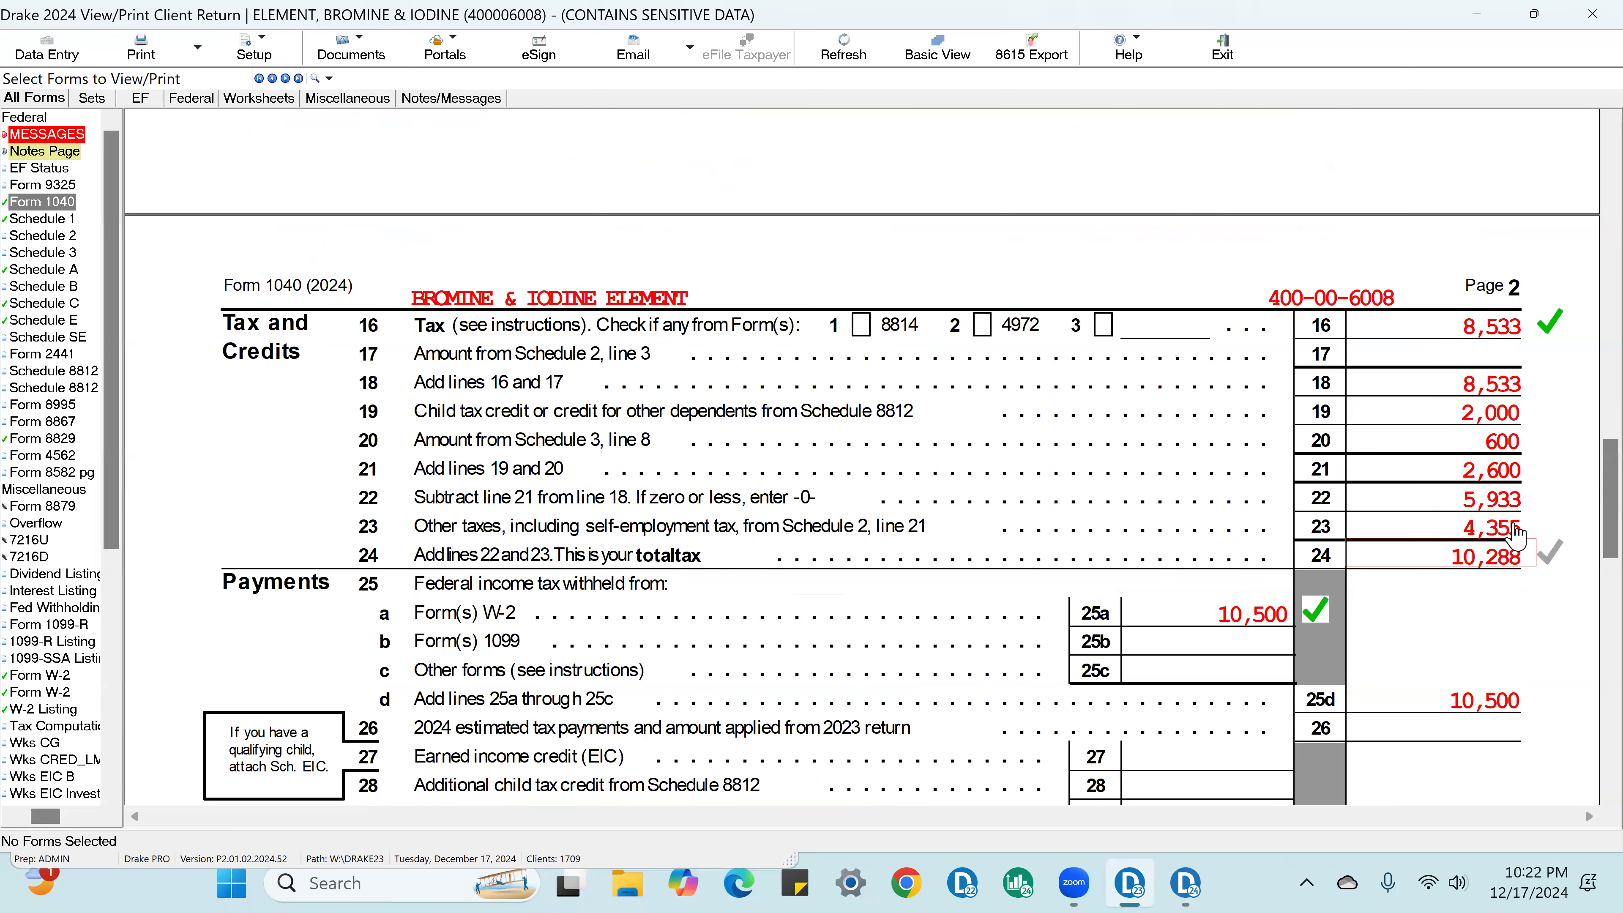
{"action": "left_click", "coordinate": [1527, 421]}
{"action": "left_click", "coordinate": [1518, 502]}
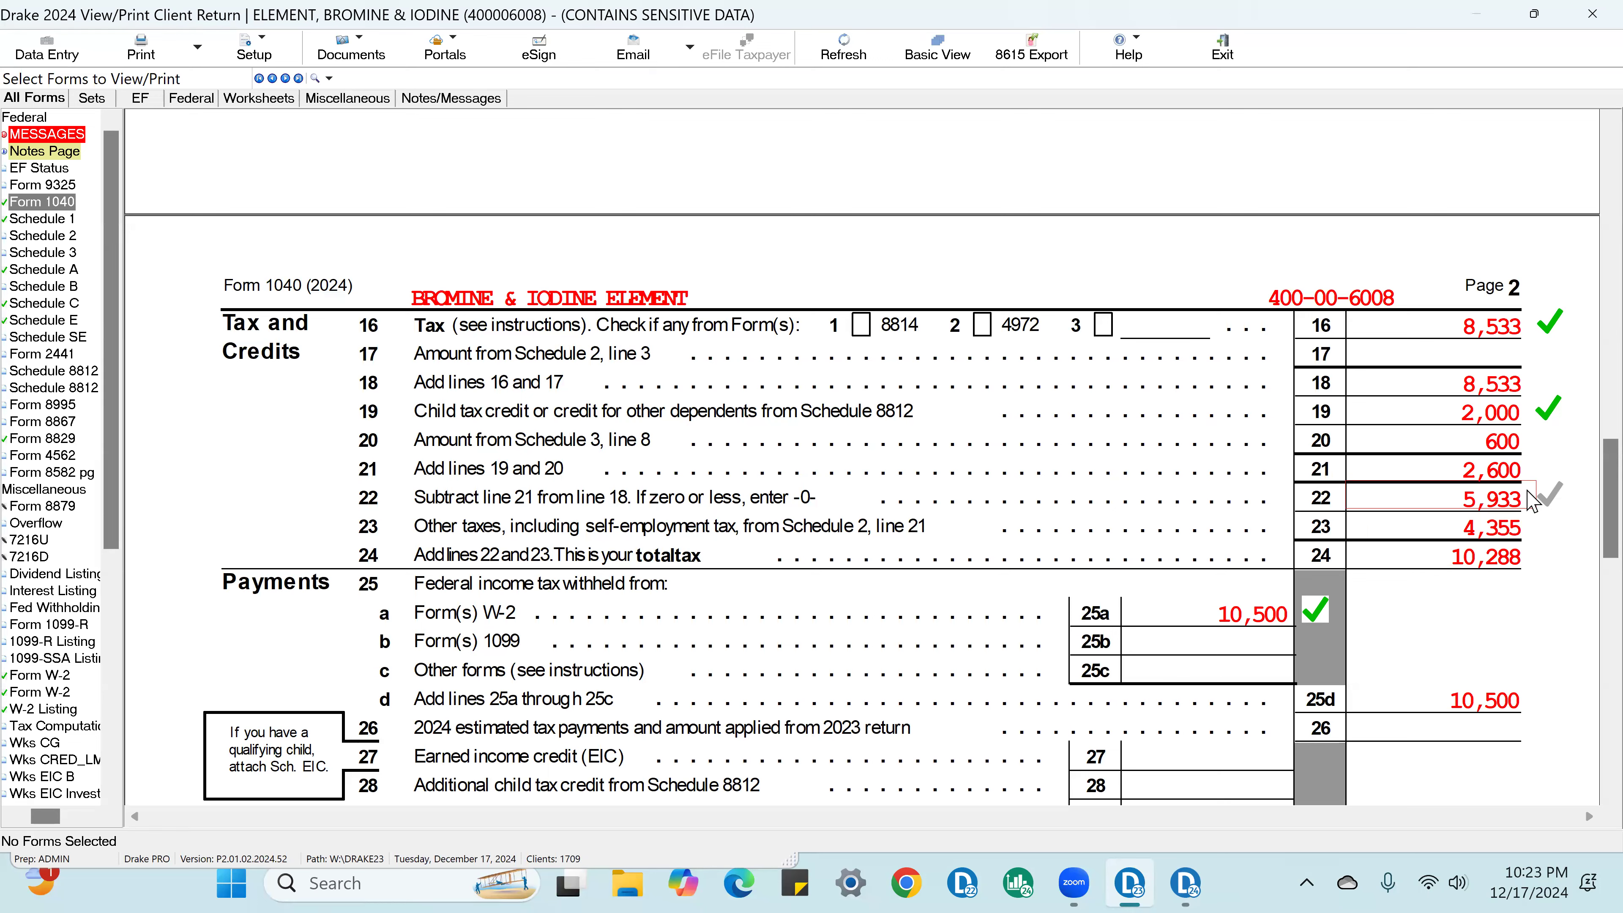
{"action": "left_click", "coordinate": [1526, 528]}
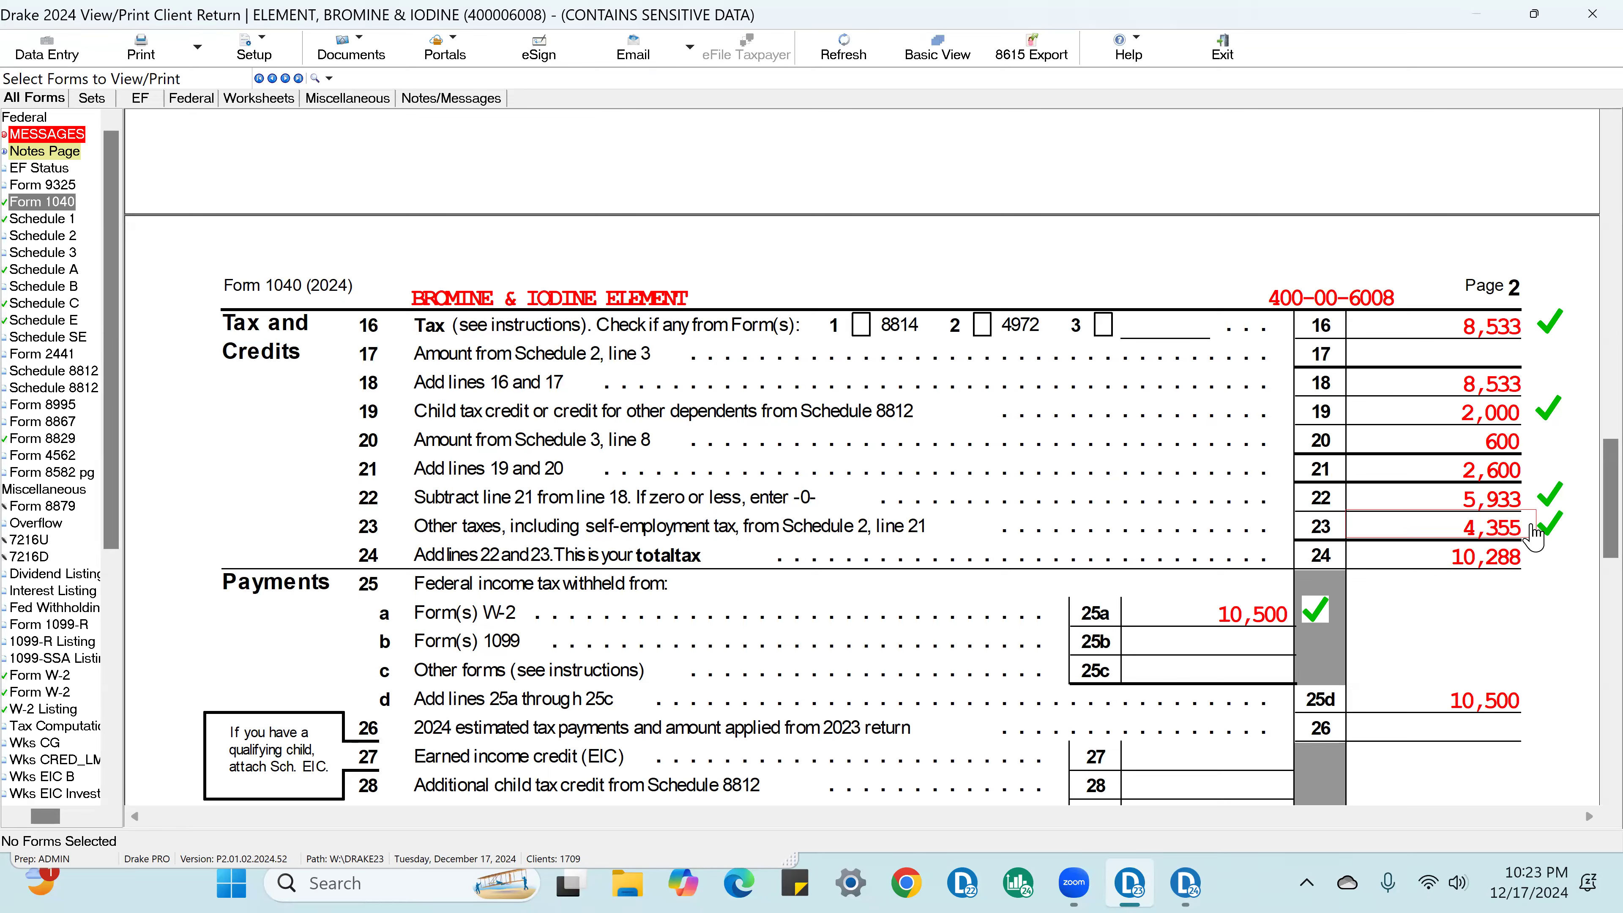
{"action": "left_click", "coordinate": [1520, 558]}
Step: Review the payments and refund sections of Form 1040, and look back over page 1 up to the taxpayer information
{"action": "scroll", "coordinate": [1343, 512], "scroll_direction": "down", "scroll_amount": 2}
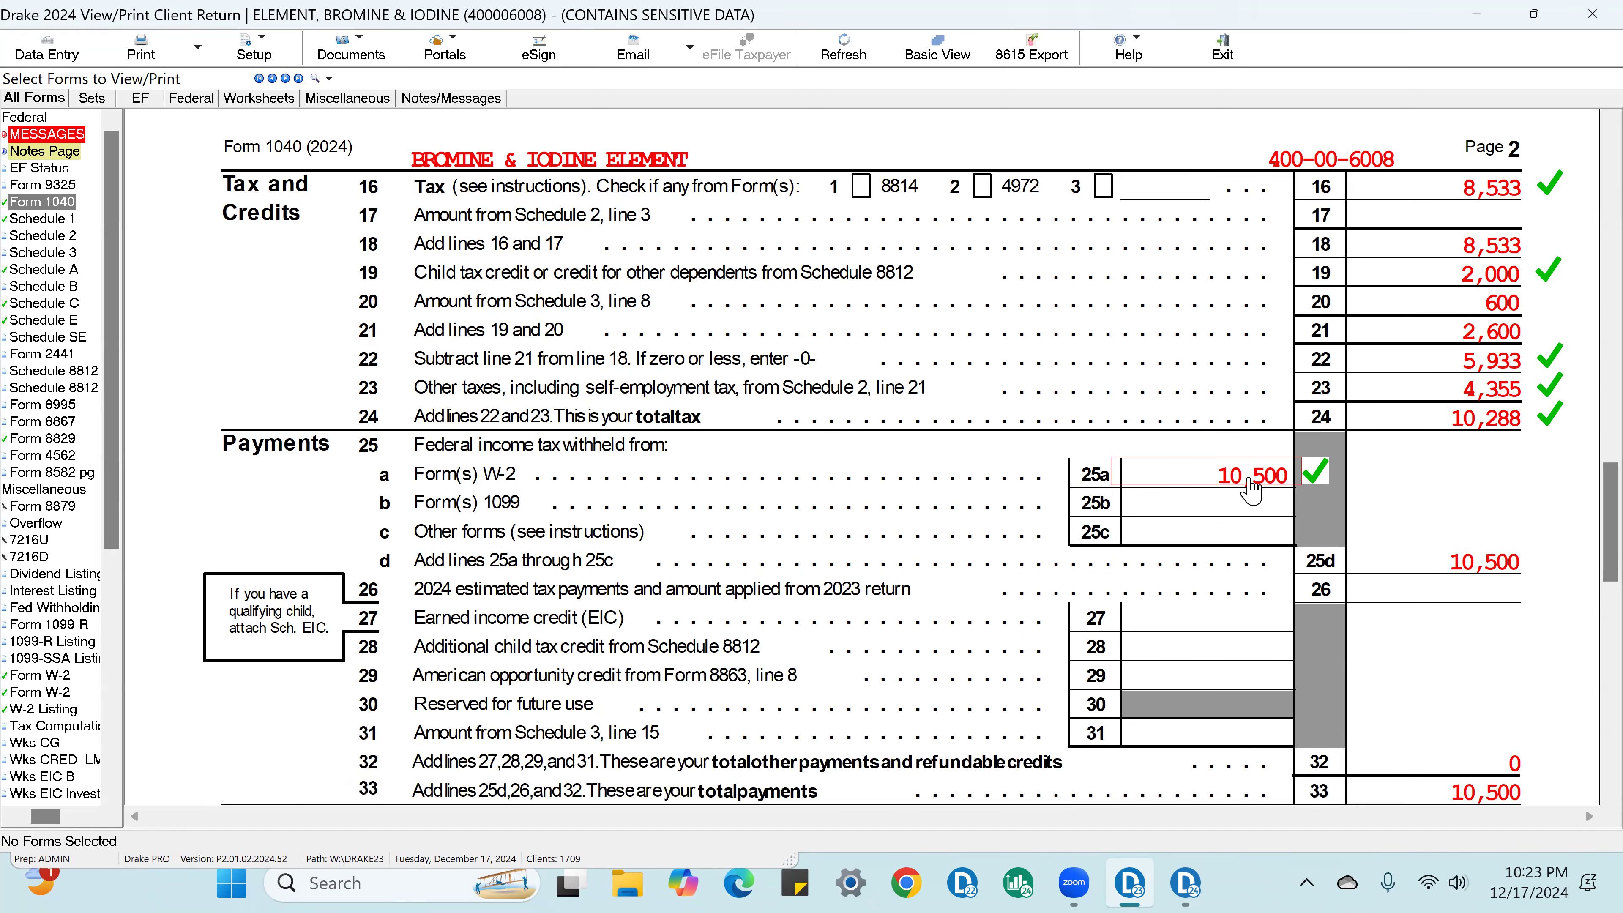
{"action": "scroll", "coordinate": [1391, 500], "scroll_direction": "down", "scroll_amount": 3}
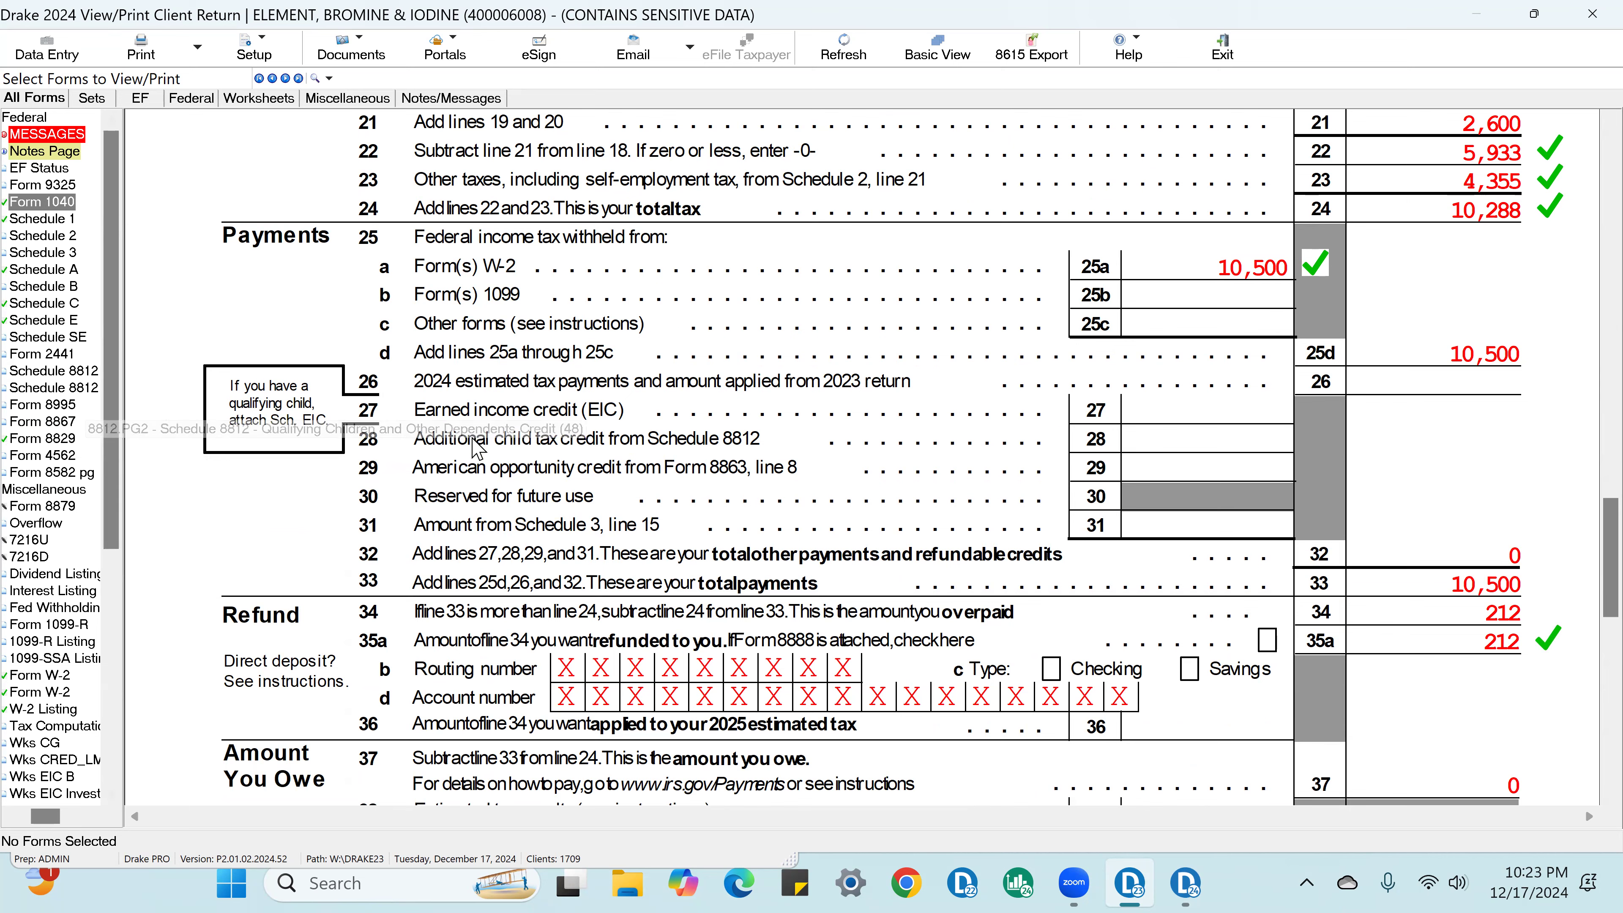
{"action": "scroll", "coordinate": [380, 455], "scroll_direction": "up", "scroll_amount": 4}
{"action": "scroll", "coordinate": [380, 456], "scroll_direction": "up", "scroll_amount": 10}
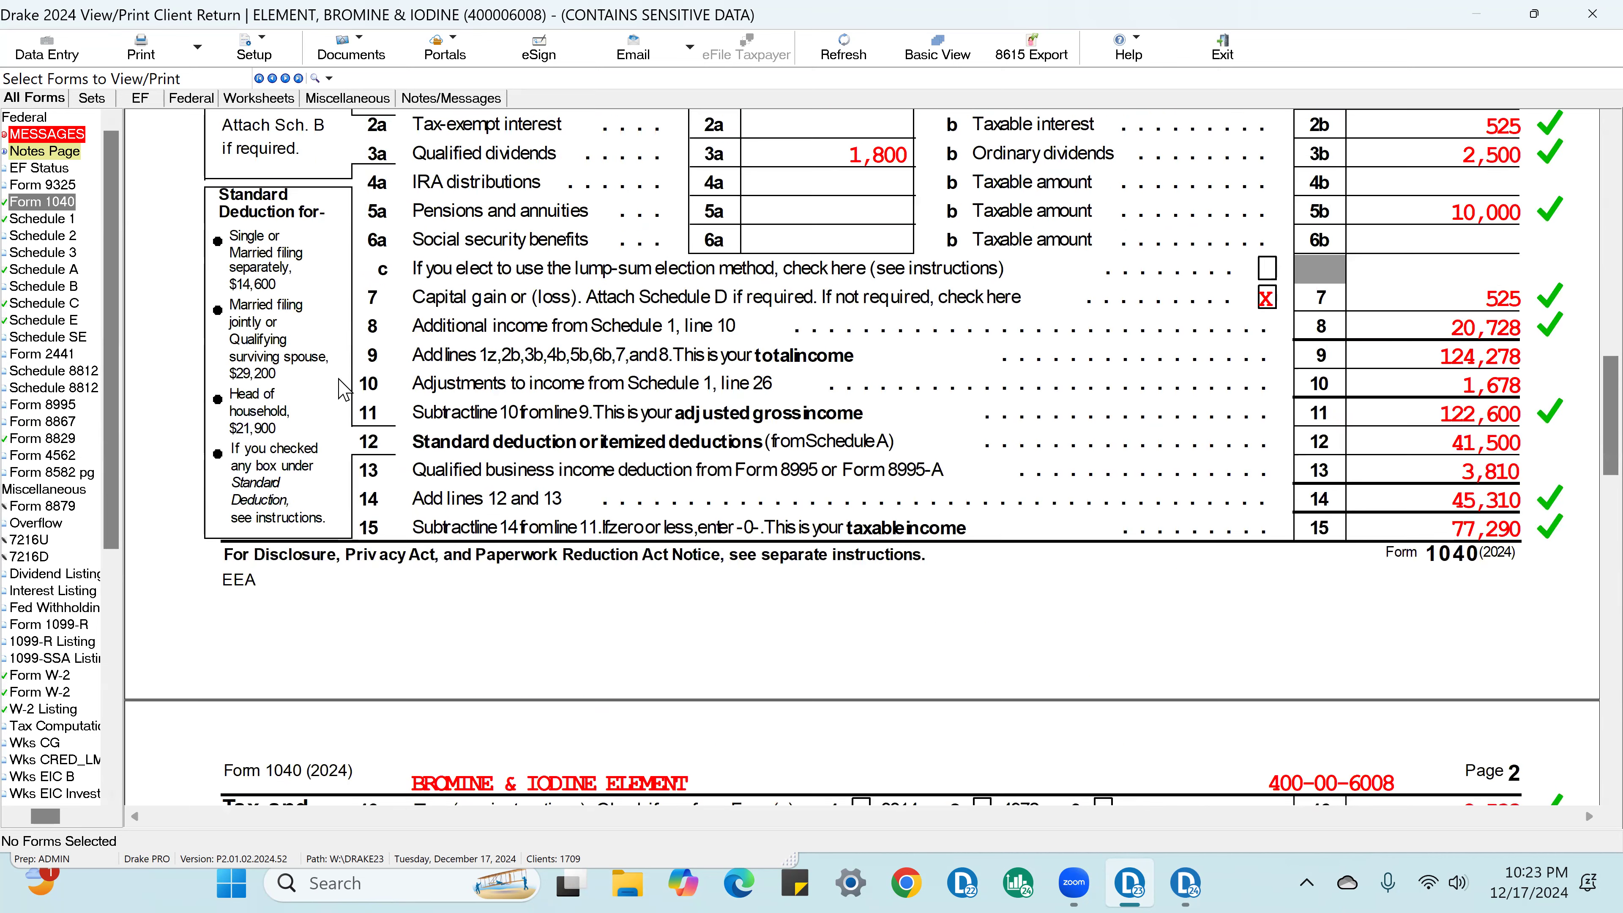
{"action": "scroll", "coordinate": [350, 384], "scroll_direction": "up", "scroll_amount": 14}
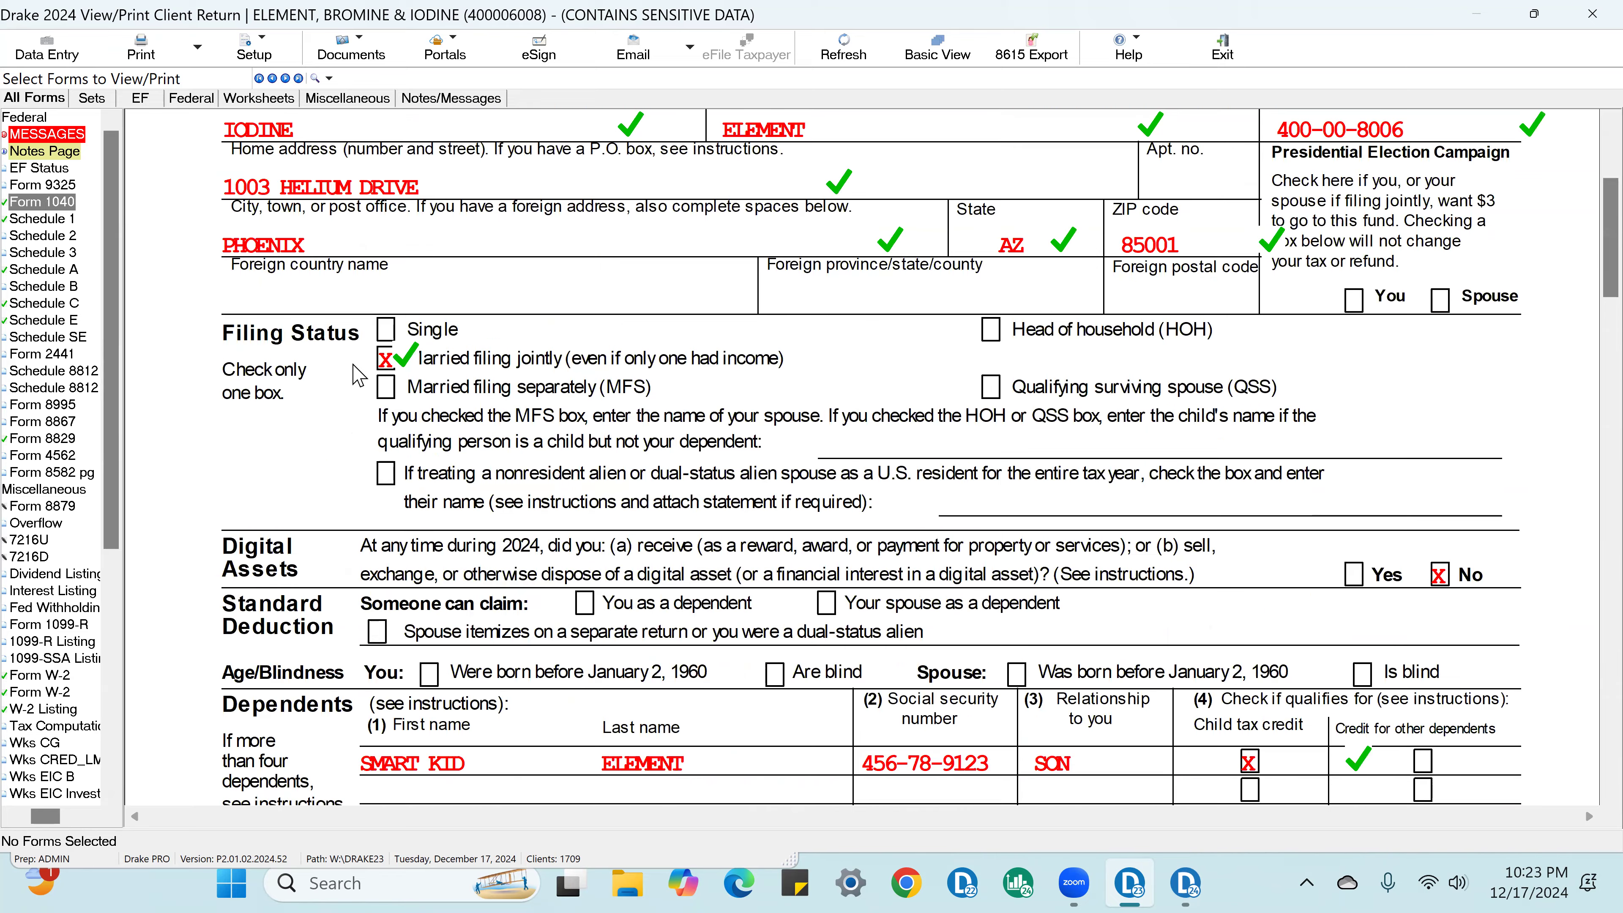
{"action": "scroll", "coordinate": [359, 376], "scroll_direction": "up", "scroll_amount": 2}
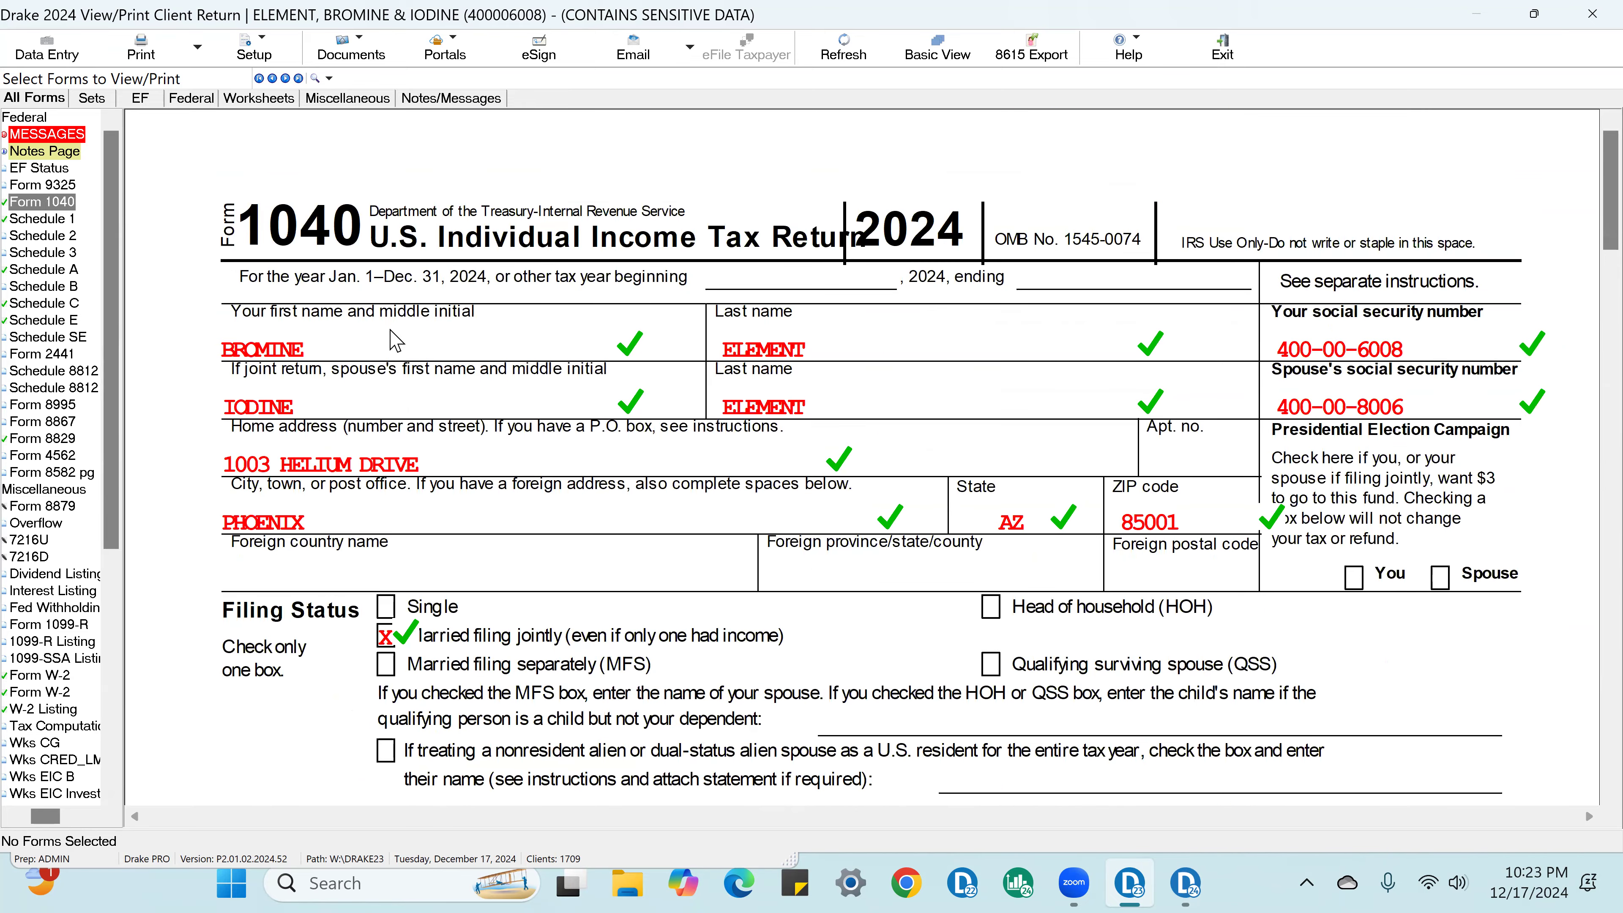
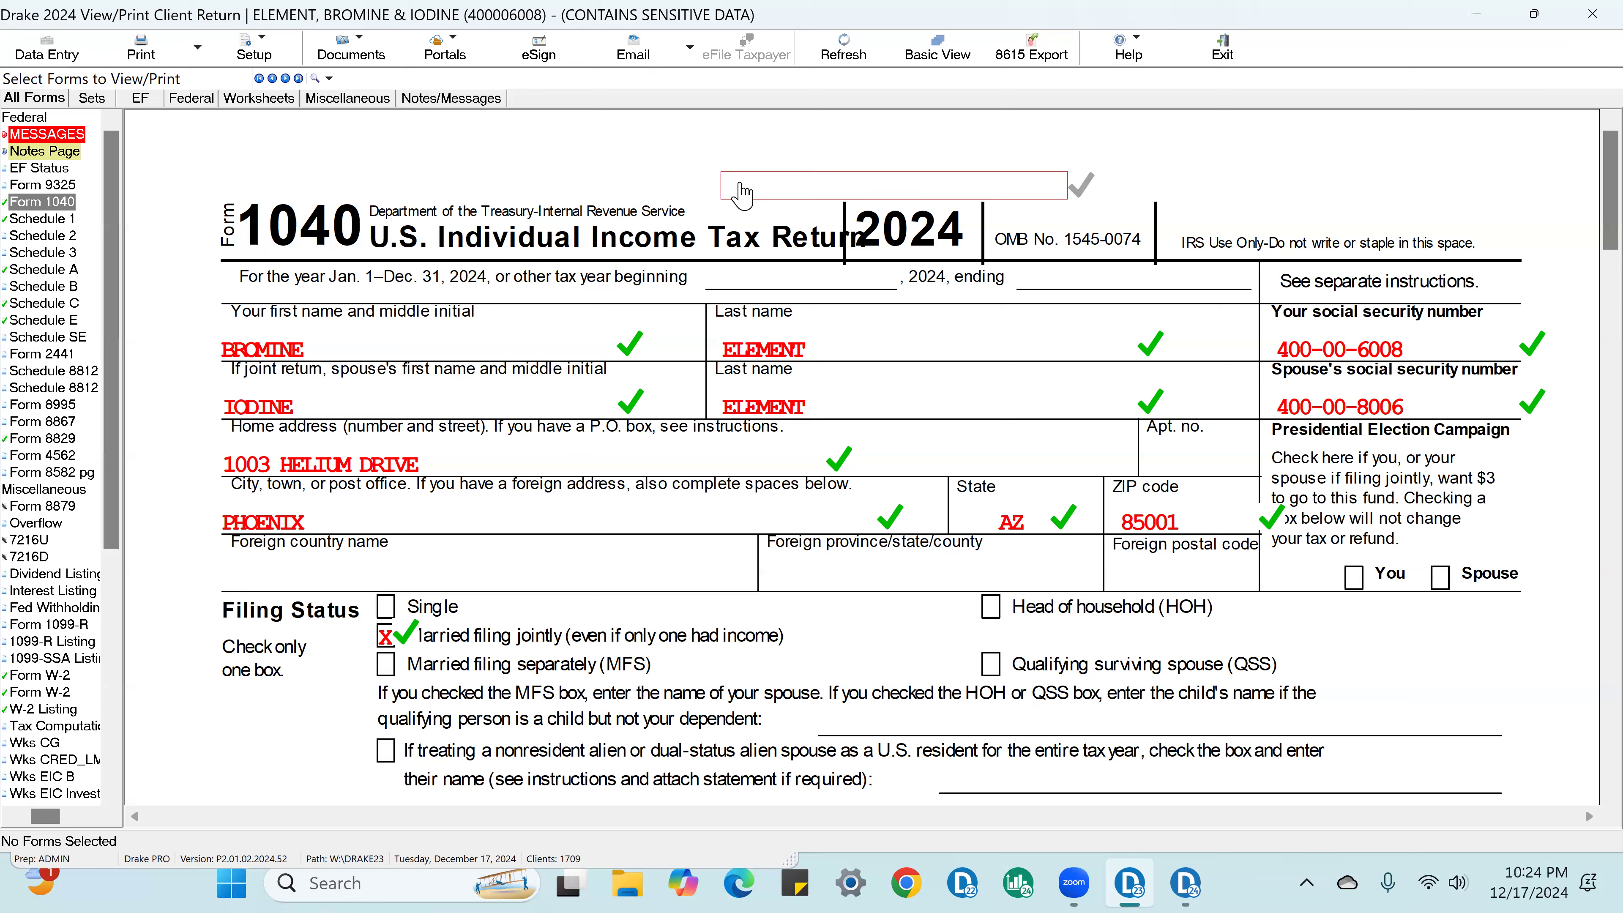
Step: Return to data entry and review the taxpayer's filing status, name, date of birth and occupation on the Name and Address screen
{"action": "left_click", "coordinate": [47, 52]}
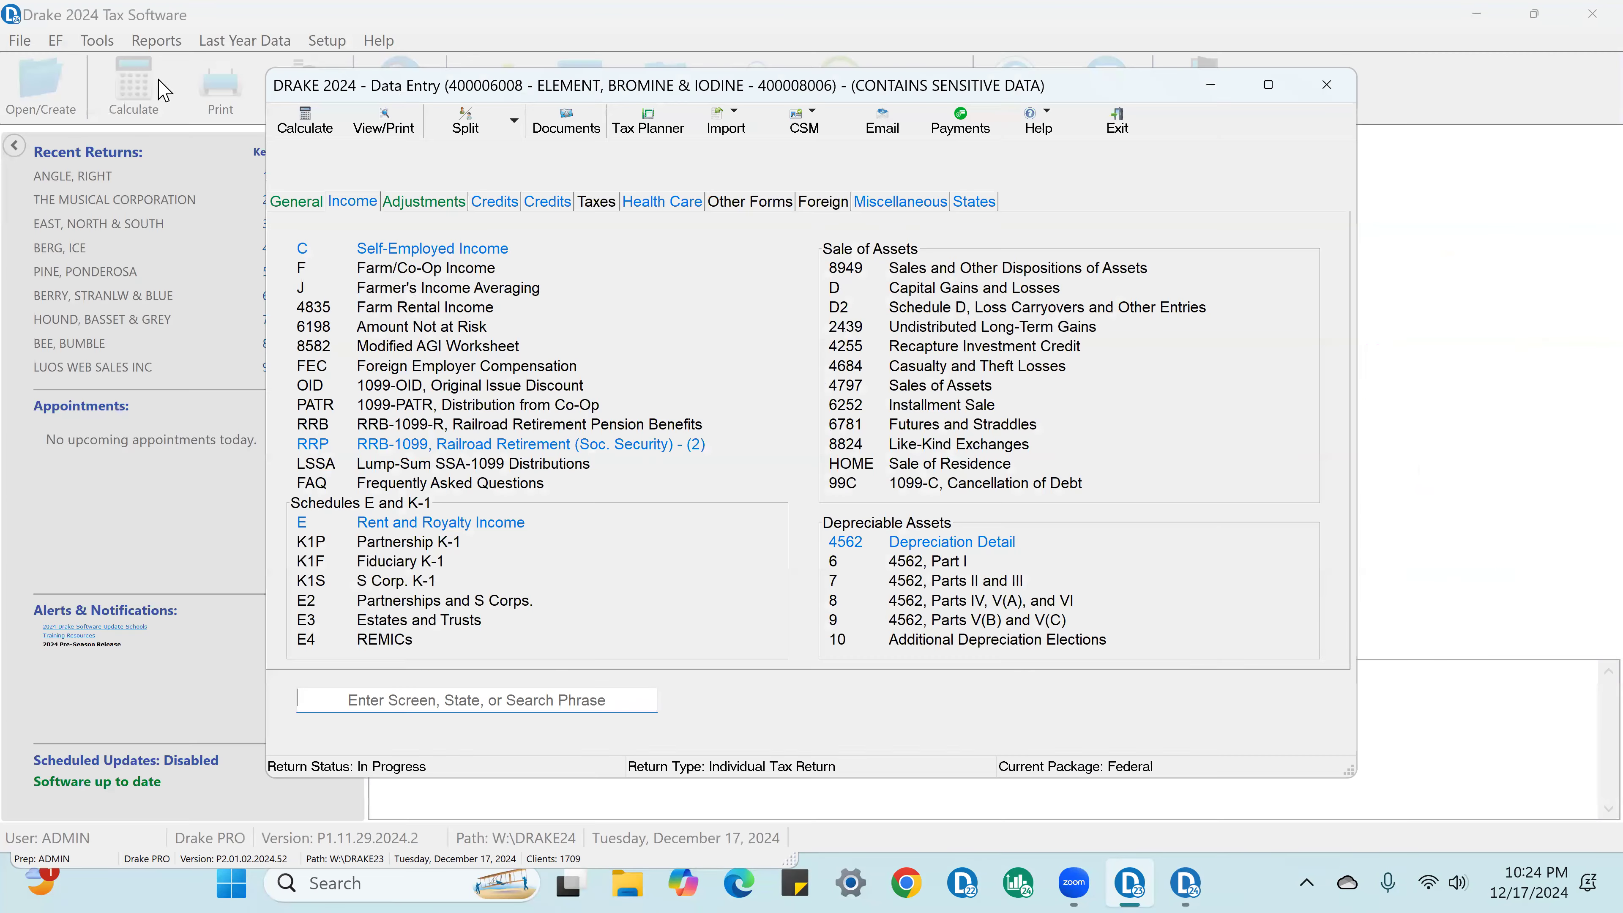
{"action": "left_click", "coordinate": [409, 251]}
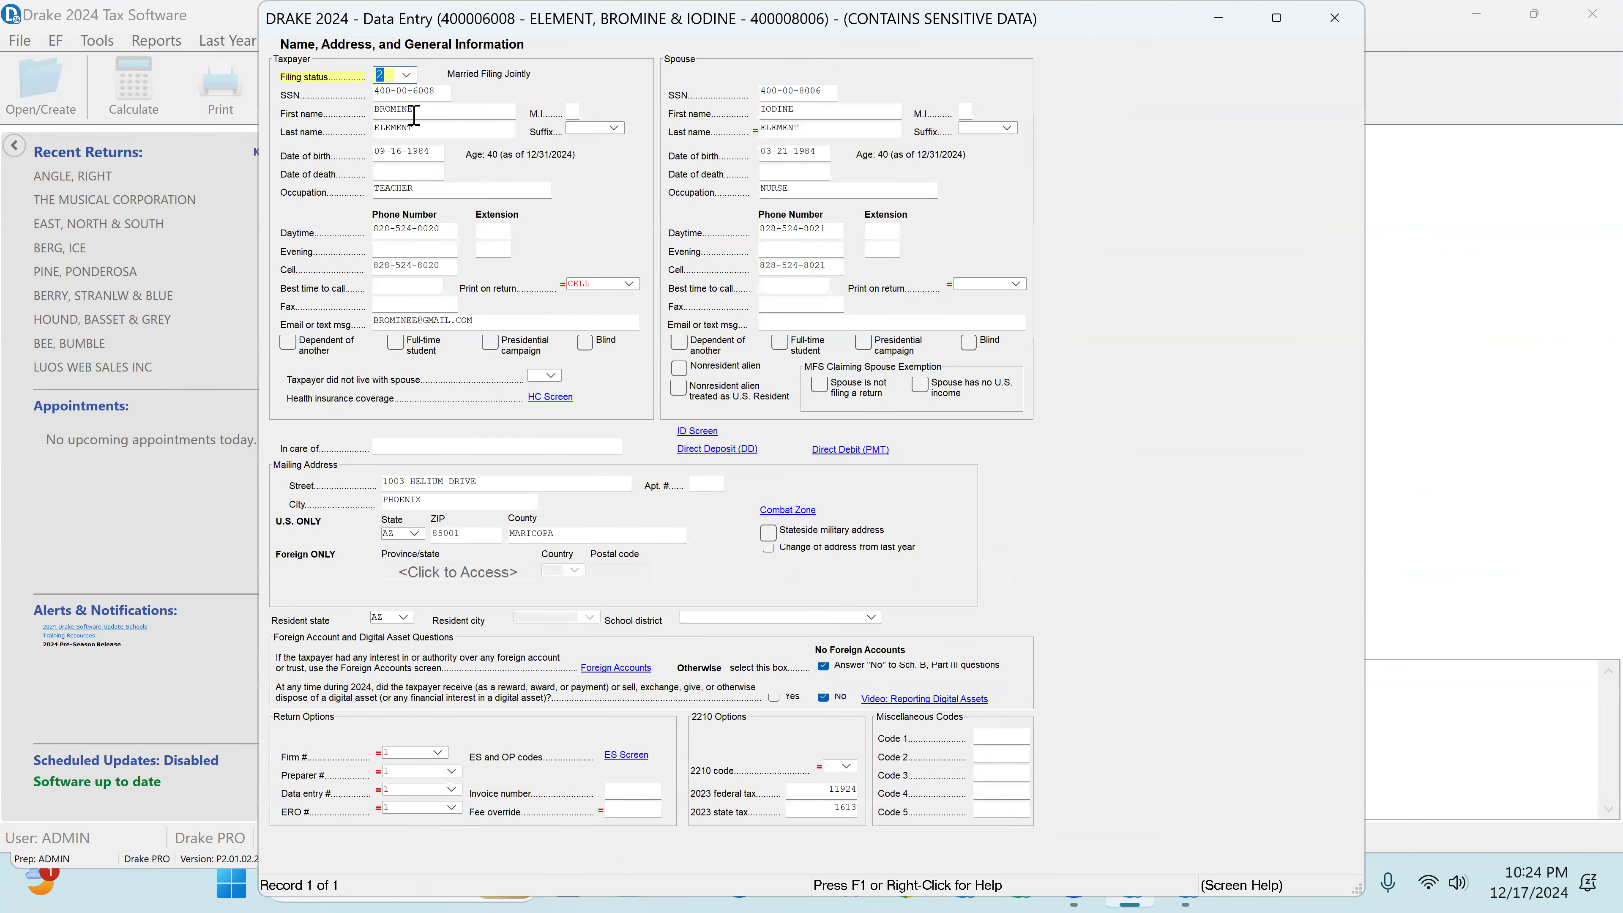
{"action": "left_click", "coordinate": [407, 77]}
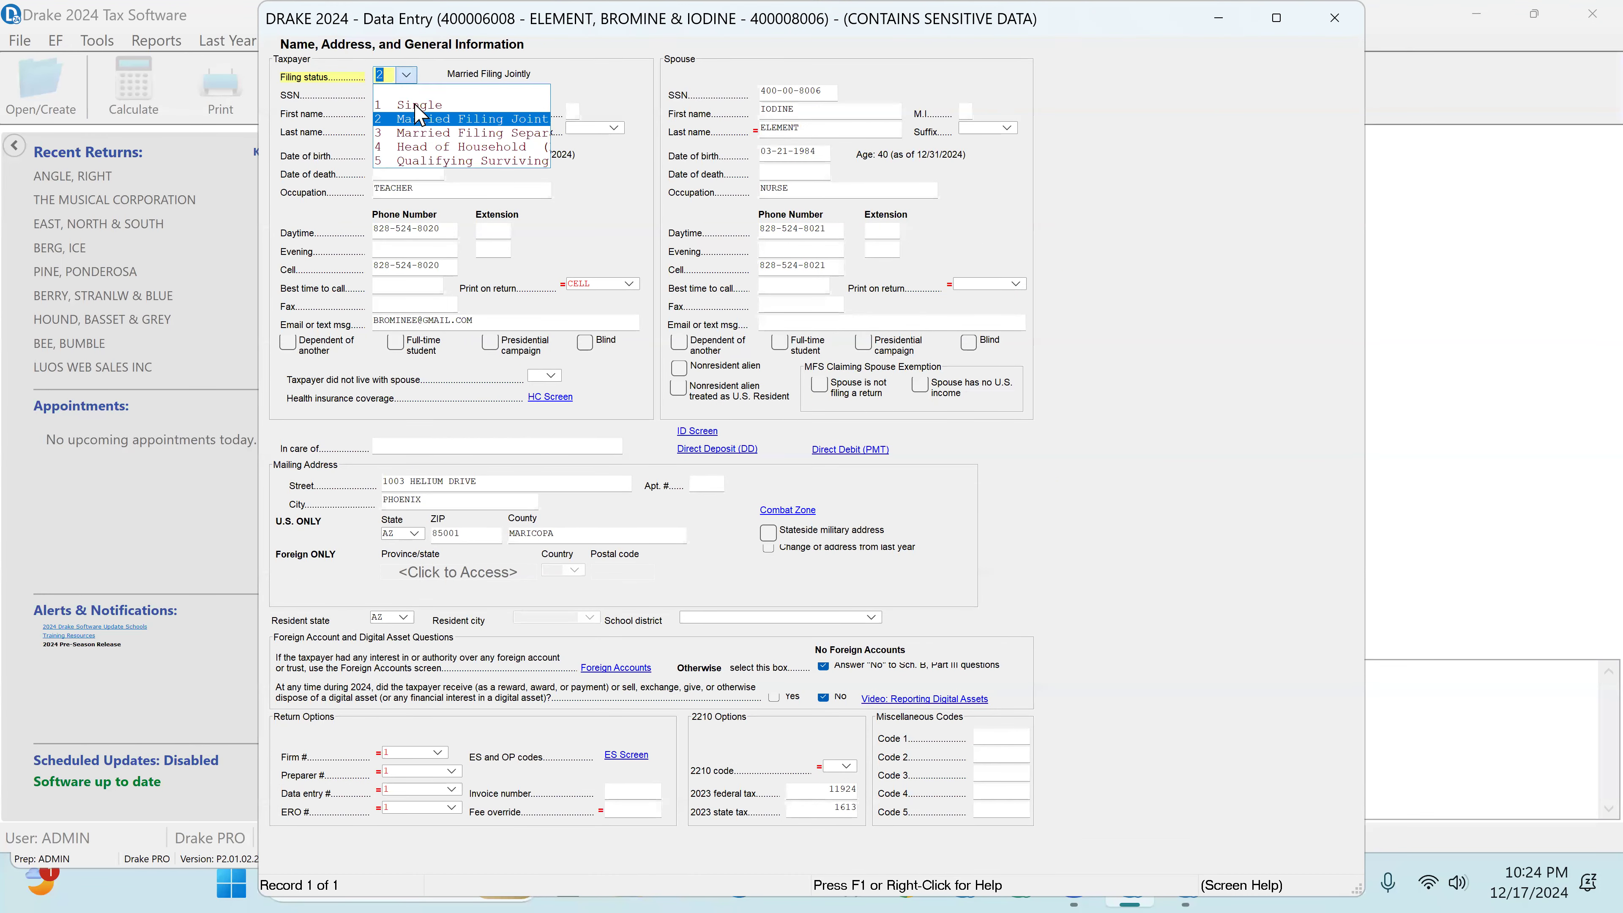
{"action": "left_click", "coordinate": [418, 119]}
{"action": "left_click", "coordinate": [416, 94]}
{"action": "left_click", "coordinate": [423, 116]}
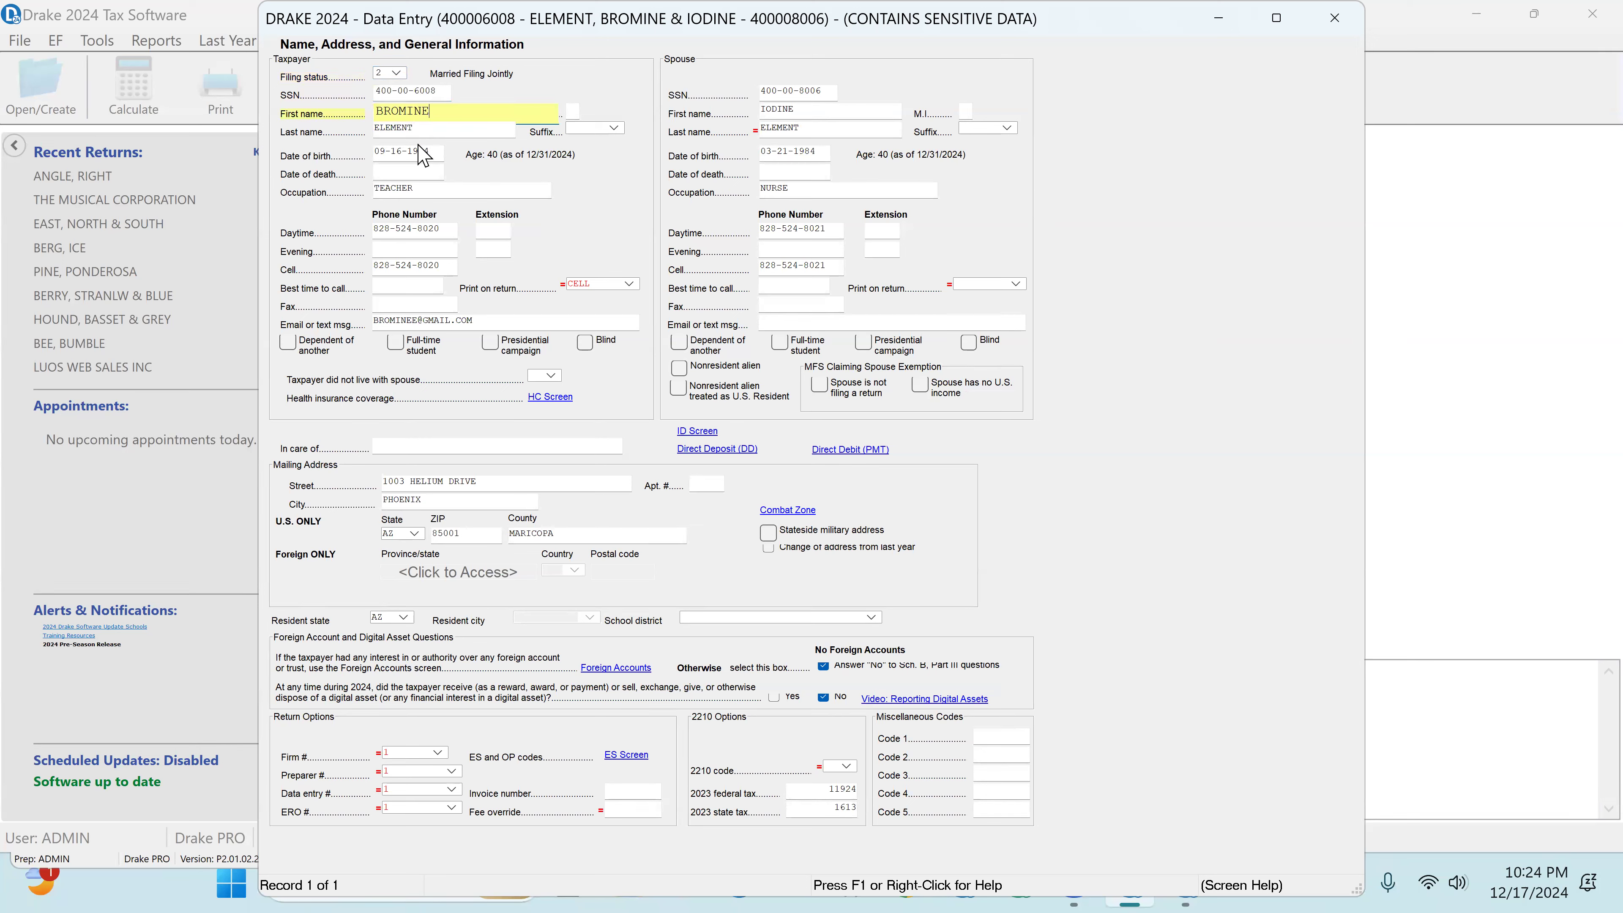
{"action": "left_click", "coordinate": [421, 131]}
{"action": "left_click", "coordinate": [417, 154]}
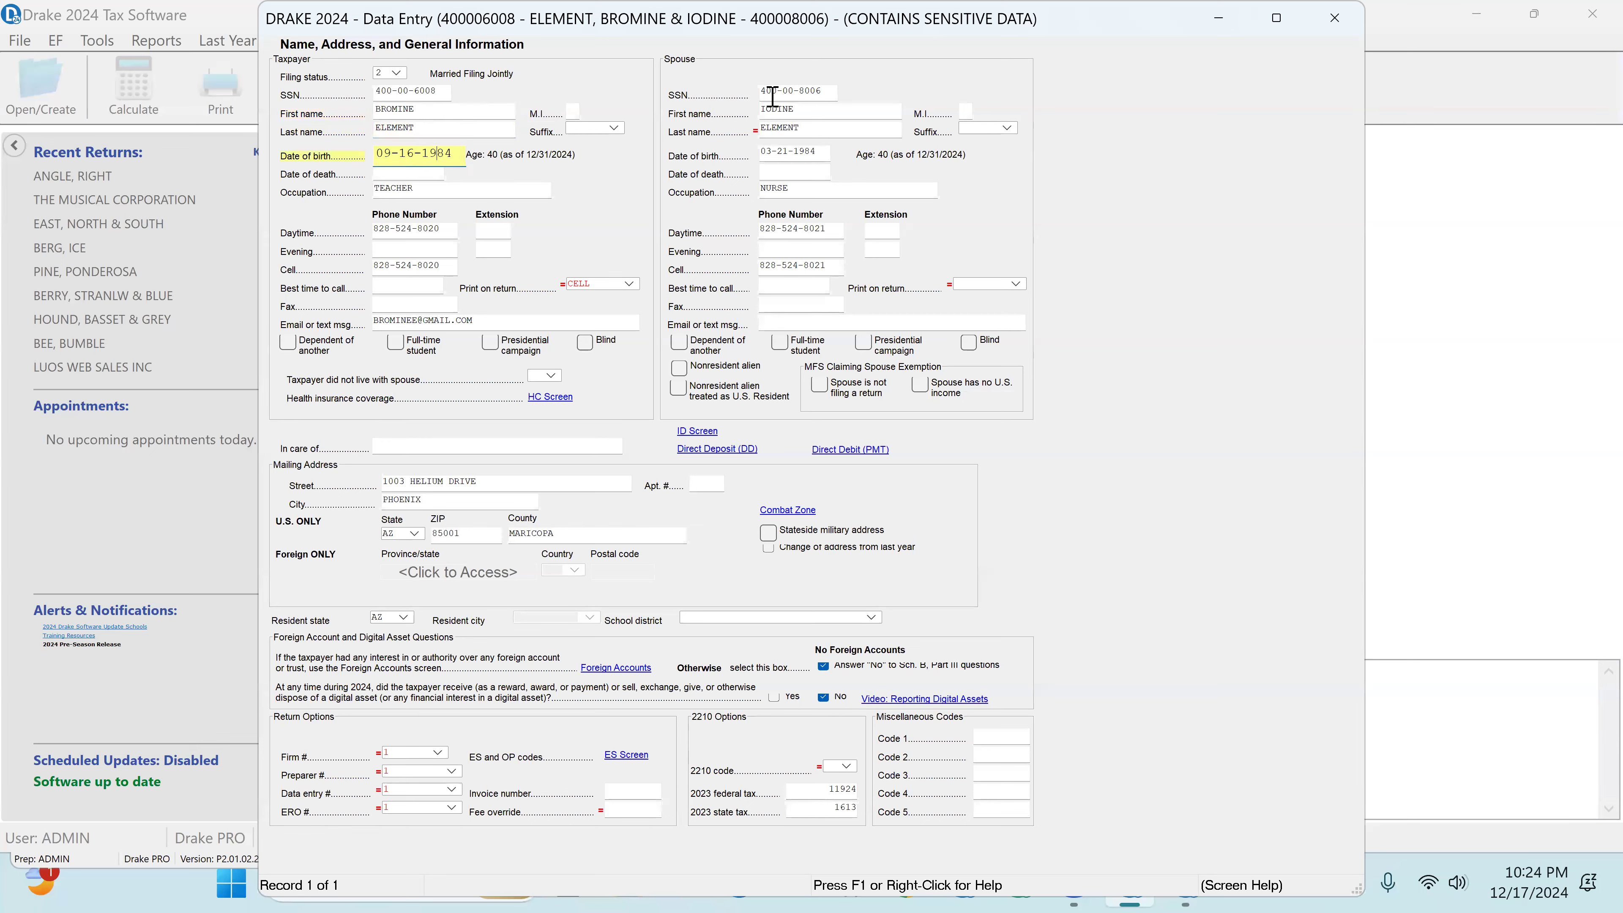
{"action": "left_click", "coordinate": [434, 190]}
Step: Review the spouse's SSN, first name, last name and occupation
{"action": "left_click", "coordinate": [792, 95]}
{"action": "left_click", "coordinate": [790, 112]}
{"action": "left_click", "coordinate": [791, 129]}
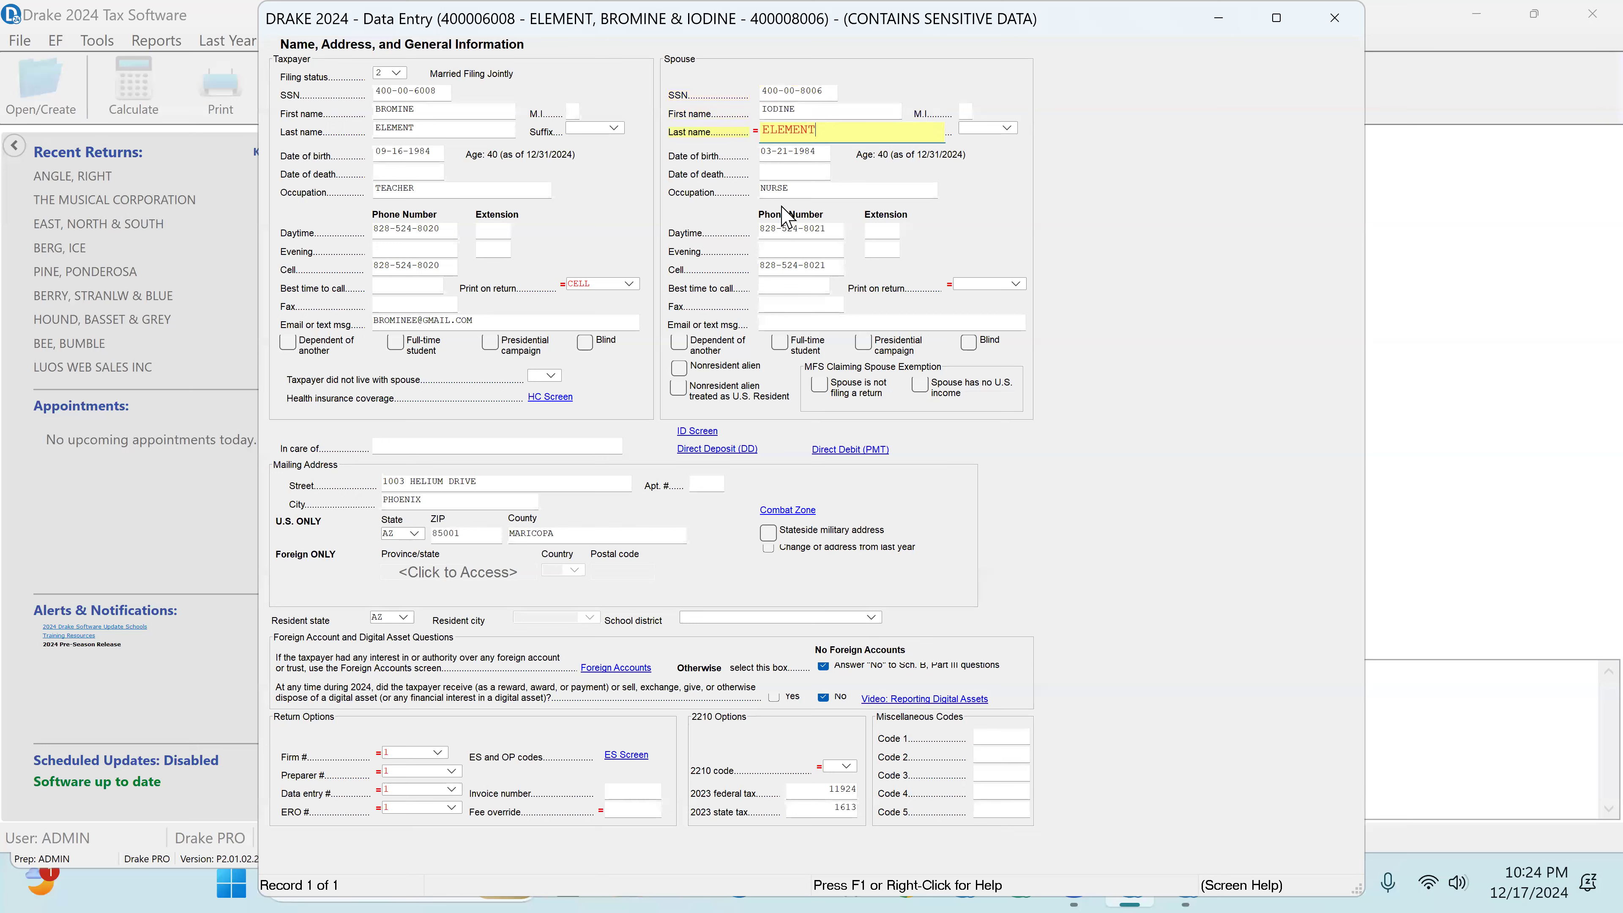
{"action": "left_click", "coordinate": [797, 190]}
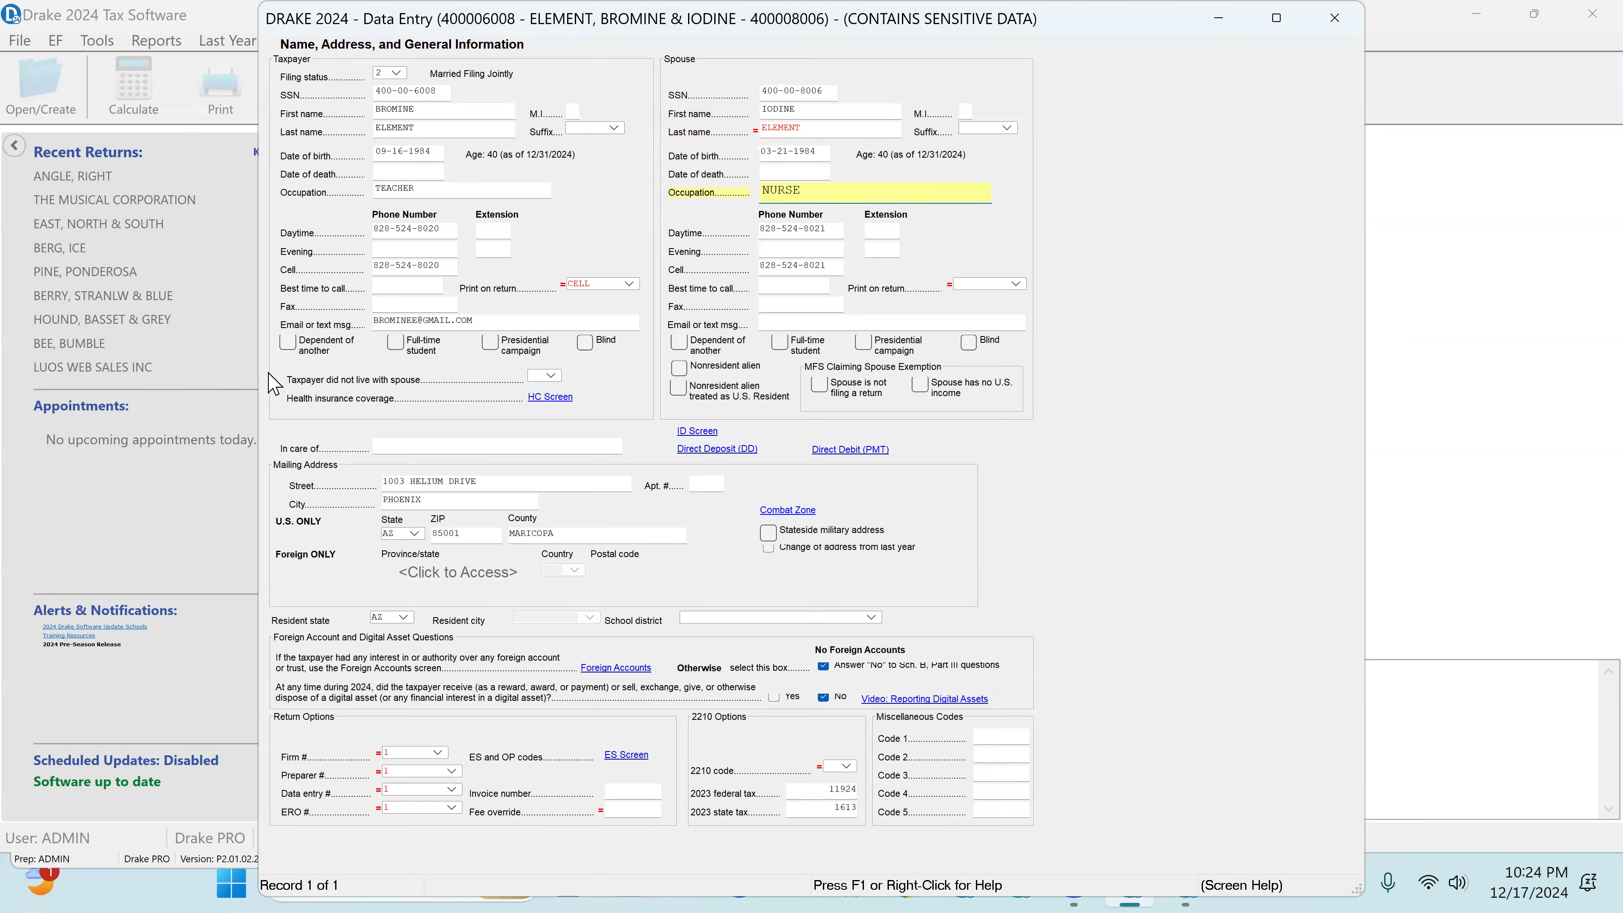
Step: Review the daytime and cell phone numbers of the taxpayer and spouse, and the mailing address
{"action": "left_click", "coordinate": [397, 233]}
{"action": "left_click", "coordinate": [412, 266]}
{"action": "left_click", "coordinate": [799, 231]}
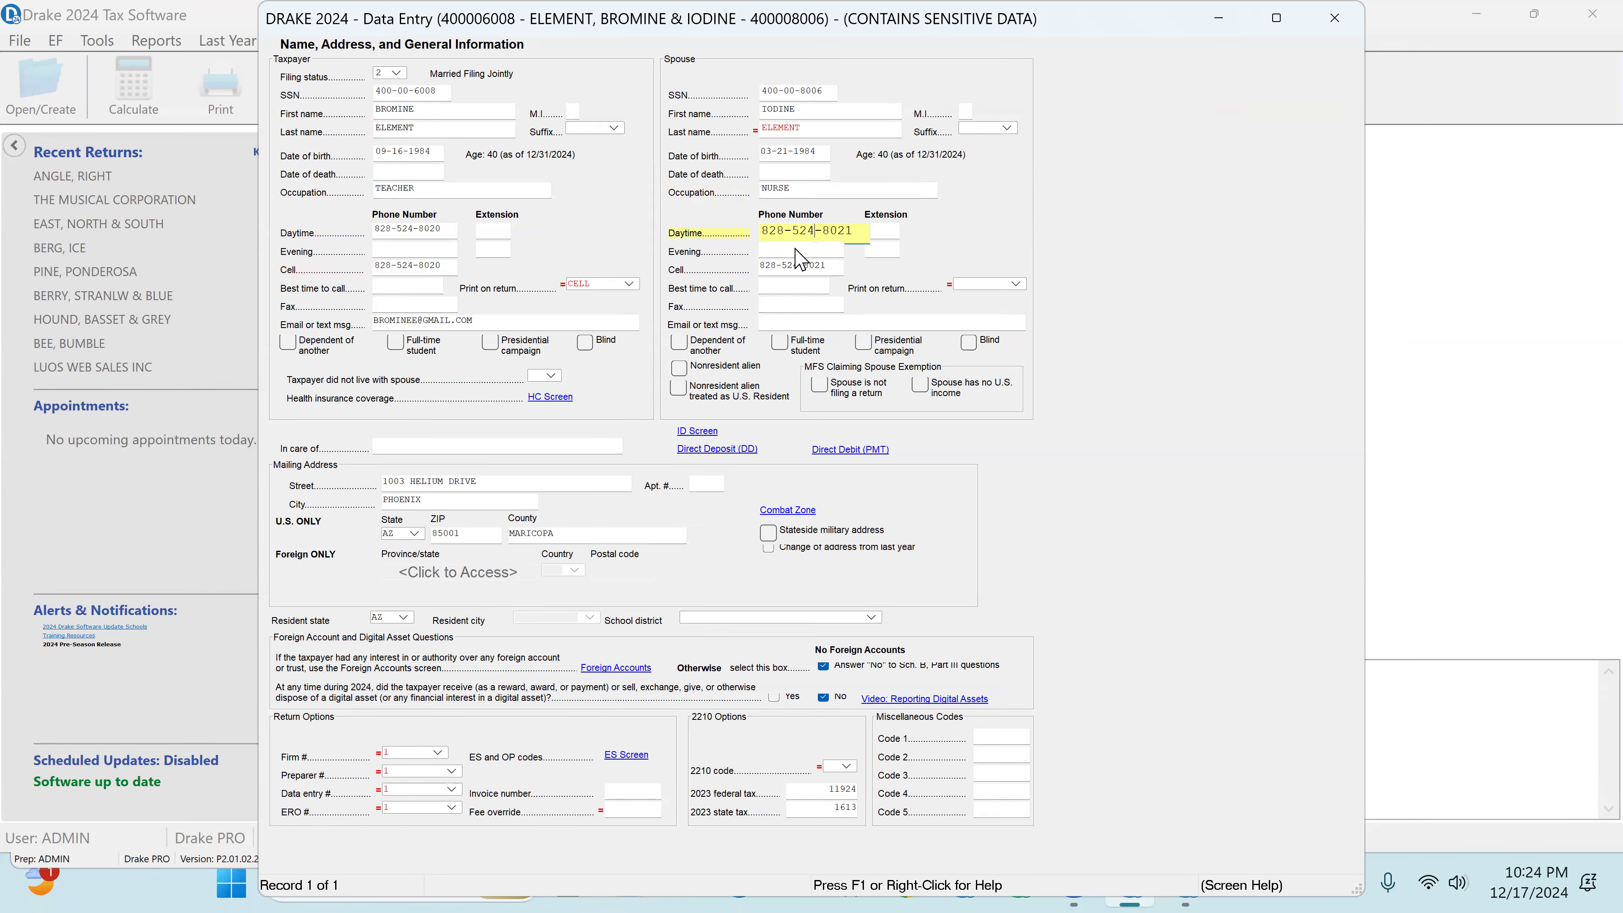
{"action": "left_click", "coordinate": [796, 267]}
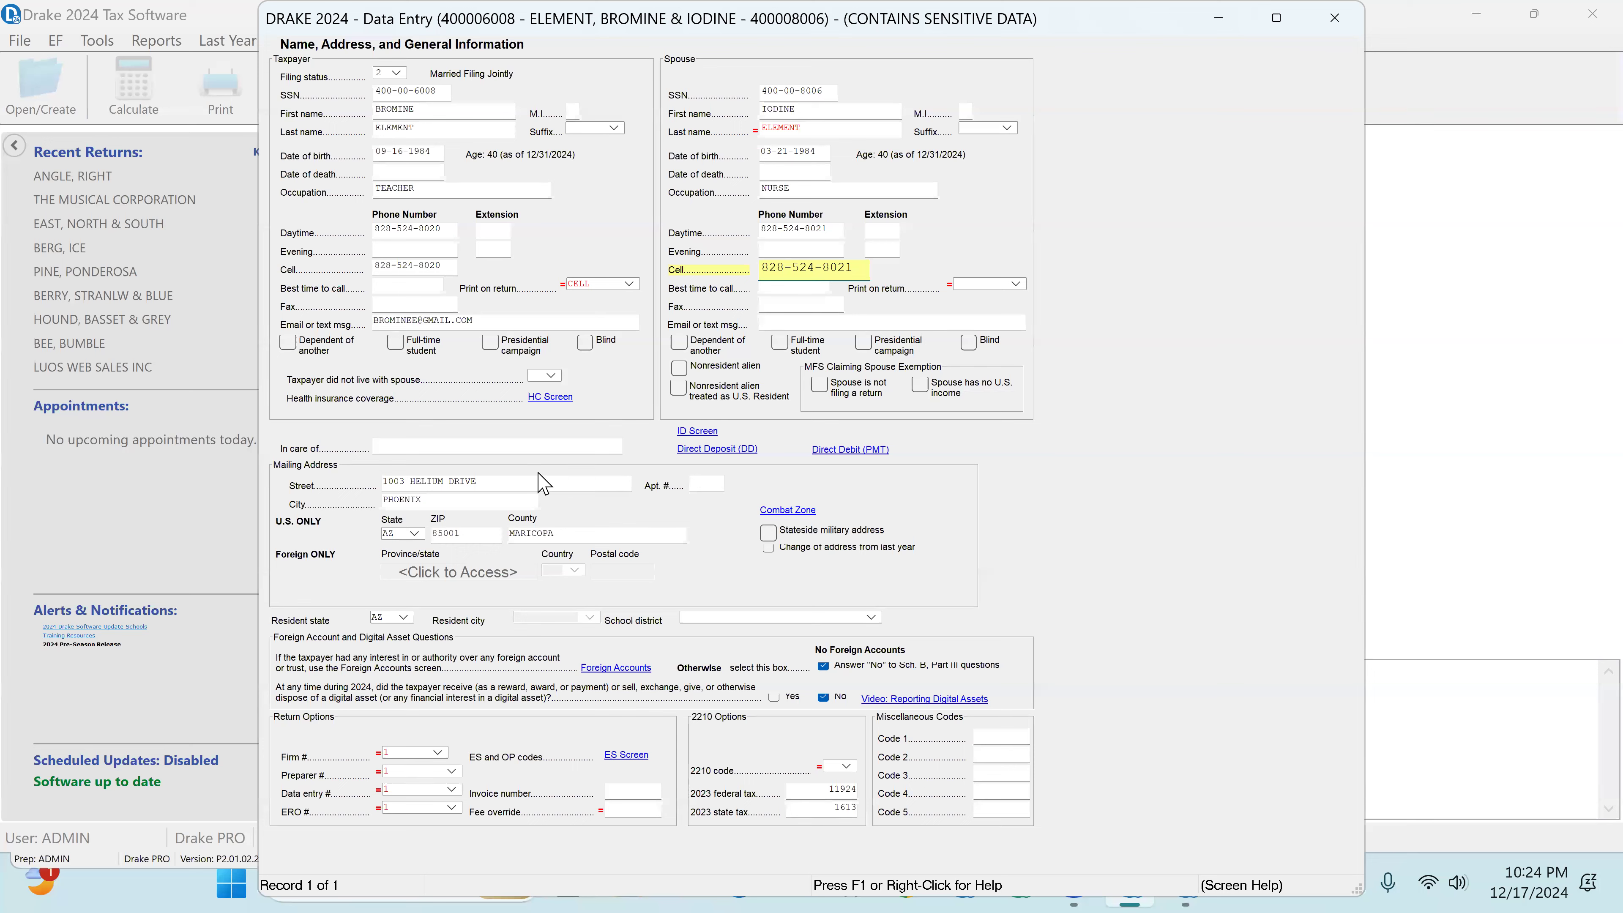
{"action": "left_click", "coordinate": [437, 484]}
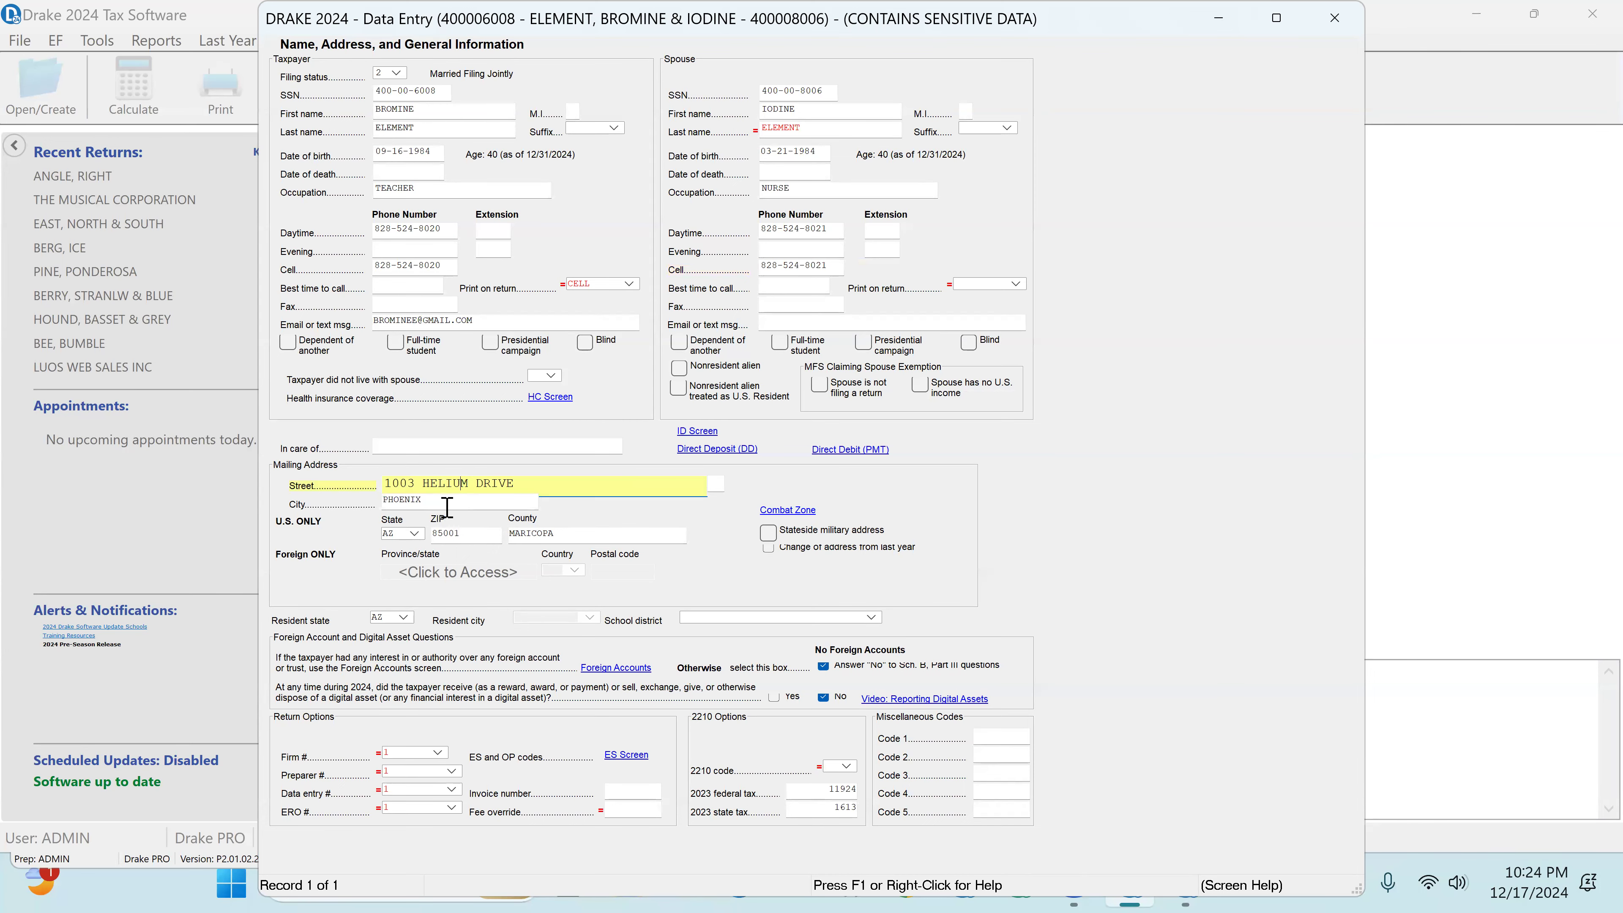
Step: On the health care coverage screen, answer Yes to everybody having minimum essential coverage or an exemption, and return to Name and Address
{"action": "left_click", "coordinate": [549, 397]}
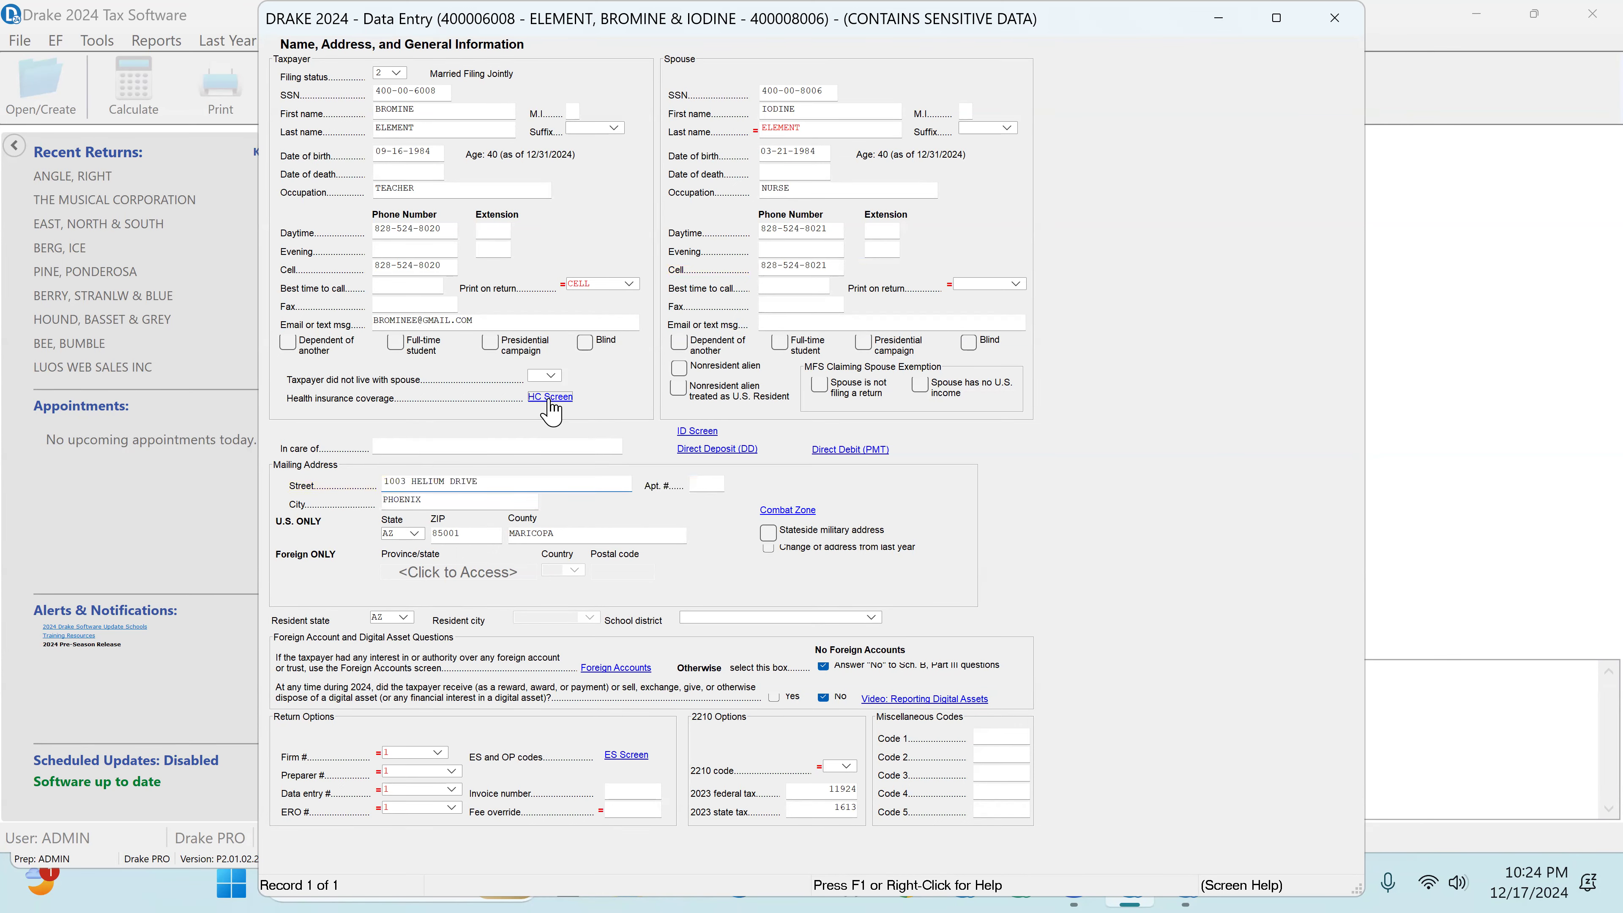
{"action": "left_click", "coordinate": [965, 400]}
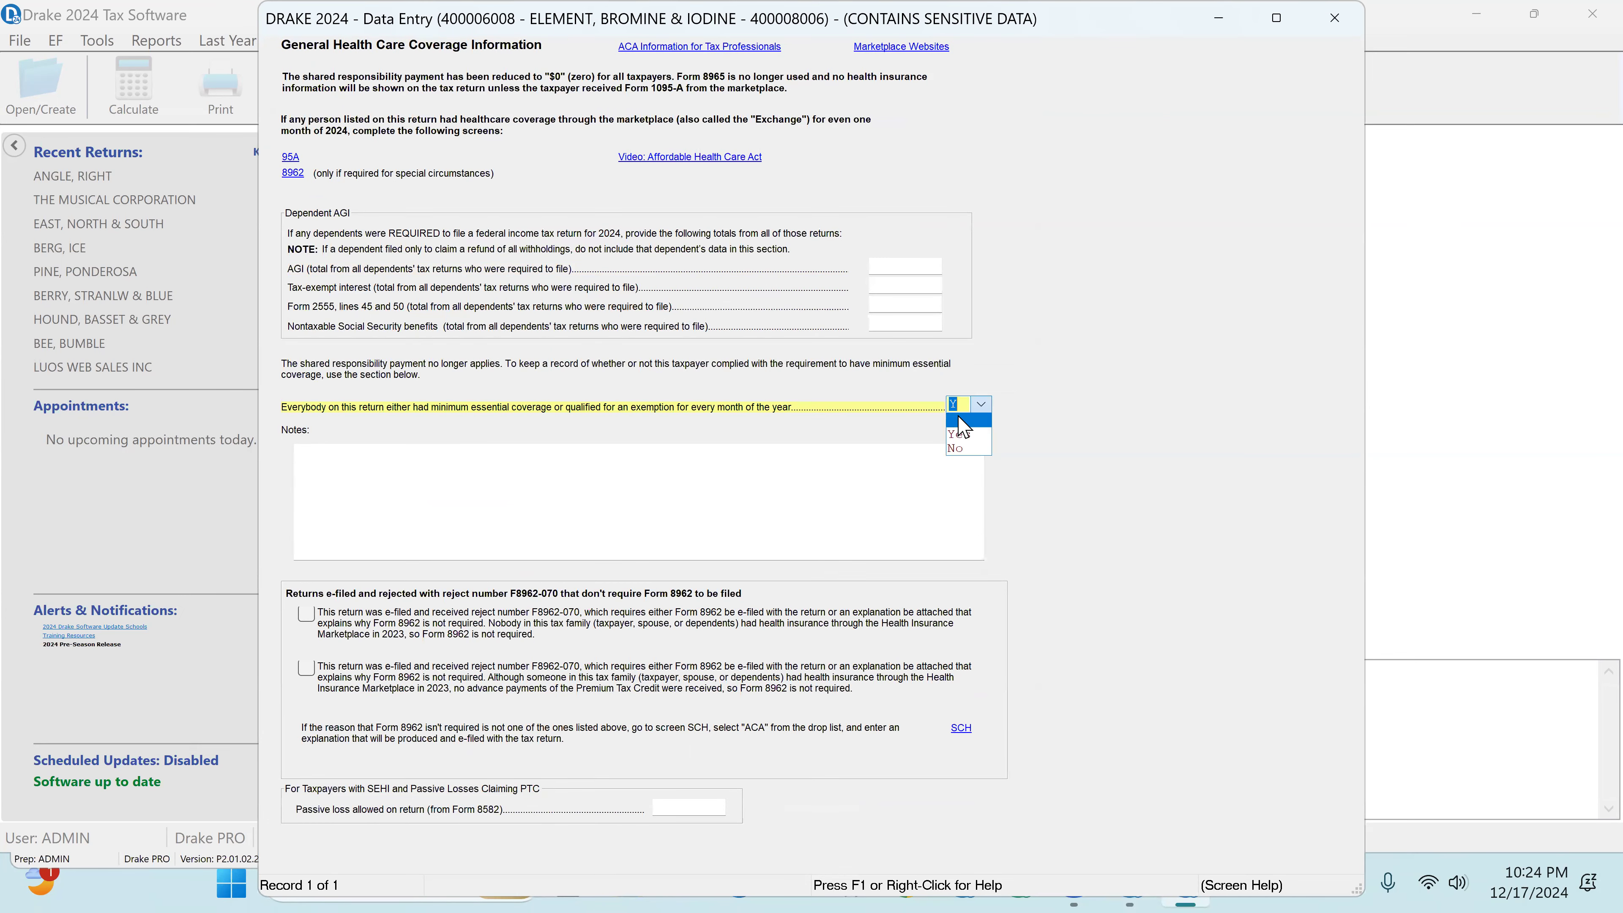
{"action": "left_click", "coordinate": [957, 437]}
{"action": "left_click", "coordinate": [1330, 19]}
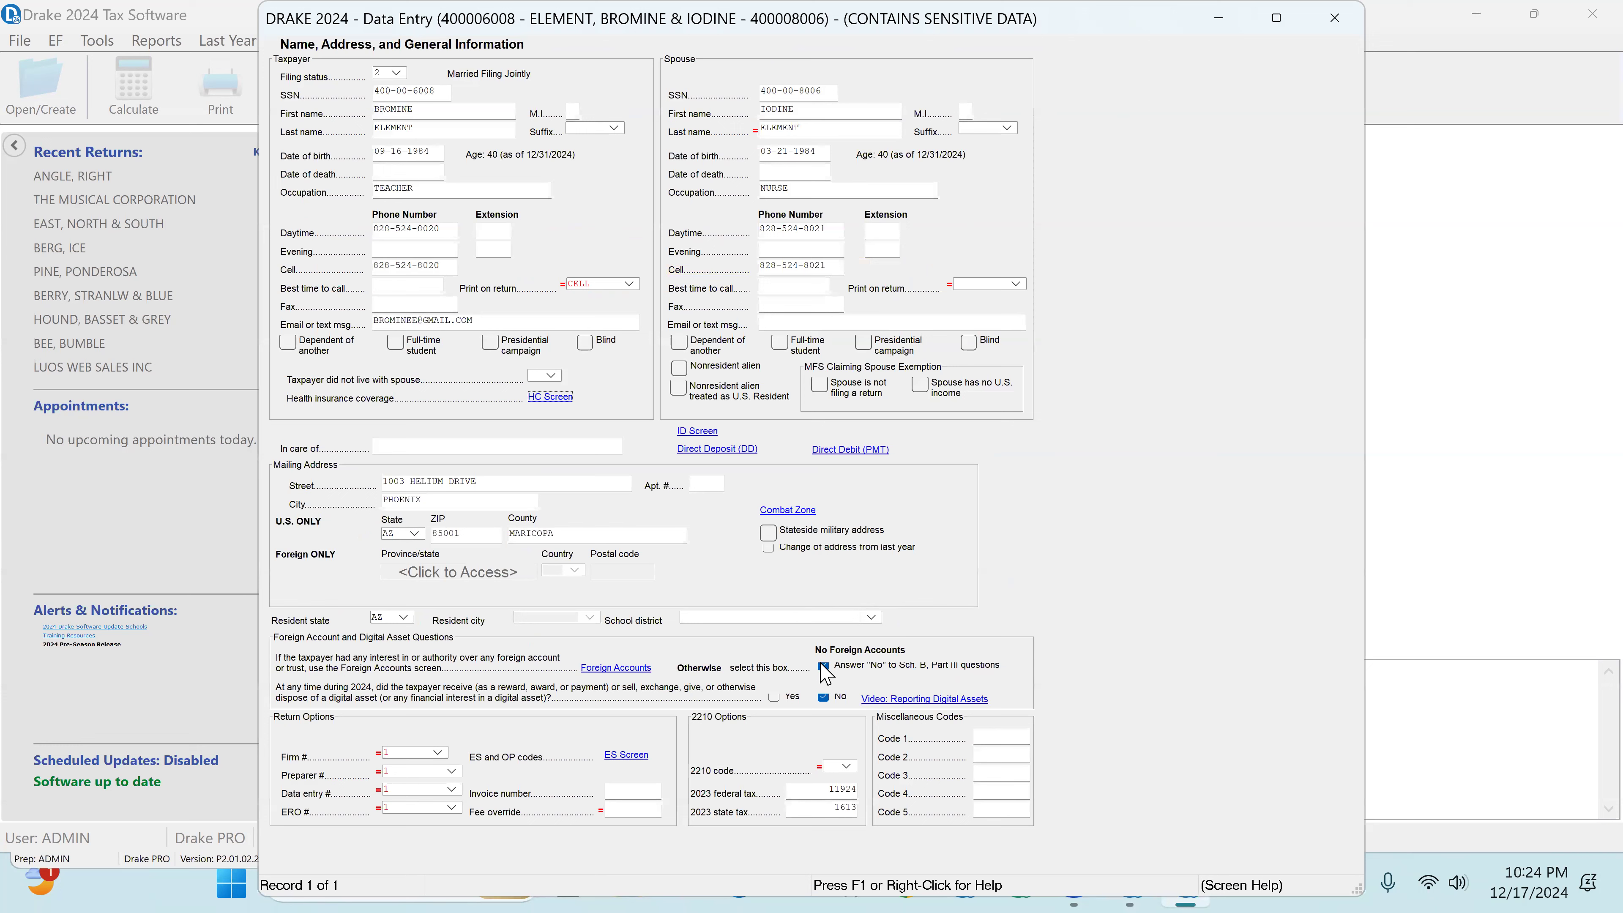
Step: Review the digital asset answer and the 2023 federal and state tax amounts on the Name and Address screen
{"action": "left_click", "coordinate": [822, 695]}
{"action": "left_click", "coordinate": [825, 791]}
{"action": "left_click_drag", "start_coordinate": [897, 809], "coordinate": [1020, 829]}
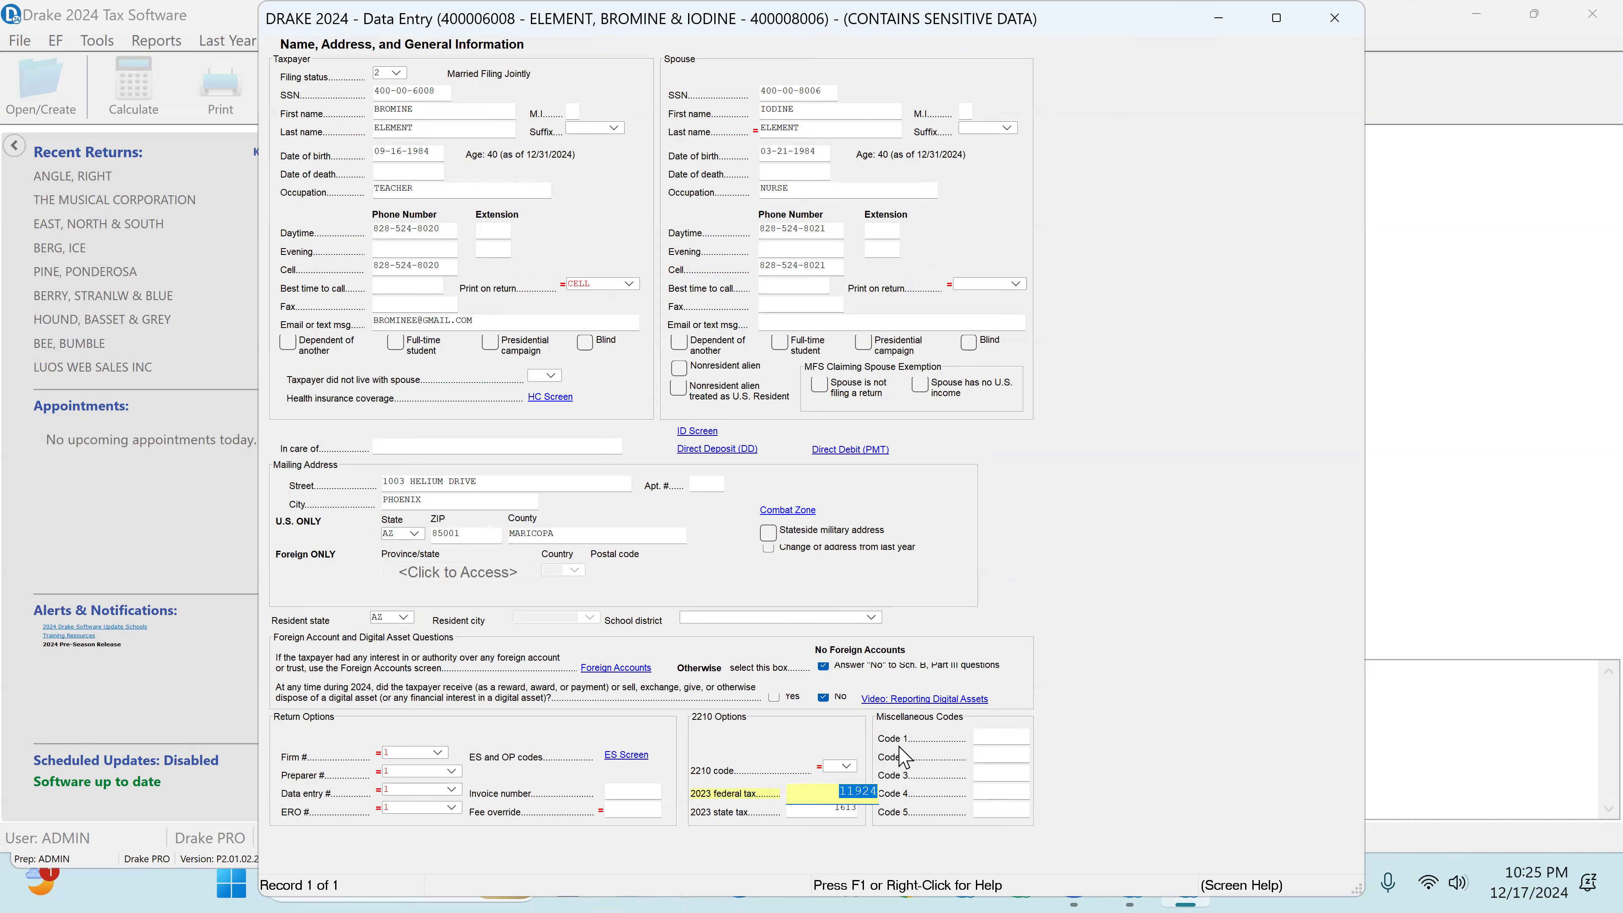
Step: Review the taxpayer's and spouse's driver's license information on the ID screen, and close back to the data entry menu
{"action": "left_click", "coordinate": [696, 433]}
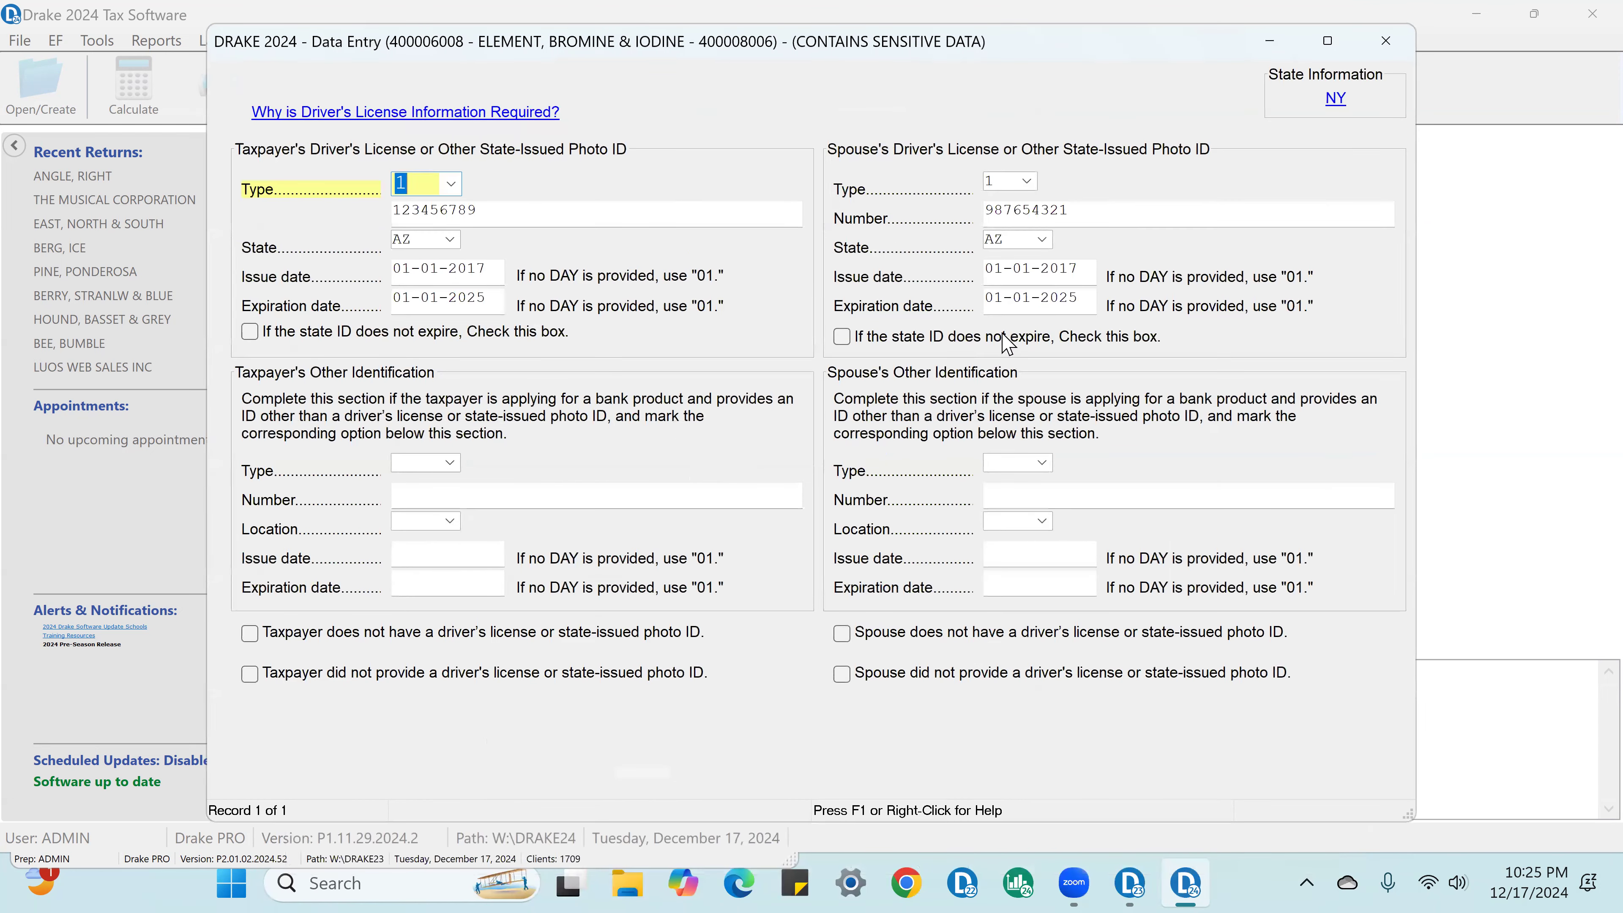
{"action": "left_click", "coordinate": [1387, 42]}
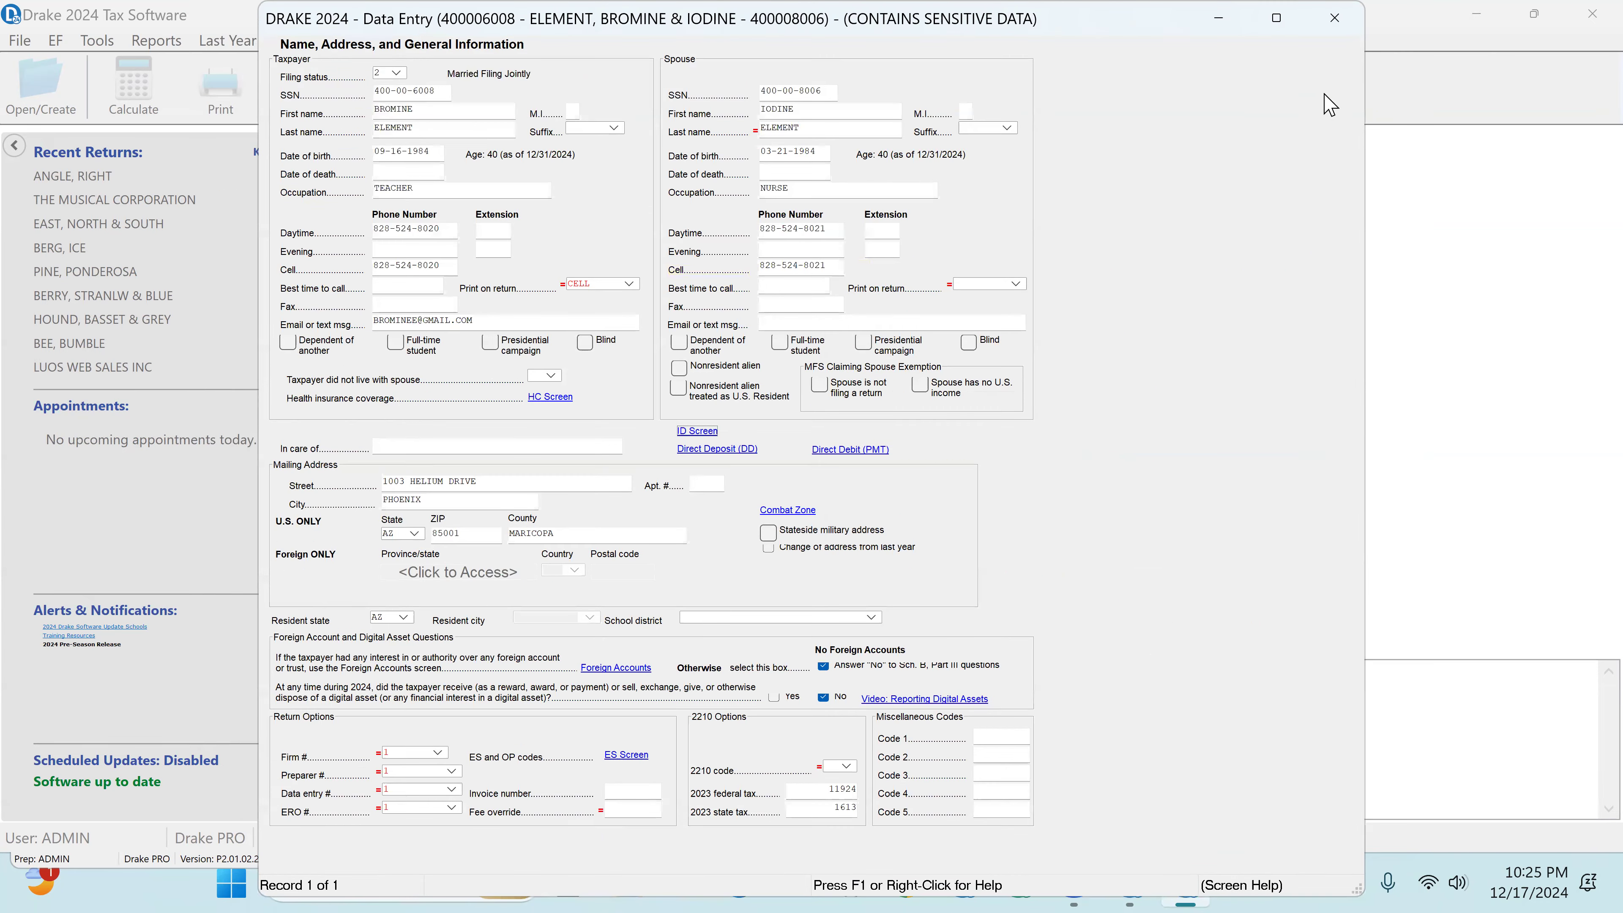
{"action": "left_click", "coordinate": [1335, 19]}
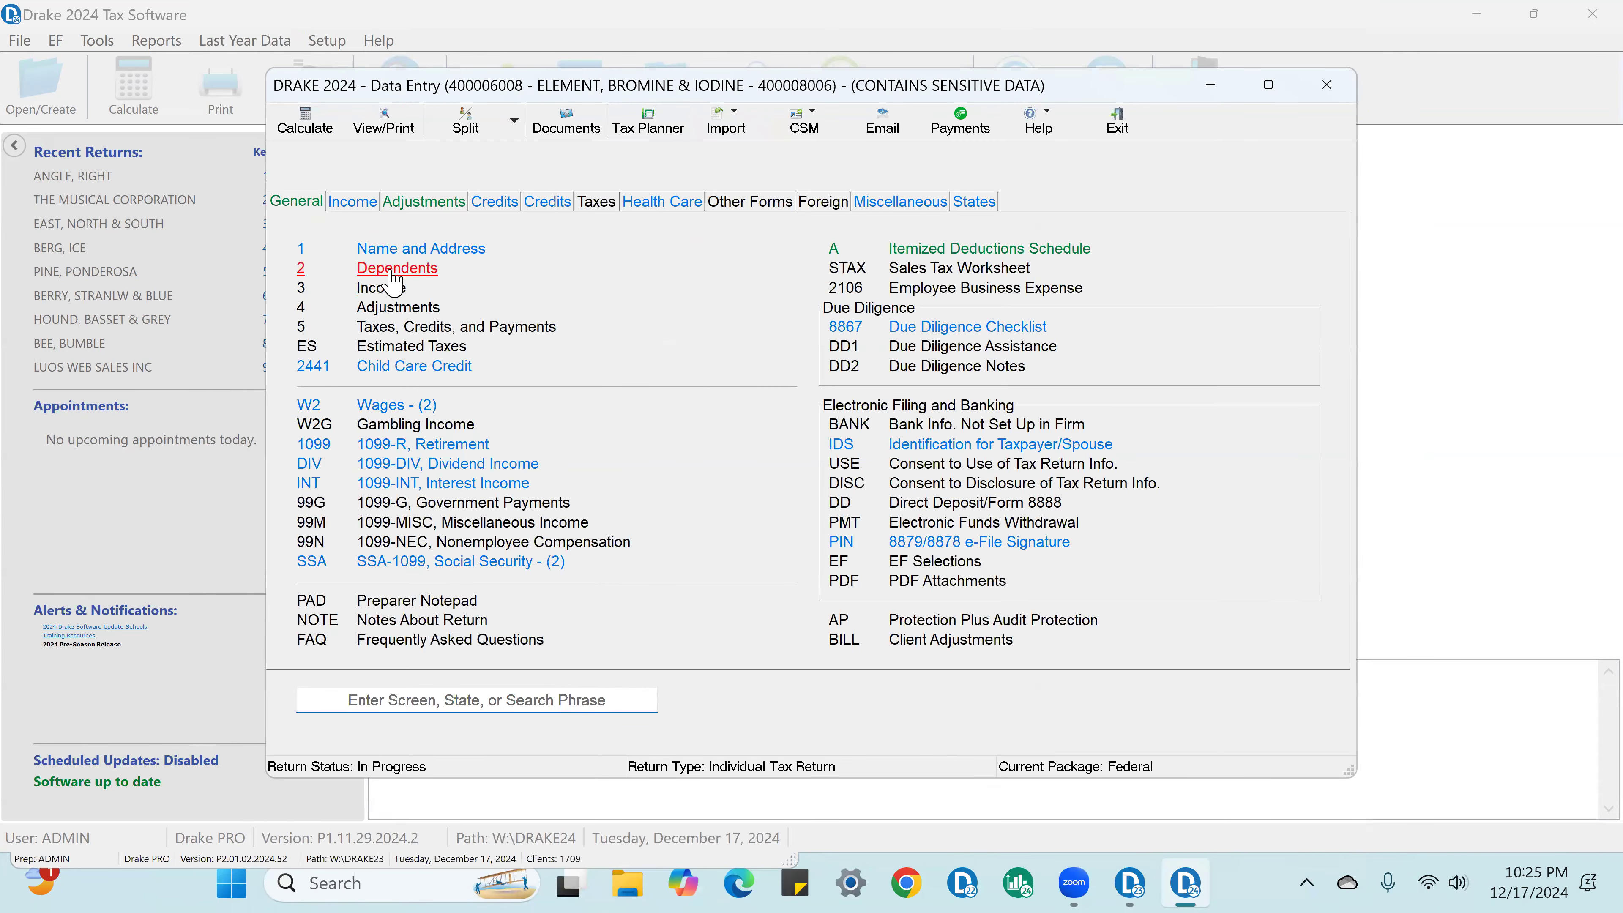
Step: Open the listed dependent's record and review the SSN, relationship, date of birth and qualifying childcare expenses
{"action": "left_click", "coordinate": [394, 276]}
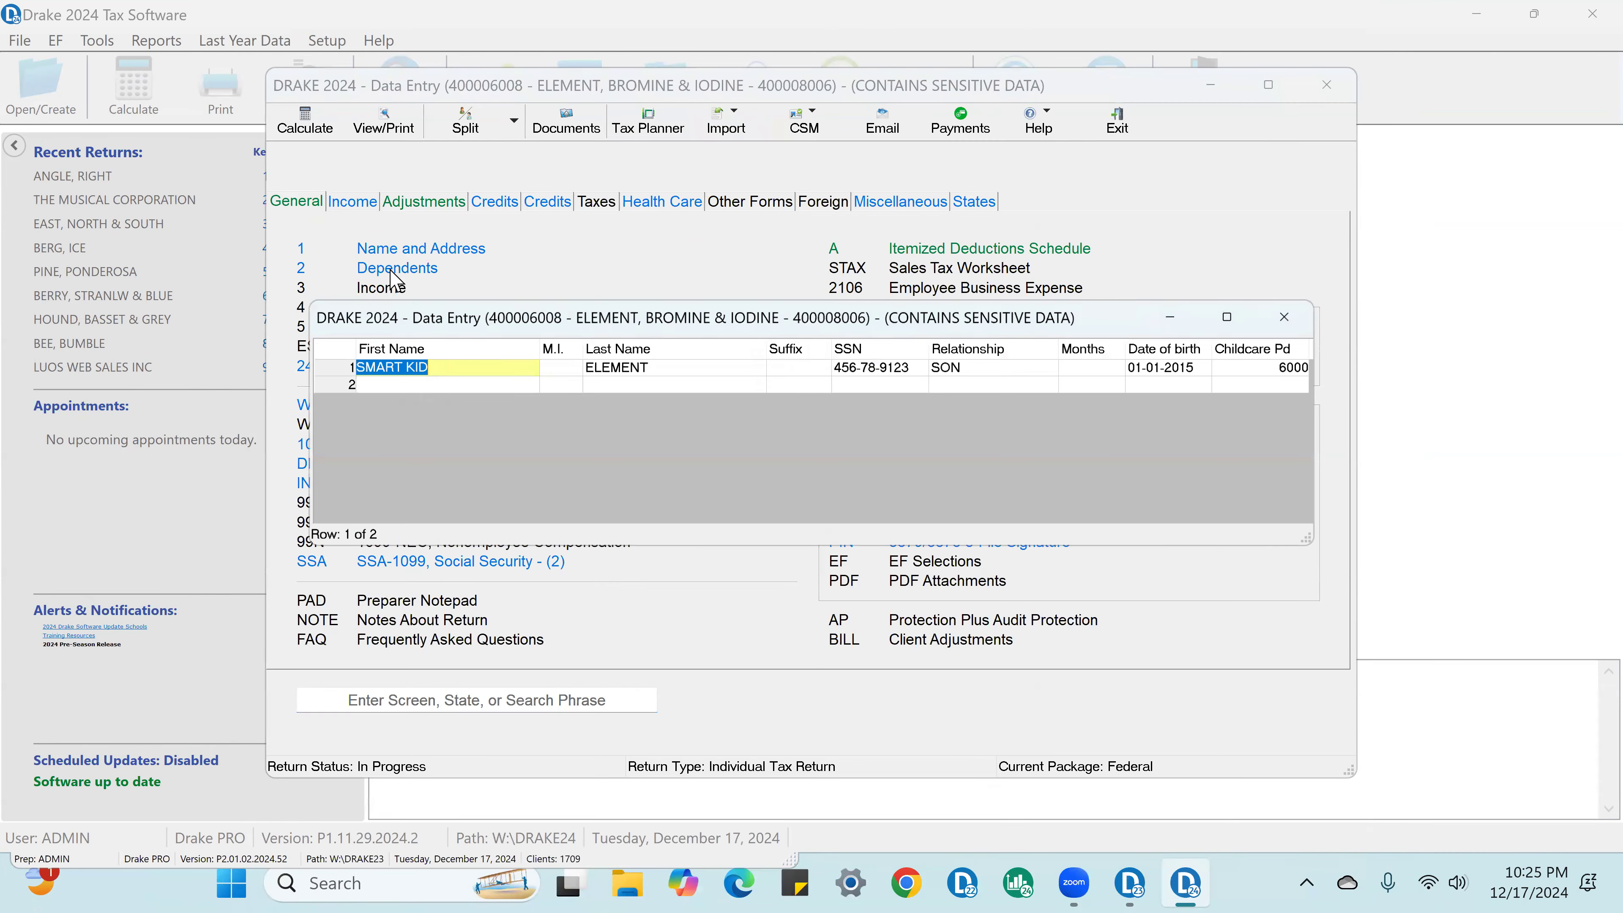
{"action": "double_click", "coordinate": [455, 365]}
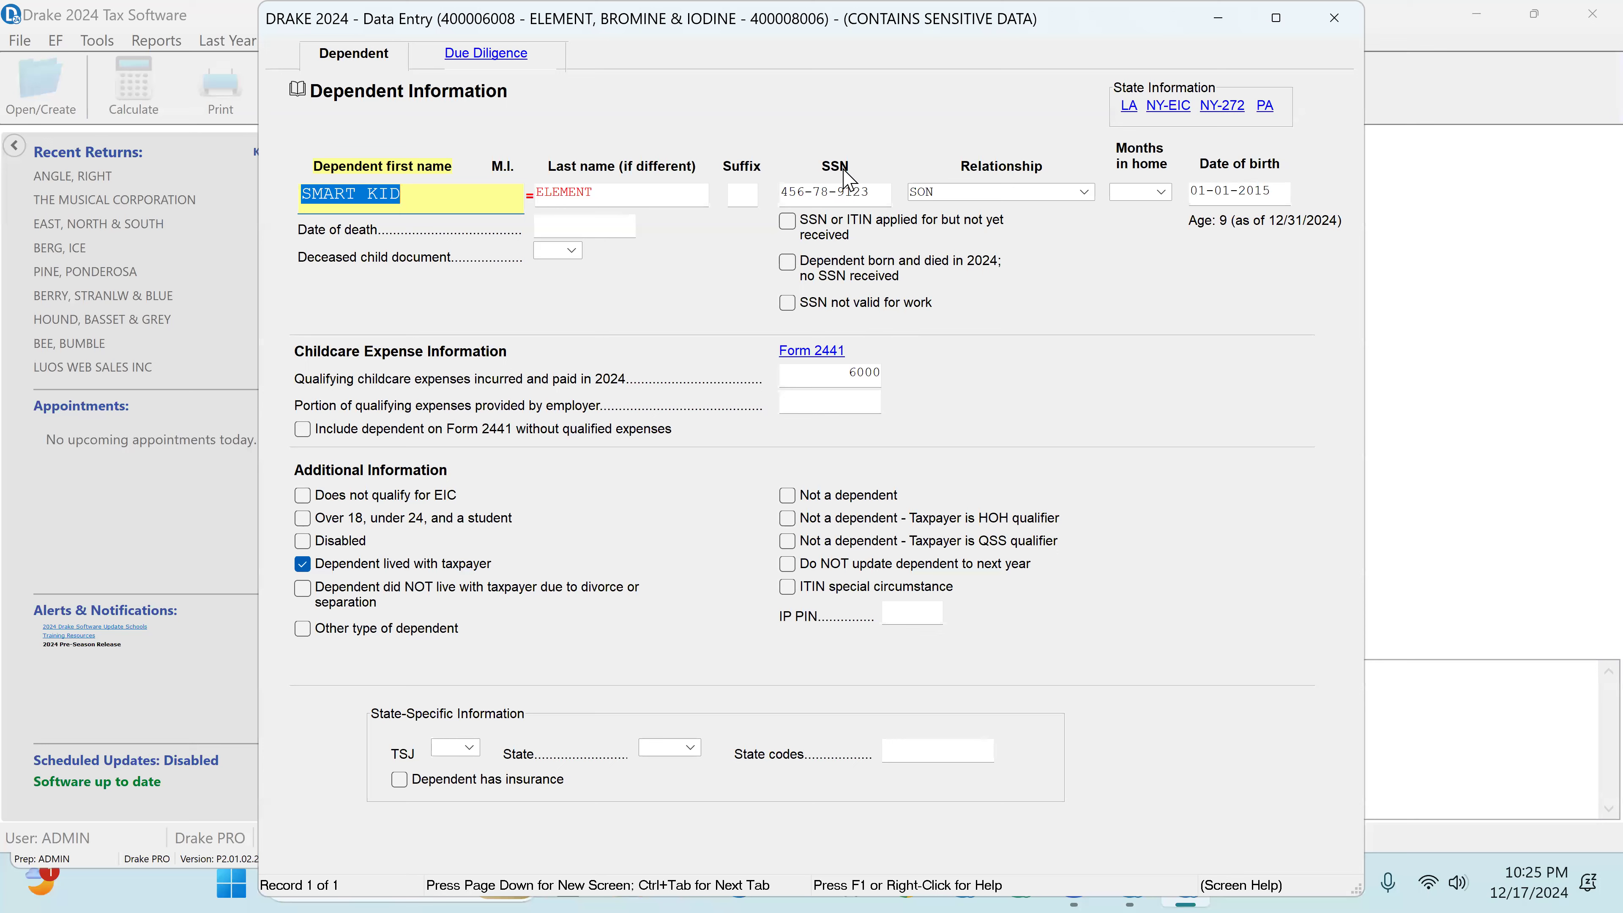
{"action": "left_click", "coordinate": [824, 200]}
{"action": "left_click", "coordinate": [936, 192]}
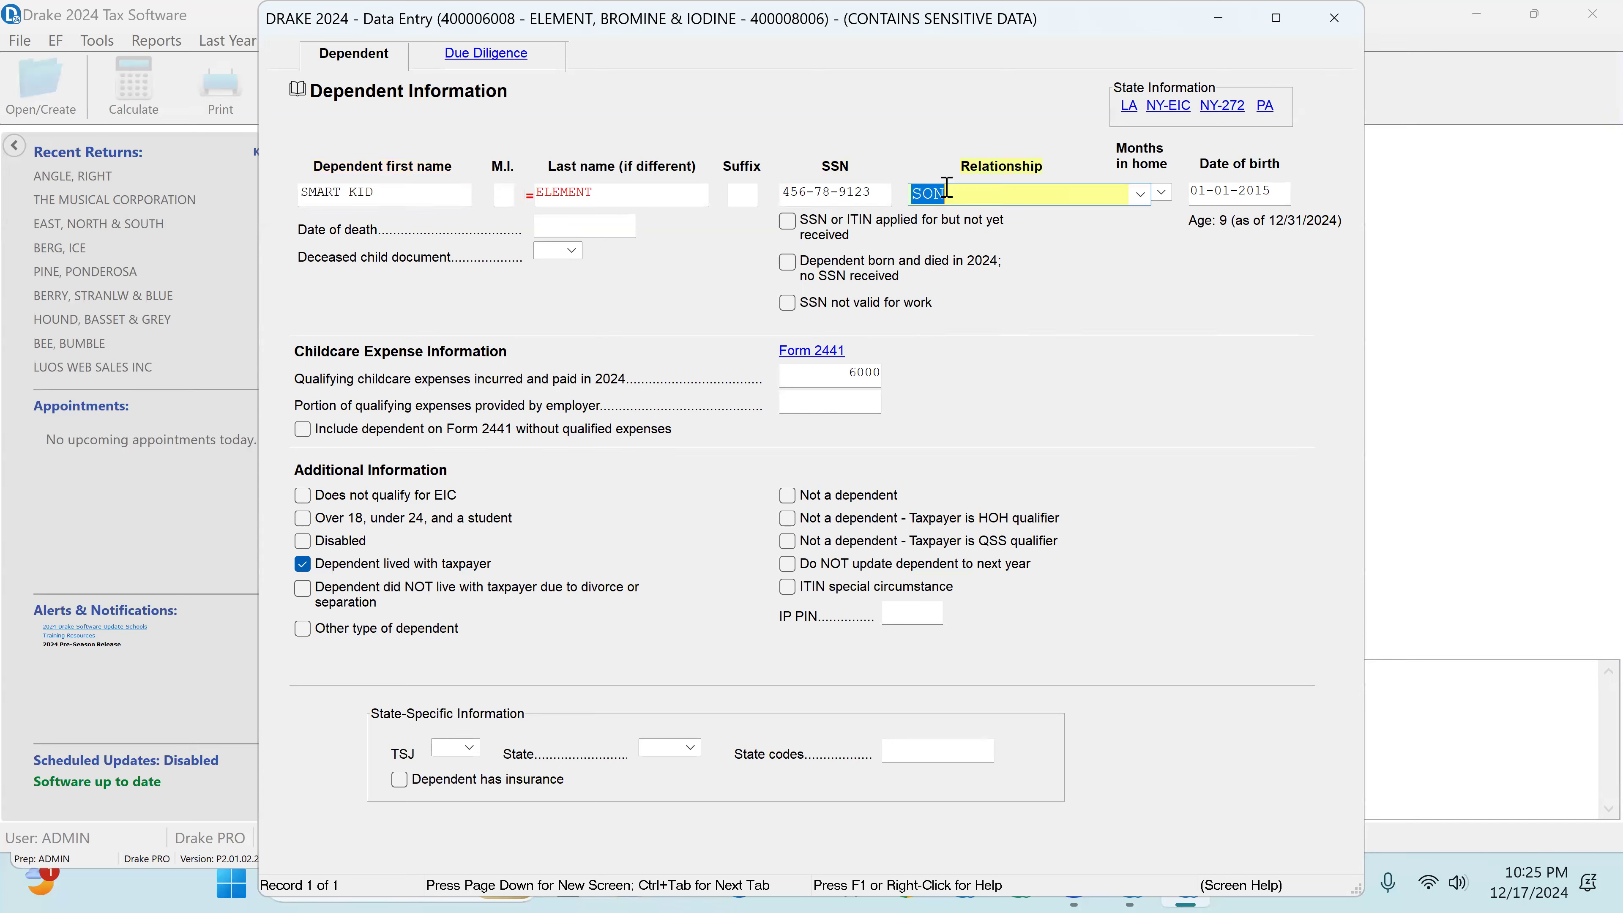
{"action": "left_click", "coordinate": [1140, 194]}
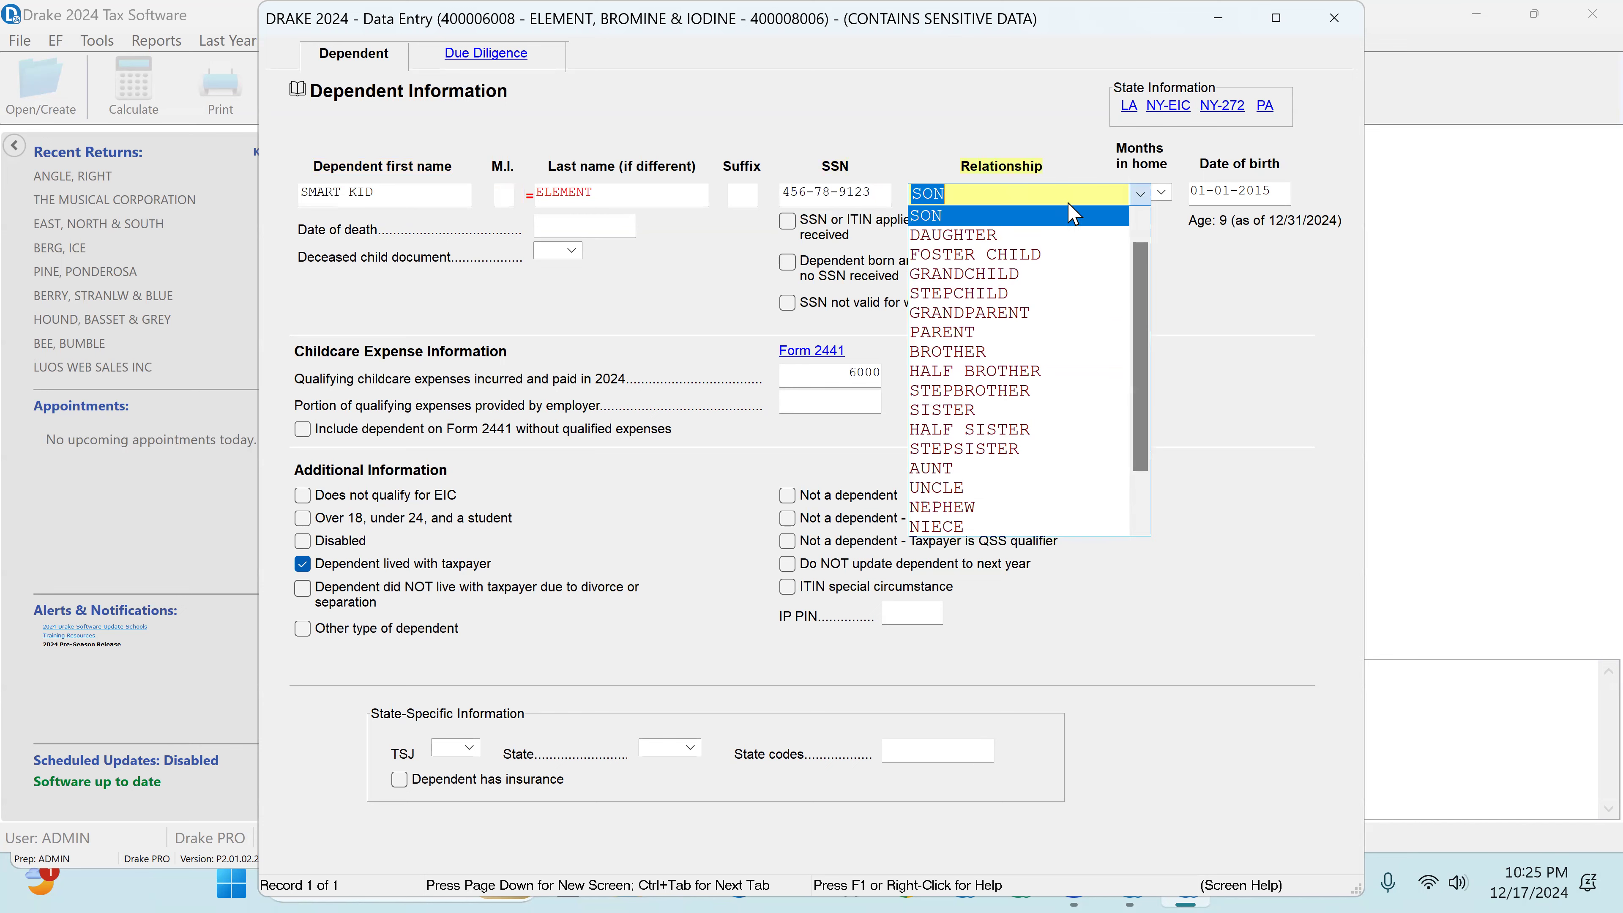
{"action": "left_click", "coordinate": [930, 218]}
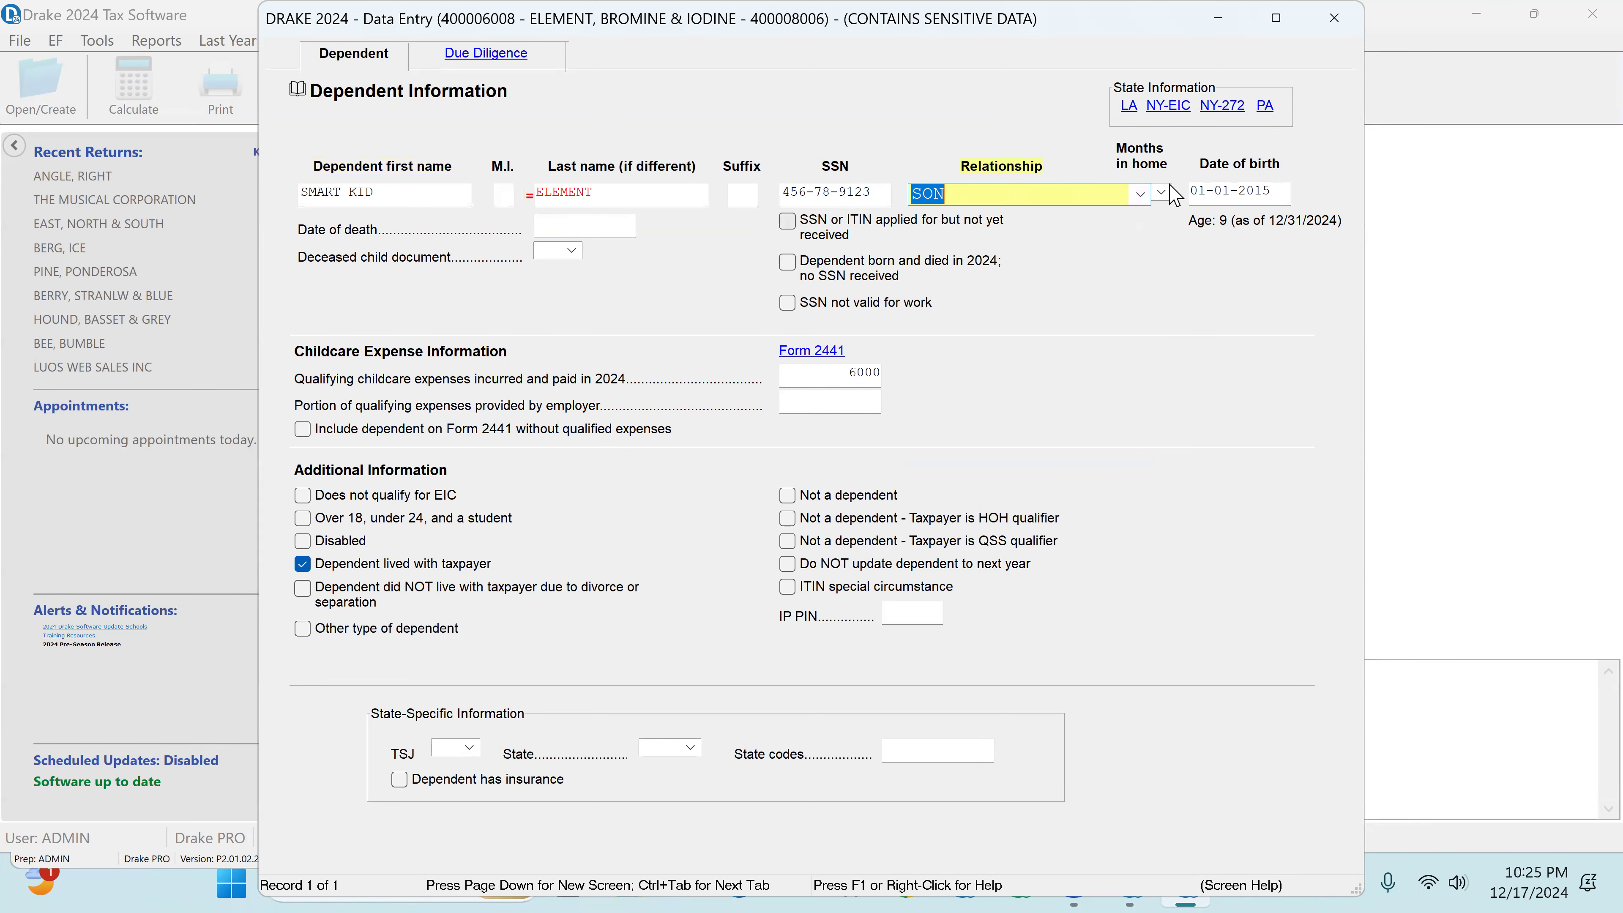
{"action": "left_click", "coordinate": [1235, 191]}
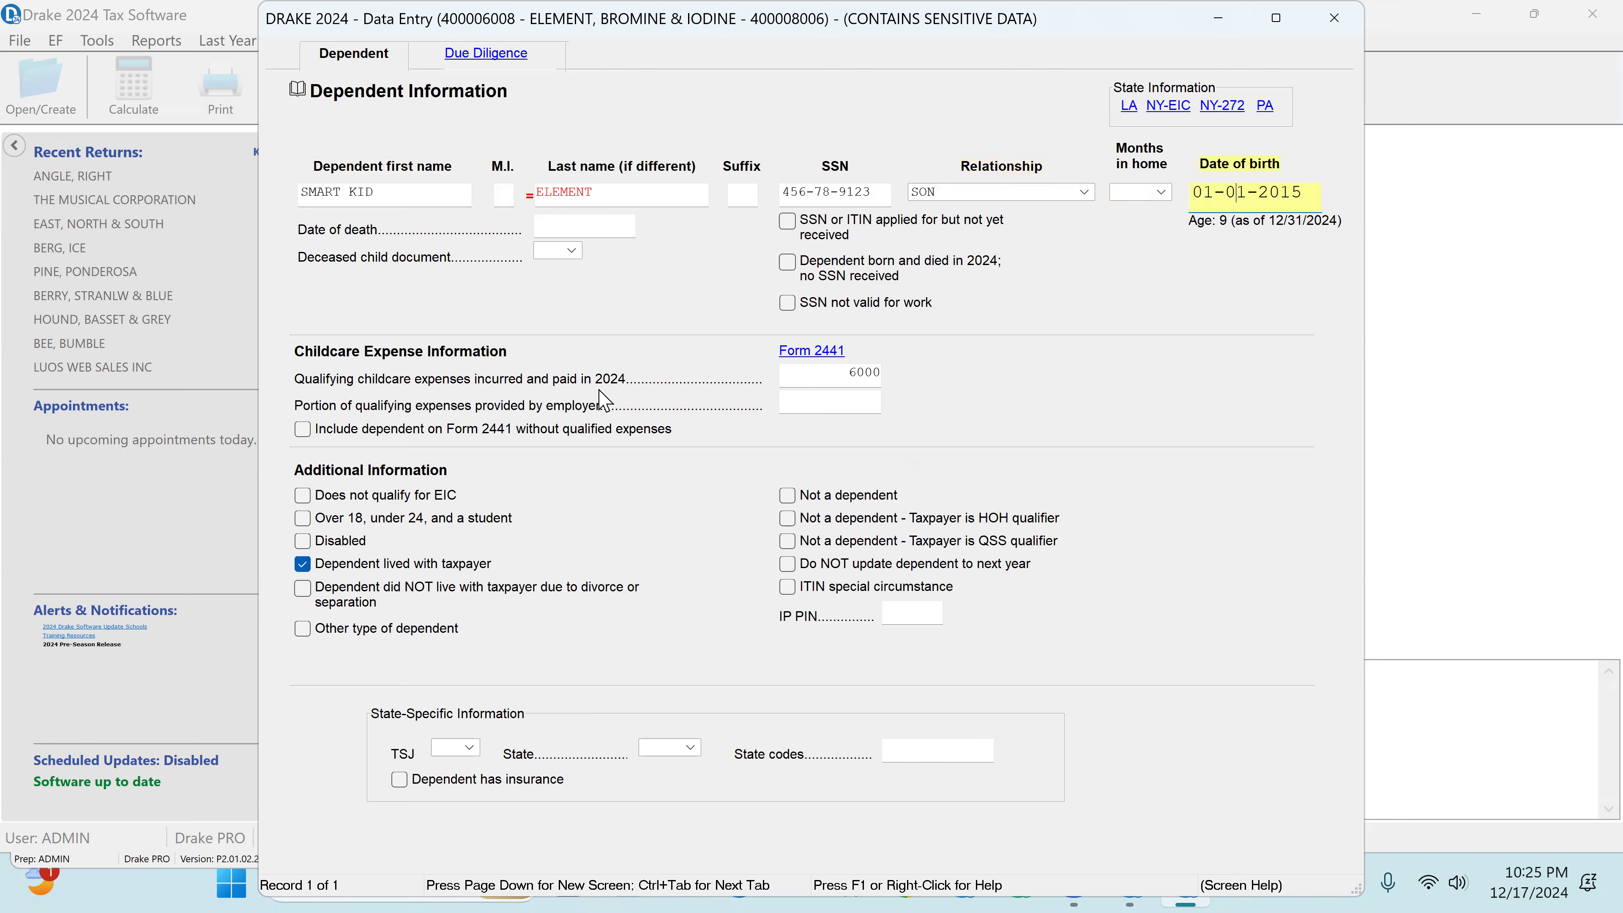
{"action": "left_click", "coordinate": [820, 371]}
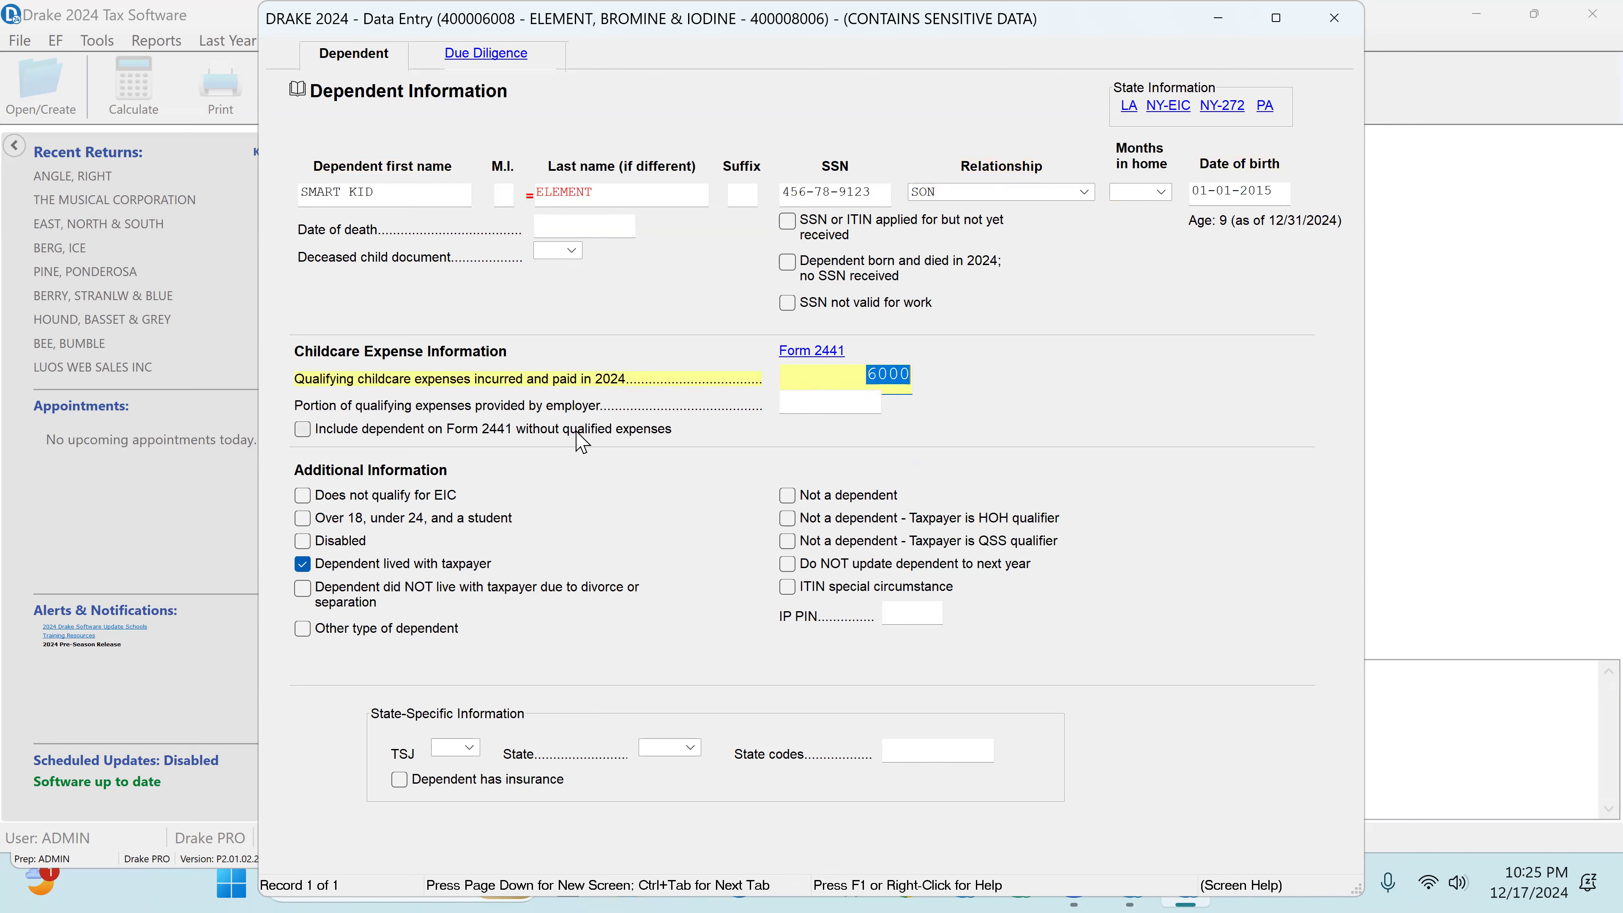
Step: Compare the amount paid to the care provider on Form 2441 with the dependent's qualifying childcare expenses
{"action": "left_click", "coordinate": [803, 357]}
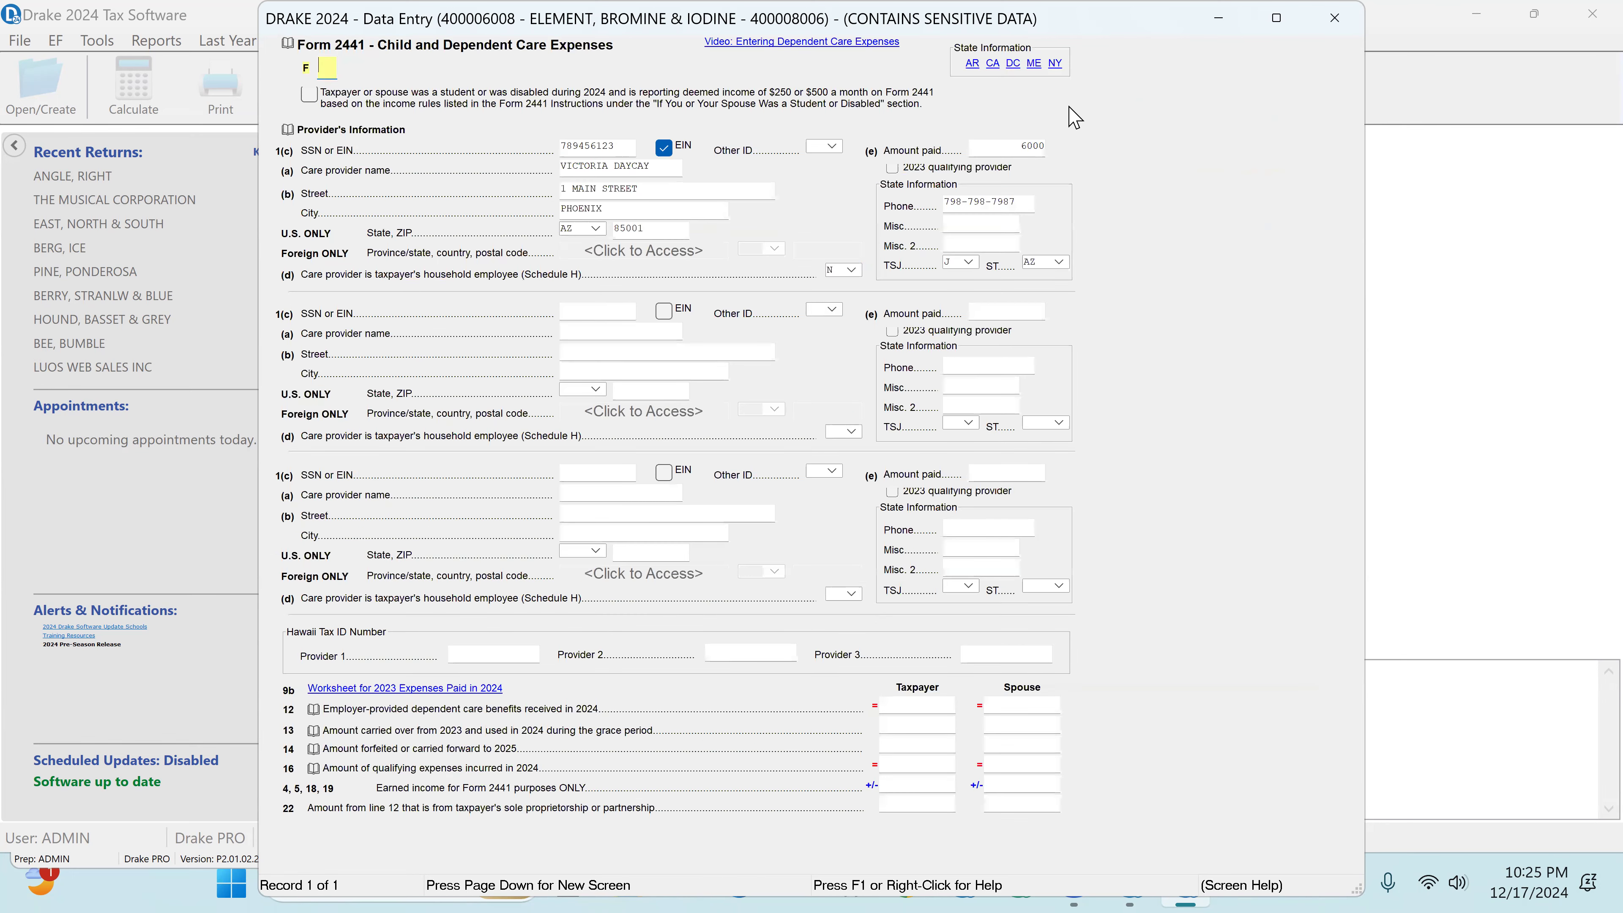
{"action": "left_click", "coordinate": [1010, 146]}
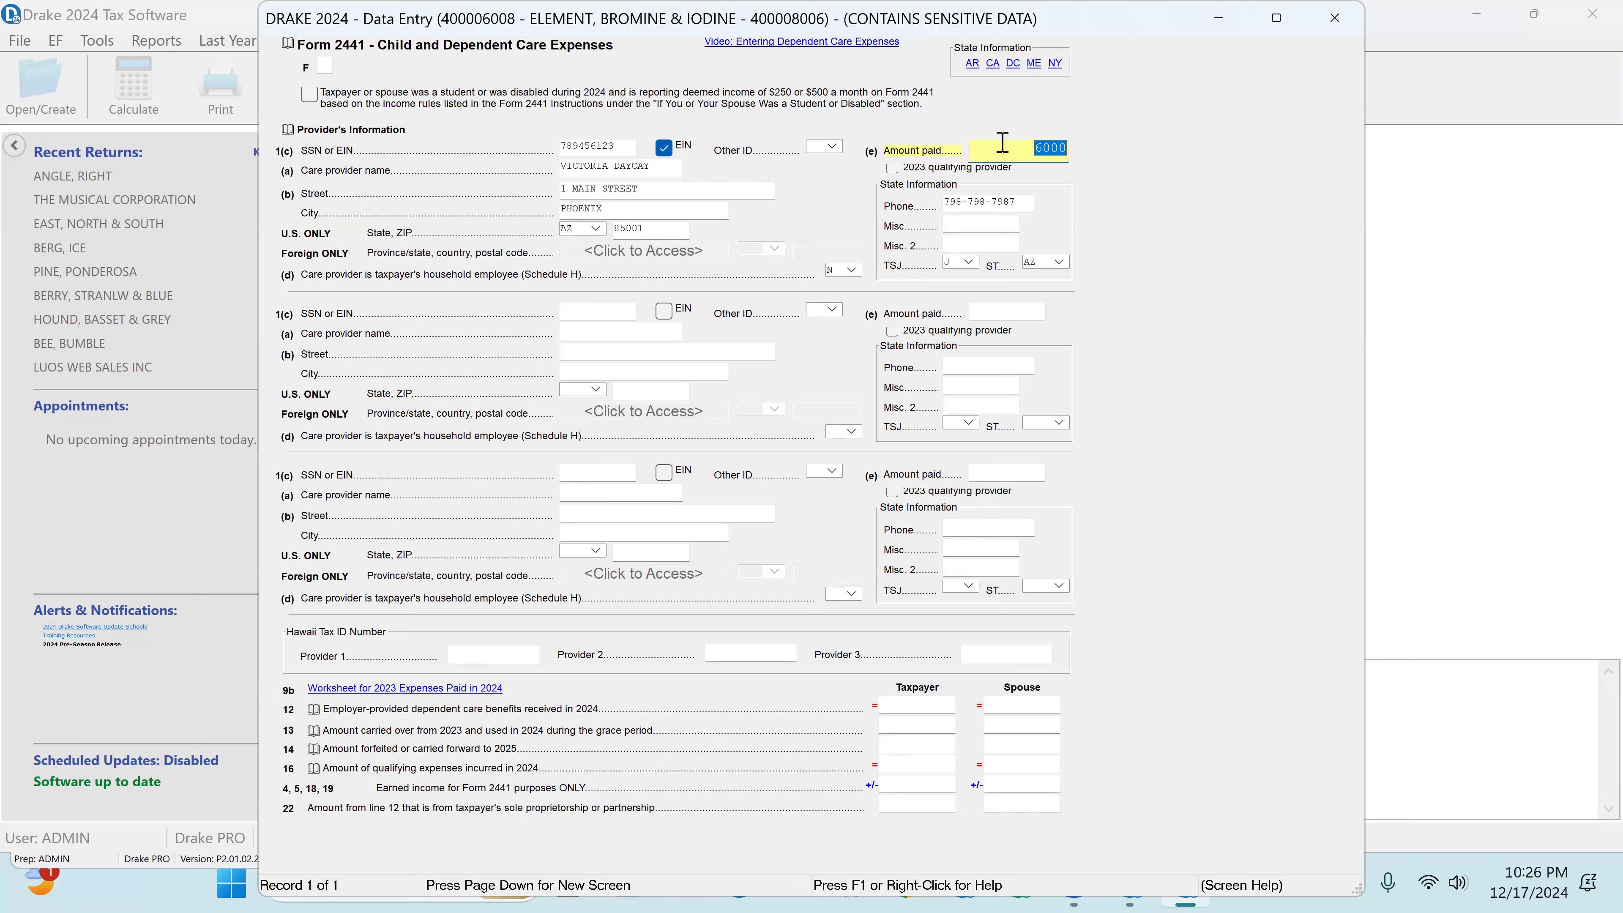
{"action": "left_click", "coordinate": [1336, 19]}
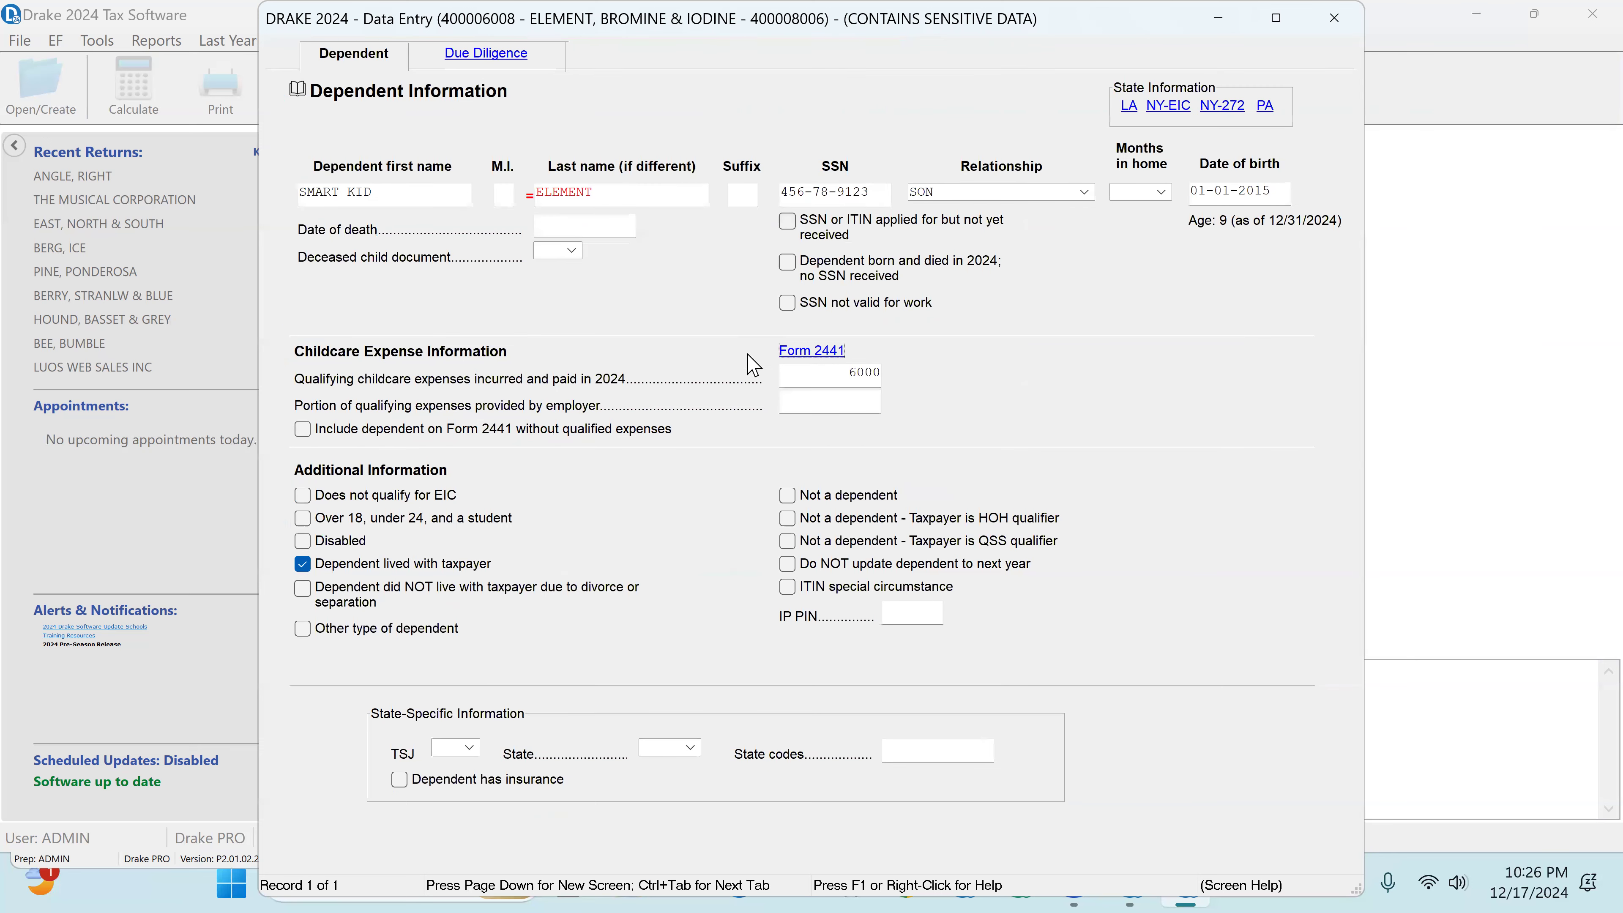
{"action": "left_click_drag", "start_coordinate": [846, 382], "coordinate": [946, 396]}
{"action": "left_click", "coordinate": [816, 349]}
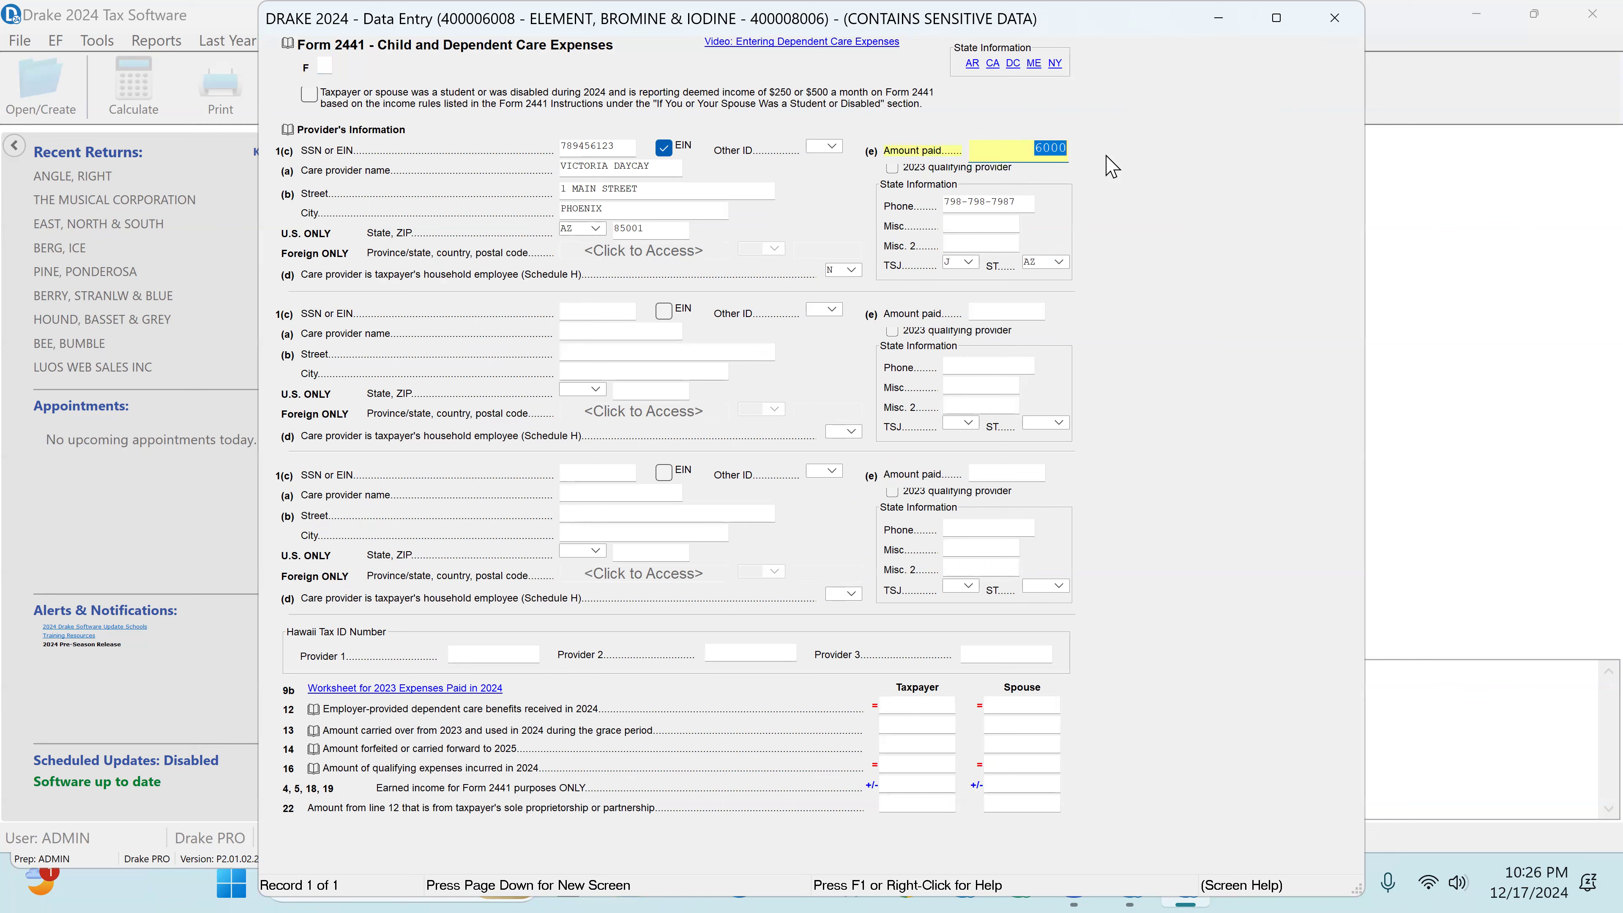
{"action": "left_click", "coordinate": [1335, 17]}
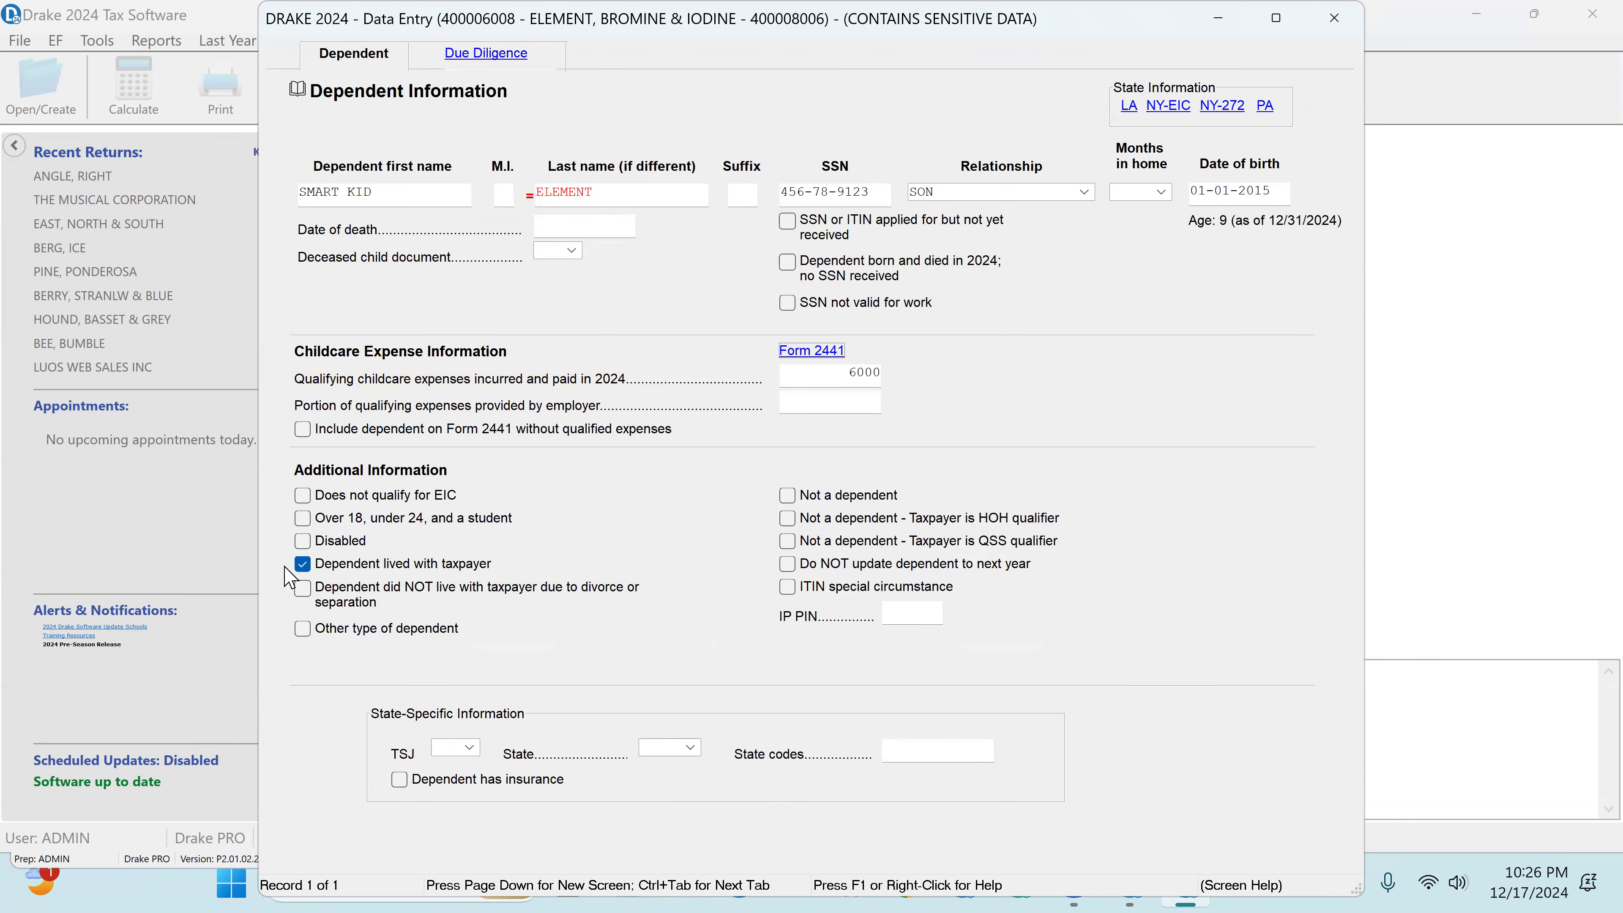
Step: Review the dependent's lived-with-taxpayer setting and the due diligence answers, and close the dependent's record
{"action": "left_click", "coordinate": [303, 565]}
{"action": "left_click", "coordinate": [302, 565]}
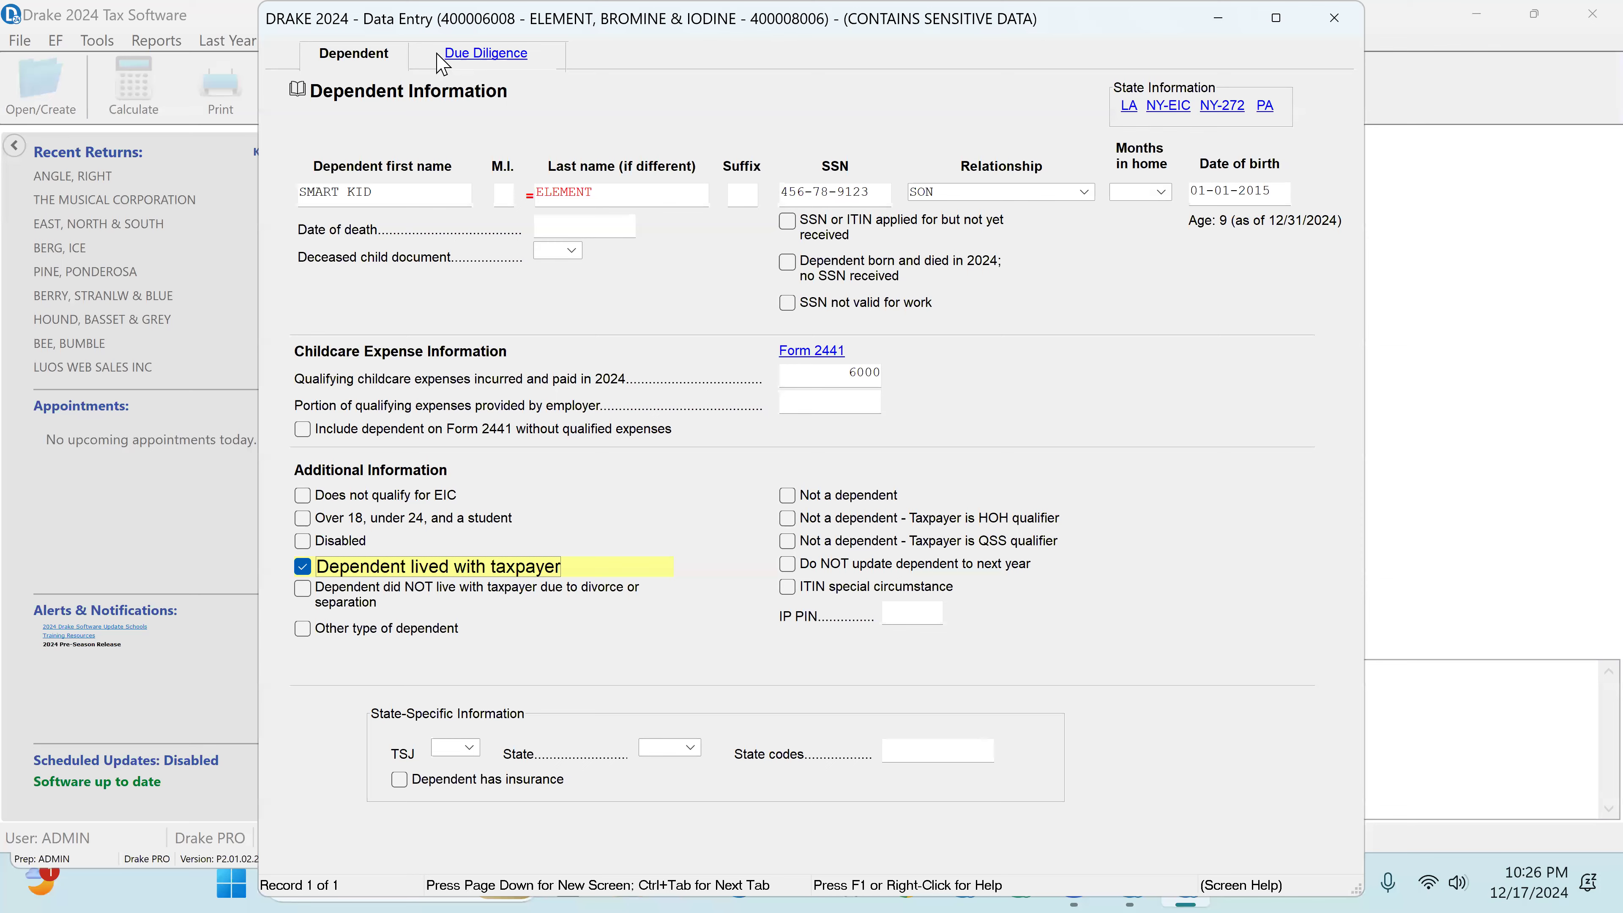
{"action": "left_click", "coordinate": [487, 54]}
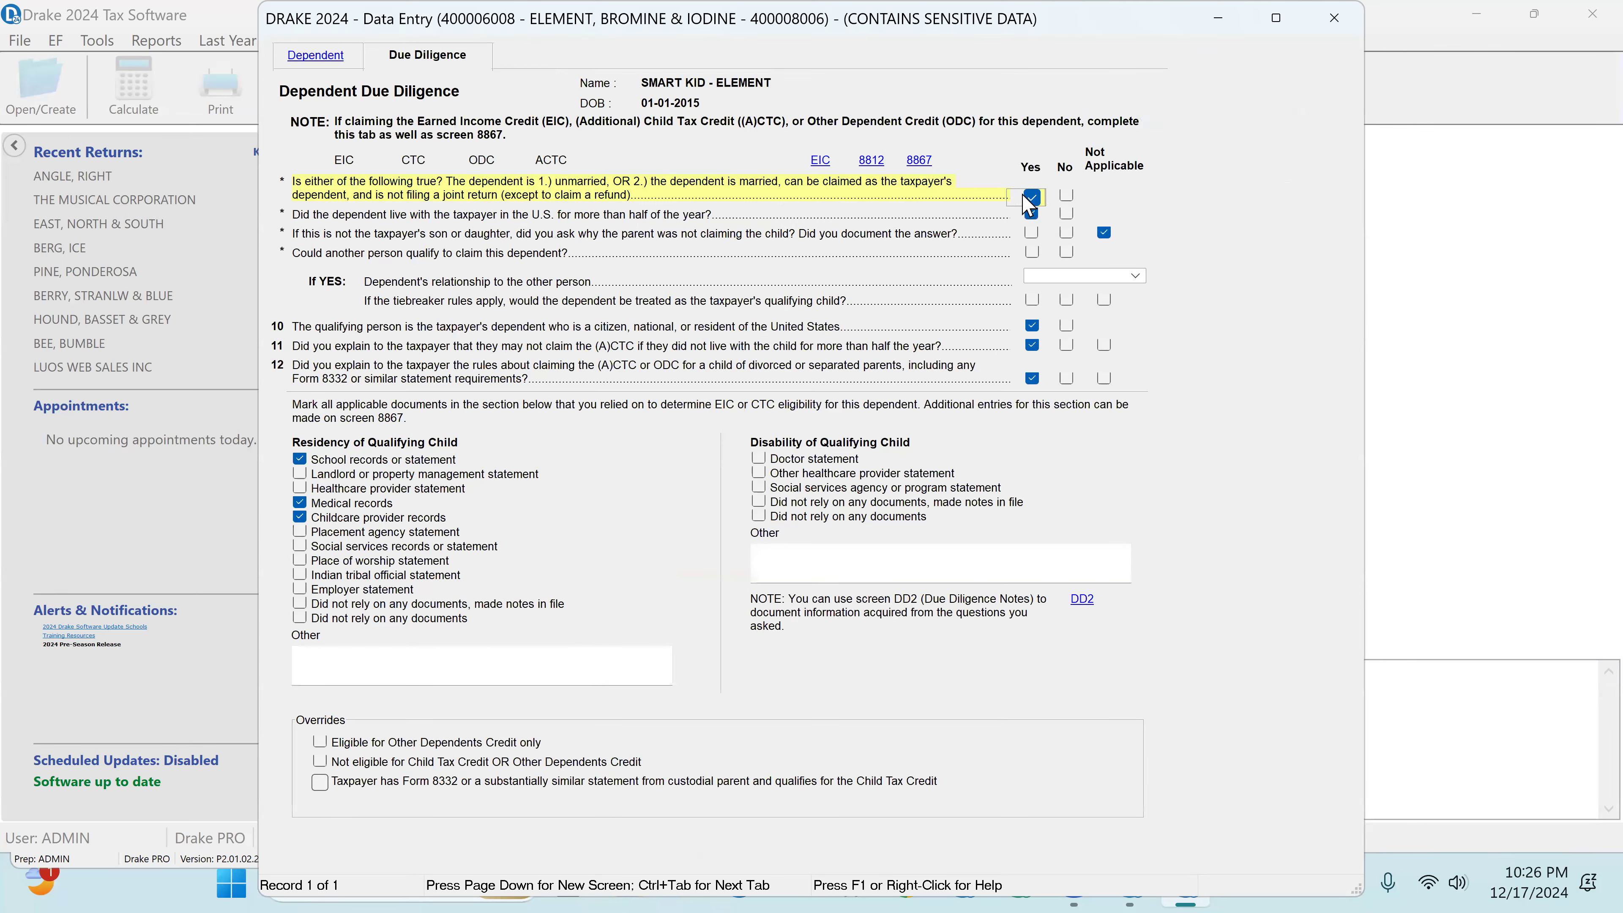
{"action": "left_click", "coordinate": [1032, 213]}
{"action": "left_click", "coordinate": [1339, 24]}
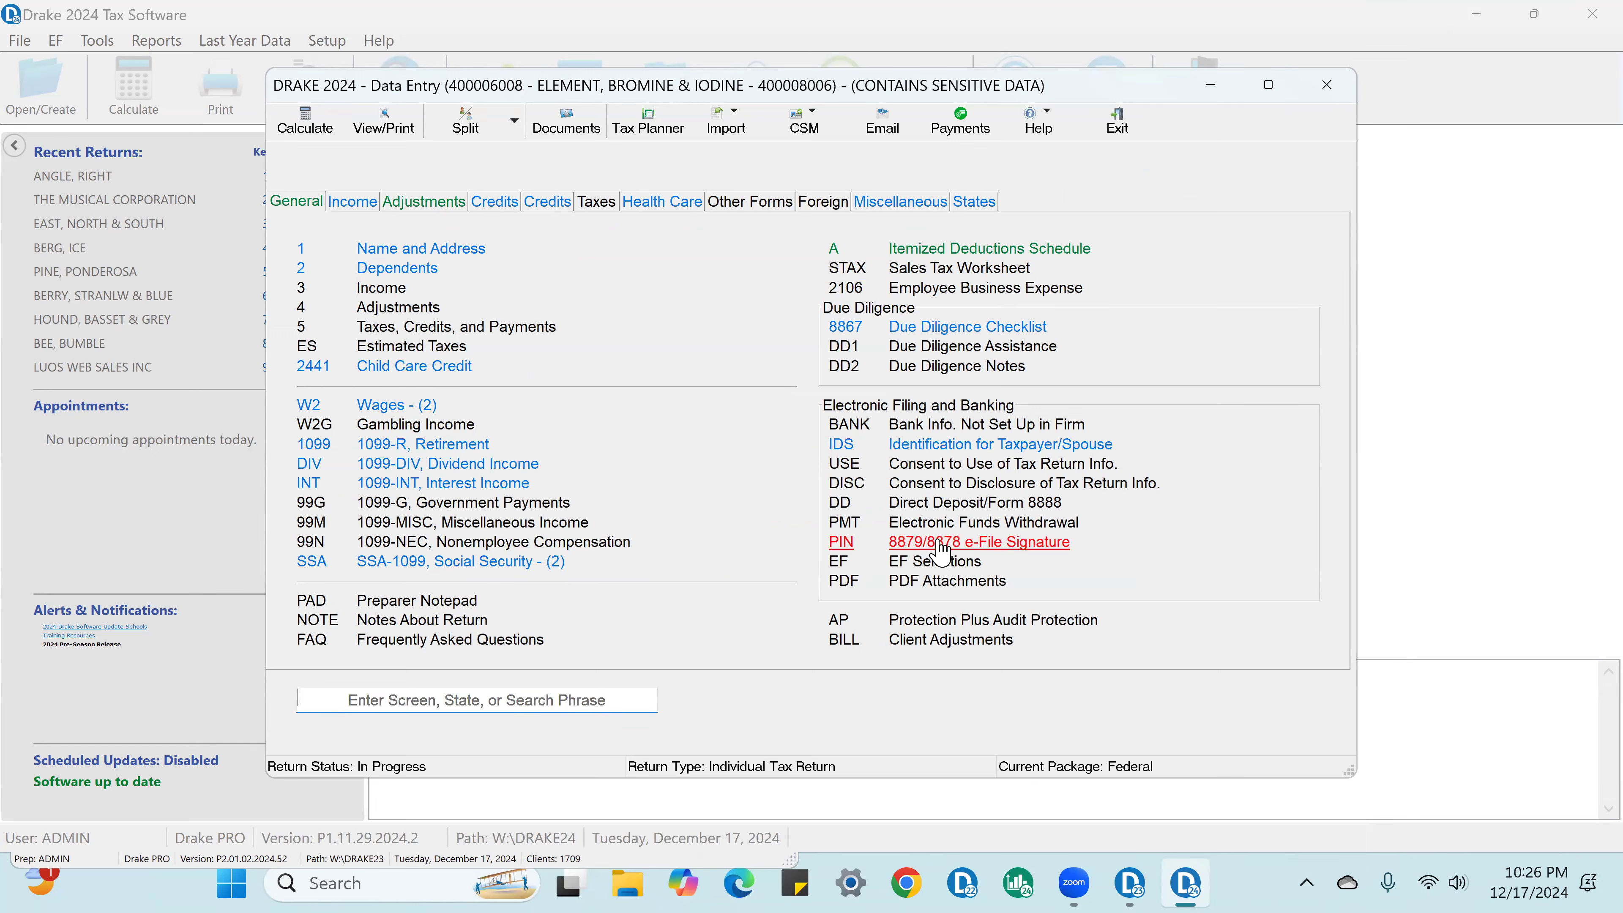
Step: On the 8879/8878 e-File Signature screen, set the PIN signature date to 12-17-2024, enter the ERO's PIN signature, and close the screen
{"action": "left_click", "coordinate": [942, 545]}
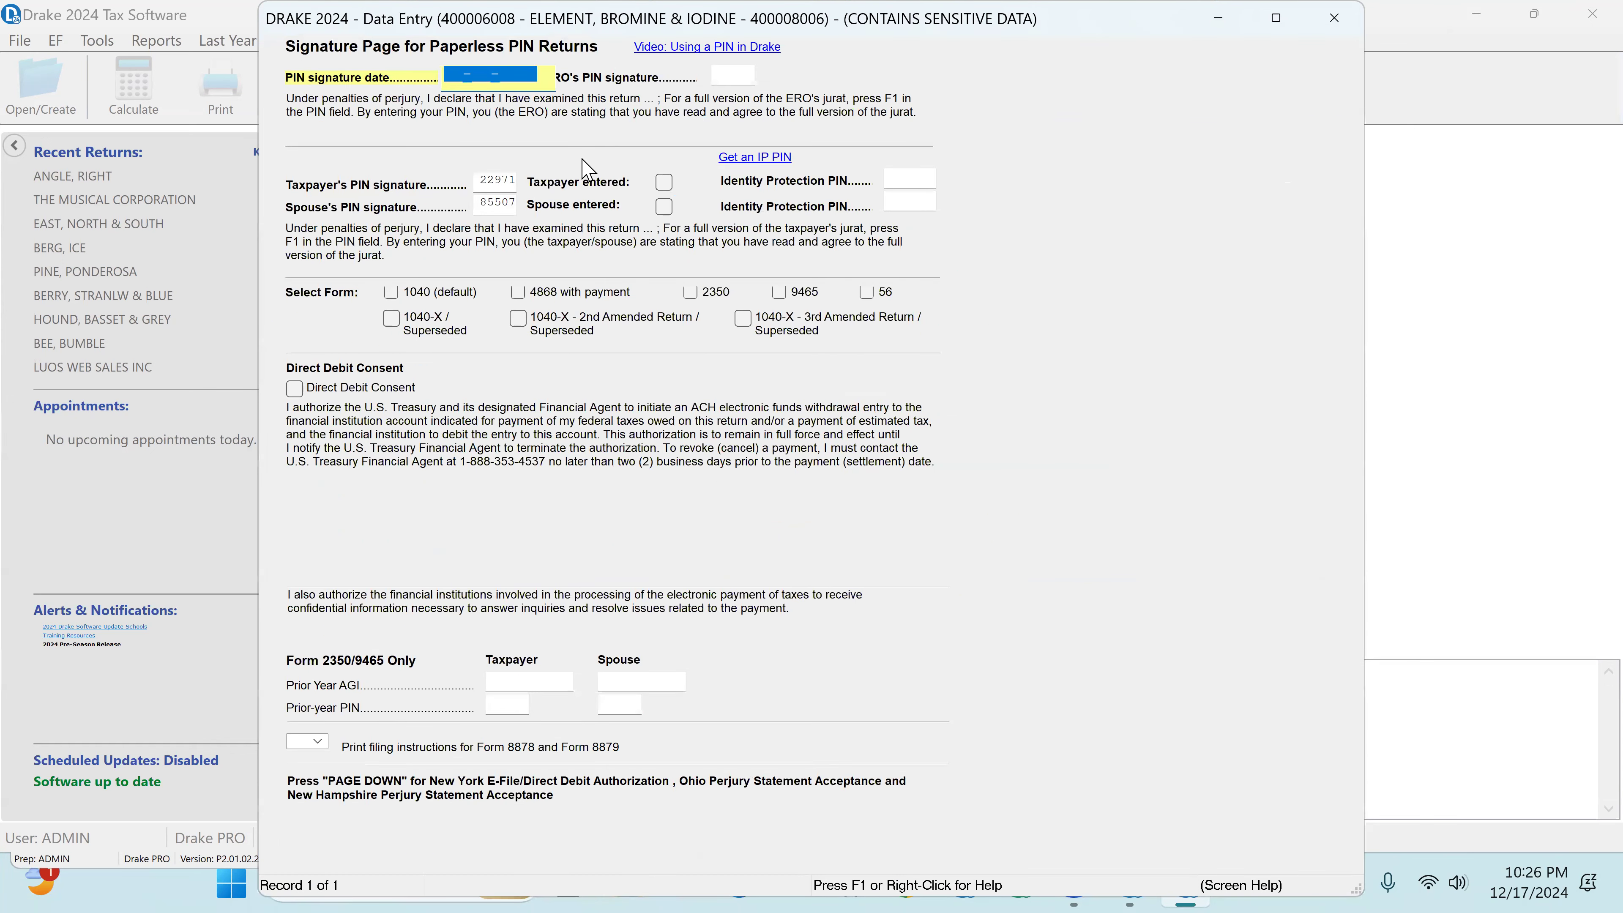
{"action": "type", "text": "12-17-2024"}
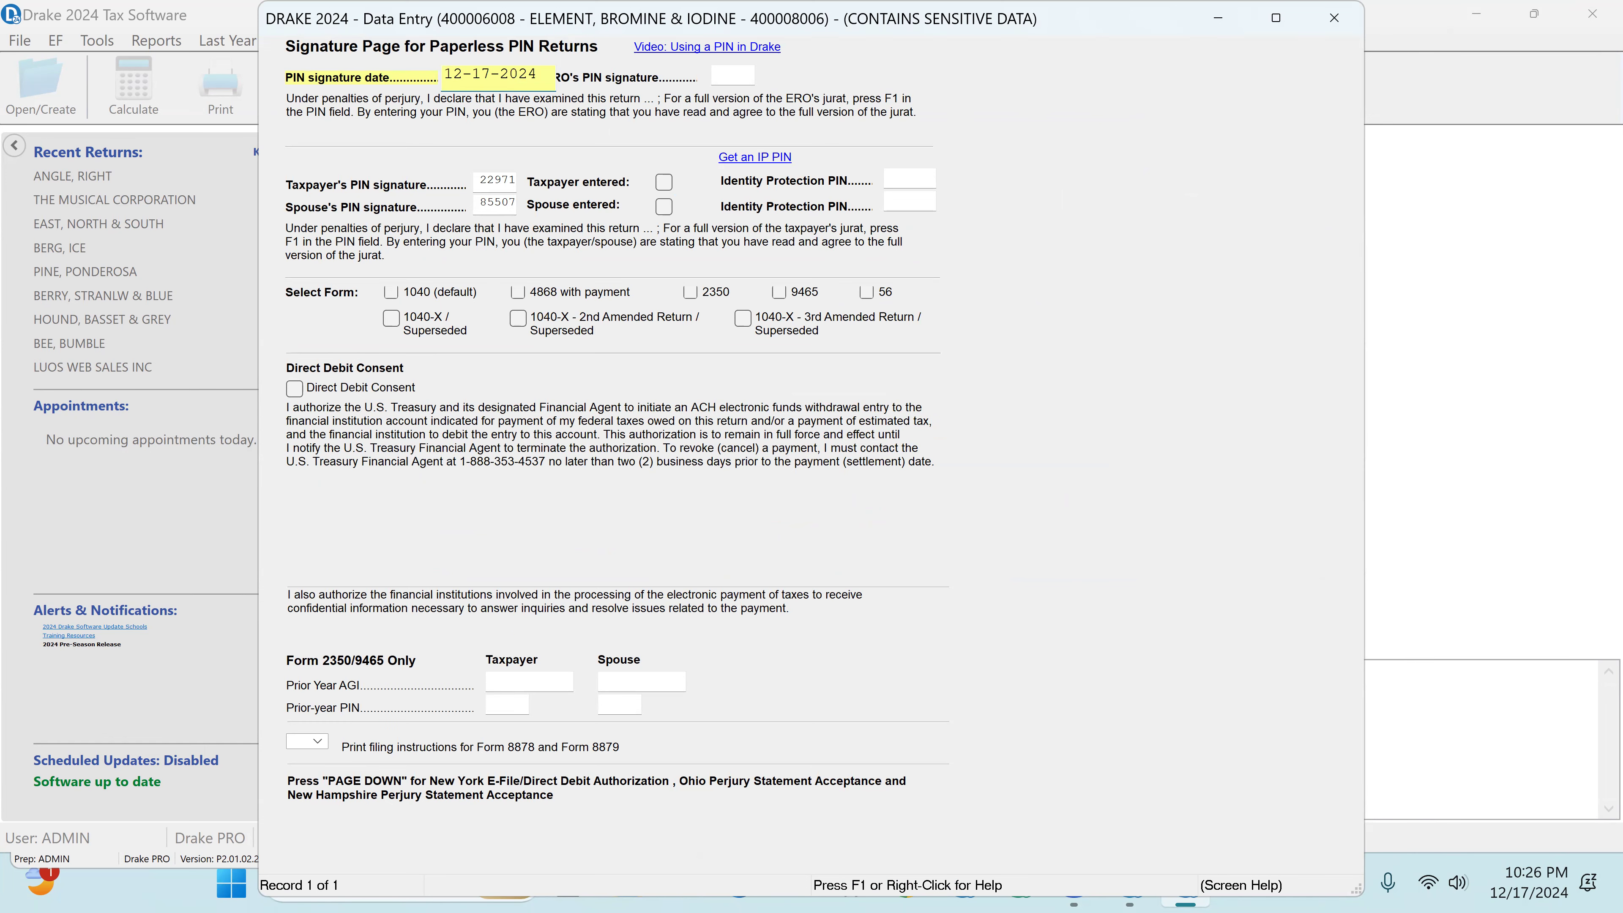
{"action": "key", "text": "Tab"}
{"action": "type", "text": "•"}
{"action": "key", "text": "Tab"}
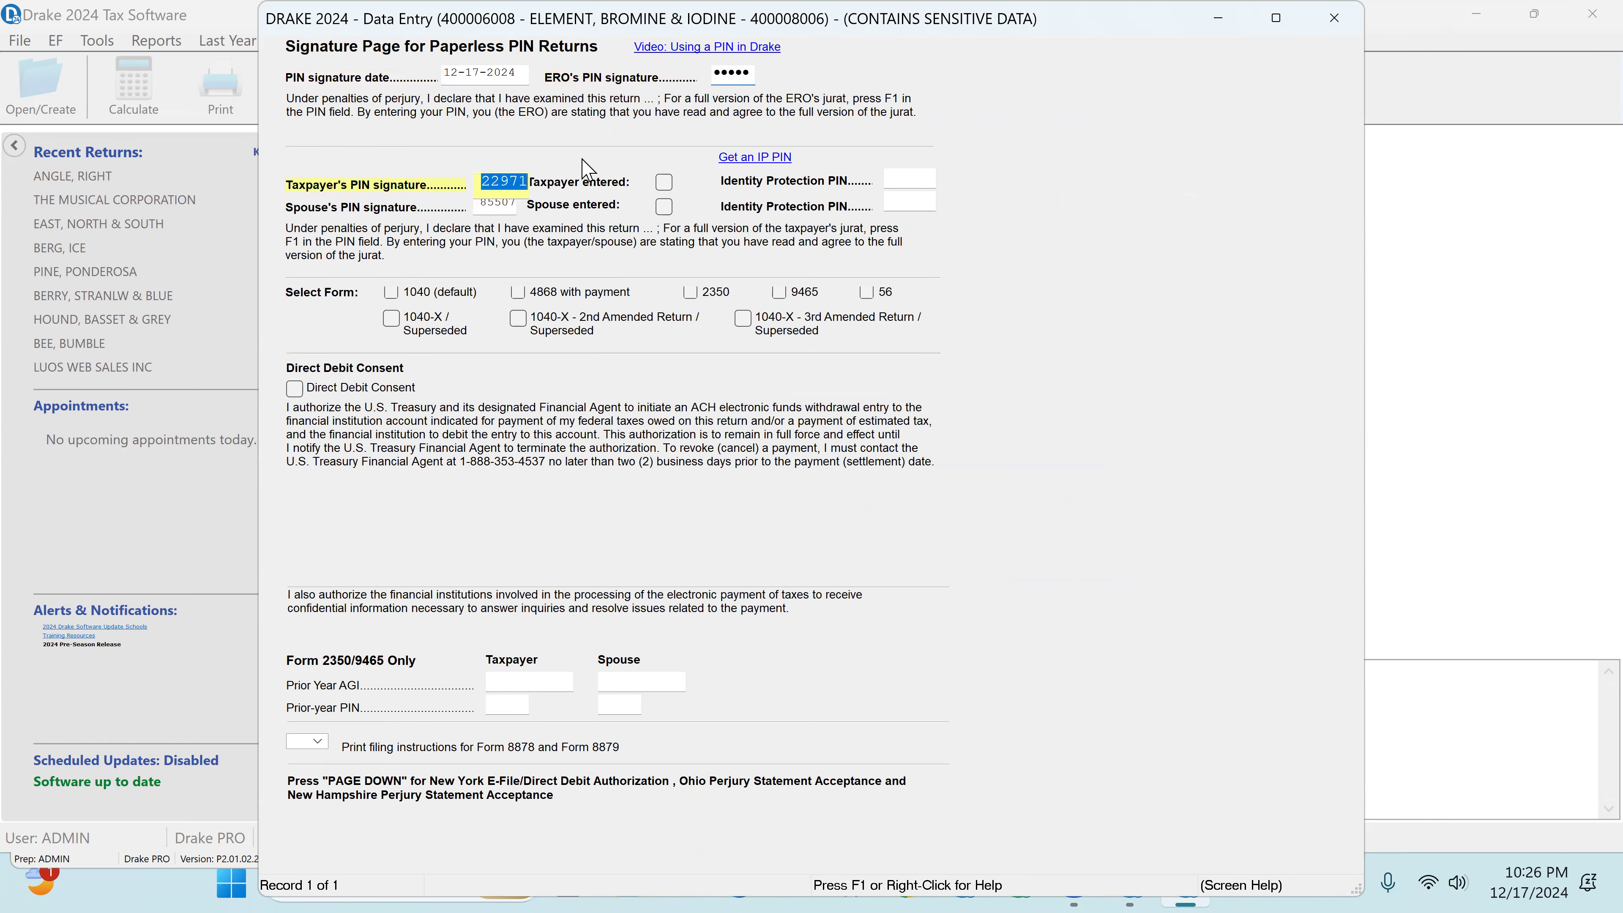
{"action": "left_click", "coordinate": [1331, 19]}
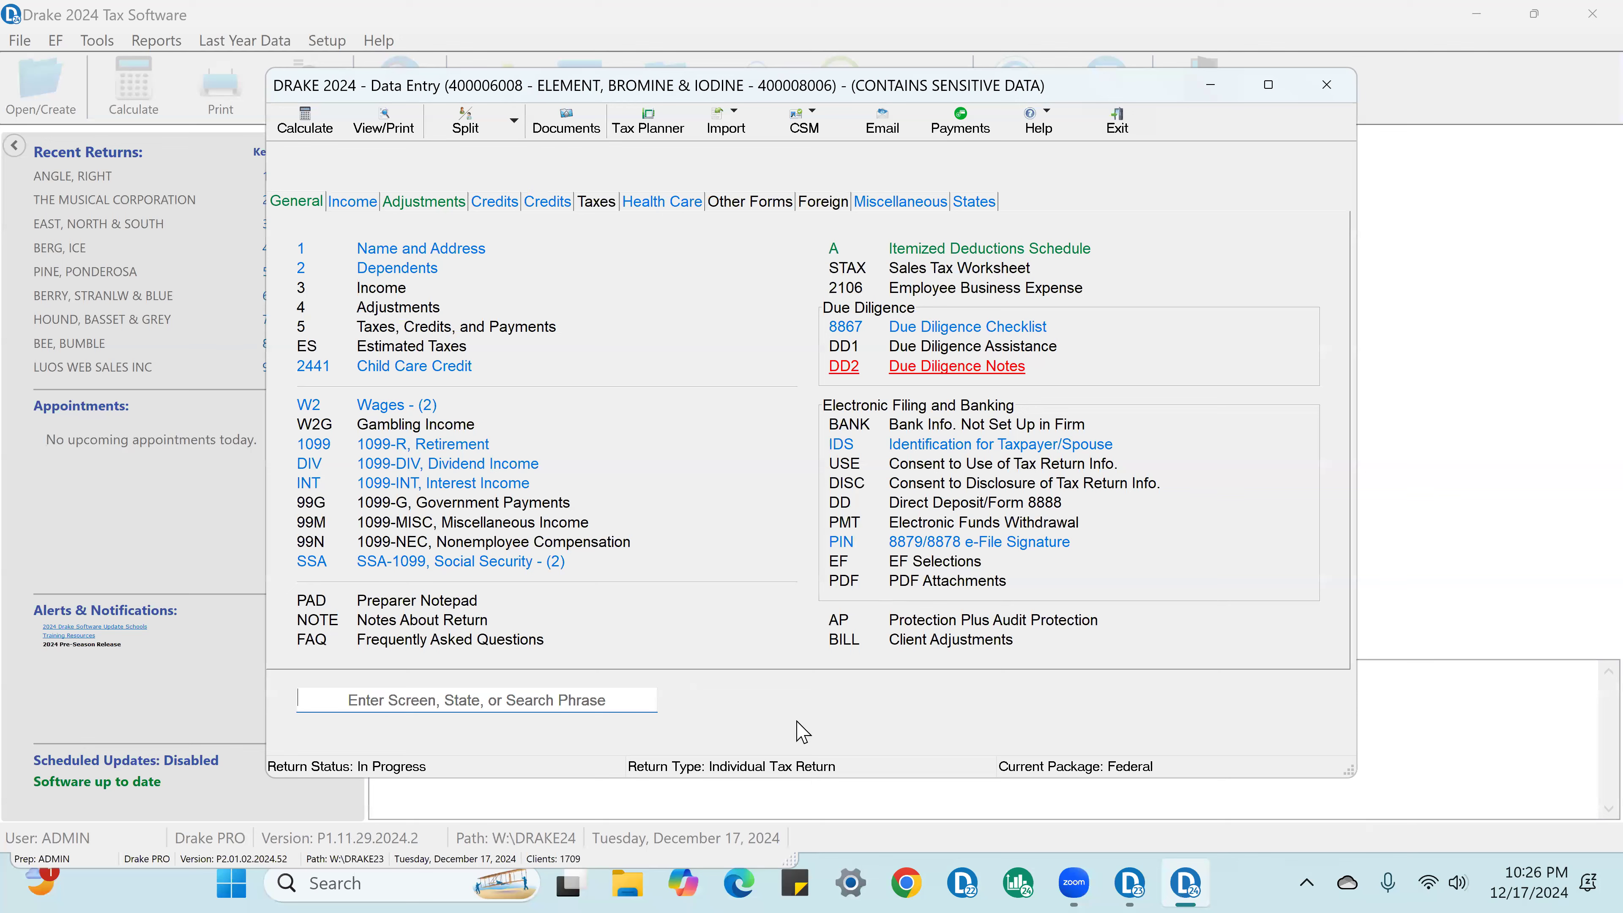
Step: On the EF Selections screen, mark the return Ready for EF with X and select 1040 as the federal e-file override
{"action": "left_click", "coordinate": [965, 563]}
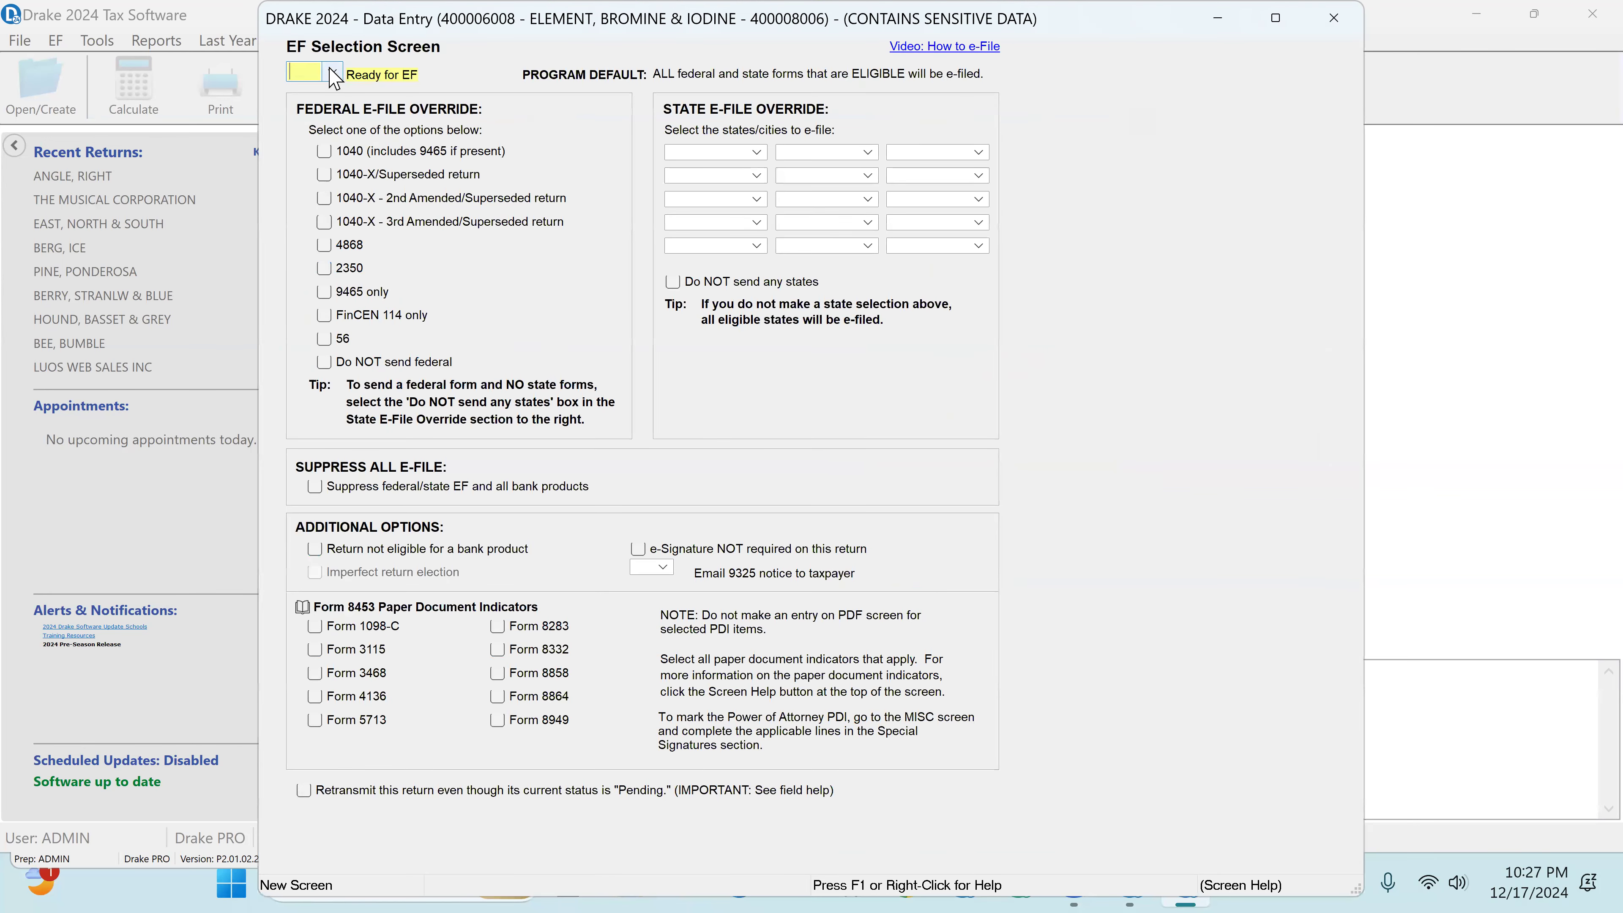
{"action": "left_click", "coordinate": [331, 73]}
{"action": "left_click", "coordinate": [320, 99]}
{"action": "left_click", "coordinate": [323, 154]}
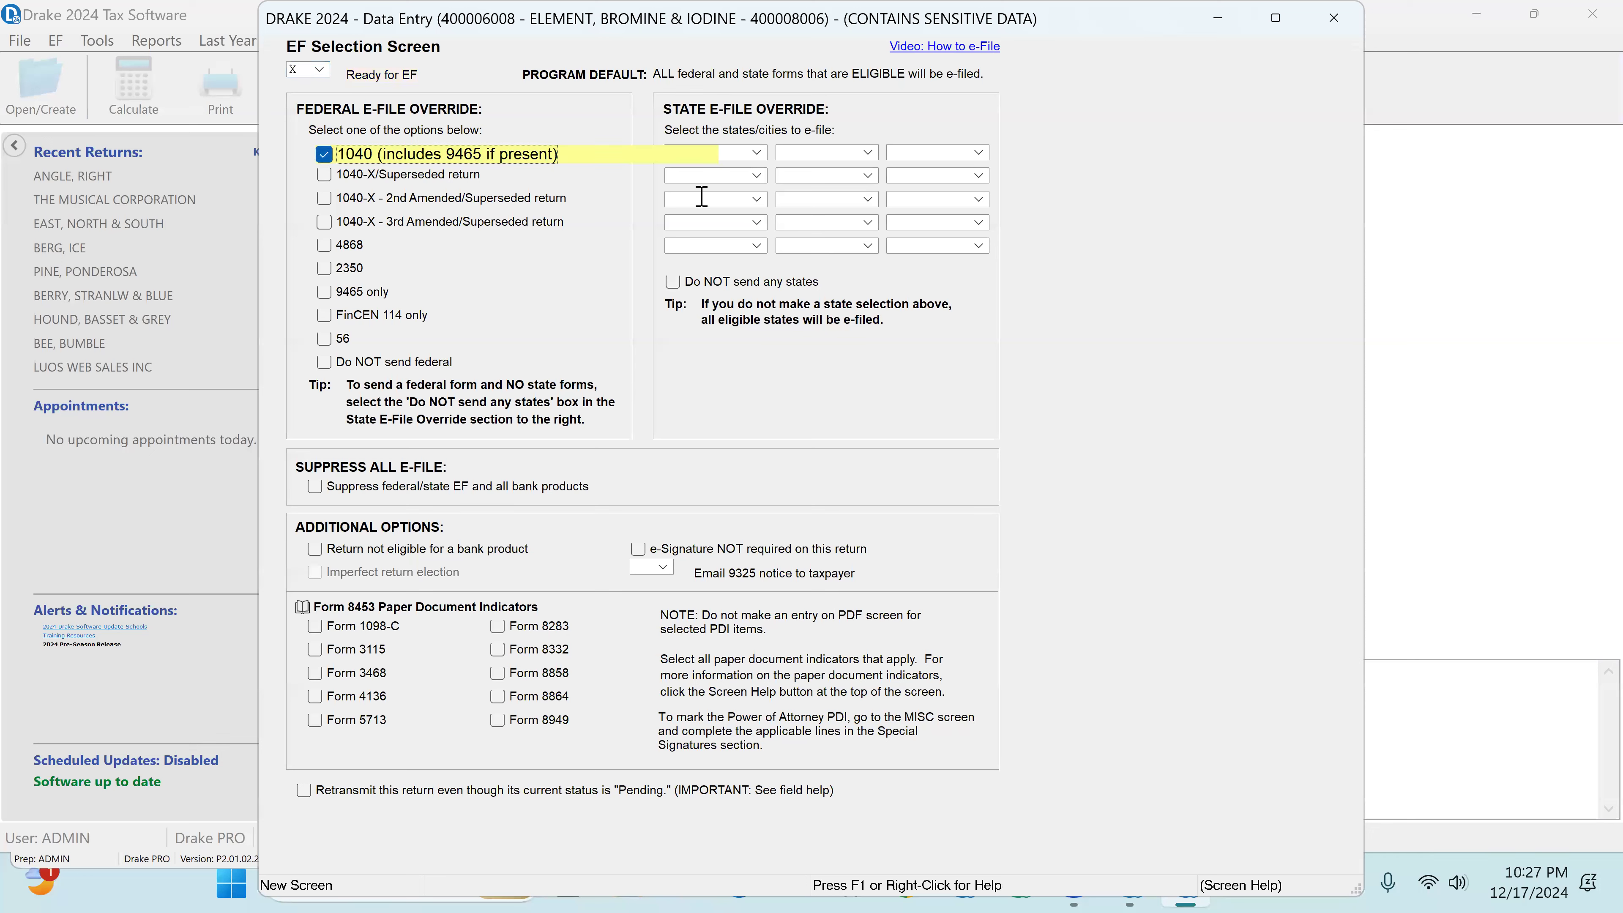
Step: Add AZ as the state e-file override, check the option for not sending any states, and close the EF Selections screen
{"action": "left_click", "coordinate": [754, 154]}
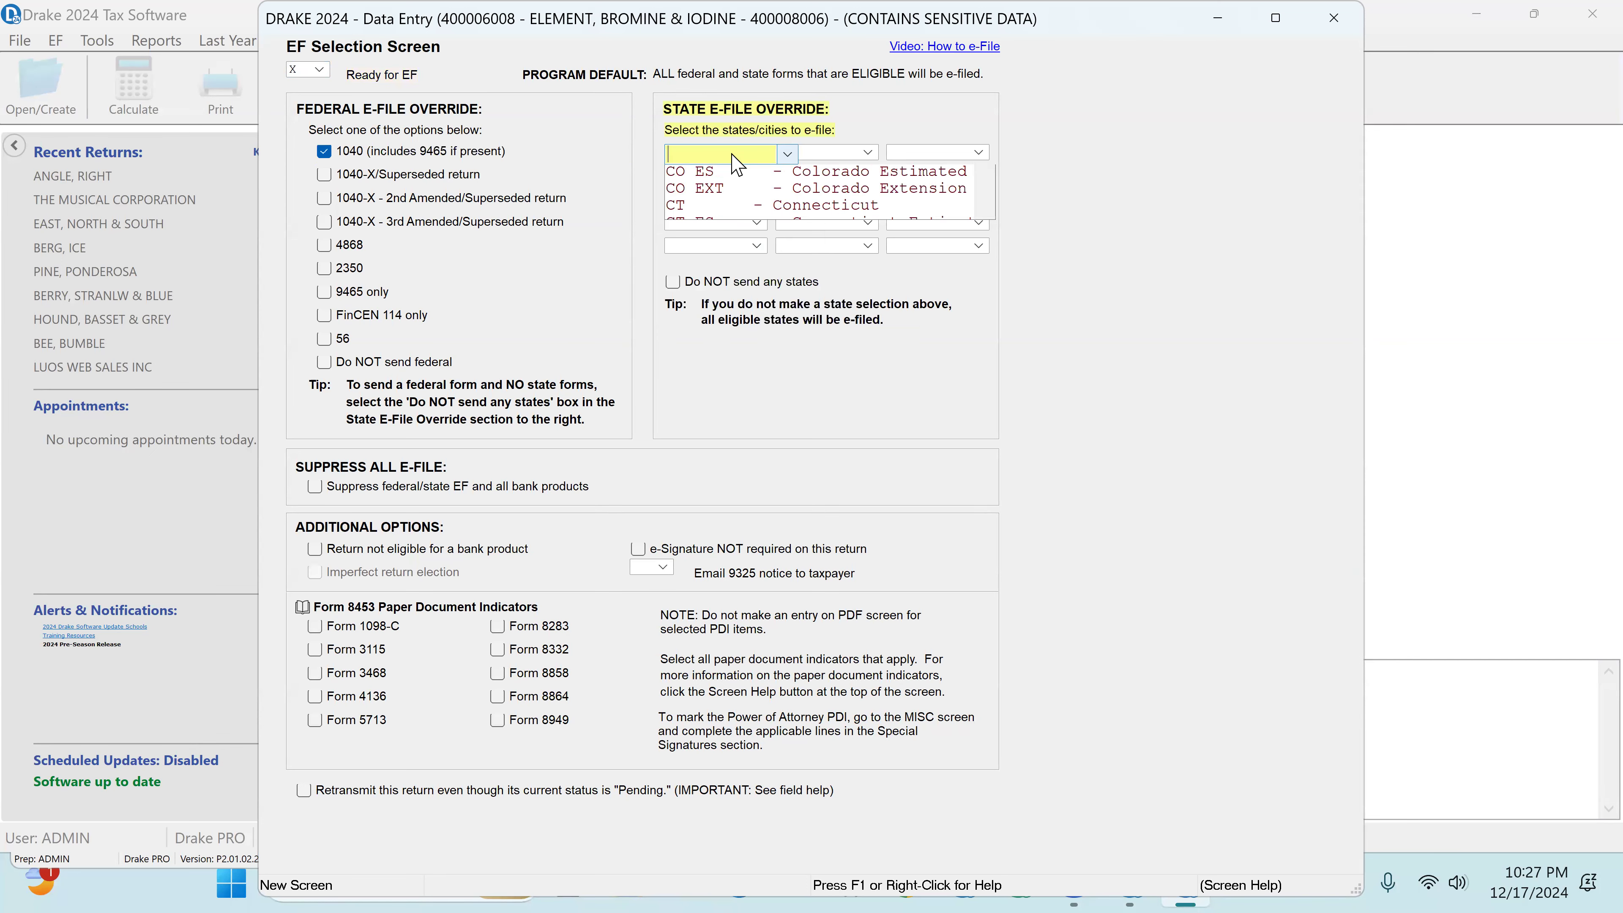
{"action": "type", "text": "az"}
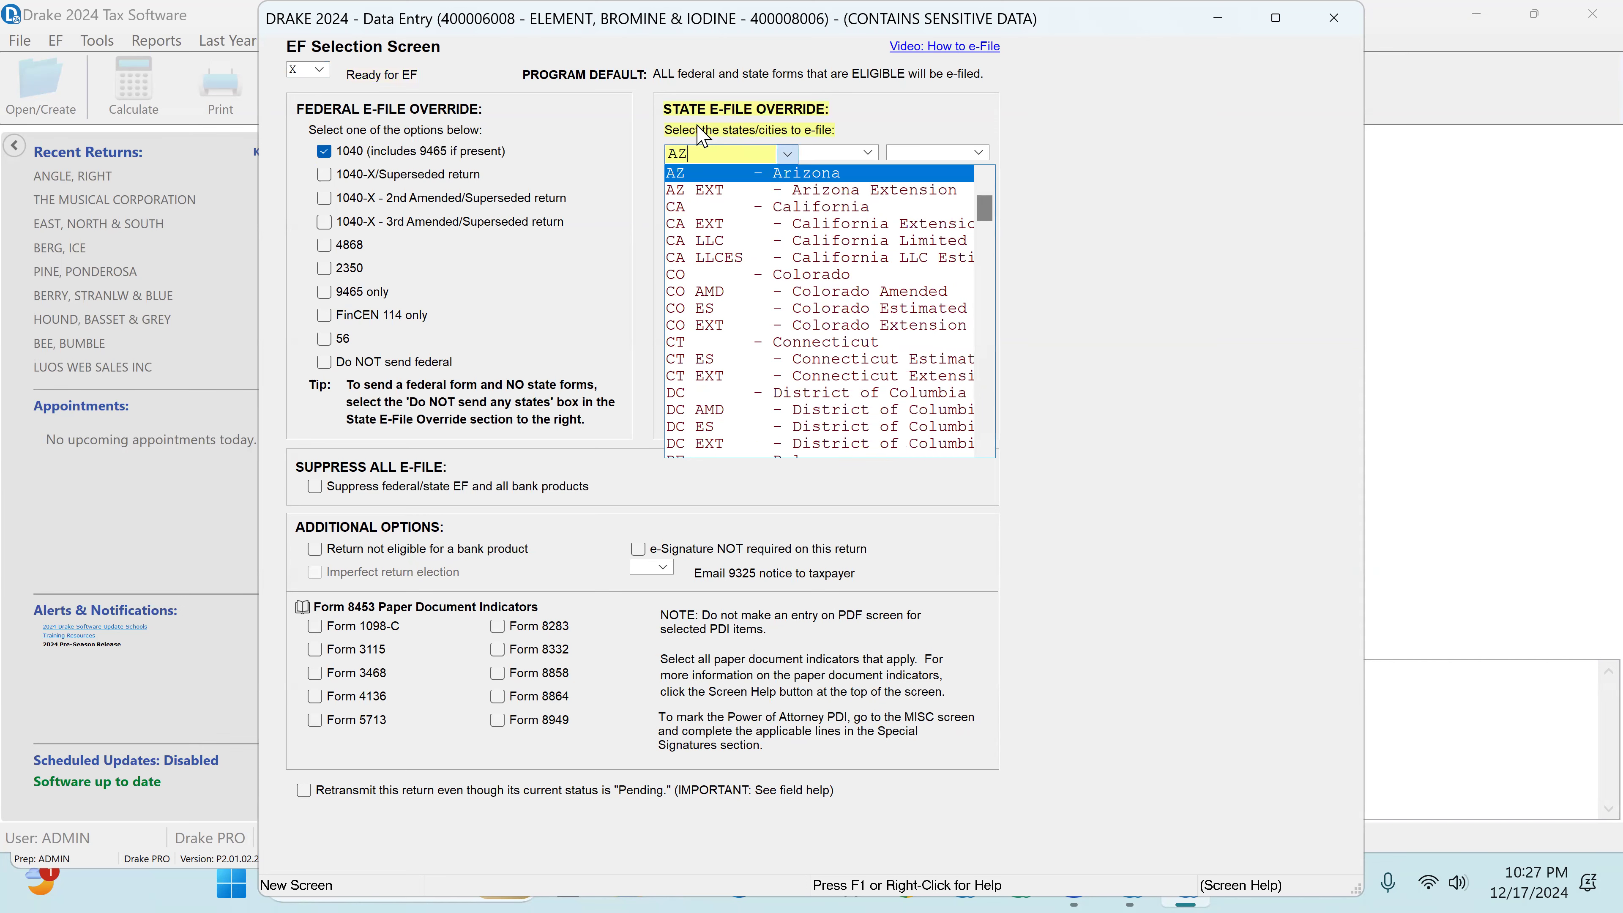
{"action": "key", "text": "Return"}
{"action": "left_click", "coordinate": [672, 283]}
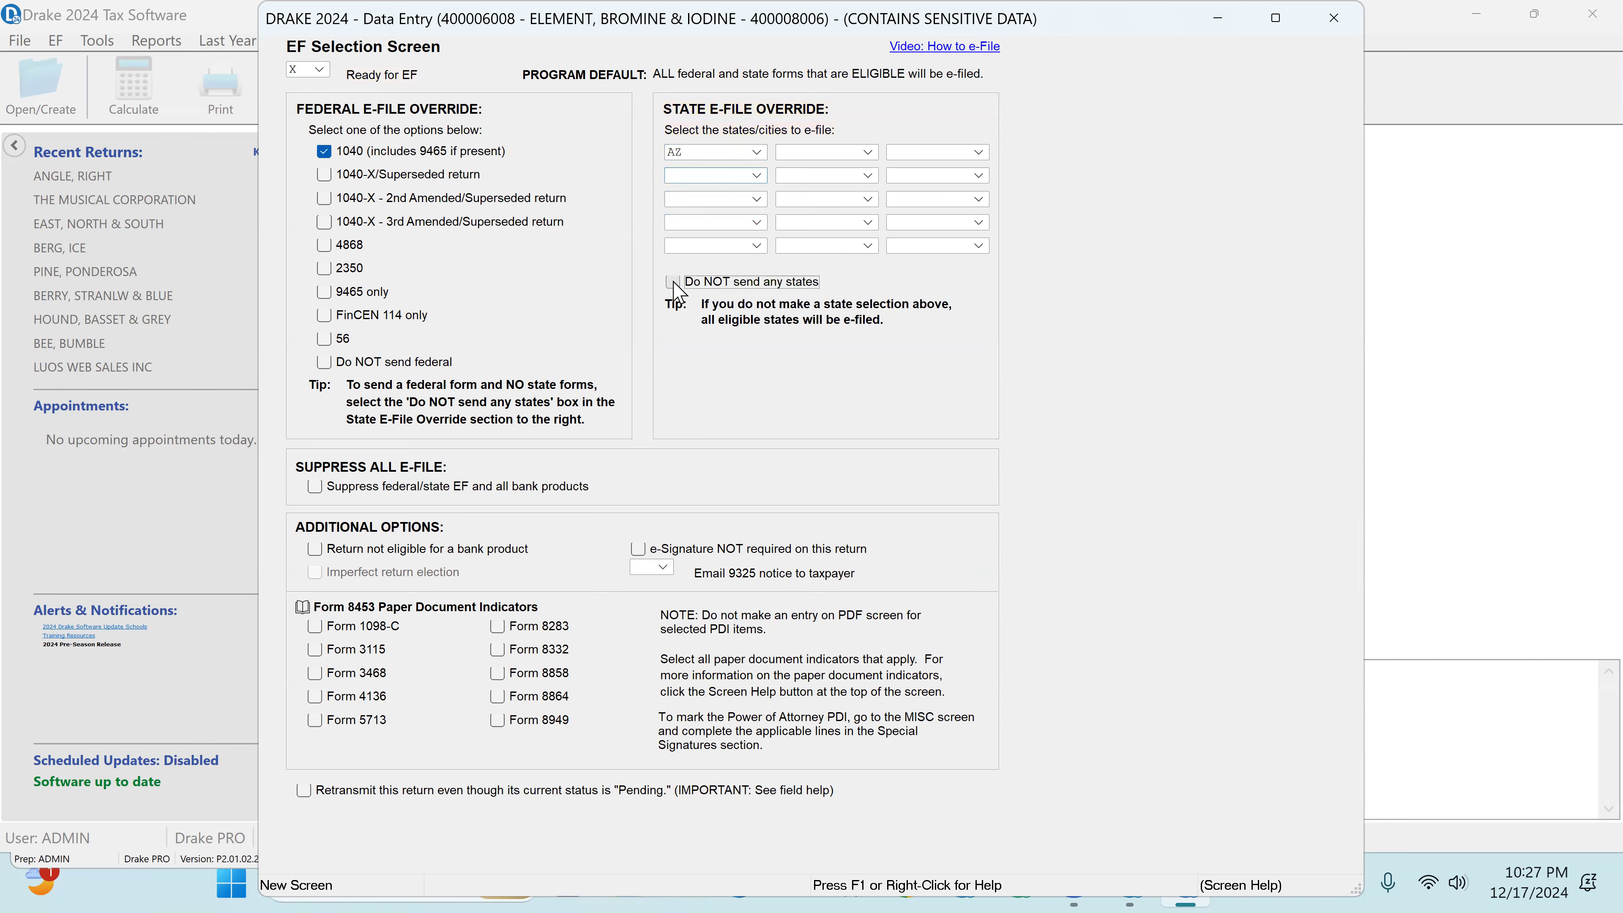
{"action": "left_click", "coordinate": [1333, 17]}
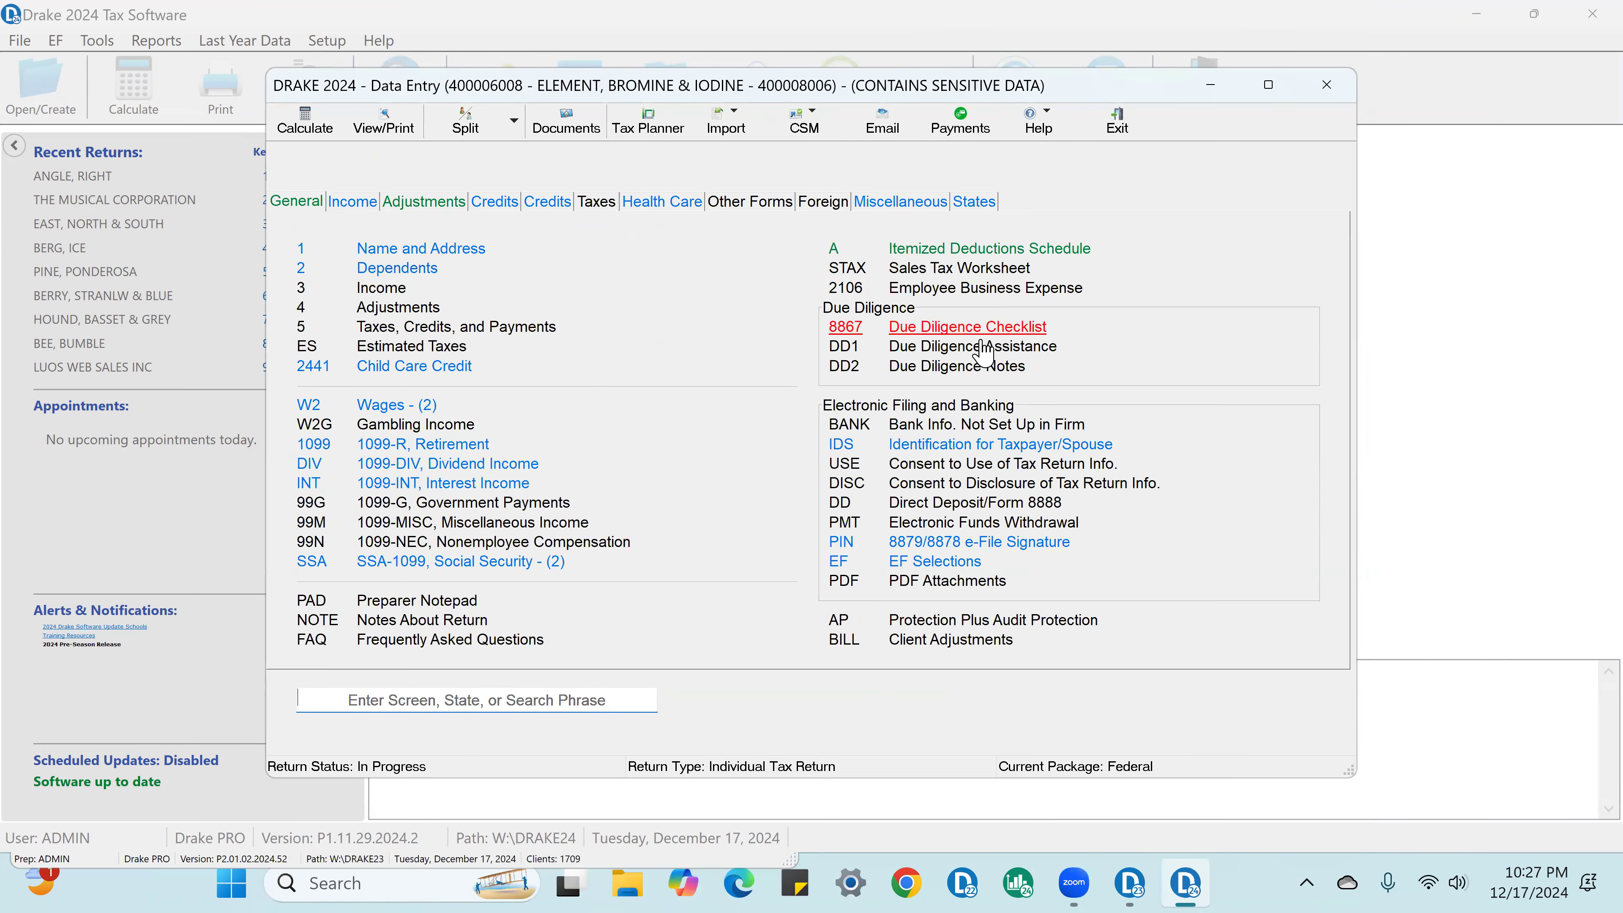
Step: Review the answers on the Form 8867 Due Diligence Checklist, including knowledge, record retention, documentation and certification, and close it
{"action": "left_click", "coordinate": [999, 327]}
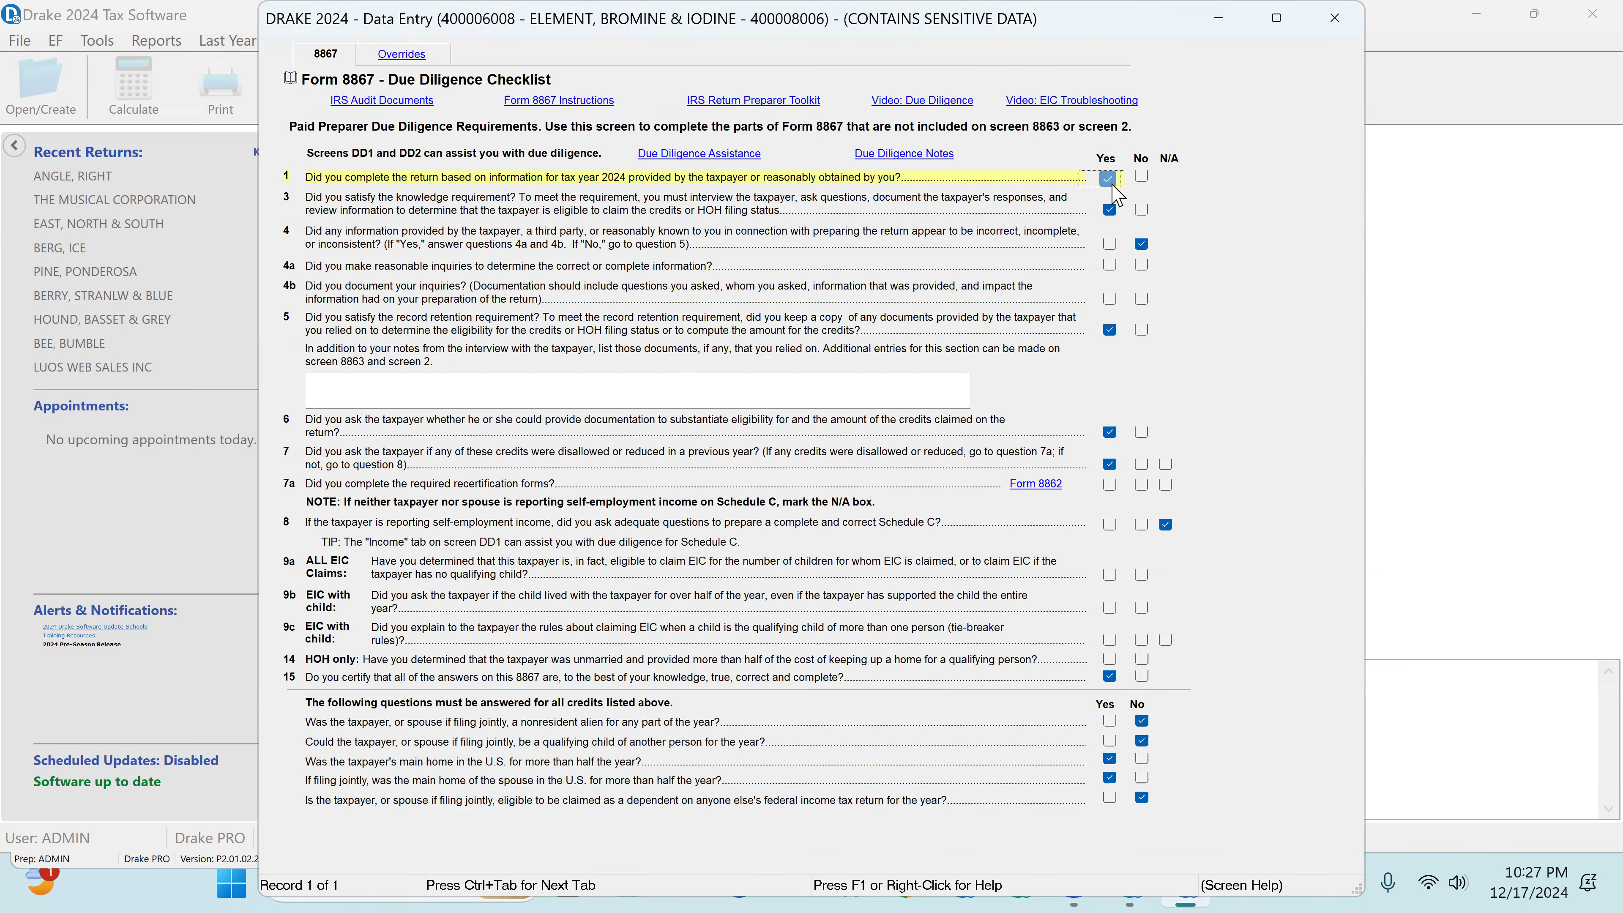
{"action": "left_click", "coordinate": [1113, 212]}
{"action": "left_click", "coordinate": [1113, 212]}
{"action": "left_click", "coordinate": [1142, 244]}
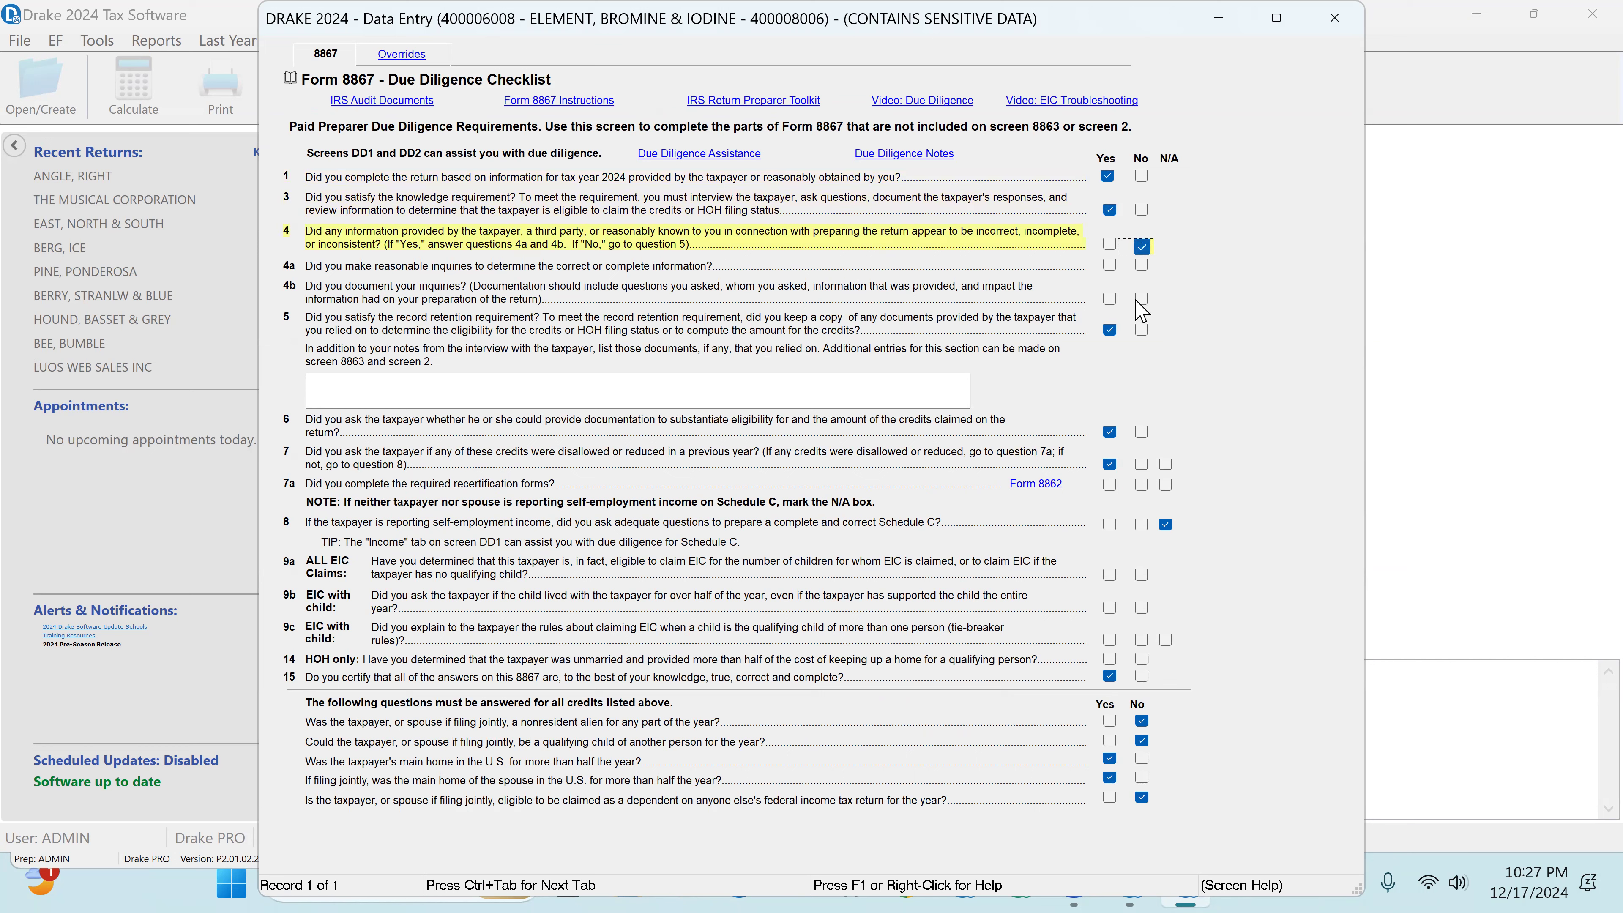
{"action": "left_click", "coordinate": [1111, 331]}
{"action": "left_click", "coordinate": [1110, 331]}
{"action": "left_click", "coordinate": [1109, 435]}
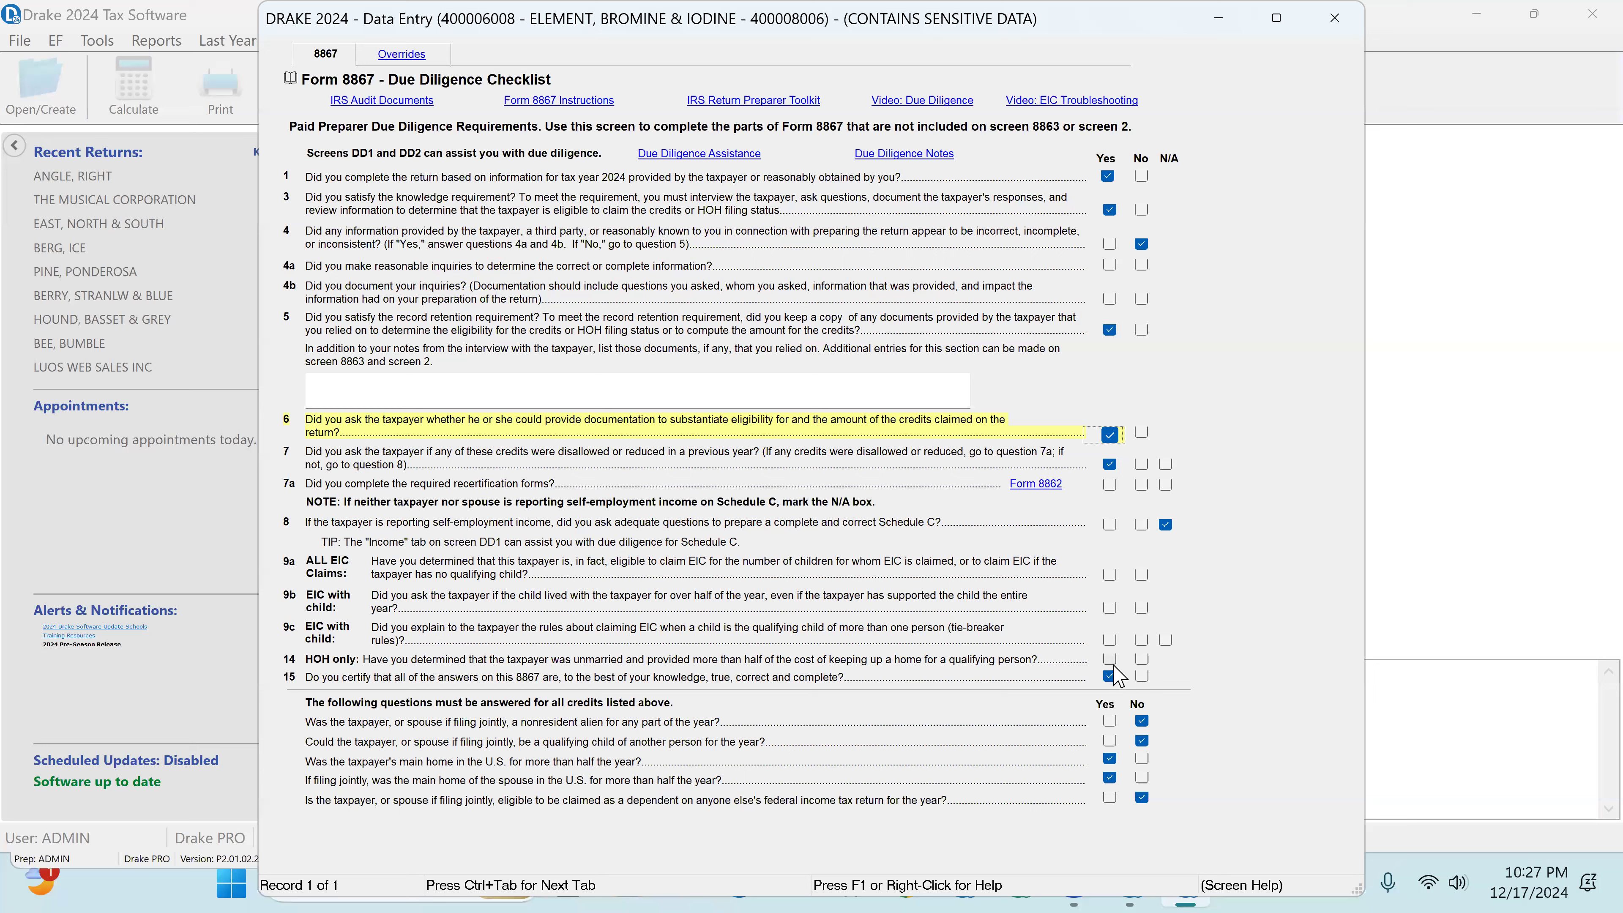
{"action": "left_click", "coordinate": [1108, 679]}
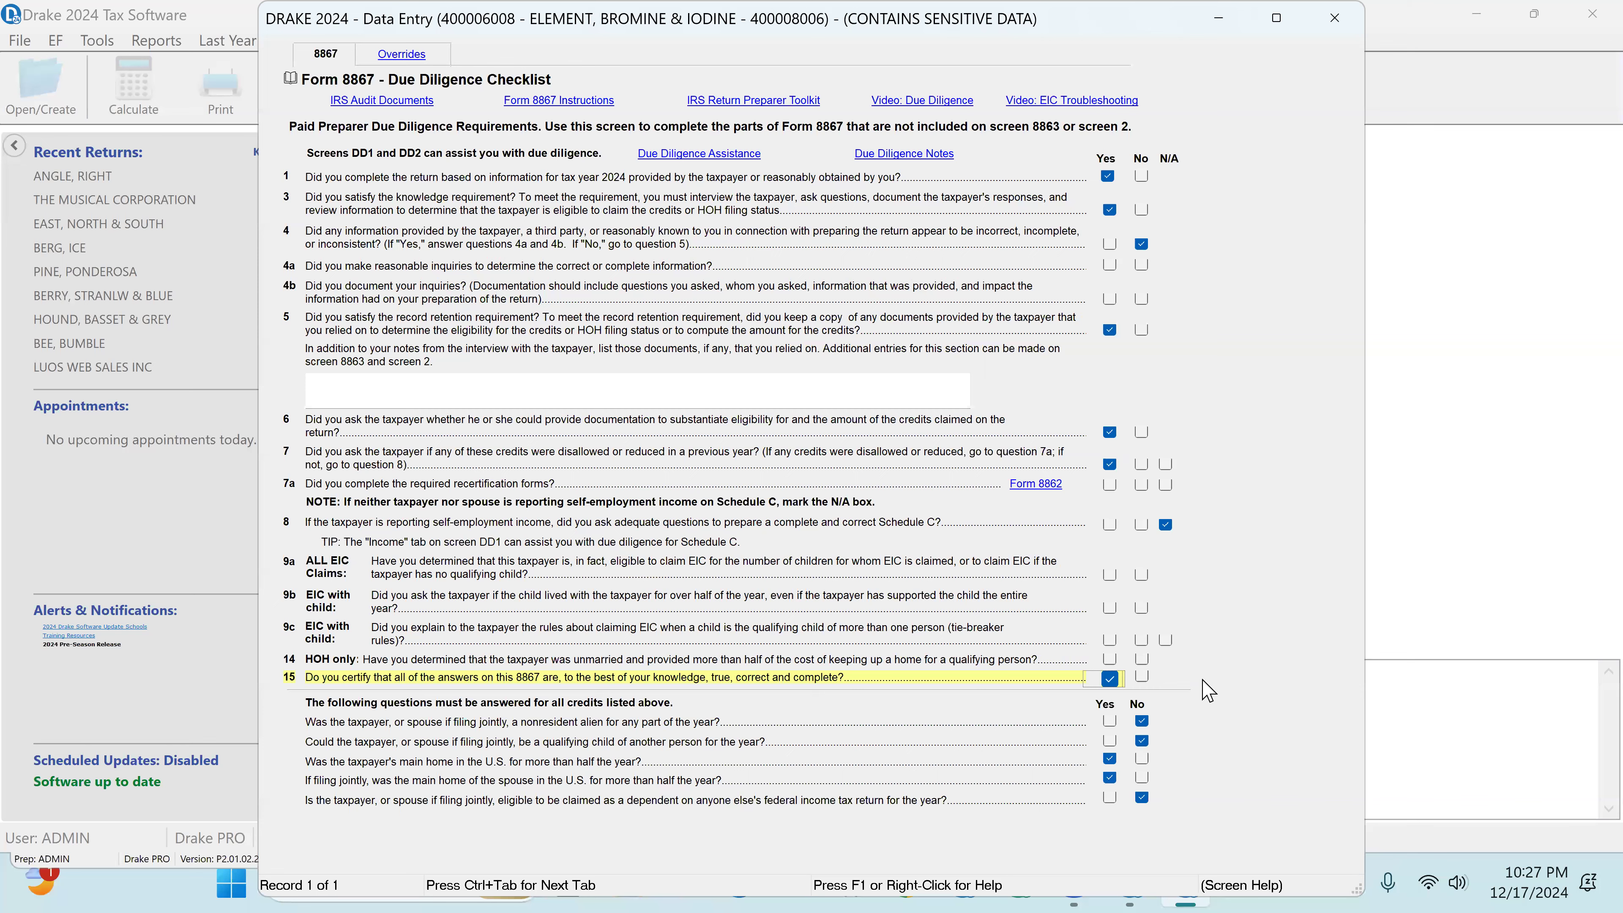
{"action": "left_click", "coordinate": [1336, 19]}
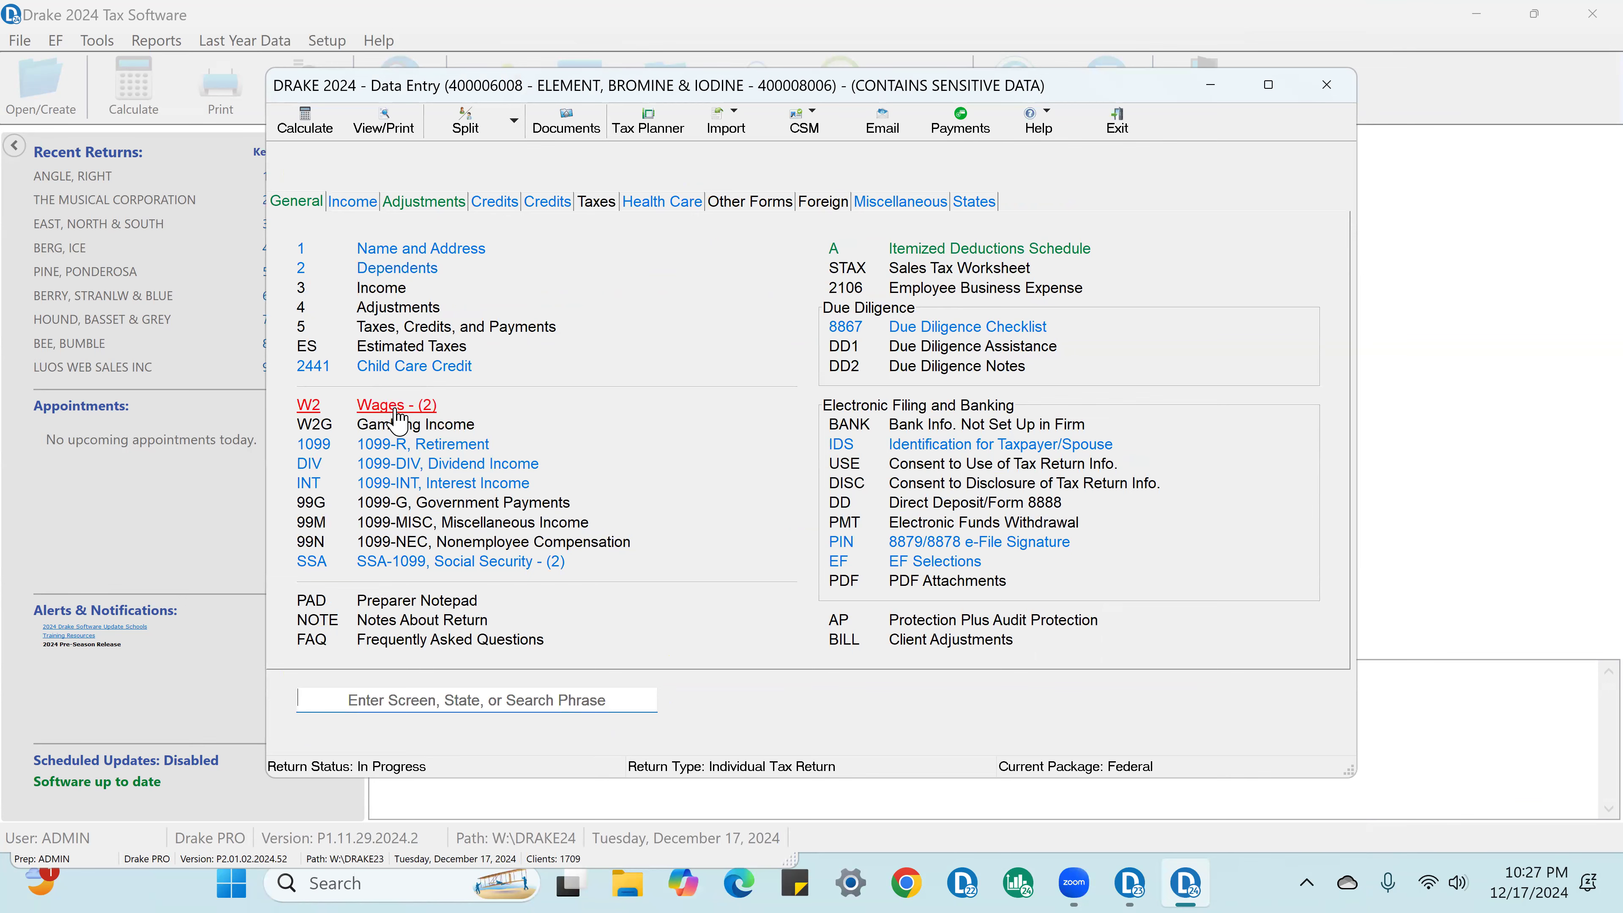
Step: Review the wages on the ABC INC and XYZ COMPANY W-2 records, and close back to the data entry menu
{"action": "left_click", "coordinate": [396, 409]}
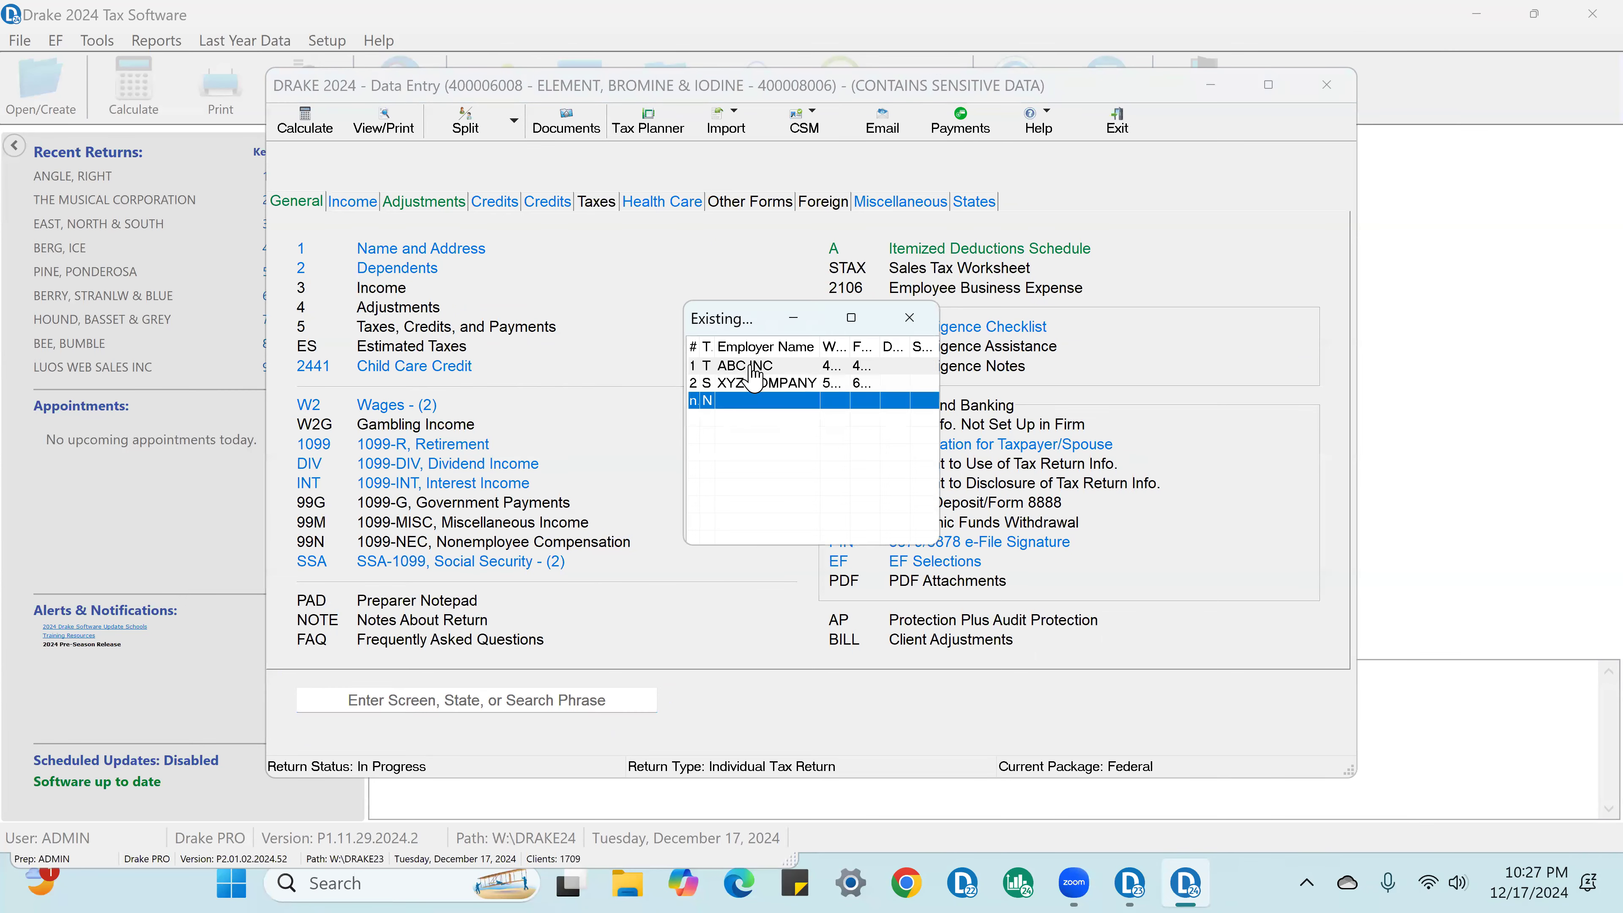
{"action": "left_click", "coordinate": [754, 371]}
{"action": "double_click", "coordinate": [754, 370]}
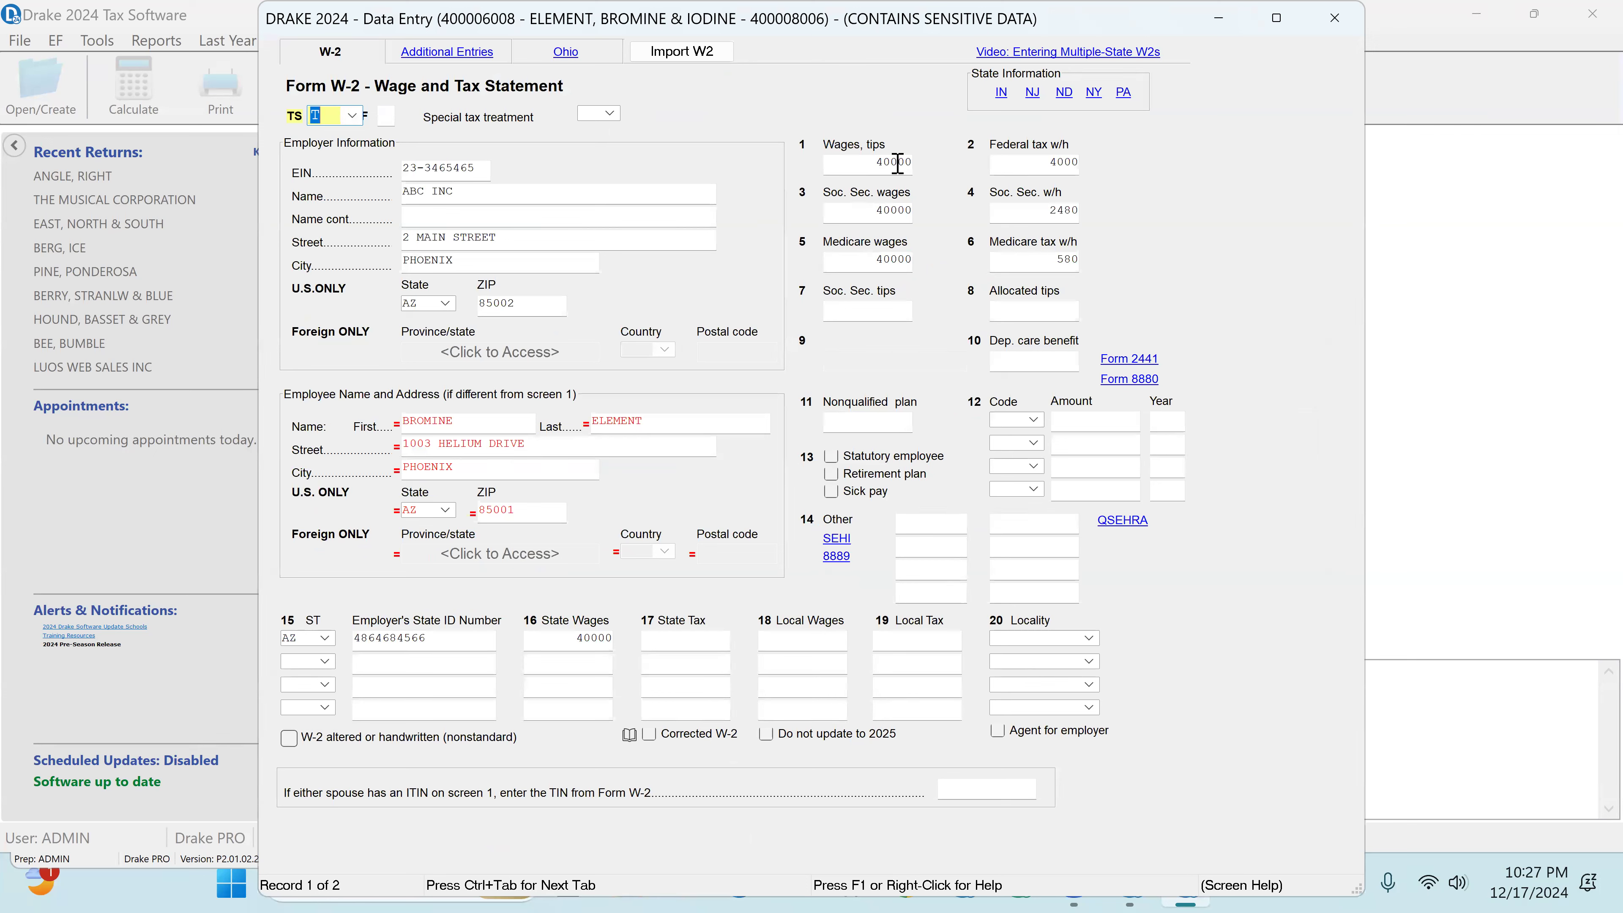
{"action": "left_click", "coordinate": [897, 162]}
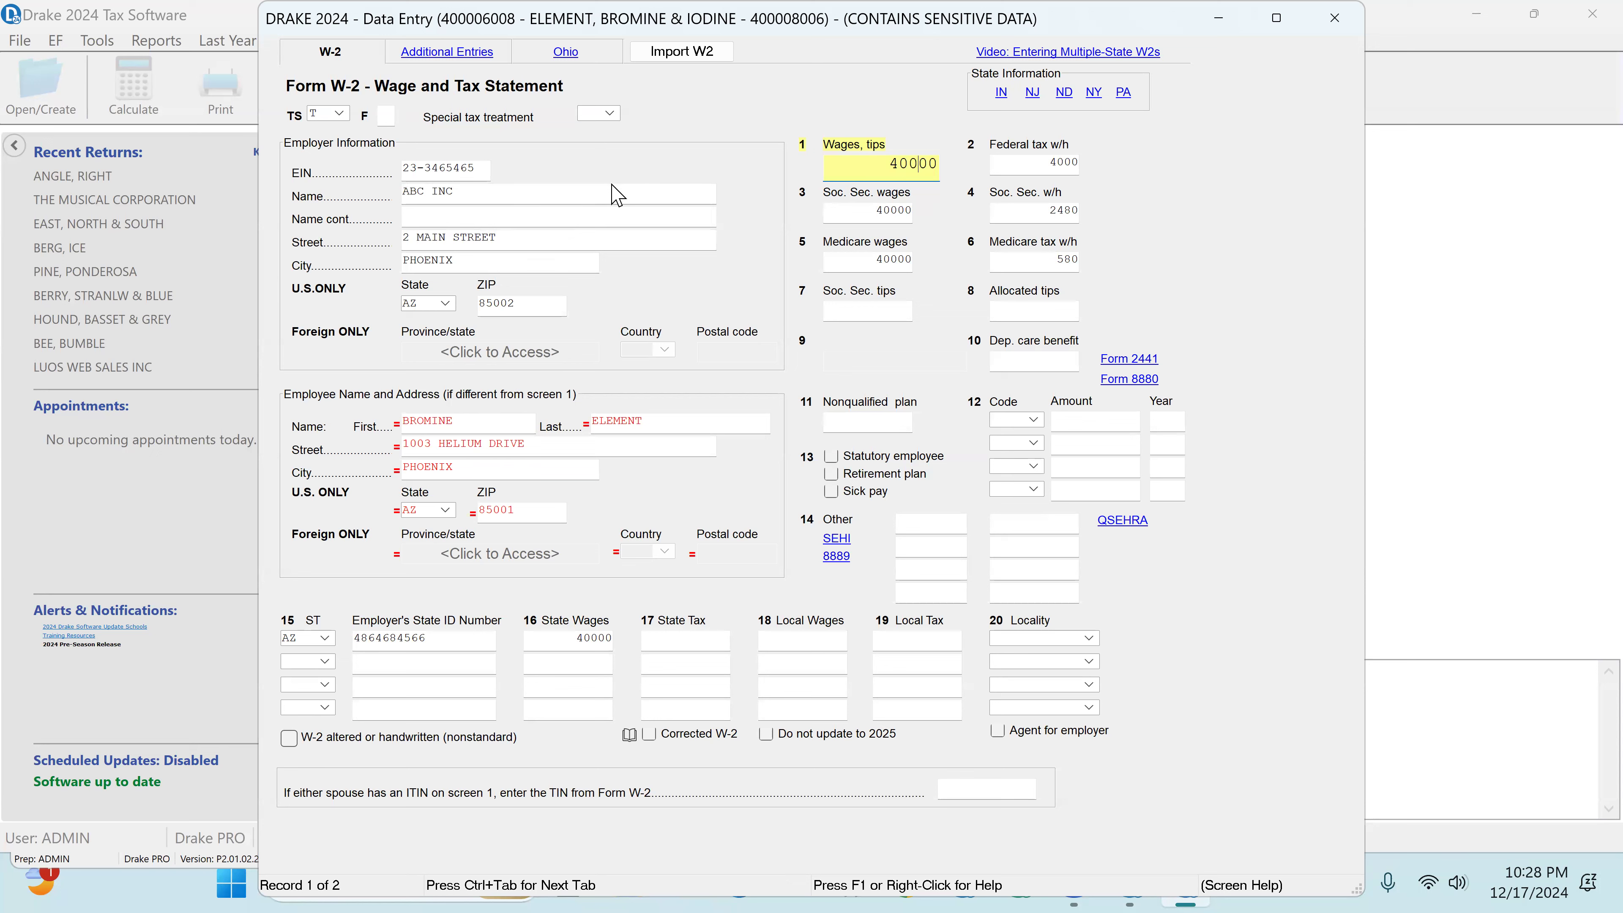
{"action": "key", "text": "Page_Down"}
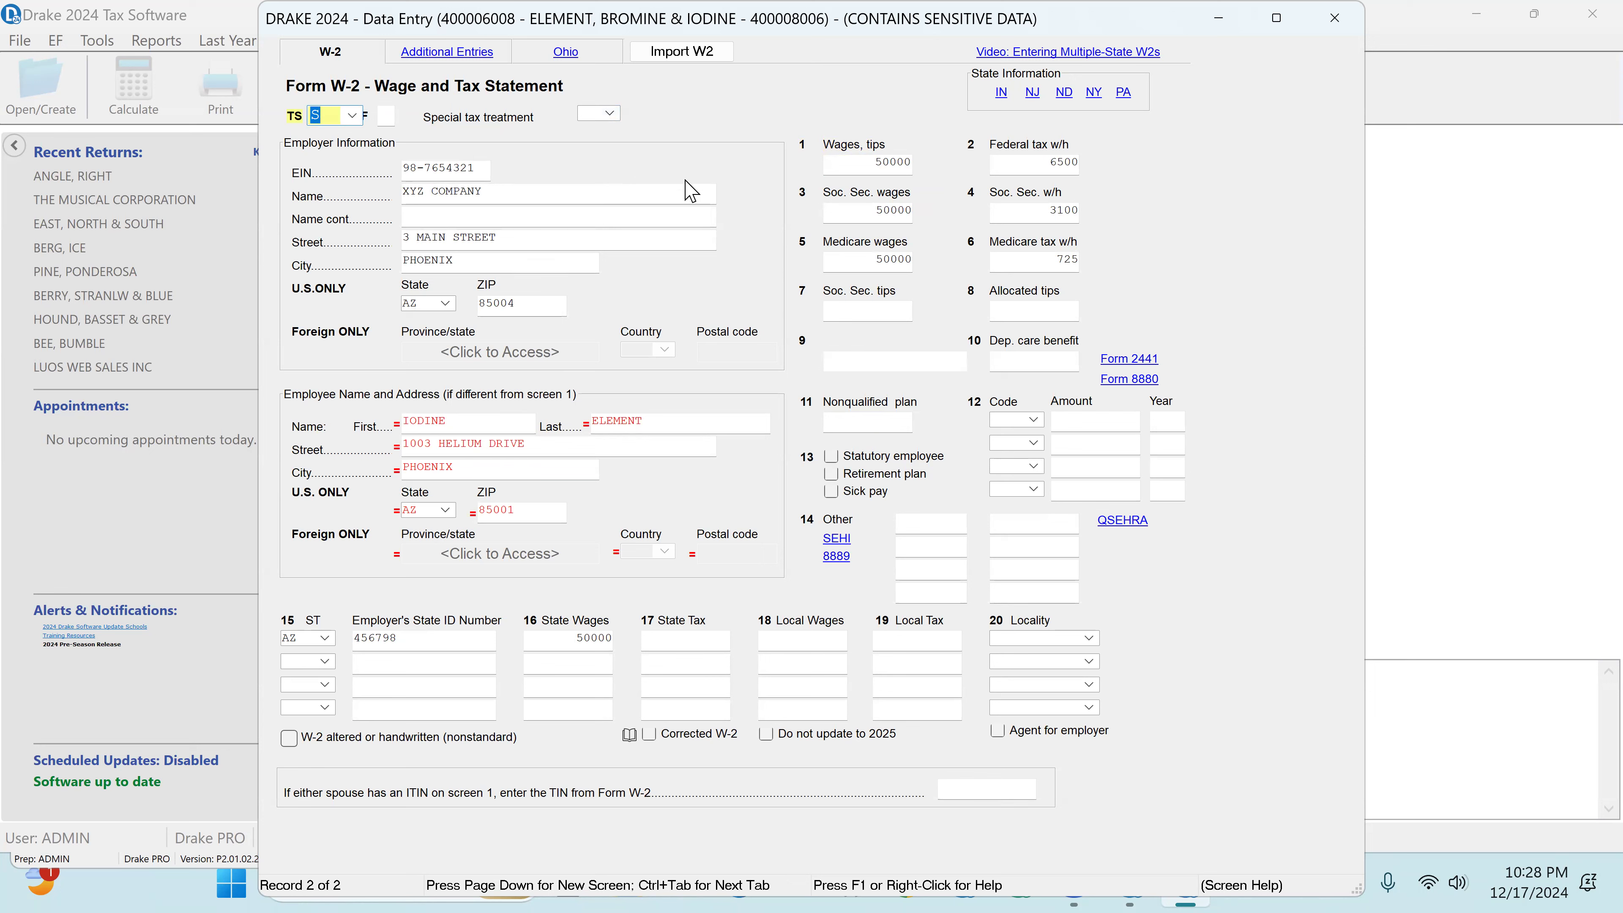
{"action": "left_click", "coordinate": [842, 162]}
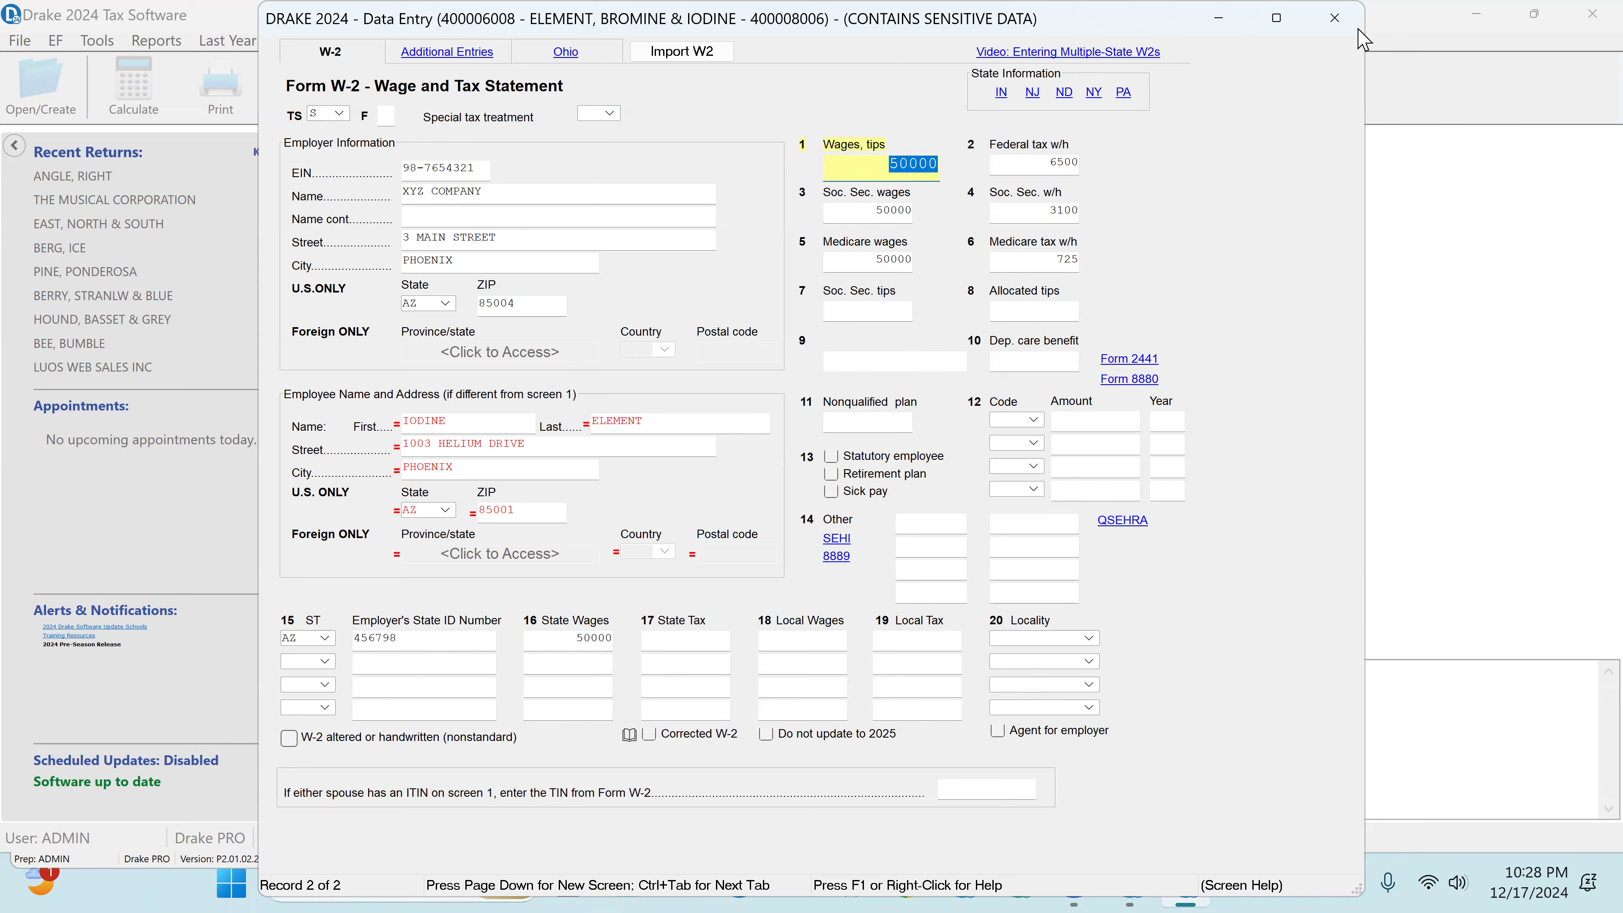
{"action": "left_click", "coordinate": [1335, 18]}
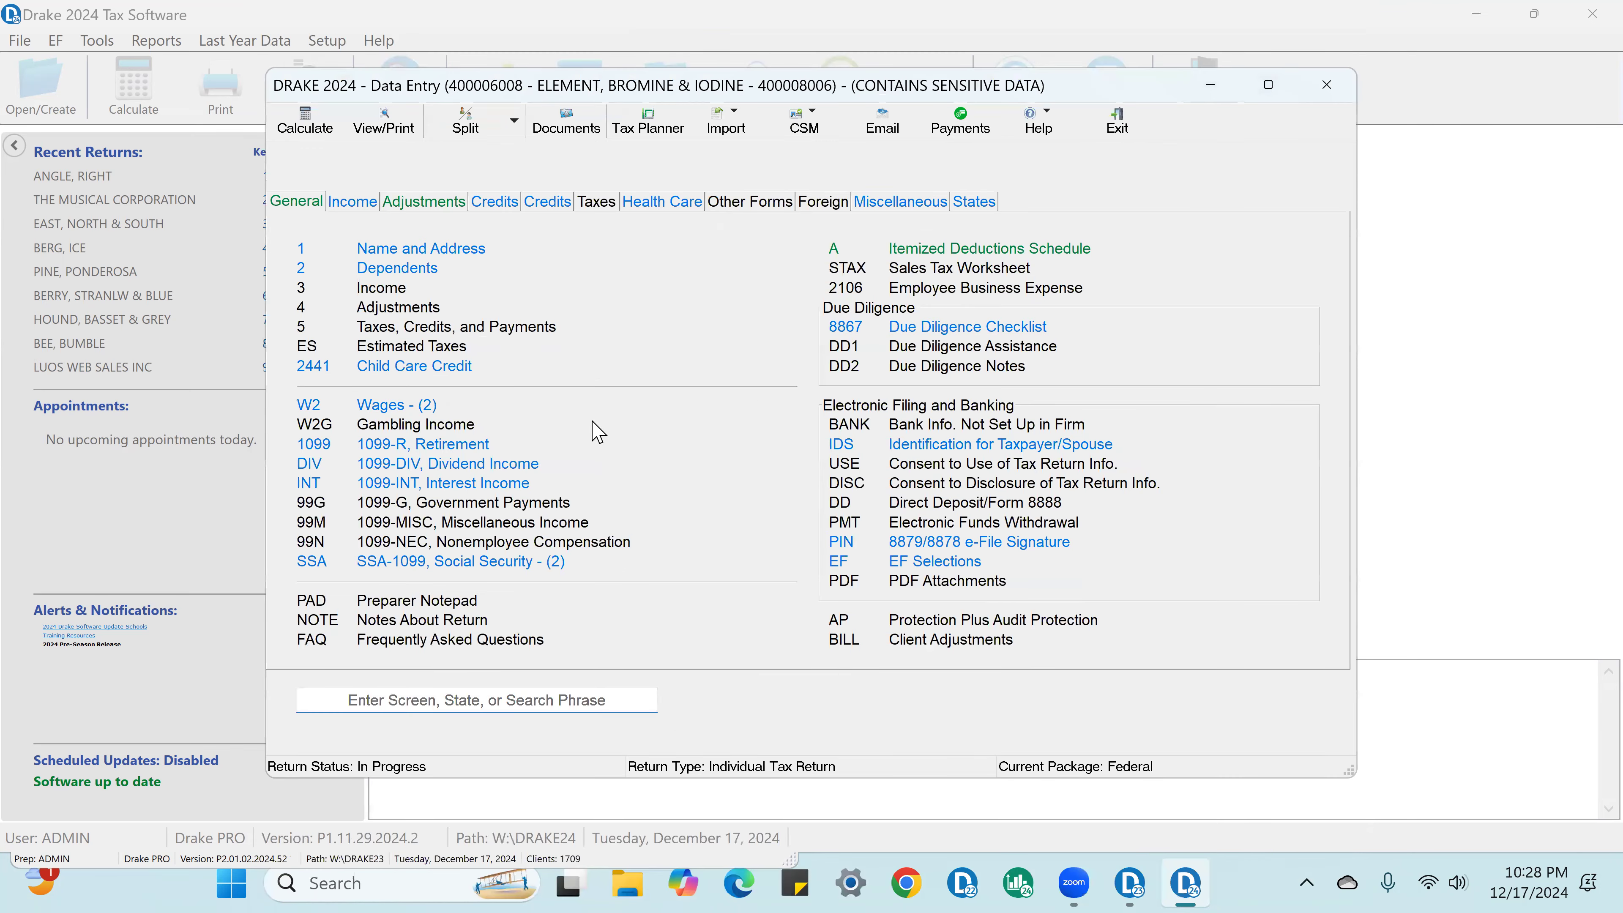
Step: Open Schedule C for self-employed income and review the profession, business name, business code and Form 1099 filing answers
{"action": "left_click", "coordinate": [354, 203]}
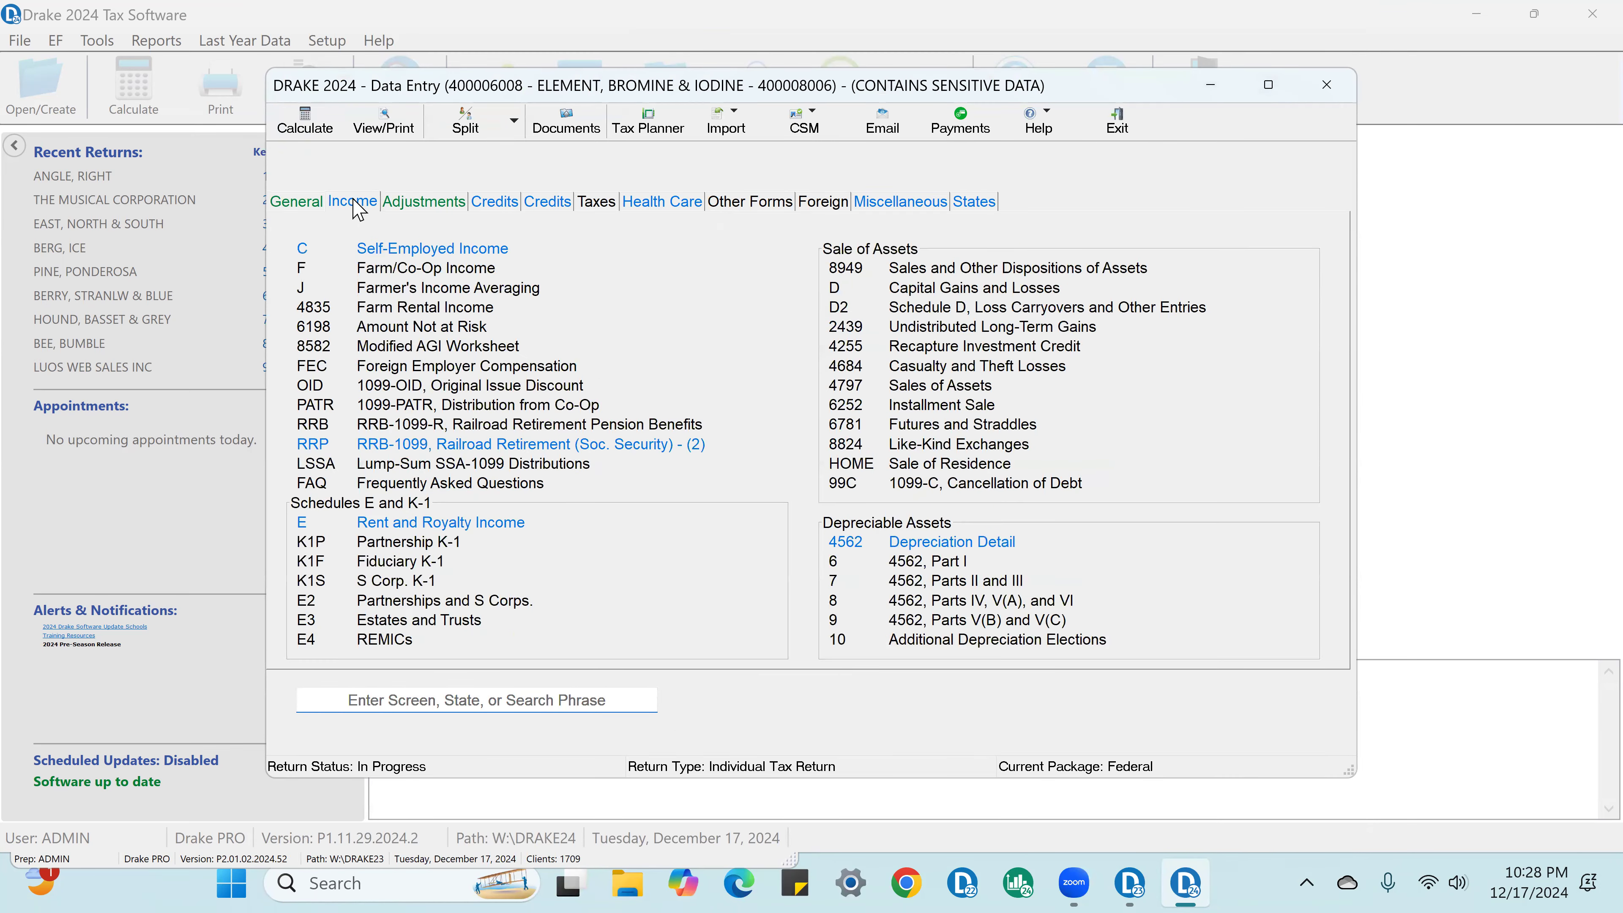
{"action": "left_click", "coordinate": [393, 251]}
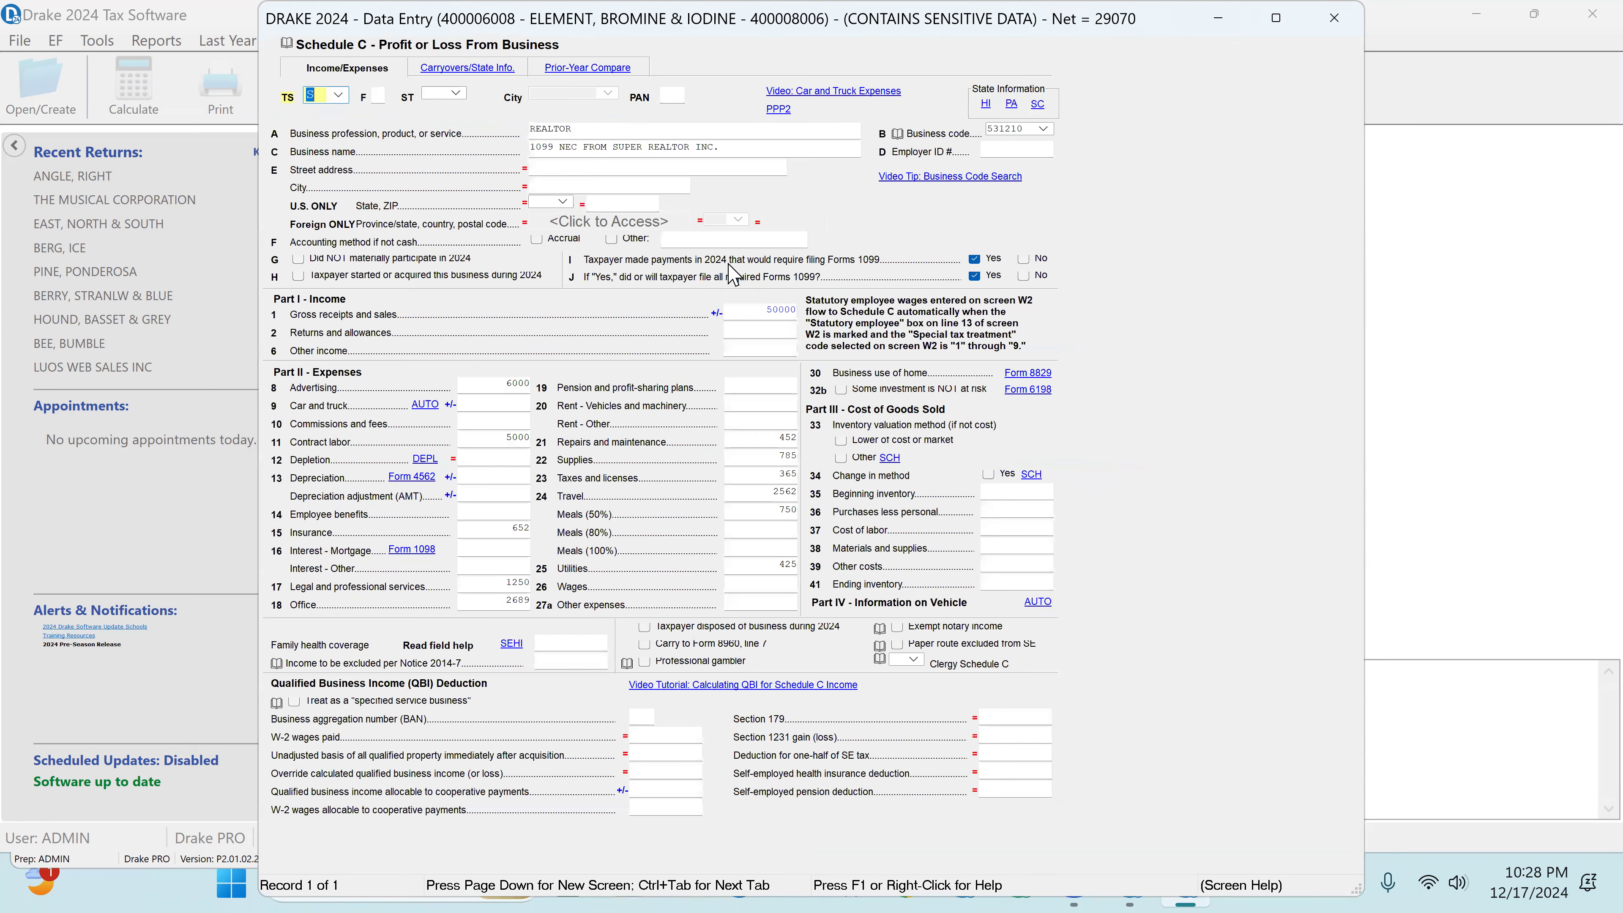
{"action": "left_click", "coordinate": [576, 132]}
{"action": "left_click", "coordinate": [626, 148]}
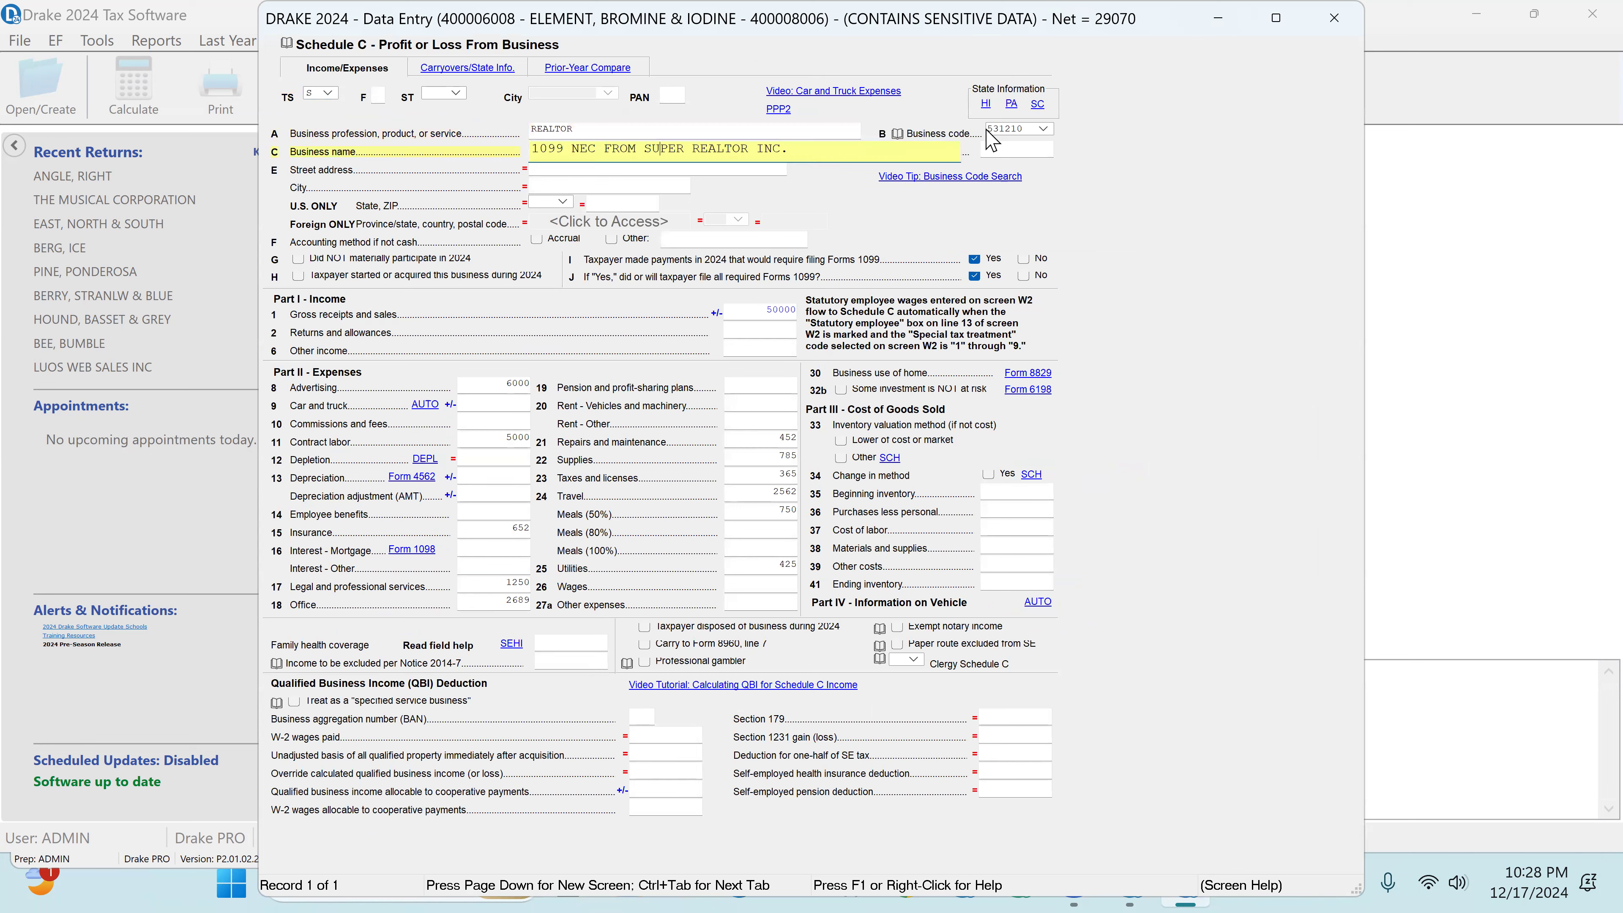
{"action": "left_click", "coordinate": [1008, 130]}
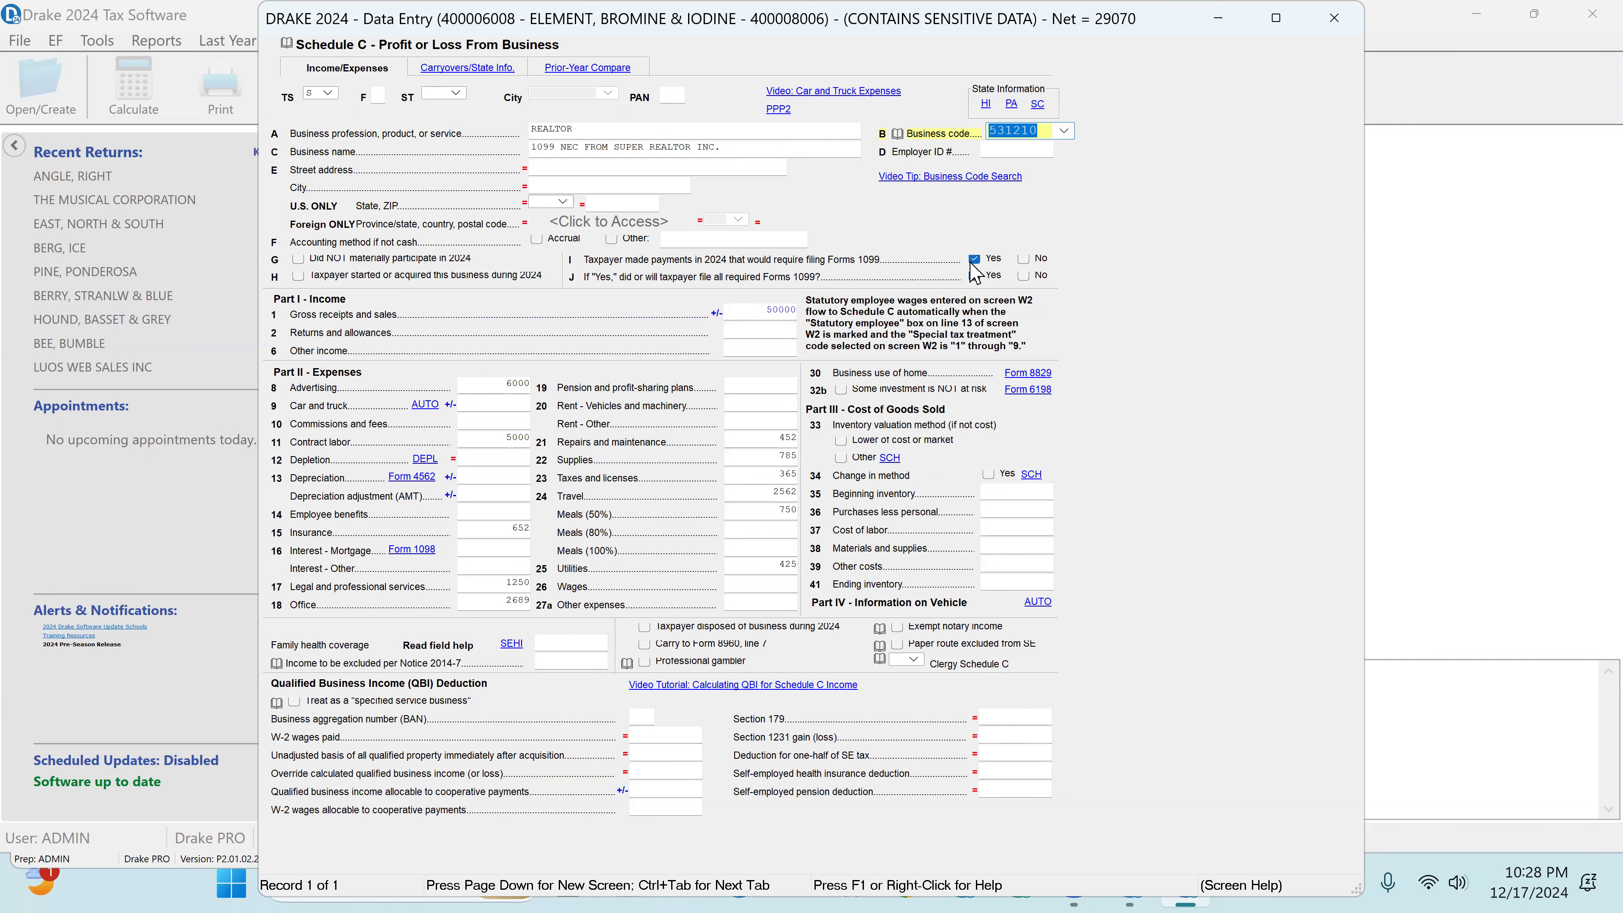
{"action": "left_click", "coordinate": [974, 260]}
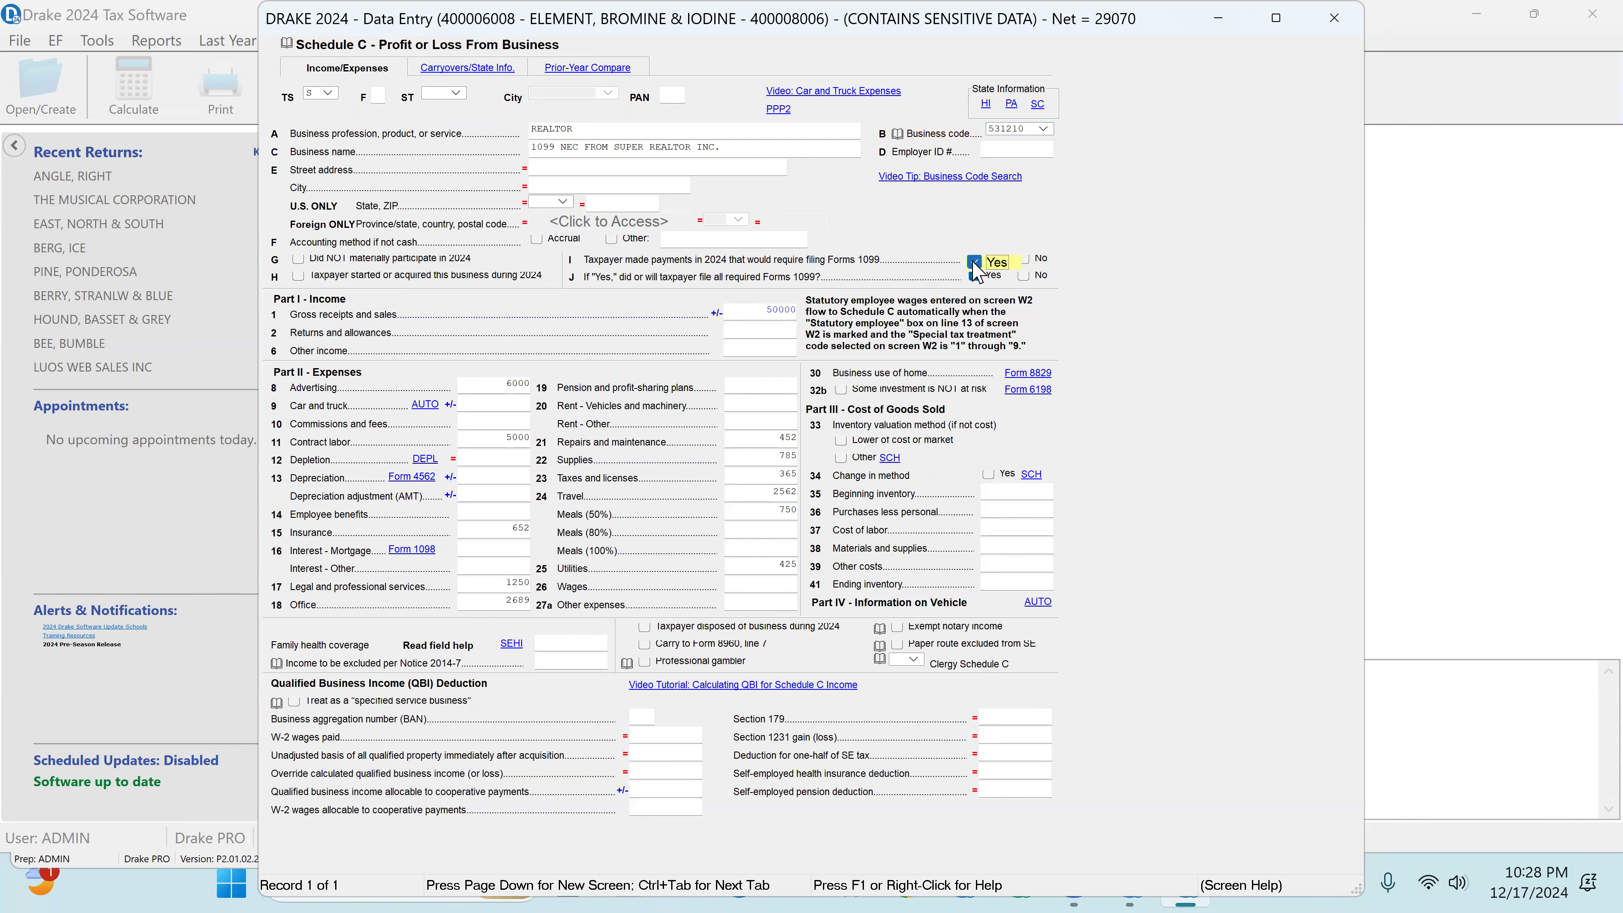
{"action": "left_click", "coordinate": [974, 276]}
Step: Review Schedule C's gross receipts and the Part II expenses from advertising through office
{"action": "left_click", "coordinate": [762, 311]}
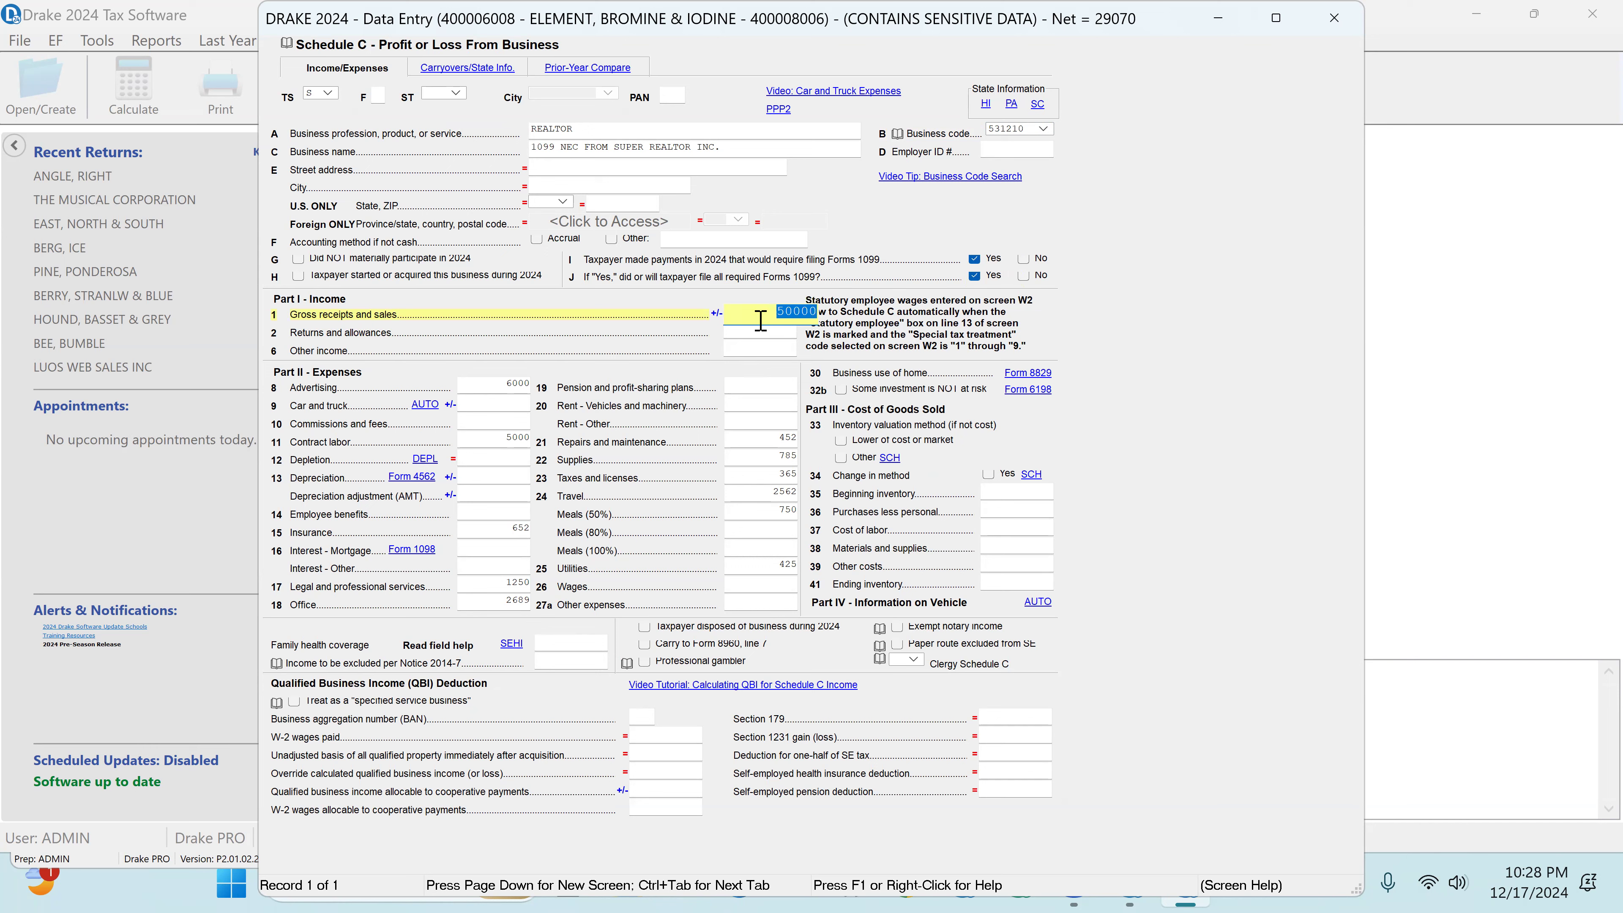
{"action": "left_click", "coordinate": [512, 381]}
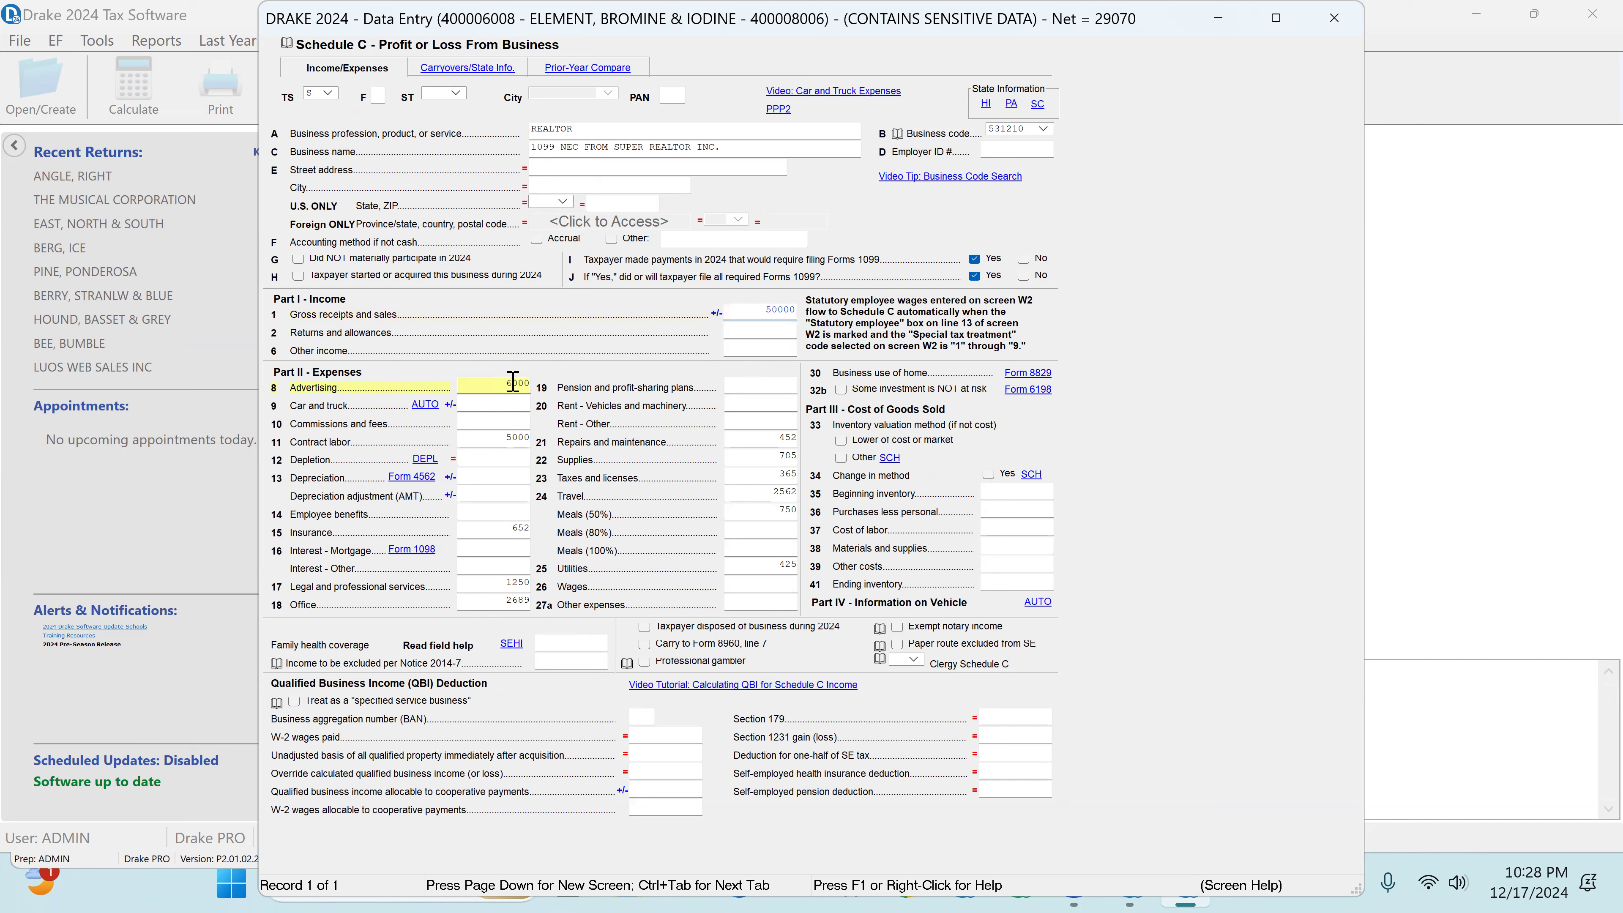
{"action": "key", "text": "Tab"}
{"action": "key", "text": "Tab"}
{"action": "key", "text": "Tab"}
{"action": "key", "text": "Tab"}
{"action": "key", "text": "Tab"}
{"action": "key", "text": "Tab"}
{"action": "key", "text": "Tab"}
{"action": "key", "text": "Tab"}
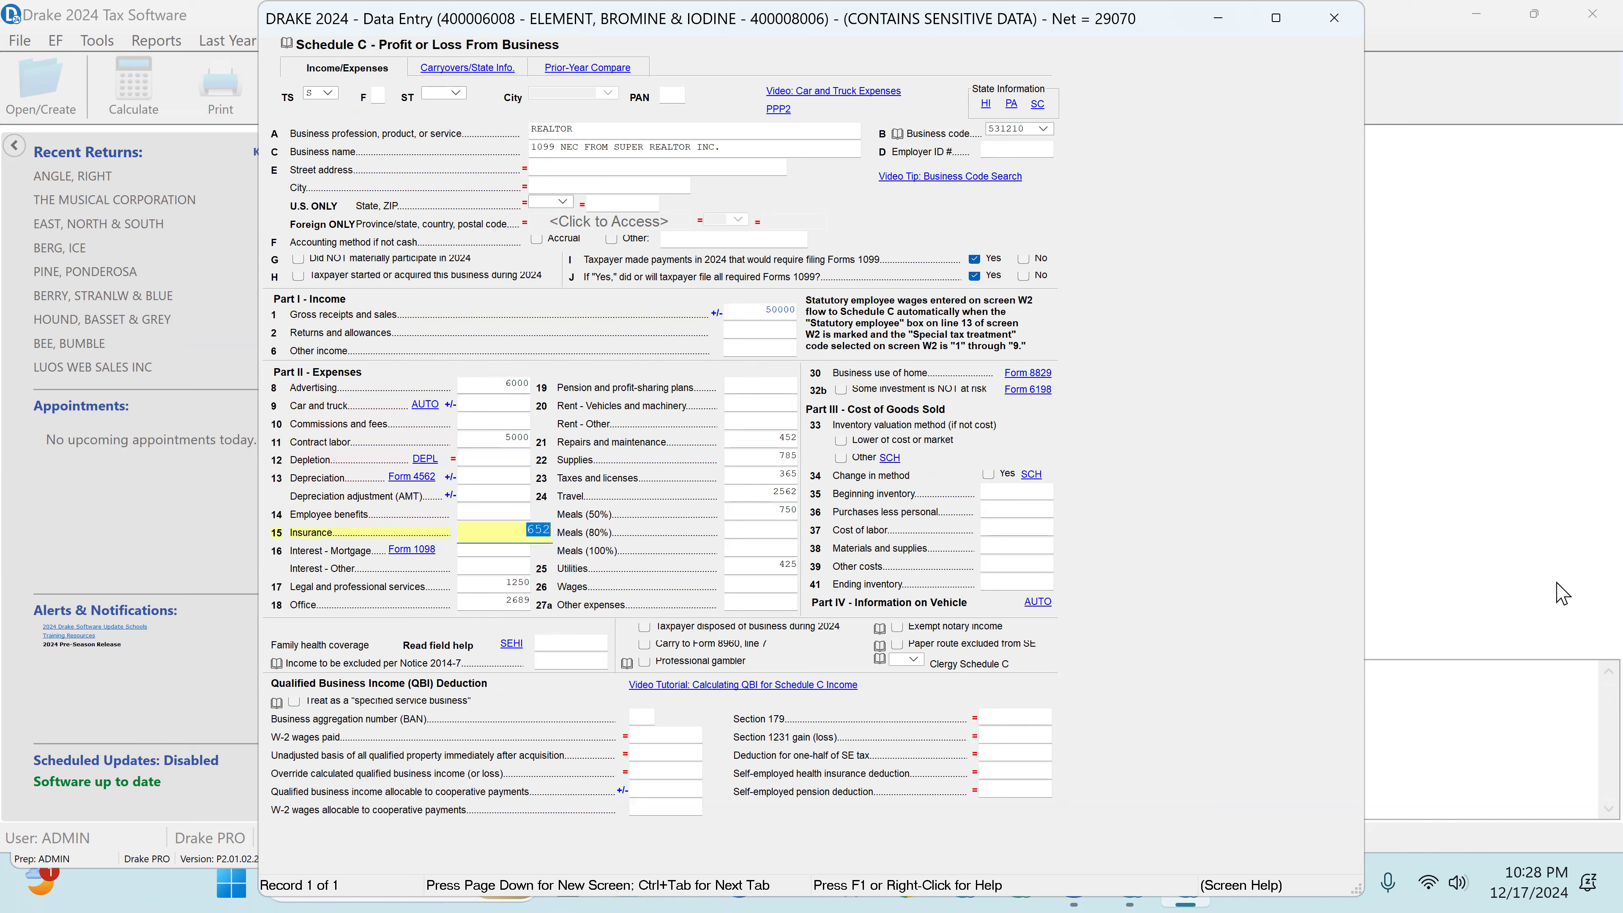
{"action": "key", "text": "Tab"}
{"action": "key", "text": "Tab"}
{"action": "key", "text": "Tab"}
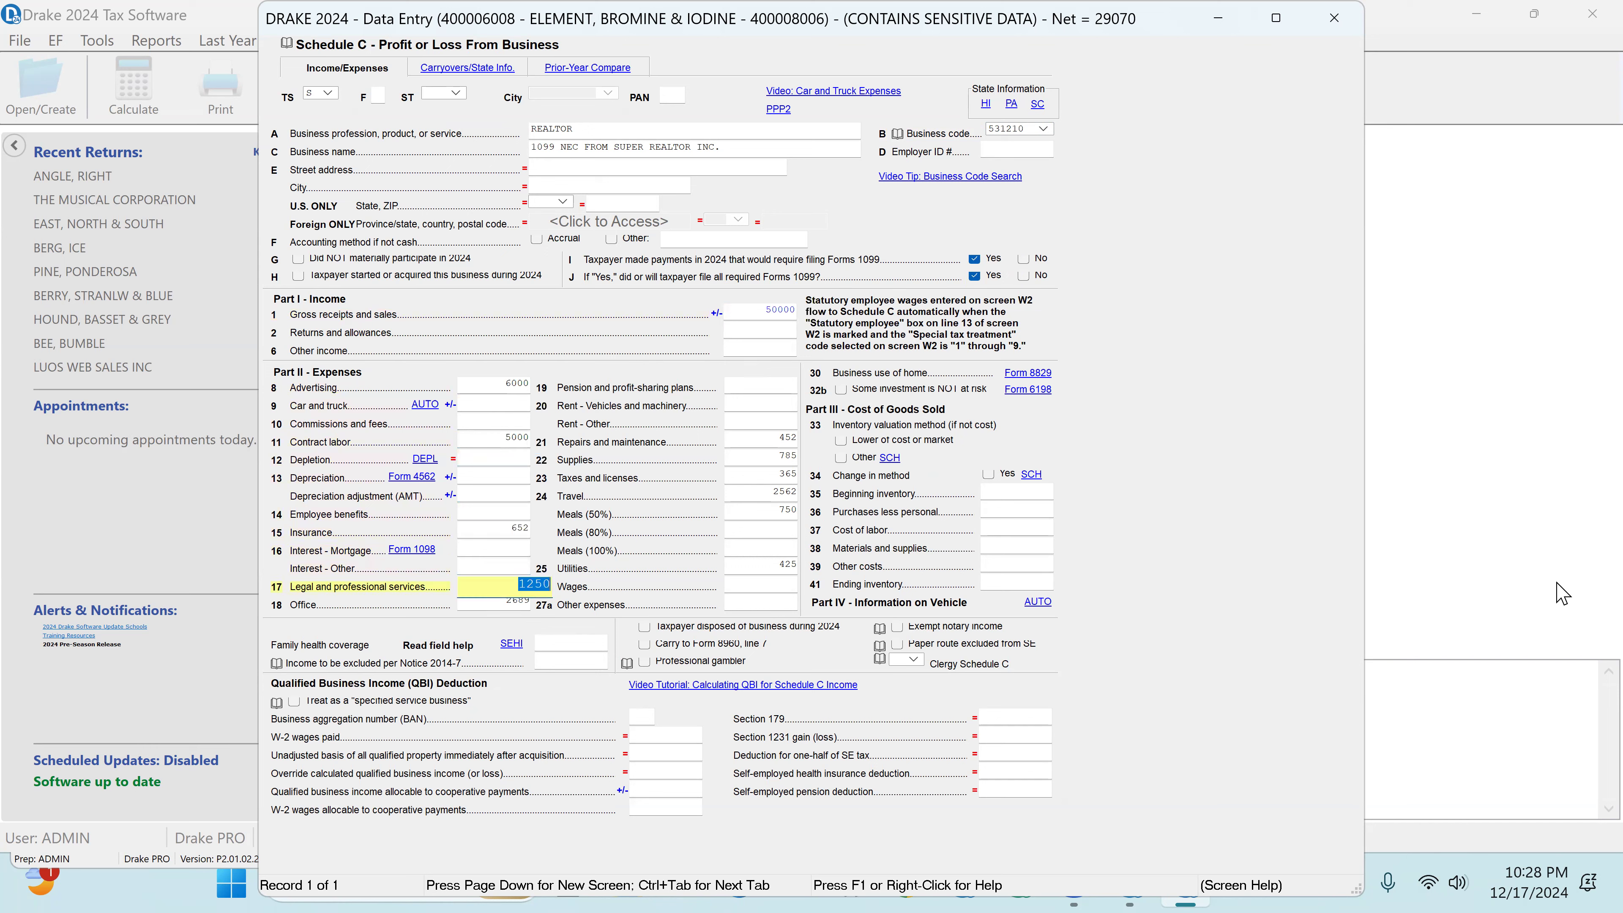
{"action": "key", "text": "Tab"}
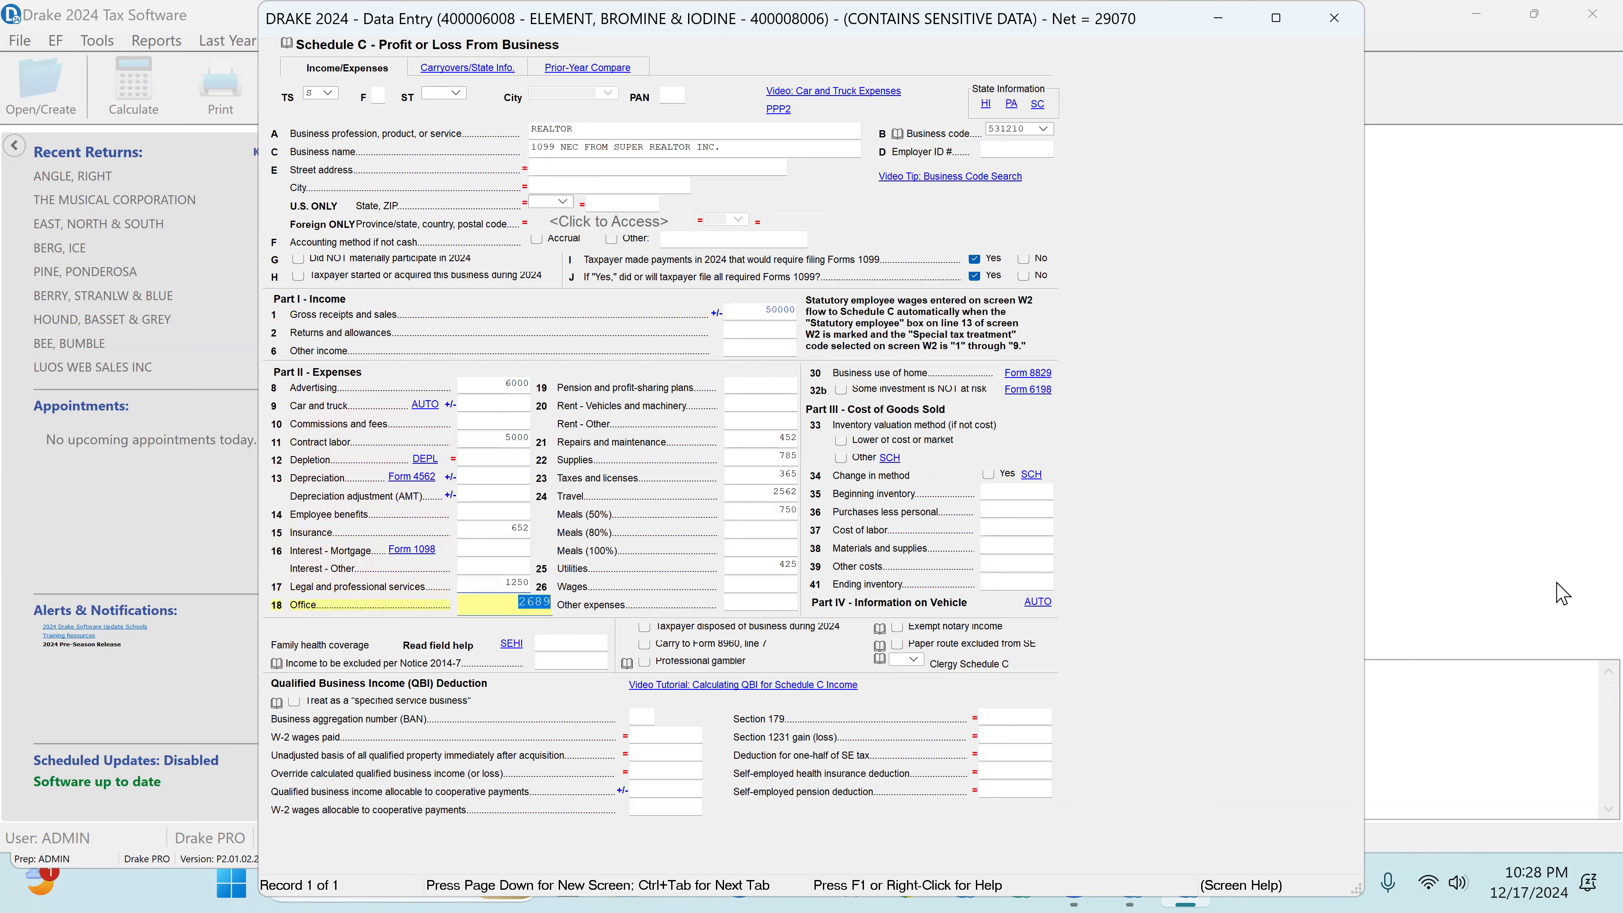
Step: Review the remaining Schedule C expenses, from repairs and maintenance through travel, 50% meals and utilities
{"action": "key", "text": "Tab"}
{"action": "key", "text": "Tab"}
{"action": "key", "text": "Tab"}
{"action": "key", "text": "Tab"}
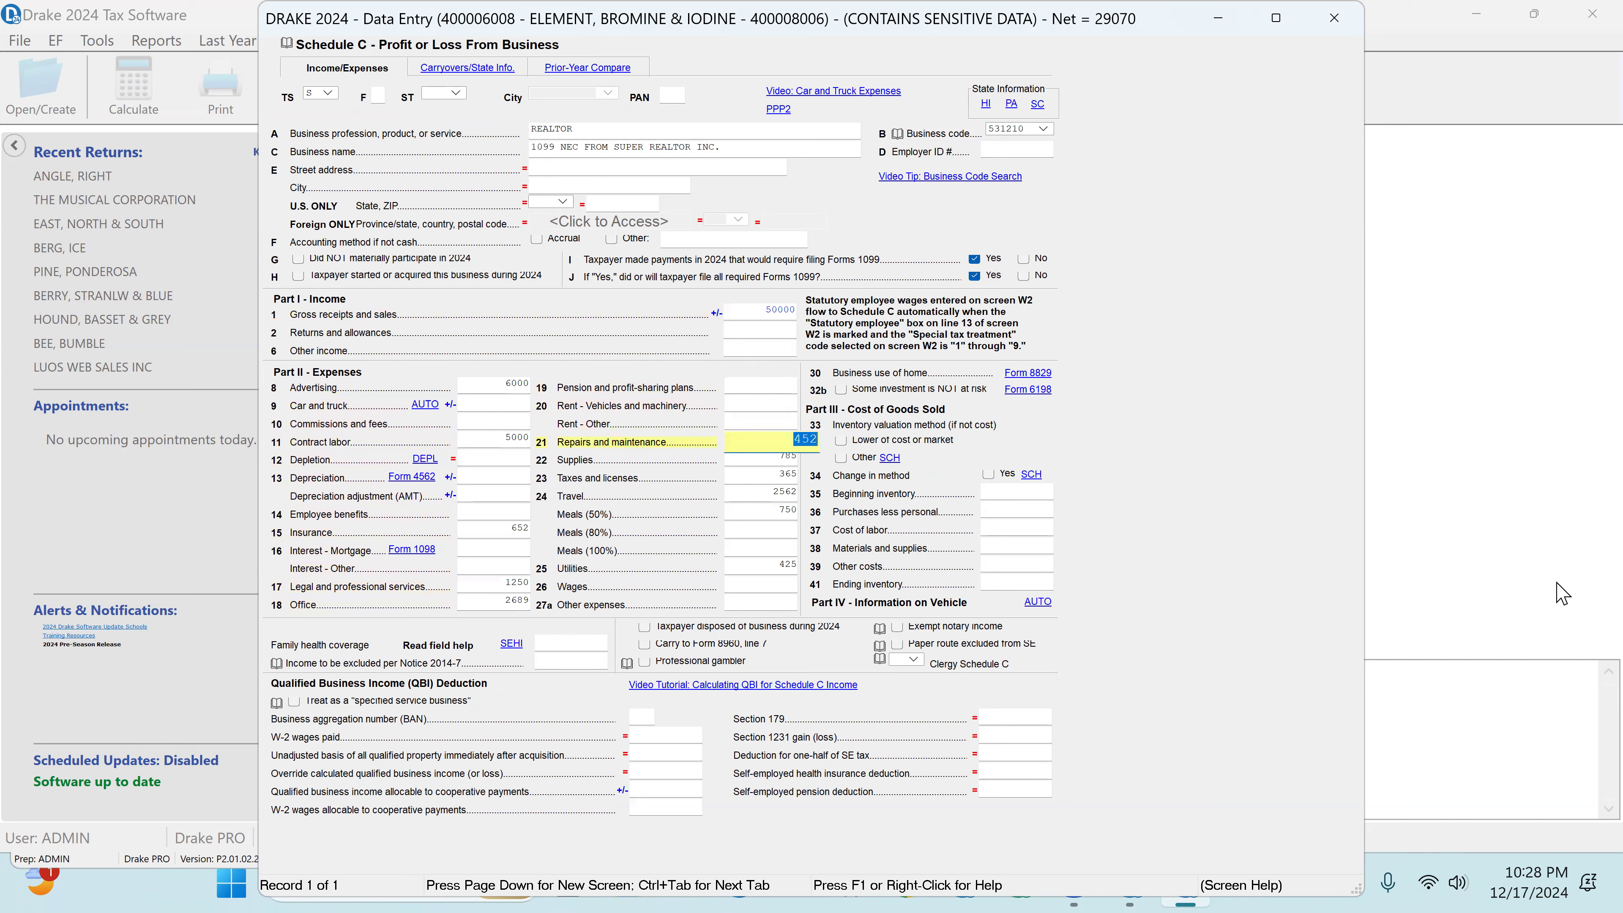
{"action": "key", "text": "Tab"}
{"action": "key", "text": "Tab"}
{"action": "key", "text": "Tab"}
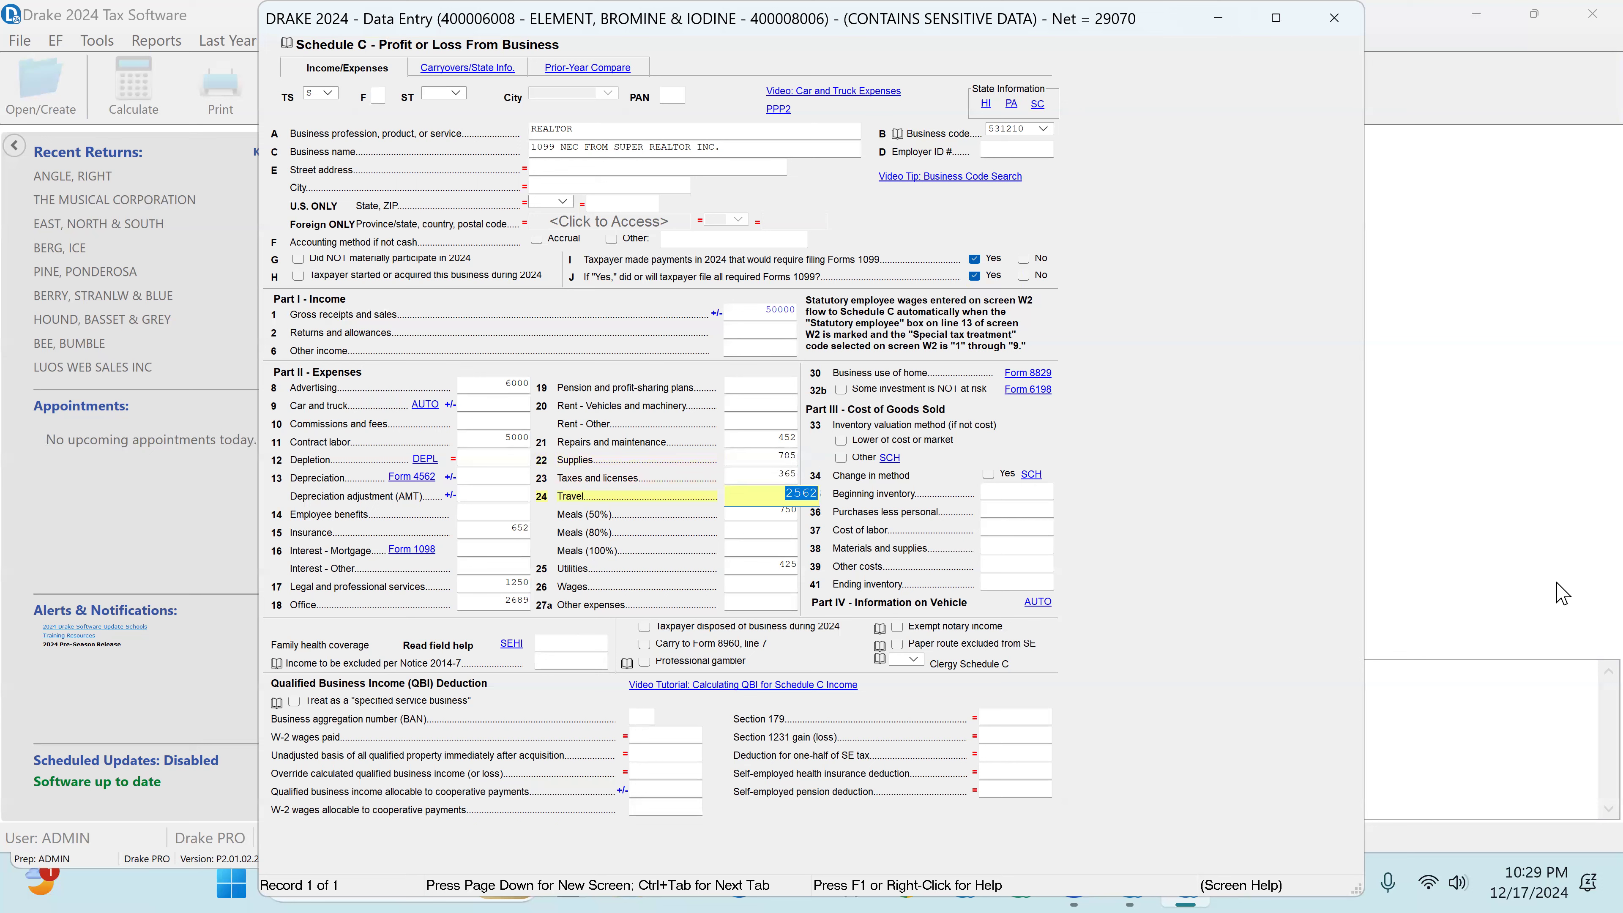
{"action": "key", "text": "Tab"}
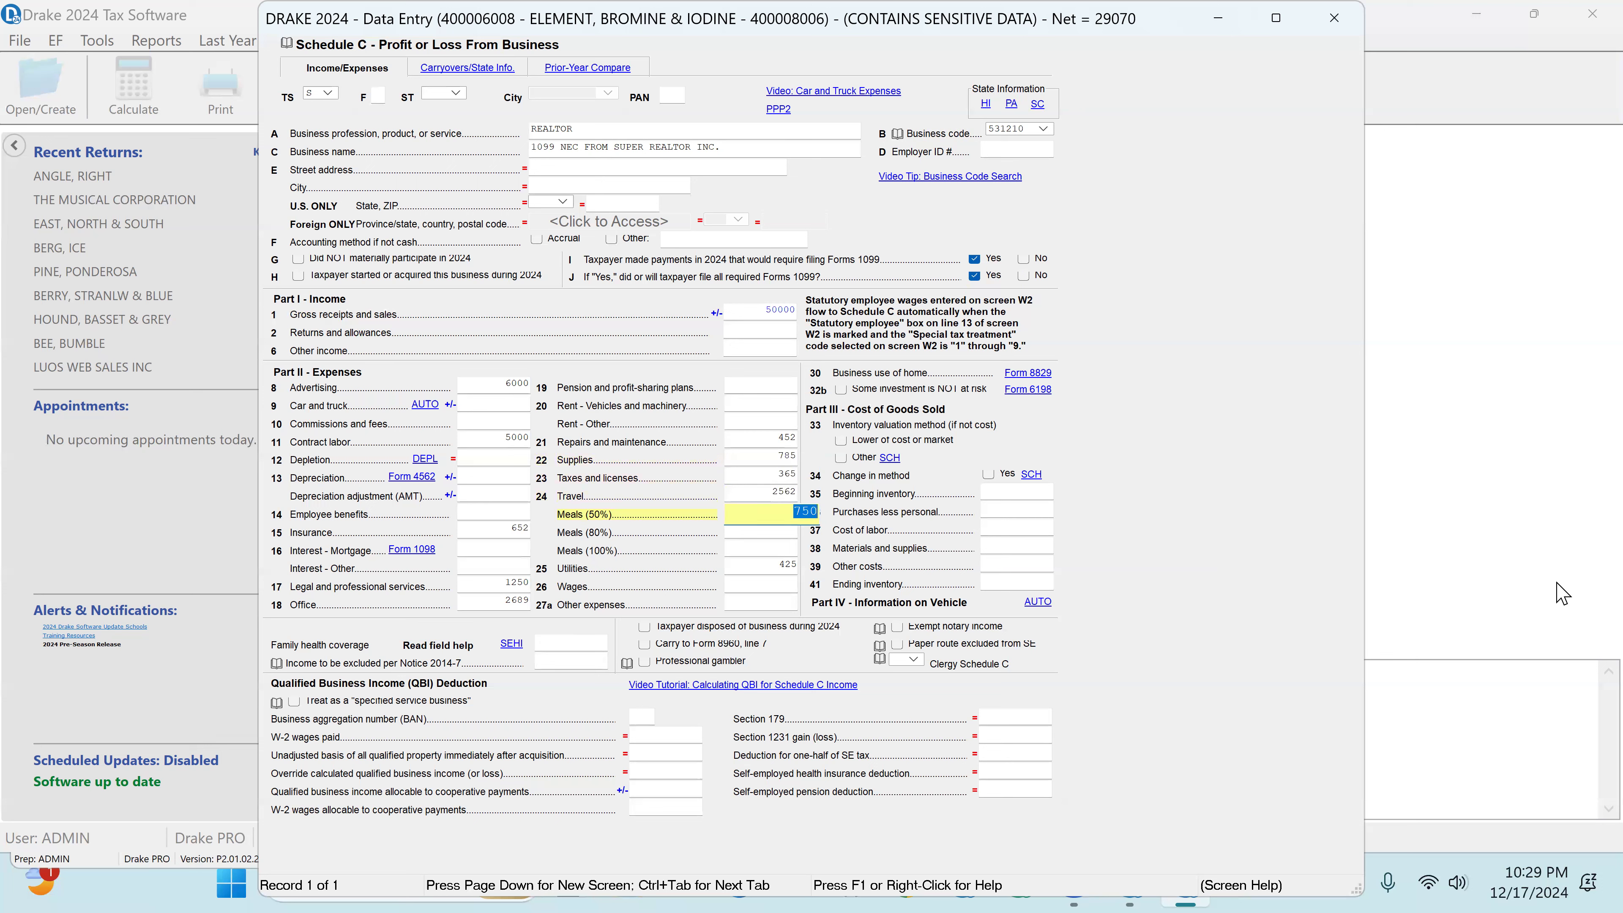
{"action": "key", "text": "Tab"}
{"action": "key", "text": "Tab"}
{"action": "key", "text": "Tab"}
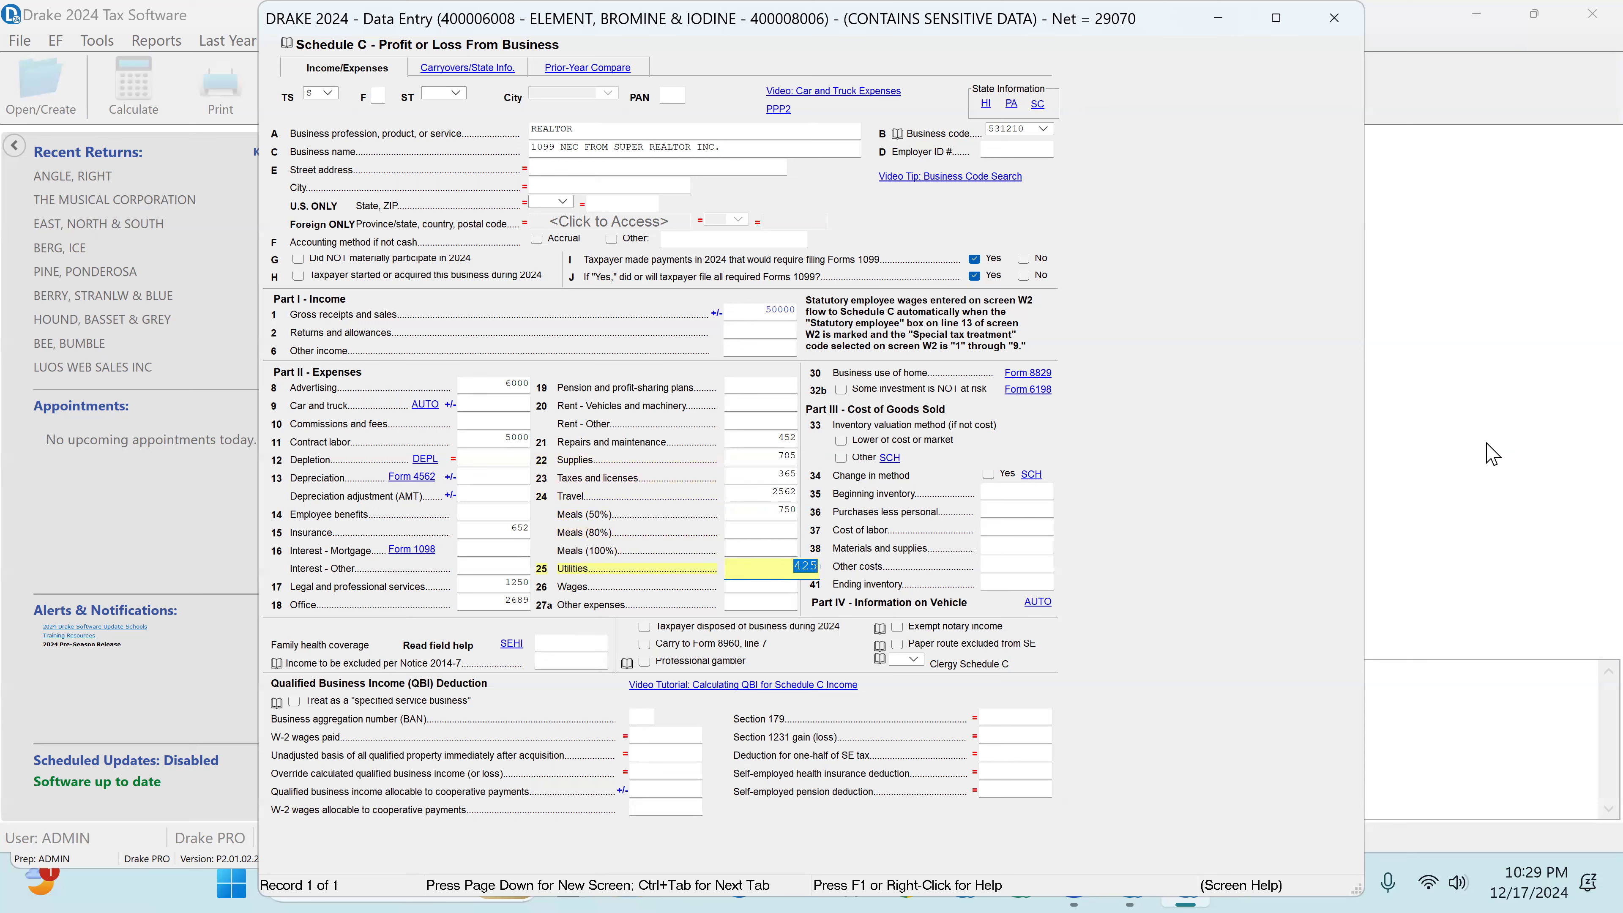
Step: Open Form 8829 from Schedule C's business use of home line and review the home office square footage
{"action": "left_click", "coordinate": [1039, 374]}
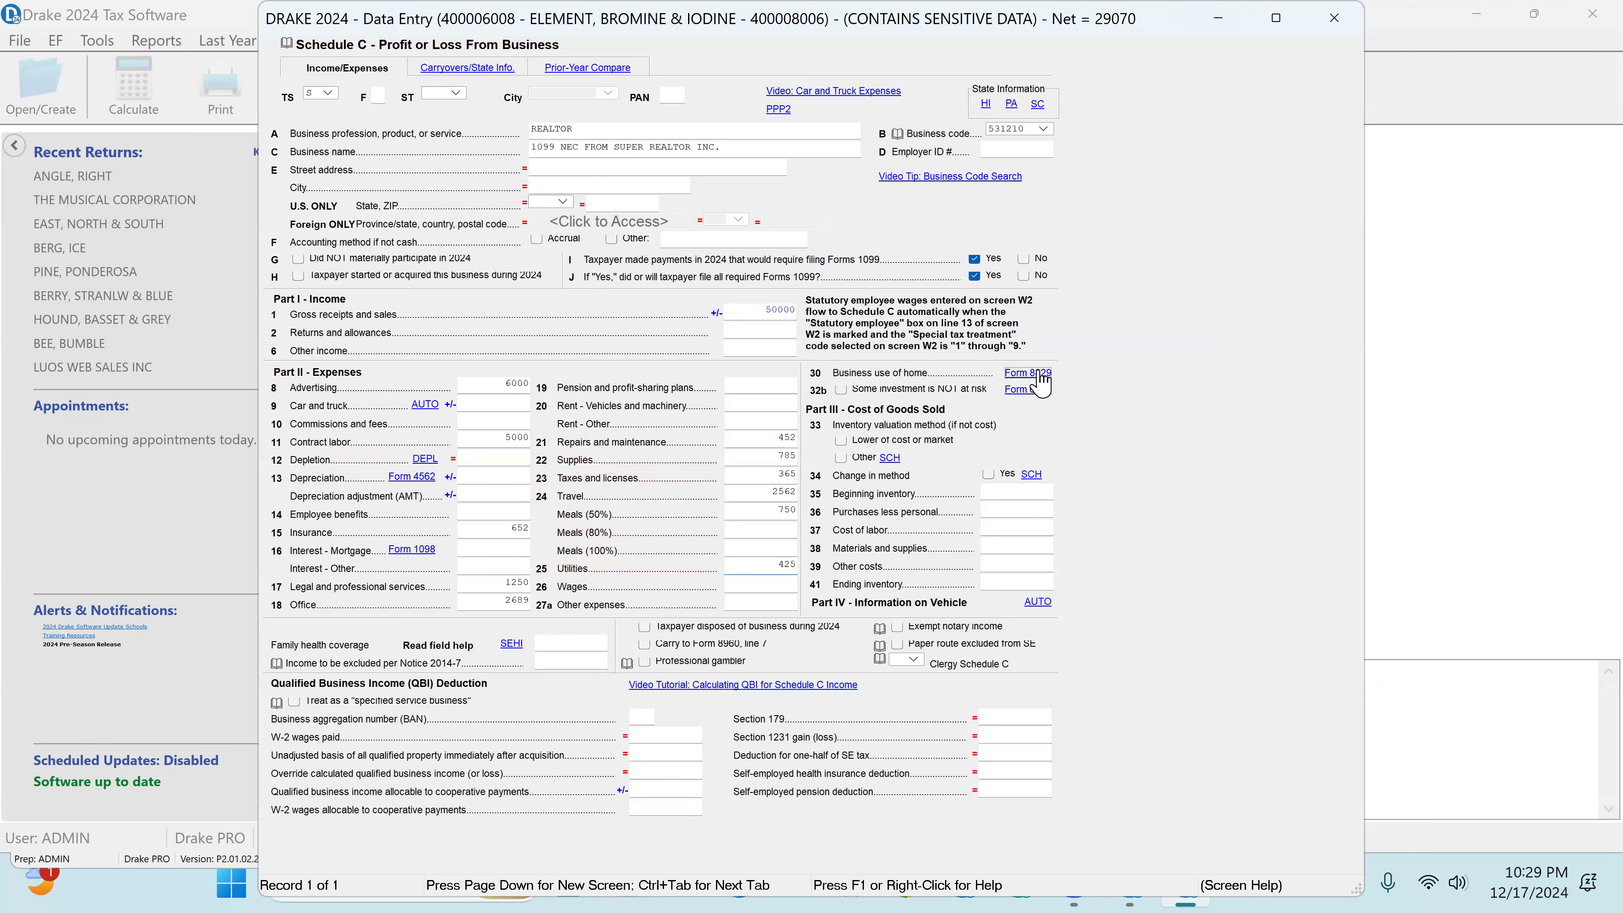
{"action": "left_click", "coordinate": [808, 120]}
{"action": "left_click", "coordinate": [806, 136]}
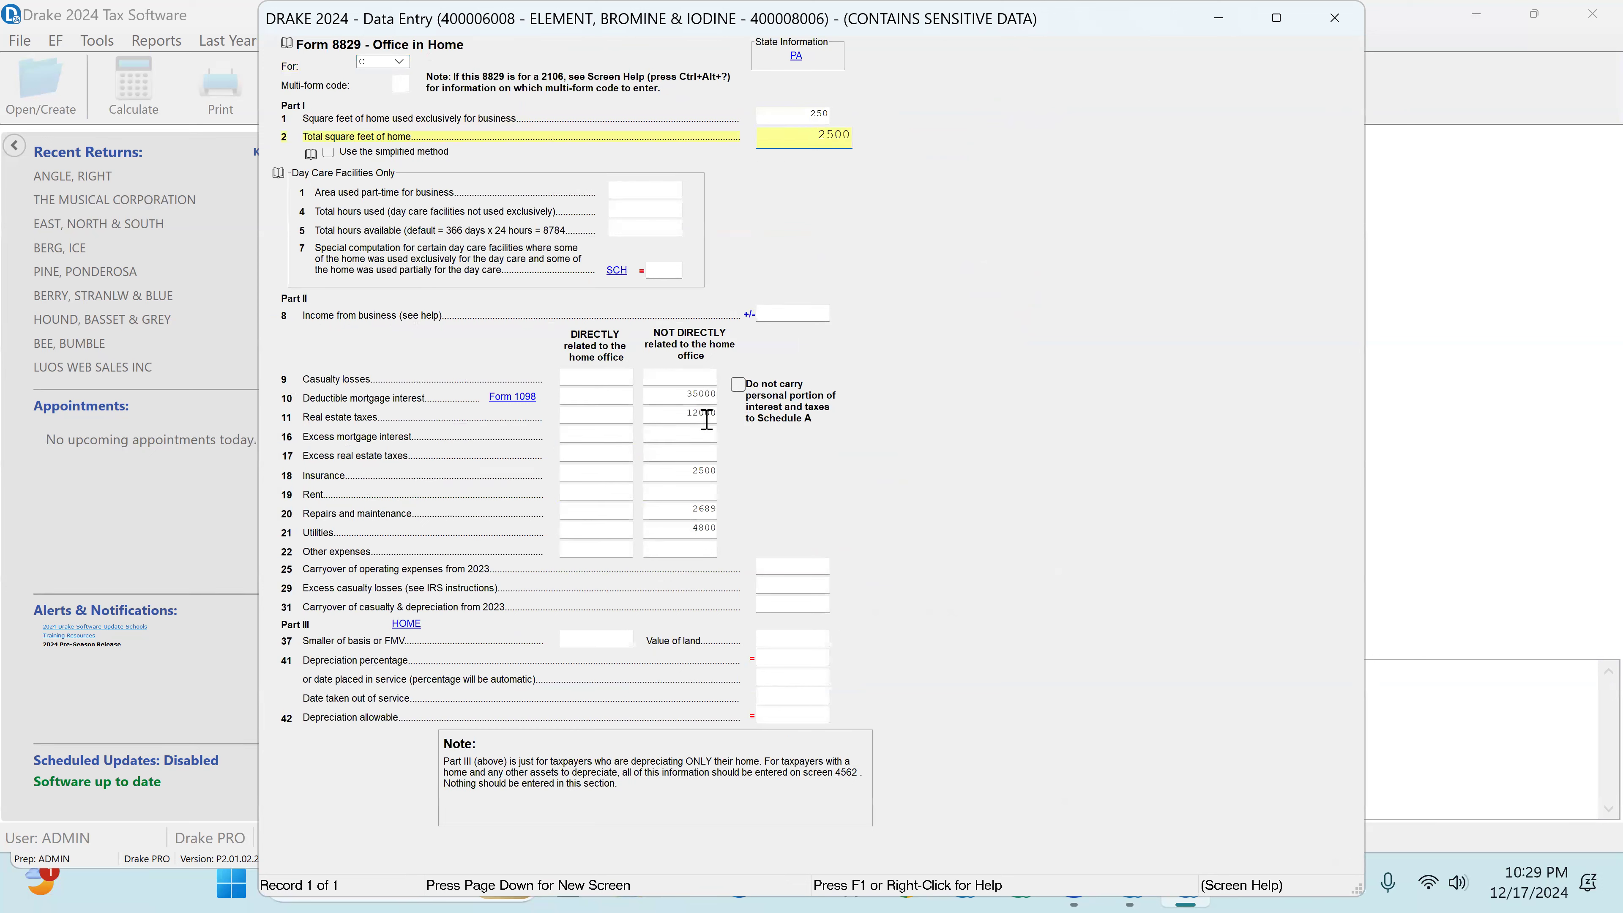
Step: Review Form 8829's indirect expenses from mortgage interest through utilities, and close back to the data entry menu
{"action": "left_click", "coordinate": [710, 393]}
{"action": "key", "text": "Tab"}
{"action": "key", "text": "Tab"}
{"action": "key", "text": "Tab"}
{"action": "key", "text": "Tab"}
{"action": "key", "text": "Tab"}
{"action": "key", "text": "Tab"}
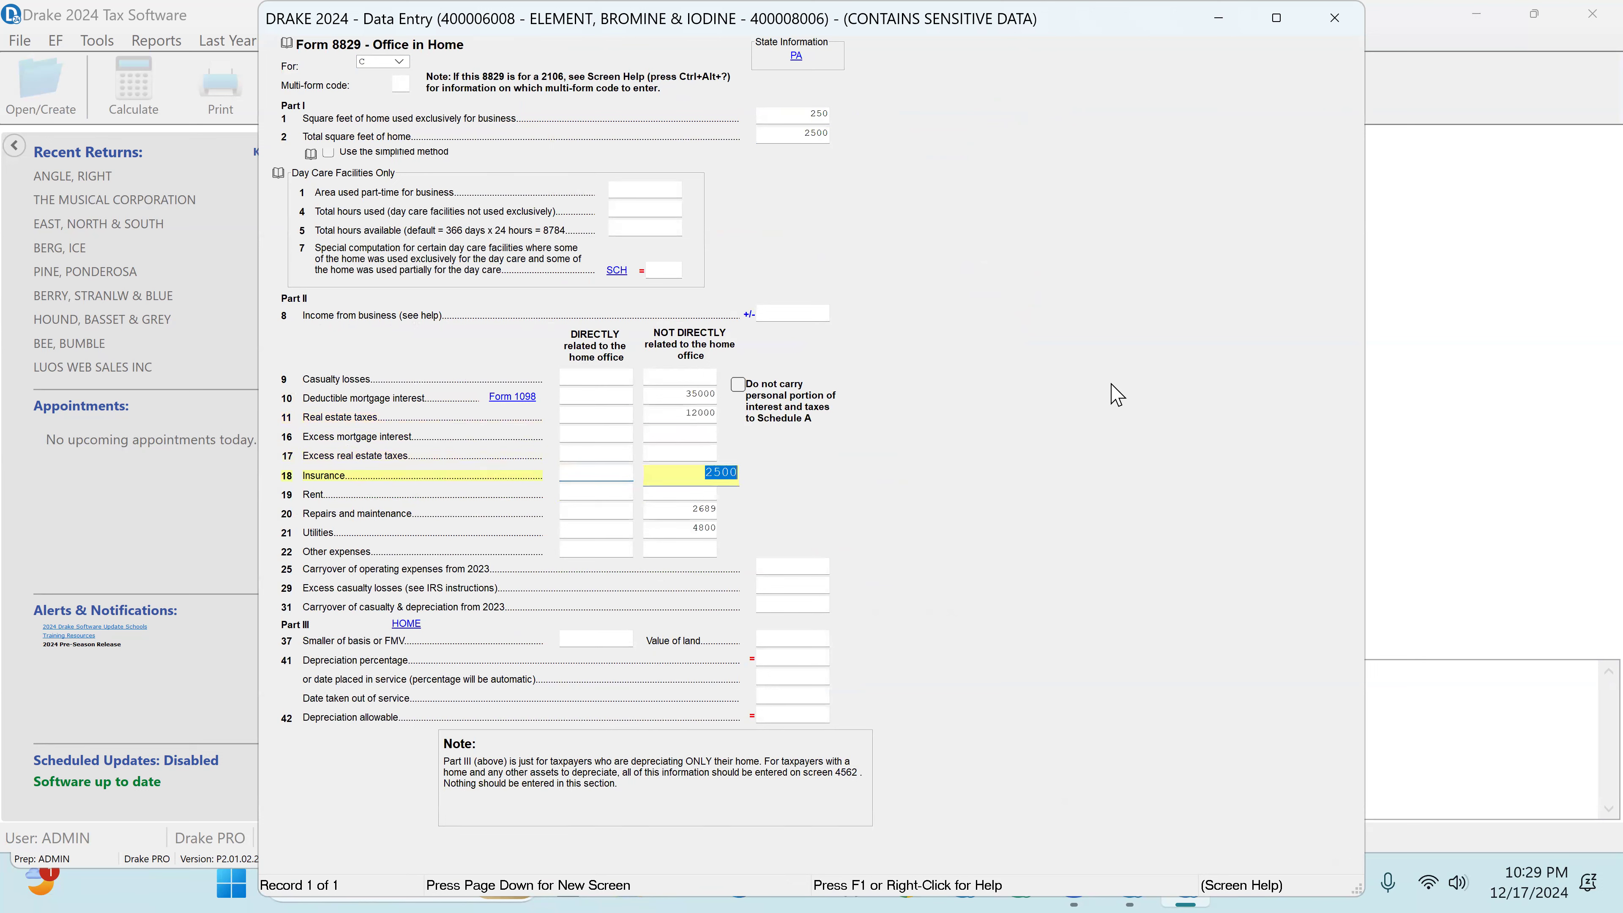
{"action": "key", "text": "Tab"}
{"action": "key", "text": "Tab"}
{"action": "key", "text": "Tab"}
{"action": "key", "text": "Tab"}
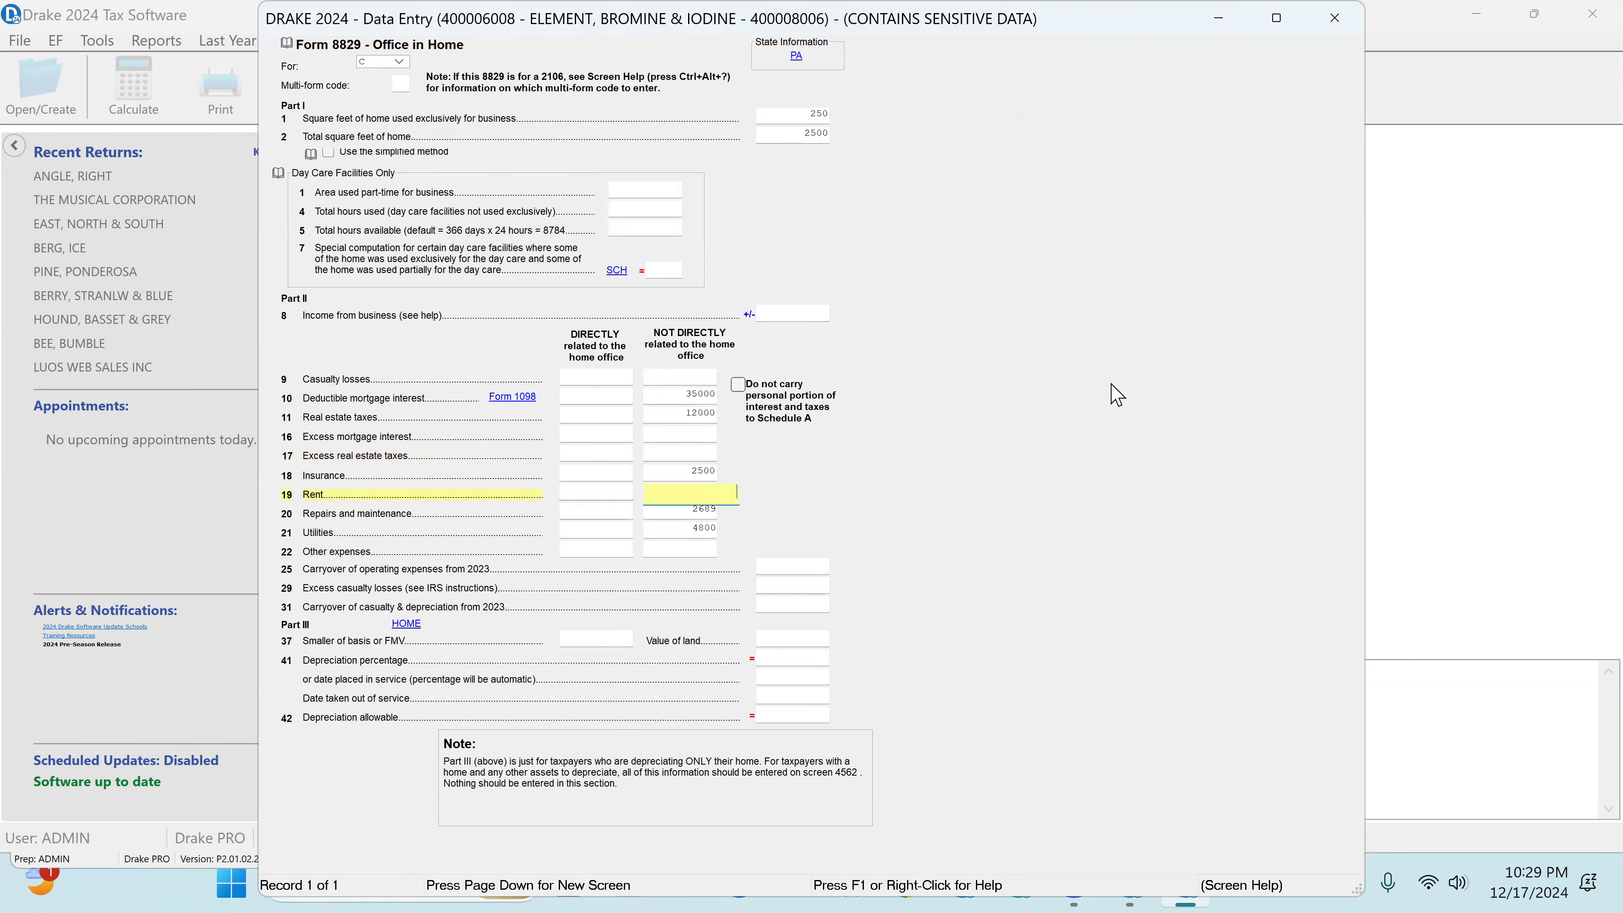
{"action": "key", "text": "Tab"}
{"action": "key", "text": "Tab"}
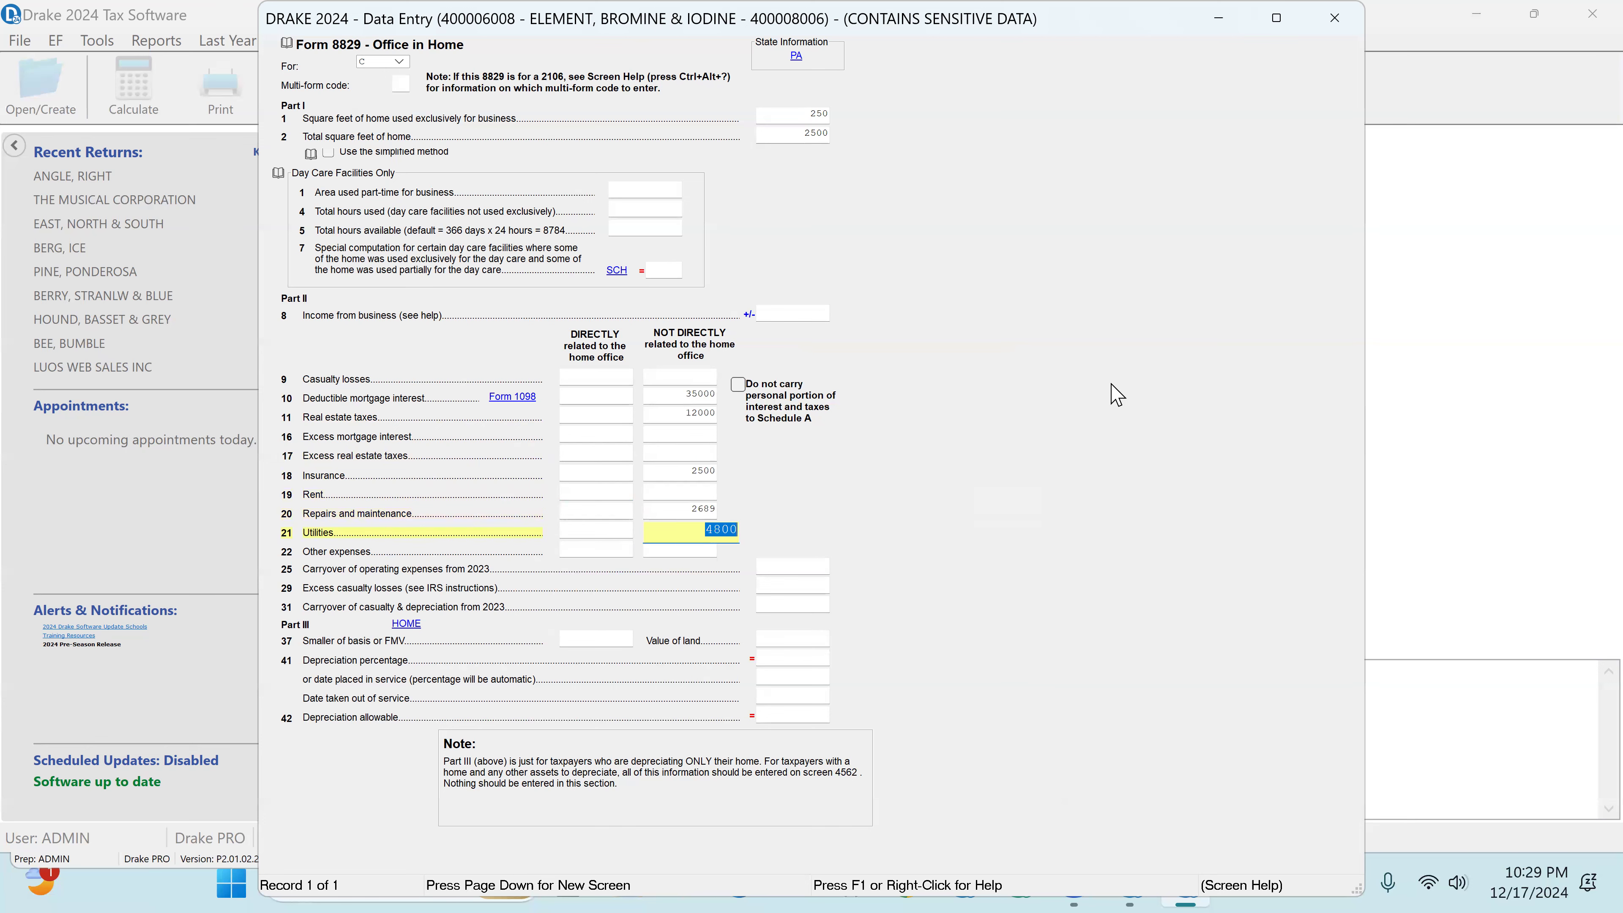
{"action": "left_click", "coordinate": [1339, 22]}
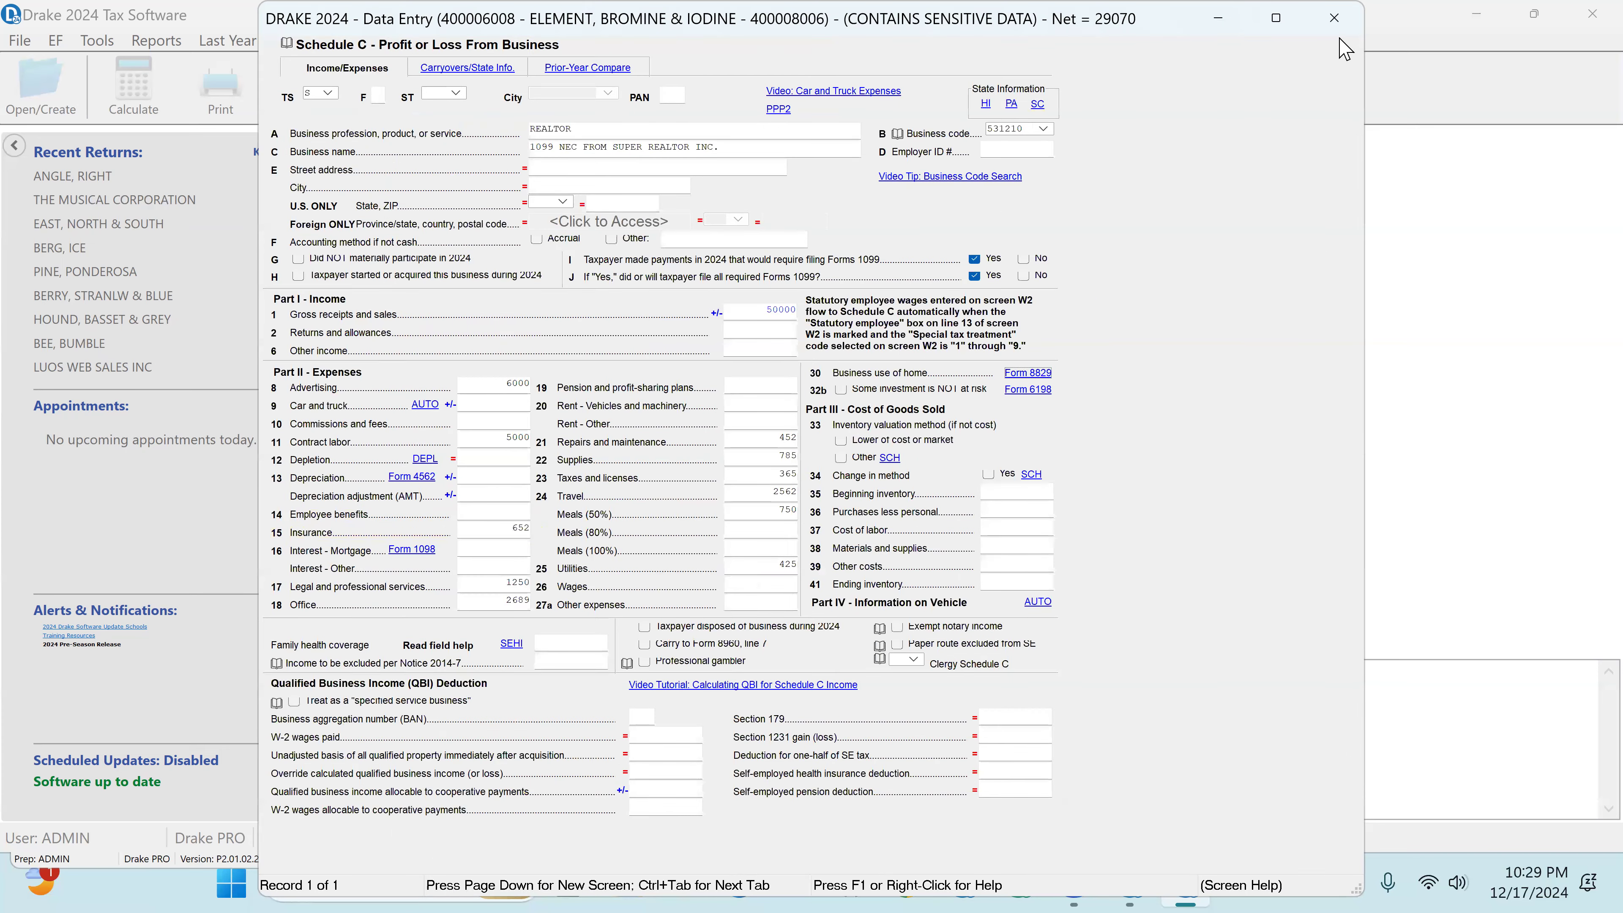
{"action": "left_click", "coordinate": [1334, 18]}
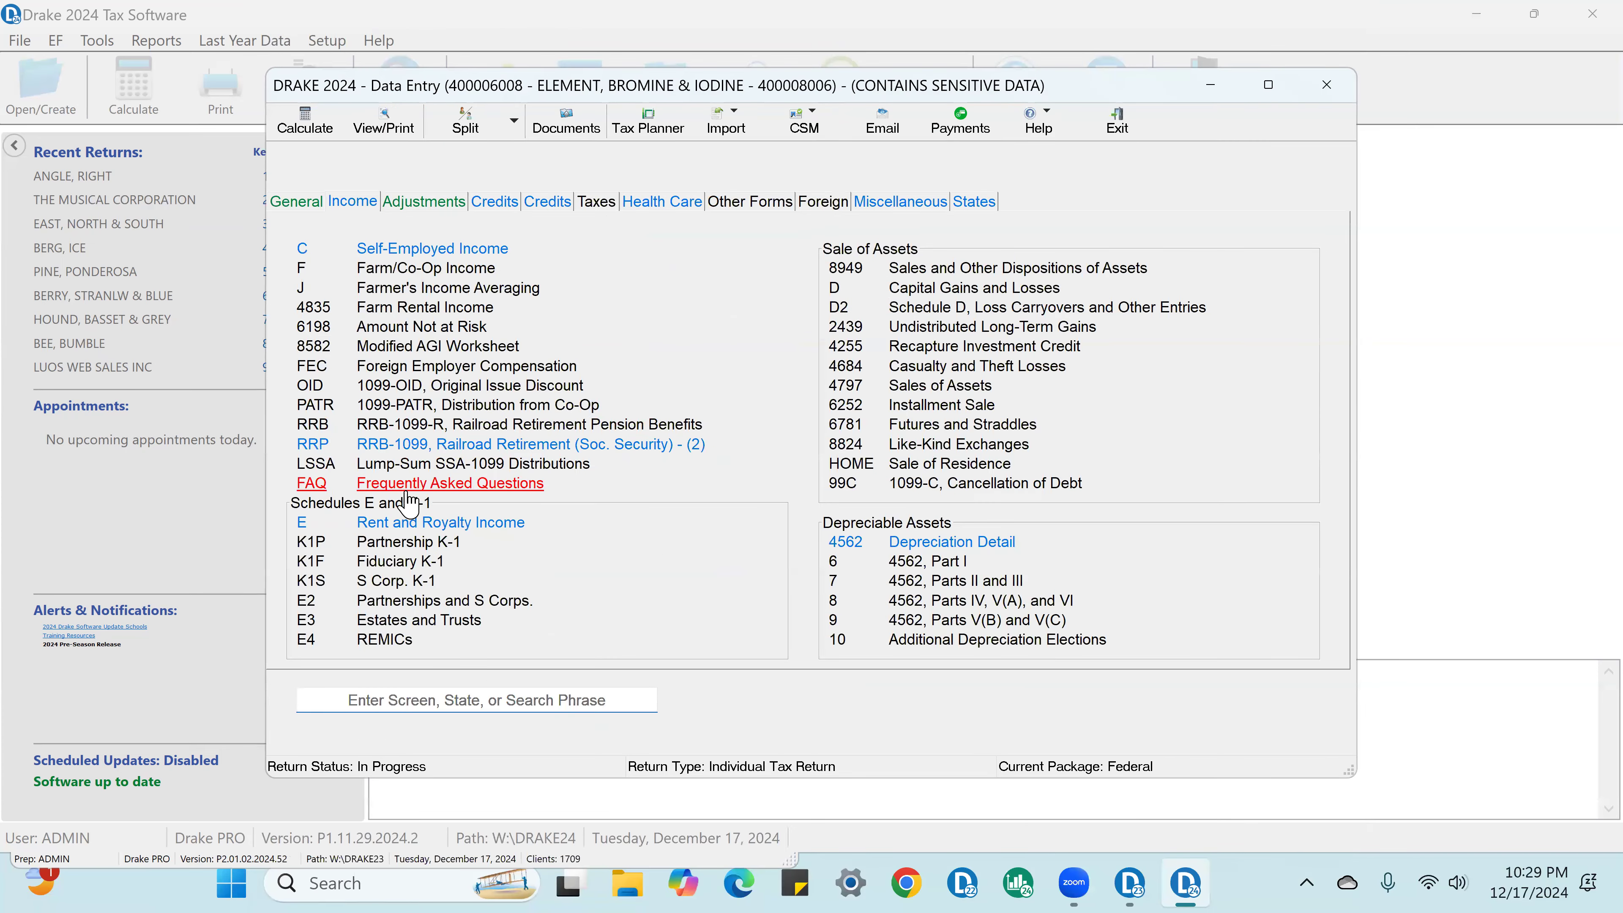
Step: Open the Schedule E rental for 201A Main St and review its property information, income and expenses, and prior-year comparison
{"action": "left_click", "coordinate": [437, 525]}
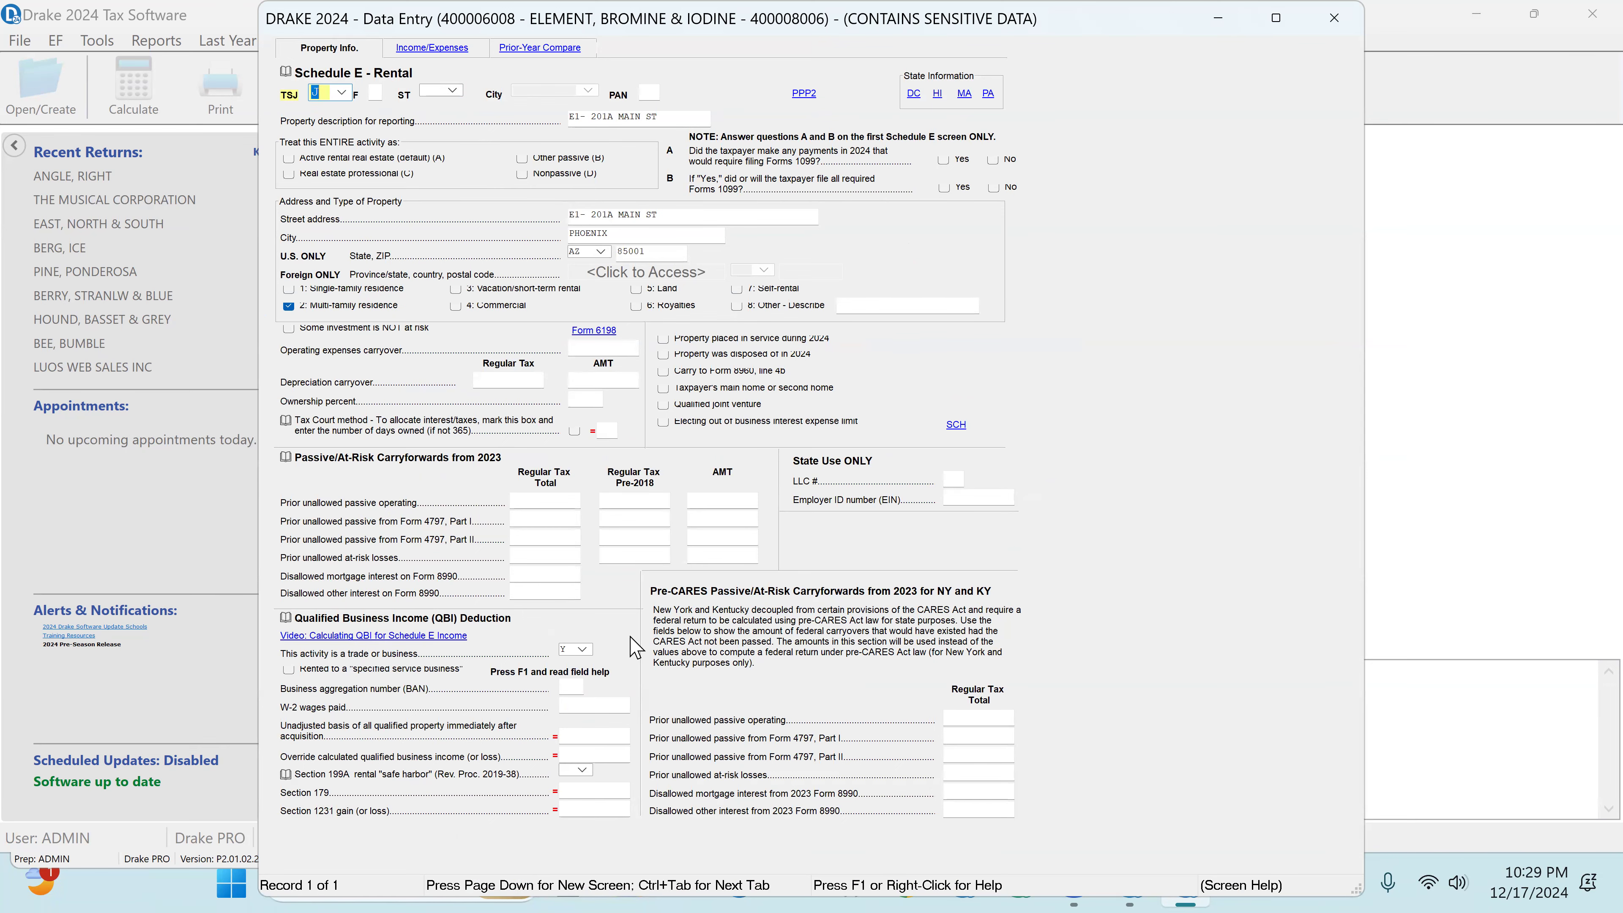
{"action": "left_click", "coordinate": [446, 50]}
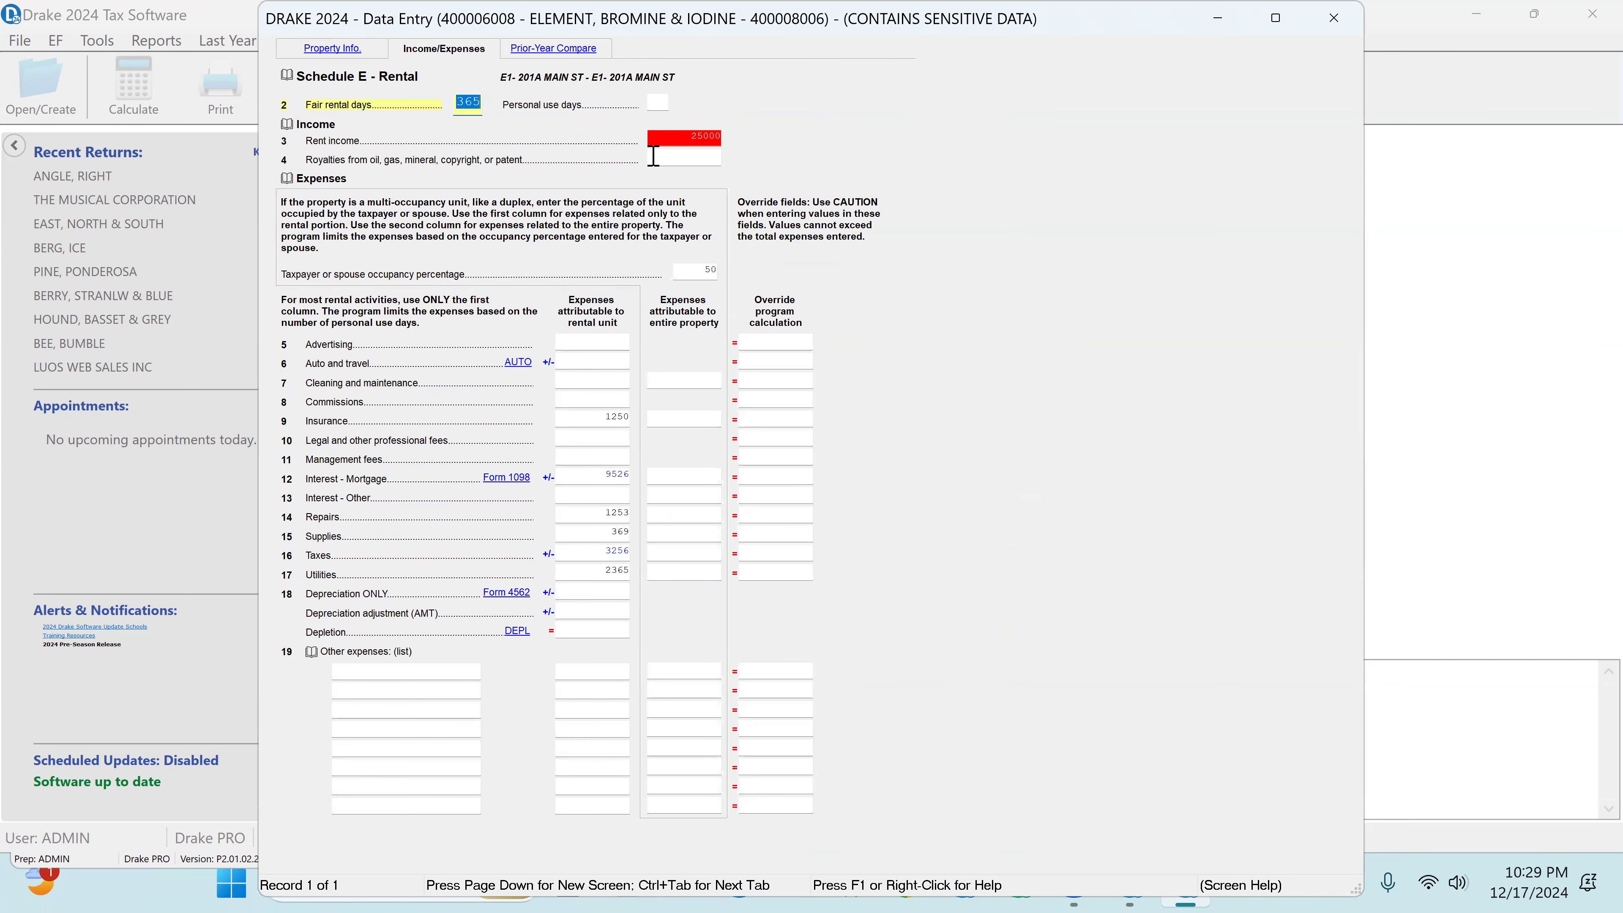
{"action": "left_click", "coordinate": [582, 61]}
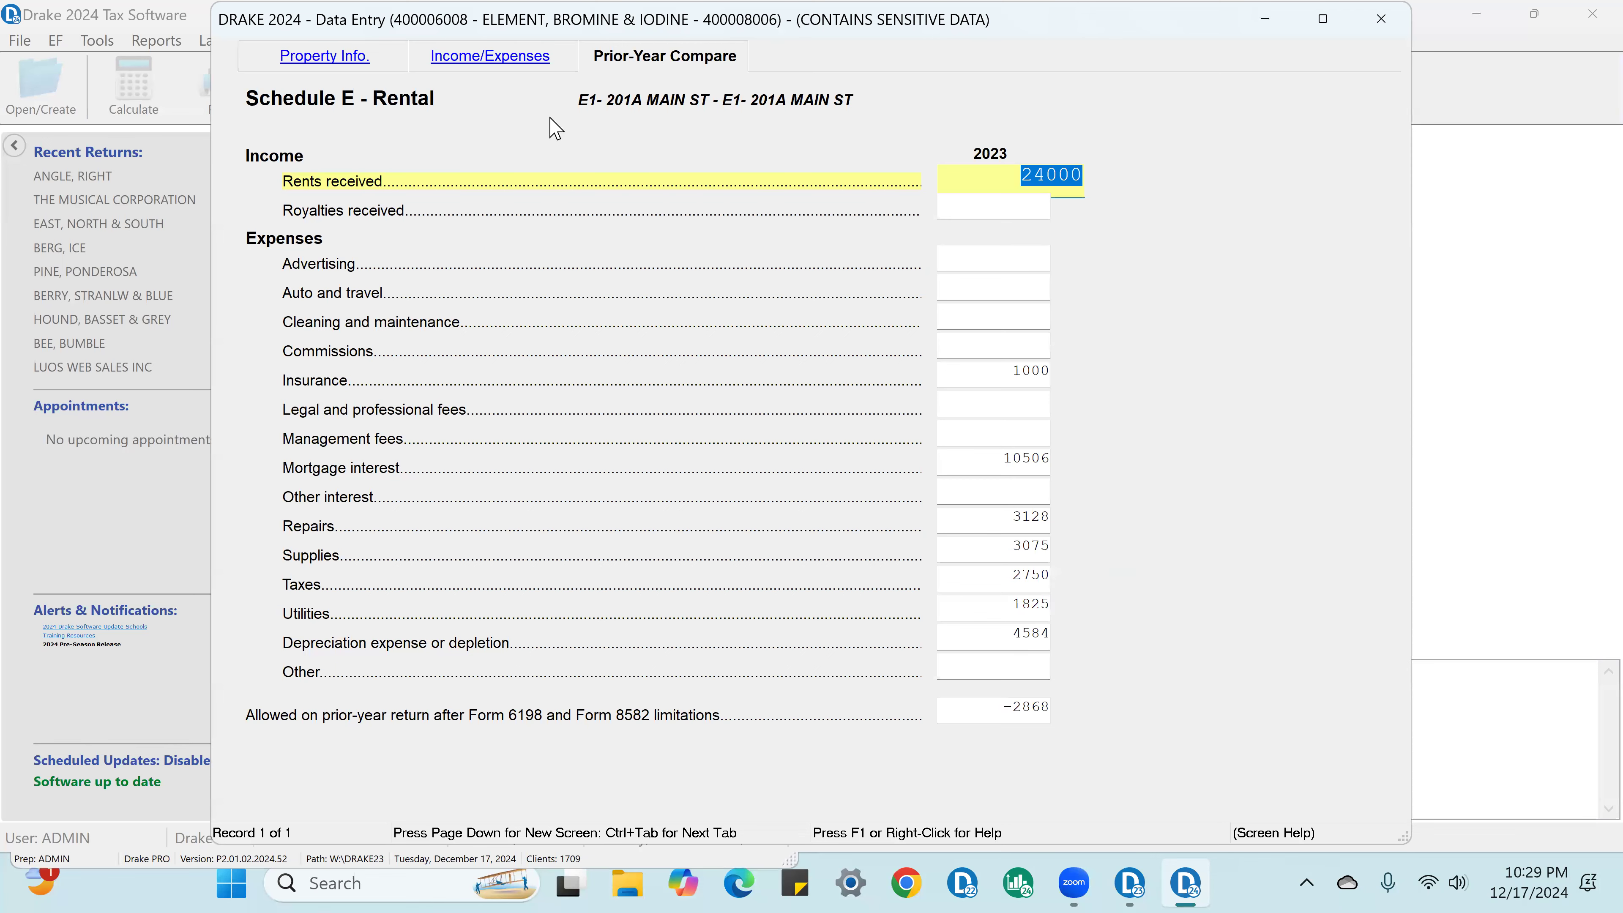
{"action": "left_click", "coordinate": [511, 62]}
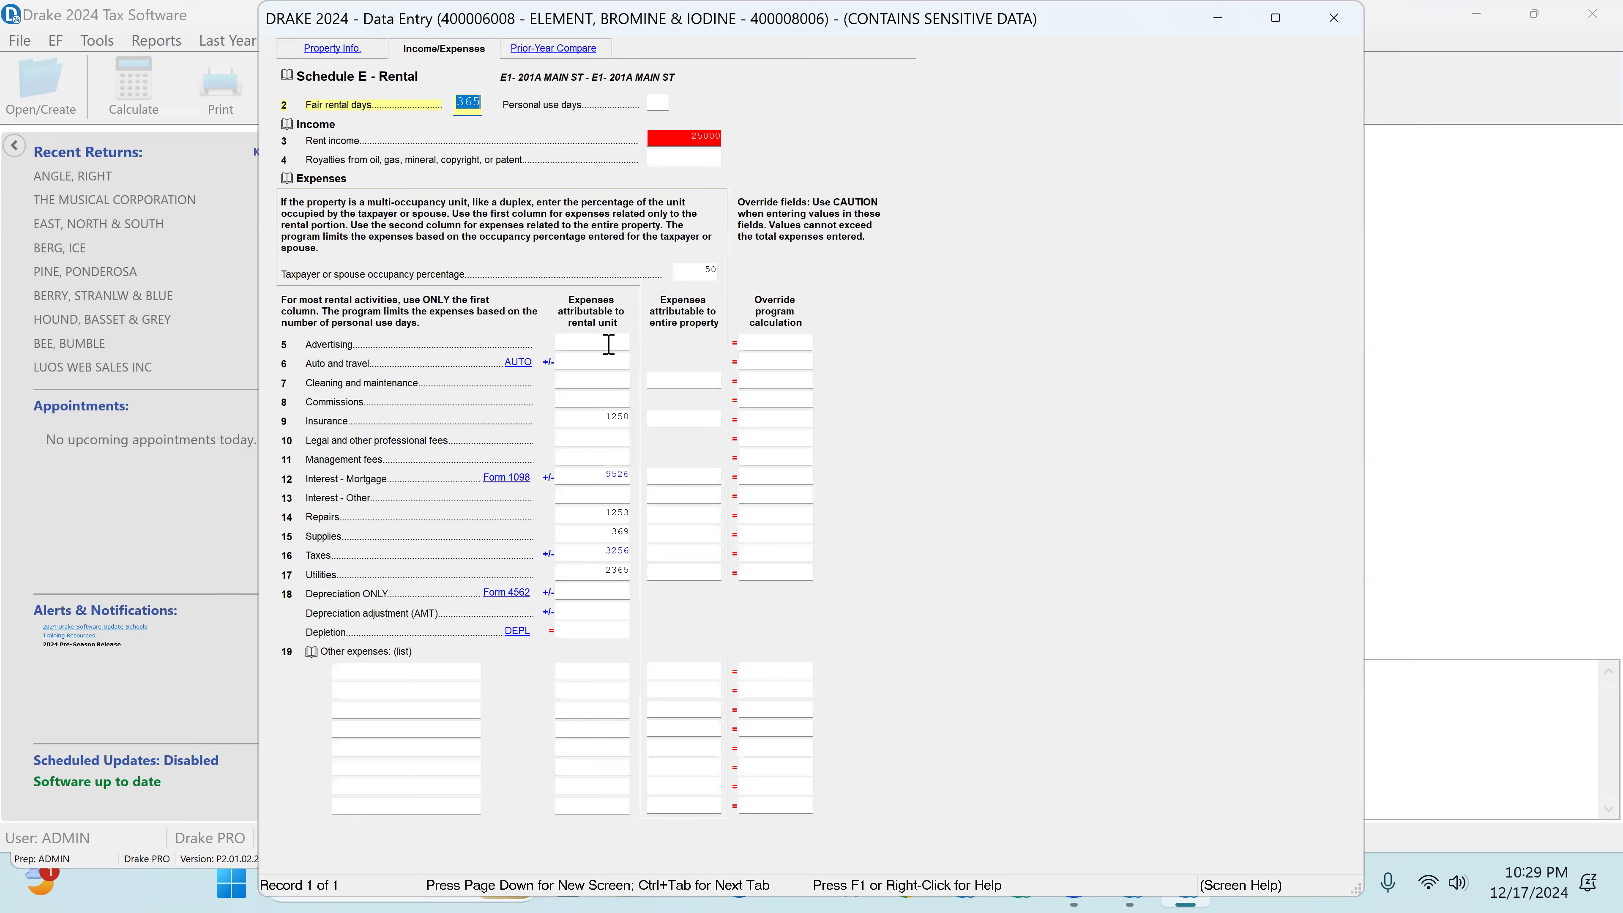
{"action": "left_click", "coordinate": [614, 426]}
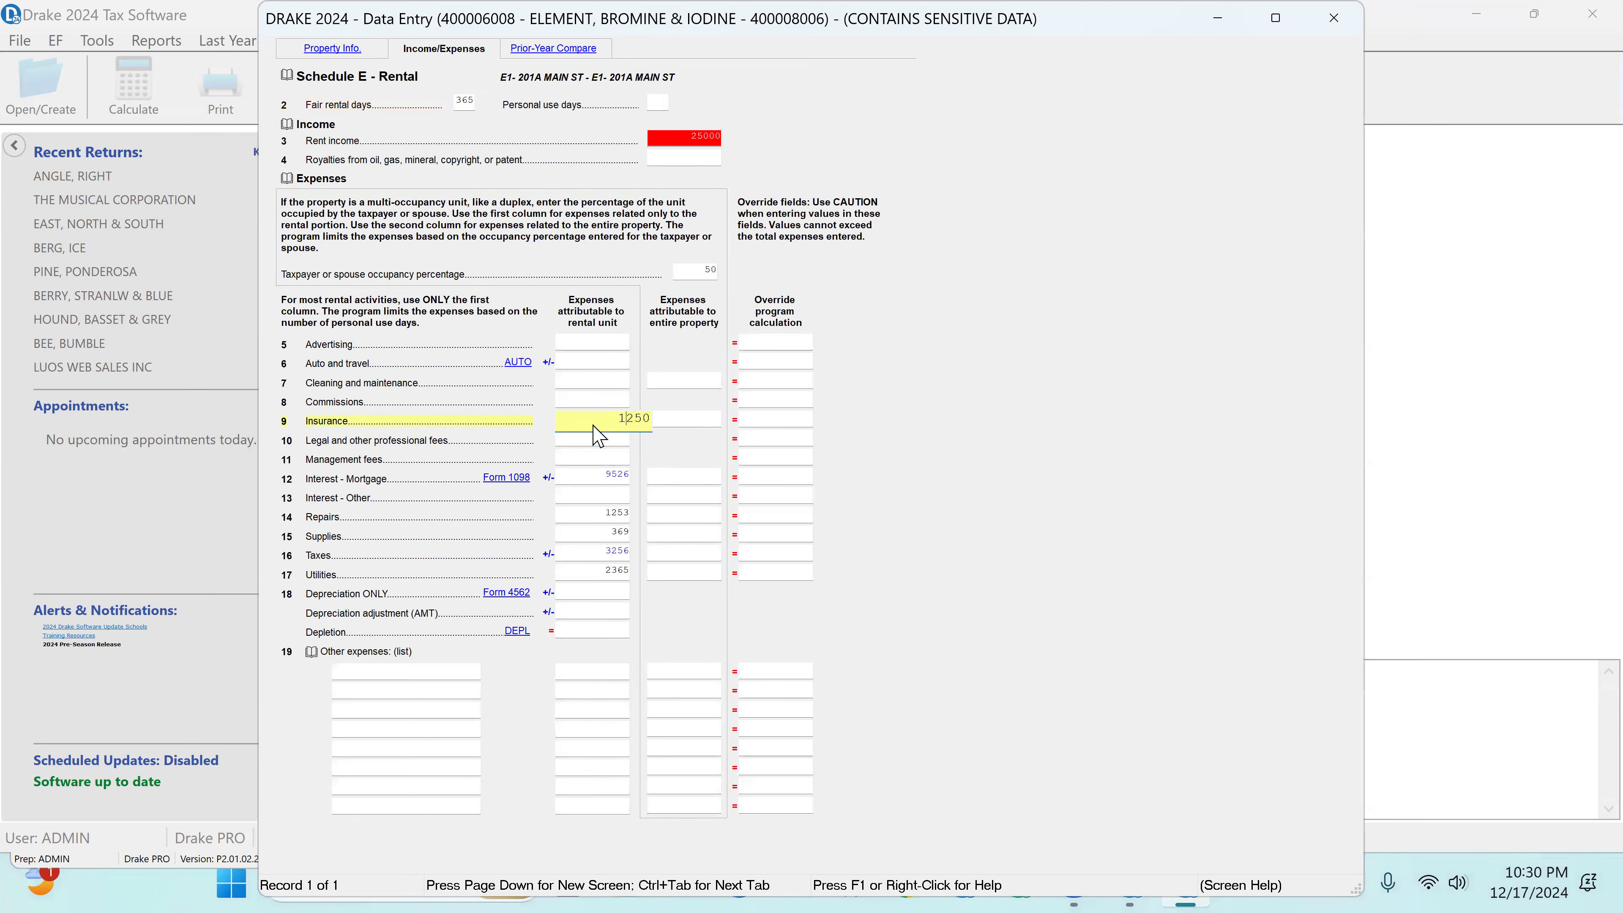
Step: Review the rental property's Form 4562 depreciation detail, and close back to the data entry menu
{"action": "left_click", "coordinate": [499, 594]}
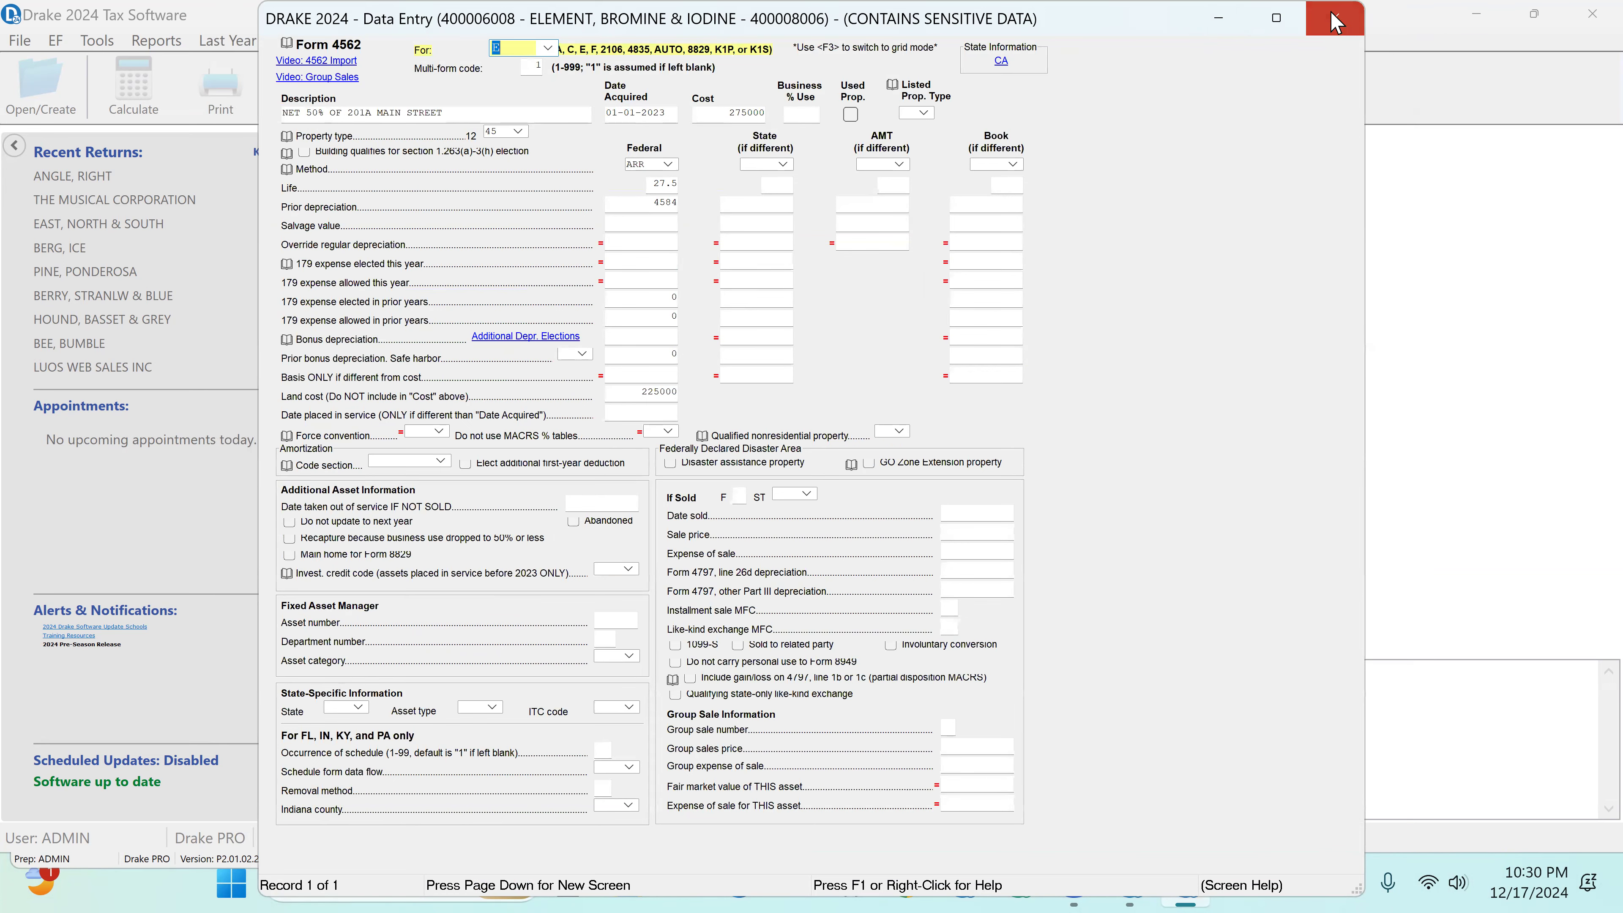
{"action": "key", "text": "Escape"}
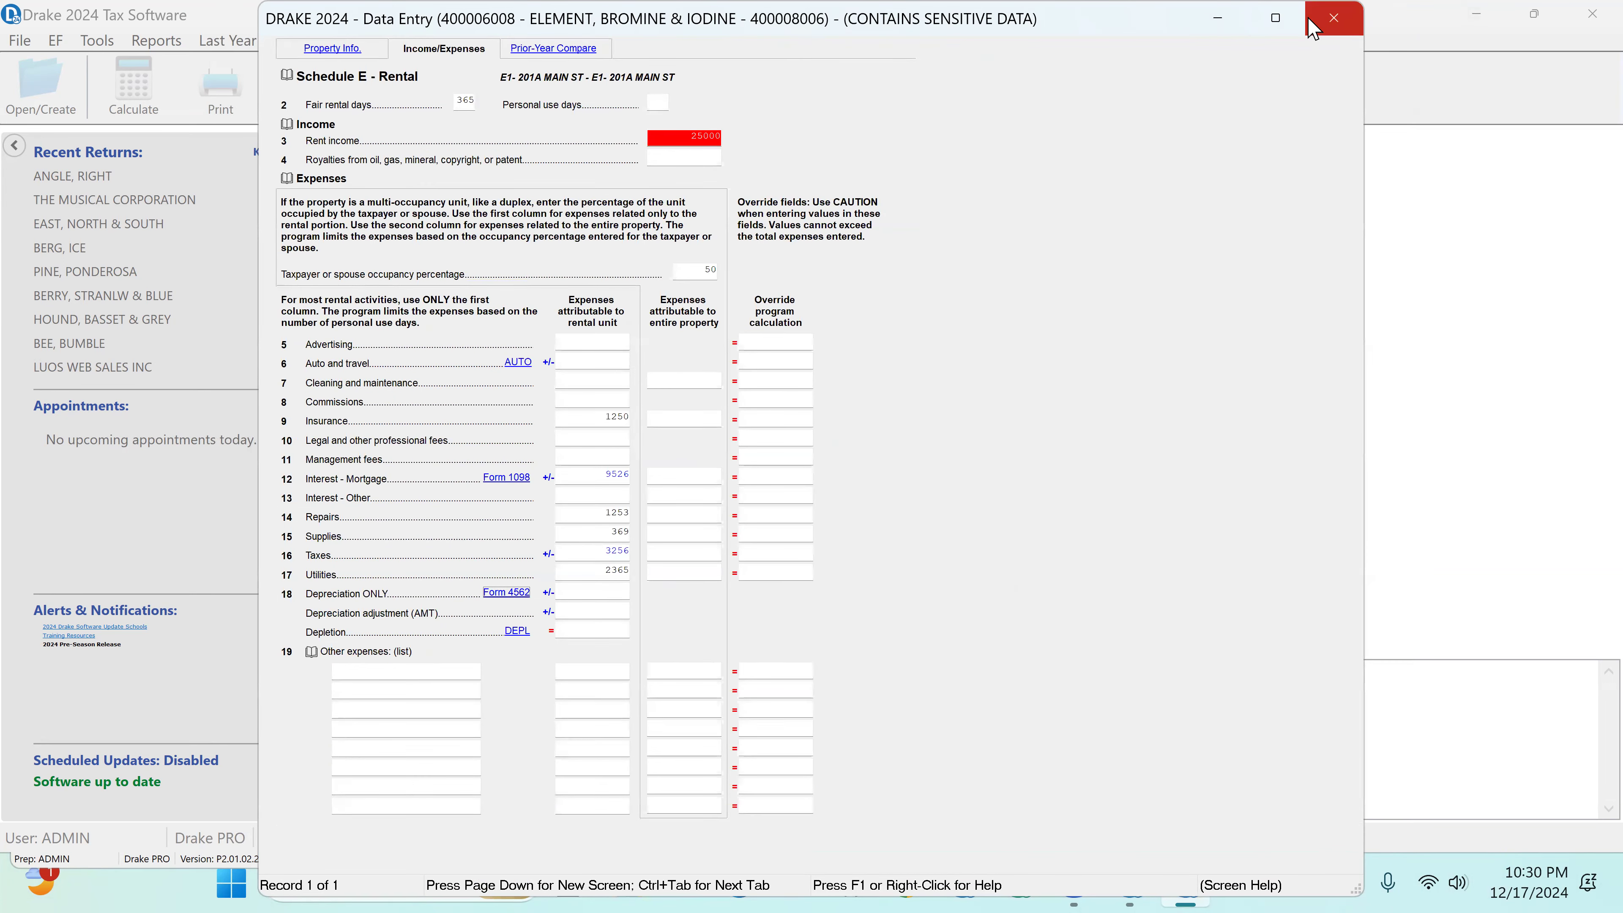
{"action": "left_click", "coordinate": [1347, 17]}
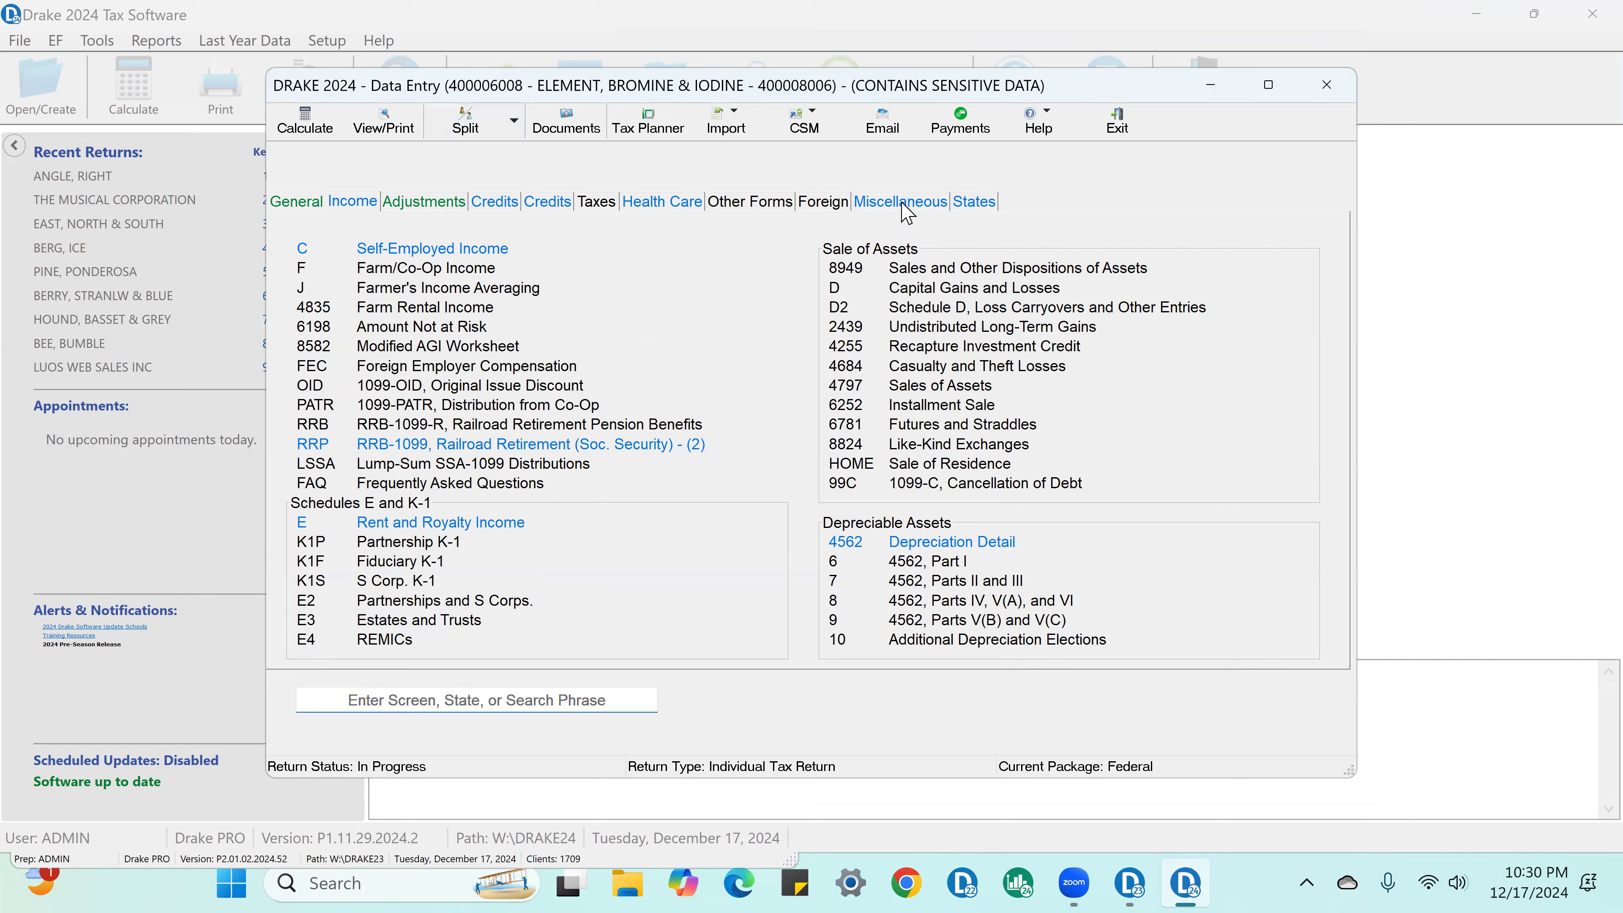
Step: Mark the ABCvoice consent to use and disclosure as signed and choose a return status contact method
{"action": "left_click", "coordinate": [902, 203]}
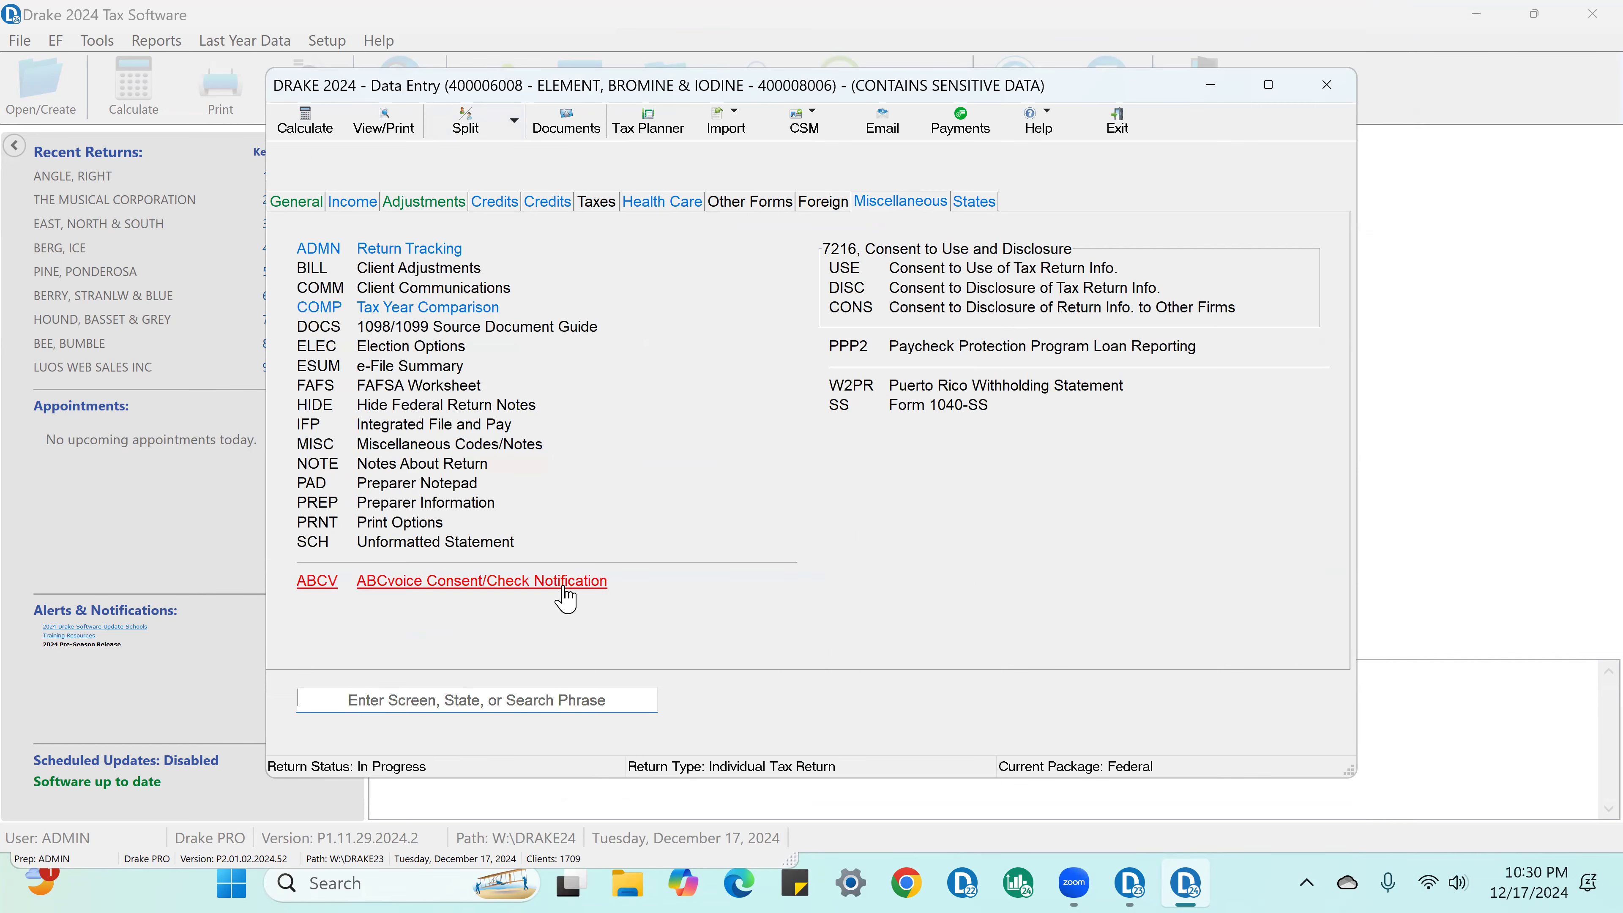
{"action": "left_click", "coordinate": [563, 575]}
{"action": "left_click", "coordinate": [330, 293]}
{"action": "left_click", "coordinate": [1181, 413]}
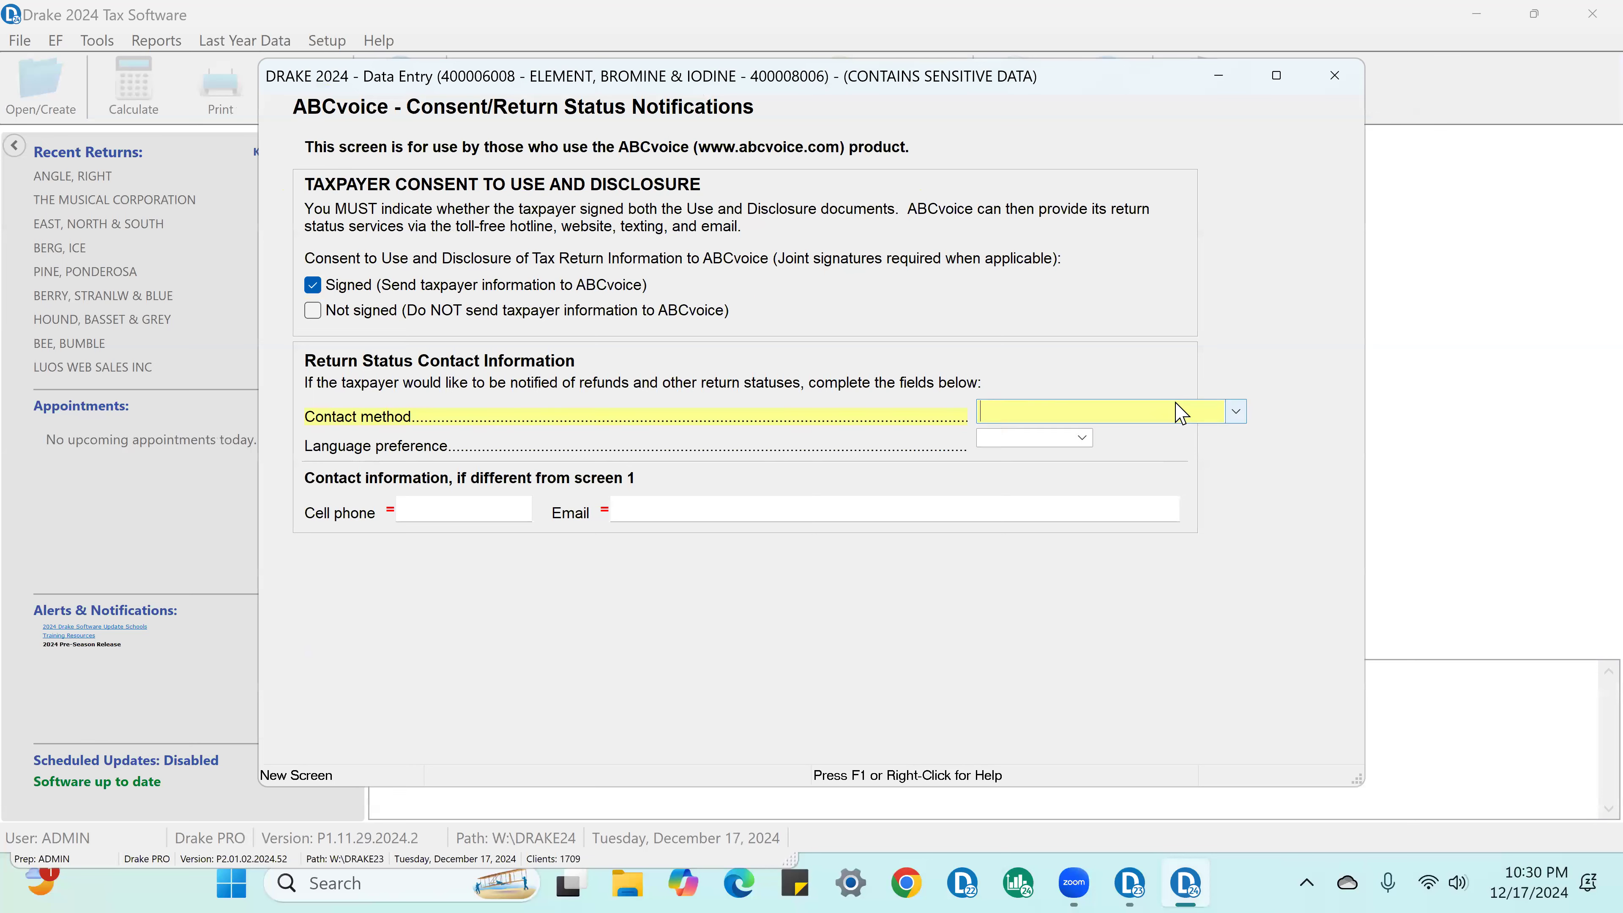
{"action": "left_click", "coordinate": [1181, 413]}
{"action": "left_click", "coordinate": [1060, 460]}
{"action": "left_click", "coordinate": [1335, 76]}
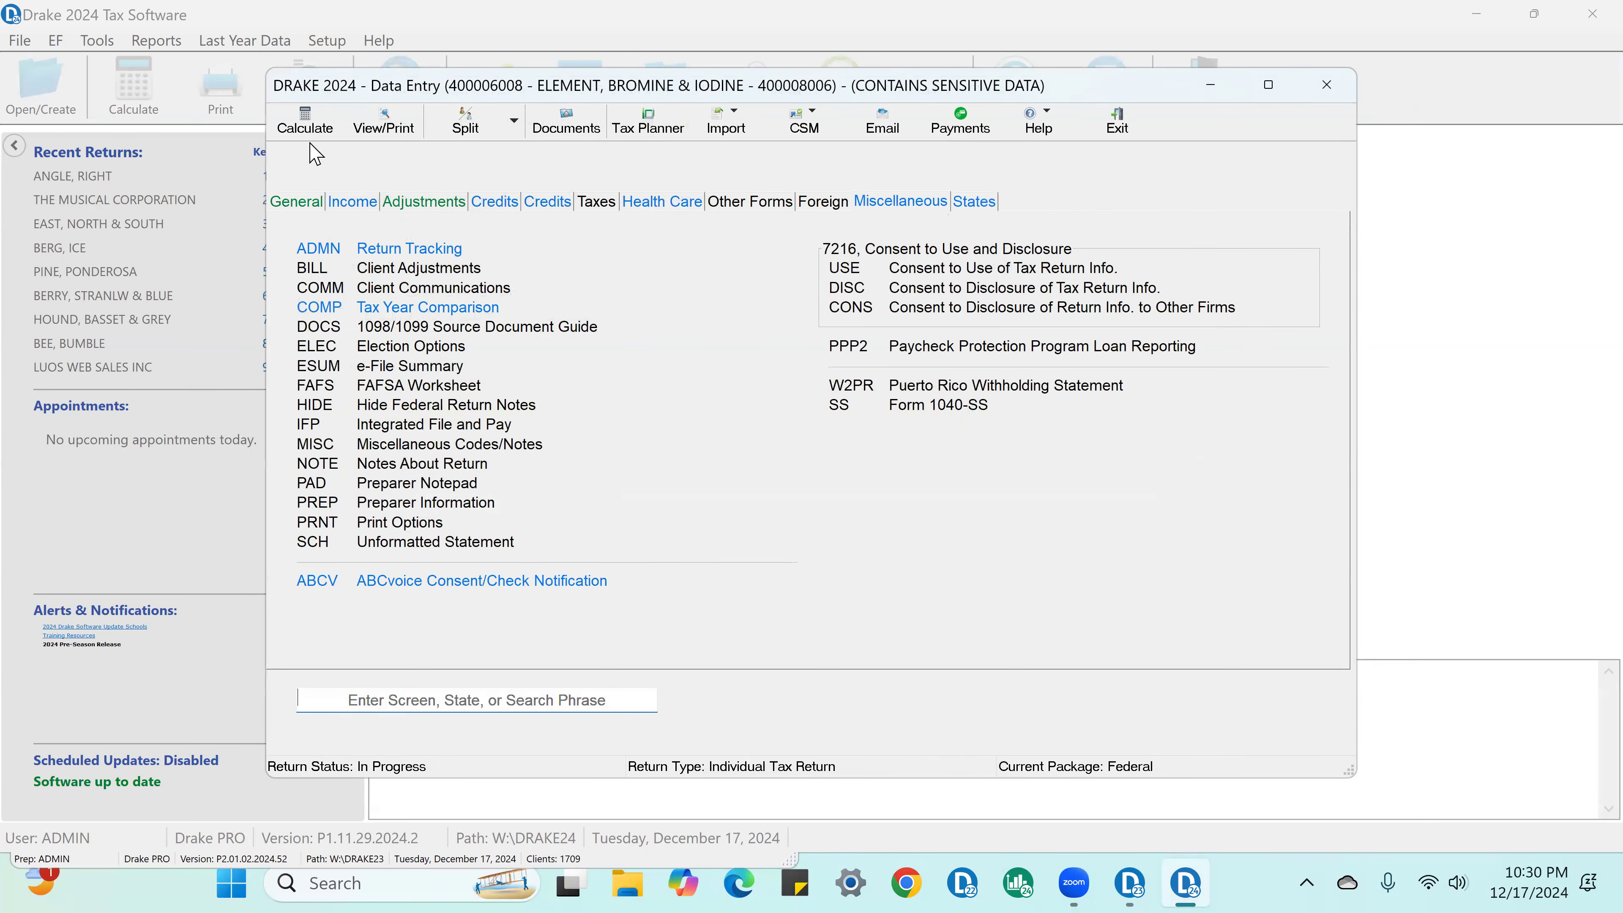
Step: Clear all flags except the Federal ES screen's, and calculate the return
{"action": "left_click", "coordinate": [365, 126]}
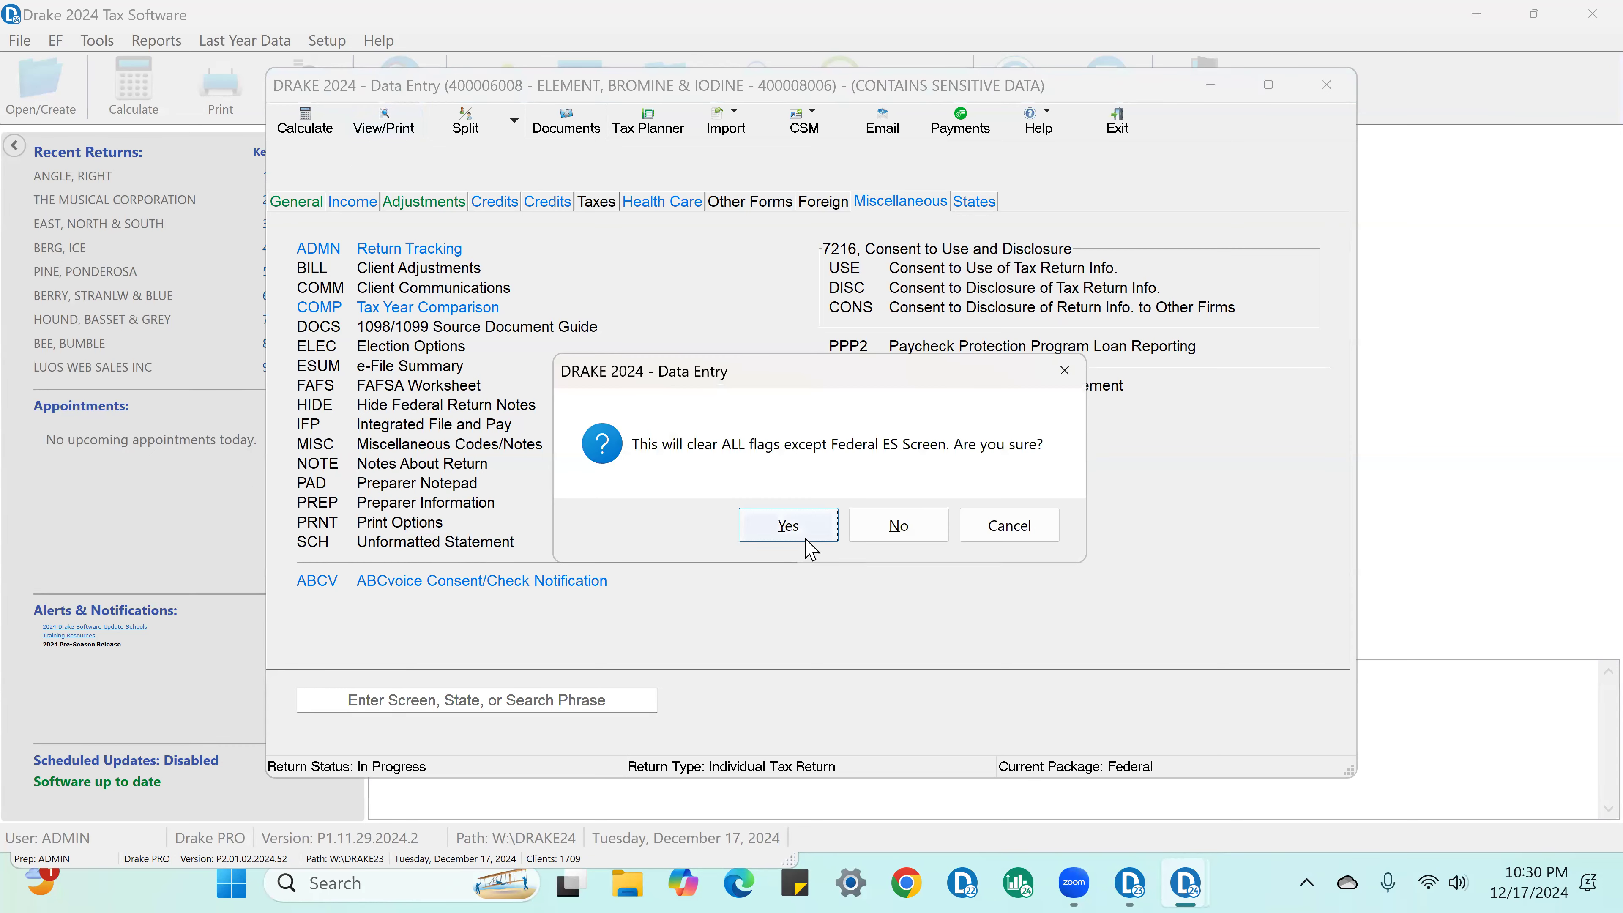
{"action": "left_click", "coordinate": [811, 537]}
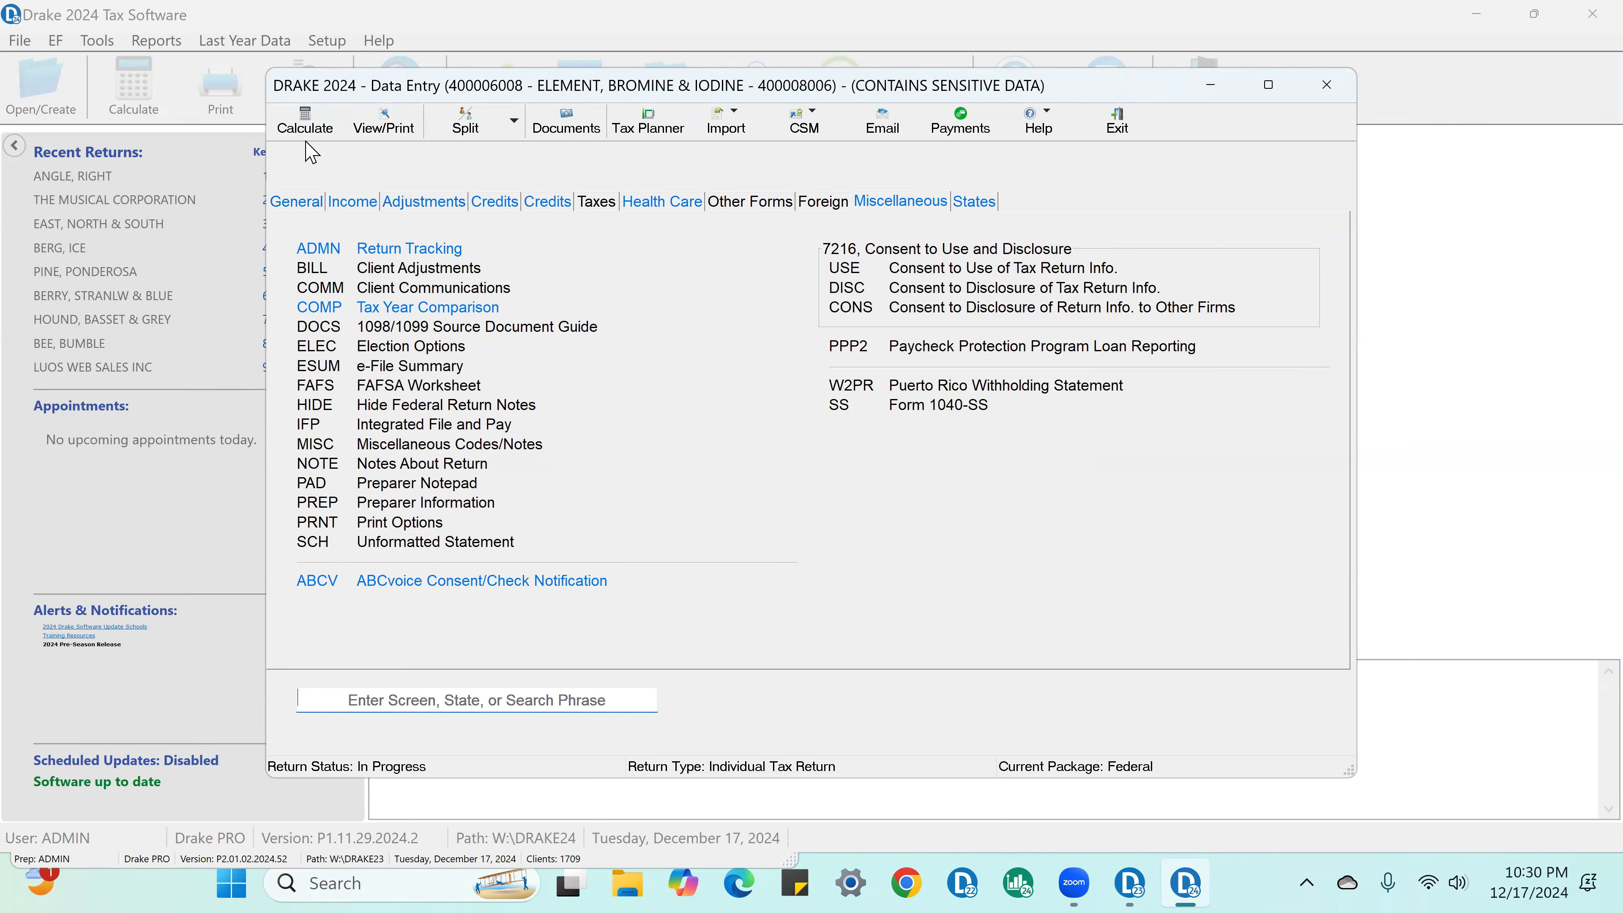
{"action": "left_click", "coordinate": [310, 131]}
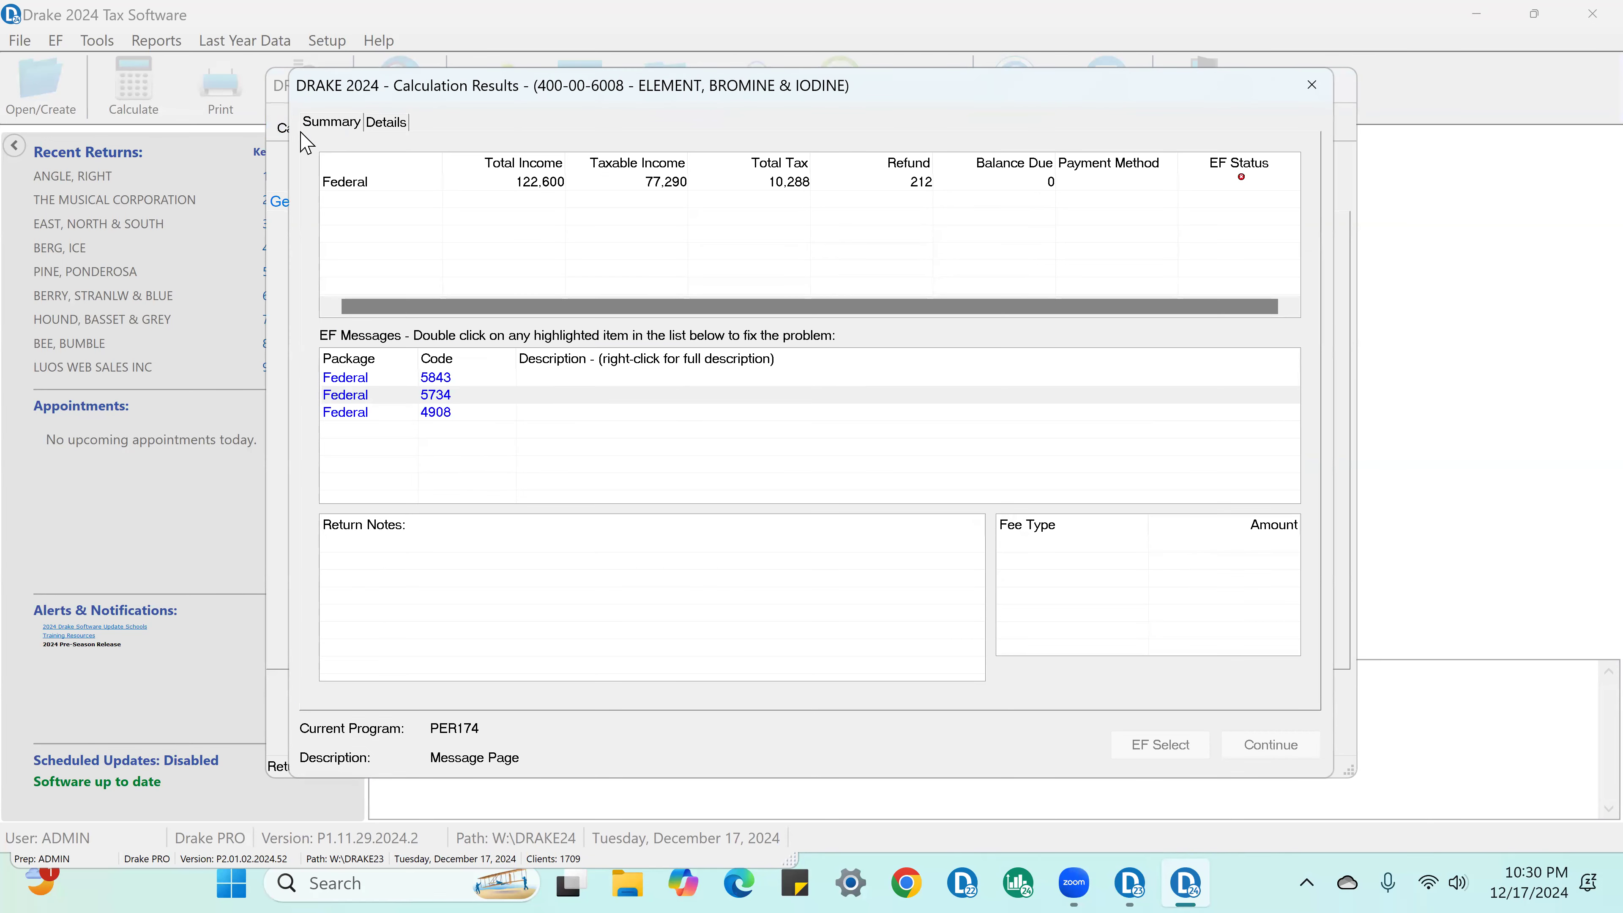
{"action": "left_click", "coordinate": [933, 536]}
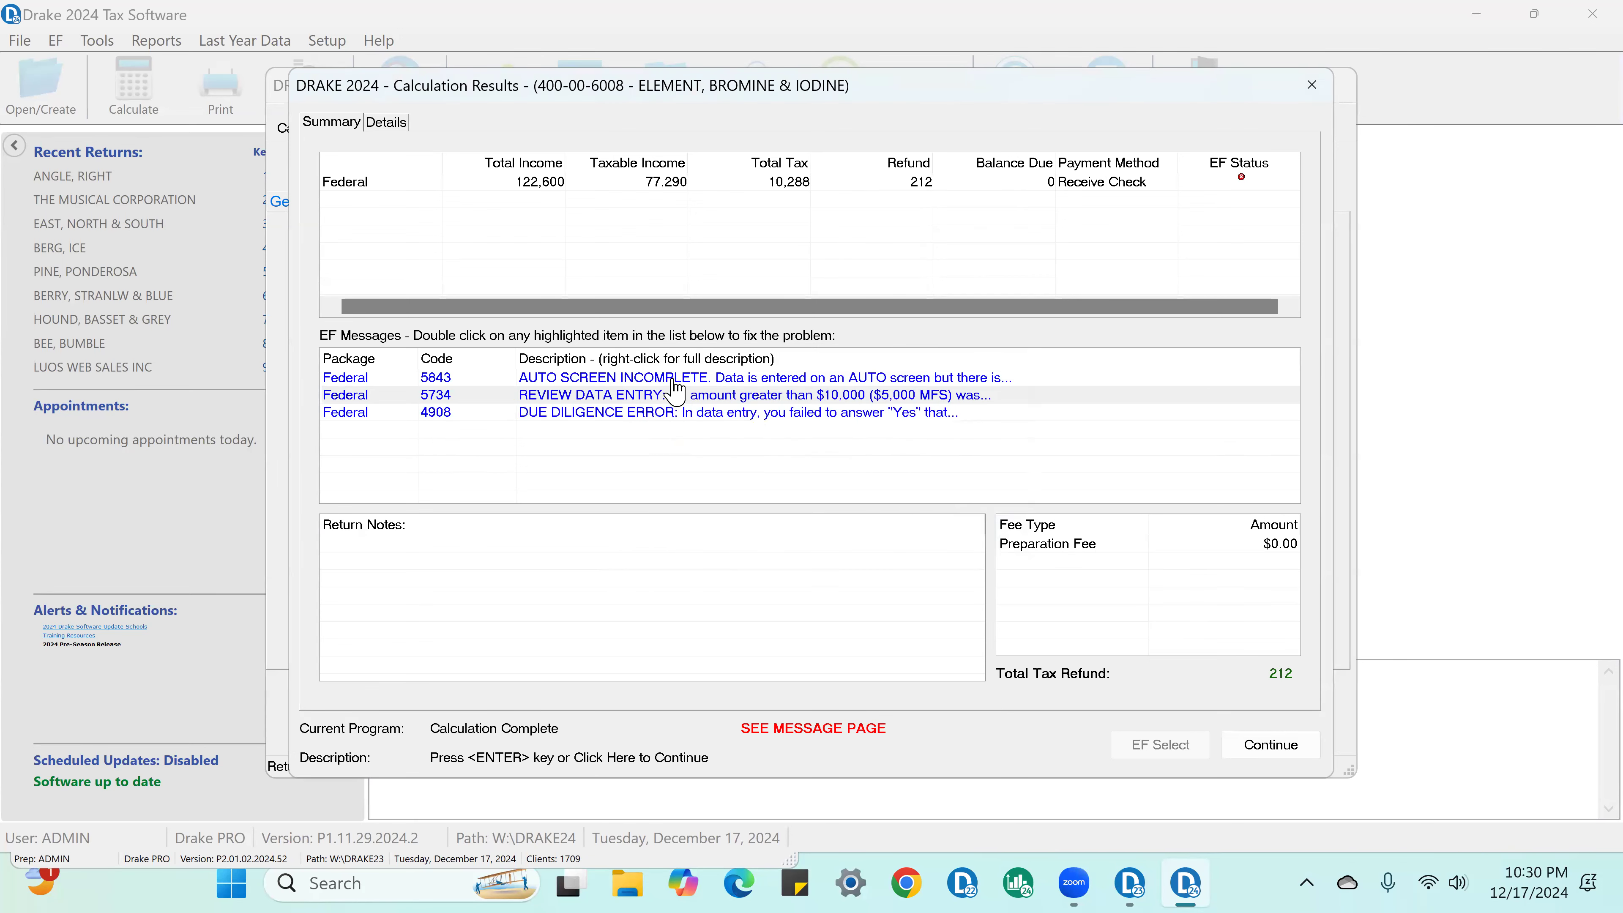
Step: From EF message 5843, enter 4526 business miles and 4100 commuting miles on the Auto Expense Worksheet, and recalculate the return
{"action": "double_click", "coordinate": [674, 379]}
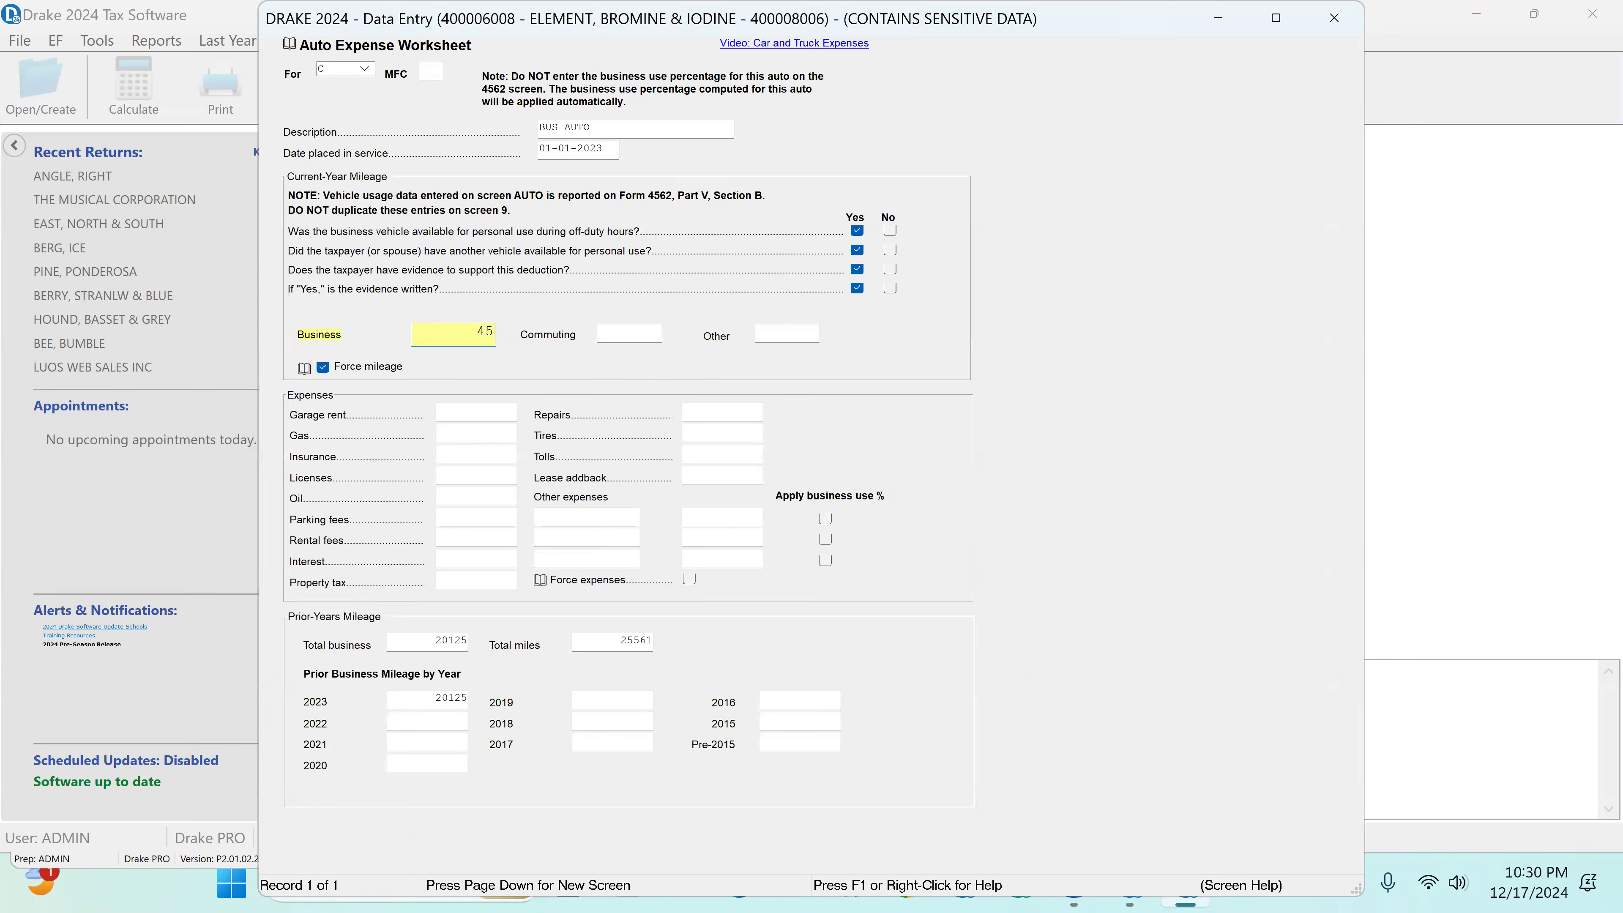
{"action": "key", "text": "Tab"}
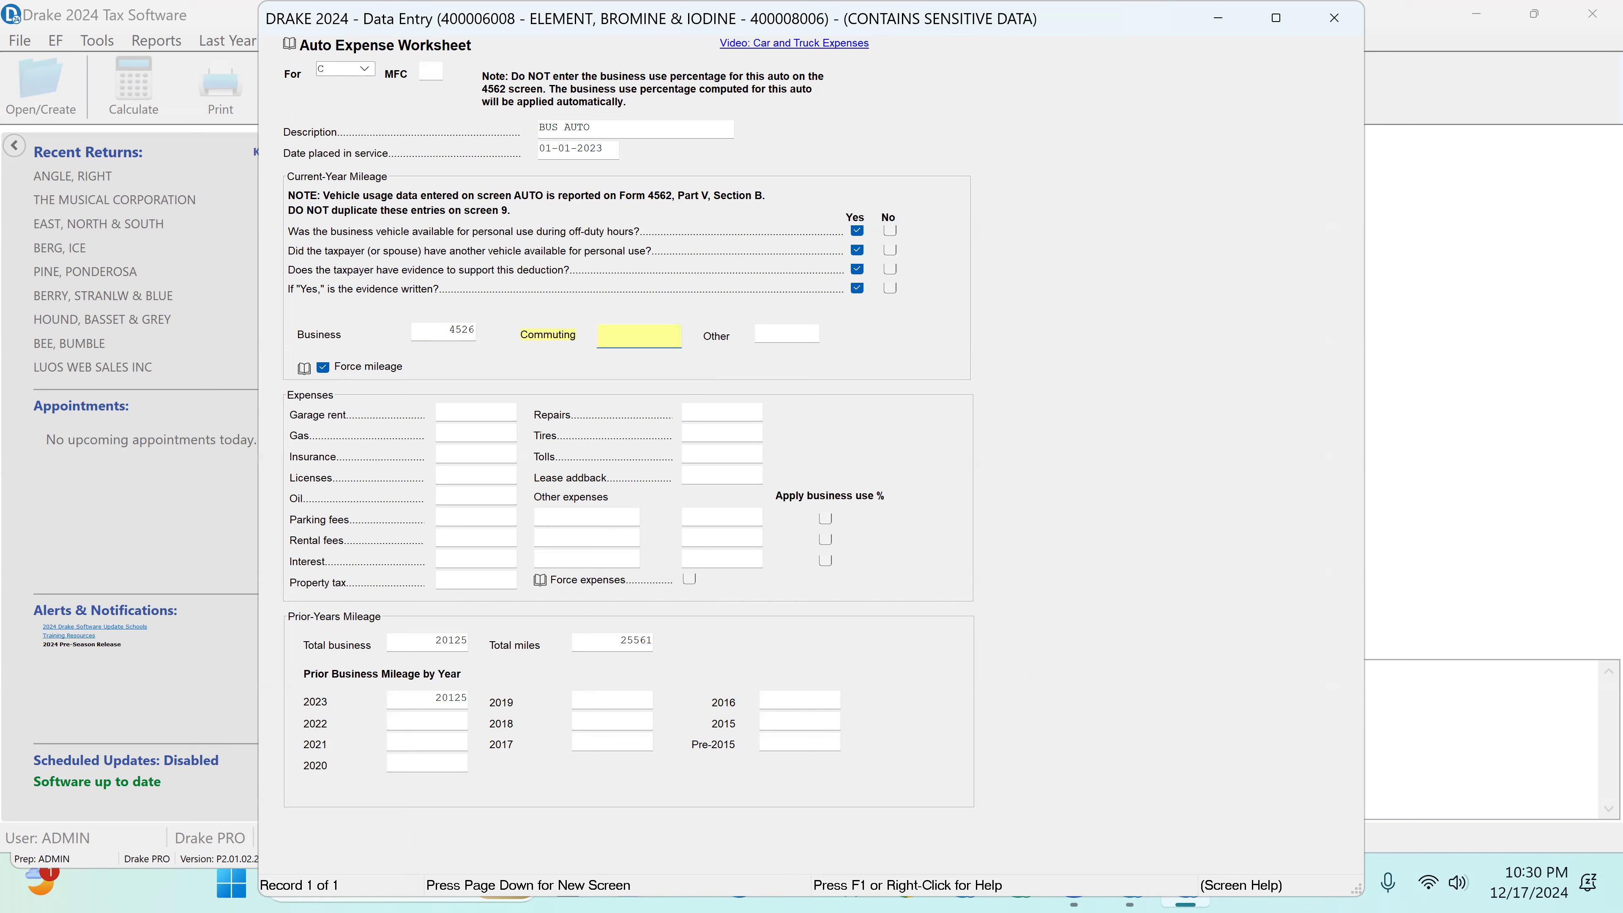
{"action": "type", "text": "4100"}
{"action": "key", "text": "Tab"}
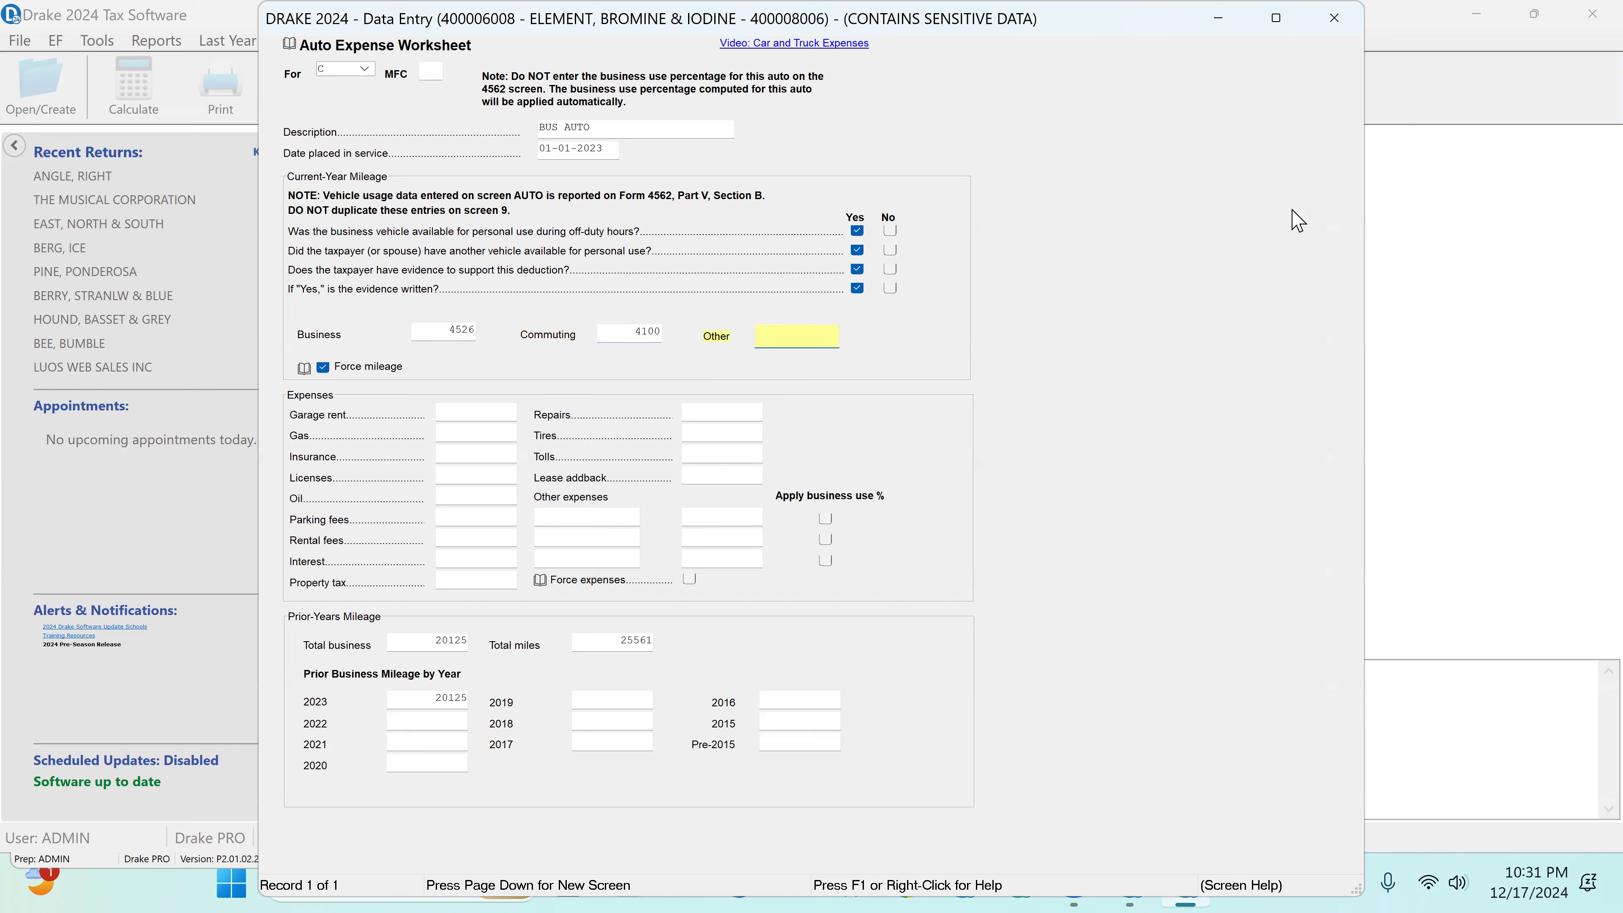
{"action": "left_click", "coordinate": [1334, 18]}
{"action": "left_click", "coordinate": [294, 125]}
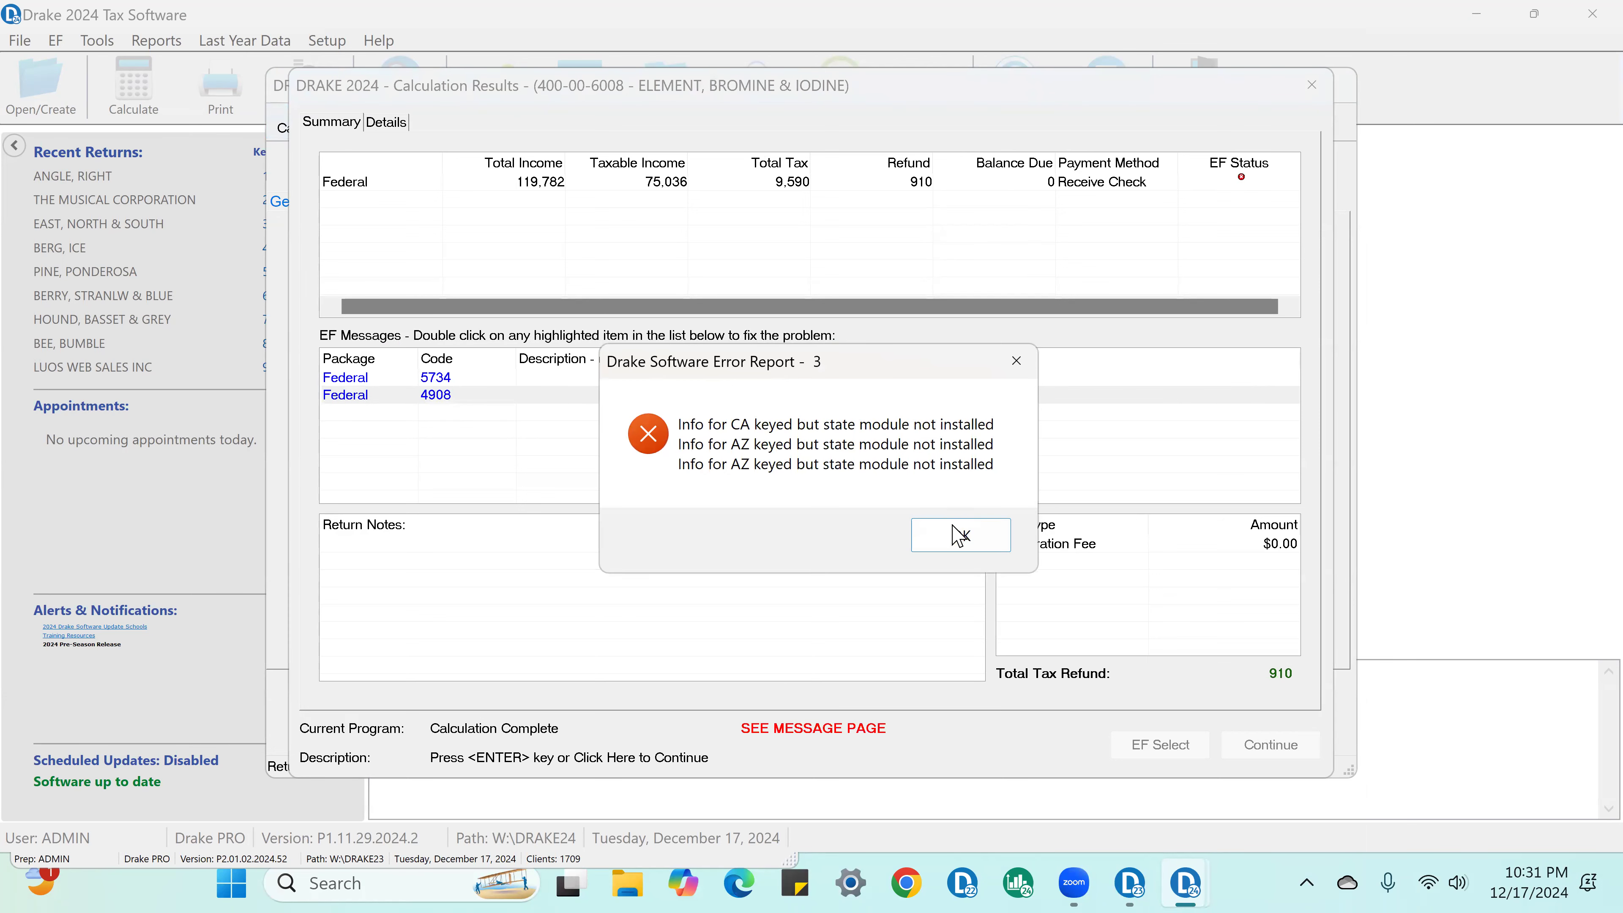
{"action": "left_click", "coordinate": [960, 535]}
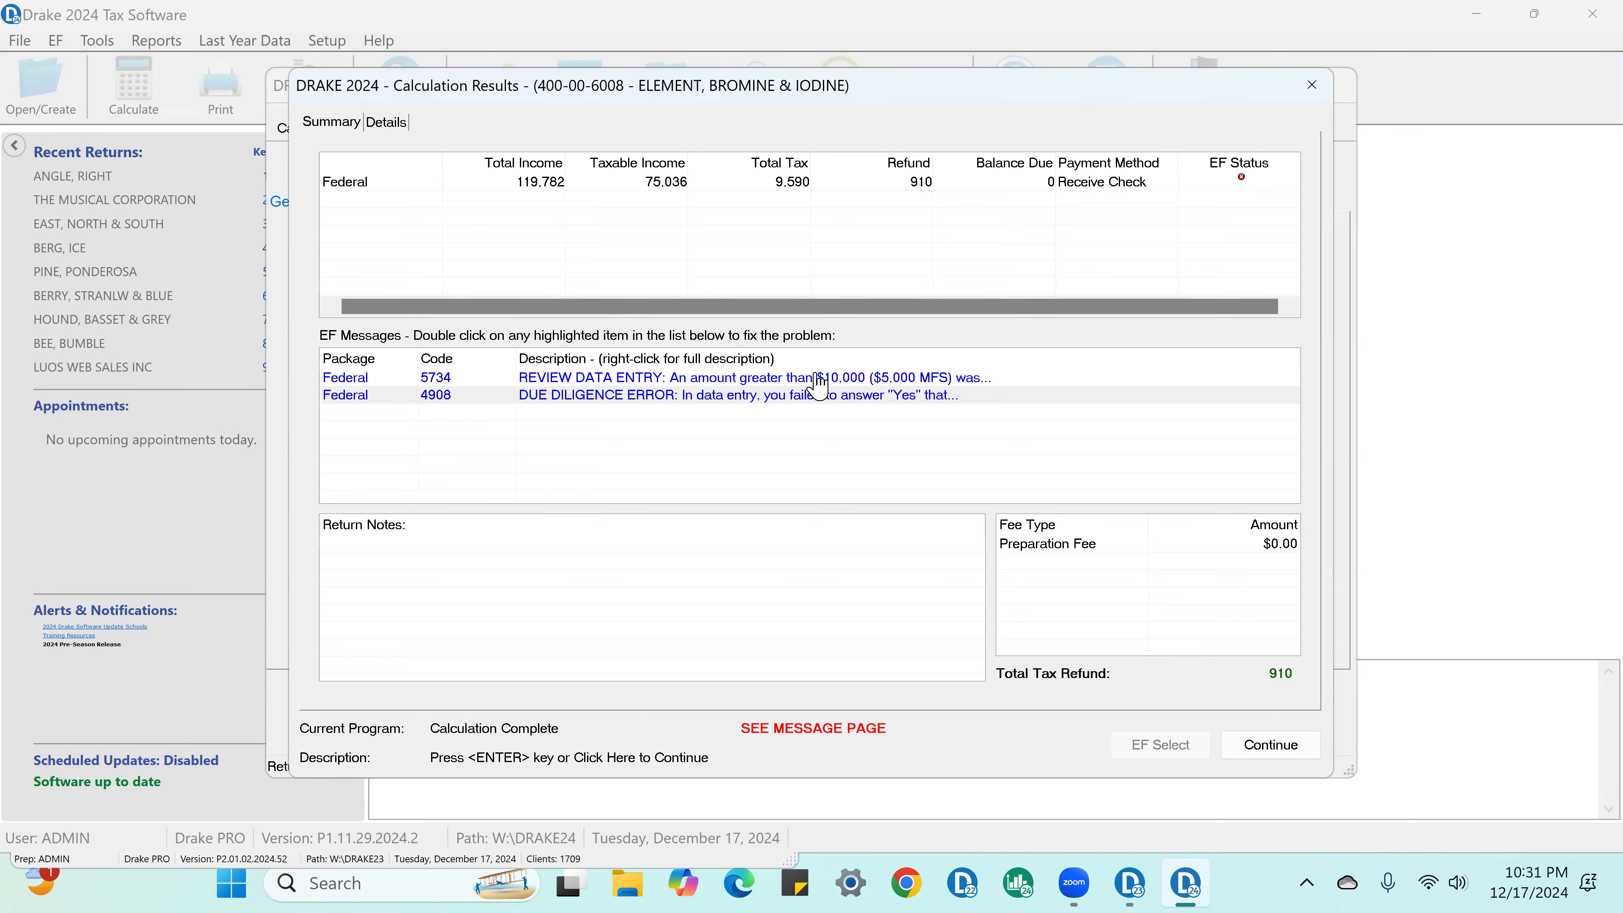
Step: From EF message 5734, set Form 8829's indirect real estate taxes to 10000, and recalculate the return
{"action": "double_click", "coordinate": [819, 379]}
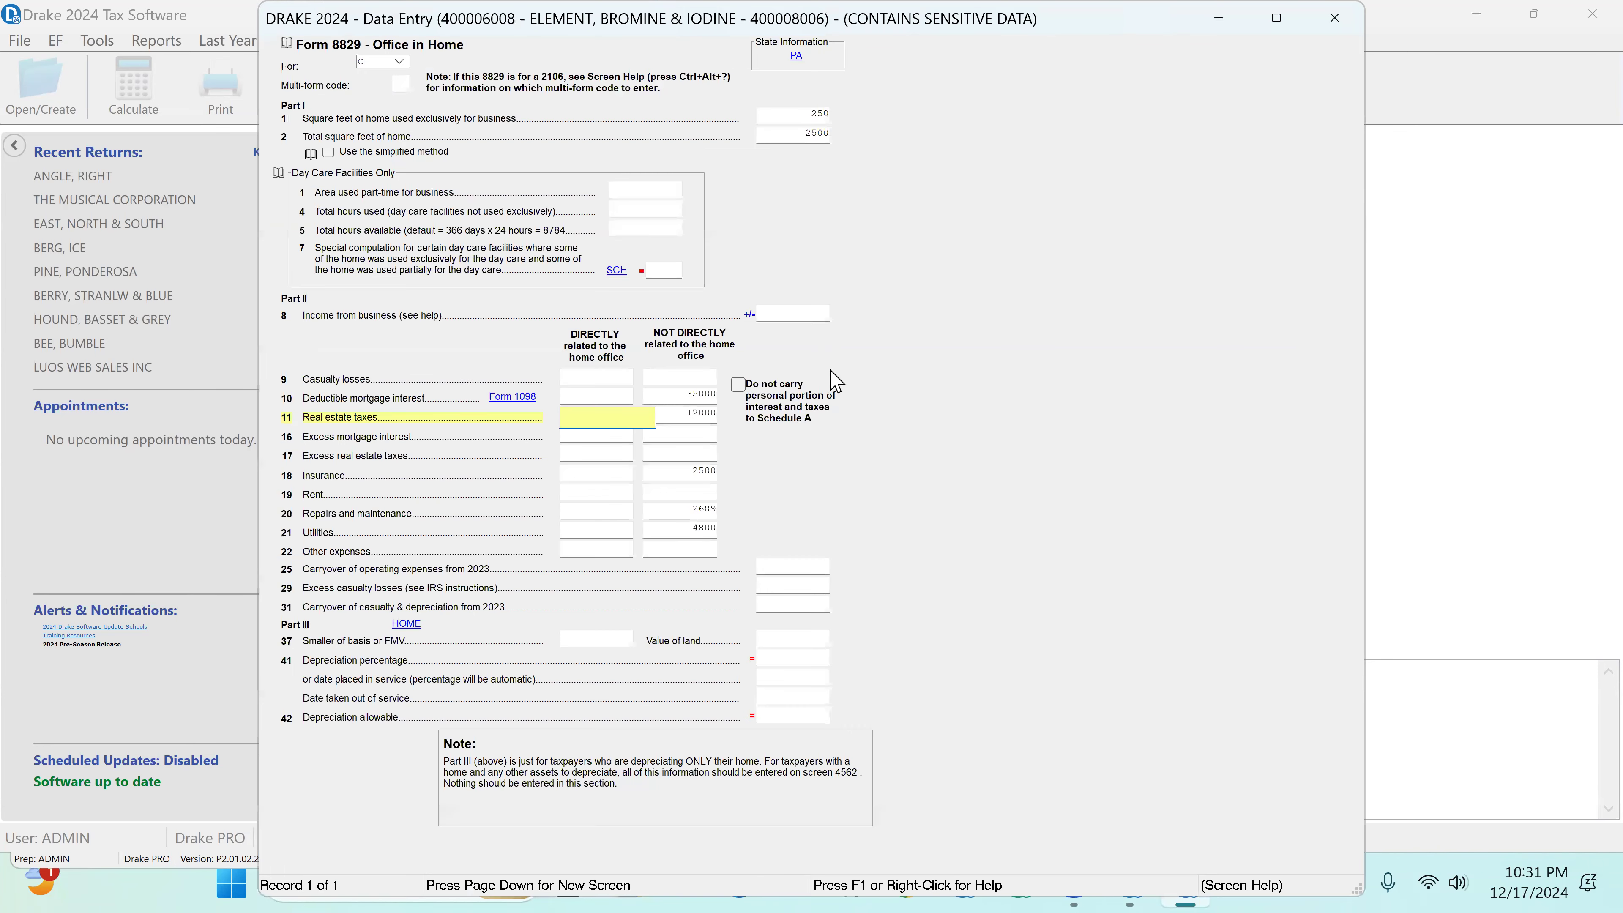
{"action": "left_click", "coordinate": [674, 413]}
{"action": "type", "text": "1"}
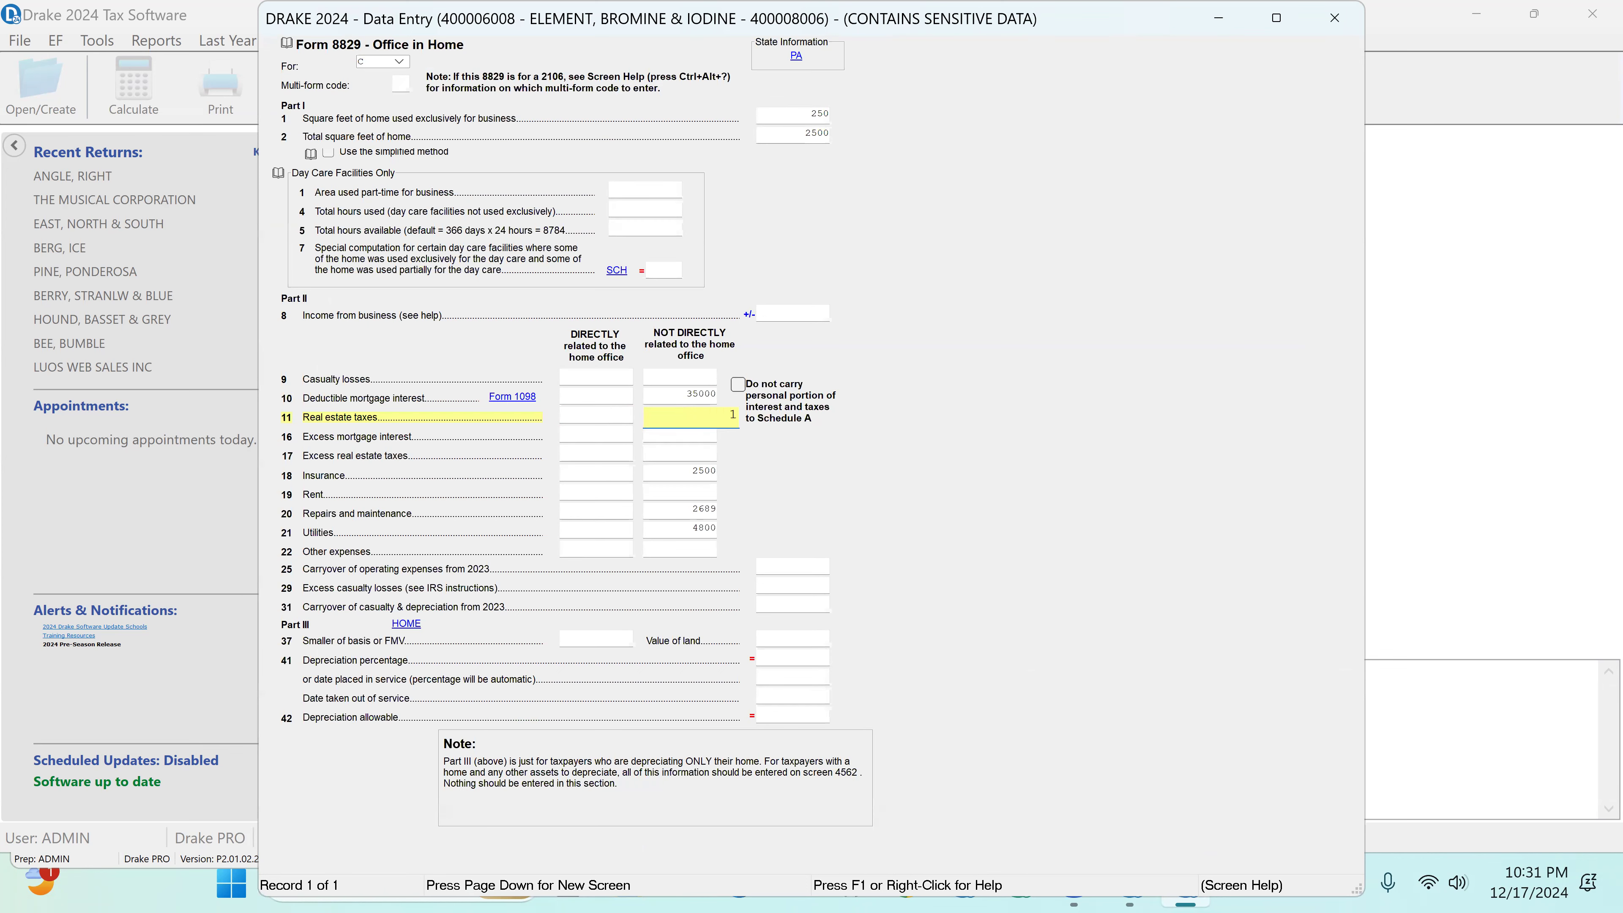
{"action": "key", "text": "Tab"}
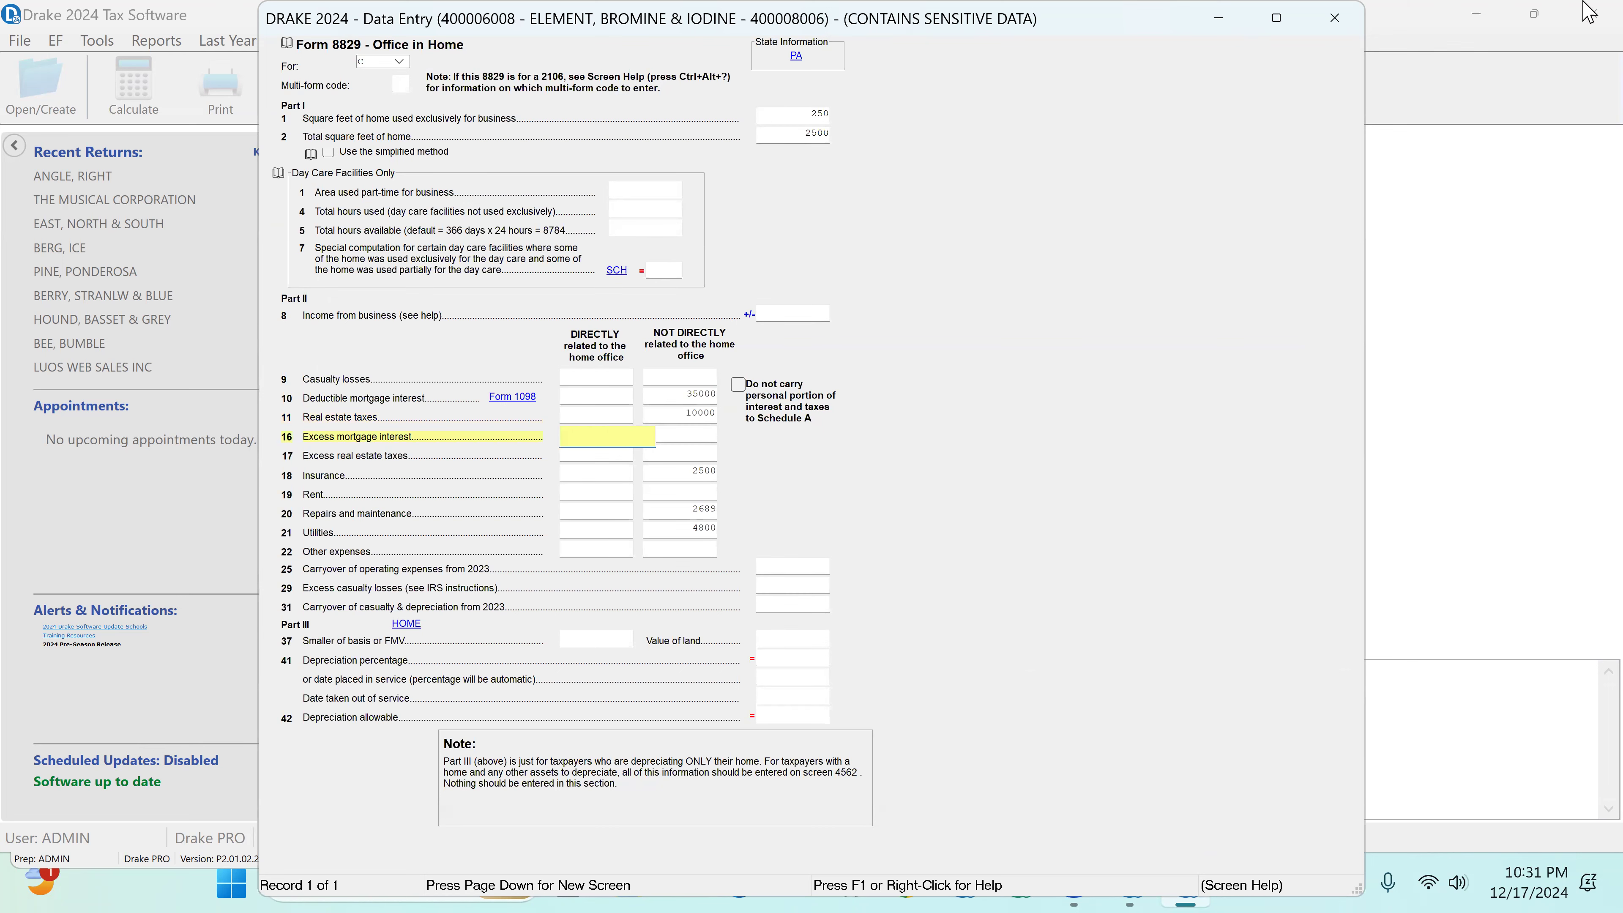
{"action": "left_click", "coordinate": [1335, 19]}
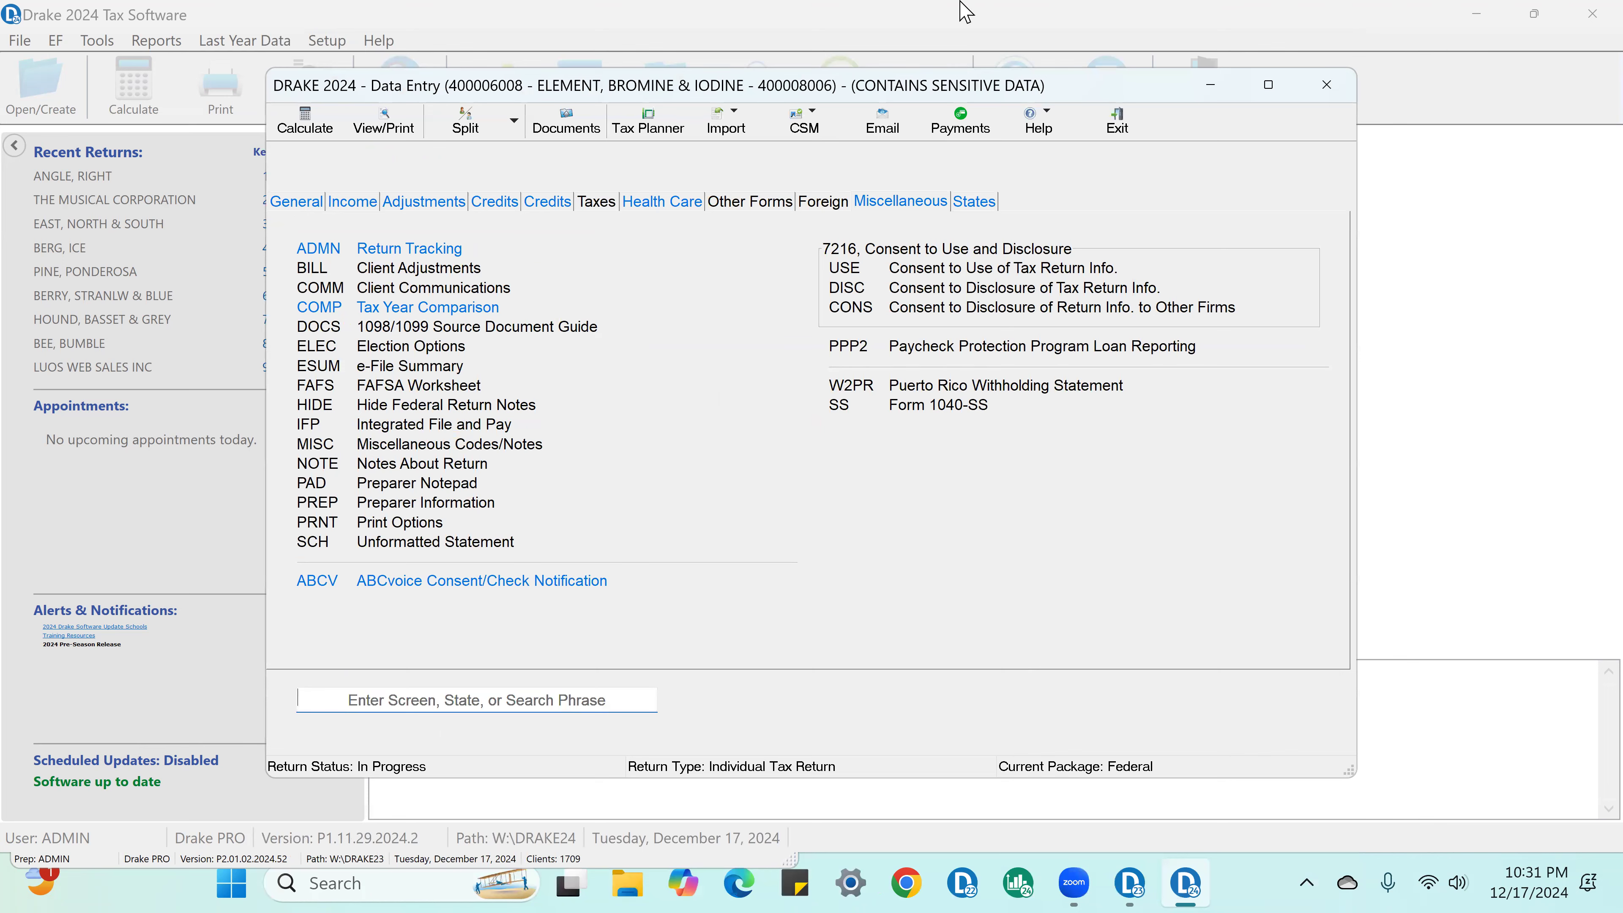
{"action": "left_click", "coordinate": [285, 131]}
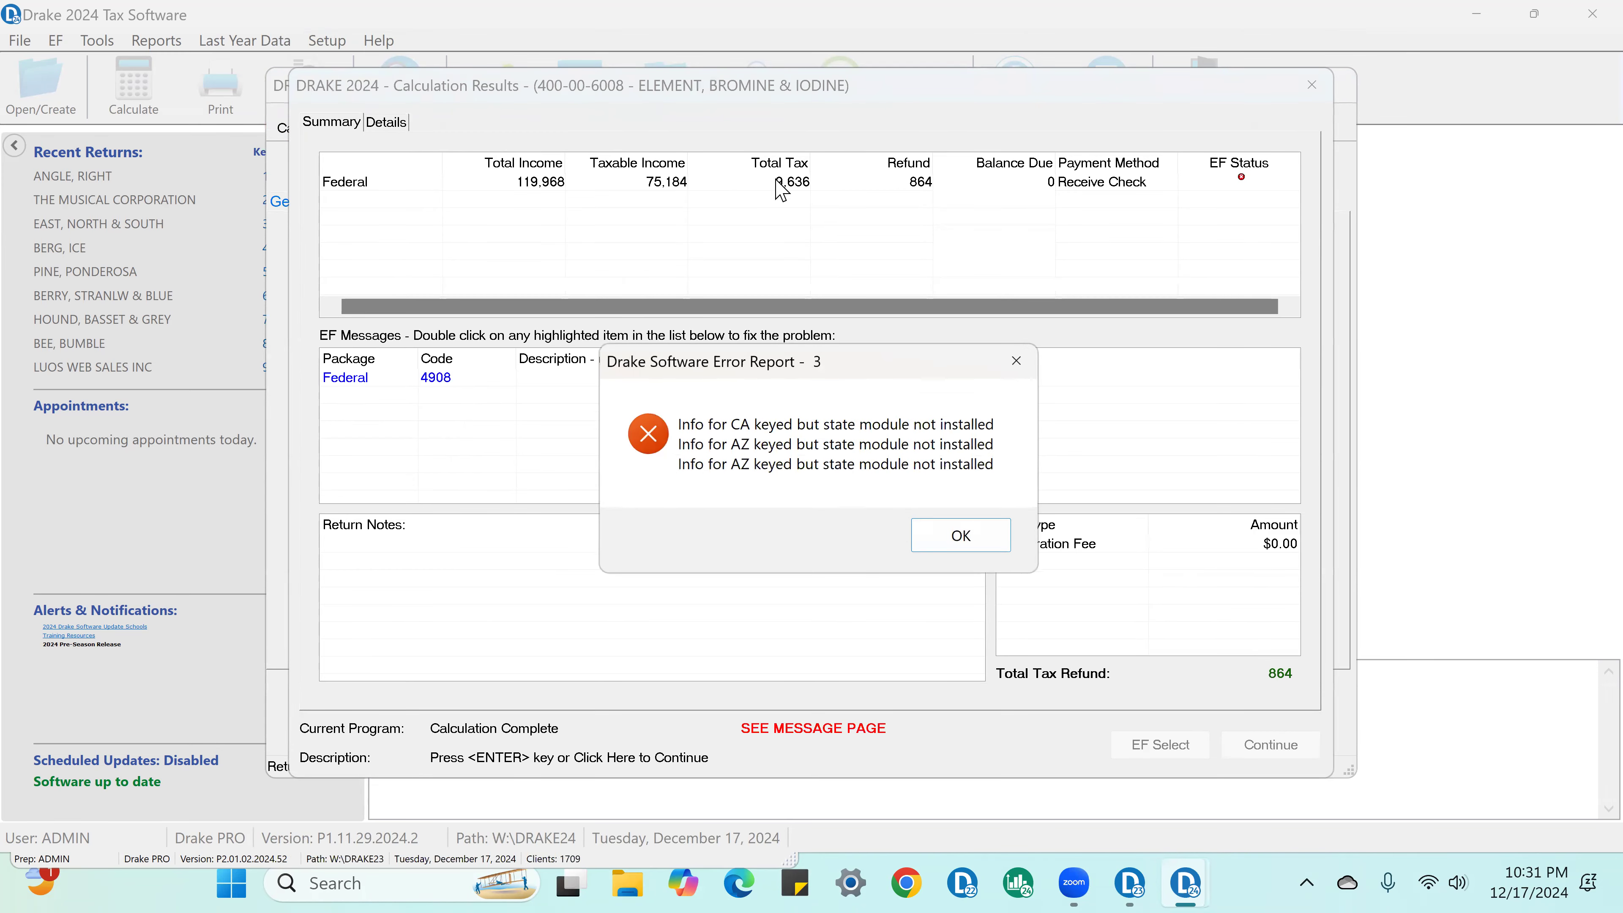
{"action": "left_click", "coordinate": [965, 537]}
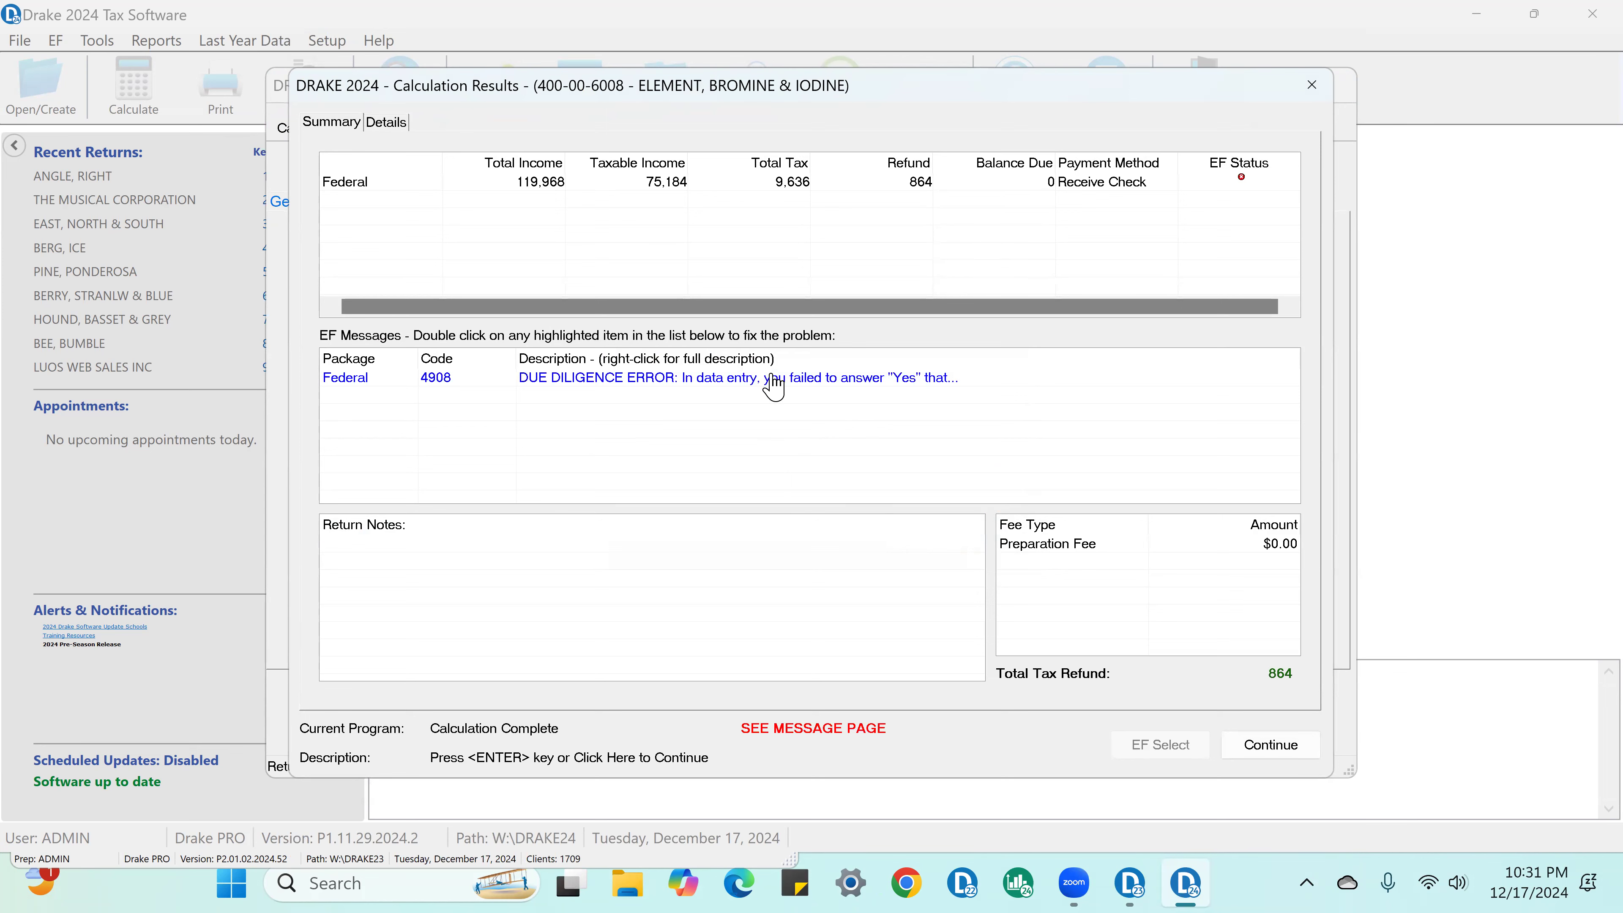
Step: View the full text of the due diligence EF message 4908
{"action": "left_click", "coordinate": [771, 379]}
{"action": "right_click", "coordinate": [771, 378]}
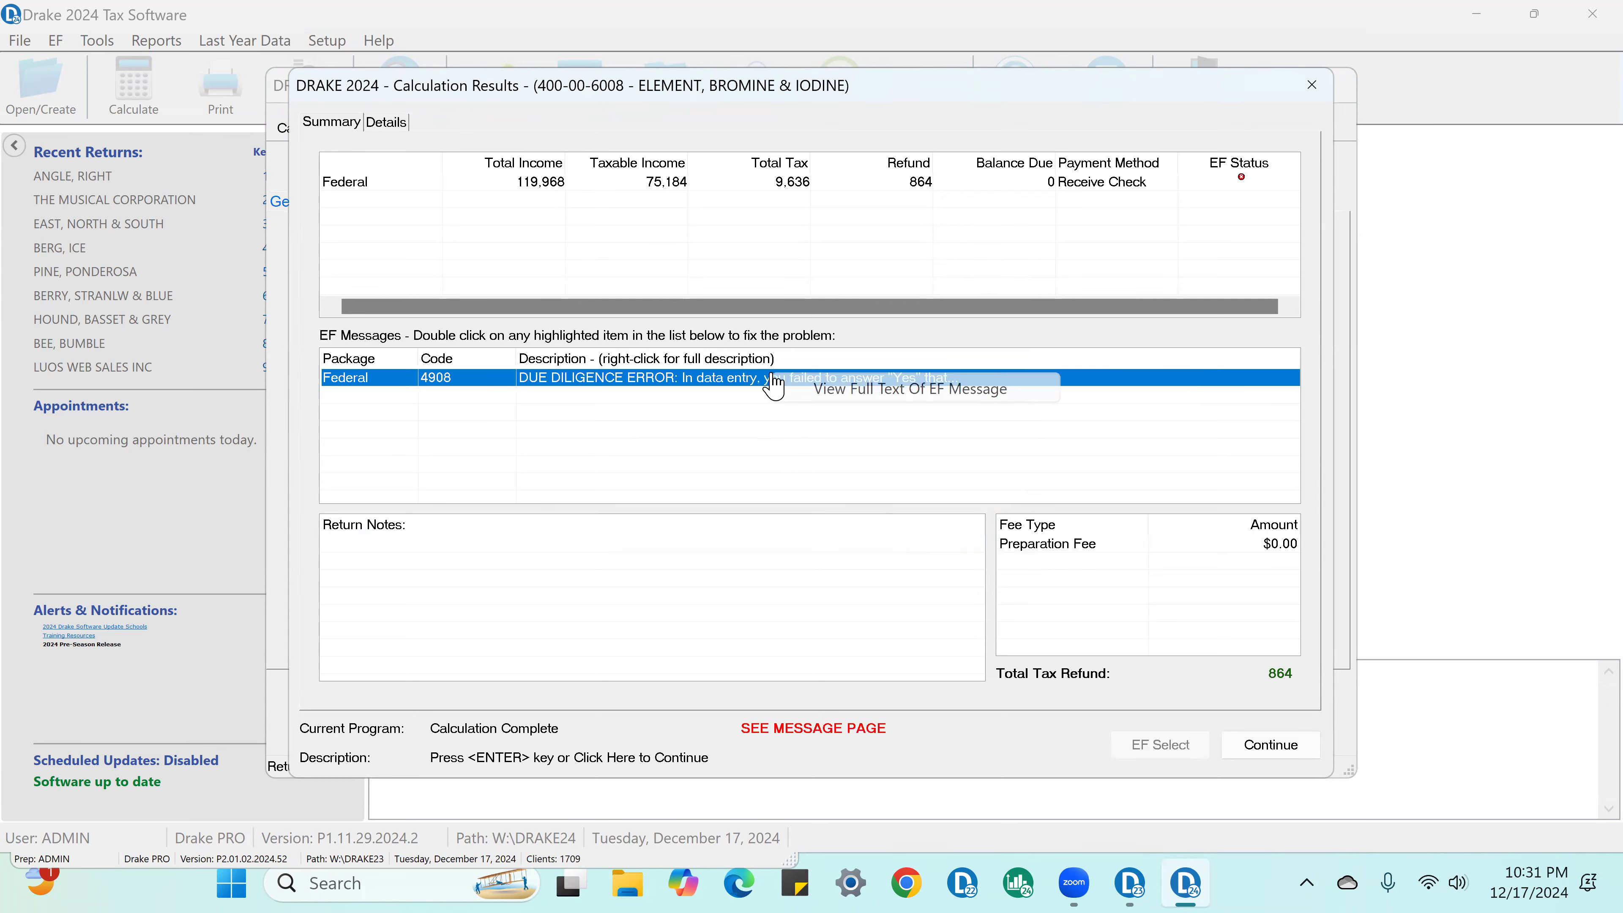
{"action": "left_click", "coordinate": [825, 389]}
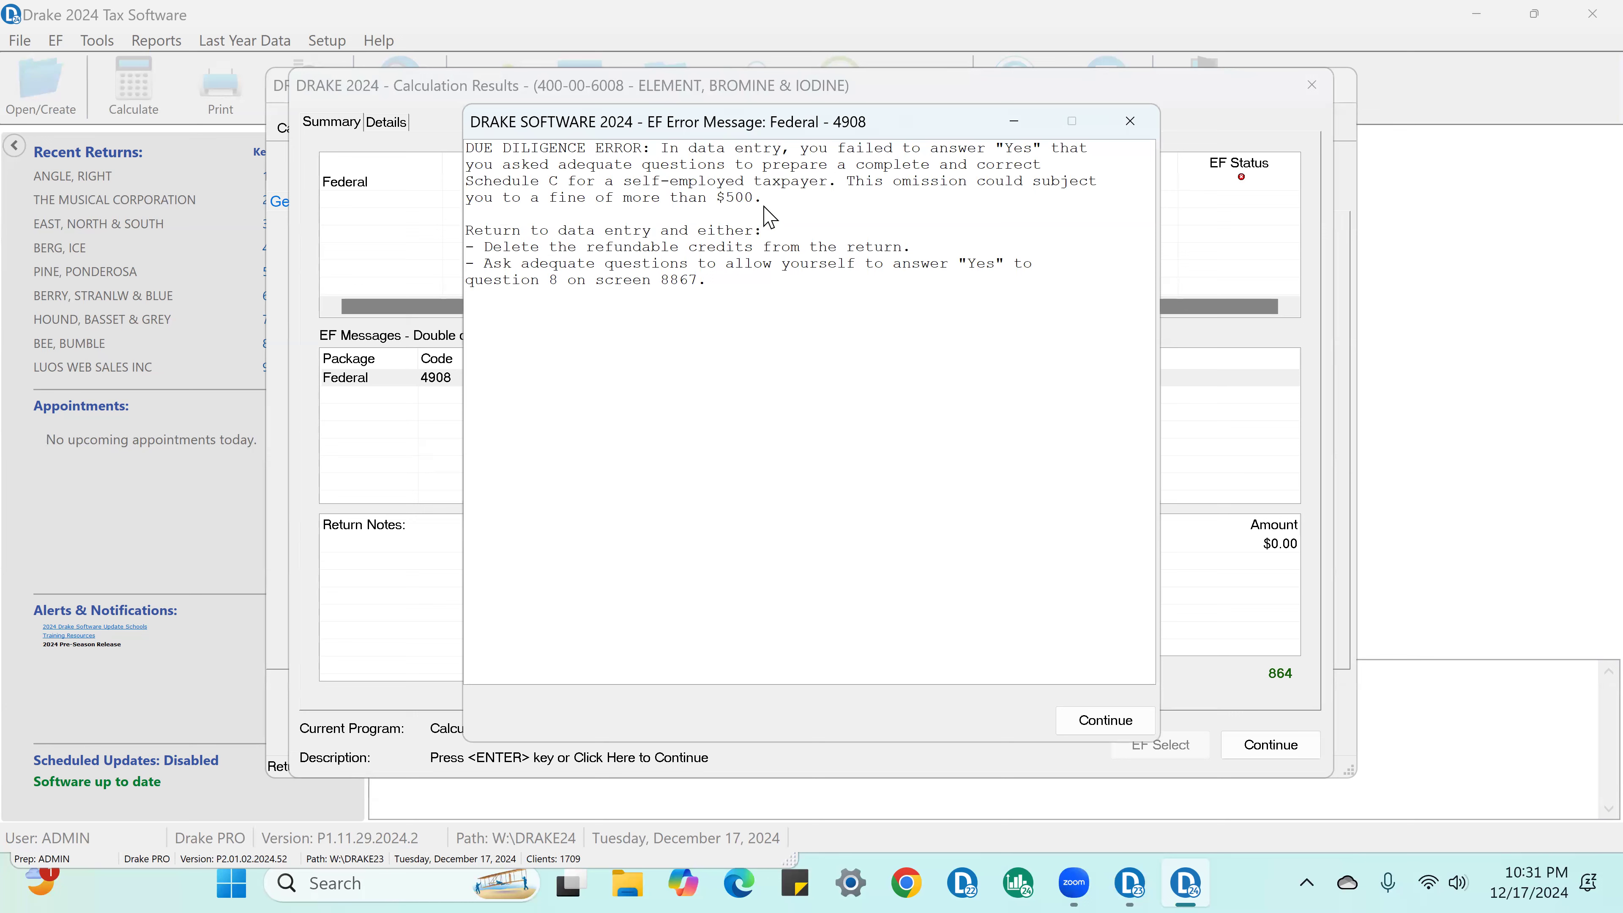
Step: Reread EF message 4908, and from it answer Yes to question 8 on the Form 8867 Due Diligence Checklist
{"action": "left_click", "coordinate": [1133, 130]}
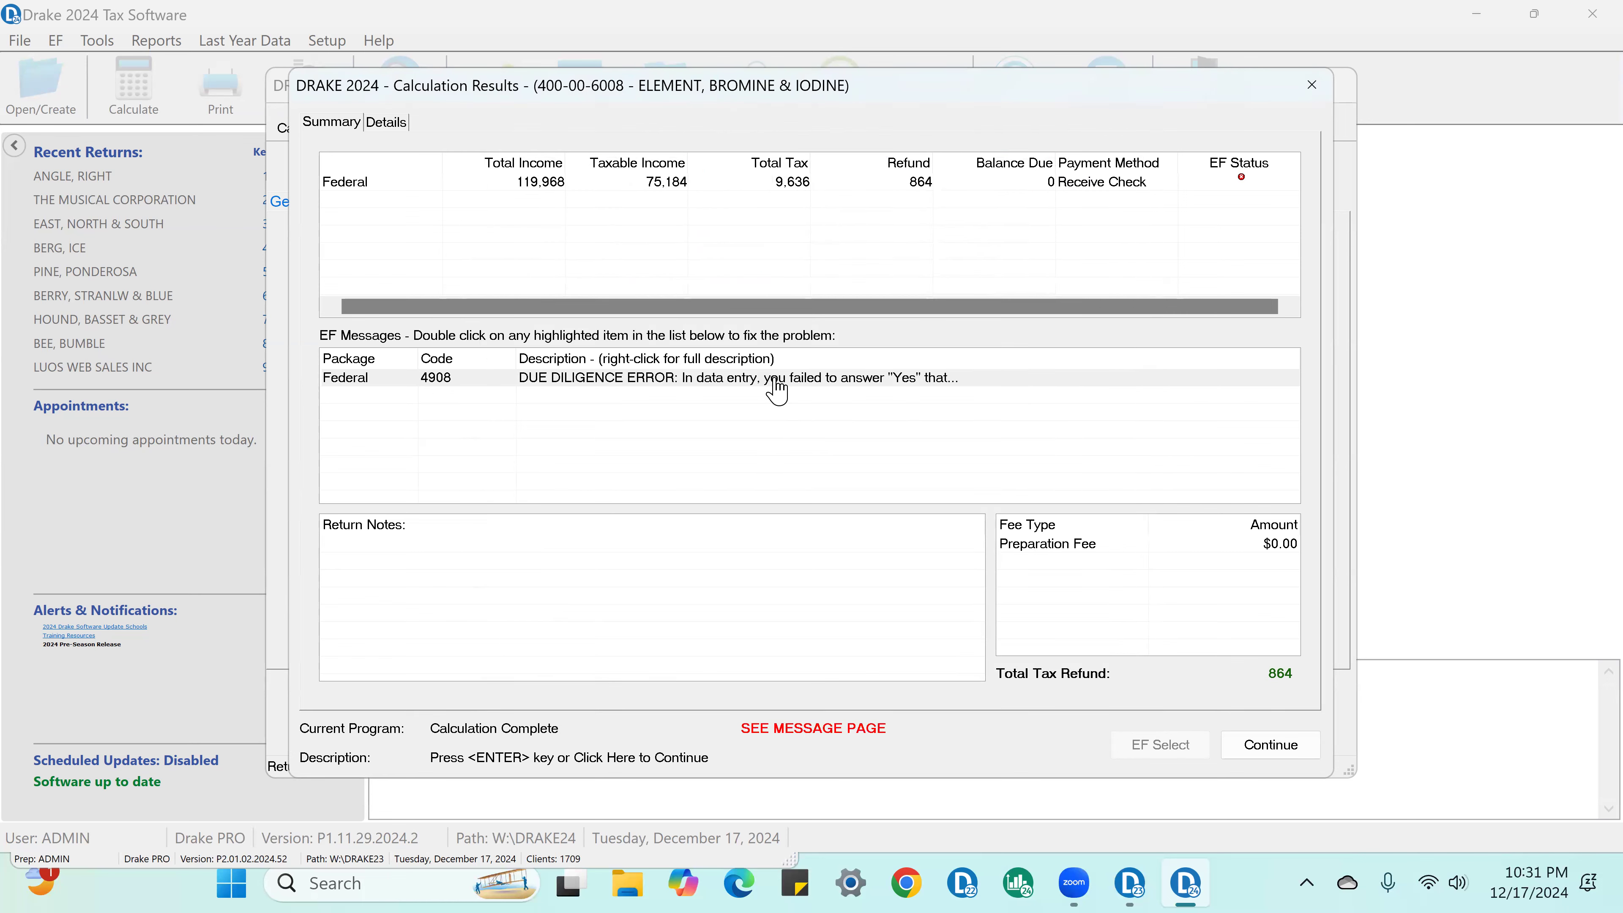
{"action": "right_click", "coordinate": [785, 382]}
{"action": "left_click", "coordinate": [828, 389]}
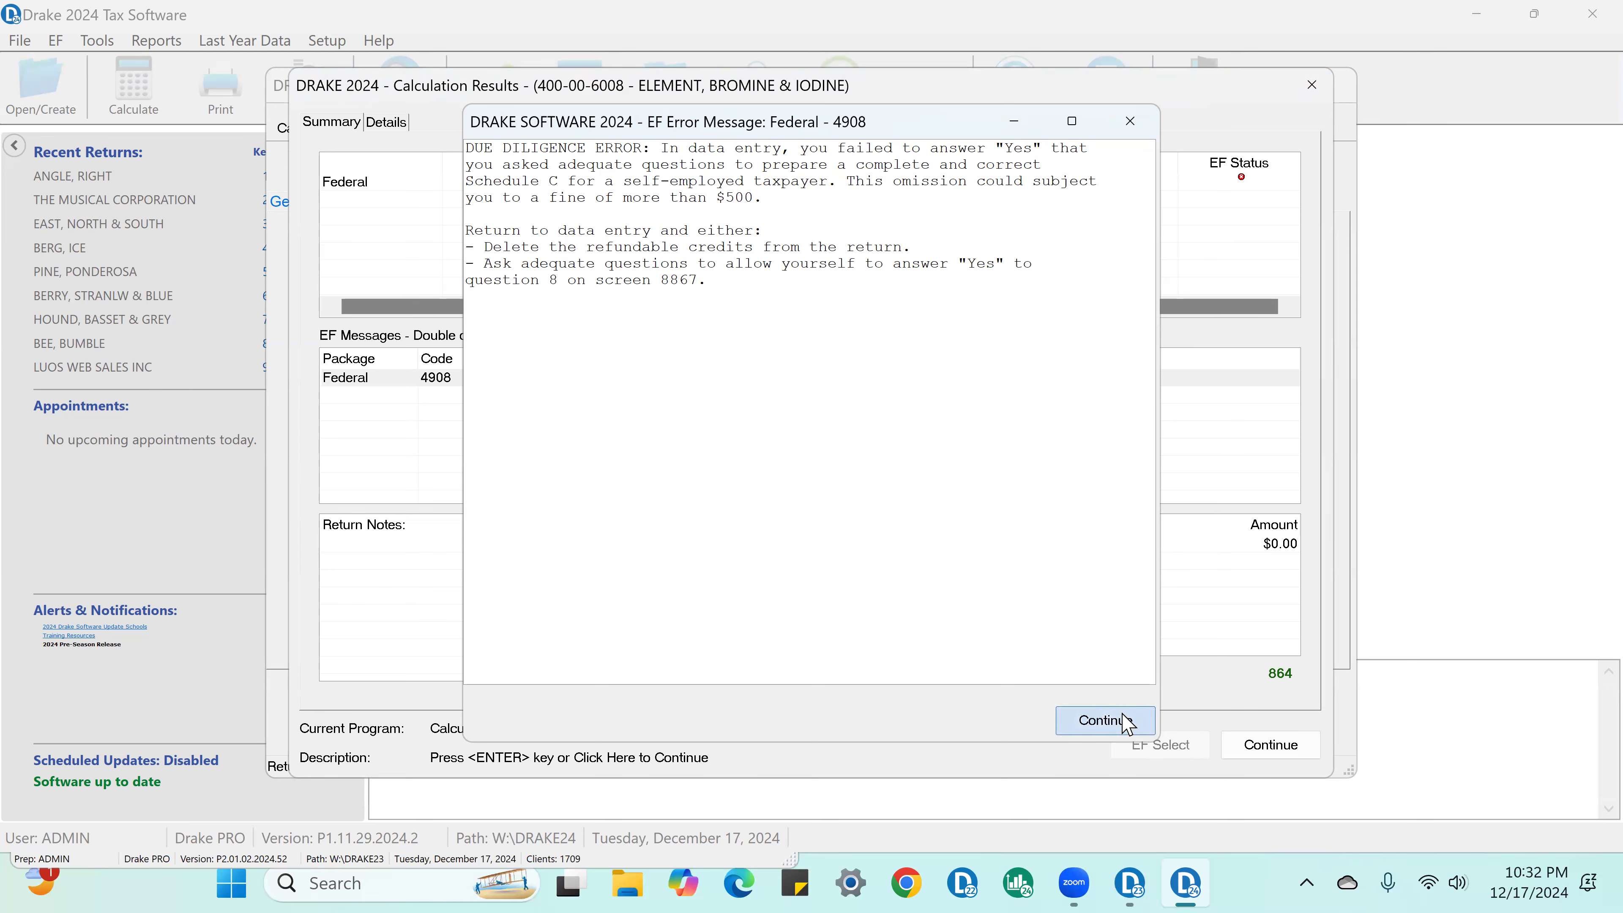
{"action": "left_click", "coordinate": [1123, 721]}
{"action": "double_click", "coordinate": [864, 384]}
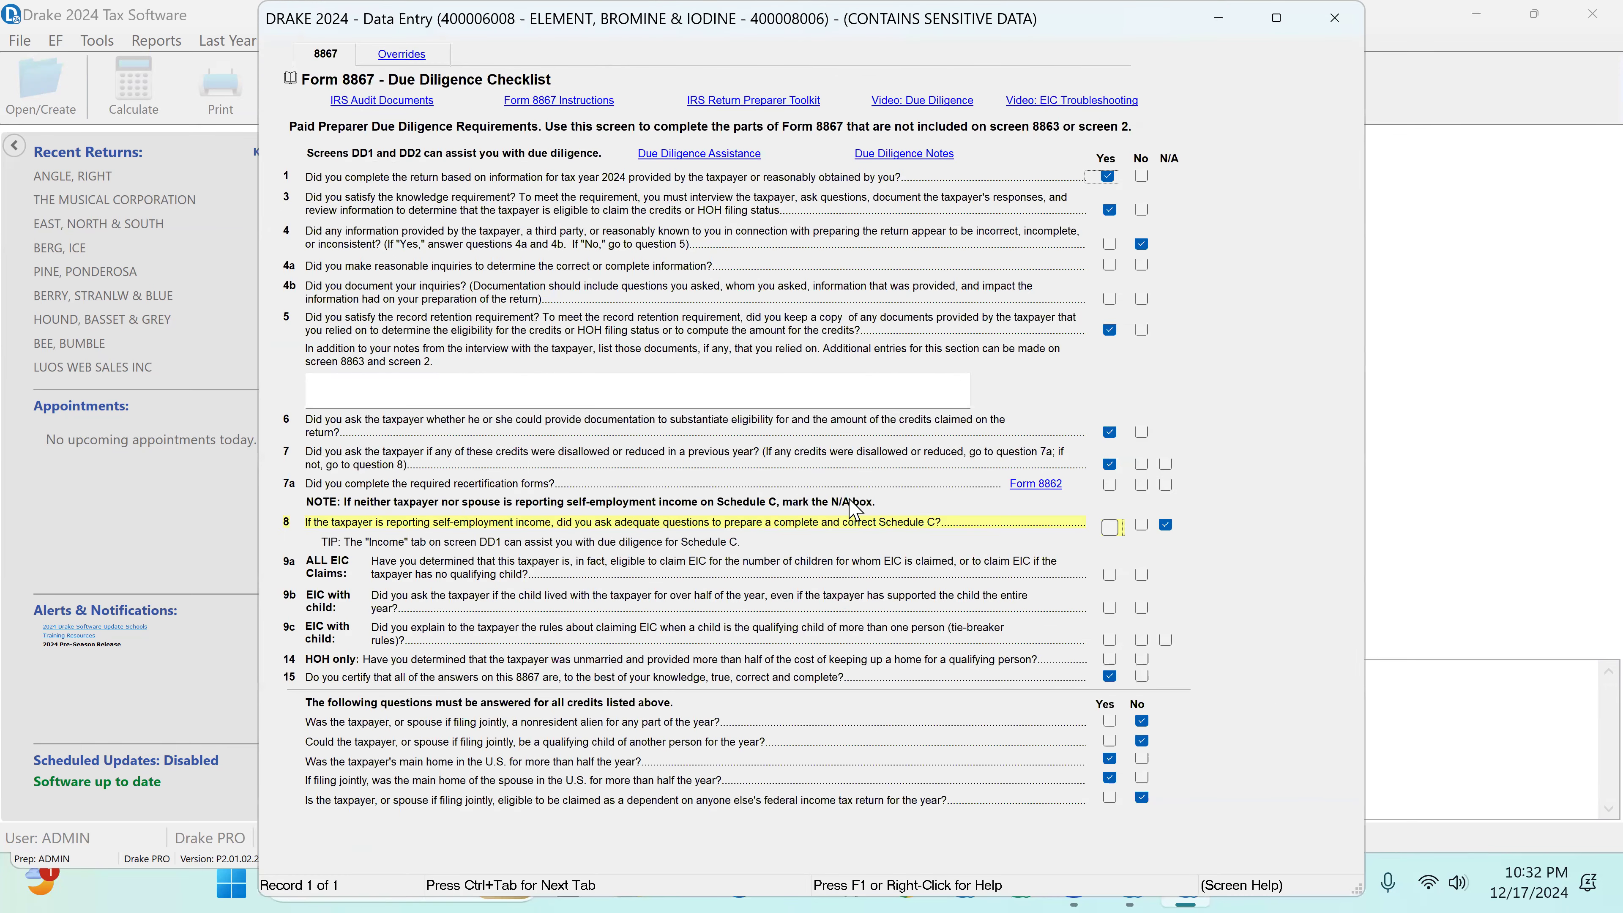
{"action": "left_click", "coordinate": [1110, 528]}
Step: In Due Diligence Assistance for income, mark income as sufficient and enter 2 YEARS owned, business REALTOR, conducted in SF BAY AREA
{"action": "left_click", "coordinate": [715, 156]}
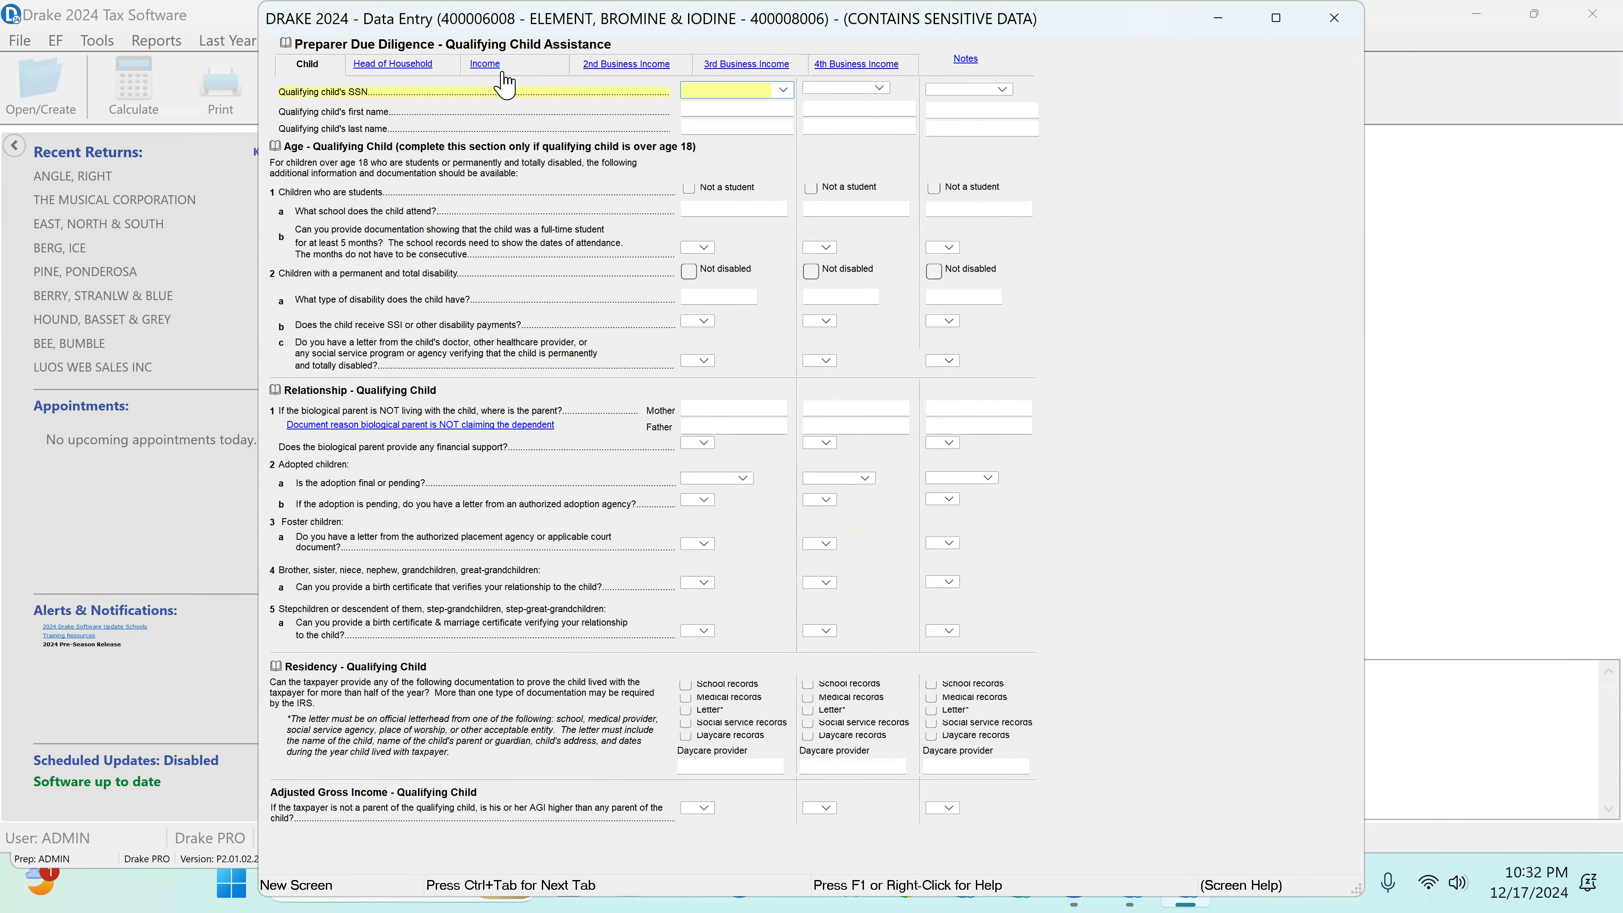
{"action": "left_click", "coordinate": [499, 70]}
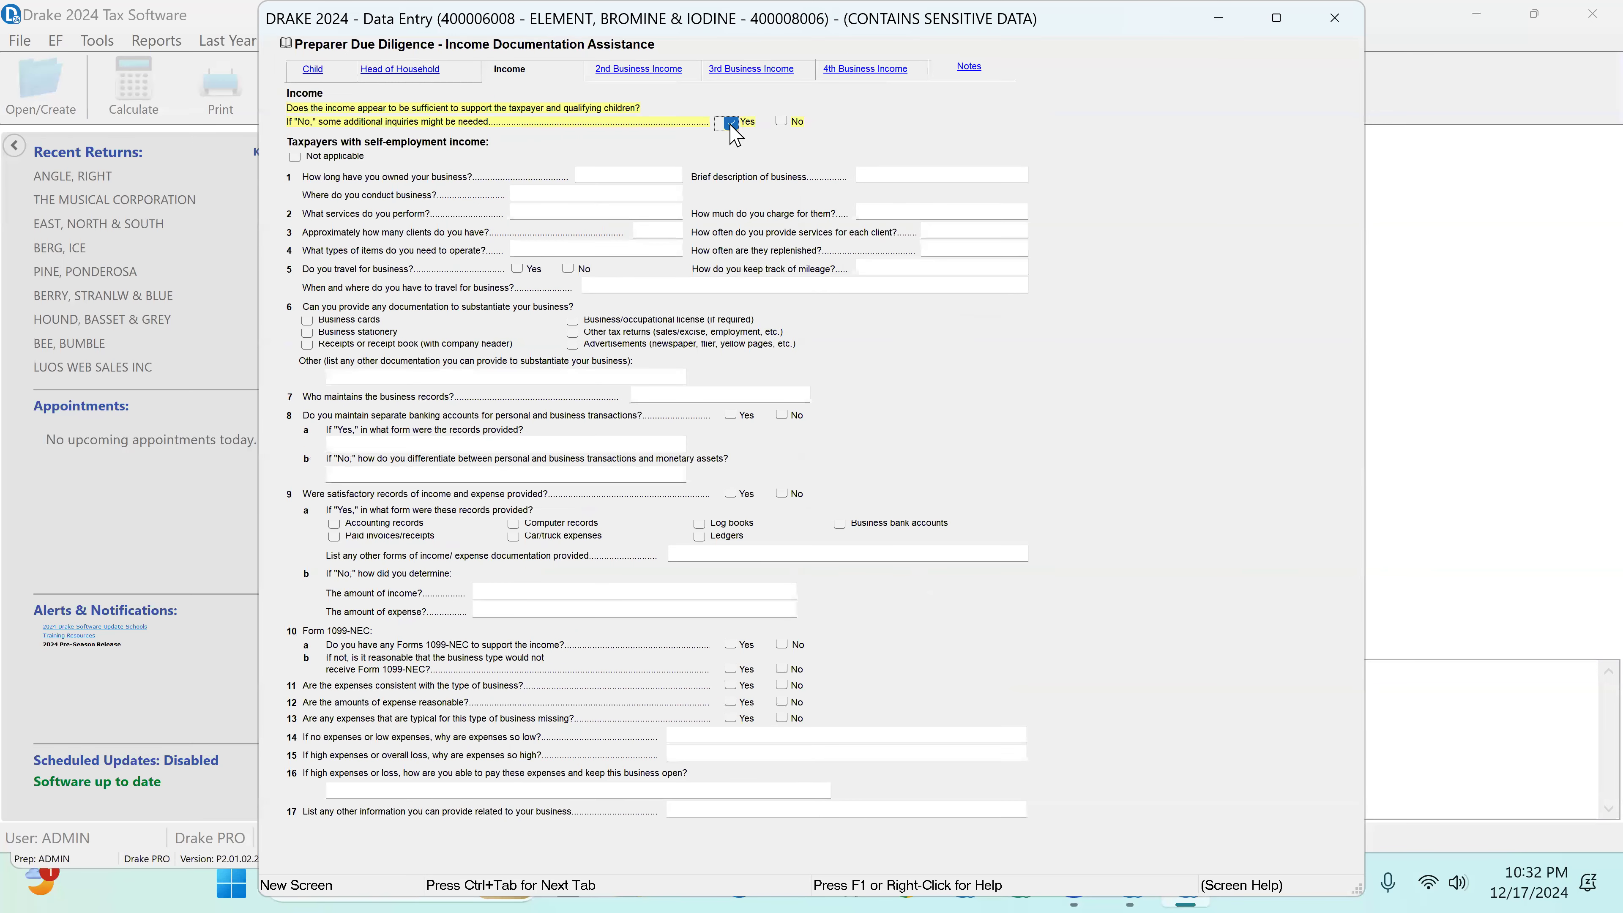
{"action": "left_click", "coordinate": [608, 176]}
{"action": "type", "text": "2 YEARS"}
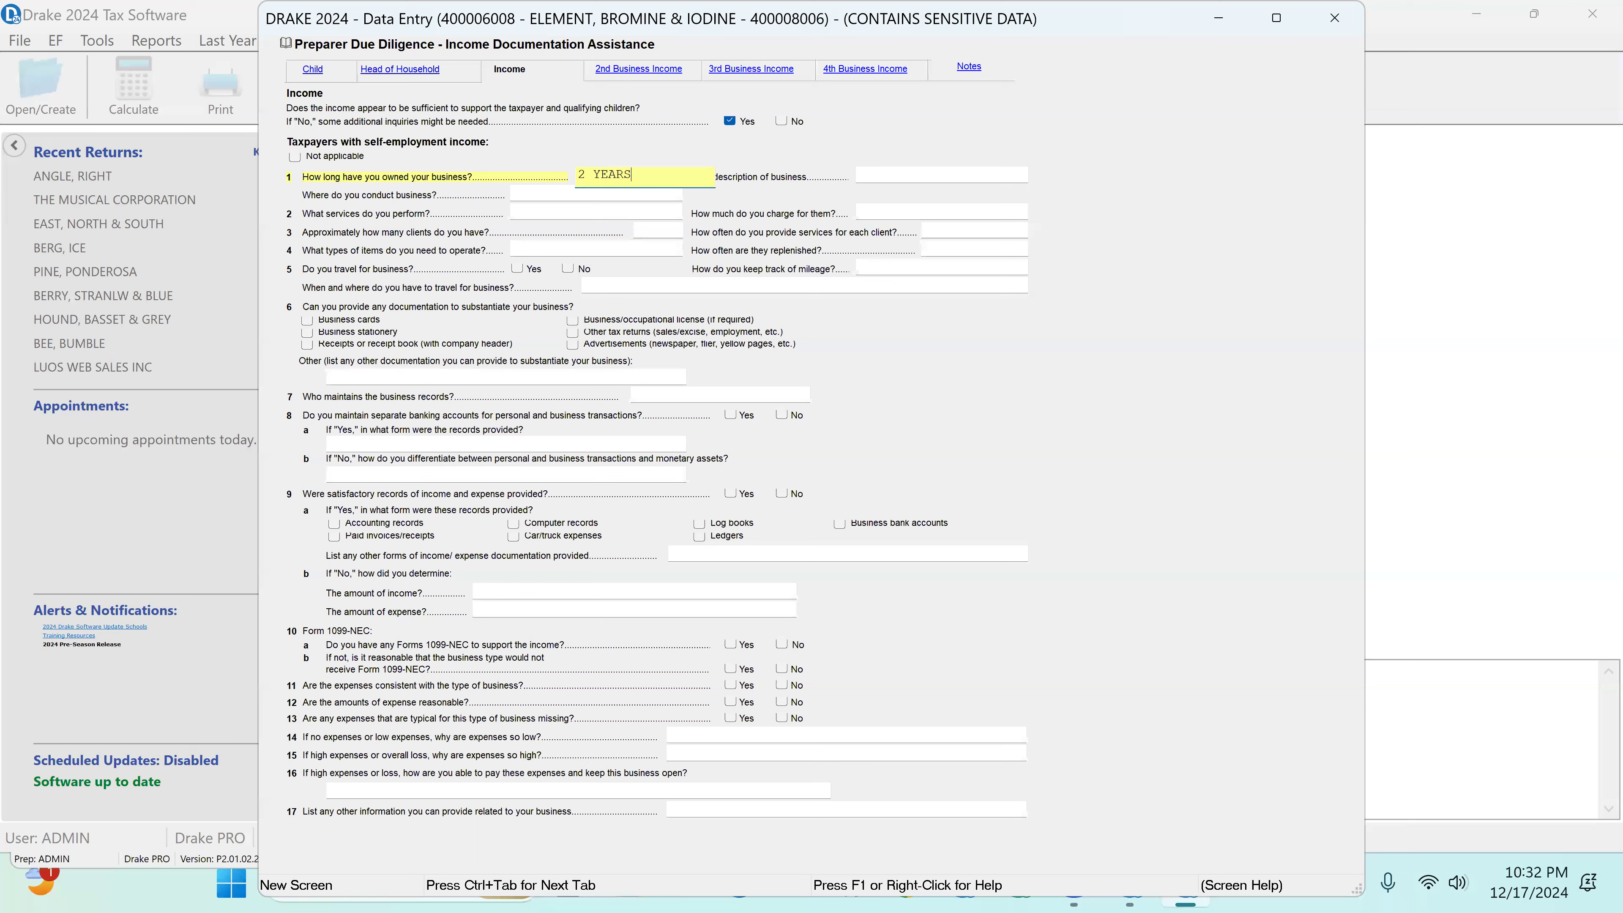
{"action": "key", "text": "Tab"}
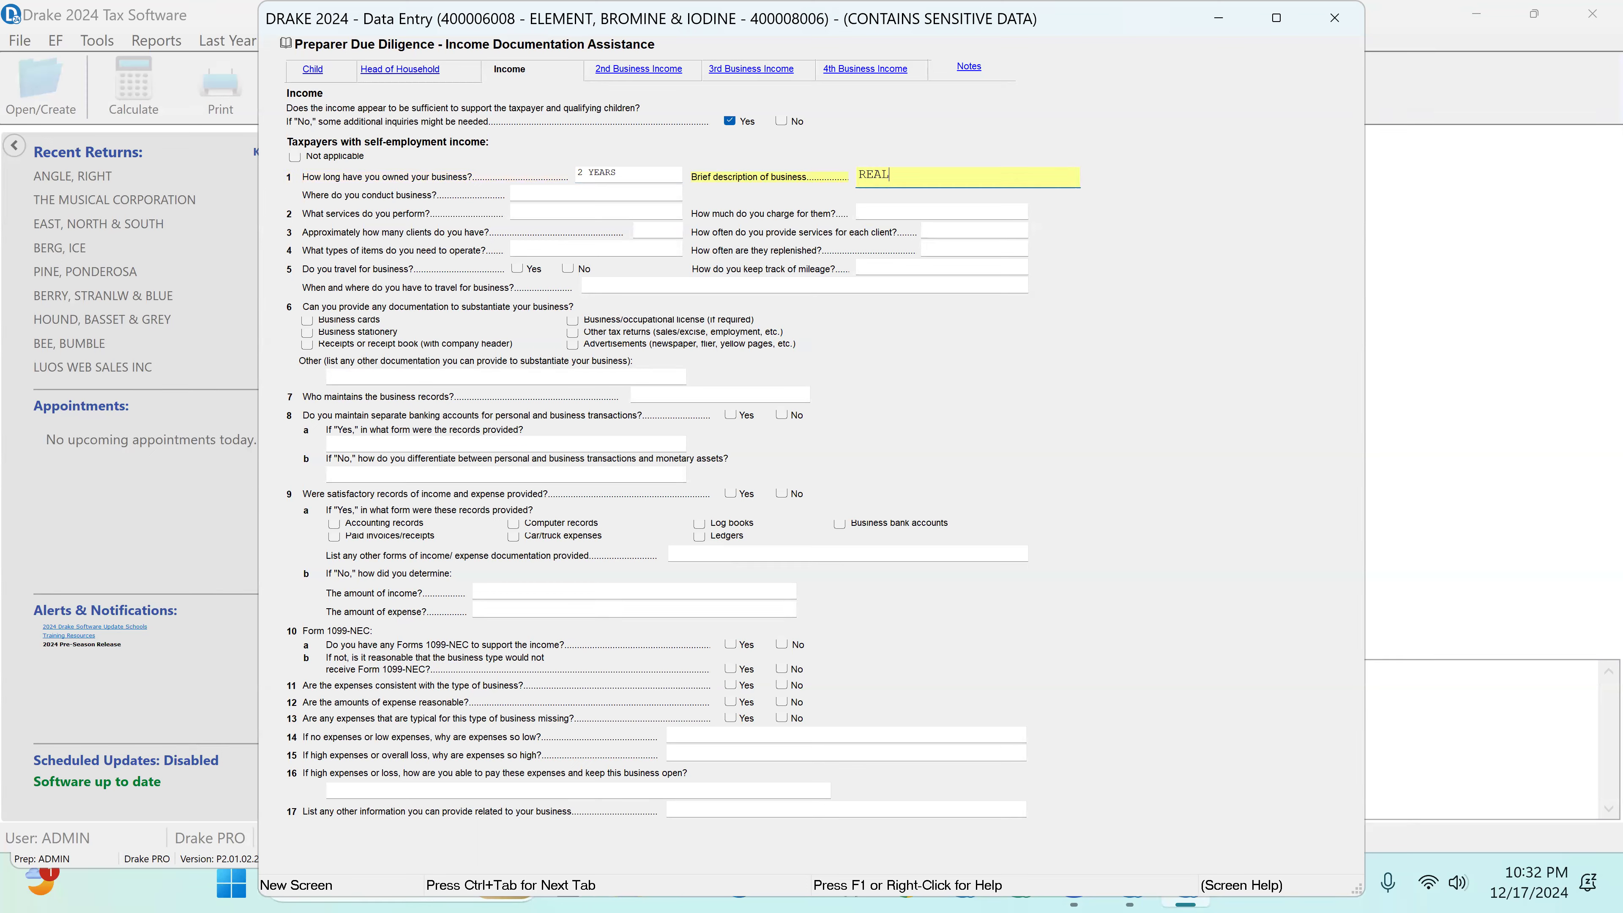
{"action": "key", "text": "Tab"}
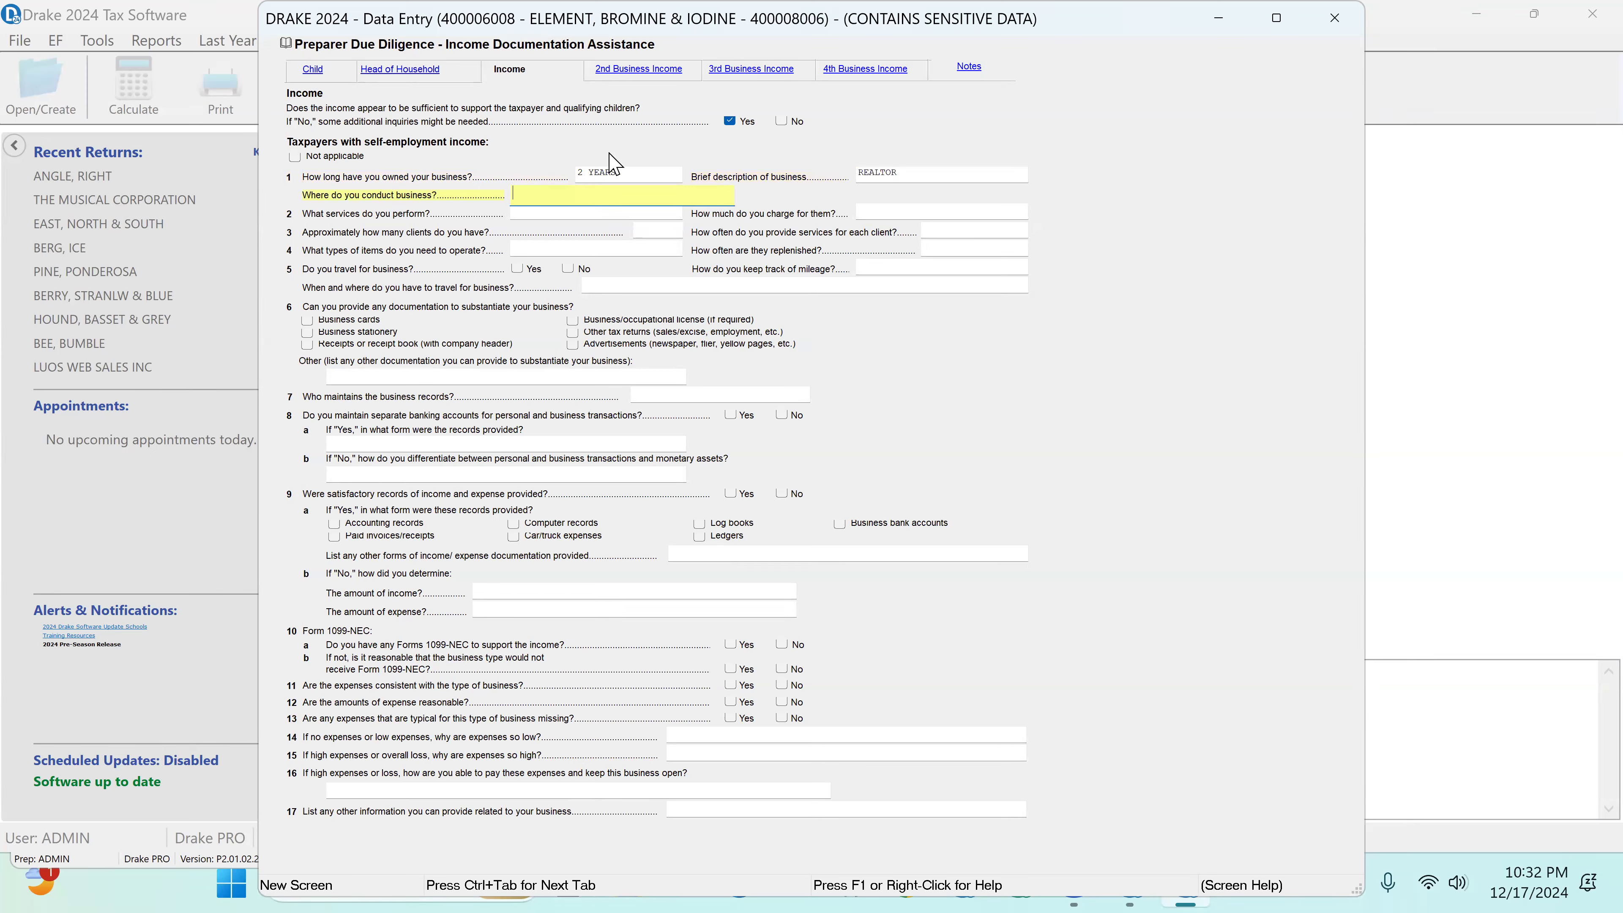
{"action": "type", "text": "SF BAY AREA"}
{"action": "key", "text": "Tab"}
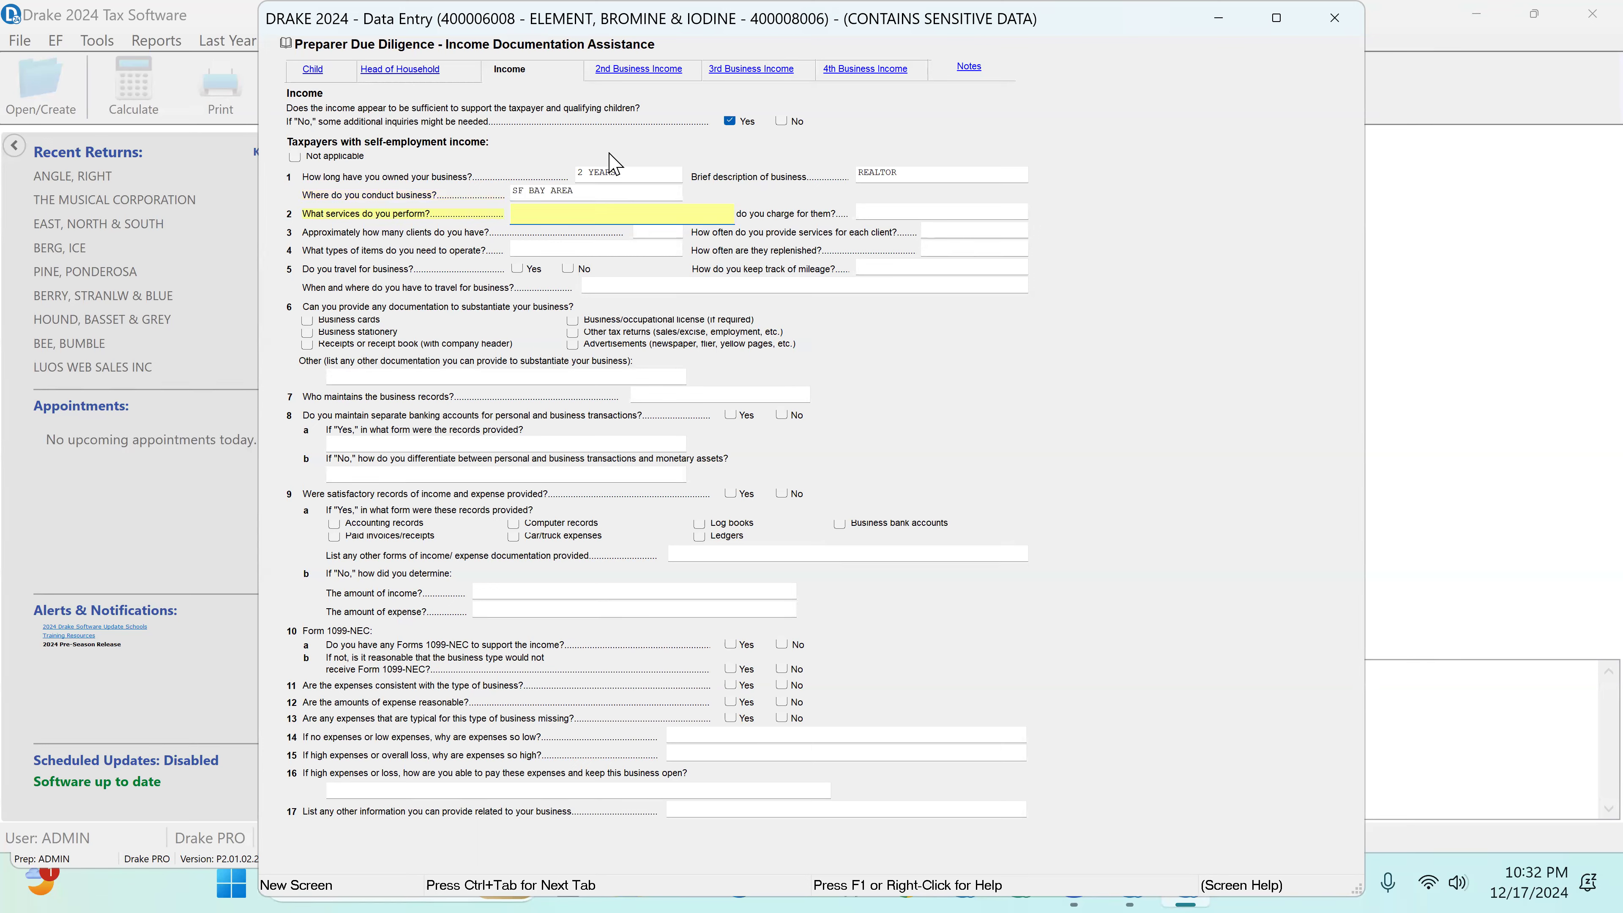
Step: Enter REALTOR as the services performed, and DEPENDS for the charge, the number of clients and the service frequency
{"action": "type", "text": "REALTOR"}
{"action": "key", "text": "Tab"}
{"action": "type", "text": "D"}
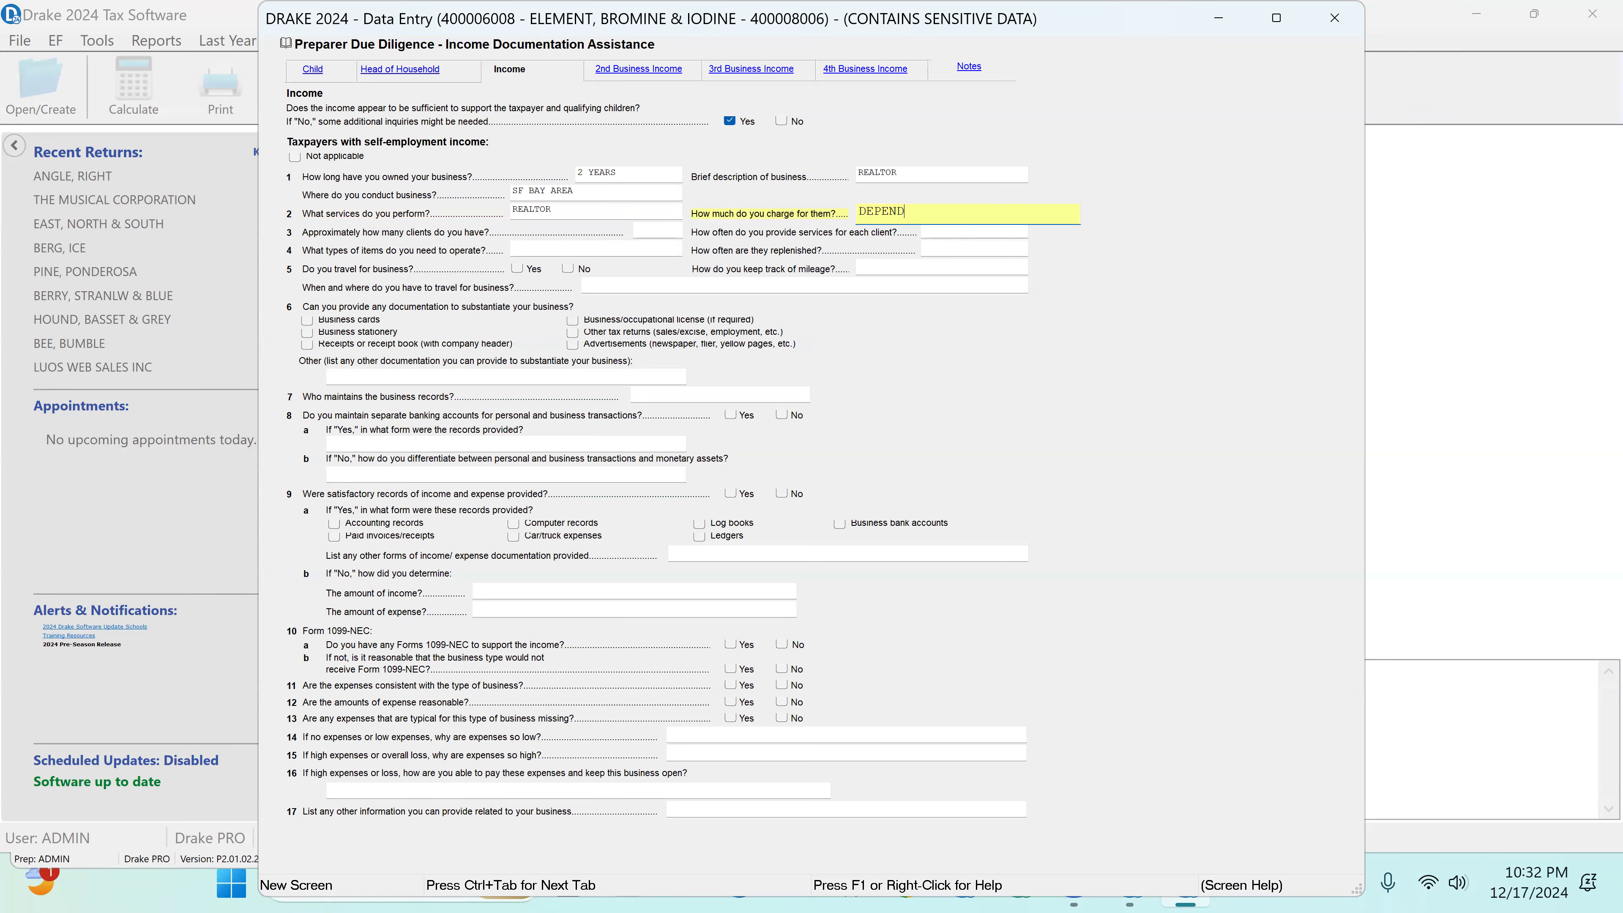
{"action": "key", "text": "Tab"}
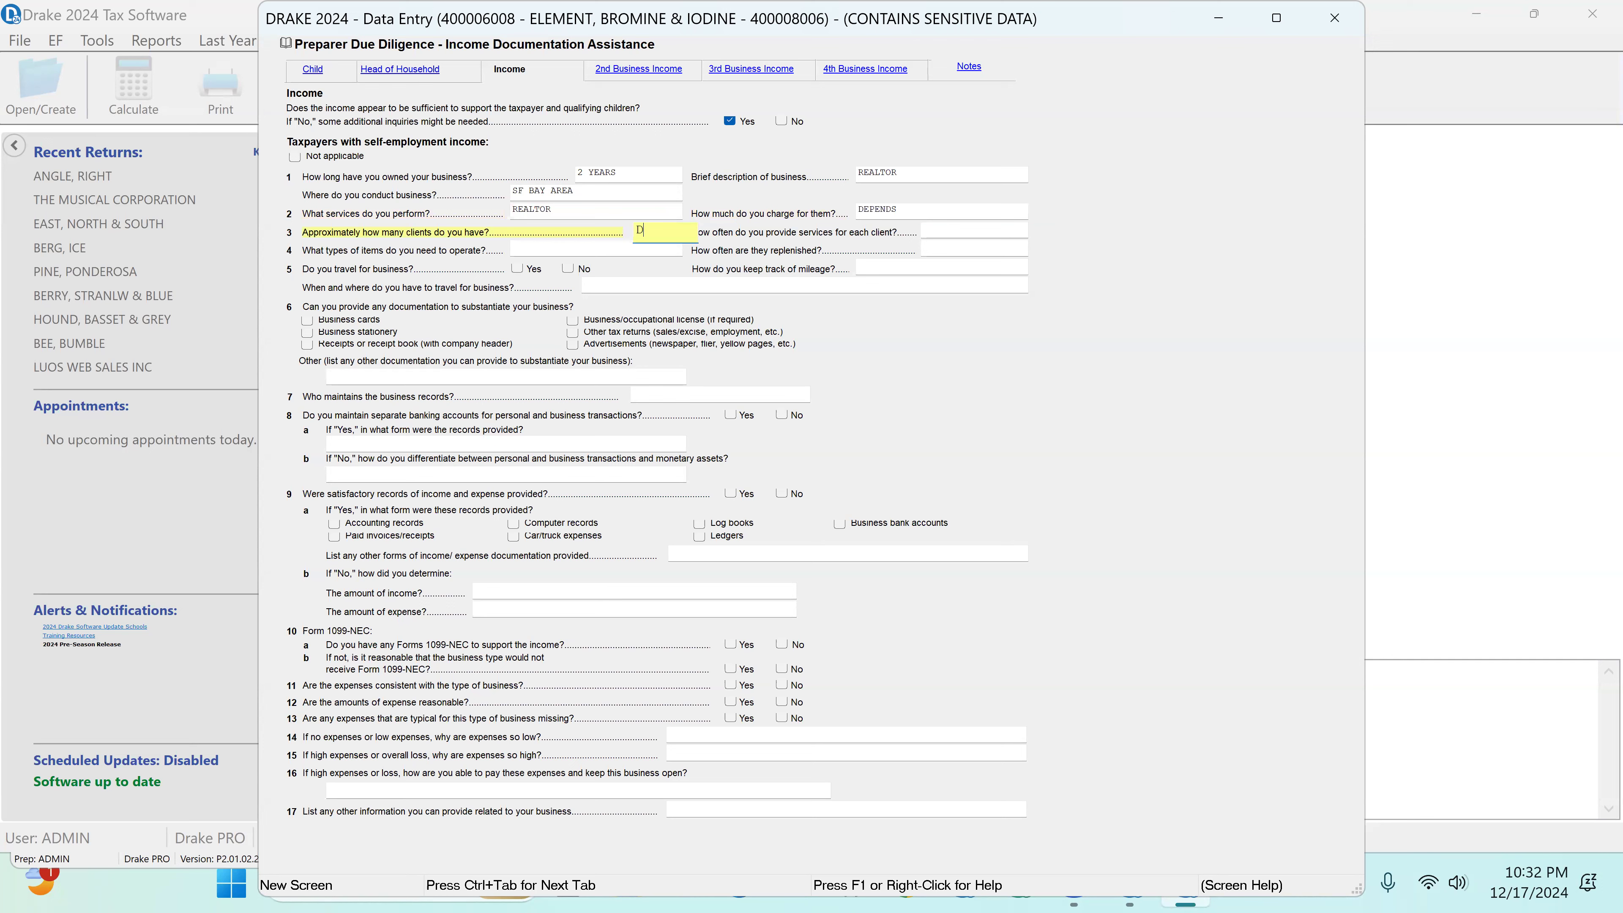
{"action": "key", "text": "Tab"}
{"action": "type", "text": "`"}
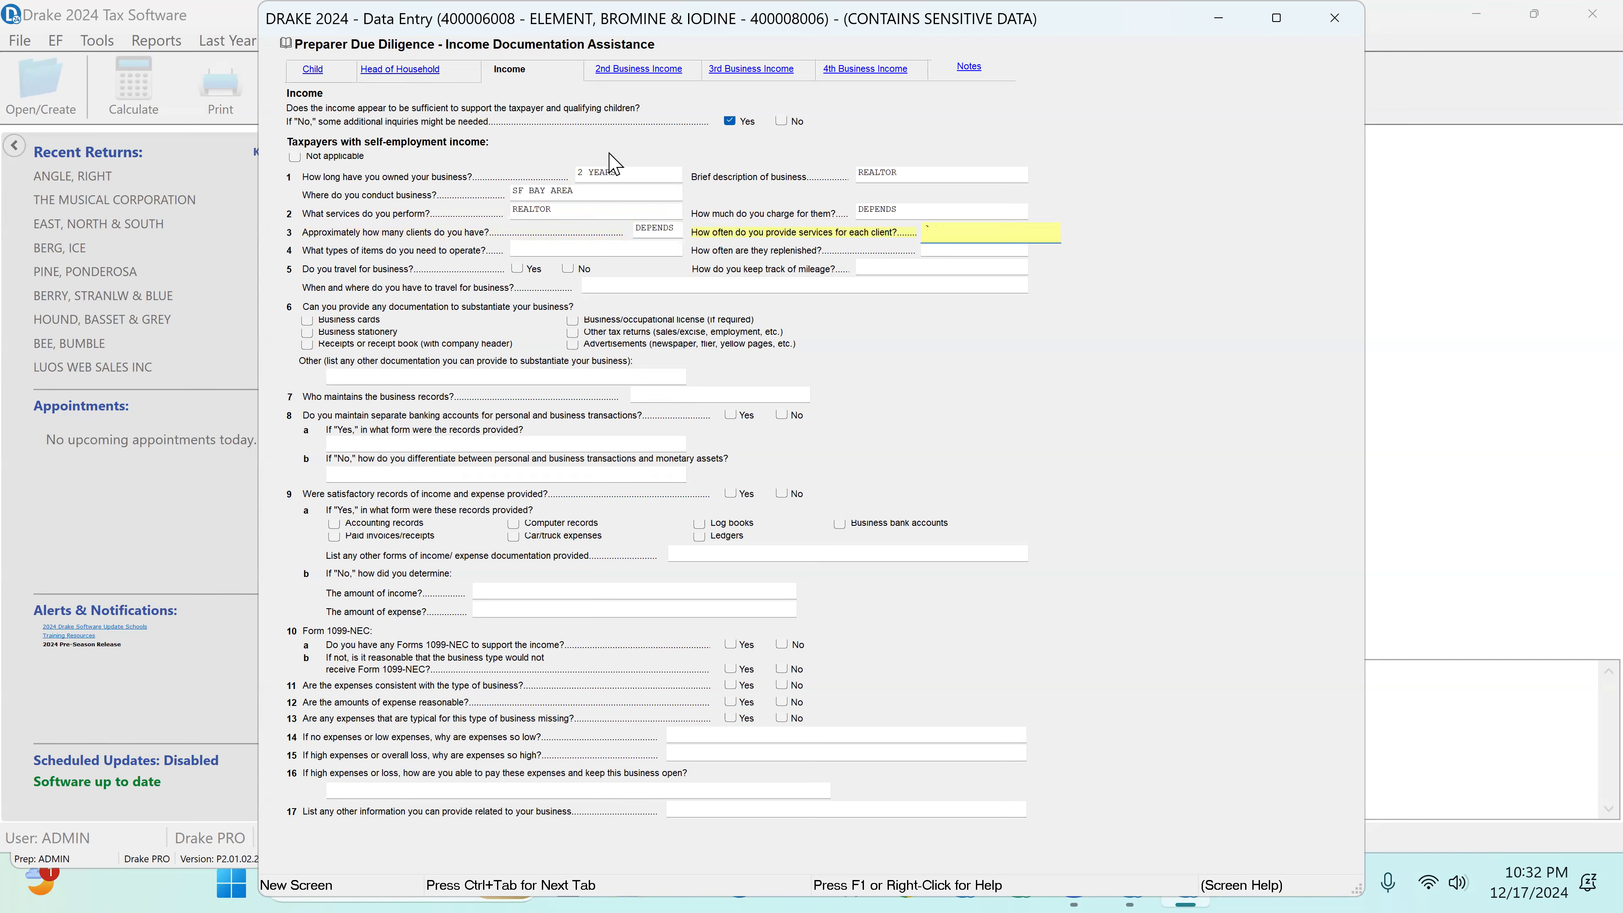
{"action": "type", "text": "DEPENDS"}
{"action": "key", "text": "Tab"}
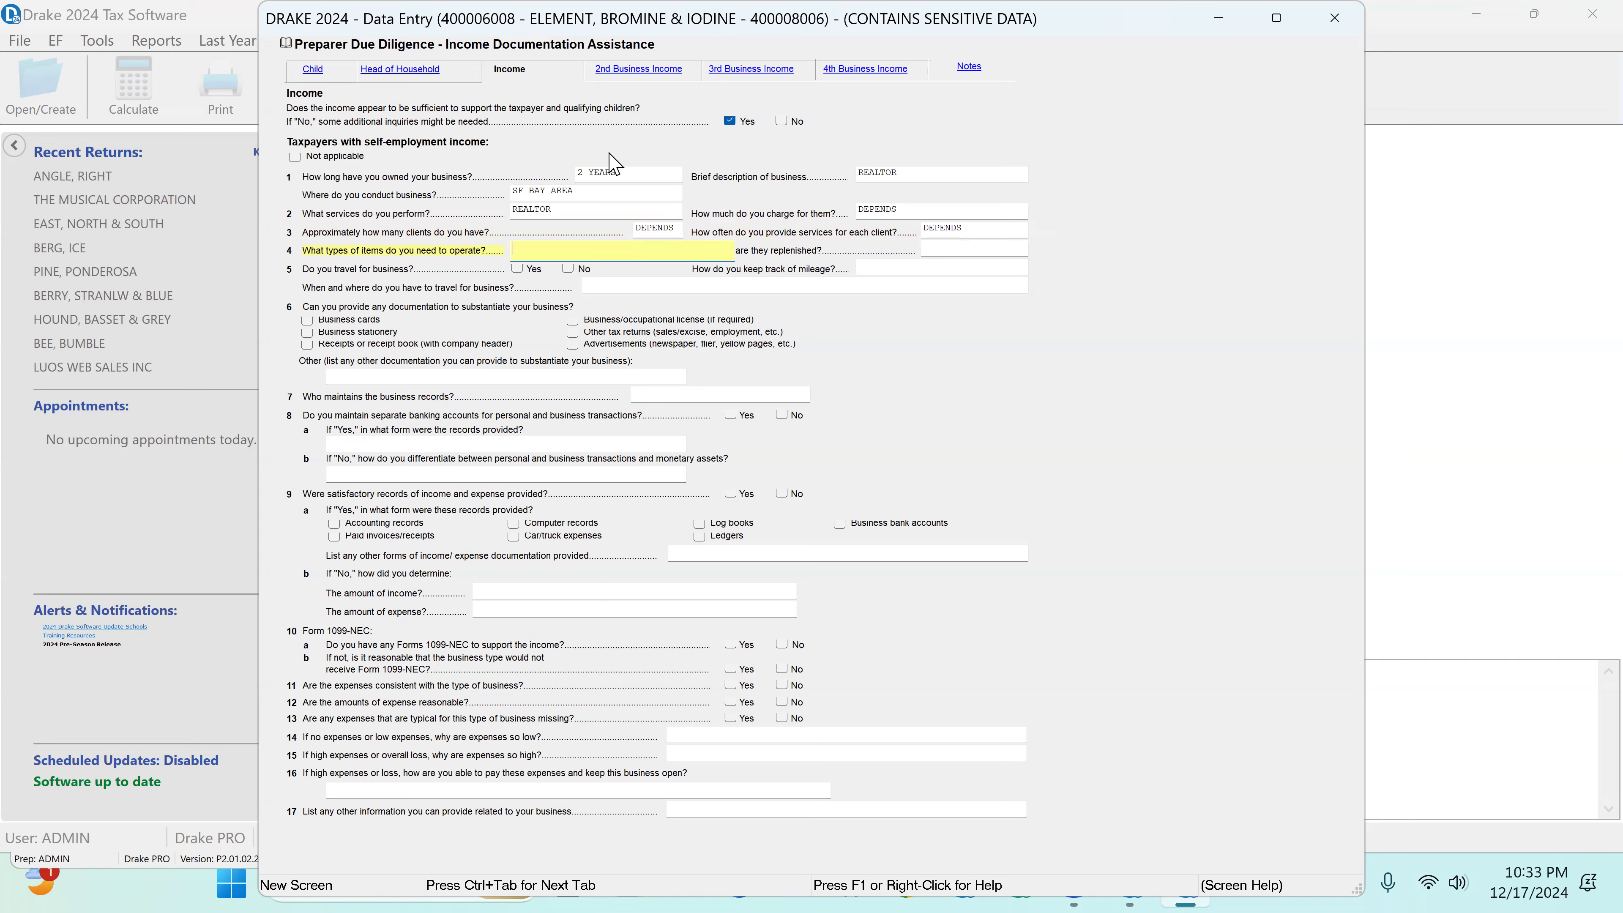
Step: Enter CAR as the items needed, replenished DEPENDS, and answer Yes to business travel with CLIENTS' HOME as the destination
{"action": "type", "text": "CAR"}
{"action": "key", "text": "Tab"}
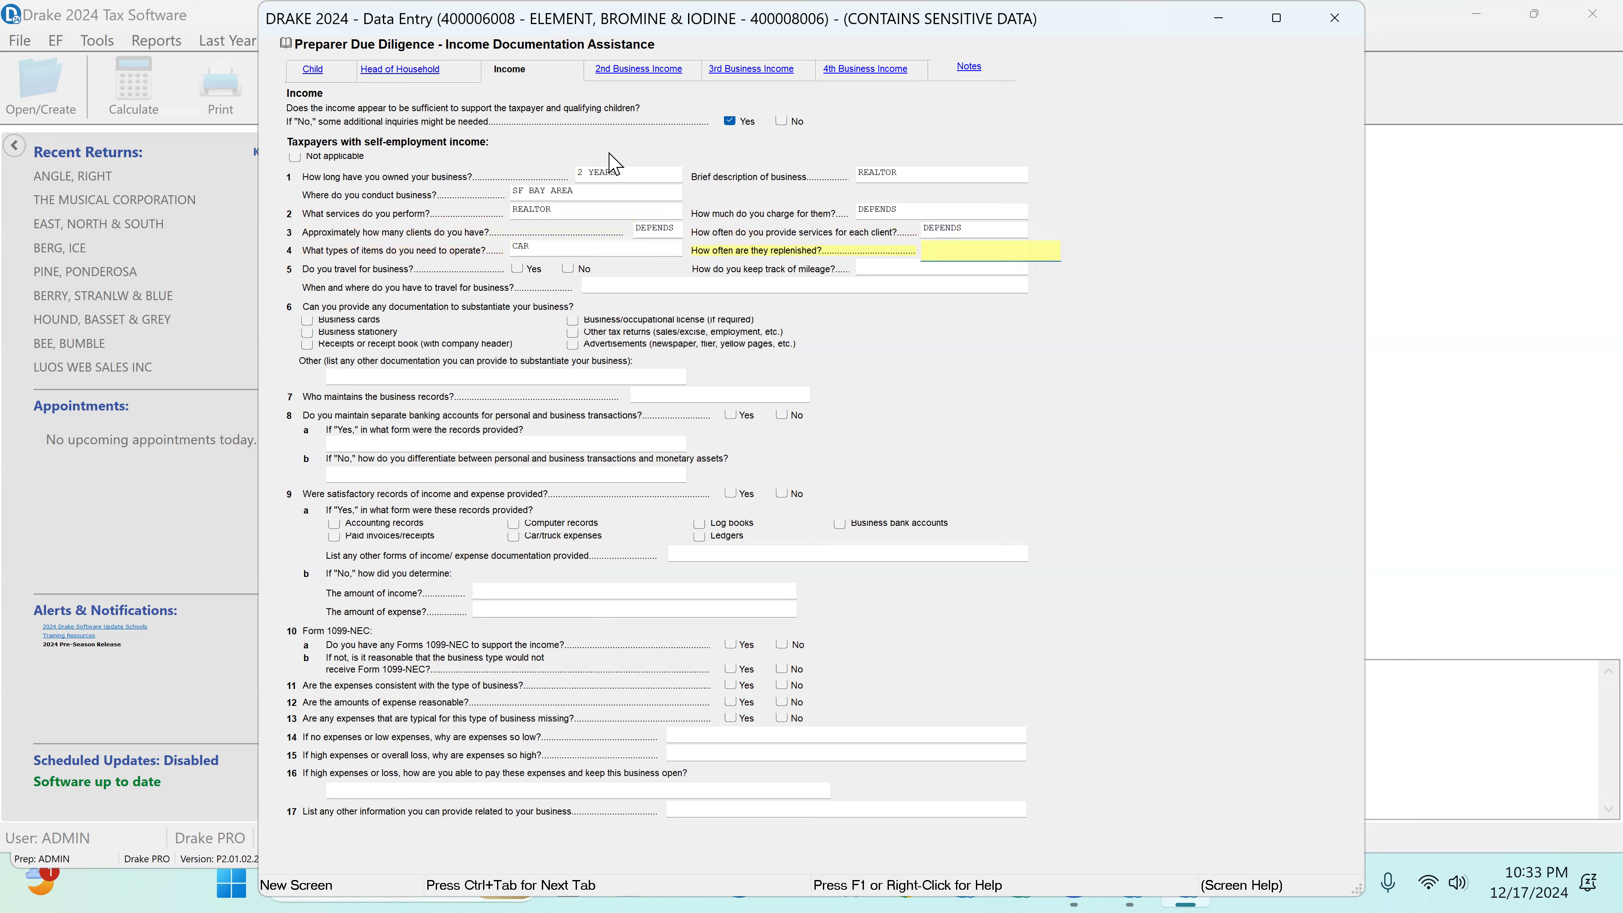
{"action": "type", "text": "DEPENDS"}
{"action": "key", "text": "Tab"}
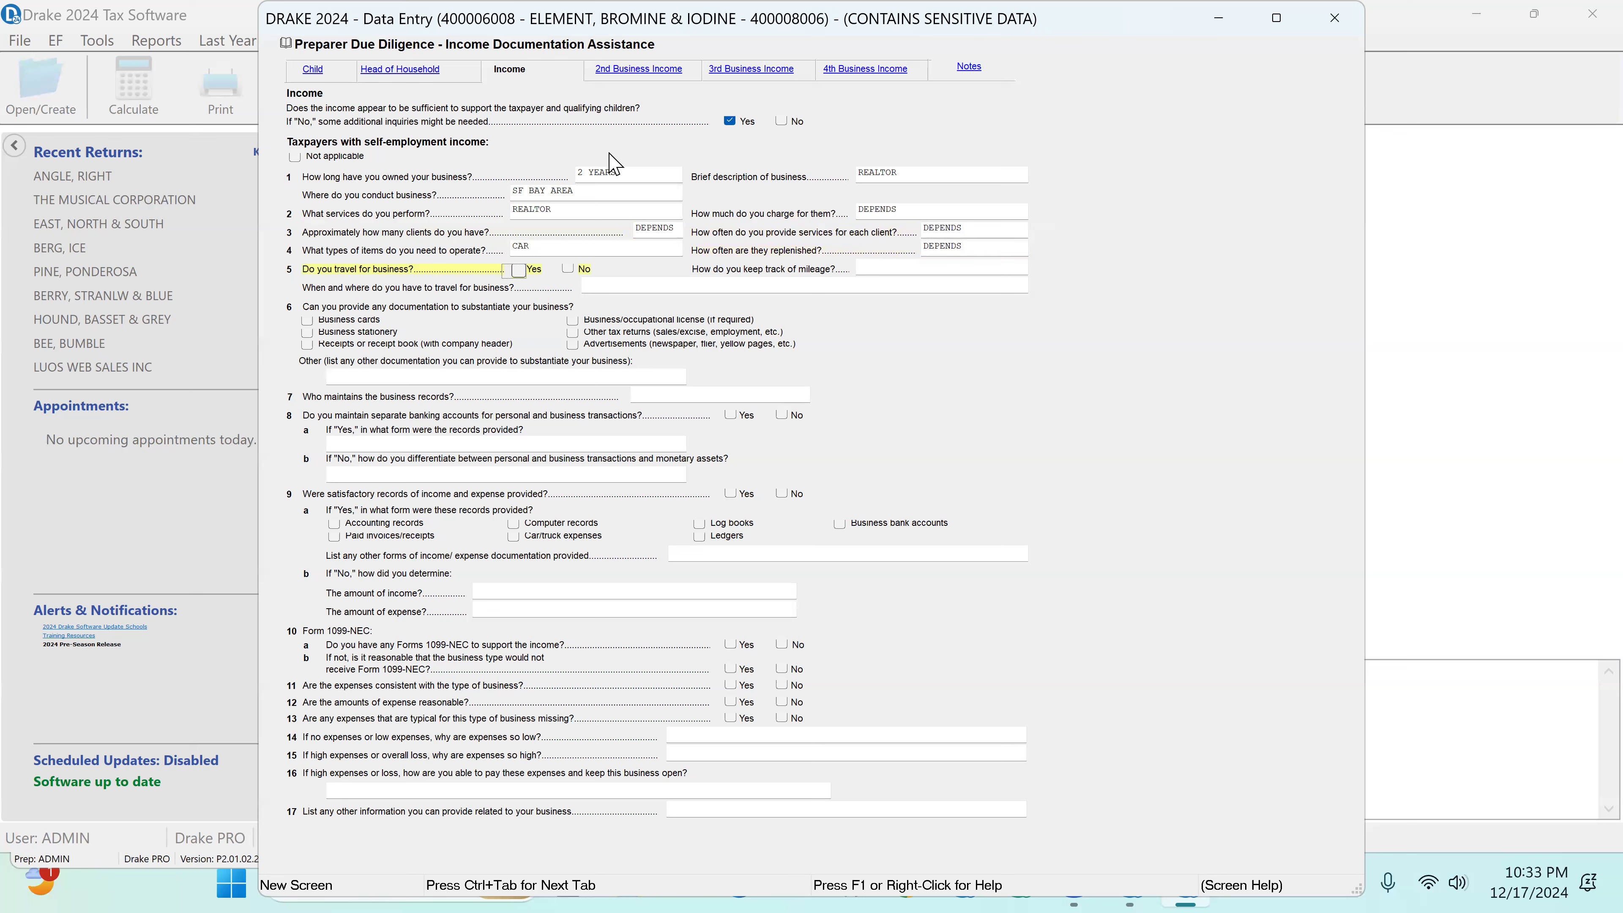
{"action": "left_click", "coordinate": [519, 273]}
{"action": "left_click", "coordinate": [593, 287]}
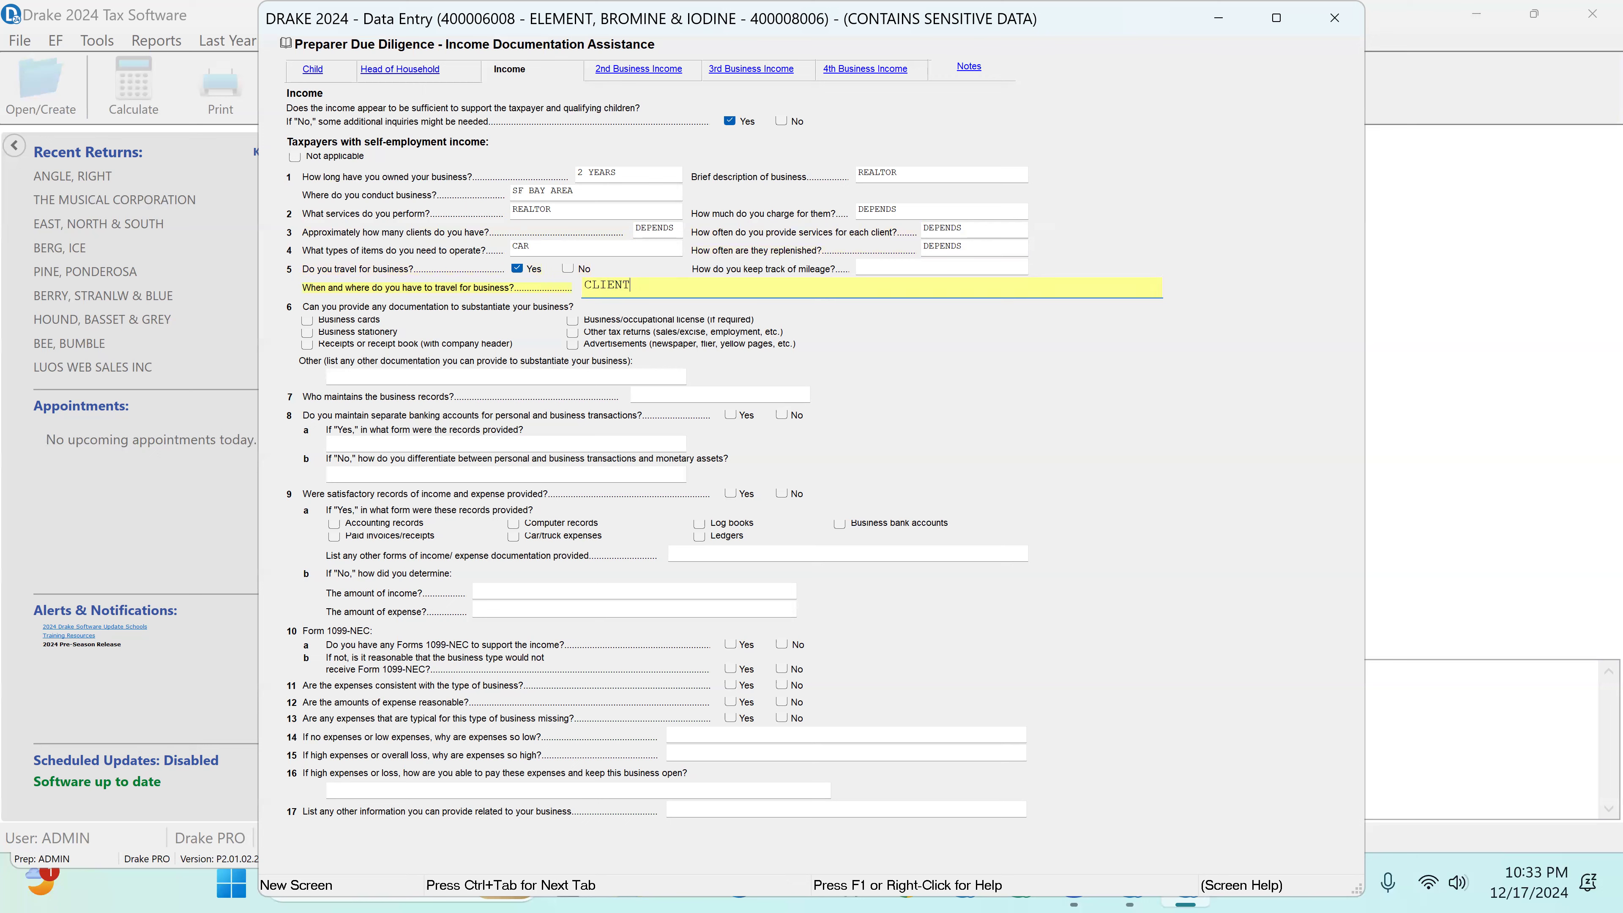
{"action": "type", "text": "CLIENTS' HOME"}
{"action": "key", "text": "Tab"}
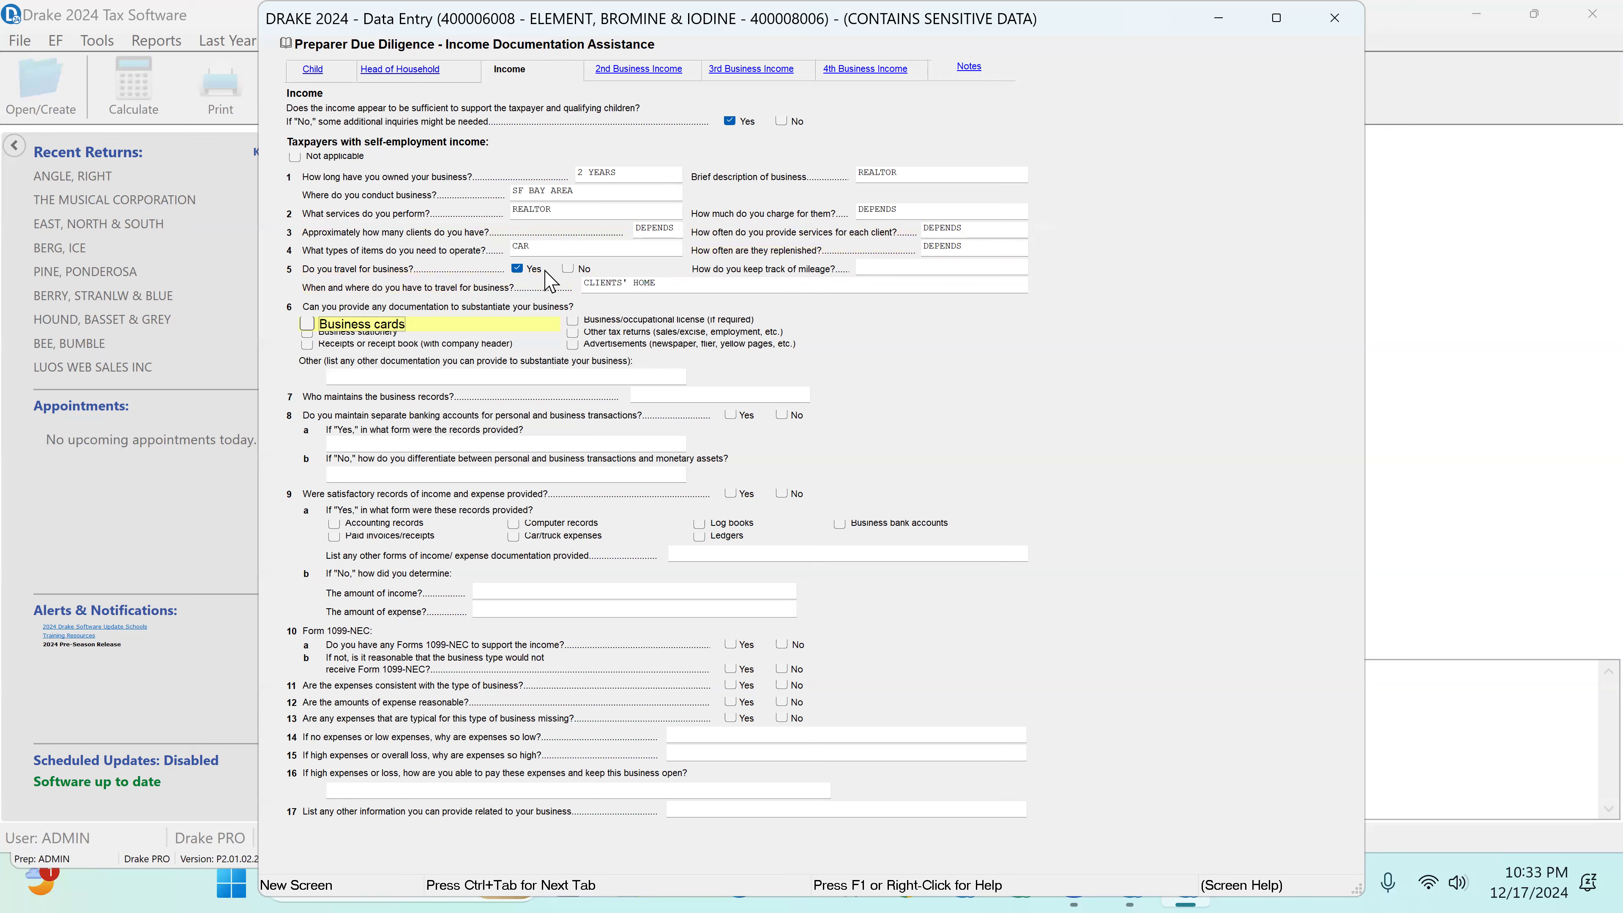
Step: Mark business cards as documentation, SPOUSE as record keeper, and separate bank accounts Yes, with records provided as INCOME STATEMENT AND BALANCE SHEET
{"action": "left_click", "coordinate": [307, 323]}
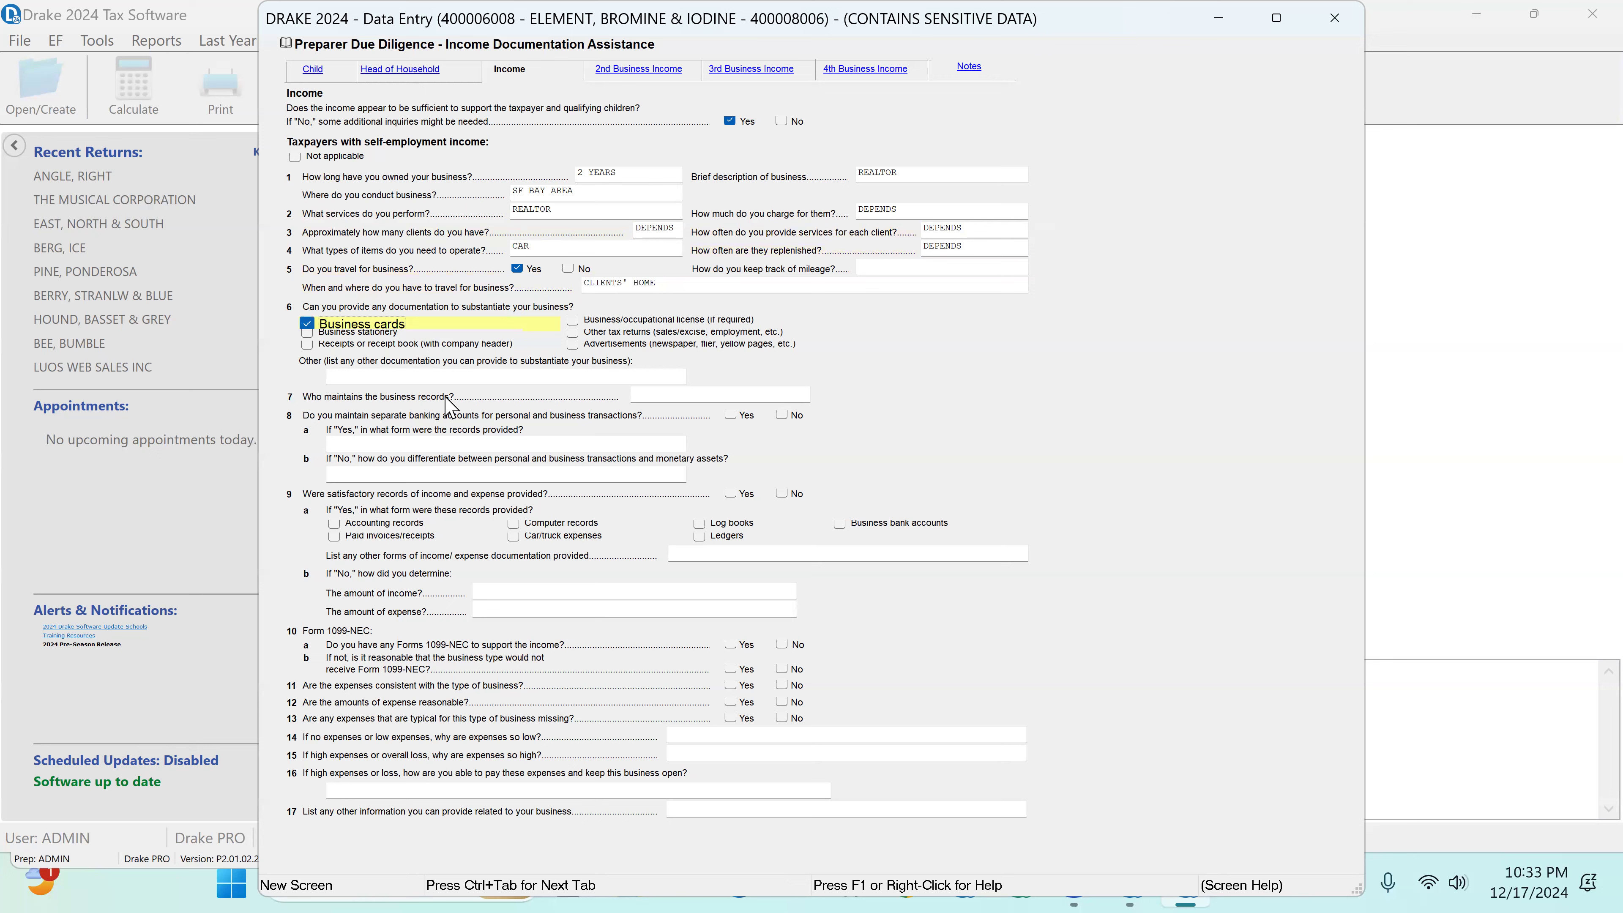
{"action": "left_click", "coordinate": [677, 399]}
{"action": "type", "text": "T"}
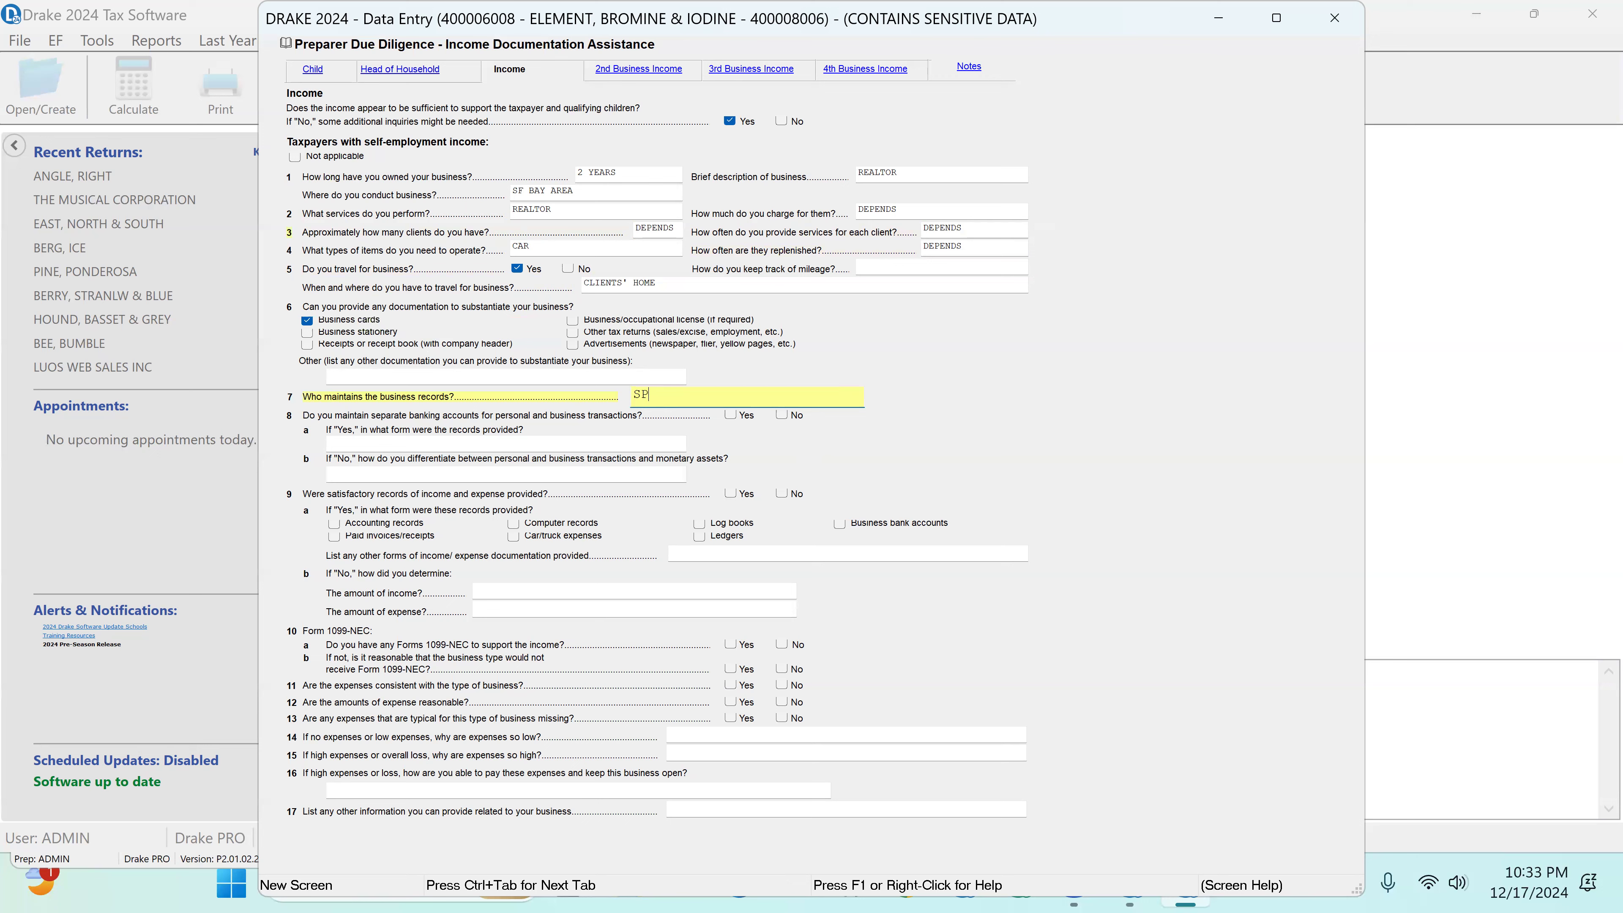
{"action": "type", "text": "POUSE"}
{"action": "key", "text": "Tab"}
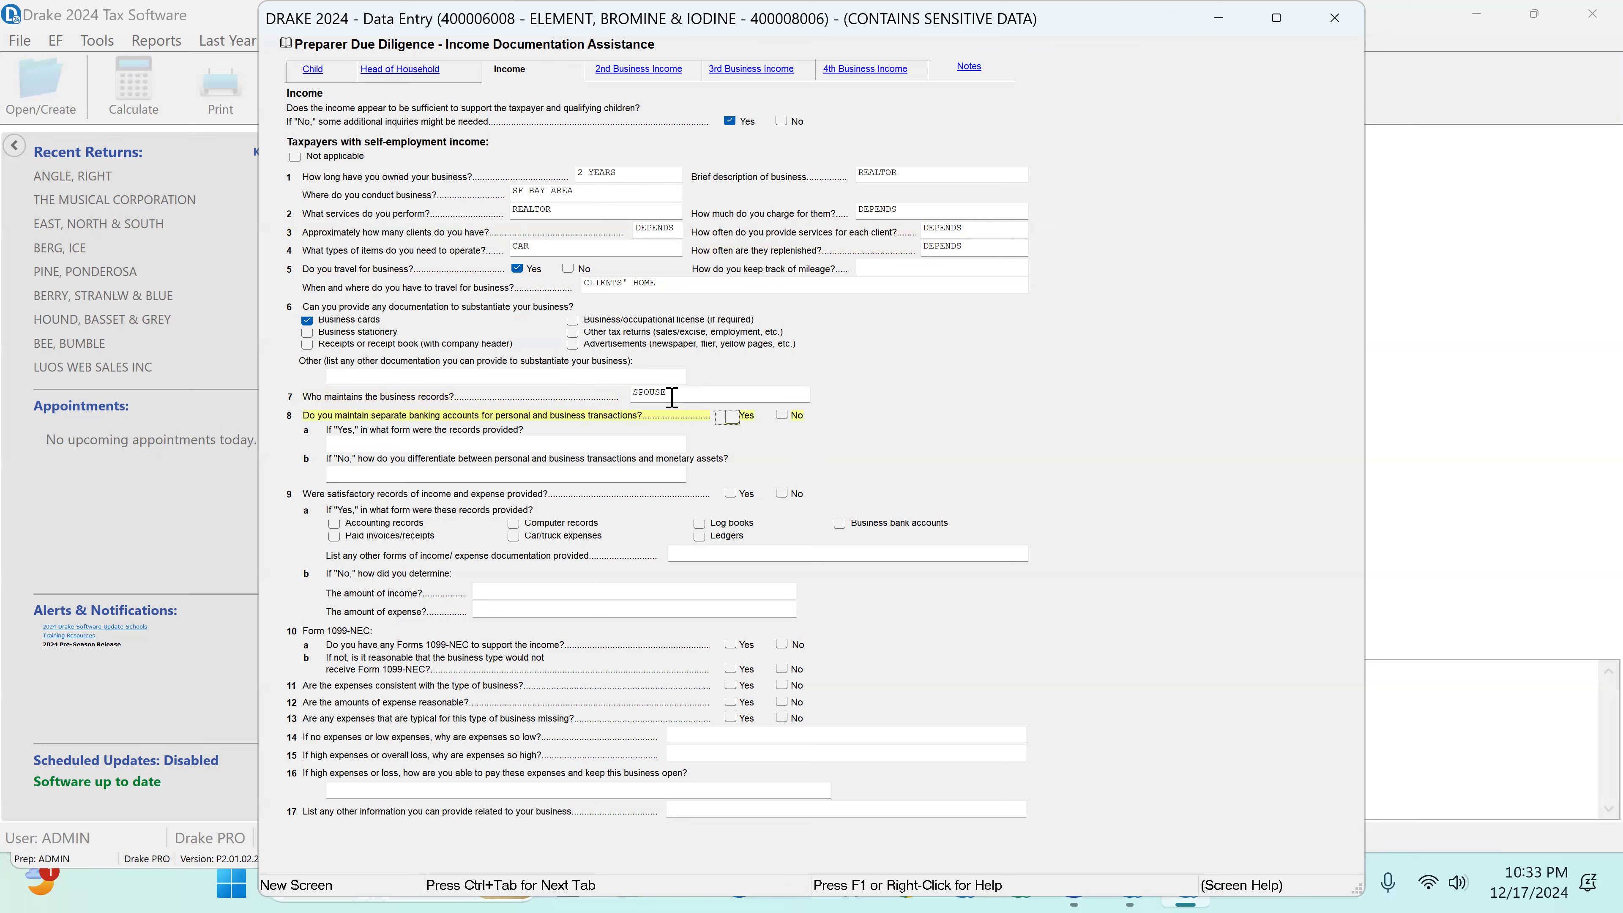
{"action": "left_click", "coordinate": [731, 419]}
{"action": "left_click", "coordinate": [371, 441]}
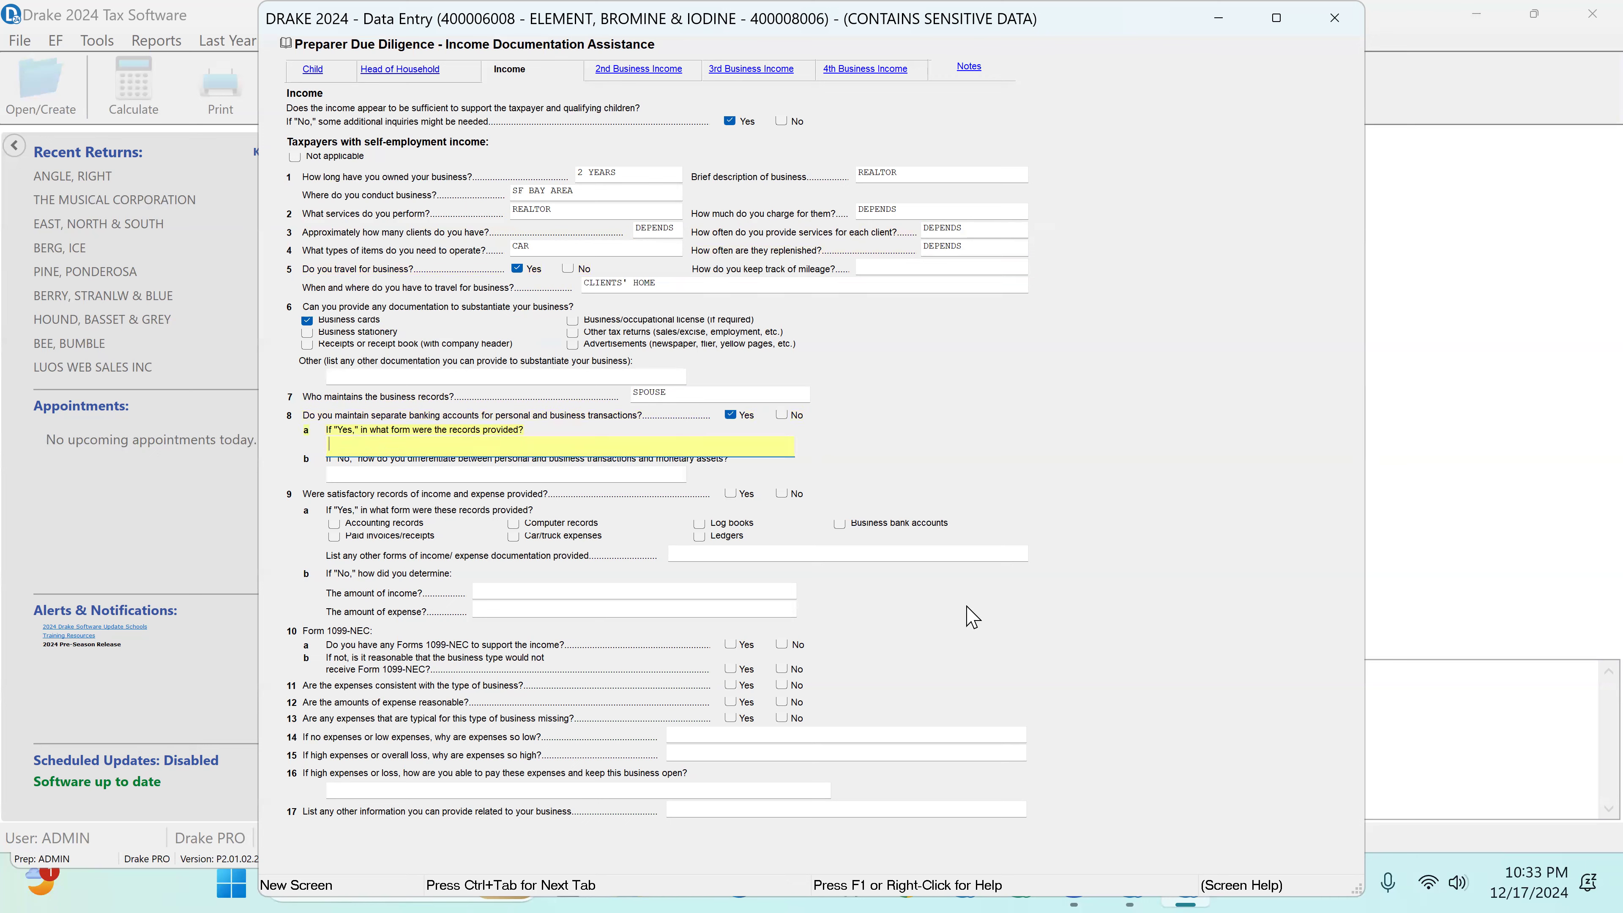
{"action": "type", "text": "INCOME STATEMENT AND BALANCE SHEET"}
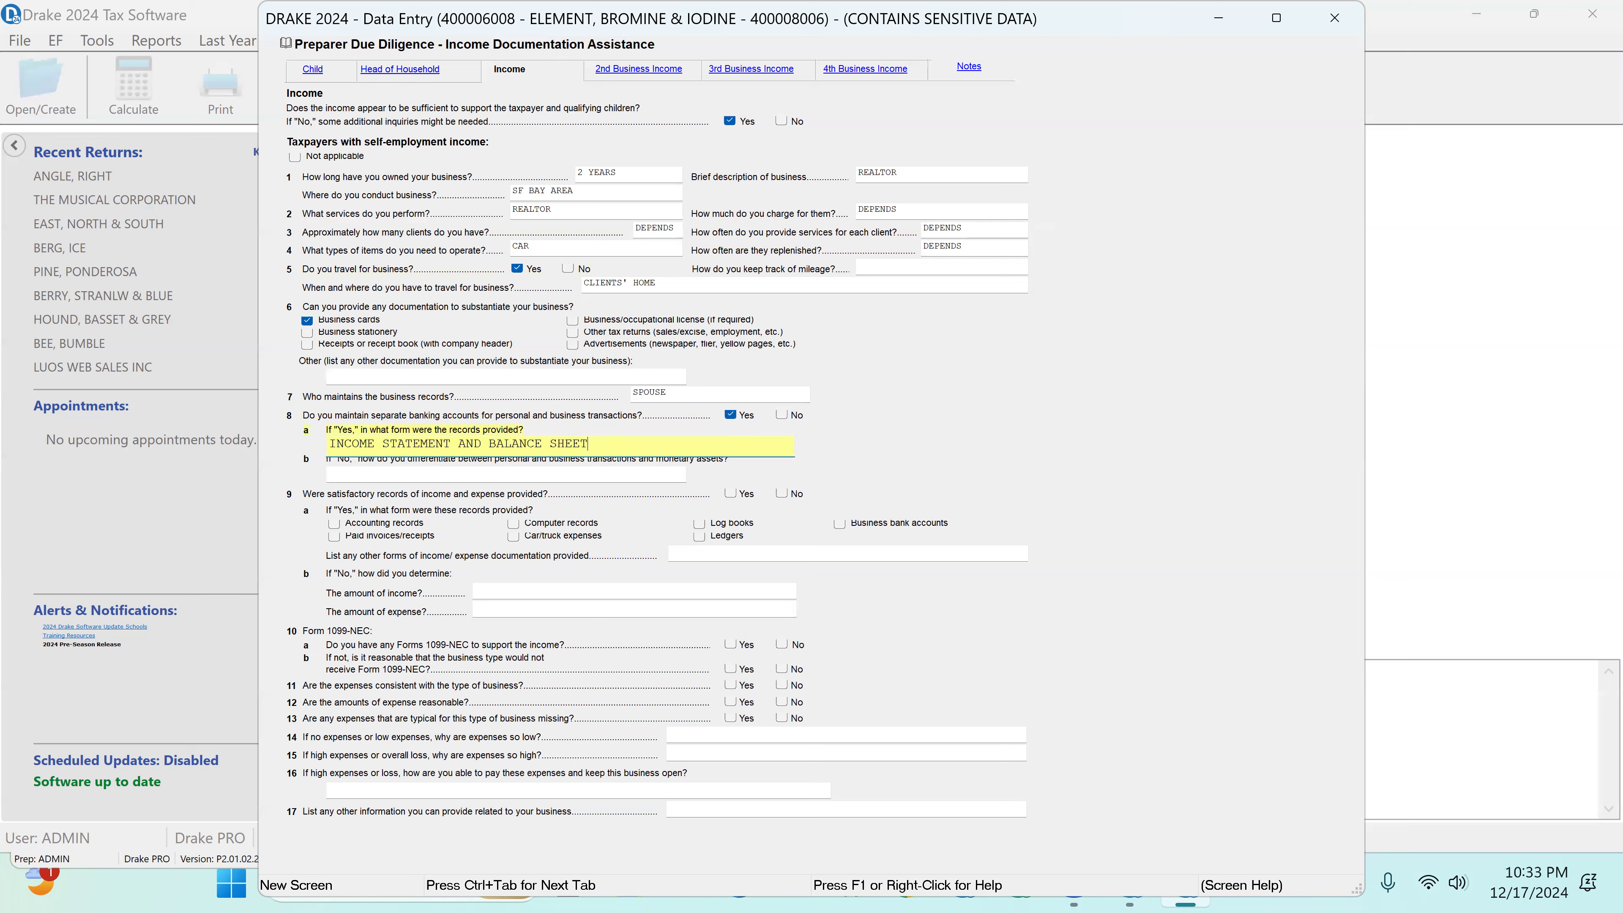
{"action": "key", "text": "Tab"}
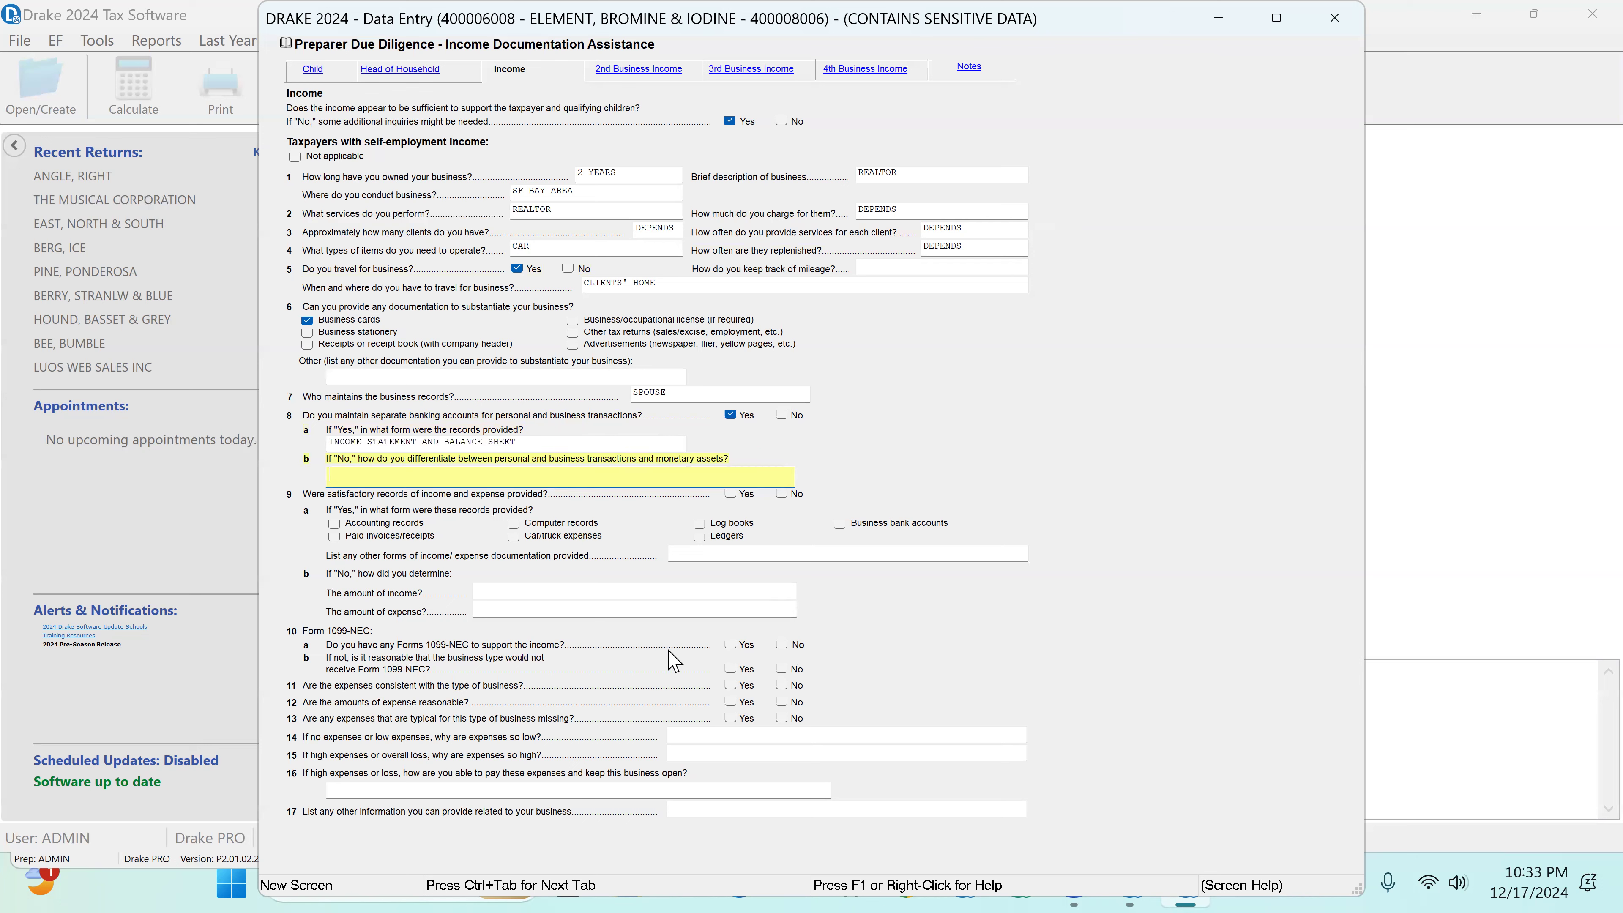
Step: Answer Yes to satisfactory records with Accounting records, Yes to Forms 1099-NEC and to consistent and reasonable expenses, and No to missing typical expenses
{"action": "left_click", "coordinate": [735, 494]}
{"action": "left_click", "coordinate": [334, 527]}
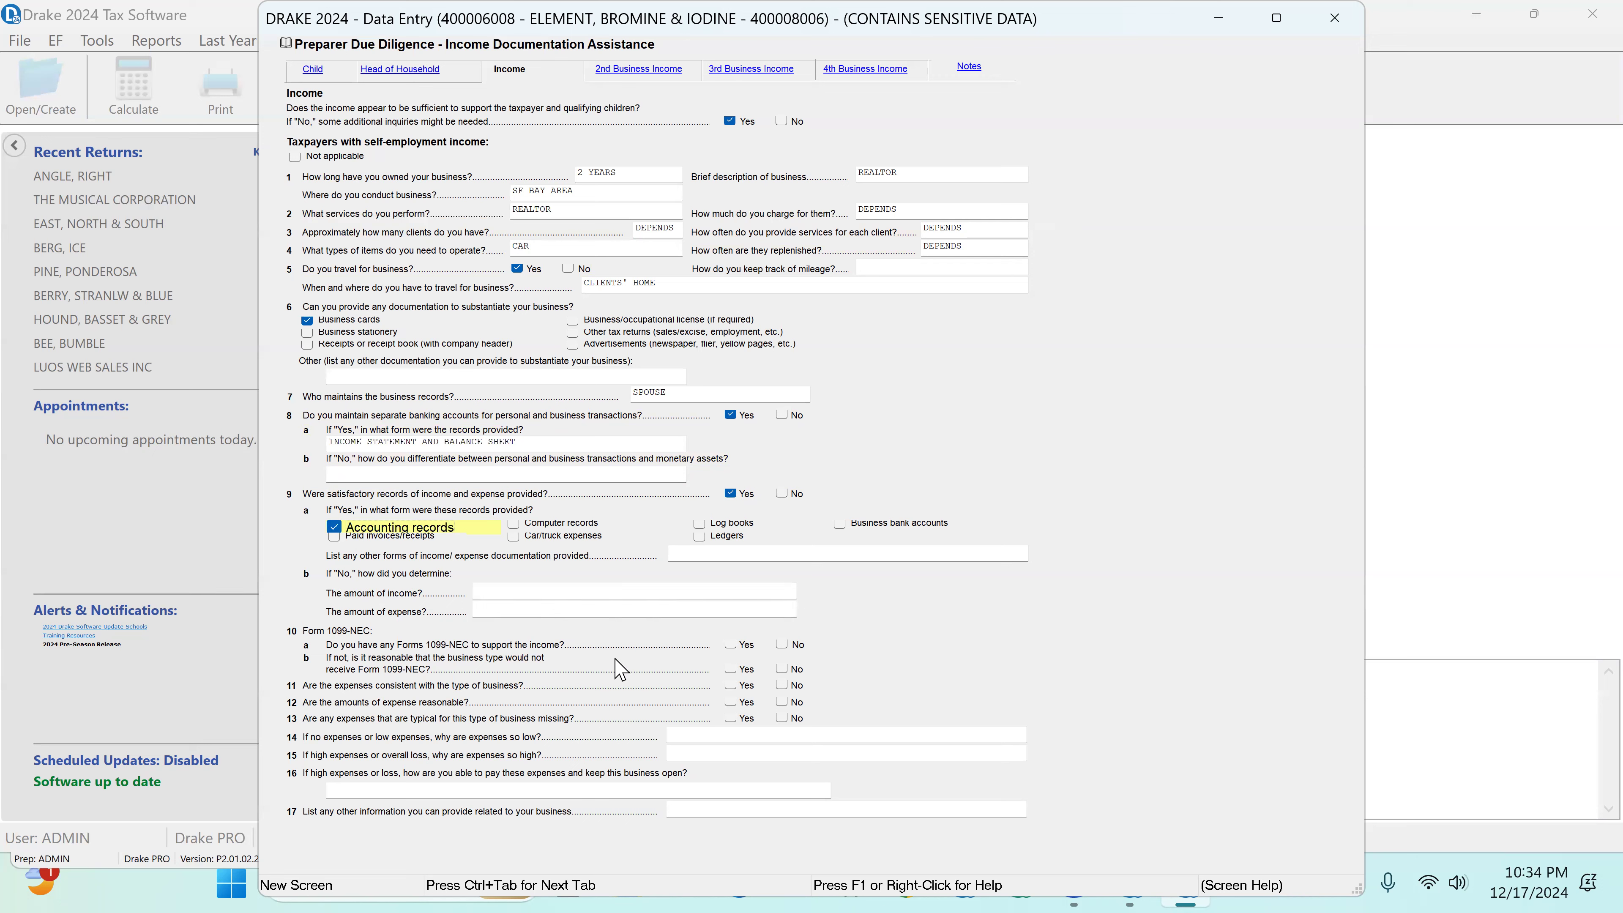
{"action": "left_click", "coordinate": [732, 646]}
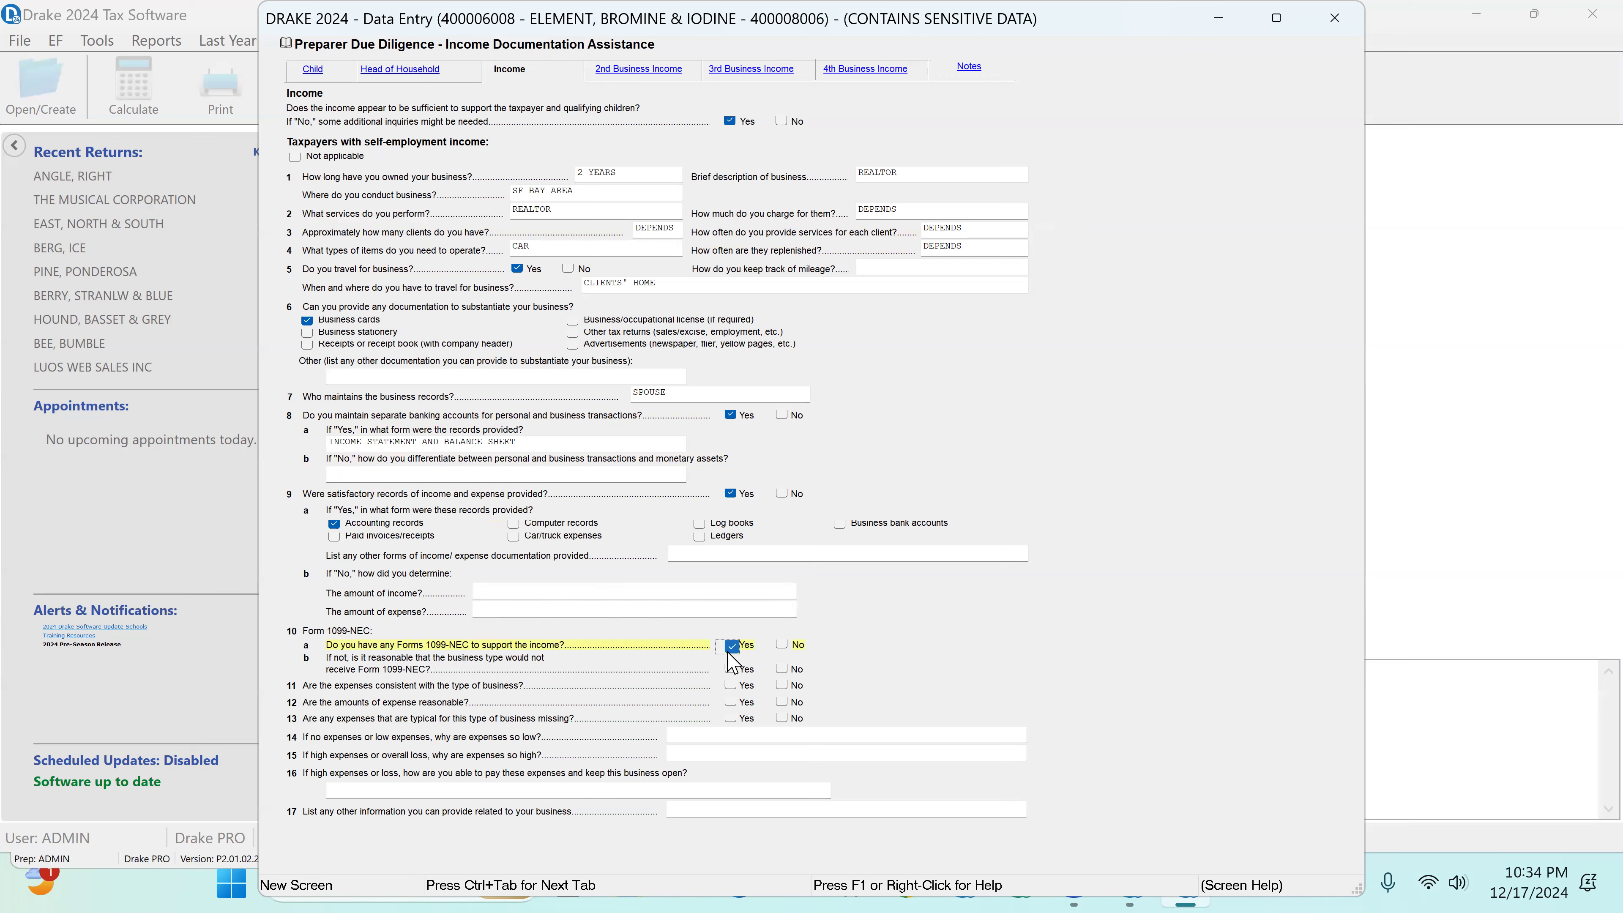
{"action": "left_click", "coordinate": [730, 685]}
{"action": "left_click", "coordinate": [731, 701]}
{"action": "left_click", "coordinate": [730, 703]}
{"action": "left_click", "coordinate": [787, 721]}
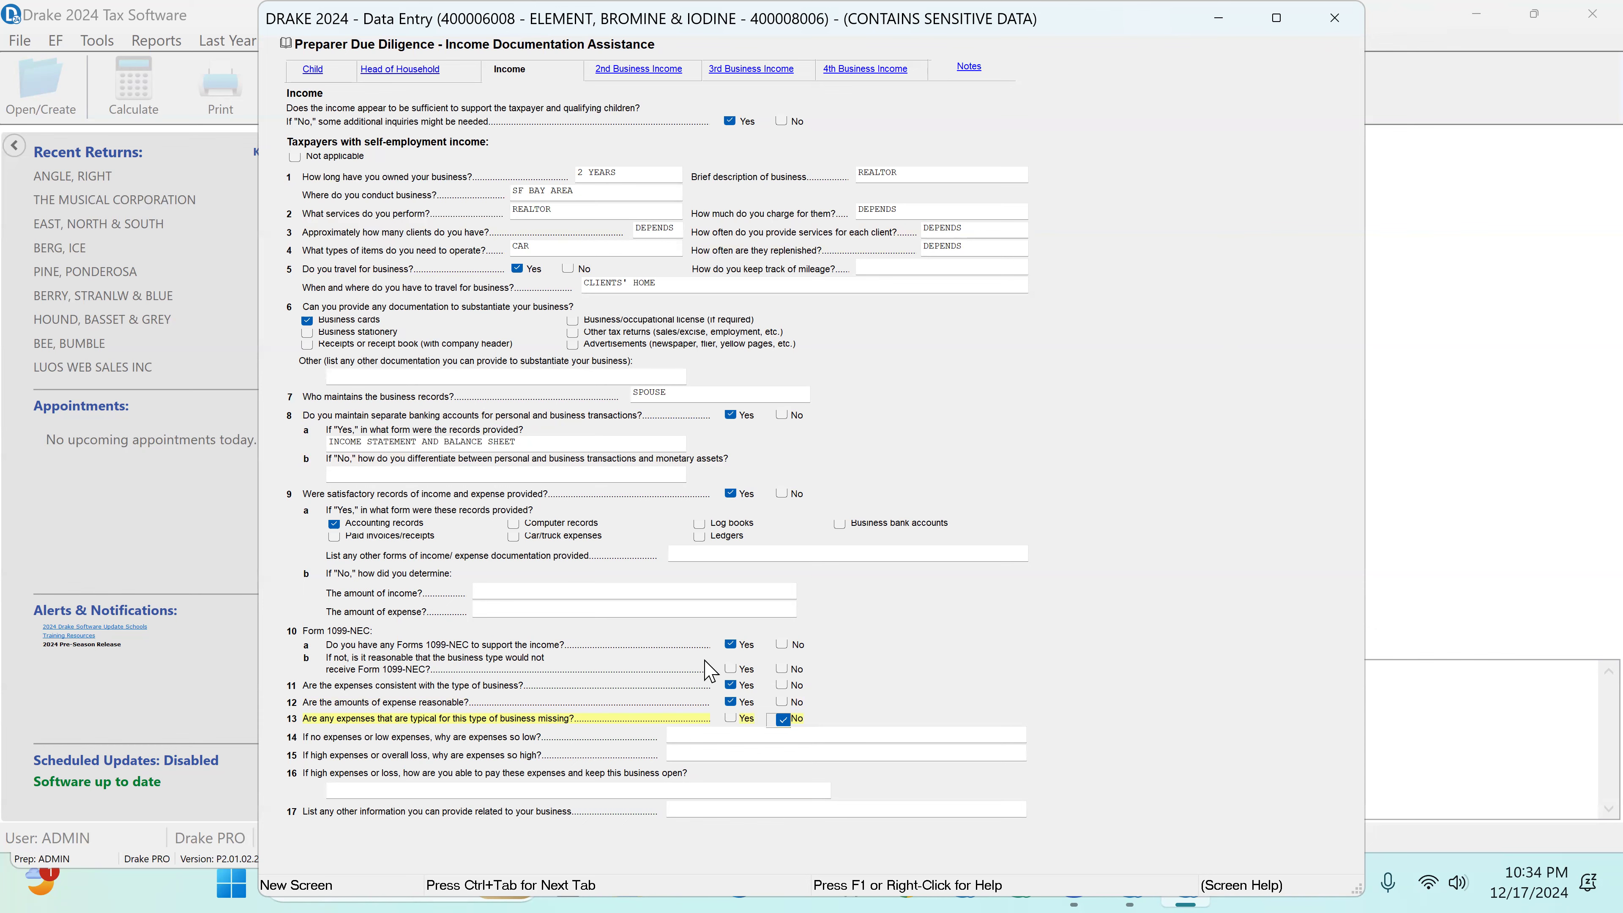
Step: Close the due diligence screens, recalculate the return, and dismiss the calculation results
{"action": "left_click", "coordinate": [1340, 21]}
{"action": "left_click", "coordinate": [1319, 23]}
{"action": "left_click", "coordinate": [326, 131]}
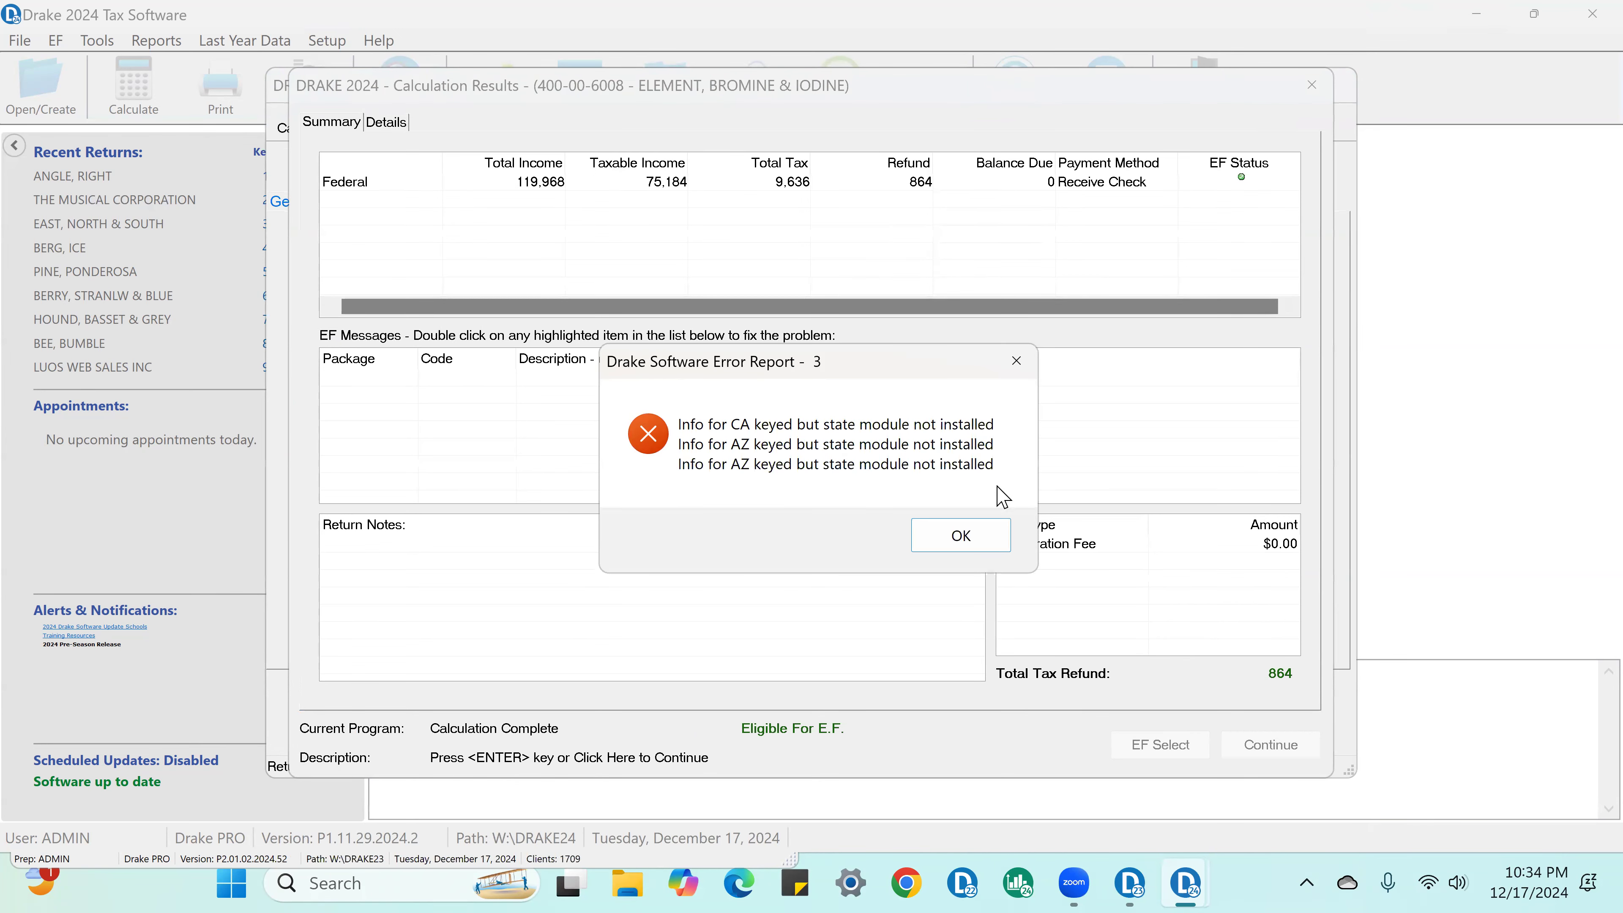
{"action": "left_click", "coordinate": [960, 535]}
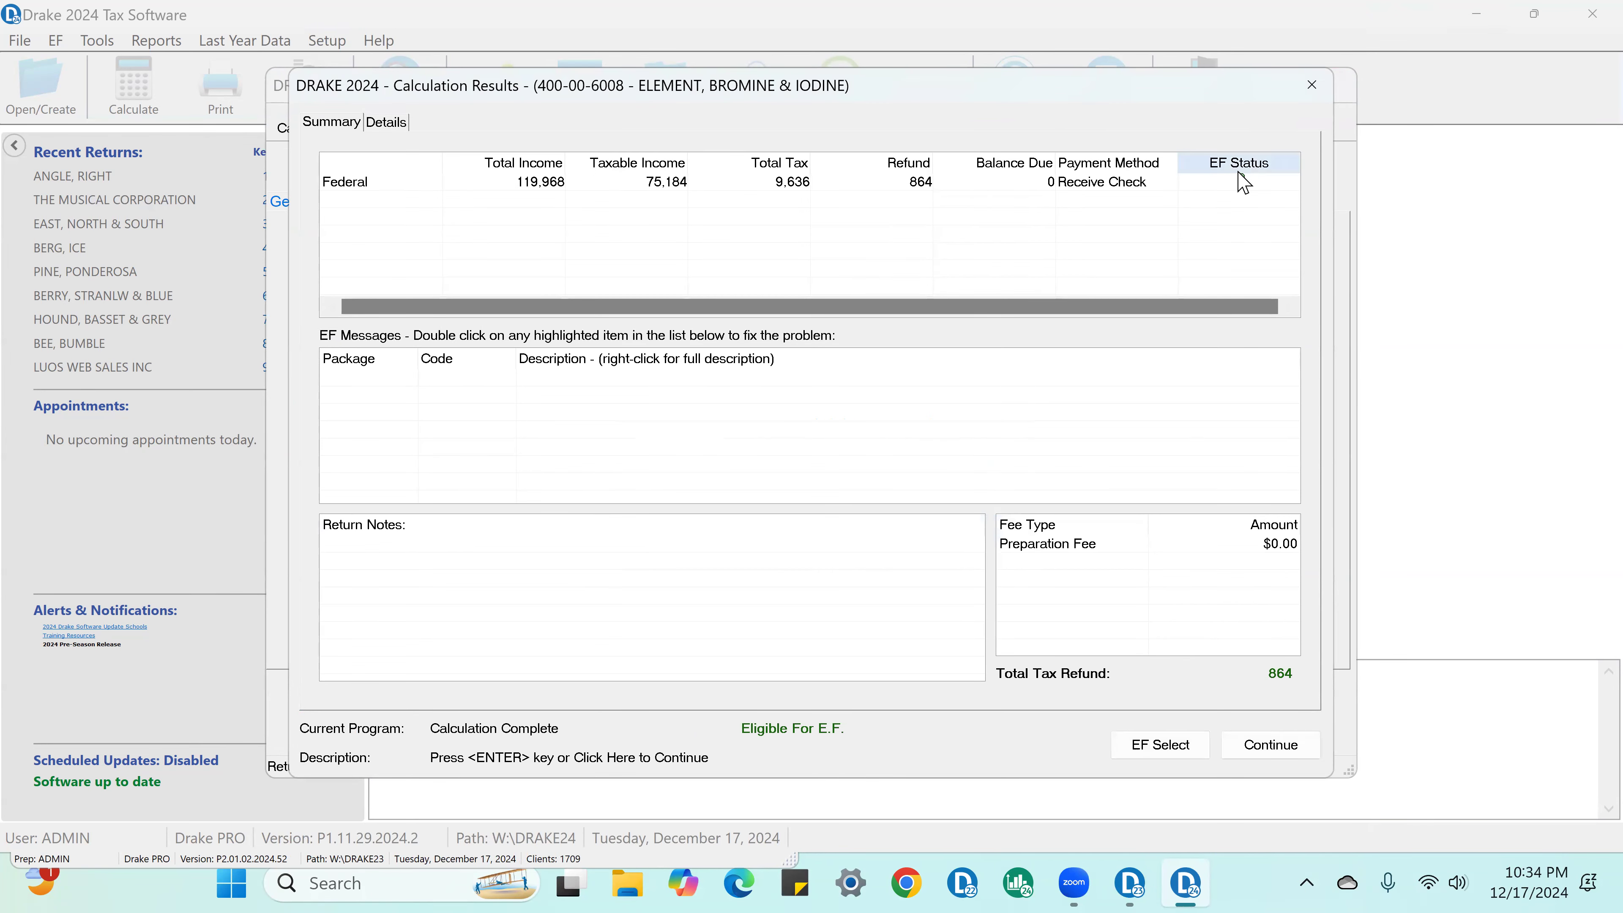
{"action": "left_click", "coordinate": [1270, 747]}
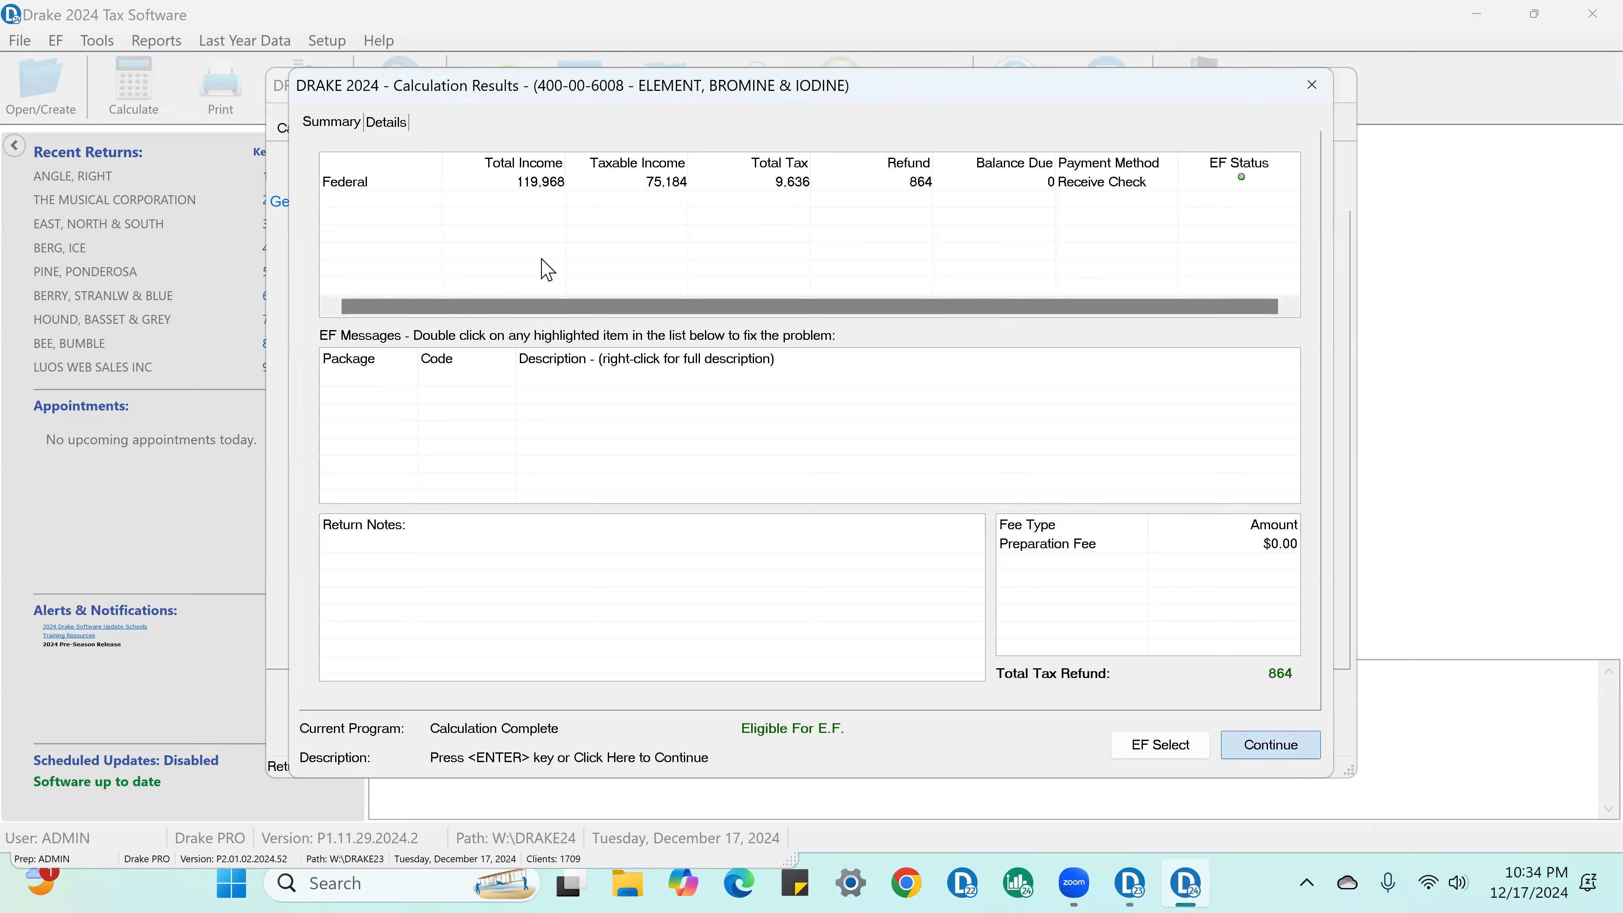
Step: Open the return for viewing and examine Form 1040 down through its income section
{"action": "left_click", "coordinate": [382, 126]}
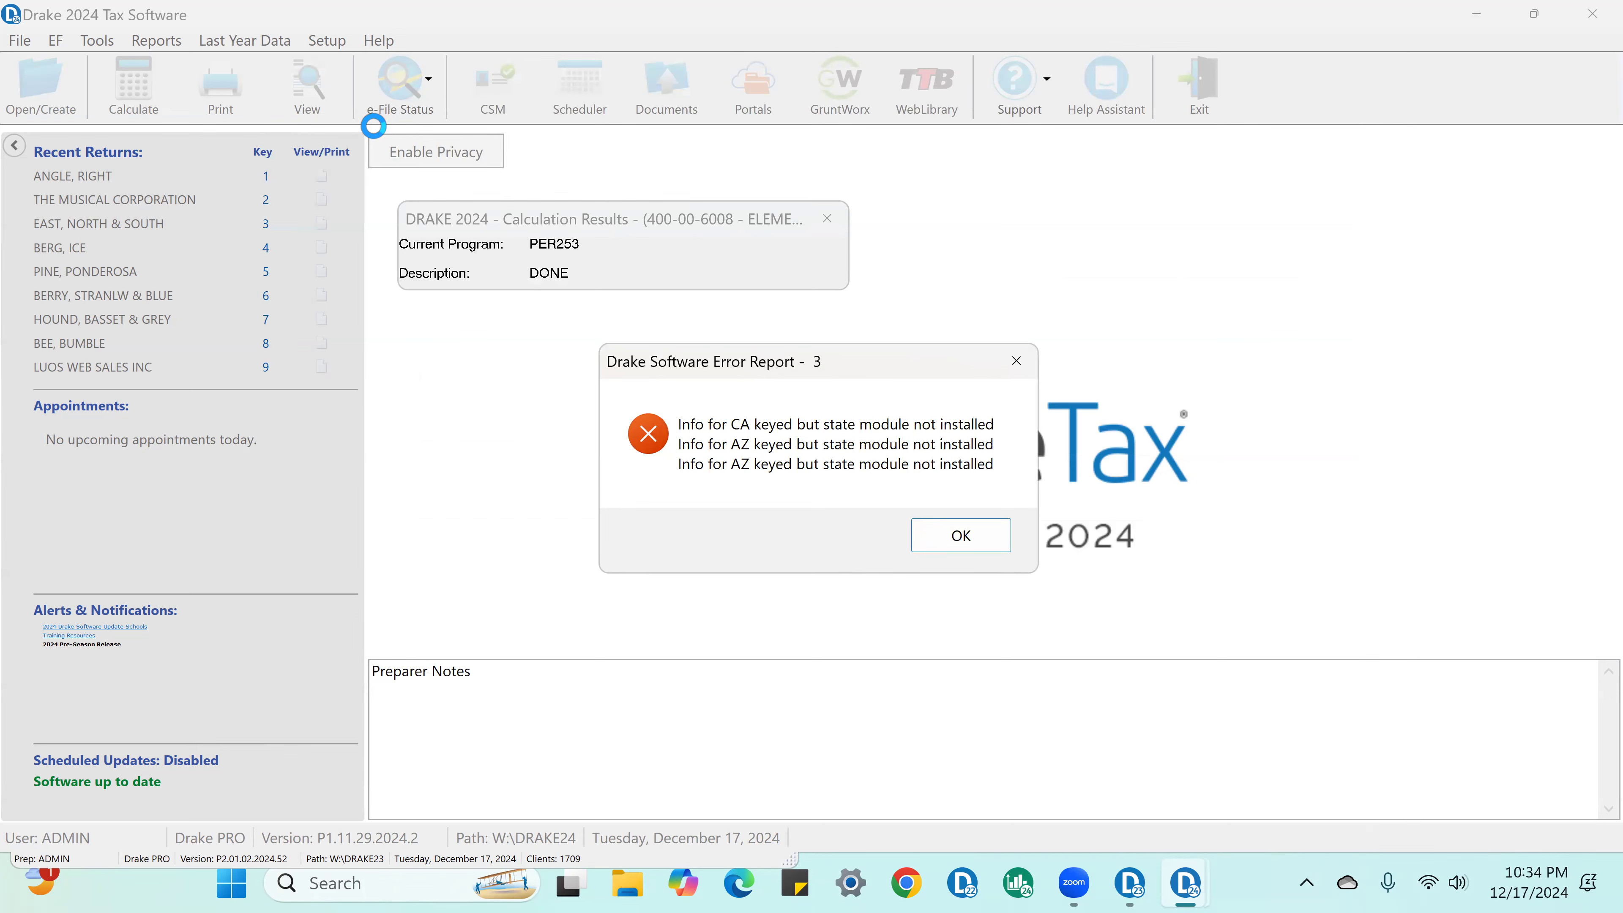
{"action": "left_click", "coordinate": [983, 532]}
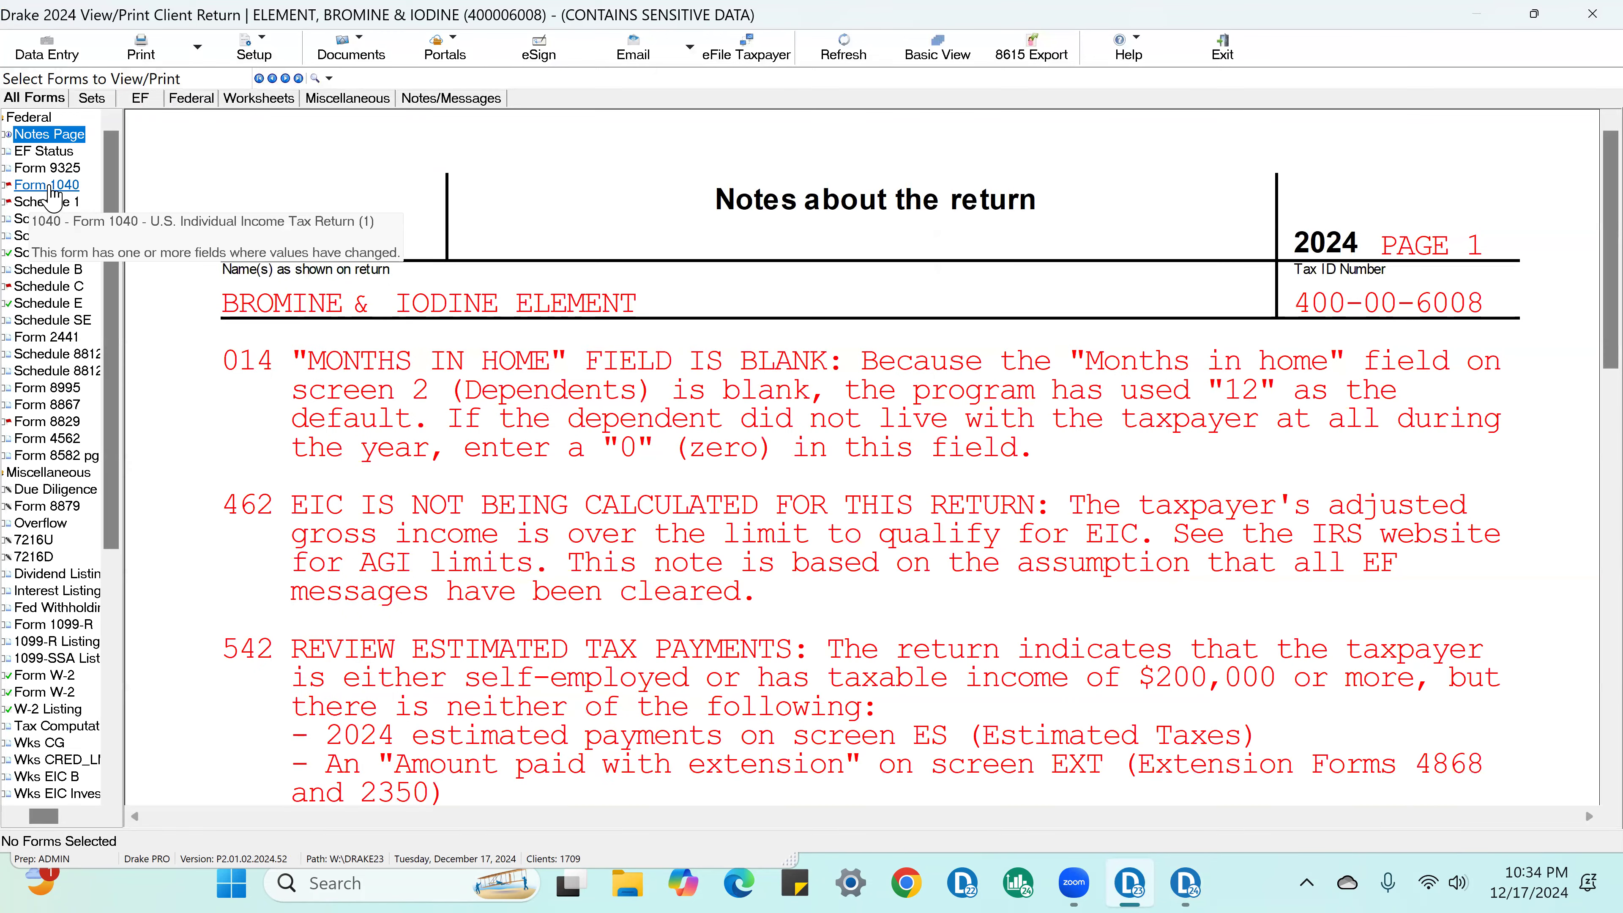
{"action": "left_click", "coordinate": [49, 187]}
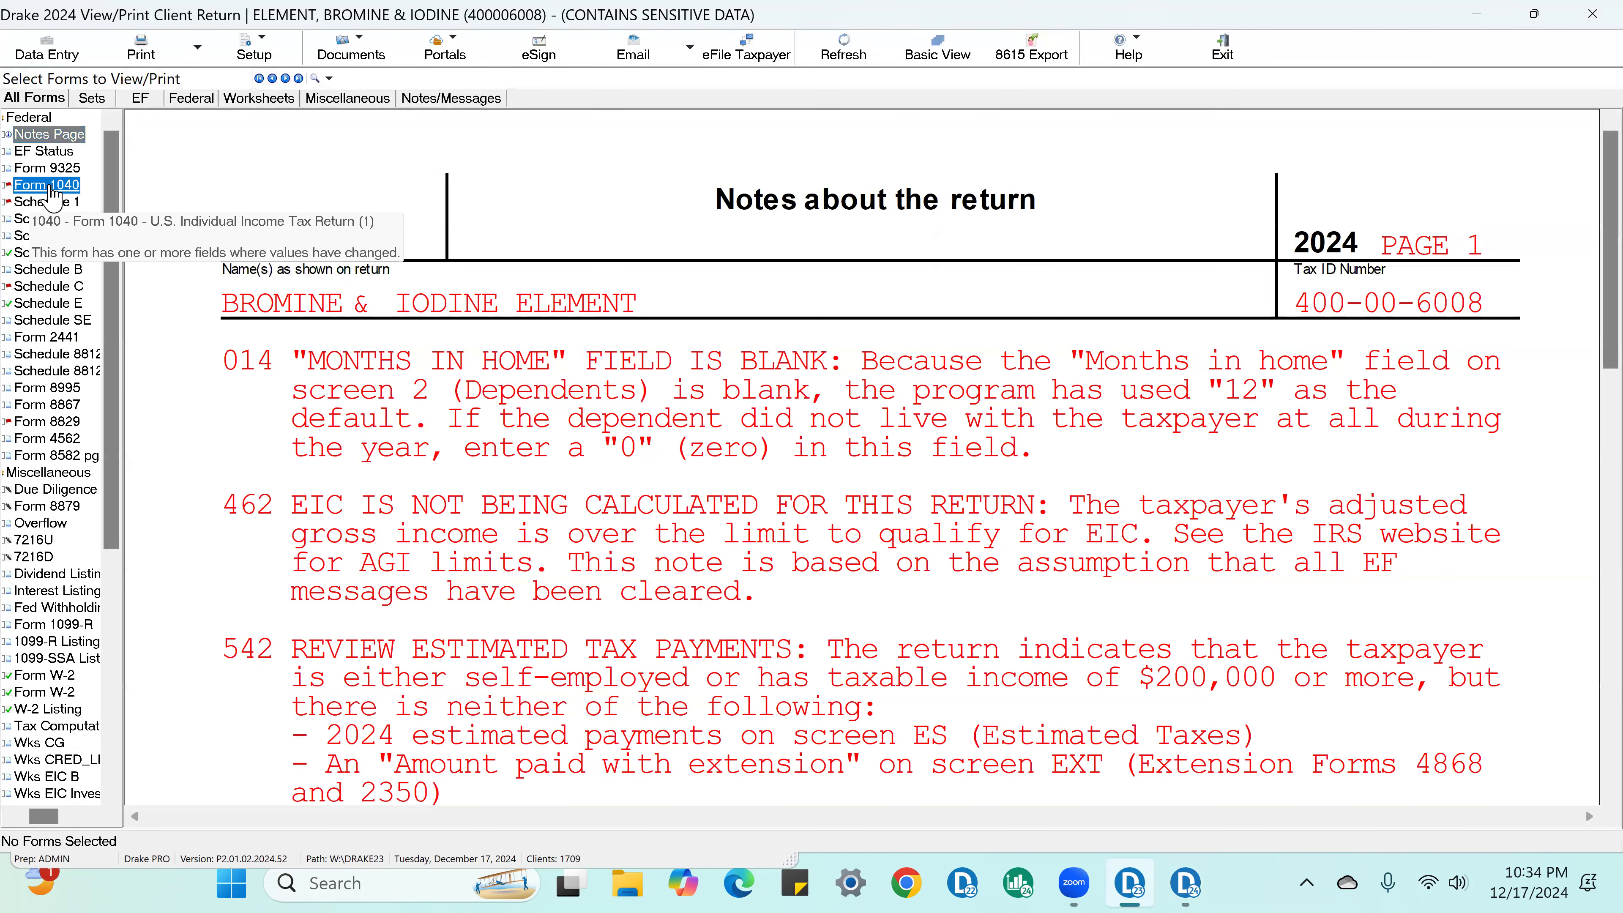
{"action": "scroll", "coordinate": [1214, 374], "scroll_direction": "down", "scroll_amount": 3}
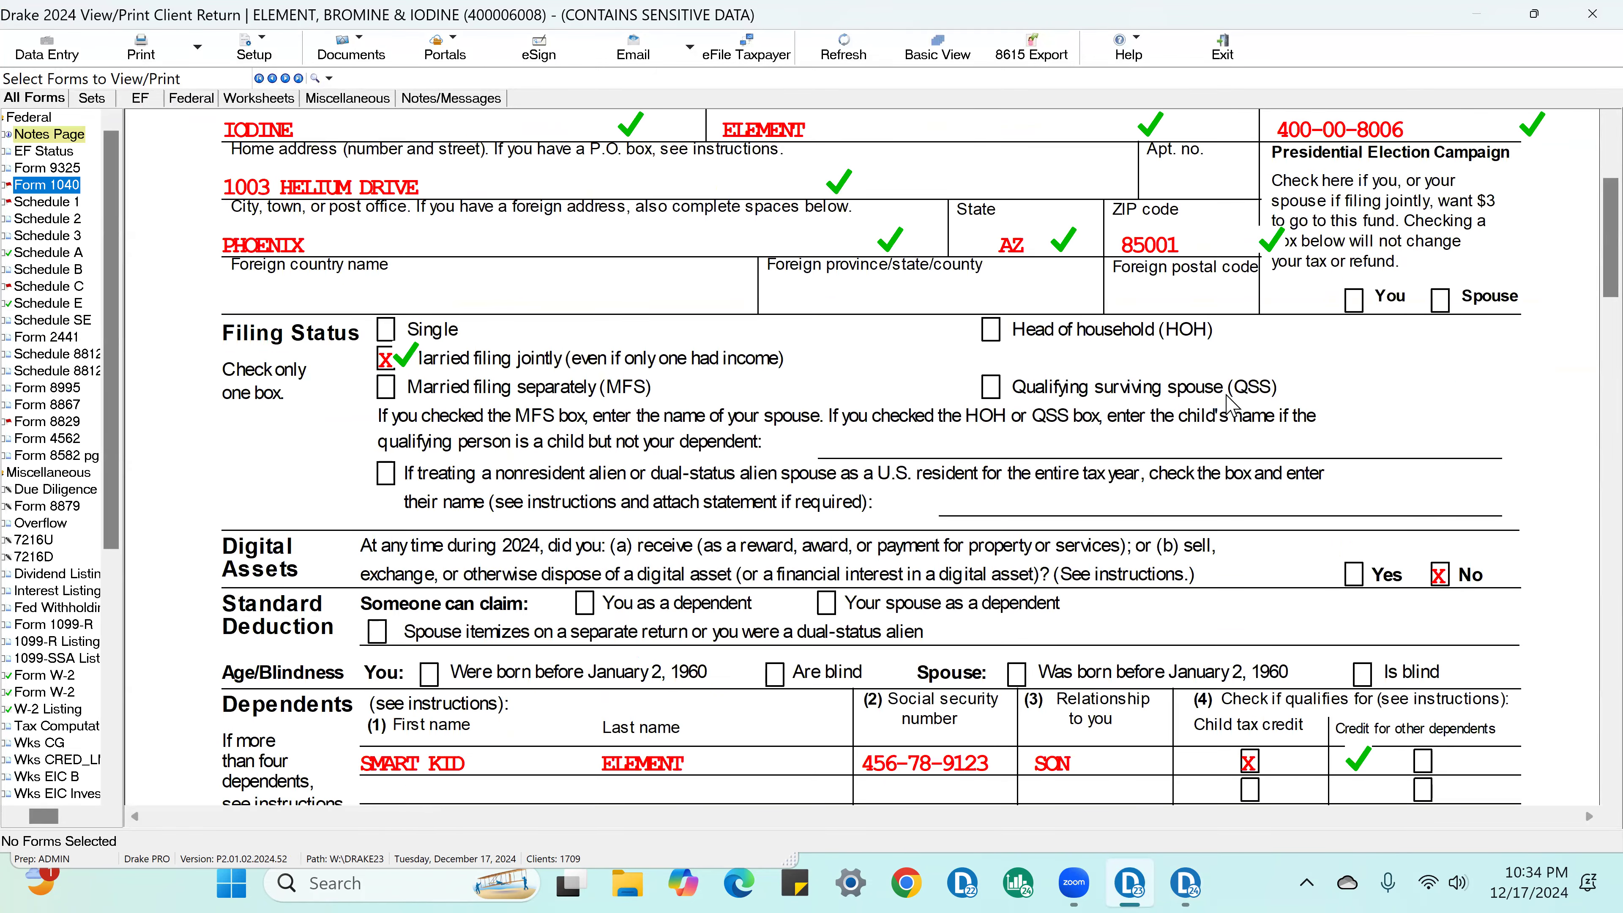
{"action": "scroll", "coordinate": [1208, 384], "scroll_direction": "down", "scroll_amount": 5}
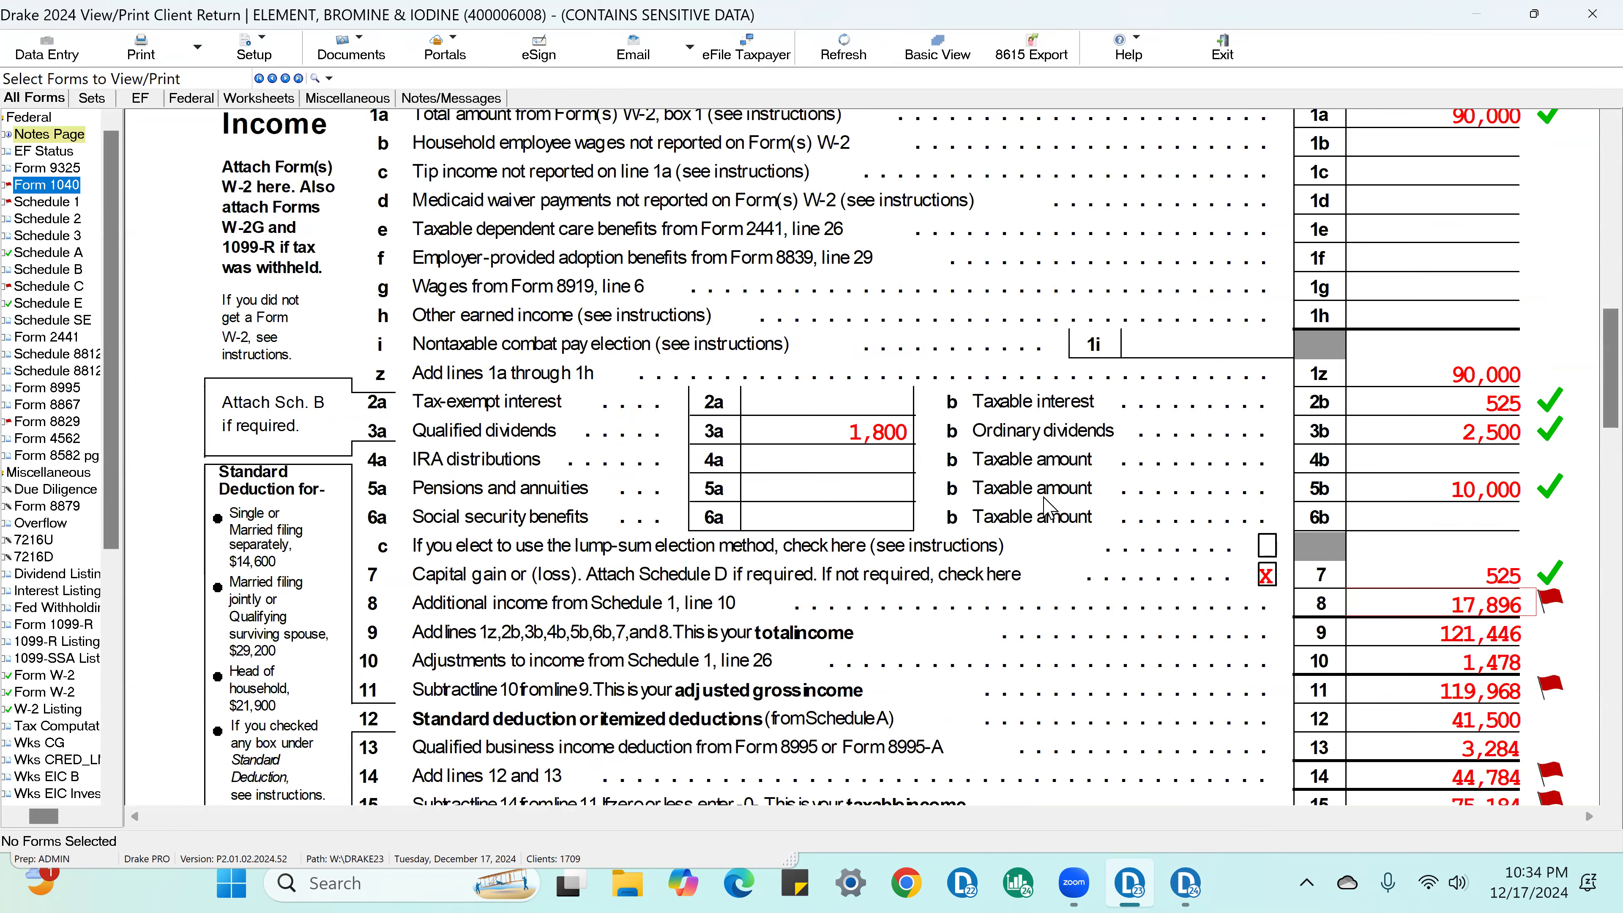
Step: On Schedule C, mark line 30, expenses for business use of the home, as reviewed
{"action": "left_click", "coordinate": [64, 290]}
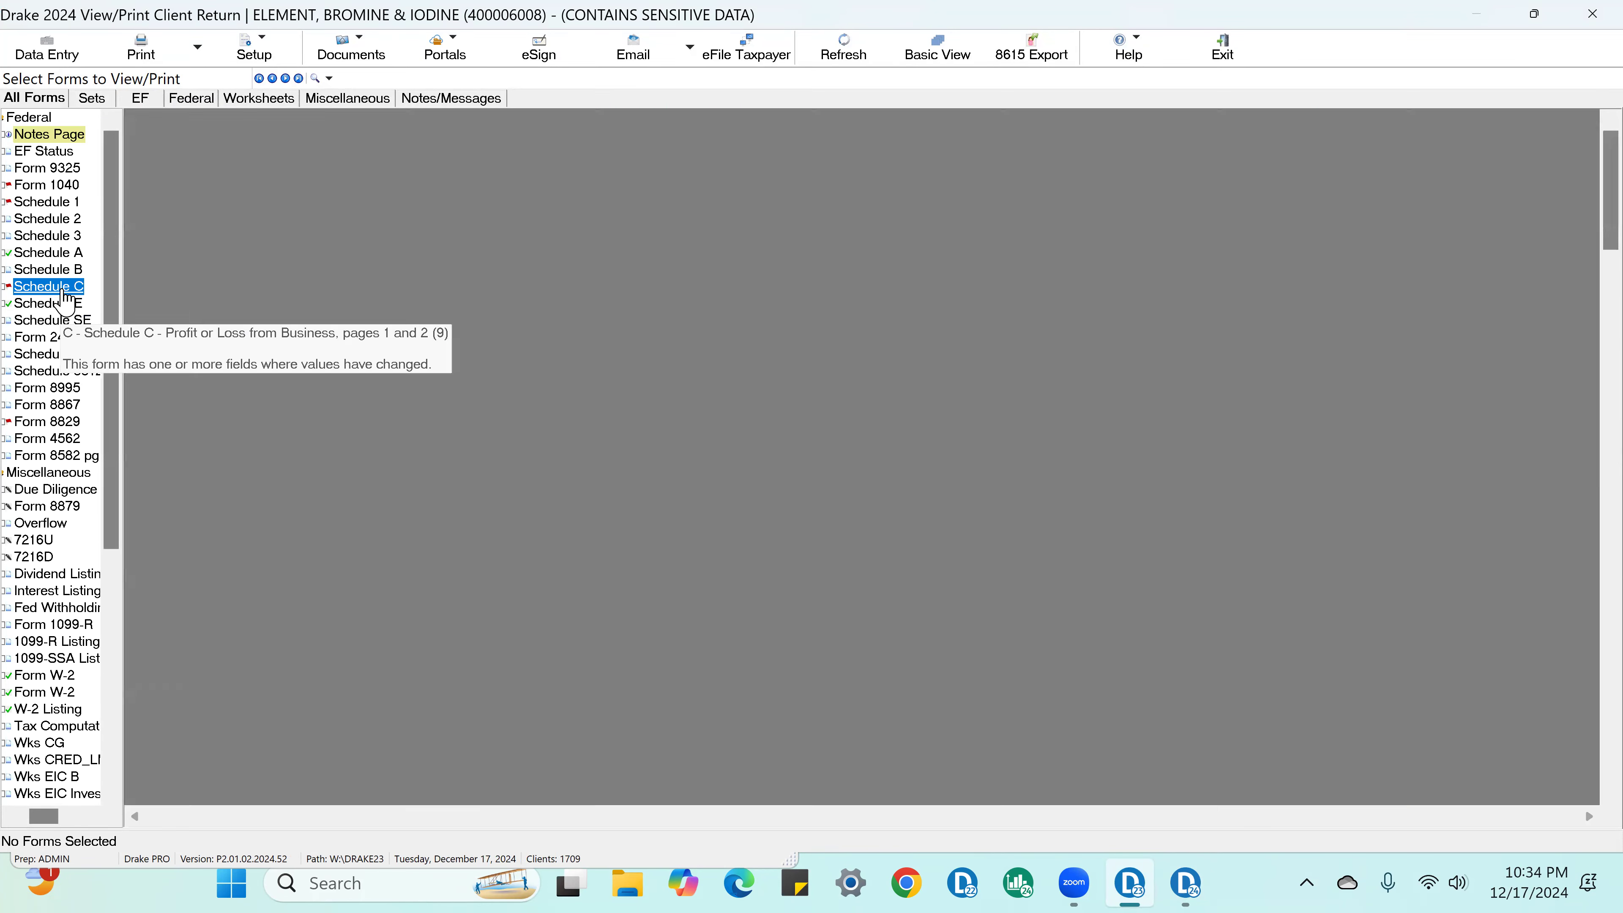
{"action": "scroll", "coordinate": [1588, 512], "scroll_direction": "down", "scroll_amount": 3}
{"action": "scroll", "coordinate": [1587, 532], "scroll_direction": "down", "scroll_amount": 5}
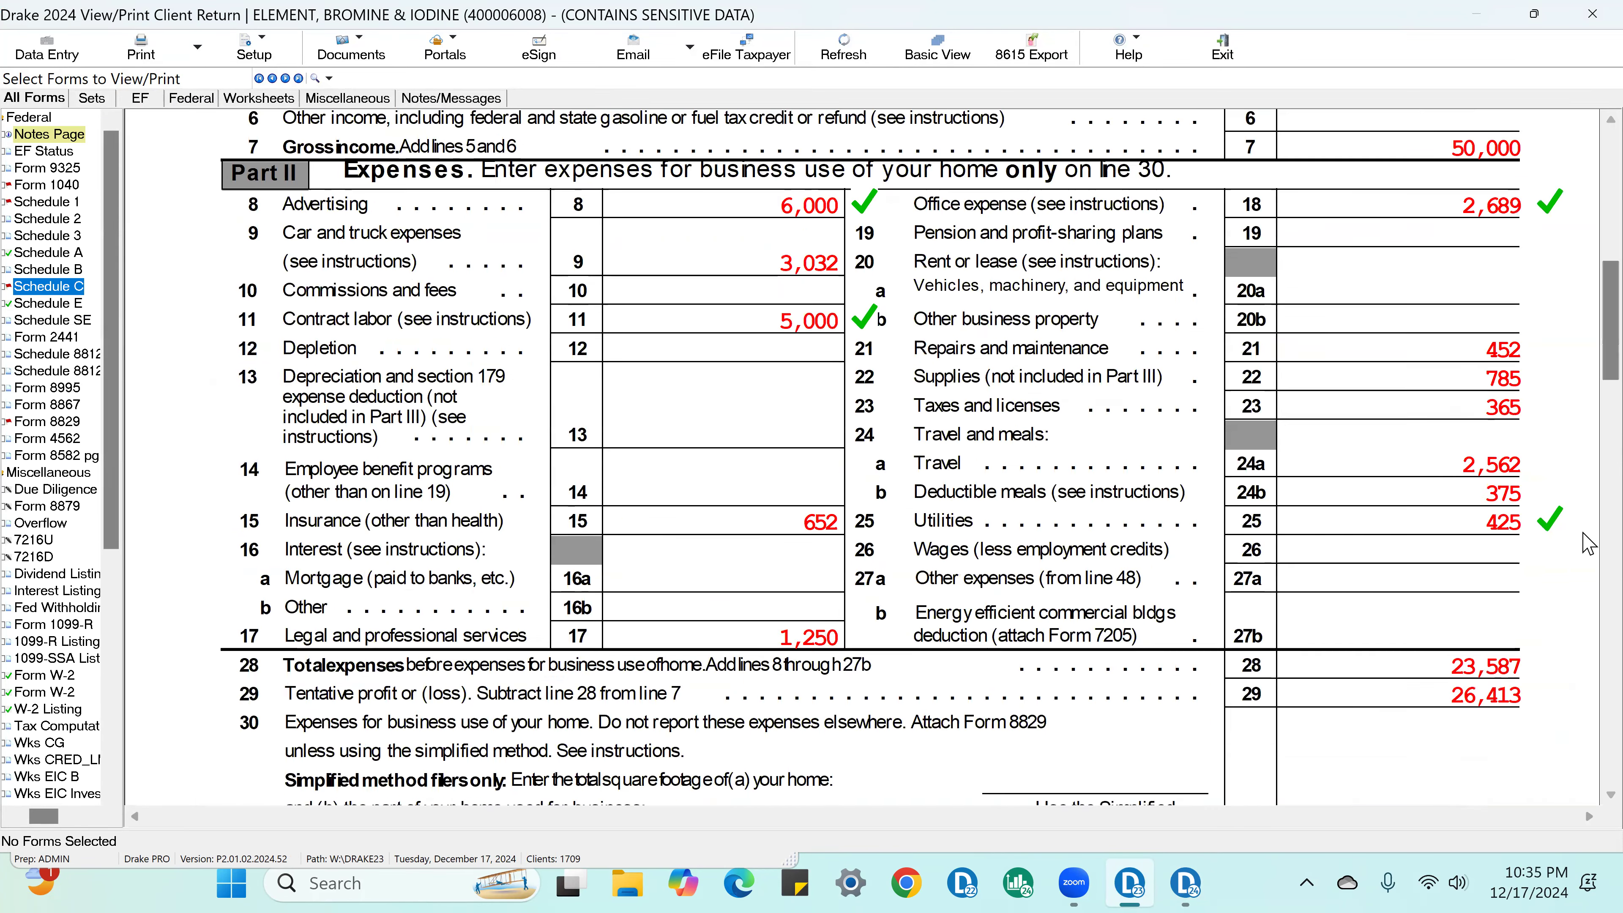
{"action": "left_click", "coordinate": [1550, 628]}
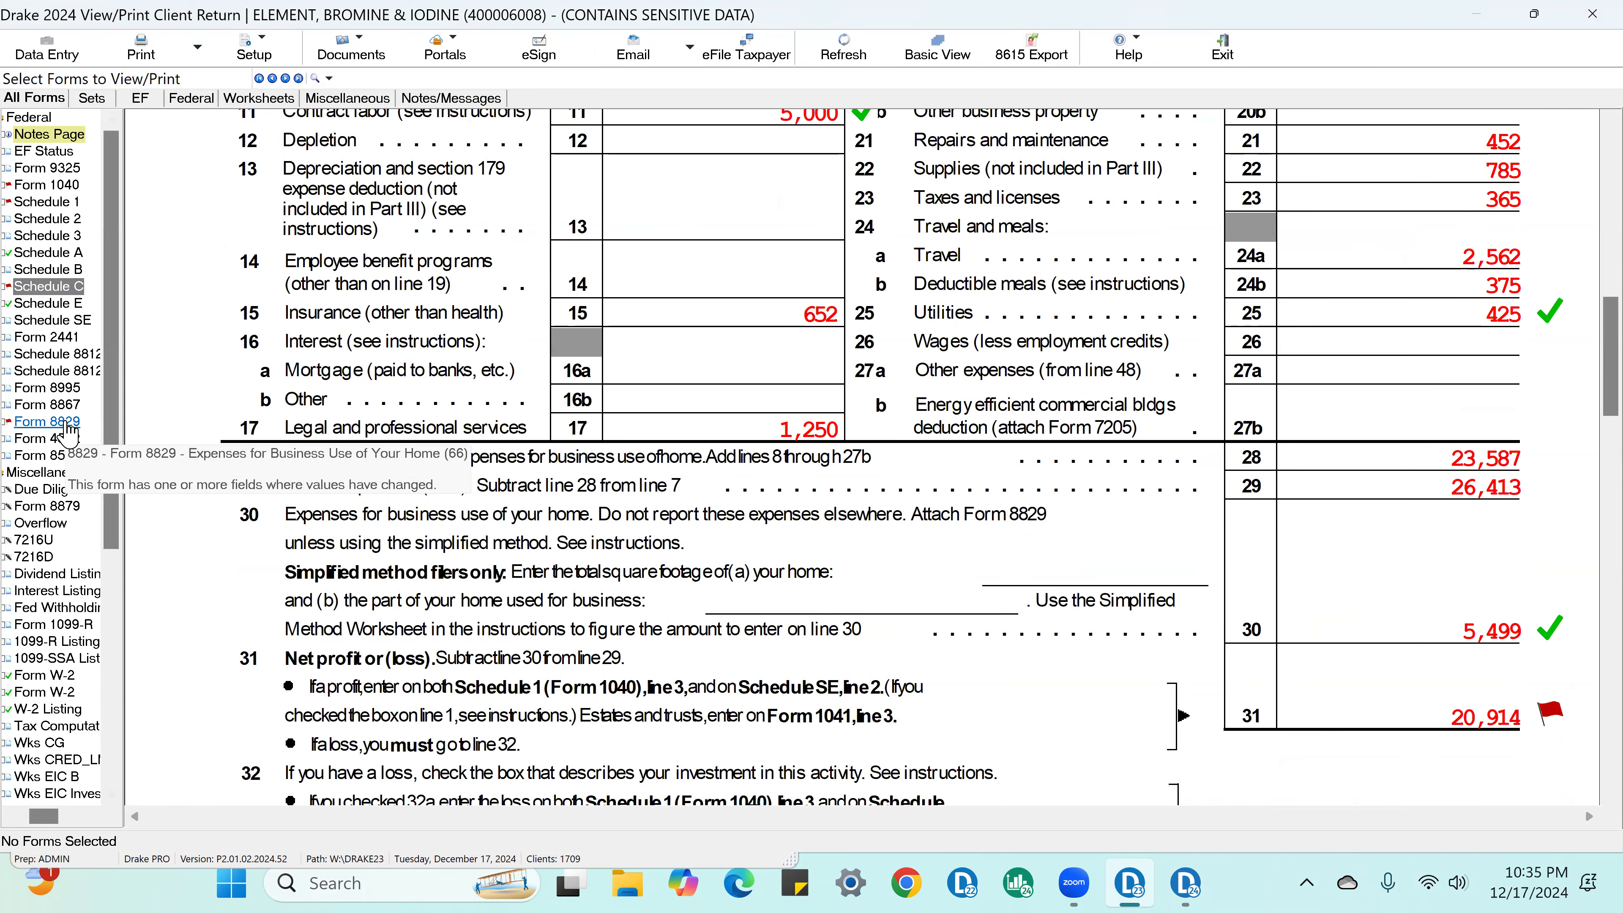
Step: On Form 8829, mark line 36, allowable expenses for business use of the home, as reviewed
{"action": "left_click", "coordinate": [45, 422]}
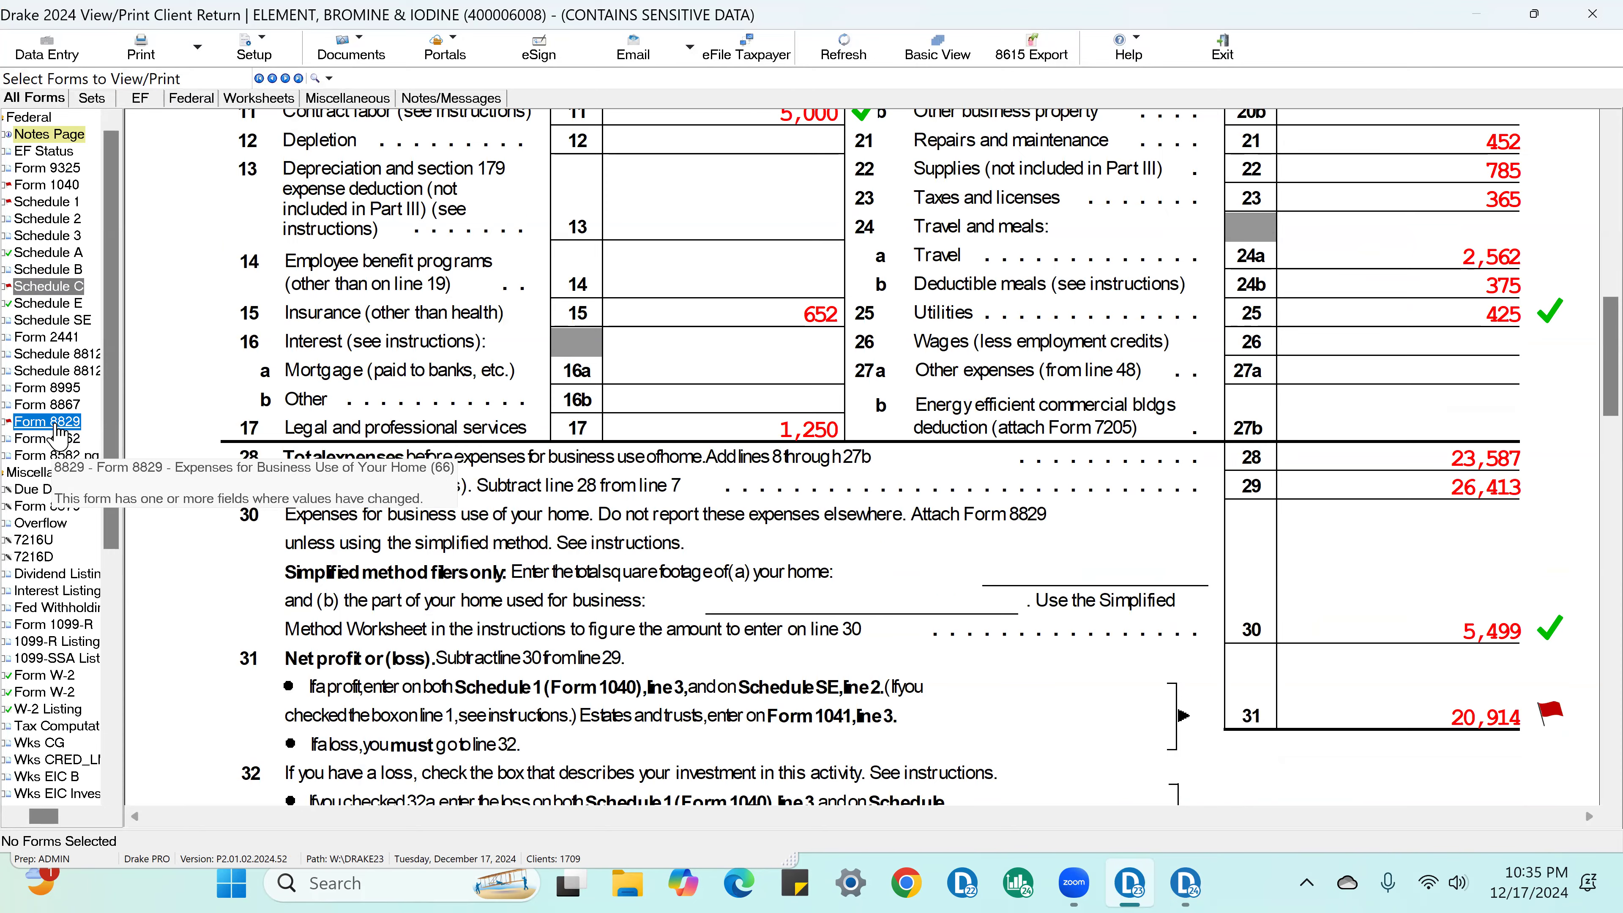
{"action": "scroll", "coordinate": [1588, 633], "scroll_direction": "down", "scroll_amount": 10}
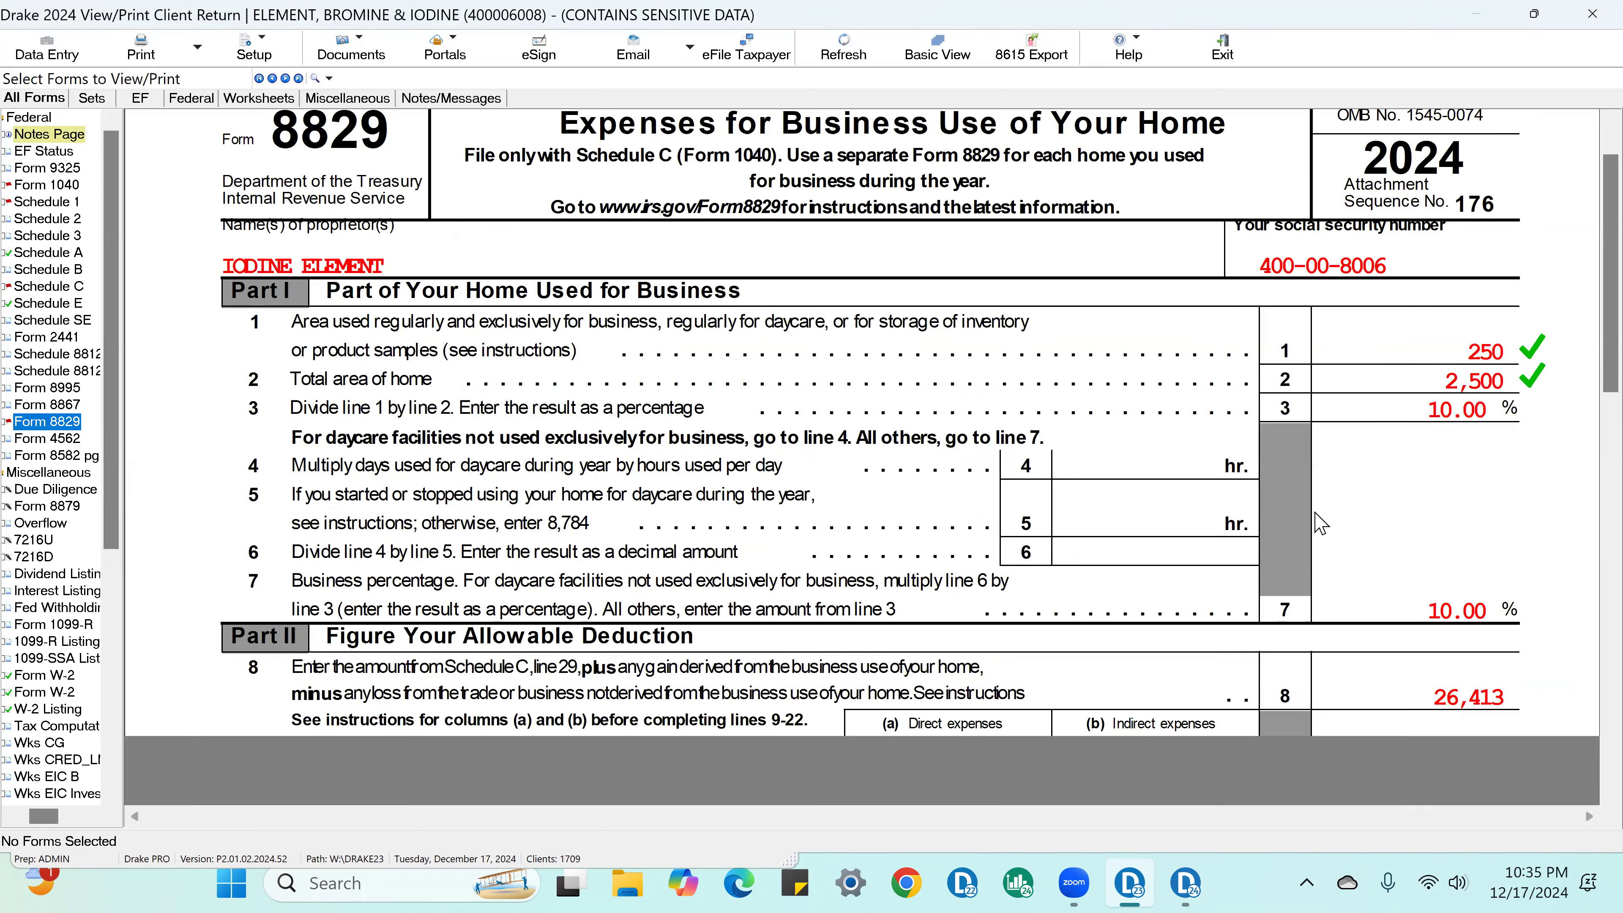
{"action": "scroll", "coordinate": [1286, 521], "scroll_direction": "down", "scroll_amount": 5}
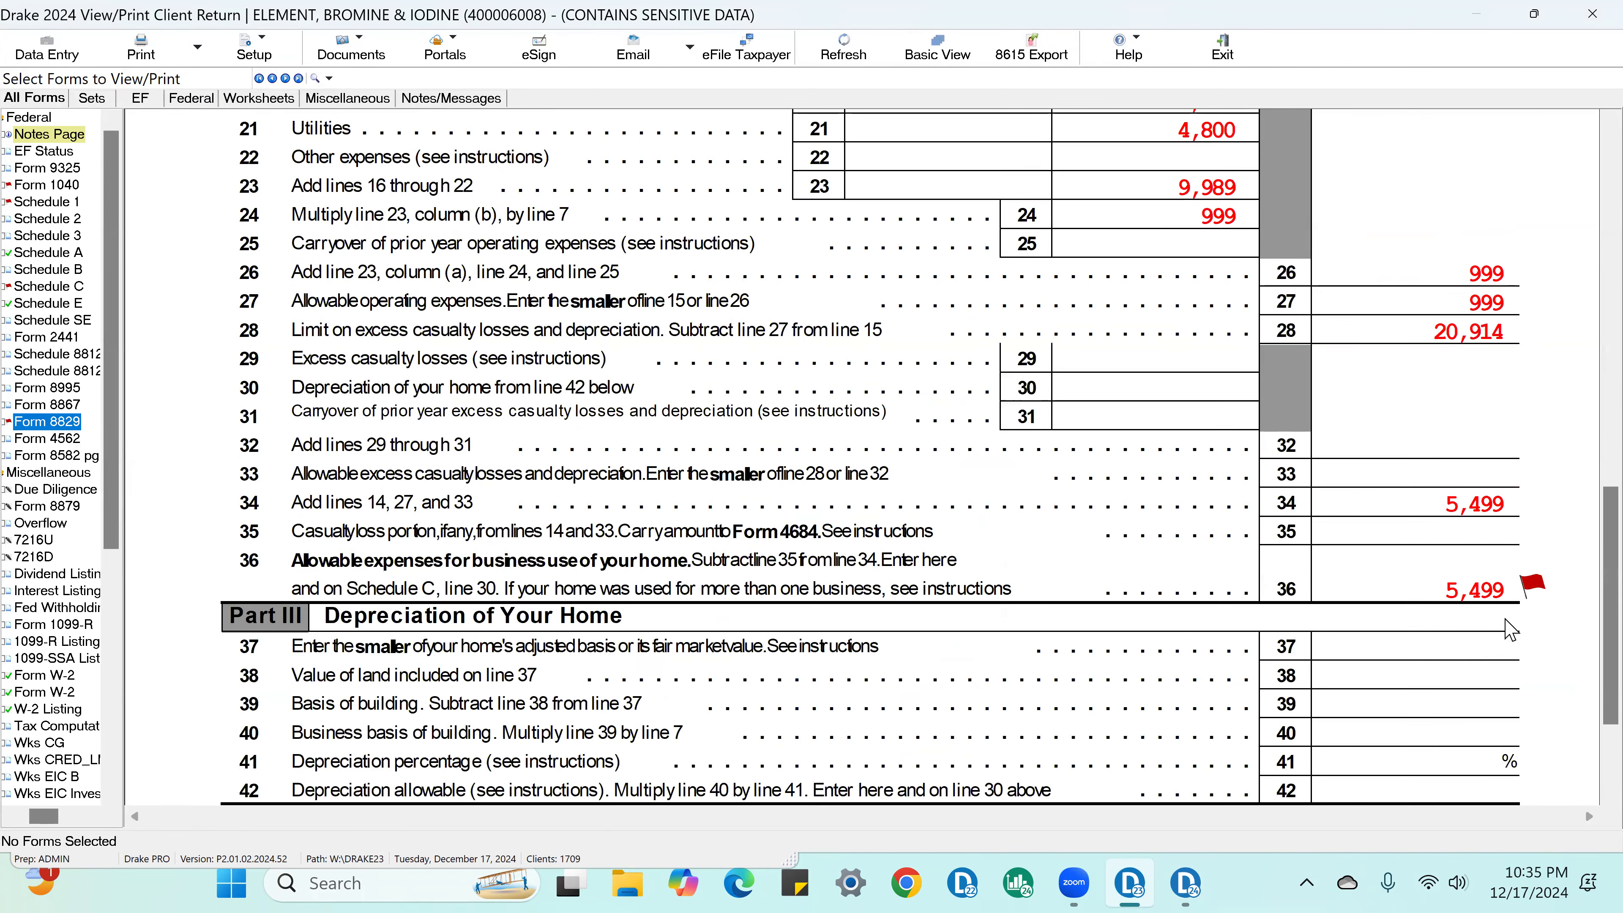
{"action": "left_click", "coordinate": [1509, 597]}
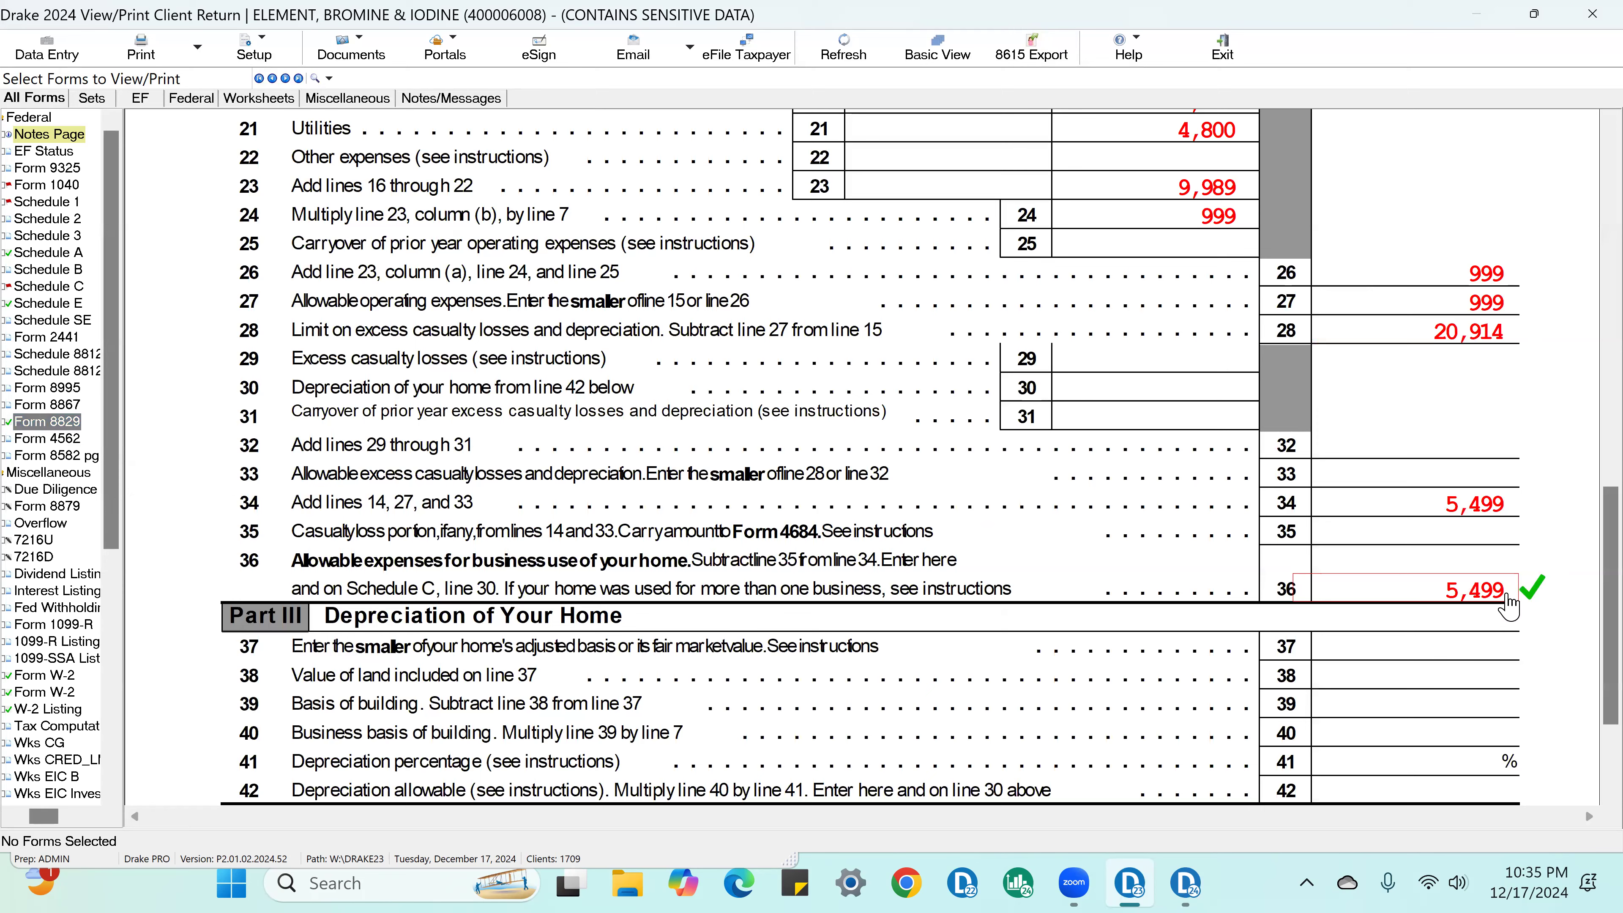
Step: On Schedule C, mark line 31, net profit or loss, as reviewed
{"action": "left_click", "coordinate": [71, 287]}
{"action": "scroll", "coordinate": [1366, 514], "scroll_direction": "down", "scroll_amount": 10}
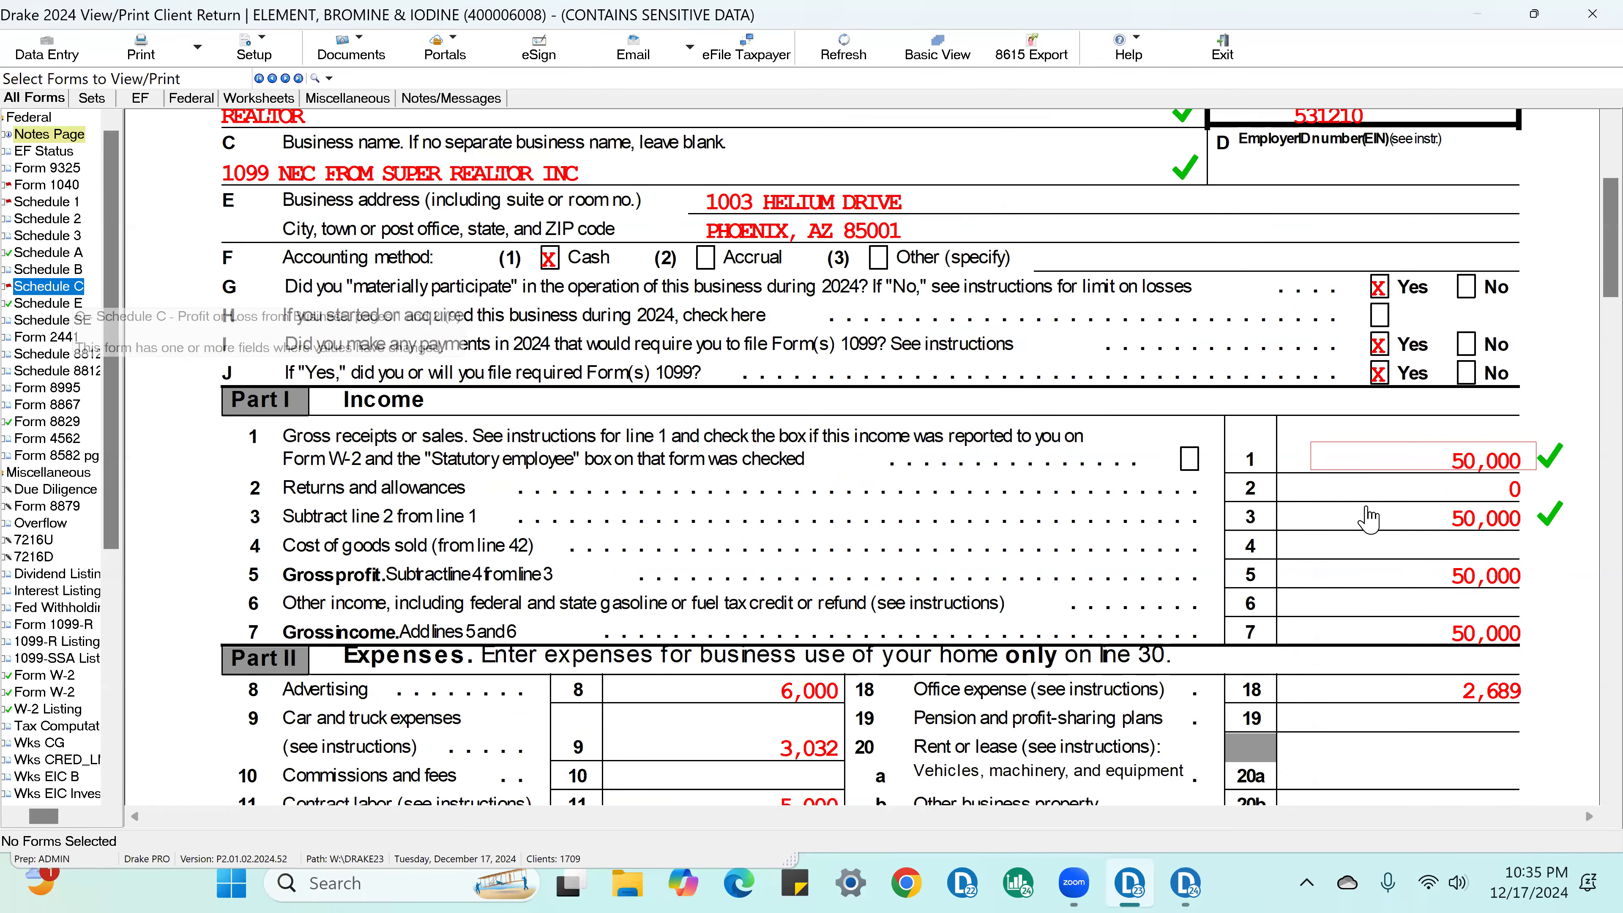
{"action": "scroll", "coordinate": [1555, 505], "scroll_direction": "down", "scroll_amount": 4}
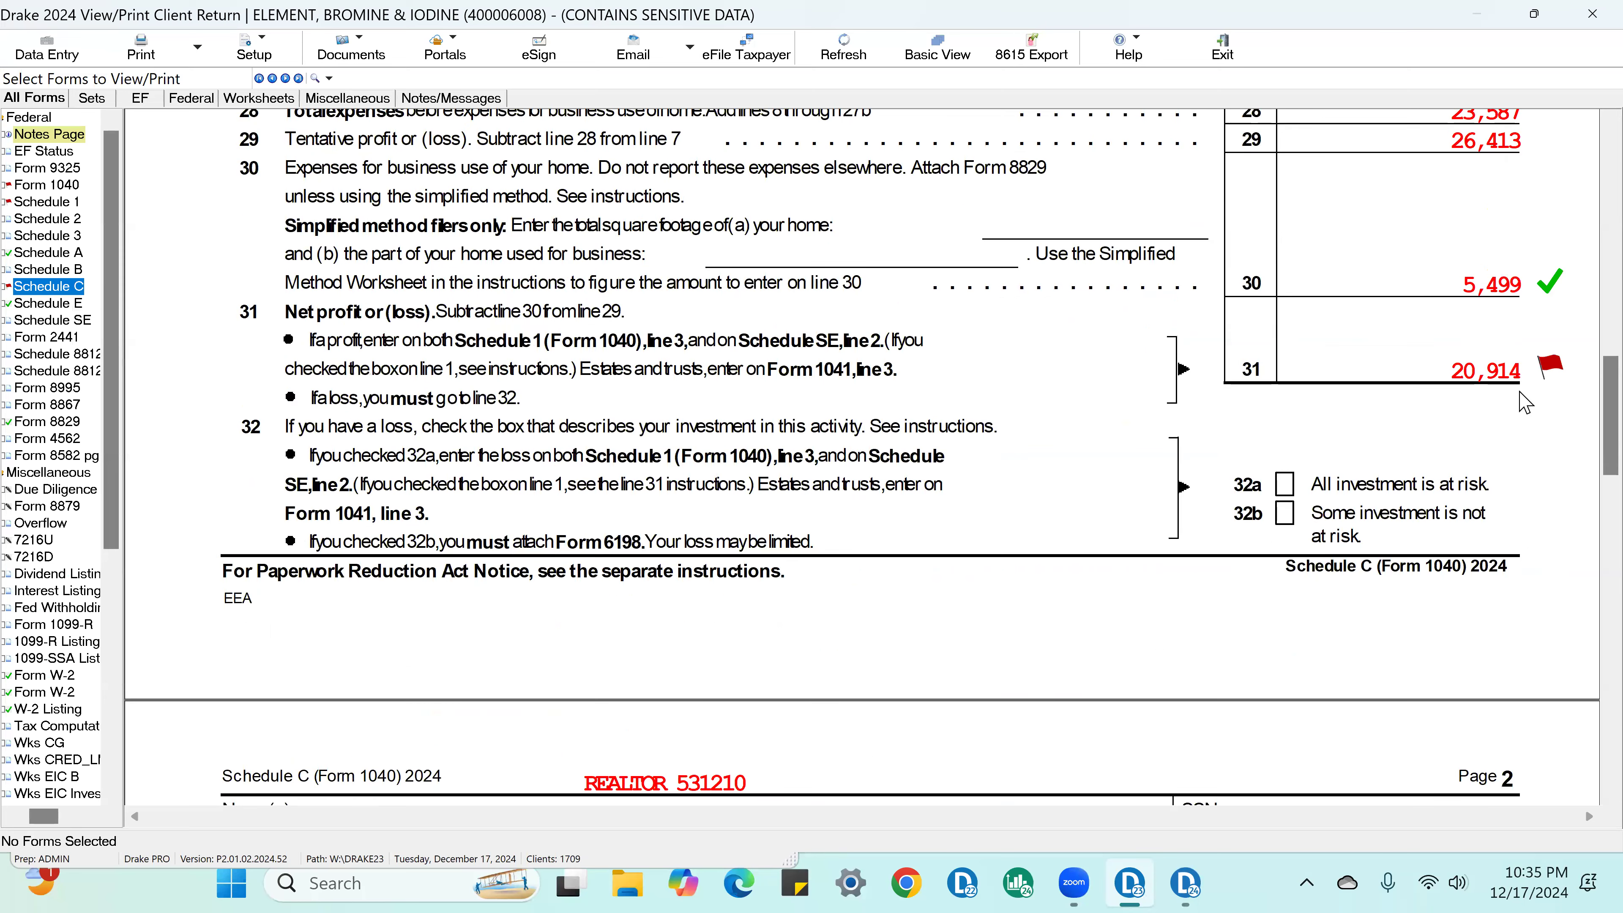
{"action": "left_click", "coordinate": [1552, 375]}
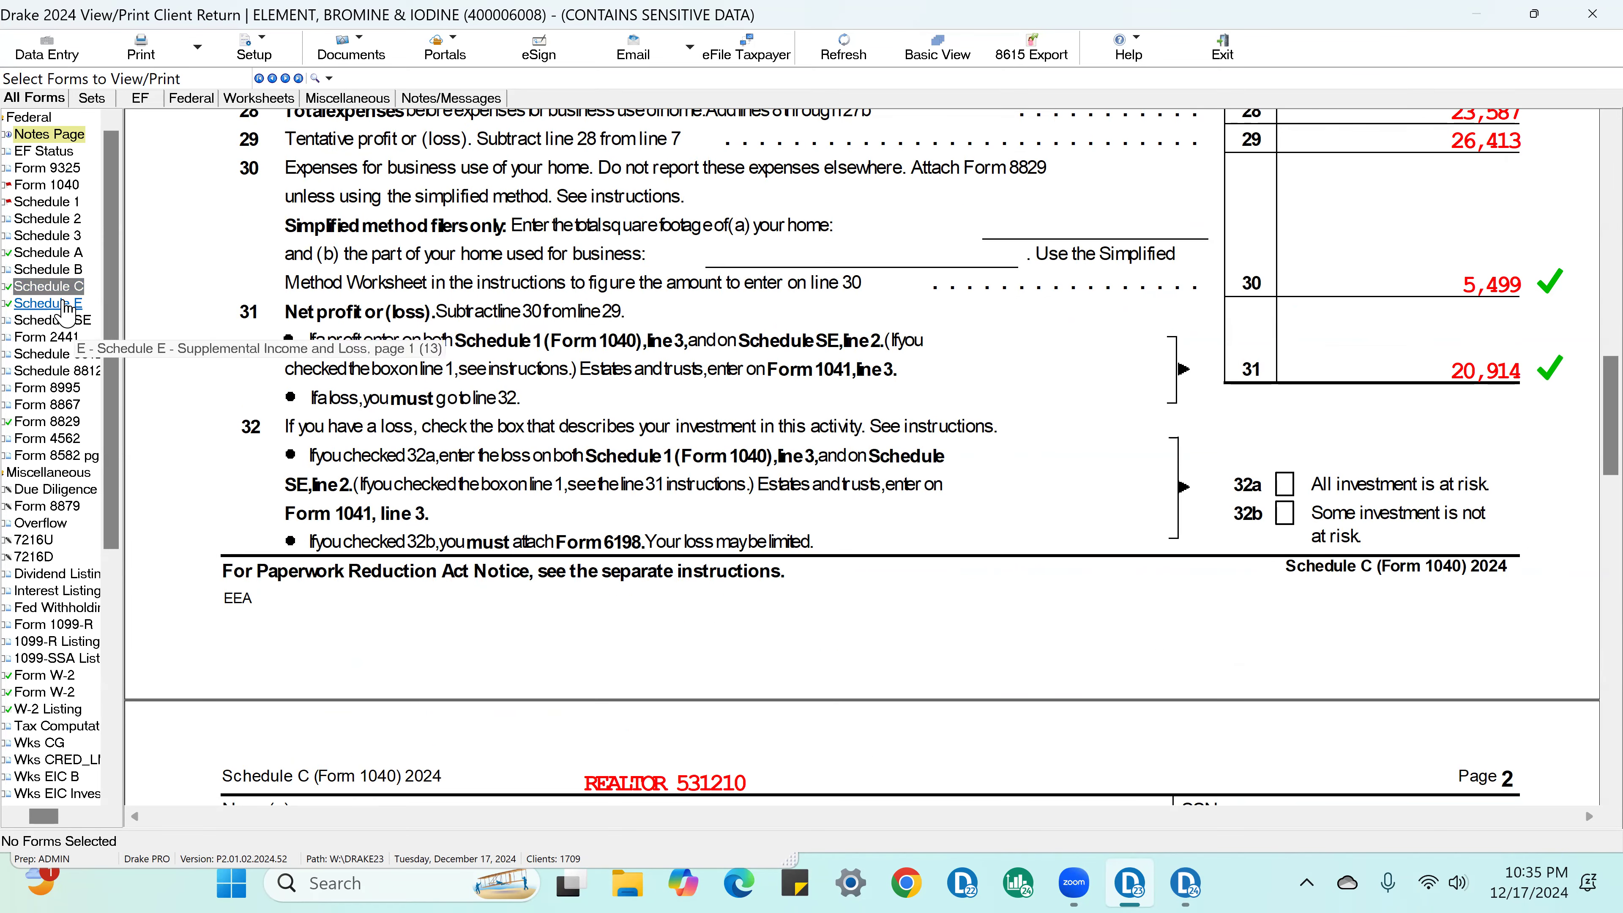
Step: On Schedule 1, mark lines 3, 10, 15 and 26 as reviewed, covering business income, additional income and adjustments
{"action": "left_click", "coordinate": [45, 202]}
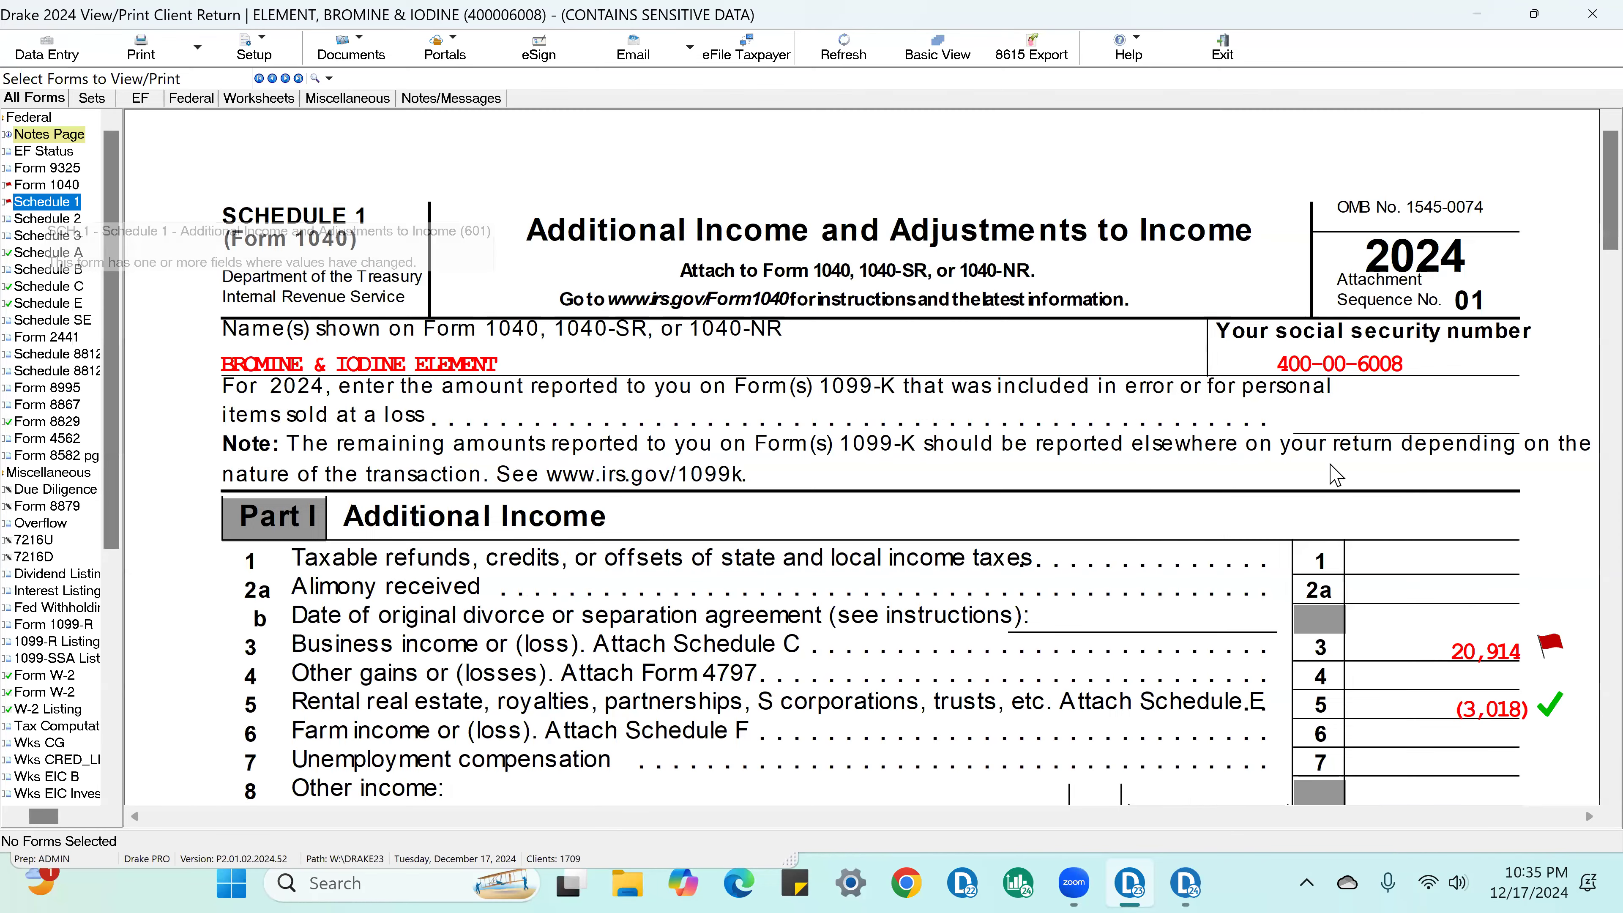
{"action": "left_click", "coordinate": [1550, 646]}
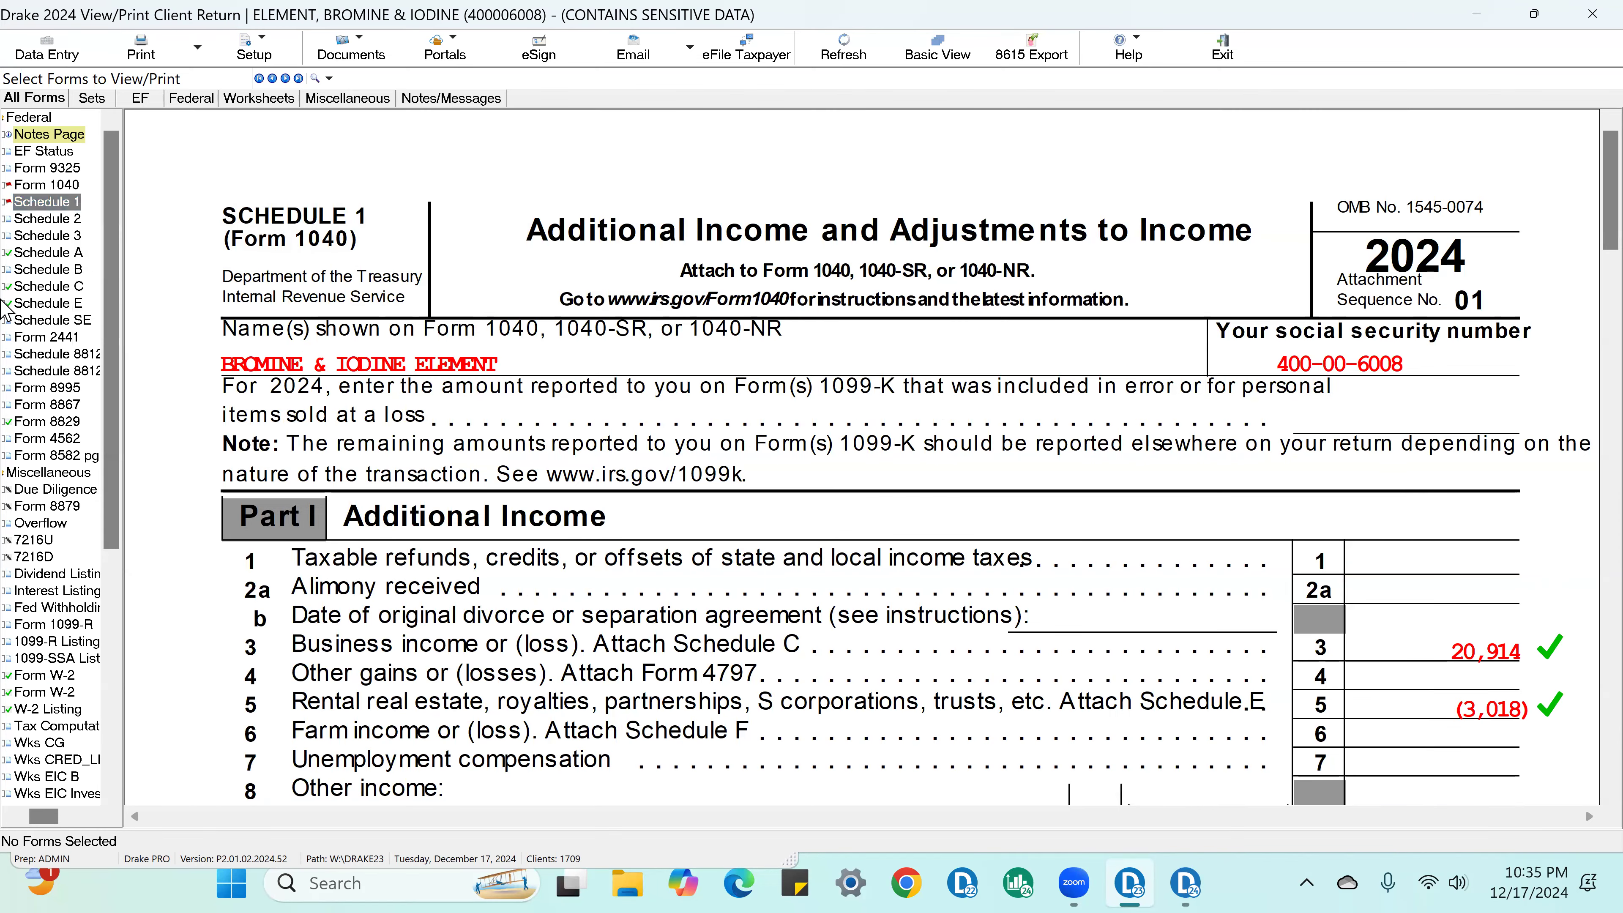
{"action": "scroll", "coordinate": [1316, 447], "scroll_direction": "down", "scroll_amount": 10}
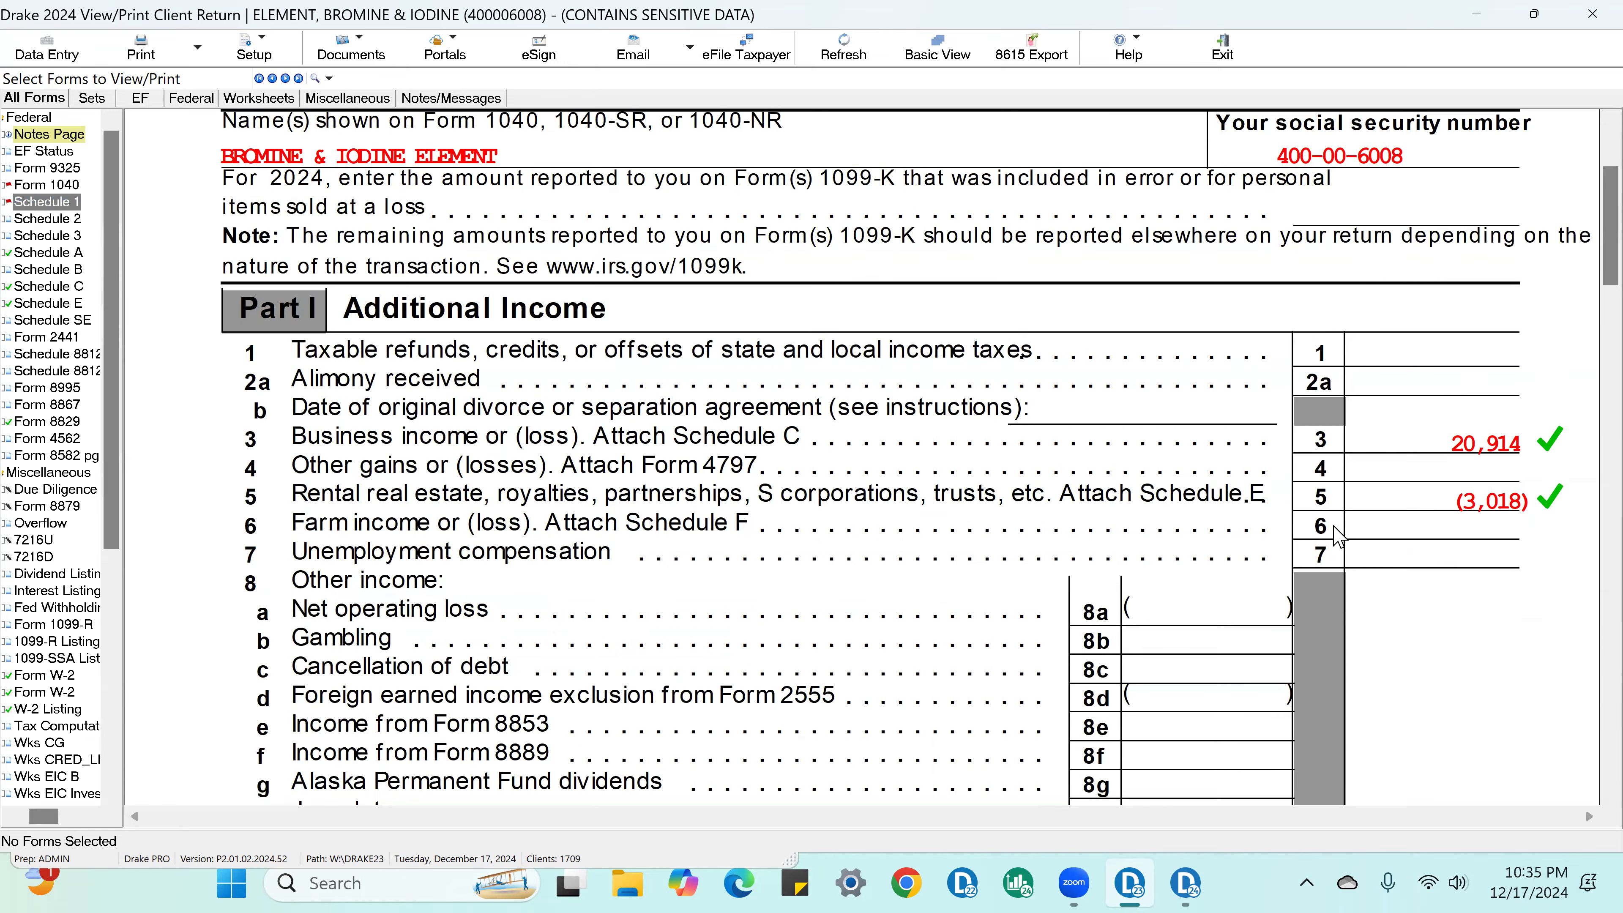
{"action": "scroll", "coordinate": [1359, 599], "scroll_direction": "down", "scroll_amount": 10}
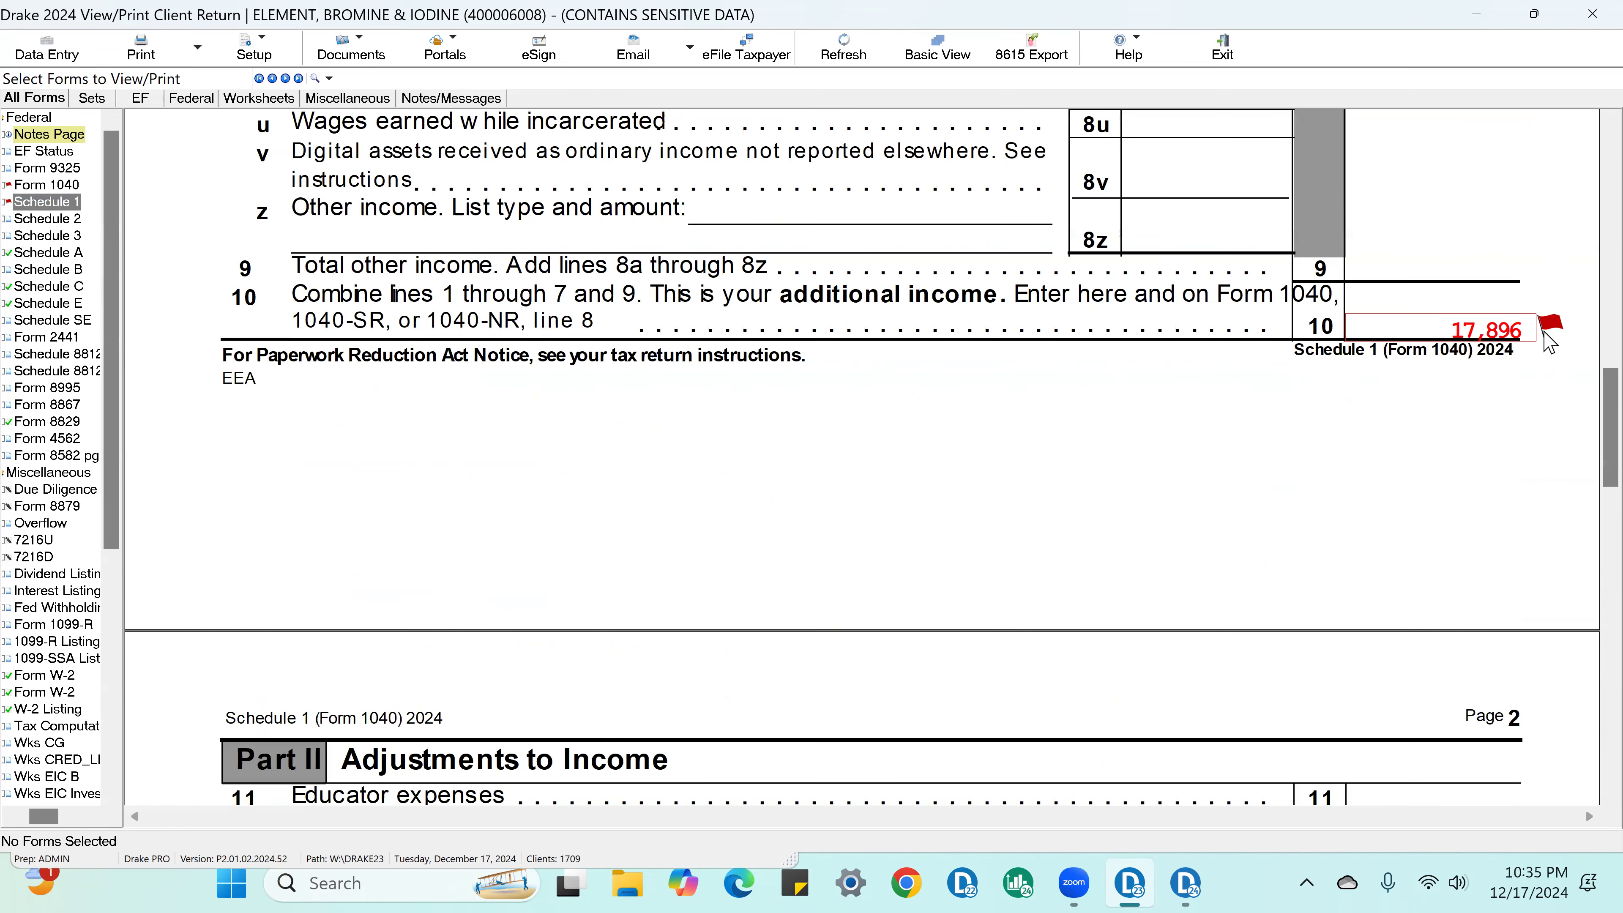
{"action": "scroll", "coordinate": [1547, 357], "scroll_direction": "down", "scroll_amount": 5}
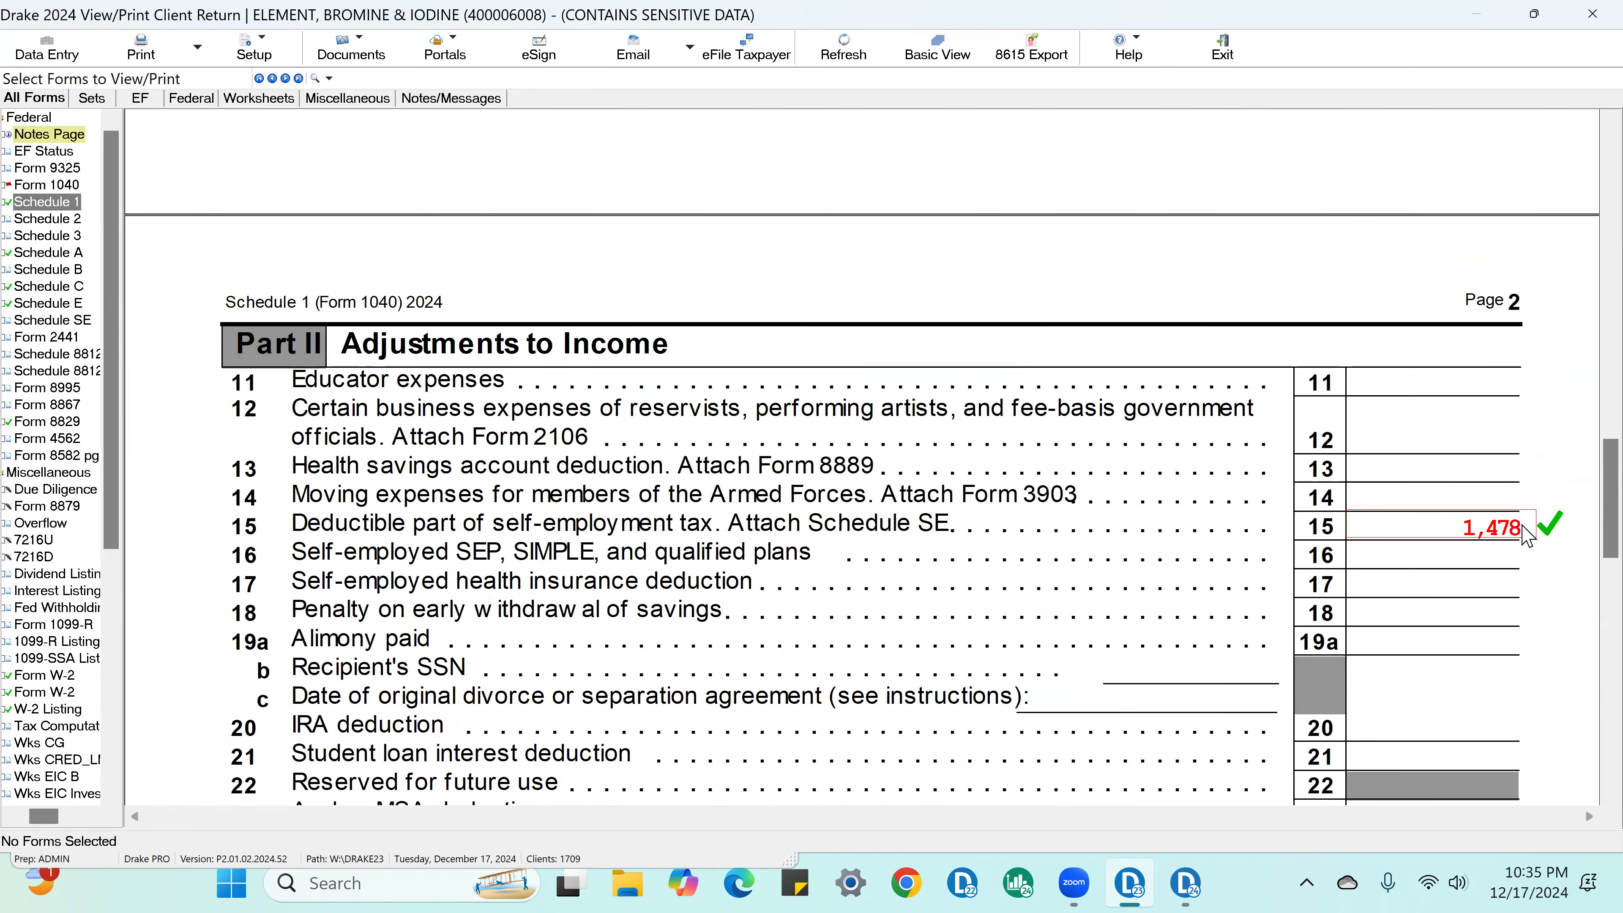
{"action": "scroll", "coordinate": [1528, 536], "scroll_direction": "down", "scroll_amount": 10}
{"action": "left_click", "coordinate": [1493, 397]}
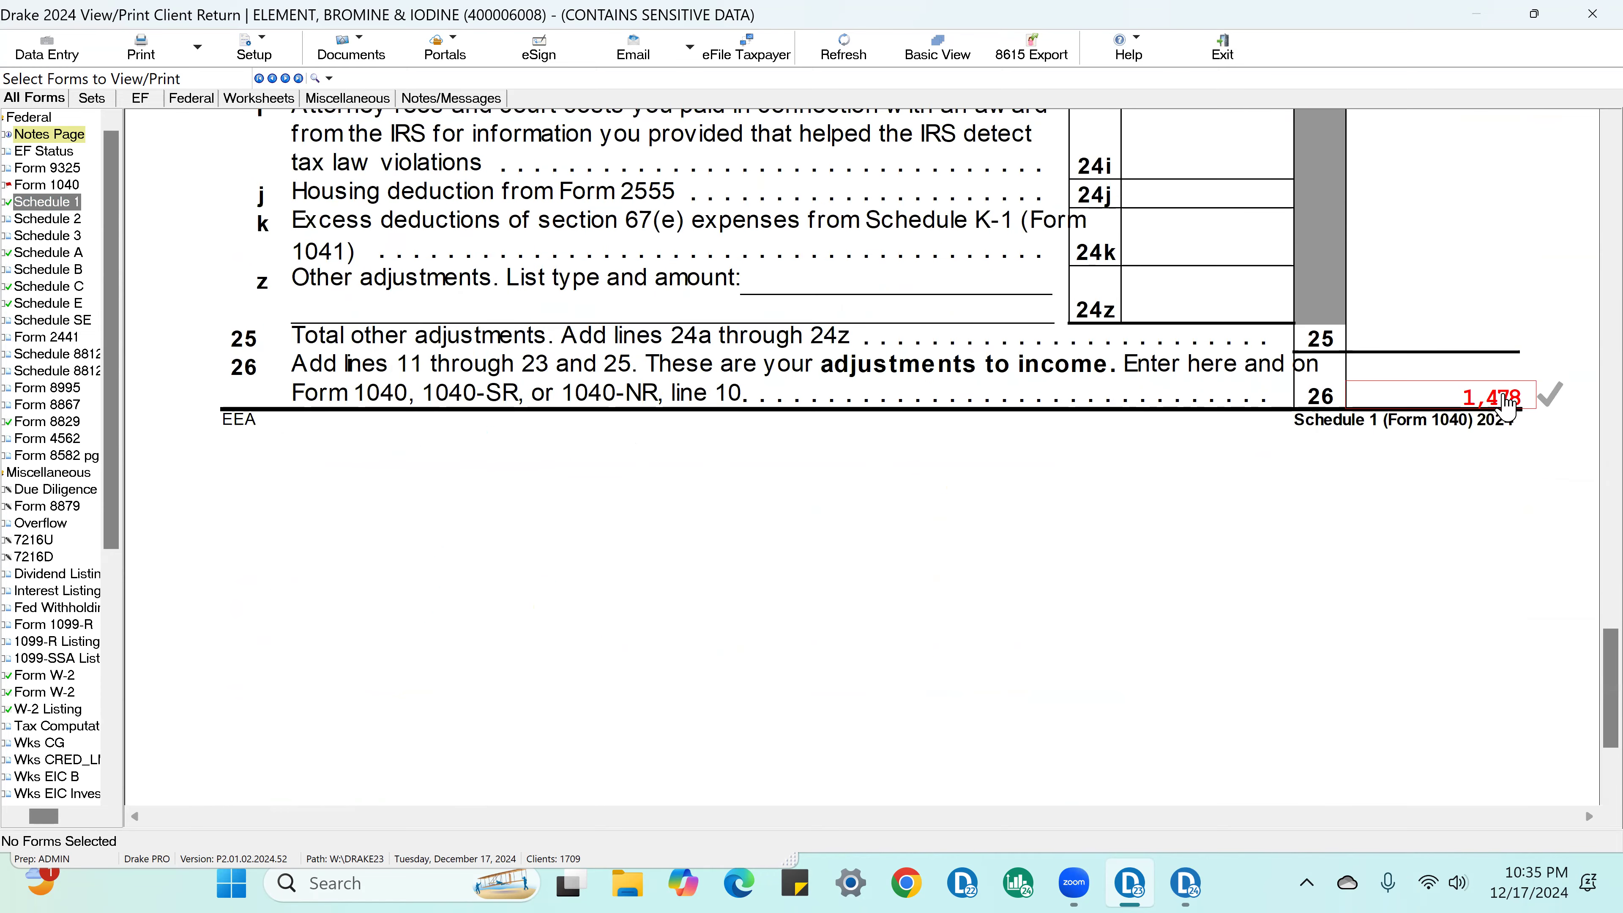
Step: On Form 1040, mark lines 8 through 12 as reviewed, from additional income to the standard or itemized deduction
{"action": "left_click", "coordinate": [45, 185]}
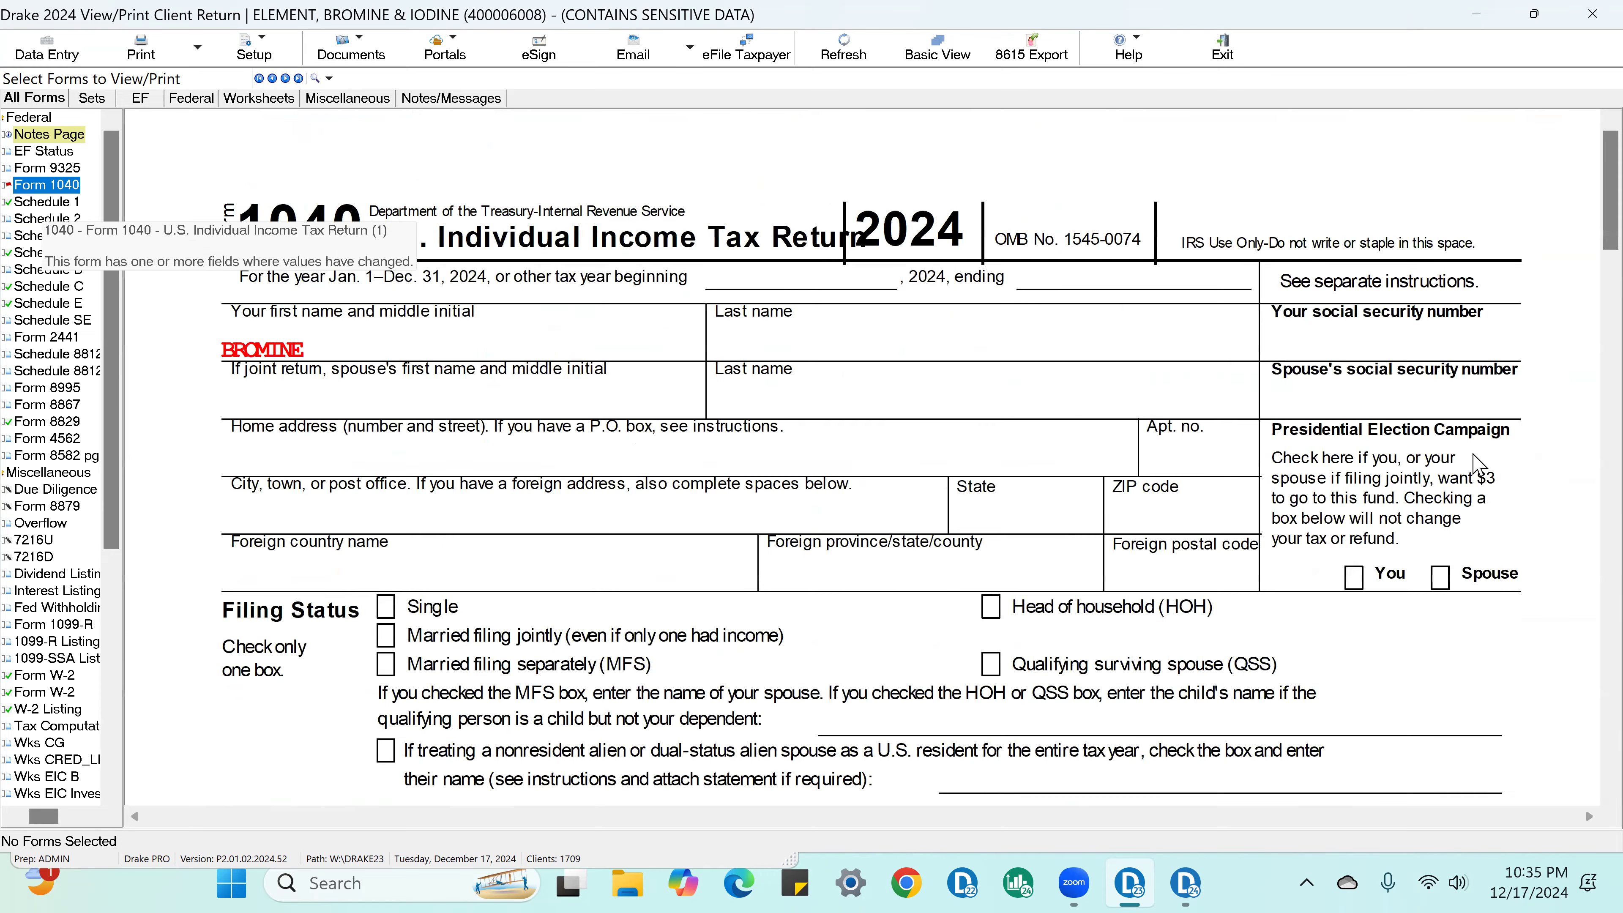
{"action": "scroll", "coordinate": [1496, 505], "scroll_direction": "down", "scroll_amount": 5}
{"action": "scroll", "coordinate": [1518, 536], "scroll_direction": "down", "scroll_amount": 5}
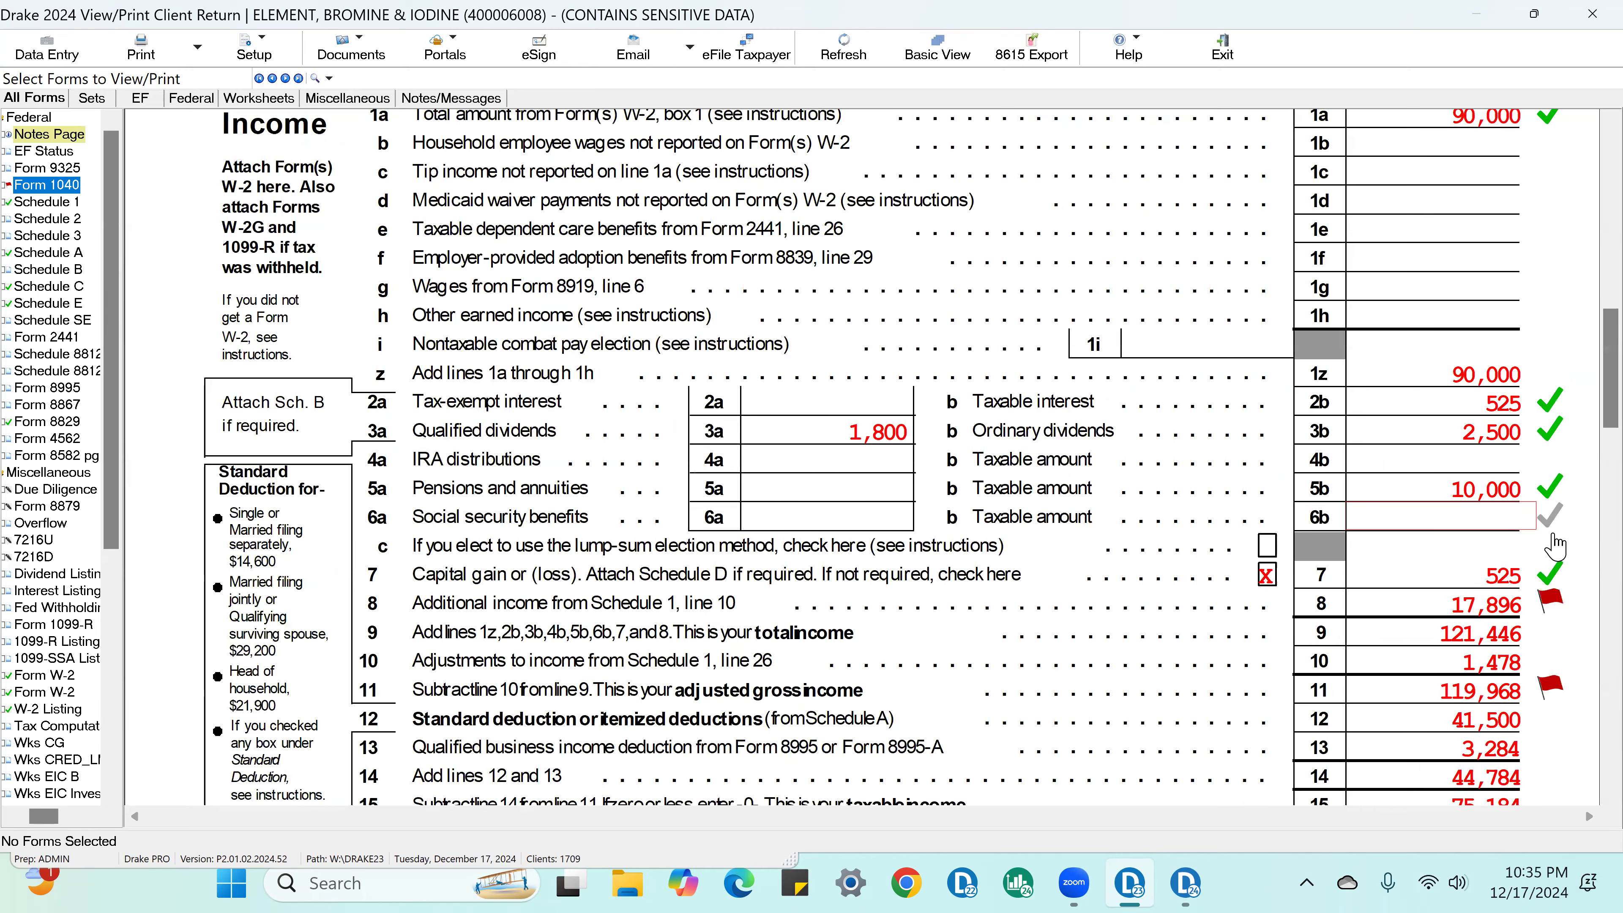
{"action": "left_click", "coordinate": [1533, 612]}
{"action": "left_click", "coordinate": [1511, 642]}
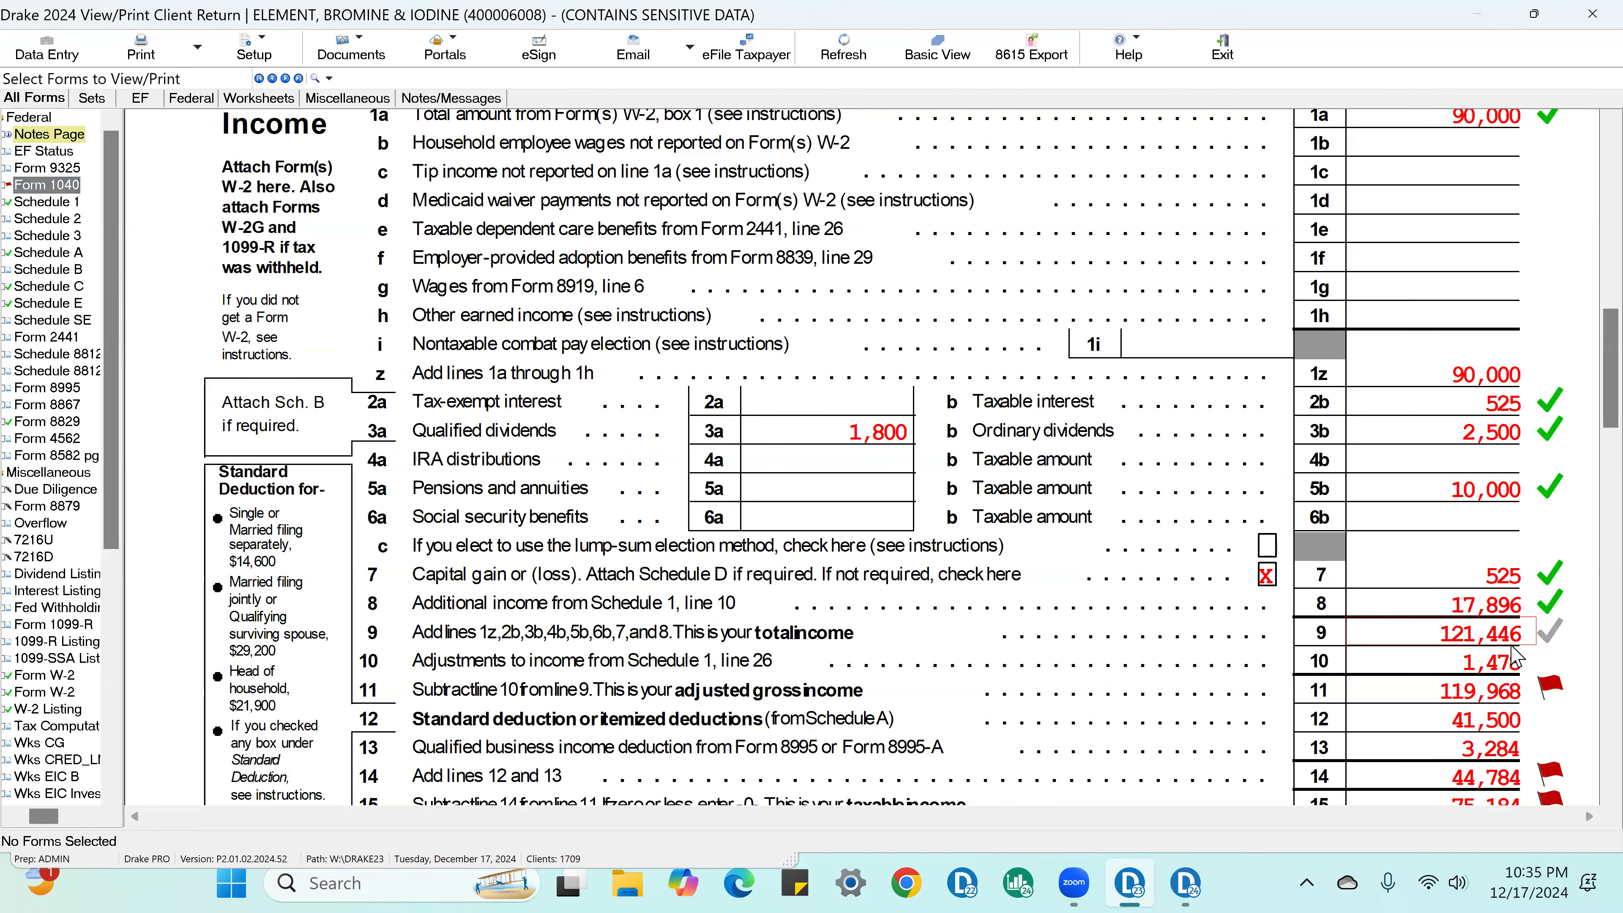
{"action": "left_click", "coordinate": [1531, 662]}
{"action": "left_click", "coordinate": [1547, 691]}
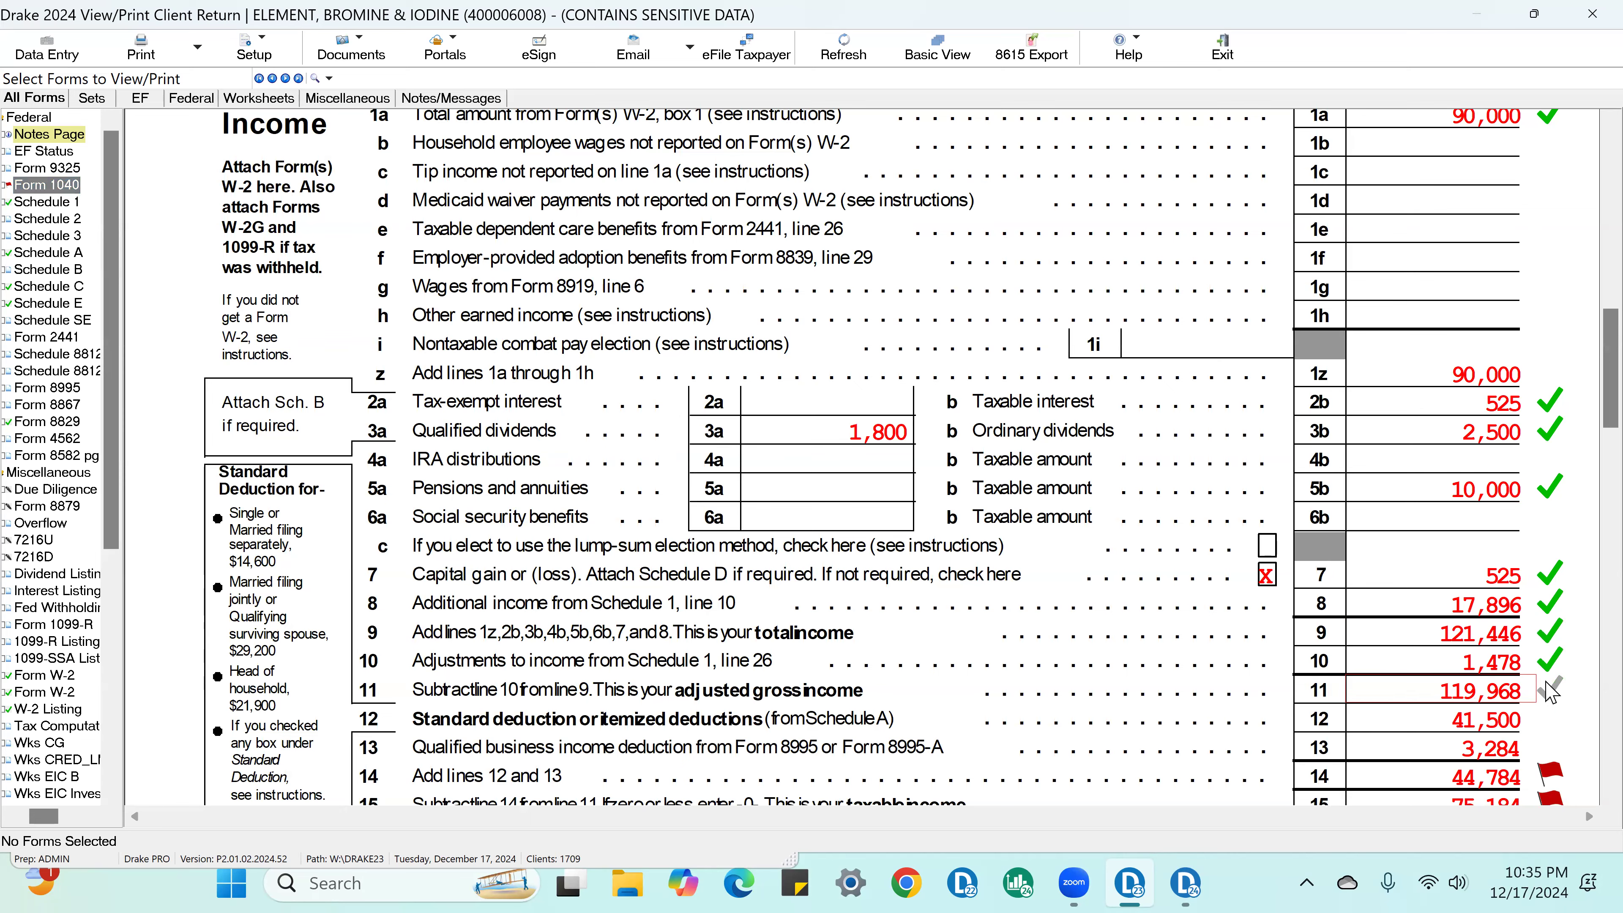
{"action": "left_click", "coordinate": [1552, 721]}
Step: Mark Form 1040 lines 13 through 15 as reviewed, from the qualified business income deduction to taxable income
{"action": "scroll", "coordinate": [1550, 710], "scroll_direction": "down", "scroll_amount": 3}
{"action": "left_click", "coordinate": [1547, 551]}
{"action": "left_click", "coordinate": [1544, 571]}
{"action": "left_click", "coordinate": [1550, 598]}
{"action": "left_click", "coordinate": [1548, 601]}
Step: On page 2 of Form 1040, mark the Tax and Credits lines 16 and 18 through 24 as reviewed
{"action": "scroll", "coordinate": [1543, 575], "scroll_direction": "down", "scroll_amount": 5}
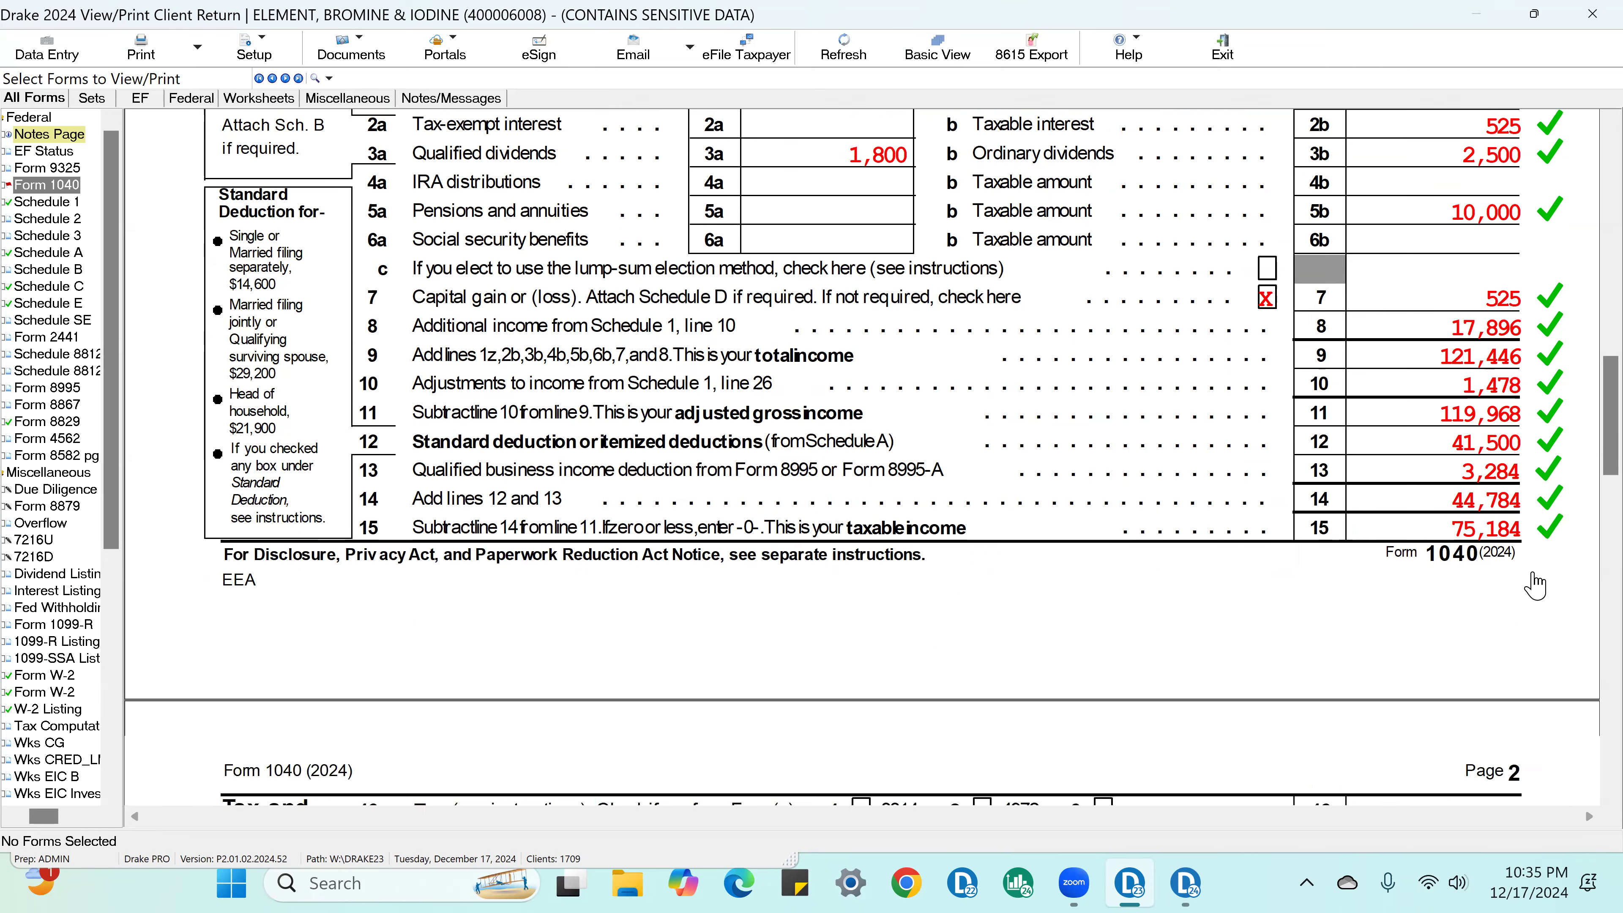
{"action": "left_click", "coordinate": [1546, 461]}
{"action": "left_click", "coordinate": [1545, 520]}
{"action": "left_click", "coordinate": [1547, 576]}
{"action": "left_click", "coordinate": [1547, 604]}
{"action": "left_click", "coordinate": [1546, 639]}
{"action": "left_click", "coordinate": [1545, 665]}
{"action": "scroll", "coordinate": [1544, 646], "scroll_direction": "down", "scroll_amount": 3}
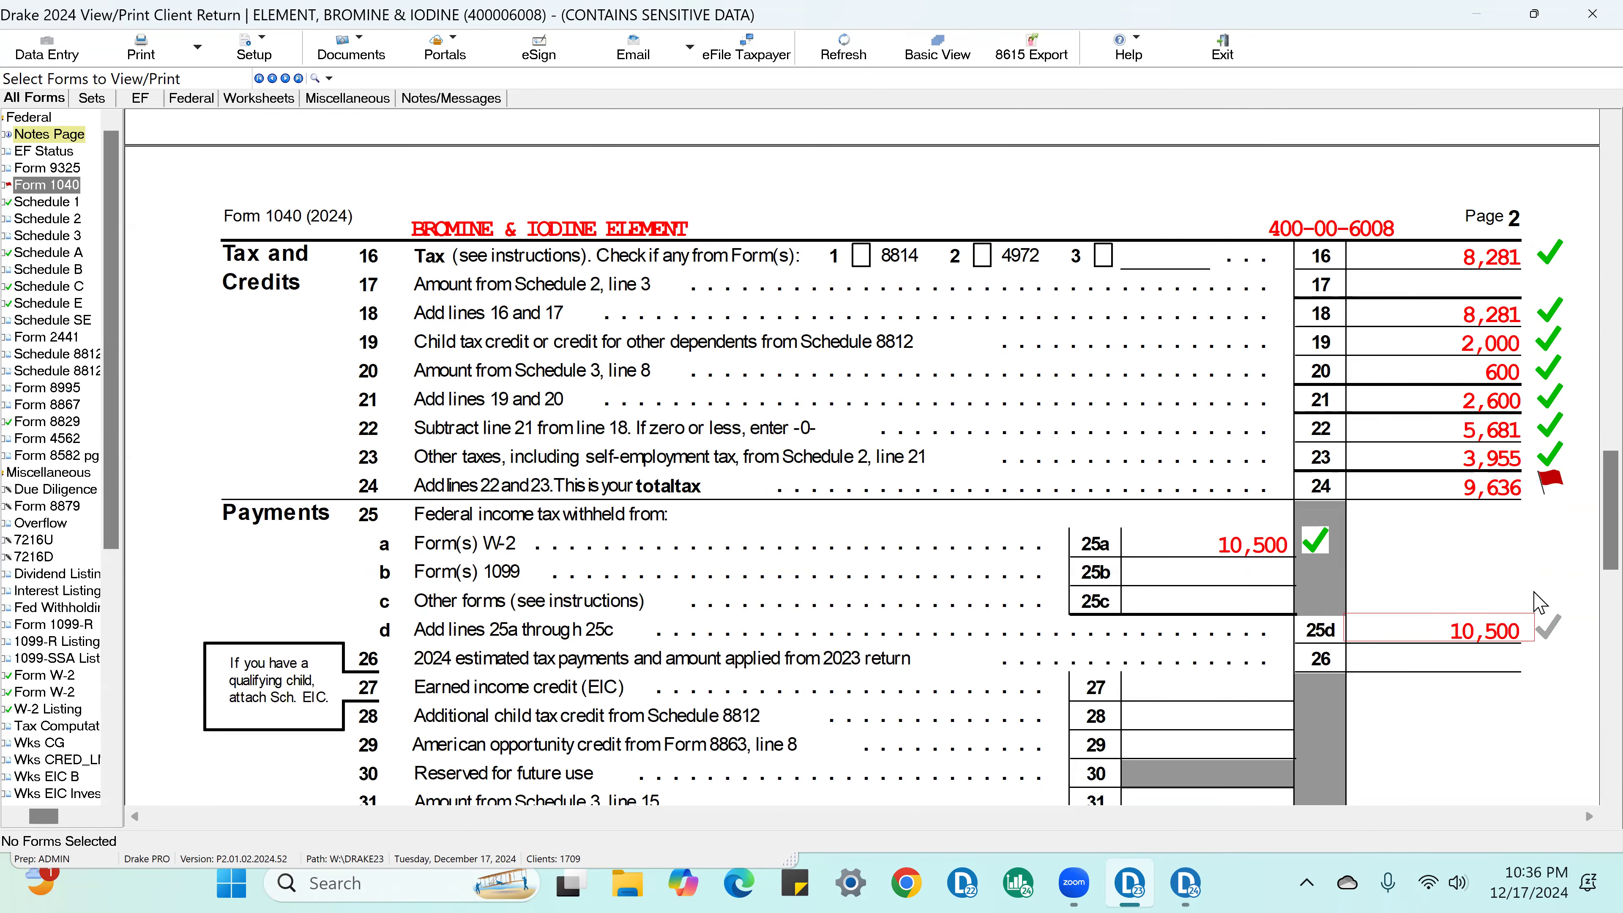
{"action": "left_click", "coordinate": [1546, 484]}
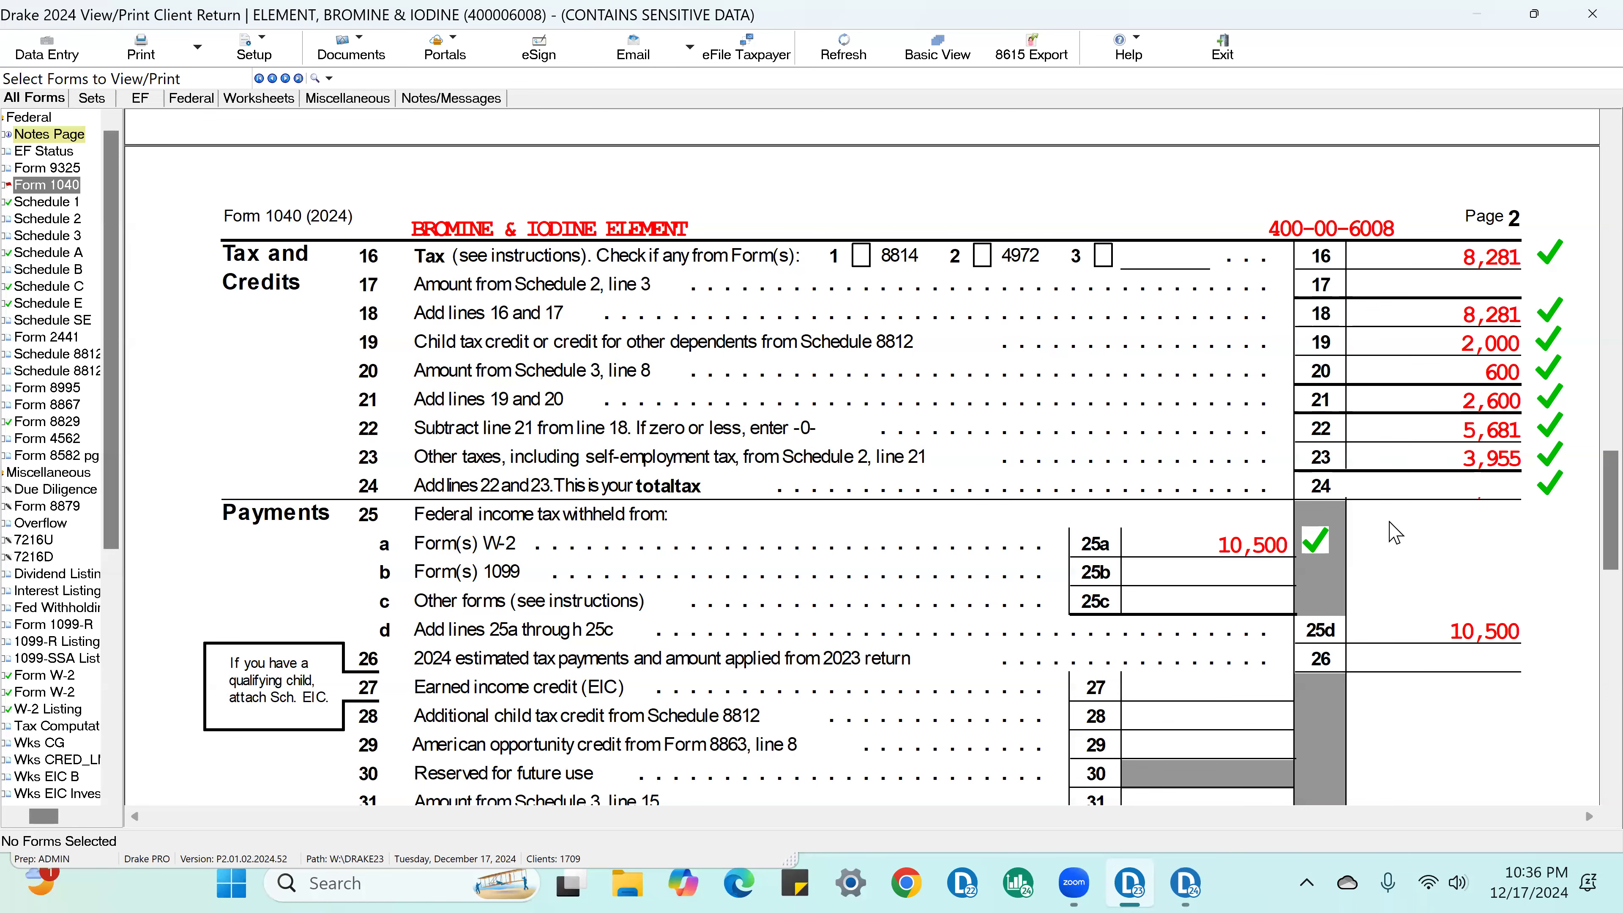
Step: Mark Form 1040 lines 25d, 32, 34 and 35a, covering payments and refund, as reviewed
{"action": "left_click", "coordinate": [1519, 633]}
{"action": "scroll", "coordinate": [1508, 487], "scroll_direction": "down", "scroll_amount": 4}
{"action": "left_click", "coordinate": [1547, 611]}
{"action": "left_click", "coordinate": [1546, 639]}
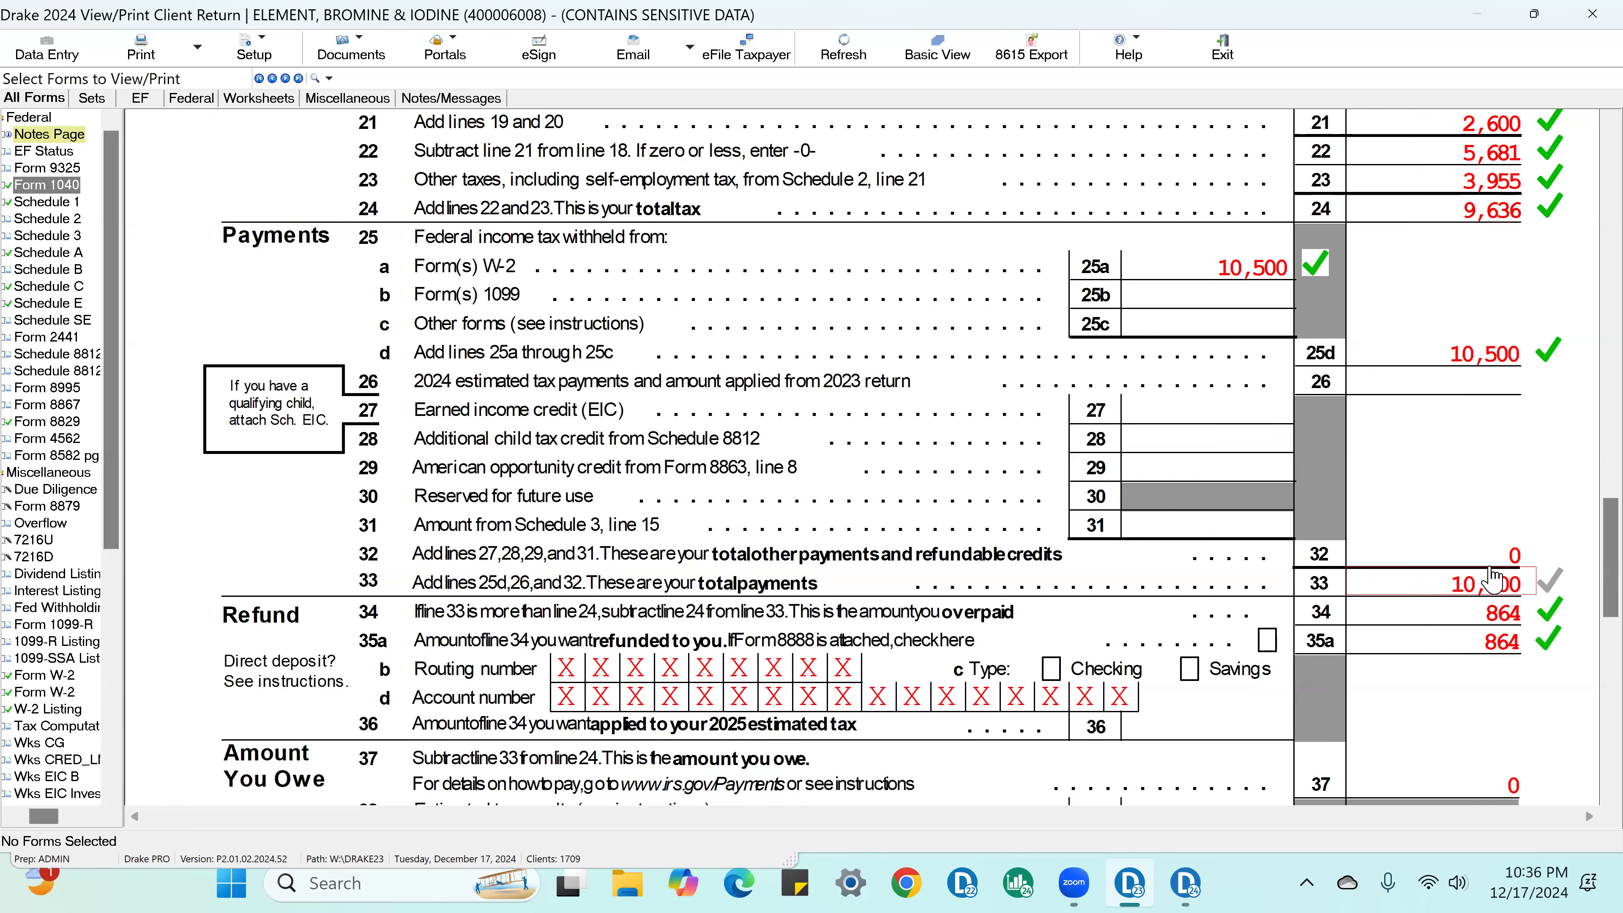
{"action": "left_click", "coordinate": [1516, 557]}
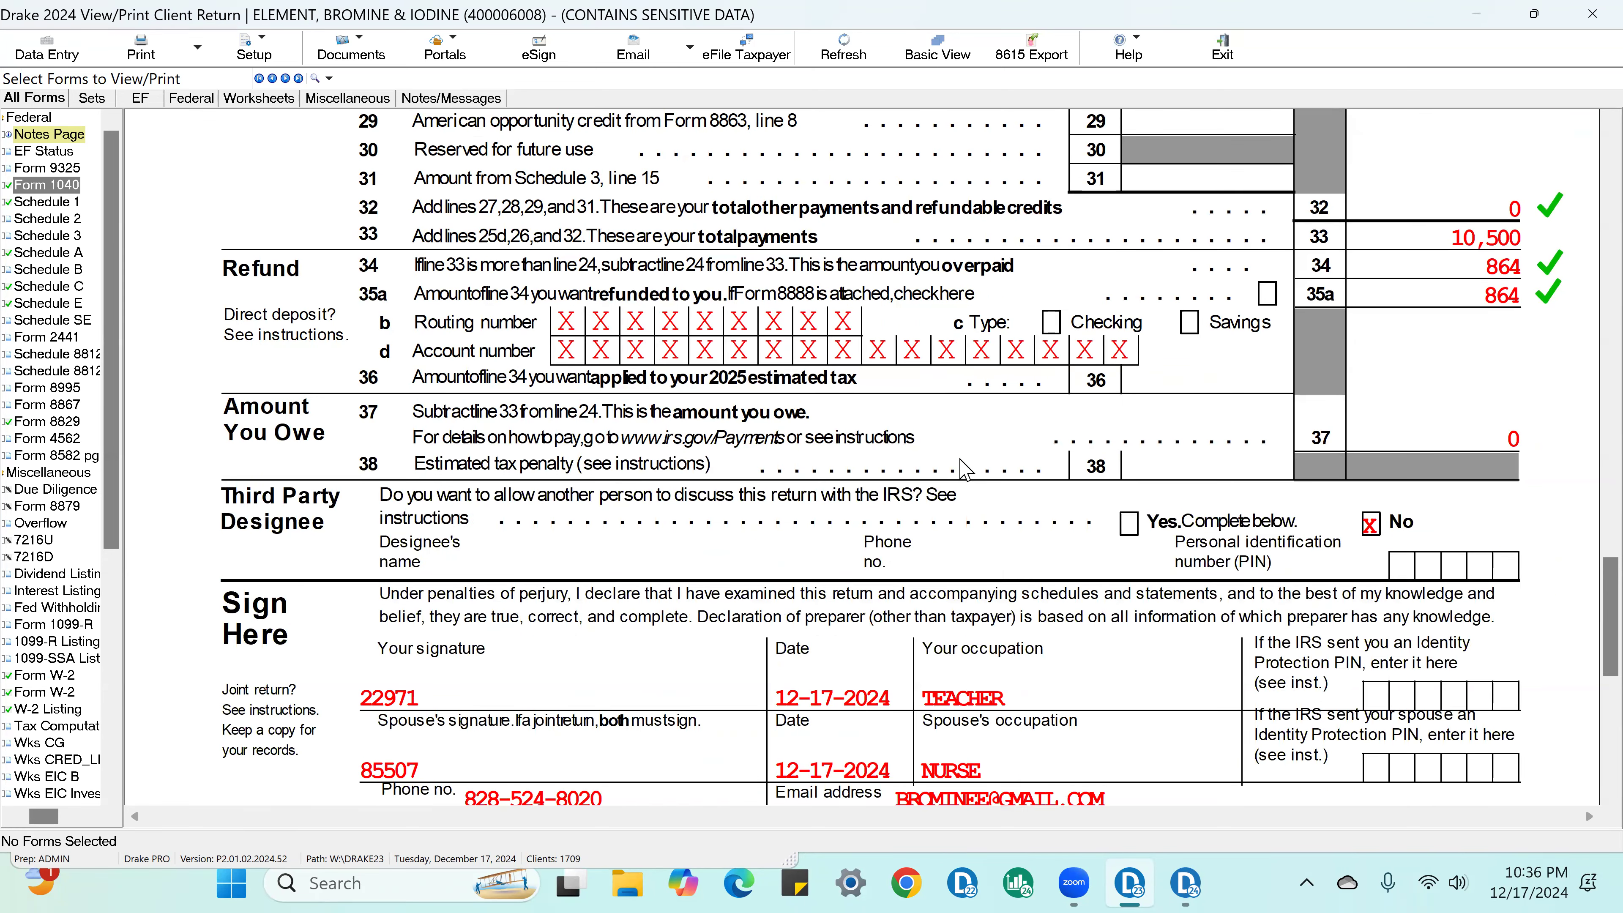
{"action": "scroll", "coordinate": [965, 467], "scroll_direction": "up", "scroll_amount": 5}
{"action": "scroll", "coordinate": [965, 467], "scroll_direction": "up", "scroll_amount": 10}
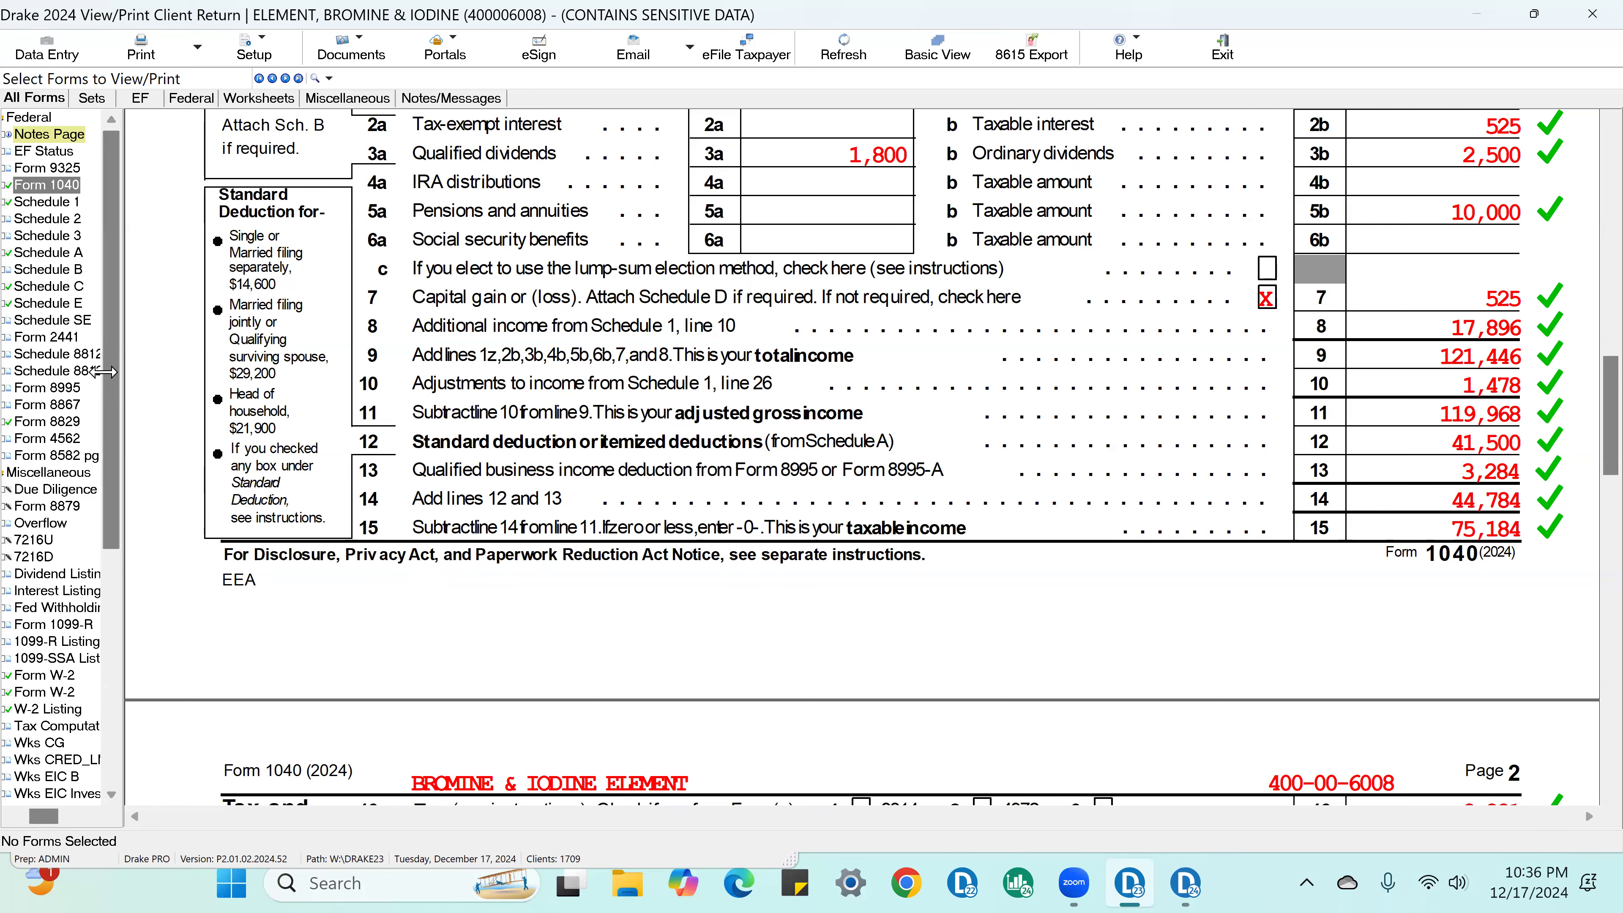
Step: On Form 2441, mark the care provider's amount paid, the qualified expenses and lines 3 through 6 as reviewed
{"action": "left_click", "coordinate": [72, 341]}
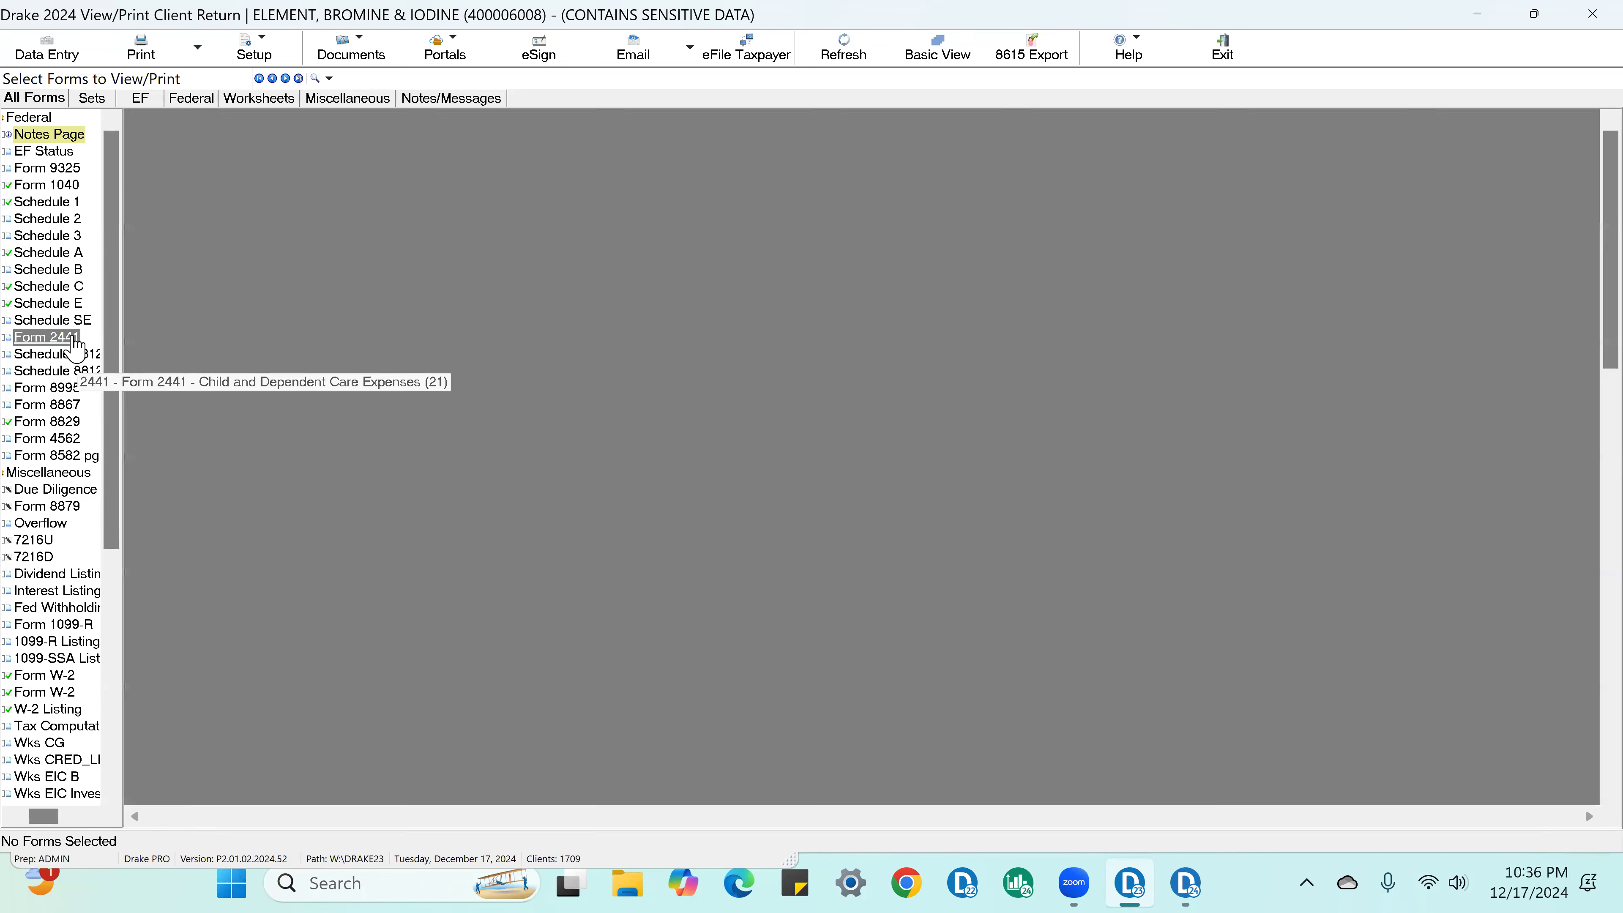
{"action": "left_click", "coordinate": [1552, 723]}
{"action": "scroll", "coordinate": [1547, 703], "scroll_direction": "down", "scroll_amount": 10}
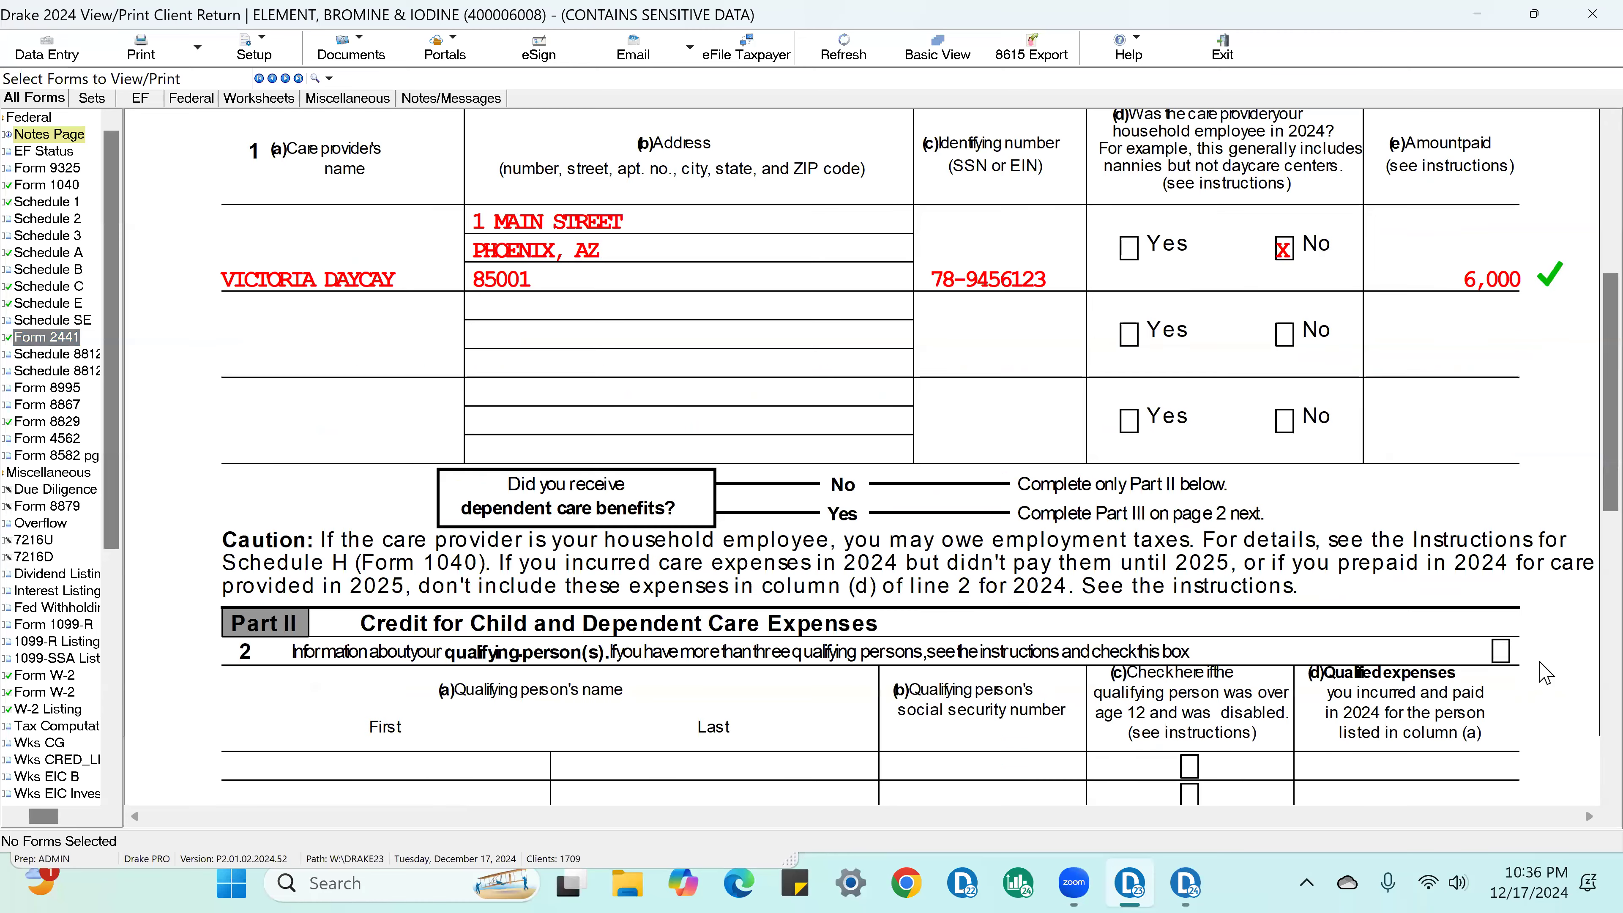
{"action": "left_click", "coordinate": [1512, 452]}
{"action": "left_click", "coordinate": [1521, 654]}
{"action": "left_click", "coordinate": [1521, 630]}
{"action": "left_click", "coordinate": [1525, 565]}
{"action": "scroll", "coordinate": [1312, 761], "scroll_direction": "down", "scroll_amount": 5}
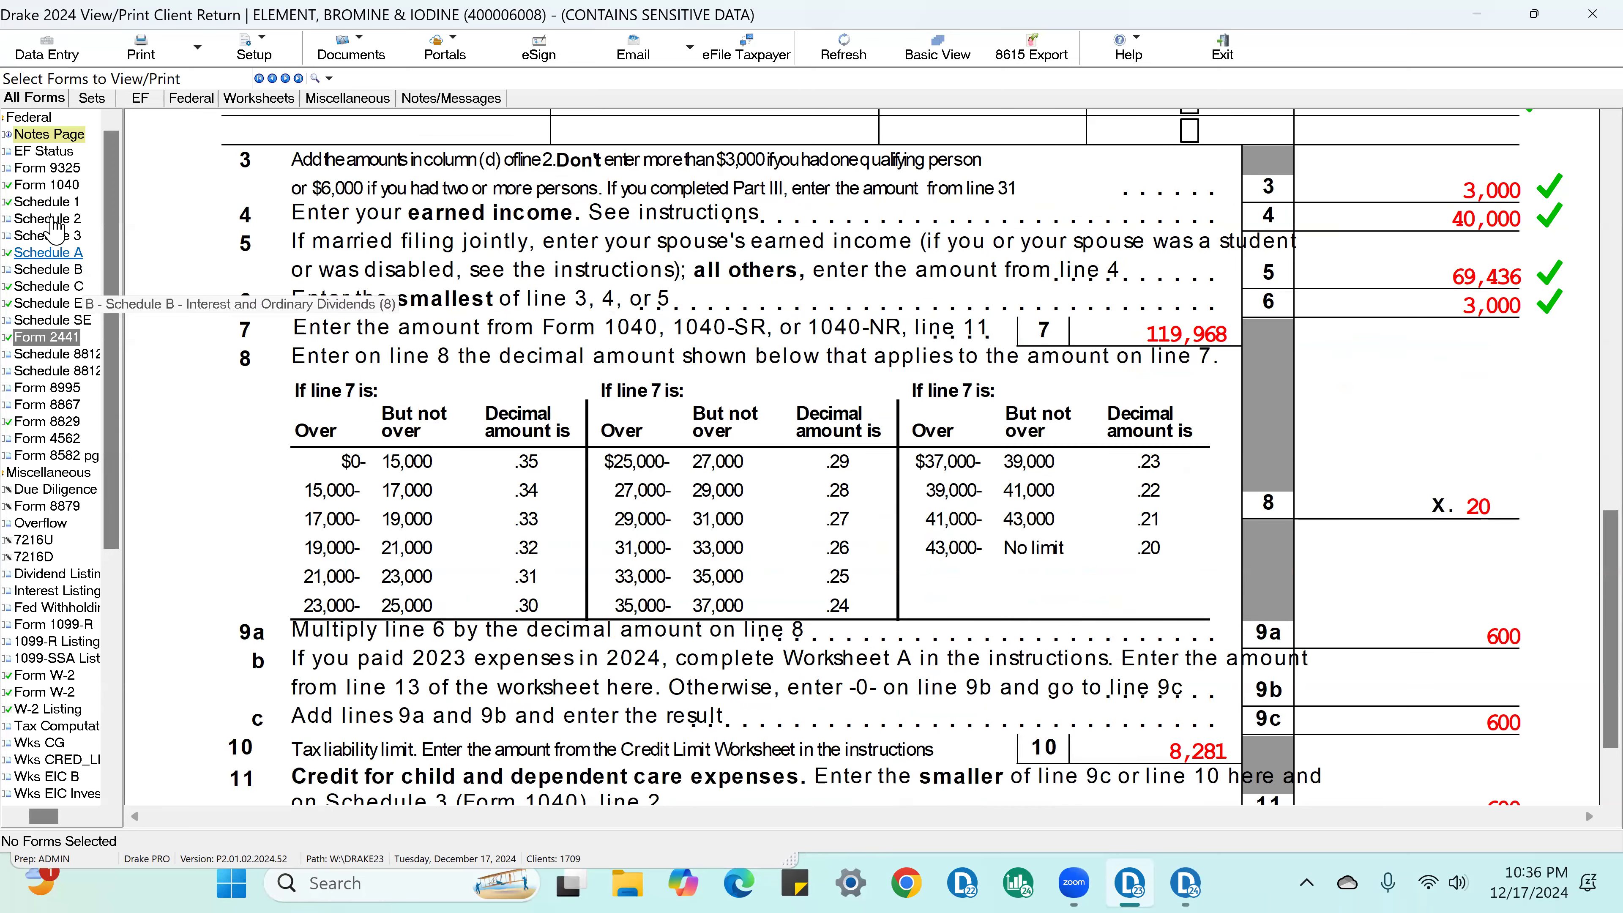
Step: Examine Form 1040 down through its income section and both Forms W-2
{"action": "left_click", "coordinate": [45, 184]}
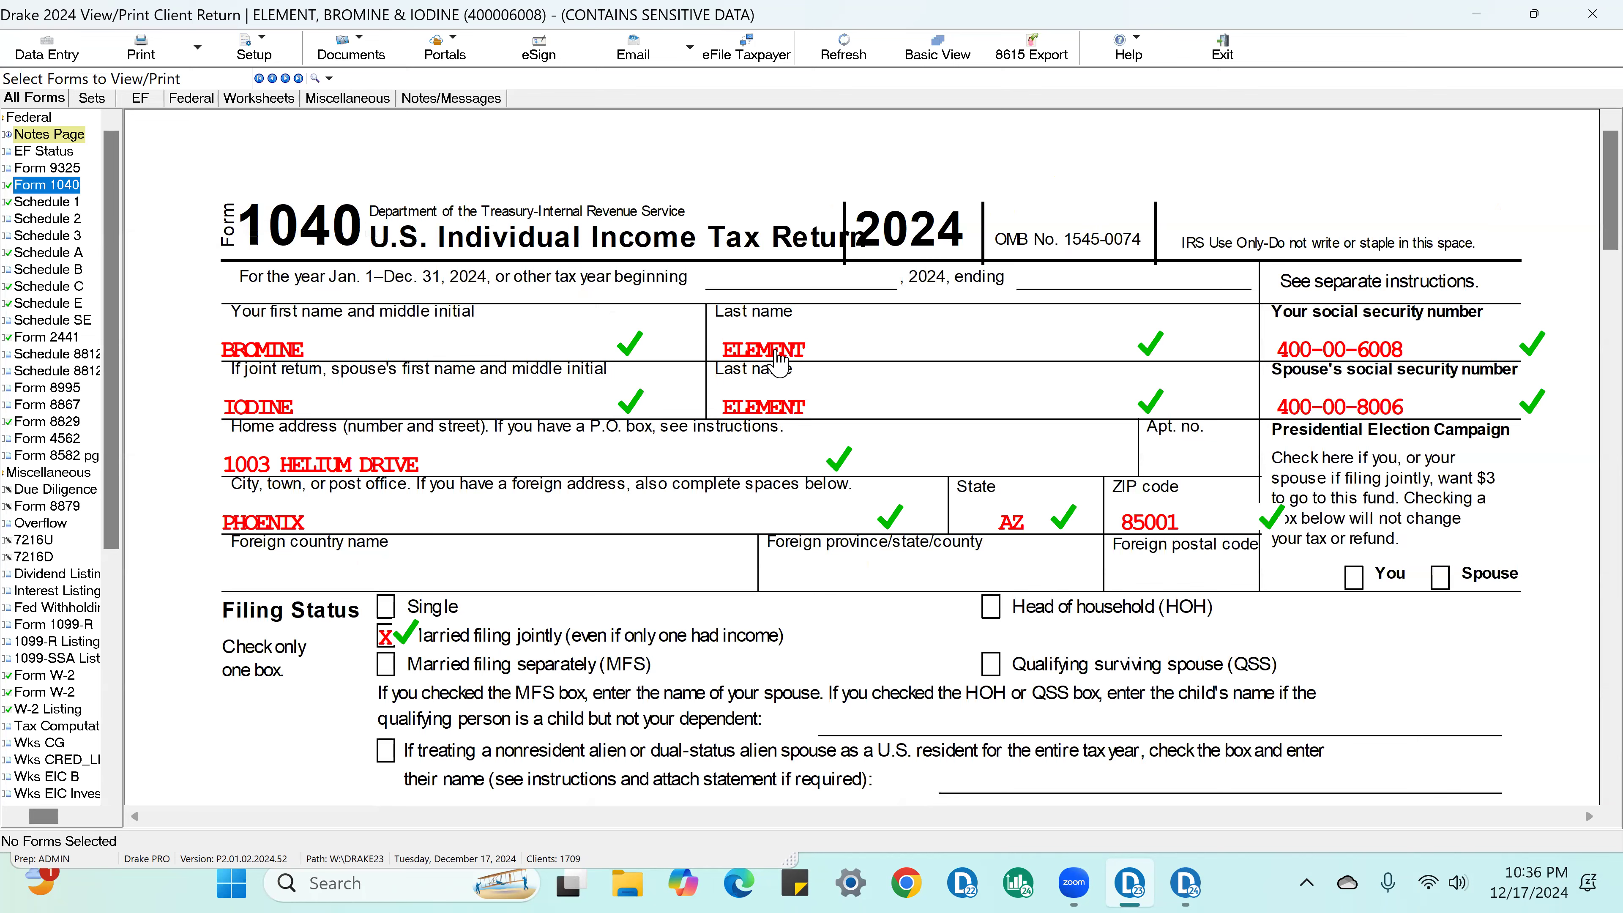
{"action": "scroll", "coordinate": [779, 362], "scroll_direction": "down", "scroll_amount": 10}
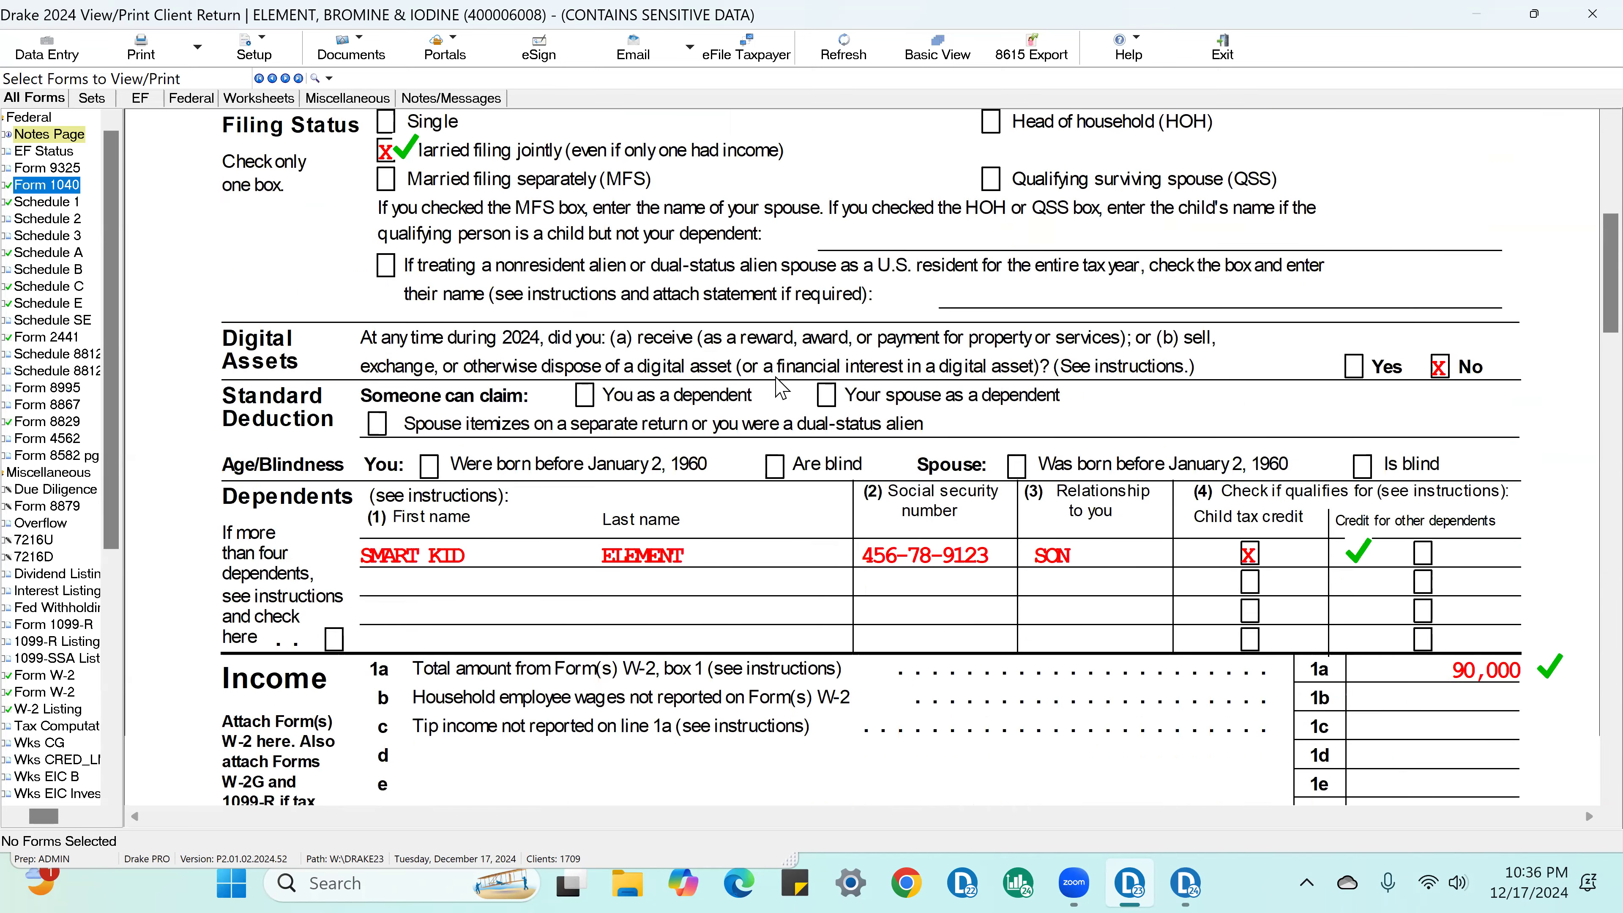
{"action": "scroll", "coordinate": [990, 356], "scroll_direction": "down", "scroll_amount": 3}
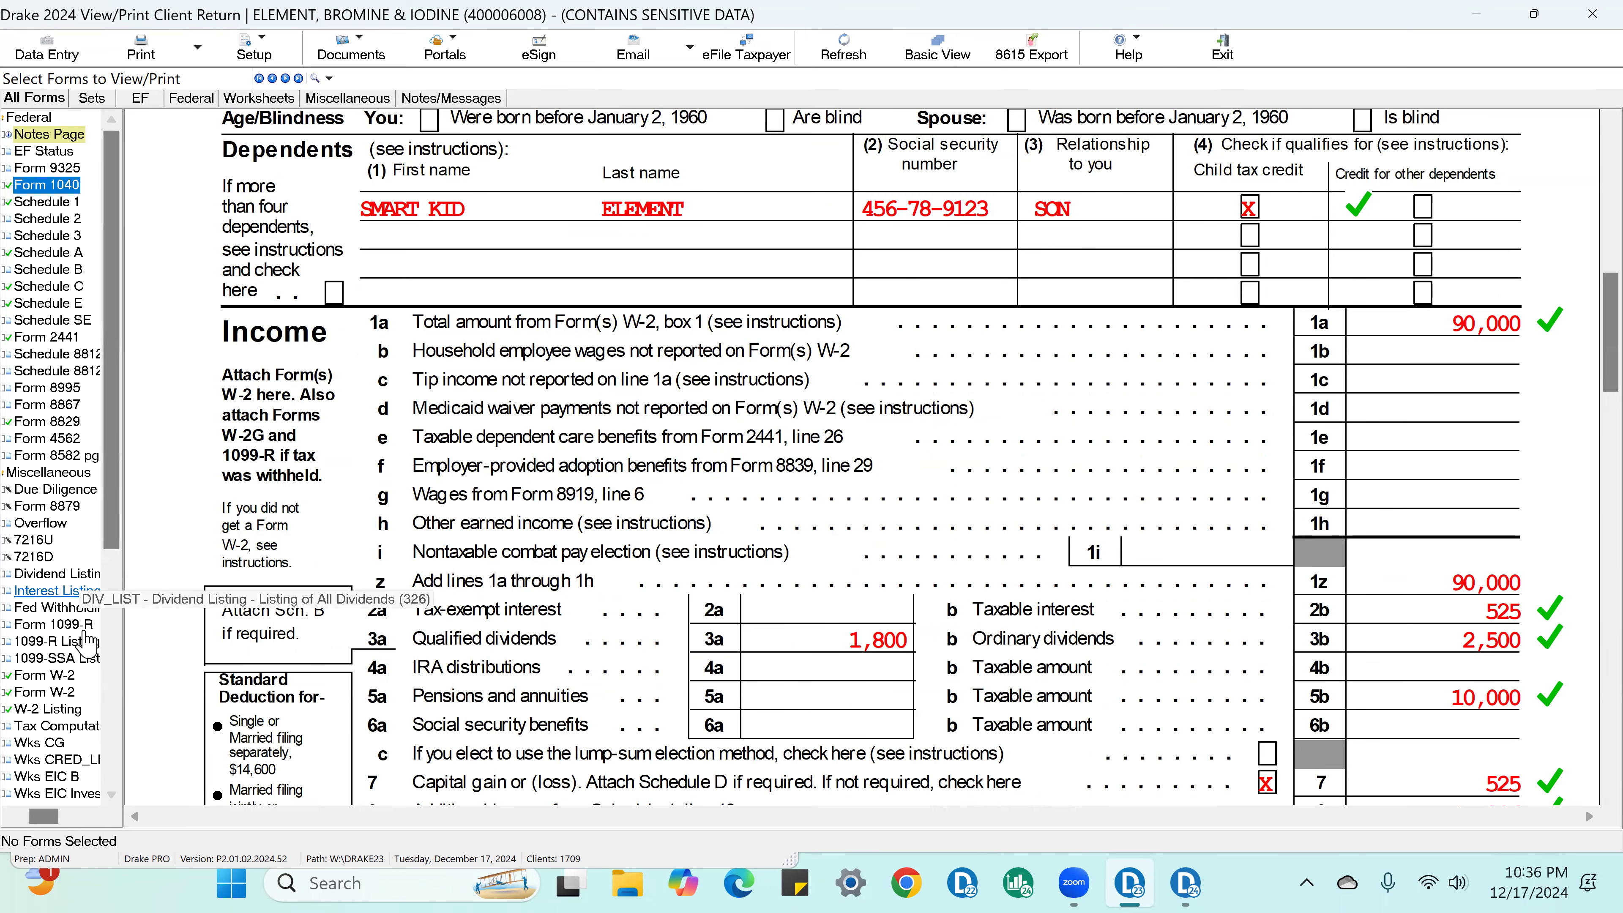
{"action": "left_click", "coordinate": [66, 677]}
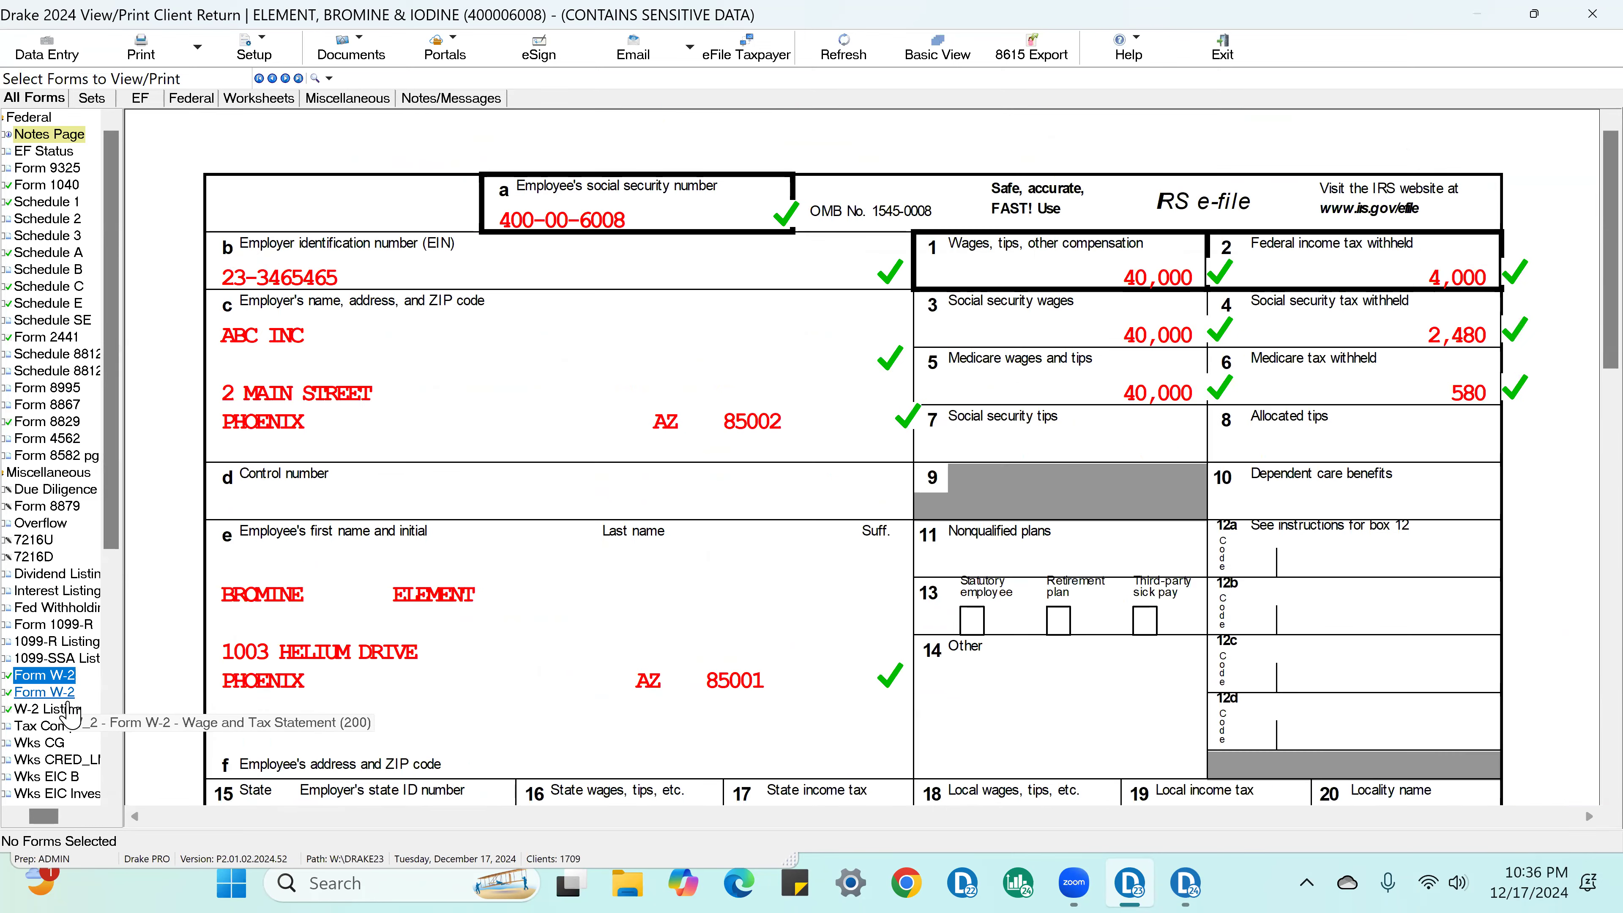
{"action": "left_click", "coordinate": [67, 692]}
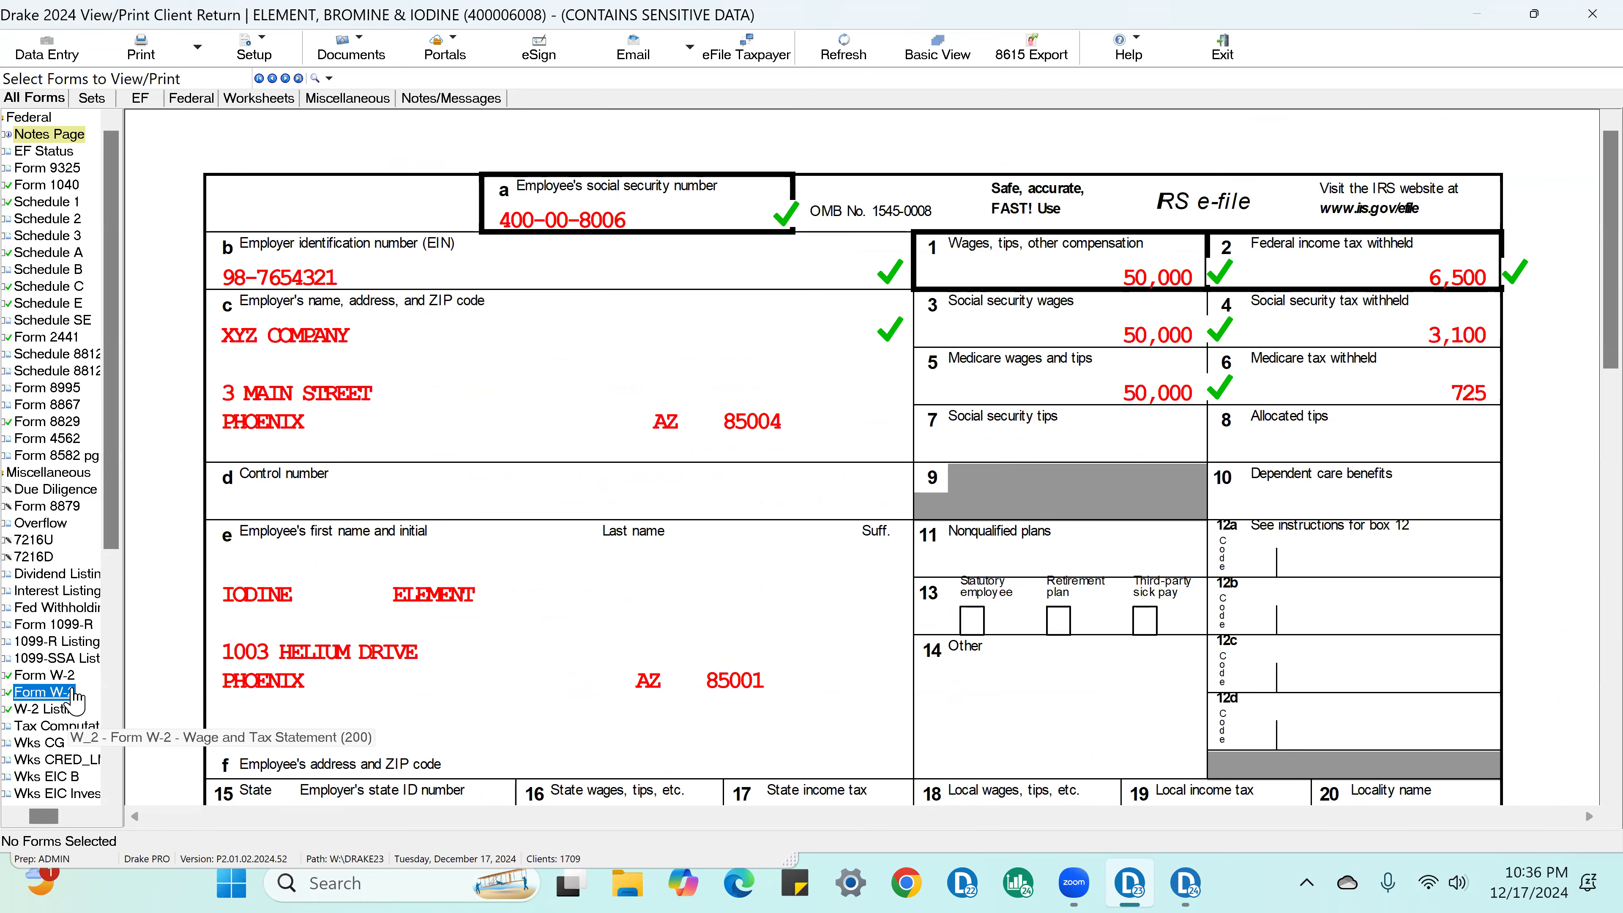
Step: Examine Schedule C from its income section down to Part V, Other Expenses, on page 2
{"action": "left_click", "coordinate": [90, 282]}
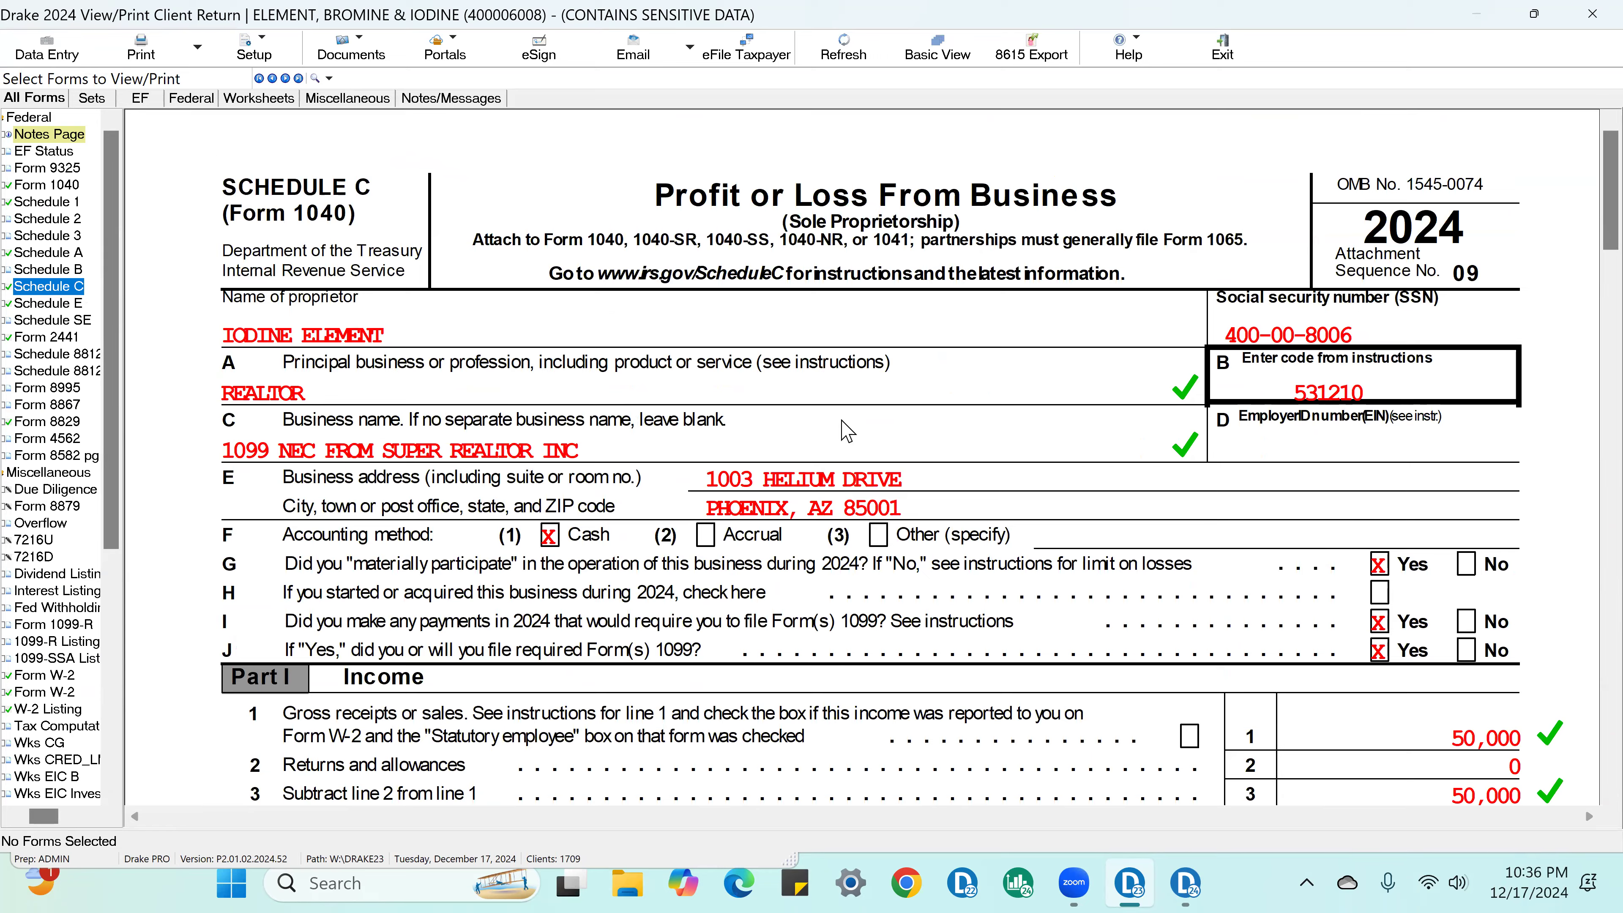
{"action": "scroll", "coordinate": [1163, 489], "scroll_direction": "down", "scroll_amount": 5}
{"action": "scroll", "coordinate": [1182, 488], "scroll_direction": "down", "scroll_amount": 12}
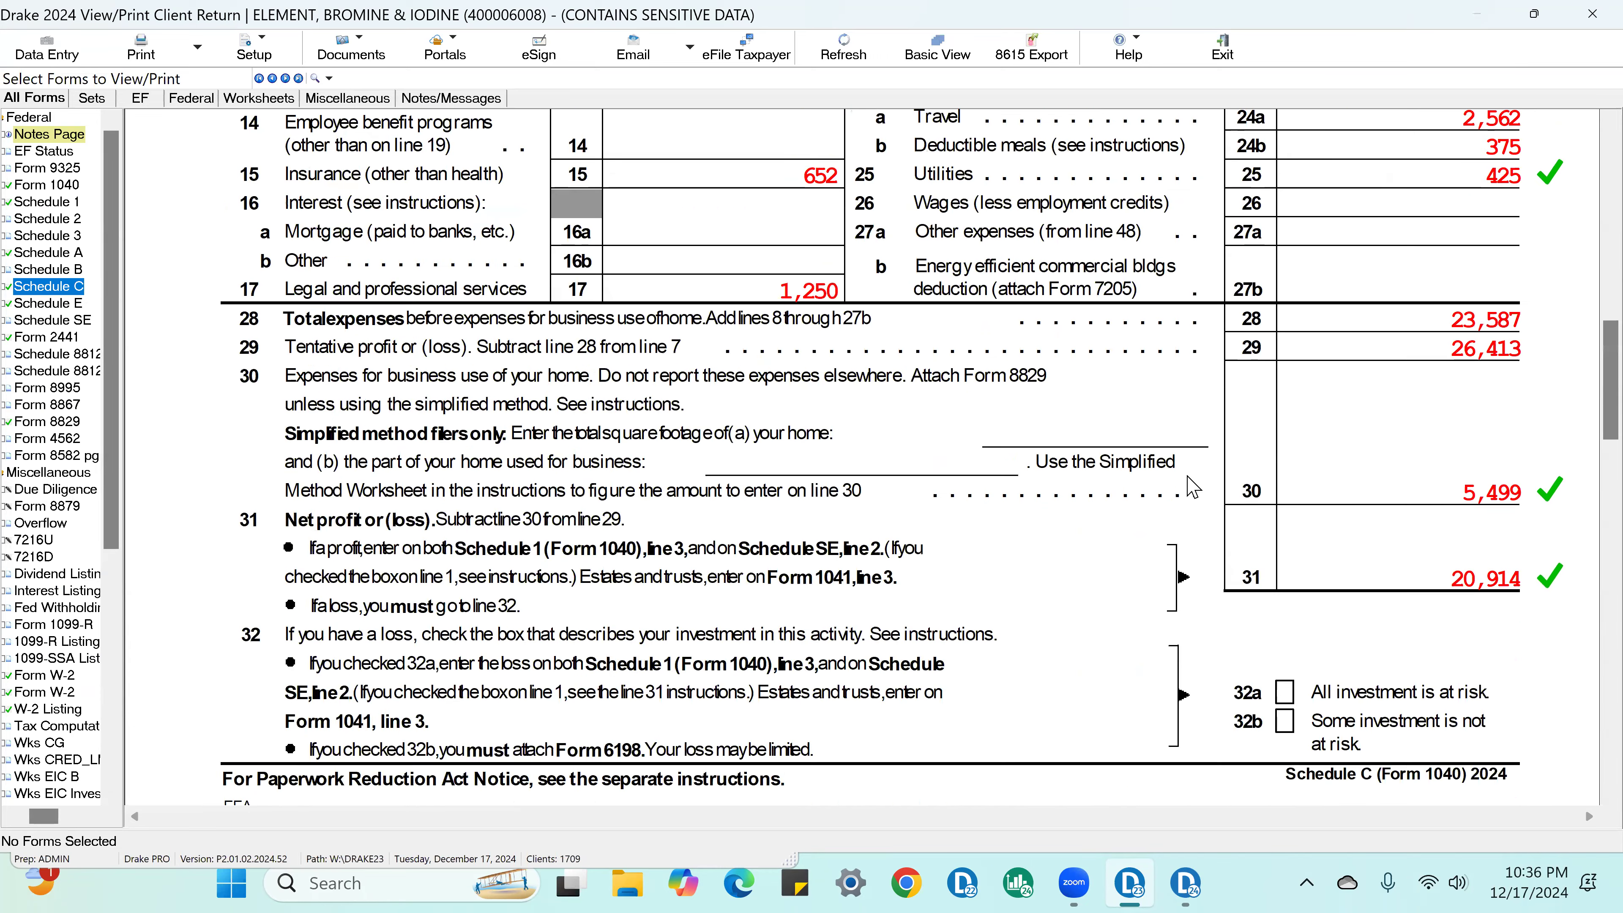
{"action": "scroll", "coordinate": [1169, 403], "scroll_direction": "down", "scroll_amount": 15}
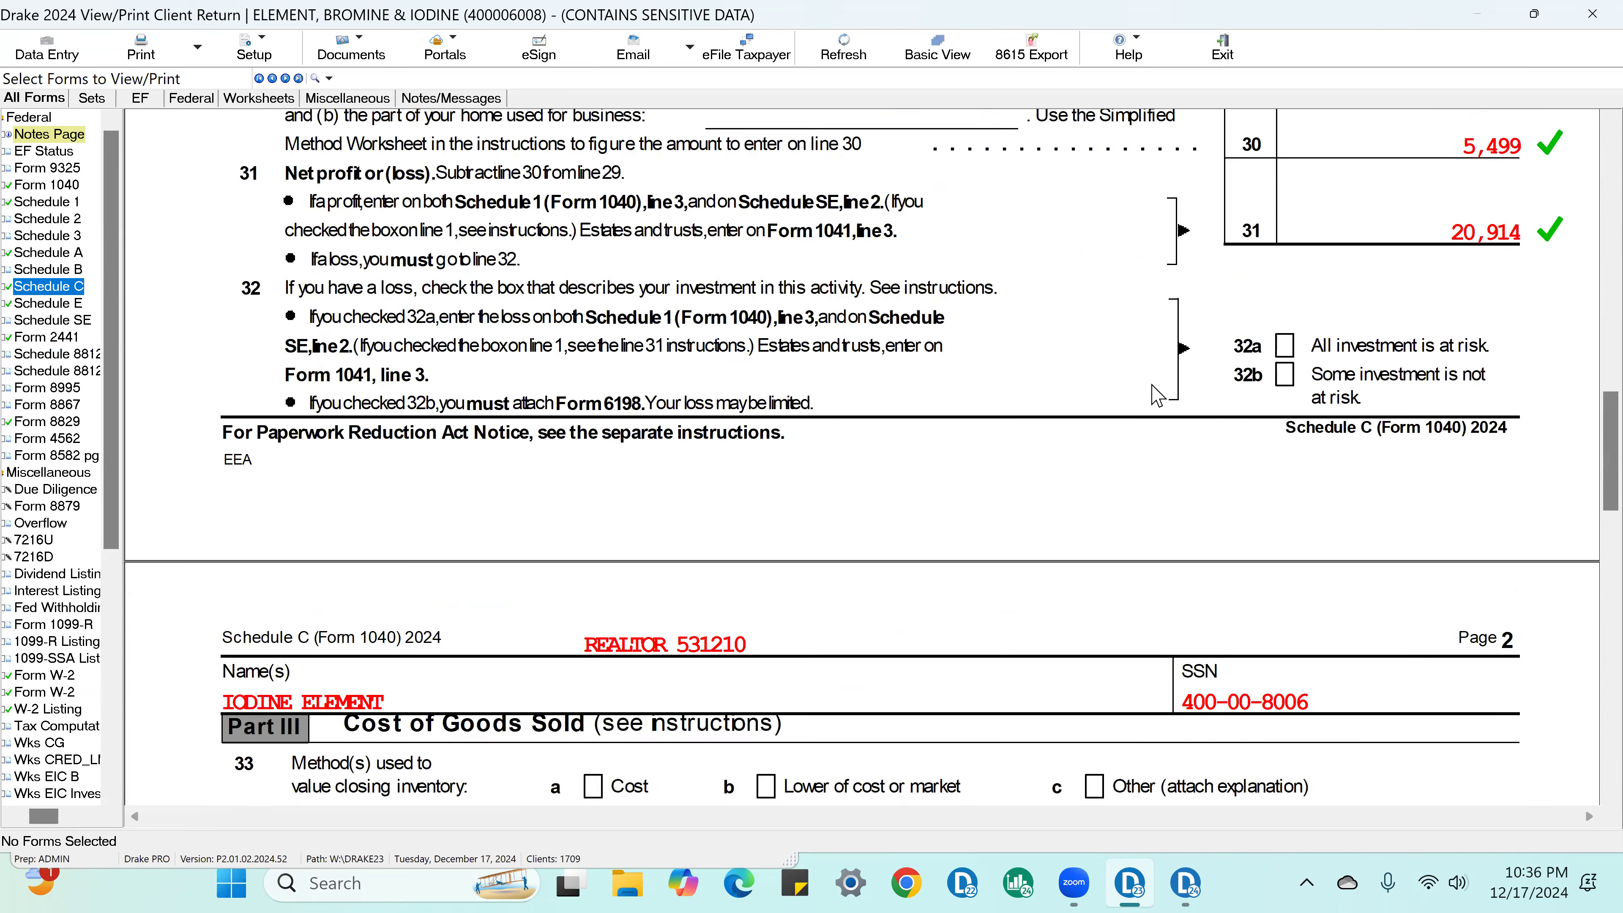
{"action": "scroll", "coordinate": [1150, 403], "scroll_direction": "down", "scroll_amount": 5}
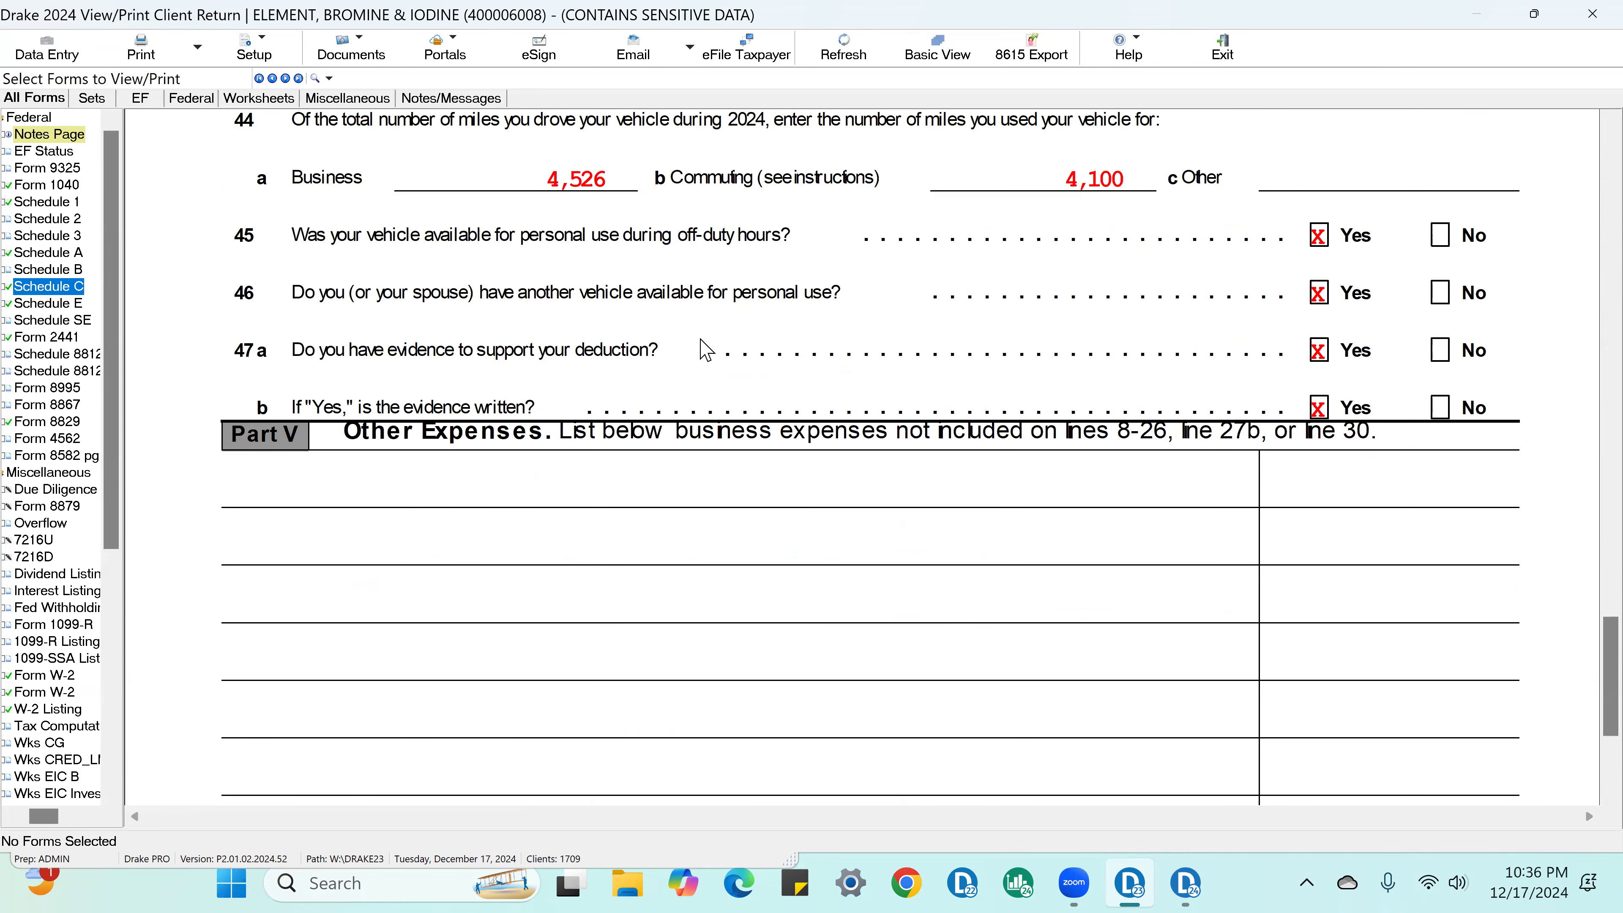
Step: Examine Schedule C's Other Expenses section through line 48, and Form 8829 down to Part III, Depreciation of Your Home
{"action": "scroll", "coordinate": [705, 351], "scroll_direction": "down", "scroll_amount": 3}
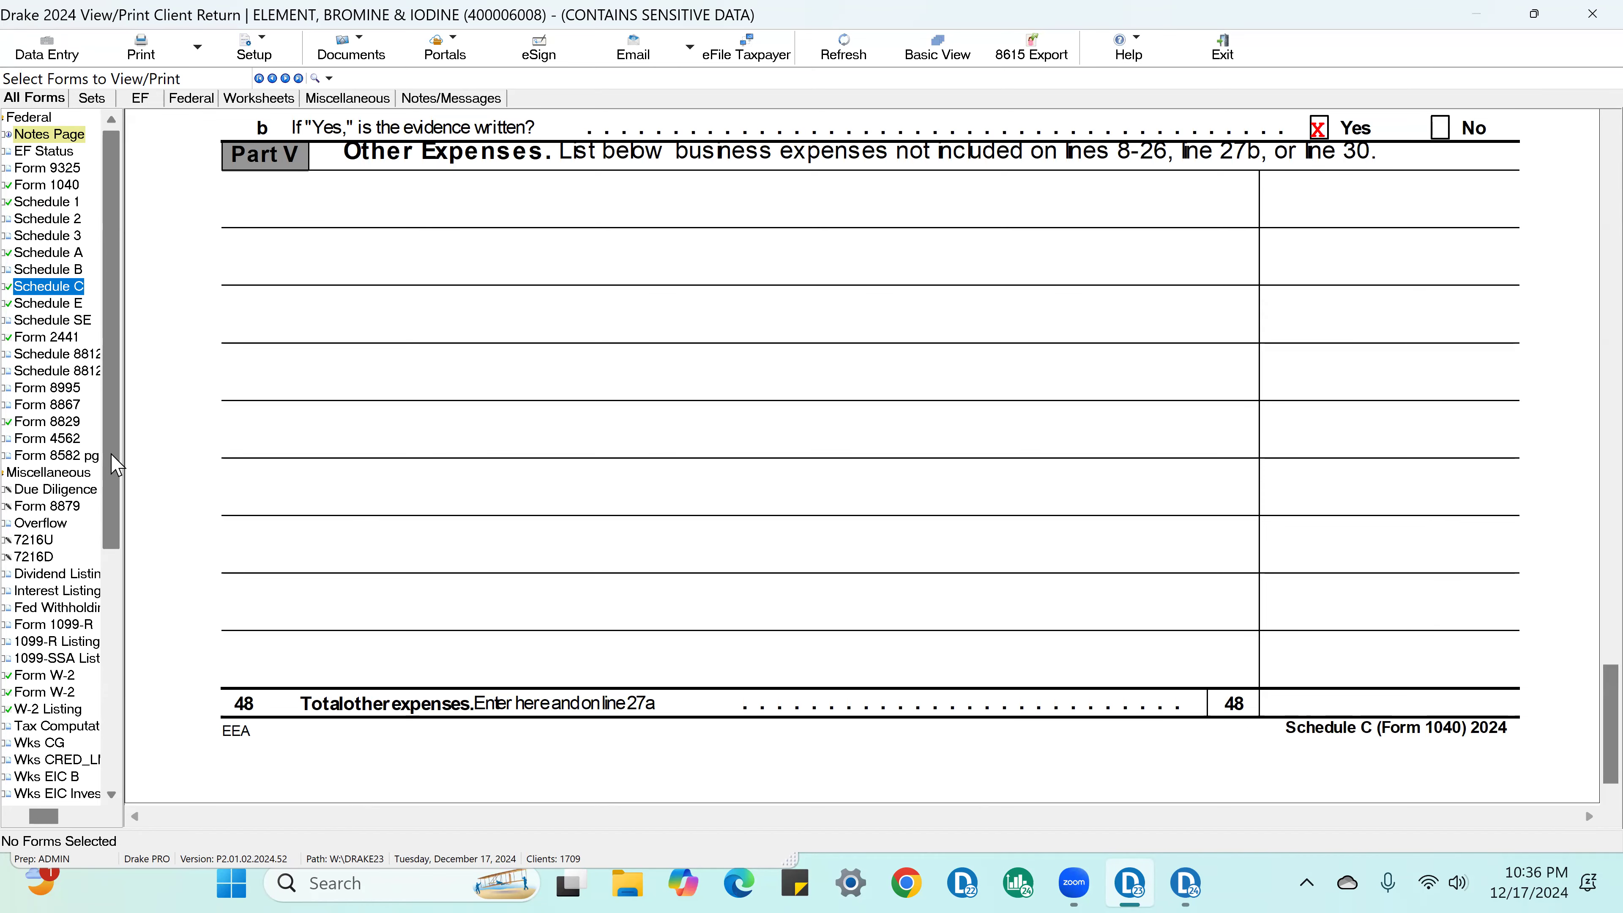
{"action": "left_click", "coordinate": [56, 424]}
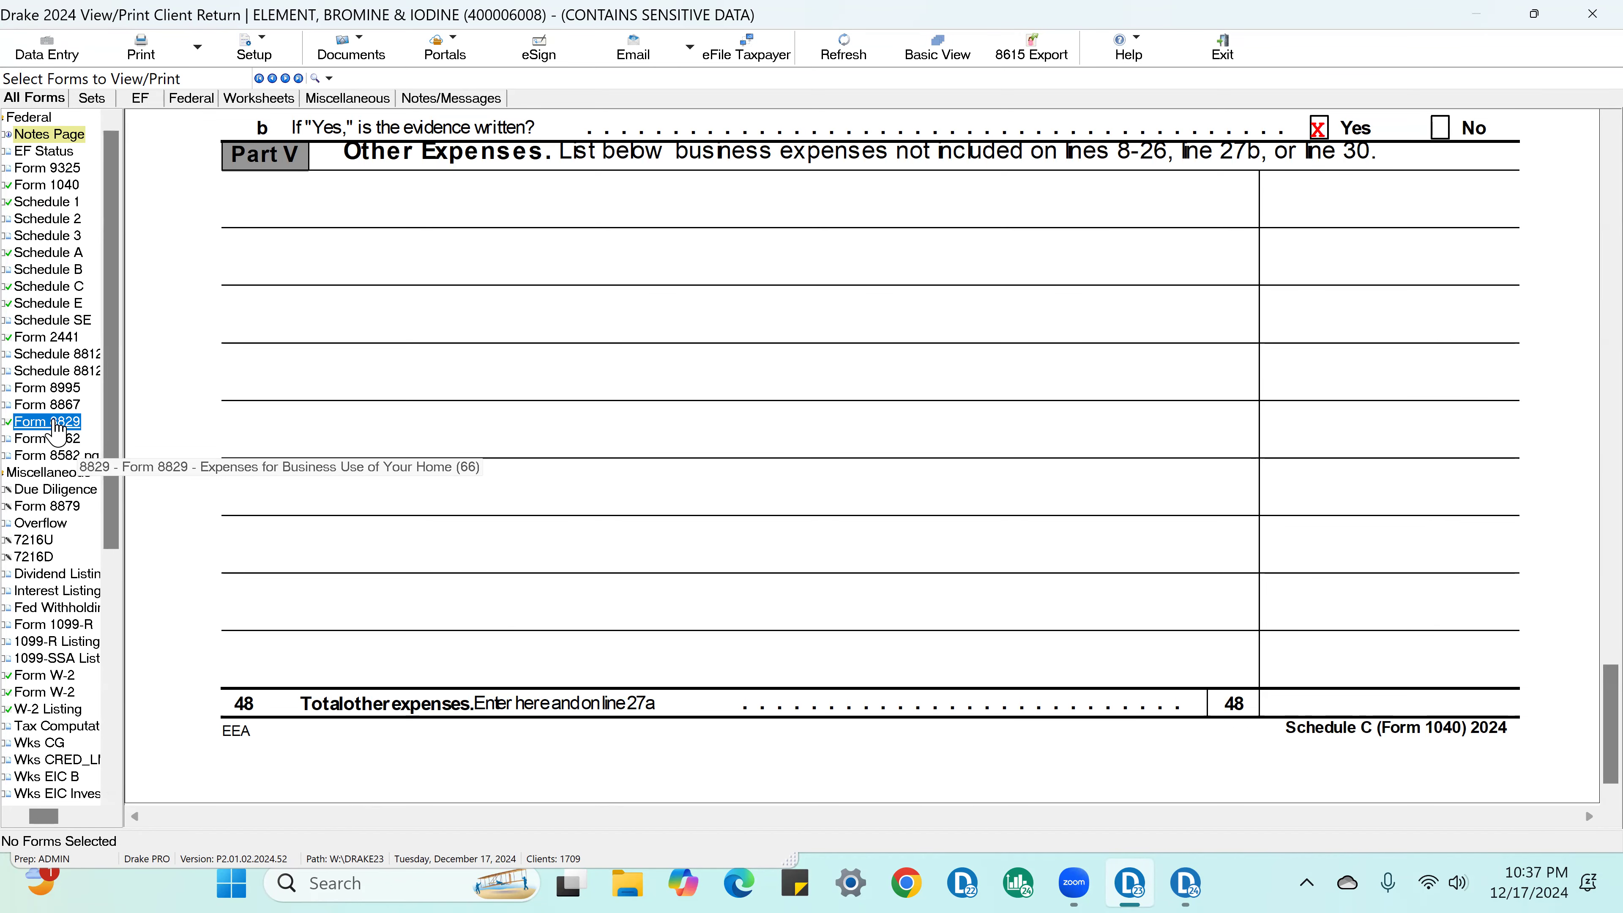
{"action": "scroll", "coordinate": [1171, 384], "scroll_direction": "down", "scroll_amount": 10}
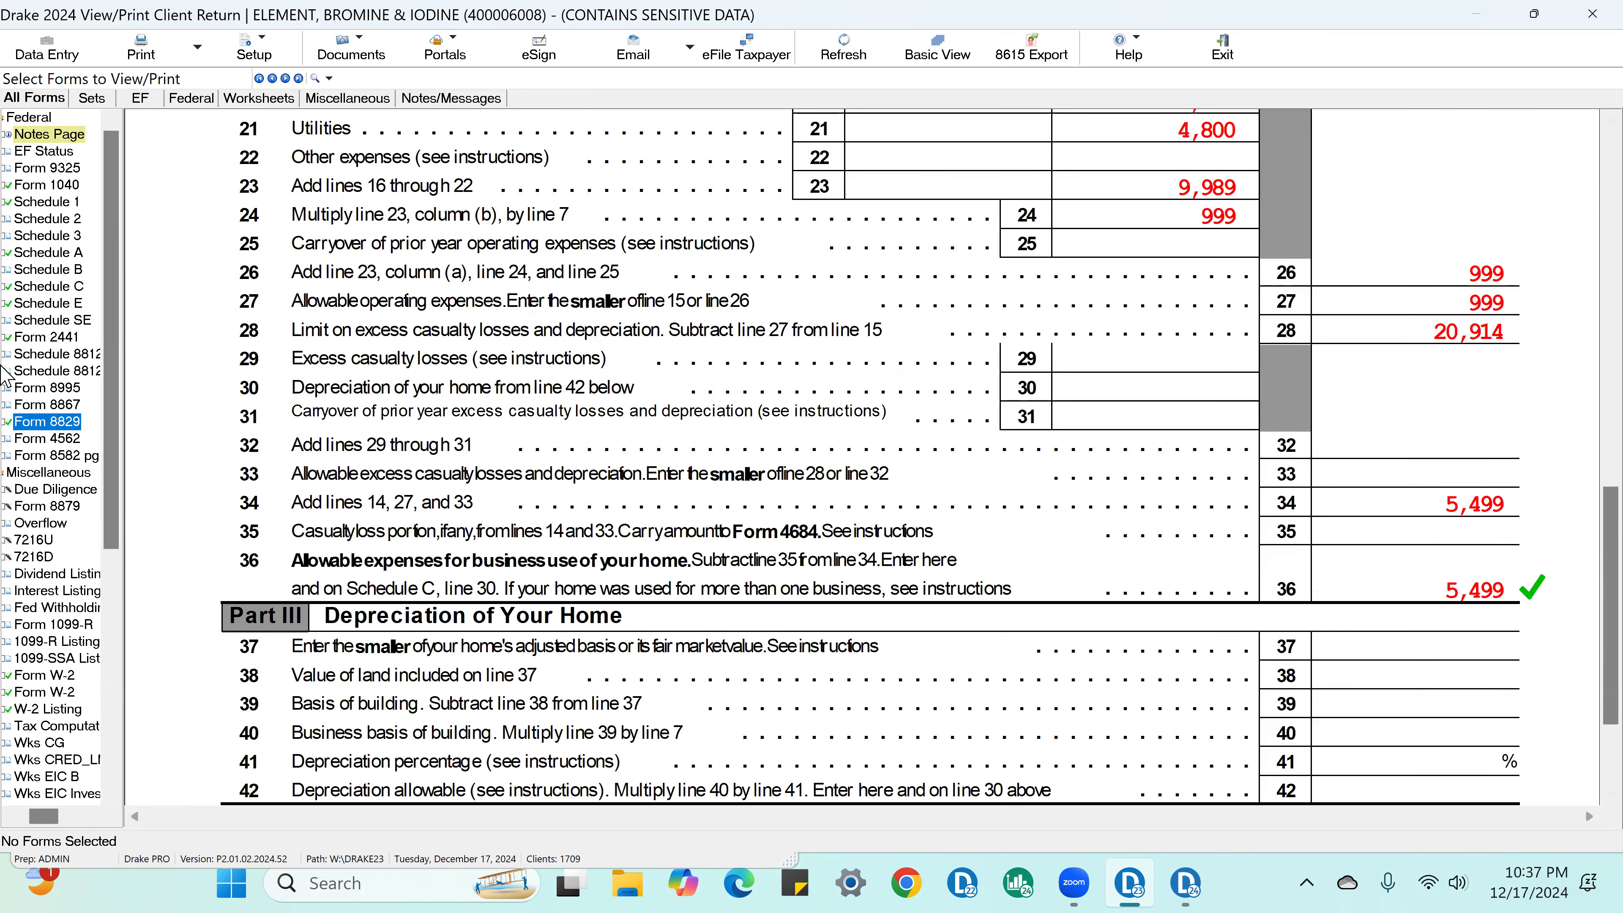
Step: Examine Schedule E down to line 26 and compare its rental loss with line 5 of Schedule 1
{"action": "left_click", "coordinate": [67, 304]}
{"action": "scroll", "coordinate": [1403, 509], "scroll_direction": "down", "scroll_amount": 8}
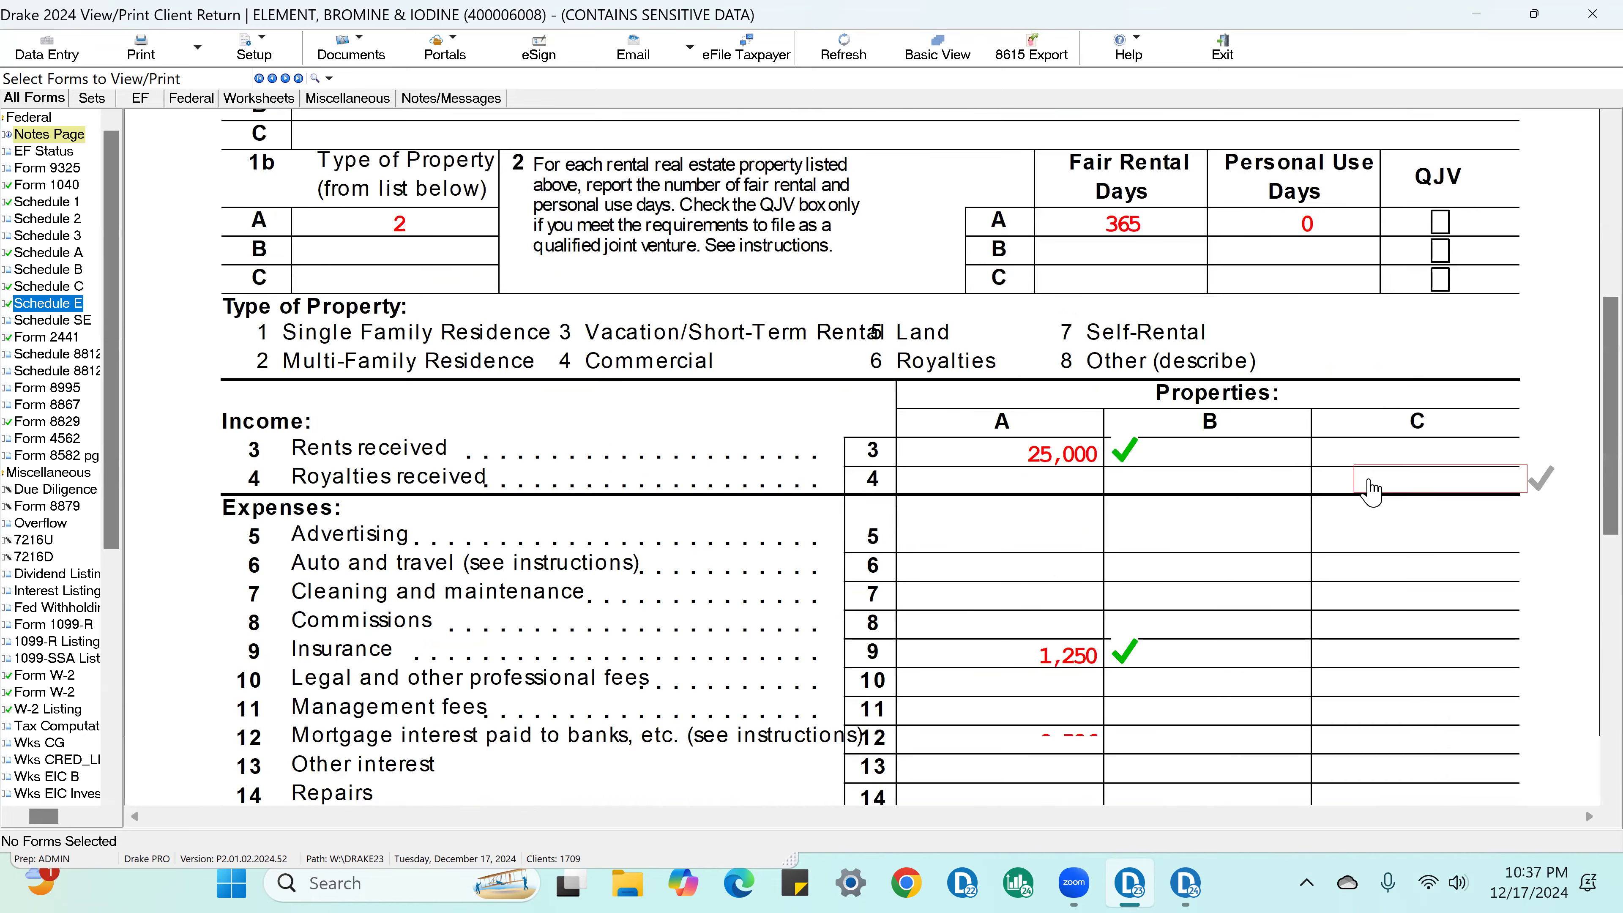
{"action": "scroll", "coordinate": [1402, 509], "scroll_direction": "down", "scroll_amount": 4}
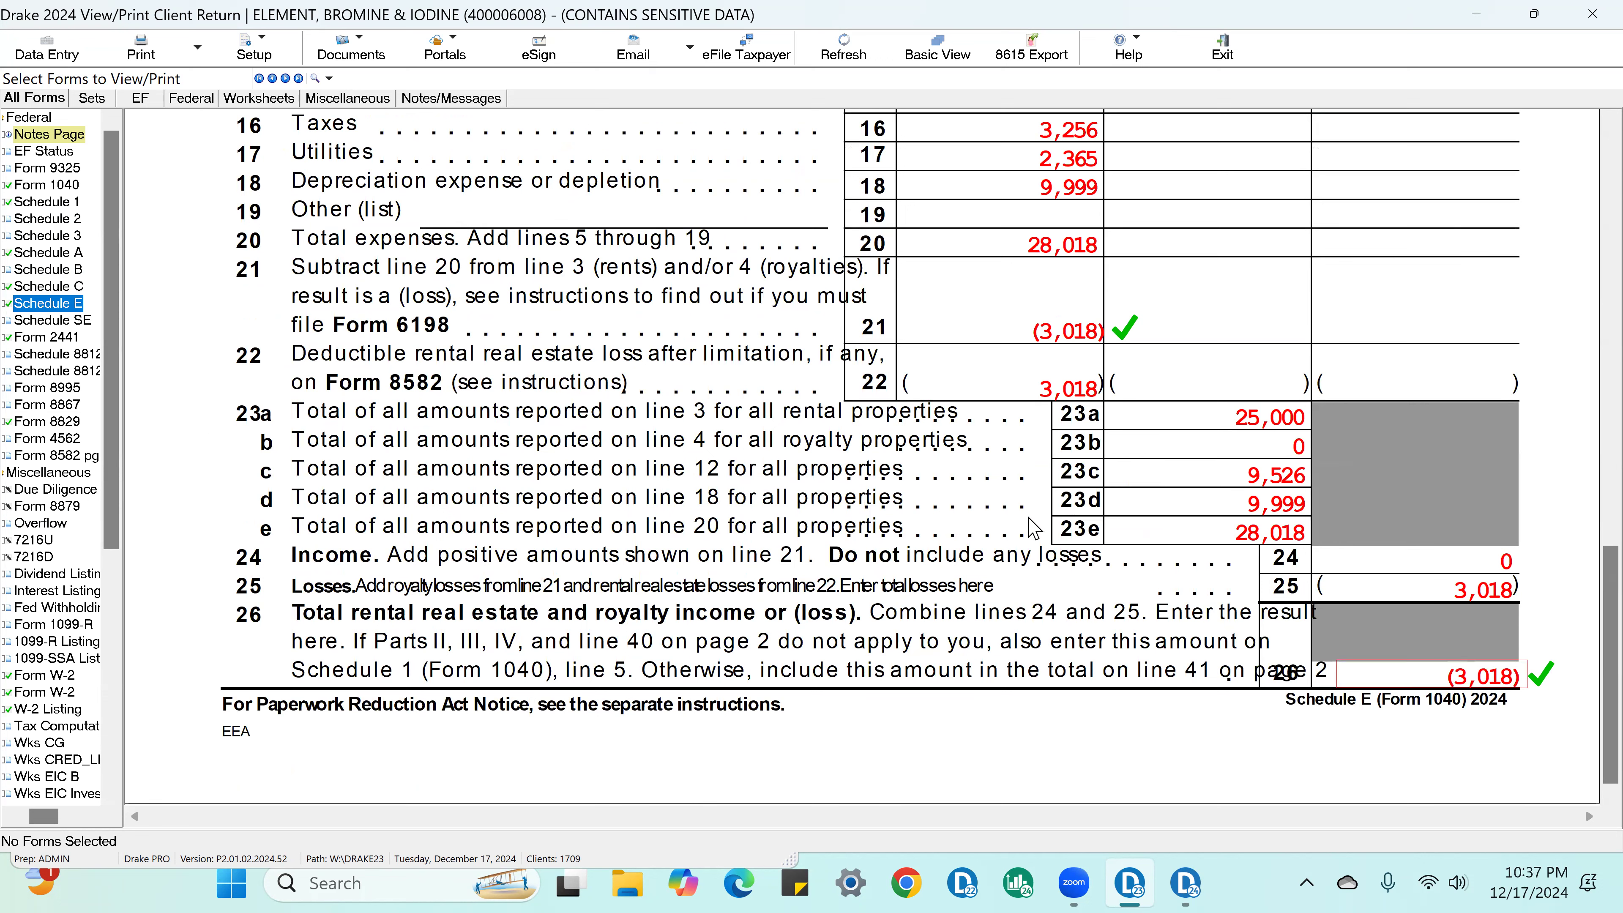
{"action": "left_click", "coordinate": [80, 206]}
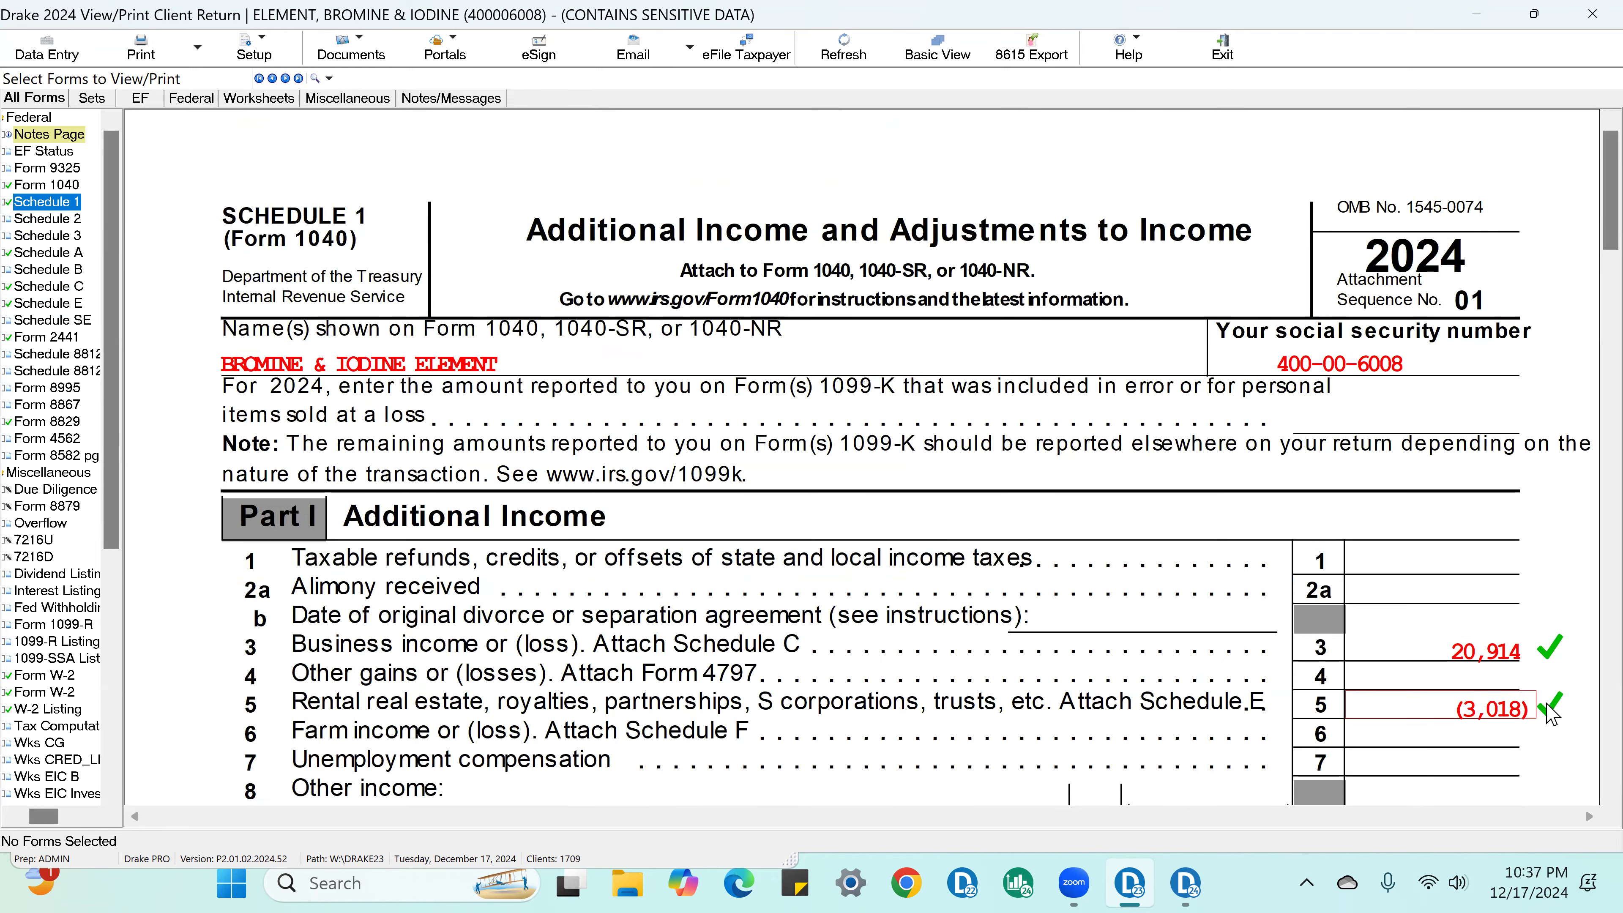
{"action": "left_click", "coordinate": [1544, 704]}
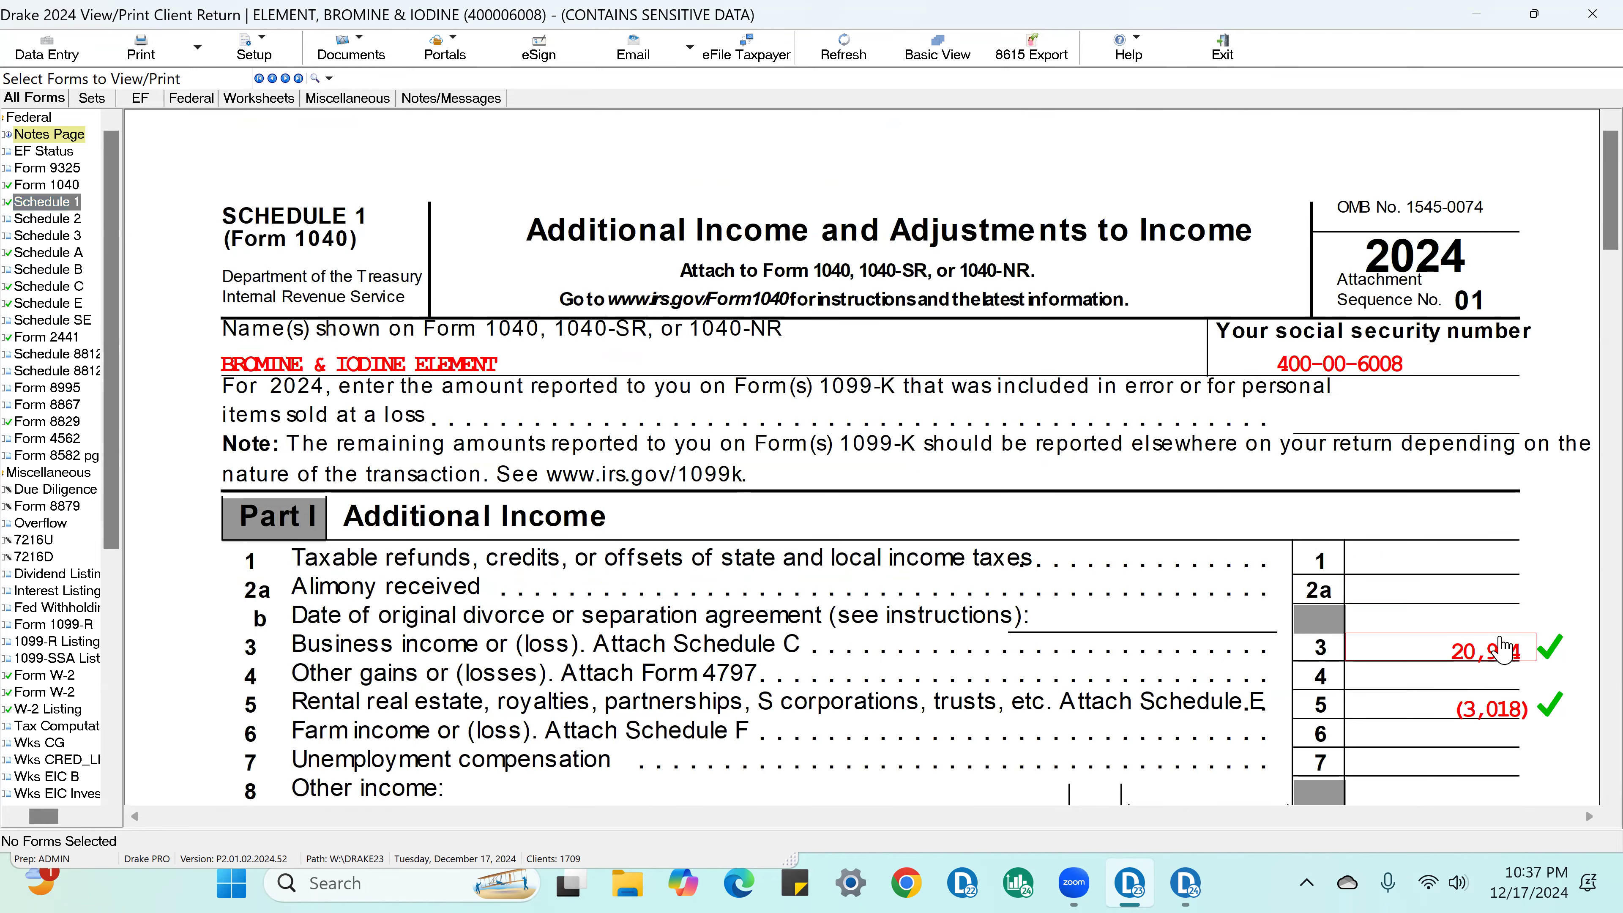
Step: Examine Form 1040 from its income section down to the refund, amount owed and signature sections
{"action": "left_click", "coordinate": [62, 187]}
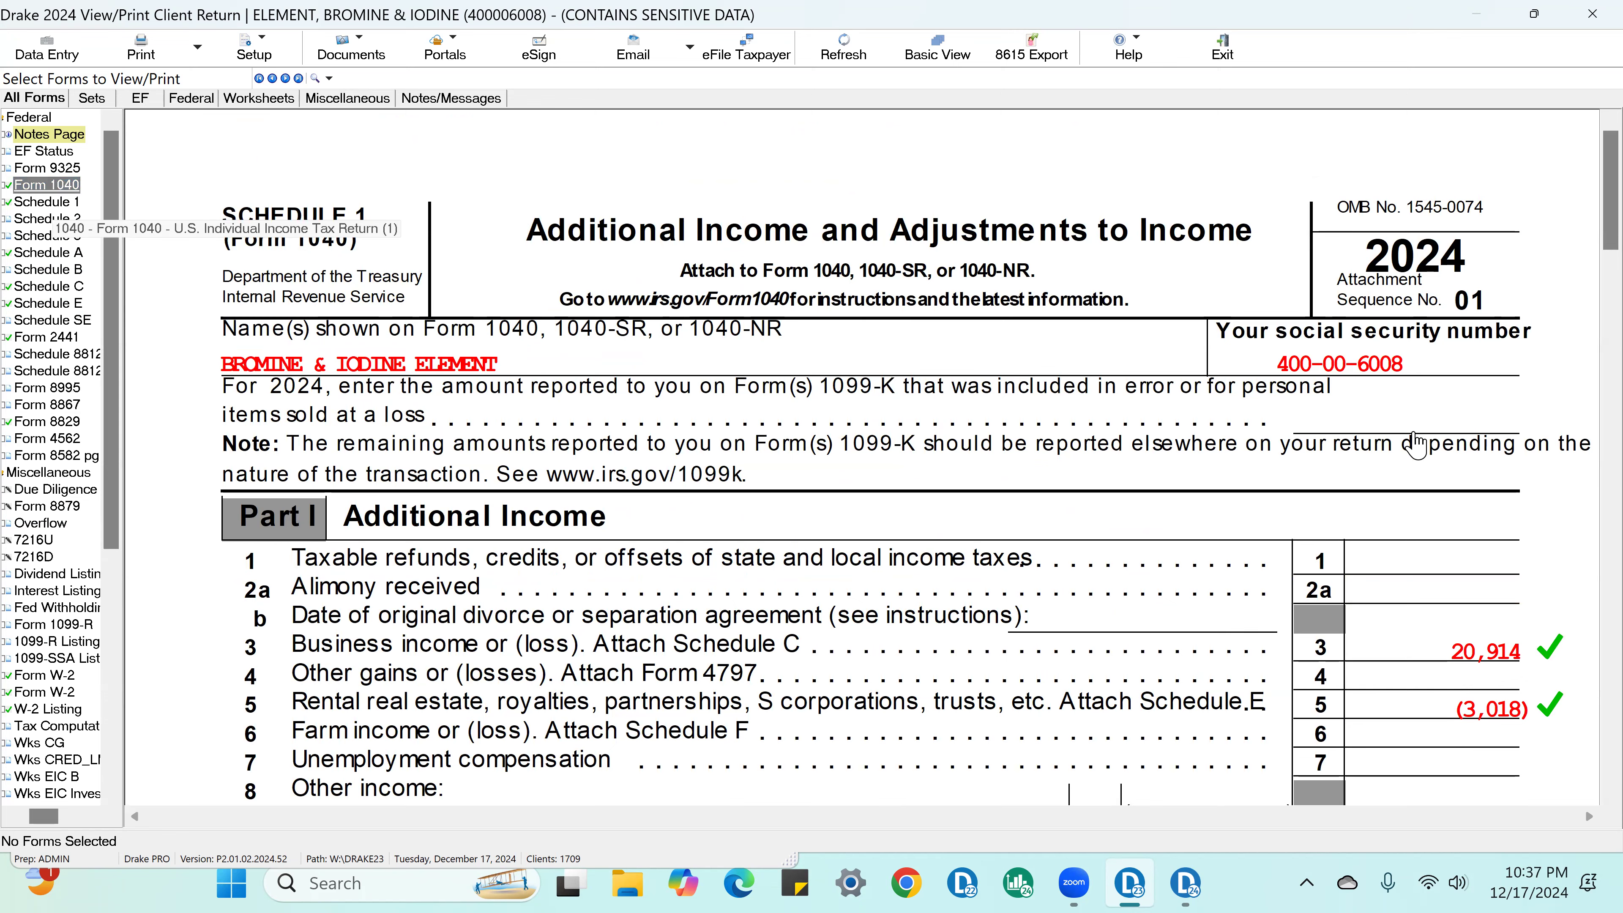
{"action": "scroll", "coordinate": [1470, 451], "scroll_direction": "down", "scroll_amount": 15}
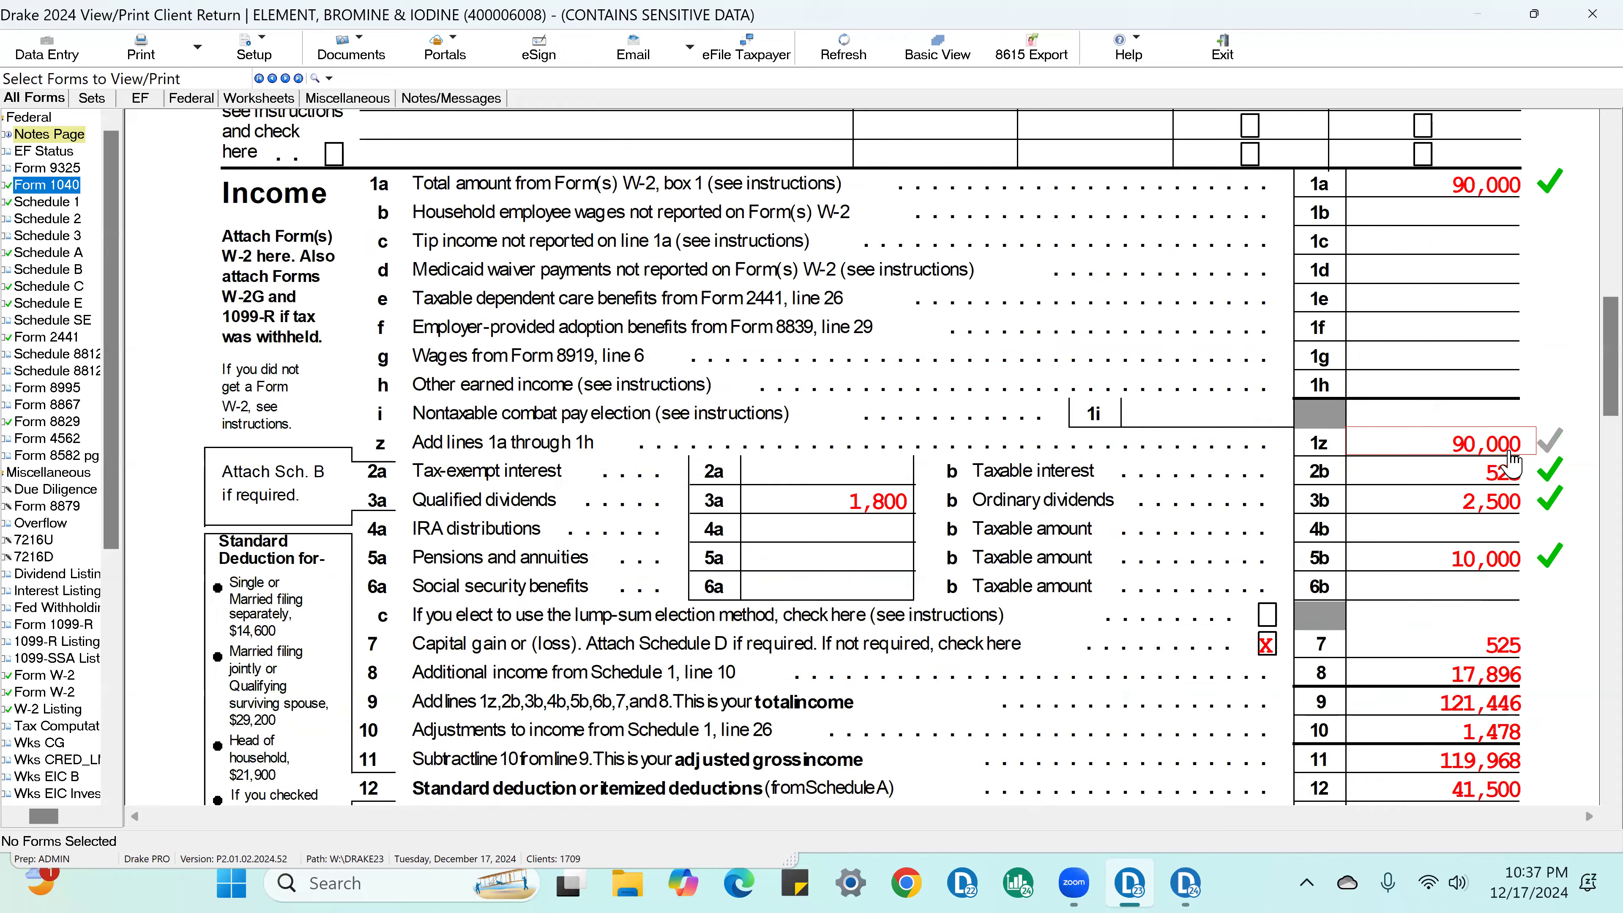
{"action": "scroll", "coordinate": [1513, 458], "scroll_direction": "down", "scroll_amount": 20}
{"action": "scroll", "coordinate": [1545, 475], "scroll_direction": "down", "scroll_amount": 10}
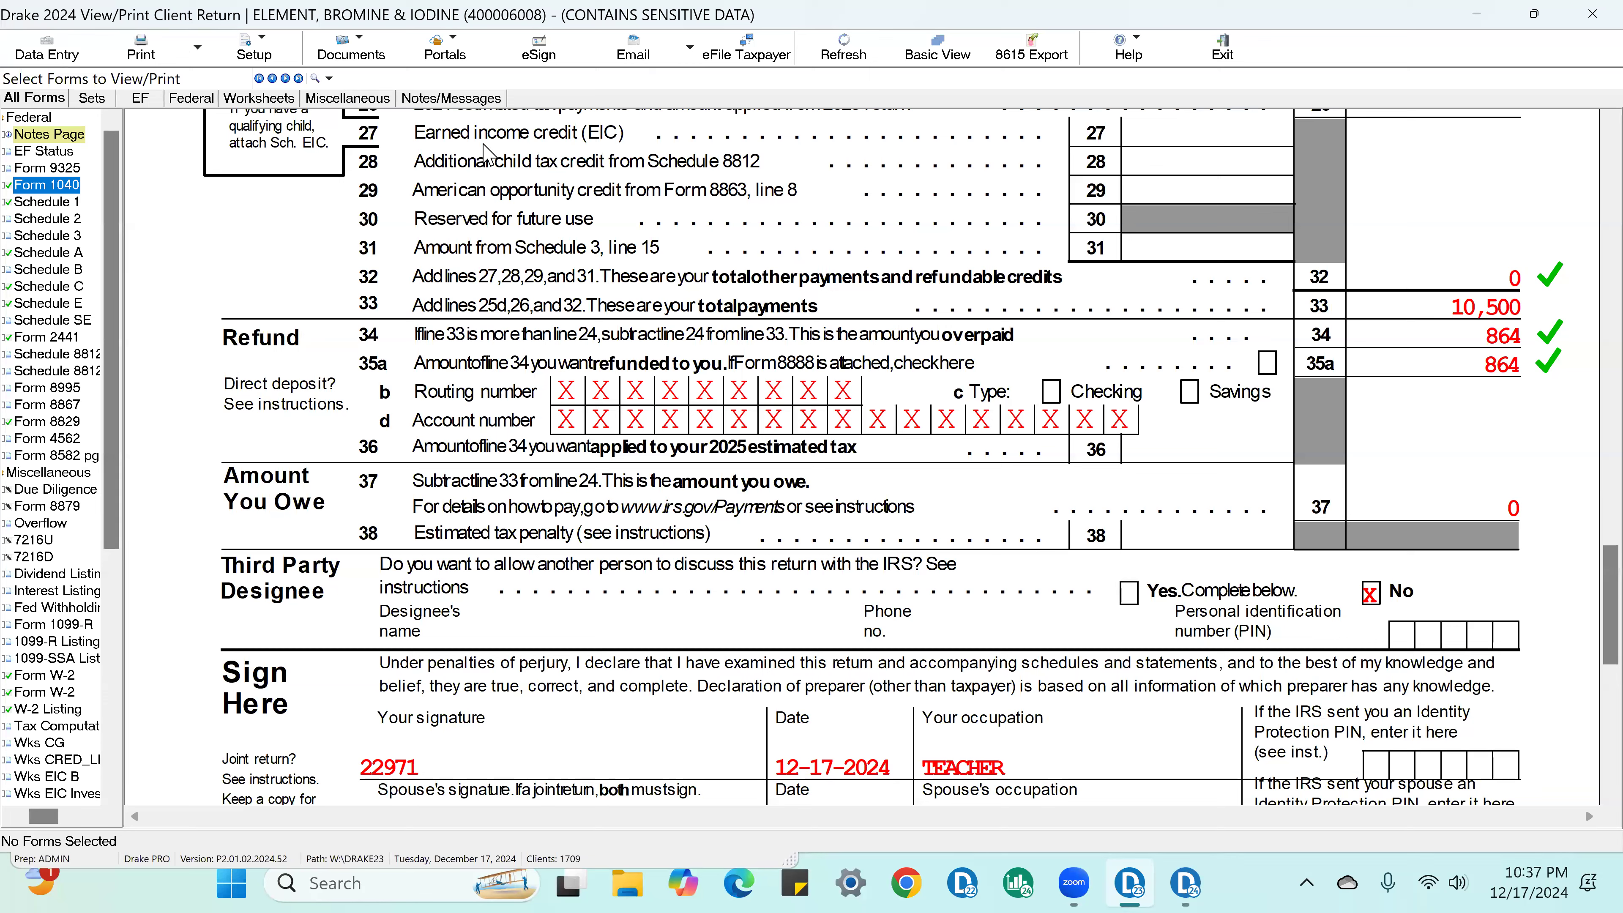
Step: Look over Schedule B, Schedule A down to its other itemized deductions, and the start of Schedule E, and reopen Form 1040
{"action": "left_click", "coordinate": [67, 286]}
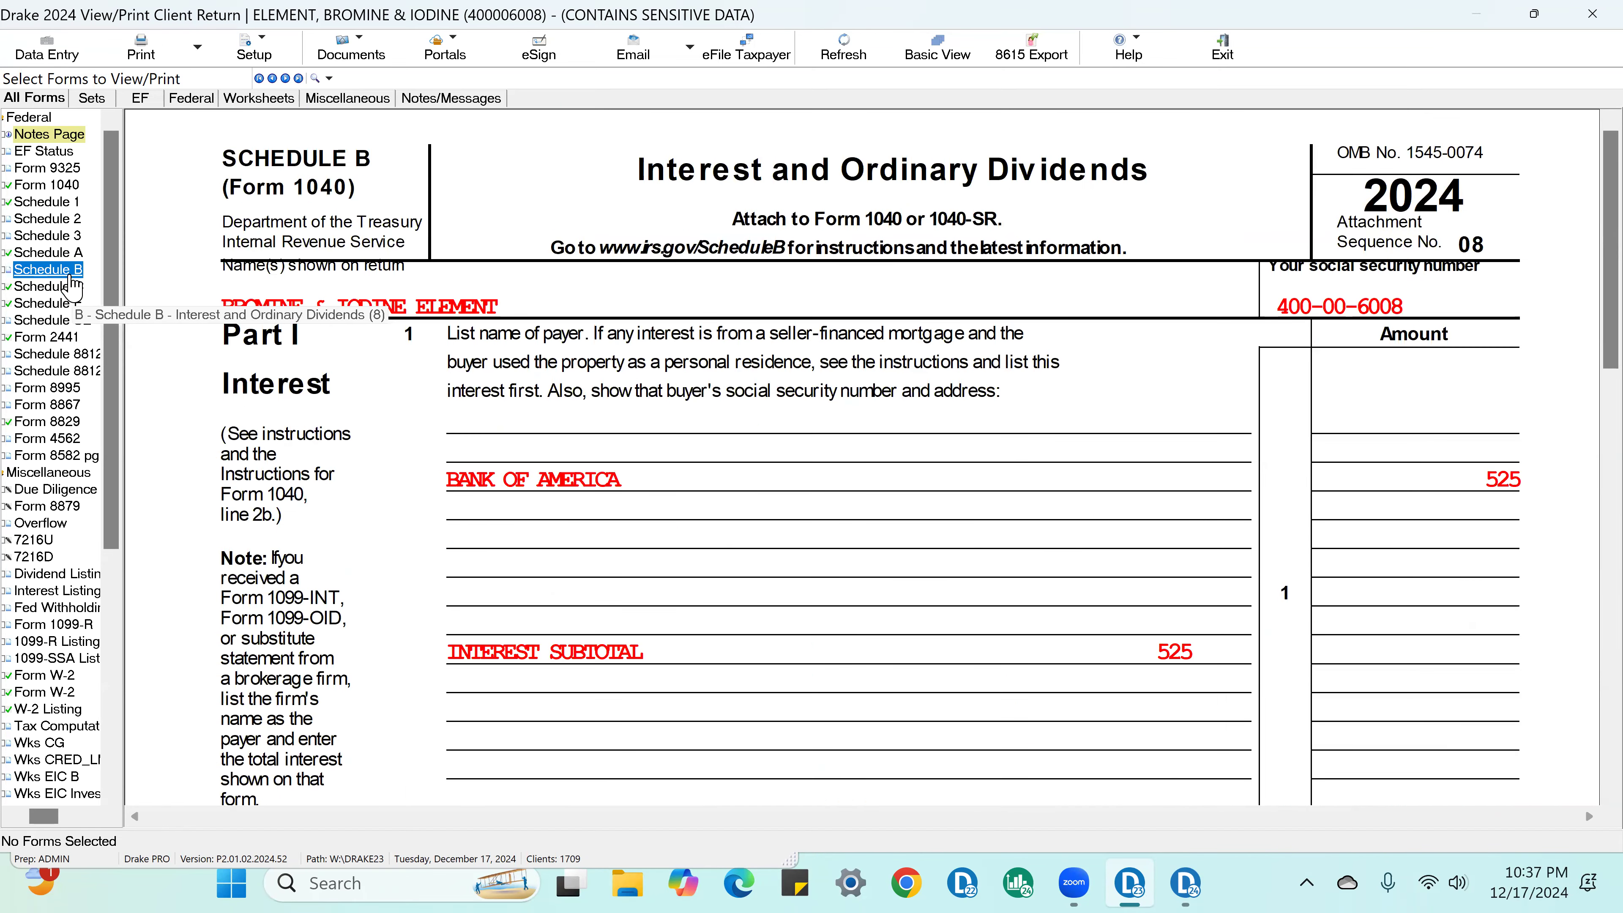
{"action": "left_click", "coordinate": [81, 254]}
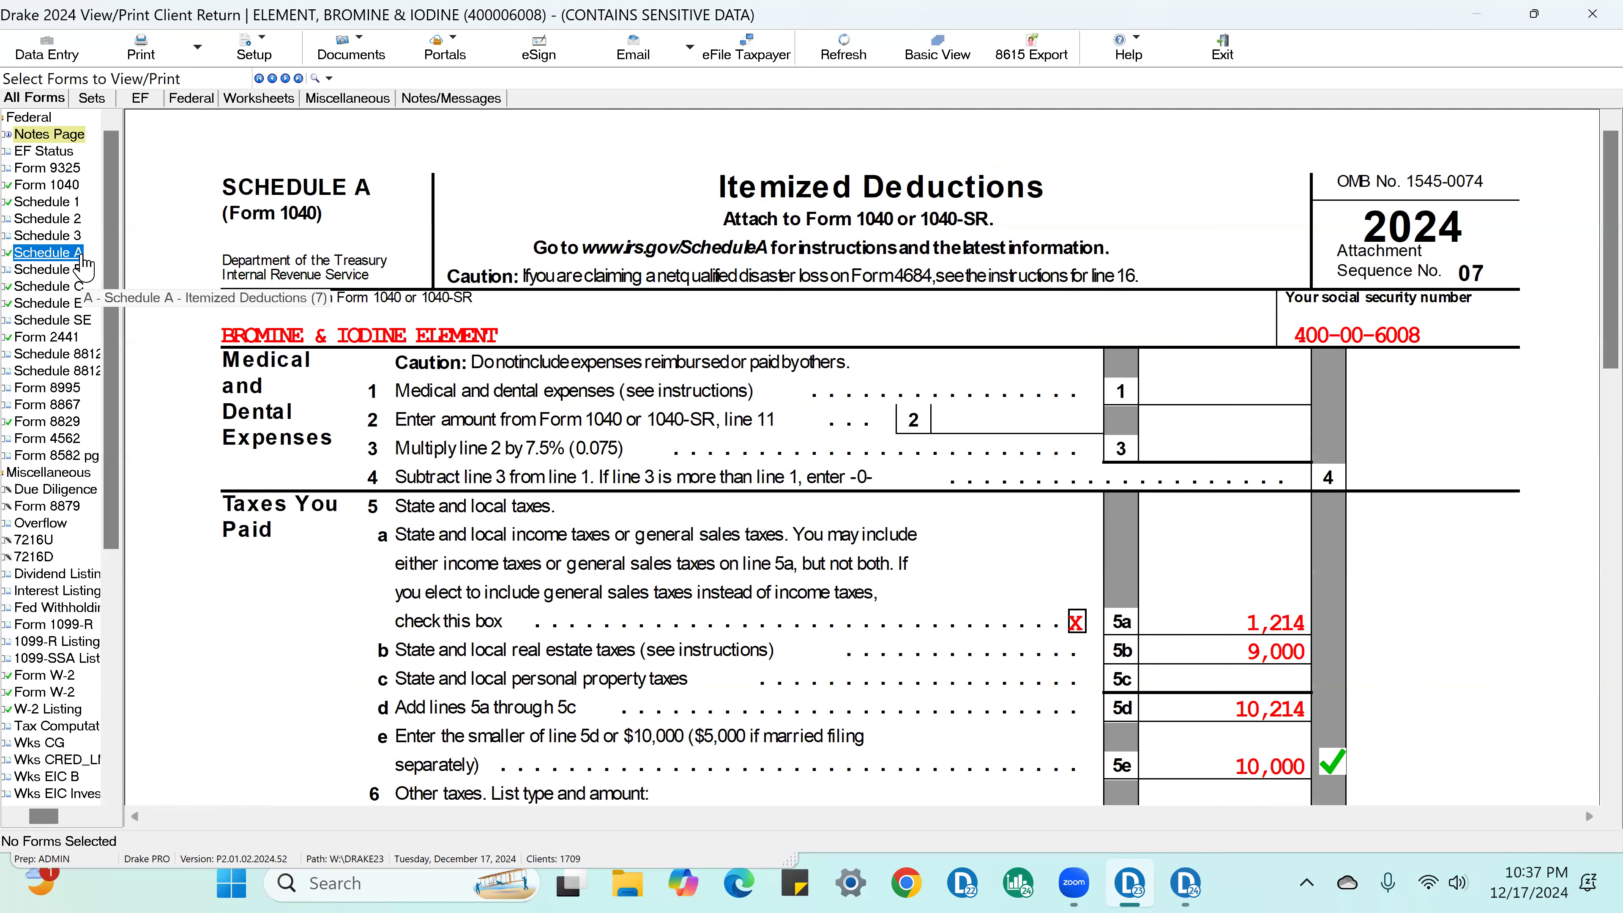
{"action": "scroll", "coordinate": [1534, 347], "scroll_direction": "down", "scroll_amount": 6}
{"action": "scroll", "coordinate": [1540, 355], "scroll_direction": "down", "scroll_amount": 5}
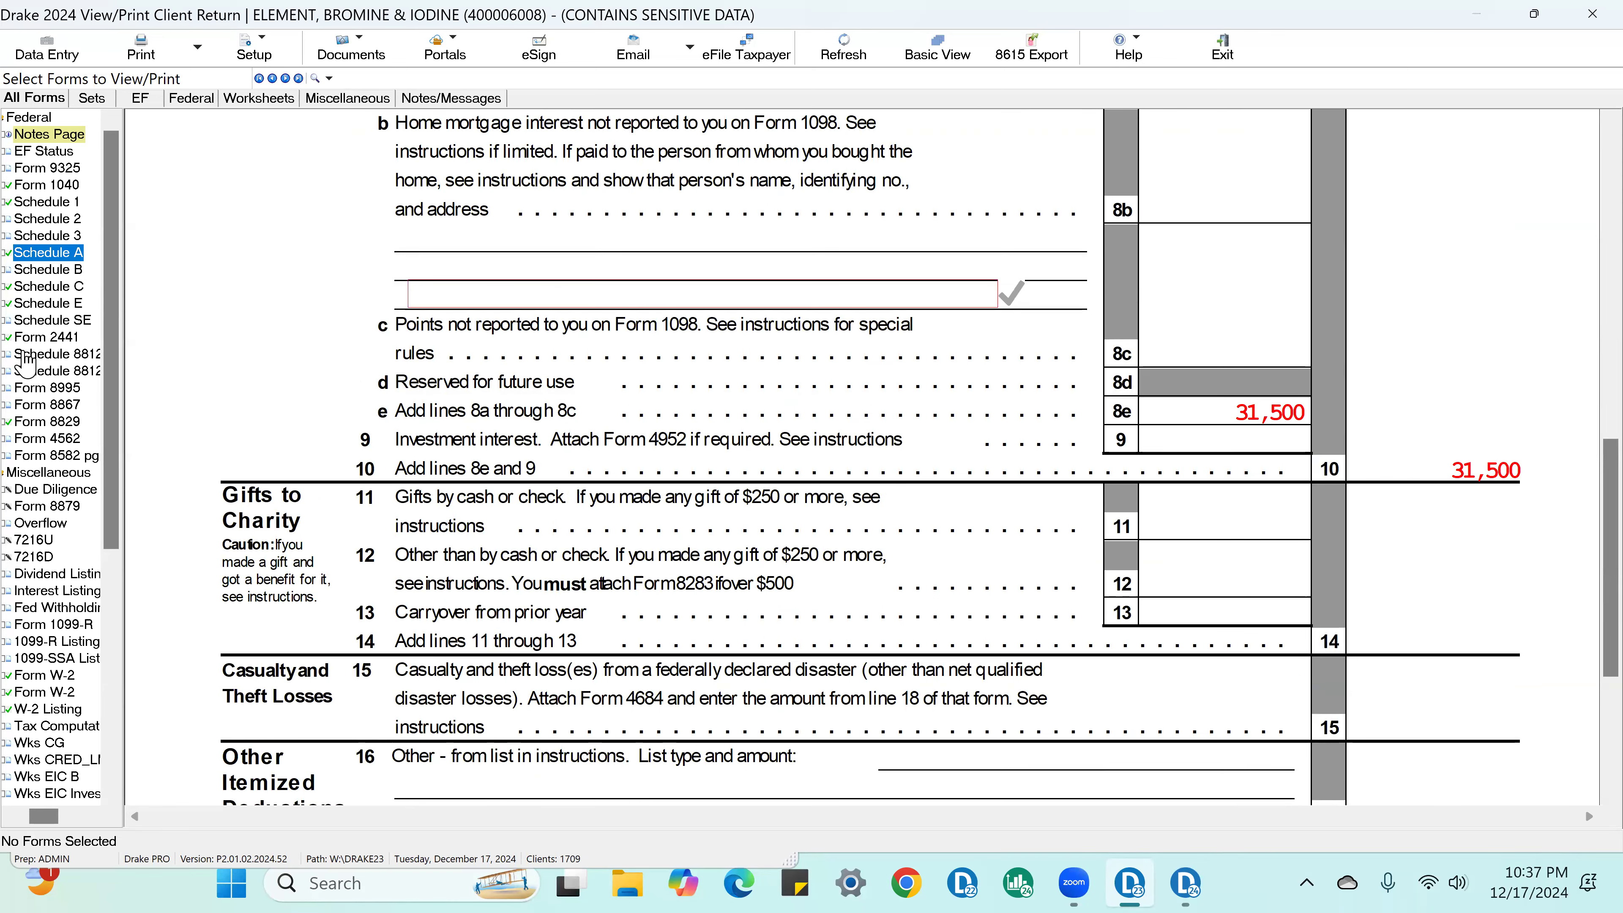
{"action": "left_click", "coordinate": [52, 306]}
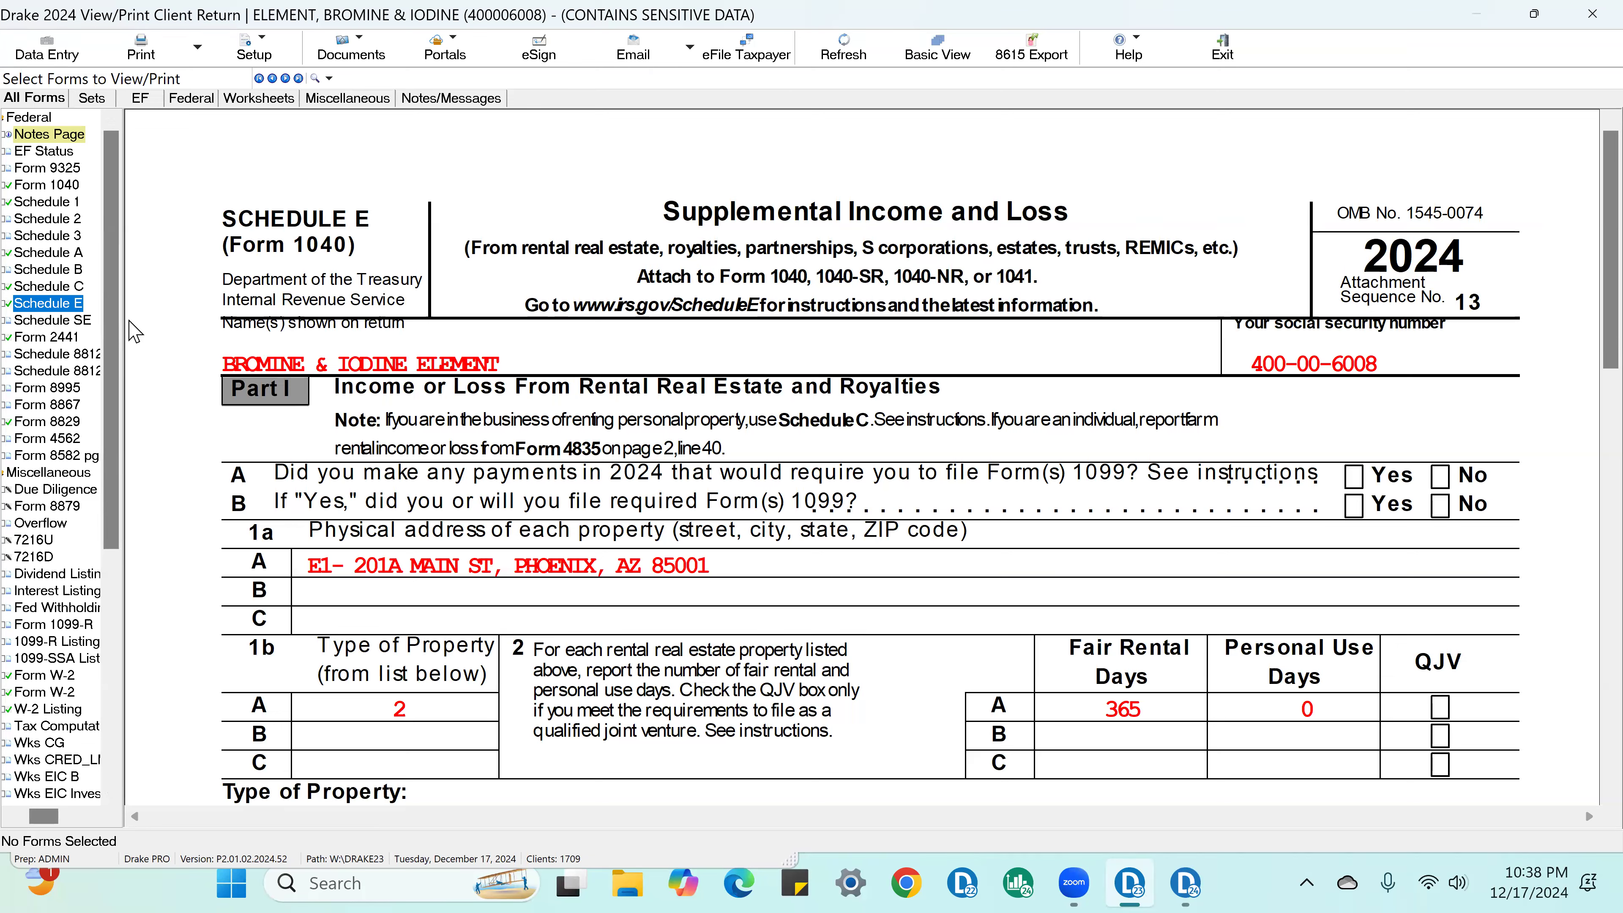
{"action": "left_click", "coordinate": [62, 185]}
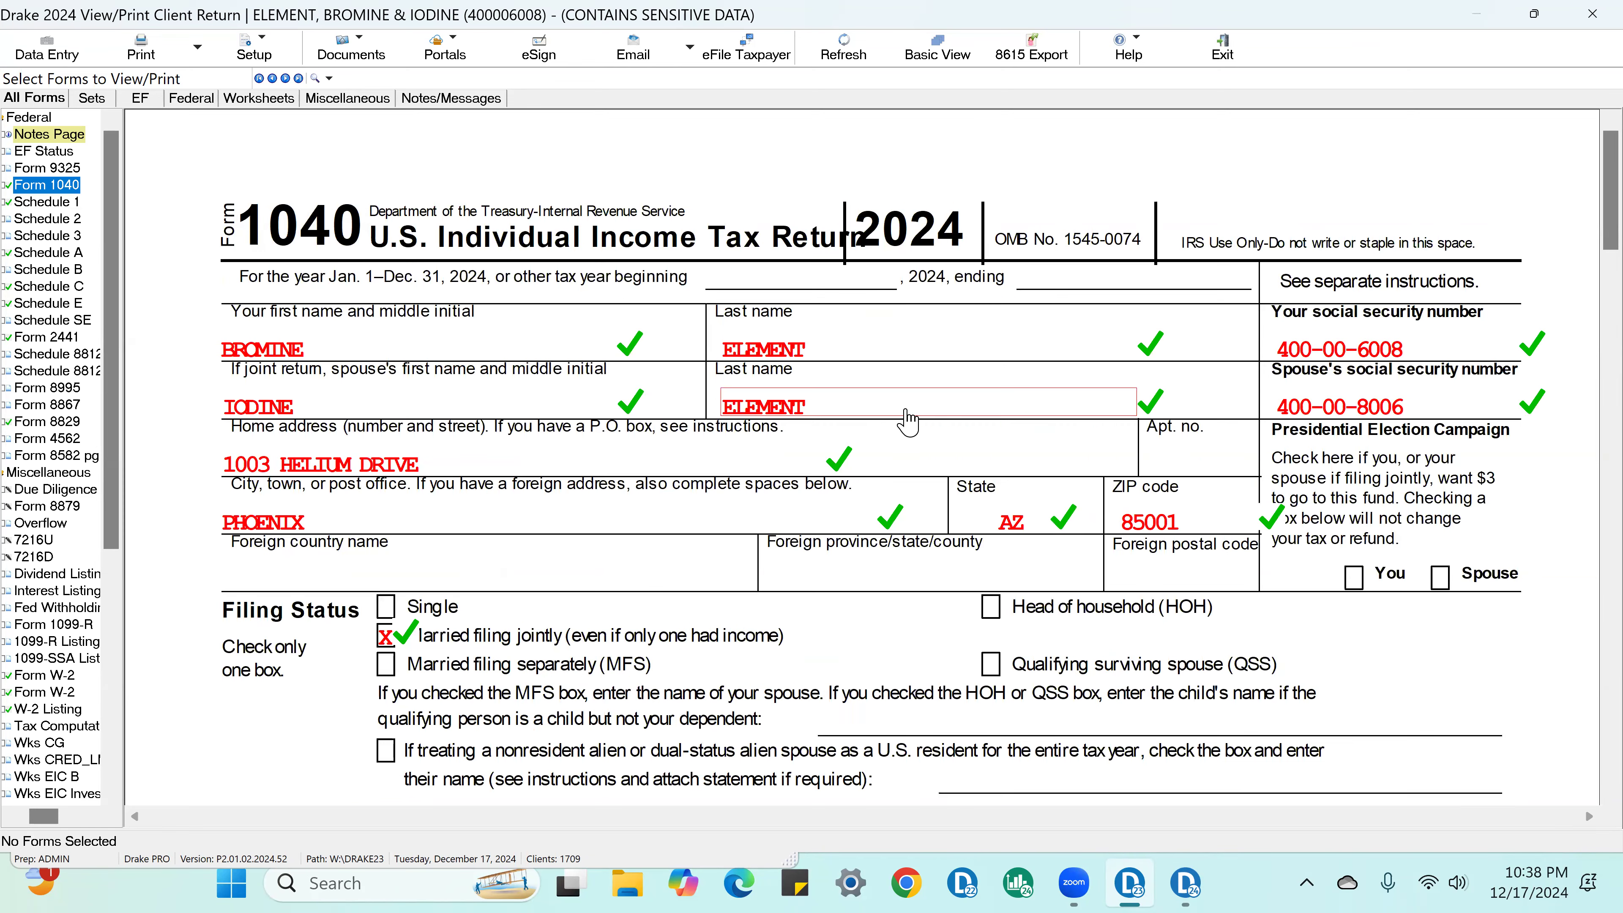